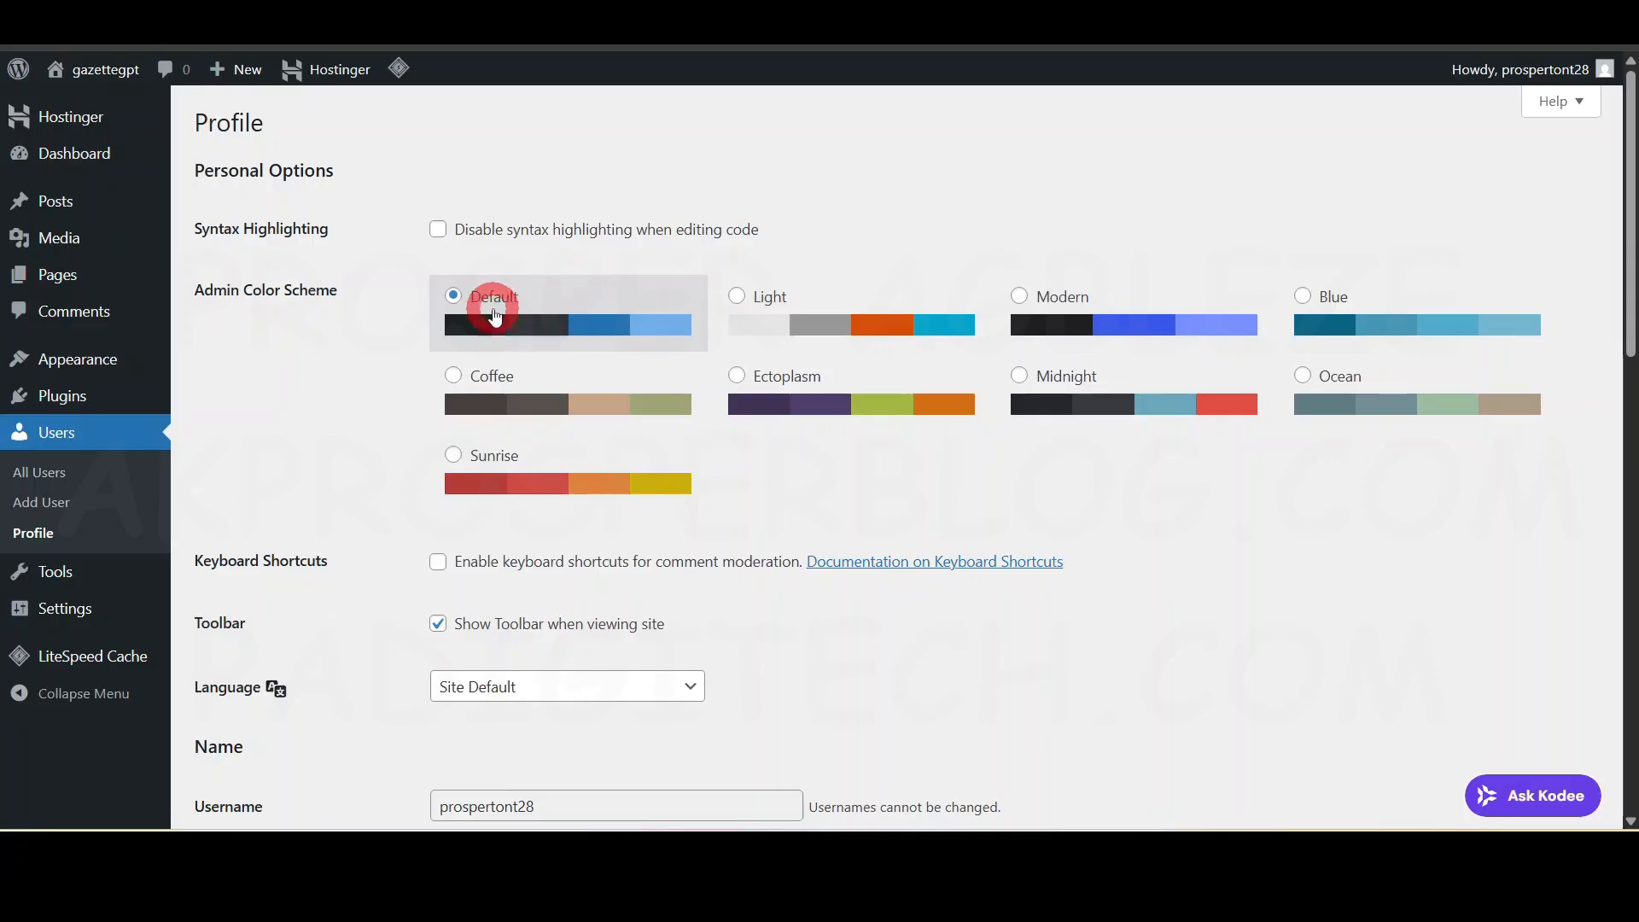
- Preview the Midnight, Blue and Coffee admin colour schemes, then revert to Default
{"action": "left_click", "coordinate": [1090, 405]}
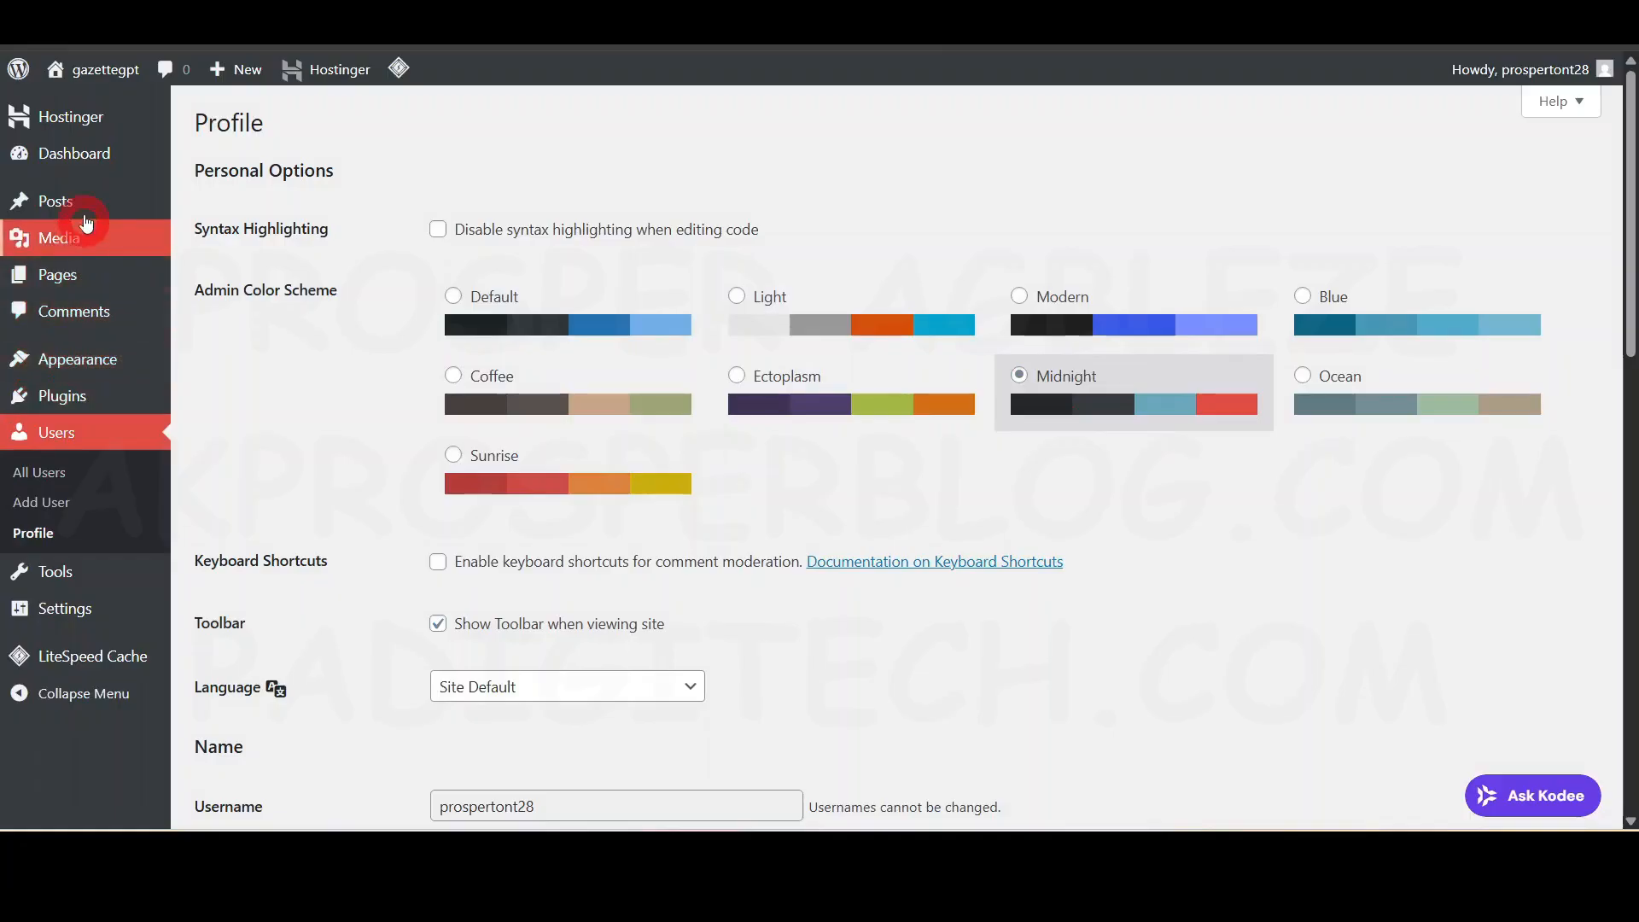
{"action": "left_click", "coordinate": [1354, 342]}
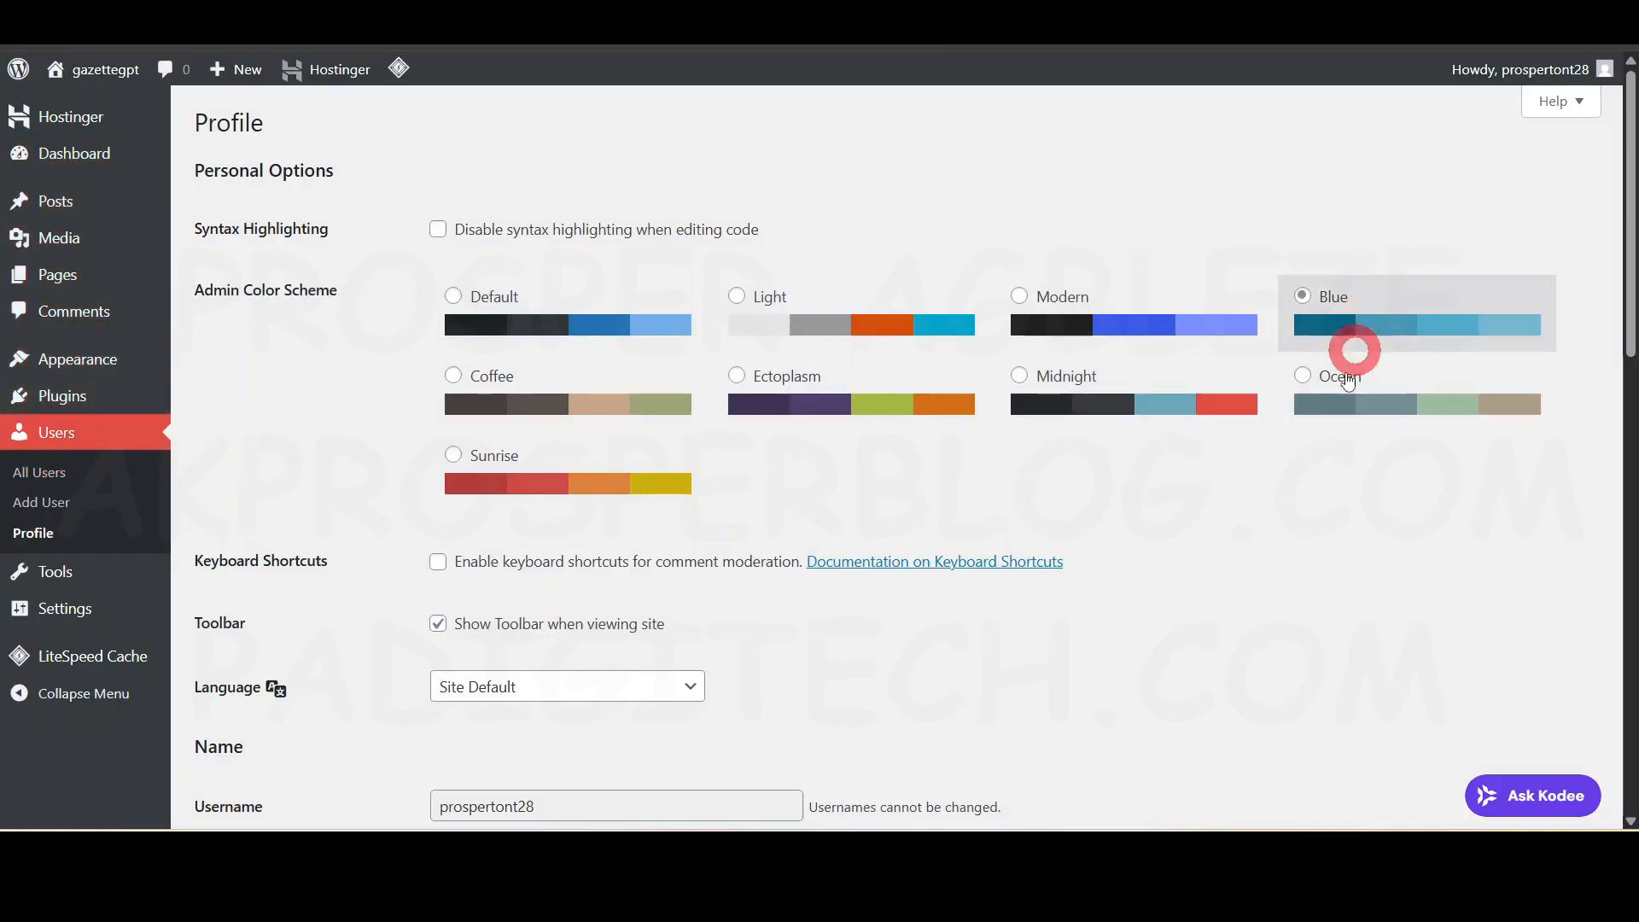
{"action": "left_click", "coordinate": [633, 403]}
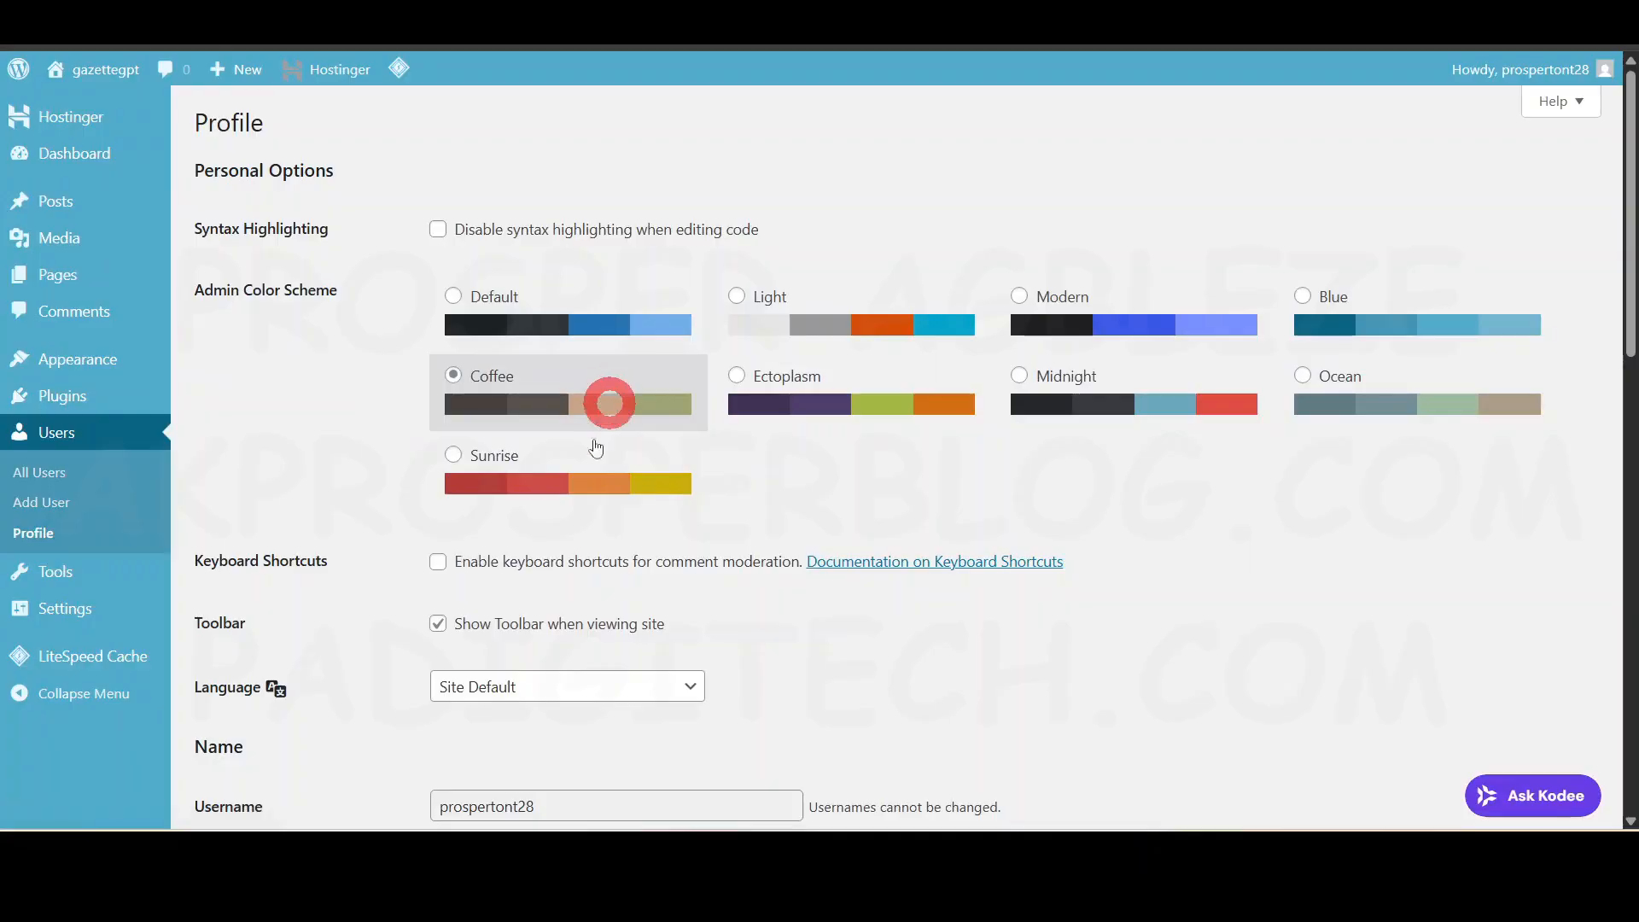
{"action": "left_click", "coordinate": [525, 326]}
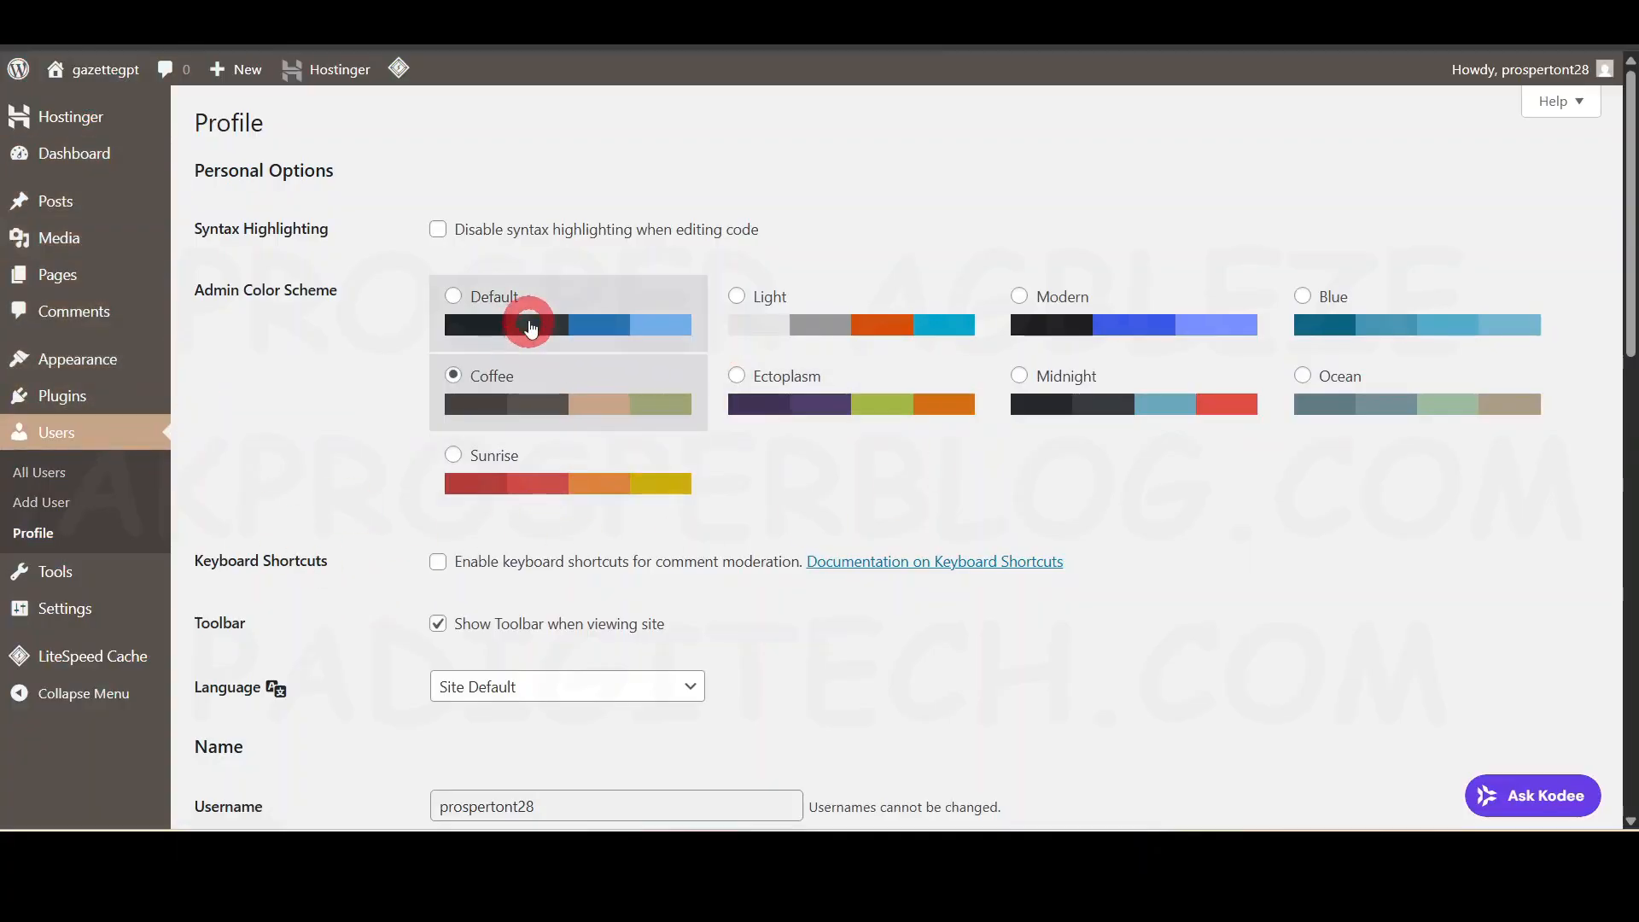
{"action": "scroll", "coordinate": [651, 446], "scroll_direction": "down", "scroll_amount": 3}
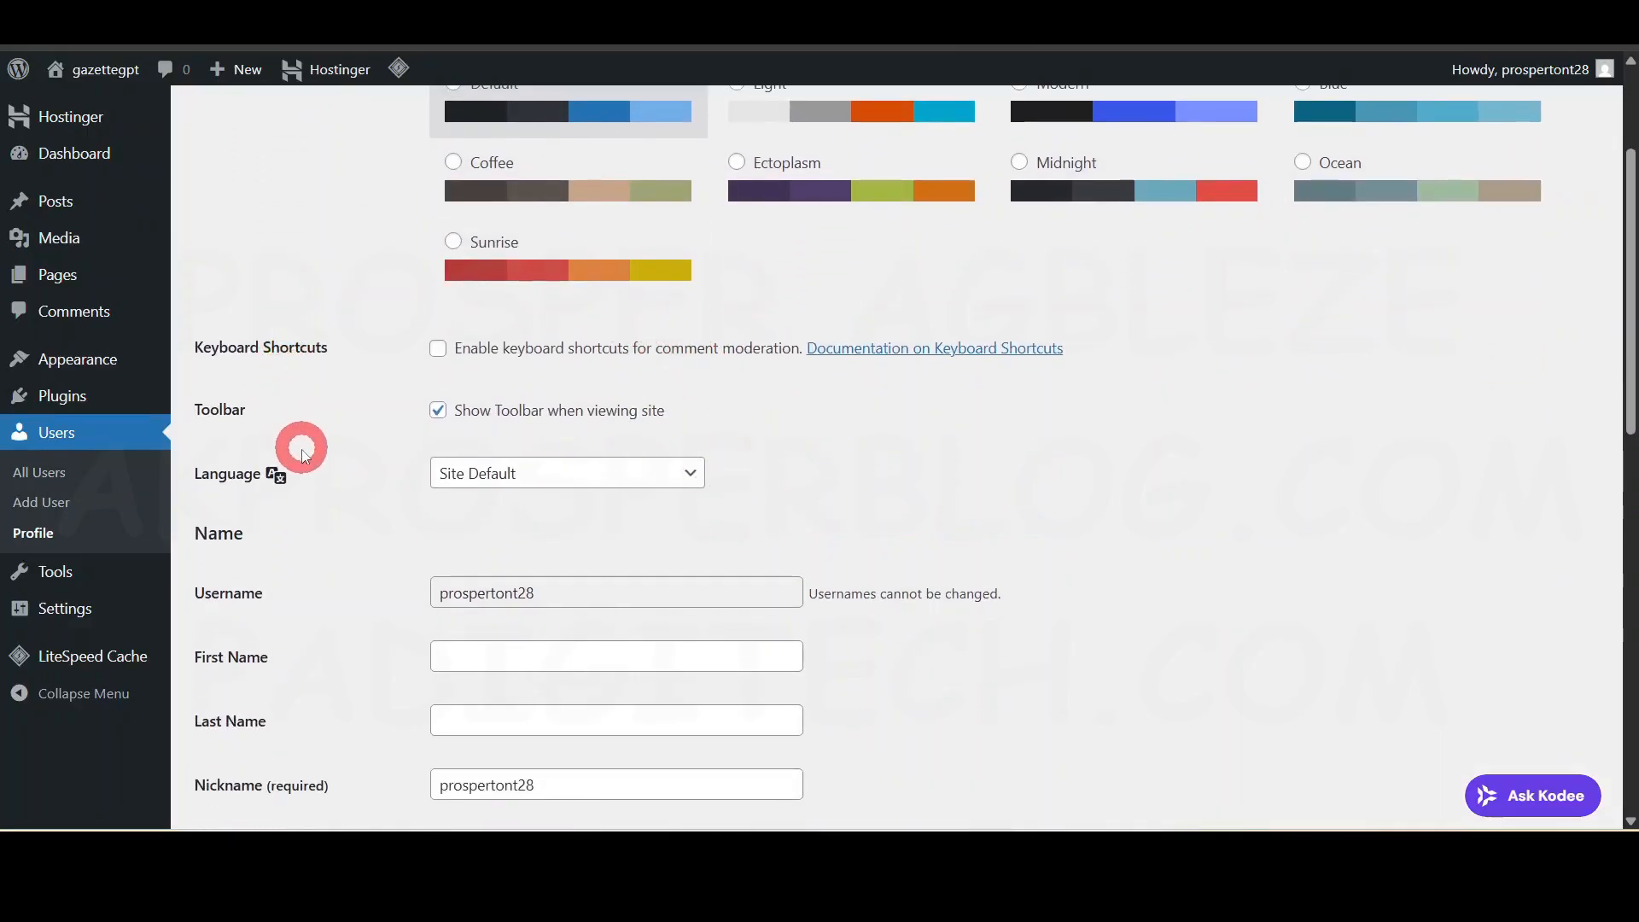
{"action": "scroll", "coordinate": [301, 452], "scroll_direction": "down", "scroll_amount": 1}
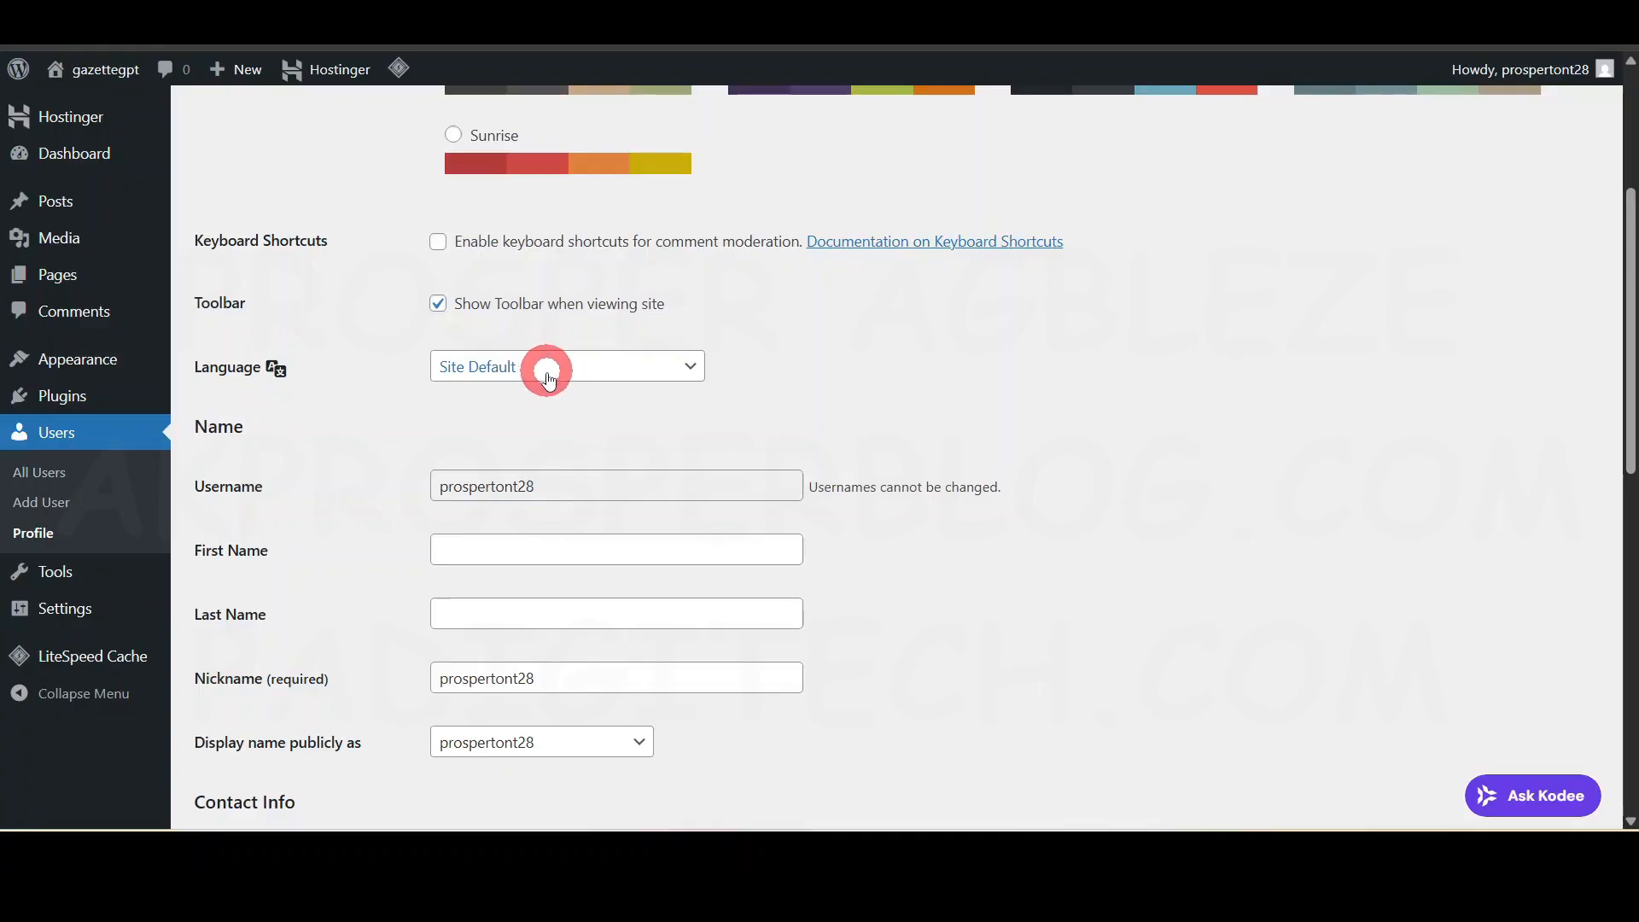
{"action": "scroll", "coordinate": [548, 379], "scroll_direction": "down", "scroll_amount": 1}
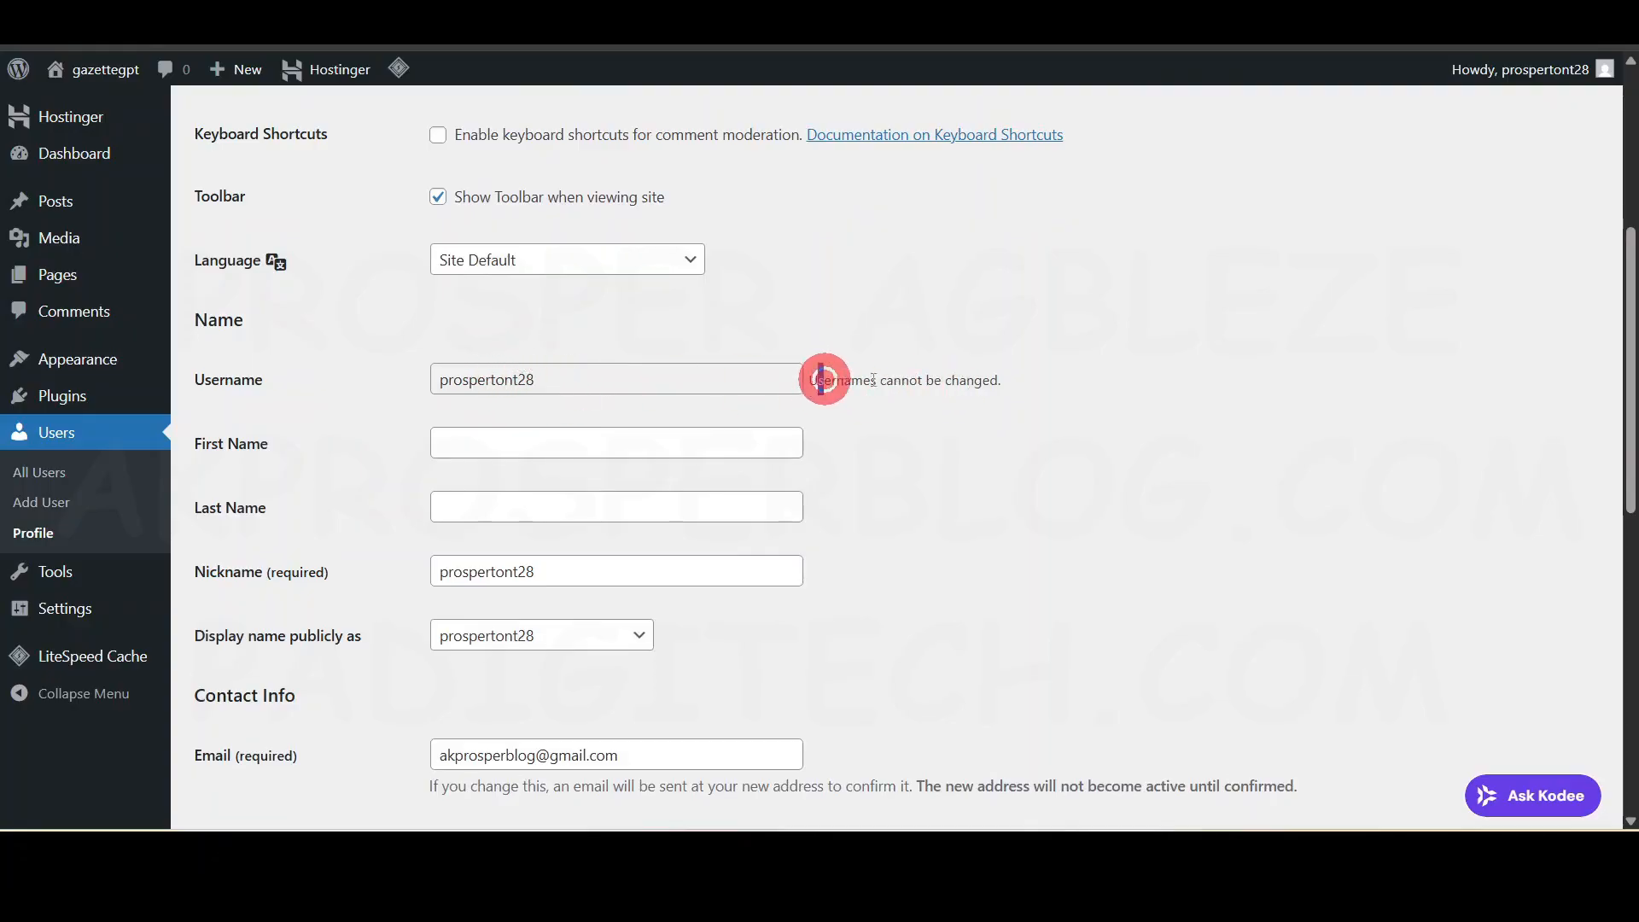
{"action": "left_click_drag", "start_coordinate": [819, 379], "coordinate": [1031, 377]}
{"action": "left_click", "coordinate": [1053, 472]}
{"action": "scroll", "coordinate": [1057, 560], "scroll_direction": "up", "scroll_amount": 4}
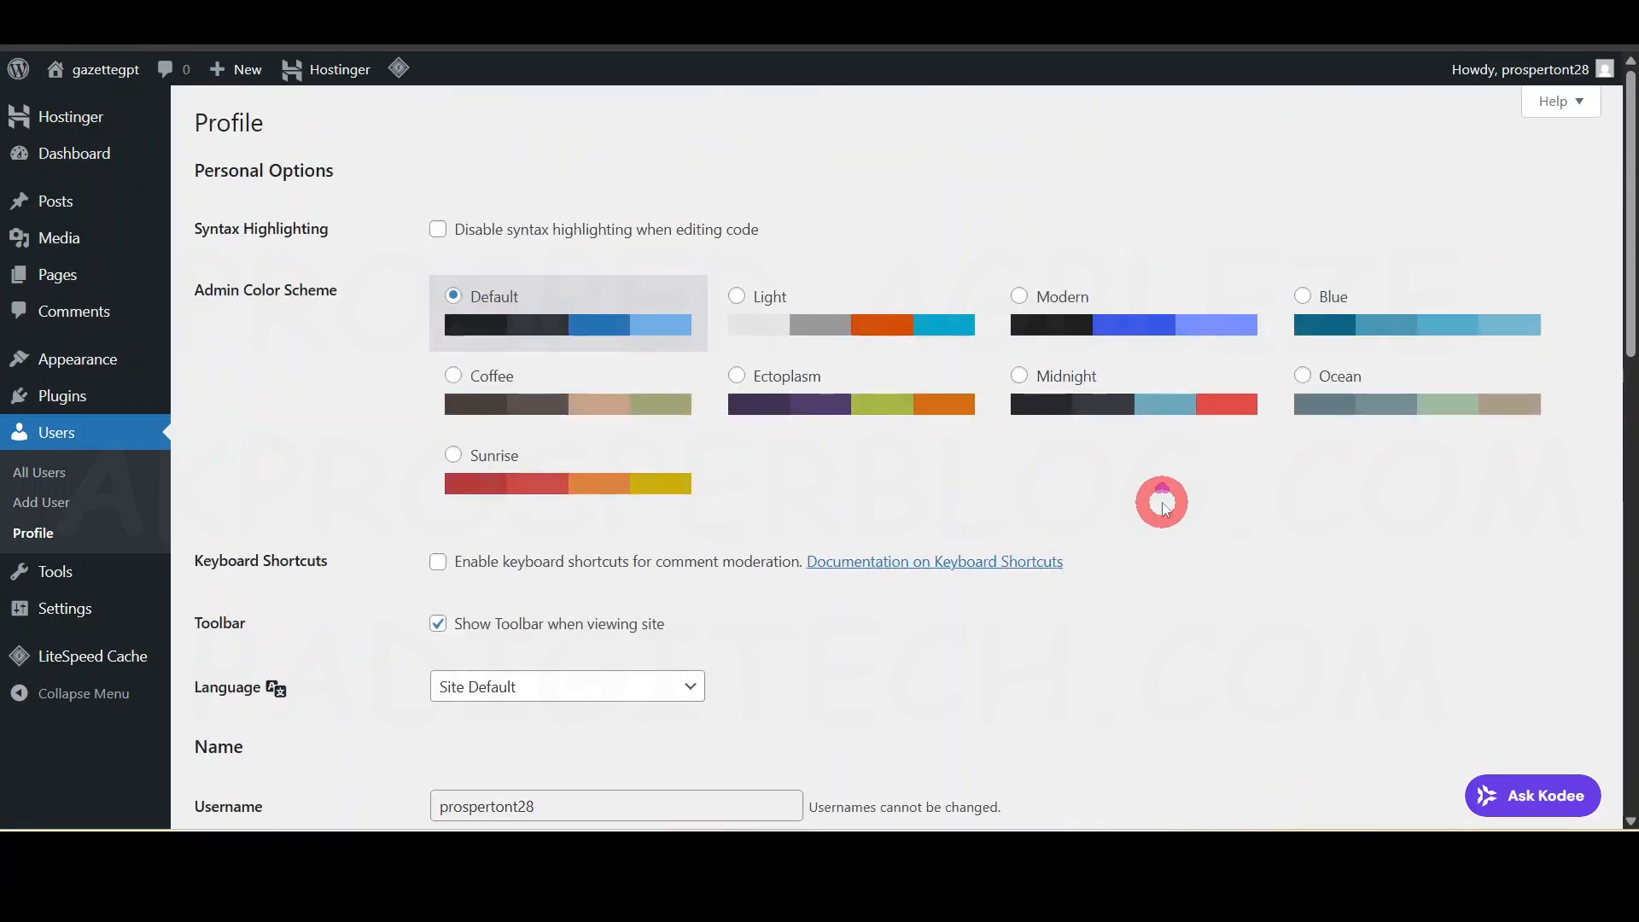
{"action": "mouse_move", "coordinate": [1552, 70]}
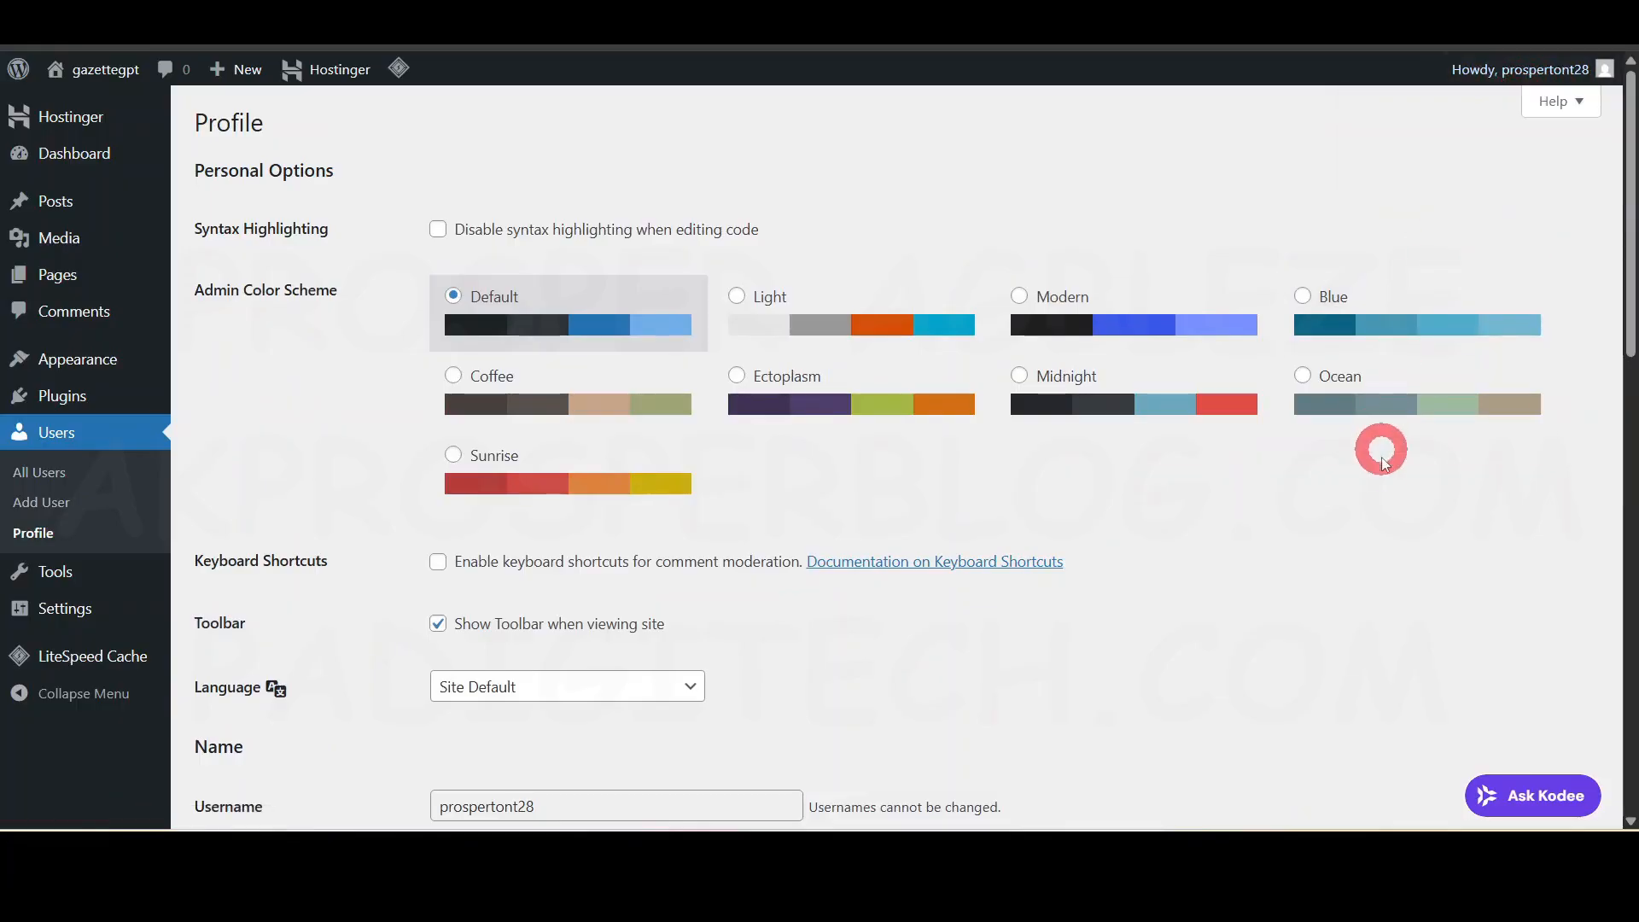
{"action": "scroll", "coordinate": [1264, 513], "scroll_direction": "down", "scroll_amount": 5}
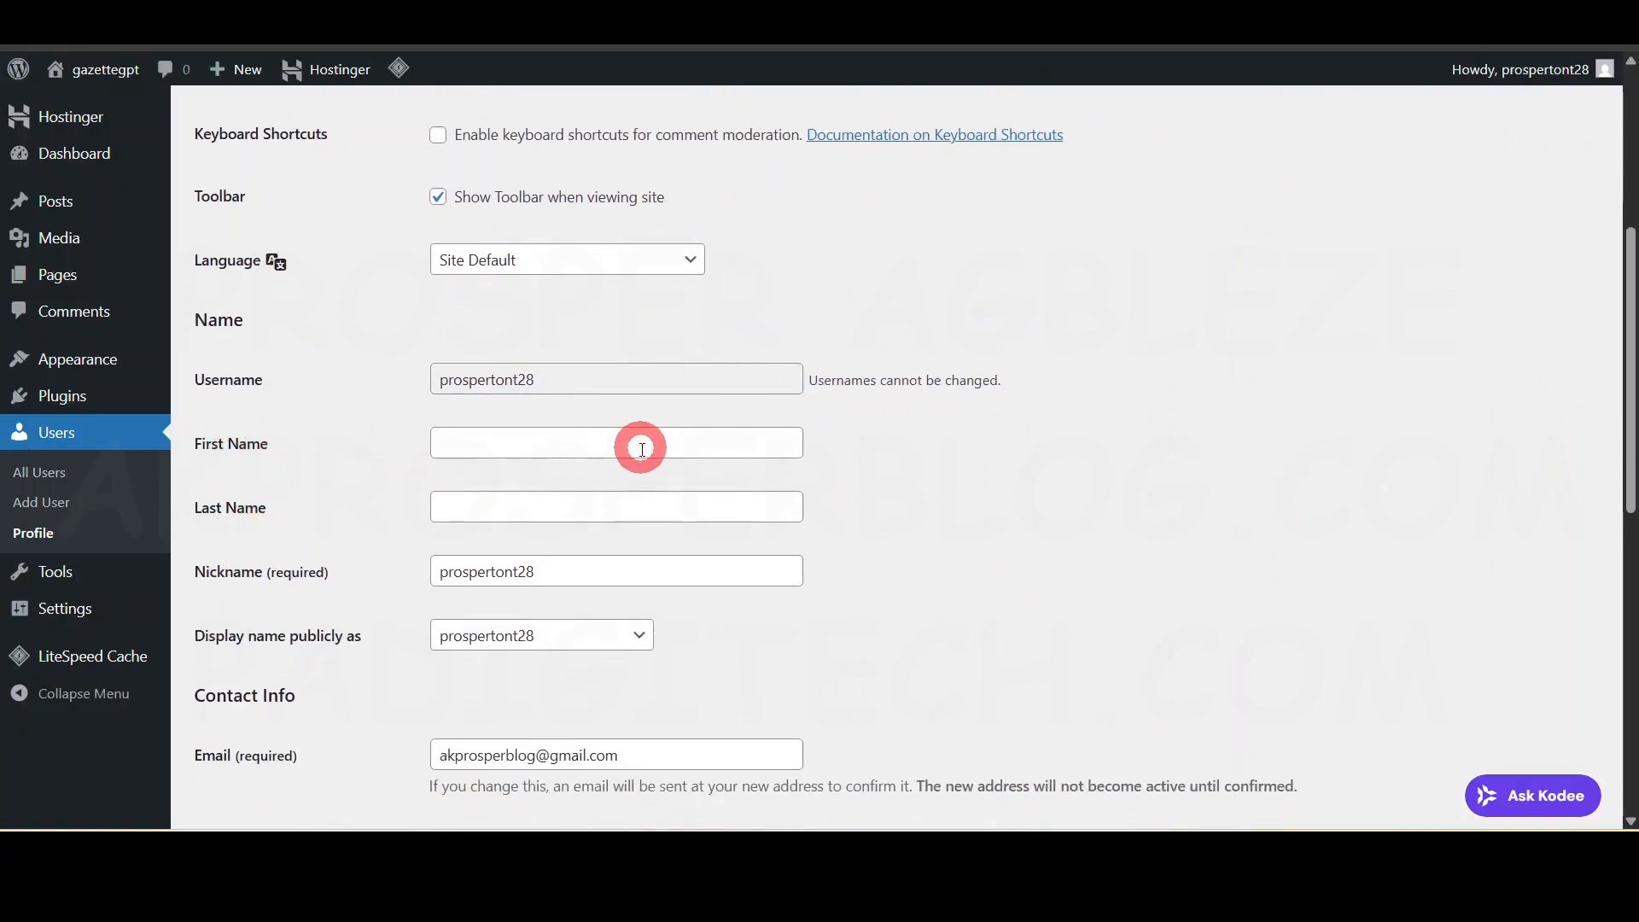
- Replace the mistyped entry in the First Name field with the correct first name
{"action": "left_click", "coordinate": [563, 574]}
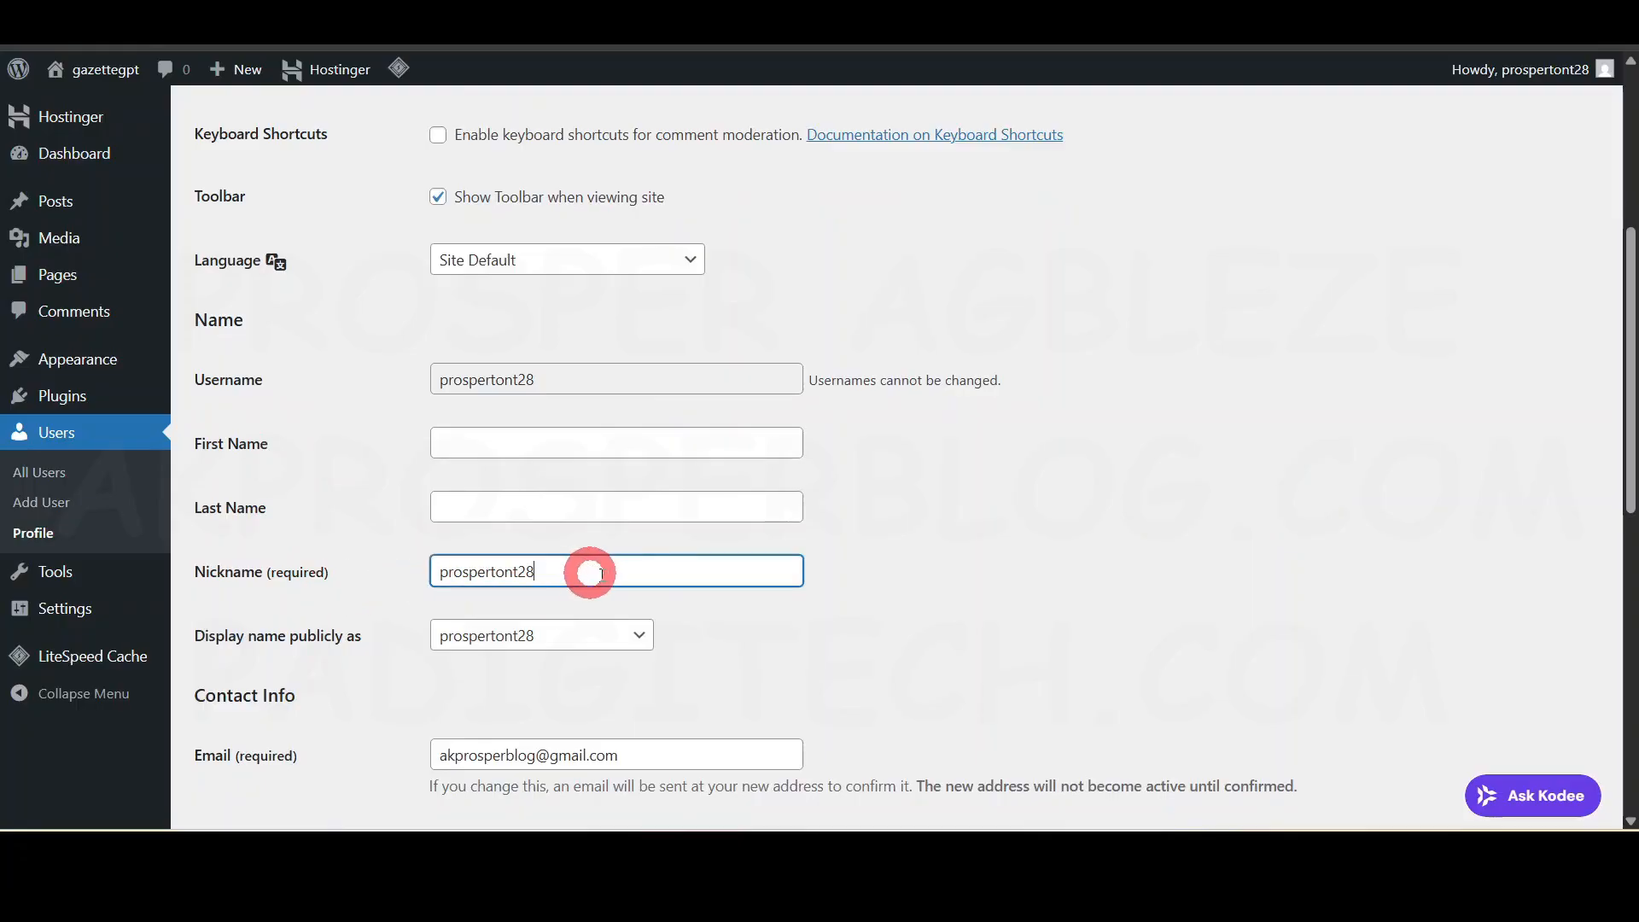
{"action": "scroll", "coordinate": [355, 648], "scroll_direction": "down", "scroll_amount": 1}
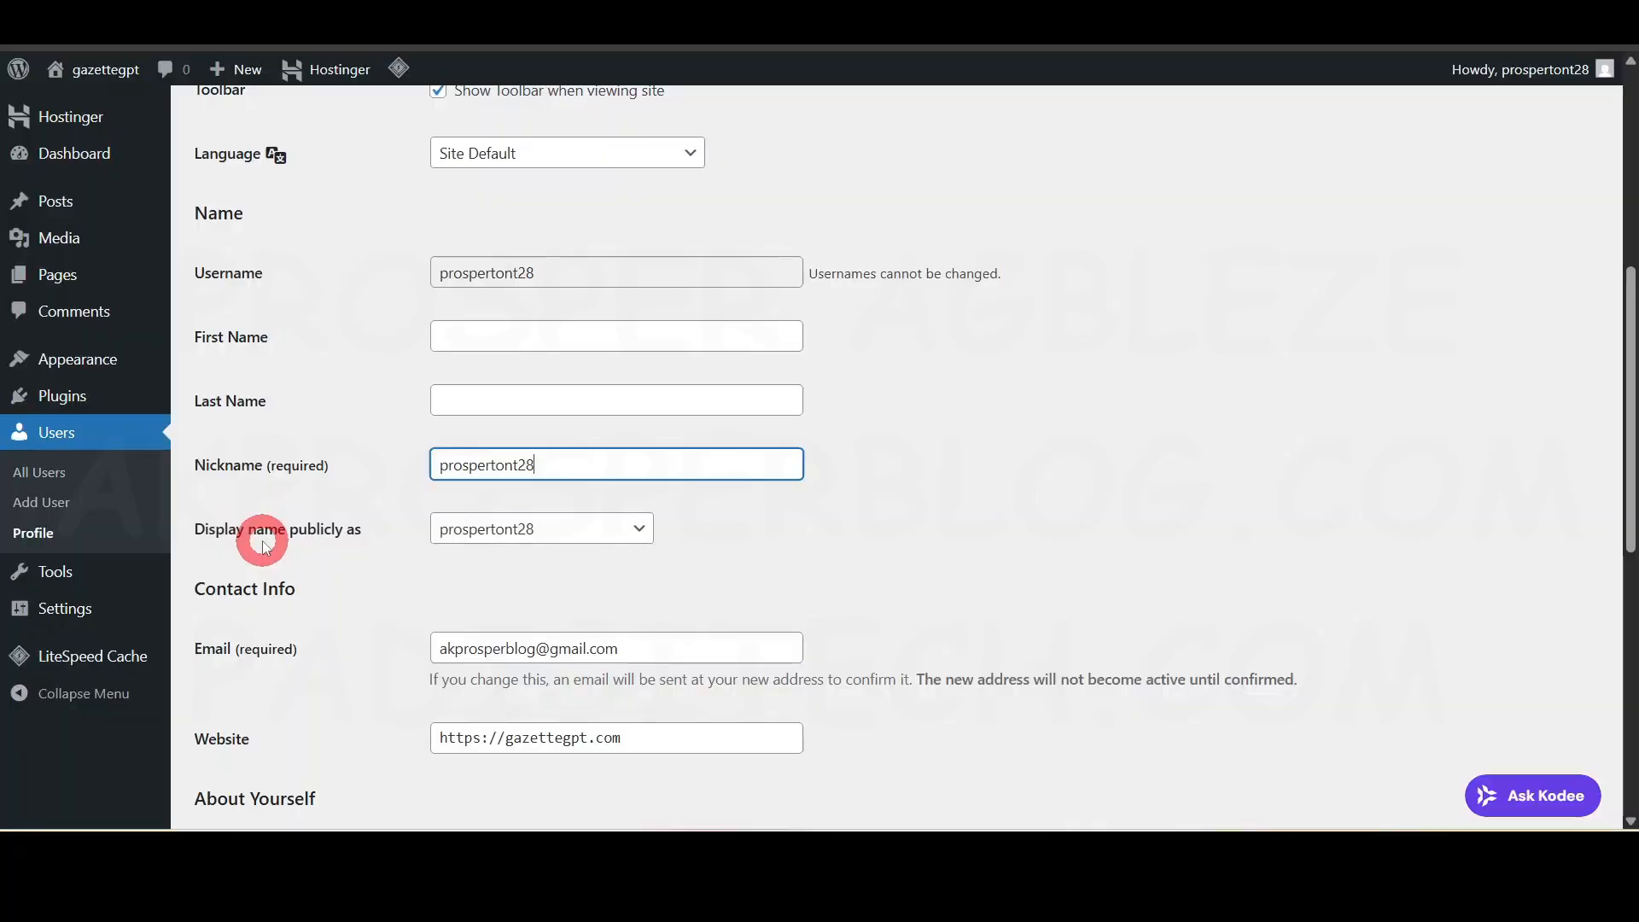
{"action": "left_click", "coordinate": [538, 336]}
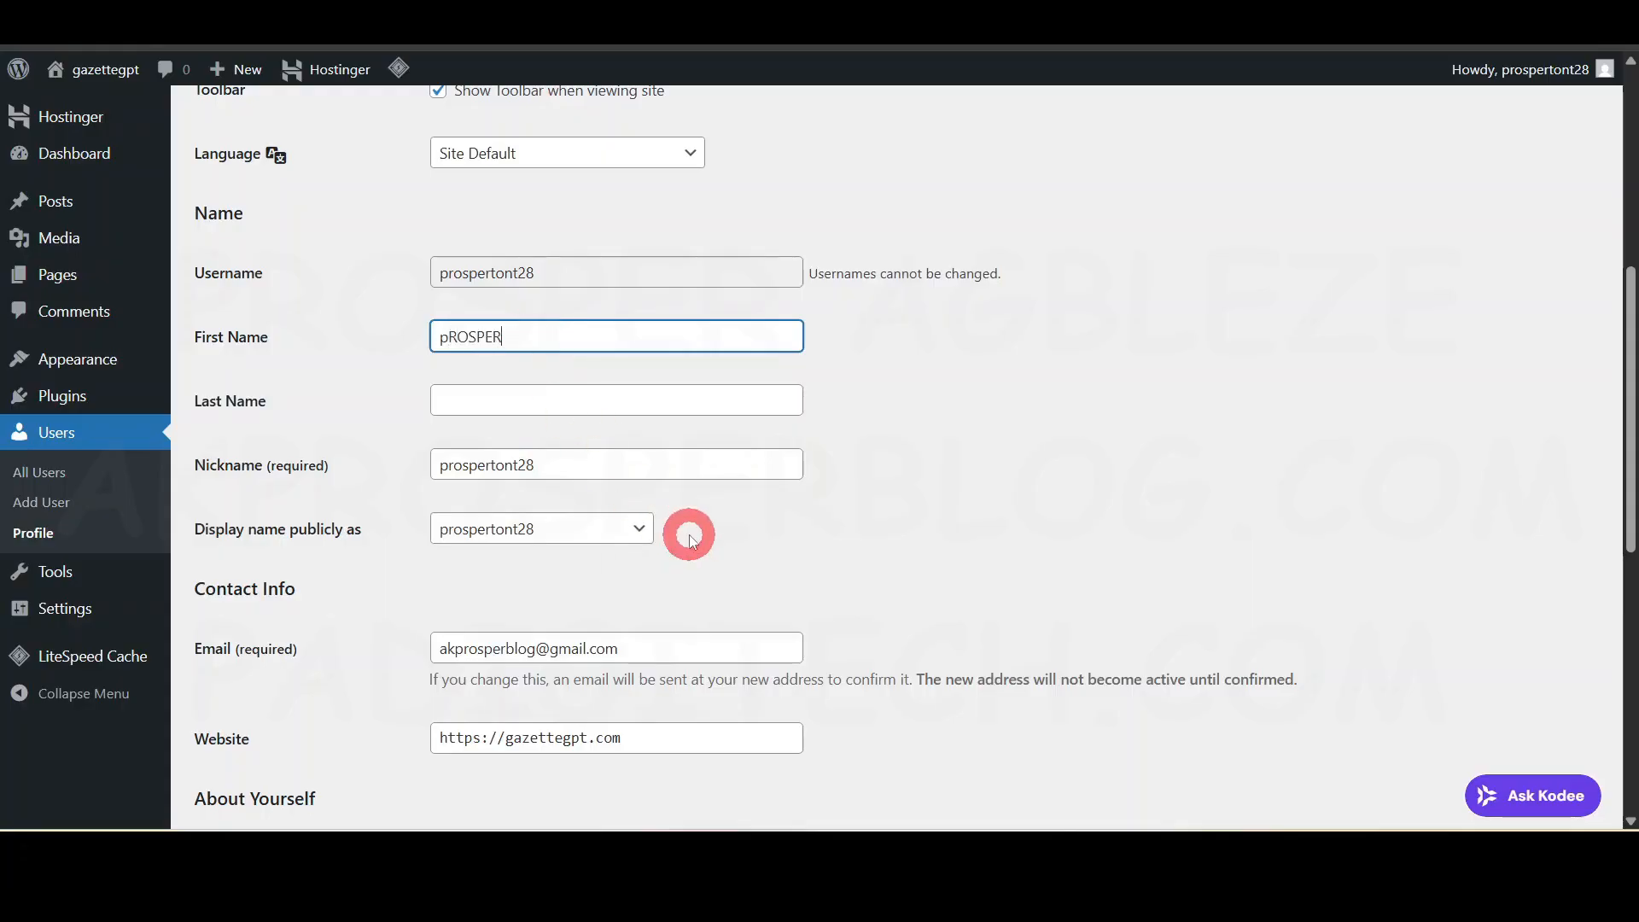
{"action": "key", "text": "ctrl+a"}
{"action": "type", "text": "P"}
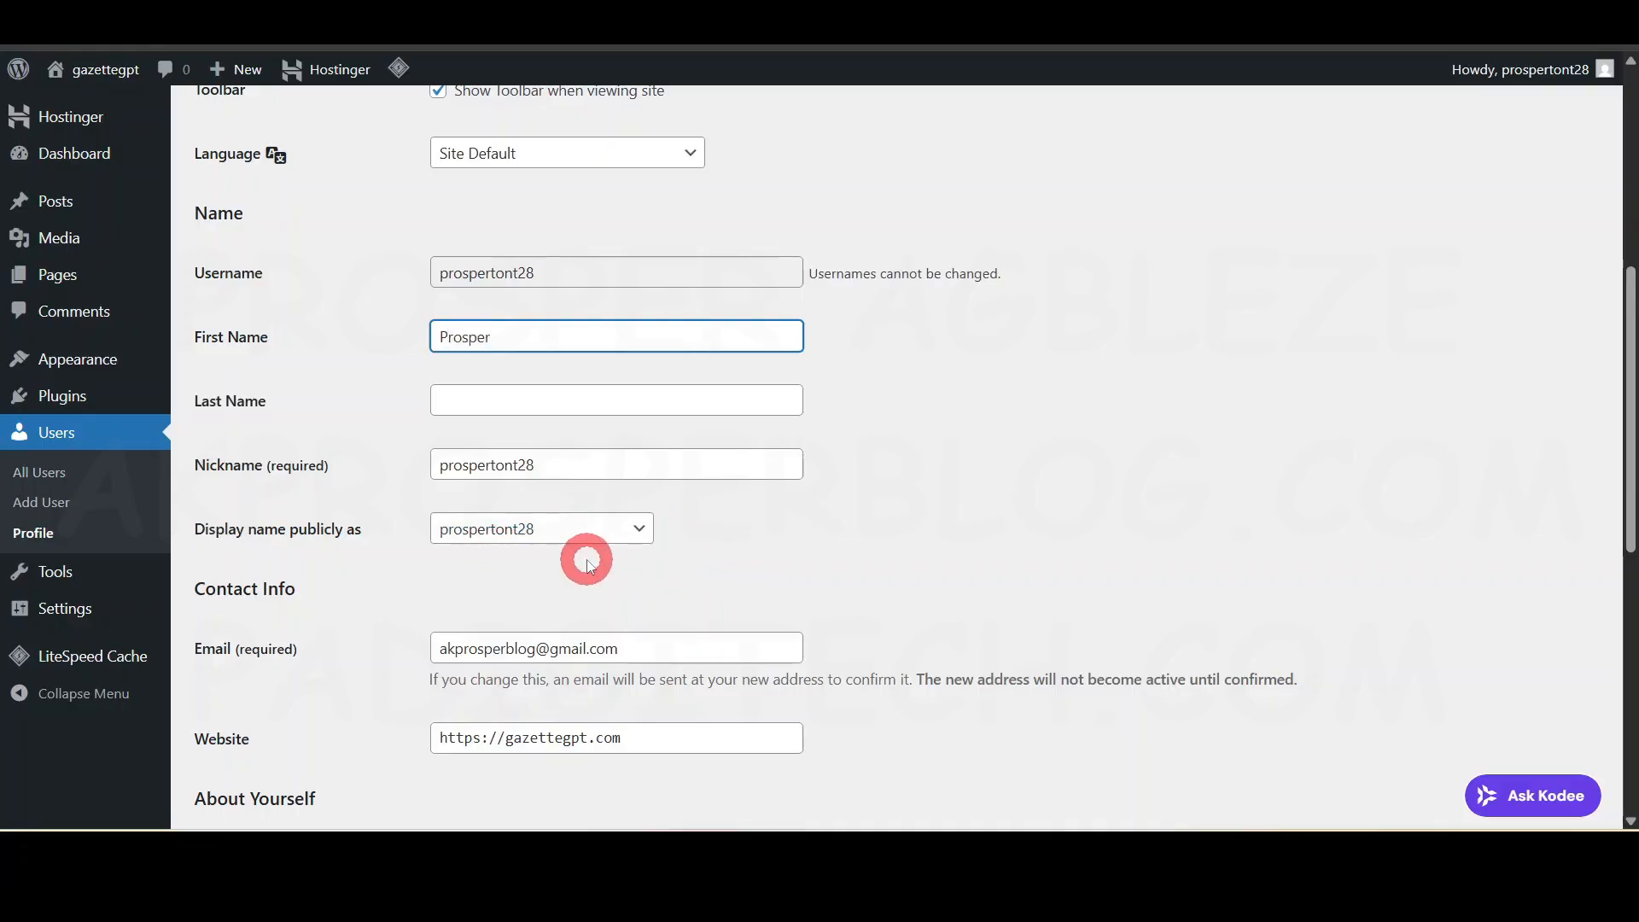
- Set 'Display name publicly as' to the first name and save with Update Profile
{"action": "left_click", "coordinate": [587, 528]}
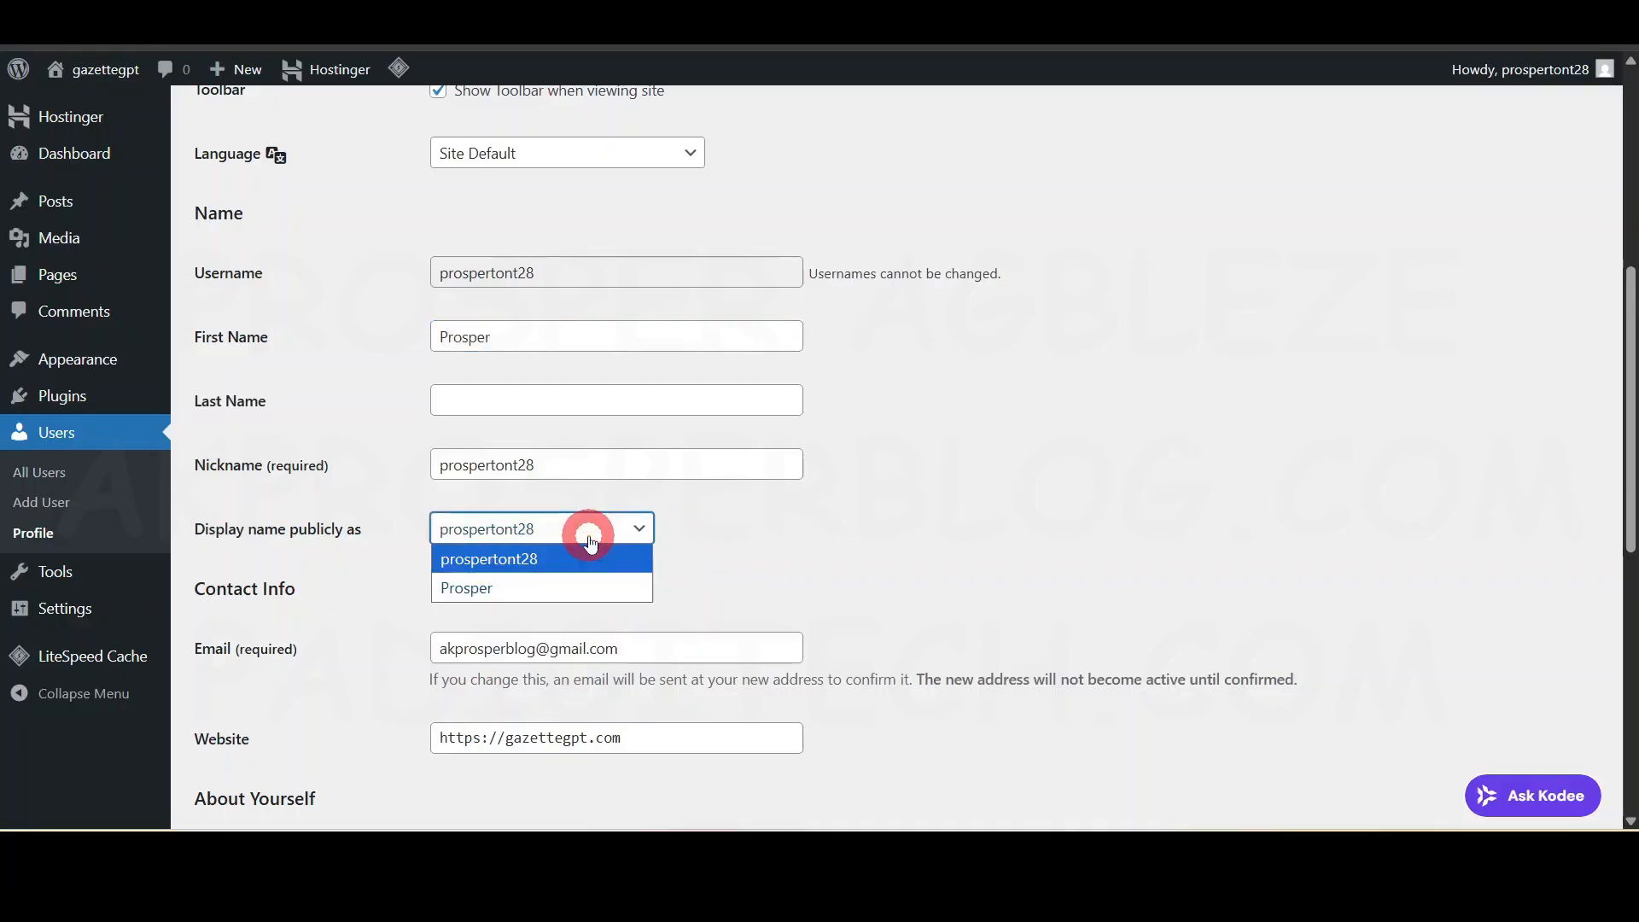
{"action": "left_click", "coordinate": [501, 585]}
{"action": "scroll", "coordinate": [701, 521], "scroll_direction": "down", "scroll_amount": 3}
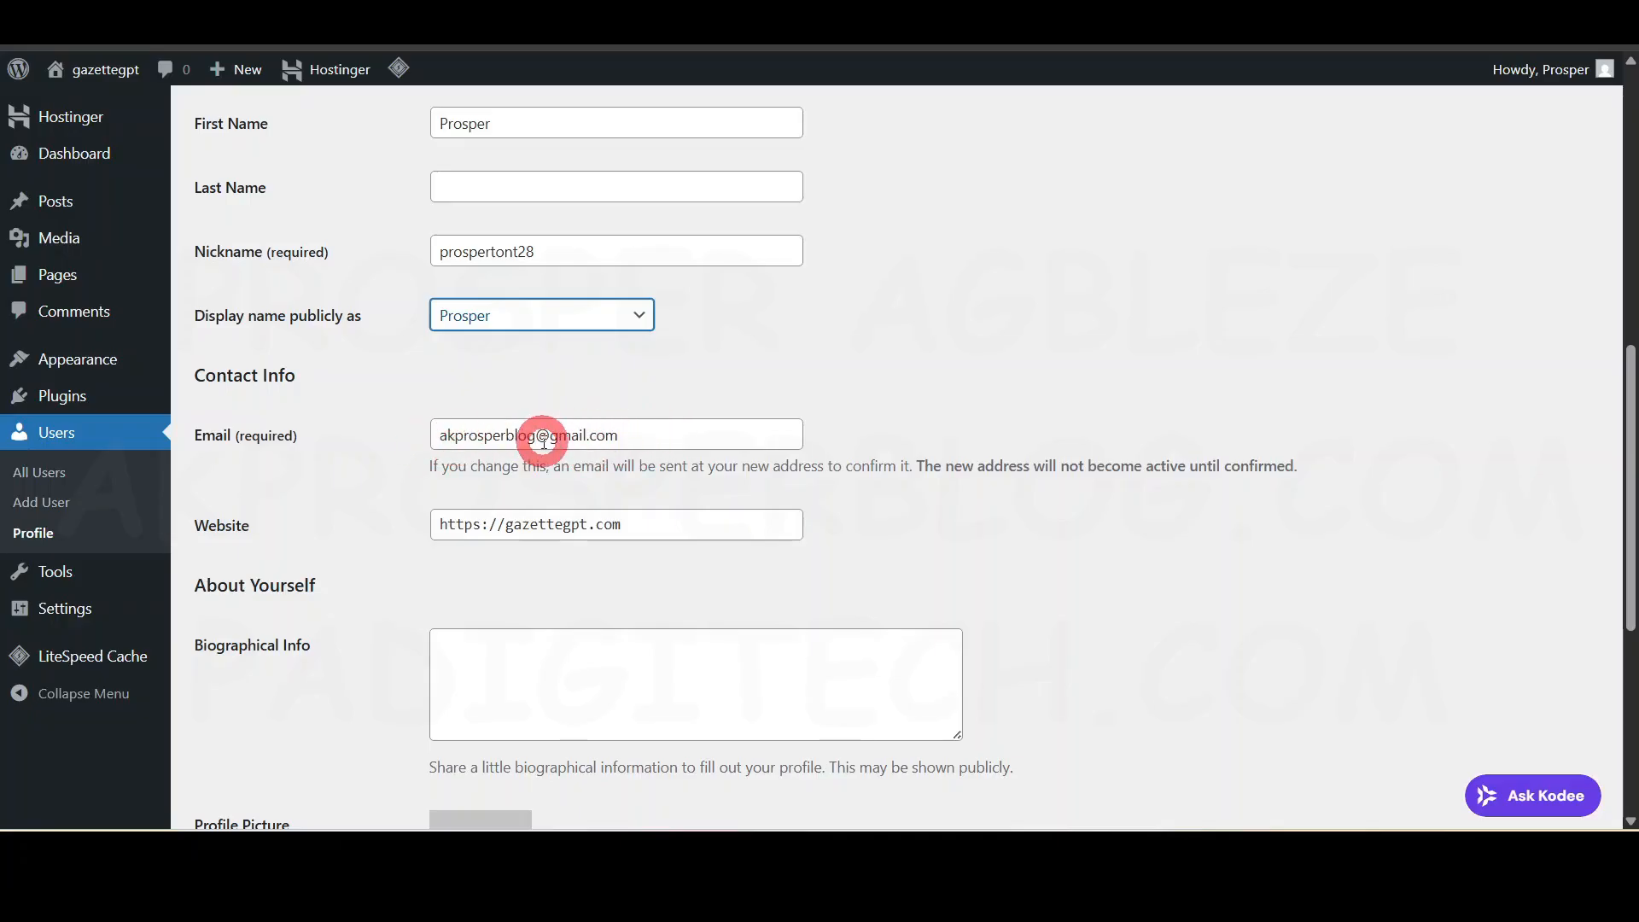
{"action": "scroll", "coordinate": [541, 439], "scroll_direction": "down", "scroll_amount": 3}
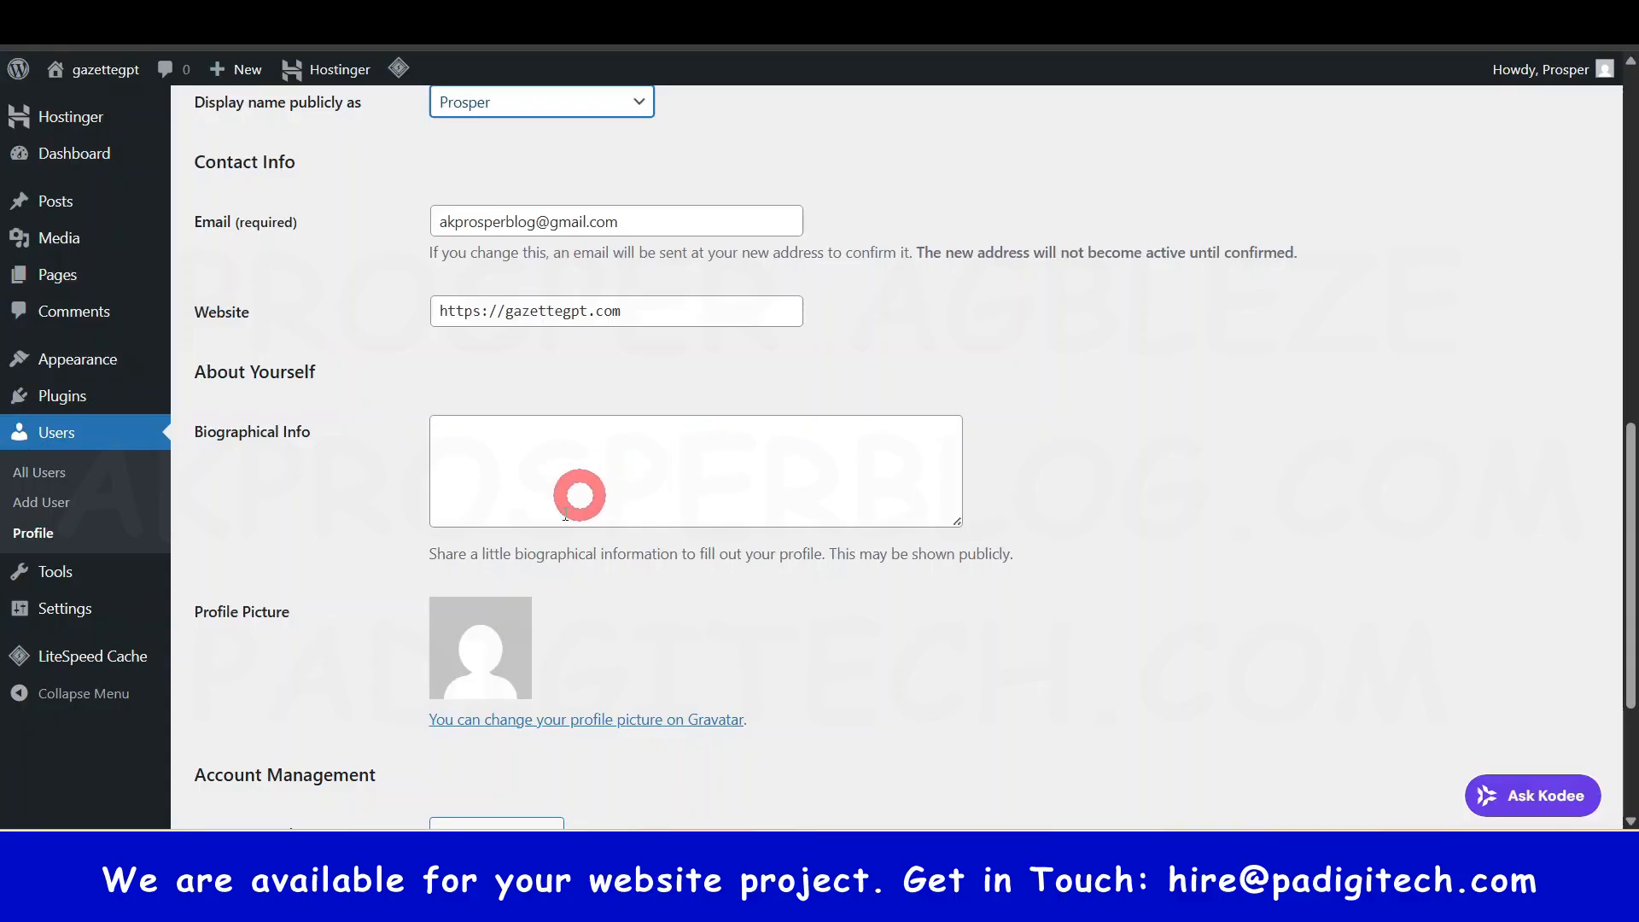
{"action": "scroll", "coordinate": [631, 555], "scroll_direction": "down", "scroll_amount": 3}
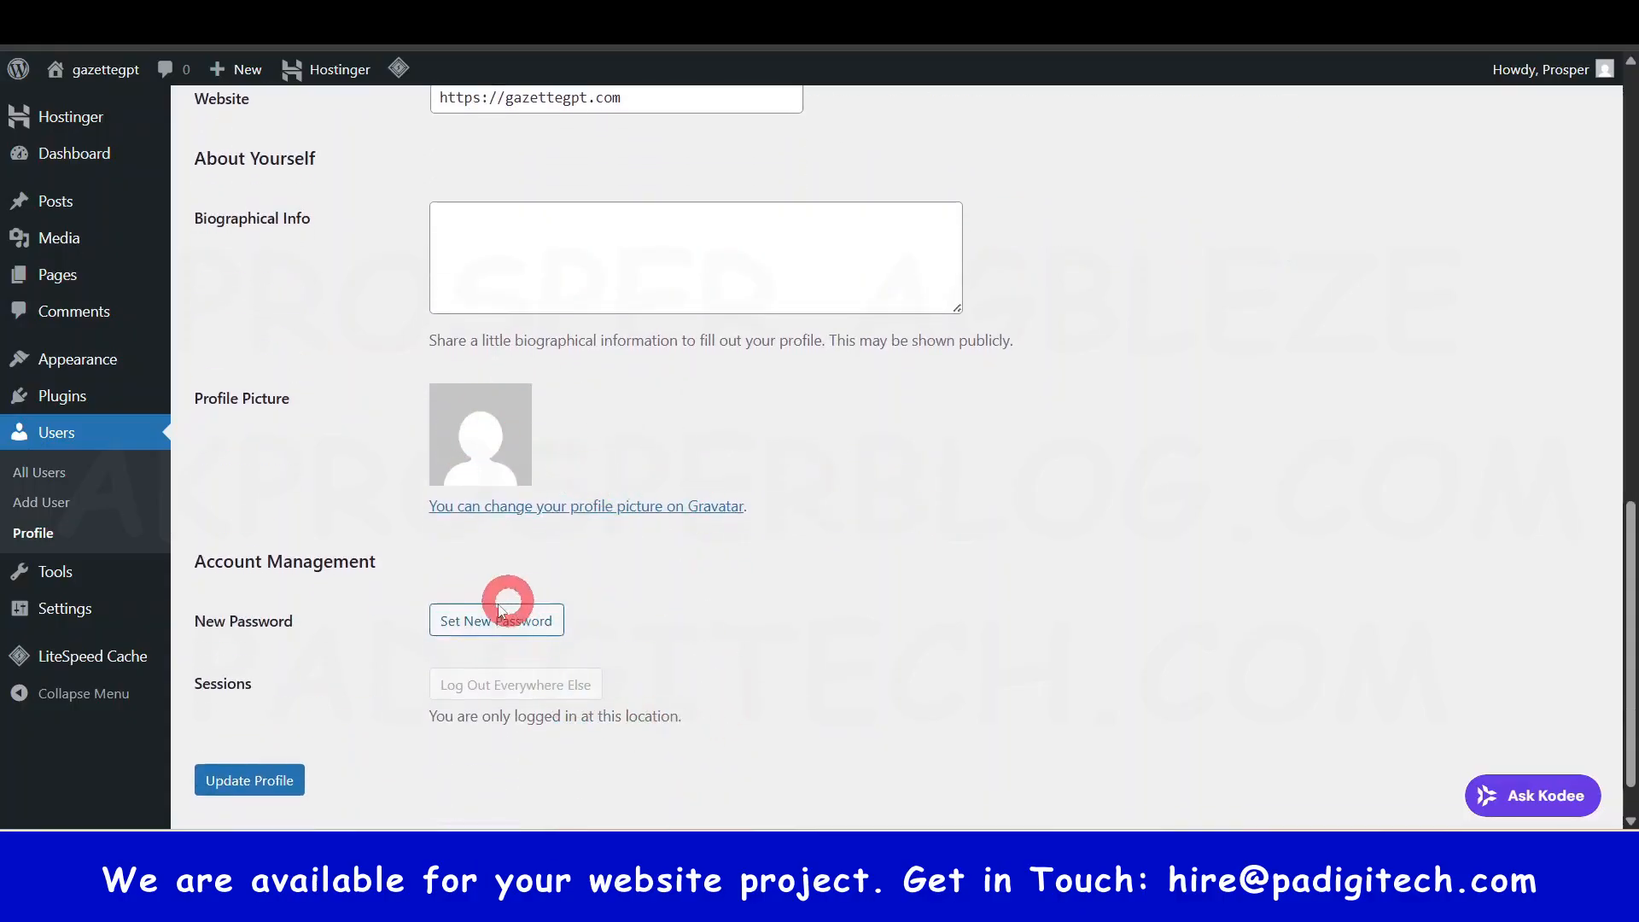
{"action": "scroll", "coordinate": [850, 334], "scroll_direction": "down", "scroll_amount": 2}
{"action": "left_click", "coordinate": [256, 721]}
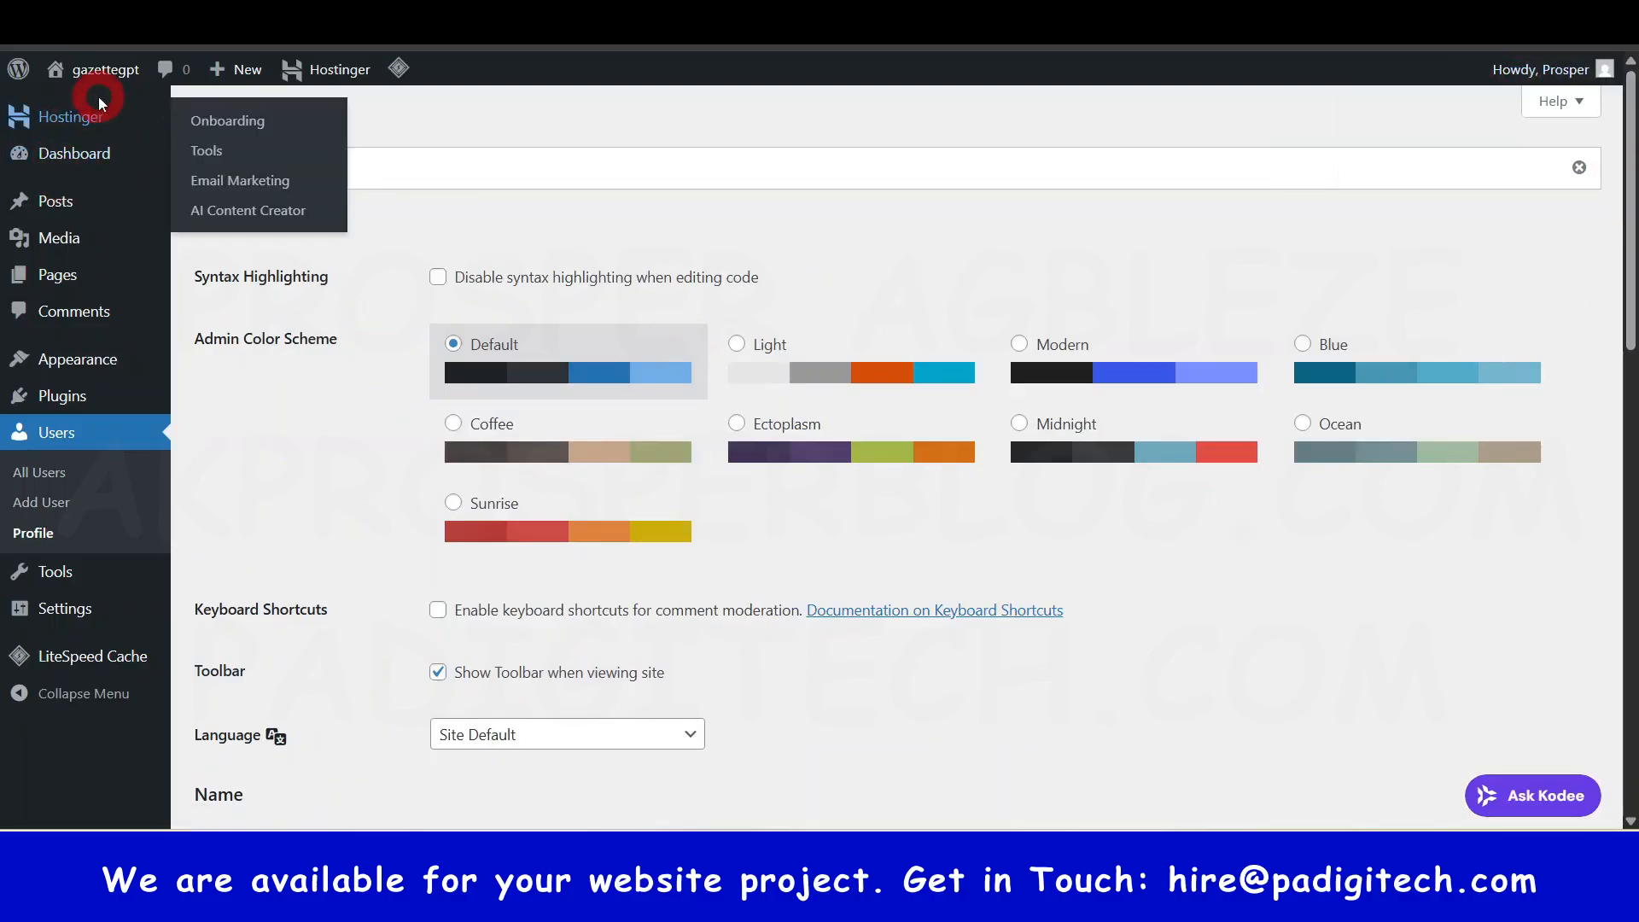
- Open the Hostinger onboarding page, restoring and re-maximizing the browser window
{"action": "left_click", "coordinate": [120, 128]}
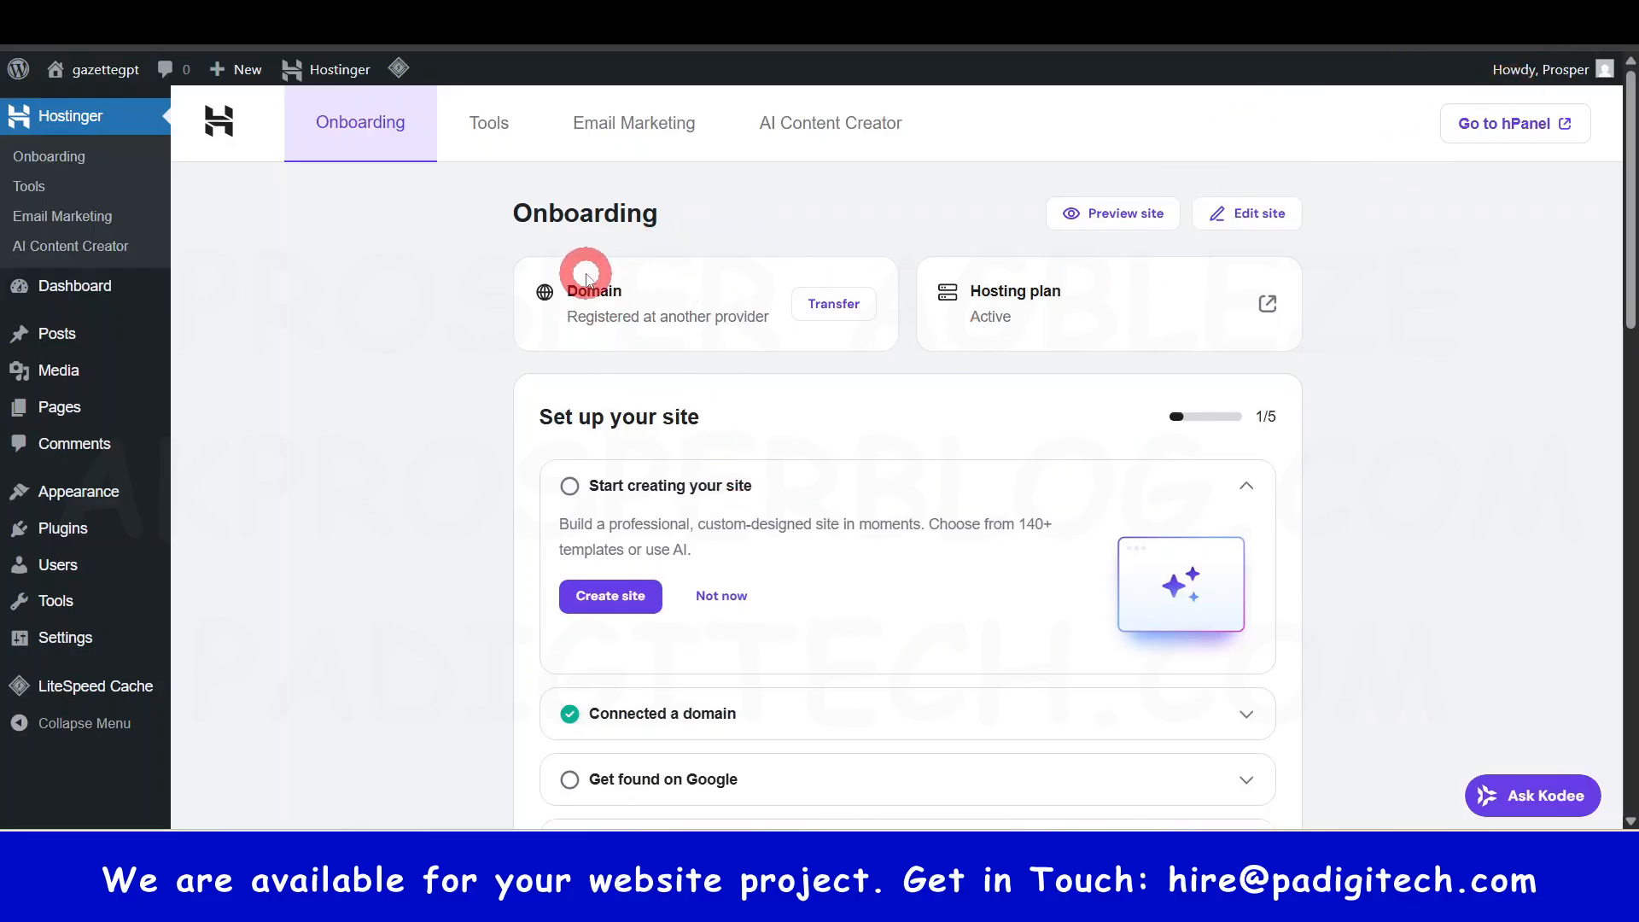
{"action": "left_click", "coordinate": [1566, 19]}
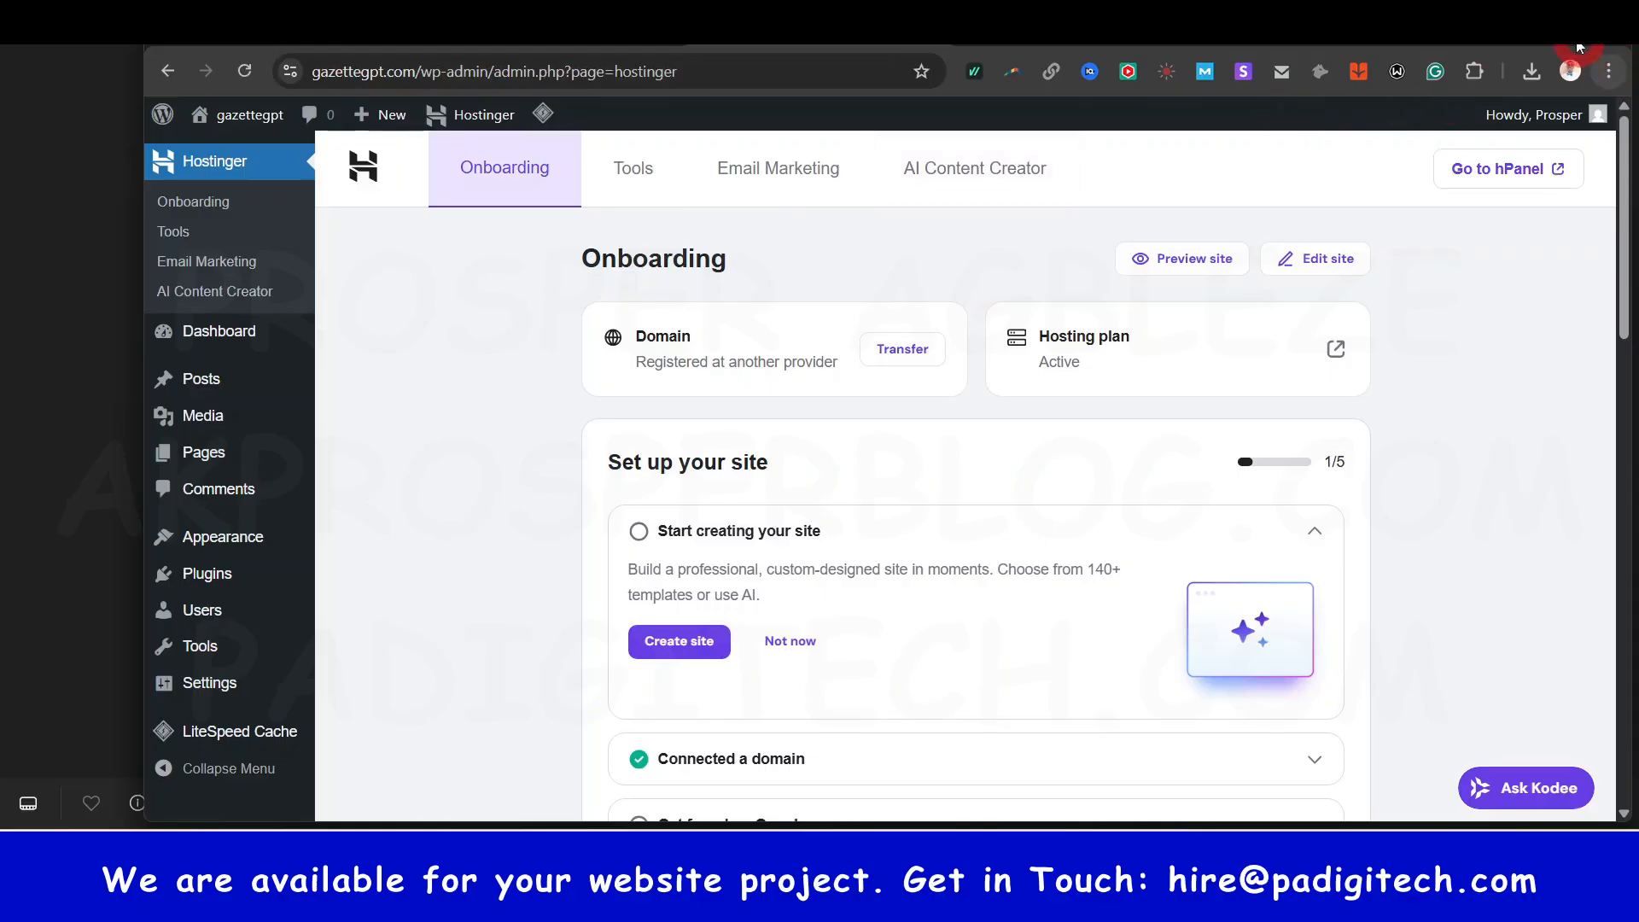
{"action": "left_click", "coordinate": [1554, 21]}
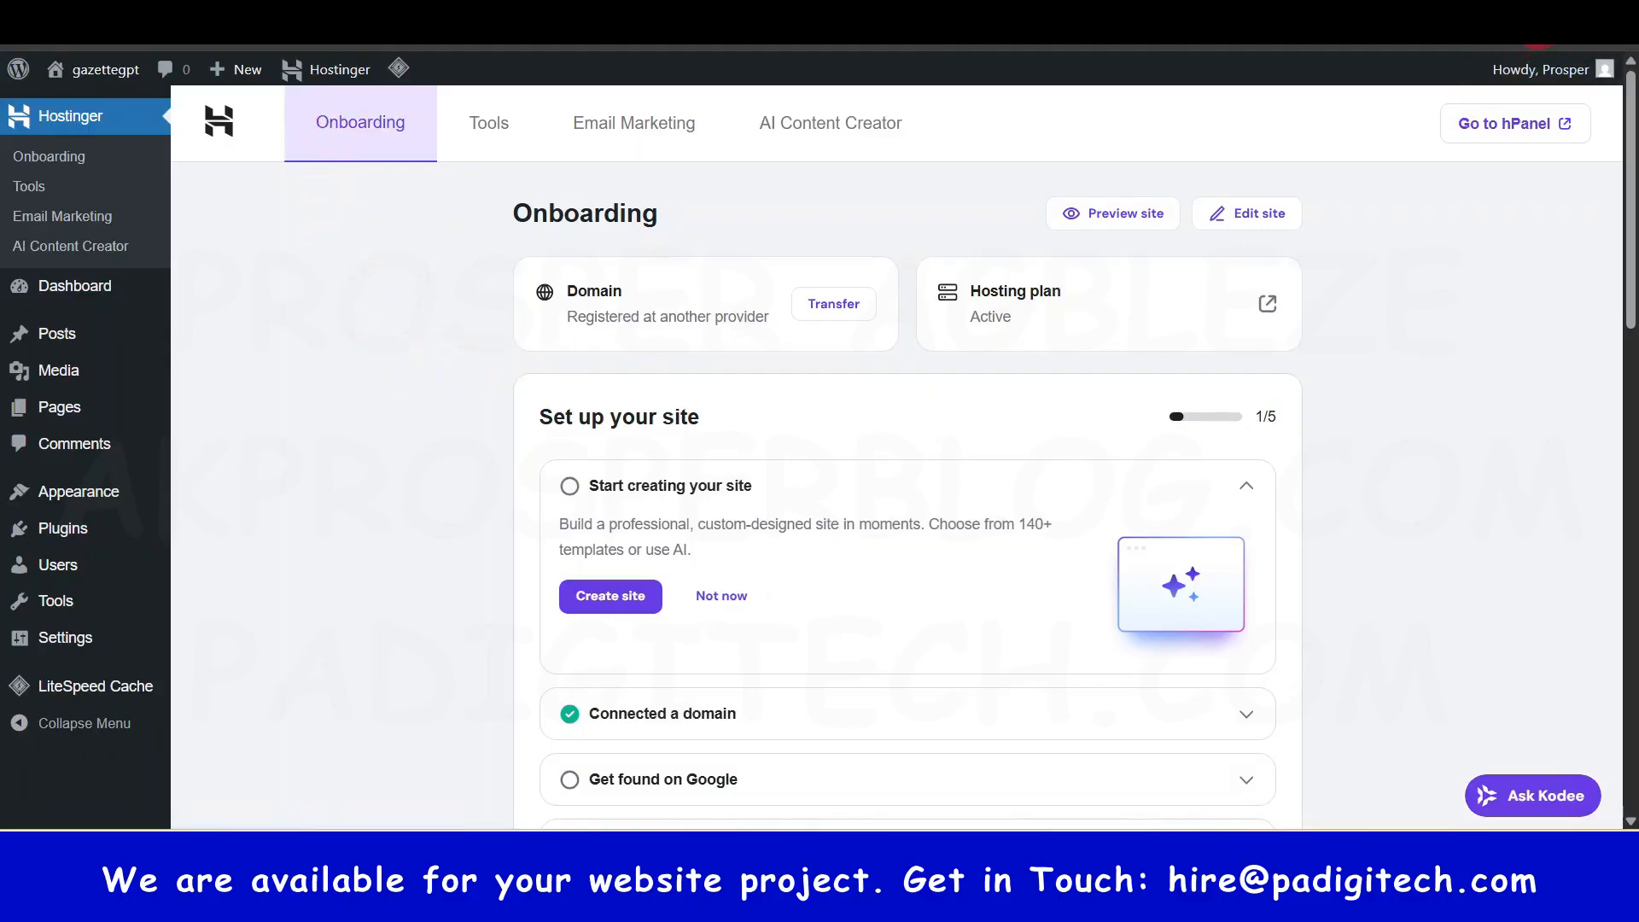
- Leave fullscreen, delete 'admin.php?page=hostinger' from the address bar, then return to fullscreen
{"action": "key", "text": "F11"}
{"action": "left_click", "coordinate": [414, 68]}
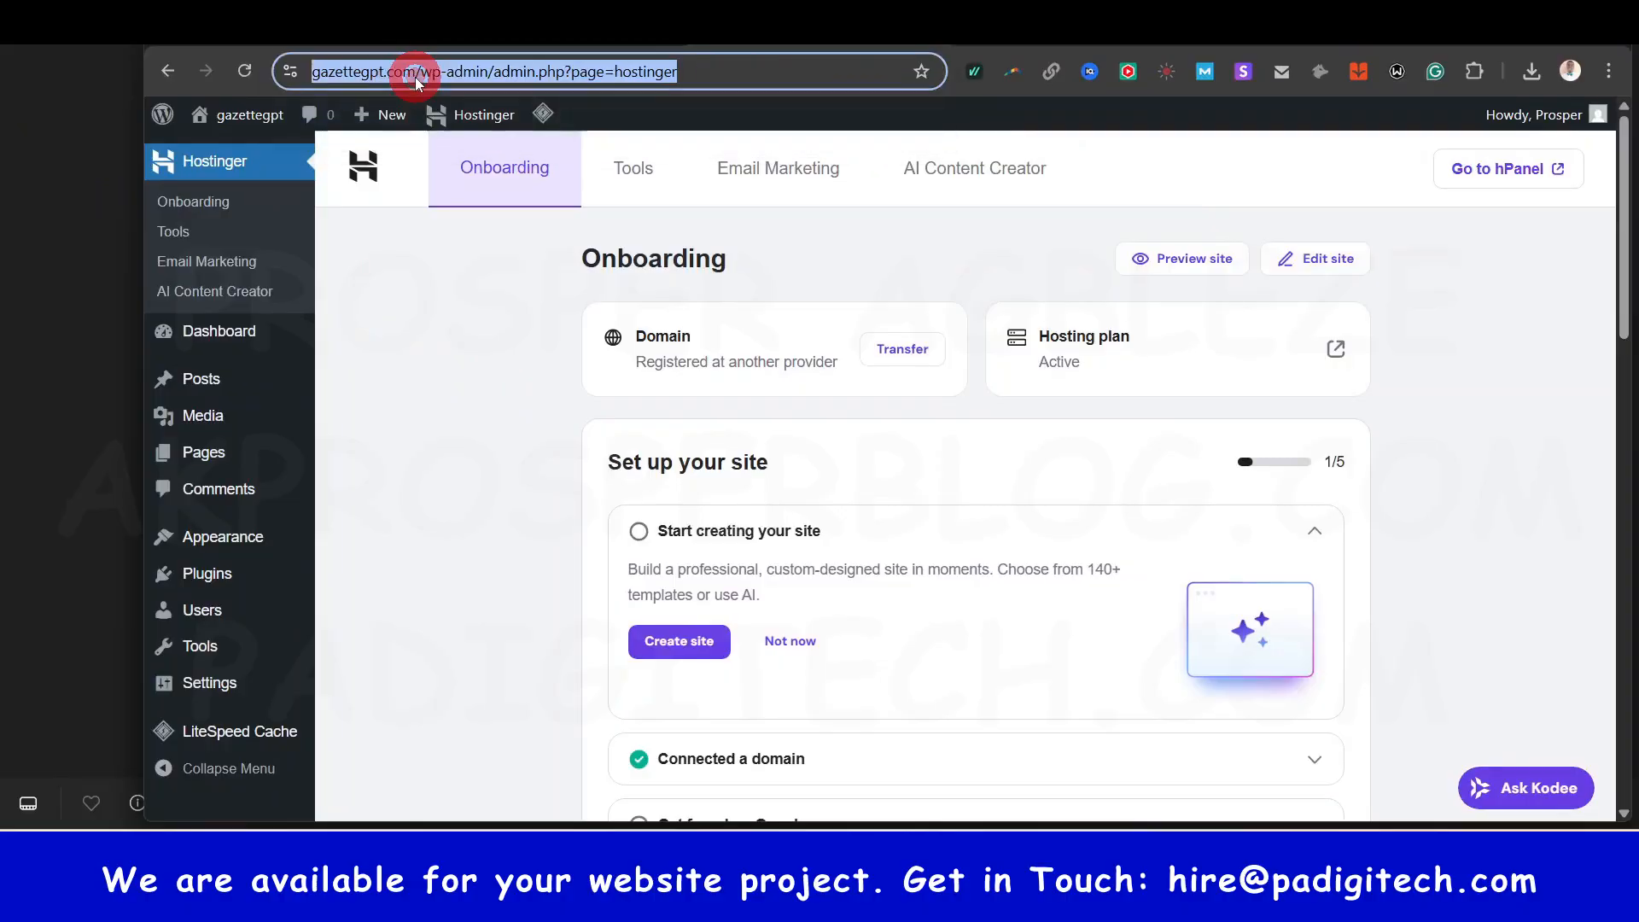
{"action": "left_click", "coordinate": [512, 72]}
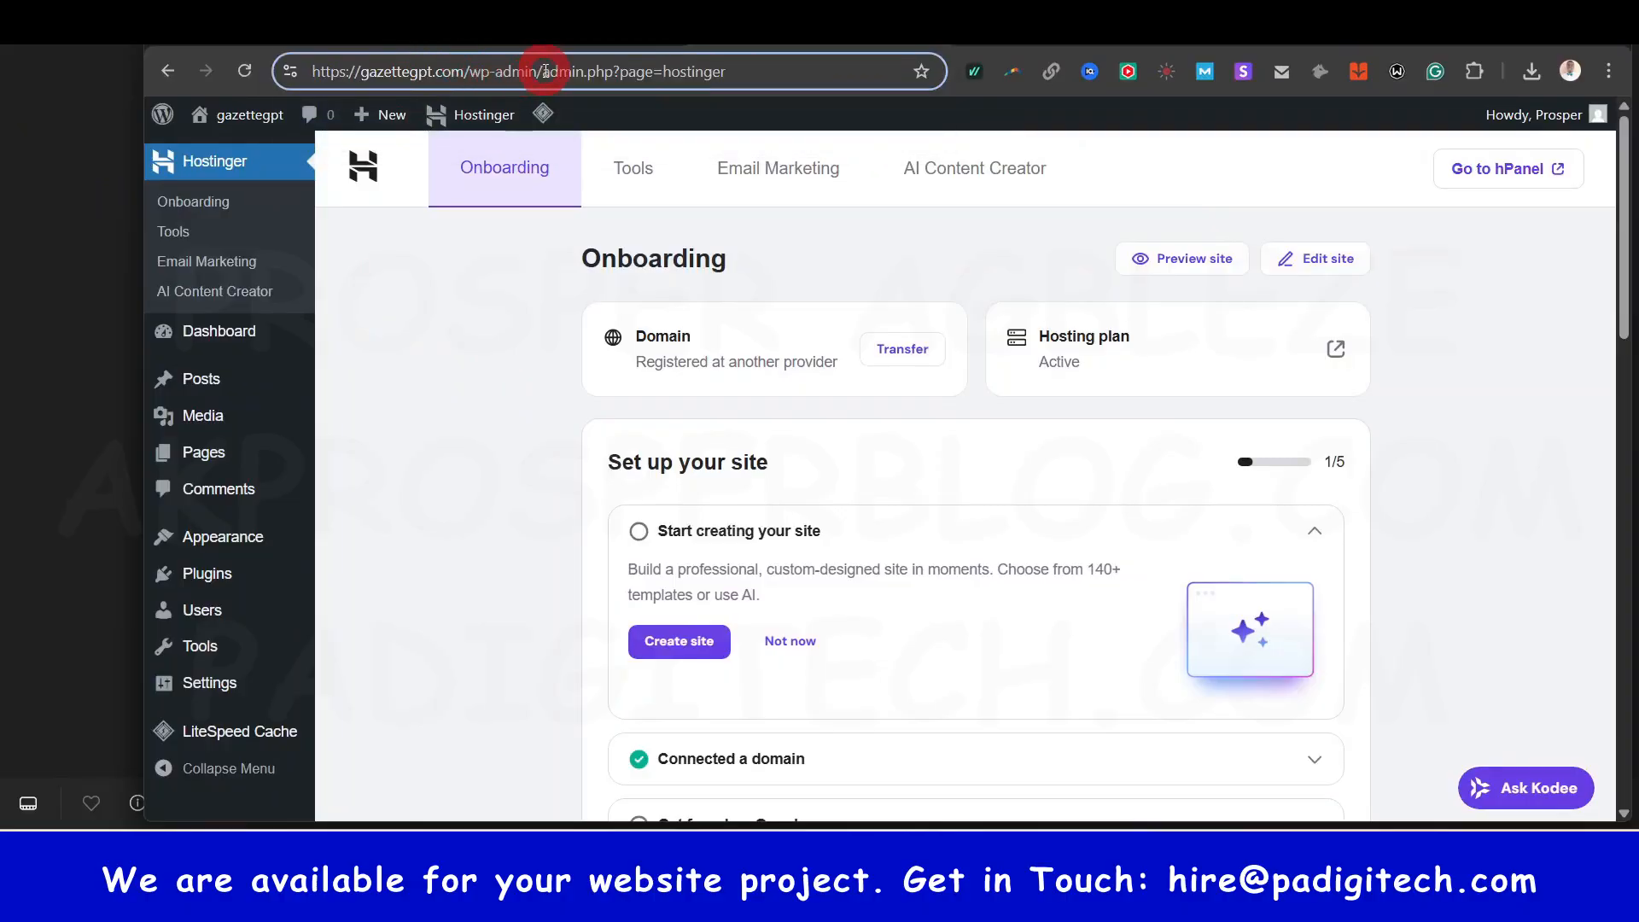
{"action": "left_click_drag", "start_coordinate": [546, 72], "coordinate": [797, 53]}
{"action": "key", "text": "BackSpace"}
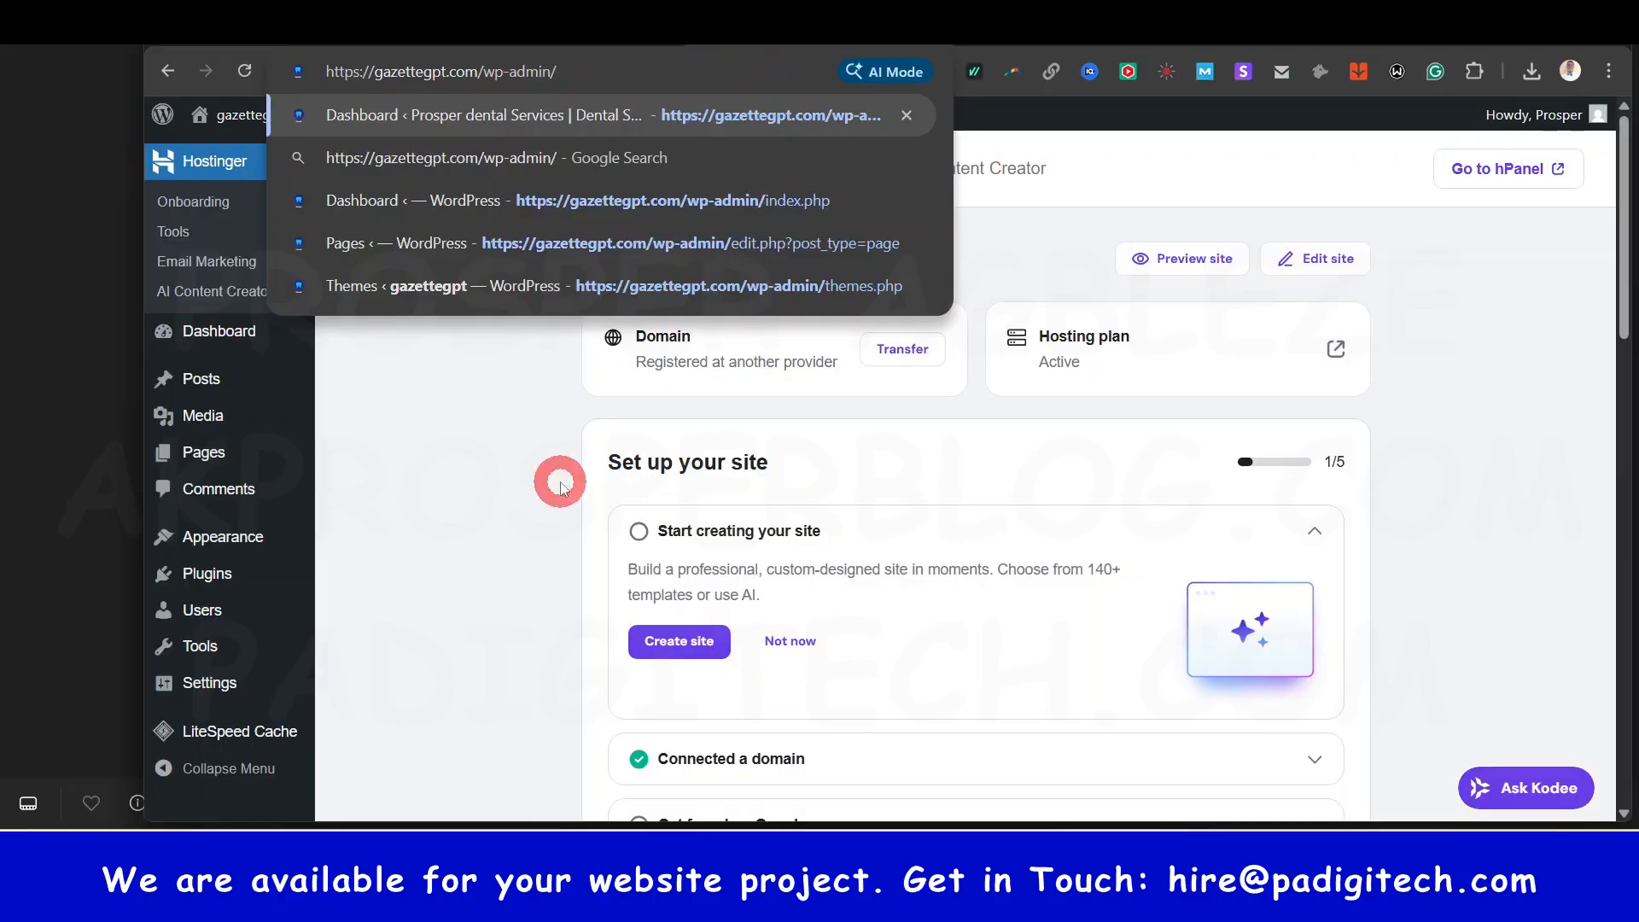
{"action": "left_click", "coordinate": [560, 487]}
{"action": "mouse_move", "coordinate": [461, 109]}
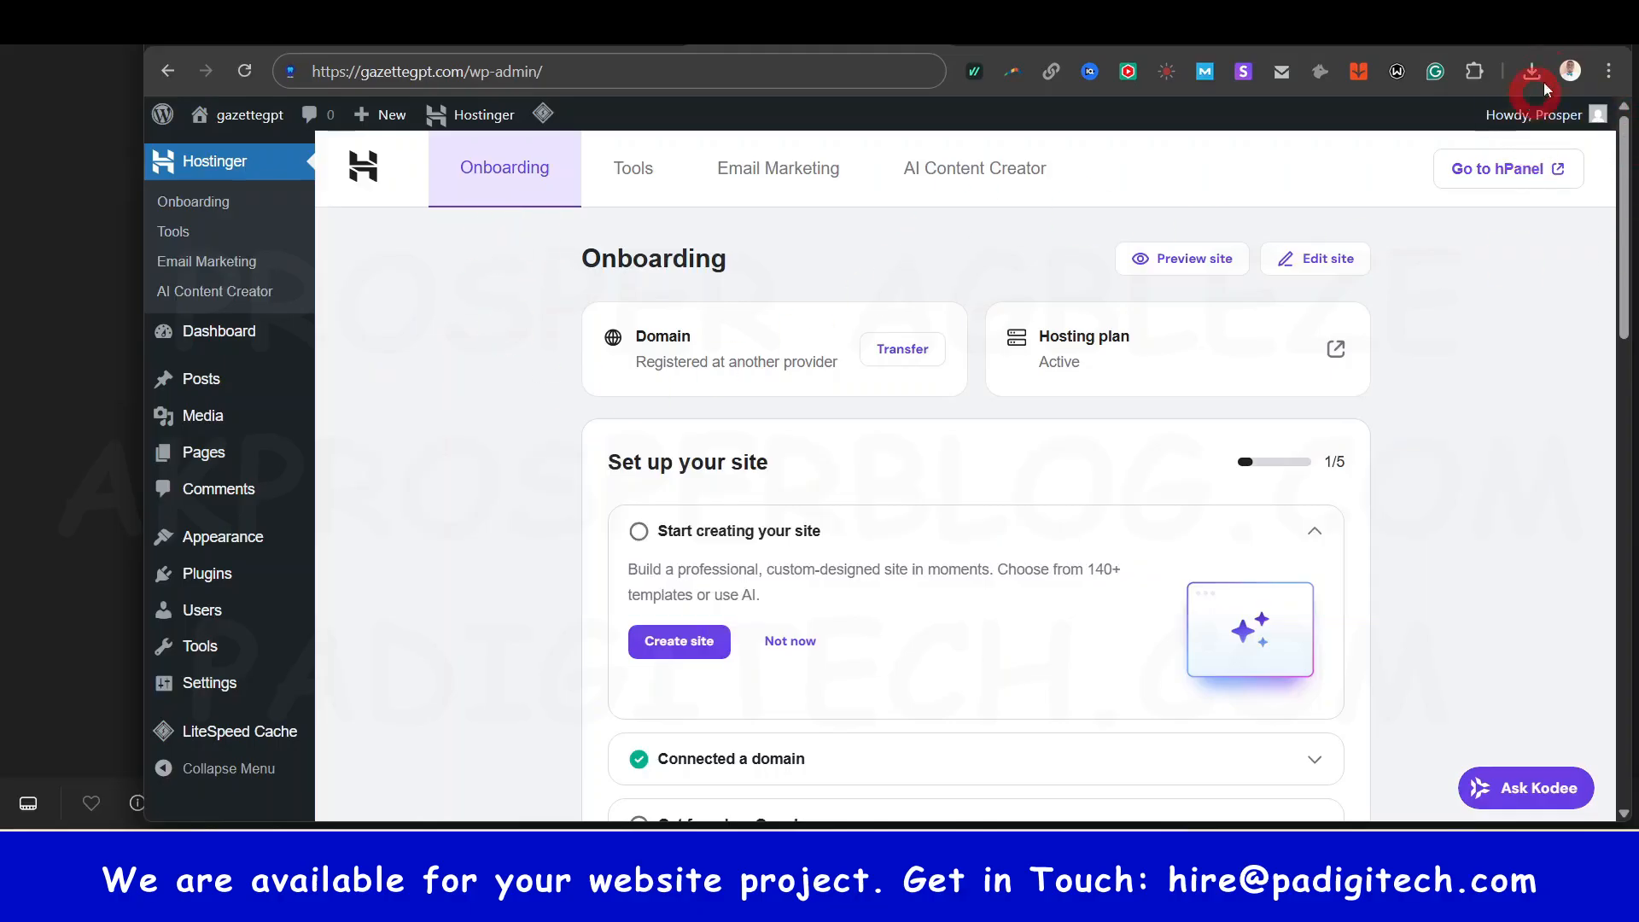
{"action": "key", "text": "F11"}
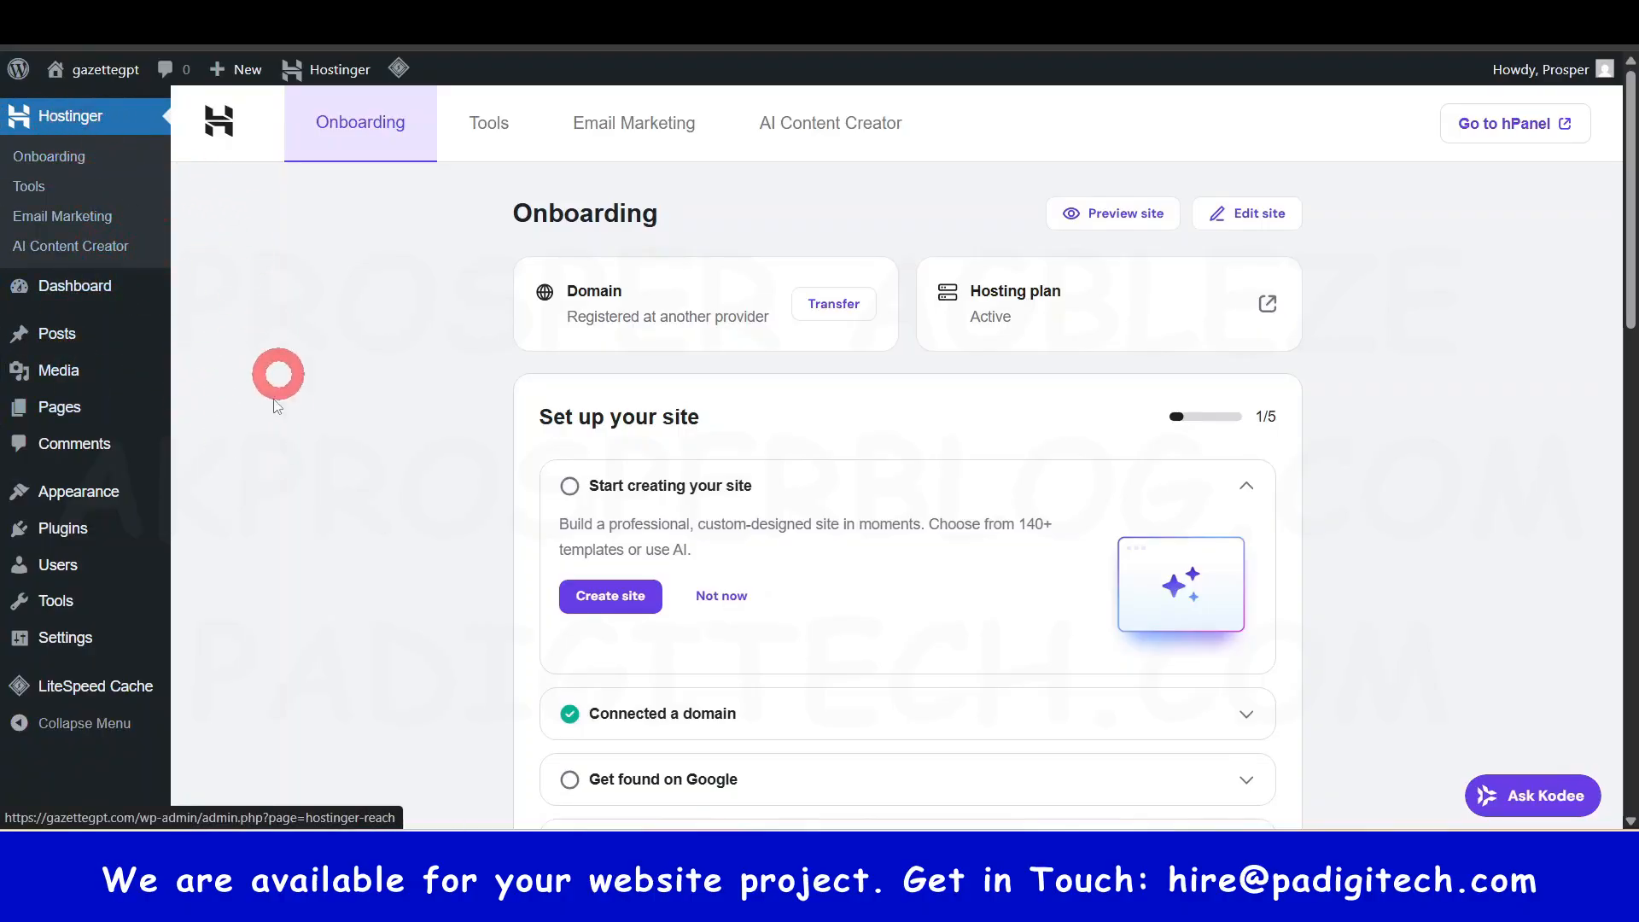
- Bulk-deactivate the Hostinger Tools, Reach, Easy Onboarding and AI plugins from Installed Plugins
{"action": "mouse_move", "coordinate": [63, 533]}
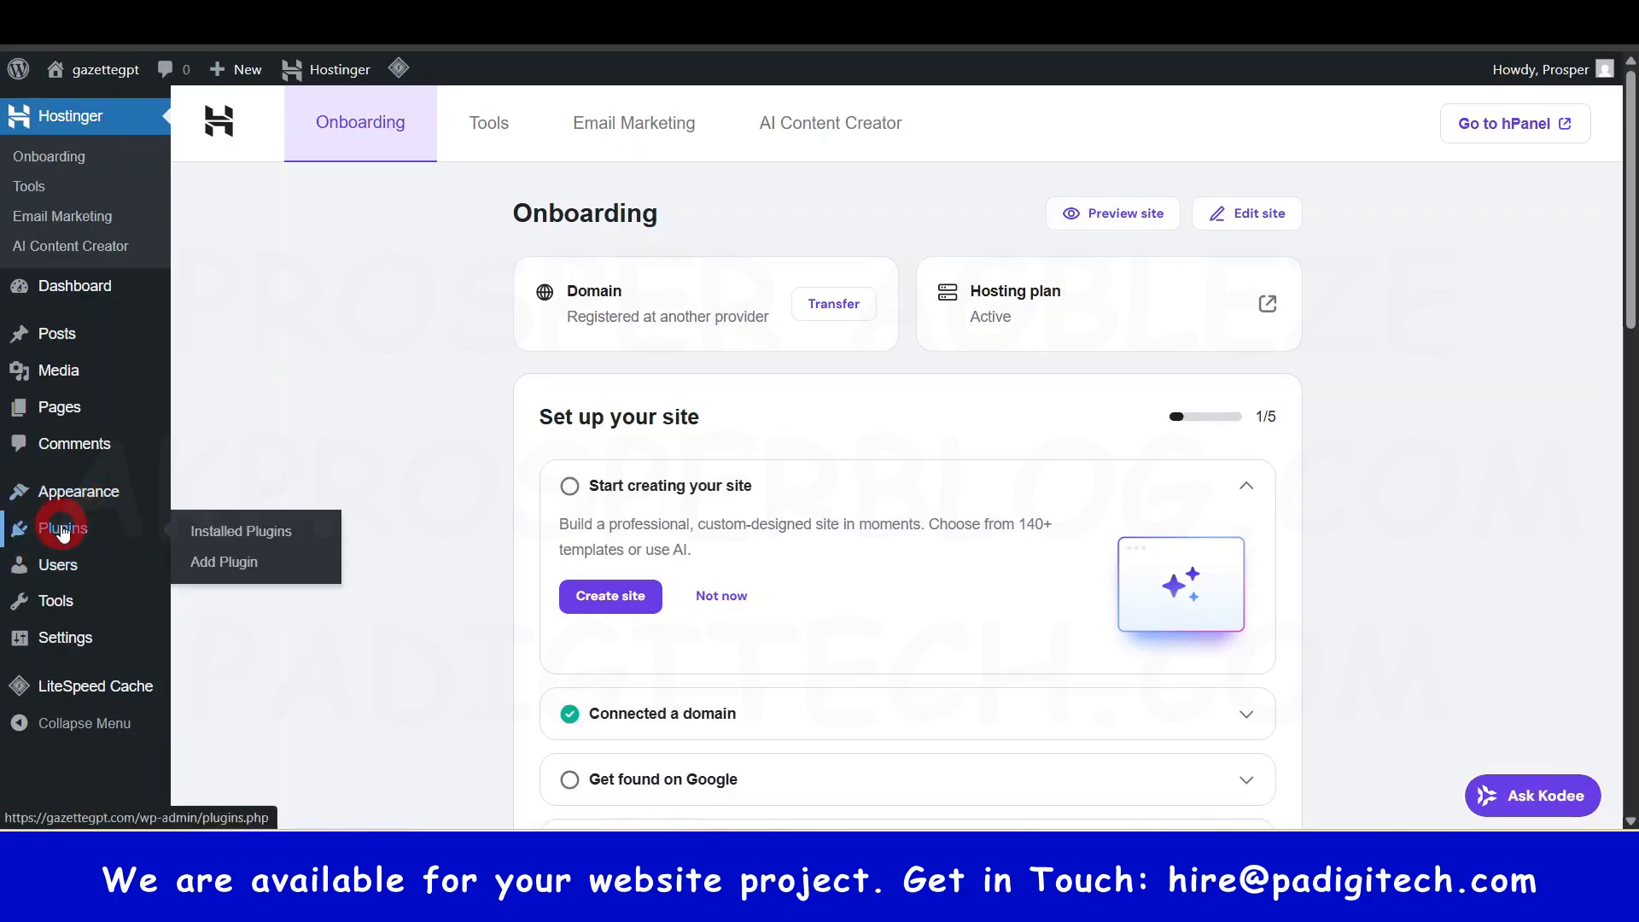
{"action": "left_click", "coordinate": [65, 536]}
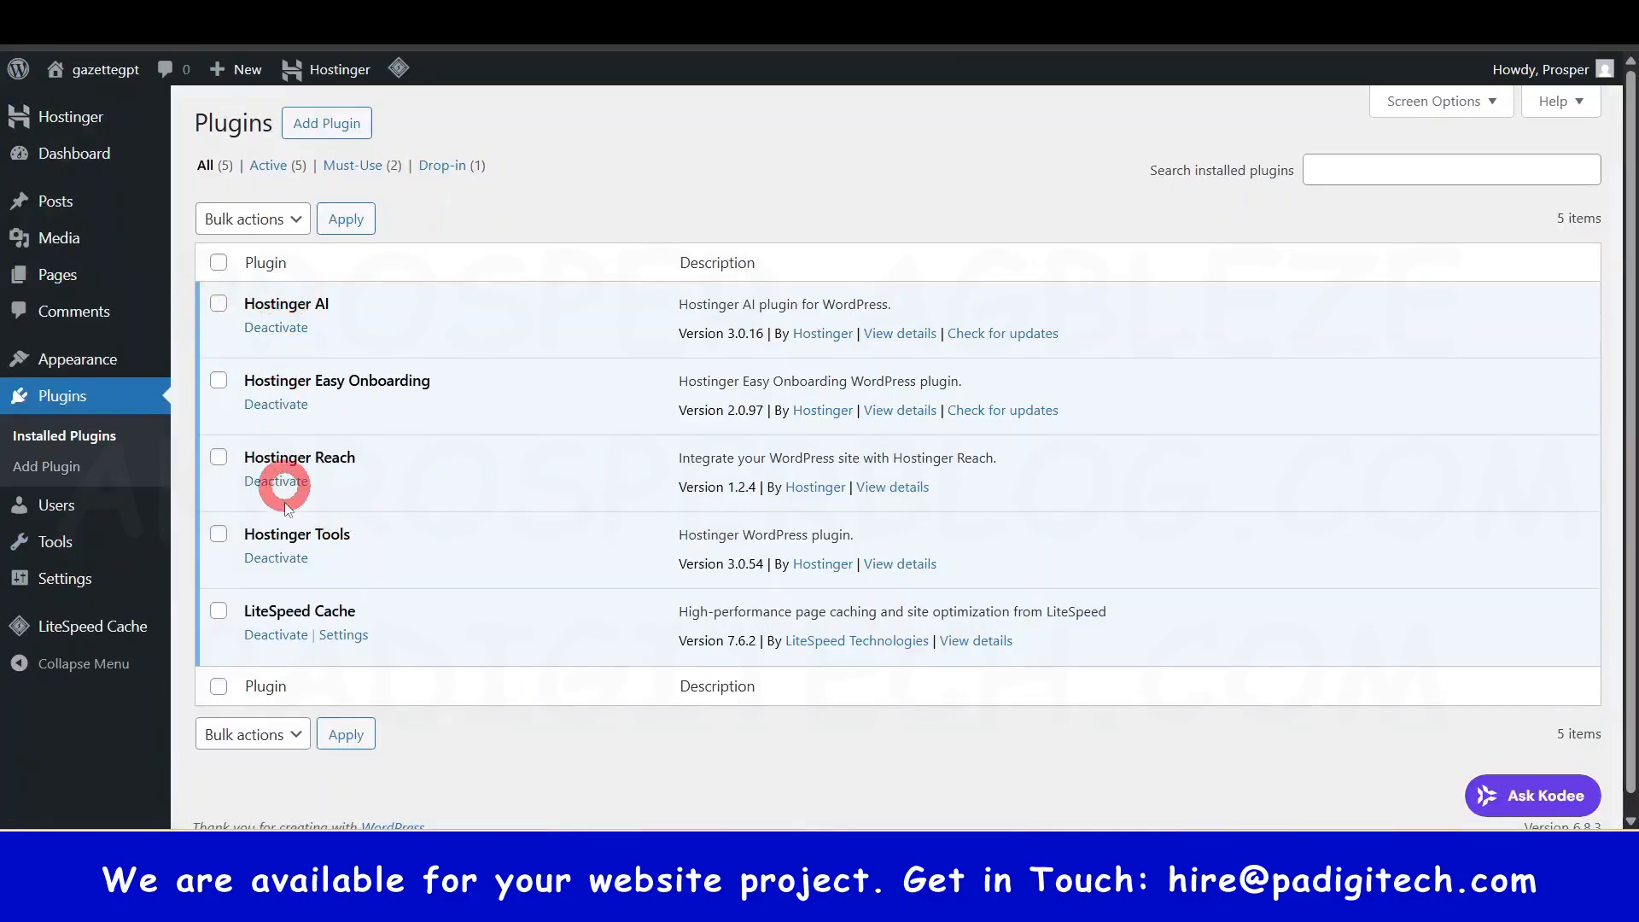
{"action": "left_click", "coordinate": [218, 533]}
{"action": "left_click", "coordinate": [218, 461]}
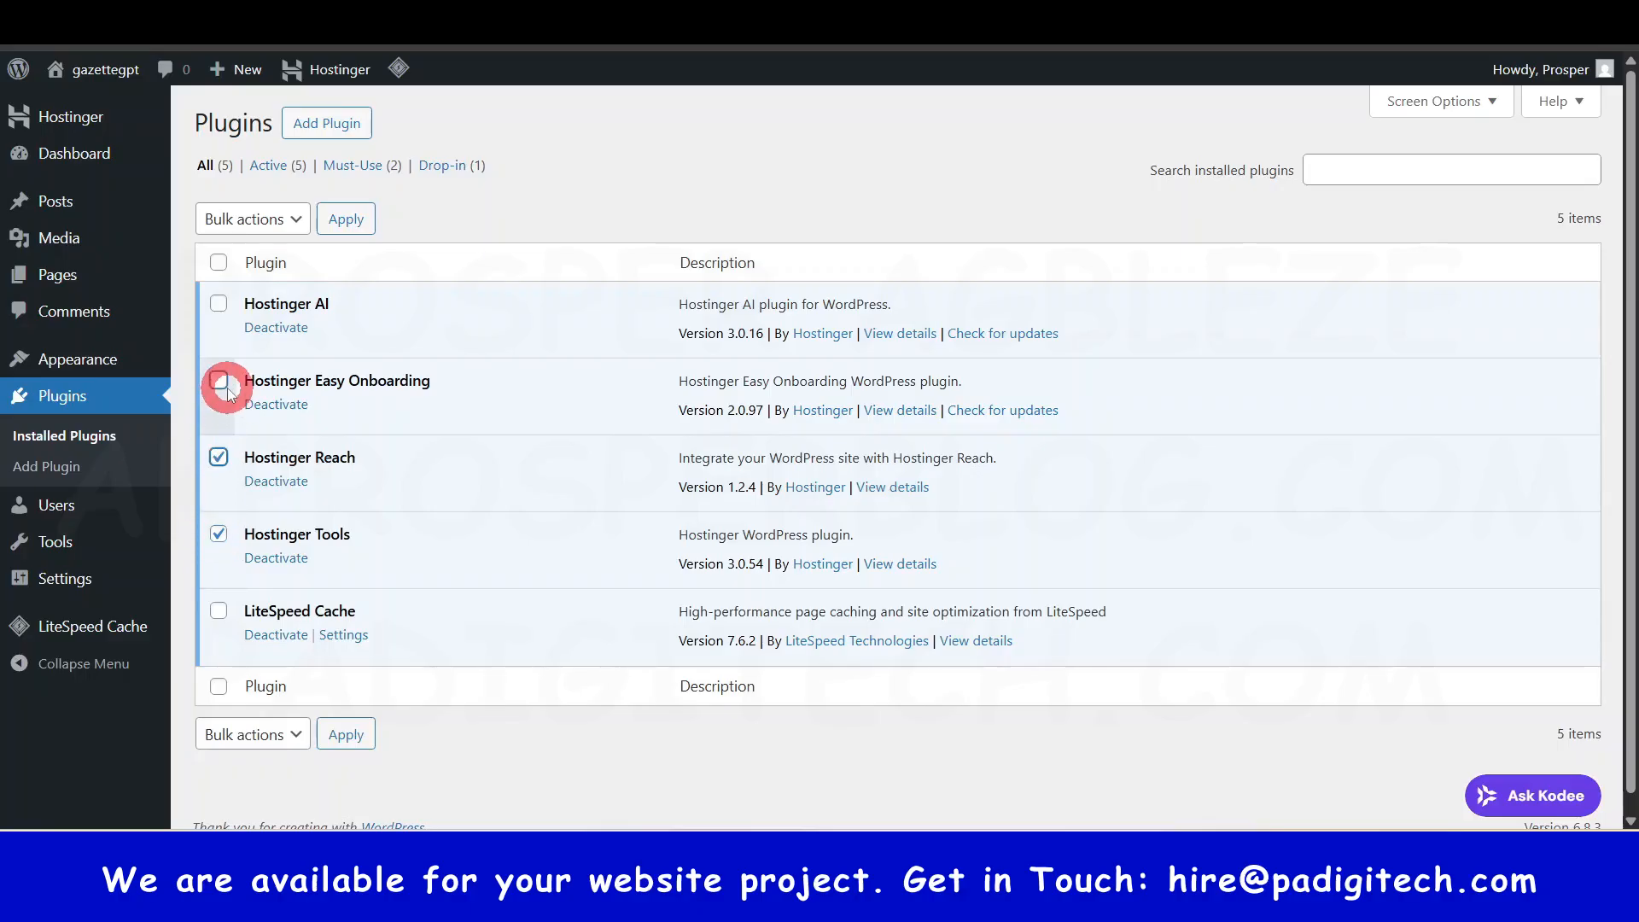
{"action": "left_click", "coordinate": [218, 381]}
{"action": "left_click", "coordinate": [219, 304]}
{"action": "left_click", "coordinate": [293, 227]}
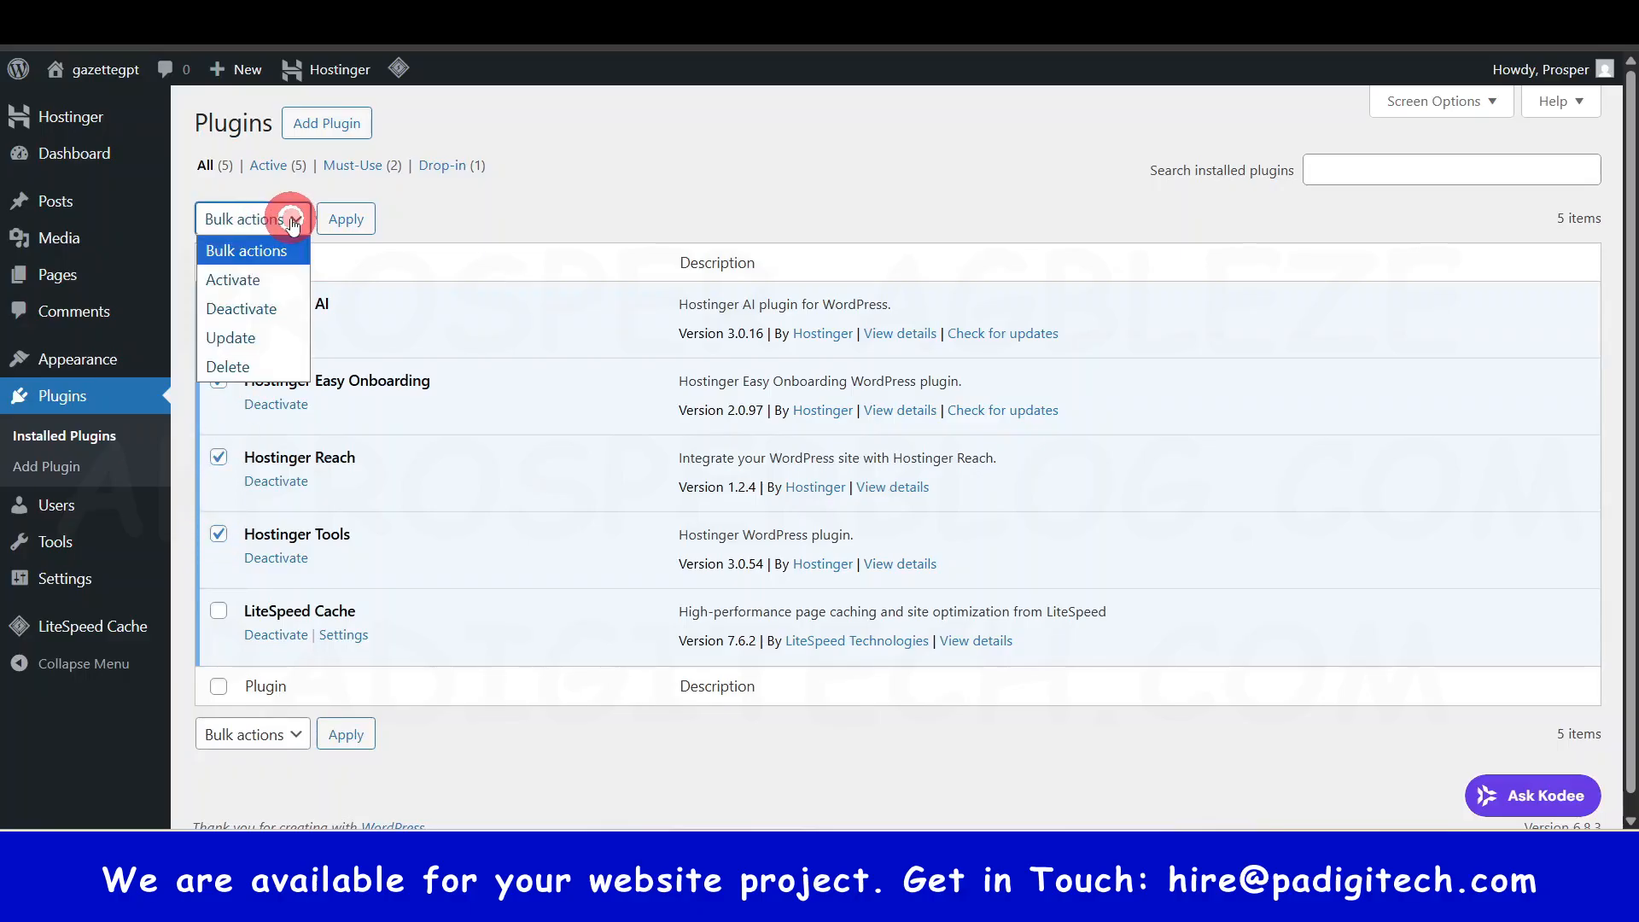
{"action": "left_click", "coordinate": [246, 309]}
{"action": "left_click", "coordinate": [339, 222]}
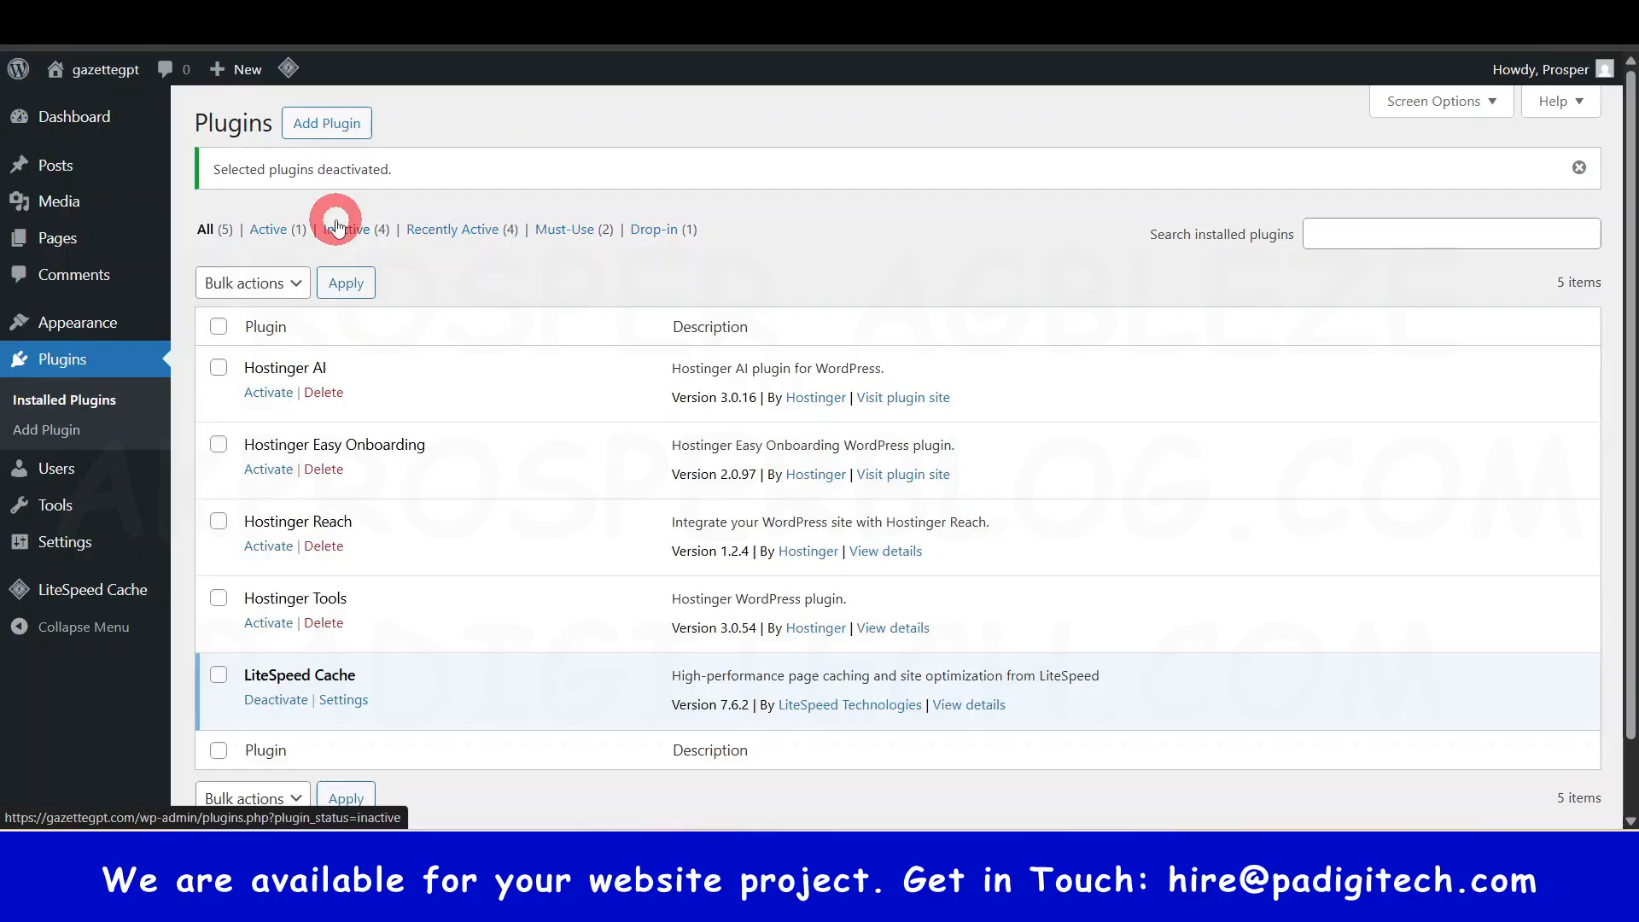
{"action": "scroll", "coordinate": [355, 336], "scroll_direction": "down", "scroll_amount": 1}
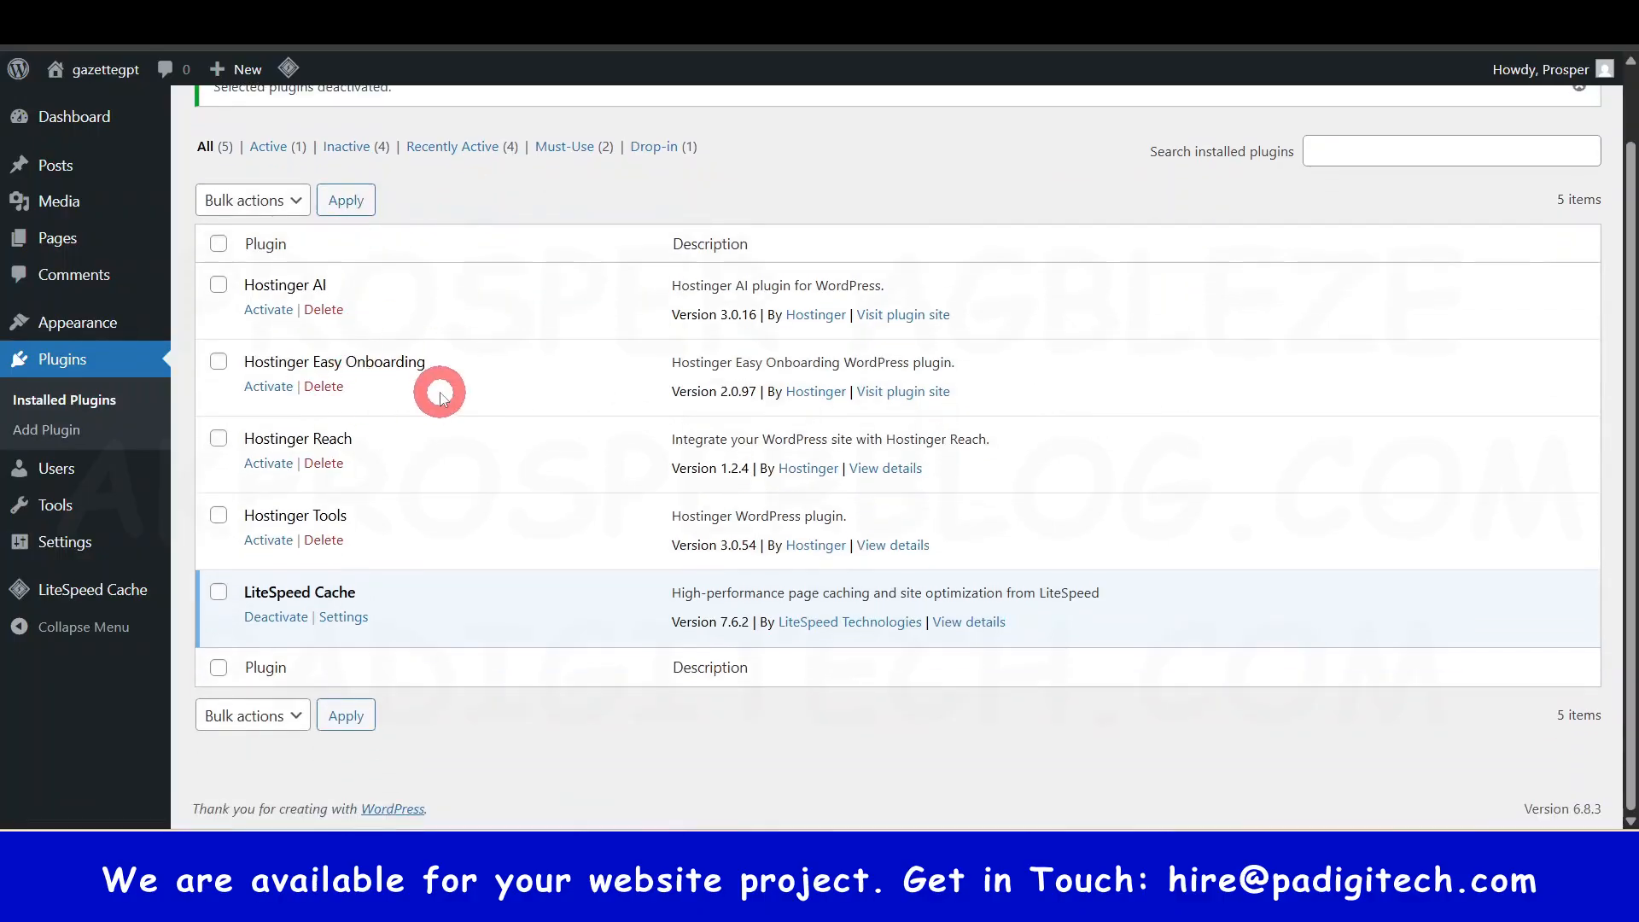
{"action": "scroll", "coordinate": [288, 260], "scroll_direction": "up", "scroll_amount": 1}
- Bulk-delete the Hostinger Tools, Reach, Easy Onboarding and AI plugins, confirming the deletion
{"action": "left_click", "coordinate": [218, 597]}
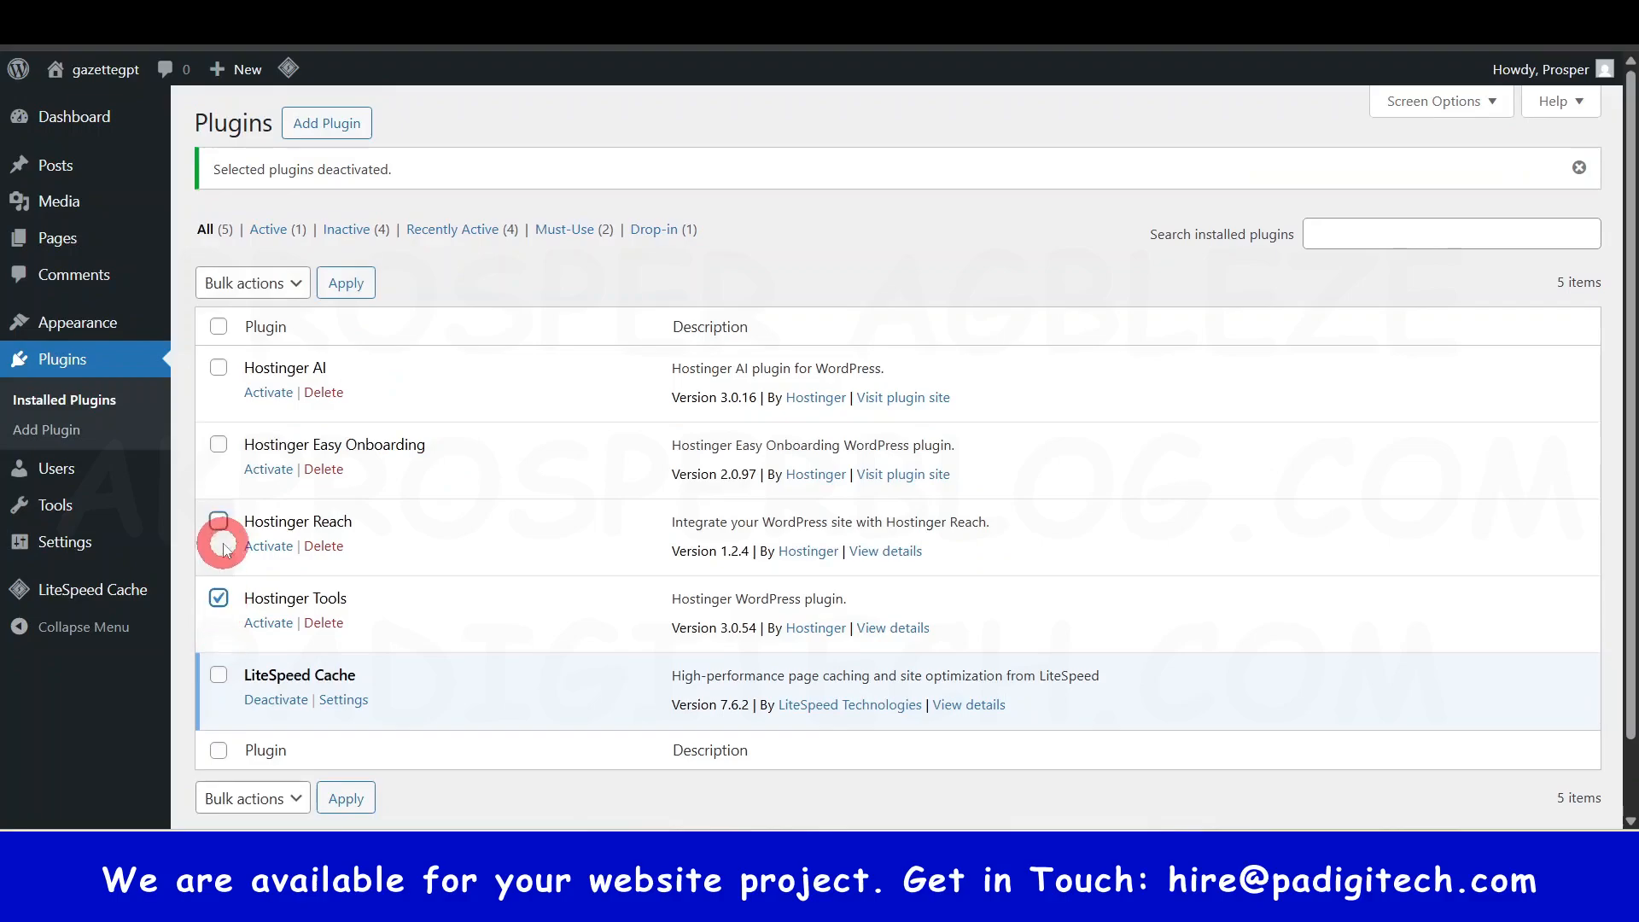
{"action": "left_click", "coordinate": [219, 519]}
{"action": "left_click", "coordinate": [219, 443]}
{"action": "left_click", "coordinate": [218, 368]}
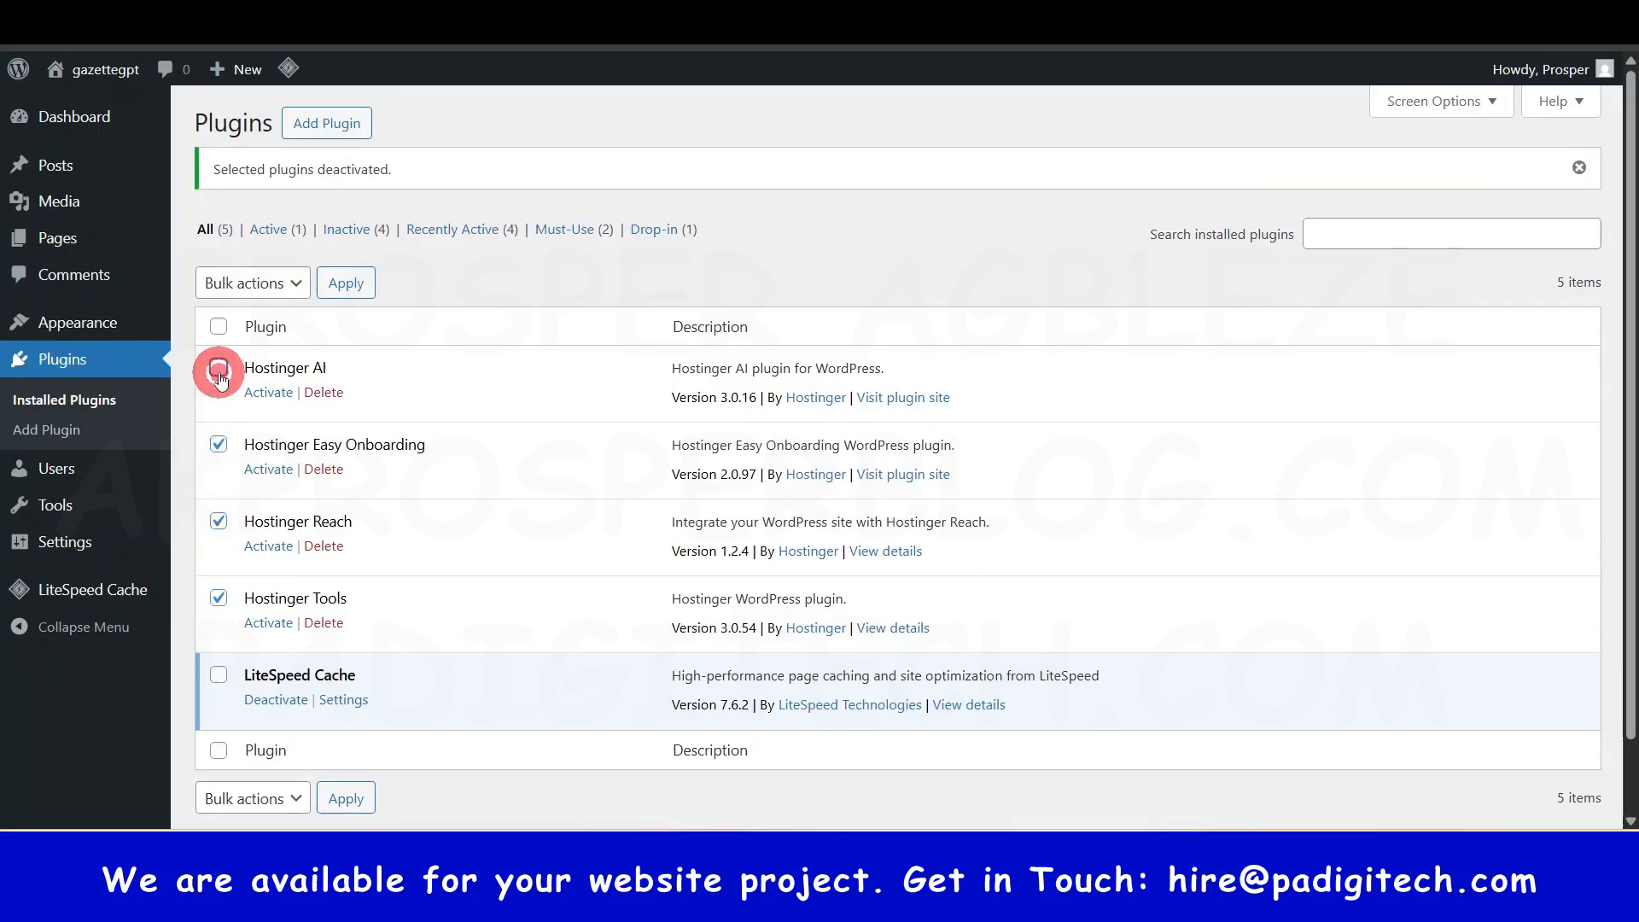
{"action": "left_click", "coordinate": [256, 283]}
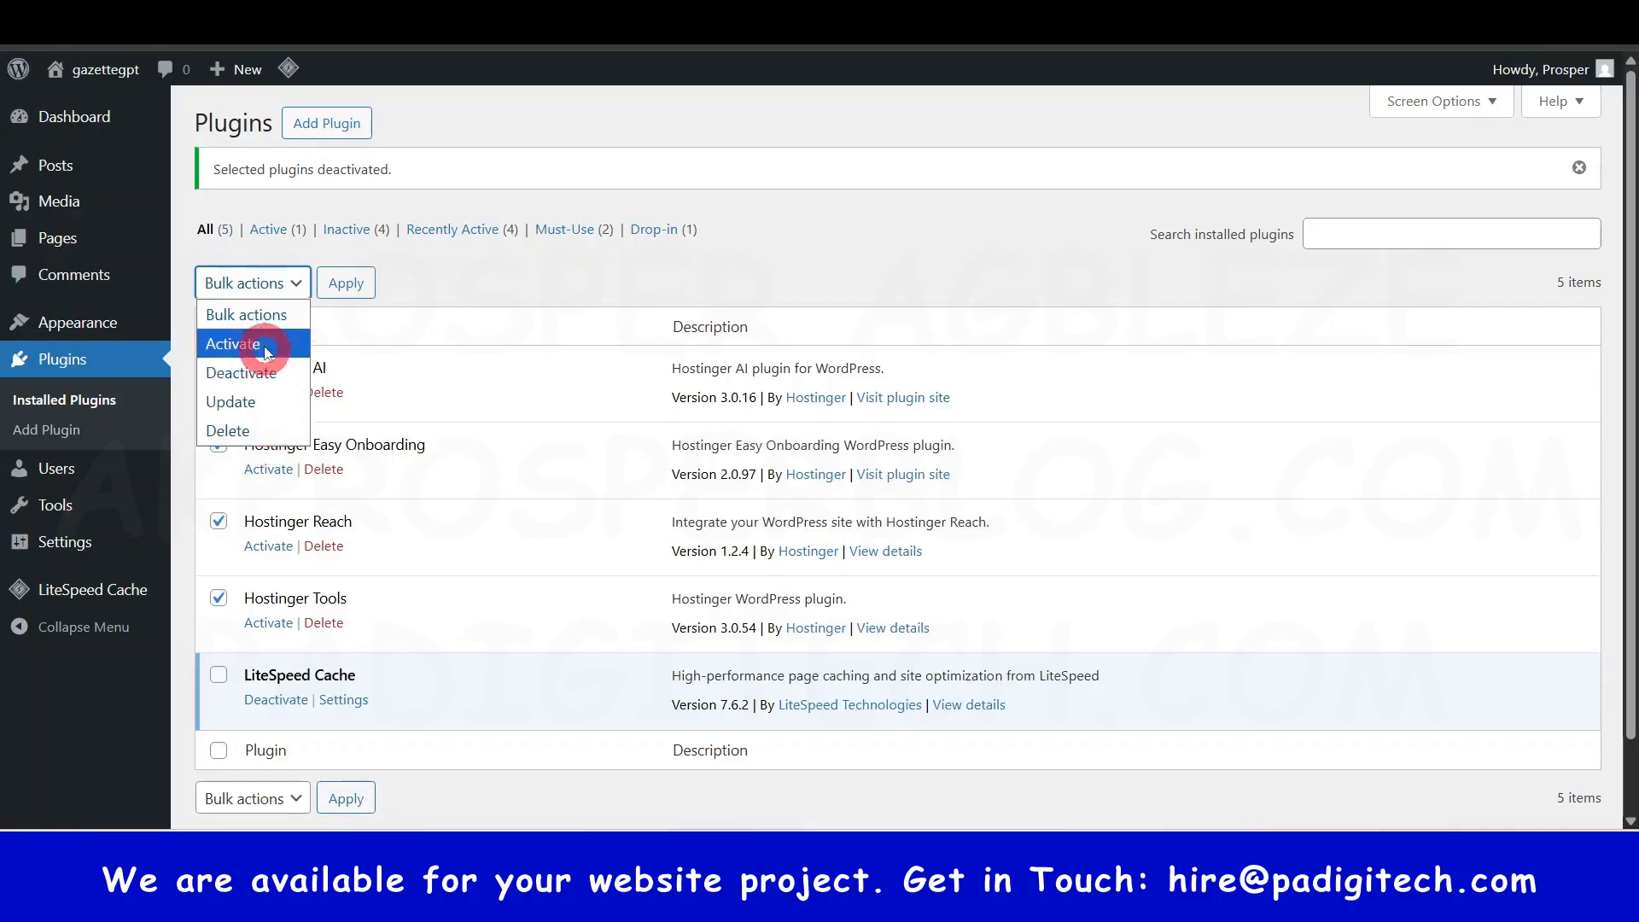
{"action": "left_click", "coordinate": [248, 427]}
{"action": "left_click", "coordinate": [343, 286]}
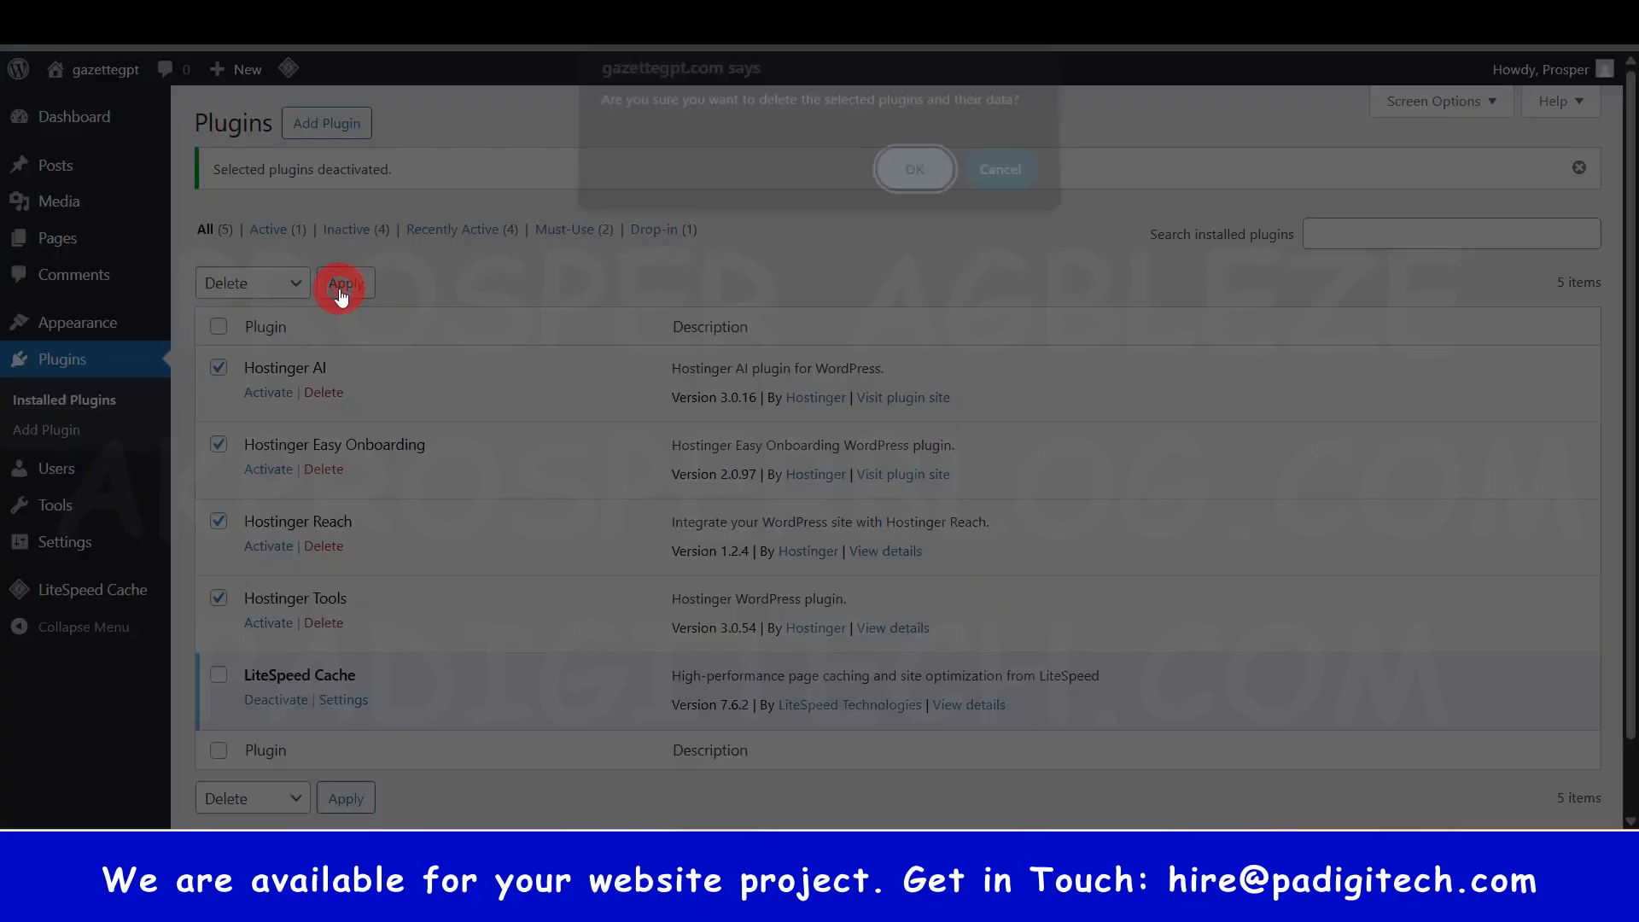
{"action": "left_click", "coordinate": [907, 196]}
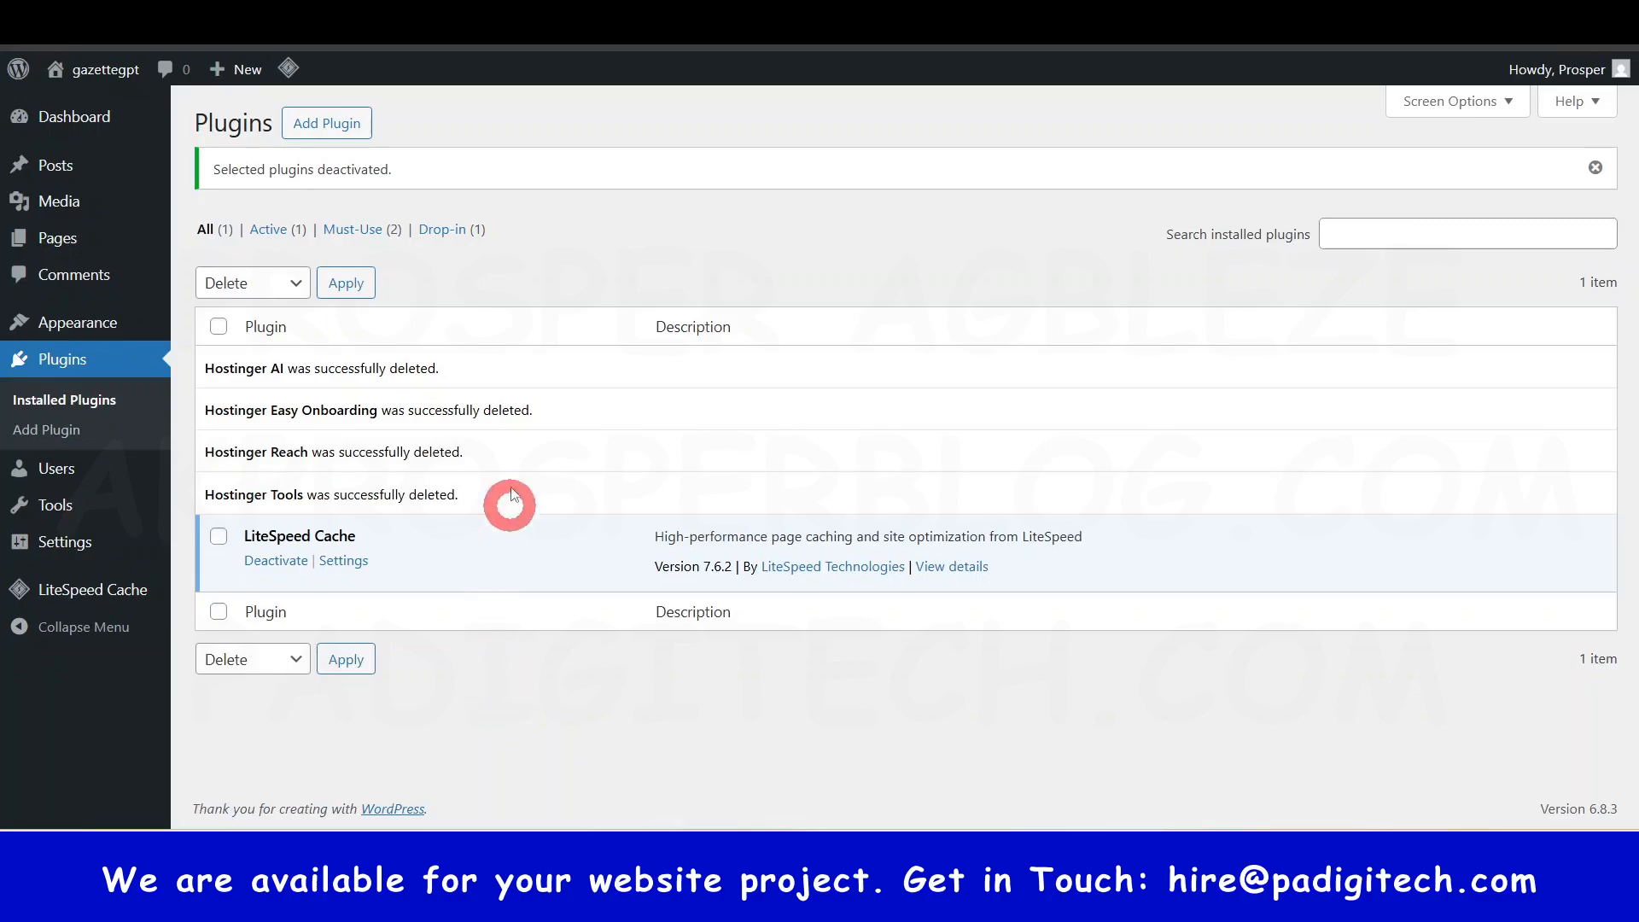
{"action": "mouse_move", "coordinate": [141, 150]}
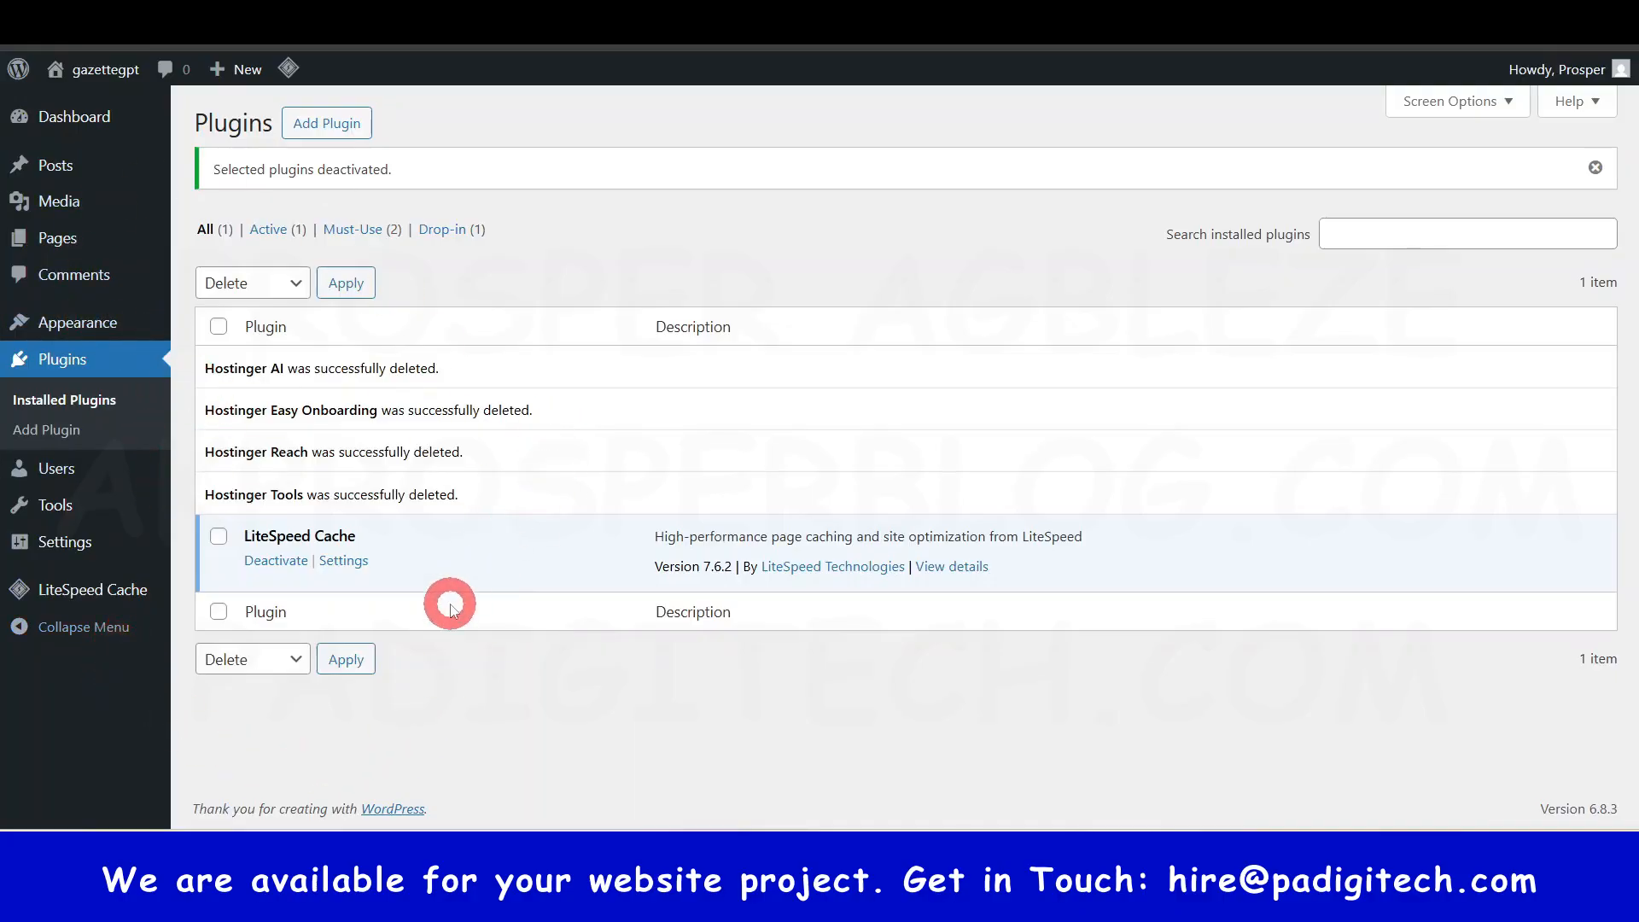
{"action": "mouse_move", "coordinate": [81, 120]}
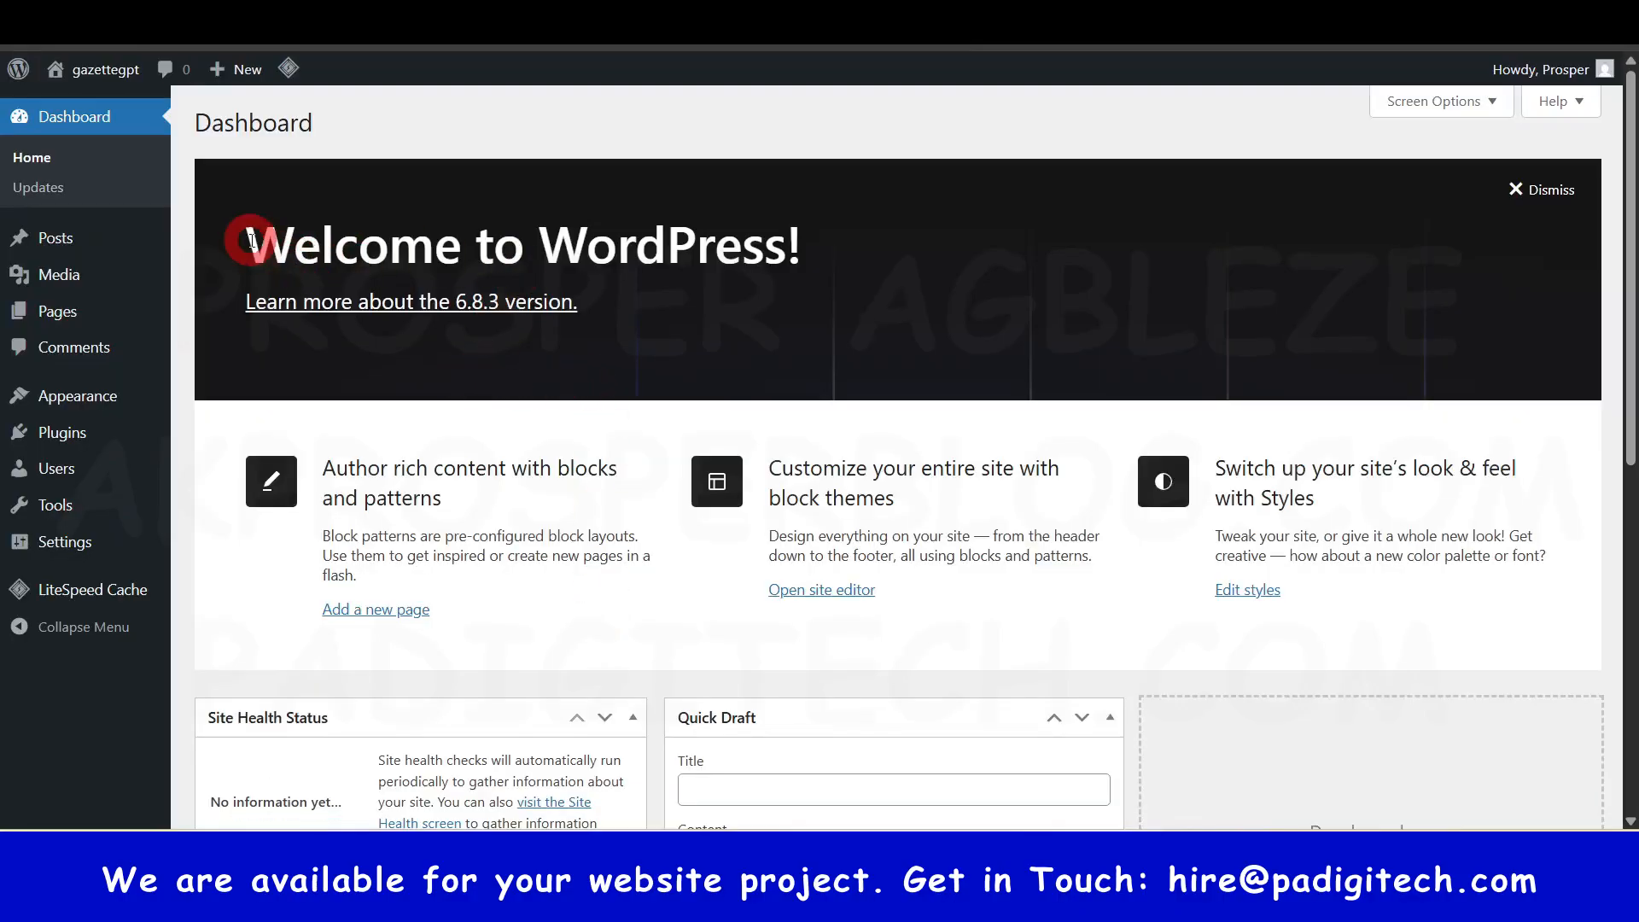
- Scroll through the Dashboard's welcome panel and widget boxes
{"action": "left_click_drag", "start_coordinate": [246, 243], "coordinate": [848, 255]}
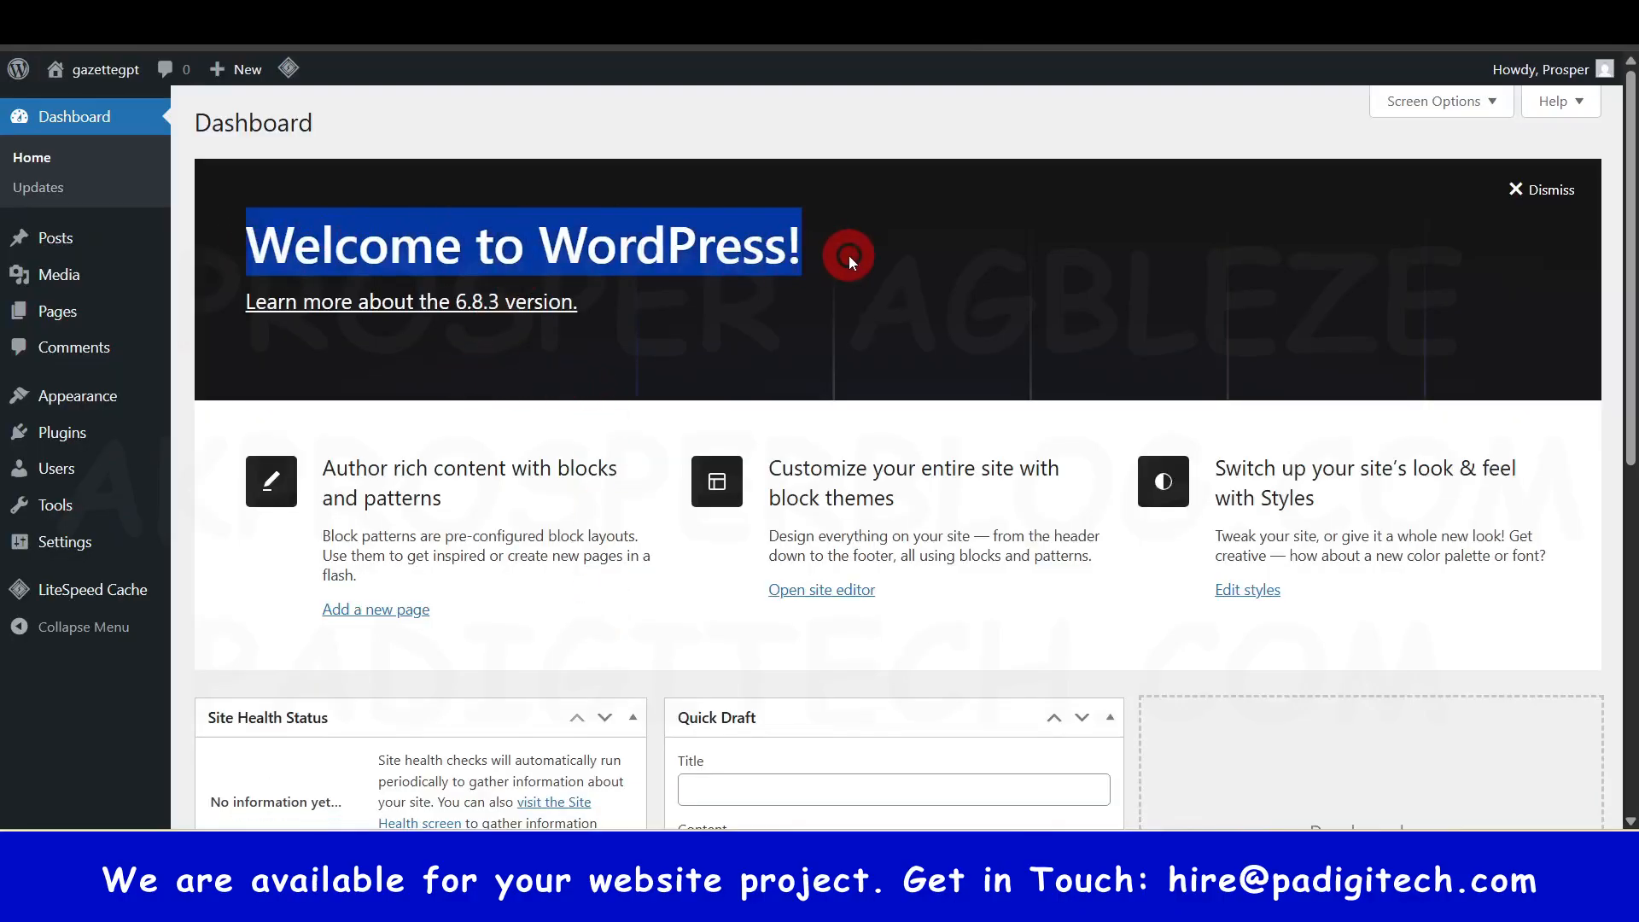
{"action": "left_click", "coordinate": [1135, 688]}
{"action": "scroll", "coordinate": [291, 567], "scroll_direction": "down", "scroll_amount": 1}
{"action": "scroll", "coordinate": [291, 568], "scroll_direction": "down", "scroll_amount": 4}
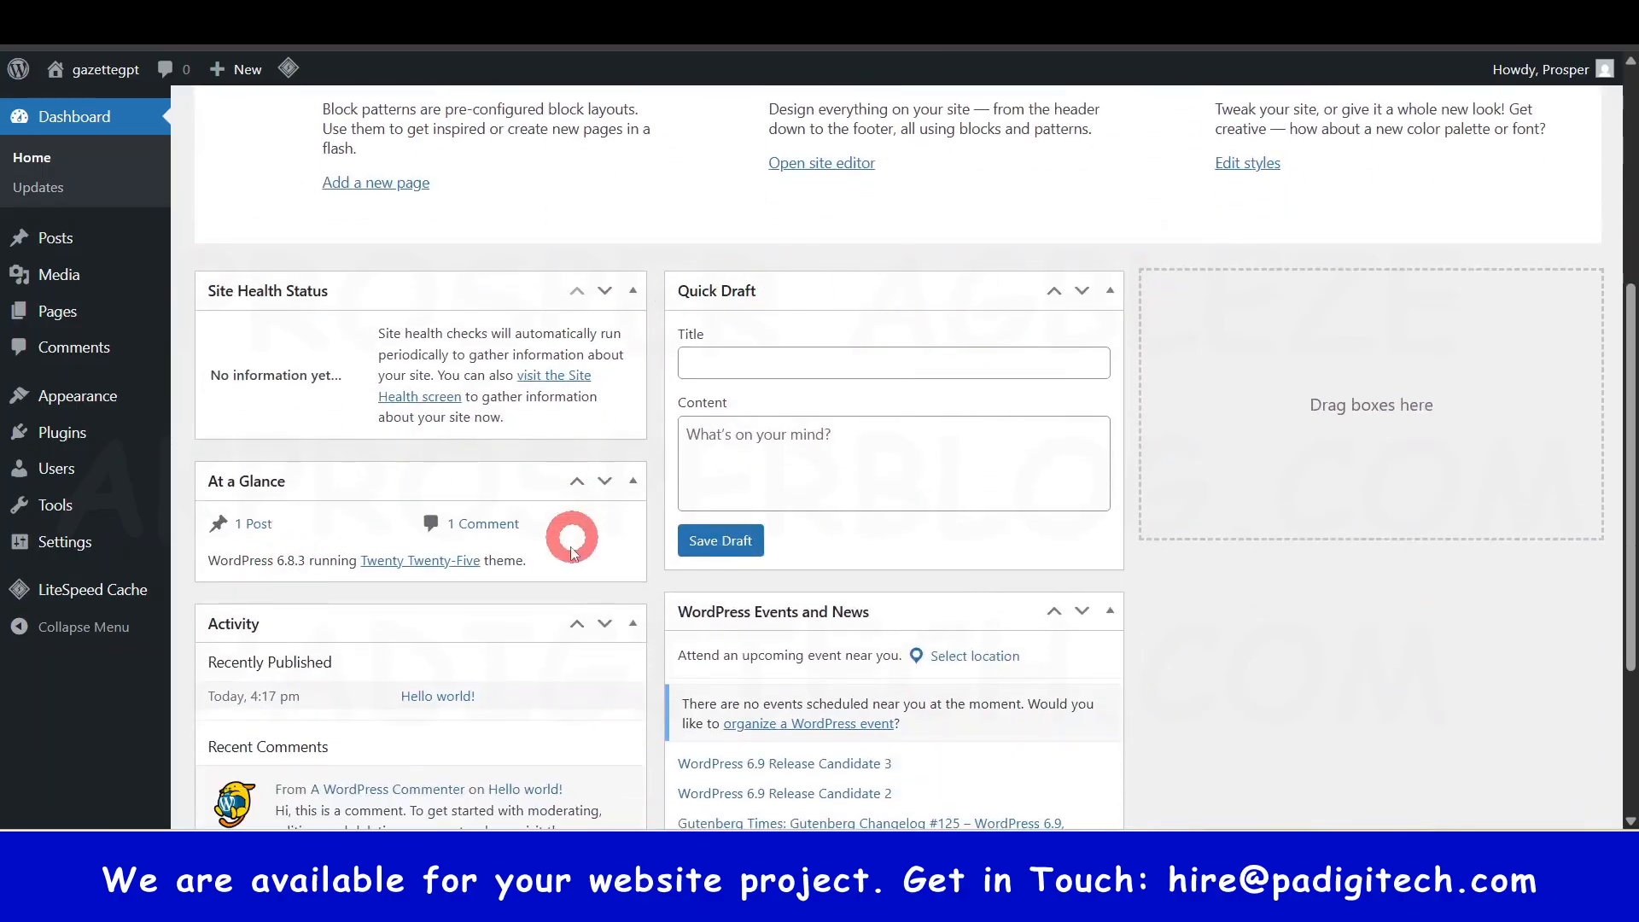
{"action": "scroll", "coordinate": [571, 538], "scroll_direction": "down", "scroll_amount": 3}
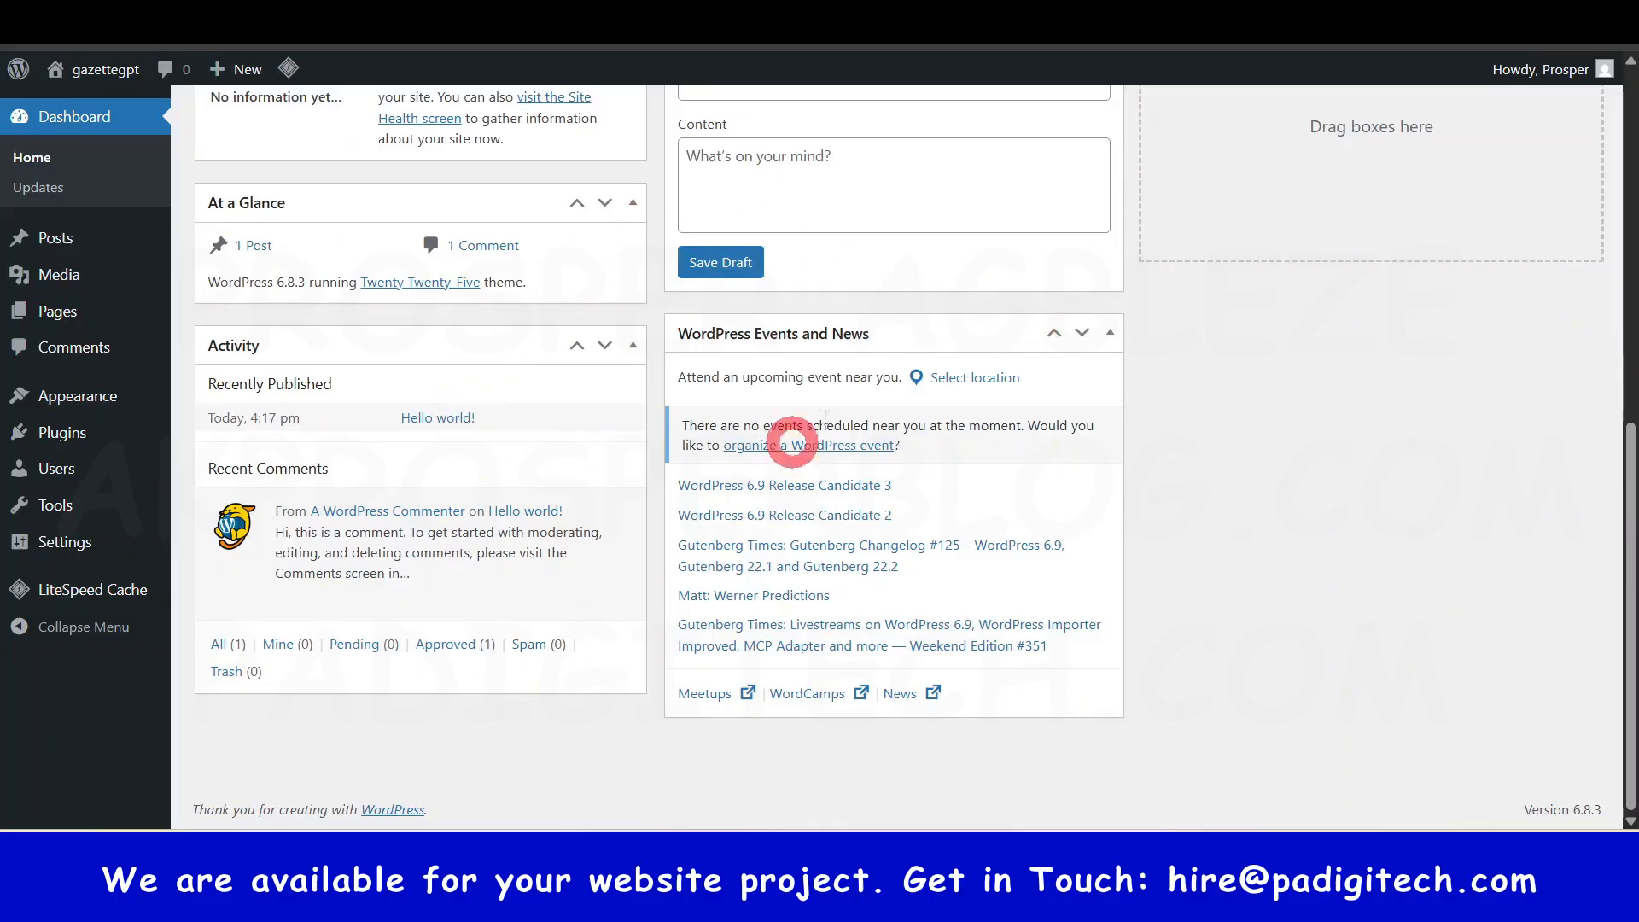
{"action": "mouse_move", "coordinate": [623, 546]}
{"action": "scroll", "coordinate": [625, 547], "scroll_direction": "up", "scroll_amount": 7}
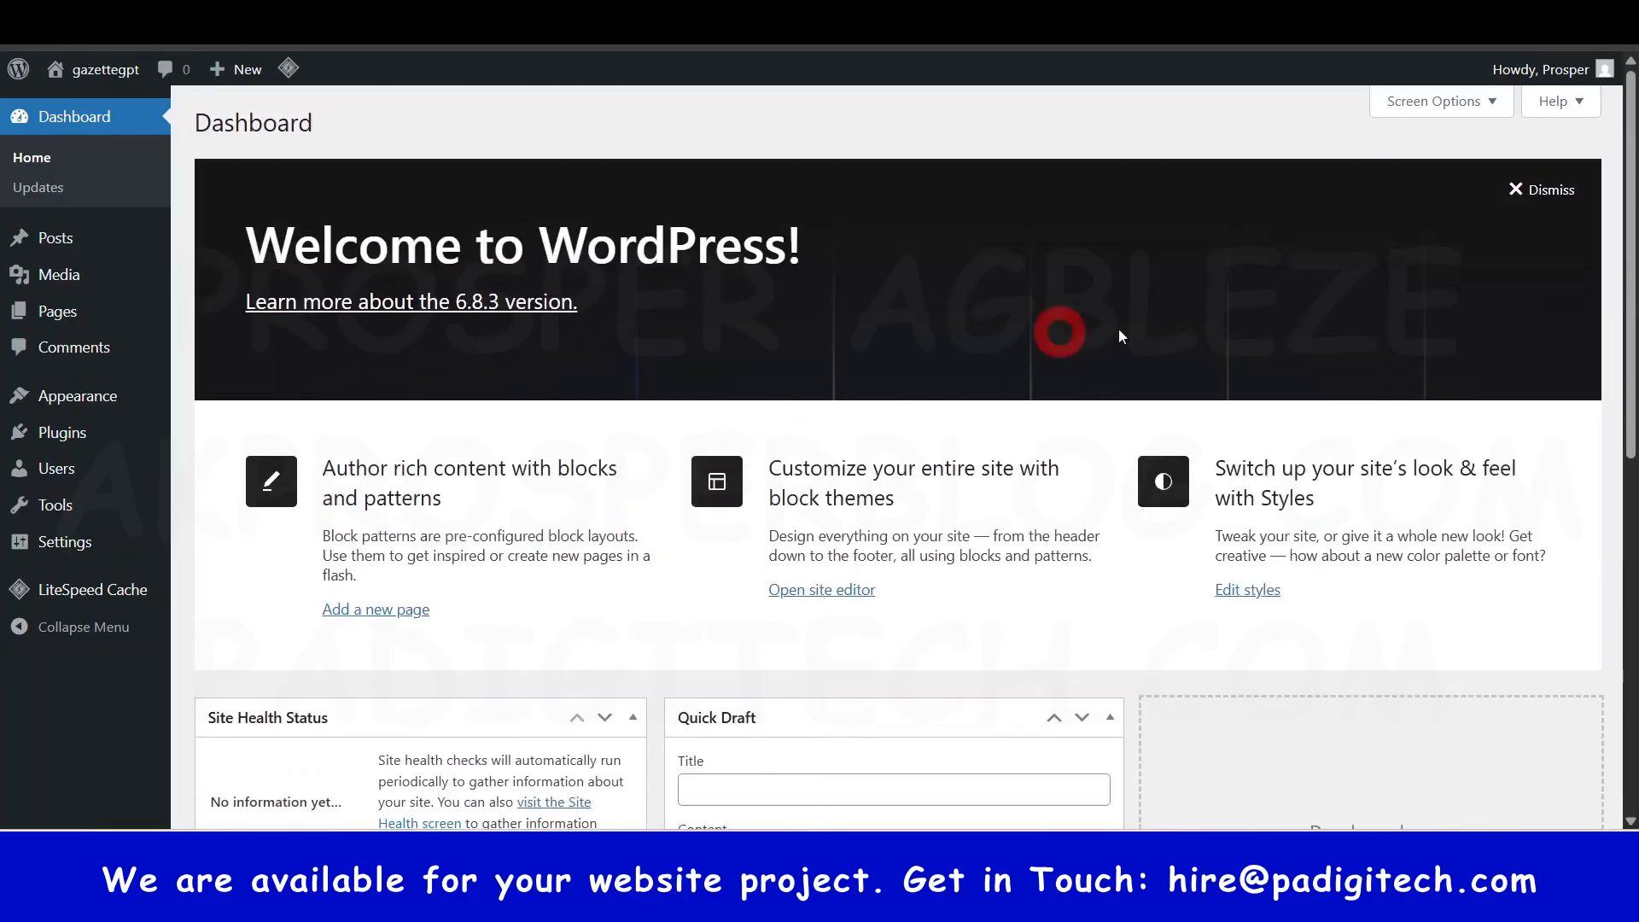
- In Screen Options, hide Site Health Status, At a Glance, Activity, Quick Draft, Events and News, and Welcome
{"action": "left_click", "coordinate": [1494, 101]}
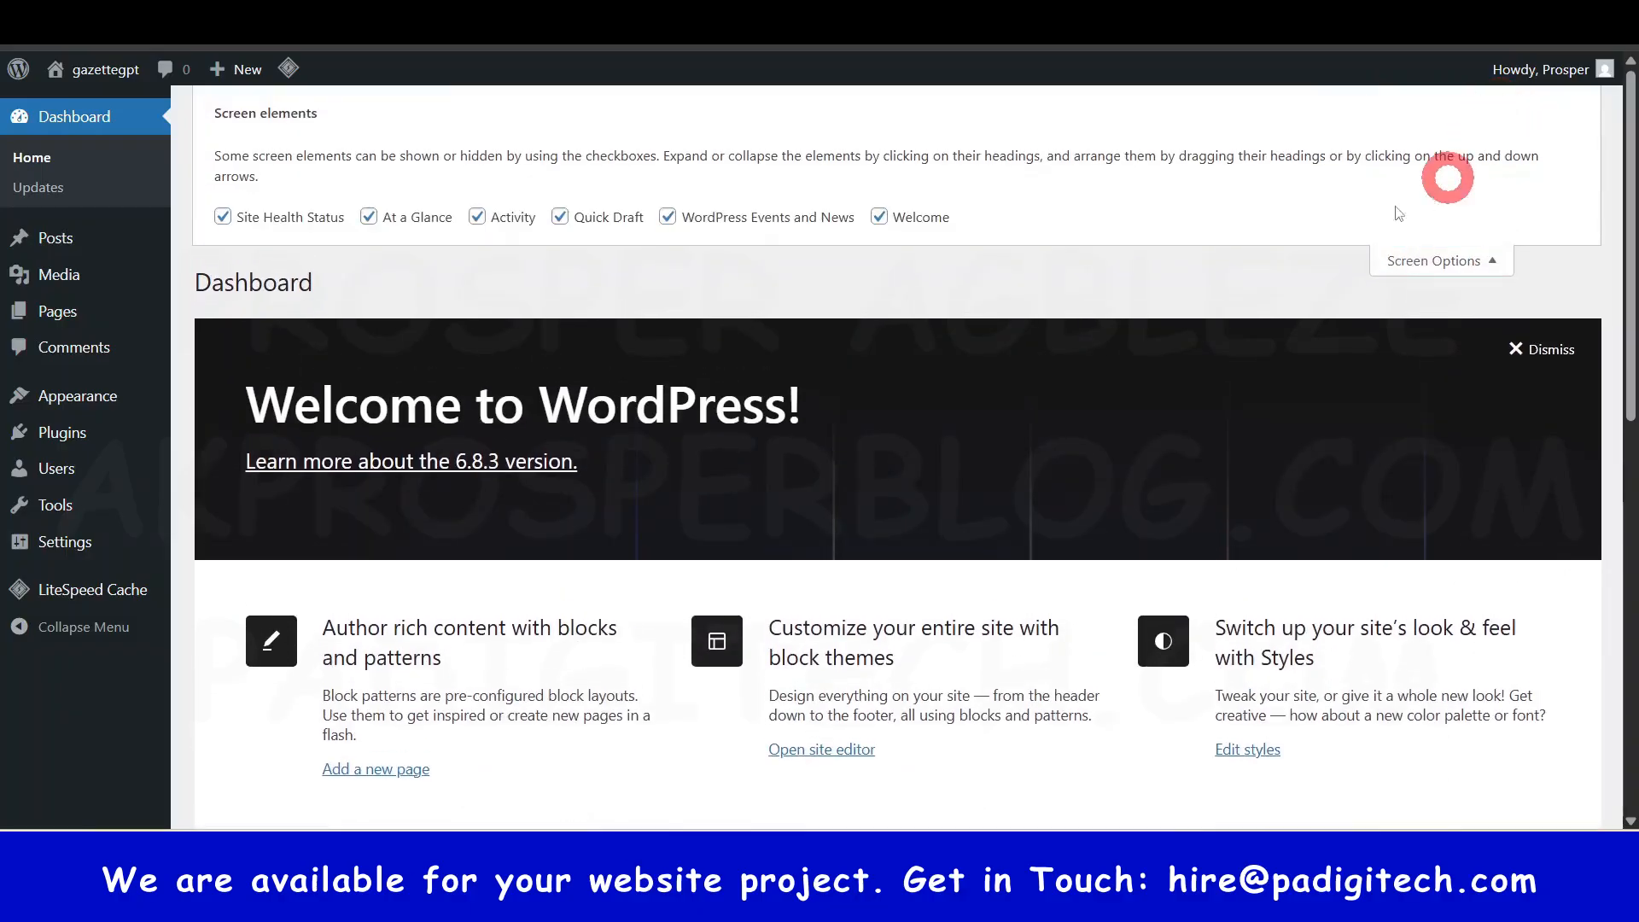
{"action": "left_click", "coordinate": [223, 216]}
{"action": "left_click", "coordinate": [369, 217]}
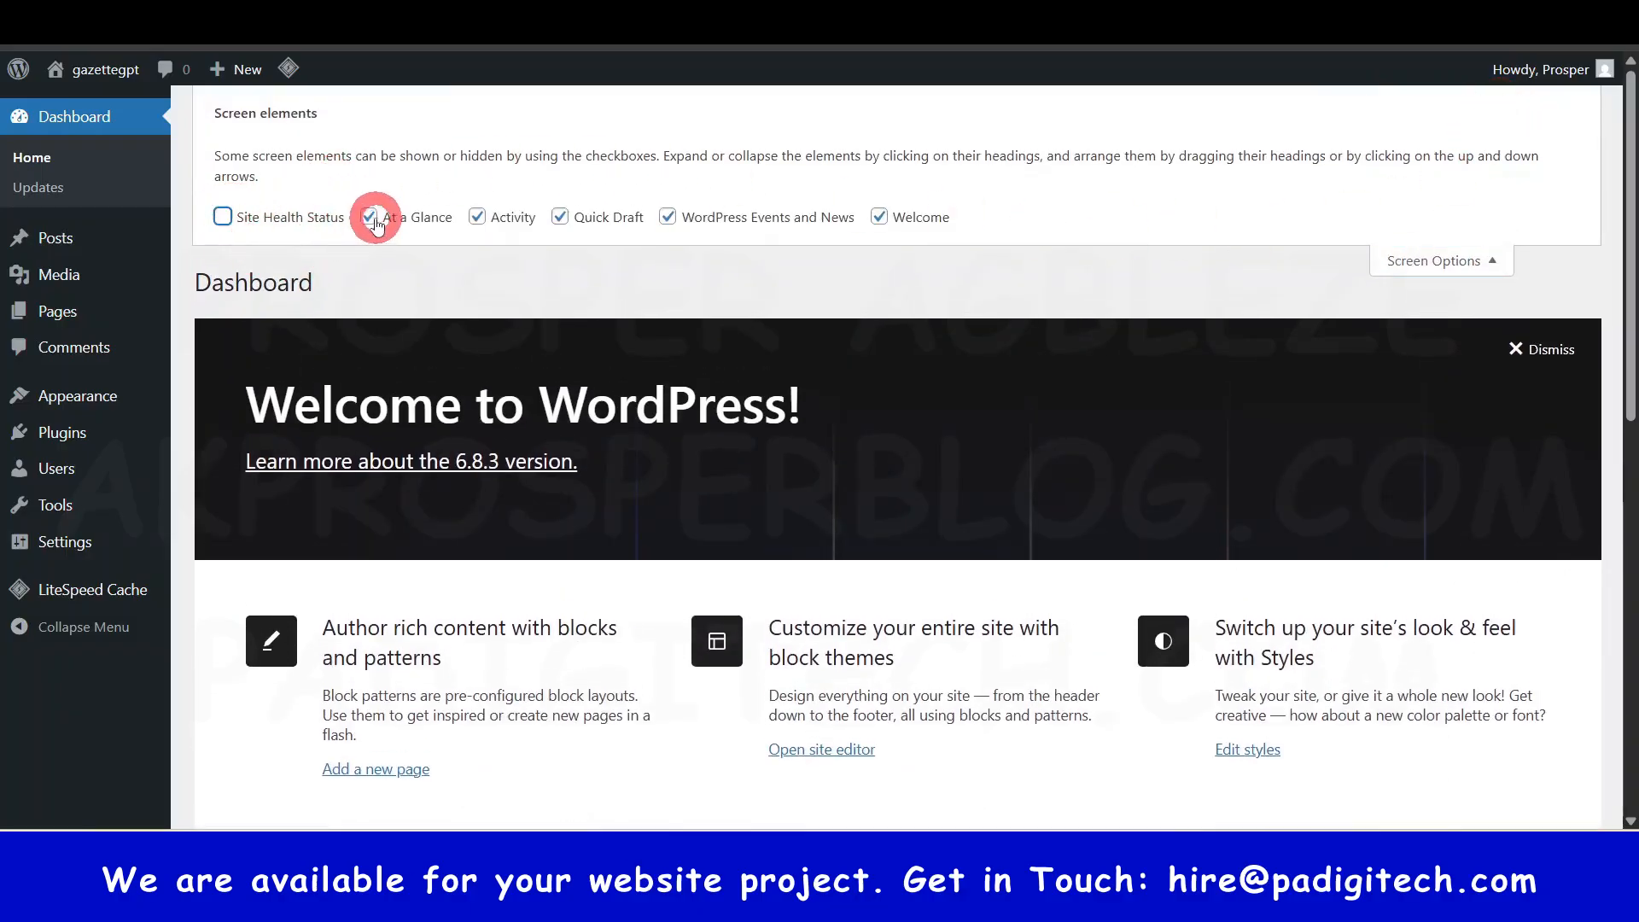
{"action": "left_click", "coordinate": [477, 217]}
{"action": "left_click", "coordinate": [561, 220]}
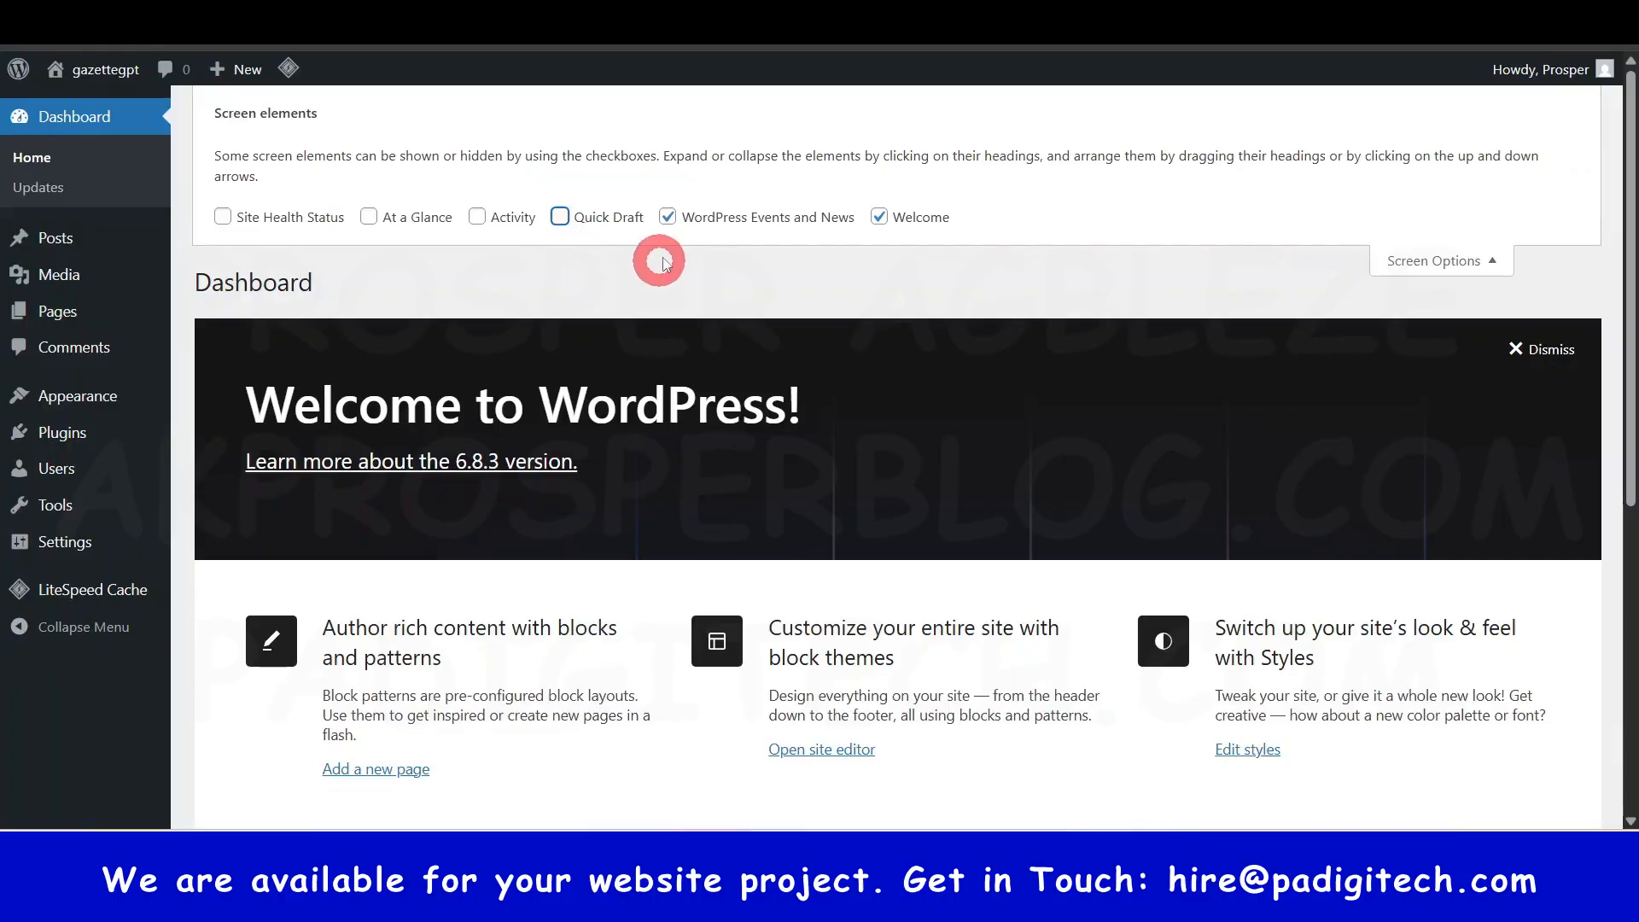
{"action": "left_click", "coordinate": [669, 220]}
{"action": "left_click", "coordinate": [882, 218]}
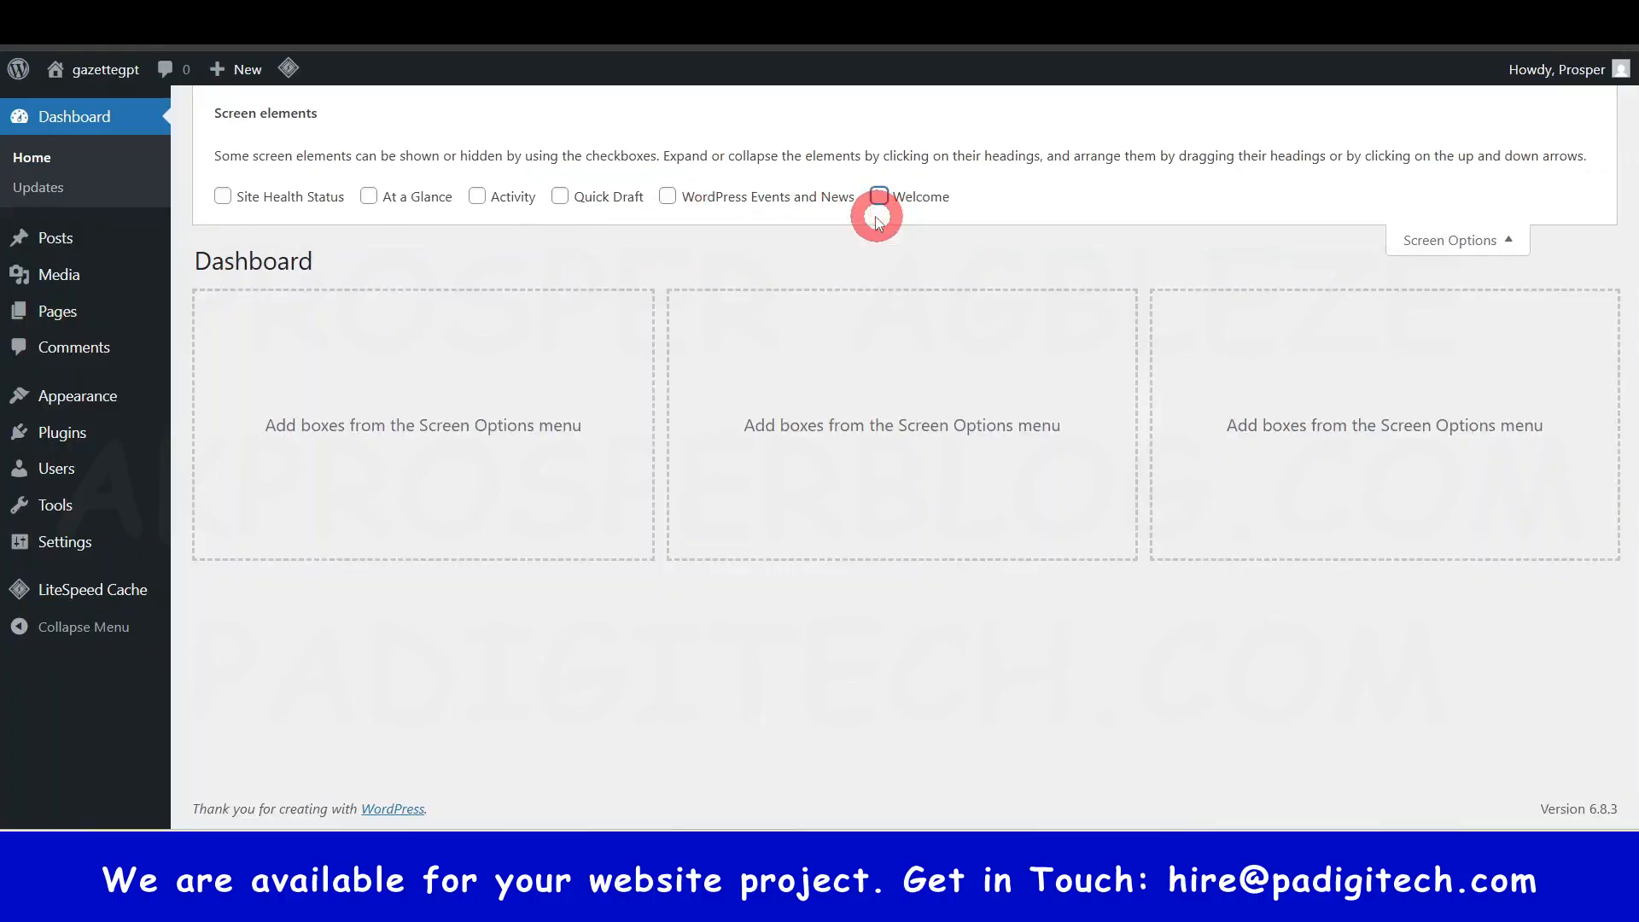
{"action": "left_click", "coordinate": [1509, 244]}
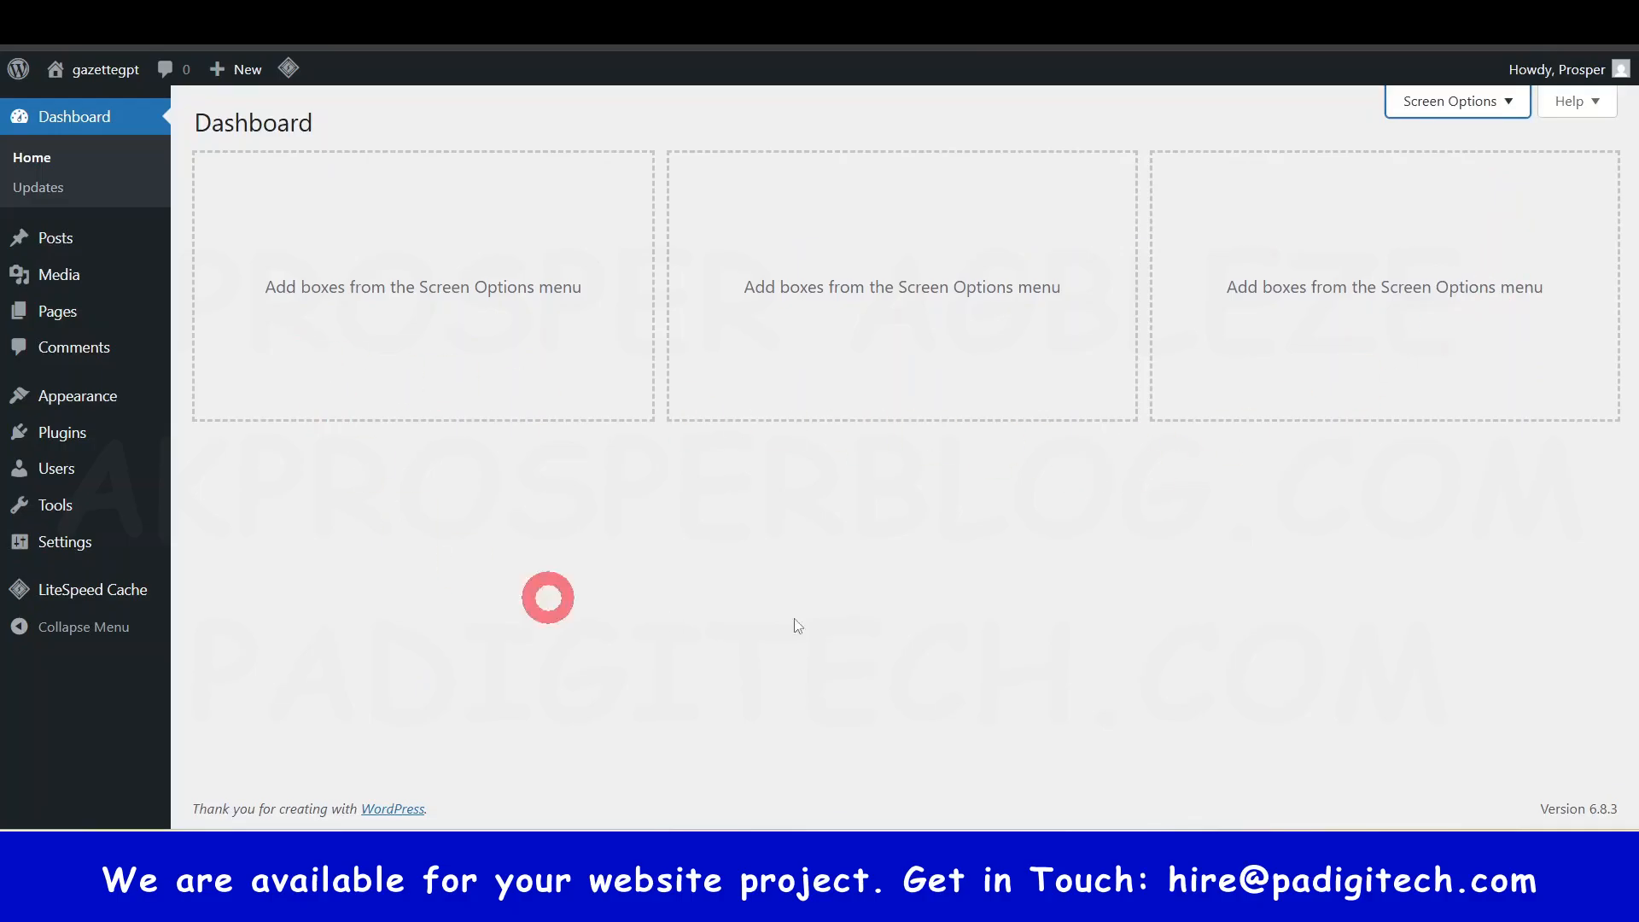
{"action": "left_click", "coordinate": [1502, 110]}
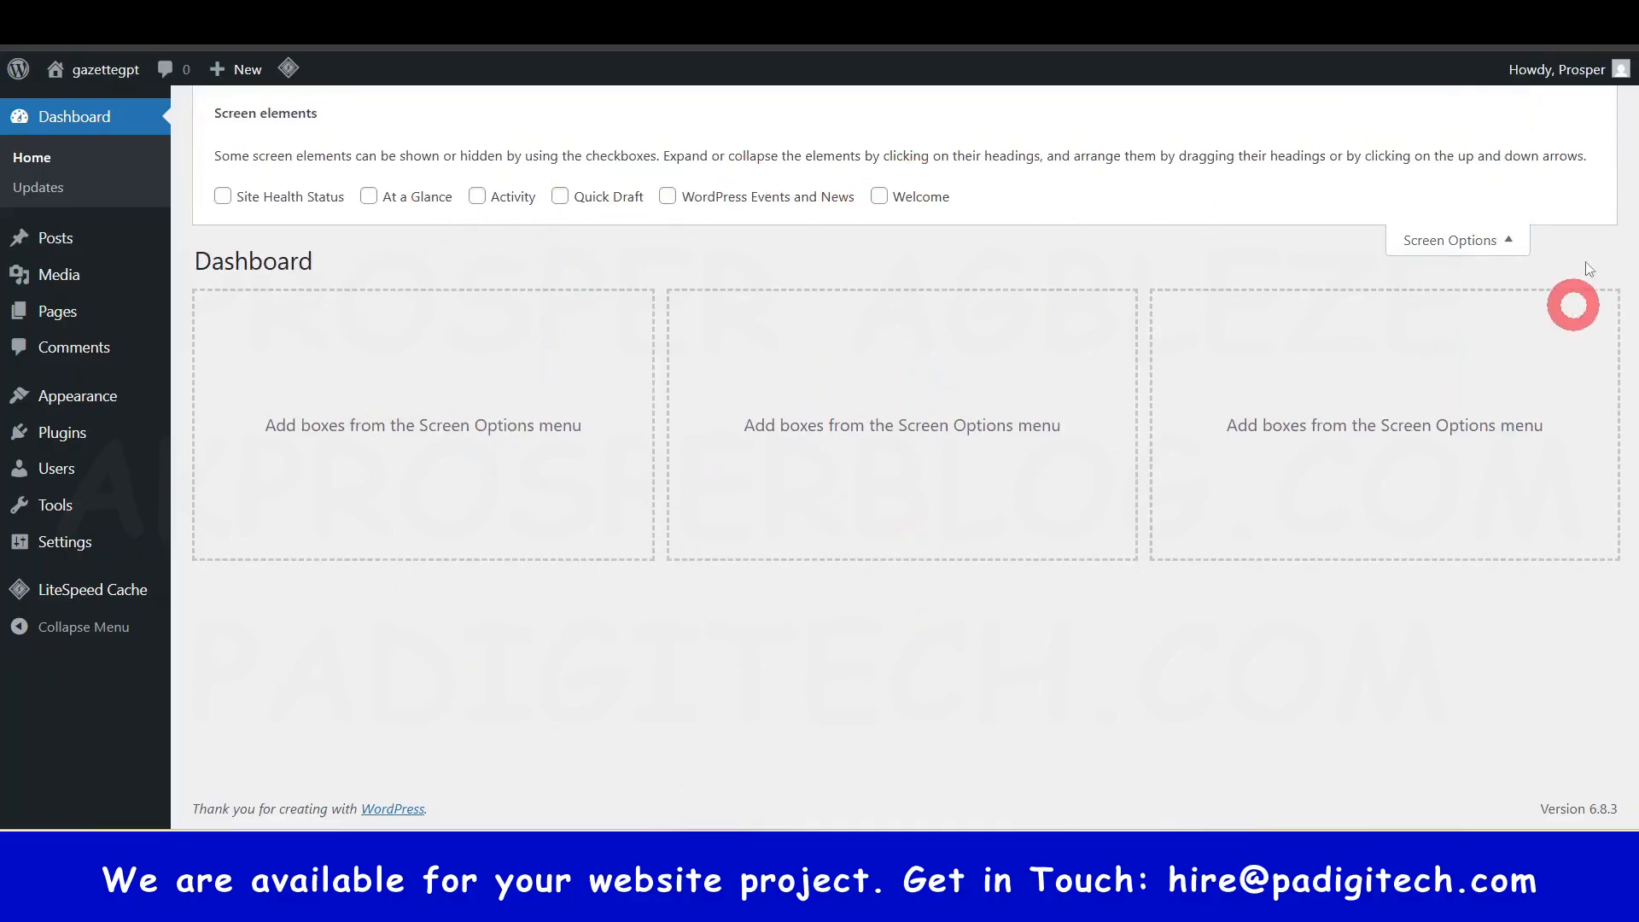
{"action": "left_click", "coordinate": [1509, 243]}
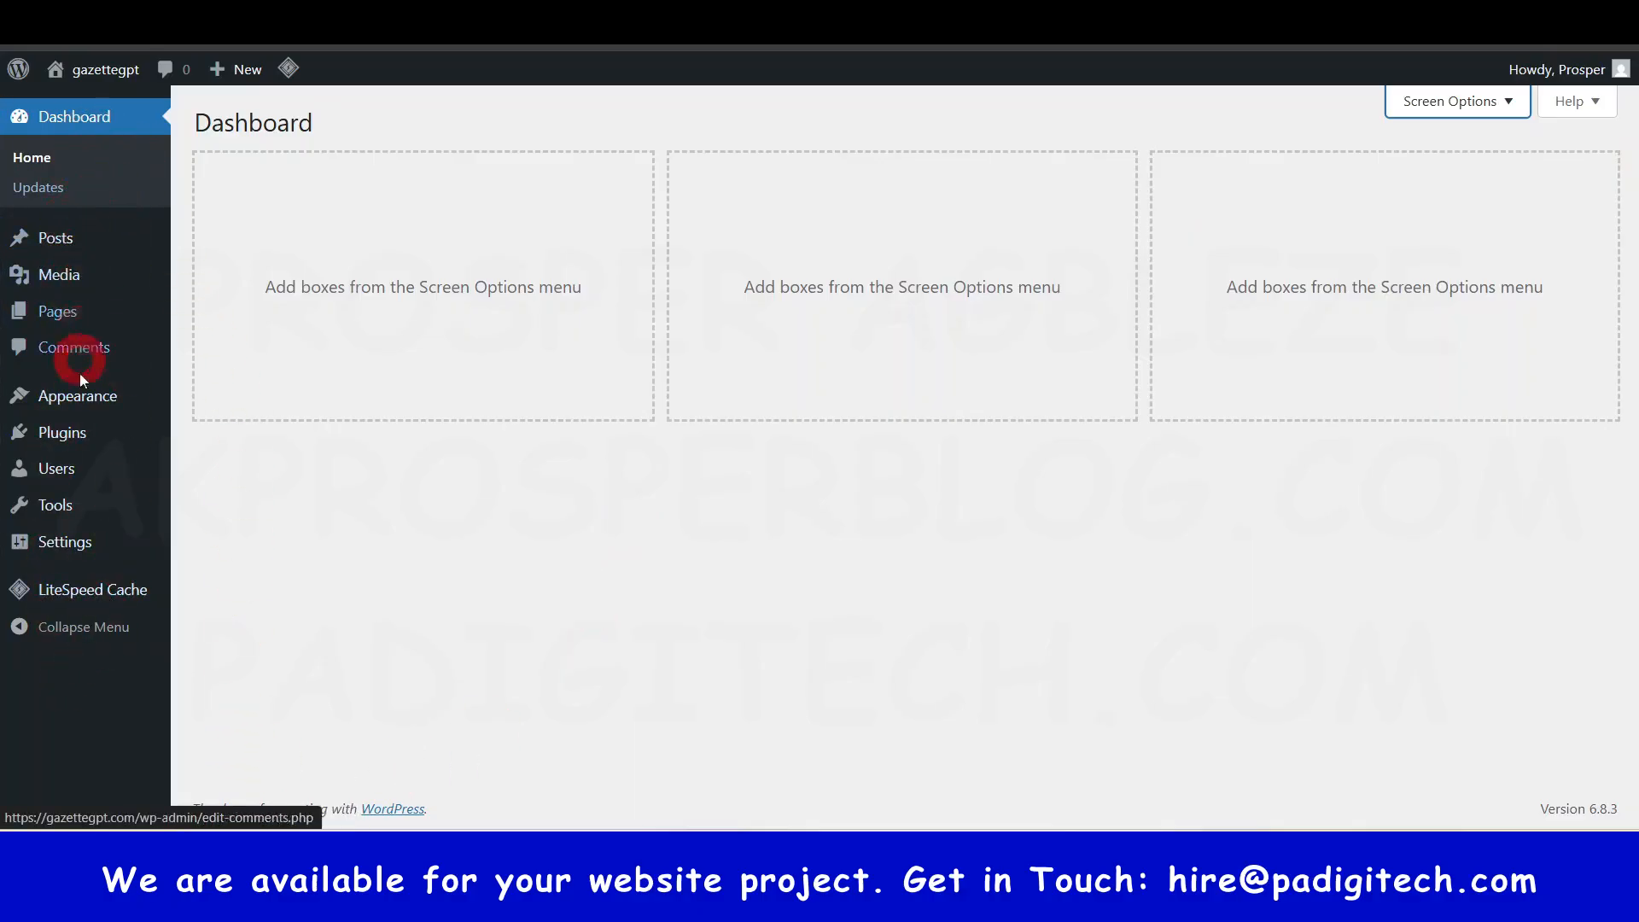
{"action": "mouse_move", "coordinate": [115, 447]}
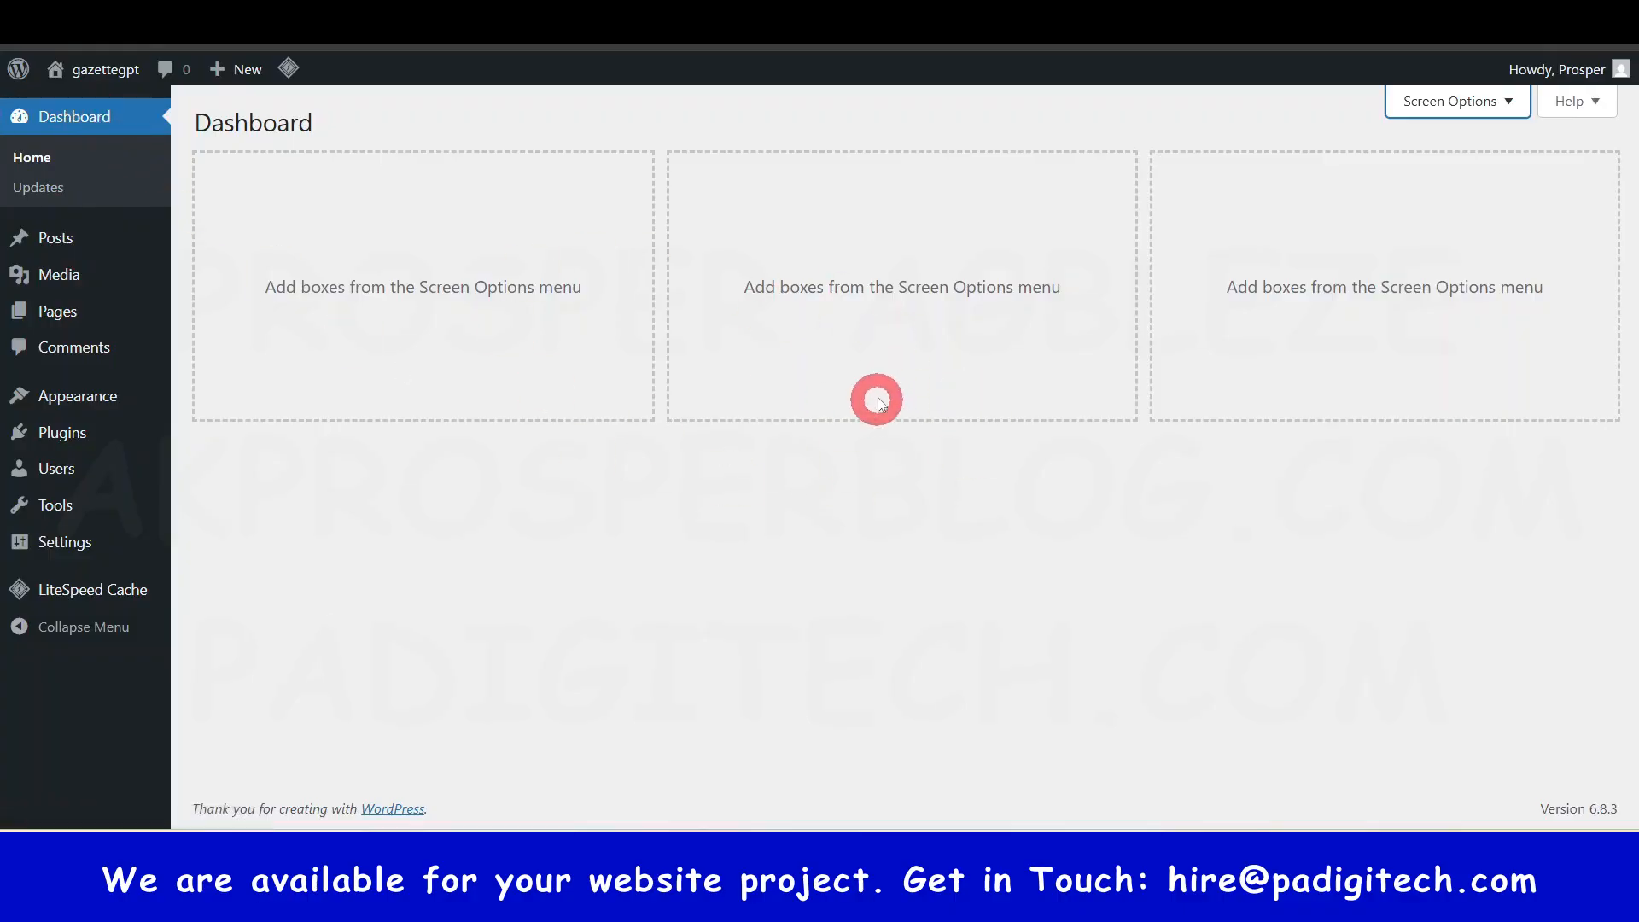
{"action": "mouse_move", "coordinate": [69, 239]}
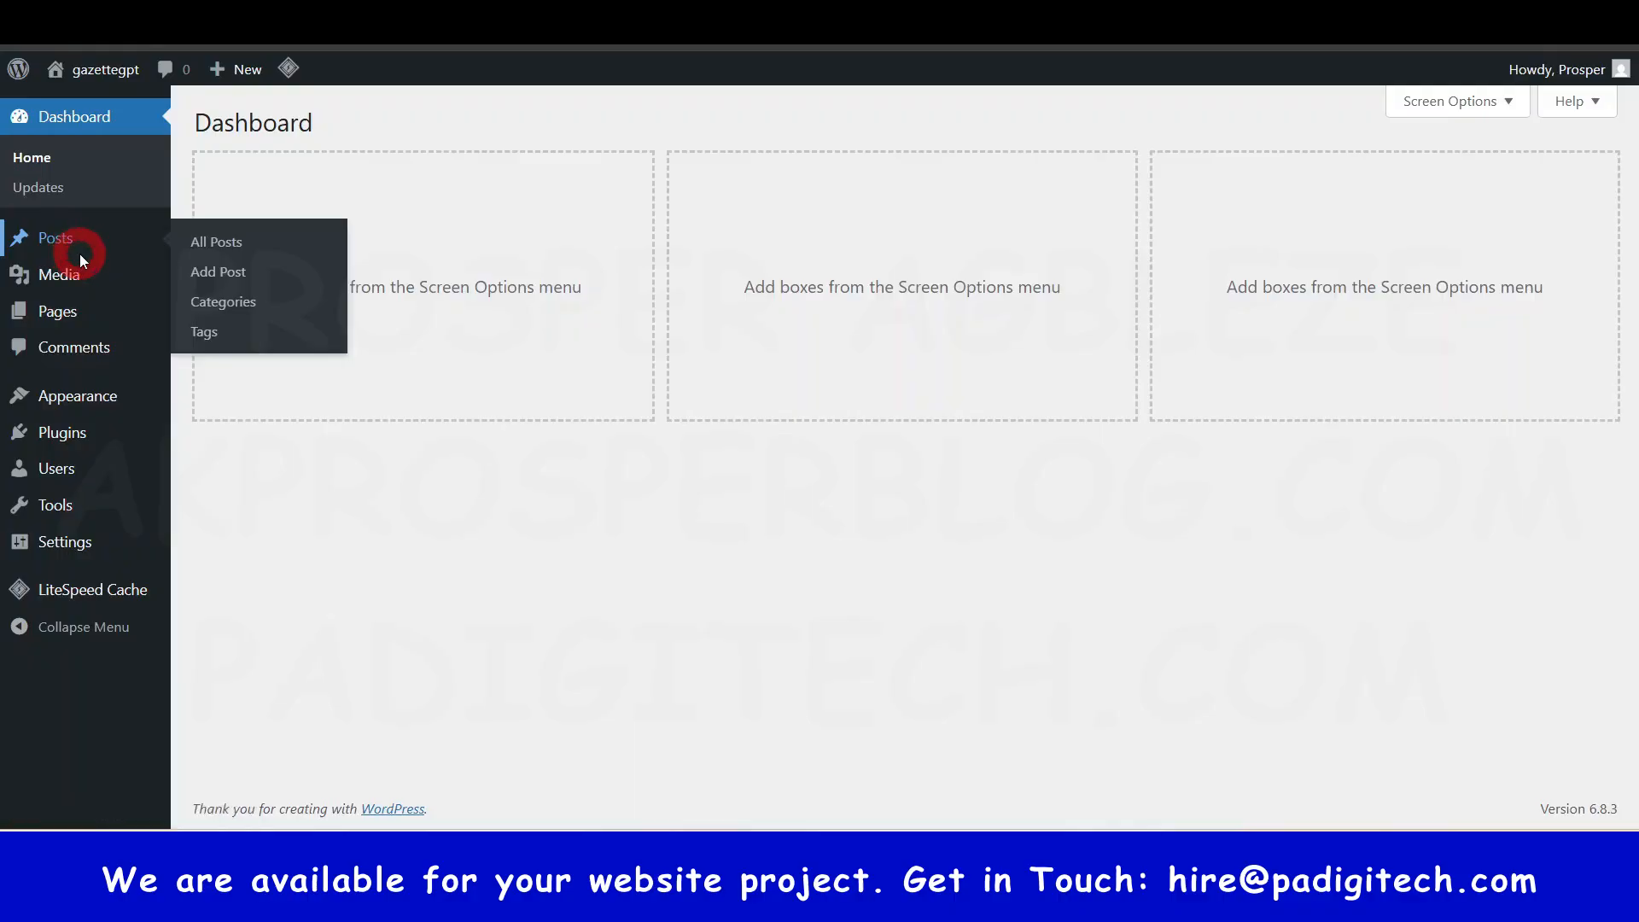
- Go to the Posts list and open Add New Post in a new browser tab
{"action": "left_click", "coordinate": [189, 241]}
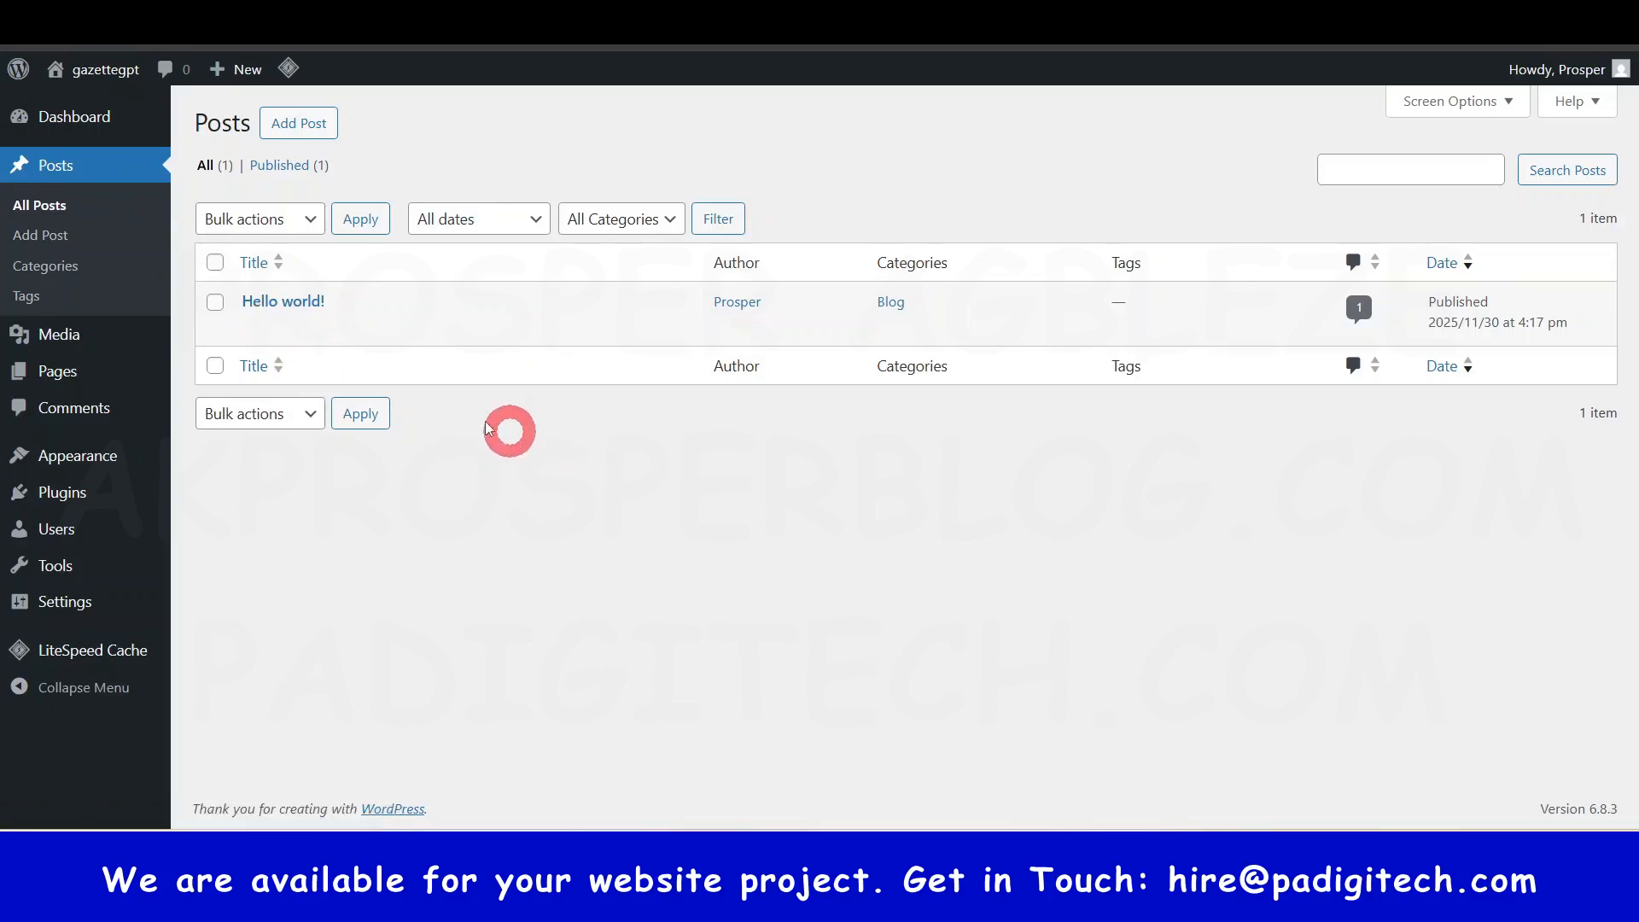
{"action": "mouse_move", "coordinate": [293, 313]}
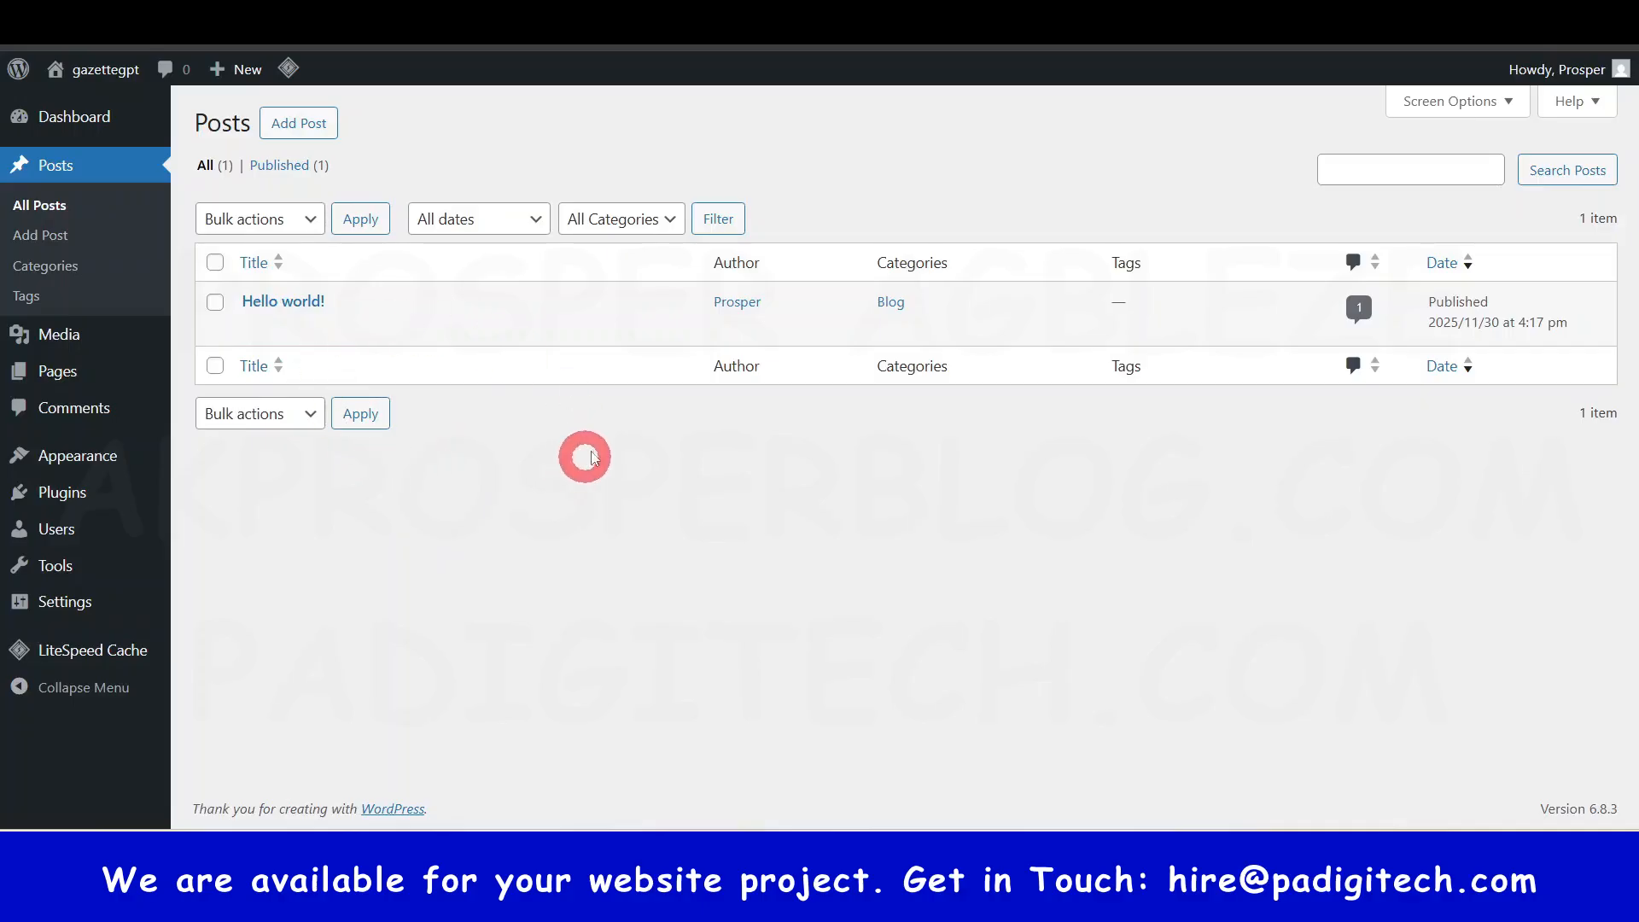
{"action": "right_click", "coordinate": [320, 123]}
{"action": "left_click", "coordinate": [398, 141]}
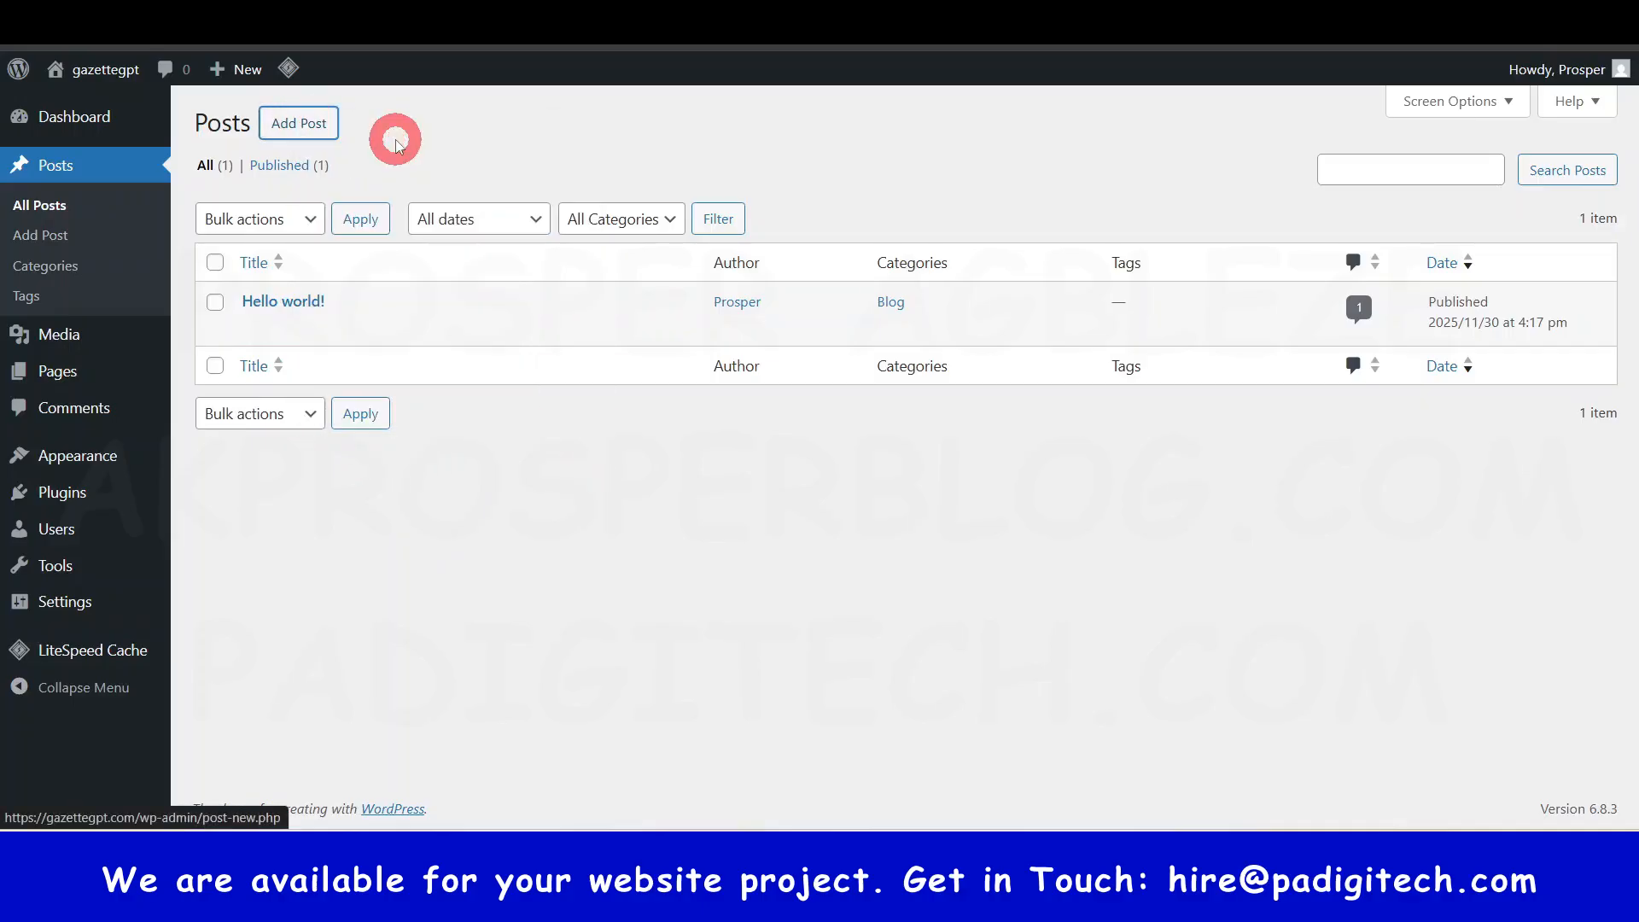
{"action": "left_click", "coordinate": [962, 21]}
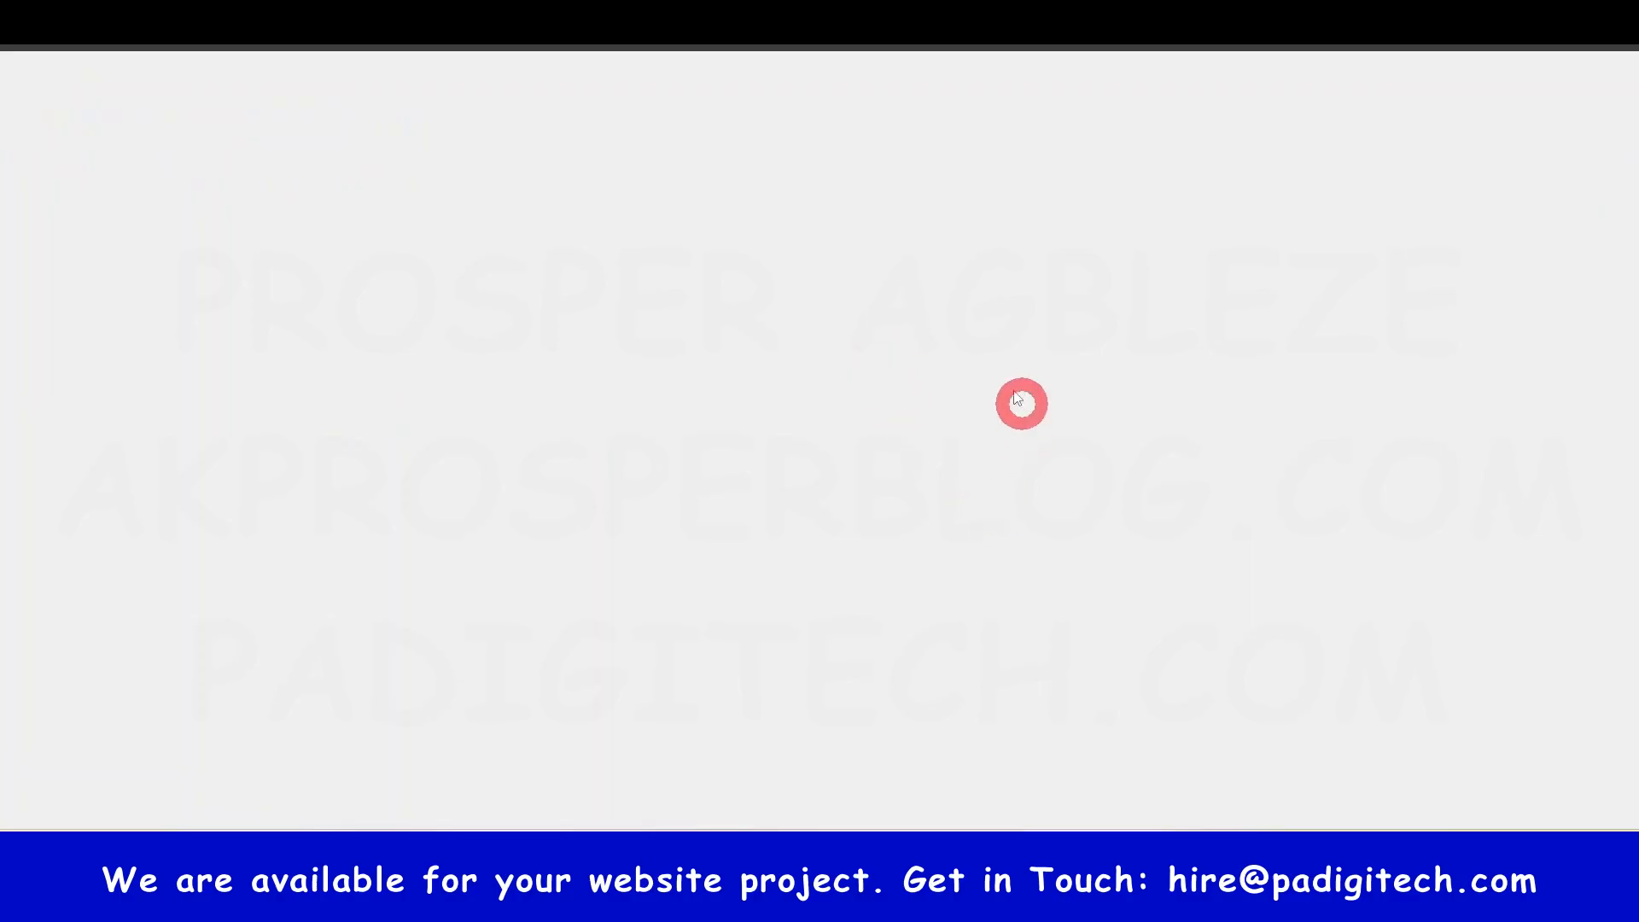
{"action": "left_click", "coordinate": [956, 20]}
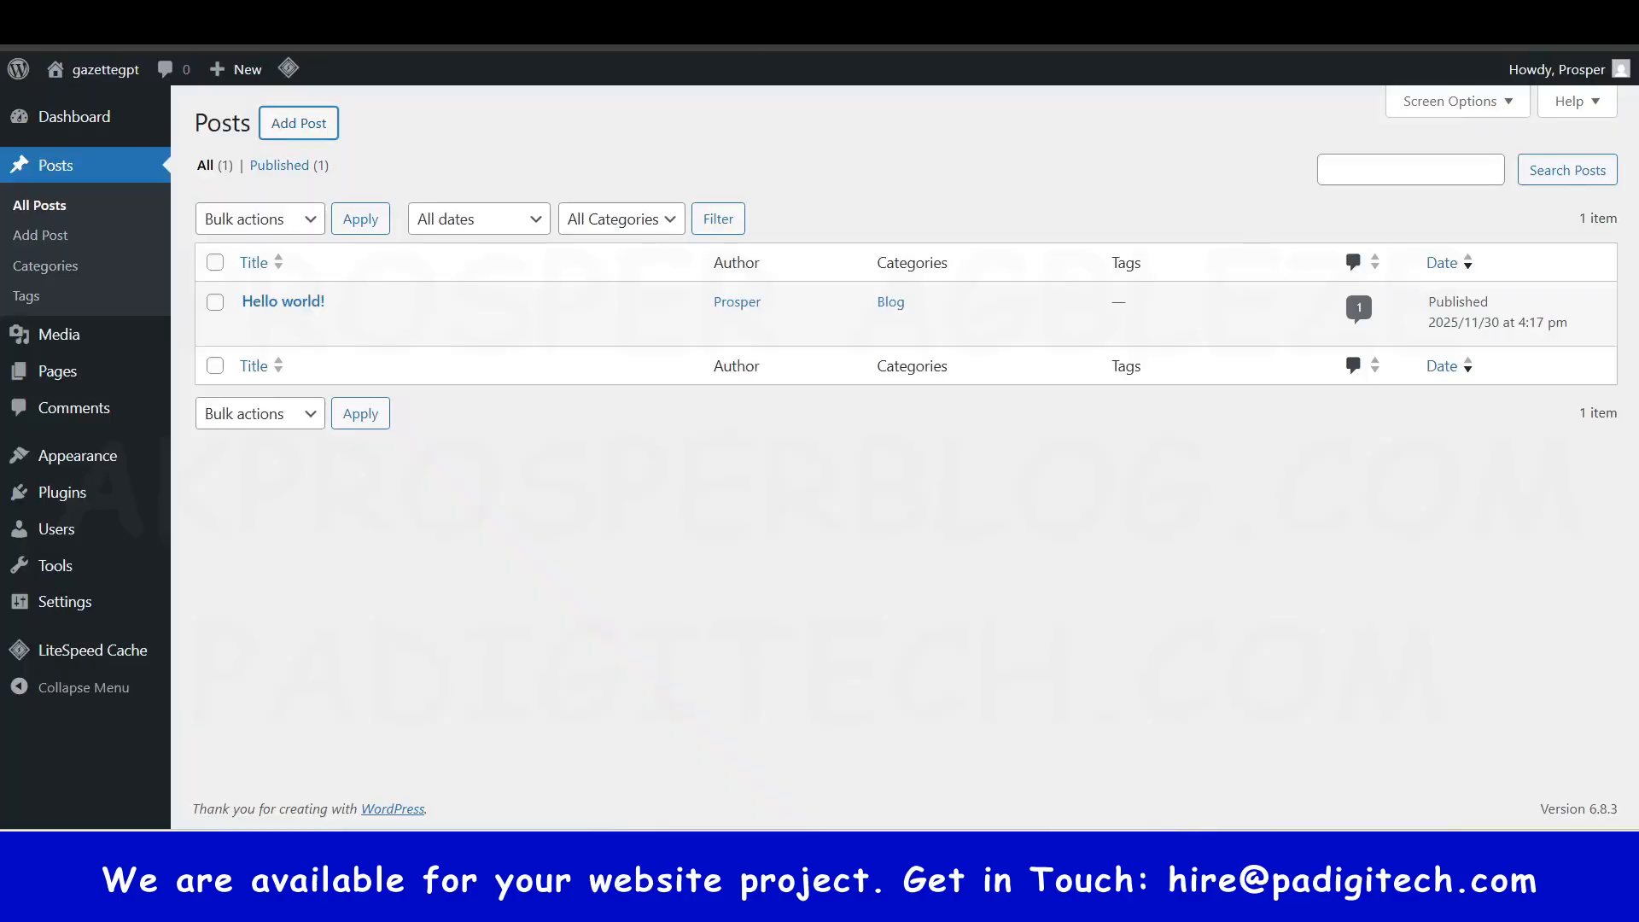
- Open Media Library in a new browser tab and view its contents
{"action": "right_click", "coordinate": [78, 339]}
{"action": "left_click", "coordinate": [461, 358]}
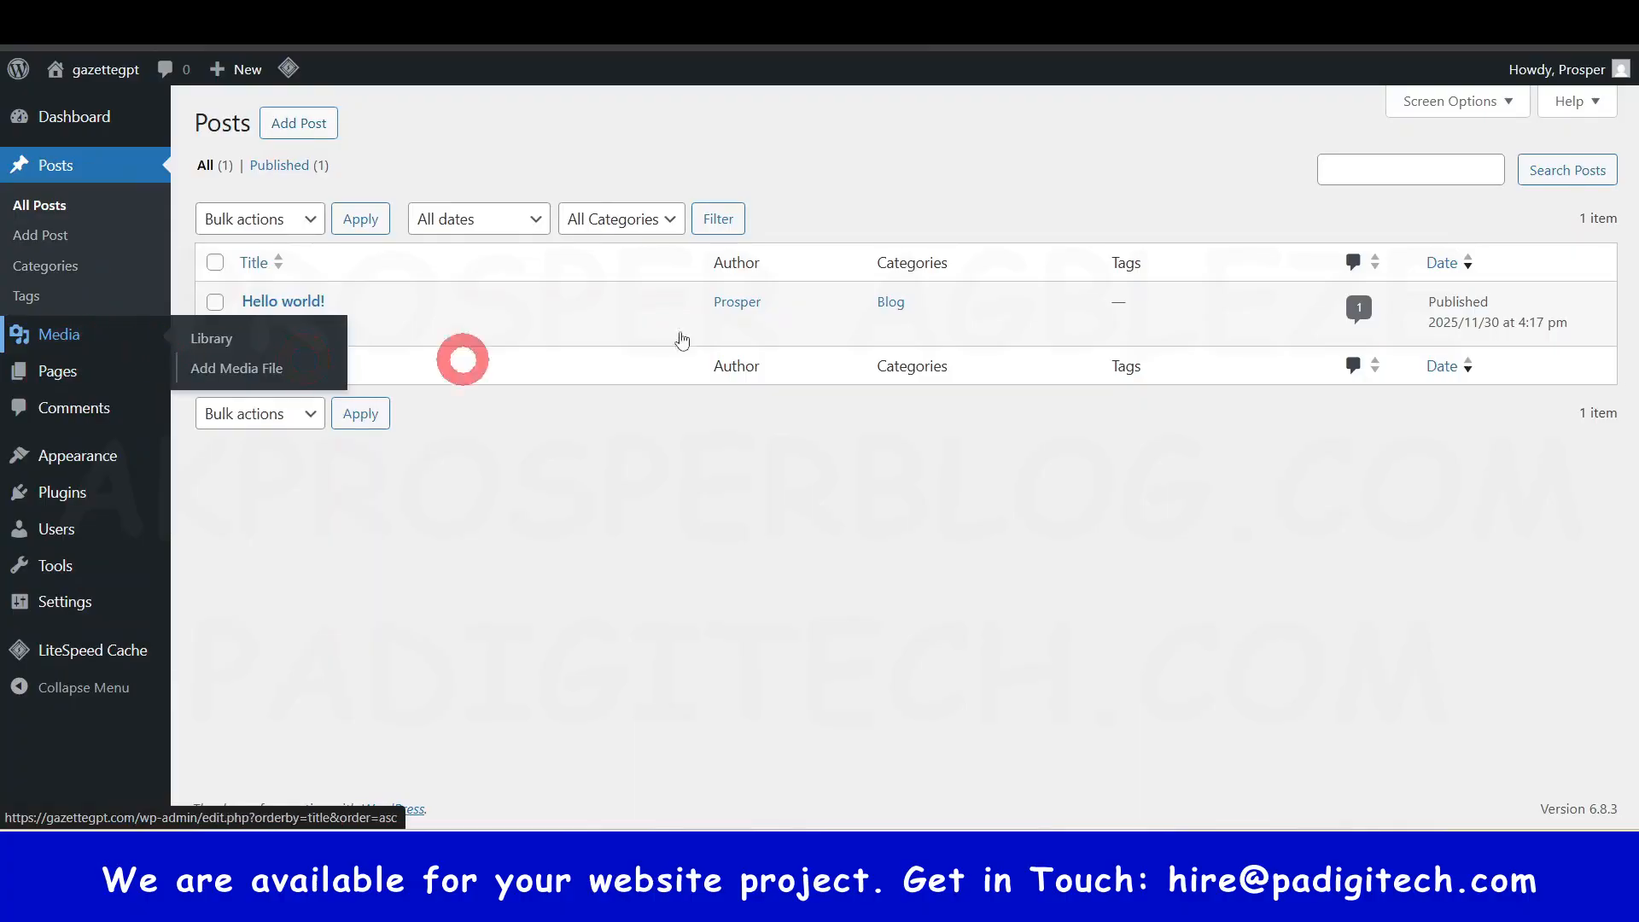
{"action": "left_click", "coordinate": [1110, 20]}
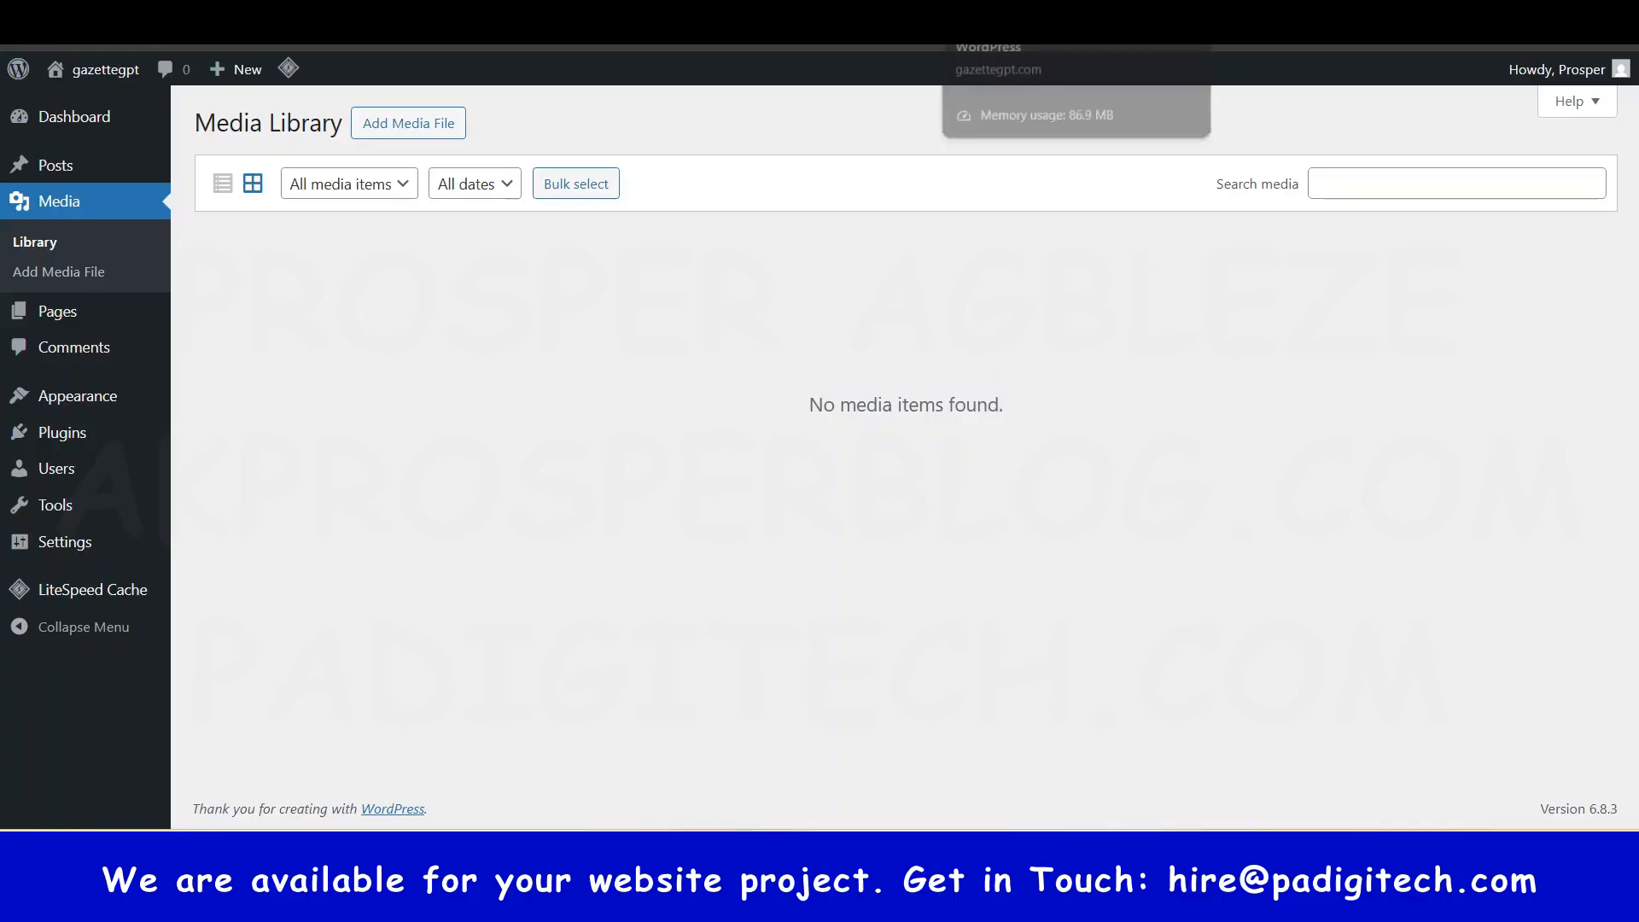
{"action": "left_click", "coordinate": [990, 12]}
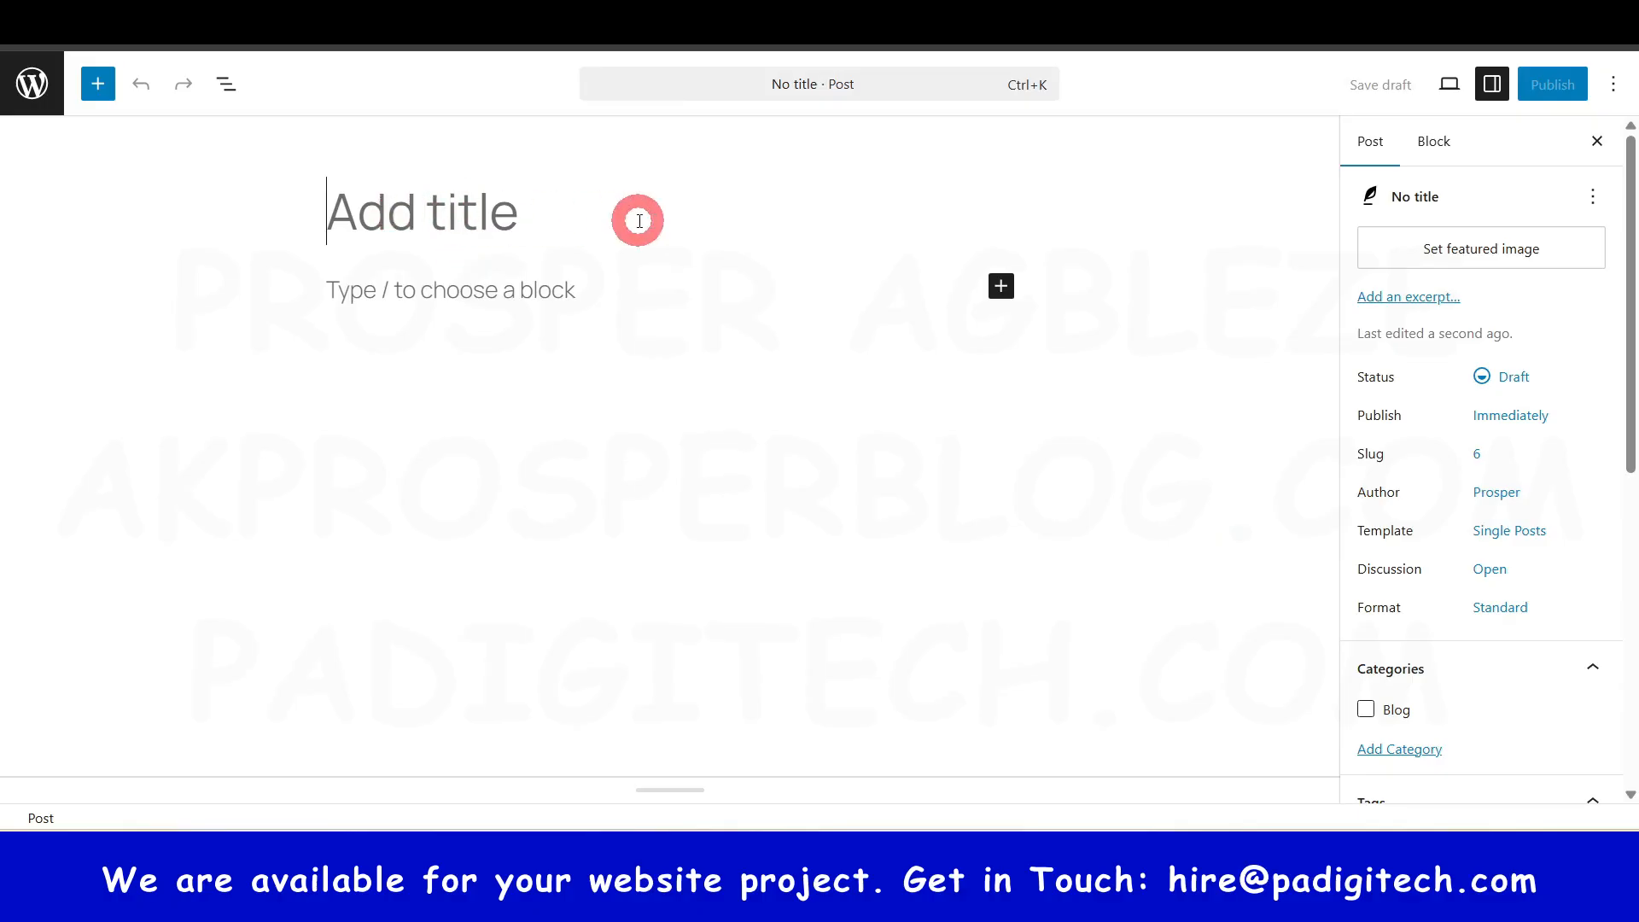
- Type 'fdghg' in the post's first paragraph, add an empty block below, and browse all blocks
{"action": "left_click", "coordinate": [462, 297]}
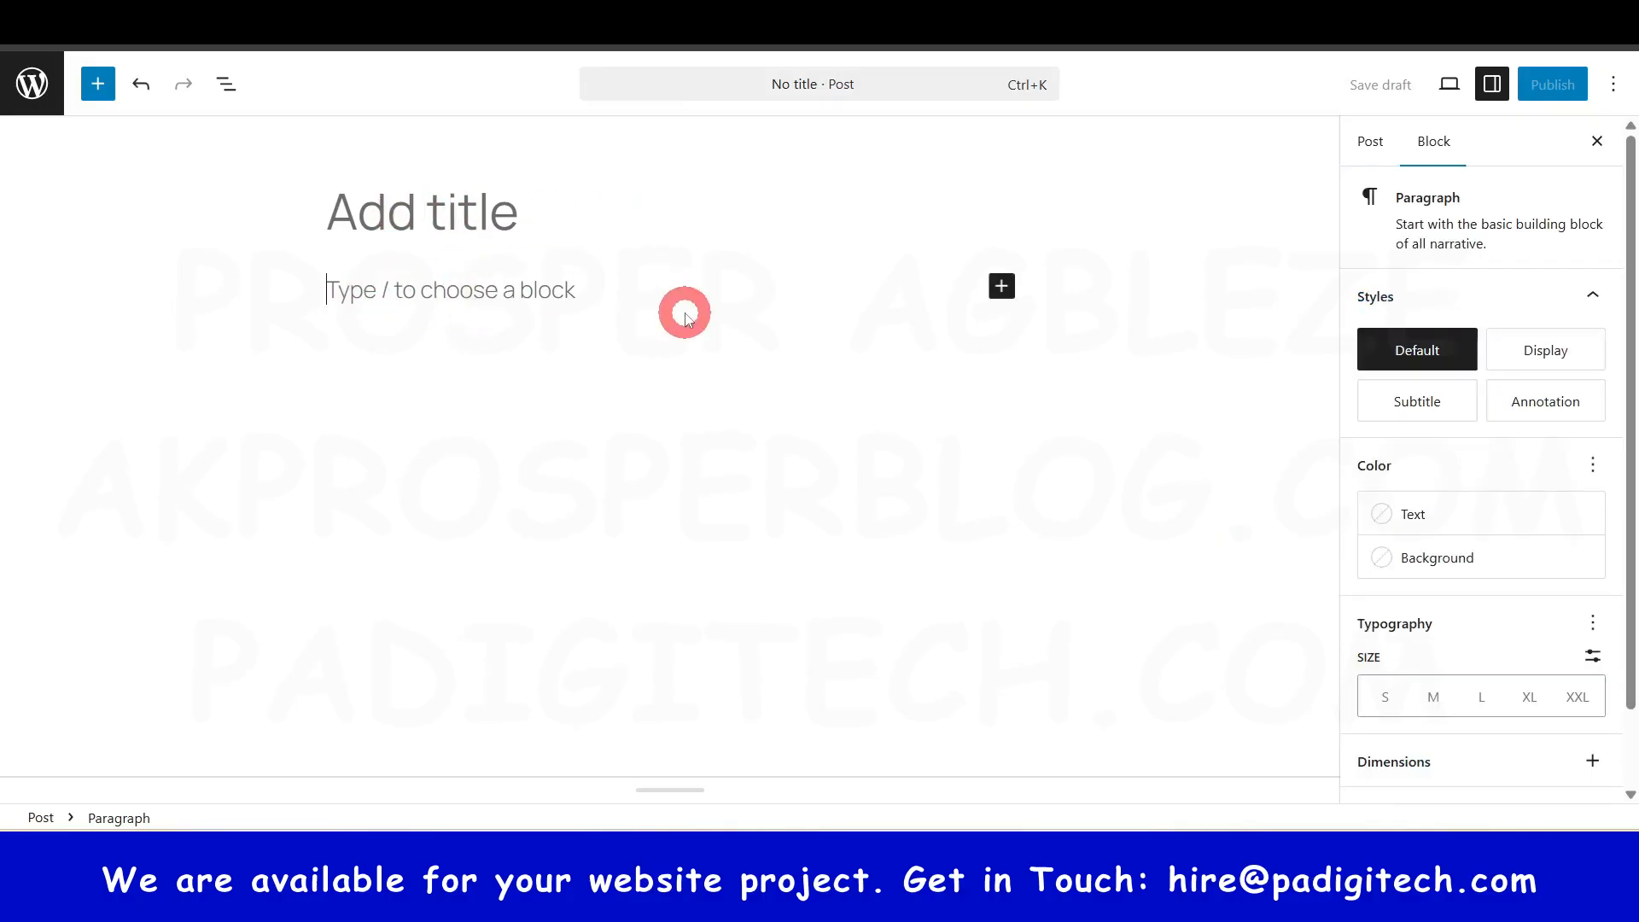
{"action": "type", "text": "fdghg yui iyg"}
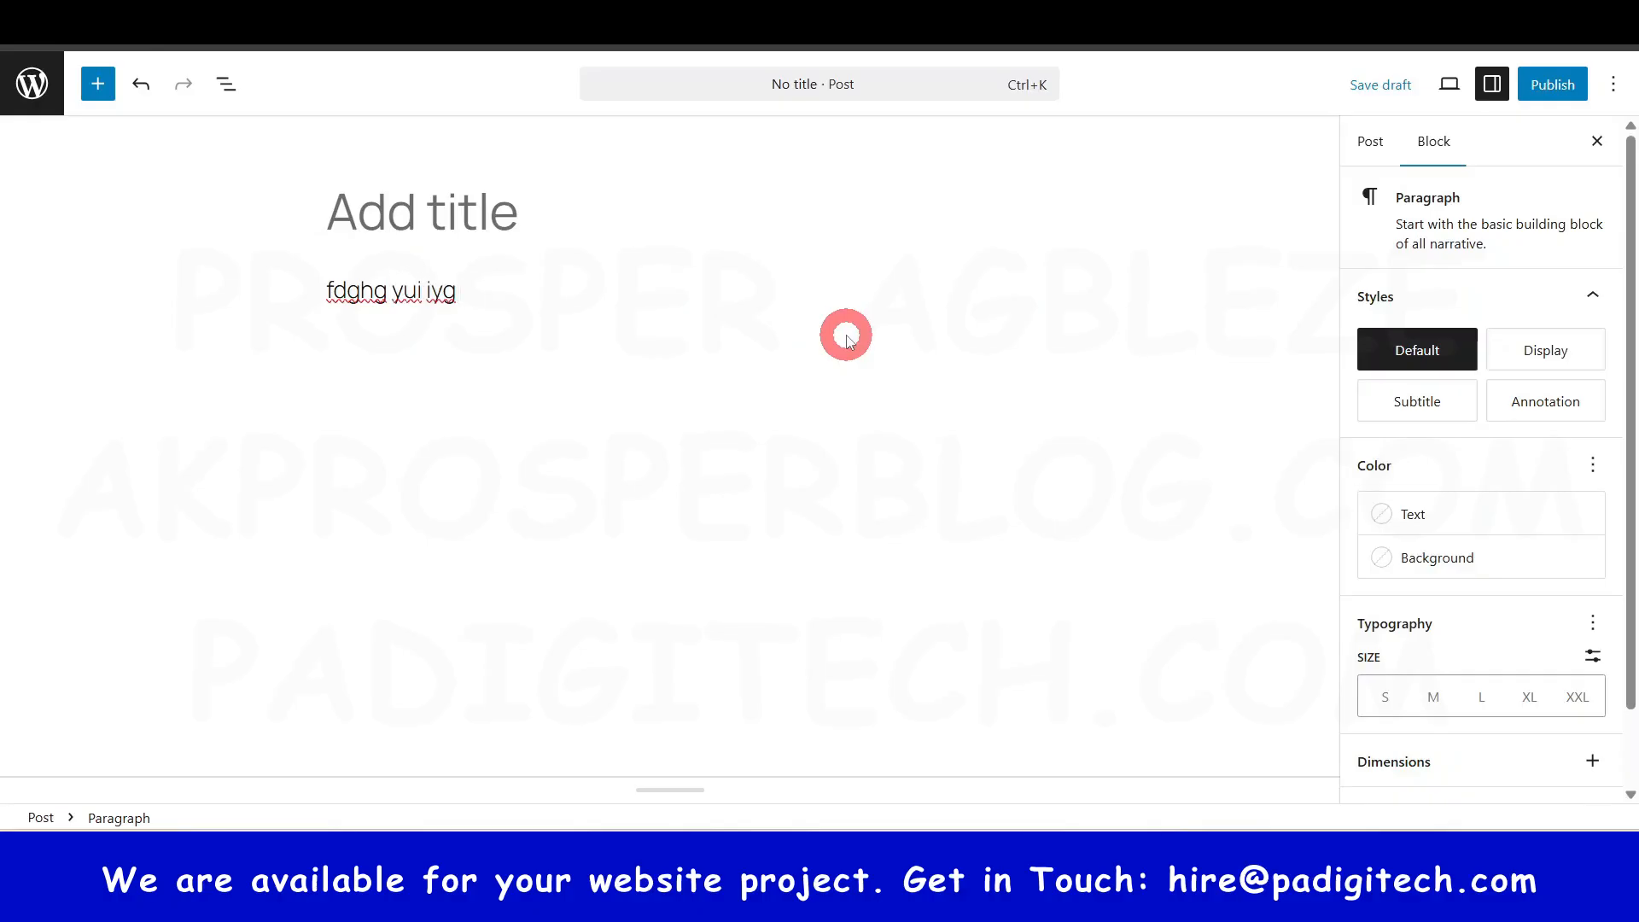
{"action": "left_click", "coordinate": [439, 412]}
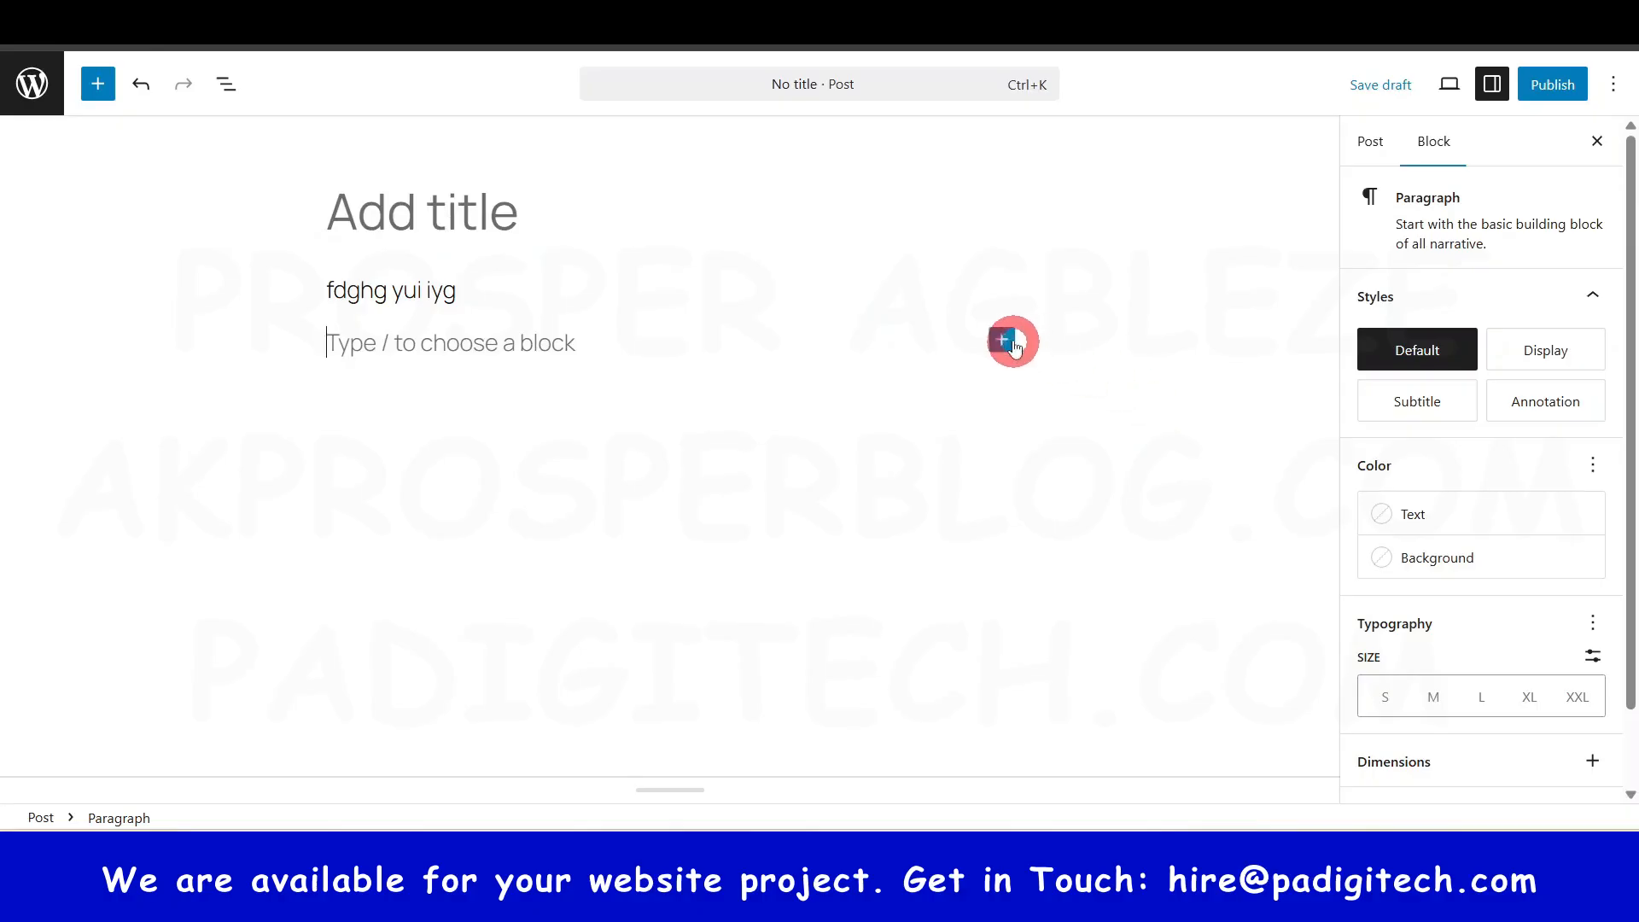
{"action": "left_click", "coordinate": [1004, 341]}
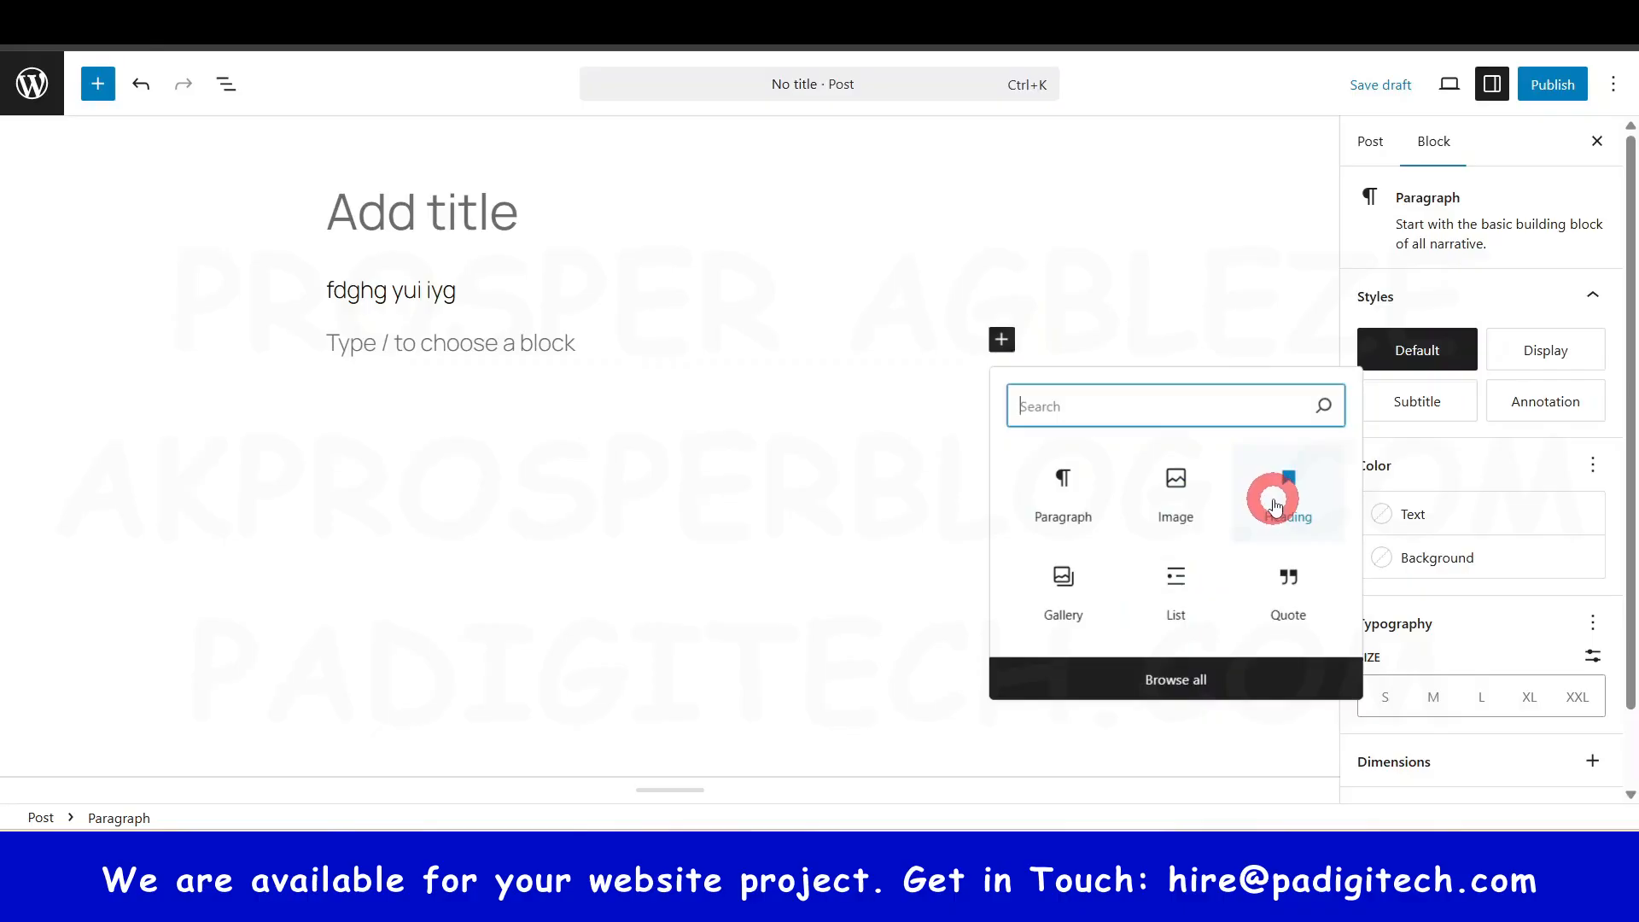
{"action": "left_click", "coordinate": [1198, 681]}
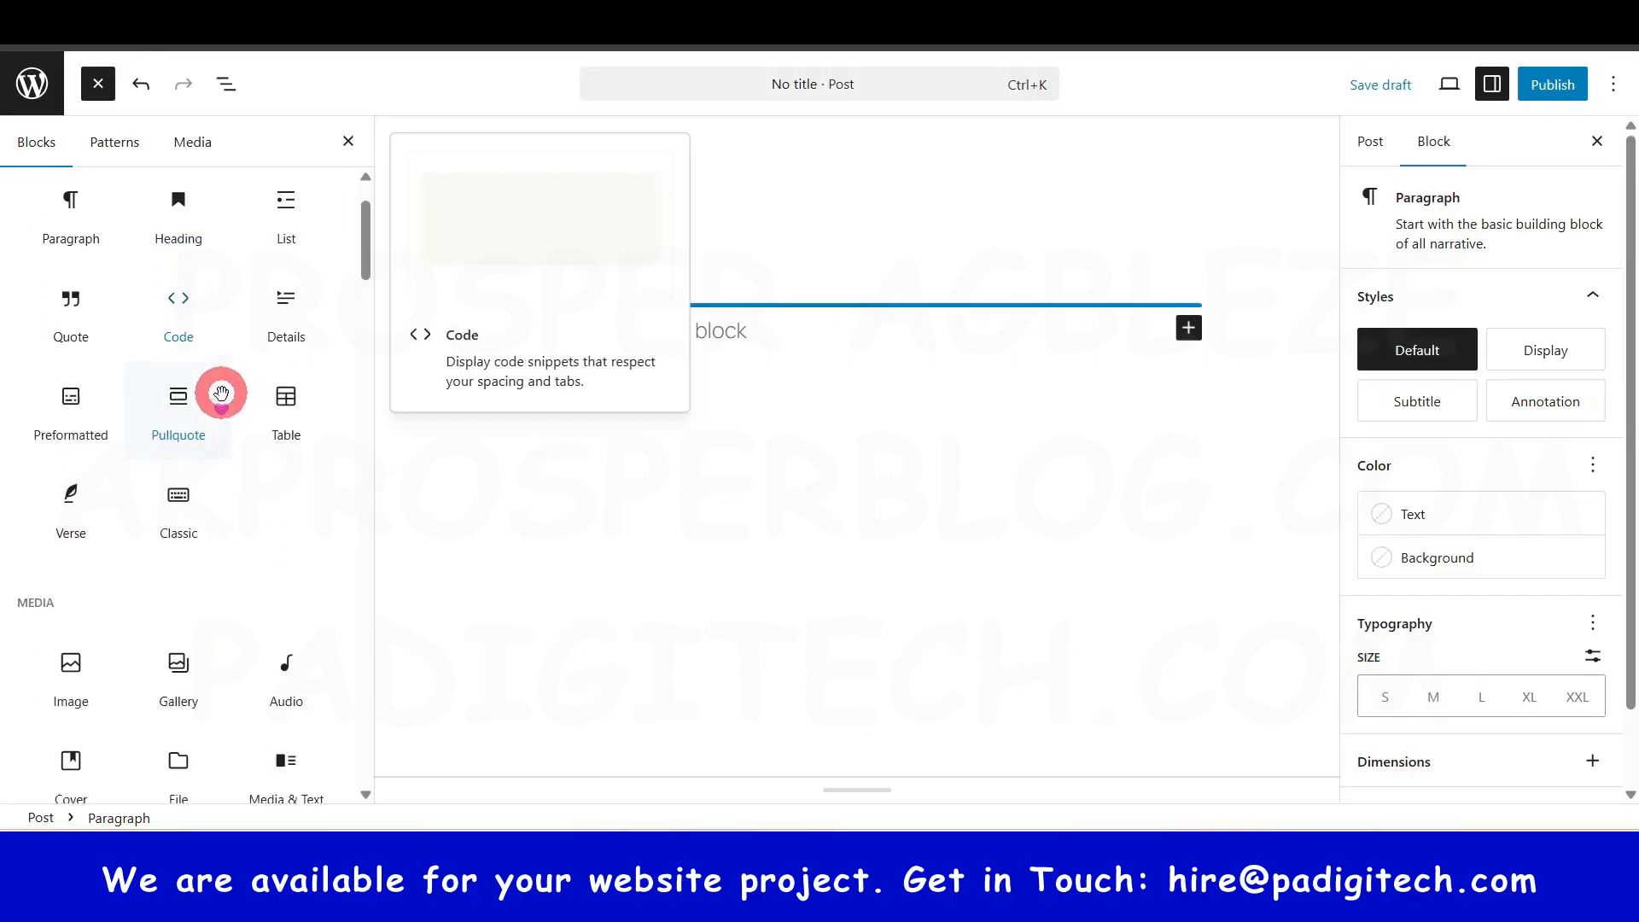
- Scroll through the Text, Media, Design and Widgets block categories, then show the Post settings
{"action": "scroll", "coordinate": [222, 402], "scroll_direction": "down", "scroll_amount": 3}
{"action": "scroll", "coordinate": [209, 444], "scroll_direction": "down", "scroll_amount": 2}
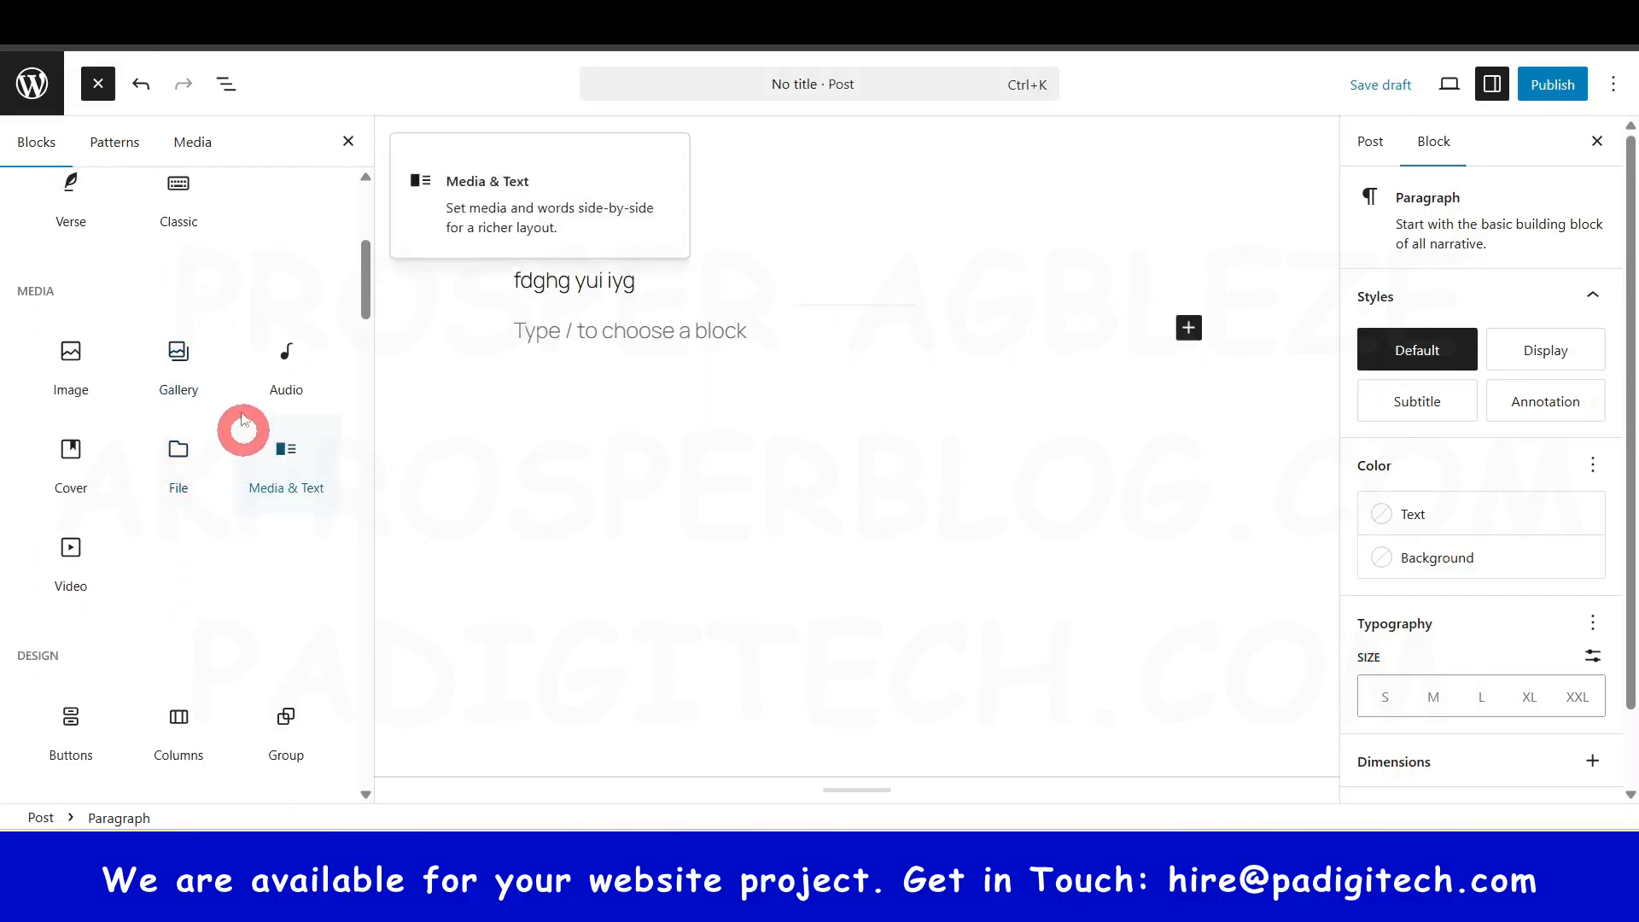
{"action": "scroll", "coordinate": [209, 458], "scroll_direction": "down", "scroll_amount": 3}
{"action": "scroll", "coordinate": [124, 537], "scroll_direction": "down", "scroll_amount": 2}
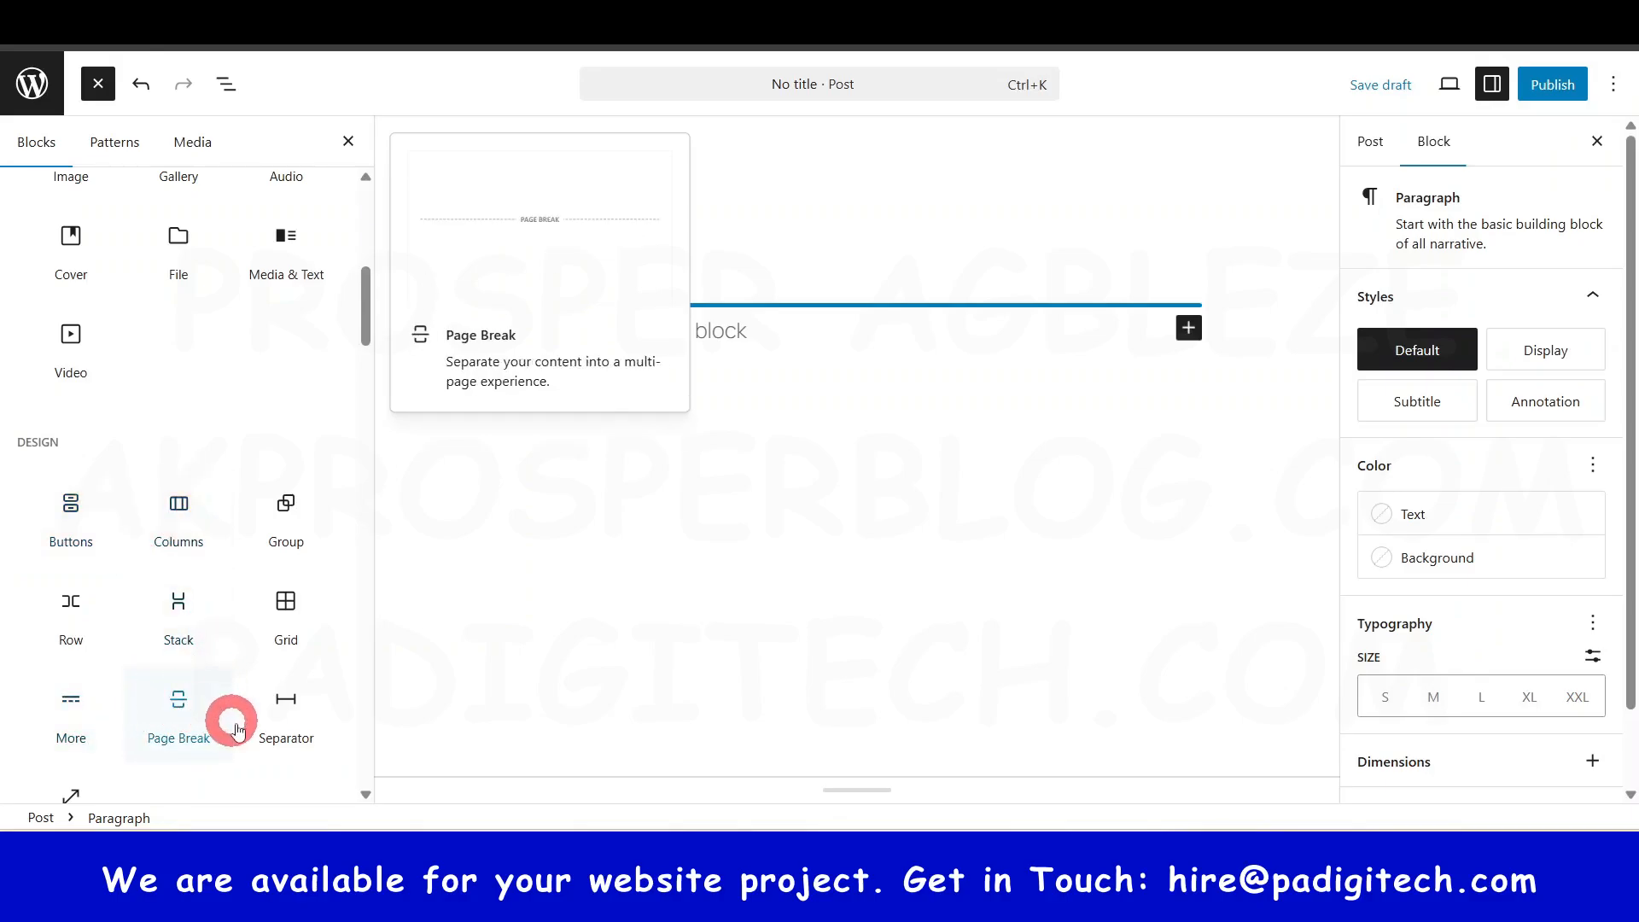
{"action": "scroll", "coordinate": [241, 730], "scroll_direction": "down", "scroll_amount": 3}
{"action": "scroll", "coordinate": [167, 598], "scroll_direction": "down", "scroll_amount": 4}
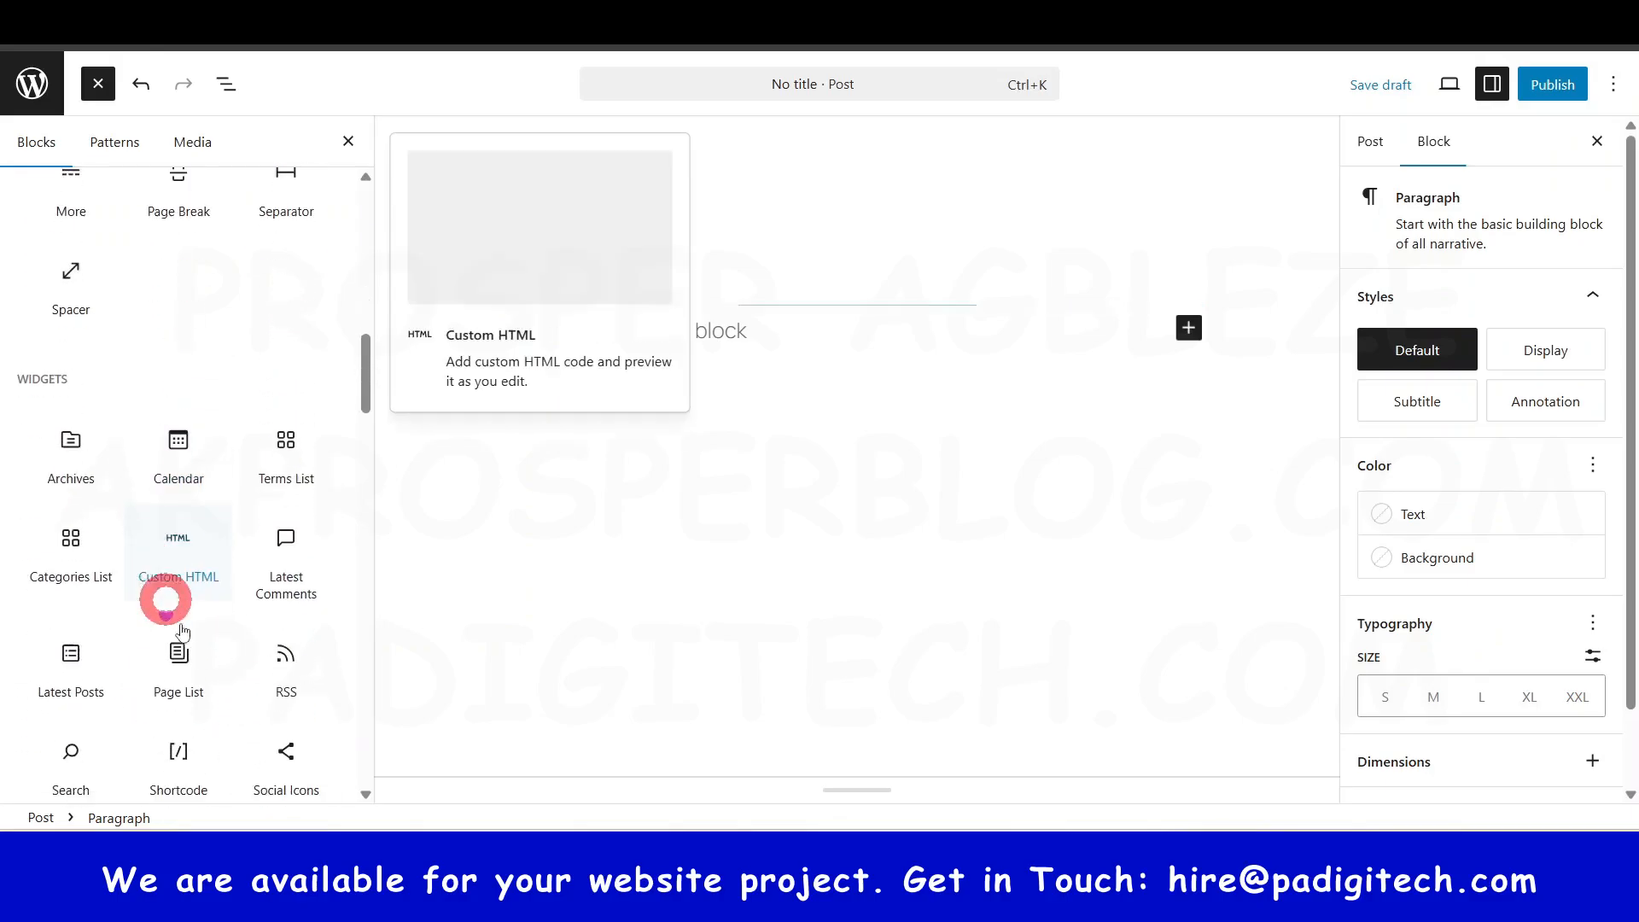
{"action": "scroll", "coordinate": [208, 593], "scroll_direction": "up", "scroll_amount": 10}
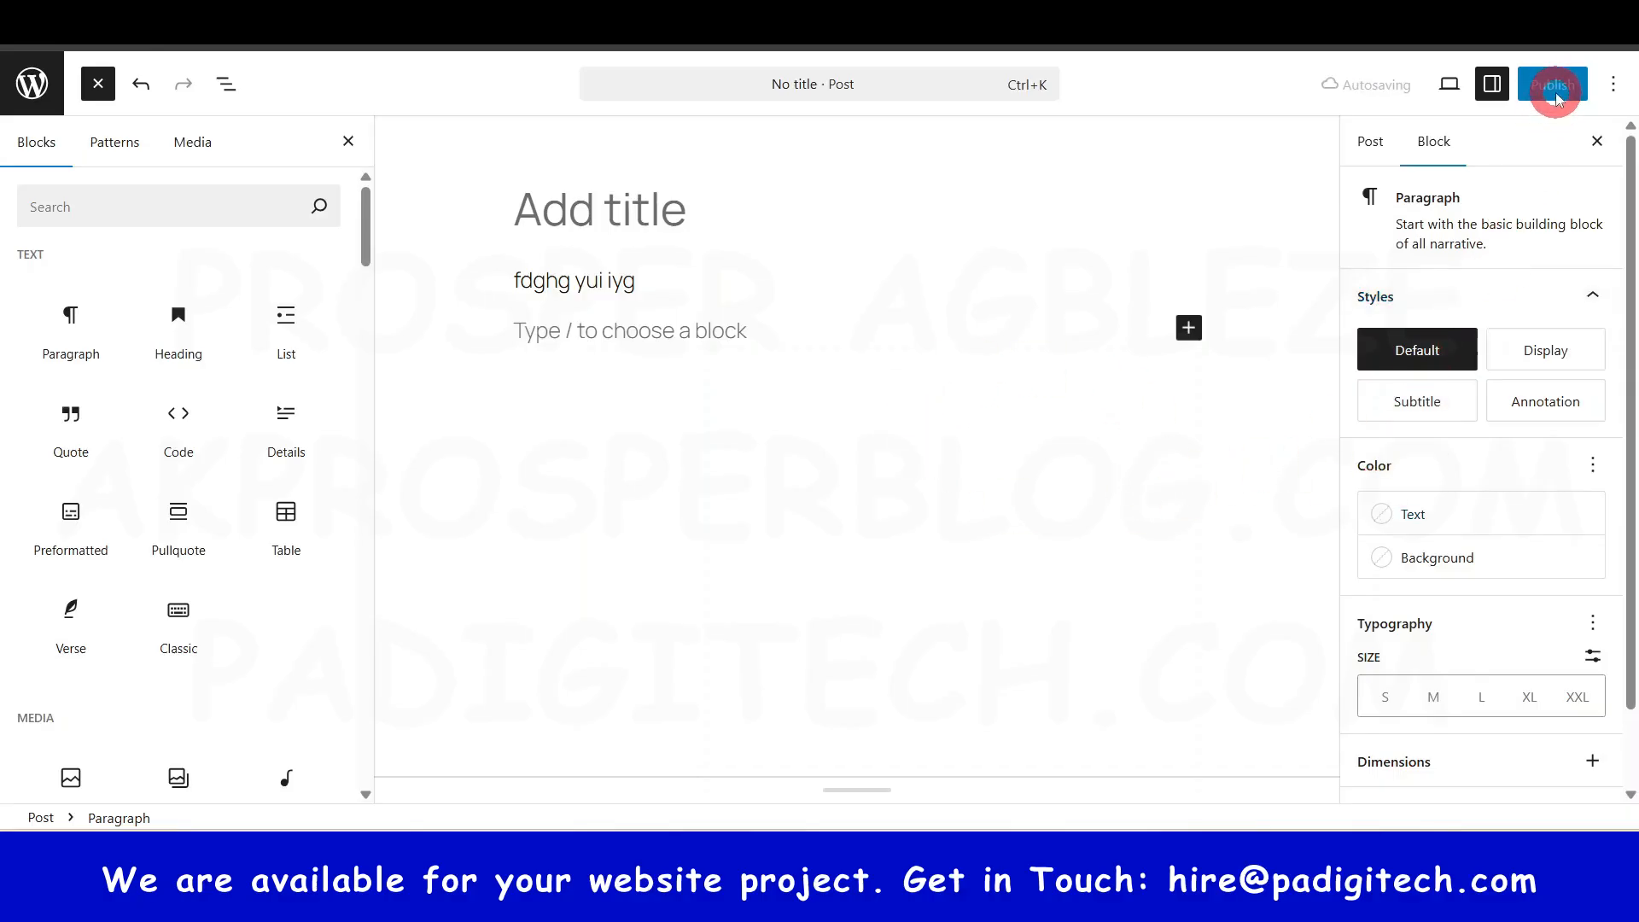
{"action": "scroll", "coordinate": [1496, 511], "scroll_direction": "down", "scroll_amount": 1}
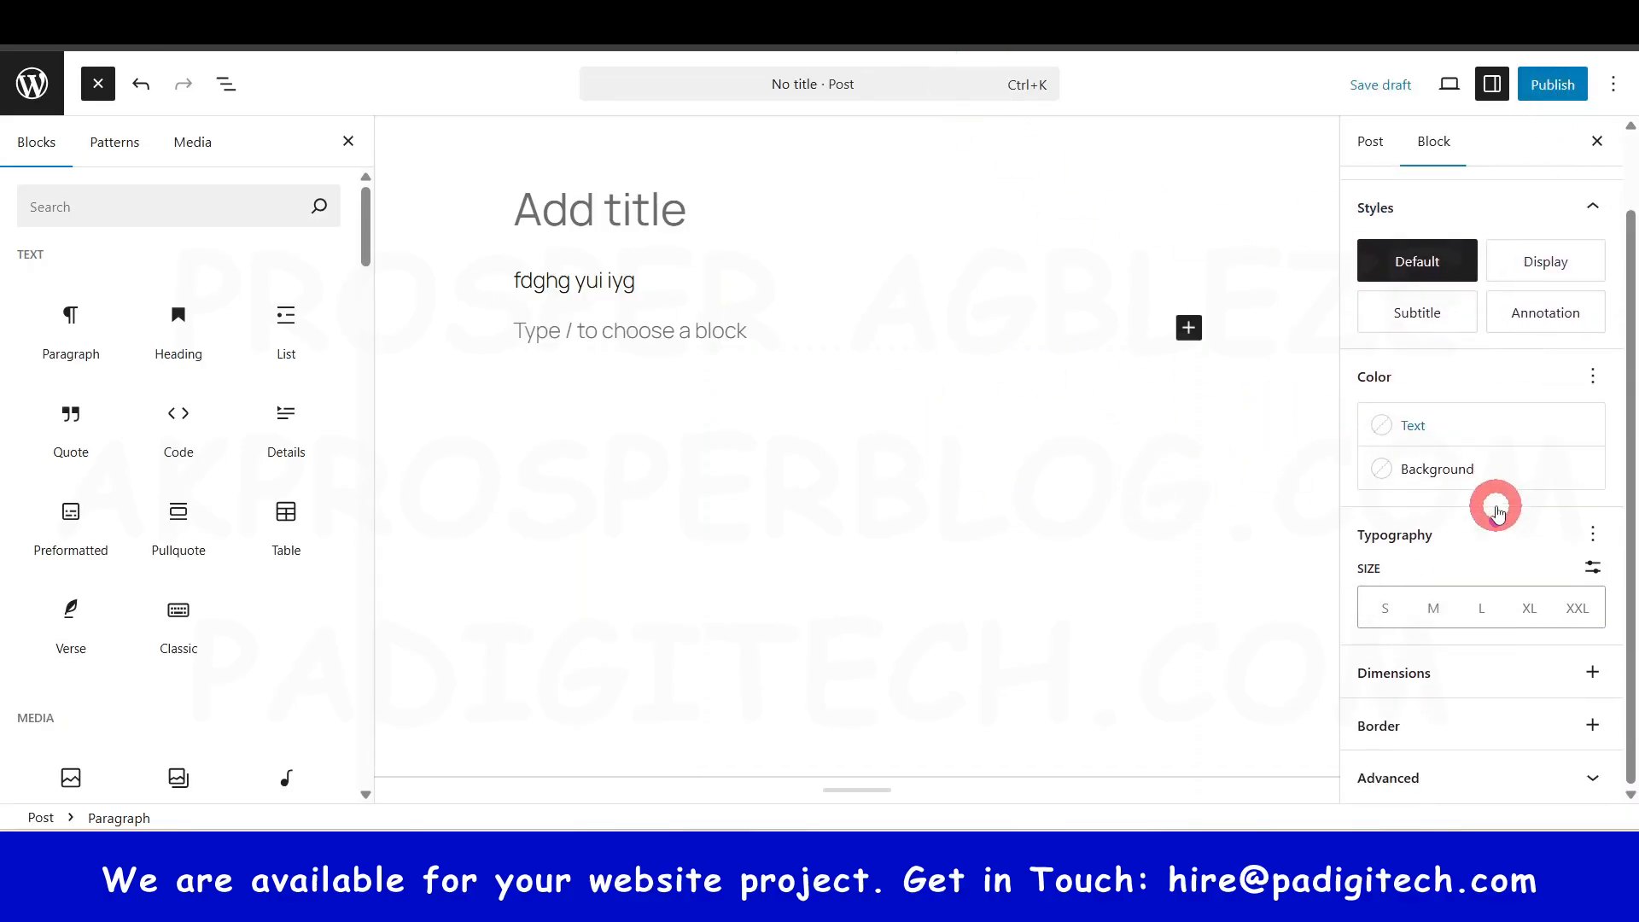
{"action": "scroll", "coordinate": [1496, 507], "scroll_direction": "up", "scroll_amount": 1}
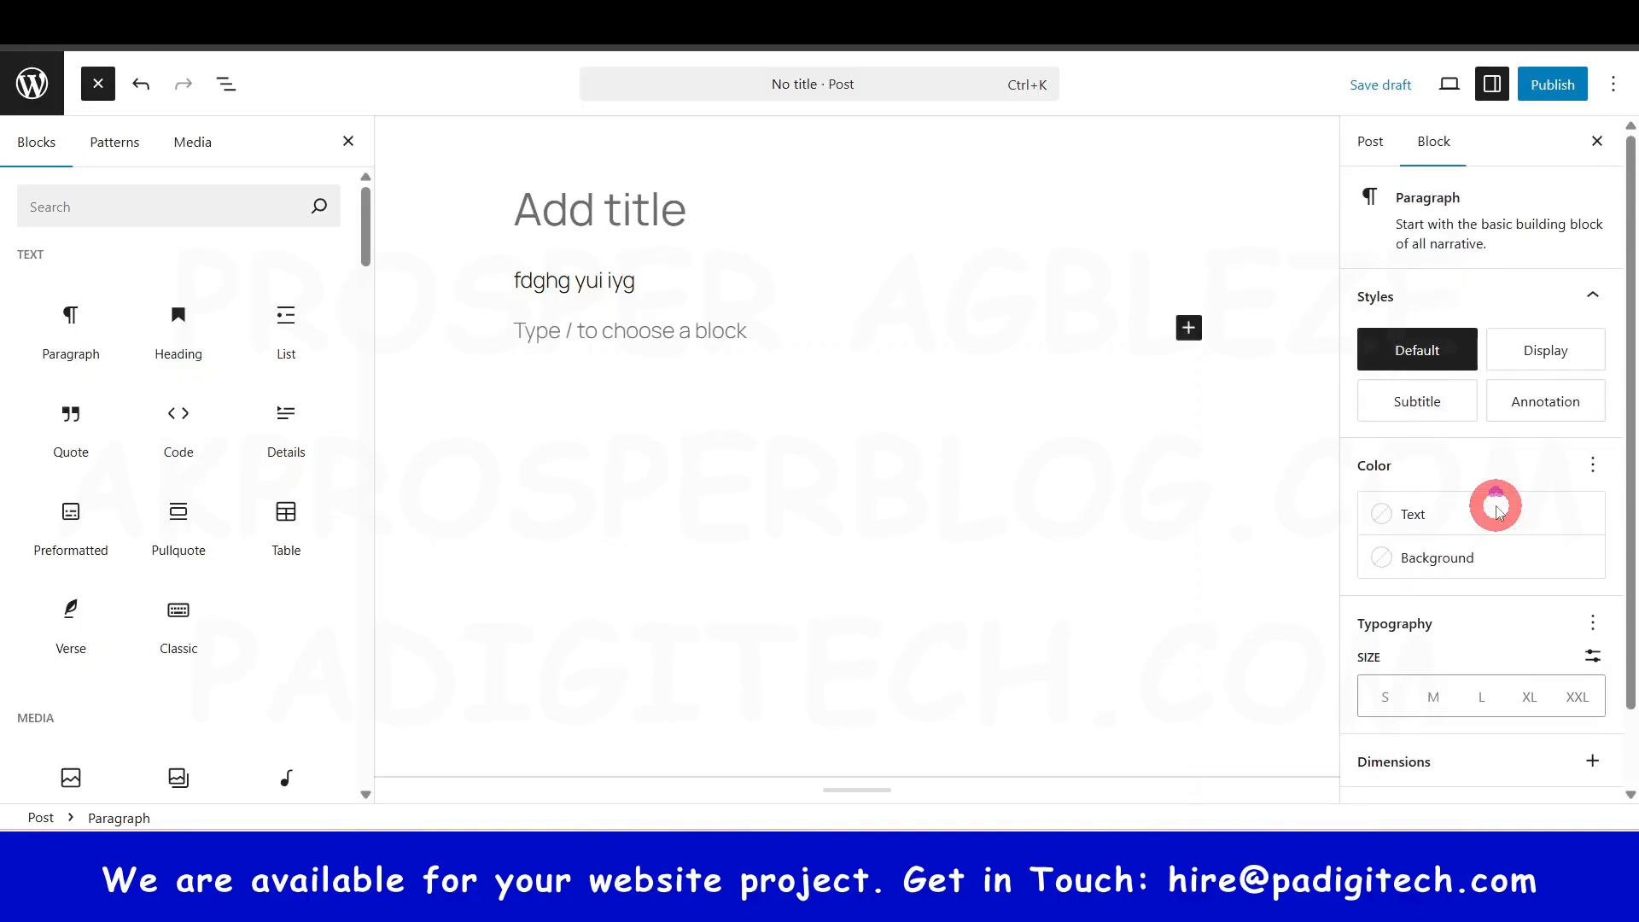
{"action": "left_click", "coordinate": [1366, 139]}
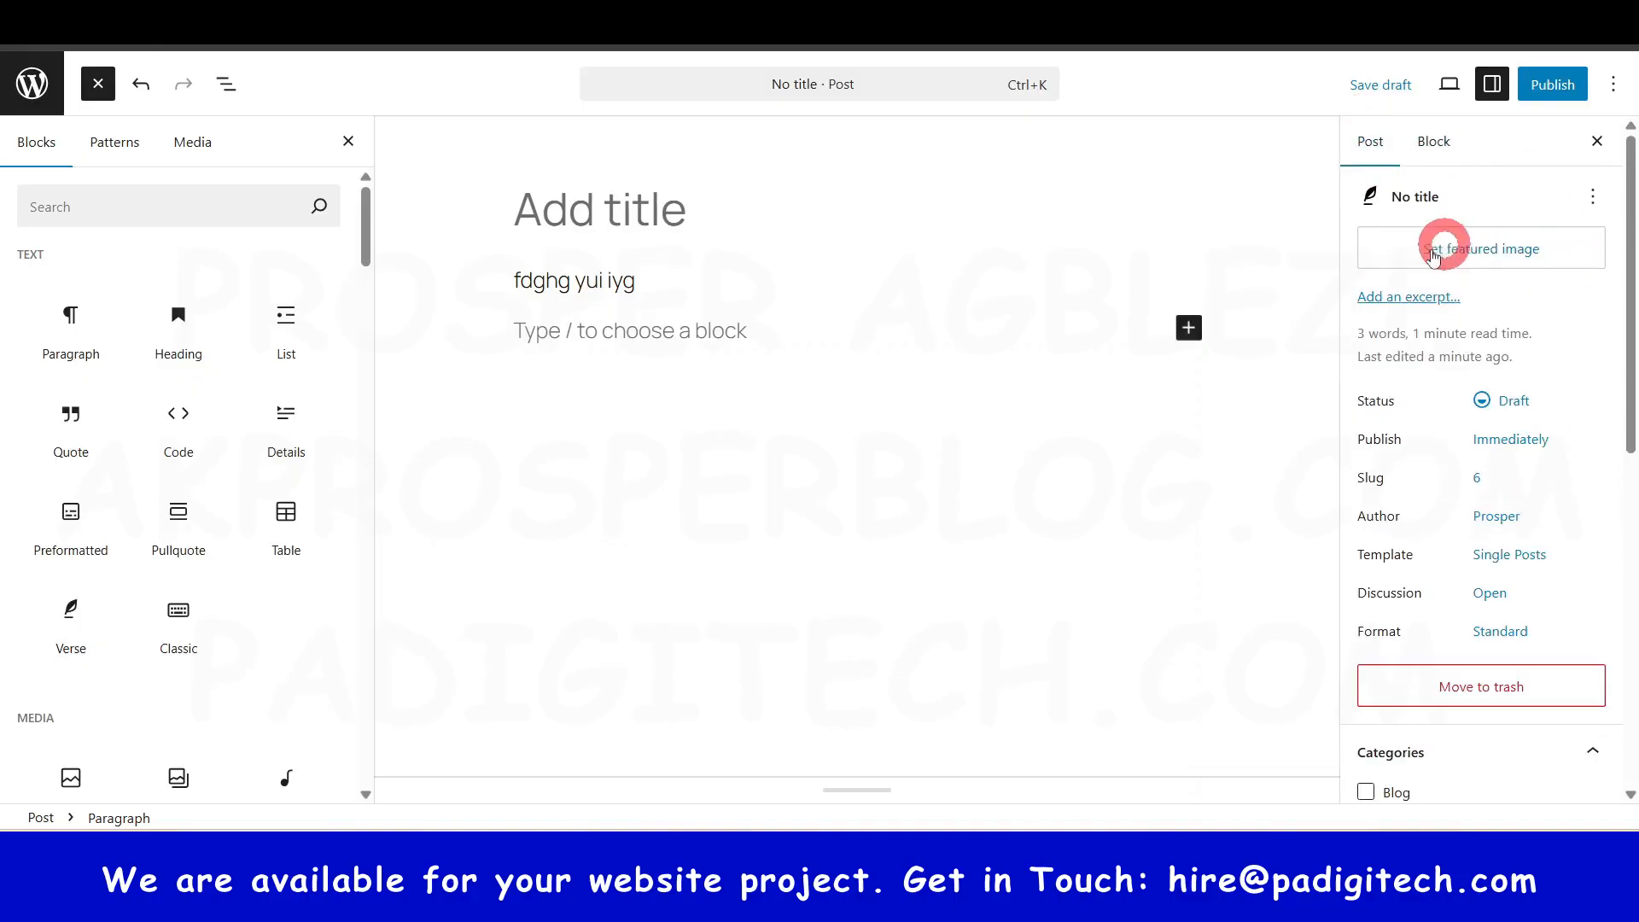
- Close the block library and look at the Immediately publish-date picker before dismissing it
{"action": "left_click", "coordinate": [348, 142]}
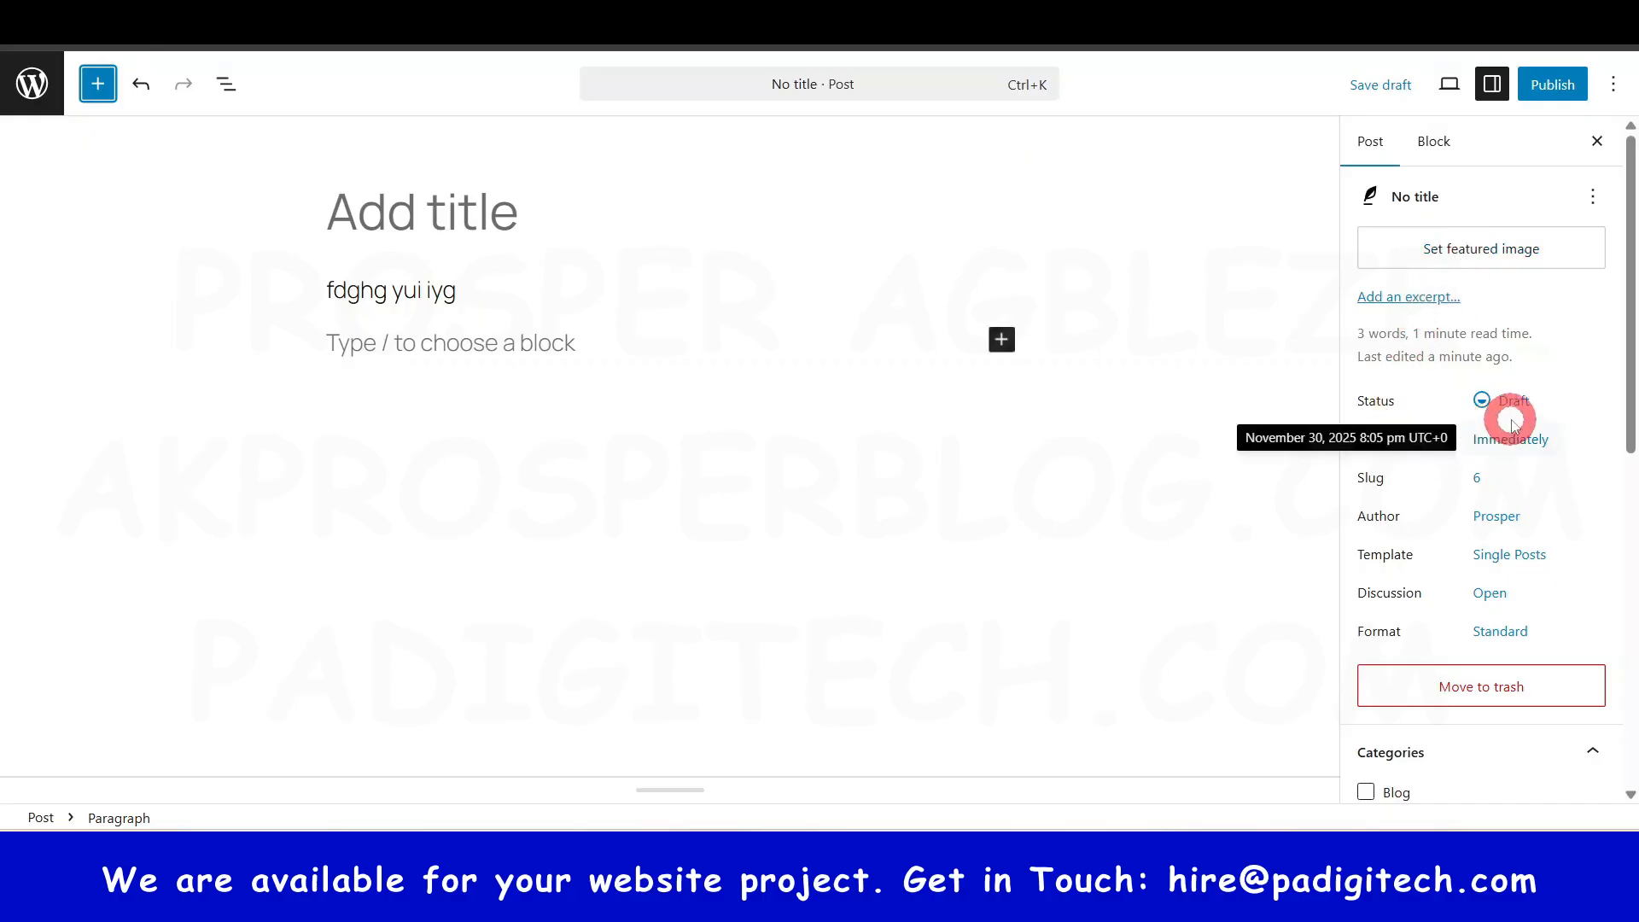
{"action": "left_click", "coordinate": [1521, 445]}
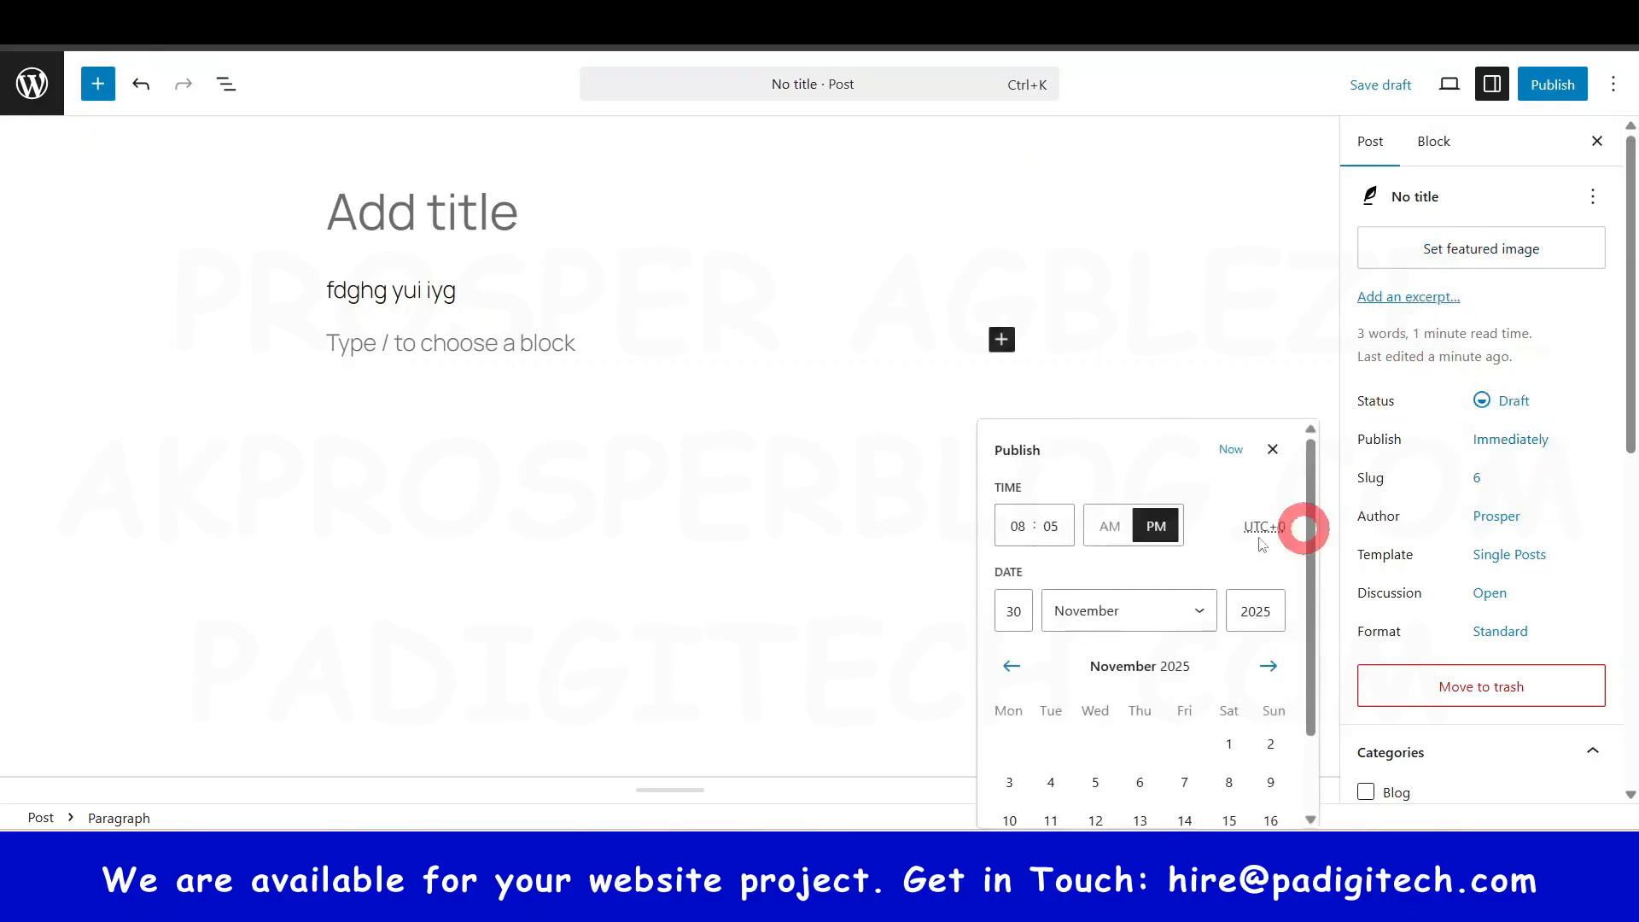
{"action": "scroll", "coordinate": [1164, 663], "scroll_direction": "down", "scroll_amount": 1}
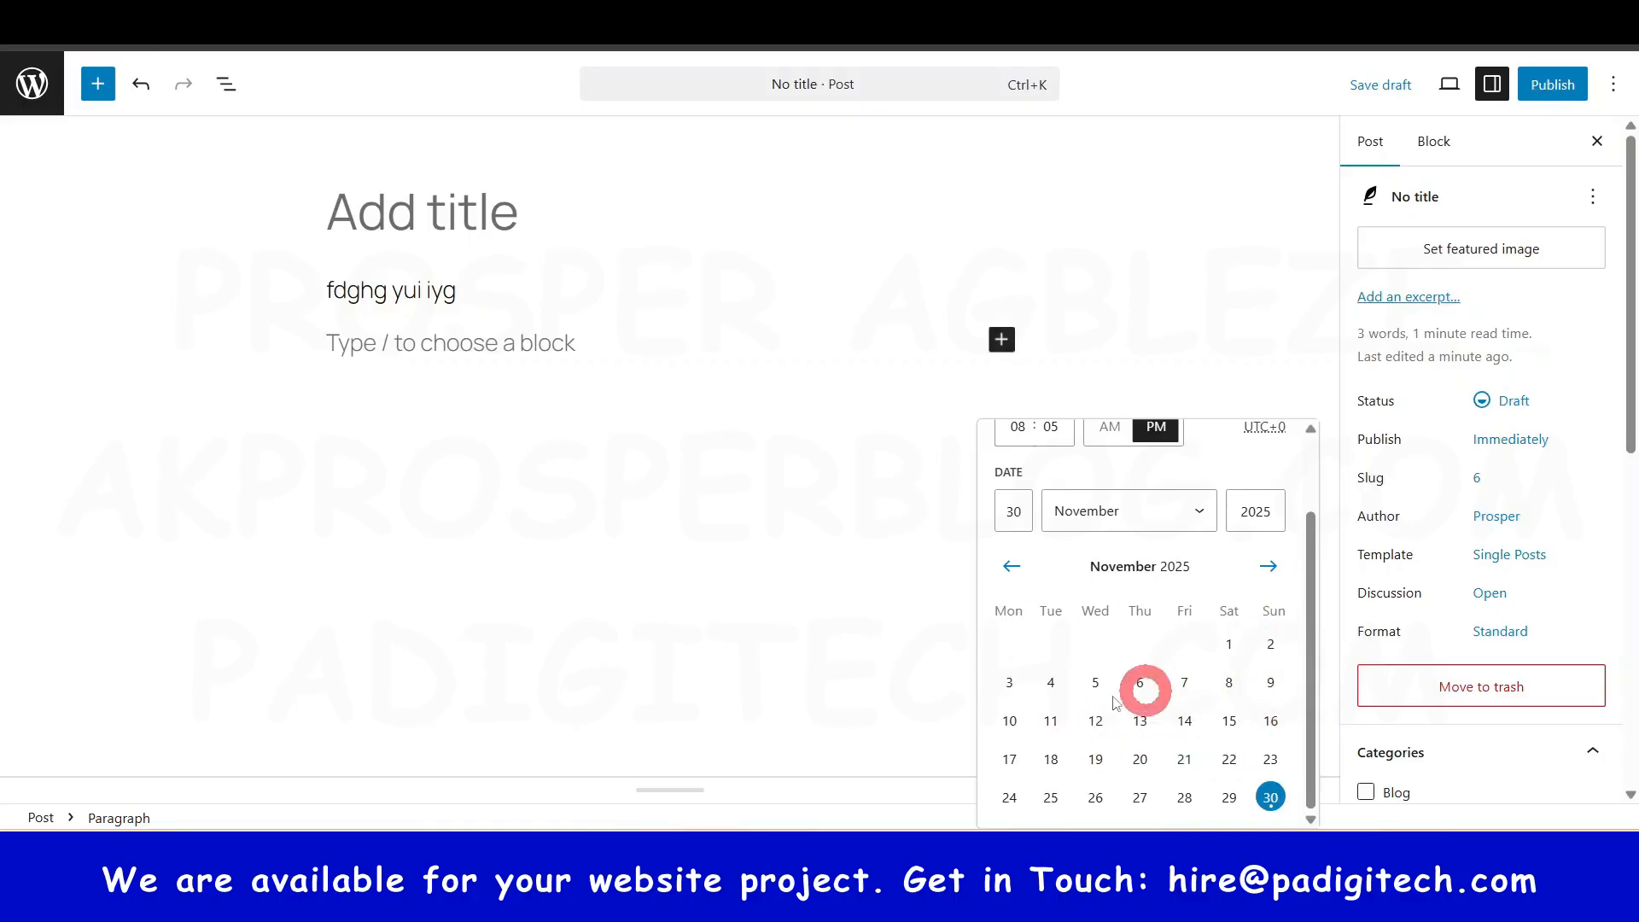
{"action": "left_click", "coordinate": [754, 560]}
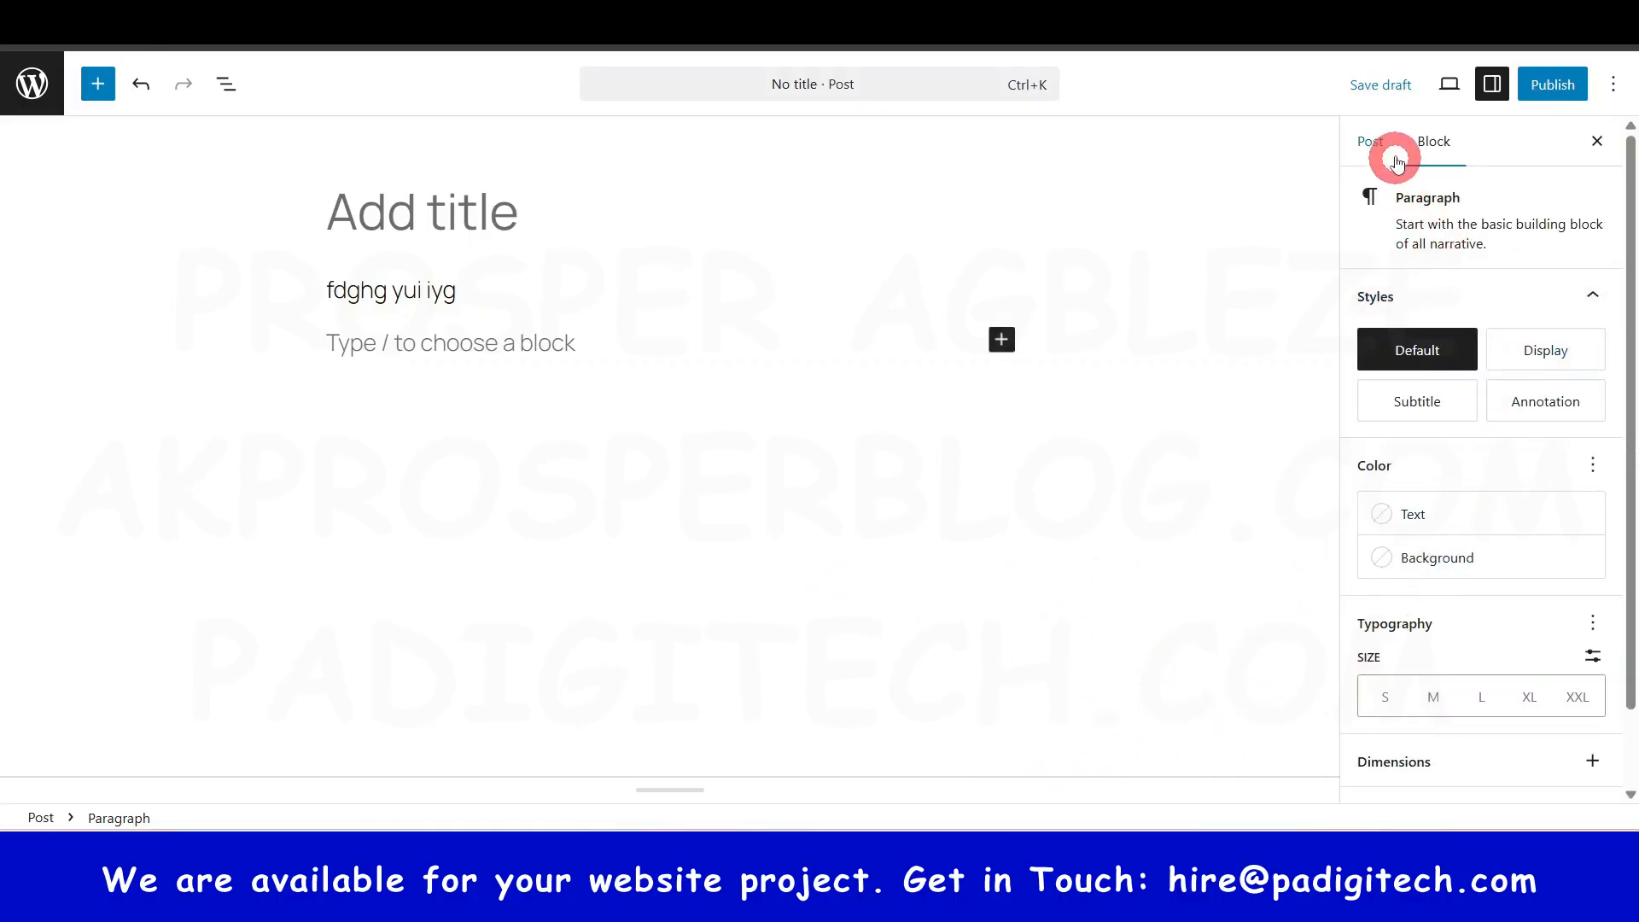
- Review the category and tag options in Post settings, then close the editor tab and confirm Leave
{"action": "left_click", "coordinate": [1371, 141]}
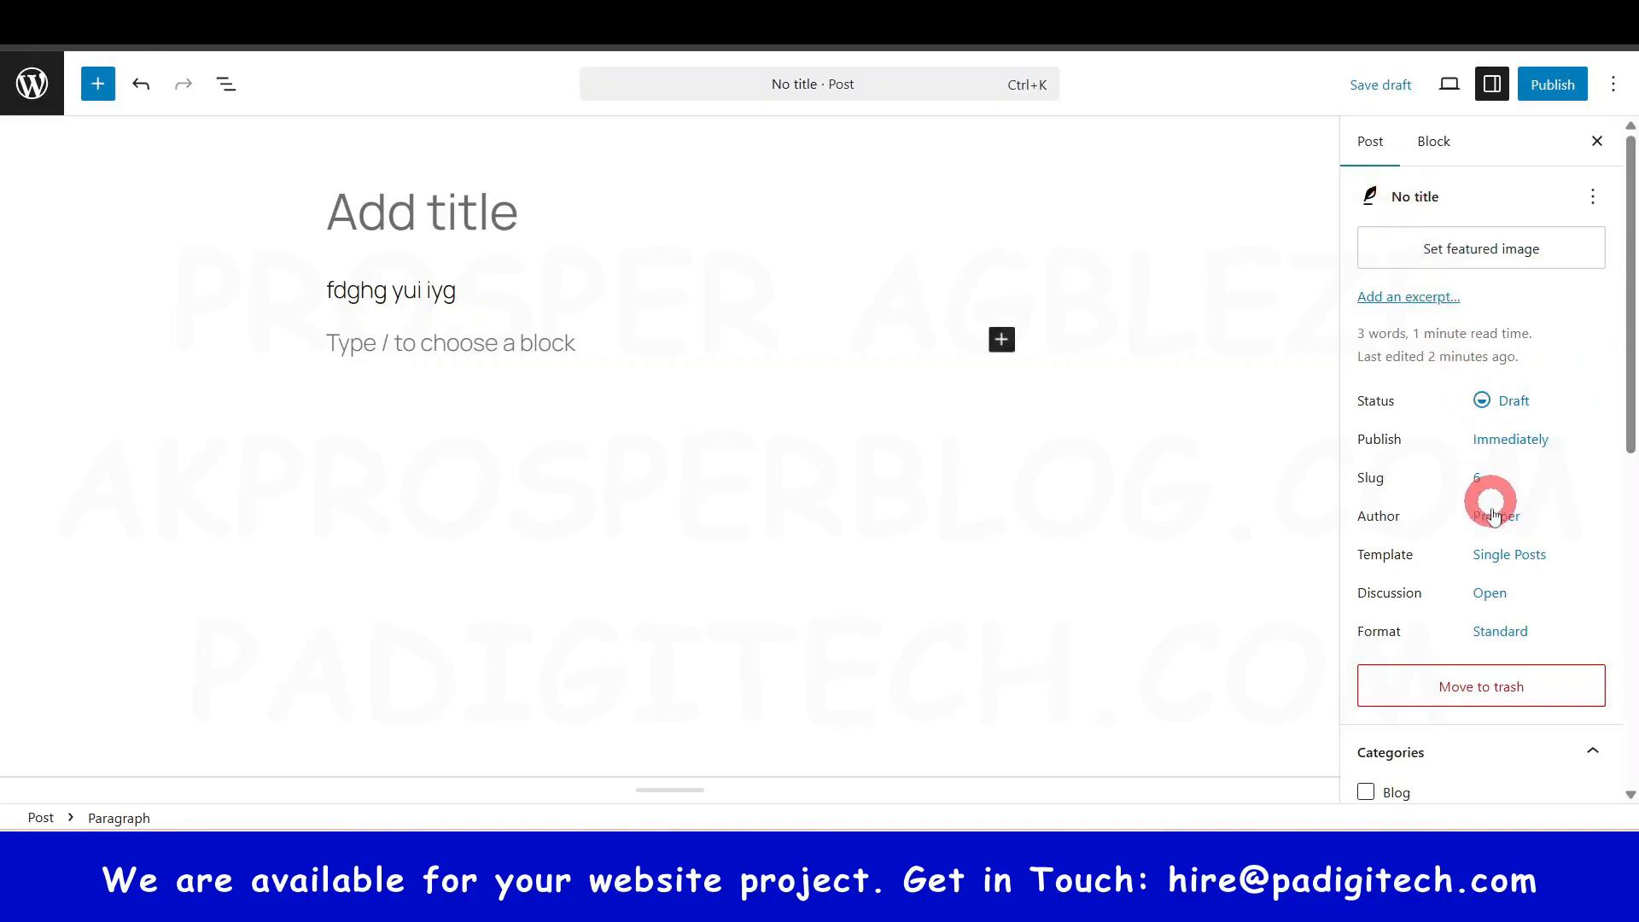
{"action": "scroll", "coordinate": [1494, 530], "scroll_direction": "down", "scroll_amount": 4}
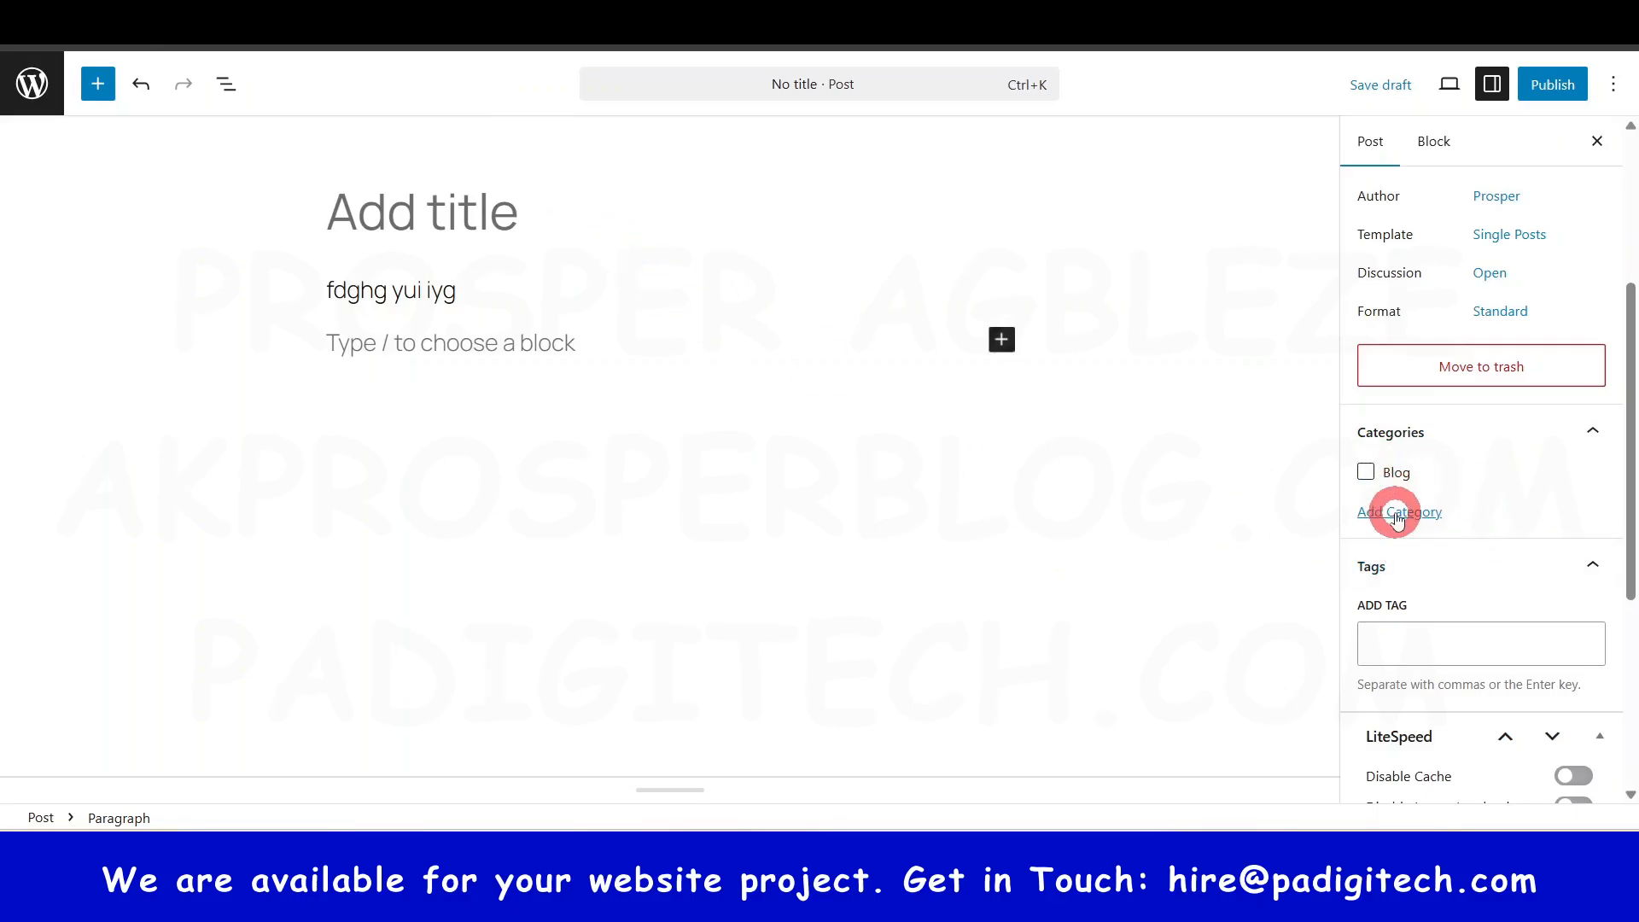
{"action": "scroll", "coordinate": [1398, 530], "scroll_direction": "down", "scroll_amount": 2}
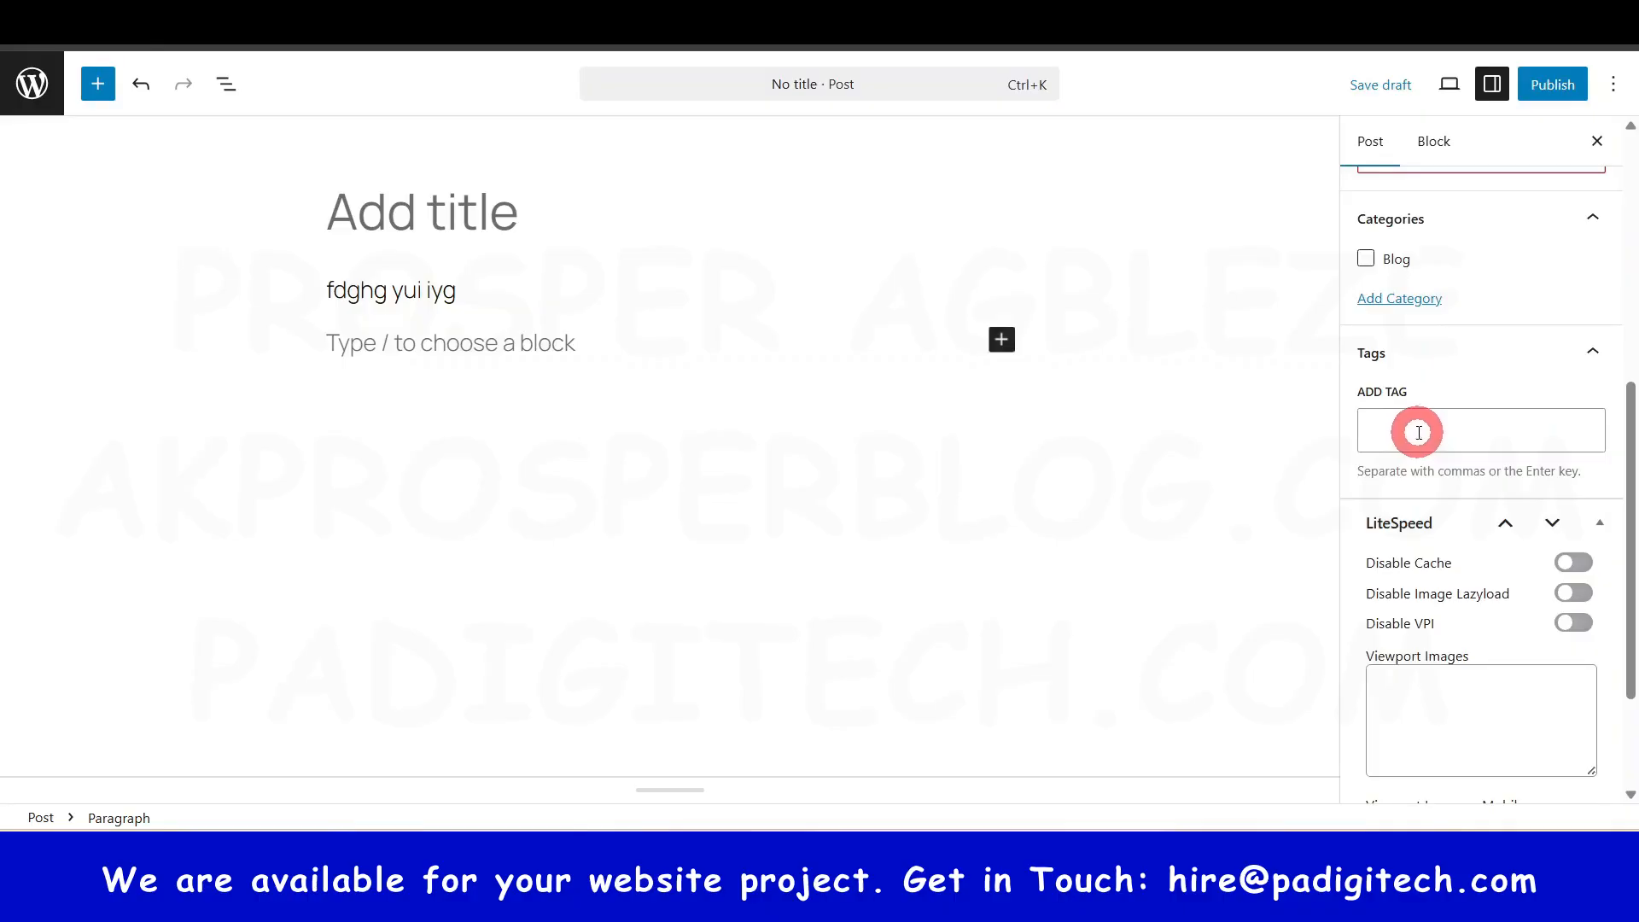
{"action": "scroll", "coordinate": [1418, 433], "scroll_direction": "down", "scroll_amount": 2}
{"action": "scroll", "coordinate": [1406, 476], "scroll_direction": "up", "scroll_amount": 5}
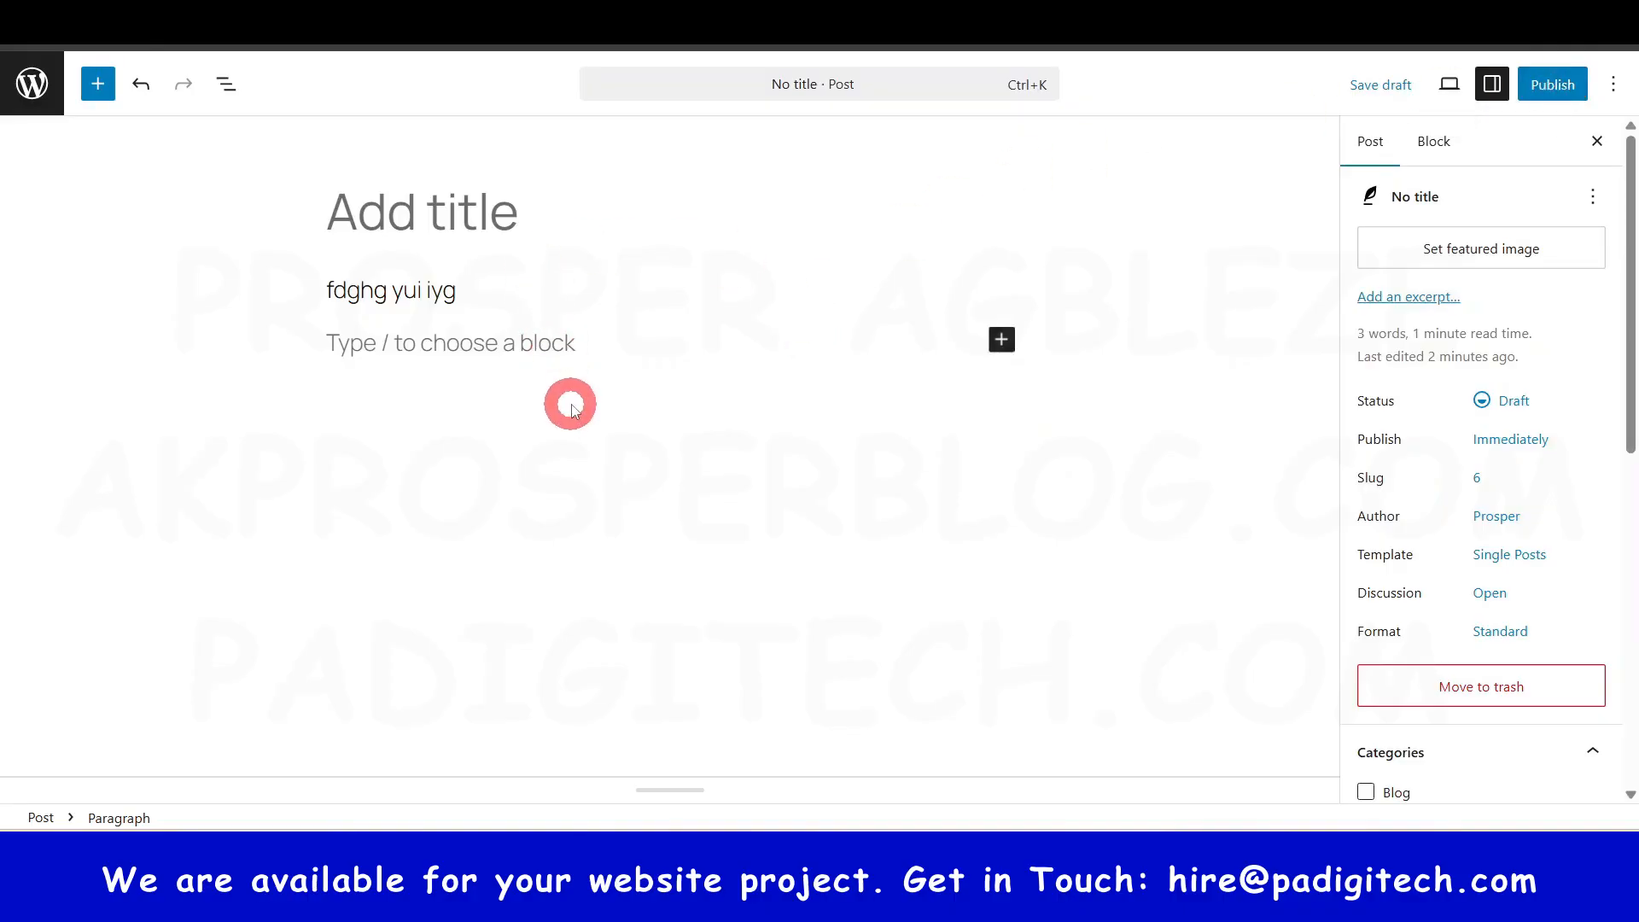
{"action": "key", "text": "ctrl+w"}
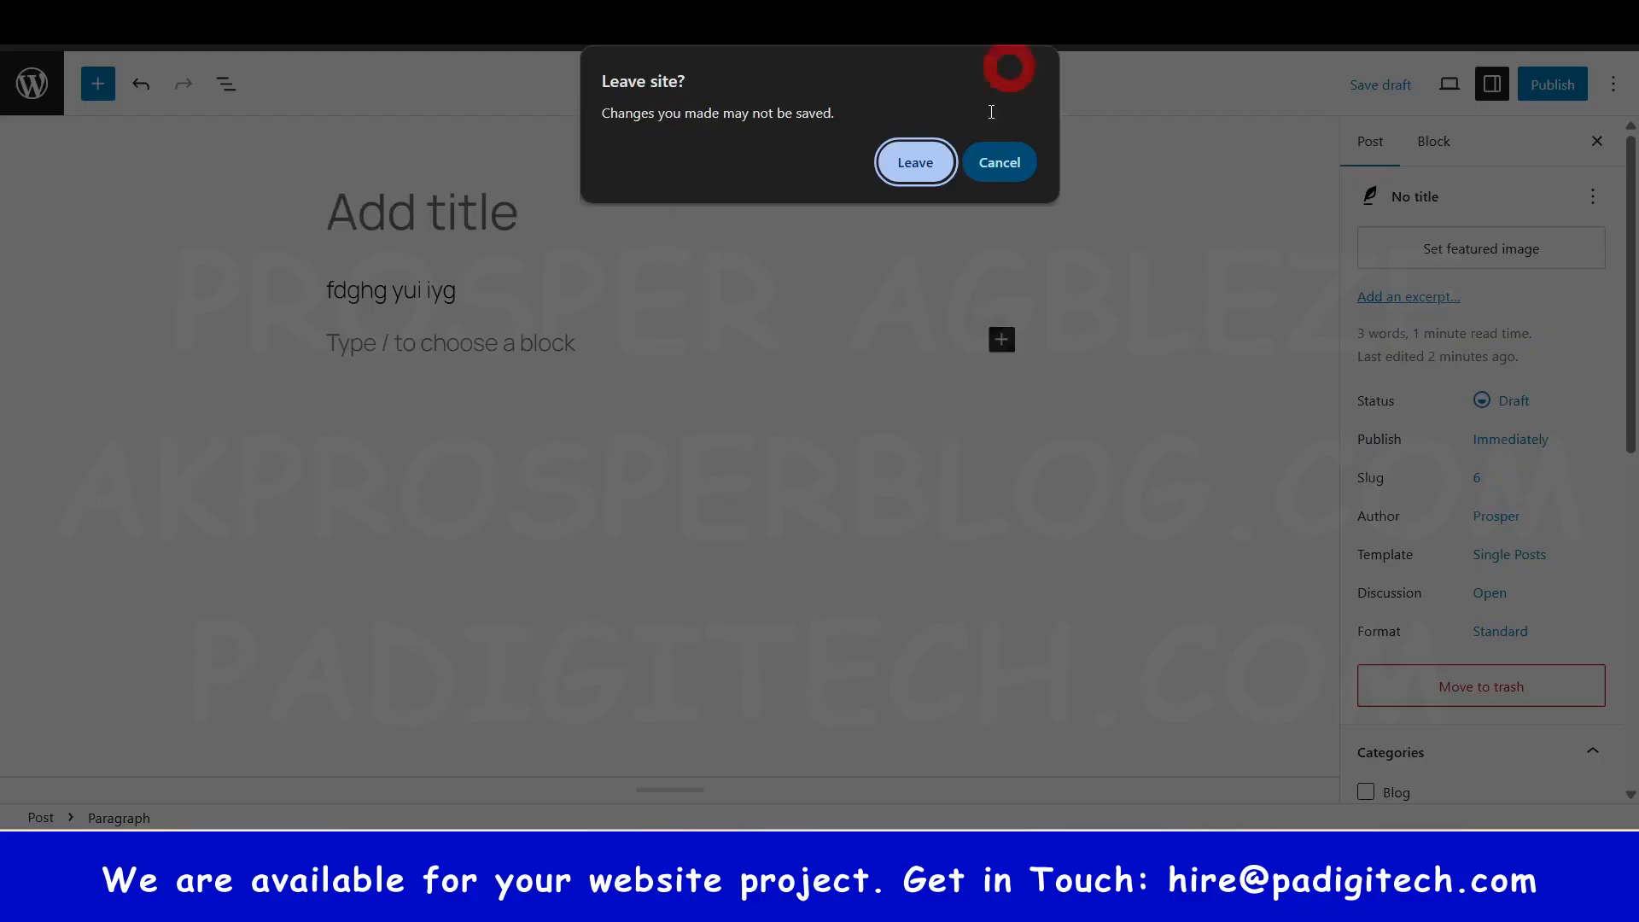
{"action": "left_click", "coordinate": [905, 168]}
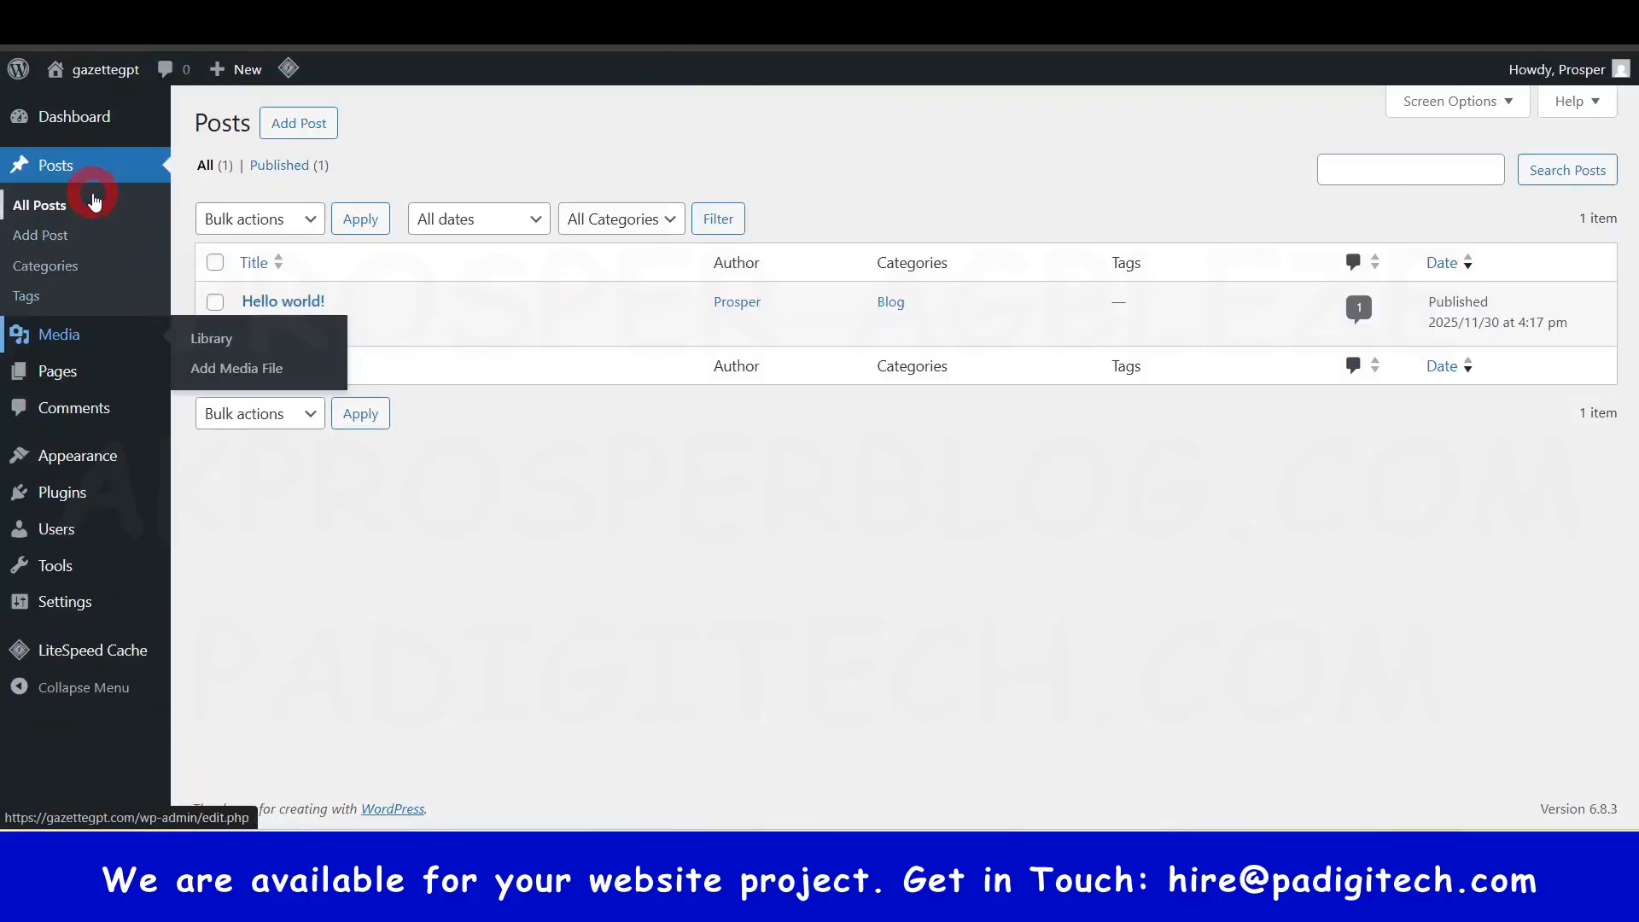
- Open All Pages from the Pages item in the admin sidebar
{"action": "left_click", "coordinate": [58, 376]}
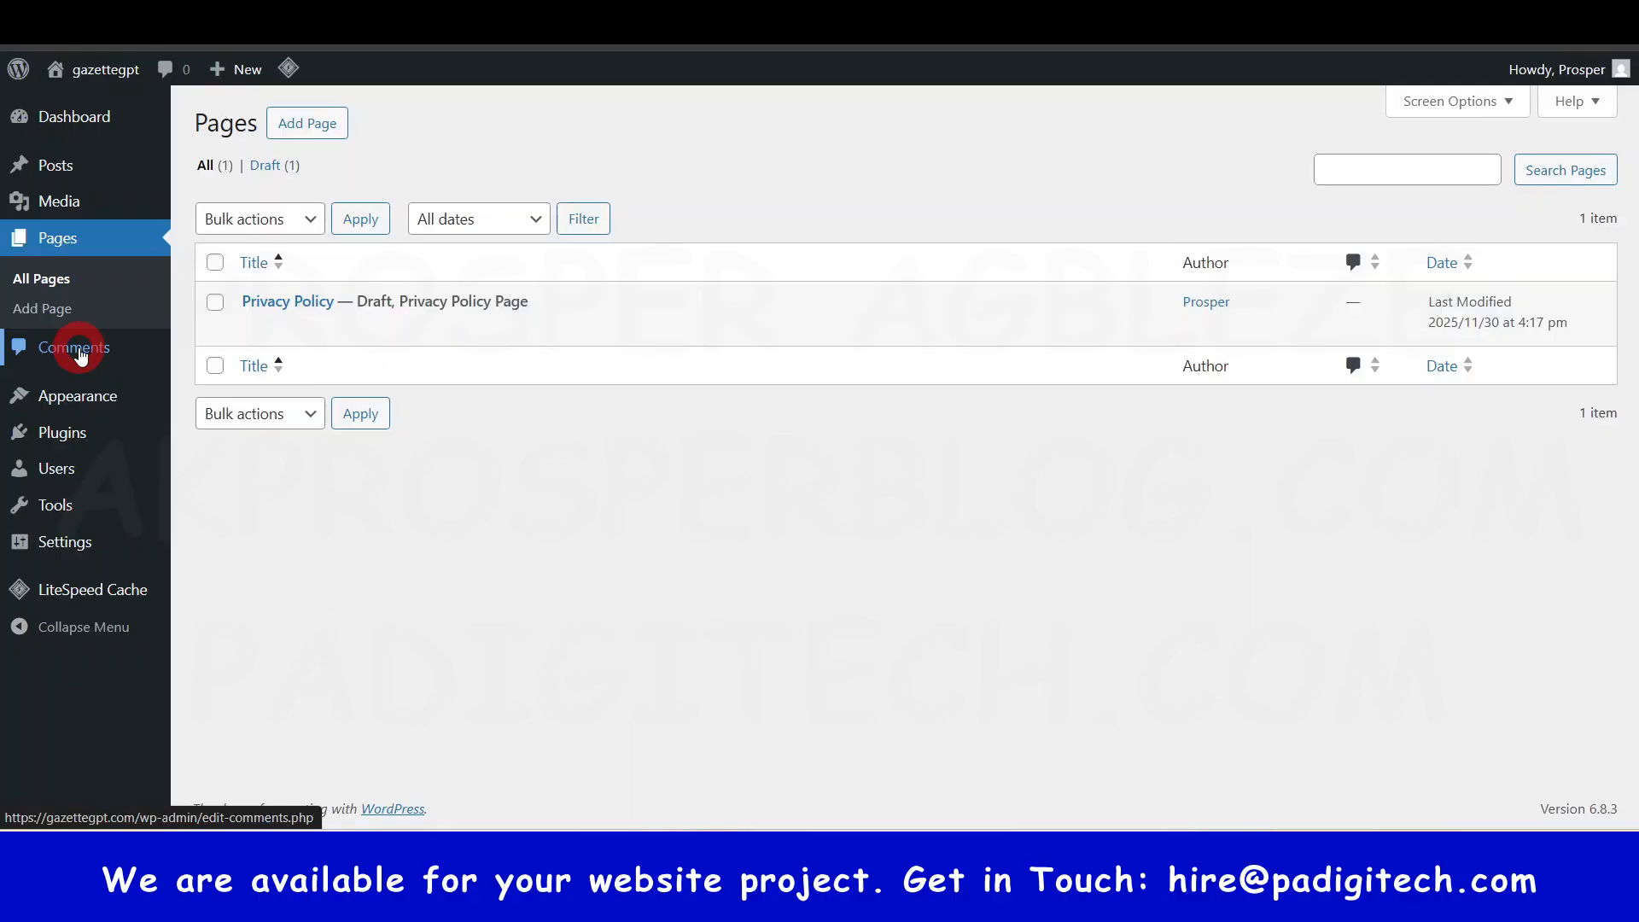
- Open Users from the admin sidebar in a new browser tab and switch to that tab
{"action": "mouse_move", "coordinate": [66, 386]}
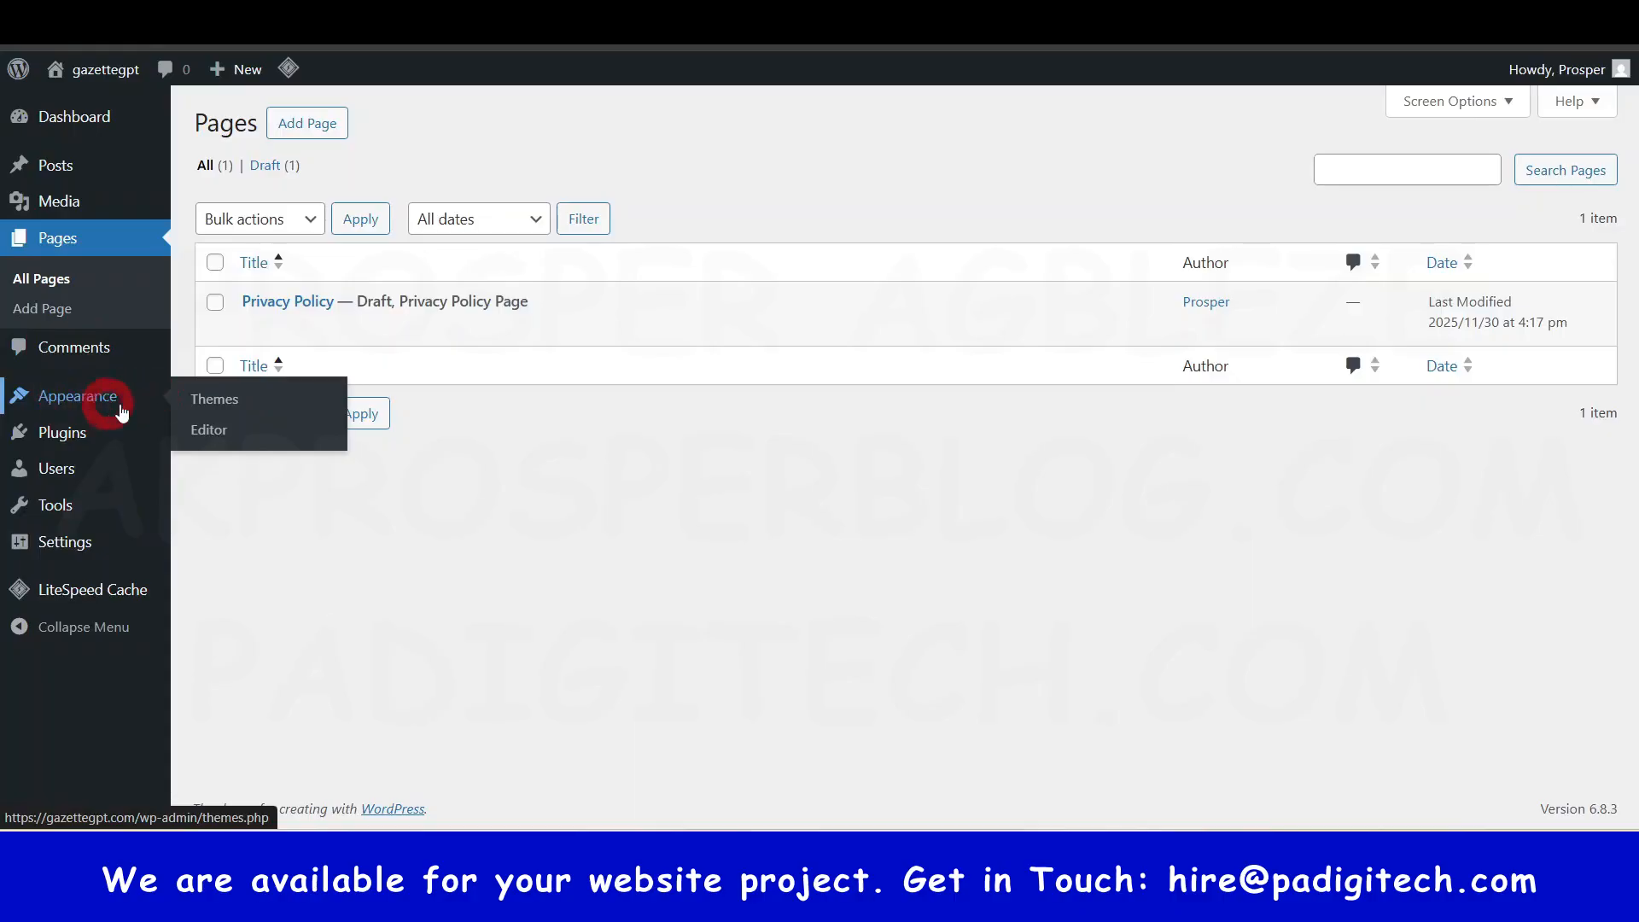
{"action": "left_click", "coordinate": [207, 444]}
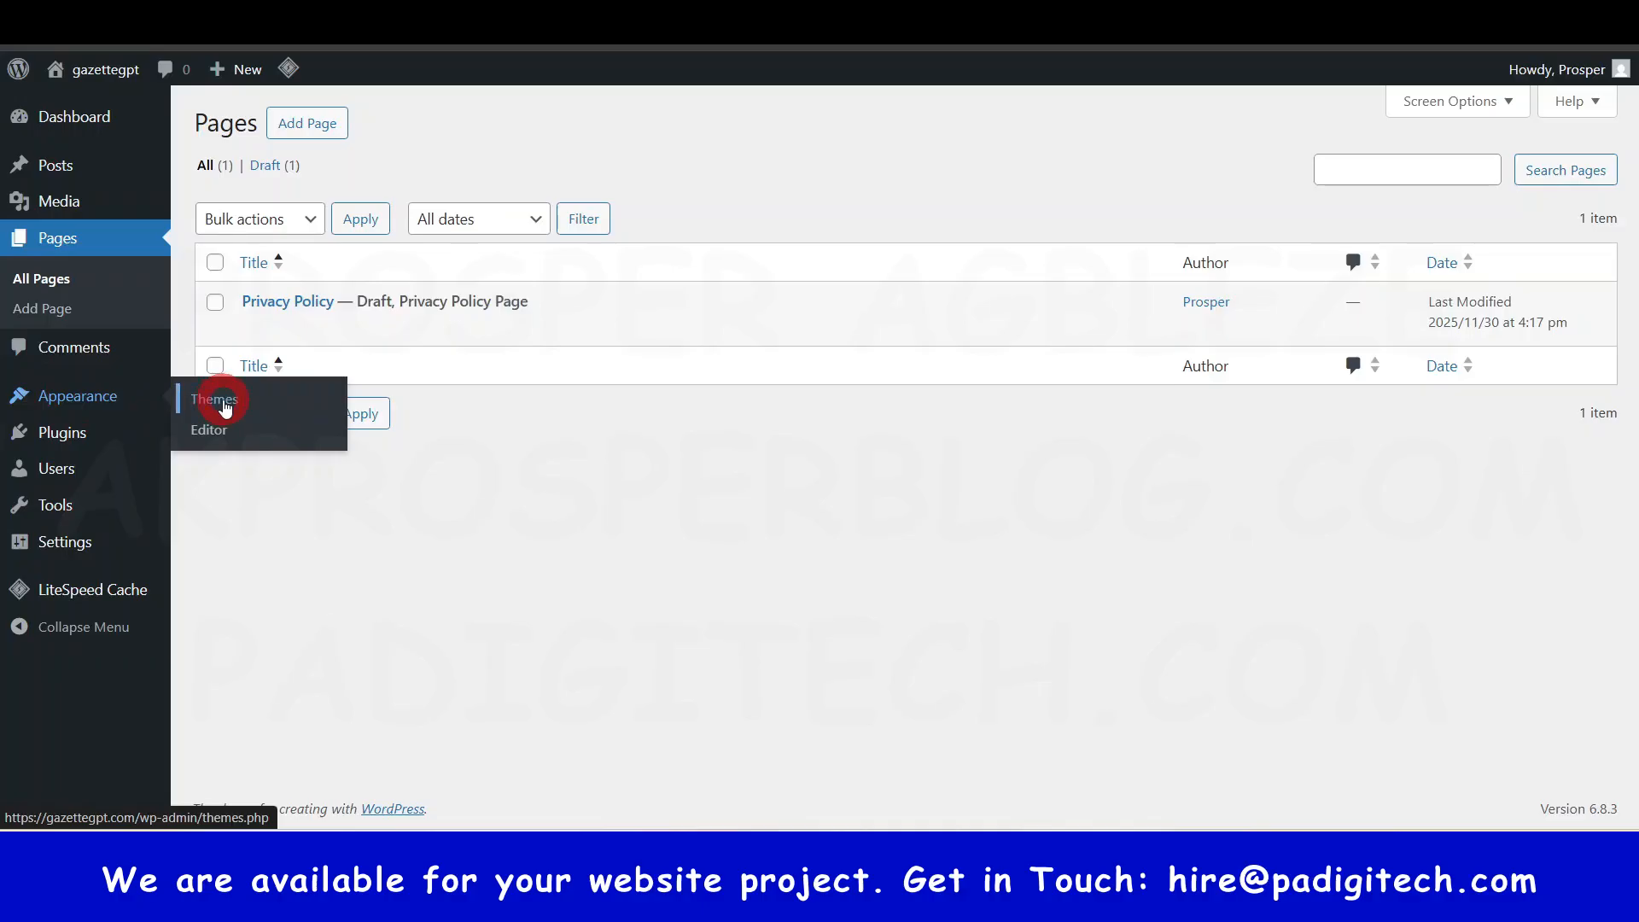
{"action": "mouse_move", "coordinate": [54, 436]}
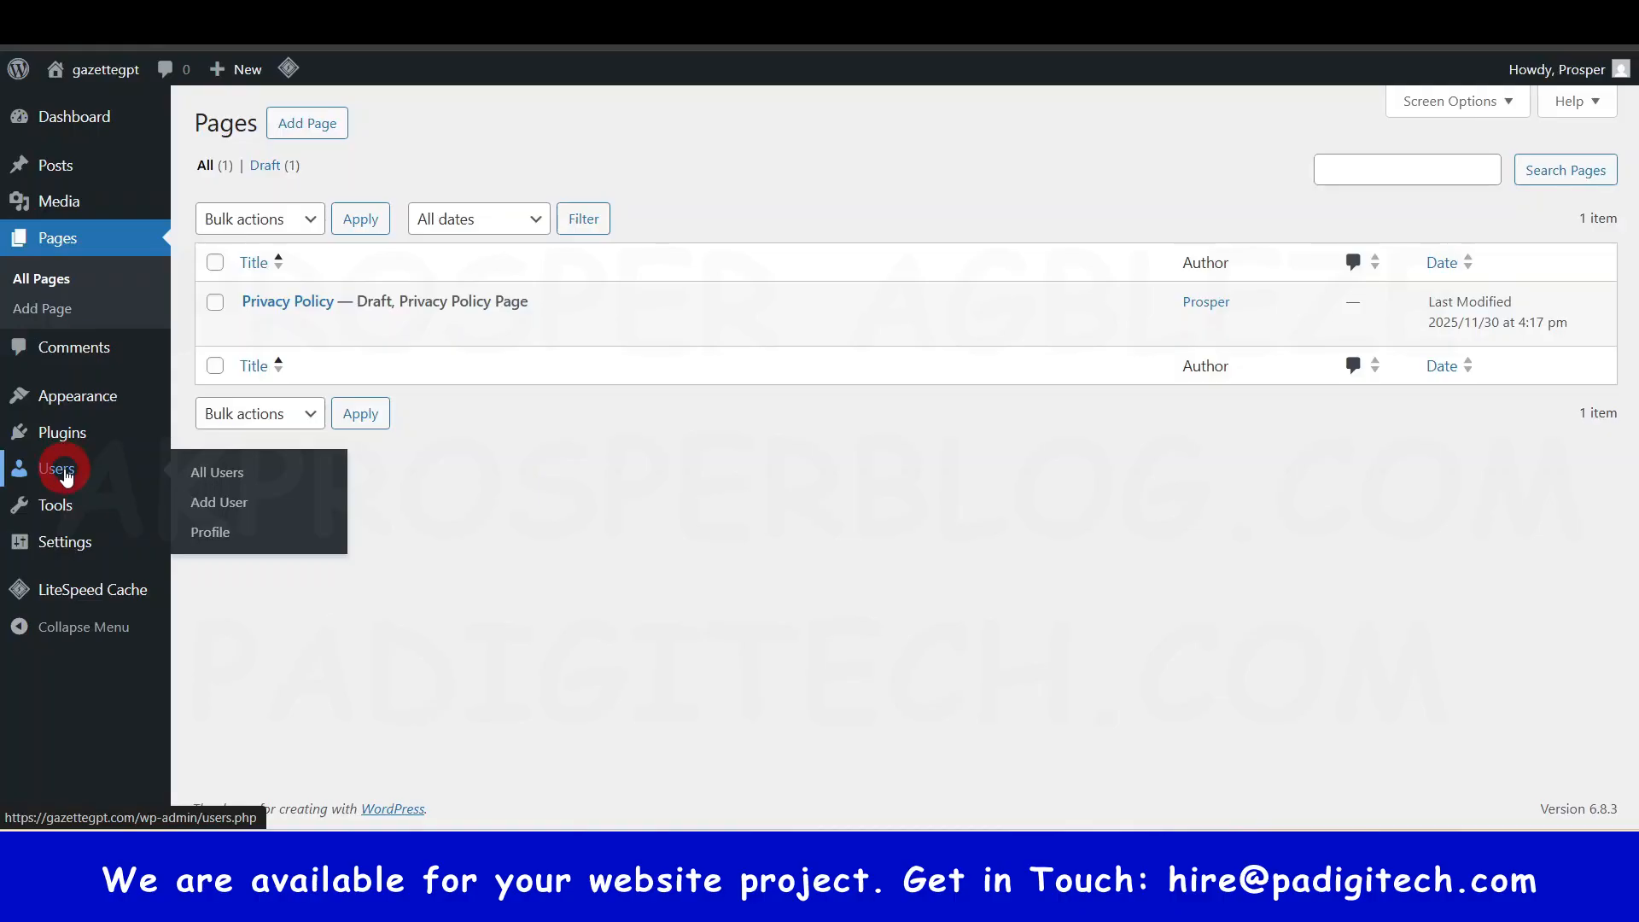
{"action": "right_click", "coordinate": [66, 471]}
{"action": "left_click", "coordinate": [156, 495]}
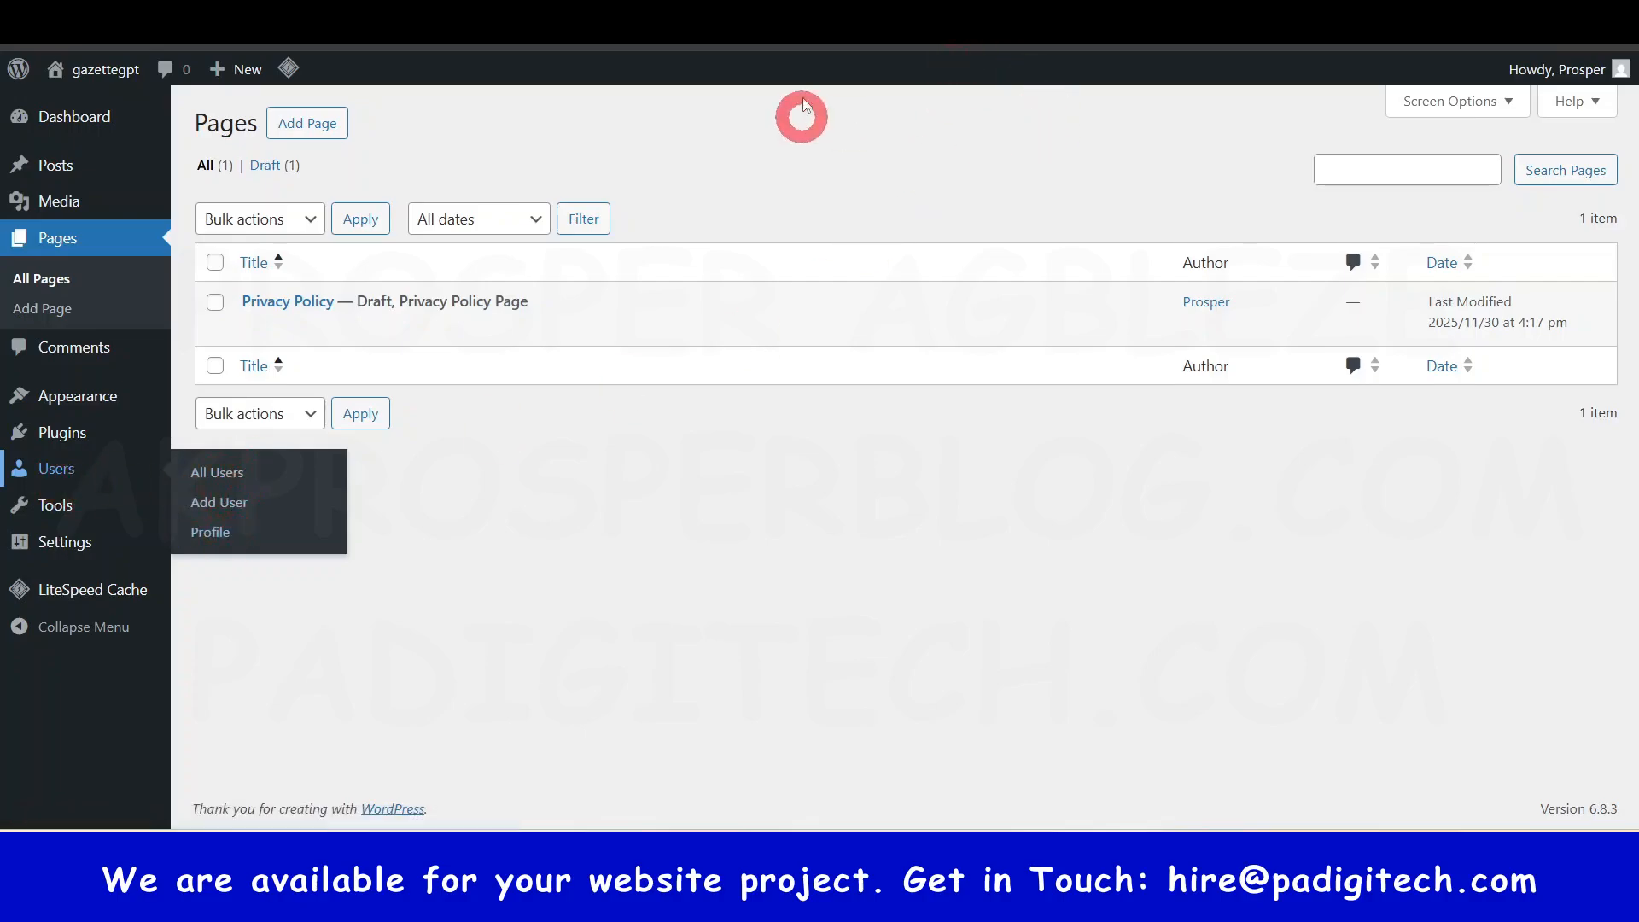
{"action": "mouse_move", "coordinate": [1549, 70]}
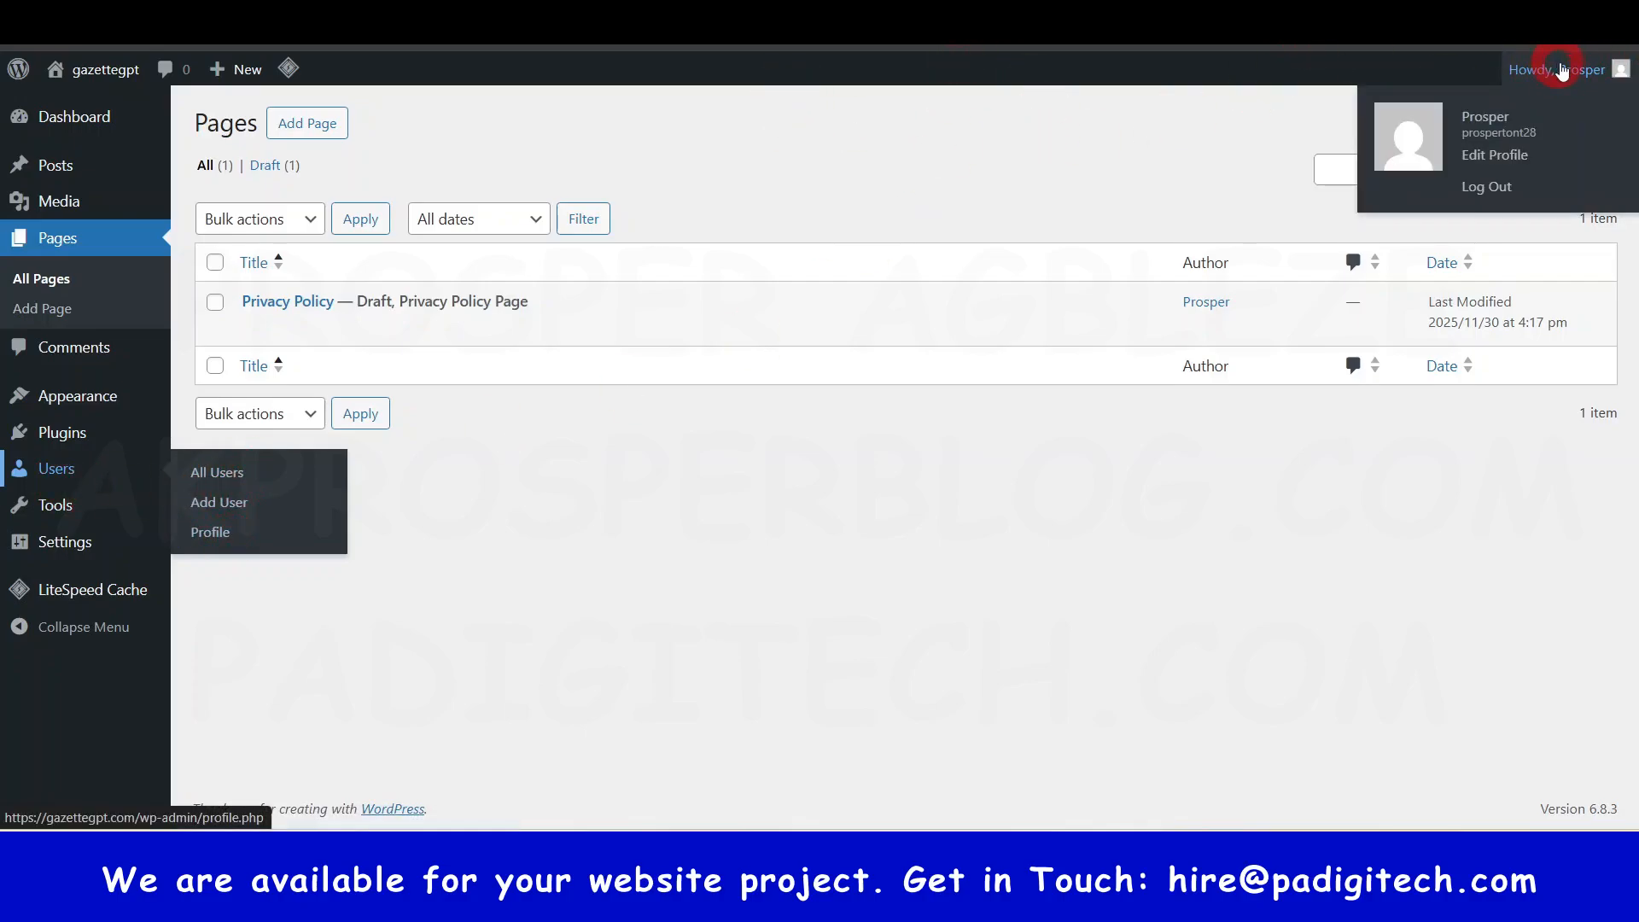
{"action": "left_click", "coordinate": [922, 26]}
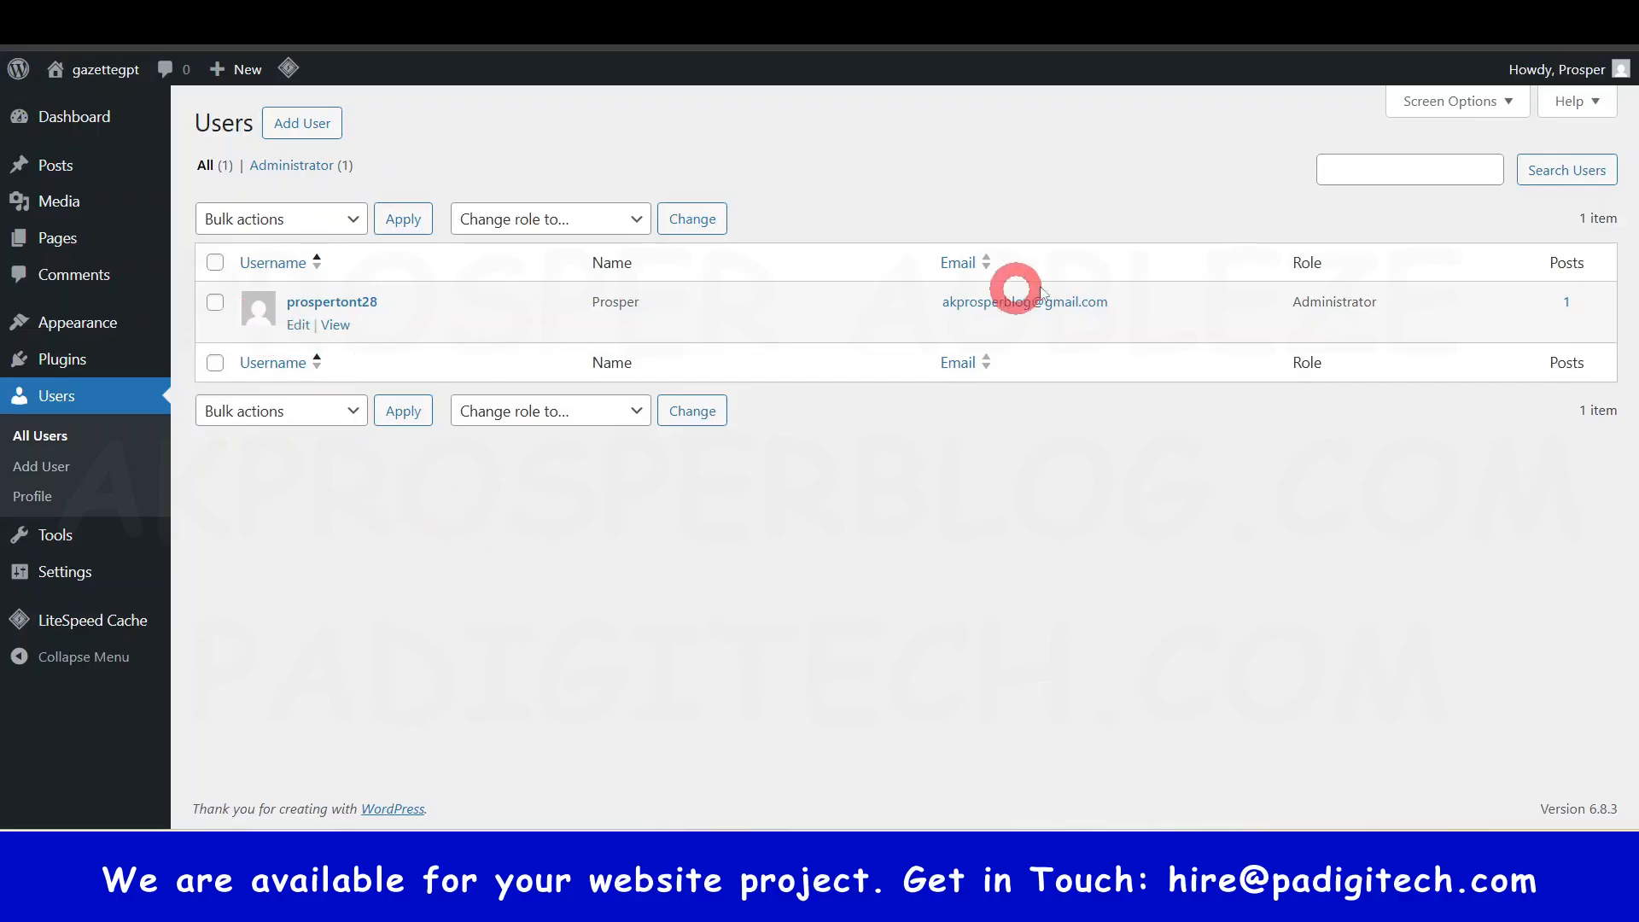
- Open the Add User form from the Users screen, which lists one Administrator account
{"action": "double_click", "coordinate": [1325, 306]}
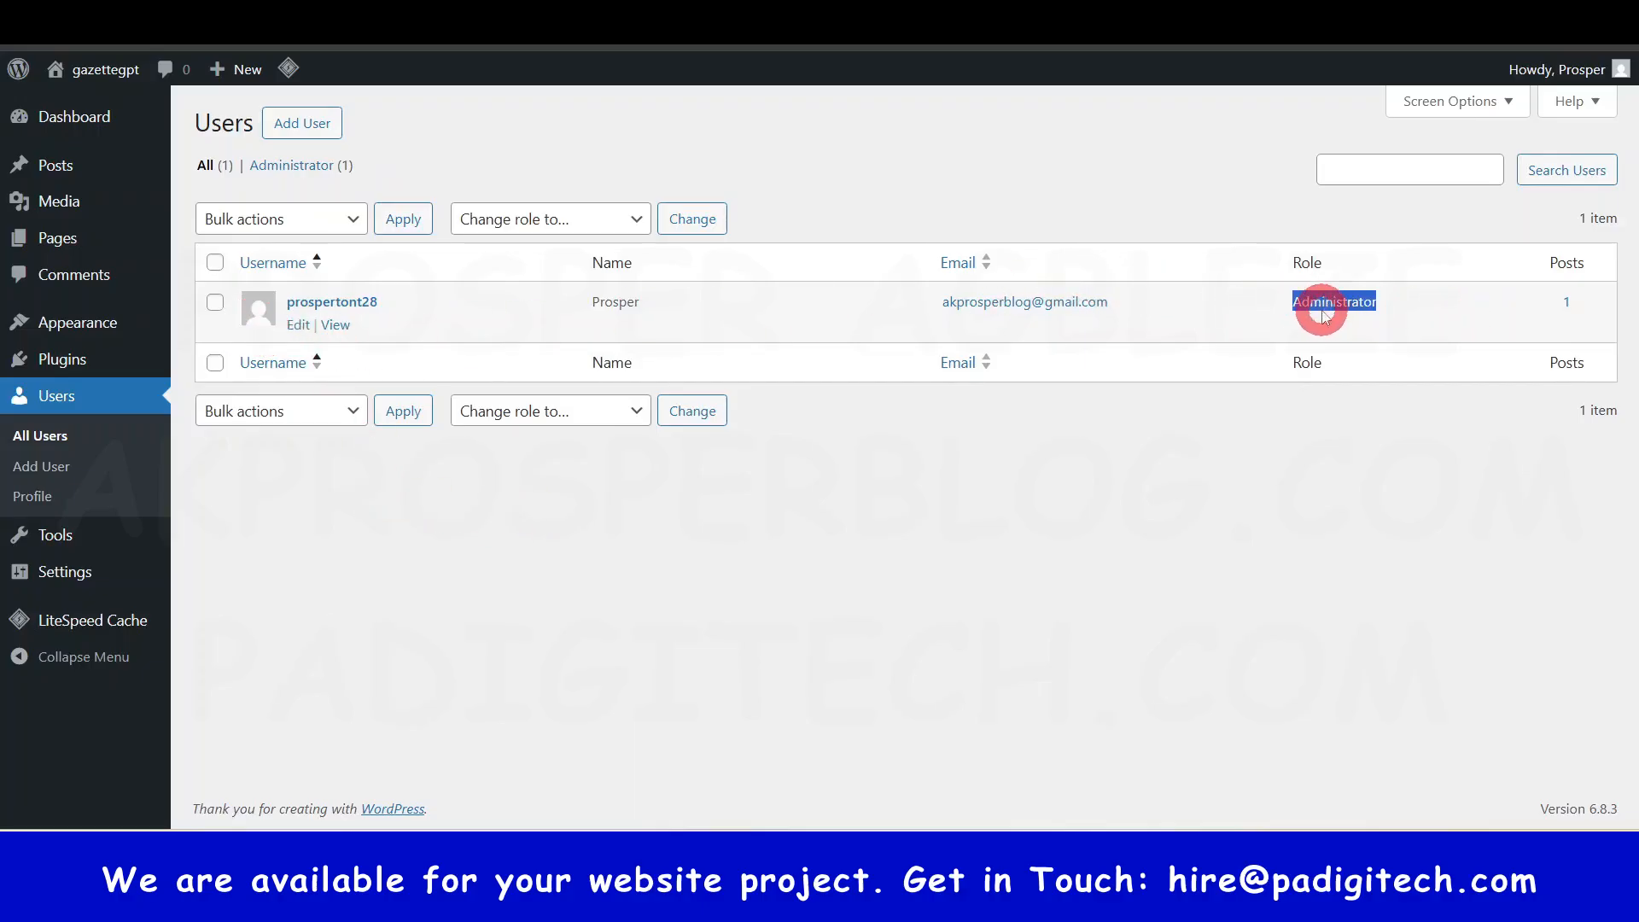
{"action": "left_click", "coordinate": [1283, 547]}
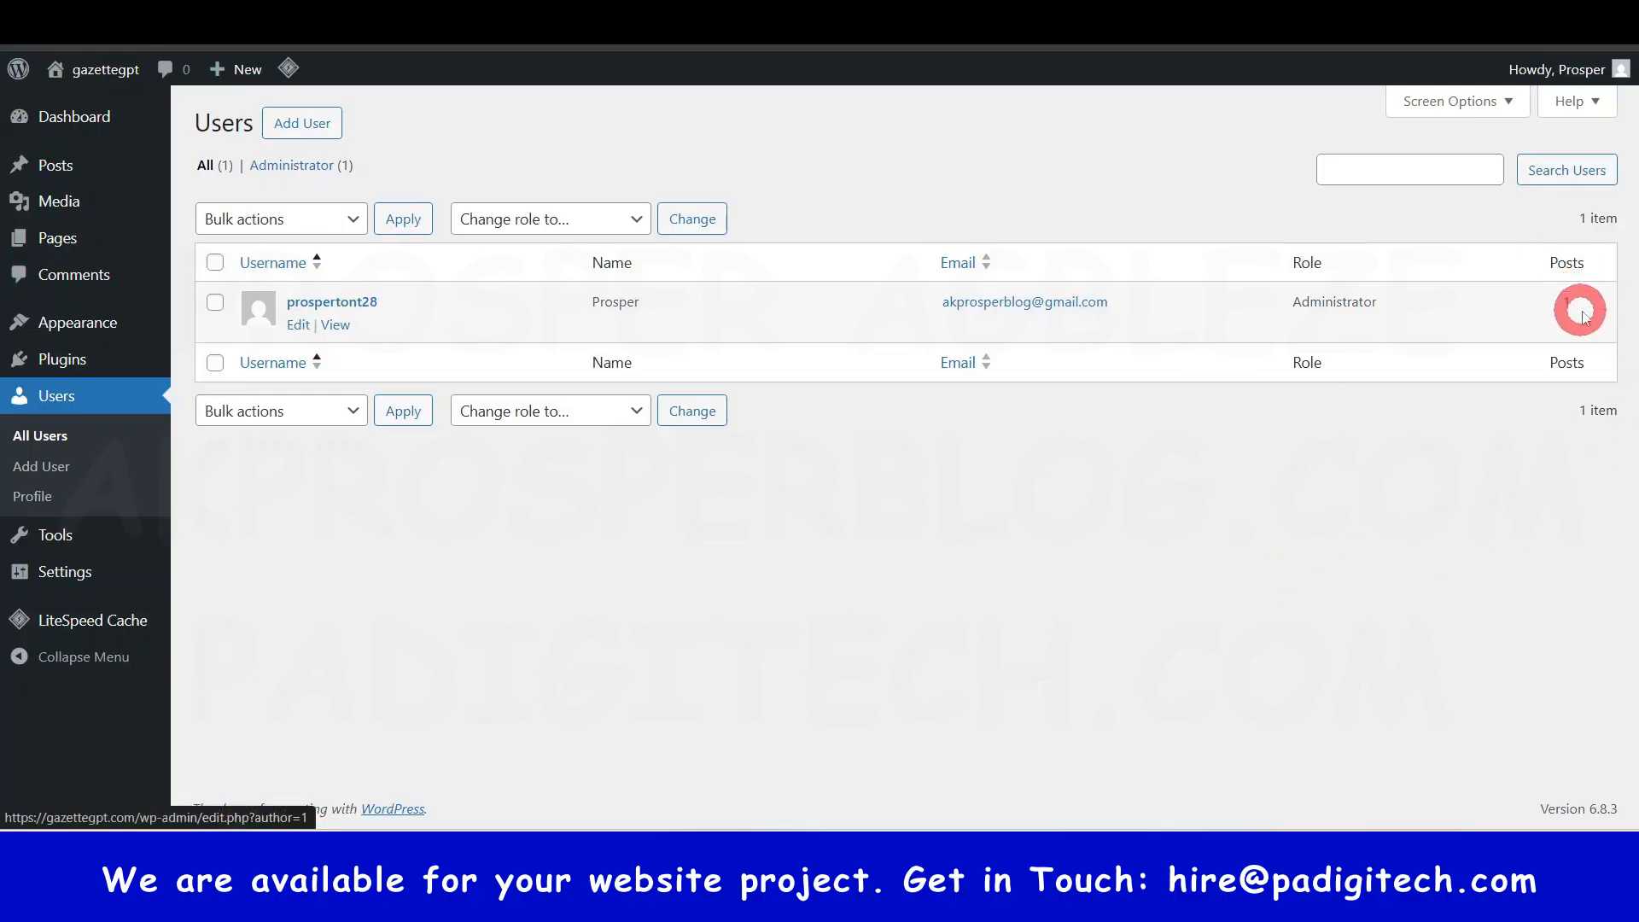
{"action": "left_click", "coordinate": [300, 128]}
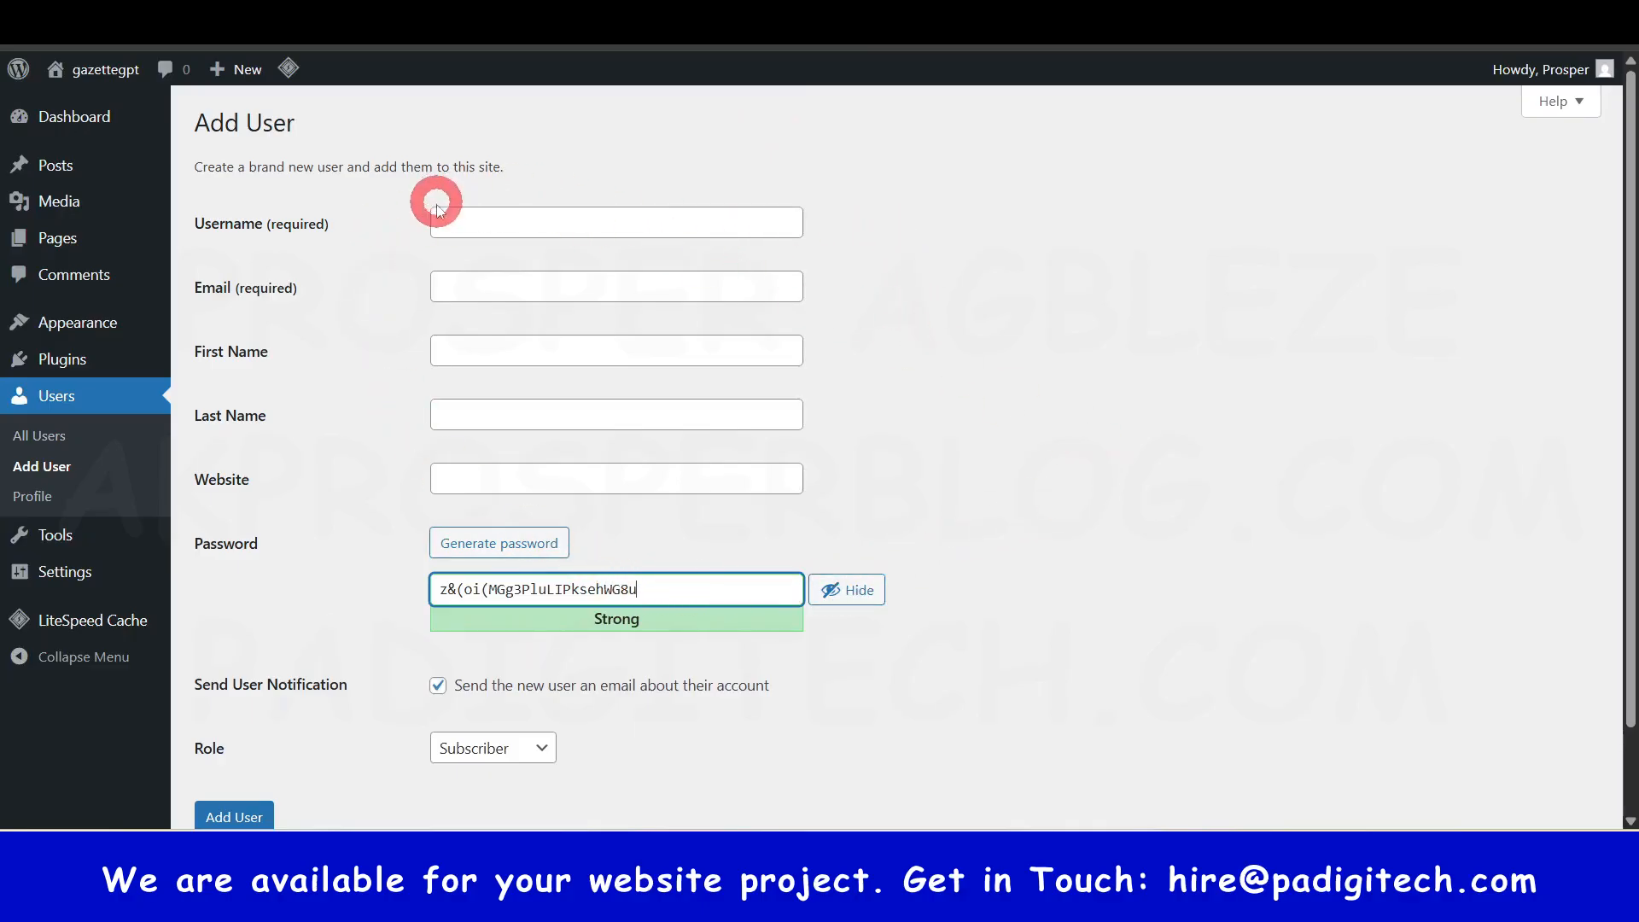
{"action": "left_click", "coordinate": [469, 223]}
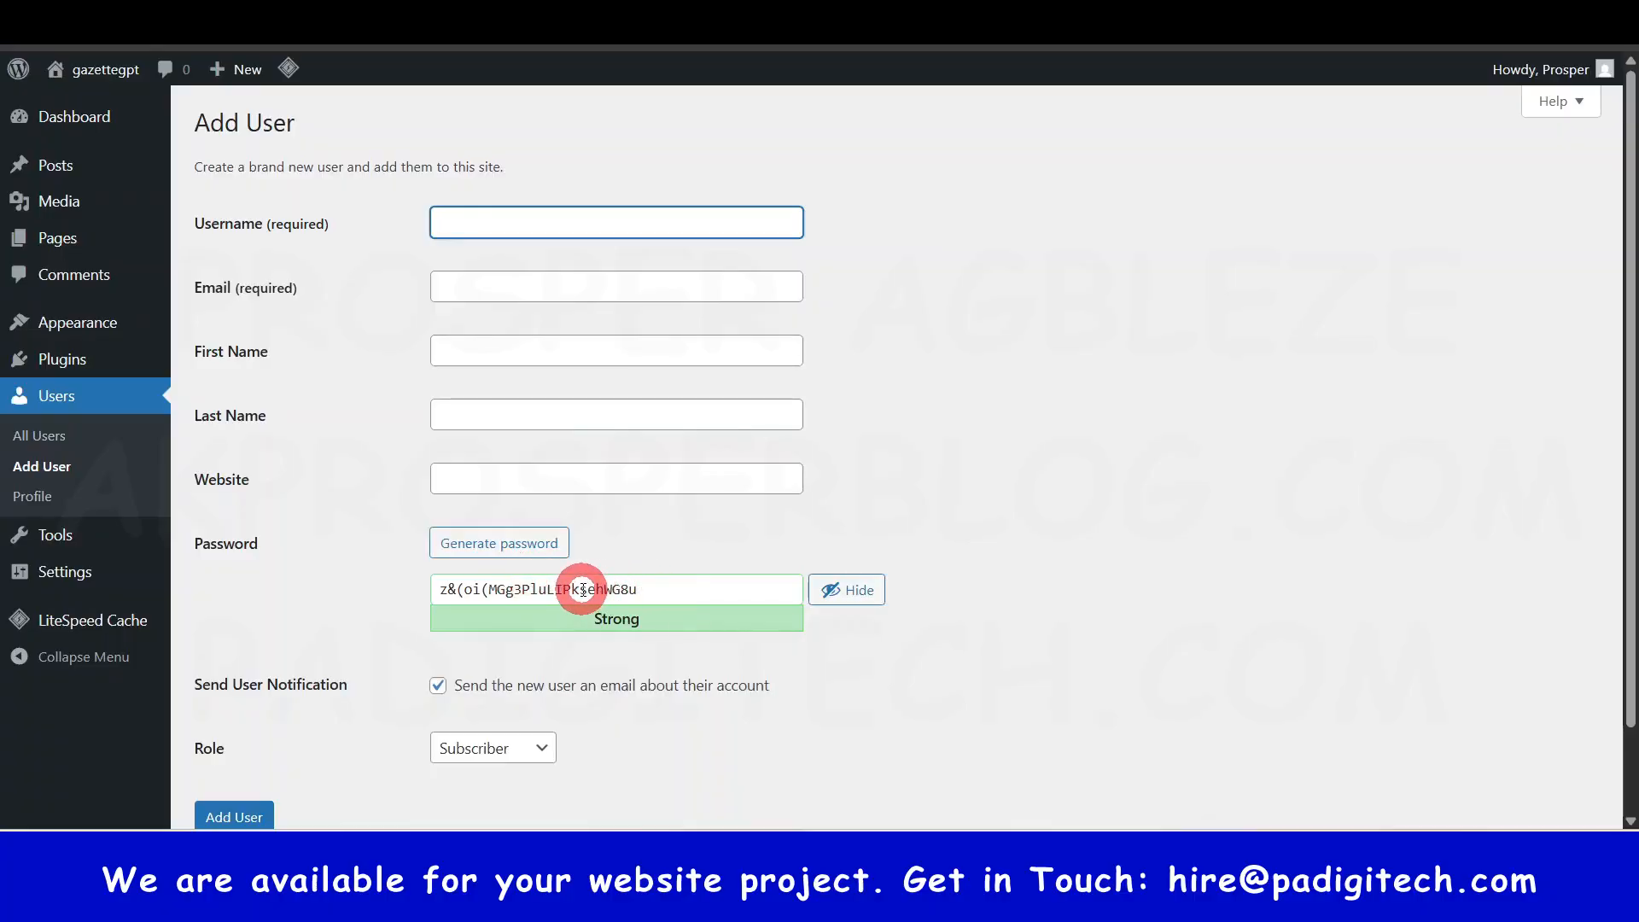
{"action": "scroll", "coordinate": [579, 587], "scroll_direction": "down", "scroll_amount": 2}
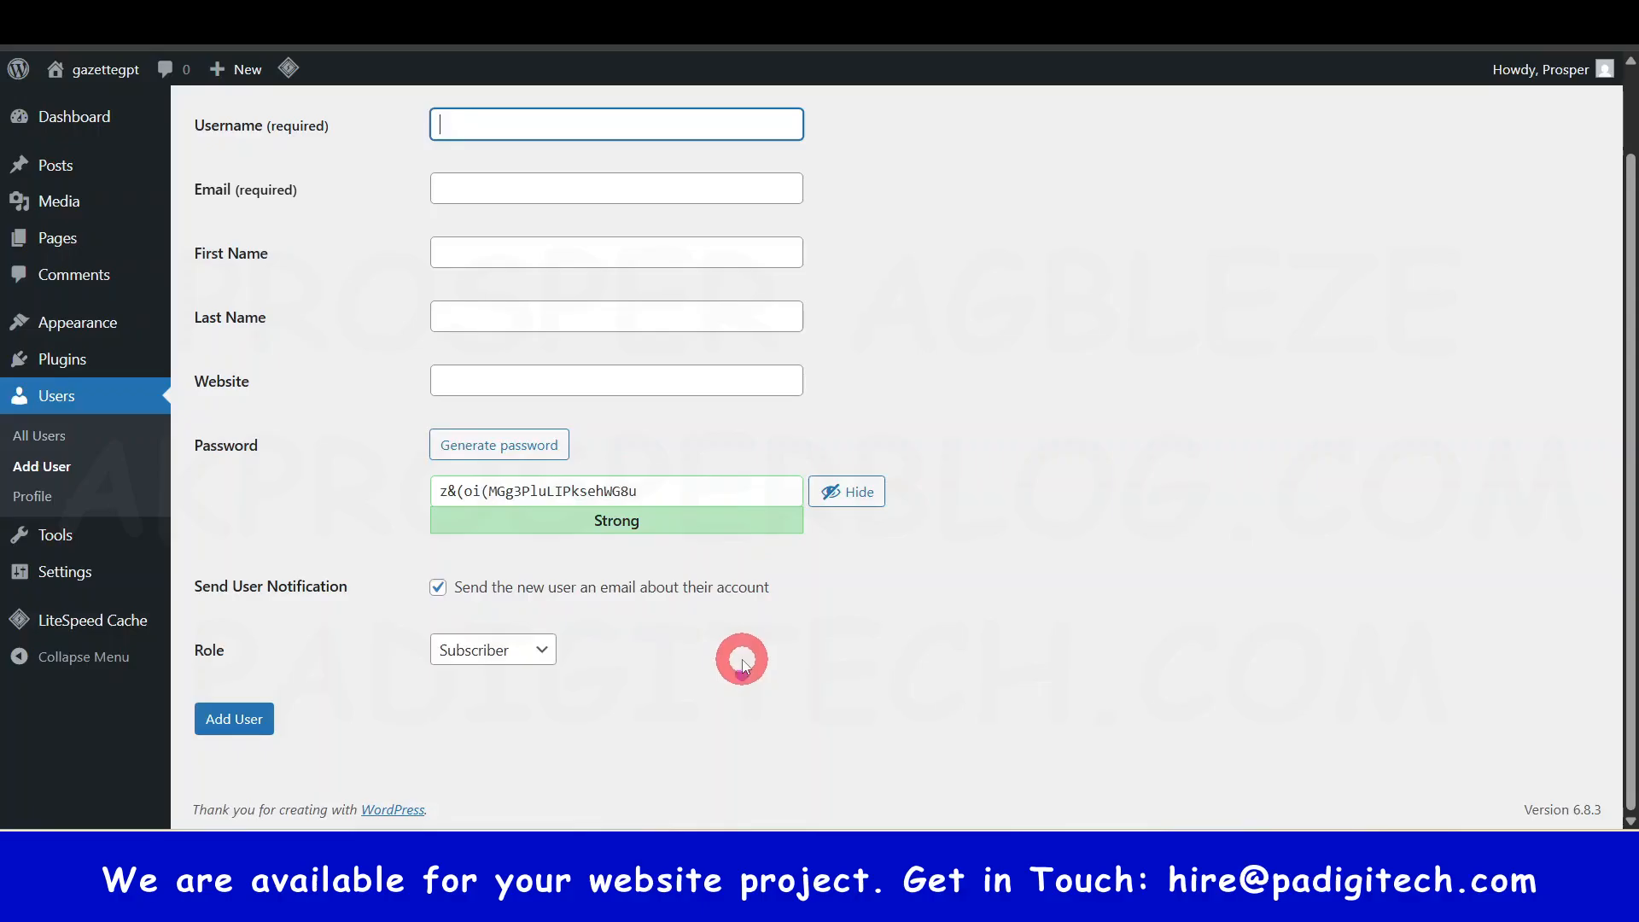
{"action": "left_click", "coordinate": [519, 657]}
{"action": "left_click", "coordinate": [593, 667]}
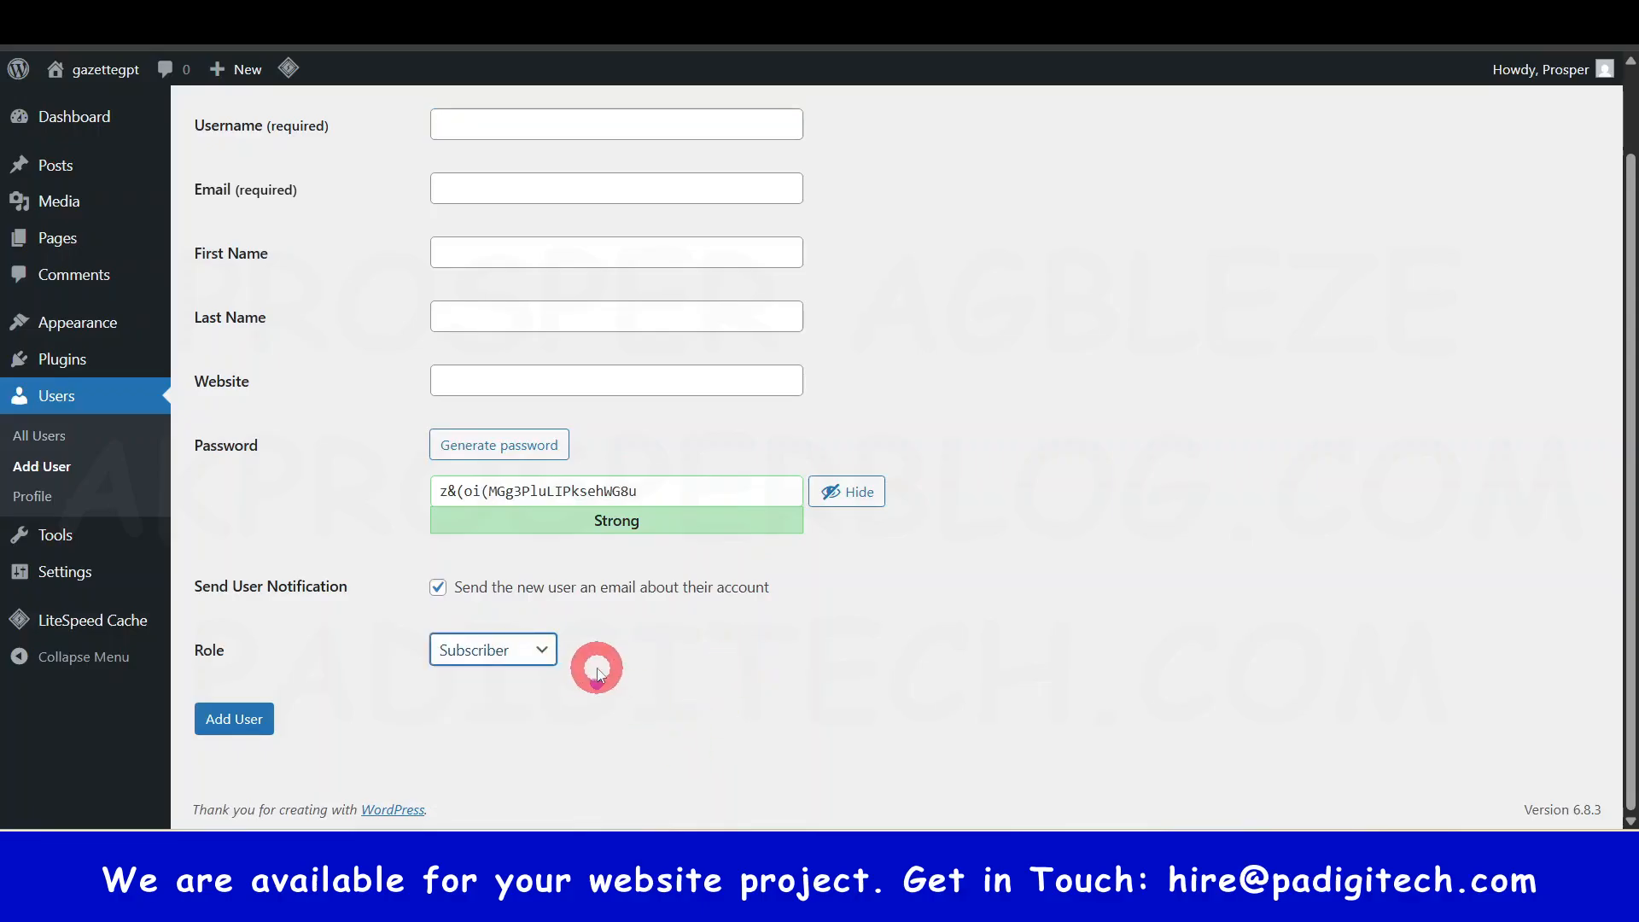
{"action": "left_click", "coordinate": [547, 649]}
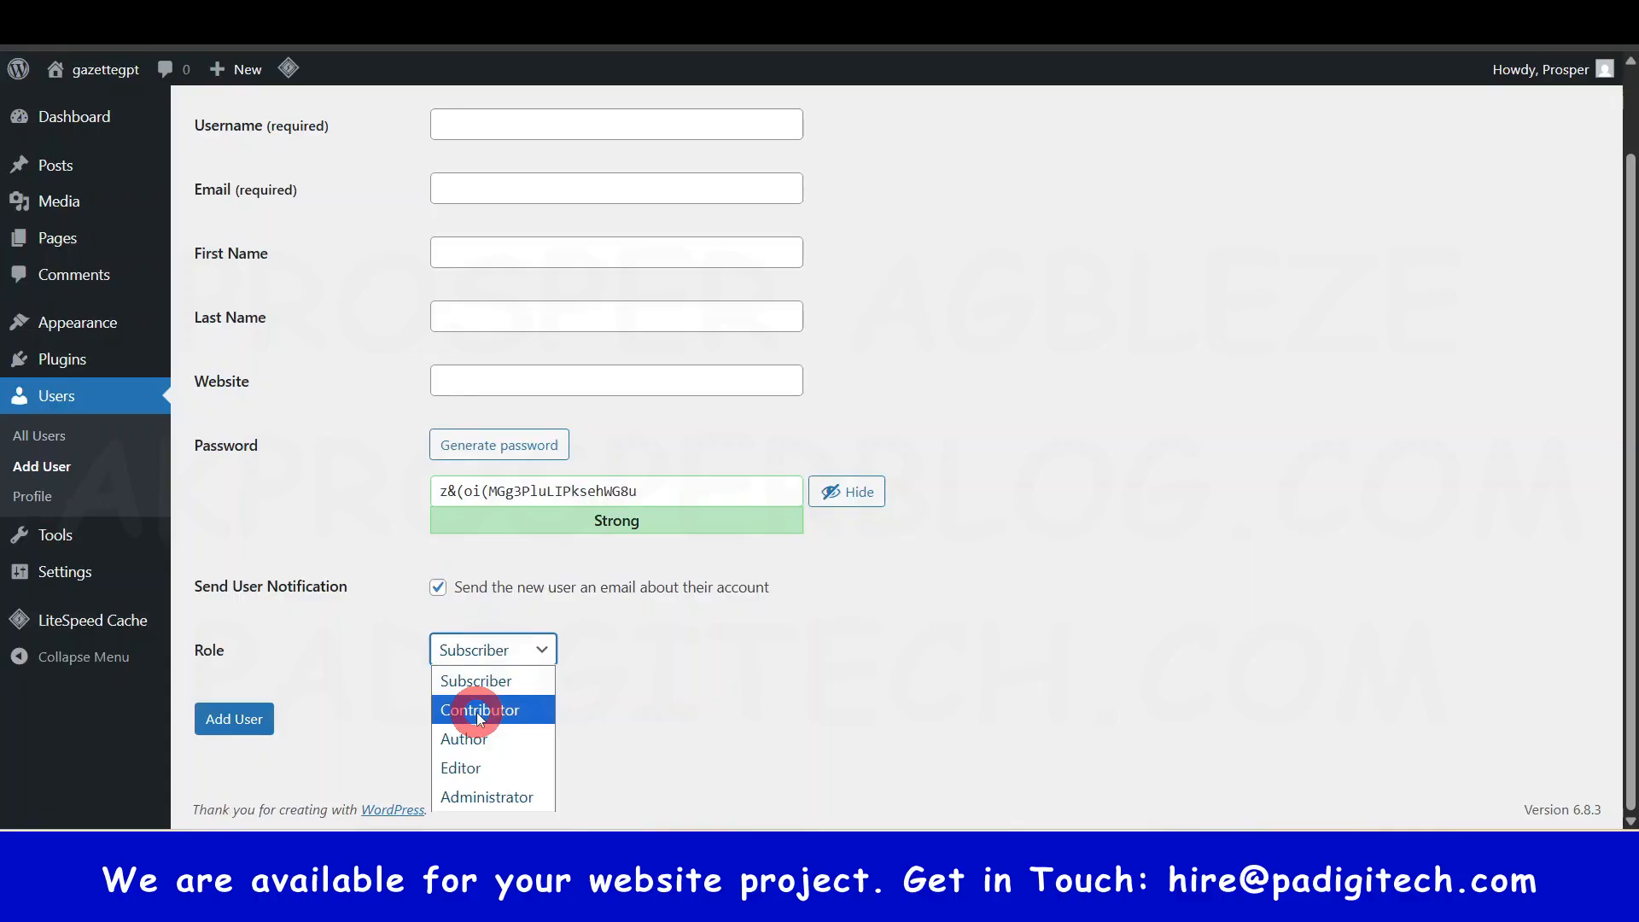
{"action": "left_click", "coordinate": [777, 741]}
{"action": "left_click", "coordinate": [232, 722]}
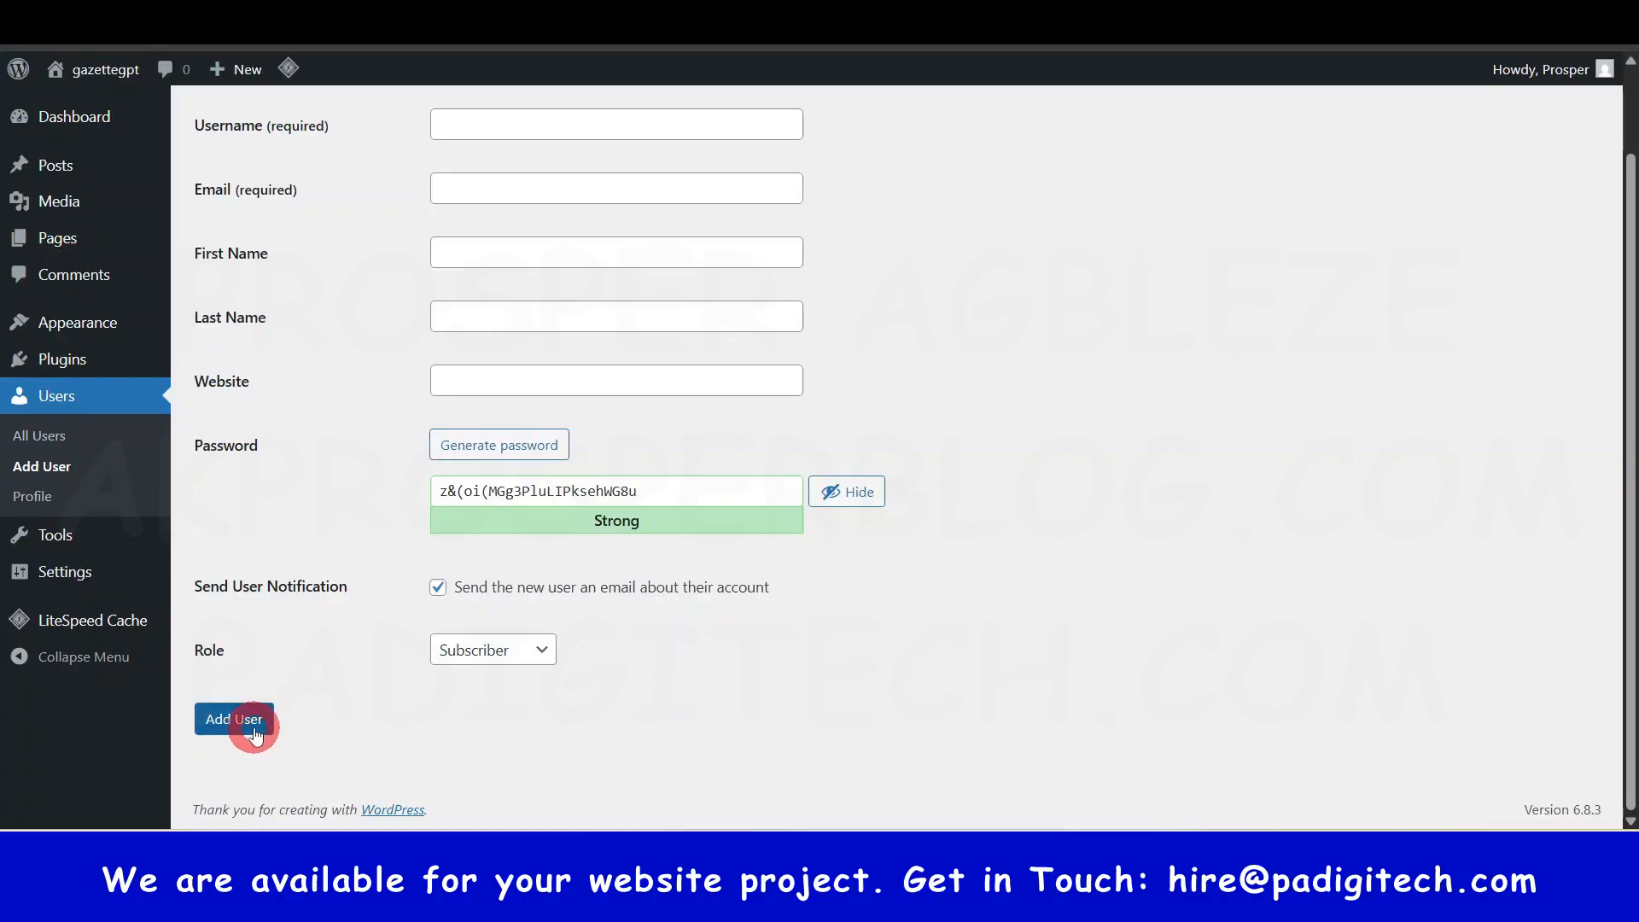
{"action": "scroll", "coordinate": [666, 757], "scroll_direction": "up", "scroll_amount": 2}
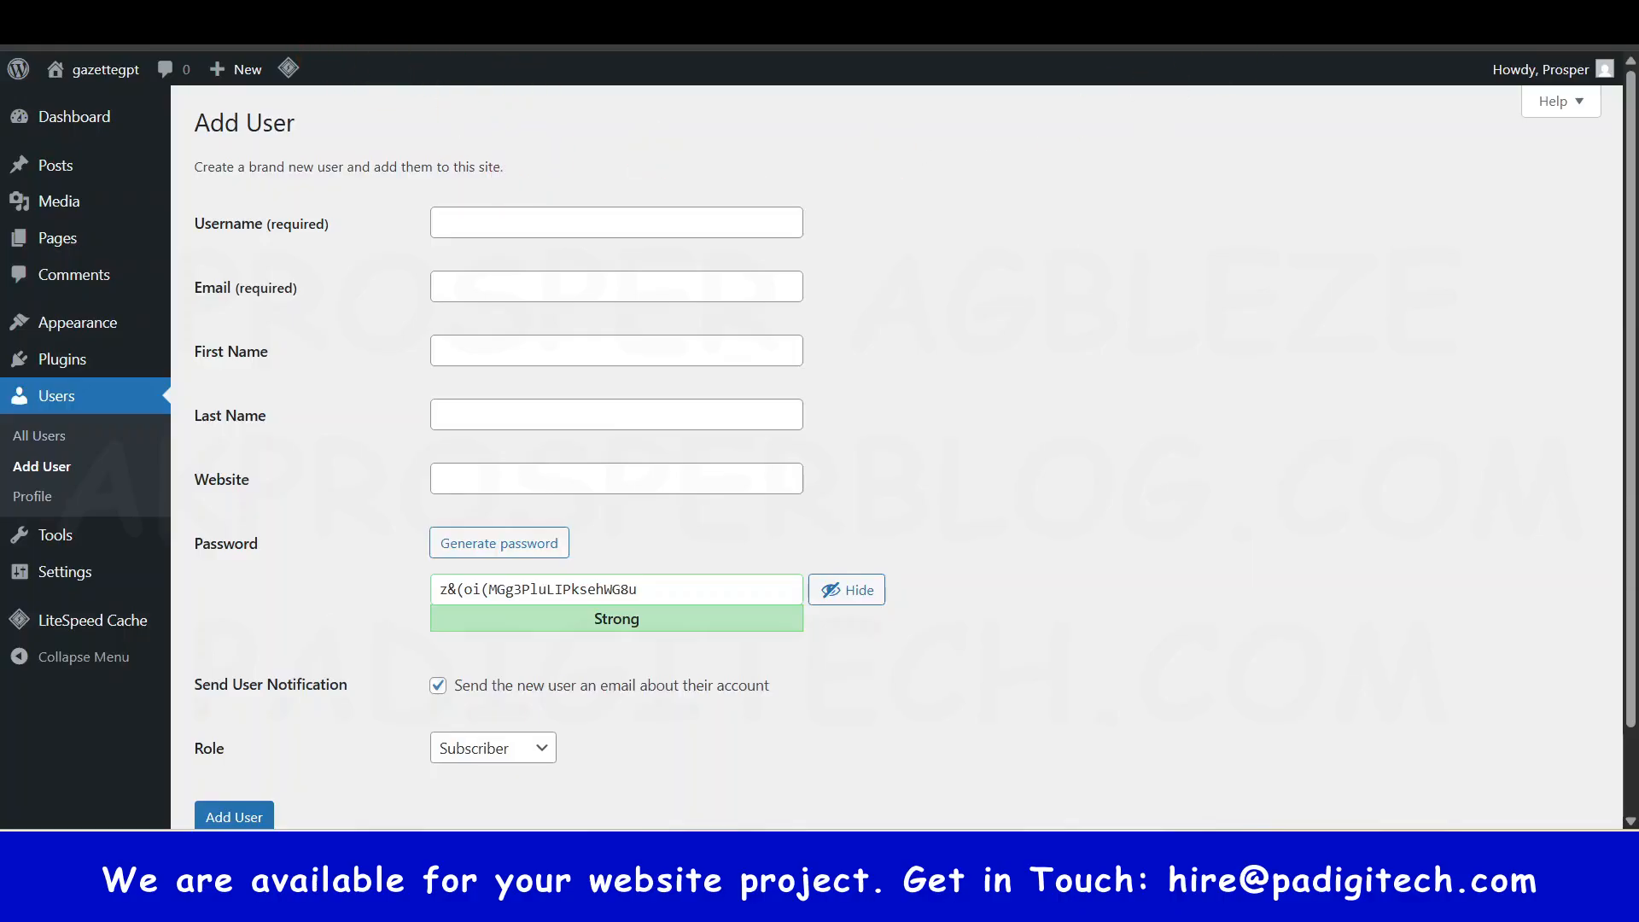
- Remove user-new.php from the admin address, leaving full screen and then returning to it
{"action": "key", "text": "F11"}
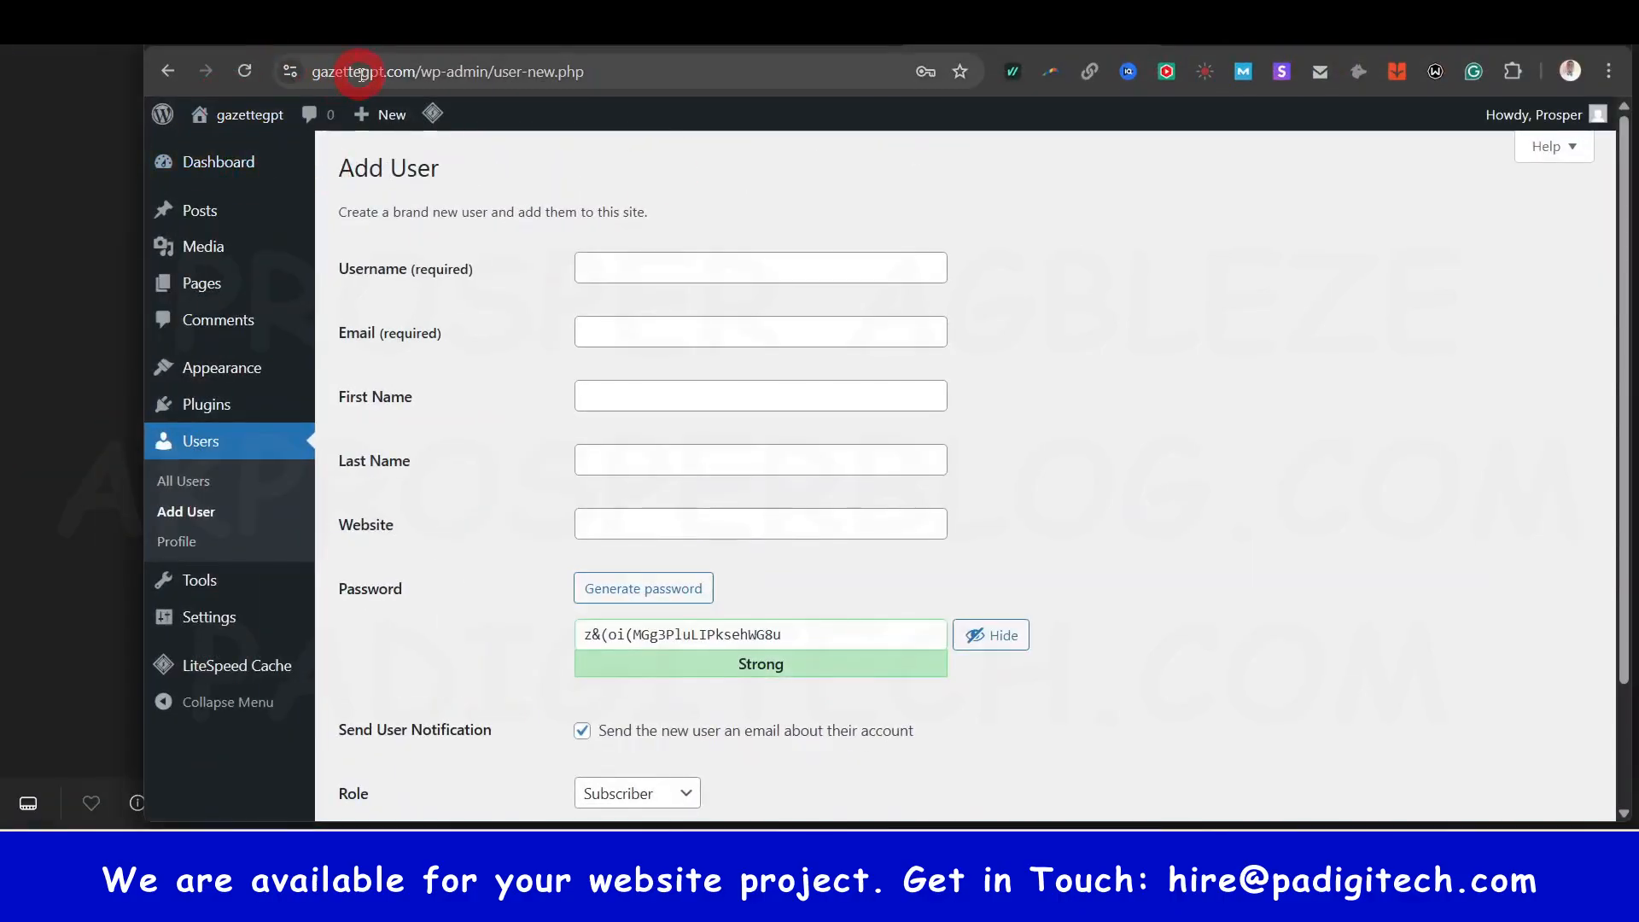
{"action": "left_click", "coordinate": [399, 72]}
{"action": "left_click", "coordinate": [513, 69]}
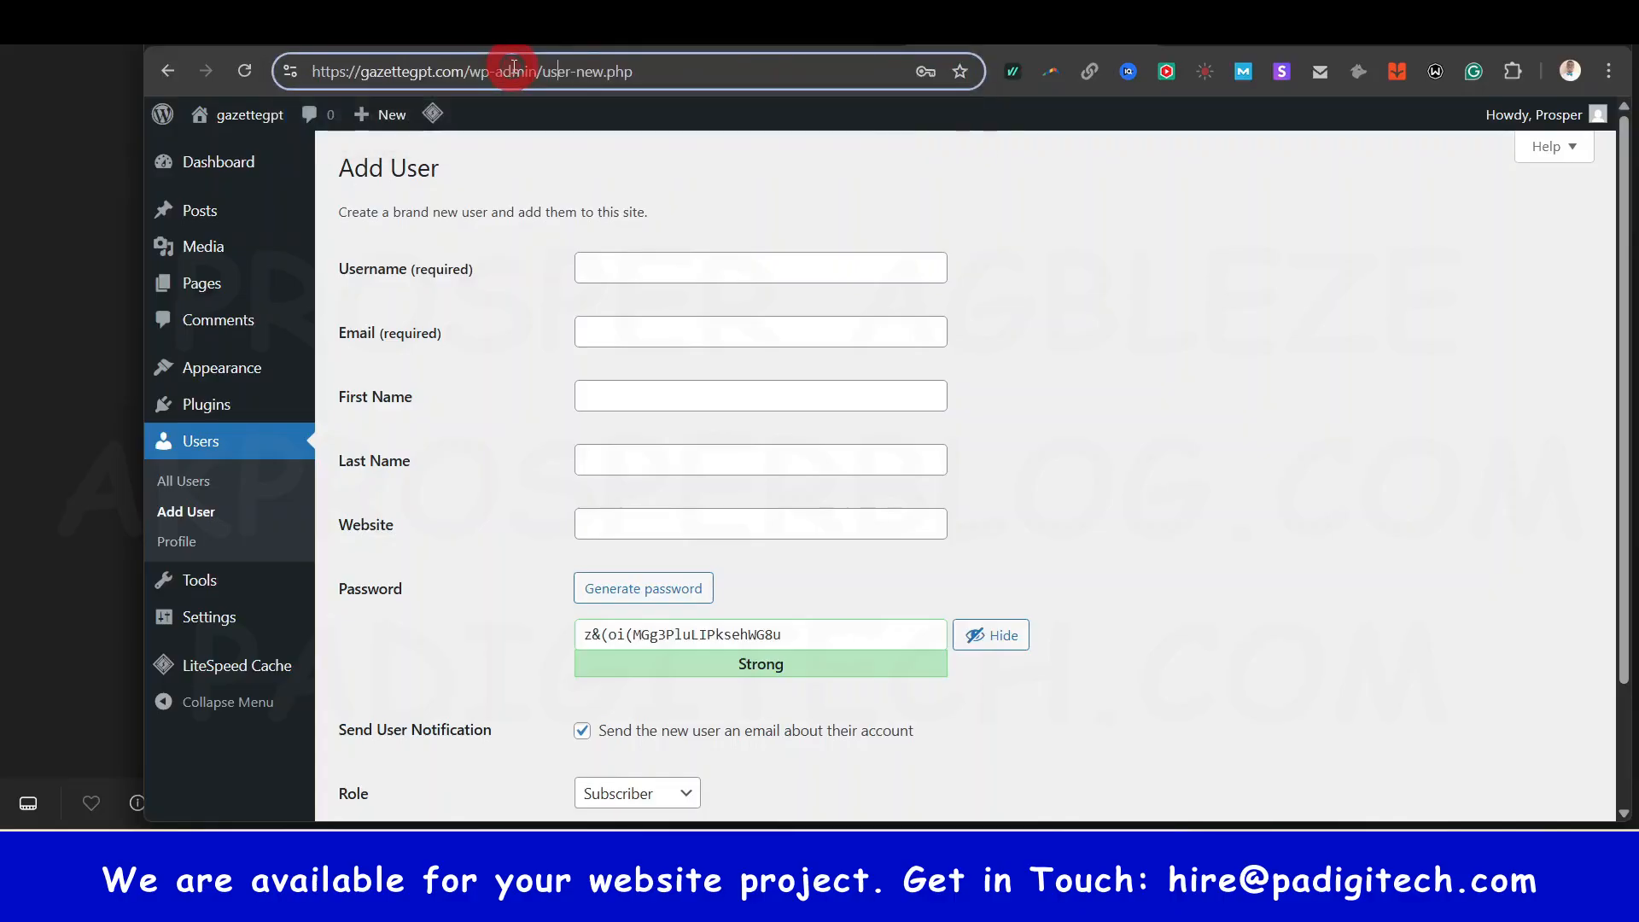
{"action": "left_click_drag", "start_coordinate": [542, 73], "coordinate": [701, 64]}
{"action": "key", "text": "BackSpace"}
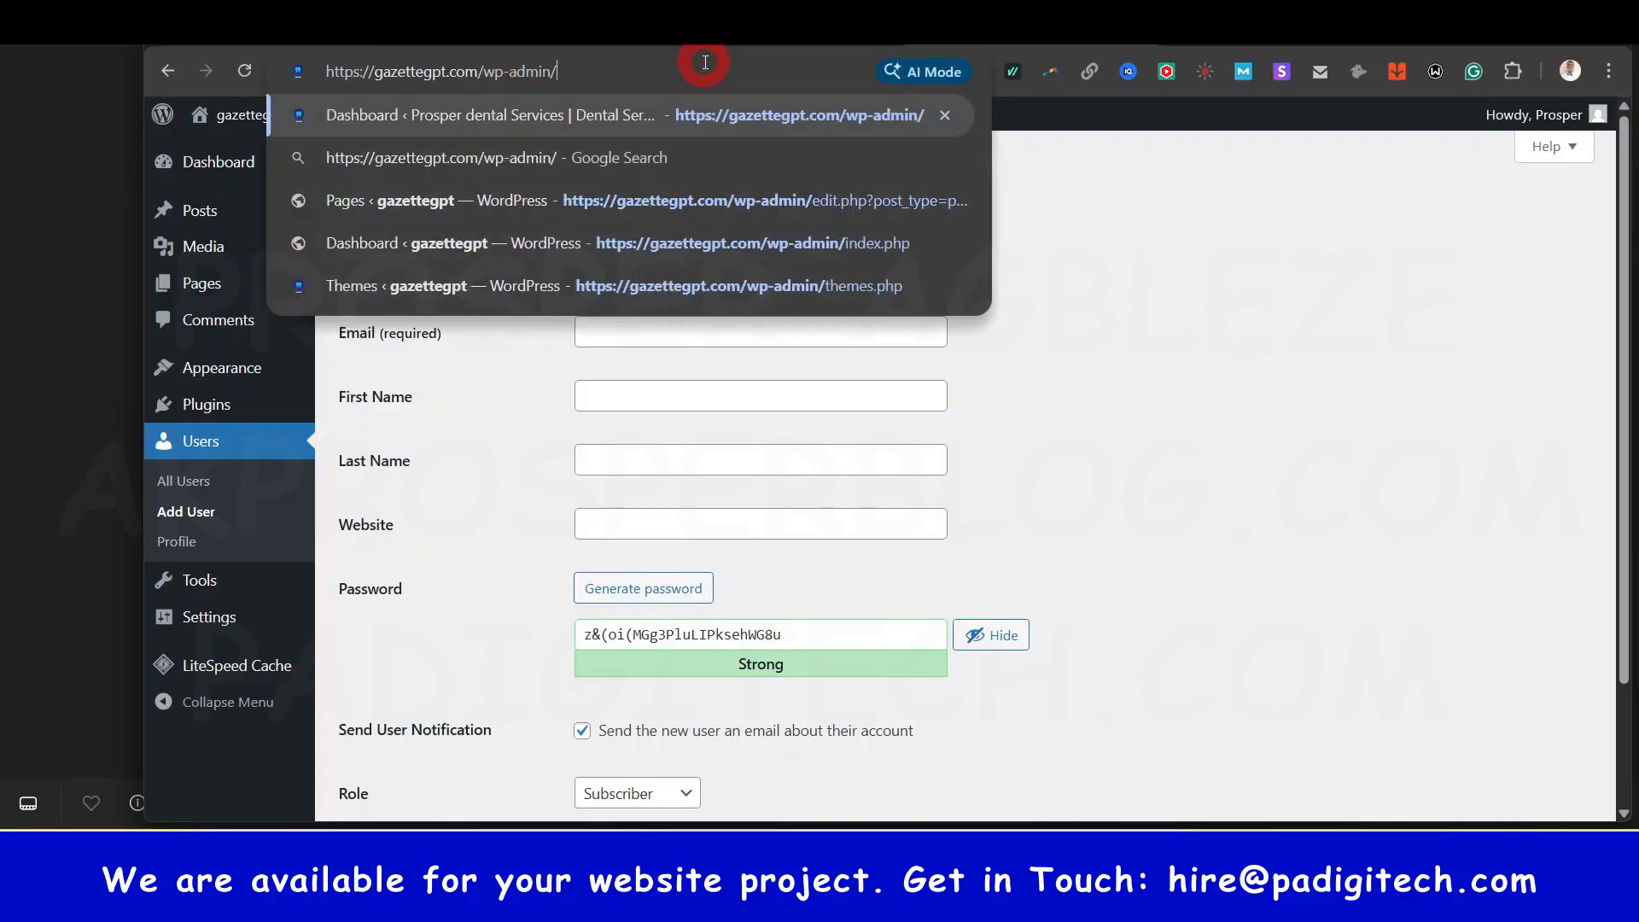
{"action": "left_click", "coordinate": [468, 499]}
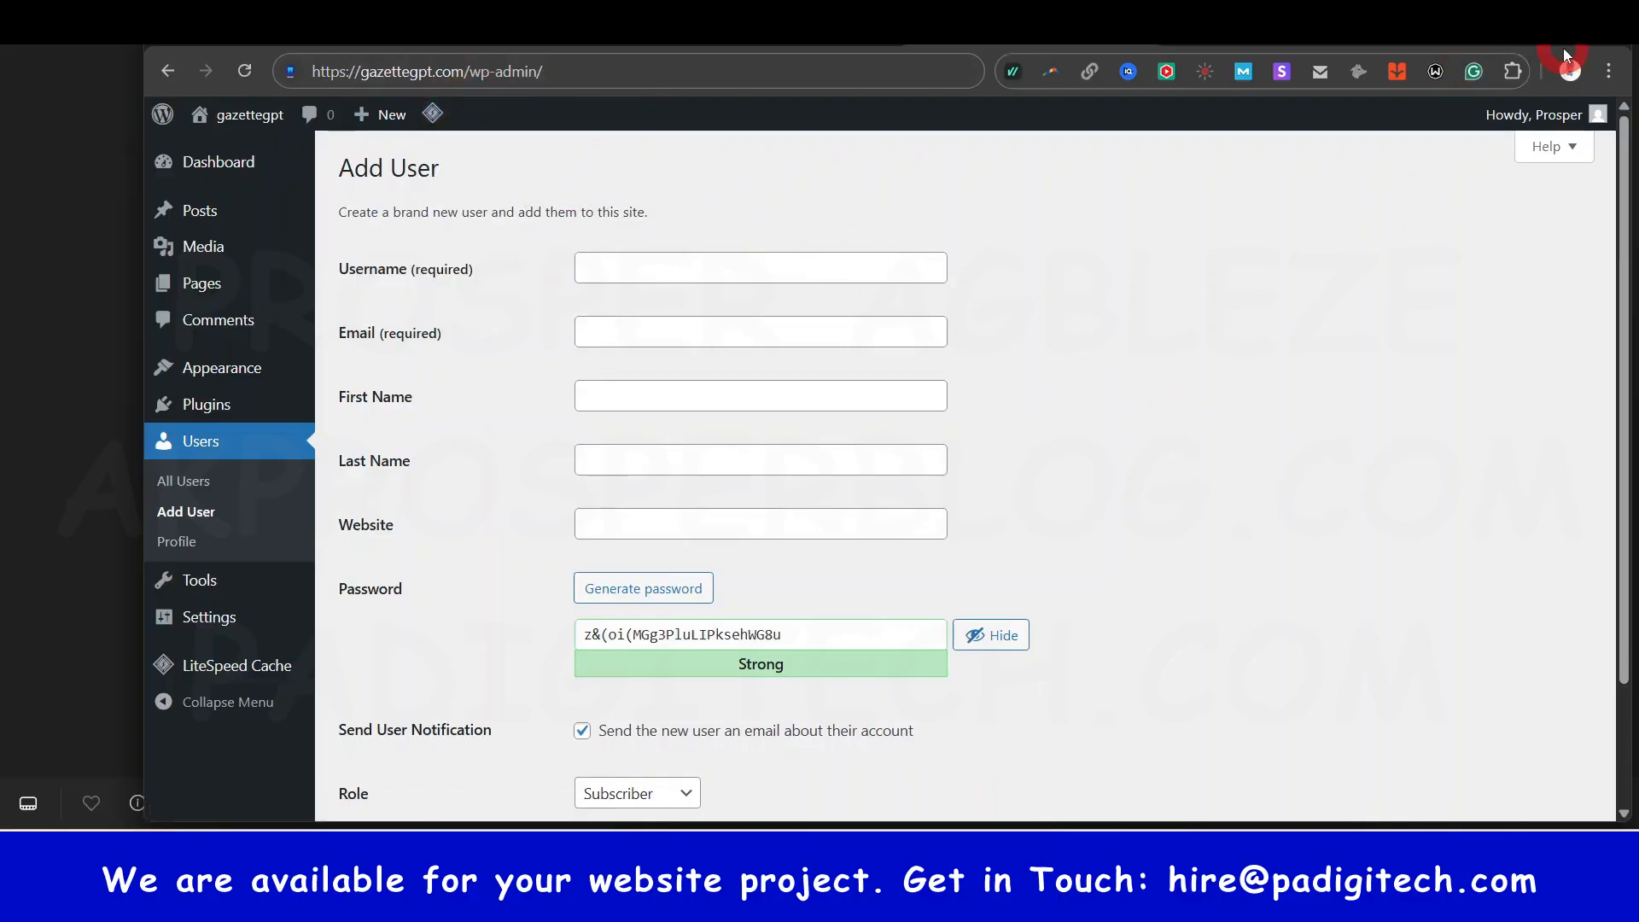
{"action": "key", "text": "F11"}
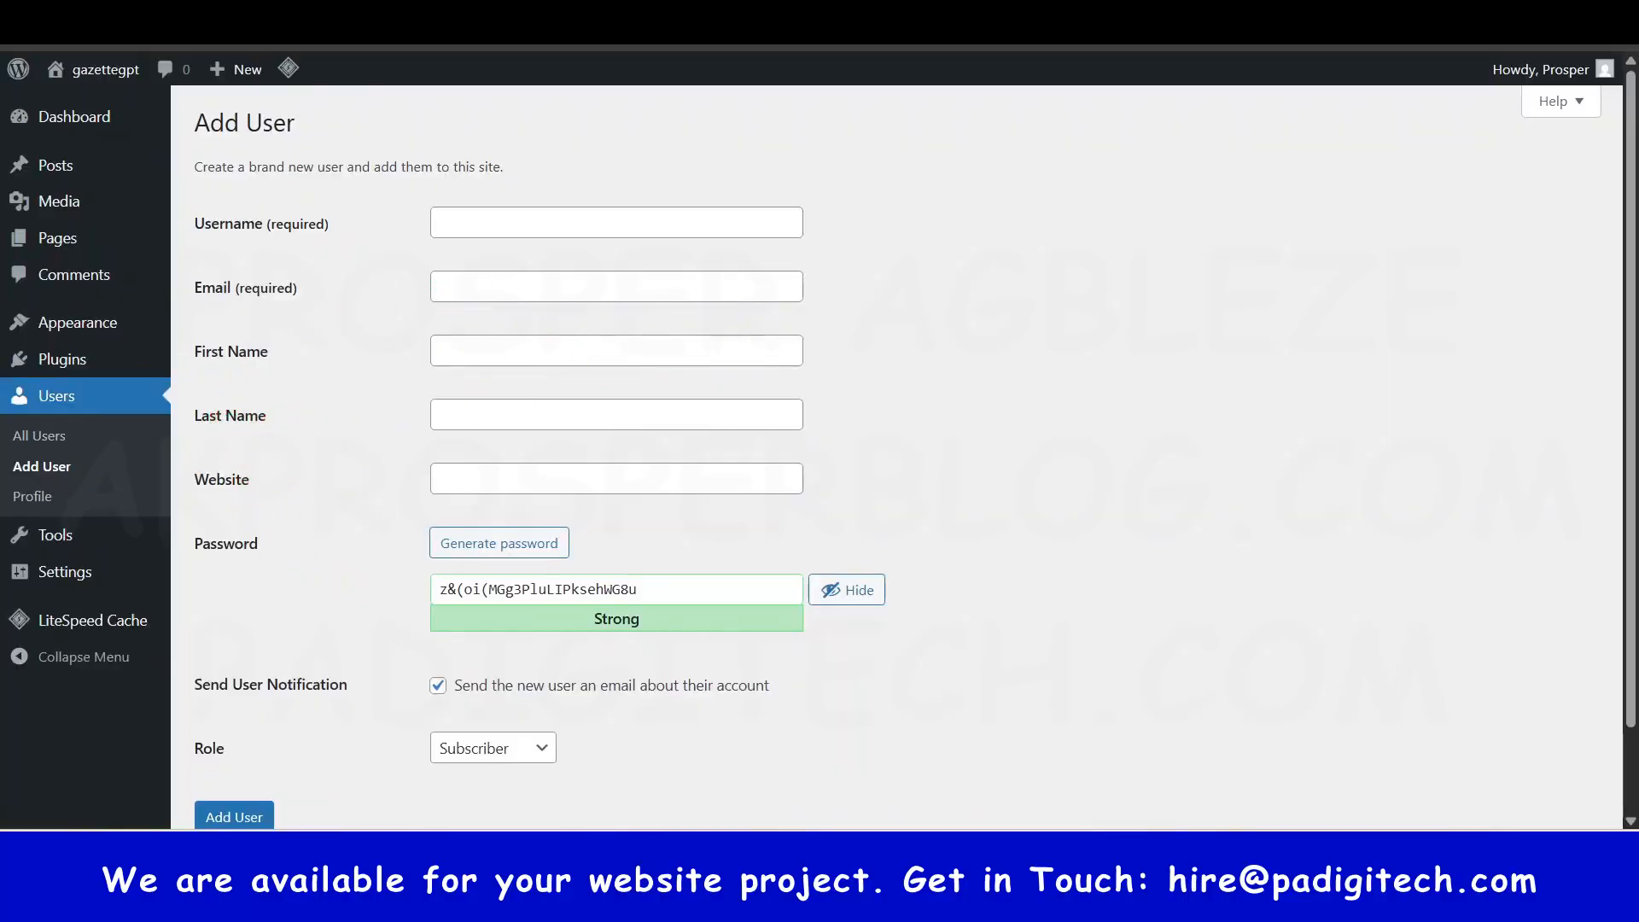
- Leave the unsaved new-user form for Pages, which shows one draft Privacy Policy page
{"action": "left_click", "coordinate": [726, 30]}
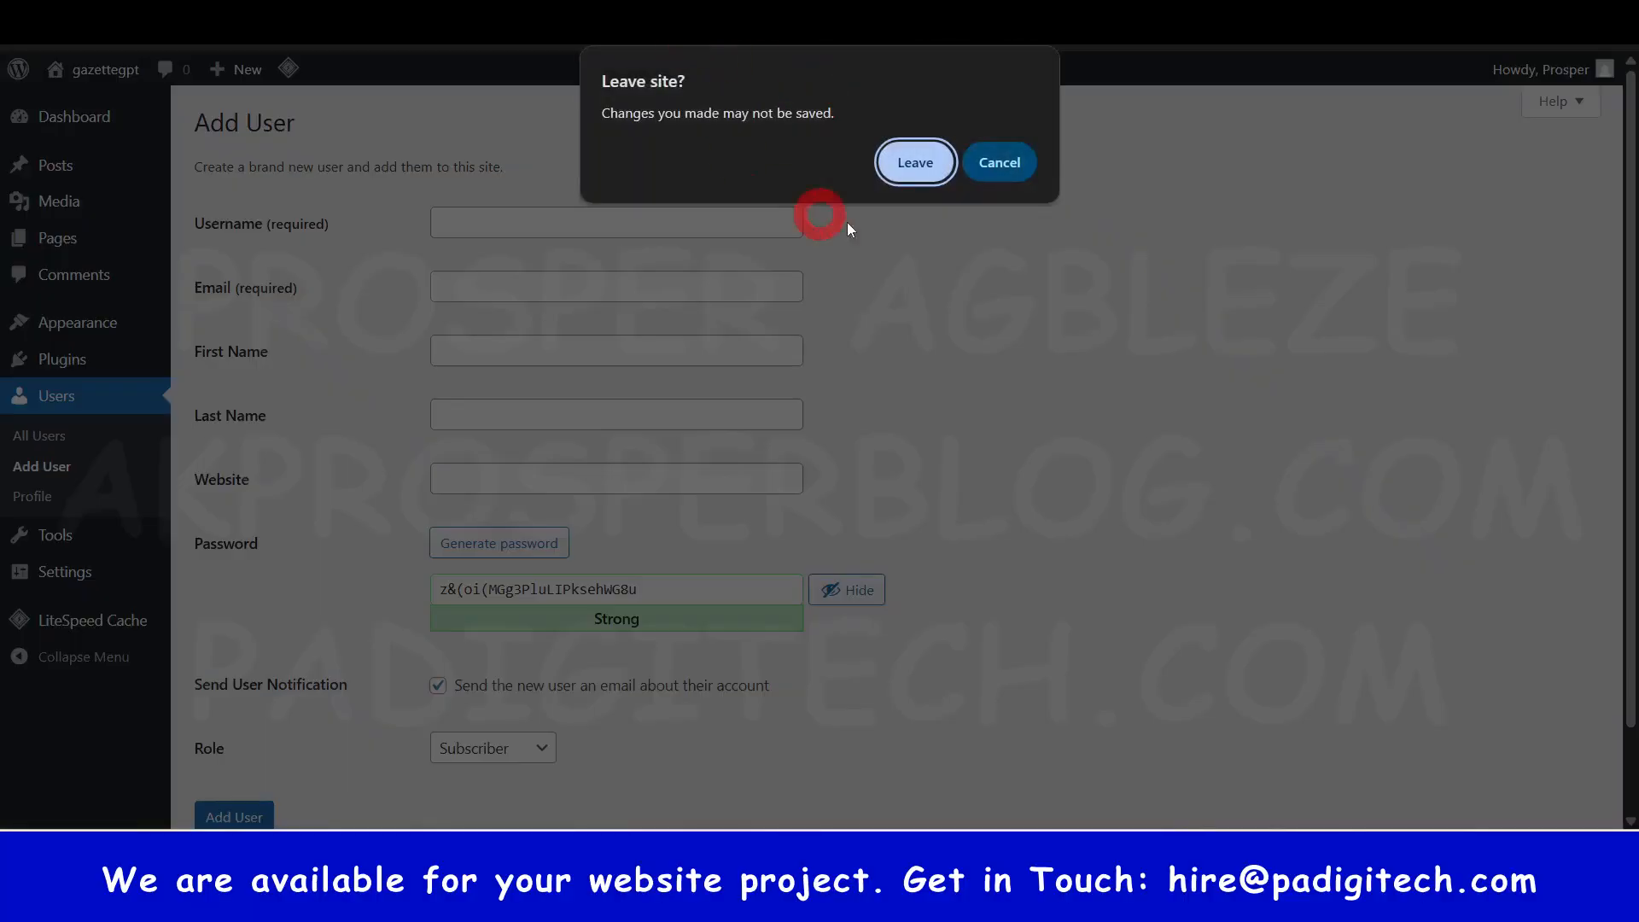
{"action": "left_click", "coordinate": [909, 165]}
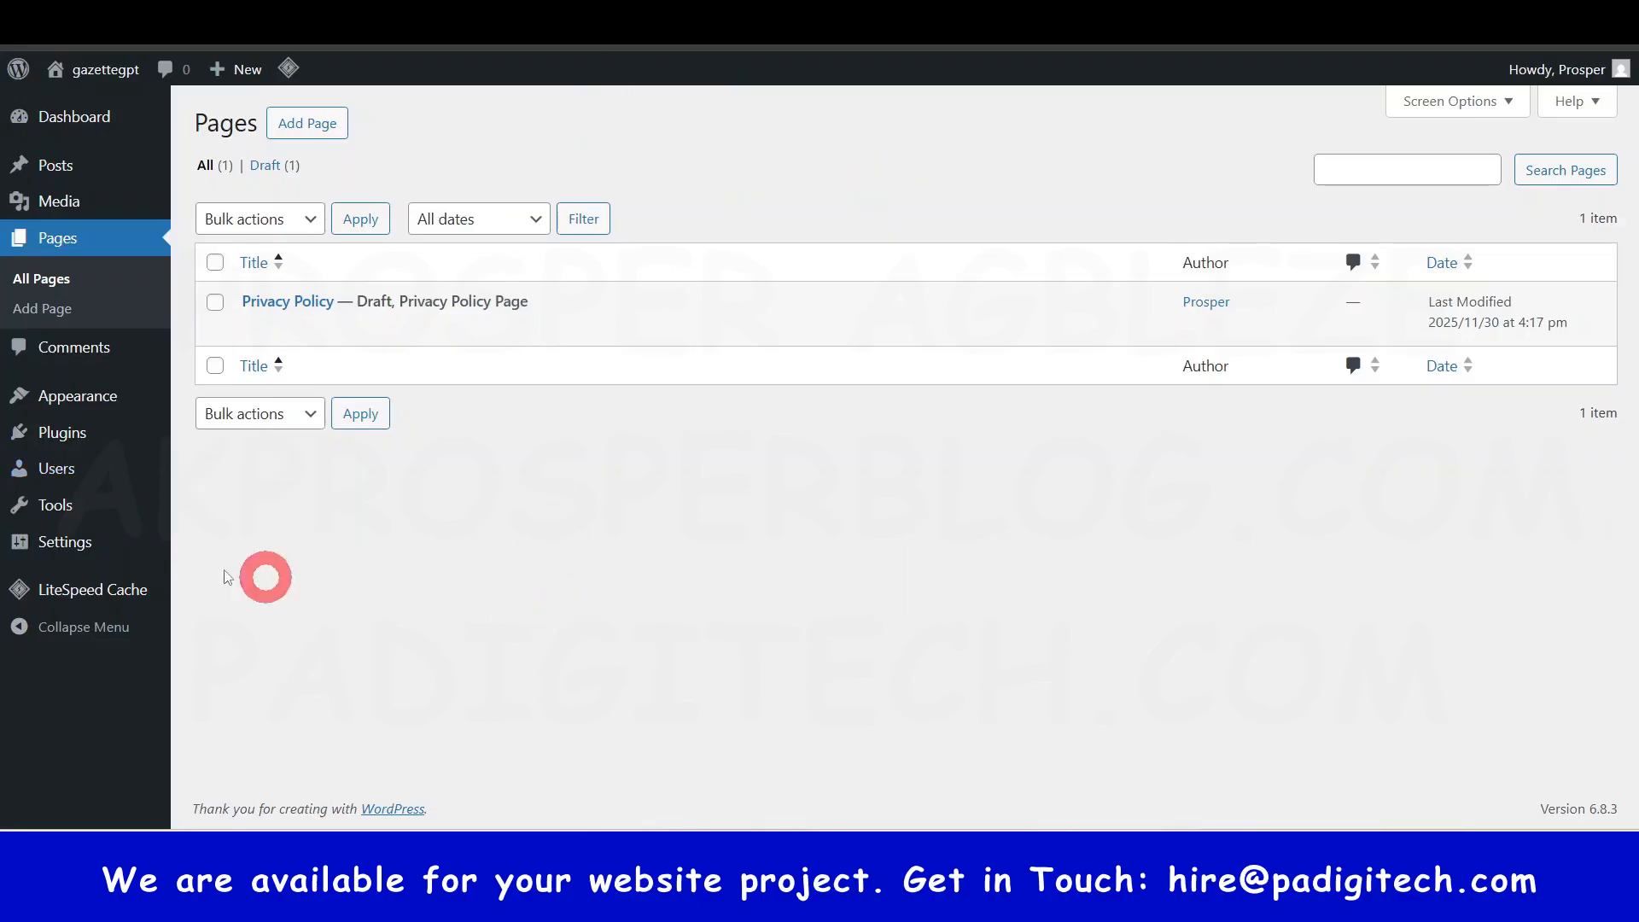
{"action": "mouse_move", "coordinate": [64, 502]}
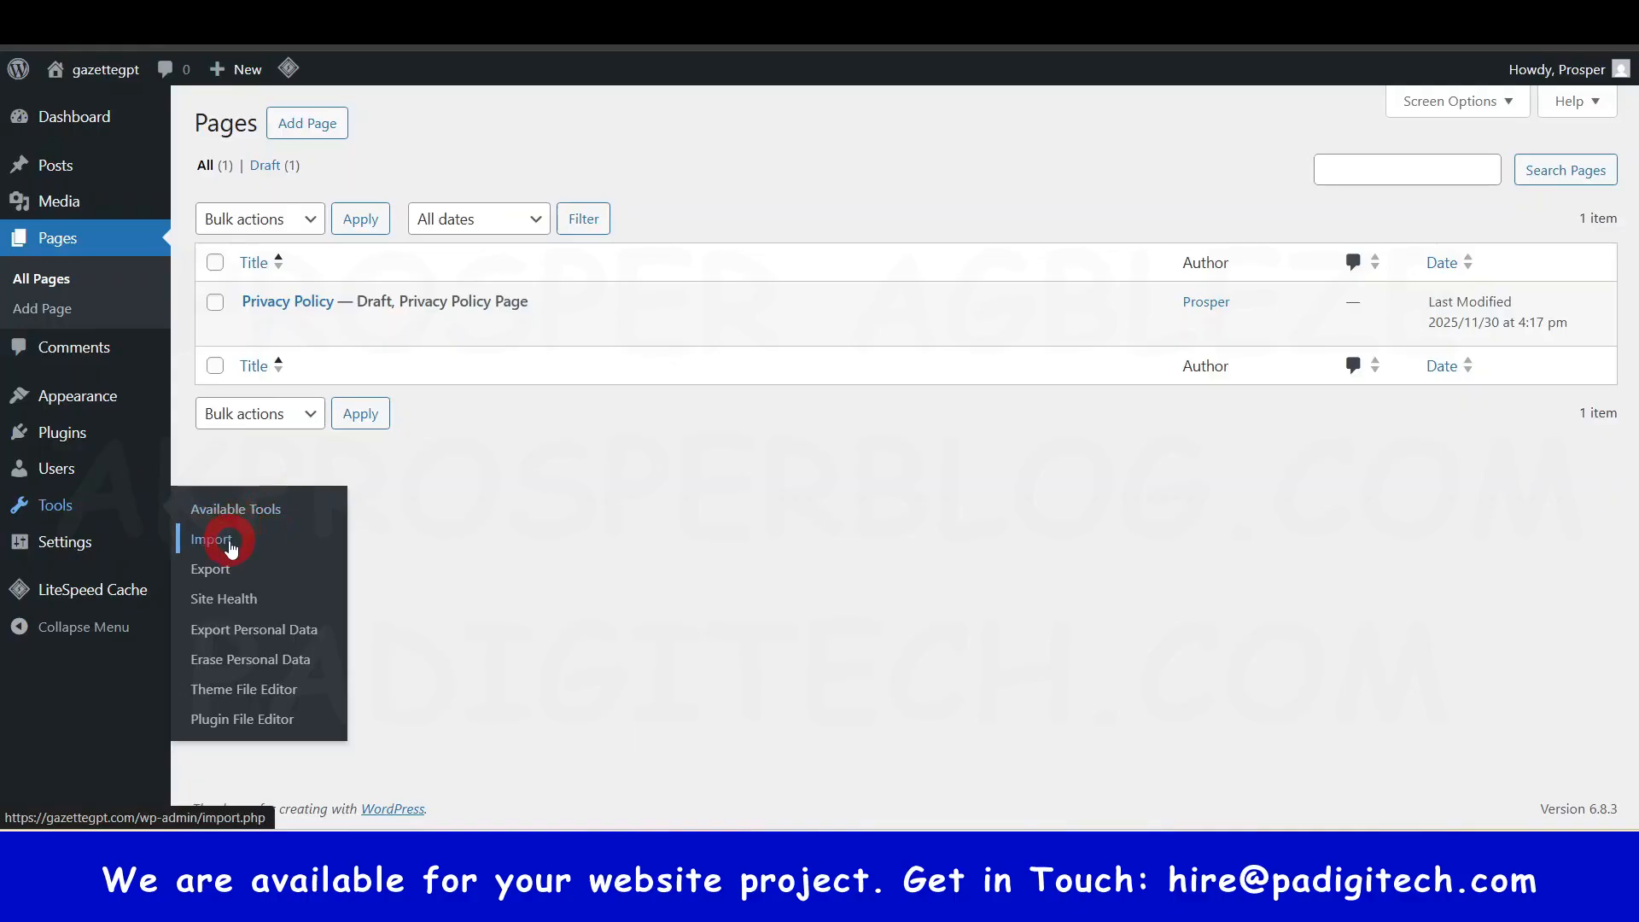
{"action": "left_click", "coordinate": [872, 636]}
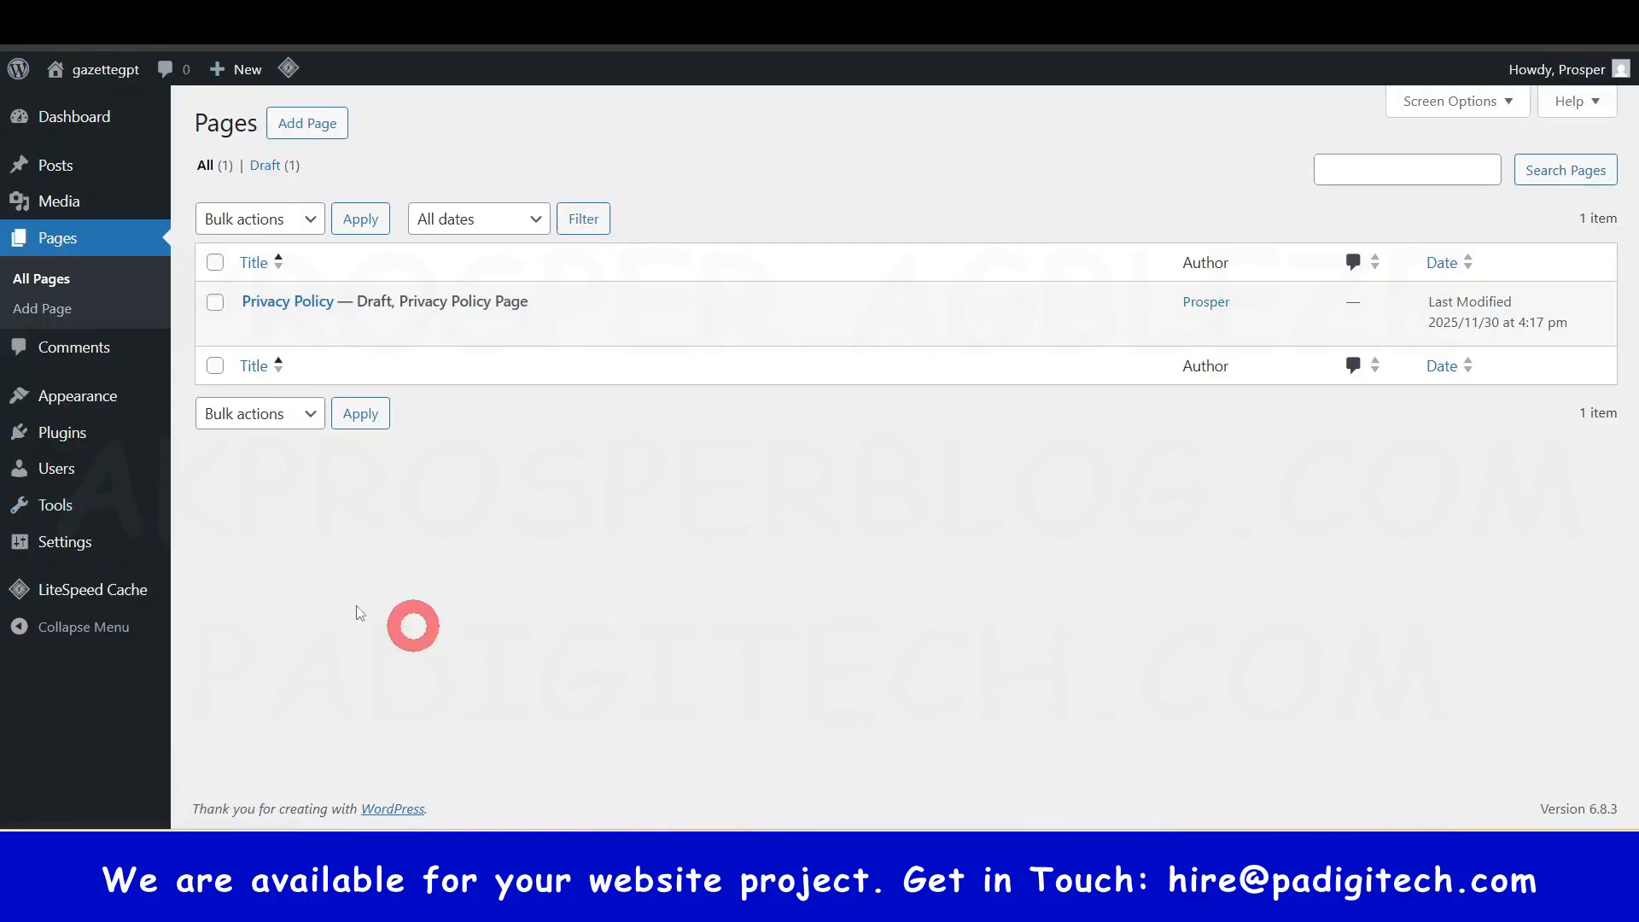
{"action": "mouse_move", "coordinate": [39, 517]}
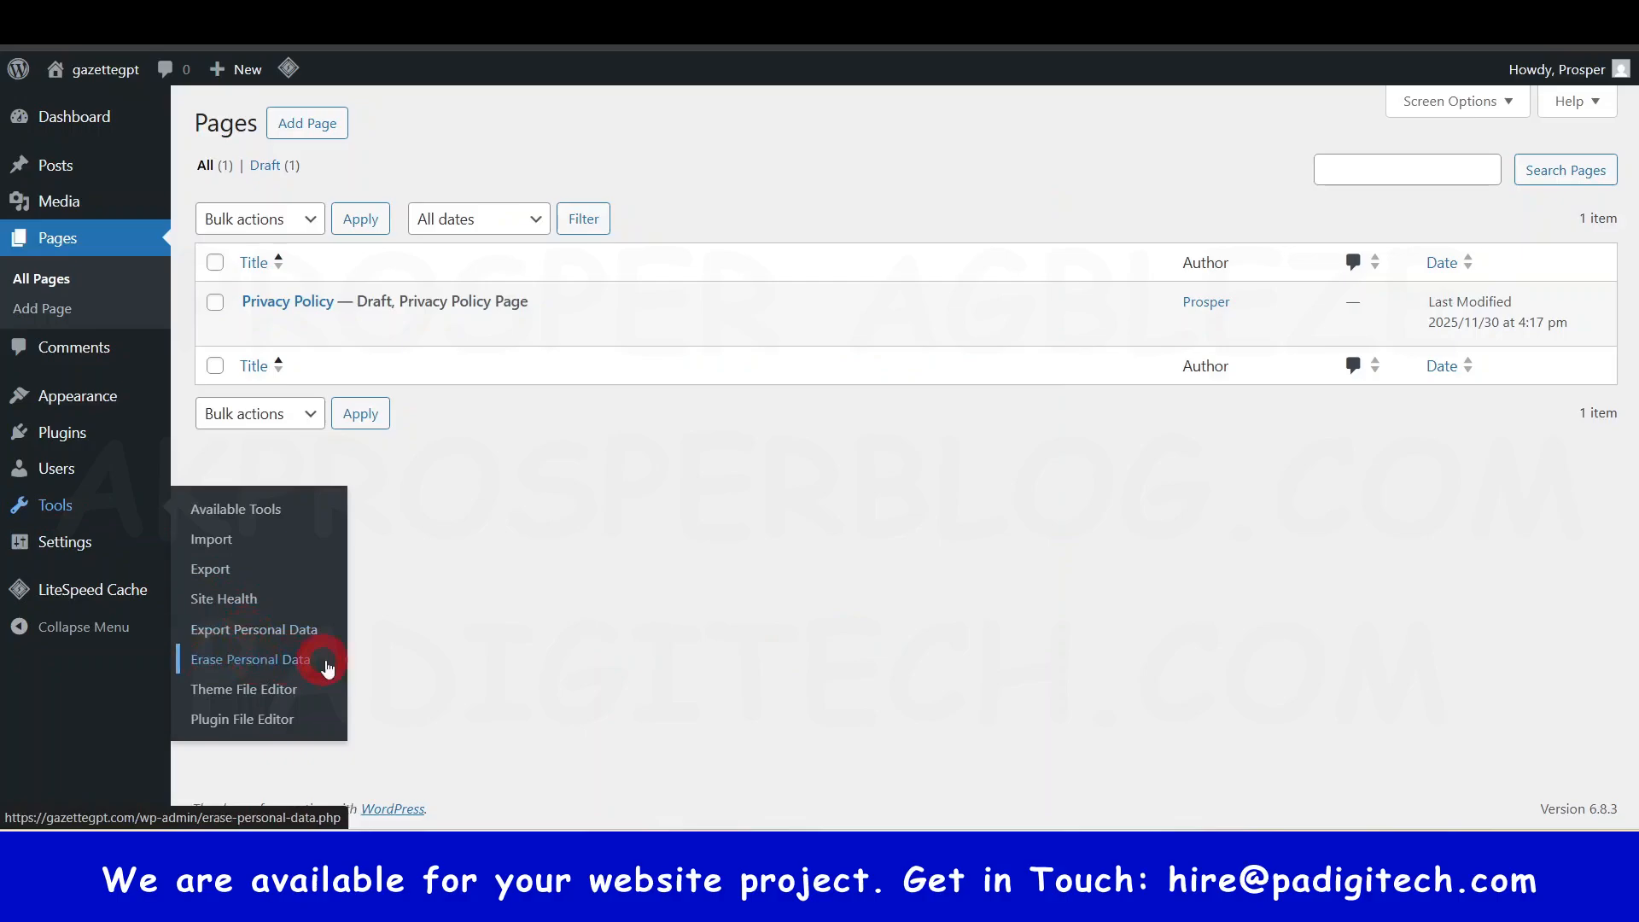
{"action": "mouse_move", "coordinate": [66, 562]}
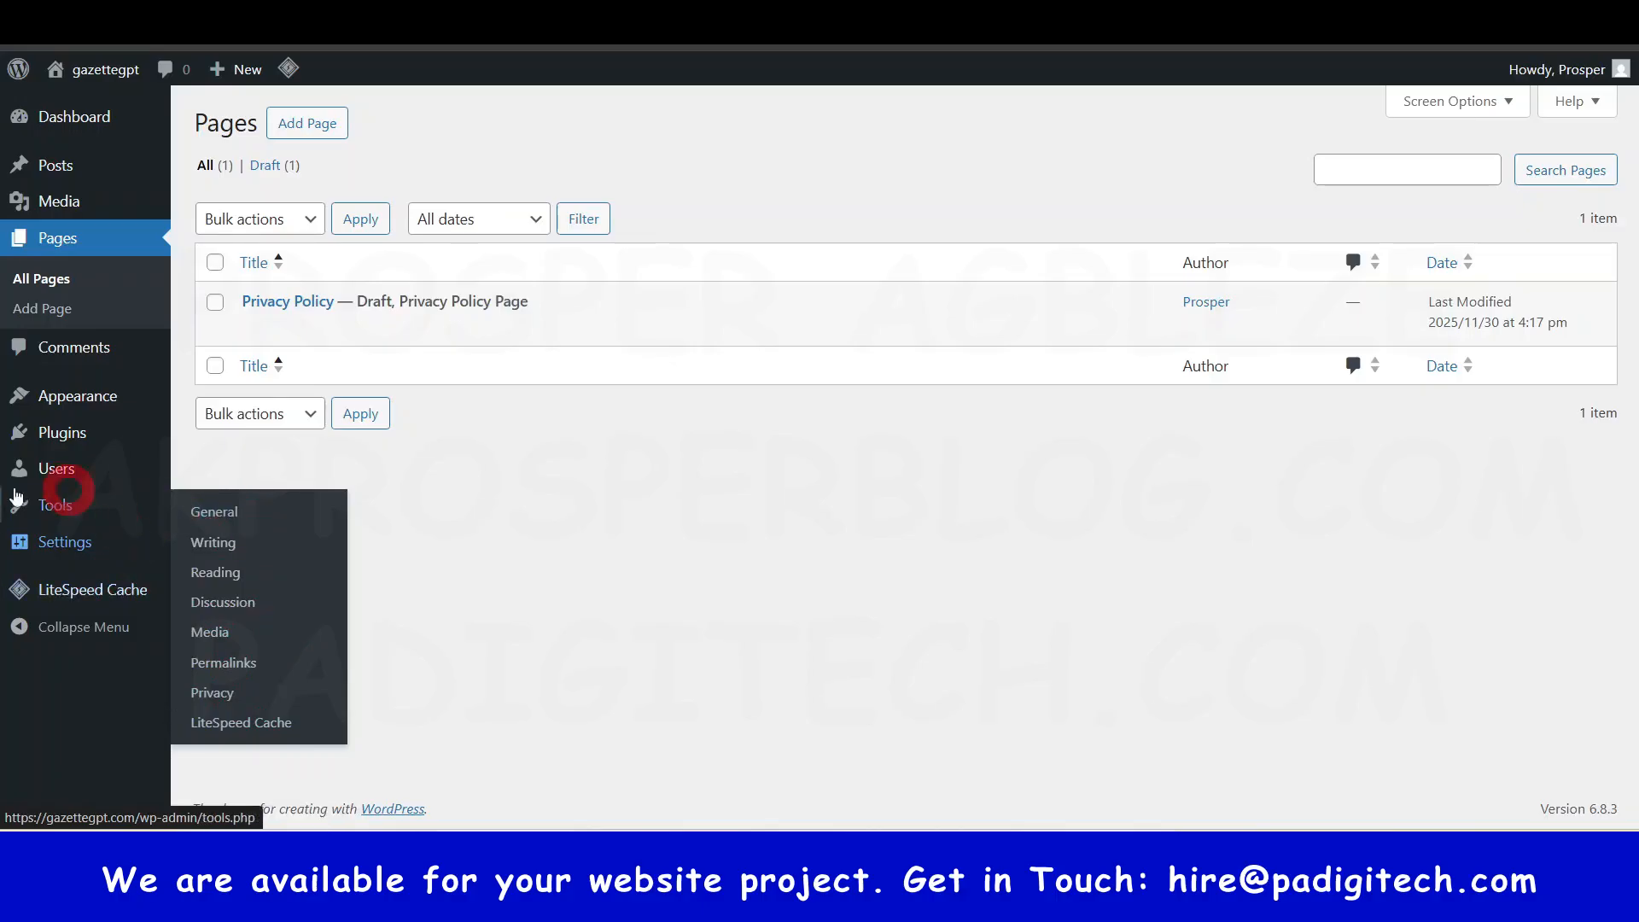
{"action": "left_click", "coordinate": [160, 568]}
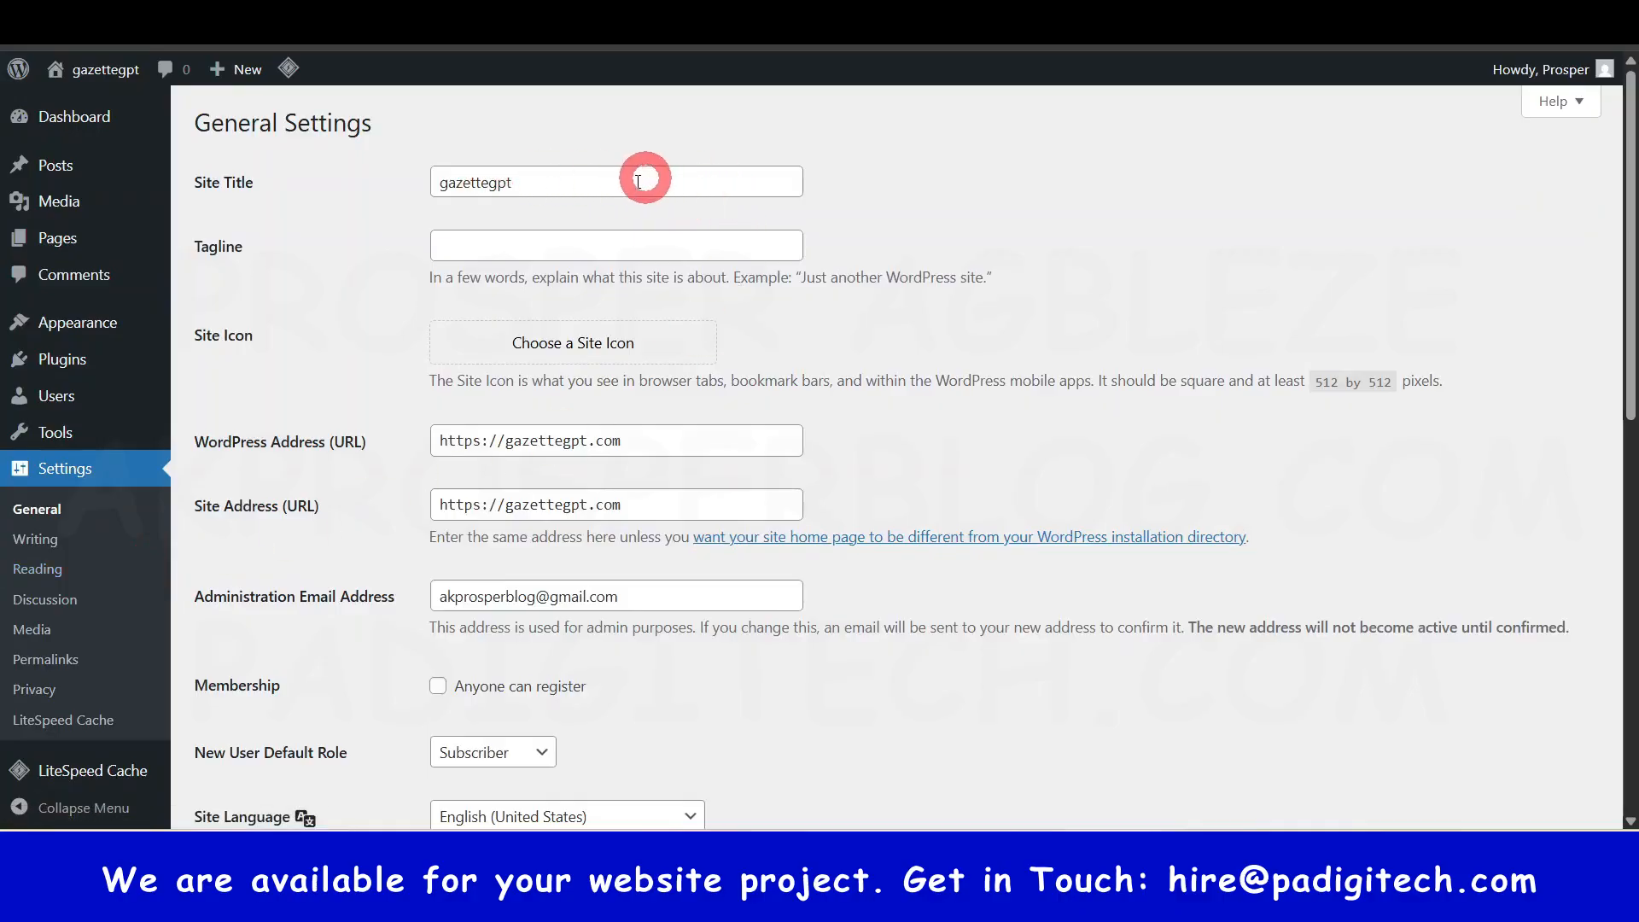
- Replace the site title with the agency's name followed by '| Website Agency in L…'
{"action": "left_click", "coordinate": [482, 180]}
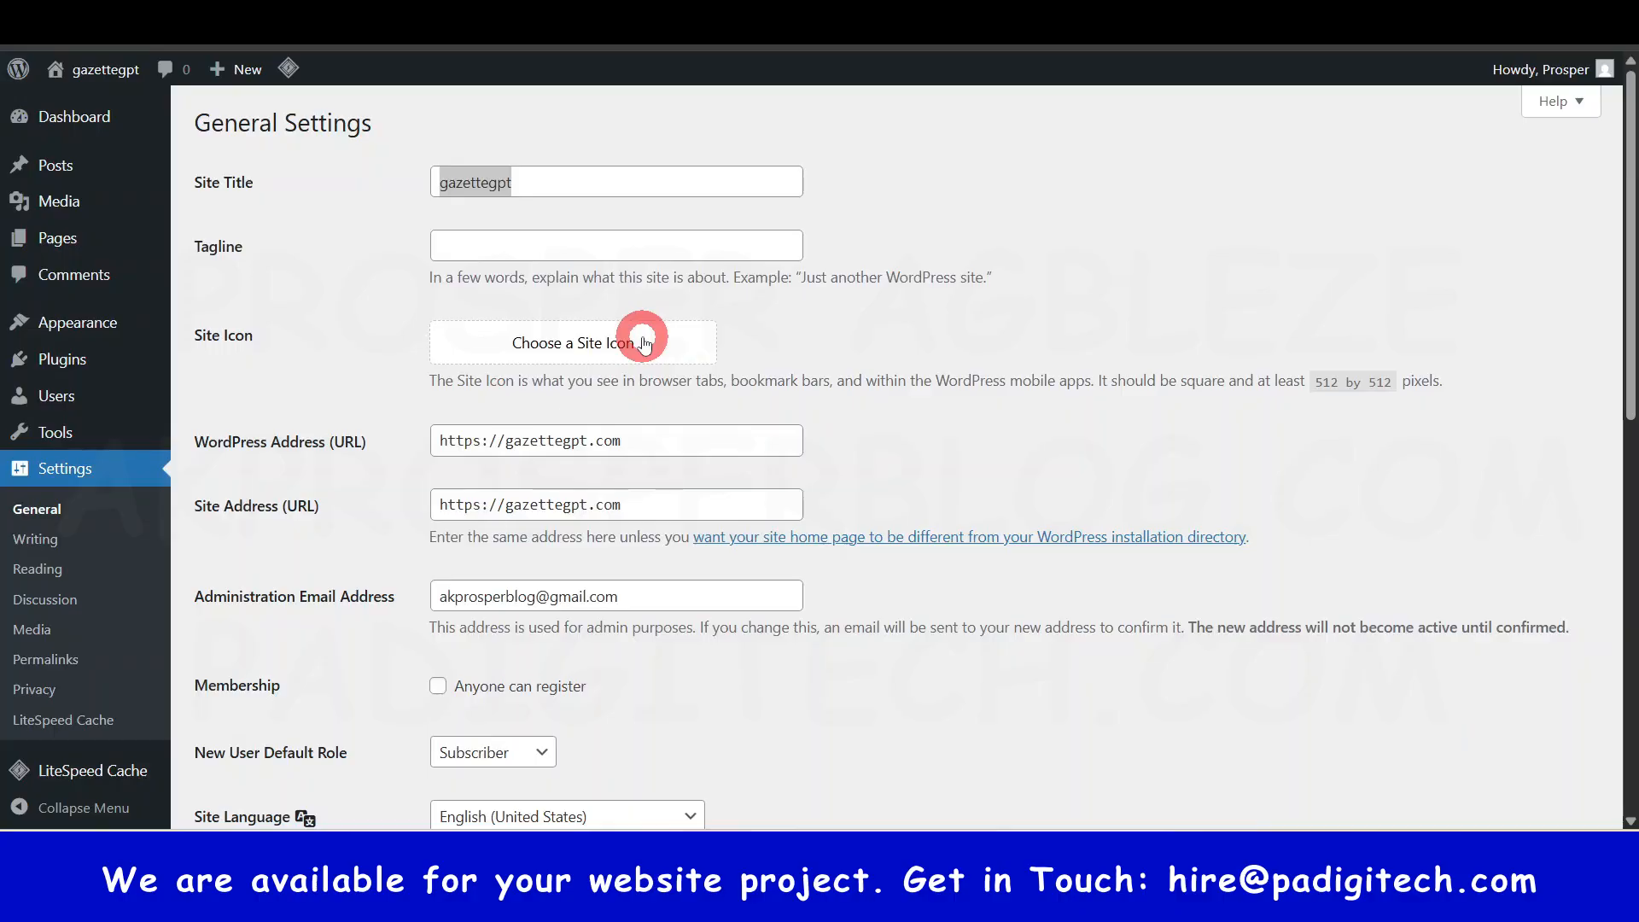
{"action": "left_click", "coordinate": [606, 184]}
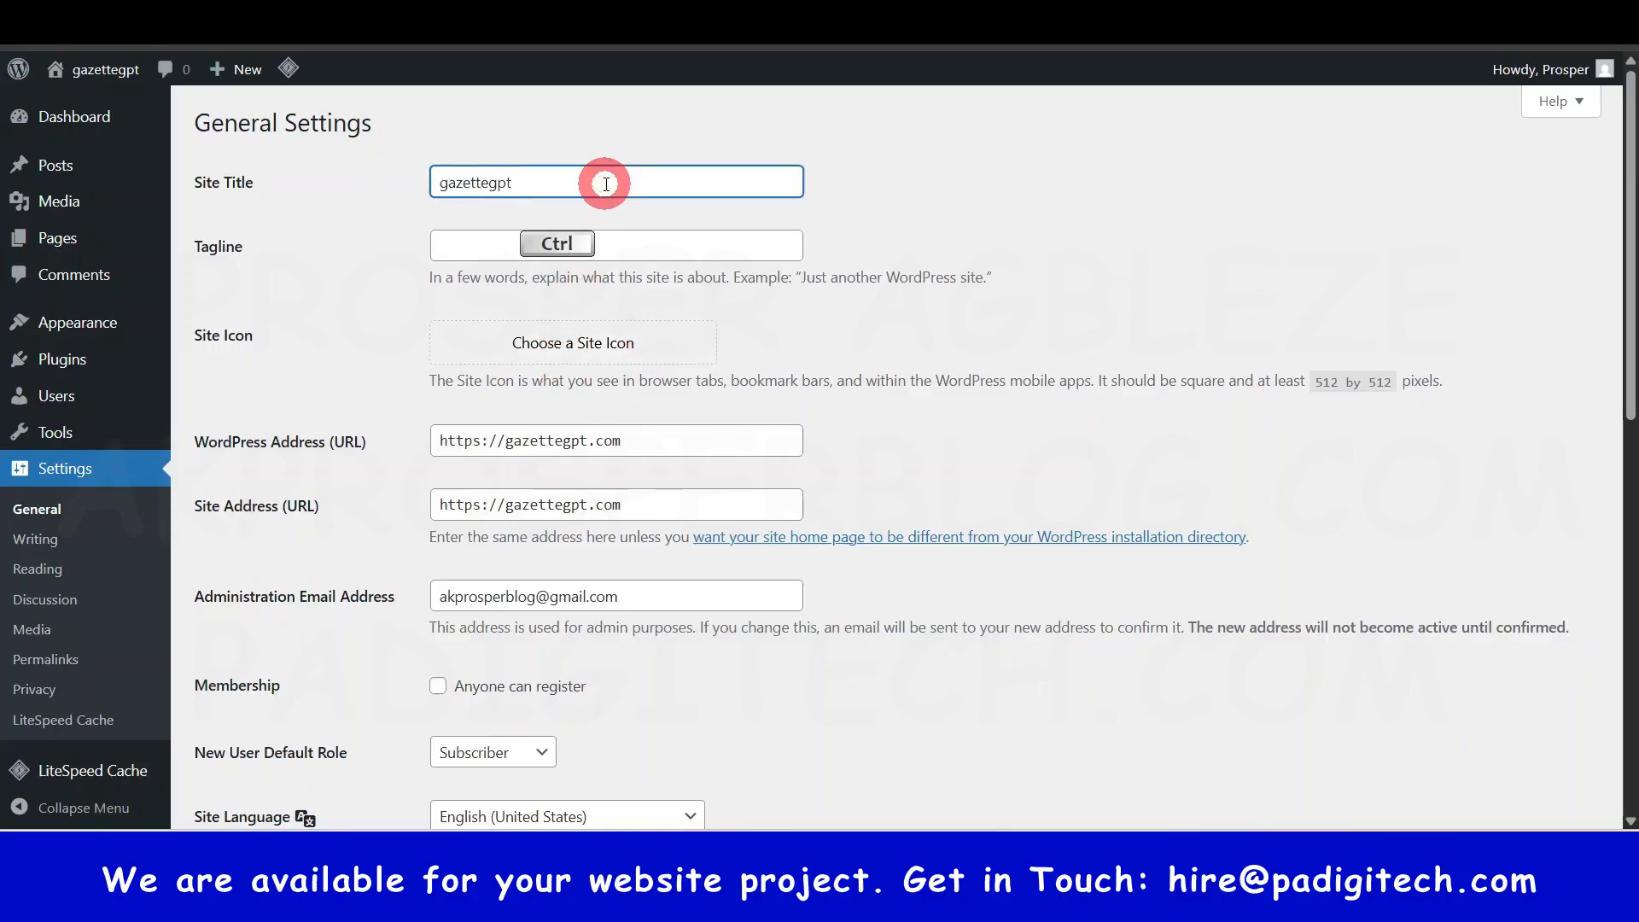
{"action": "key", "text": "ctrl+a"}
{"action": "type", "text": "Pa D"}
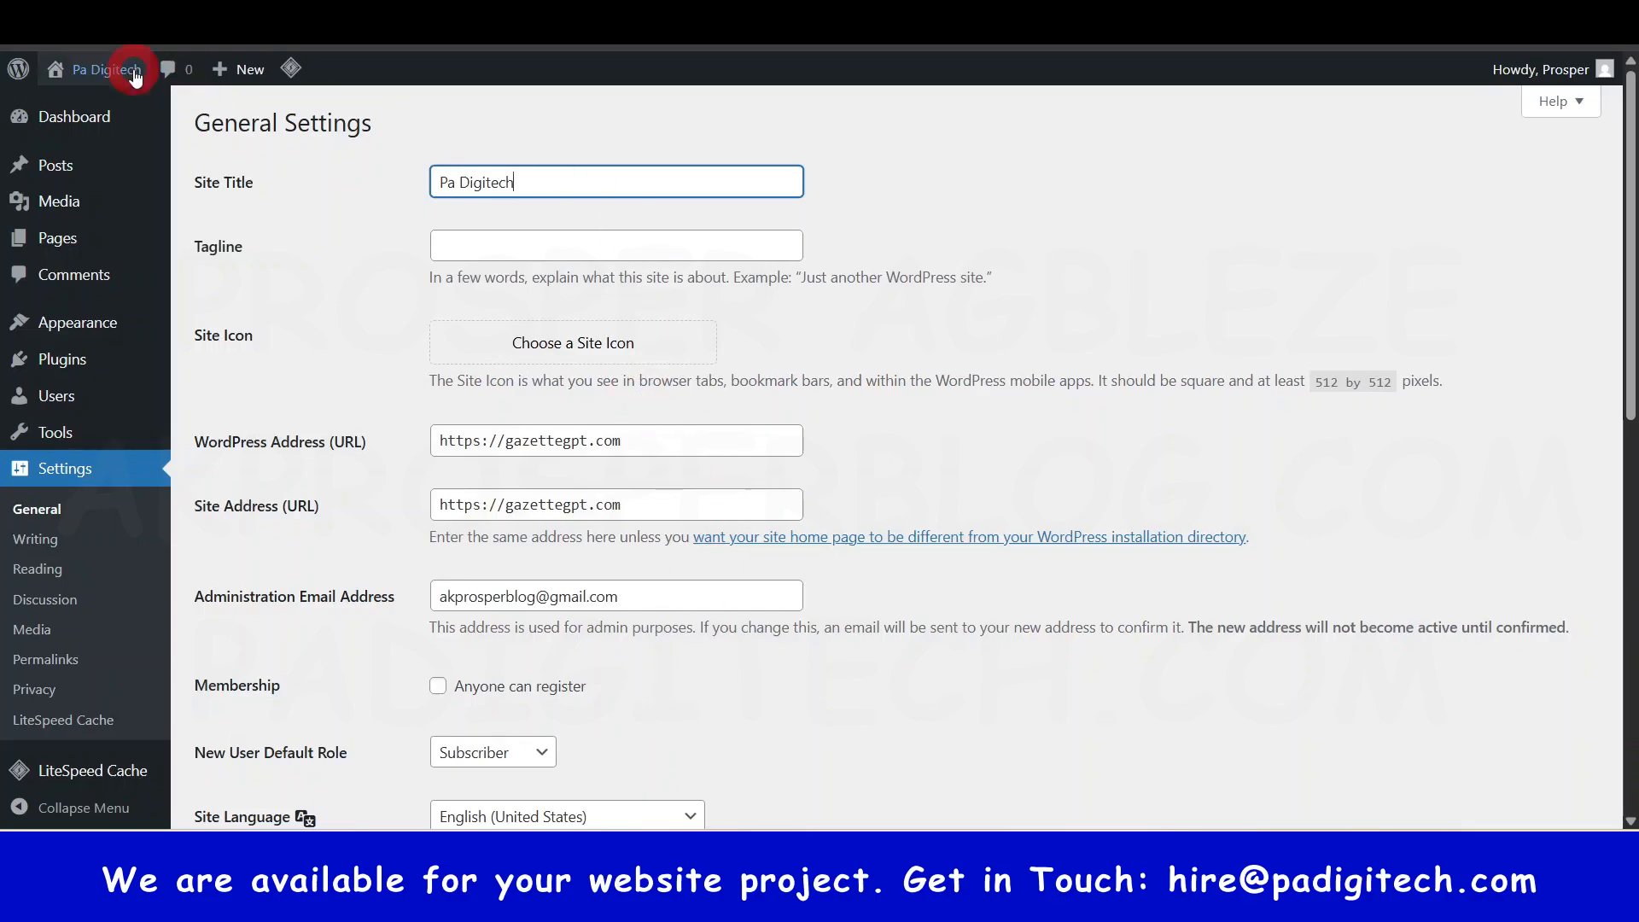
{"action": "mouse_move", "coordinate": [130, 82]}
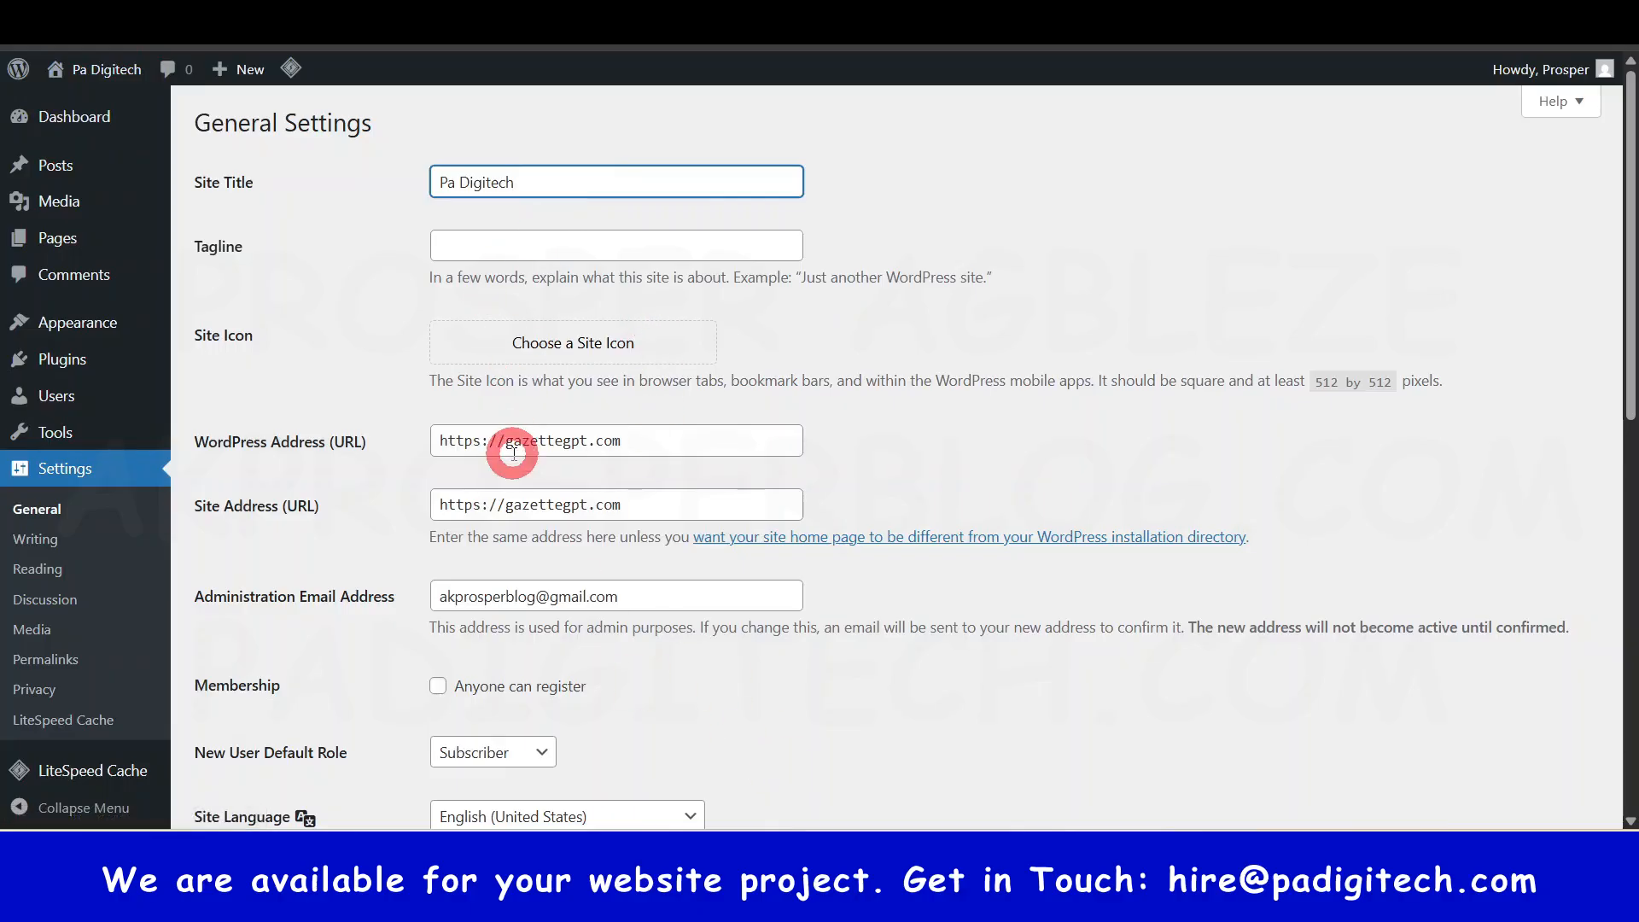
{"action": "type", "text": "| Websi"}
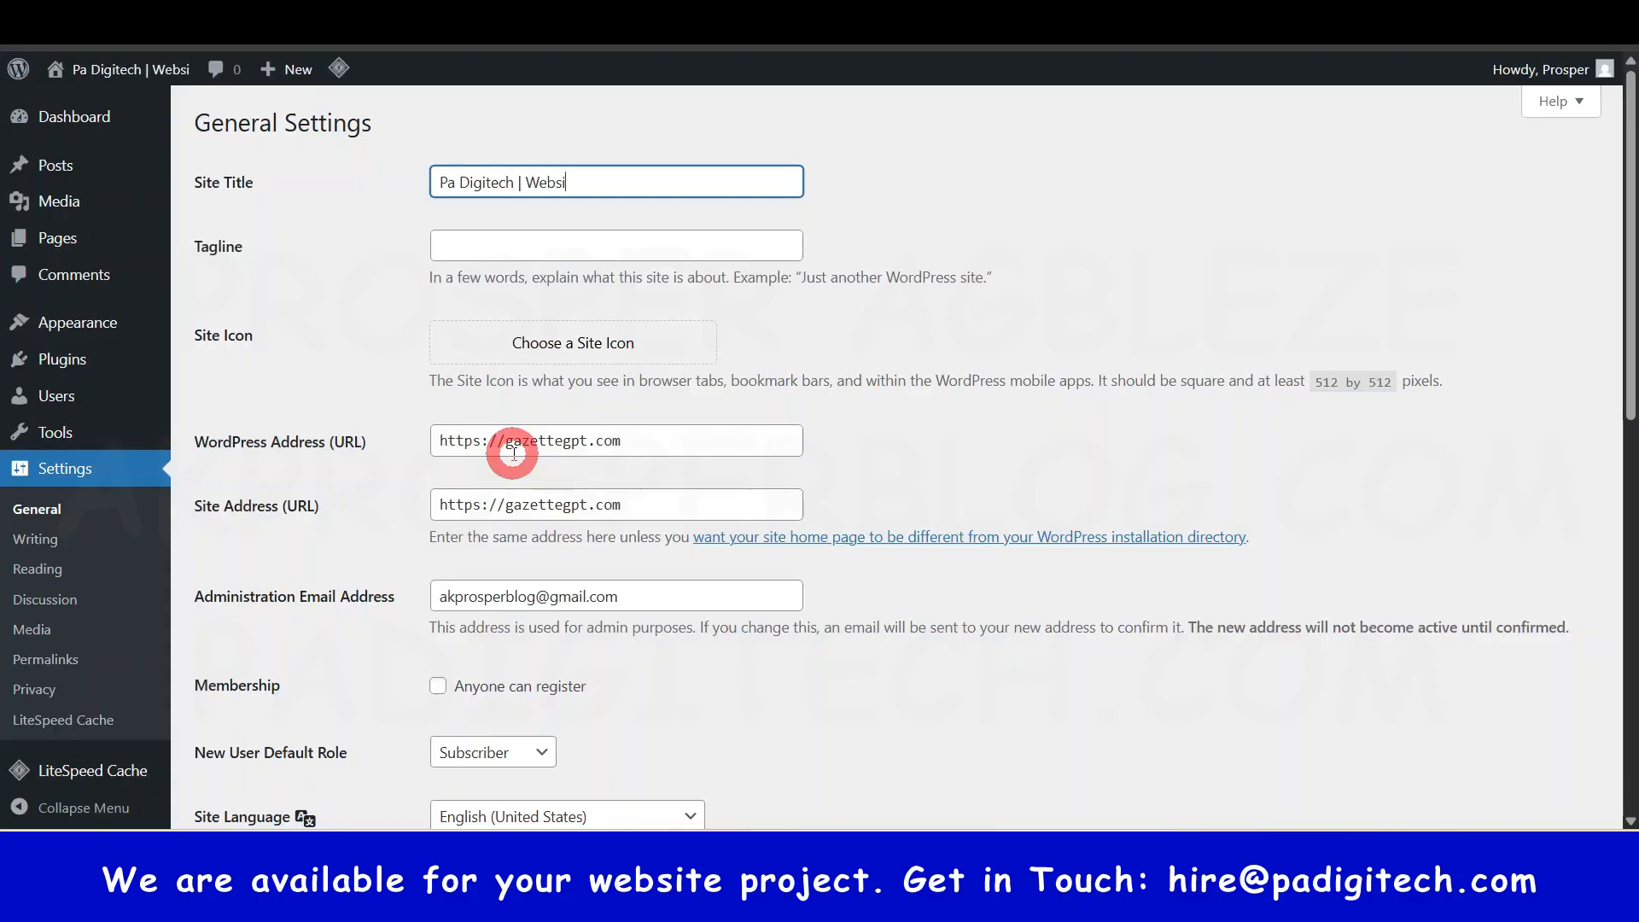
{"action": "type", "text": "te Agency"}
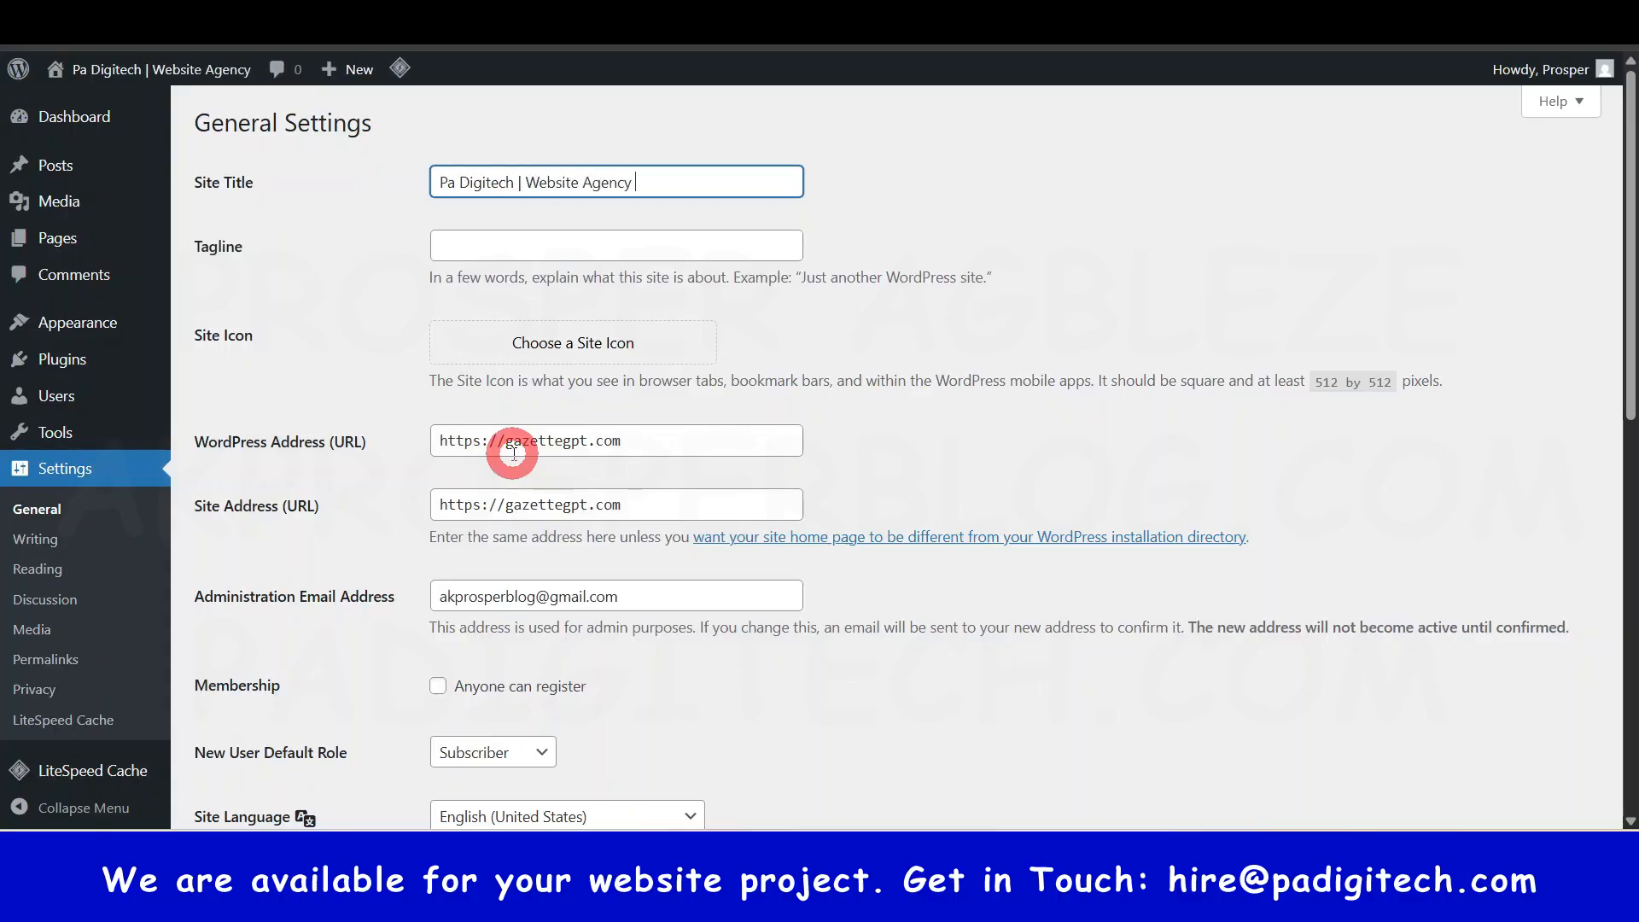
{"action": "type", "text": " in Lagos"}
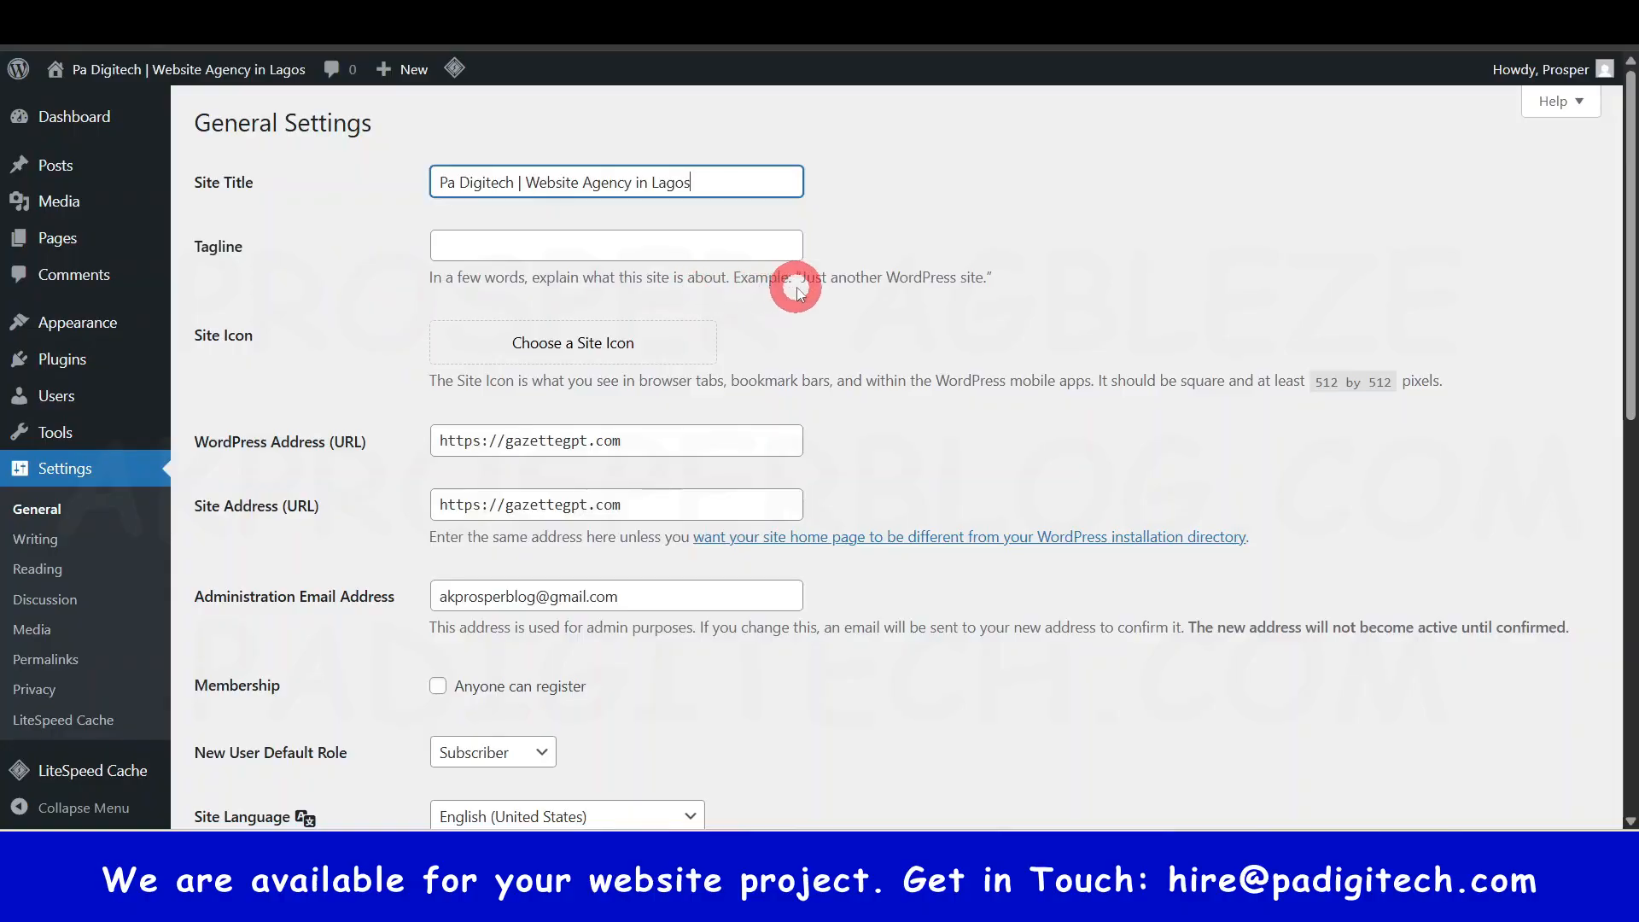
{"action": "left_click", "coordinate": [589, 249]}
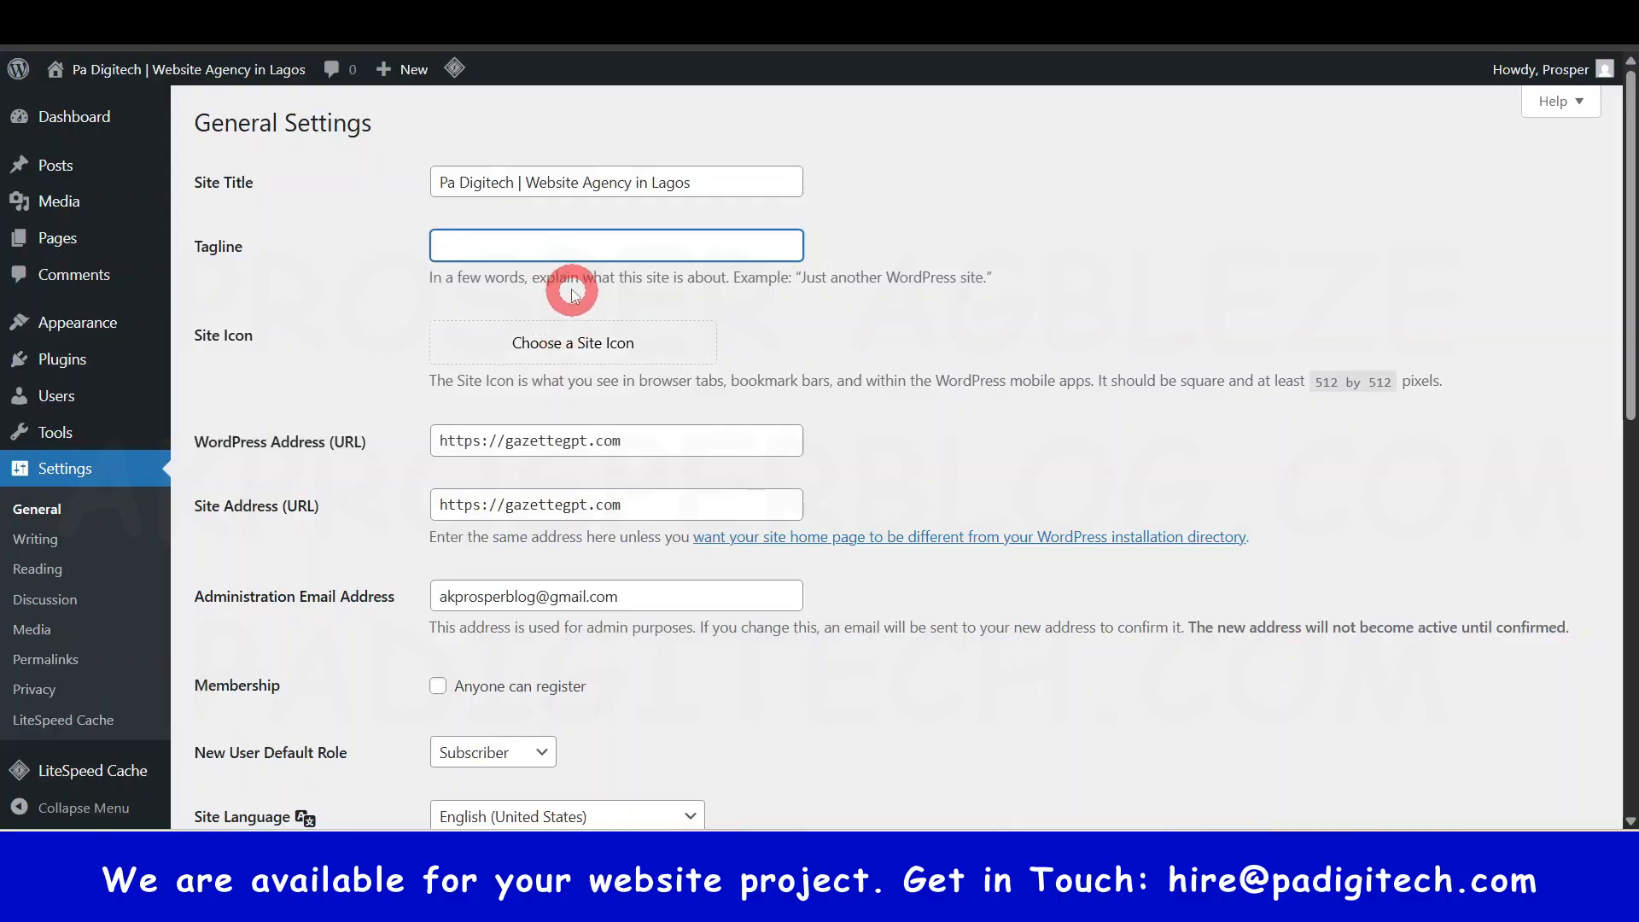
- Review the General Settings timezone, date format and week-start options further down the page
{"action": "scroll", "coordinate": [658, 573], "scroll_direction": "down", "scroll_amount": 2}
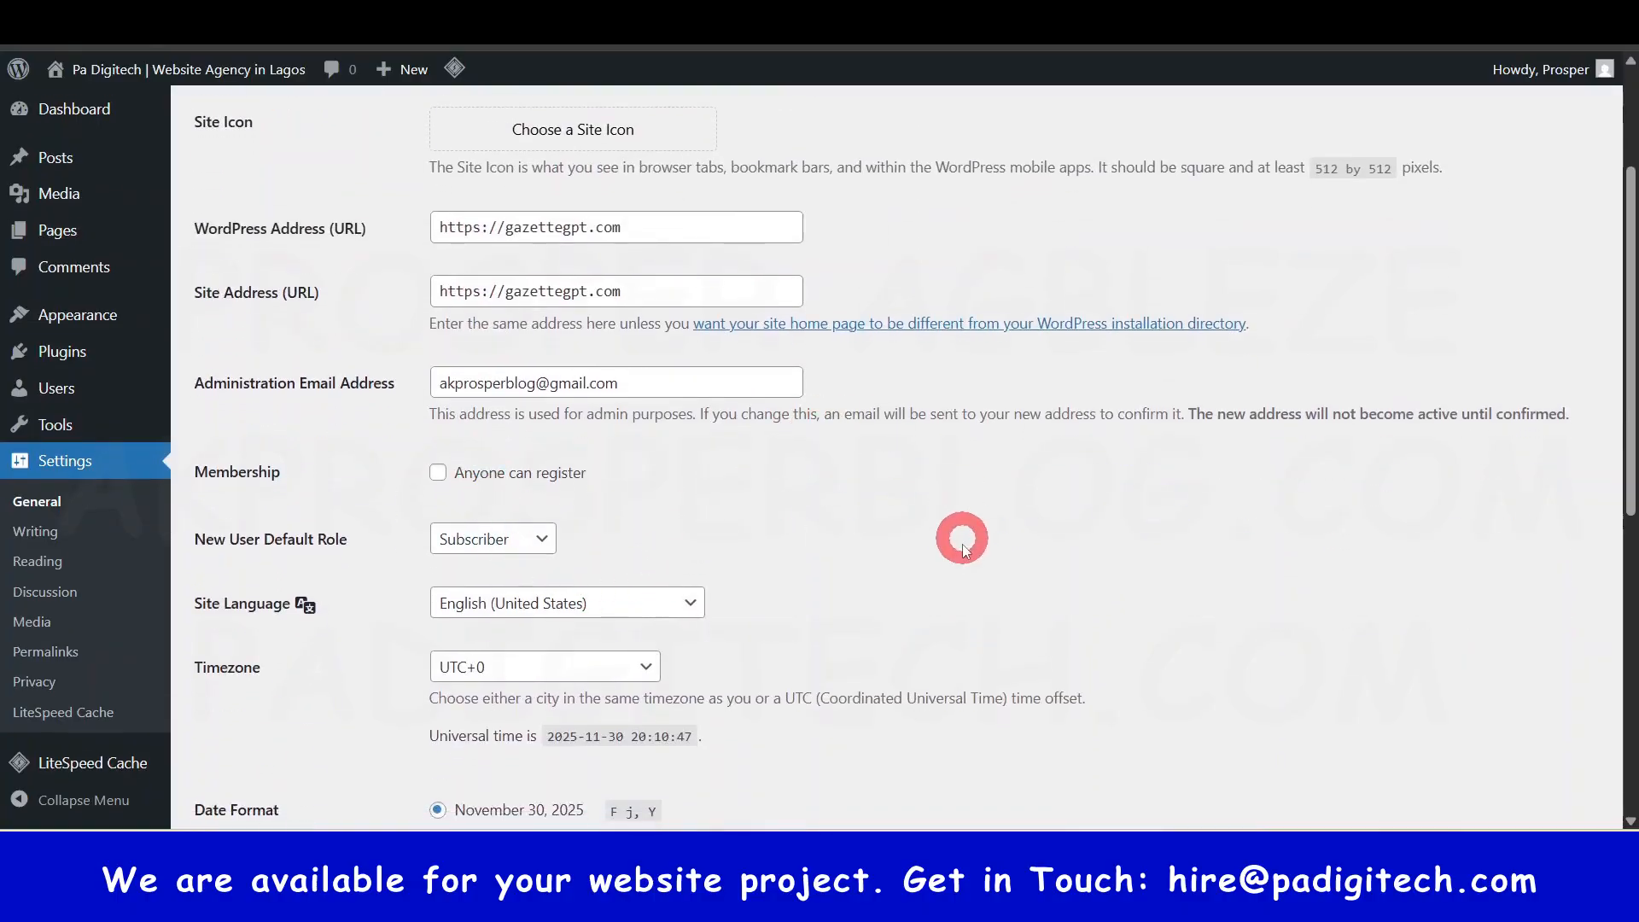
{"action": "scroll", "coordinate": [958, 538], "scroll_direction": "down", "scroll_amount": 2}
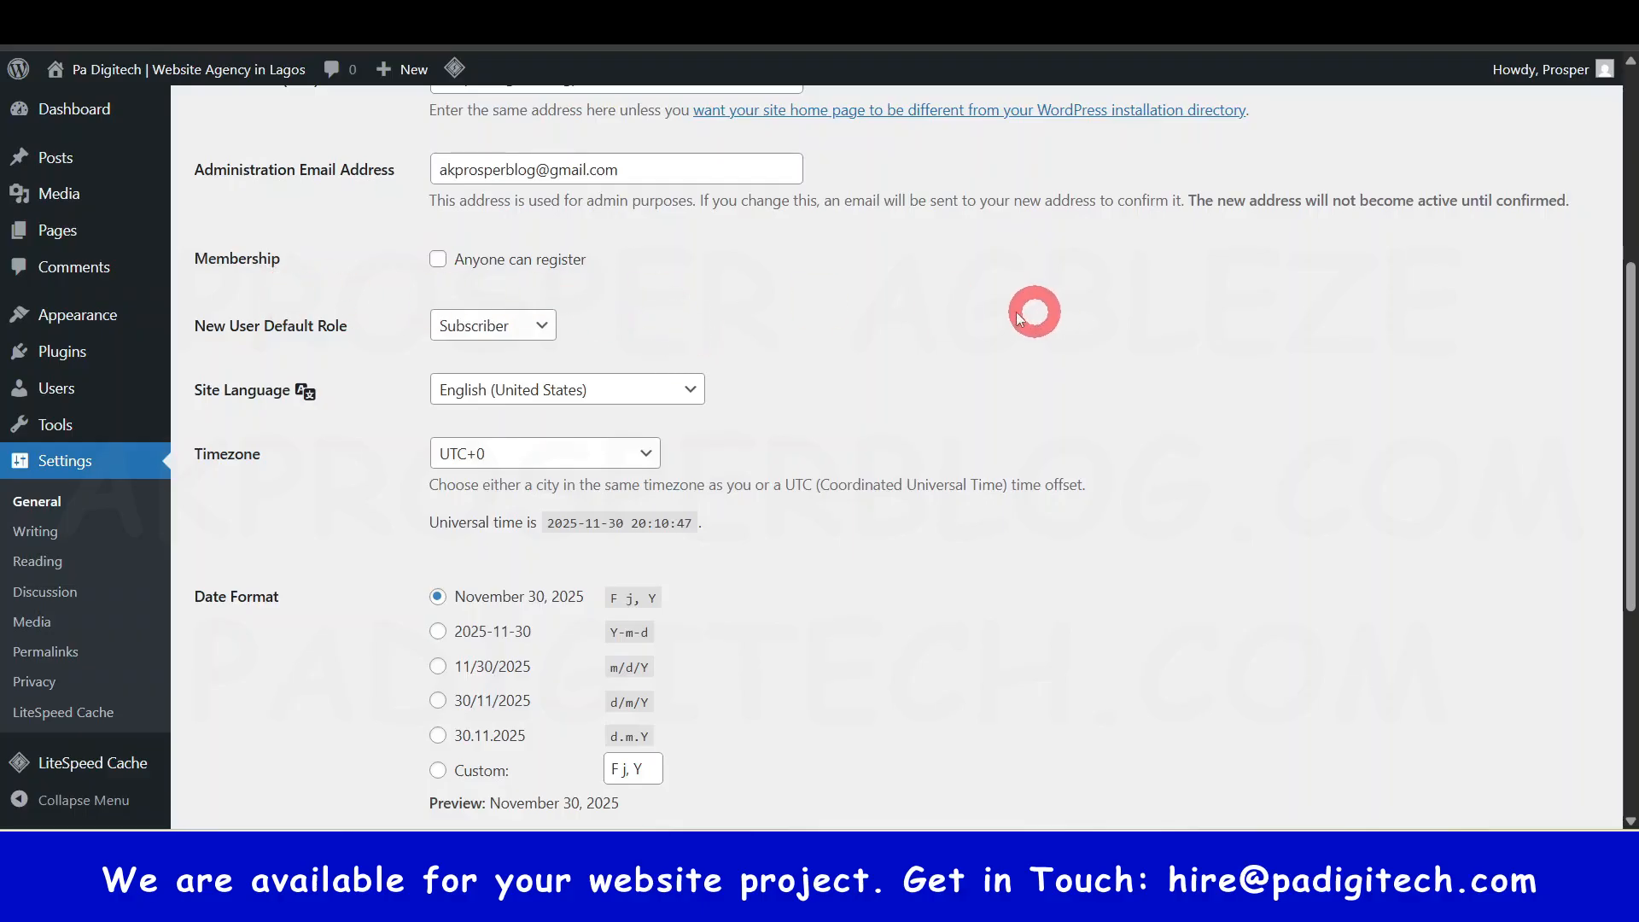
{"action": "scroll", "coordinate": [879, 448], "scroll_direction": "down", "scroll_amount": 1}
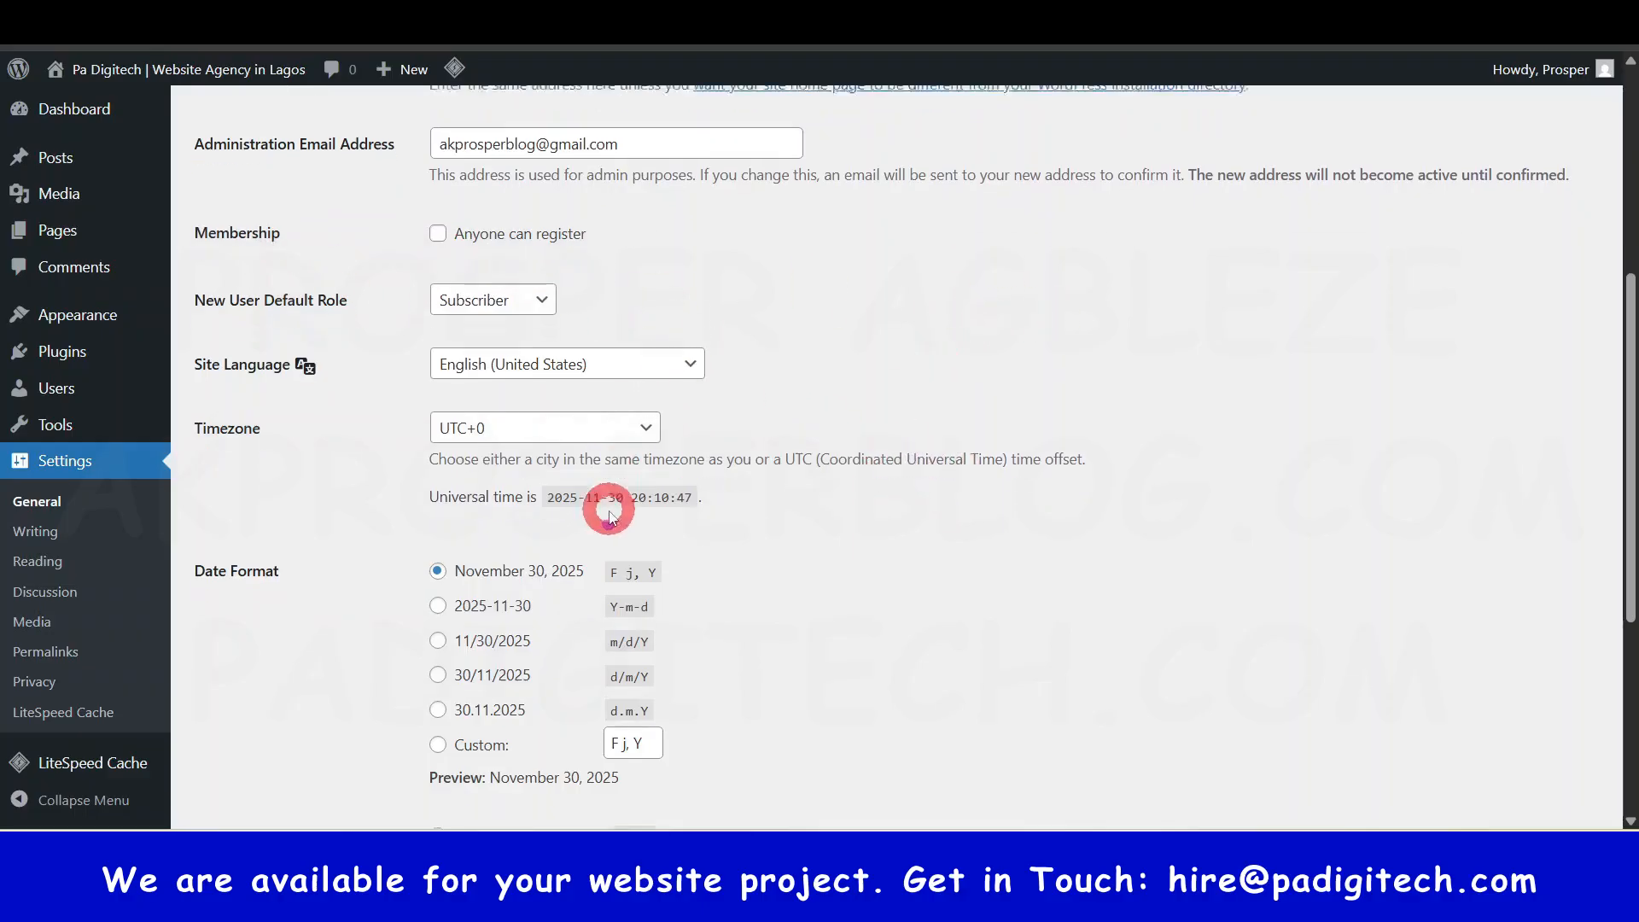
{"action": "scroll", "coordinate": [597, 427], "scroll_direction": "down", "scroll_amount": 2}
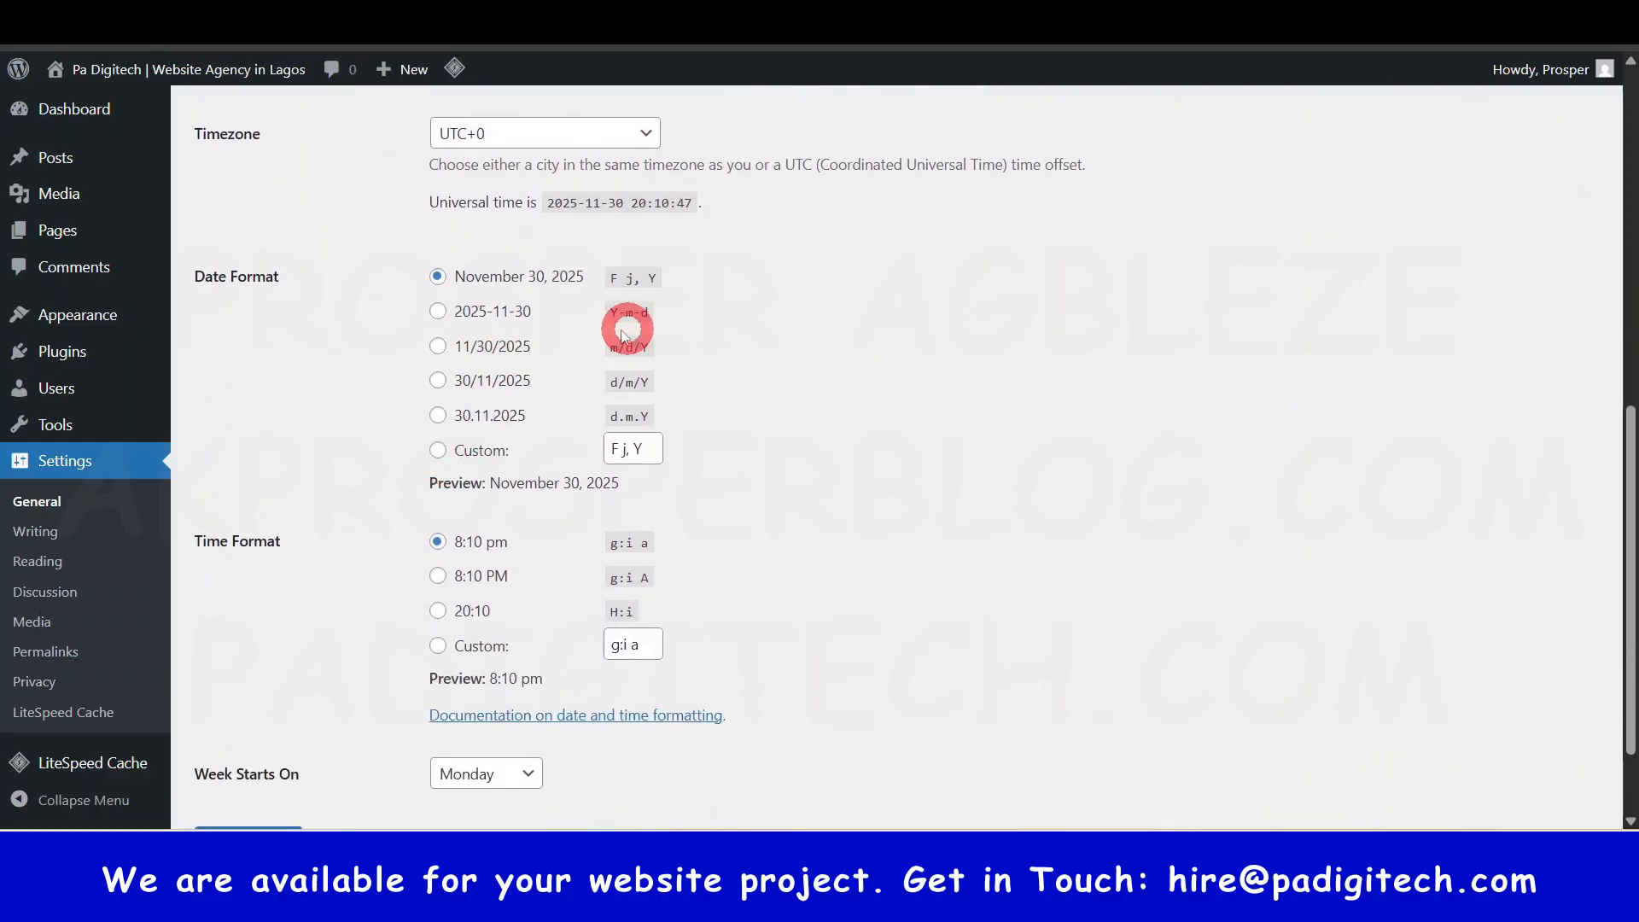
{"action": "scroll", "coordinate": [508, 575], "scroll_direction": "down", "scroll_amount": 1}
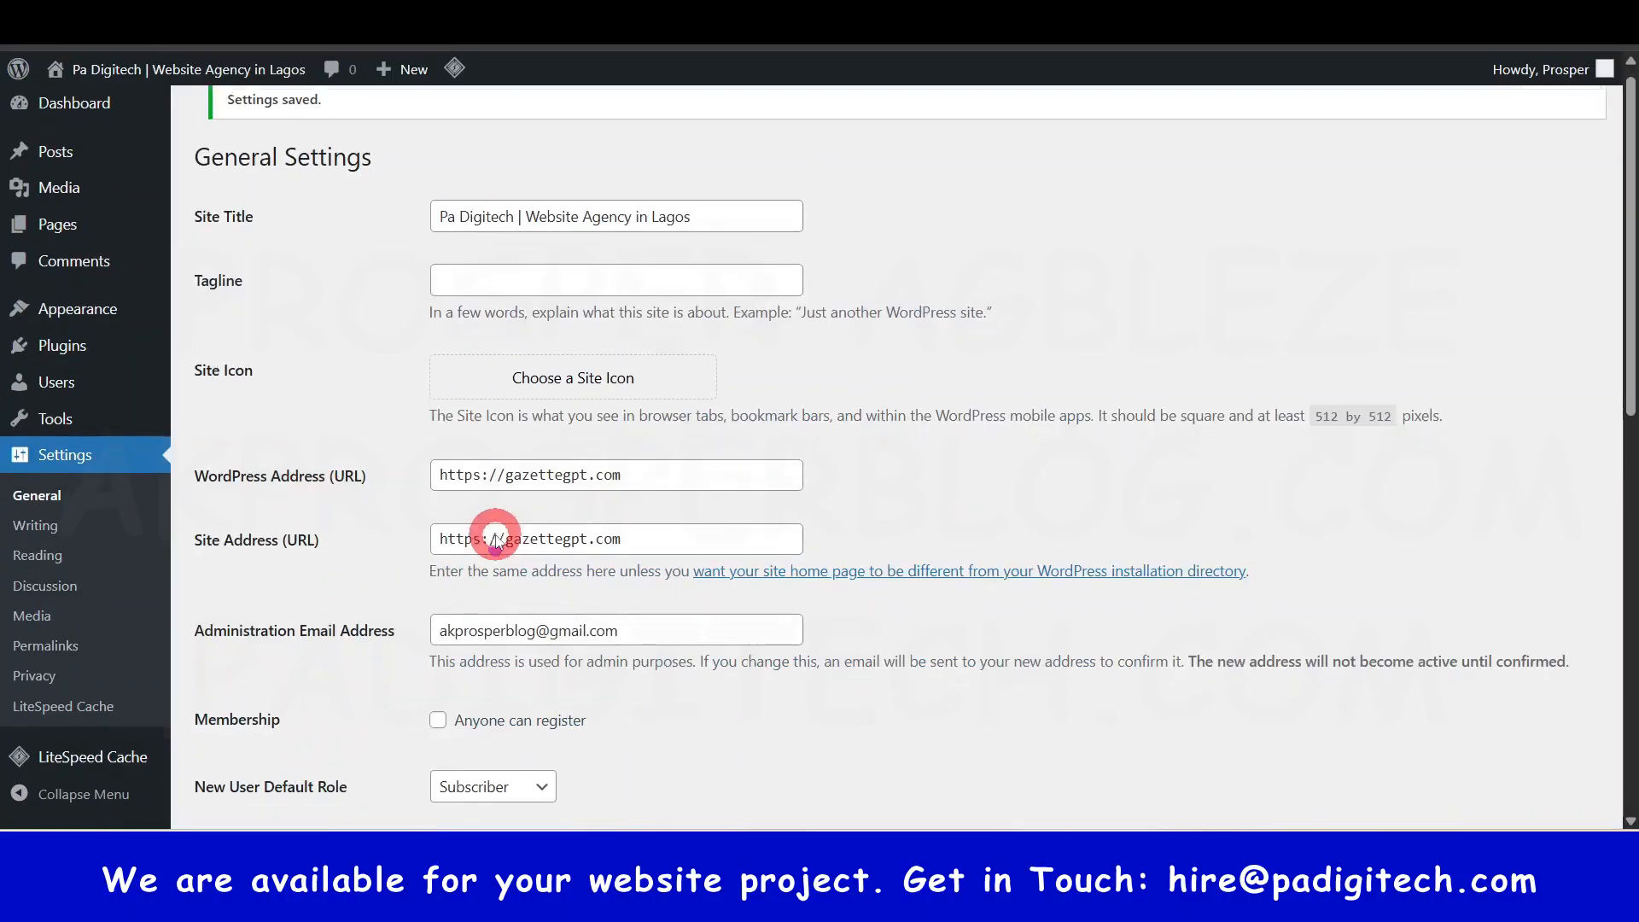
{"action": "scroll", "coordinate": [476, 521], "scroll_direction": "down", "scroll_amount": 5}
{"action": "scroll", "coordinate": [452, 525], "scroll_direction": "up", "scroll_amount": 3}
{"action": "scroll", "coordinate": [421, 523], "scroll_direction": "down", "scroll_amount": 2}
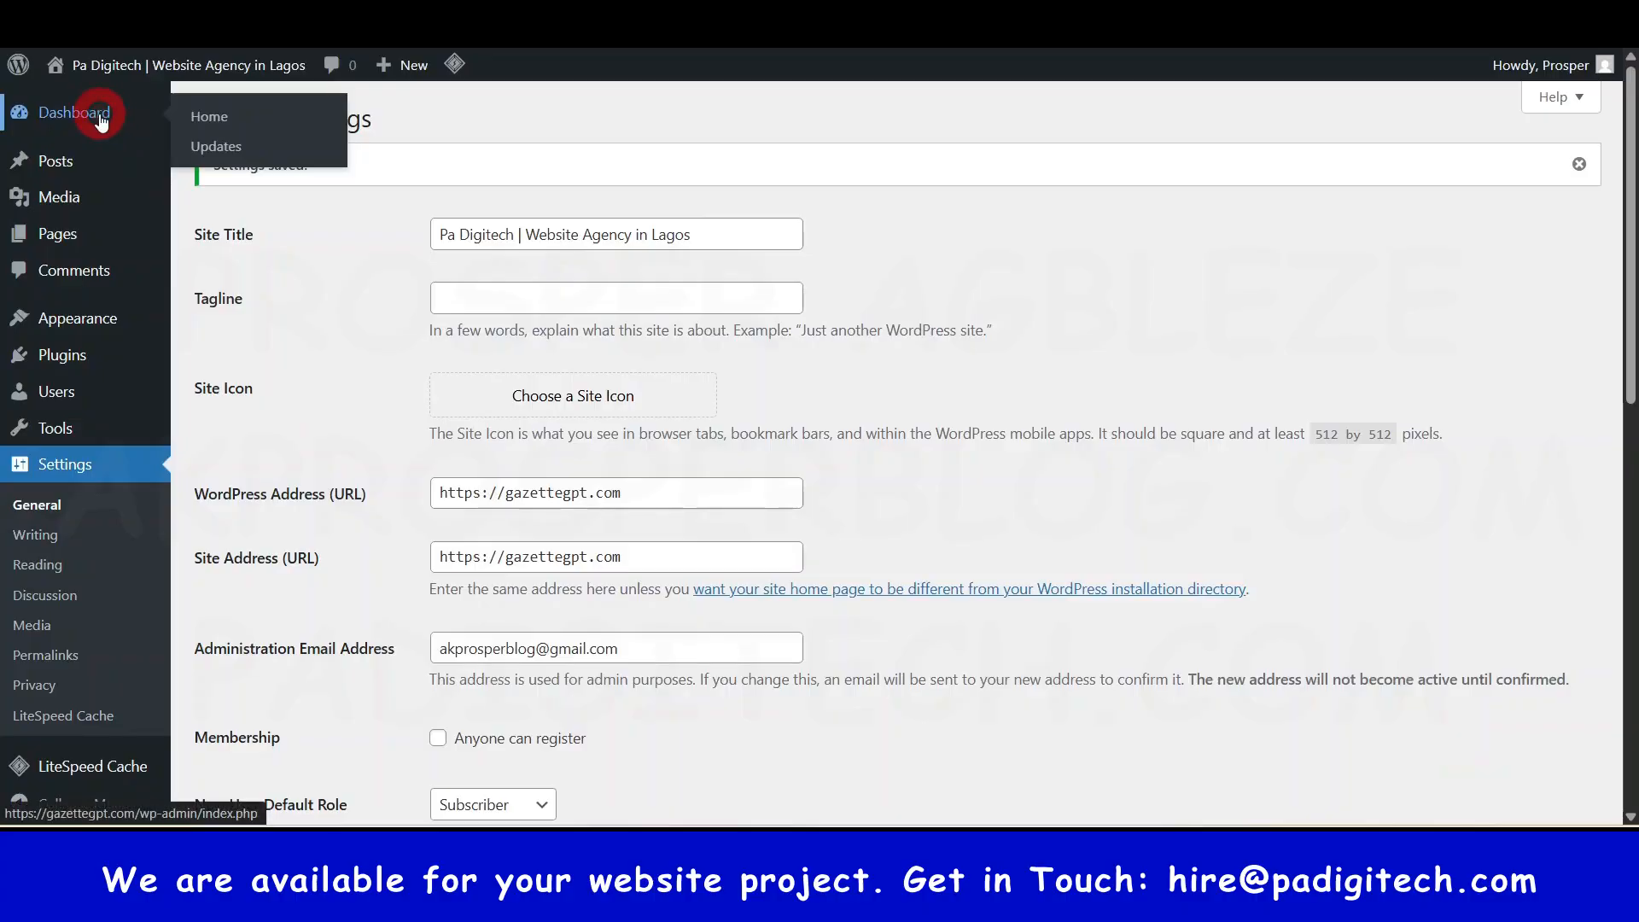
- Go to Appearance > Themes, showing Twenty Twenty-Five, Twenty Twenty-Four and Twenty Twenty-Three
{"action": "left_click", "coordinate": [101, 120]}
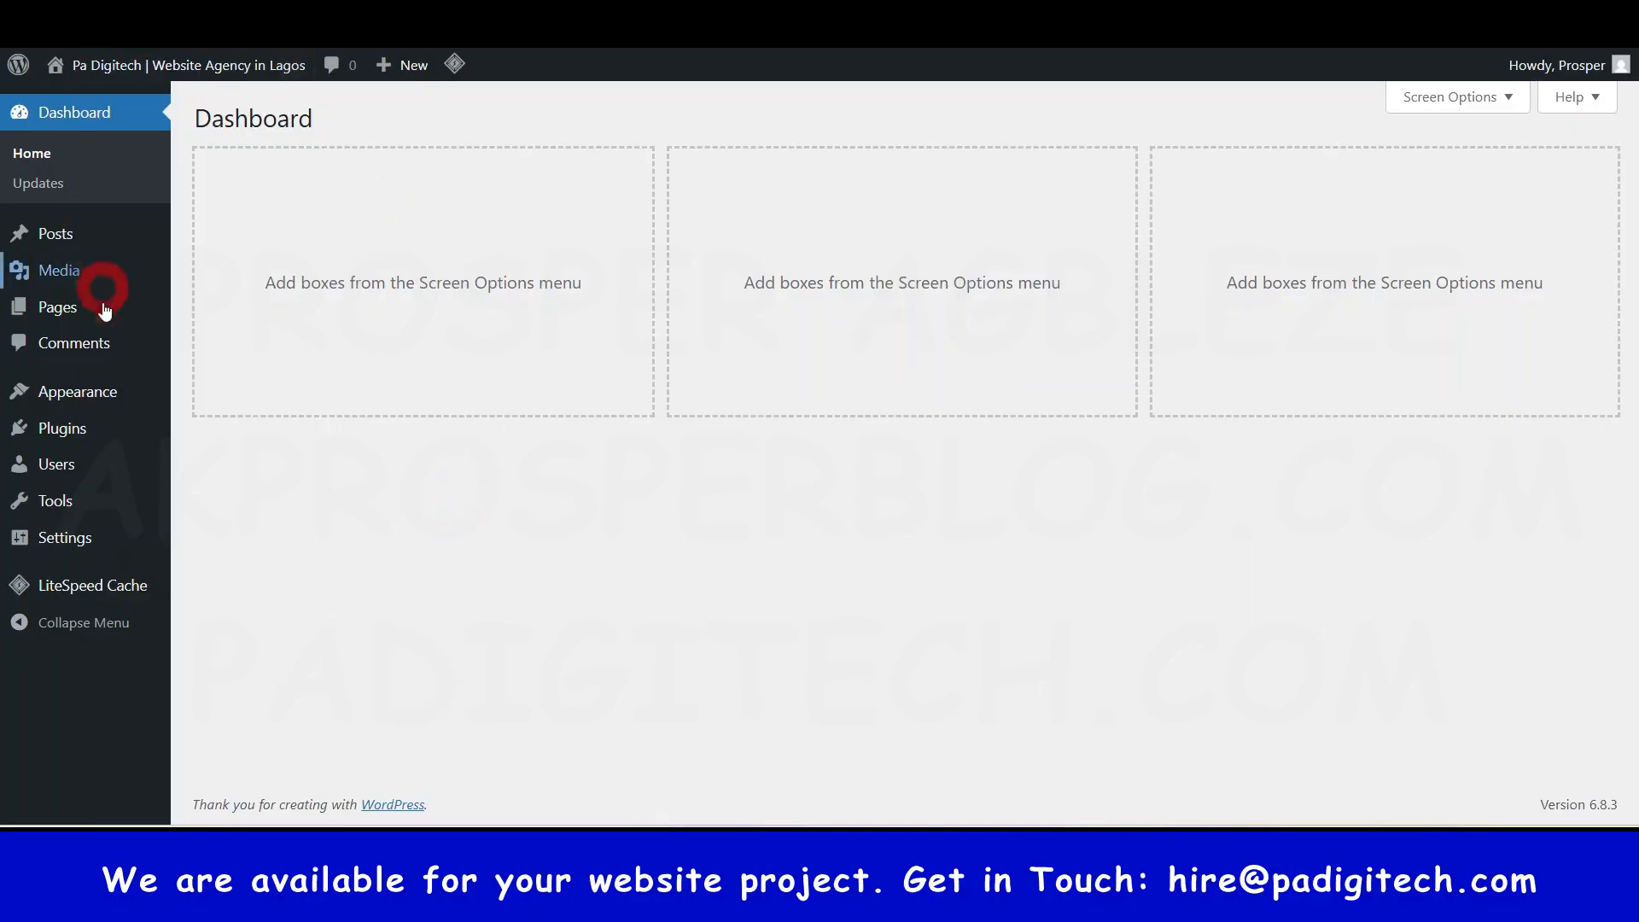
{"action": "mouse_move", "coordinate": [80, 379]}
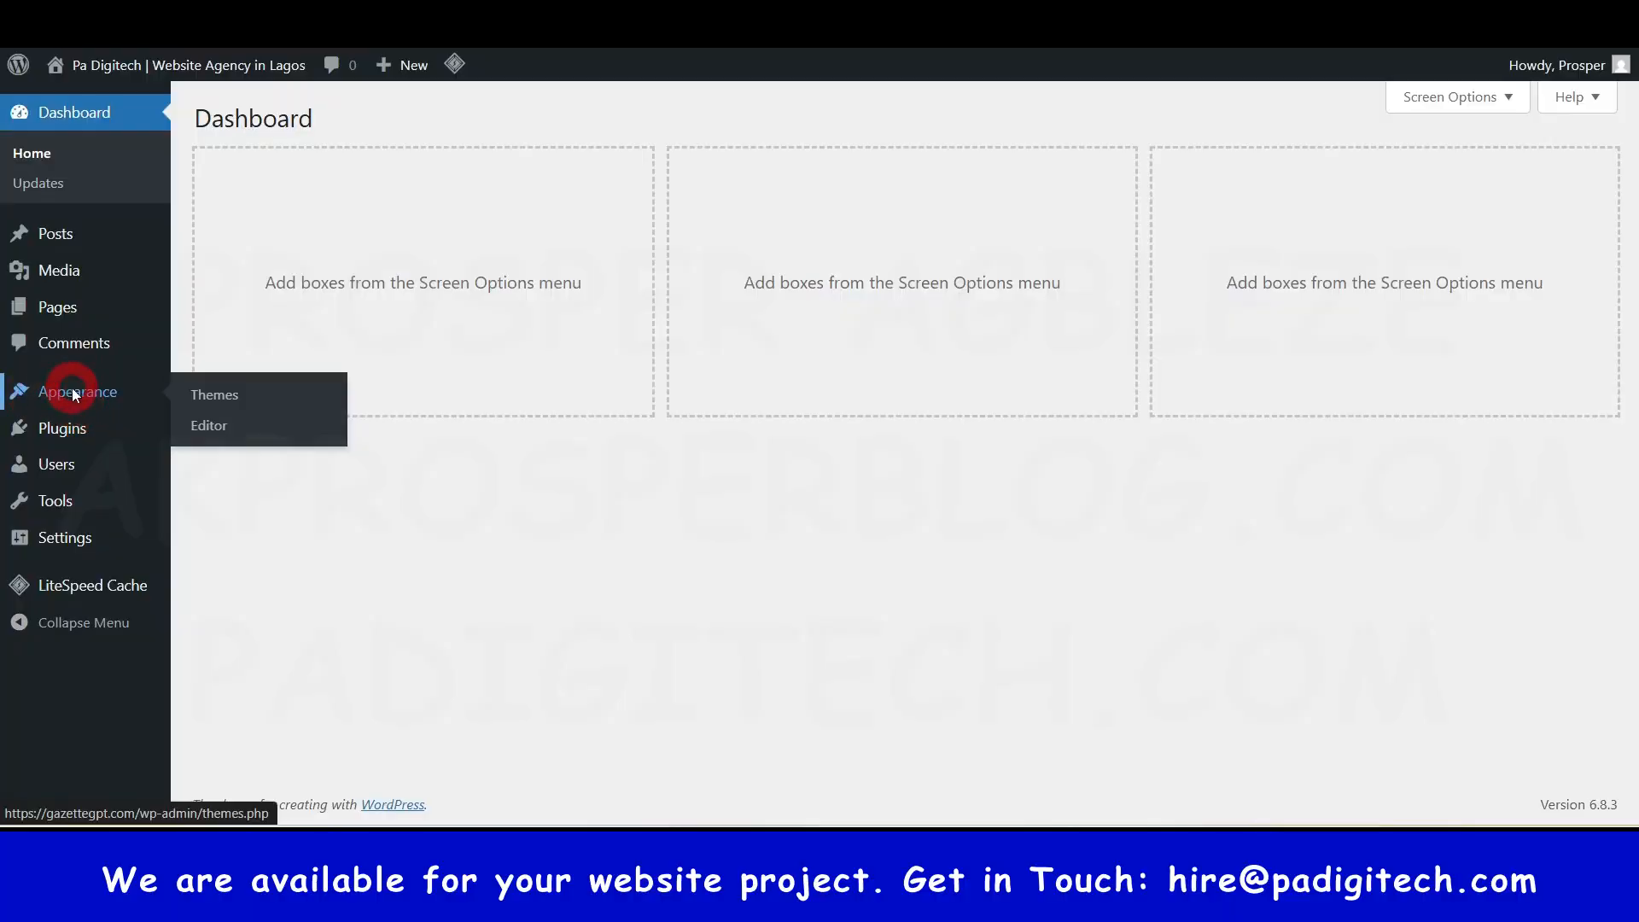
{"action": "left_click", "coordinate": [74, 391]}
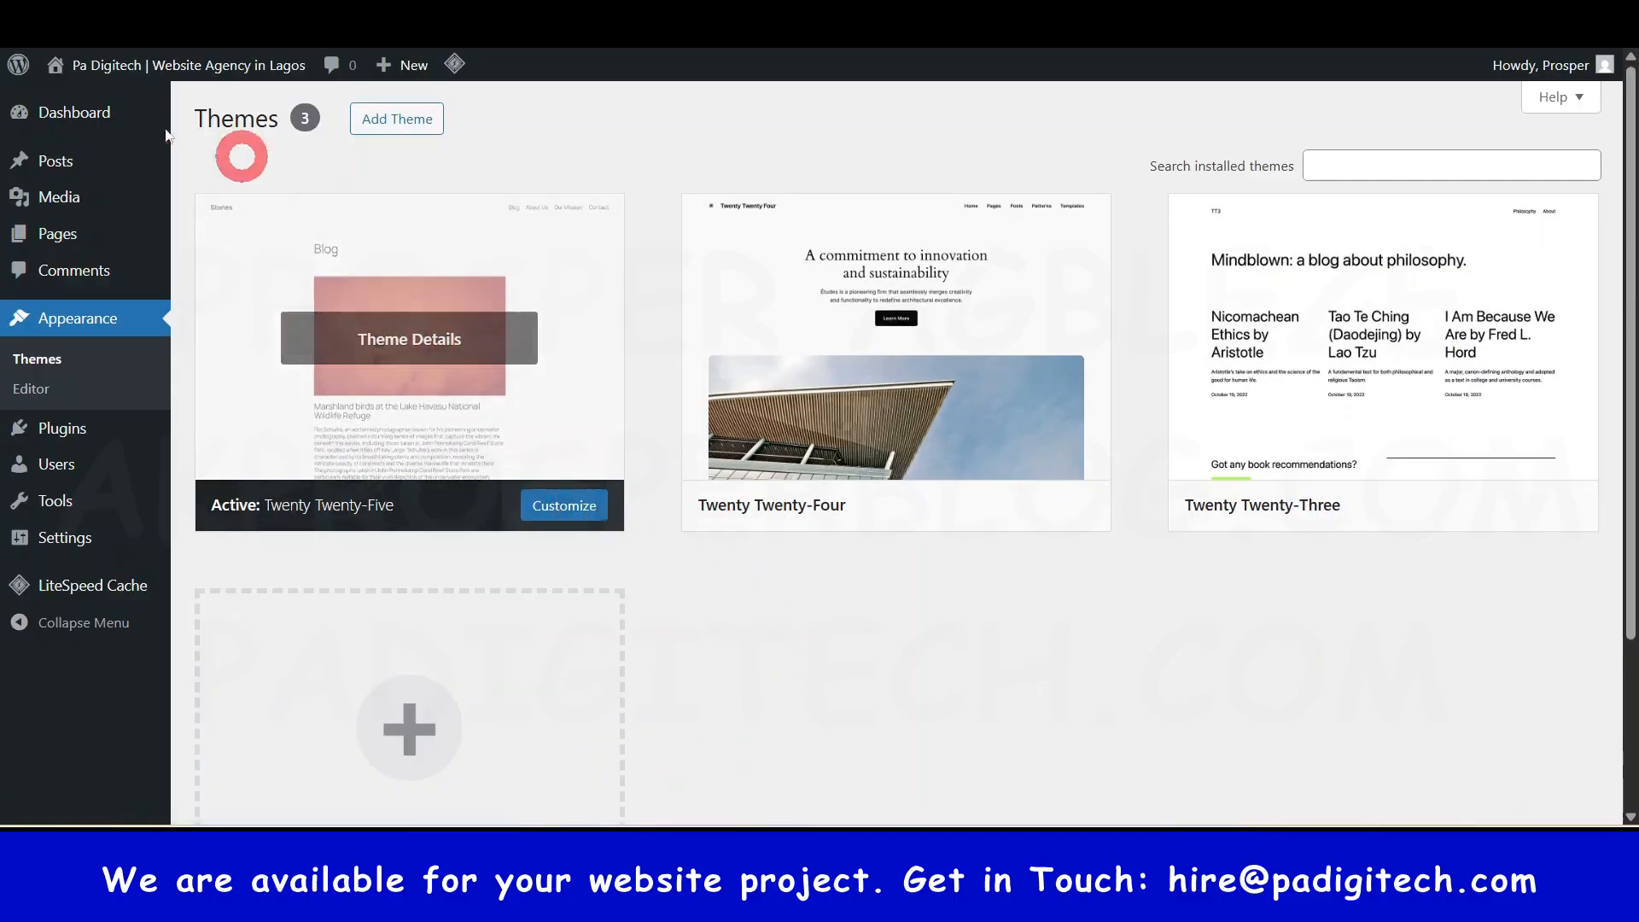
- Open the live site from Visit Site in a new tab and switch to it
{"action": "mouse_move", "coordinate": [168, 75]}
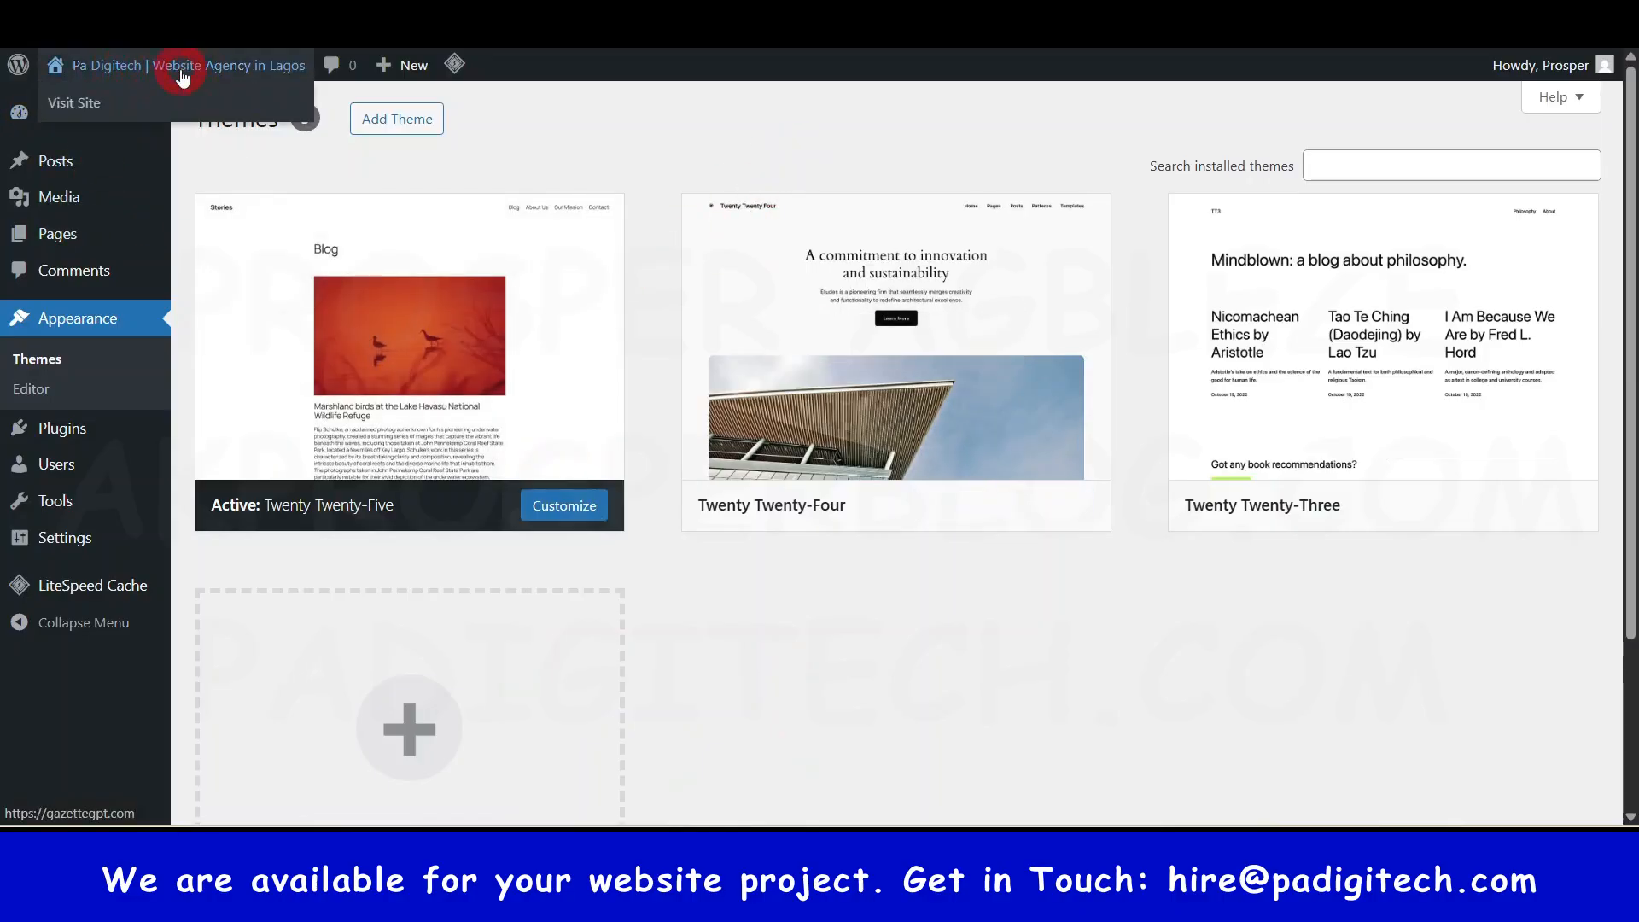
{"action": "right_click", "coordinate": [69, 109]}
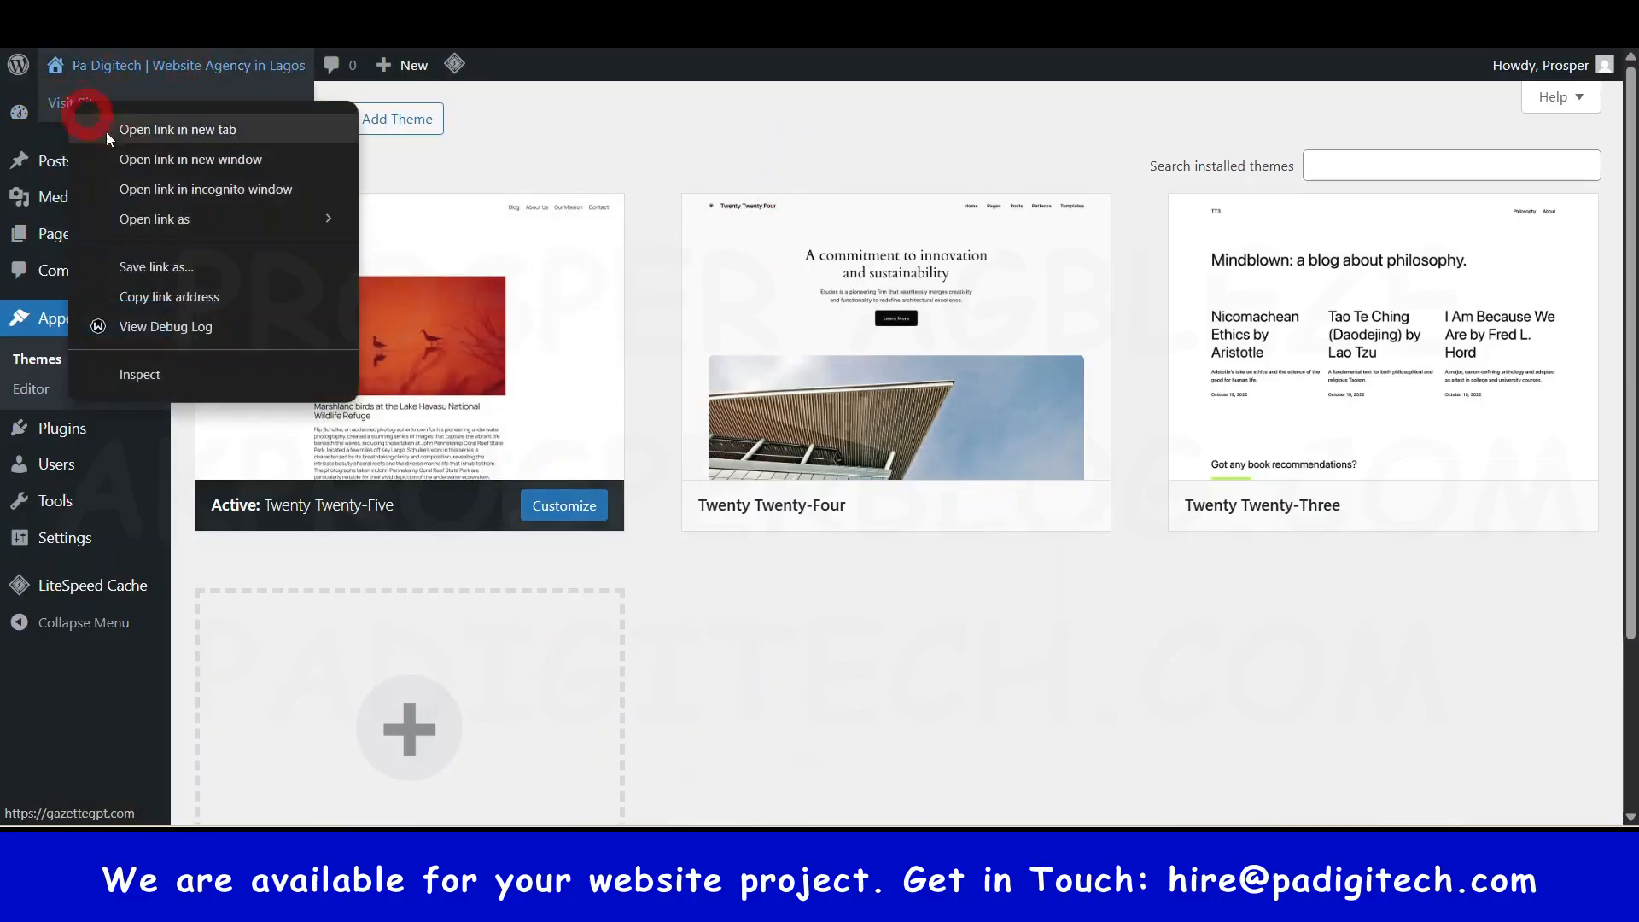
{"action": "left_click", "coordinate": [182, 129]}
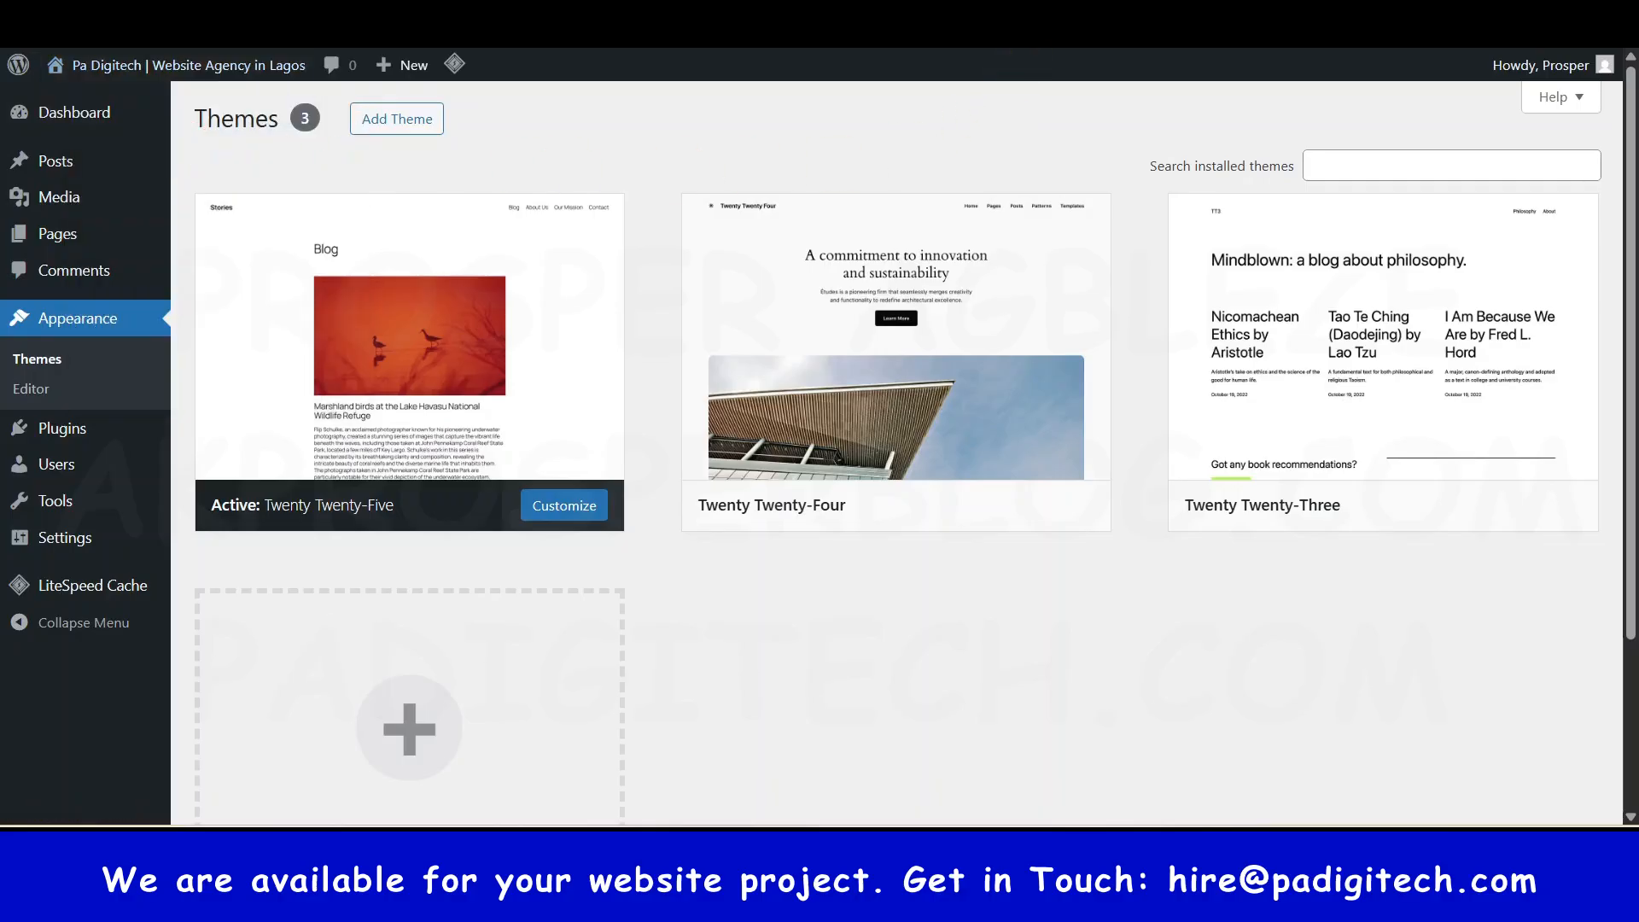
{"action": "left_click", "coordinate": [897, 17]}
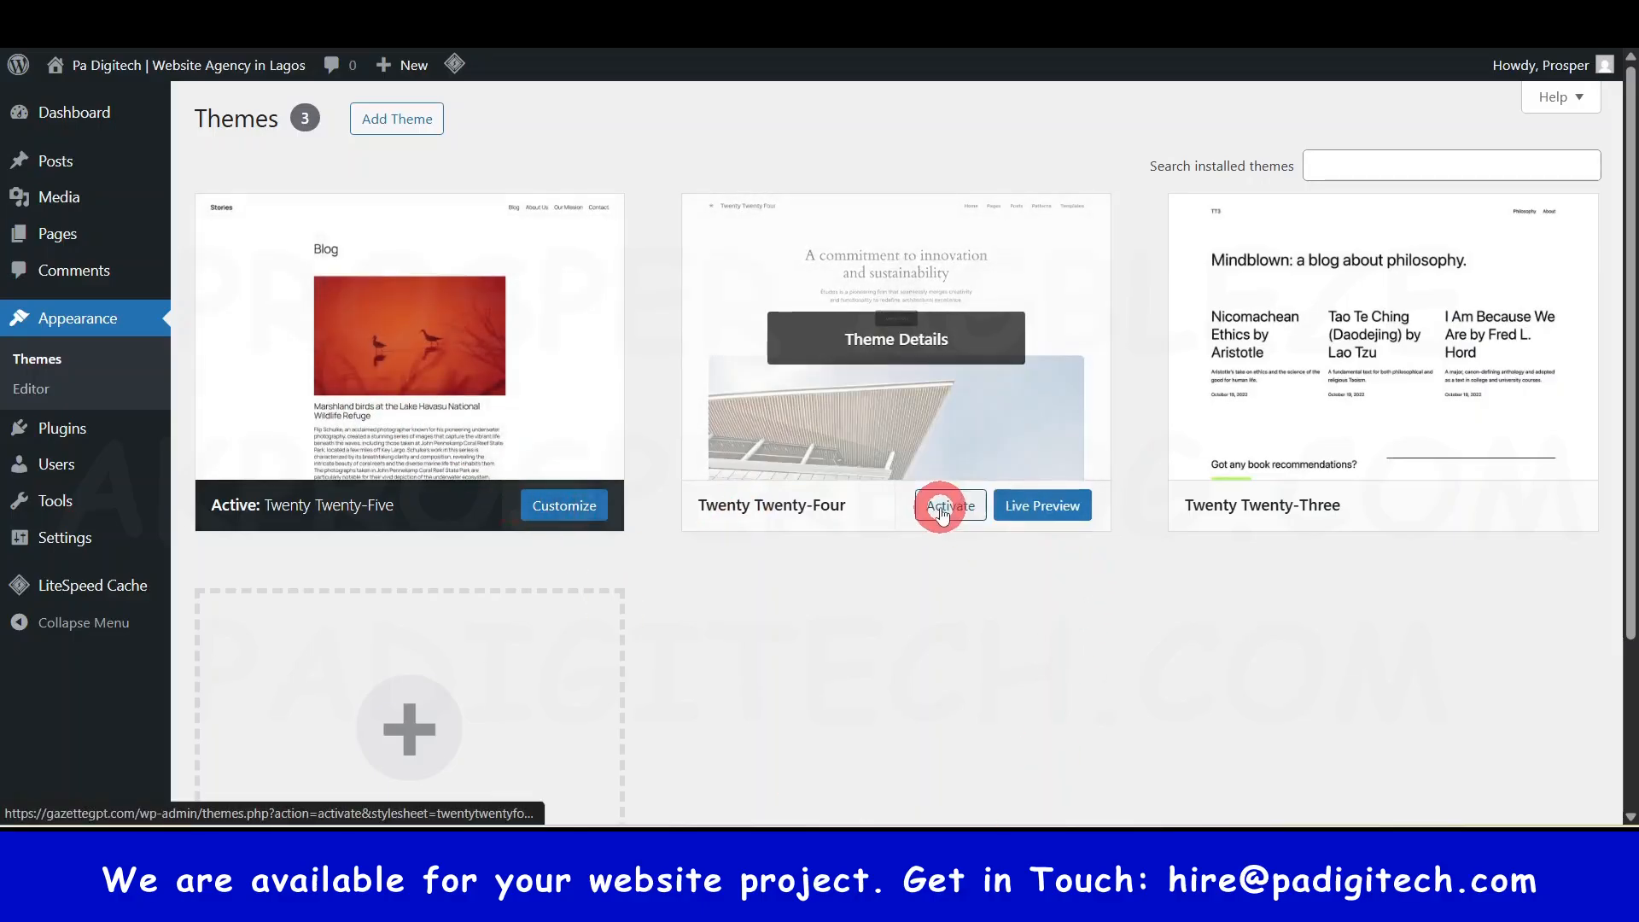
- Activate Twenty Twenty-Four and reload the live site to preview it
{"action": "left_click", "coordinate": [948, 505]}
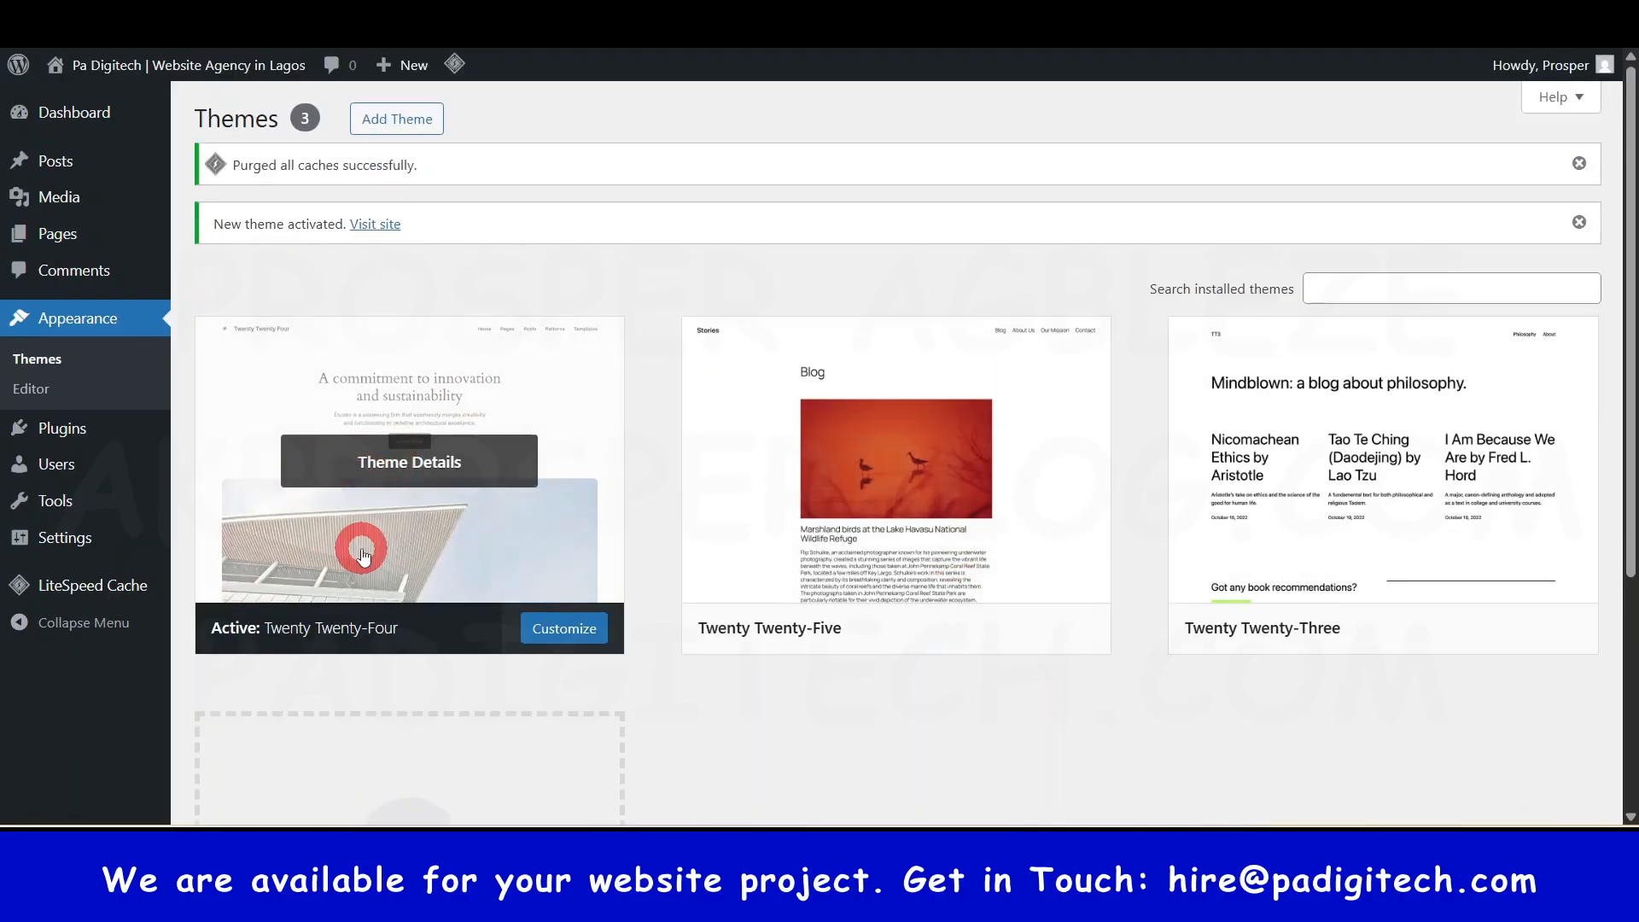
{"action": "left_click", "coordinate": [615, 17]}
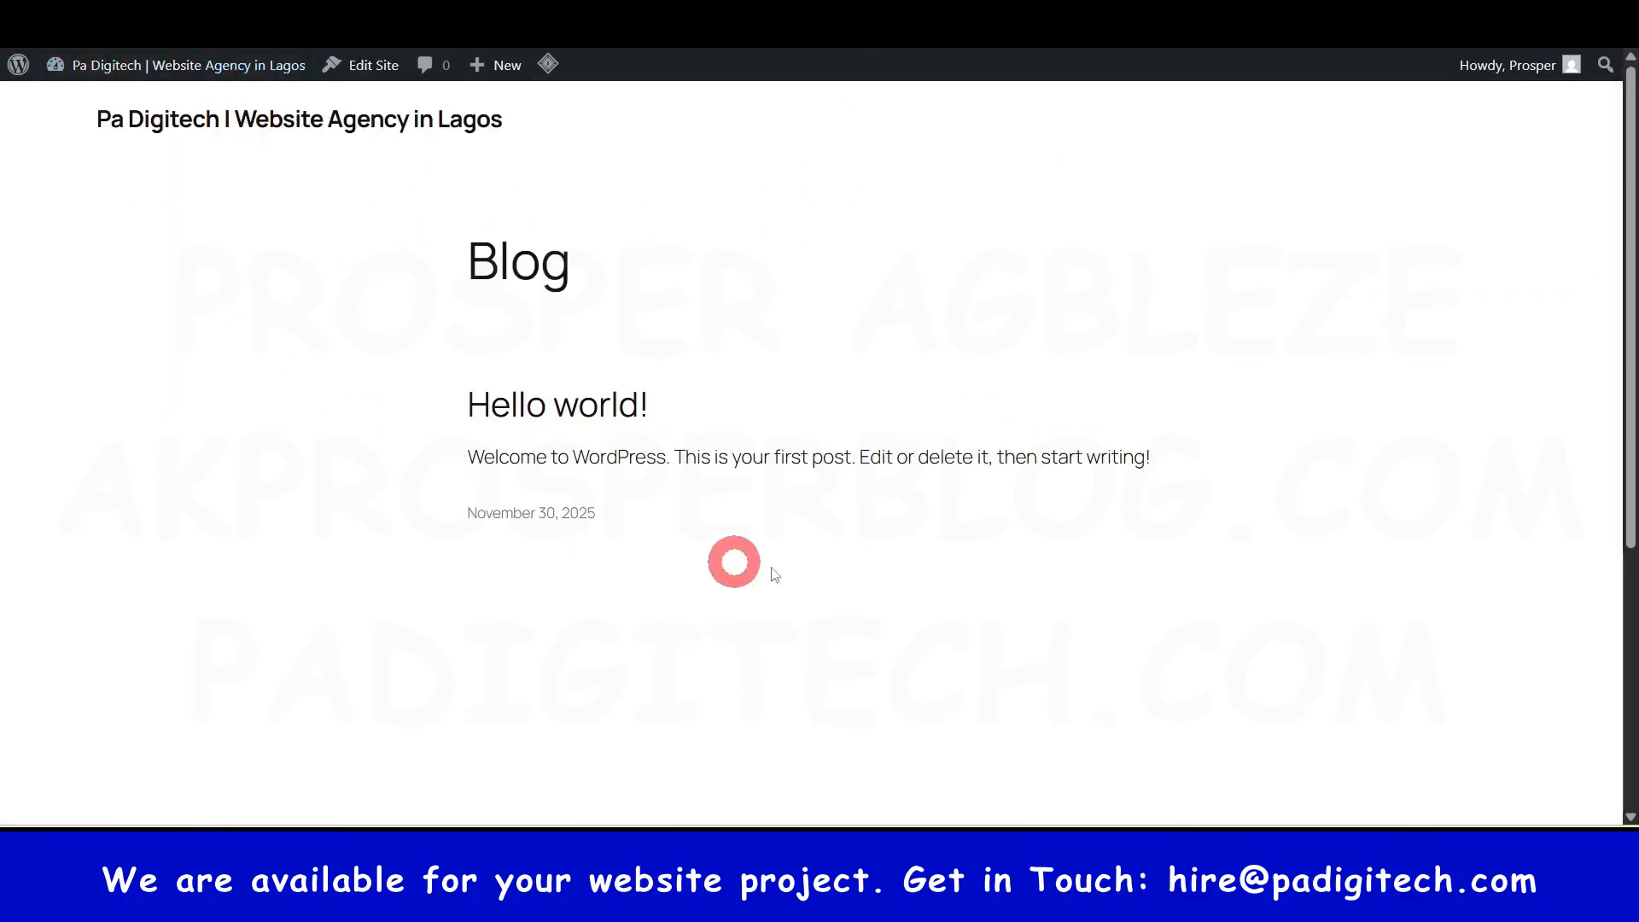
{"action": "key", "text": "F5"}
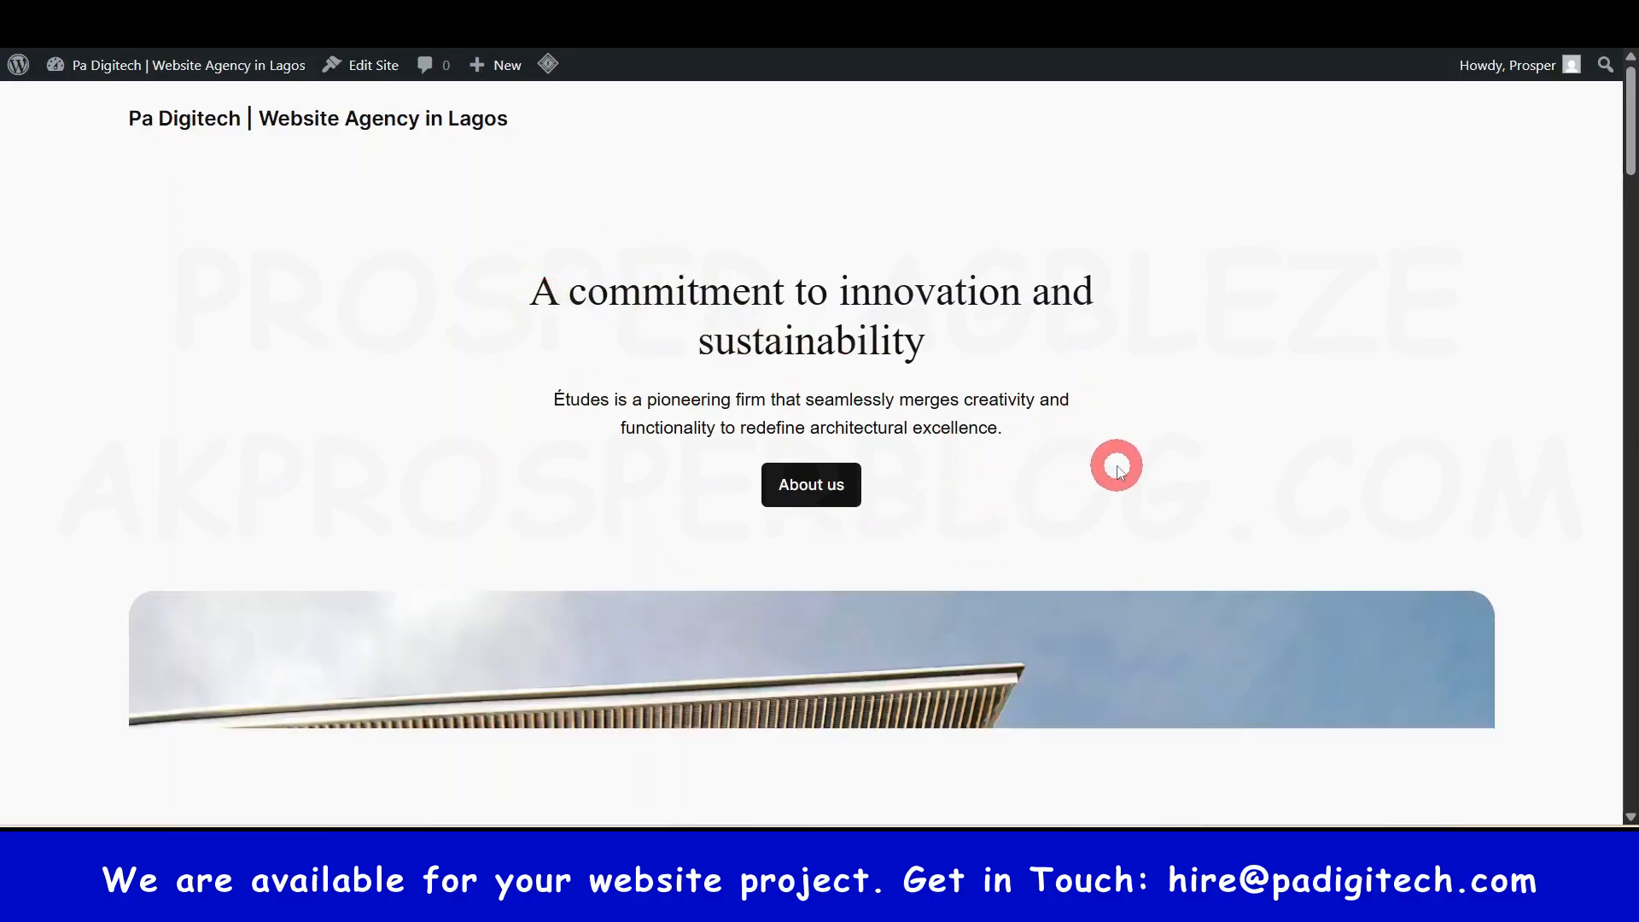
- Activate Twenty Twenty-Three and check the live site's 'Mindblown' blog layout
{"action": "left_click", "coordinate": [375, 17]}
{"action": "mouse_move", "coordinate": [1473, 591]}
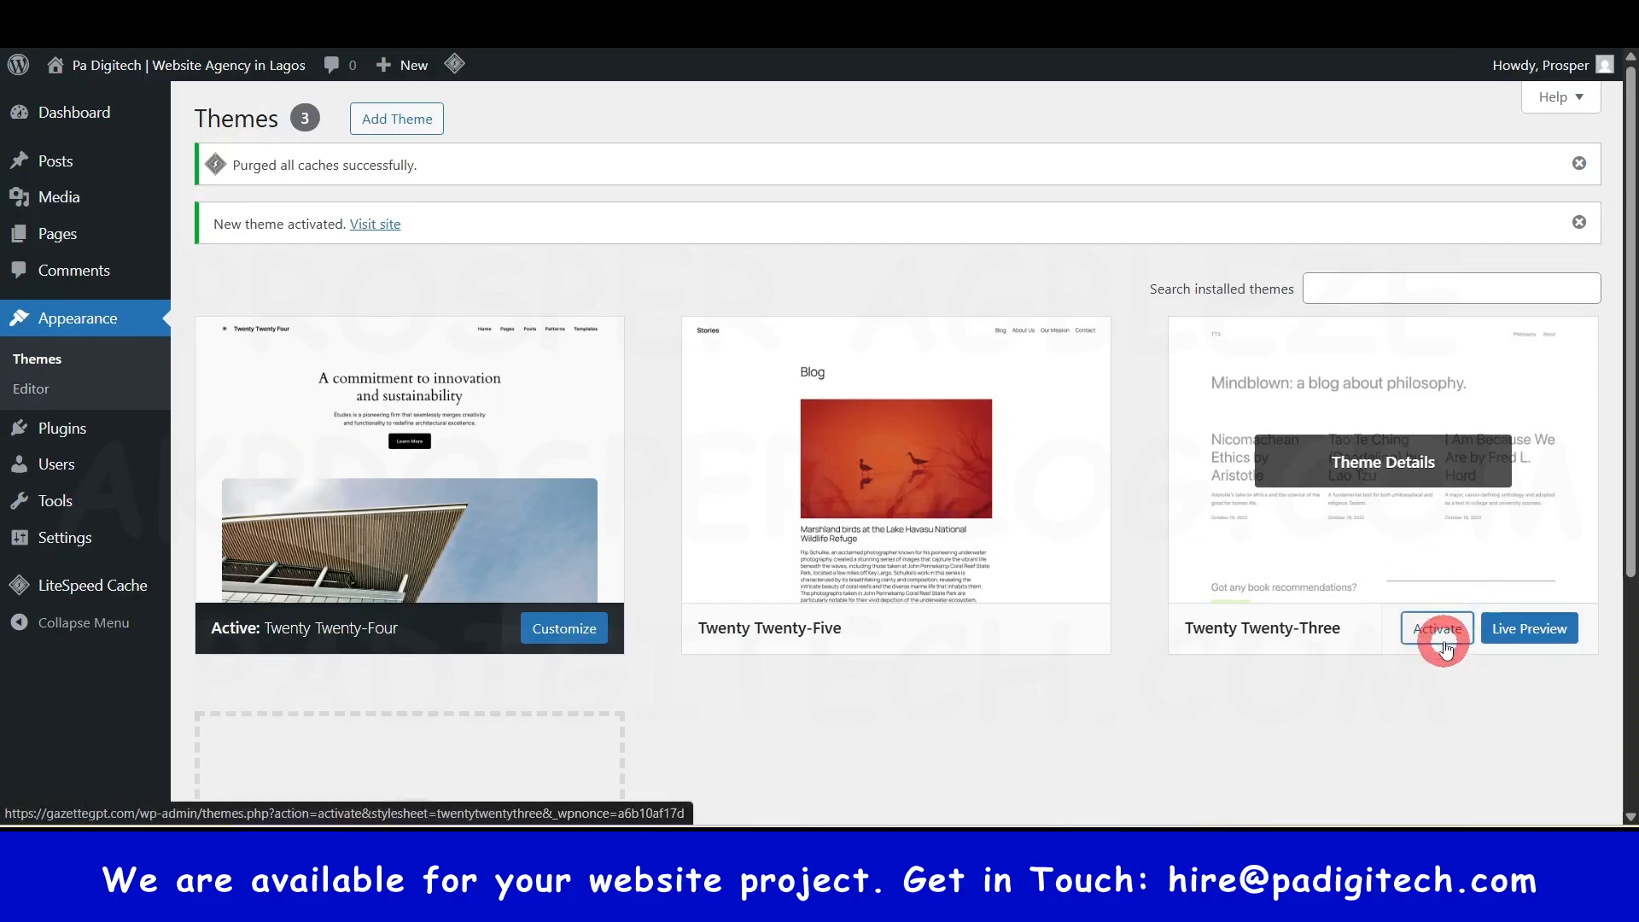
{"action": "left_click", "coordinate": [872, 623]}
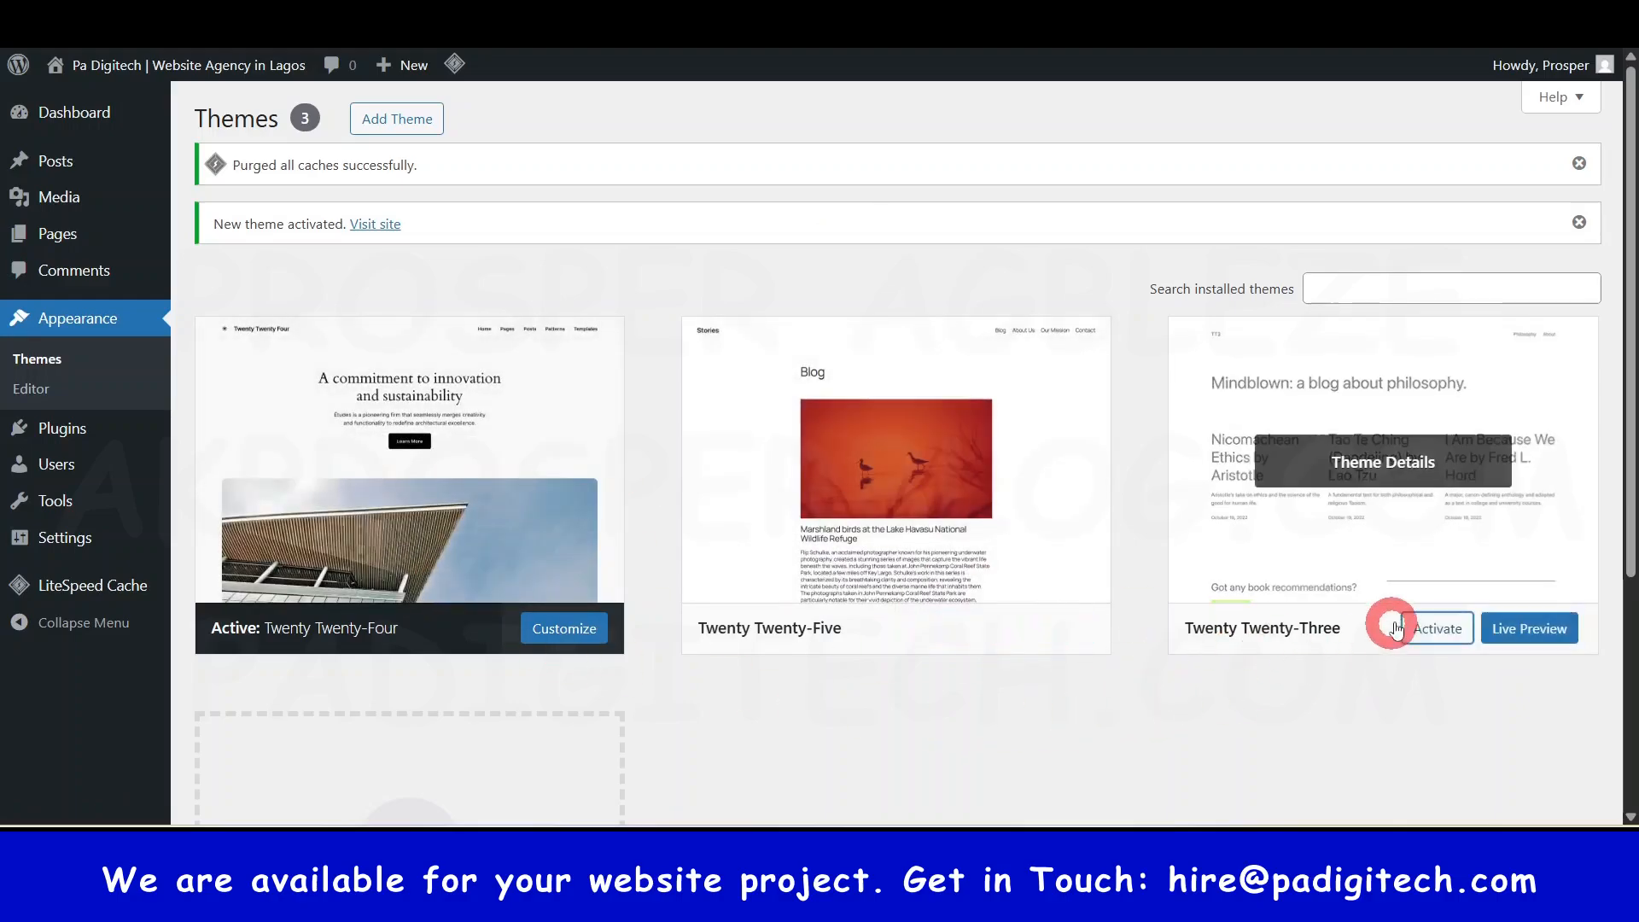
{"action": "left_click", "coordinate": [1440, 632]}
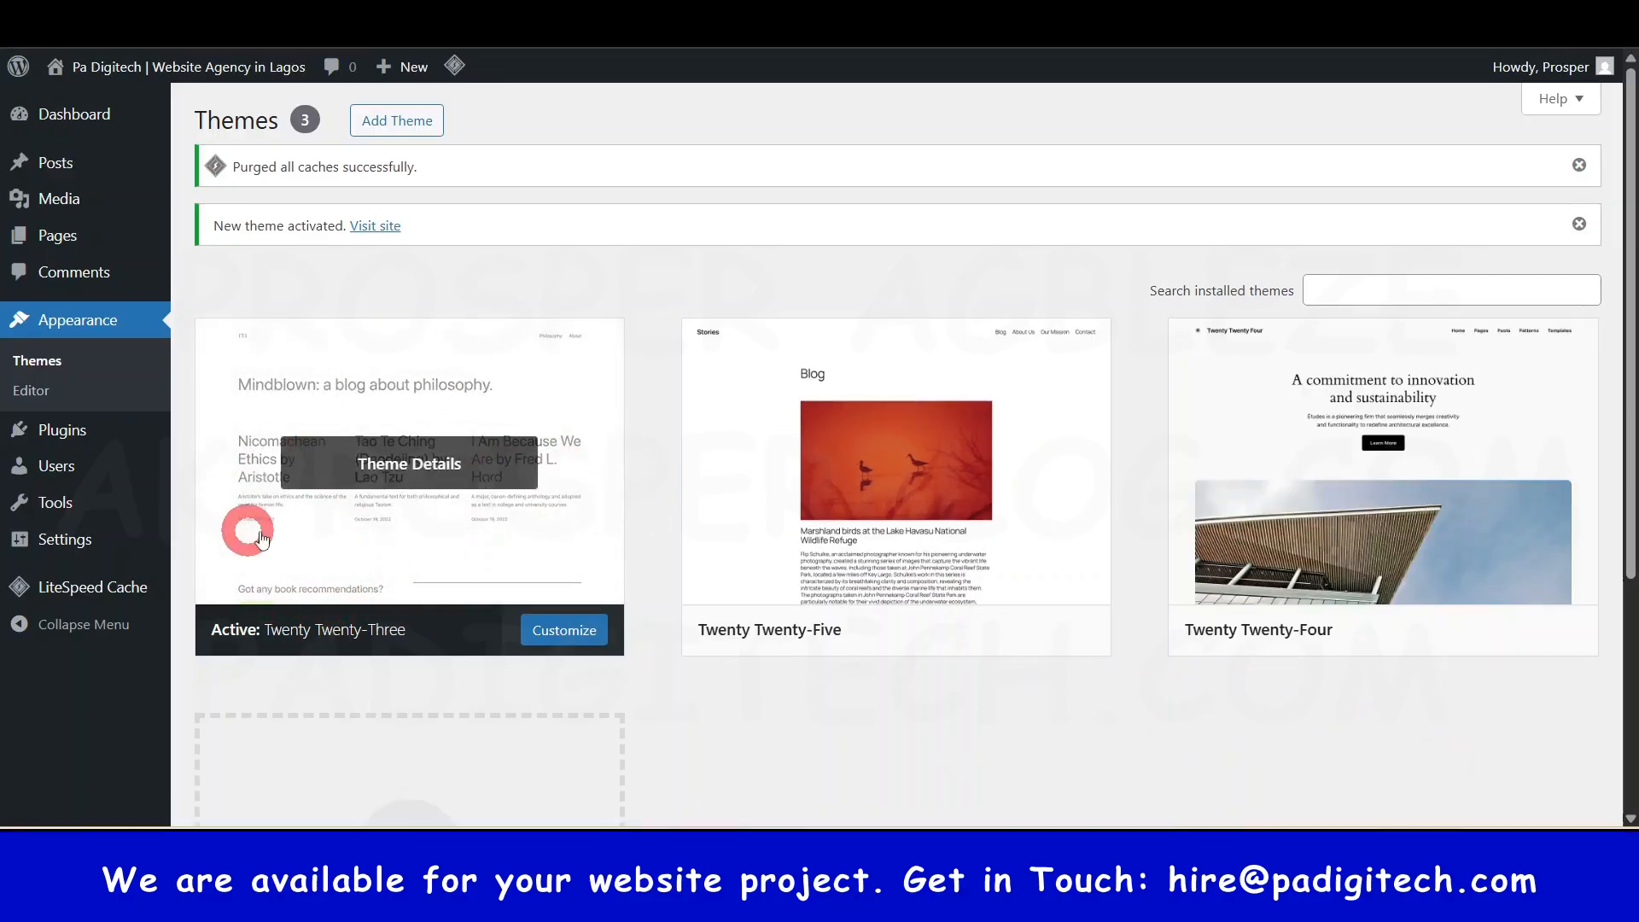
{"action": "left_click", "coordinate": [375, 226]}
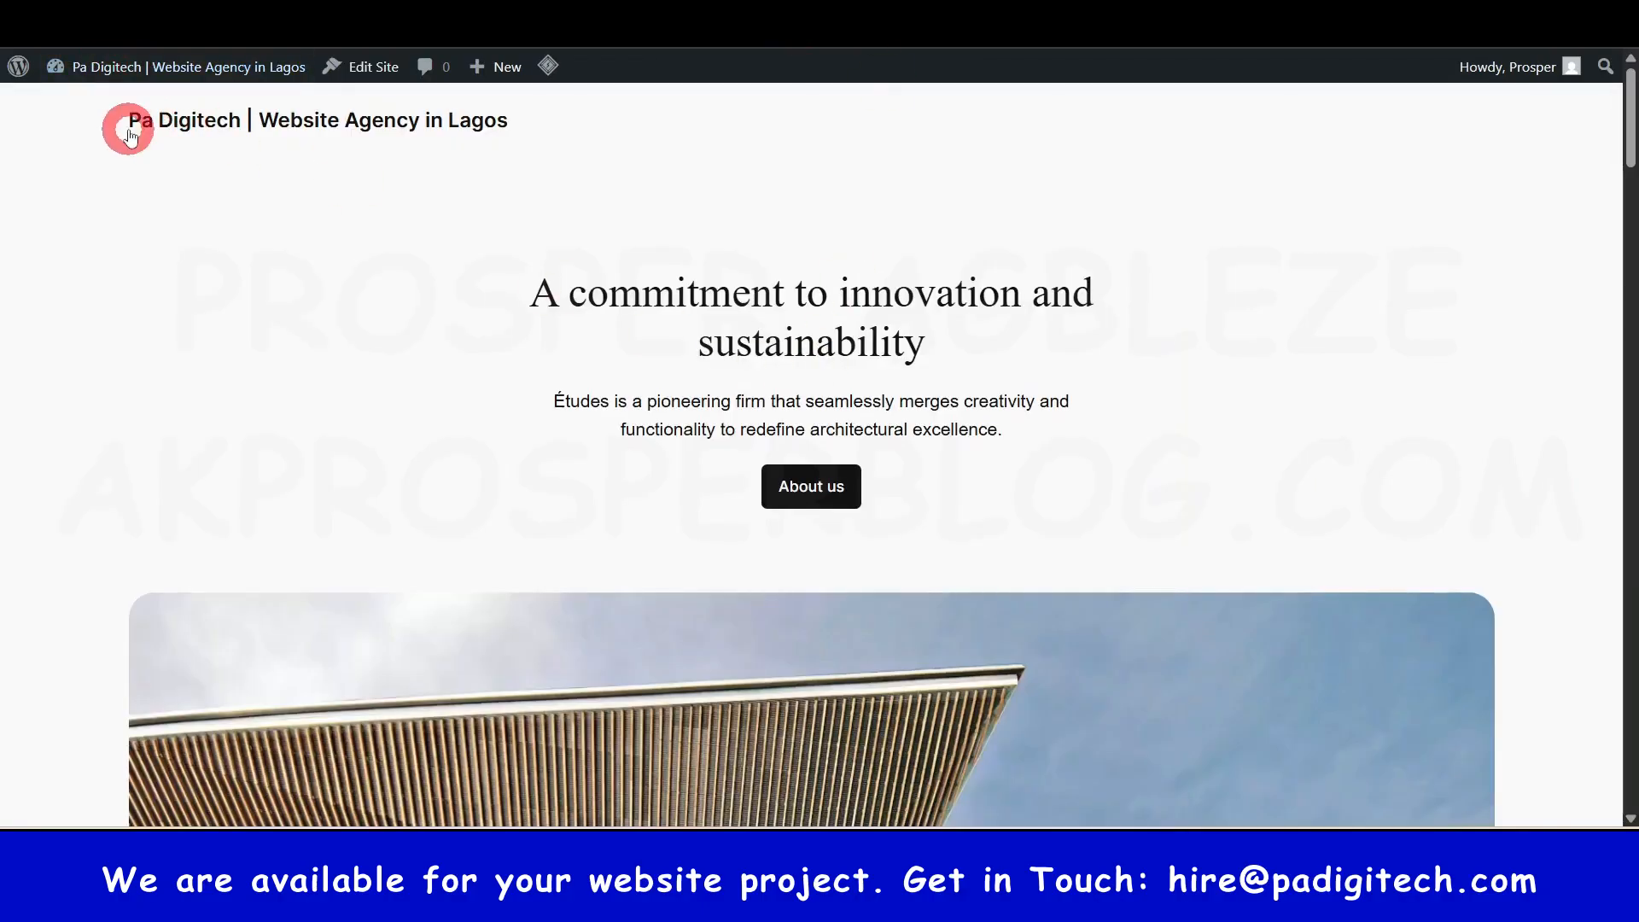
{"action": "key", "text": "ctrl+Tab"}
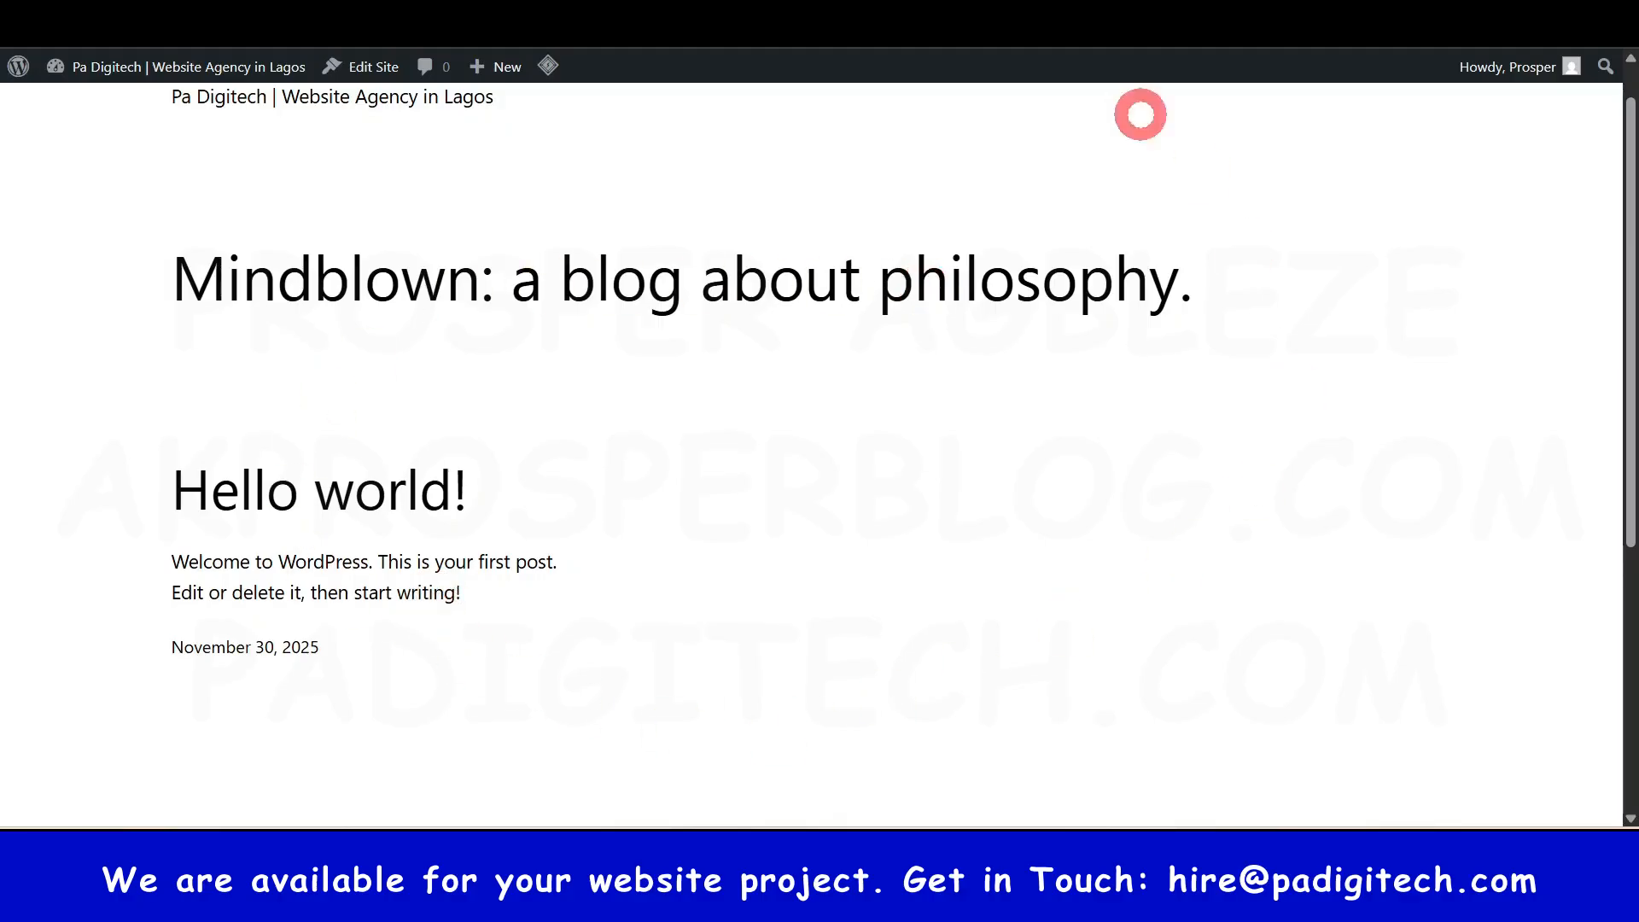
{"action": "left_click", "coordinate": [1140, 21]}
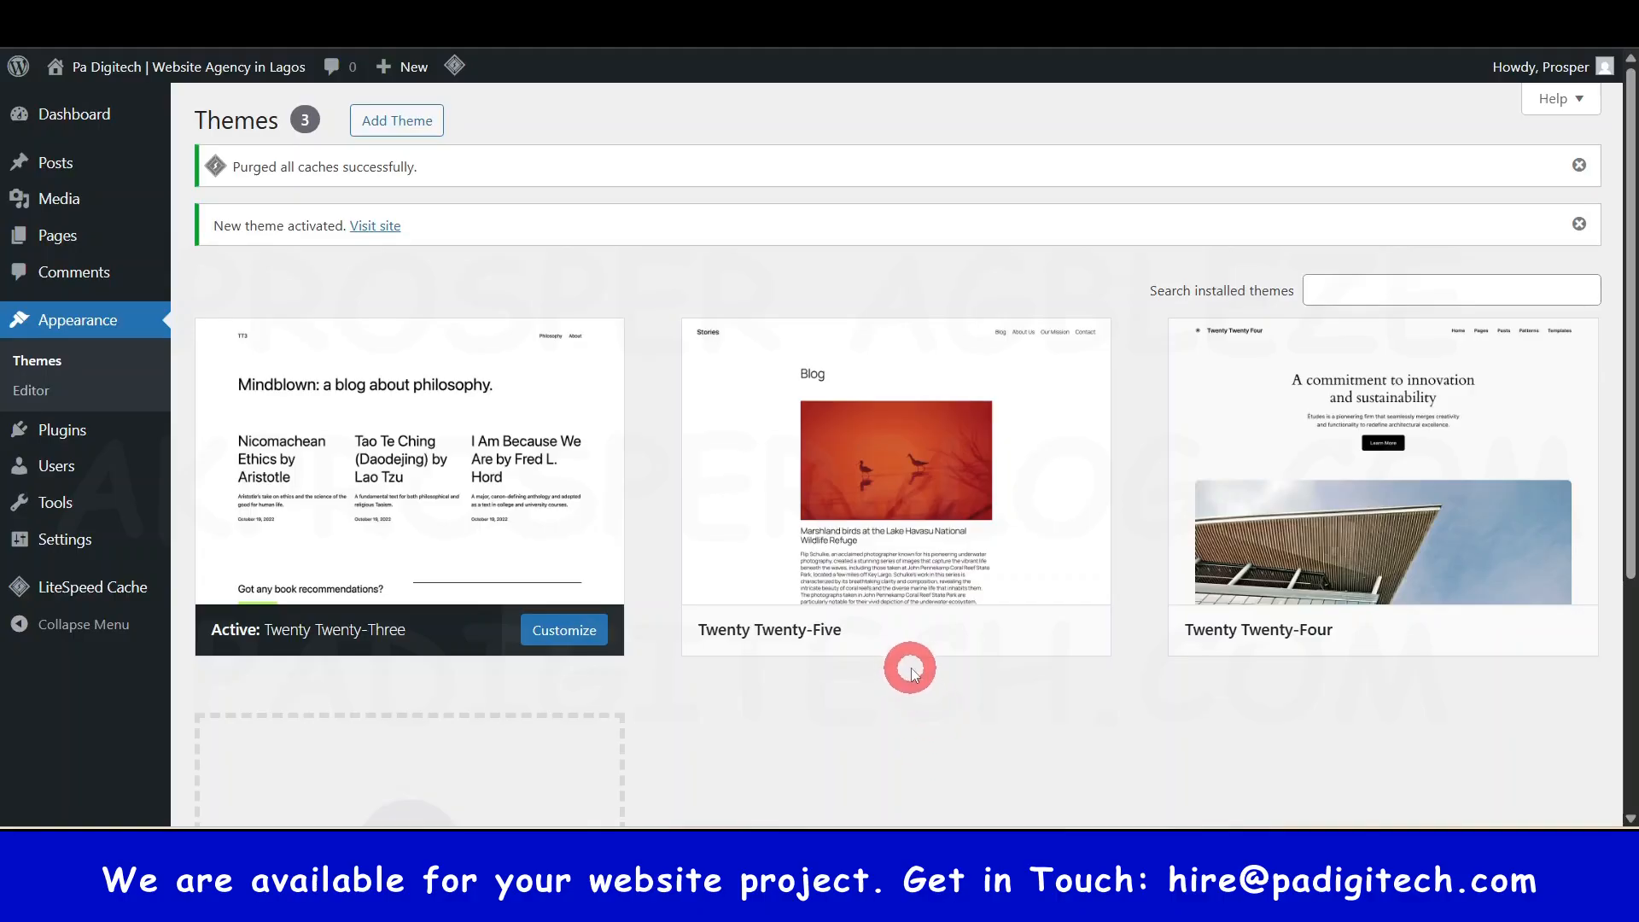
- Browse the Popular grid on Add Themes, then search the directory for 'zakra'
{"action": "left_click", "coordinate": [388, 128]}
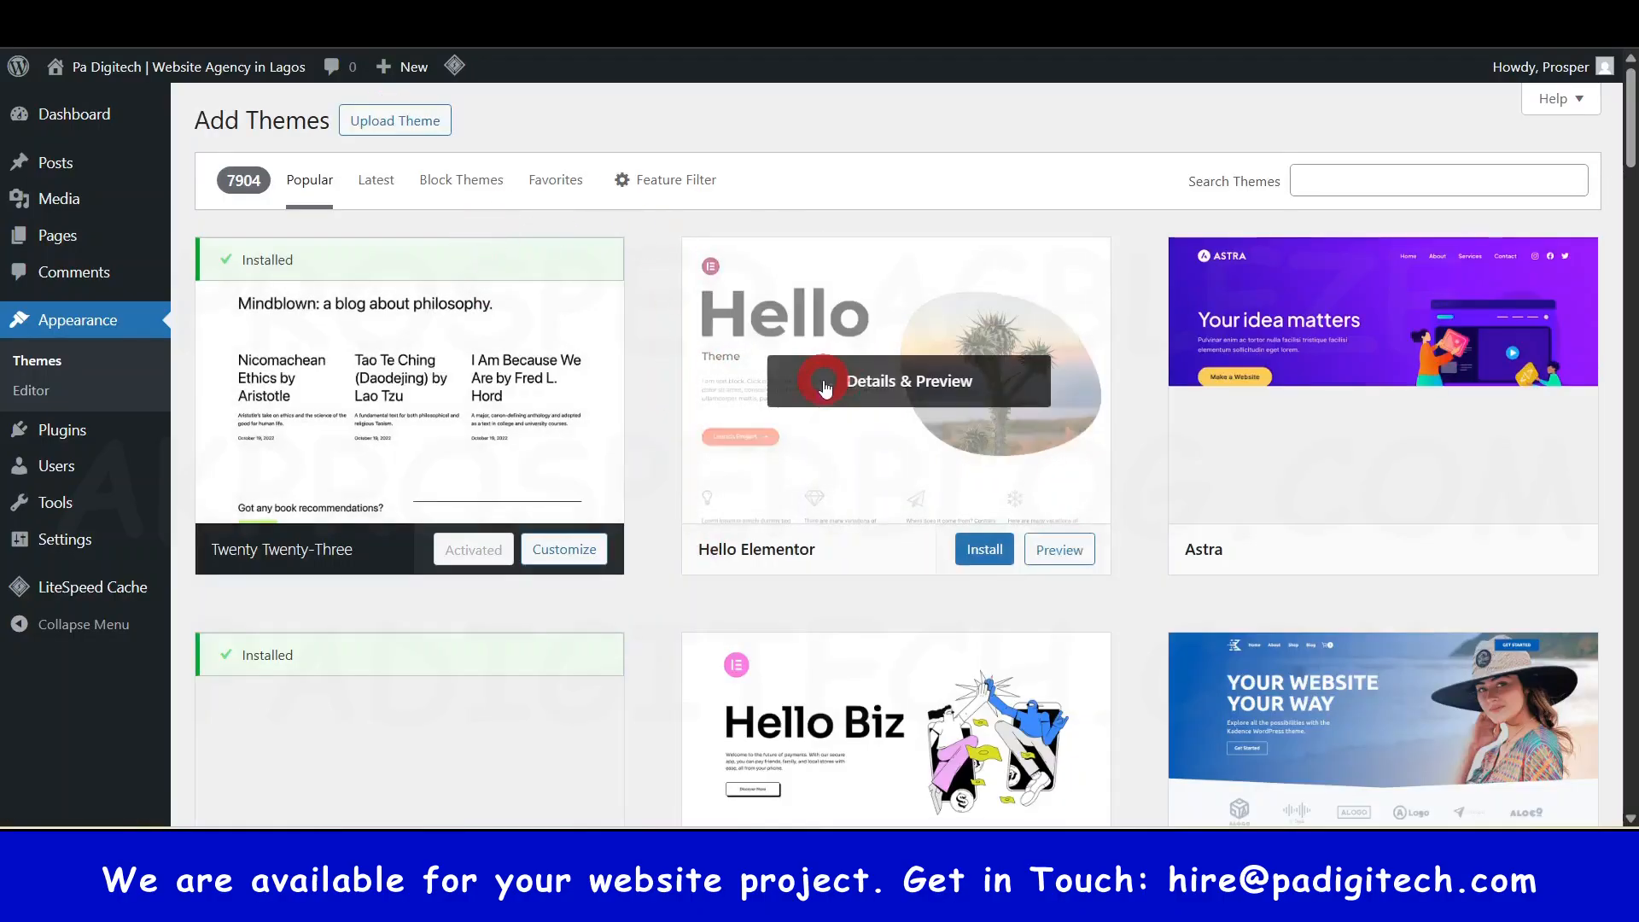
{"action": "scroll", "coordinate": [823, 386], "scroll_direction": "down", "scroll_amount": 20}
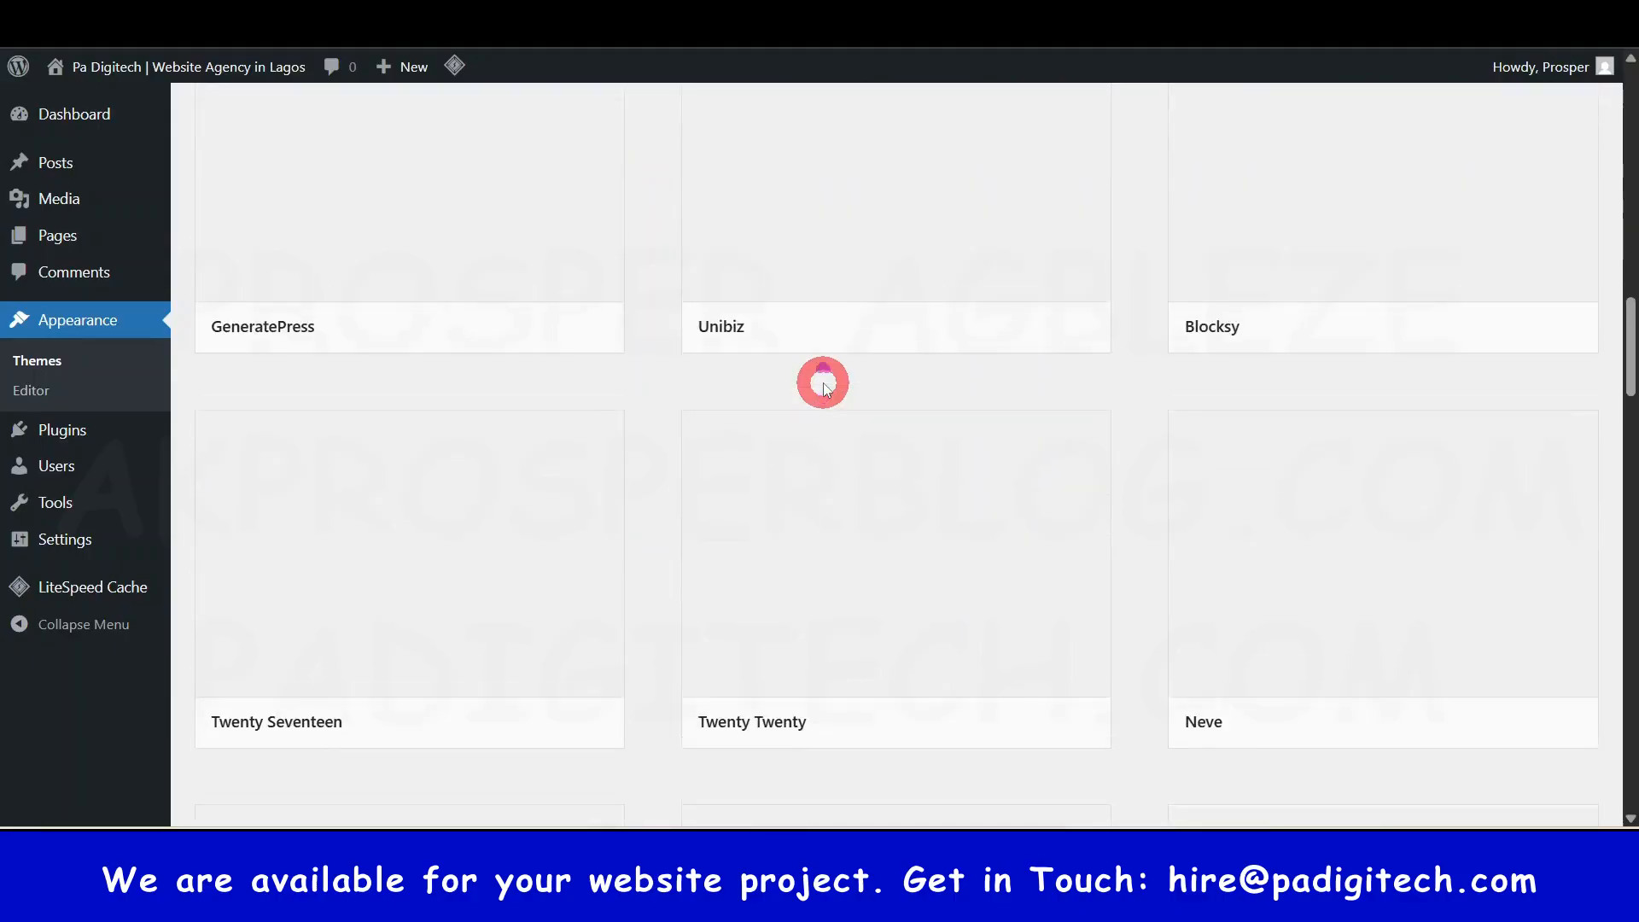
{"action": "scroll", "coordinate": [824, 387], "scroll_direction": "up", "scroll_amount": 20}
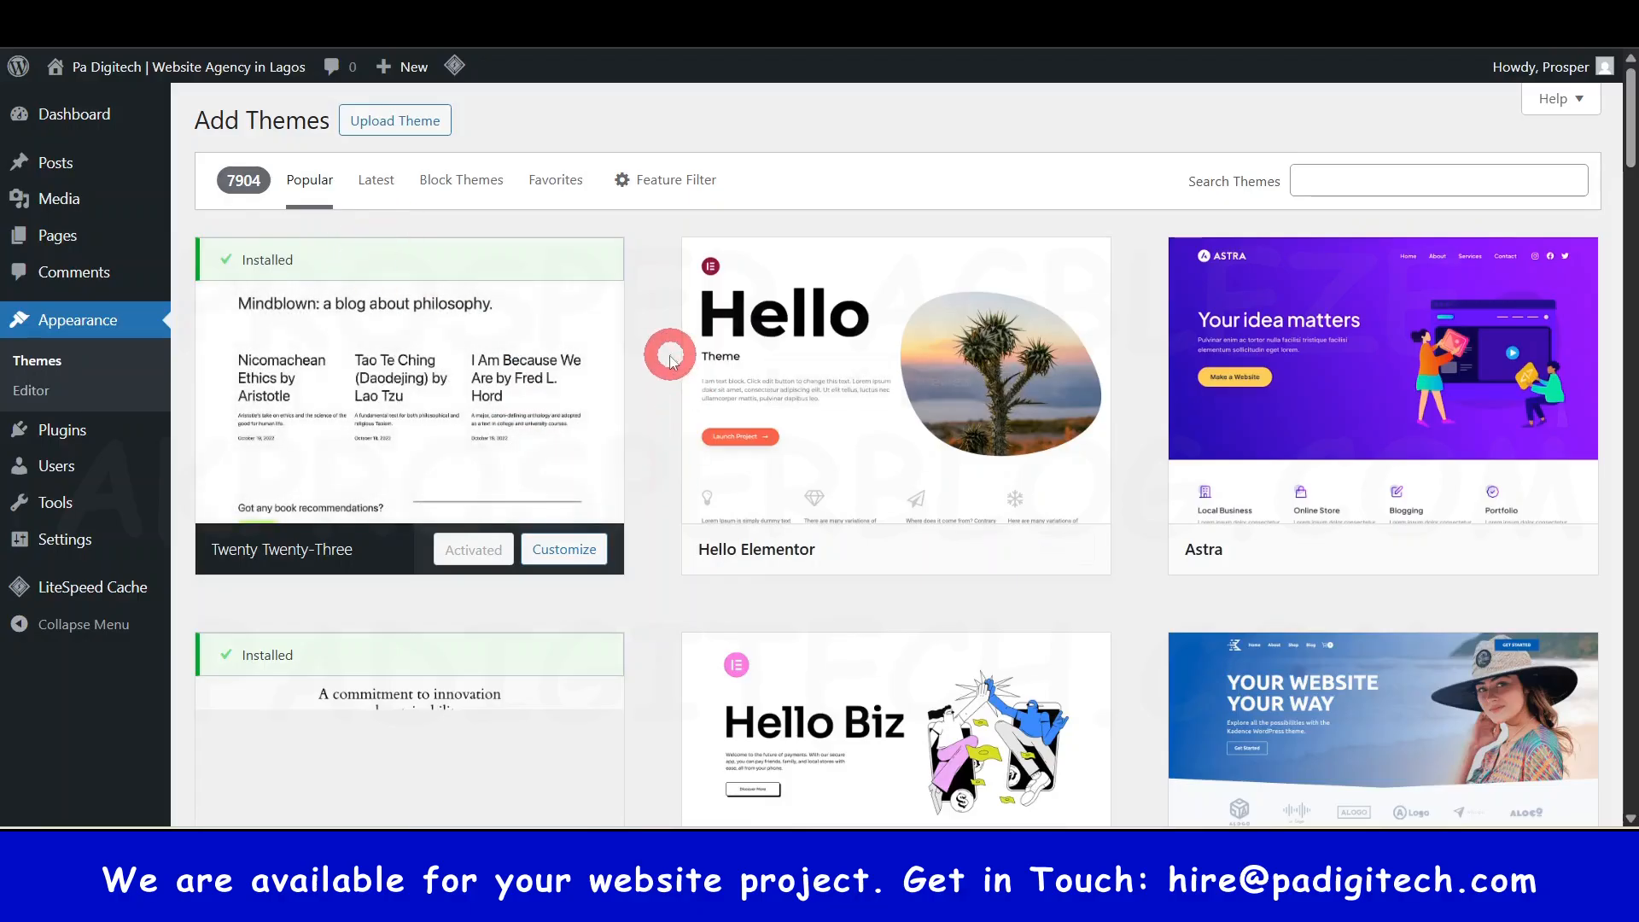
{"action": "scroll", "coordinate": [777, 397], "scroll_direction": "down", "scroll_amount": 5}
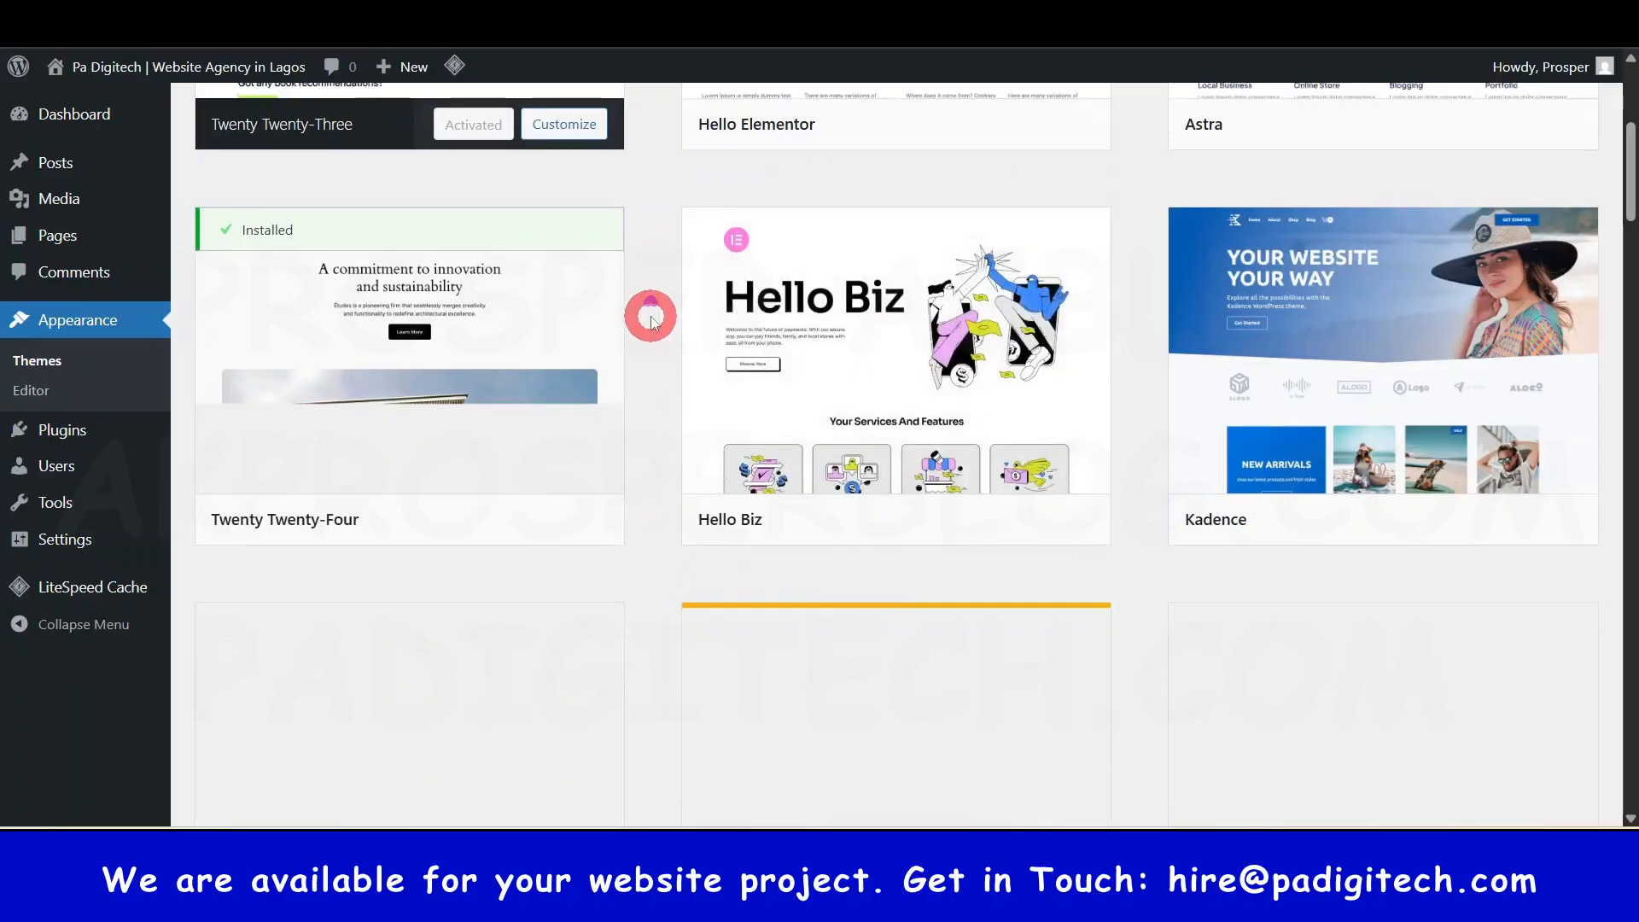
{"action": "scroll", "coordinate": [648, 318], "scroll_direction": "up", "scroll_amount": 5}
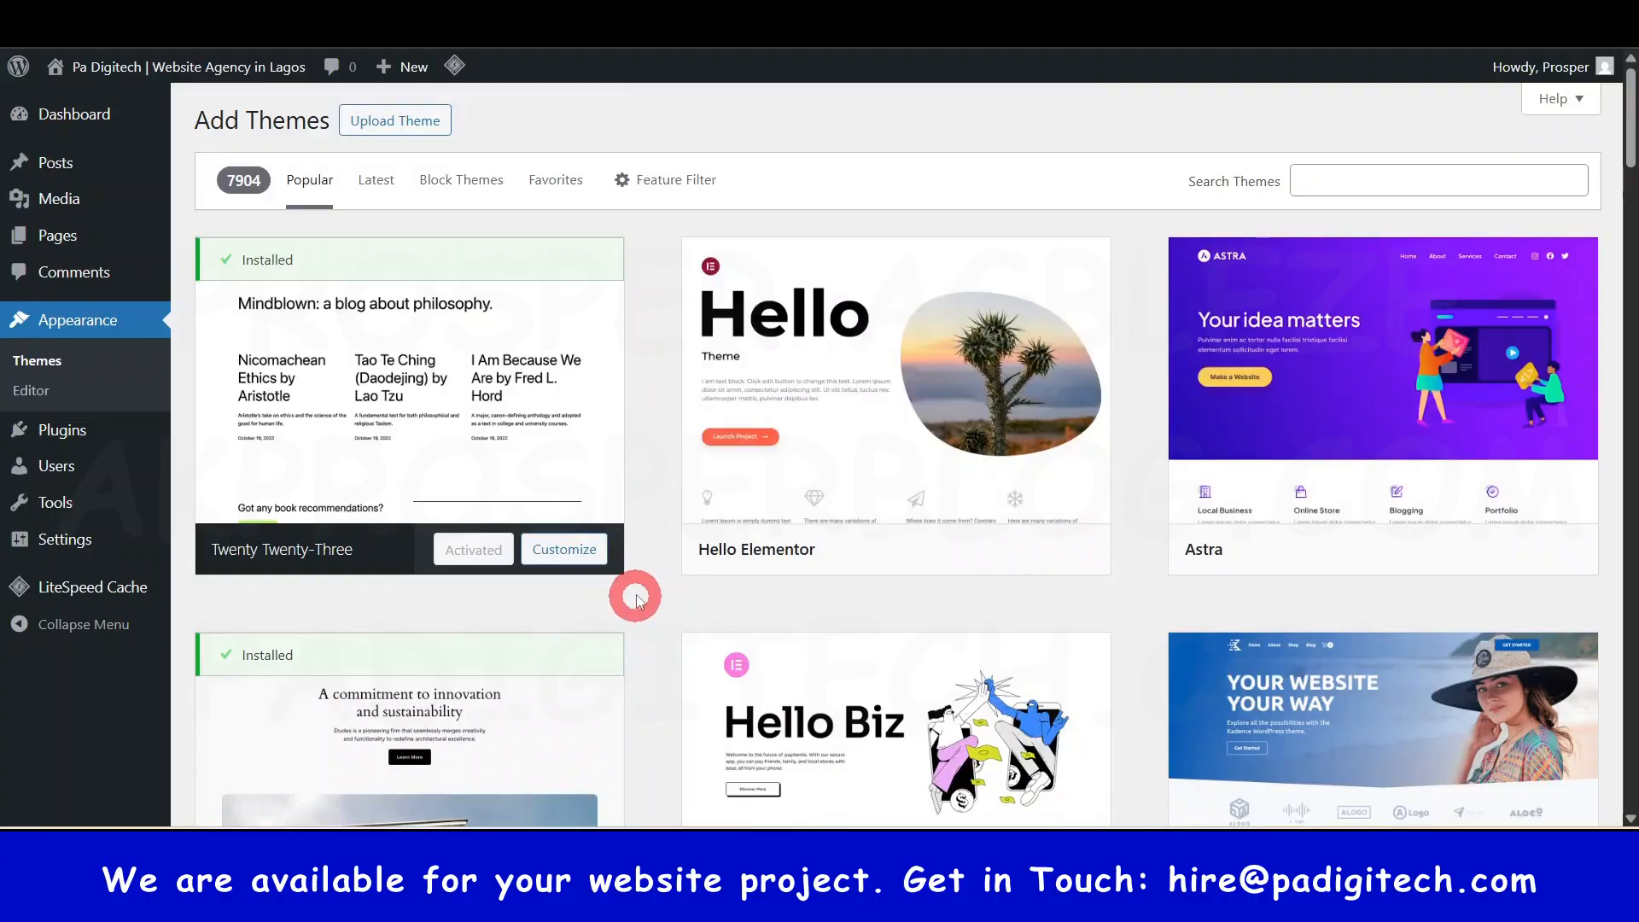
{"action": "scroll", "coordinate": [1339, 443], "scroll_direction": "down", "scroll_amount": 1}
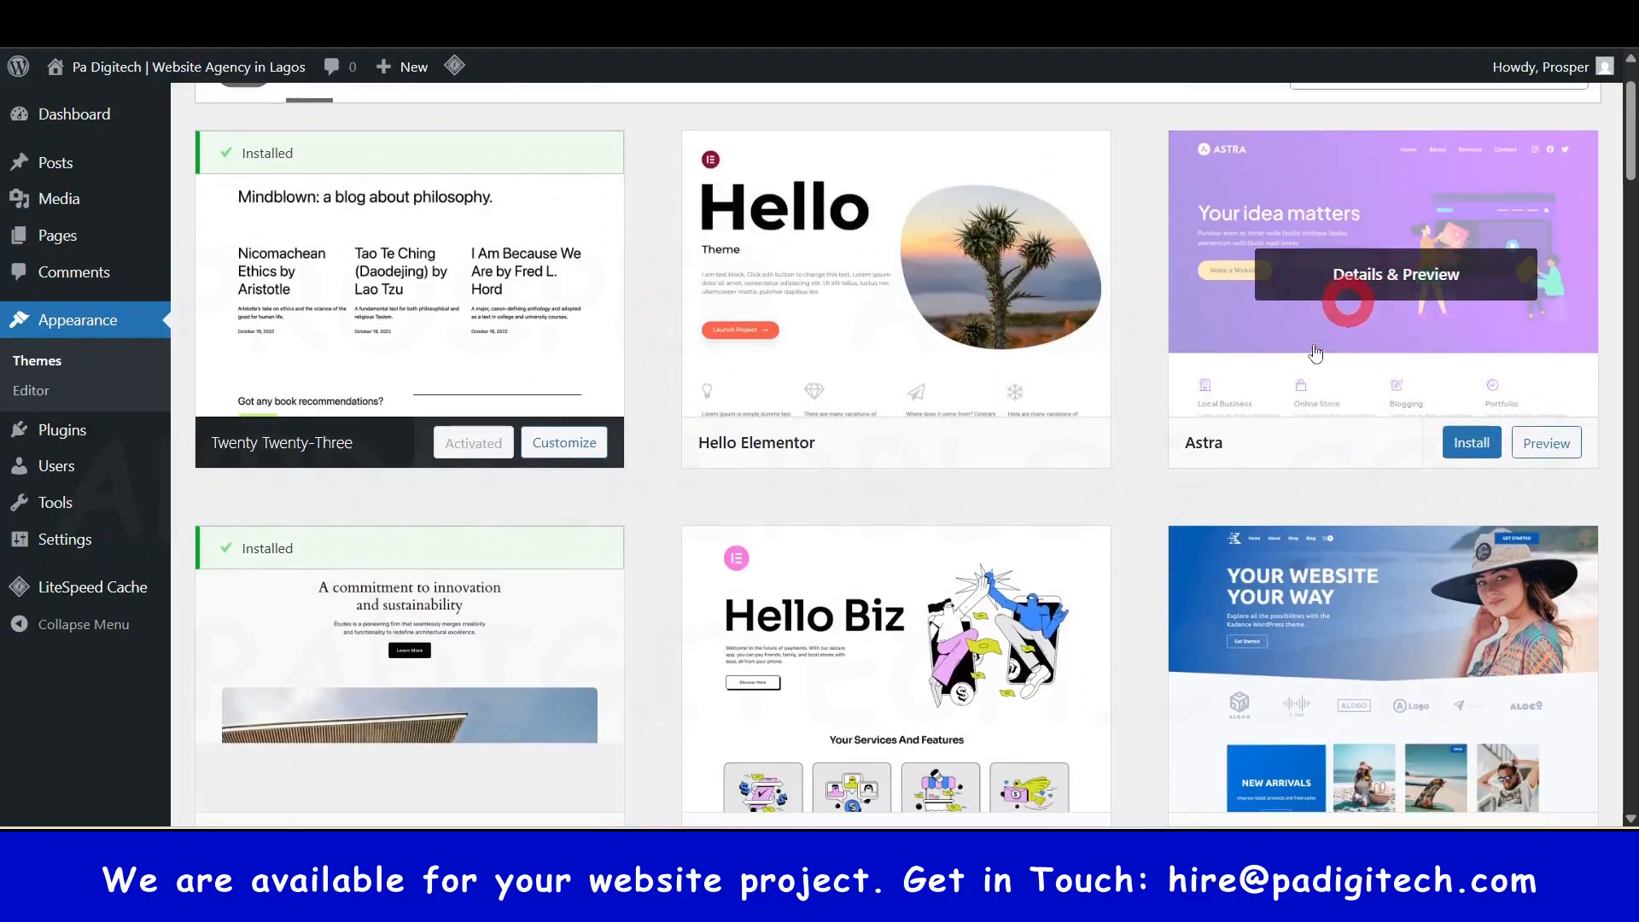
{"action": "scroll", "coordinate": [1376, 318], "scroll_direction": "down", "scroll_amount": 2}
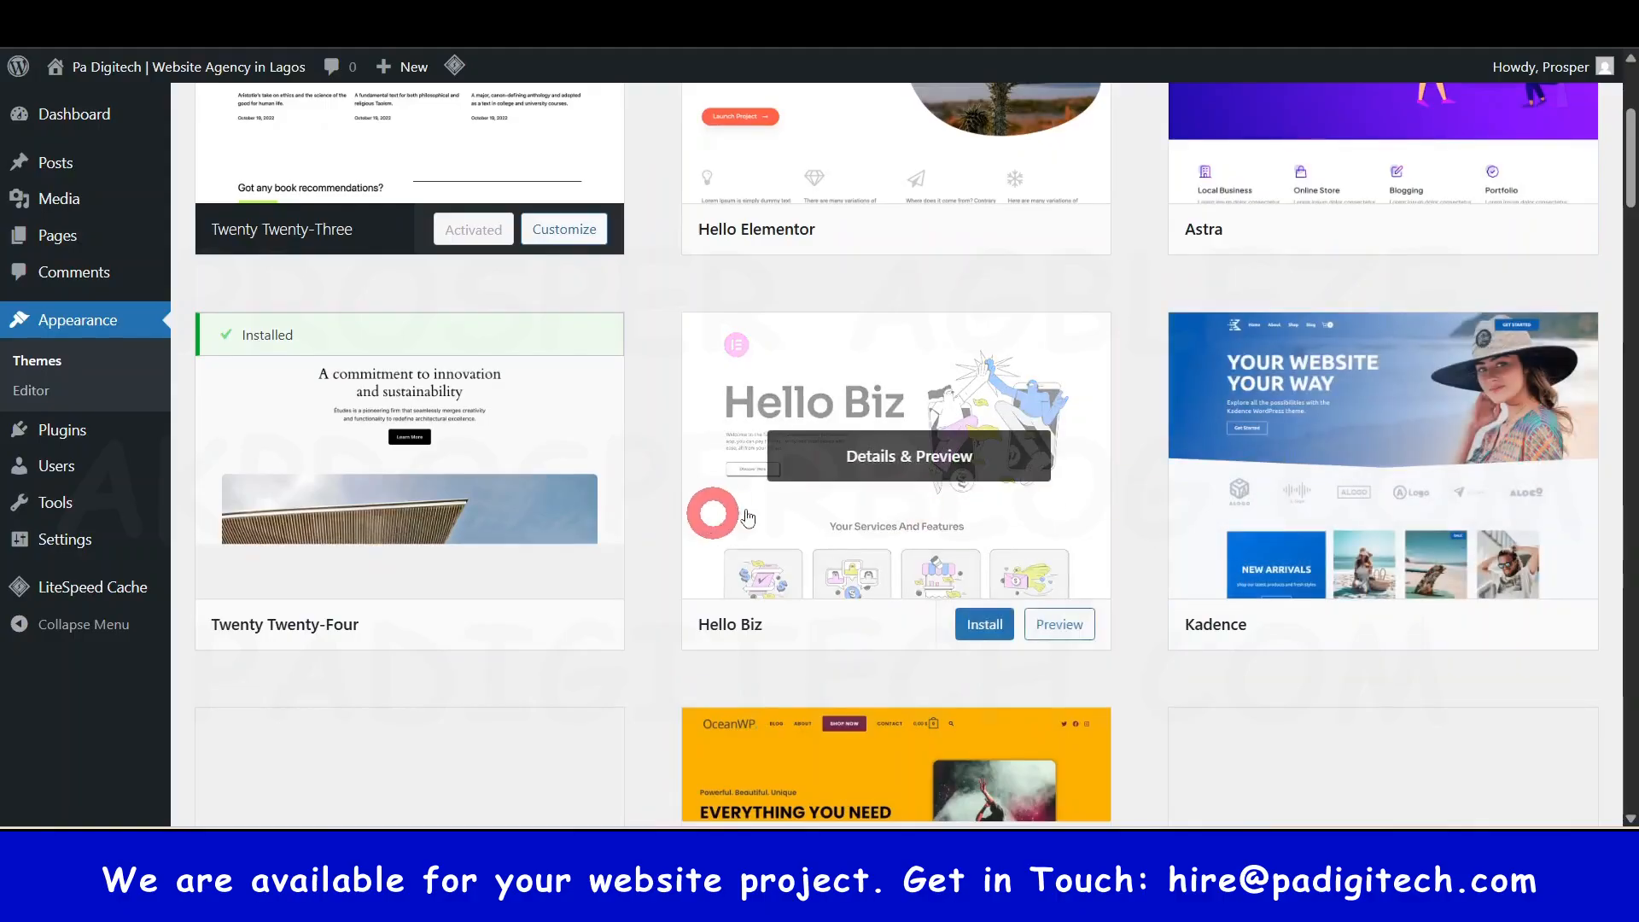
{"action": "scroll", "coordinate": [666, 432], "scroll_direction": "up", "scroll_amount": 4}
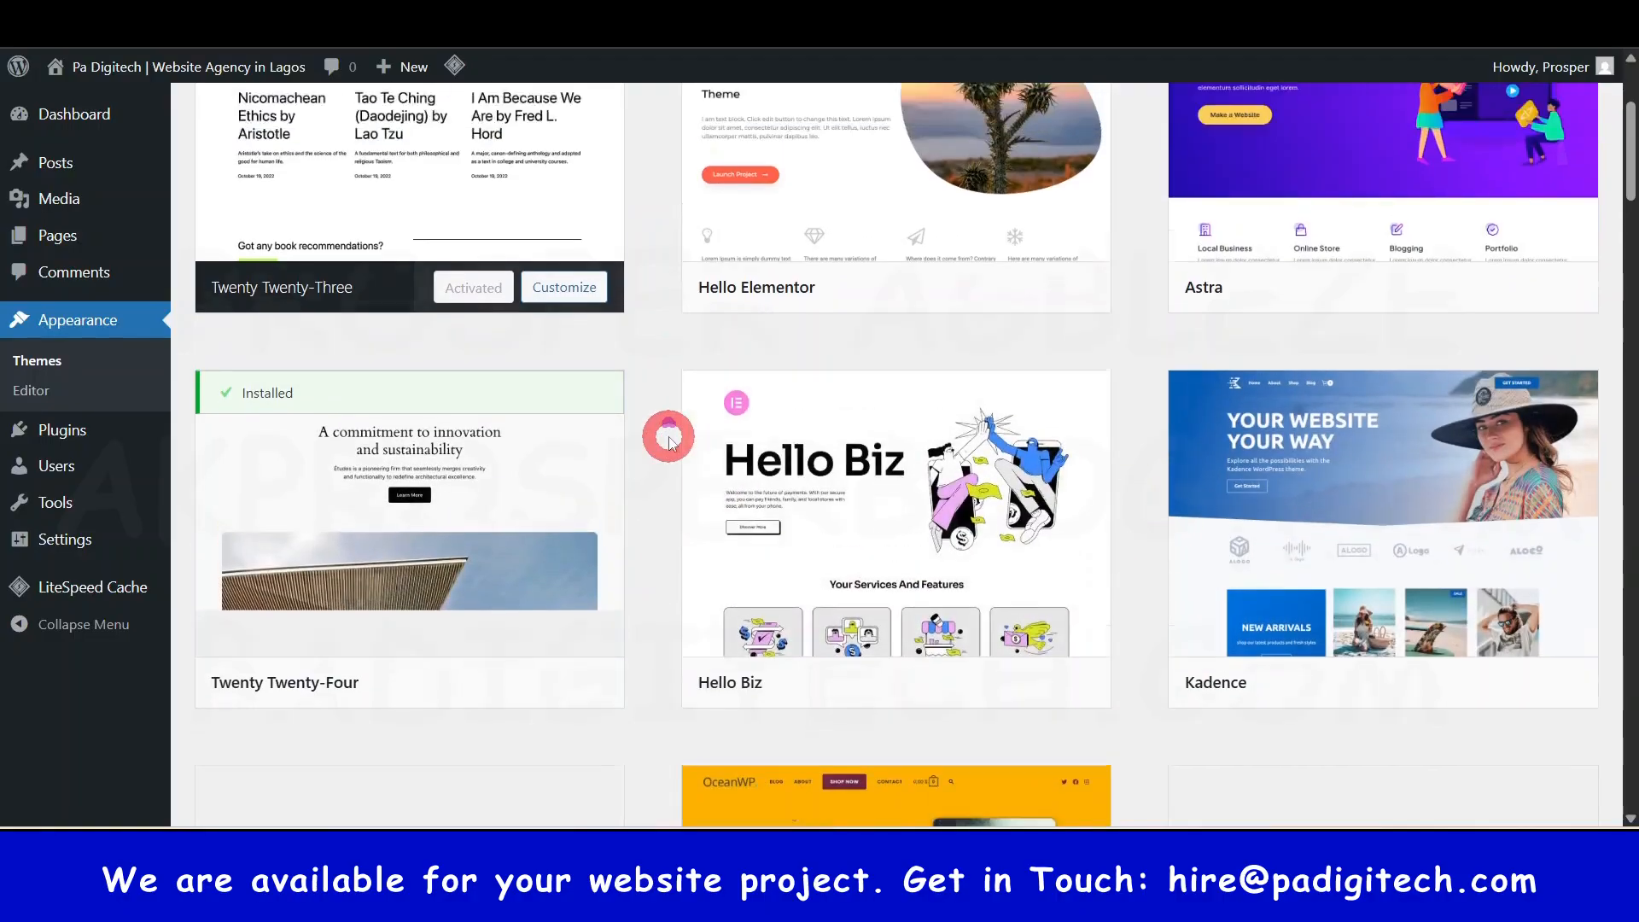
{"action": "left_click", "coordinate": [1338, 177]}
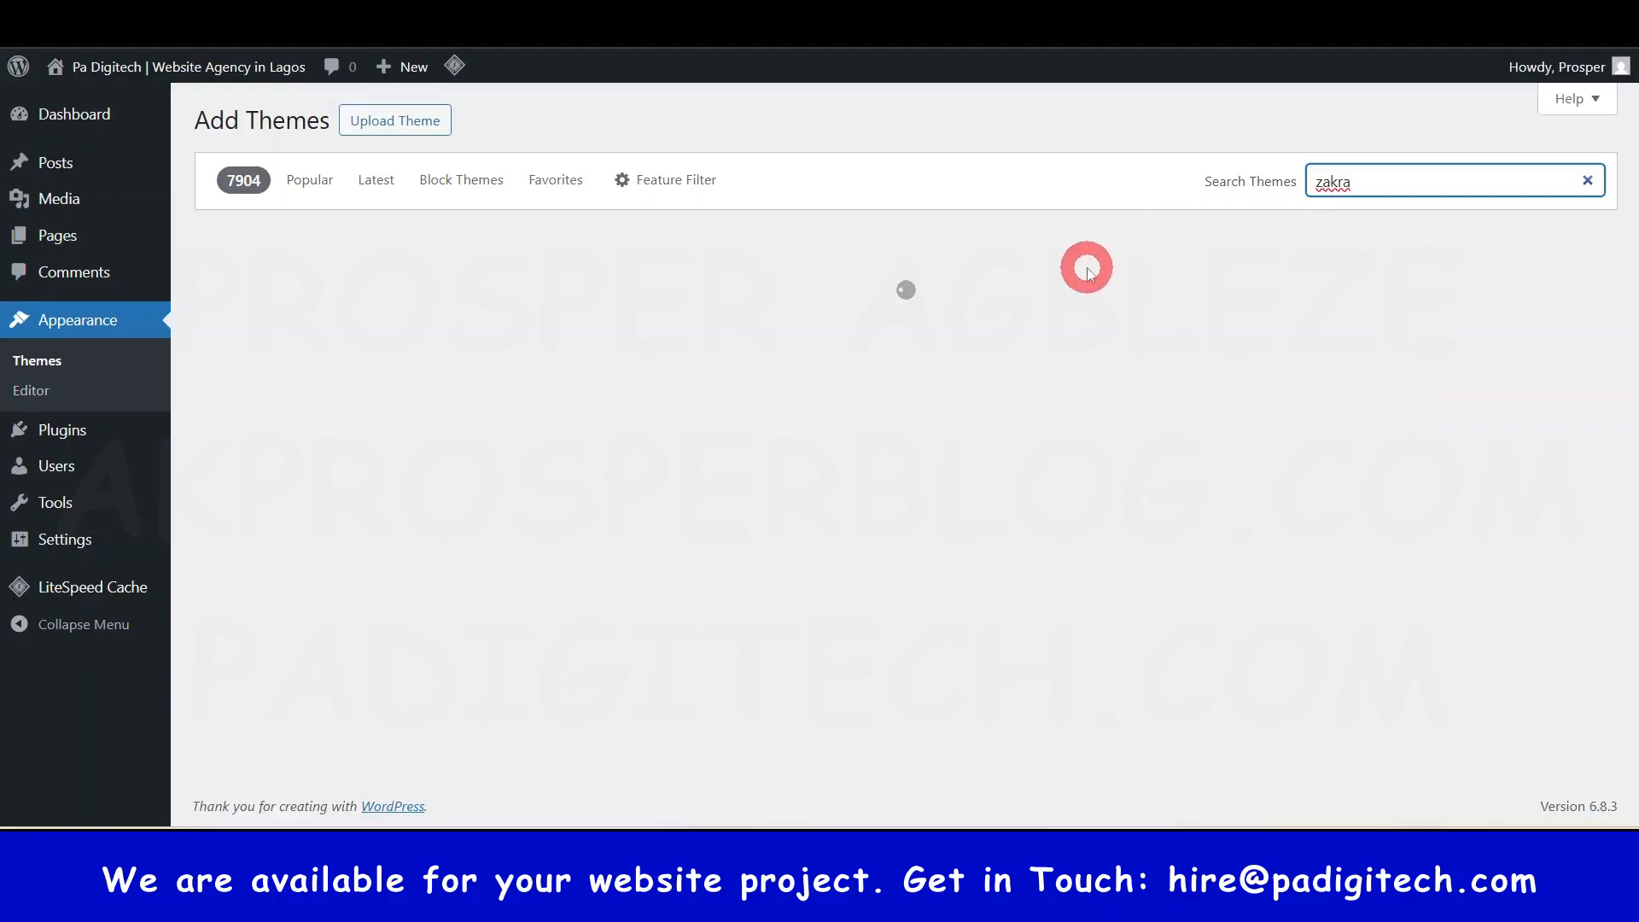
- Install the Zakra theme from the search results and activate it
{"action": "mouse_move", "coordinate": [509, 427]}
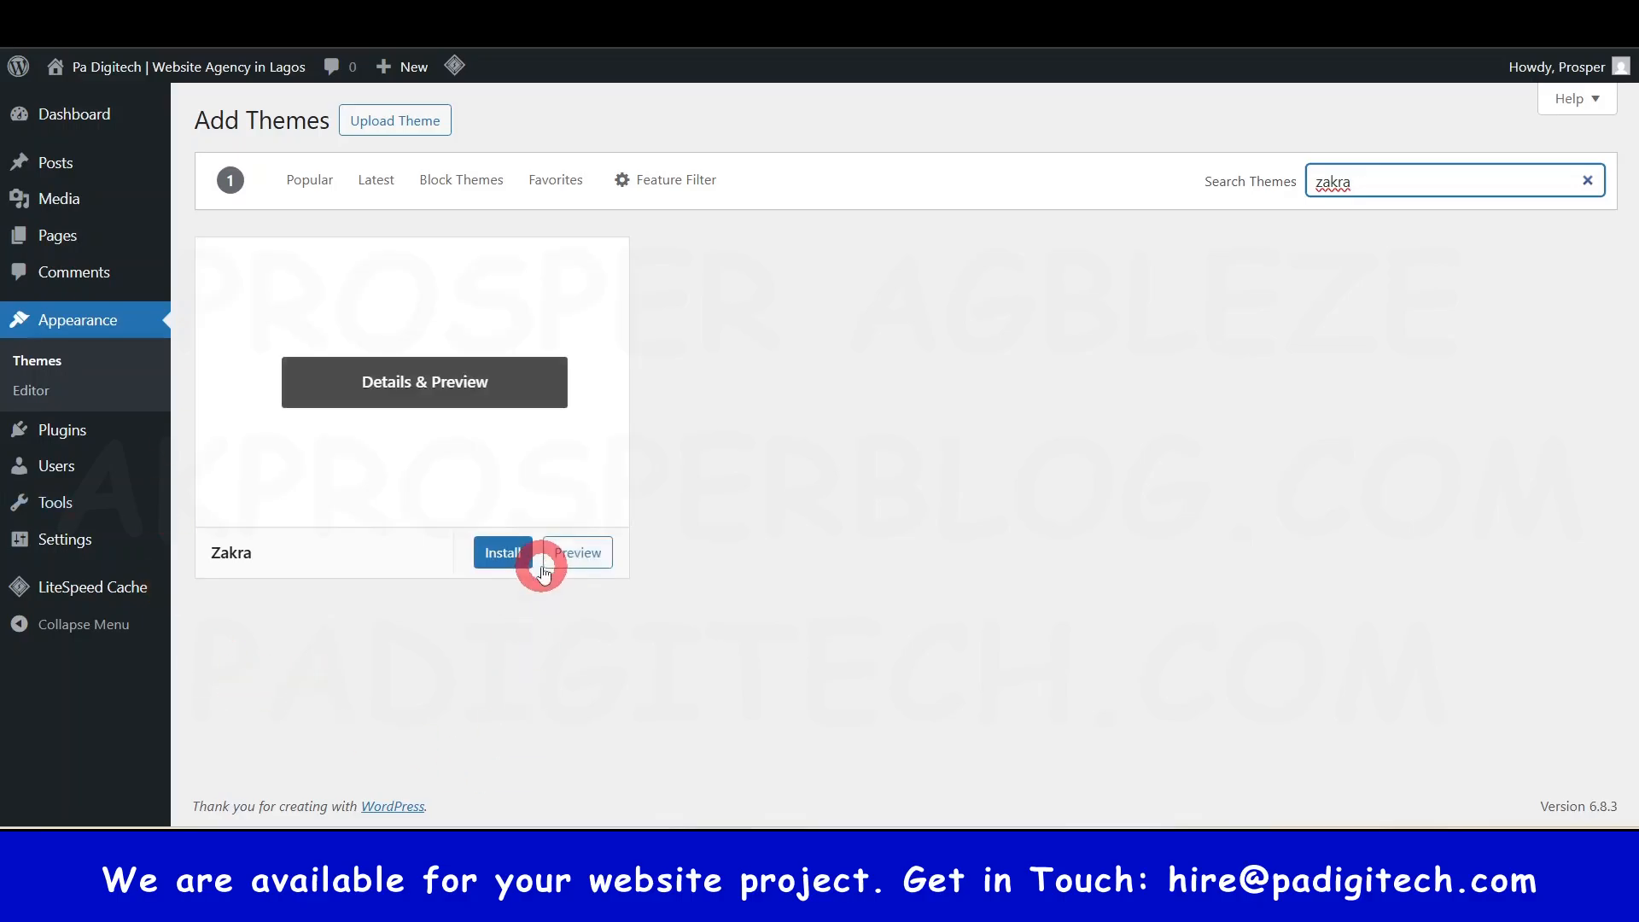
{"action": "left_click", "coordinate": [503, 555]}
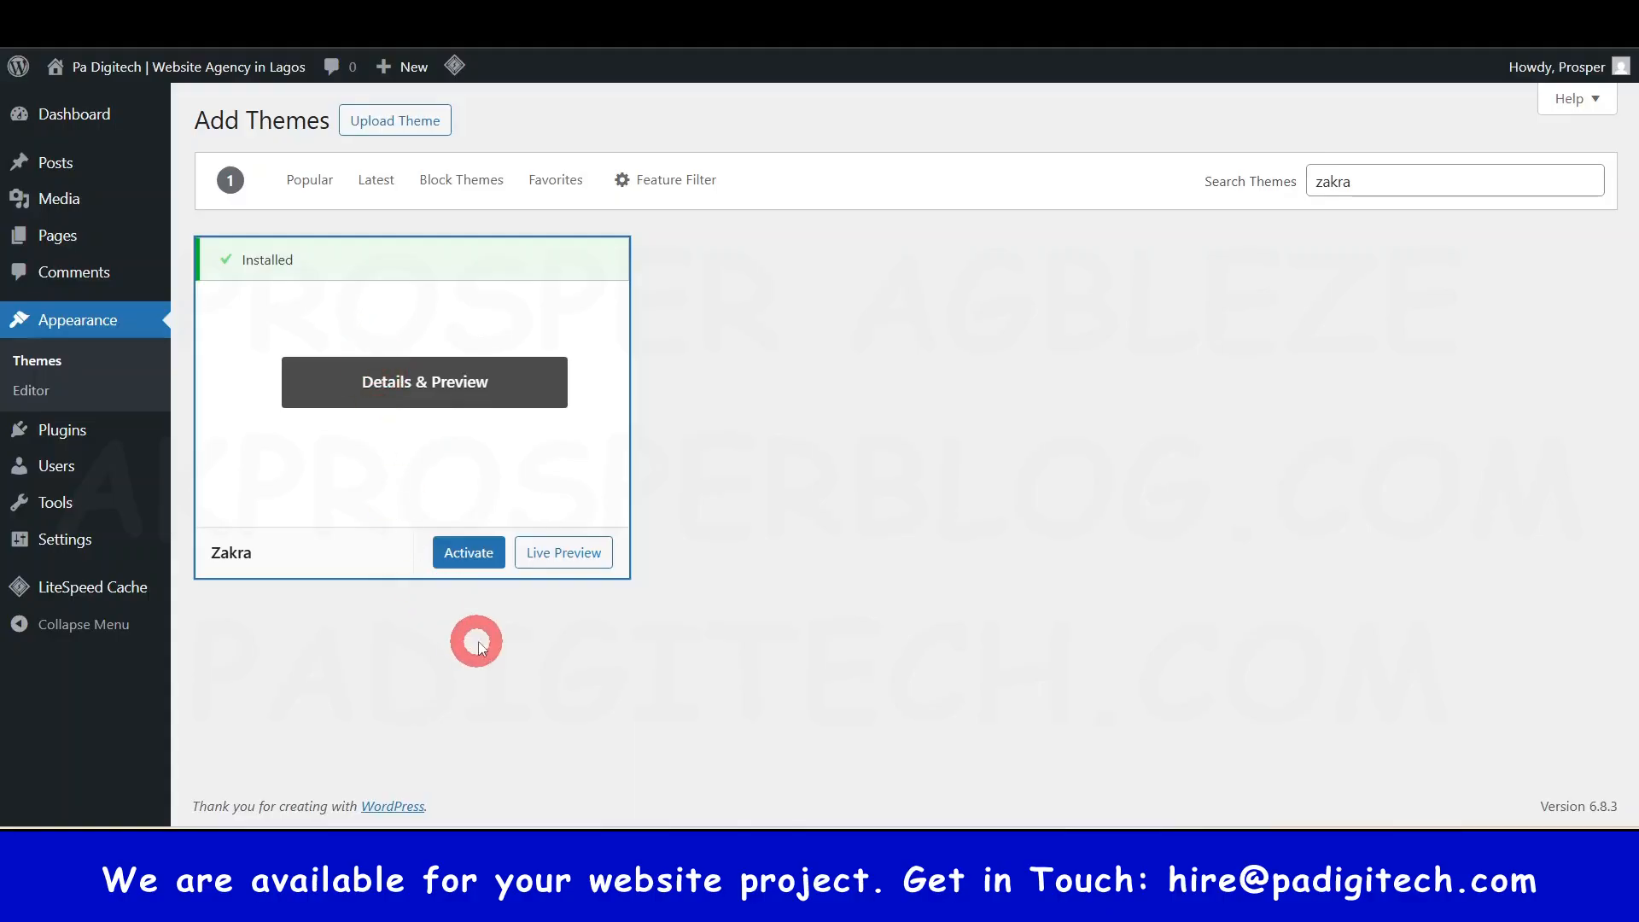
{"action": "left_click", "coordinate": [470, 554]}
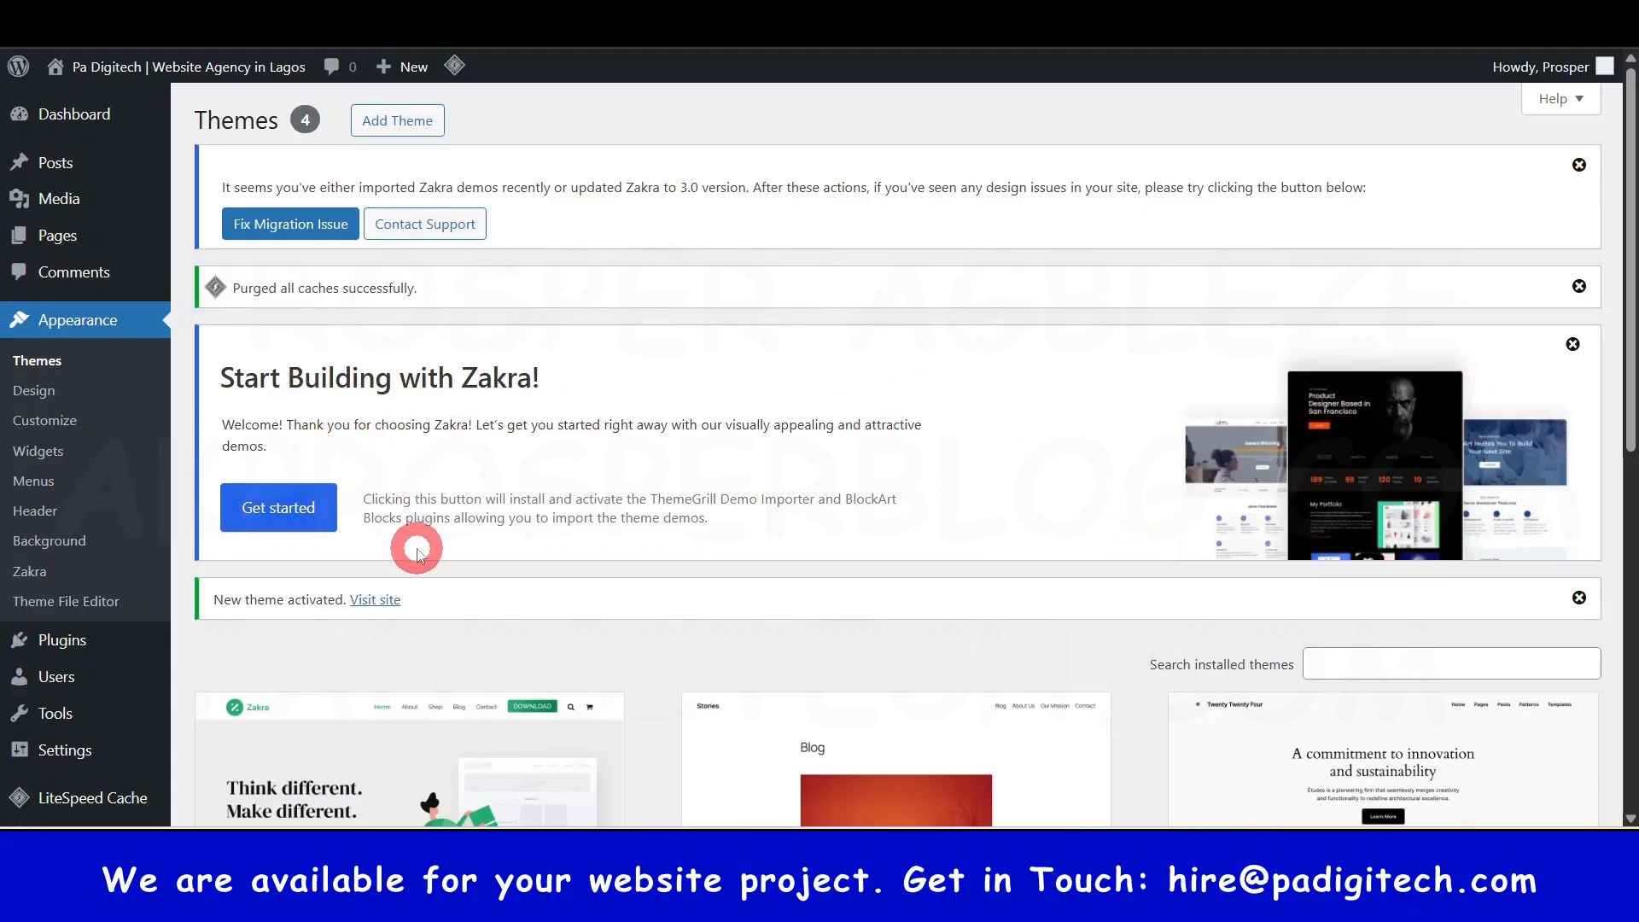
{"action": "scroll", "coordinate": [77, 734], "scroll_direction": "down", "scroll_amount": 5}
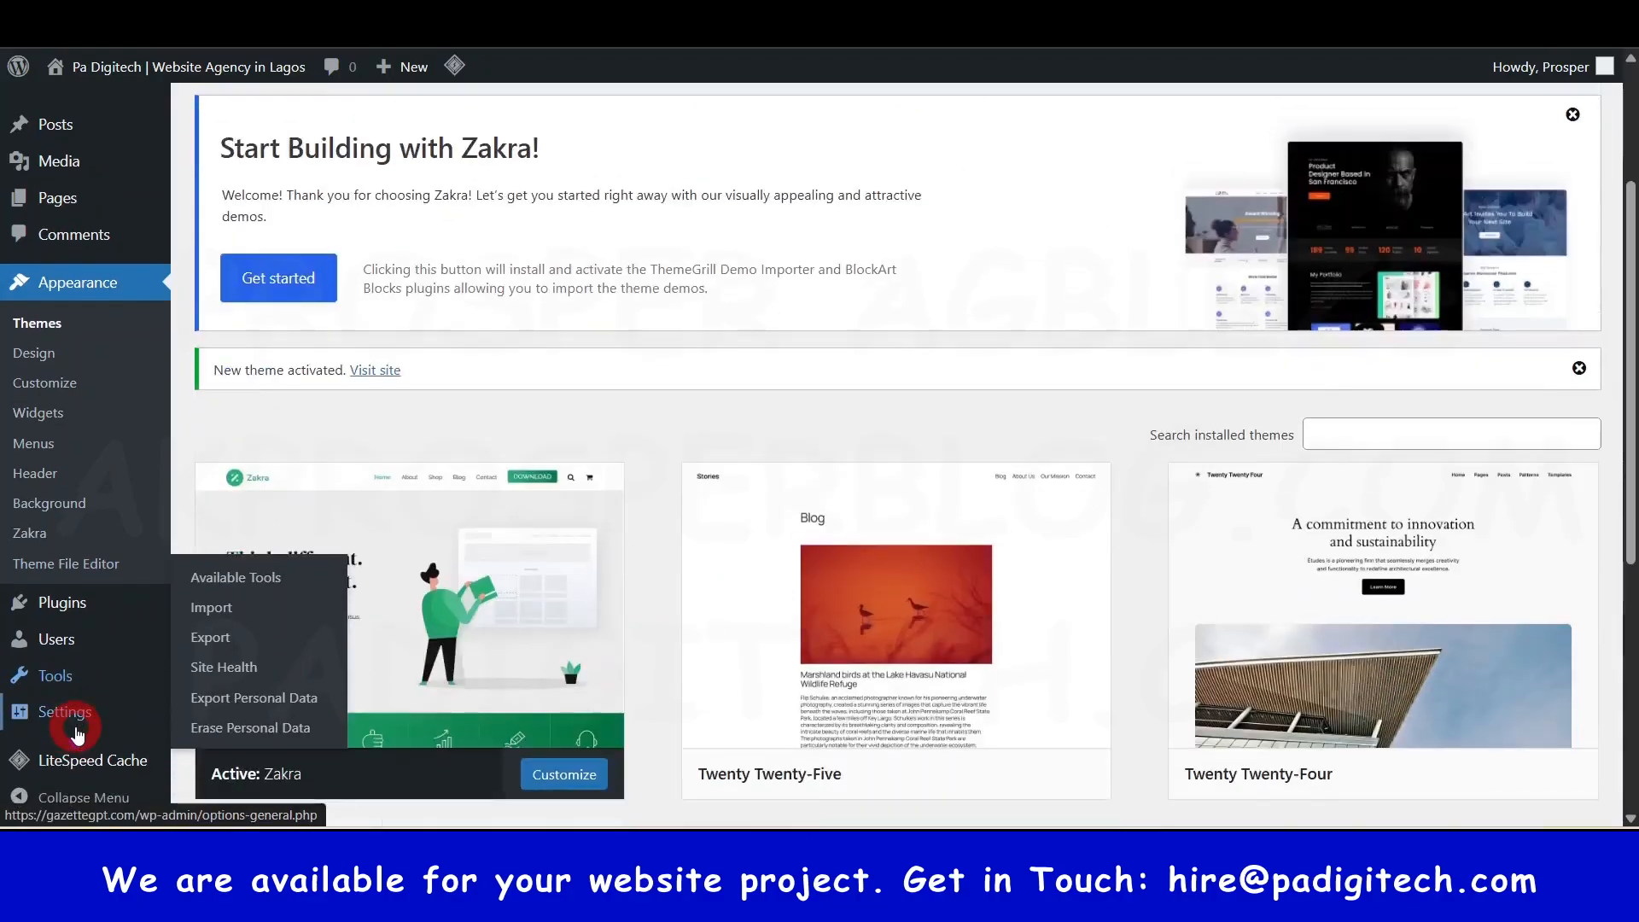
{"action": "scroll", "coordinate": [273, 478], "scroll_direction": "up", "scroll_amount": 5}
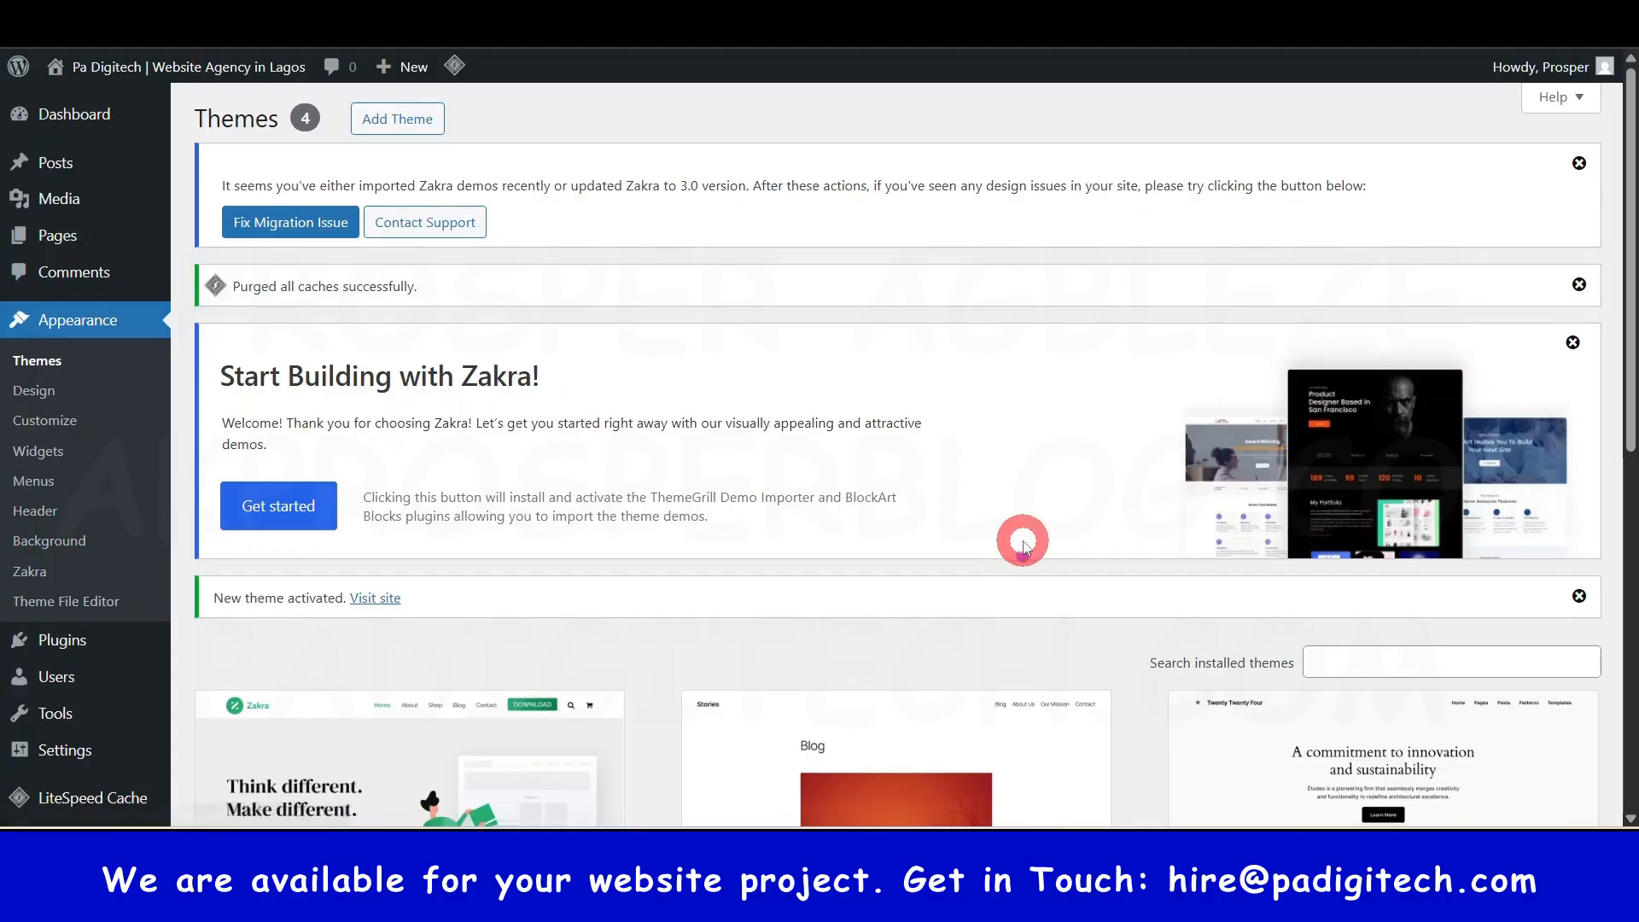
{"action": "scroll", "coordinate": [1024, 543], "scroll_direction": "down", "scroll_amount": 5}
{"action": "scroll", "coordinate": [1025, 543], "scroll_direction": "up", "scroll_amount": 5}
{"action": "scroll", "coordinate": [1003, 529], "scroll_direction": "down", "scroll_amount": 3}
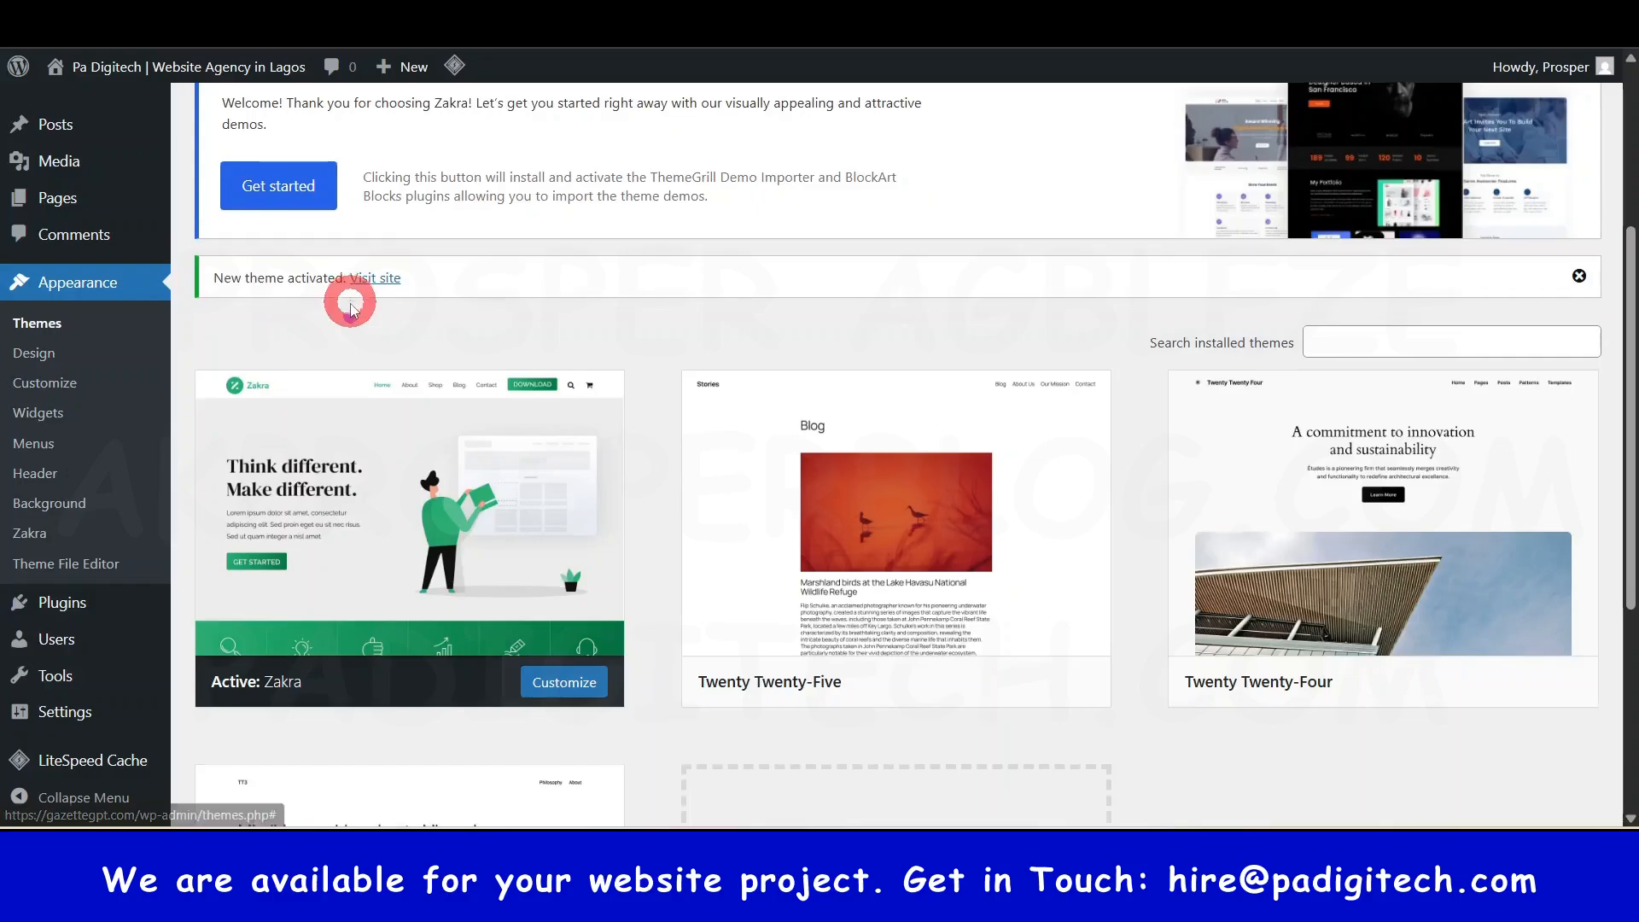
{"action": "scroll", "coordinate": [346, 367], "scroll_direction": "down", "scroll_amount": 1}
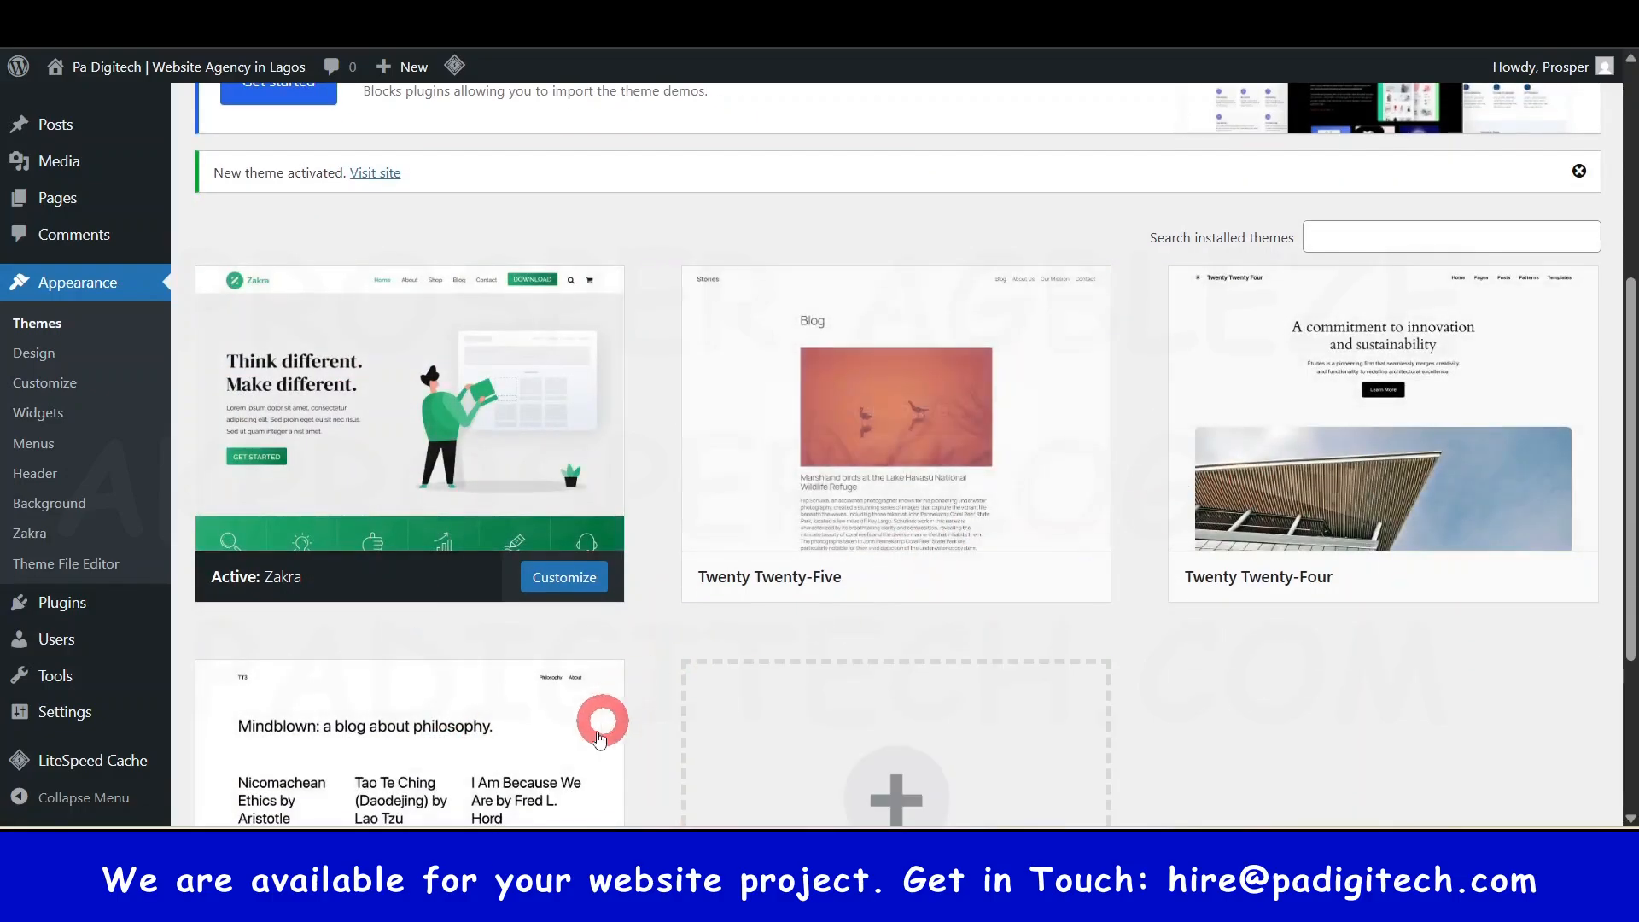
- Delete Twenty Twenty-Five, Twenty Twenty-Four and Twenty Twenty-Three from their Theme Details, confirming each
{"action": "left_click", "coordinate": [910, 490]}
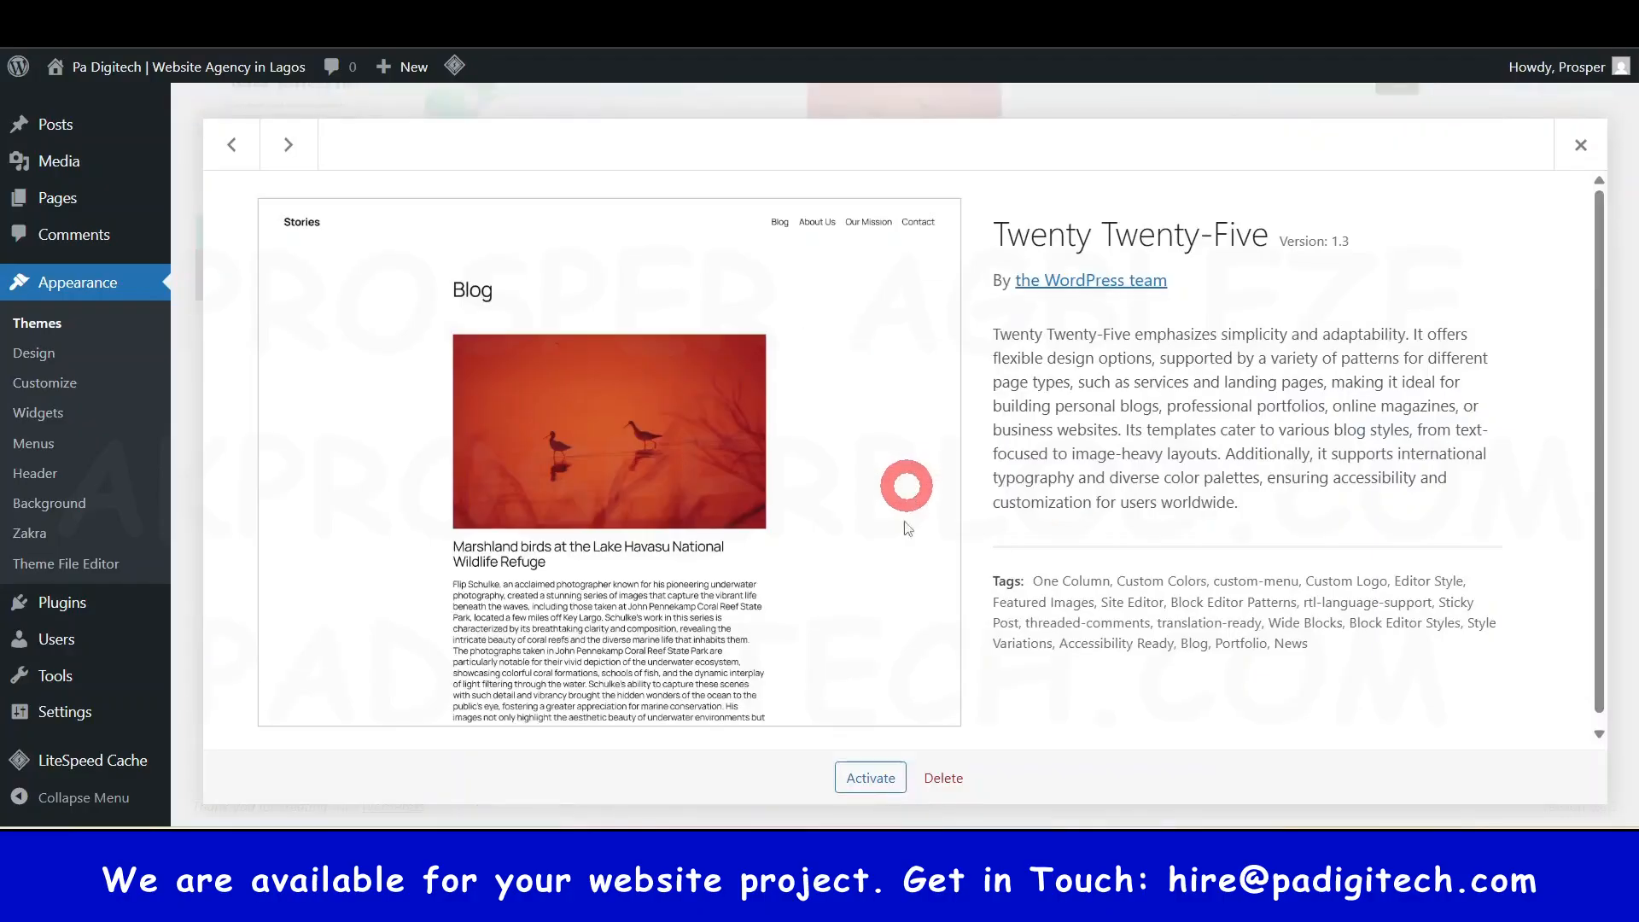
{"action": "left_click", "coordinate": [954, 794]}
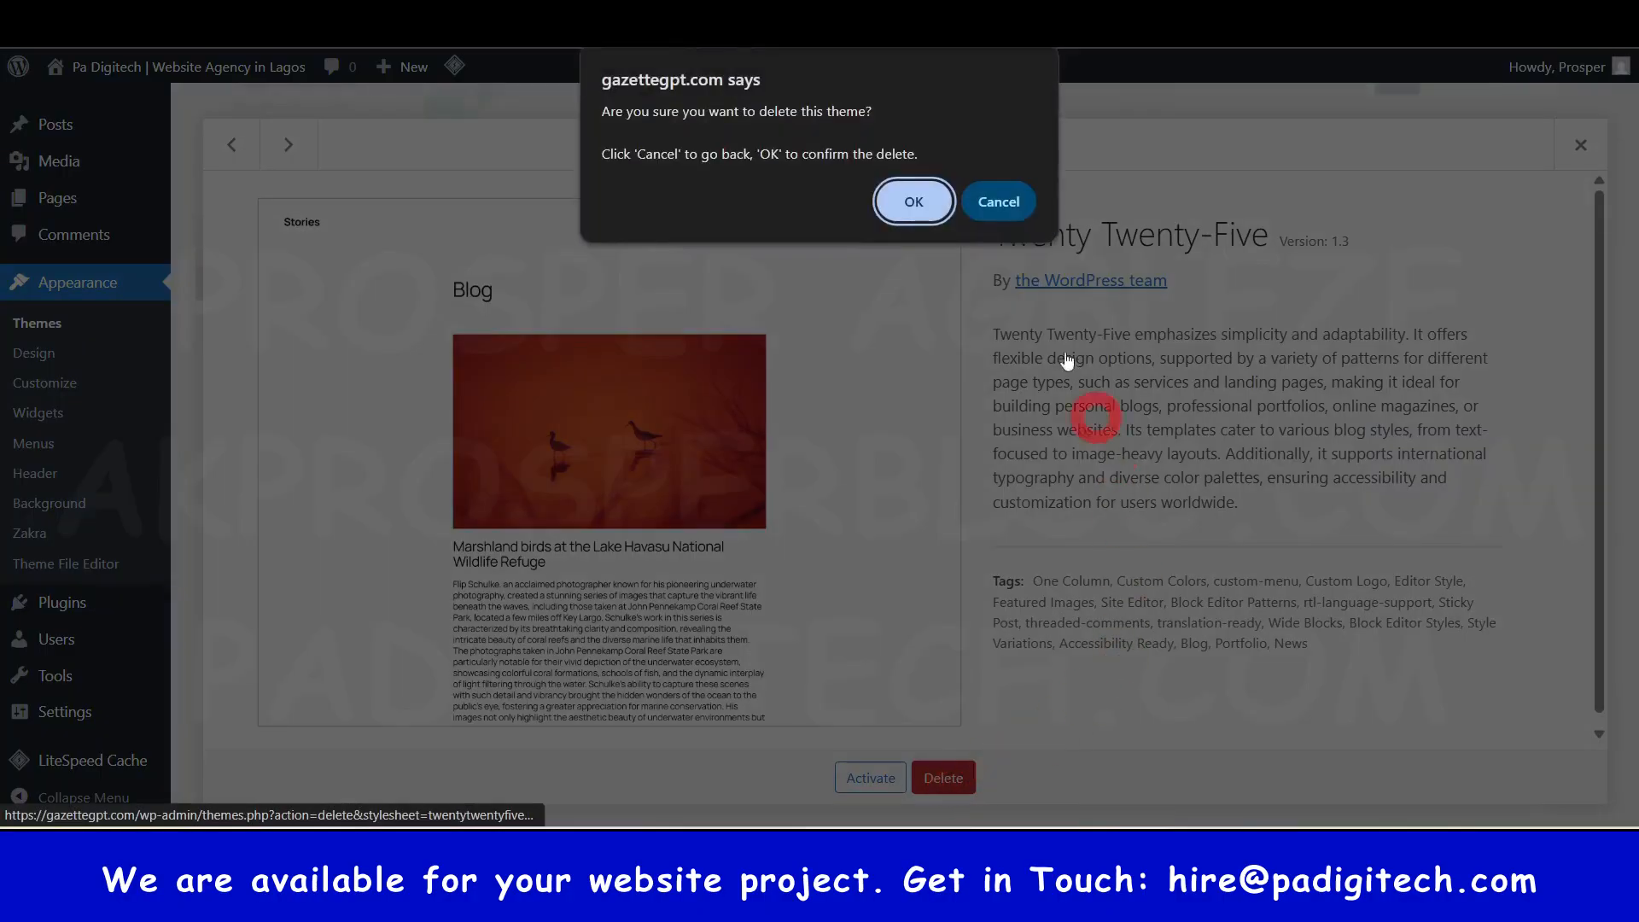
{"action": "left_click", "coordinate": [907, 202]}
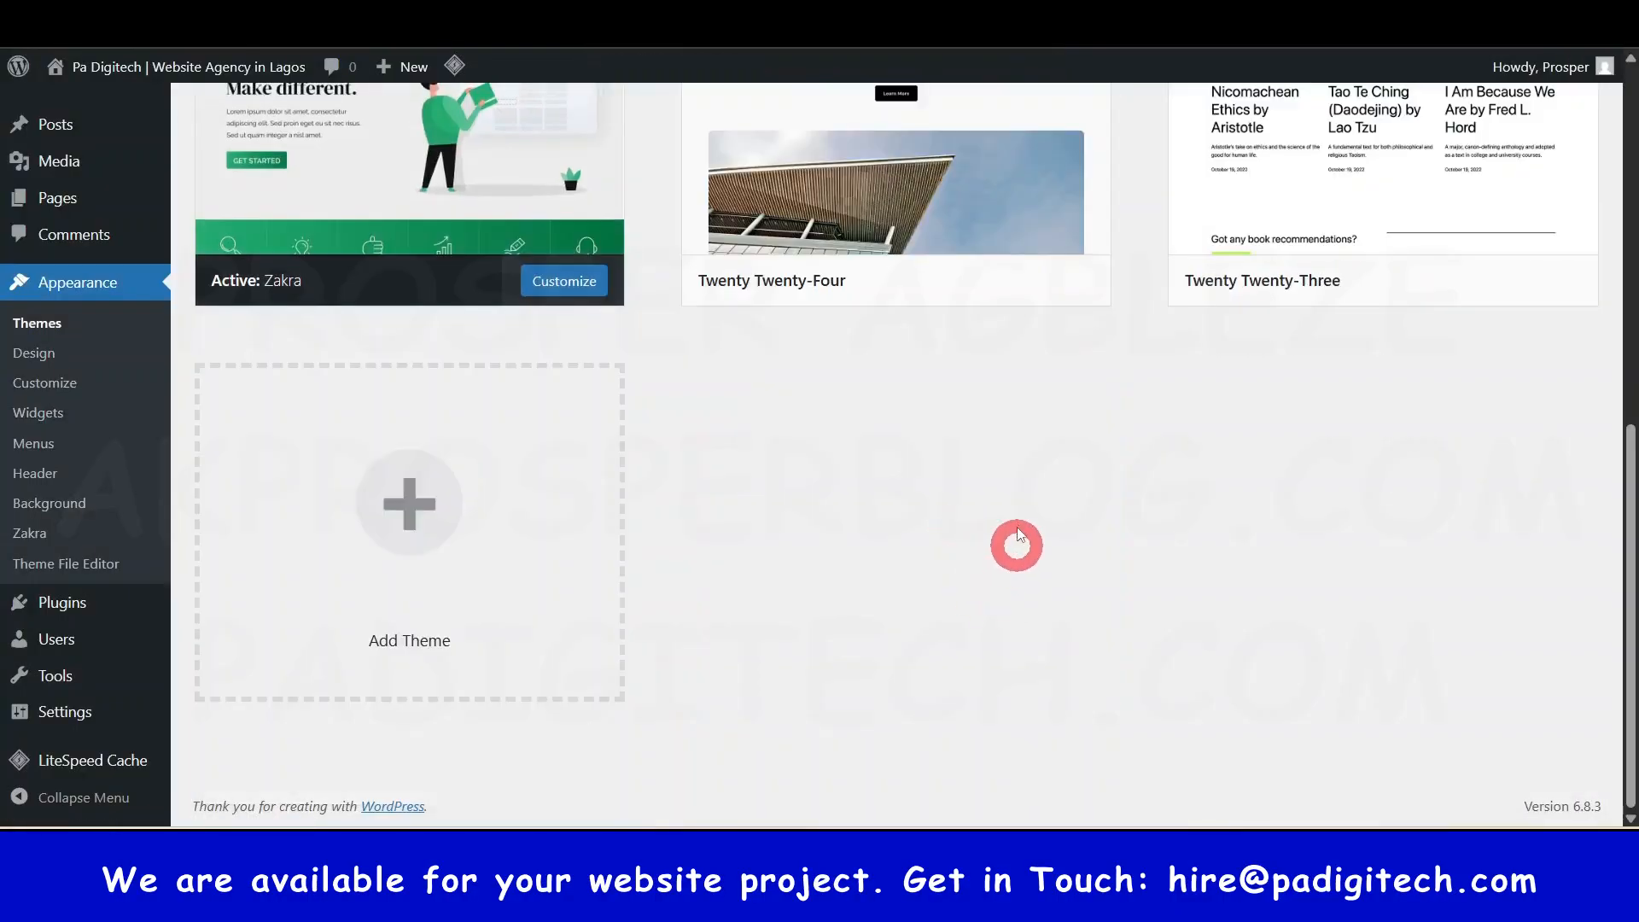
{"action": "scroll", "coordinate": [1016, 525], "scroll_direction": "up", "scroll_amount": 3}
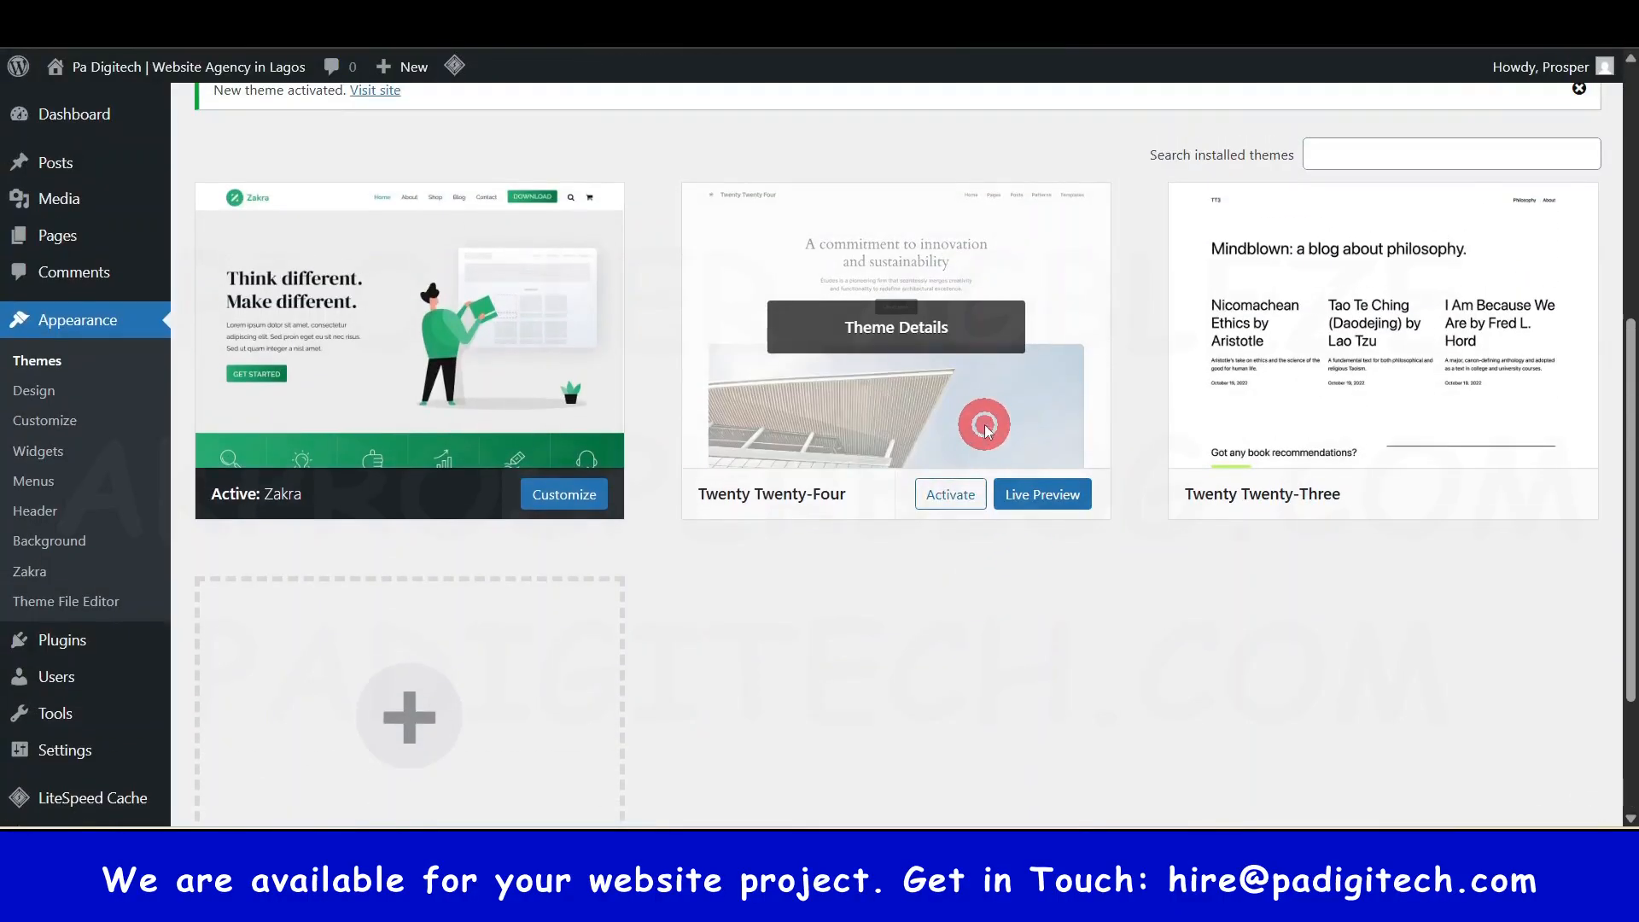
{"action": "left_click", "coordinate": [984, 424]}
{"action": "left_click", "coordinate": [960, 779]}
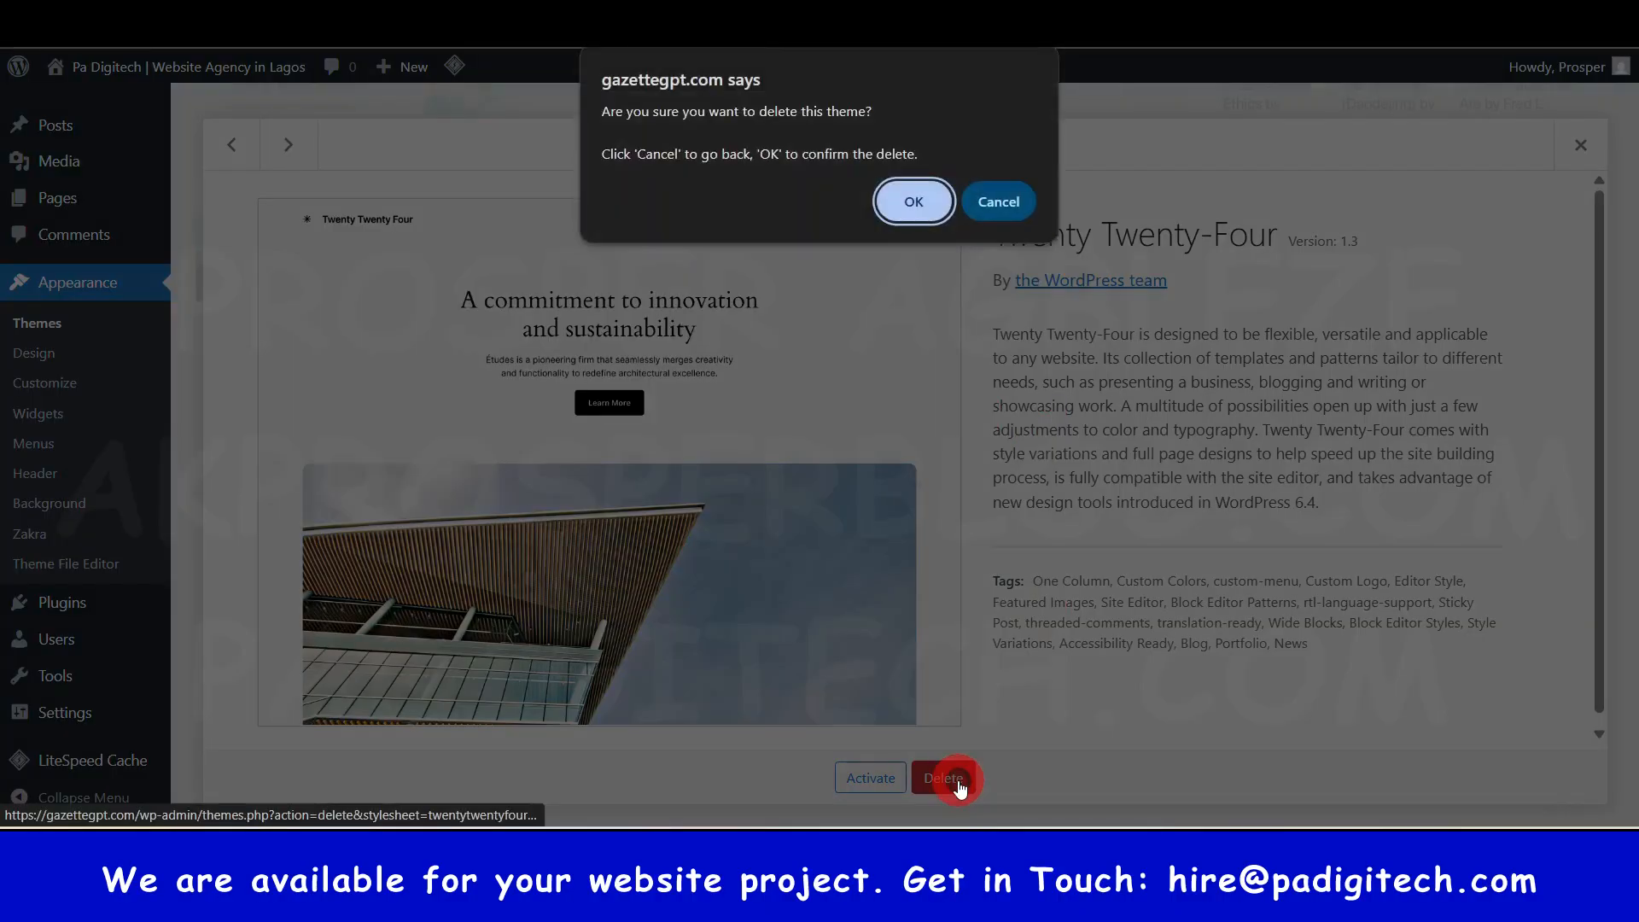
{"action": "left_click", "coordinate": [914, 205]}
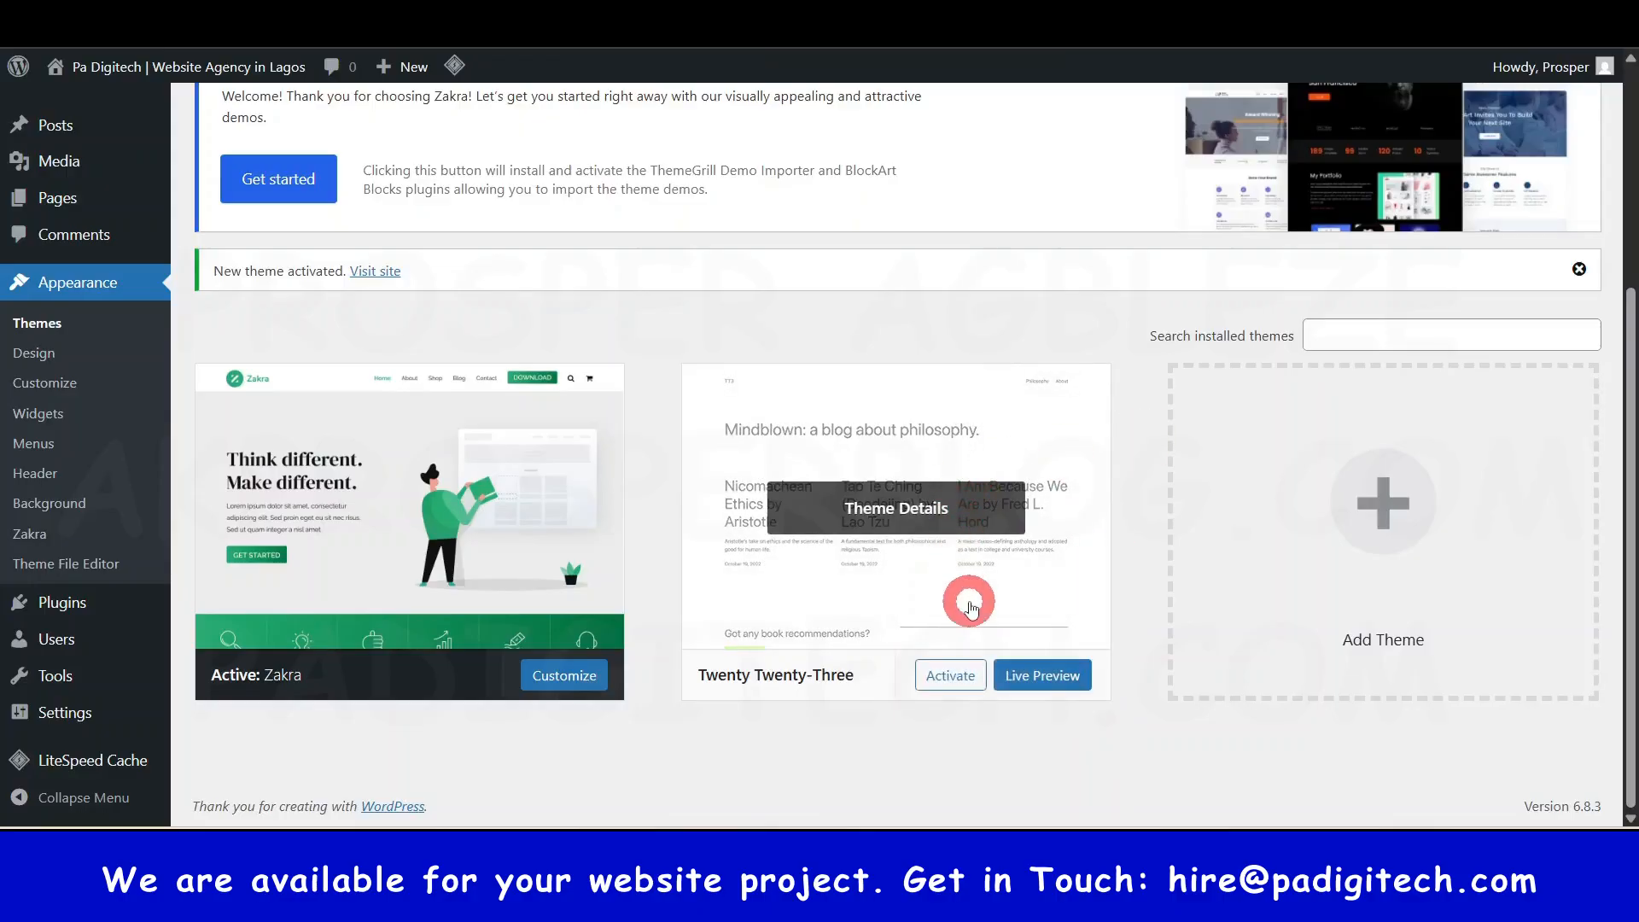
{"action": "left_click", "coordinate": [970, 607]}
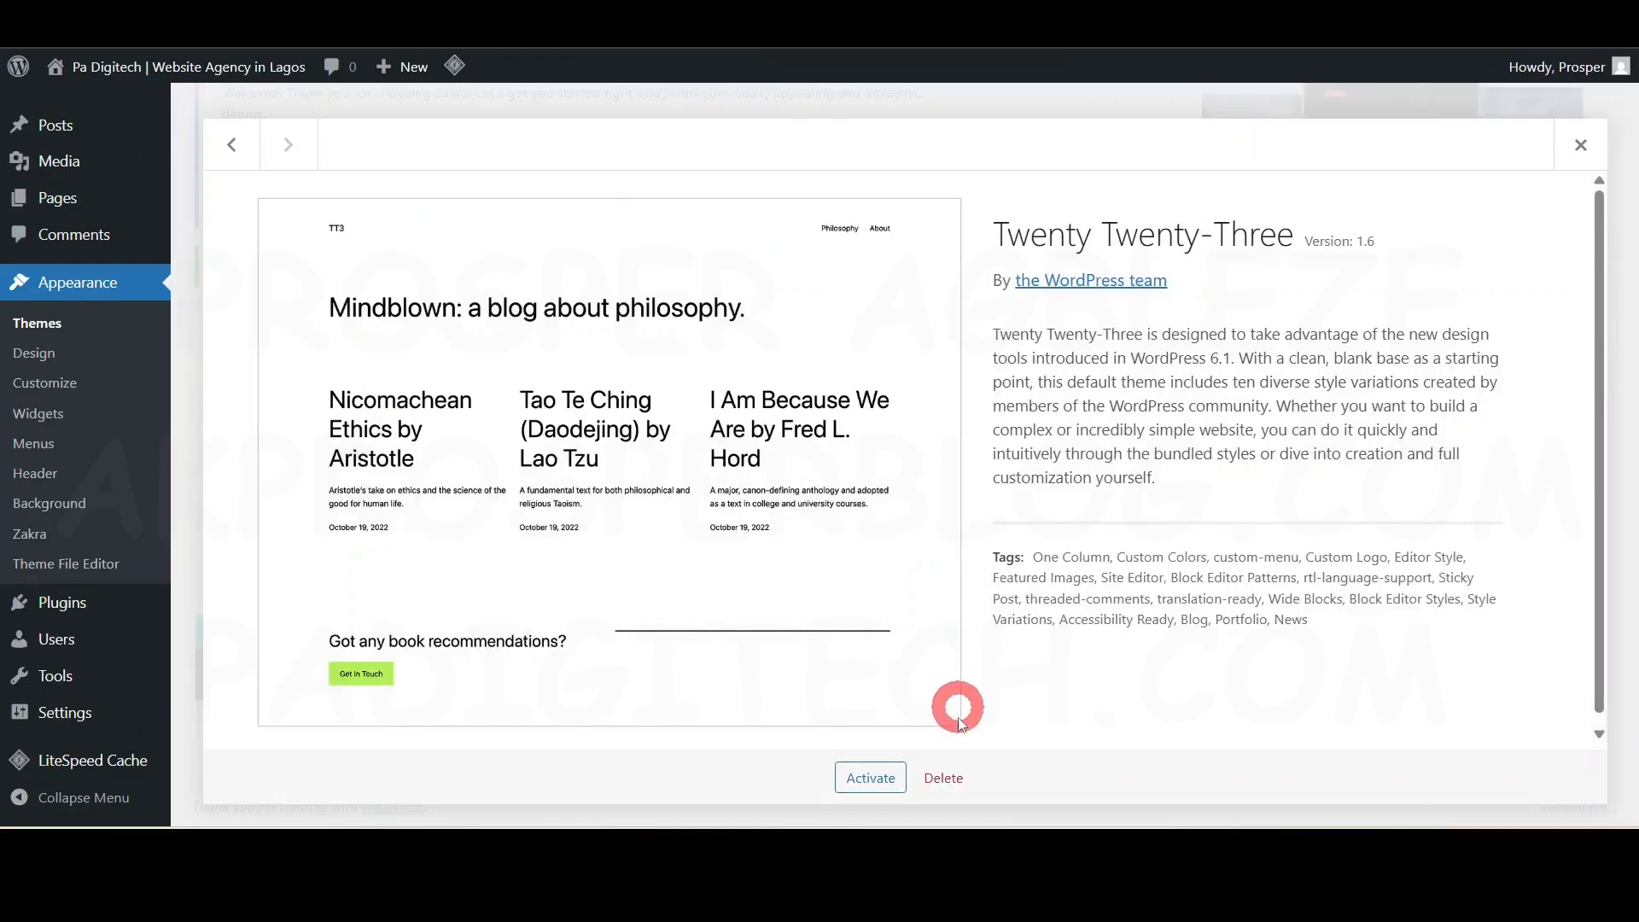
{"action": "left_click", "coordinate": [959, 778]}
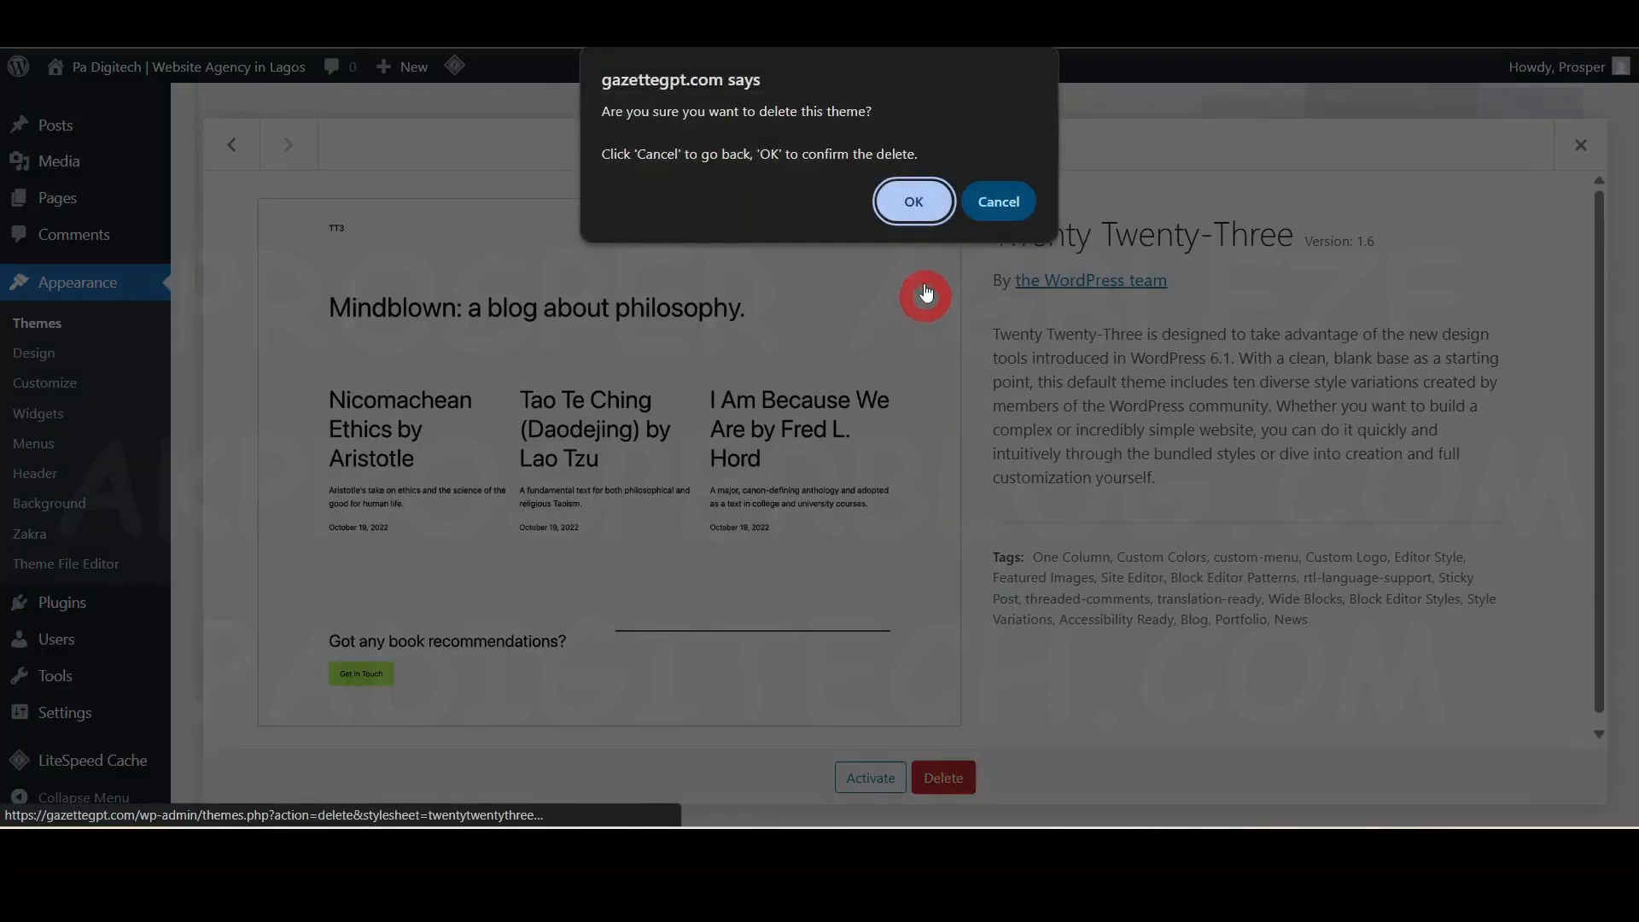
{"action": "left_click", "coordinate": [914, 202]}
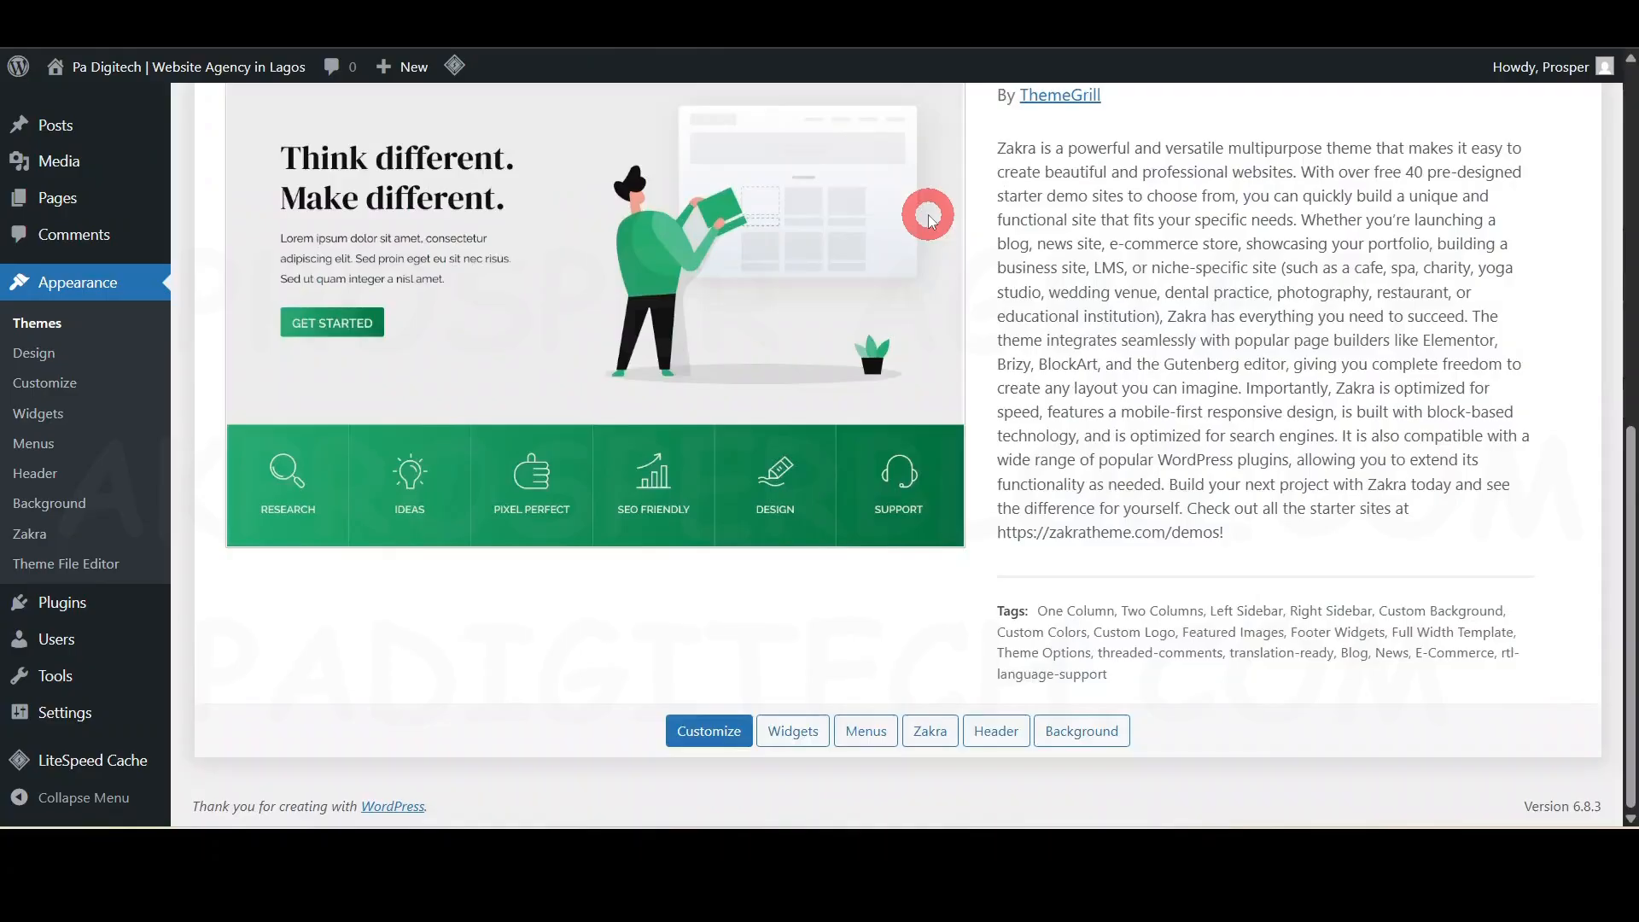
{"action": "scroll", "coordinate": [935, 551], "scroll_direction": "up", "scroll_amount": 8}
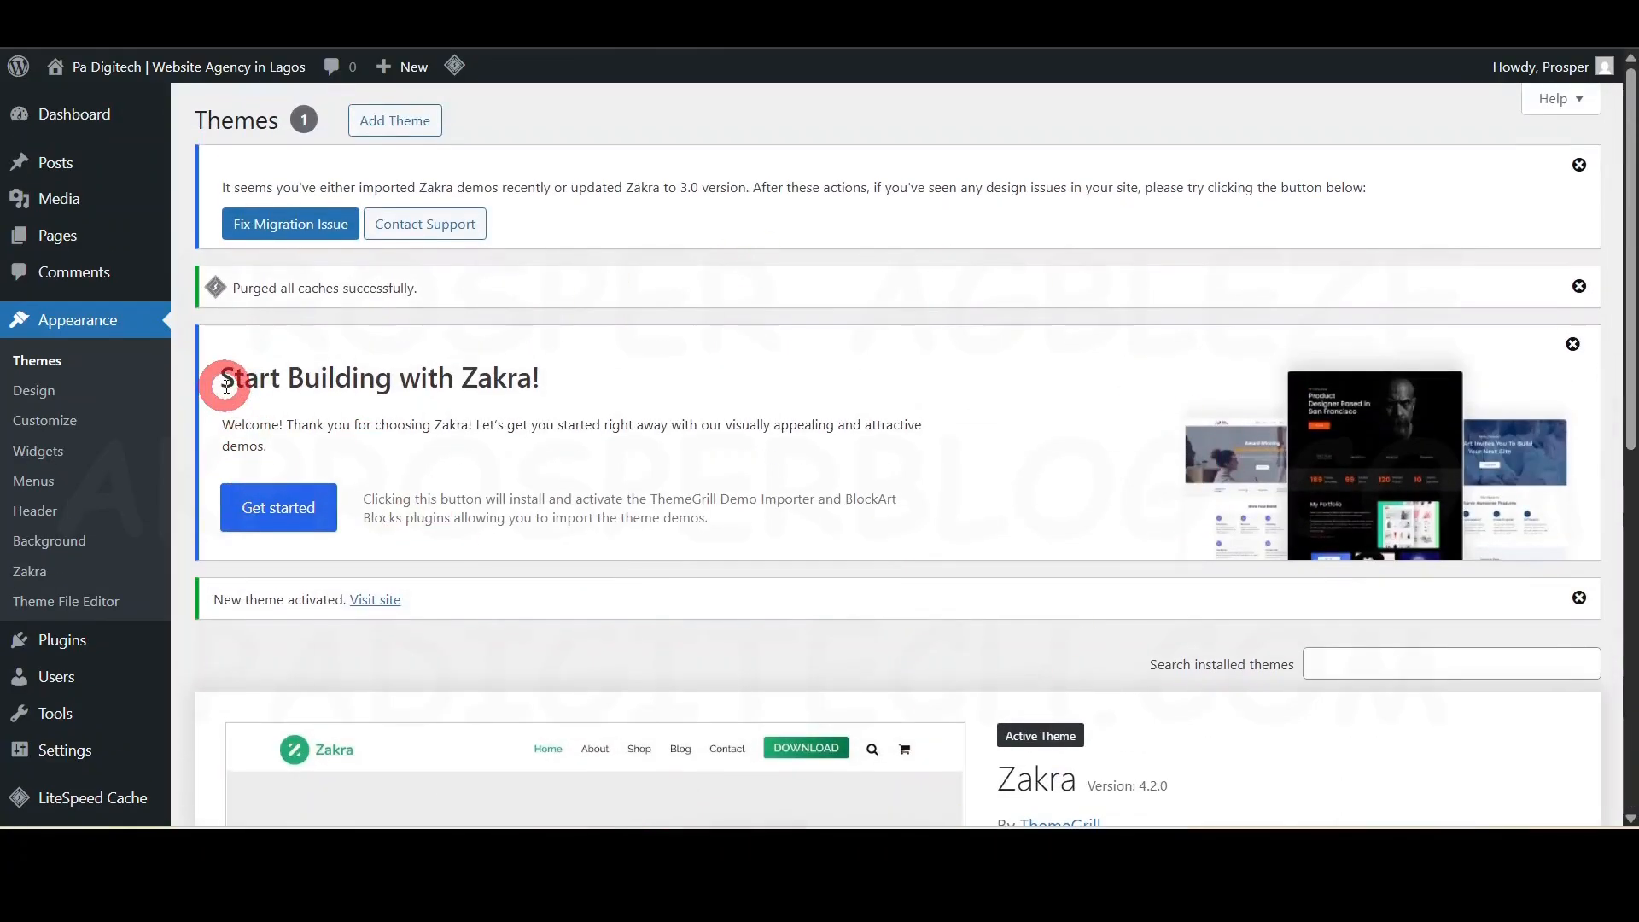
- Launch Zakra's Get started importer, choose the Elementor builder and the Free category
{"action": "left_click", "coordinate": [277, 512]}
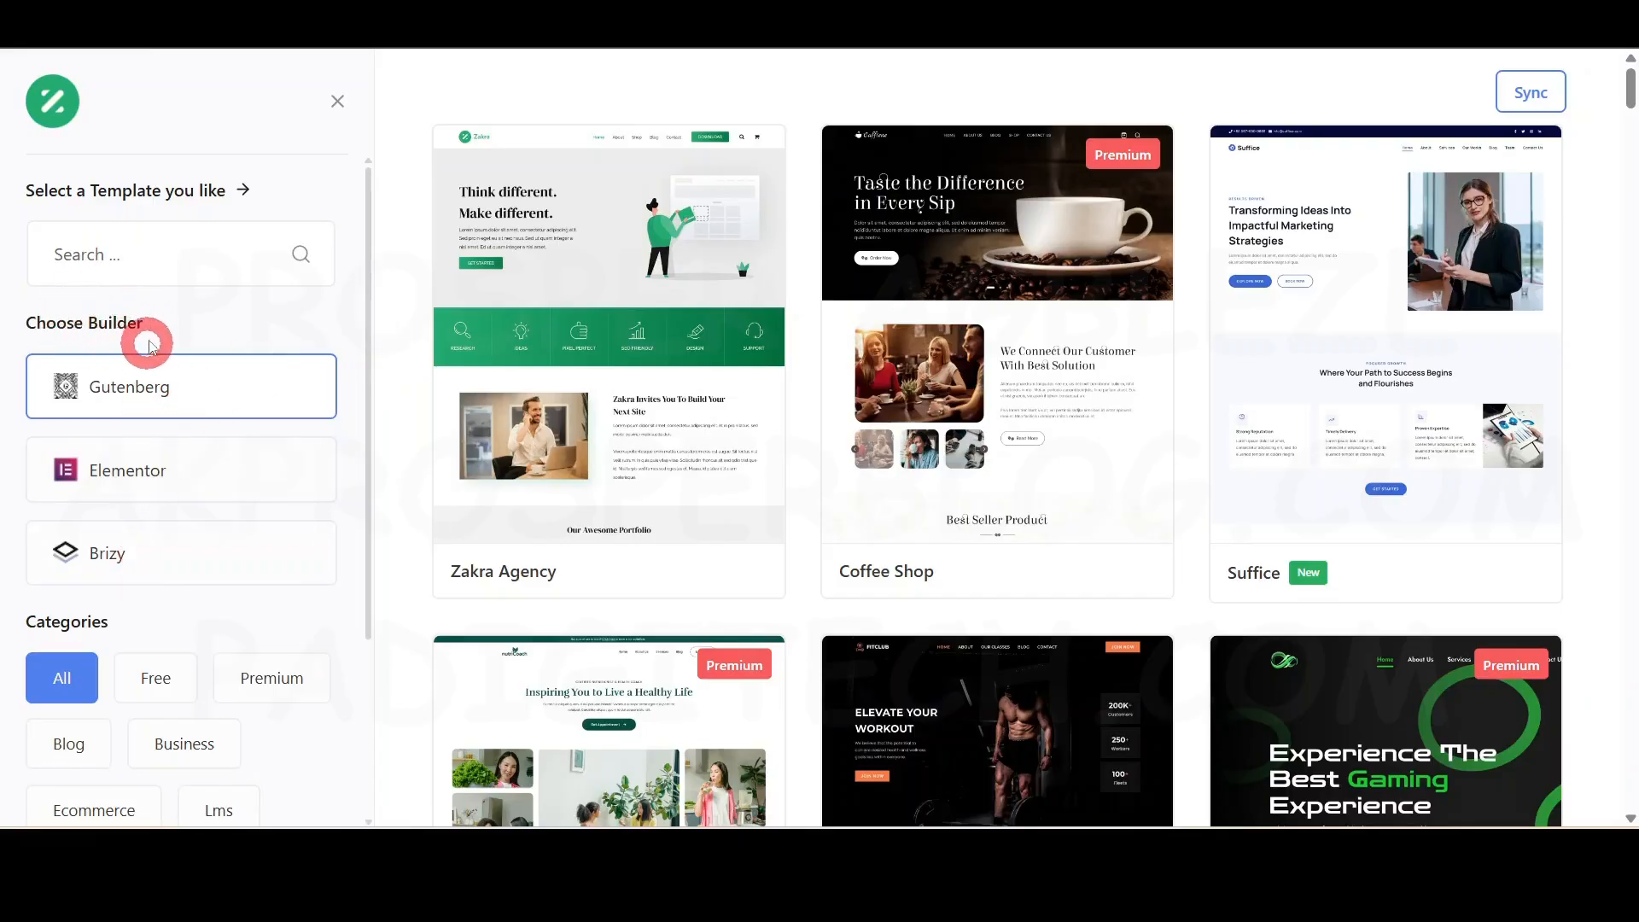
{"action": "left_click", "coordinate": [155, 471]}
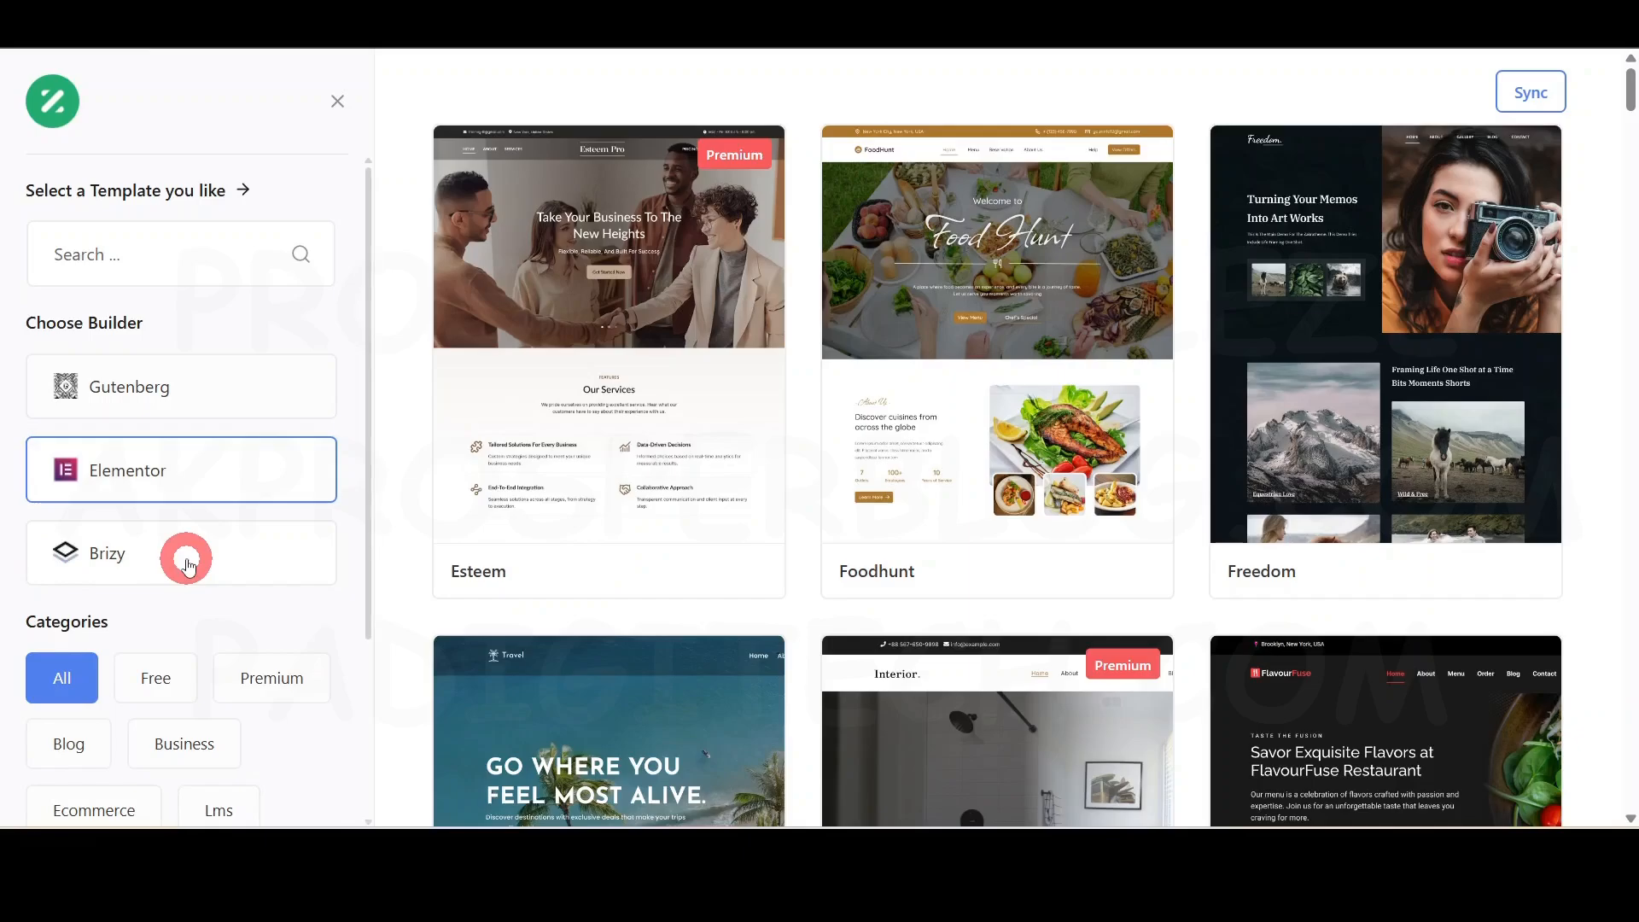
{"action": "scroll", "coordinate": [189, 566], "scroll_direction": "down", "scroll_amount": 1}
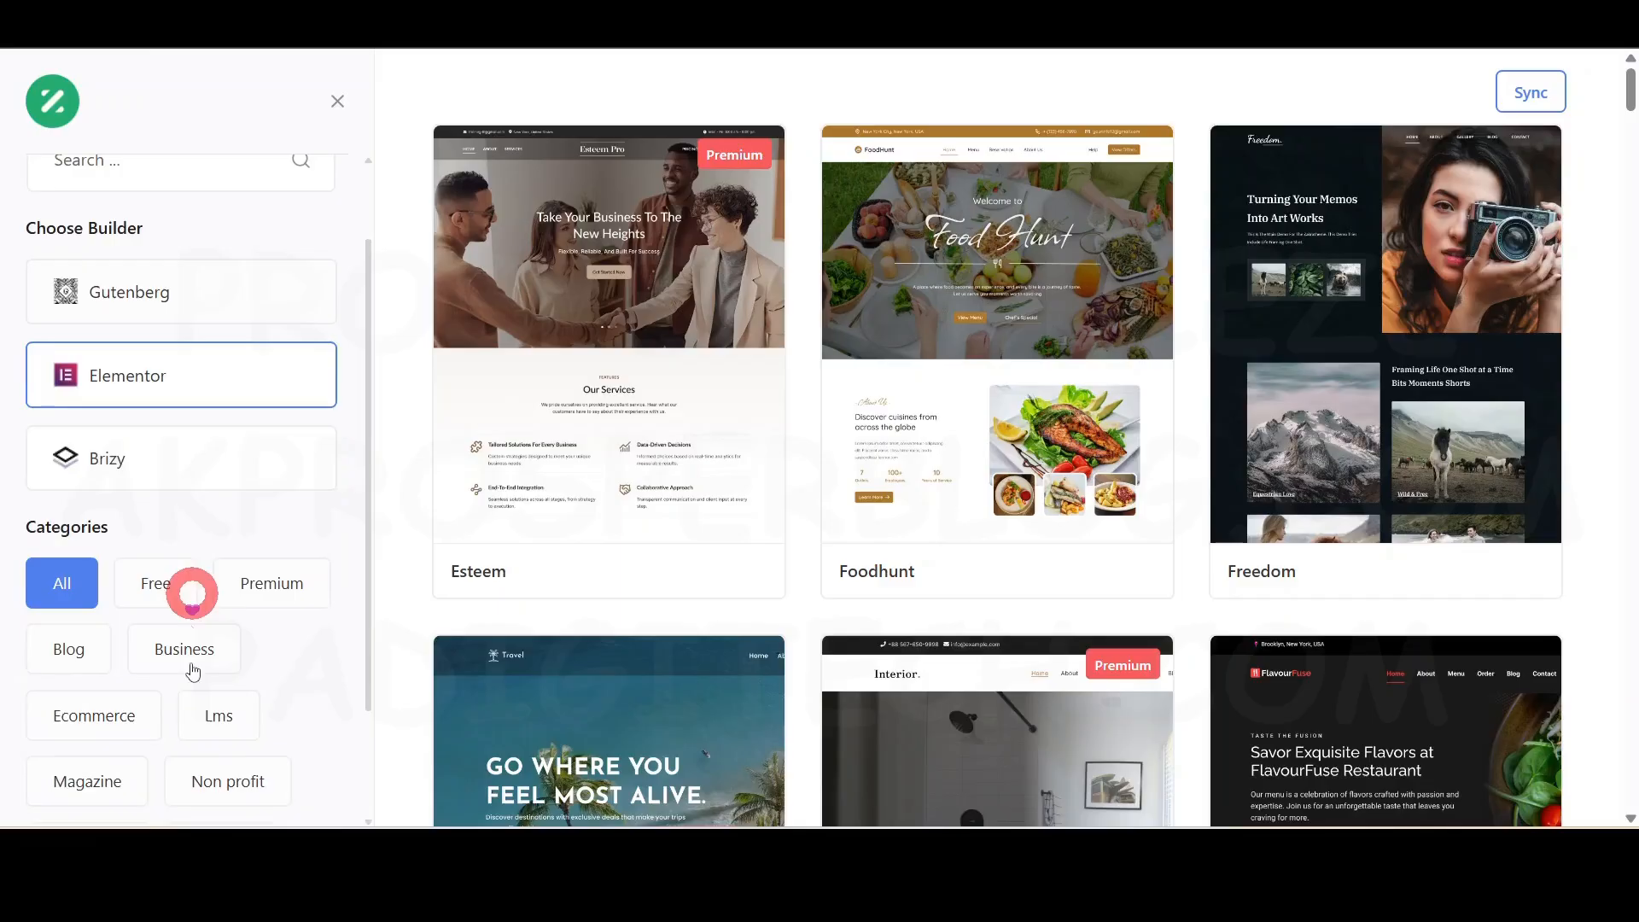
{"action": "left_click", "coordinate": [156, 574]}
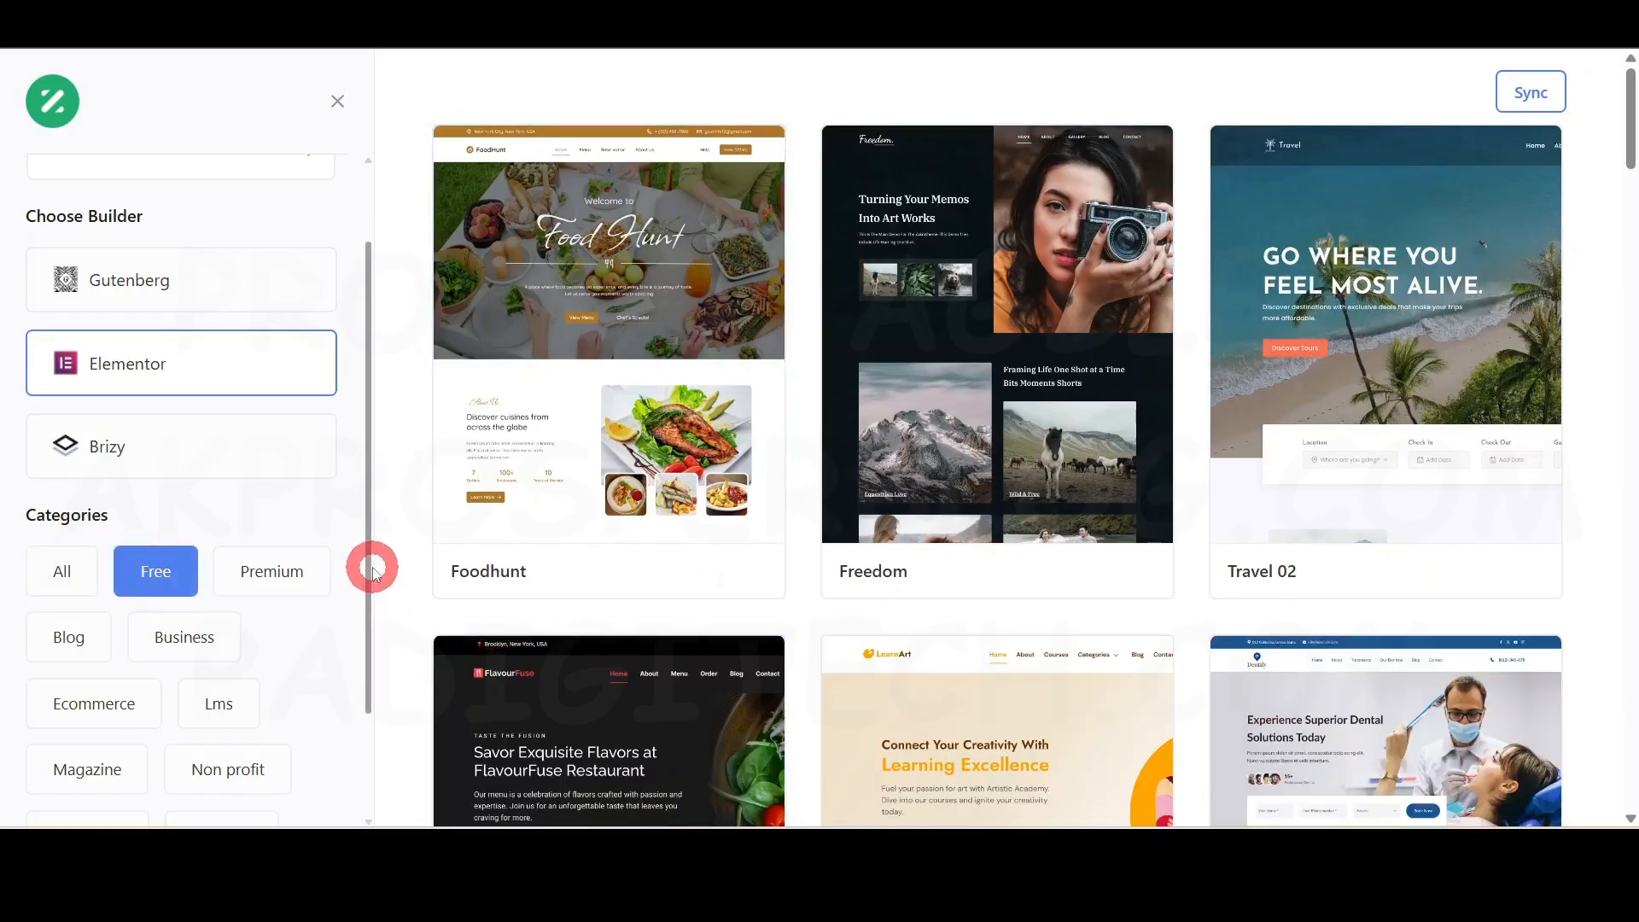
{"action": "scroll", "coordinate": [372, 567], "scroll_direction": "up", "scroll_amount": 1}
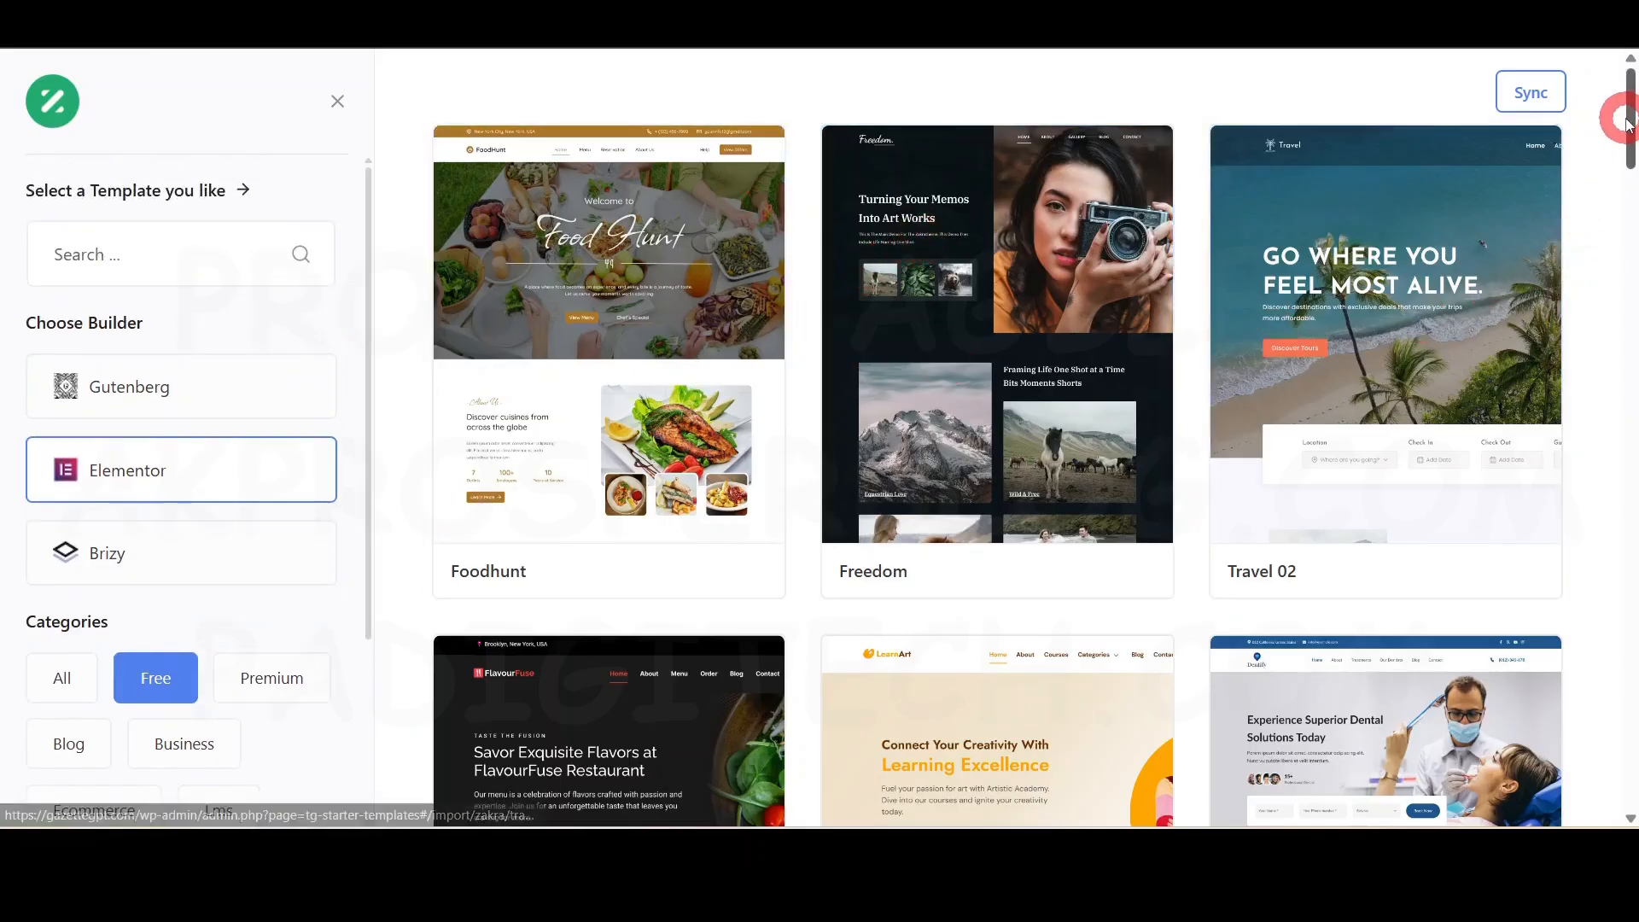
{"action": "left_click_drag", "start_coordinate": [1631, 109], "coordinate": [1632, 69]}
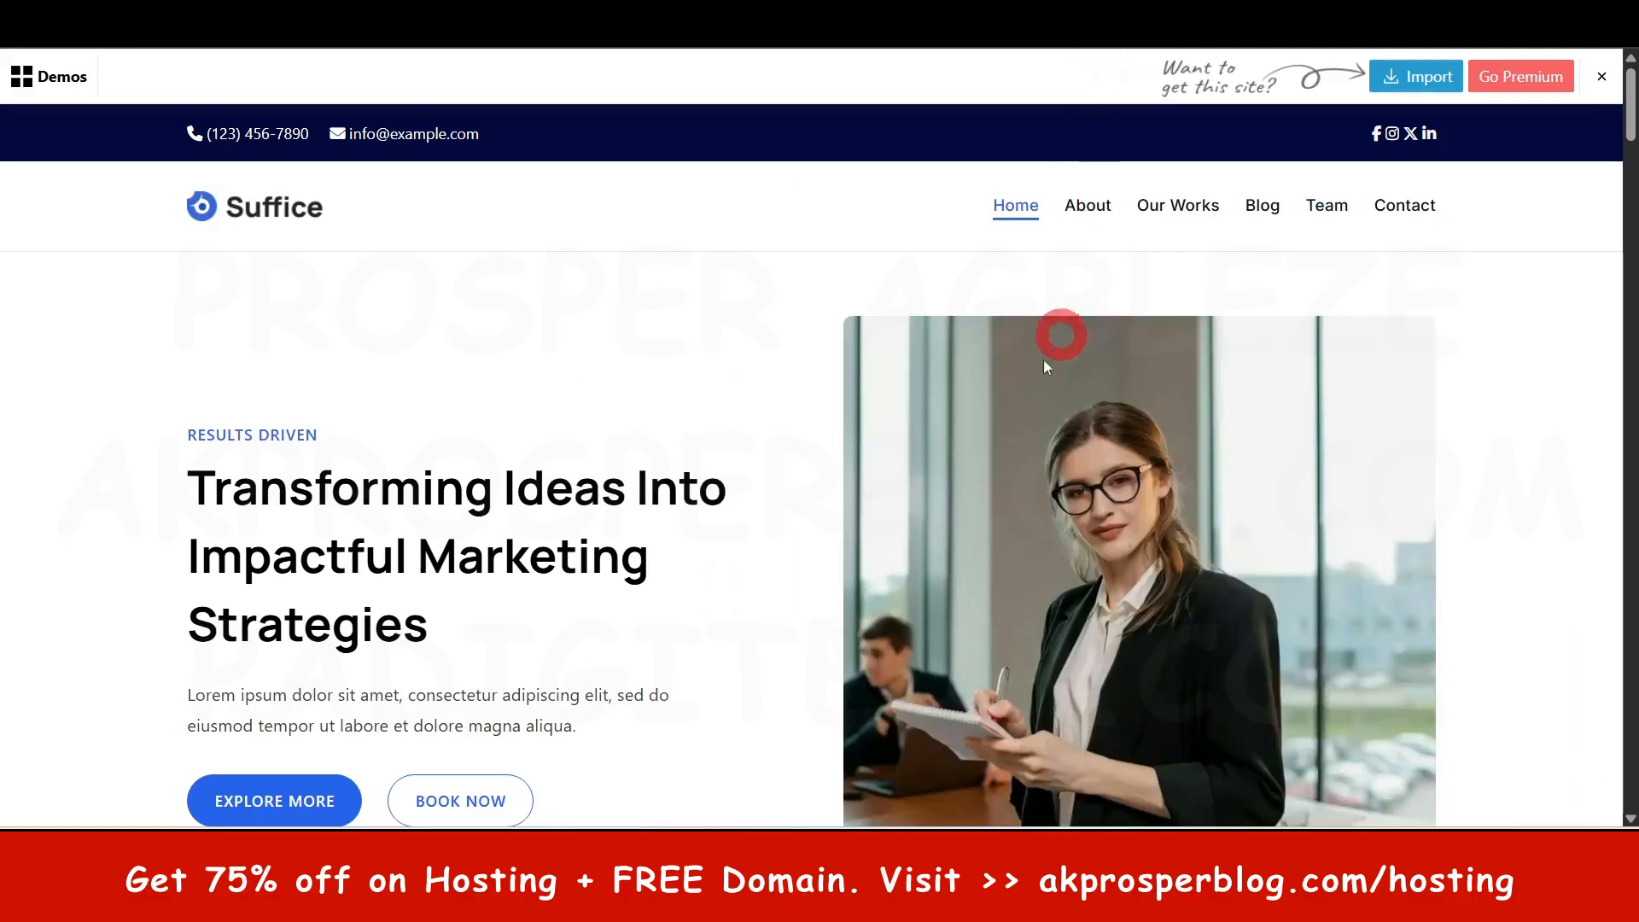
{"action": "scroll", "coordinate": [768, 399], "scroll_direction": "down", "scroll_amount": 8}
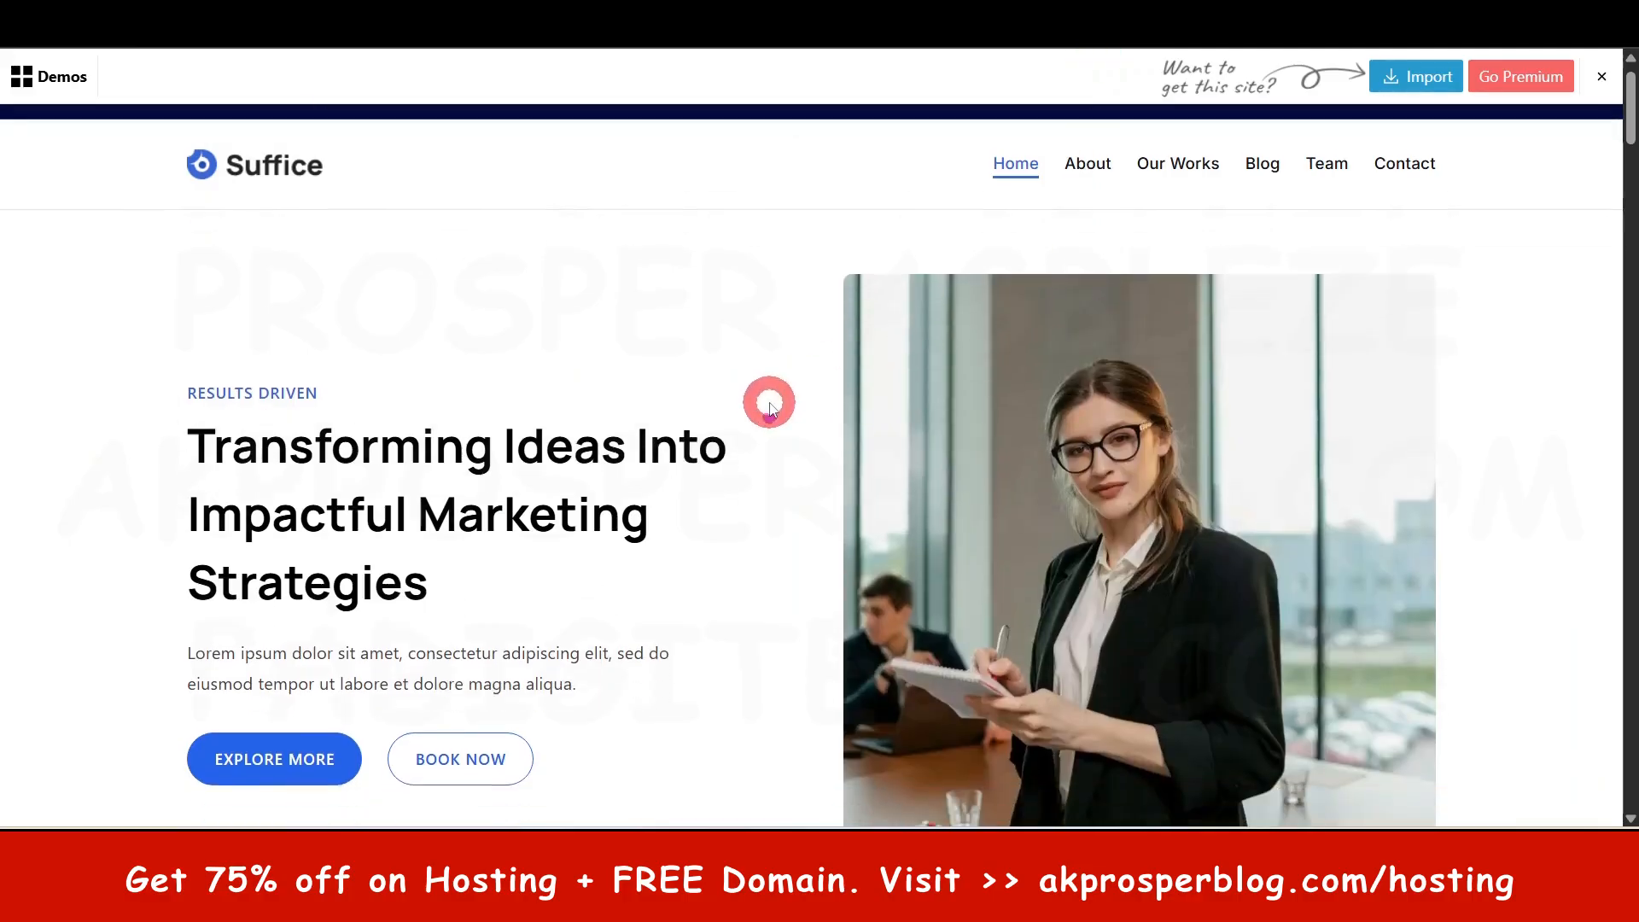
{"action": "scroll", "coordinate": [751, 367], "scroll_direction": "down", "scroll_amount": 5}
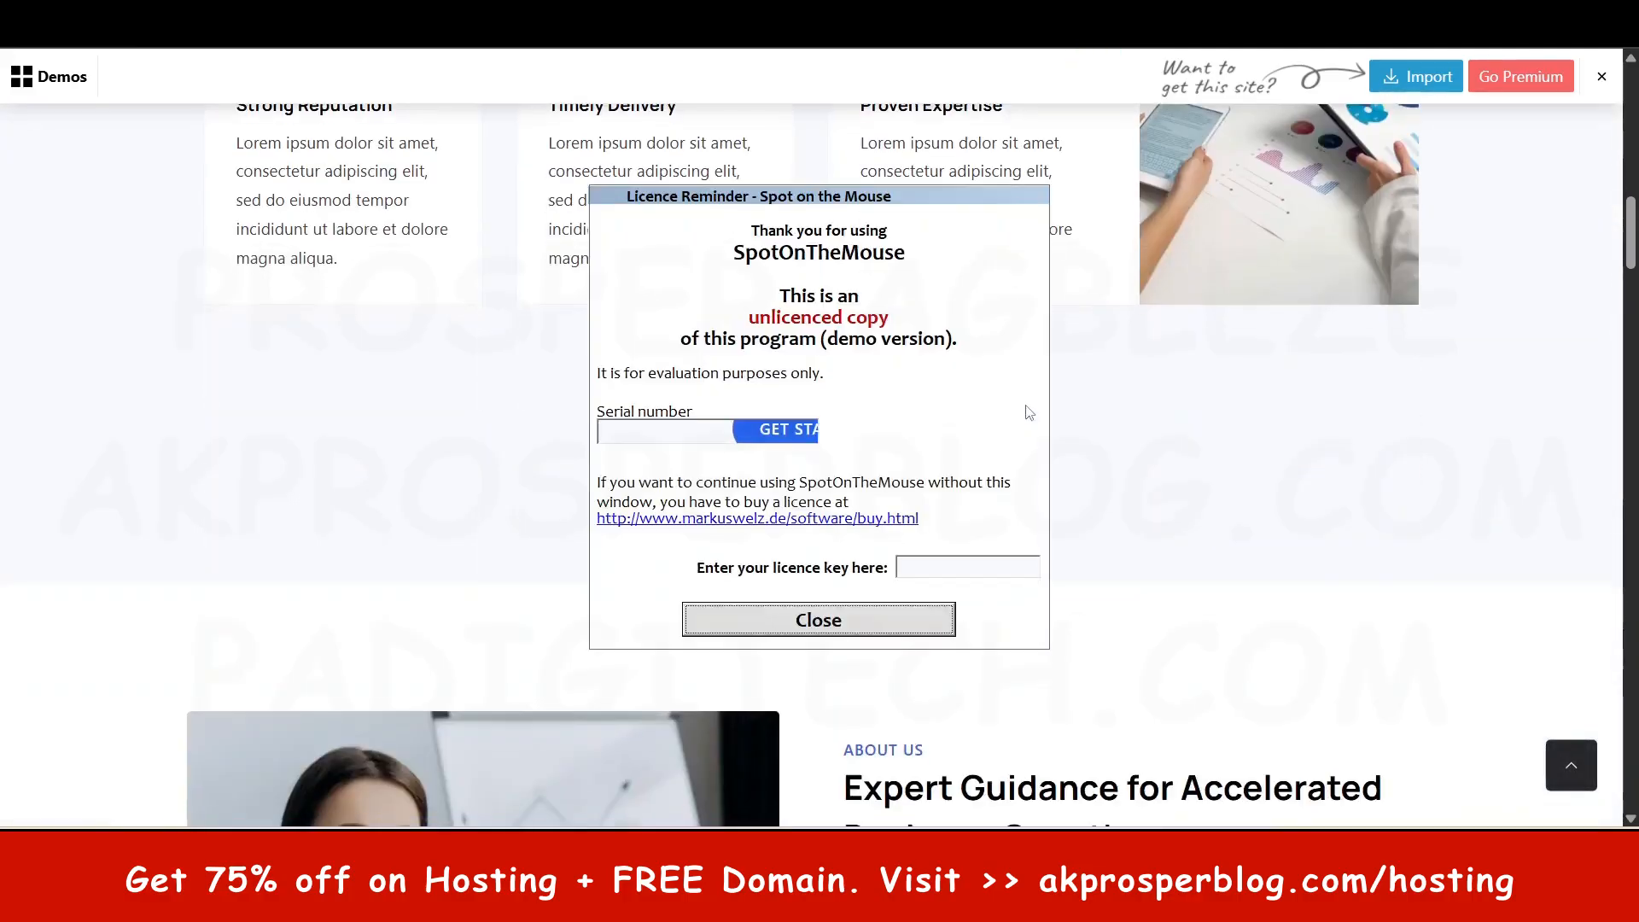
{"action": "left_click", "coordinate": [864, 628]}
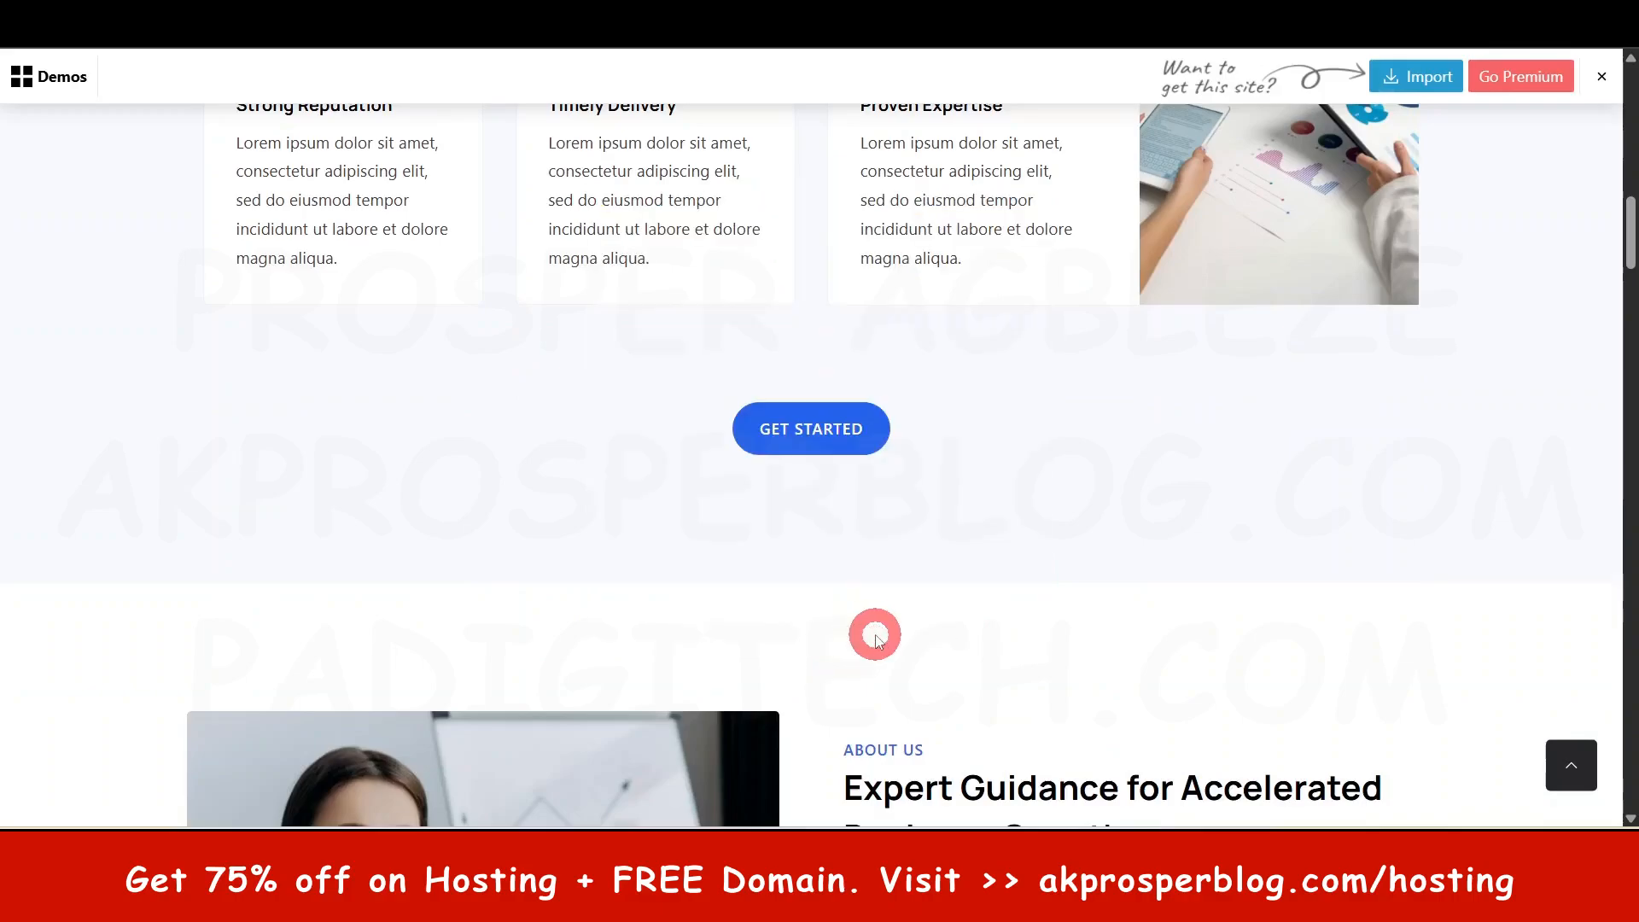
{"action": "scroll", "coordinate": [871, 630], "scroll_direction": "up", "scroll_amount": 12}
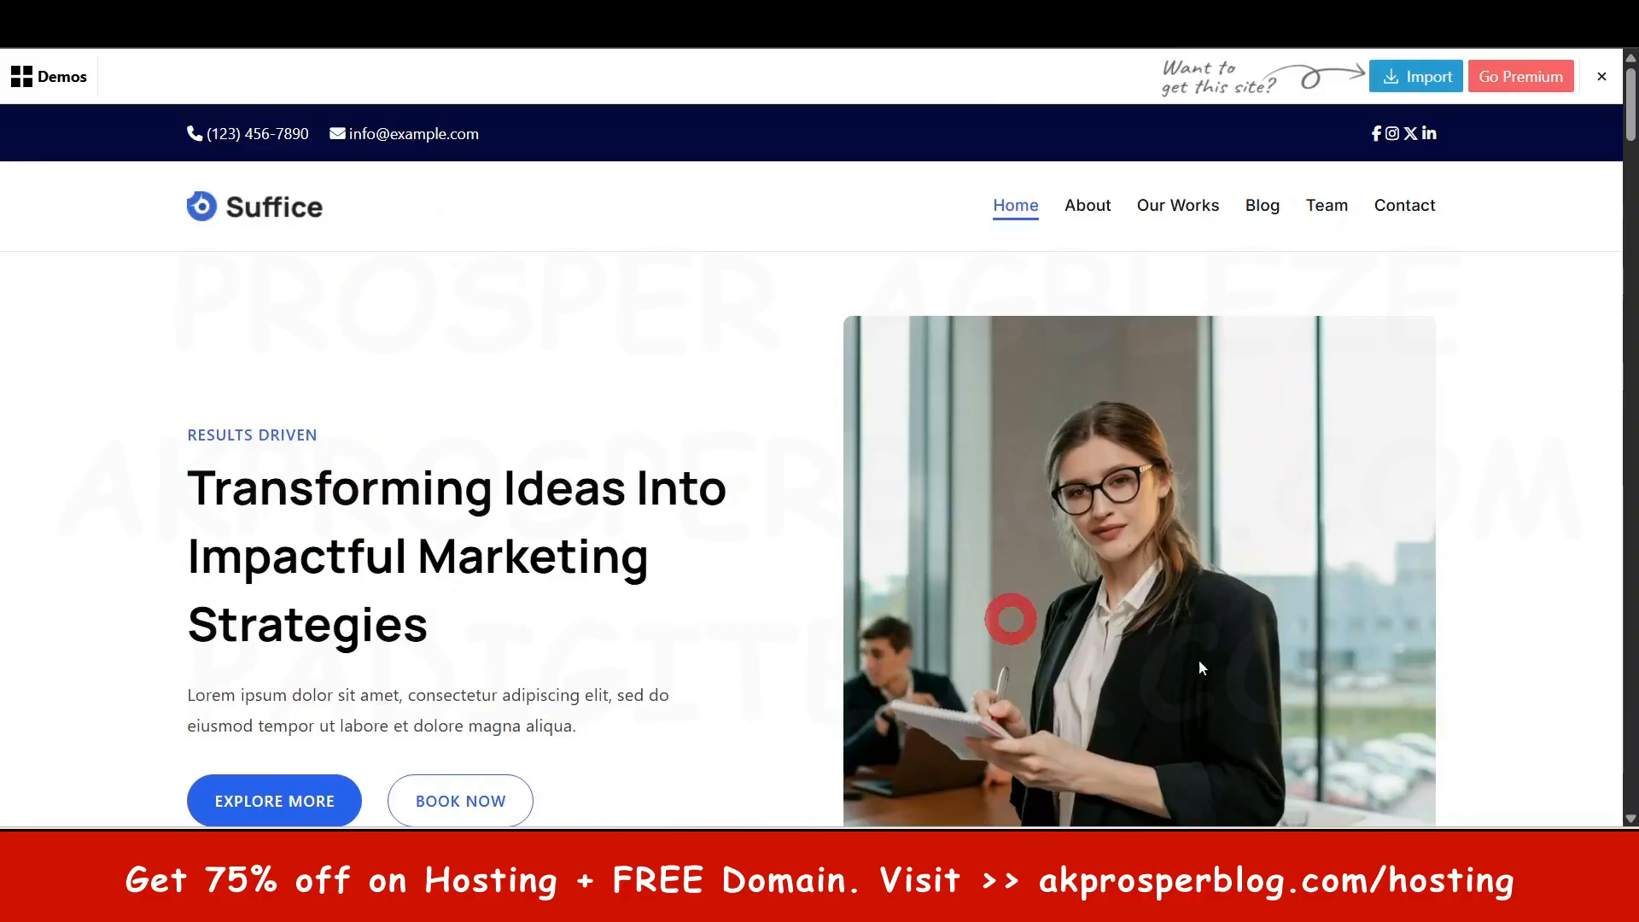
{"action": "scroll", "coordinate": [1588, 675], "scroll_direction": "down", "scroll_amount": 10}
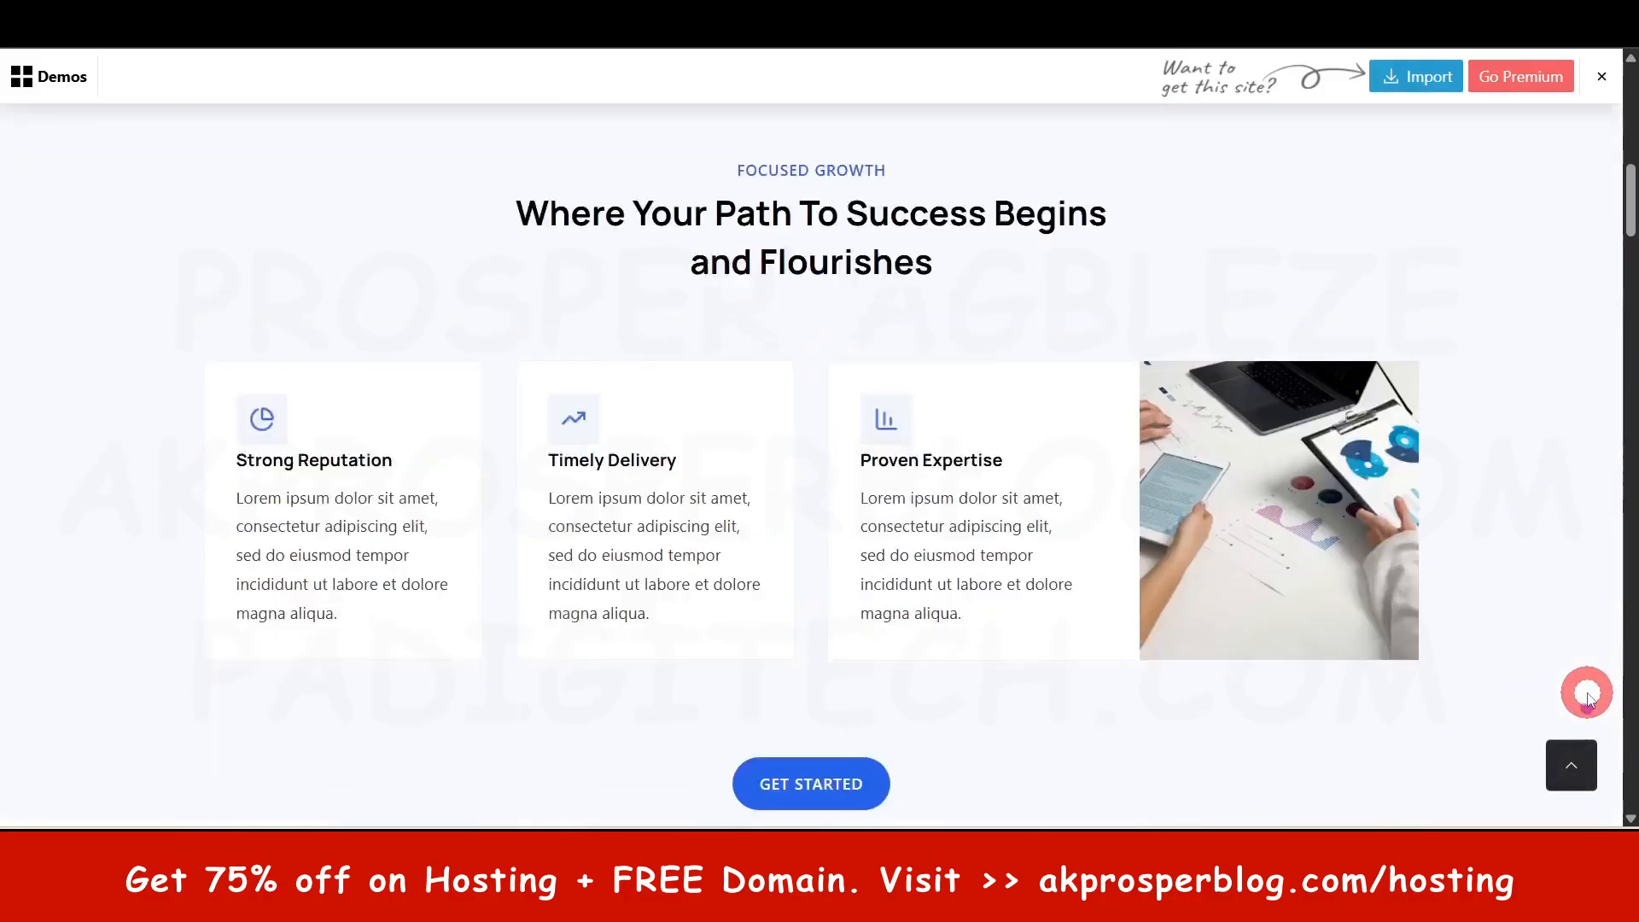
{"action": "scroll", "coordinate": [1584, 693], "scroll_direction": "down", "scroll_amount": 6}
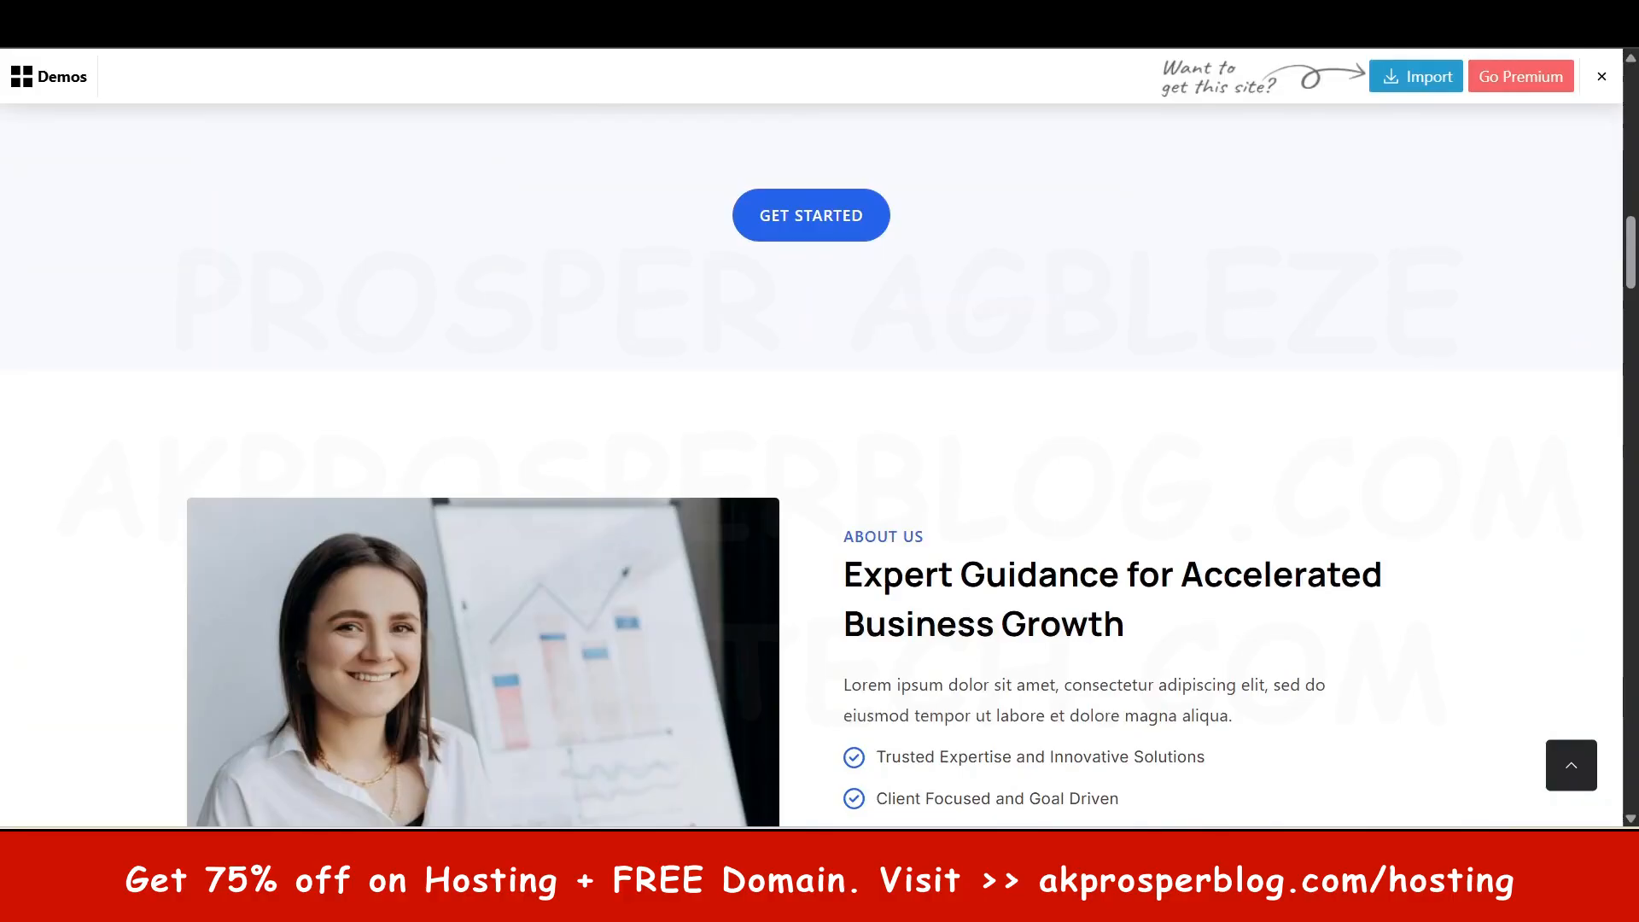
{"action": "key", "text": "ctrl+w"}
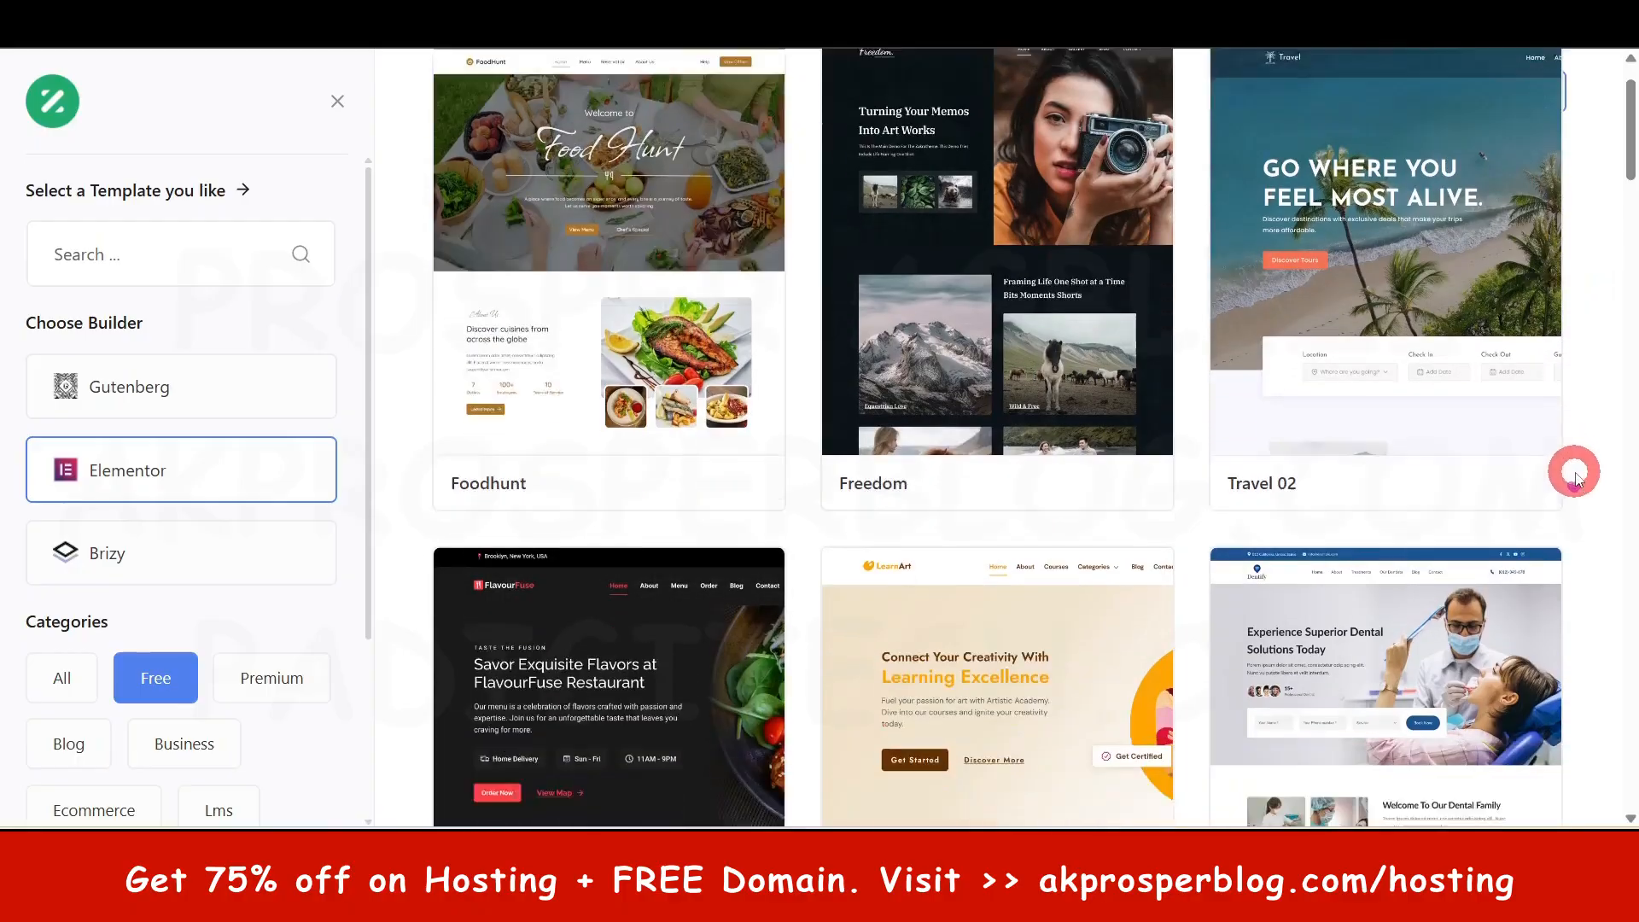
{"action": "scroll", "coordinate": [1573, 469], "scroll_direction": "down", "scroll_amount": 4}
{"action": "scroll", "coordinate": [1334, 610], "scroll_direction": "down", "scroll_amount": 2}
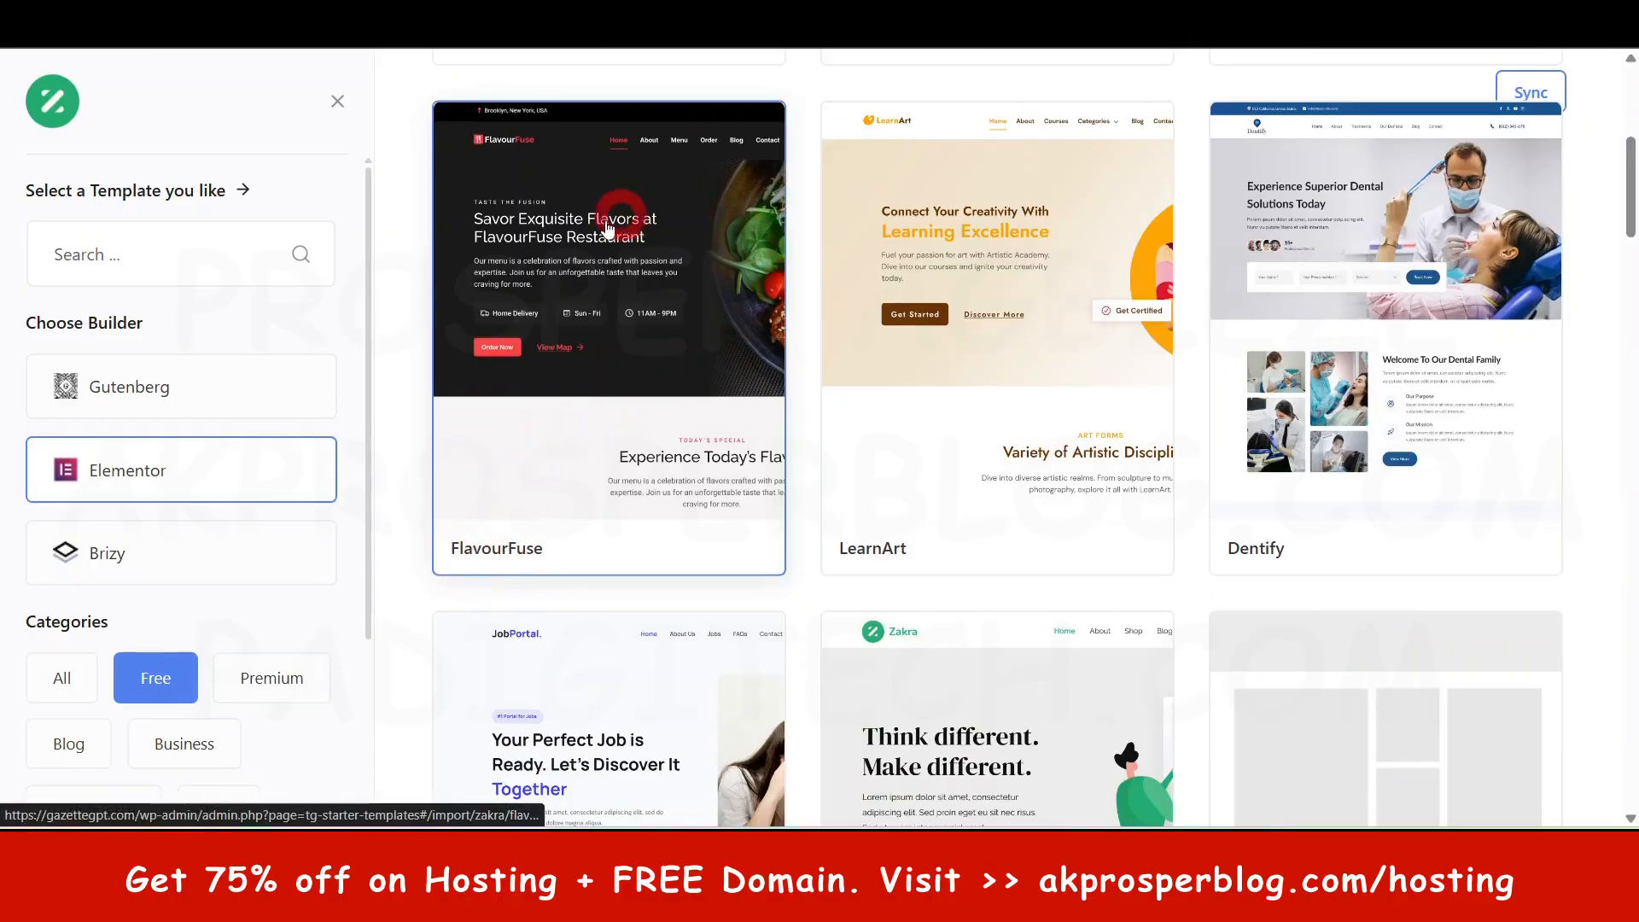
{"action": "scroll", "coordinate": [663, 465], "scroll_direction": "down", "scroll_amount": 5}
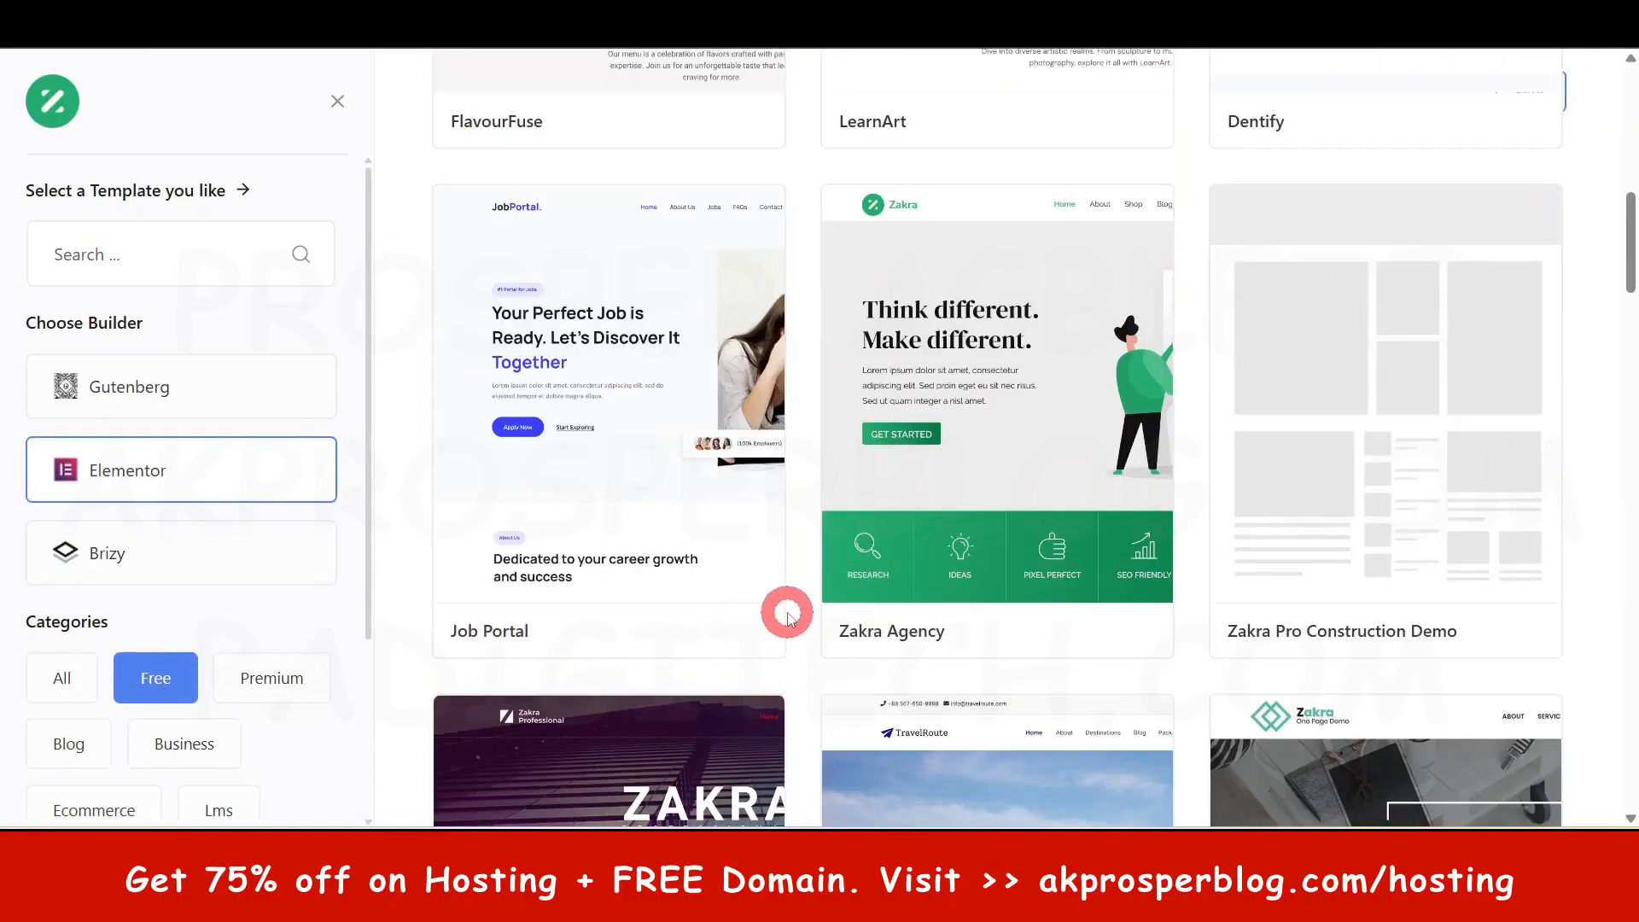
{"action": "scroll", "coordinate": [1035, 523], "scroll_direction": "down", "scroll_amount": 7}
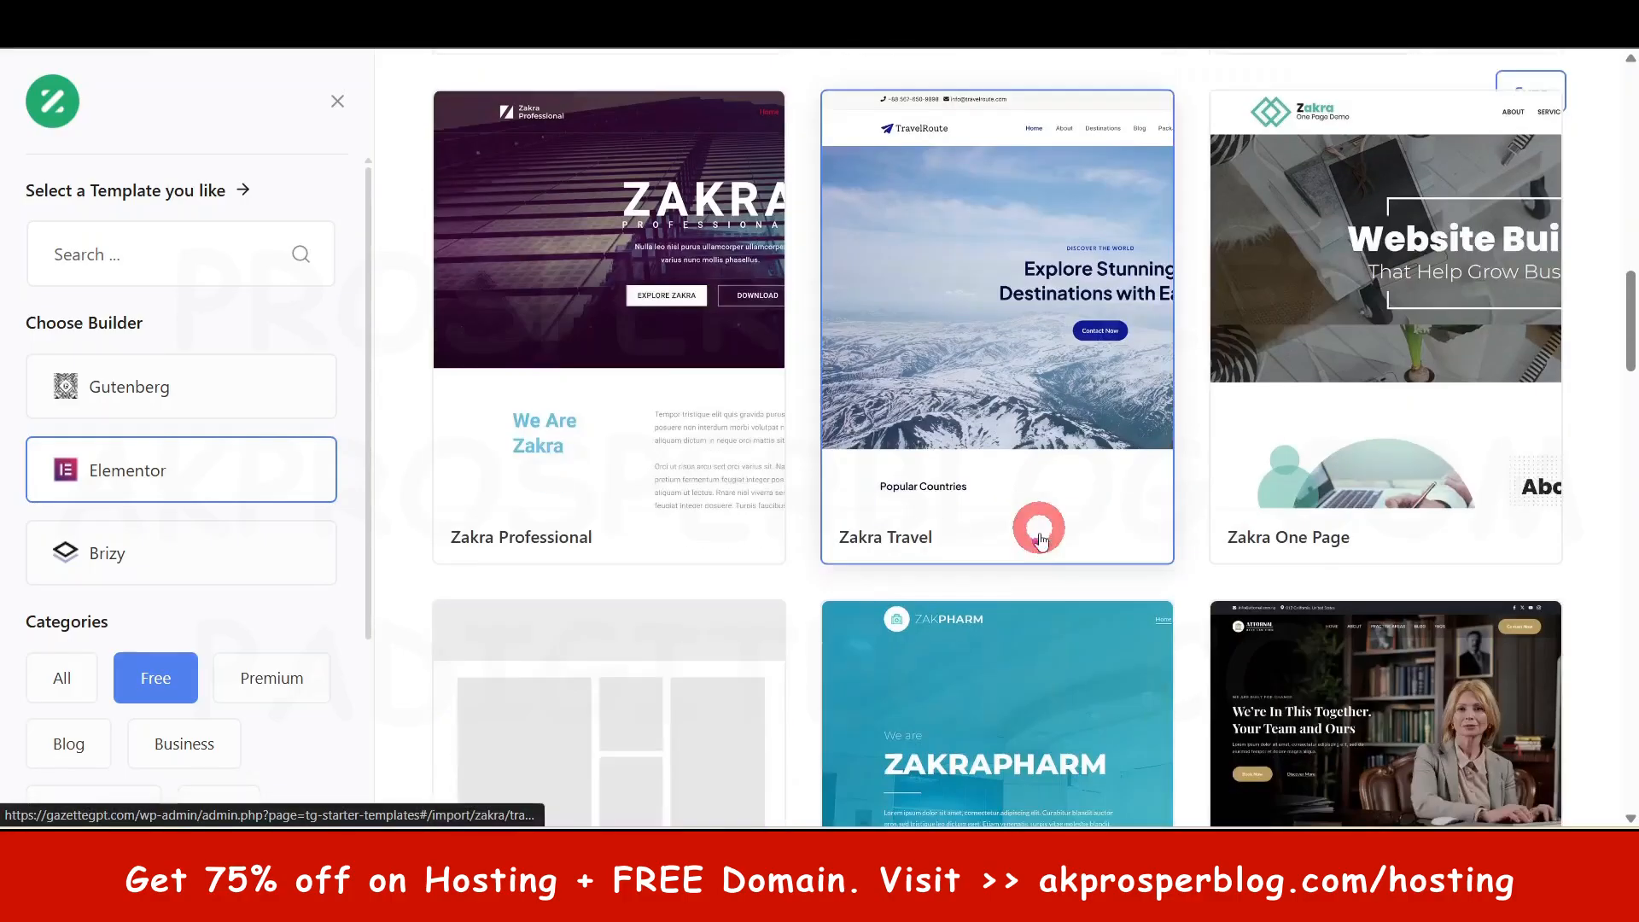
{"action": "scroll", "coordinate": [939, 743], "scroll_direction": "down", "scroll_amount": 6}
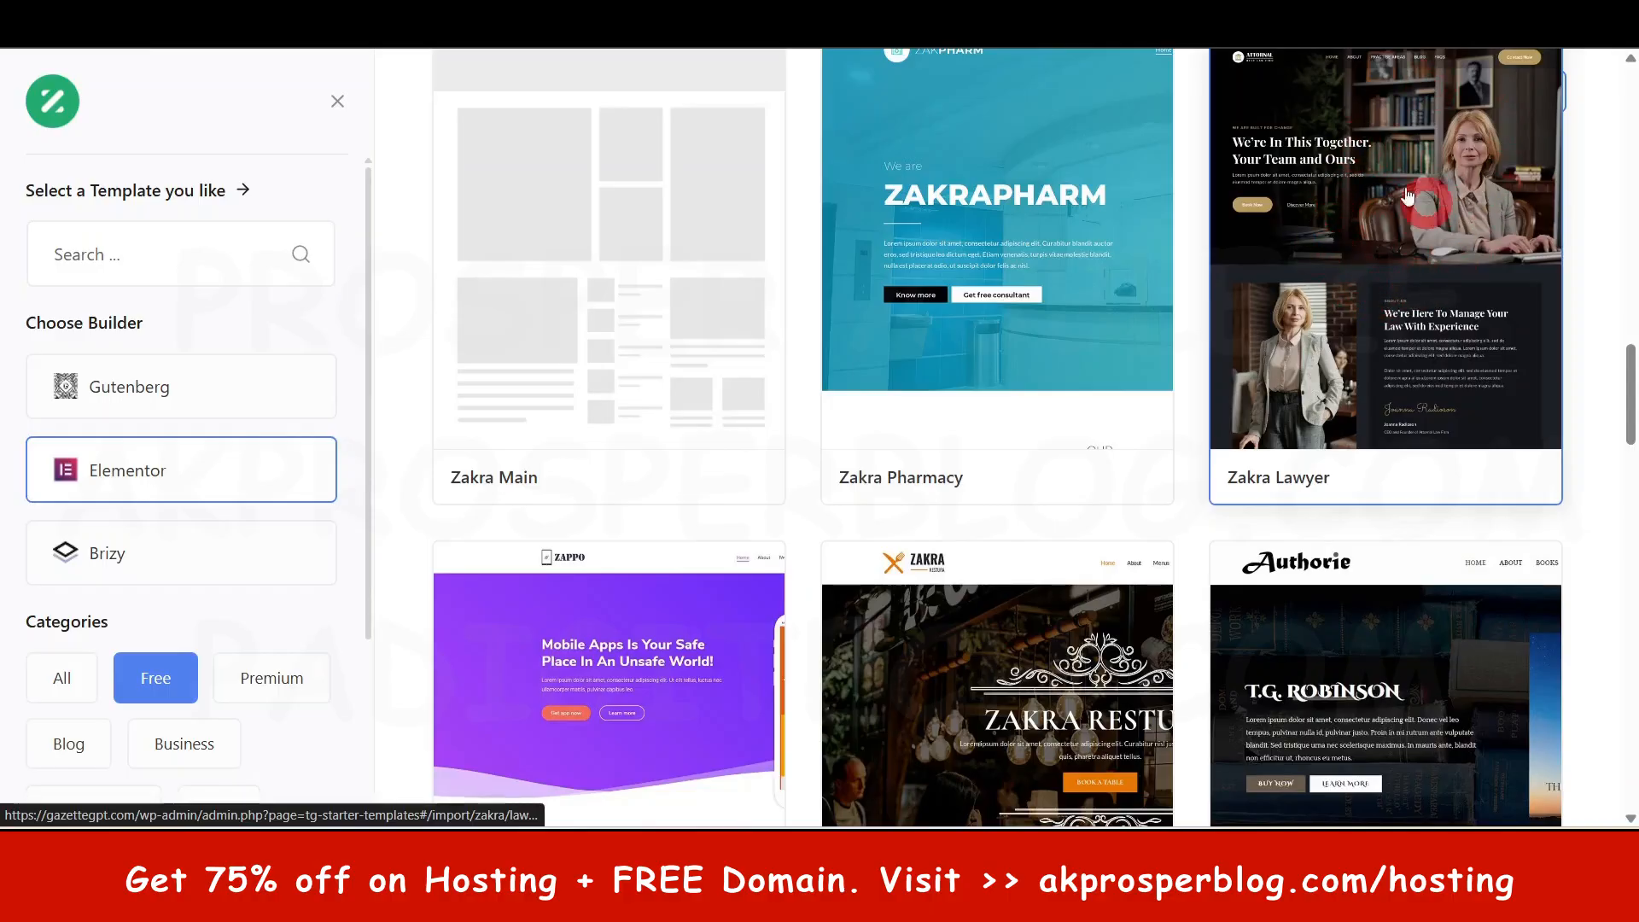
{"action": "scroll", "coordinate": [1384, 252], "scroll_direction": "down", "scroll_amount": 10}
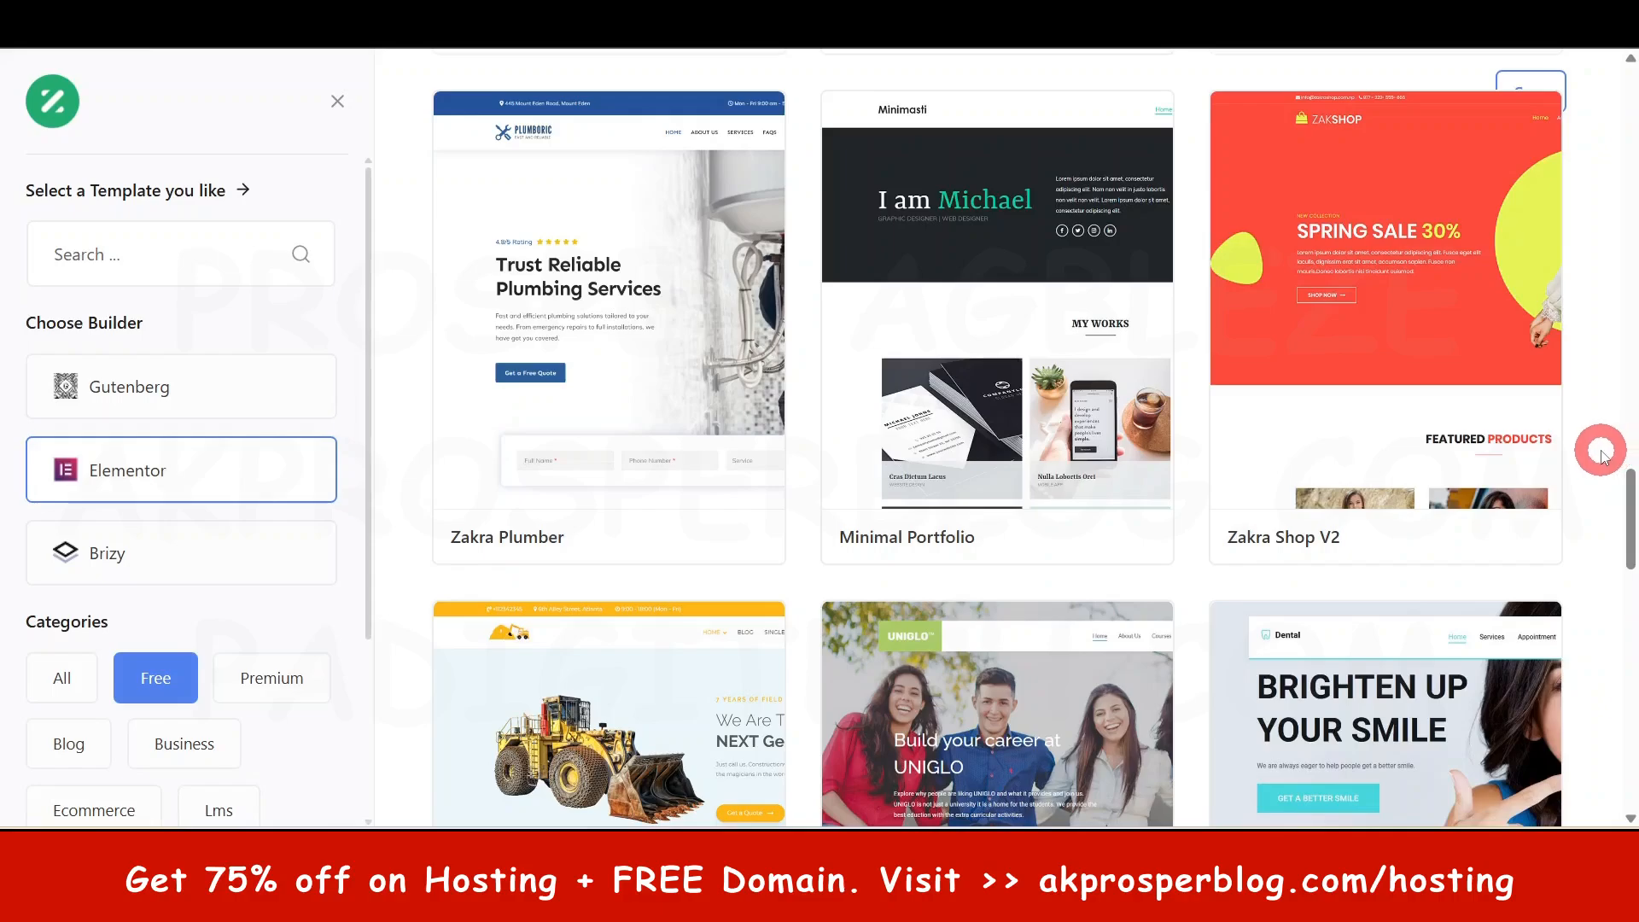
{"action": "scroll", "coordinate": [1602, 455], "scroll_direction": "down", "scroll_amount": 4}
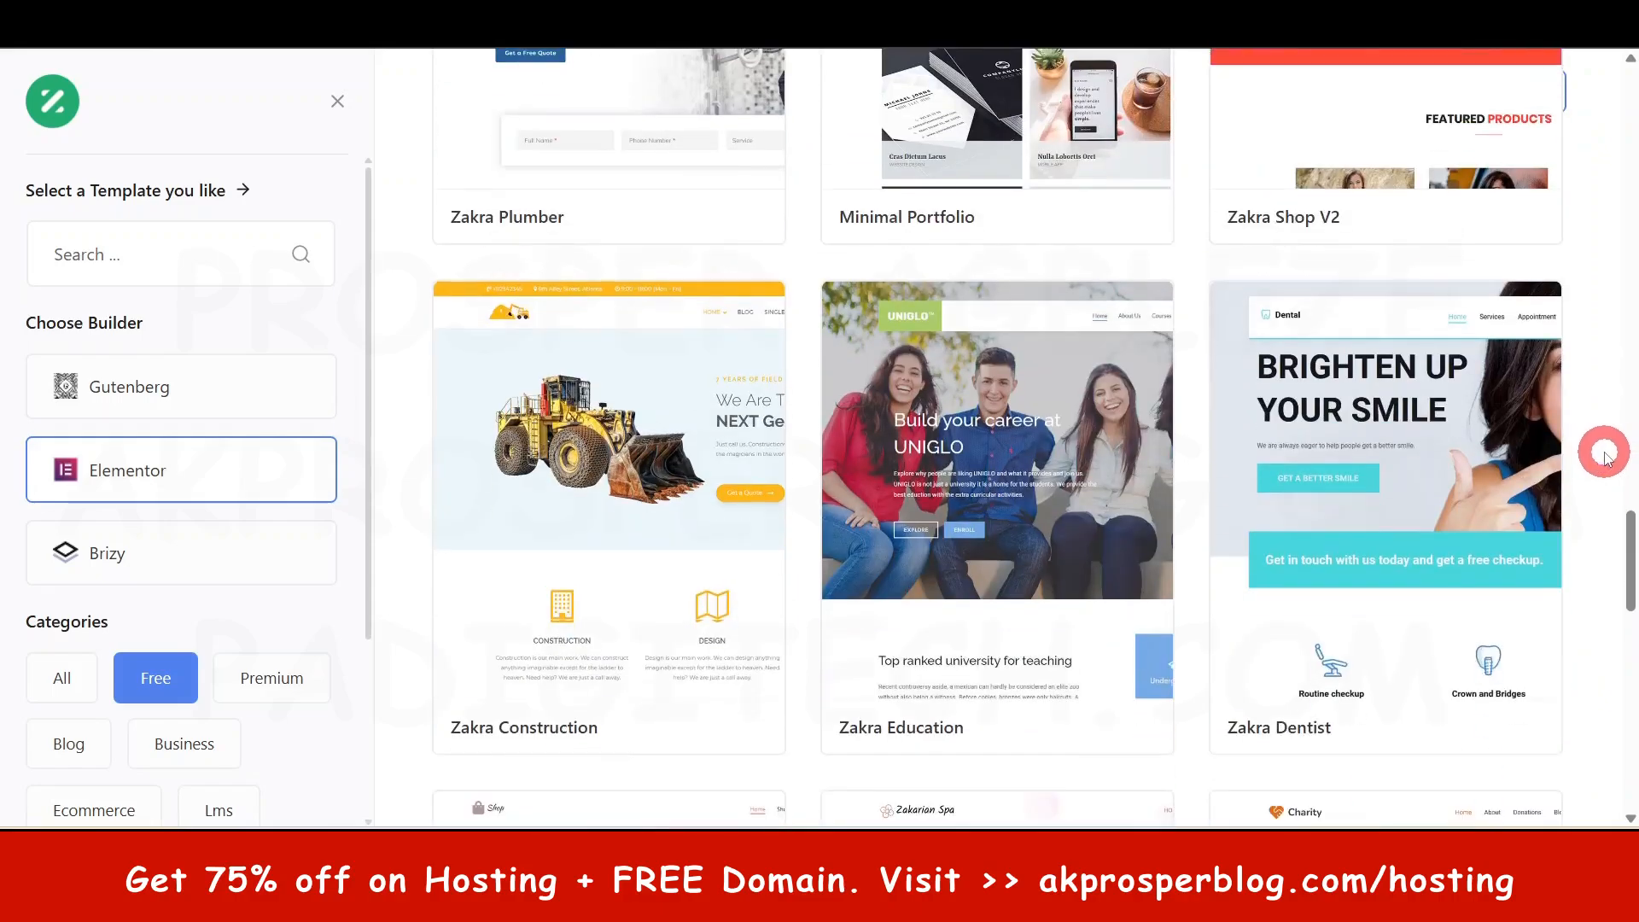
{"action": "scroll", "coordinate": [1605, 452], "scroll_direction": "down", "scroll_amount": 12}
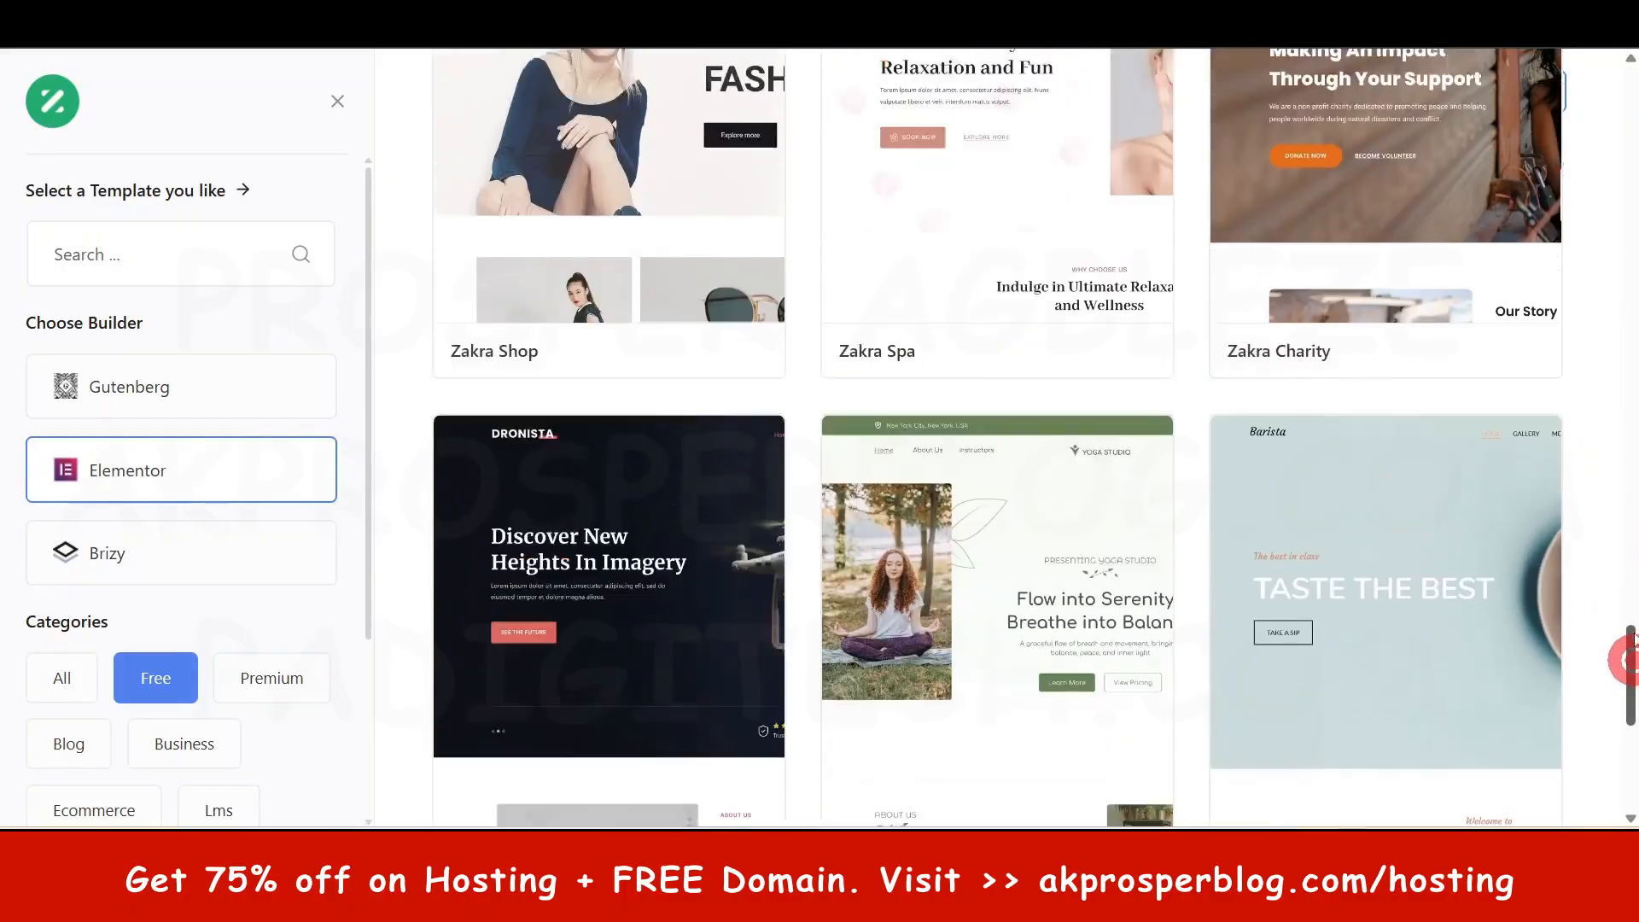
{"action": "left_click_drag", "start_coordinate": [1628, 660], "coordinate": [1630, 145]}
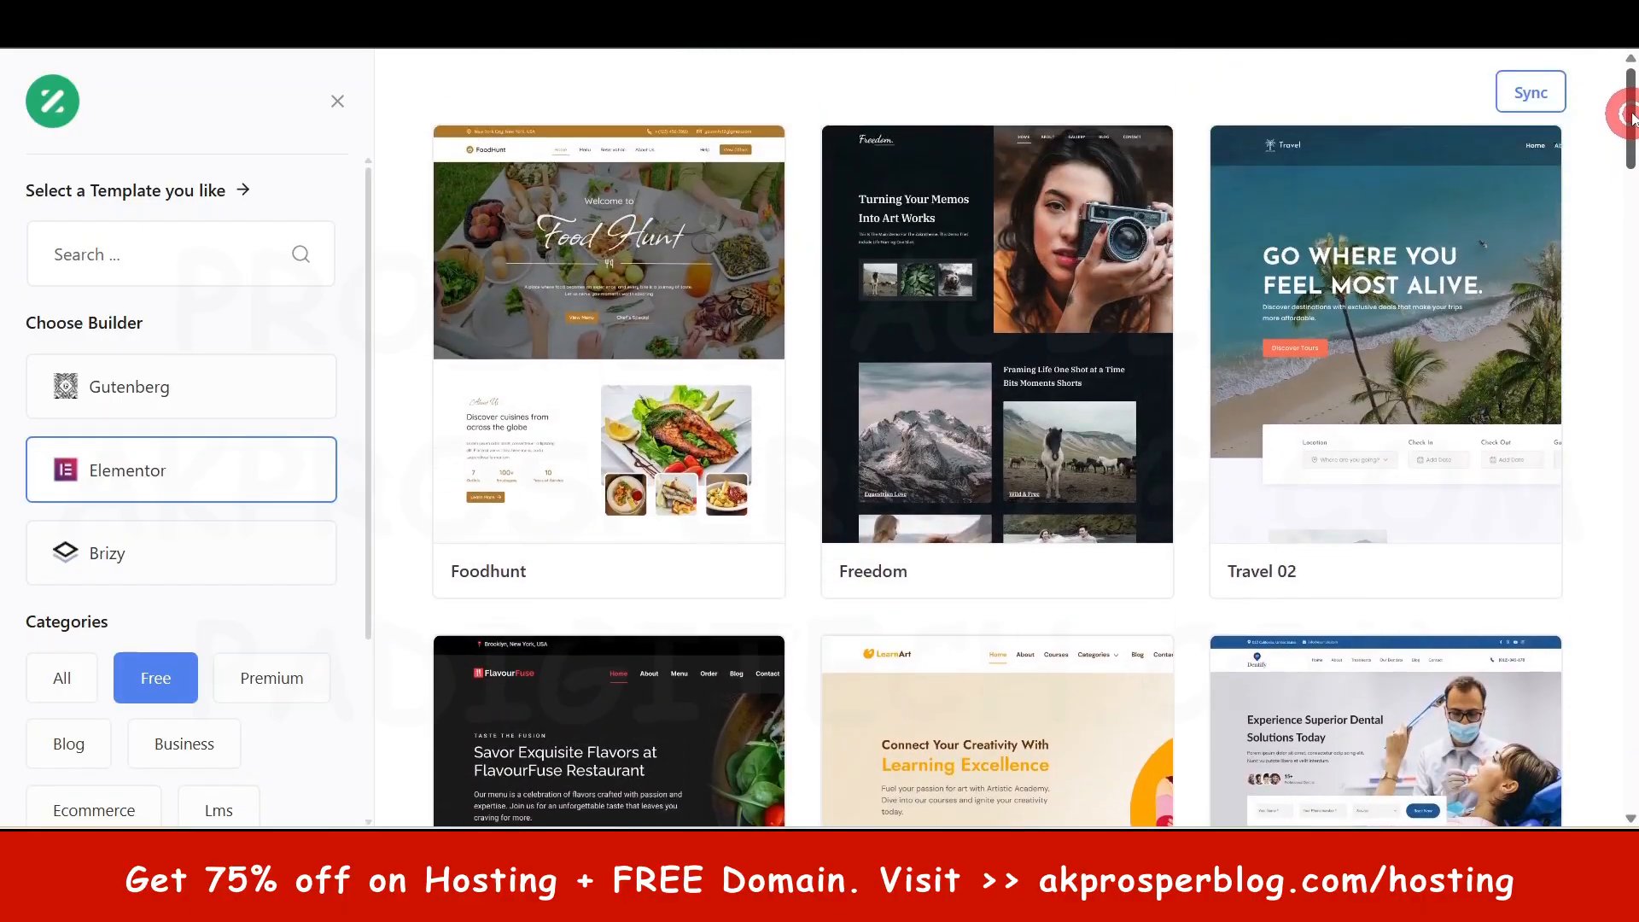
{"action": "scroll", "coordinate": [1585, 439], "scroll_direction": "down", "scroll_amount": 3}
{"action": "scroll", "coordinate": [1584, 447], "scroll_direction": "down", "scroll_amount": 2}
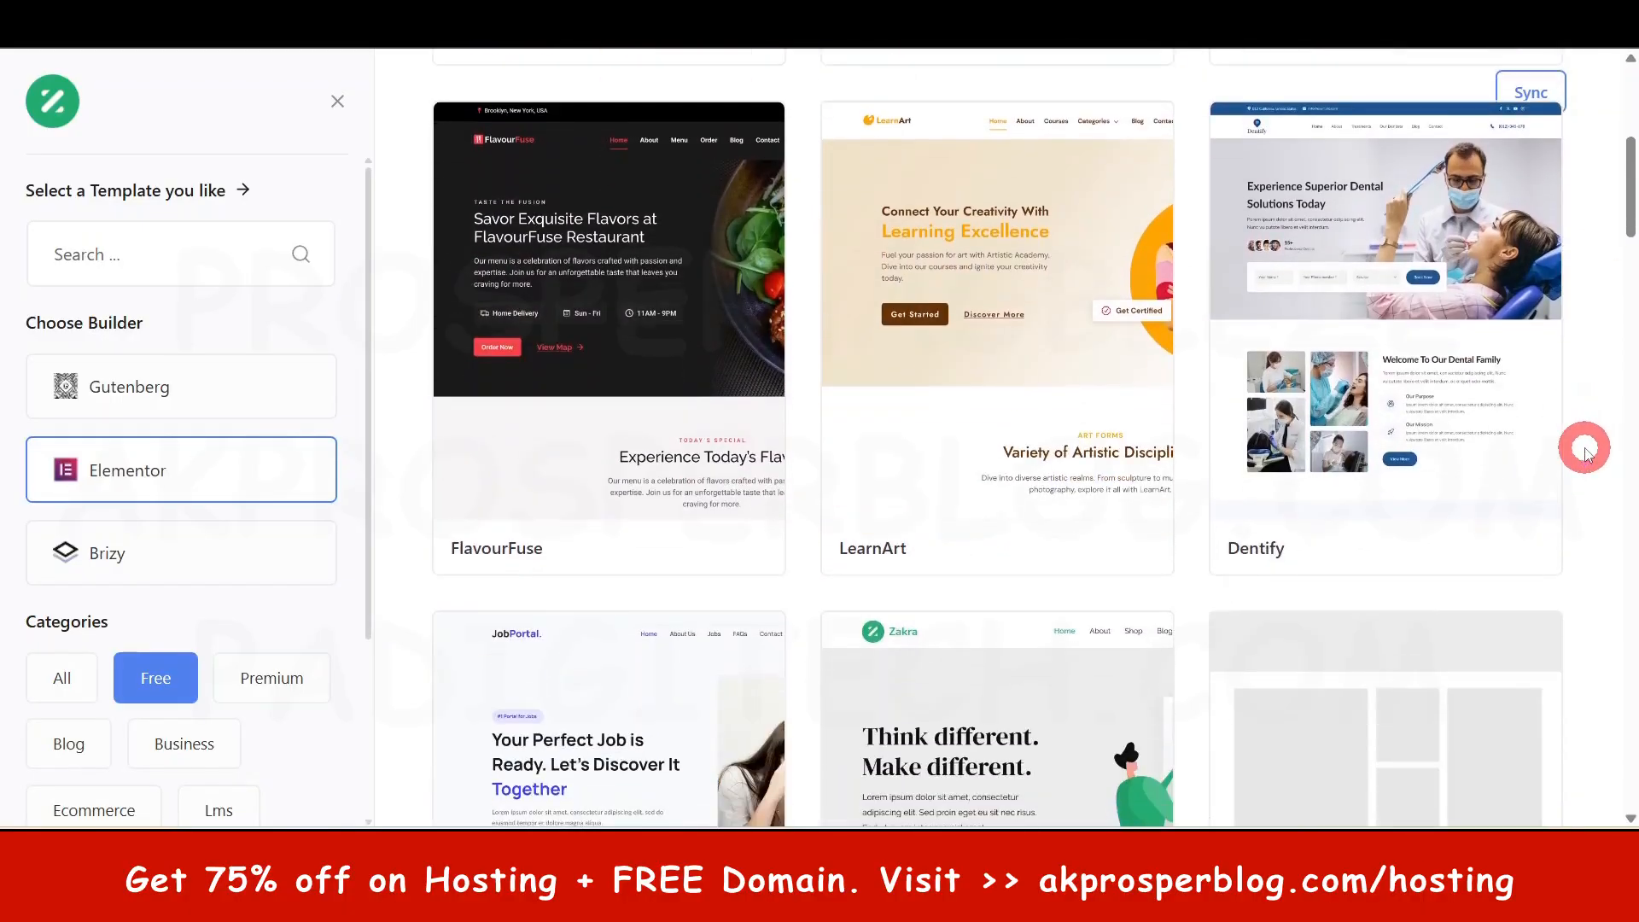
{"action": "scroll", "coordinate": [1584, 447], "scroll_direction": "up", "scroll_amount": 5}
{"action": "scroll", "coordinate": [944, 588], "scroll_direction": "down", "scroll_amount": 6}
{"action": "scroll", "coordinate": [937, 654], "scroll_direction": "down", "scroll_amount": 5}
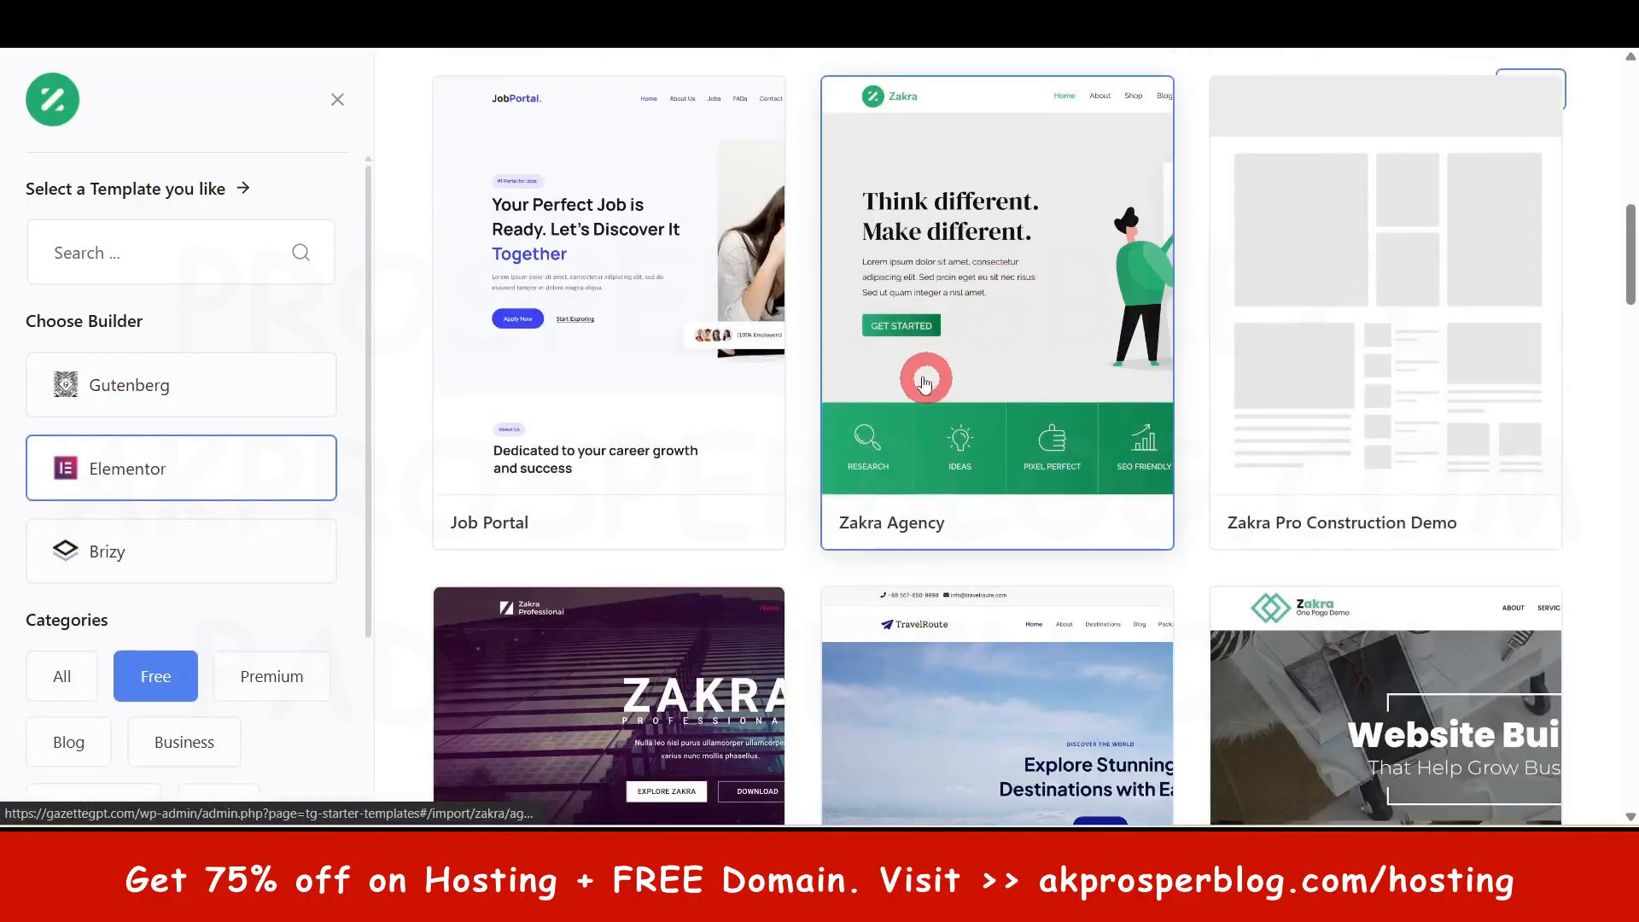
{"action": "scroll", "coordinate": [958, 505], "scroll_direction": "up", "scroll_amount": 1}
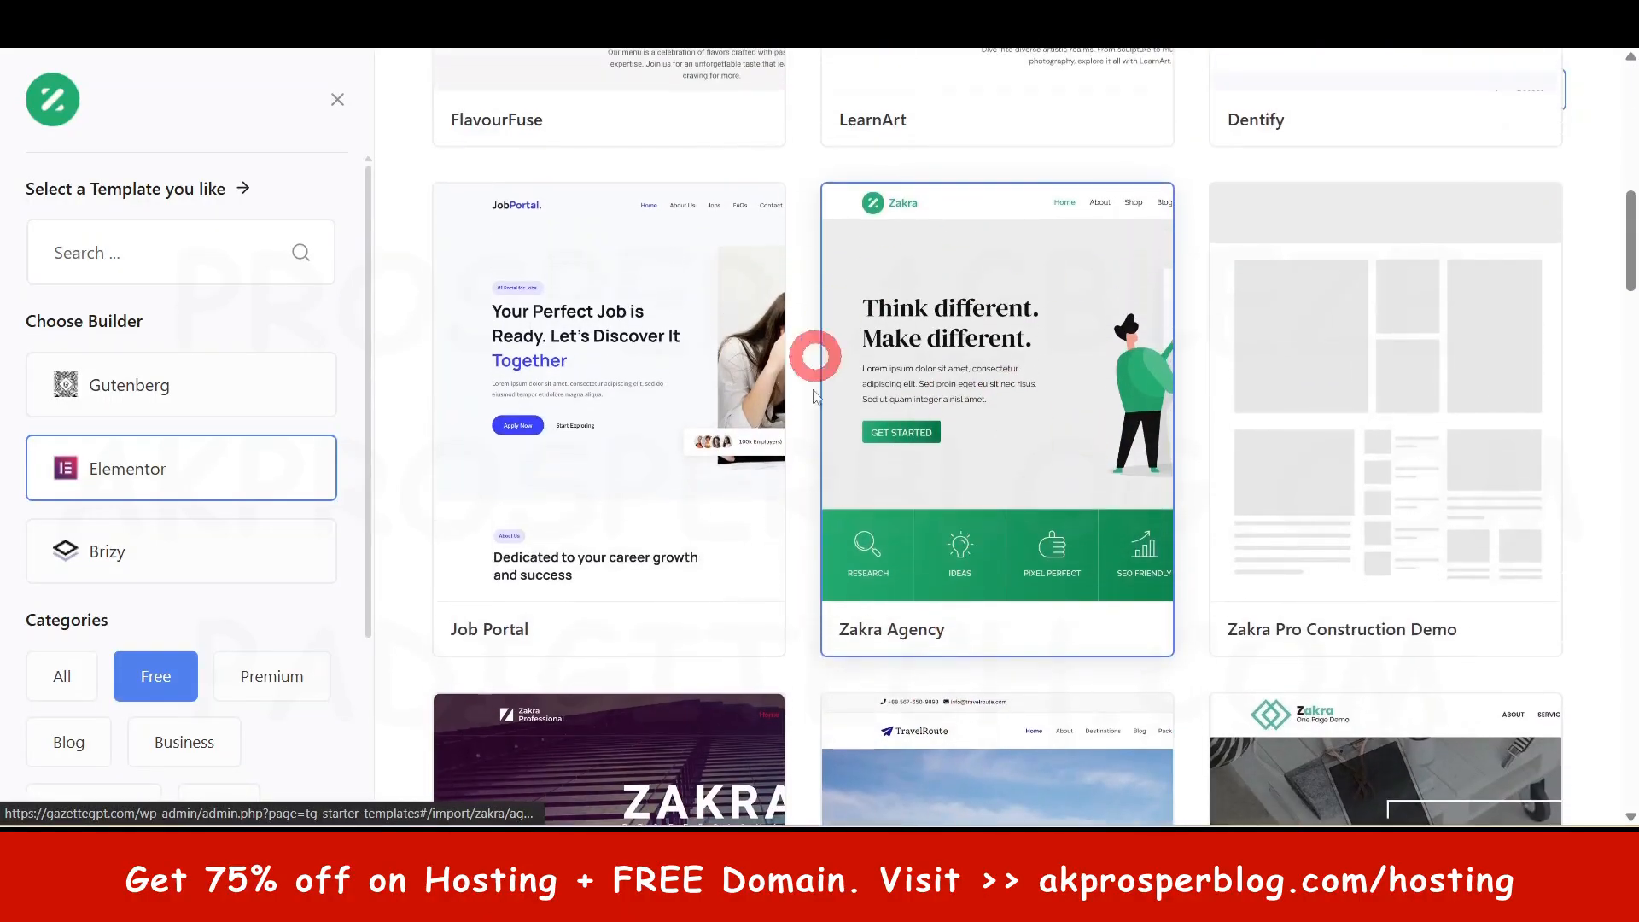
- Import the Zakra Agency template, skipping the logo and confirming the theme-settings overwrite
{"action": "left_click", "coordinate": [1008, 388]}
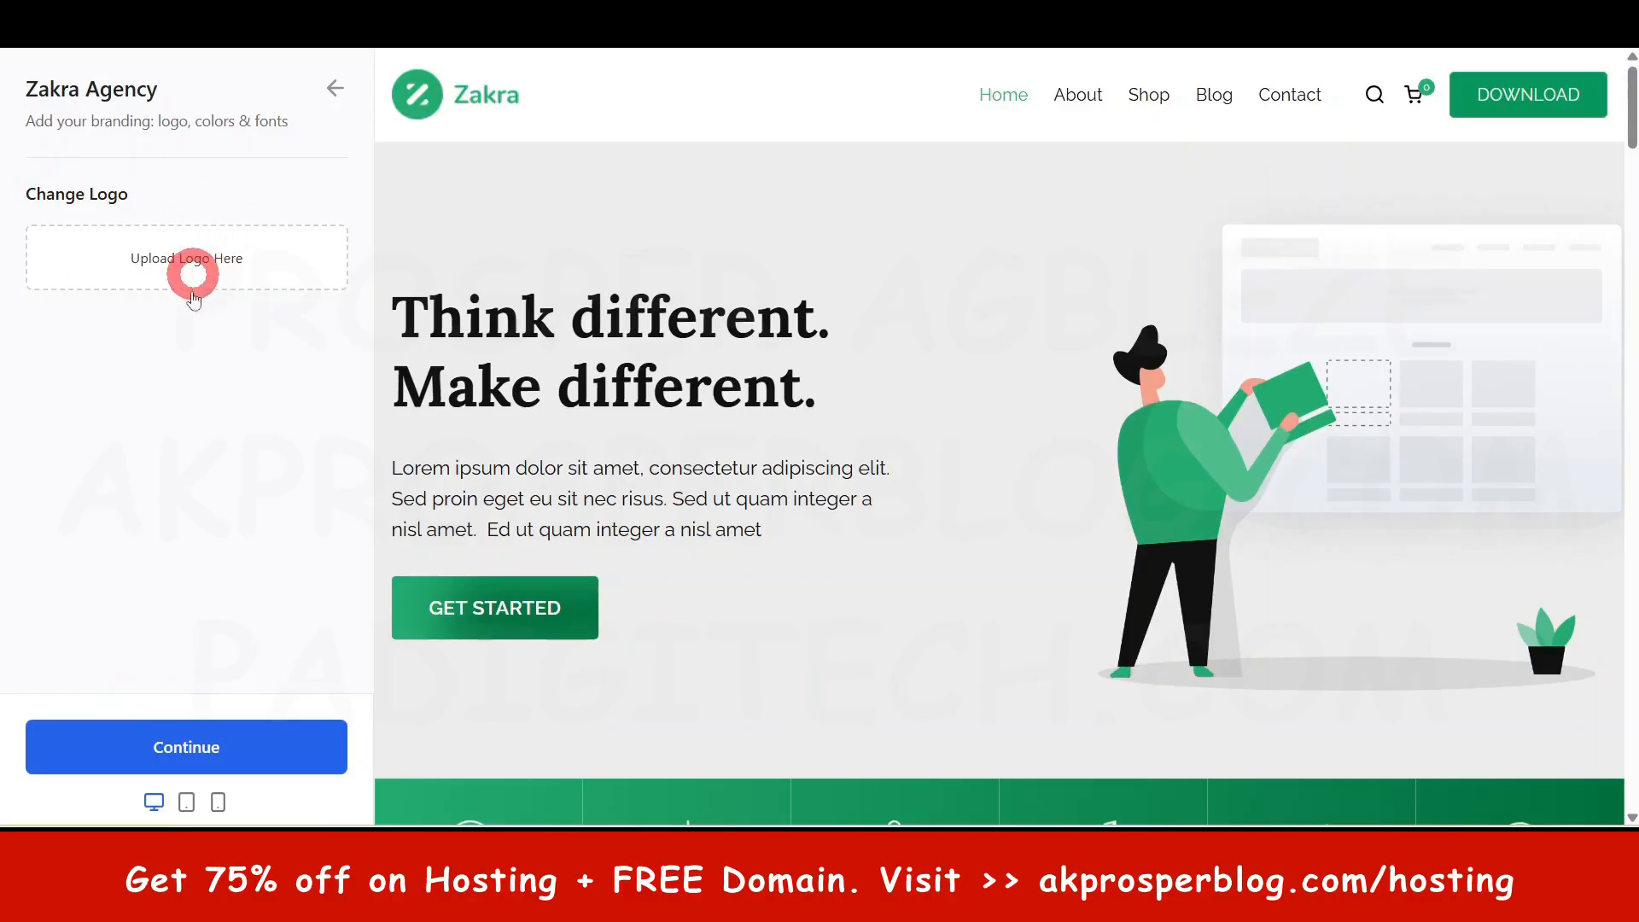
{"action": "left_click", "coordinate": [188, 753]}
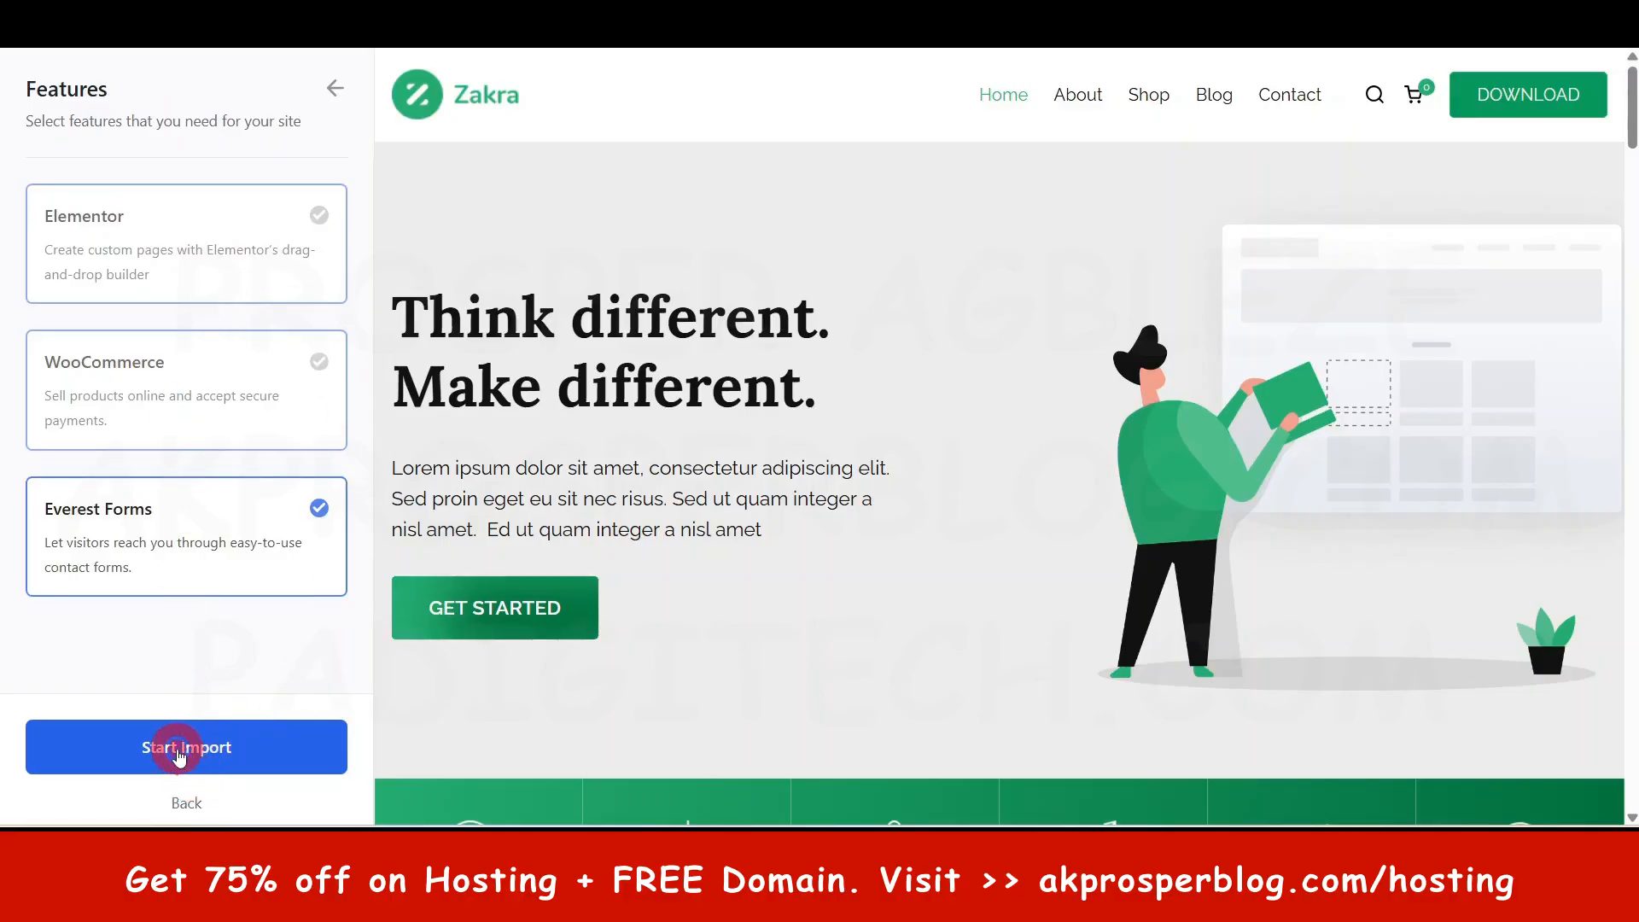
{"action": "left_click", "coordinate": [178, 753]}
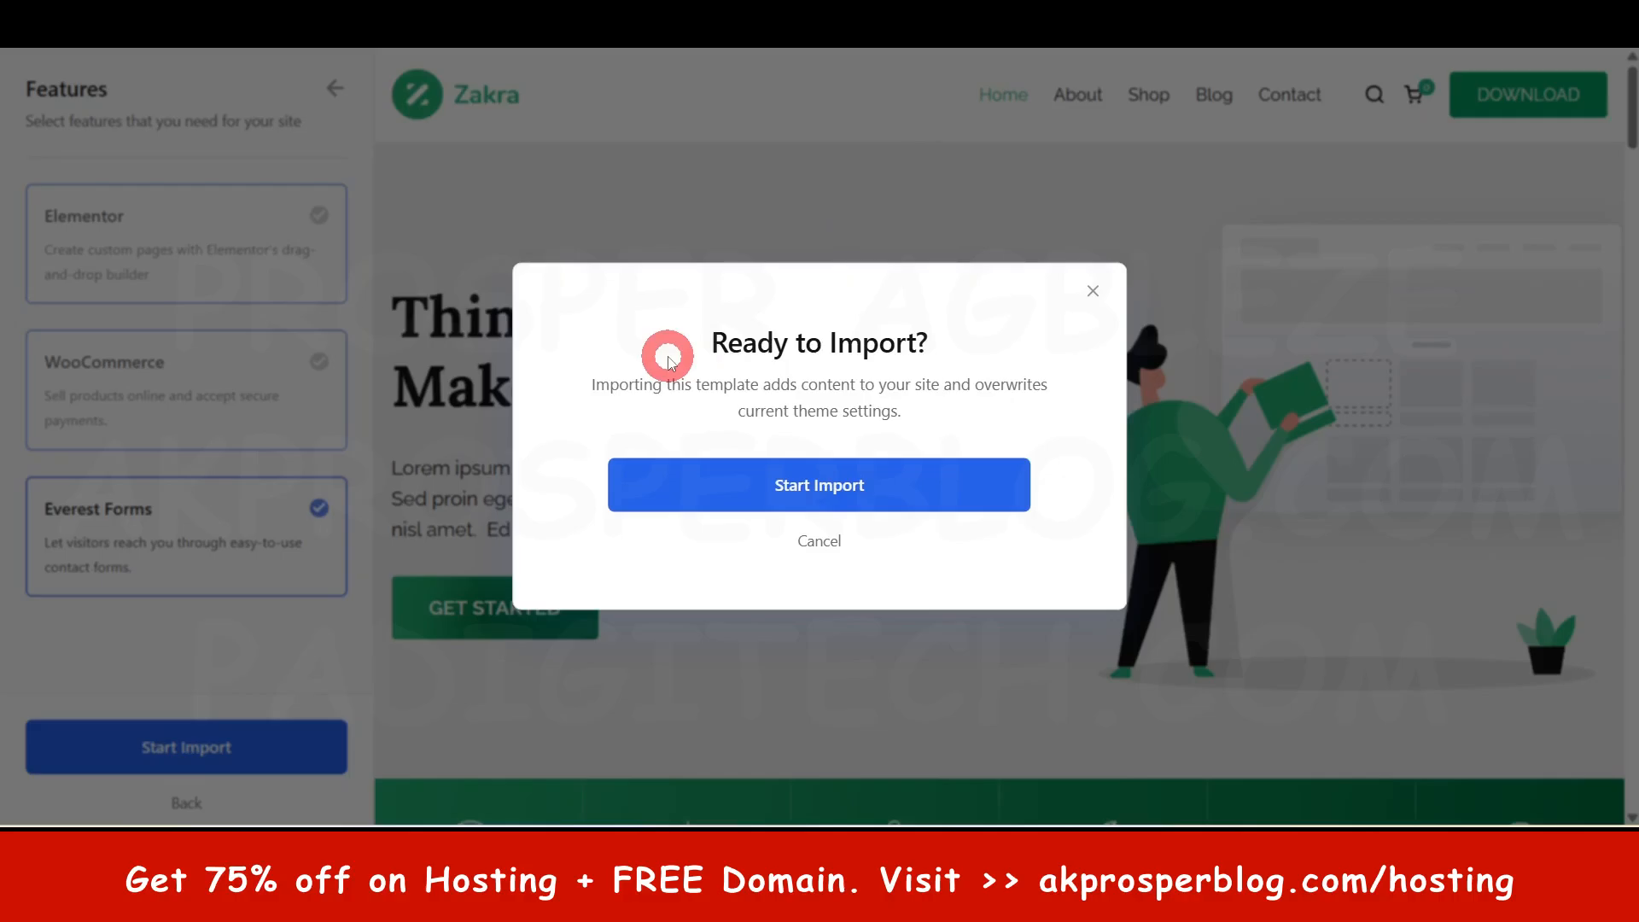
{"action": "left_click", "coordinate": [804, 491]}
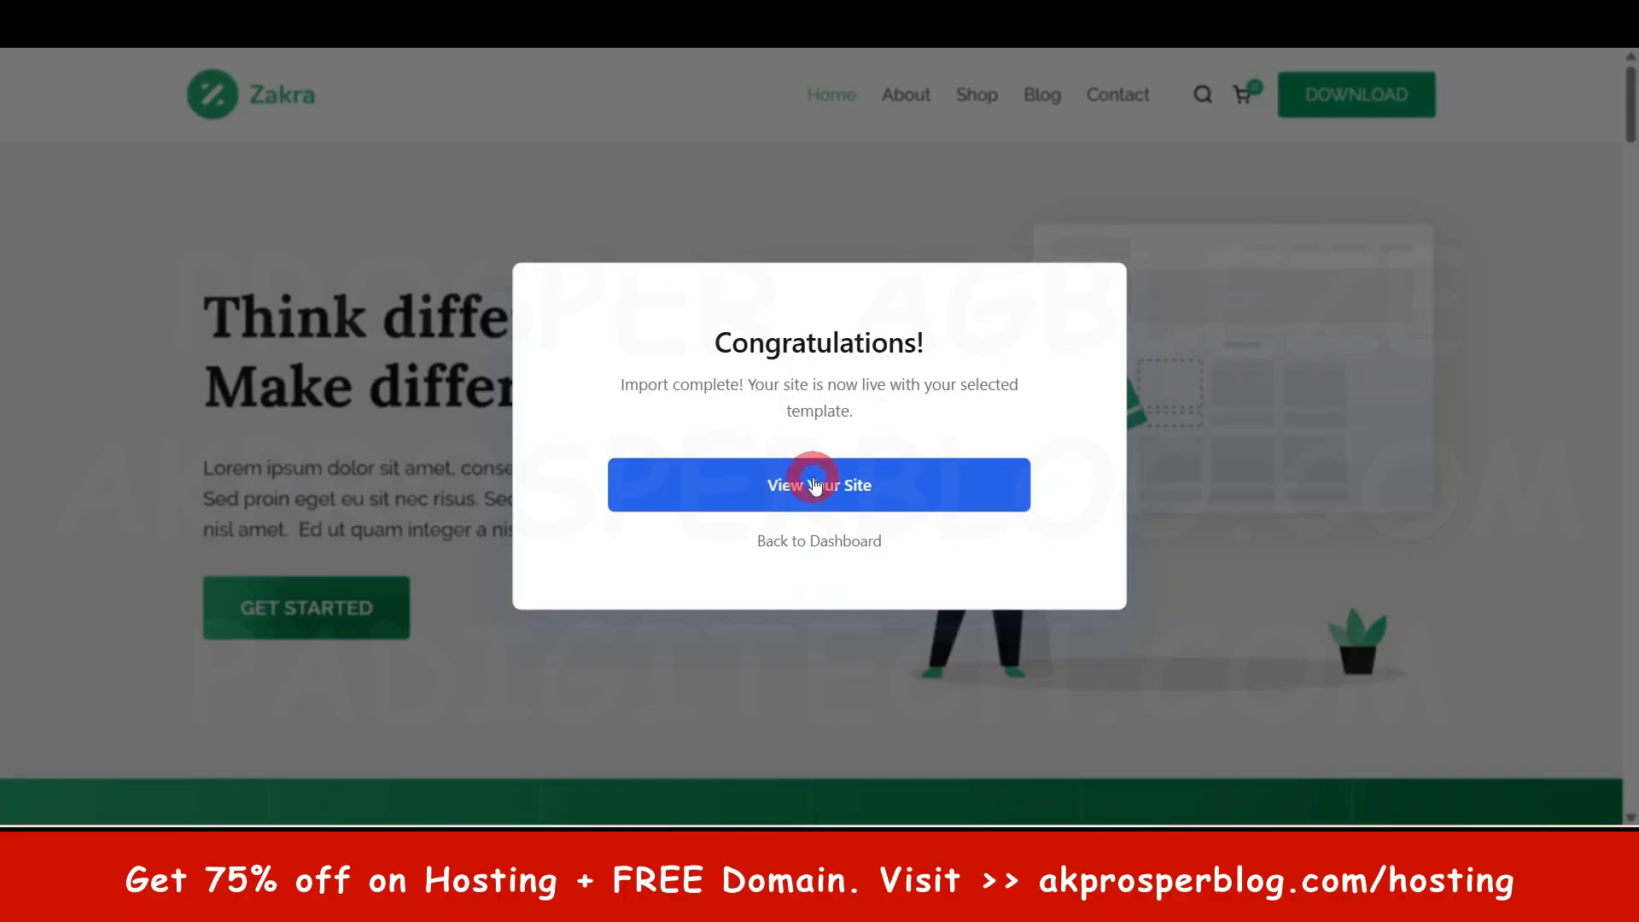
{"action": "left_click", "coordinate": [815, 485]}
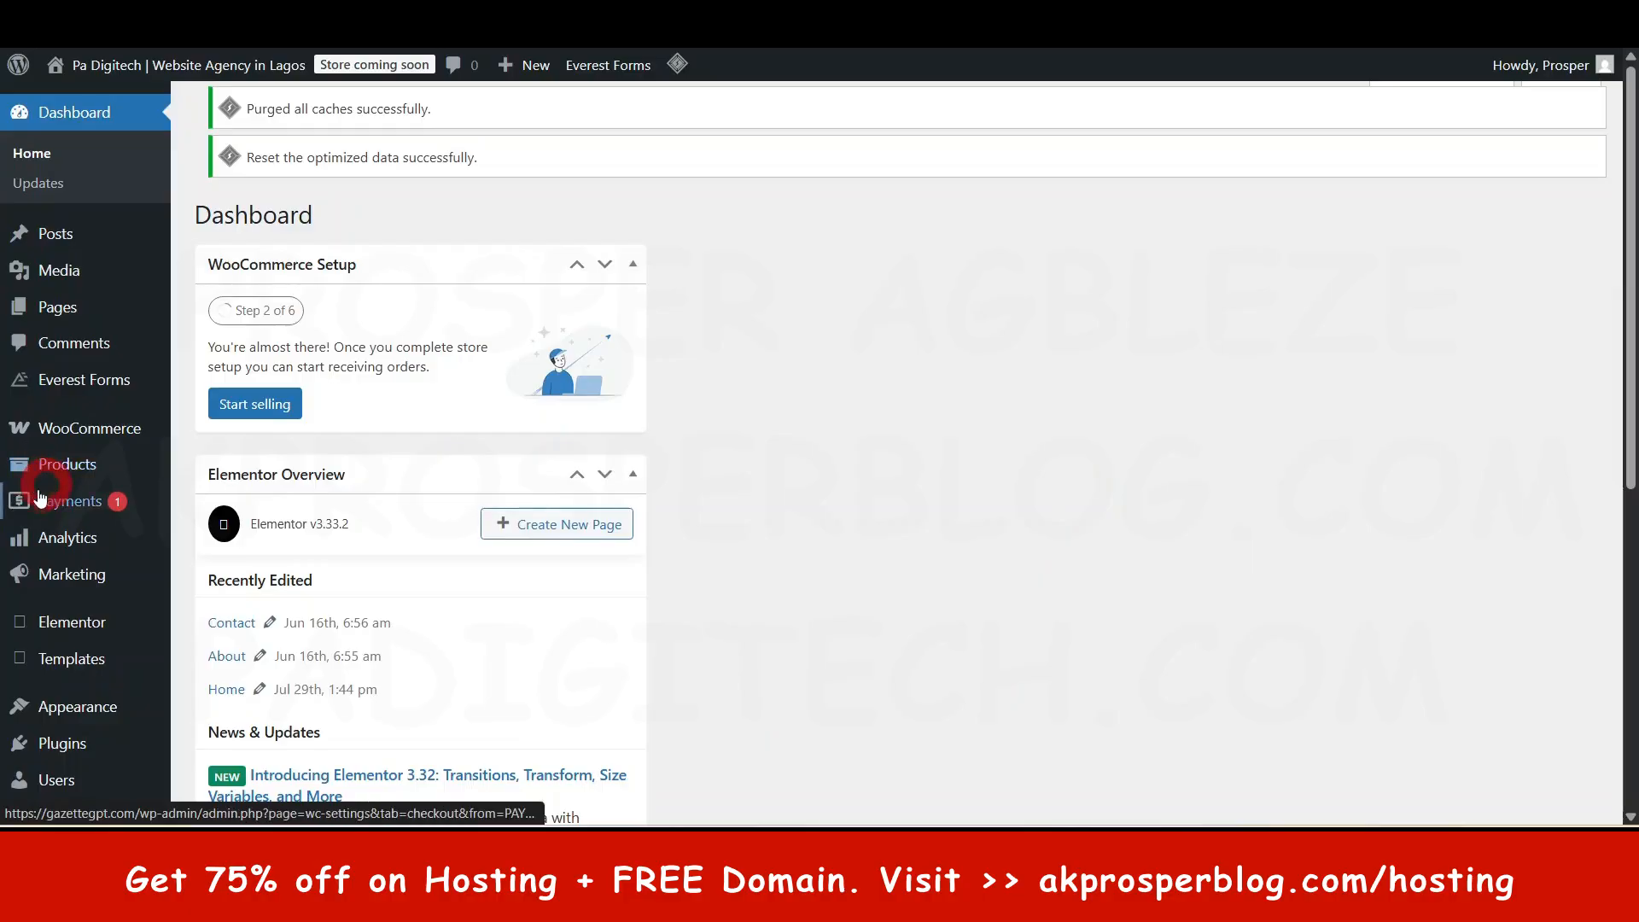
- Scroll the newly live Zakra homepage to check the 'Think different. Make different.' hero
{"action": "scroll", "coordinate": [76, 496], "scroll_direction": "down", "scroll_amount": 5}
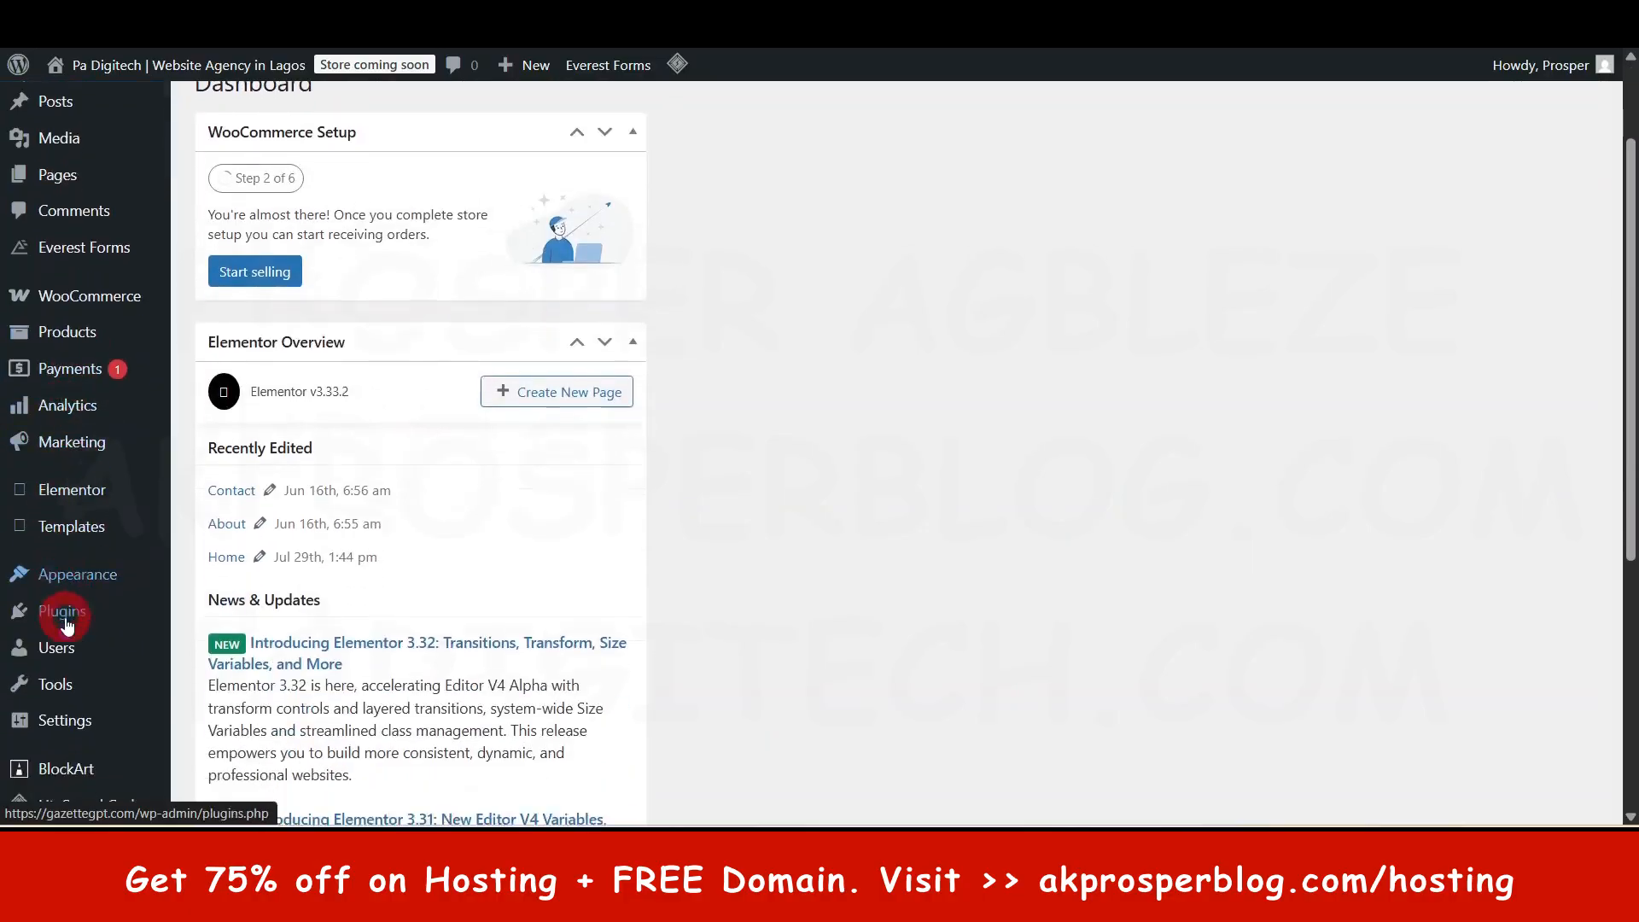
{"action": "scroll", "coordinate": [34, 439], "scroll_direction": "up", "scroll_amount": 5}
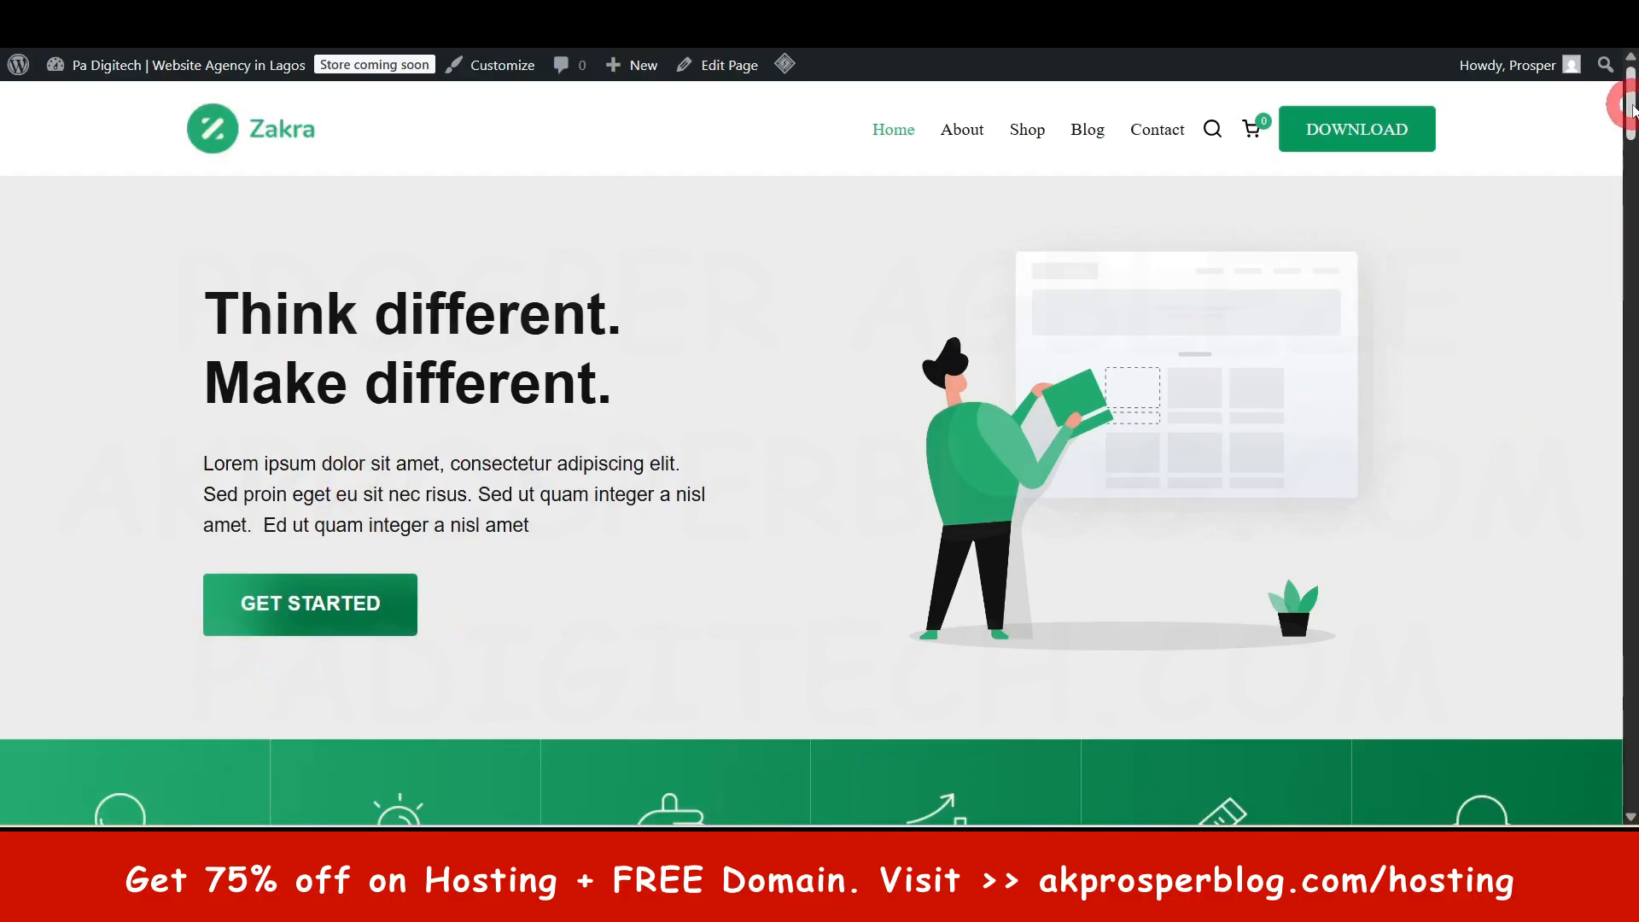
- Scroll through the homepage's hero, stats, Latest Posts & Articles, client logos and footer
{"action": "left_click_drag", "start_coordinate": [1632, 106], "coordinate": [1631, 337]}
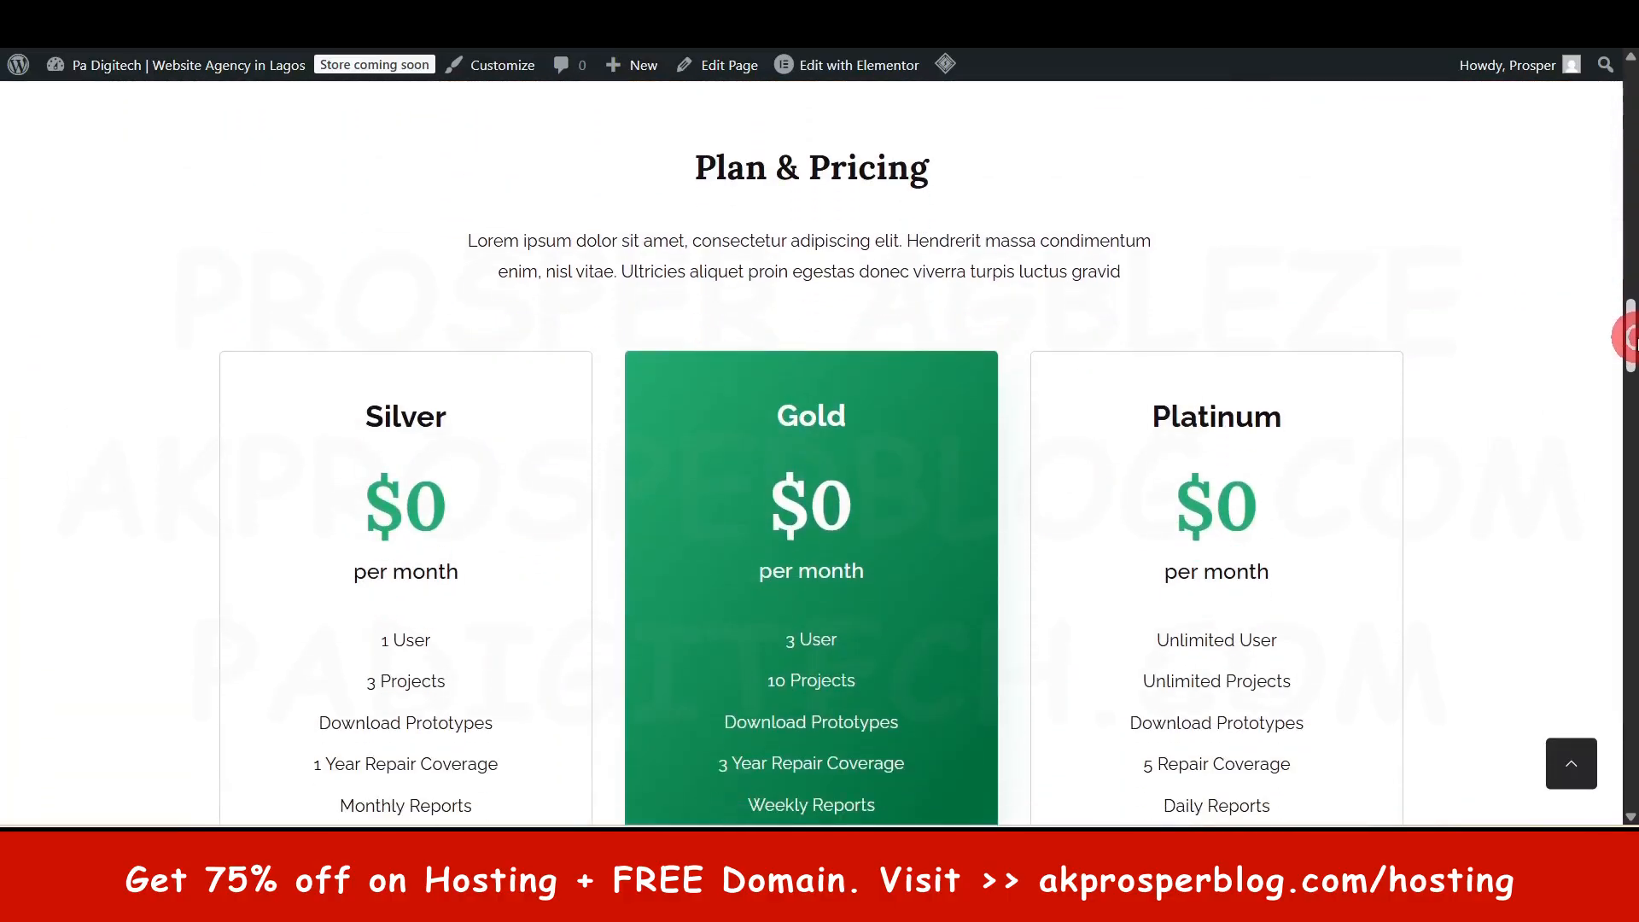
{"action": "scroll", "coordinate": [1375, 401], "scroll_direction": "down", "scroll_amount": 7}
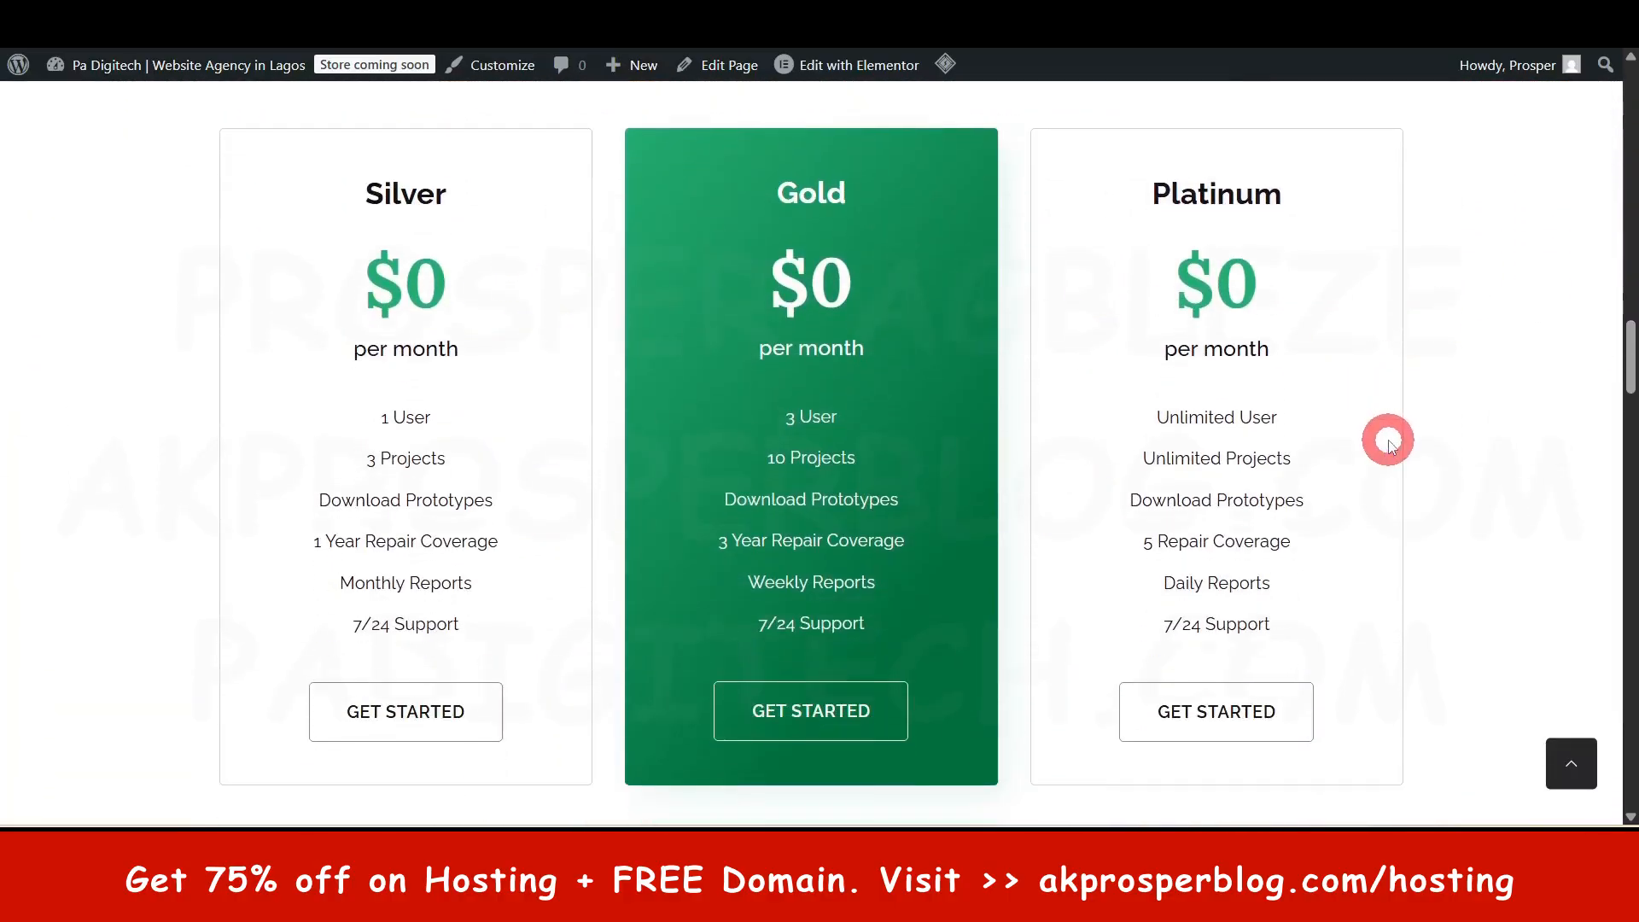
{"action": "scroll", "coordinate": [1388, 442], "scroll_direction": "down", "scroll_amount": 10}
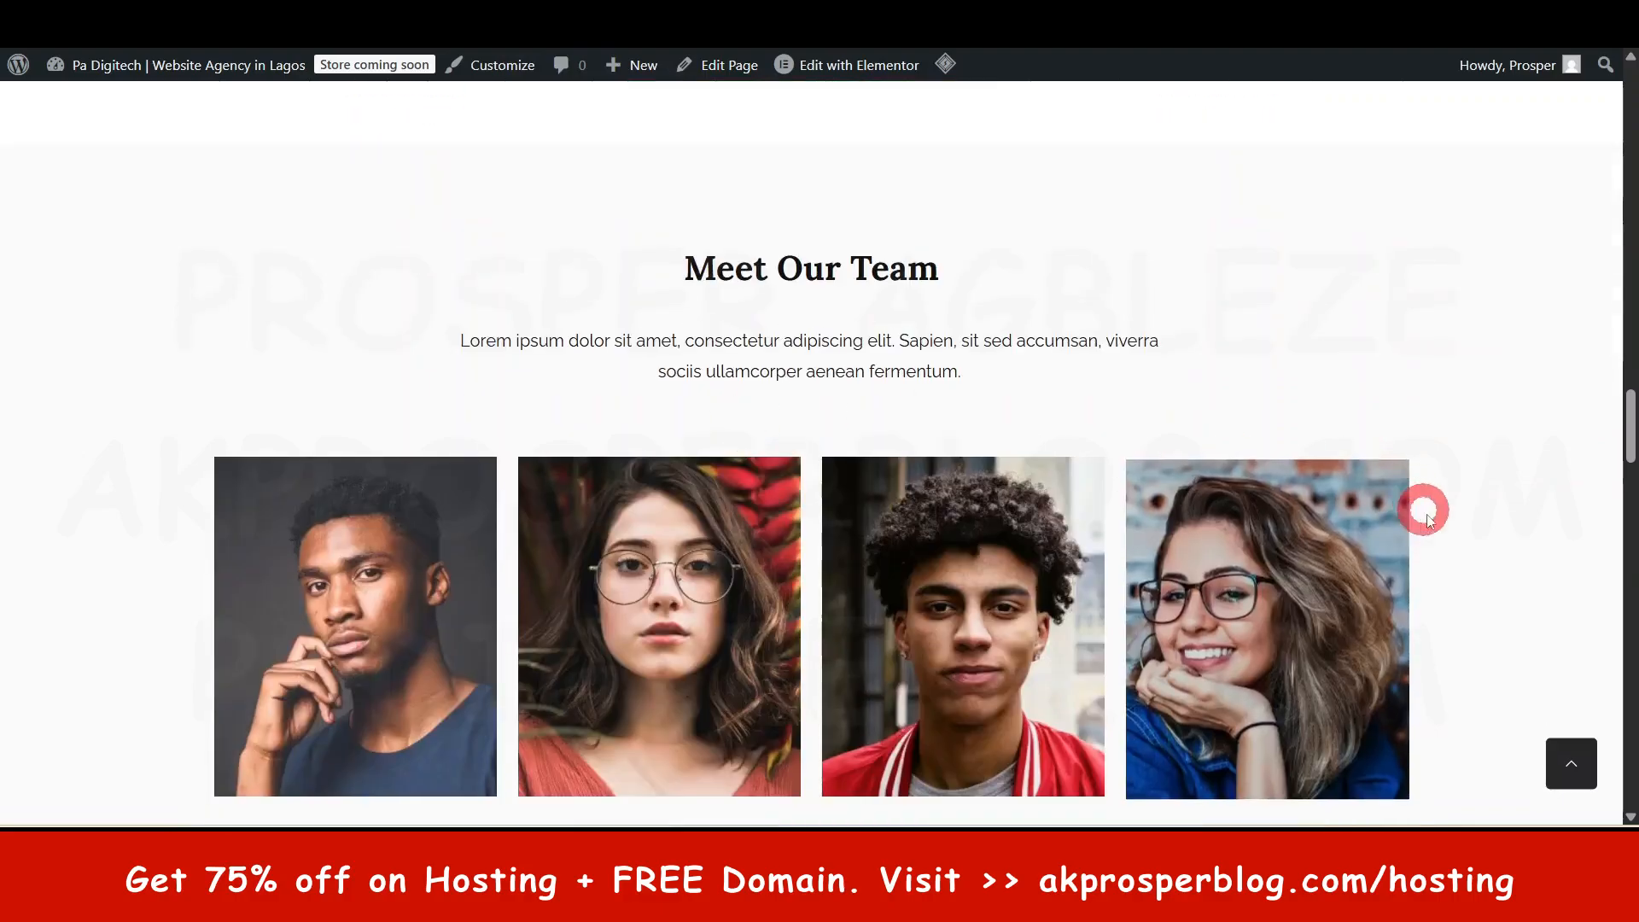
{"action": "scroll", "coordinate": [1079, 490], "scroll_direction": "up", "scroll_amount": 5}
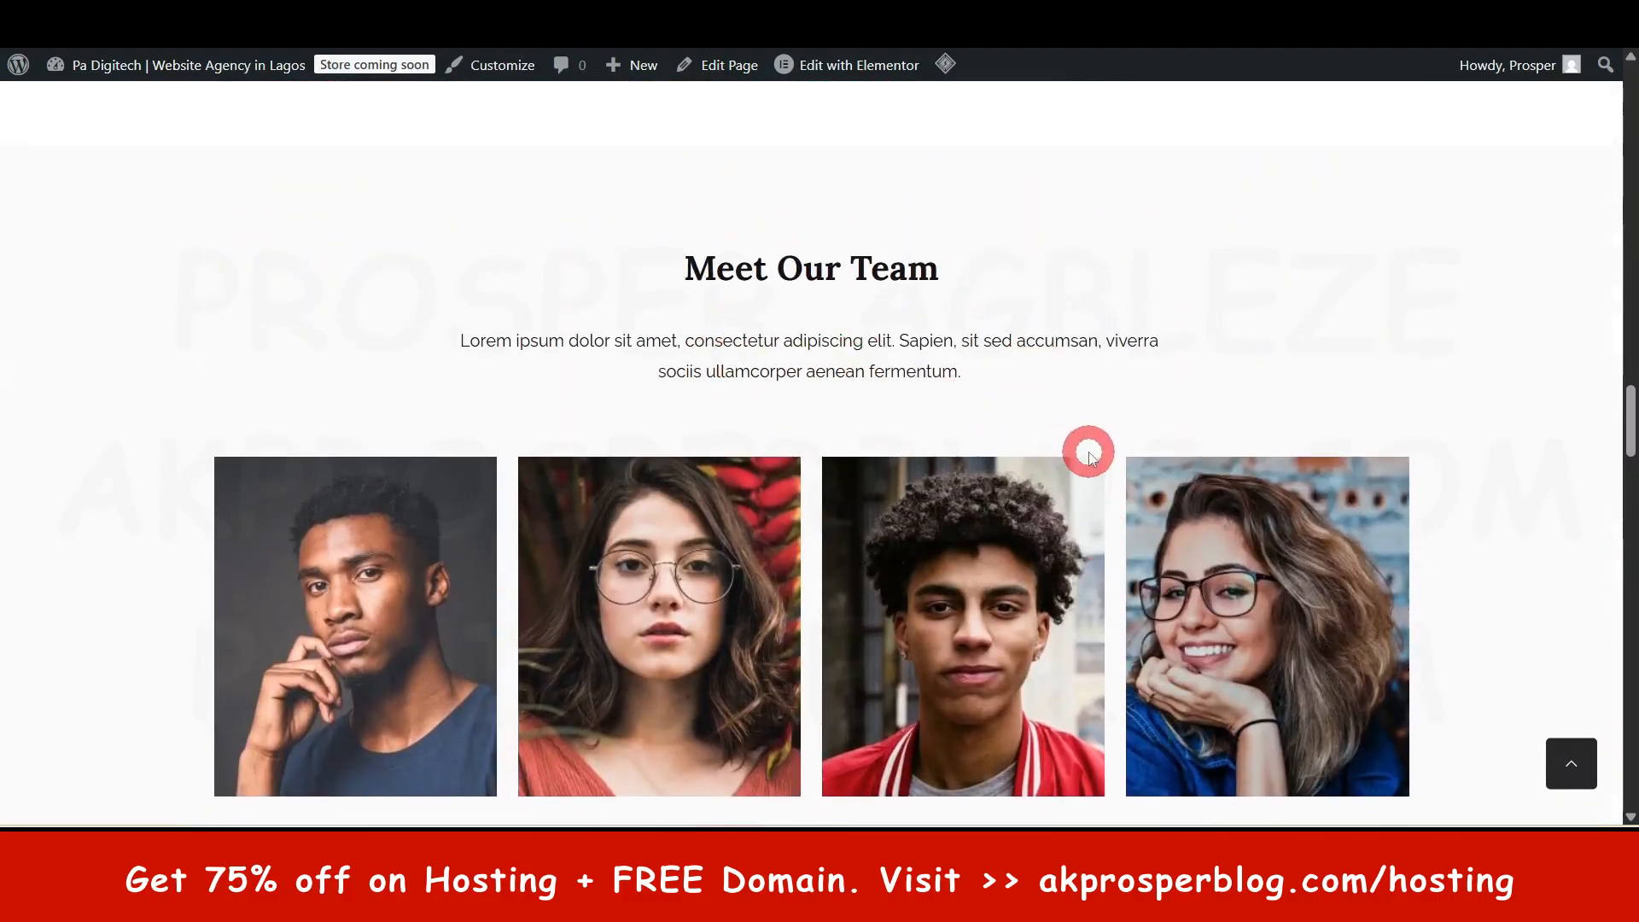
{"action": "scroll", "coordinate": [1096, 463], "scroll_direction": "down", "scroll_amount": 5}
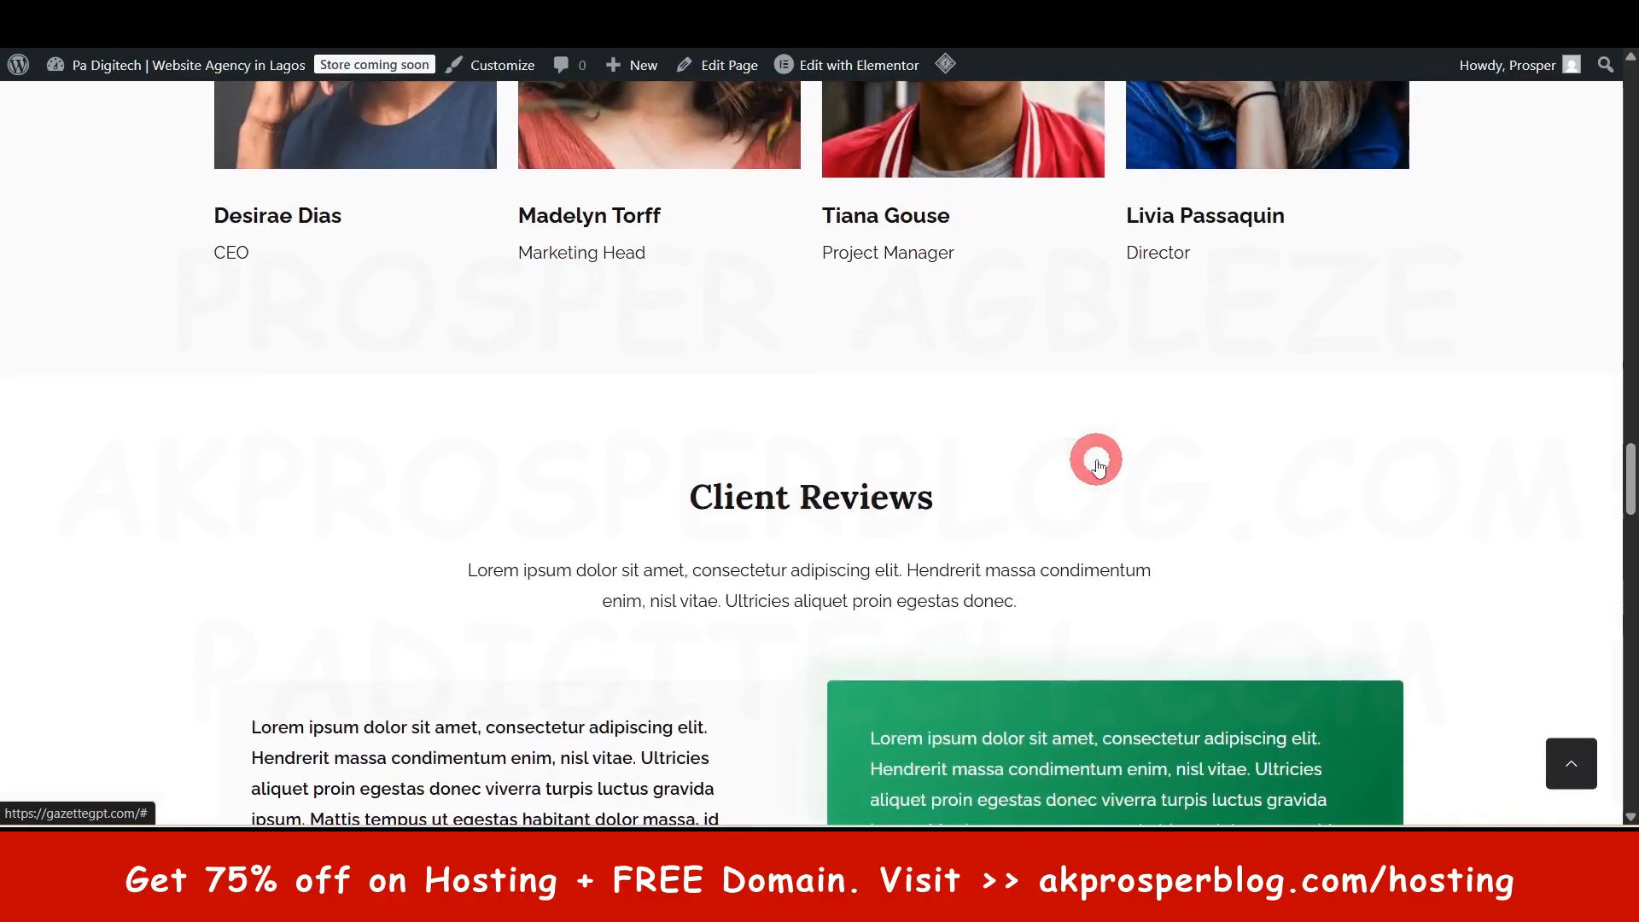
{"action": "scroll", "coordinate": [1097, 461], "scroll_direction": "down", "scroll_amount": 3}
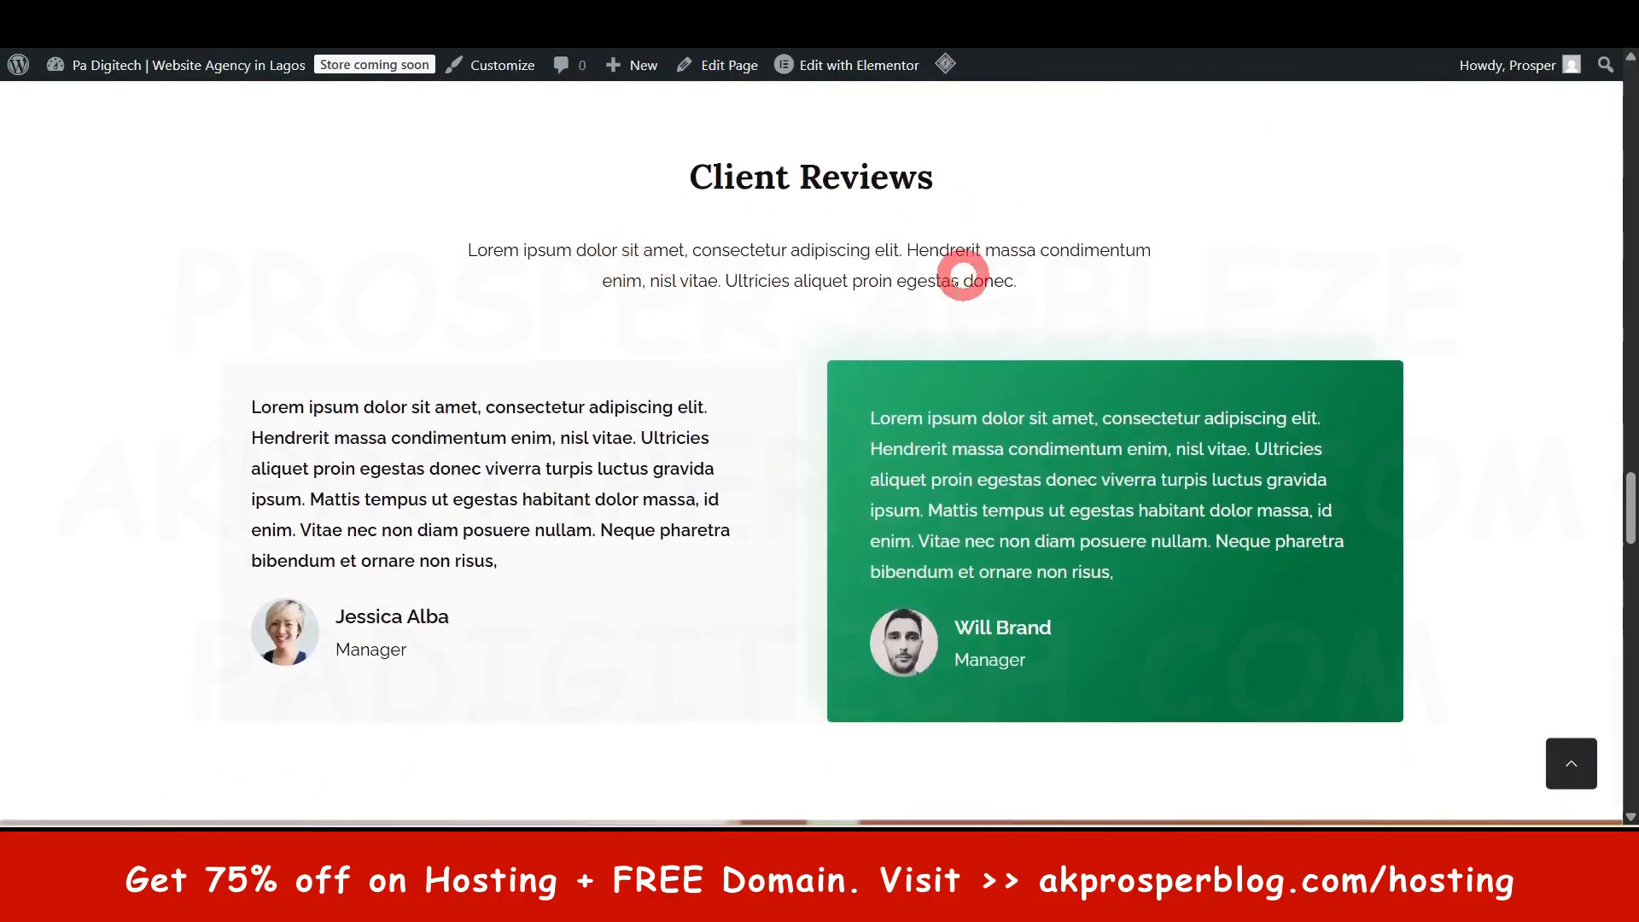
{"action": "scroll", "coordinate": [1102, 583], "scroll_direction": "down", "scroll_amount": 6}
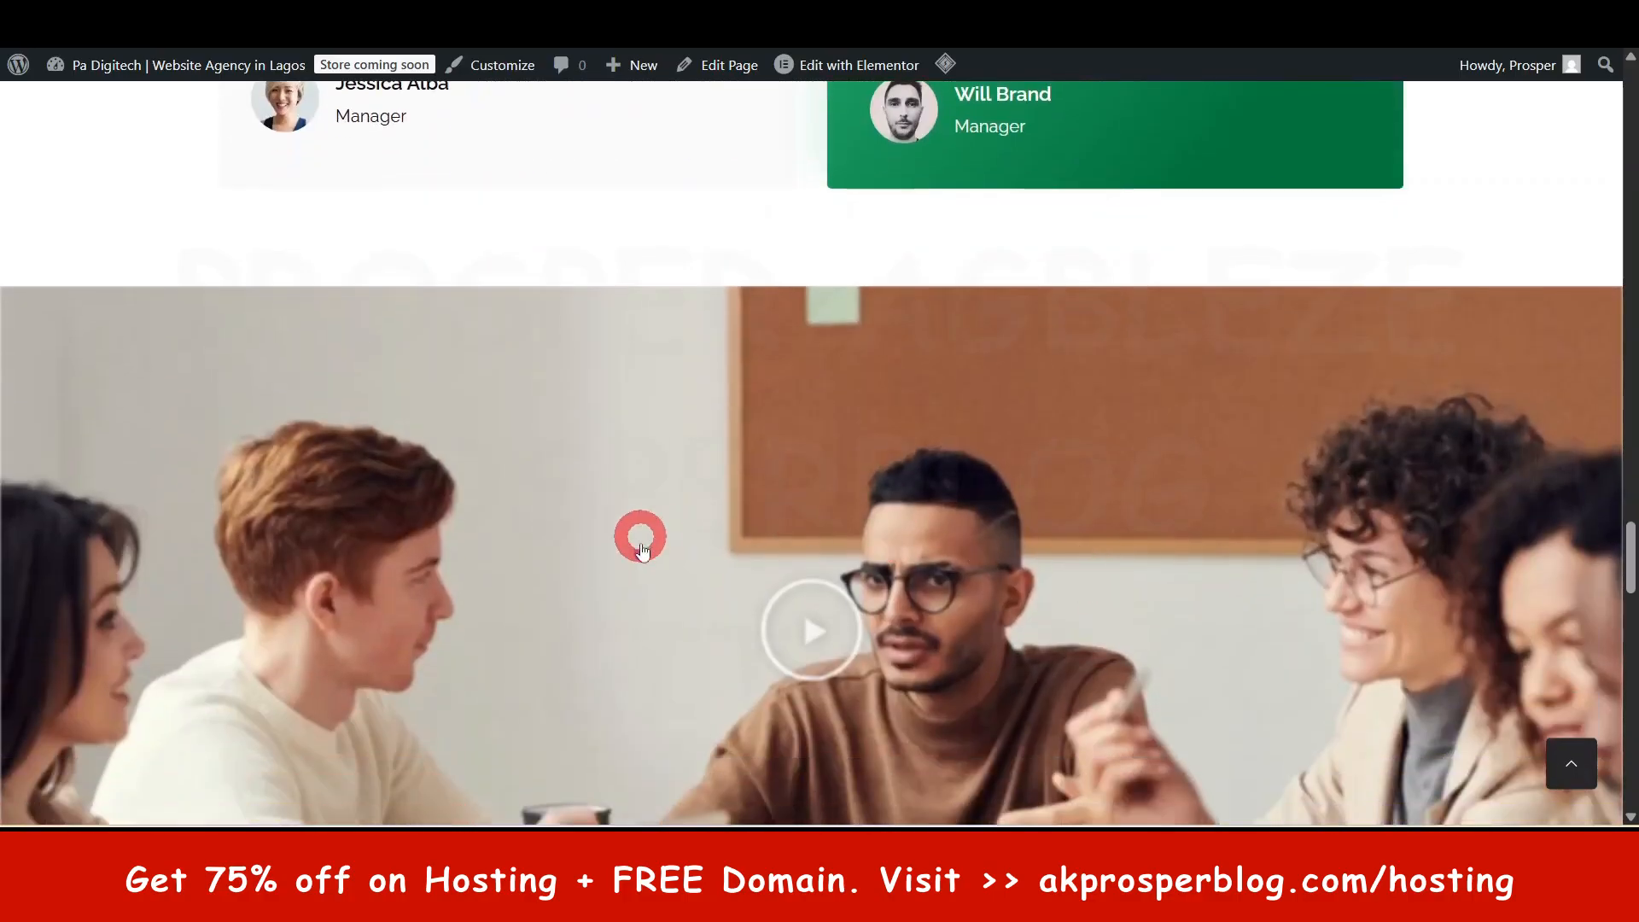
{"action": "scroll", "coordinate": [882, 413], "scroll_direction": "down", "scroll_amount": 6}
{"action": "scroll", "coordinate": [843, 437], "scroll_direction": "up", "scroll_amount": 1}
{"action": "scroll", "coordinate": [843, 440], "scroll_direction": "up", "scroll_amount": 2}
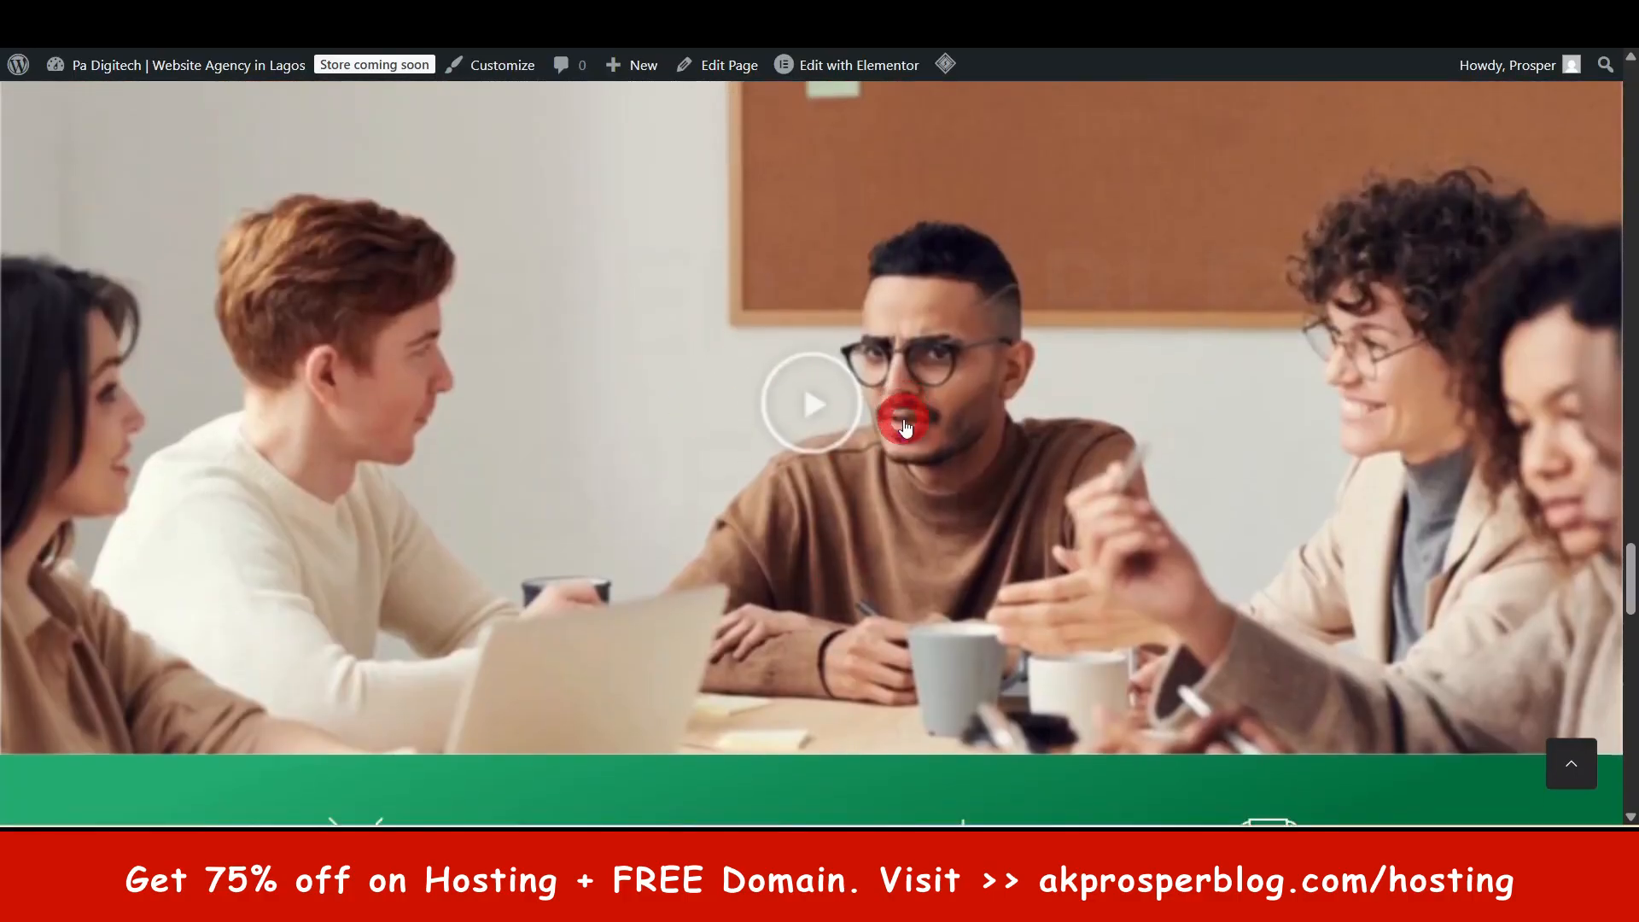
{"action": "scroll", "coordinate": [897, 421], "scroll_direction": "down", "scroll_amount": 4}
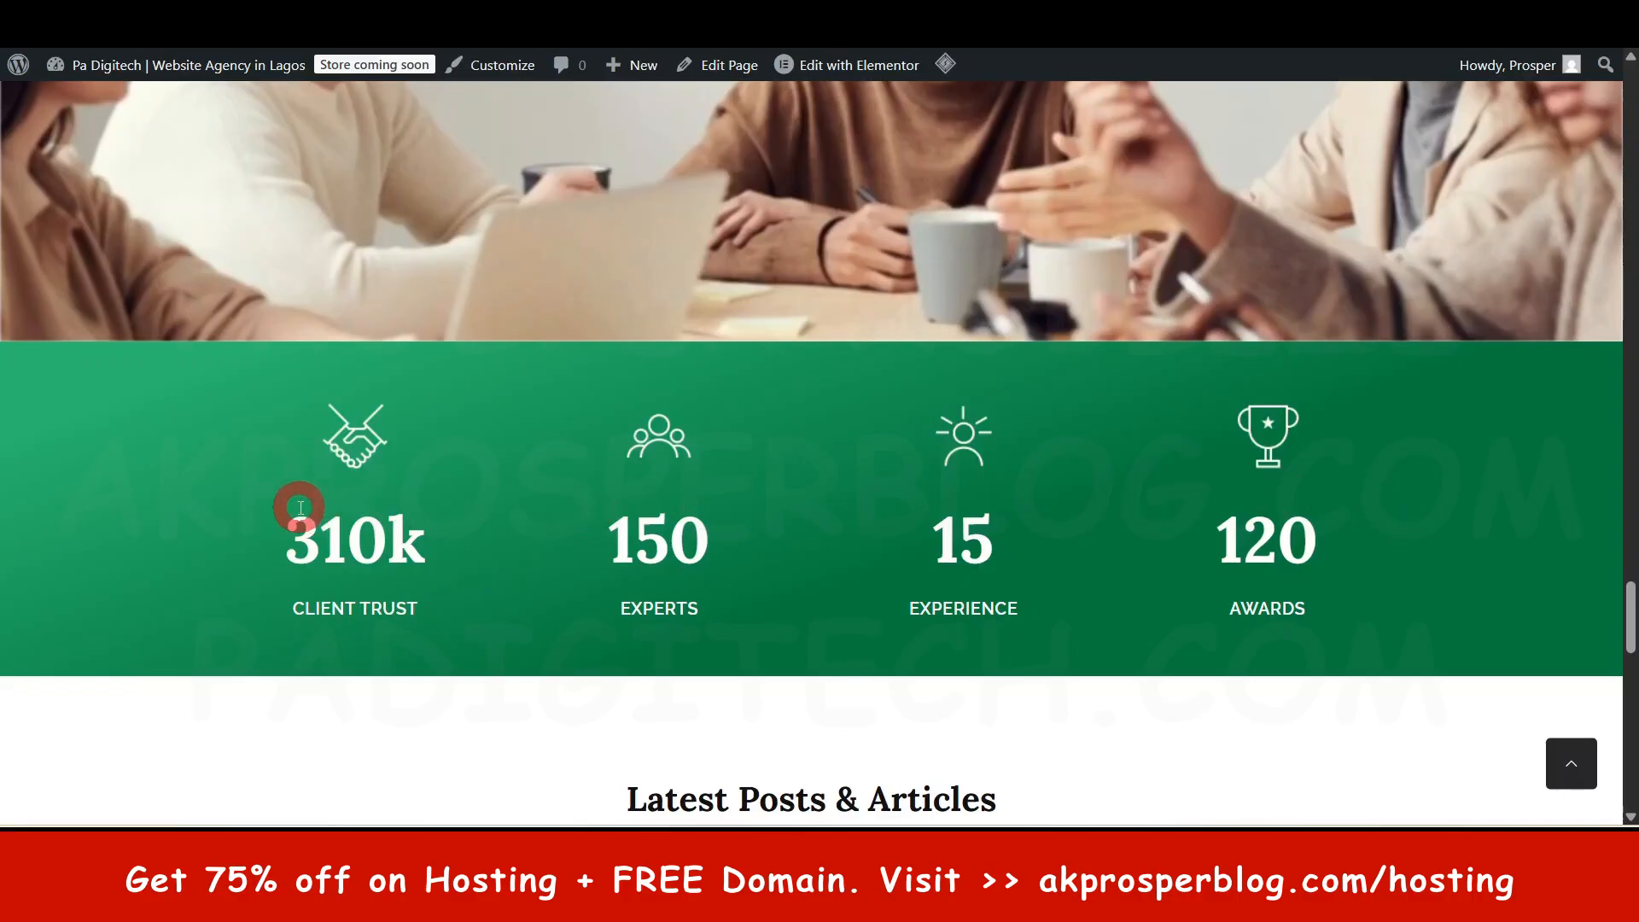
{"action": "scroll", "coordinate": [743, 640], "scroll_direction": "down", "scroll_amount": 3}
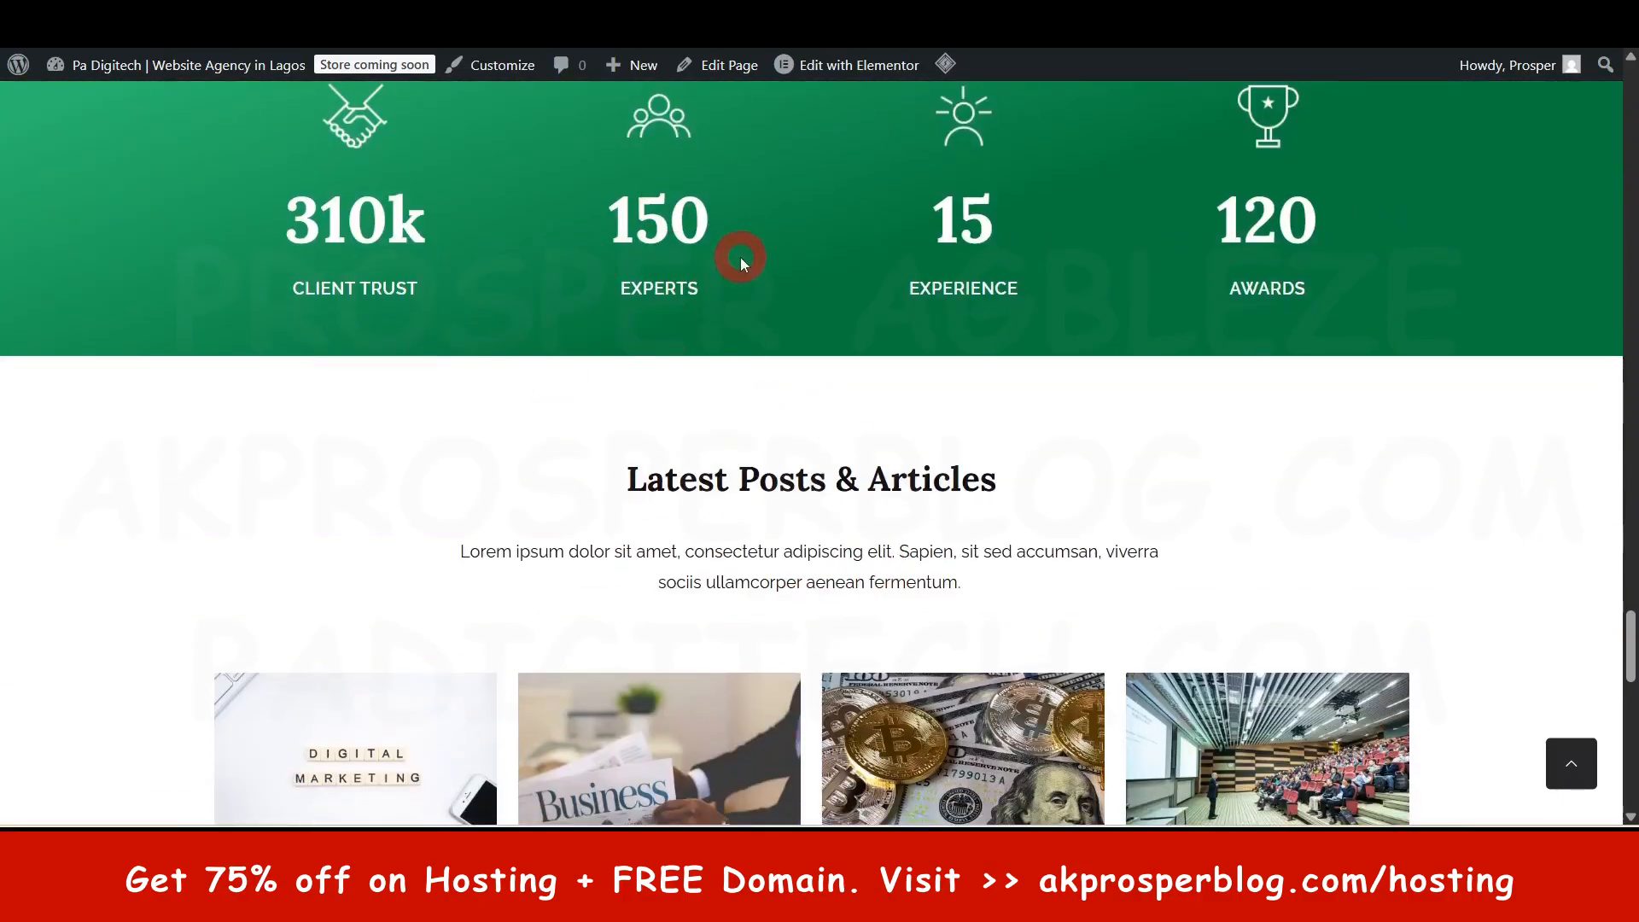
{"action": "scroll", "coordinate": [842, 524], "scroll_direction": "down", "scroll_amount": 8}
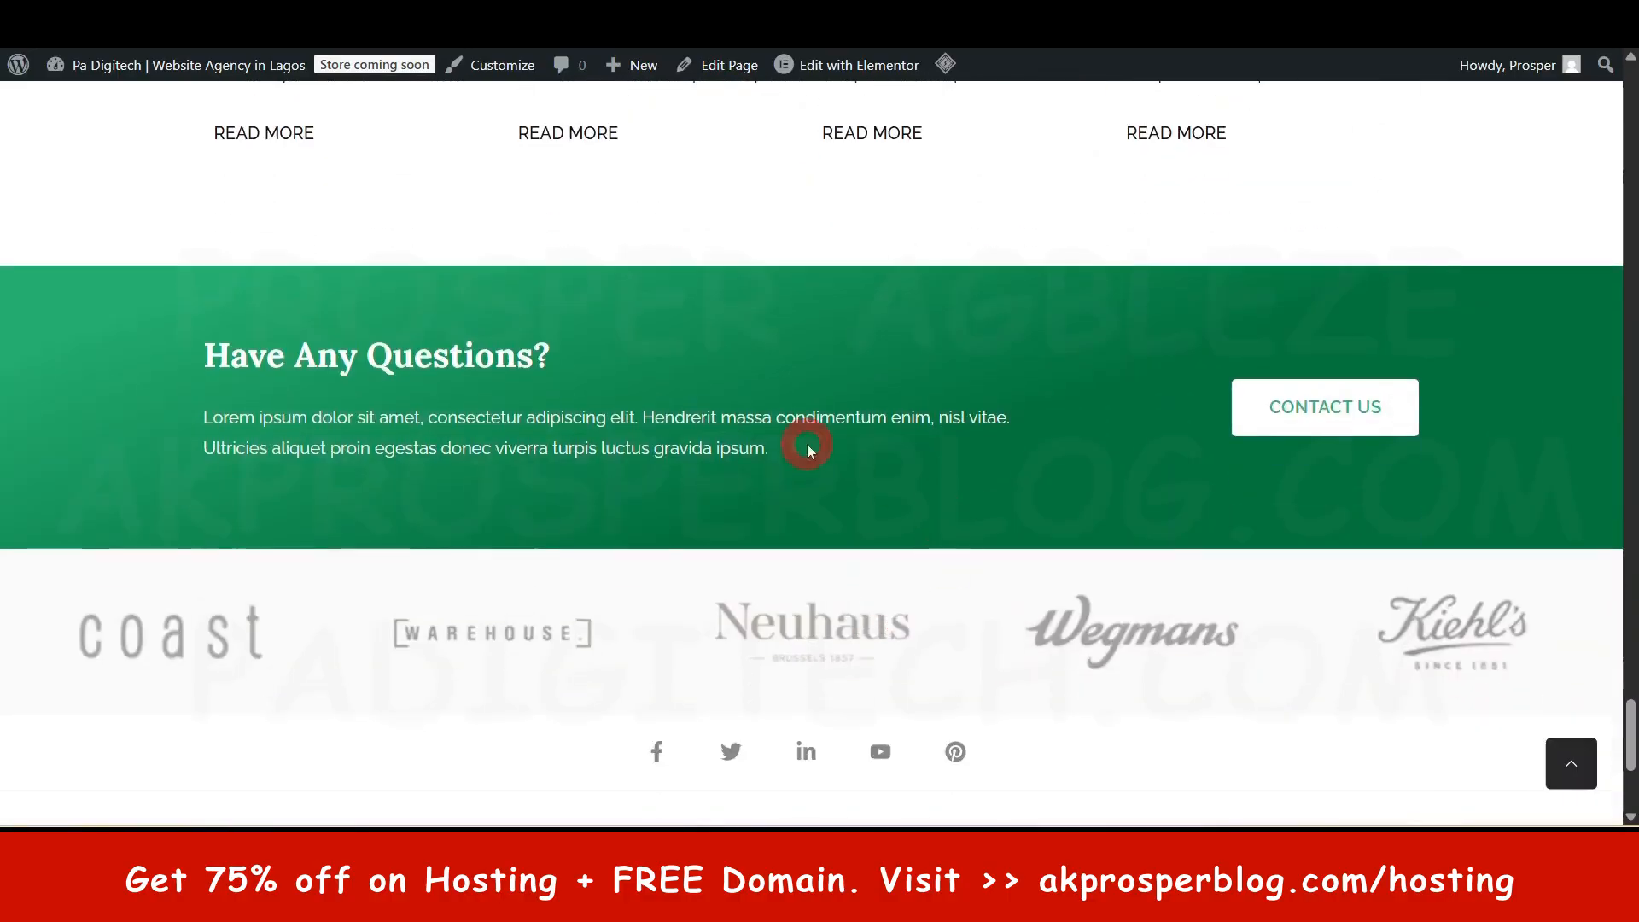
{"action": "scroll", "coordinate": [1469, 477], "scroll_direction": "down", "scroll_amount": 4}
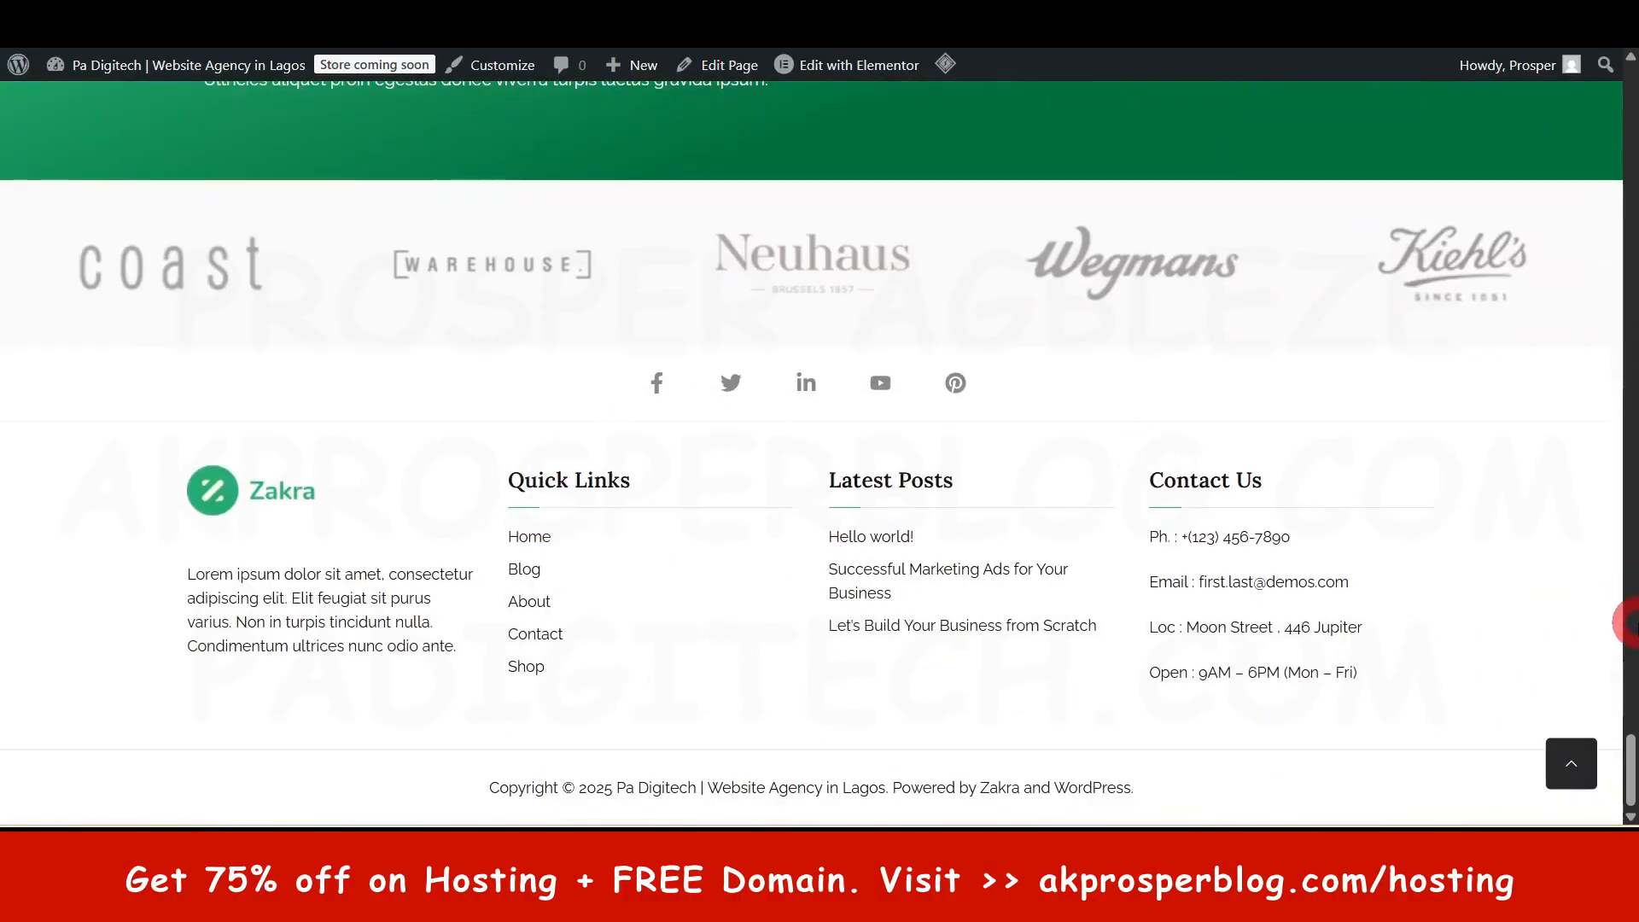
{"action": "left_click_drag", "start_coordinate": [1630, 790], "coordinate": [1628, 123]}
{"action": "scroll", "coordinate": [1067, 542], "scroll_direction": "up", "scroll_amount": 2}
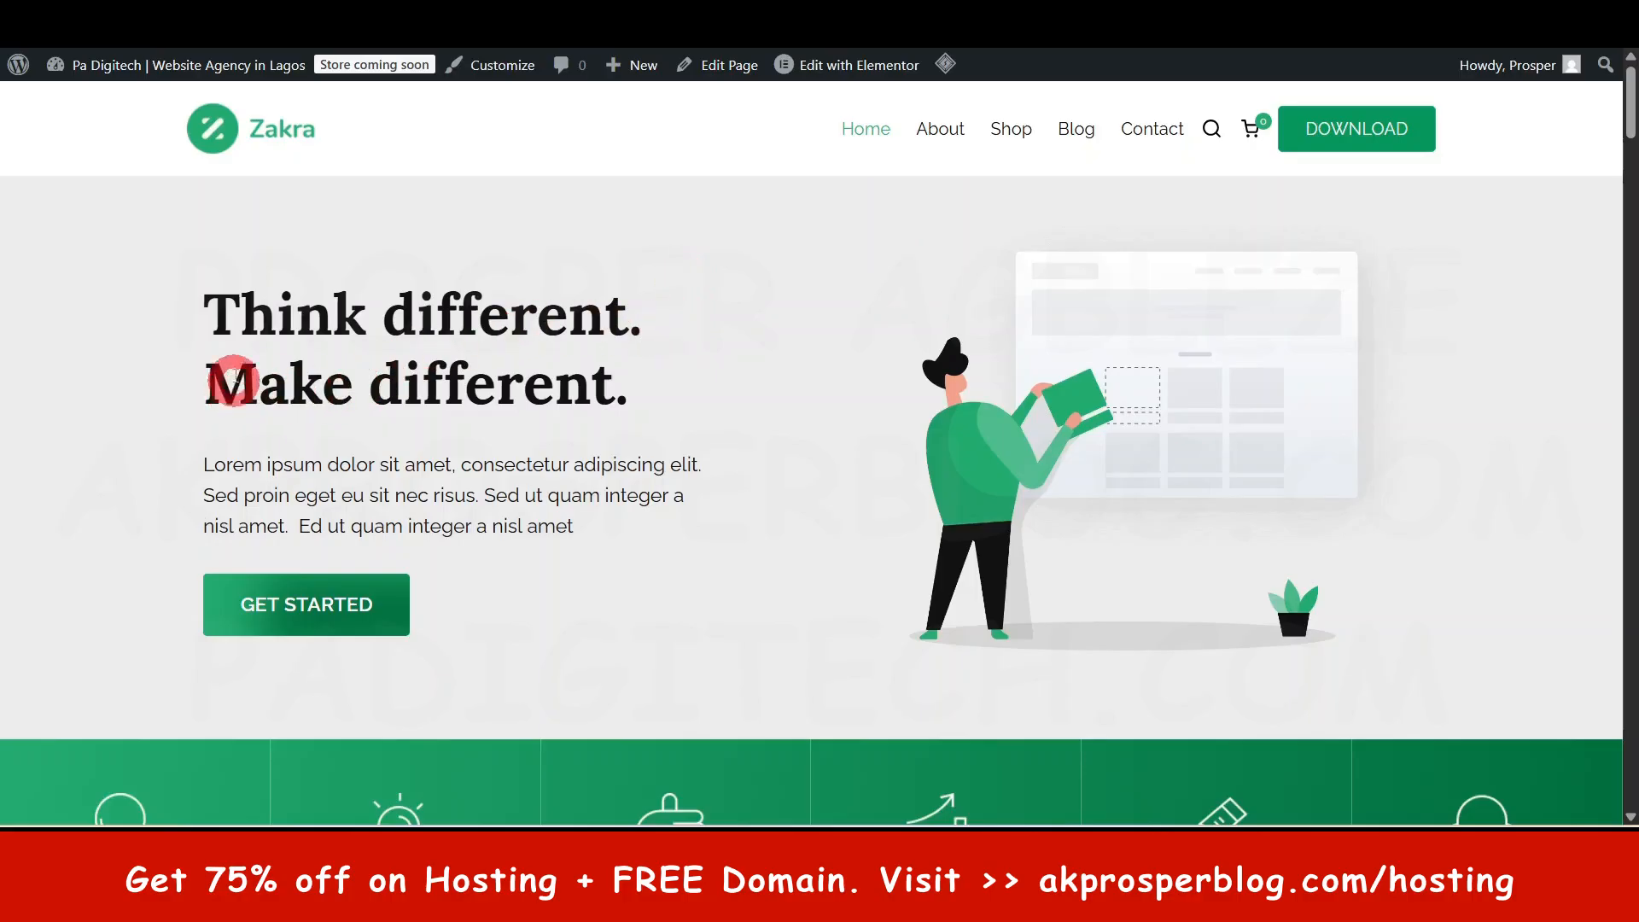
{"action": "triple_click", "coordinate": [258, 479]}
{"action": "left_click", "coordinate": [730, 453]}
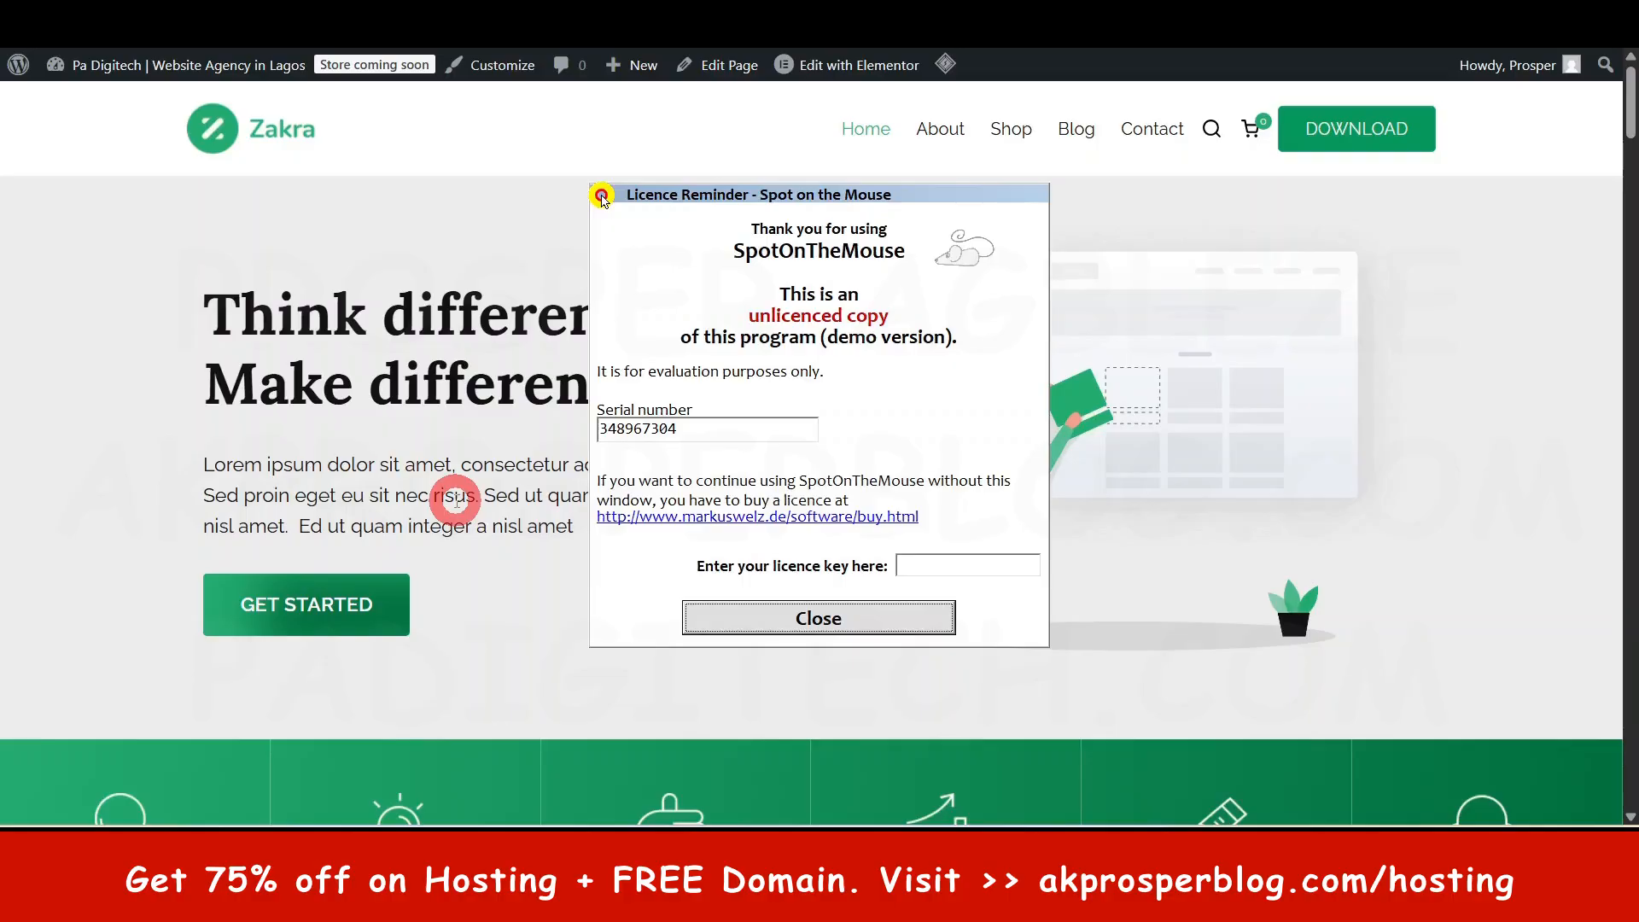
{"action": "left_click", "coordinate": [859, 625]}
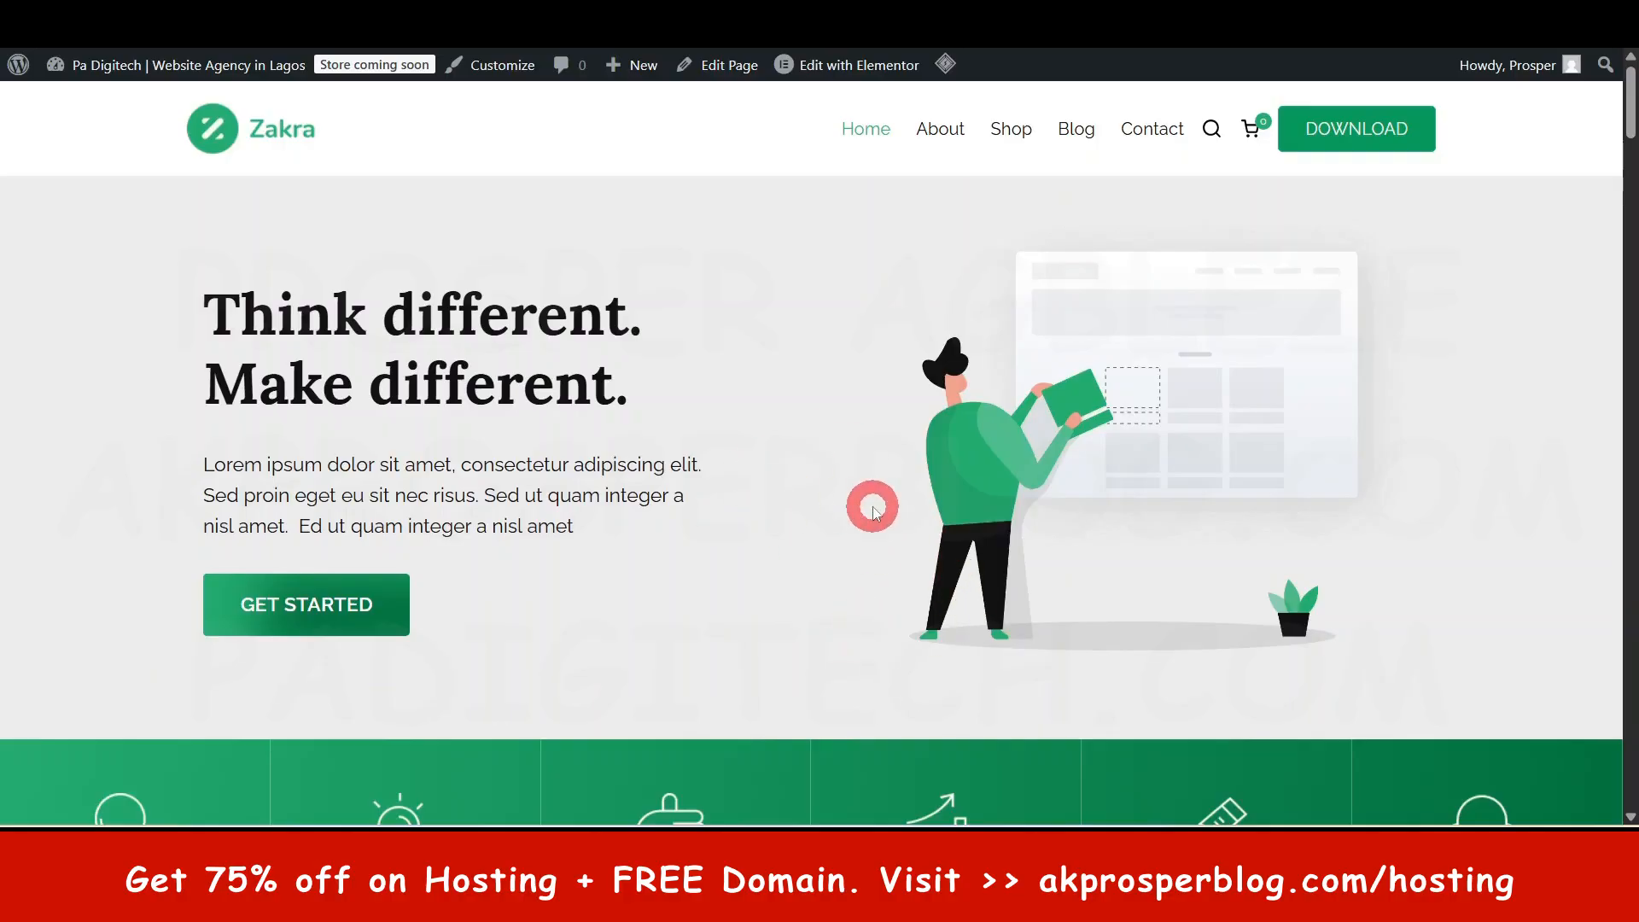
{"action": "scroll", "coordinate": [907, 546], "scroll_direction": "down", "scroll_amount": 5}
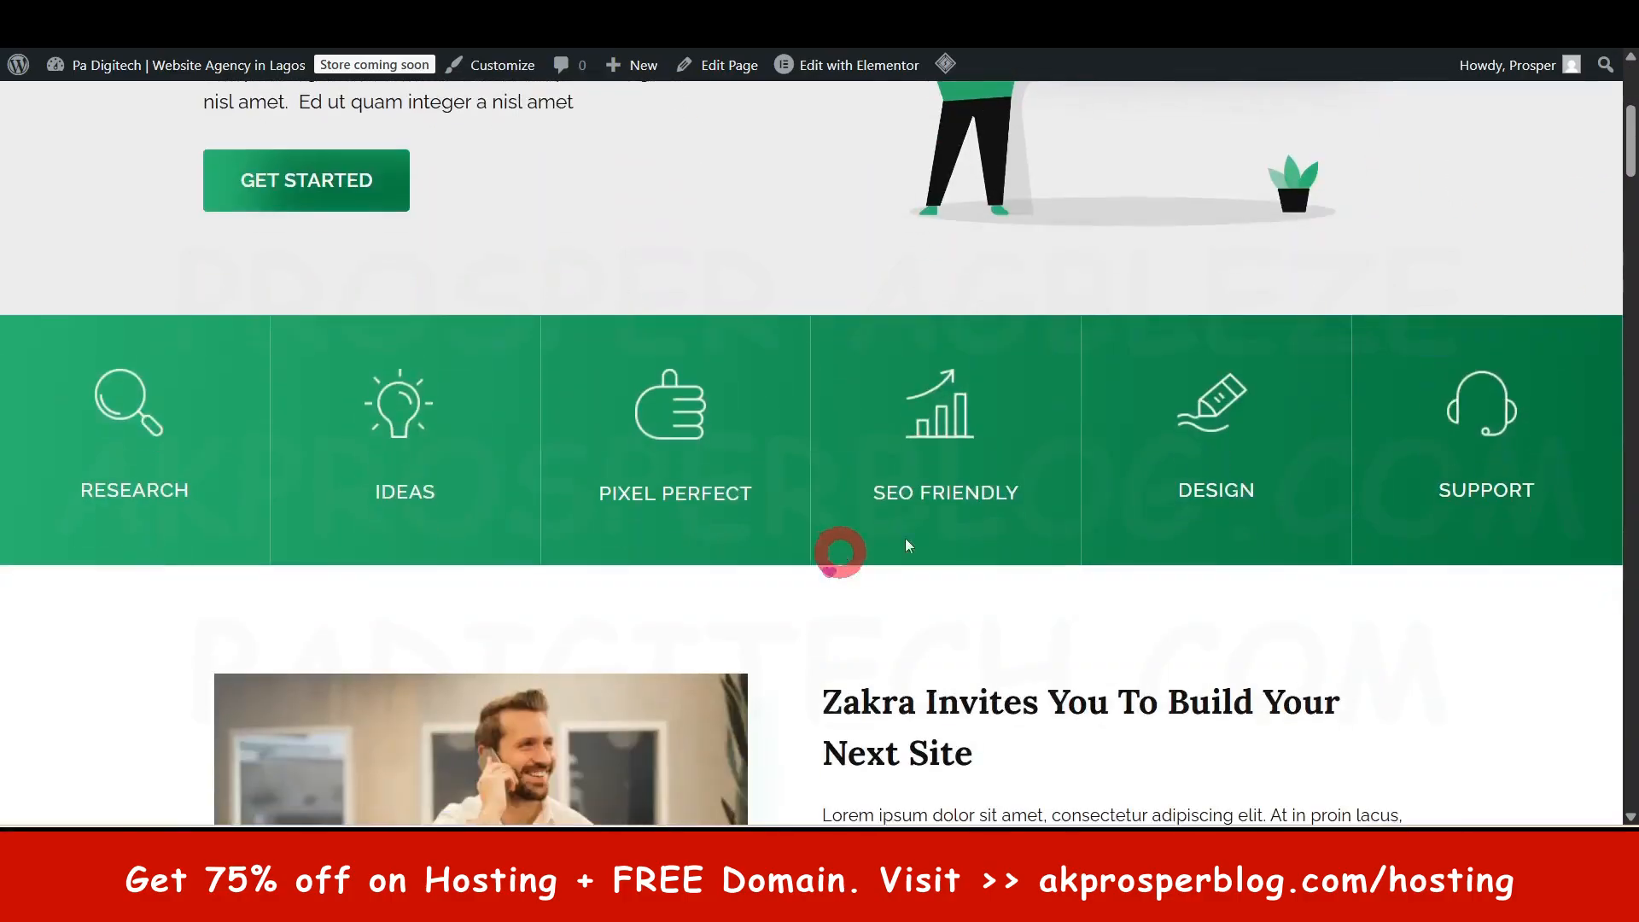
{"action": "scroll", "coordinate": [940, 670], "scroll_direction": "down", "scroll_amount": 5}
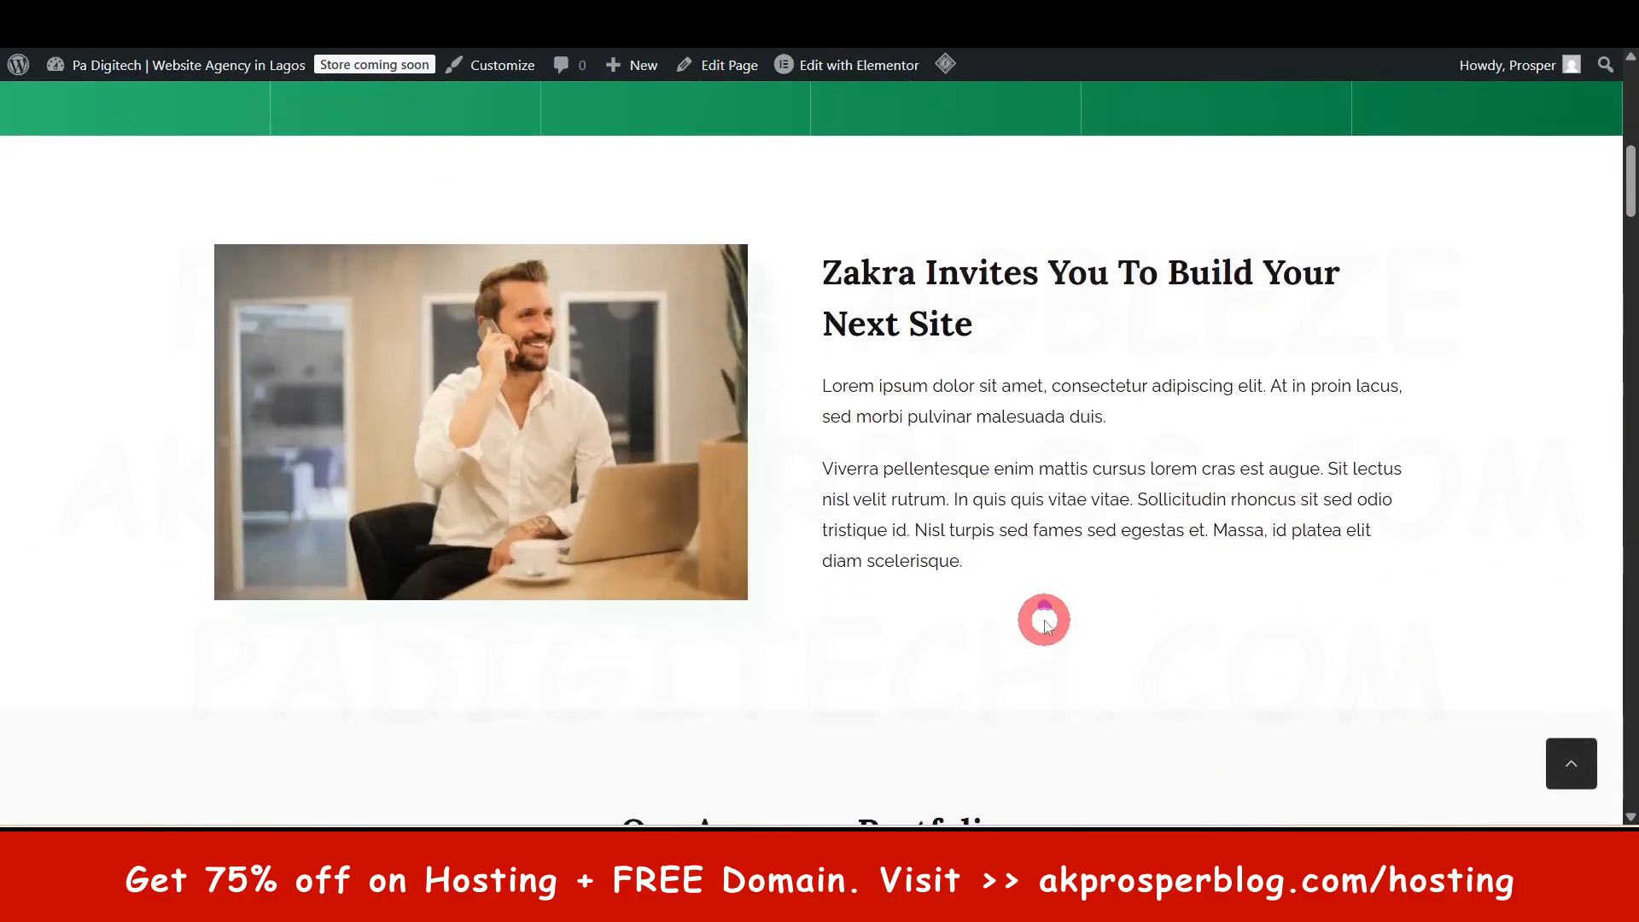
{"action": "scroll", "coordinate": [1046, 625], "scroll_direction": "up", "scroll_amount": 10}
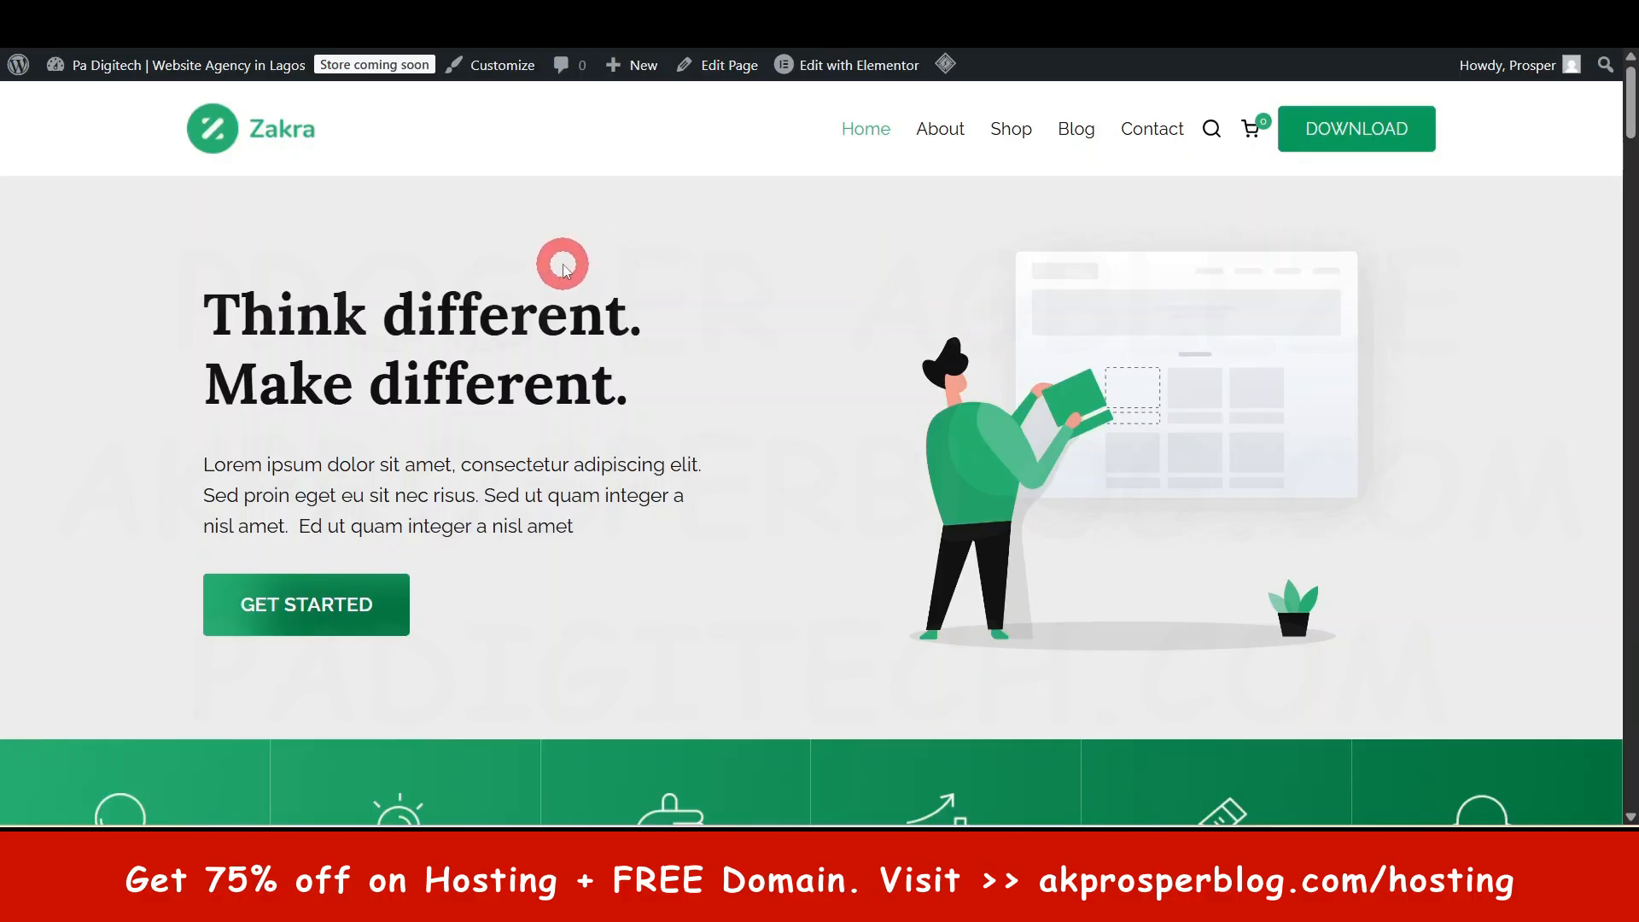
{"action": "scroll", "coordinate": [544, 346], "scroll_direction": "down", "scroll_amount": 4}
{"action": "scroll", "coordinate": [541, 344], "scroll_direction": "up", "scroll_amount": 4}
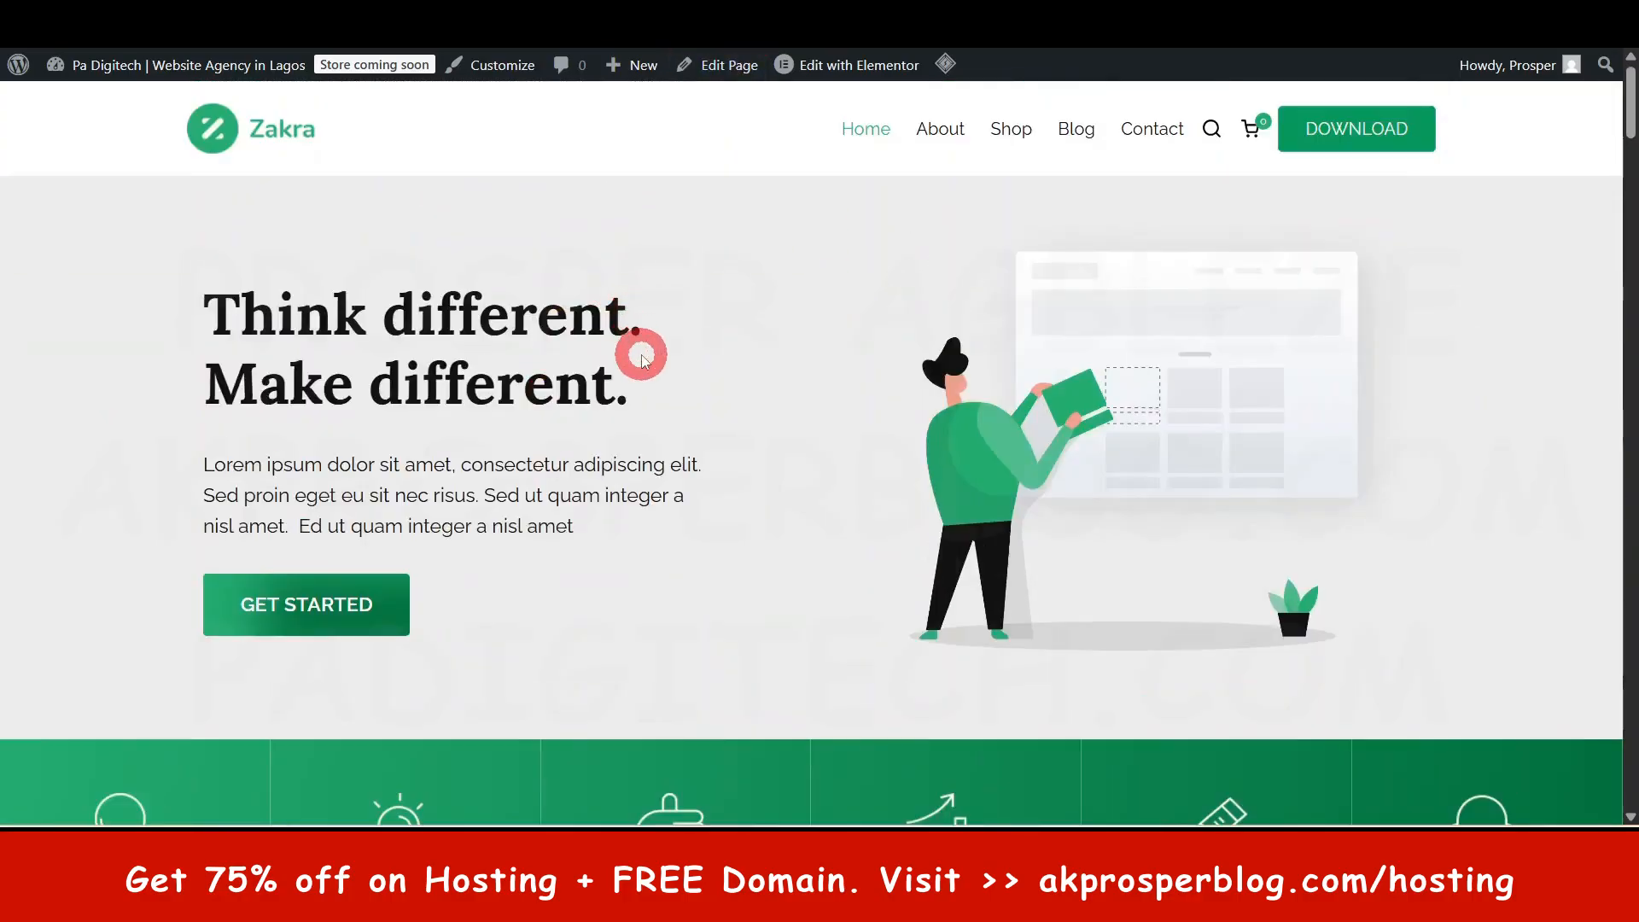
{"action": "scroll", "coordinate": [816, 357], "scroll_direction": "down", "scroll_amount": 5}
{"action": "scroll", "coordinate": [819, 341], "scroll_direction": "up", "scroll_amount": 5}
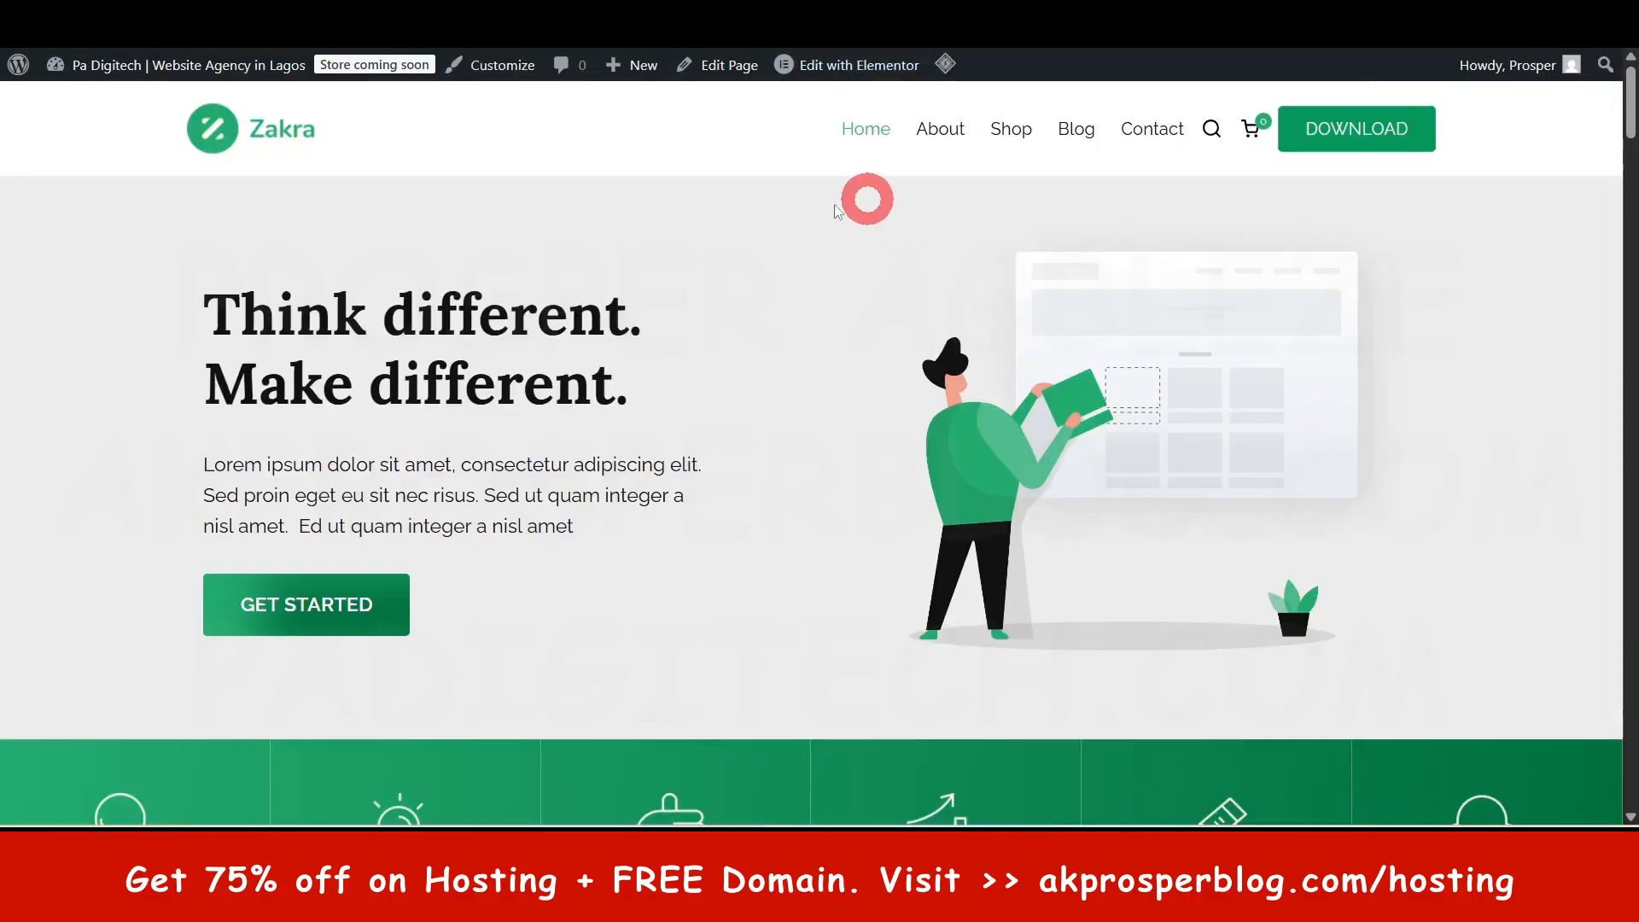
- Open the About and Contact pages from the nav in new tabs
{"action": "right_click", "coordinate": [945, 132]}
{"action": "left_click", "coordinate": [1037, 159]}
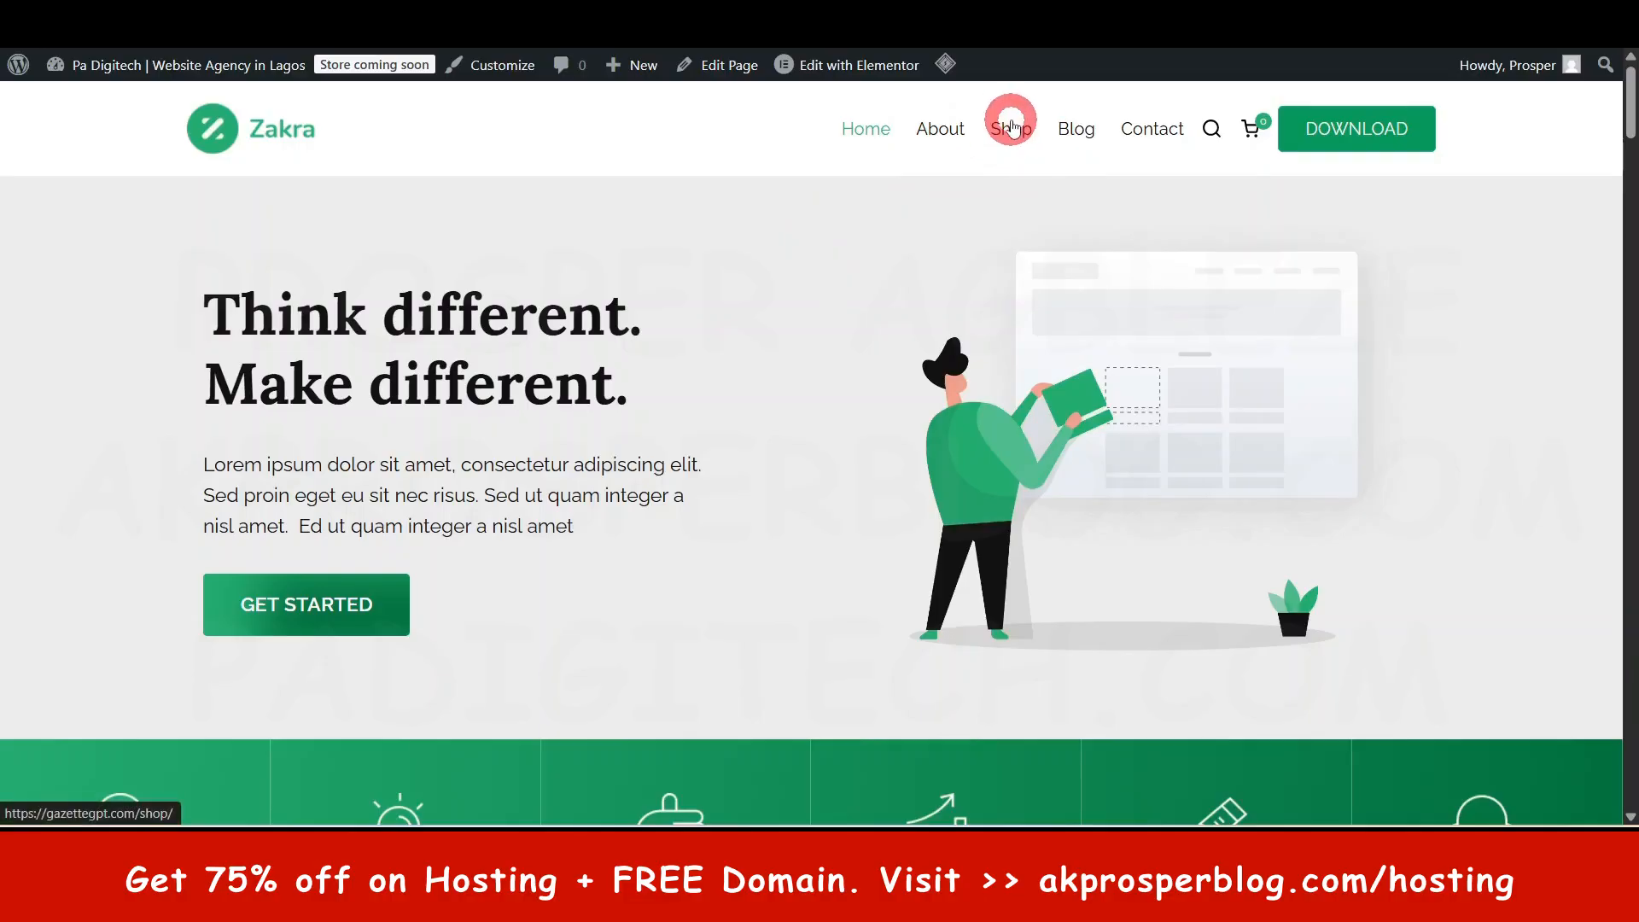
{"action": "right_click", "coordinate": [1150, 131]}
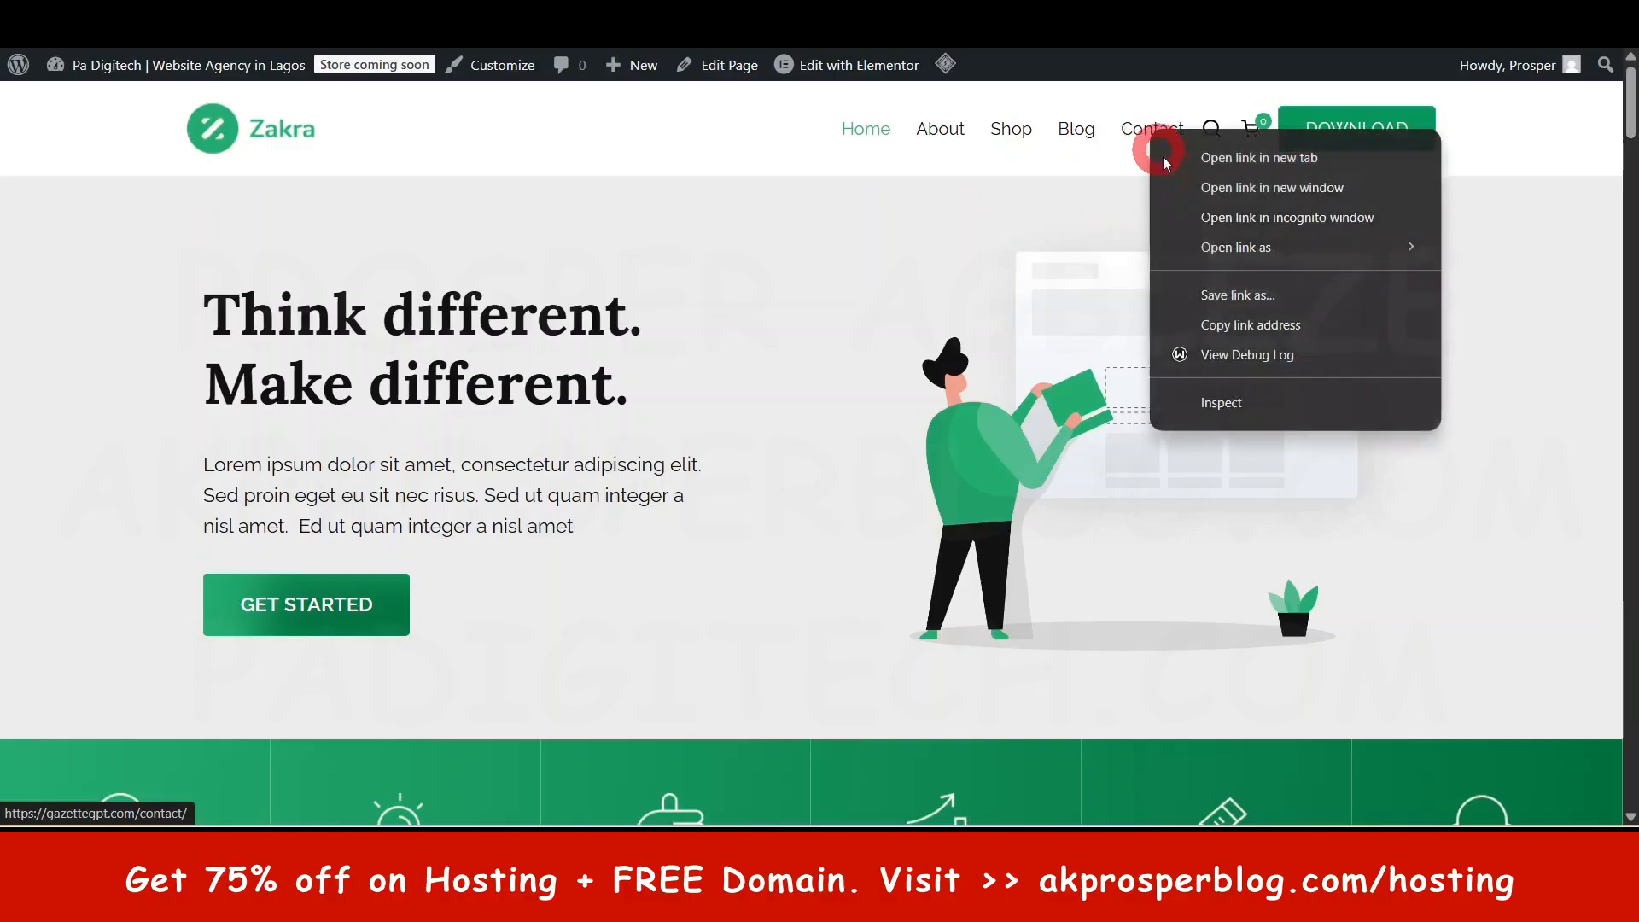
{"action": "left_click", "coordinate": [1259, 159]}
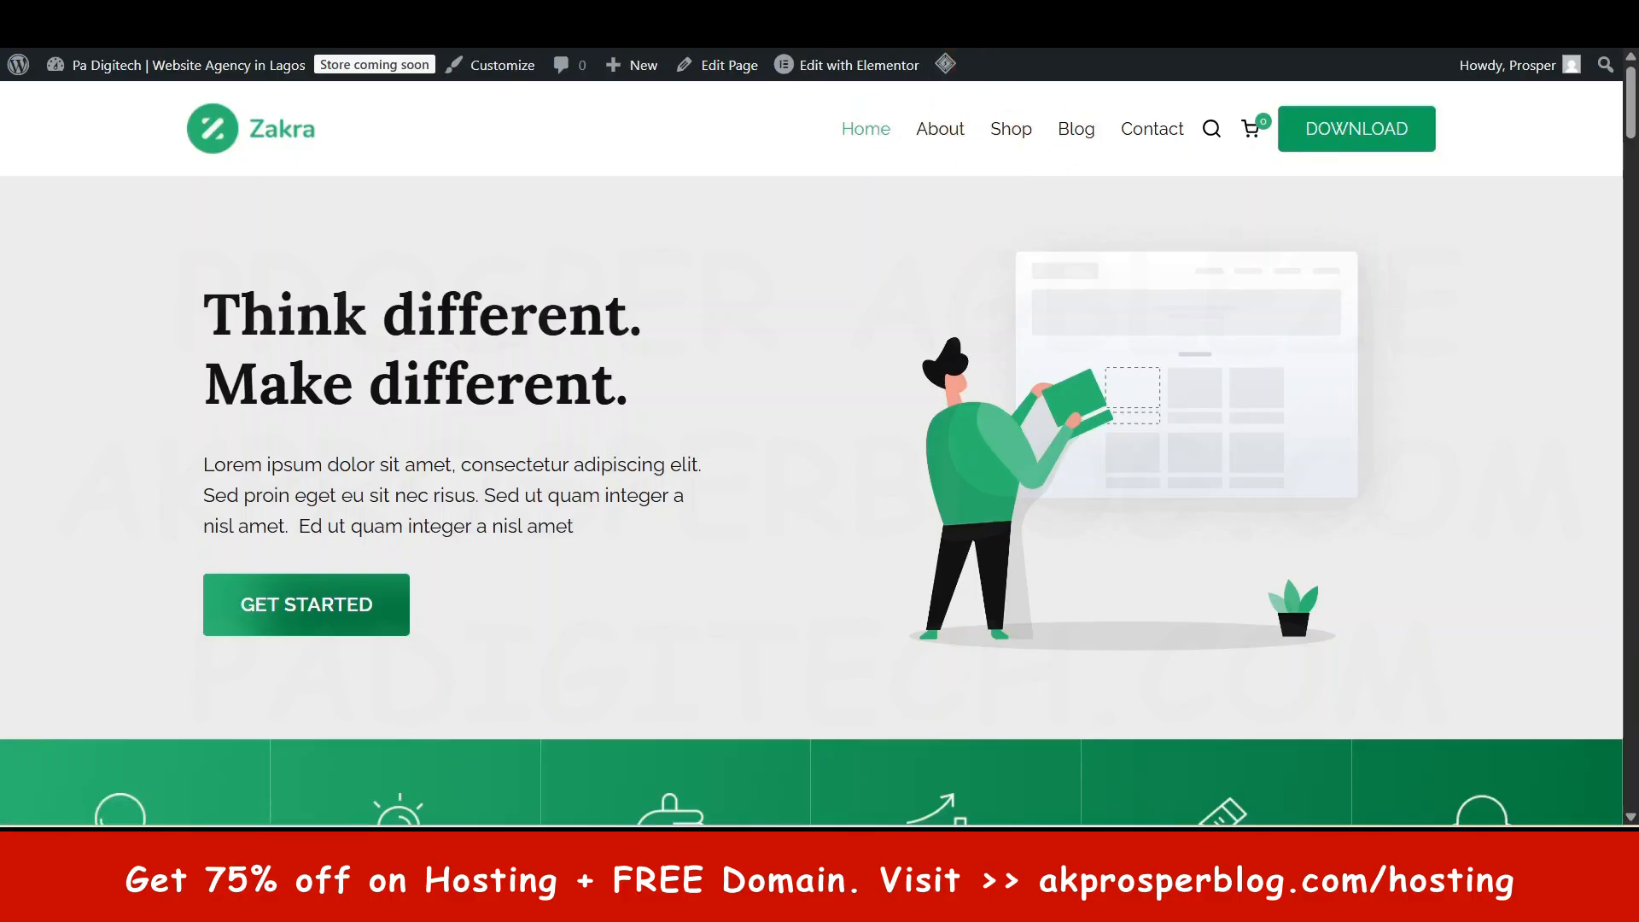
- Review the content of the About page
{"action": "left_click", "coordinate": [940, 128]}
{"action": "scroll", "coordinate": [928, 412], "scroll_direction": "down", "scroll_amount": 1}
{"action": "scroll", "coordinate": [929, 413], "scroll_direction": "down", "scroll_amount": 20}
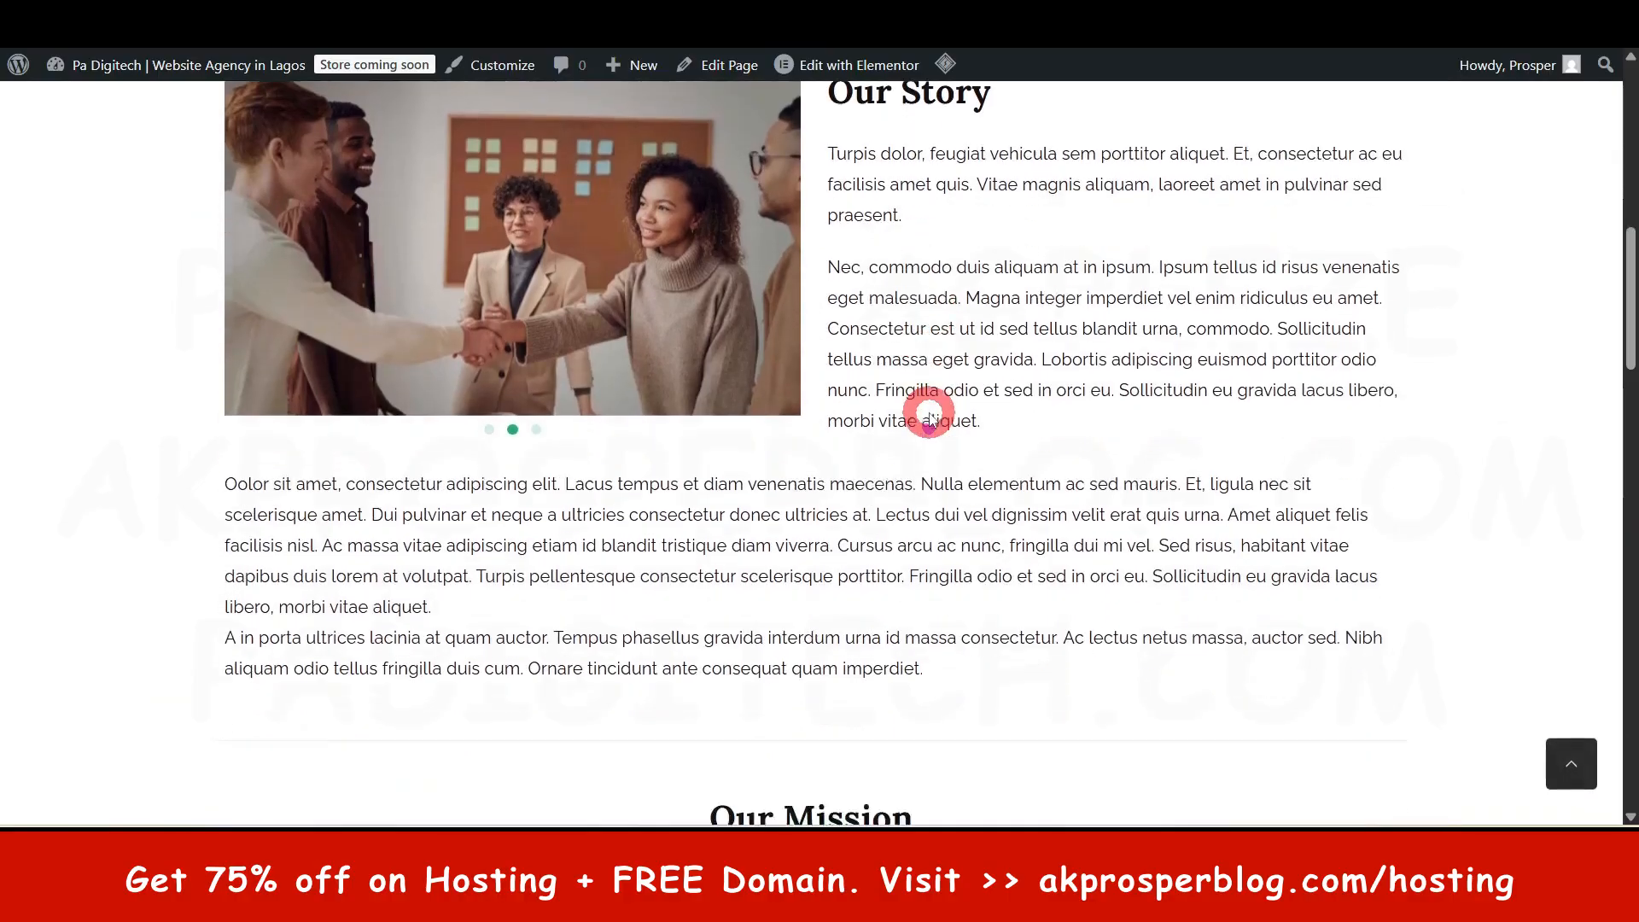
{"action": "scroll", "coordinate": [931, 408], "scroll_direction": "down", "scroll_amount": 5}
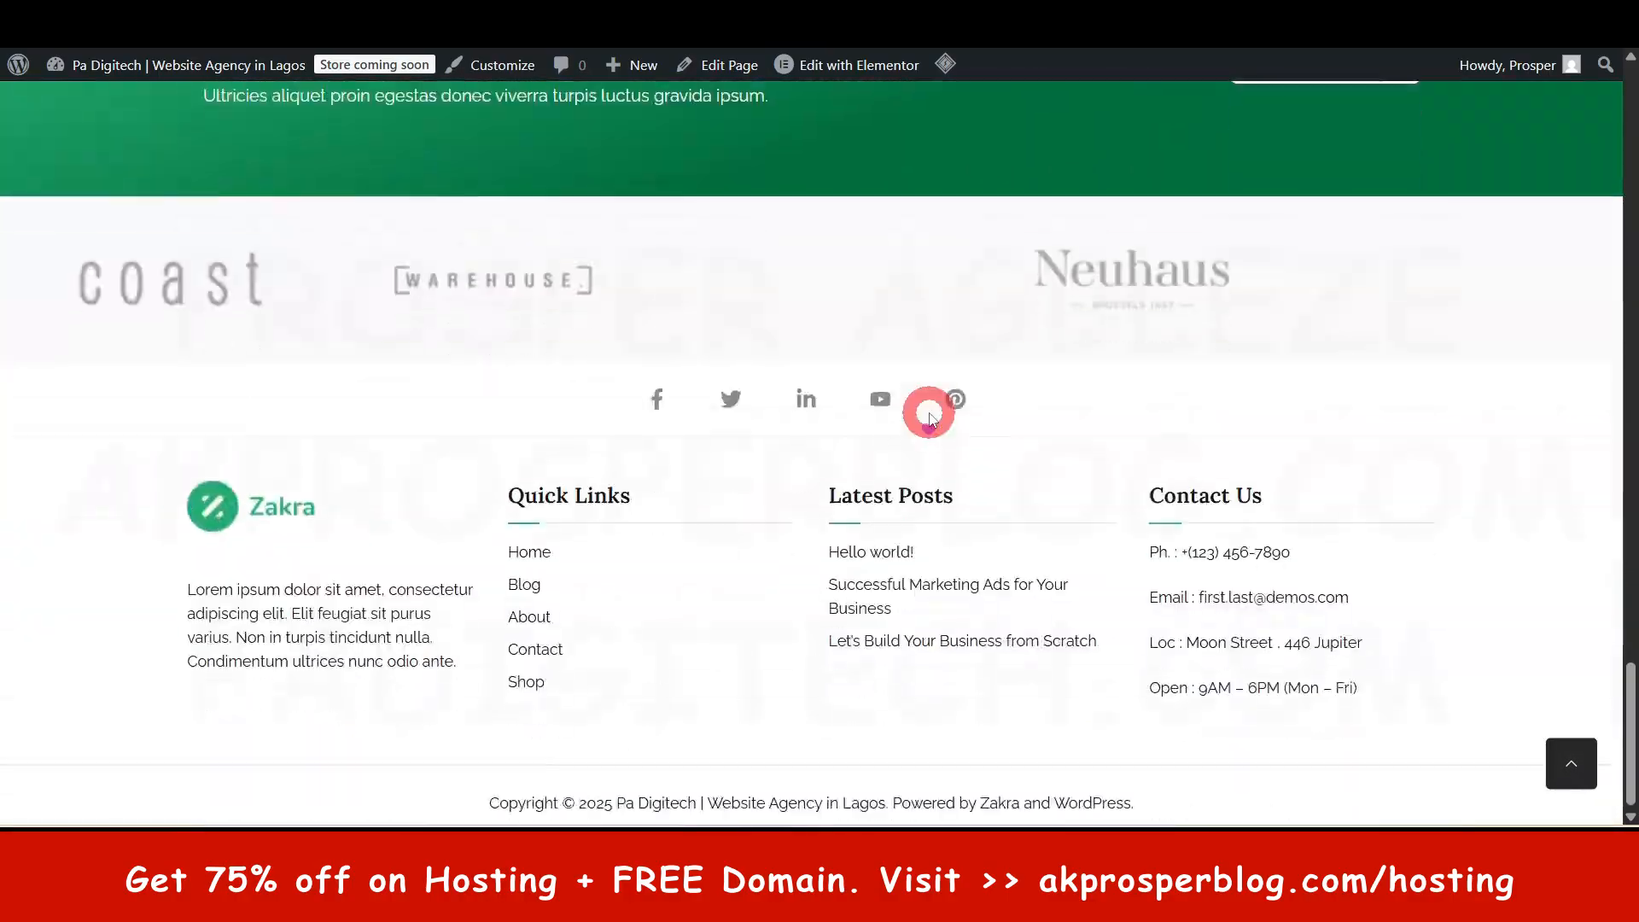
{"action": "scroll", "coordinate": [933, 413], "scroll_direction": "up", "scroll_amount": 10}
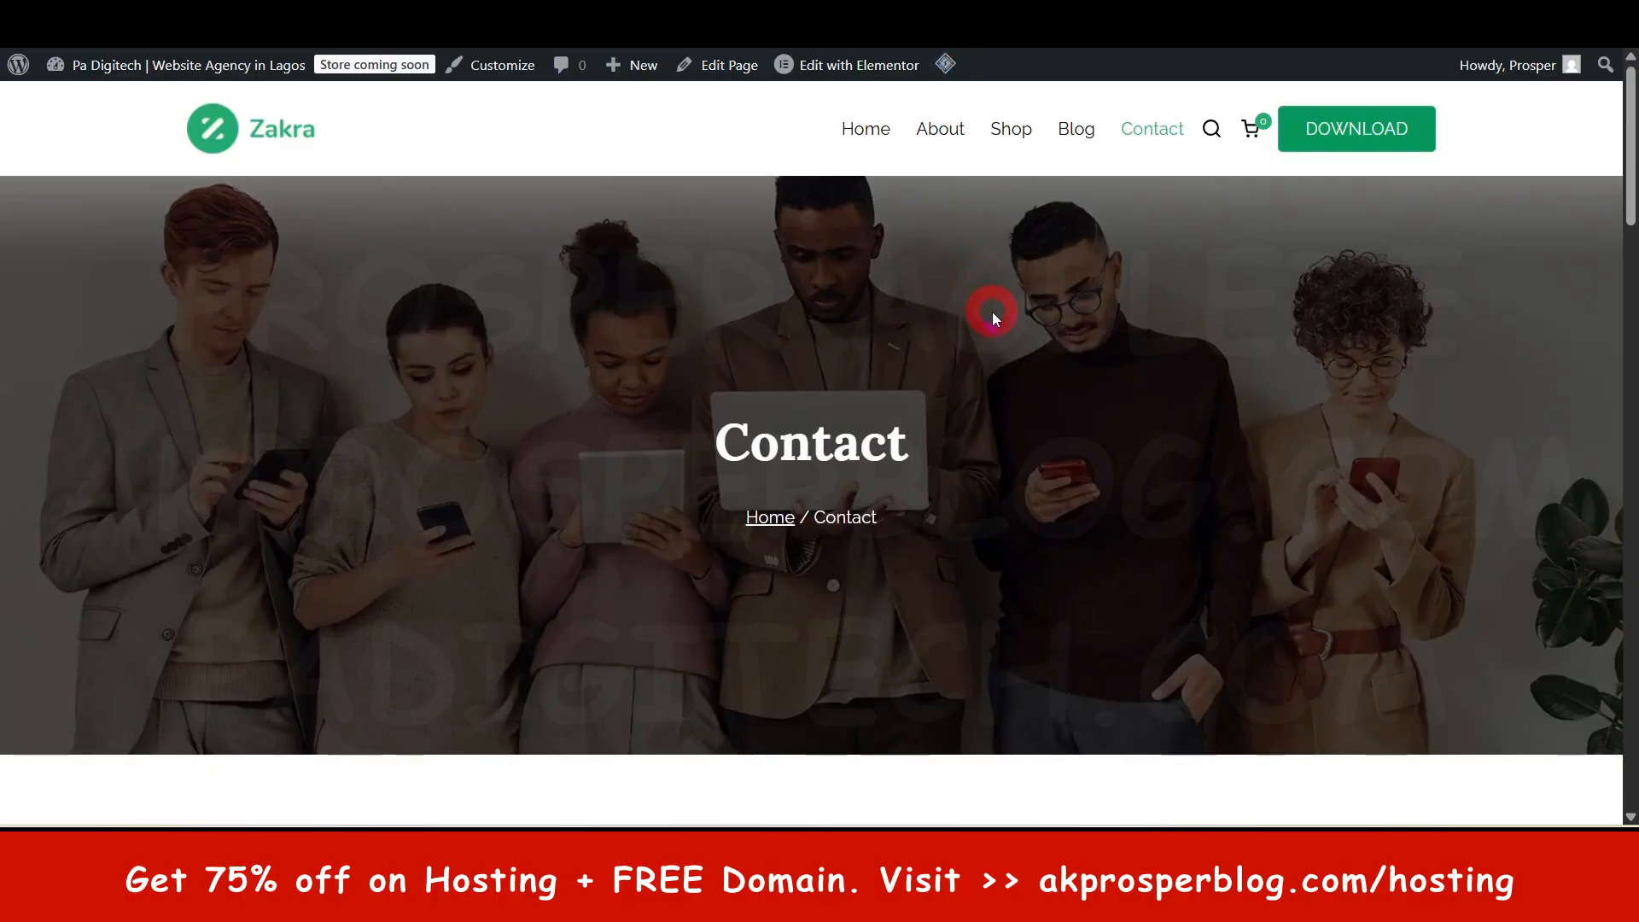
{"action": "scroll", "coordinate": [992, 317], "scroll_direction": "down", "scroll_amount": 12}
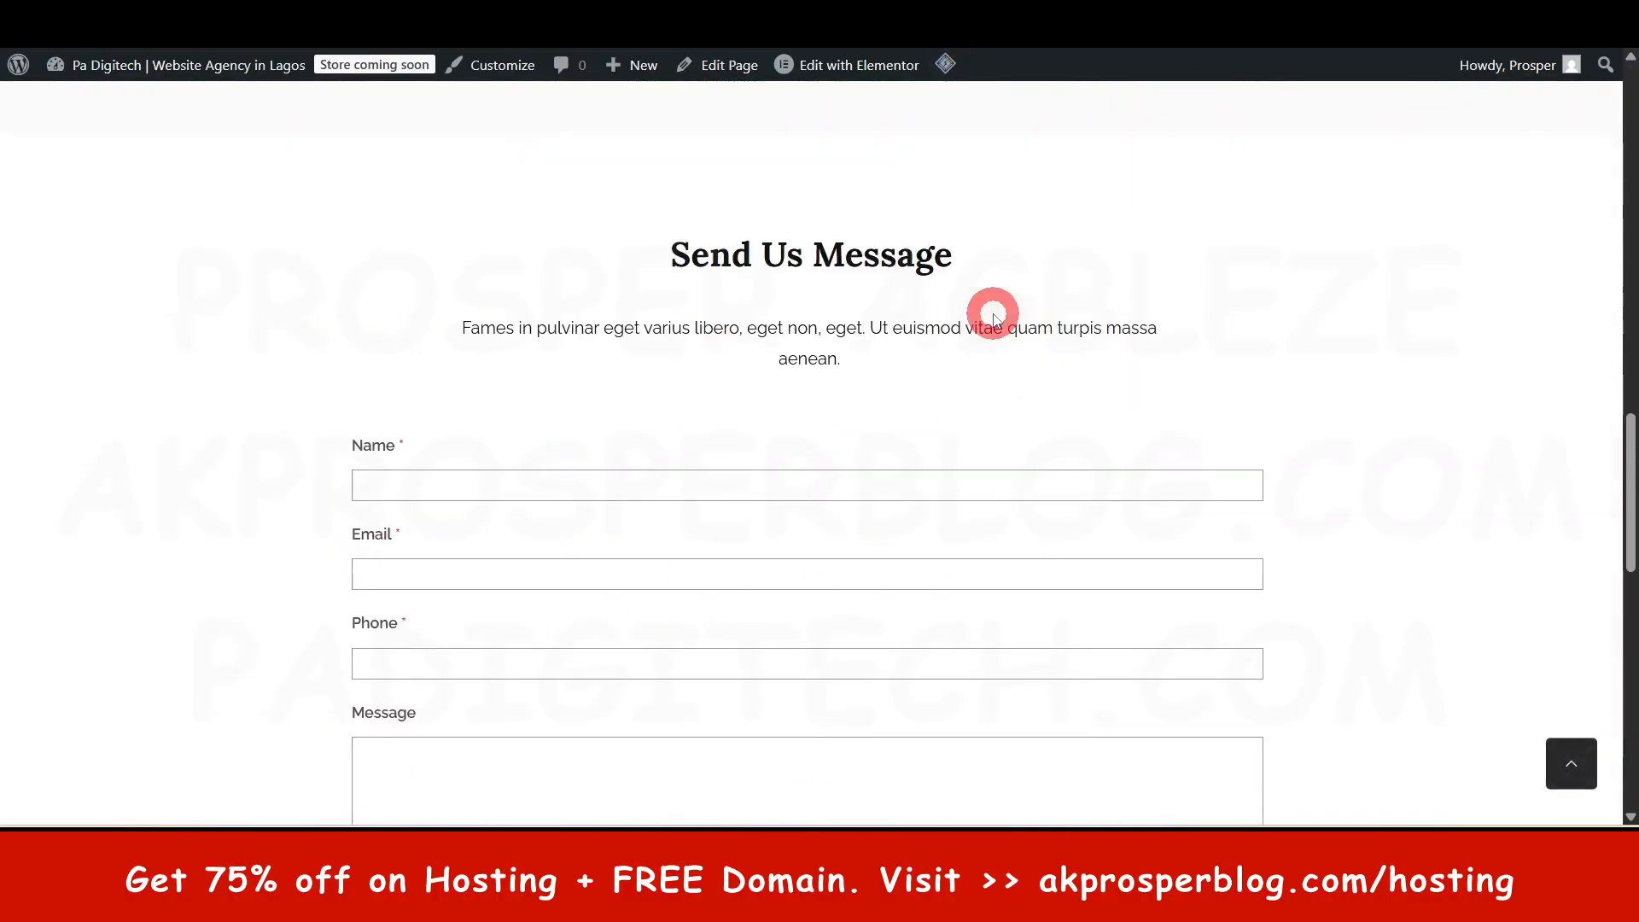
{"action": "scroll", "coordinate": [993, 317], "scroll_direction": "down", "scroll_amount": 8}
{"action": "scroll", "coordinate": [995, 311], "scroll_direction": "up", "scroll_amount": 12}
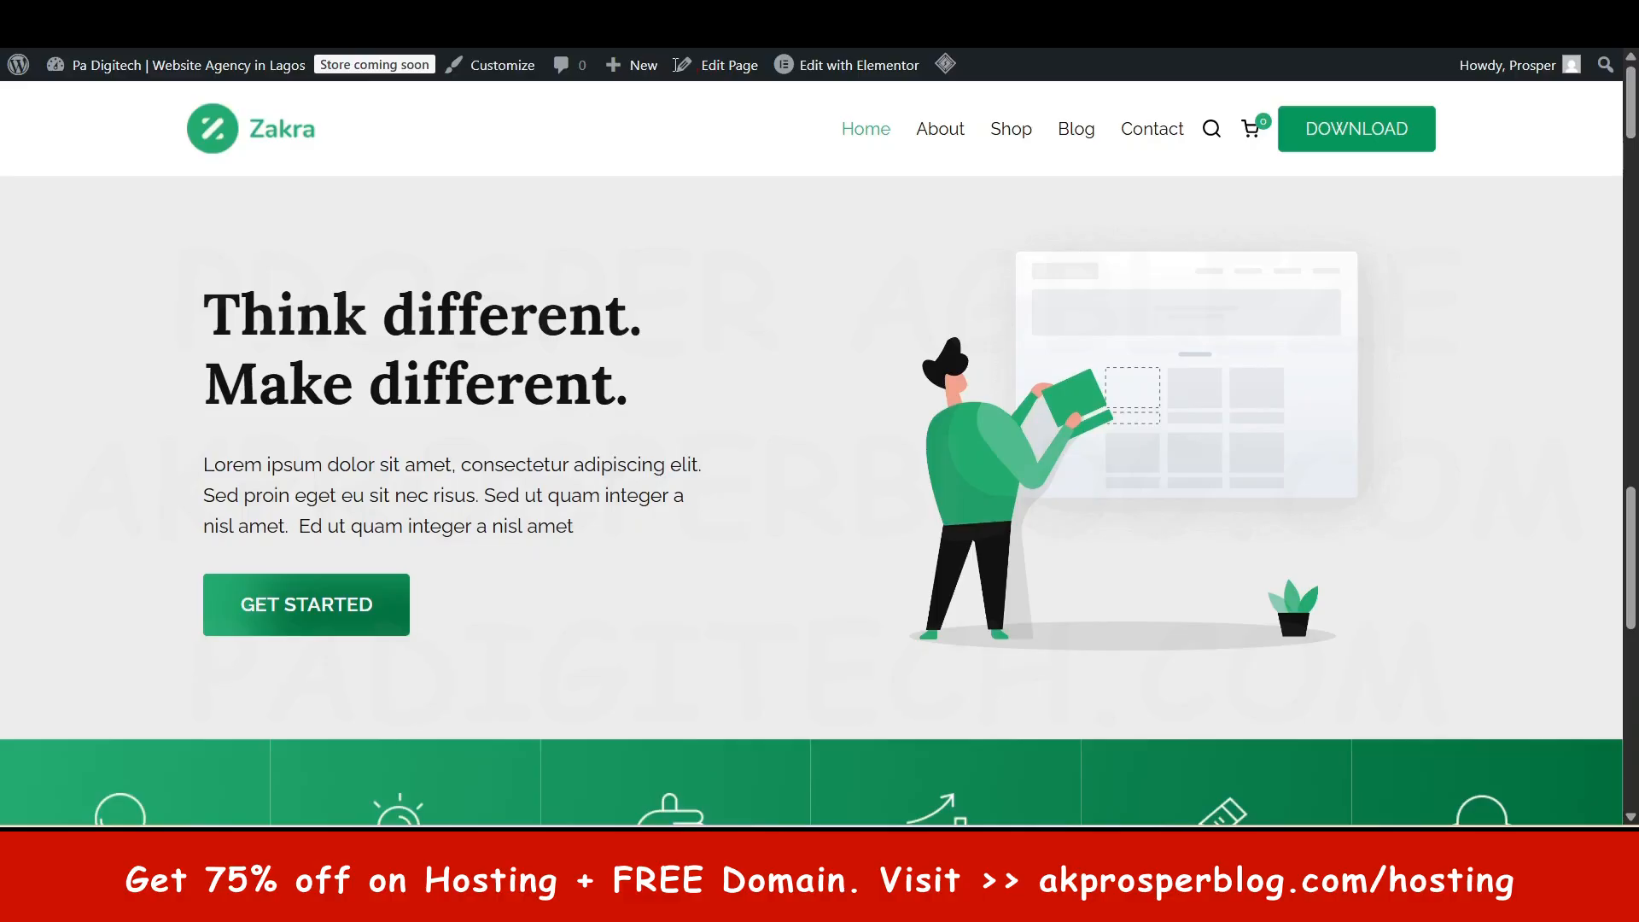
- Go from the live homepage back to the WordPress admin Dashboard
{"action": "left_click", "coordinate": [1073, 545]}
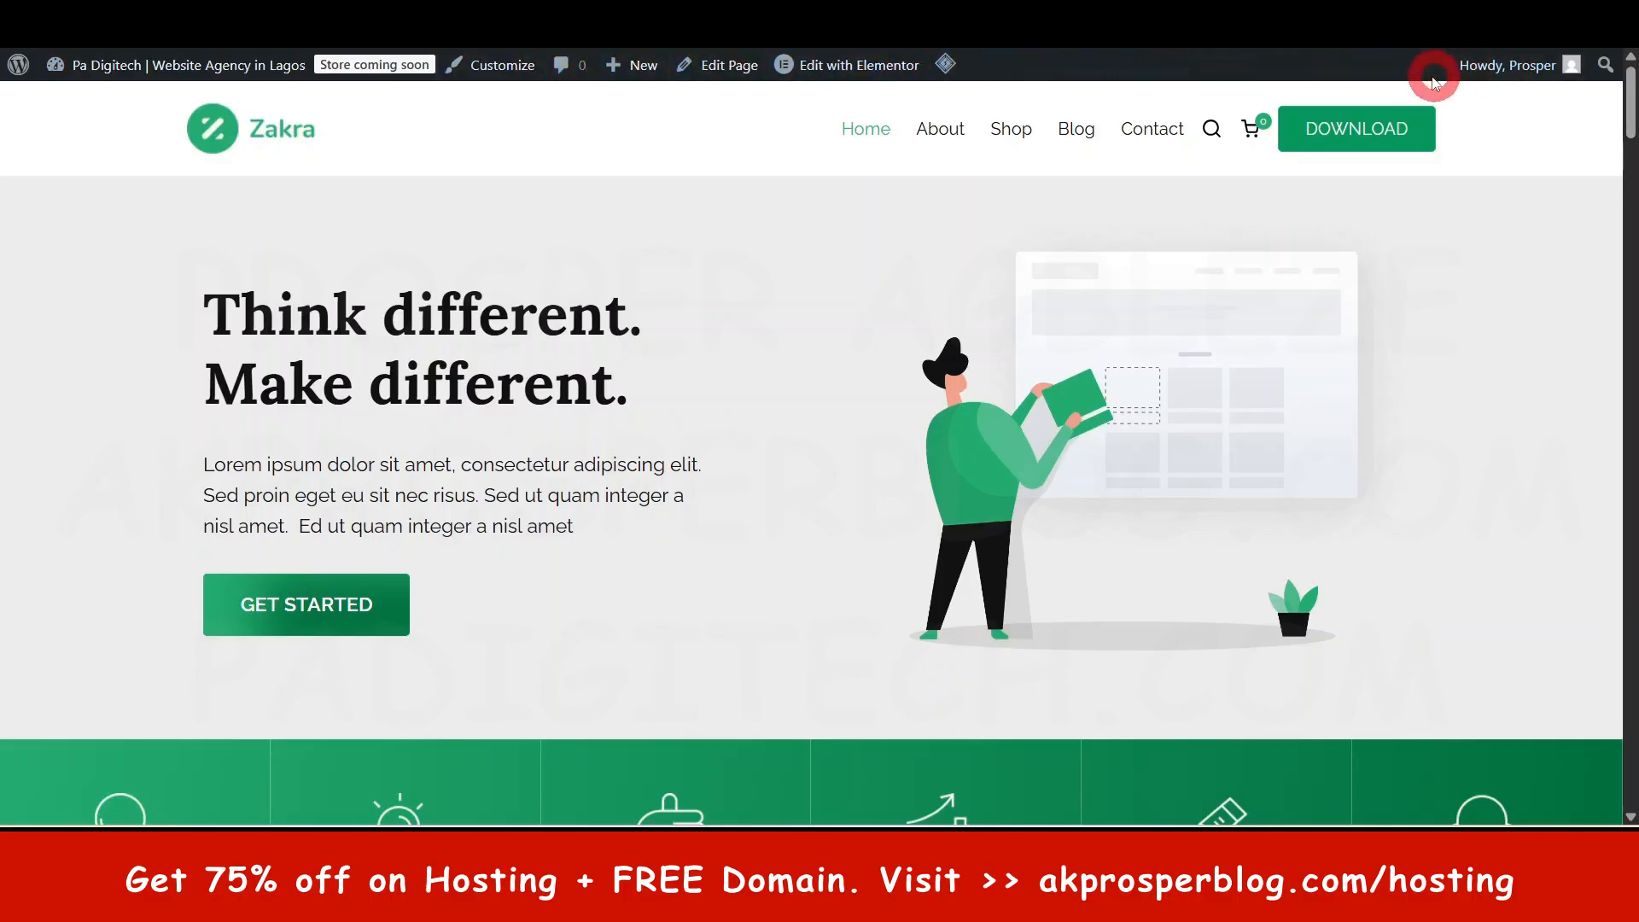
{"action": "mouse_move", "coordinate": [169, 74]}
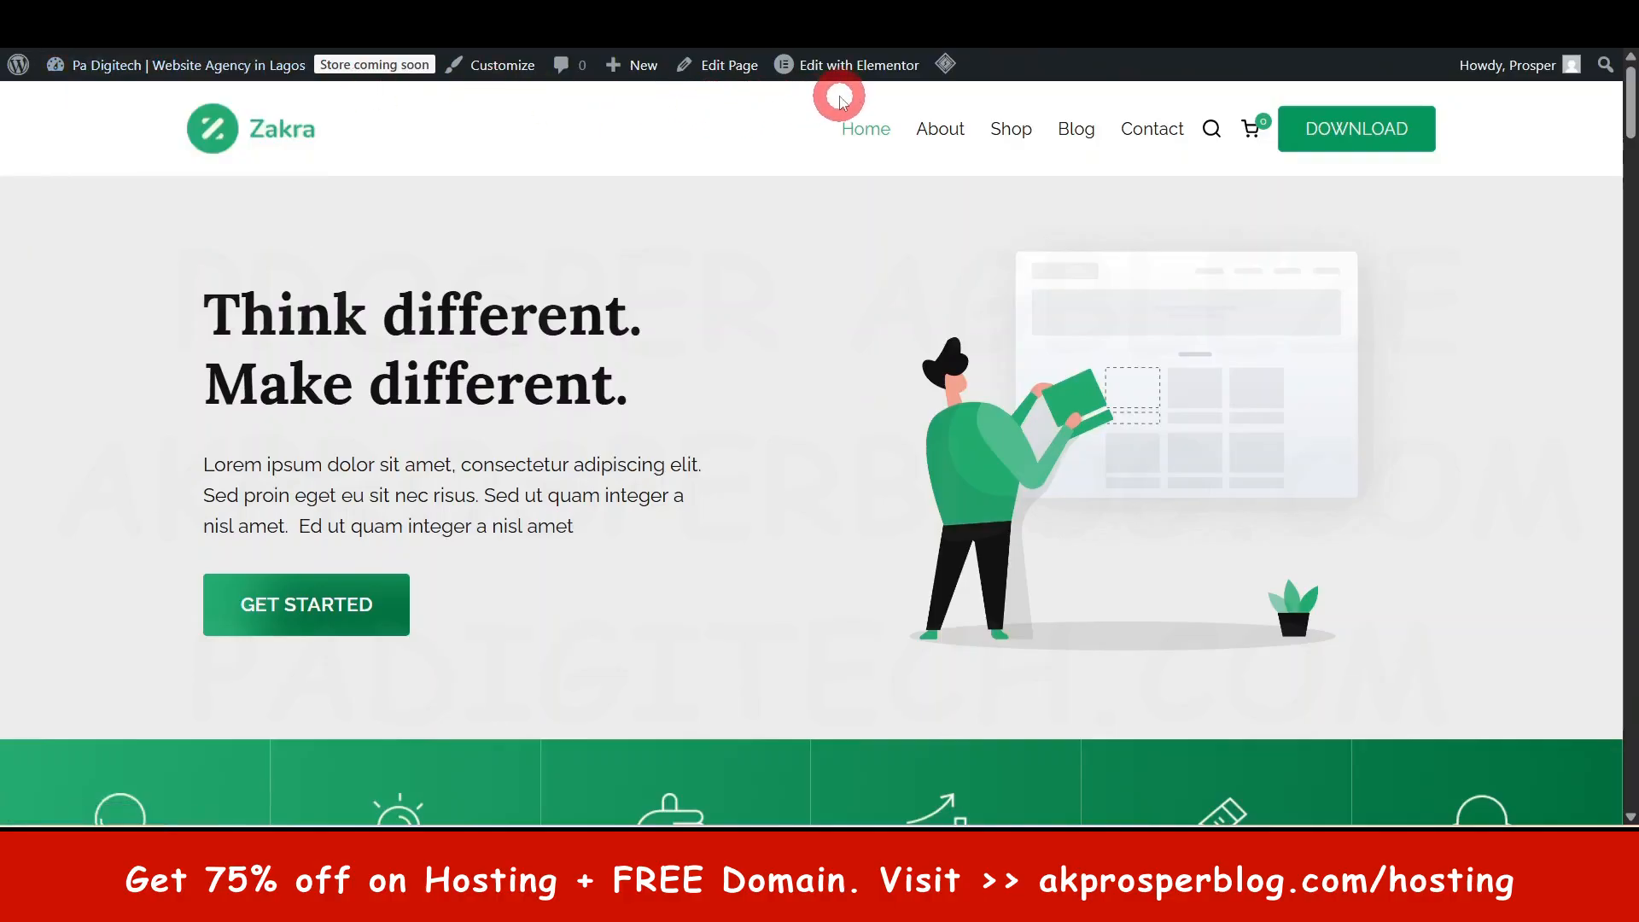
{"action": "mouse_move", "coordinate": [802, 75]}
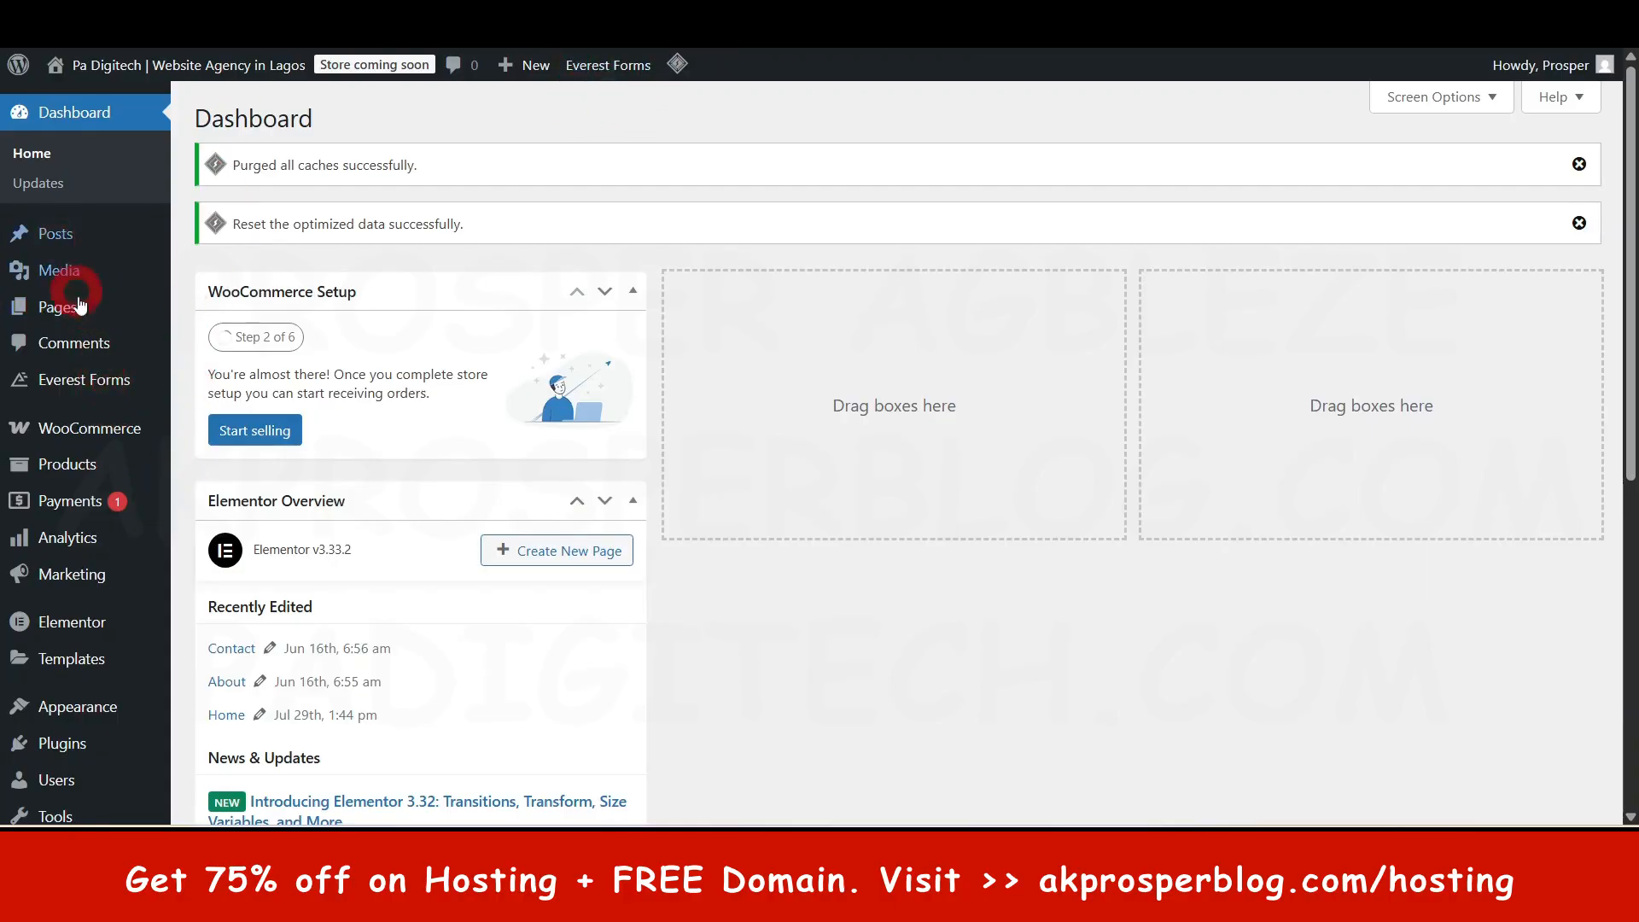
- List all 11 pages and highlight Home's Front Page label
{"action": "left_click", "coordinate": [58, 316]}
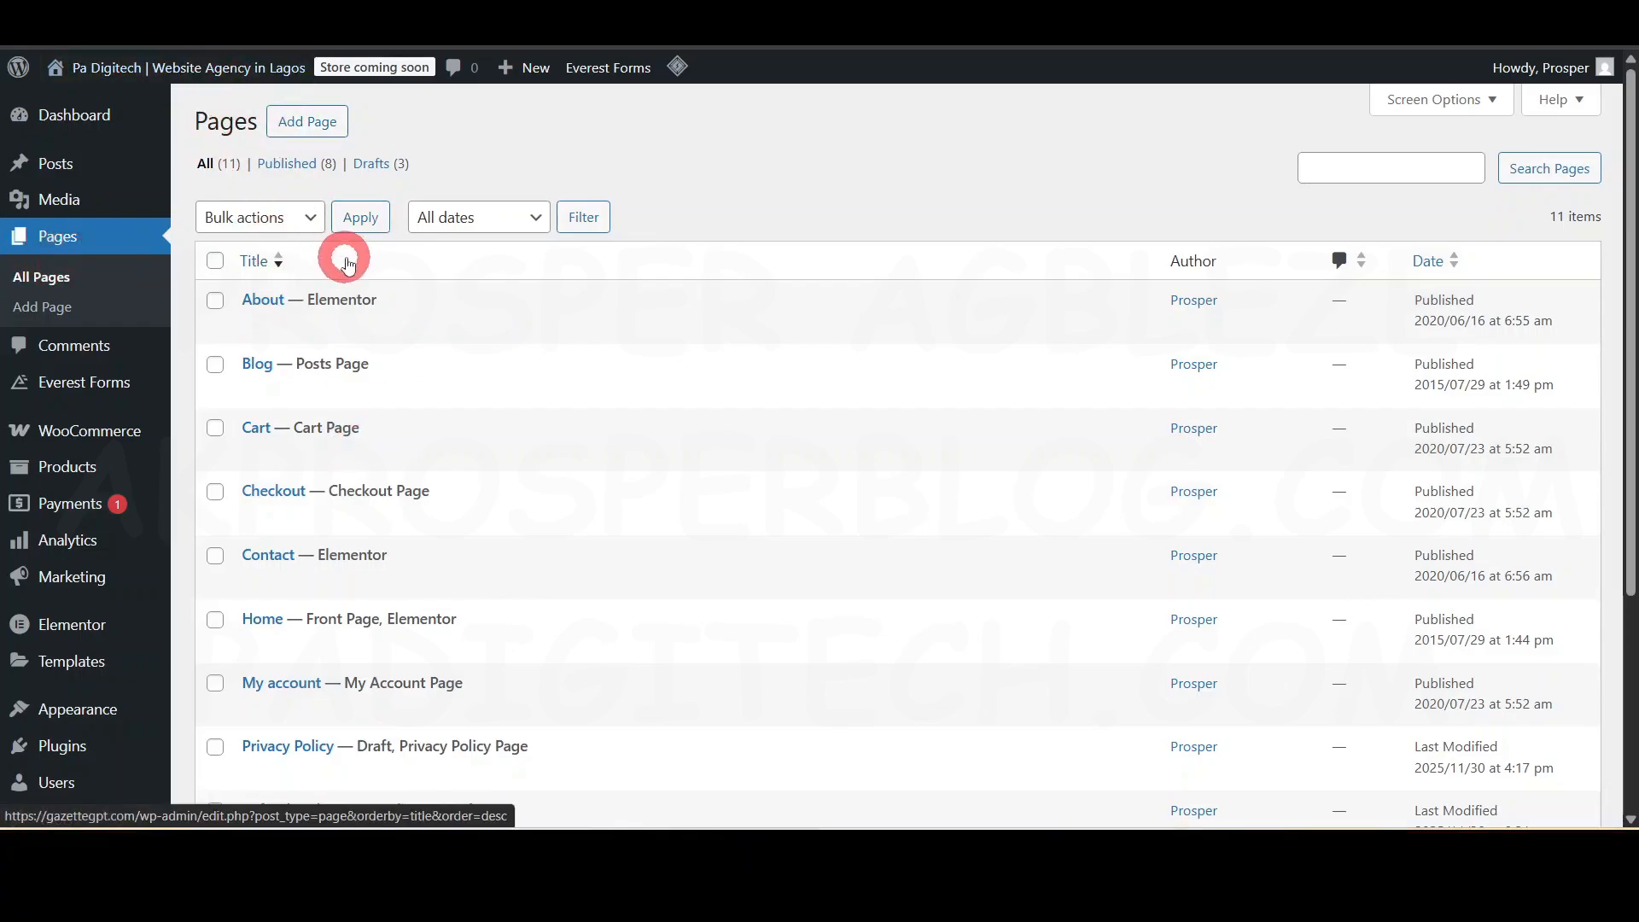
{"action": "scroll", "coordinate": [376, 290], "scroll_direction": "down", "scroll_amount": 4}
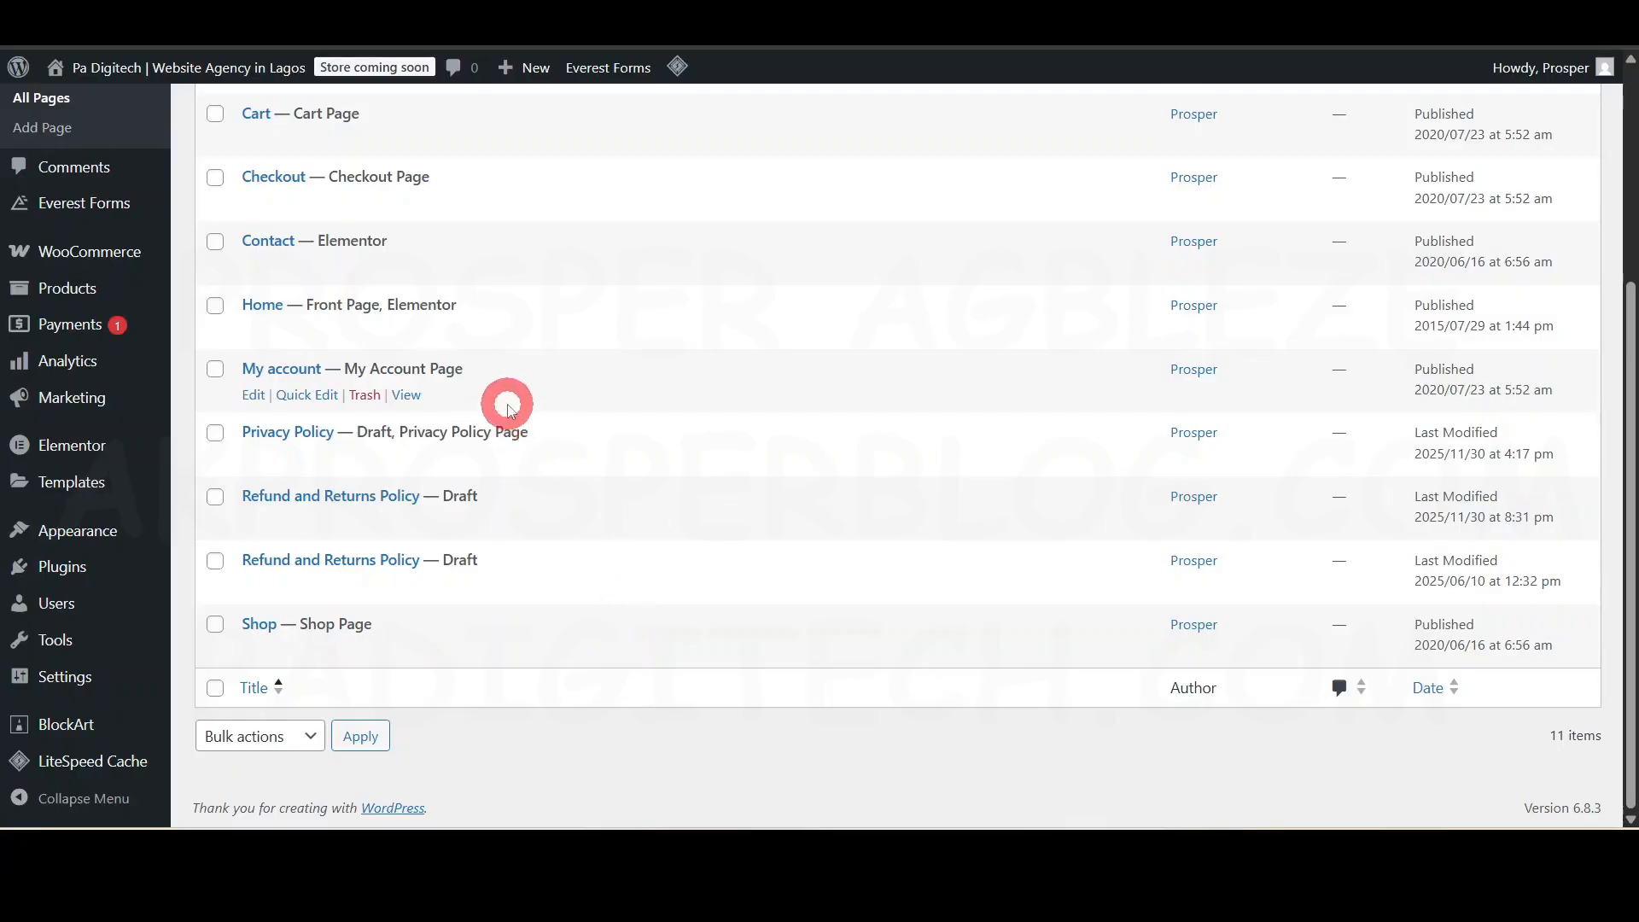
{"action": "scroll", "coordinate": [454, 423], "scroll_direction": "up", "scroll_amount": 5}
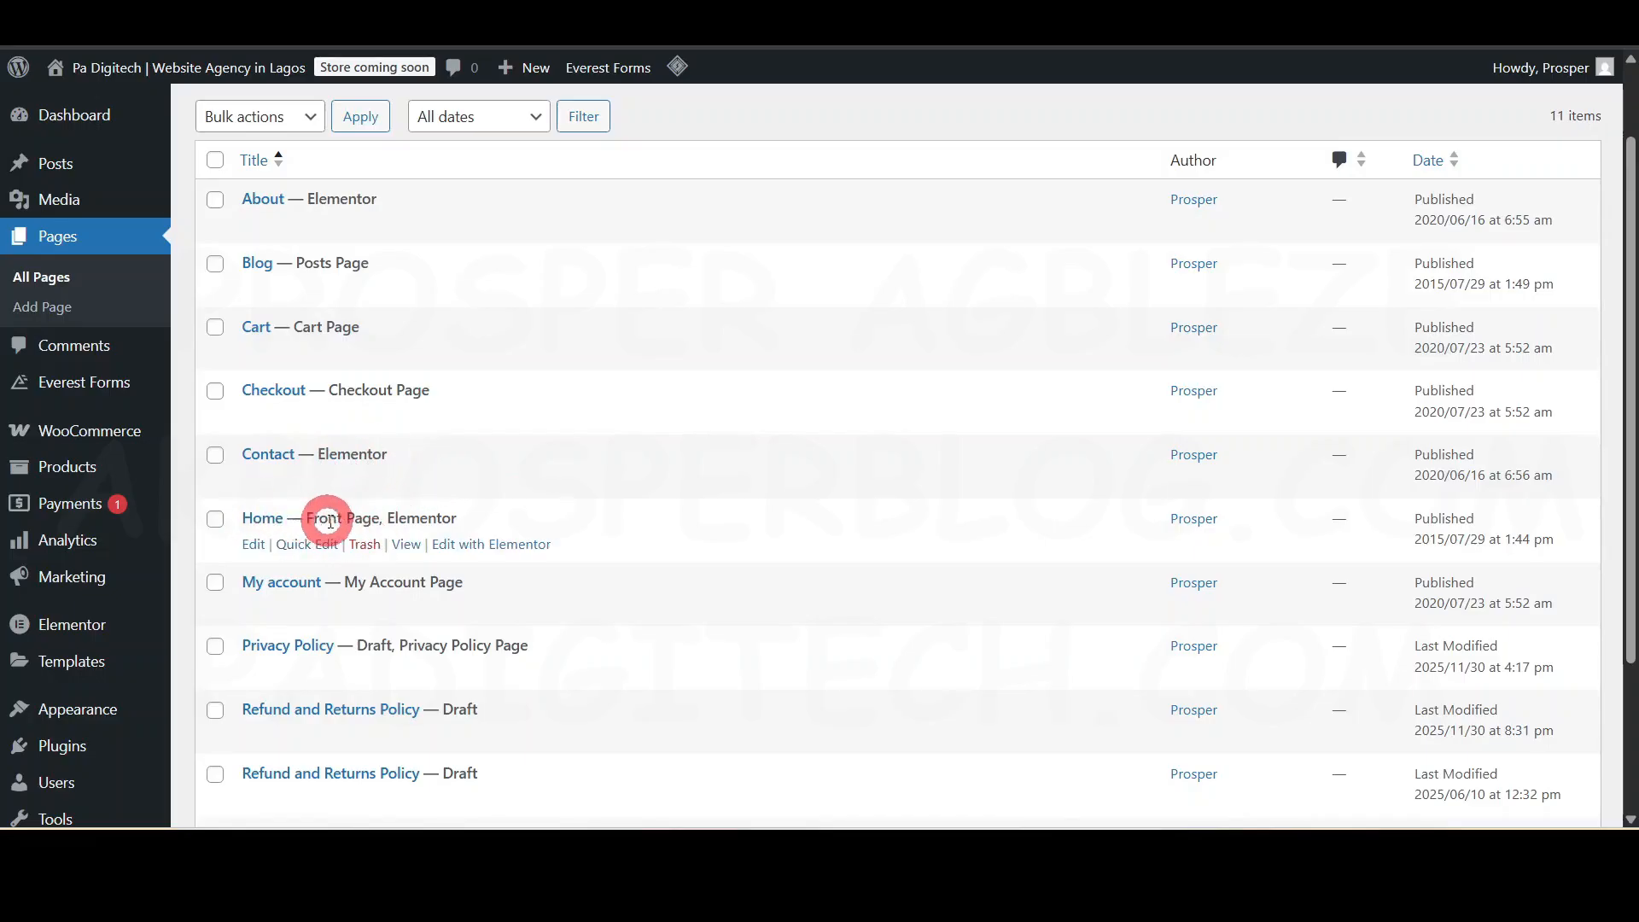
{"action": "left_click_drag", "start_coordinate": [312, 516], "coordinate": [368, 506]}
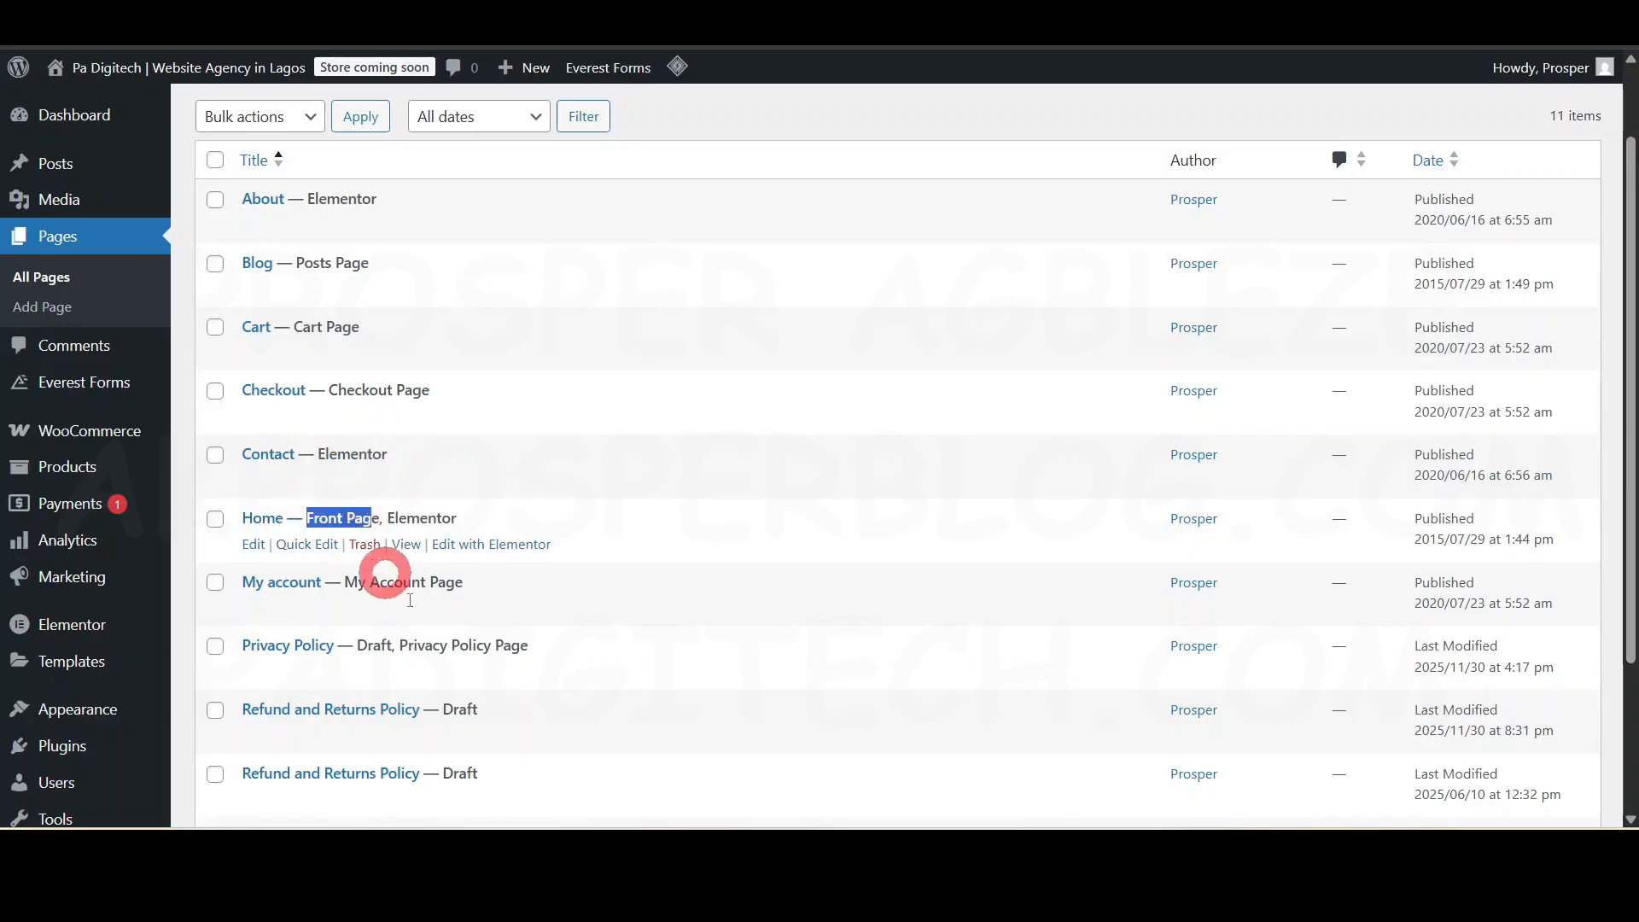
{"action": "scroll", "coordinate": [585, 575], "scroll_direction": "down", "scroll_amount": 3}
{"action": "scroll", "coordinate": [501, 427], "scroll_direction": "up", "scroll_amount": 3}
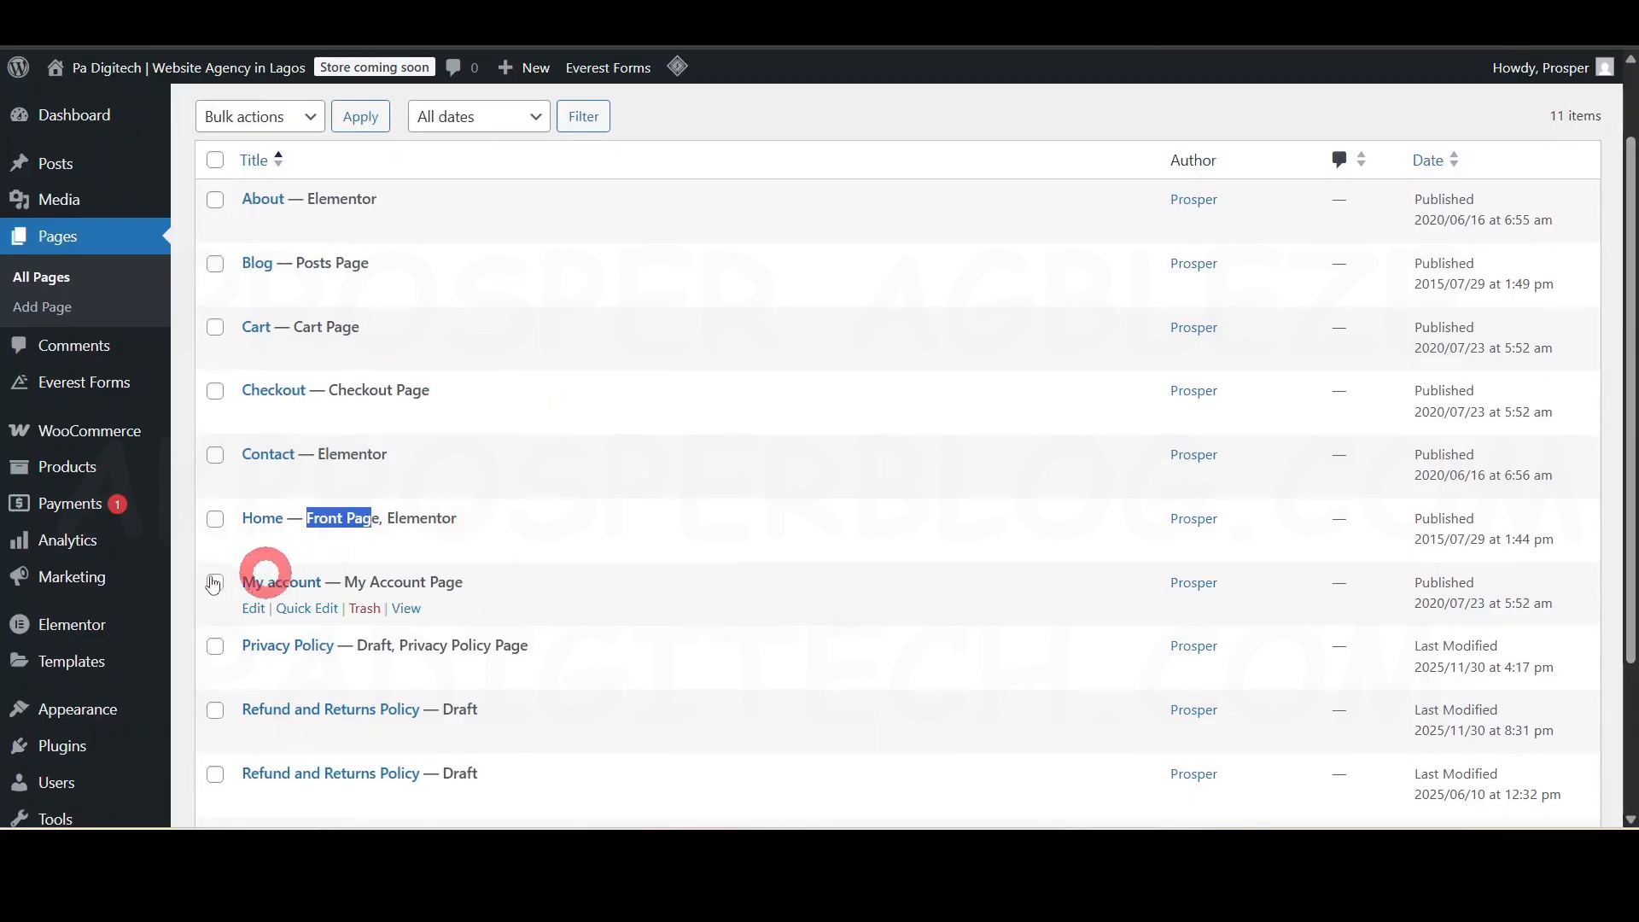
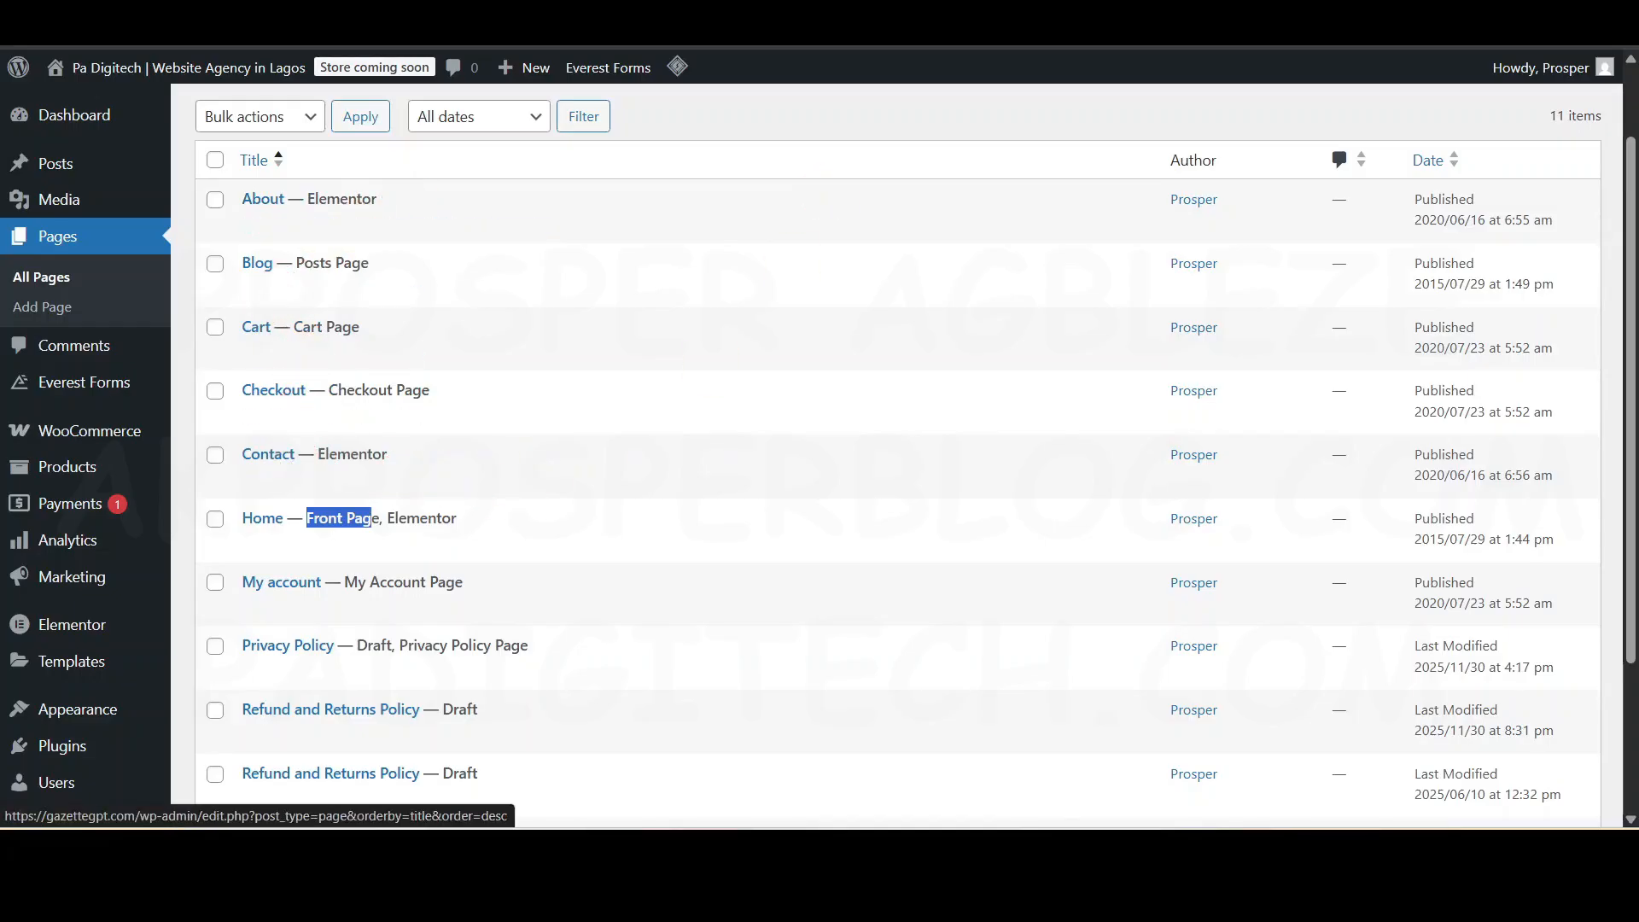
- Launch Elementor for the Home — Front Page entry in the All Pages list
{"action": "left_click", "coordinate": [758, 246]}
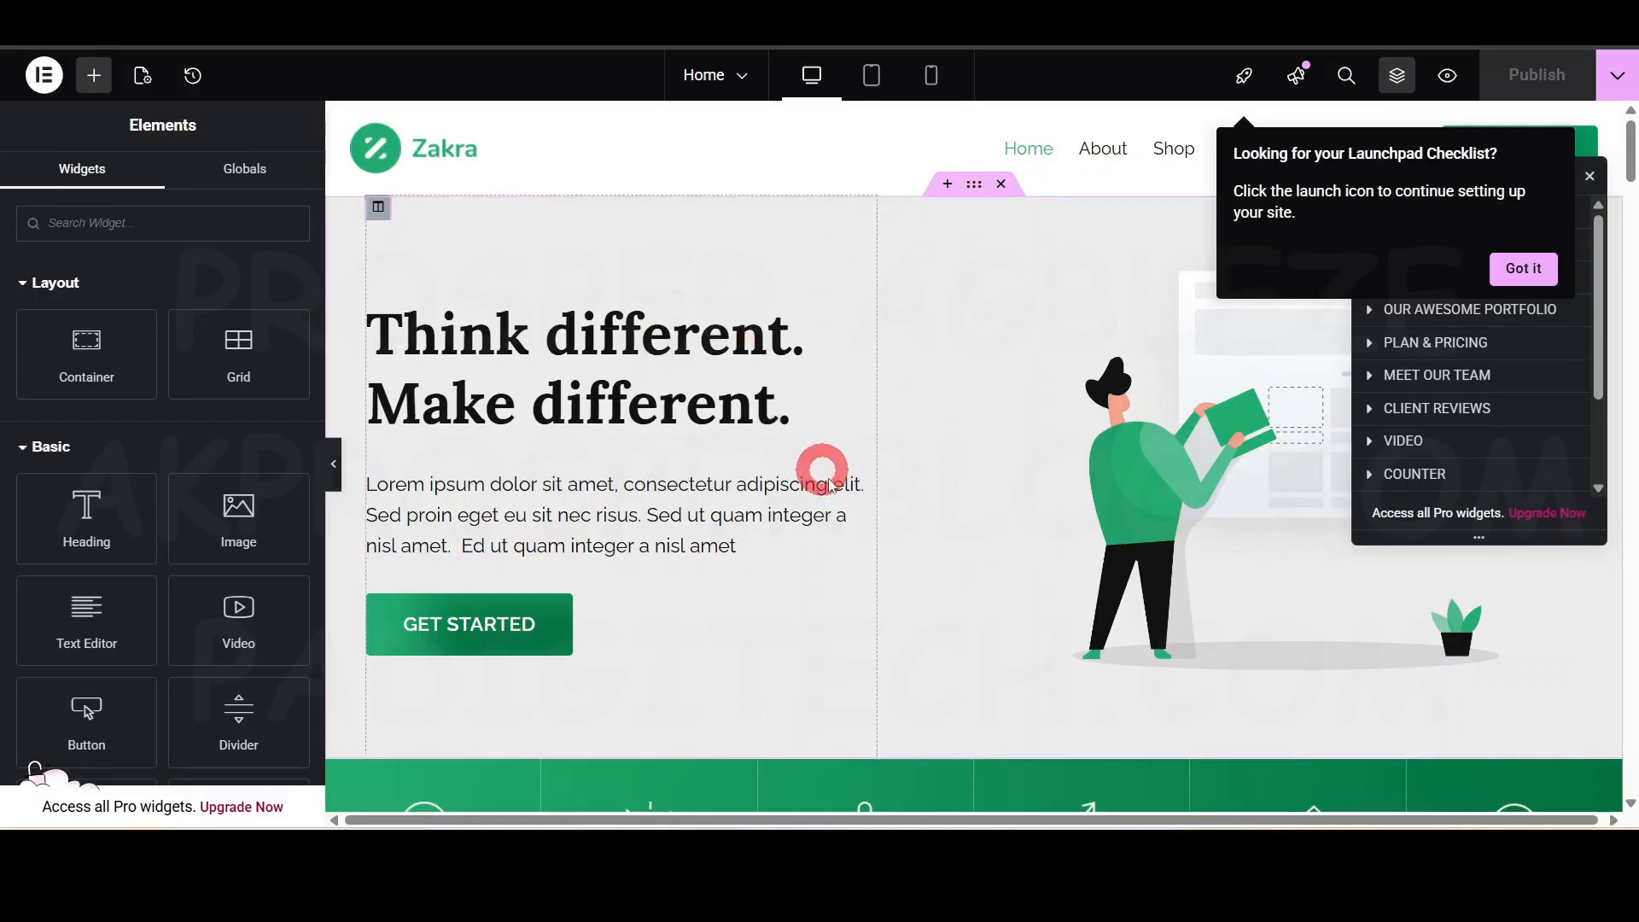
- Scroll through the homepage, then close the Launchpad Checklist popup with 'Got it'
{"action": "scroll", "coordinate": [837, 496], "scroll_direction": "down", "scroll_amount": 20}
{"action": "scroll", "coordinate": [852, 508], "scroll_direction": "down", "scroll_amount": 2}
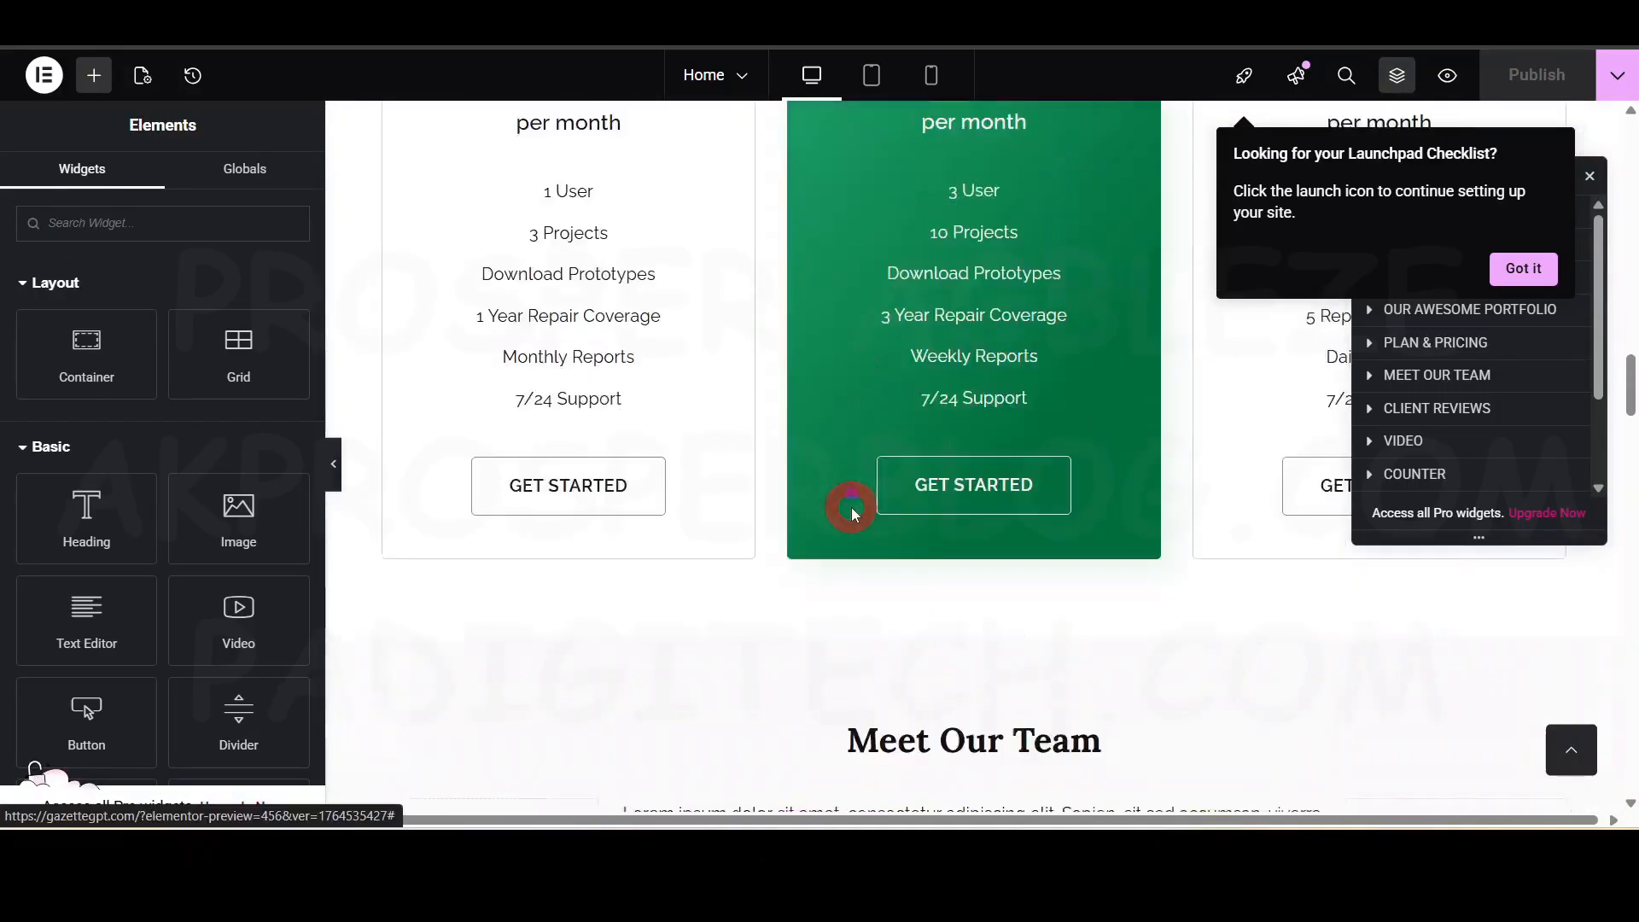
{"action": "scroll", "coordinate": [852, 508], "scroll_direction": "up", "scroll_amount": 10}
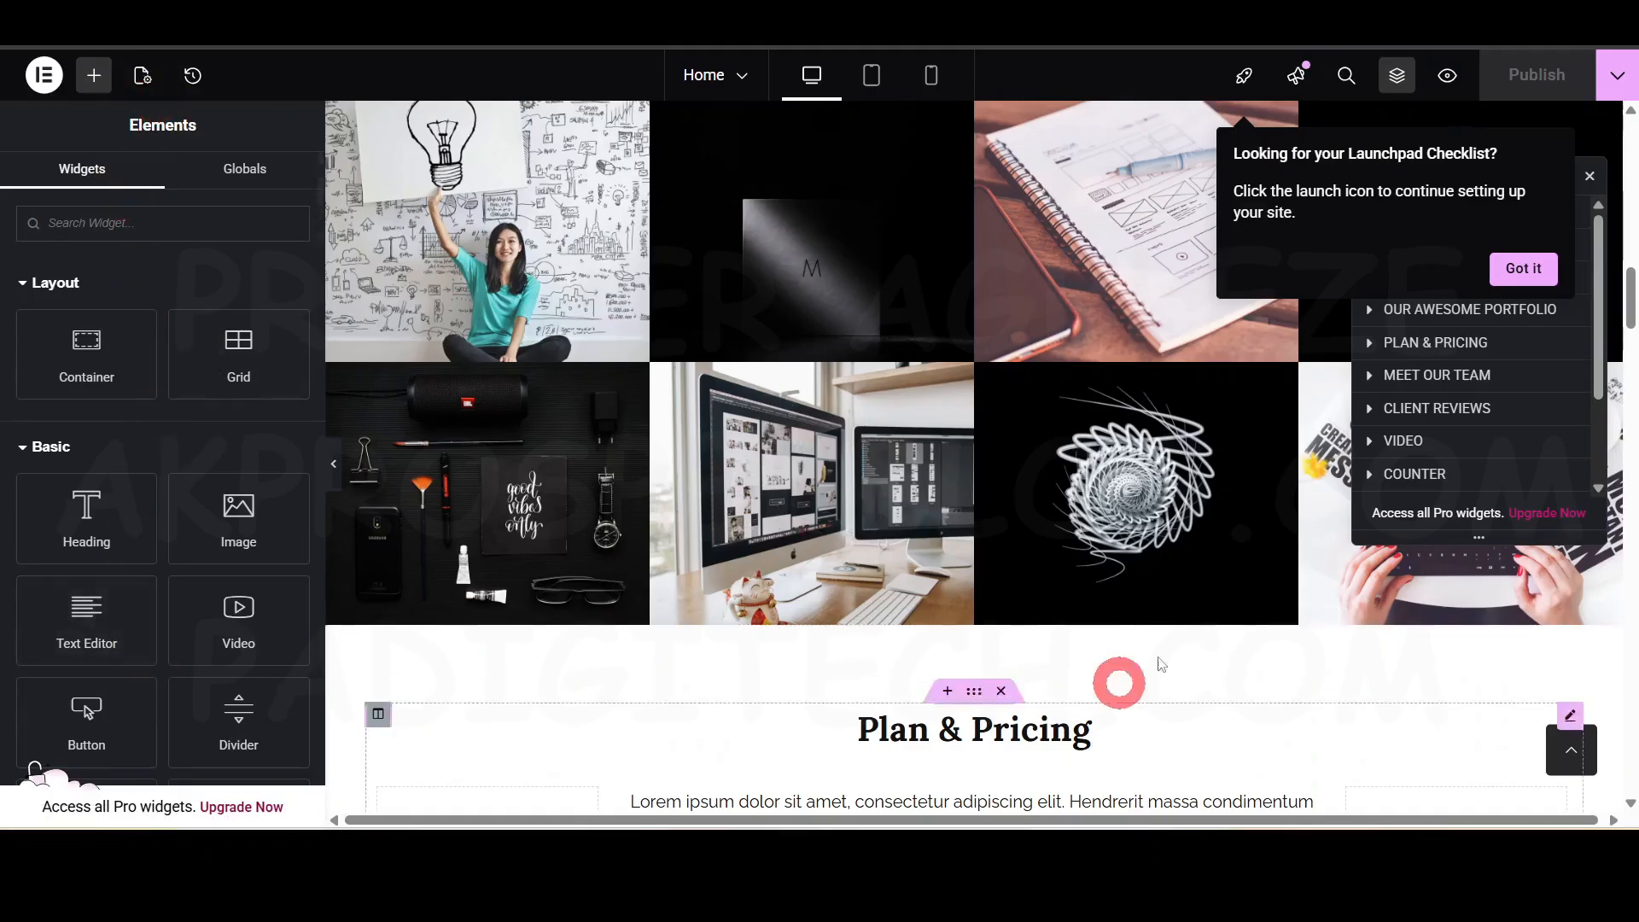
{"action": "scroll", "coordinate": [1119, 674], "scroll_direction": "down", "scroll_amount": 7}
{"action": "scroll", "coordinate": [850, 495], "scroll_direction": "up", "scroll_amount": 6}
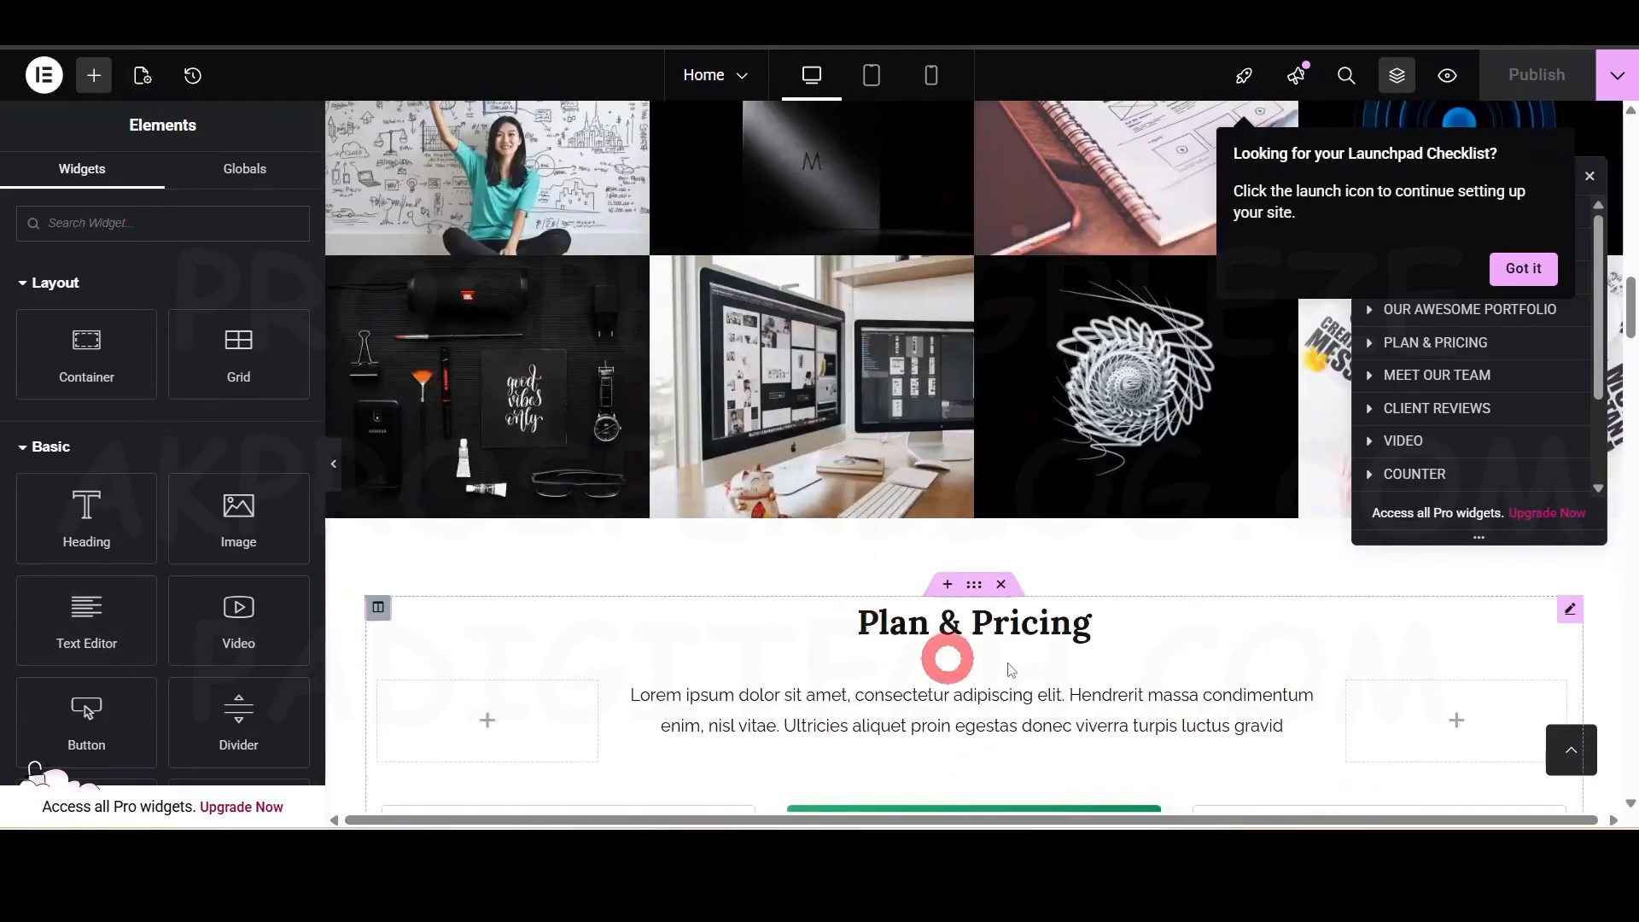
{"action": "scroll", "coordinate": [1258, 501], "scroll_direction": "up", "scroll_amount": 5}
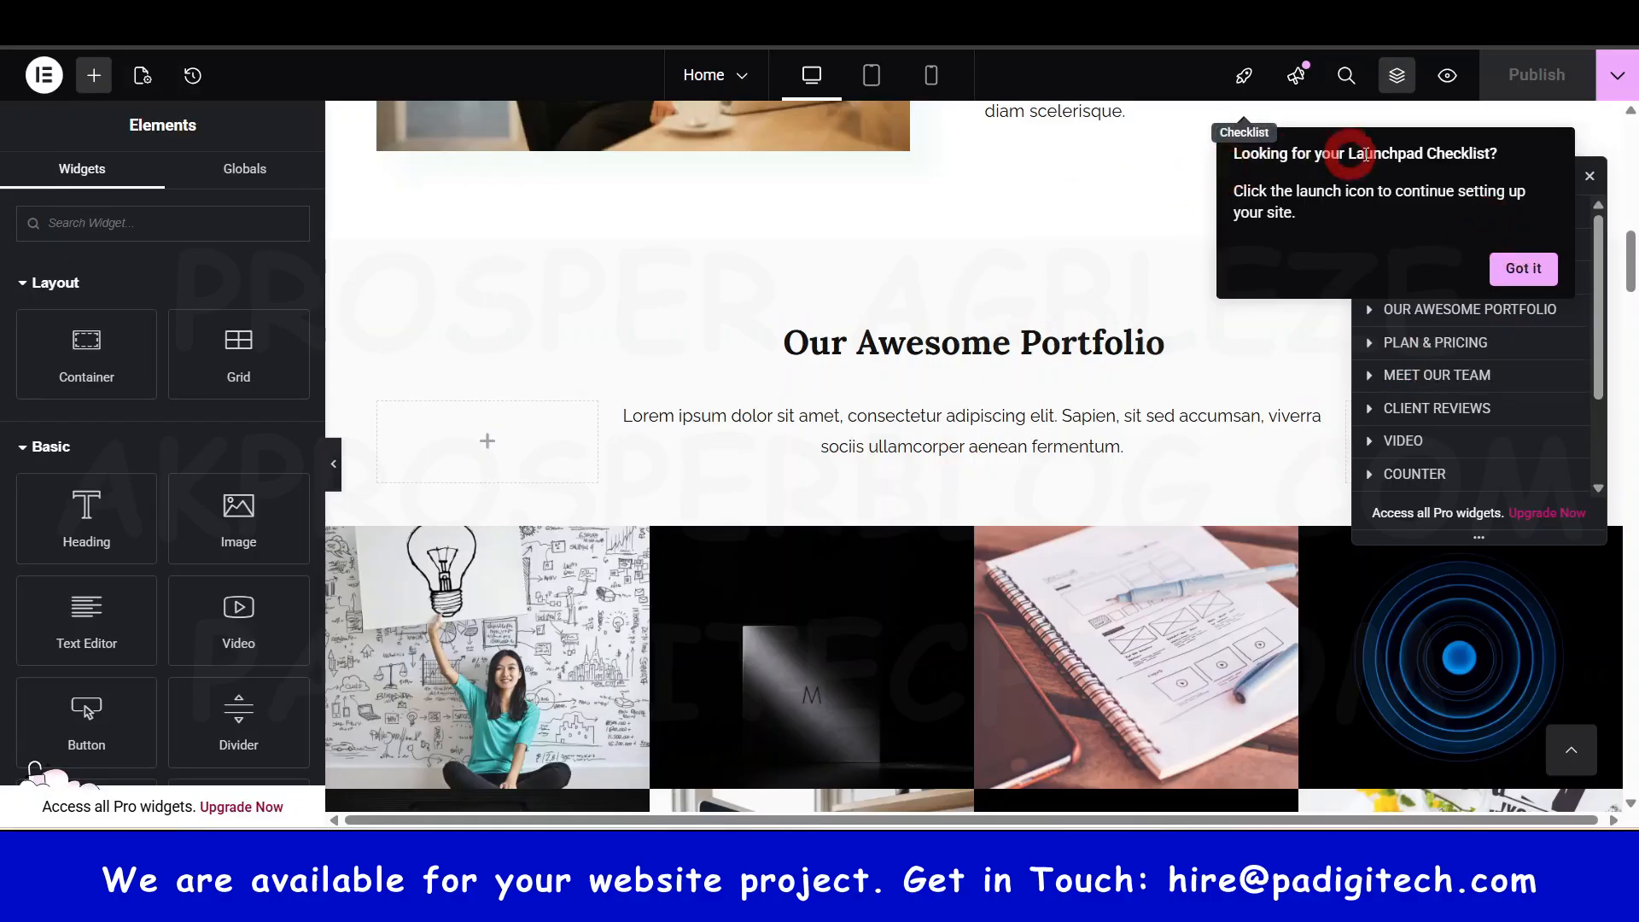
{"action": "left_click", "coordinate": [1525, 269]}
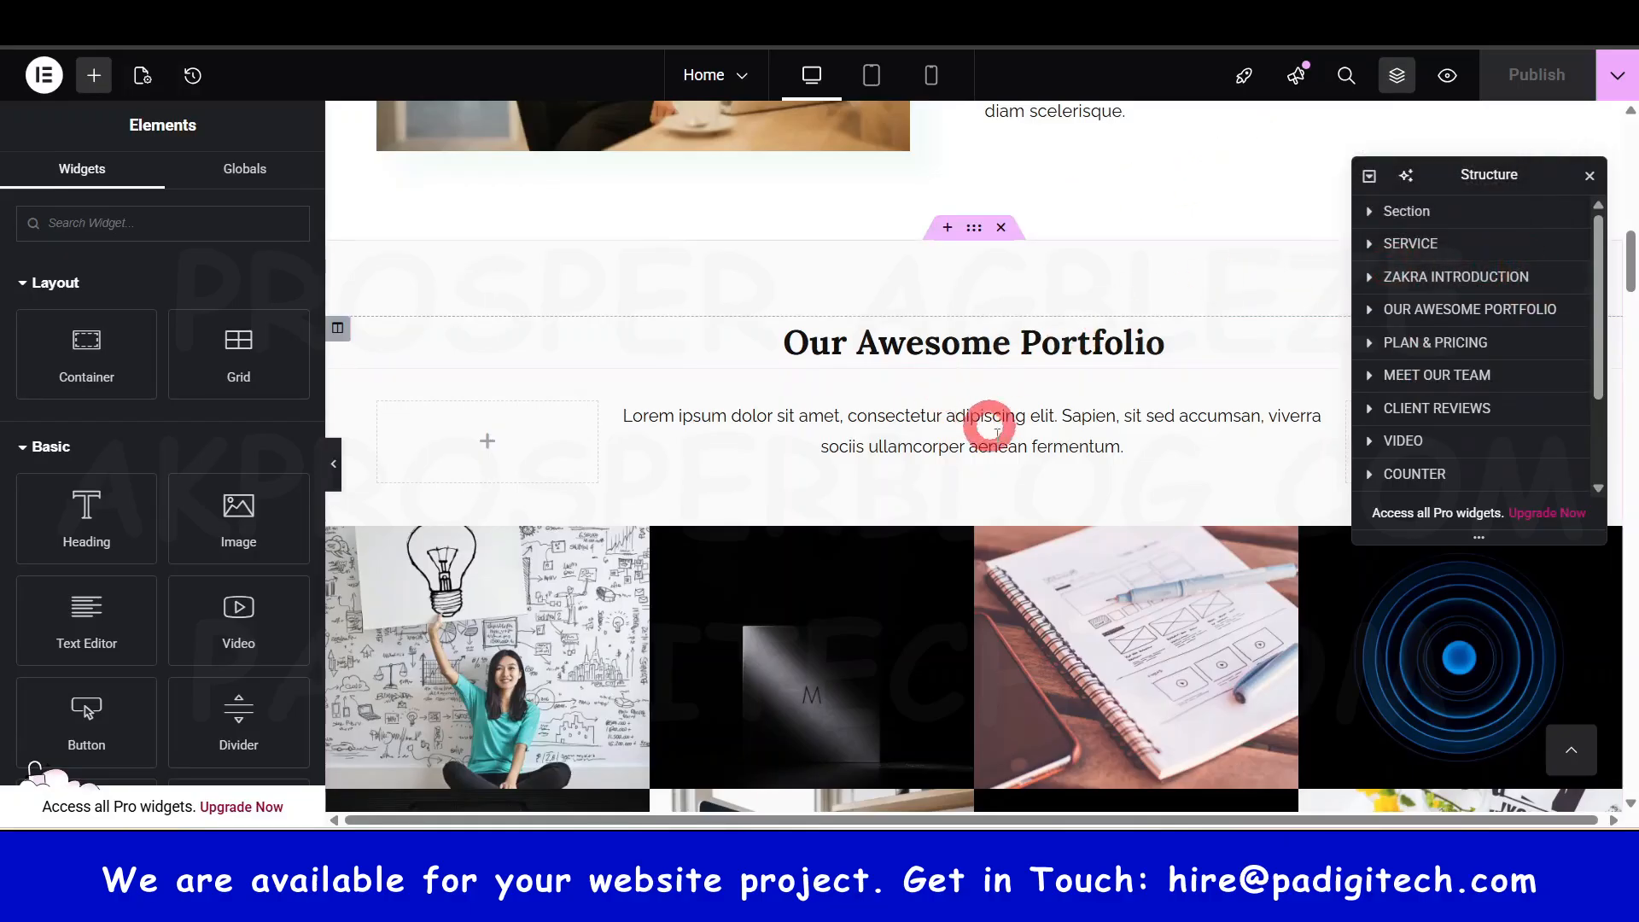
- Move the Structure list over the page and select the hero section
{"action": "left_click_drag", "start_coordinate": [1487, 183], "coordinate": [1449, 229]}
{"action": "scroll", "coordinate": [1025, 367], "scroll_direction": "up", "scroll_amount": 15}
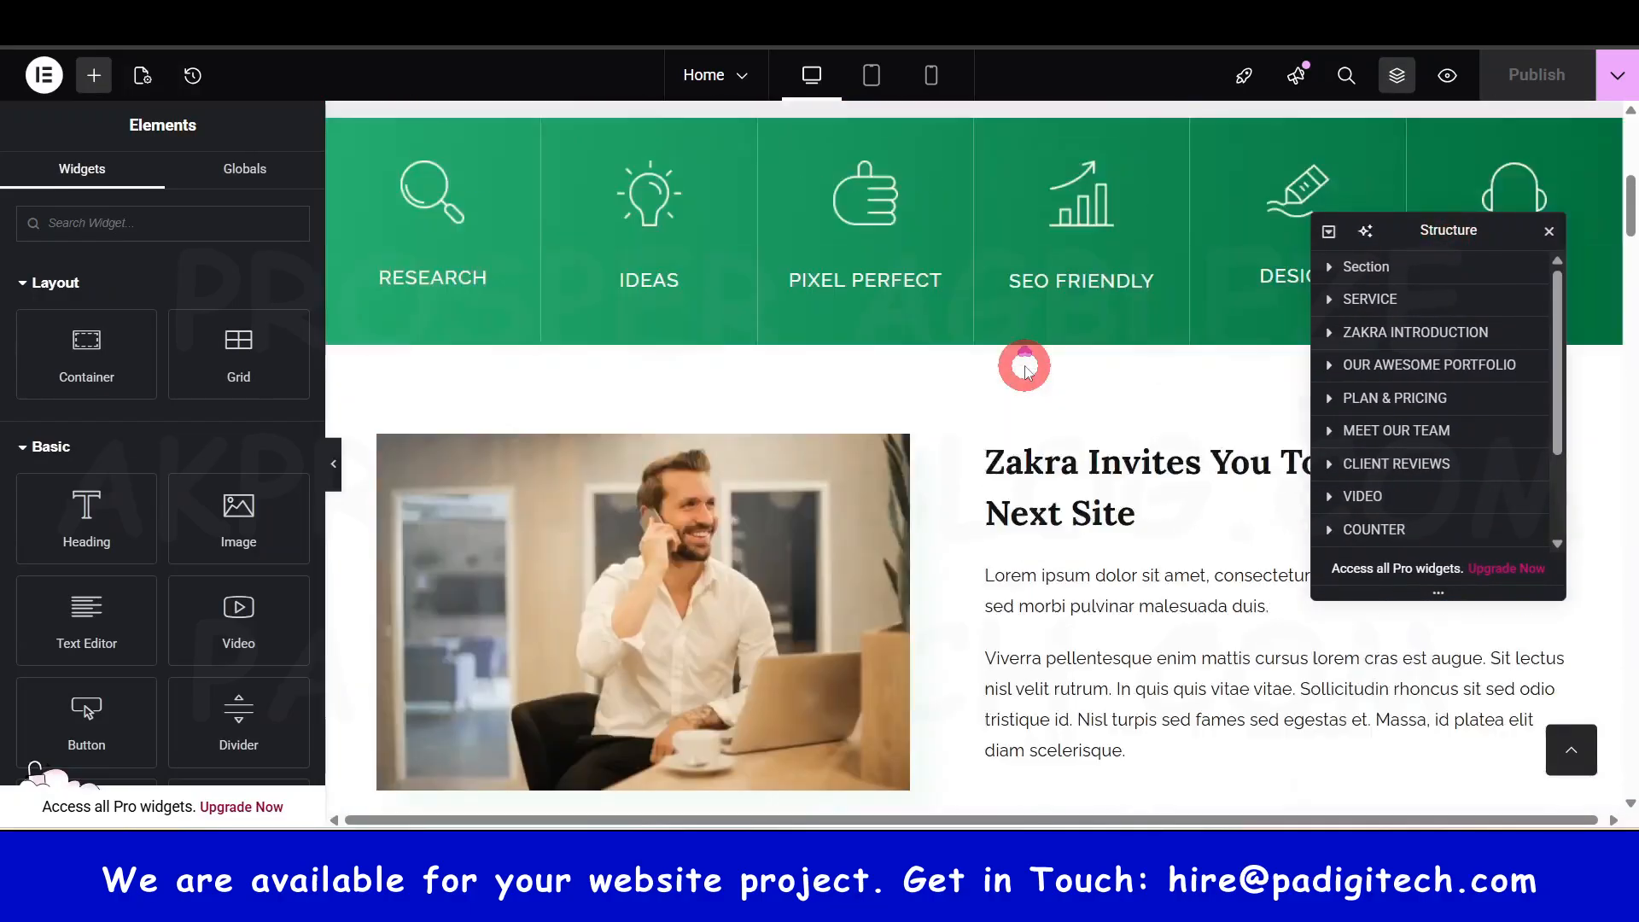
{"action": "scroll", "coordinate": [930, 501], "scroll_direction": "down", "scroll_amount": 5}
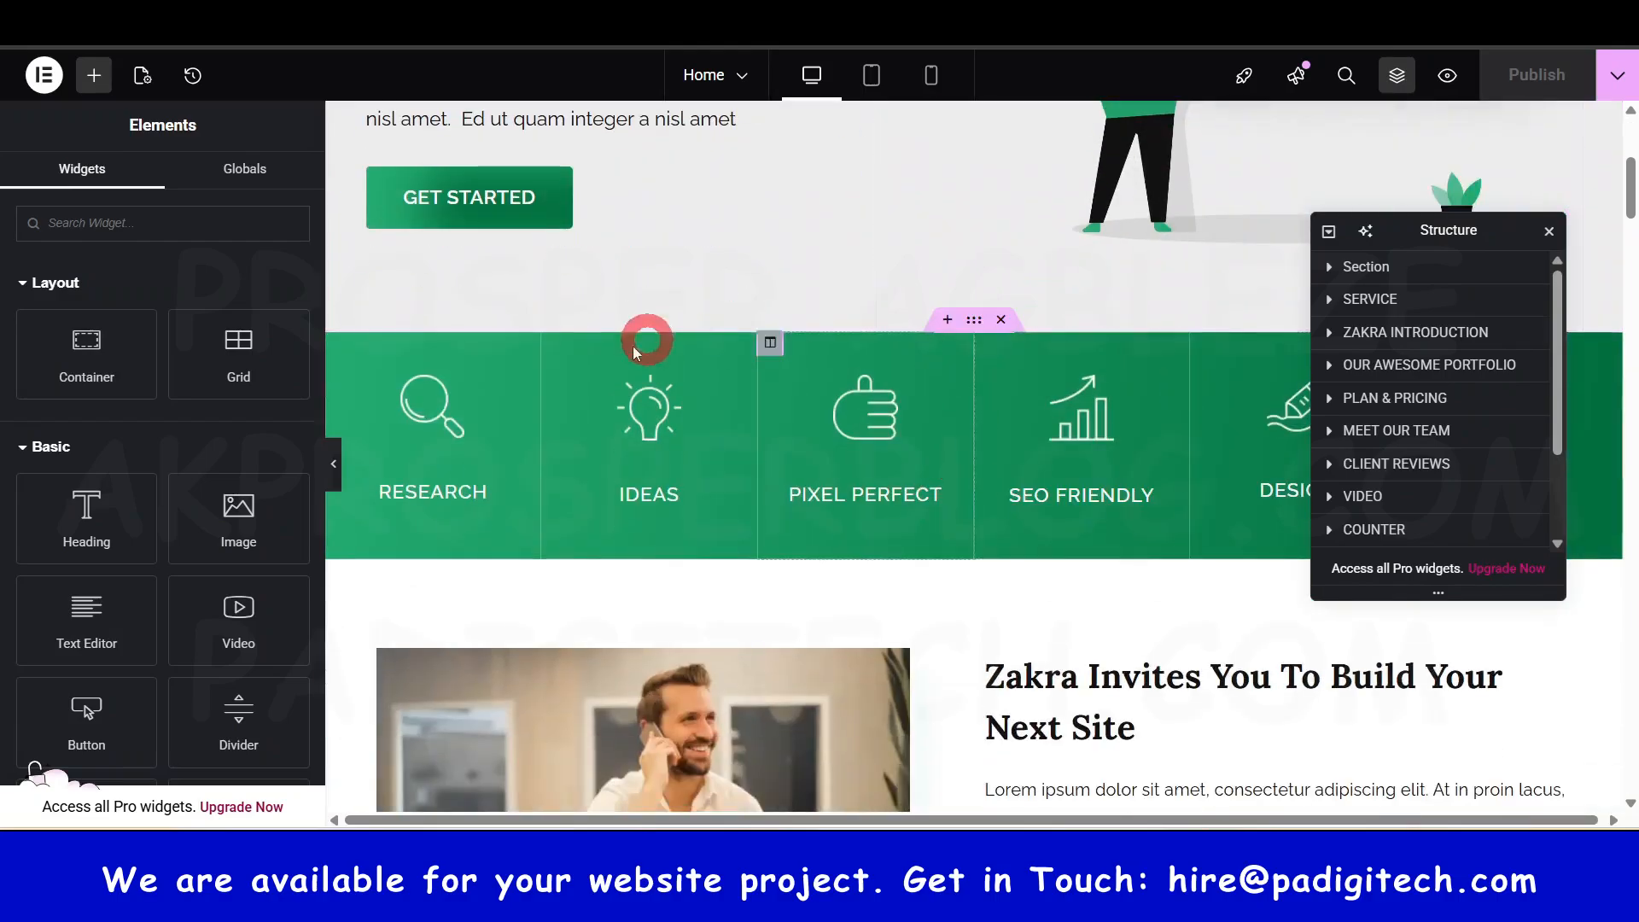
{"action": "scroll", "coordinate": [935, 533], "scroll_direction": "up", "scroll_amount": 5}
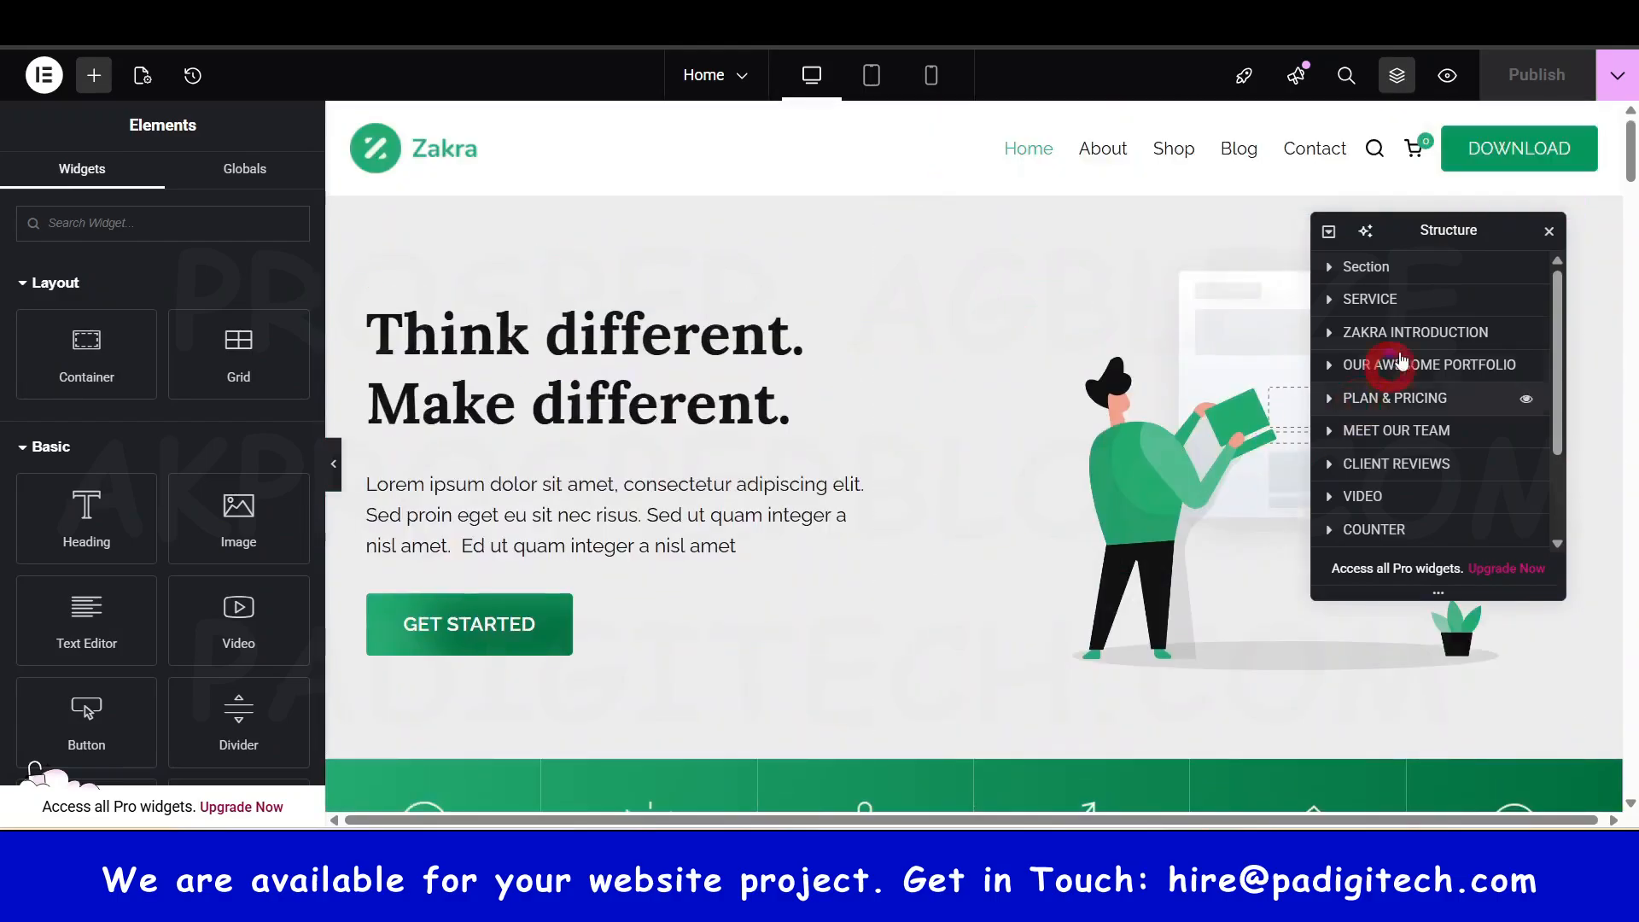
{"action": "left_click", "coordinate": [1396, 278]}
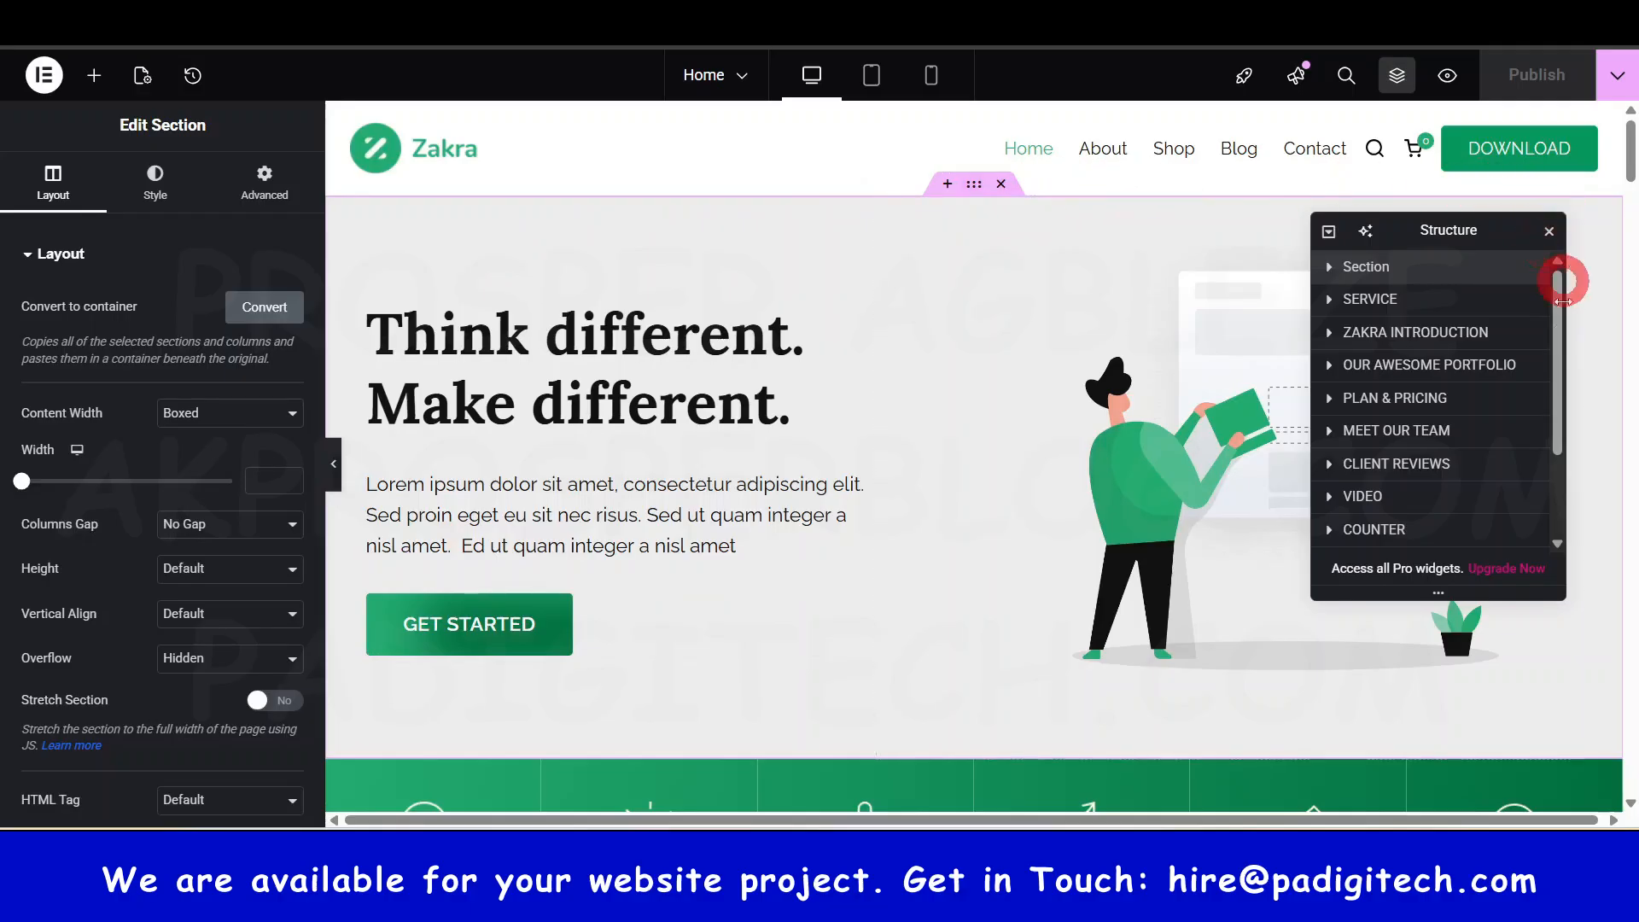
{"action": "left_click", "coordinate": [1326, 688]}
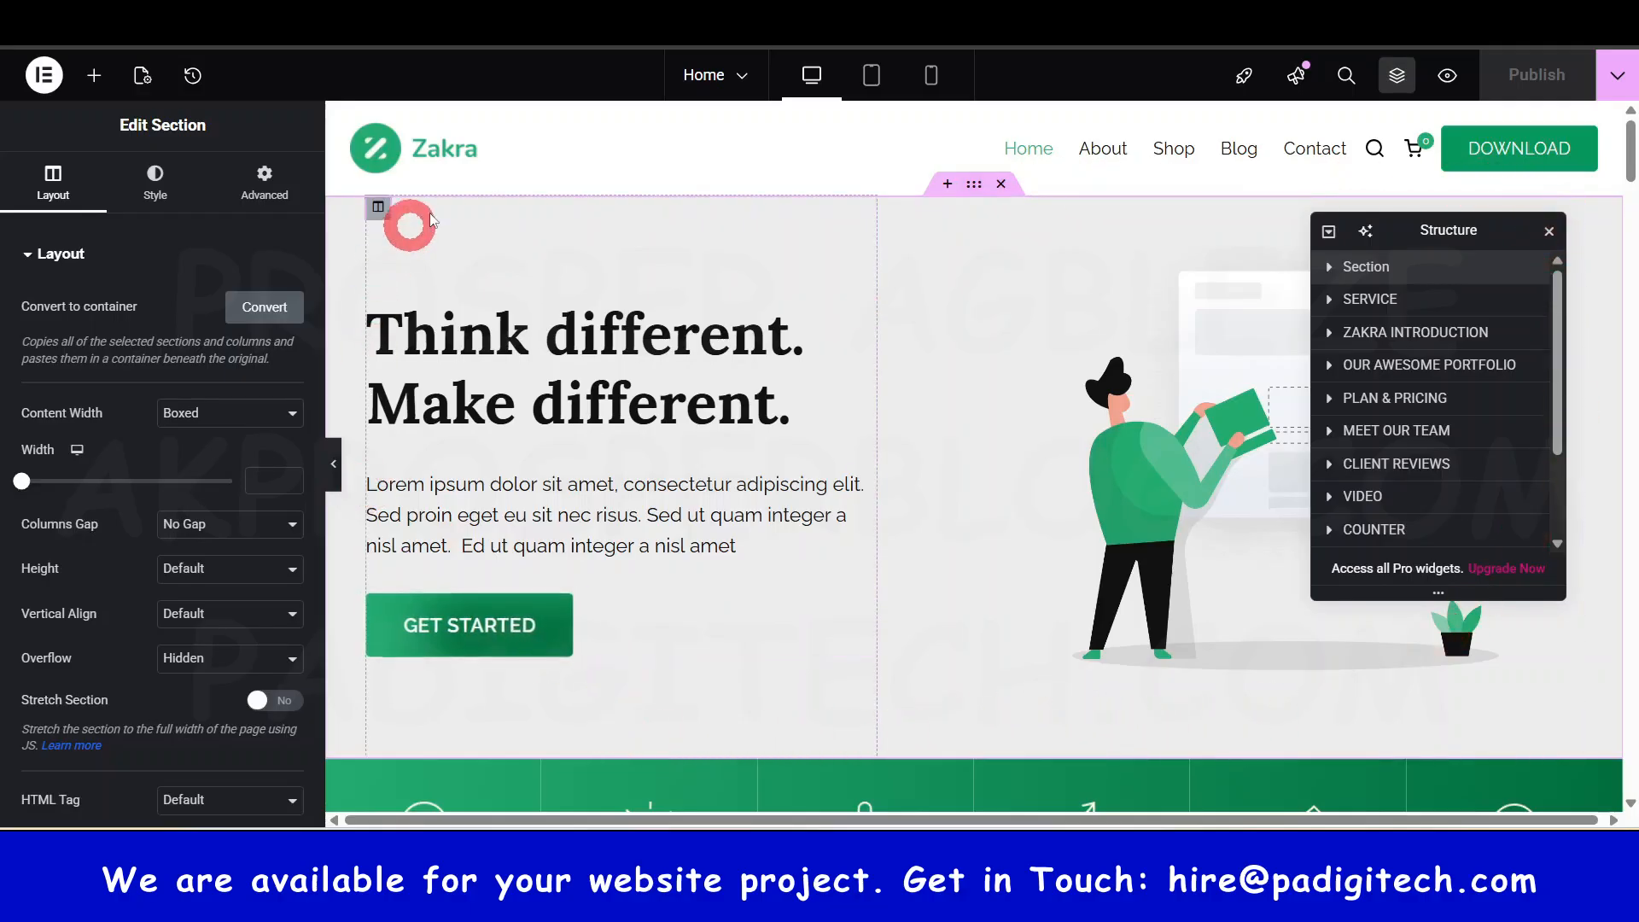
- Select SERVICE and ZAKRA INTRODUCTION, then expand SERVICE to show its six columns
{"action": "left_click", "coordinate": [1389, 305]}
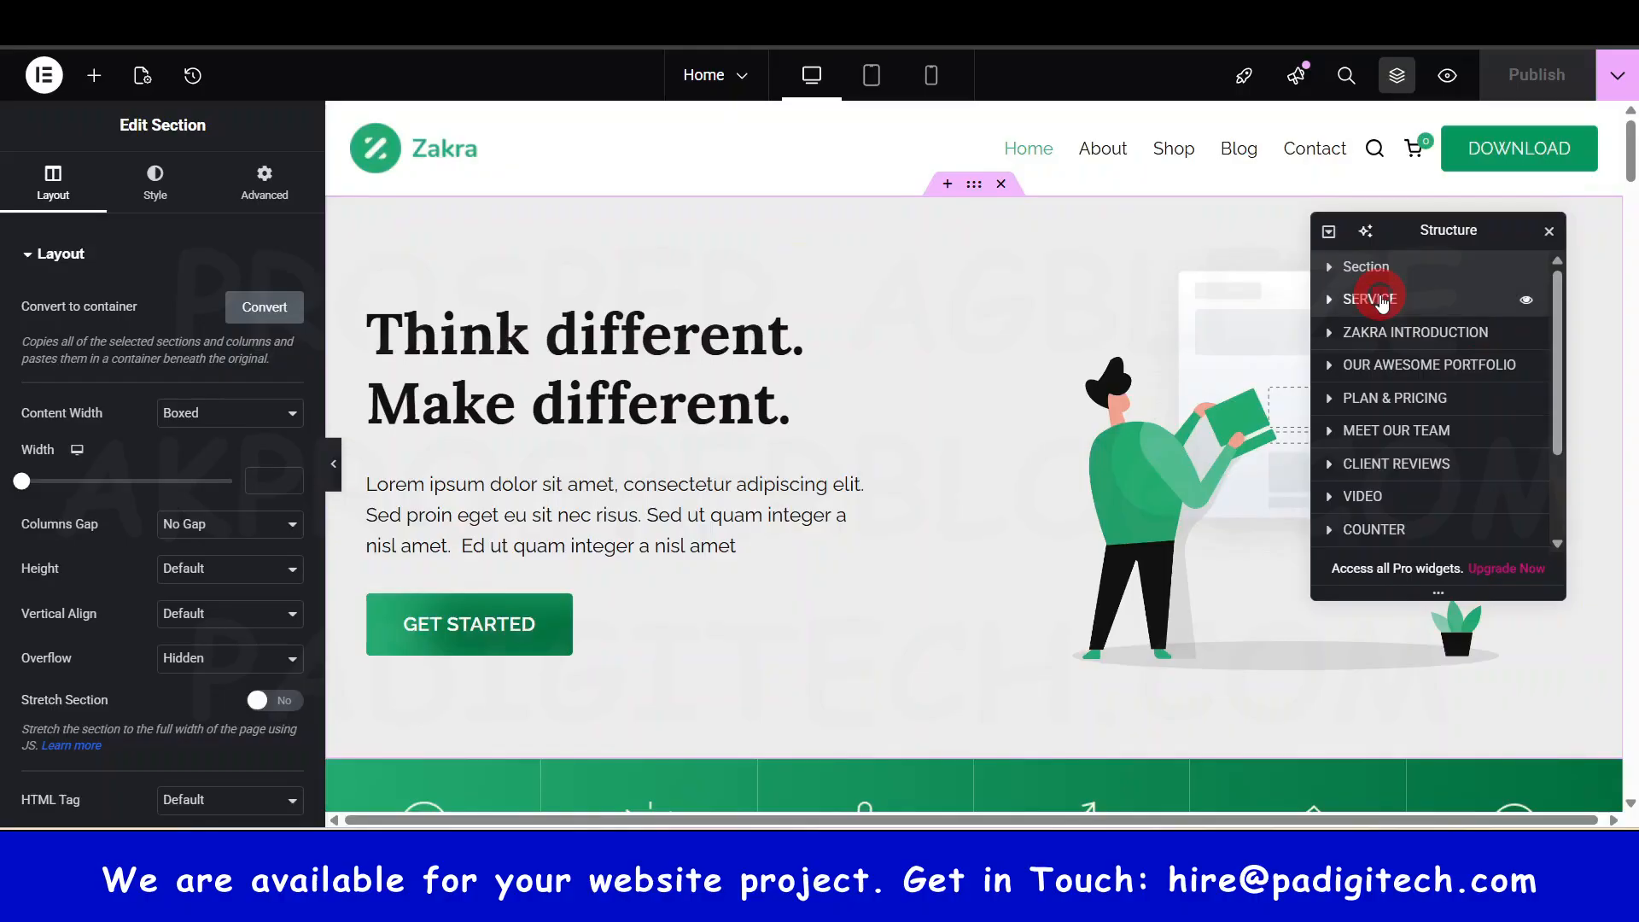
{"action": "scroll", "coordinate": [1198, 520], "scroll_direction": "down", "scroll_amount": 7}
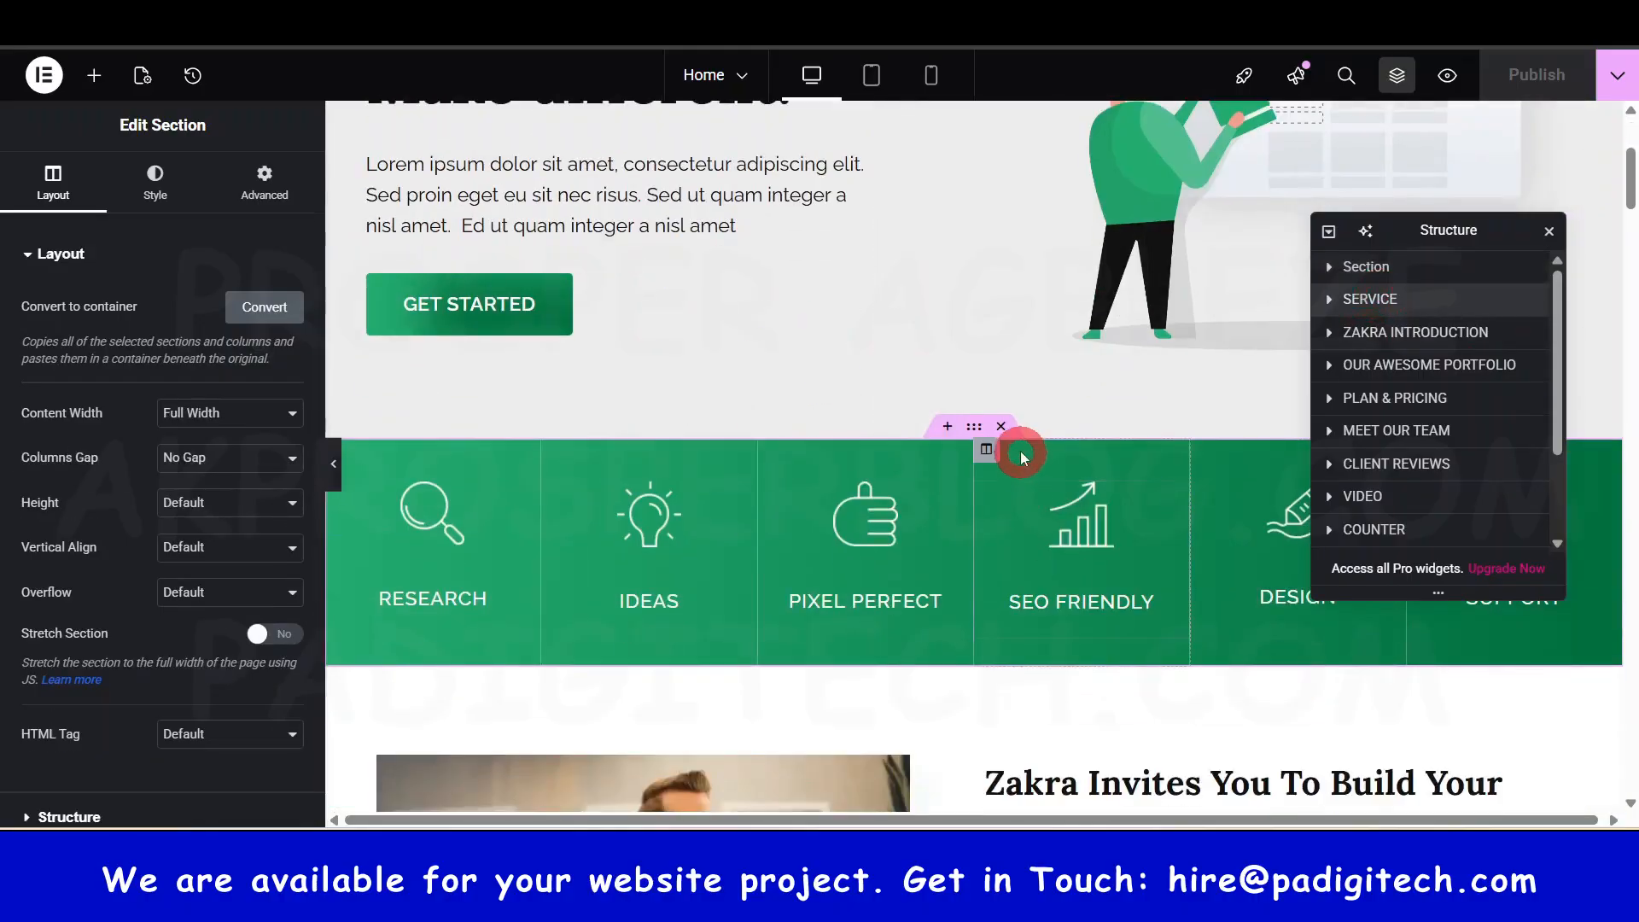
{"action": "scroll", "coordinate": [960, 474], "scroll_direction": "down", "scroll_amount": 6}
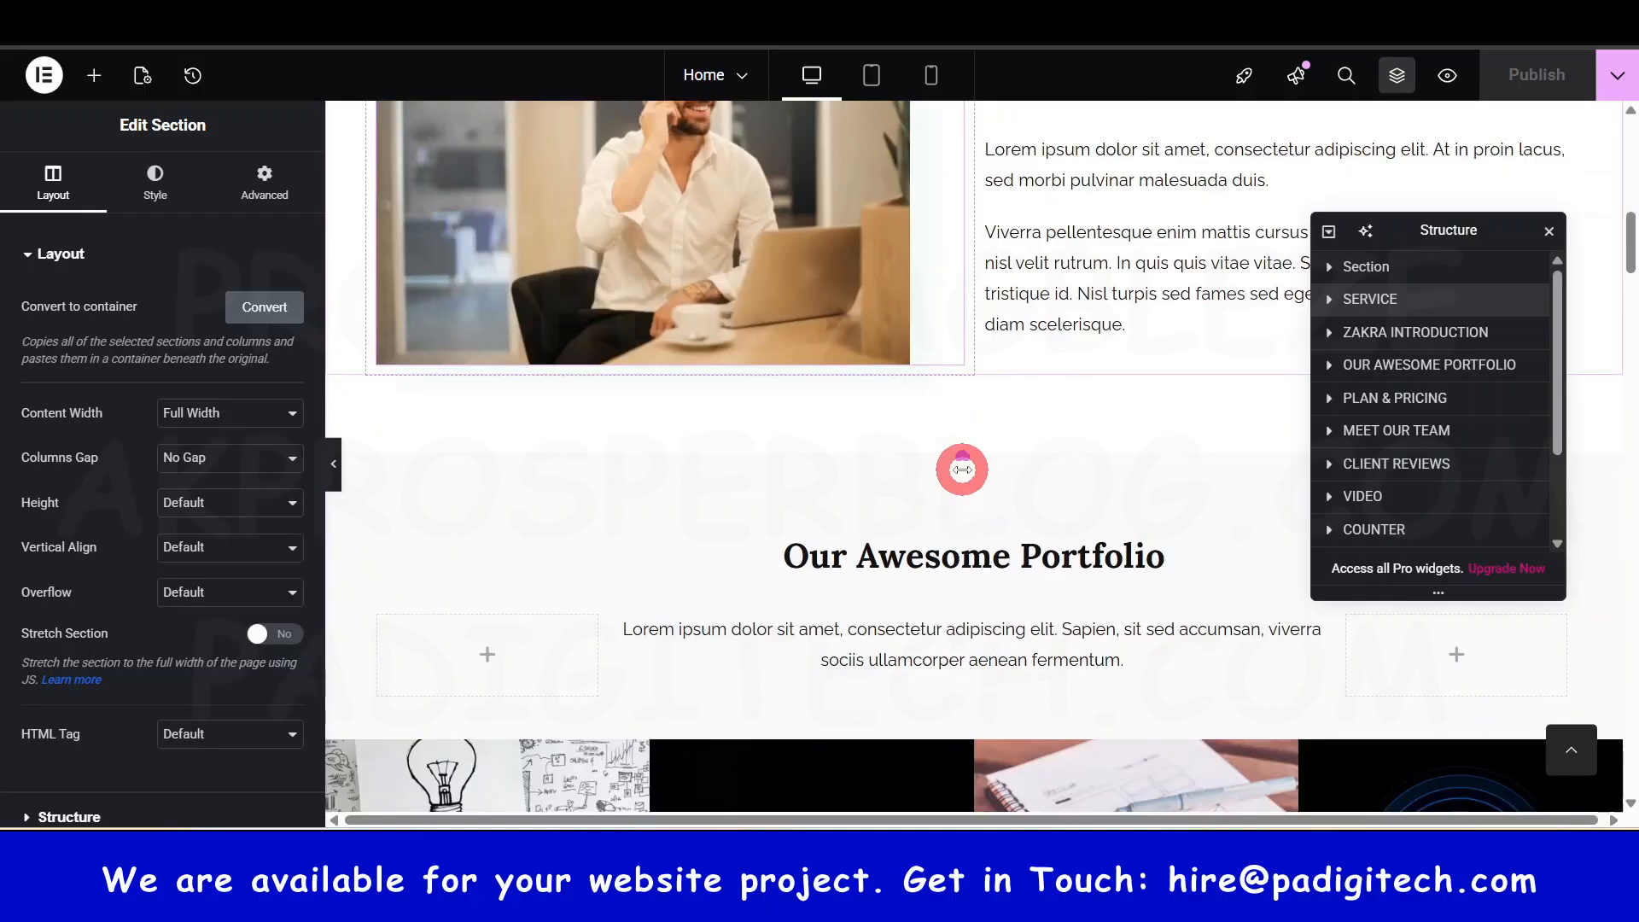
{"action": "scroll", "coordinate": [963, 384], "scroll_direction": "up", "scroll_amount": 10}
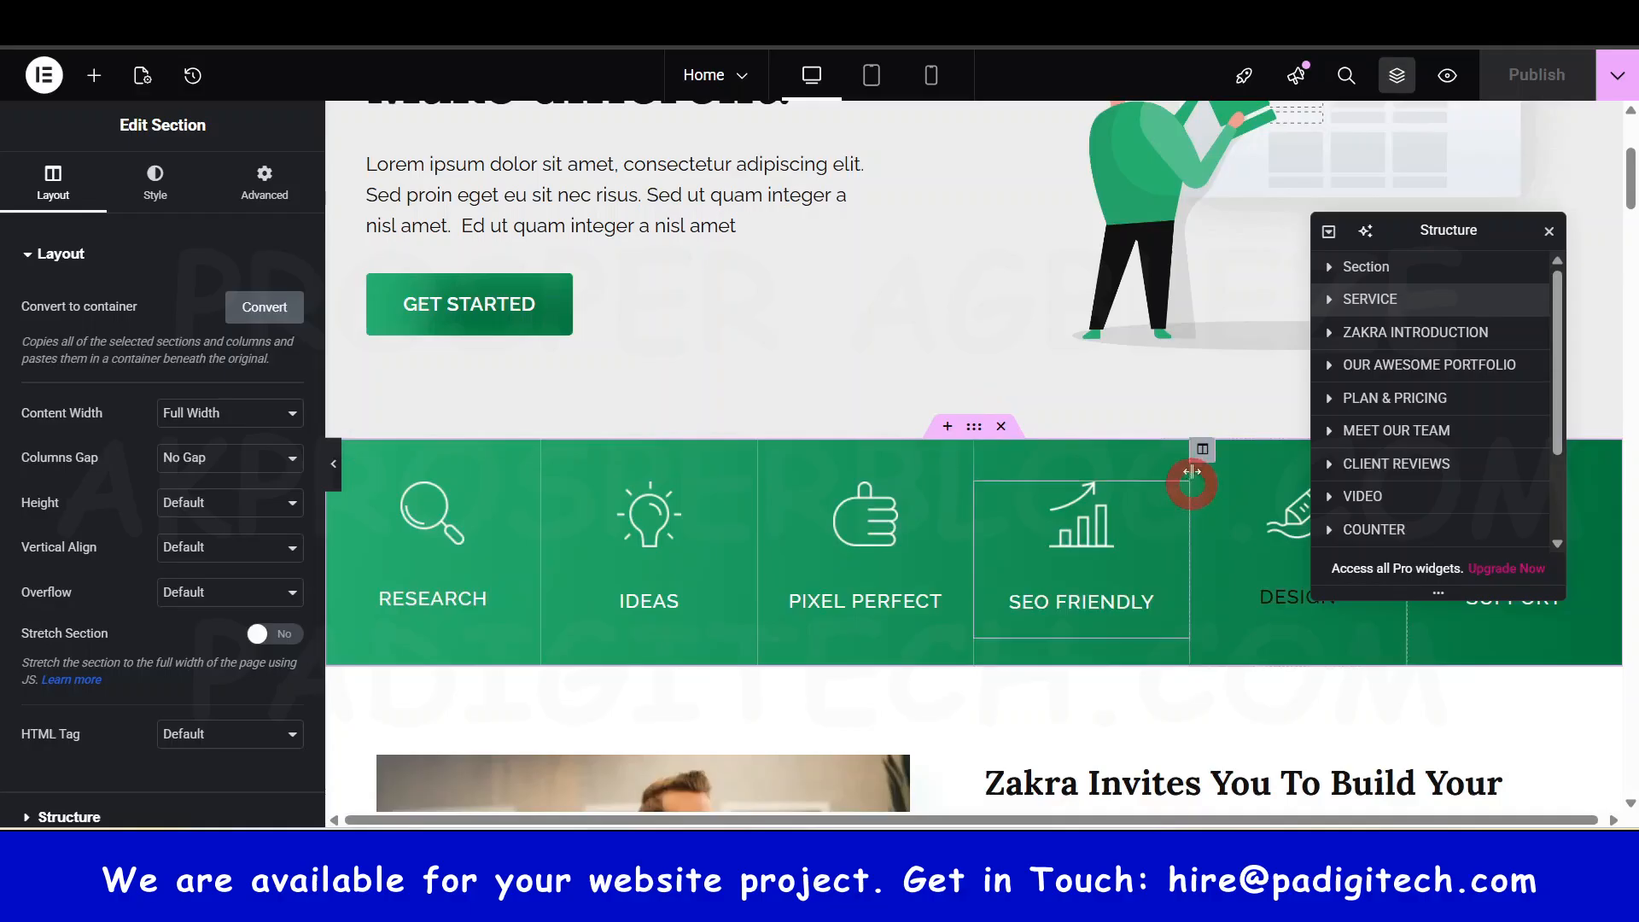
{"action": "left_click", "coordinate": [1410, 334]}
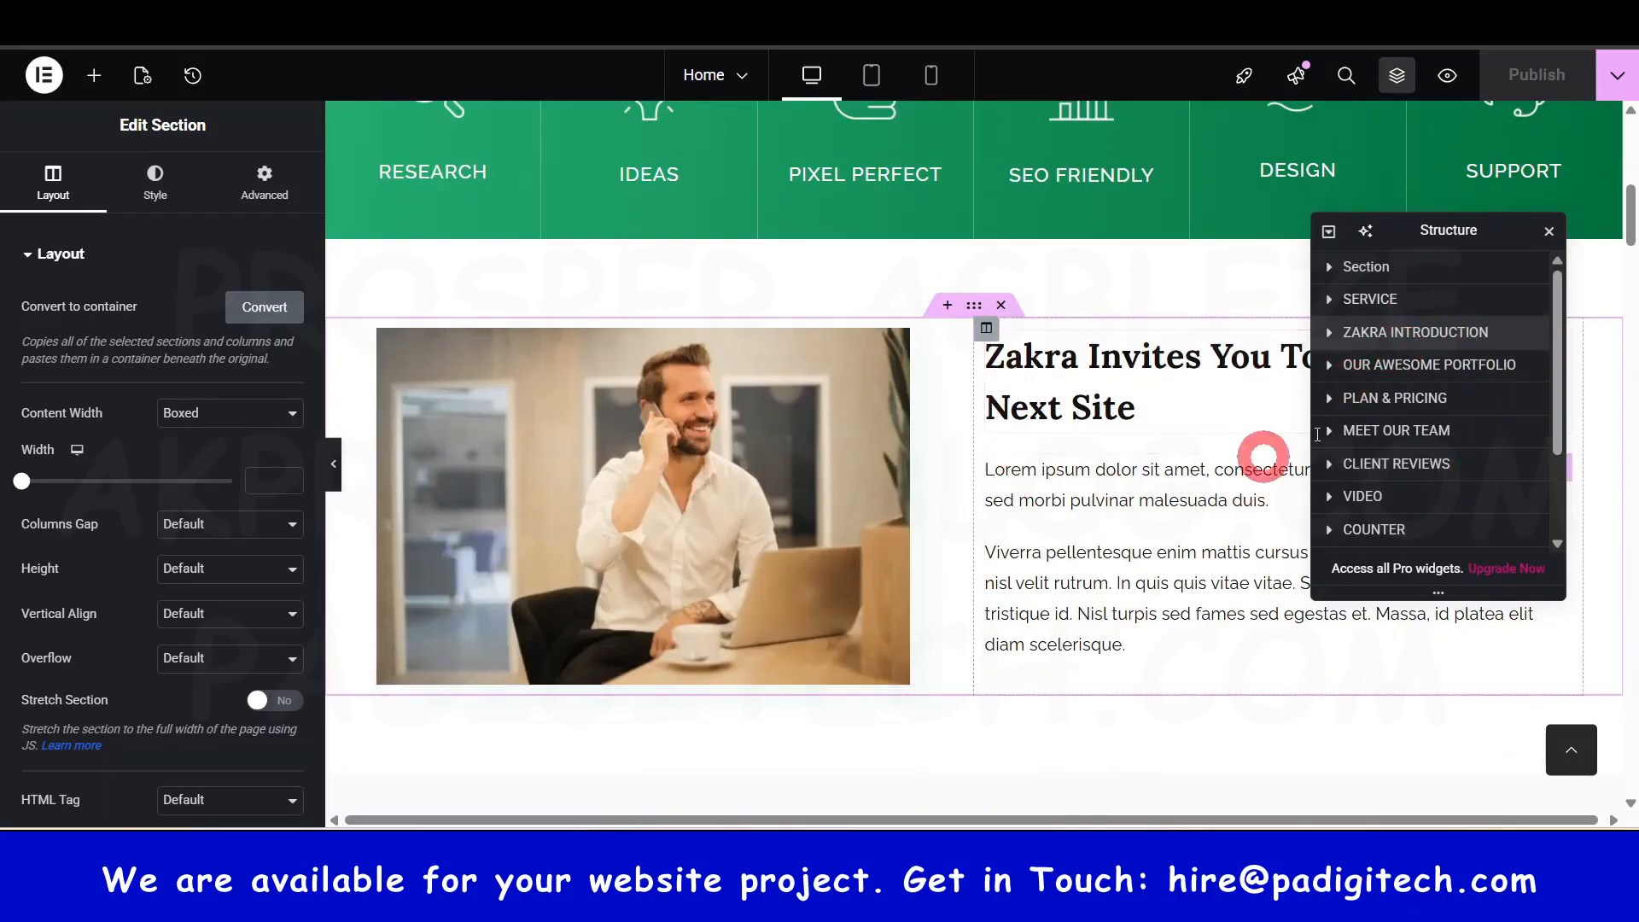
{"action": "left_click", "coordinate": [1329, 299]}
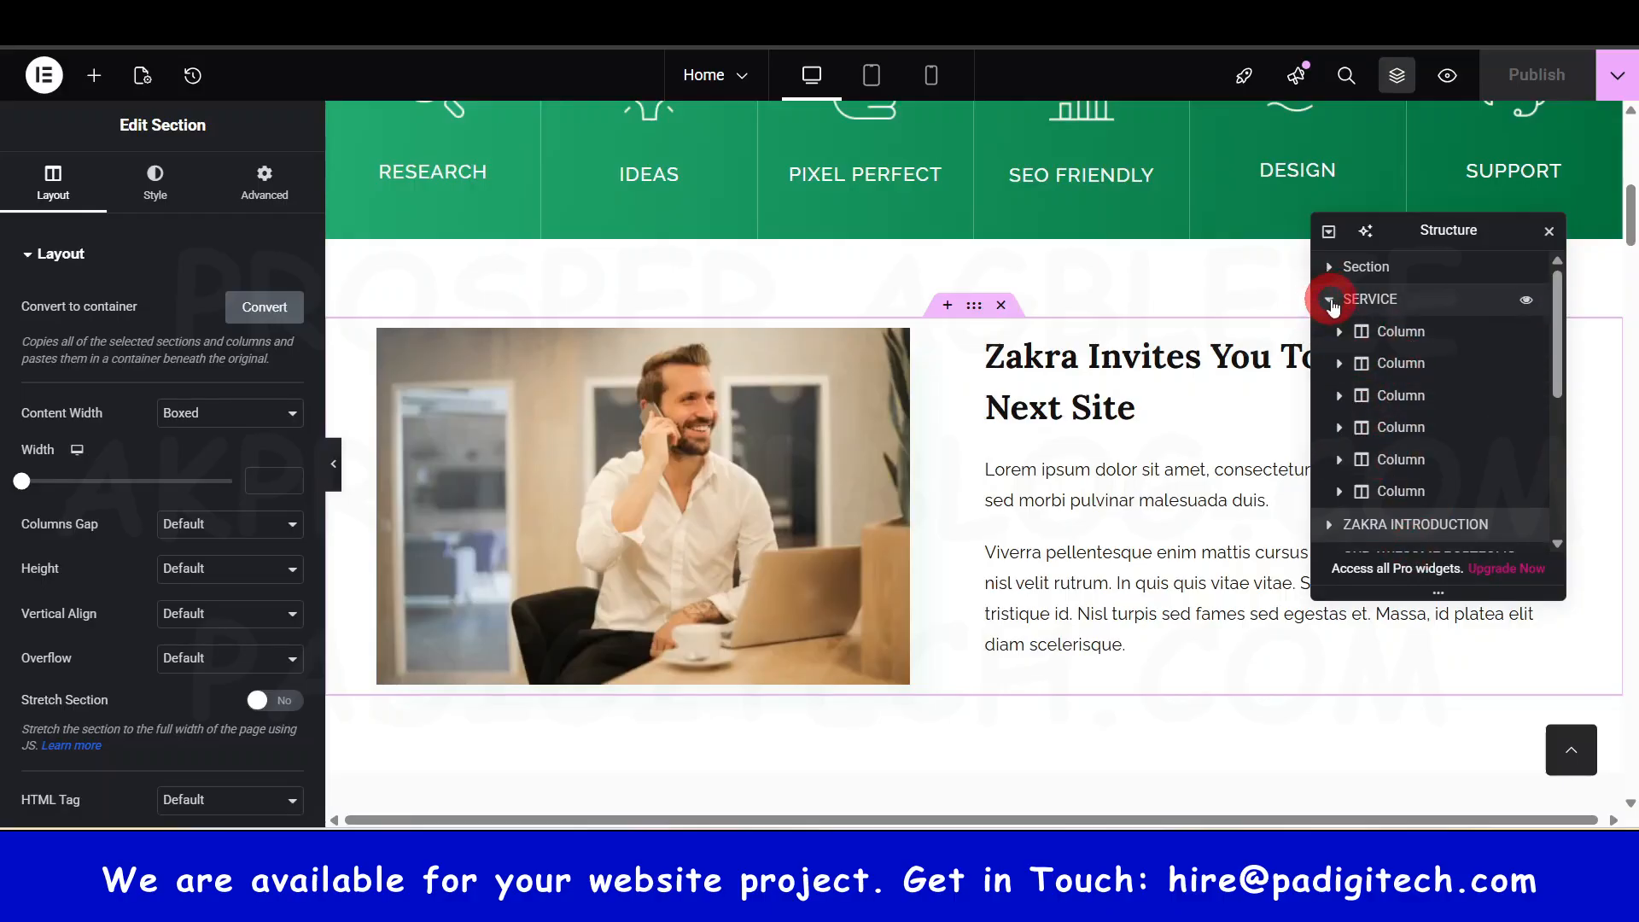
- Collapse SERVICE, expand ZAKRA INTRODUCTION, and select its first column holding the Image
{"action": "left_click", "coordinate": [1329, 299]}
{"action": "left_click_drag", "start_coordinate": [1451, 229], "coordinate": [1388, 419]}
{"action": "scroll", "coordinate": [1109, 448], "scroll_direction": "down", "scroll_amount": 5}
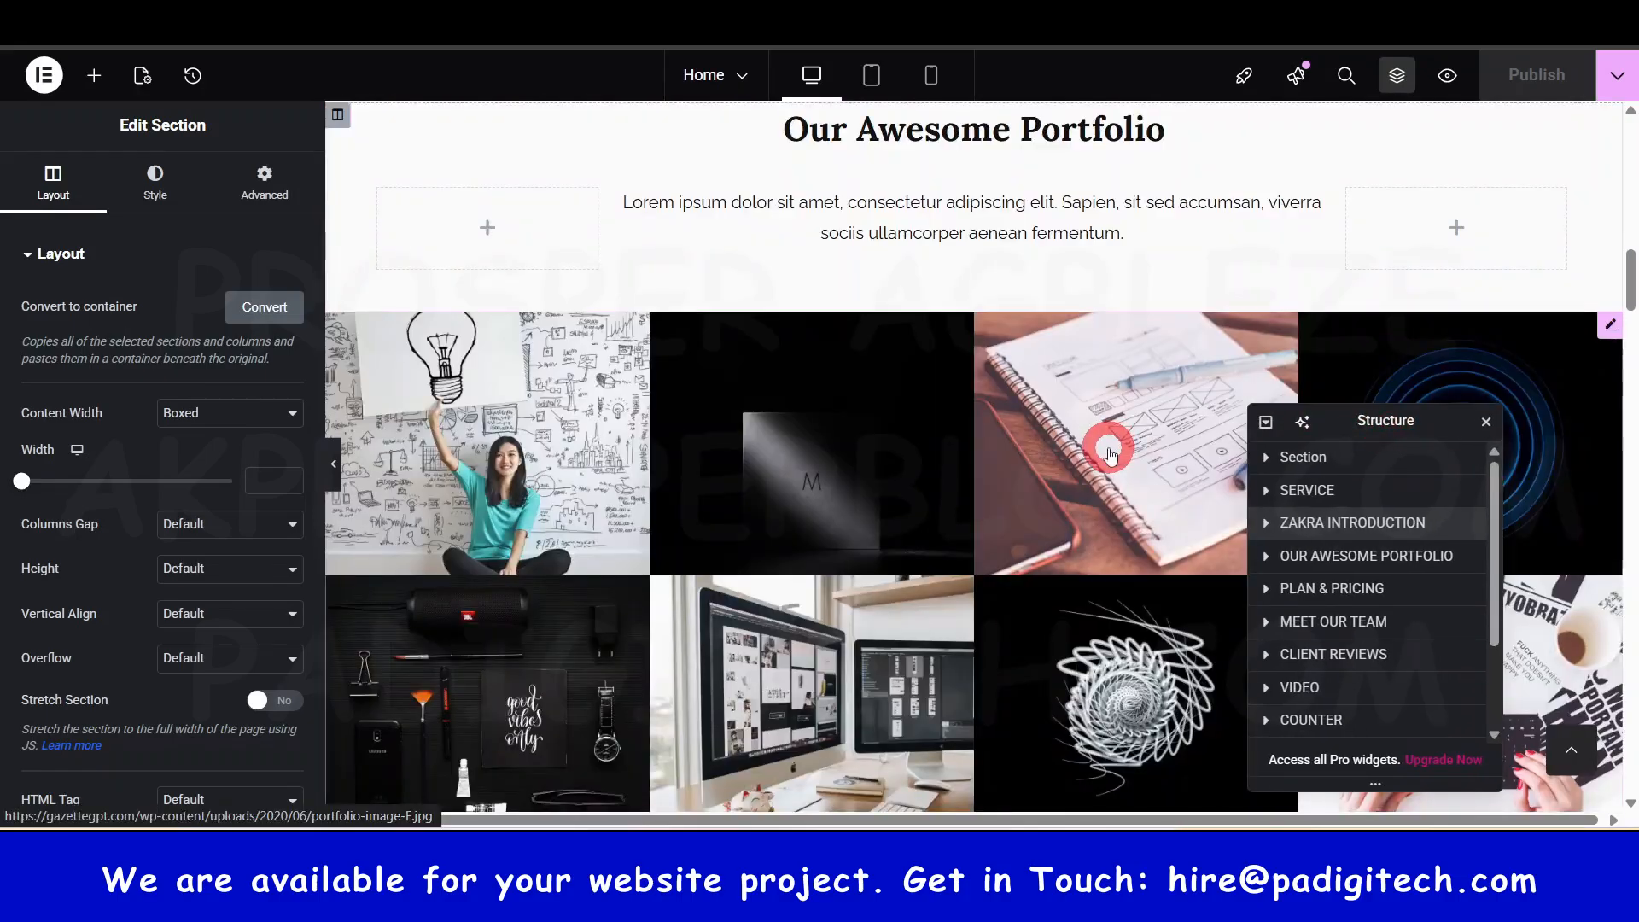
{"action": "scroll", "coordinate": [1111, 452], "scroll_direction": "down", "scroll_amount": 6}
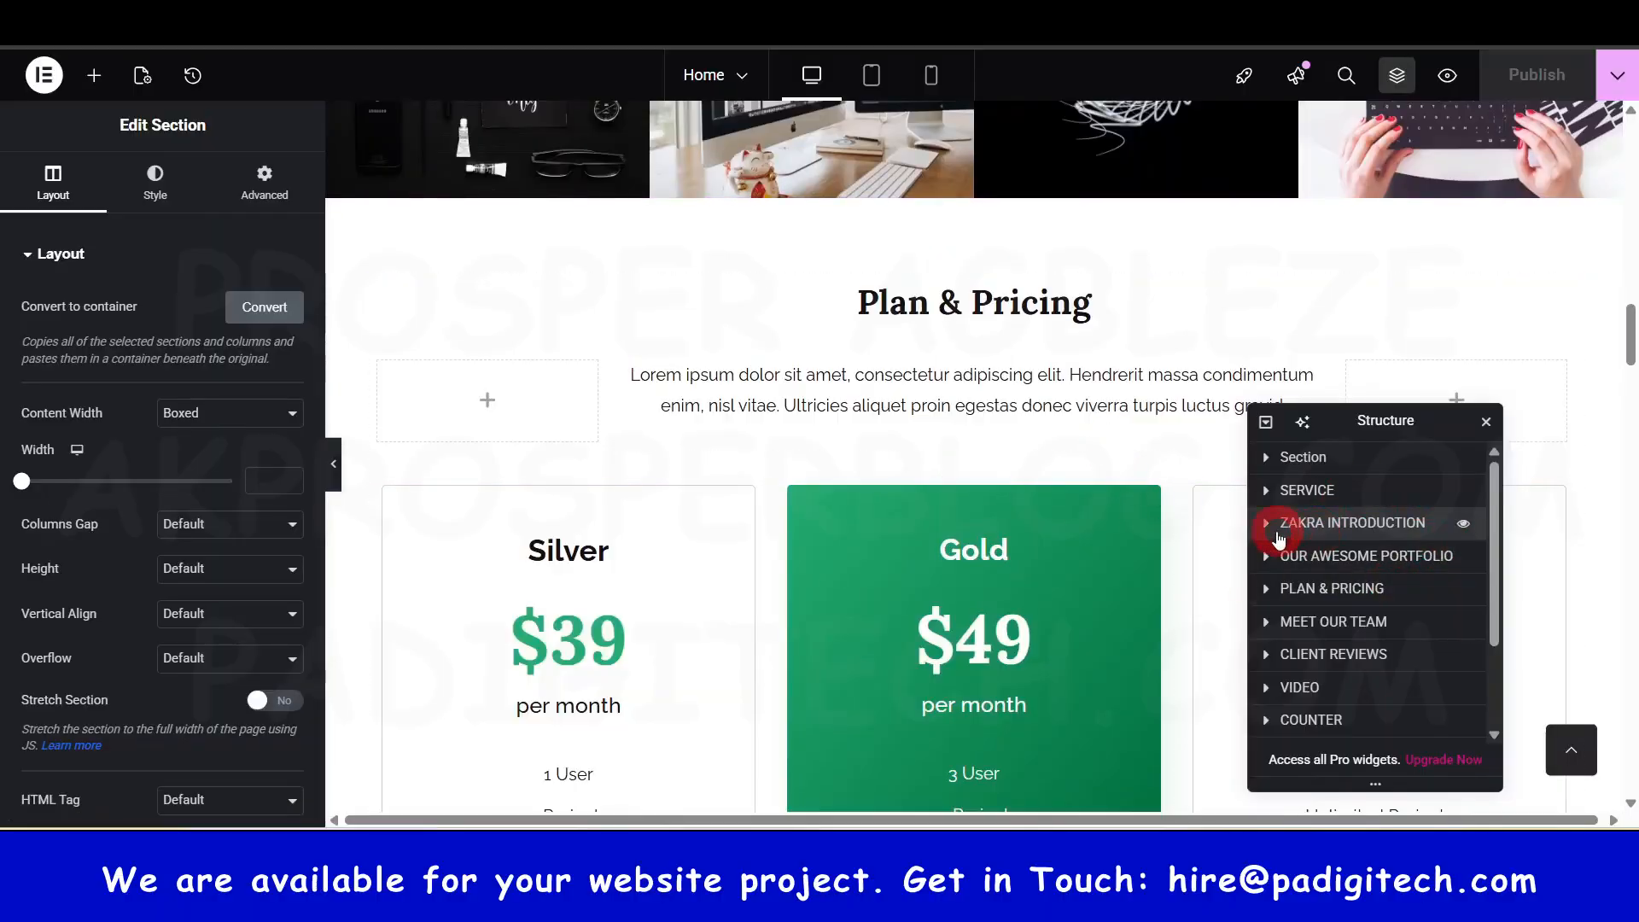
{"action": "left_click", "coordinate": [1267, 524]}
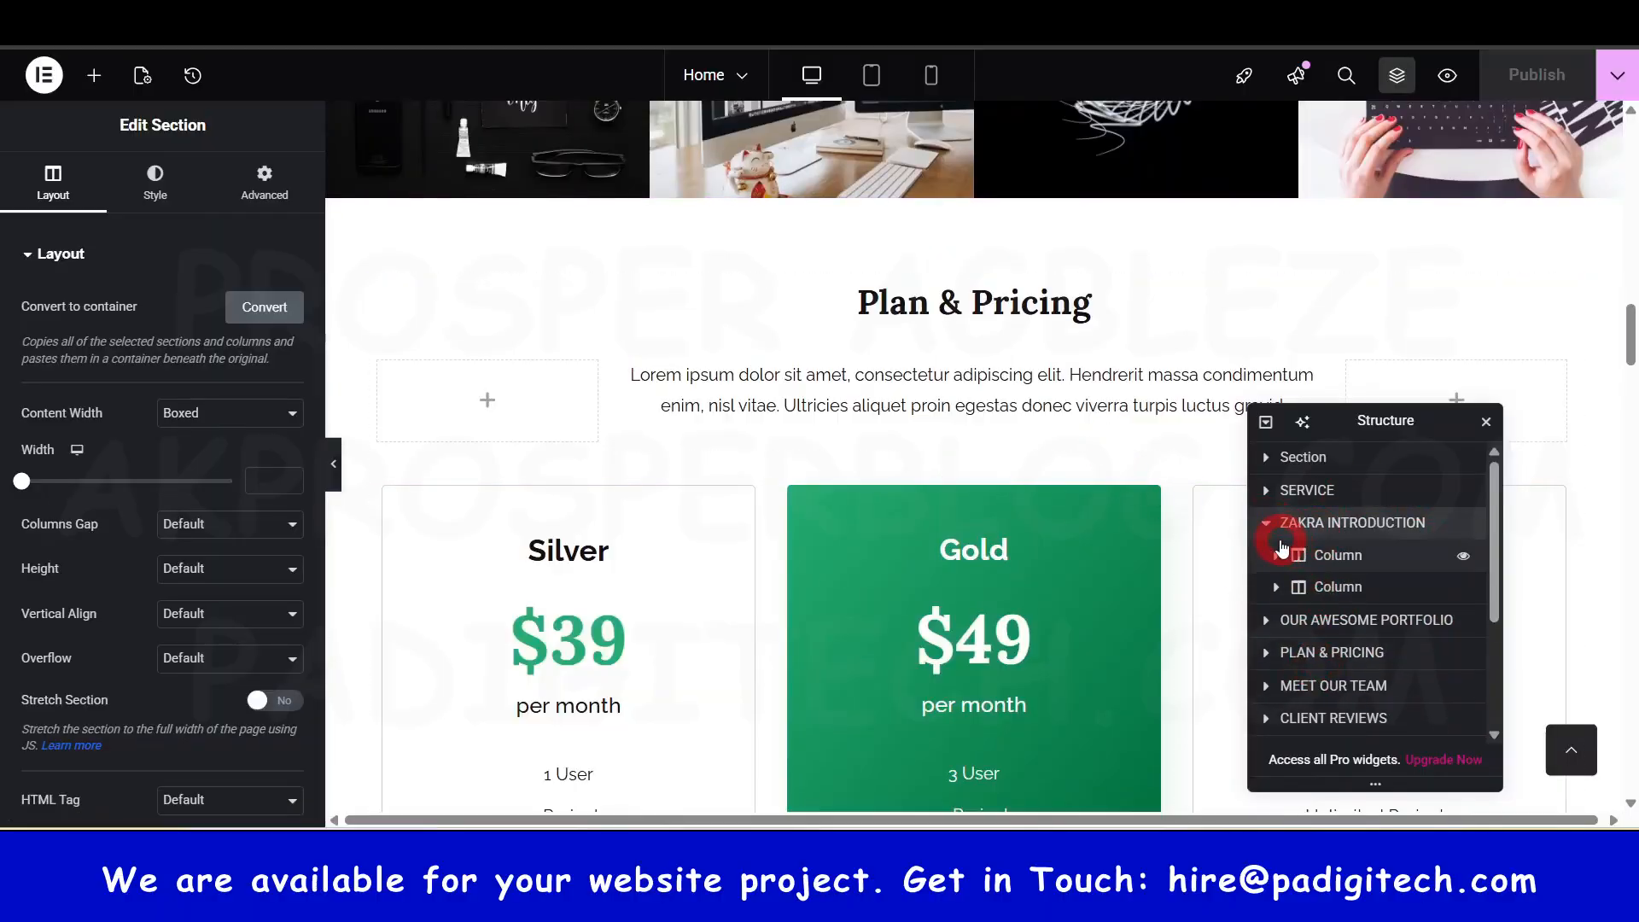
{"action": "left_click", "coordinate": [1276, 556]}
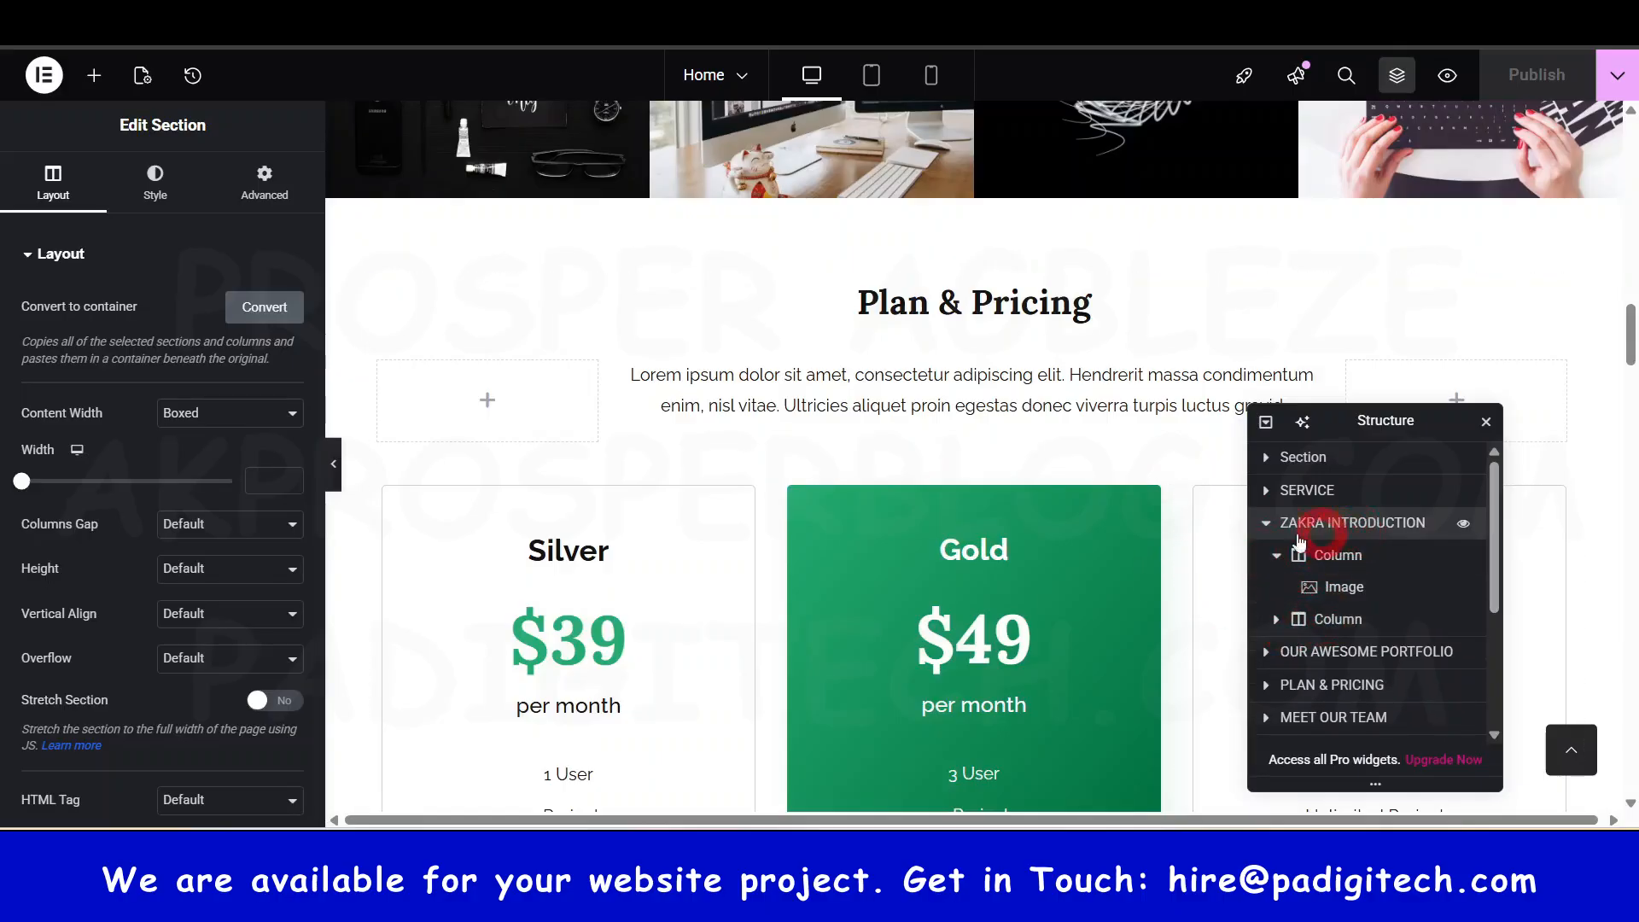
{"action": "left_click", "coordinate": [1342, 555]}
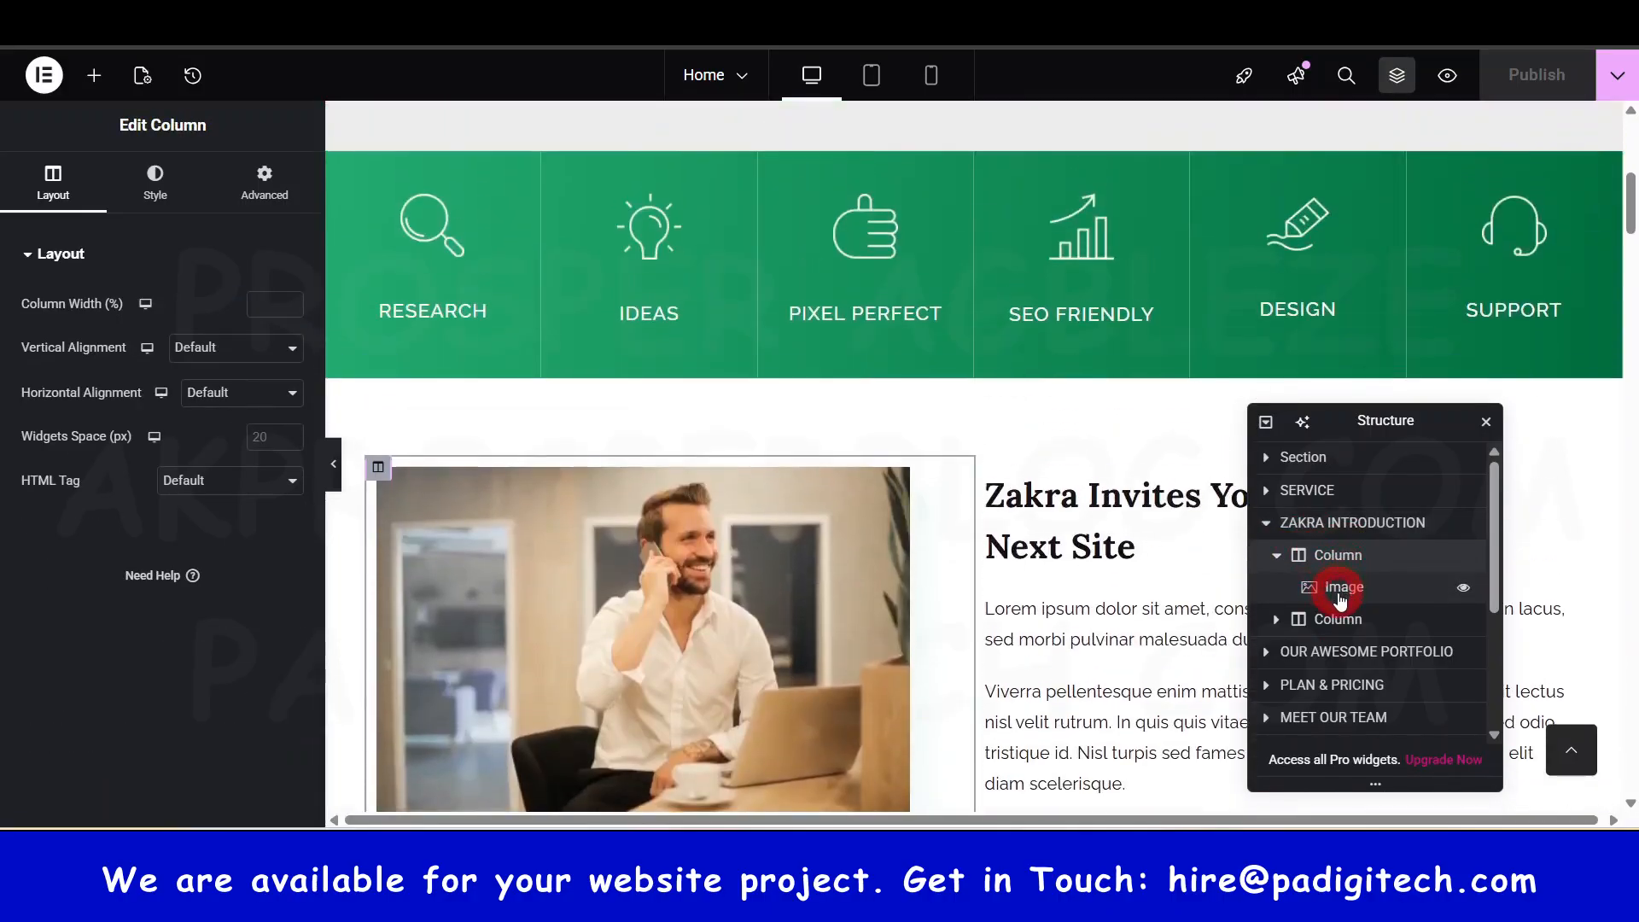
{"action": "left_click", "coordinate": [1264, 523]}
- Dock the Structure navigator on the right, float it again, then close and reopen it
{"action": "left_click_drag", "start_coordinate": [1392, 424], "coordinate": [1632, 318]}
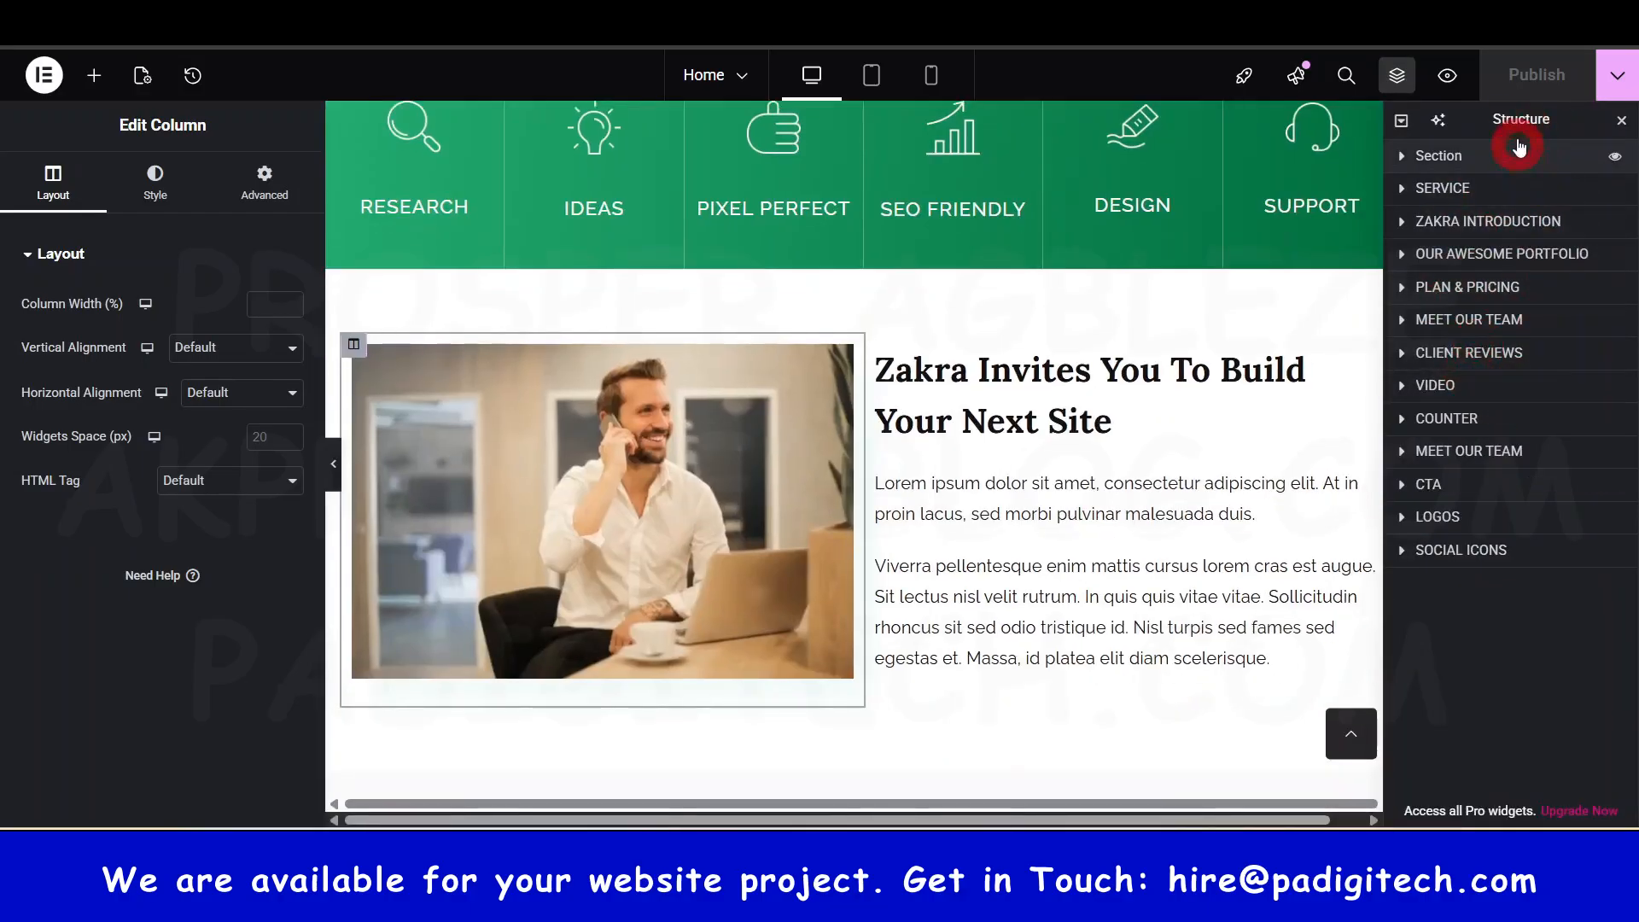
{"action": "left_click_drag", "start_coordinate": [1518, 117], "coordinate": [1313, 393]}
{"action": "left_click", "coordinate": [1411, 397]}
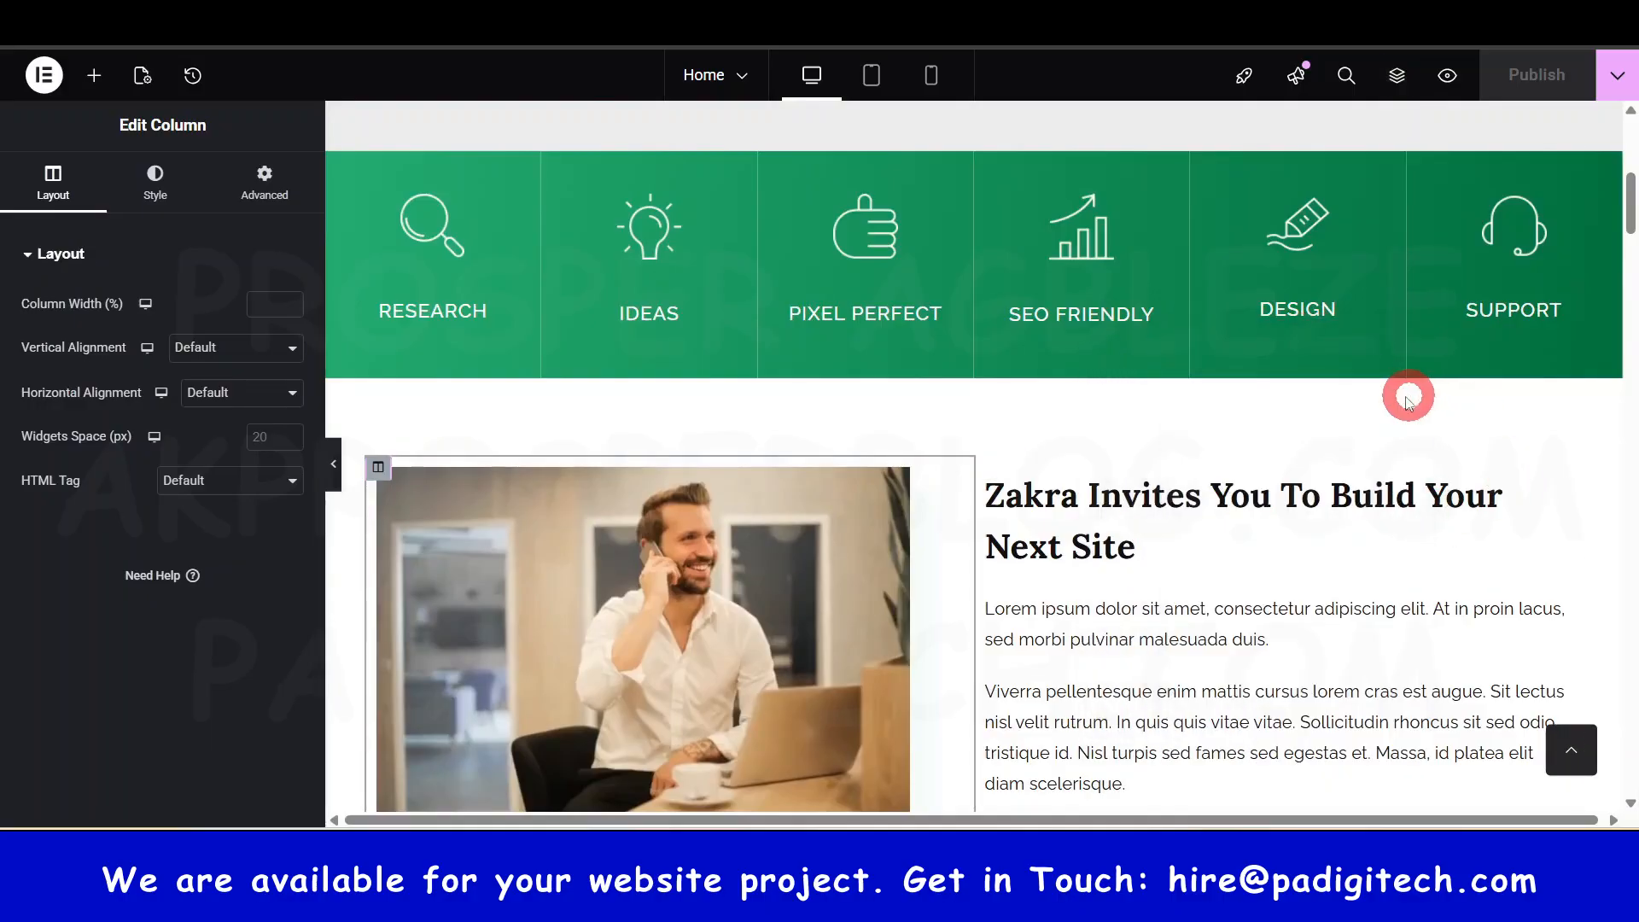
{"action": "left_click", "coordinate": [1397, 78]}
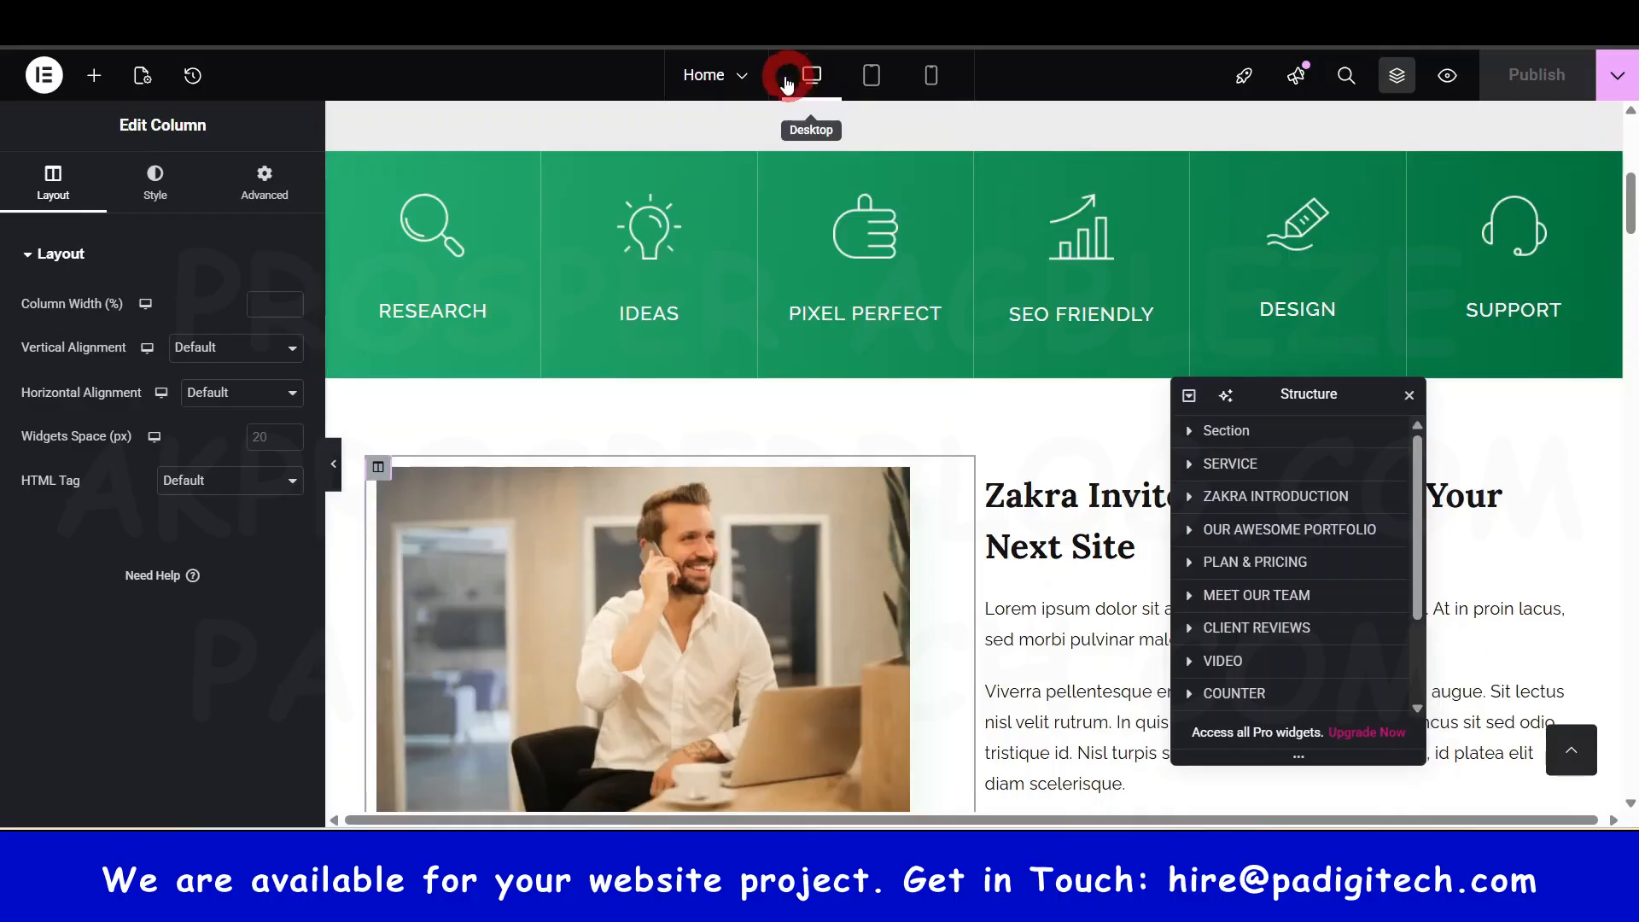
- Switch the preview to tablet width and scroll through the stacked single-column layout
{"action": "left_click_drag", "start_coordinate": [1365, 392], "coordinate": [1472, 423]}
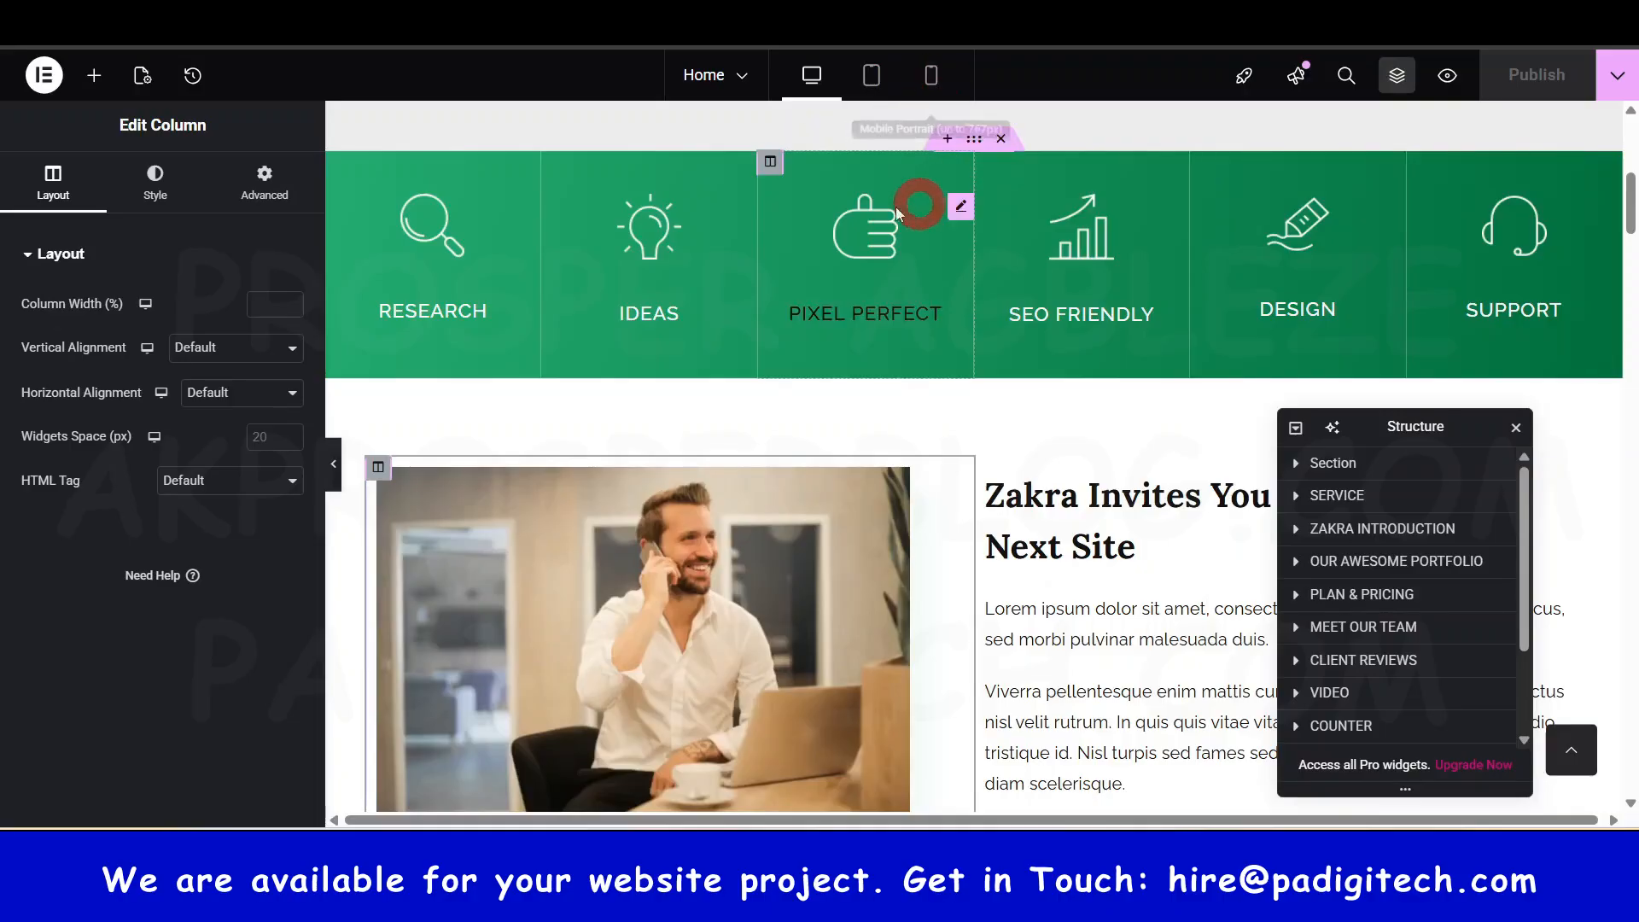
{"action": "scroll", "coordinate": [970, 521], "scroll_direction": "up", "scroll_amount": 7}
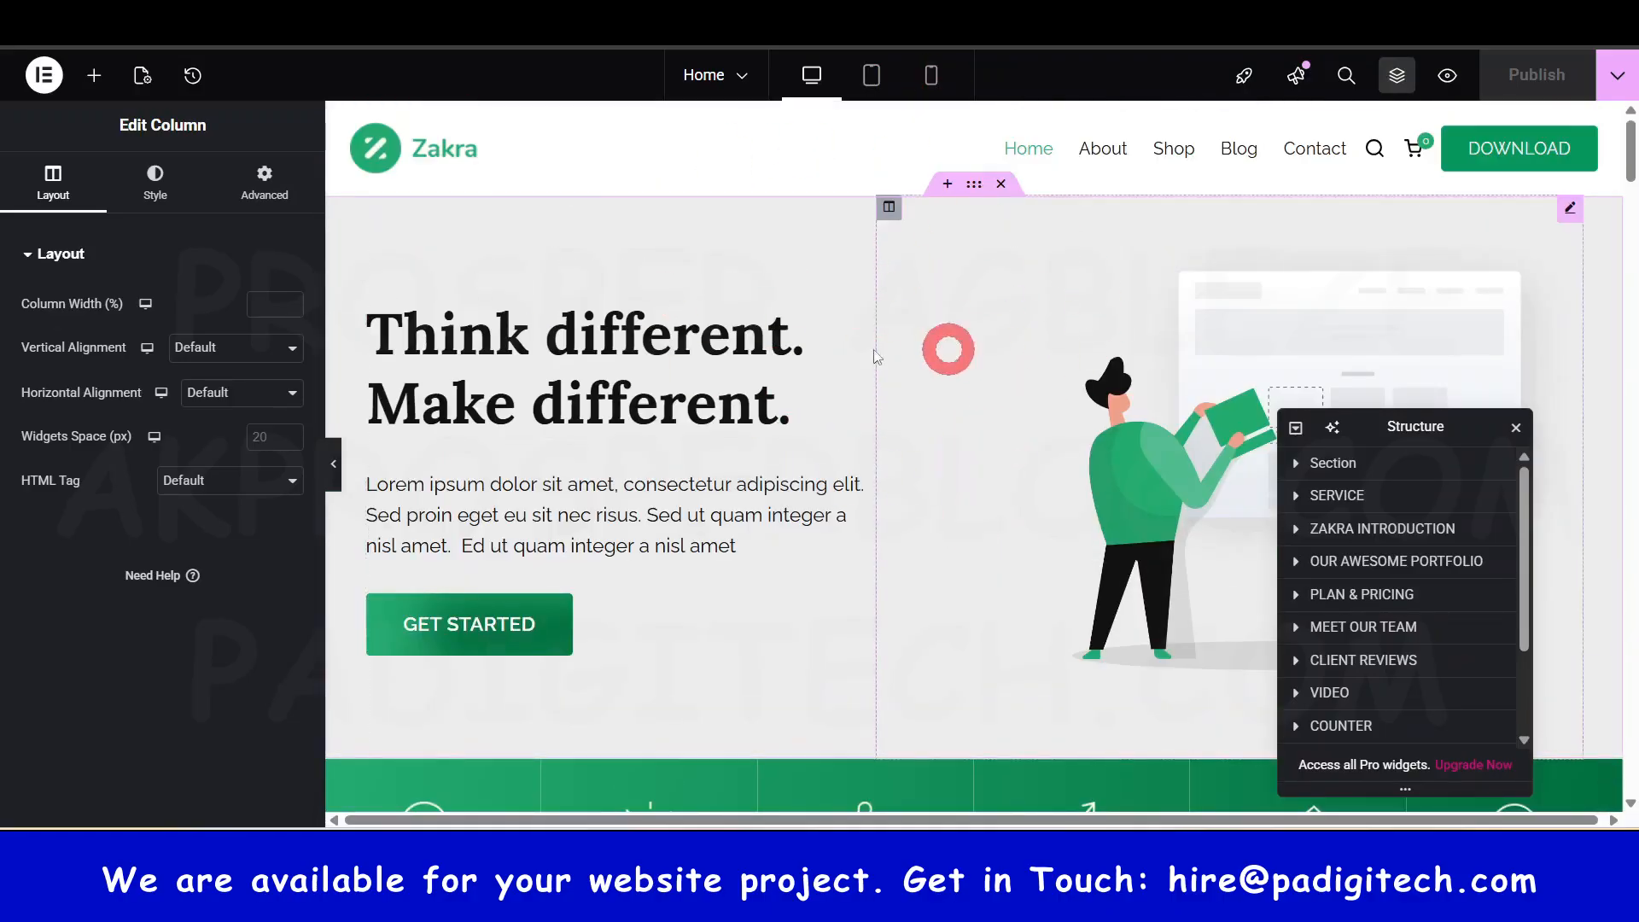
{"action": "scroll", "coordinate": [1016, 523], "scroll_direction": "down", "scroll_amount": 5}
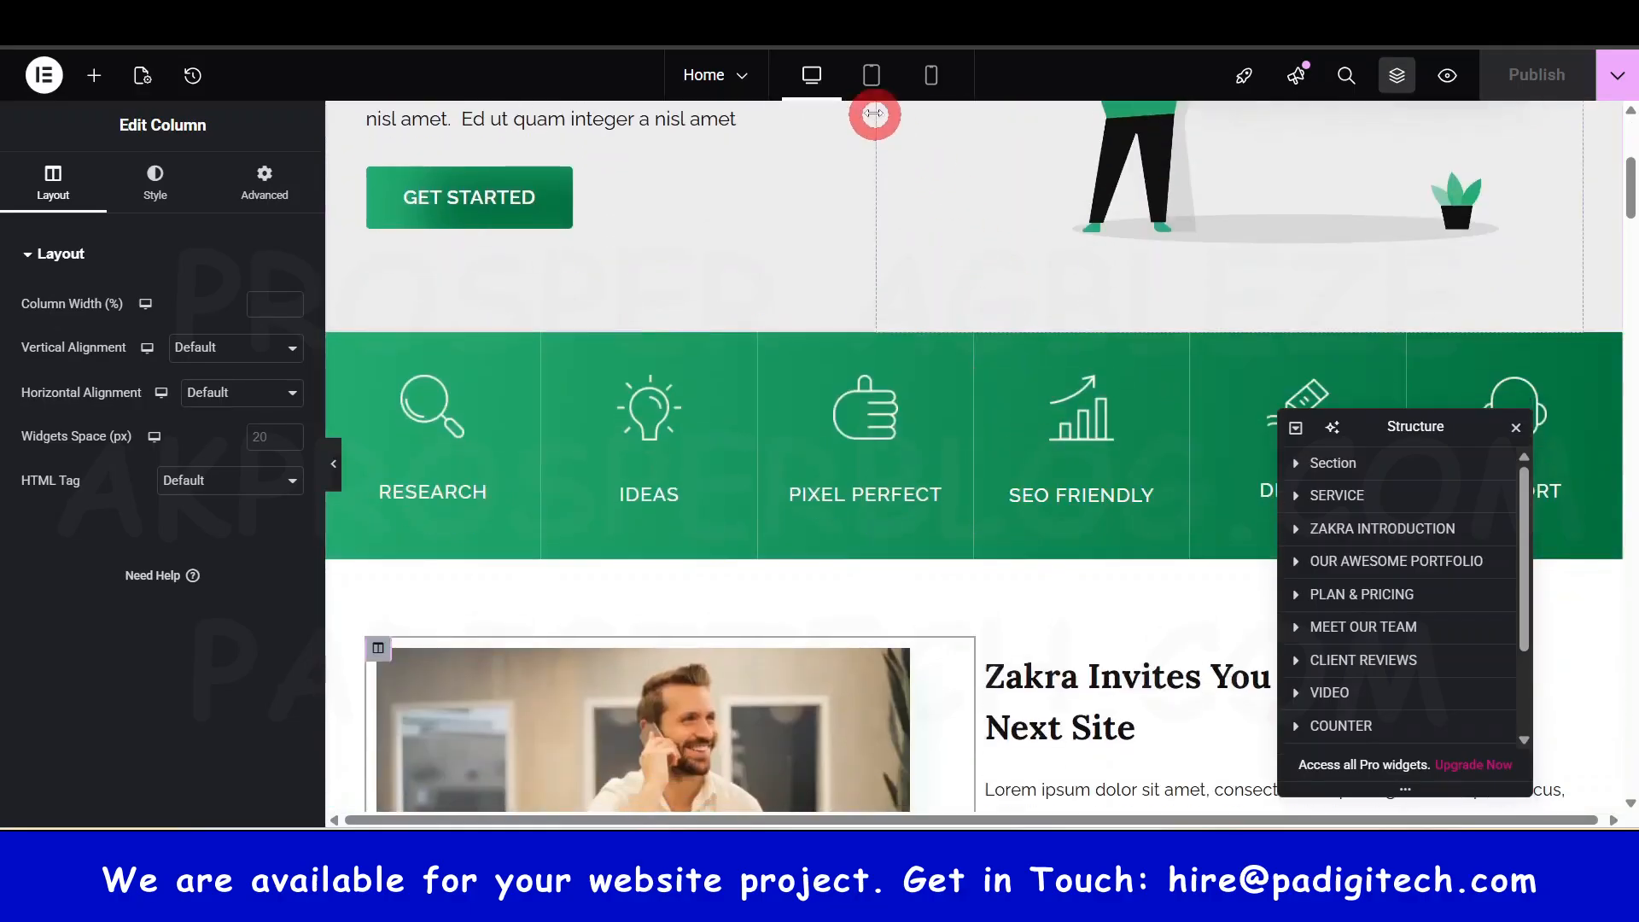
{"action": "left_click", "coordinate": [873, 79]}
{"action": "left_click", "coordinate": [986, 430]}
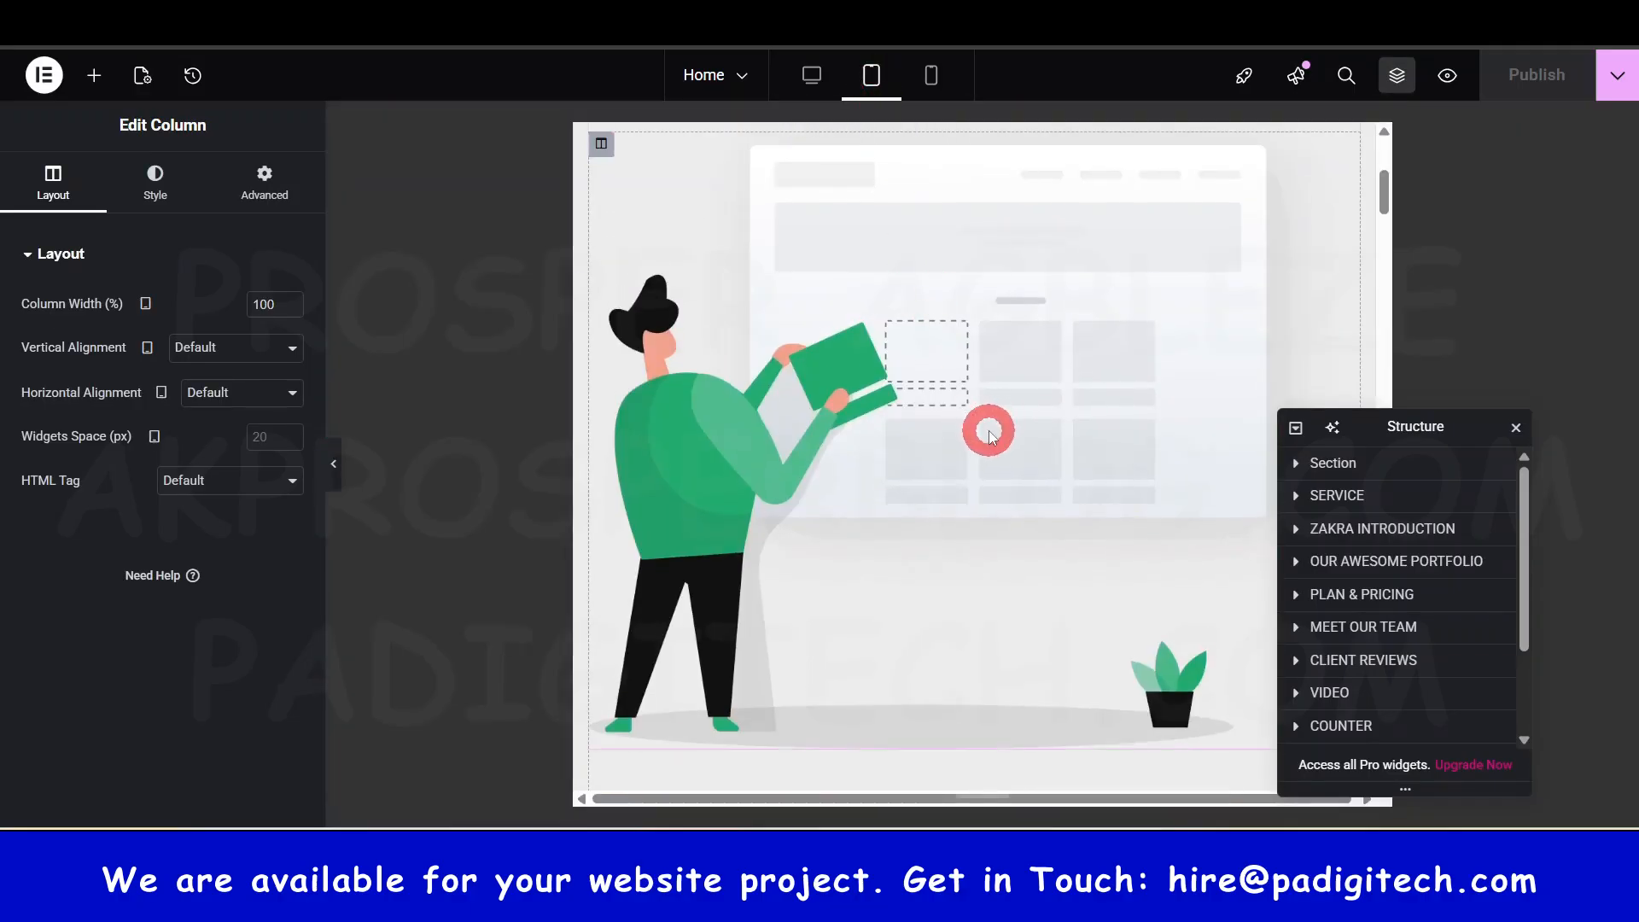
{"action": "scroll", "coordinate": [990, 432], "scroll_direction": "up", "scroll_amount": 10}
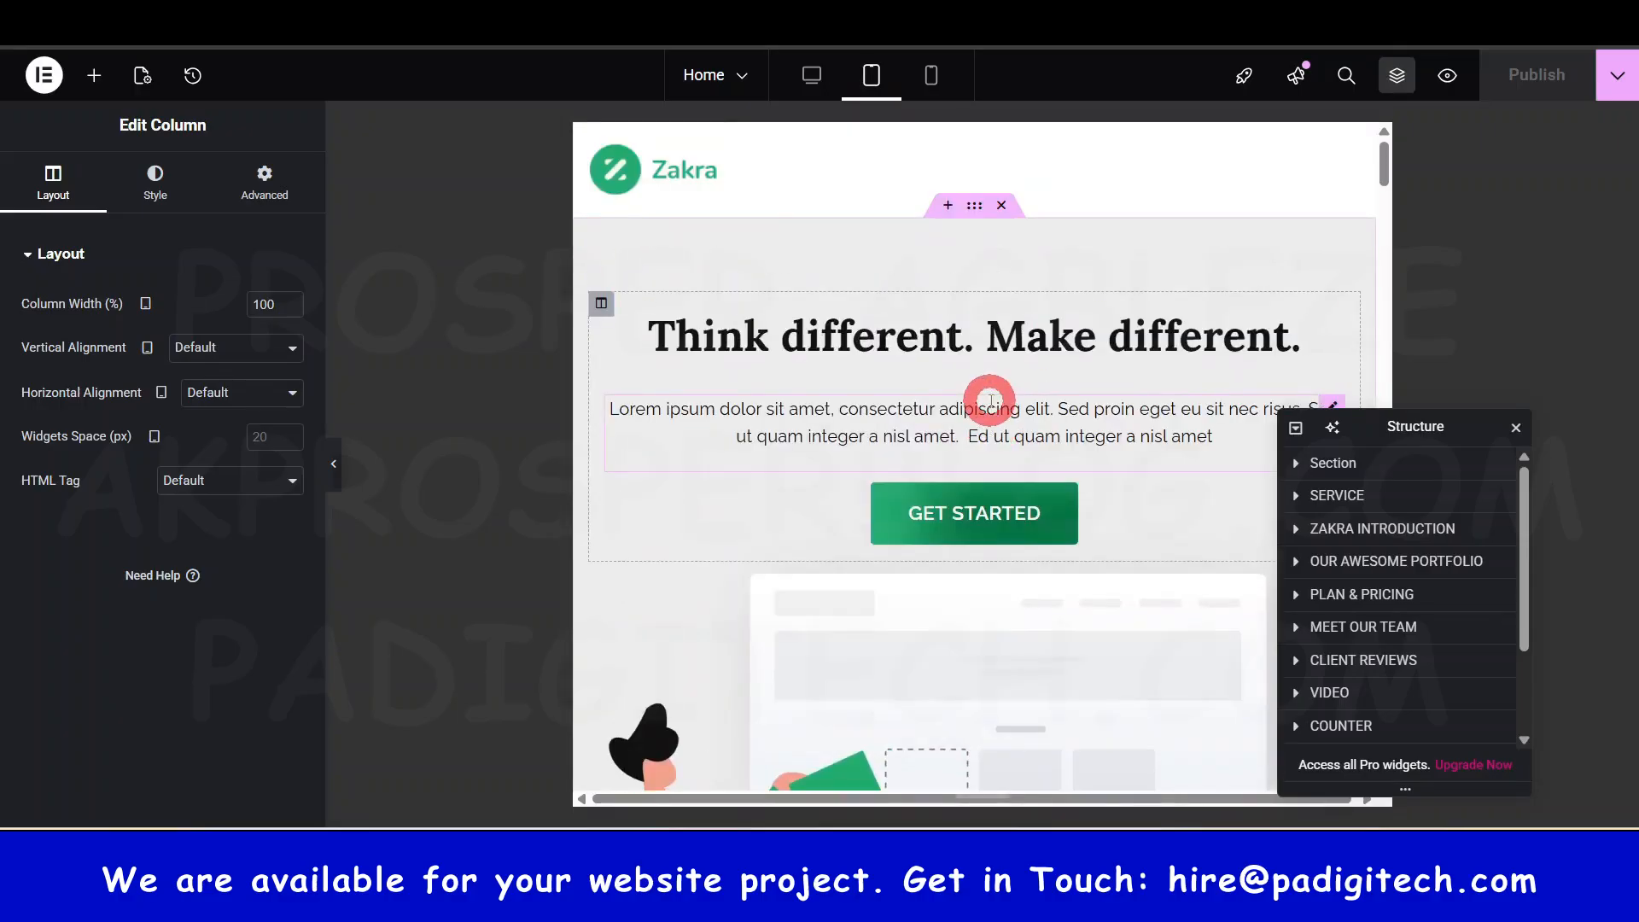
{"action": "scroll", "coordinate": [990, 401], "scroll_direction": "down", "scroll_amount": 15}
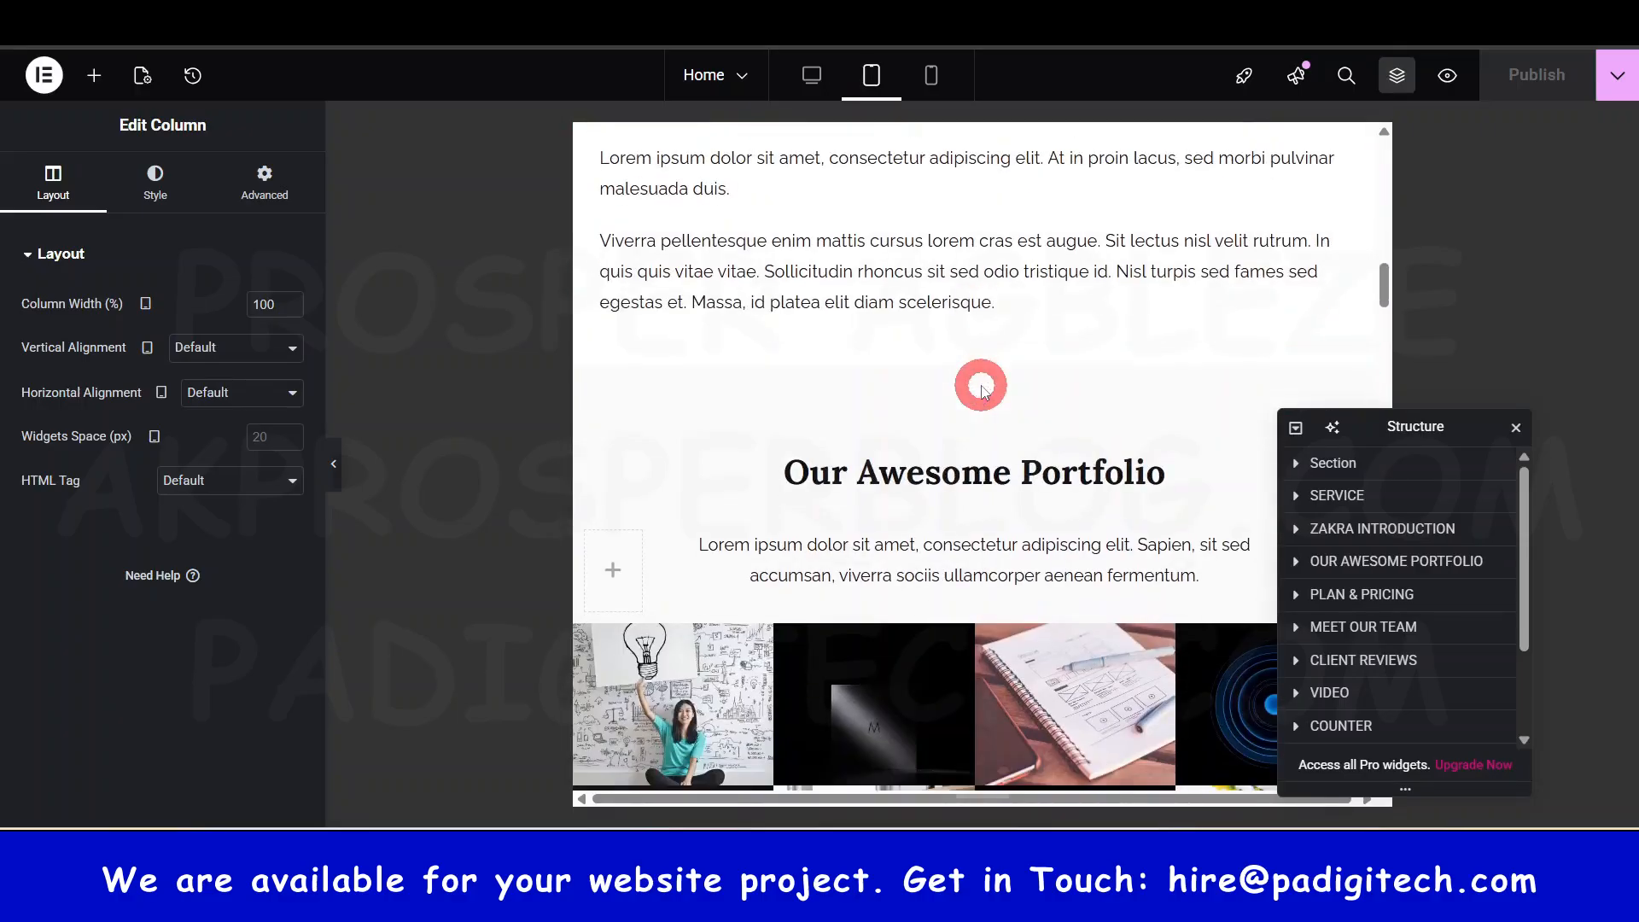
{"action": "scroll", "coordinate": [982, 391], "scroll_direction": "down", "scroll_amount": 5}
{"action": "scroll", "coordinate": [981, 384], "scroll_direction": "up", "scroll_amount": 15}
- Preview the homepage at phone width, briefly check desktop, then scroll the phone layout again
{"action": "left_click", "coordinate": [933, 69]}
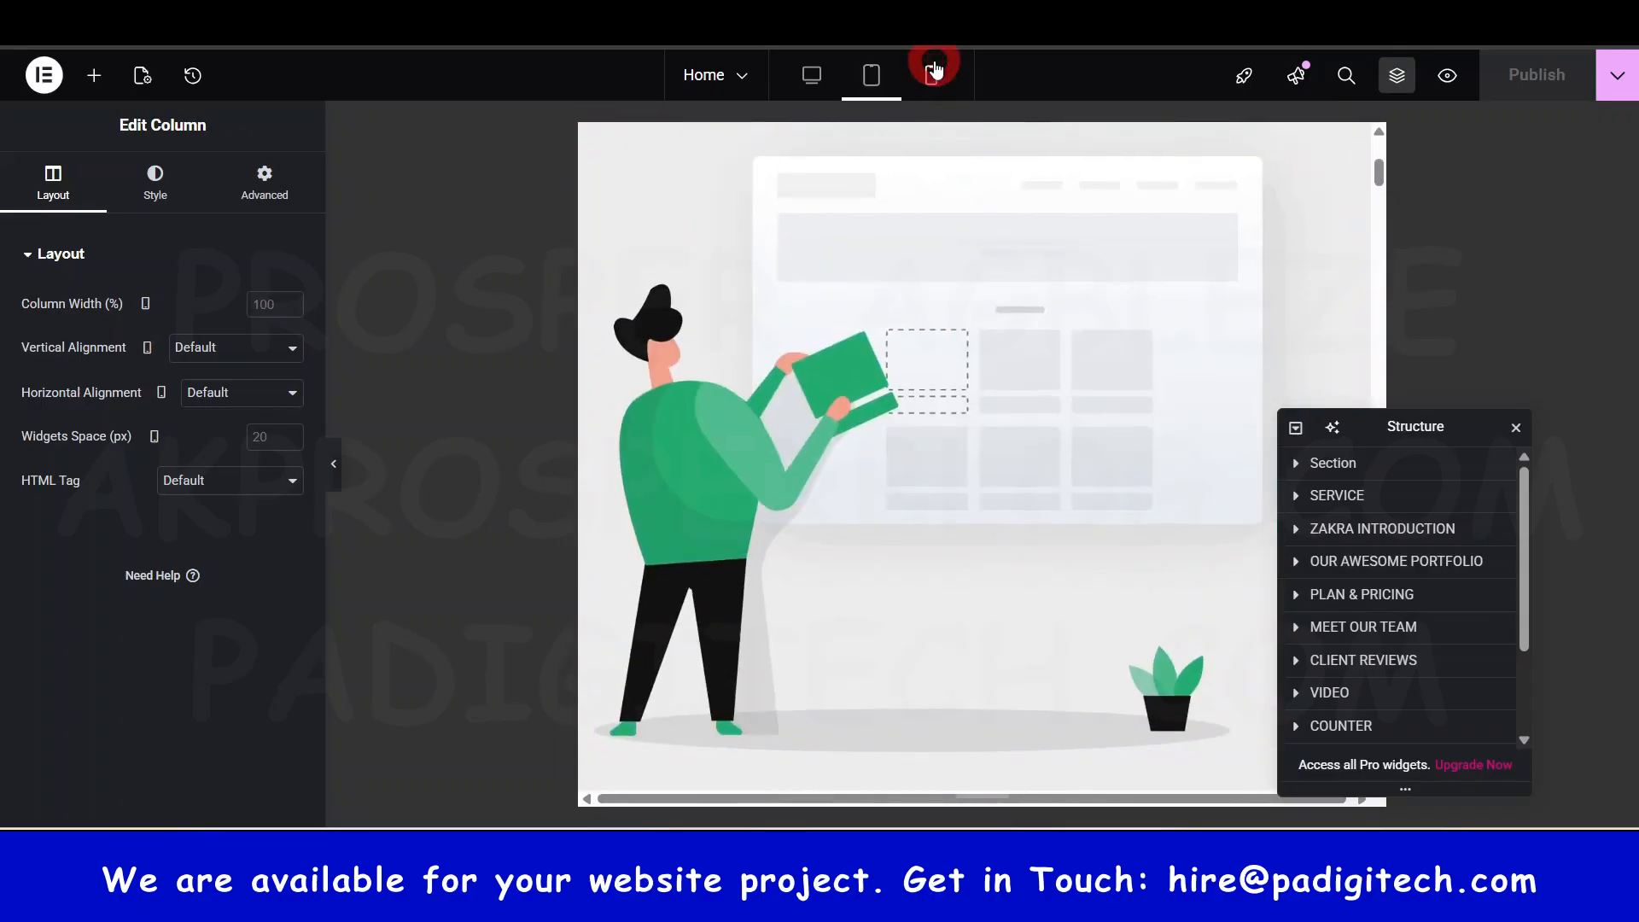
{"action": "scroll", "coordinate": [977, 413], "scroll_direction": "down", "scroll_amount": 5}
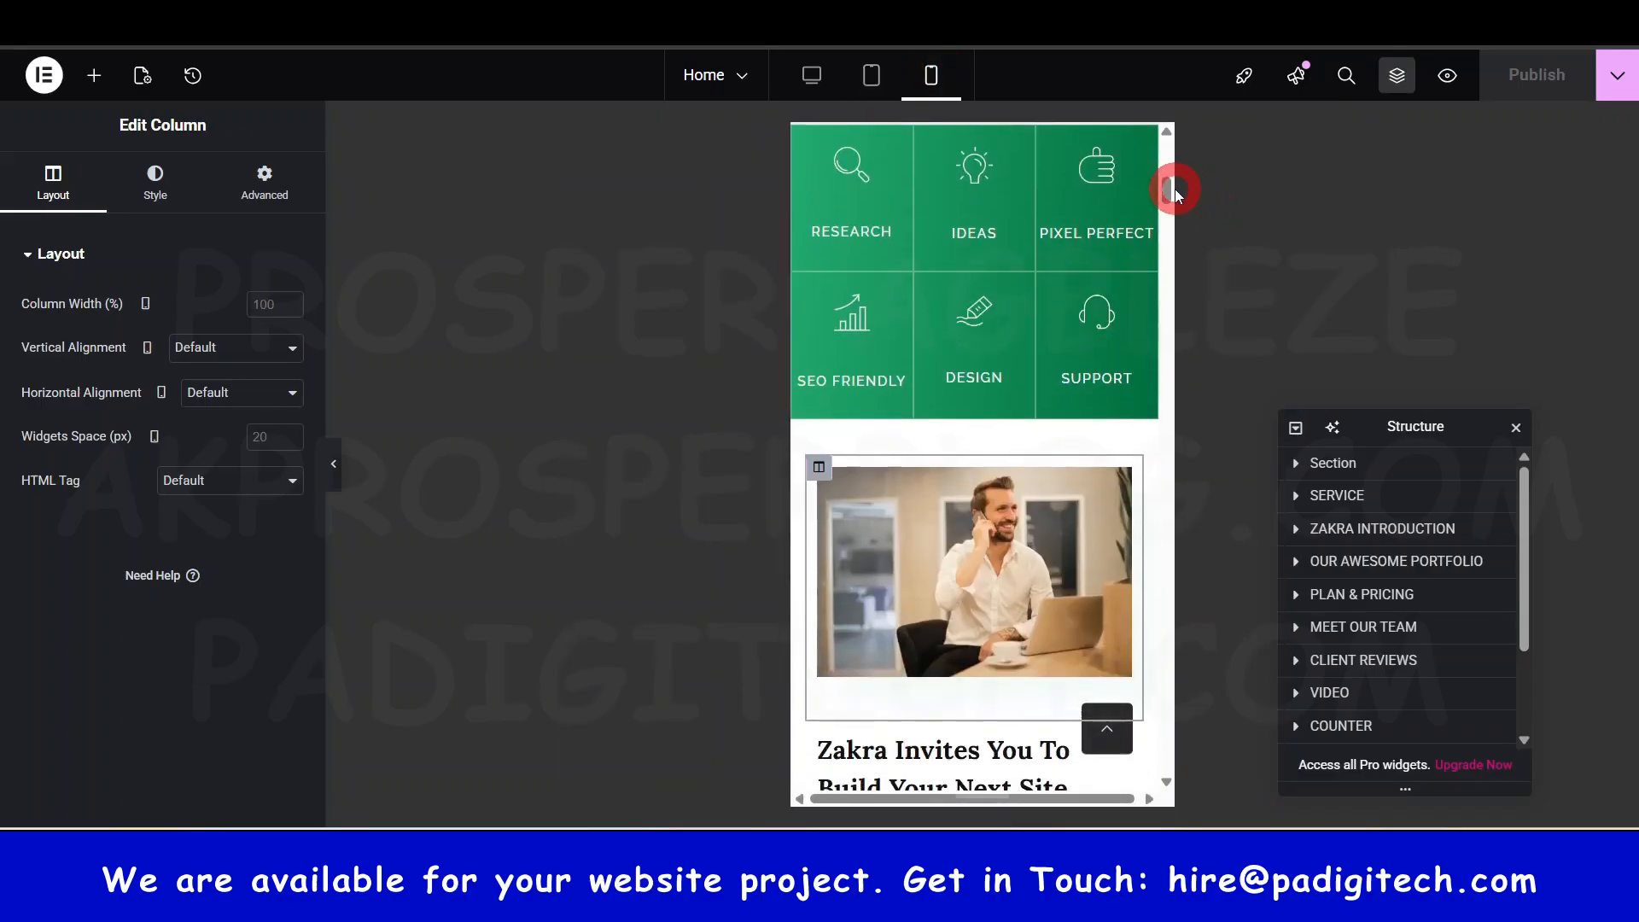
{"action": "left_click_drag", "start_coordinate": [1167, 192], "coordinate": [1174, 407]}
{"action": "left_click", "coordinate": [815, 77]}
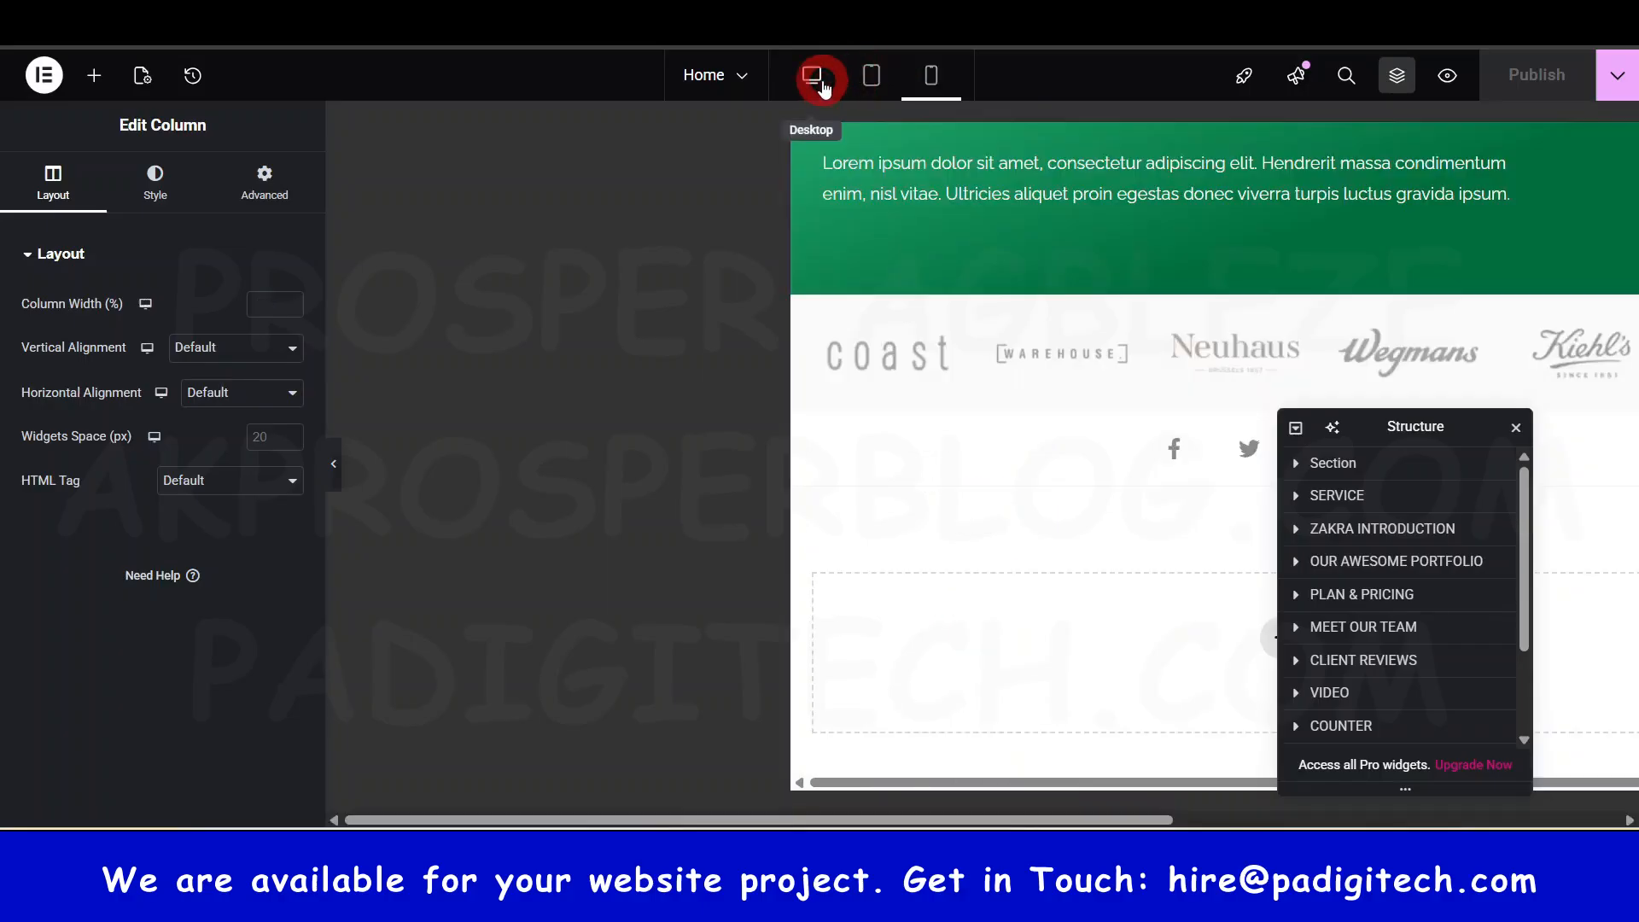
{"action": "scroll", "coordinate": [952, 346], "scroll_direction": "up", "scroll_amount": 20}
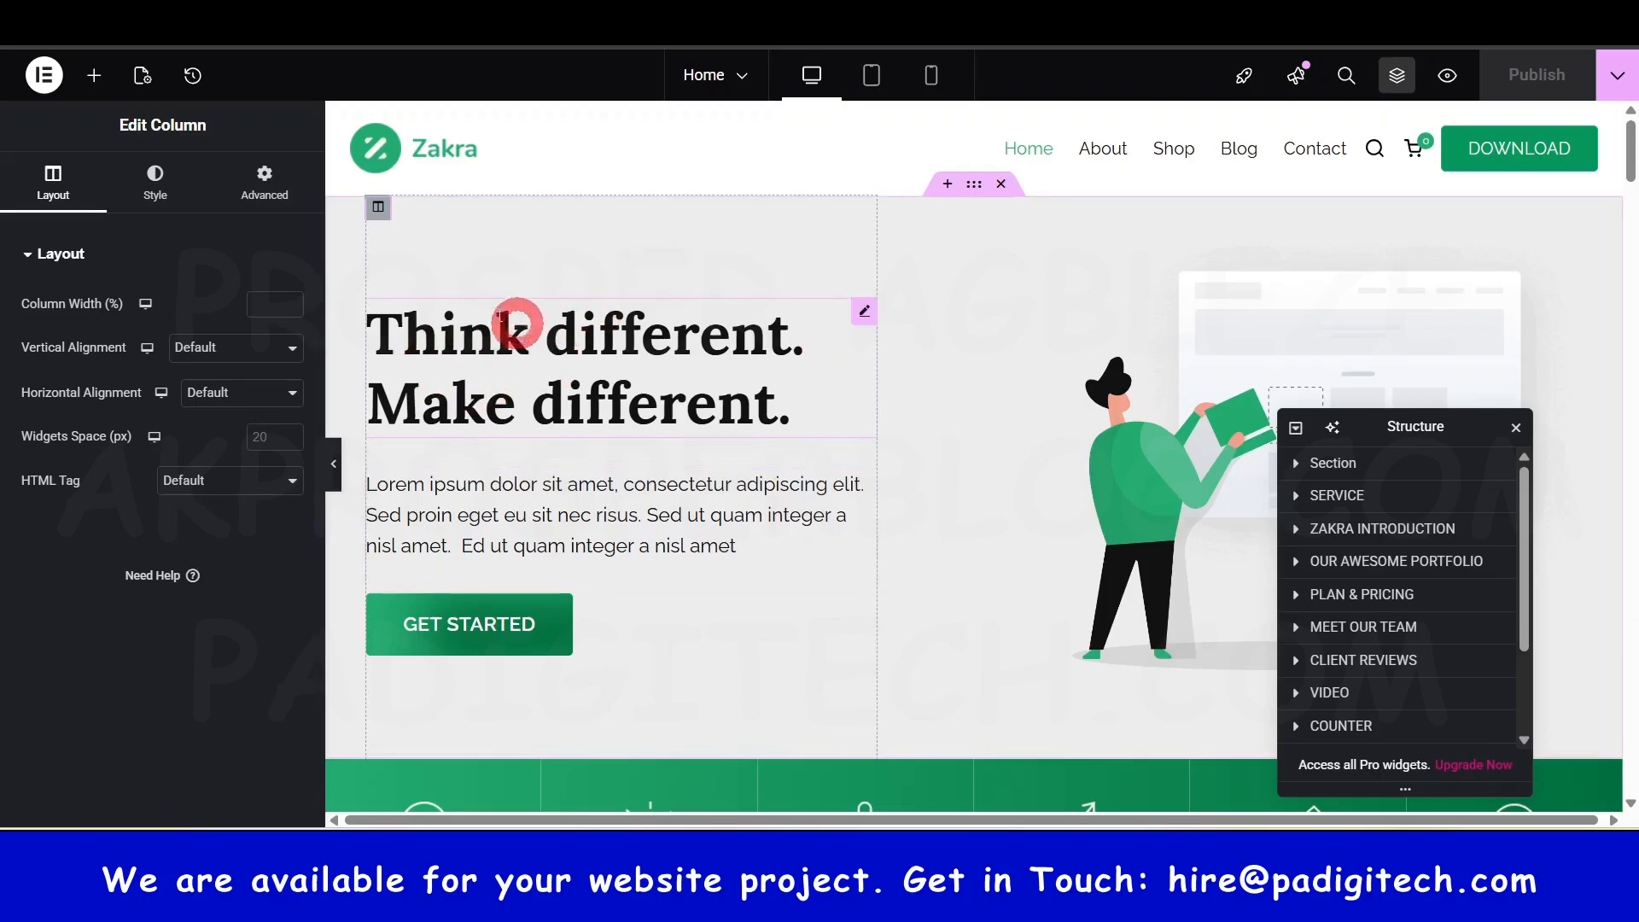
{"action": "left_click", "coordinate": [932, 77]}
{"action": "scroll", "coordinate": [1072, 514], "scroll_direction": "down", "scroll_amount": 10}
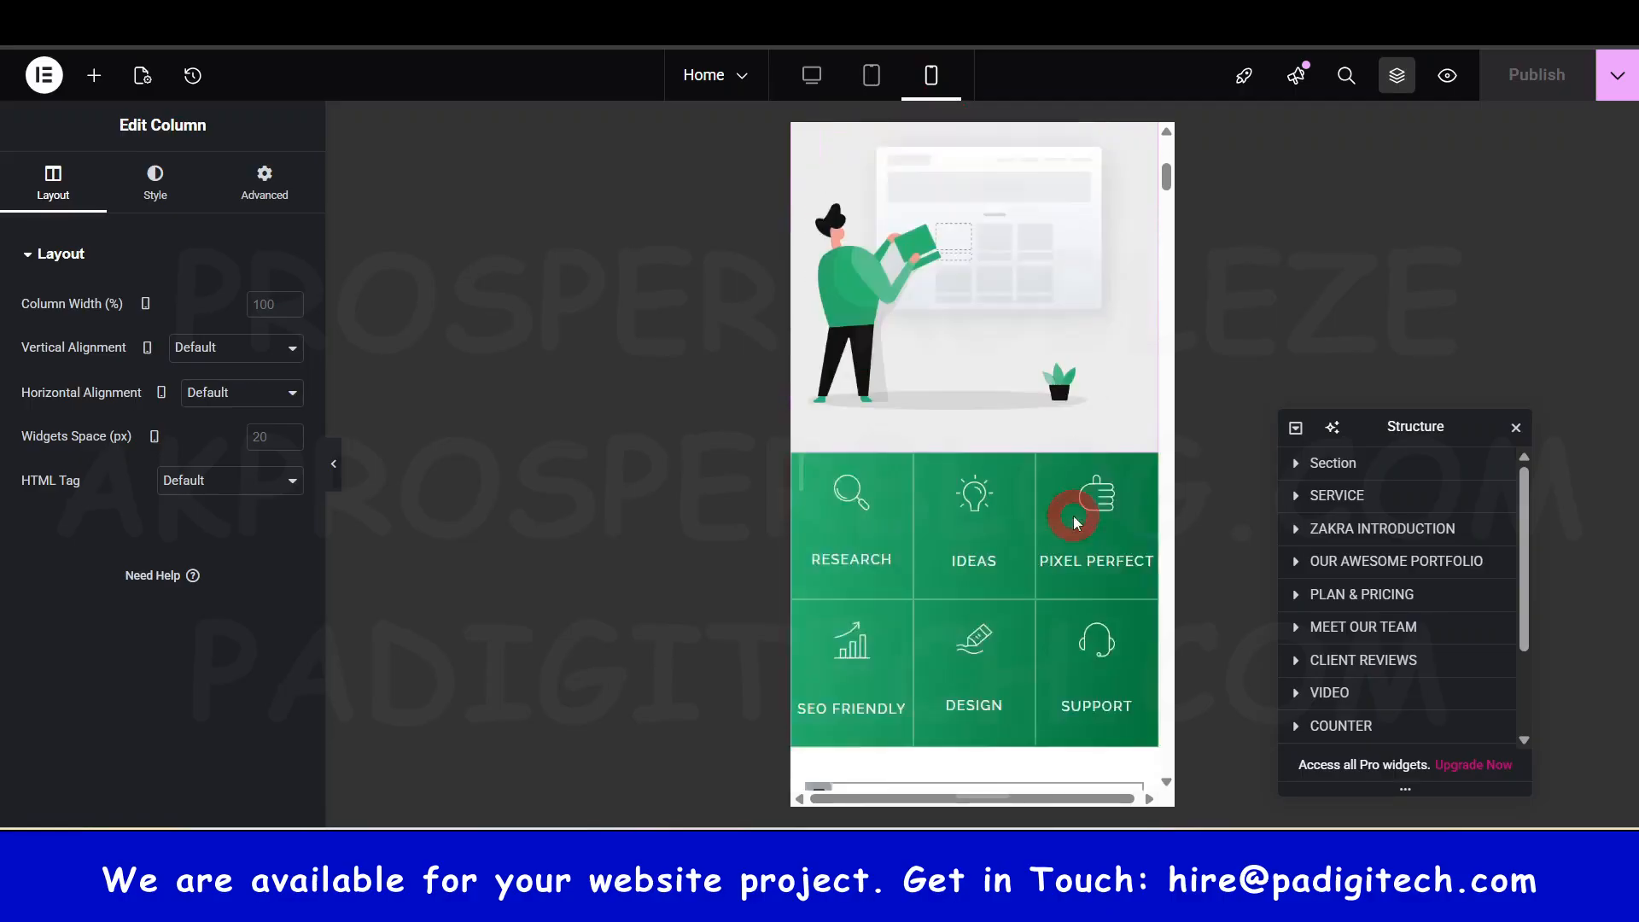
{"action": "scroll", "coordinate": [1074, 517], "scroll_direction": "up", "scroll_amount": 5}
{"action": "scroll", "coordinate": [1074, 518], "scroll_direction": "up", "scroll_amount": 5}
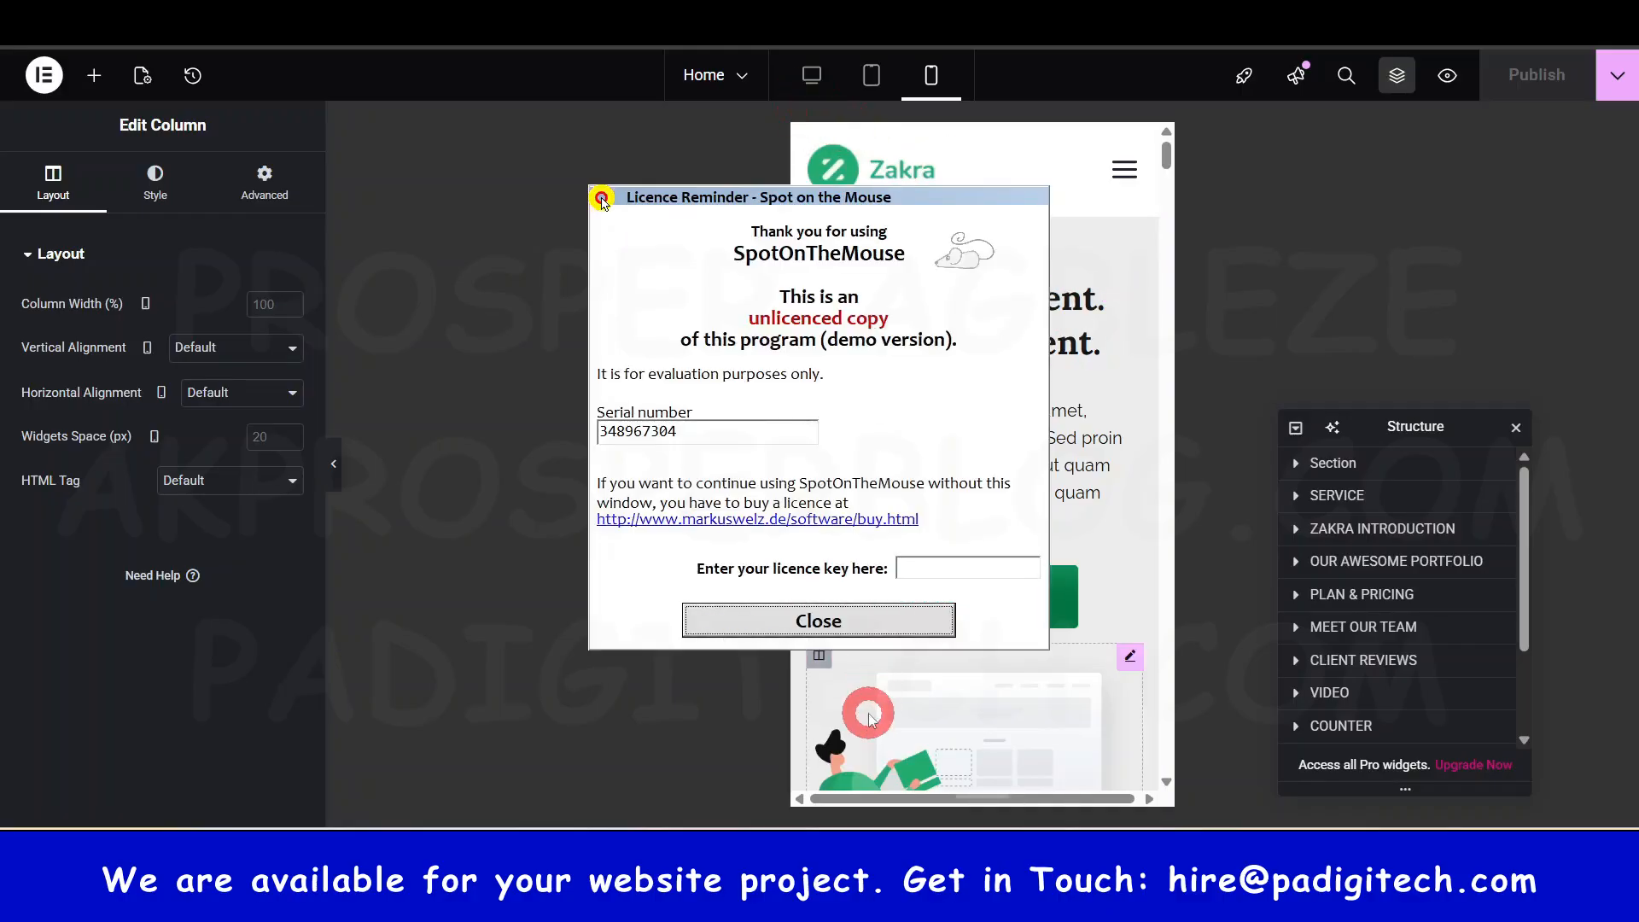
{"action": "left_click", "coordinate": [848, 620]}
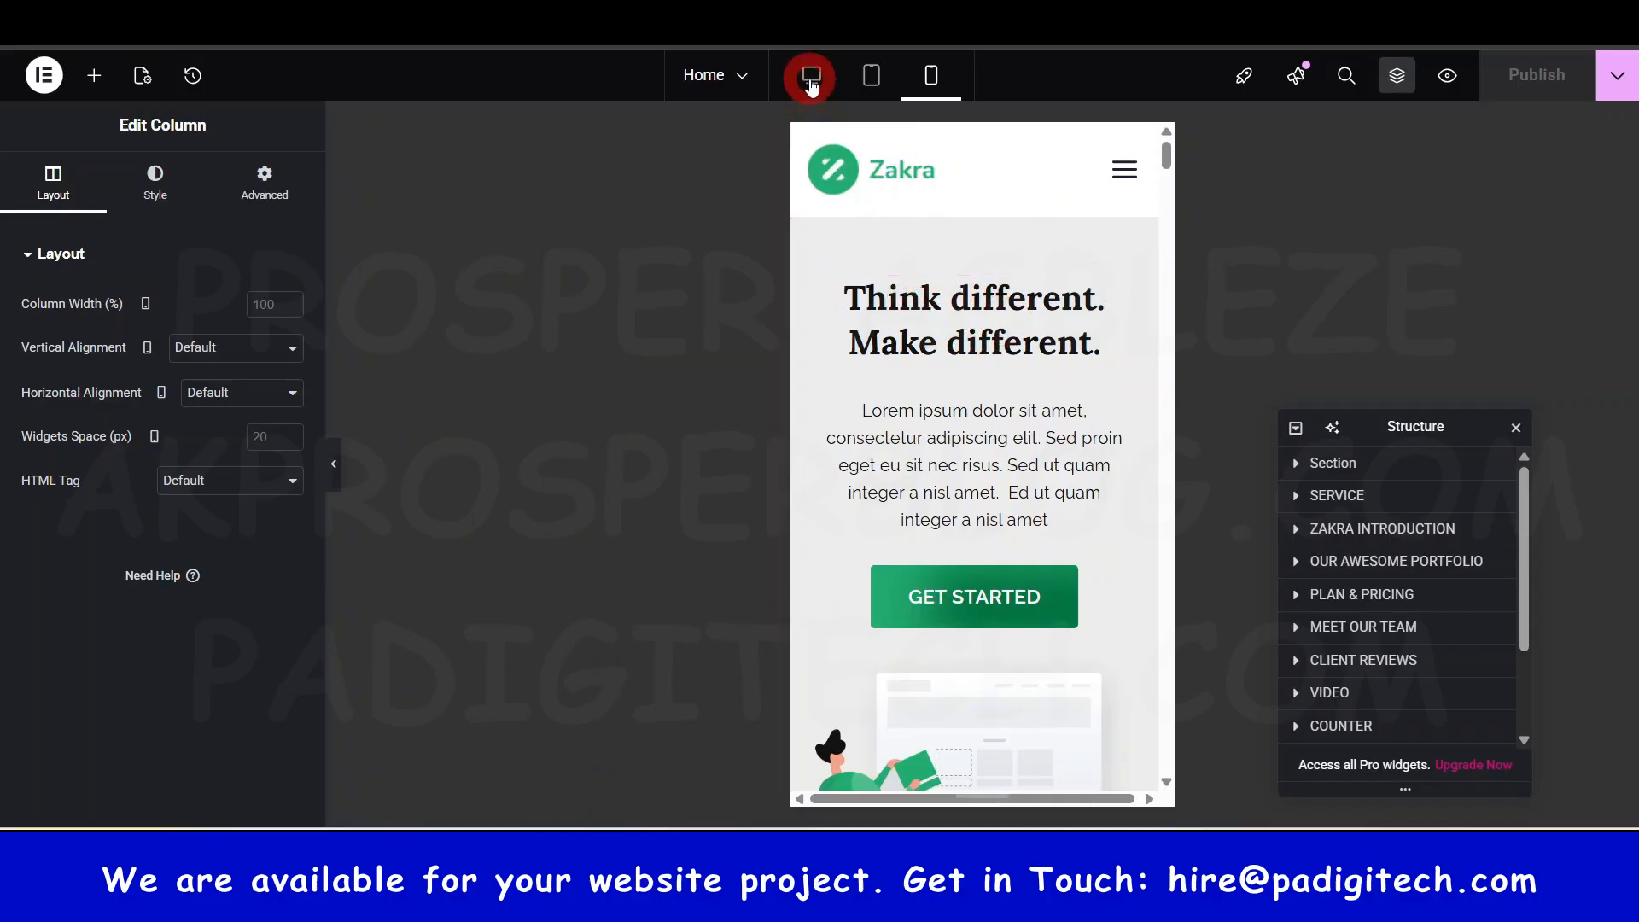
- Cycle through desktop, phone and tablet previews, ending on the full desktop view
{"action": "left_click", "coordinate": [811, 79]}
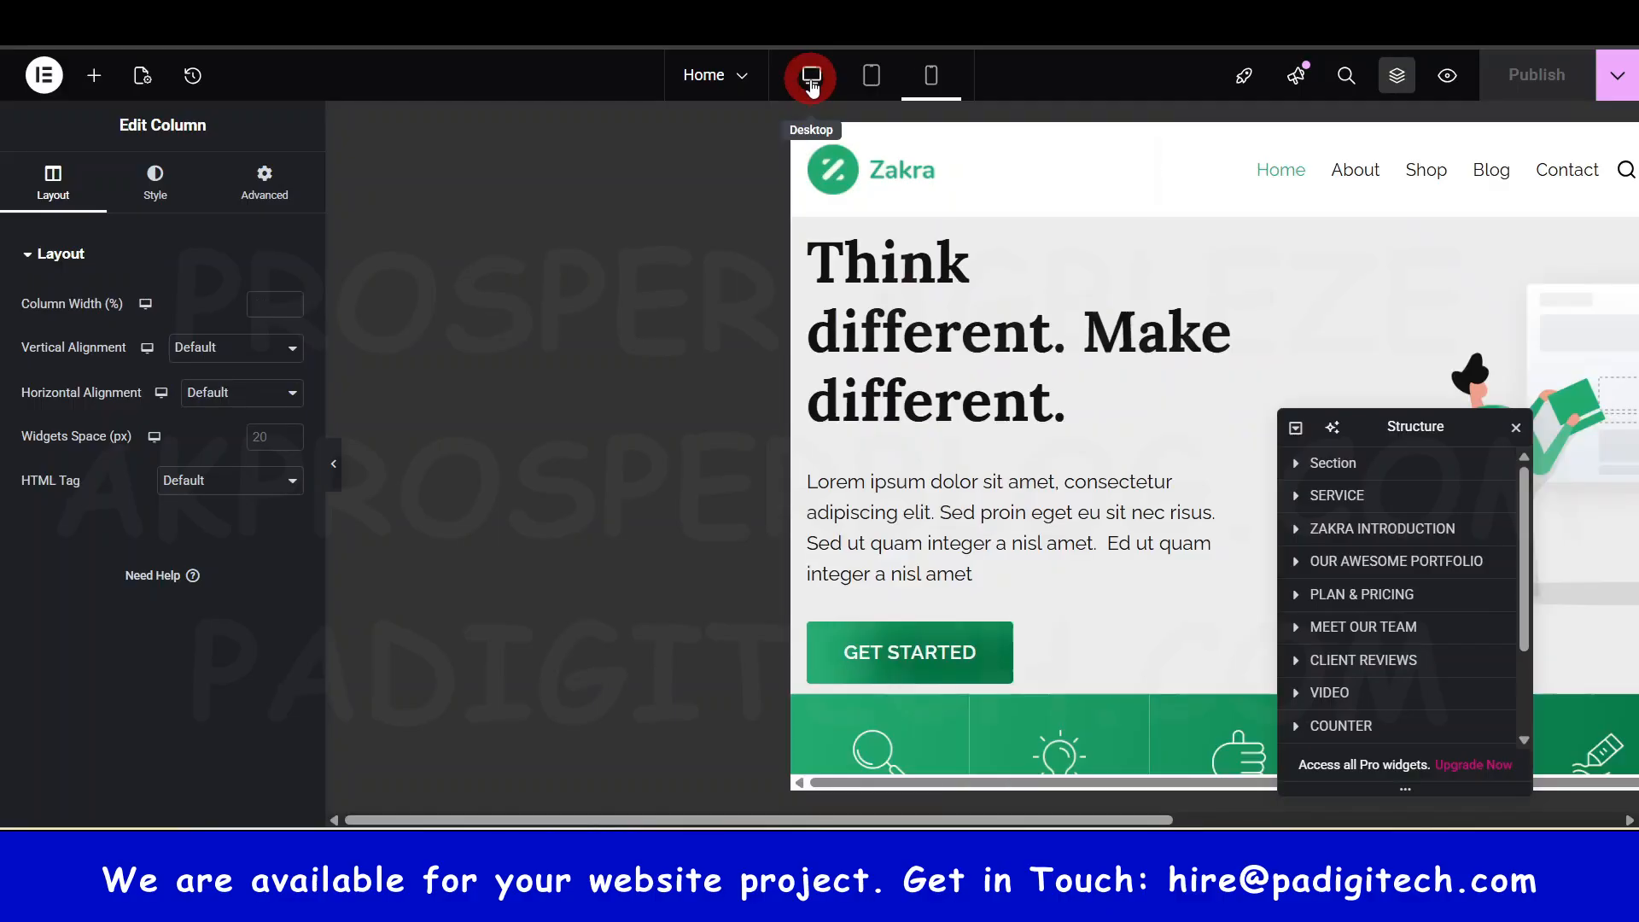
{"action": "scroll", "coordinate": [478, 402], "scroll_direction": "down", "scroll_amount": 5}
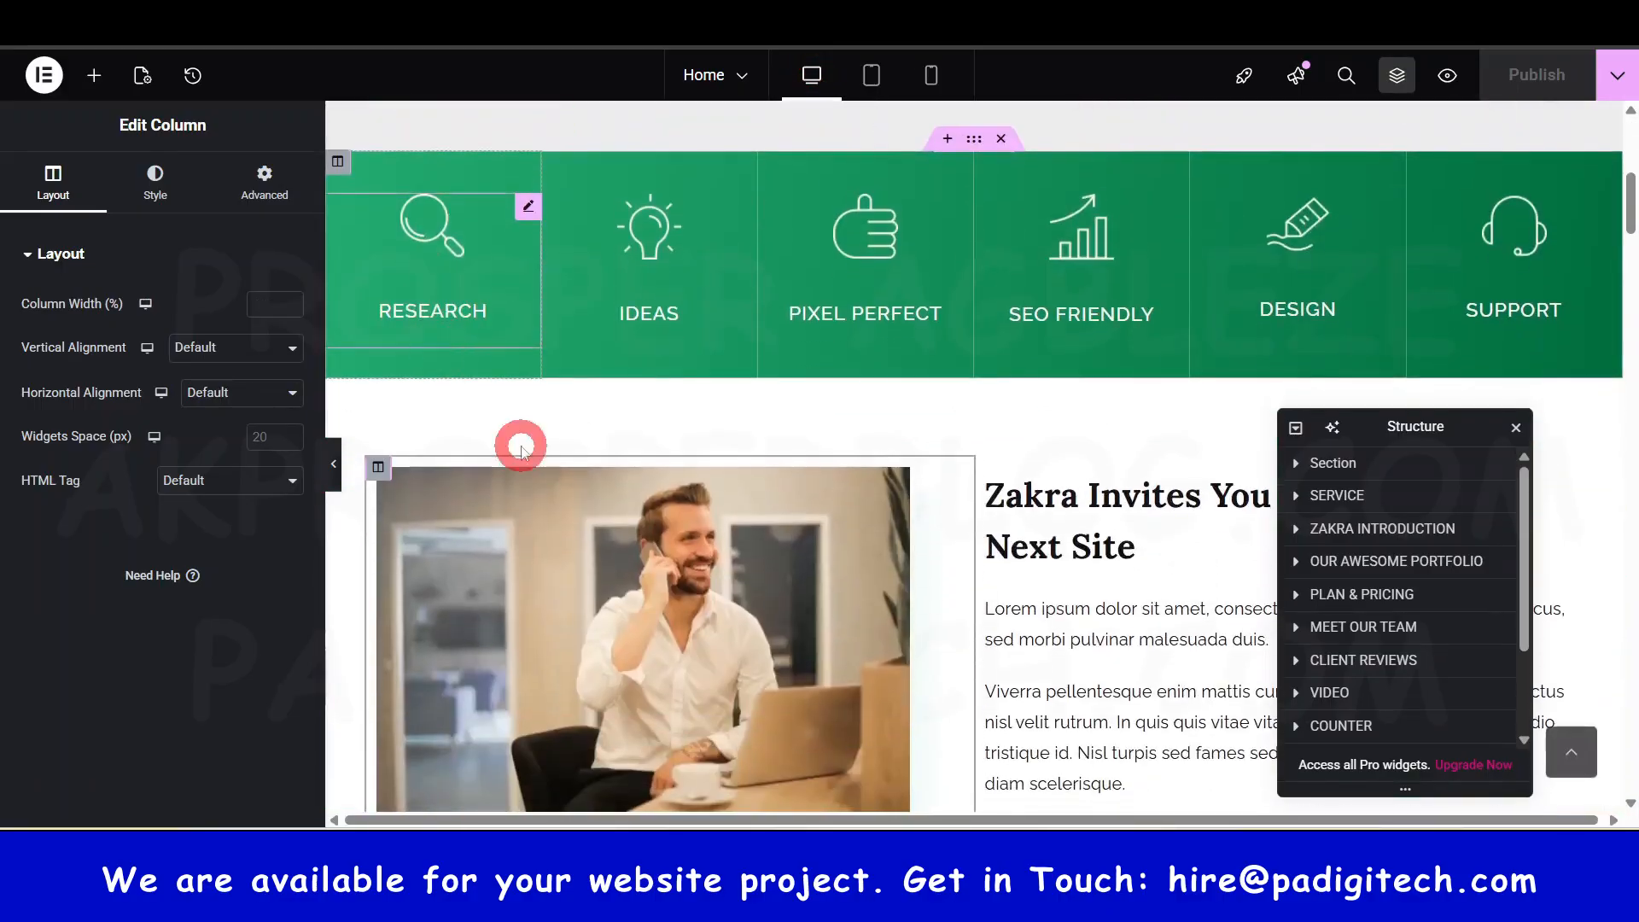
{"action": "scroll", "coordinate": [754, 552], "scroll_direction": "up", "scroll_amount": 6}
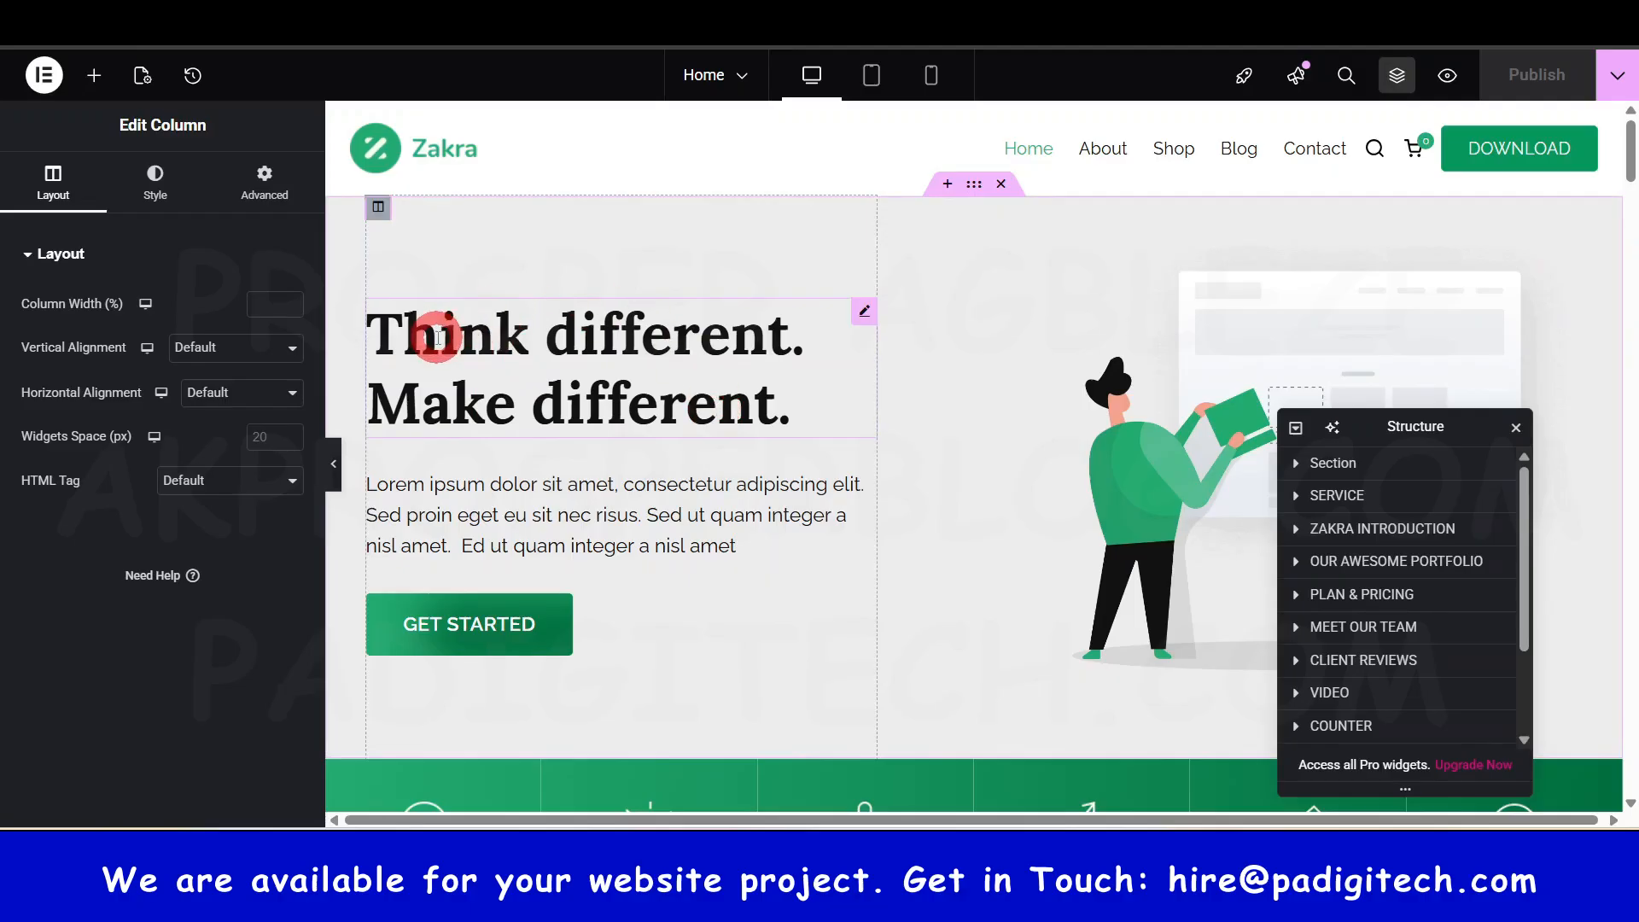
{"action": "left_click", "coordinate": [931, 75]}
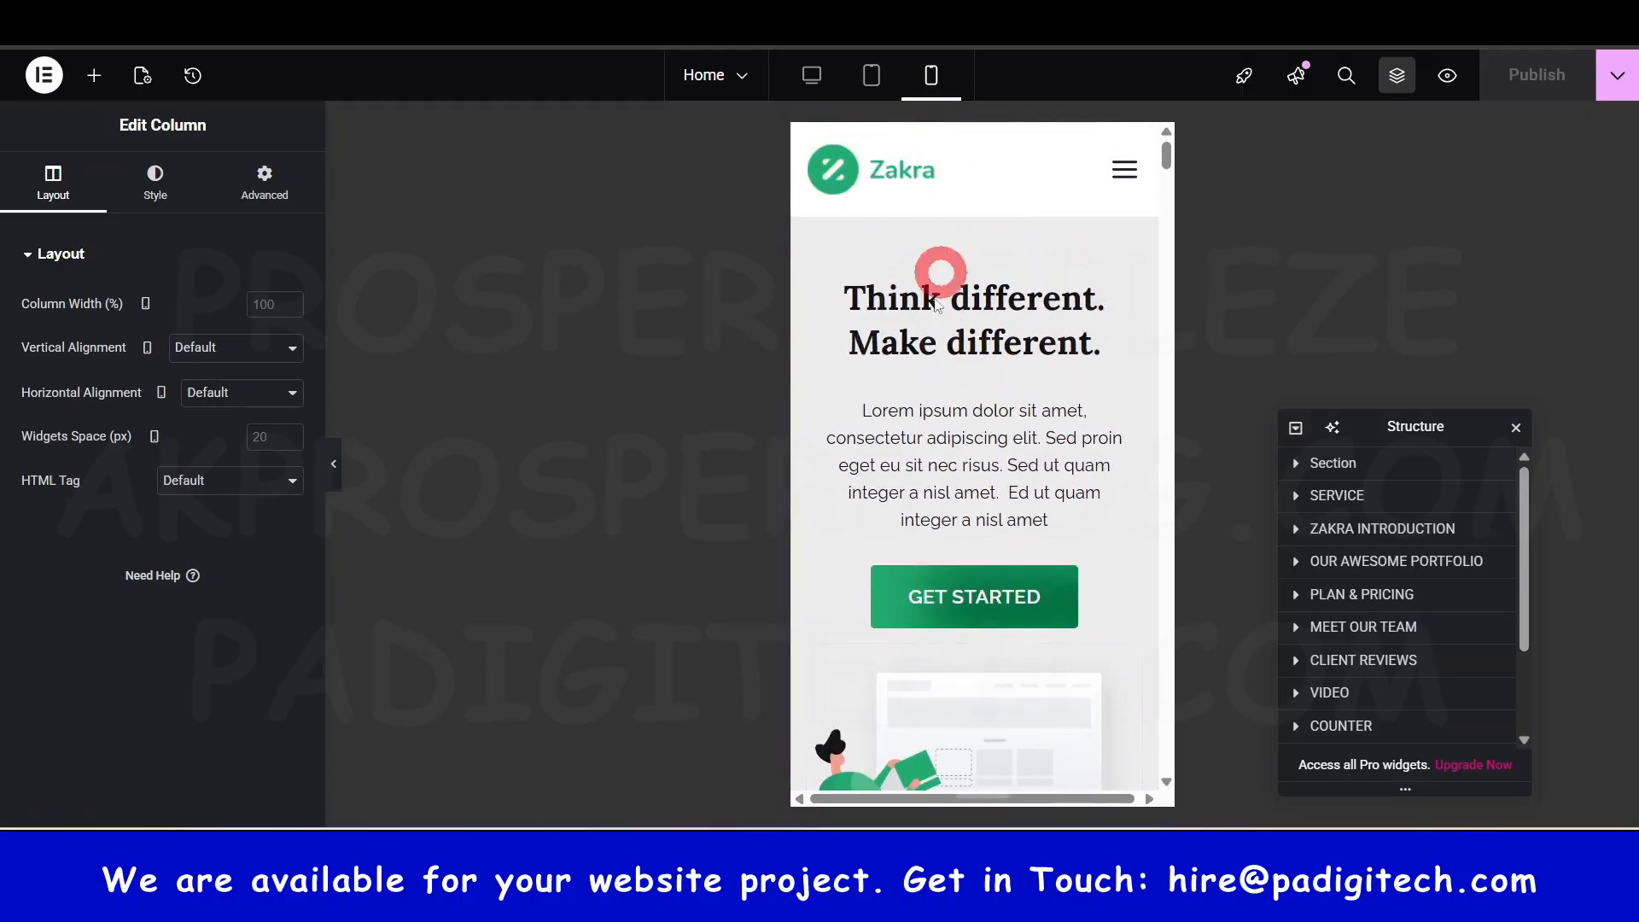
{"action": "left_click", "coordinate": [869, 85]}
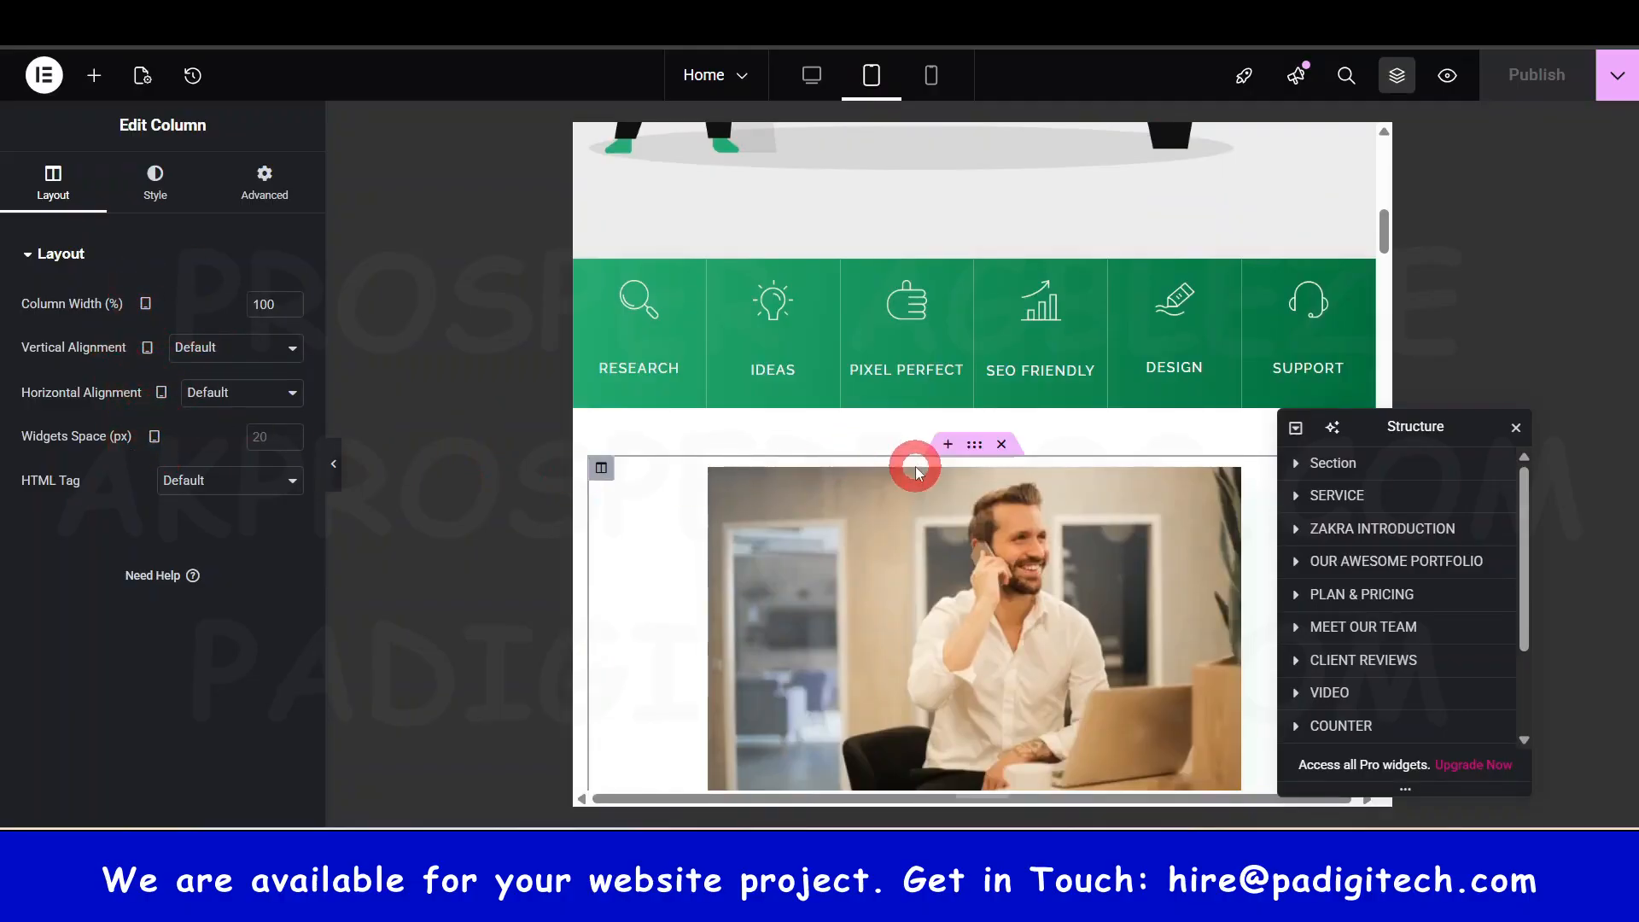
{"action": "scroll", "coordinate": [917, 470], "scroll_direction": "up", "scroll_amount": 7}
{"action": "scroll", "coordinate": [973, 258], "scroll_direction": "up", "scroll_amount": 4}
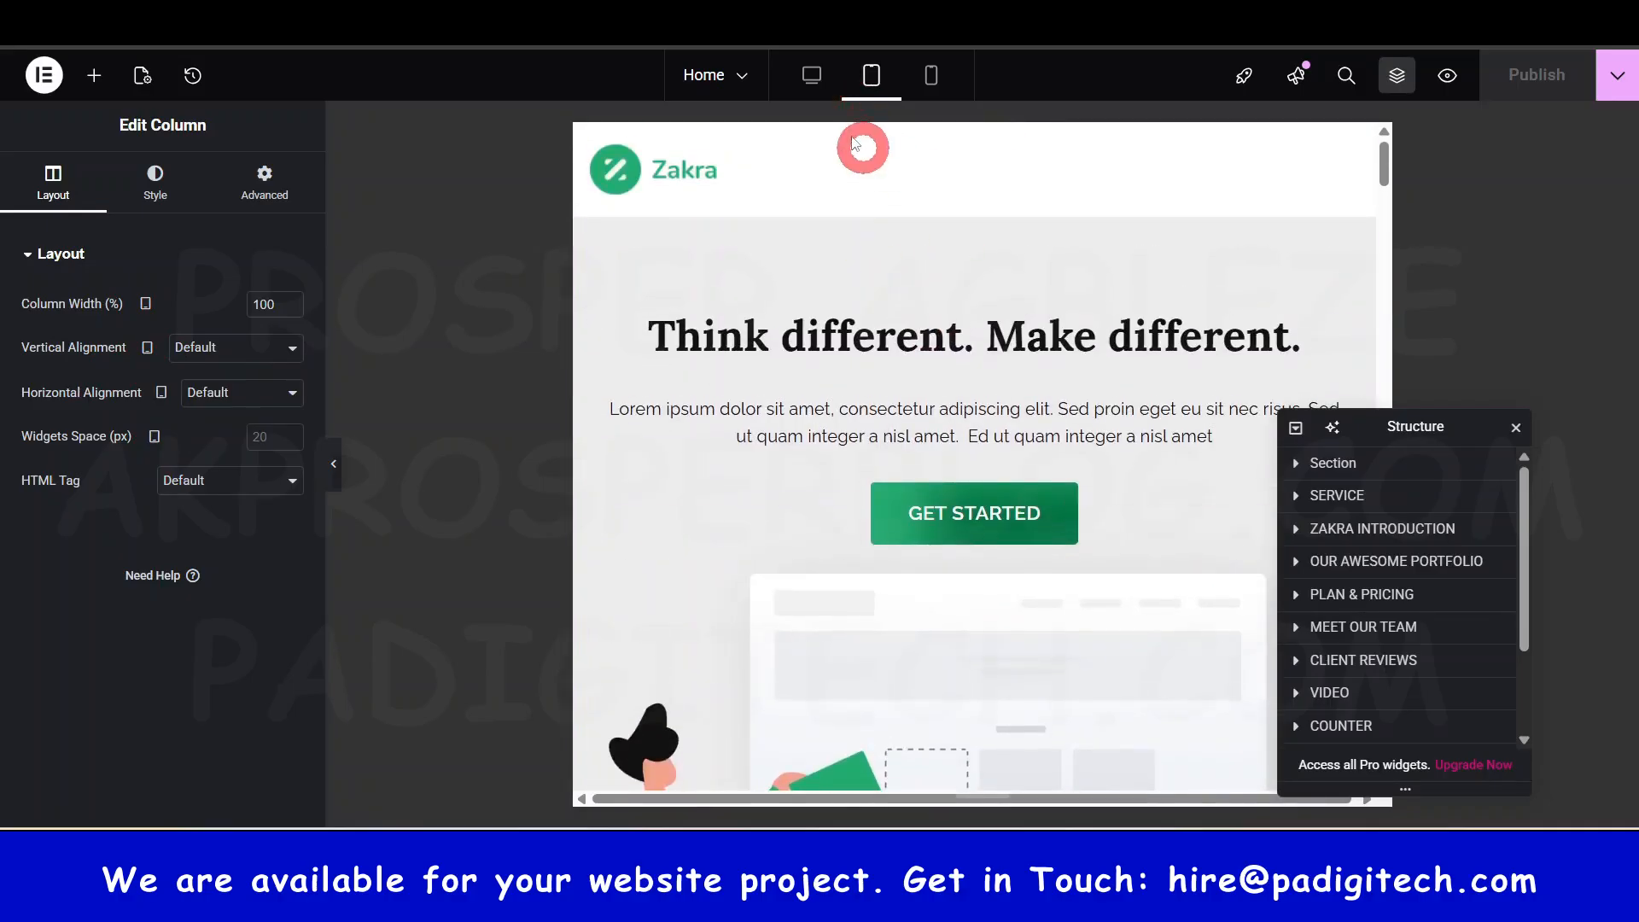
{"action": "left_click", "coordinate": [811, 75]}
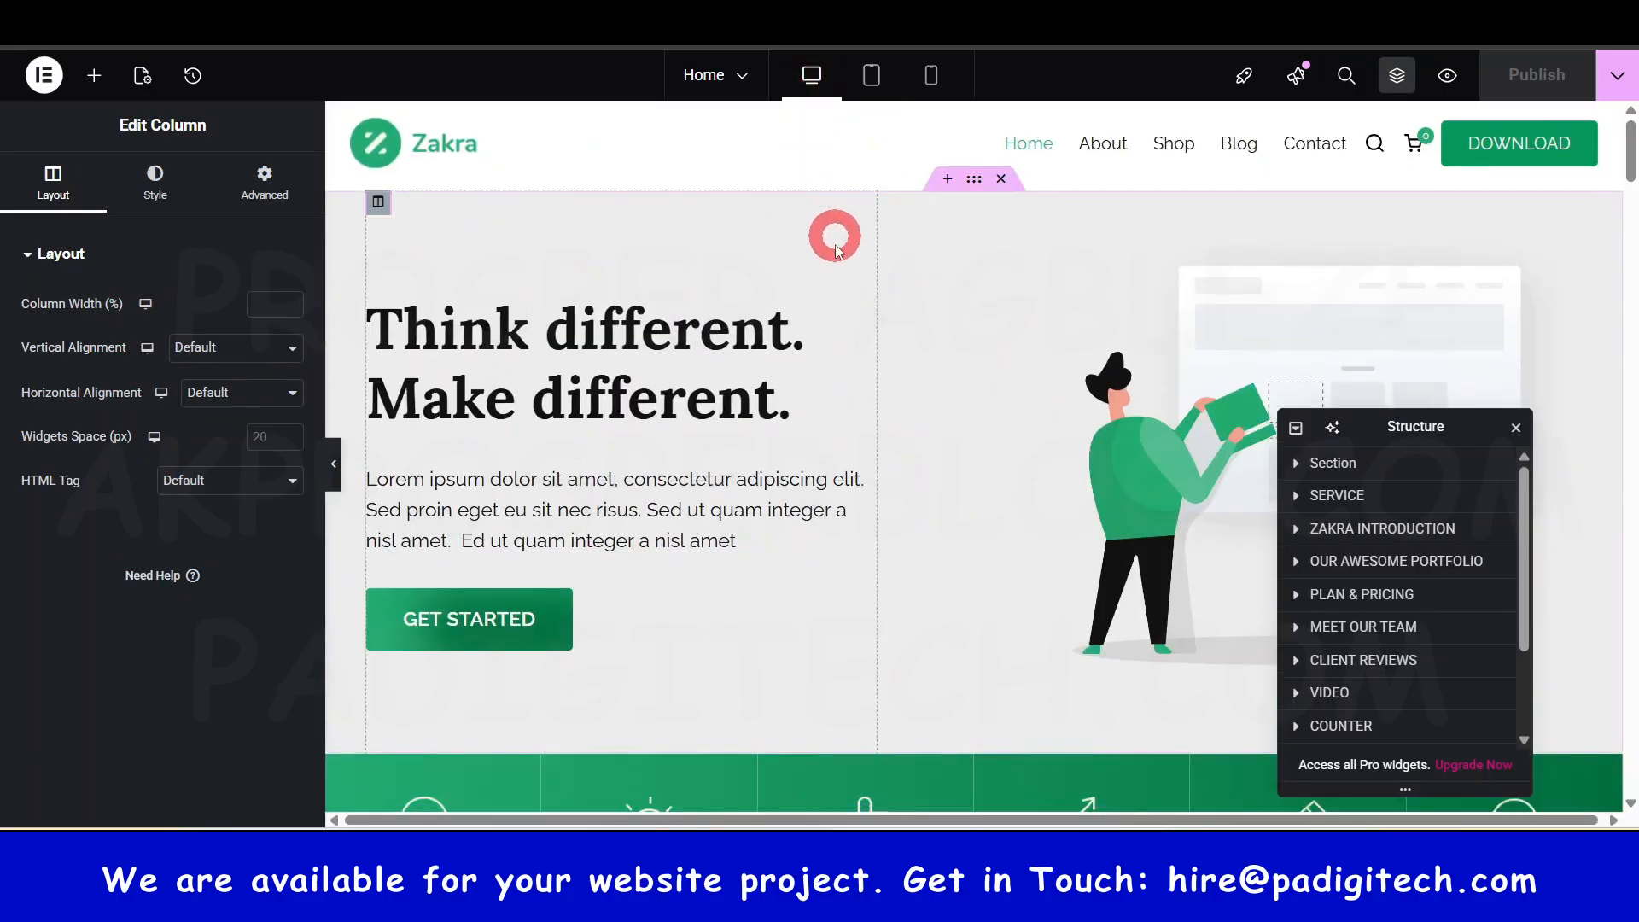
{"action": "scroll", "coordinate": [835, 250], "scroll_direction": "down", "scroll_amount": 6}
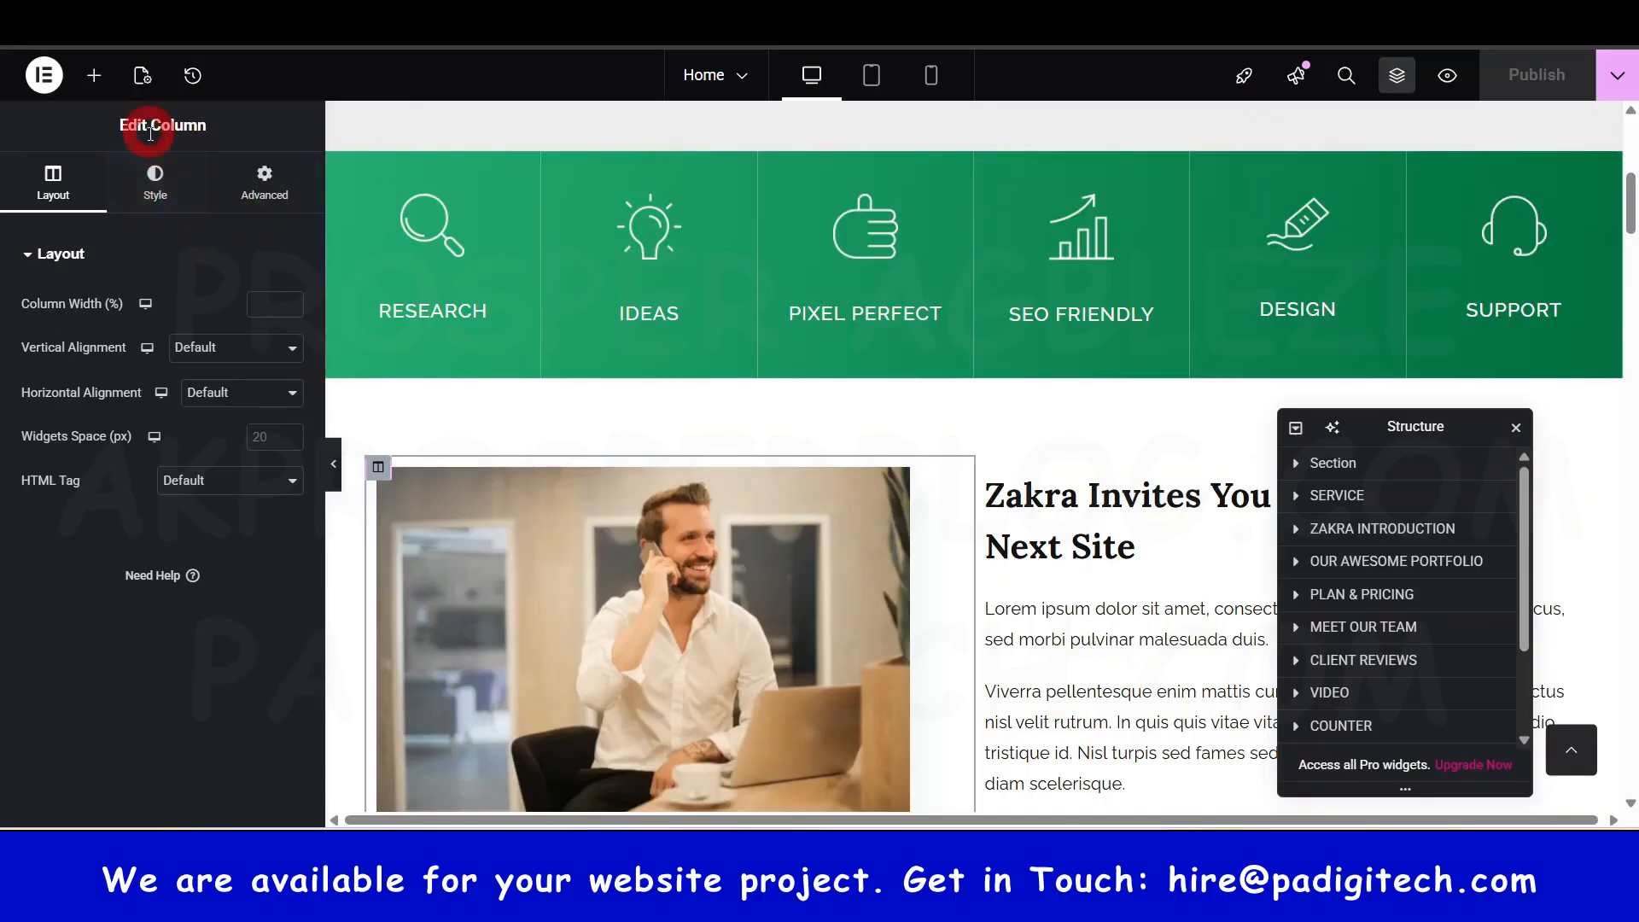
{"action": "scroll", "coordinate": [1583, 247], "scroll_direction": "up", "scroll_amount": 6}
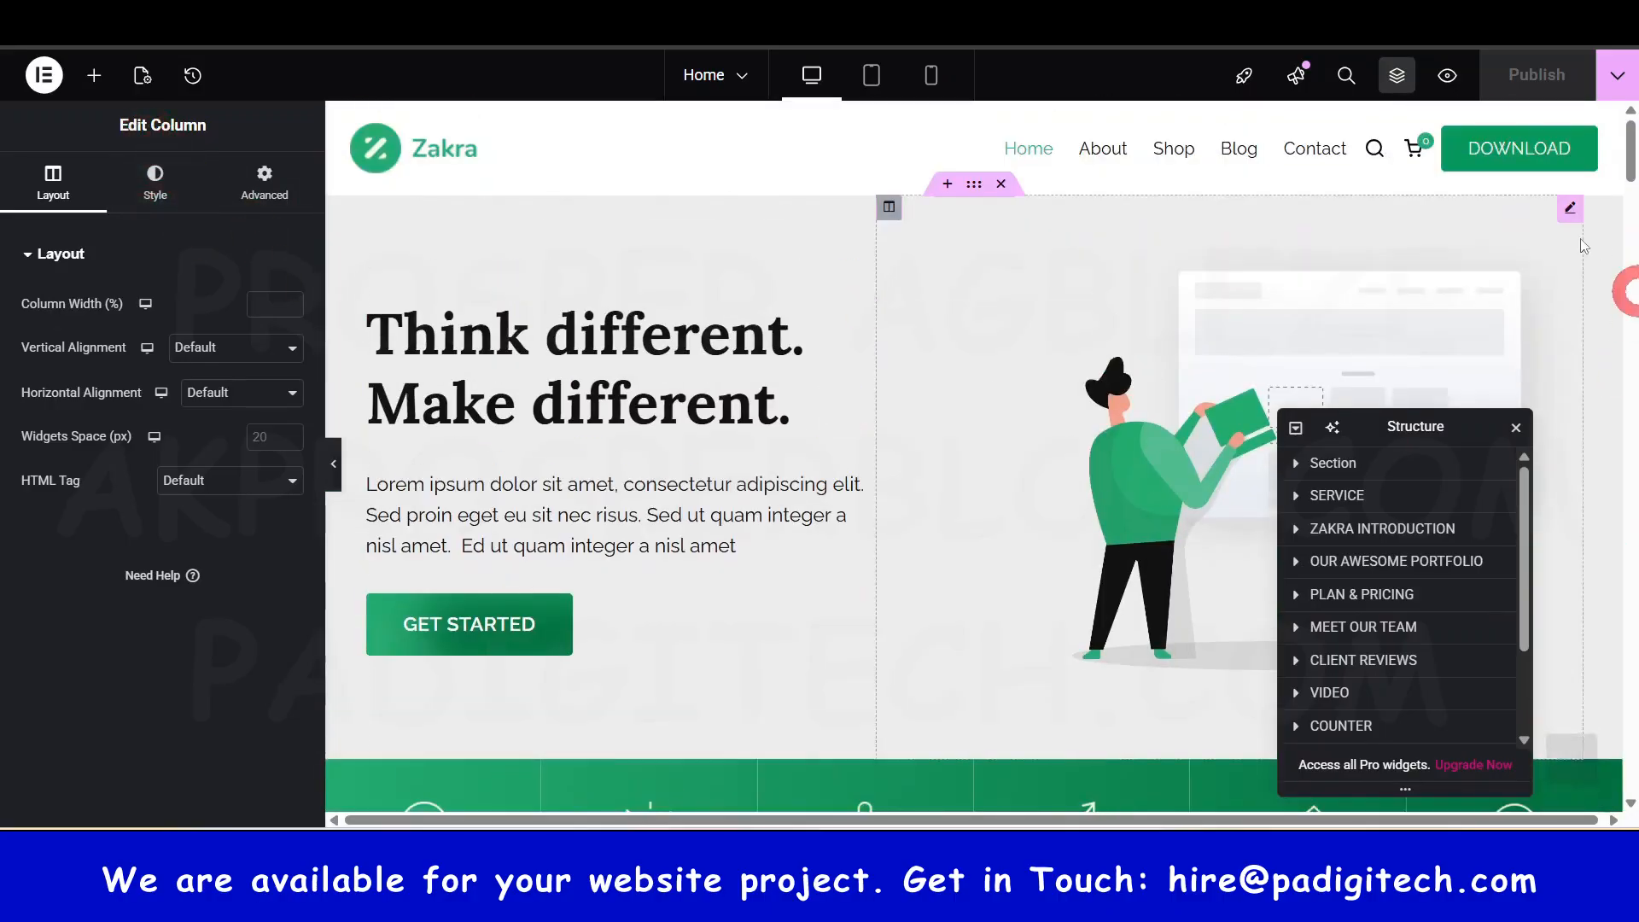
- Check the History panel, then set Allow Comments to No in Page Settings
{"action": "left_click", "coordinate": [193, 79]}
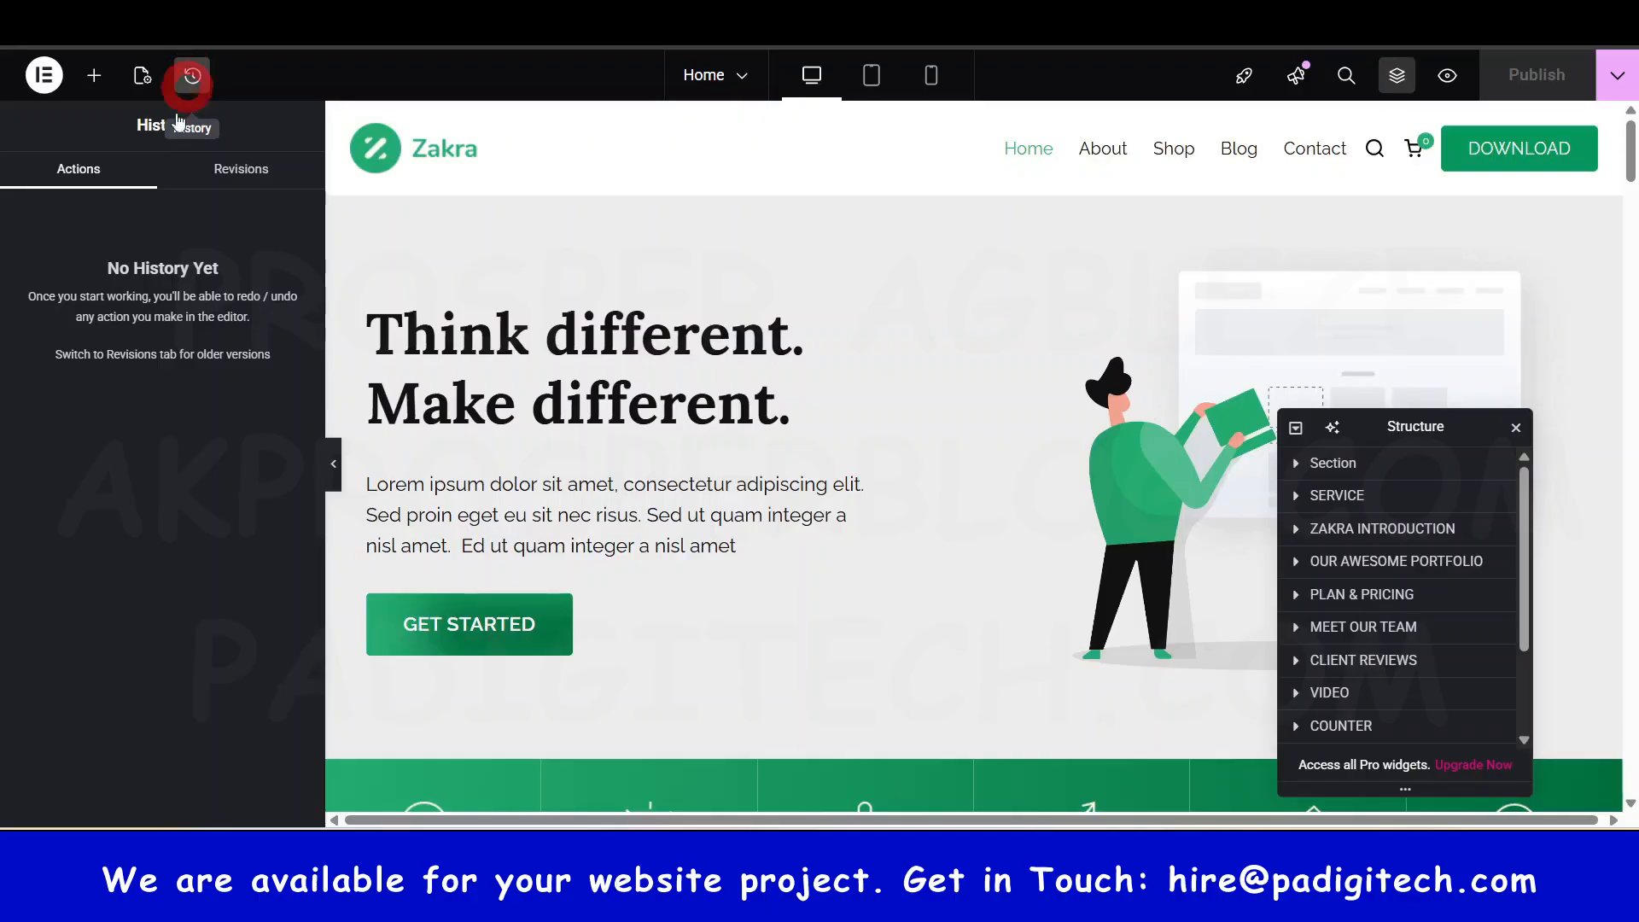
{"action": "left_click", "coordinate": [144, 213]}
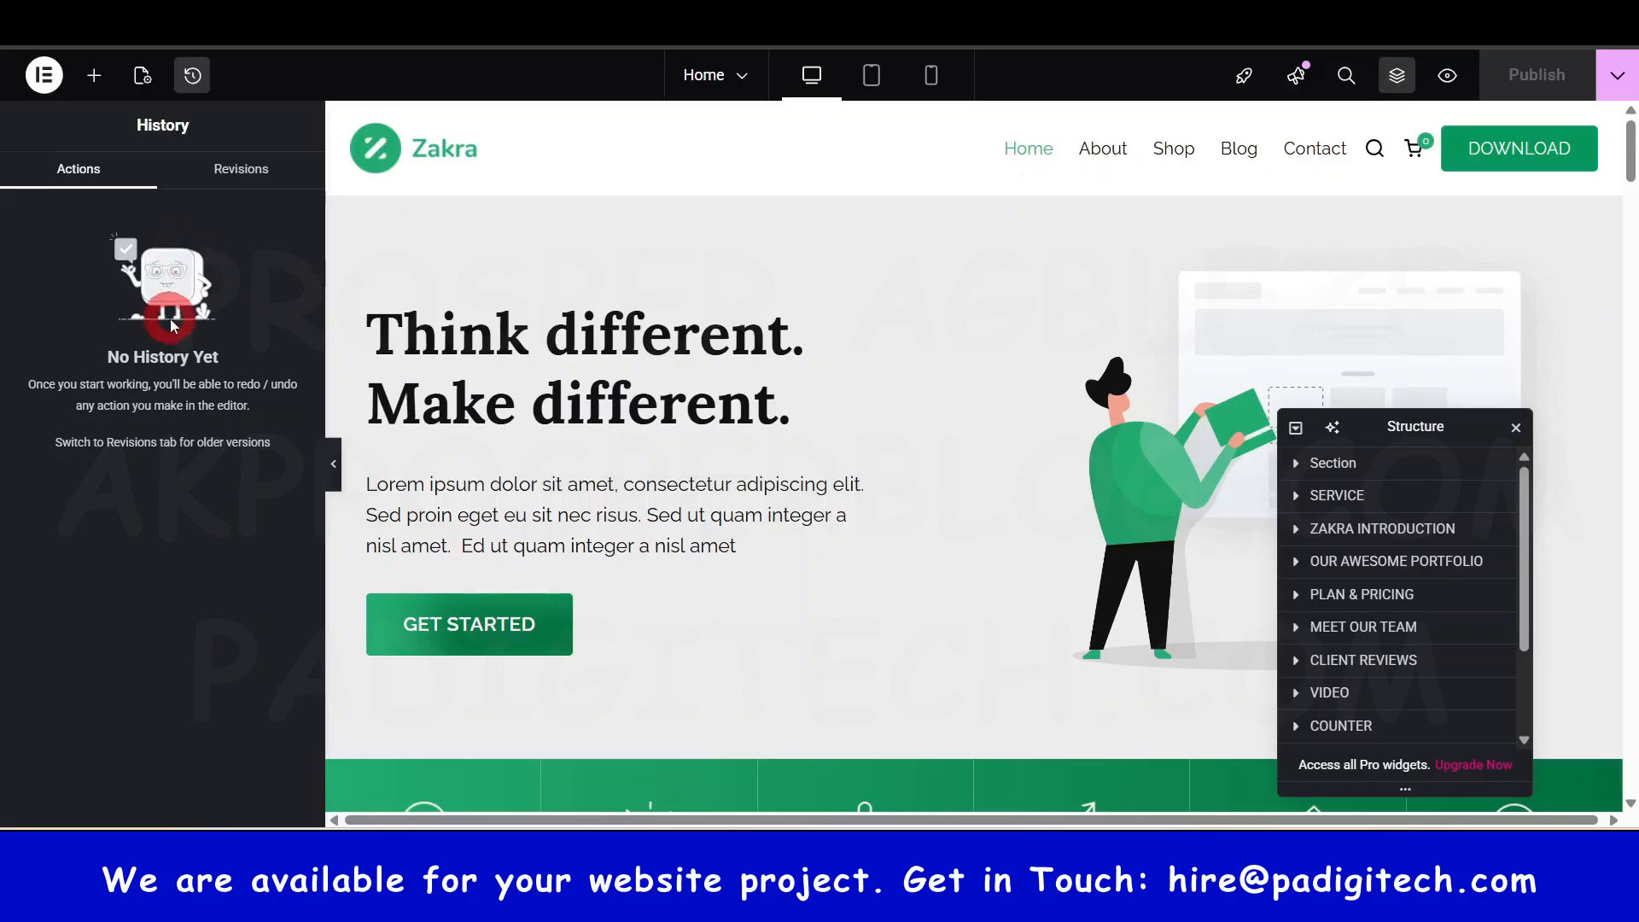
{"action": "left_click", "coordinate": [142, 78]}
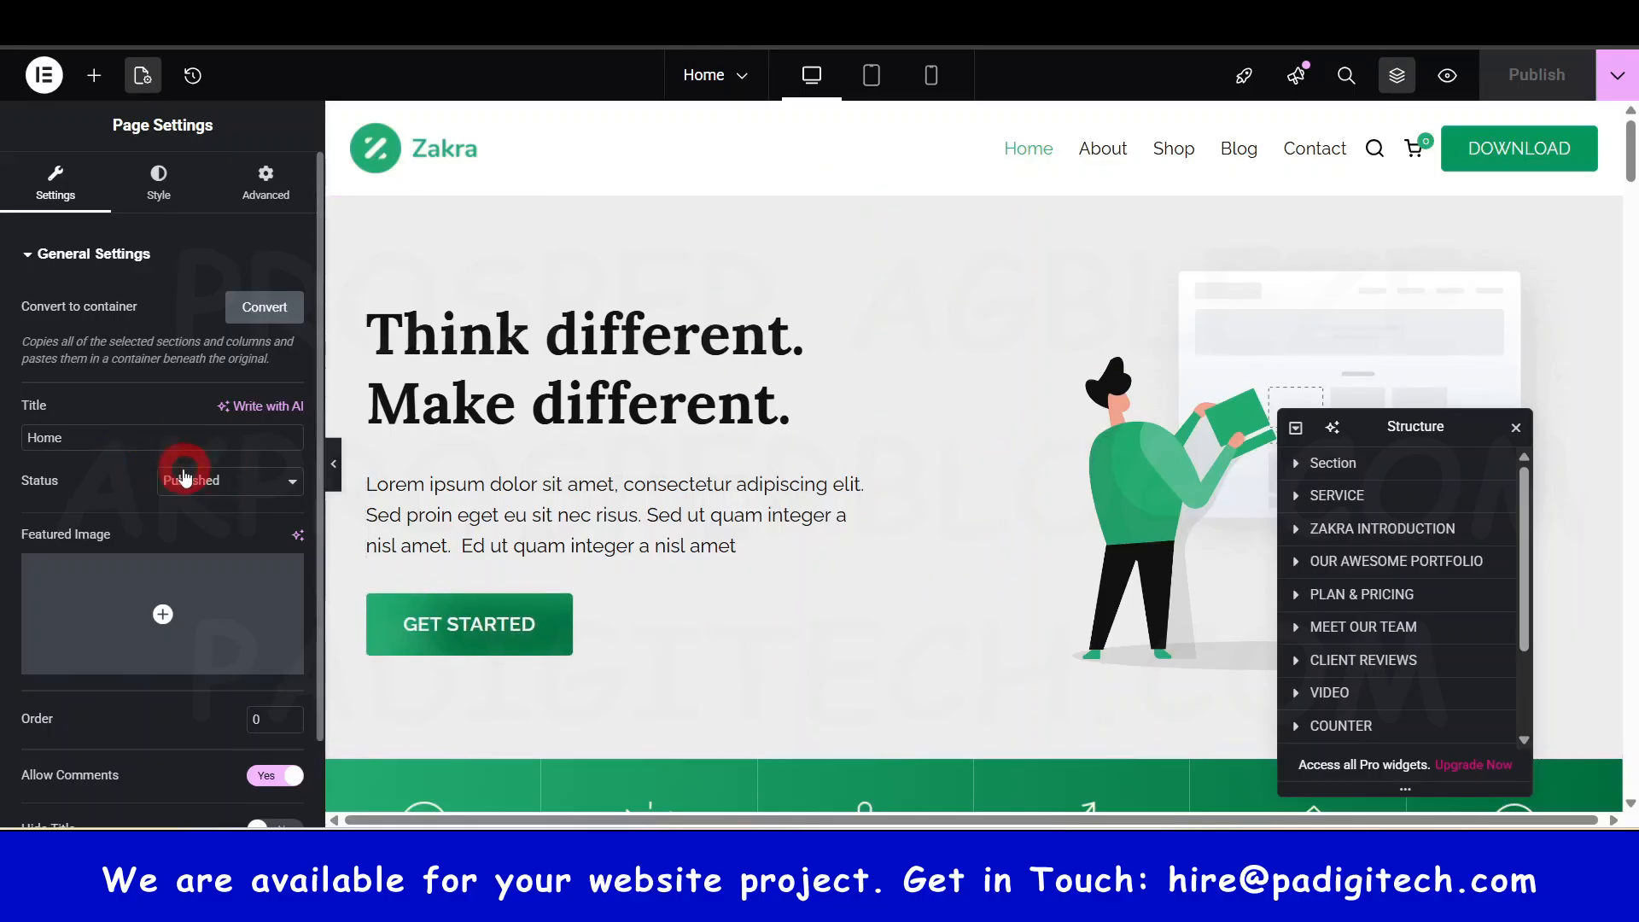
{"action": "scroll", "coordinate": [230, 521], "scroll_direction": "down", "scroll_amount": 1}
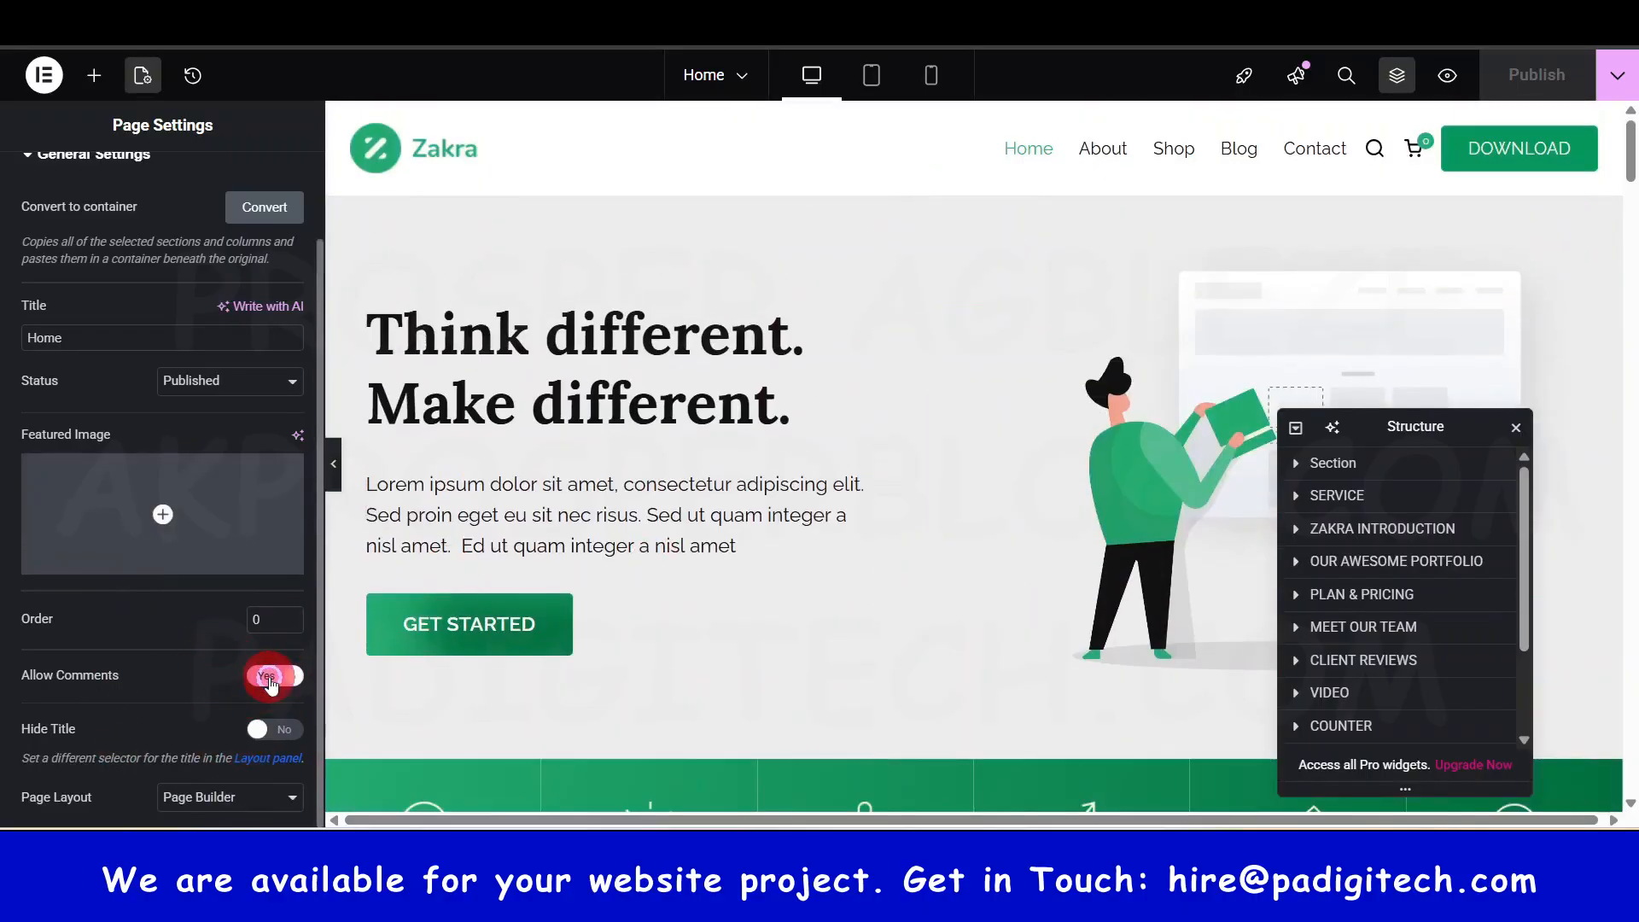
{"action": "left_click", "coordinate": [270, 679]}
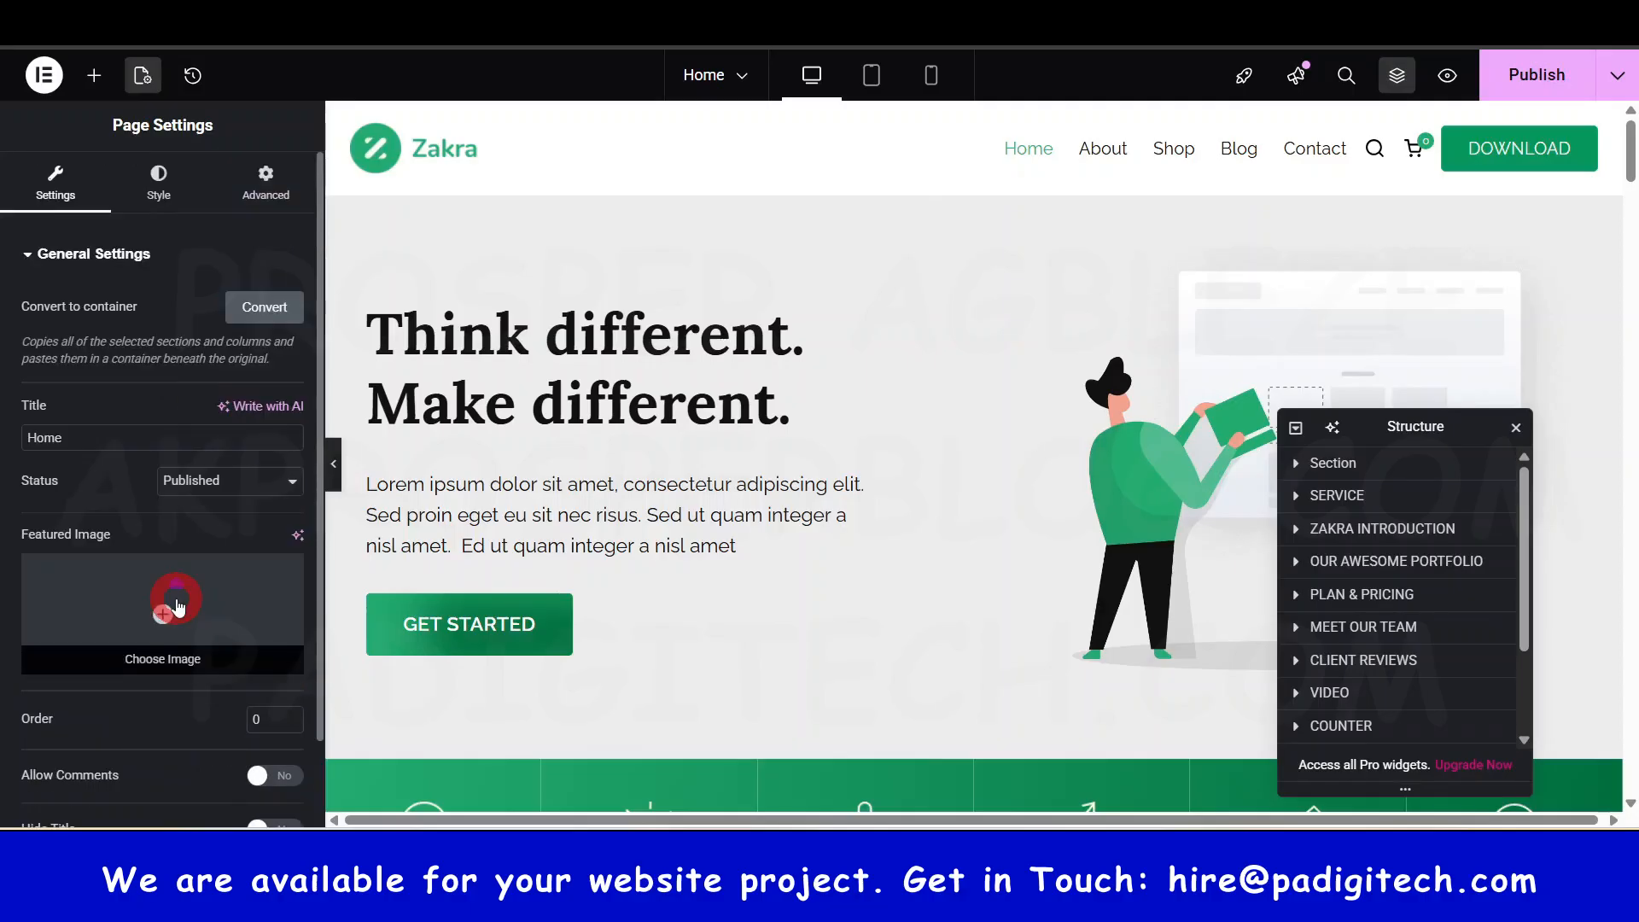
{"action": "scroll", "coordinate": [187, 646], "scroll_direction": "up", "scroll_amount": 2}
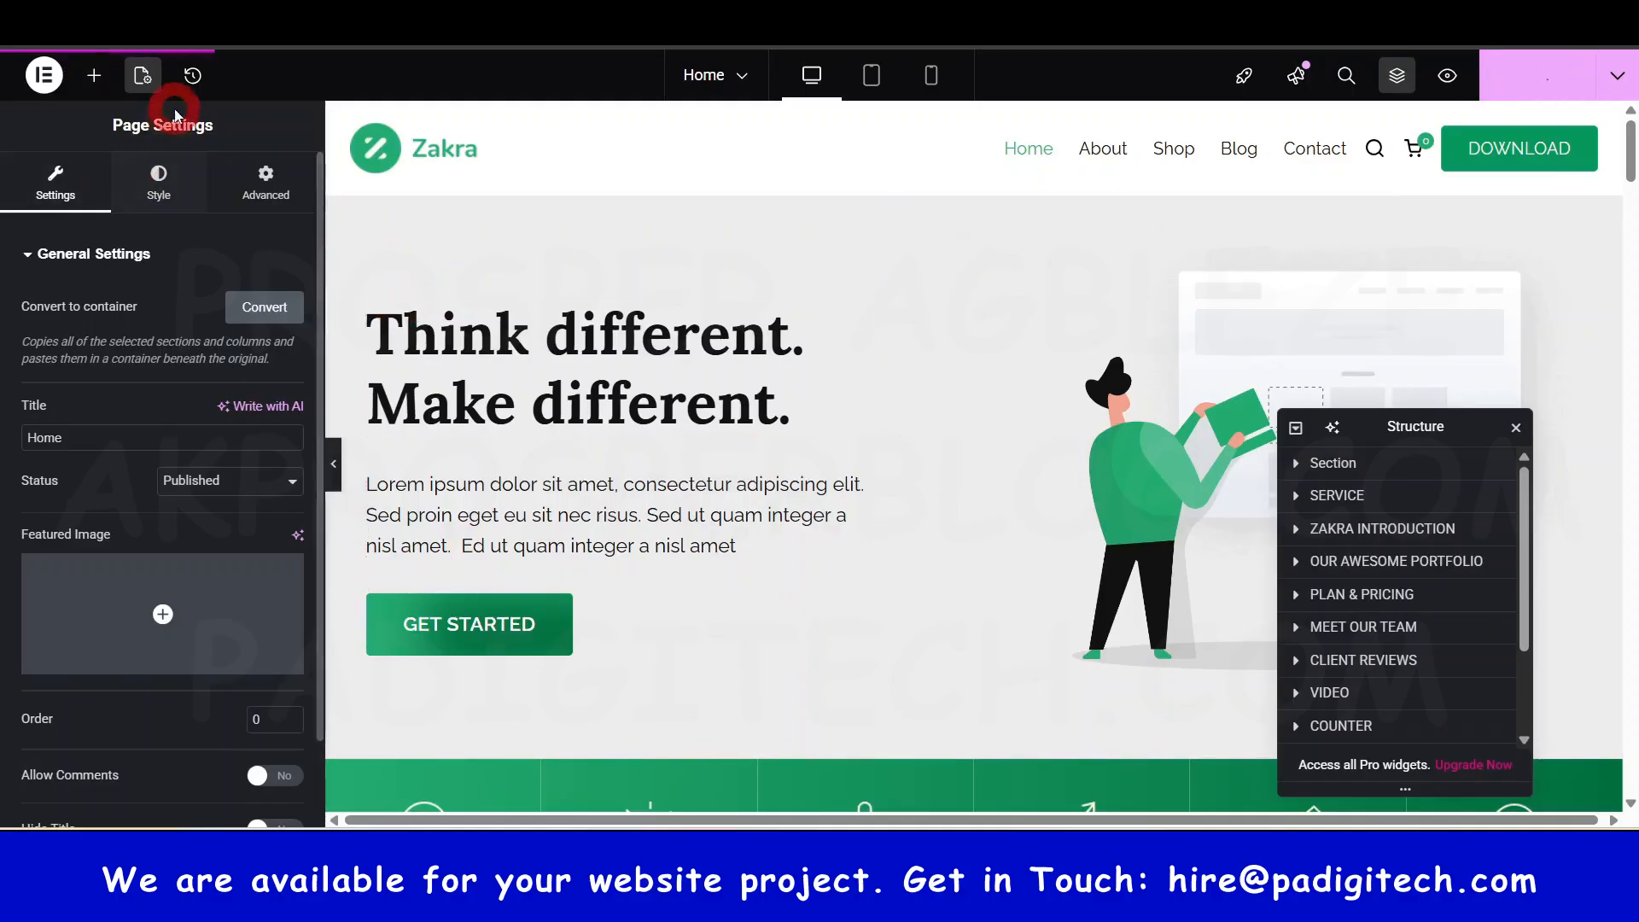
- Publish the comment change and bring up the Elementor main menu
{"action": "left_click", "coordinate": [40, 77]}
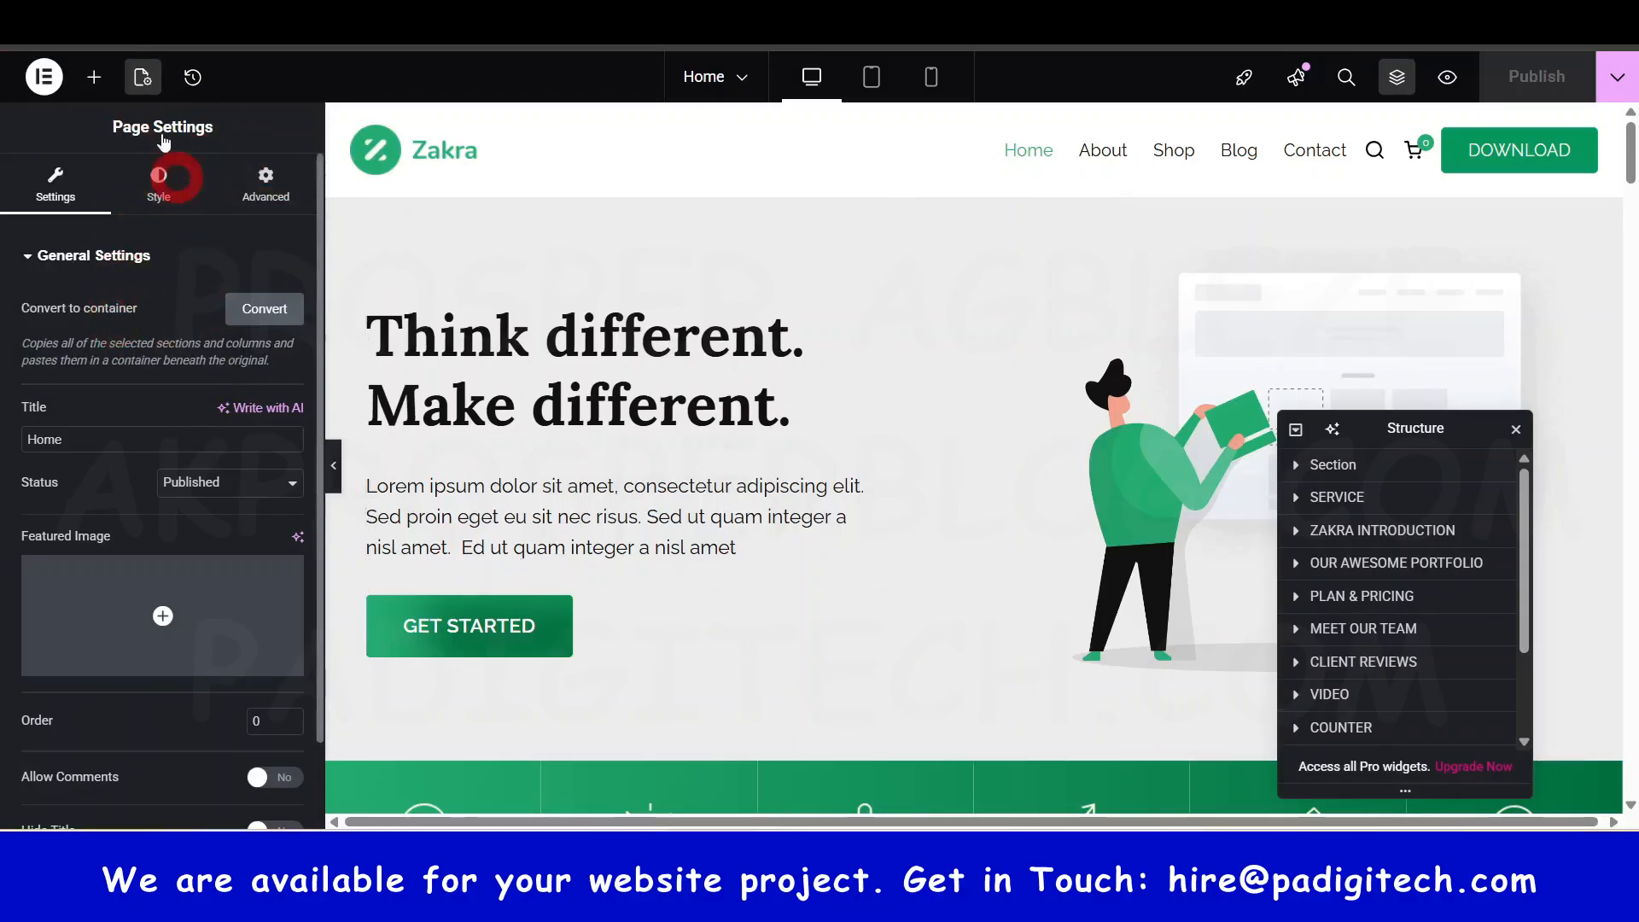
{"action": "scroll", "coordinate": [150, 508], "scroll_direction": "down", "scroll_amount": 1}
{"action": "scroll", "coordinate": [162, 525], "scroll_direction": "up", "scroll_amount": 1}
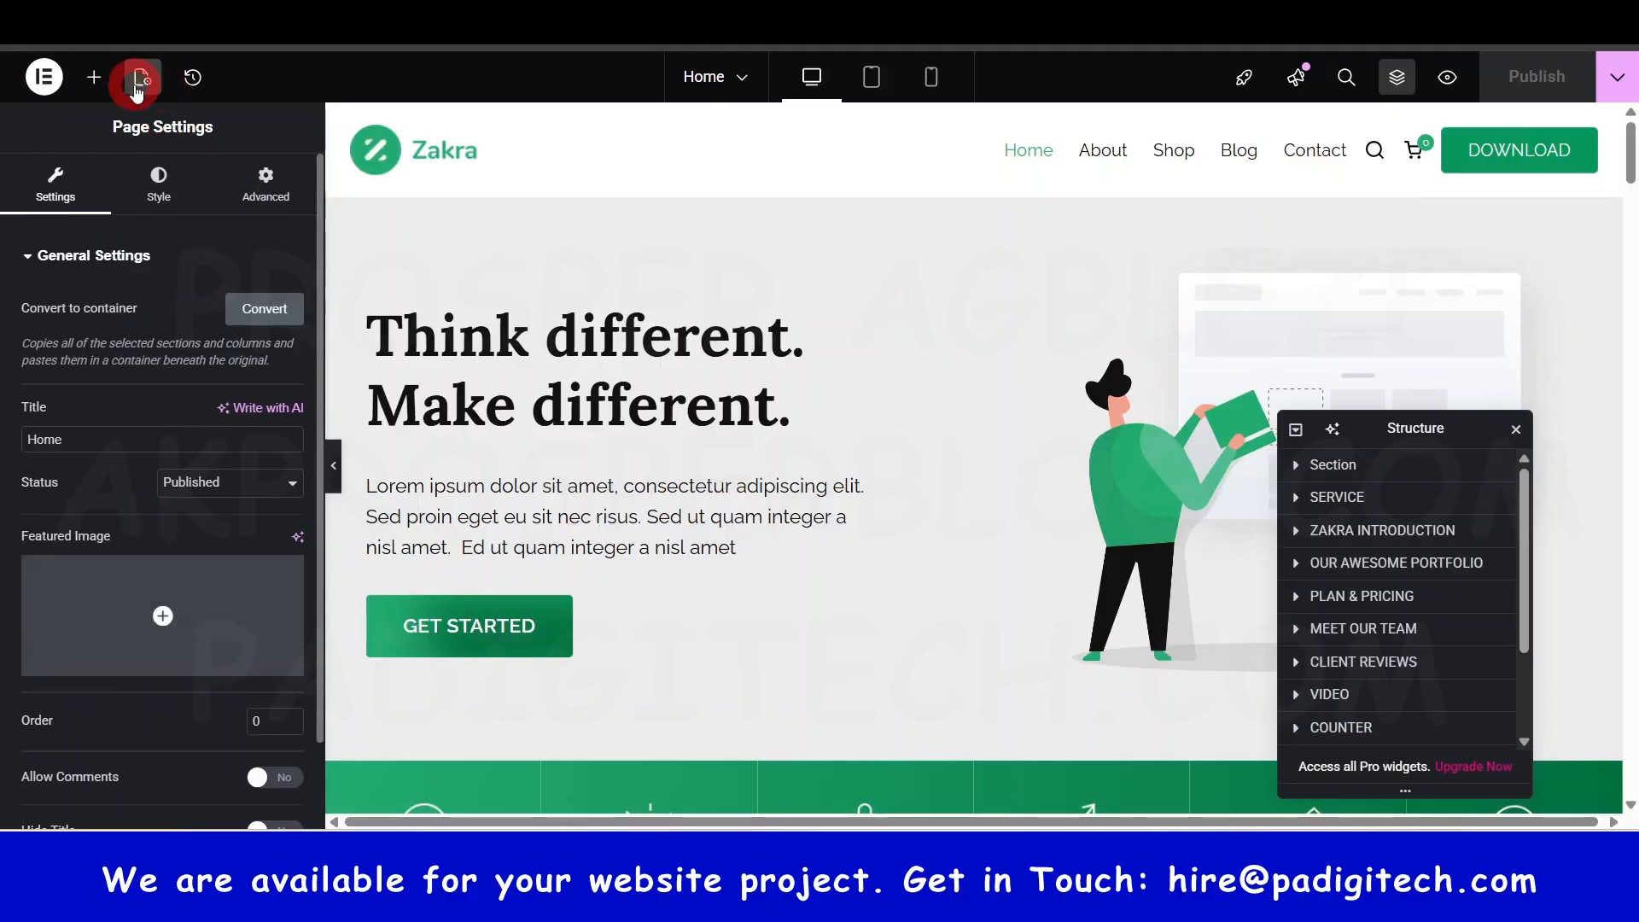
{"action": "left_click", "coordinate": [43, 77]}
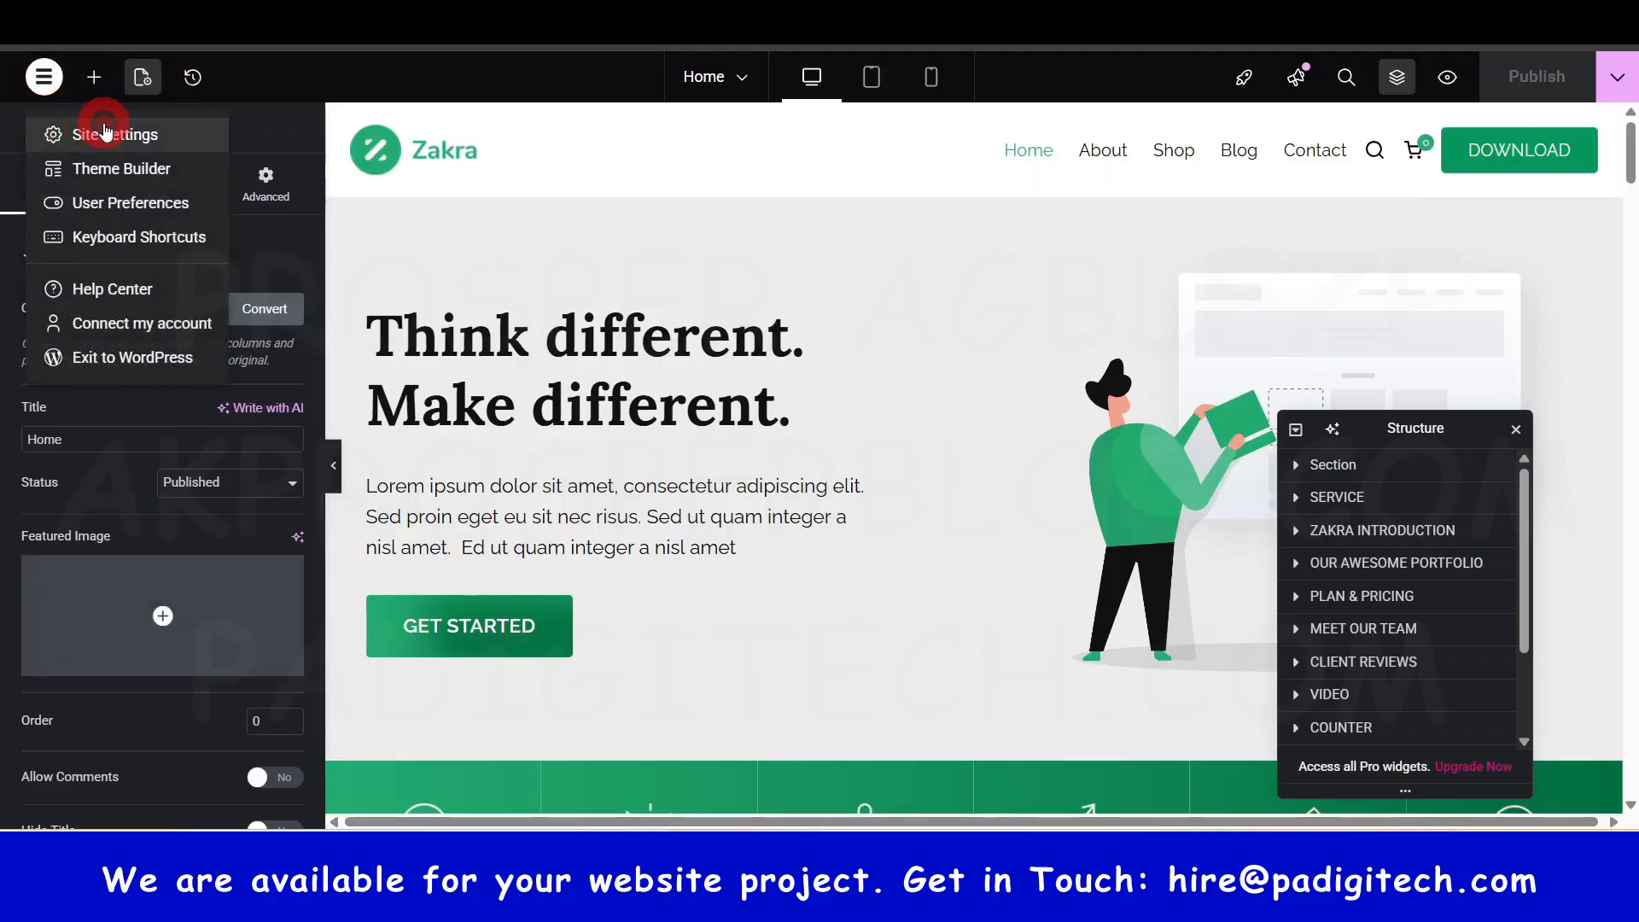
- View Site Settings' Global Colors, then back out and discard the unsaved colour changes
{"action": "left_click", "coordinate": [105, 134]}
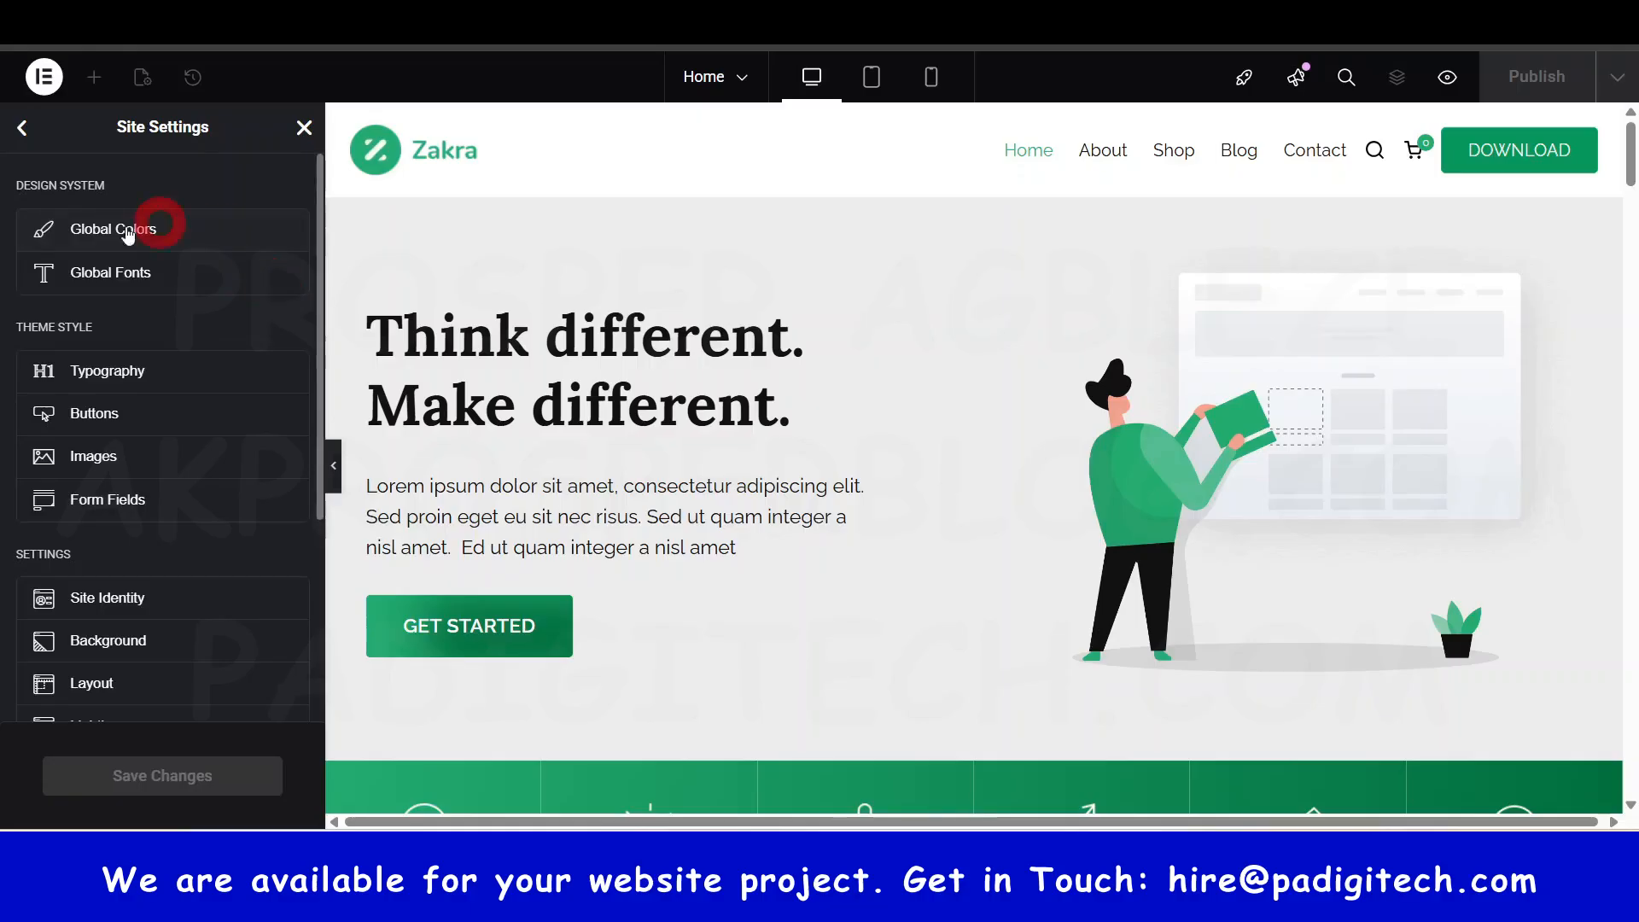
{"action": "left_click", "coordinate": [114, 235]}
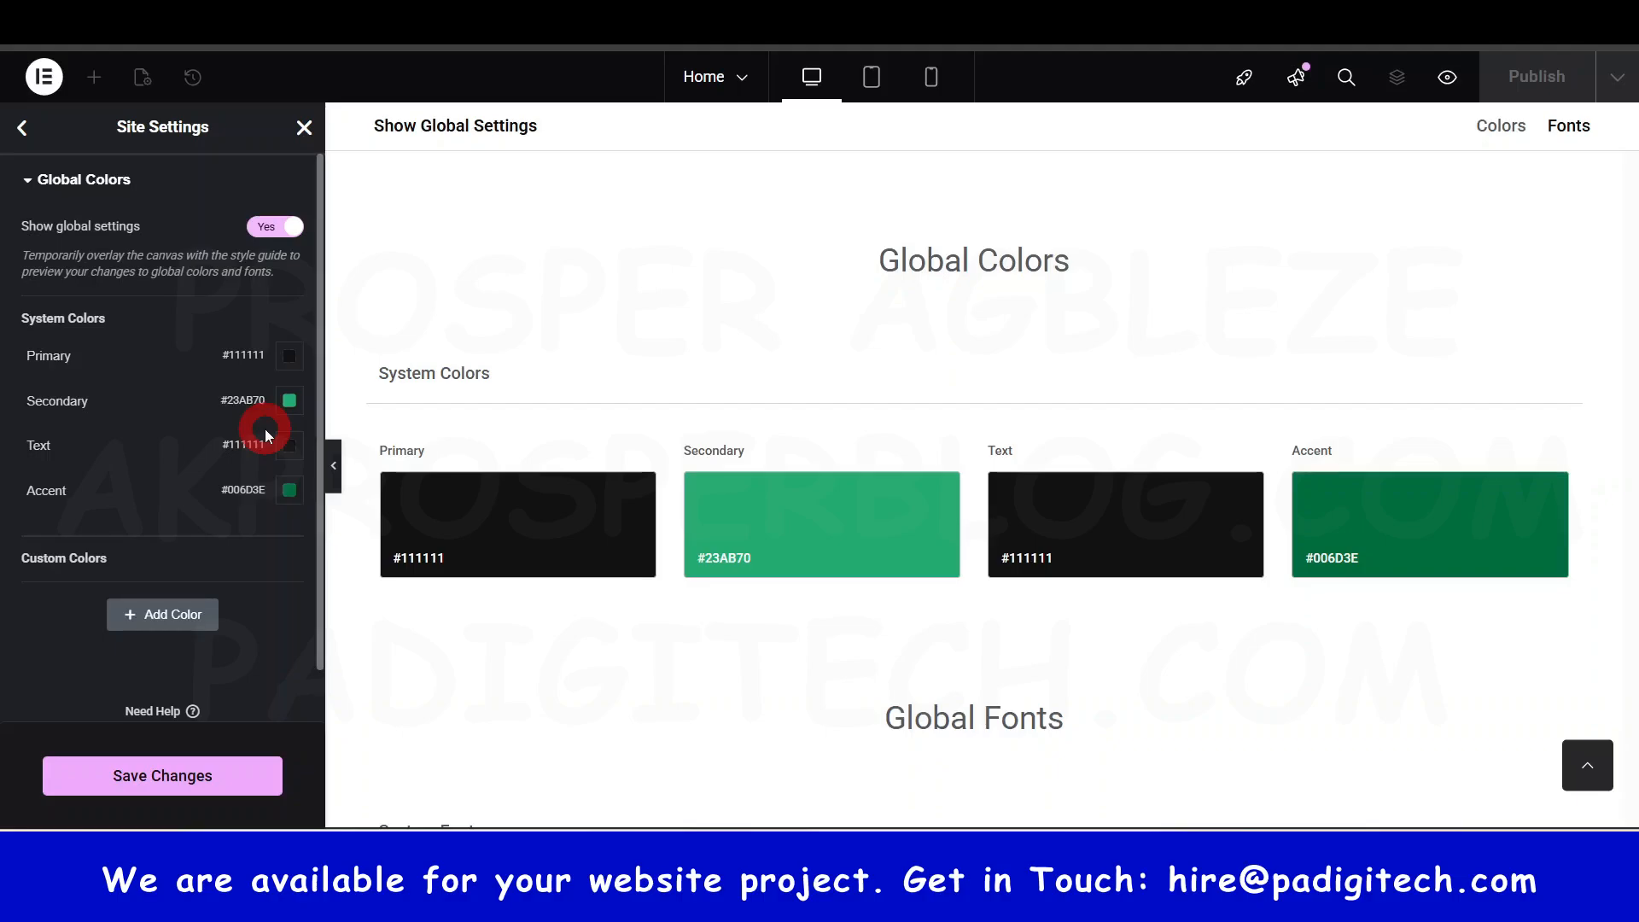
{"action": "left_click", "coordinate": [23, 127]}
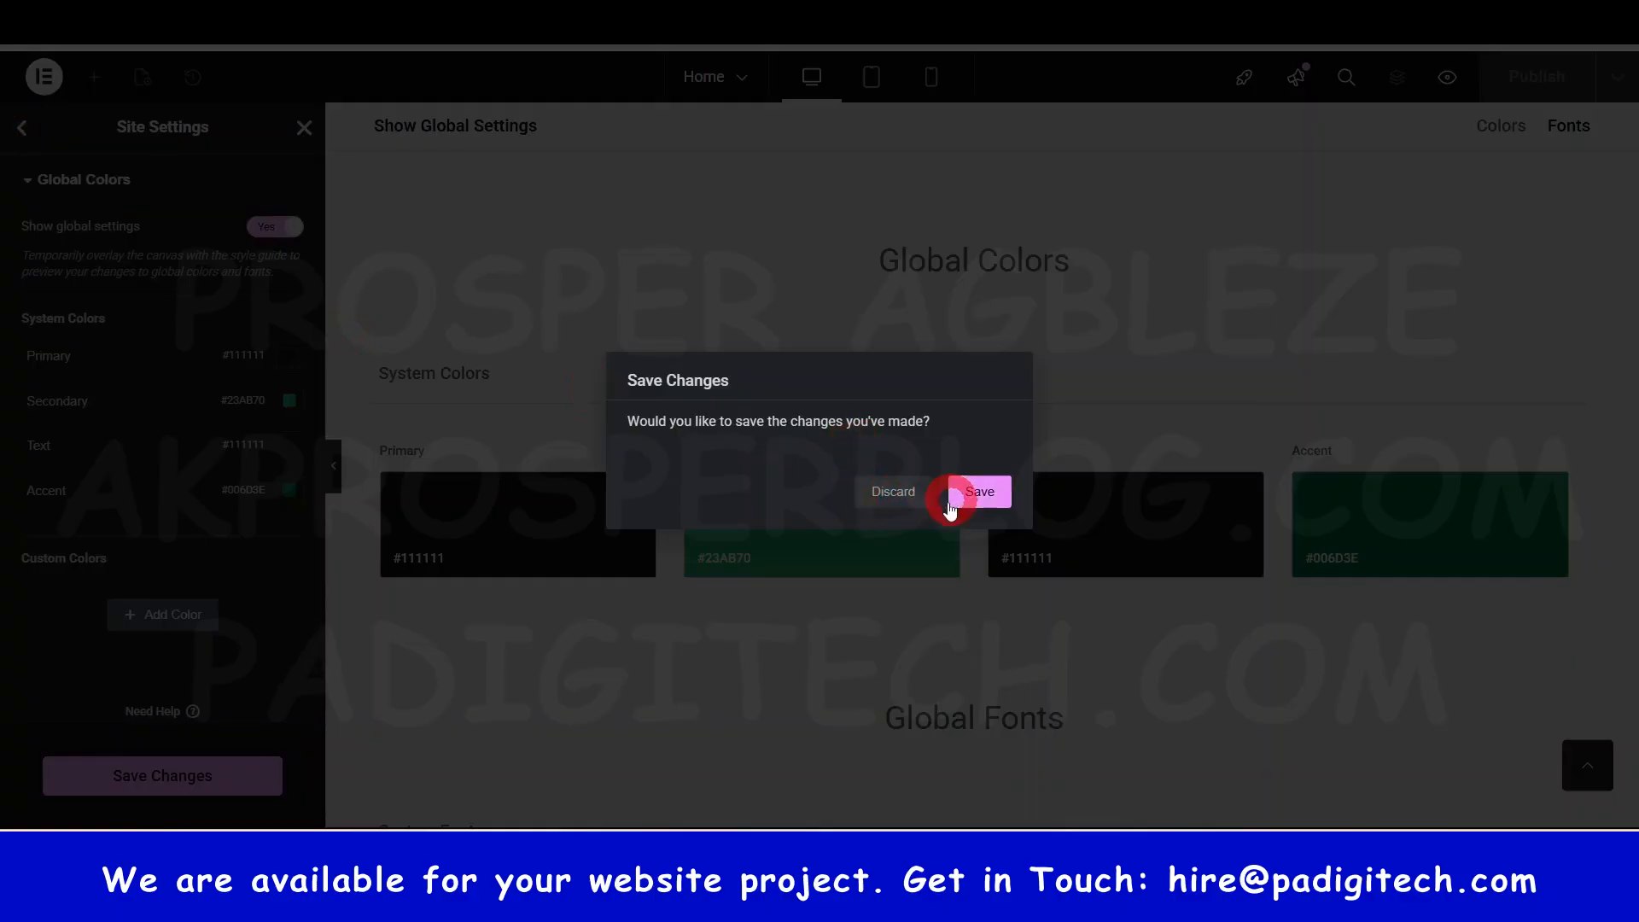
{"action": "left_click", "coordinate": [893, 493]}
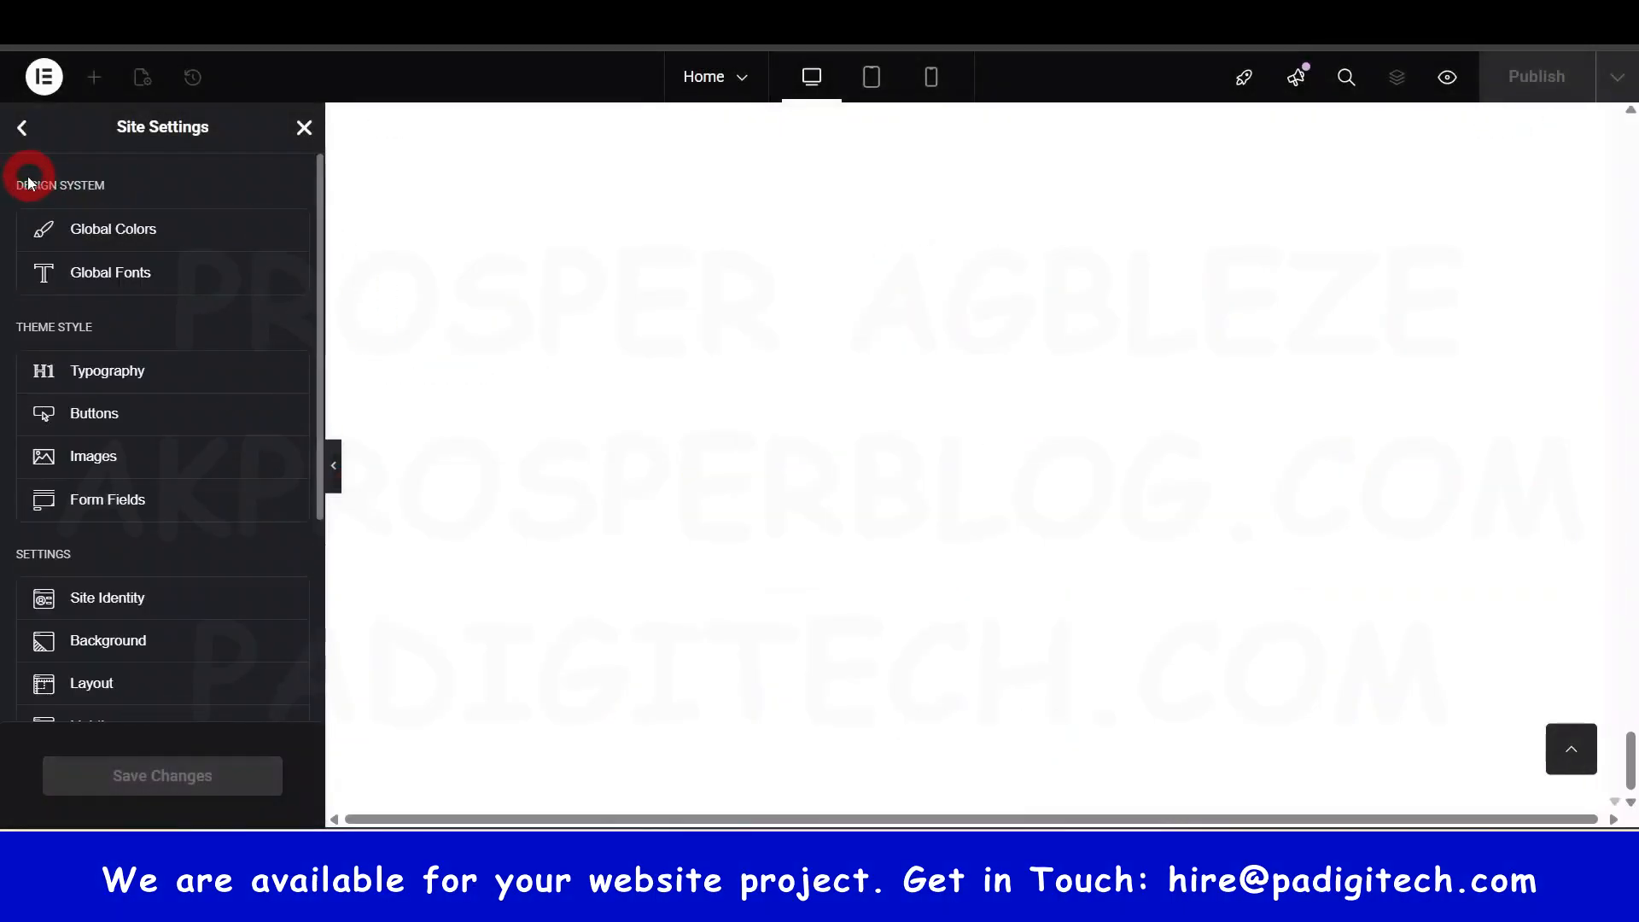
{"action": "left_click", "coordinate": [120, 274]}
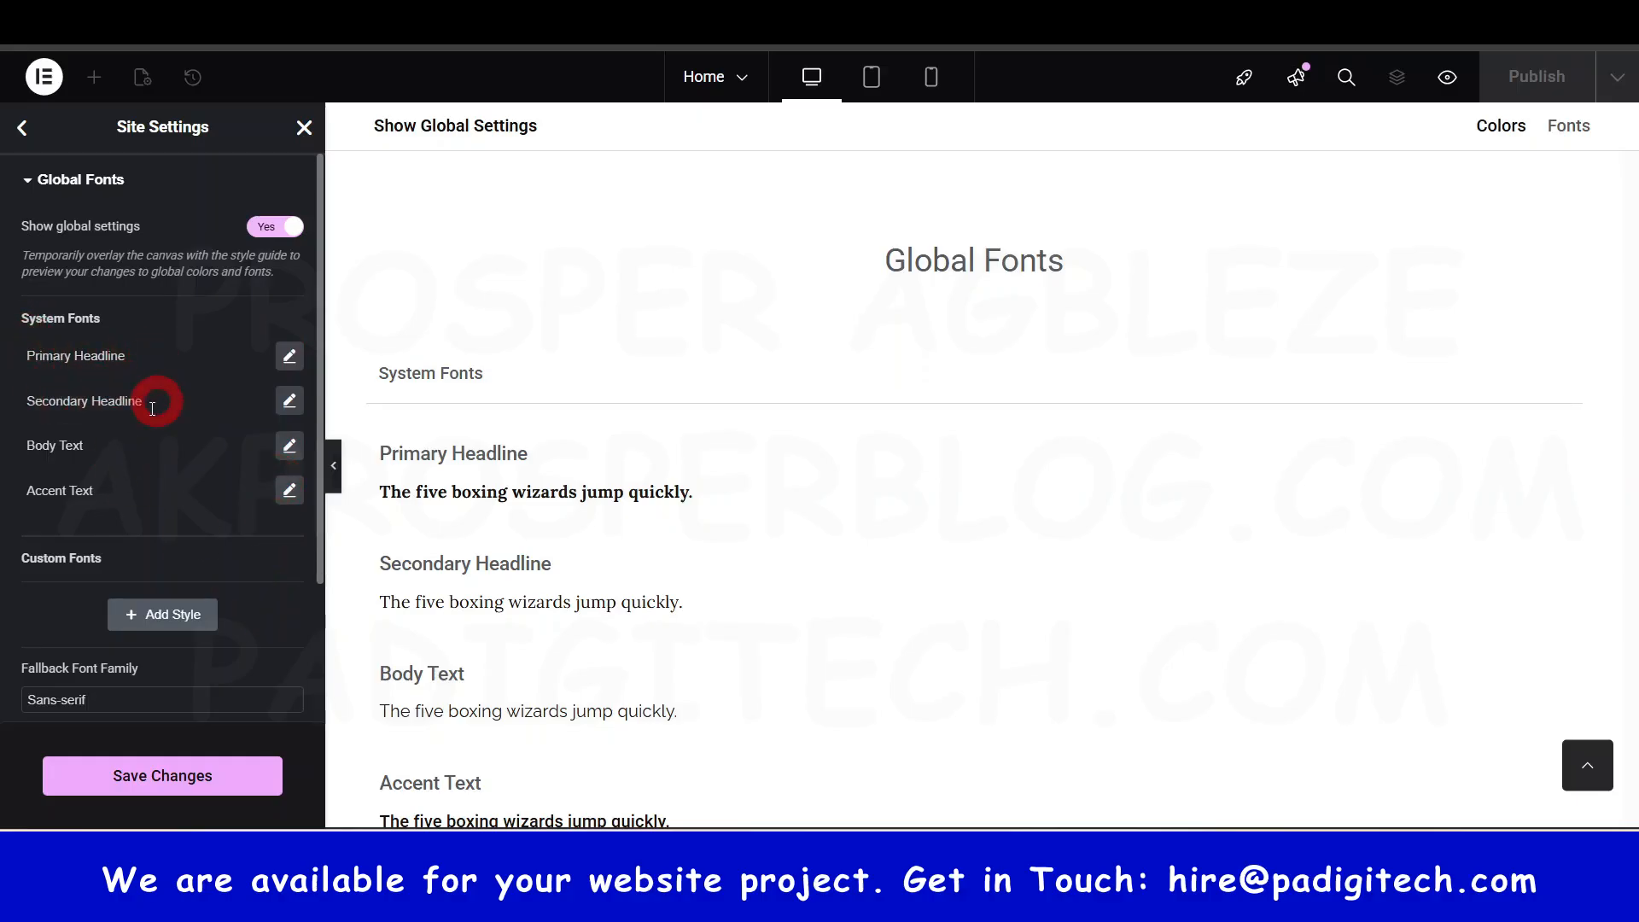
{"action": "scroll", "coordinate": [169, 504], "scroll_direction": "down", "scroll_amount": 2}
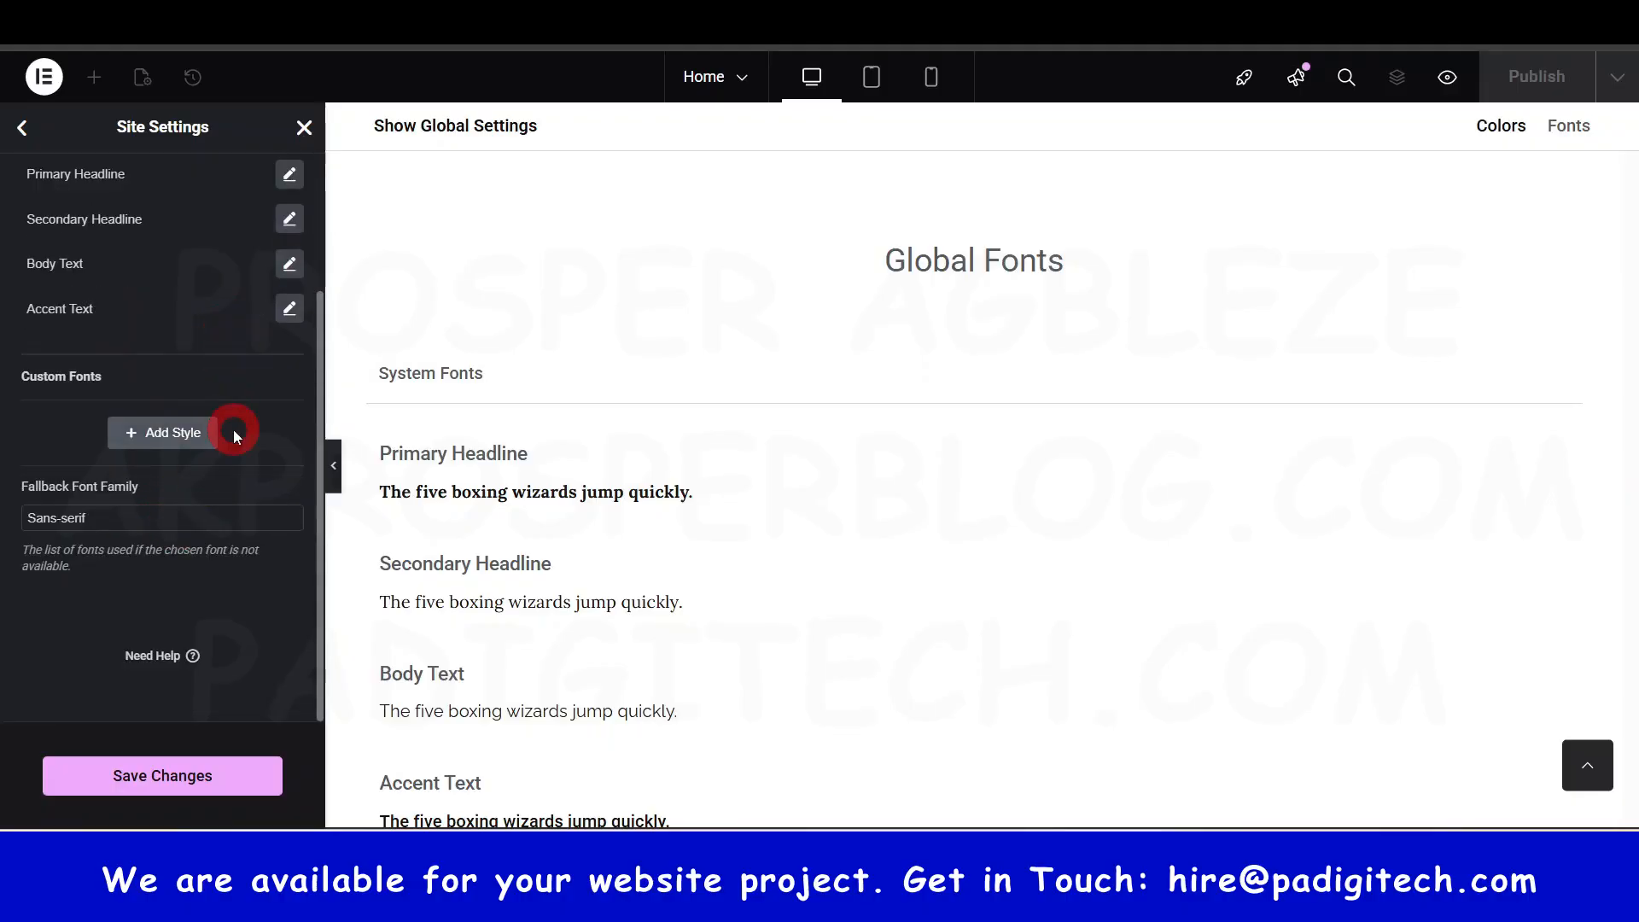
{"action": "scroll", "coordinate": [256, 402], "scroll_direction": "up", "scroll_amount": 1}
{"action": "left_click", "coordinate": [289, 328]}
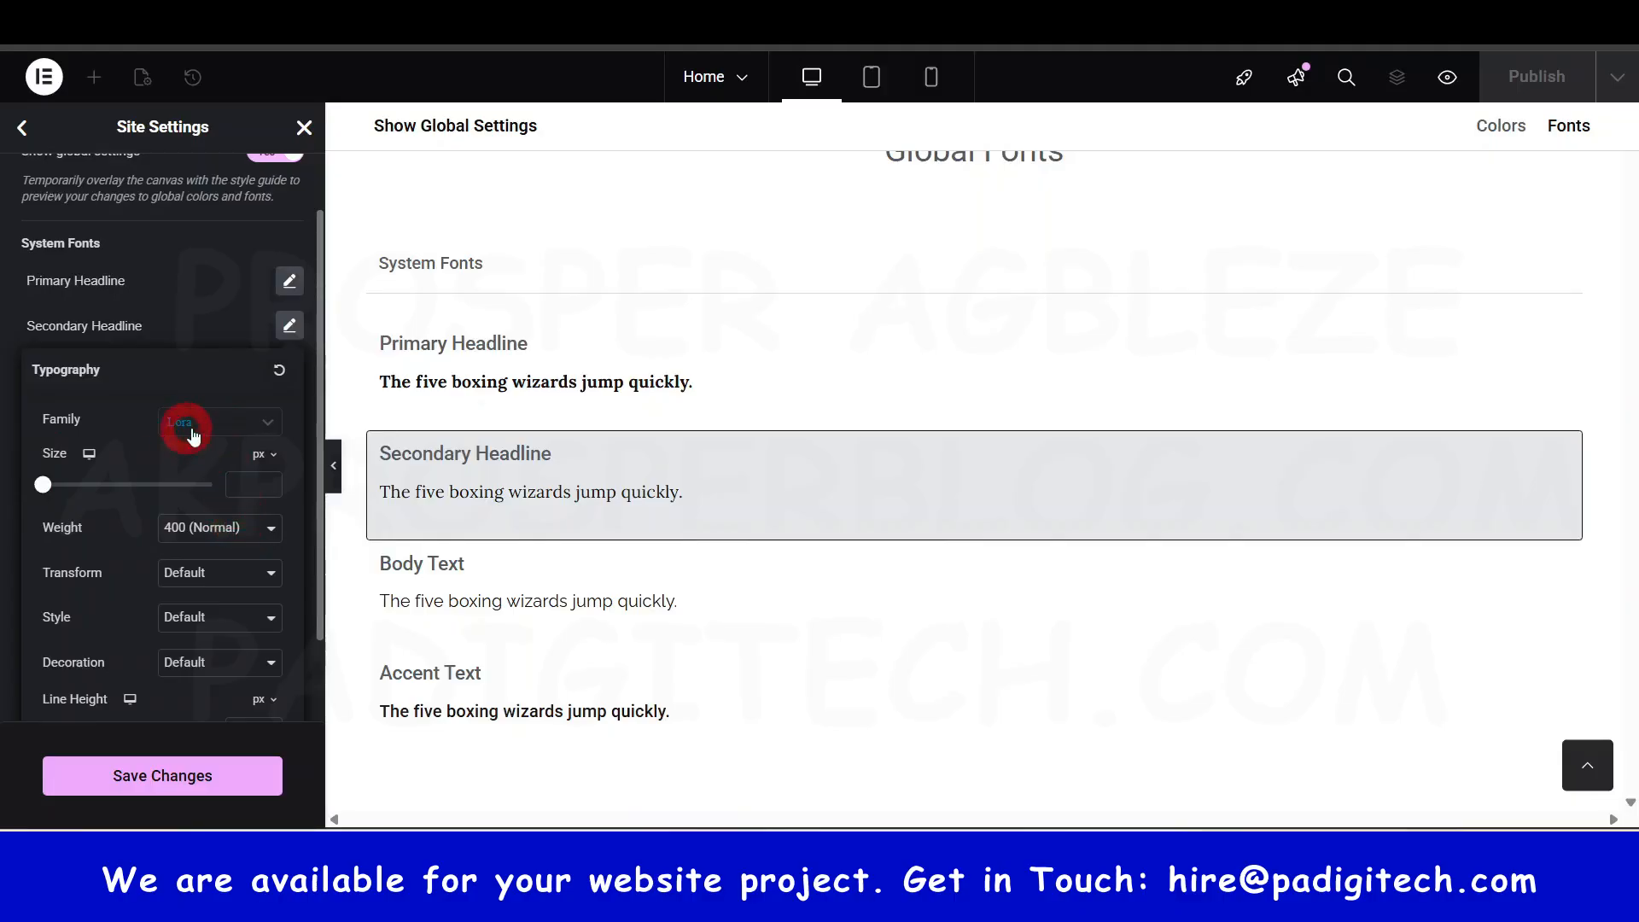
{"action": "scroll", "coordinate": [112, 319], "scroll_direction": "up", "scroll_amount": 1}
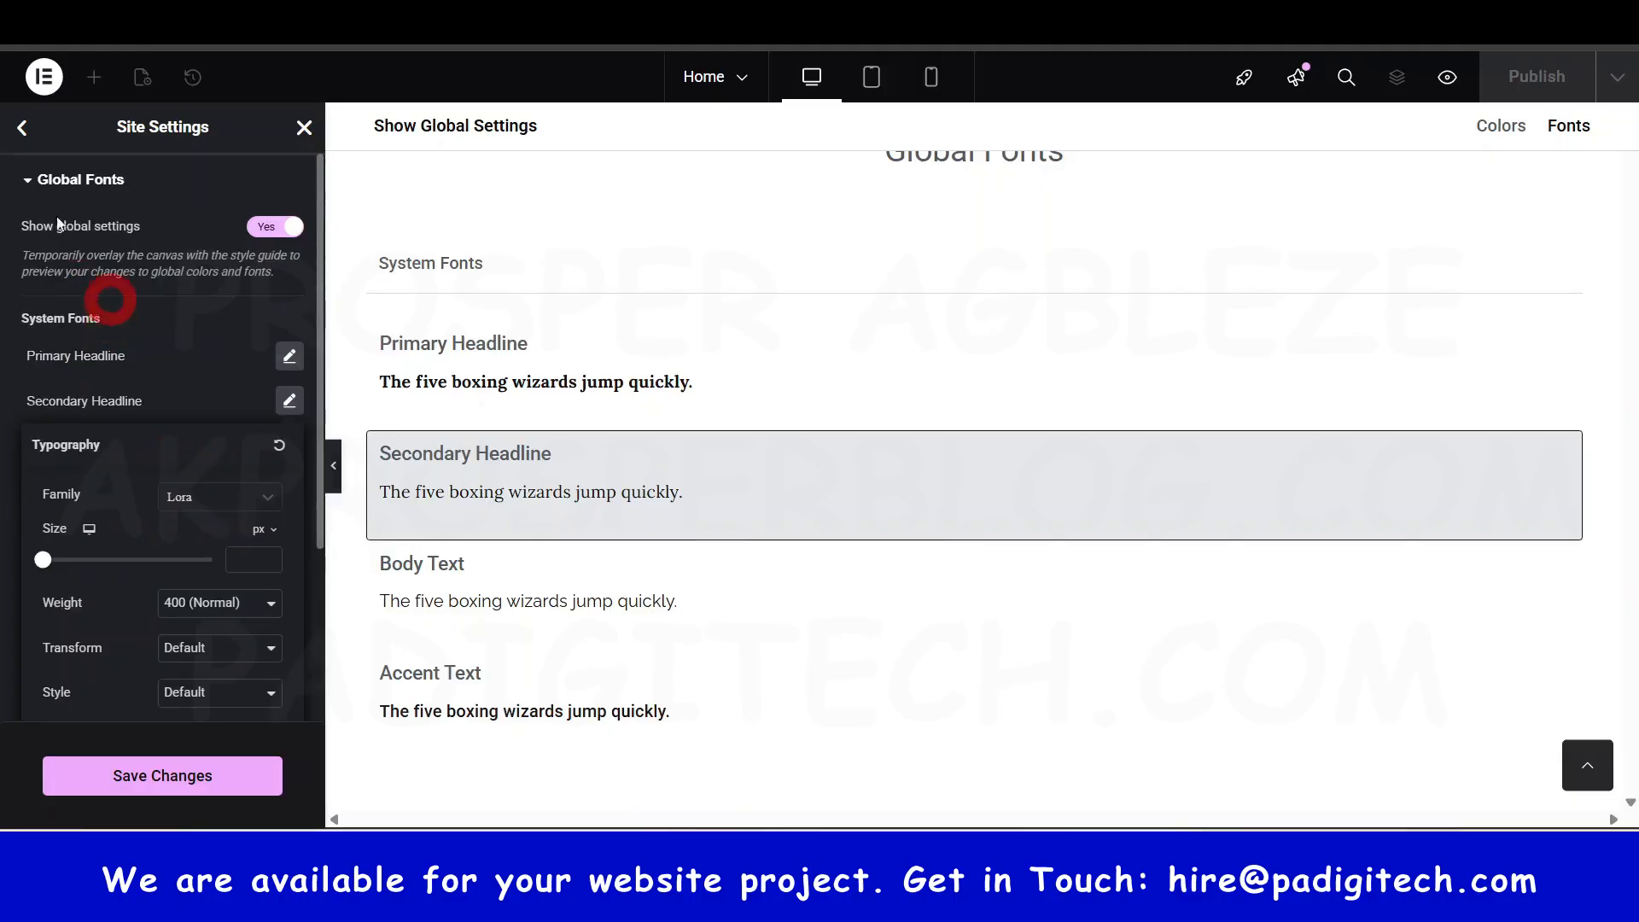
{"action": "left_click", "coordinate": [31, 181]}
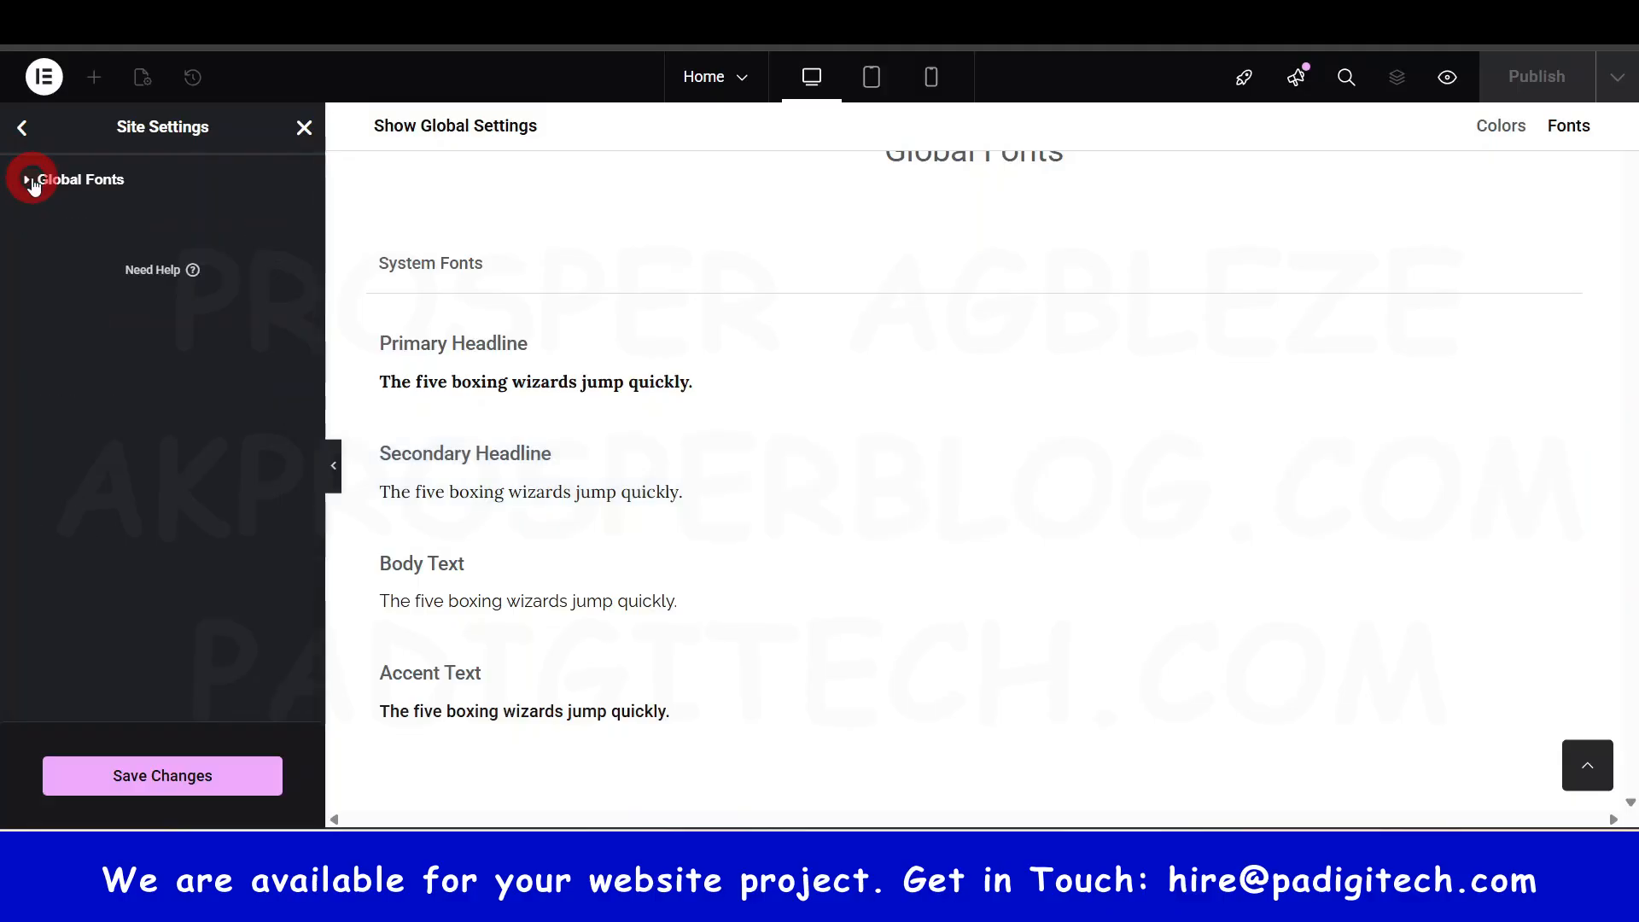
{"action": "left_click", "coordinate": [23, 131]}
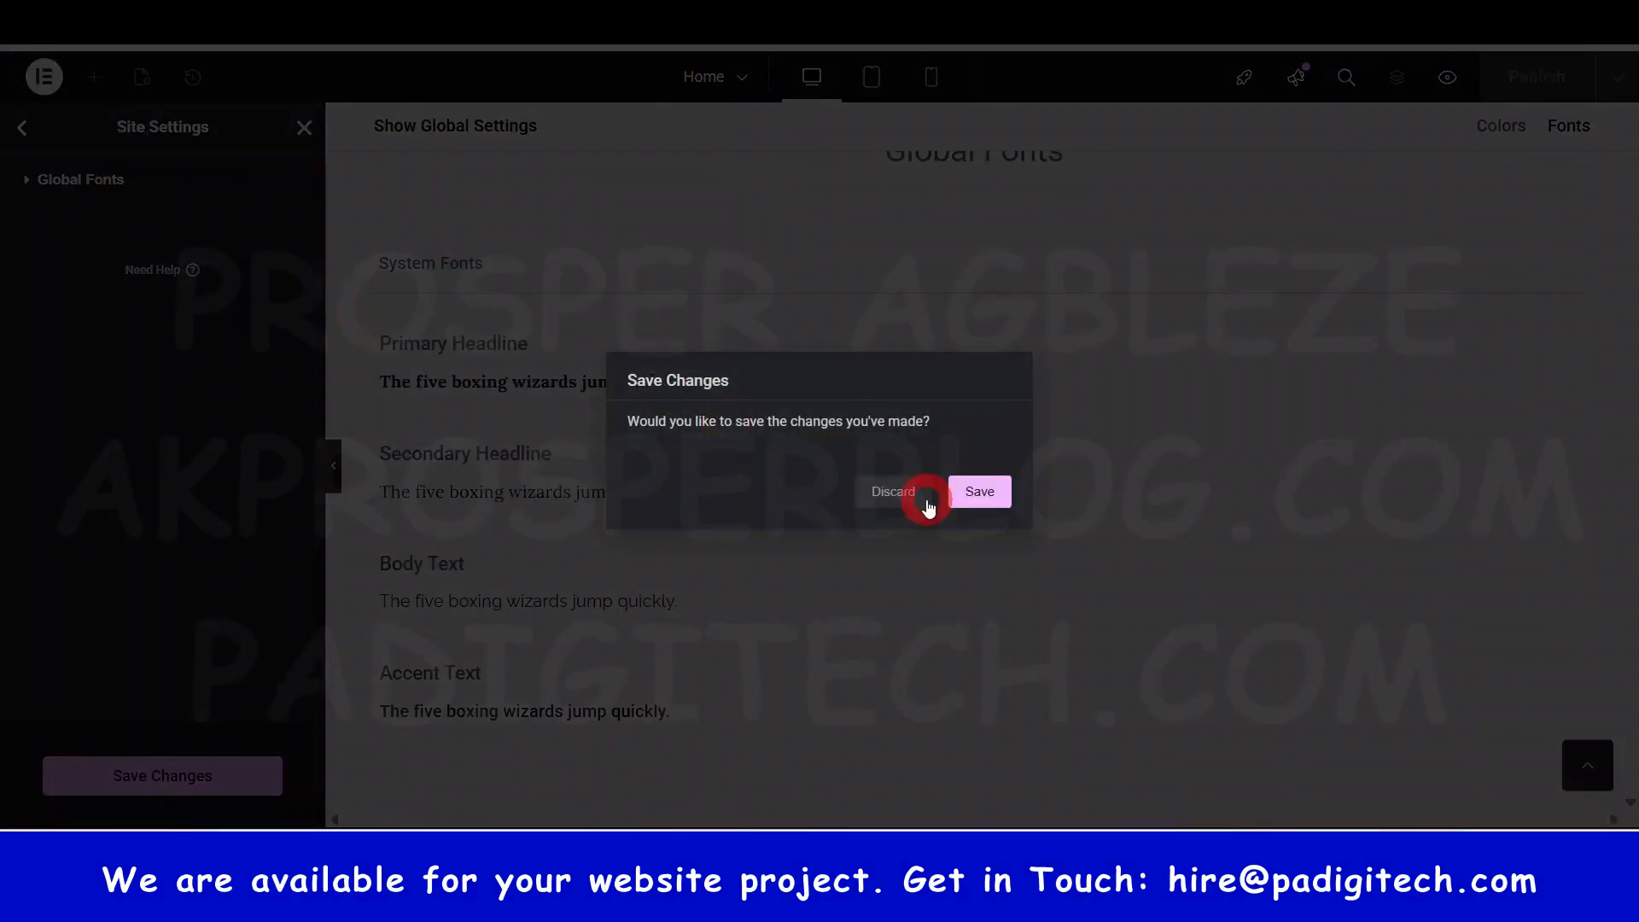
{"action": "left_click", "coordinate": [896, 493]}
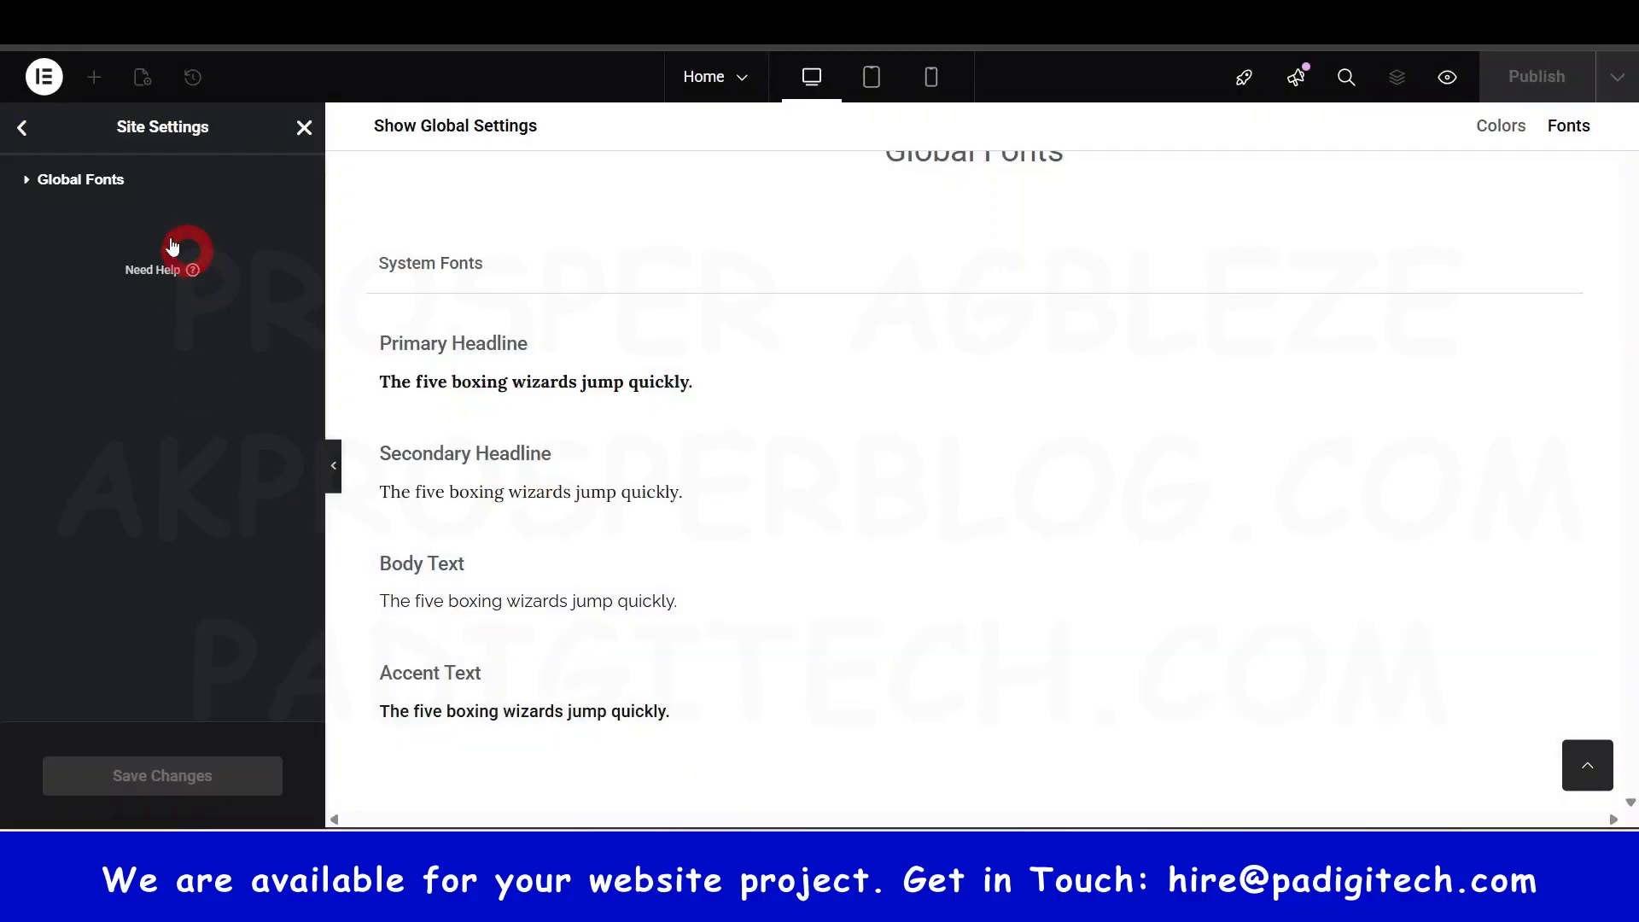
{"action": "left_click", "coordinate": [23, 128]}
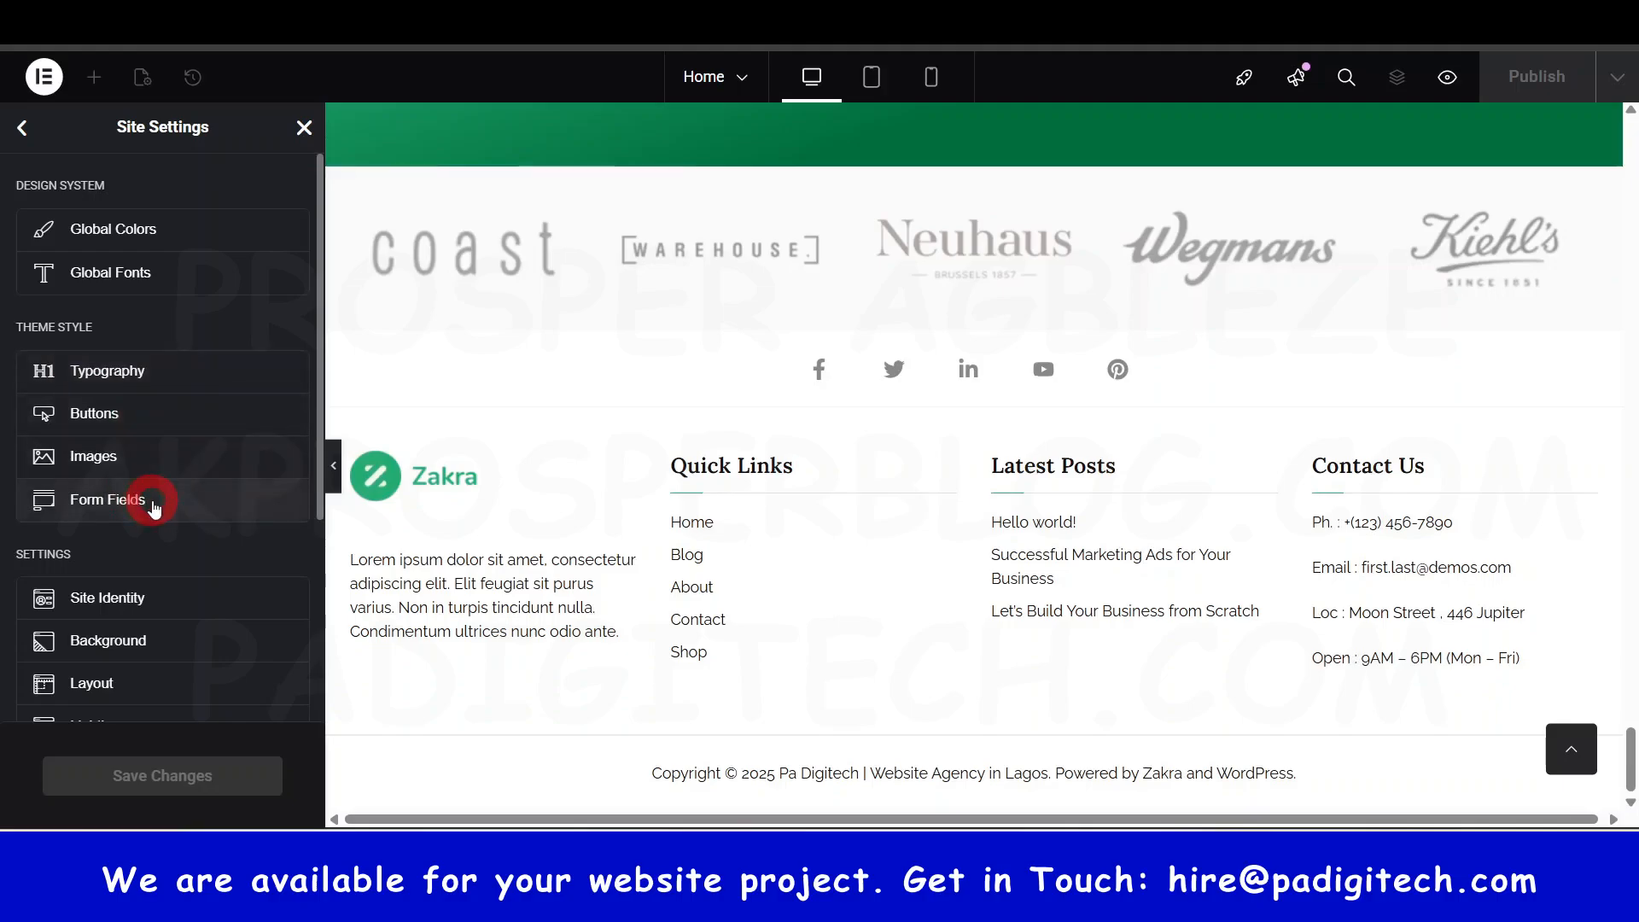
{"action": "scroll", "coordinate": [150, 549], "scroll_direction": "down", "scroll_amount": 3}
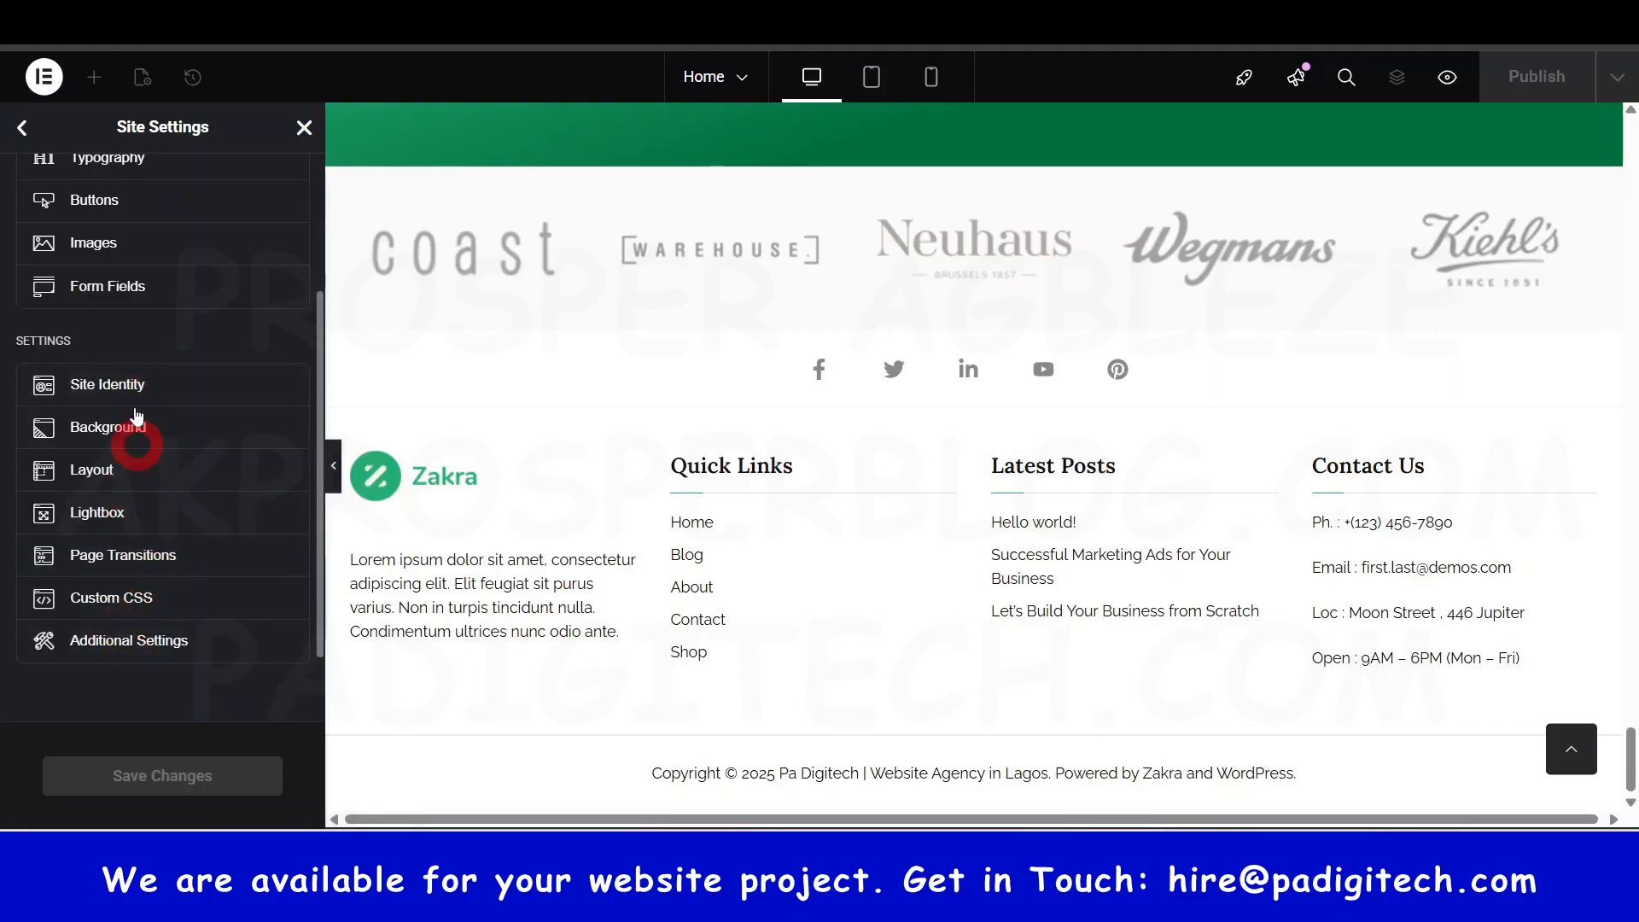
{"action": "scroll", "coordinate": [128, 512], "scroll_direction": "up", "scroll_amount": 3}
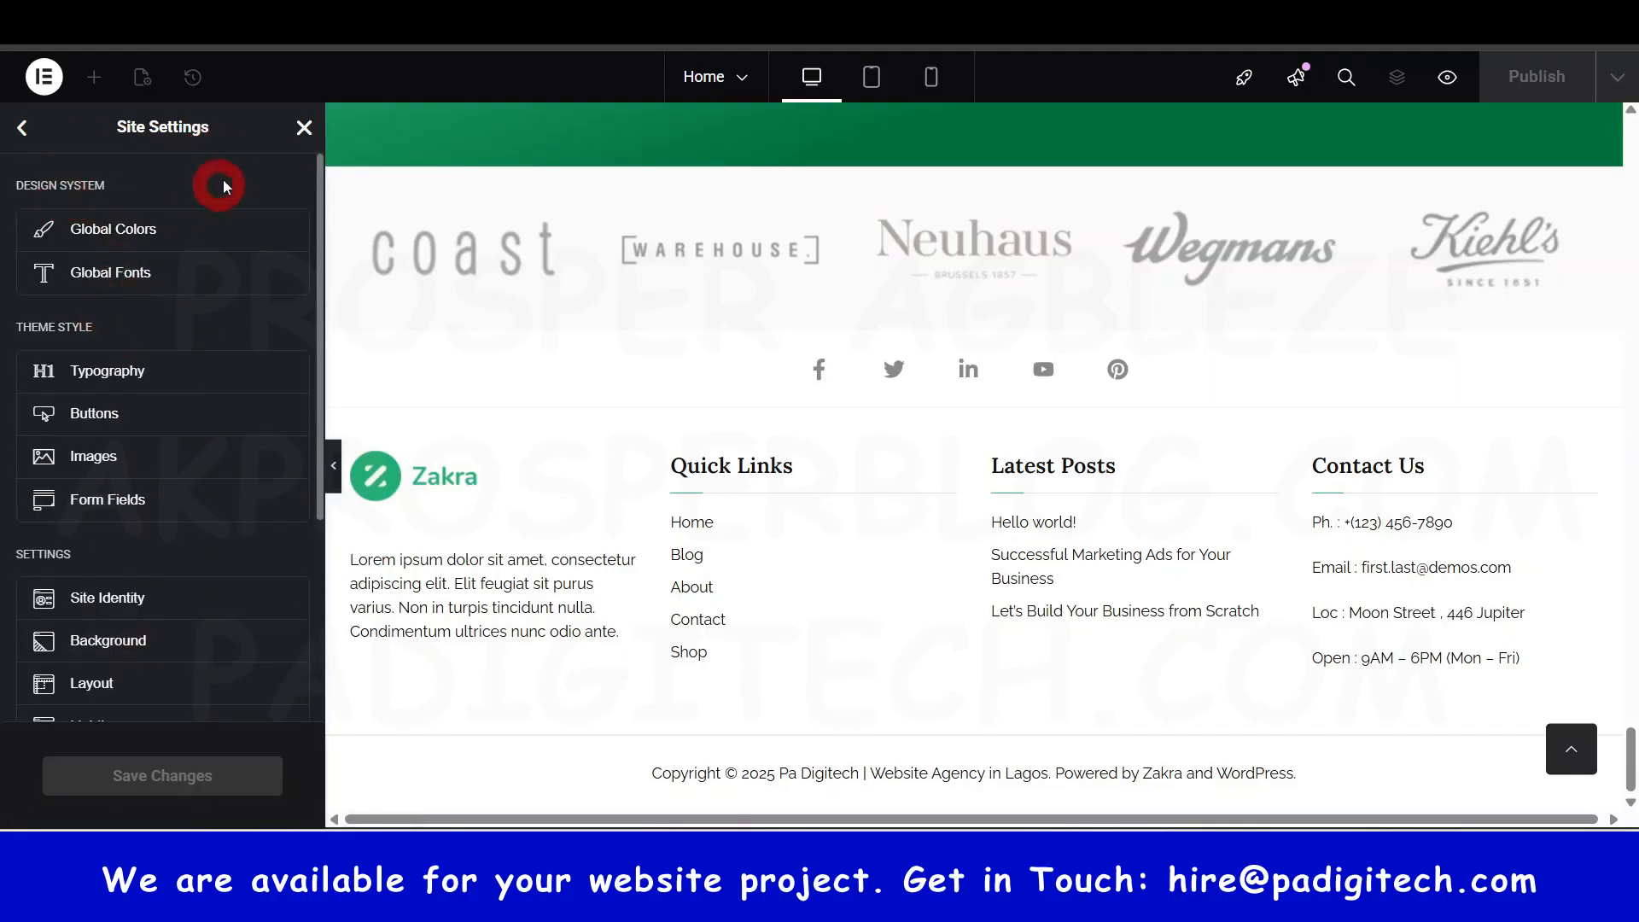
{"action": "left_click", "coordinate": [304, 128]}
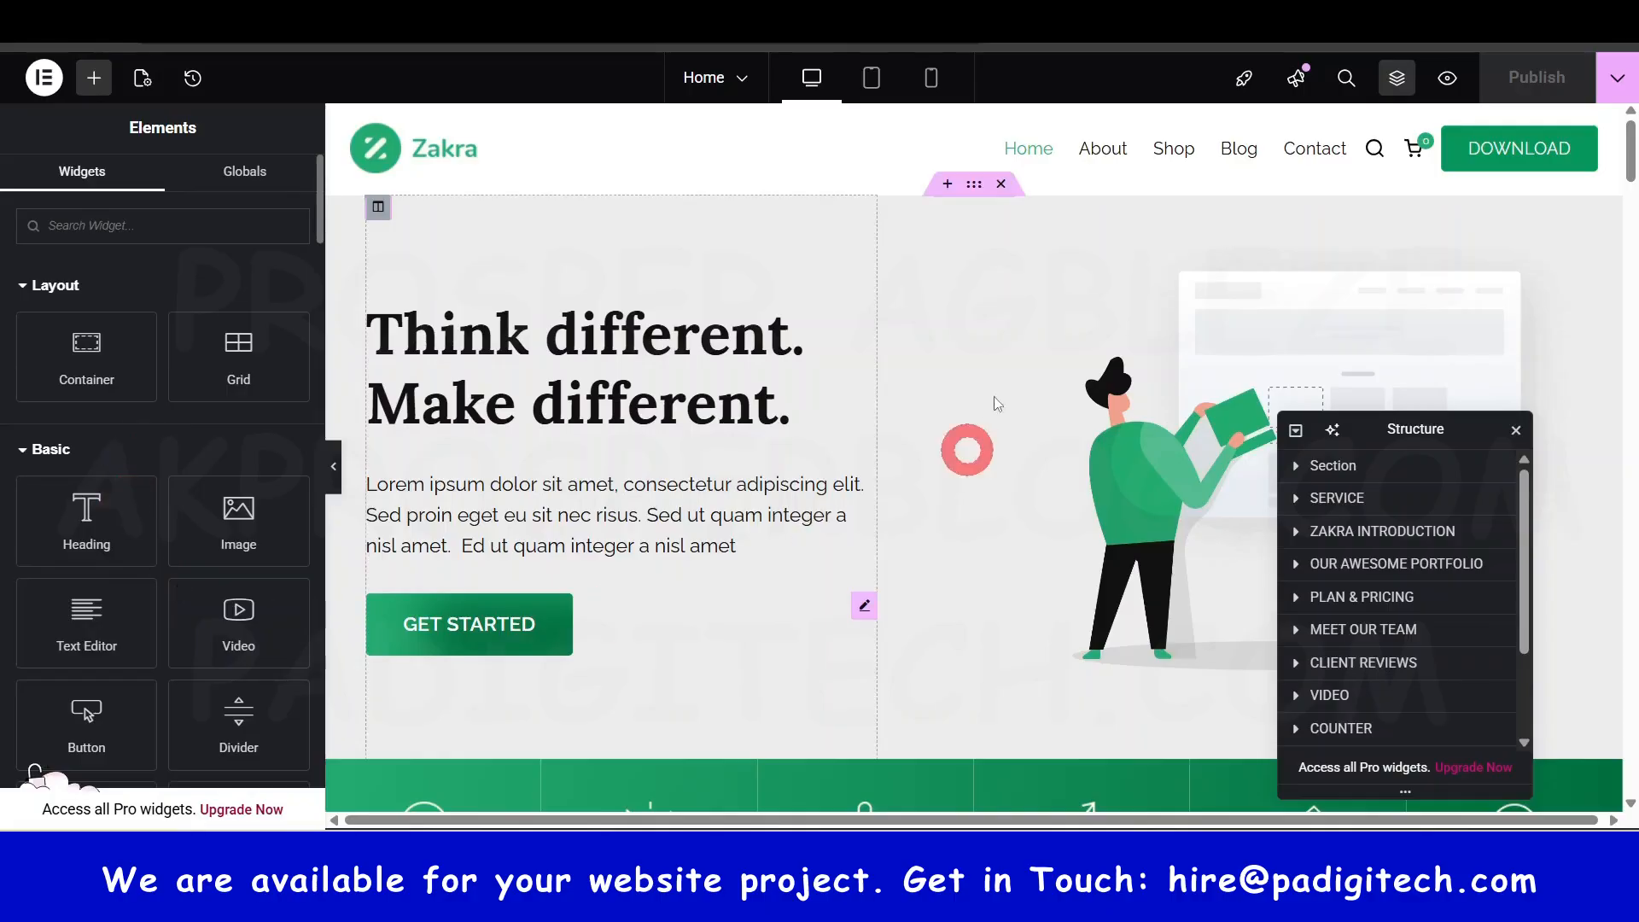
- Select the 'Think different. Make different.' hero heading
{"action": "scroll", "coordinate": [1119, 494], "scroll_direction": "down", "scroll_amount": 3}
{"action": "scroll", "coordinate": [1118, 494], "scroll_direction": "down", "scroll_amount": 5}
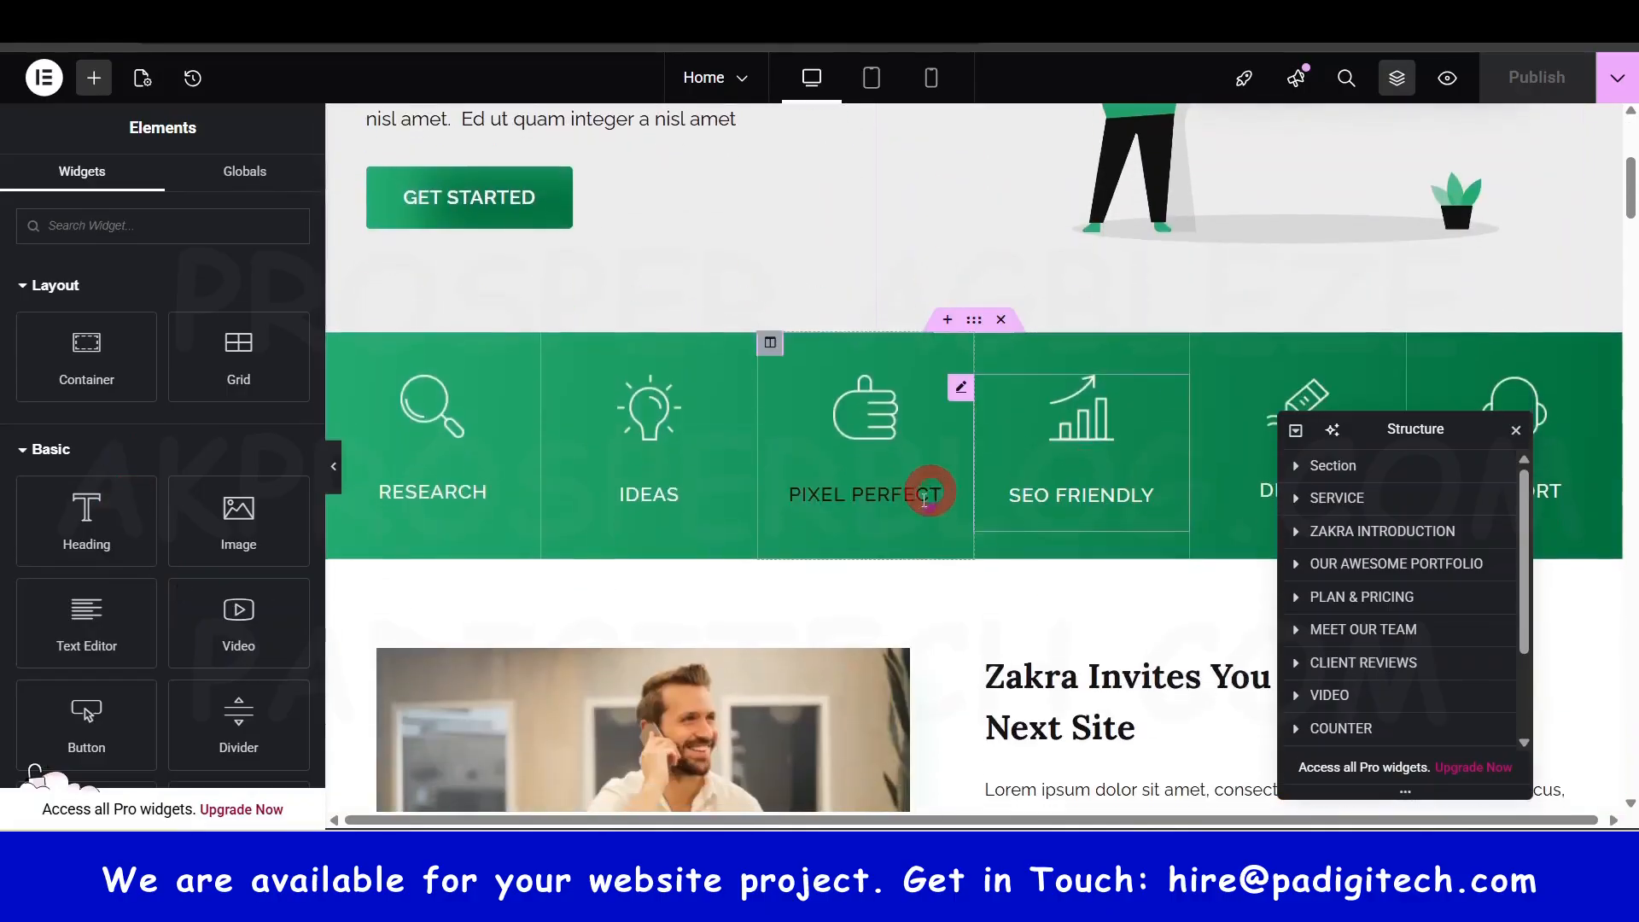
{"action": "scroll", "coordinate": [746, 387], "scroll_direction": "up", "scroll_amount": 7}
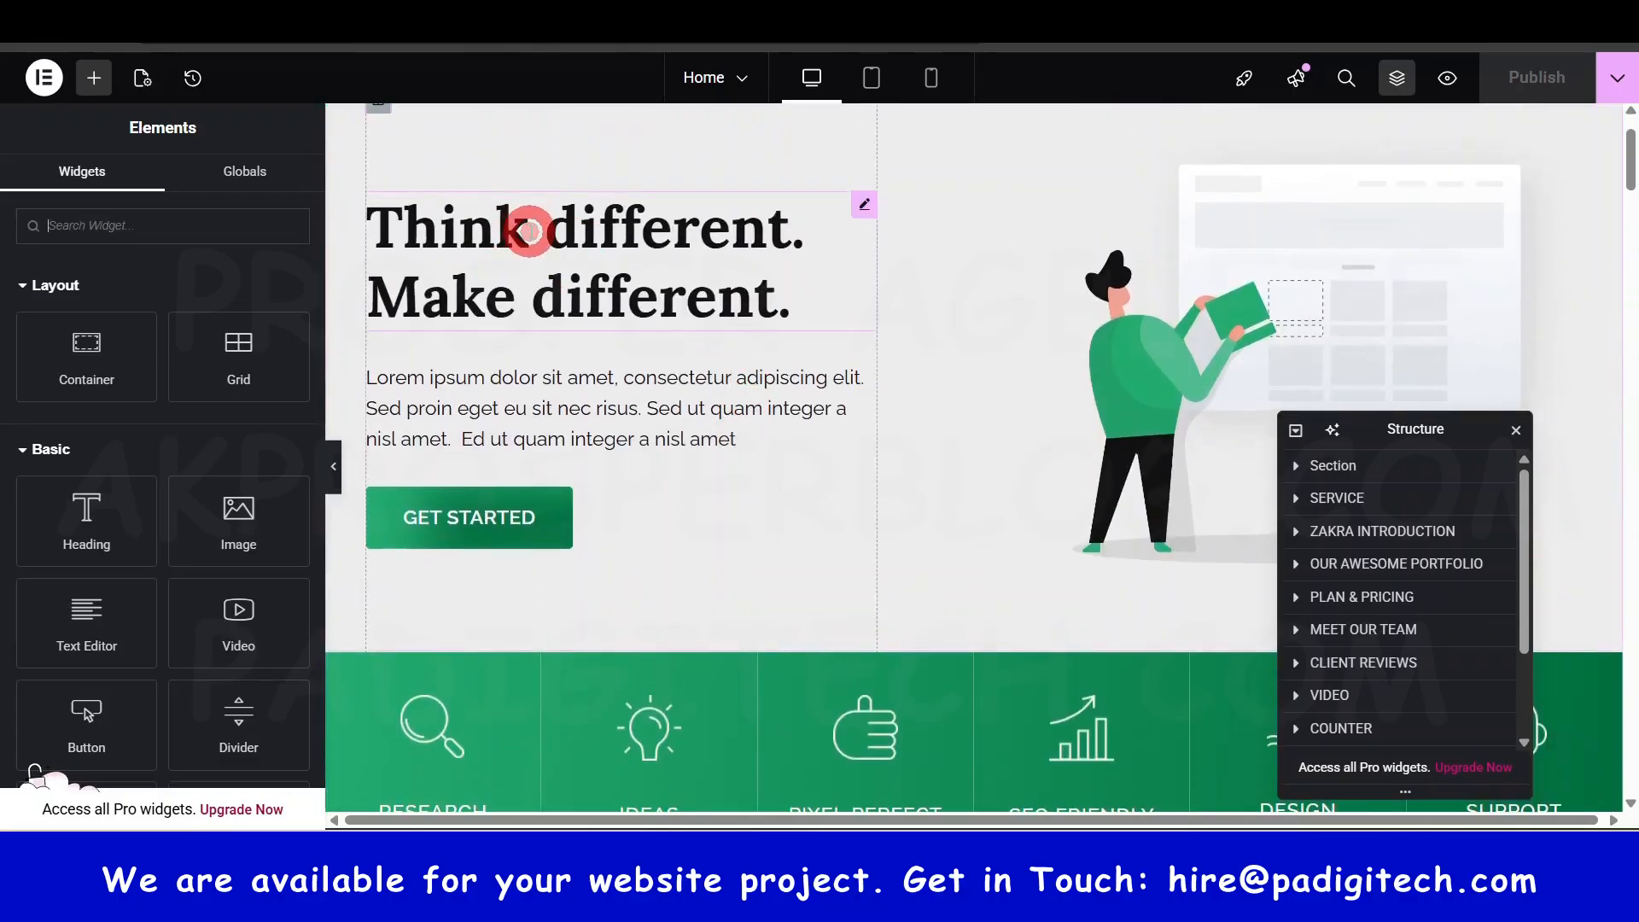
{"action": "left_click", "coordinate": [531, 228]}
{"action": "scroll", "coordinate": [654, 280], "scroll_direction": "up", "scroll_amount": 1}
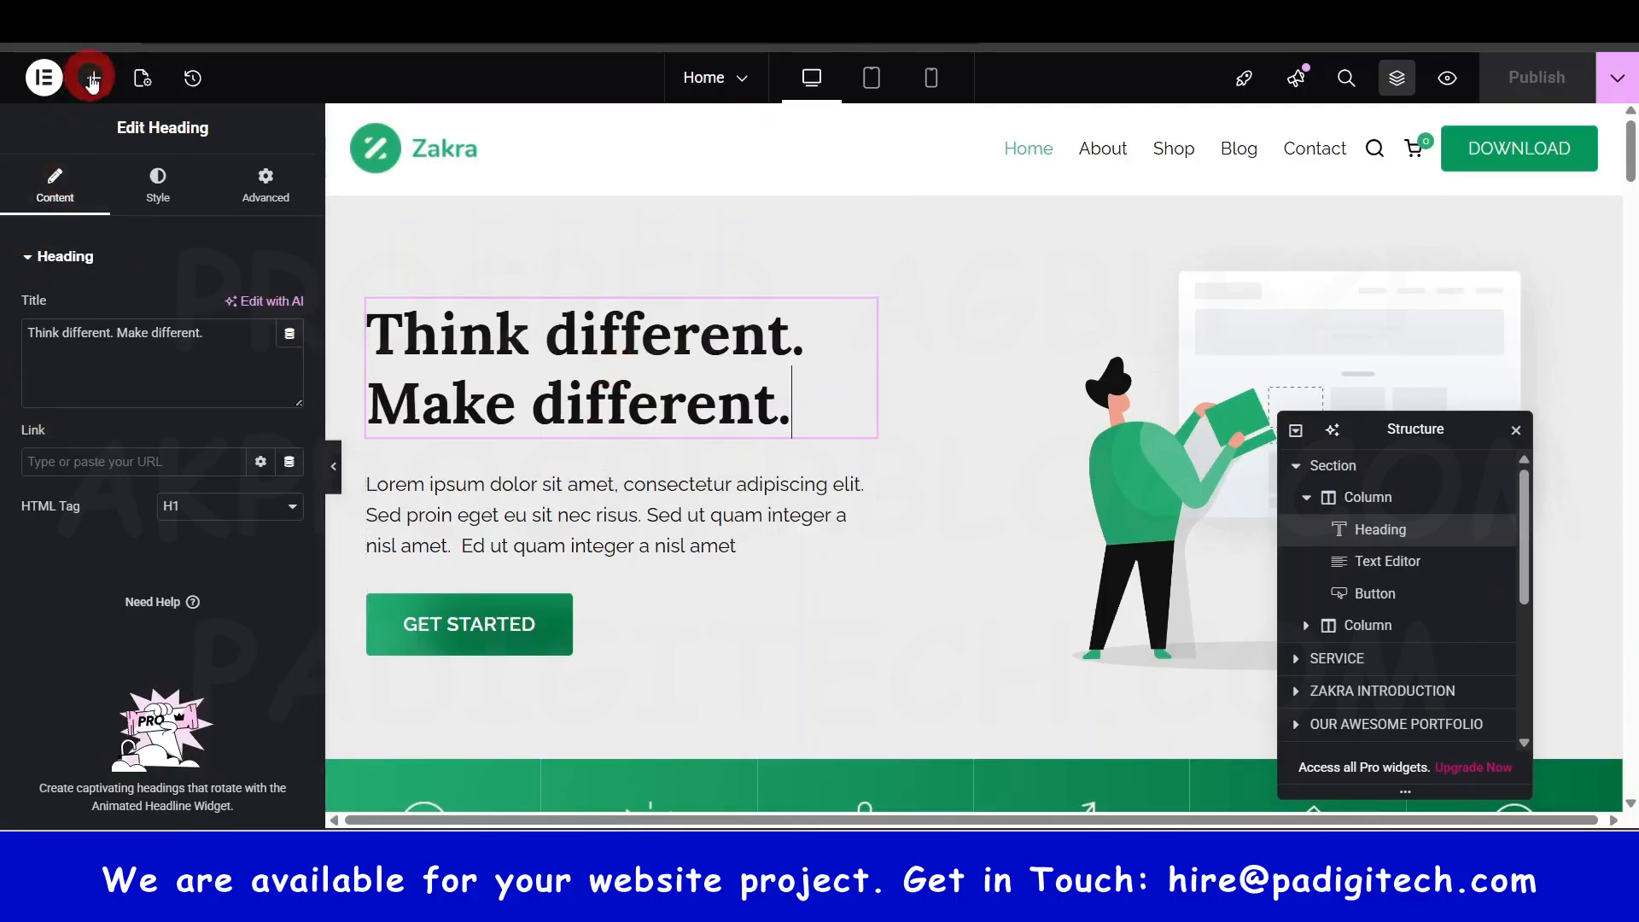
- Browse the Elements widget panel, then reselect the hero heading to show its H1 settings
{"action": "left_click", "coordinate": [94, 78]}
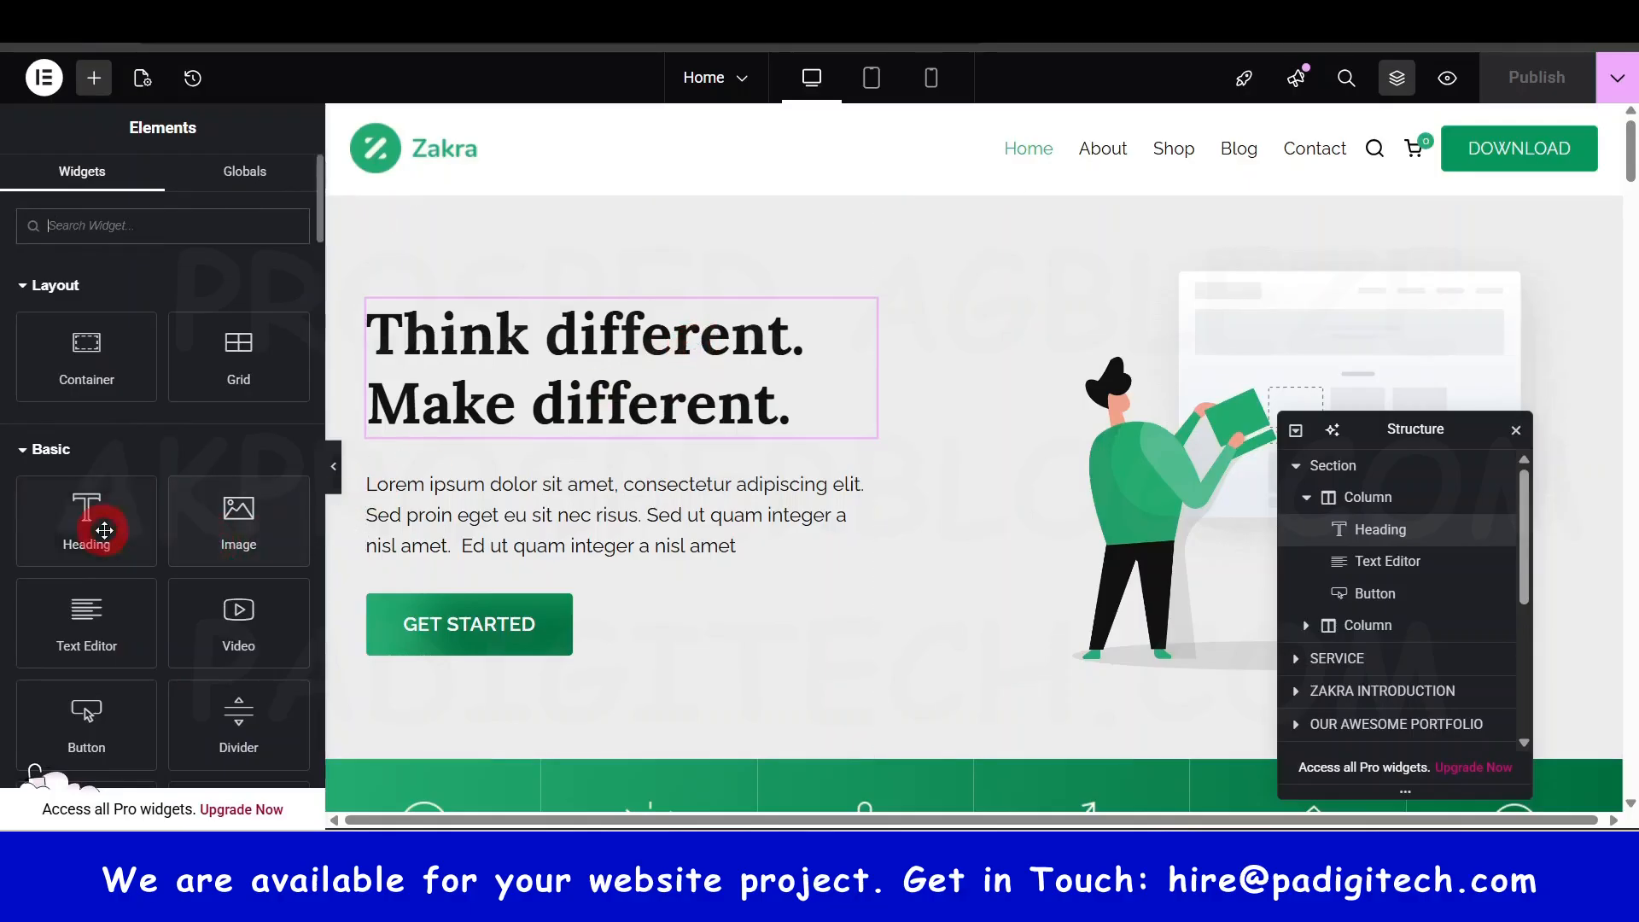
{"action": "left_click_drag", "start_coordinate": [94, 526], "coordinate": [616, 392]}
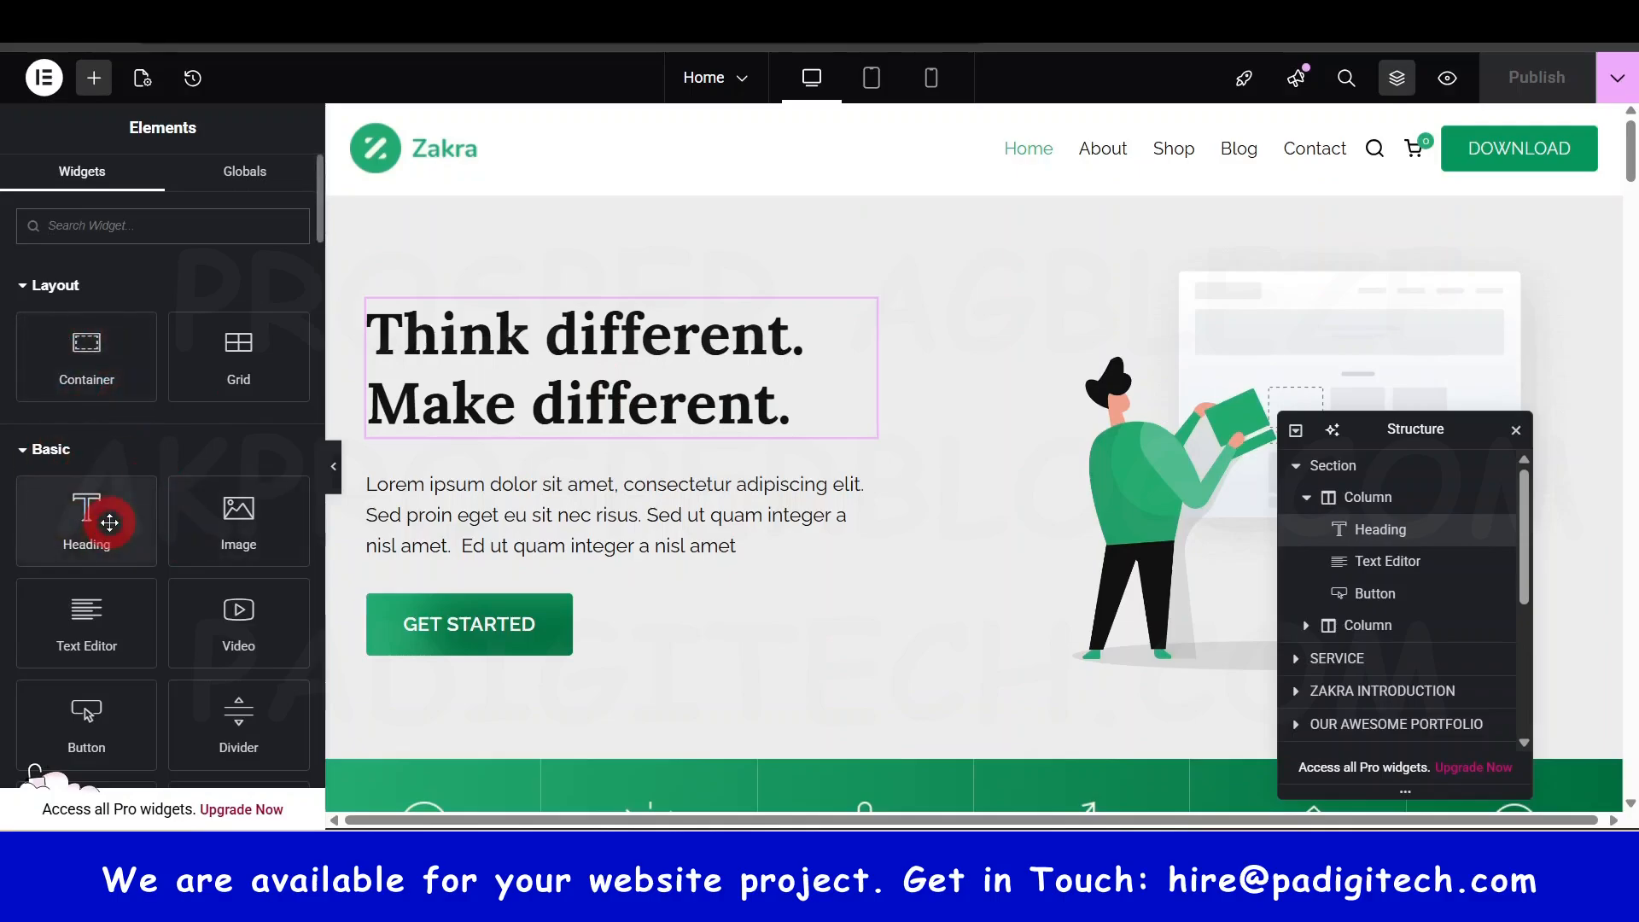
{"action": "scroll", "coordinate": [128, 444], "scroll_direction": "down", "scroll_amount": 3}
{"action": "scroll", "coordinate": [99, 530], "scroll_direction": "down", "scroll_amount": 6}
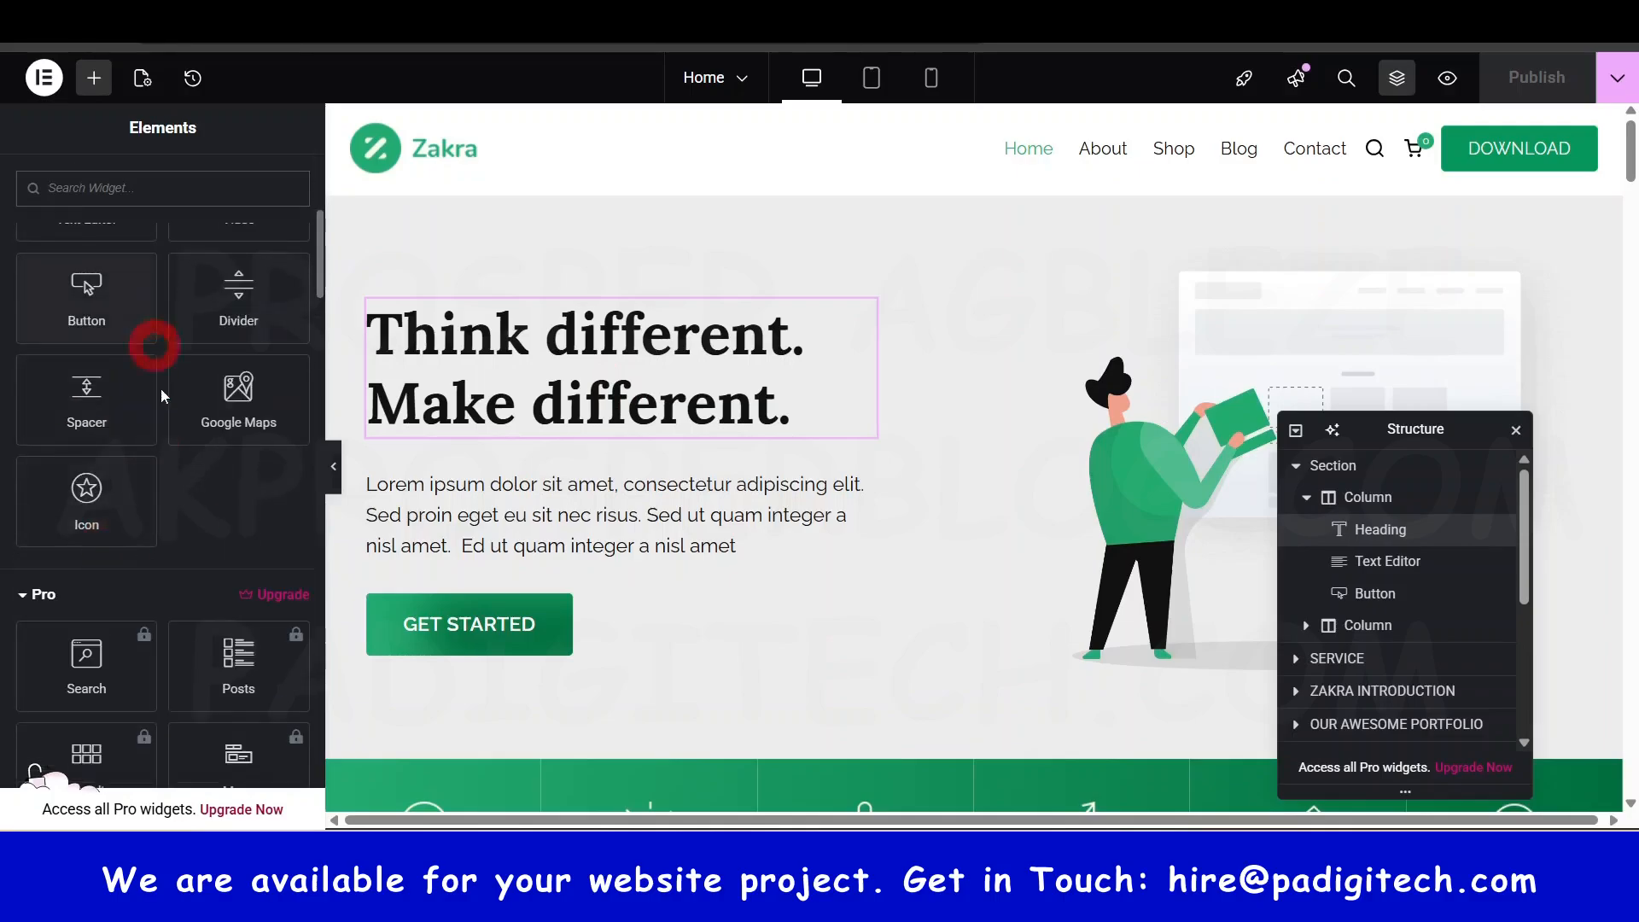
{"action": "scroll", "coordinate": [195, 536], "scroll_direction": "down", "scroll_amount": 4}
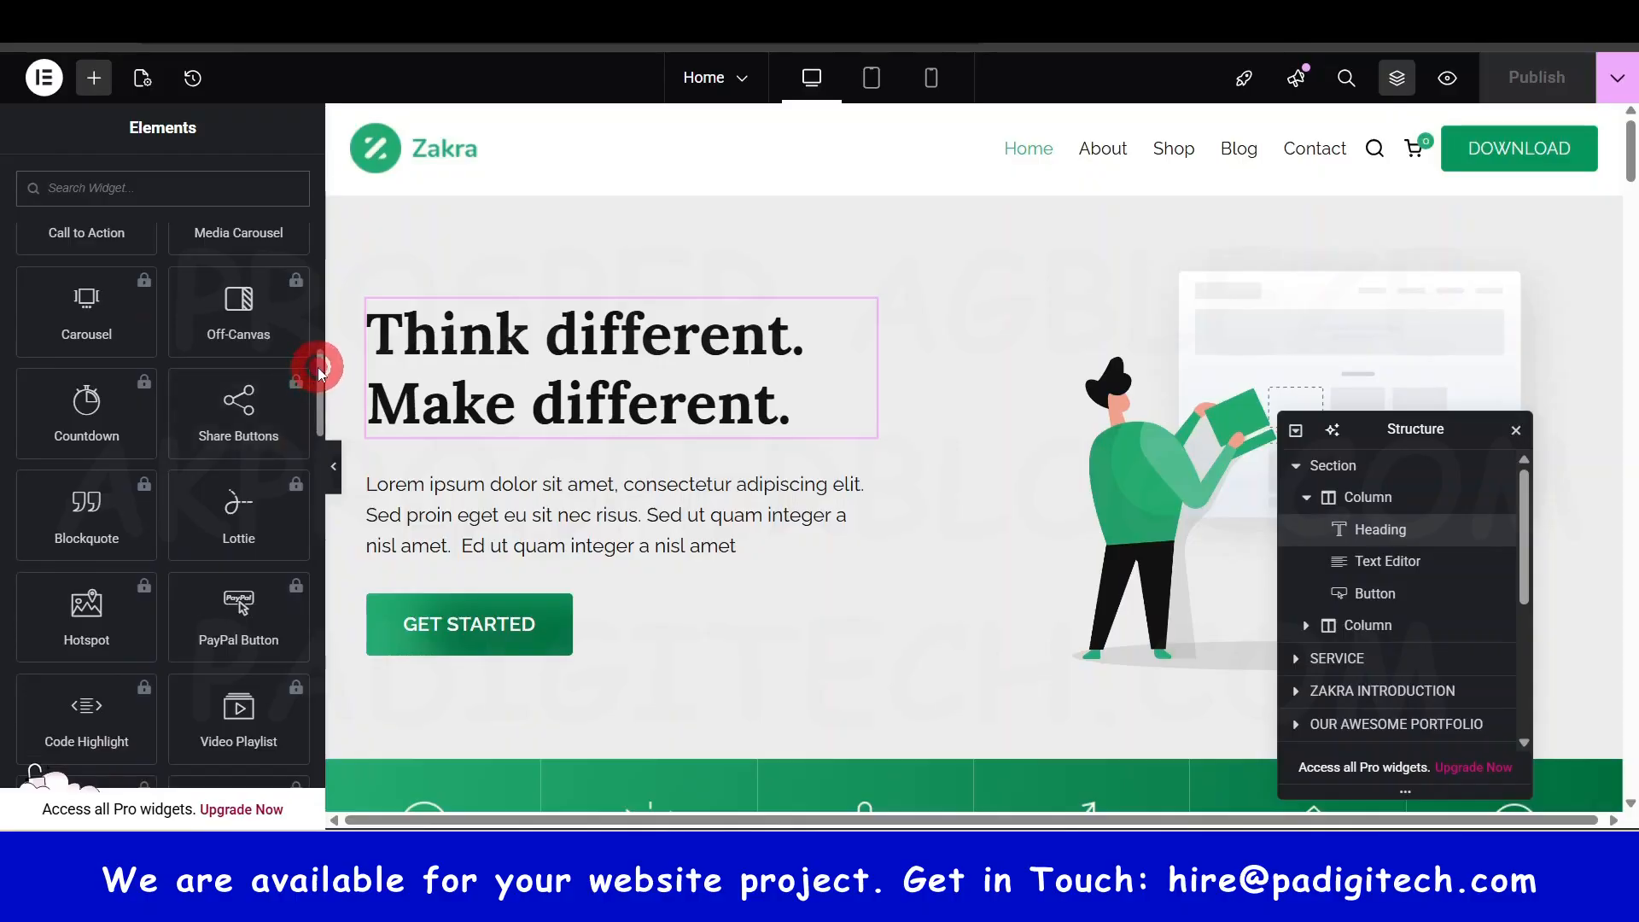
{"action": "left_click_drag", "start_coordinate": [320, 371], "coordinate": [311, 734]}
{"action": "scroll", "coordinate": [137, 520], "scroll_direction": "down", "scroll_amount": 3}
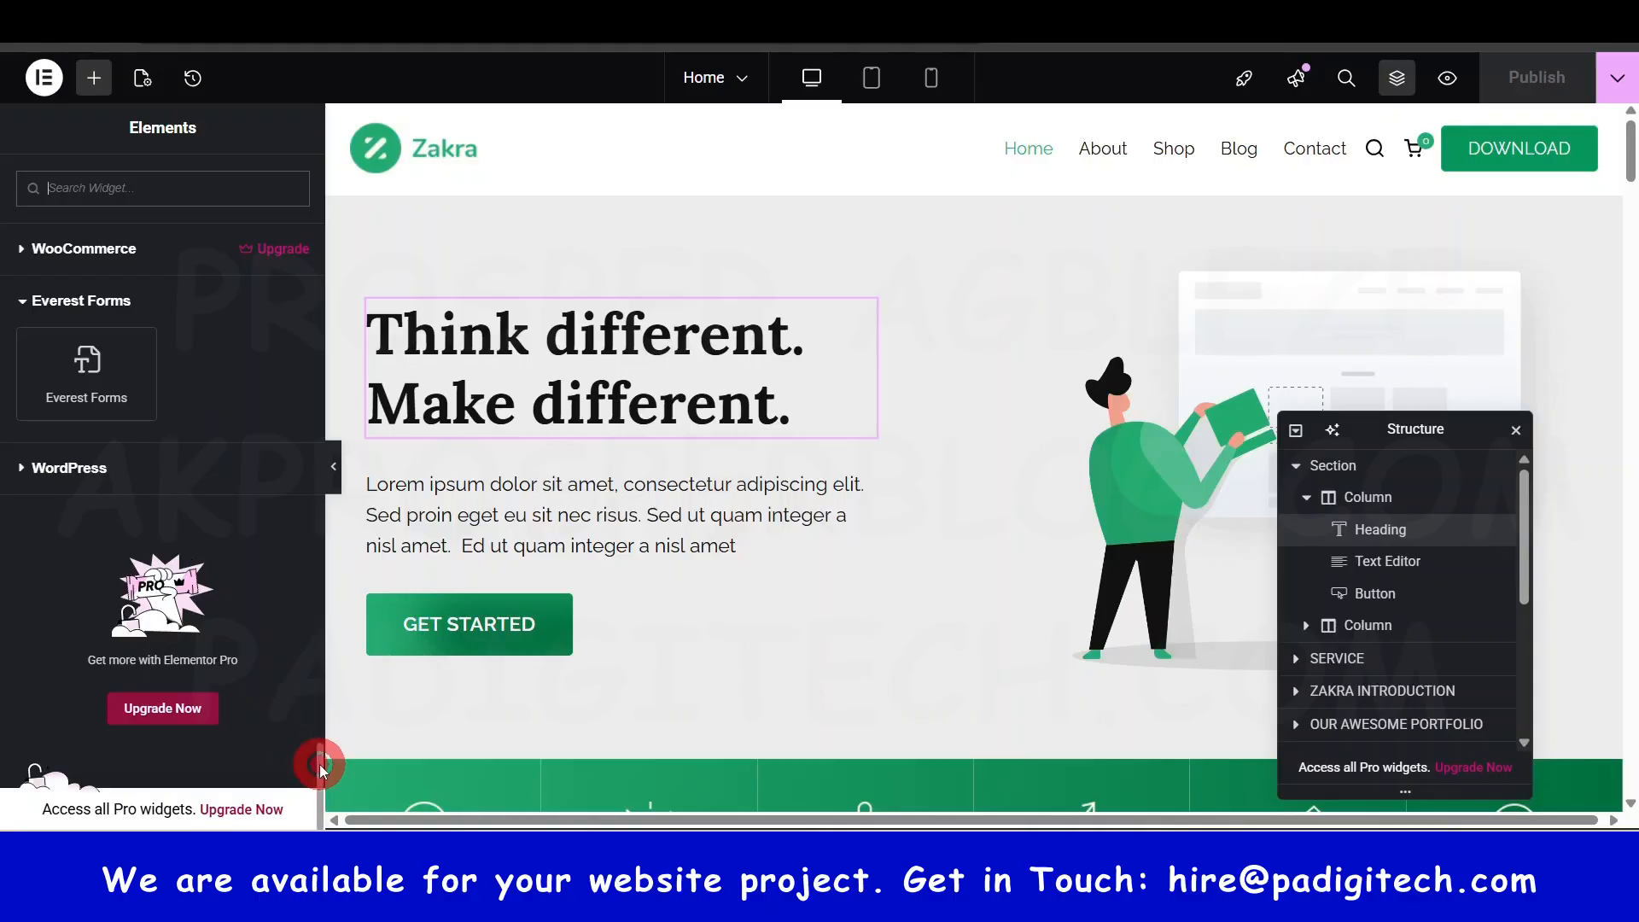
{"action": "left_click_drag", "start_coordinate": [320, 771], "coordinate": [314, 189]}
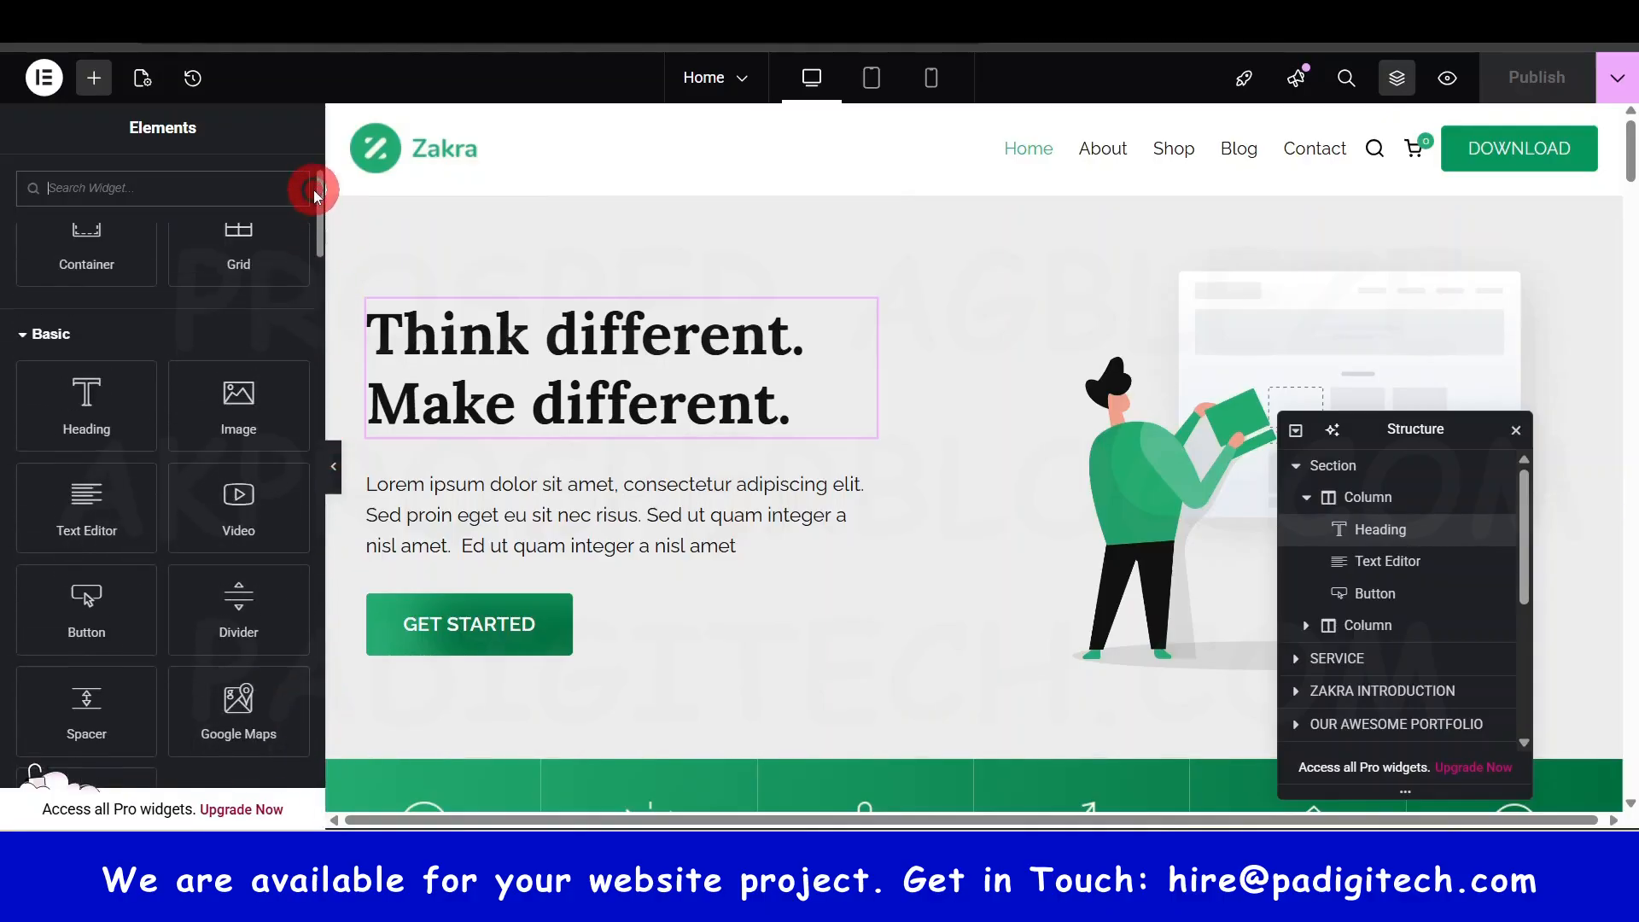
{"action": "scroll", "coordinate": [243, 343], "scroll_direction": "up", "scroll_amount": 2}
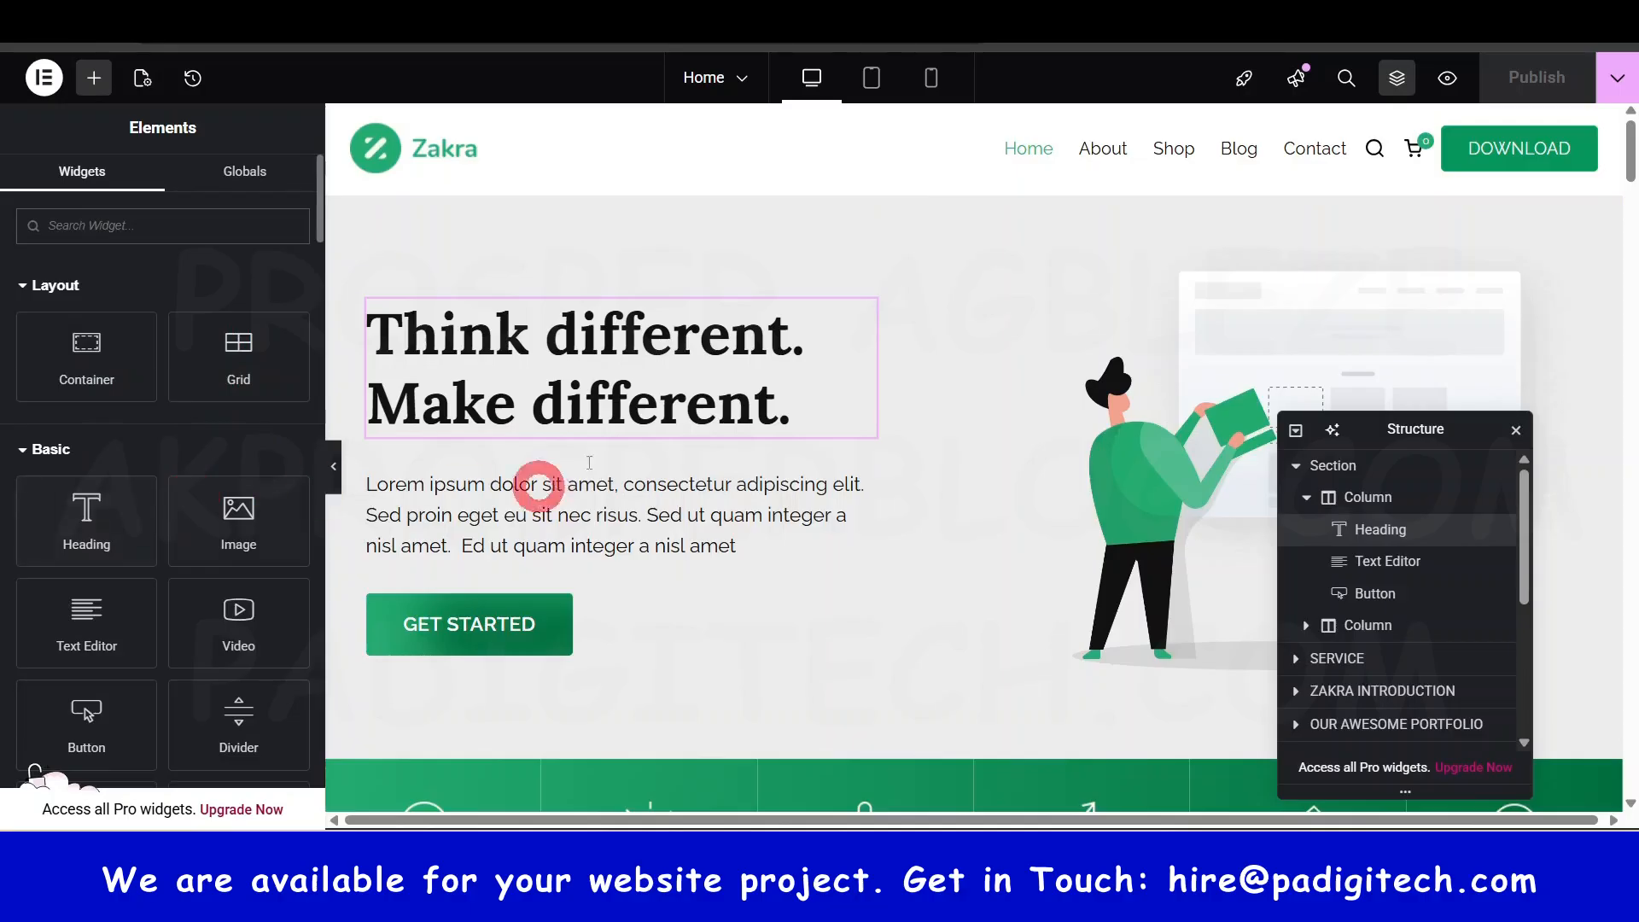
{"action": "left_click", "coordinate": [637, 351]}
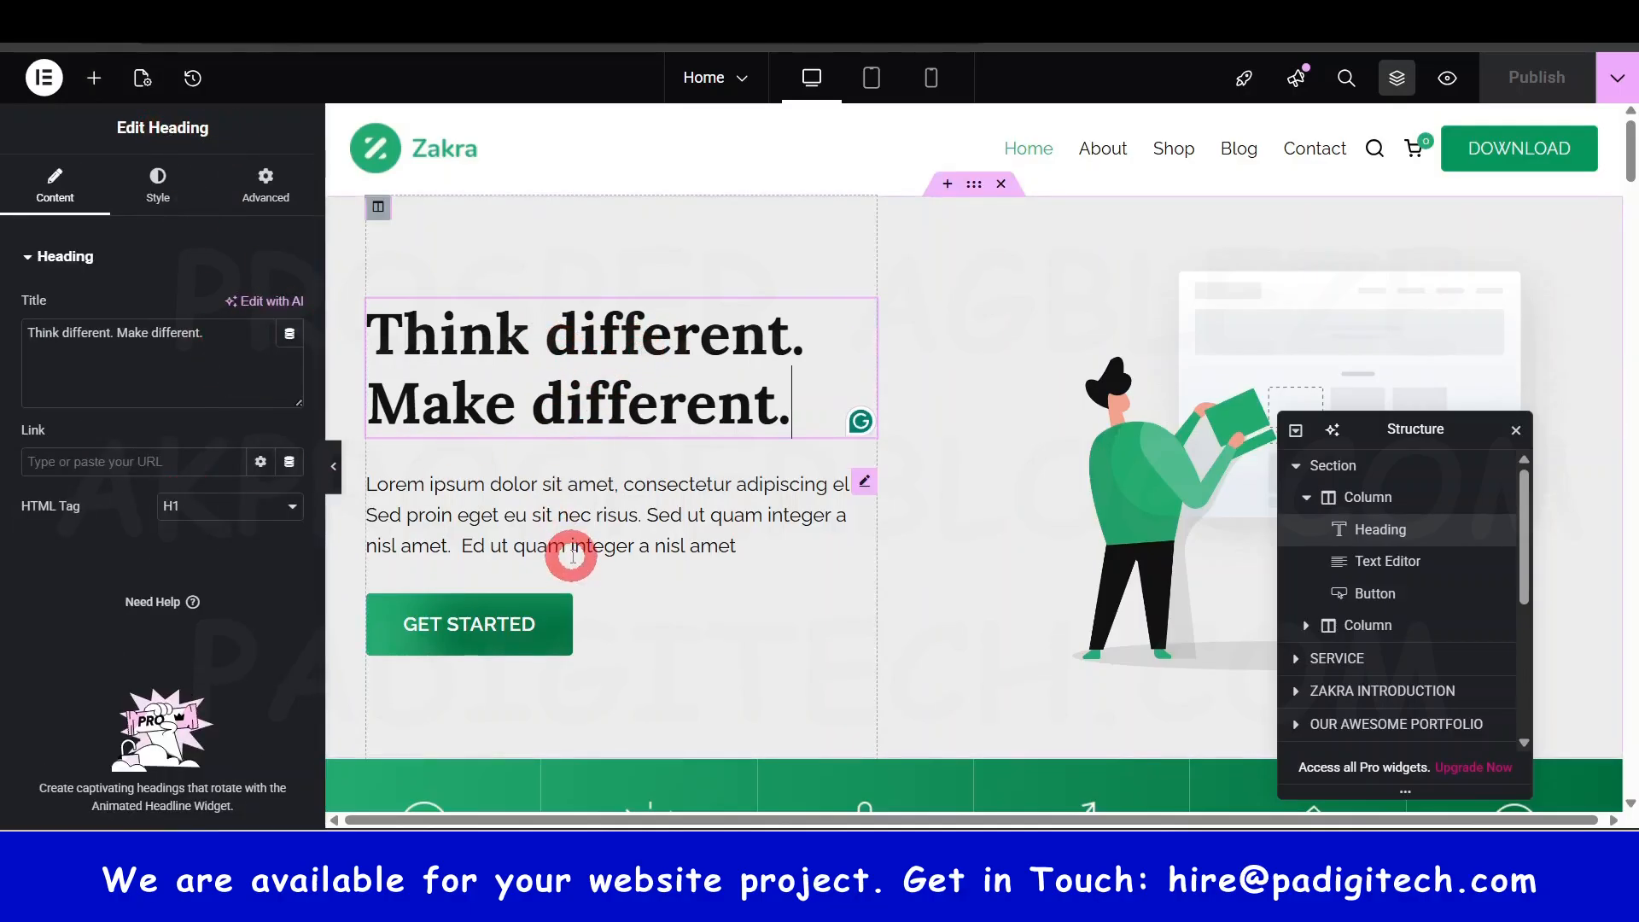
- Select the paragraph, the Get Started button and the hero heading in turn
{"action": "left_click", "coordinate": [573, 534]}
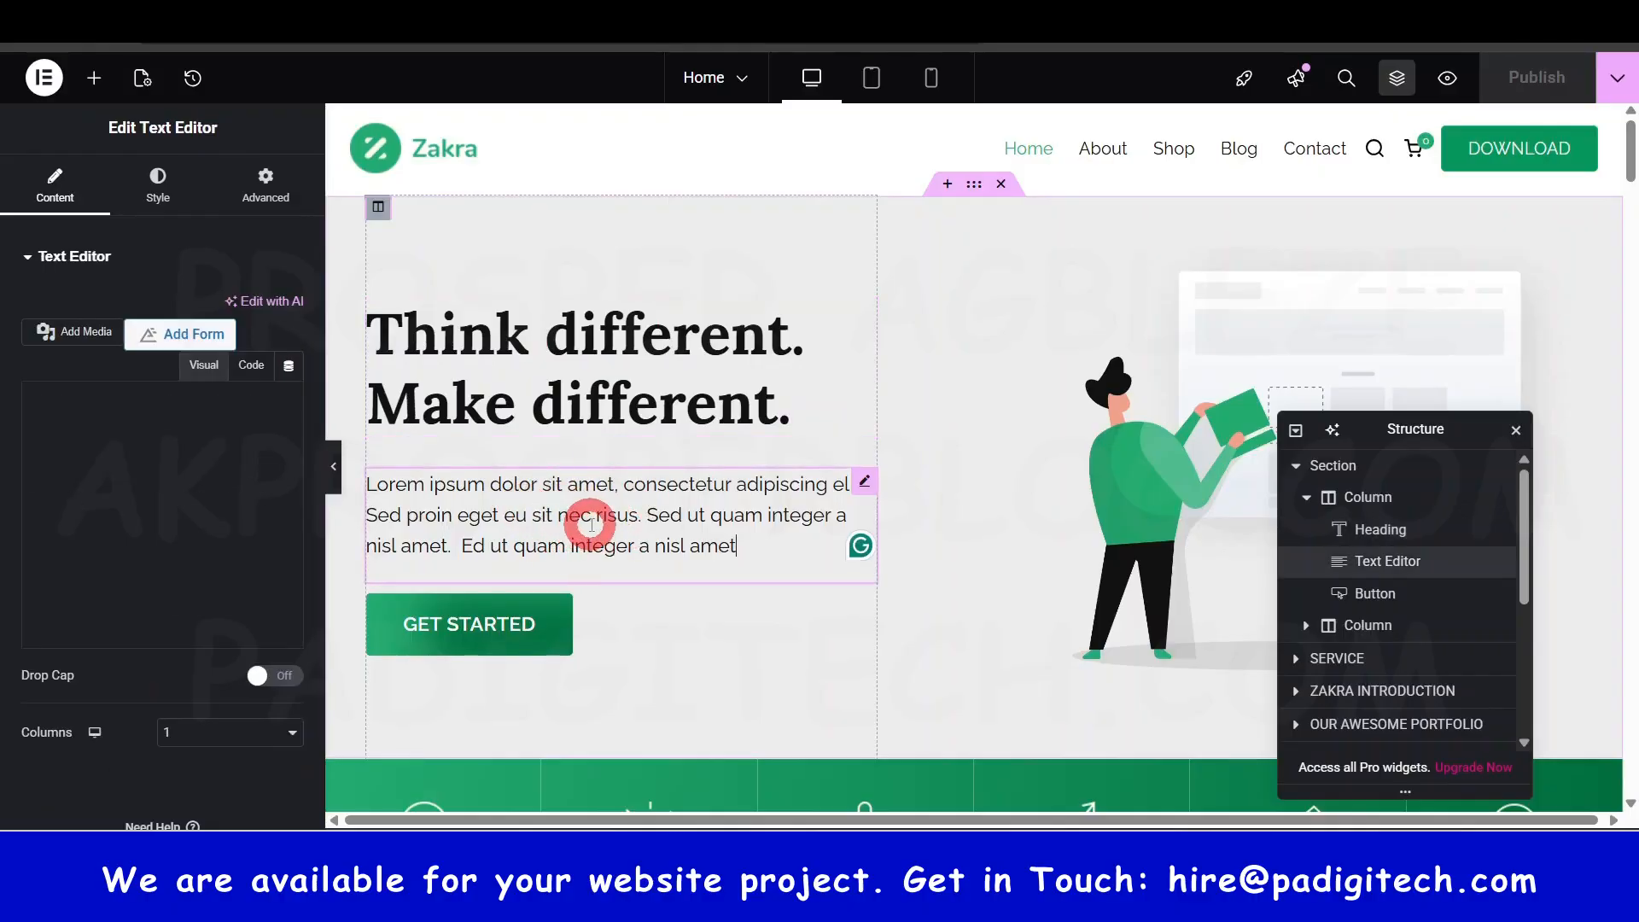
{"action": "left_click", "coordinate": [94, 78]}
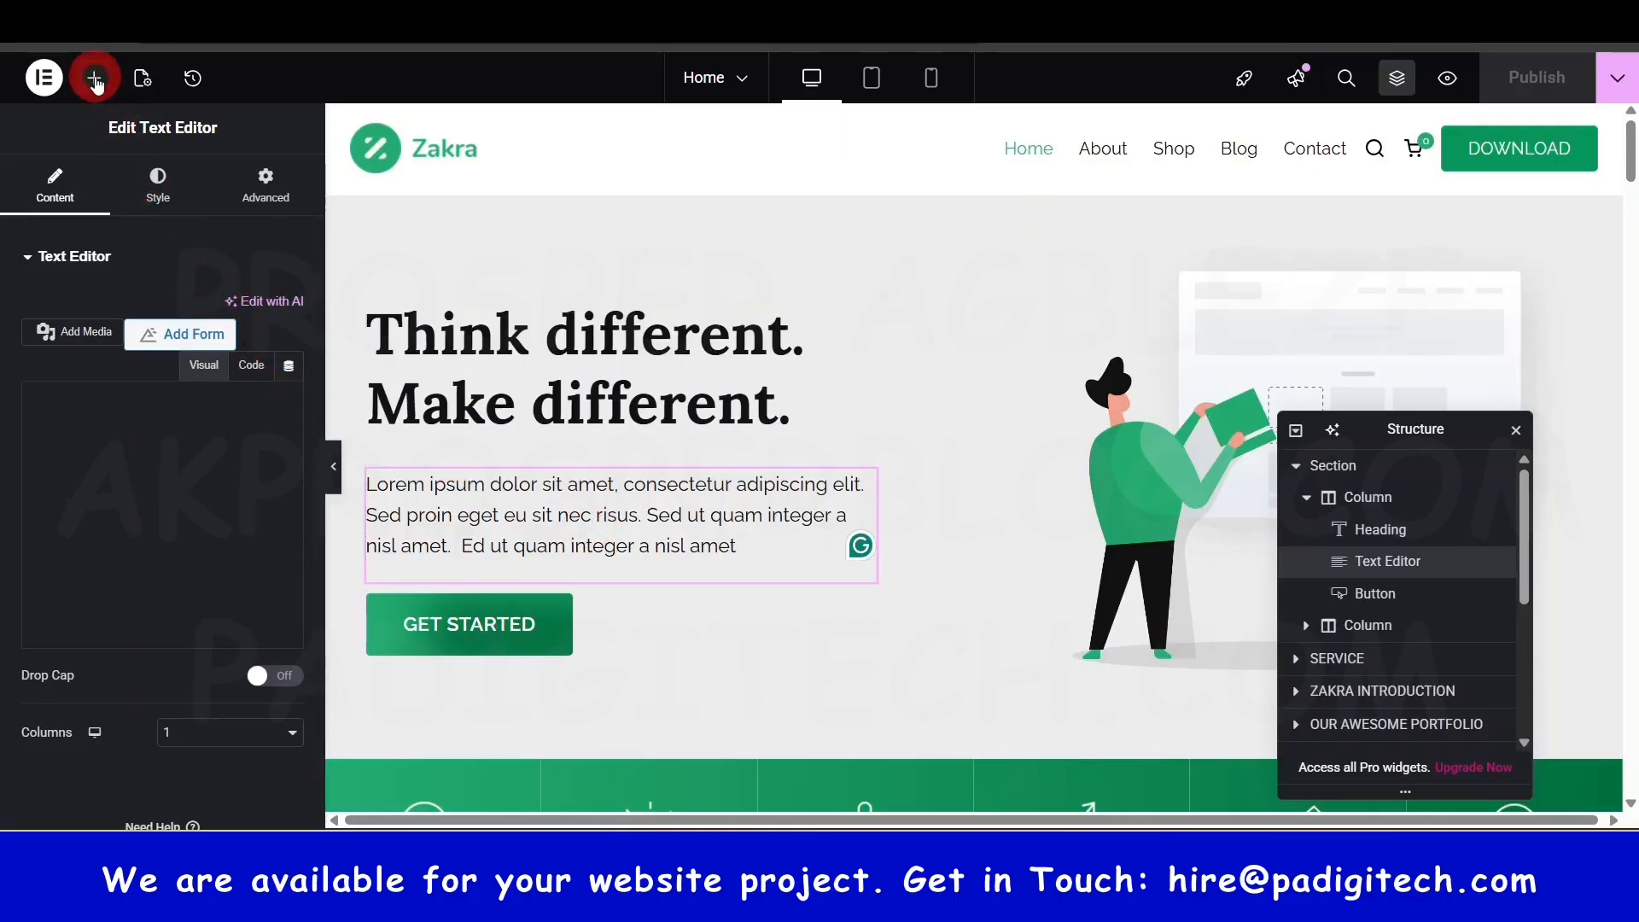
{"action": "left_click", "coordinate": [77, 640]}
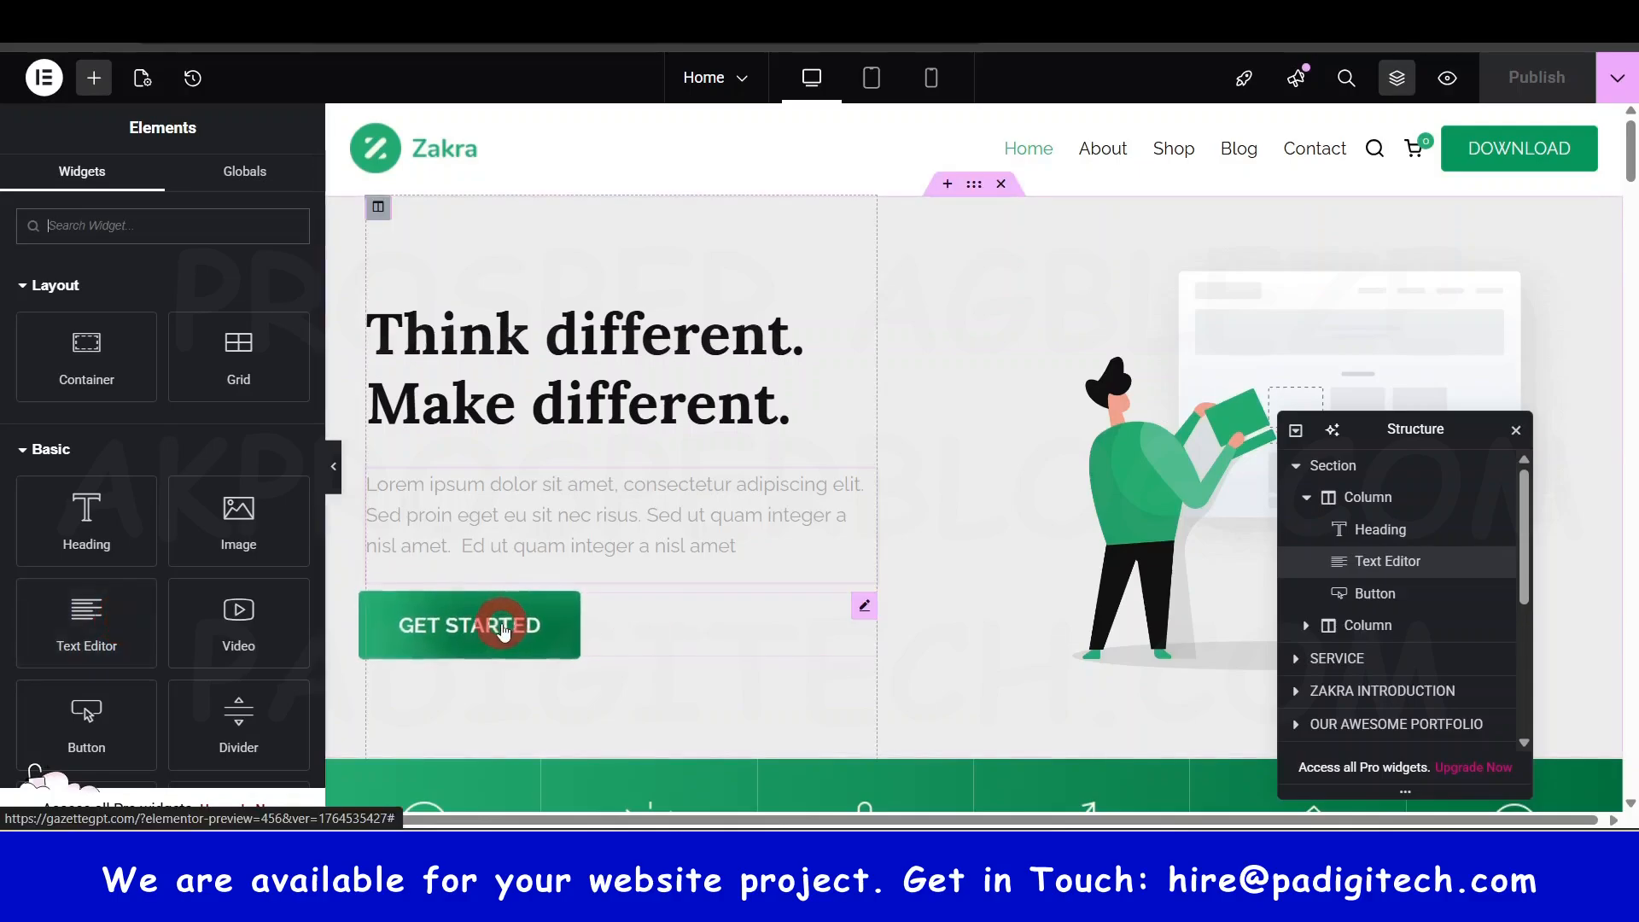
{"action": "left_click", "coordinate": [852, 613]}
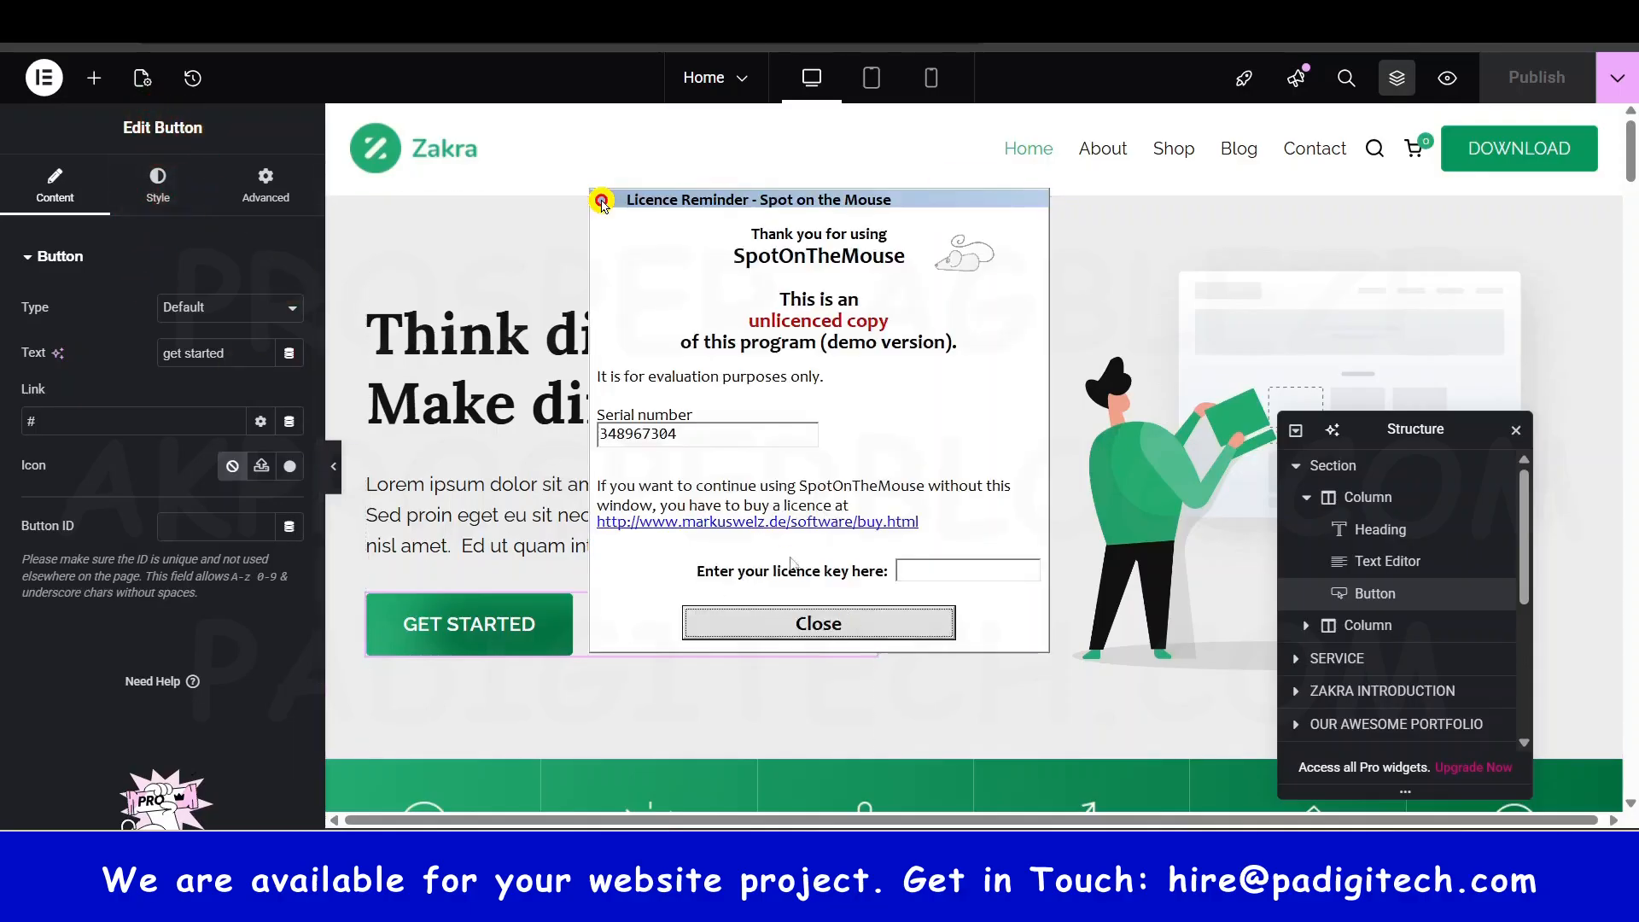
{"action": "left_click", "coordinate": [822, 636]}
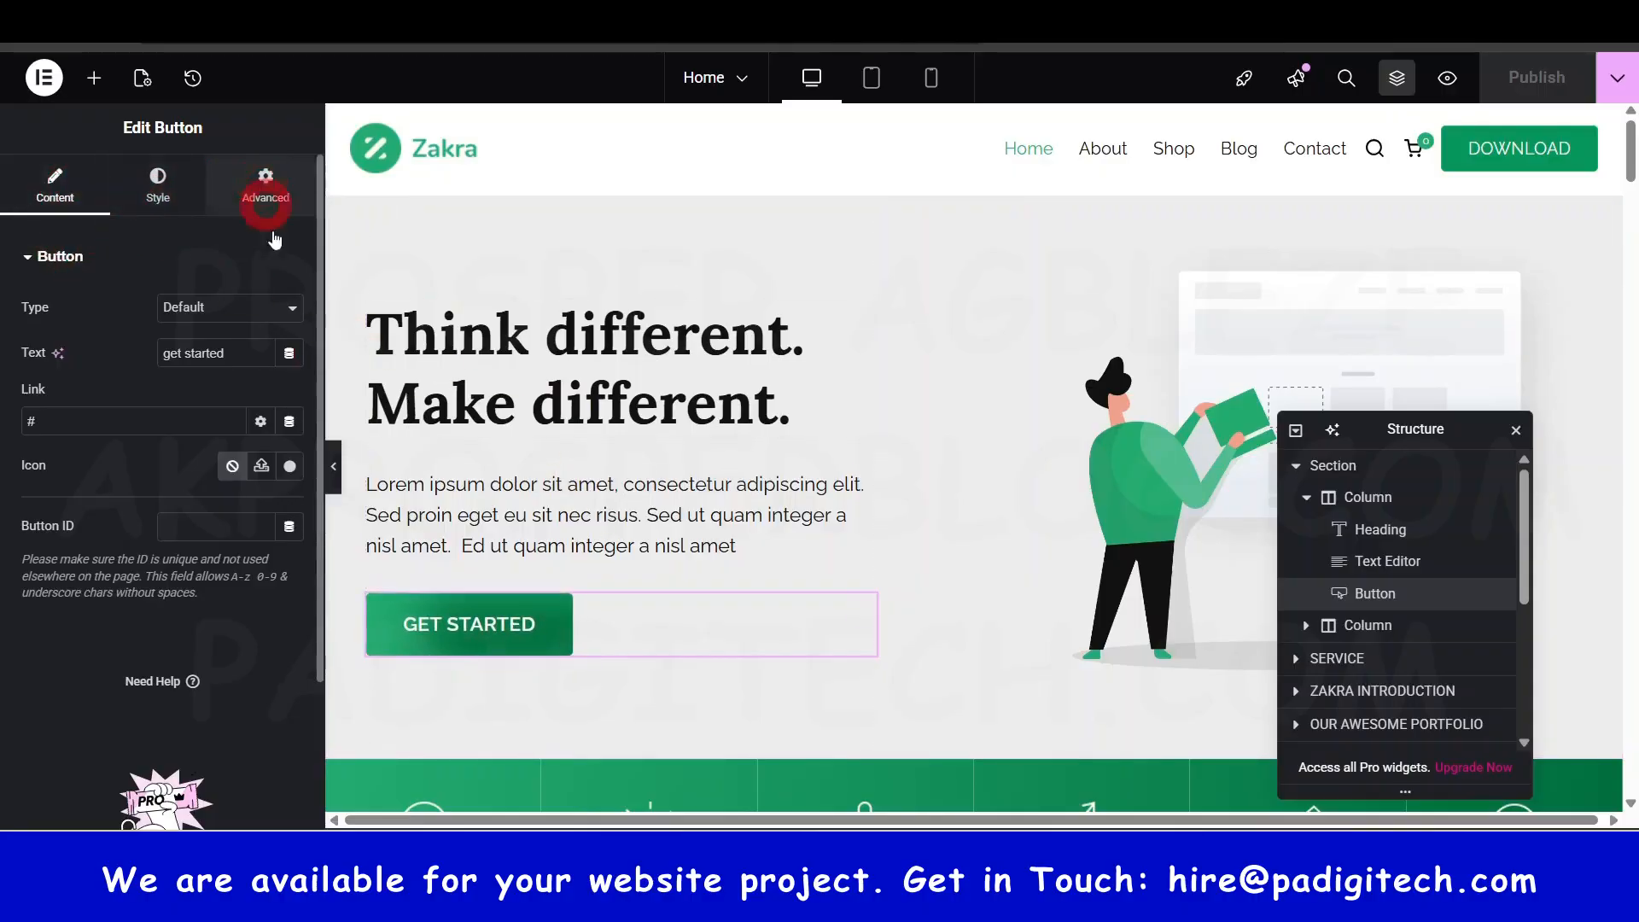
{"action": "left_click", "coordinate": [515, 362]}
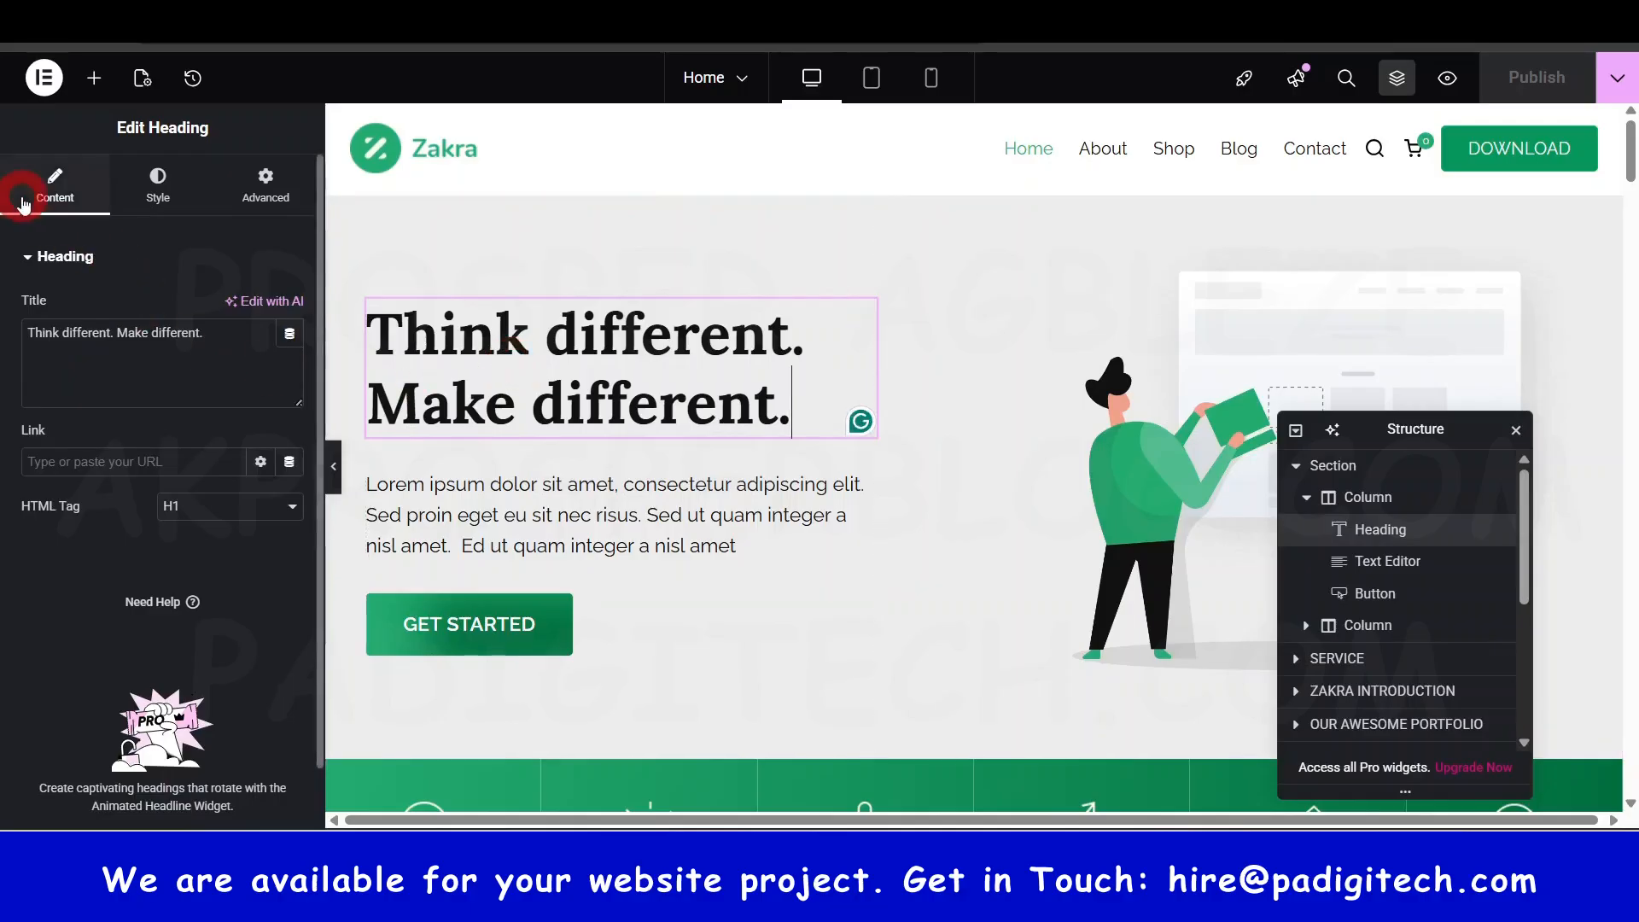
- Open the Zakra Introduction photo's Large 1024 x 1024 image settings, then drag back to the top
{"action": "scroll", "coordinate": [910, 517], "scroll_direction": "down", "scroll_amount": 5}
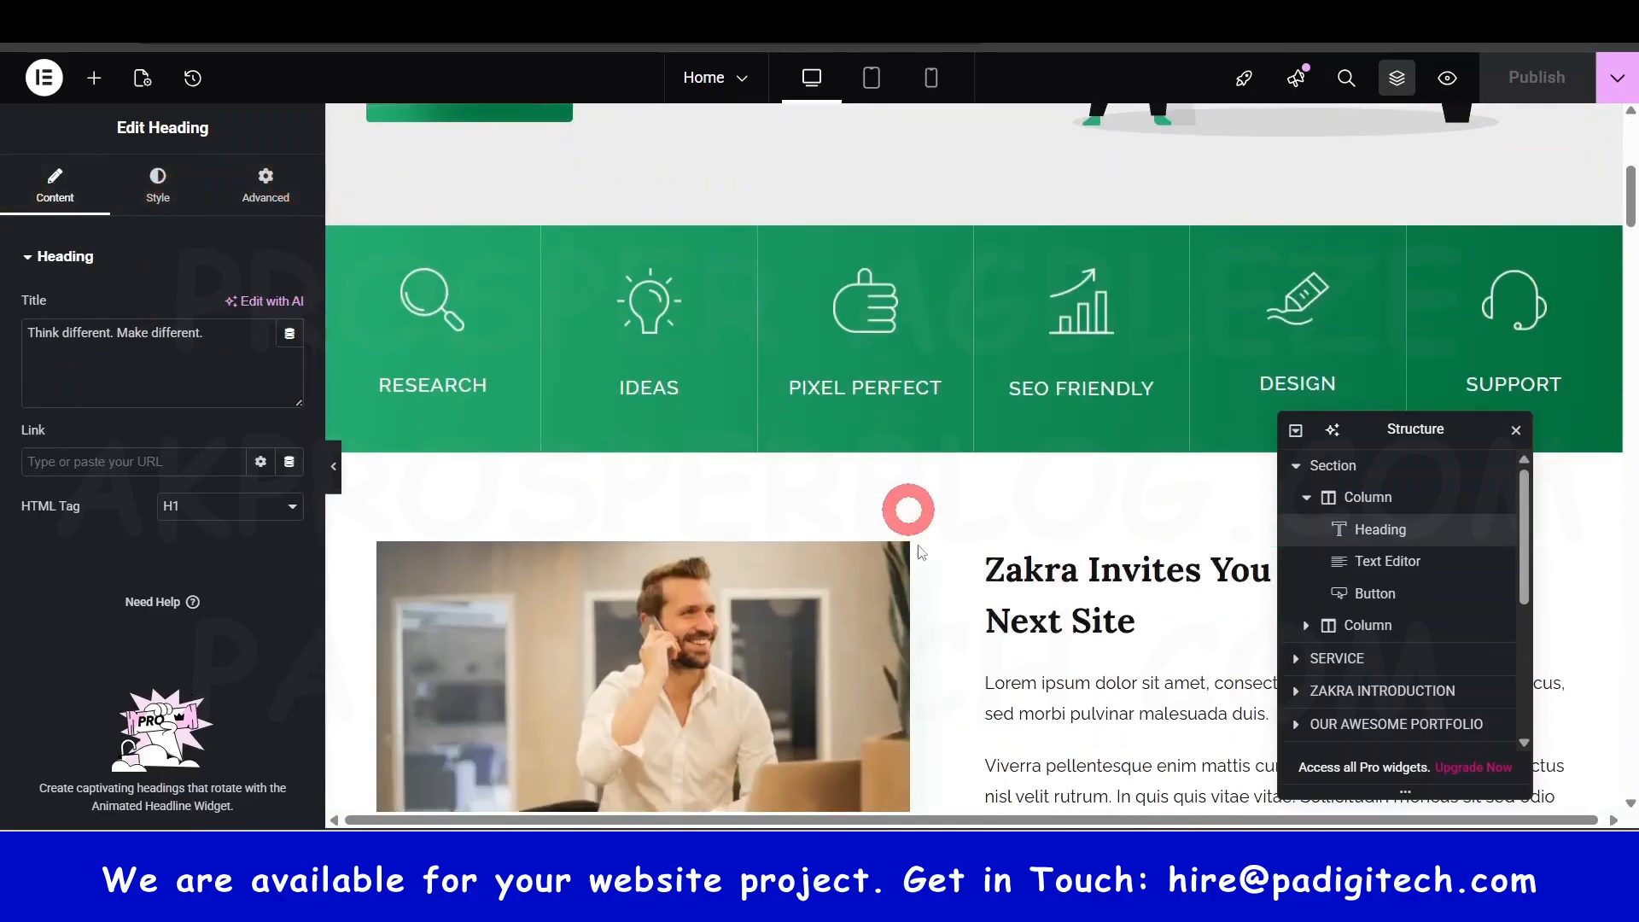
{"action": "scroll", "coordinate": [910, 512], "scroll_direction": "down", "scroll_amount": 2}
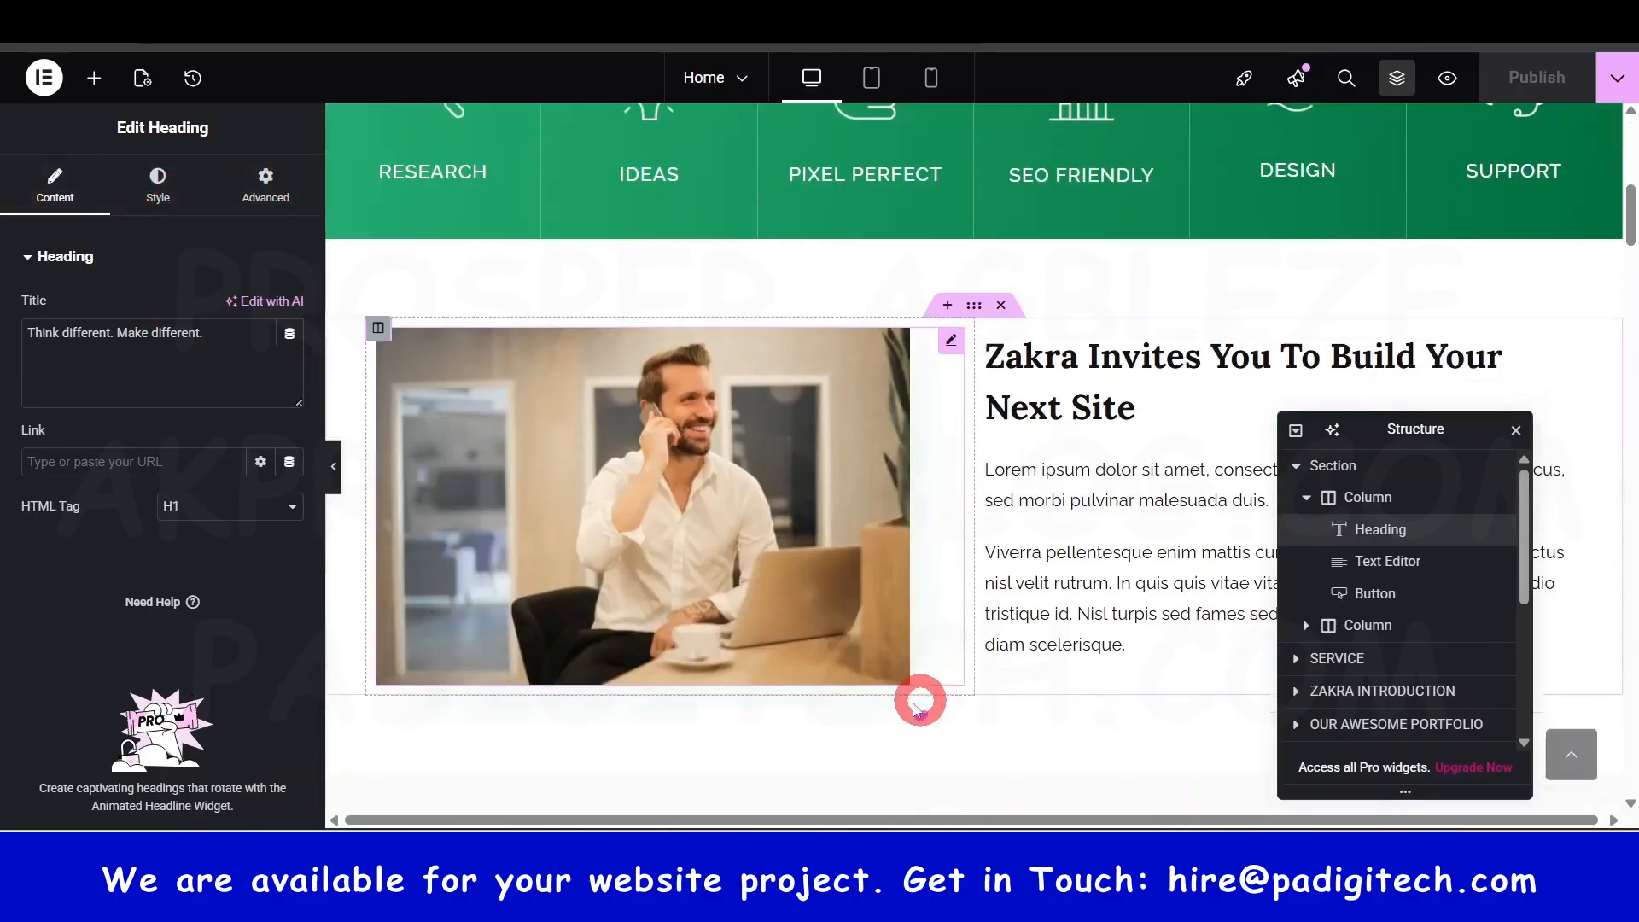
{"action": "left_click", "coordinate": [751, 501]}
{"action": "left_click", "coordinate": [732, 491]}
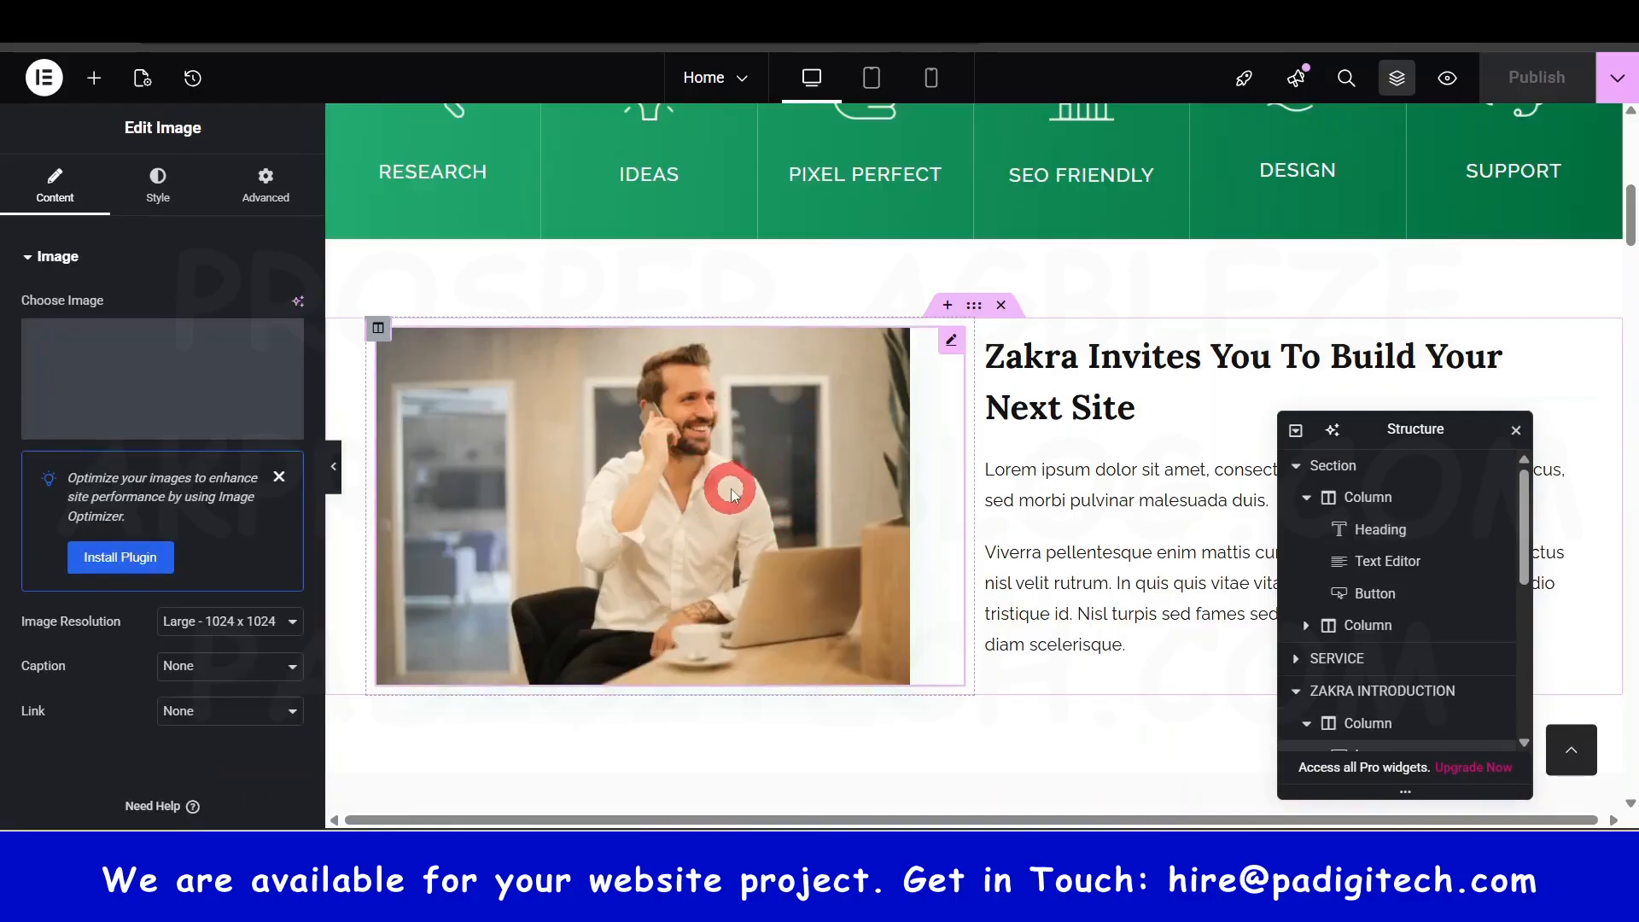
{"action": "left_click", "coordinate": [137, 133]}
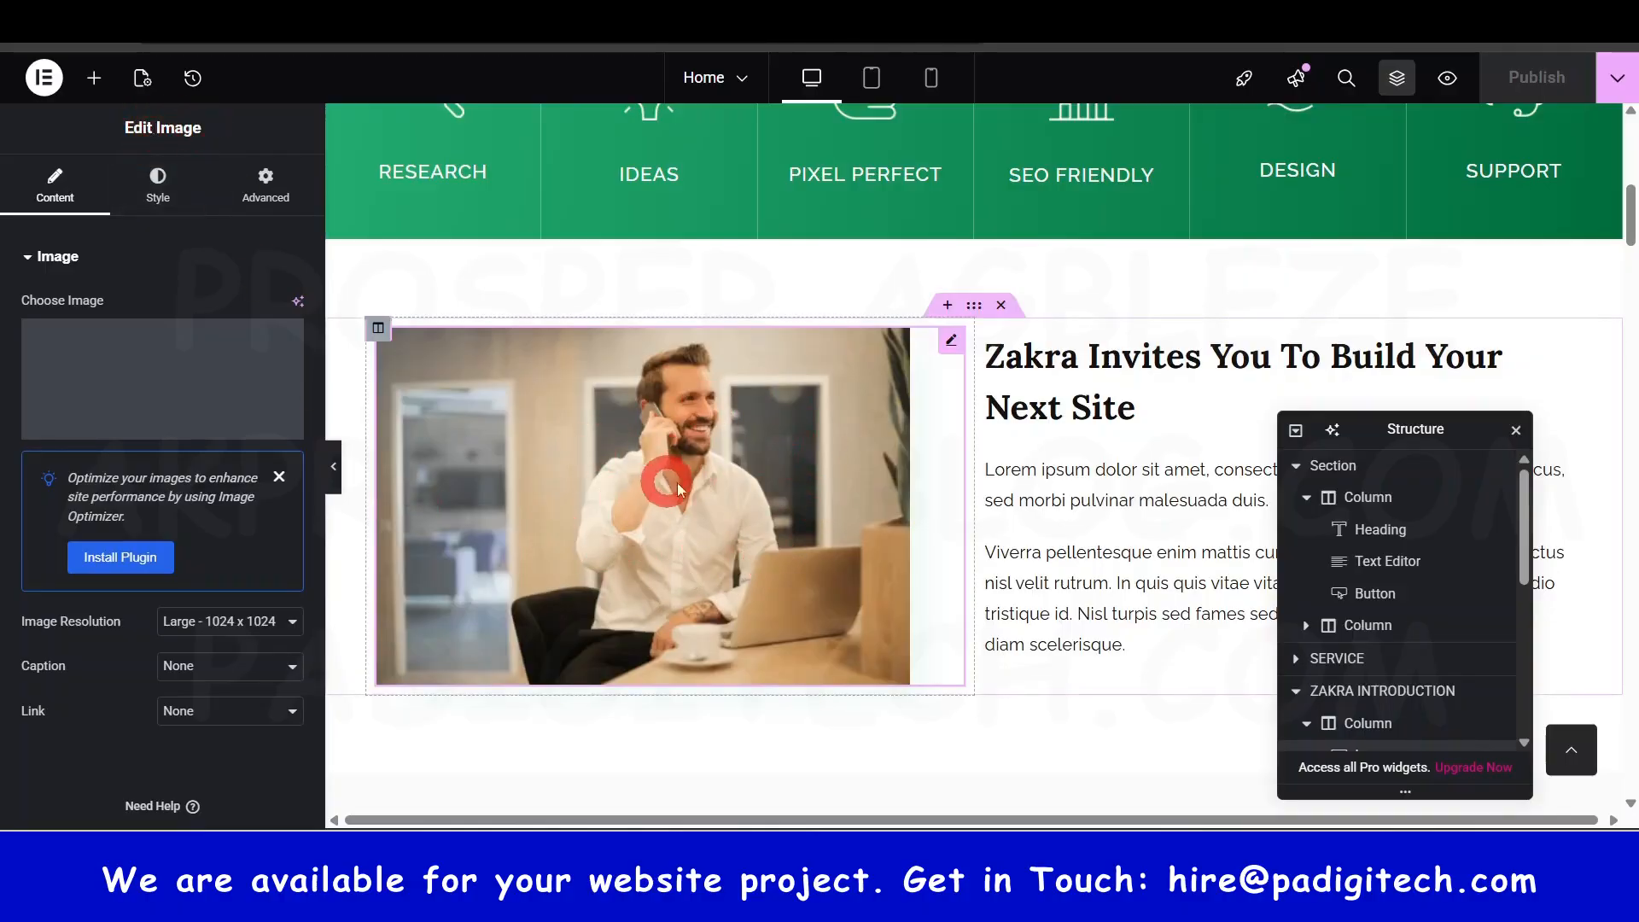
{"action": "left_click", "coordinate": [400, 388]}
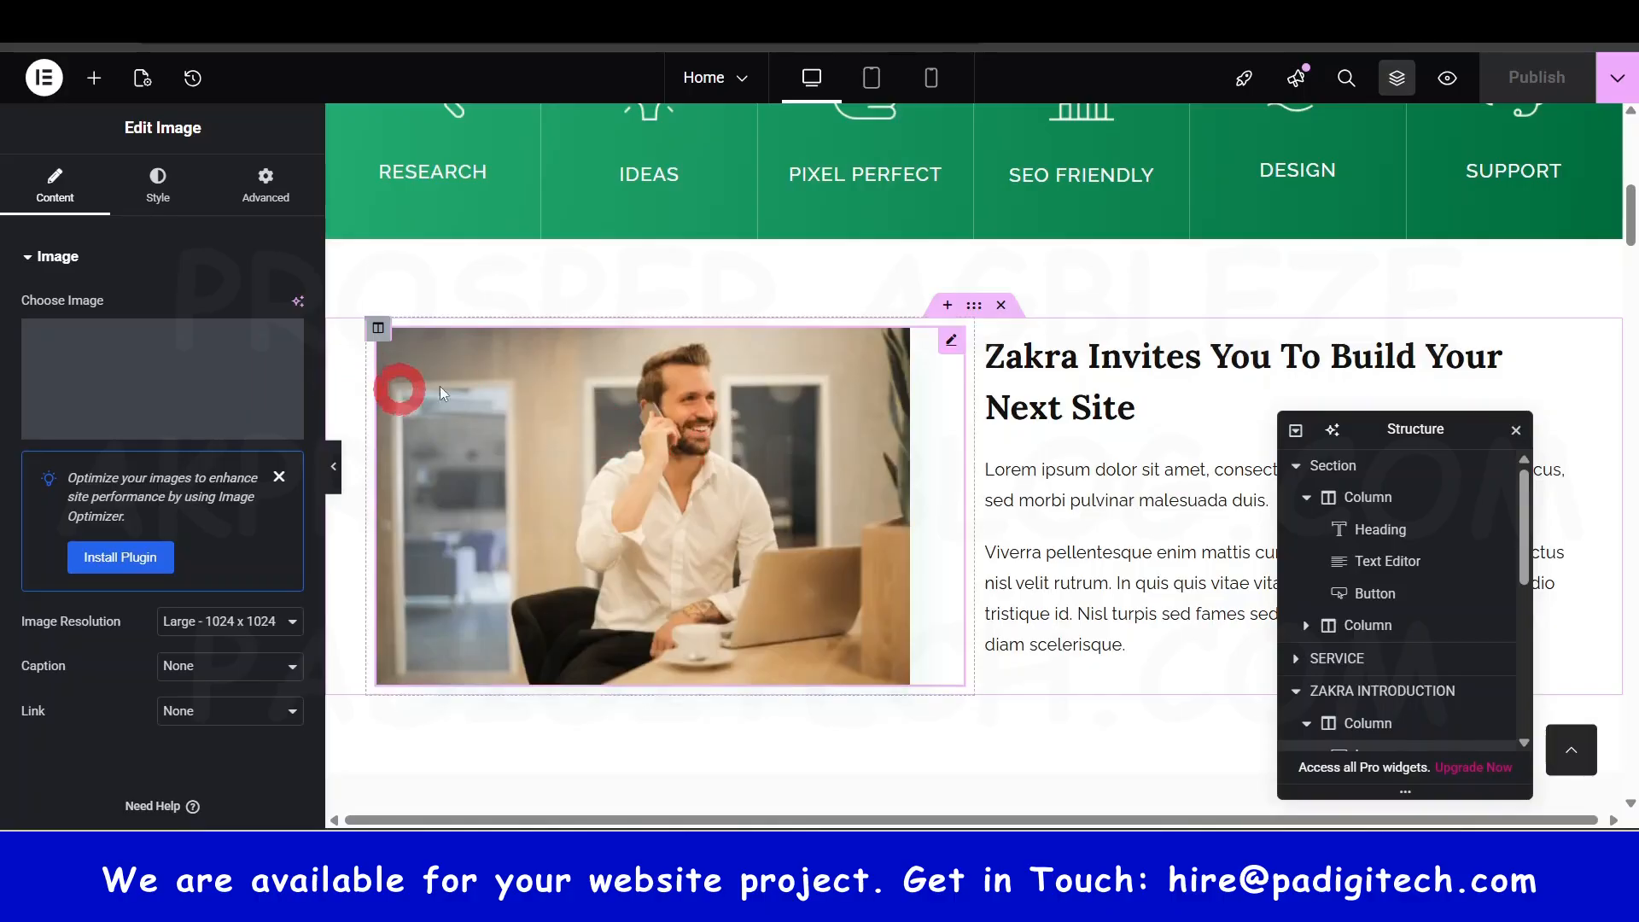
{"action": "left_click", "coordinate": [58, 200]}
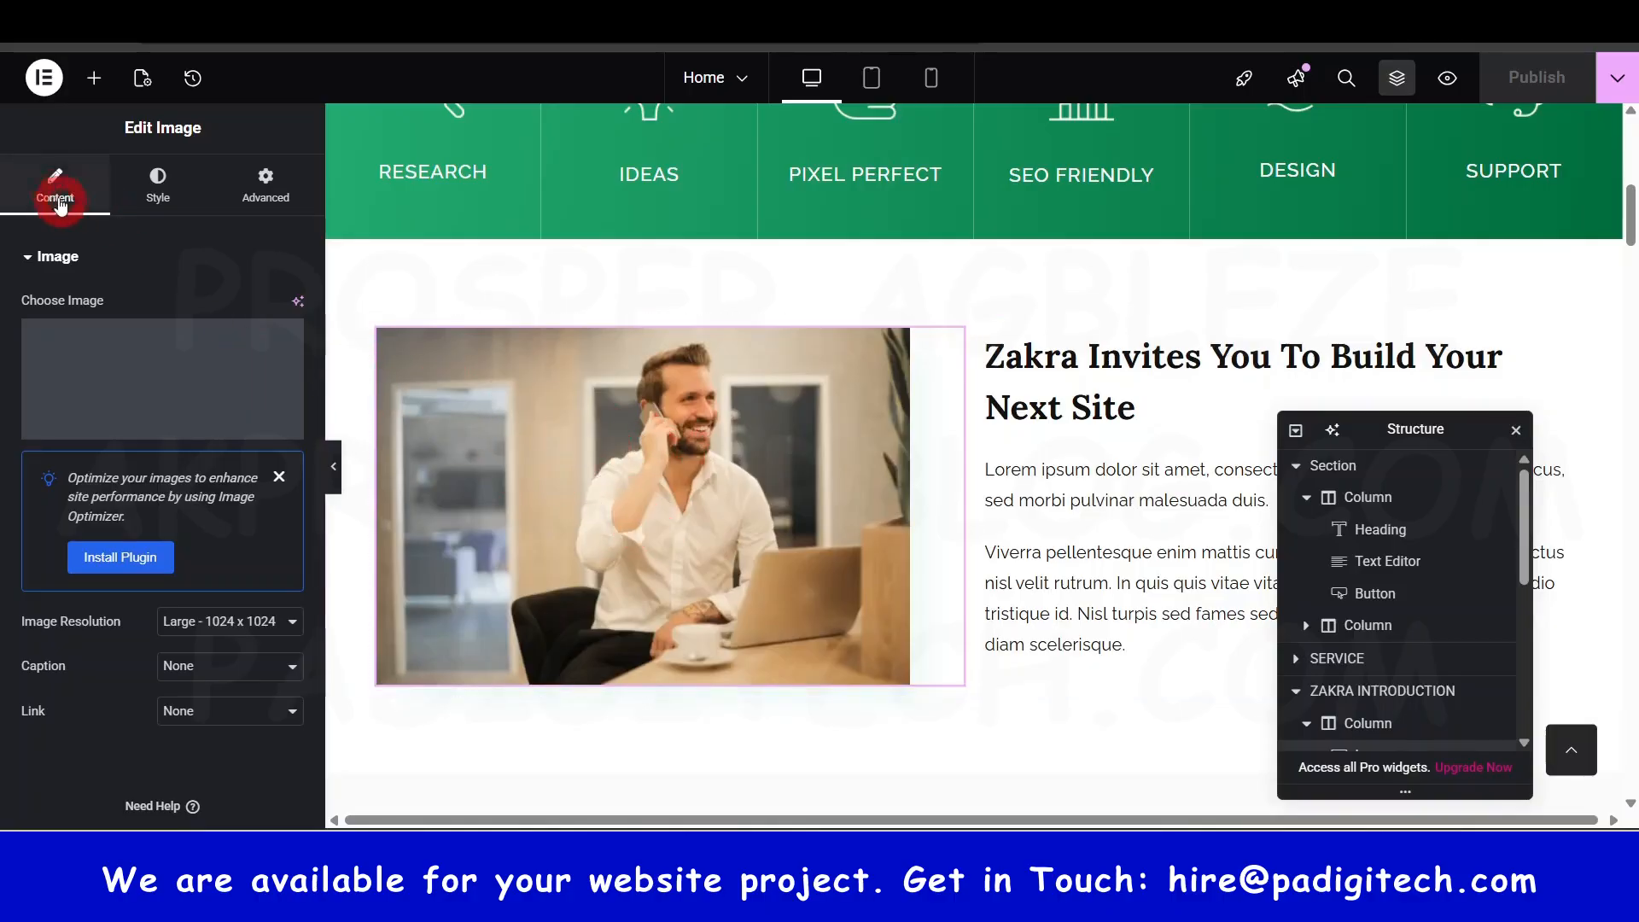
{"action": "scroll", "coordinate": [867, 585], "scroll_direction": "down", "scroll_amount": 6}
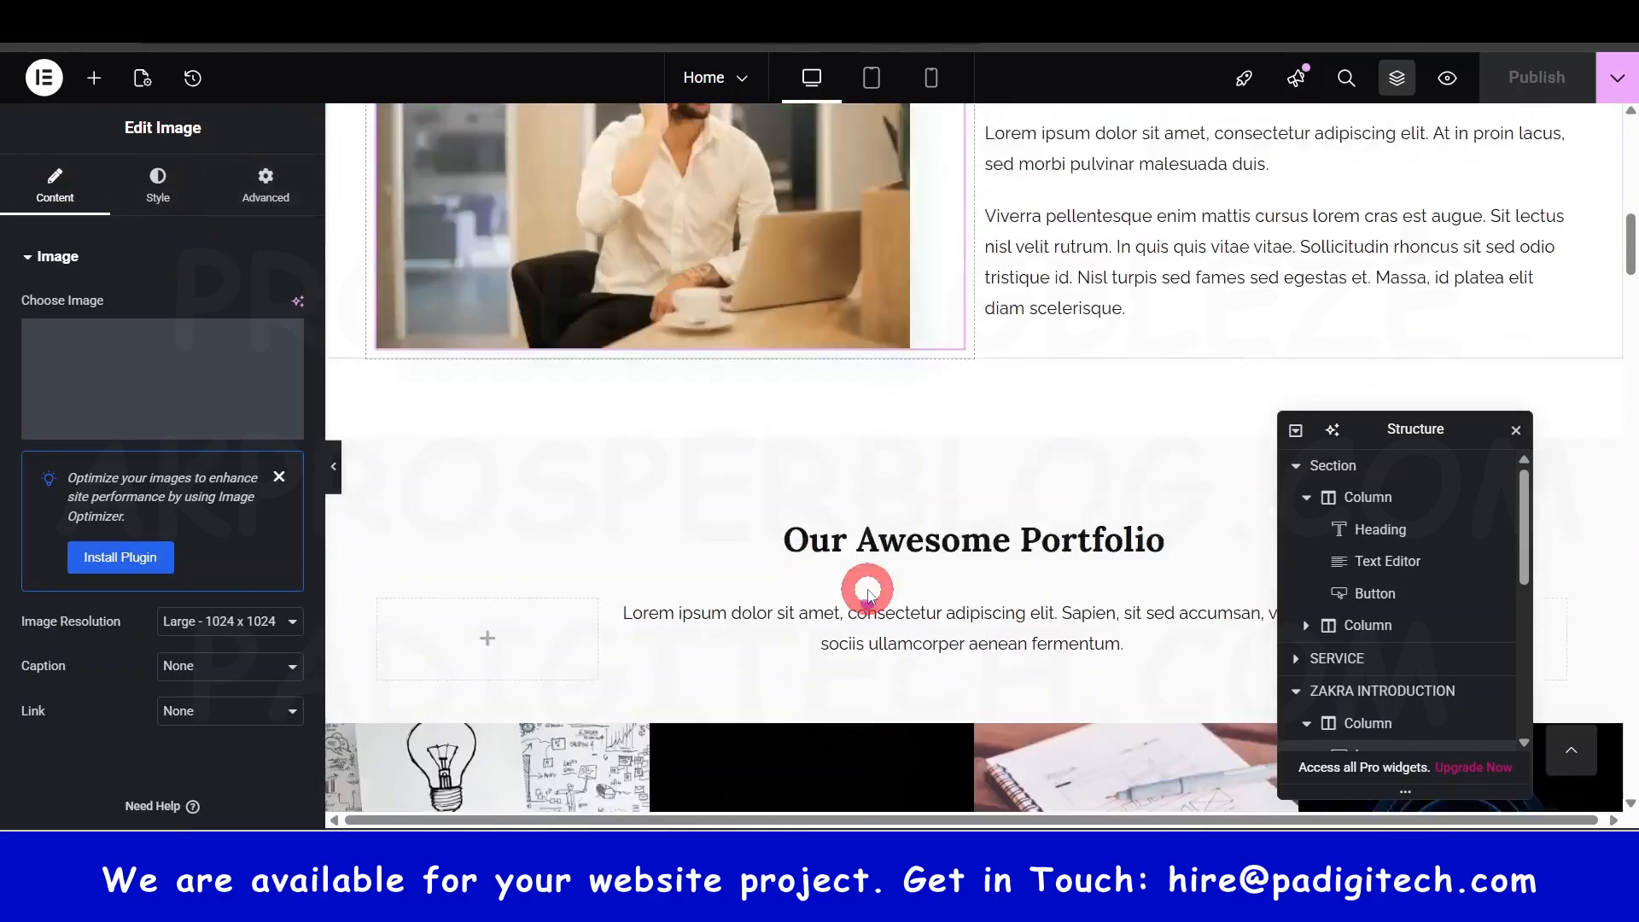
{"action": "left_click_drag", "start_coordinate": [1631, 255], "coordinate": [1630, 130]}
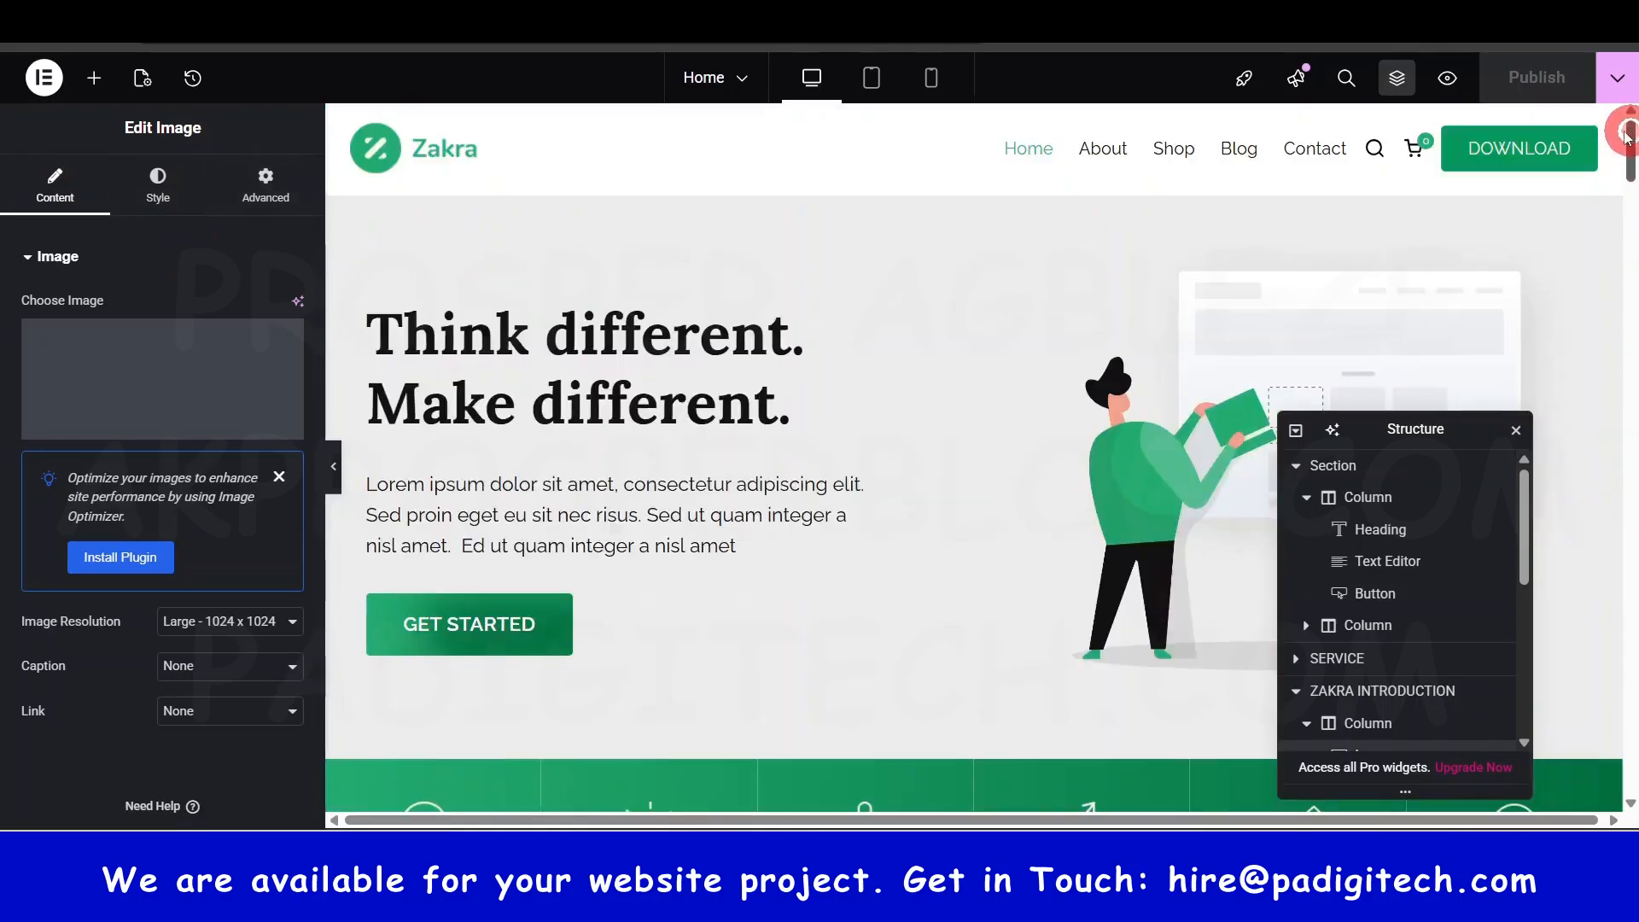
- Select the hero heading 'Think different. Make different.' for editing
{"action": "left_click", "coordinate": [612, 350]}
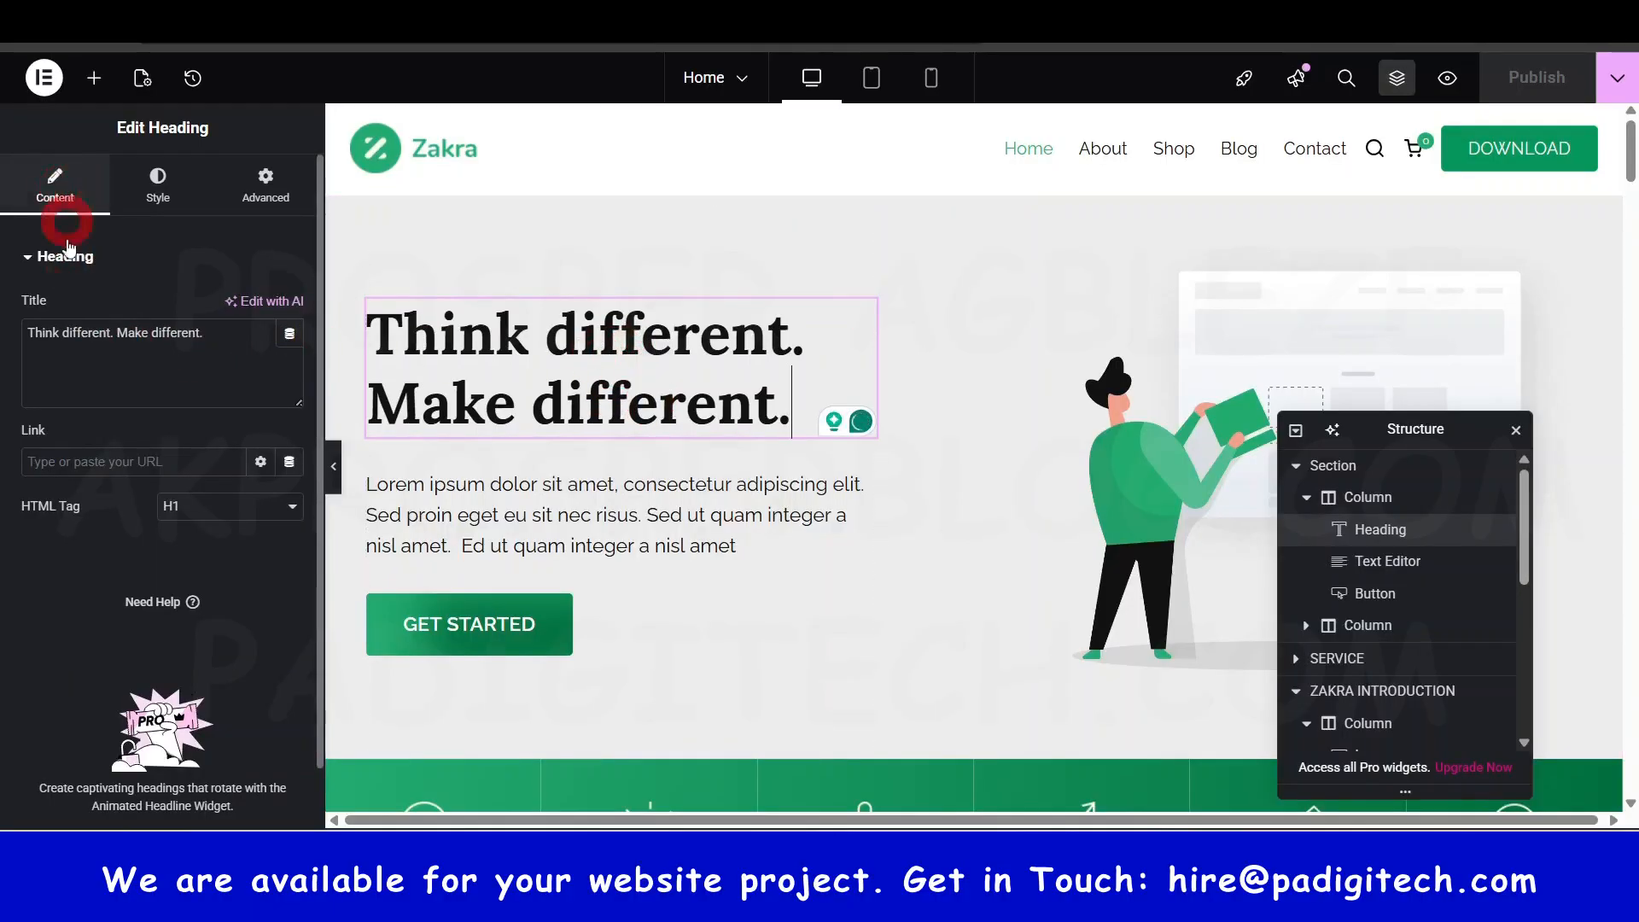
{"action": "left_click", "coordinate": [76, 340]}
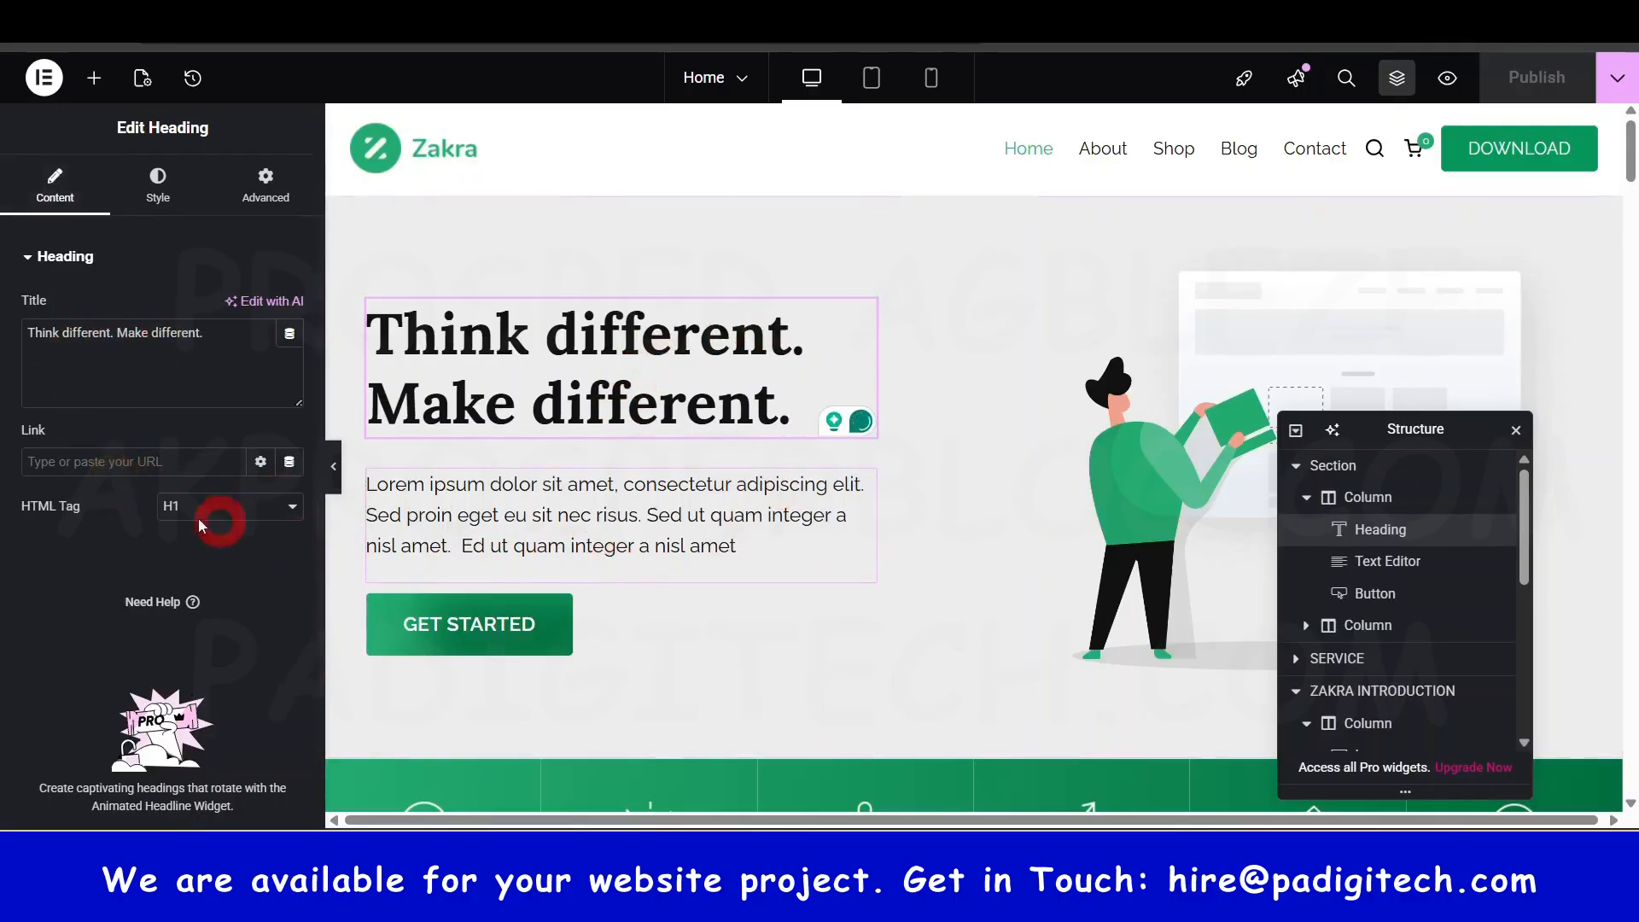
{"action": "left_click", "coordinate": [533, 410]}
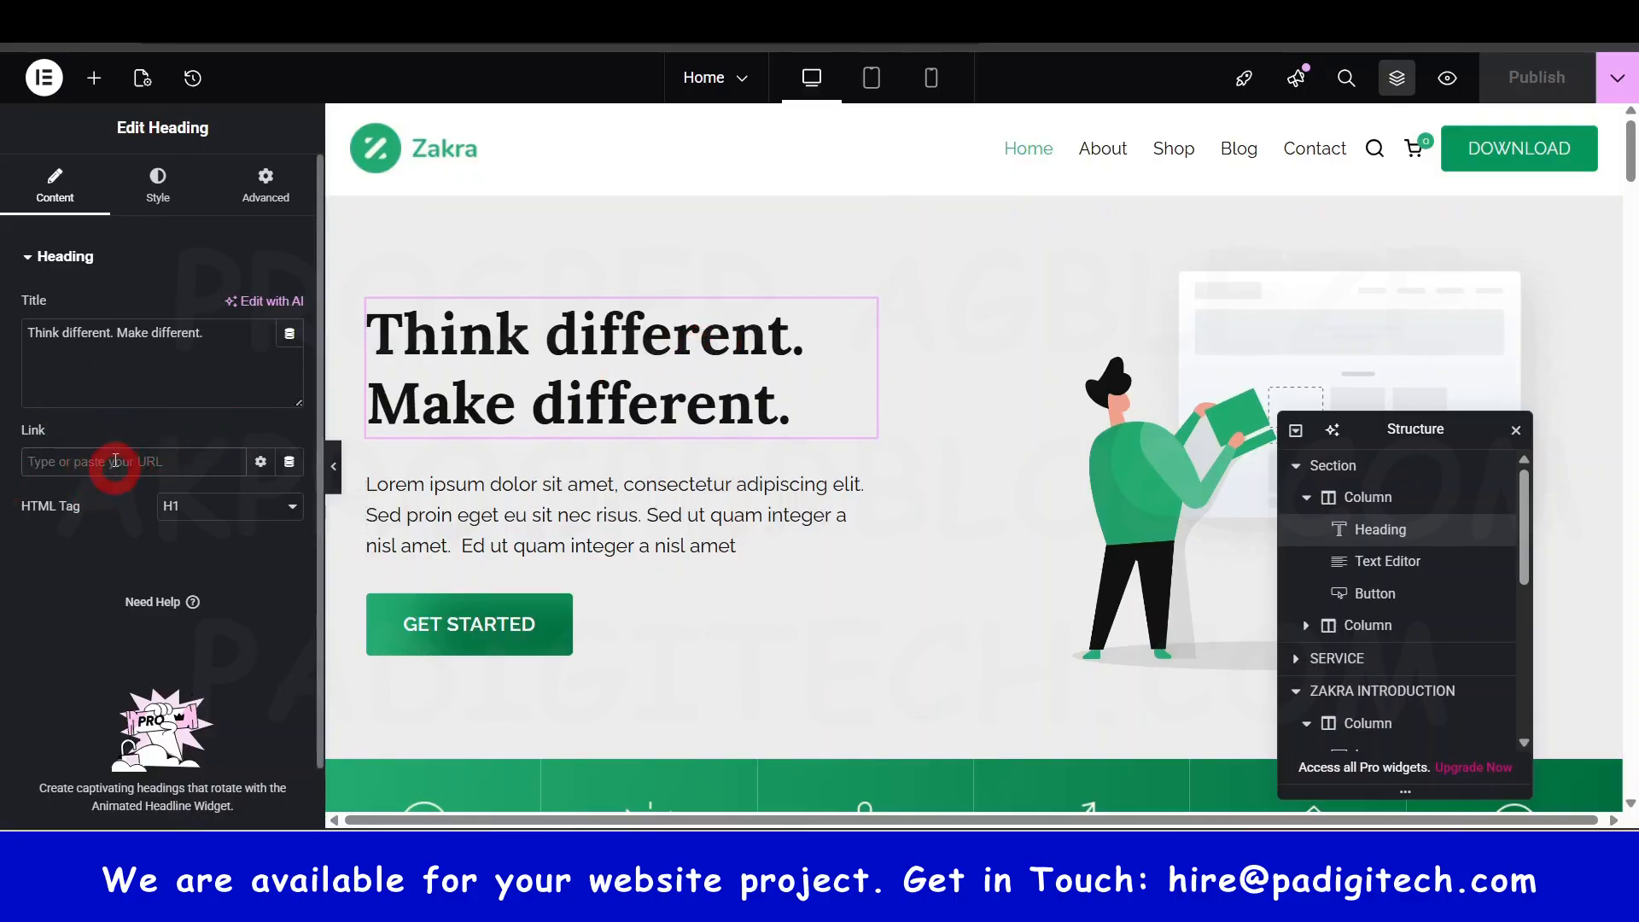
- In the heading's Style settings, centre it, then return it to left alignment
{"action": "left_click", "coordinate": [157, 169]}
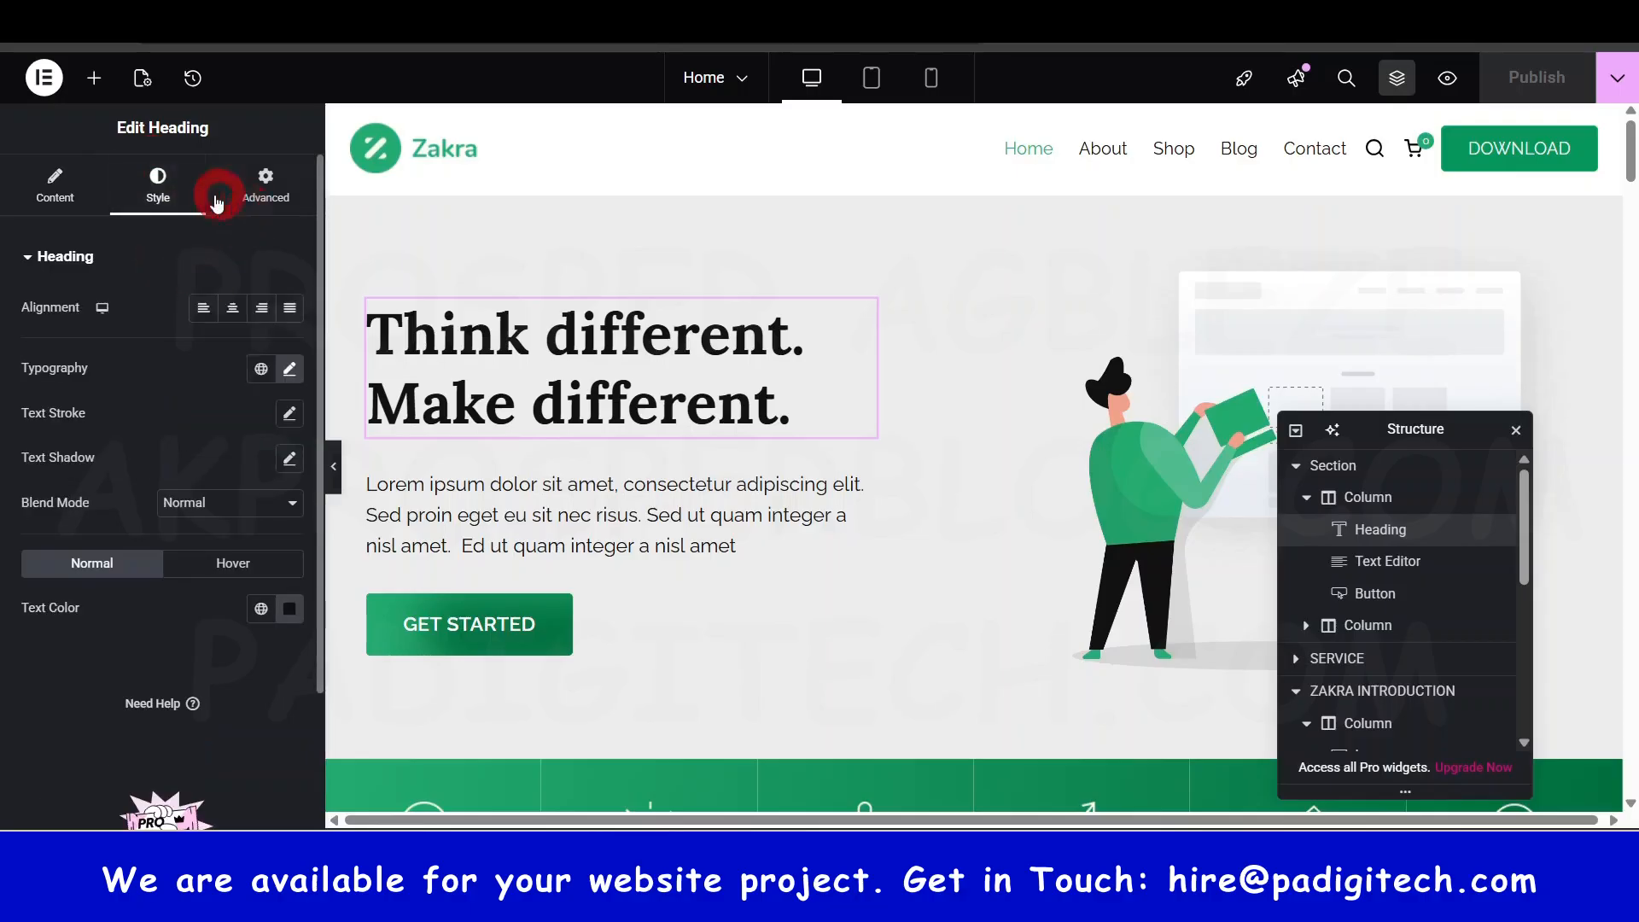
{"action": "left_click", "coordinate": [251, 313]}
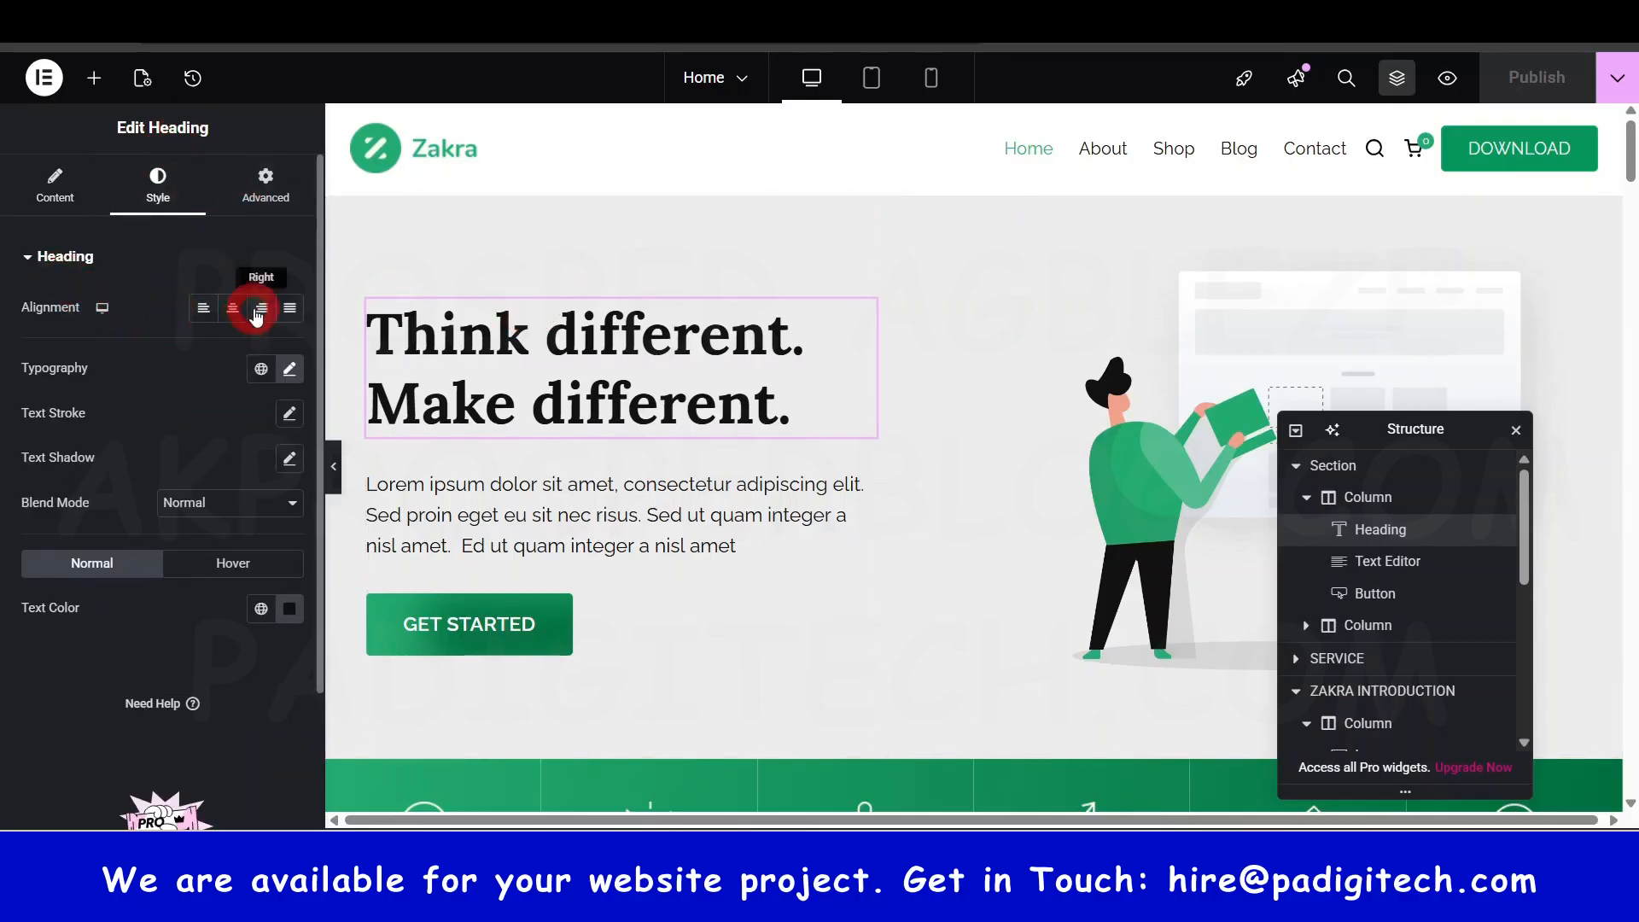
{"action": "left_click", "coordinate": [236, 308]}
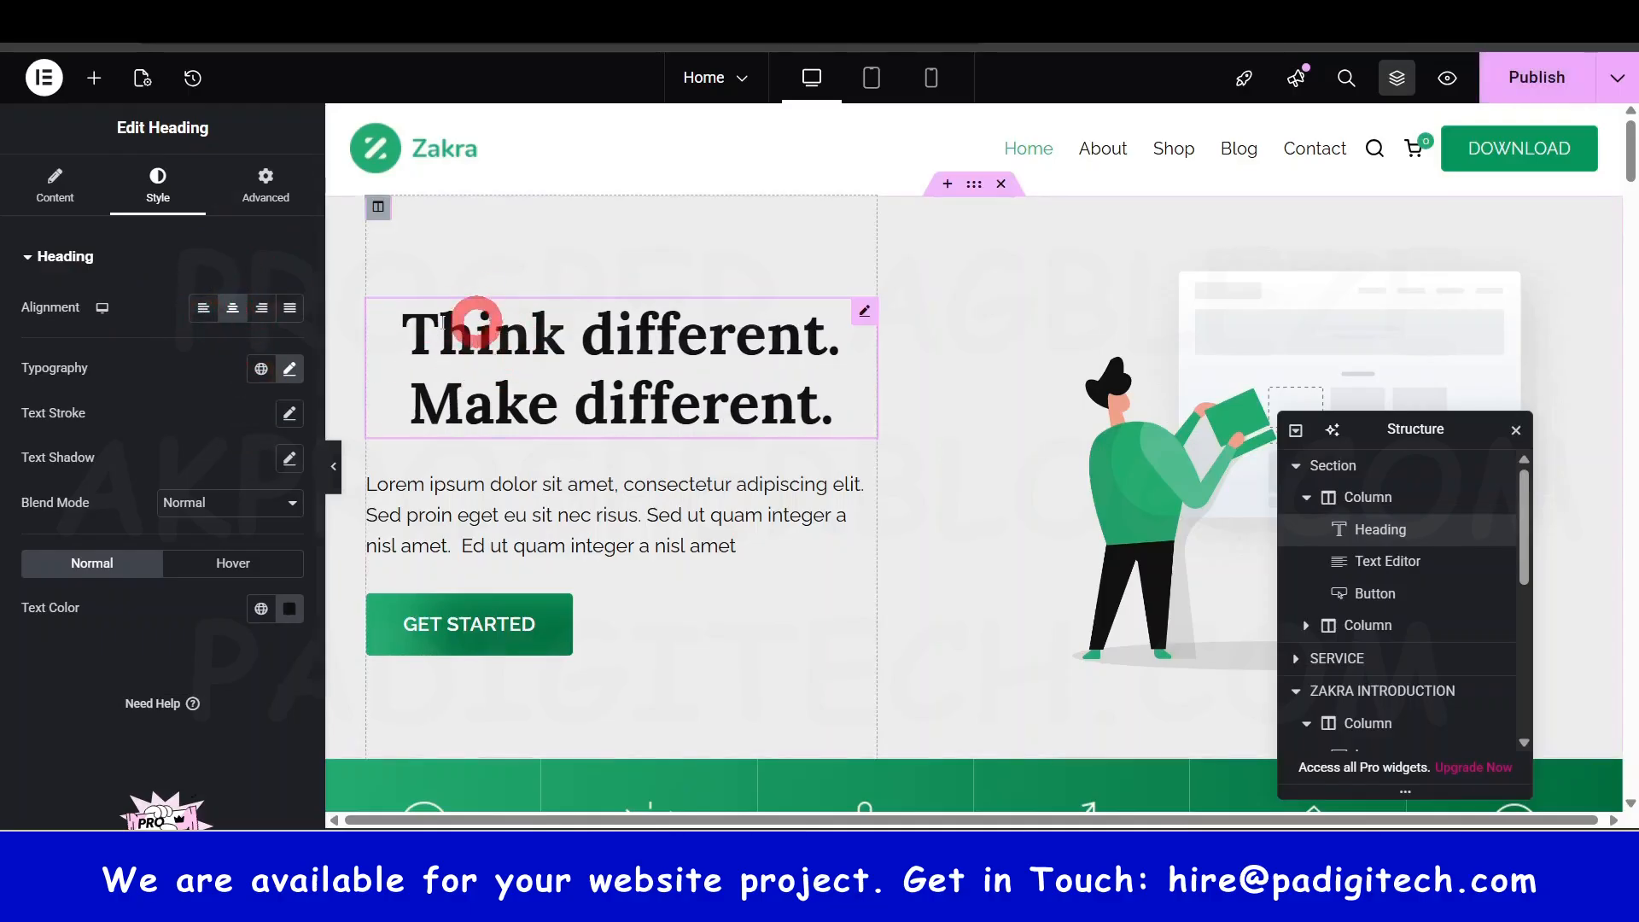
{"action": "left_click", "coordinate": [1539, 76]}
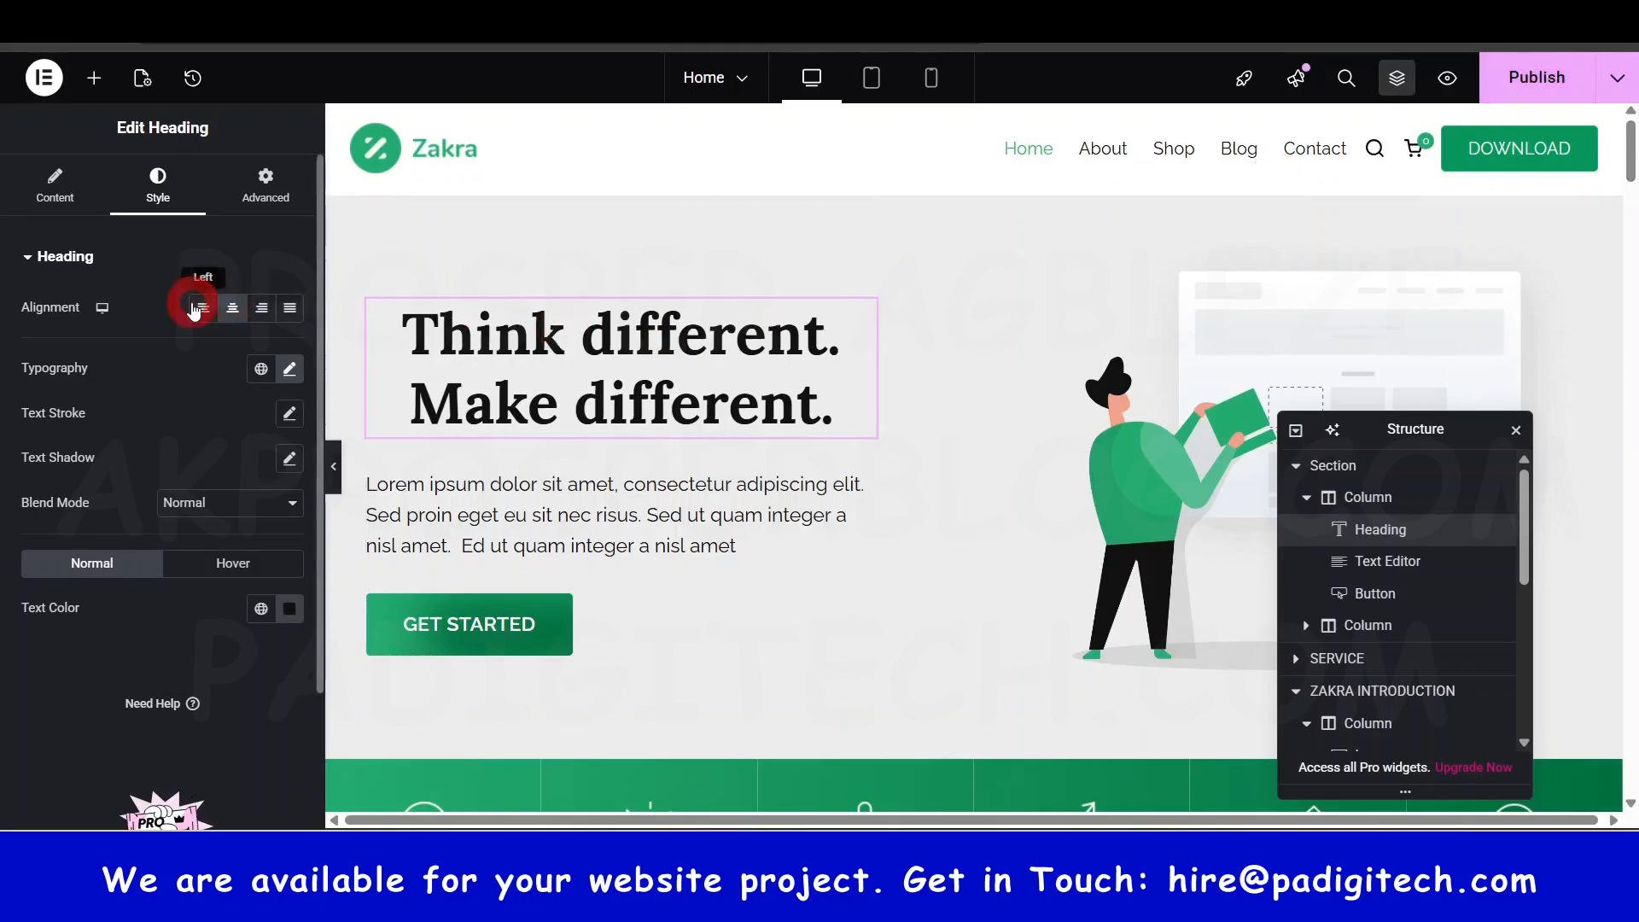
{"action": "left_click", "coordinate": [232, 309]}
{"action": "left_click", "coordinate": [595, 411]}
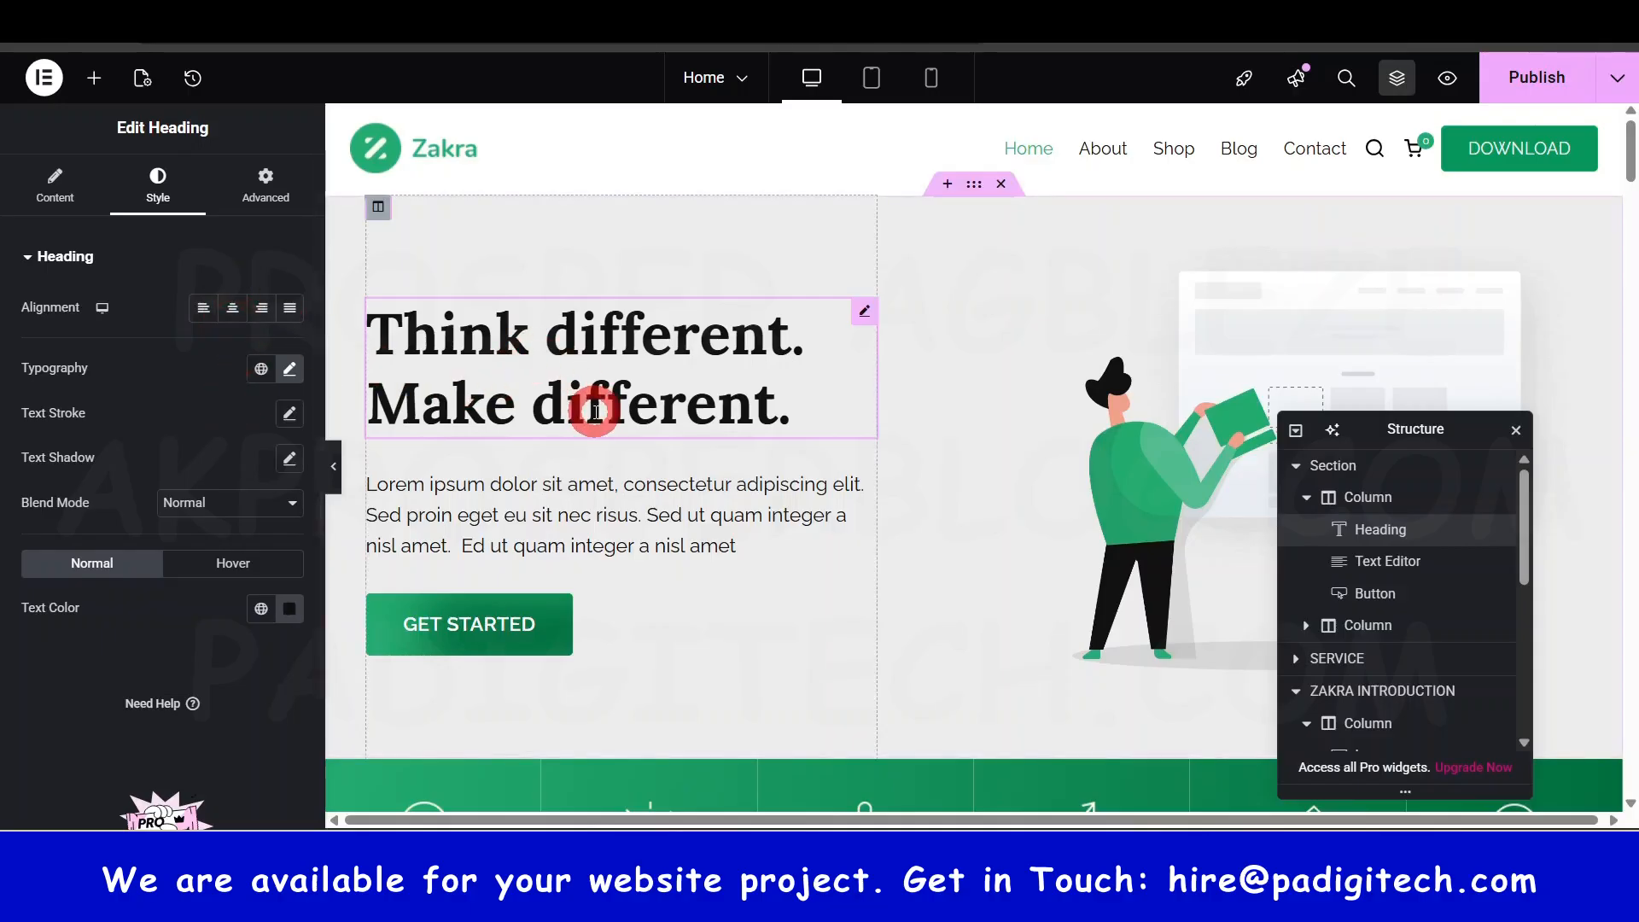
{"action": "left_click", "coordinate": [291, 369]}
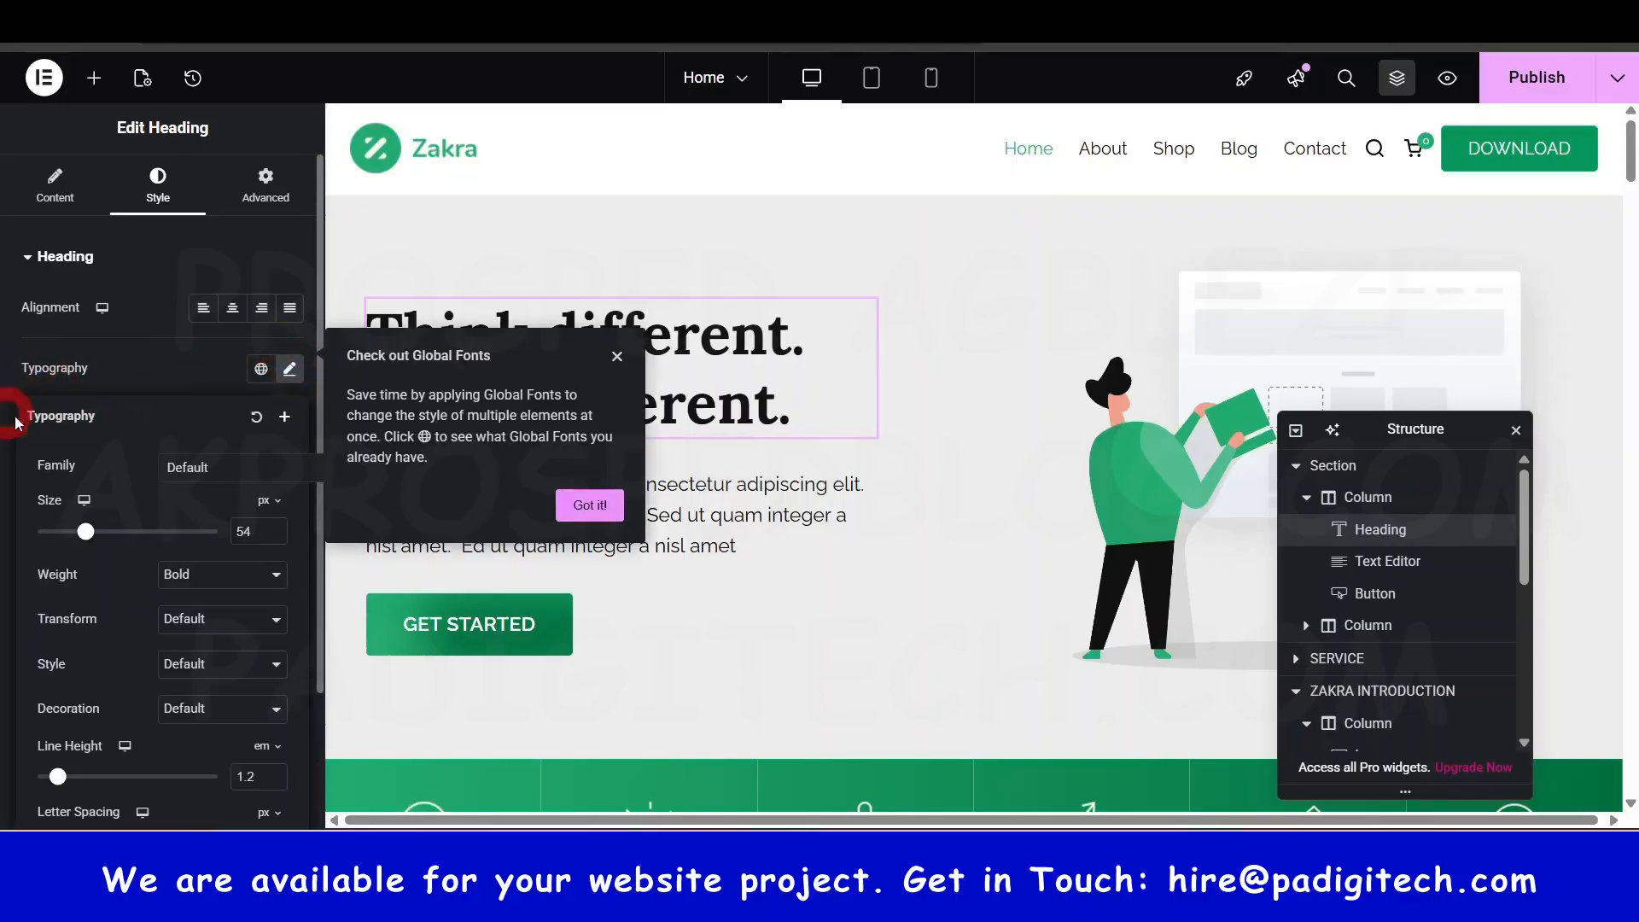
- Browse the font families without changing the font, and re-enter the heading size as 54
{"action": "left_click", "coordinate": [589, 504]}
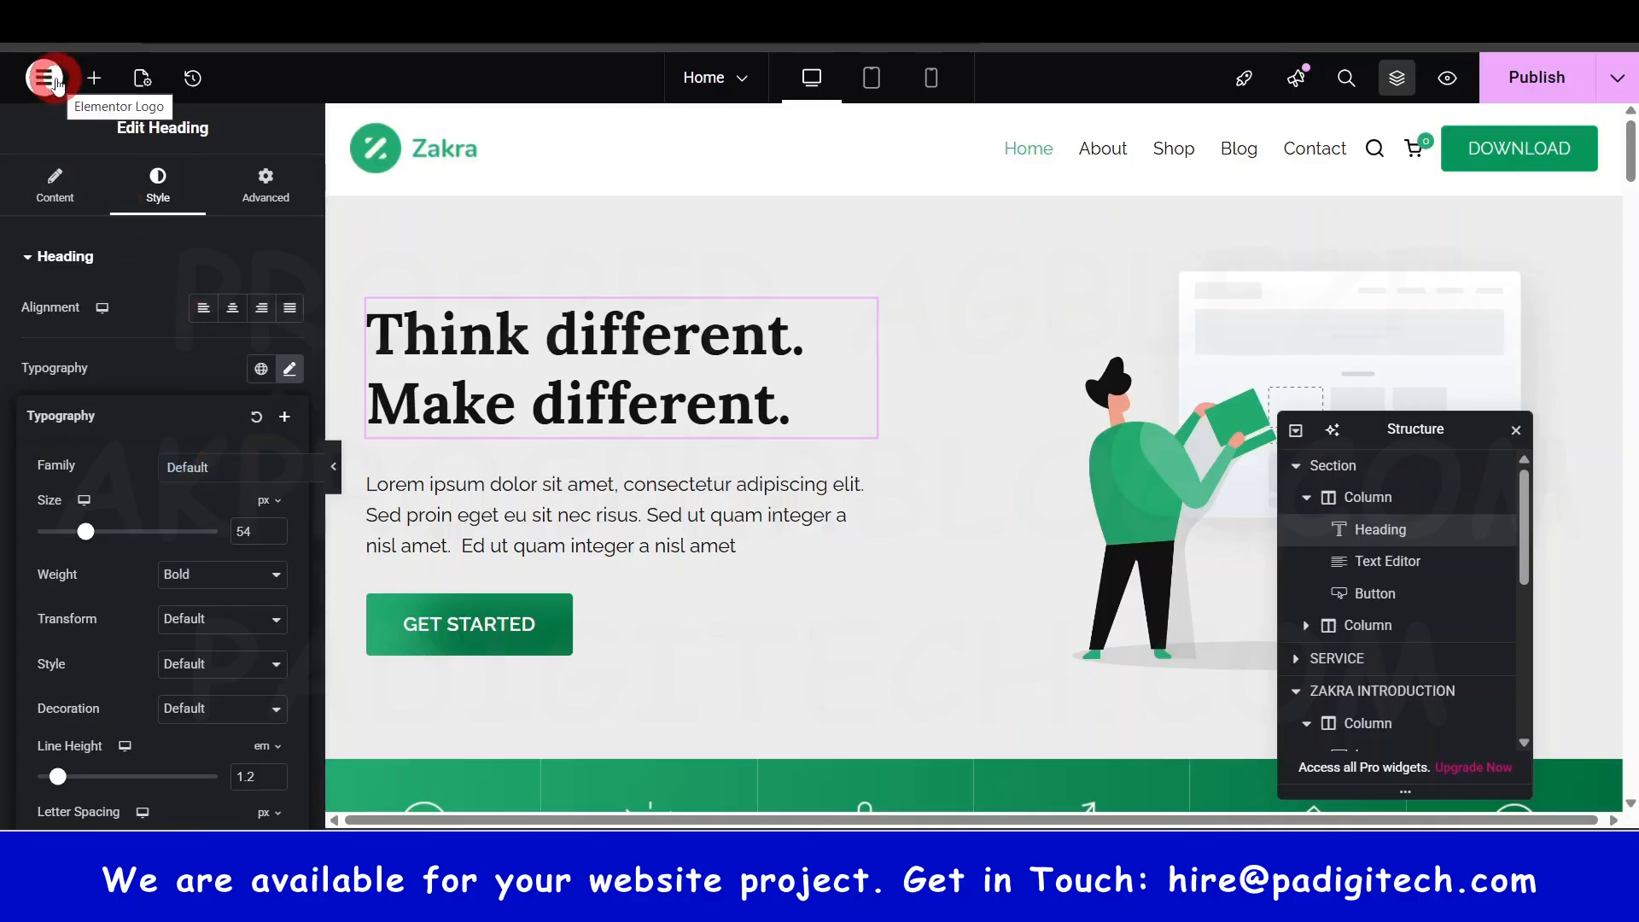
{"action": "left_click", "coordinate": [223, 472]}
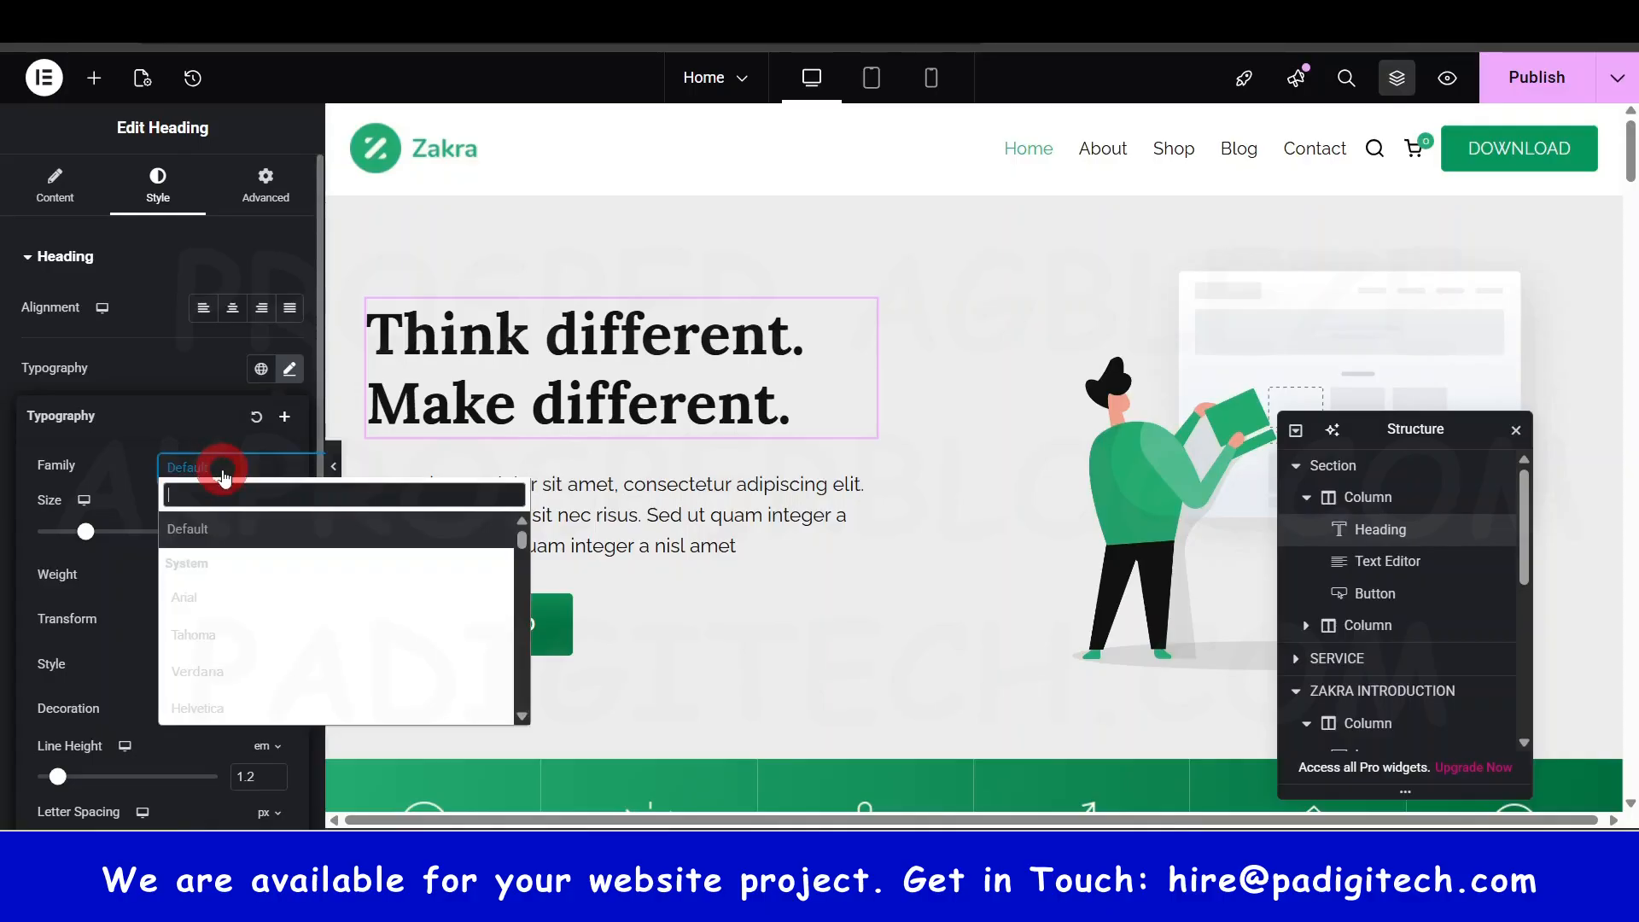
{"action": "scroll", "coordinate": [215, 597], "scroll_direction": "down", "scroll_amount": 10}
{"action": "scroll", "coordinate": [217, 598], "scroll_direction": "down", "scroll_amount": 15}
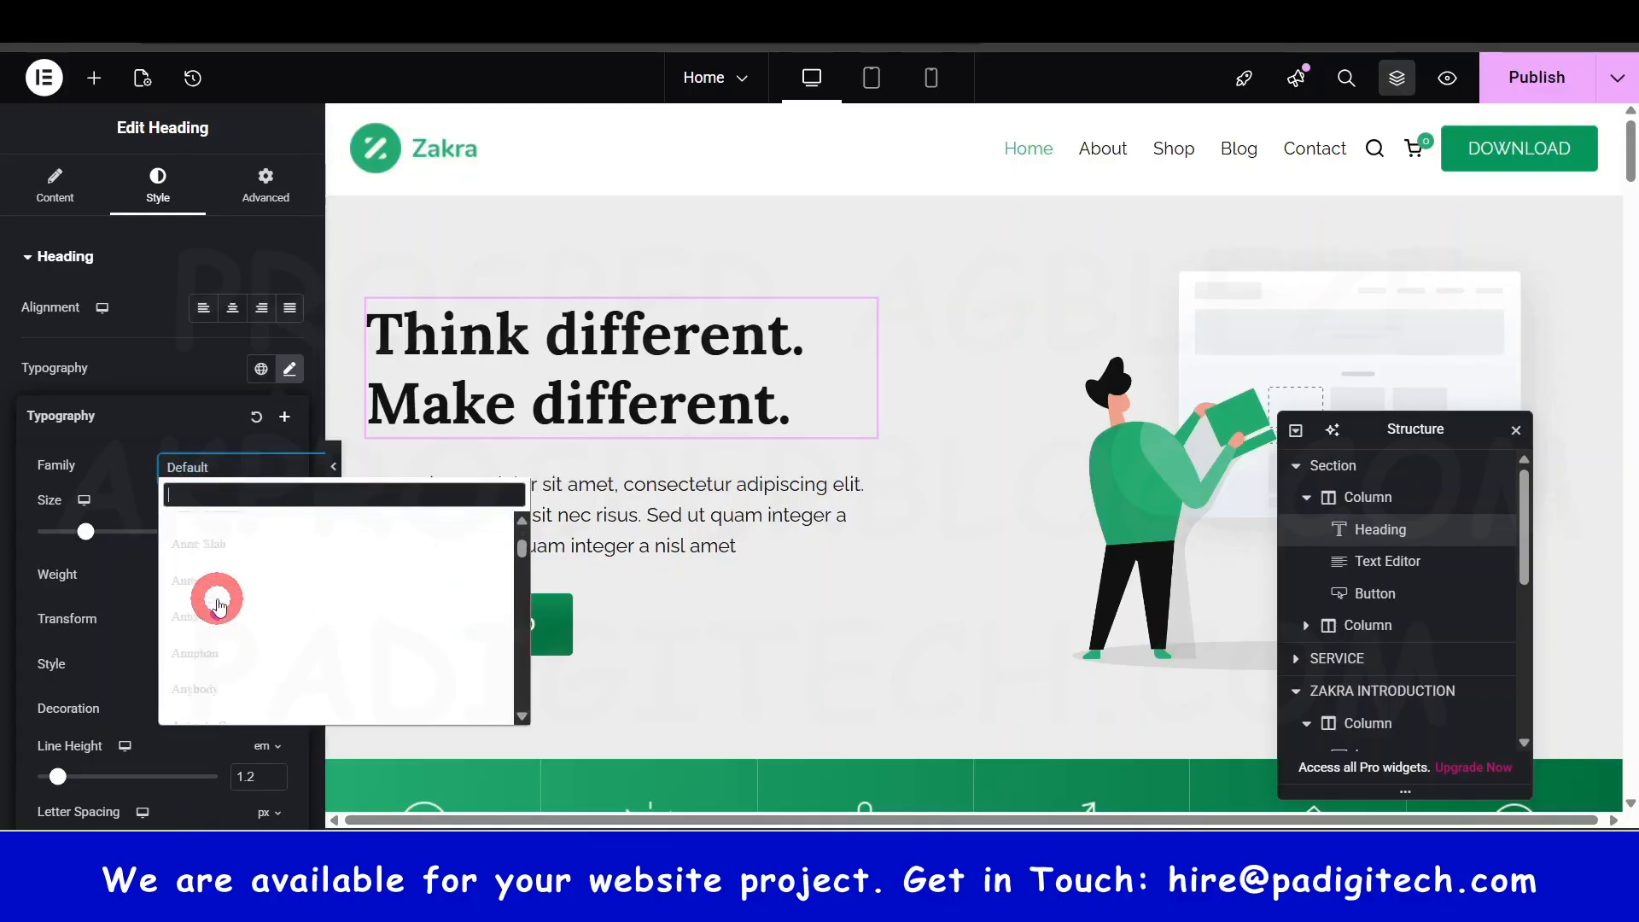
{"action": "left_click", "coordinate": [136, 445]}
{"action": "mouse_move", "coordinate": [88, 534]}
{"action": "left_mouse_down"}
{"action": "mouse_move", "coordinate": [114, 538]}
{"action": "mouse_move", "coordinate": [73, 544]}
{"action": "mouse_move", "coordinate": [91, 531]}
{"action": "left_mouse_up"}
{"action": "left_click", "coordinate": [251, 534]}
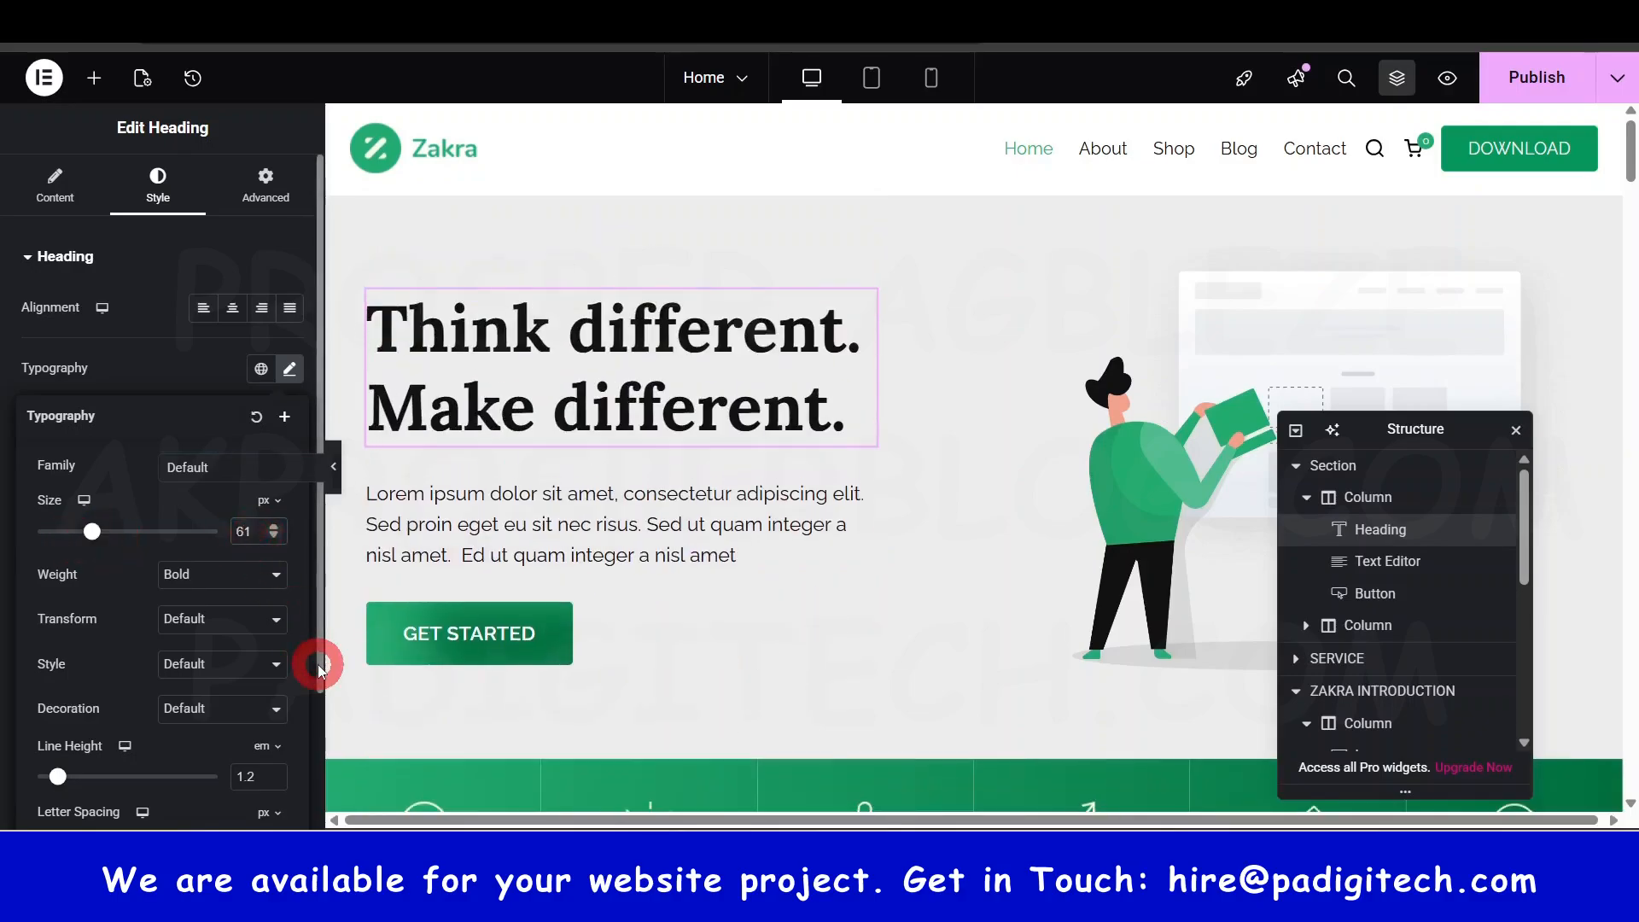
{"action": "key", "text": "BackSpace"}
{"action": "key", "text": "BackSpace"}
{"action": "type", "text": "54"}
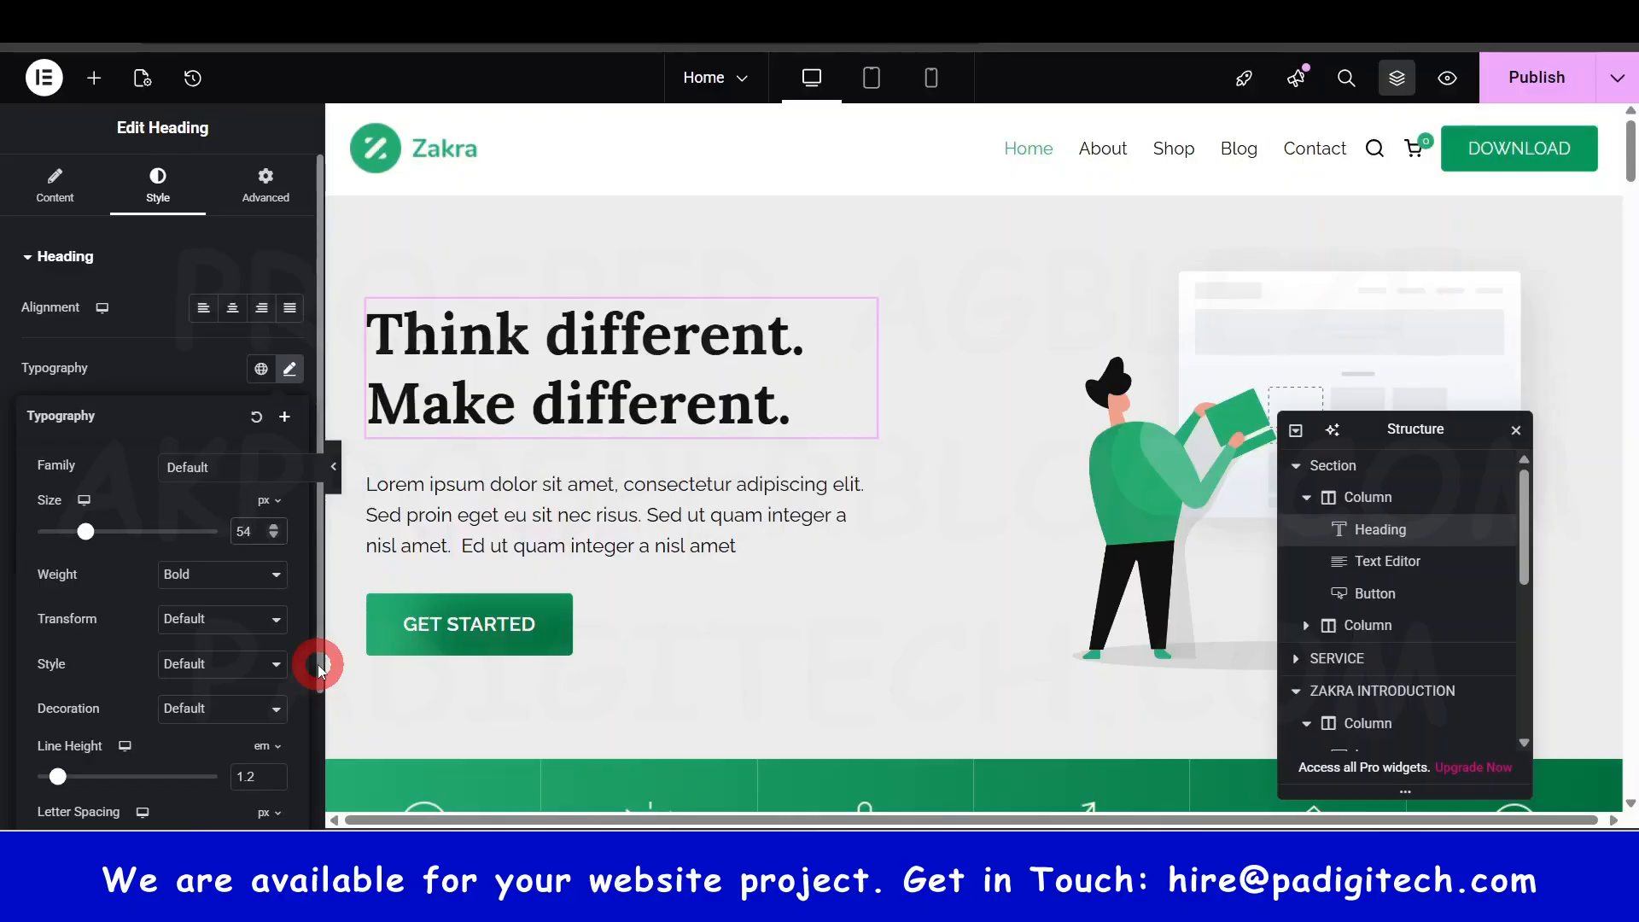
- Try Semi Bold and Light (300) weights, then set the heading back to Bold
{"action": "left_click", "coordinate": [207, 581]}
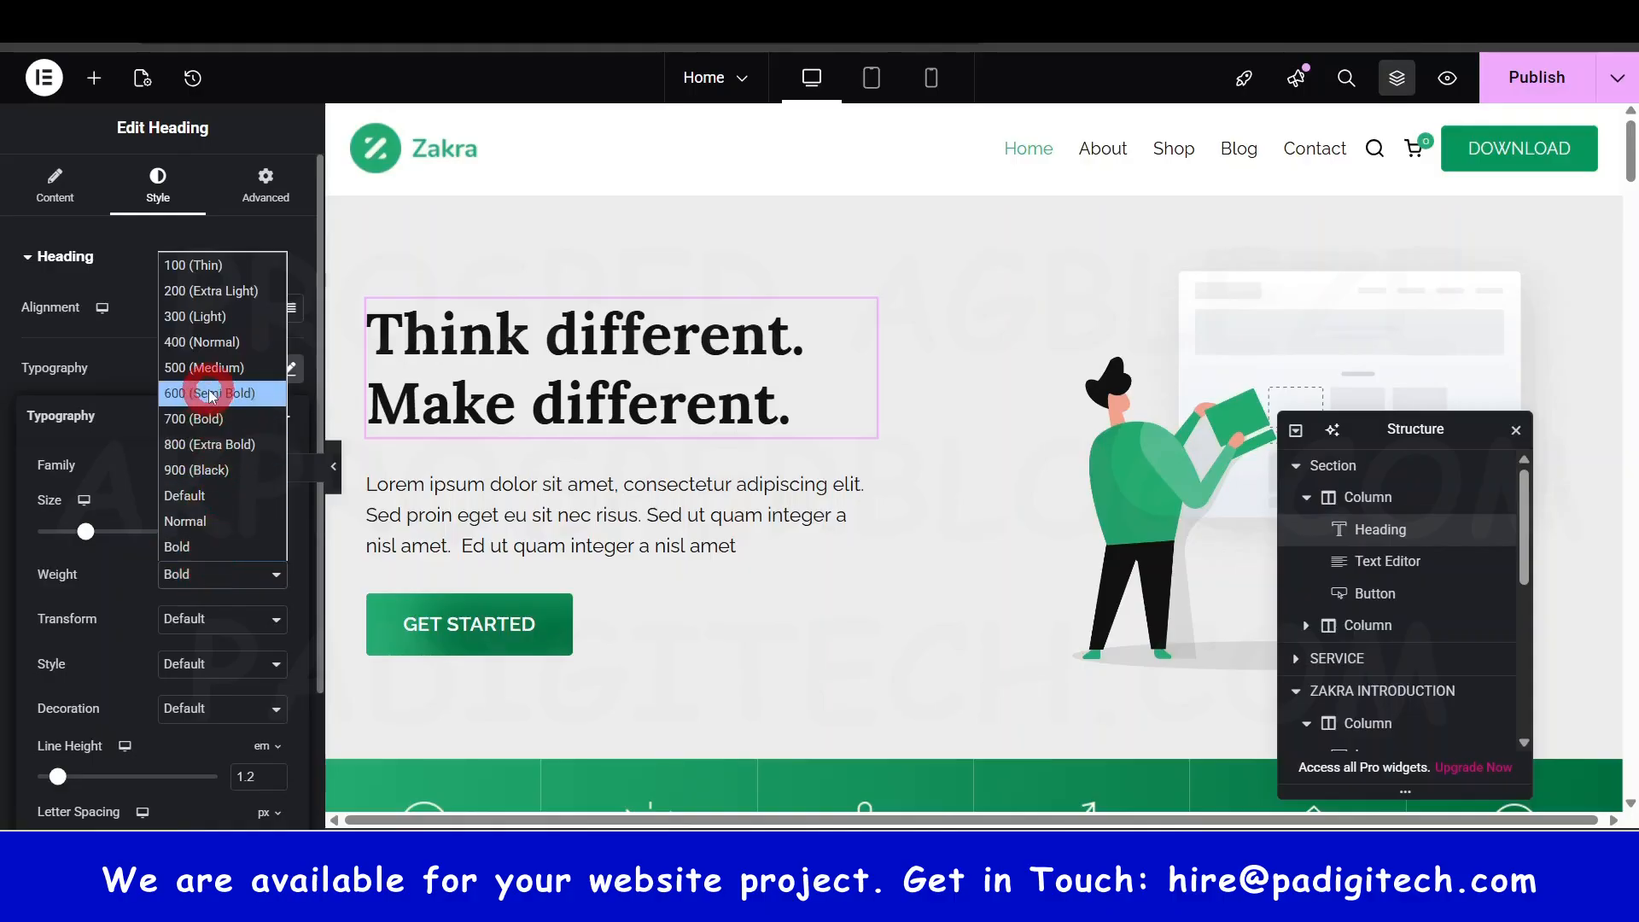
{"action": "left_click", "coordinate": [209, 391]}
{"action": "left_click", "coordinate": [236, 580]}
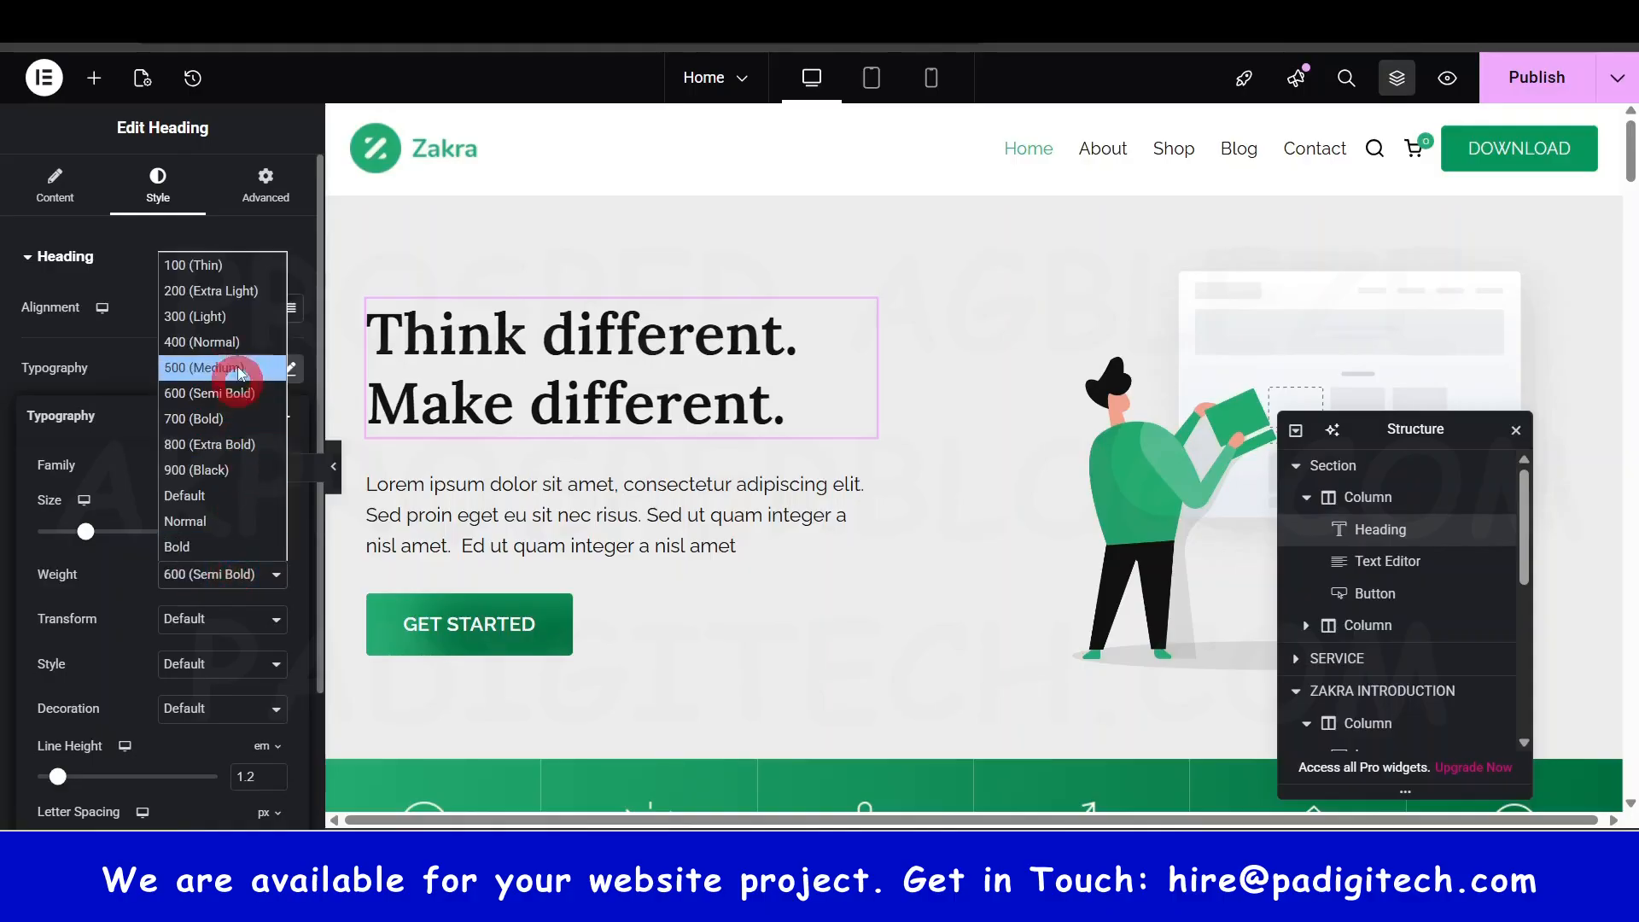
{"action": "left_click", "coordinate": [228, 318]}
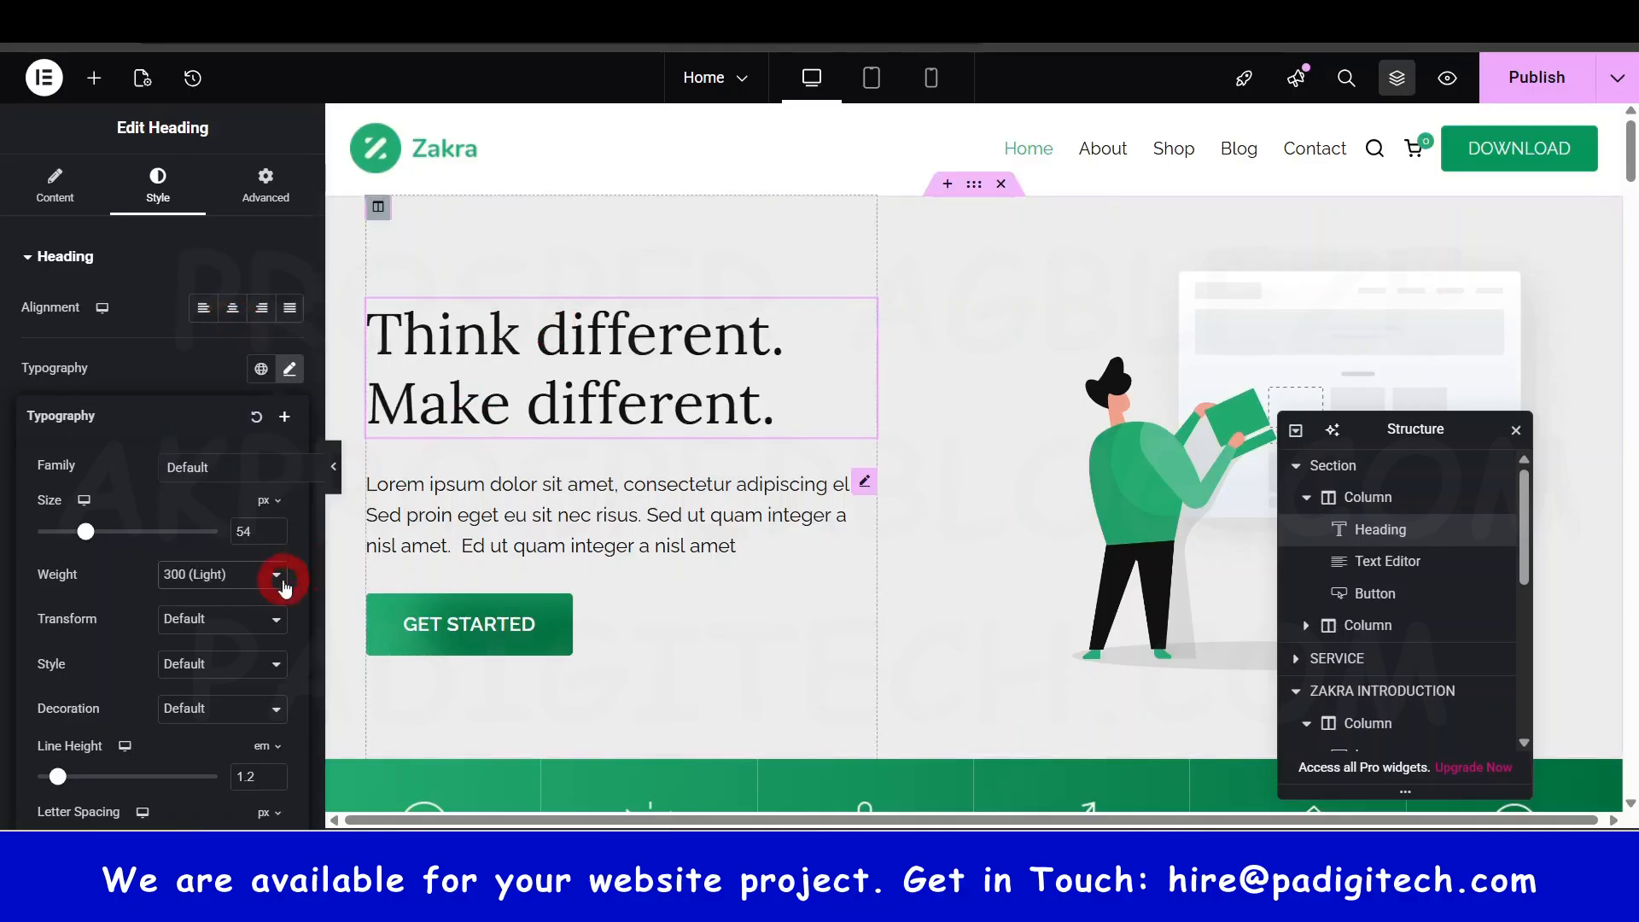
{"action": "left_click", "coordinate": [257, 578]}
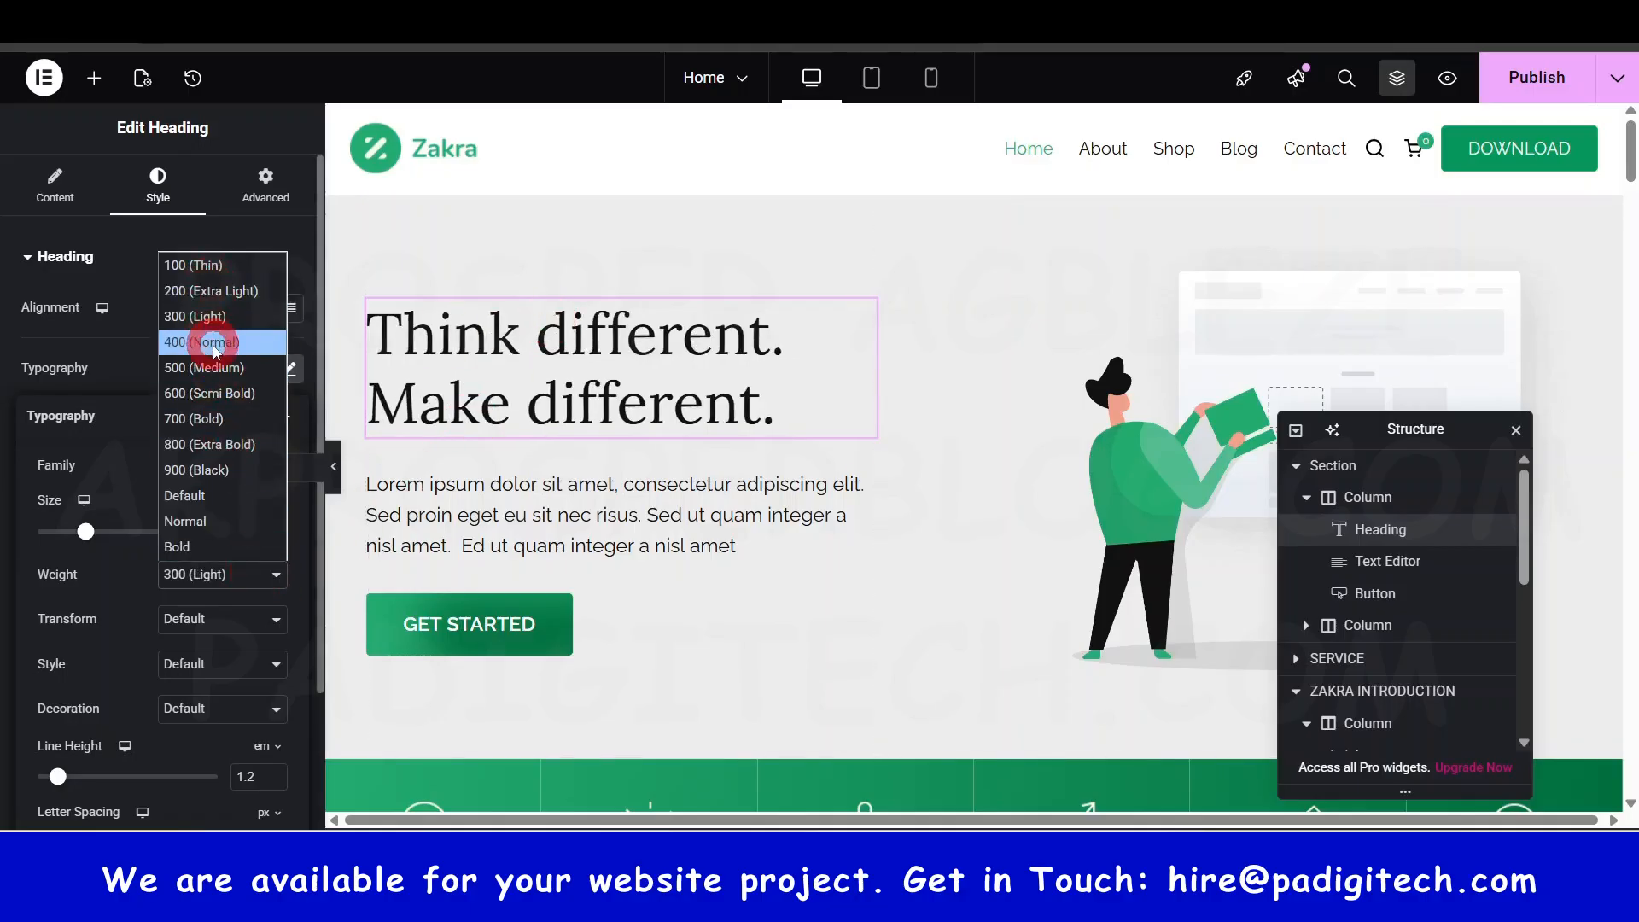
{"action": "left_click", "coordinate": [204, 546]}
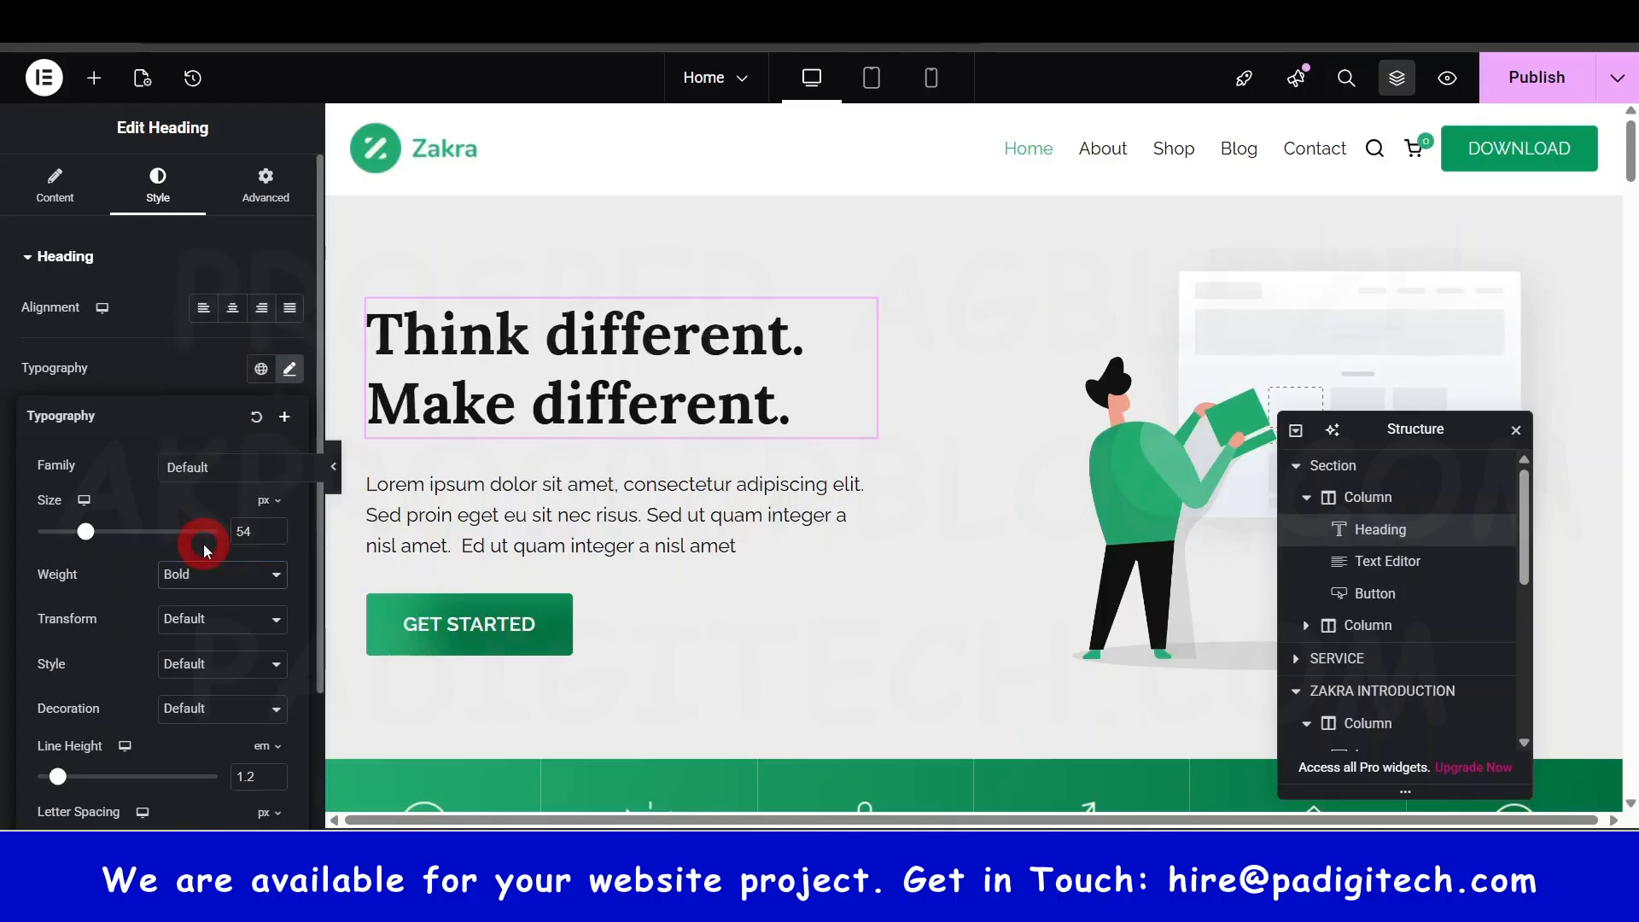
- Switch the heading's Transform to Uppercase, then back to Default
{"action": "left_click", "coordinate": [217, 630]}
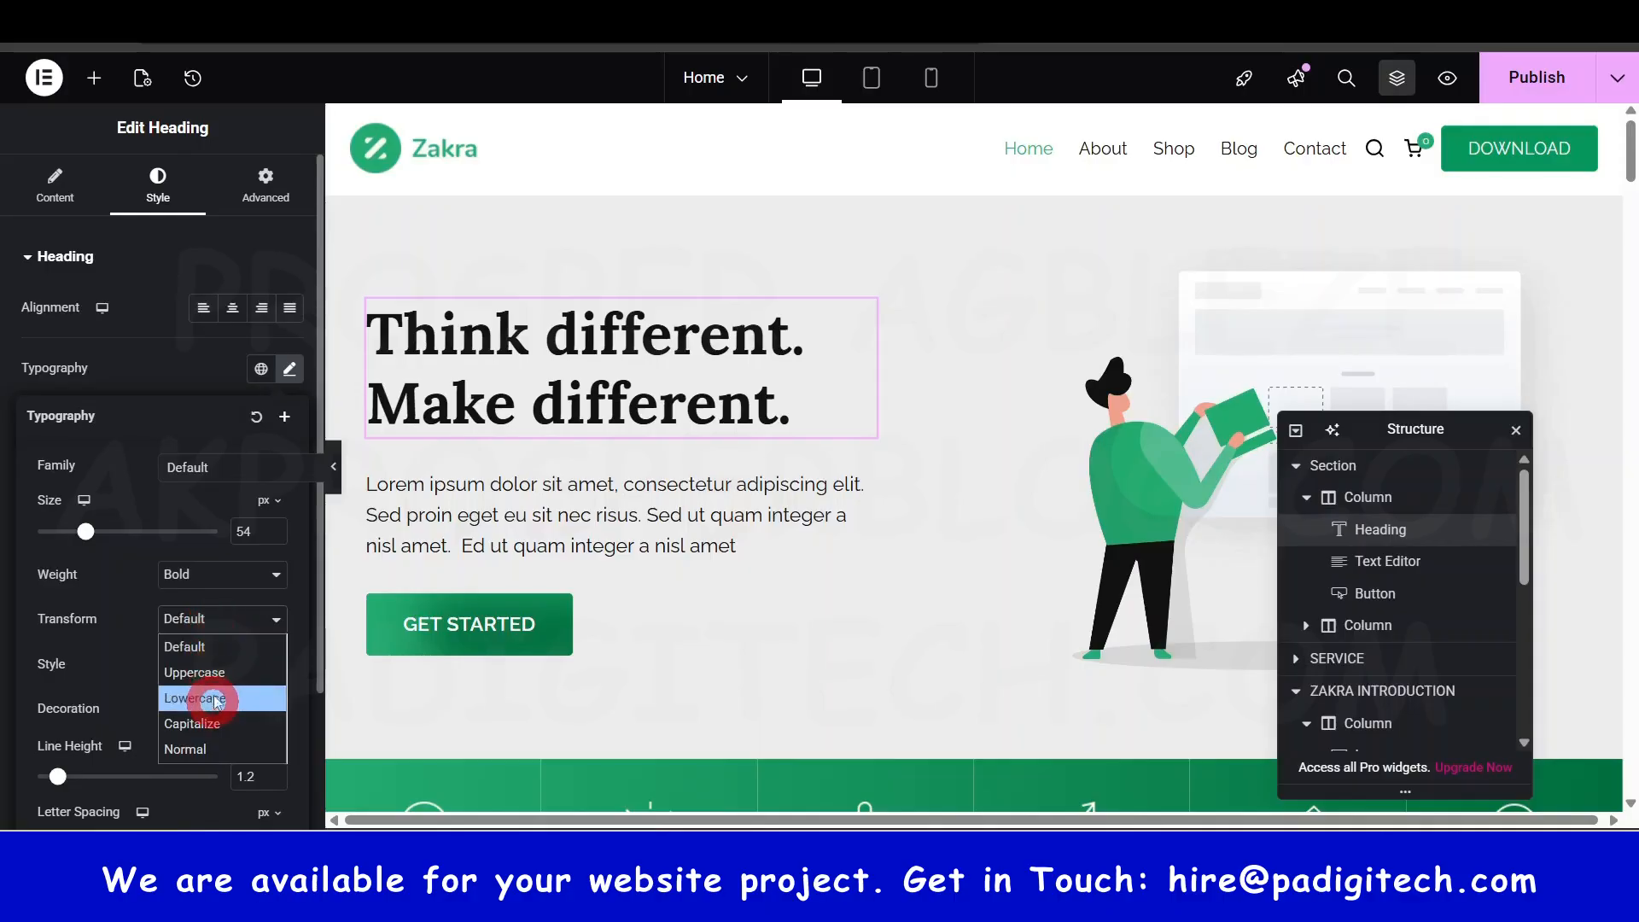
{"action": "left_click", "coordinate": [217, 673]}
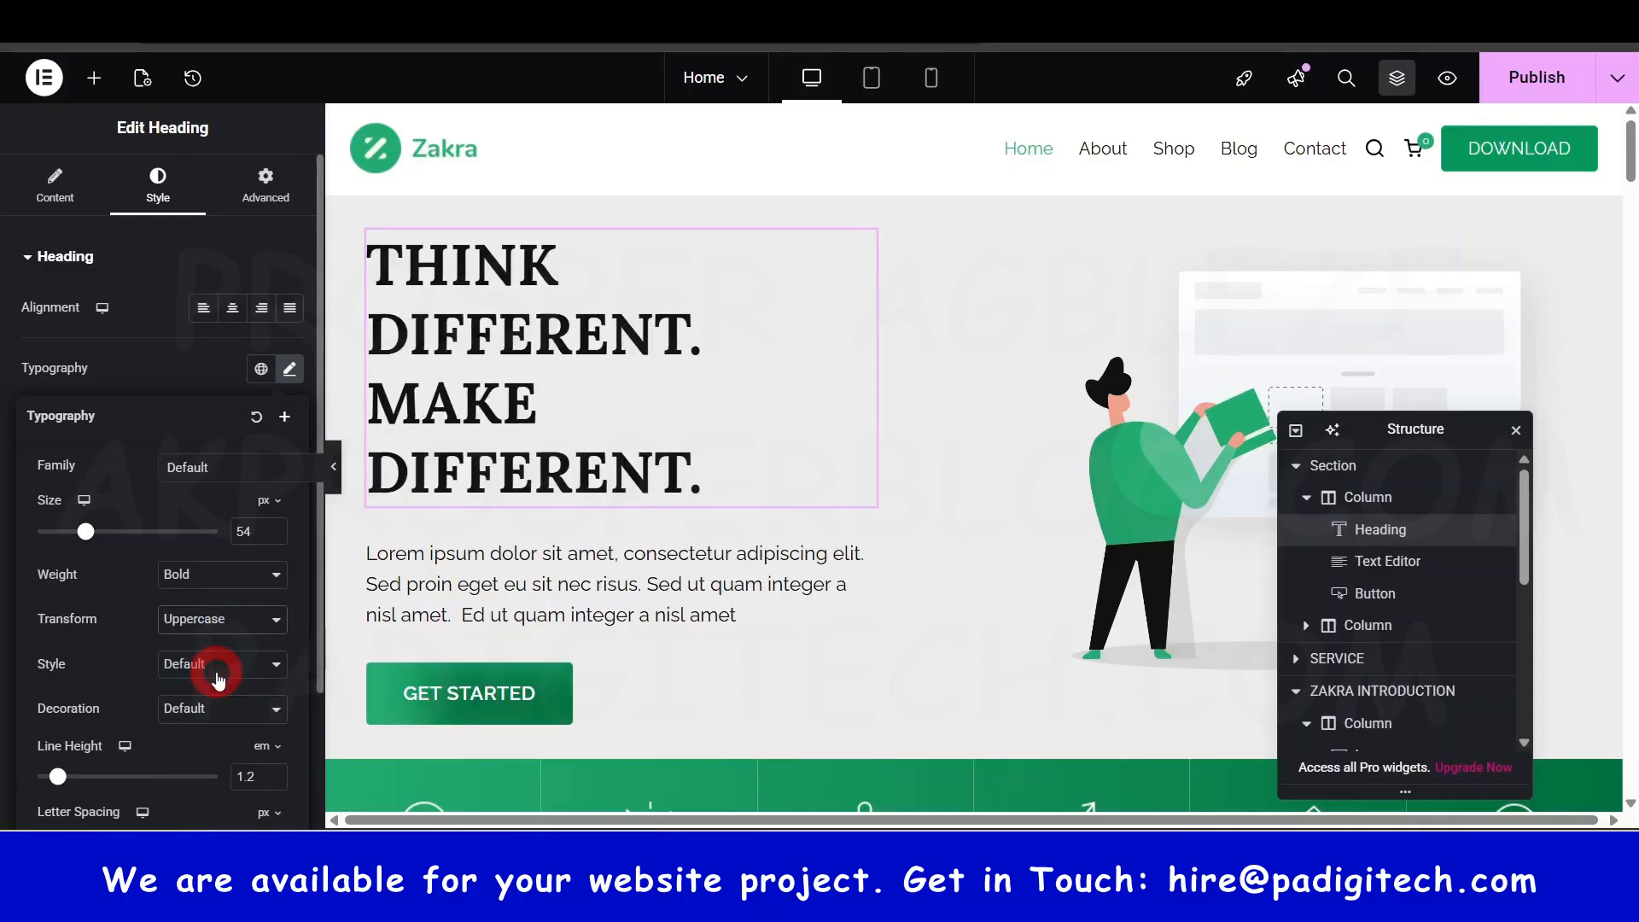
{"action": "left_click", "coordinate": [239, 621]}
{"action": "left_click", "coordinate": [229, 647]}
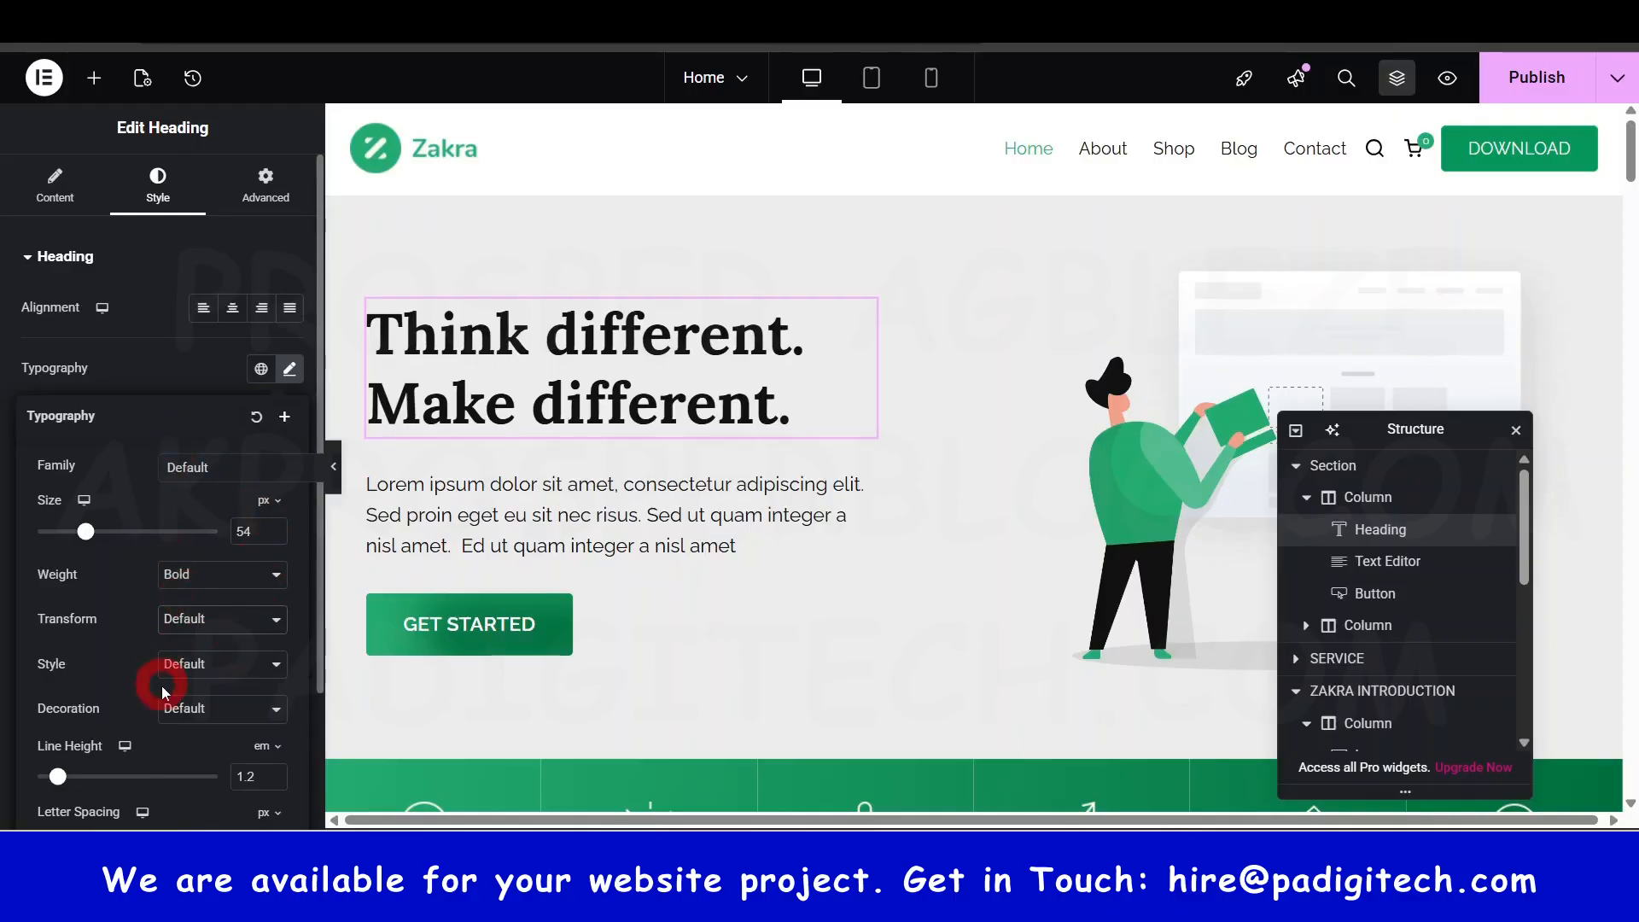
{"action": "scroll", "coordinate": [161, 684], "scroll_direction": "down", "scroll_amount": 2}
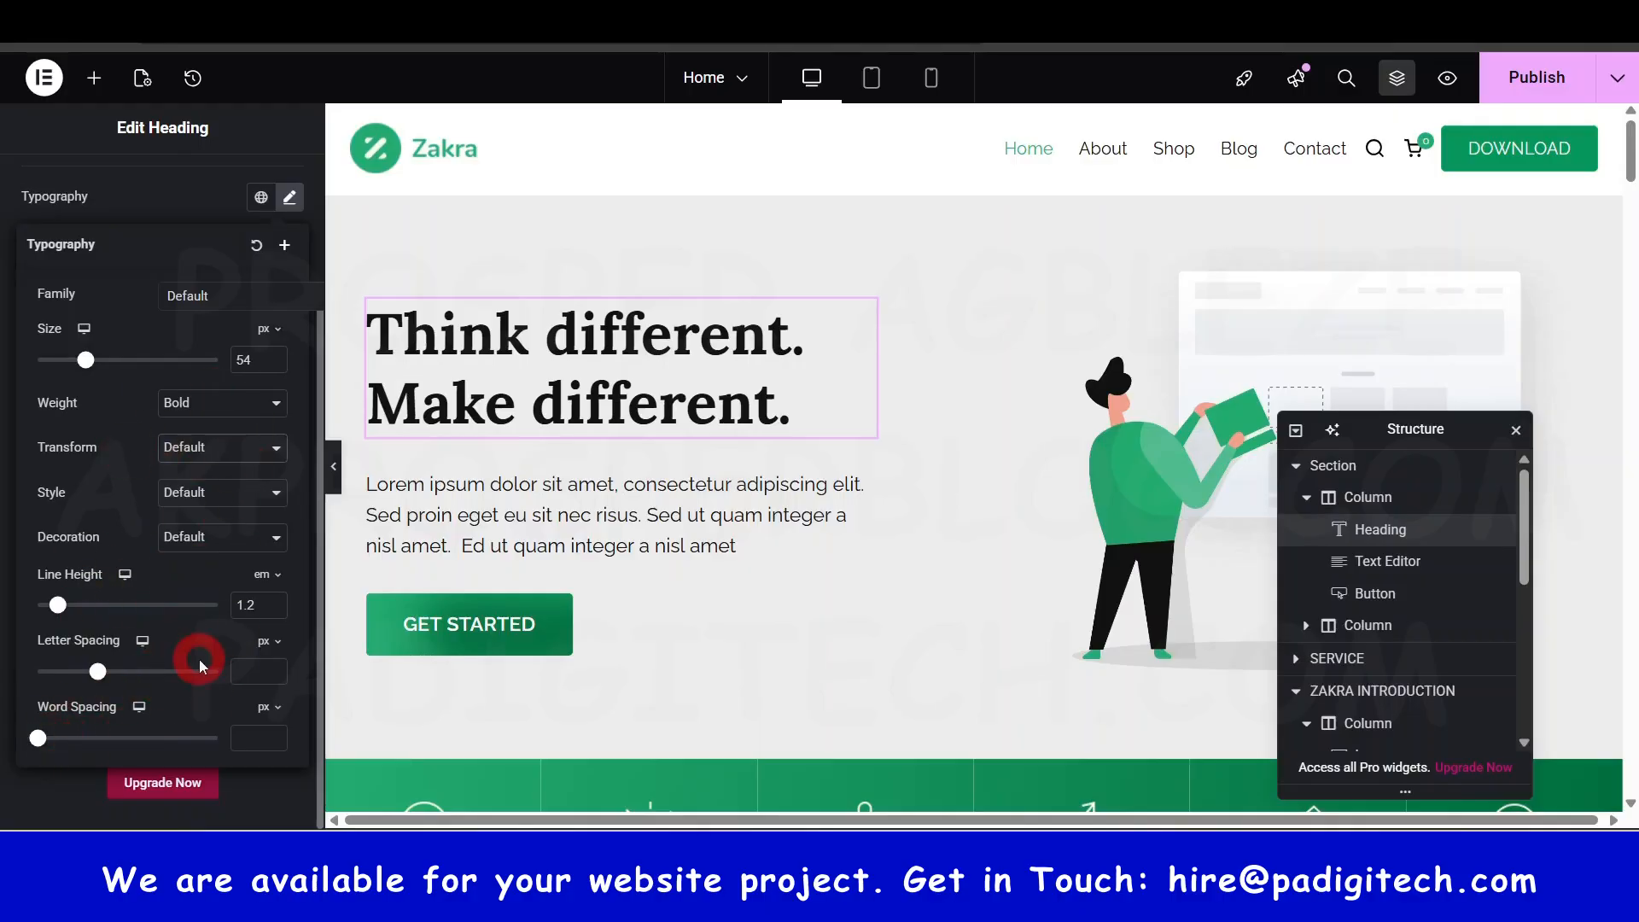
{"action": "scroll", "coordinate": [198, 657], "scroll_direction": "up", "scroll_amount": 1}
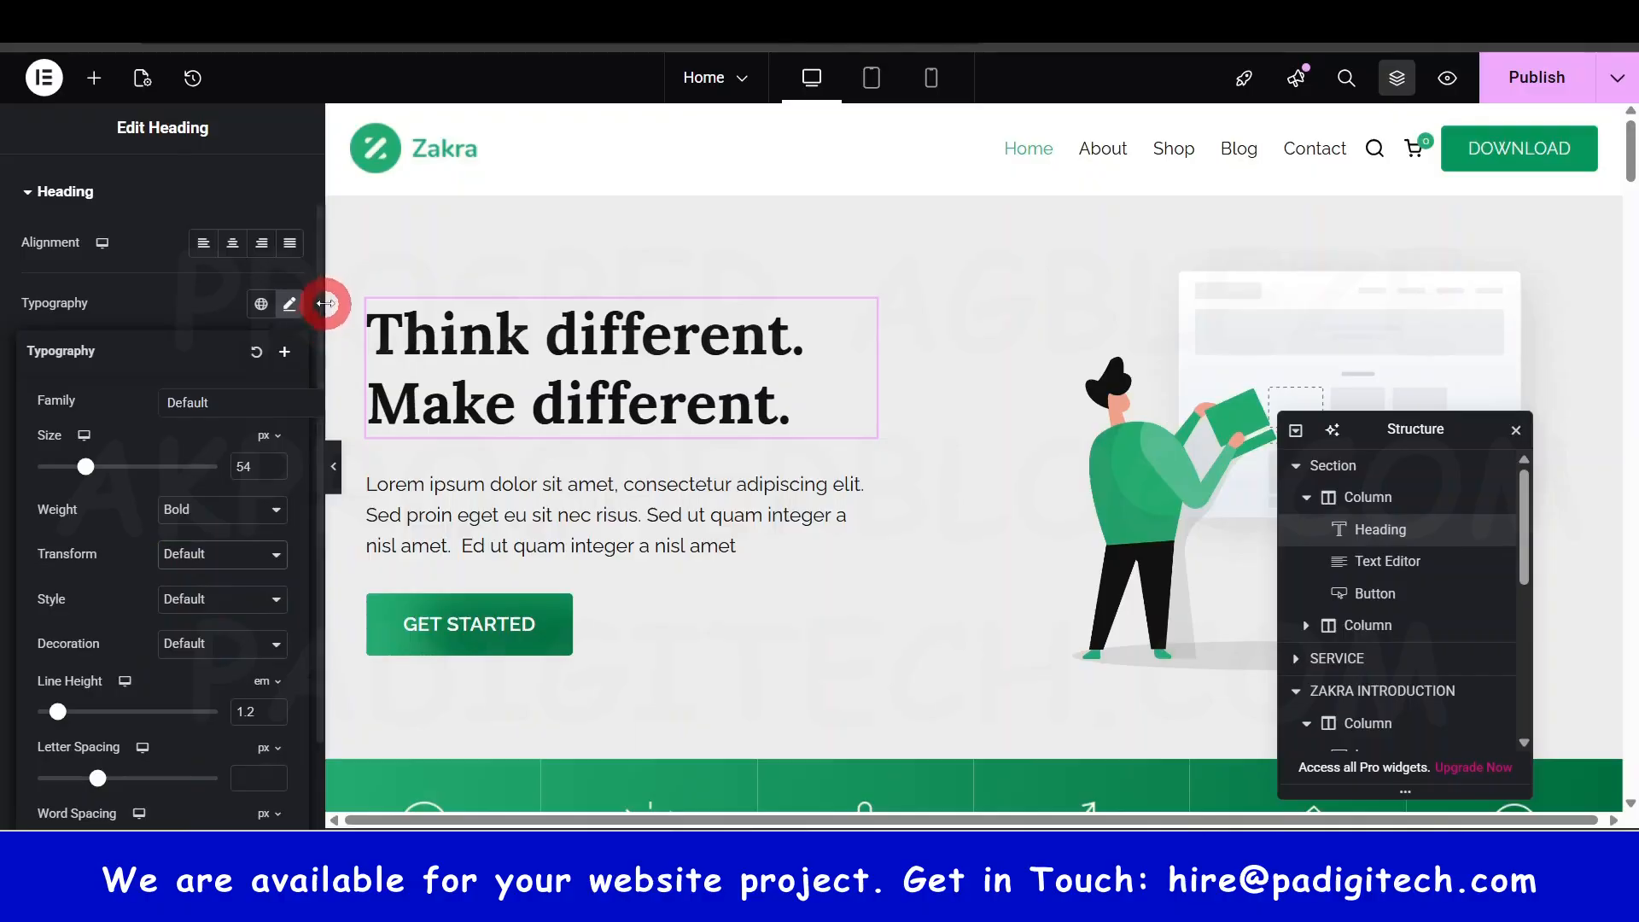
- Close Typography and give the heading a 2 px Text Stroke
{"action": "left_click", "coordinate": [288, 306]}
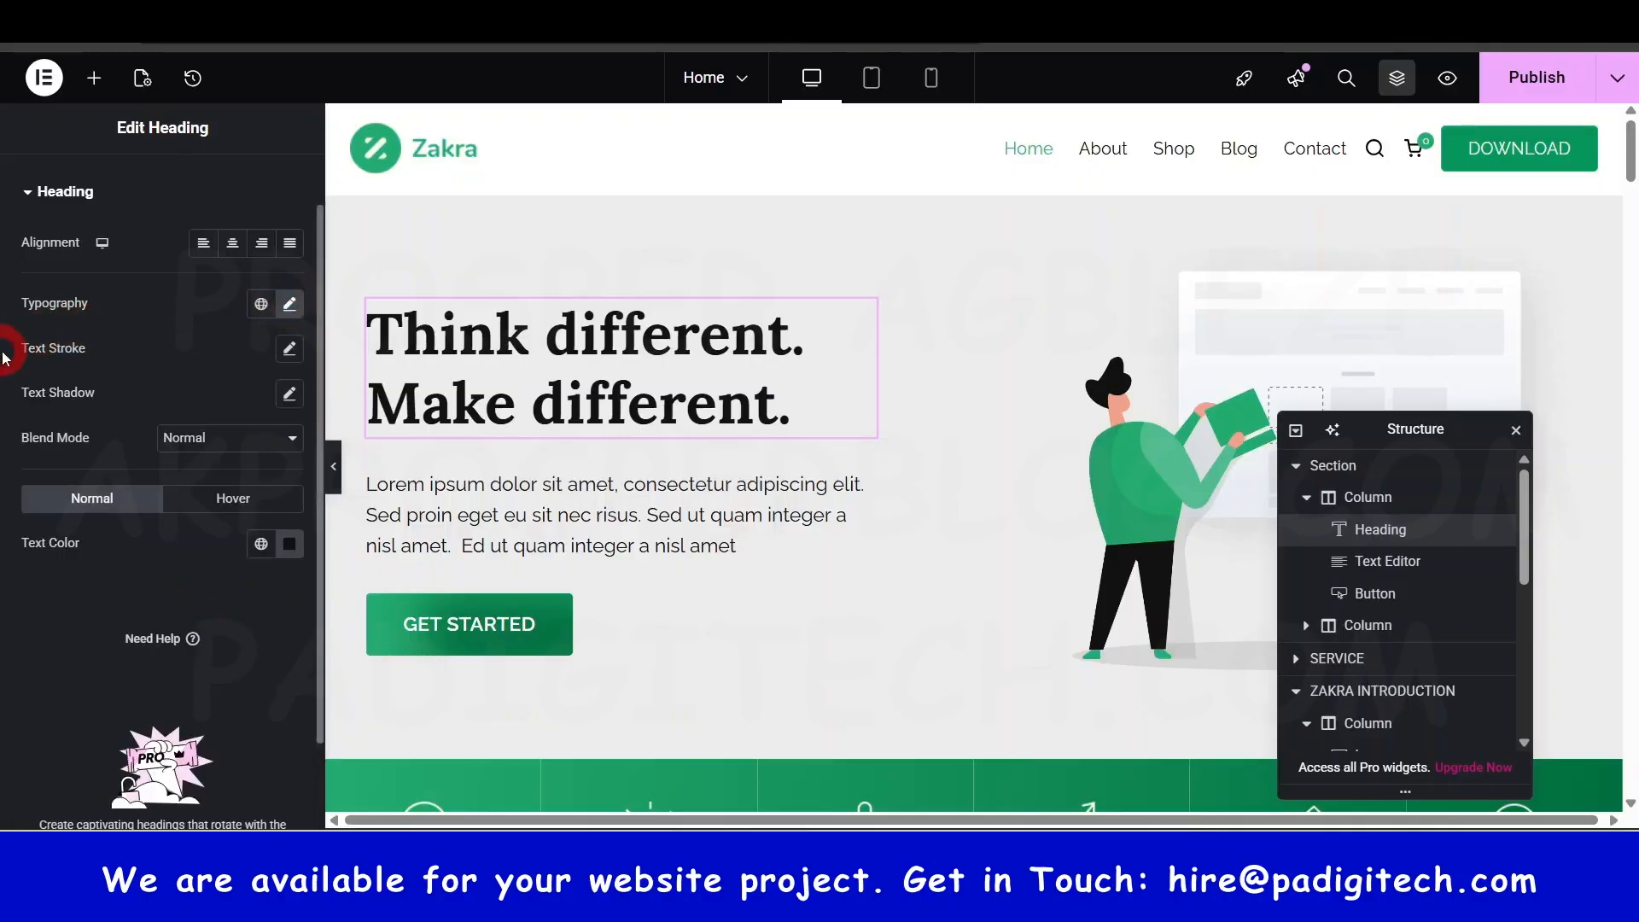
{"action": "left_click", "coordinate": [289, 350]}
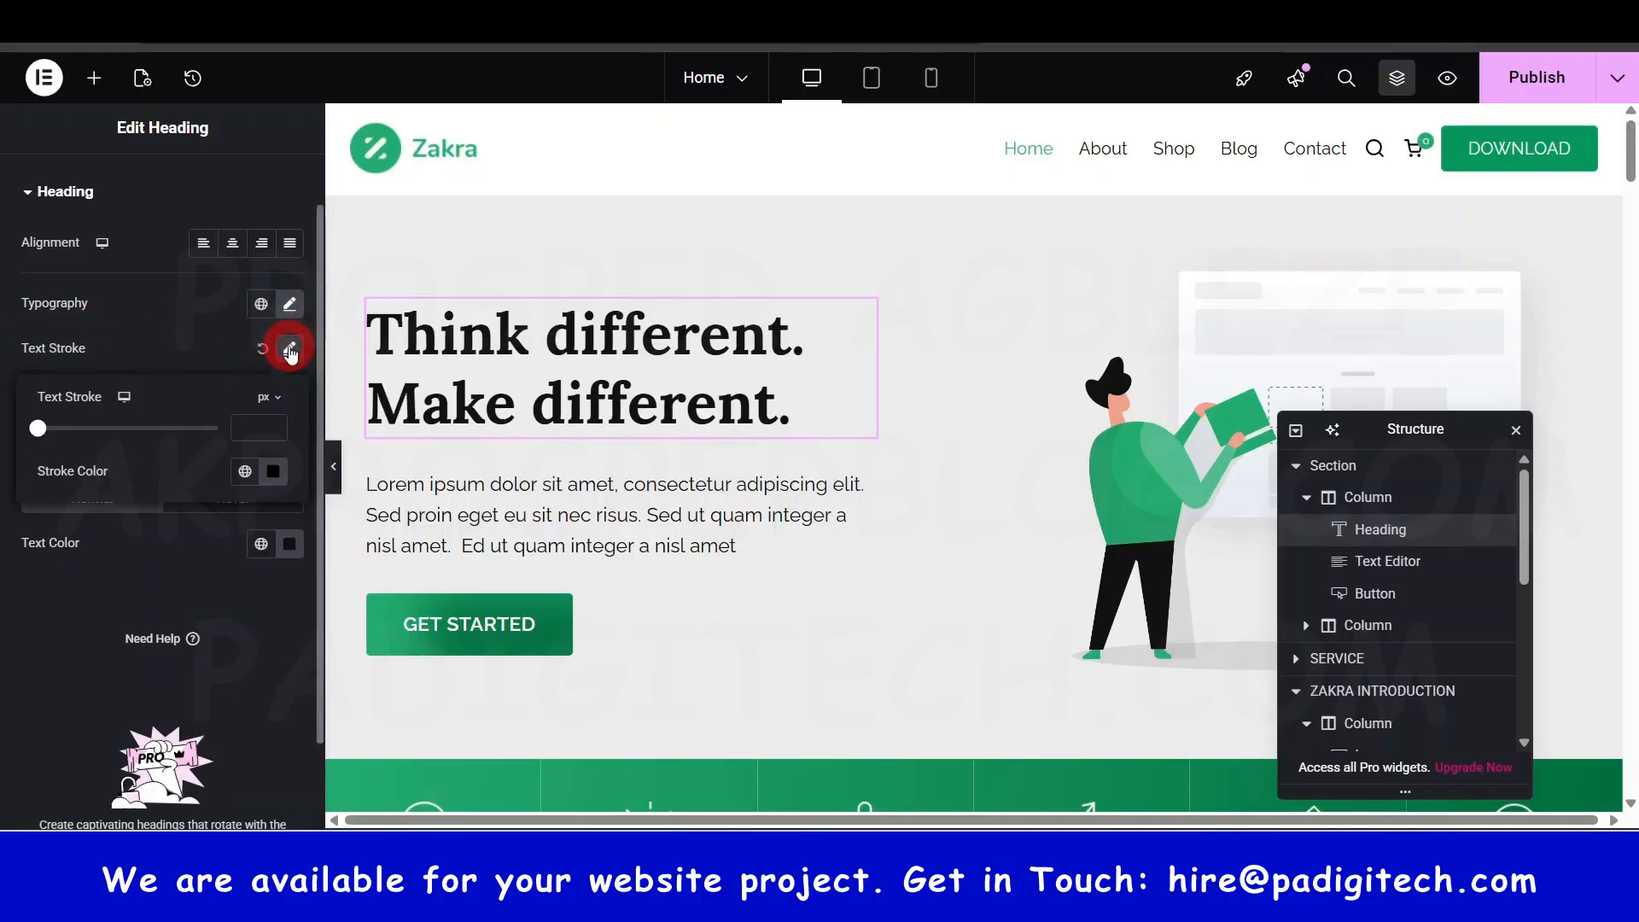
{"action": "left_click", "coordinate": [32, 431]}
{"action": "left_click_drag", "start_coordinate": [42, 434], "coordinate": [73, 445]}
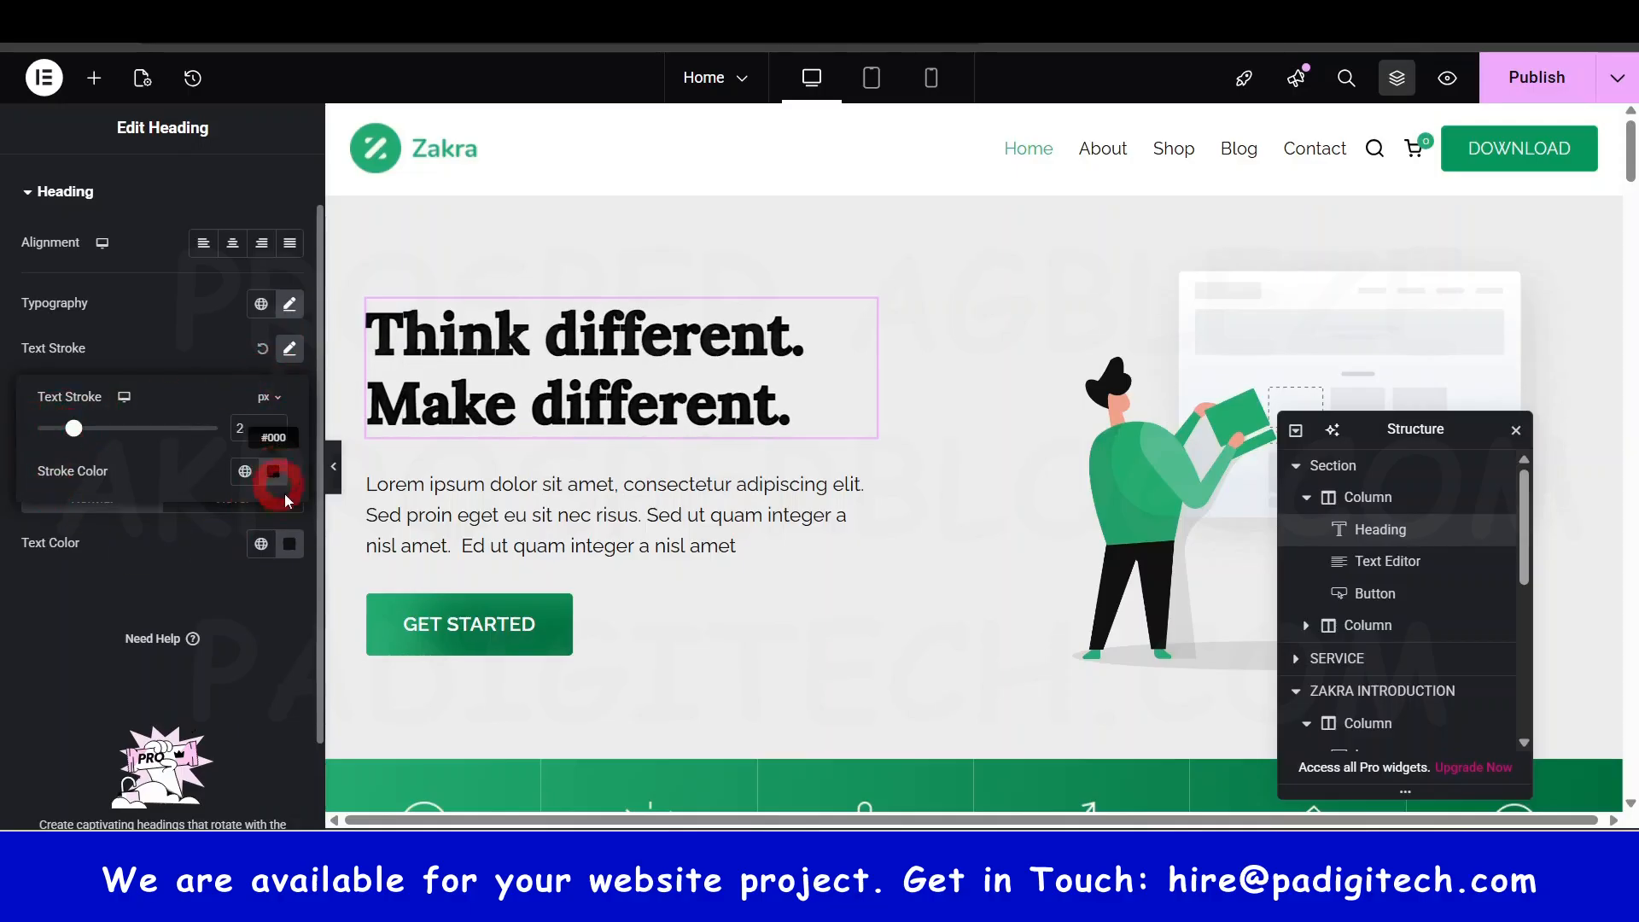
- Set the stroke colour to dark red #CA1414, cancelling the Create Global Color dialog
{"action": "left_click", "coordinate": [273, 474]}
{"action": "left_click", "coordinate": [280, 602]}
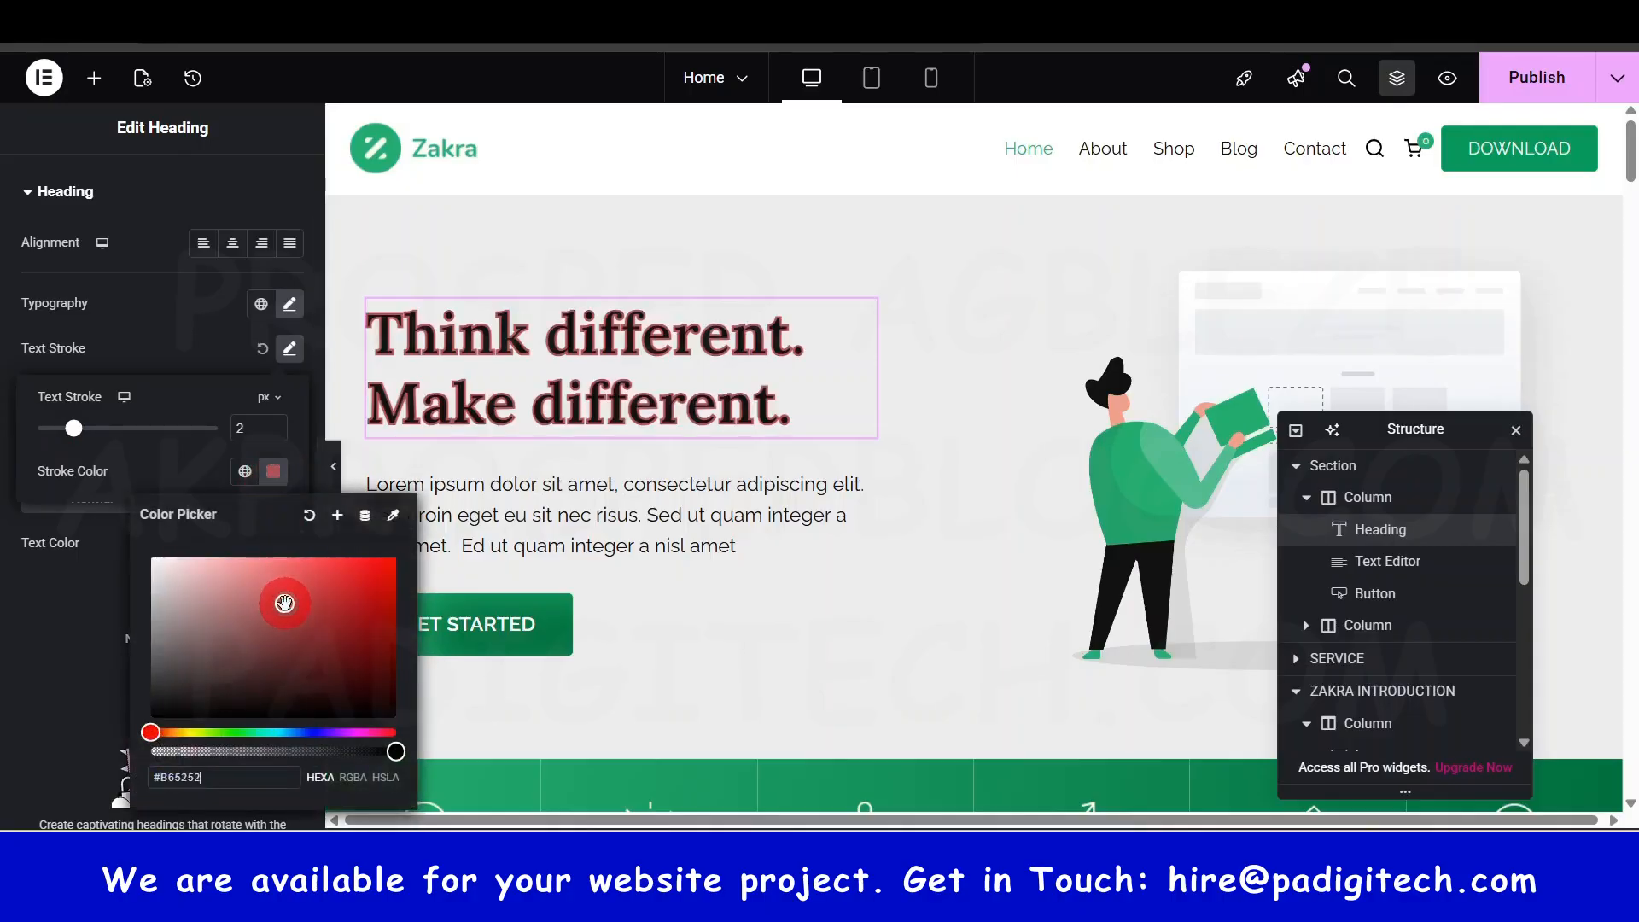
{"action": "left_click", "coordinate": [340, 623]}
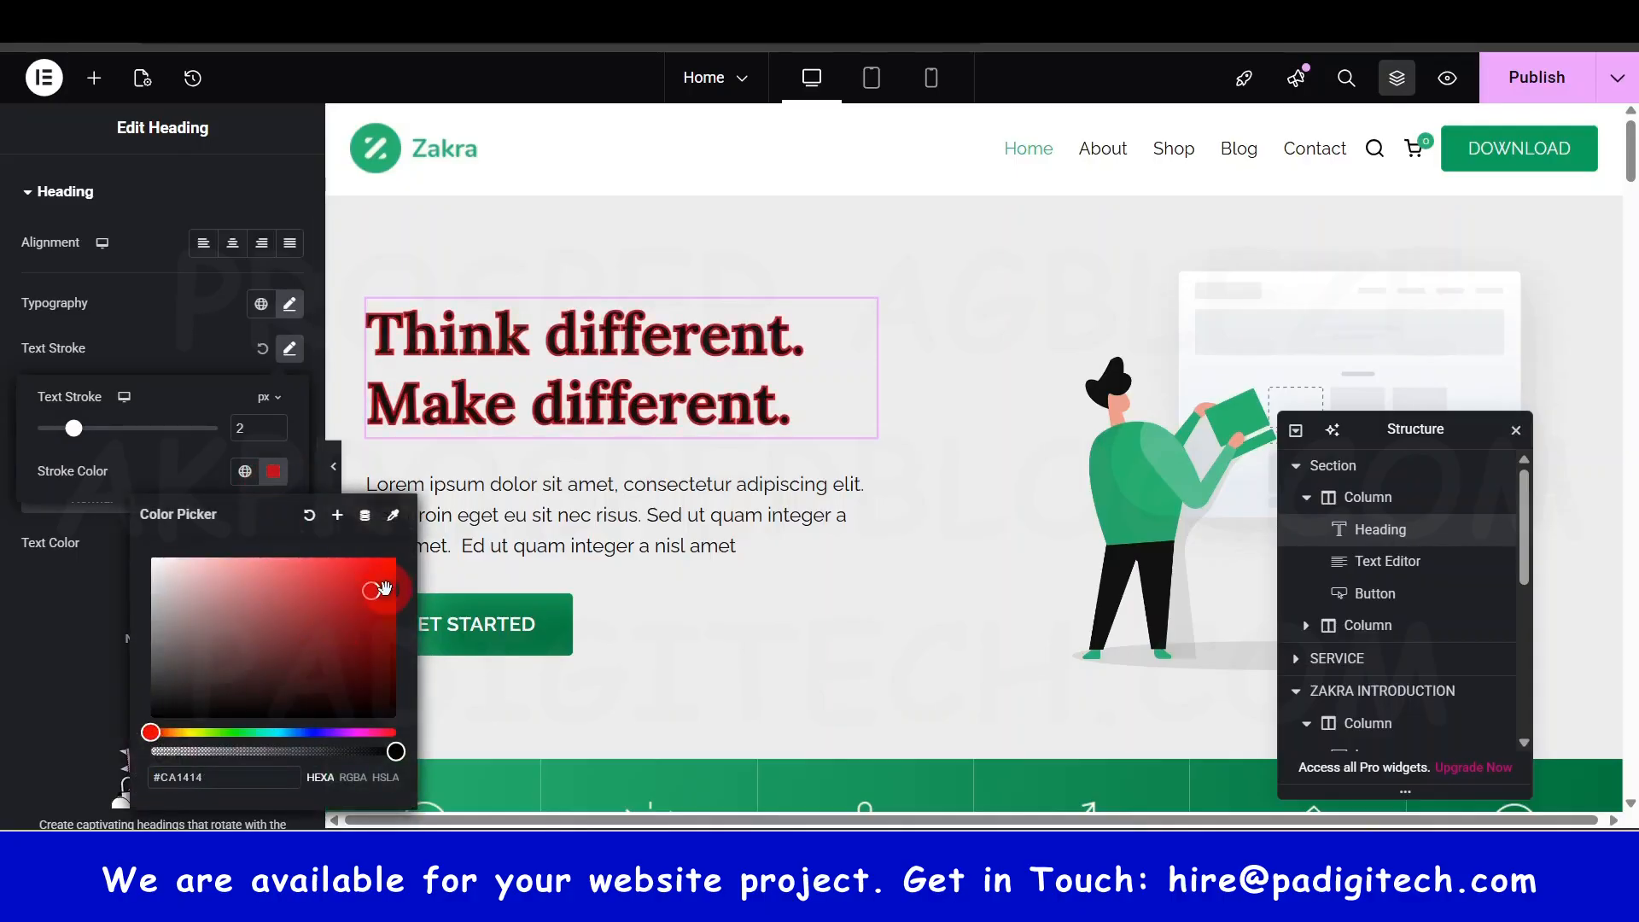
{"action": "left_click", "coordinate": [339, 515]}
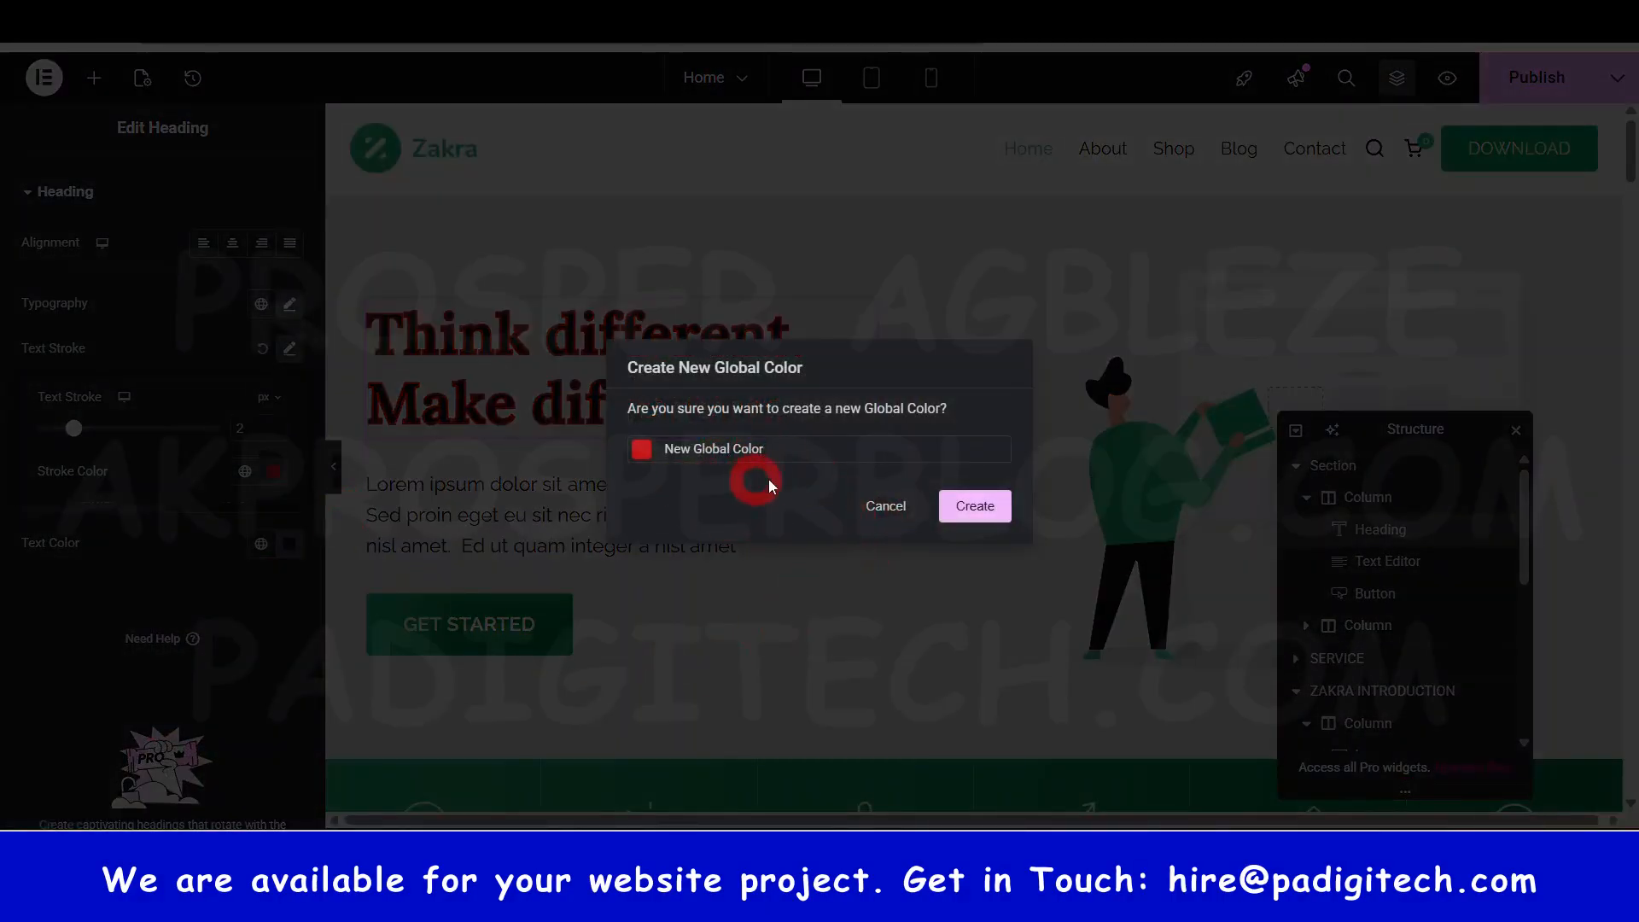
{"action": "left_click", "coordinate": [814, 459]}
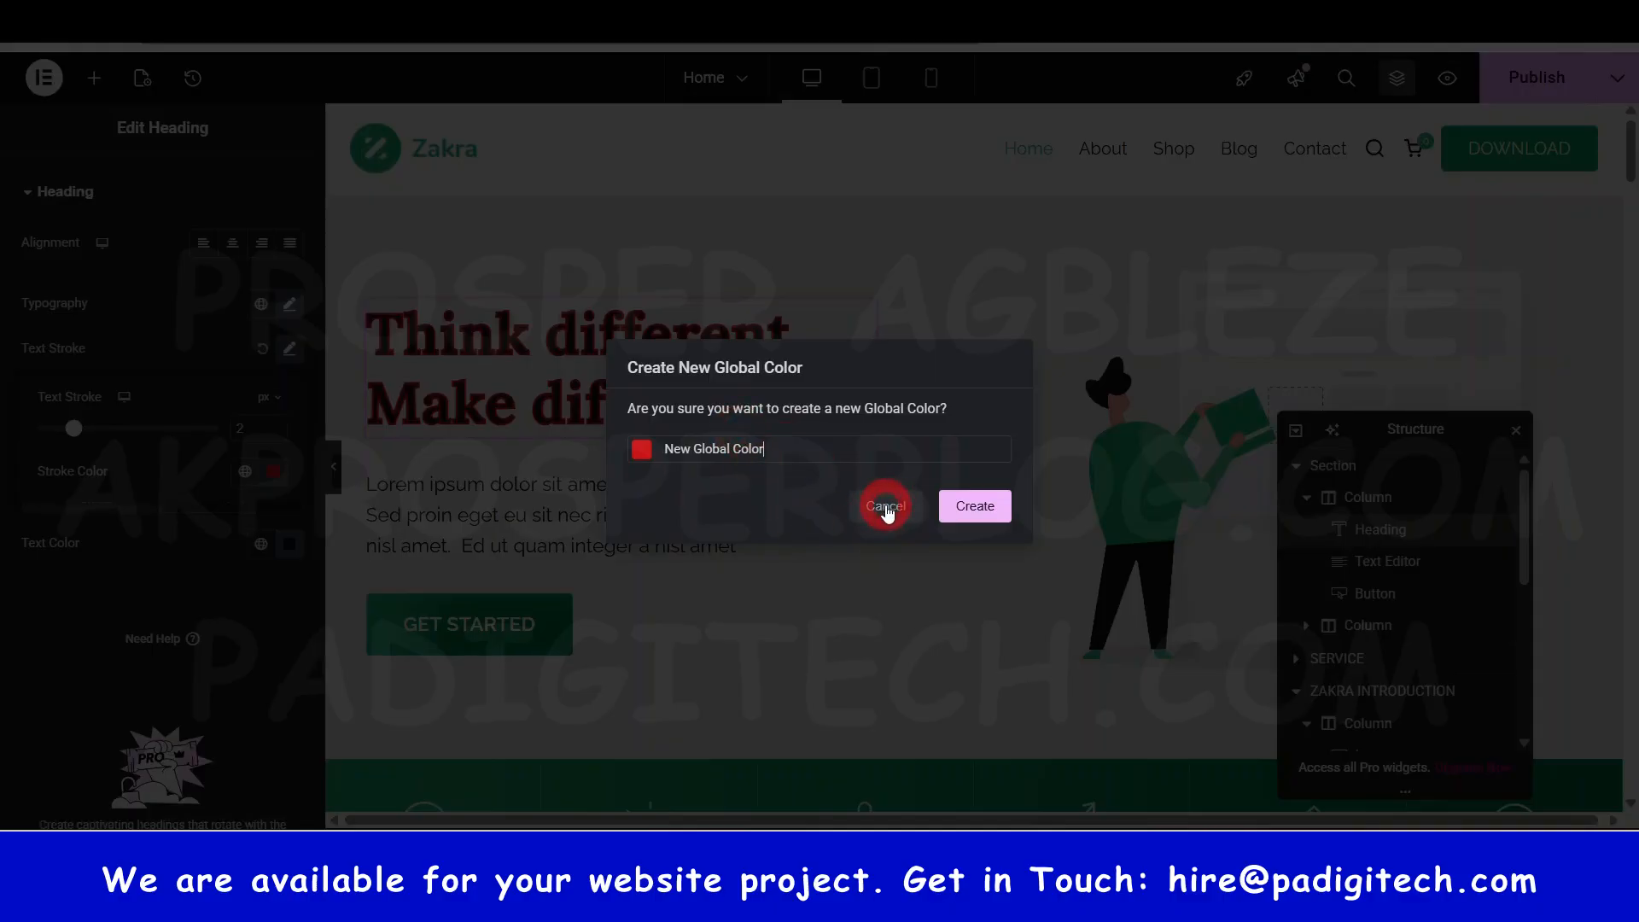
{"action": "left_click", "coordinate": [886, 507]}
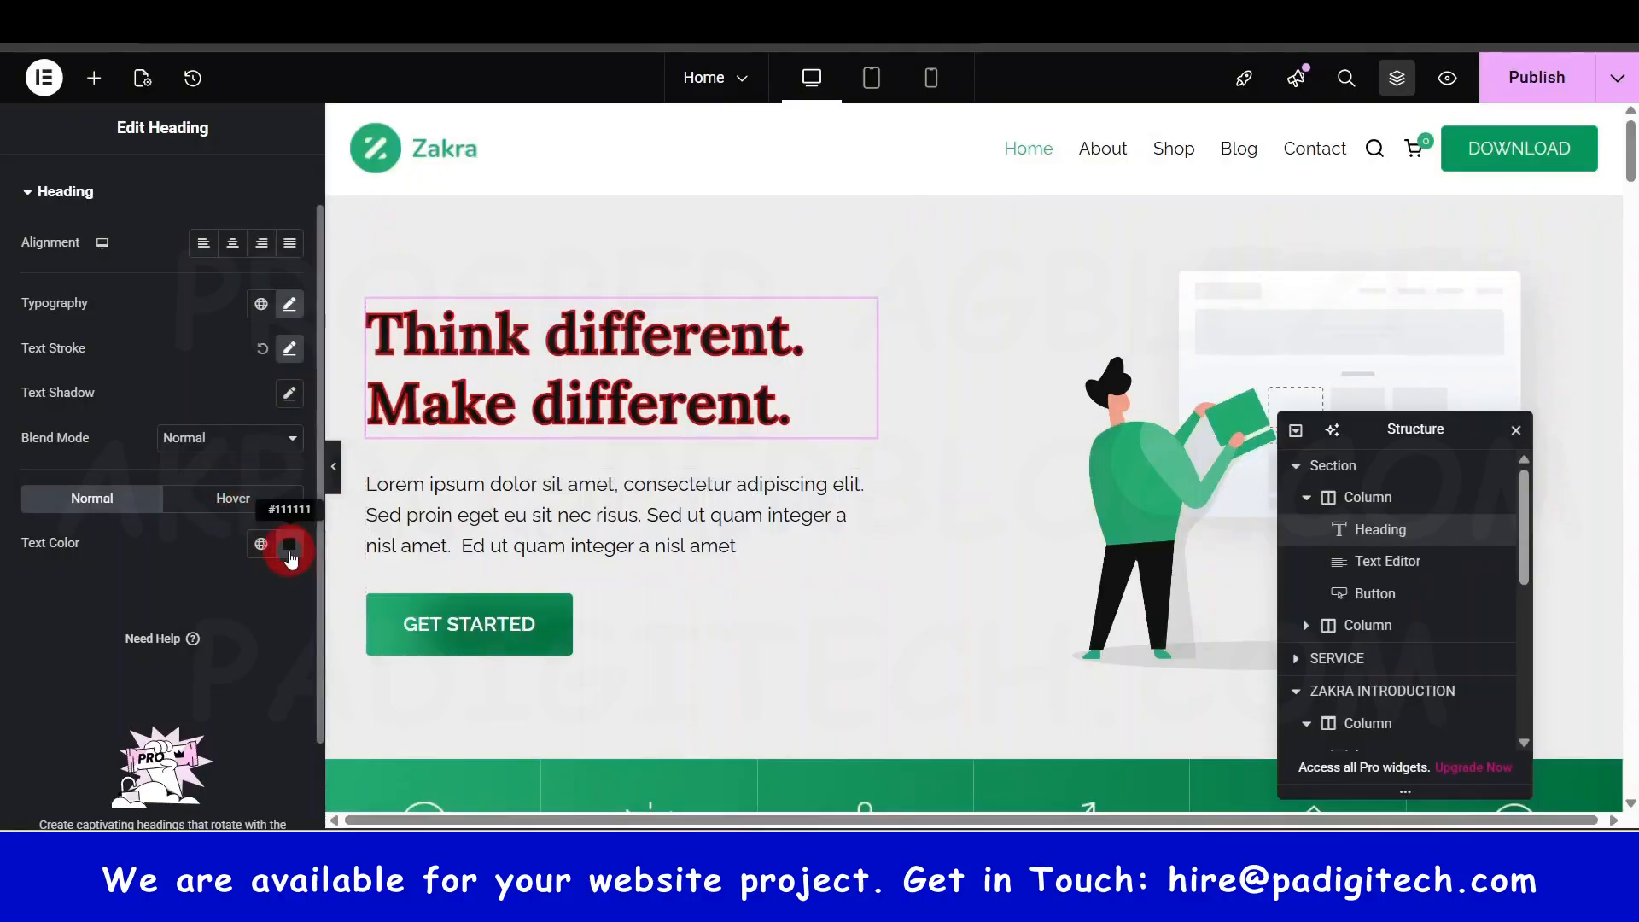
- Make the heading text red, reset its Text Stroke, and add then reset a Text Shadow
{"action": "left_click", "coordinate": [289, 546]}
{"action": "left_click_drag", "start_coordinate": [318, 379], "coordinate": [354, 309]}
{"action": "left_click", "coordinate": [200, 491]}
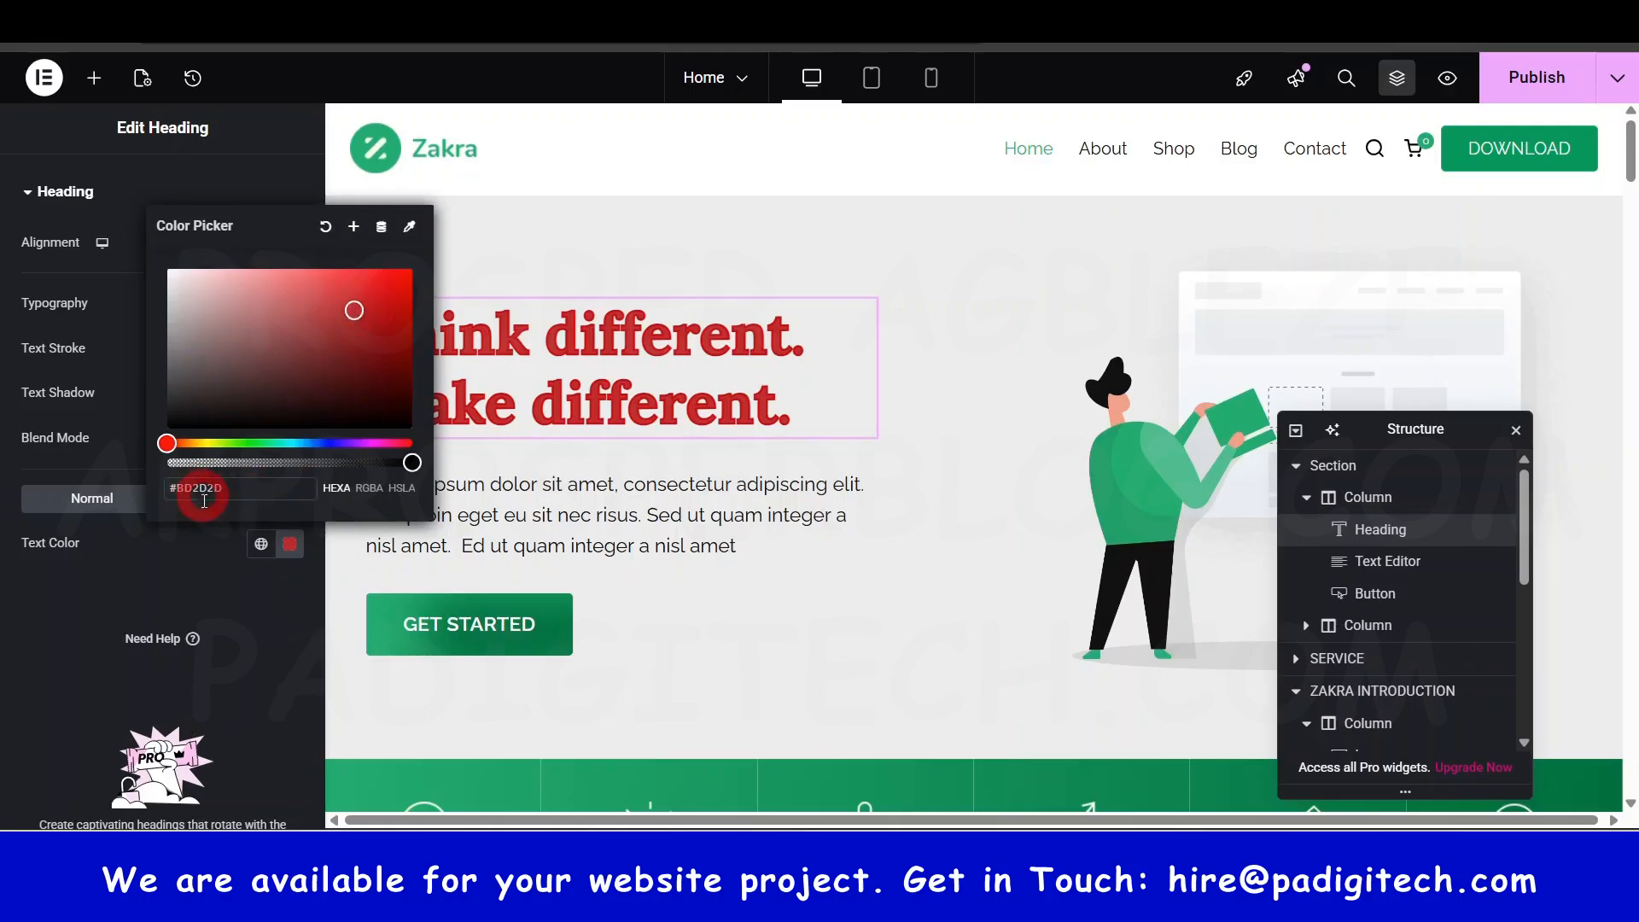
{"action": "left_click", "coordinate": [254, 636]}
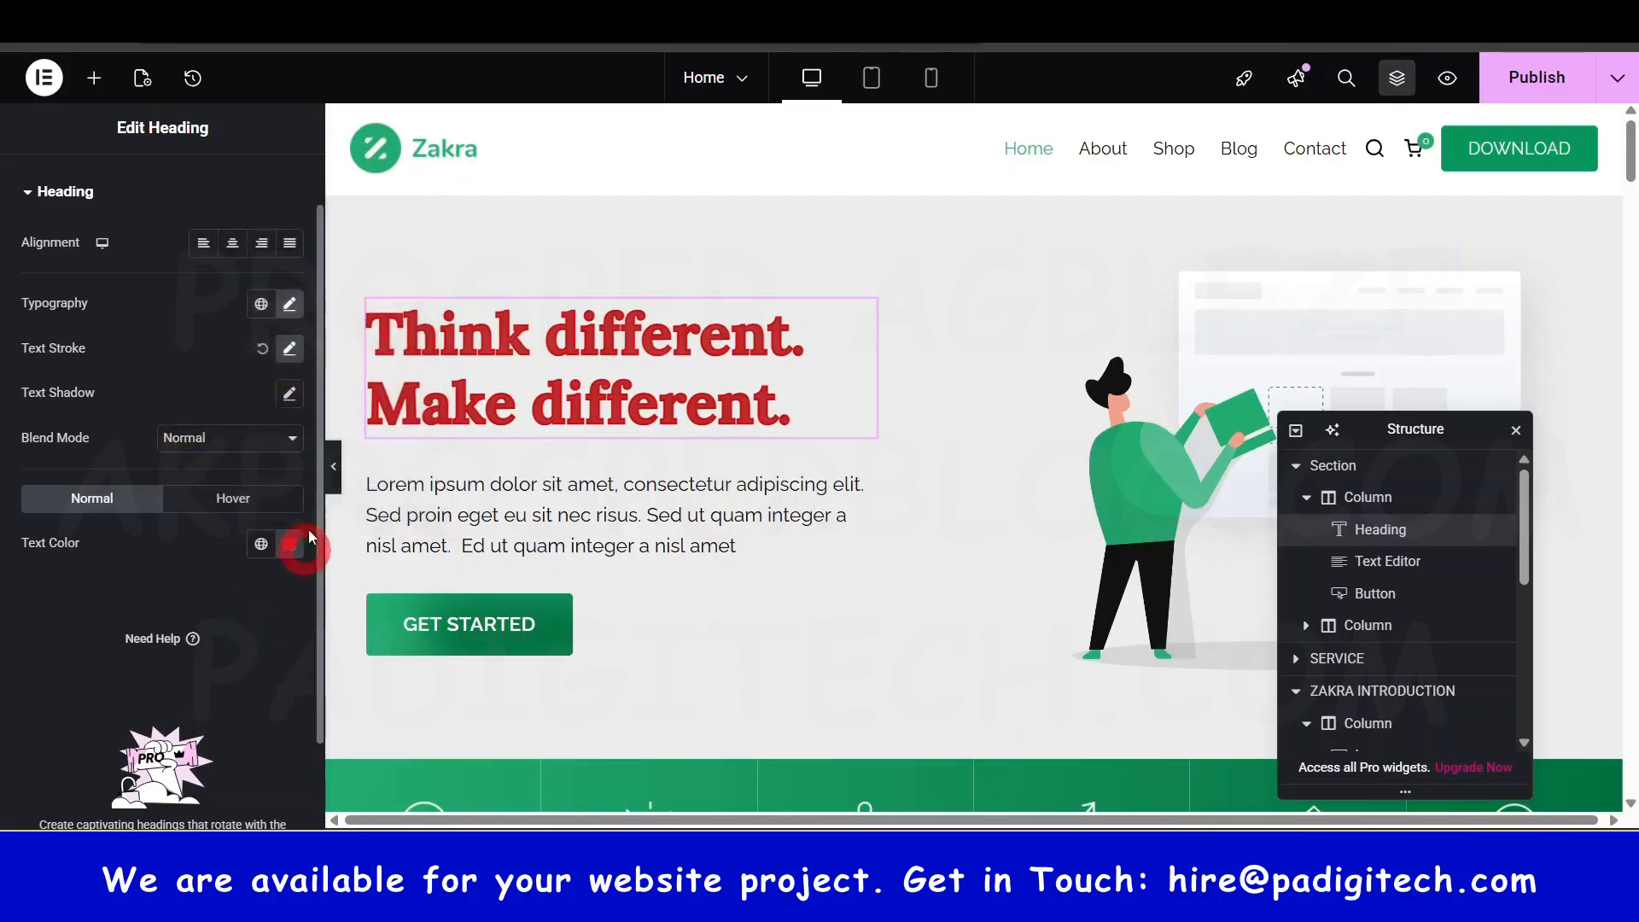
{"action": "left_click", "coordinate": [263, 352]}
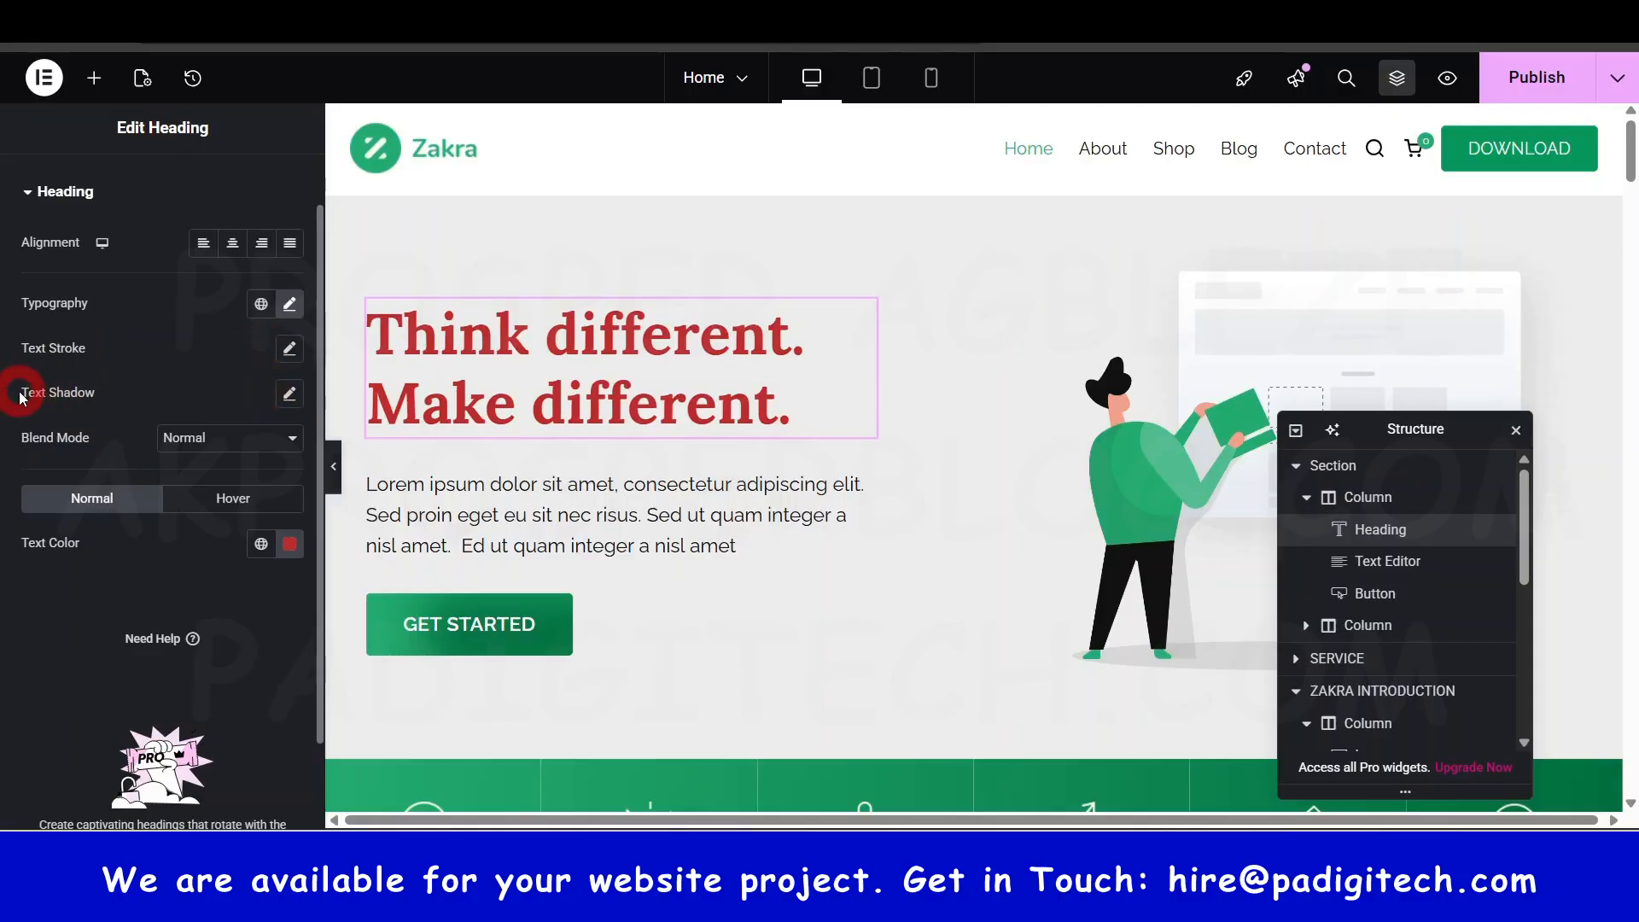
{"action": "left_click", "coordinate": [289, 395]}
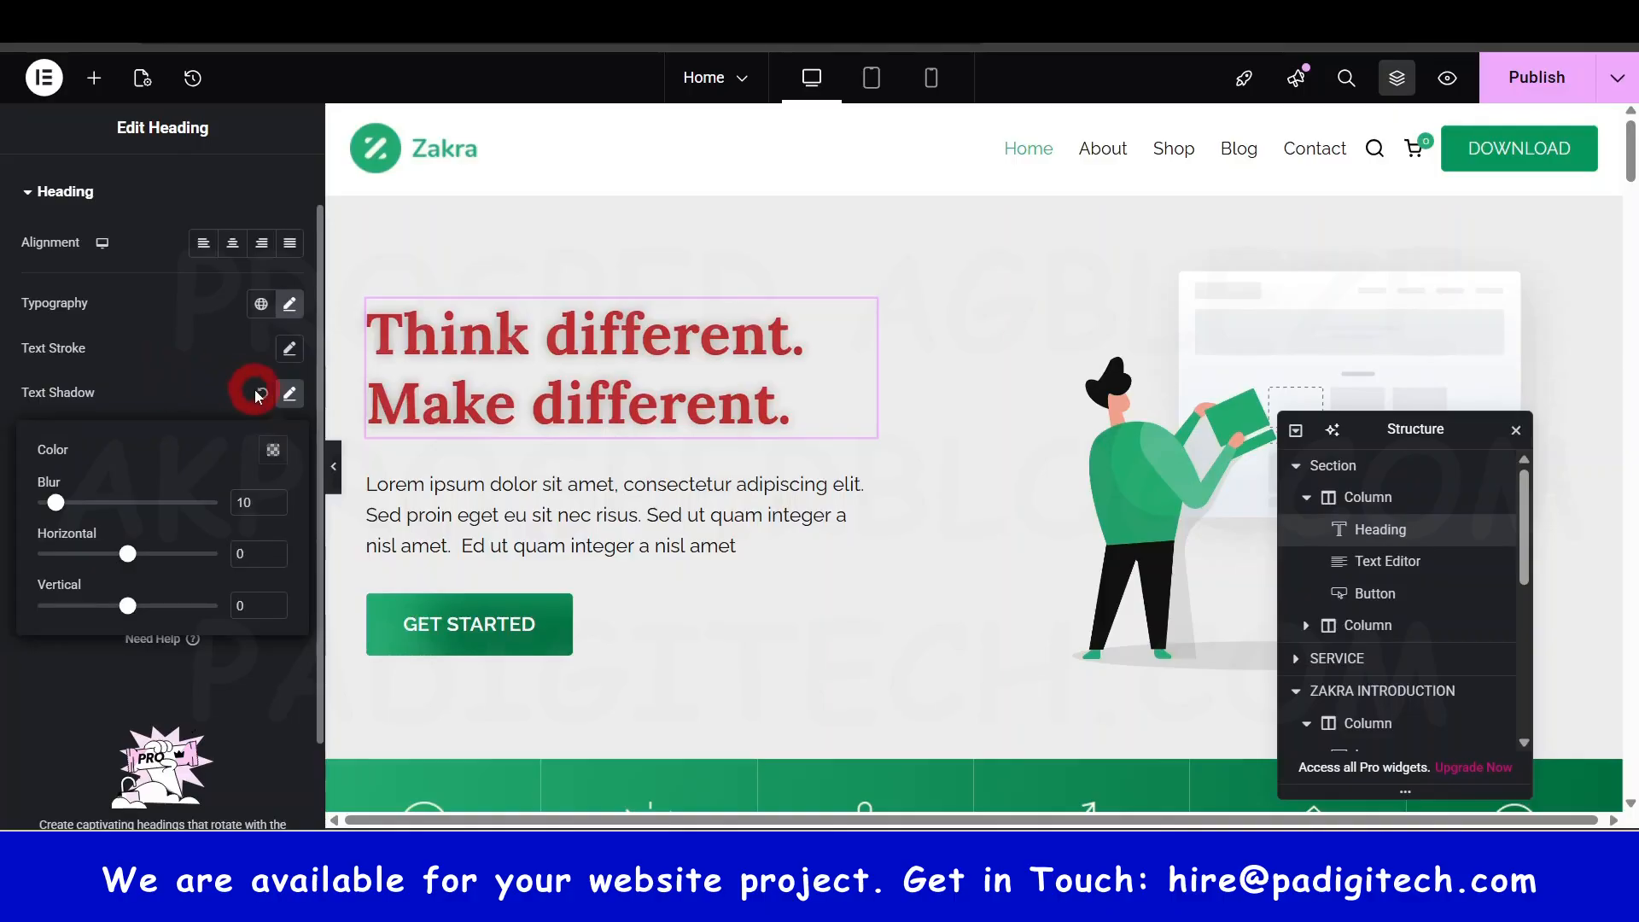
{"action": "left_click", "coordinate": [262, 392]}
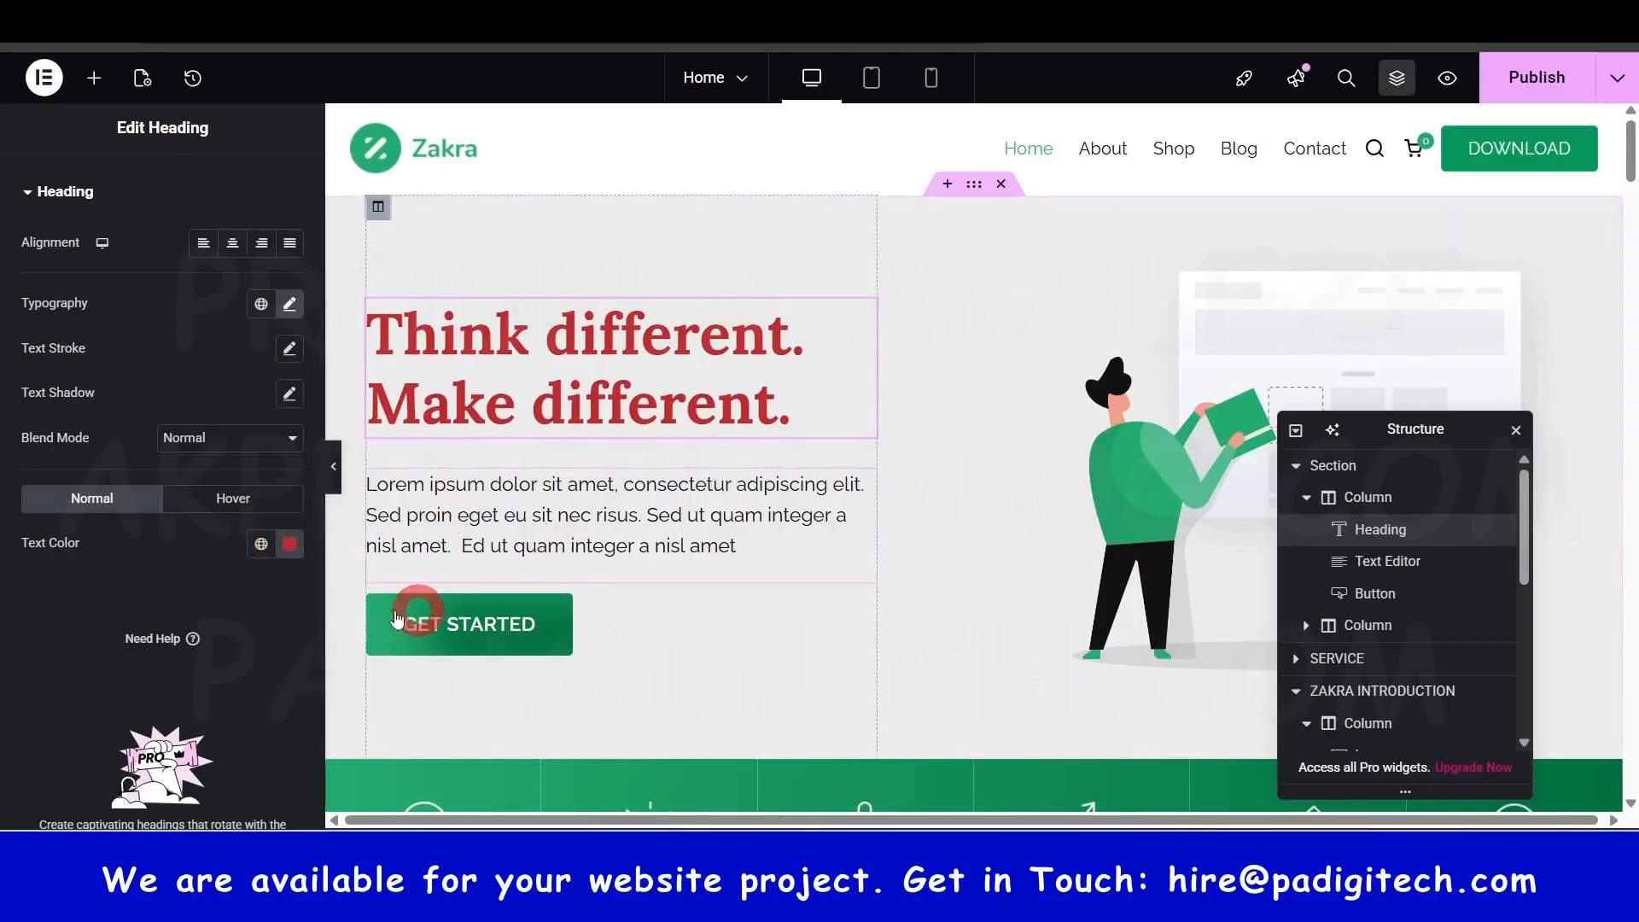
- Apply the global Theme Zakra Color 5 (#181818) as the heading's text colour
{"action": "left_click", "coordinate": [262, 547]}
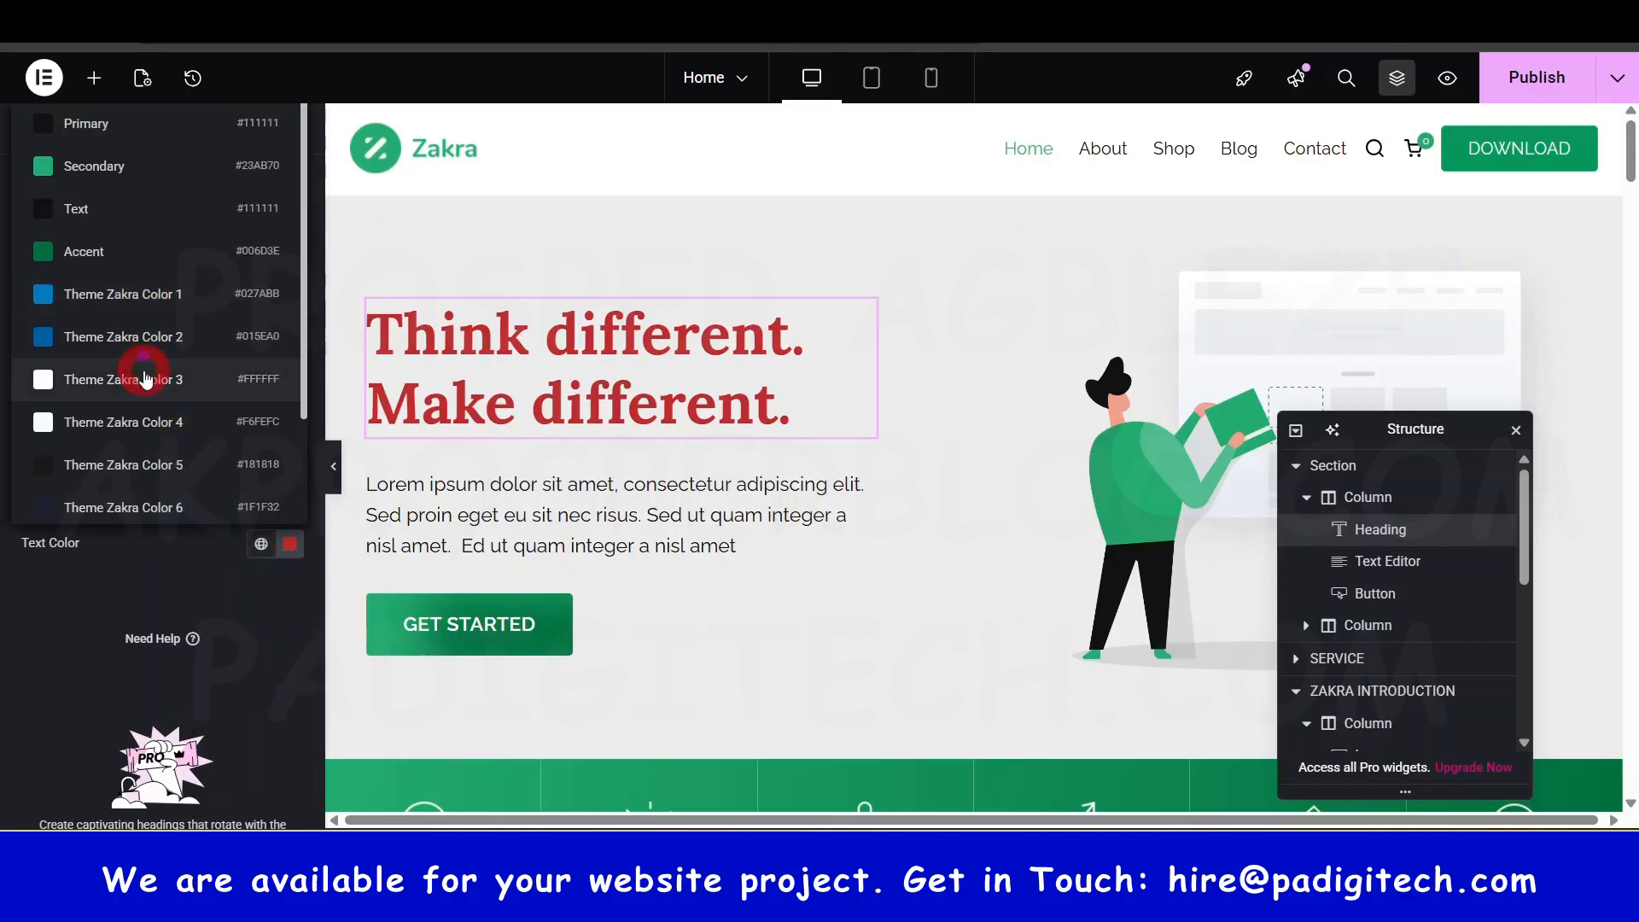
{"action": "scroll", "coordinate": [141, 367], "scroll_direction": "down", "scroll_amount": 3}
{"action": "left_click", "coordinate": [143, 331]}
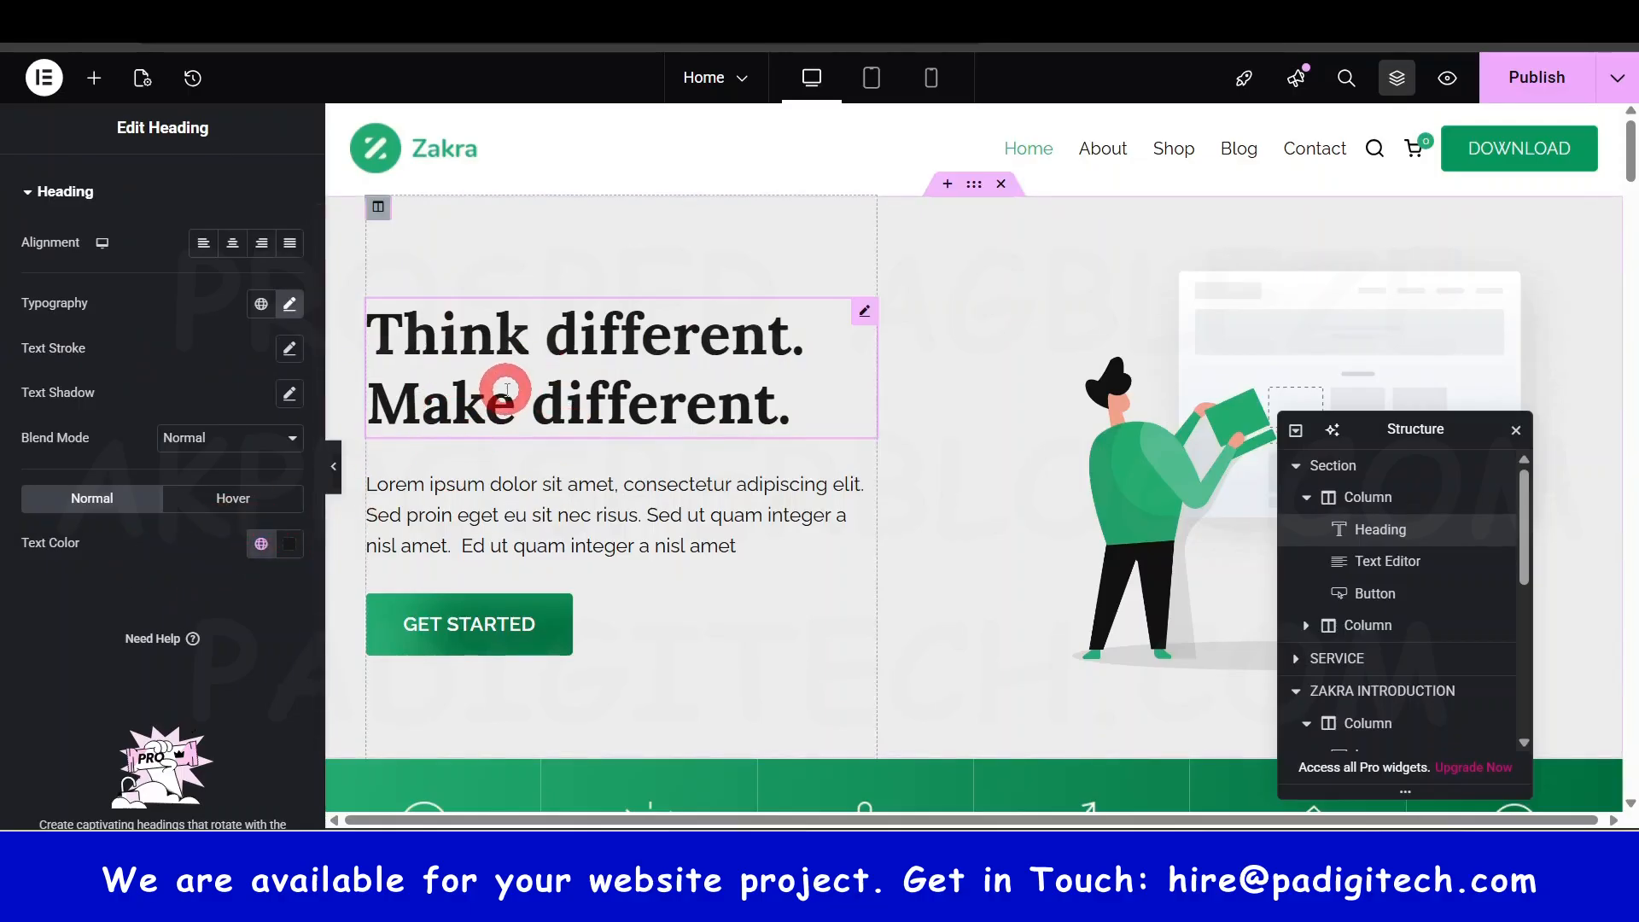
{"action": "scroll", "coordinate": [201, 439], "scroll_direction": "up", "scroll_amount": 2}
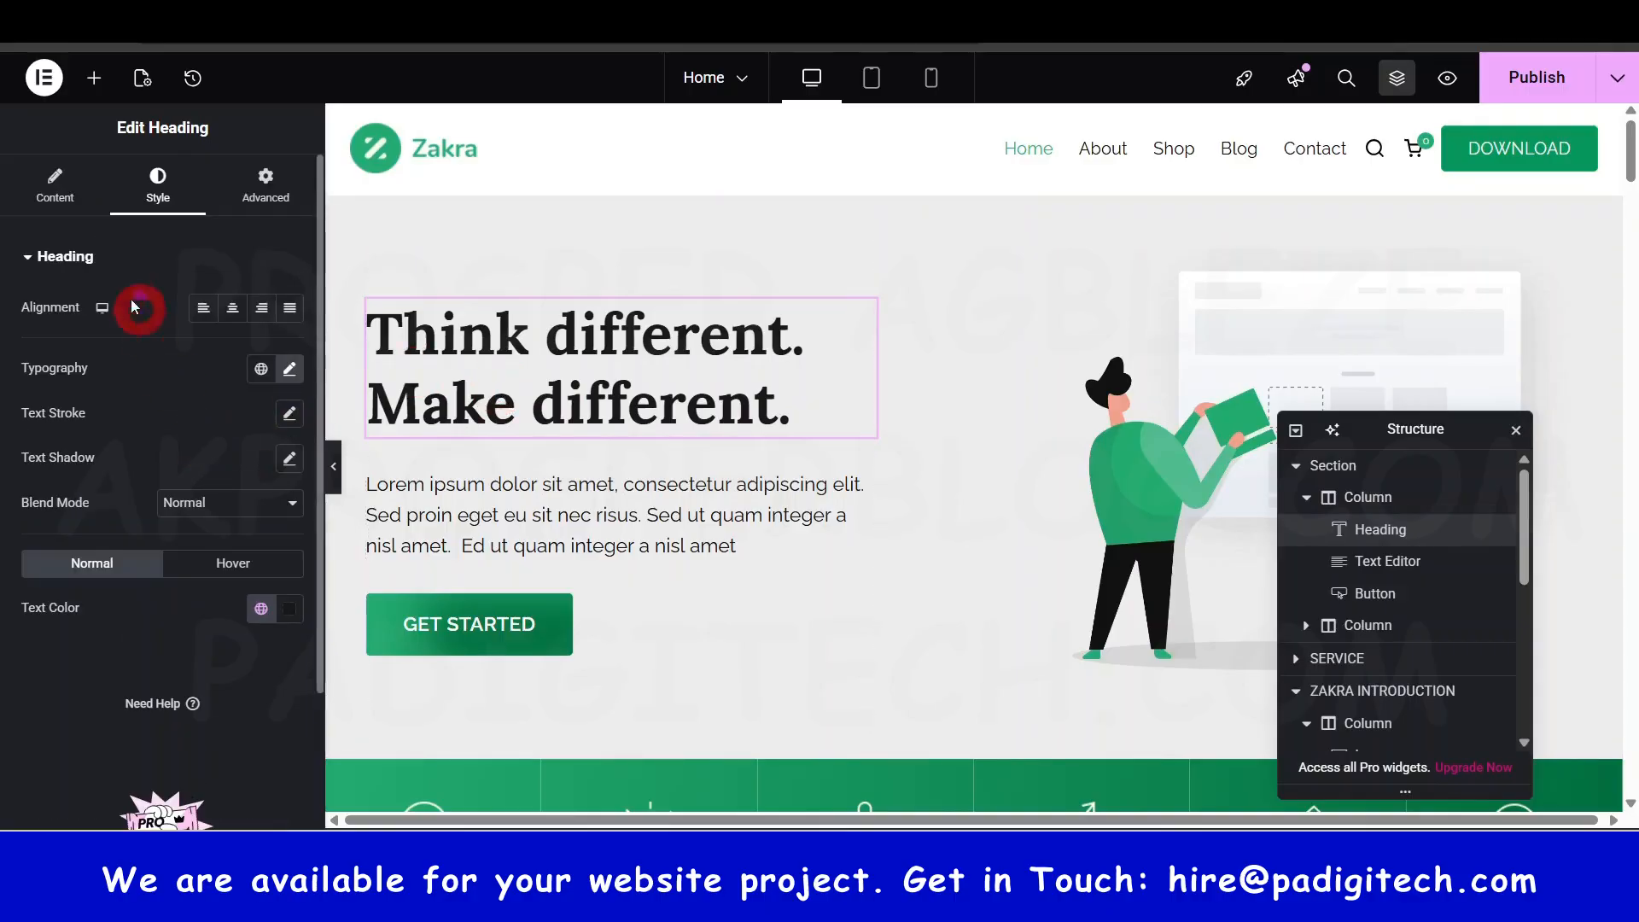
- Go to the heading's Advanced tab and collapse Layout to list Motion Effects, Transform, Background, Border and Custom CSS
{"action": "left_click", "coordinate": [91, 270]}
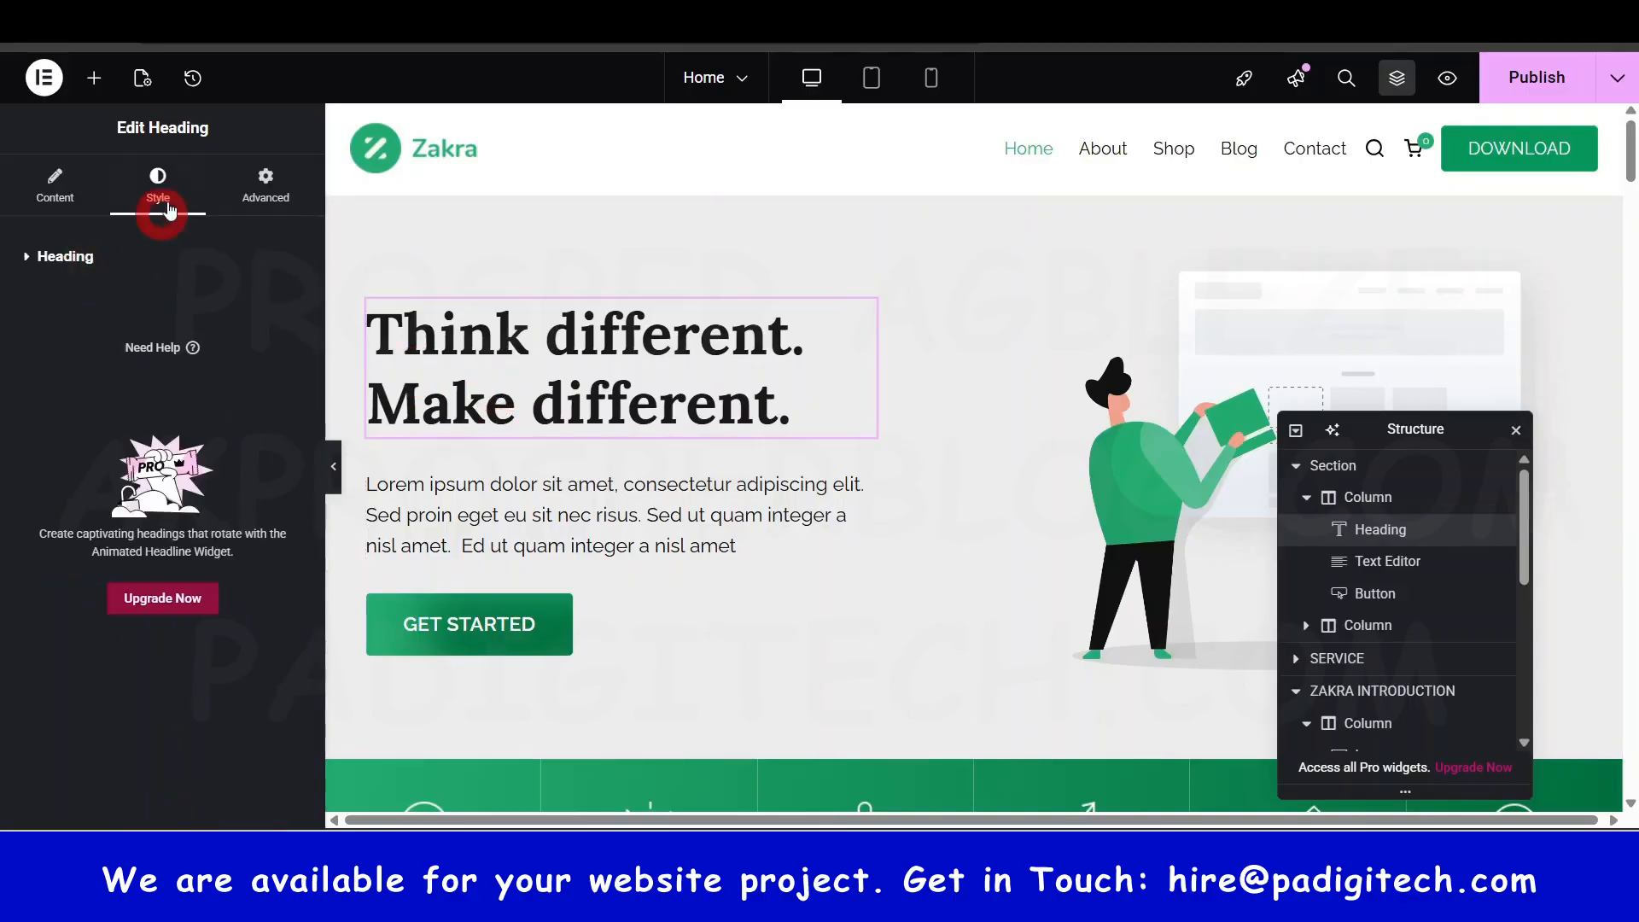
{"action": "left_click", "coordinate": [54, 196]}
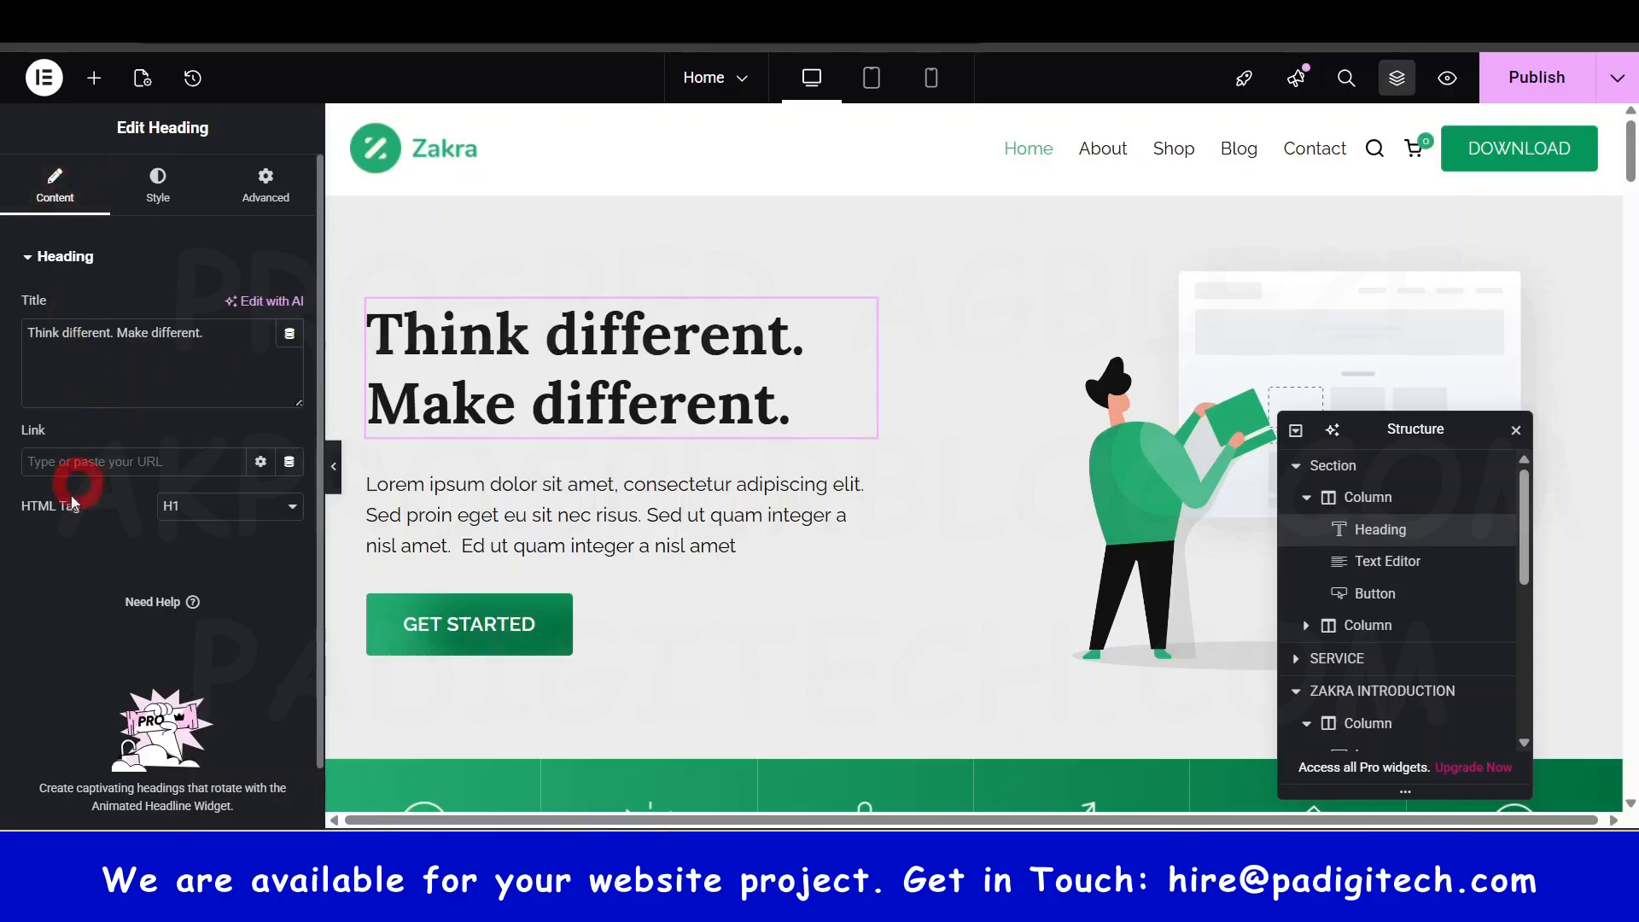
{"action": "left_click", "coordinate": [178, 189]}
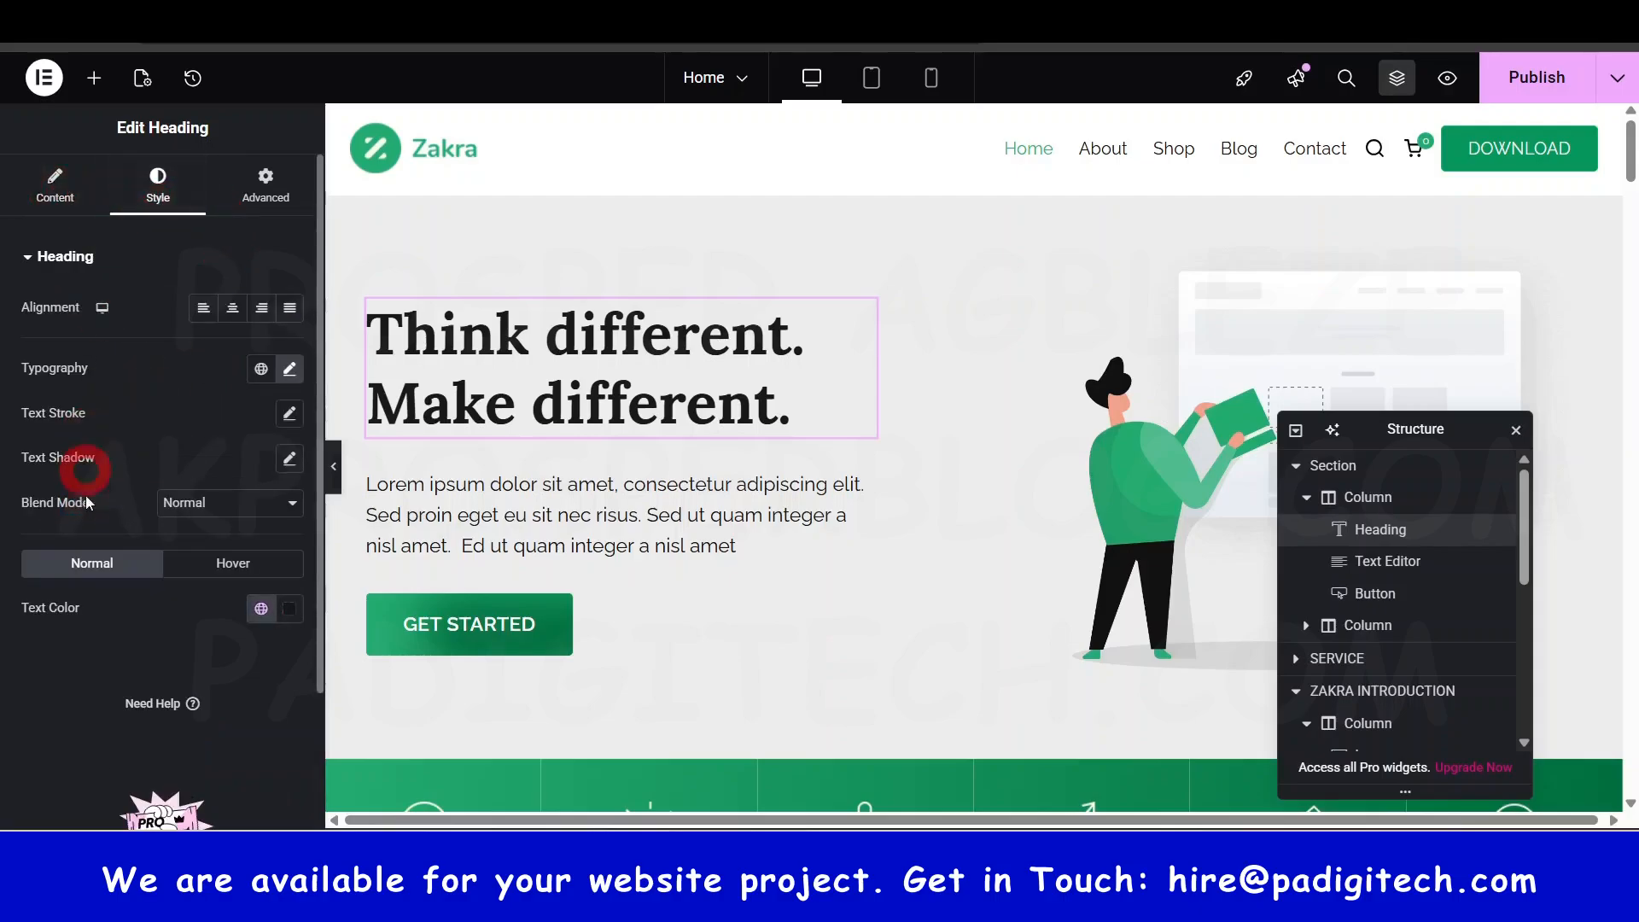
{"action": "left_click", "coordinate": [267, 179]}
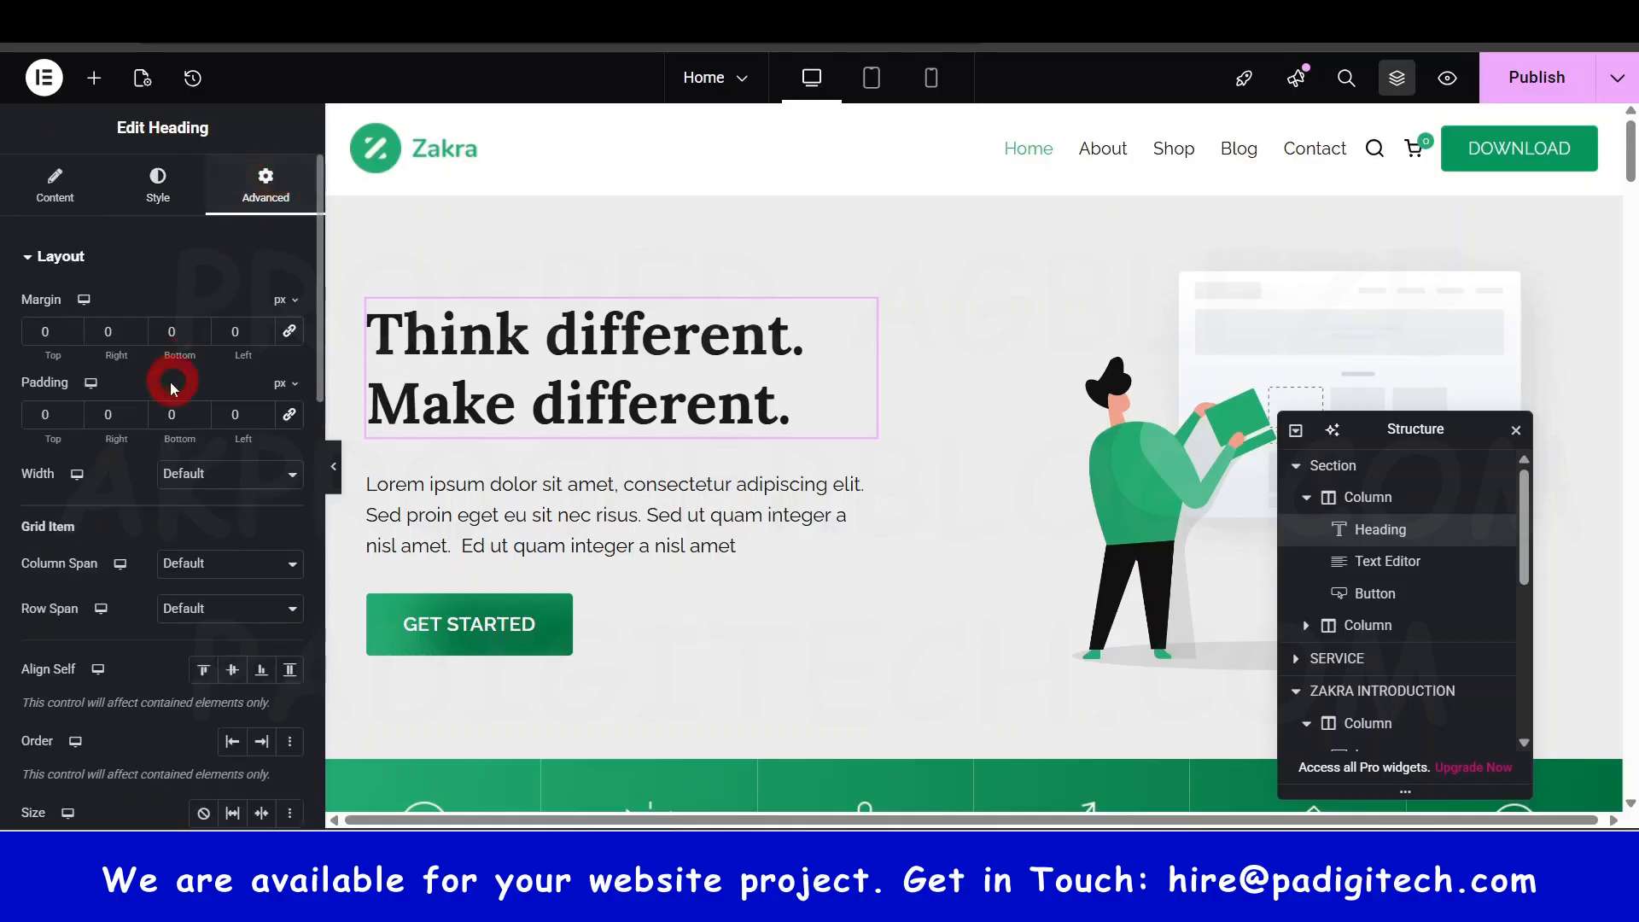
{"action": "left_click", "coordinate": [47, 256]}
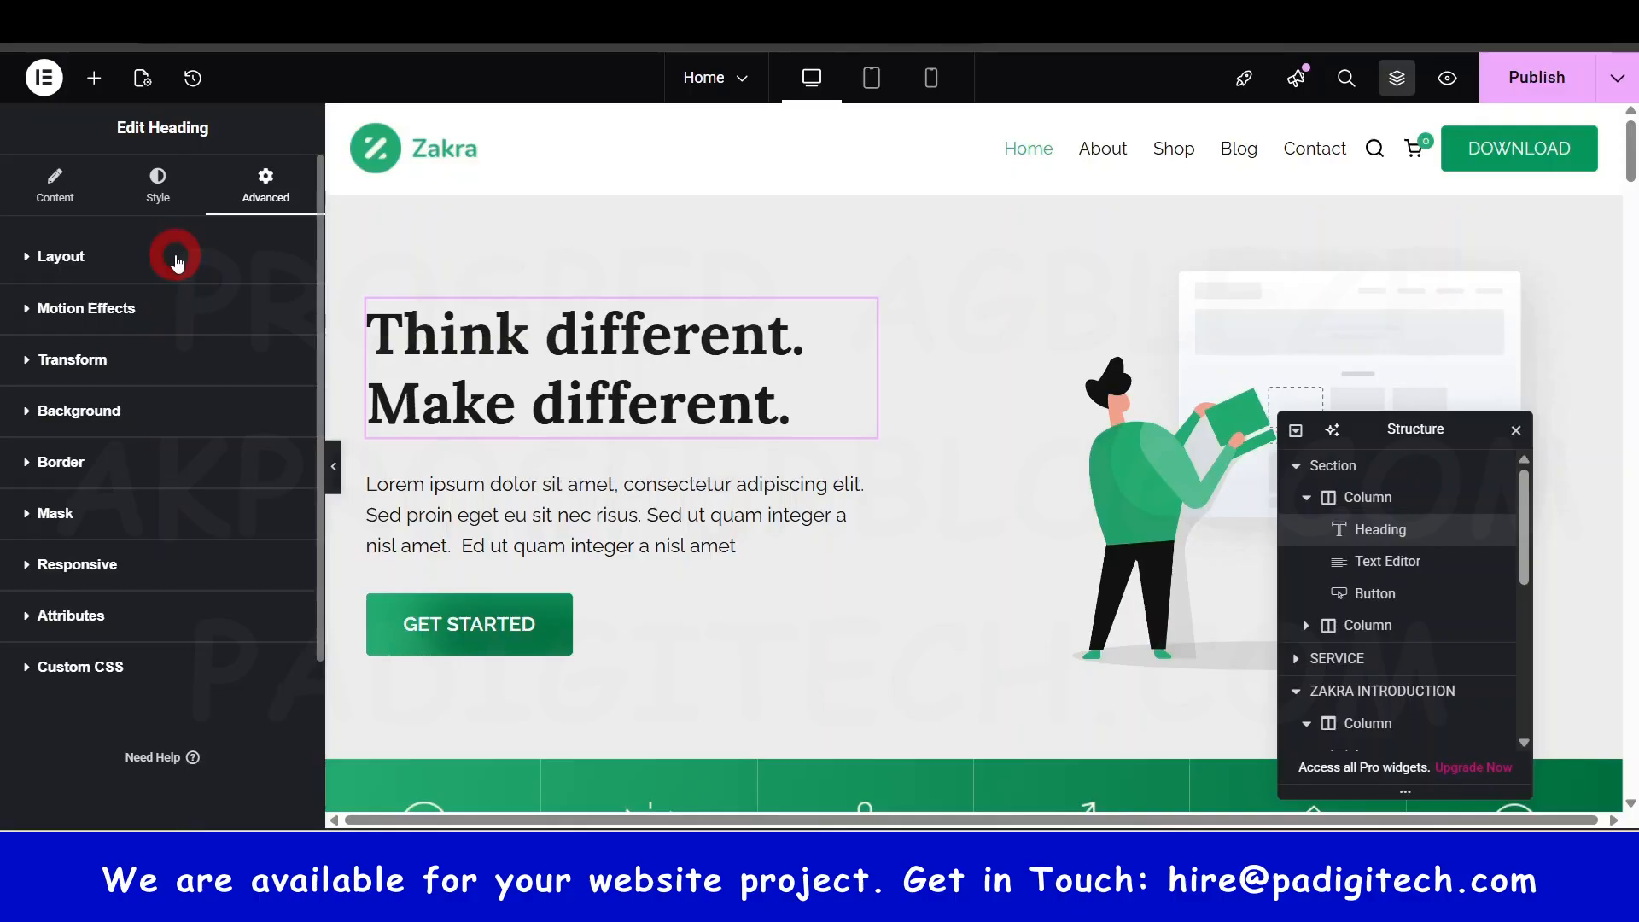
{"action": "left_click", "coordinate": [166, 213]}
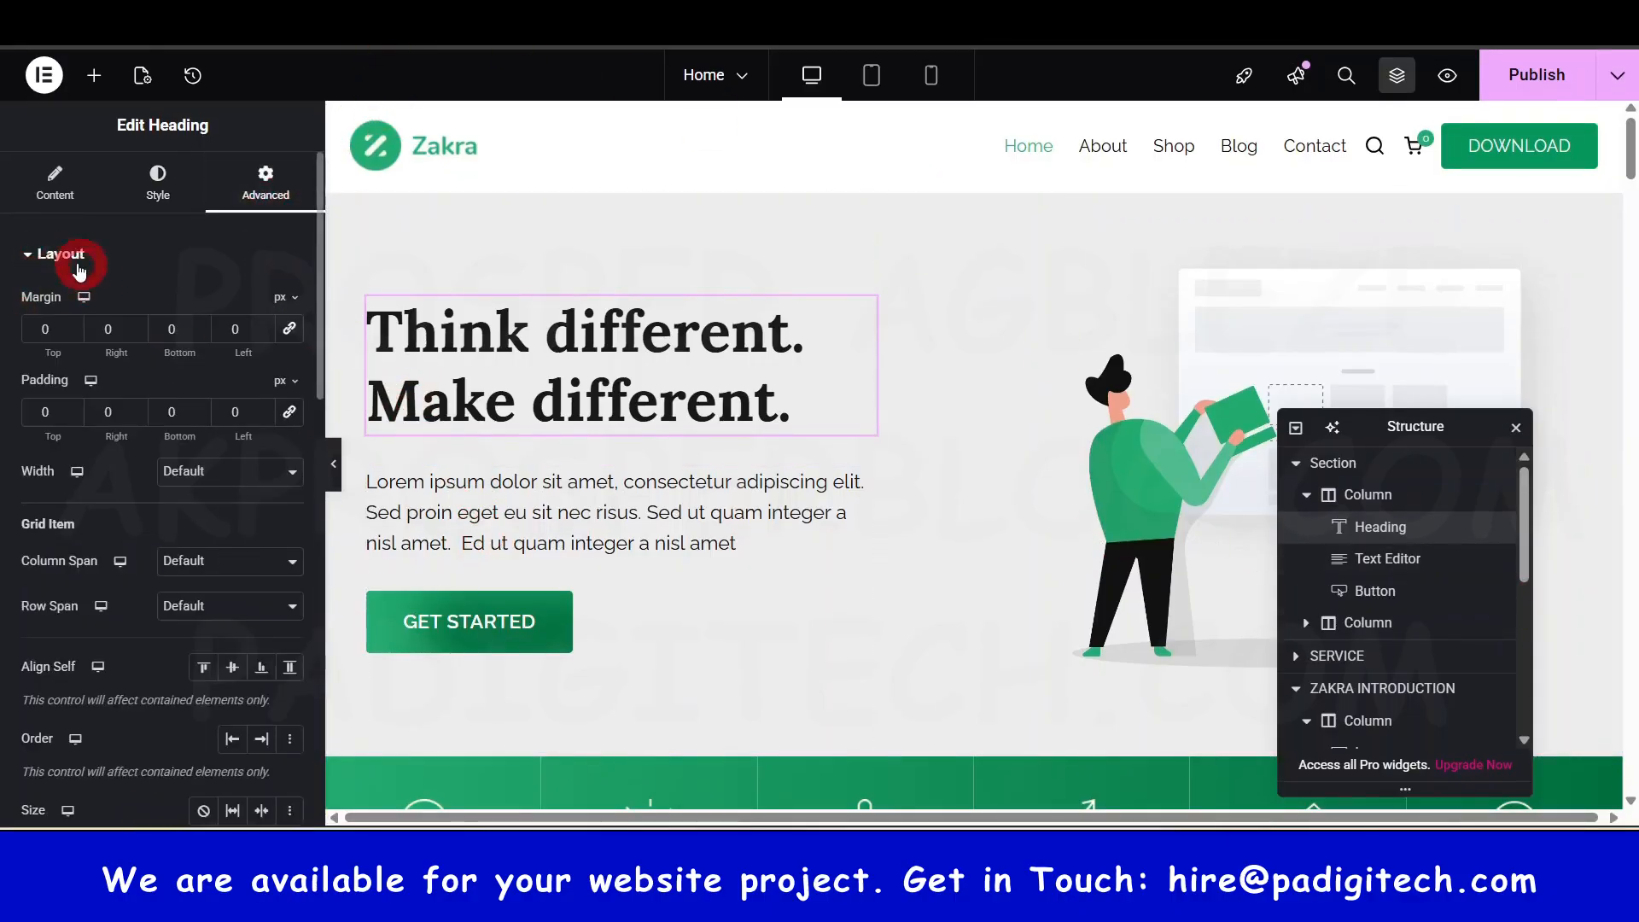
{"action": "left_click", "coordinate": [69, 260]}
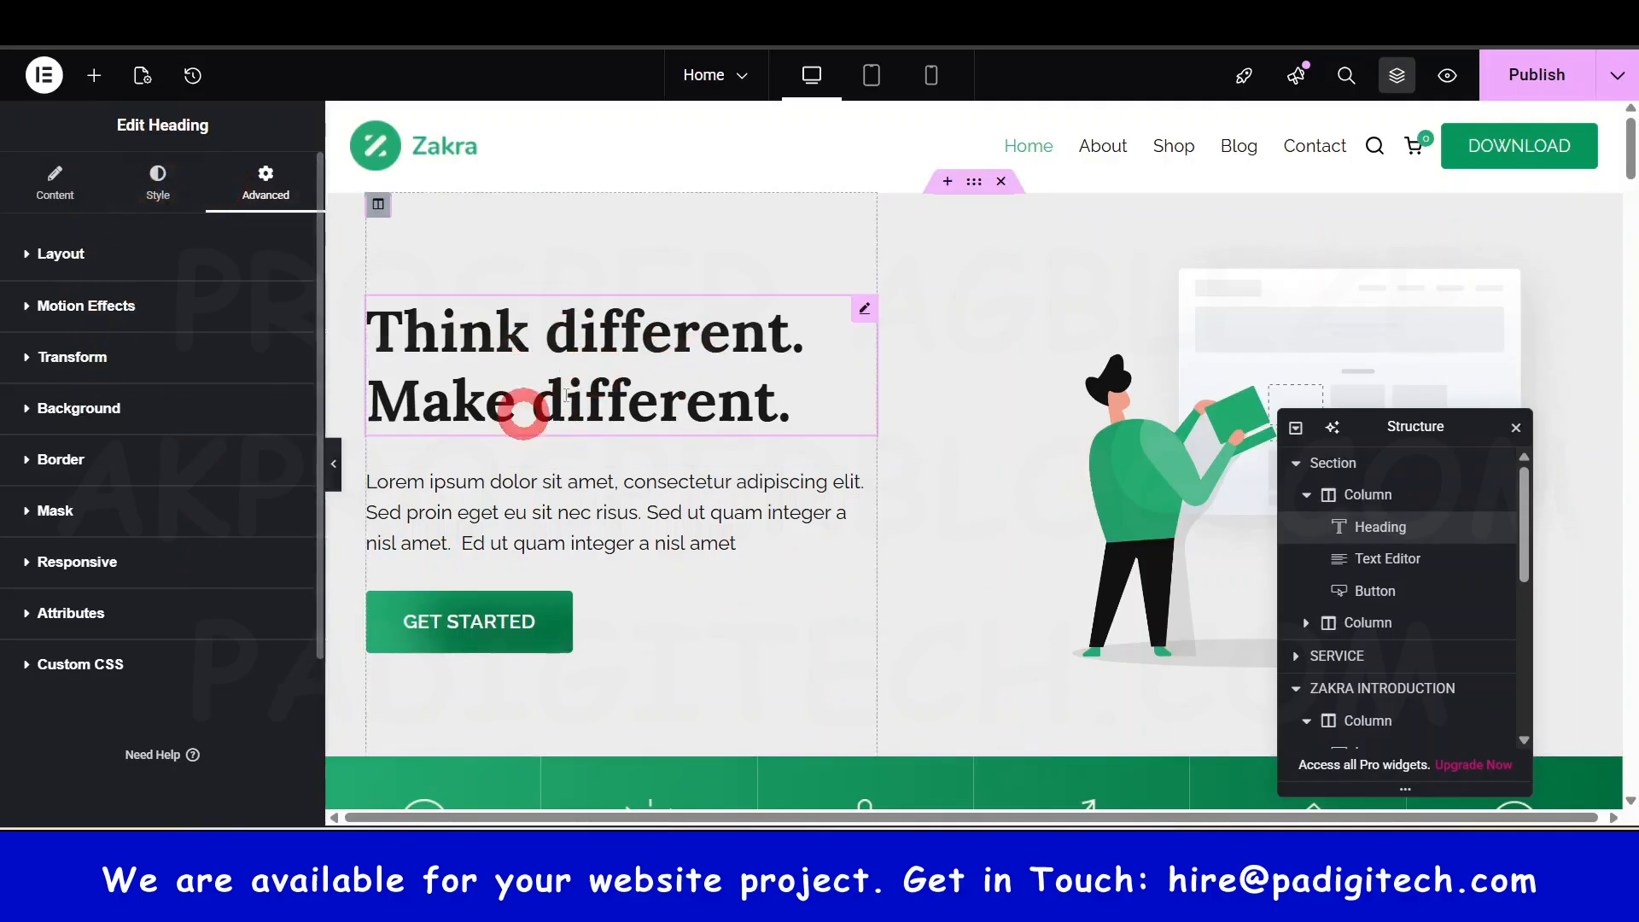
{"action": "left_click", "coordinate": [46, 256]}
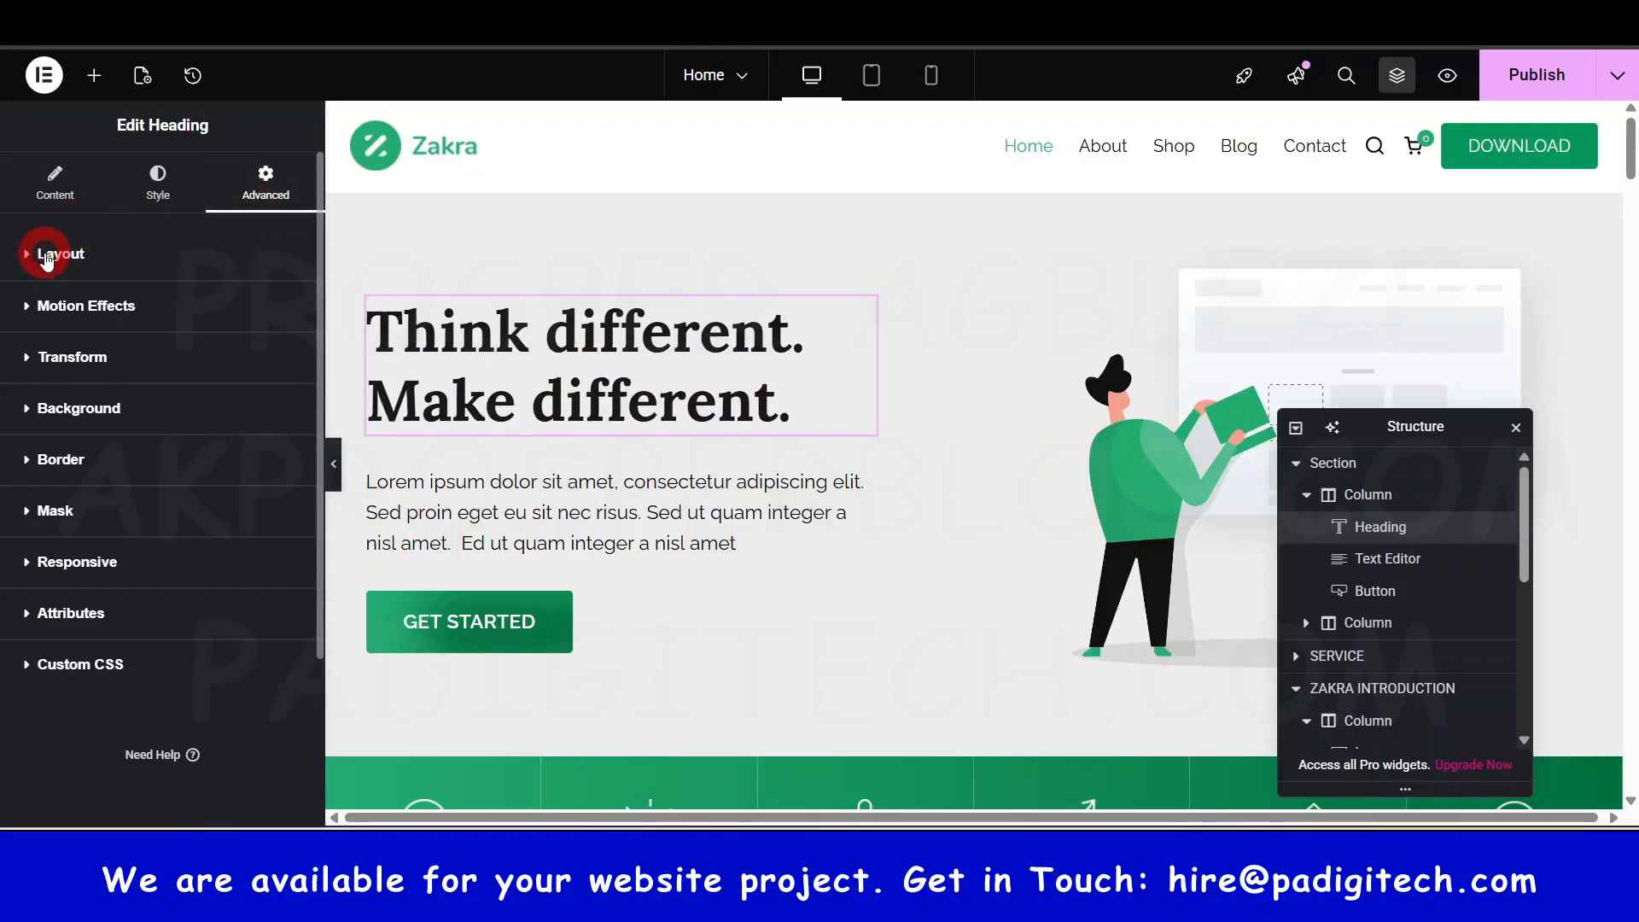
{"action": "left_click", "coordinate": [60, 325]}
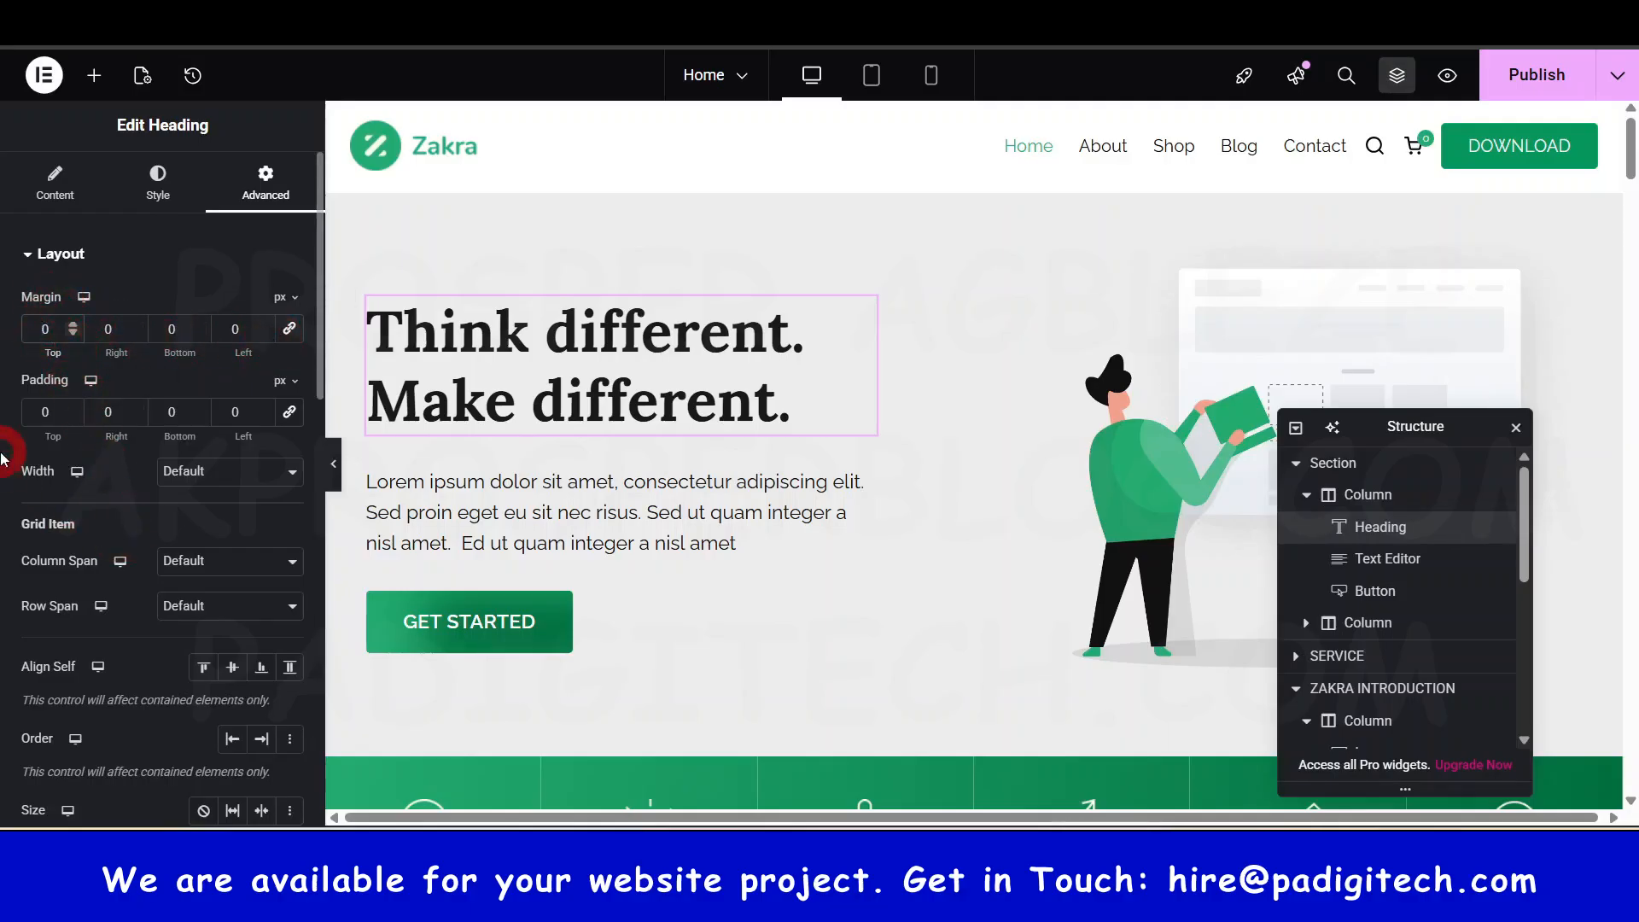
{"action": "type", "text": "5"}
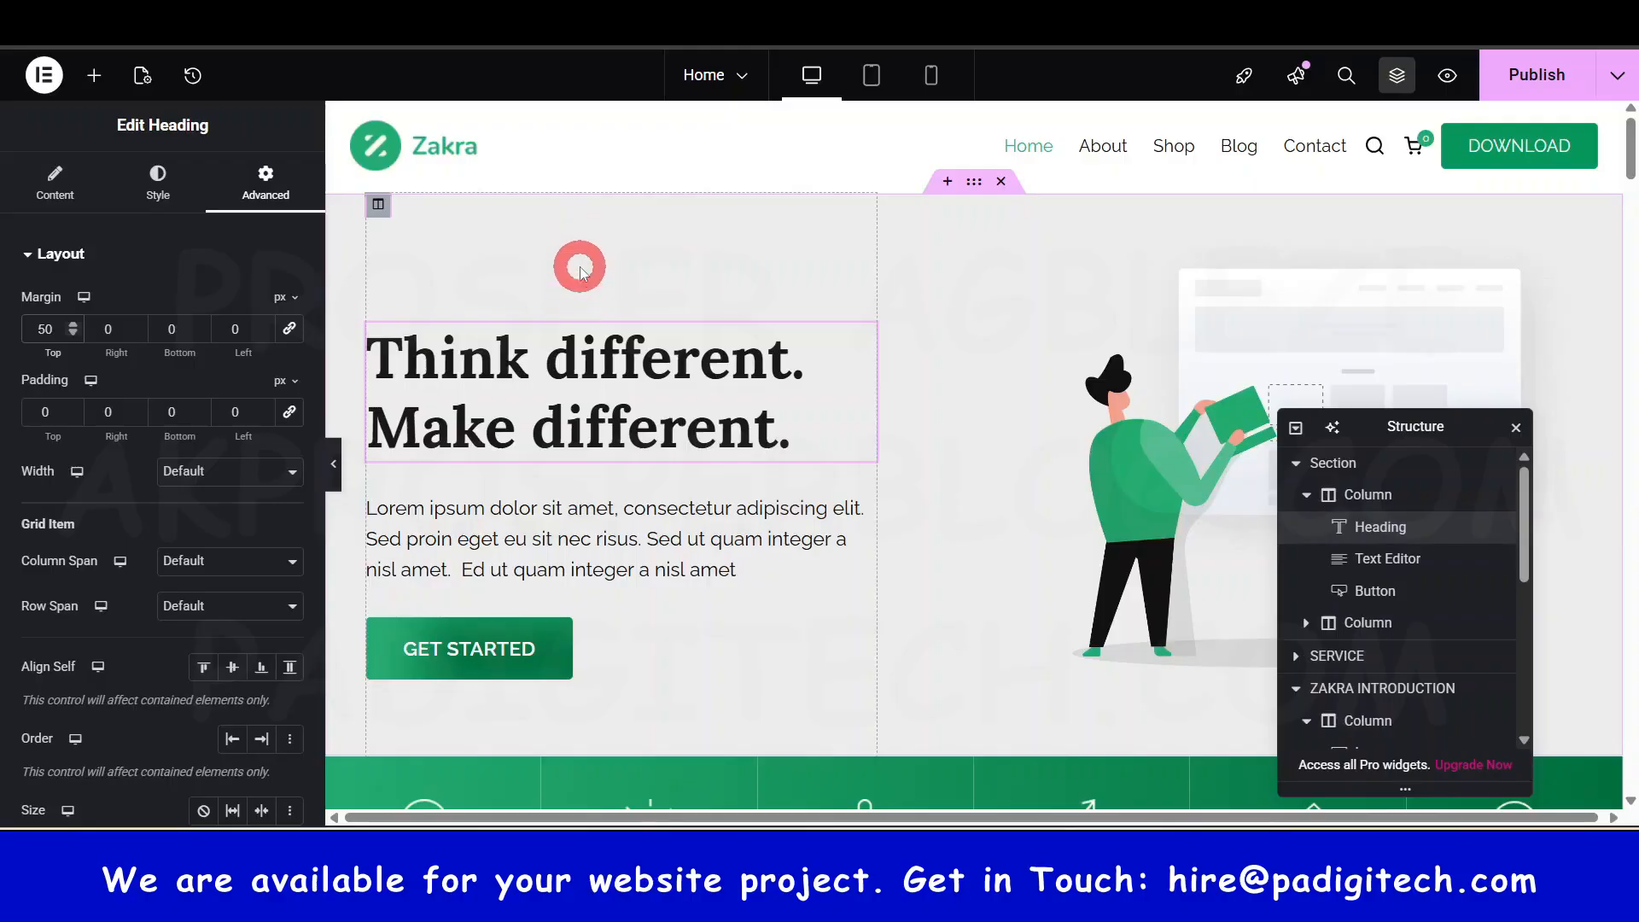
{"action": "key", "text": "BackSpace"}
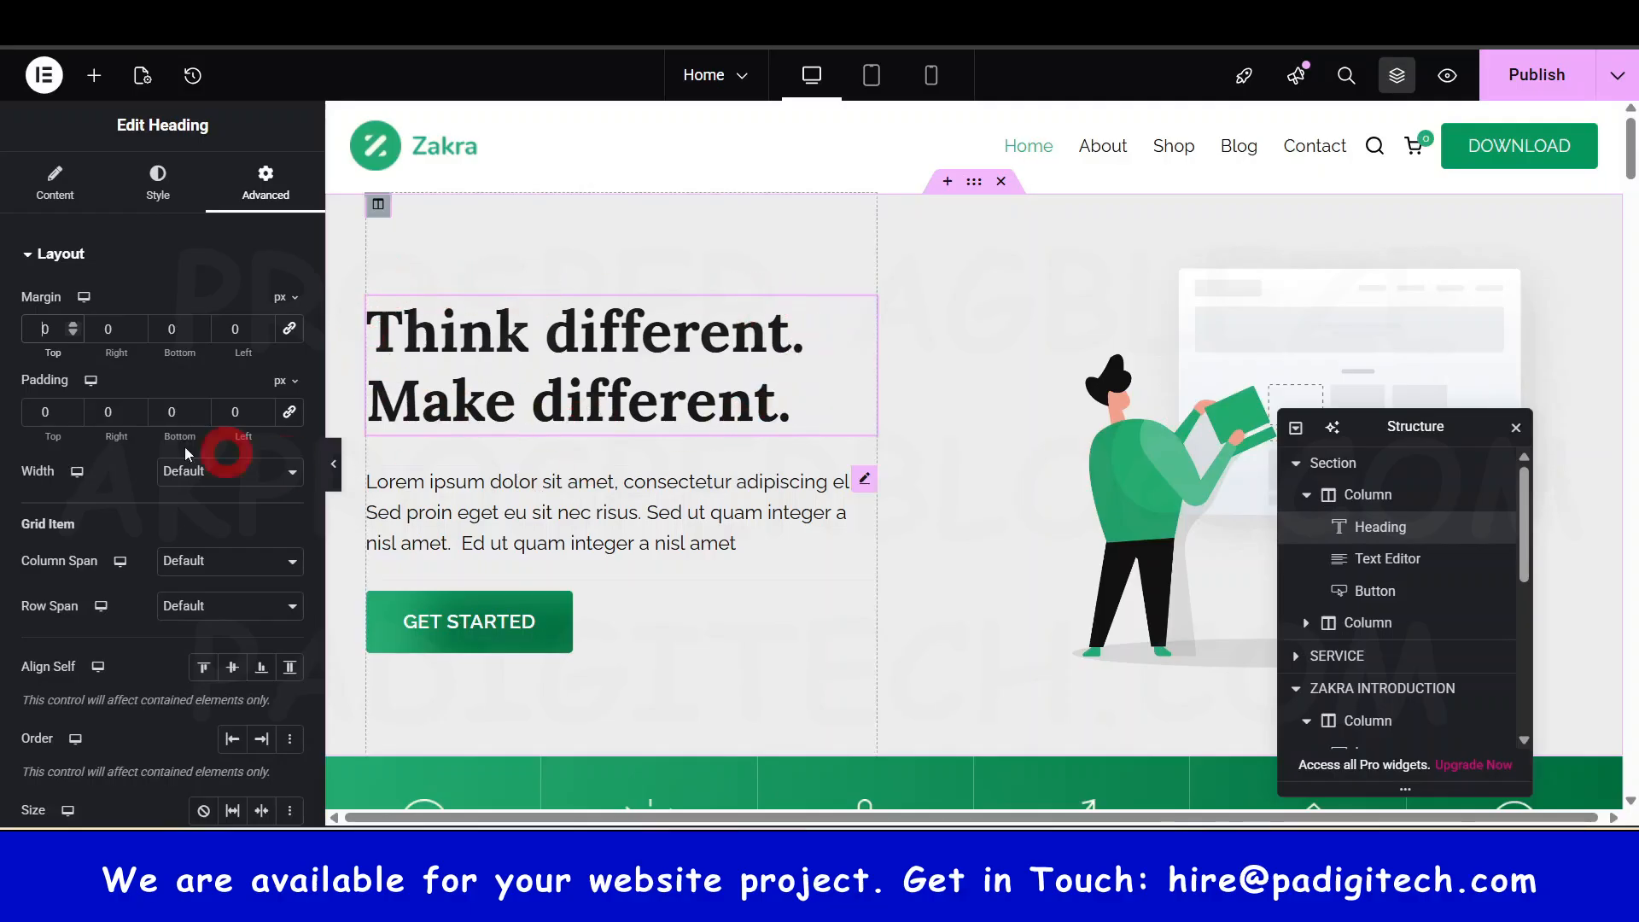
{"action": "left_click", "coordinate": [40, 411]}
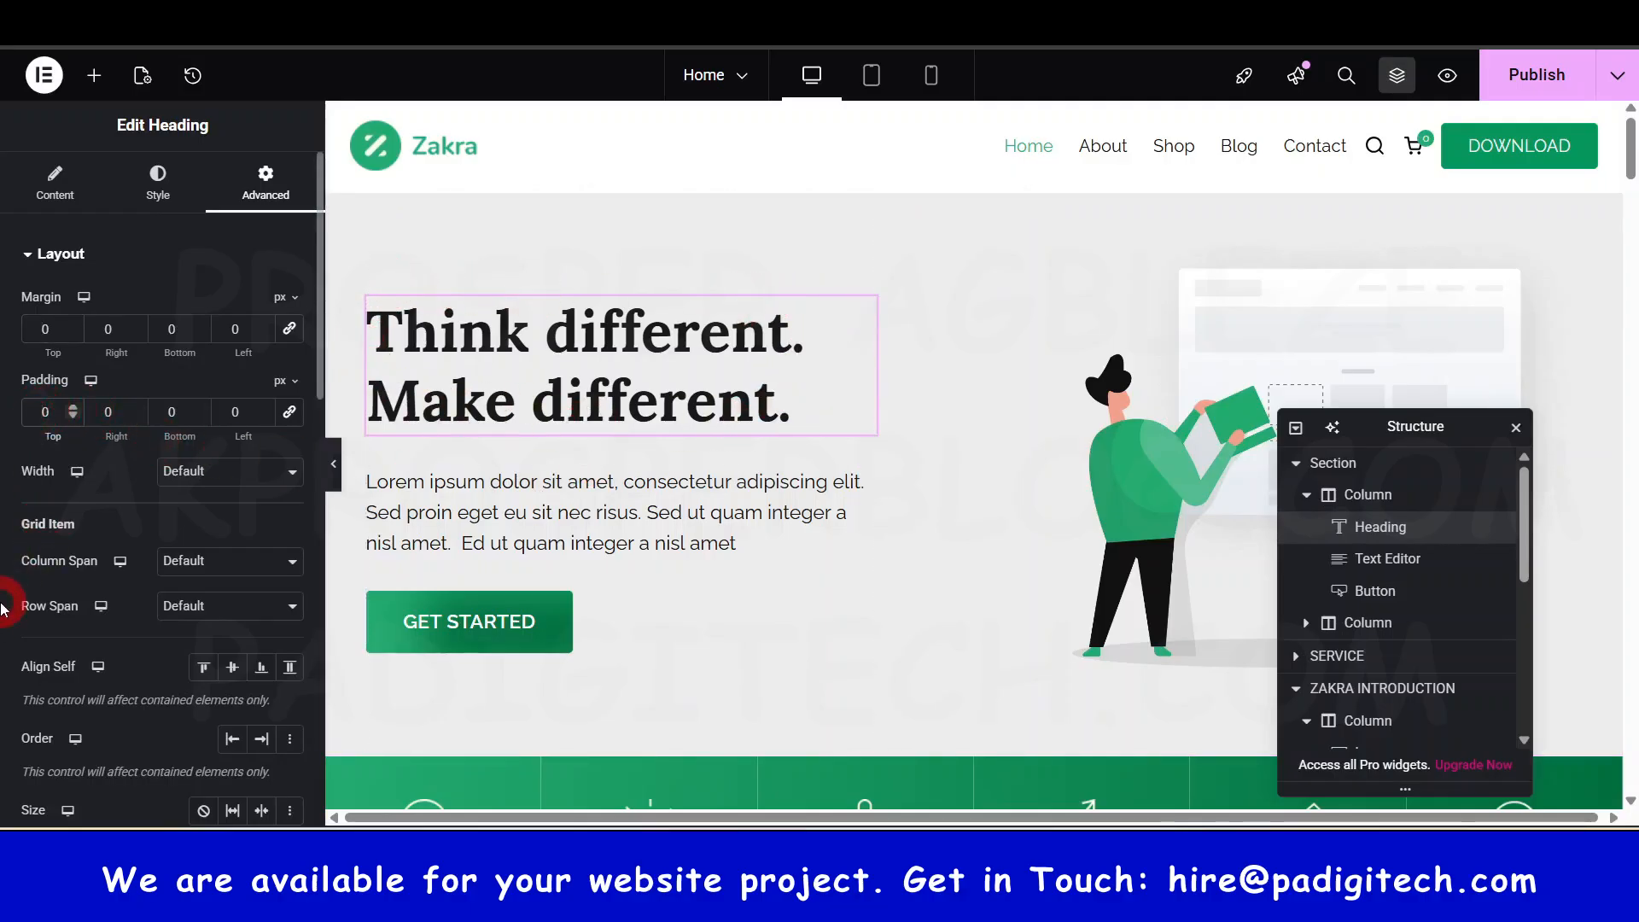
{"action": "type", "text": "5"}
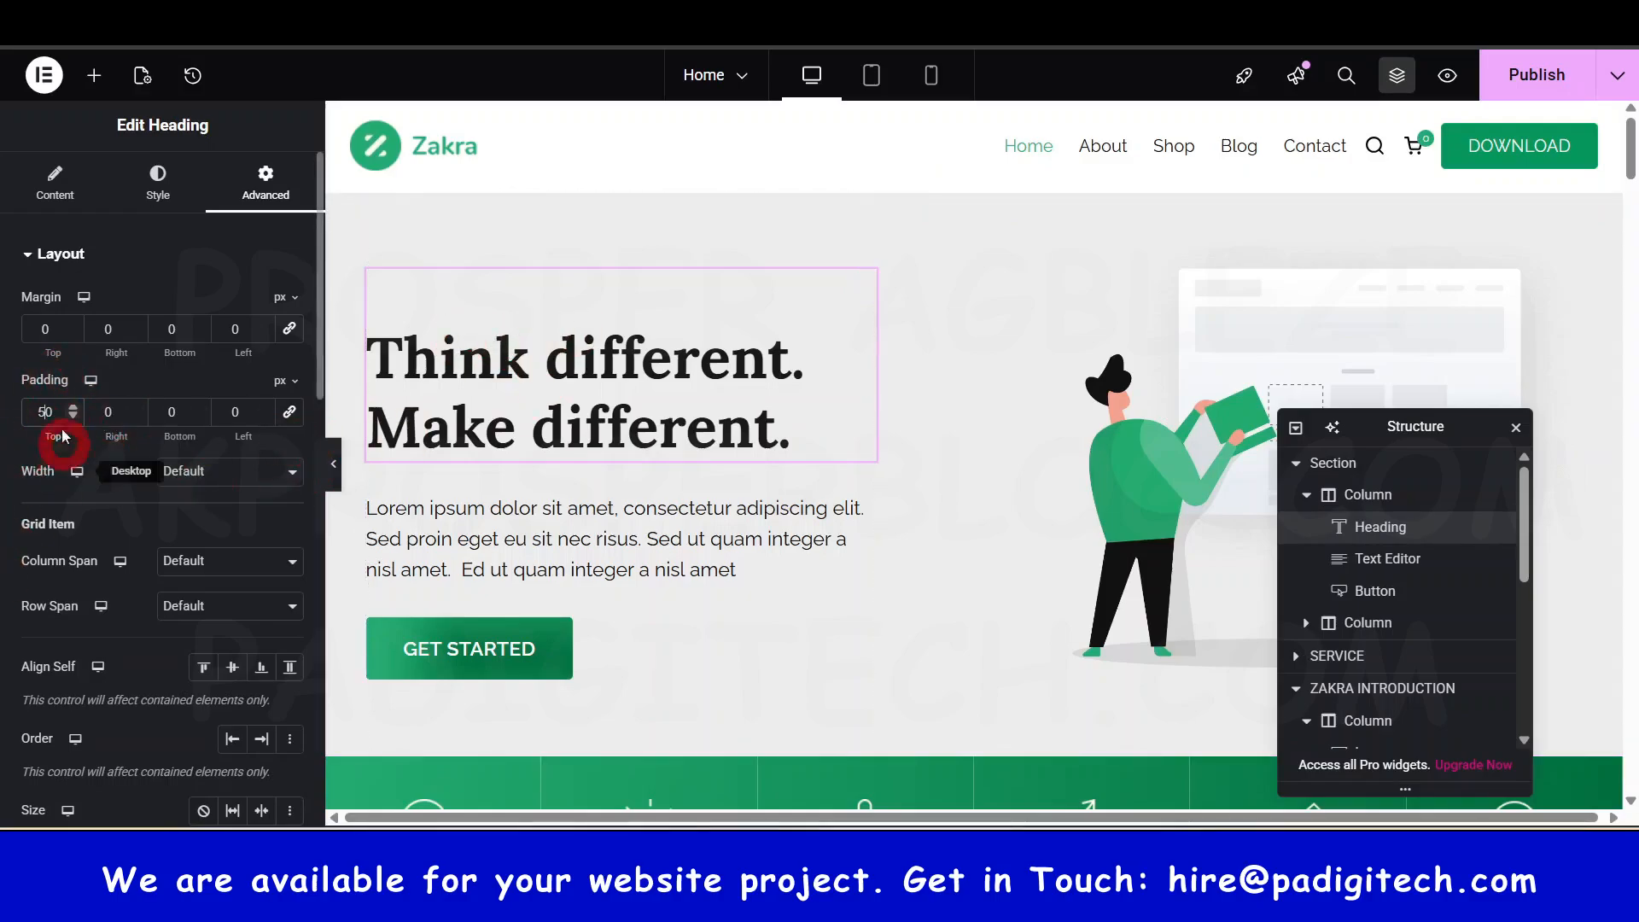
{"action": "key", "text": "BackSpace"}
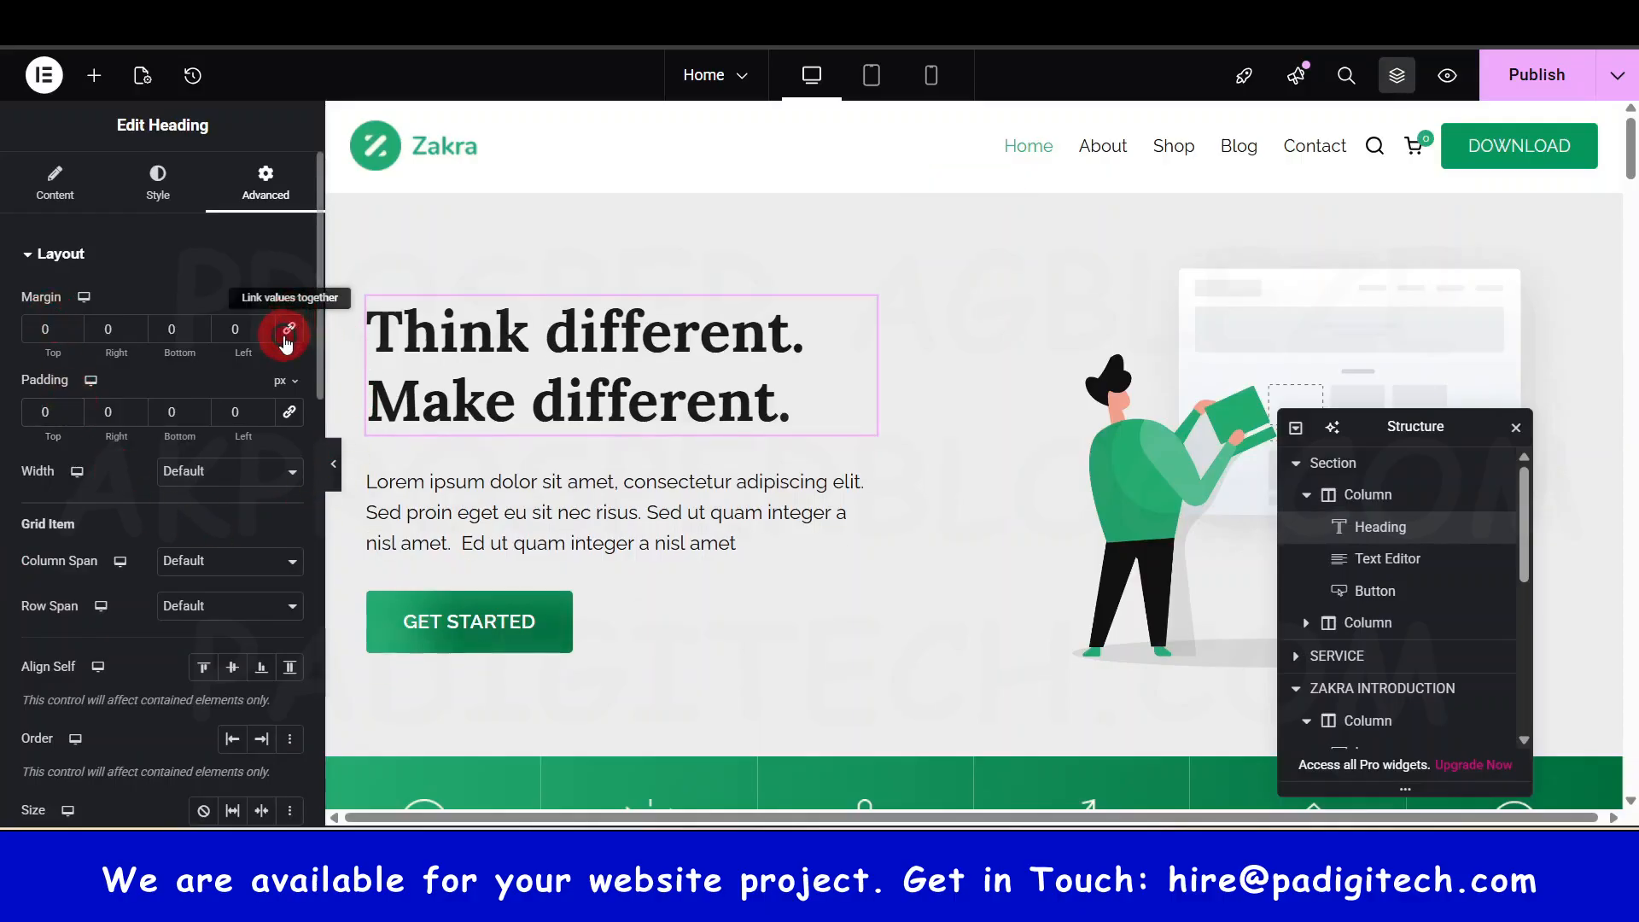
- Link the margin and padding sides, briefly try padding 20, then set padding back to 0
{"action": "left_click", "coordinate": [287, 331]}
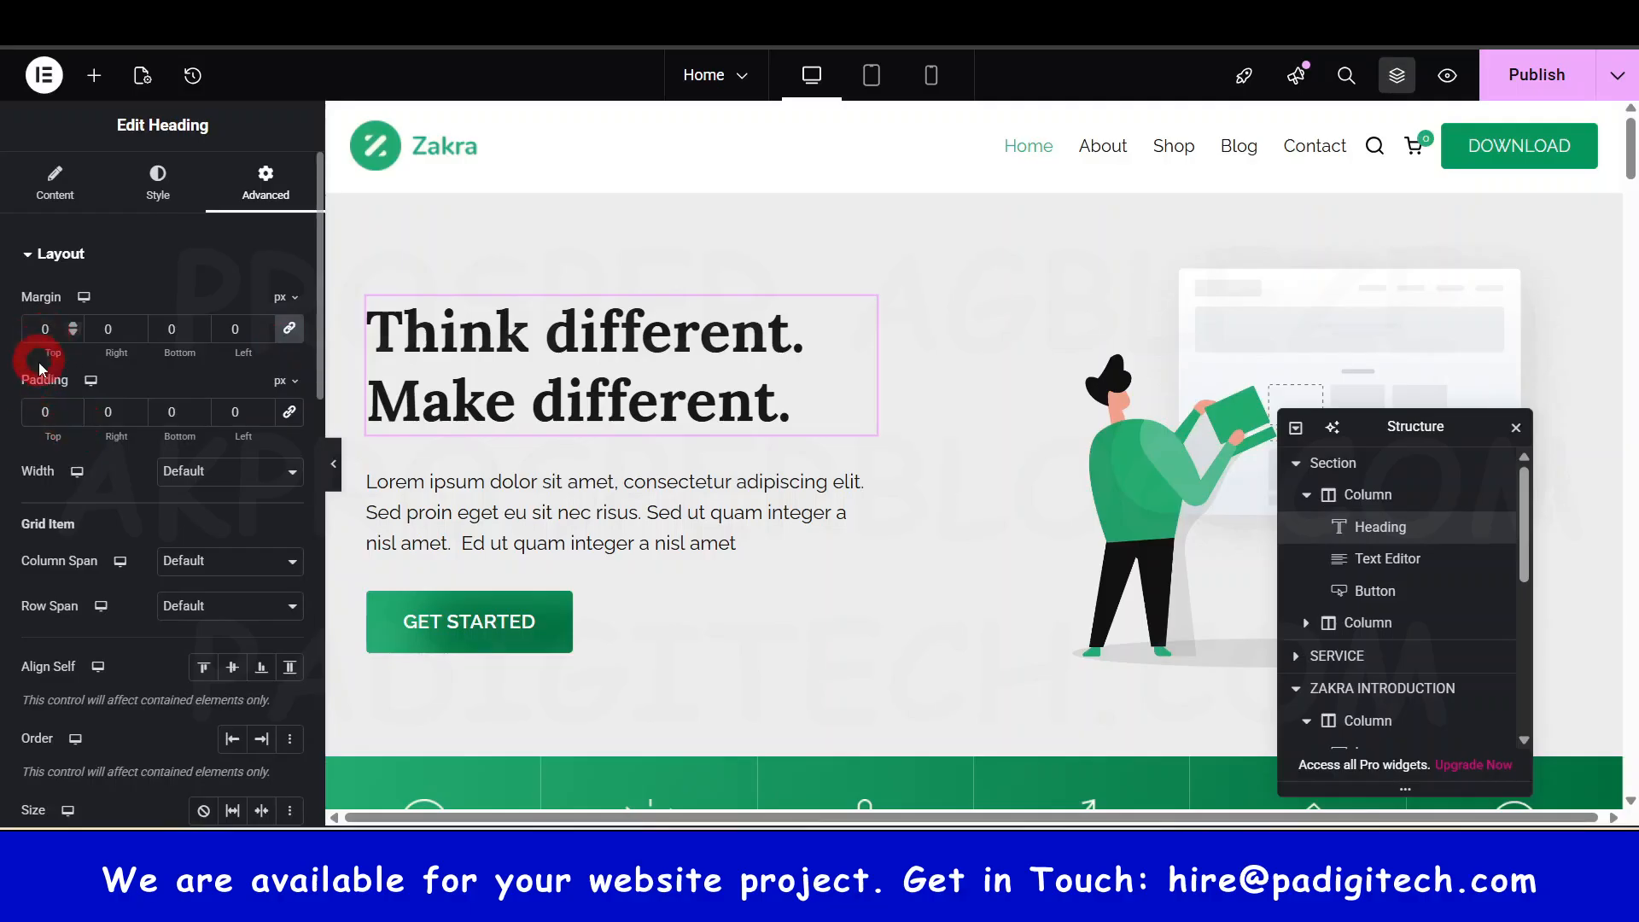
{"action": "left_click", "coordinate": [288, 412]}
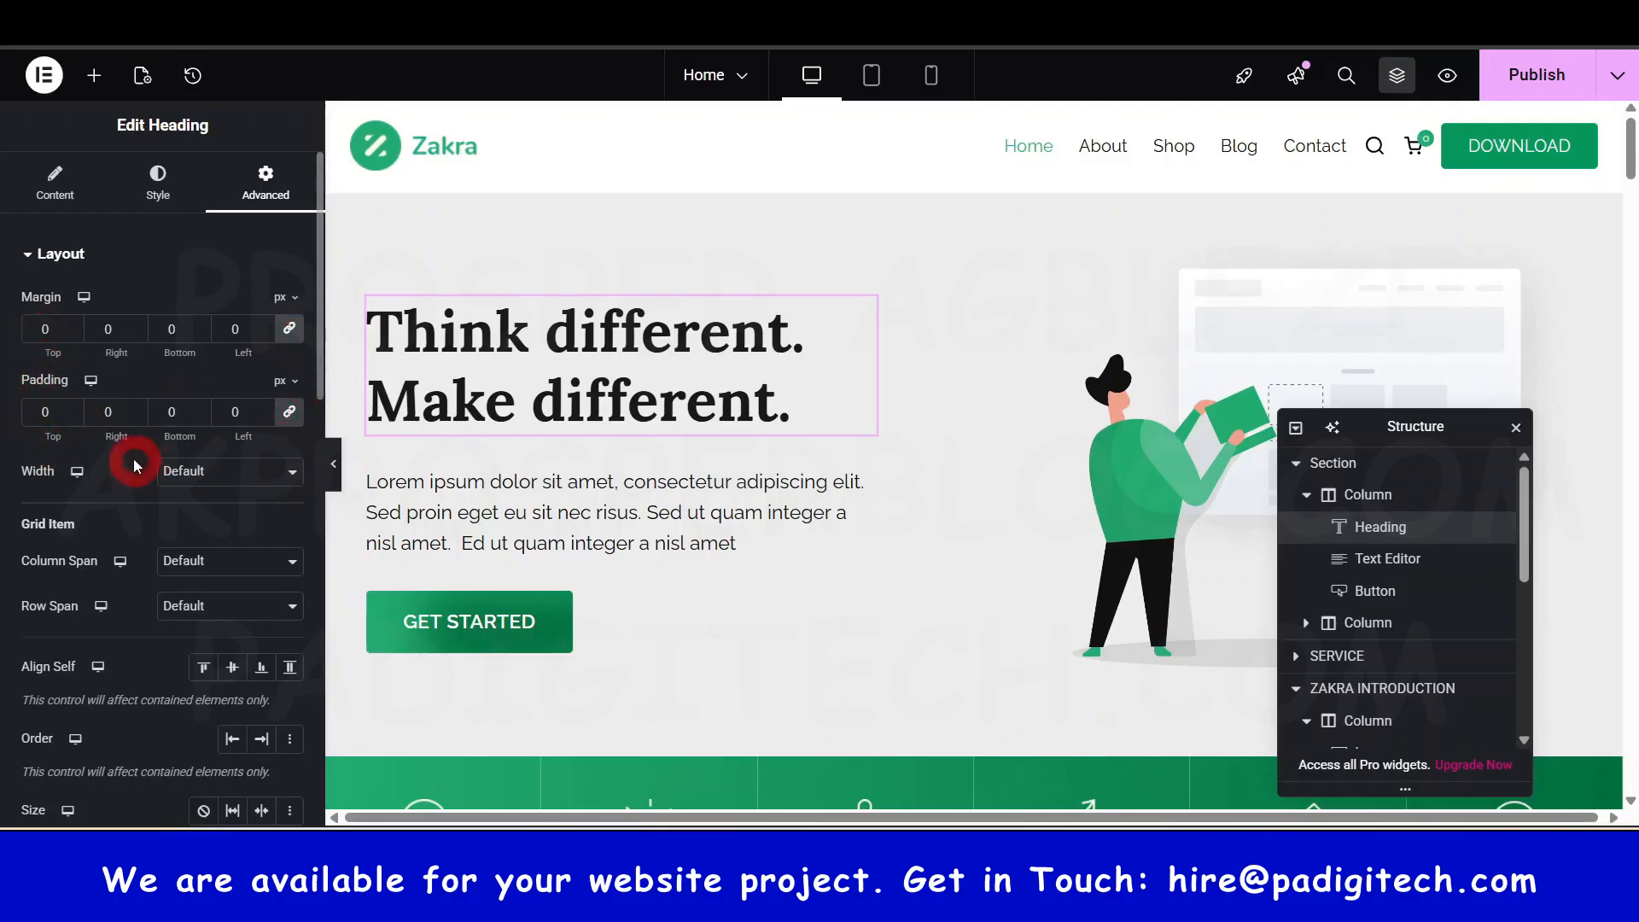
{"action": "left_click", "coordinate": [39, 408]}
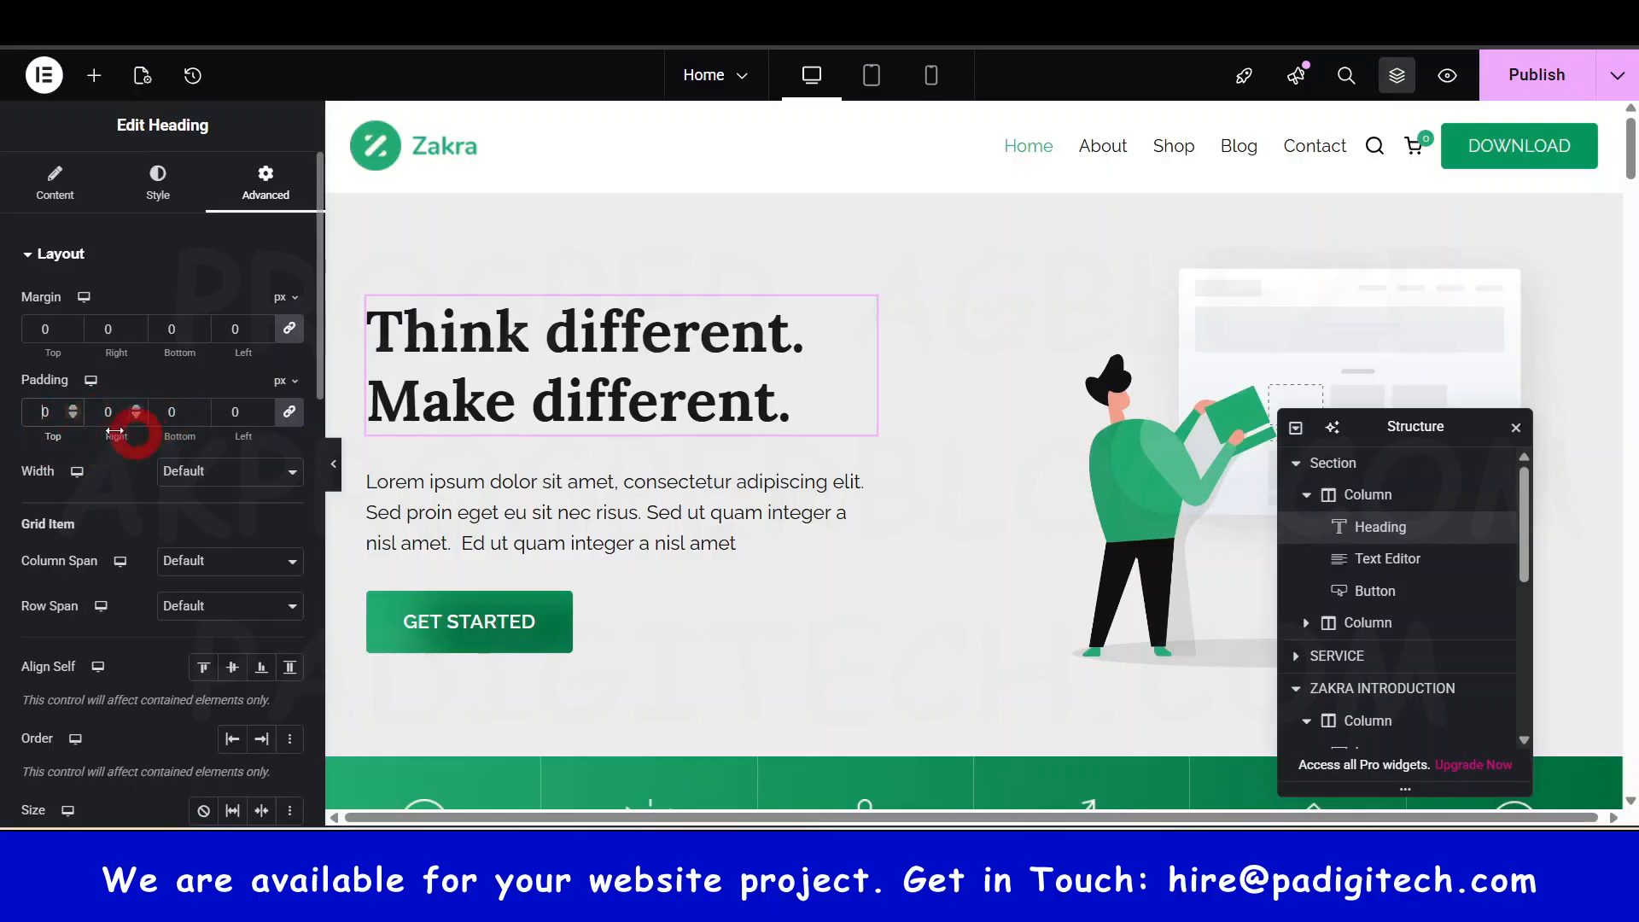
{"action": "type", "text": "2"}
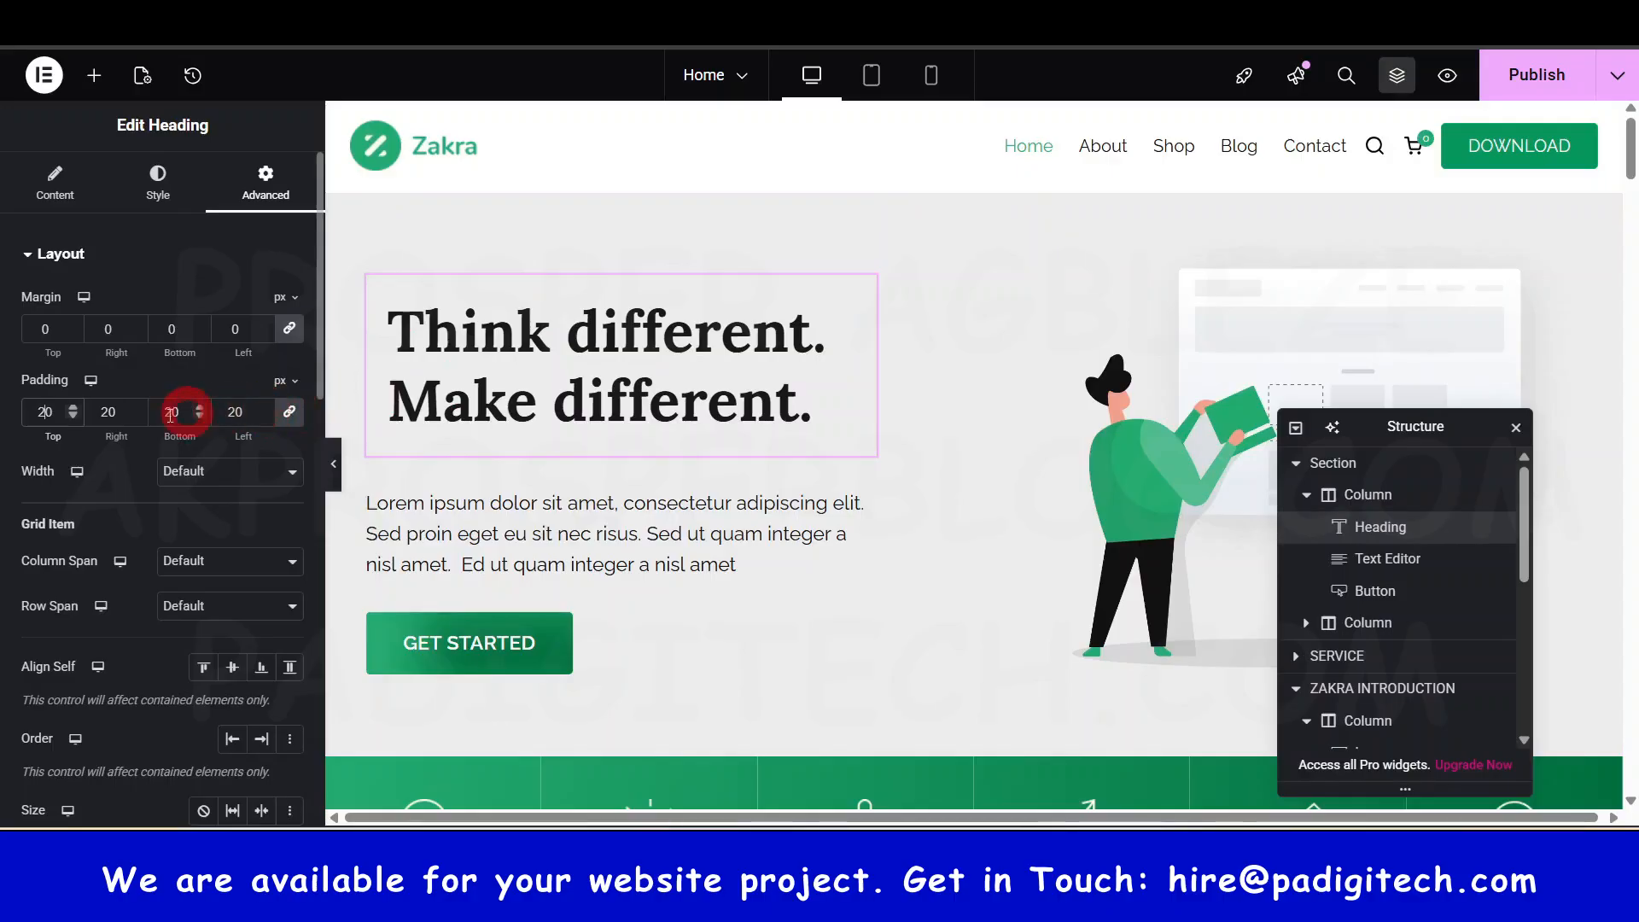
{"action": "double_click", "coordinate": [47, 412]}
{"action": "type", "text": "0"}
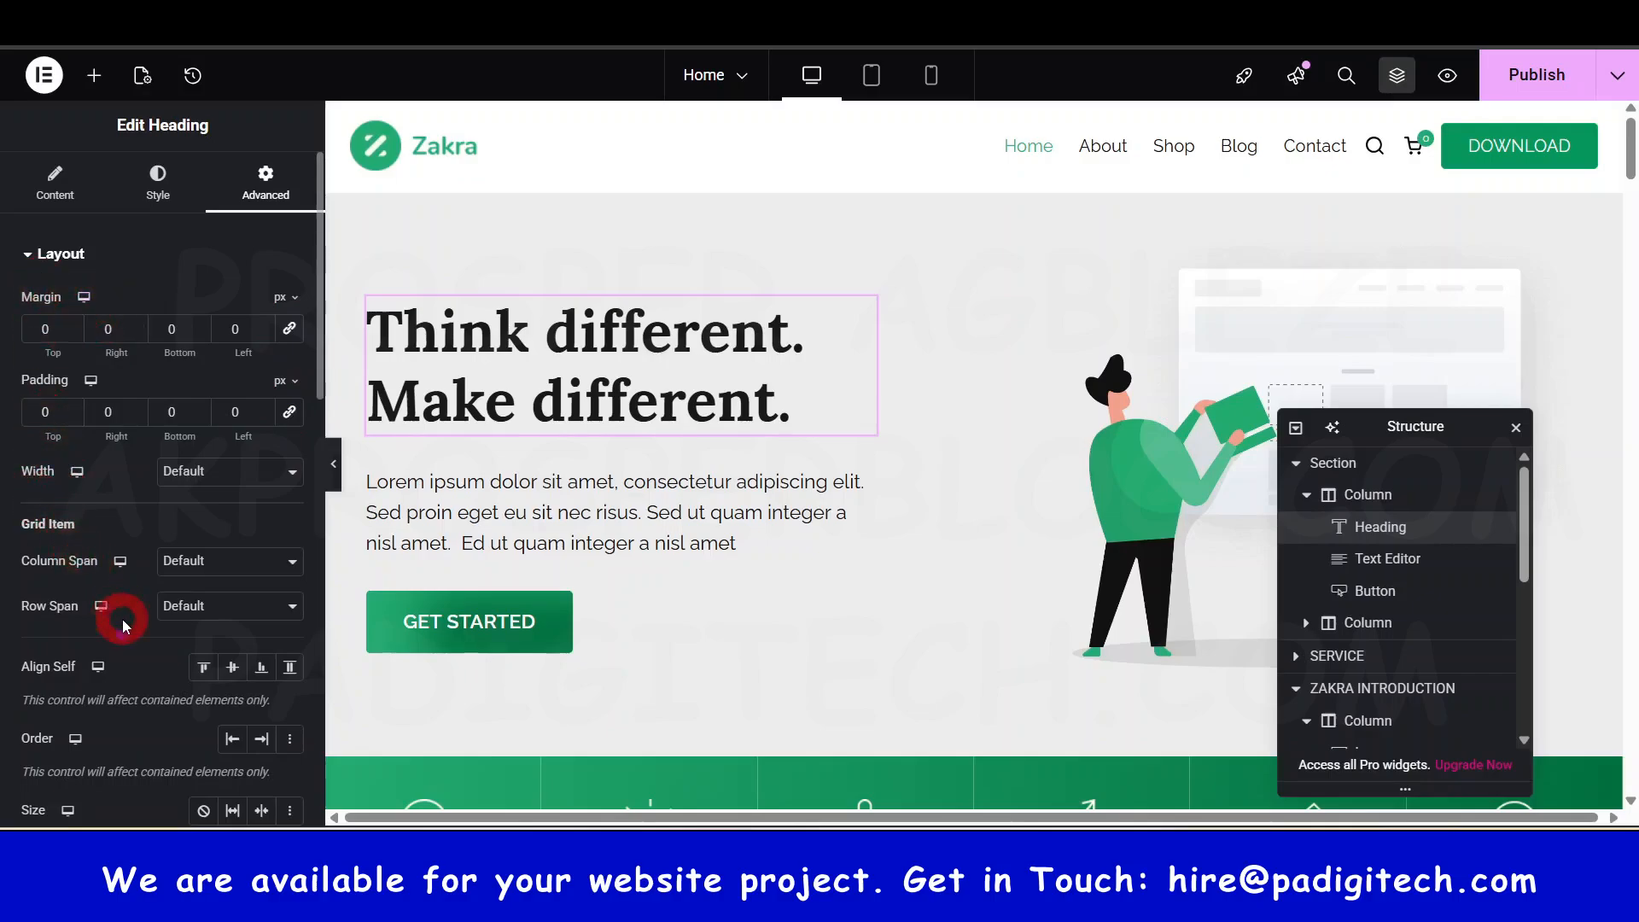
{"action": "scroll", "coordinate": [58, 529], "scroll_direction": "down", "scroll_amount": 3}
{"action": "scroll", "coordinate": [187, 611], "scroll_direction": "down", "scroll_amount": 3}
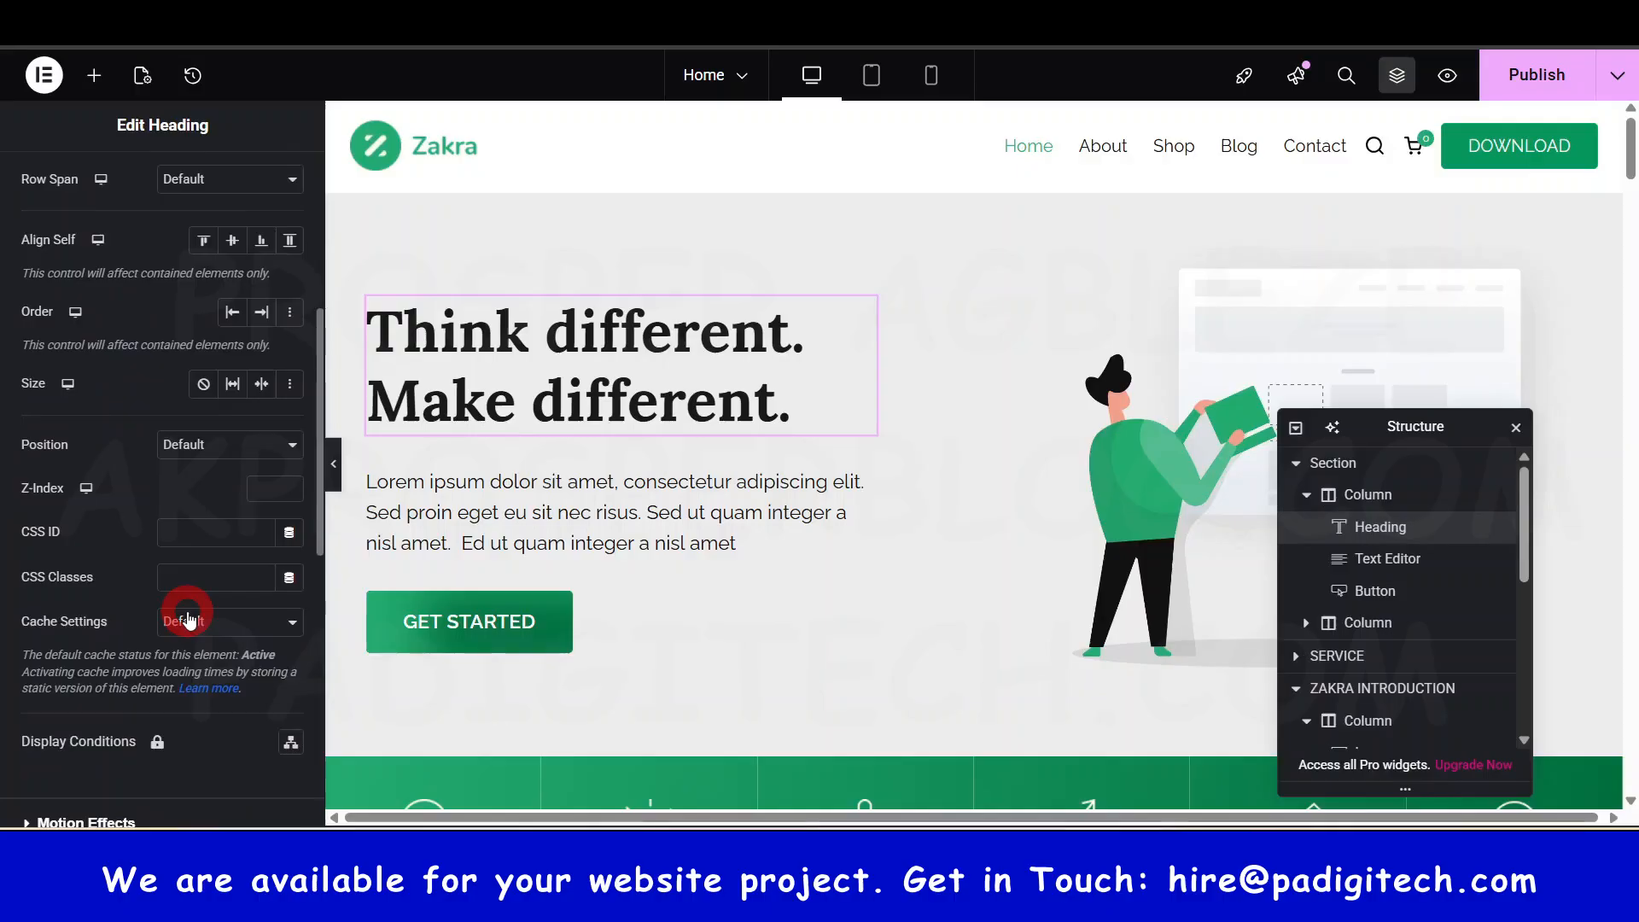
{"action": "scroll", "coordinate": [187, 611], "scroll_direction": "down", "scroll_amount": 6}
- Under Motion Effects, try Fade In and Zoom In Down entrance animations, then set it to None
{"action": "left_click", "coordinate": [51, 255]}
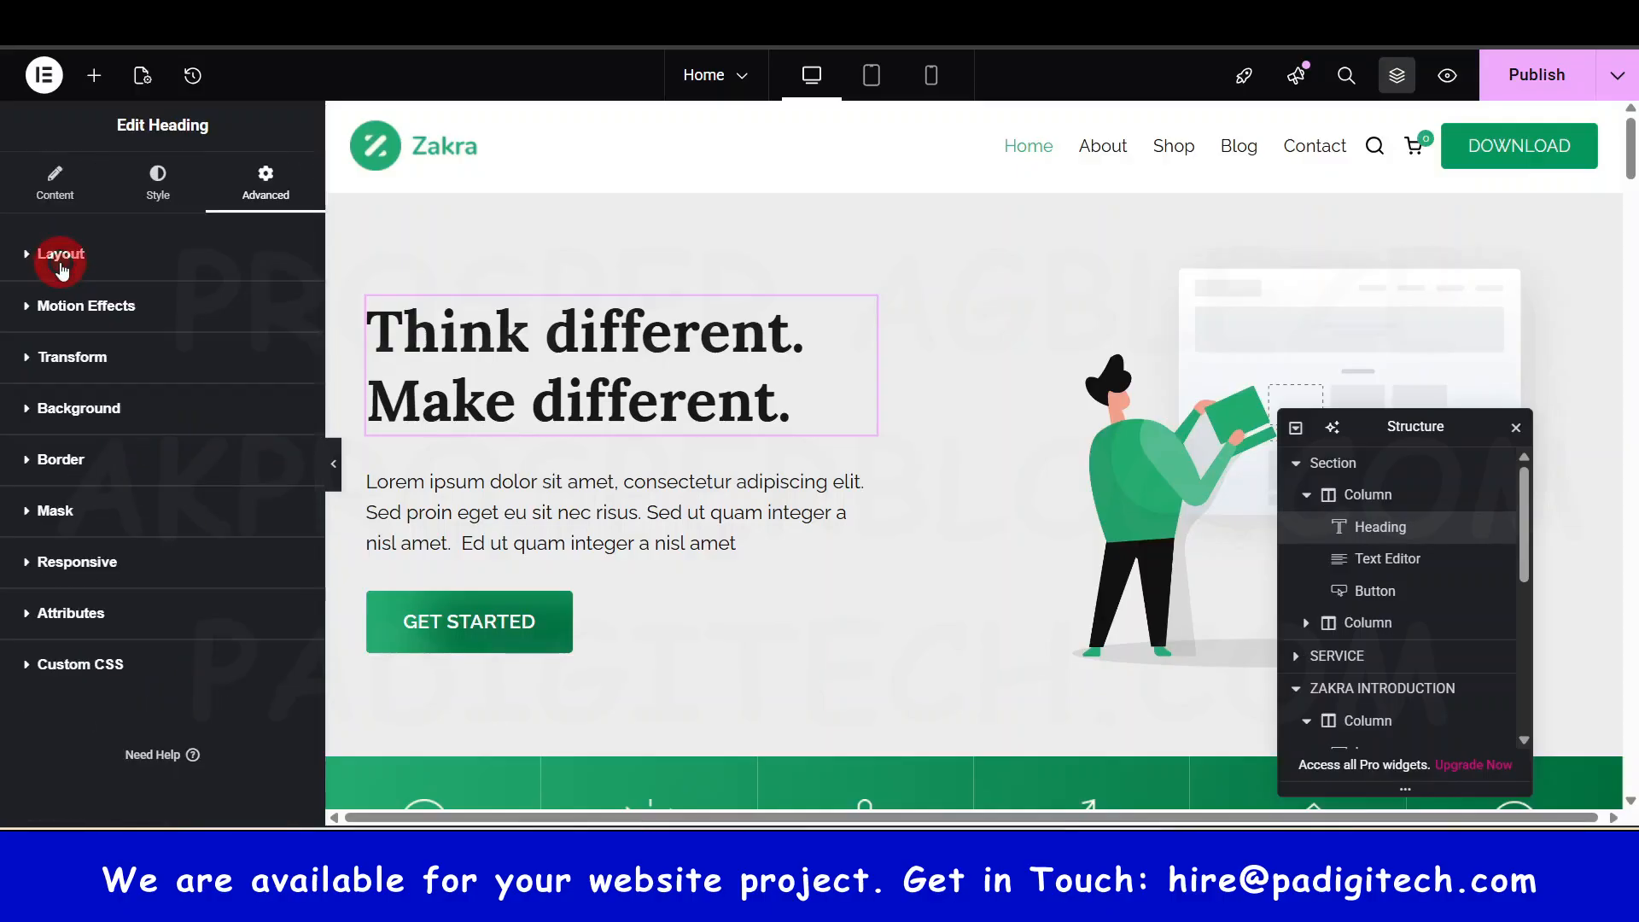
{"action": "left_click", "coordinate": [78, 307]}
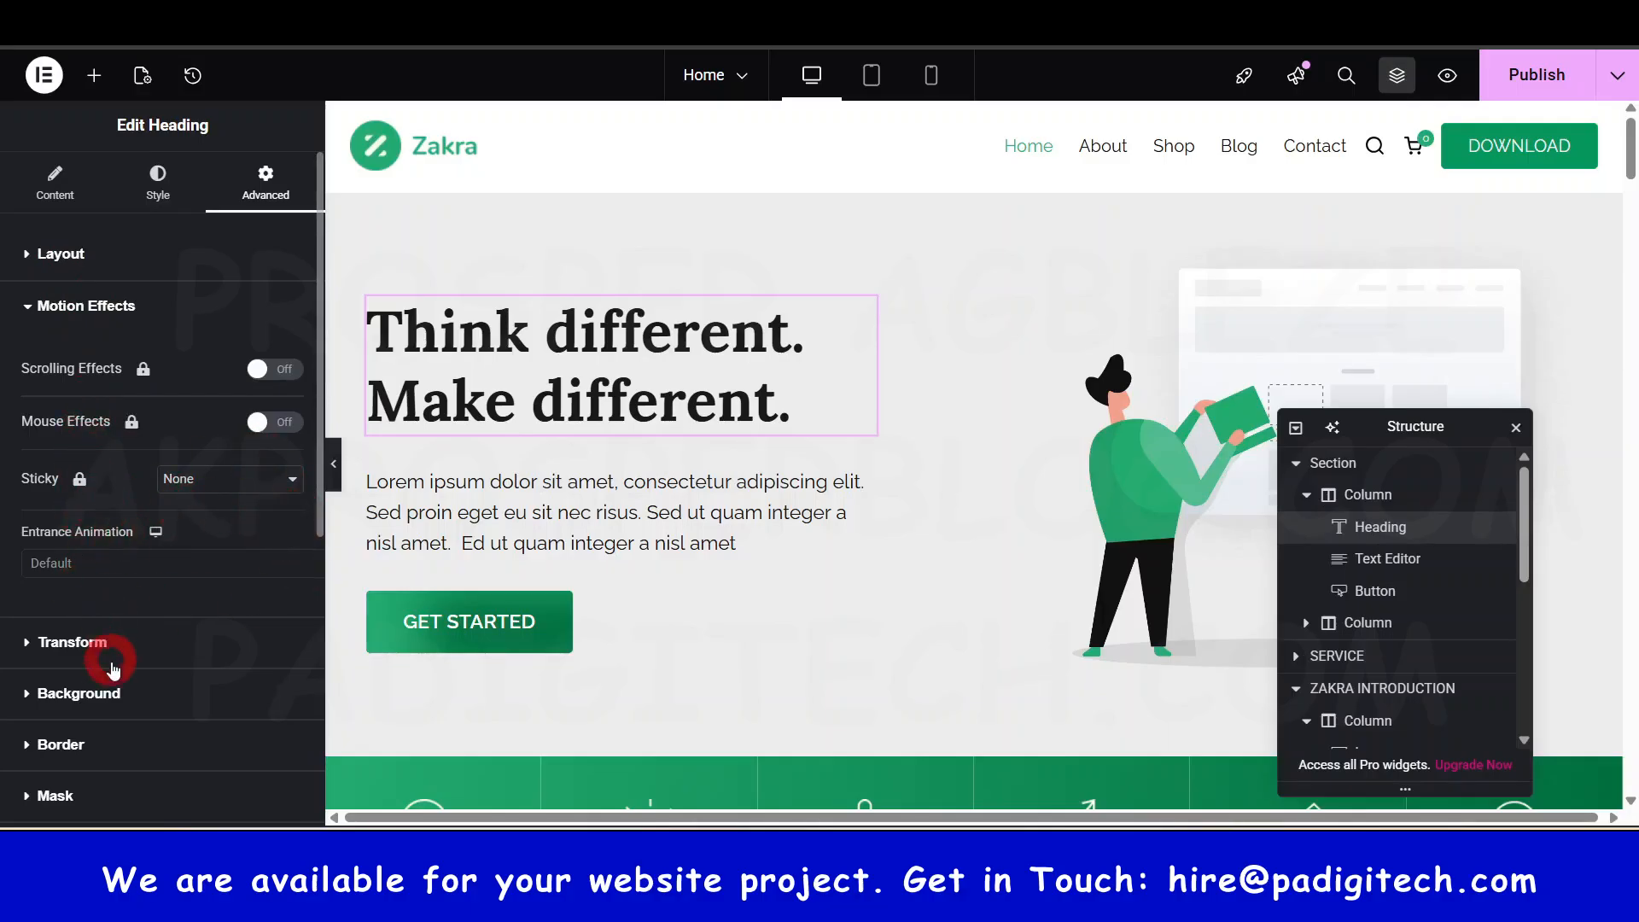
{"action": "left_click", "coordinate": [135, 566]}
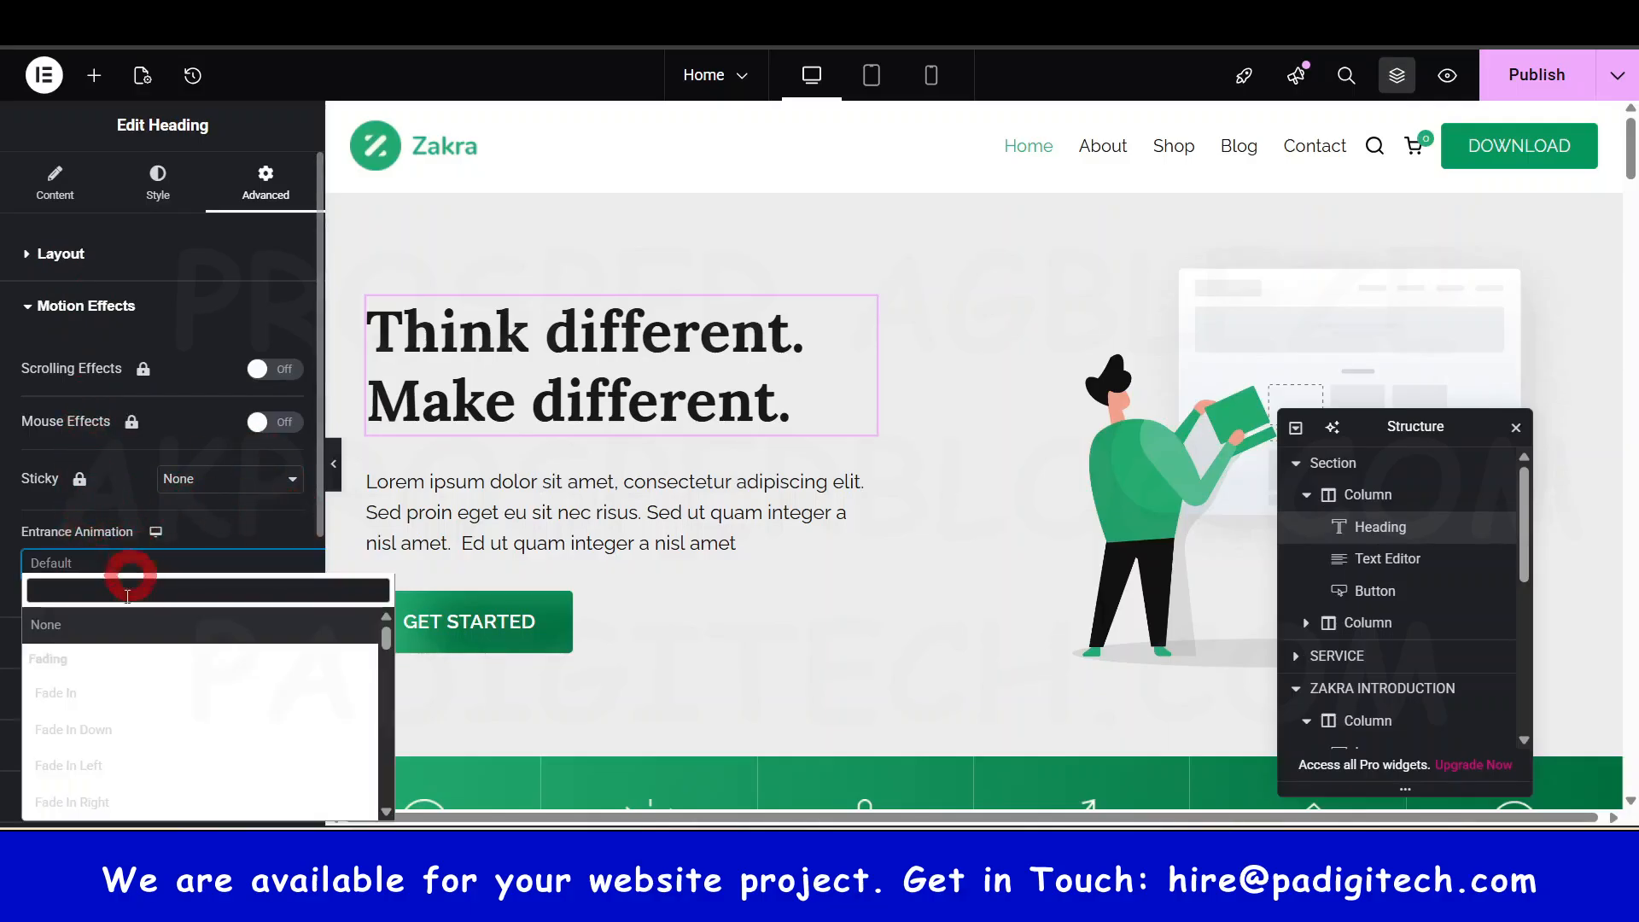
{"action": "left_click", "coordinate": [88, 690]}
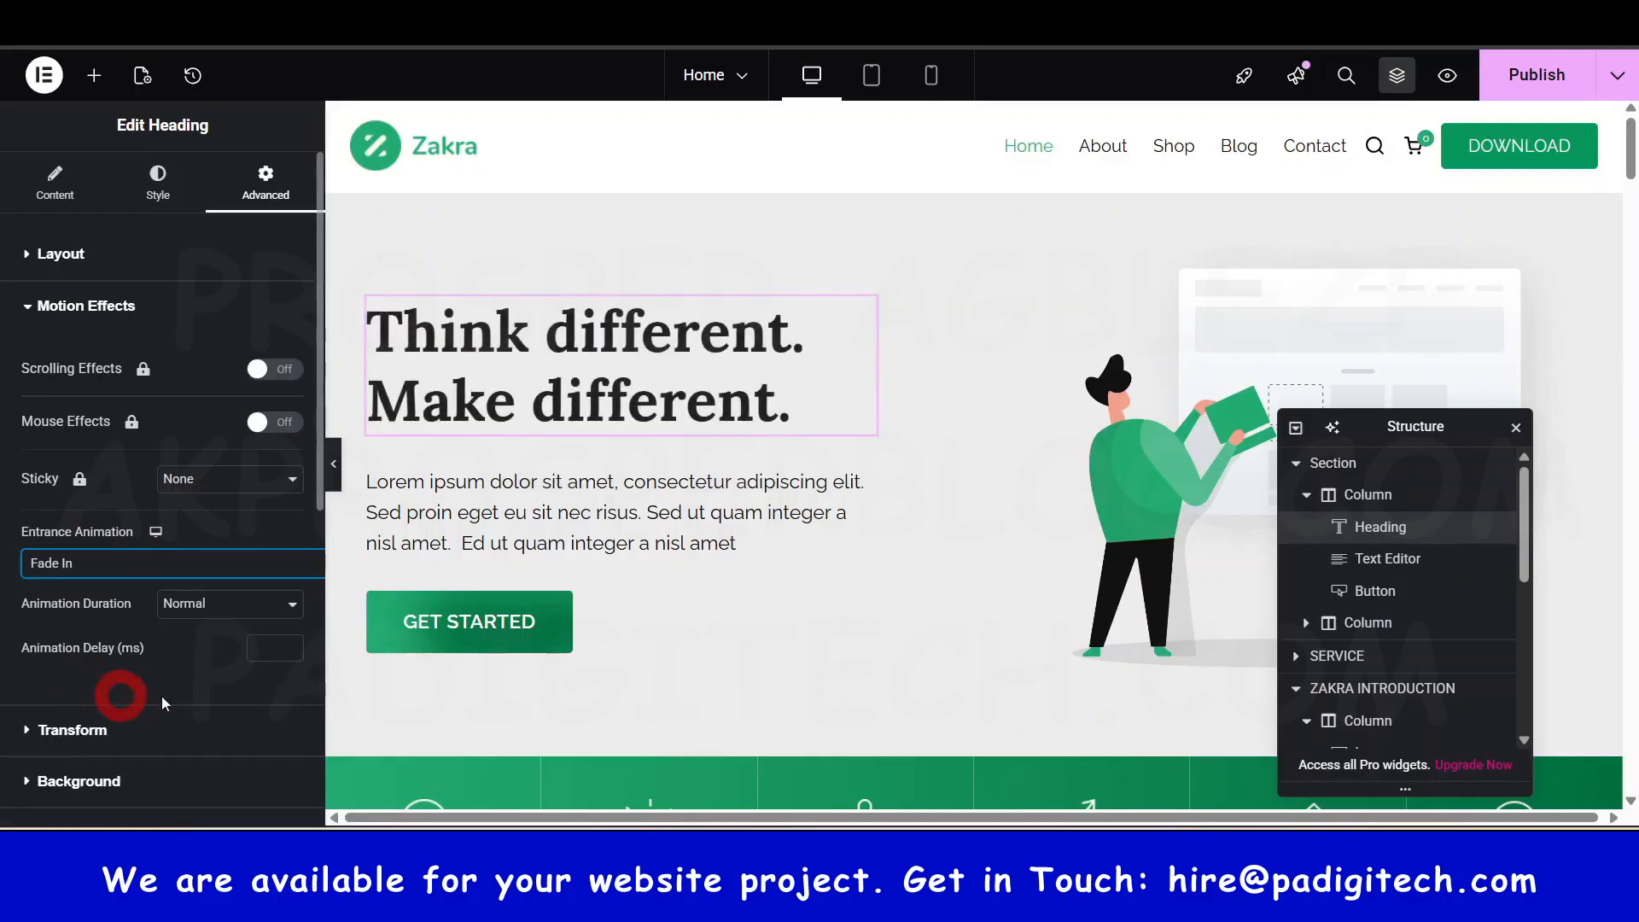
{"action": "left_click", "coordinate": [165, 584]}
{"action": "scroll", "coordinate": [165, 751], "scroll_direction": "down", "scroll_amount": 3}
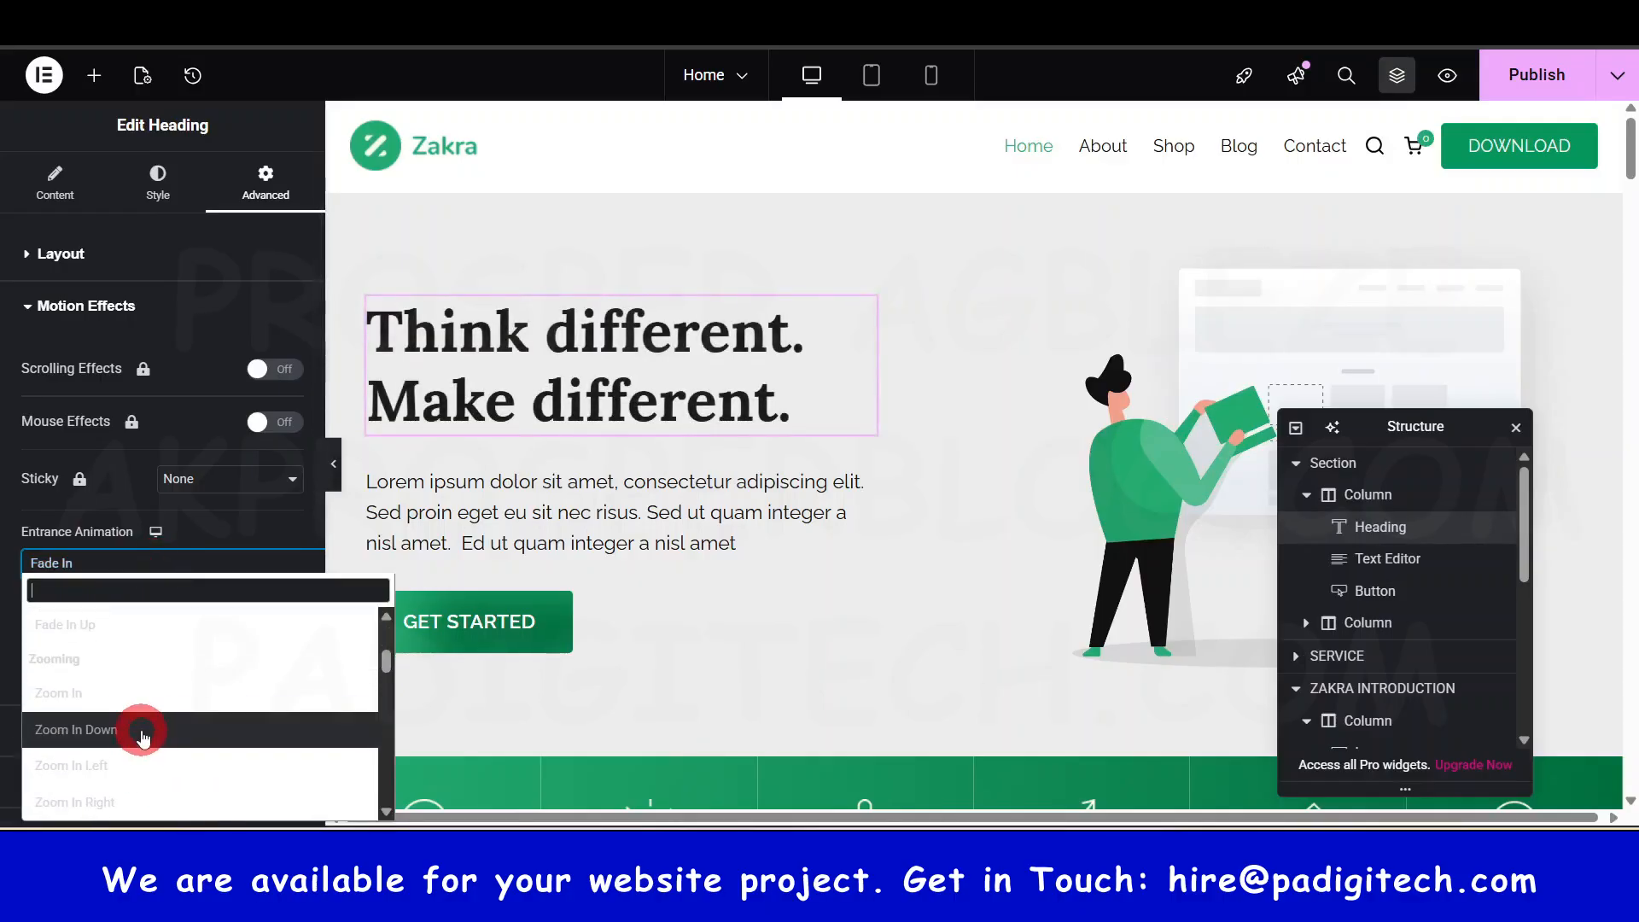
{"action": "left_click", "coordinate": [141, 734]}
{"action": "left_click", "coordinate": [170, 563]}
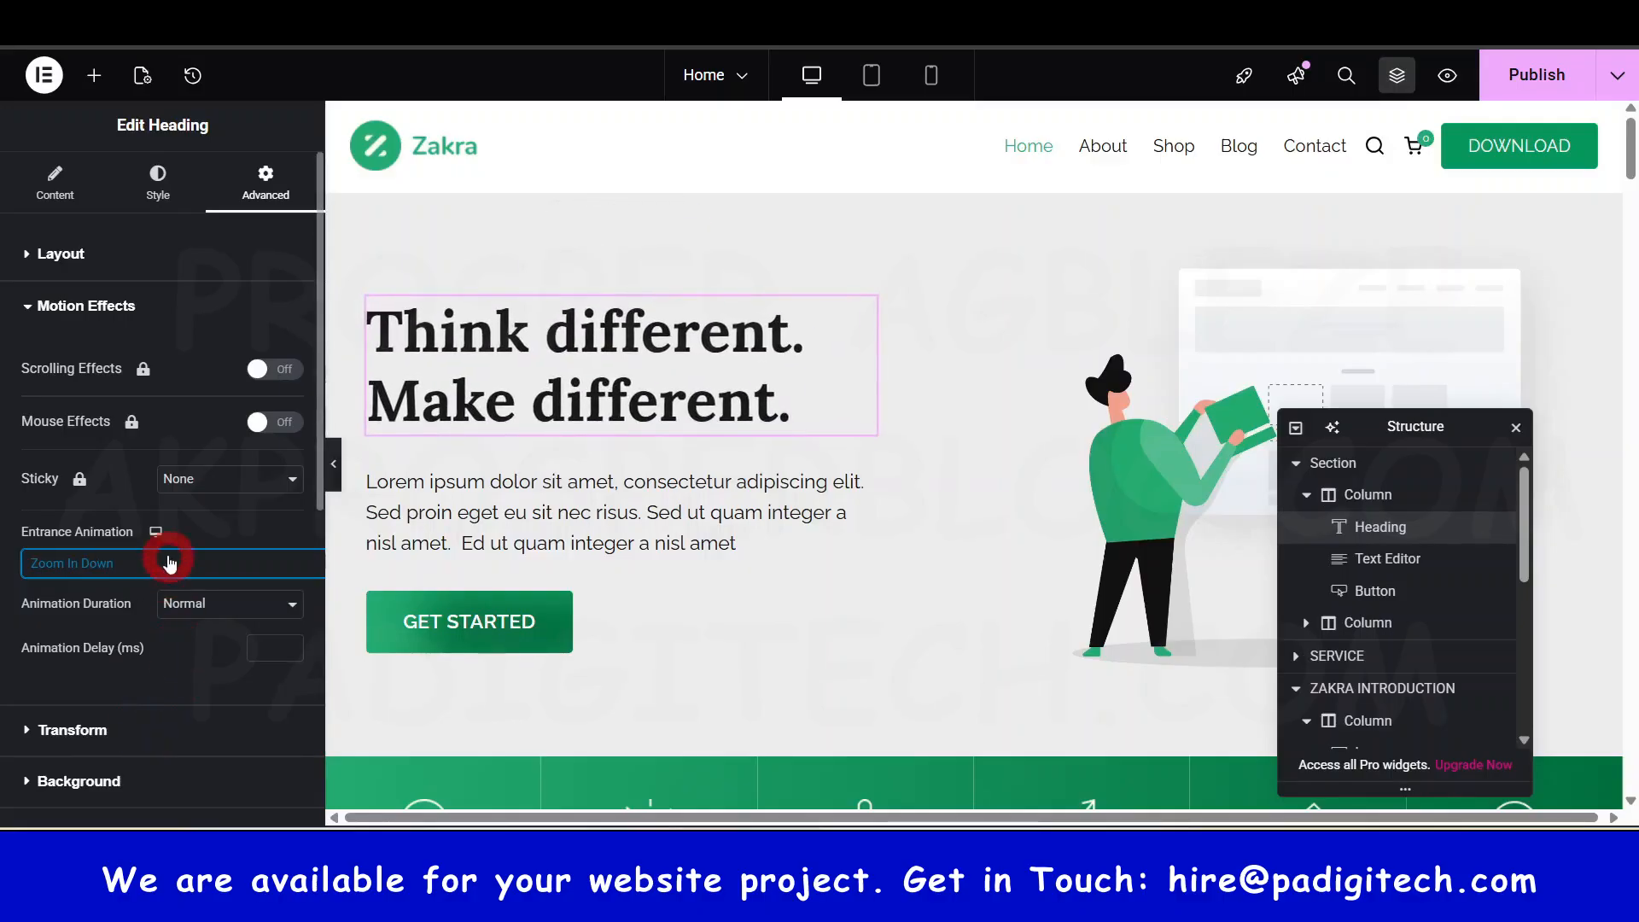
{"action": "left_click", "coordinate": [245, 580]}
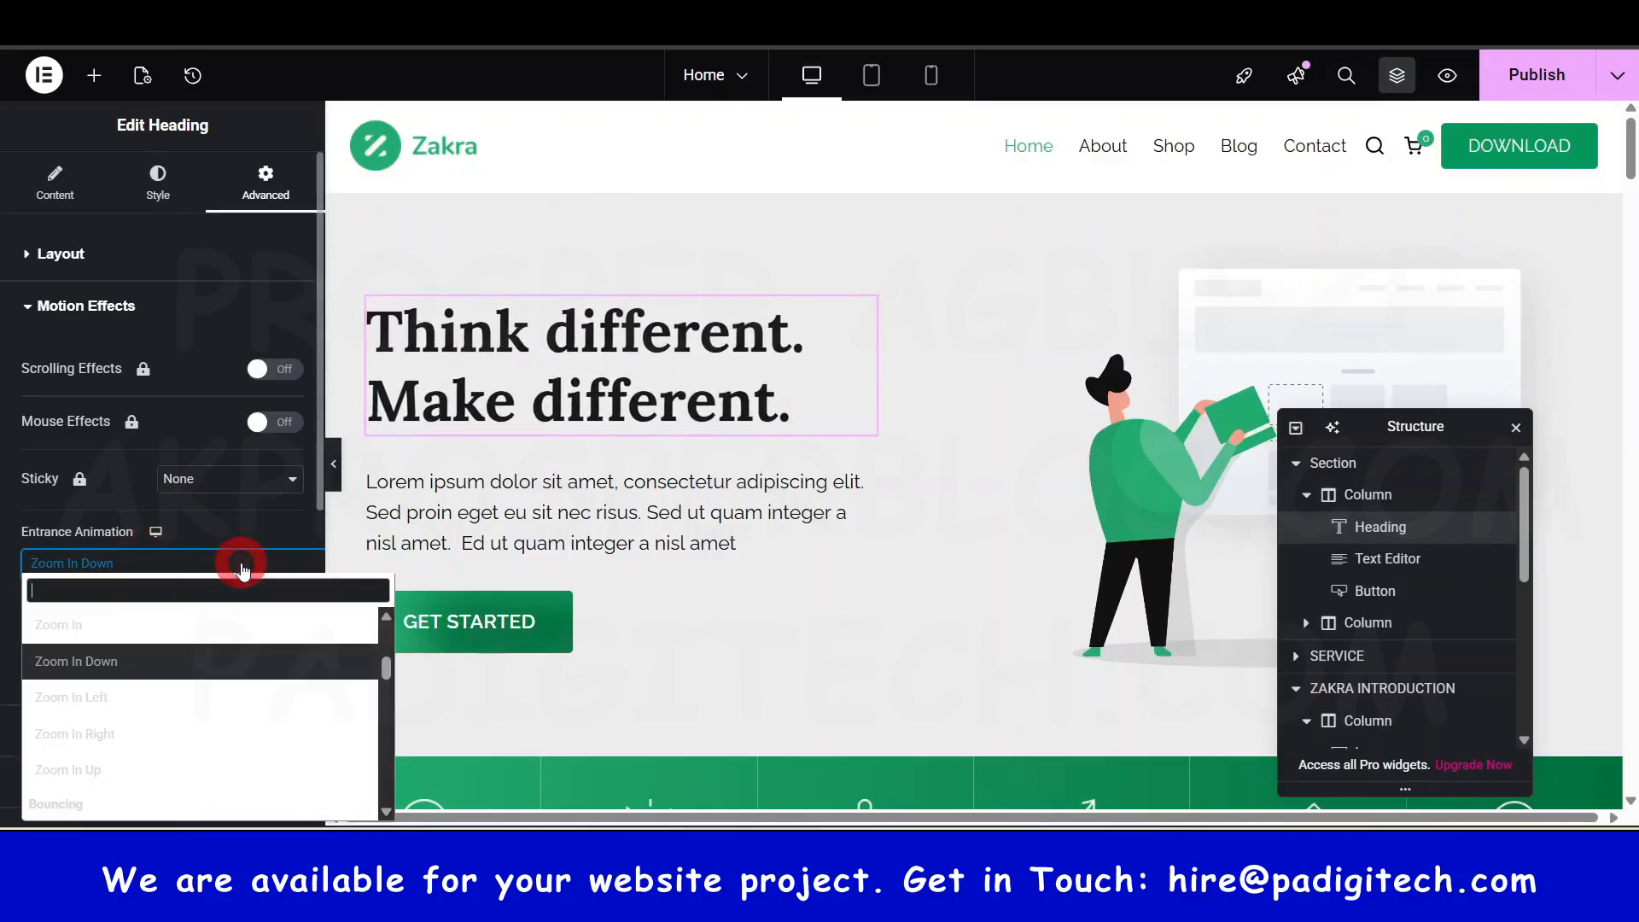
{"action": "left_click", "coordinate": [86, 639]}
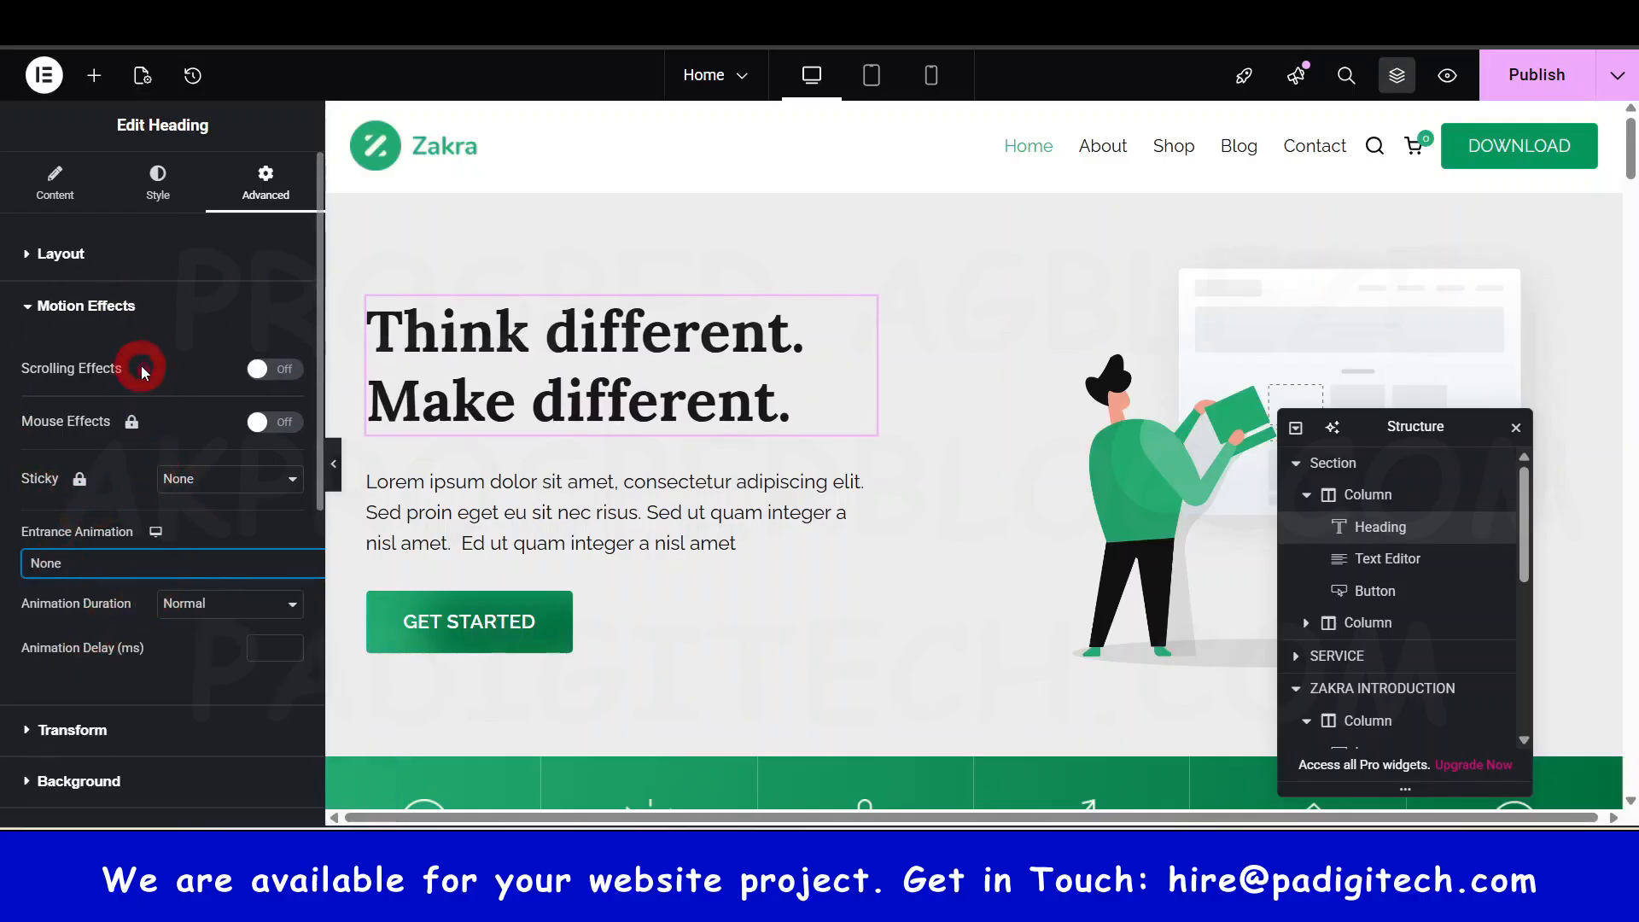
{"action": "scroll", "coordinate": [140, 461], "scroll_direction": "down", "scroll_amount": 1}
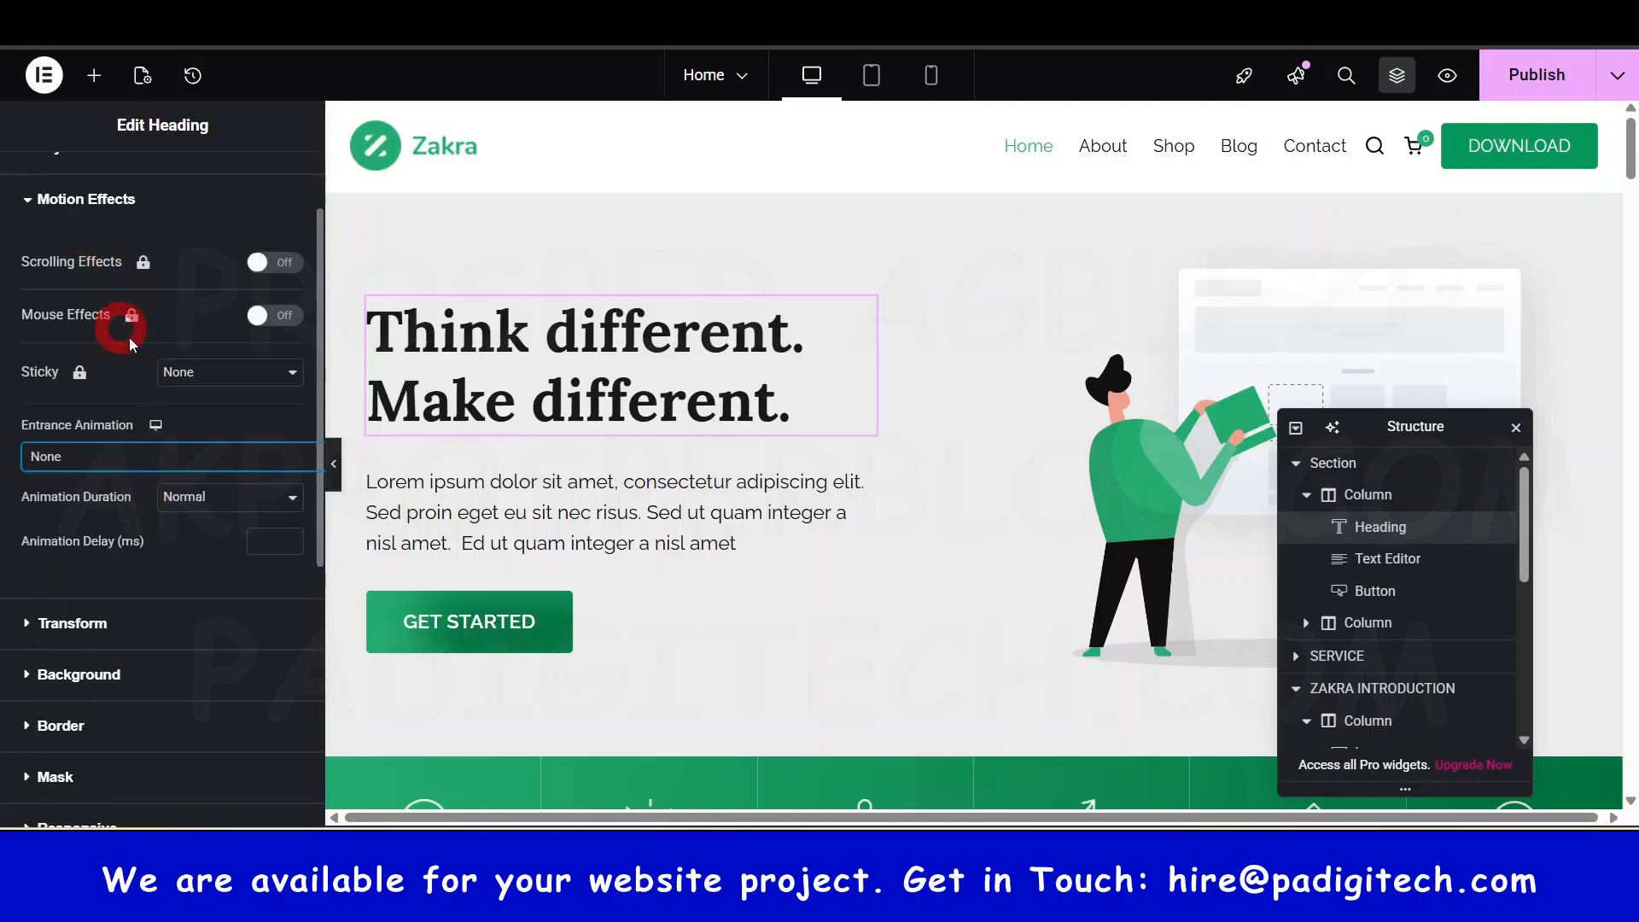
{"action": "scroll", "coordinate": [130, 338], "scroll_direction": "up", "scroll_amount": 1}
{"action": "left_click", "coordinate": [84, 307]}
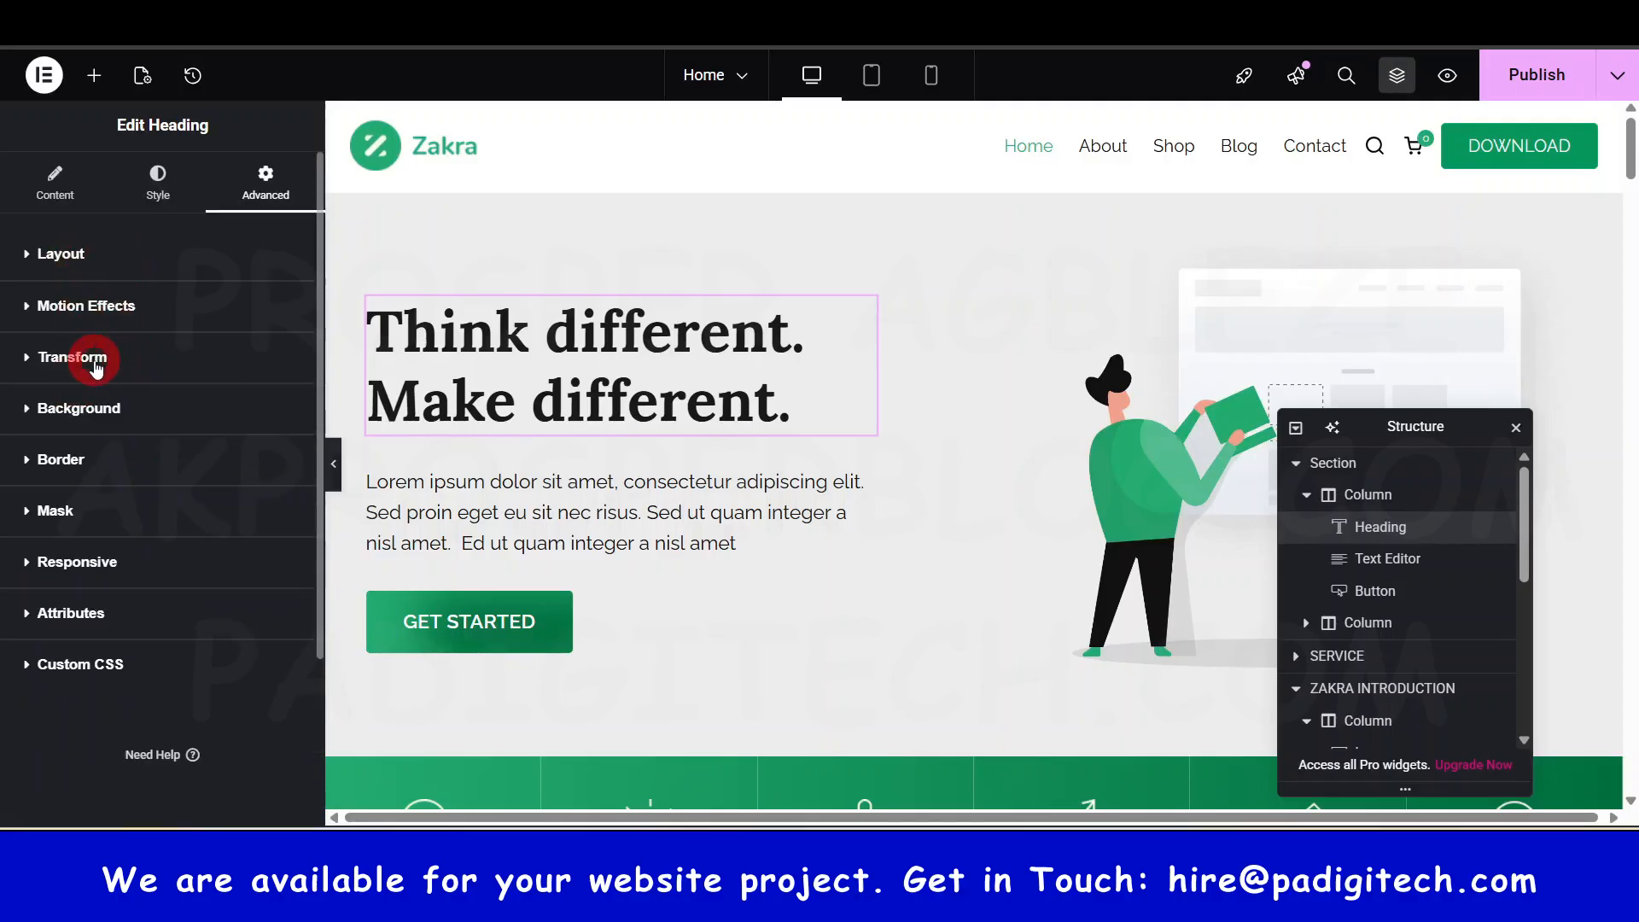
{"action": "left_click", "coordinate": [96, 369]}
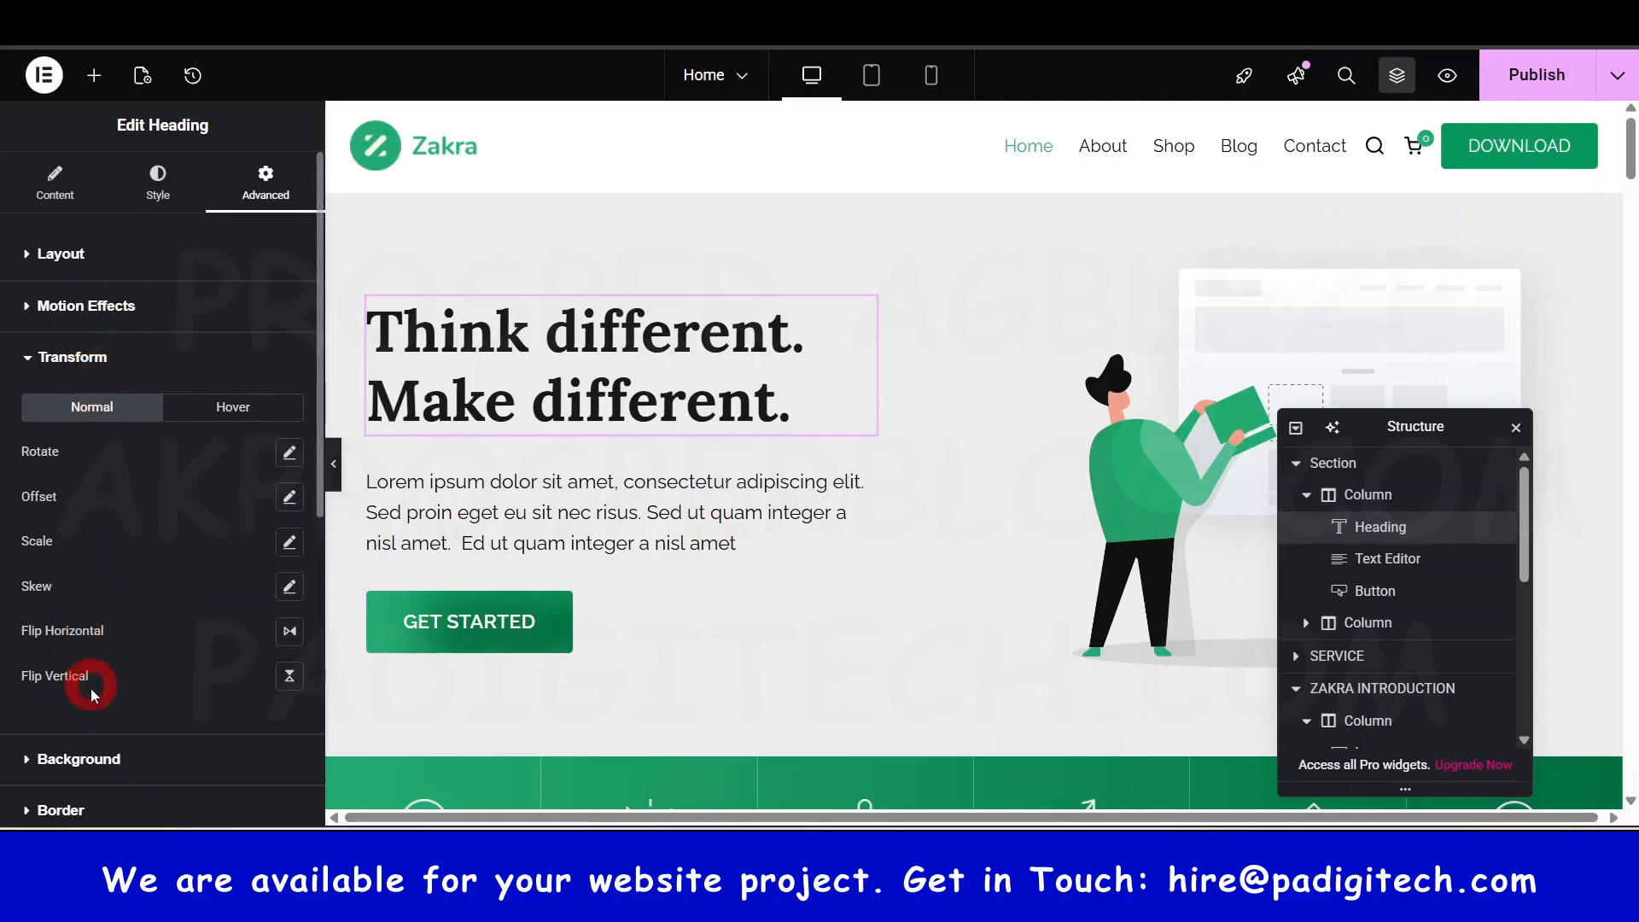
{"action": "left_click", "coordinate": [286, 633]}
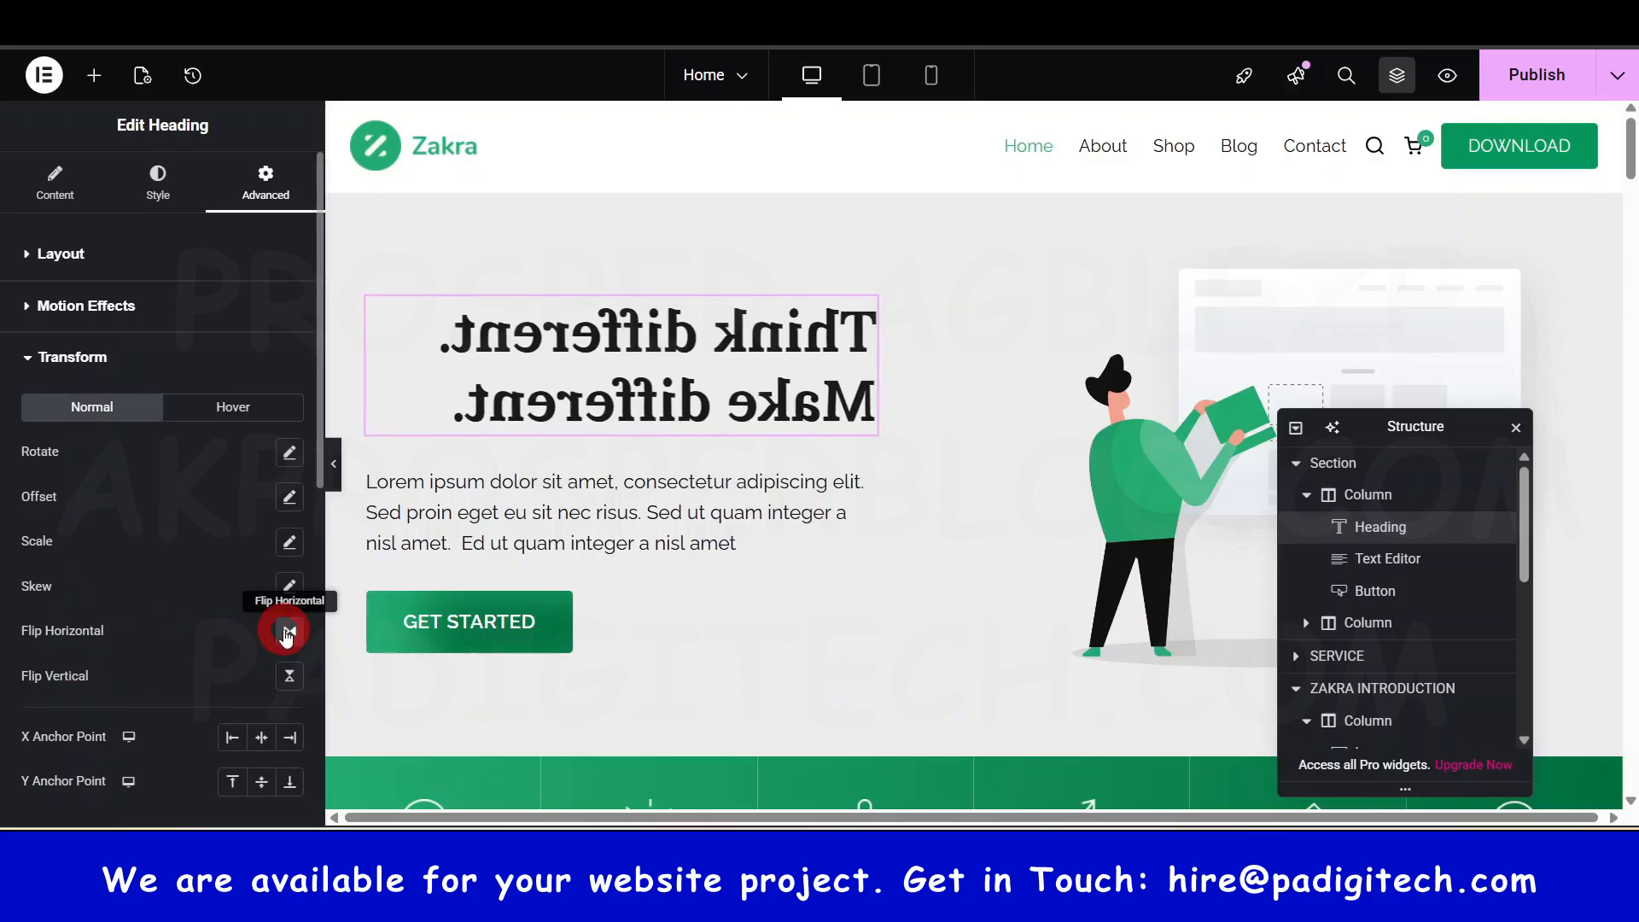
{"action": "left_click", "coordinate": [286, 633]}
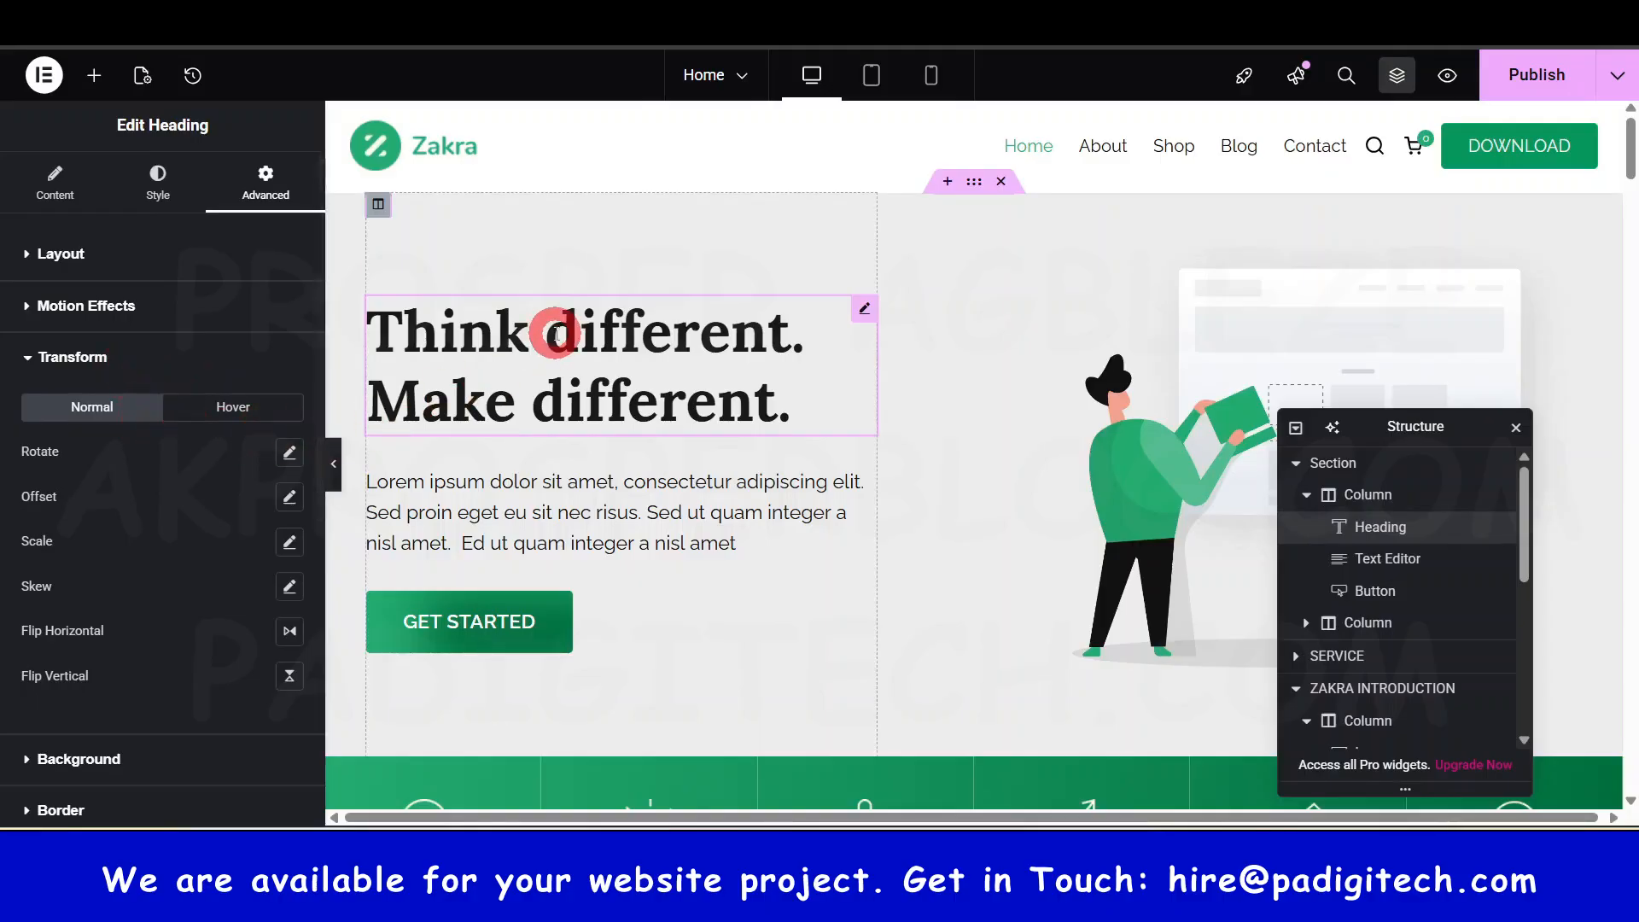
{"action": "left_click", "coordinate": [219, 408]}
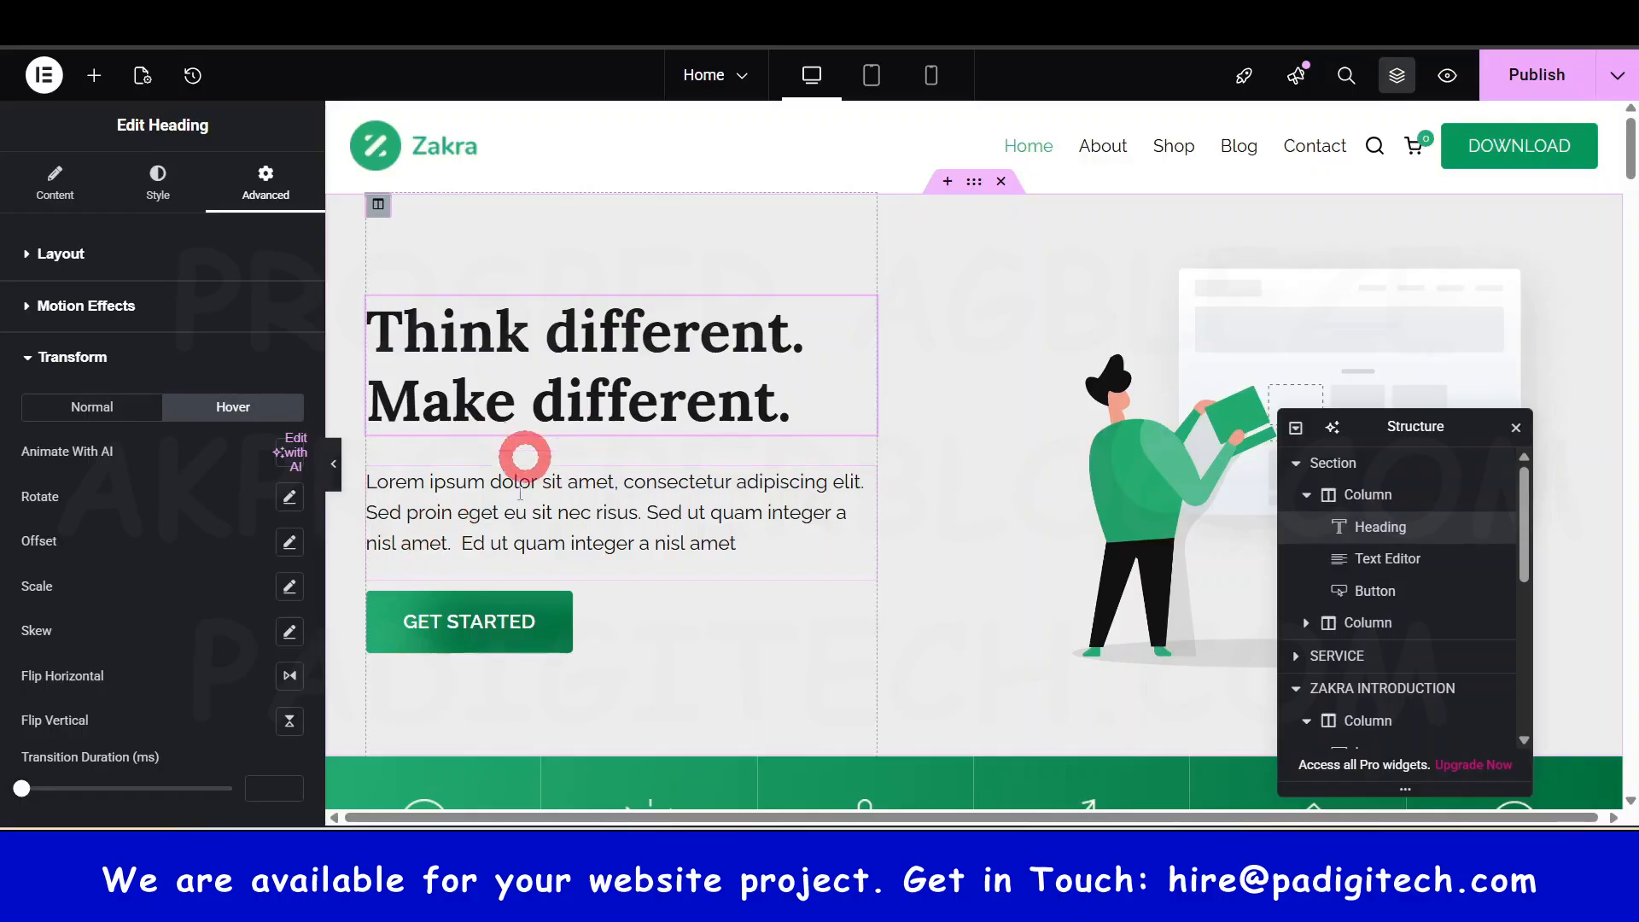
{"action": "left_click", "coordinate": [292, 677]}
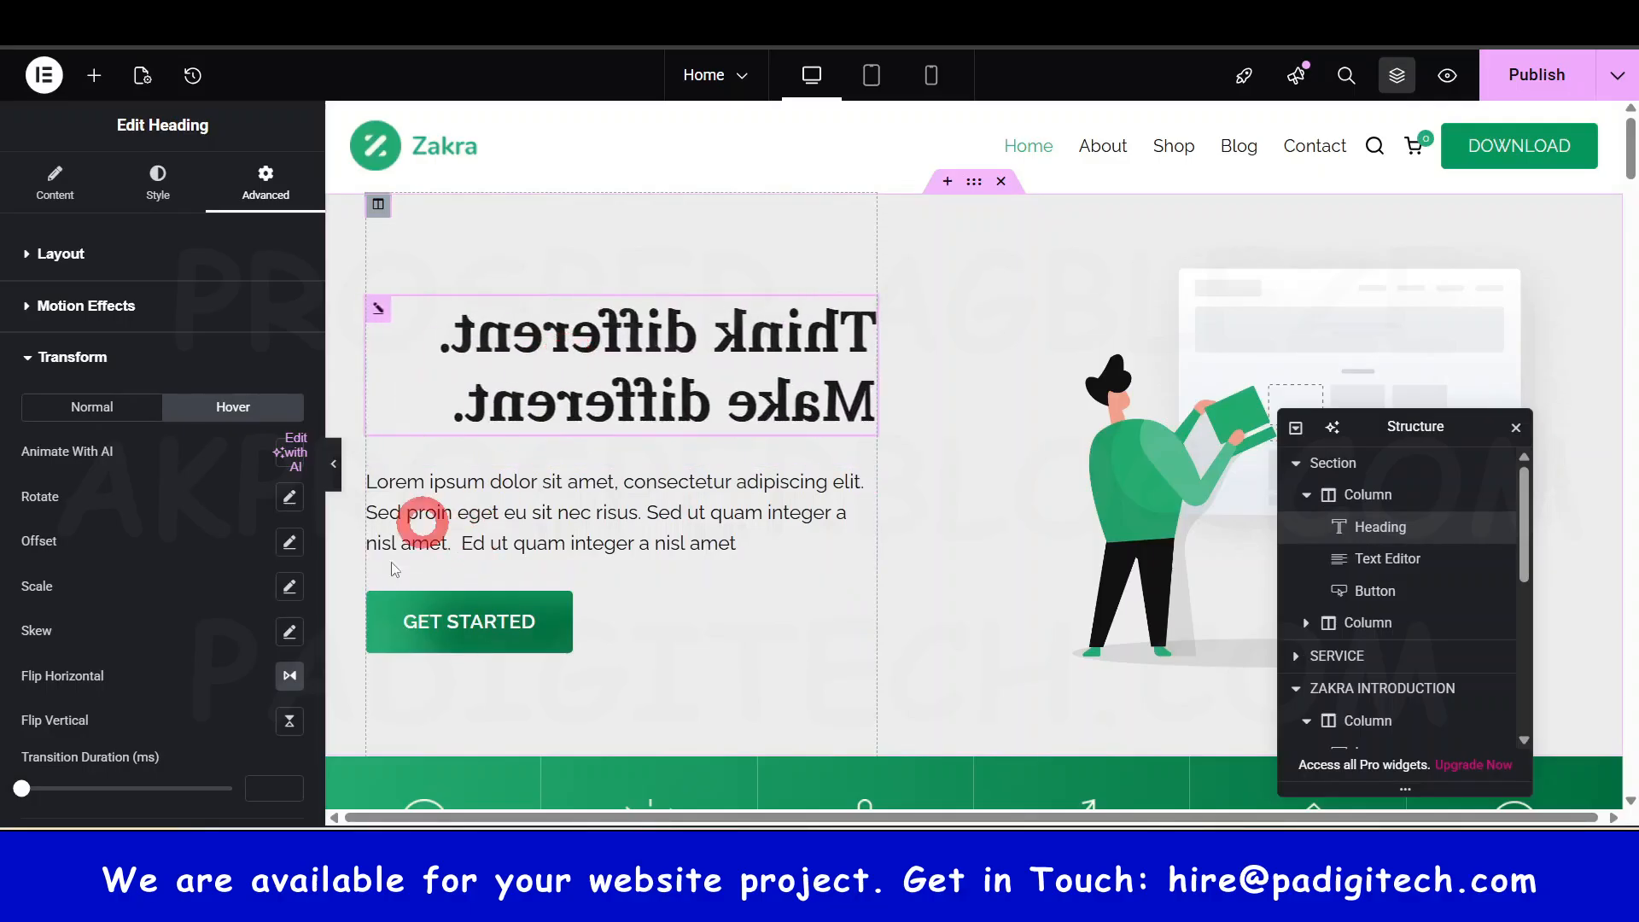
{"action": "left_click", "coordinate": [289, 677]}
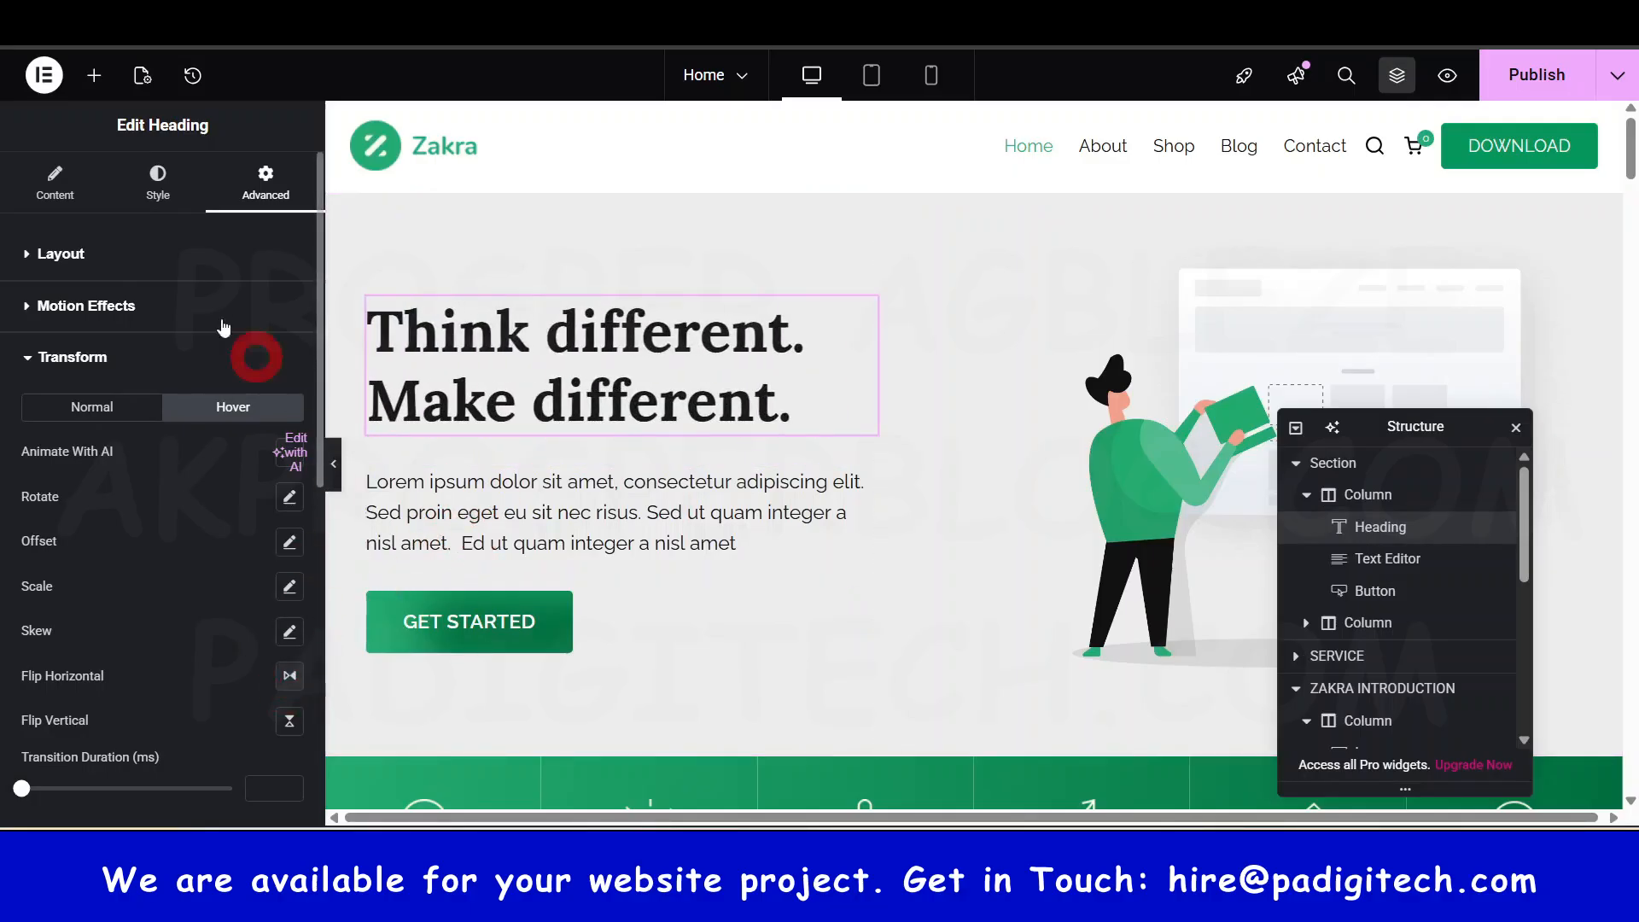
{"action": "left_click", "coordinate": [101, 403]}
{"action": "left_click", "coordinate": [88, 362]}
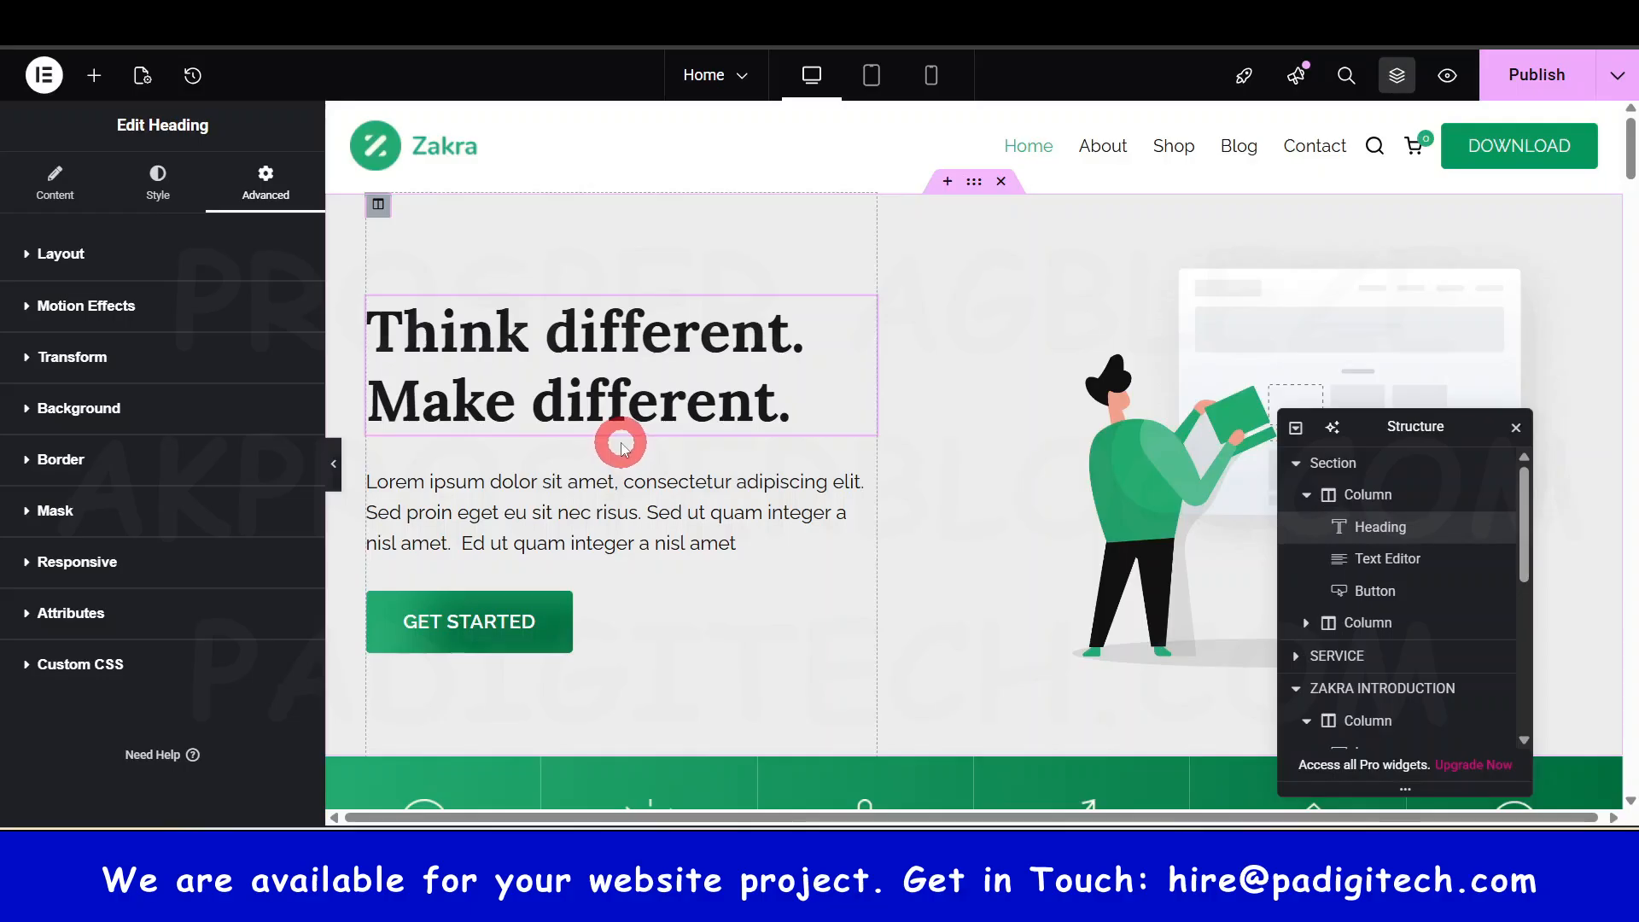
- Try a Gradient background, switch to Classic with Zakra blue #015EA0, then clear the colour
{"action": "left_click", "coordinate": [96, 409]}
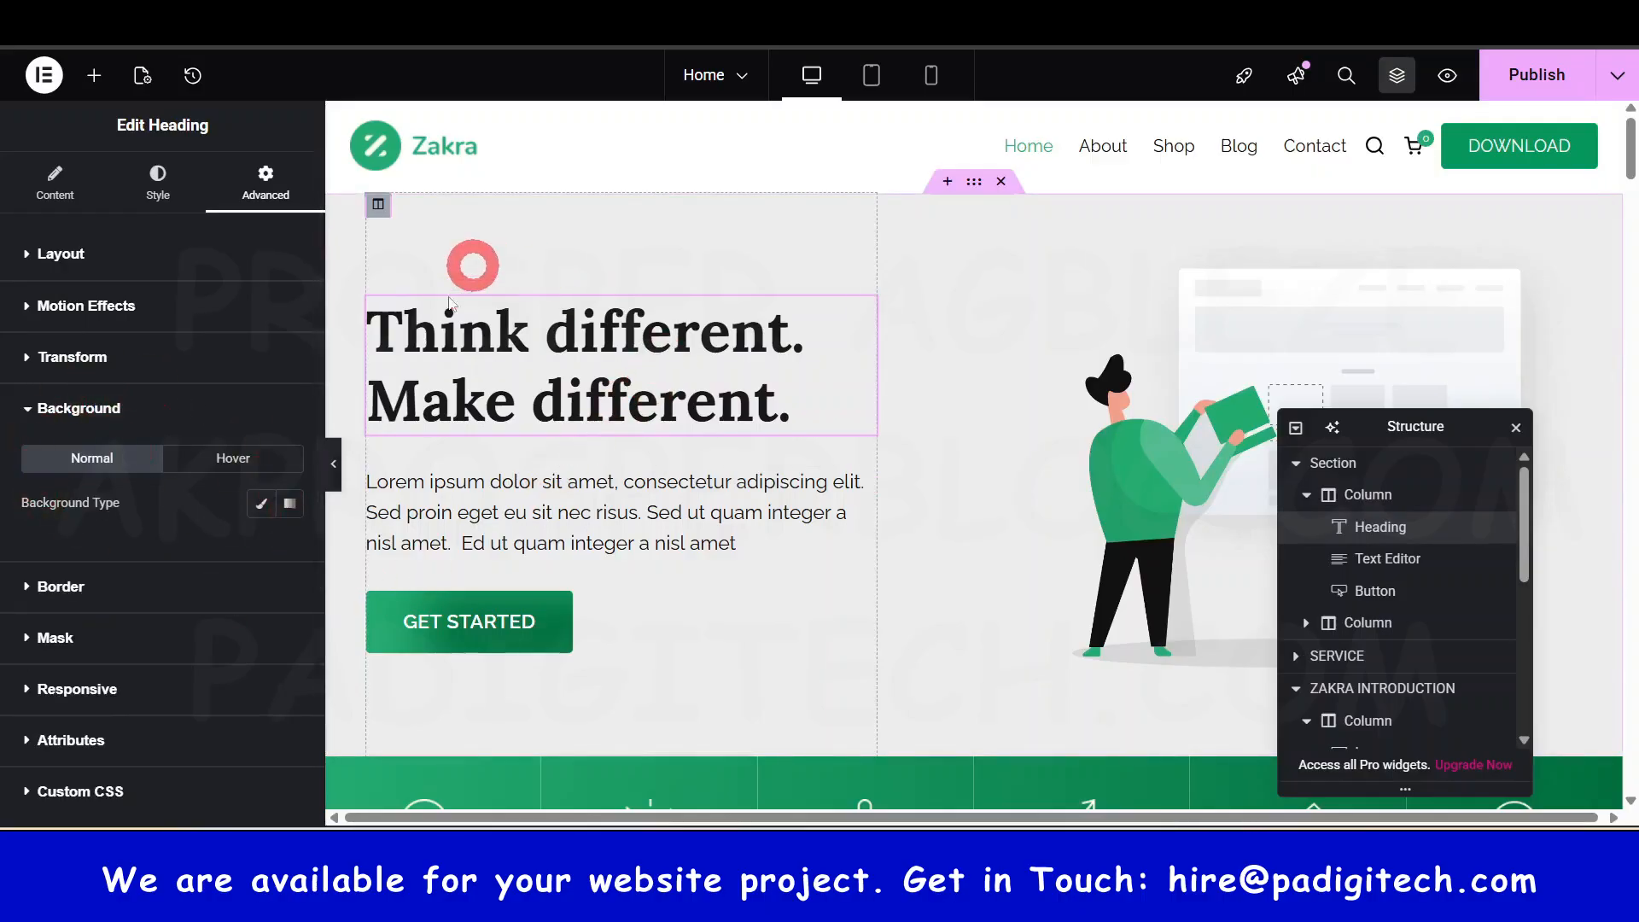
{"action": "left_click", "coordinate": [290, 508]}
{"action": "left_click", "coordinate": [288, 509]}
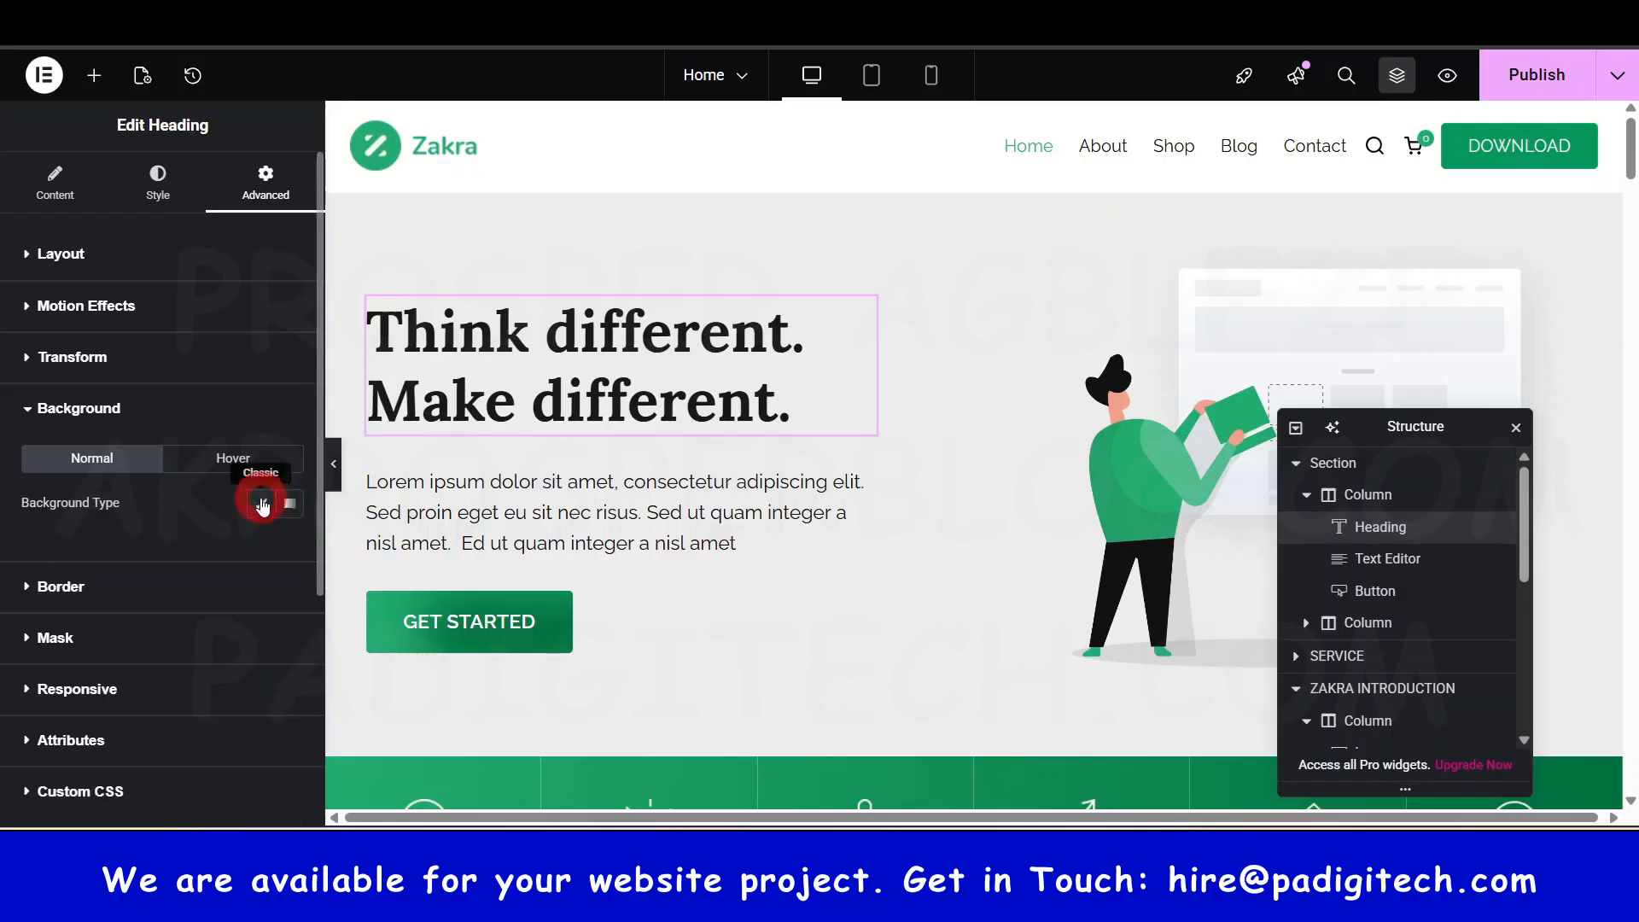
{"action": "left_click", "coordinate": [261, 504]}
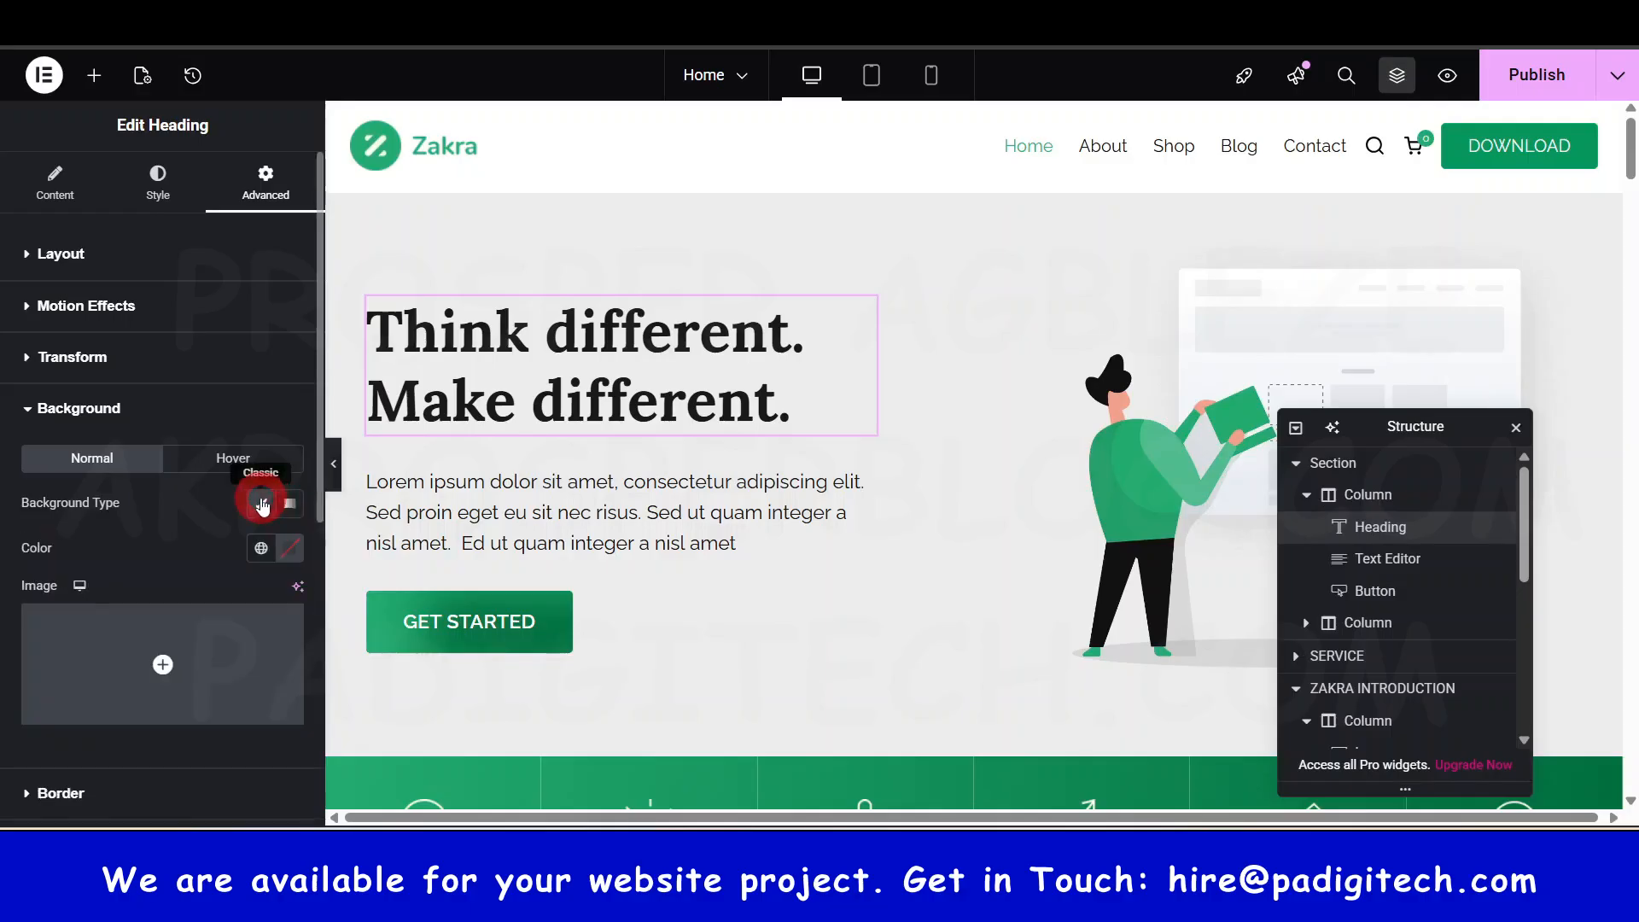
{"action": "left_click", "coordinate": [279, 555]}
{"action": "left_click", "coordinate": [134, 344]}
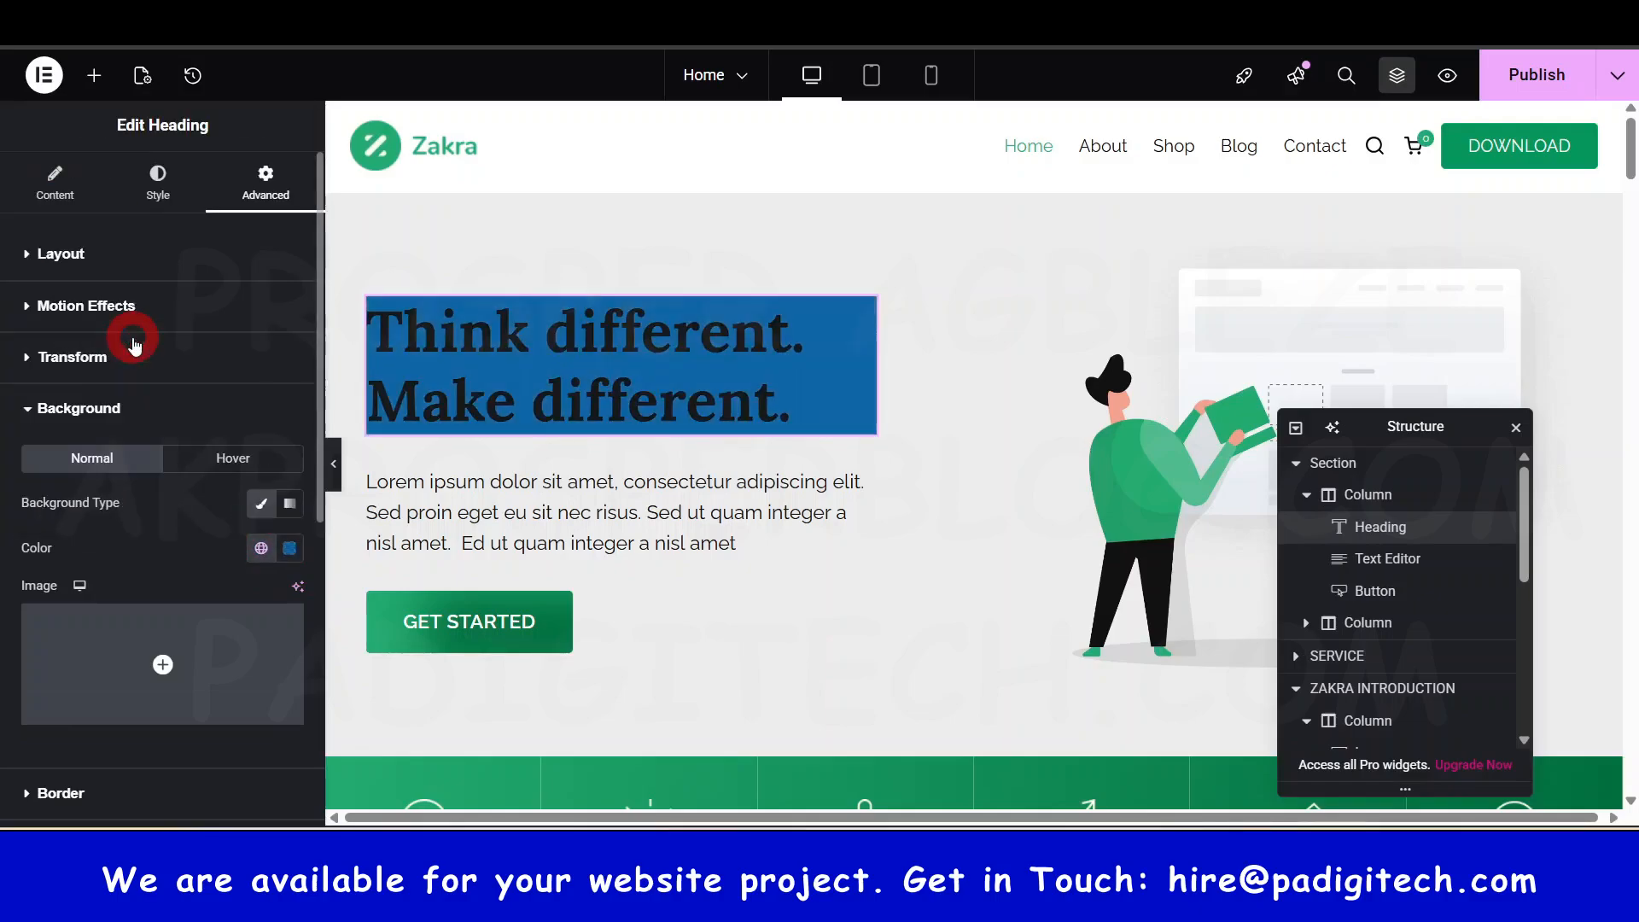
{"action": "left_click", "coordinate": [288, 551]}
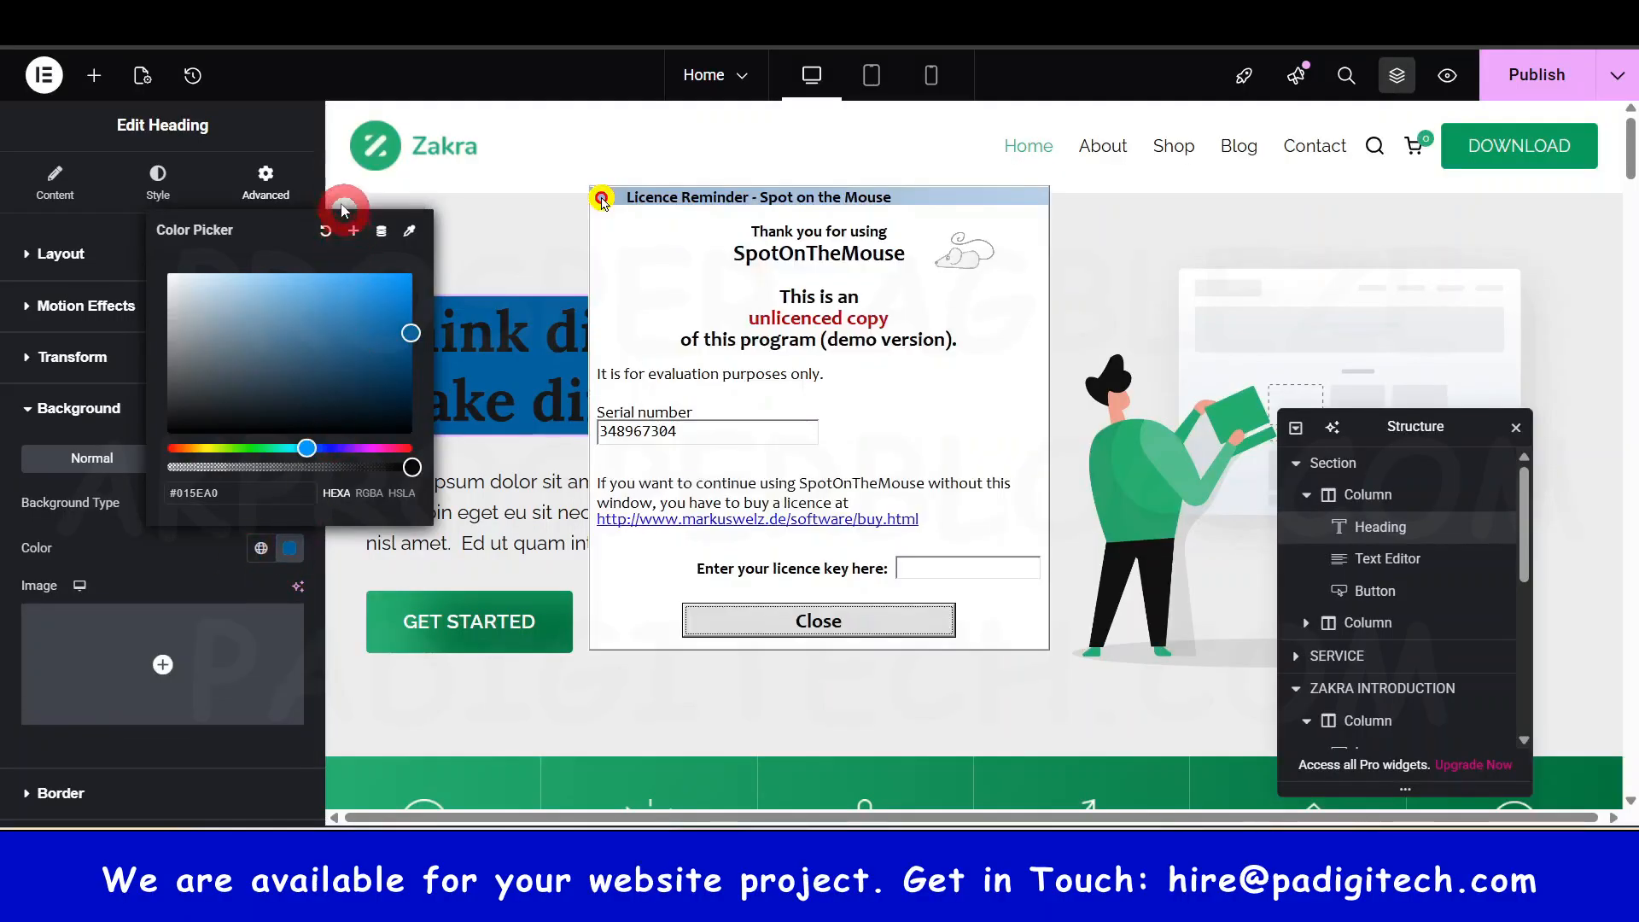
{"action": "left_click", "coordinate": [325, 231]}
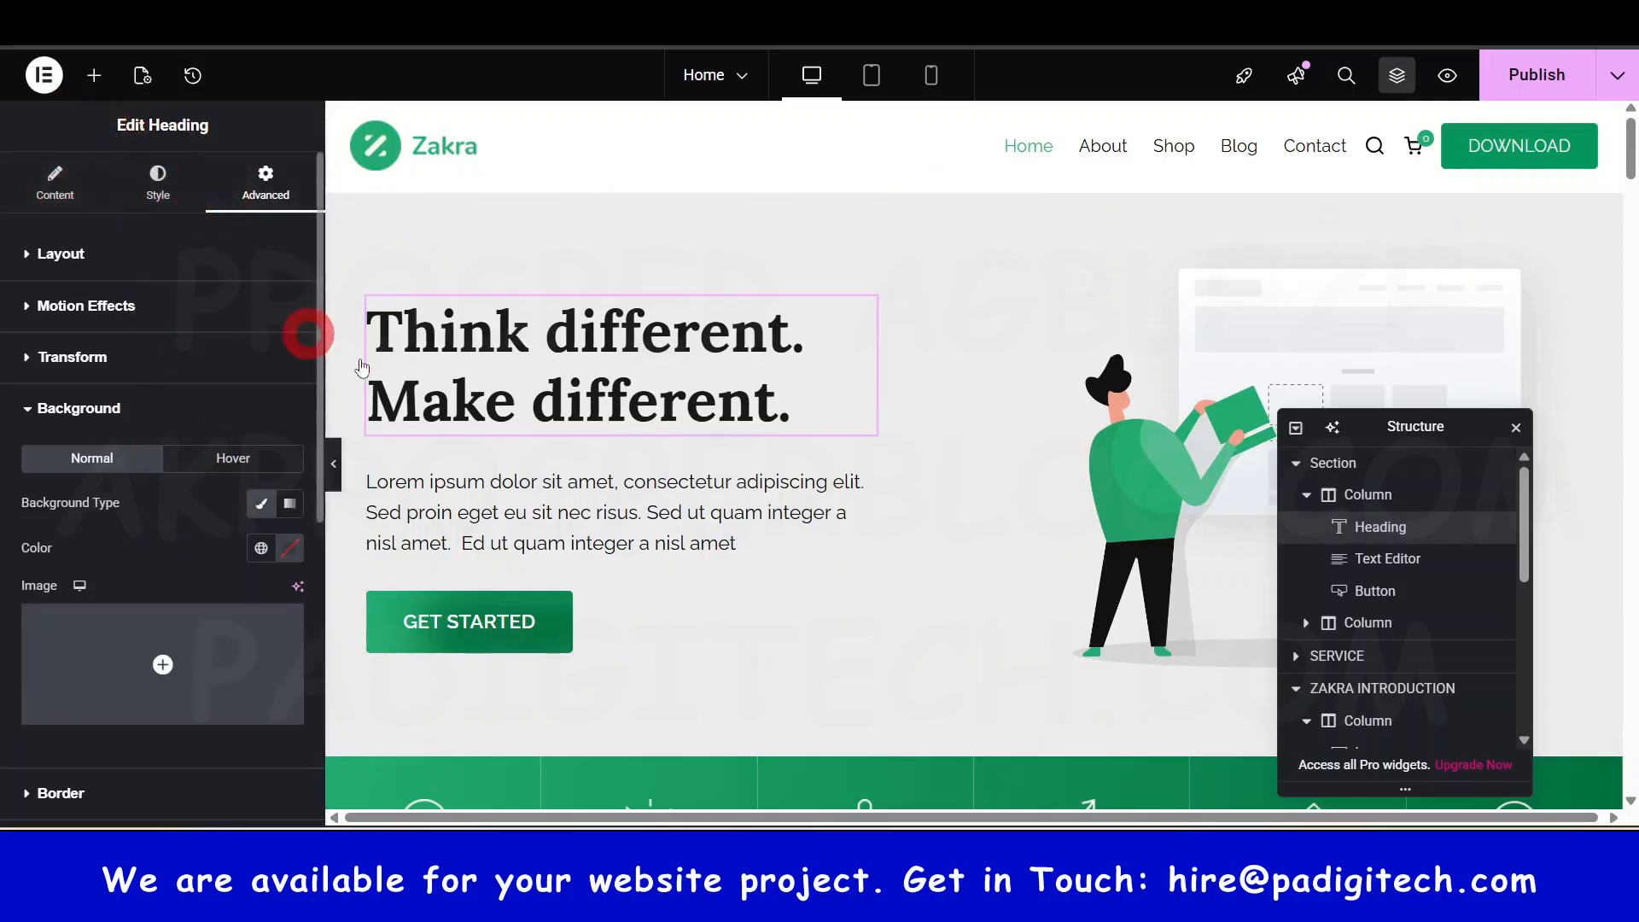
- Scroll down the page and back up, then open the hero illustration's Edit Image settings
{"action": "scroll", "coordinate": [834, 453], "scroll_direction": "down", "scroll_amount": 10}
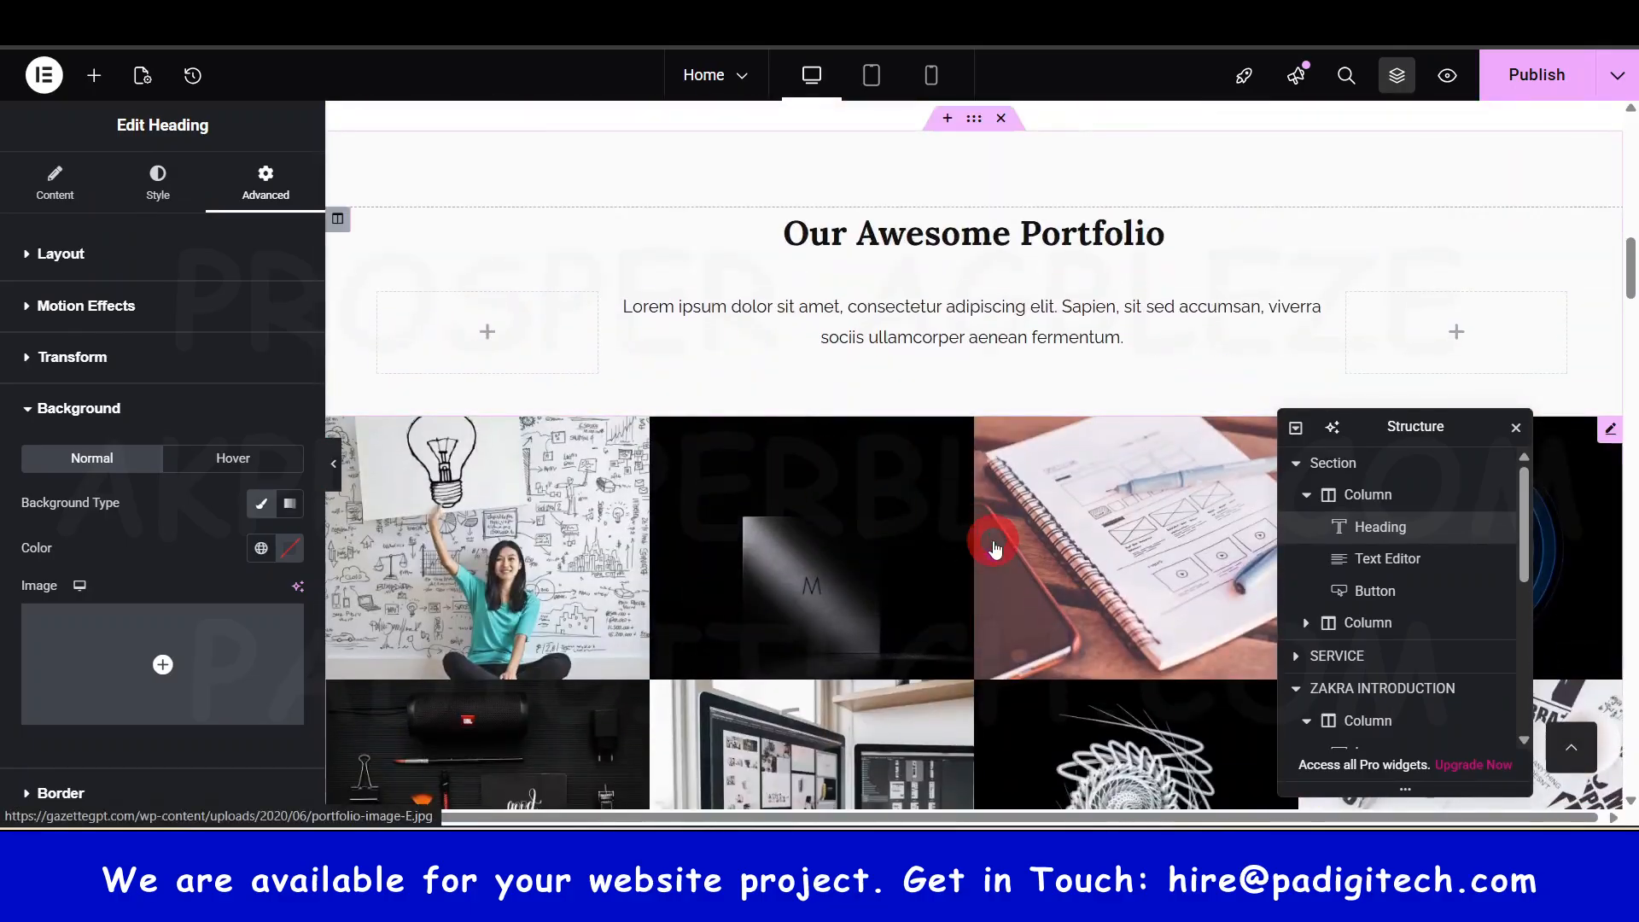
{"action": "scroll", "coordinate": [995, 548], "scroll_direction": "down", "scroll_amount": 10}
{"action": "scroll", "coordinate": [811, 555], "scroll_direction": "up", "scroll_amount": 7}
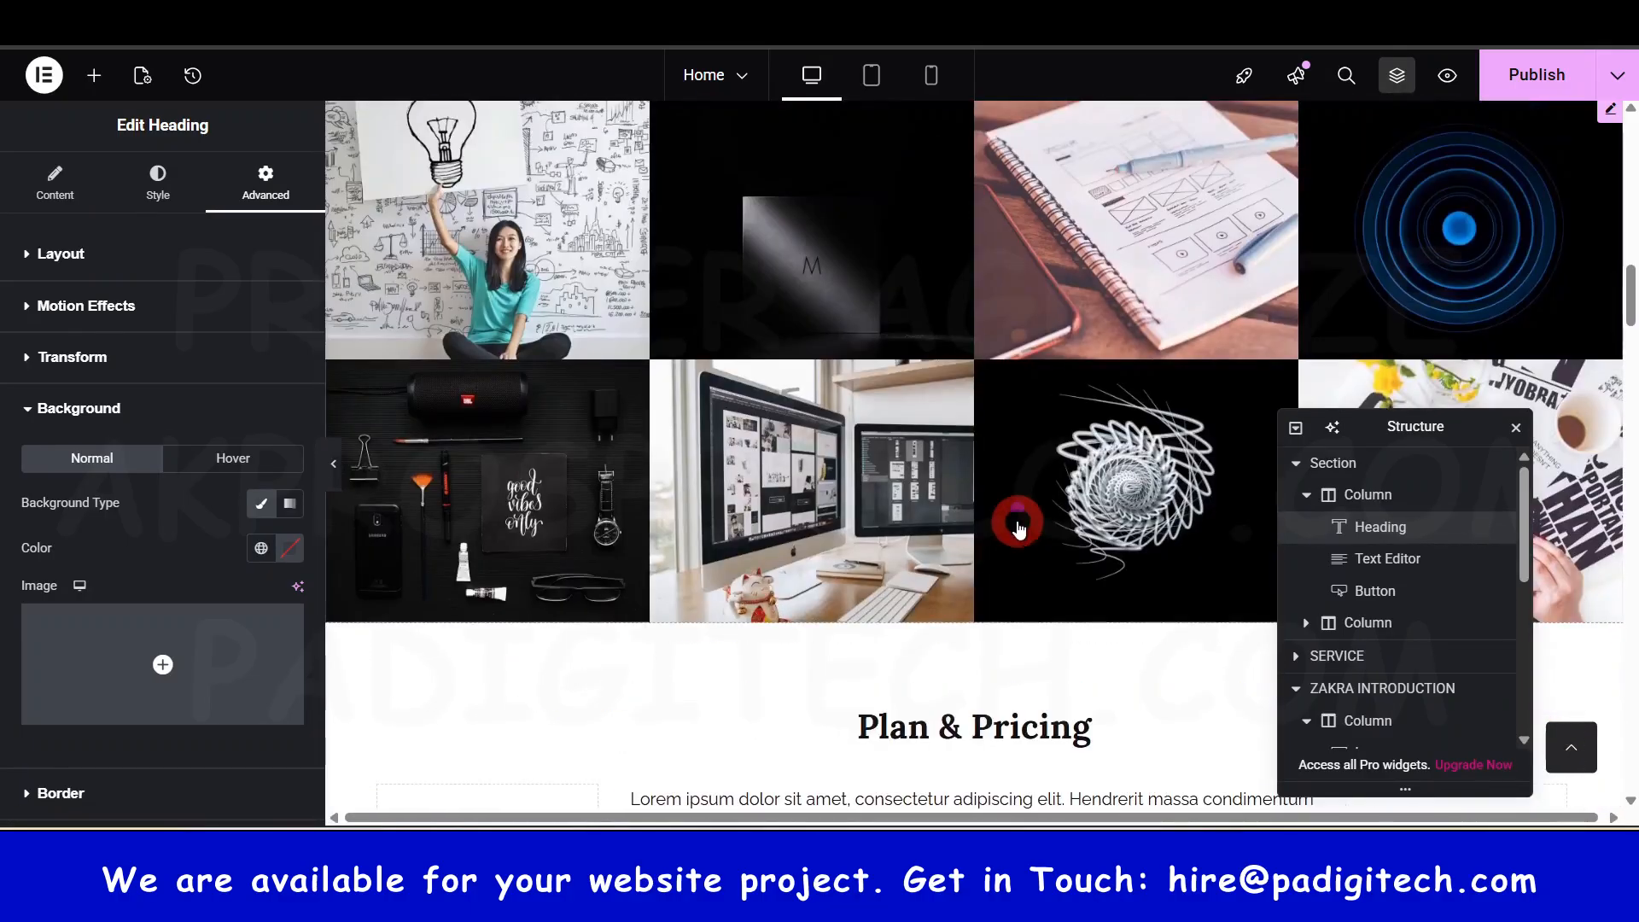
{"action": "scroll", "coordinate": [1018, 520], "scroll_direction": "up", "scroll_amount": 12}
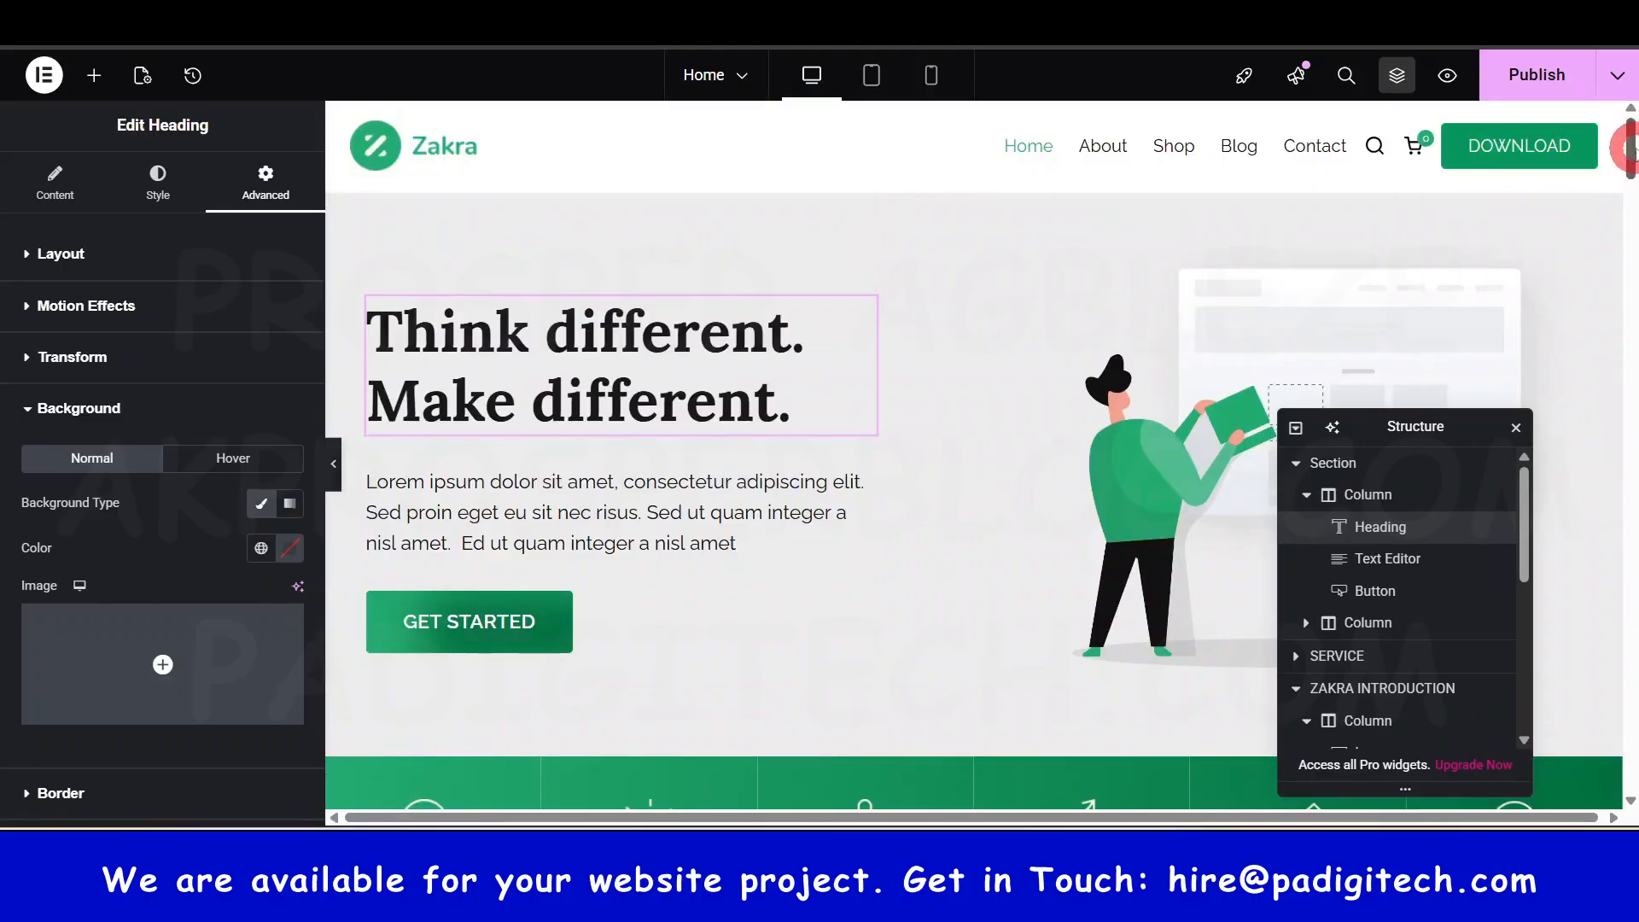
{"action": "scroll", "coordinate": [1061, 446], "scroll_direction": "down", "scroll_amount": 6}
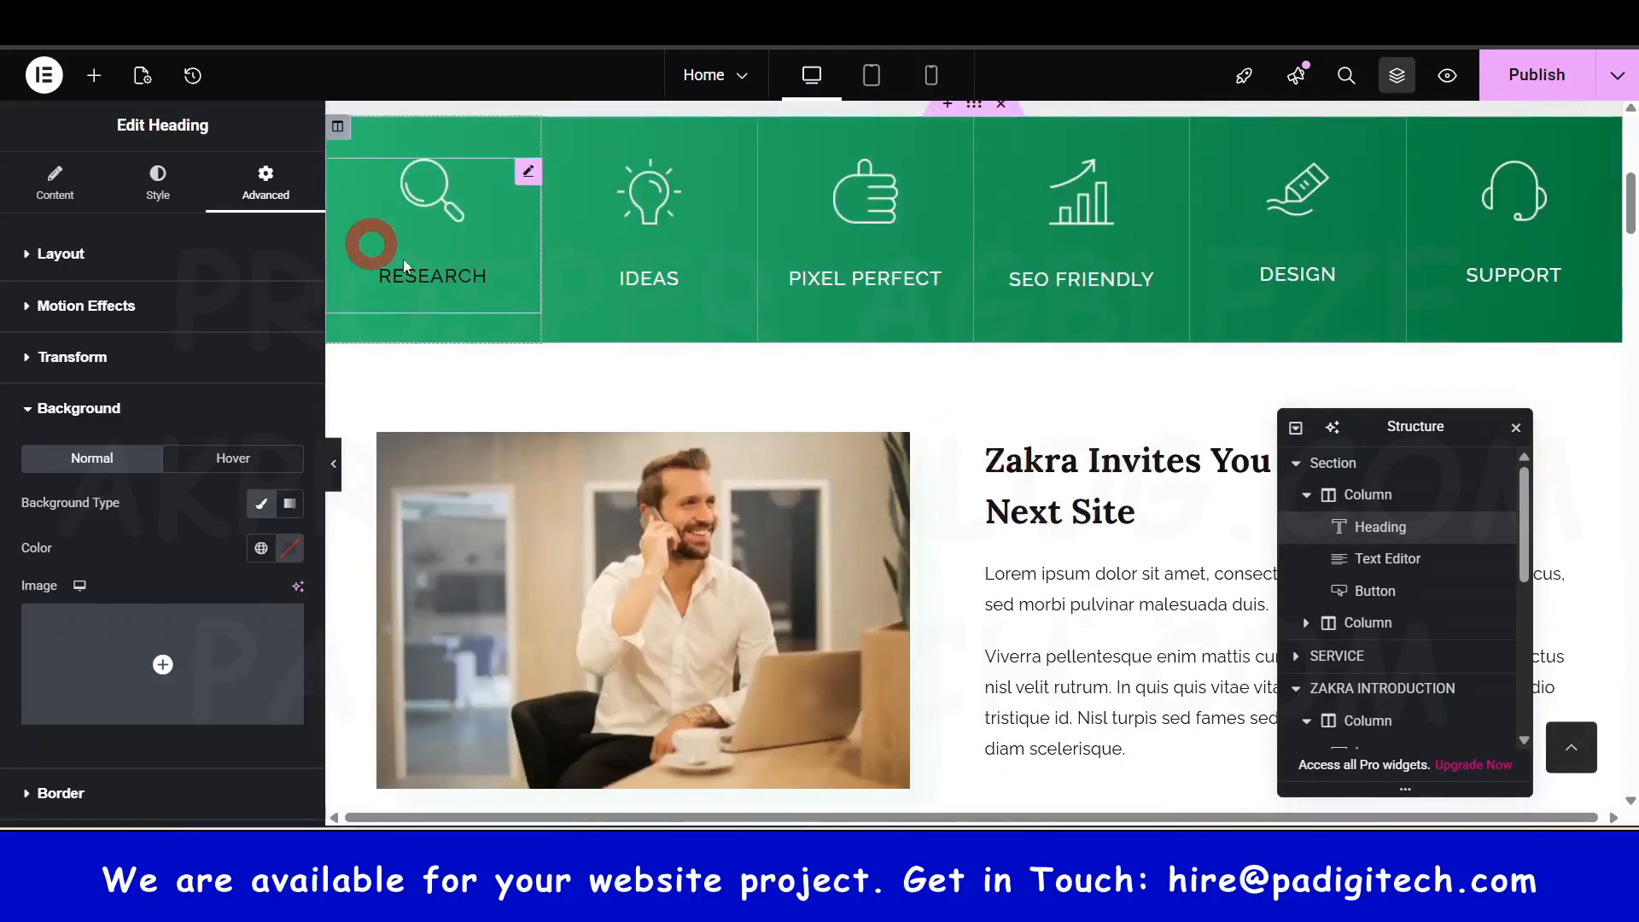
{"action": "scroll", "coordinate": [674, 365], "scroll_direction": "up", "scroll_amount": 8}
{"action": "scroll", "coordinate": [673, 366], "scroll_direction": "down", "scroll_amount": 5}
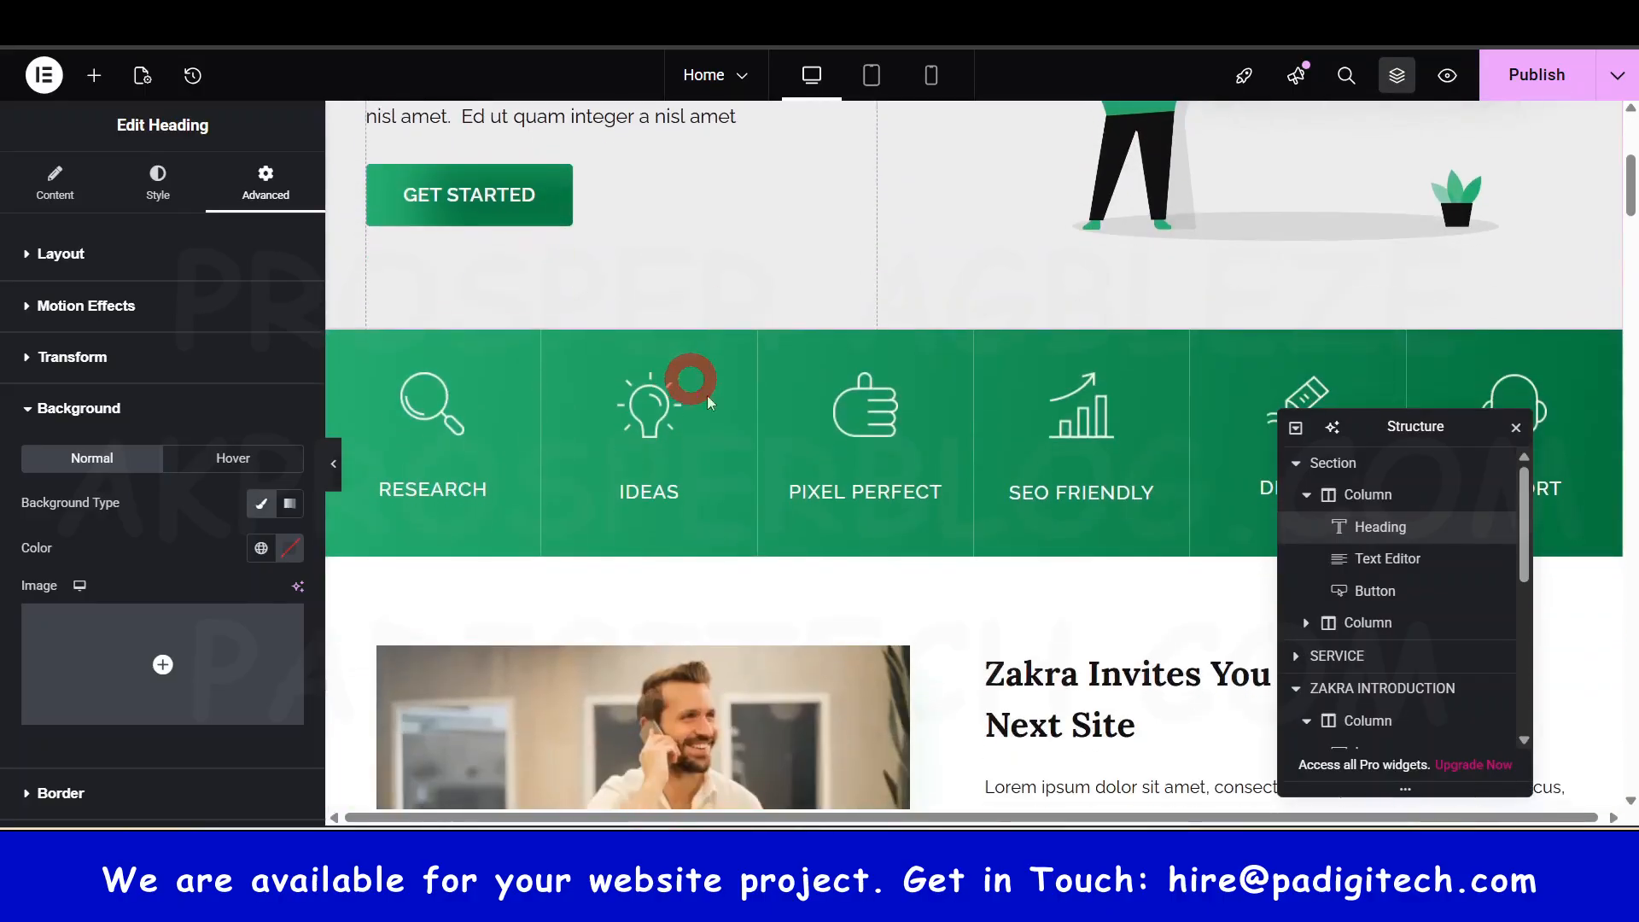
{"action": "scroll", "coordinate": [708, 401], "scroll_direction": "up", "scroll_amount": 5}
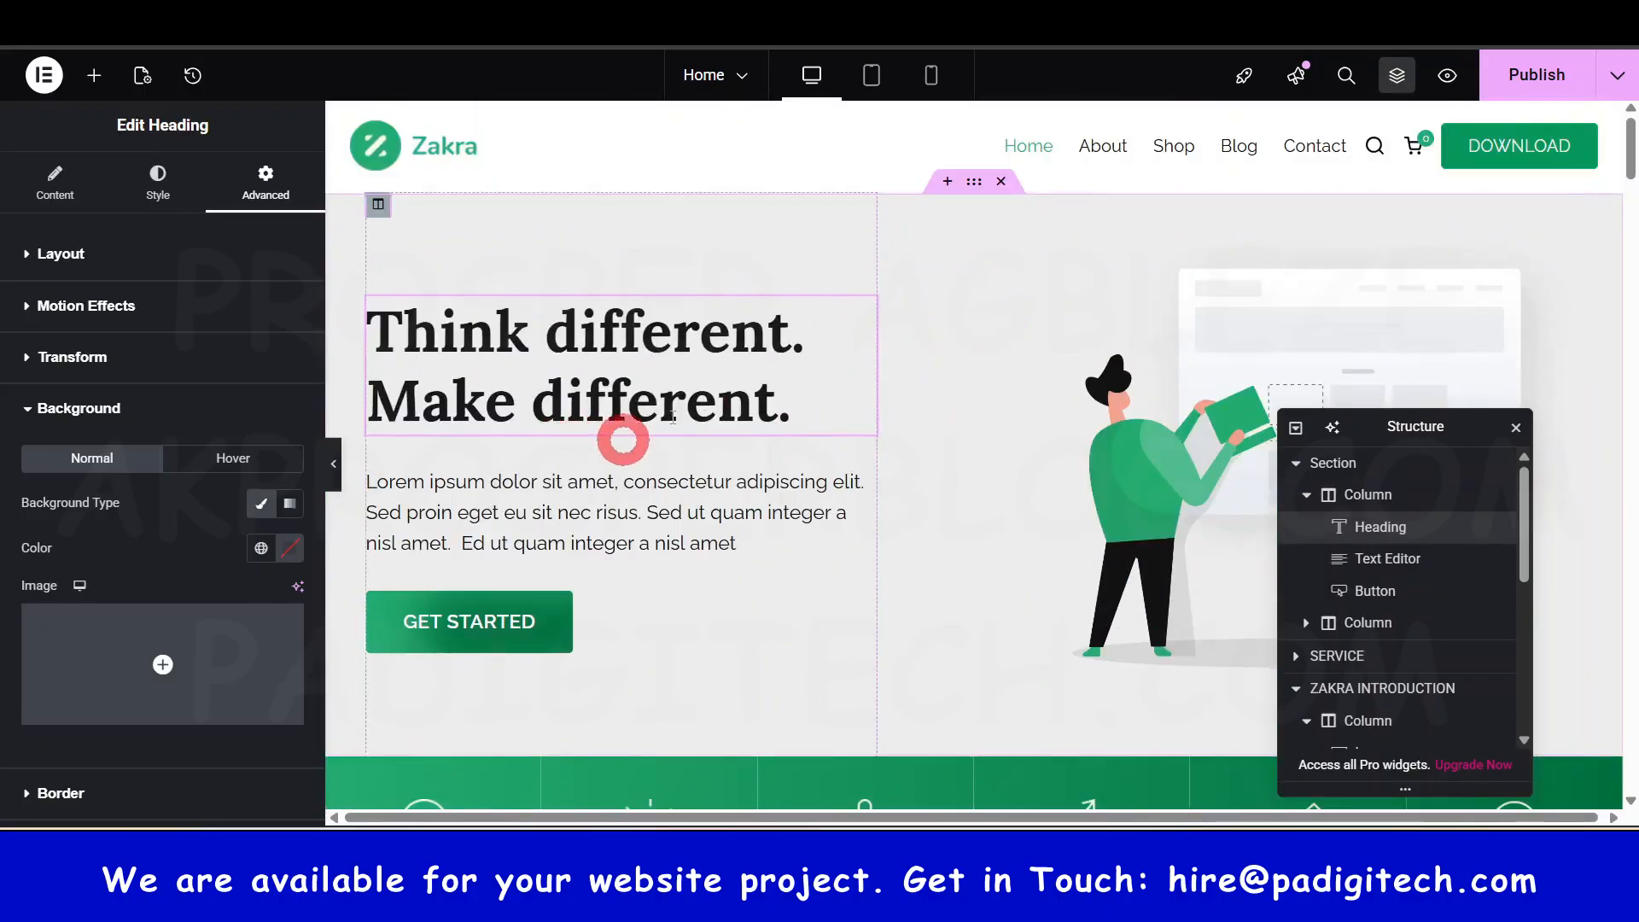
{"action": "left_click", "coordinate": [1148, 389]}
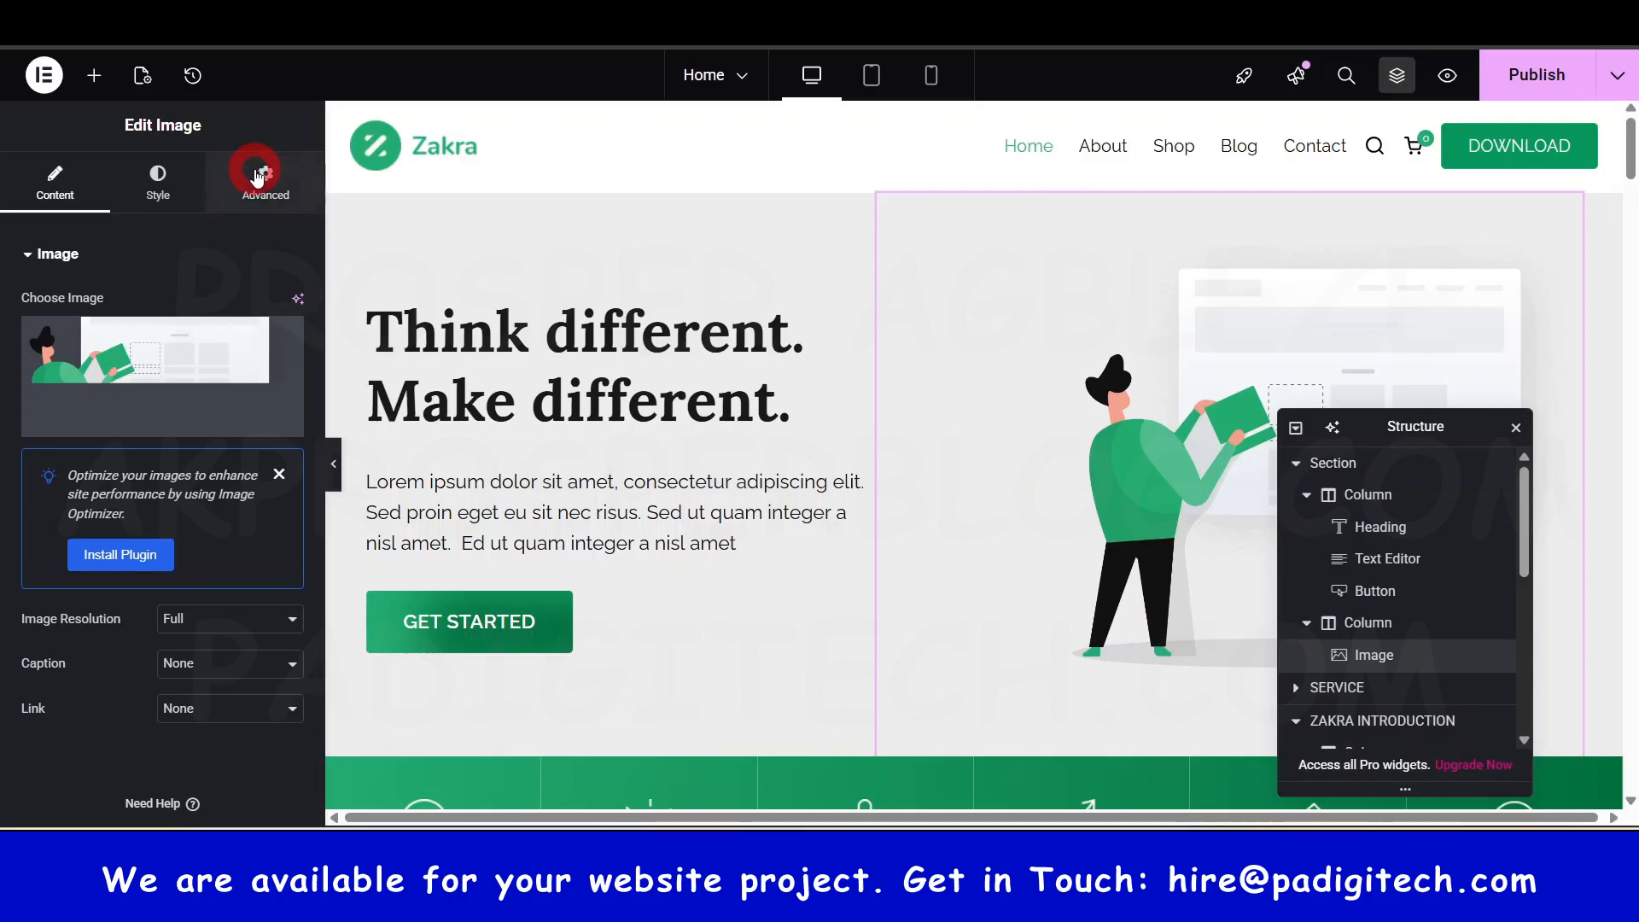
- Move the Structure navigator aside and insert a new Flexbox section below the hero
{"action": "scroll", "coordinate": [629, 421], "scroll_direction": "down", "scroll_amount": 3}
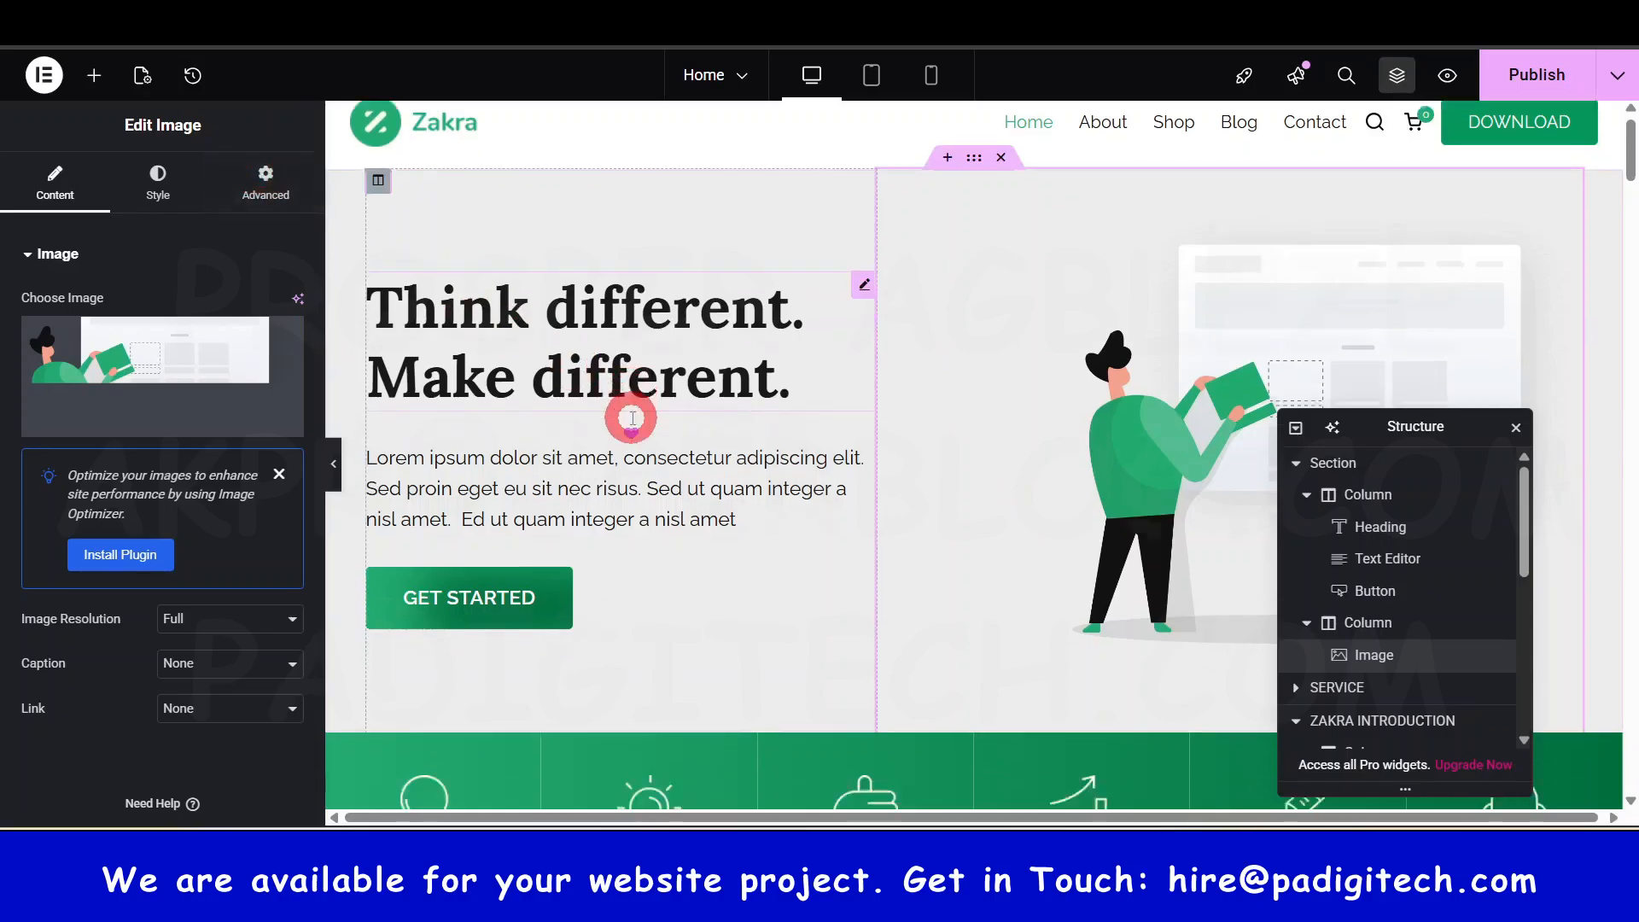
{"action": "left_click_drag", "start_coordinate": [1415, 428], "coordinate": [1432, 625]}
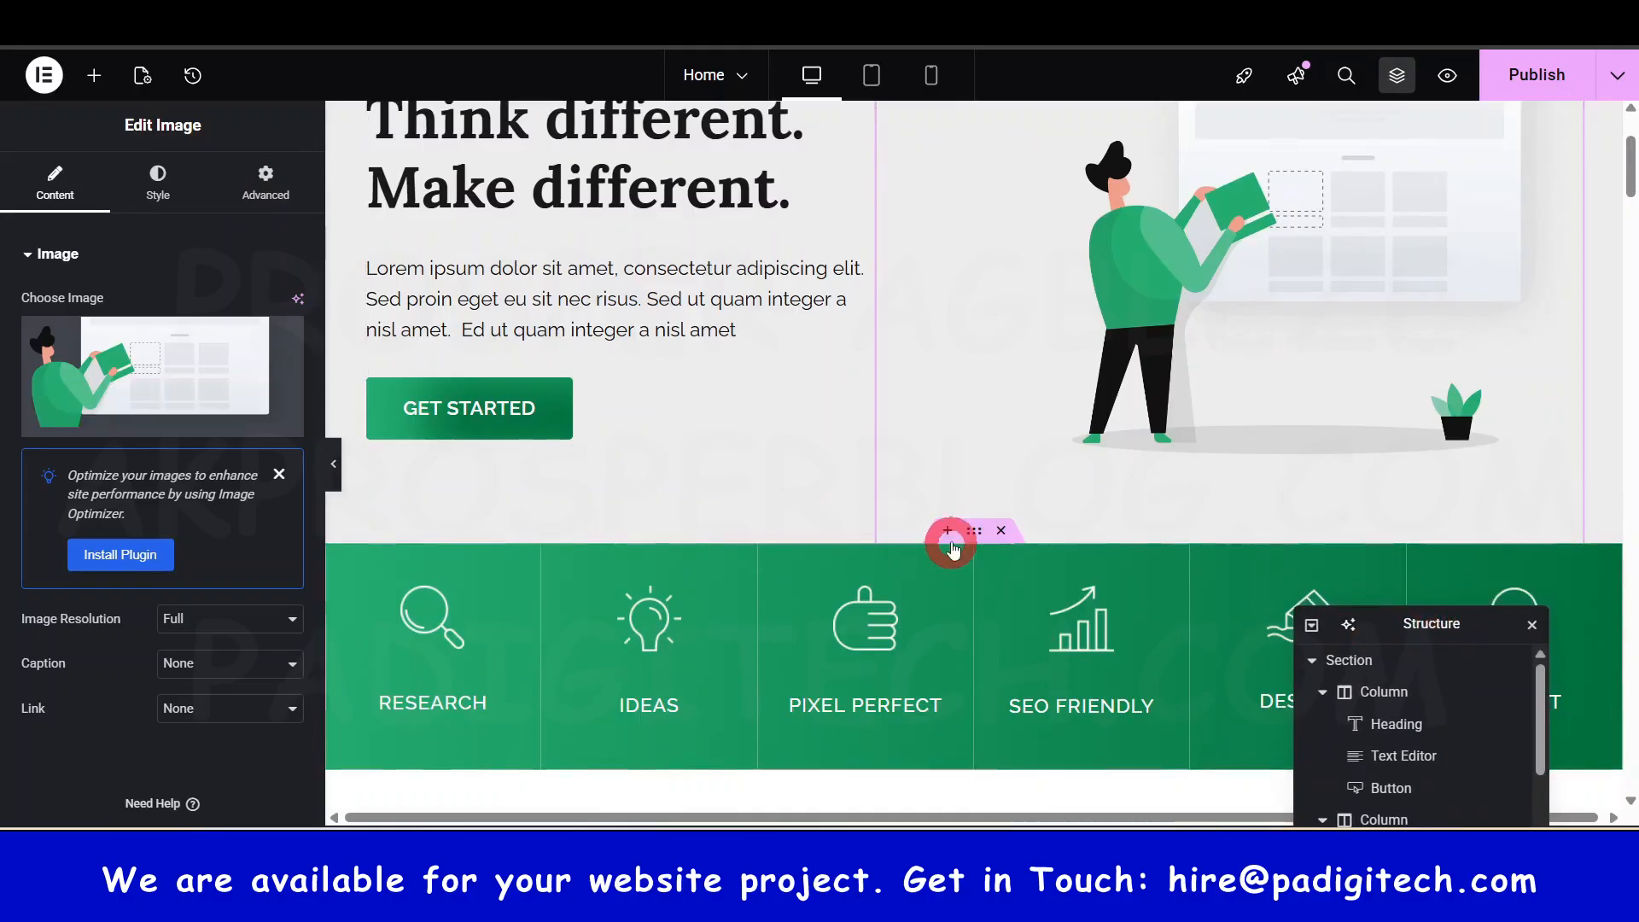
{"action": "left_click", "coordinate": [947, 531]}
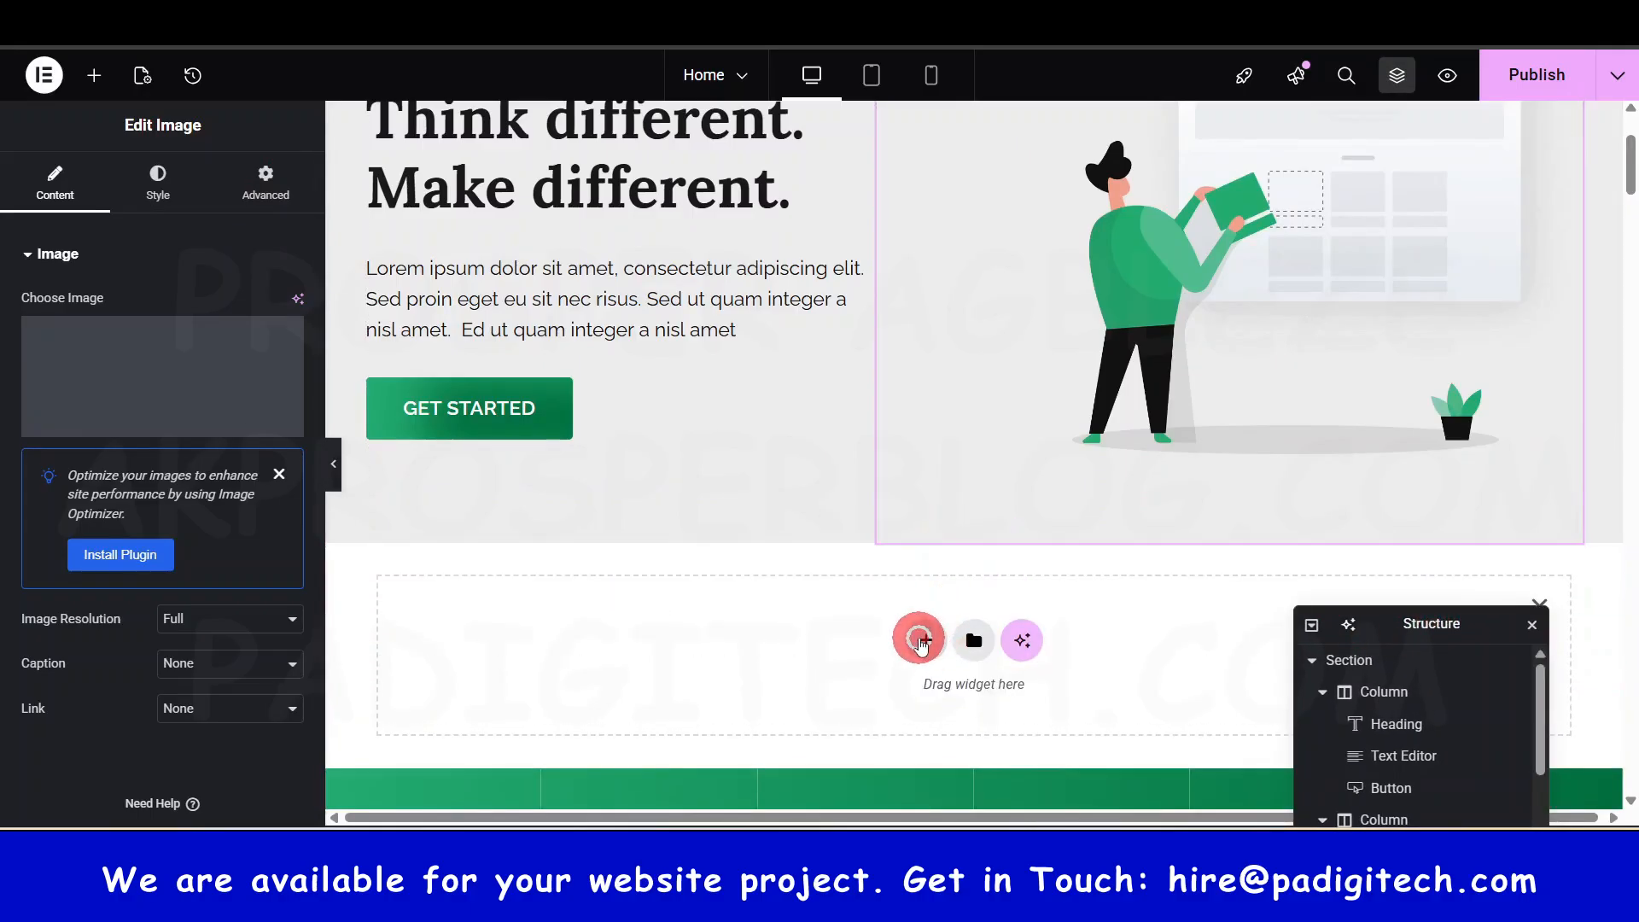
{"action": "left_click", "coordinate": [921, 640]}
{"action": "left_click", "coordinate": [912, 712]}
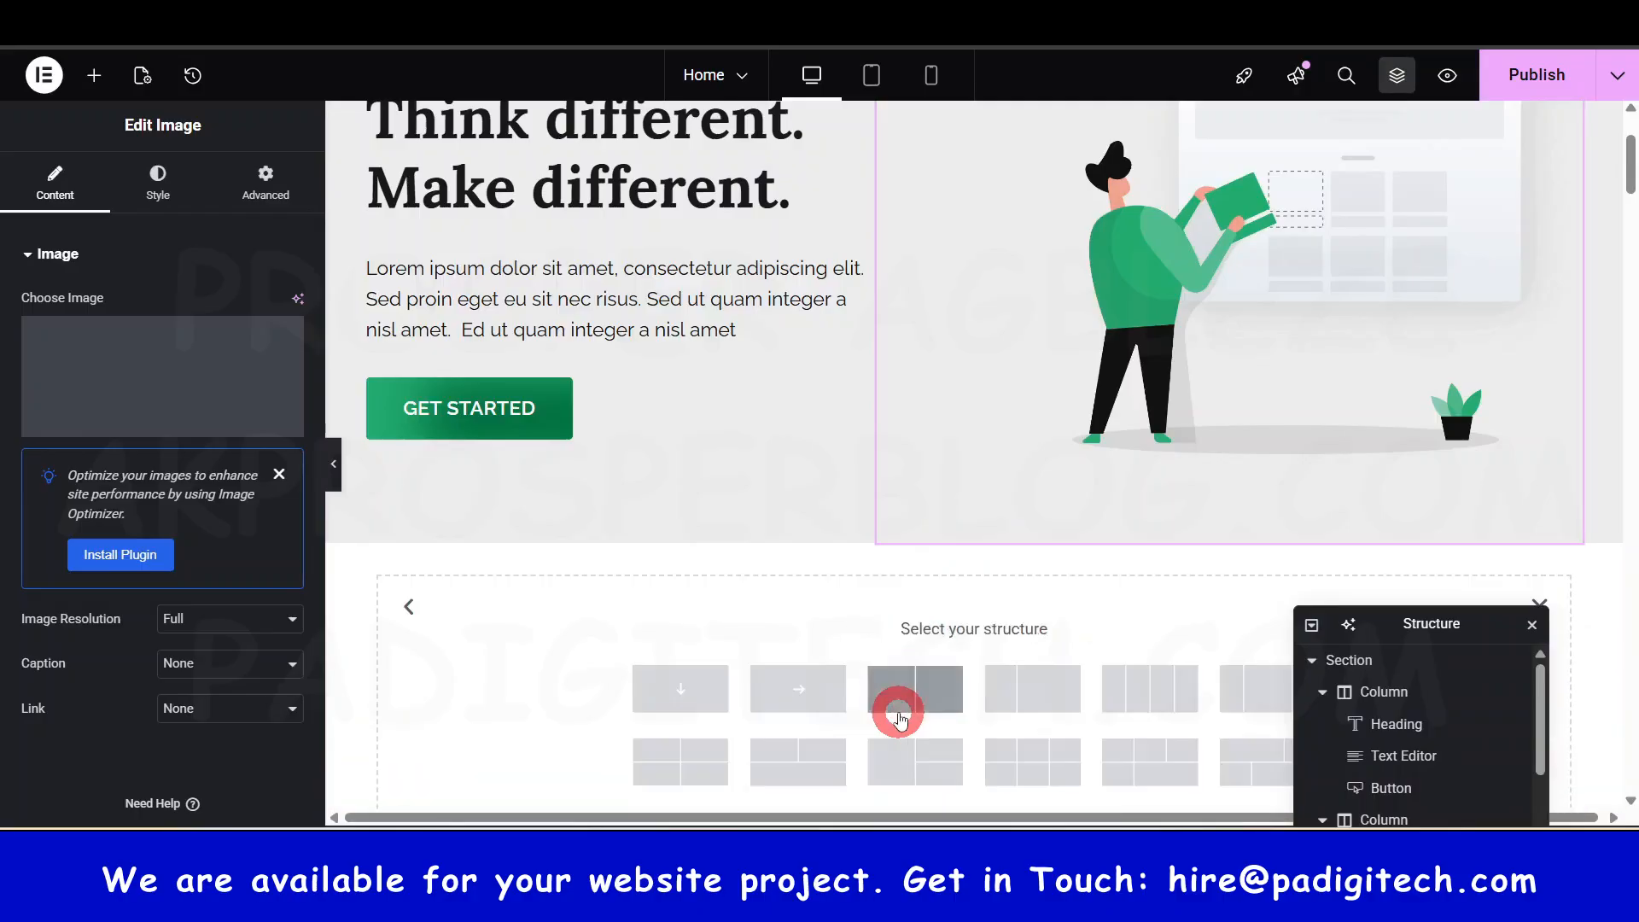
{"action": "scroll", "coordinate": [969, 457], "scroll_direction": "up", "scroll_amount": 3}
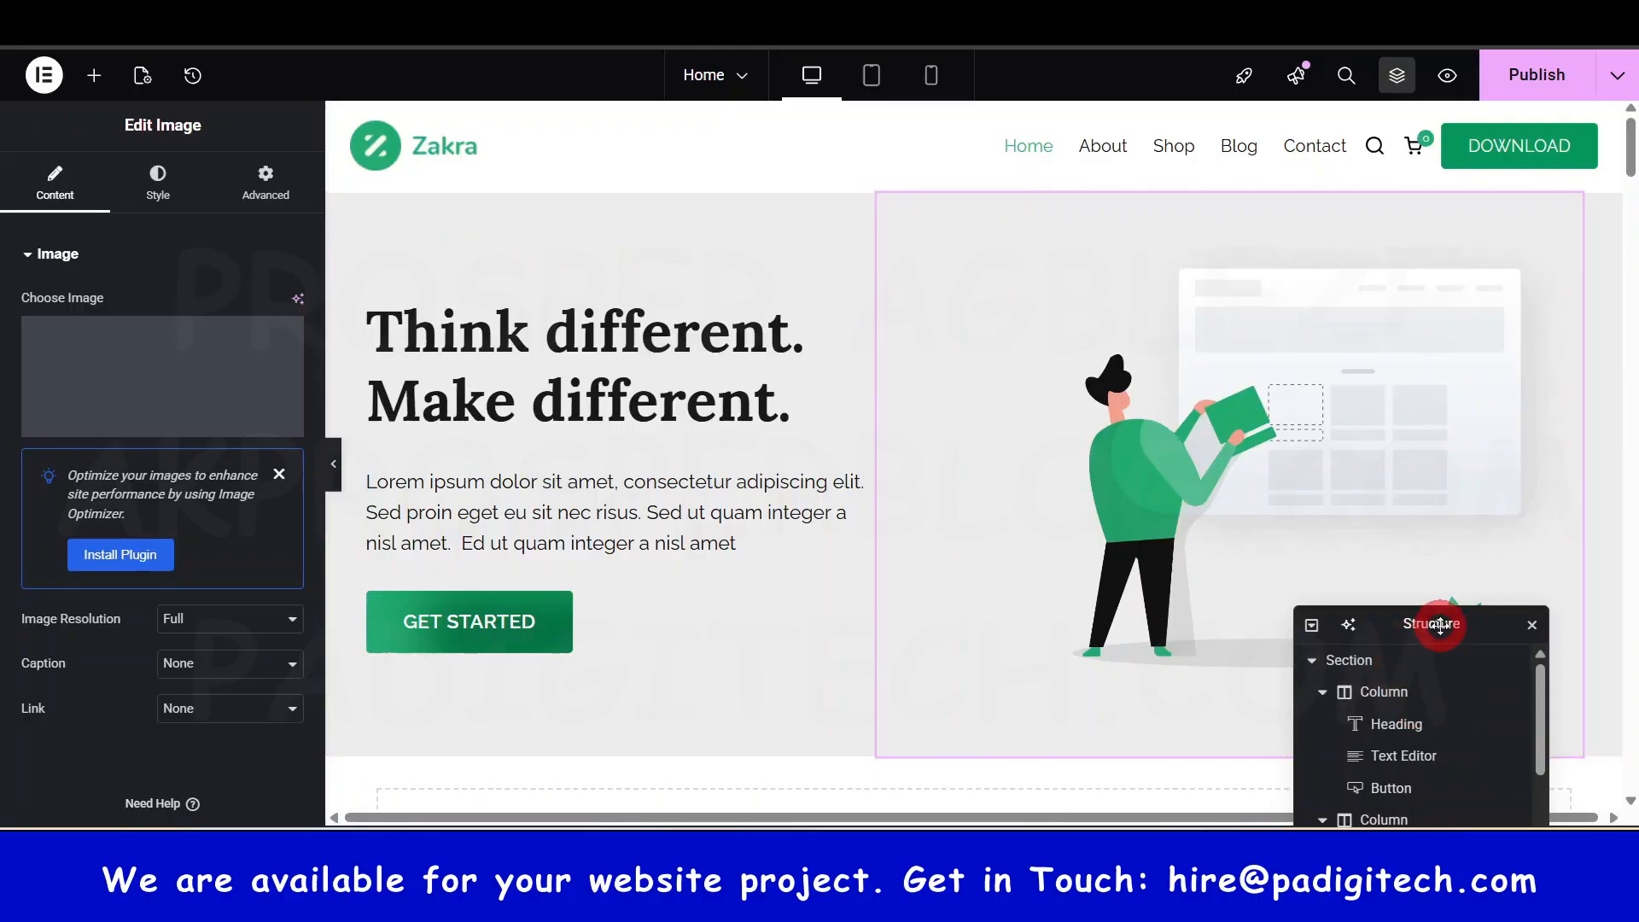
- In the Structure navigator, collapse the hero Section, view its settings, and expand it again
{"action": "left_click_drag", "start_coordinate": [1438, 622], "coordinate": [1395, 341]}
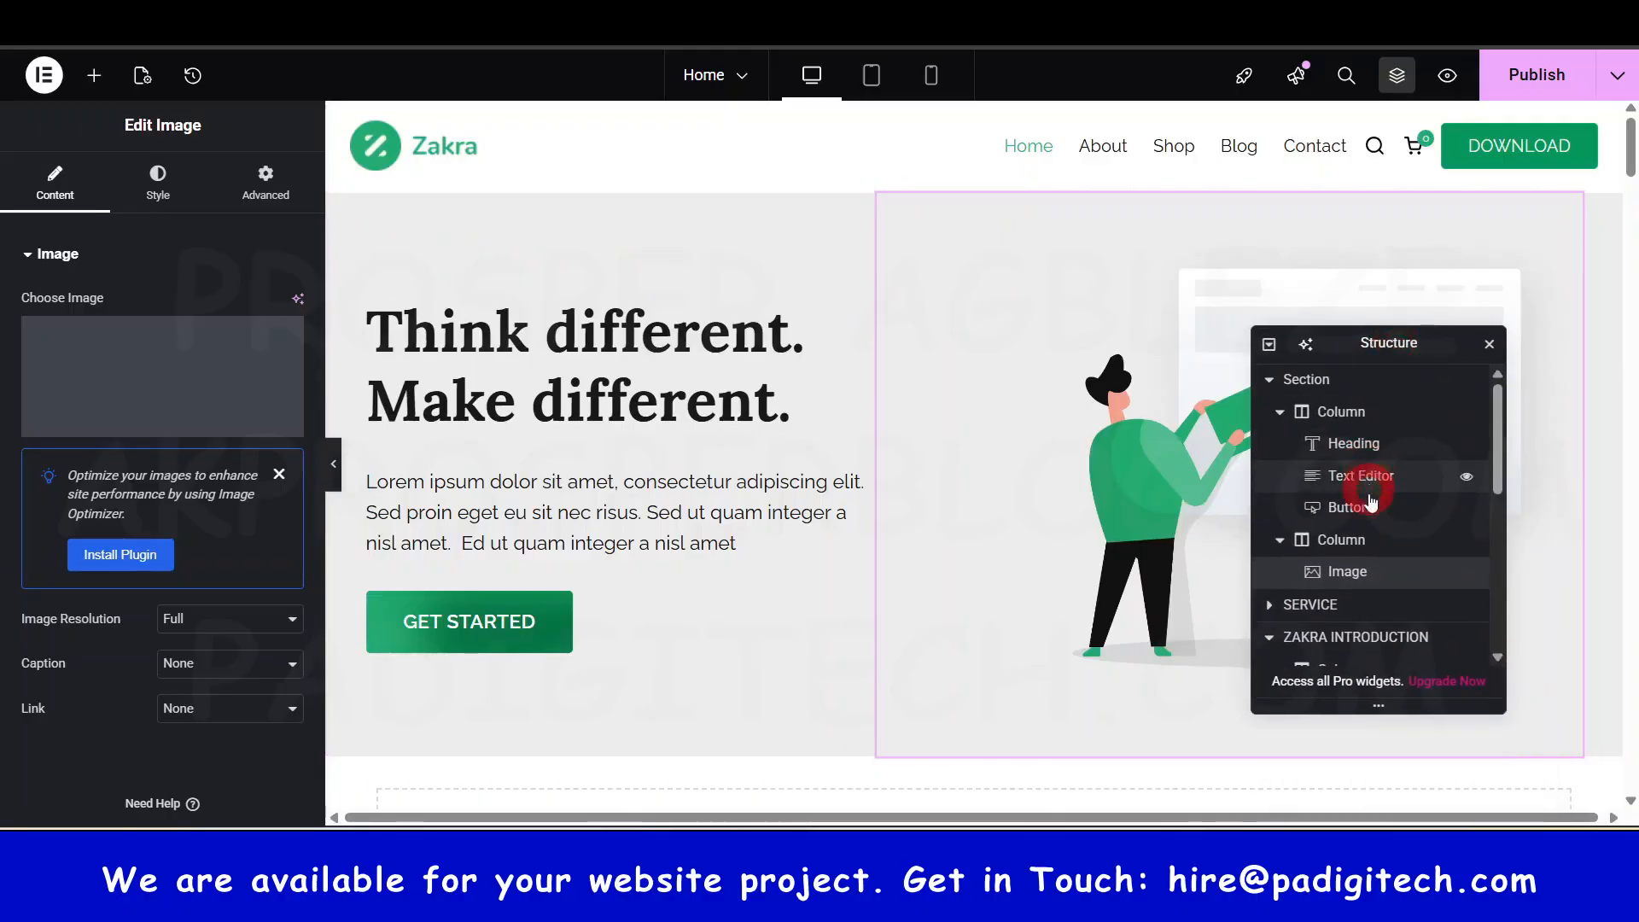
{"action": "left_click", "coordinate": [1270, 379]}
{"action": "left_click", "coordinate": [1318, 381]}
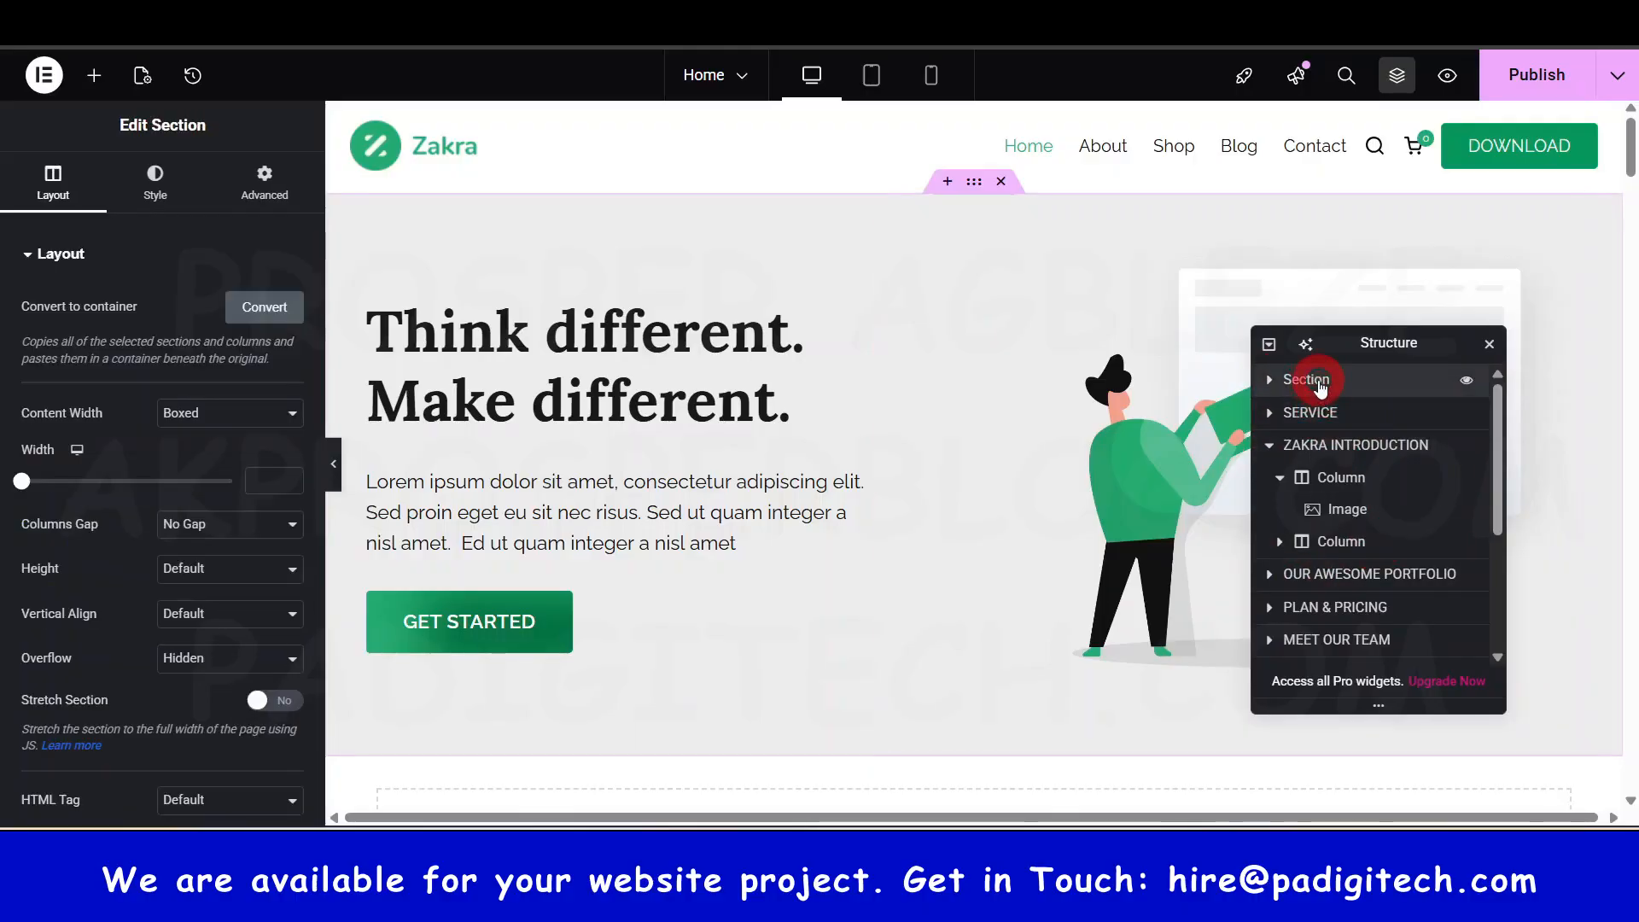
{"action": "left_click", "coordinate": [1270, 381]}
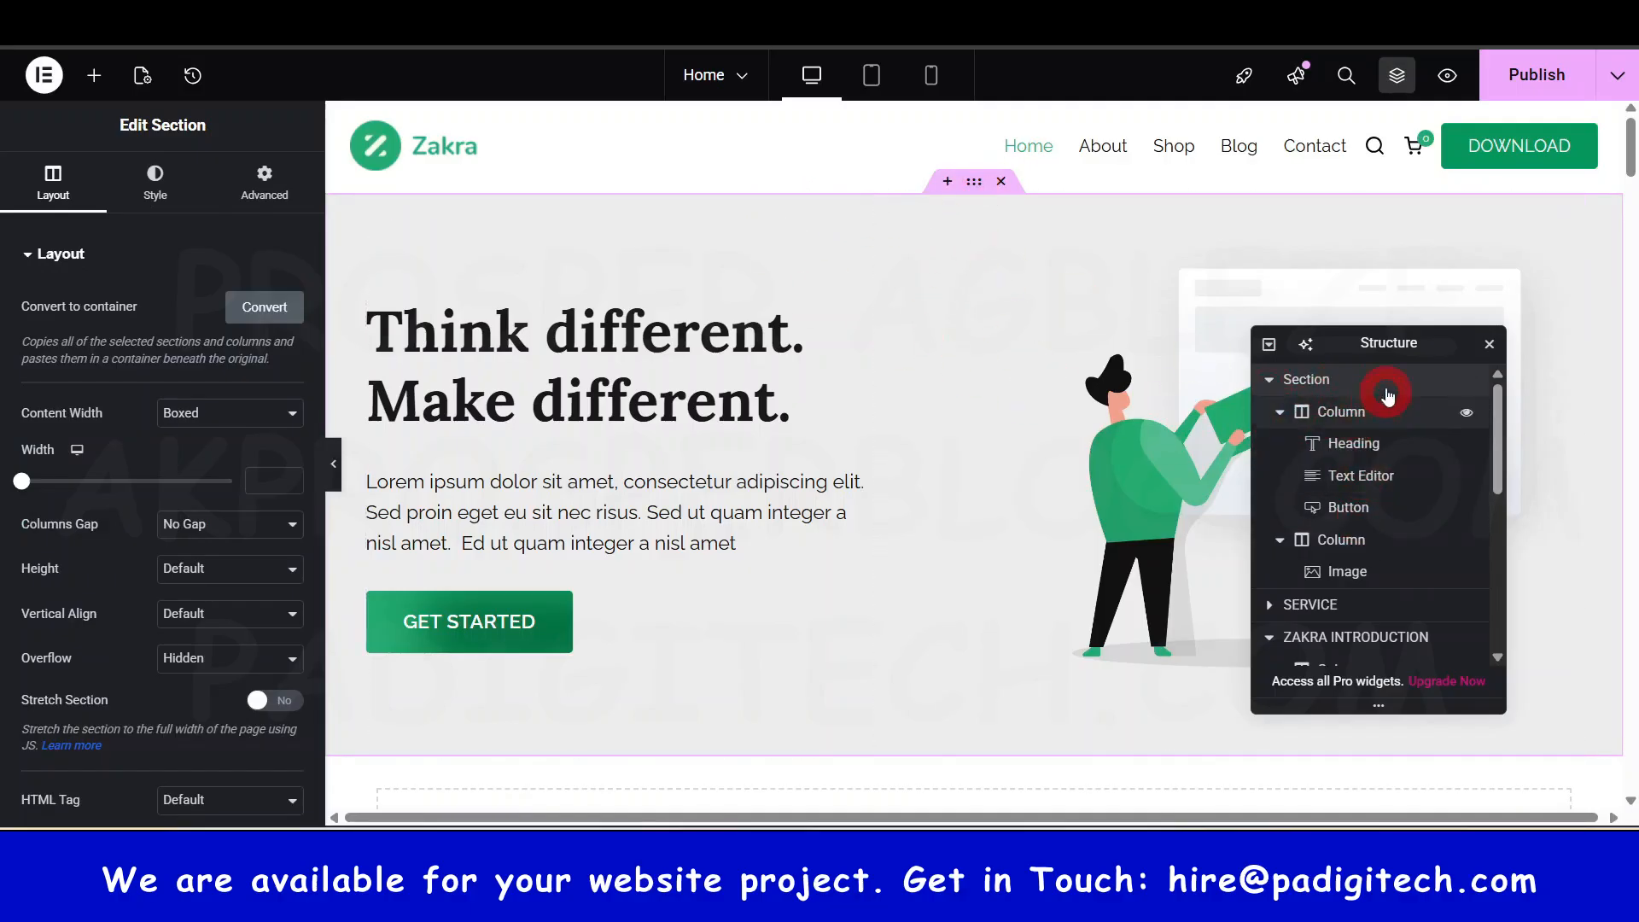
- Check the left and right column settings, then insert an empty section below the hero
{"action": "left_click", "coordinate": [1311, 413]}
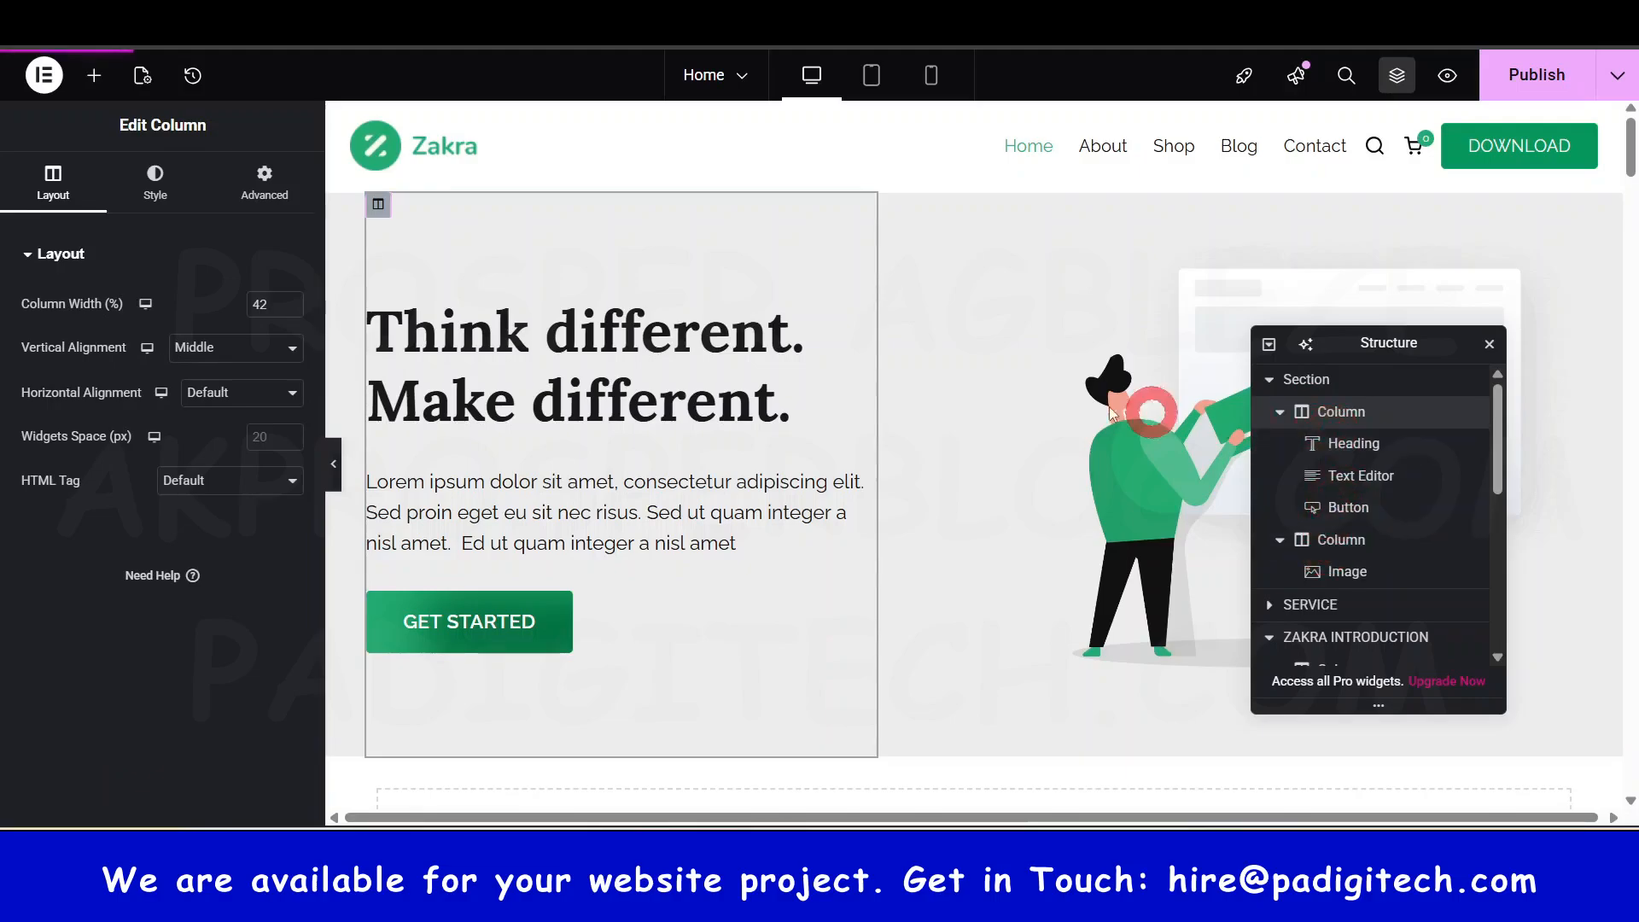
{"action": "left_click", "coordinate": [888, 207]}
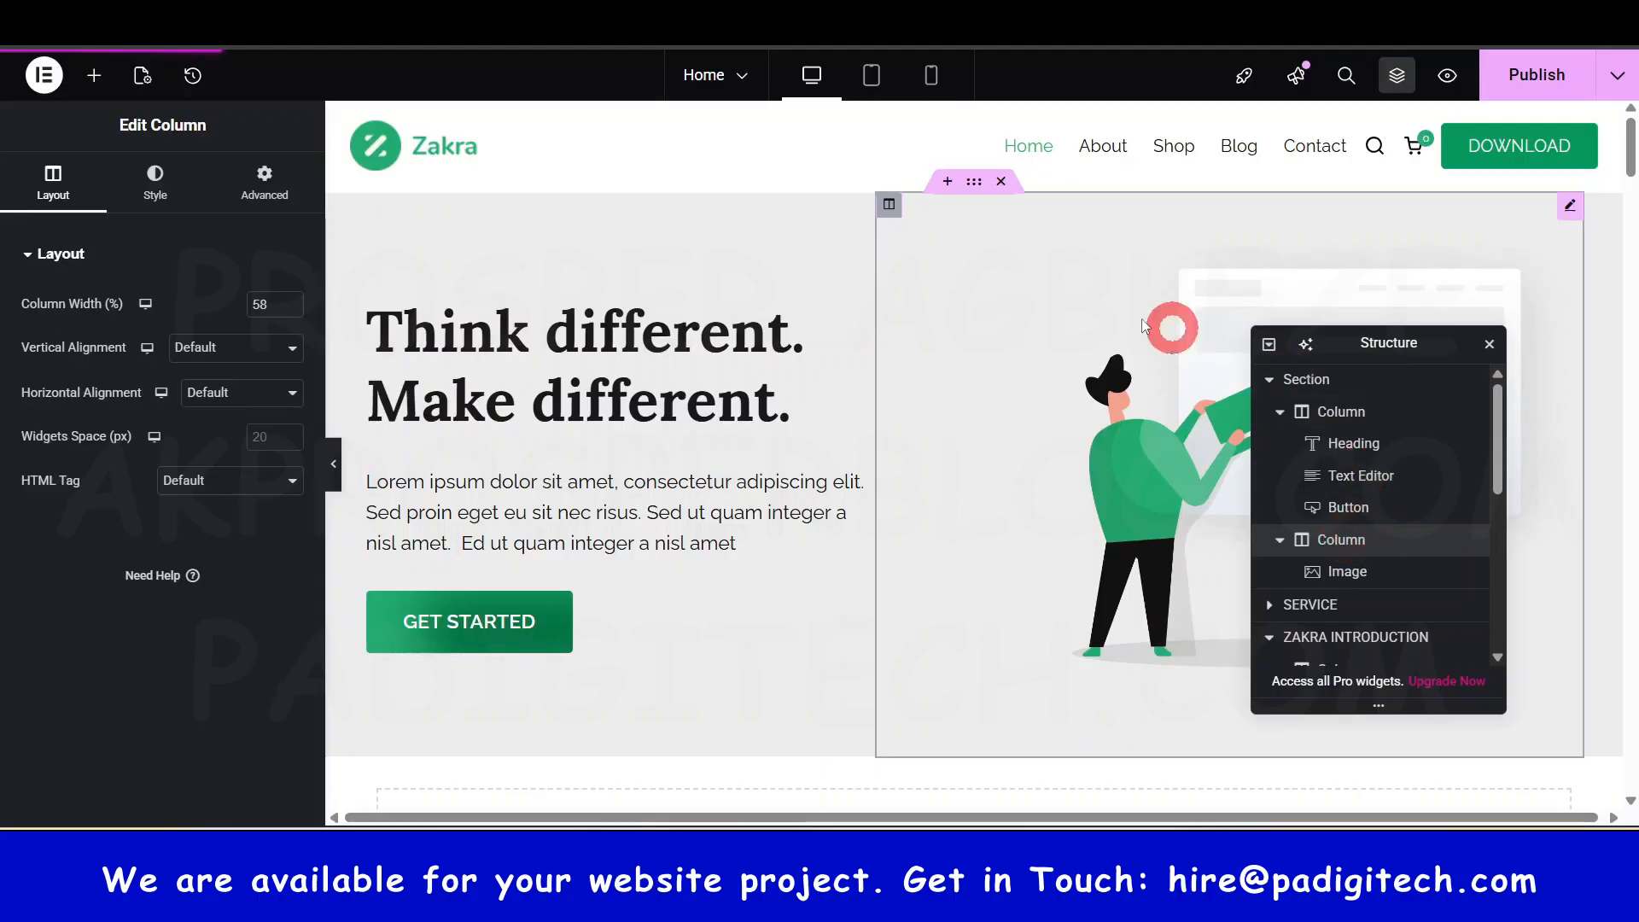
{"action": "left_click", "coordinate": [978, 732]}
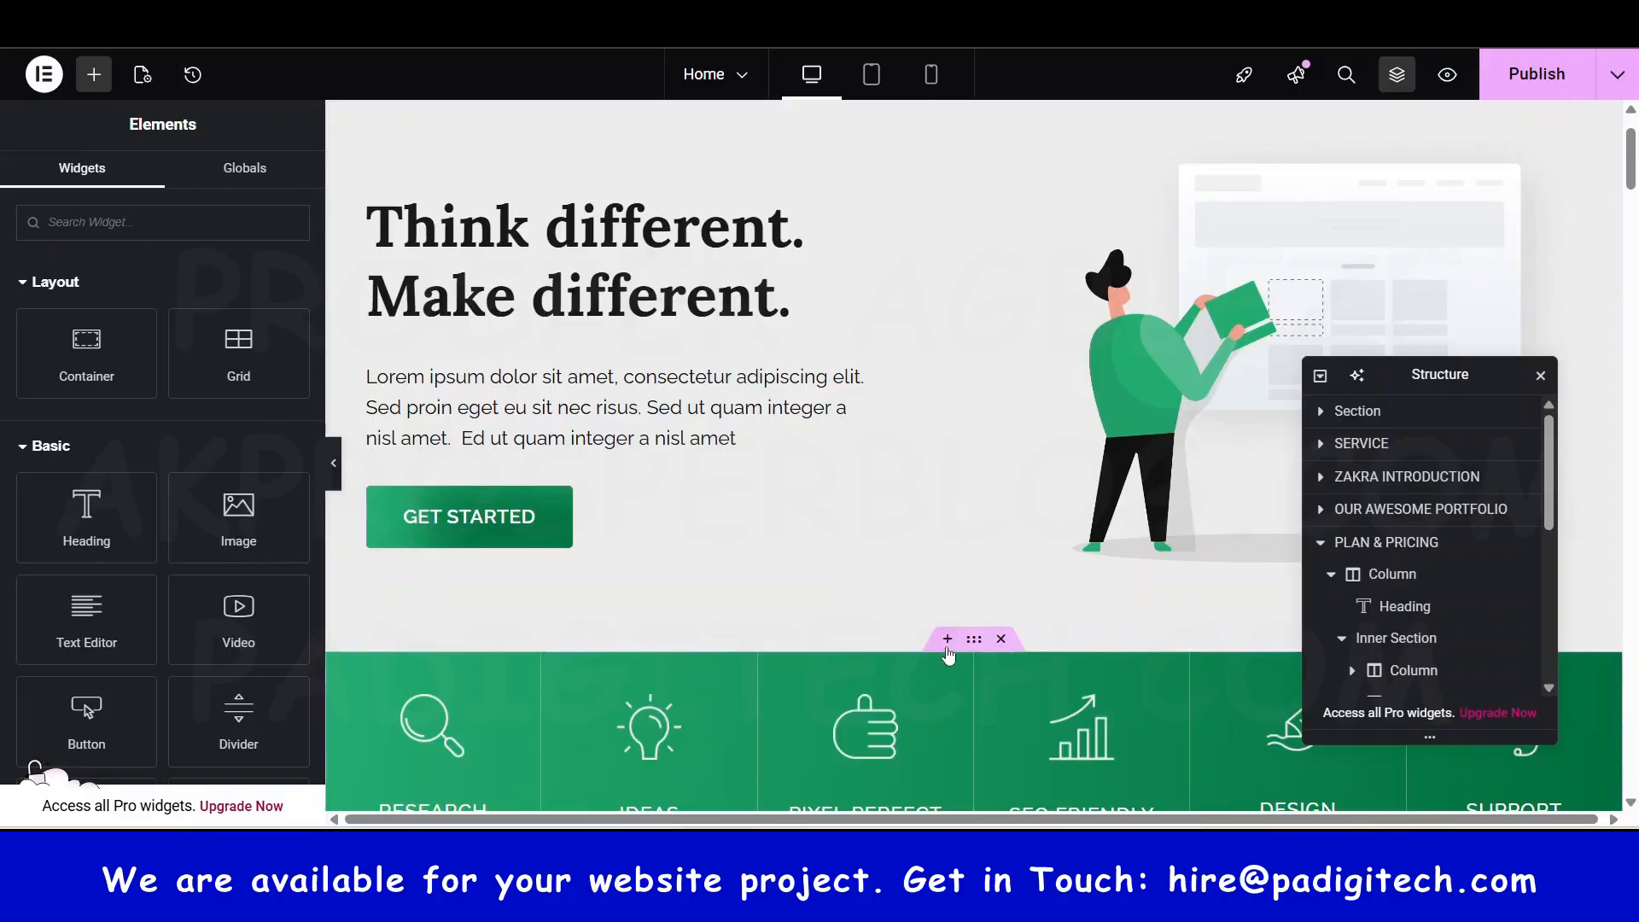
{"action": "left_click", "coordinate": [947, 641]}
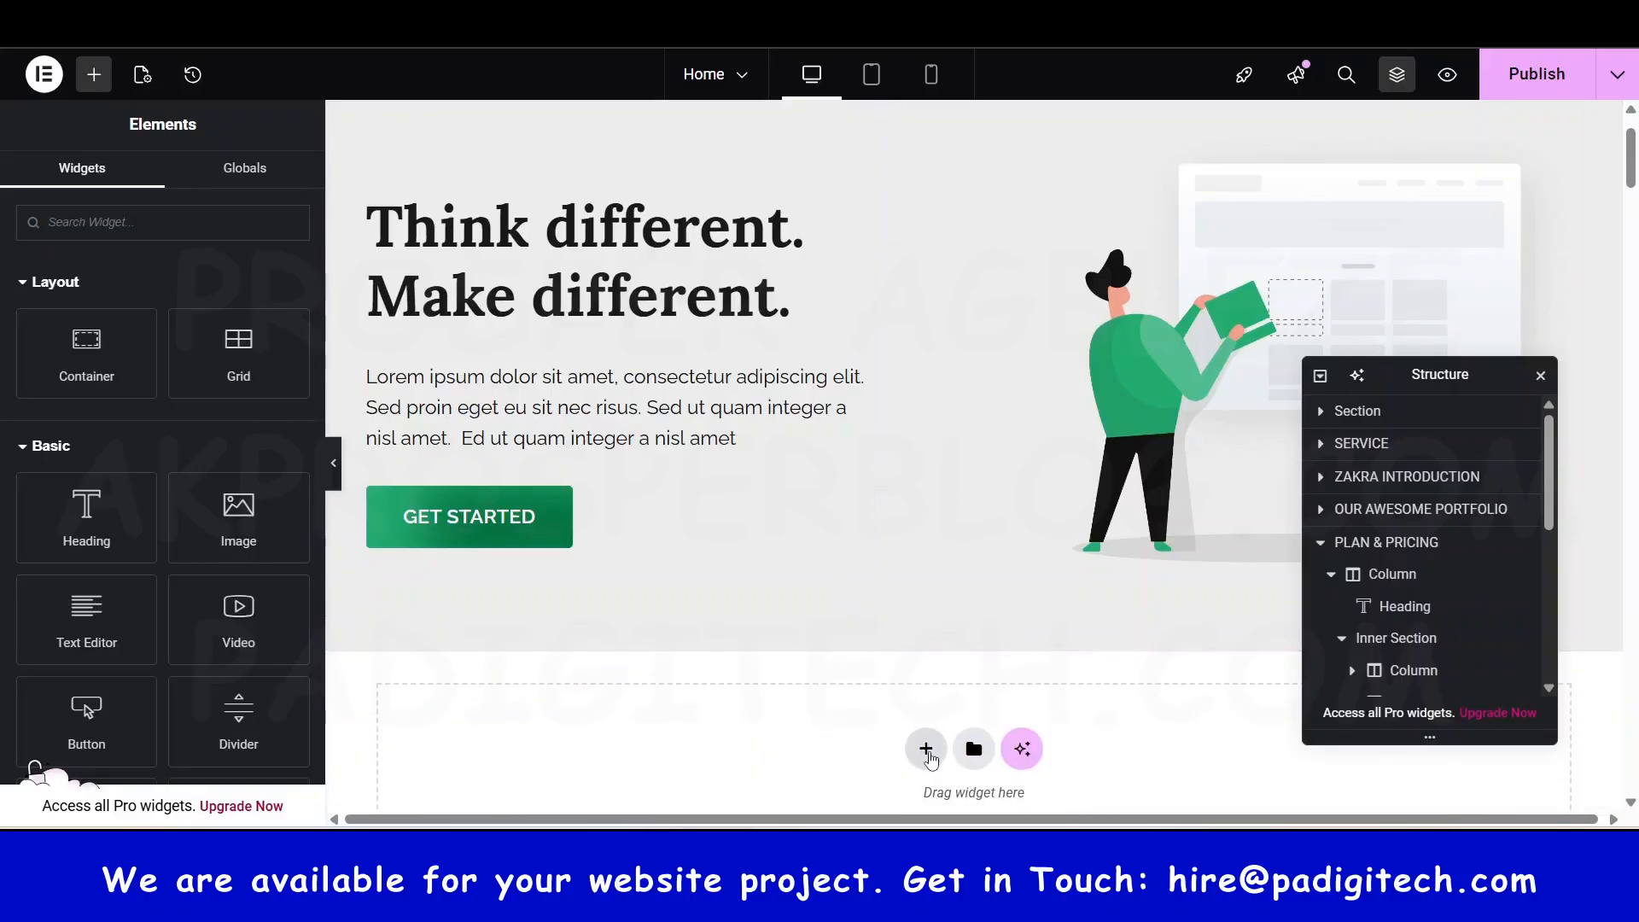
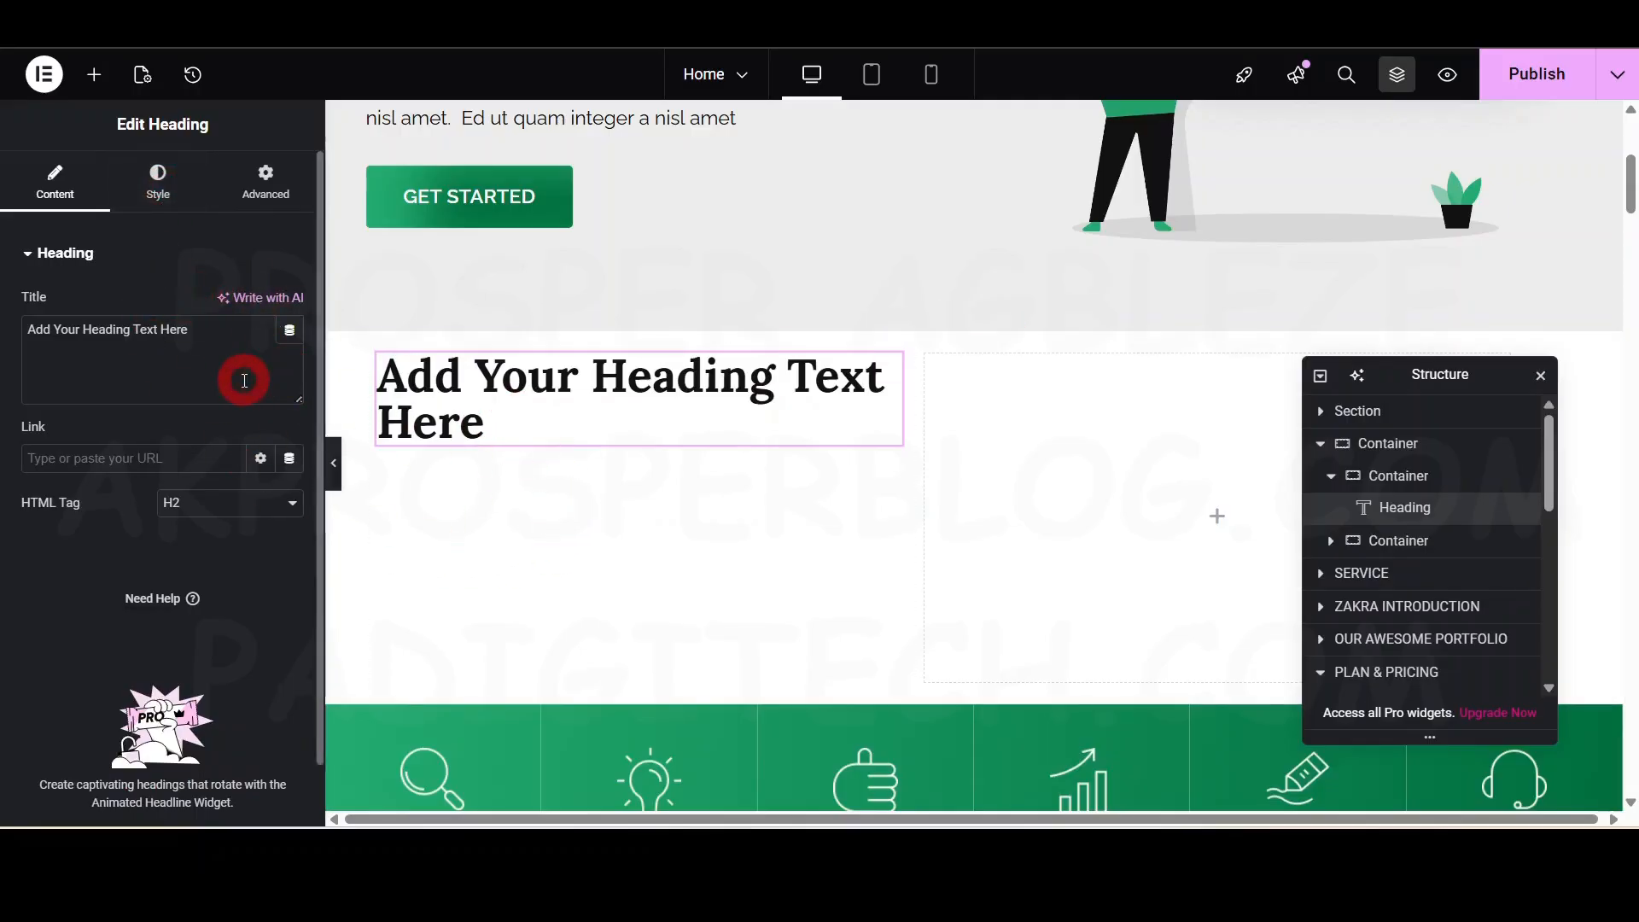
- Replace the new heading's placeholder text with 'Think Different. Make Different'
{"action": "scroll", "coordinate": [683, 410], "scroll_direction": "up", "scroll_amount": 3}
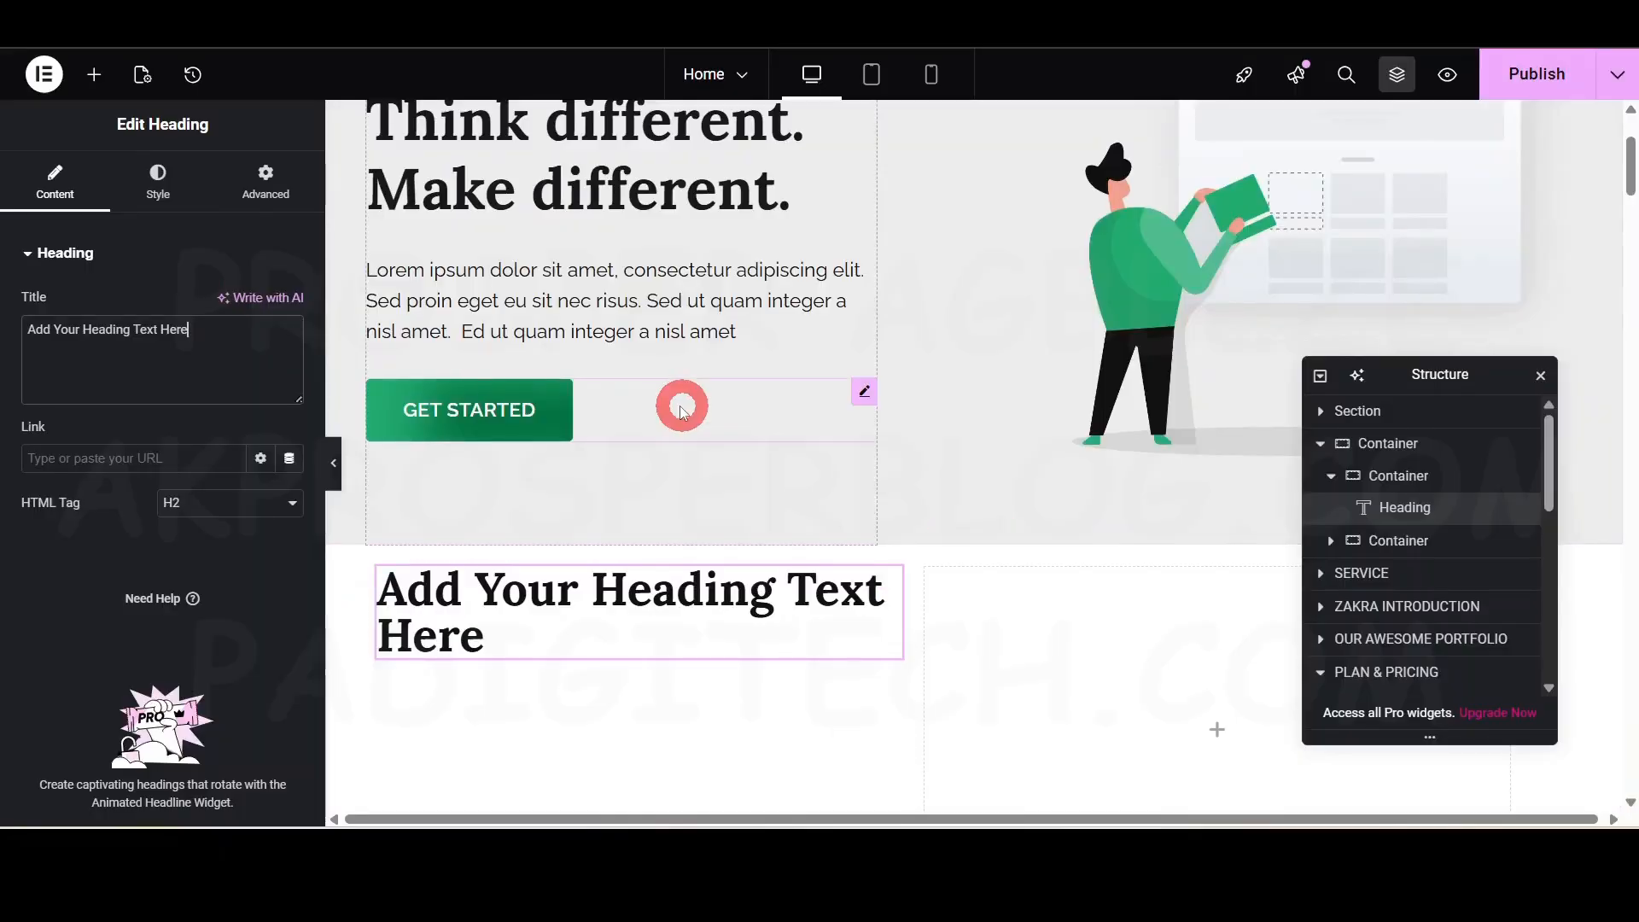
{"action": "key", "text": "ctrl+a"}
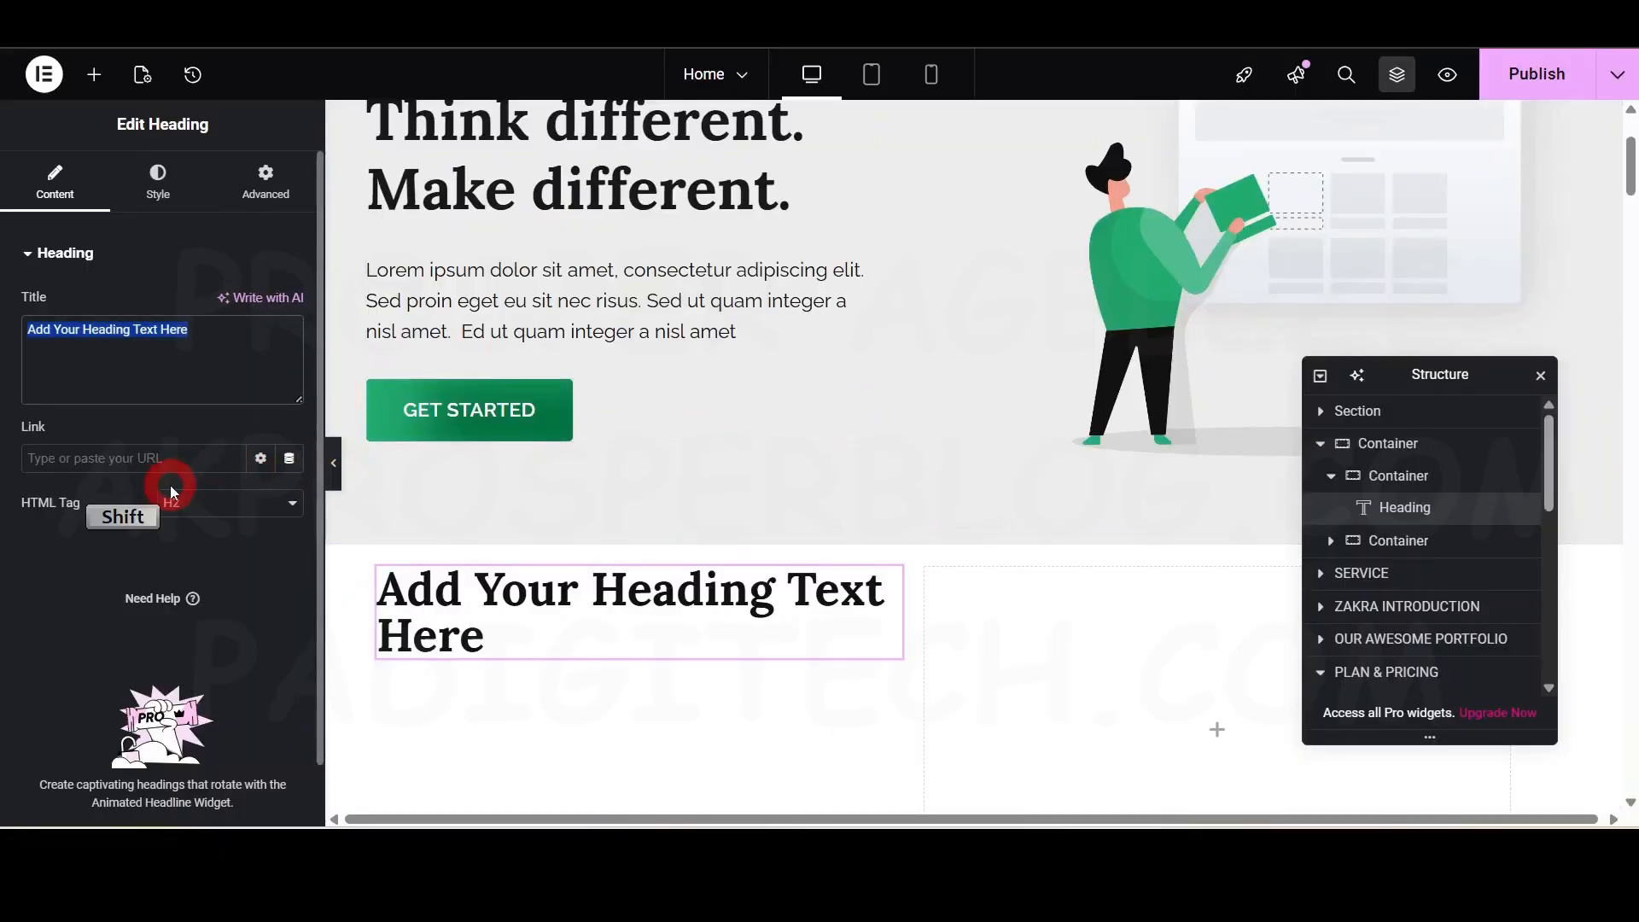
{"action": "type", "text": "Think D"}
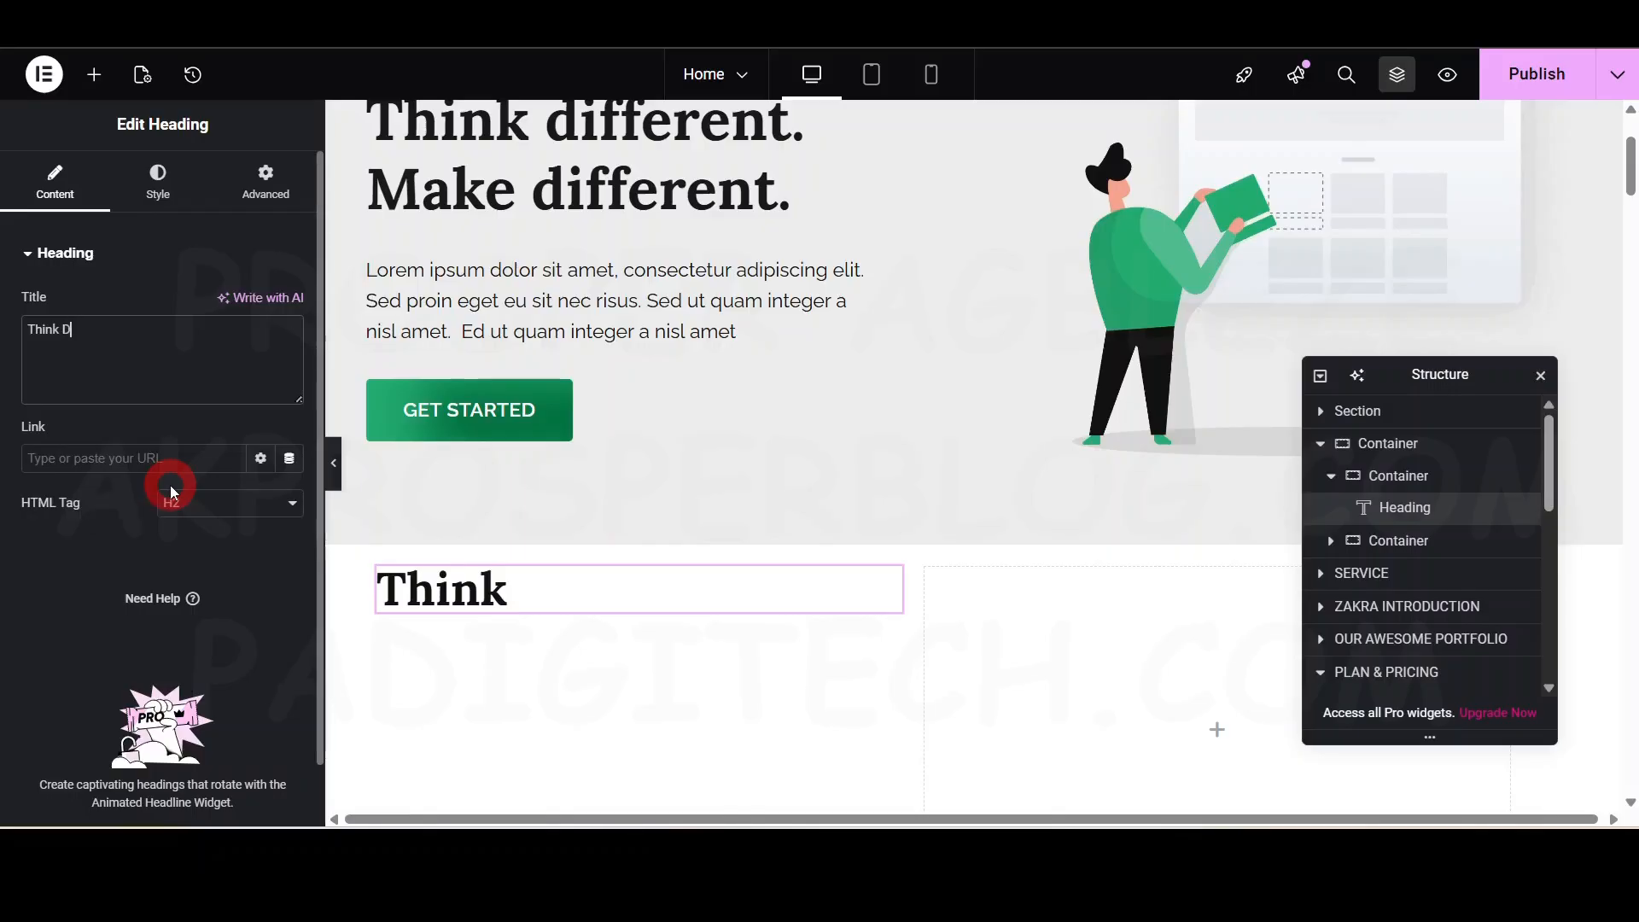
{"action": "type", "text": "iffernt"}
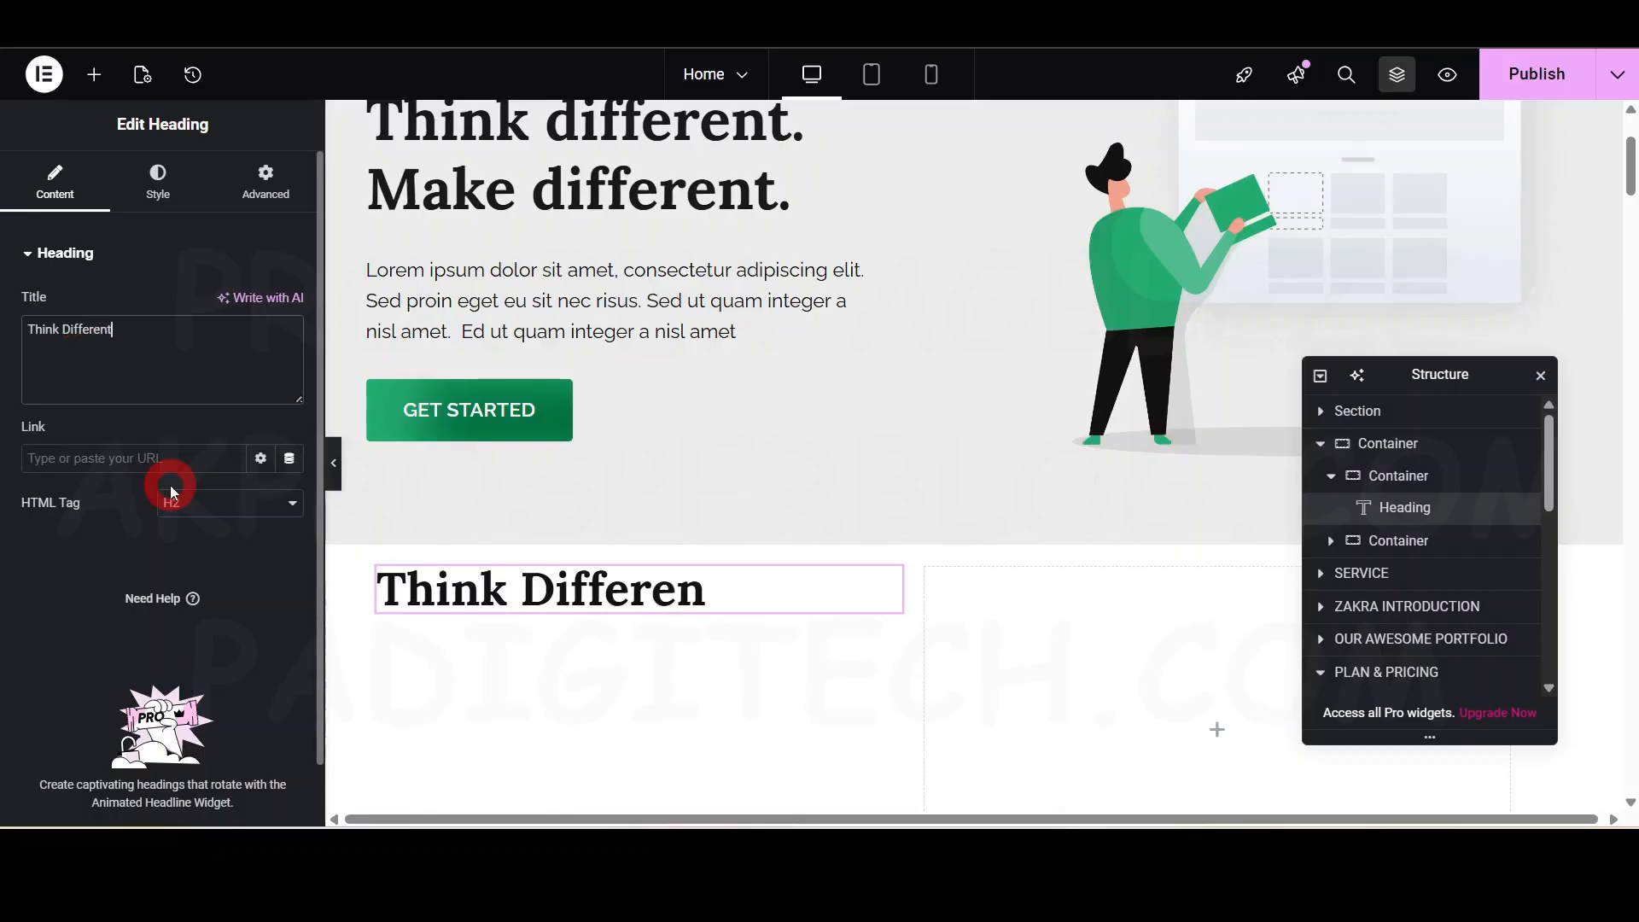
{"action": "type", "text": ". Make Different"}
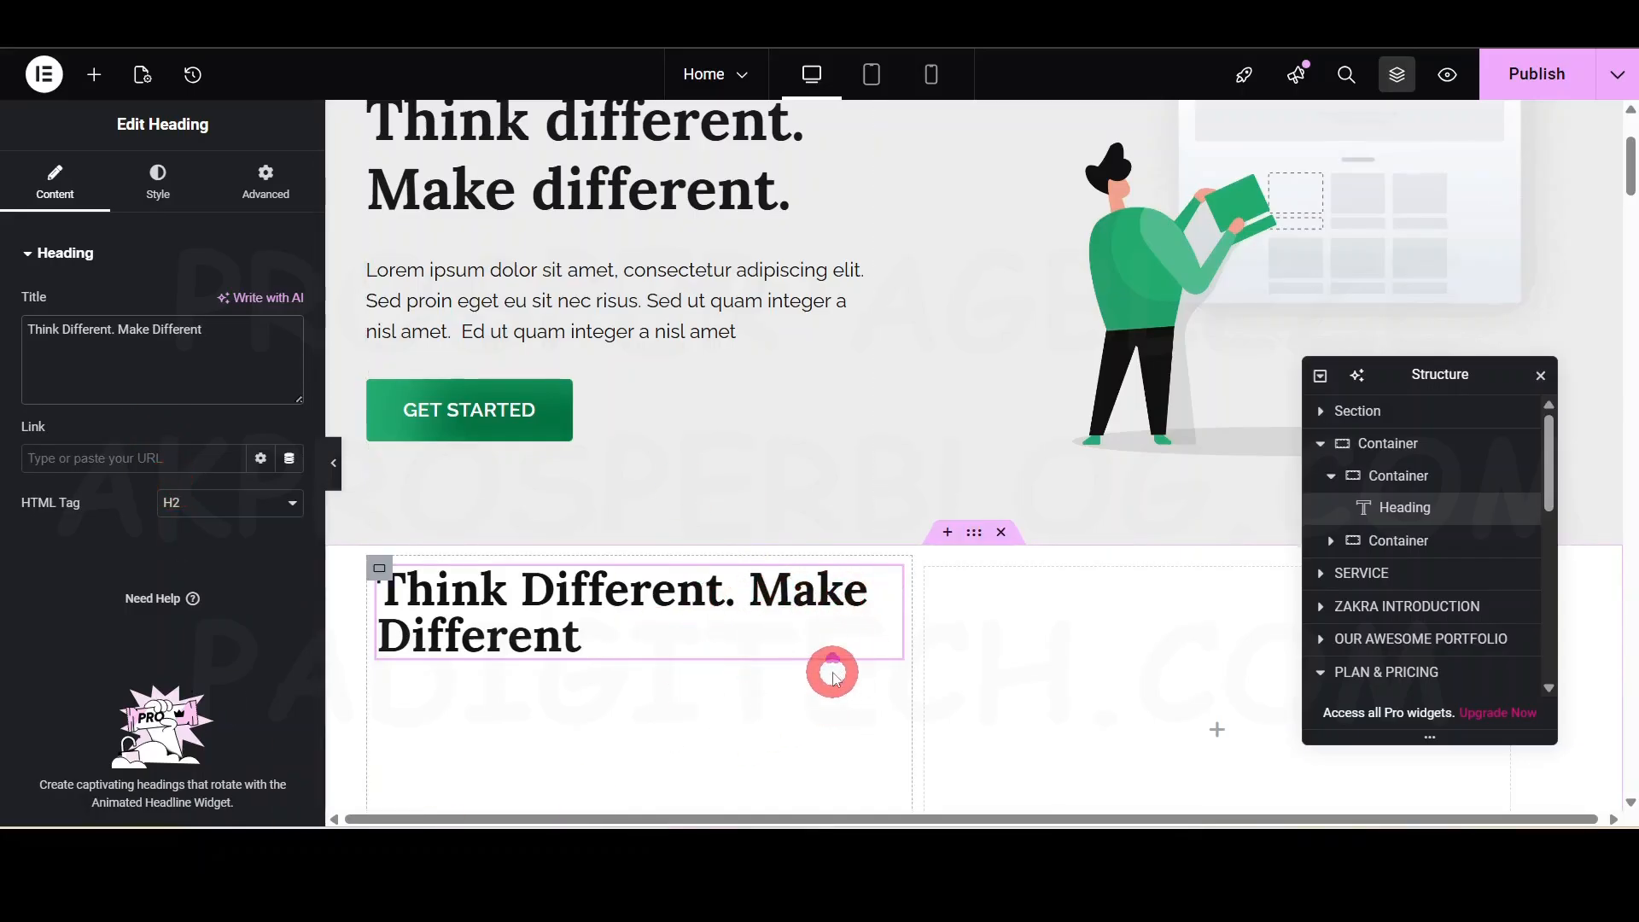
- Compare the new heading against the hero's 'Think different.' heading and preview the page
{"action": "scroll", "coordinate": [709, 352], "scroll_direction": "up", "scroll_amount": 3}
{"action": "left_click", "coordinate": [737, 369]}
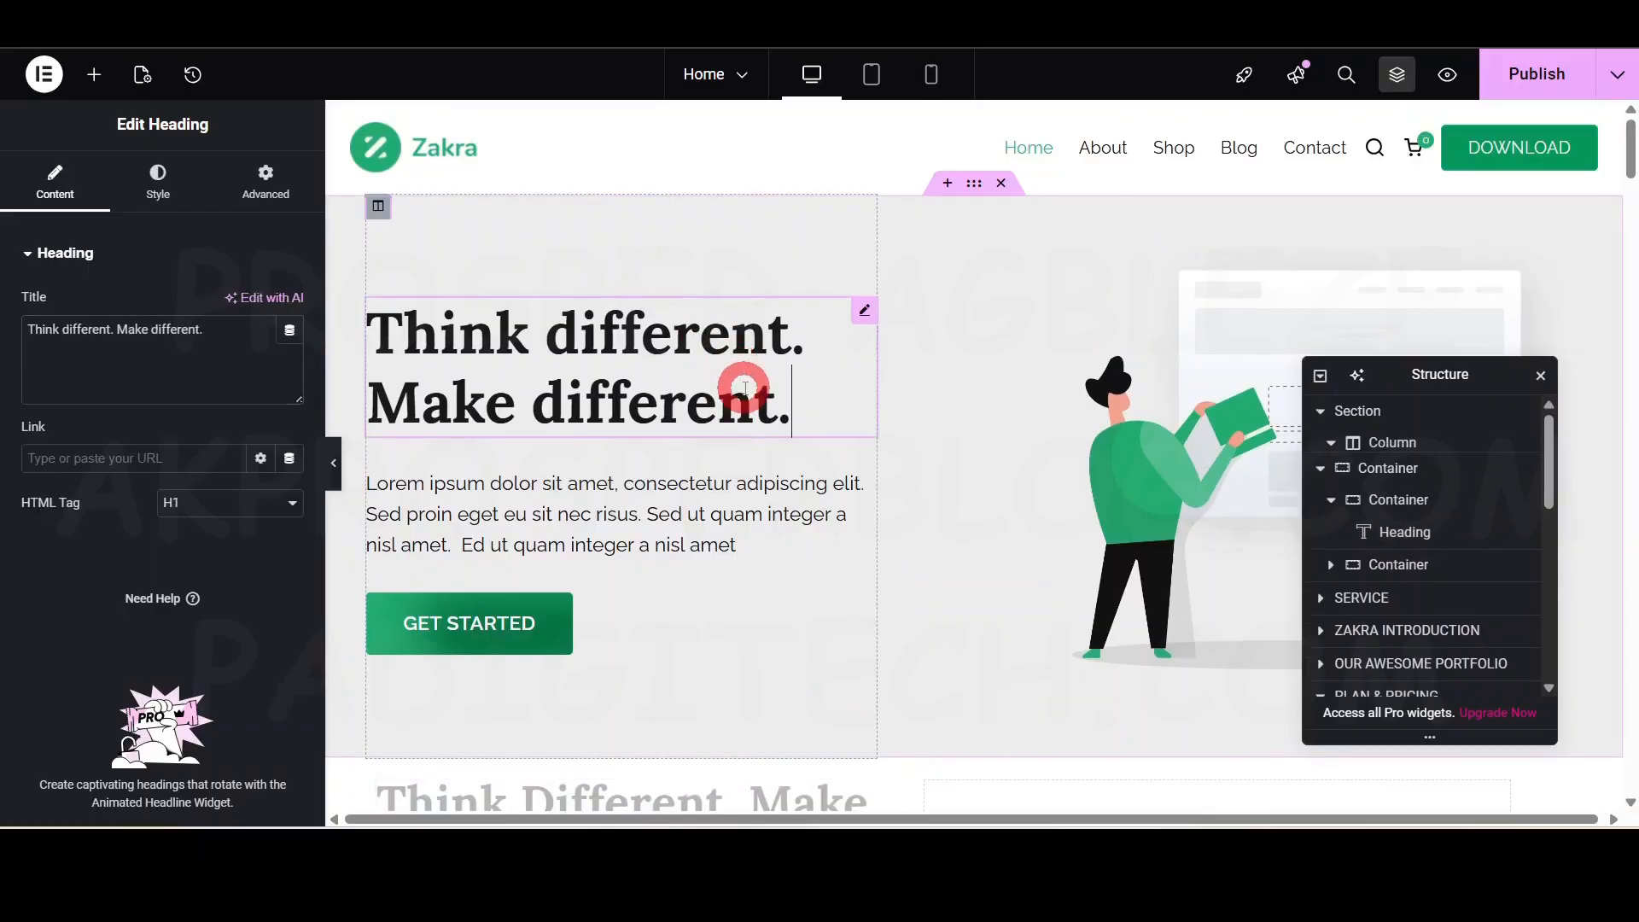
{"action": "scroll", "coordinate": [632, 403], "scroll_direction": "down", "scroll_amount": 4}
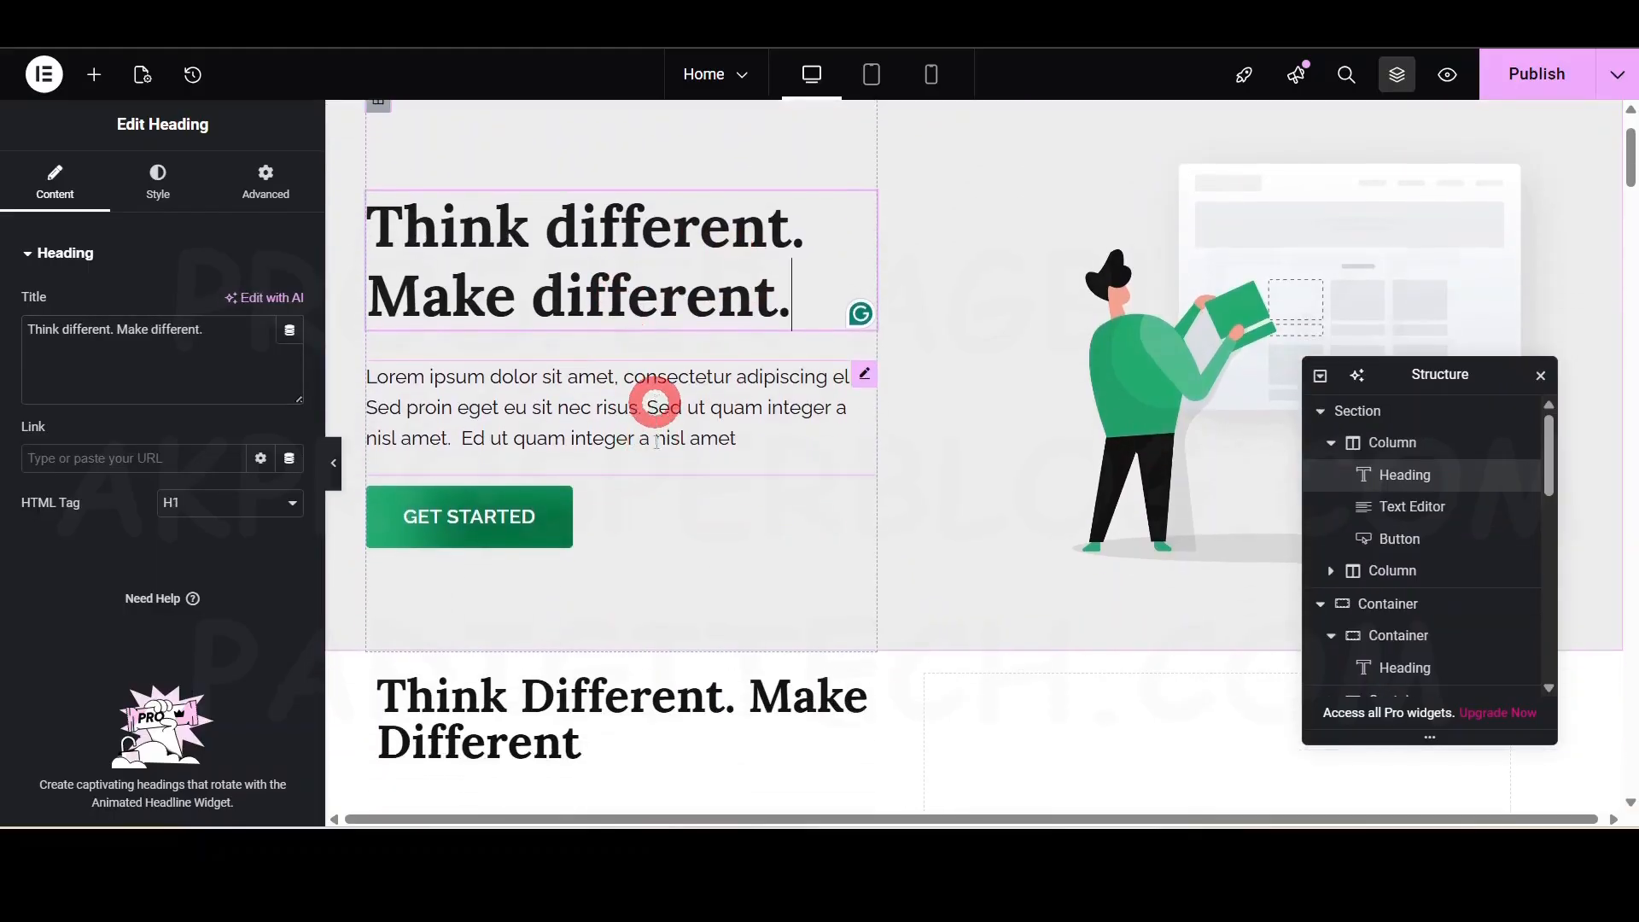
{"action": "left_click", "coordinate": [679, 505]}
{"action": "left_click", "coordinate": [334, 462]}
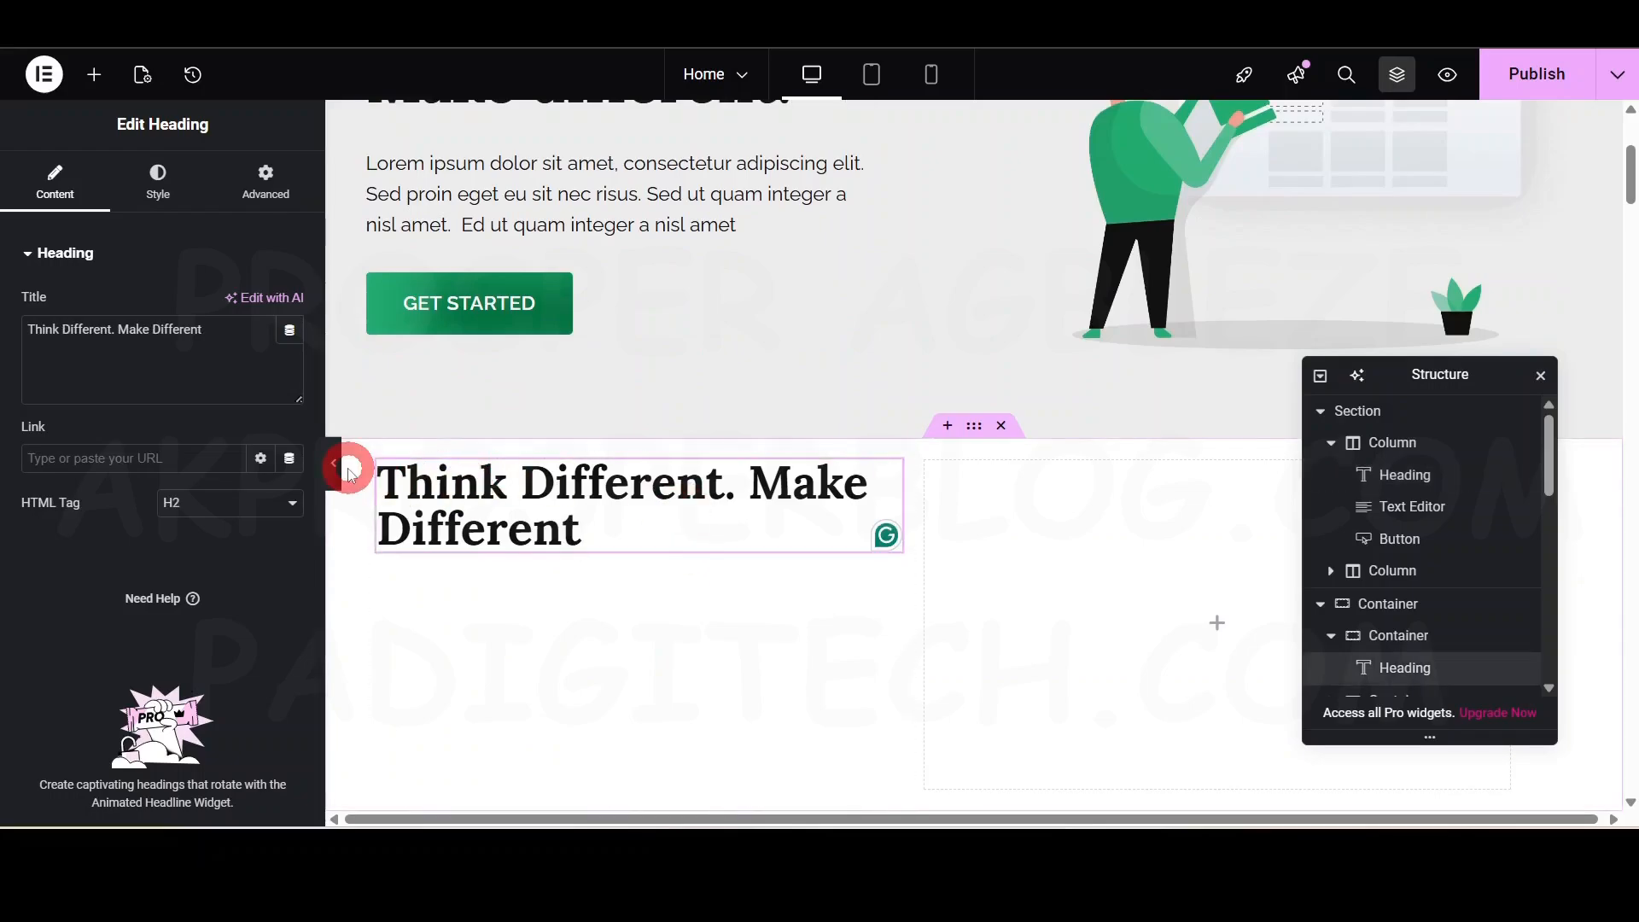
{"action": "scroll", "coordinate": [600, 456], "scroll_direction": "up", "scroll_amount": 4}
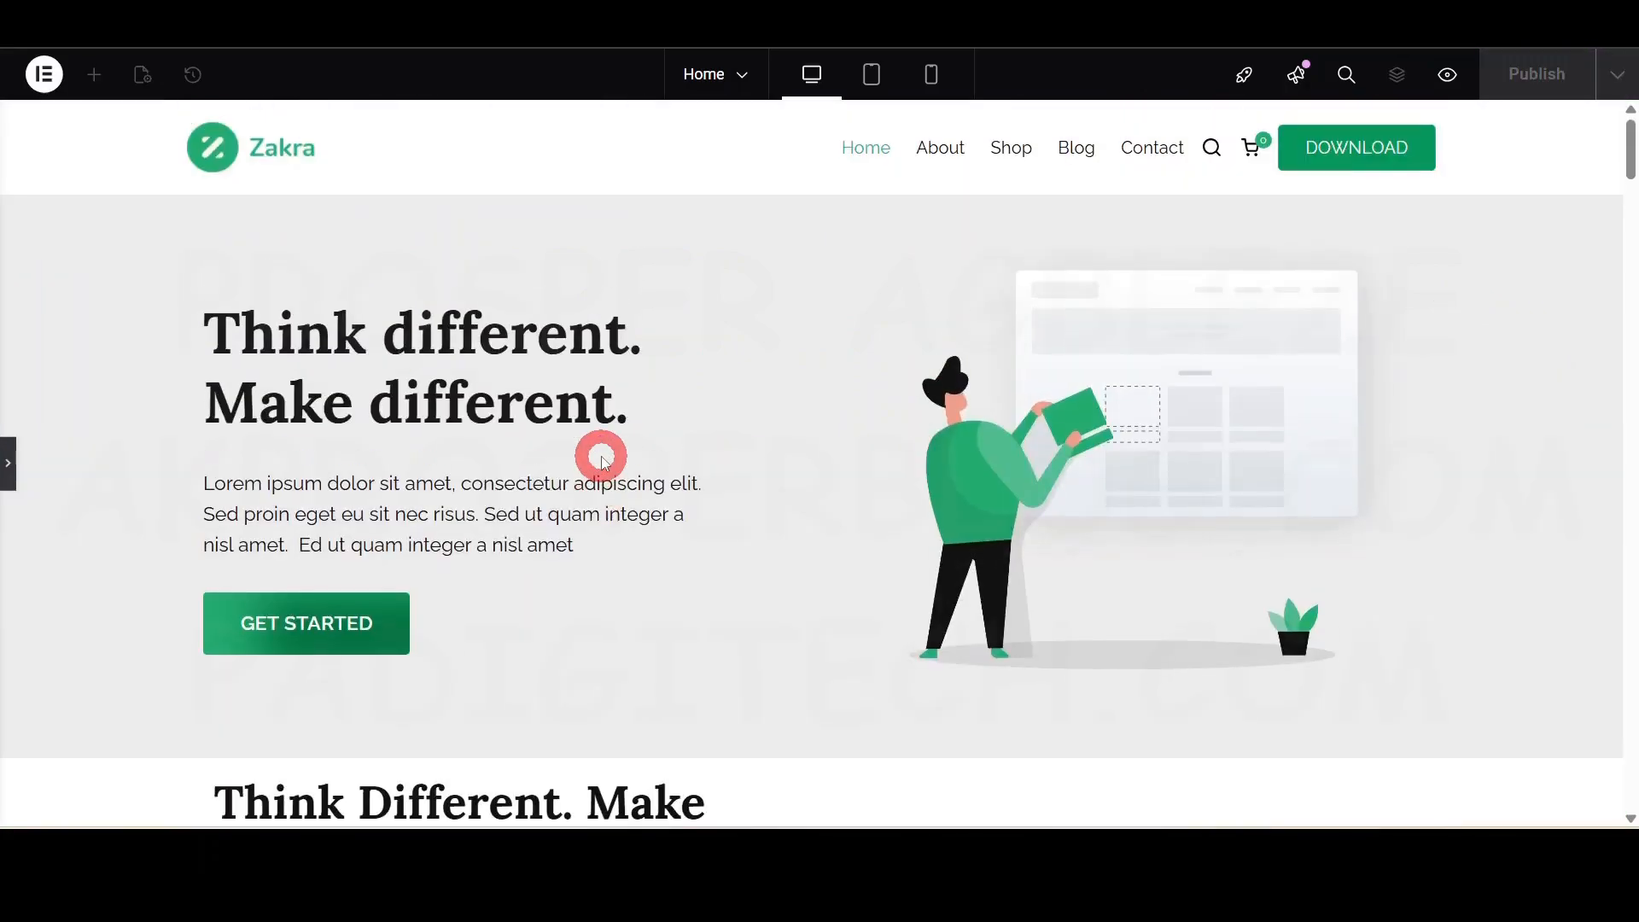
{"action": "left_click", "coordinate": [10, 466]}
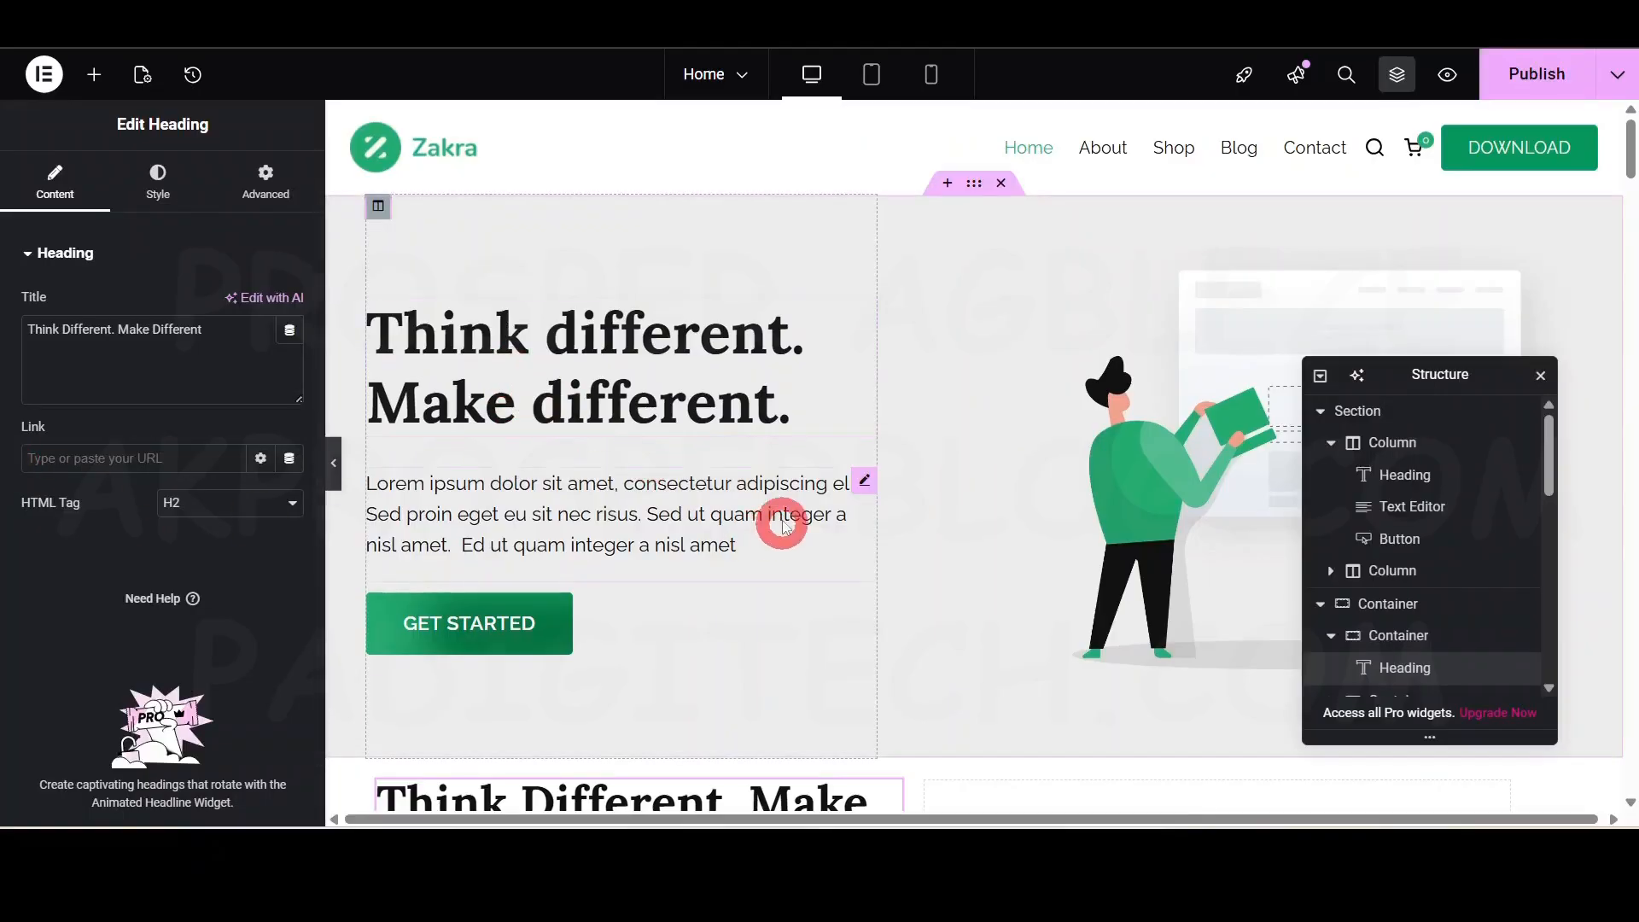
{"action": "scroll", "coordinate": [783, 536], "scroll_direction": "down", "scroll_amount": 4}
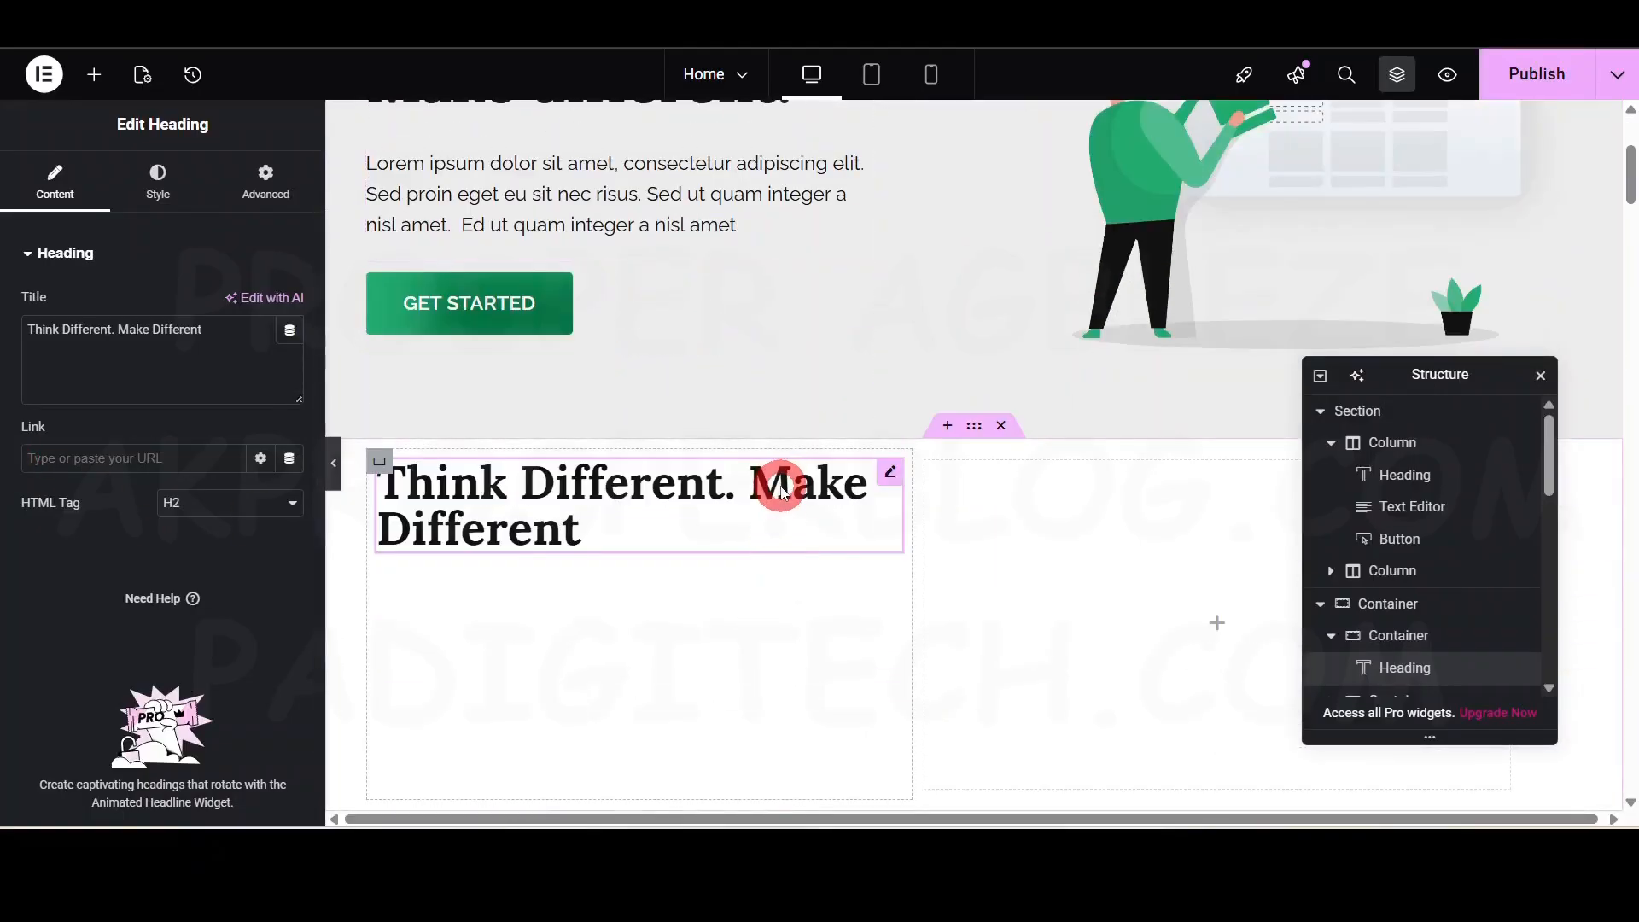
{"action": "left_click", "coordinate": [158, 183]}
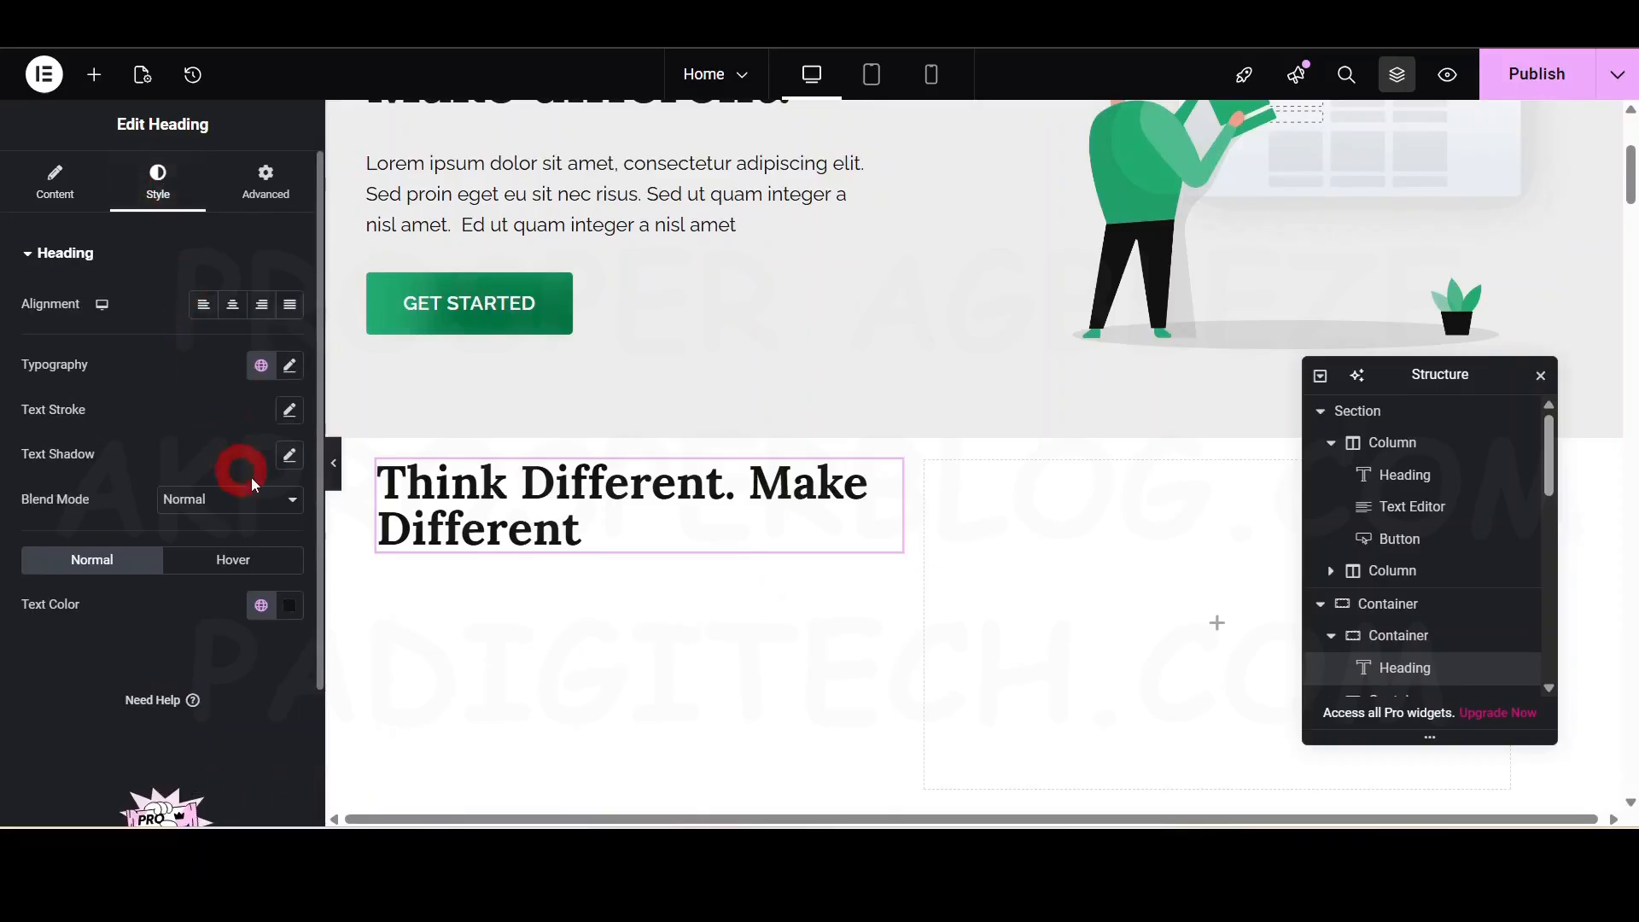
- Set the heading's typography size to 54 px and preview it with panels hidden
{"action": "left_click", "coordinate": [290, 365]}
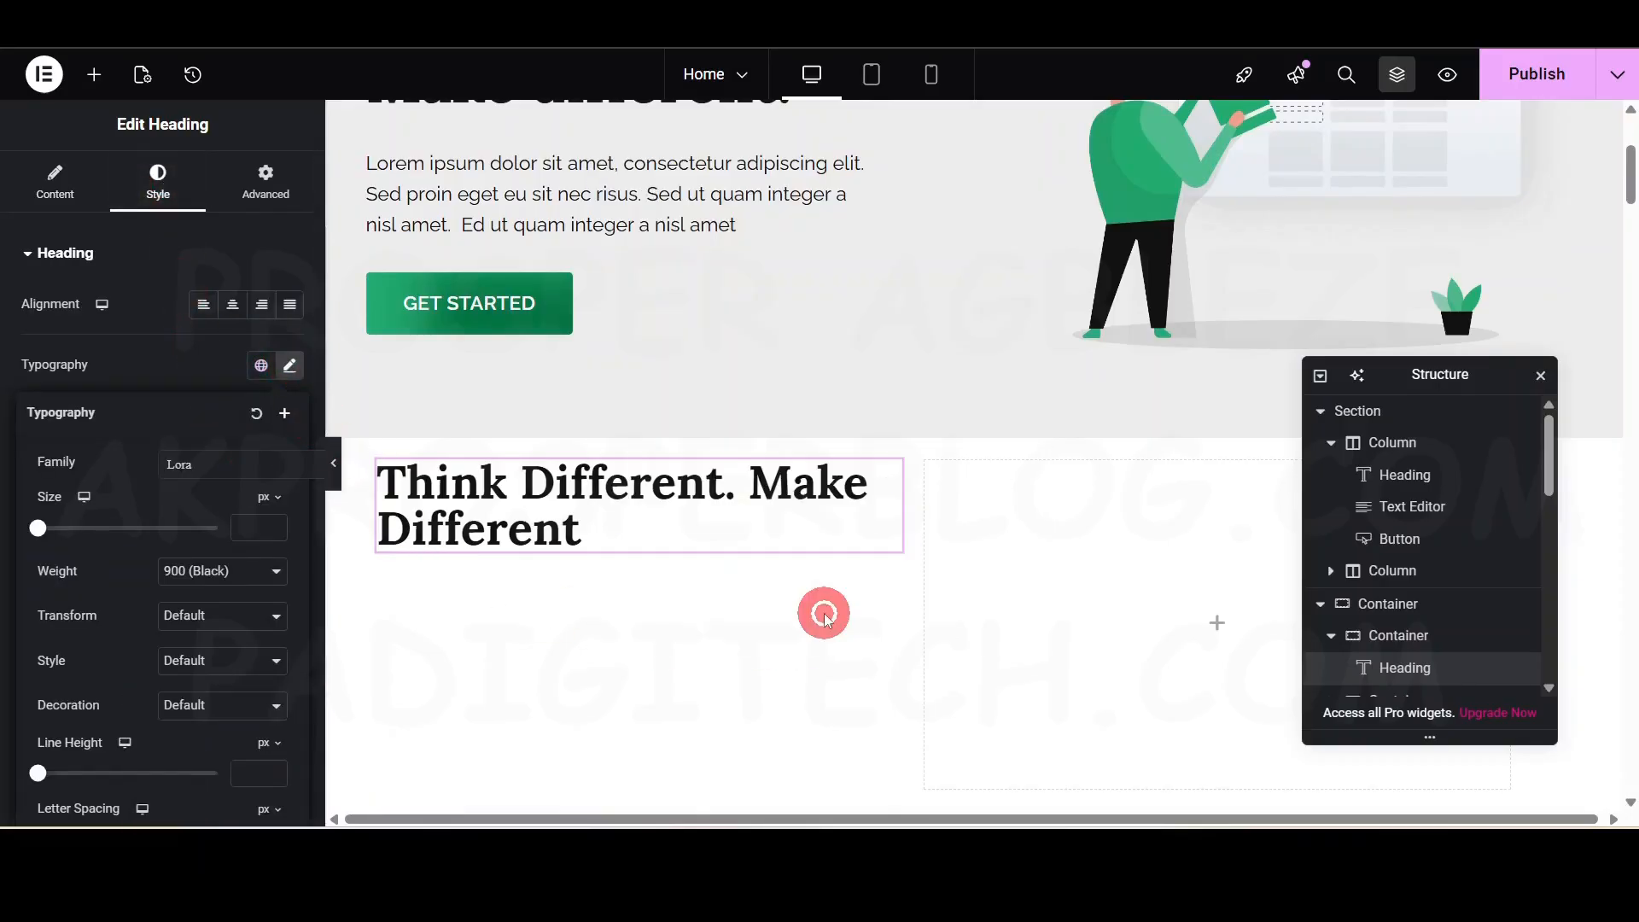
{"action": "scroll", "coordinate": [634, 347], "scroll_direction": "up", "scroll_amount": 4}
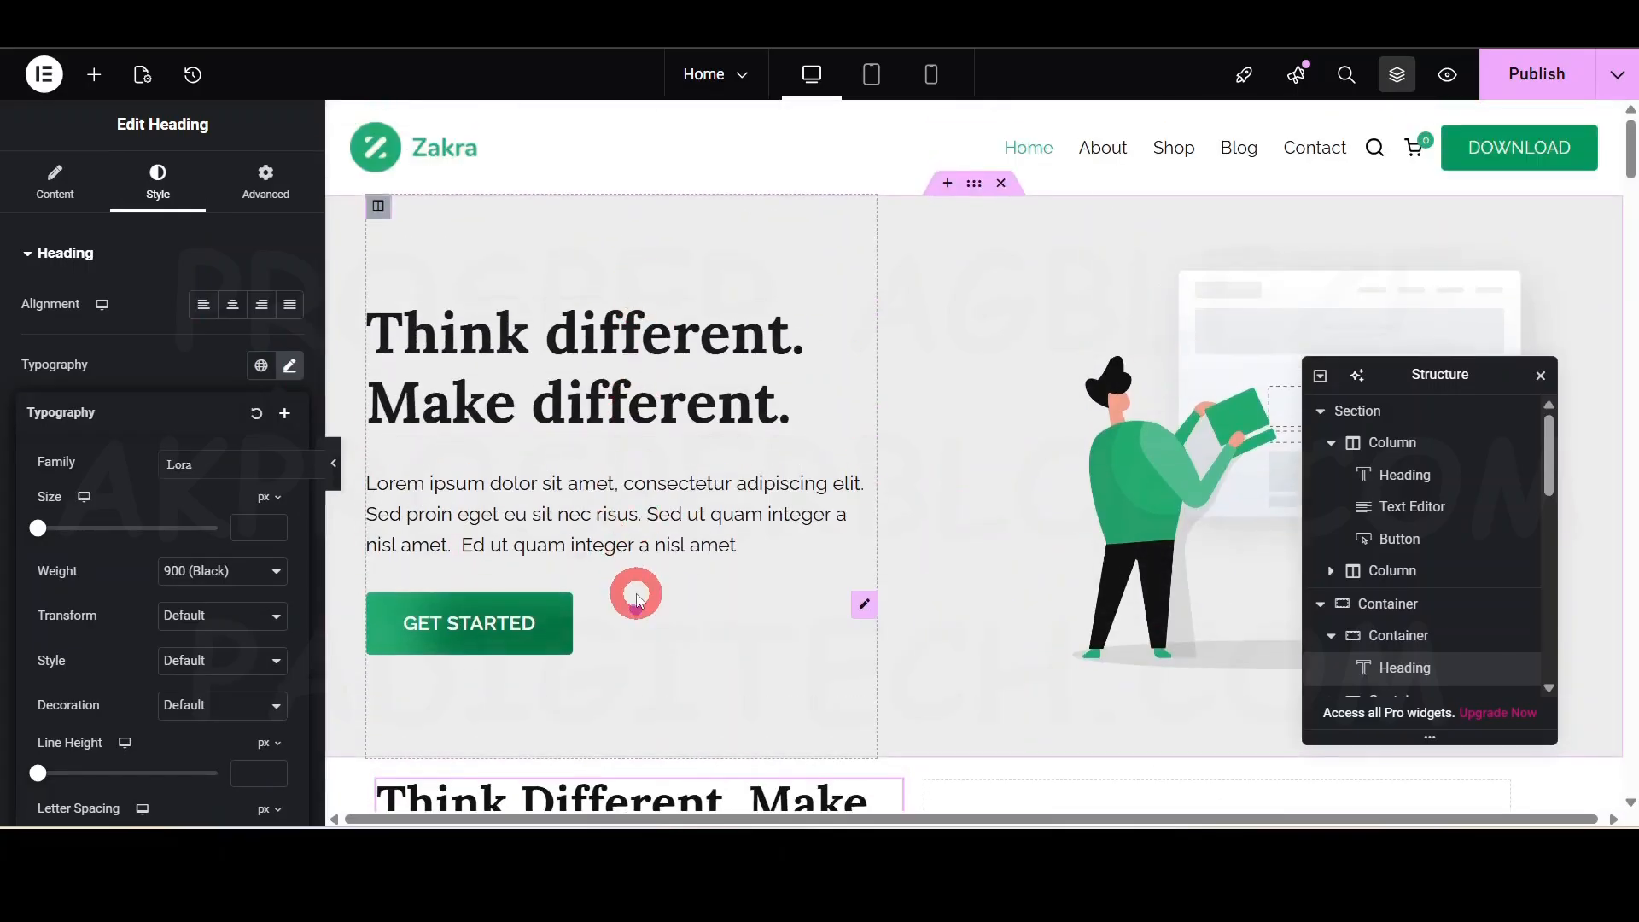
{"action": "scroll", "coordinate": [636, 597], "scroll_direction": "down", "scroll_amount": 3}
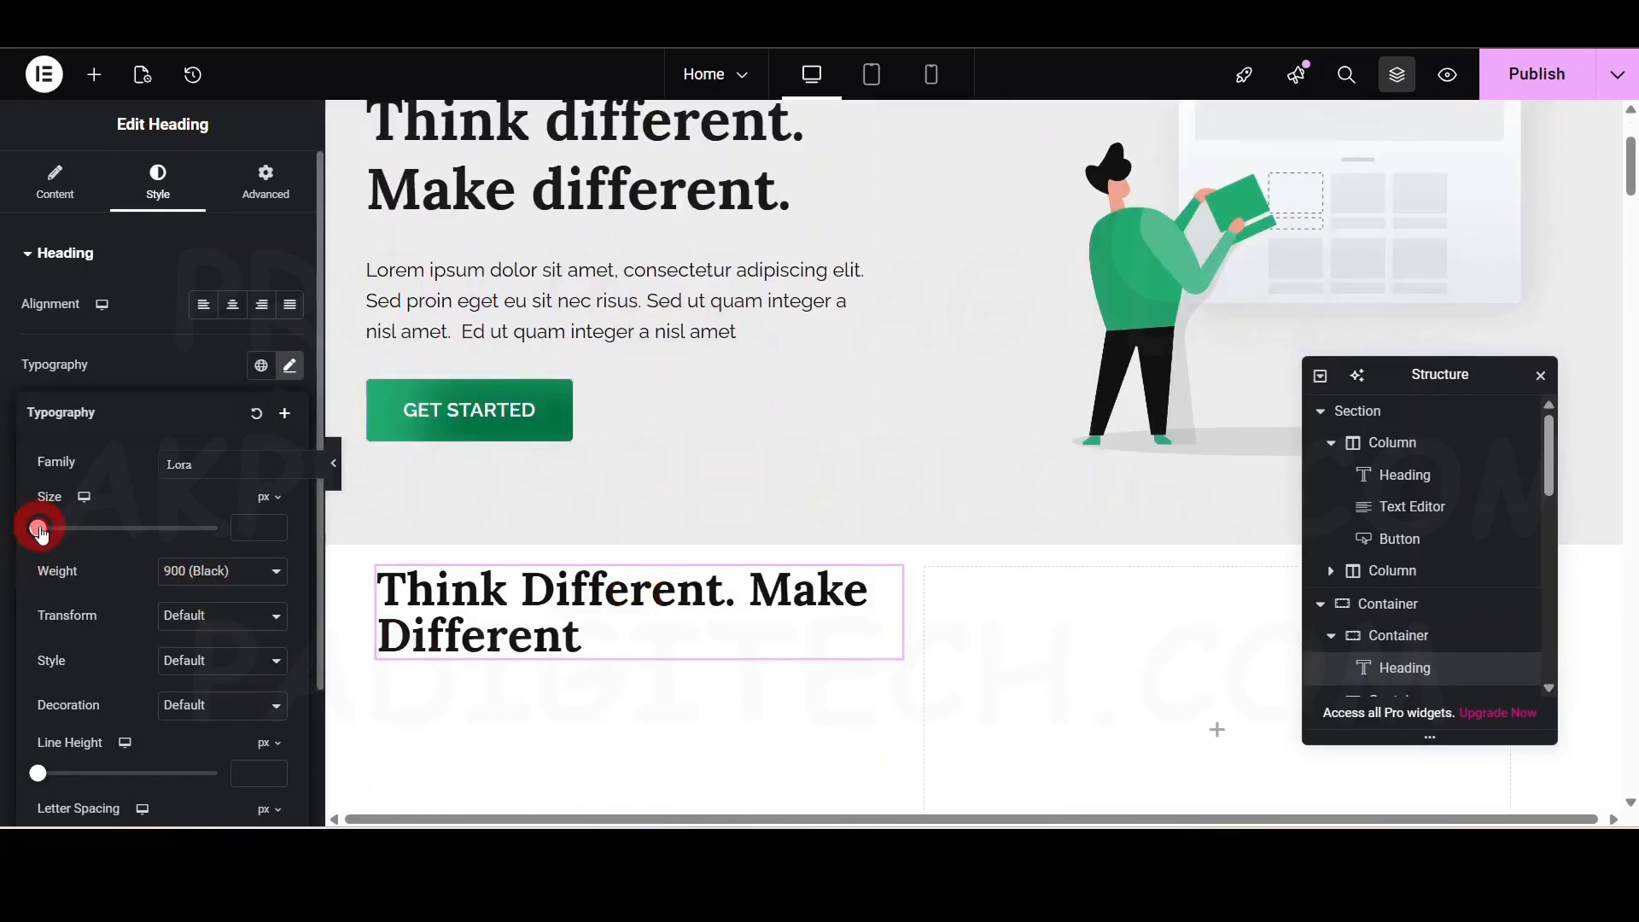
{"action": "left_click_drag", "start_coordinate": [40, 529], "coordinate": [91, 544]}
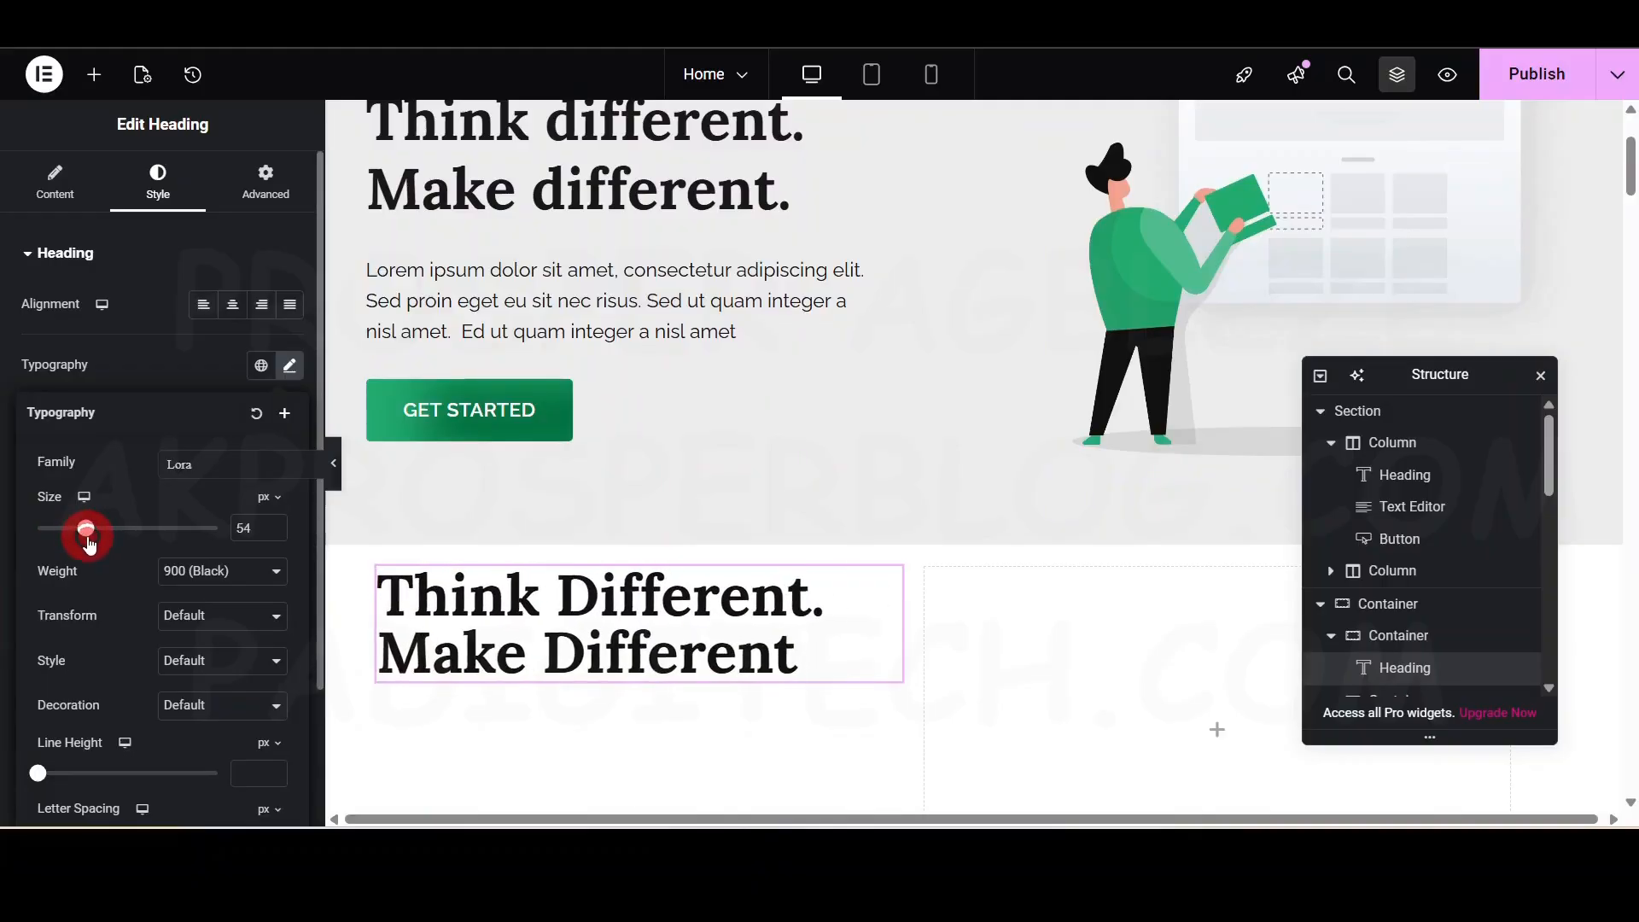
{"action": "left_click", "coordinate": [338, 459]}
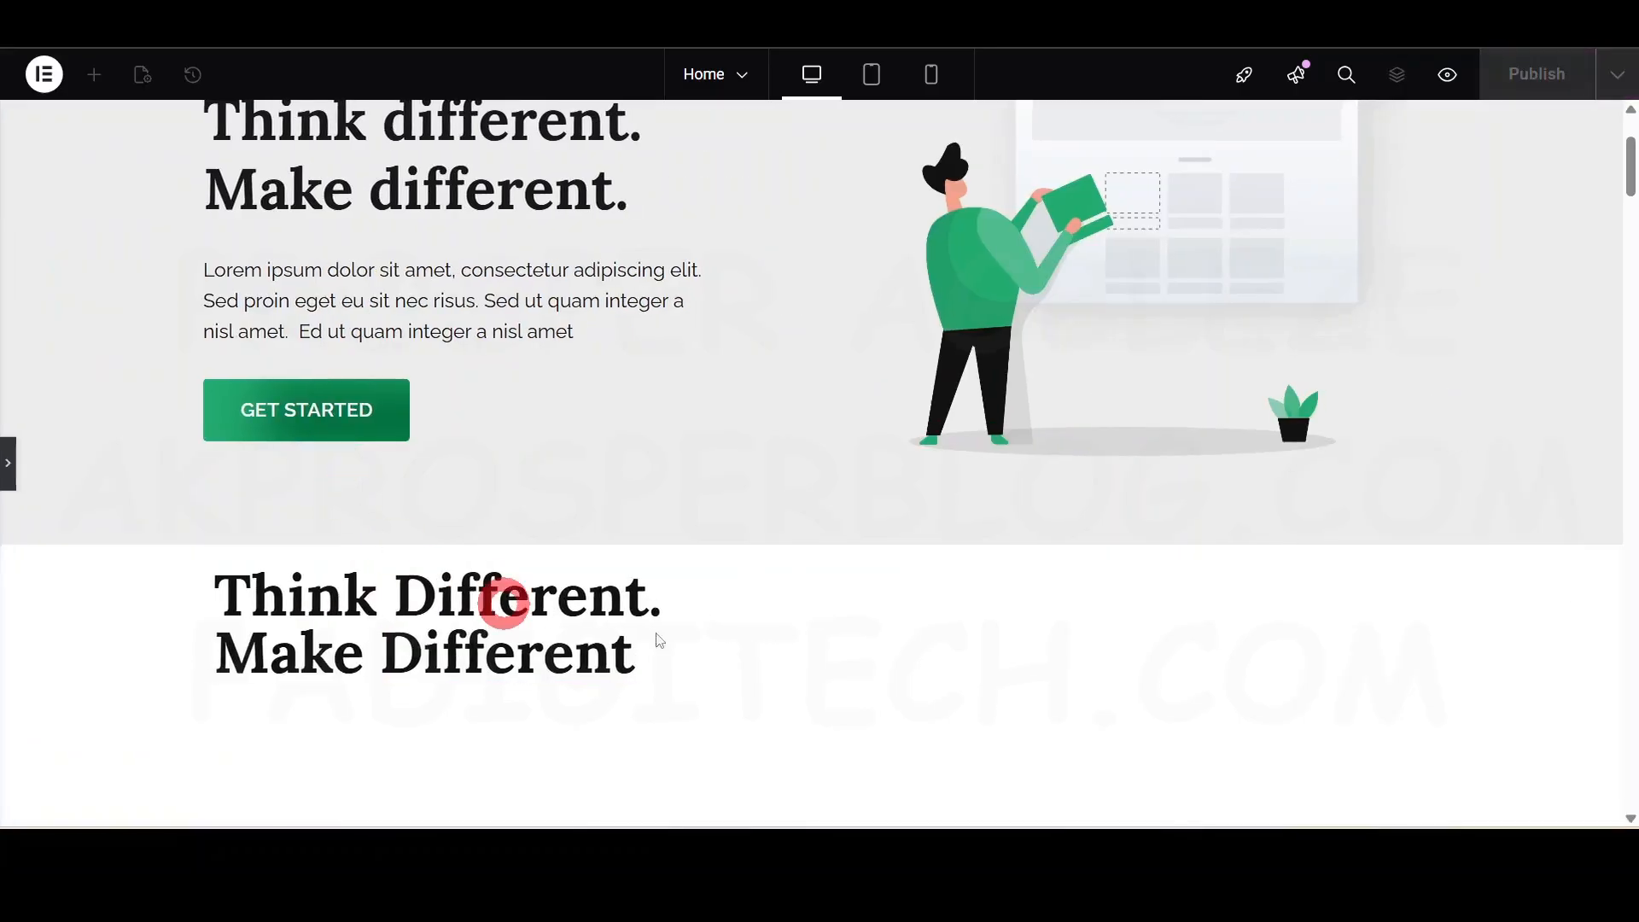
{"action": "left_click", "coordinate": [21, 469]}
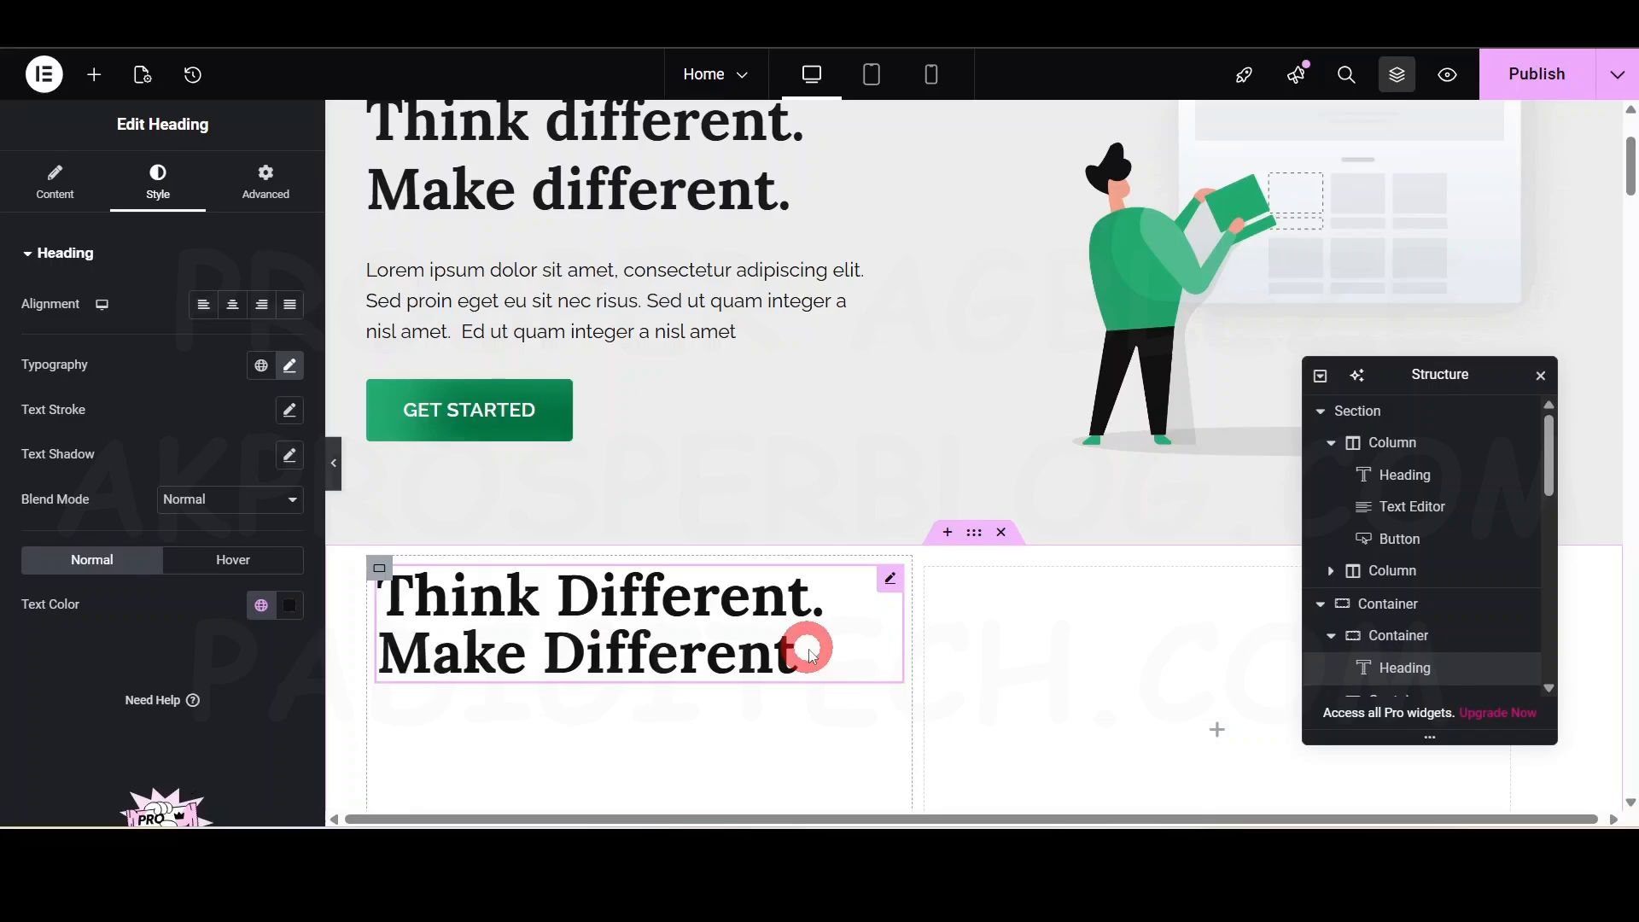
- End the heading with a period, trying and then removing a <br> line break
{"action": "left_click", "coordinate": [56, 196]}
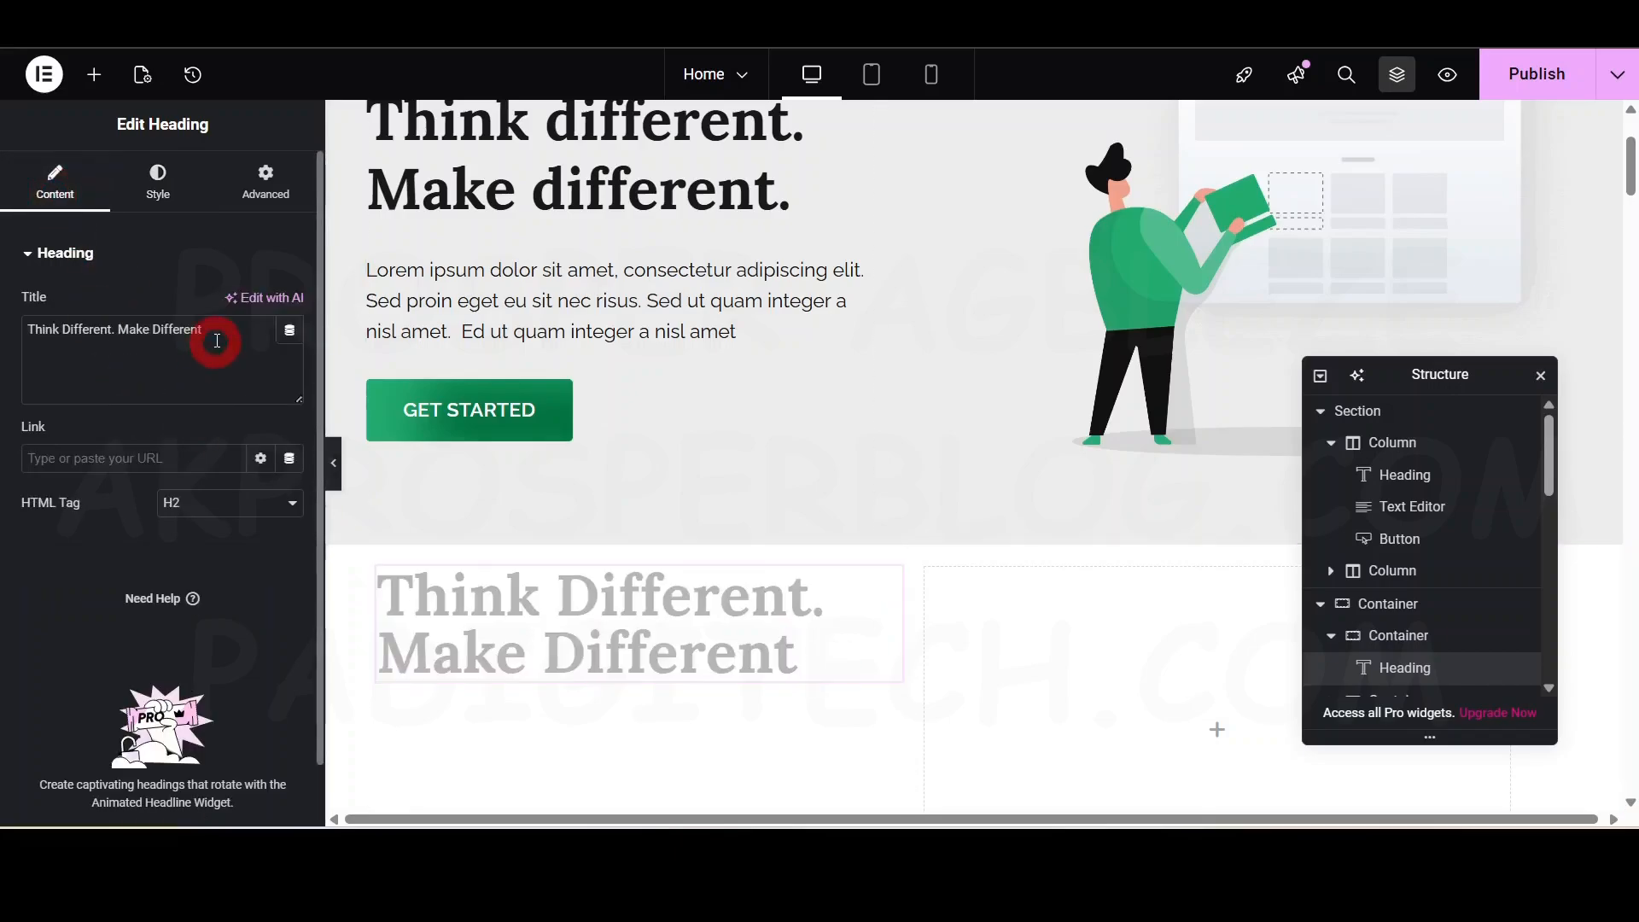
{"action": "type", "text": "."}
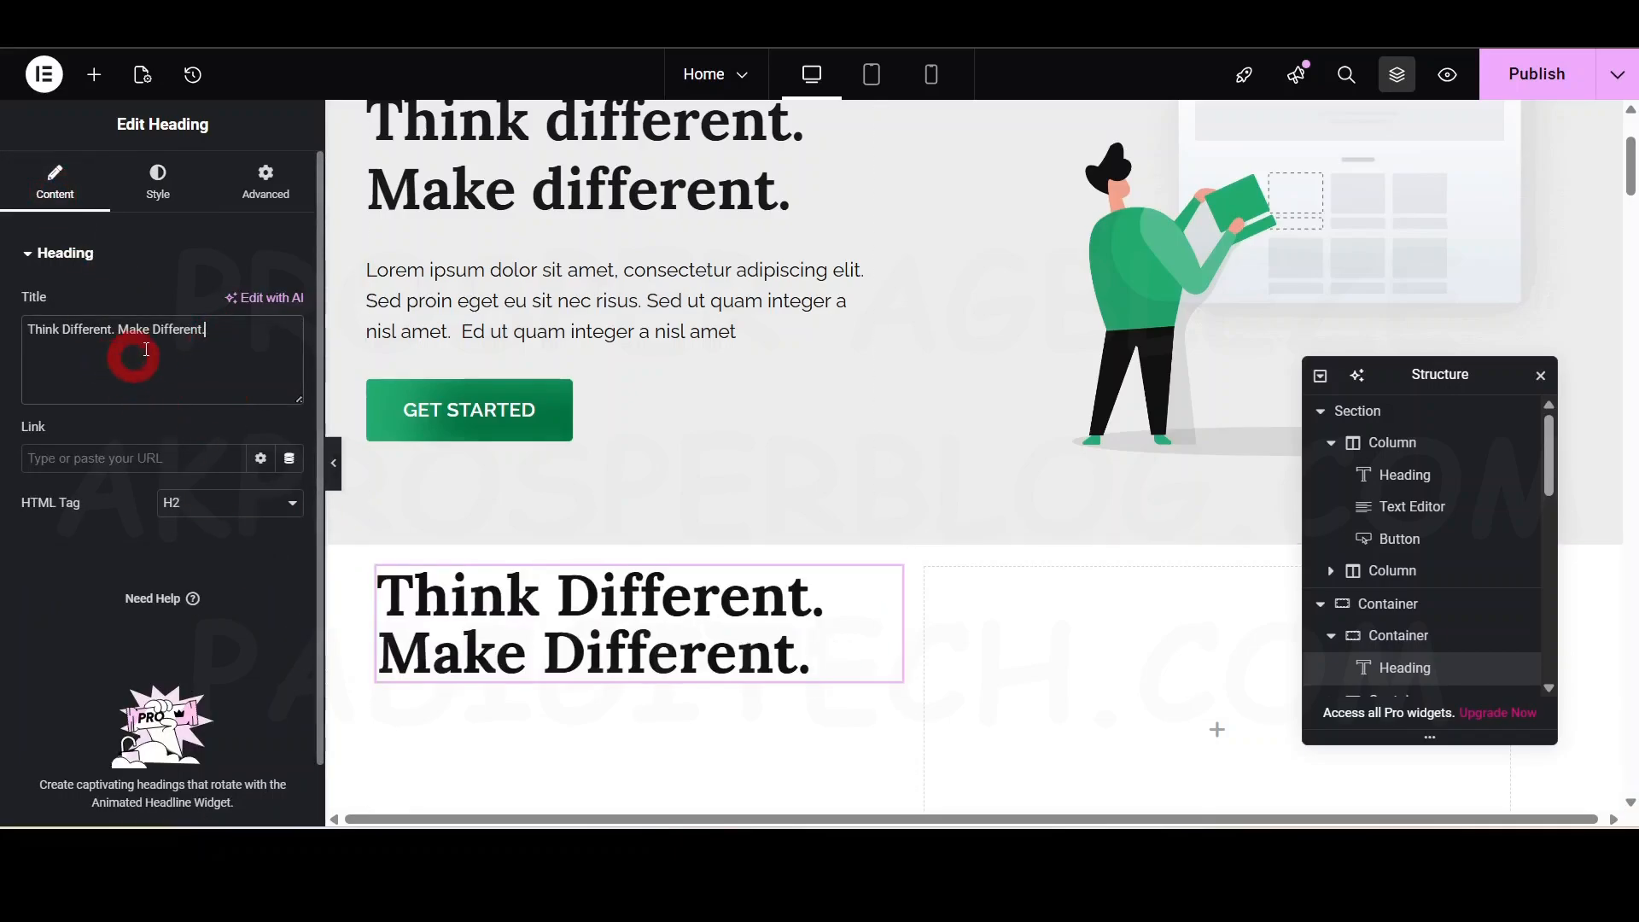
{"action": "left_click", "coordinate": [154, 325]}
{"action": "left_click", "coordinate": [195, 589]}
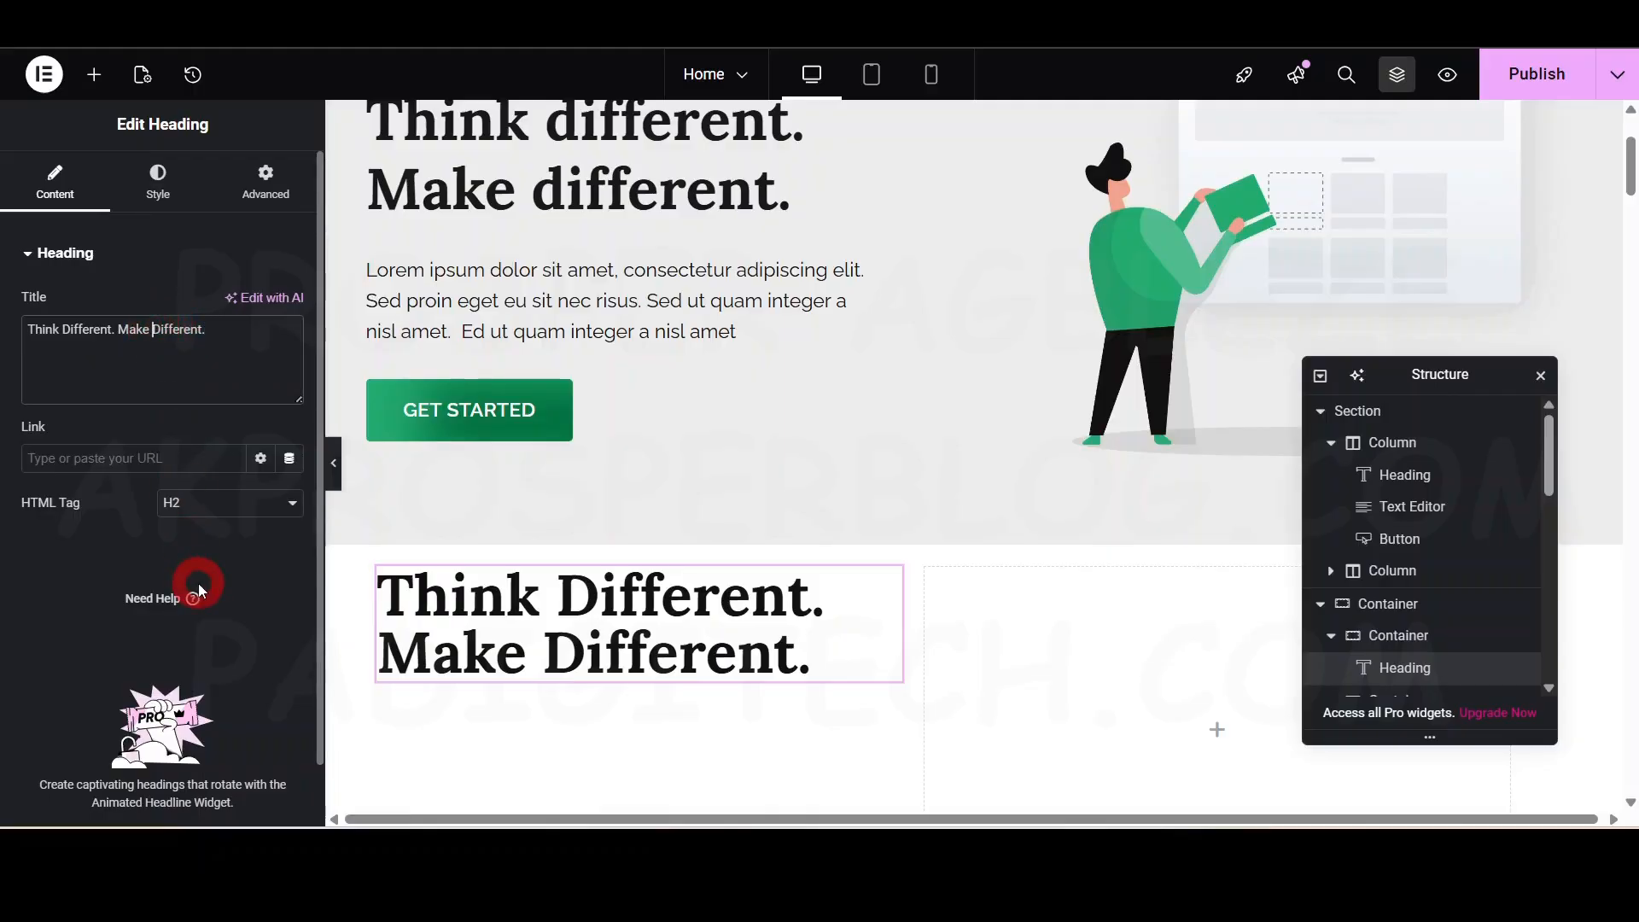
{"action": "type", "text": "<"}
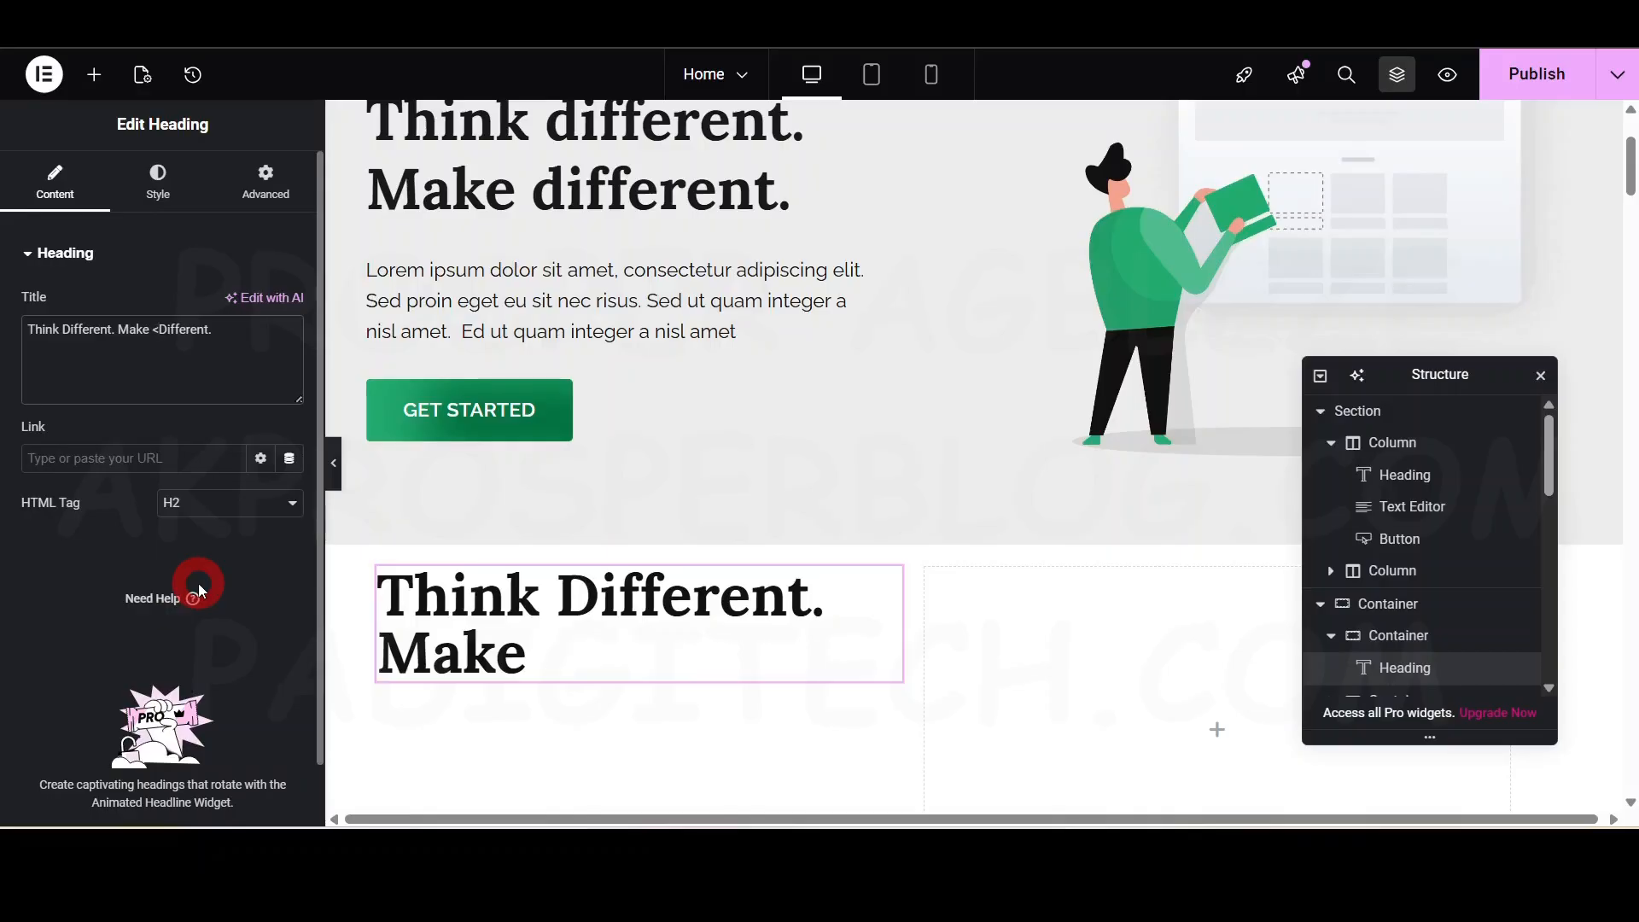
{"action": "type", "text": "br>"}
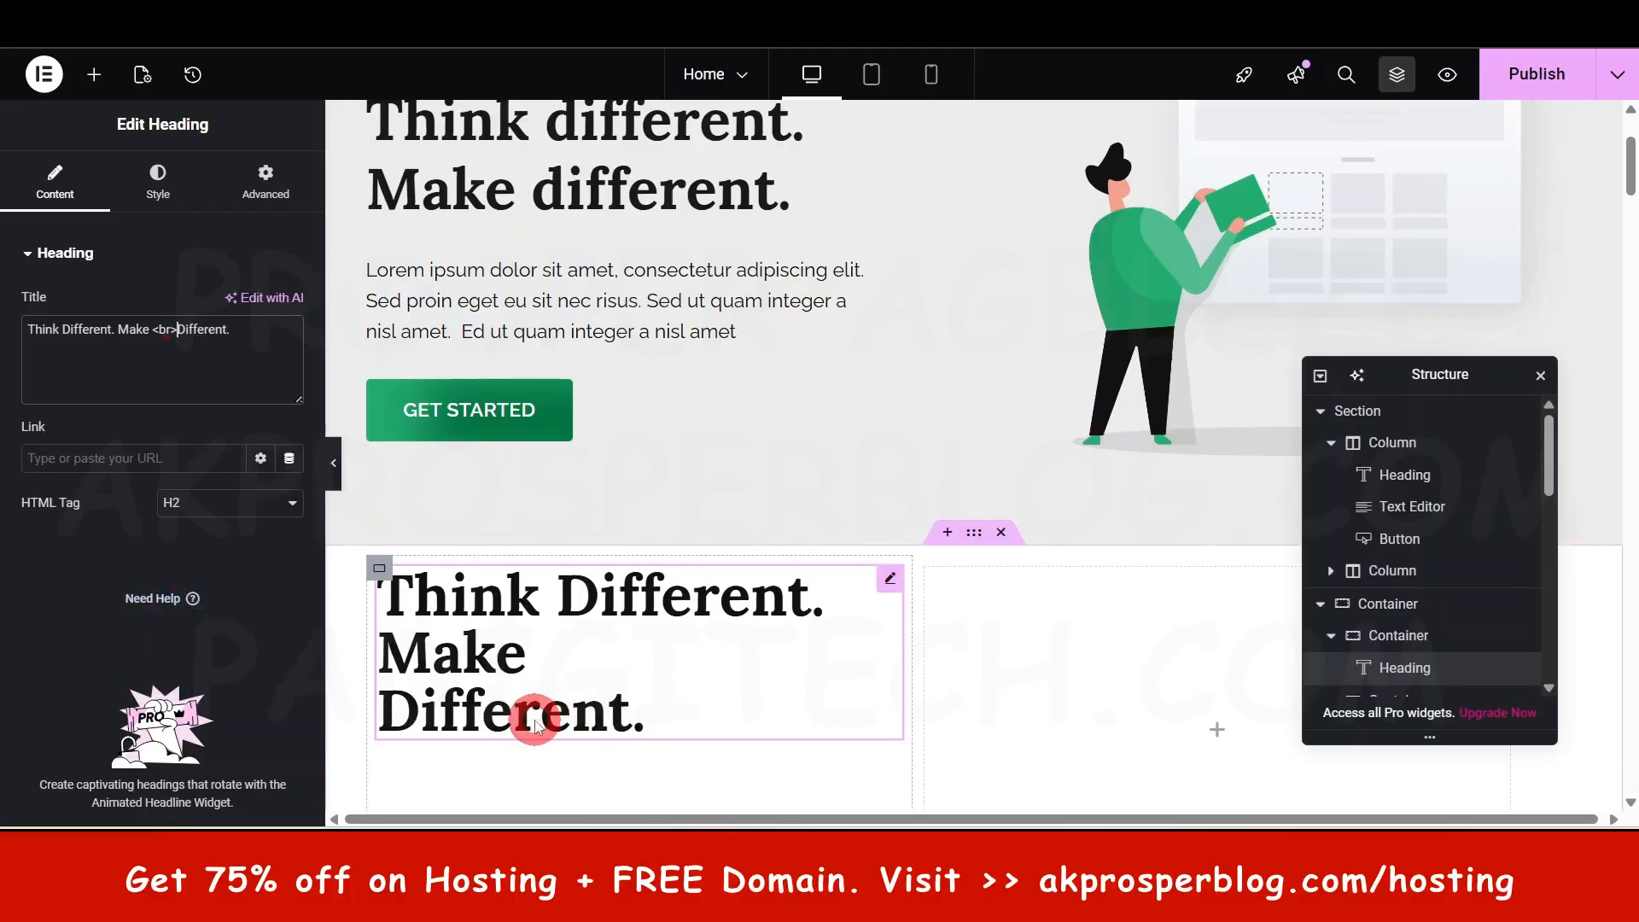
{"action": "key", "text": "BackSpace"}
{"action": "key", "text": "BackSpace"}
{"action": "key", "text": "BackSpace"}
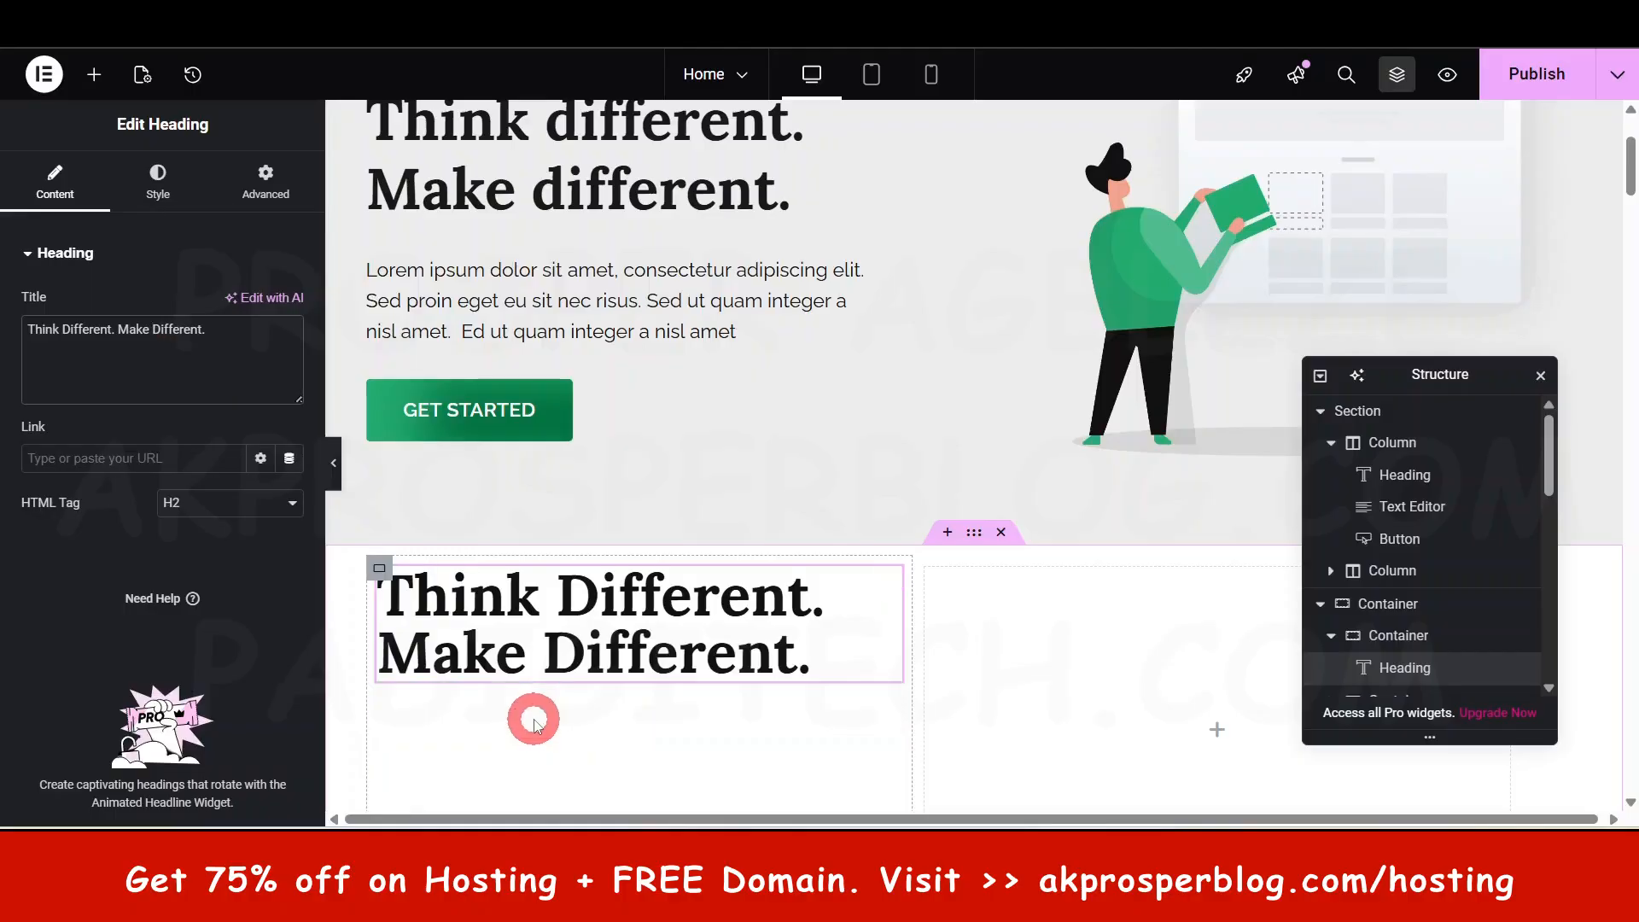
- Select the hero's Lorem ipsum paragraph for editing
{"action": "scroll", "coordinate": [768, 628], "scroll_direction": "down", "scroll_amount": 3}
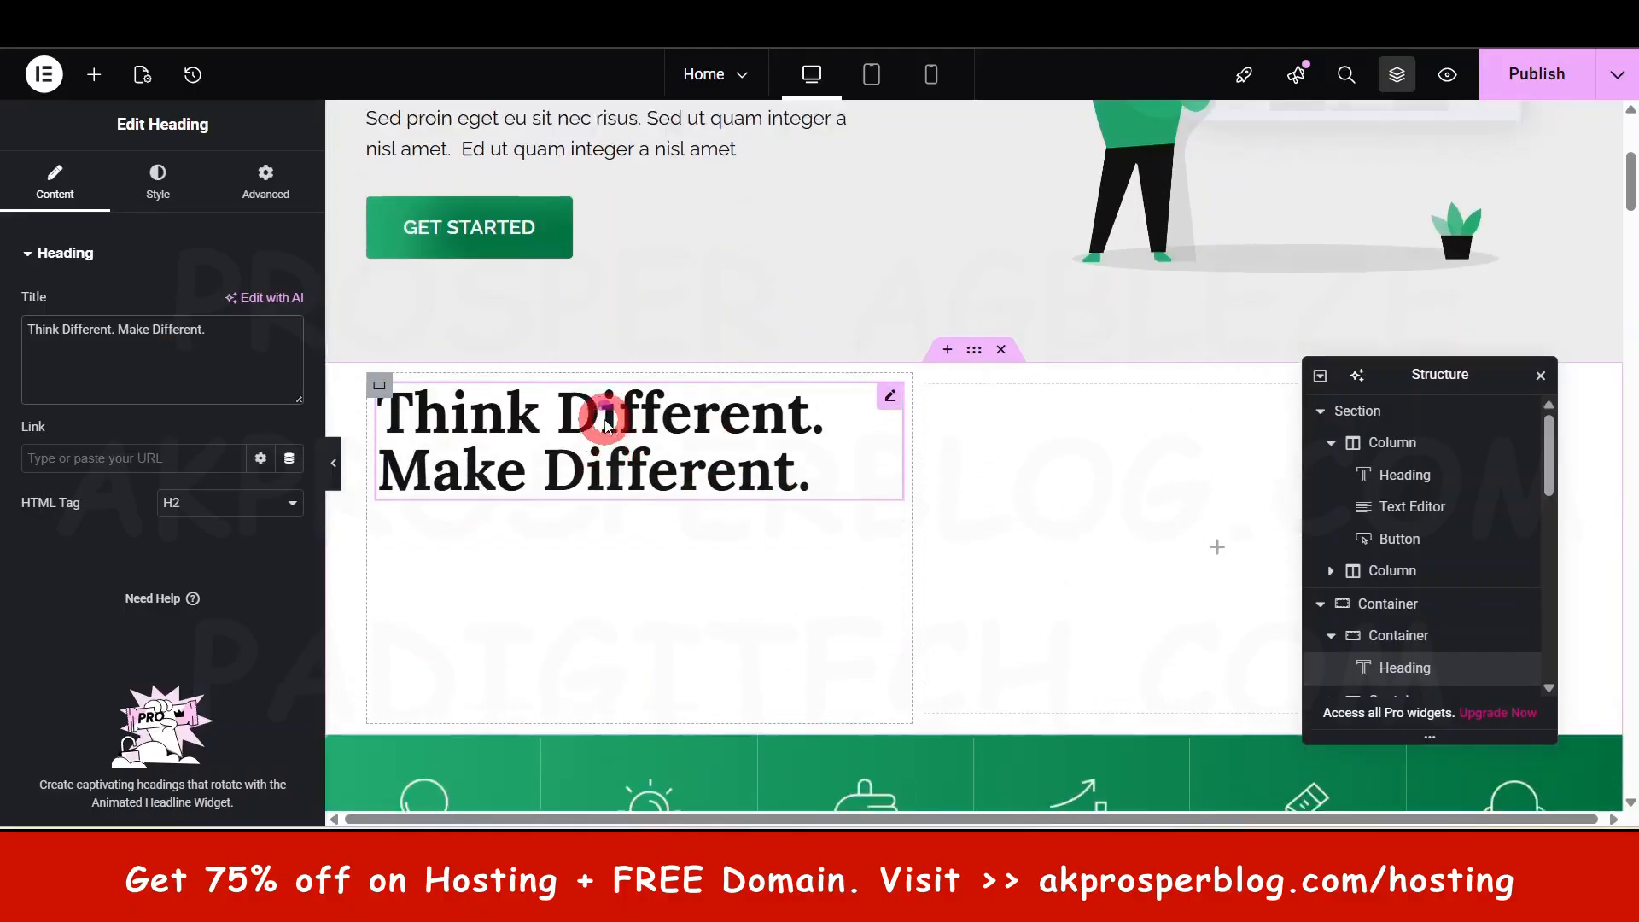
{"action": "scroll", "coordinate": [611, 410], "scroll_direction": "up", "scroll_amount": 3}
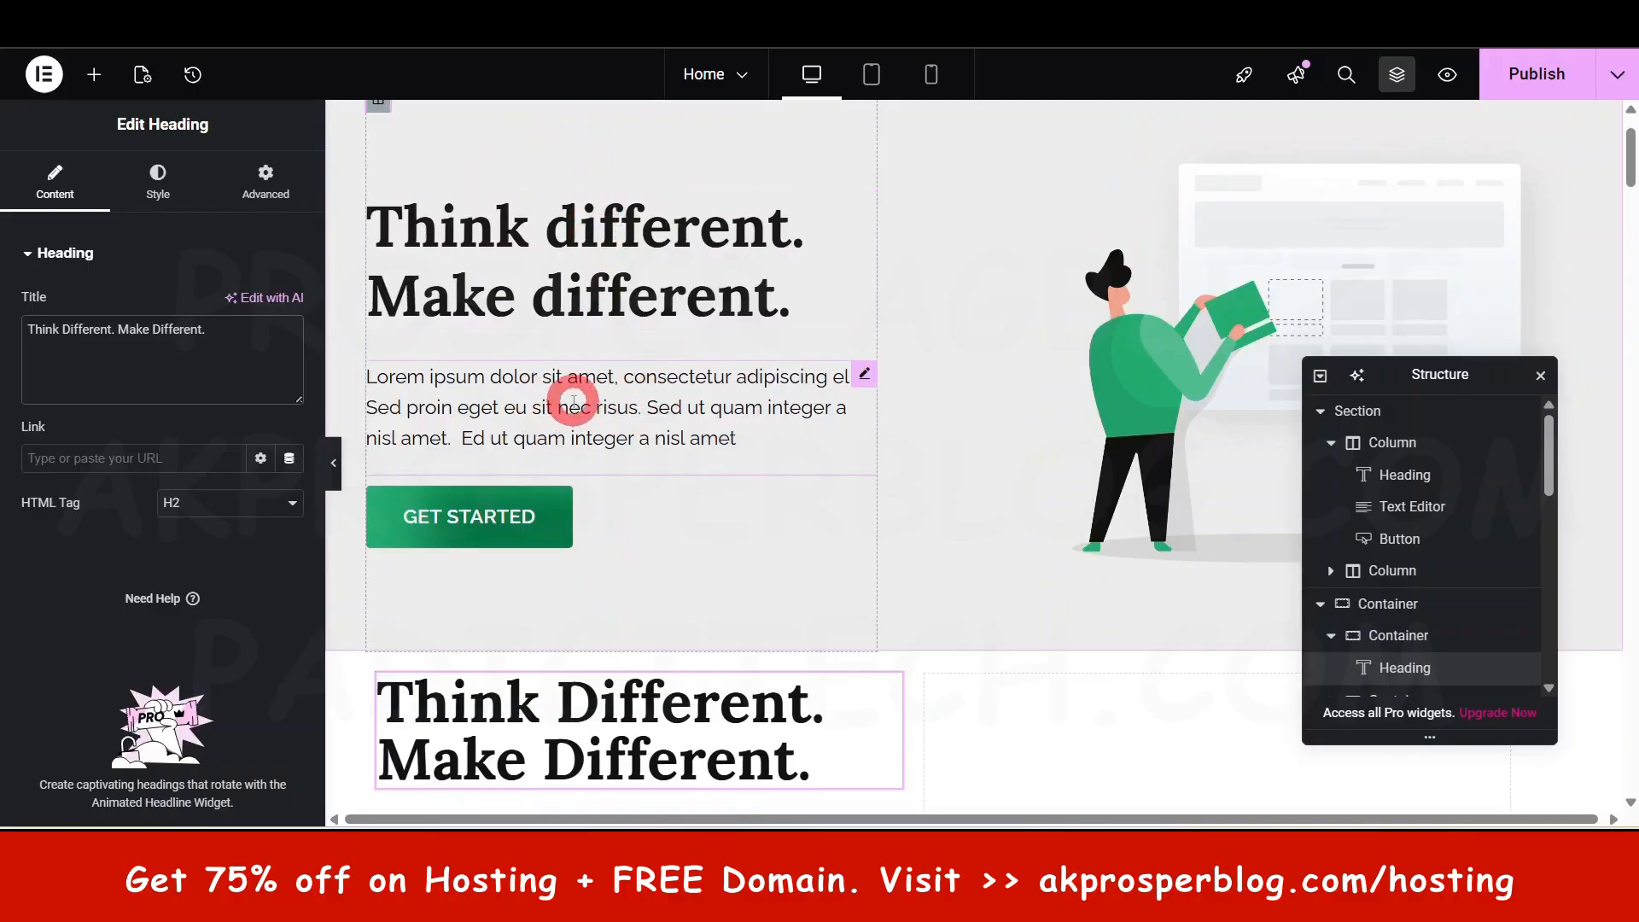
{"action": "scroll", "coordinate": [584, 398], "scroll_direction": "down", "scroll_amount": 3}
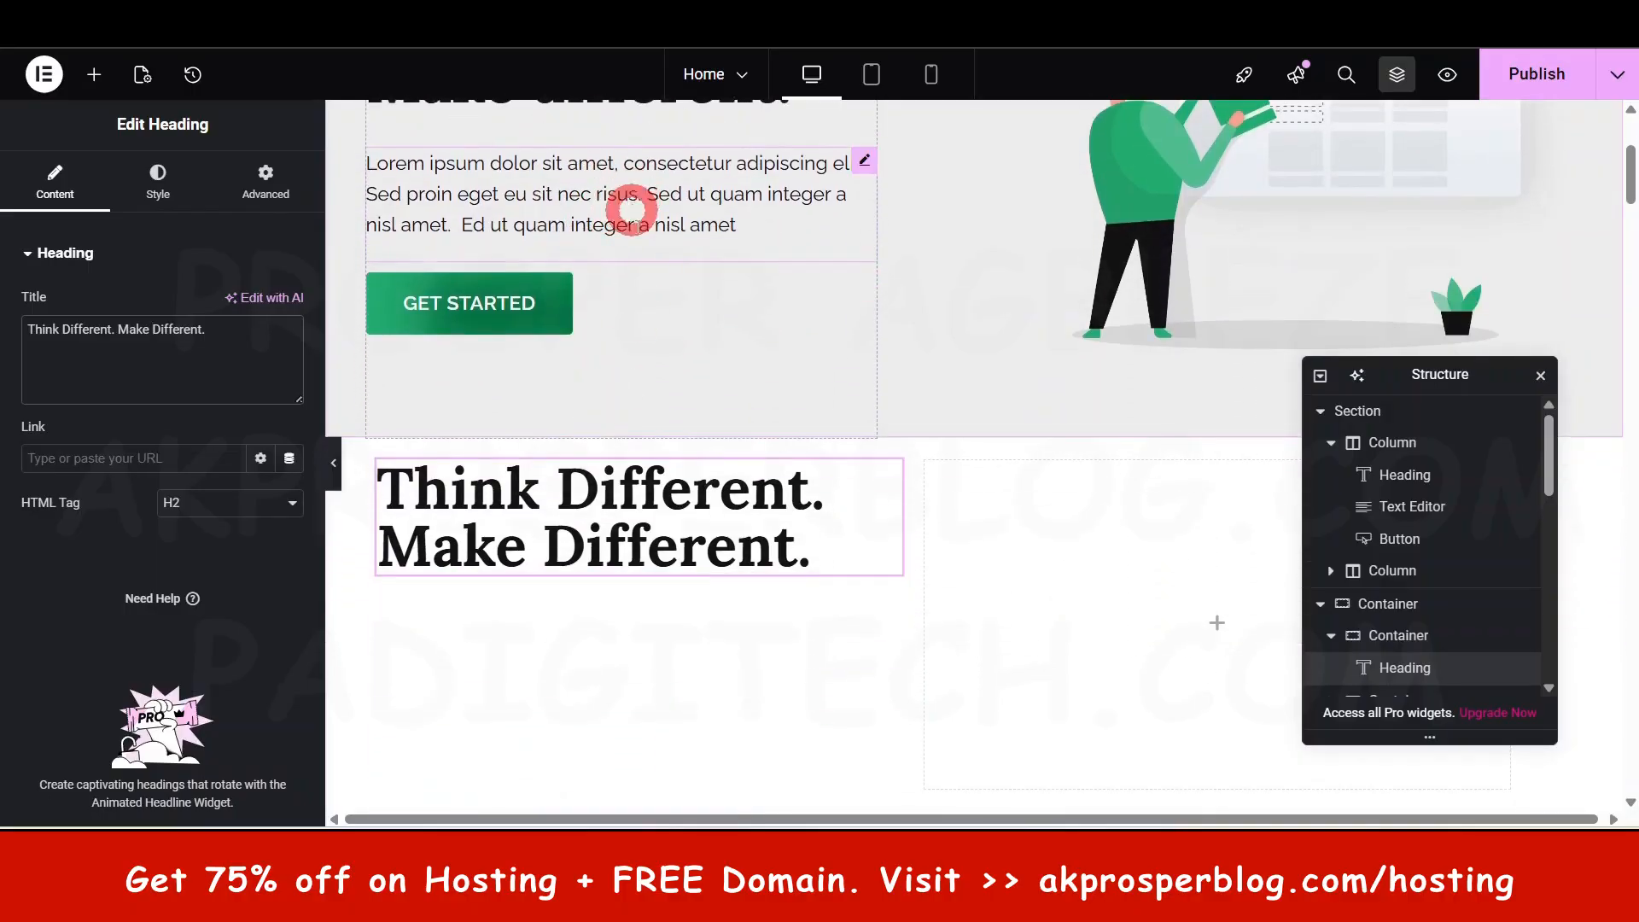
{"action": "scroll", "coordinate": [678, 381], "scroll_direction": "down", "scroll_amount": 1}
{"action": "scroll", "coordinate": [670, 329], "scroll_direction": "up", "scroll_amount": 2}
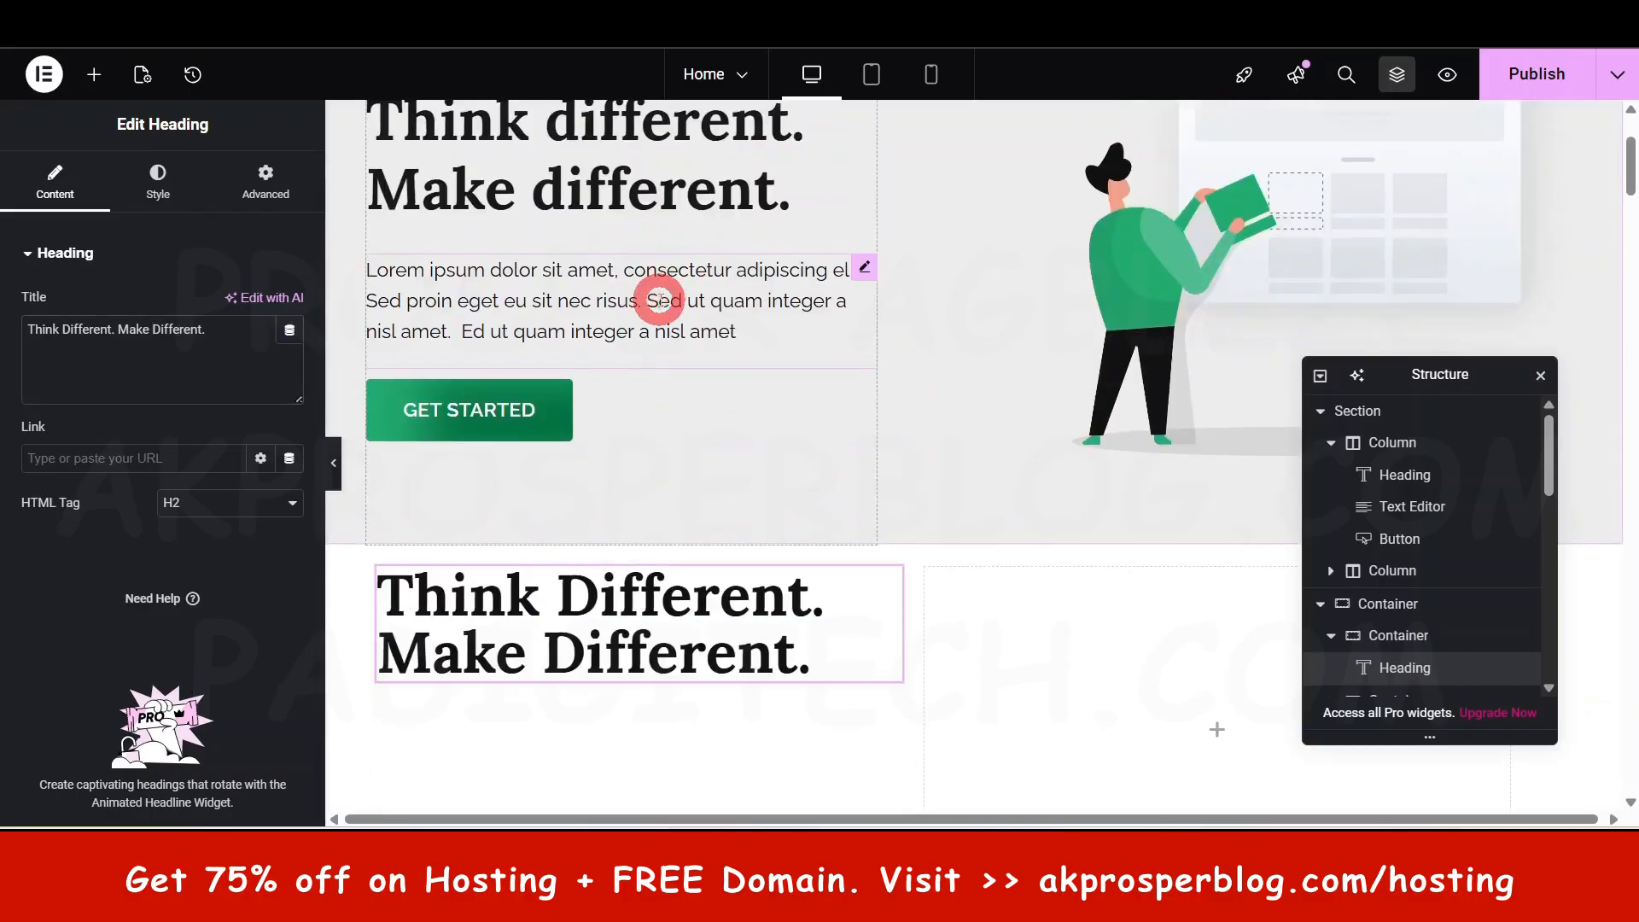
{"action": "left_click", "coordinate": [660, 301]}
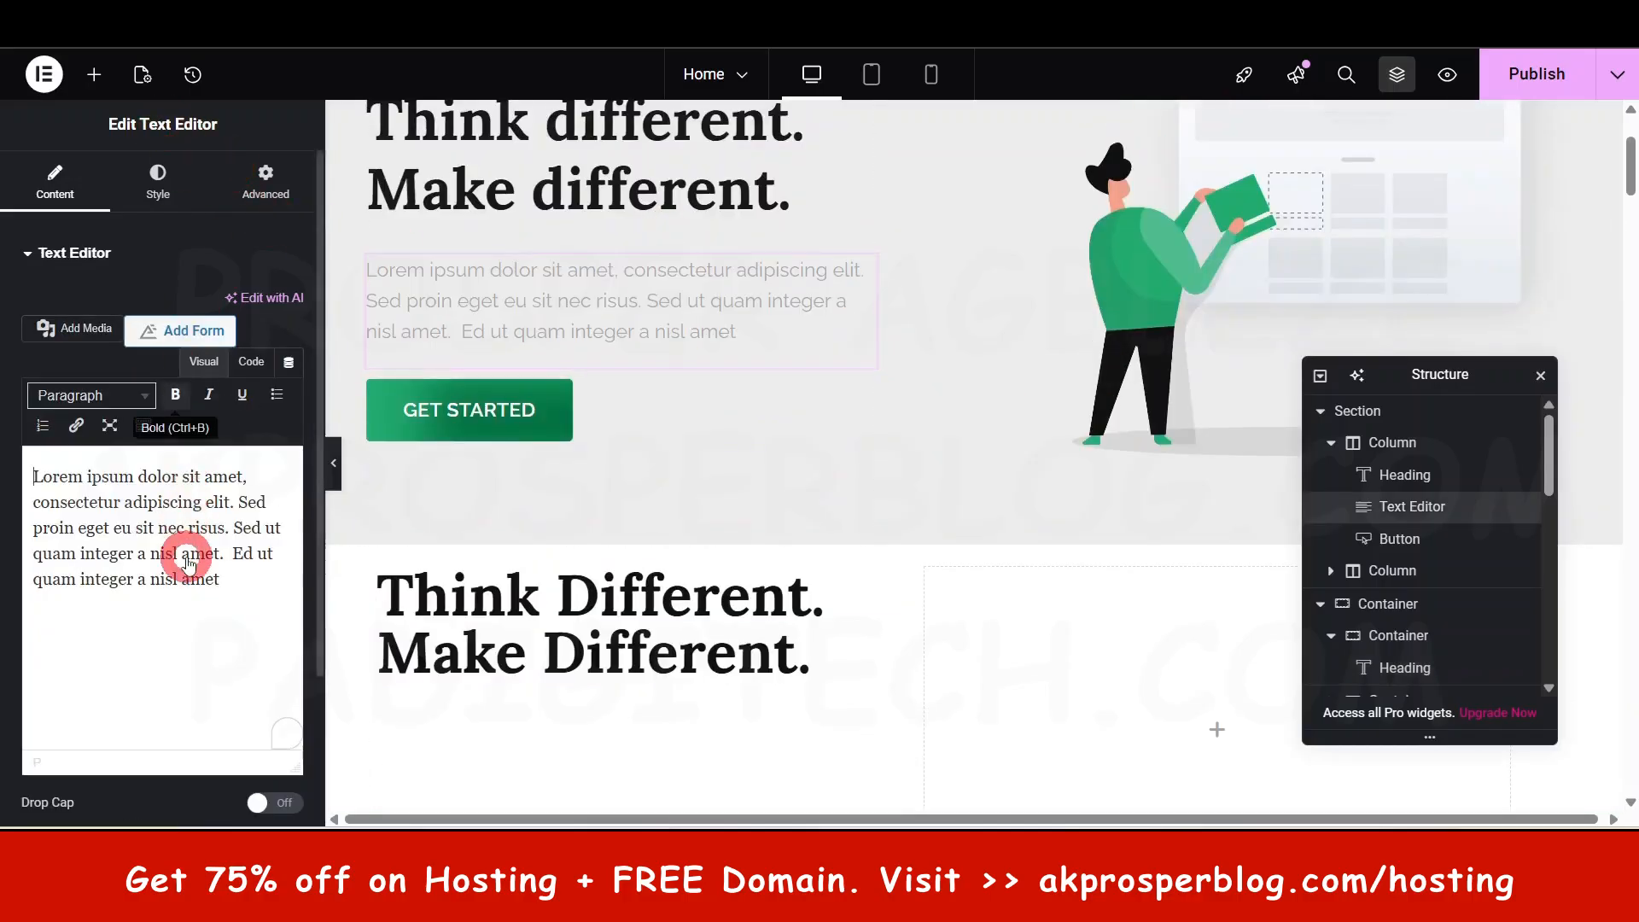
- Place a Text Editor widget with Lorem ipsum text under the Think Different heading
{"action": "left_click", "coordinate": [188, 563]}
{"action": "key", "text": "ctrl+a"}
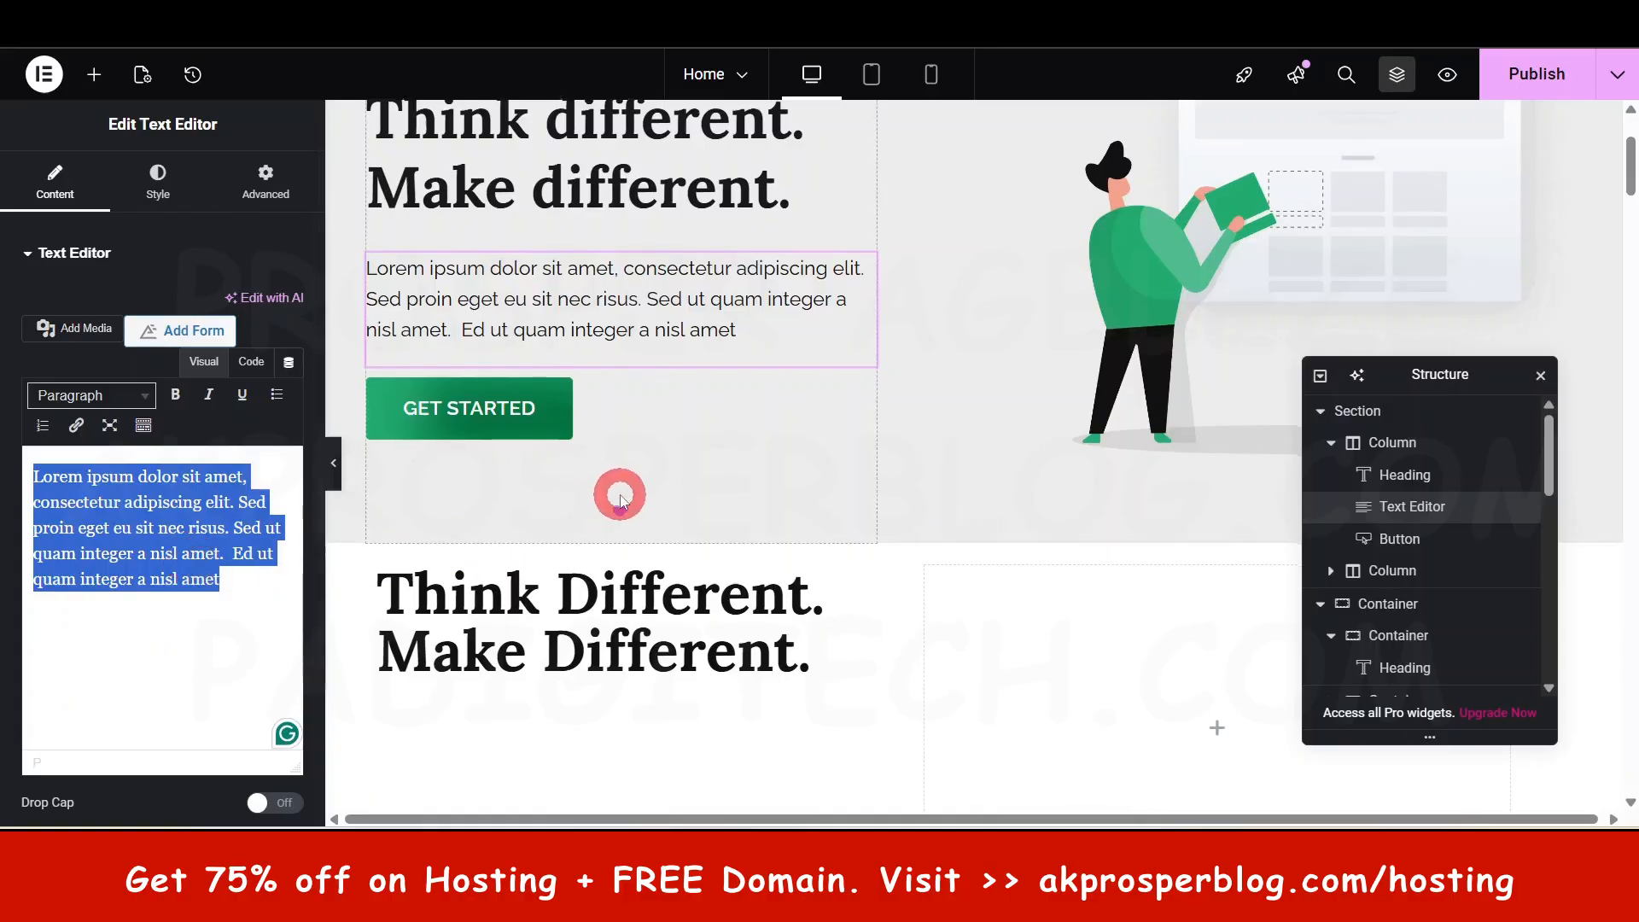
{"action": "scroll", "coordinate": [620, 499], "scroll_direction": "down", "scroll_amount": 2}
{"action": "left_click", "coordinate": [92, 74]}
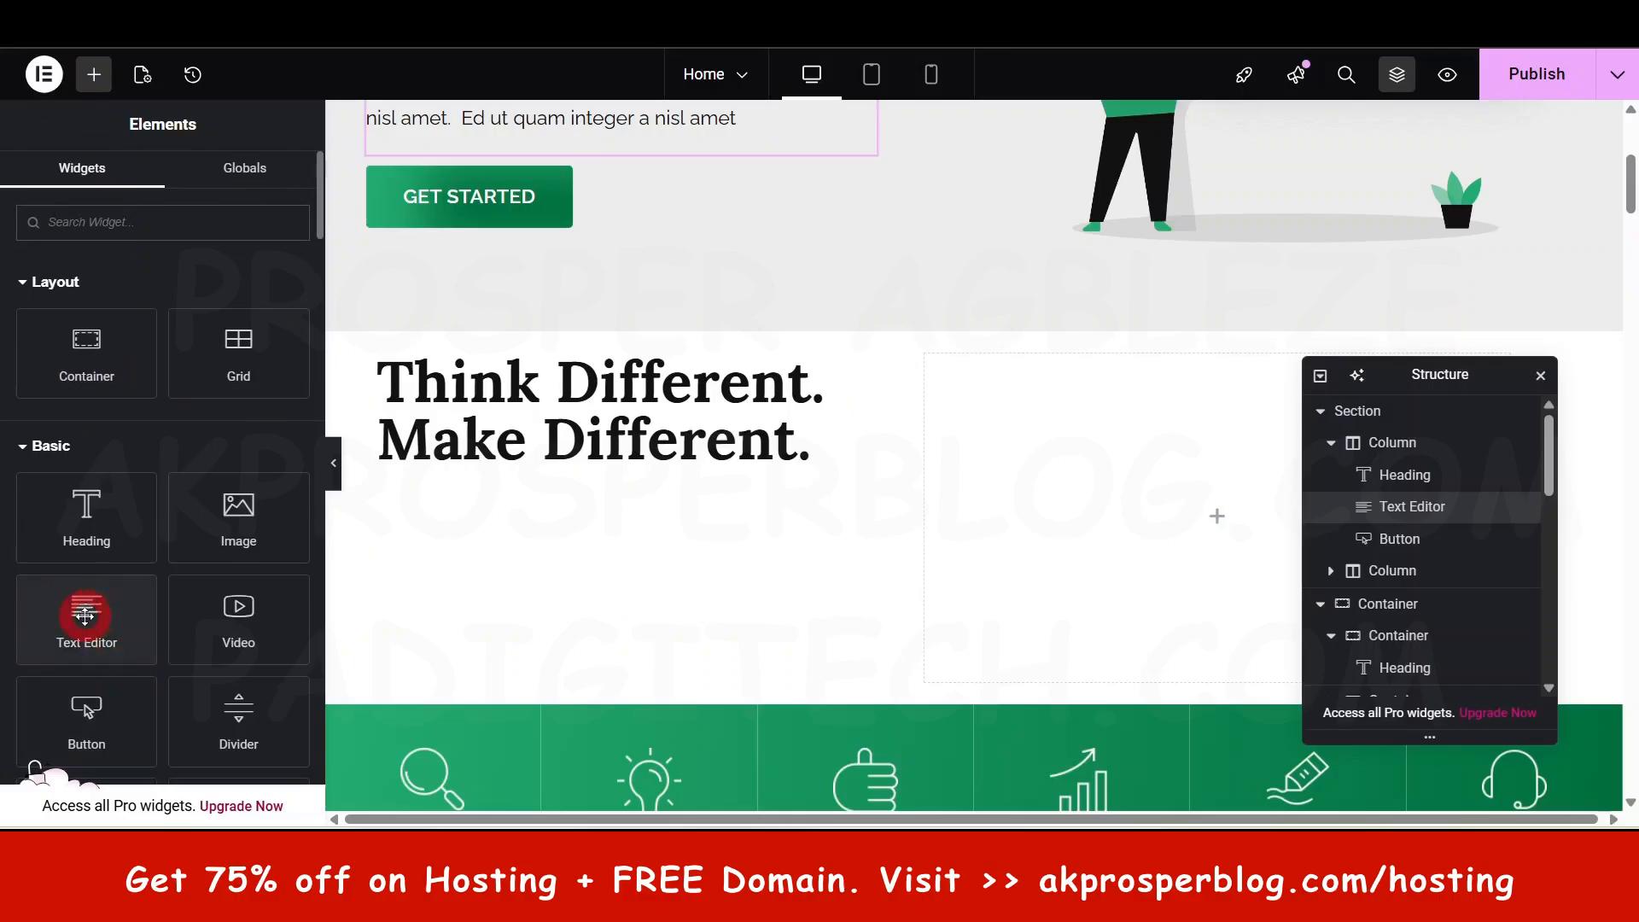
{"action": "left_click_drag", "start_coordinate": [85, 615], "coordinate": [581, 459]}
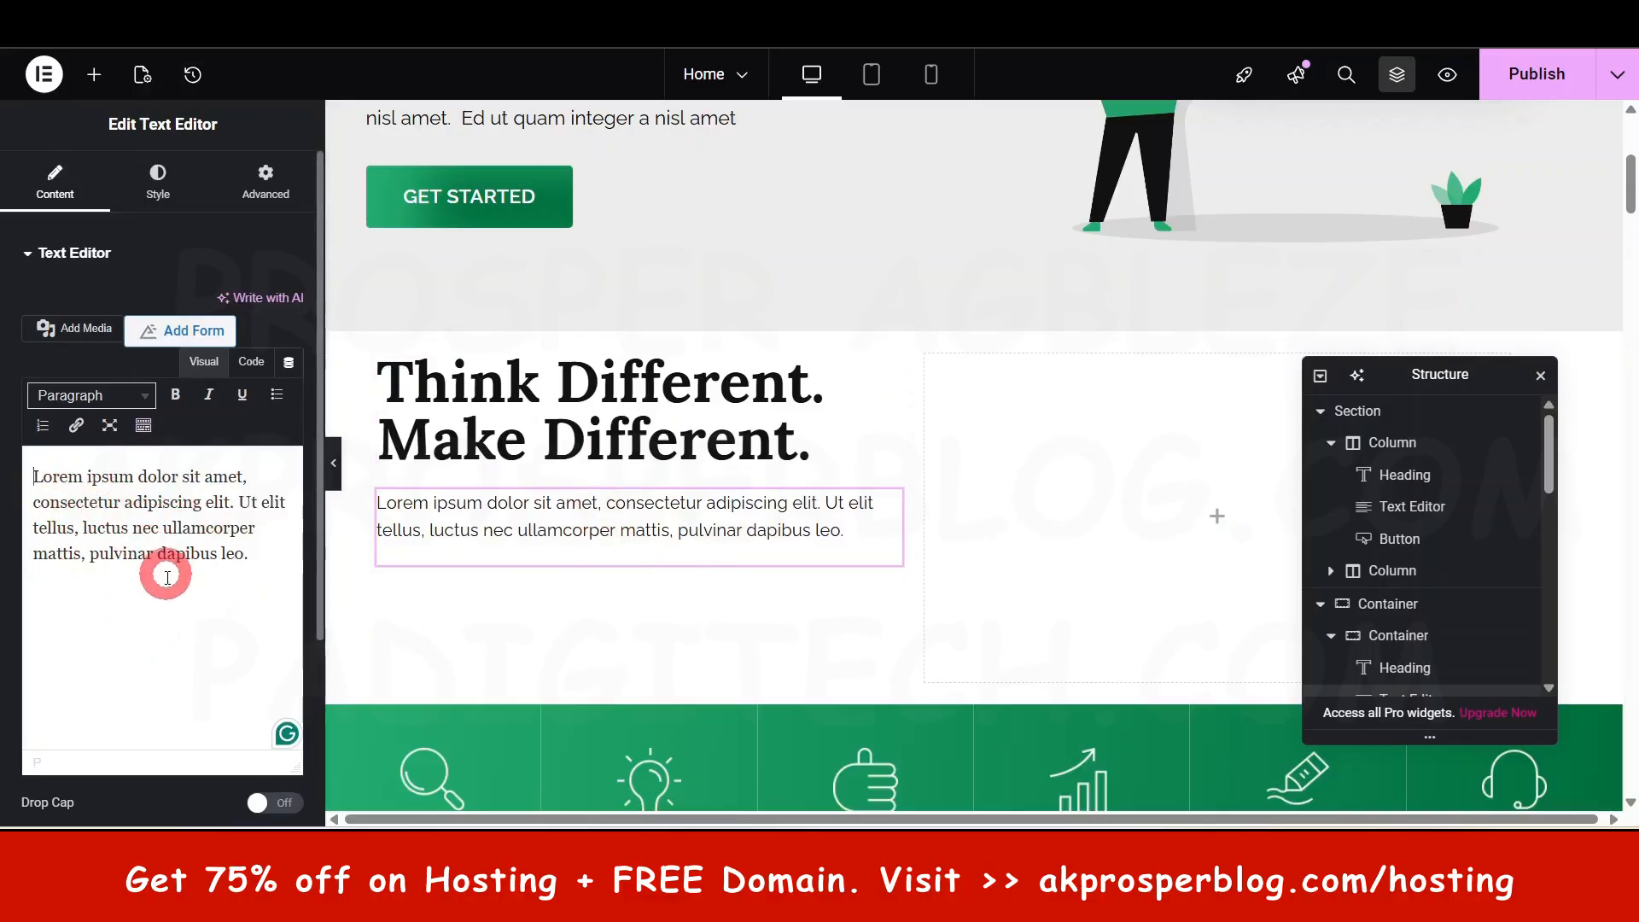
- Review the paragraph's typography and try 33 px paragraph spacing, resetting it to 0
{"action": "left_click", "coordinate": [159, 190]}
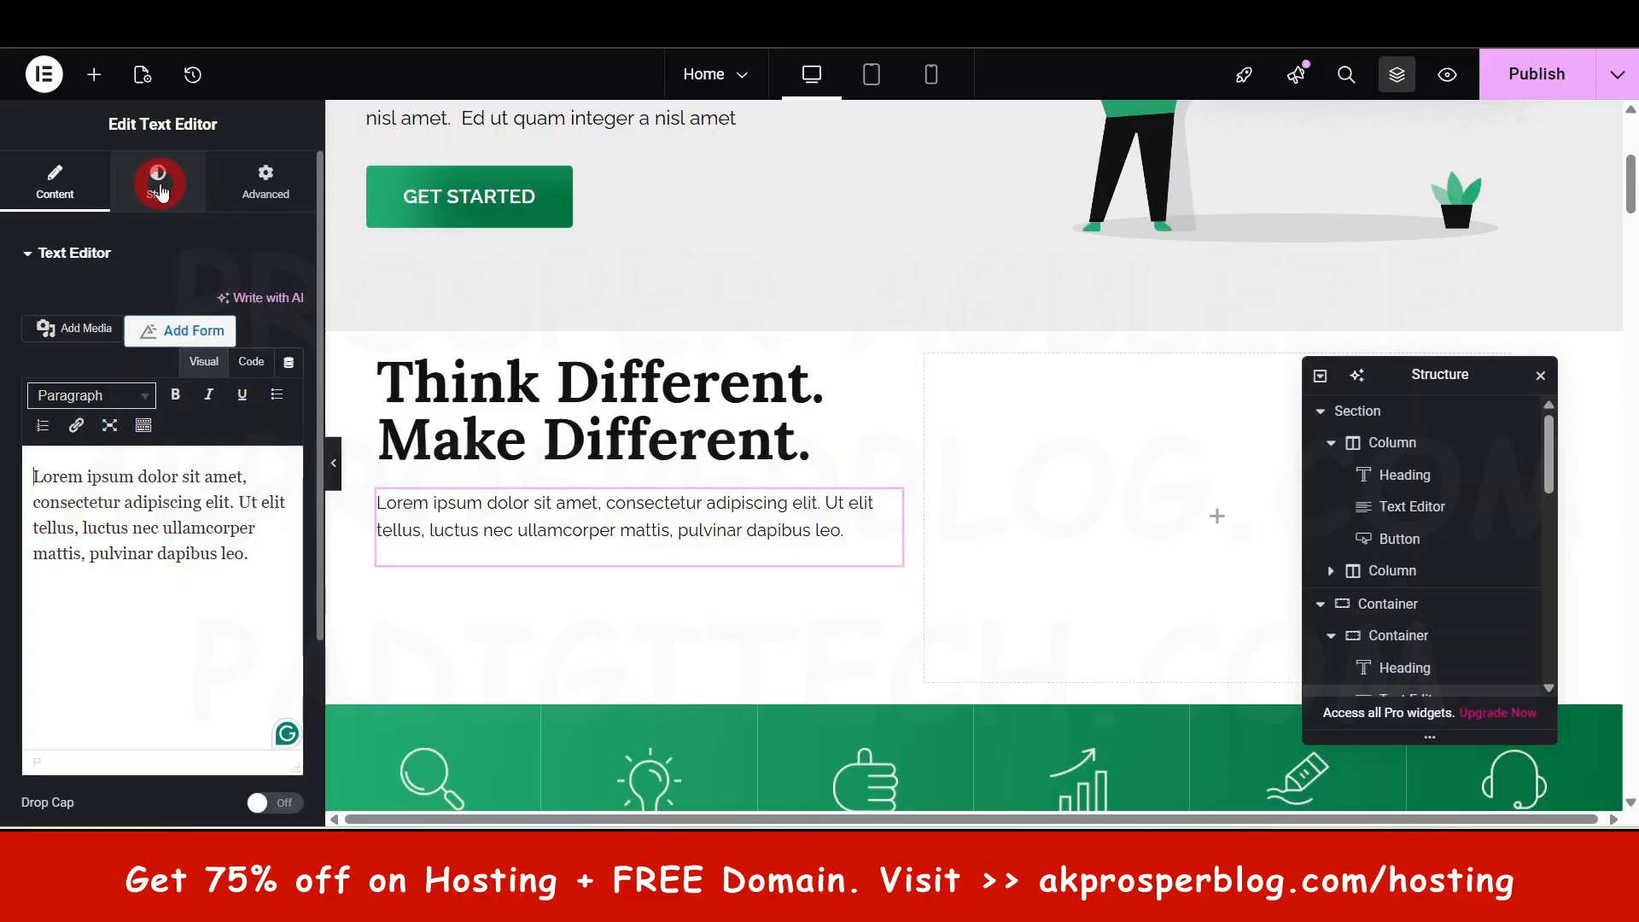
{"action": "left_click", "coordinate": [212, 373]}
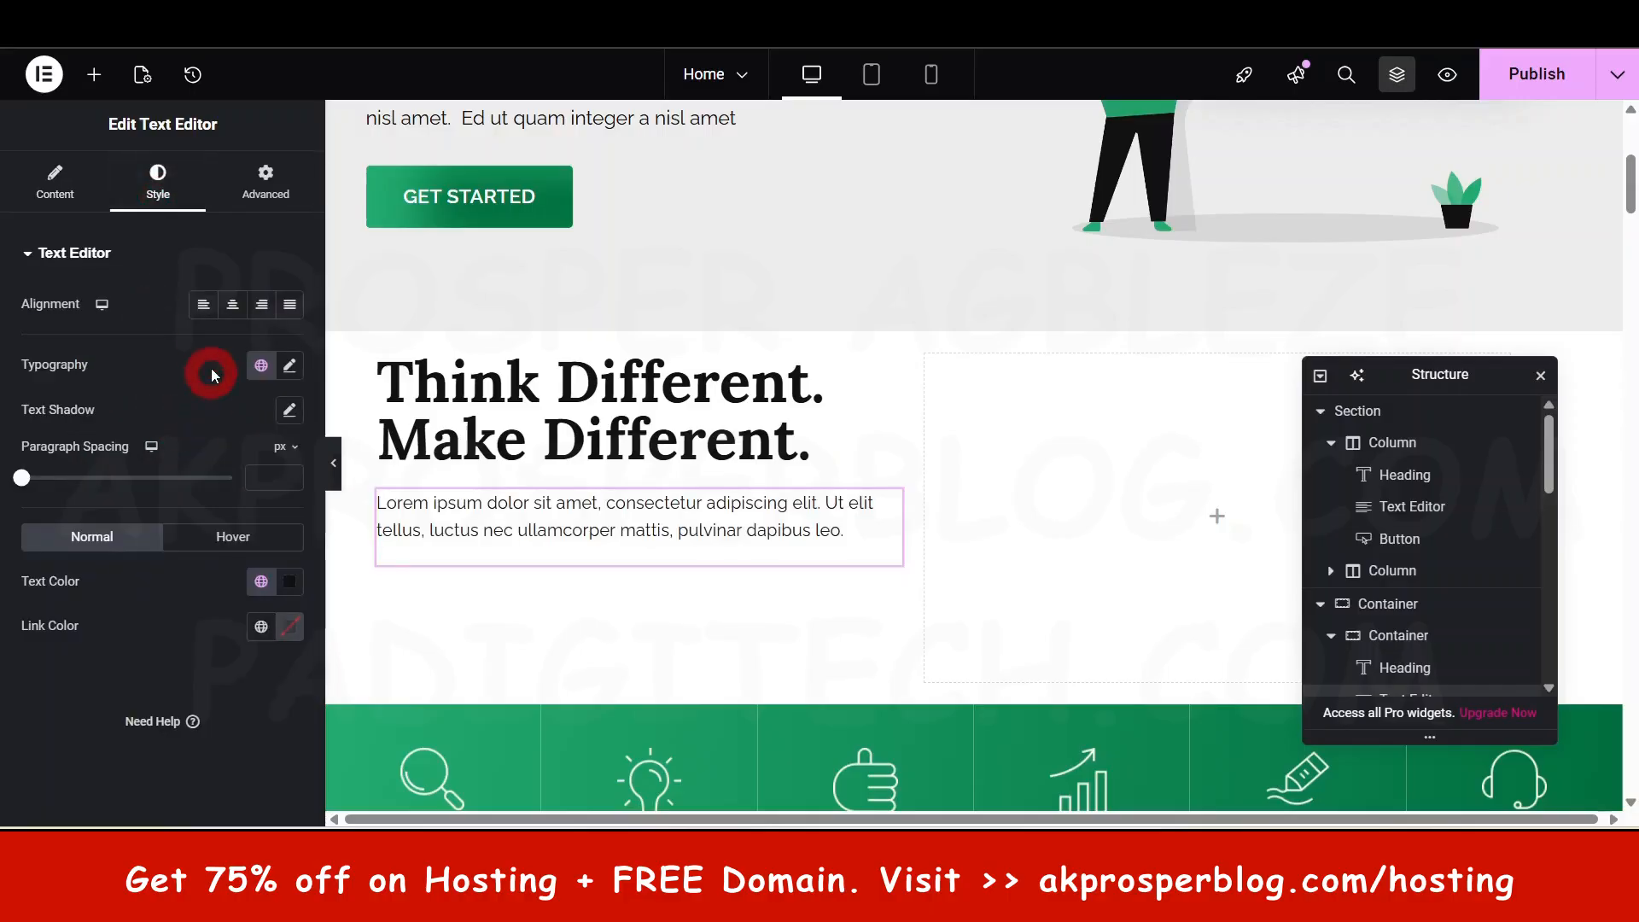
{"action": "left_click", "coordinate": [291, 365]}
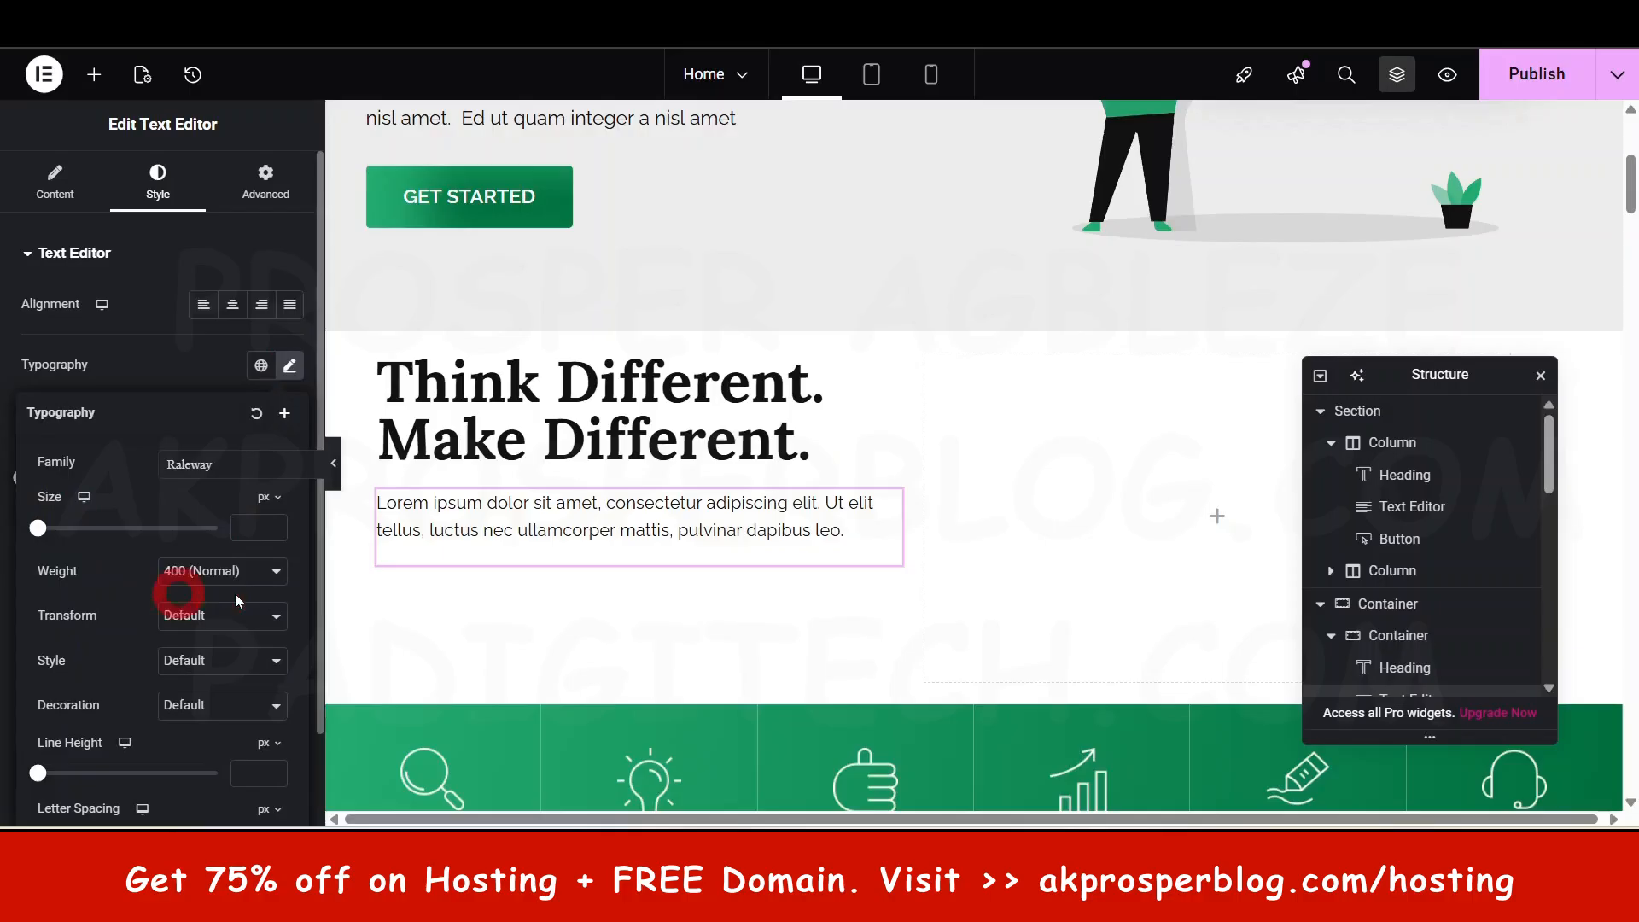
{"action": "left_click", "coordinate": [289, 365]}
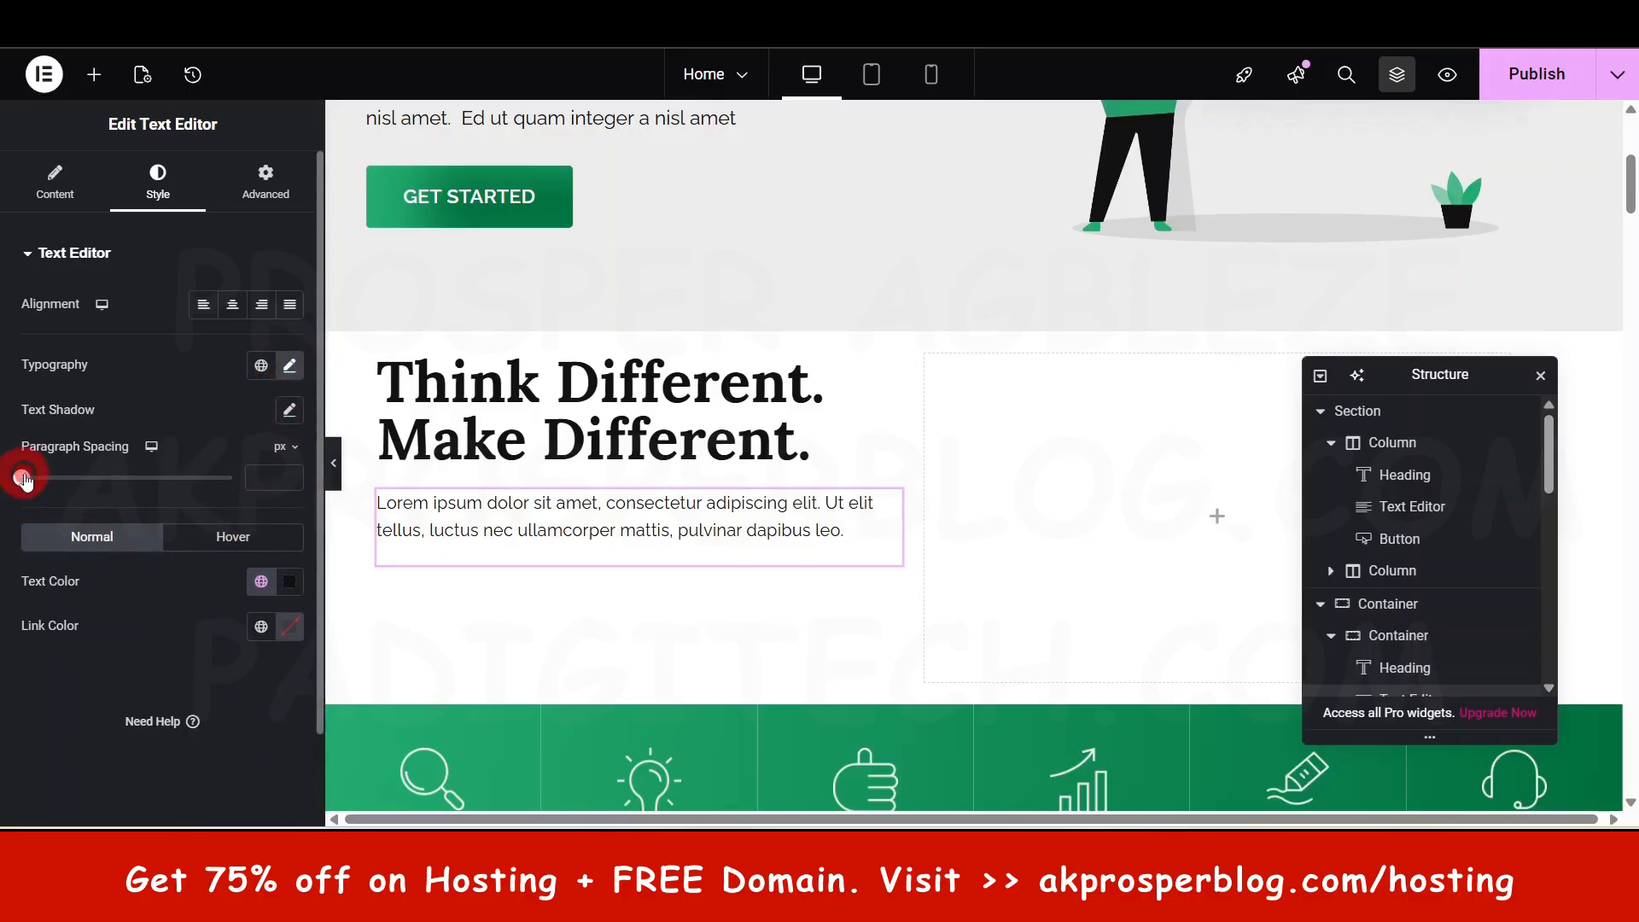
{"action": "left_click_drag", "start_coordinate": [21, 478], "coordinate": [90, 478]}
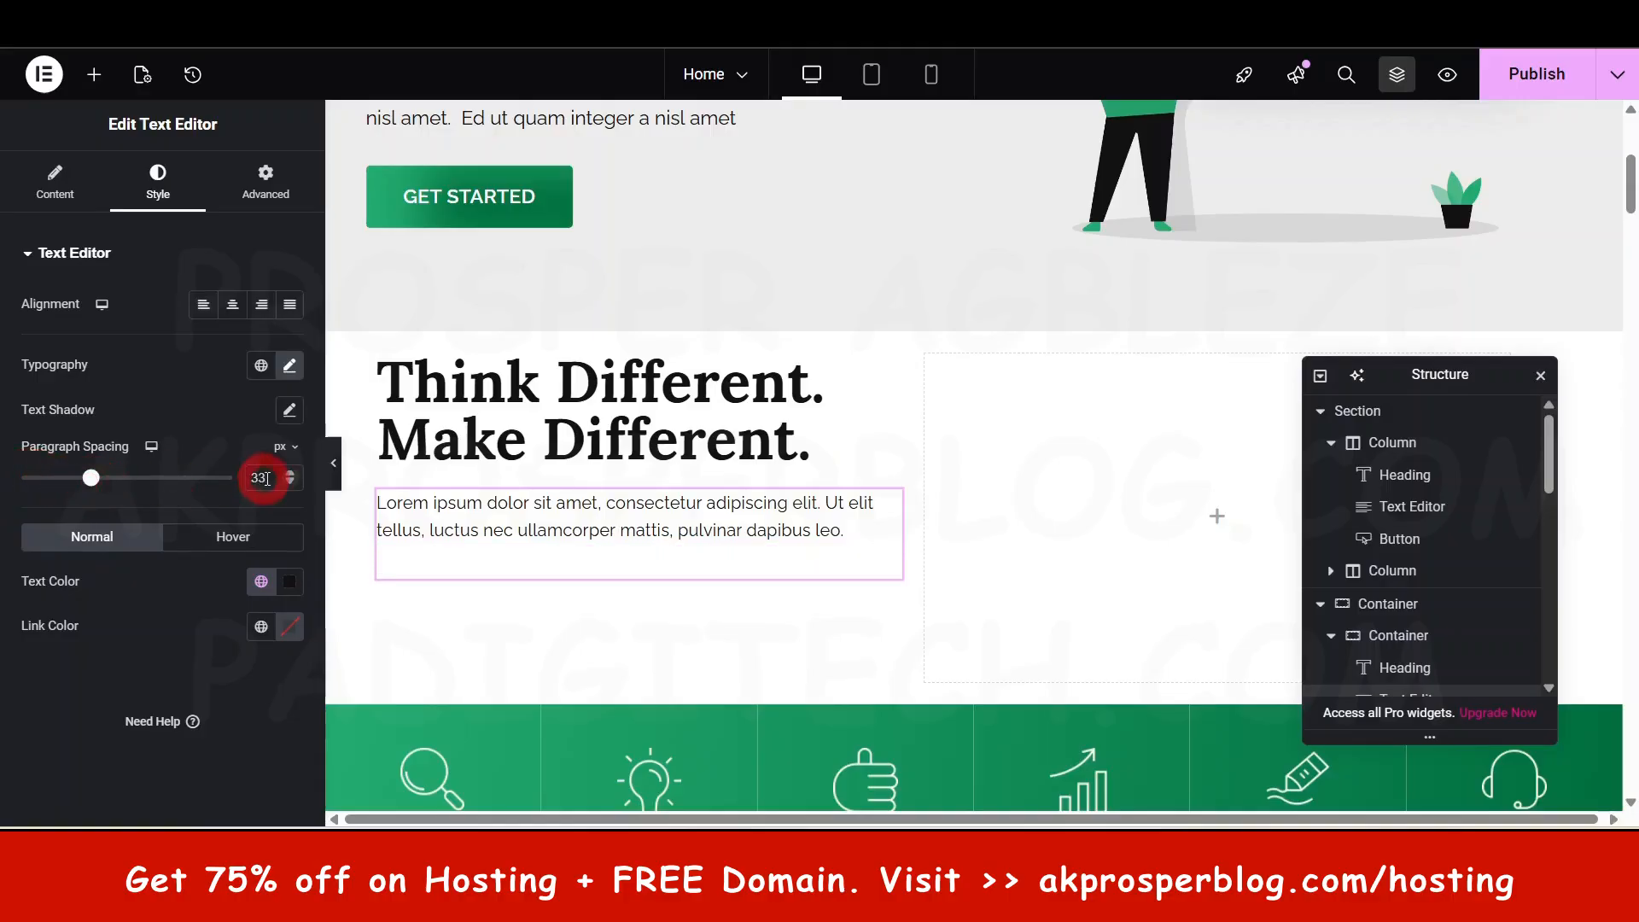
{"action": "key", "text": "BackSpace"}
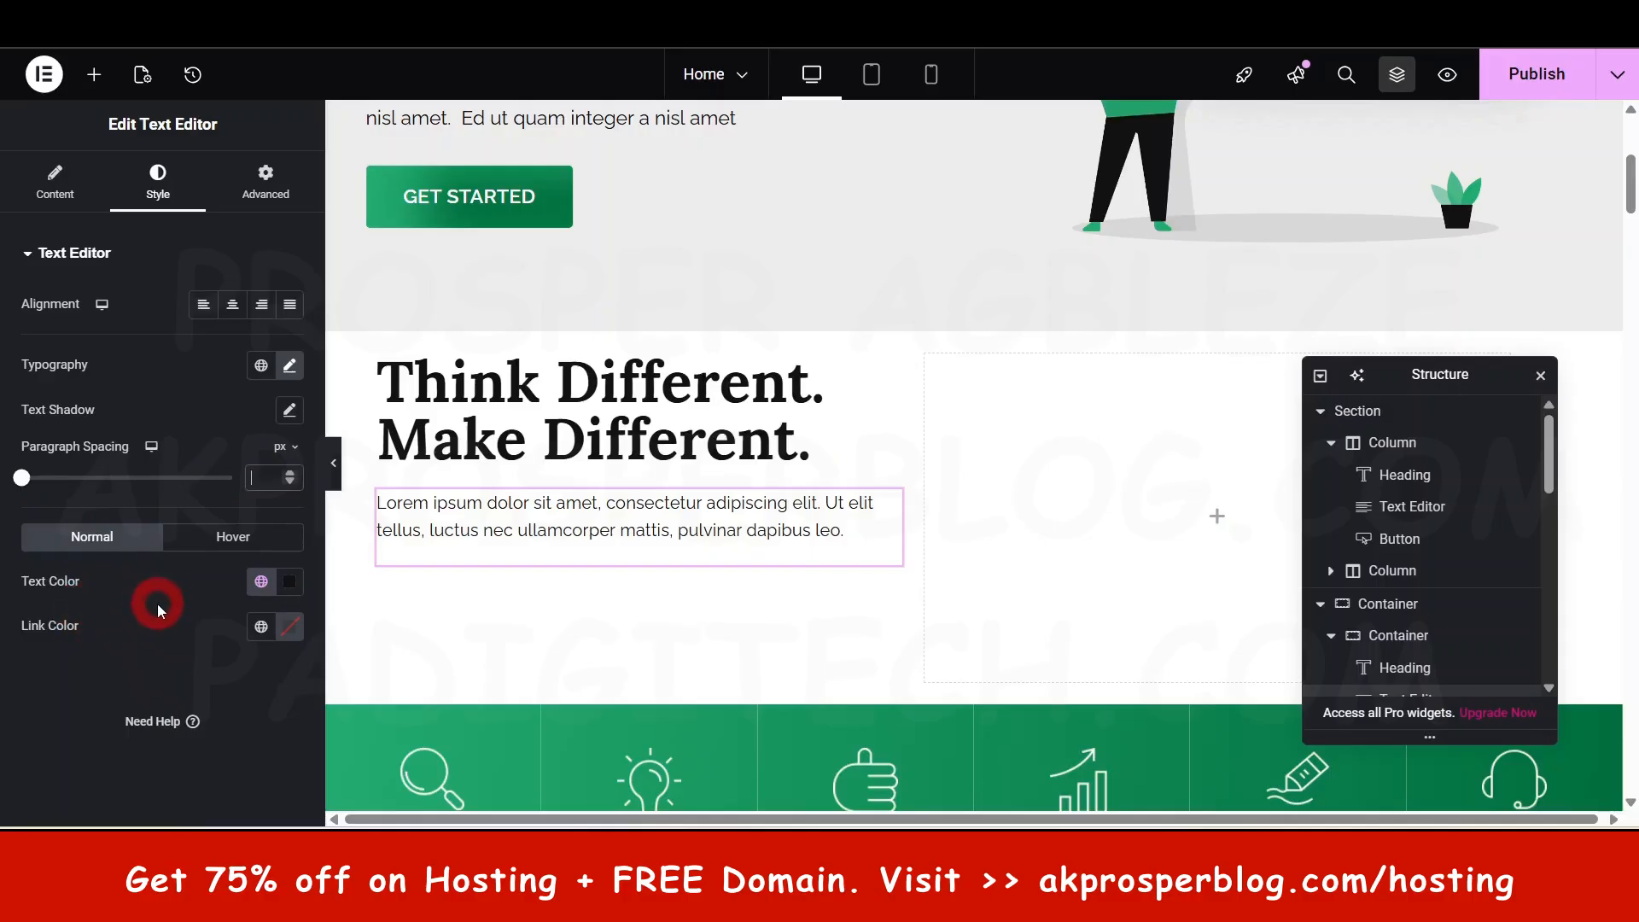
- Set the paragraph's text colour to the global Theme Zakra Color 1
{"action": "left_click", "coordinate": [260, 581]}
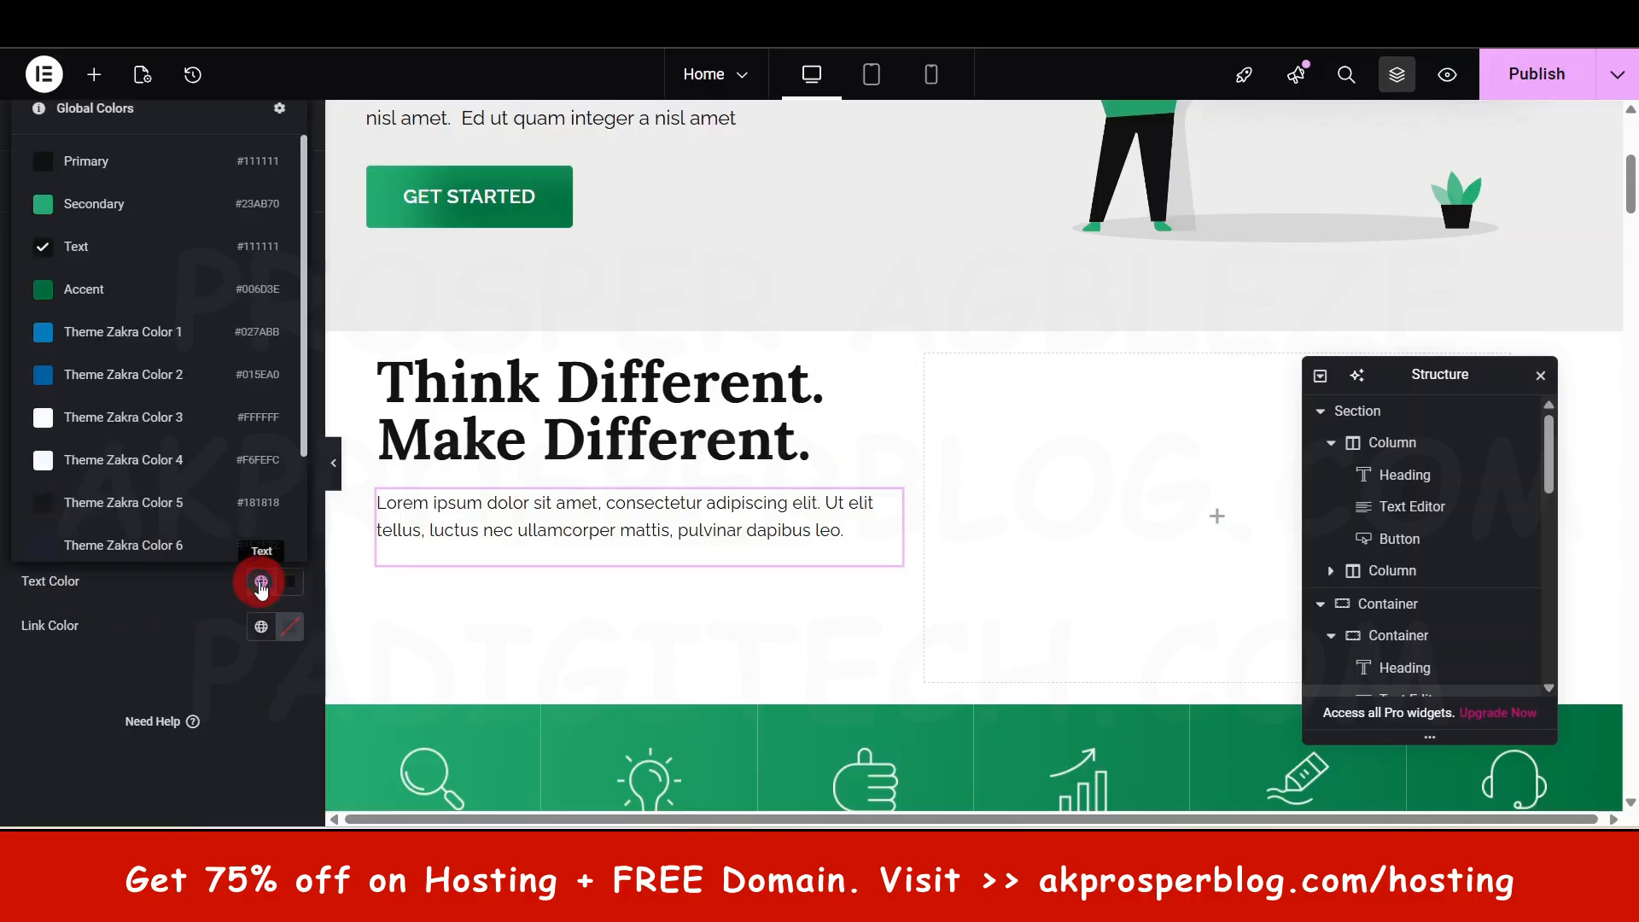
{"action": "left_click", "coordinate": [111, 333]}
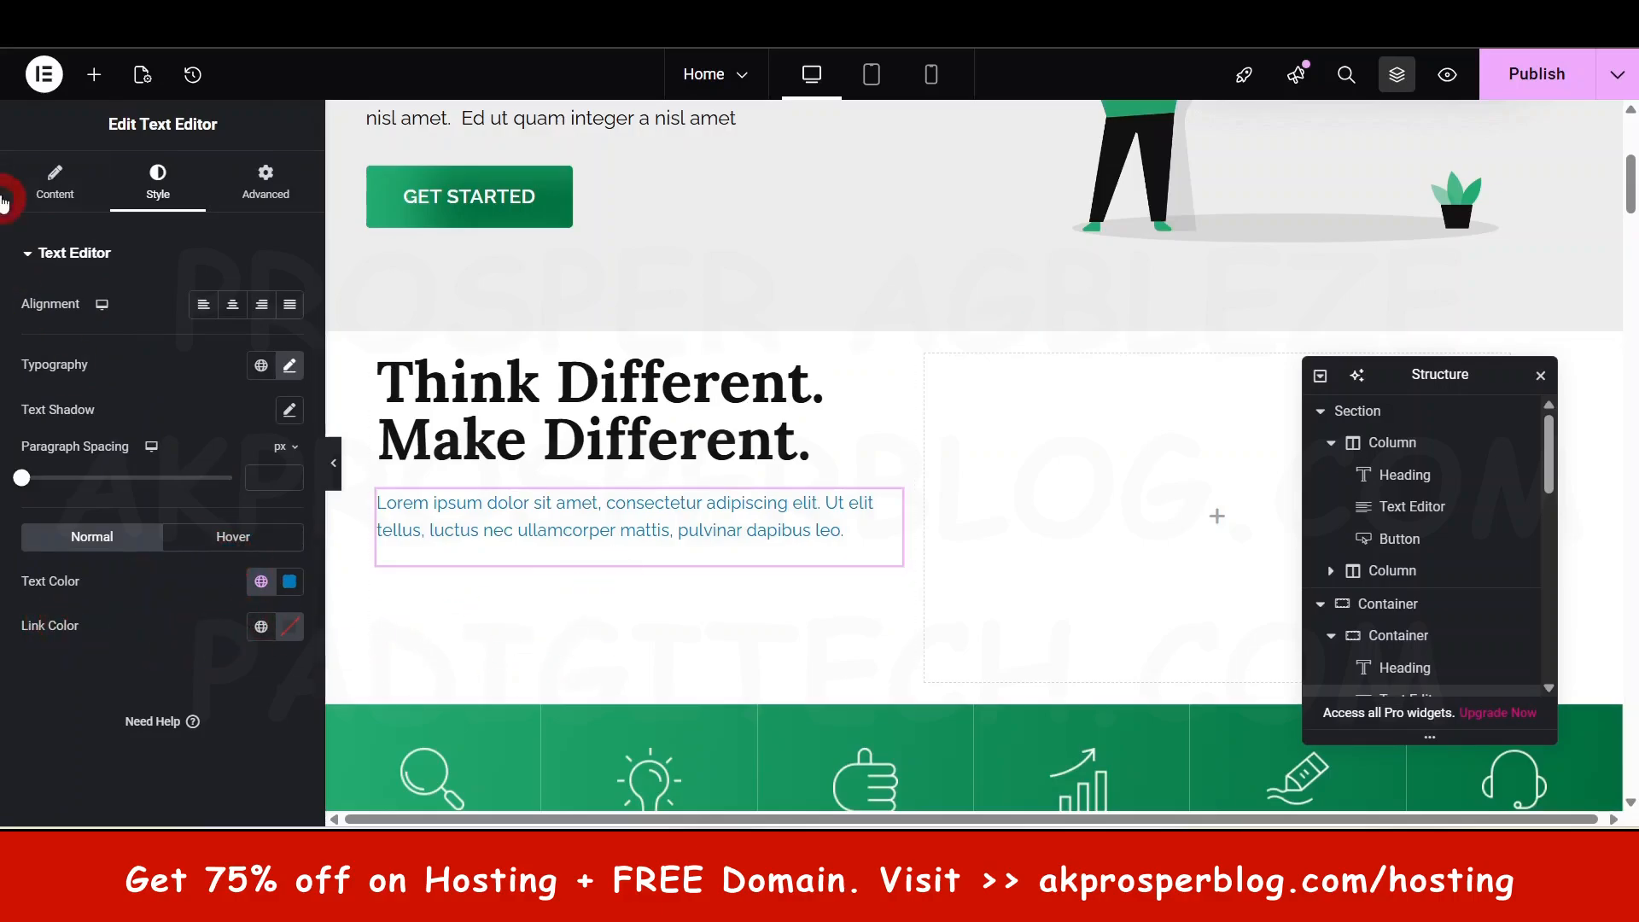
{"action": "left_click", "coordinate": [58, 185]}
{"action": "left_click", "coordinate": [157, 181]}
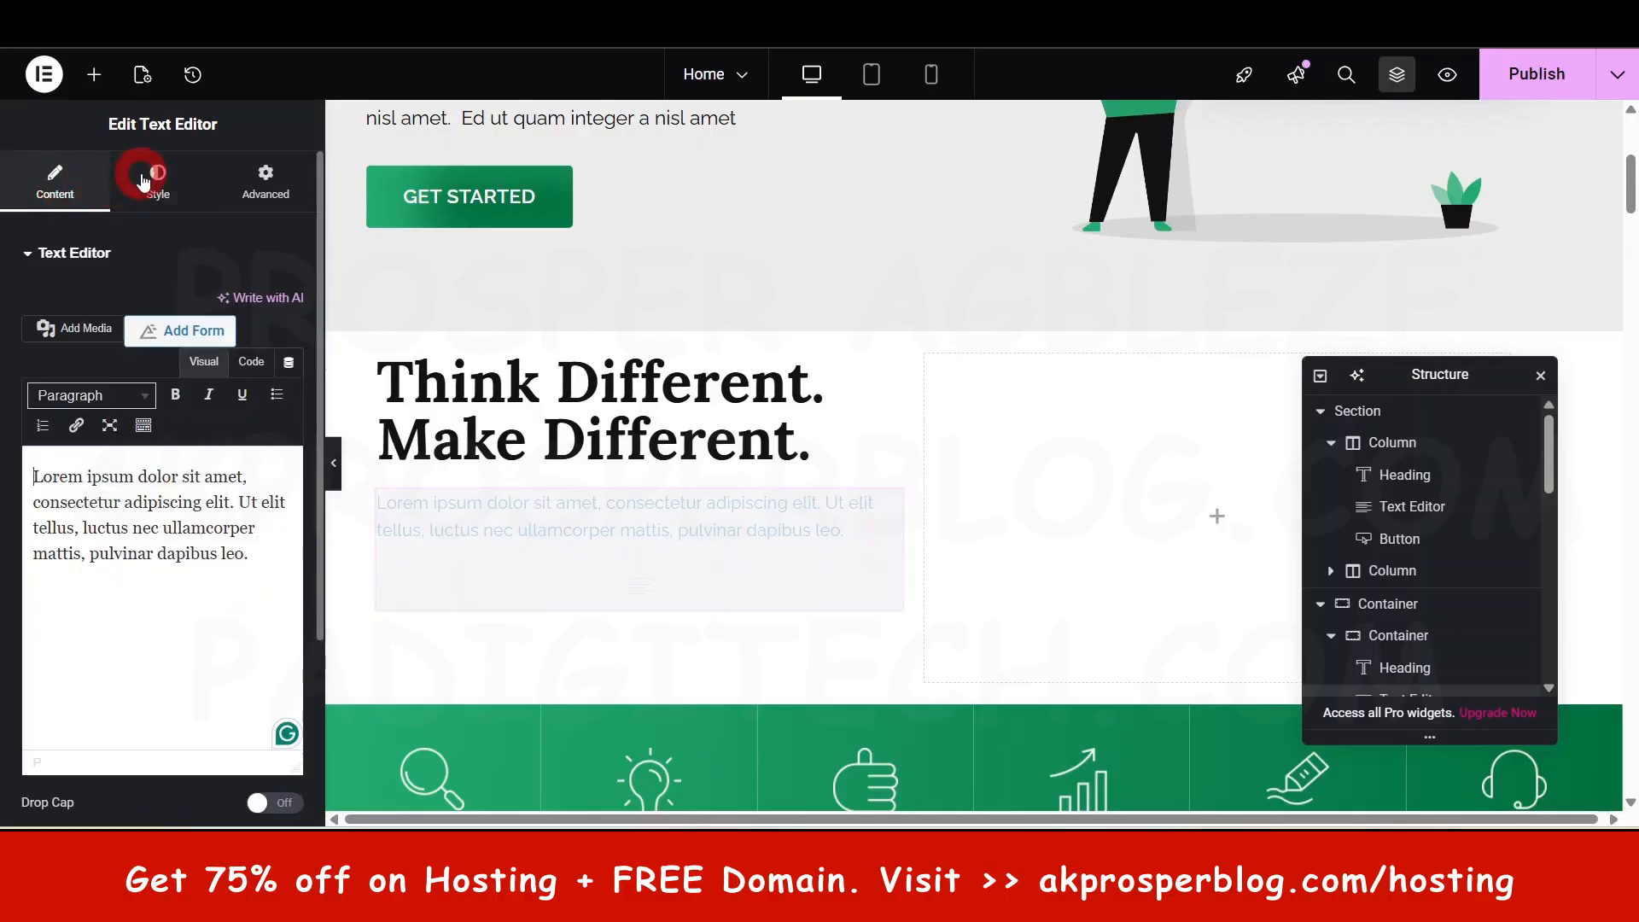
{"action": "left_click", "coordinate": [662, 542]}
{"action": "left_click", "coordinate": [448, 639]}
{"action": "left_click", "coordinate": [287, 626]}
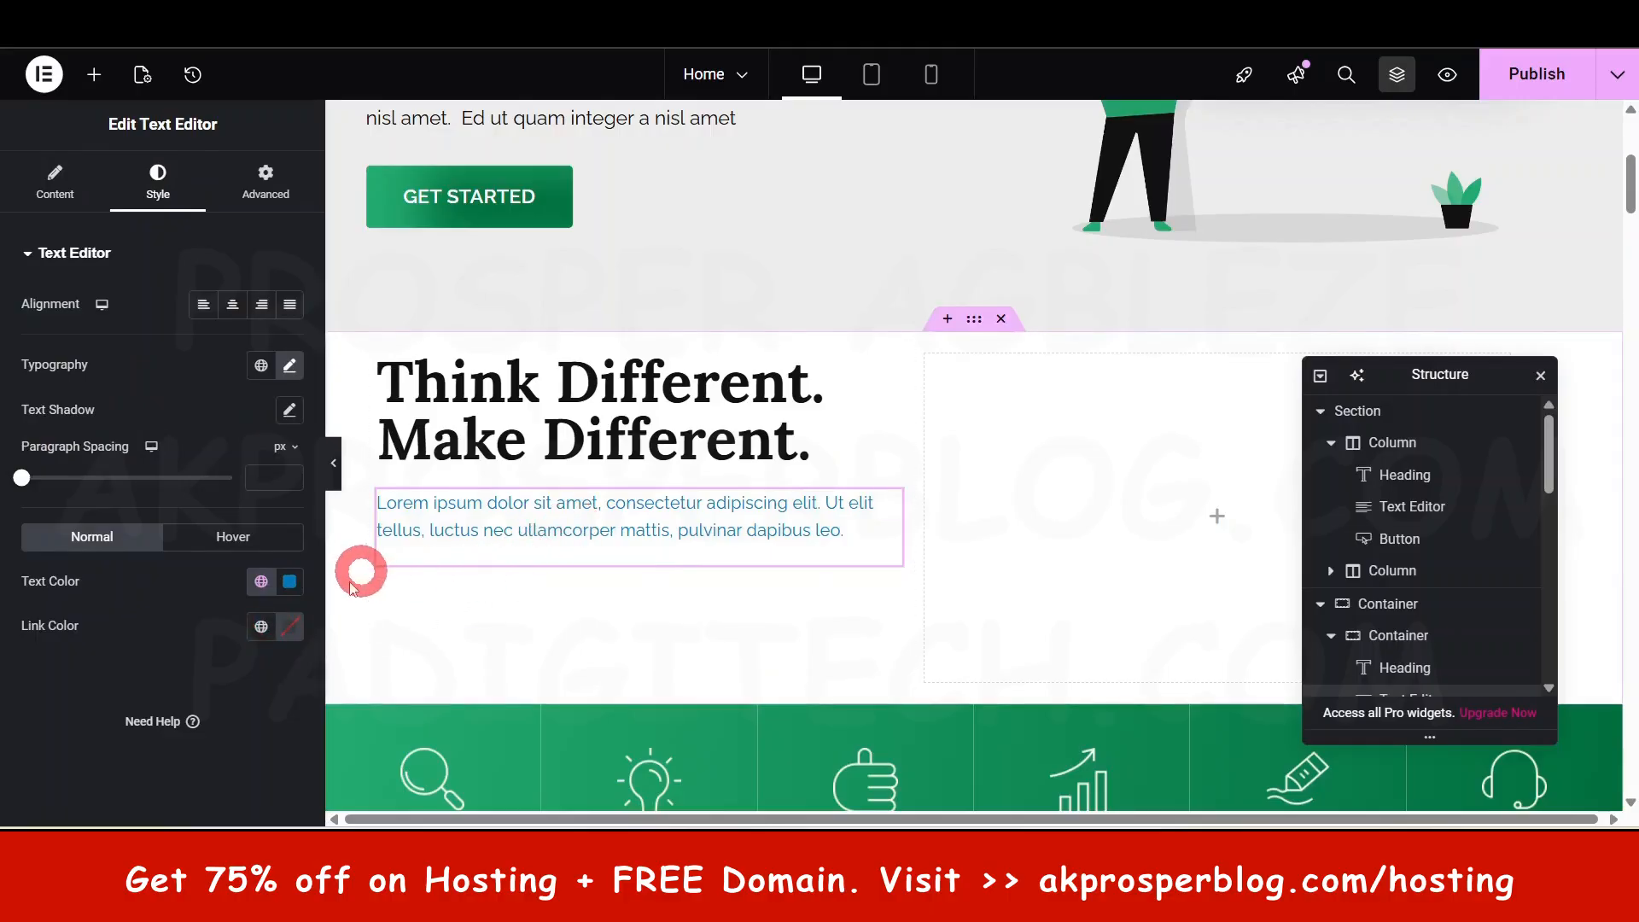
- Select the GET STARTED button, then bring up the widget library
{"action": "scroll", "coordinate": [611, 536], "scroll_direction": "up", "scroll_amount": 2}
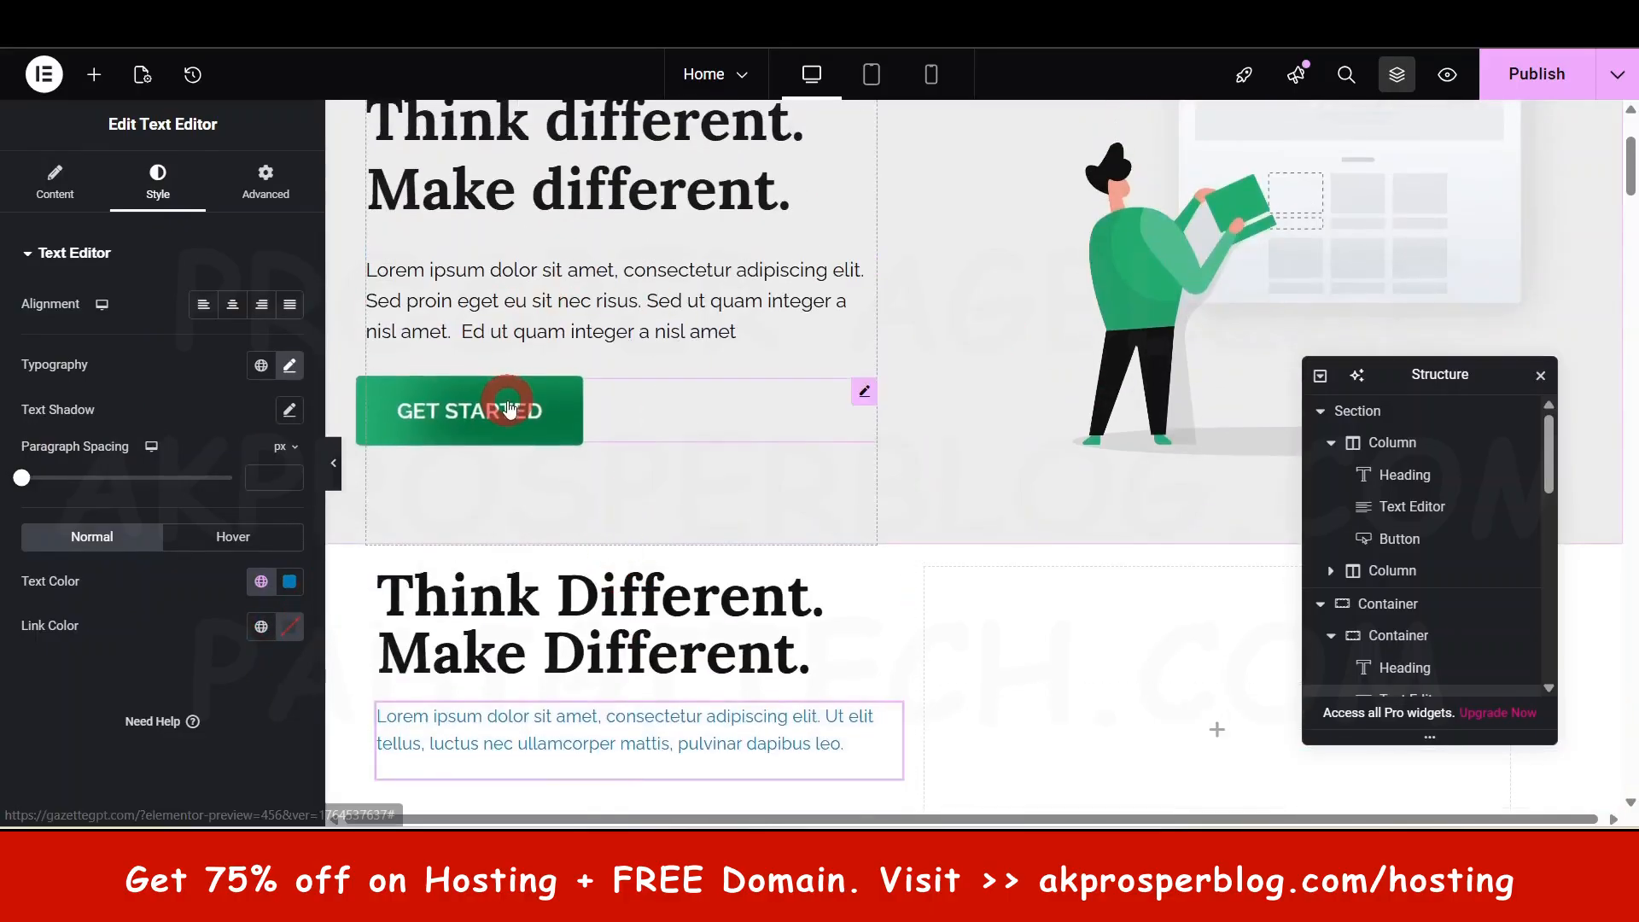
{"action": "left_click", "coordinate": [560, 411]}
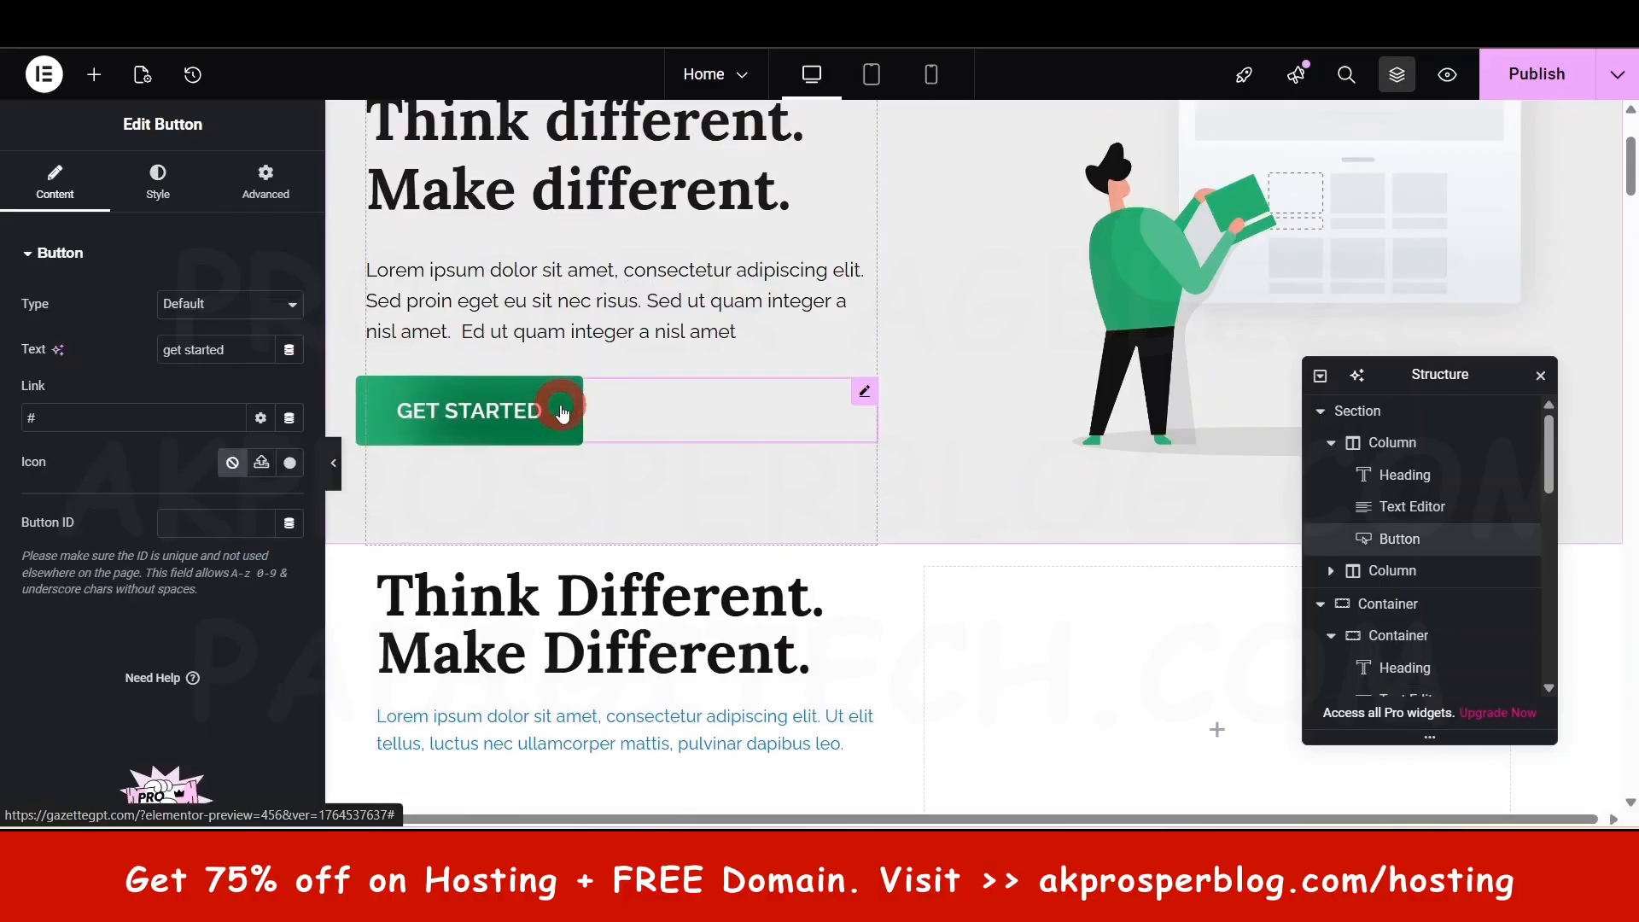
{"action": "scroll", "coordinate": [671, 533], "scroll_direction": "down", "scroll_amount": 1}
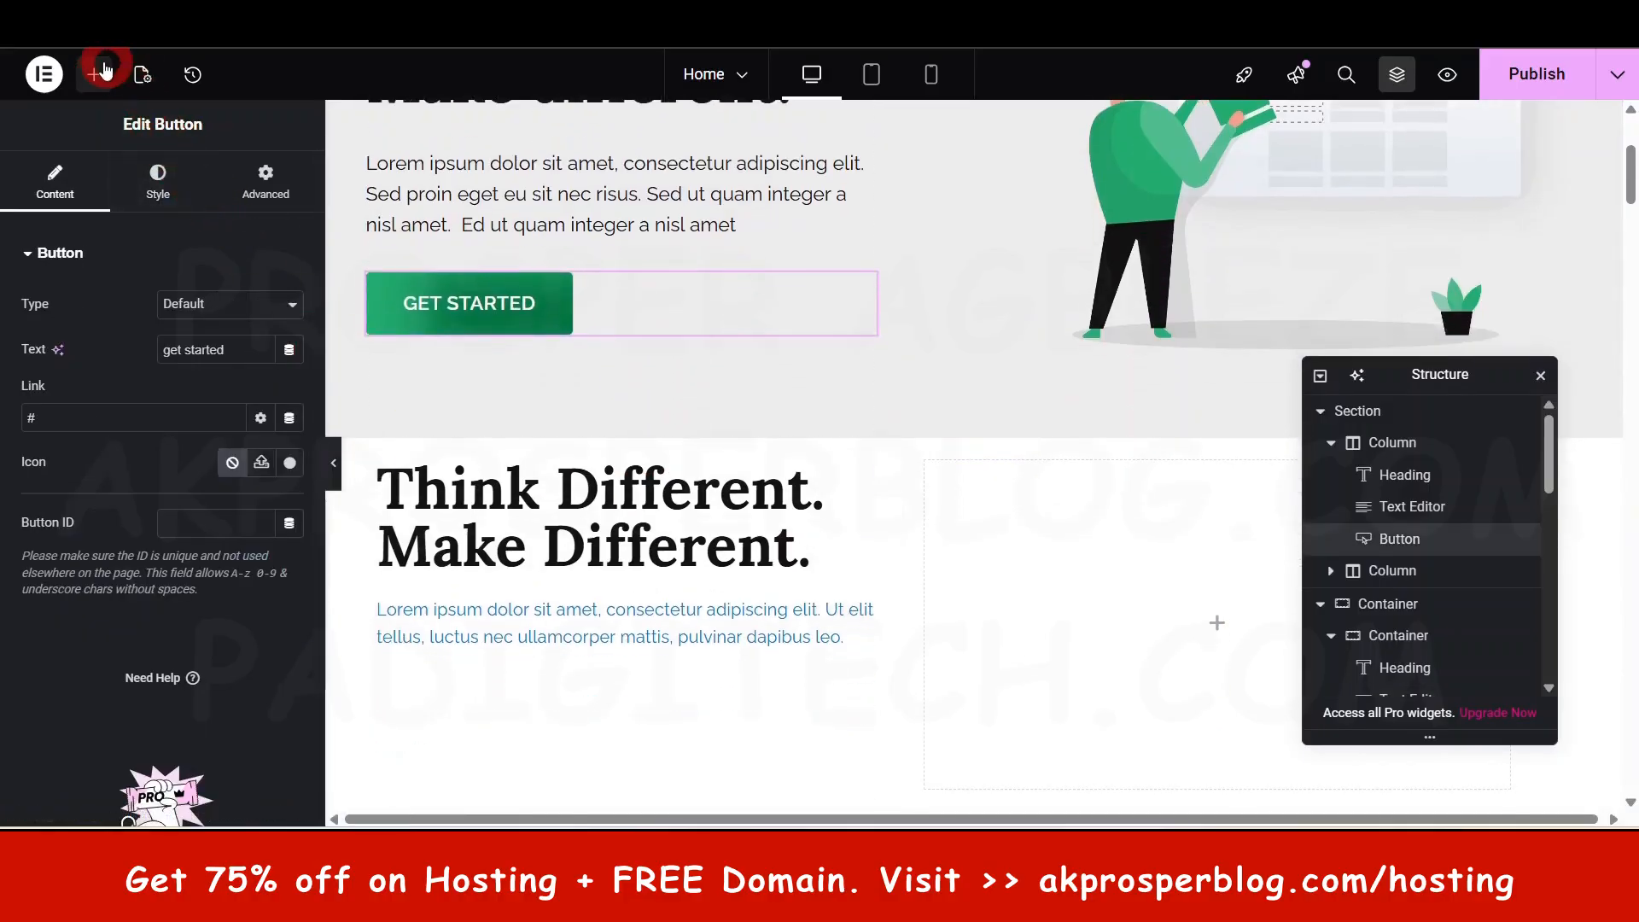
{"action": "left_click", "coordinate": [94, 75]}
{"action": "scroll", "coordinate": [161, 495], "scroll_direction": "down", "scroll_amount": 3}
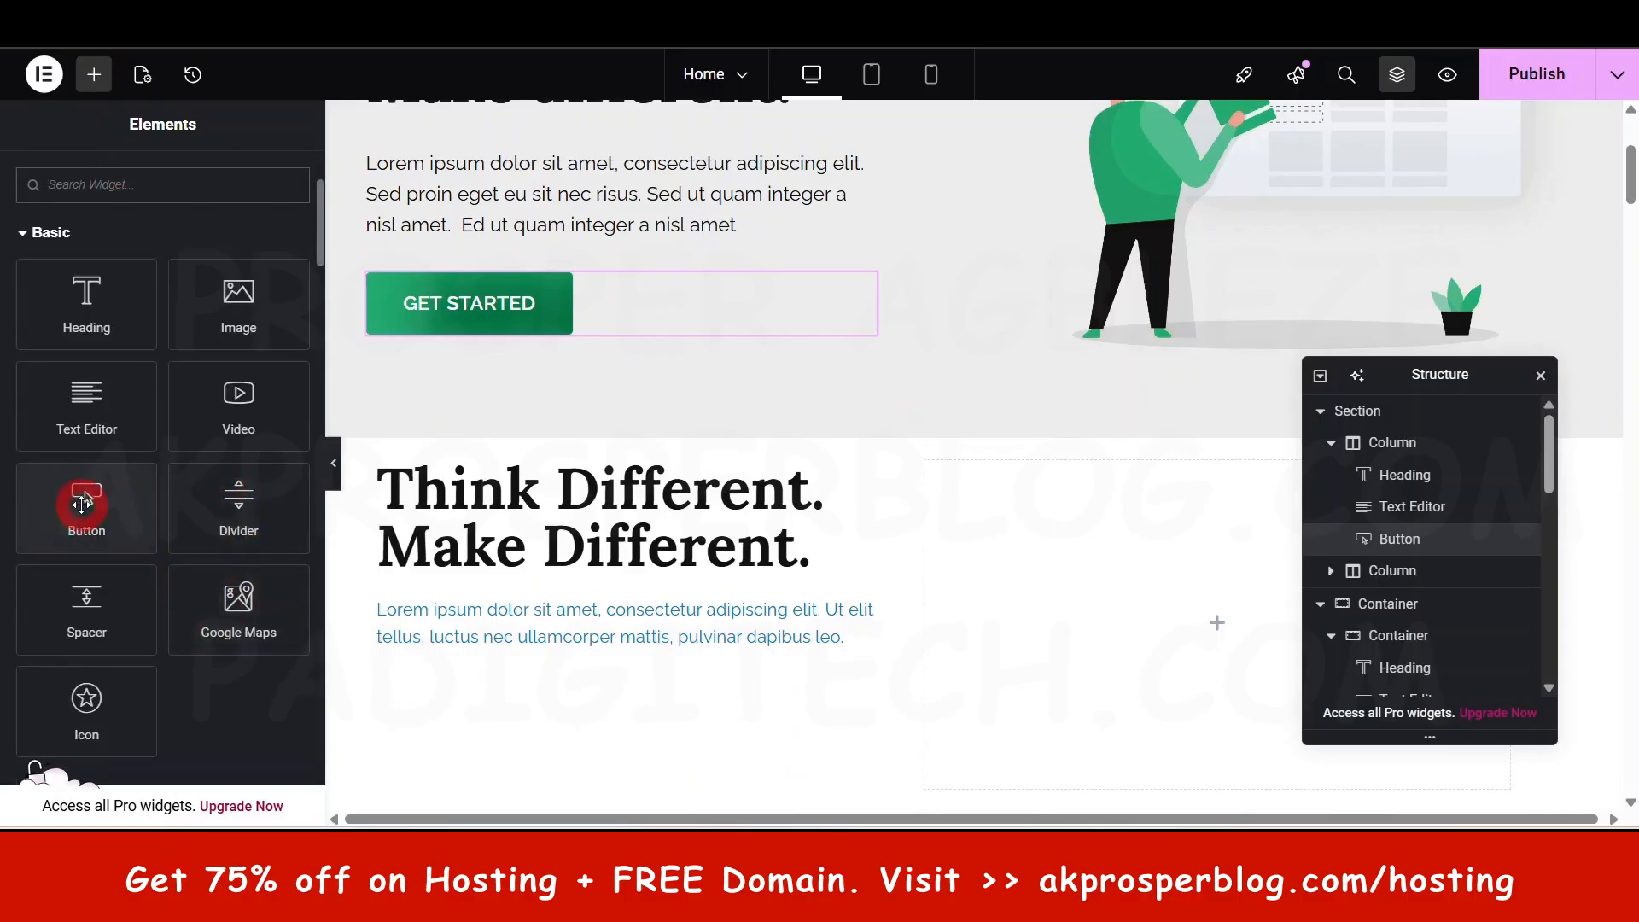
- Add a Button widget below the paragraph linked to the Contact page
{"action": "left_click_drag", "start_coordinate": [82, 504], "coordinate": [560, 653]}
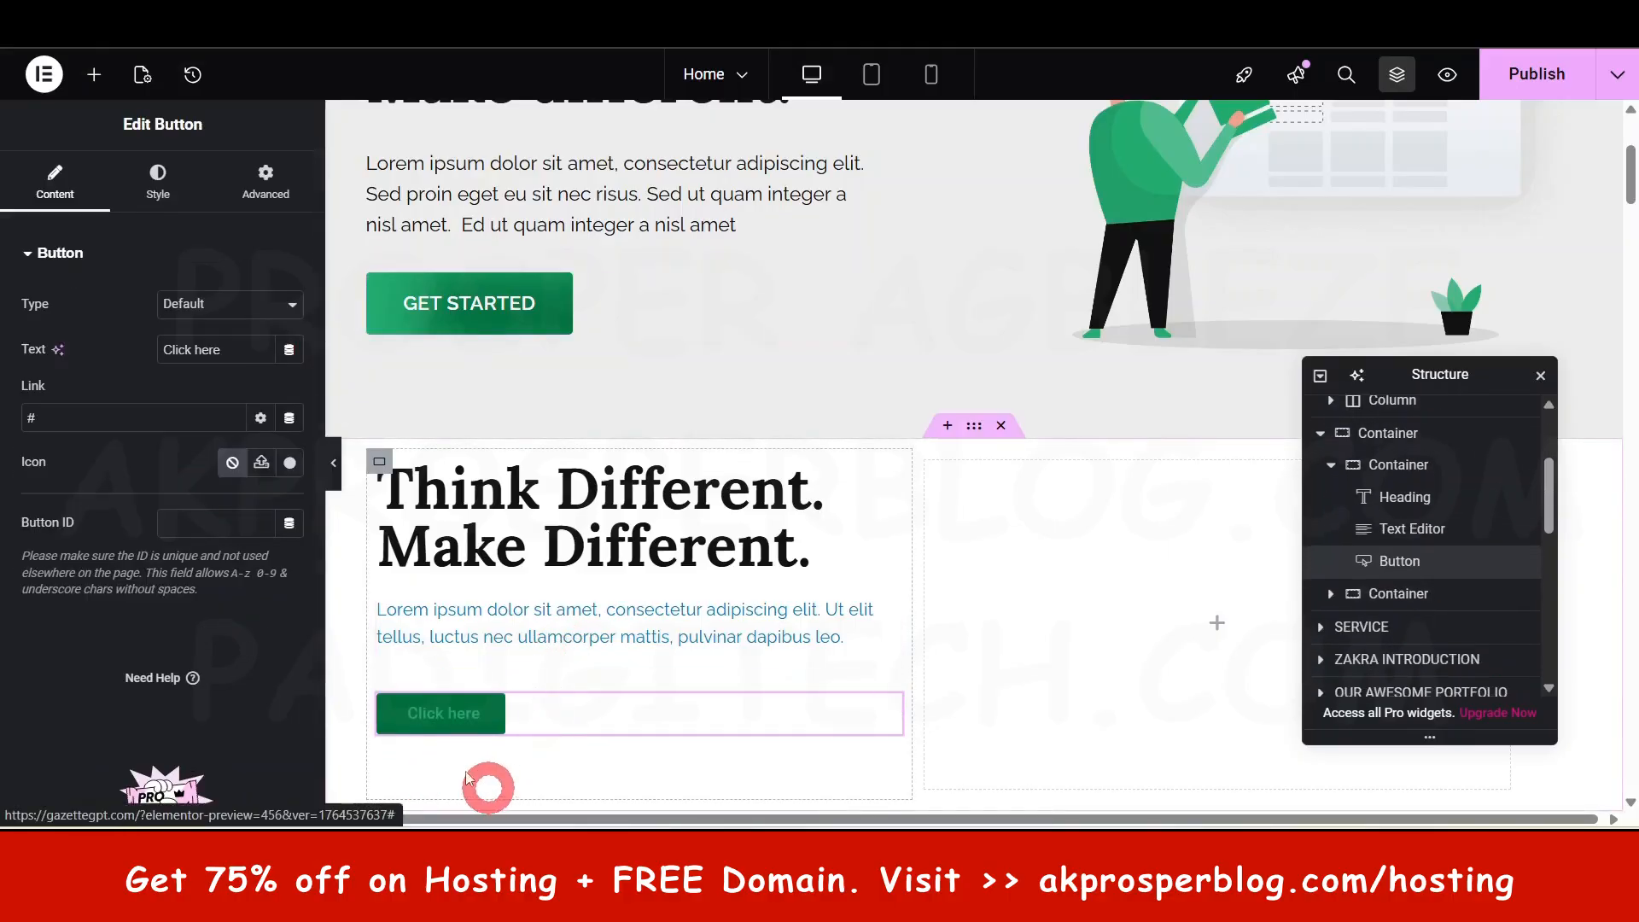
{"action": "scroll", "coordinate": [559, 450], "scroll_direction": "down", "scroll_amount": 1}
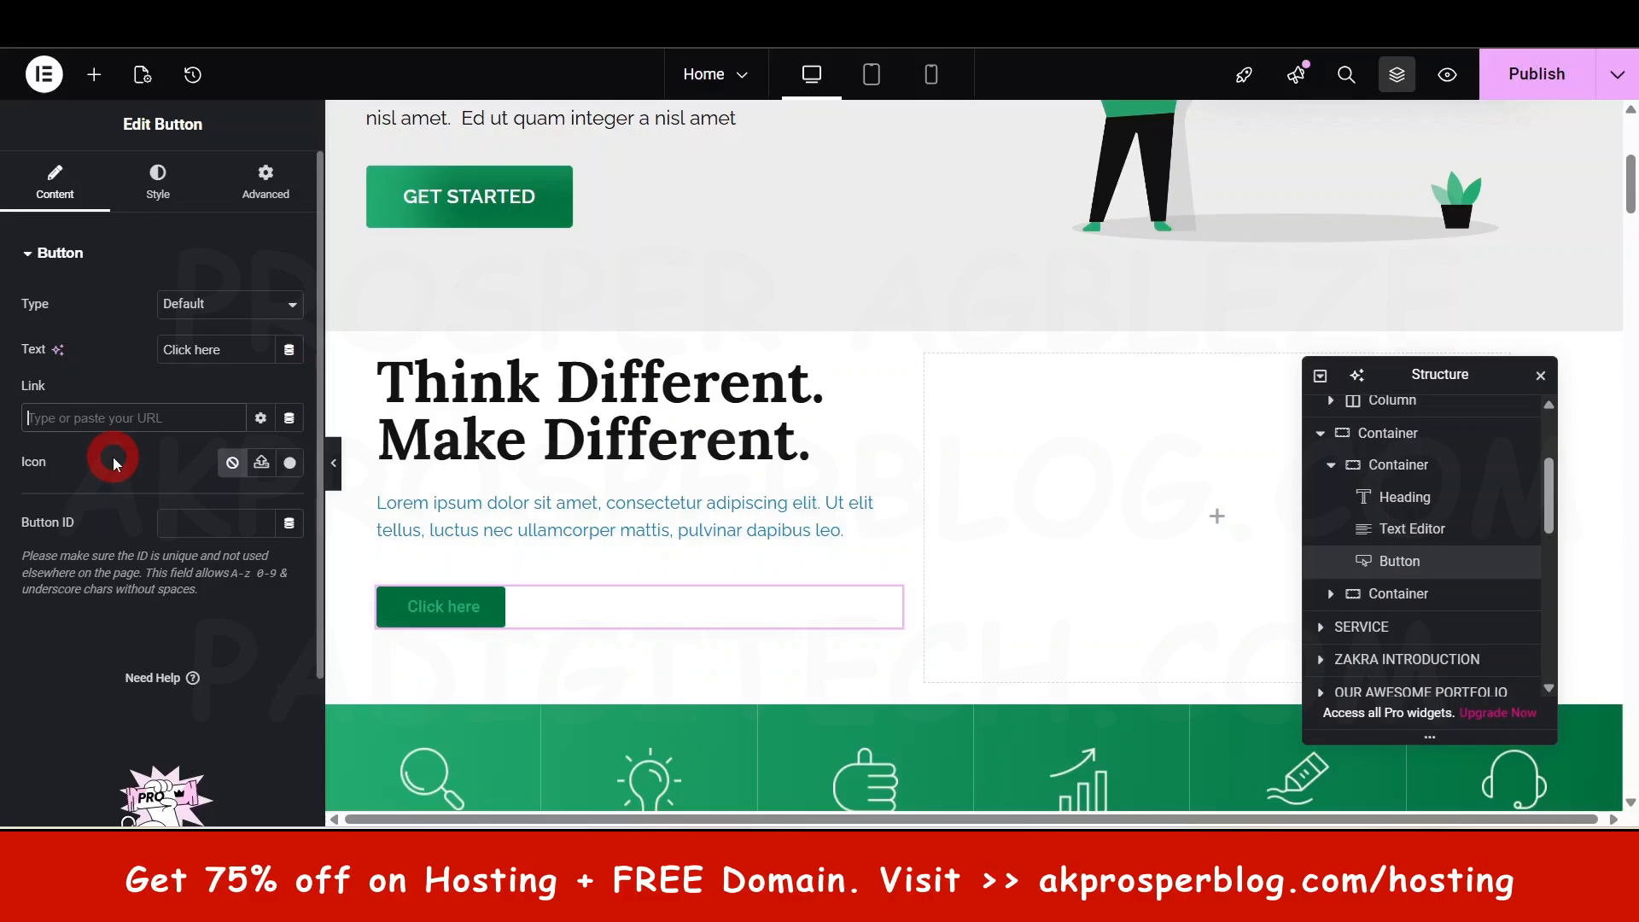
{"action": "left_click", "coordinate": [116, 463]}
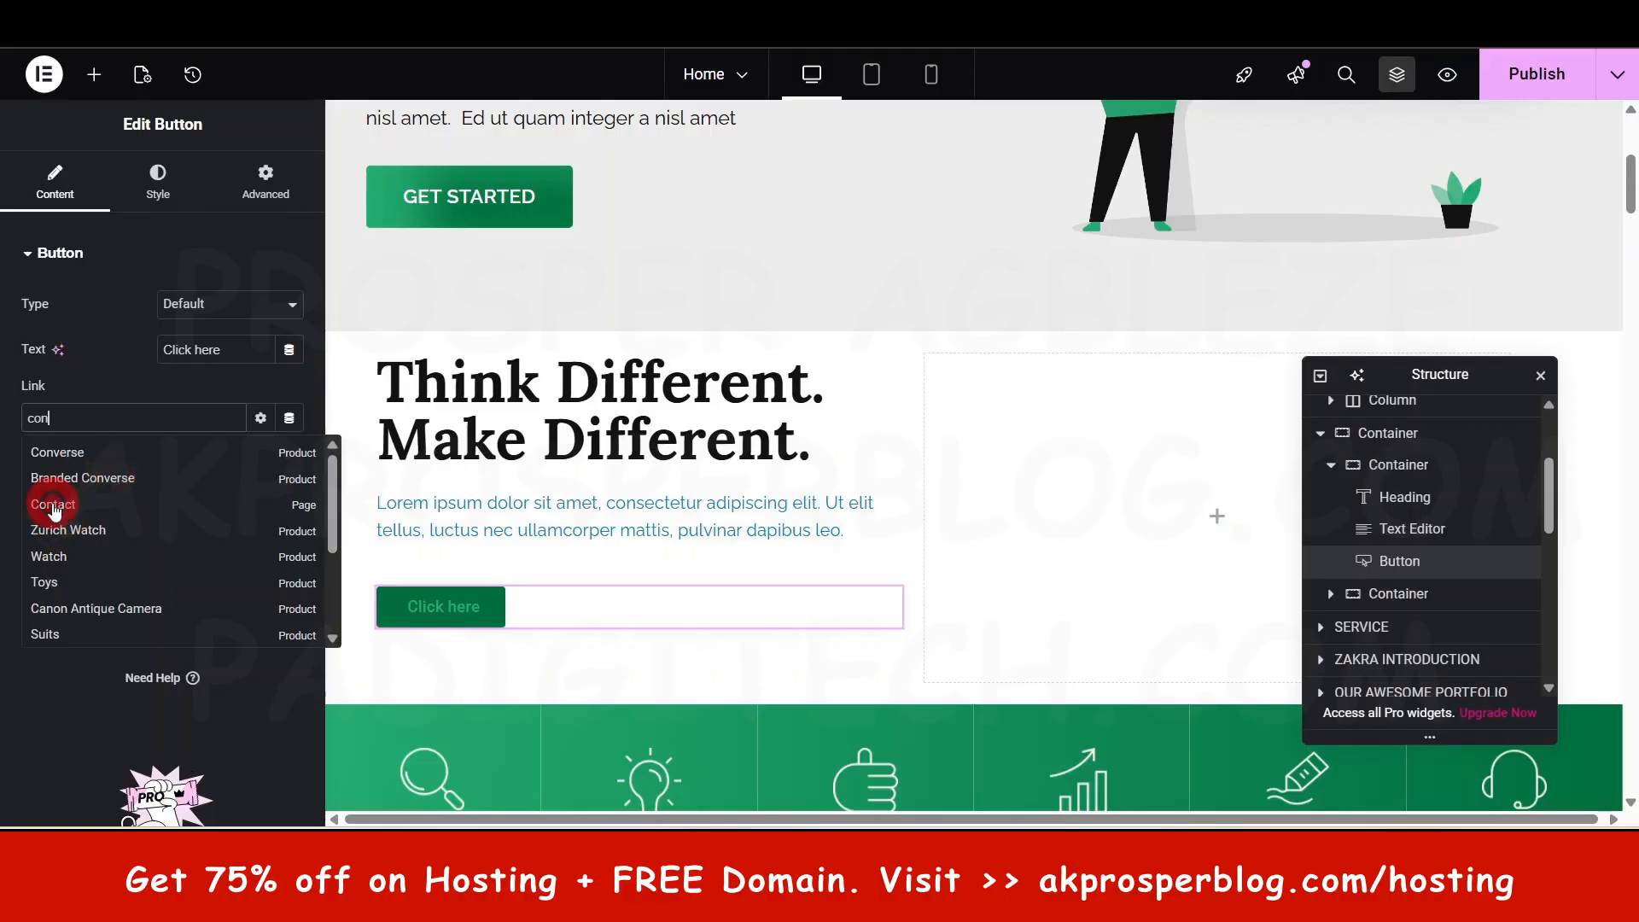
{"action": "left_click", "coordinate": [53, 505]}
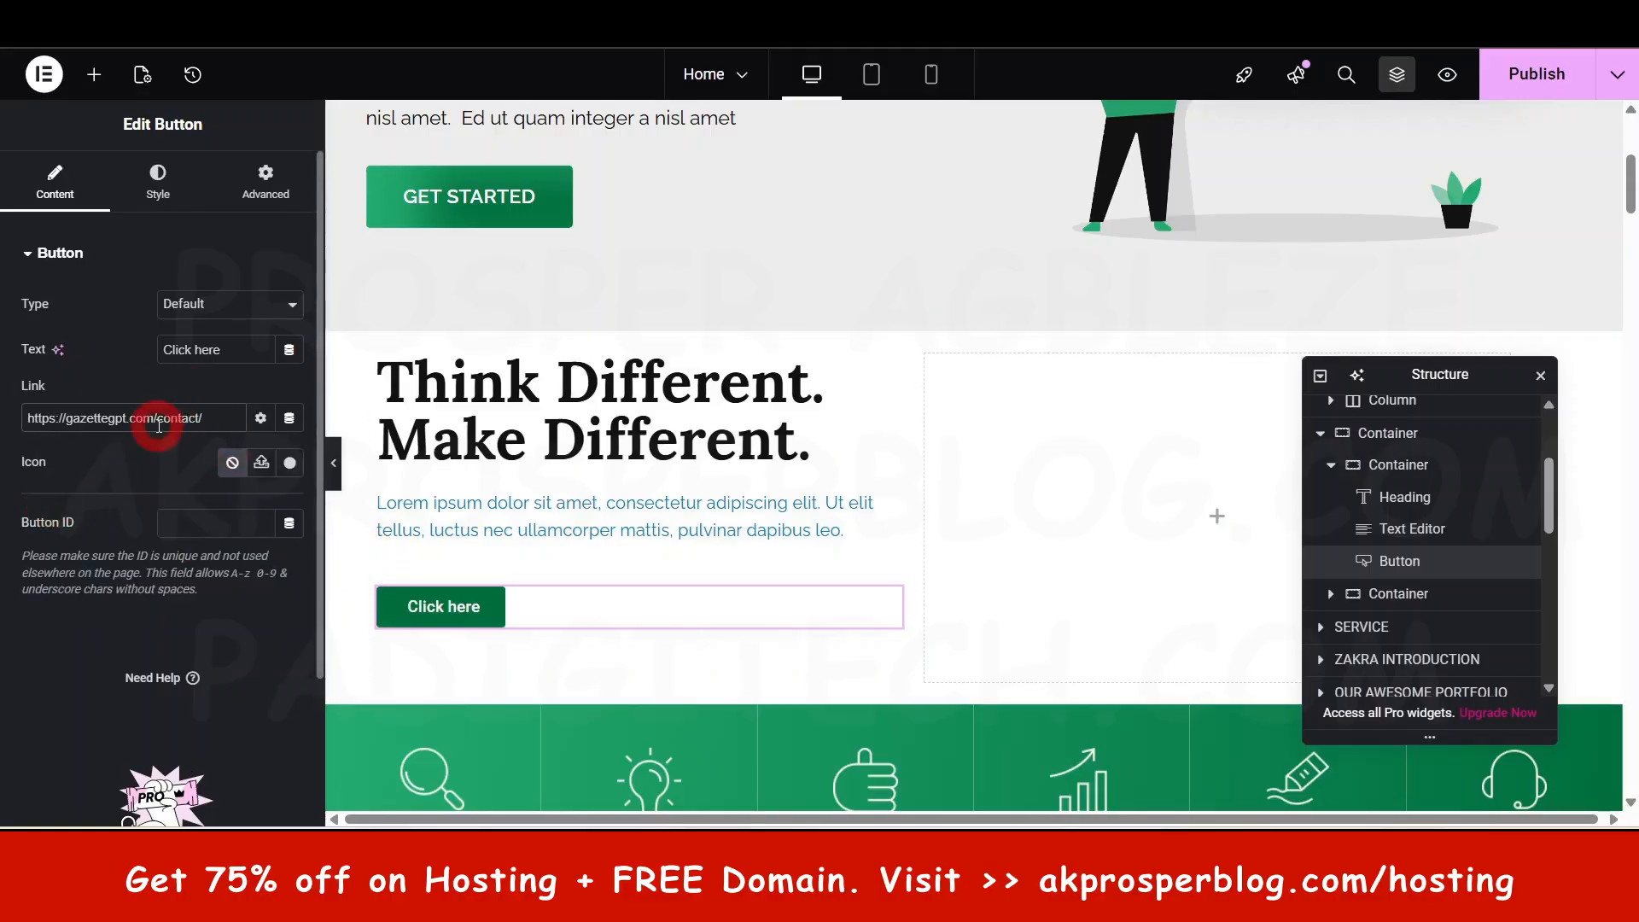
- Change the button's label from 'Click here' to 'Get in Touch'
{"action": "left_click", "coordinate": [238, 352]}
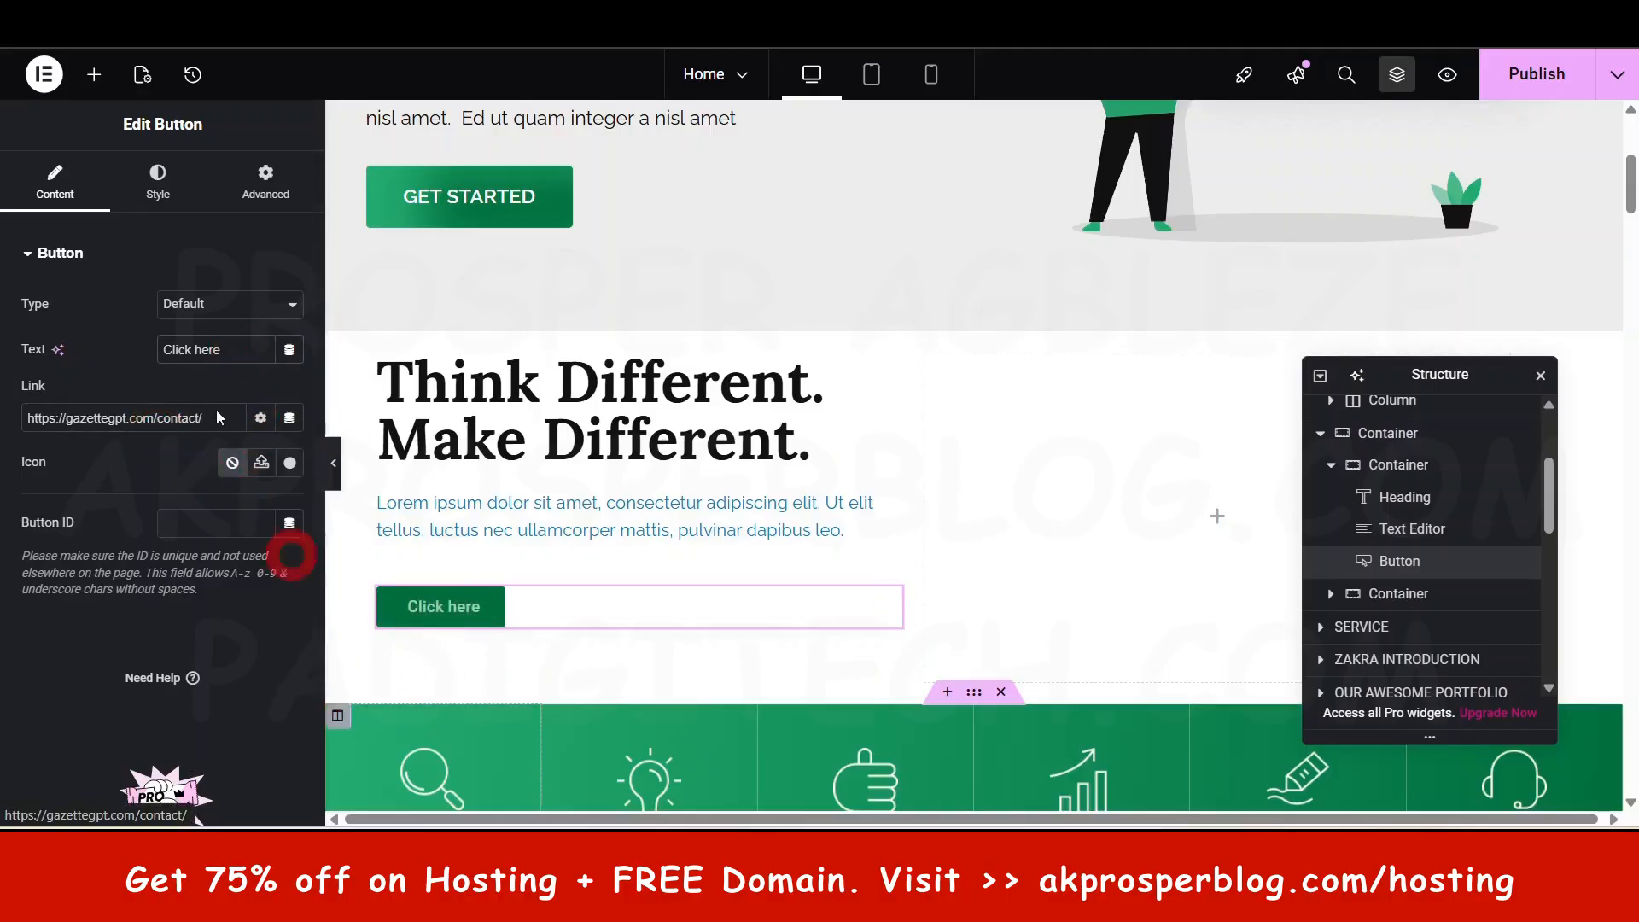
{"action": "key", "text": "ctrl"}
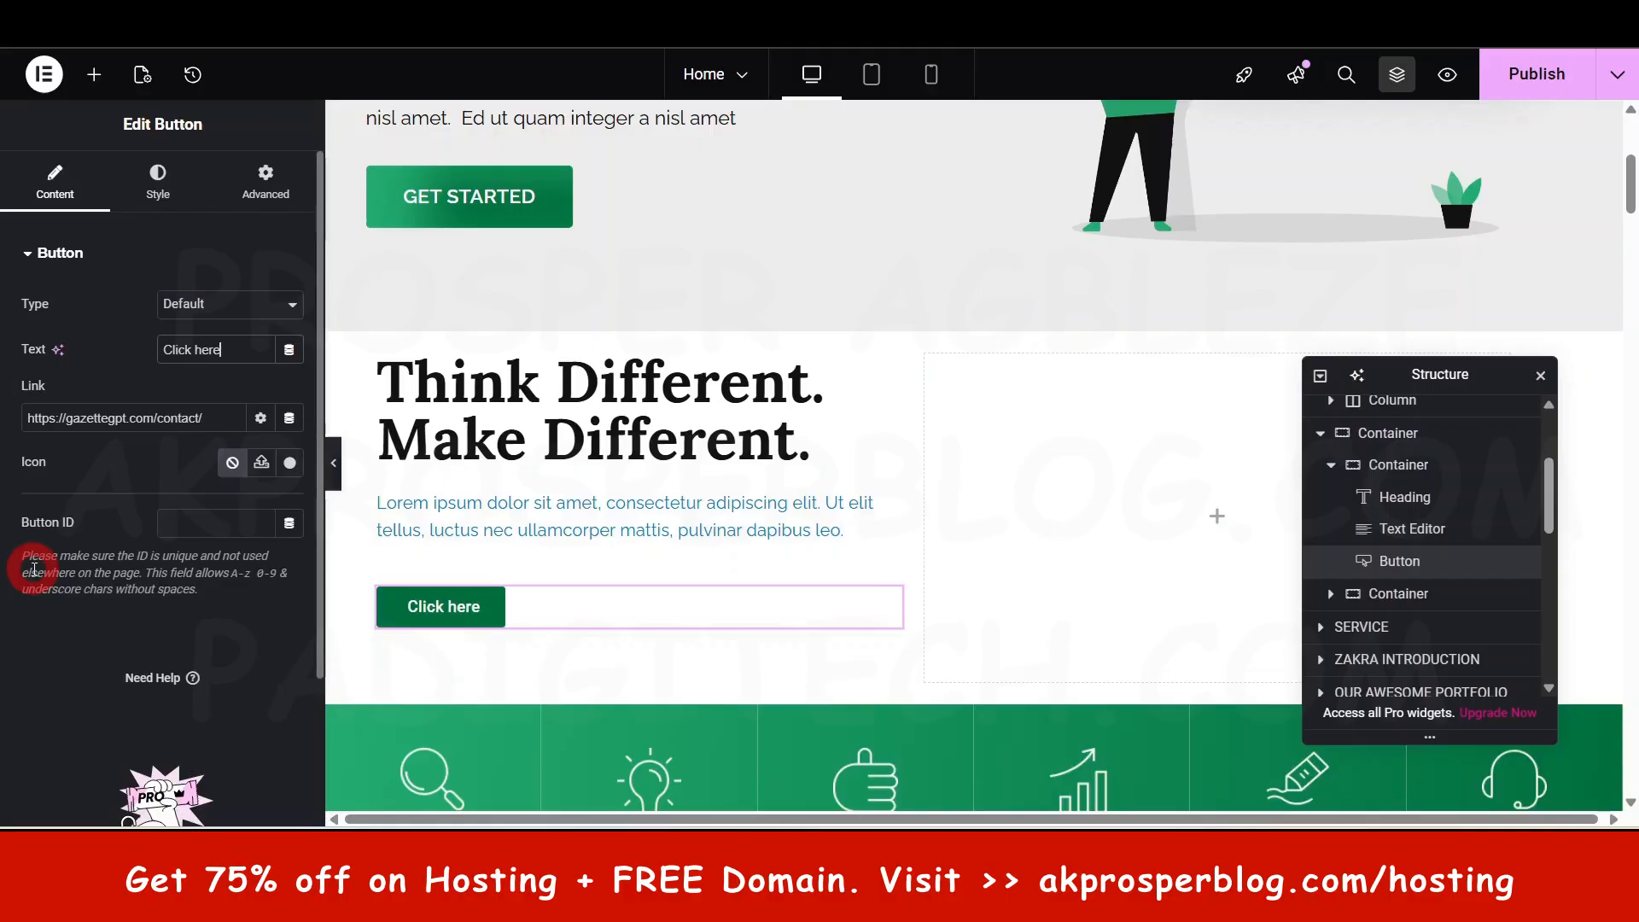
{"action": "type", "text": "g"}
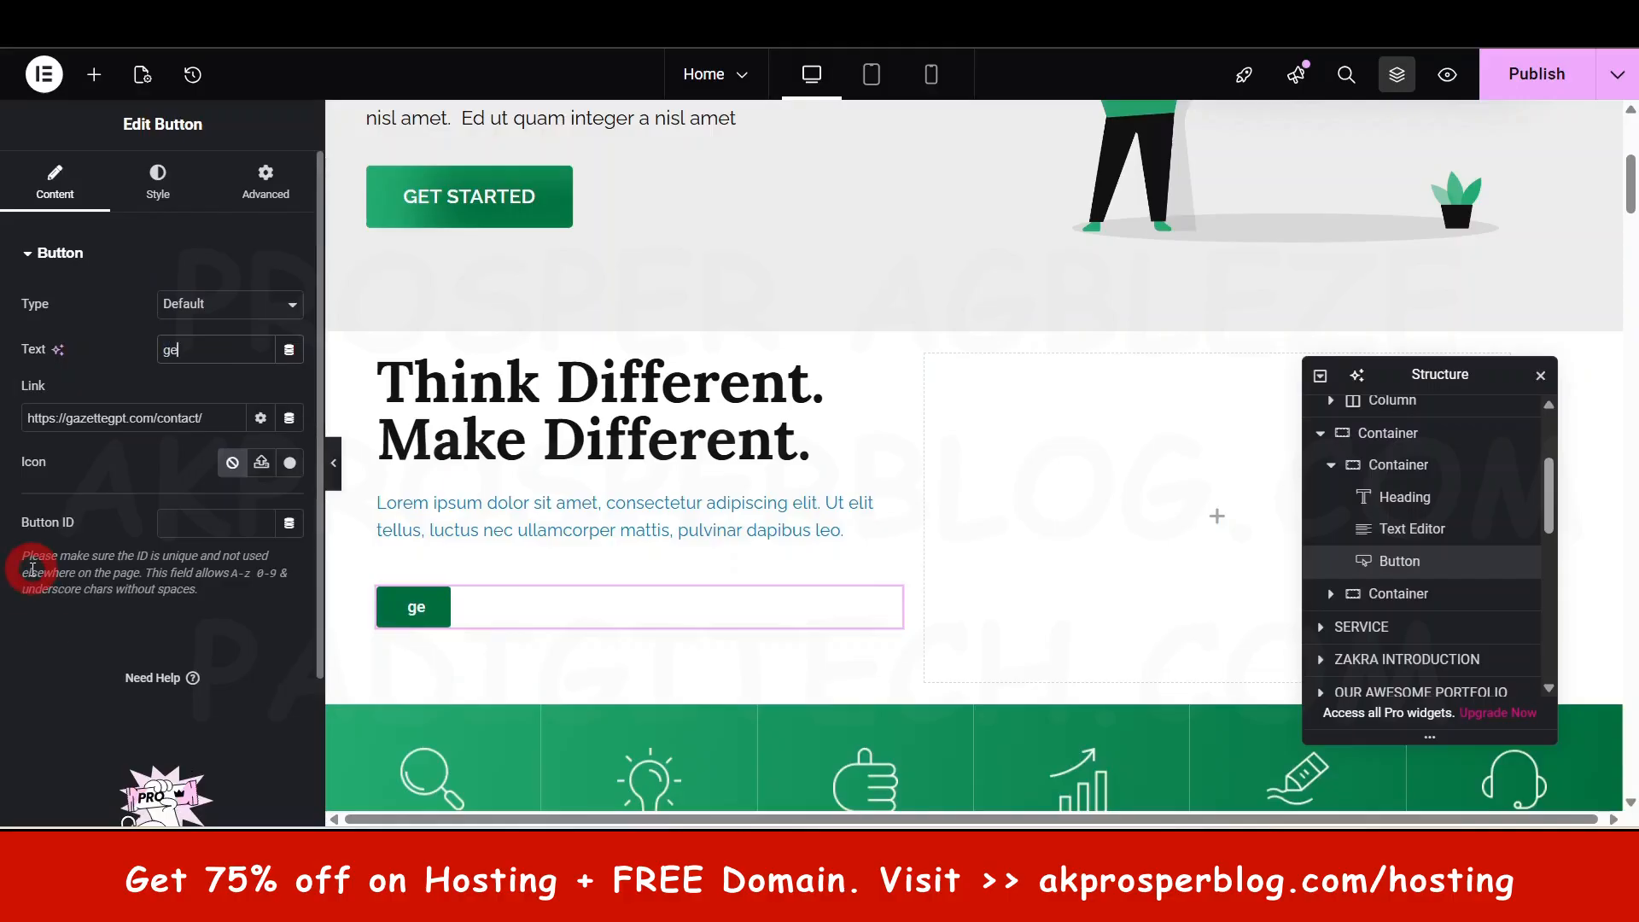
{"action": "type", "text": "e"}
{"action": "key", "text": "ctrl+a"}
{"action": "type", "text": "G"}
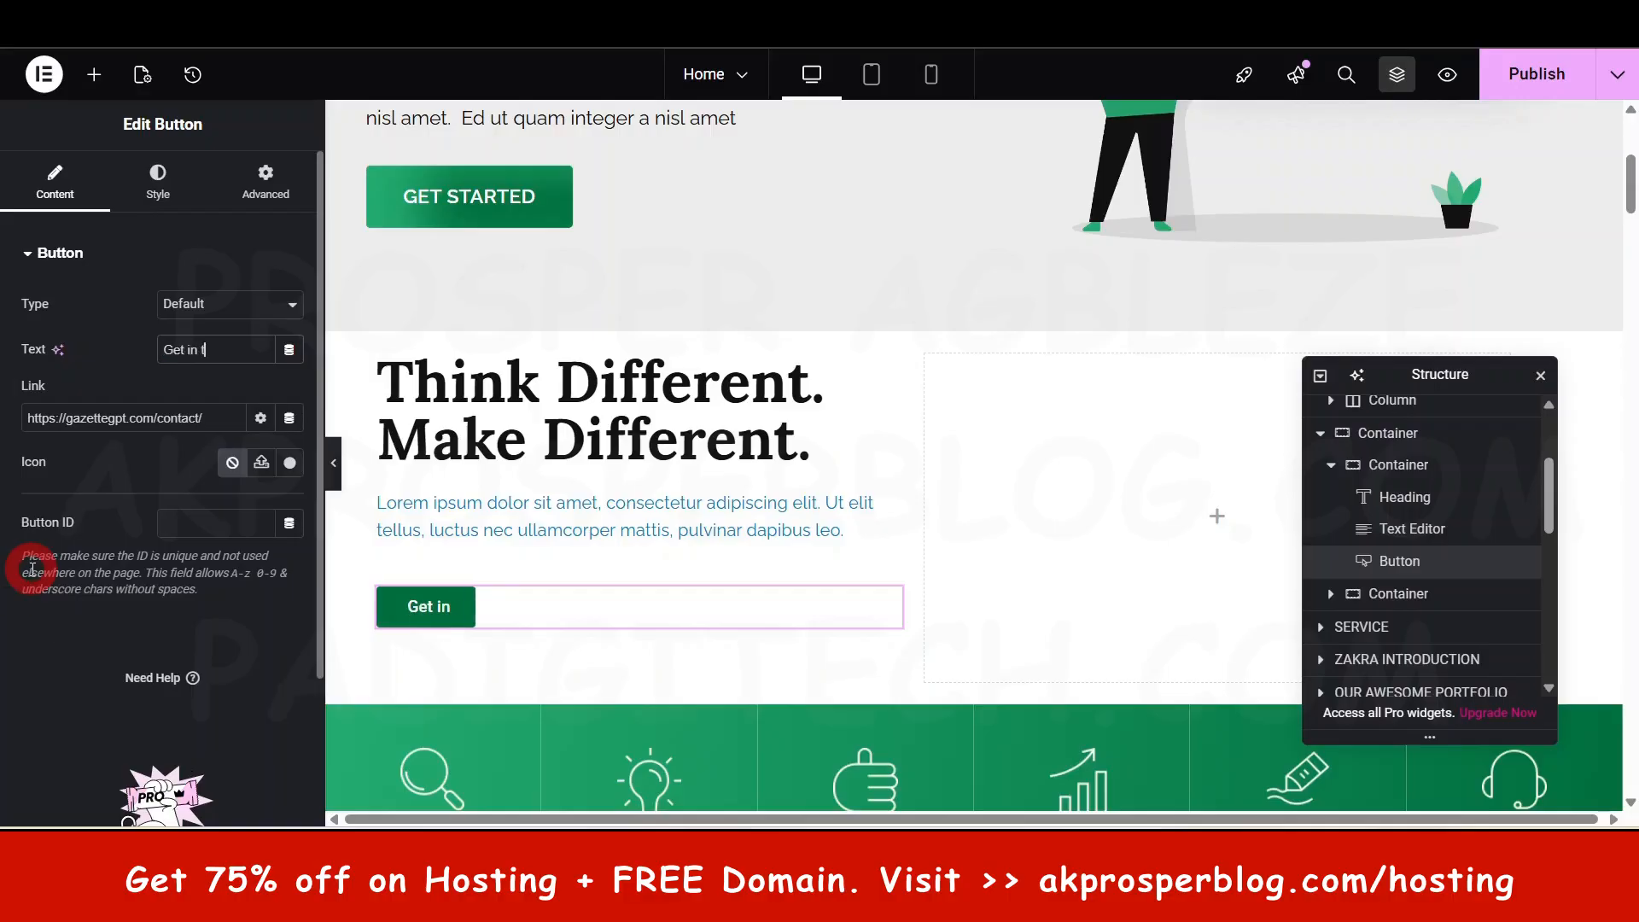
{"action": "key", "text": "BackSpace"}
{"action": "key", "text": "BackSpace"}
{"action": "key", "text": "BackSpace"}
{"action": "key", "text": "BackSpace"}
{"action": "key", "text": "BackSpace"}
{"action": "type", "text": "Touch"}
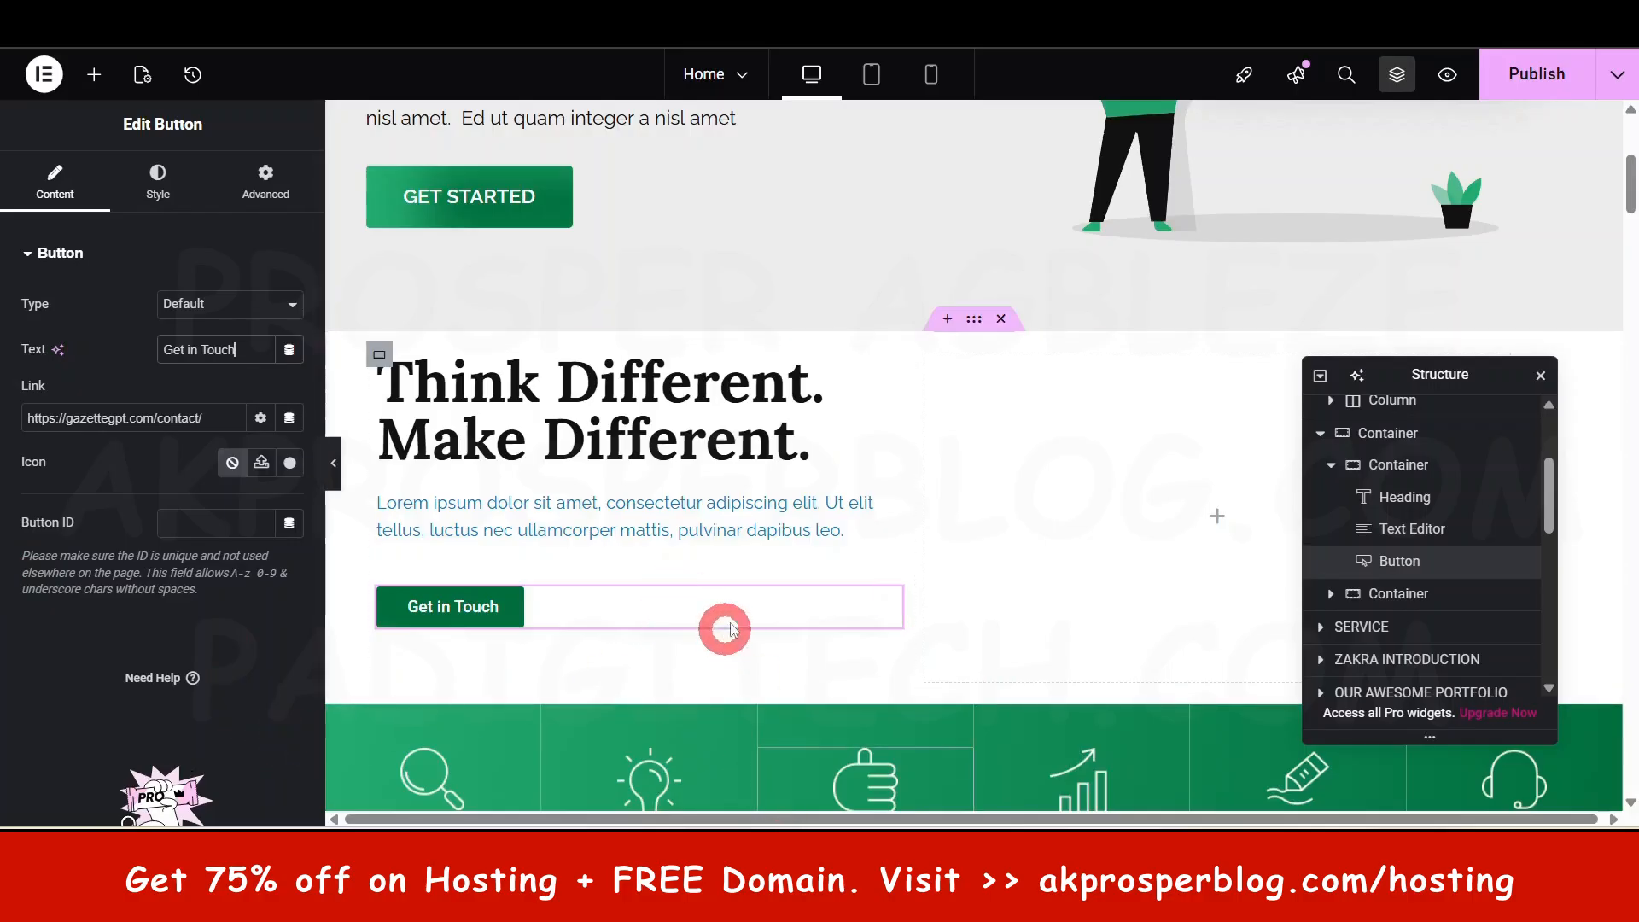
{"action": "left_click", "coordinate": [158, 186]}
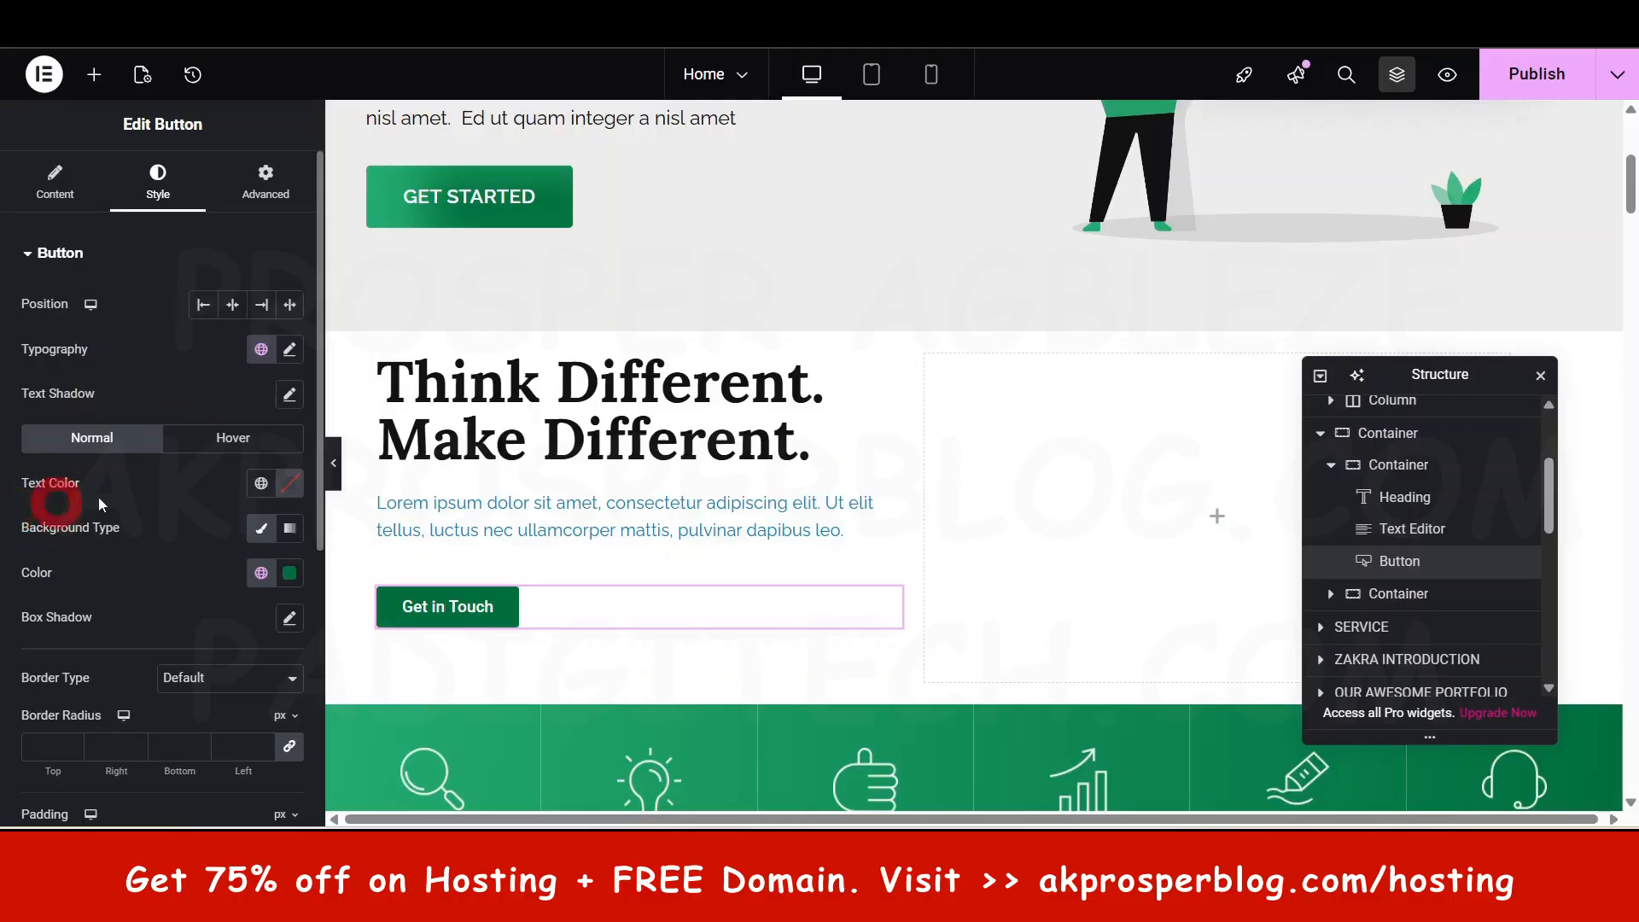
- Give the button a gradient background whose second colour is the global Secondary green
{"action": "left_click", "coordinate": [291, 530]}
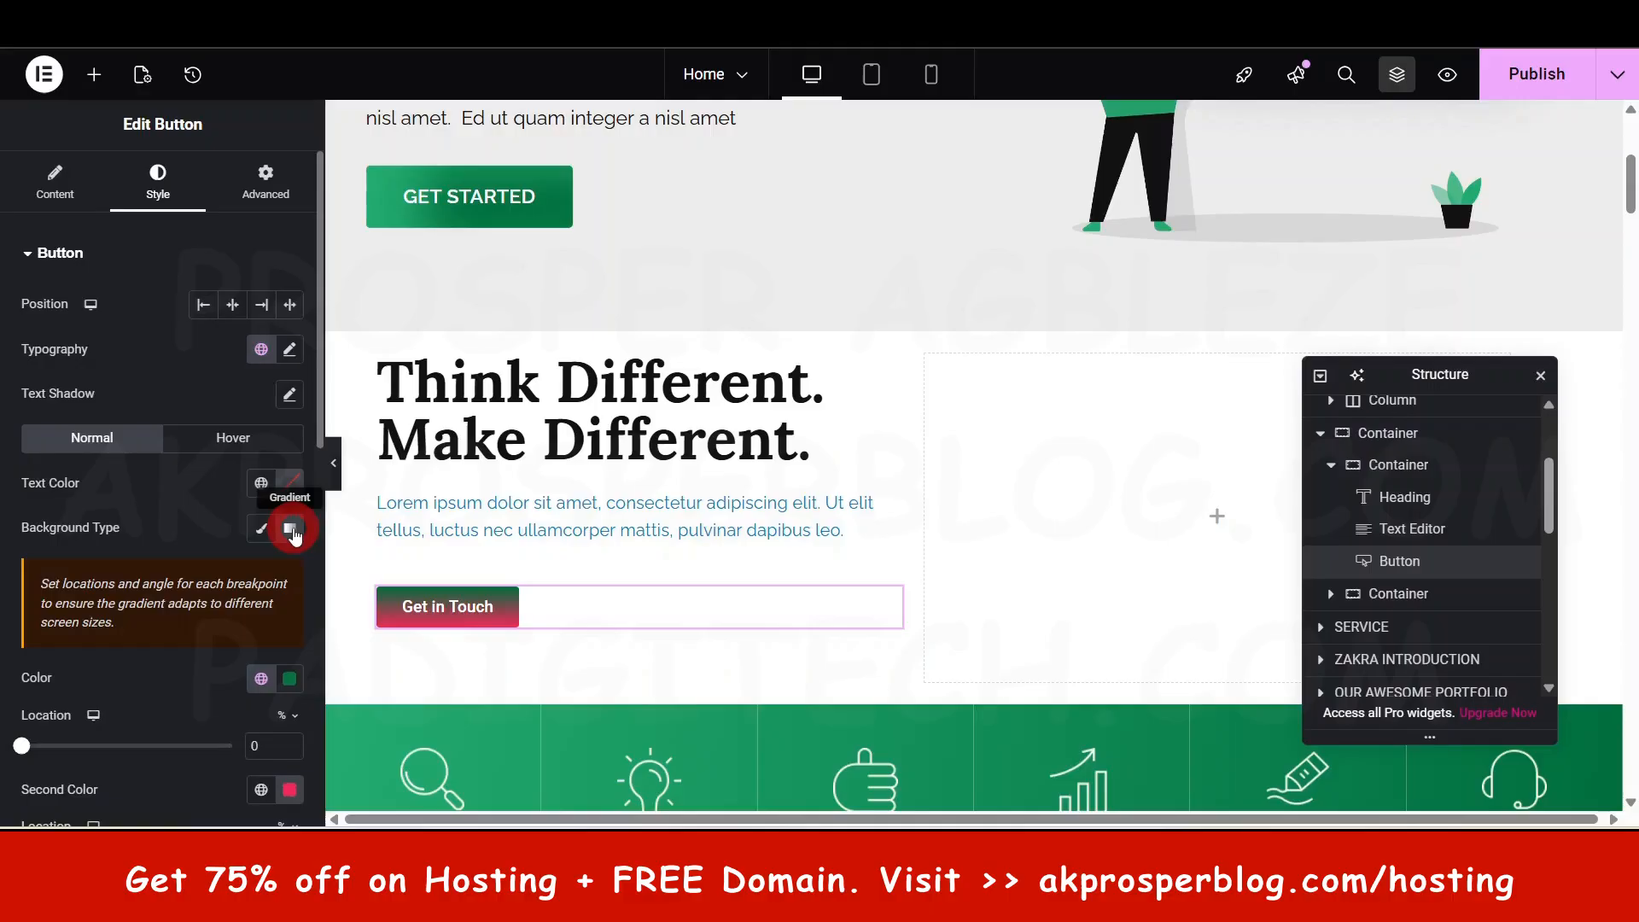
{"action": "scroll", "coordinate": [289, 547], "scroll_direction": "down", "scroll_amount": 1}
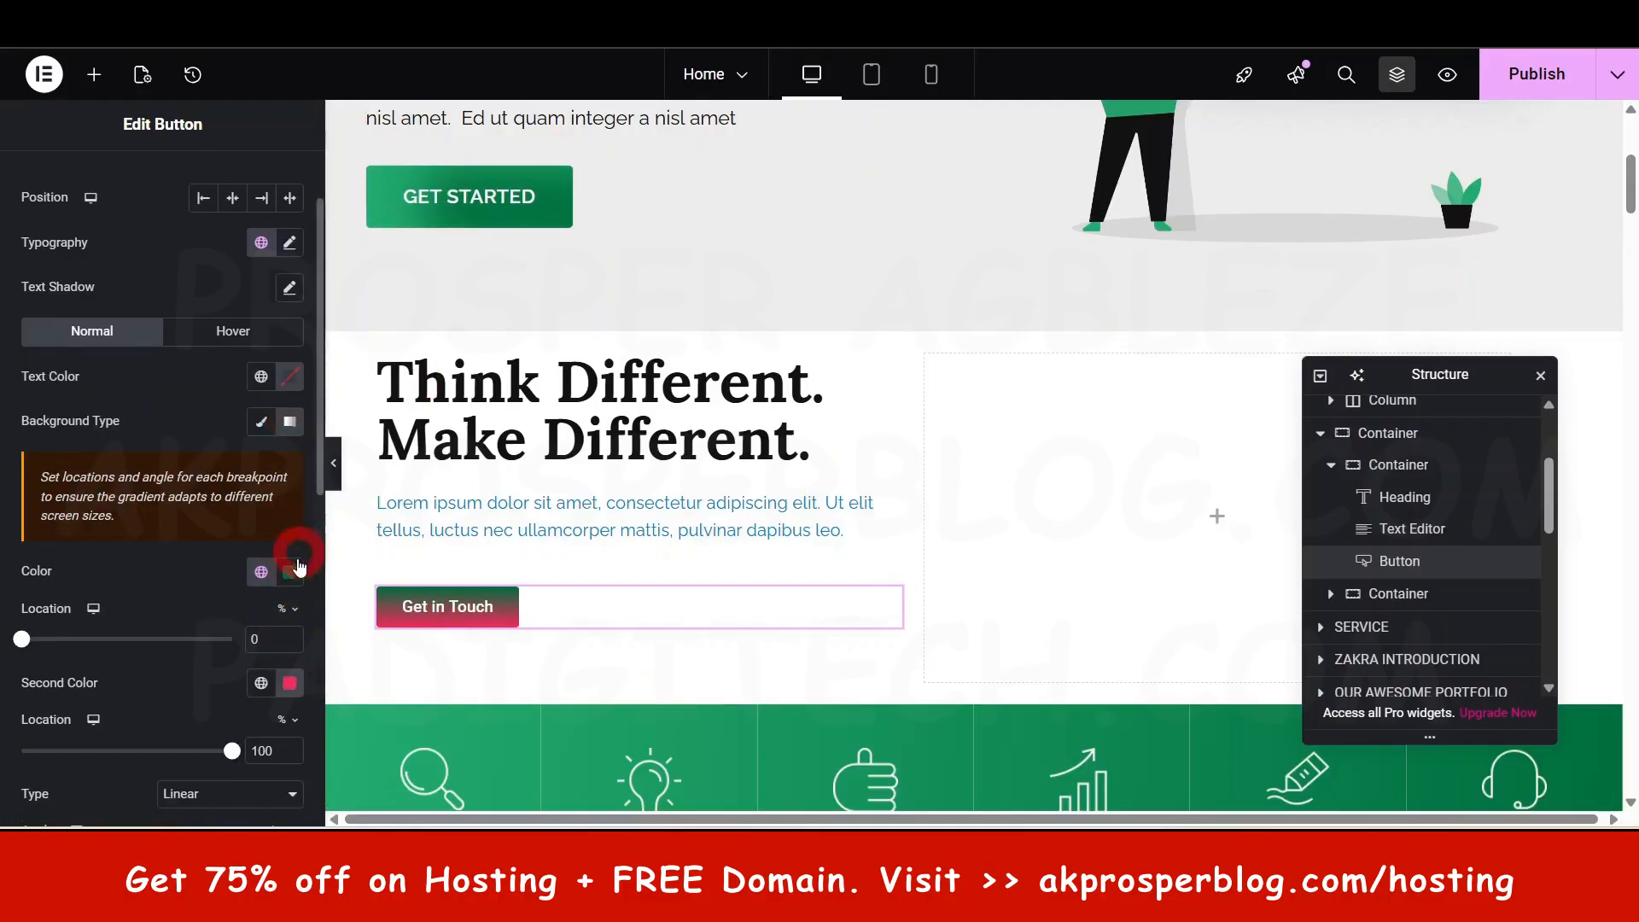
{"action": "left_click", "coordinate": [288, 687]}
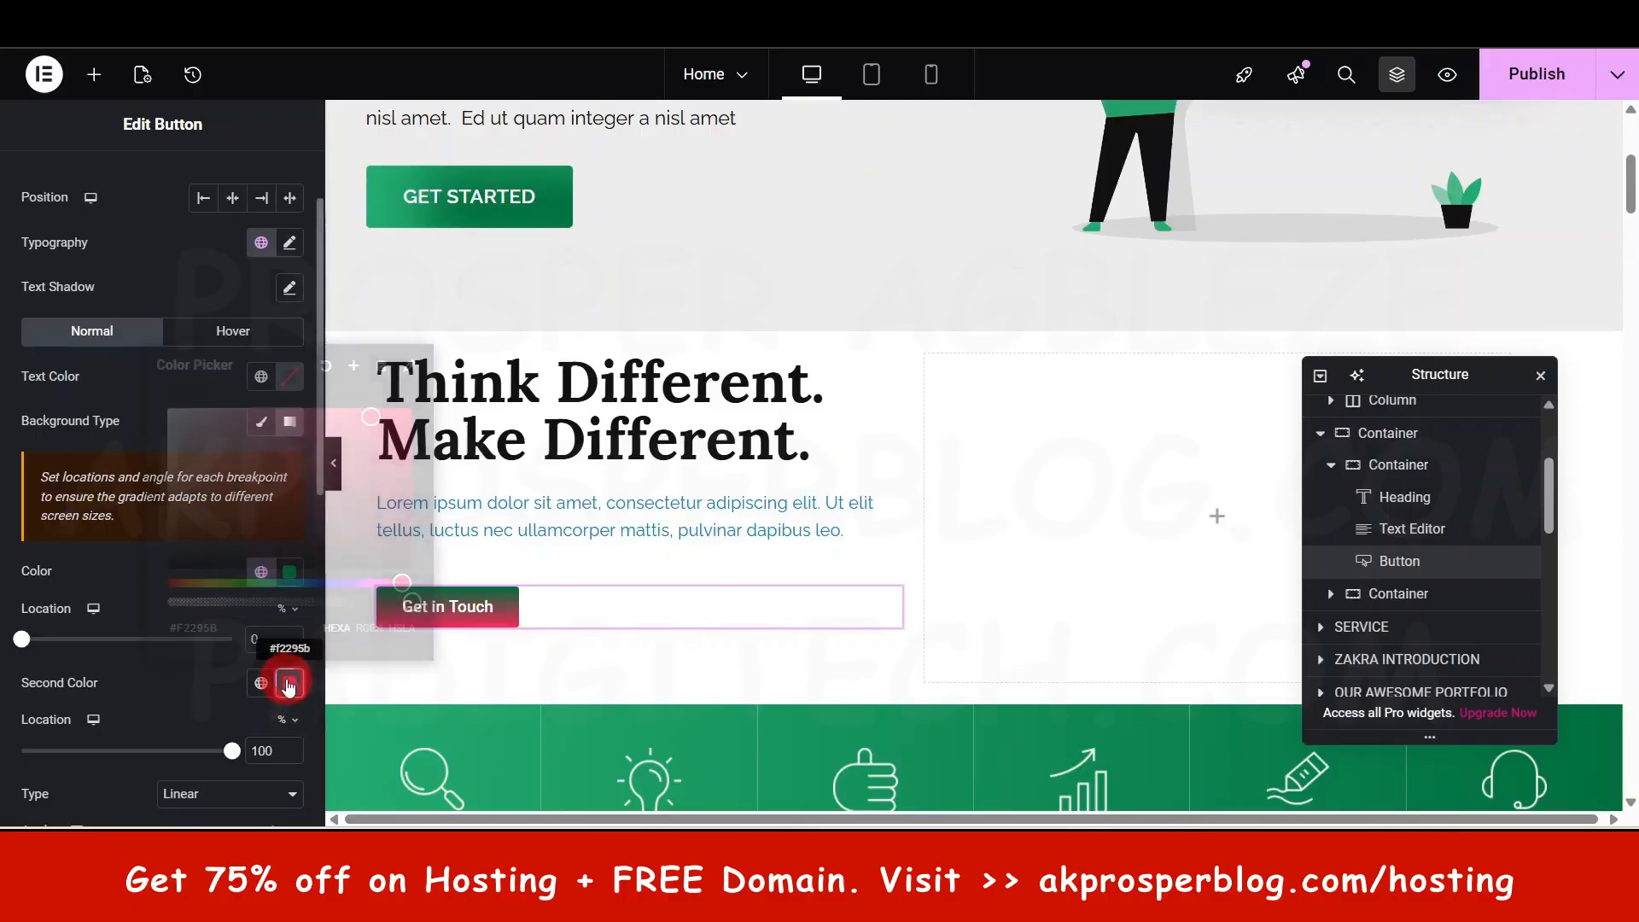
{"action": "left_click", "coordinate": [288, 682]}
{"action": "left_click", "coordinate": [261, 683]}
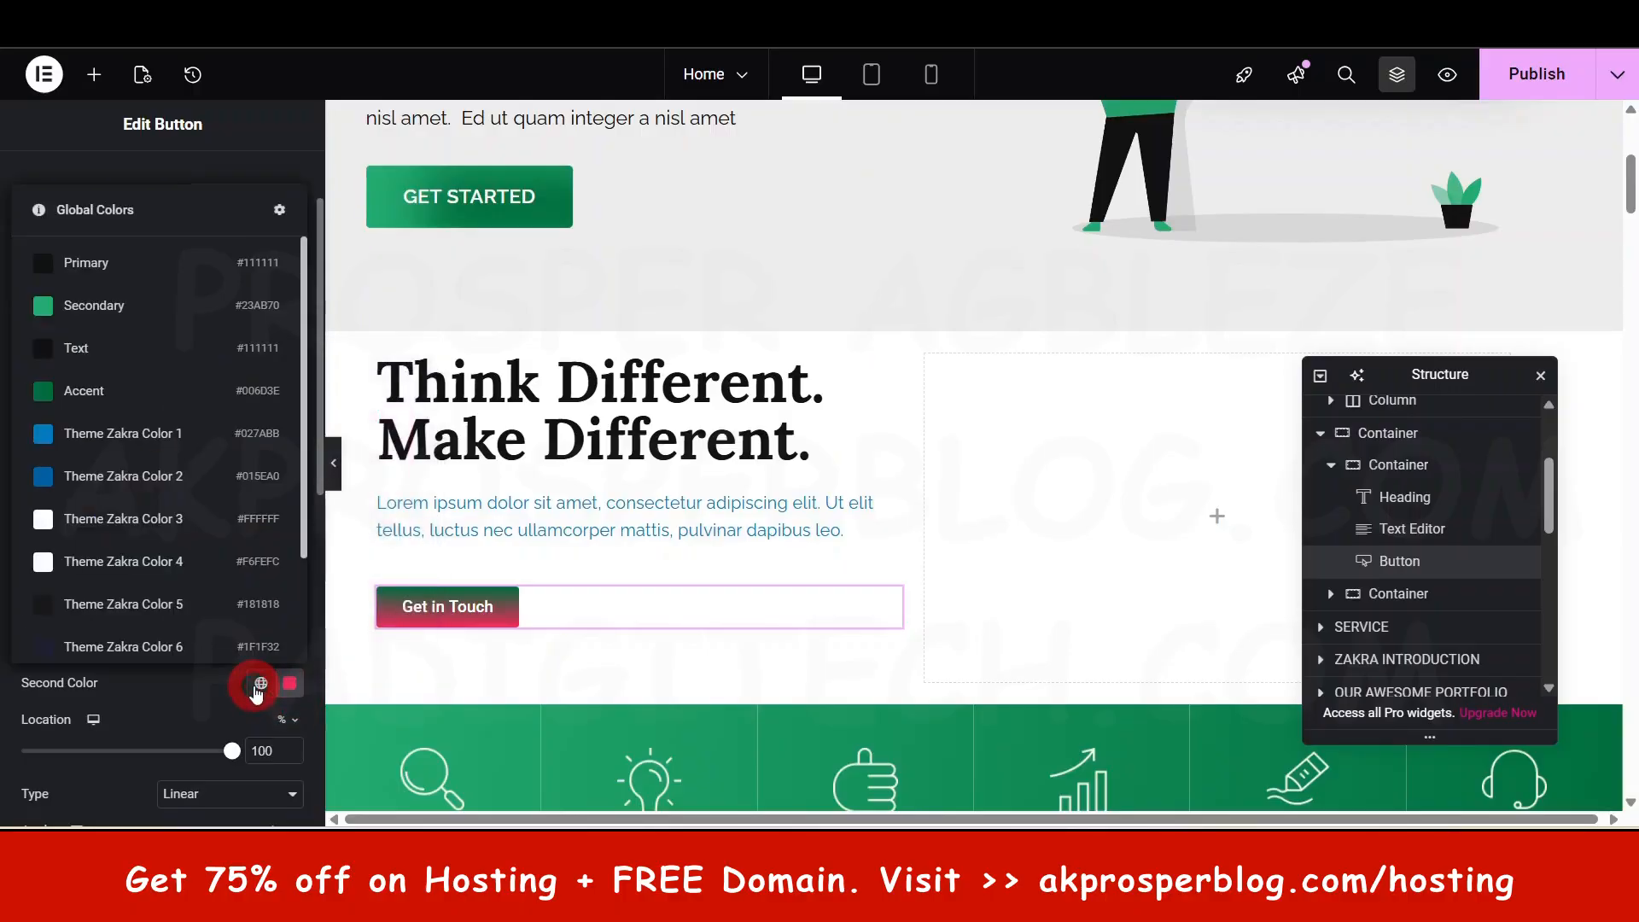
{"action": "left_click", "coordinate": [113, 305]}
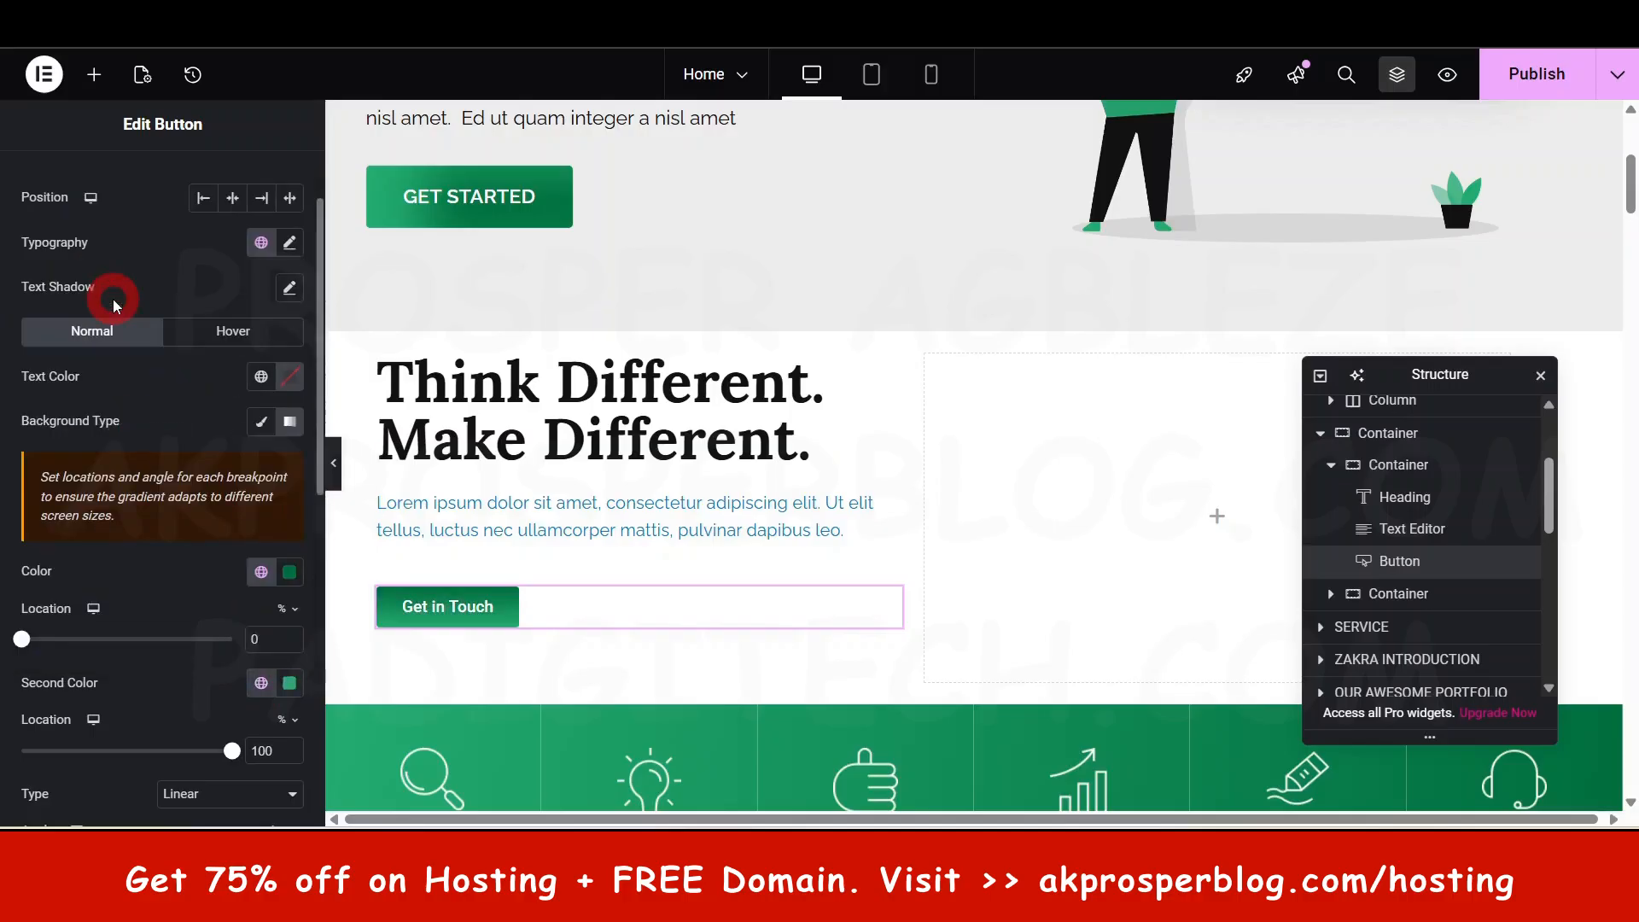
- Set the button's gradient angle to 273°
{"action": "left_click", "coordinate": [446, 628]}
{"action": "scroll", "coordinate": [224, 695], "scroll_direction": "down", "scroll_amount": 2}
{"action": "left_click", "coordinate": [180, 695]}
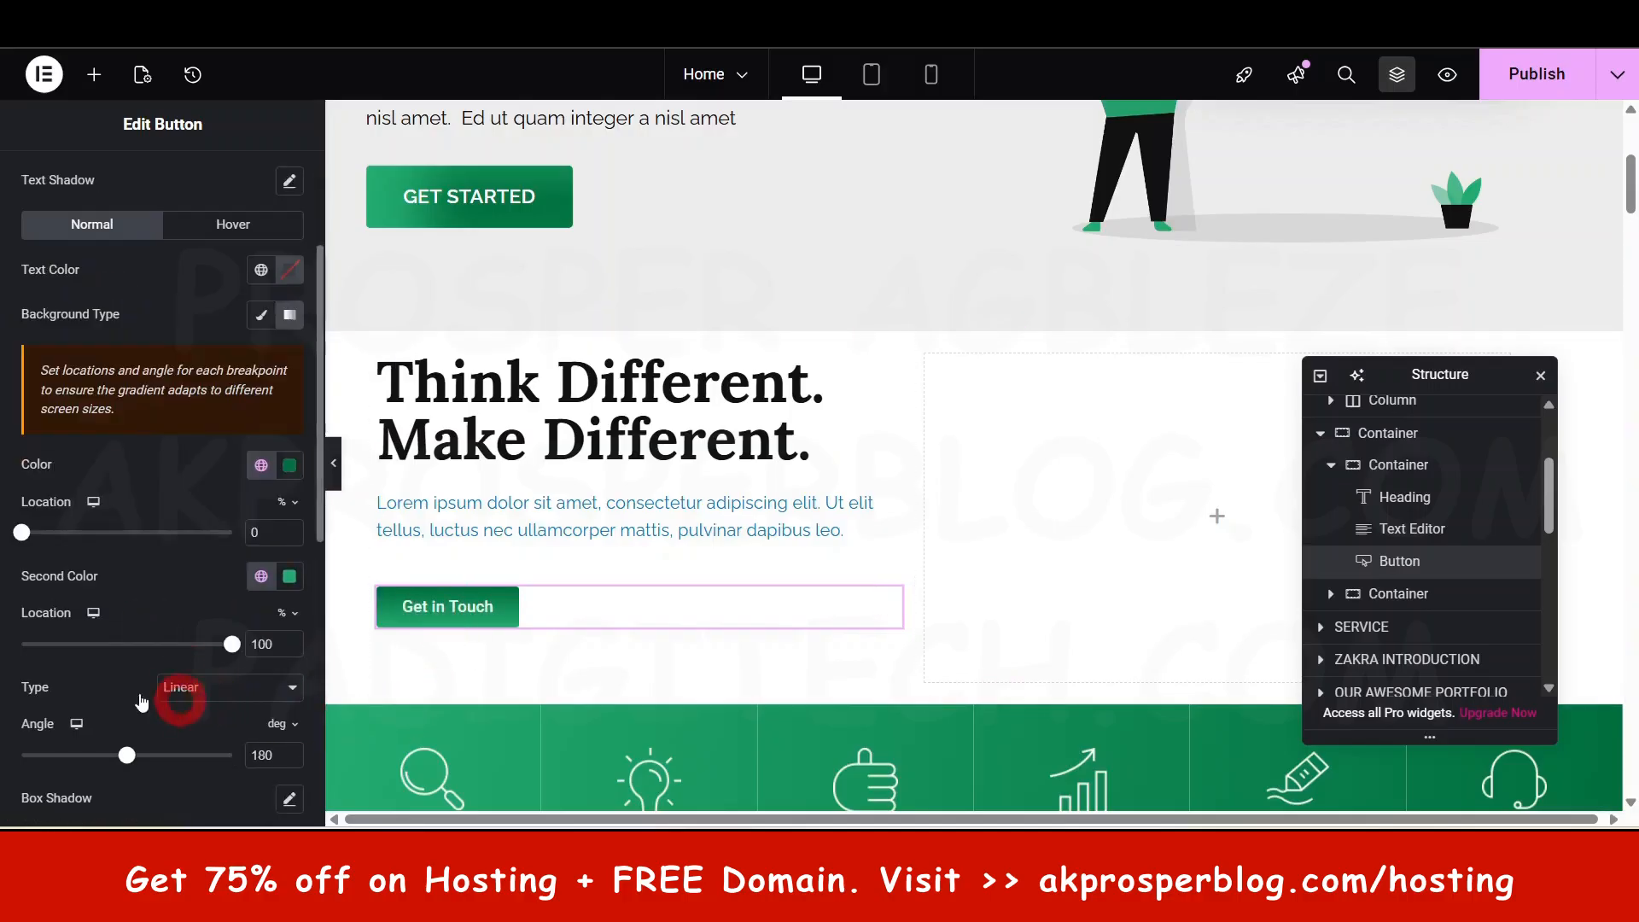
{"action": "scroll", "coordinate": [145, 671], "scroll_direction": "down", "scroll_amount": 2}
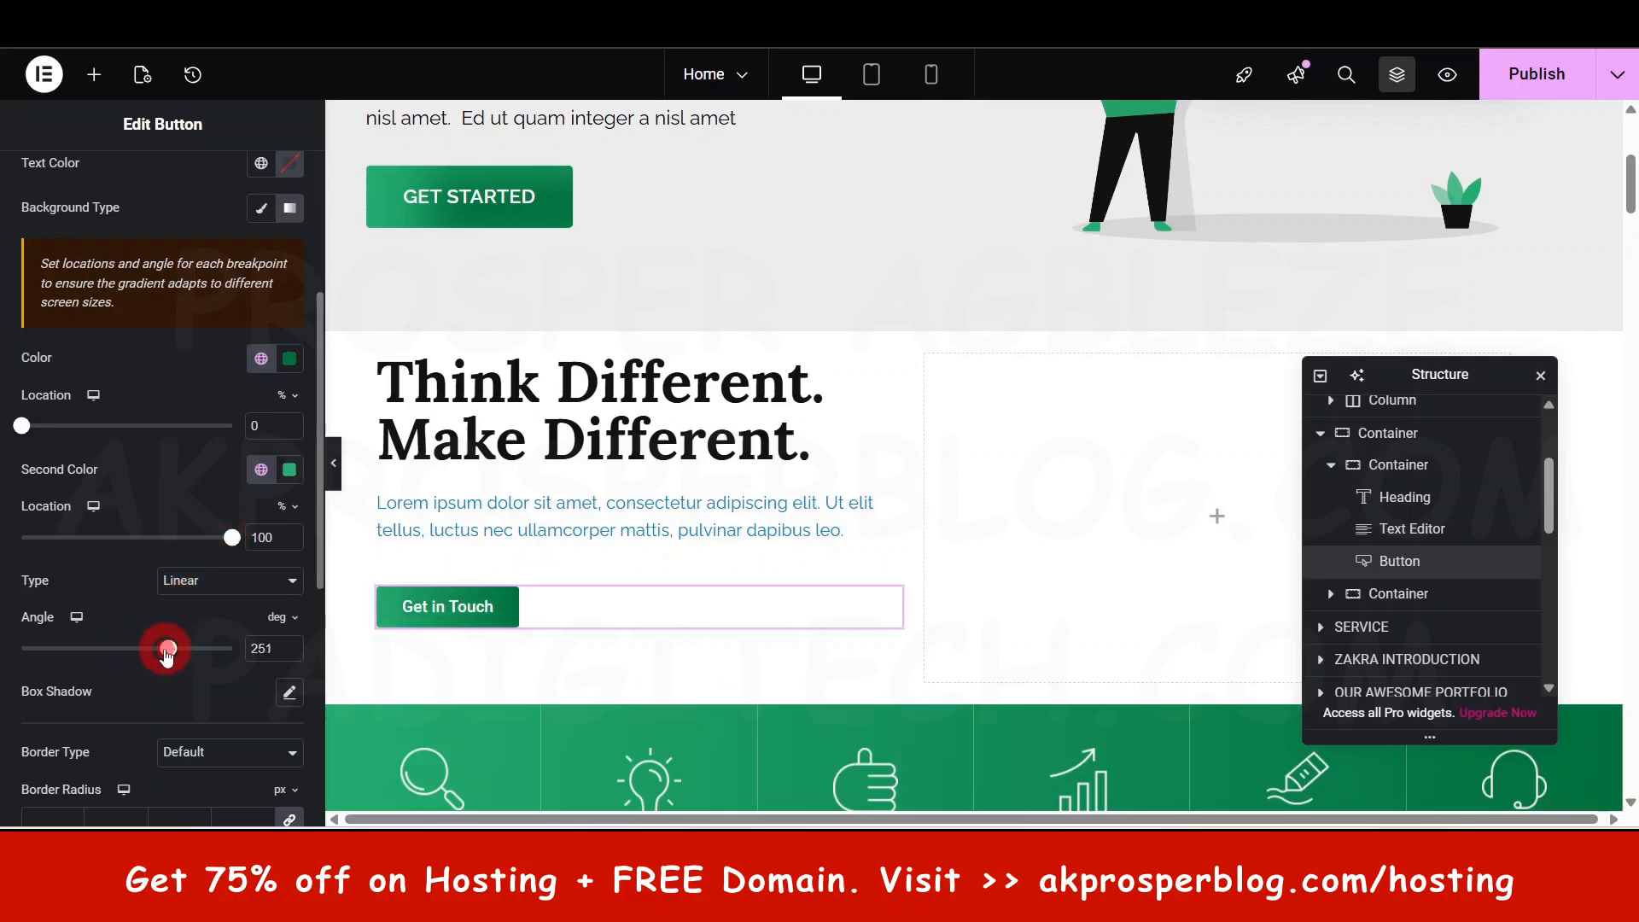
{"action": "left_click_drag", "start_coordinate": [176, 649], "coordinate": [181, 648]}
{"action": "scroll", "coordinate": [244, 602], "scroll_direction": "up", "scroll_amount": 4}
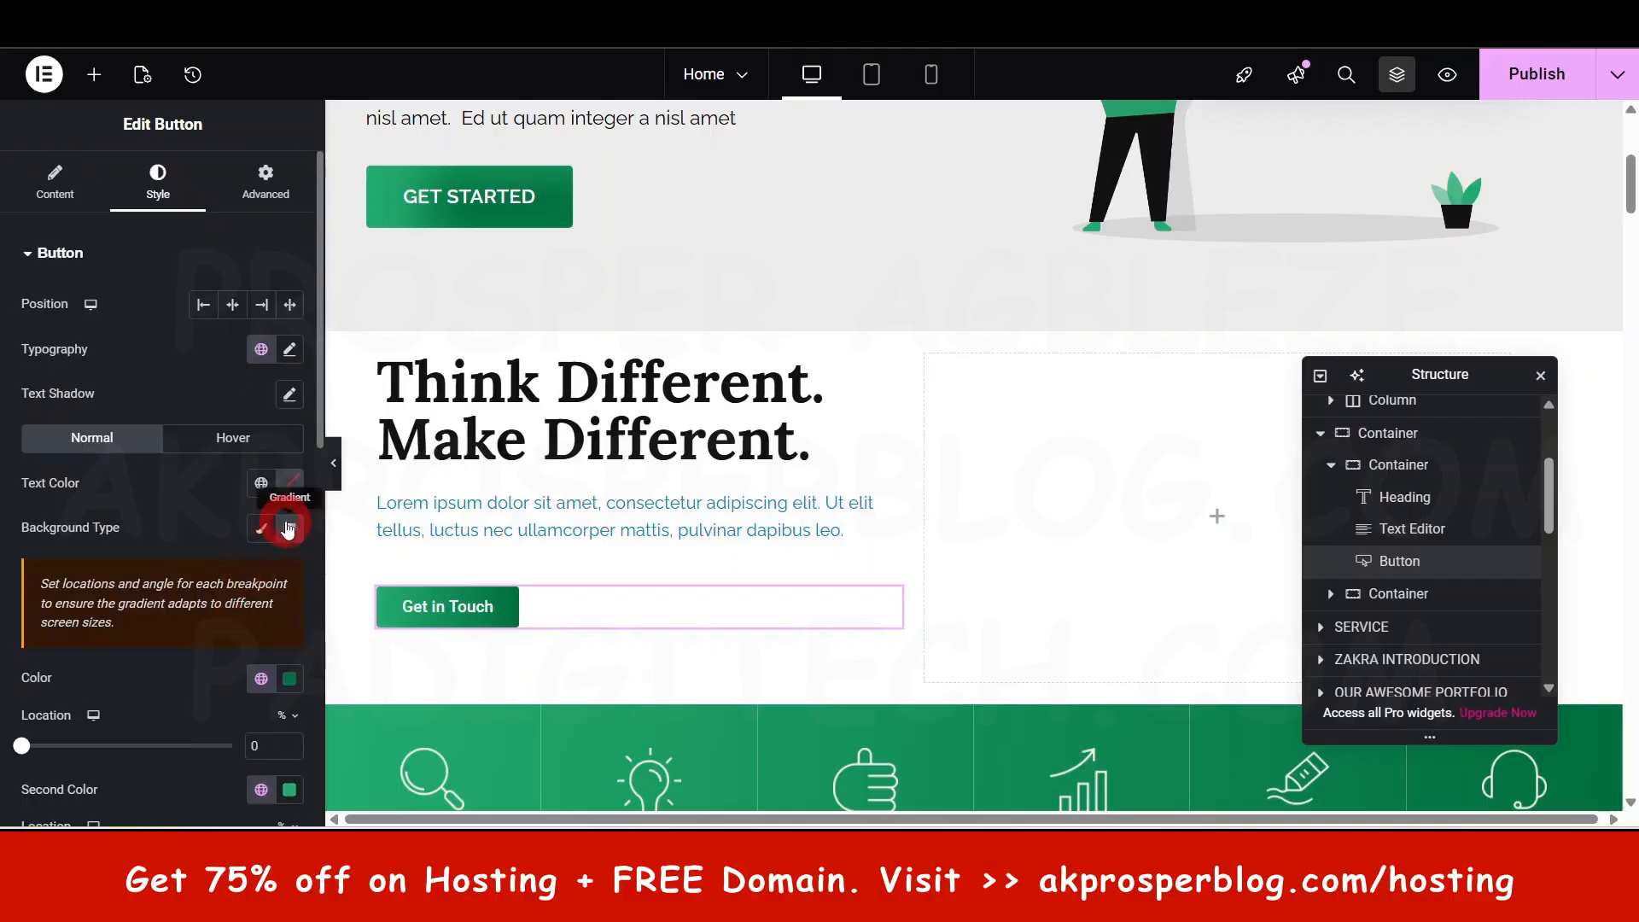
- Make the button's text turn the global white on hover
{"action": "left_click", "coordinate": [230, 441]}
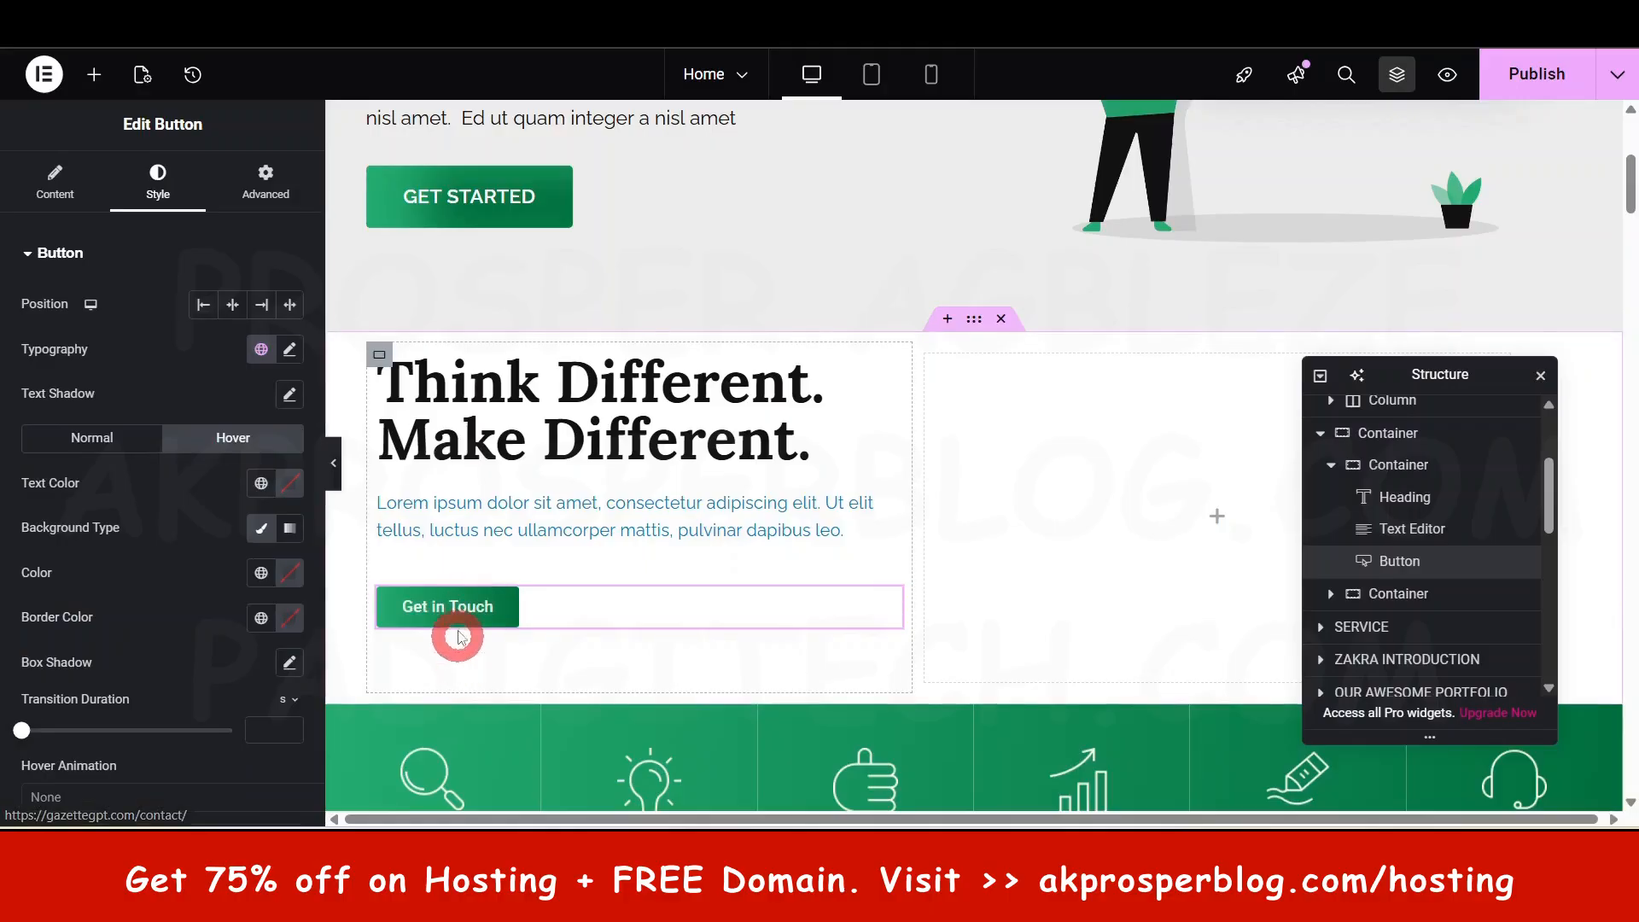
{"action": "left_click", "coordinate": [258, 485]}
{"action": "left_click", "coordinate": [73, 359]}
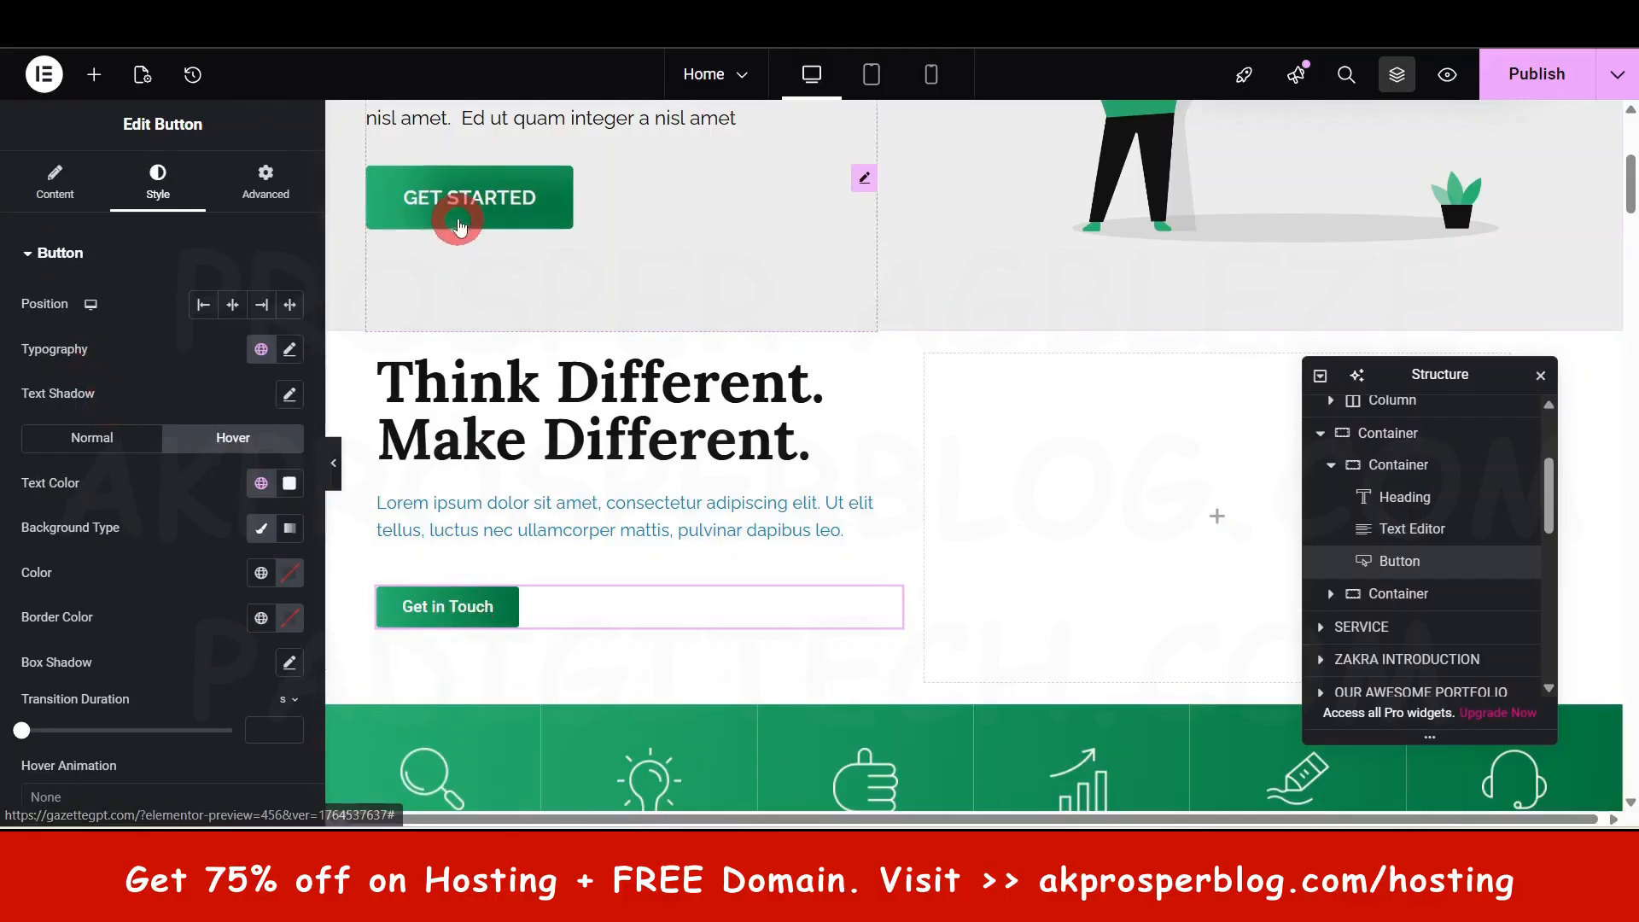
- Set the button's hover animation to Grow
{"action": "scroll", "coordinate": [176, 681], "scroll_direction": "down", "scroll_amount": 1}
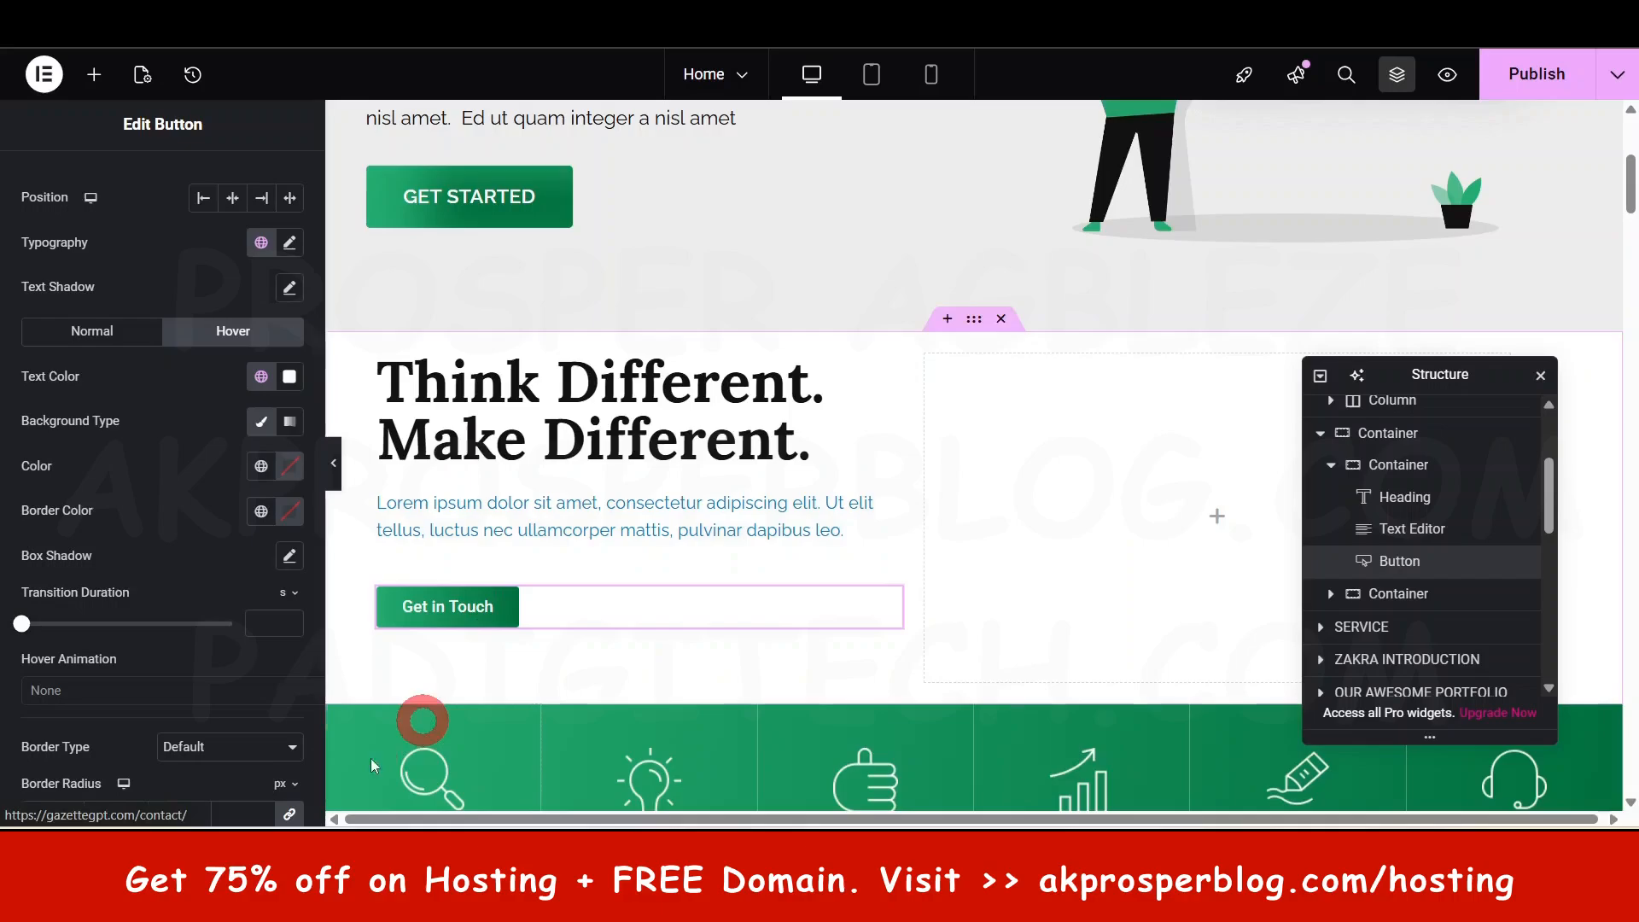
{"action": "left_click", "coordinate": [93, 702]}
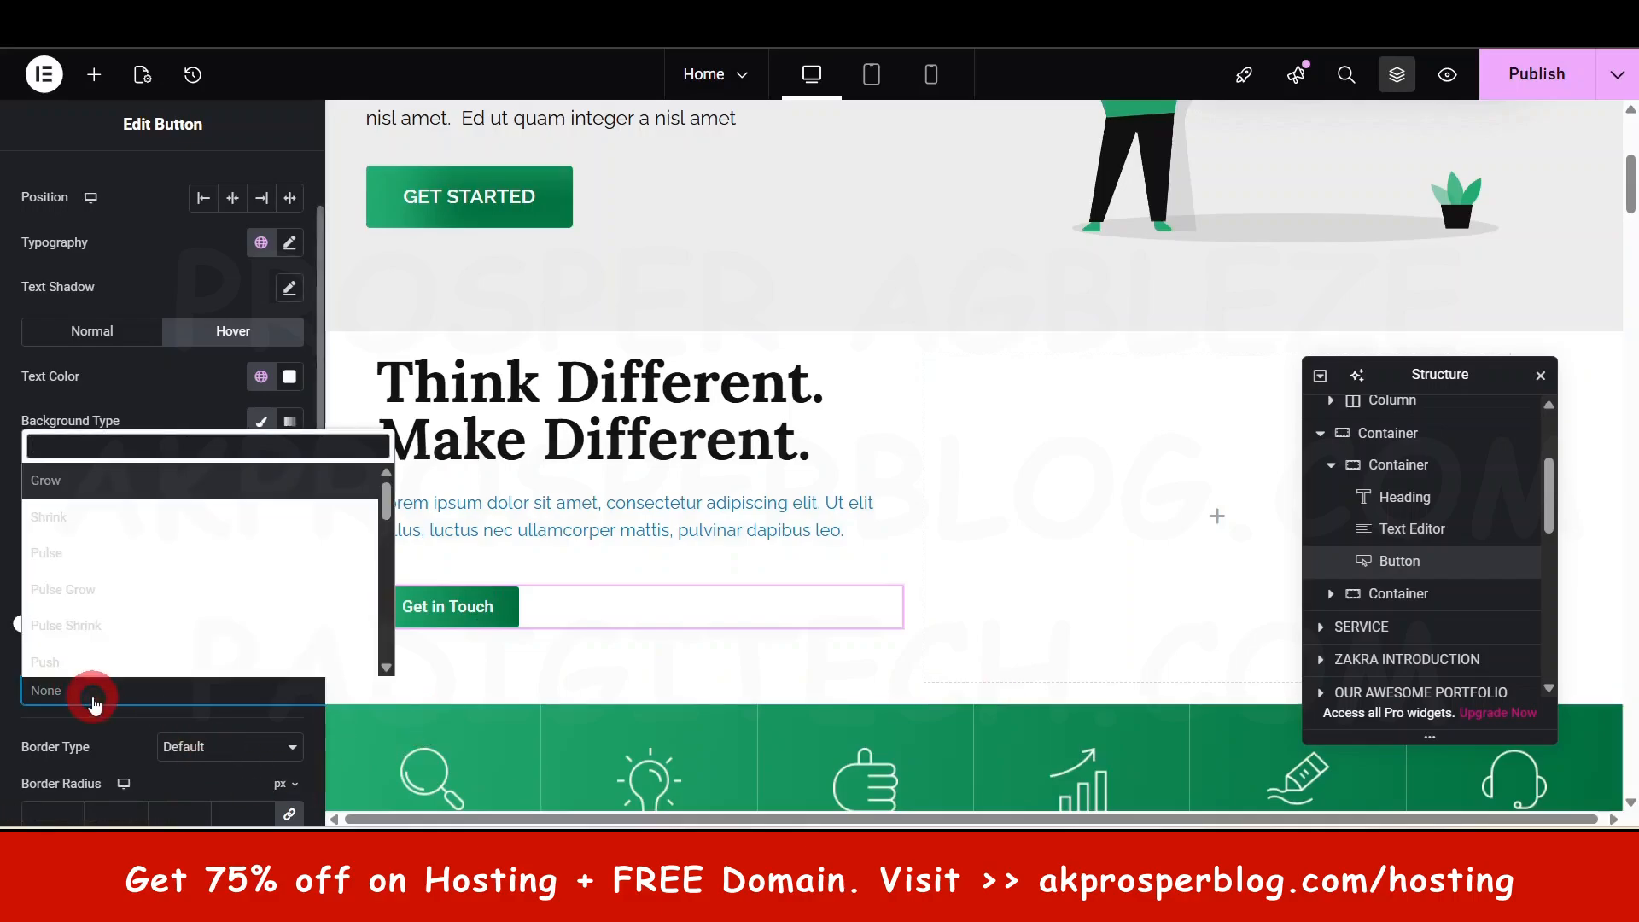
{"action": "left_click", "coordinate": [68, 485]}
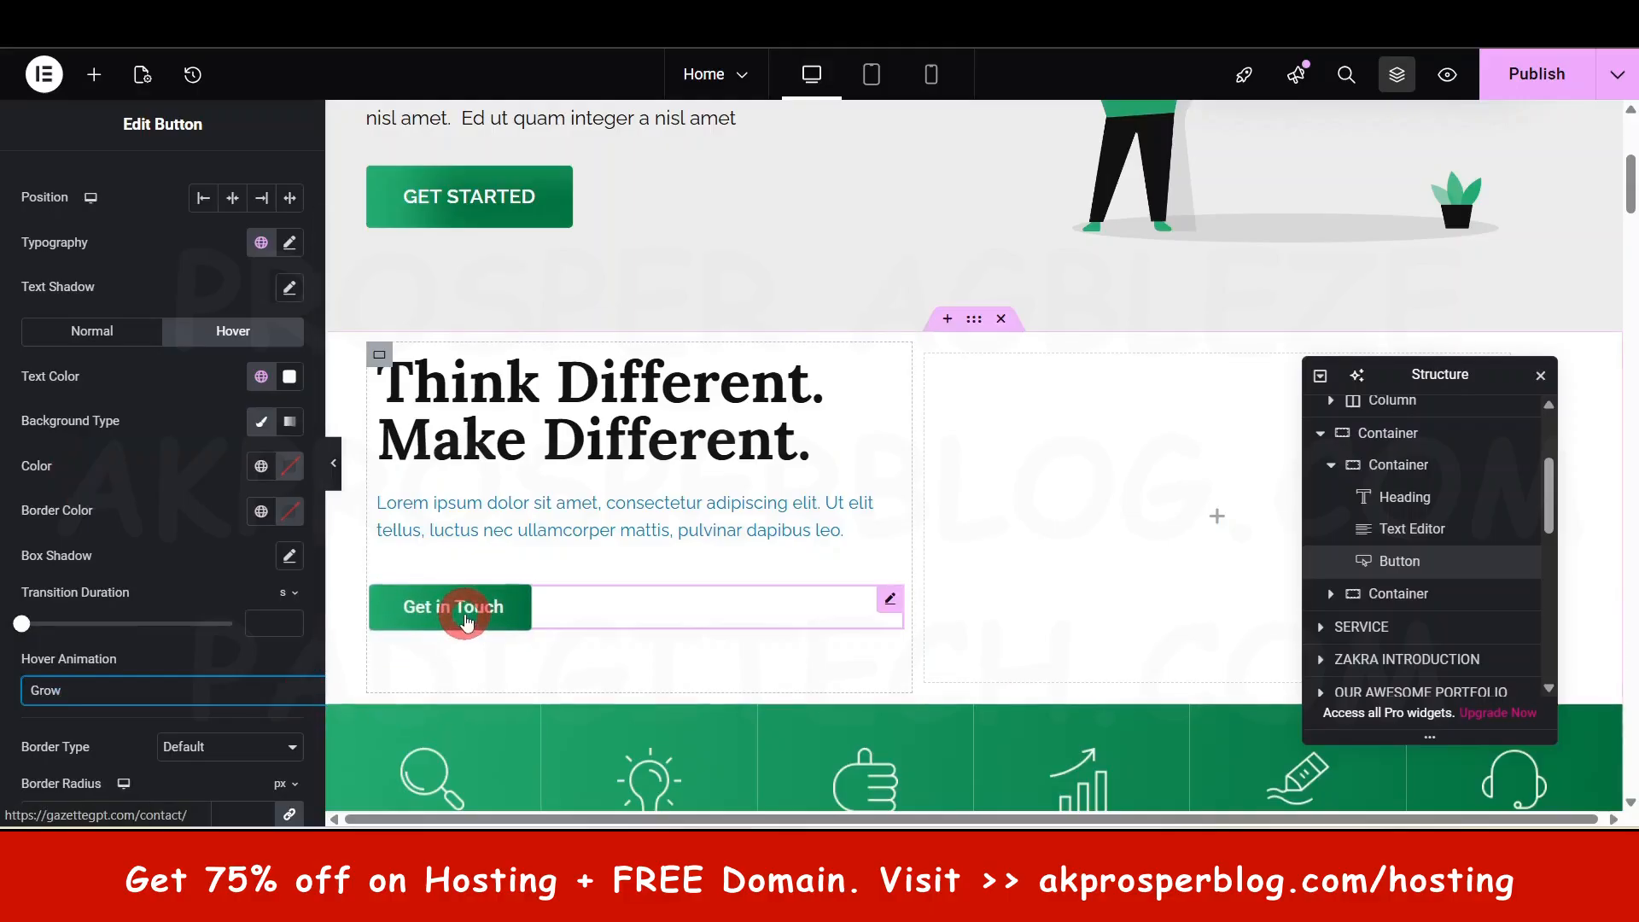
{"action": "scroll", "coordinate": [471, 625], "scroll_direction": "down", "scroll_amount": 1}
{"action": "scroll", "coordinate": [509, 684], "scroll_direction": "down", "scroll_amount": 1}
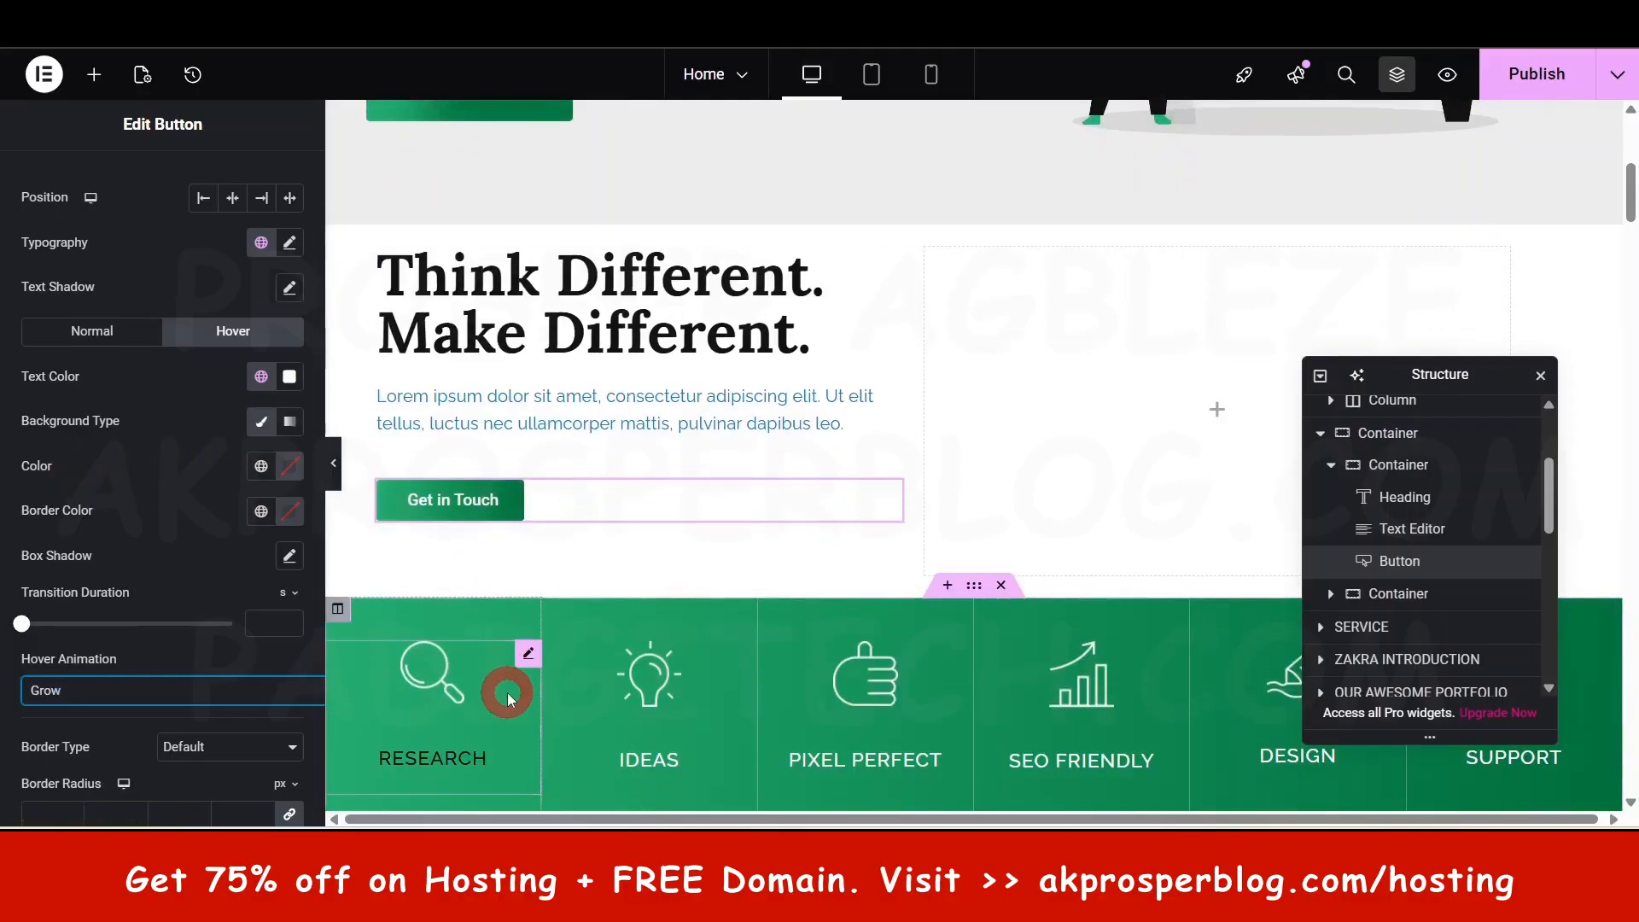
{"action": "scroll", "coordinate": [509, 684], "scroll_direction": "up", "scroll_amount": 1}
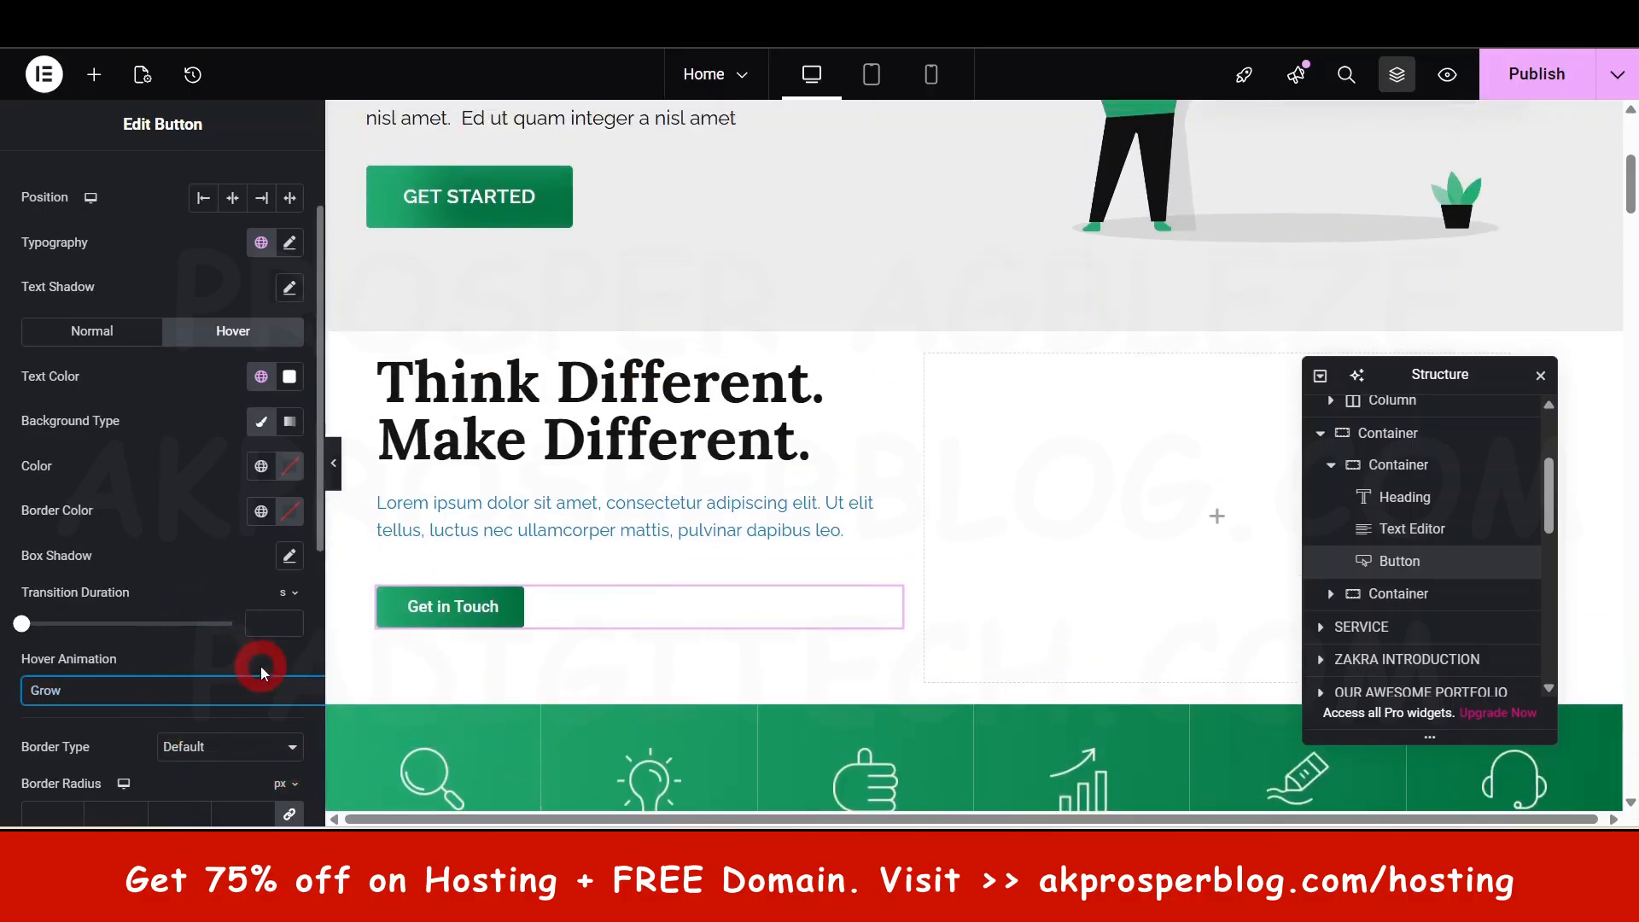
{"action": "scroll", "coordinate": [260, 668], "scroll_direction": "down", "scroll_amount": 3}
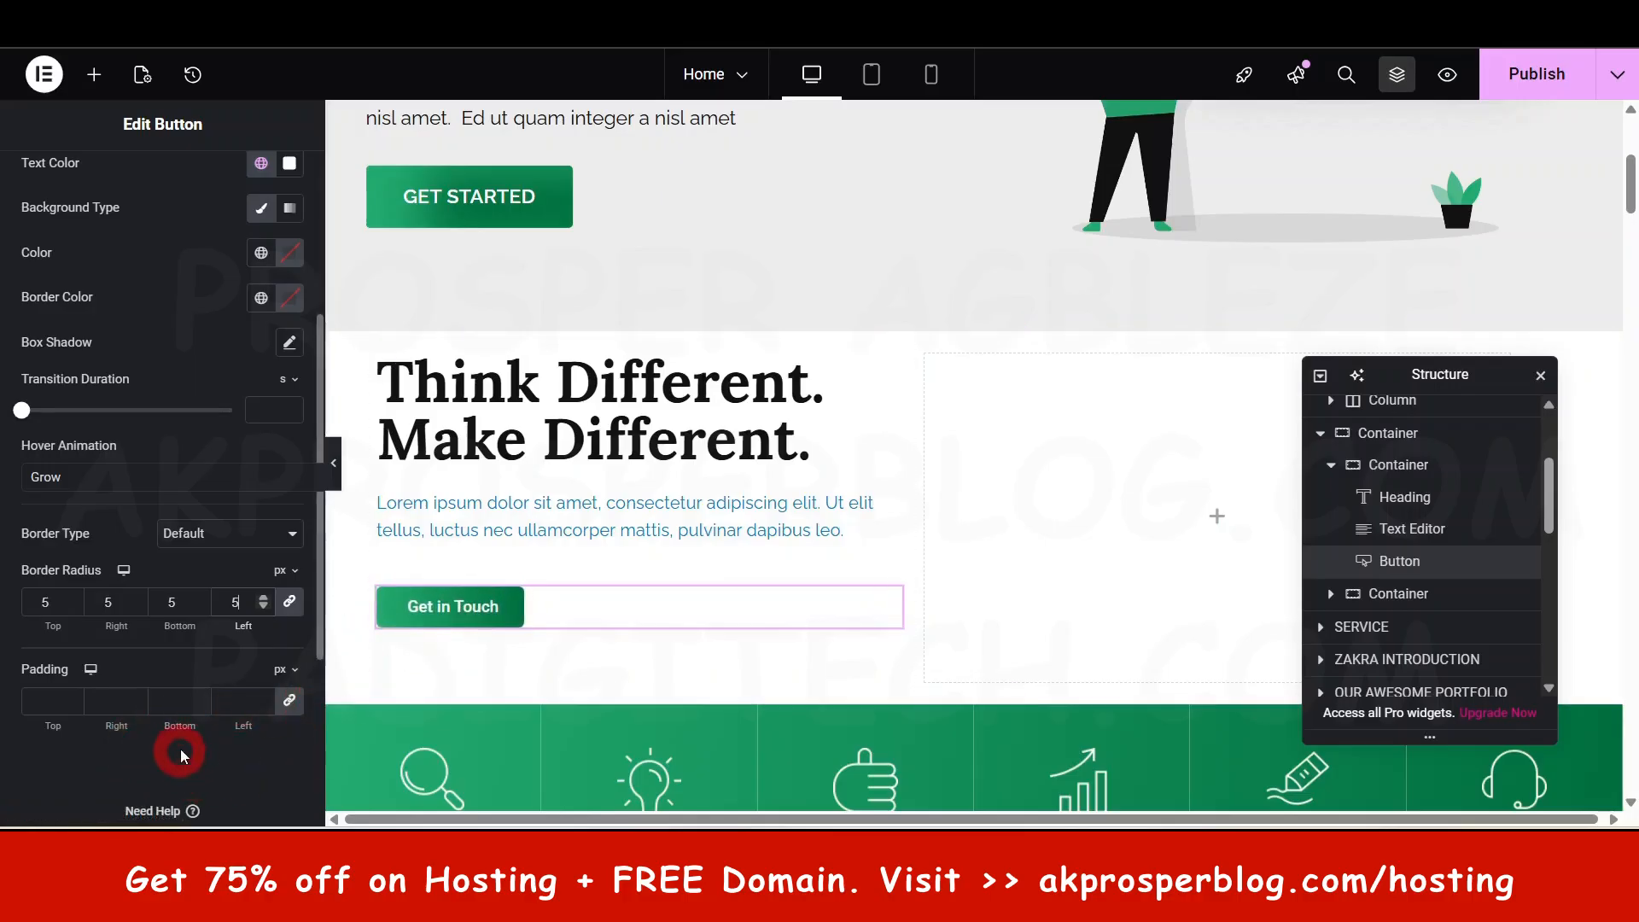
- Set the button's padding to 18 on all sides
{"action": "left_click", "coordinate": [262, 697]}
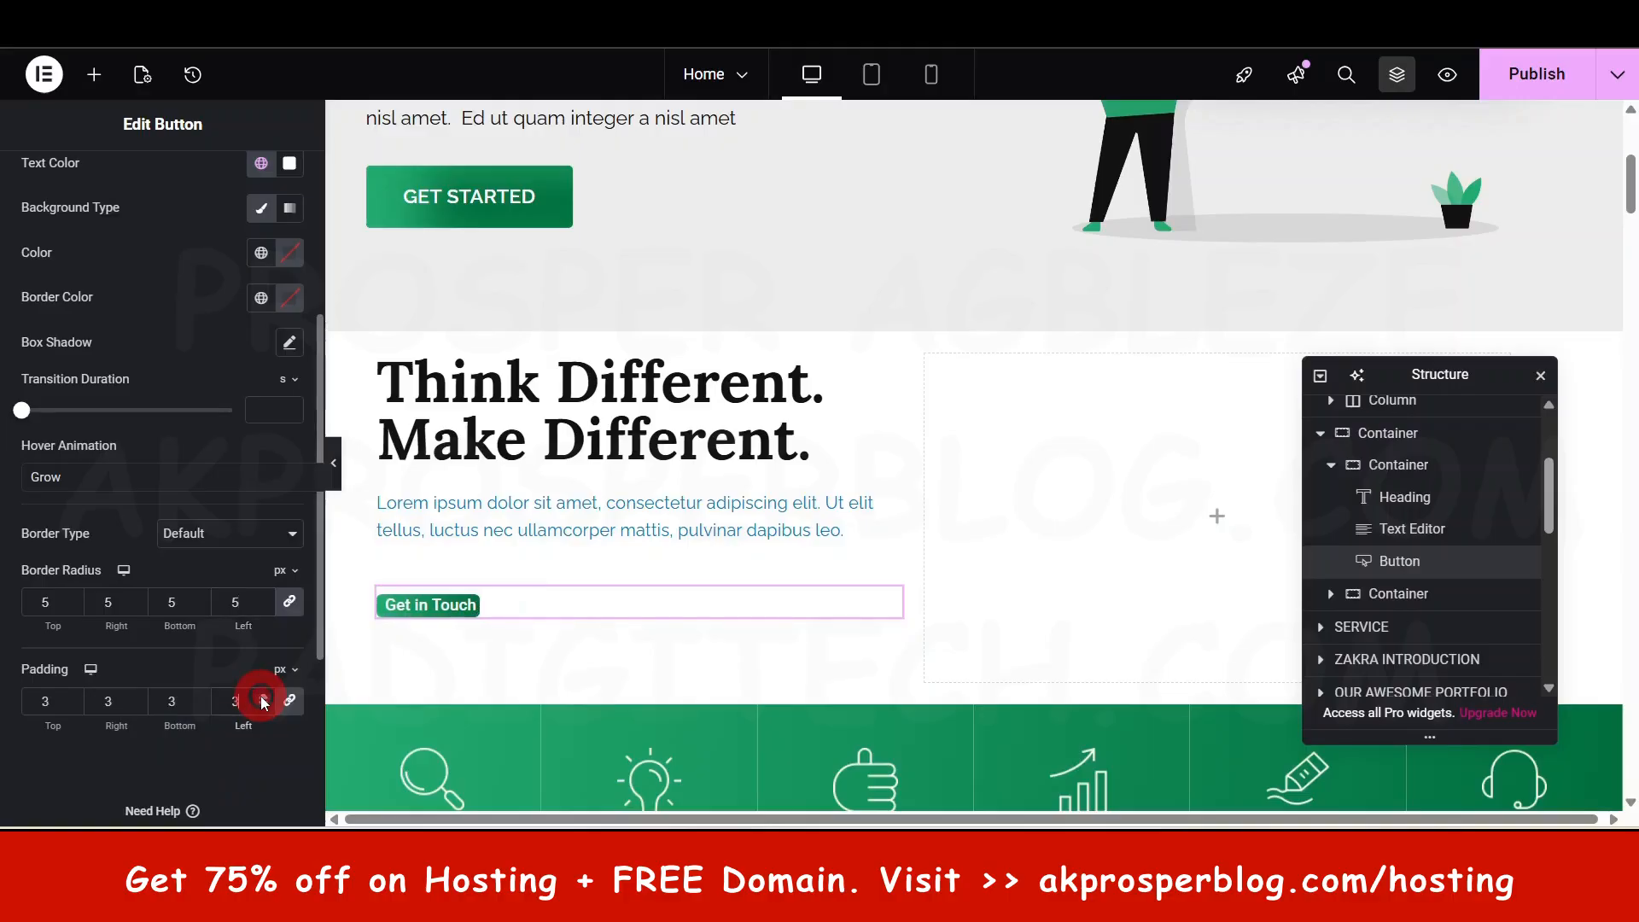
{"action": "left_click", "coordinate": [262, 697]}
{"action": "left_click", "coordinate": [262, 697]}
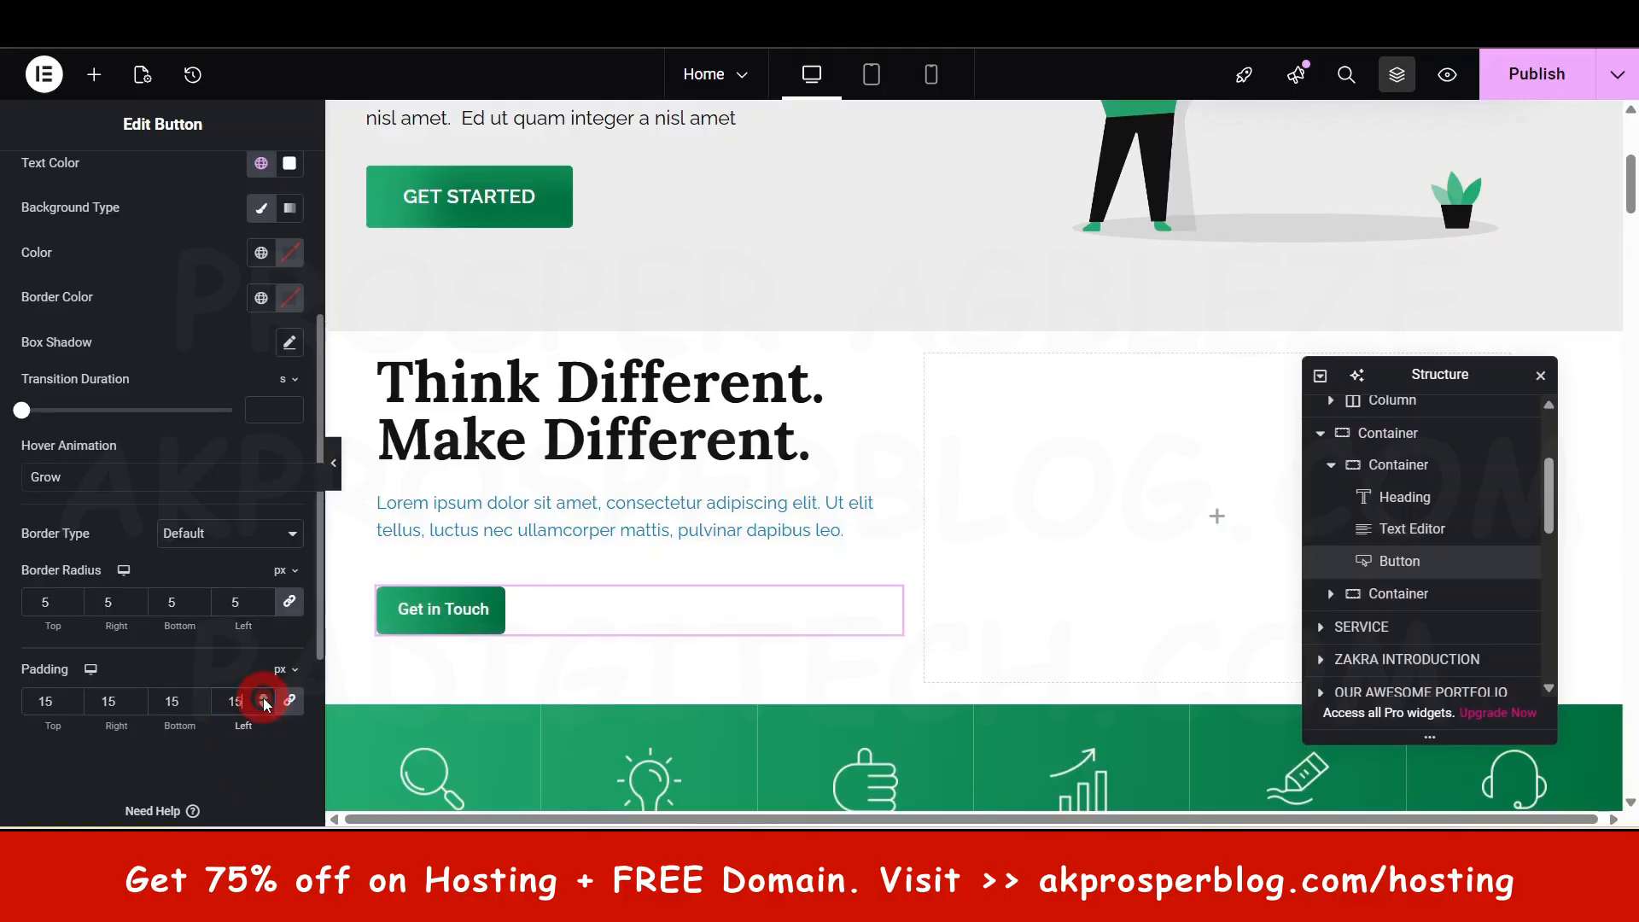
{"action": "left_click", "coordinate": [262, 698]}
{"action": "left_click", "coordinate": [264, 699]}
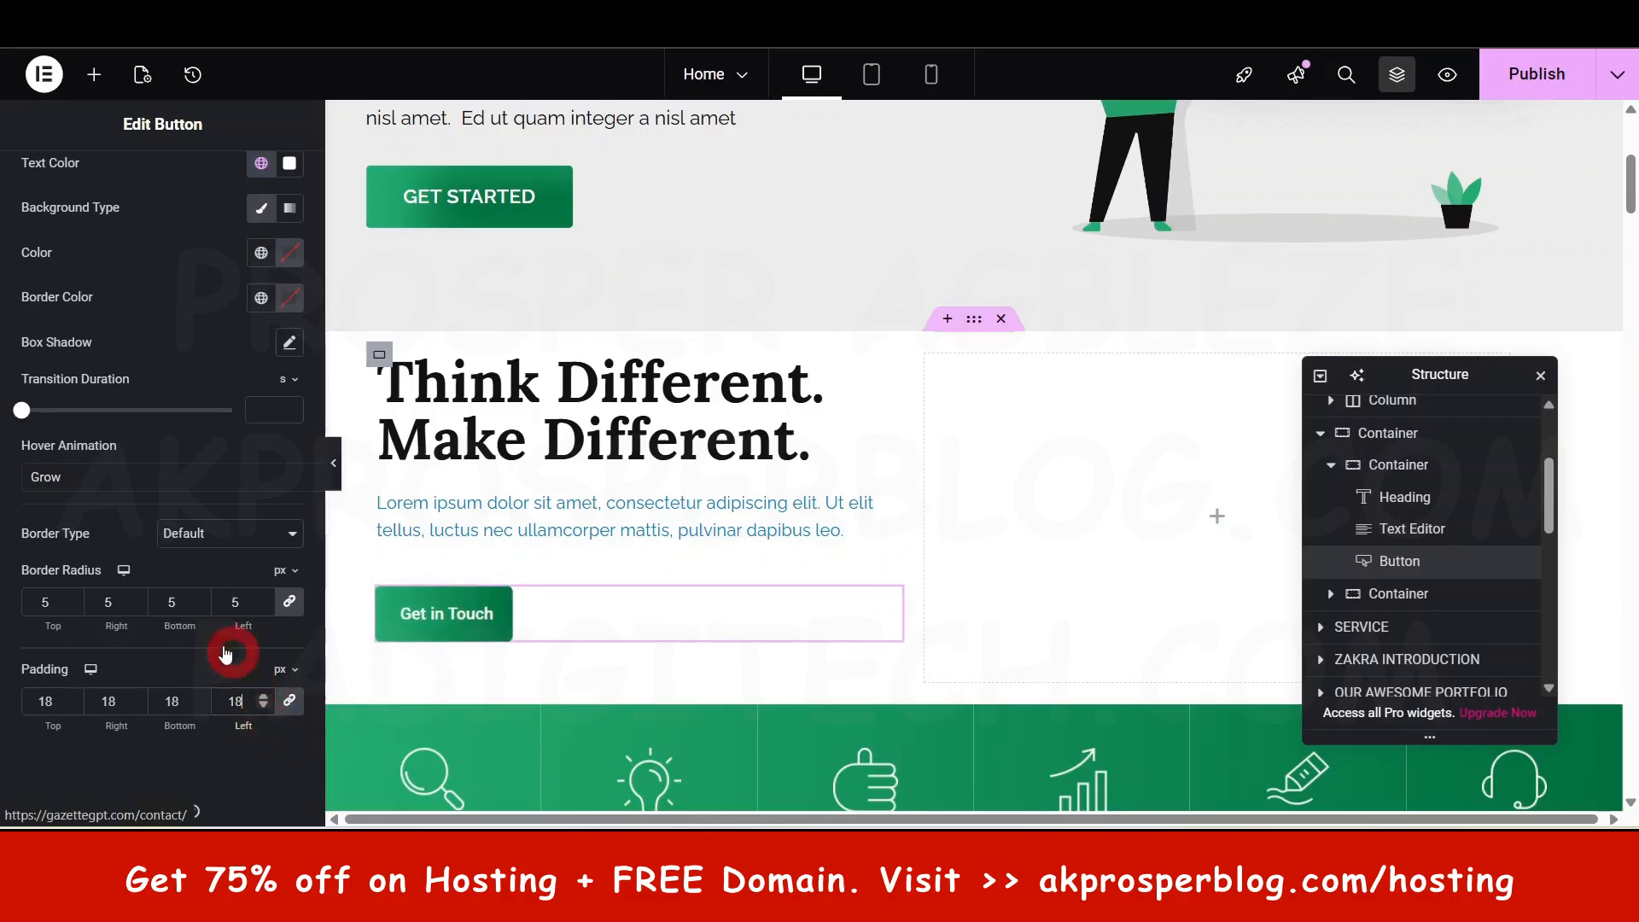
{"action": "scroll", "coordinate": [218, 598], "scroll_direction": "up", "scroll_amount": 4}
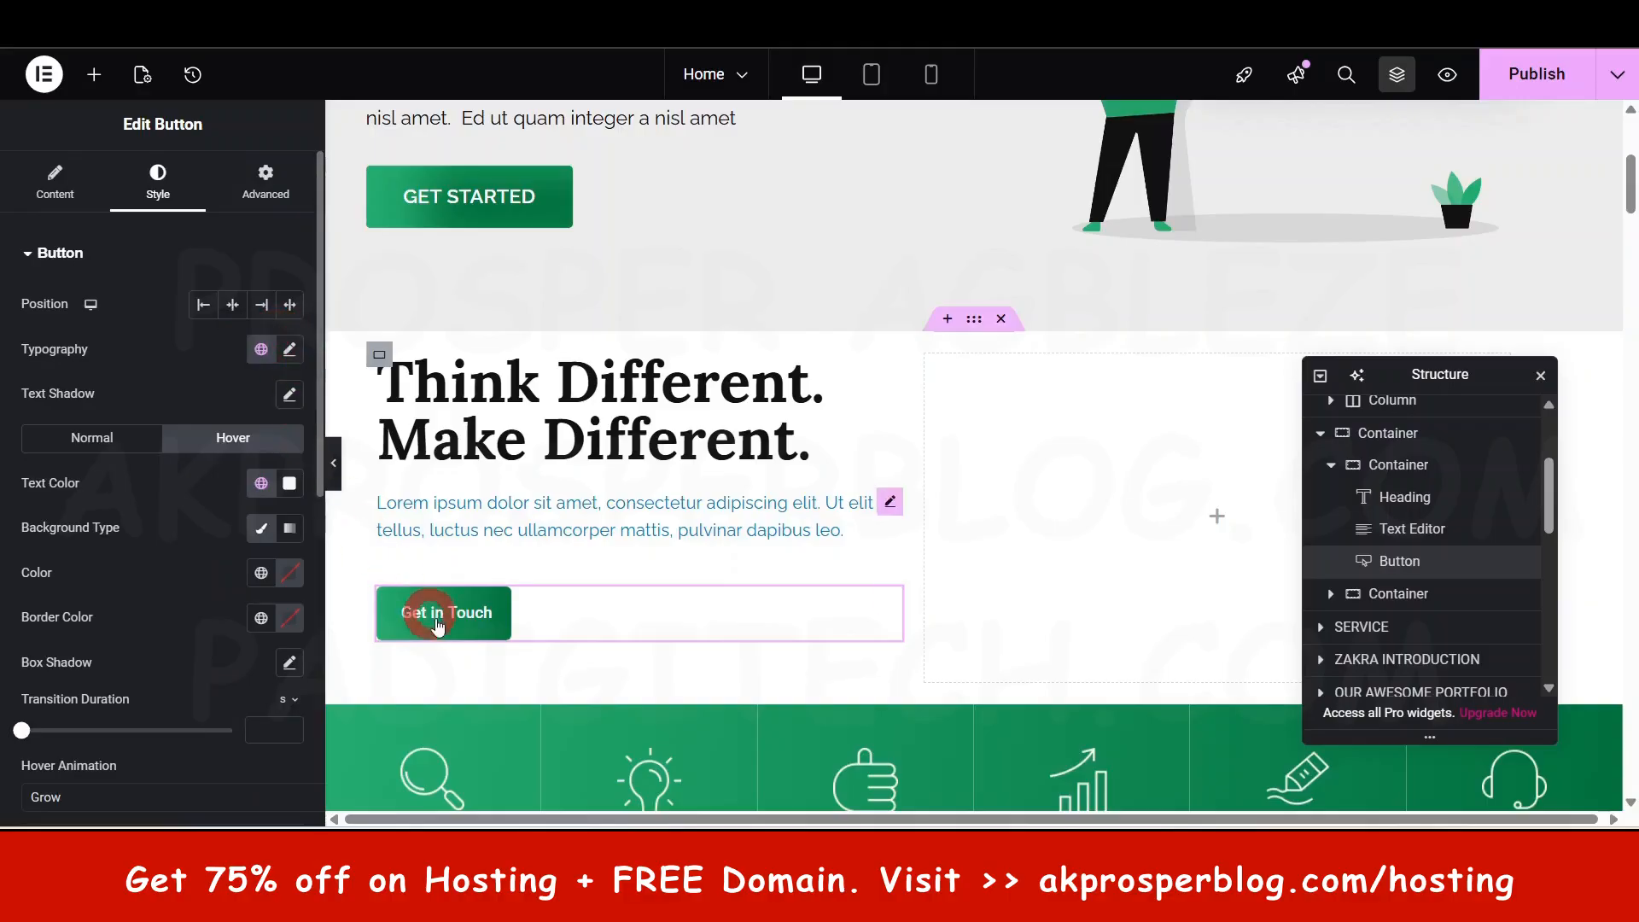
- Set the button text to 21 px with 400 (Normal) weight
{"action": "left_click", "coordinate": [290, 349]}
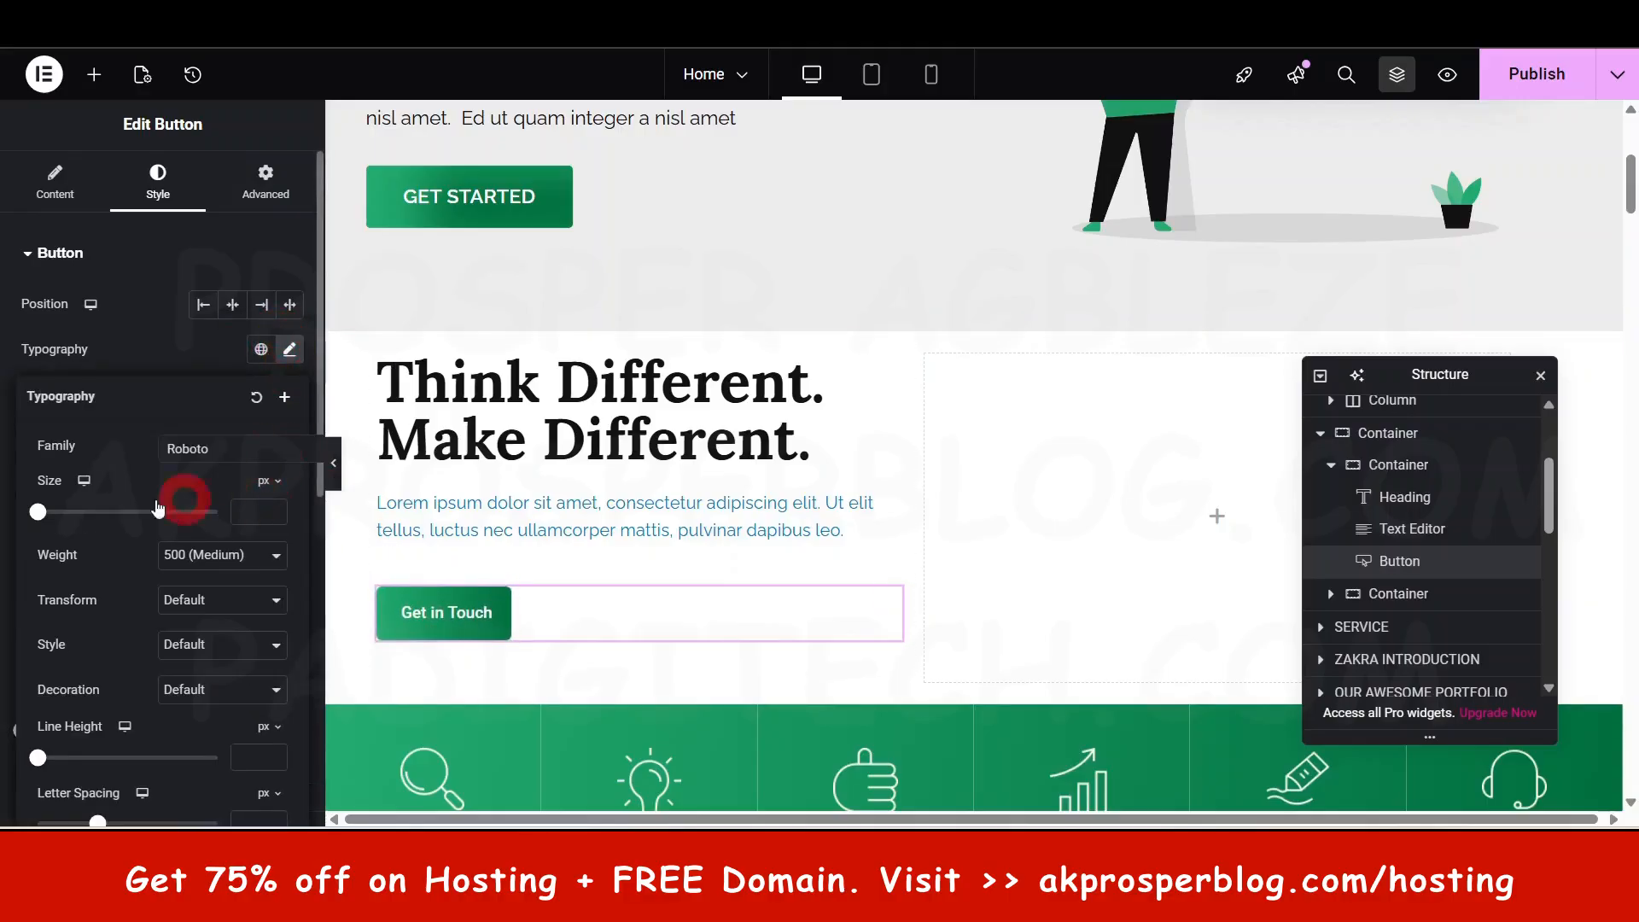
{"action": "left_click_drag", "start_coordinate": [38, 512], "coordinate": [55, 513]}
{"action": "left_click", "coordinate": [230, 556]}
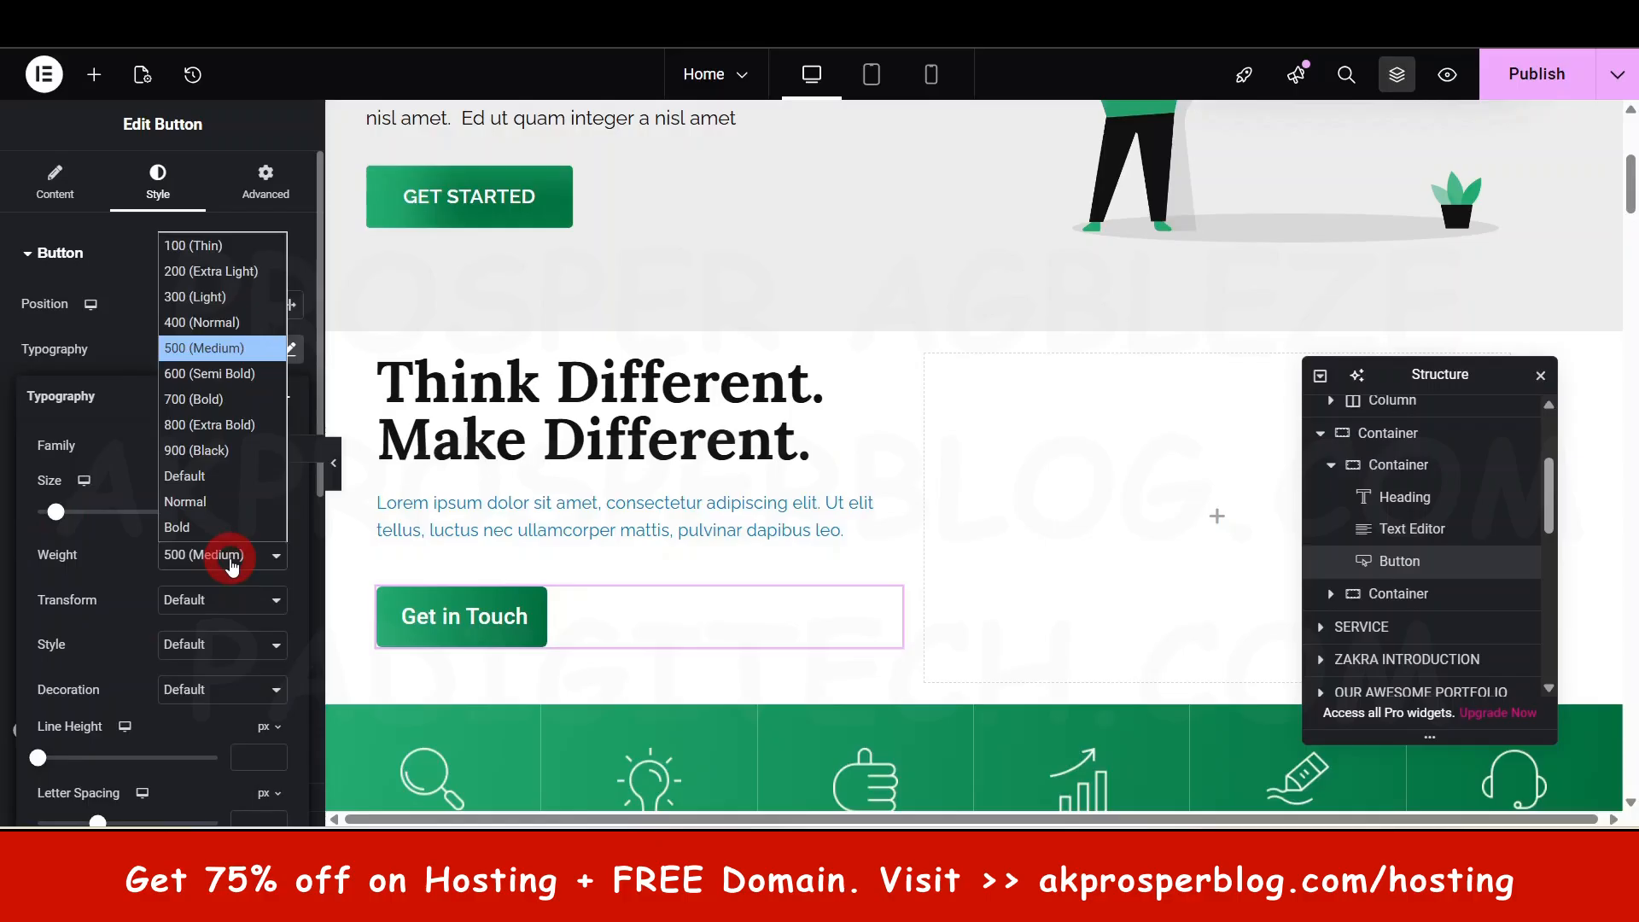
{"action": "left_click", "coordinate": [206, 322]}
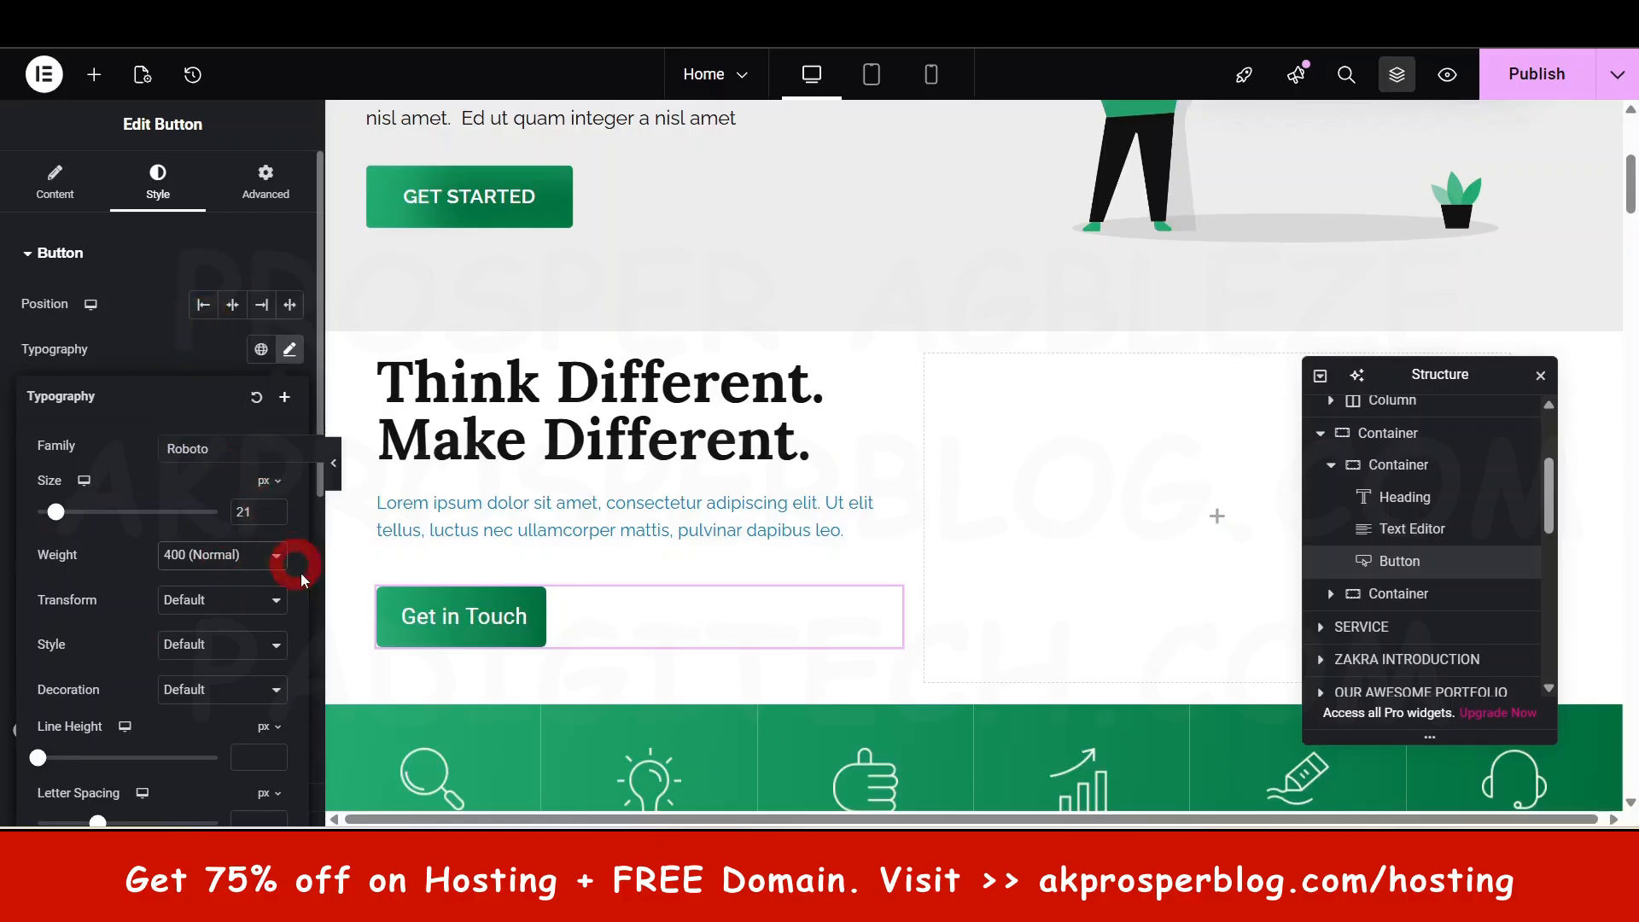
{"action": "left_click", "coordinate": [436, 647]}
- Compare with the GET STARTED button's typography, then reselect the Get in Touch button
{"action": "left_click", "coordinate": [503, 201]}
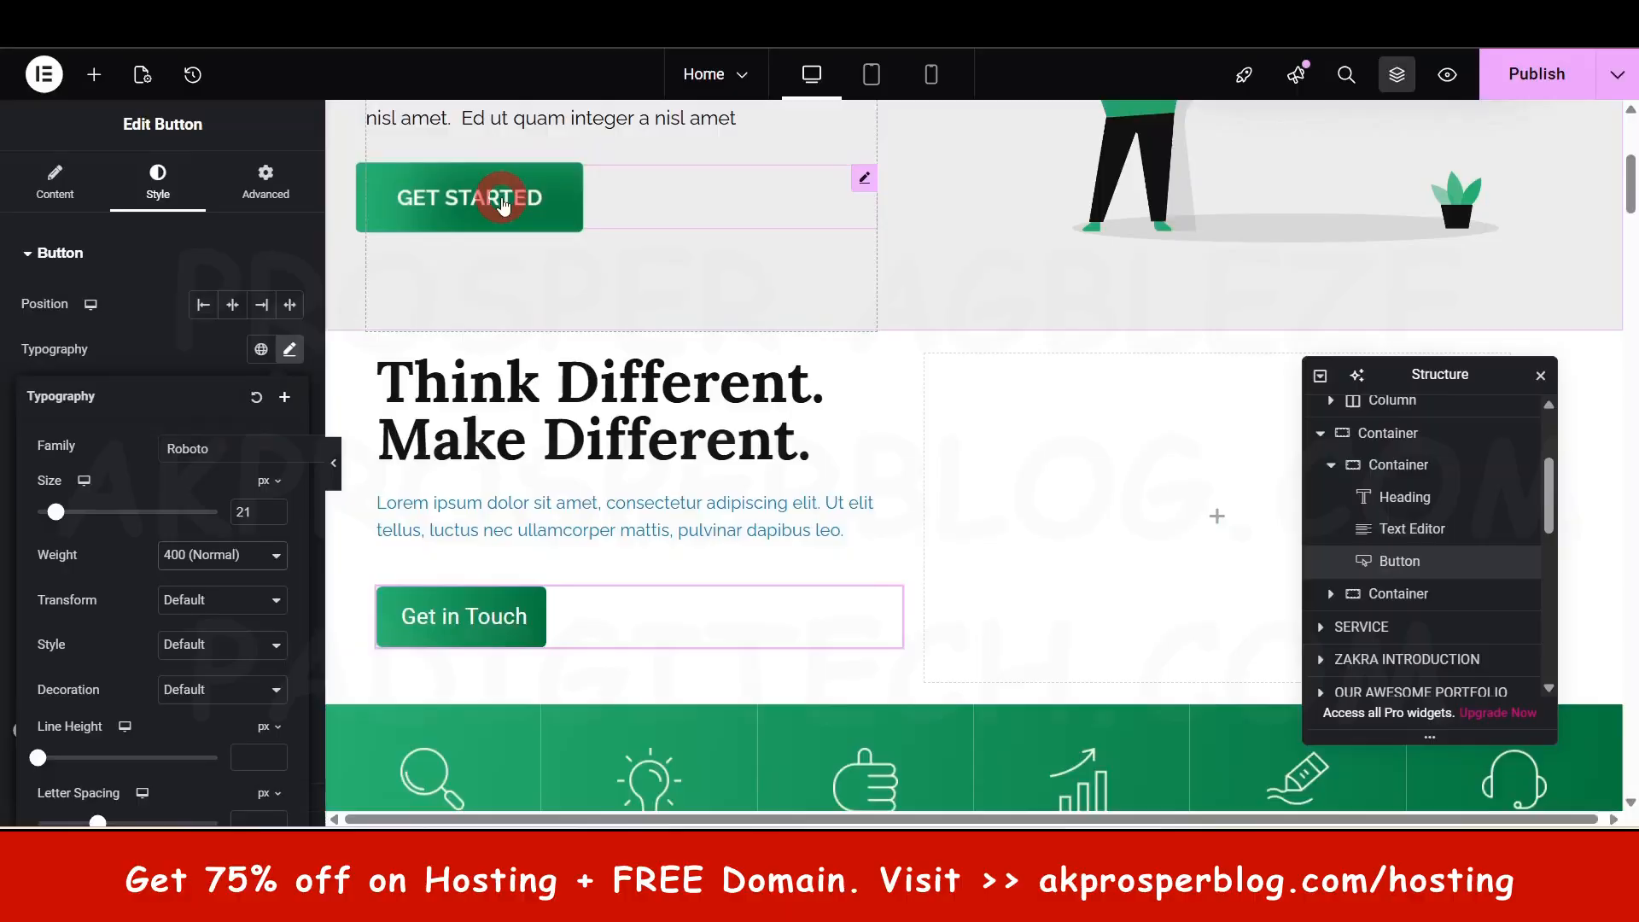
{"action": "left_click", "coordinate": [157, 183]}
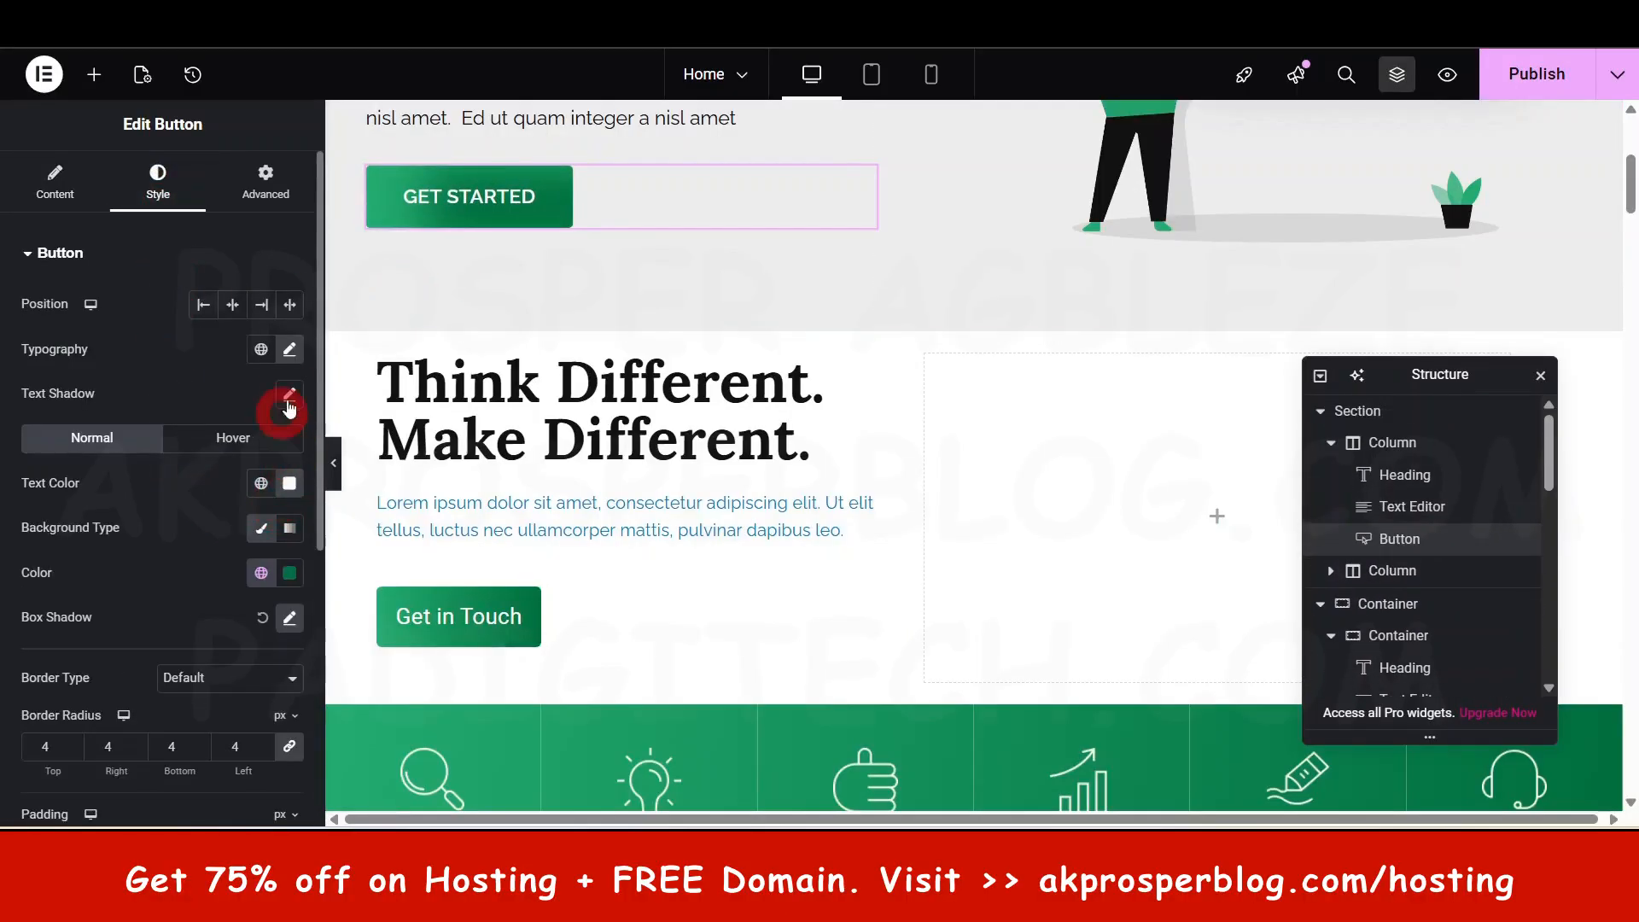
{"action": "left_click", "coordinate": [291, 350]}
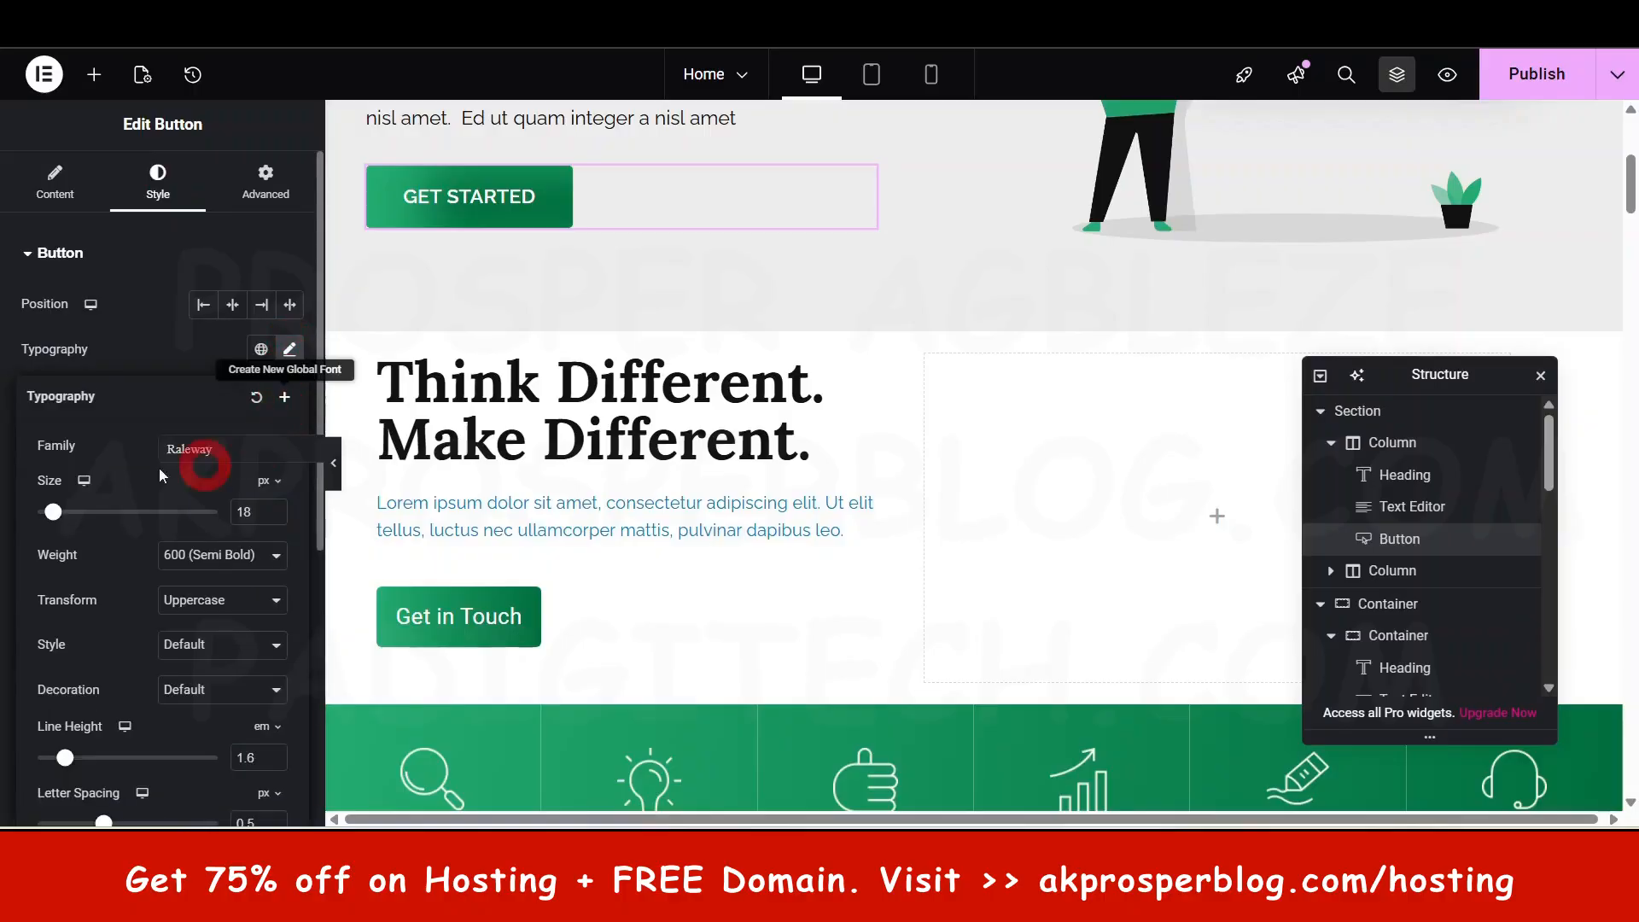
{"action": "left_click", "coordinate": [483, 636]}
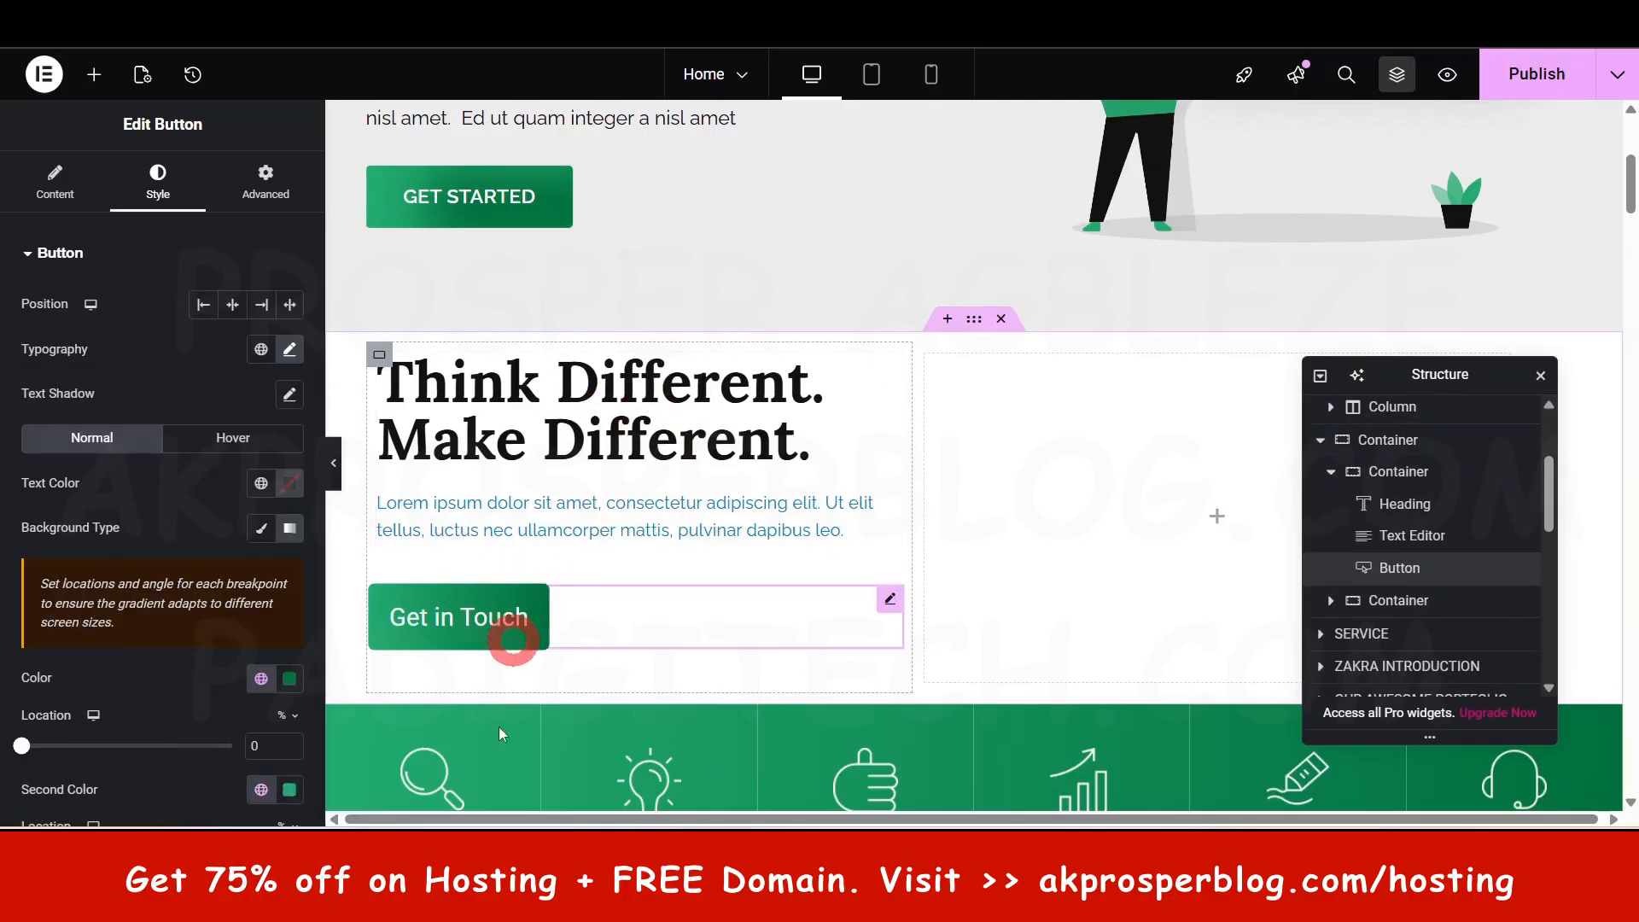
{"action": "left_click", "coordinate": [483, 636]}
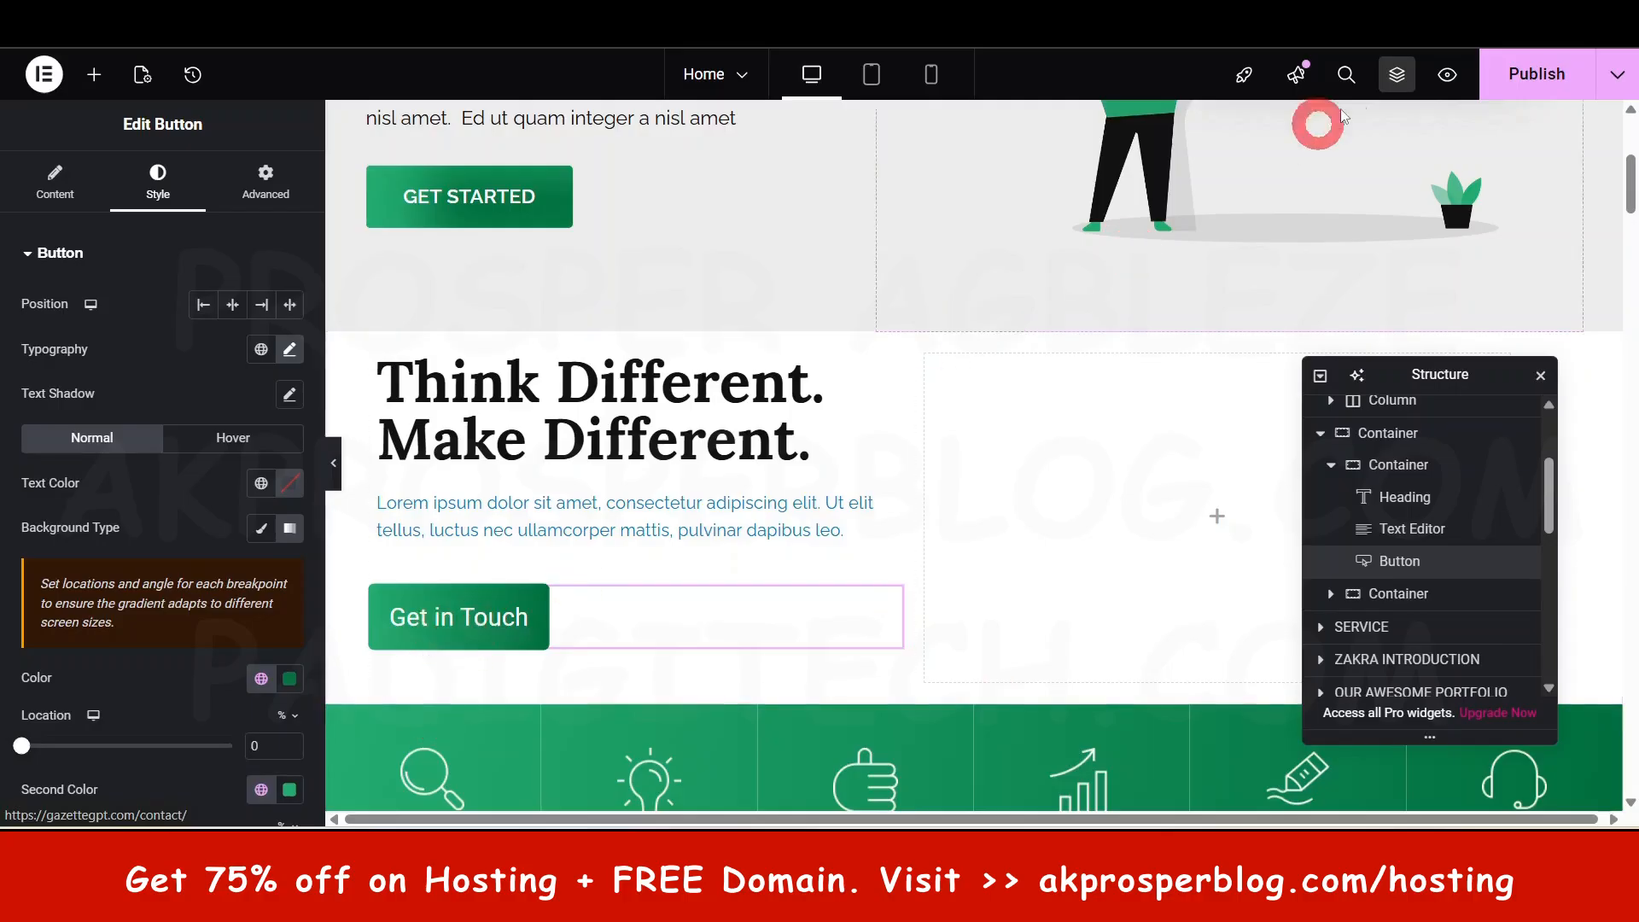
- Publish the updated home page
{"action": "left_click", "coordinate": [1559, 64]}
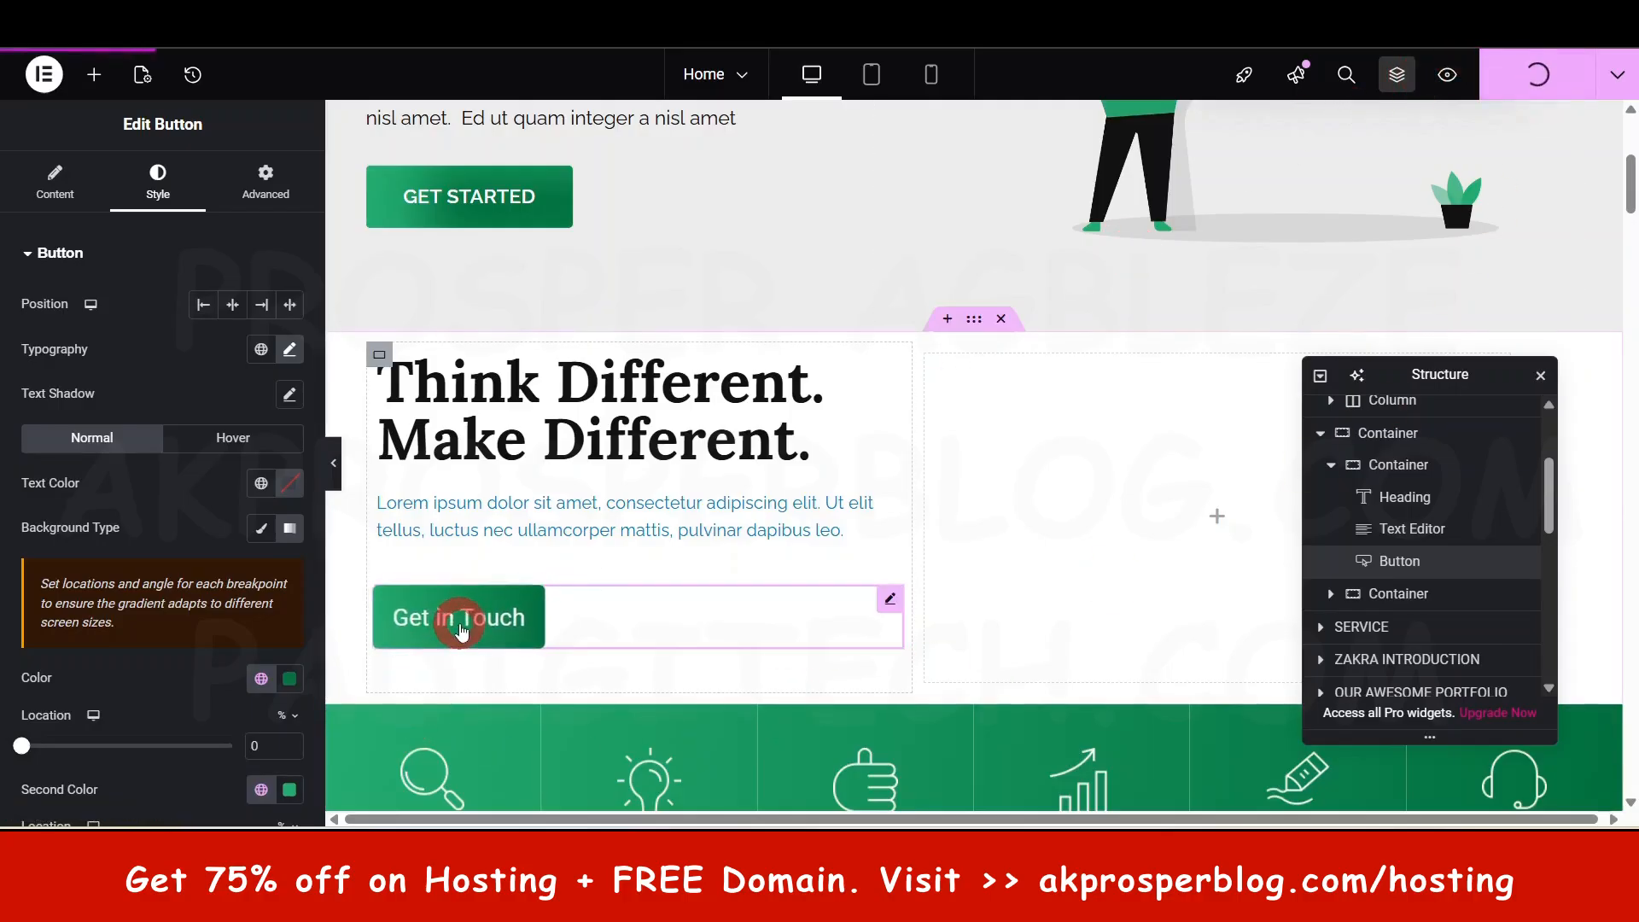
{"action": "scroll", "coordinate": [499, 621], "scroll_direction": "up", "scroll_amount": 3}
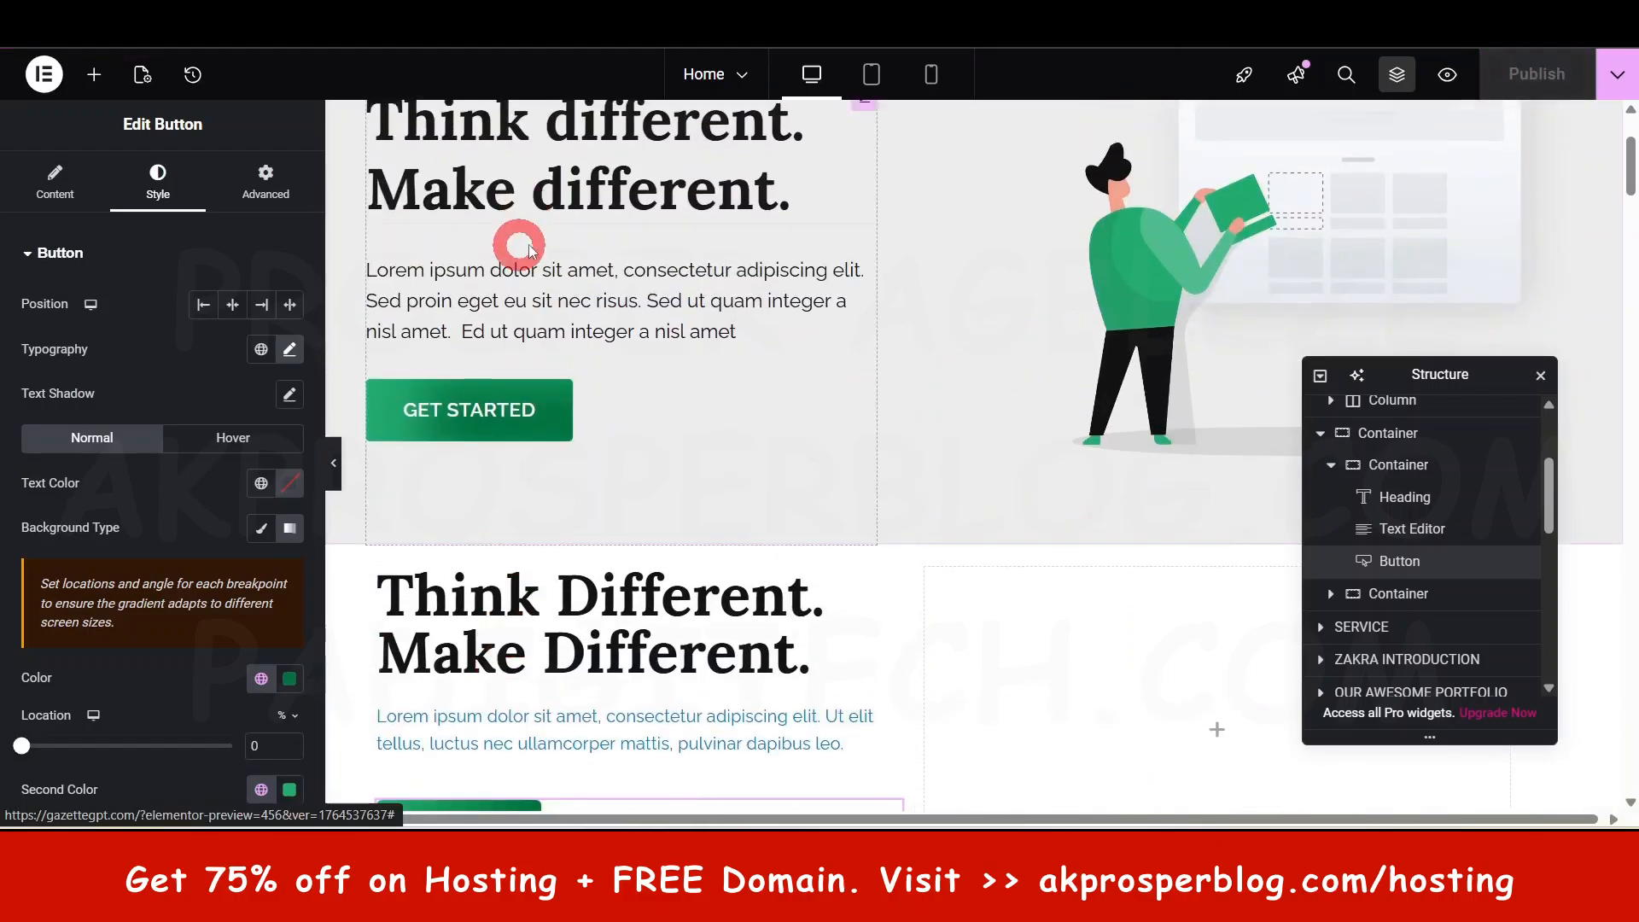
{"action": "scroll", "coordinate": [563, 529], "scroll_direction": "down", "scroll_amount": 3}
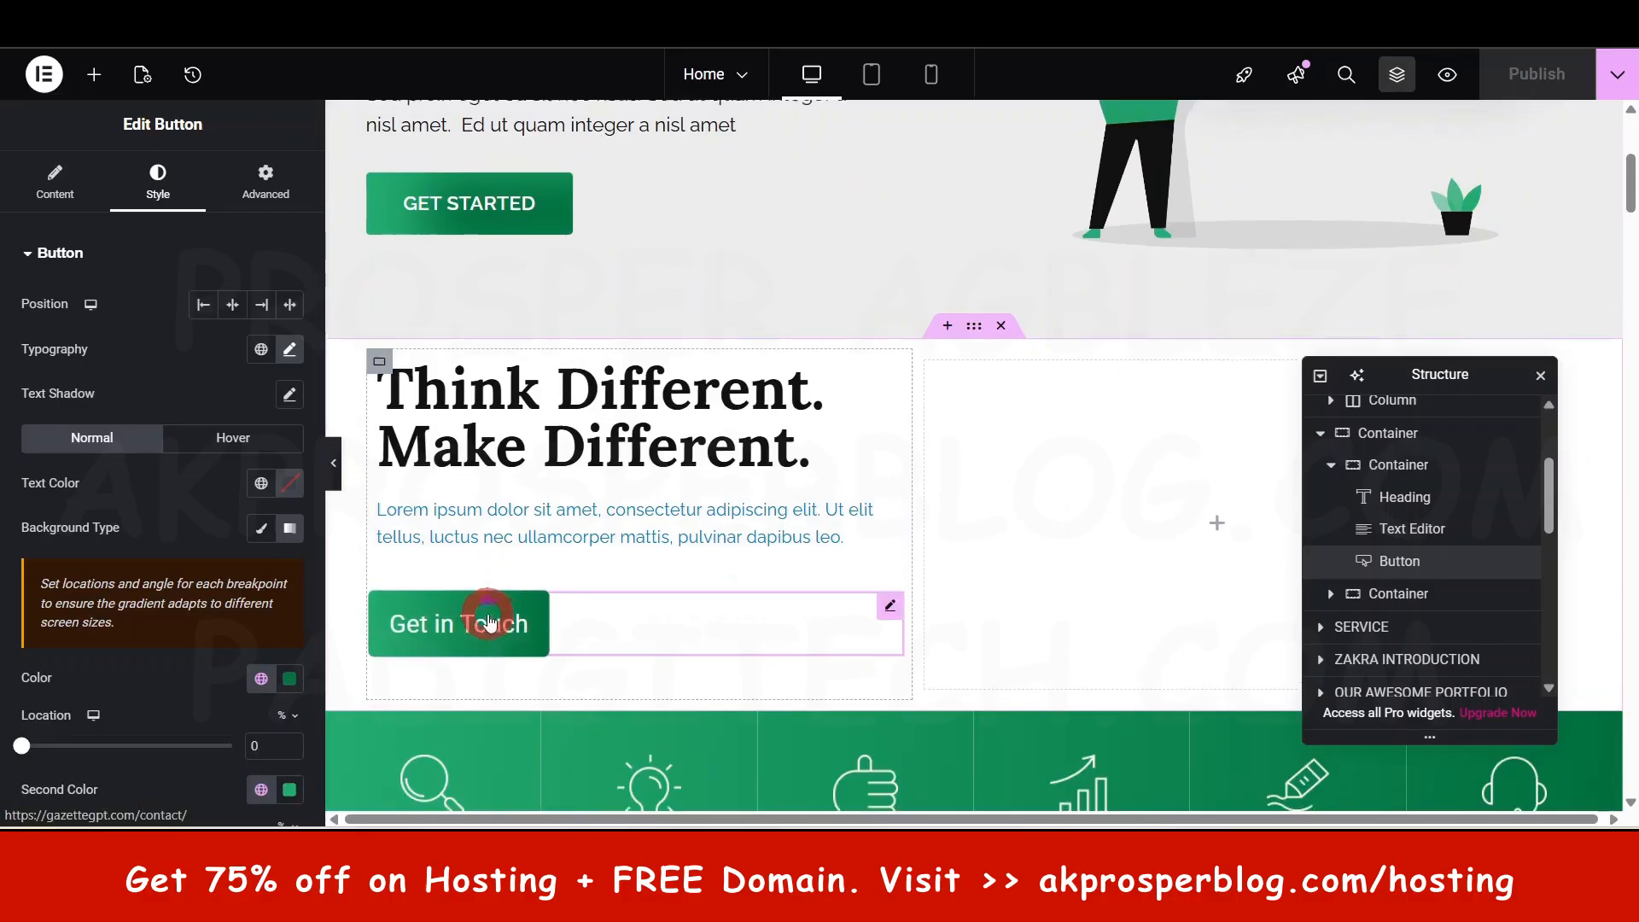
{"action": "scroll", "coordinate": [494, 623], "scroll_direction": "up", "scroll_amount": 3}
{"action": "scroll", "coordinate": [1028, 597], "scroll_direction": "up", "scroll_amount": 2}
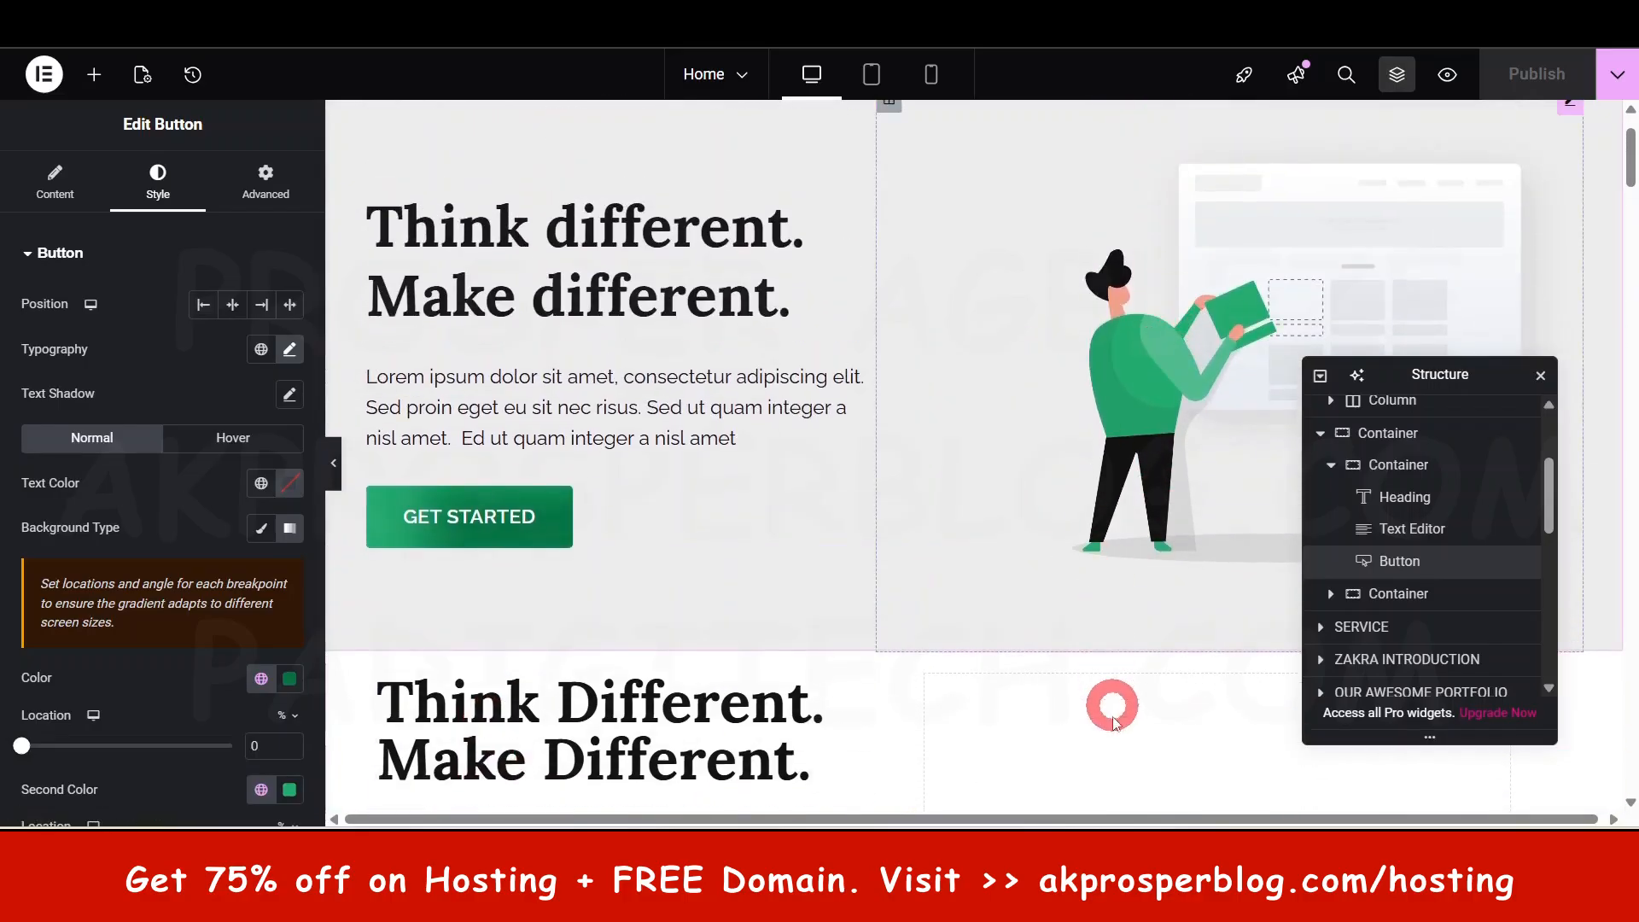
{"action": "scroll", "coordinate": [1110, 692], "scroll_direction": "down", "scroll_amount": 3}
{"action": "scroll", "coordinate": [1161, 316], "scroll_direction": "up", "scroll_amount": 2}
- Place an Image widget in the empty right column beside the Think Different text
{"action": "left_click", "coordinate": [1161, 316]}
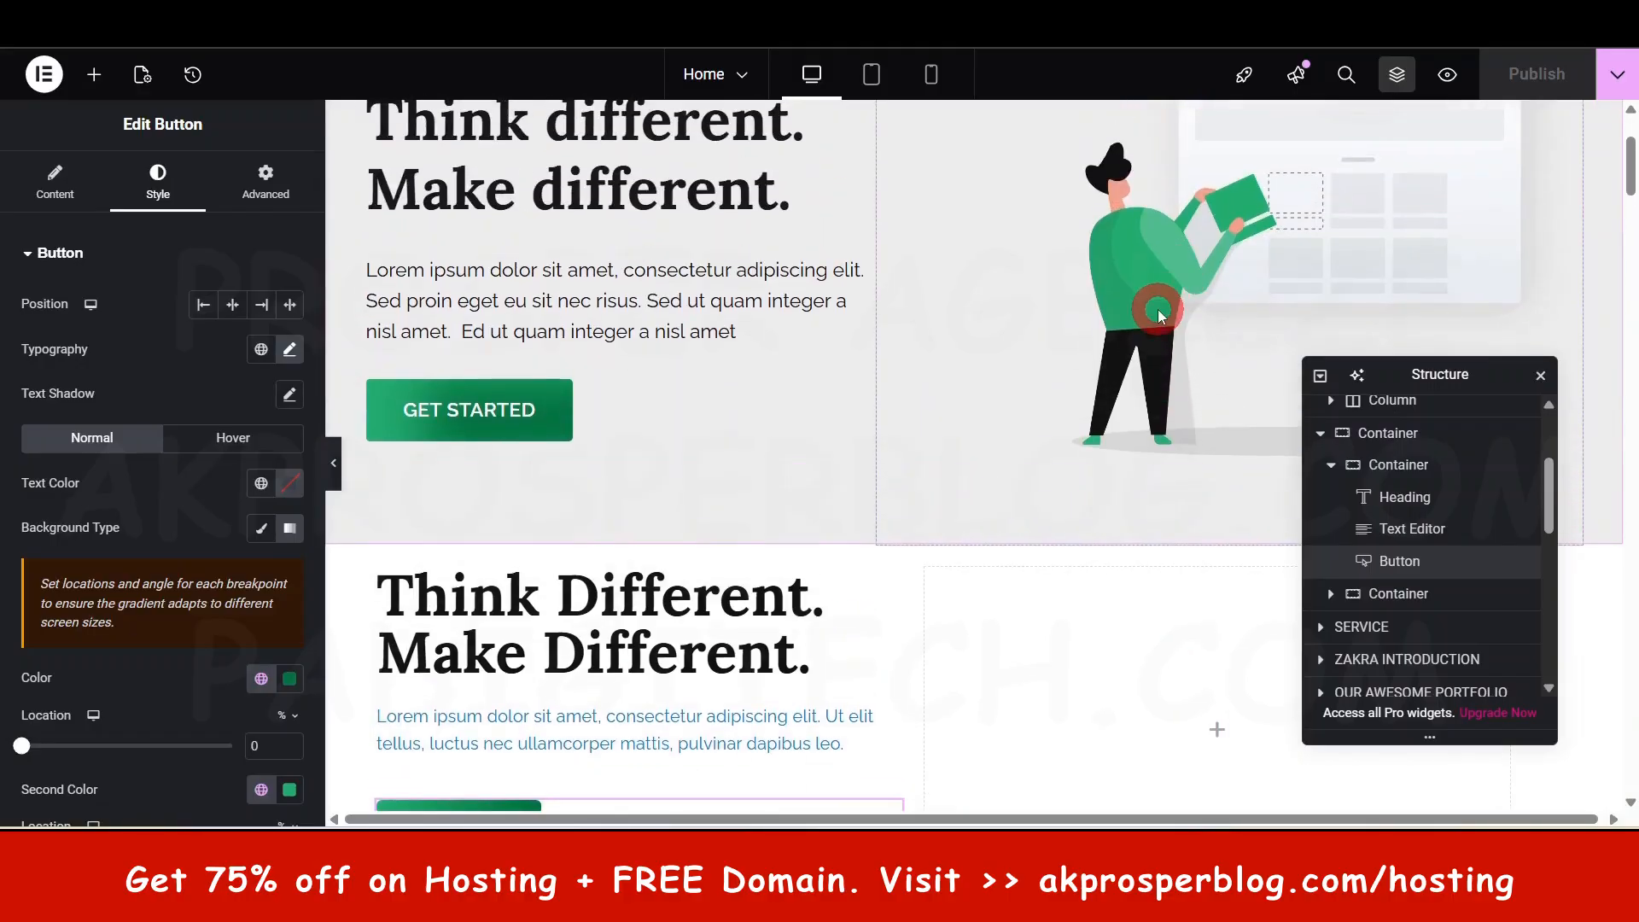
{"action": "scroll", "coordinate": [1147, 259], "scroll_direction": "down", "scroll_amount": 5}
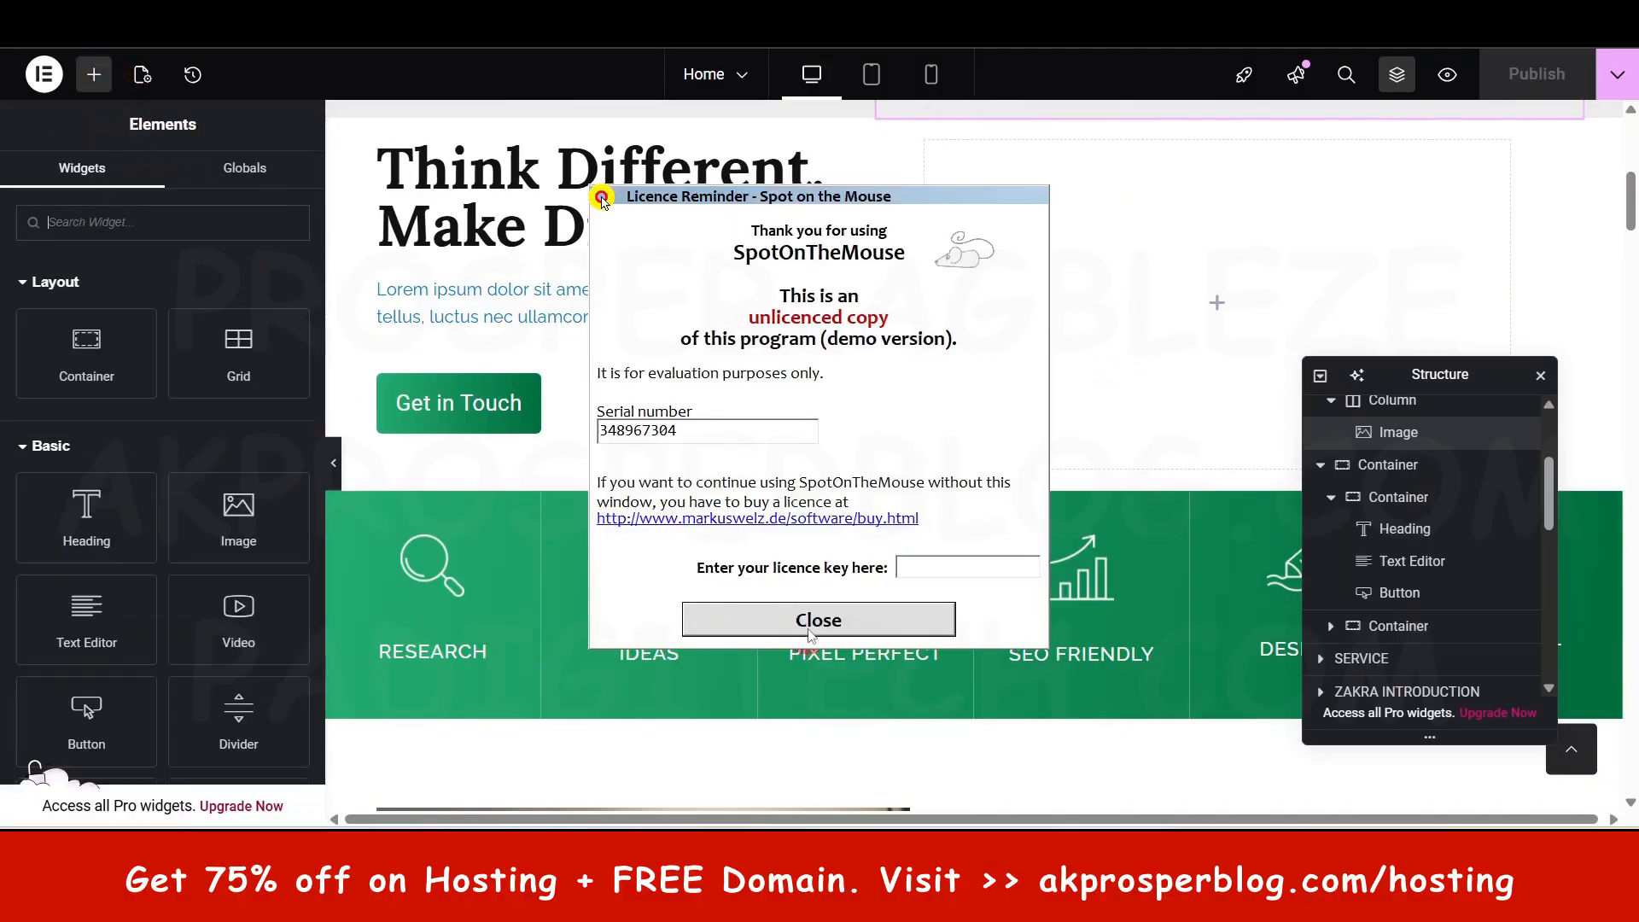
{"action": "left_click", "coordinate": [818, 620]}
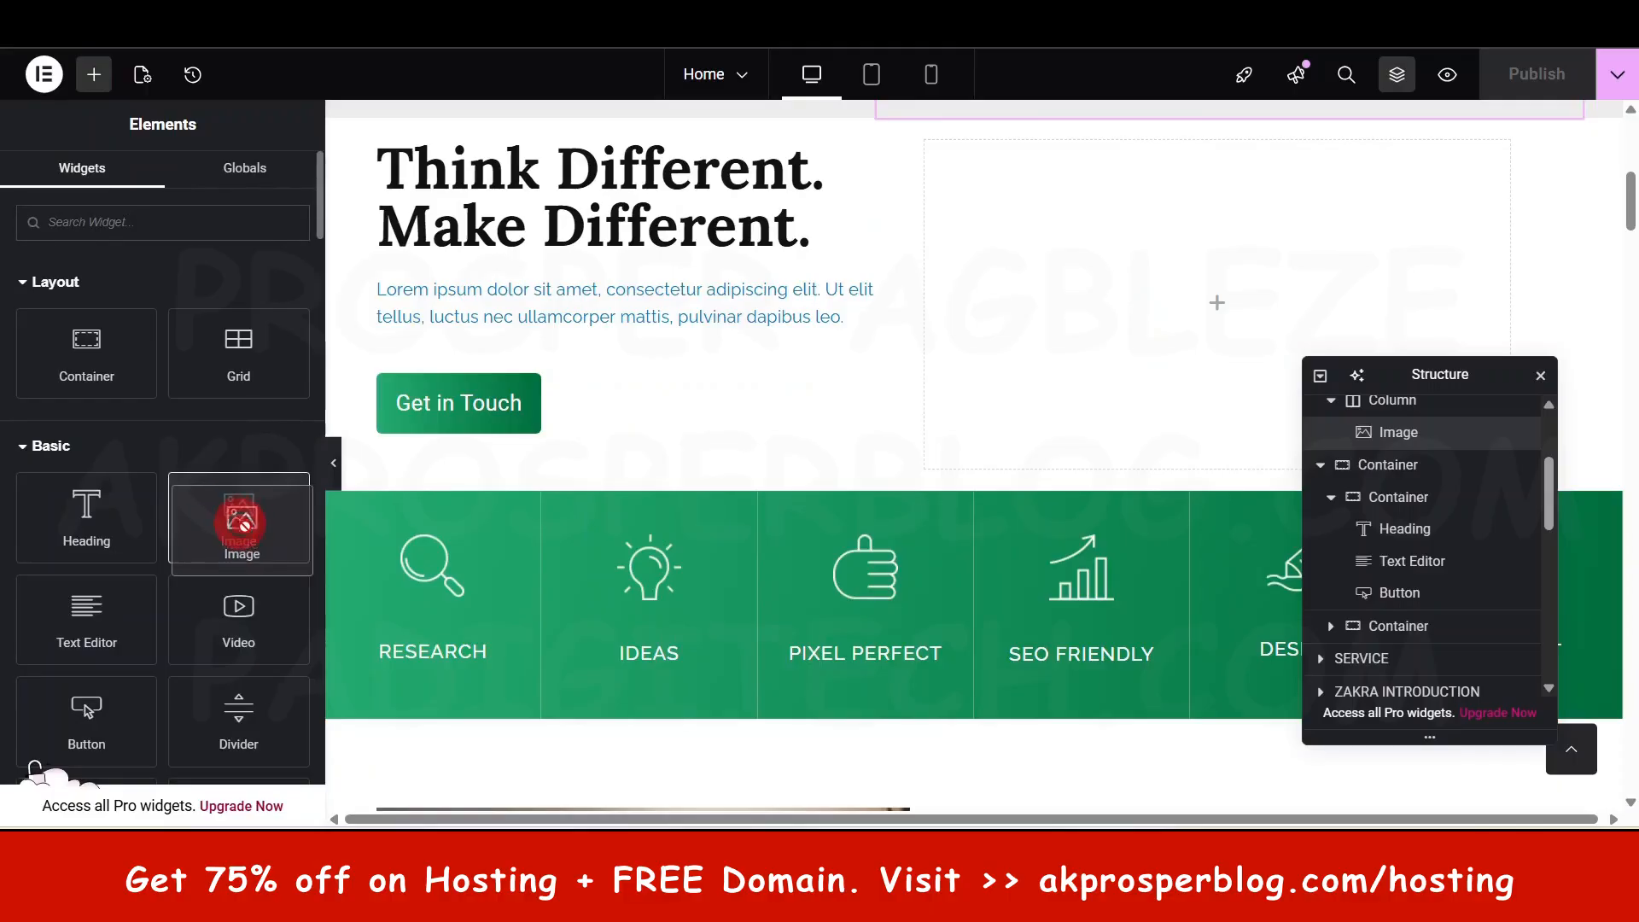
{"action": "left_click_drag", "start_coordinate": [238, 516], "coordinate": [1193, 316]}
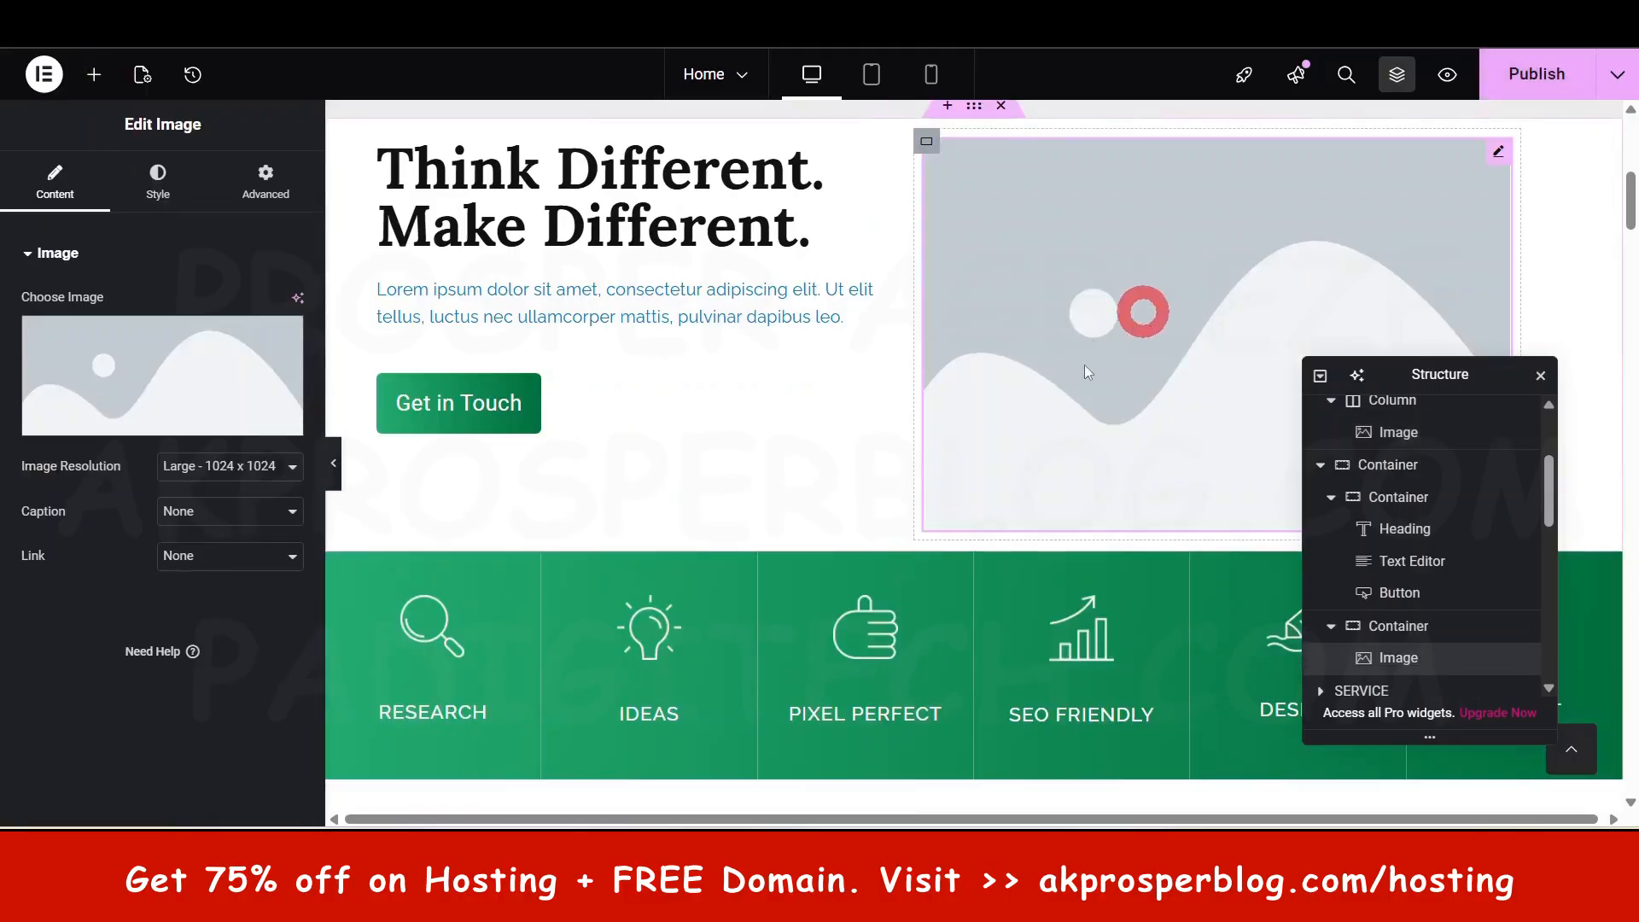
- Fill the Think Different Image widget with home-hero-image.png from the Media Library
{"action": "left_click", "coordinate": [189, 362]}
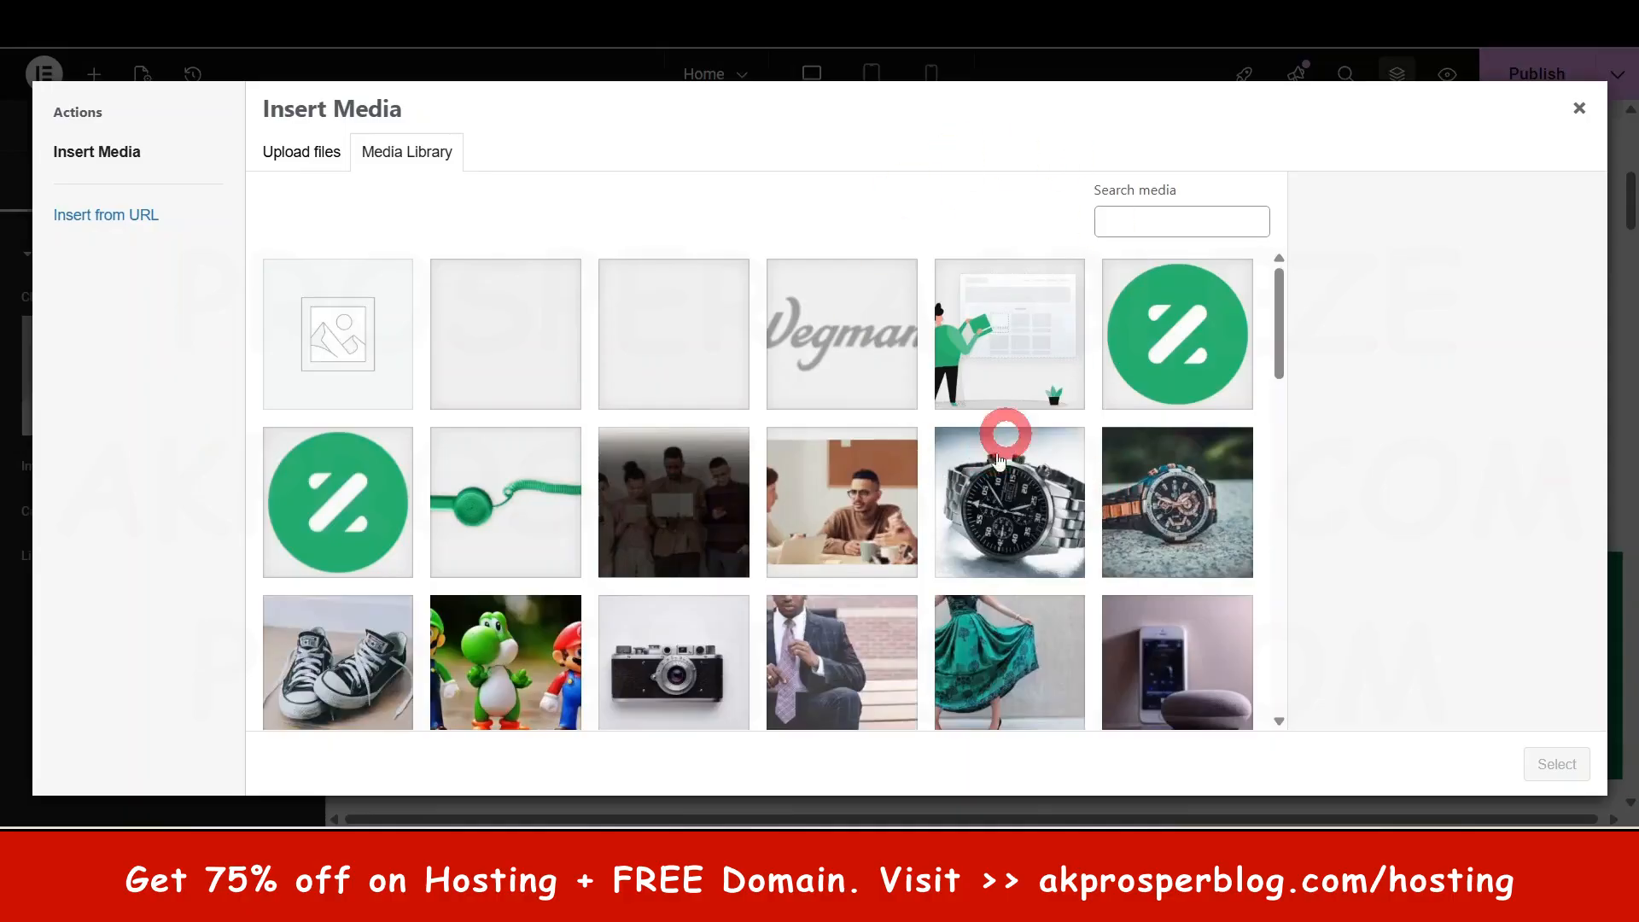
{"action": "left_click", "coordinate": [1021, 331]}
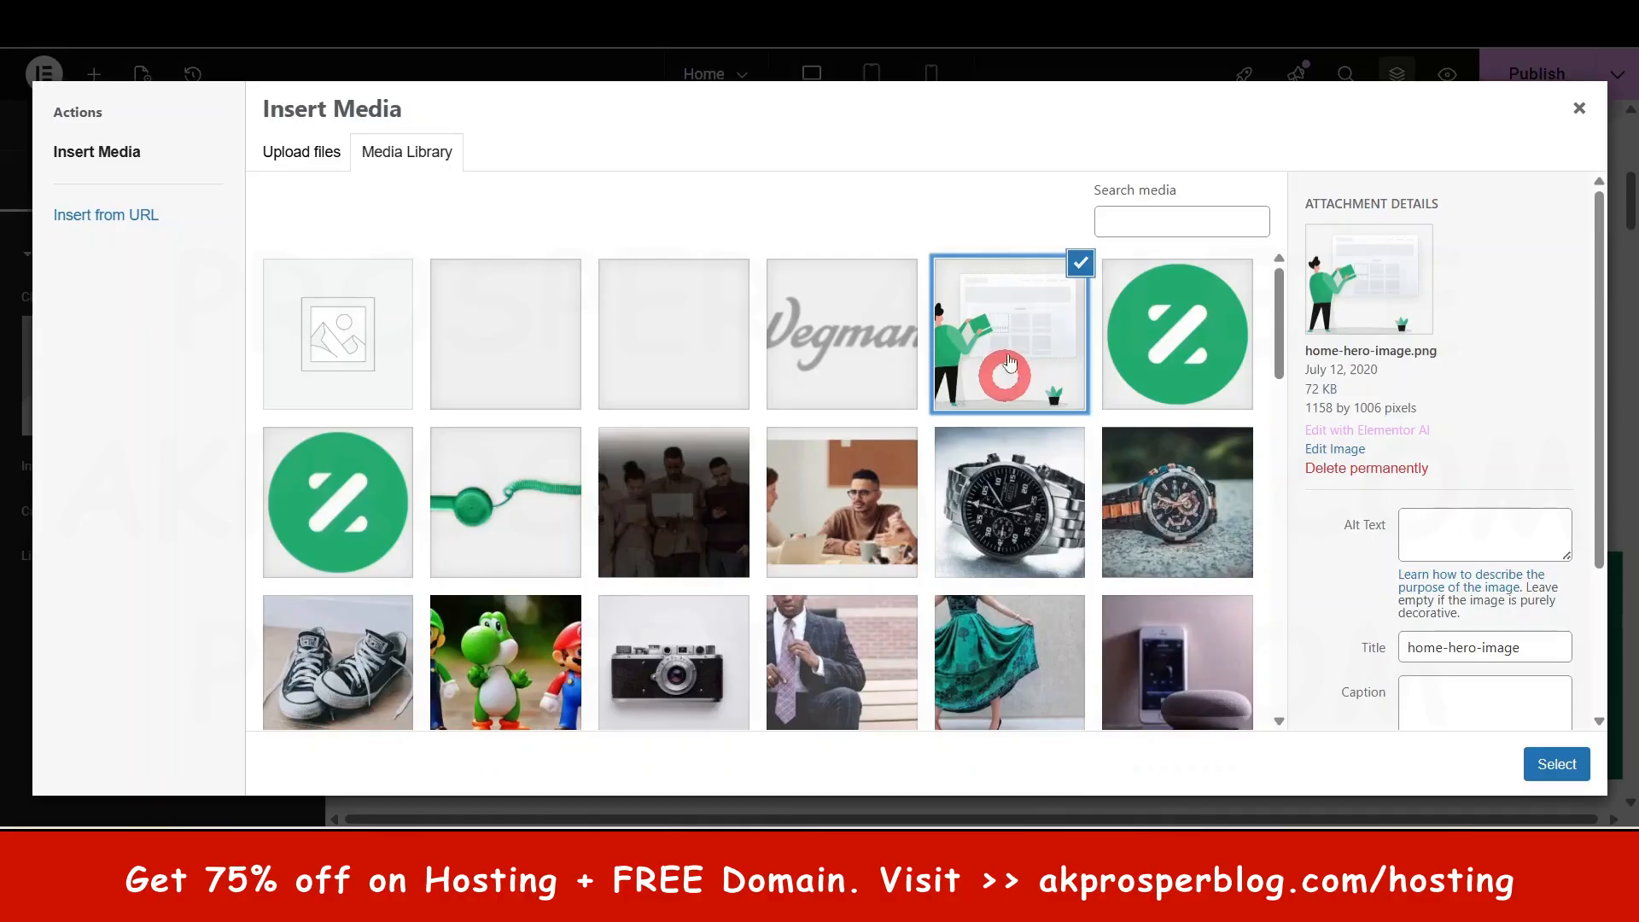
{"action": "left_click", "coordinate": [290, 153]}
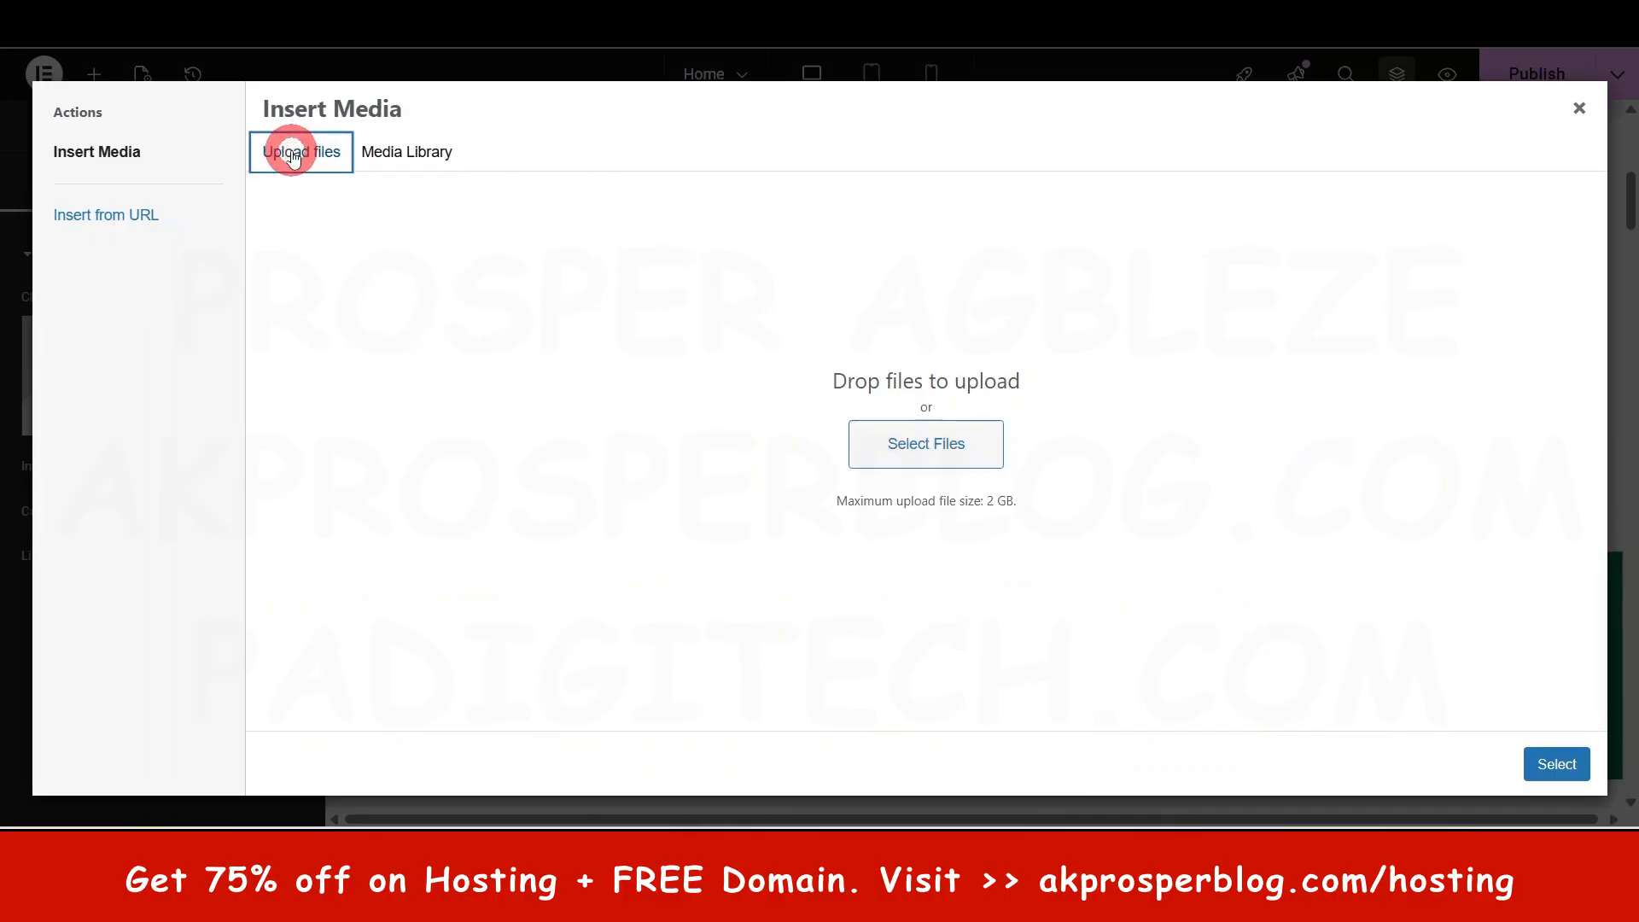
{"action": "left_click", "coordinate": [943, 446]}
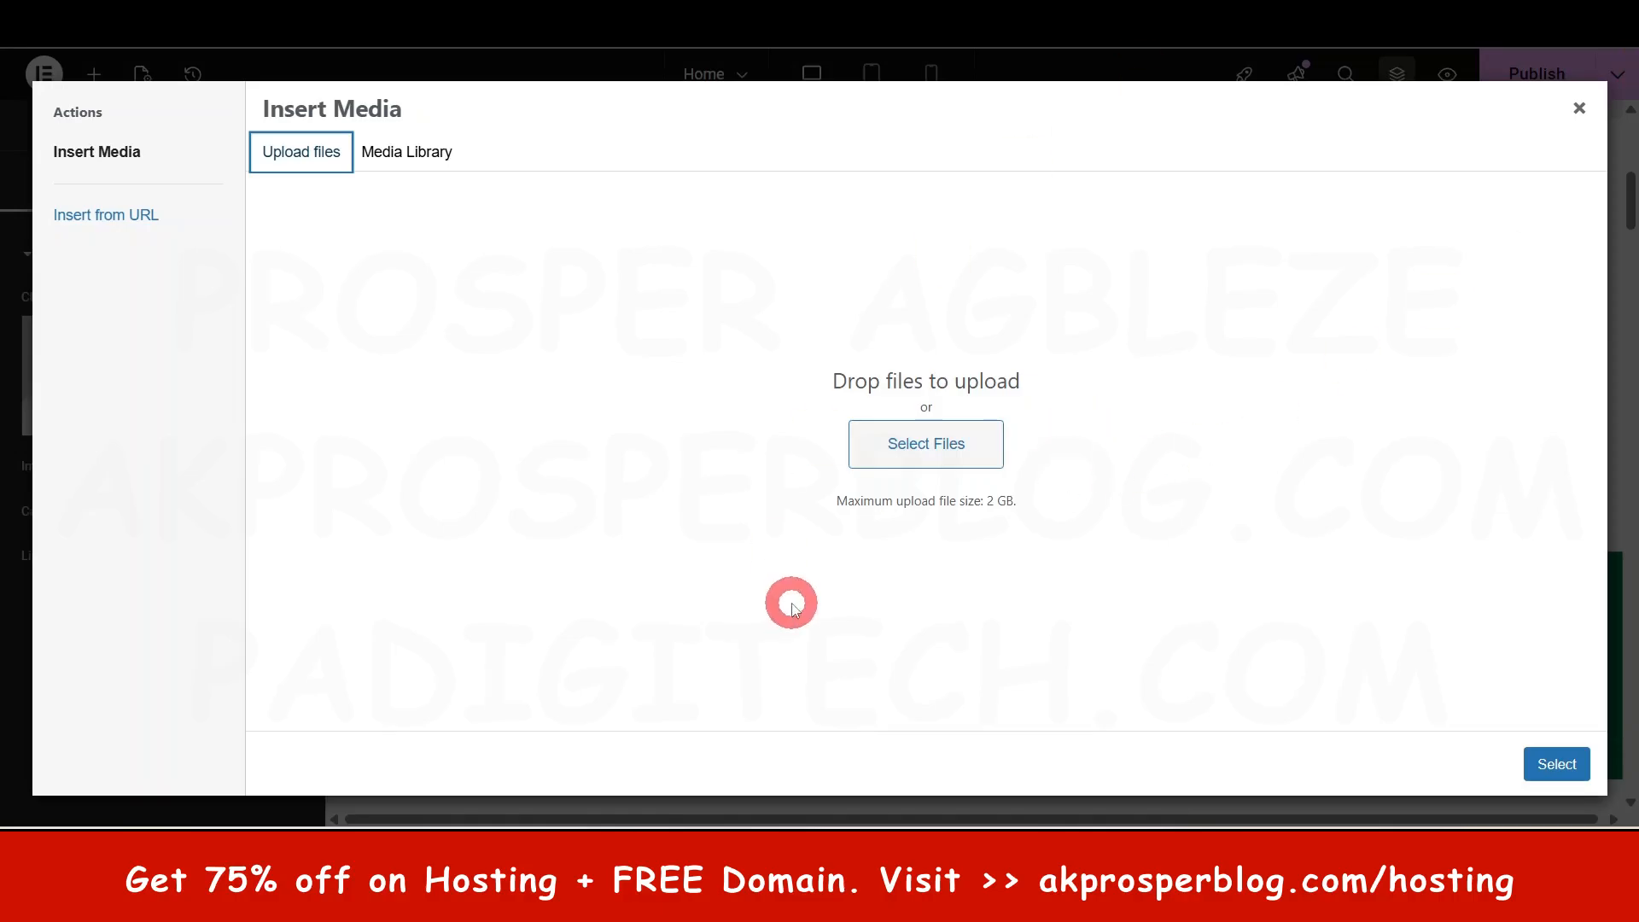
{"action": "left_click", "coordinate": [407, 152]}
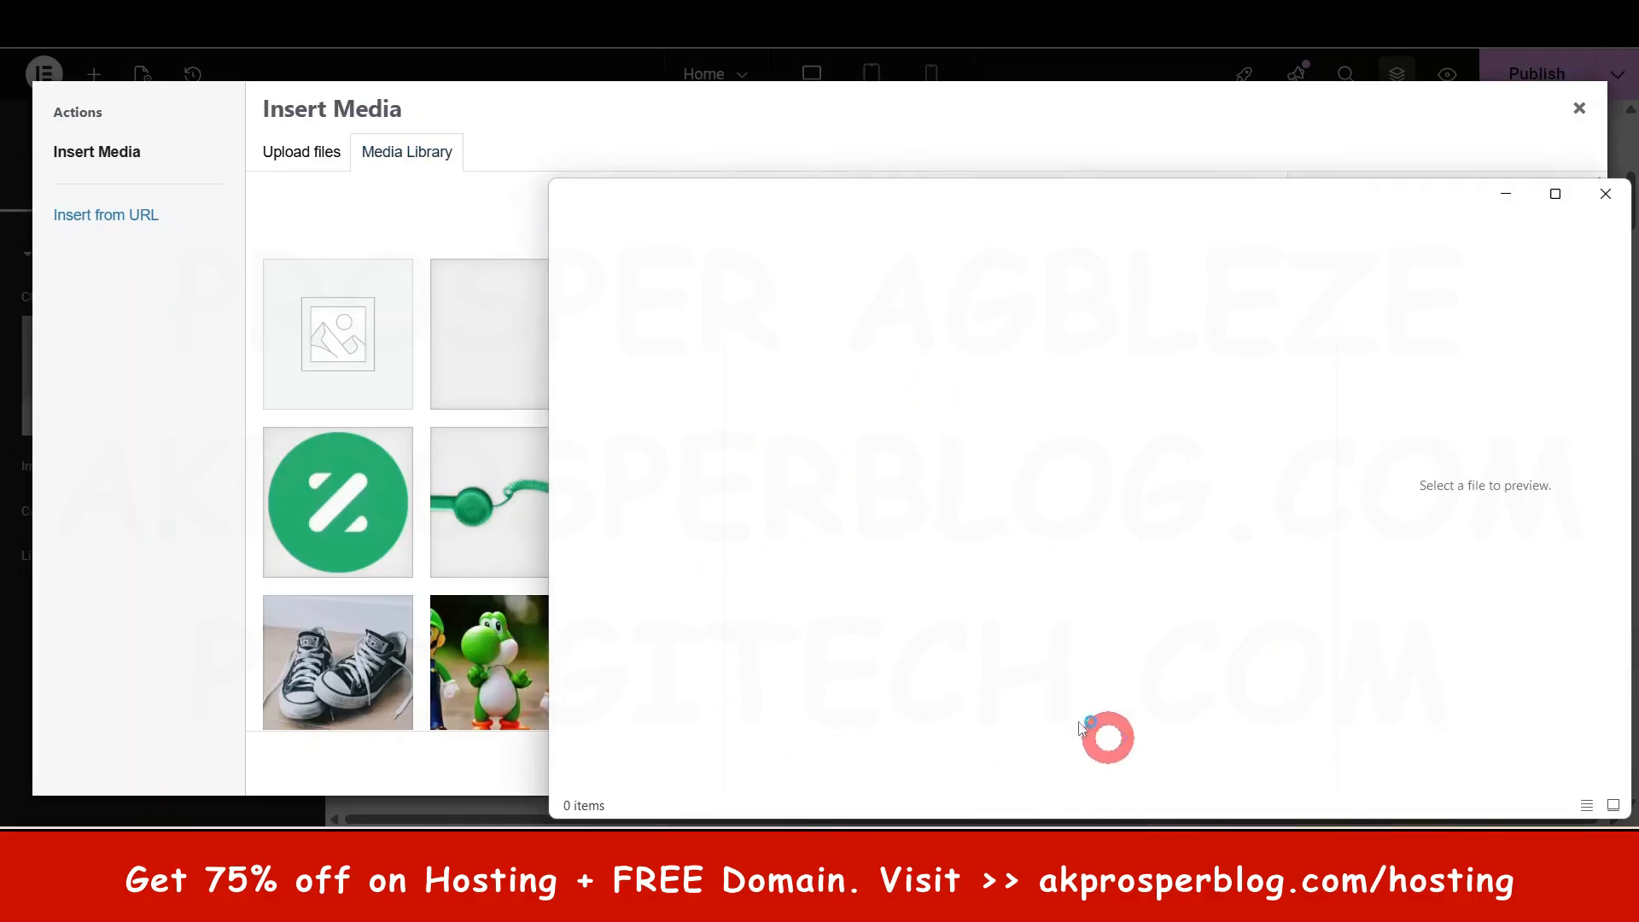
{"action": "left_click", "coordinate": [552, 120]}
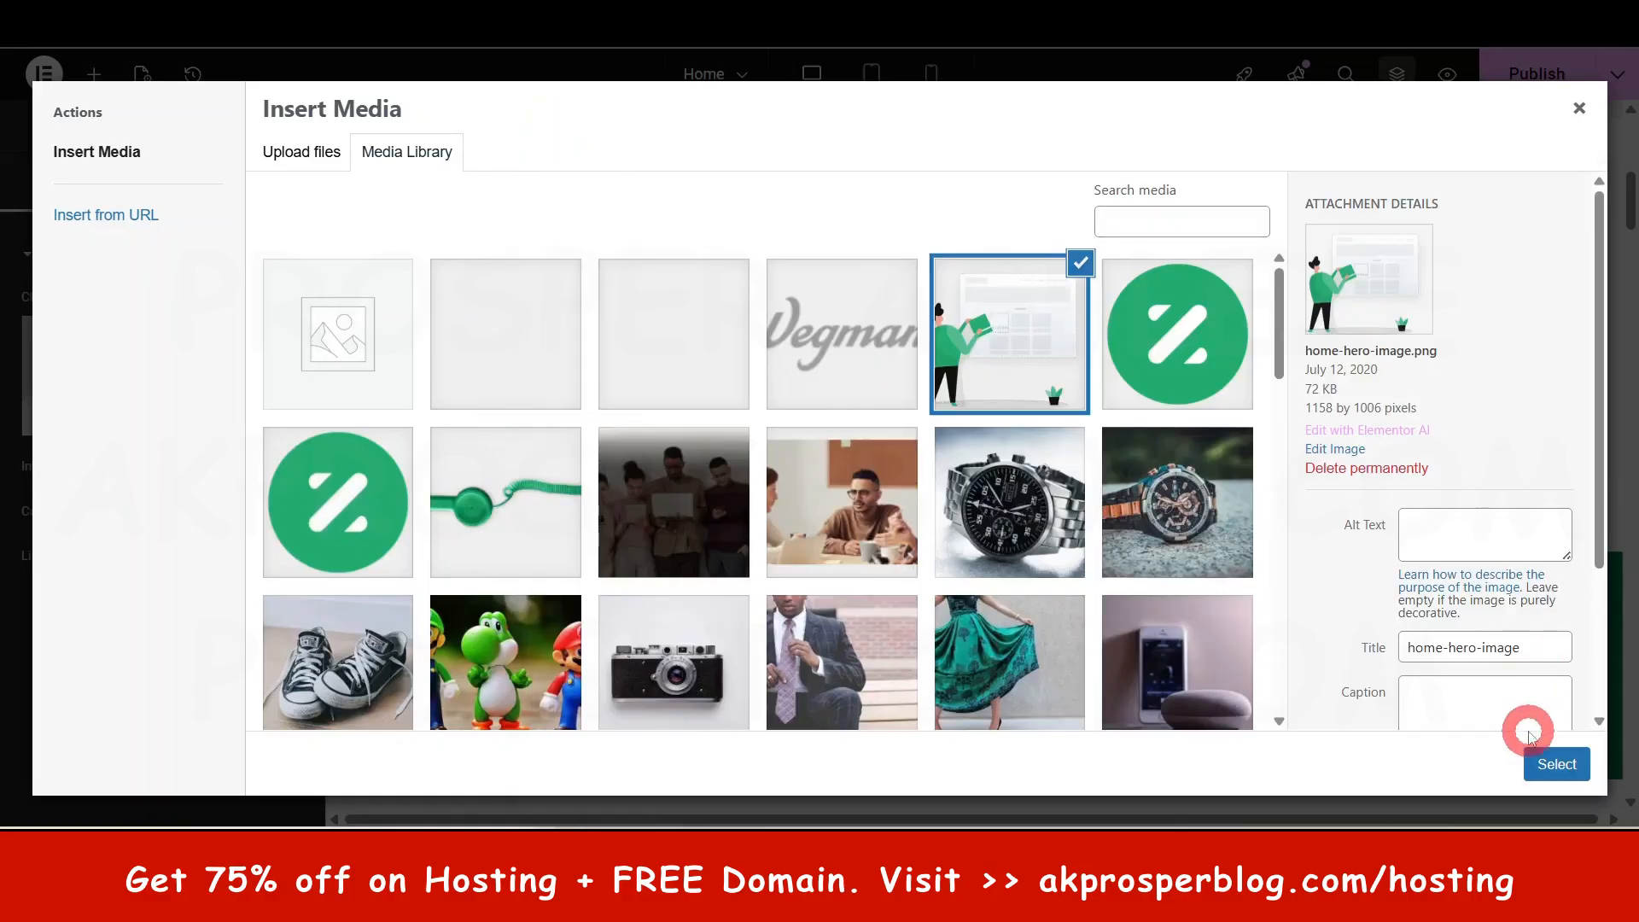
{"action": "left_click", "coordinate": [1561, 767]}
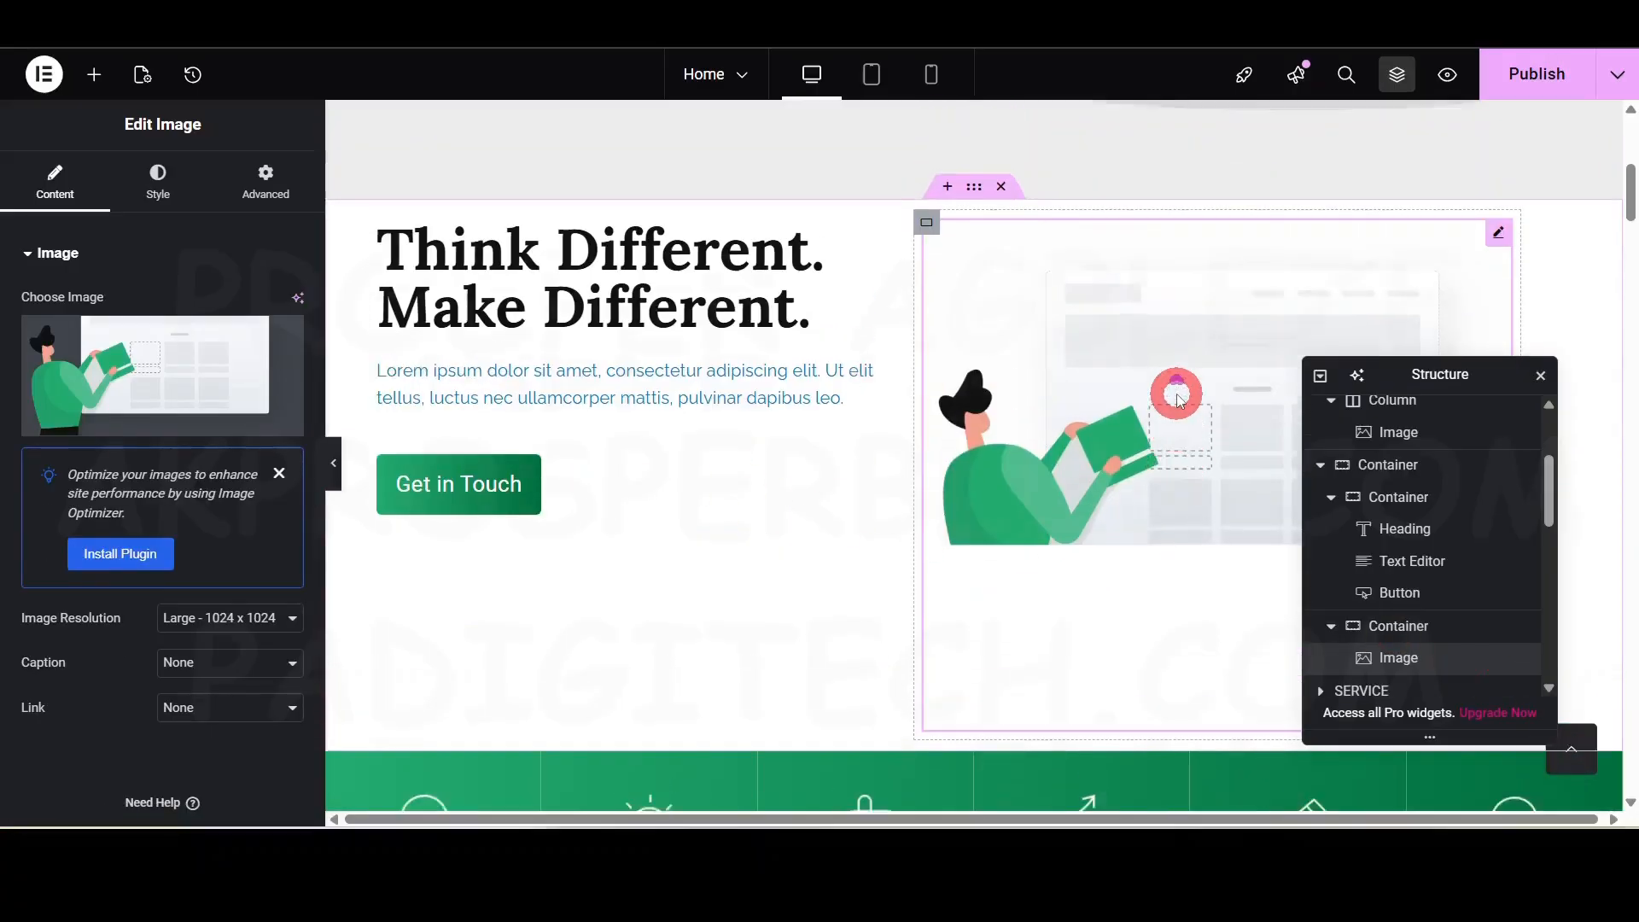
{"action": "scroll", "coordinate": [1179, 395], "scroll_direction": "up", "scroll_amount": 3}
{"action": "scroll", "coordinate": [1110, 641], "scroll_direction": "up", "scroll_amount": 3}
{"action": "scroll", "coordinate": [1164, 640], "scroll_direction": "down", "scroll_amount": 5}
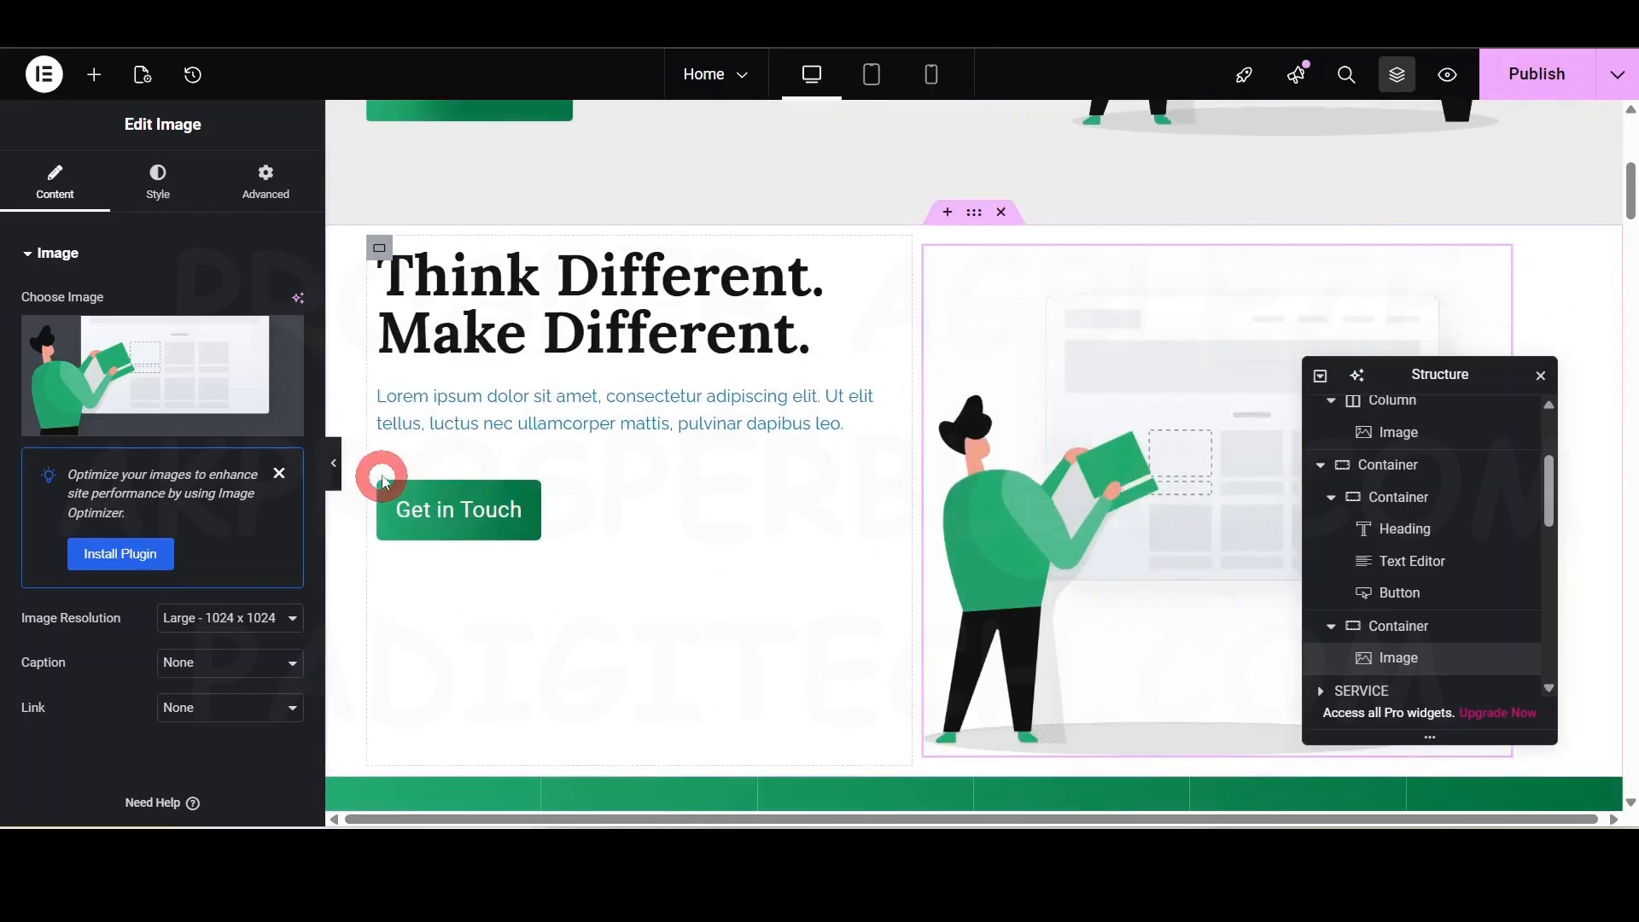
{"action": "left_click", "coordinate": [334, 464]}
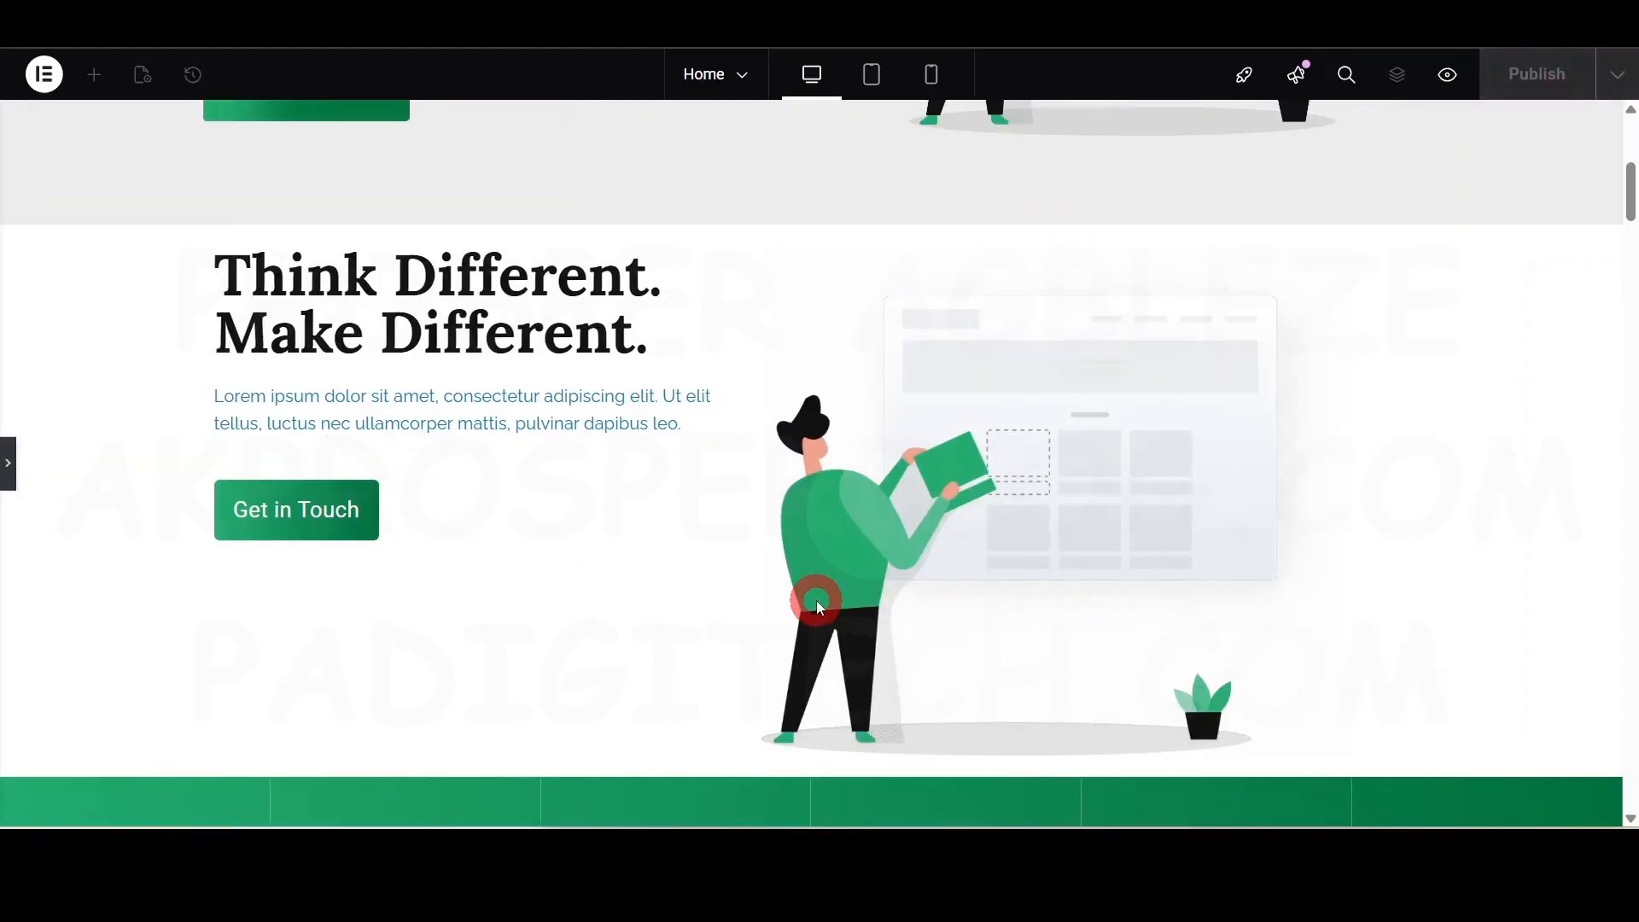
{"action": "scroll", "coordinate": [818, 602], "scroll_direction": "up", "scroll_amount": 4}
{"action": "scroll", "coordinate": [818, 602], "scroll_direction": "down", "scroll_amount": 4}
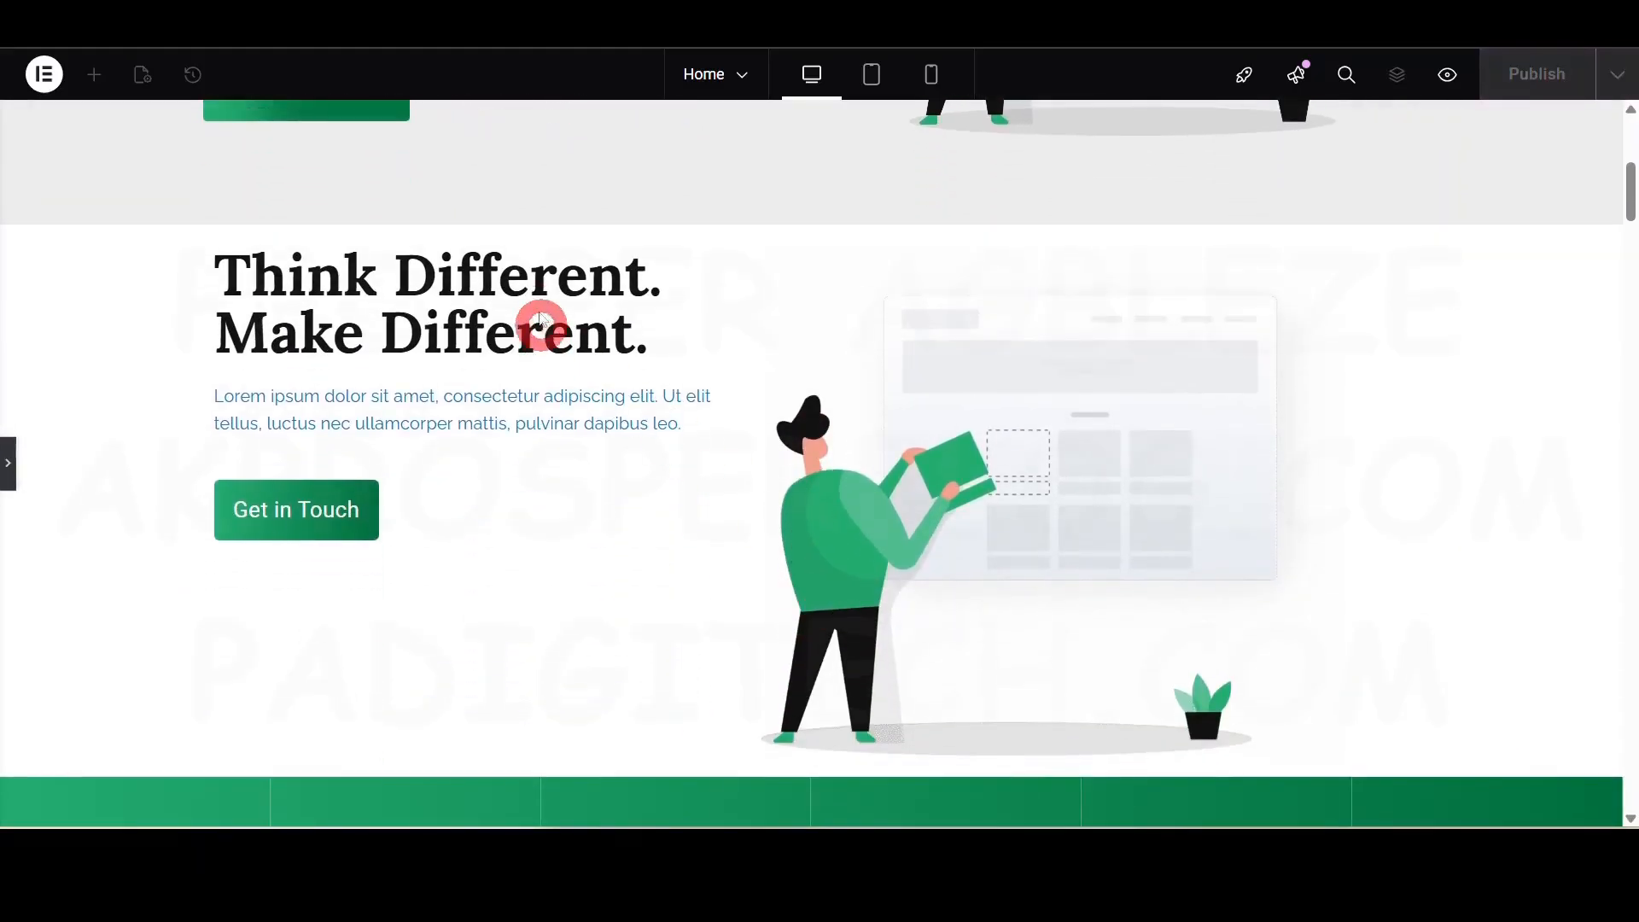
{"action": "scroll", "coordinate": [475, 413], "scroll_direction": "up", "scroll_amount": 5}
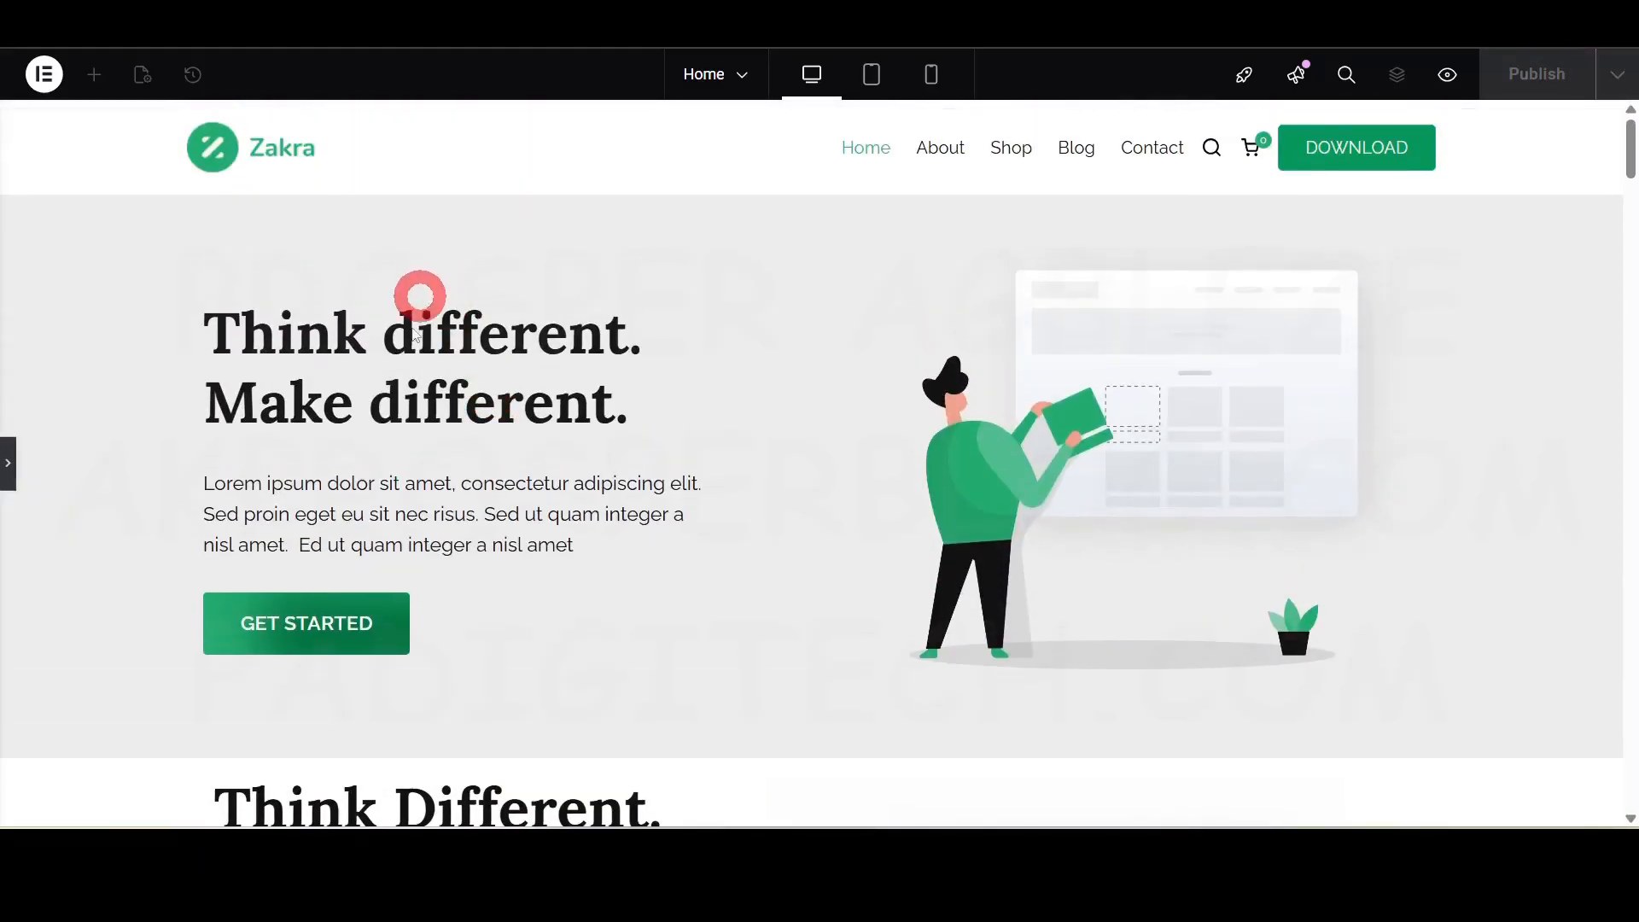
{"action": "scroll", "coordinate": [416, 380], "scroll_direction": "down", "scroll_amount": 4}
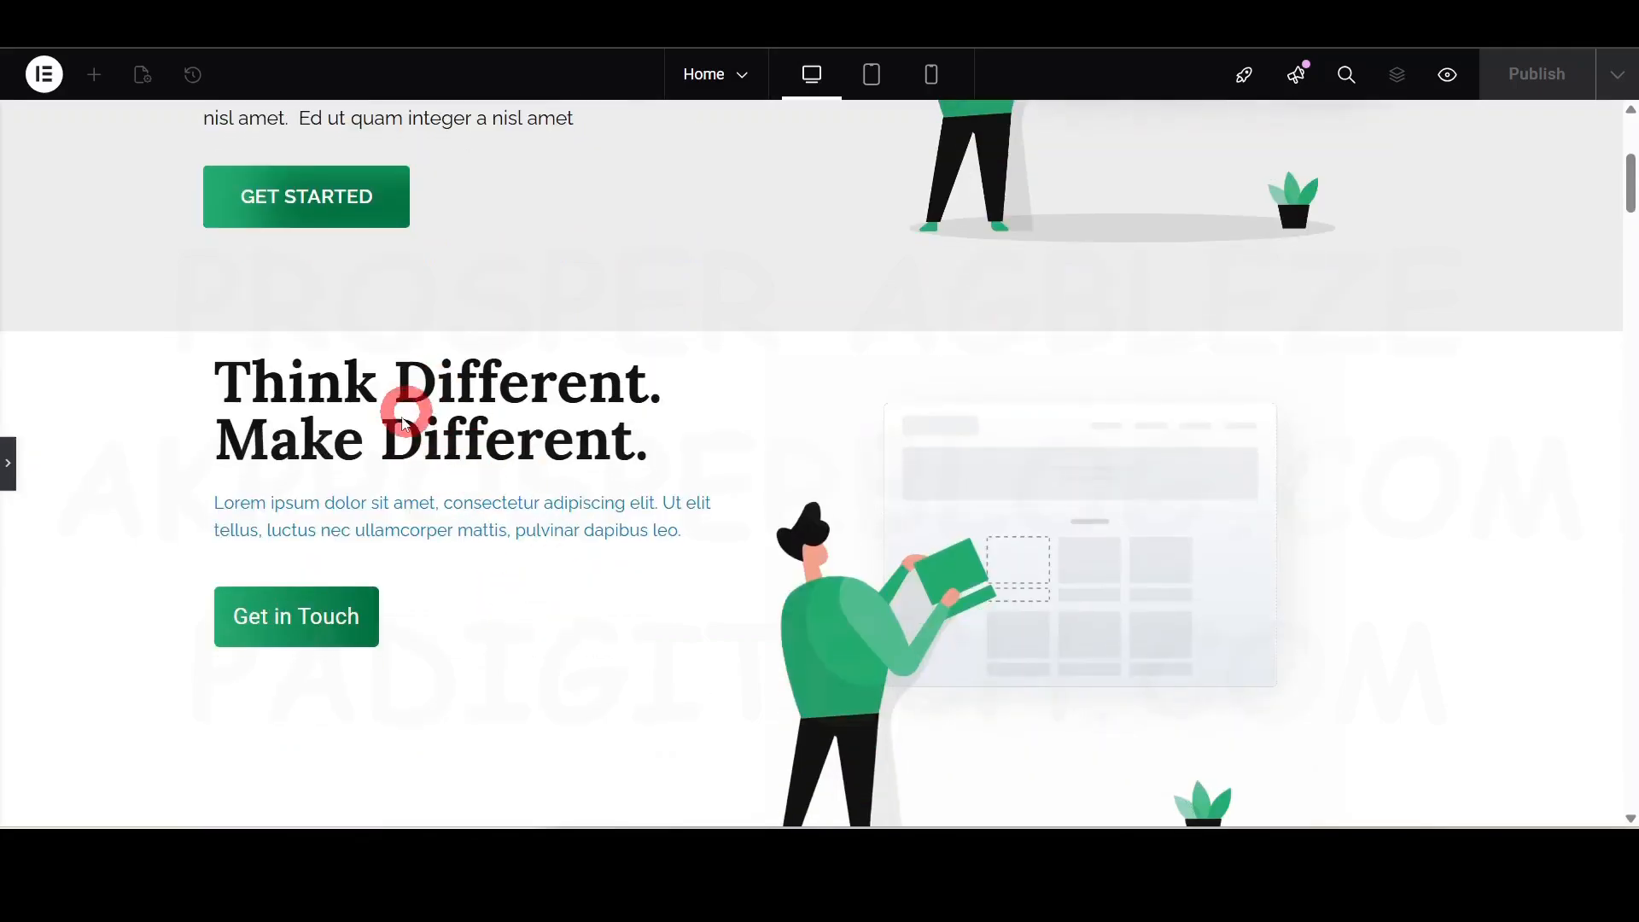
{"action": "scroll", "coordinate": [412, 347], "scroll_direction": "down", "scroll_amount": 2}
{"action": "scroll", "coordinate": [384, 443], "scroll_direction": "up", "scroll_amount": 1}
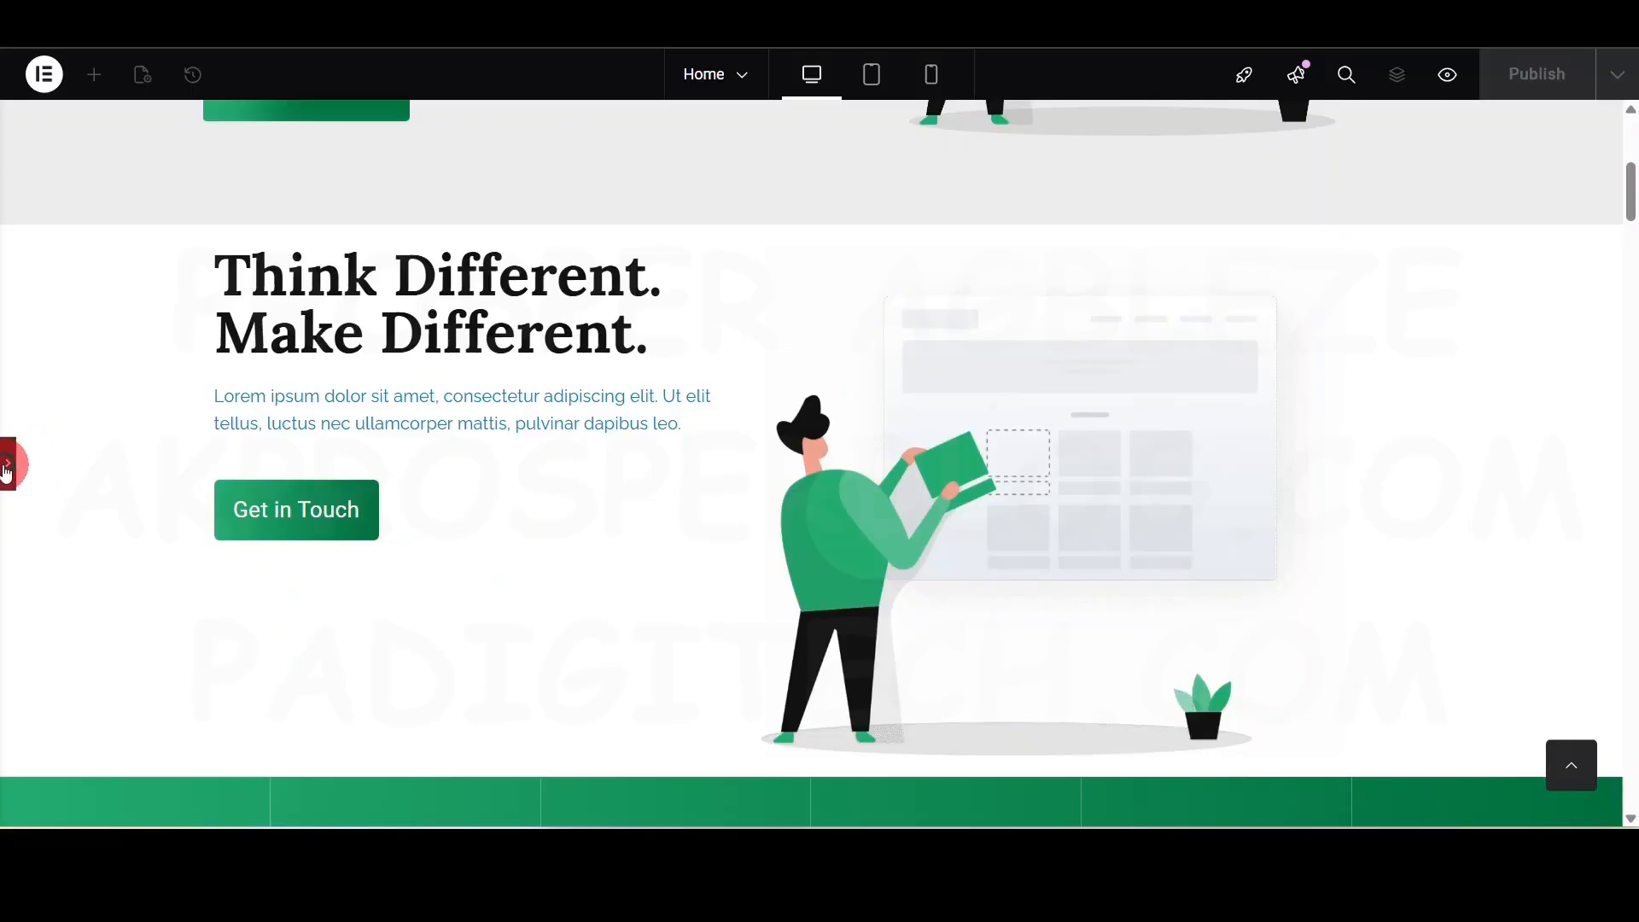
{"action": "left_click", "coordinate": [6, 465]}
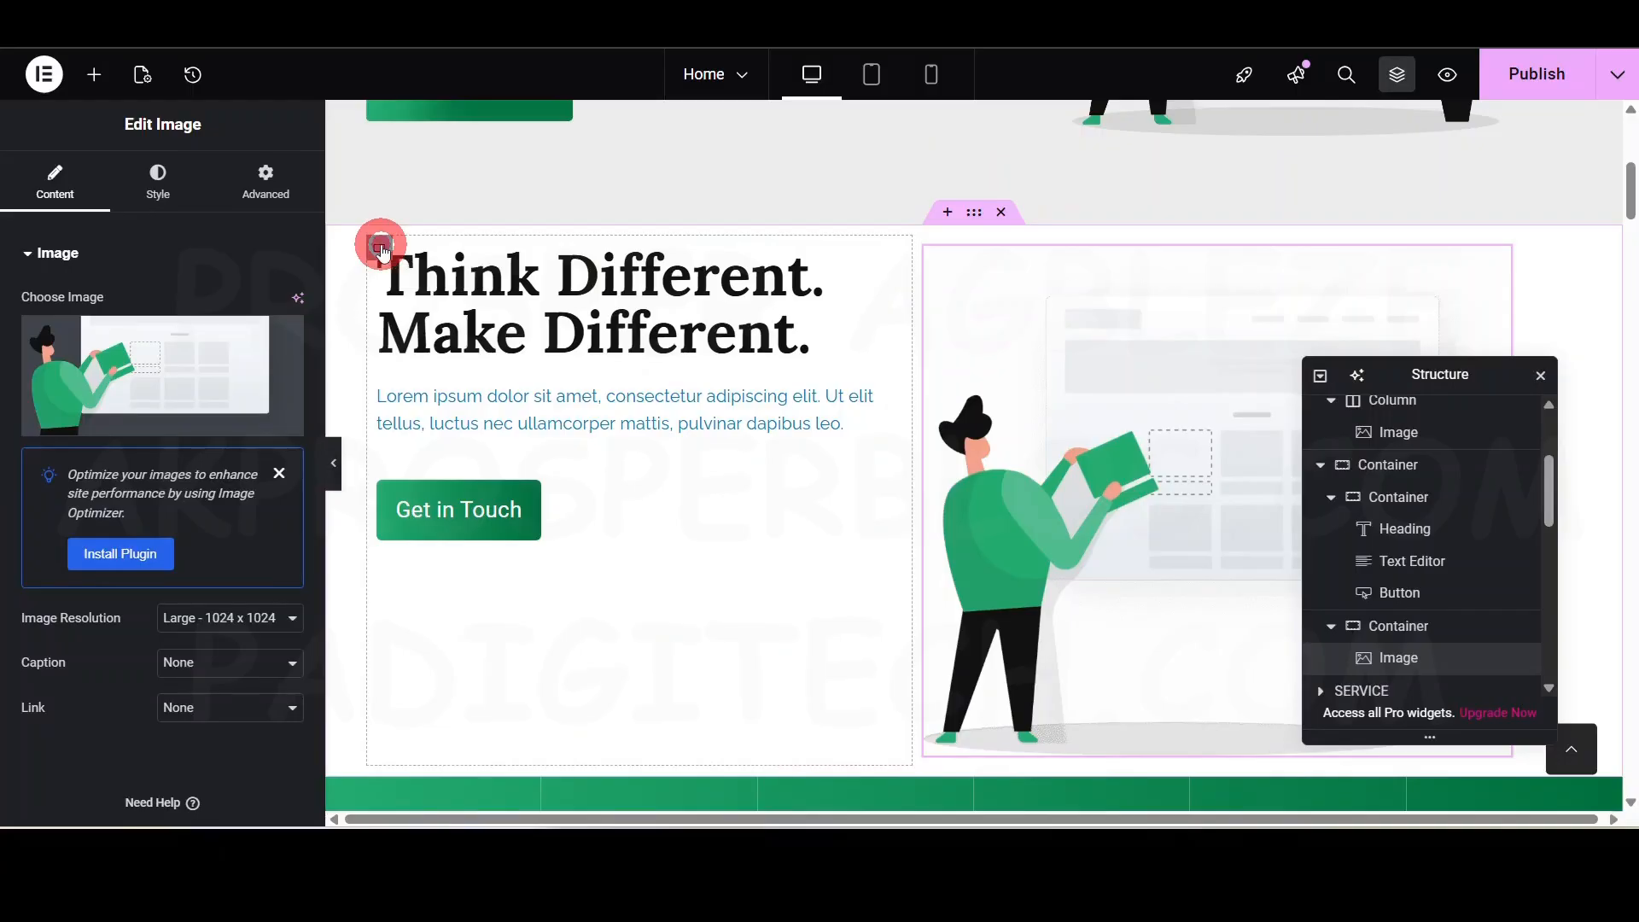
- Set the inner text container's Justify Content to Center and preview the result
{"action": "left_click", "coordinate": [380, 250]}
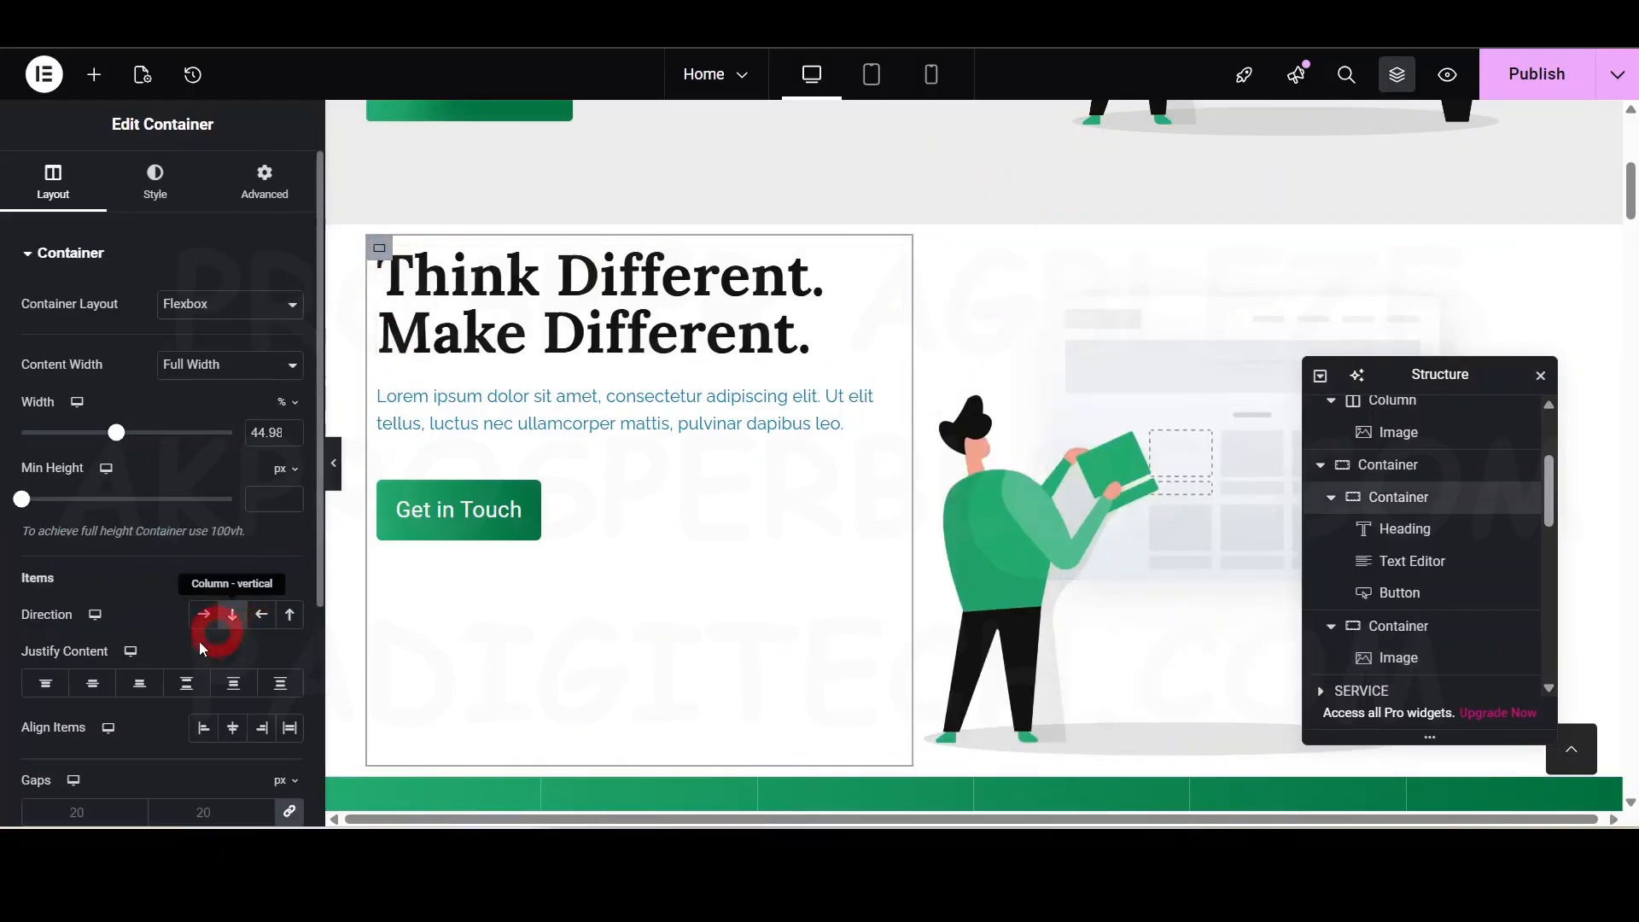
{"action": "left_click", "coordinate": [93, 683]}
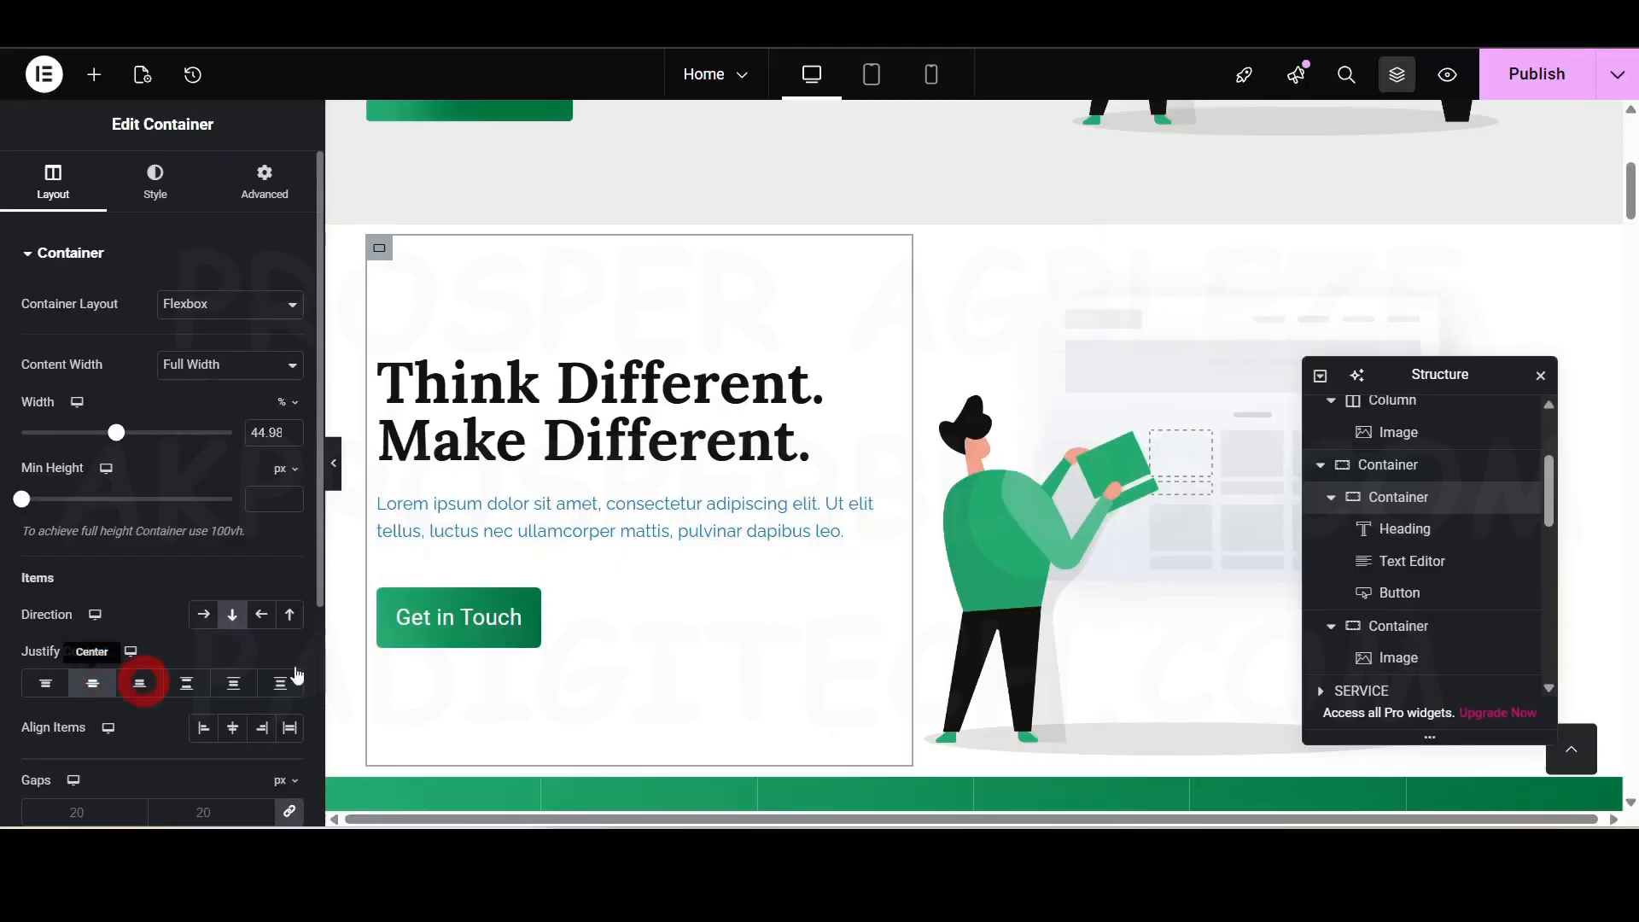
{"action": "left_click", "coordinate": [335, 463]}
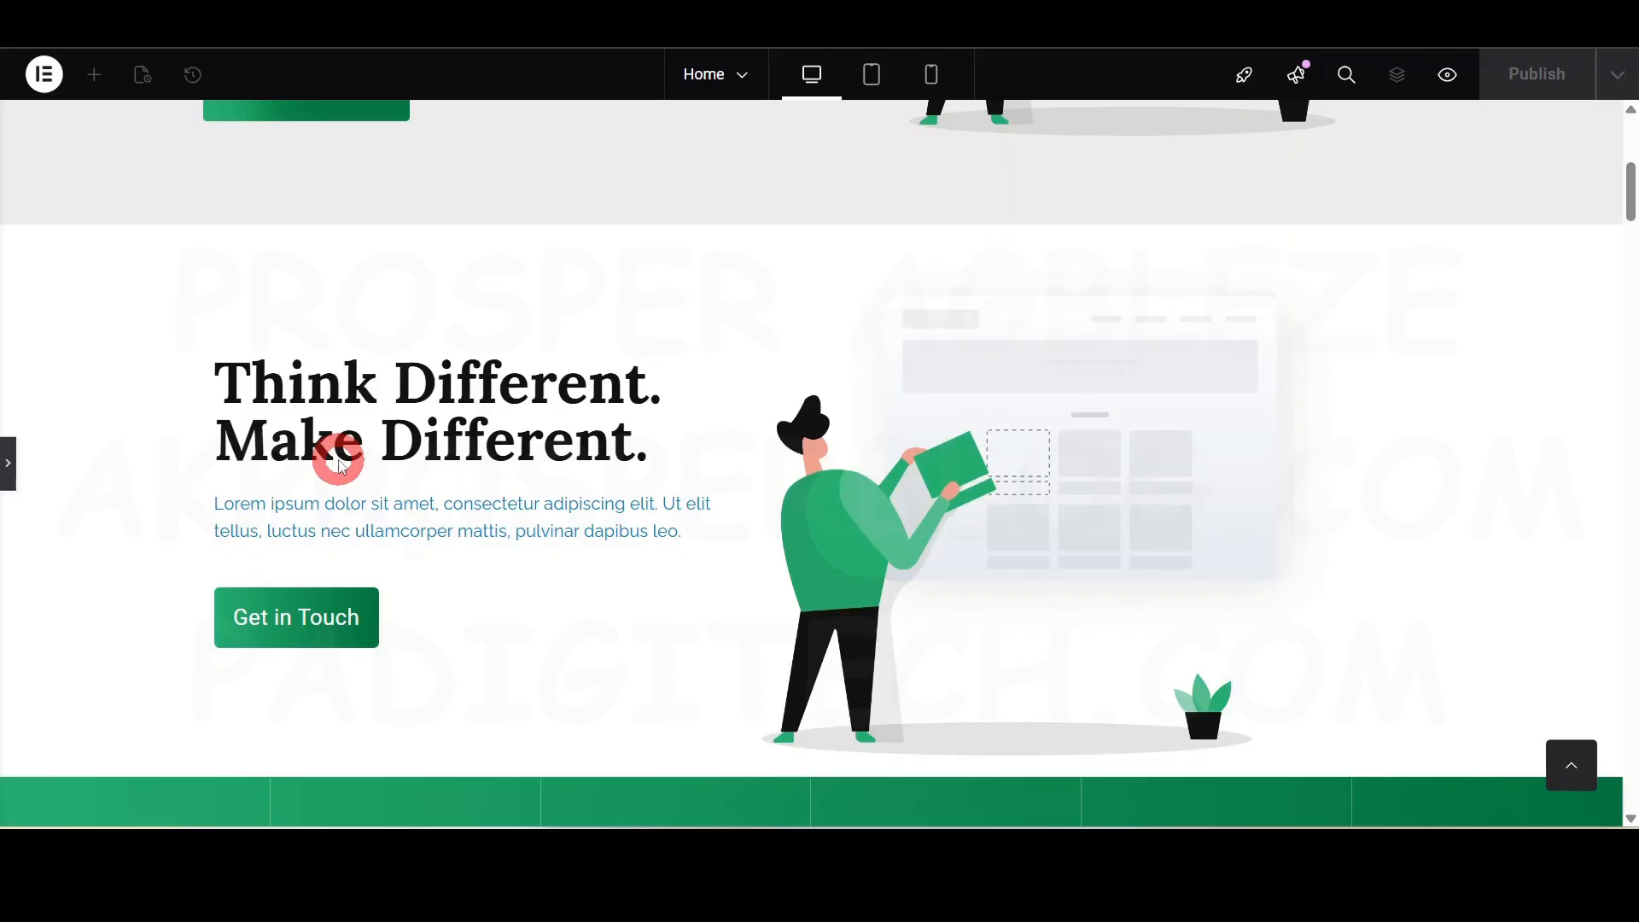
{"action": "left_click", "coordinate": [12, 467]}
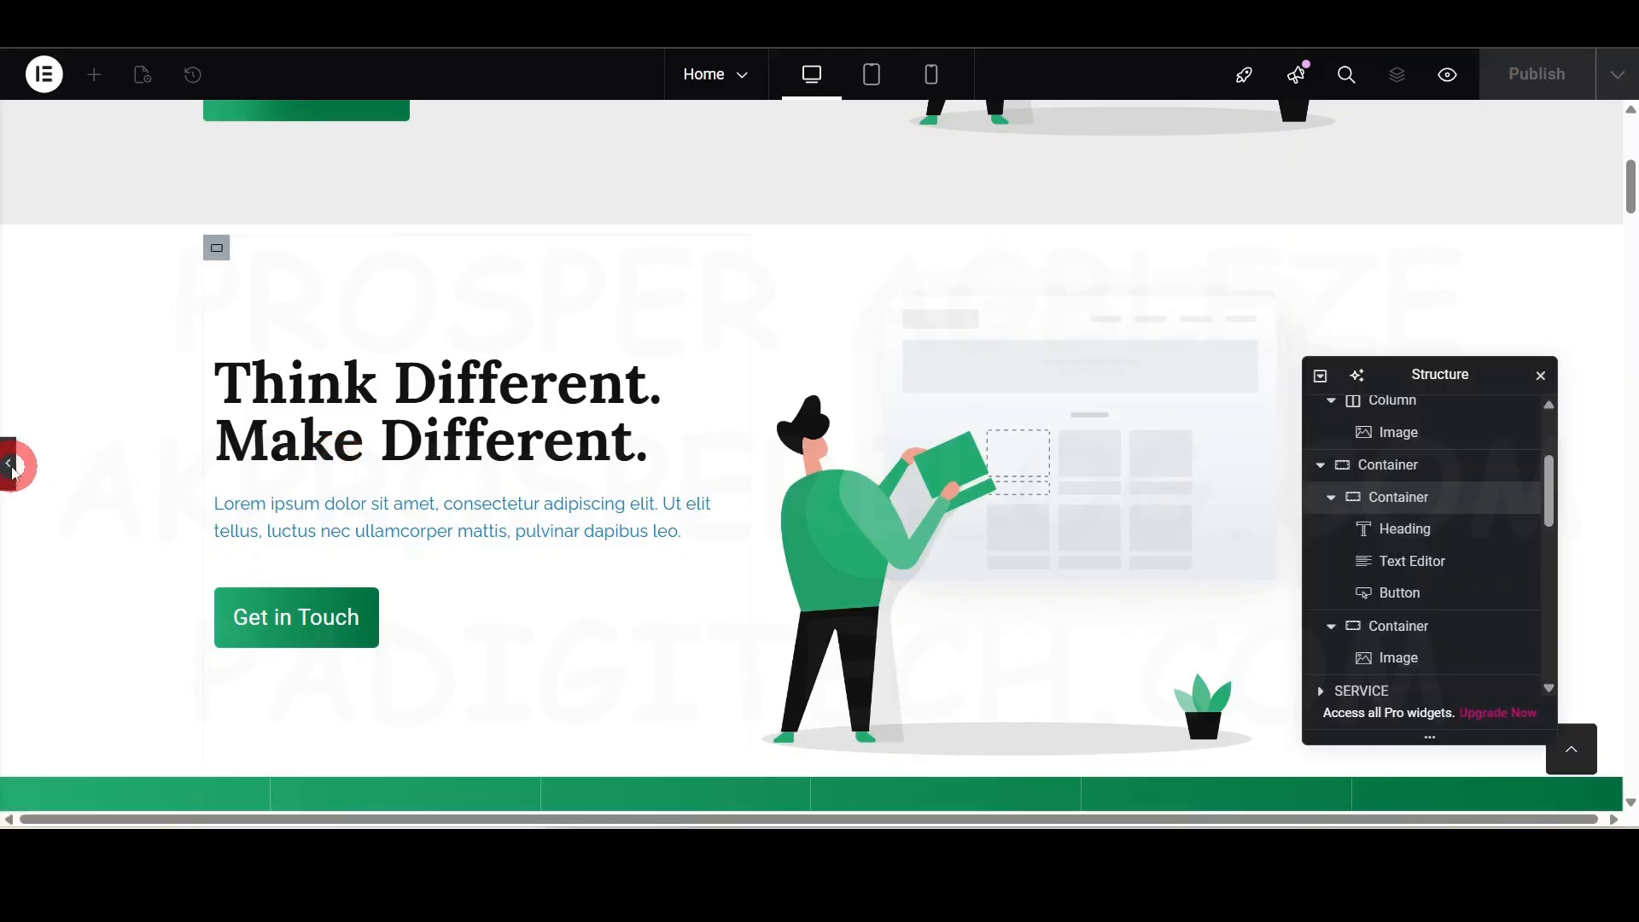
{"action": "scroll", "coordinate": [743, 281], "scroll_direction": "up", "scroll_amount": 4}
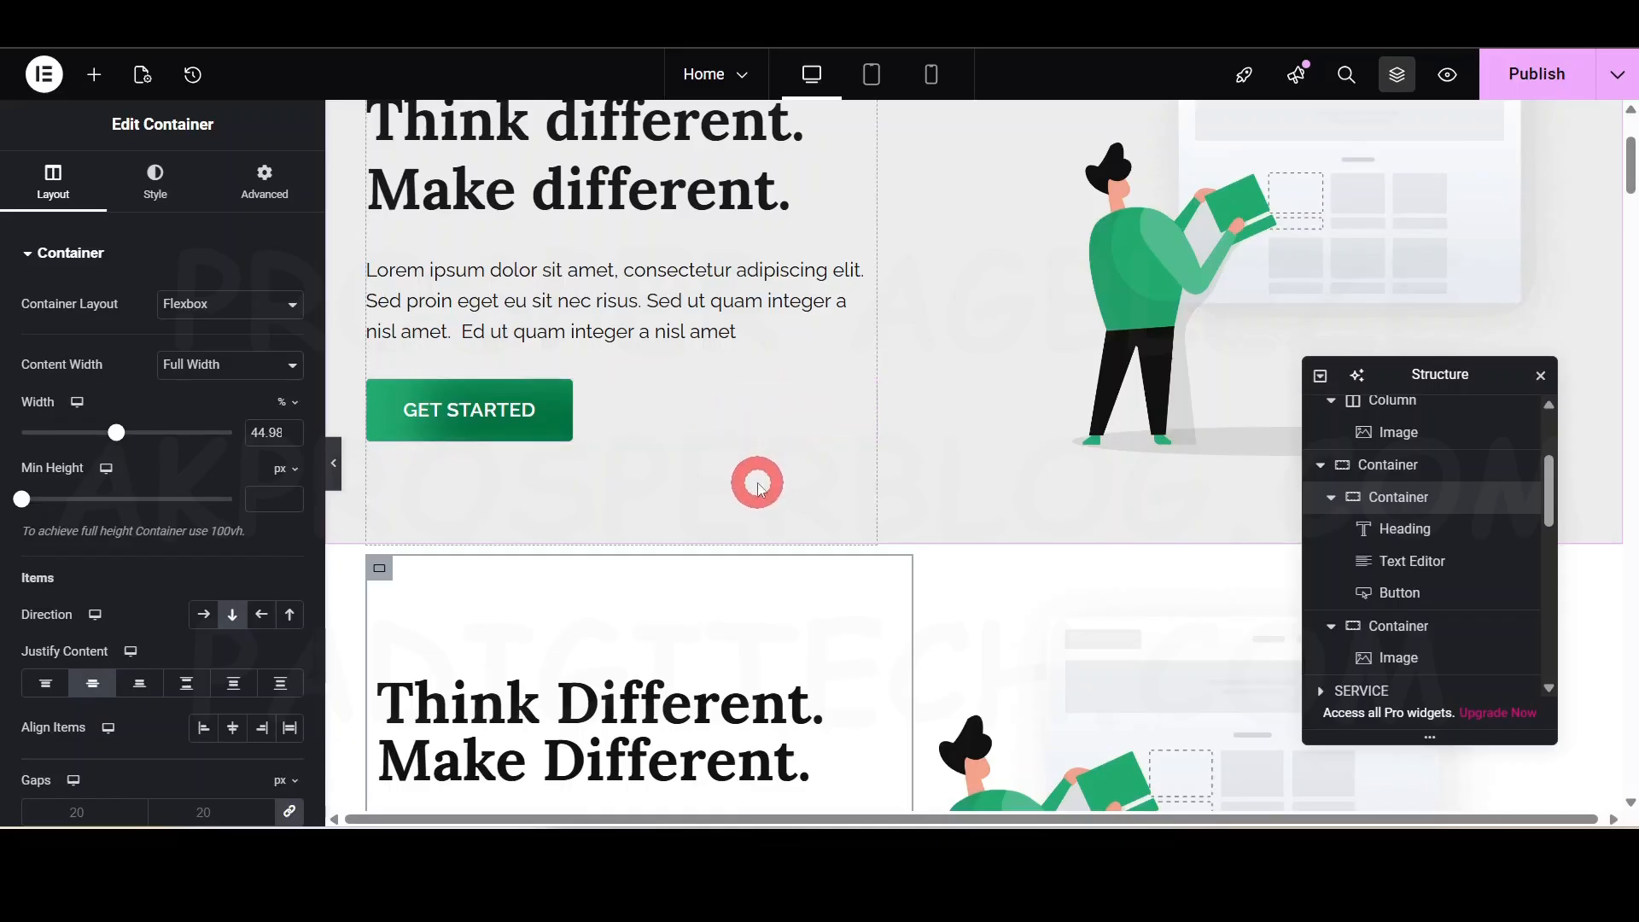
{"action": "scroll", "coordinate": [794, 475], "scroll_direction": "down", "scroll_amount": 1}
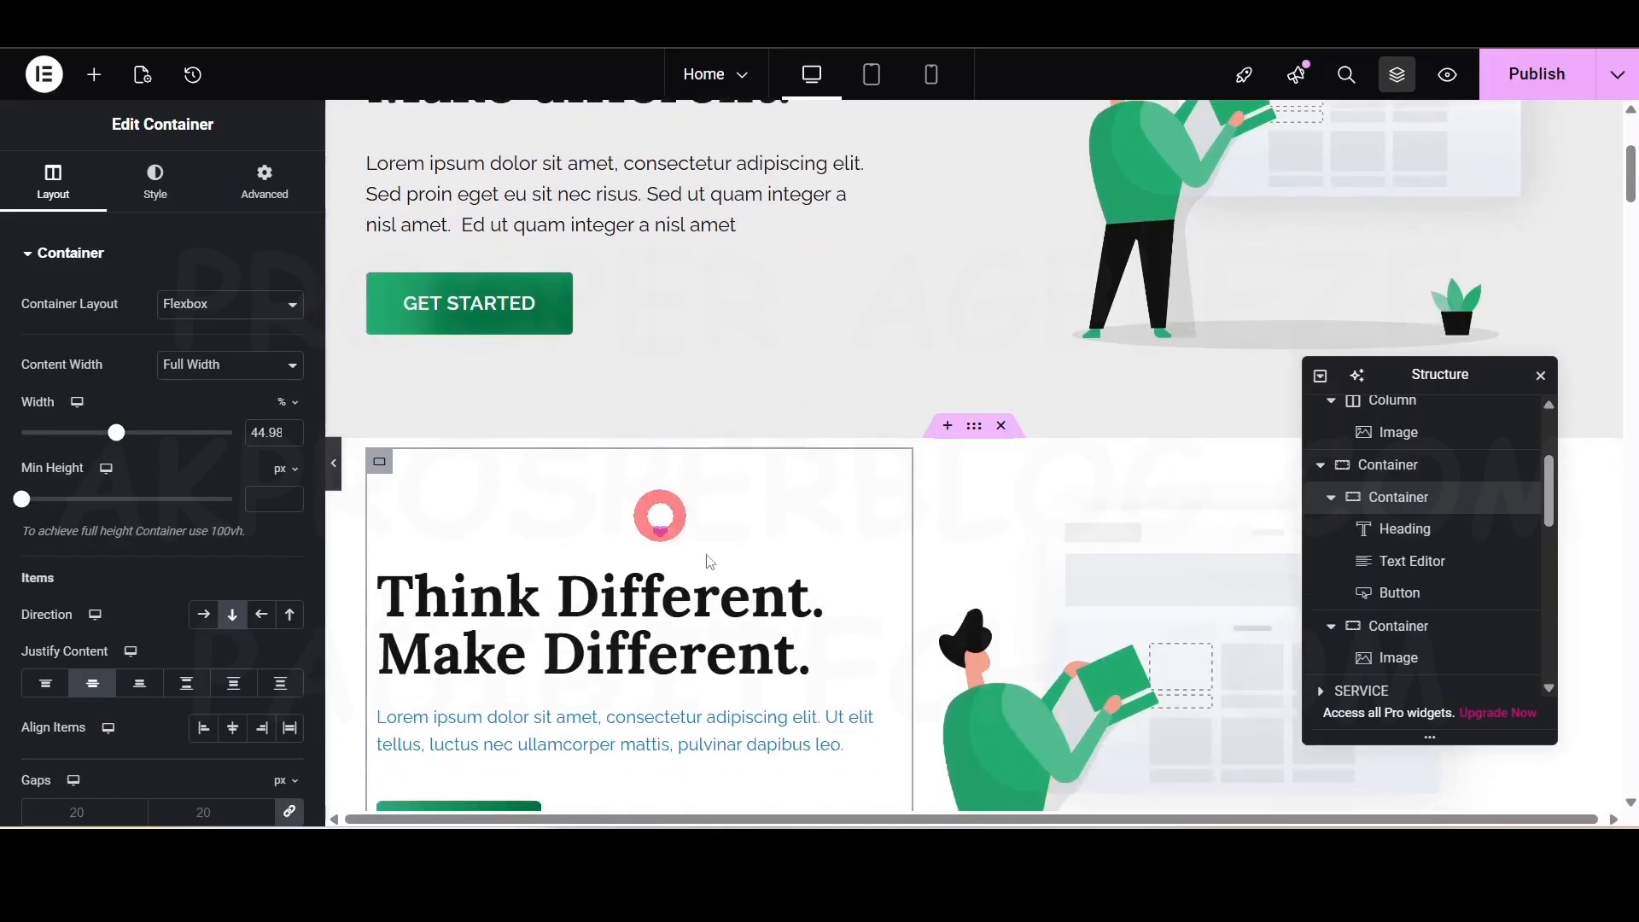
- Give the outer Think Different container a Classic background colour of #E9E9E9, then preview it
{"action": "left_click", "coordinate": [980, 439]}
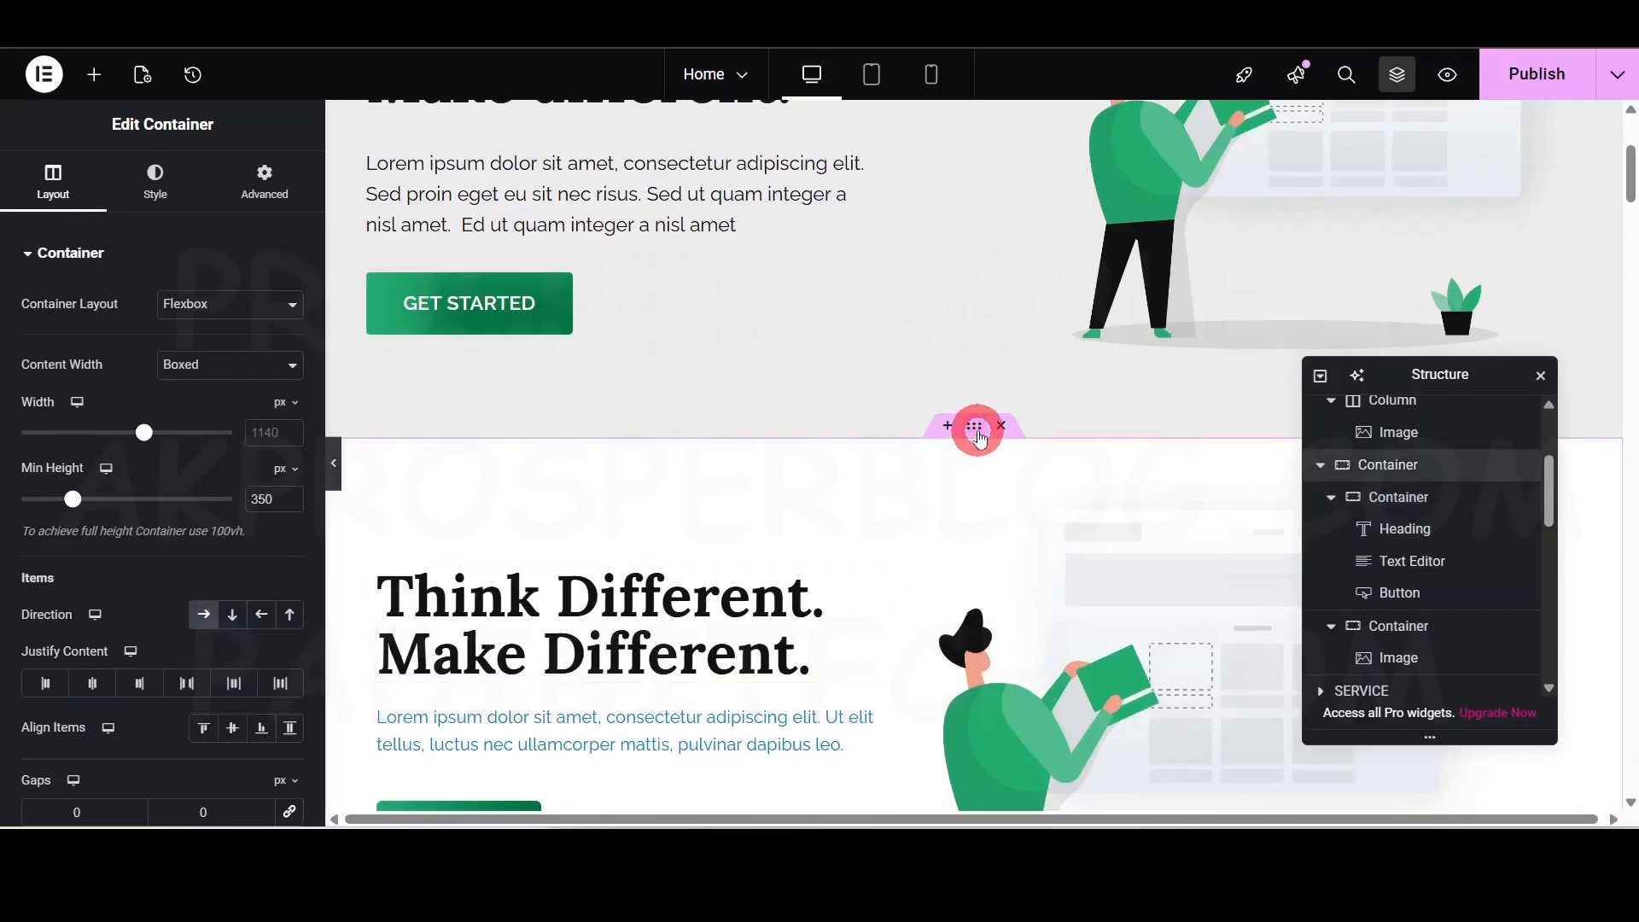
{"action": "left_click", "coordinate": [157, 173]}
{"action": "left_click", "coordinate": [53, 262]}
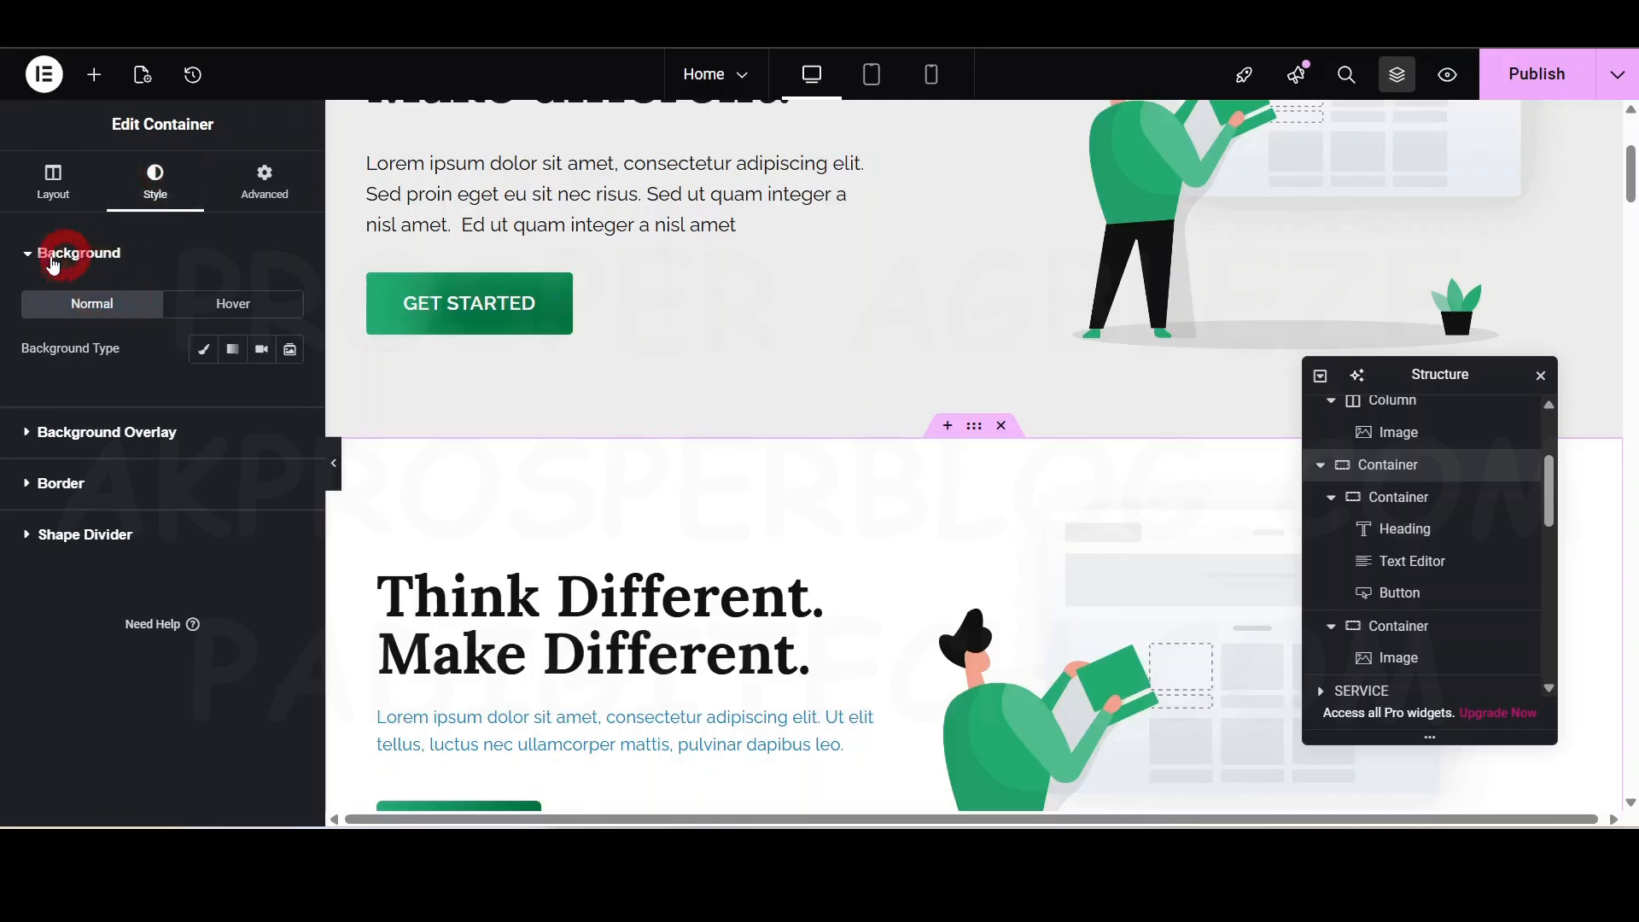
{"action": "left_click", "coordinate": [204, 350]}
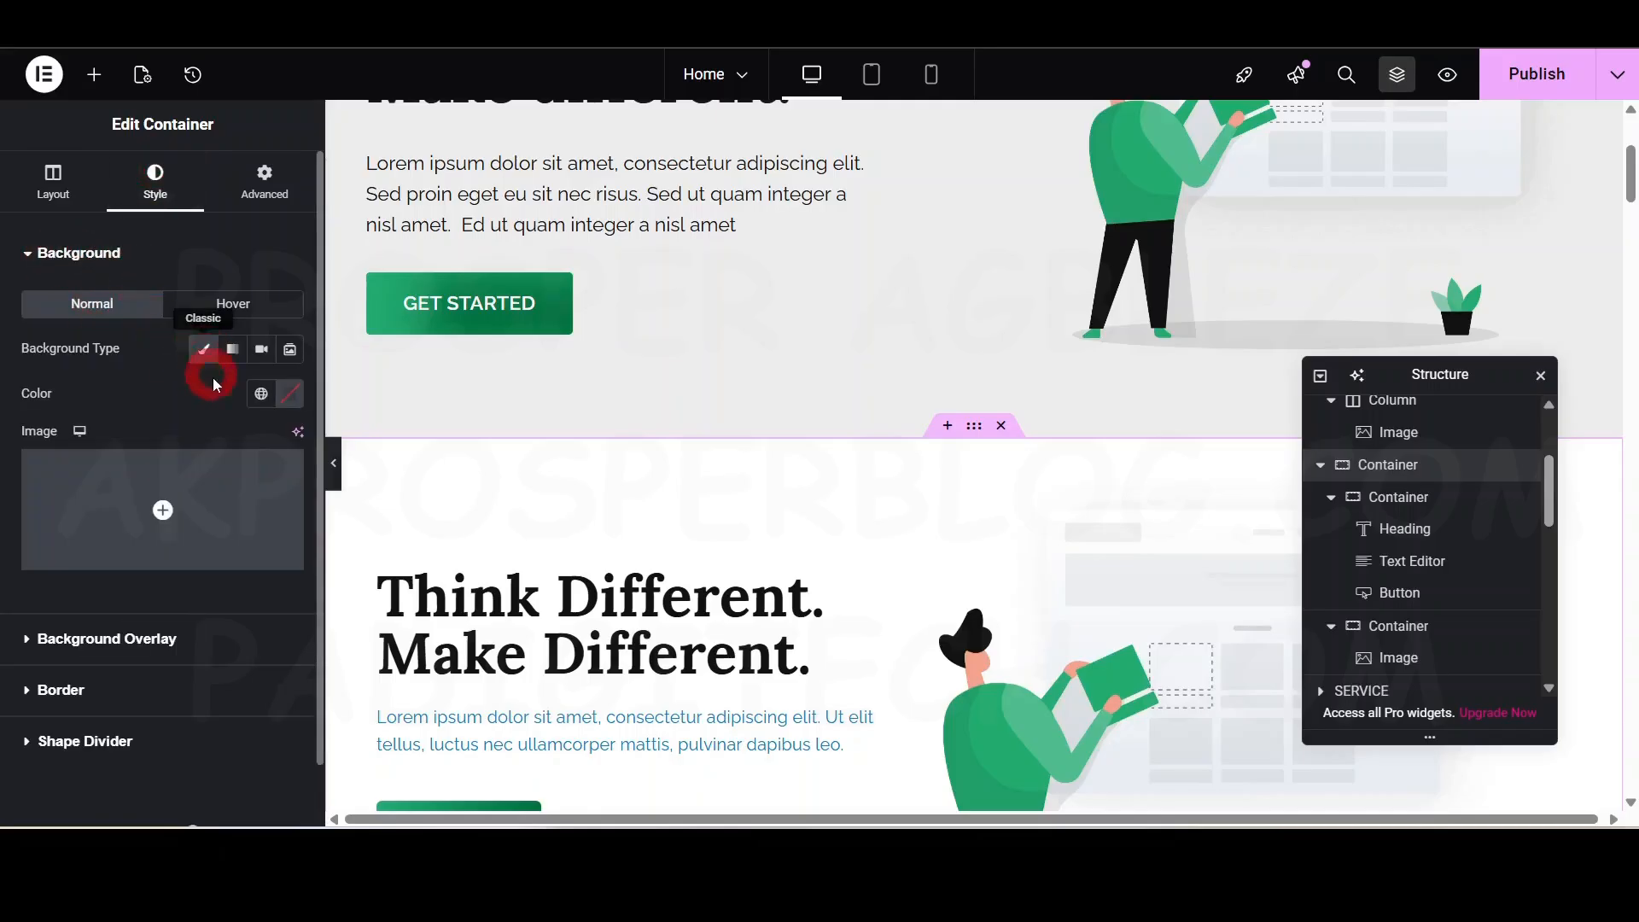
{"action": "left_click", "coordinate": [290, 395]}
{"action": "left_click", "coordinate": [261, 394]}
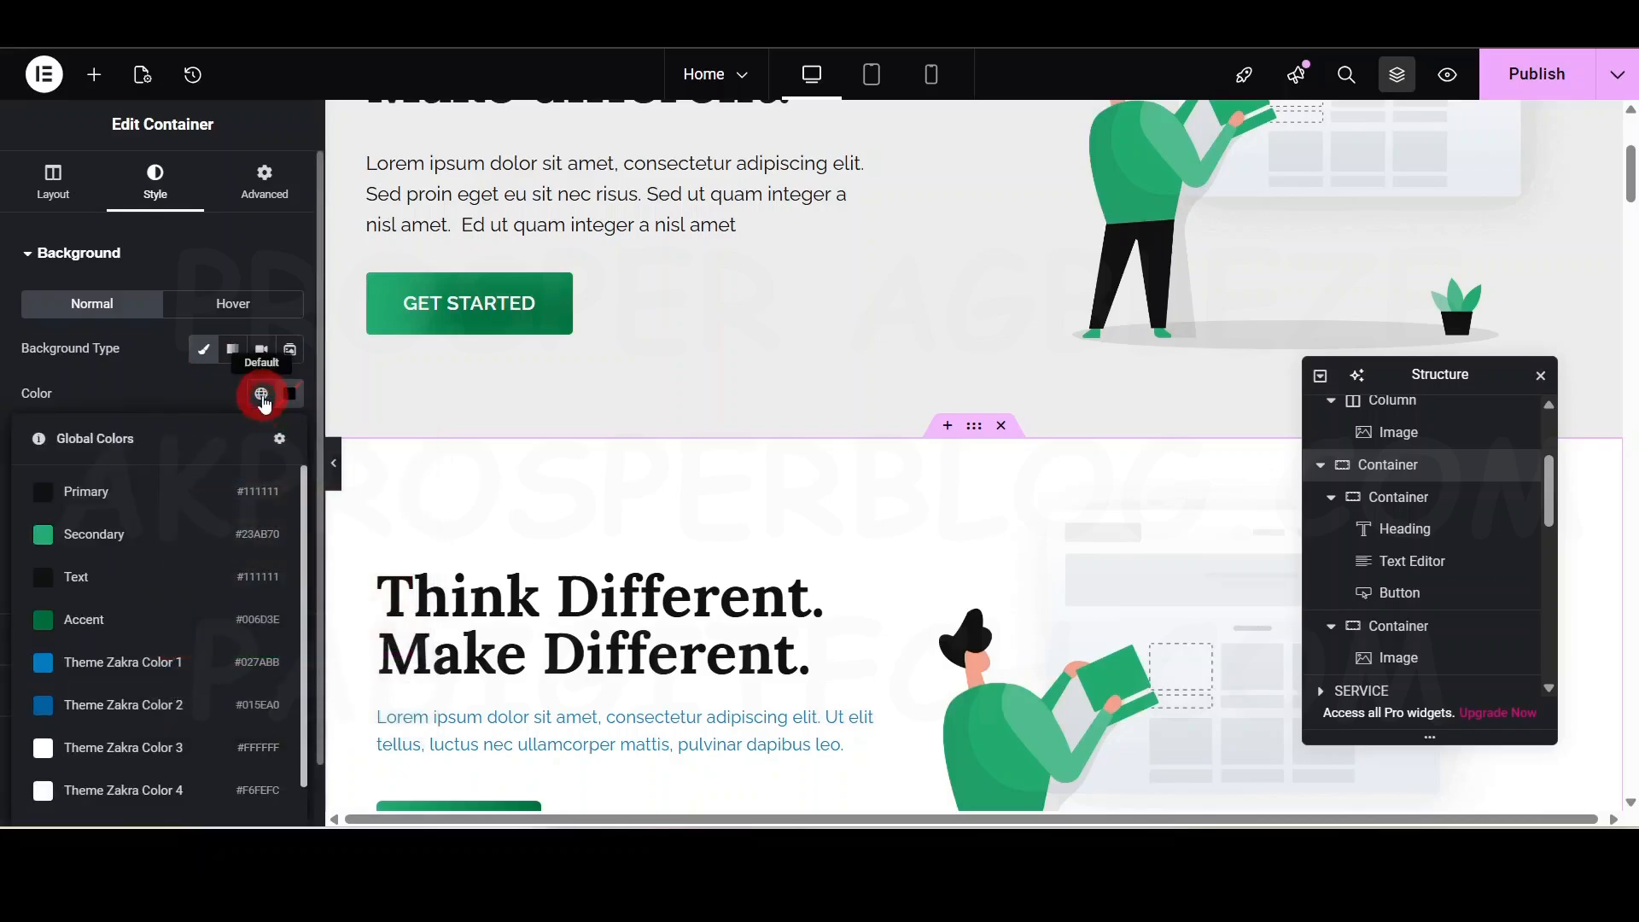
{"action": "scroll", "coordinate": [176, 550], "scroll_direction": "down", "scroll_amount": 3}
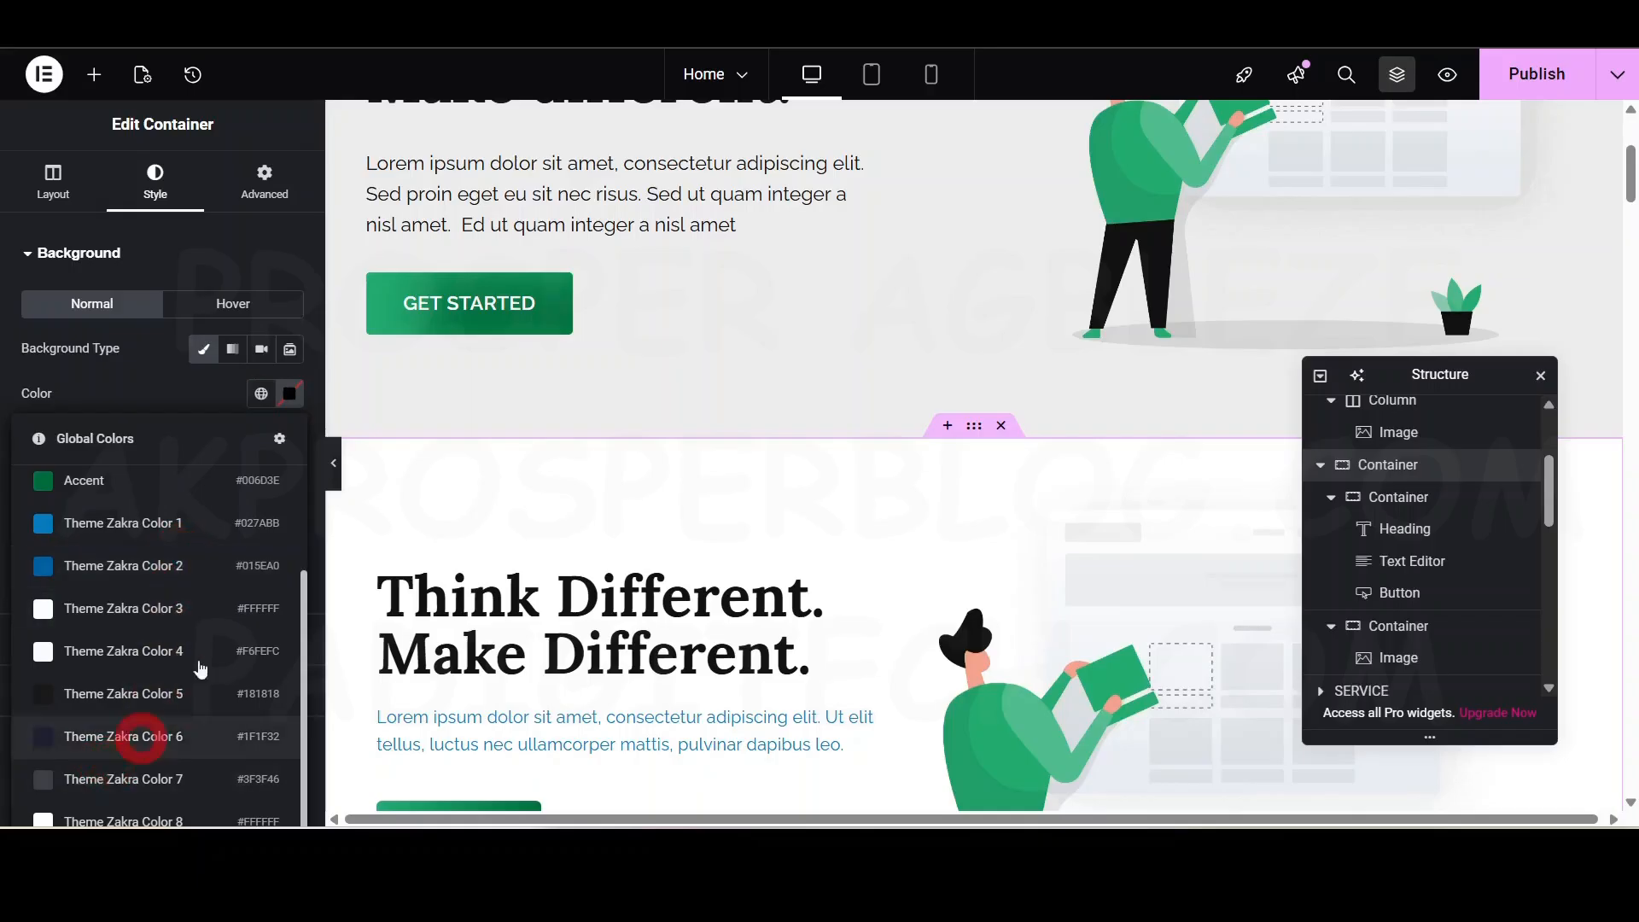
{"action": "left_click", "coordinate": [290, 393]}
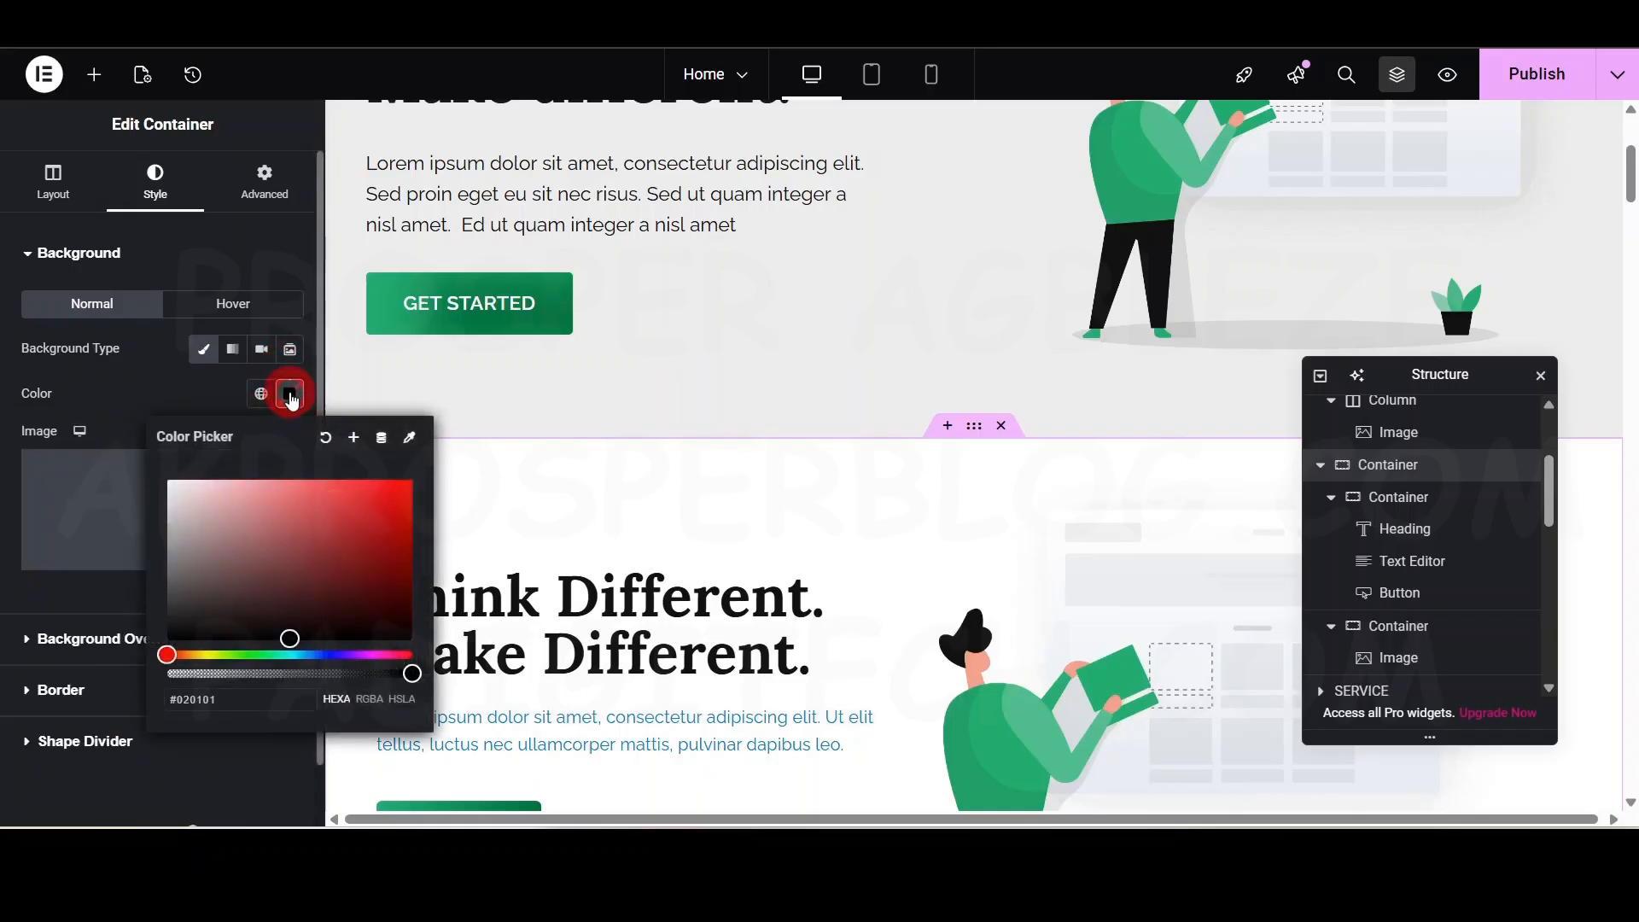
{"action": "mouse_move", "coordinate": [175, 553]}
{"action": "left_mouse_down"}
{"action": "mouse_move", "coordinate": [166, 579]}
{"action": "mouse_move", "coordinate": [168, 534]}
{"action": "mouse_move", "coordinate": [145, 507]}
{"action": "left_mouse_up"}
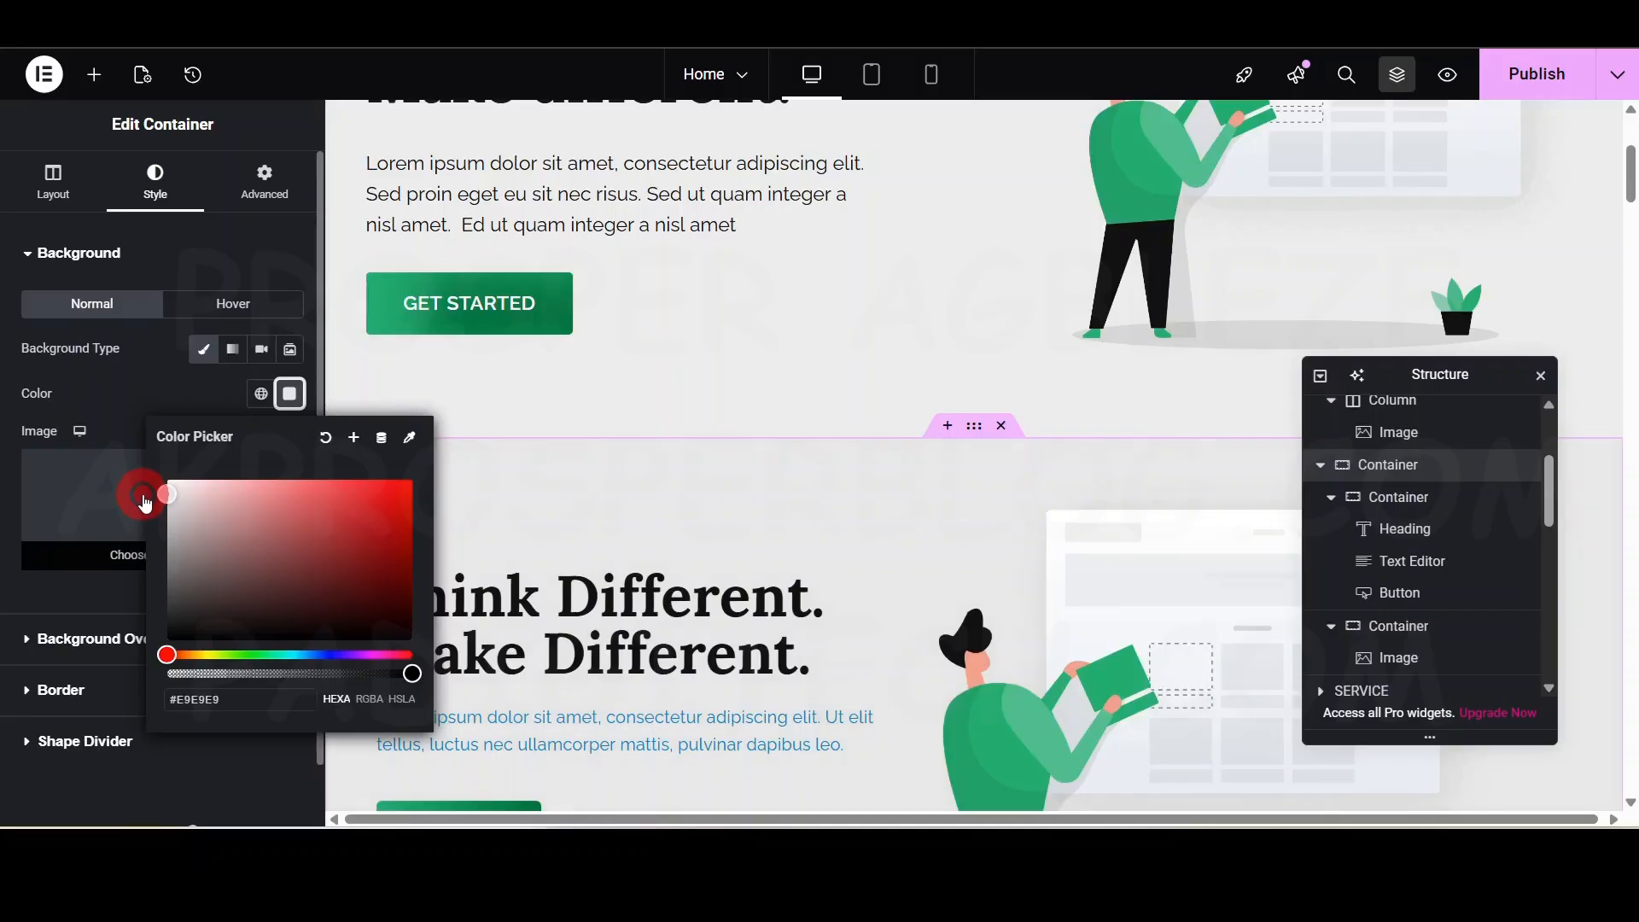
{"action": "left_click", "coordinate": [164, 372]}
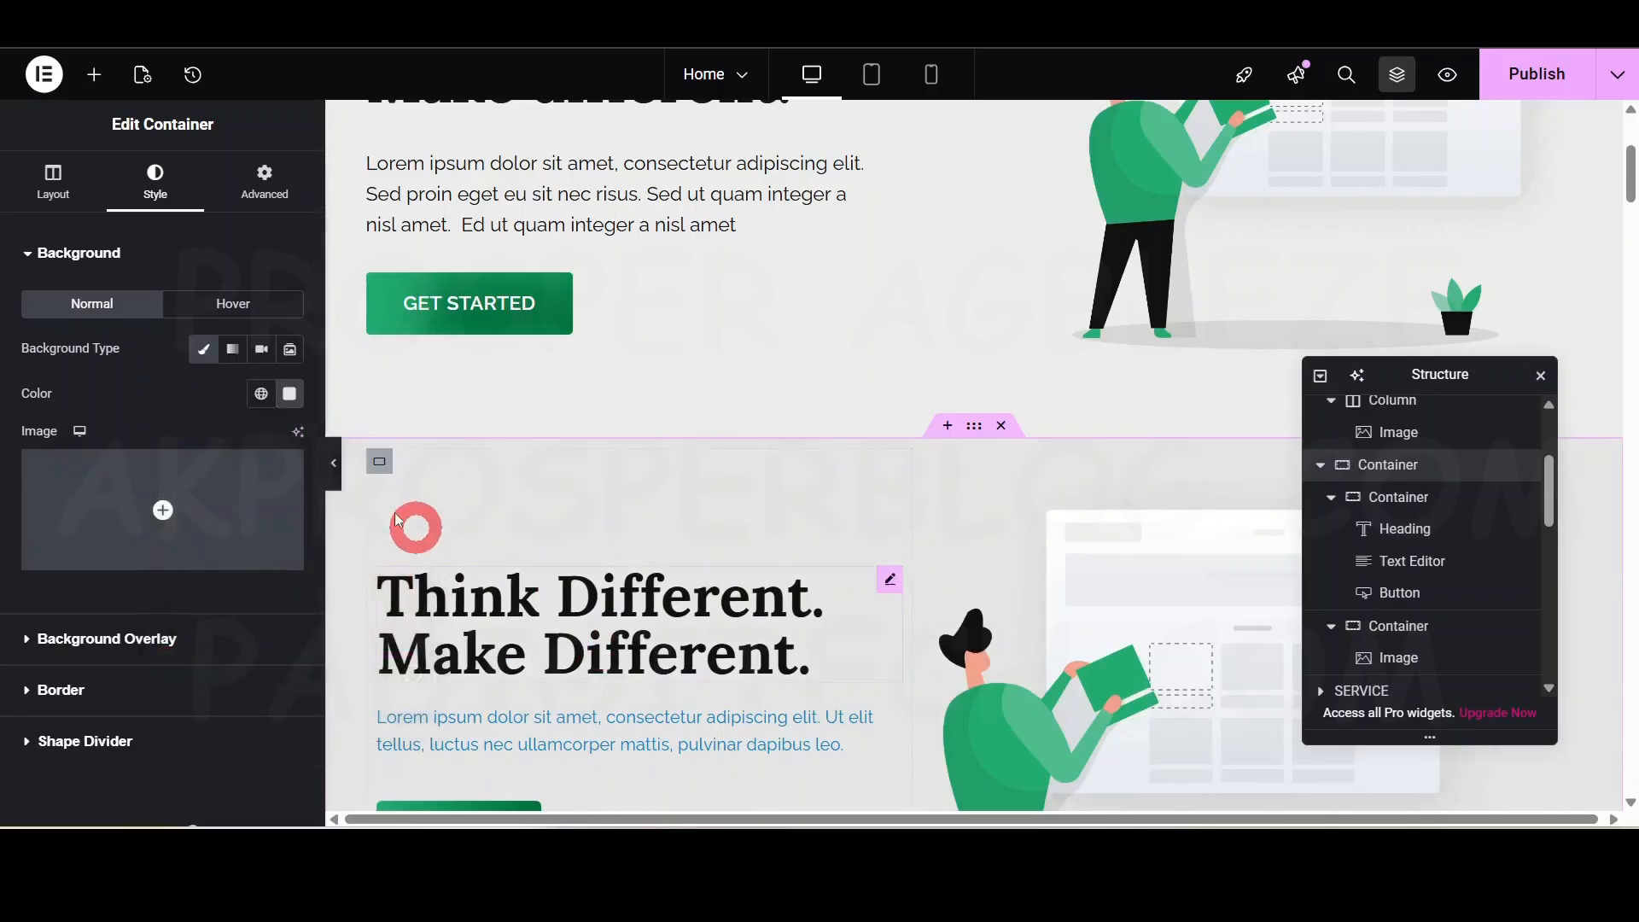
{"action": "left_click", "coordinate": [335, 463]}
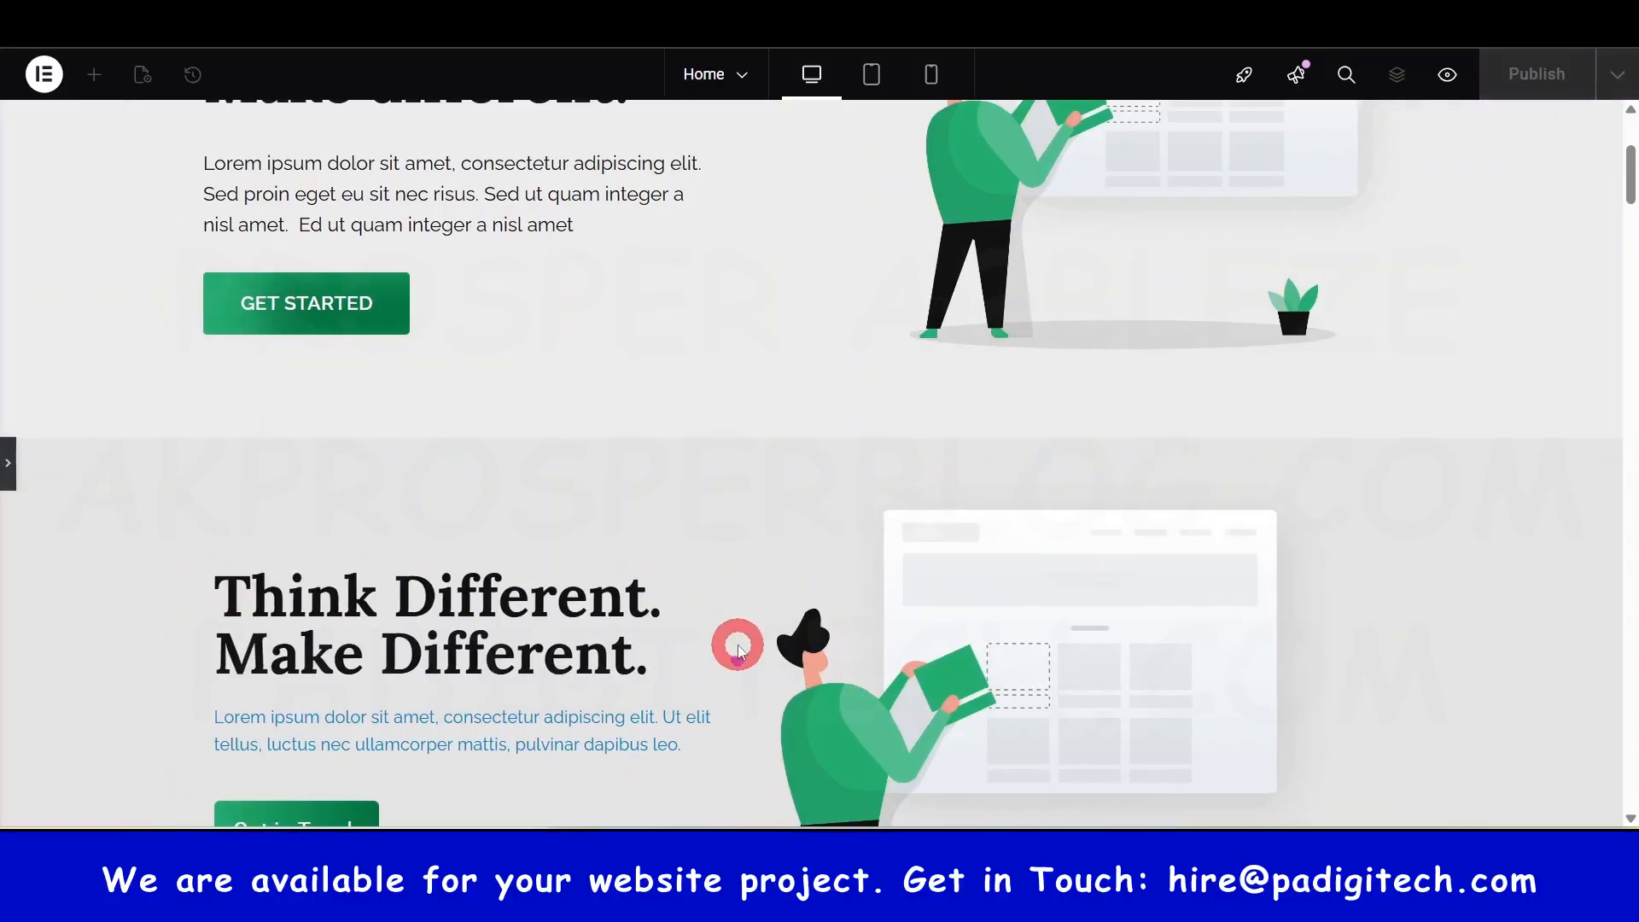
- Drag the hero's column resize handle right to widen the text column, then publish
{"action": "scroll", "coordinate": [529, 394], "scroll_direction": "down", "scroll_amount": 2}
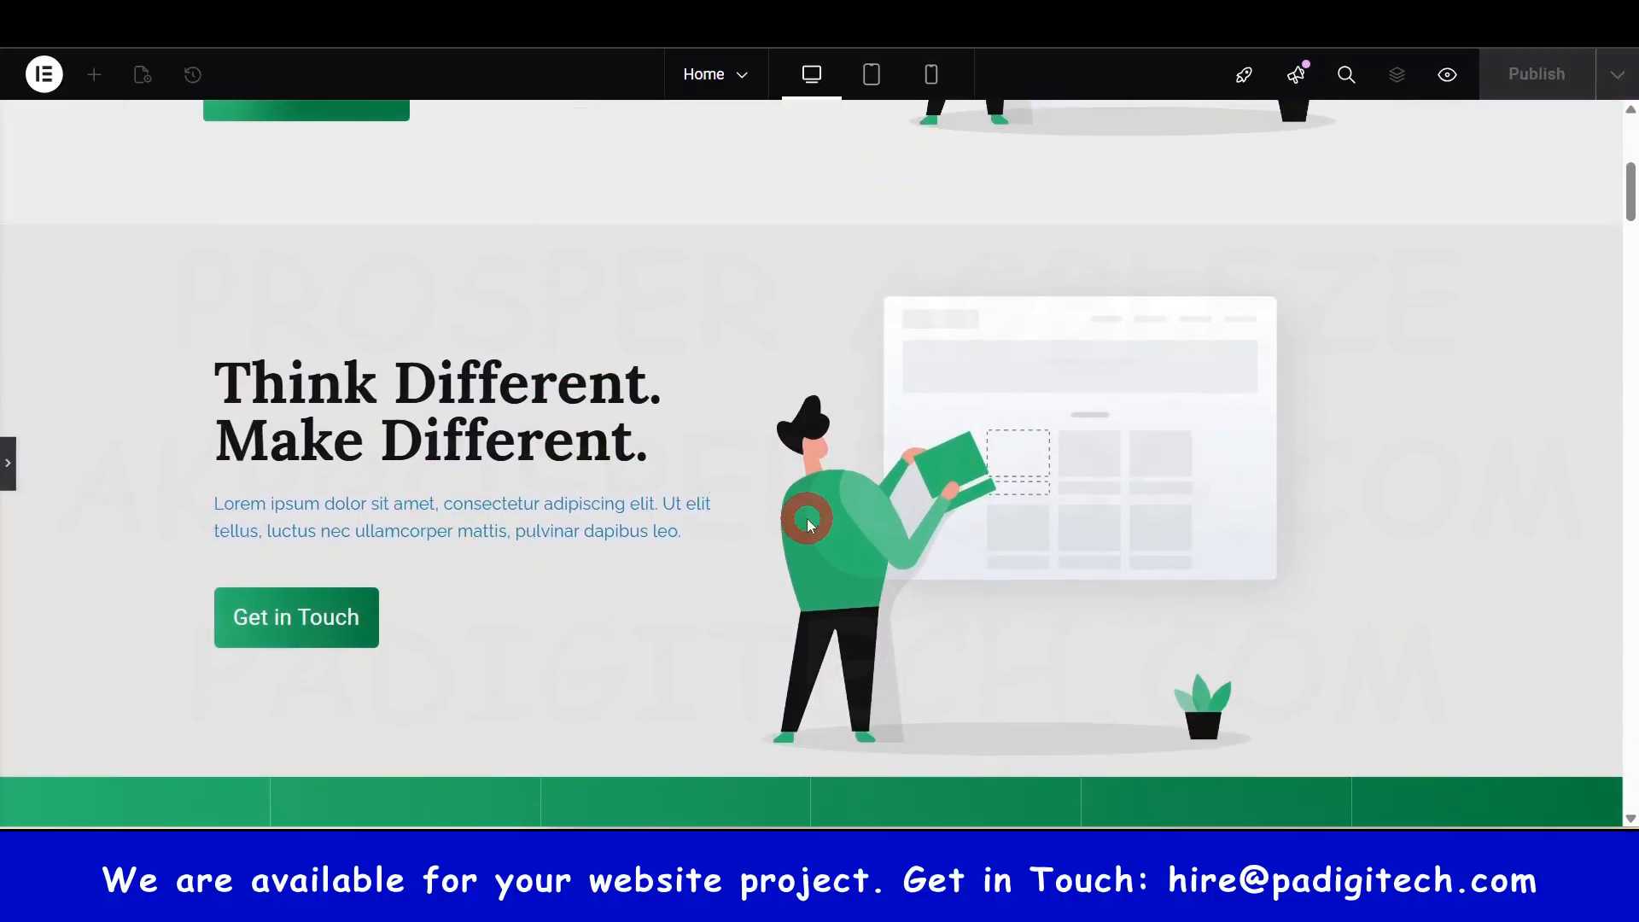
{"action": "scroll", "coordinate": [642, 534], "scroll_direction": "up", "scroll_amount": 1}
{"action": "scroll", "coordinate": [636, 559], "scroll_direction": "up", "scroll_amount": 2}
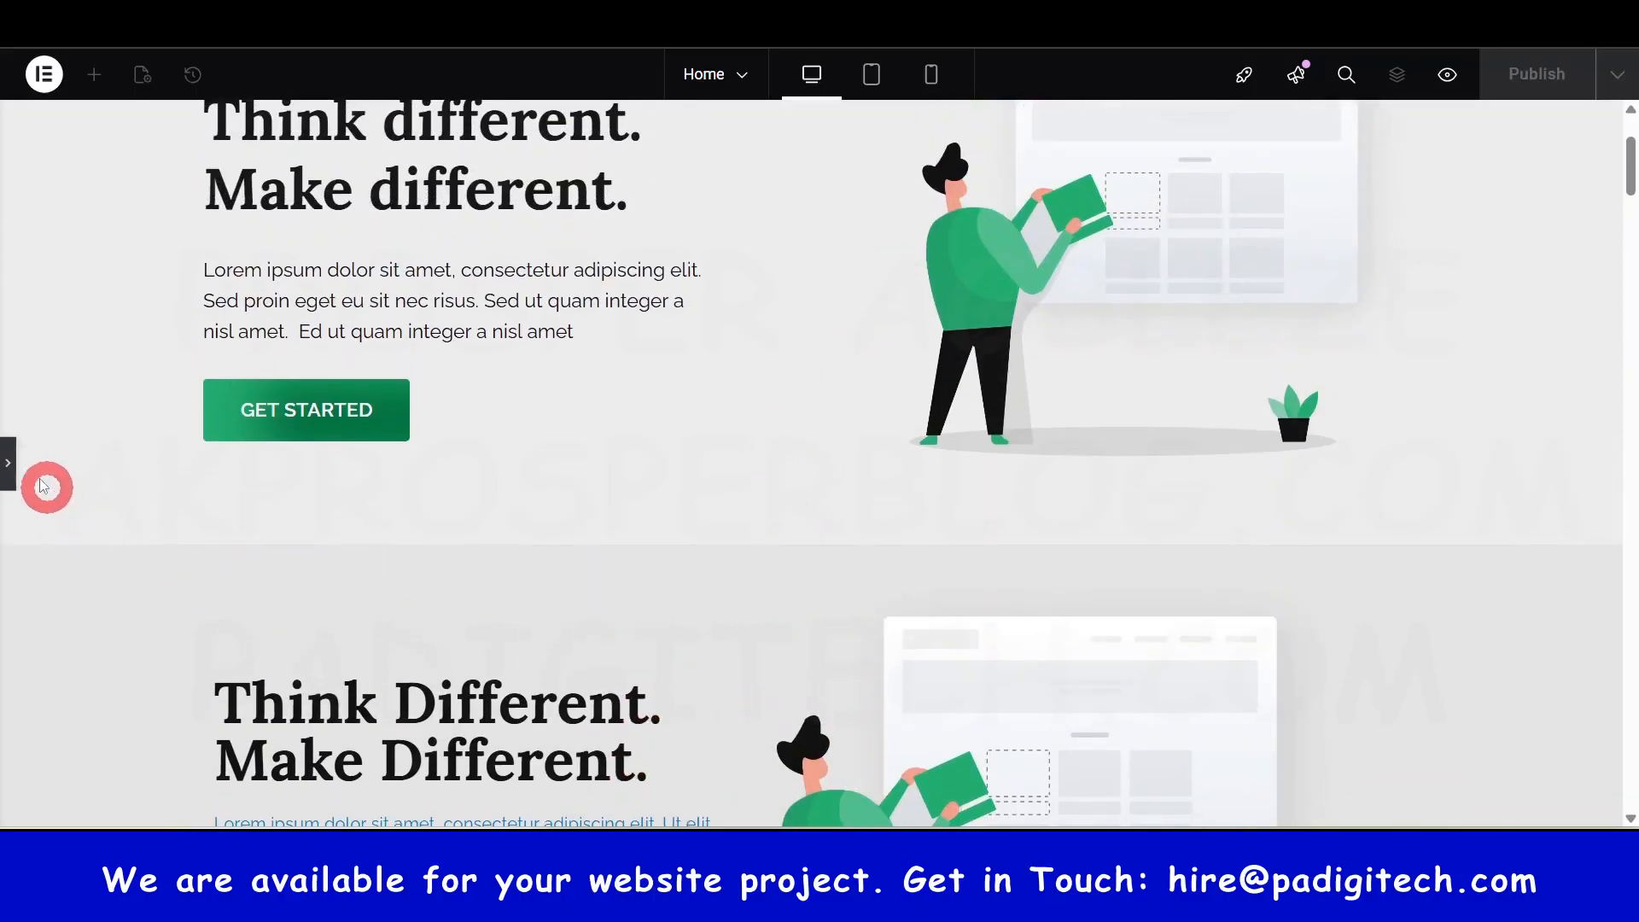
{"action": "left_click", "coordinate": [8, 464]}
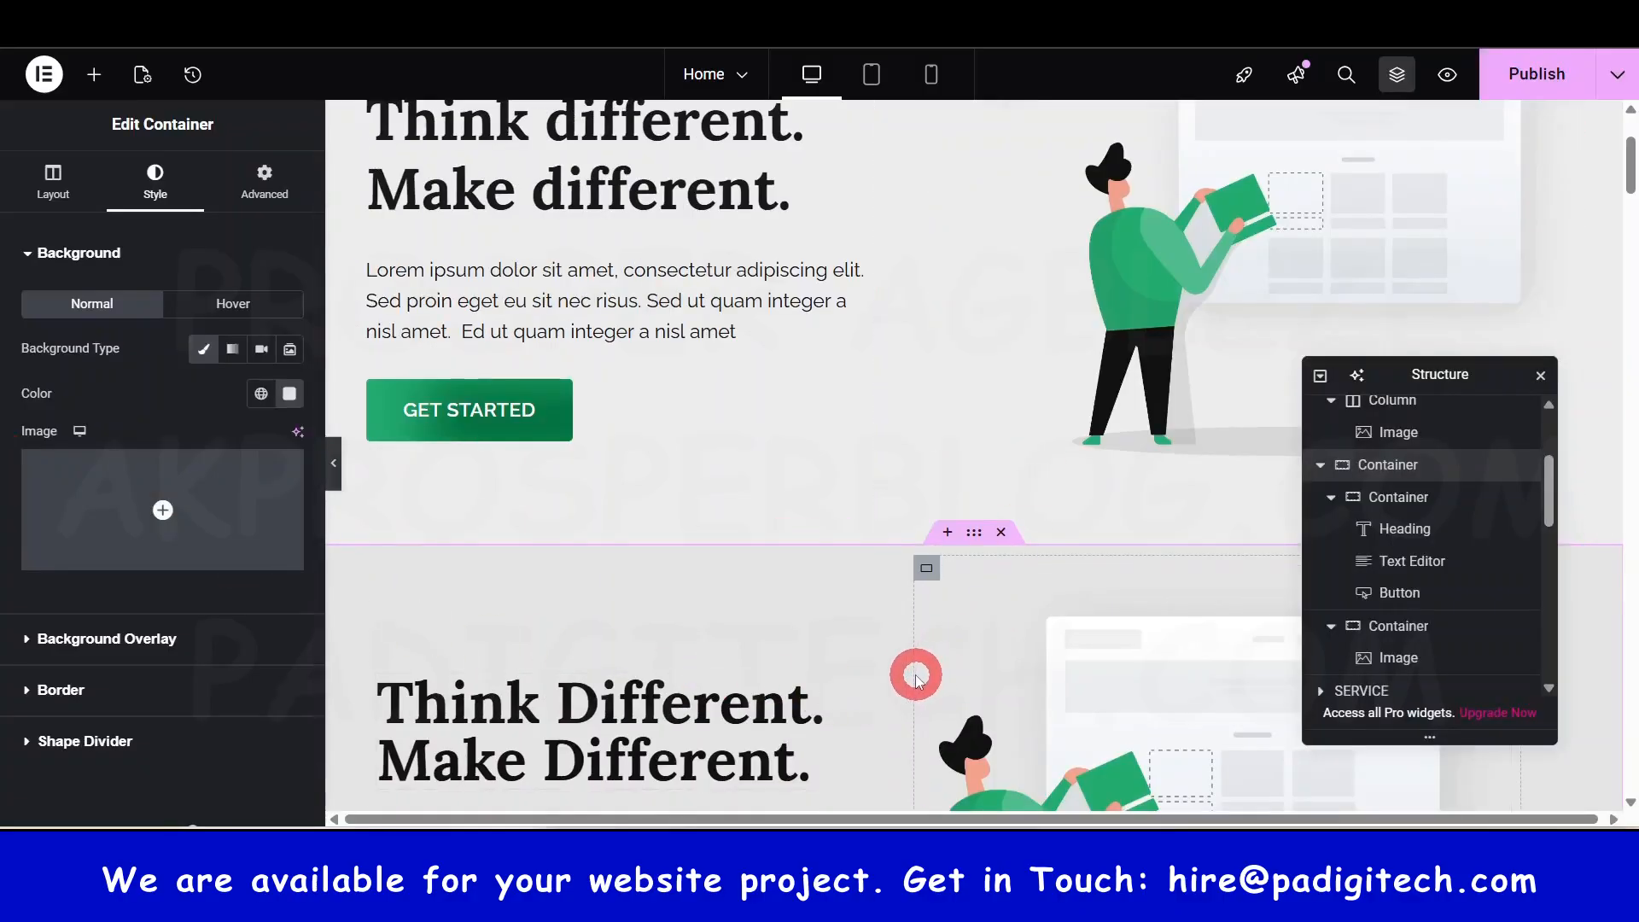
{"action": "left_click_drag", "start_coordinate": [912, 675], "coordinate": [969, 682]}
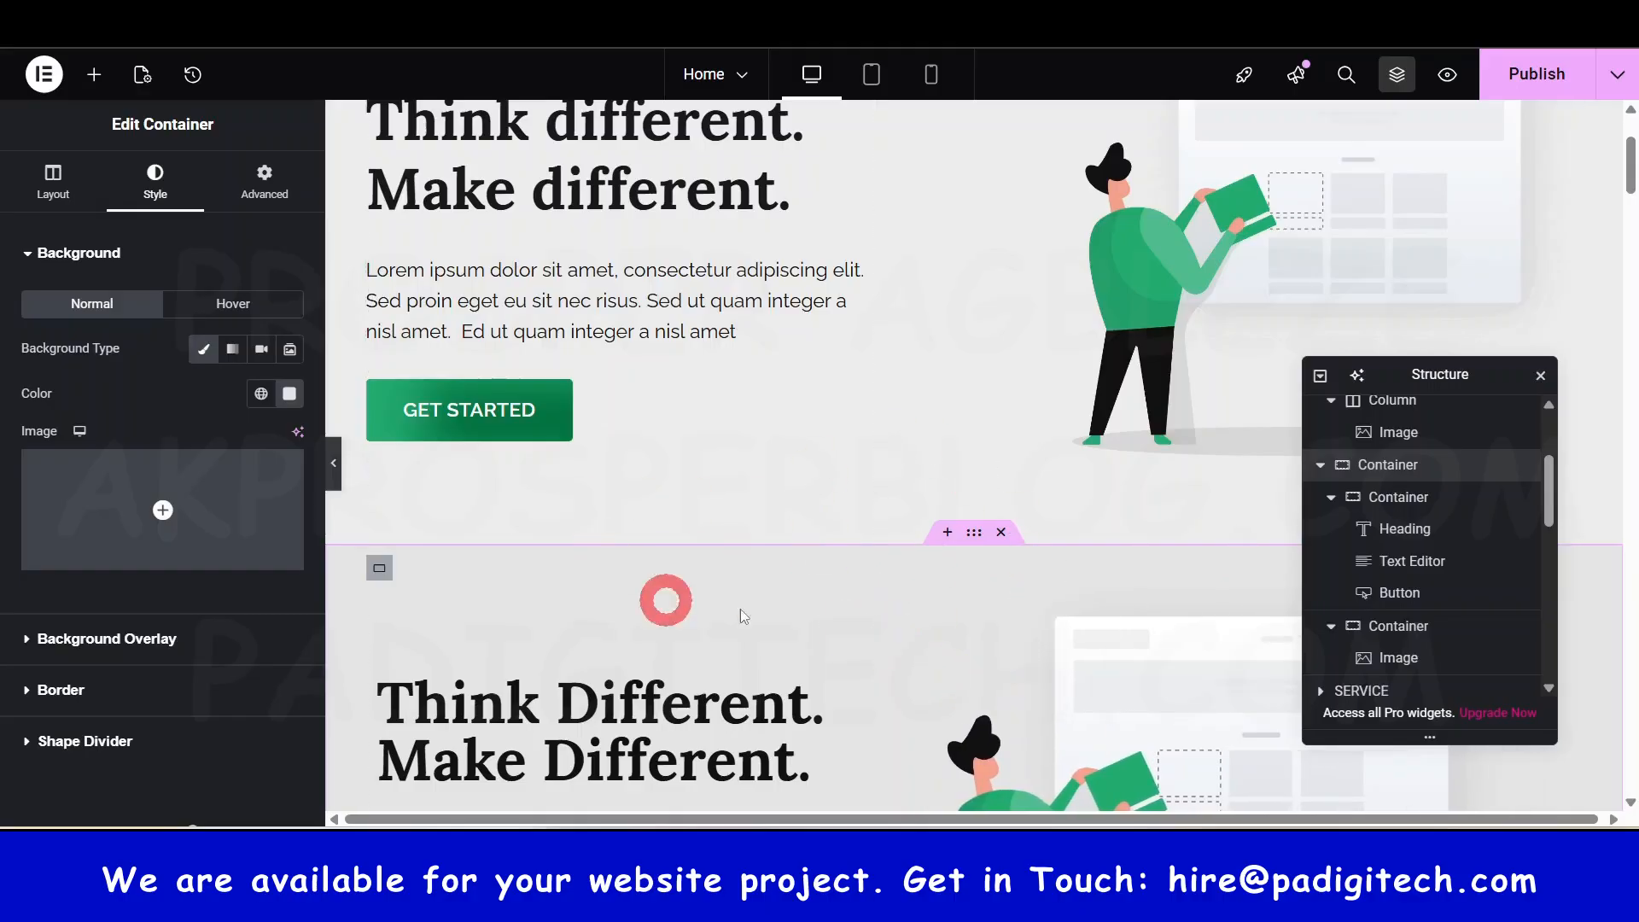
{"action": "left_click", "coordinate": [1571, 77]}
{"action": "scroll", "coordinate": [706, 597], "scroll_direction": "down", "scroll_amount": 4}
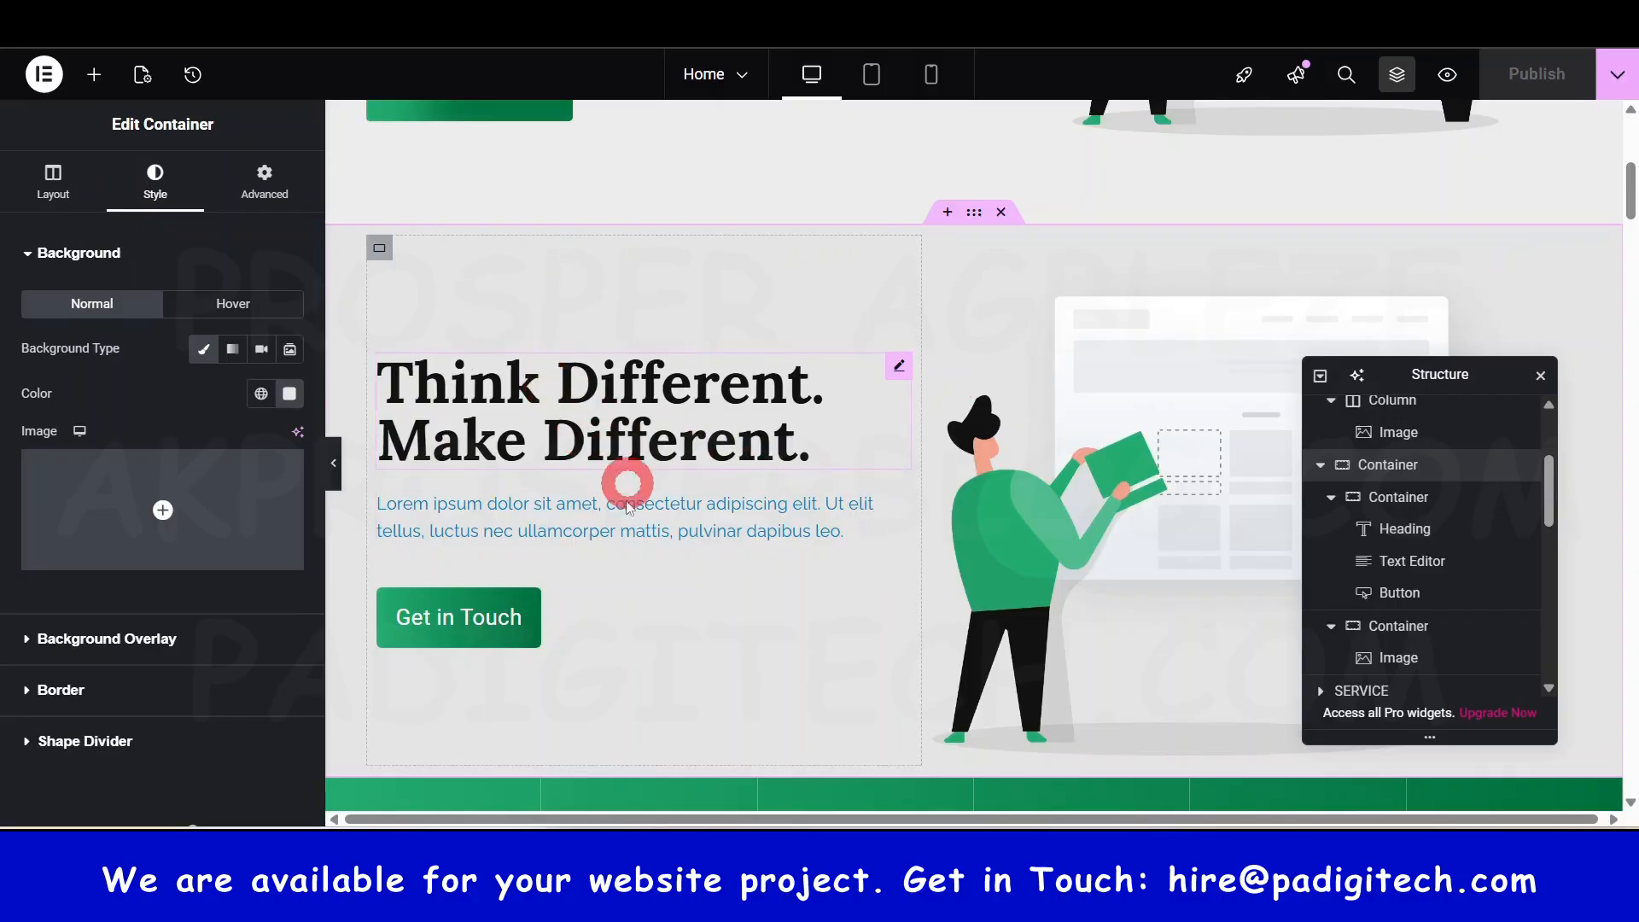
{"action": "left_click", "coordinate": [81, 254]}
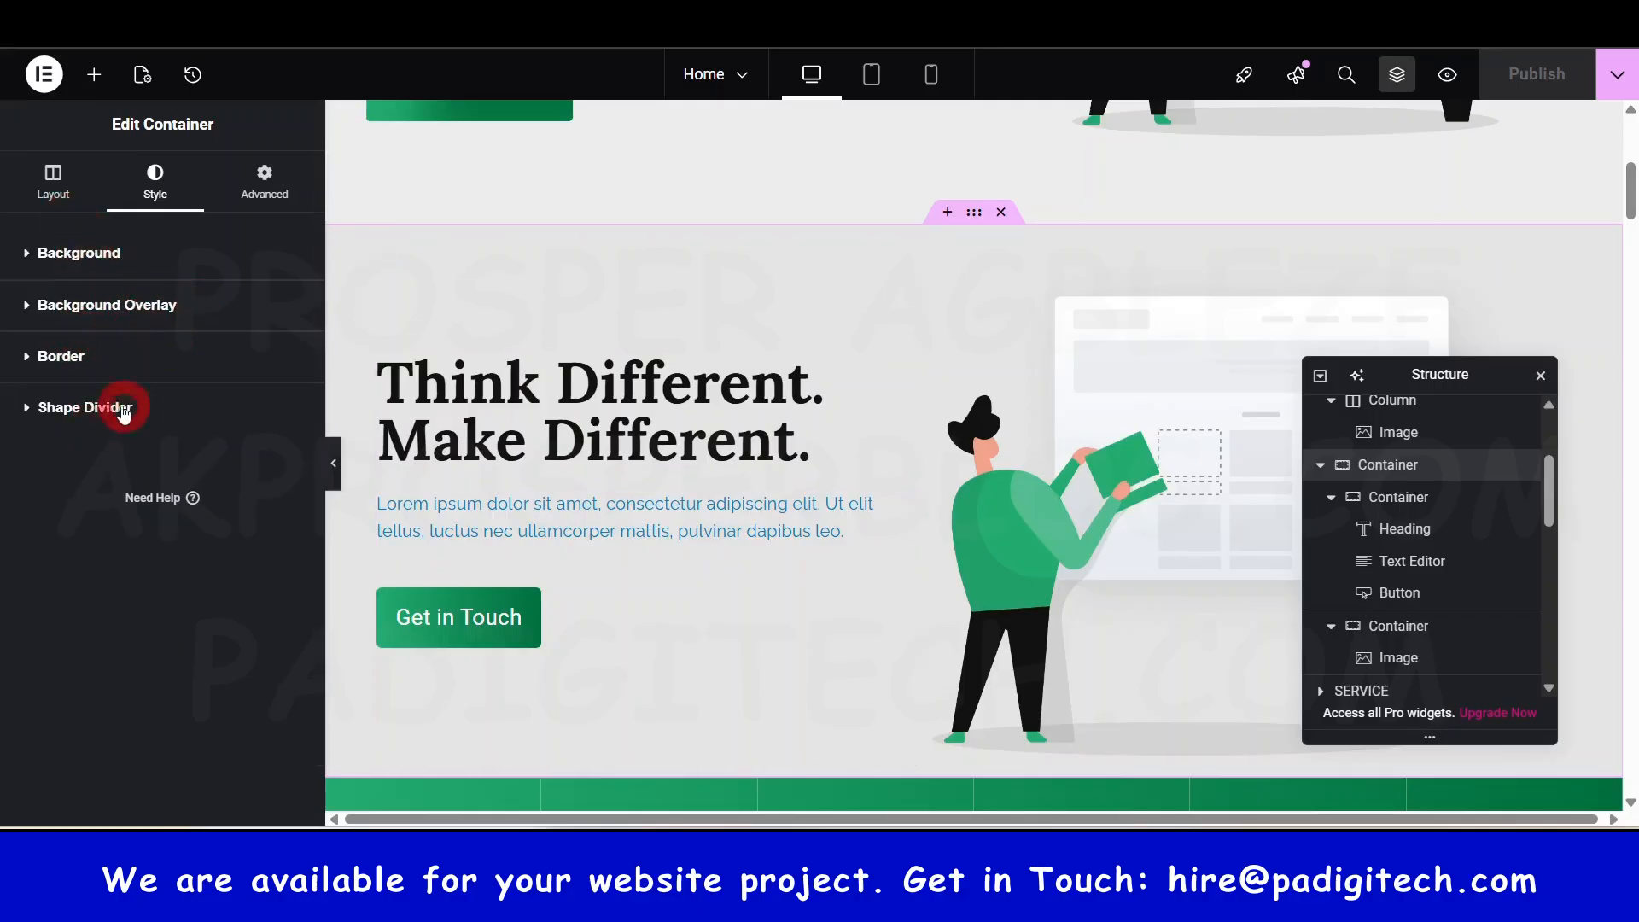
{"action": "scroll", "coordinate": [845, 452], "scroll_direction": "down", "scroll_amount": 1}
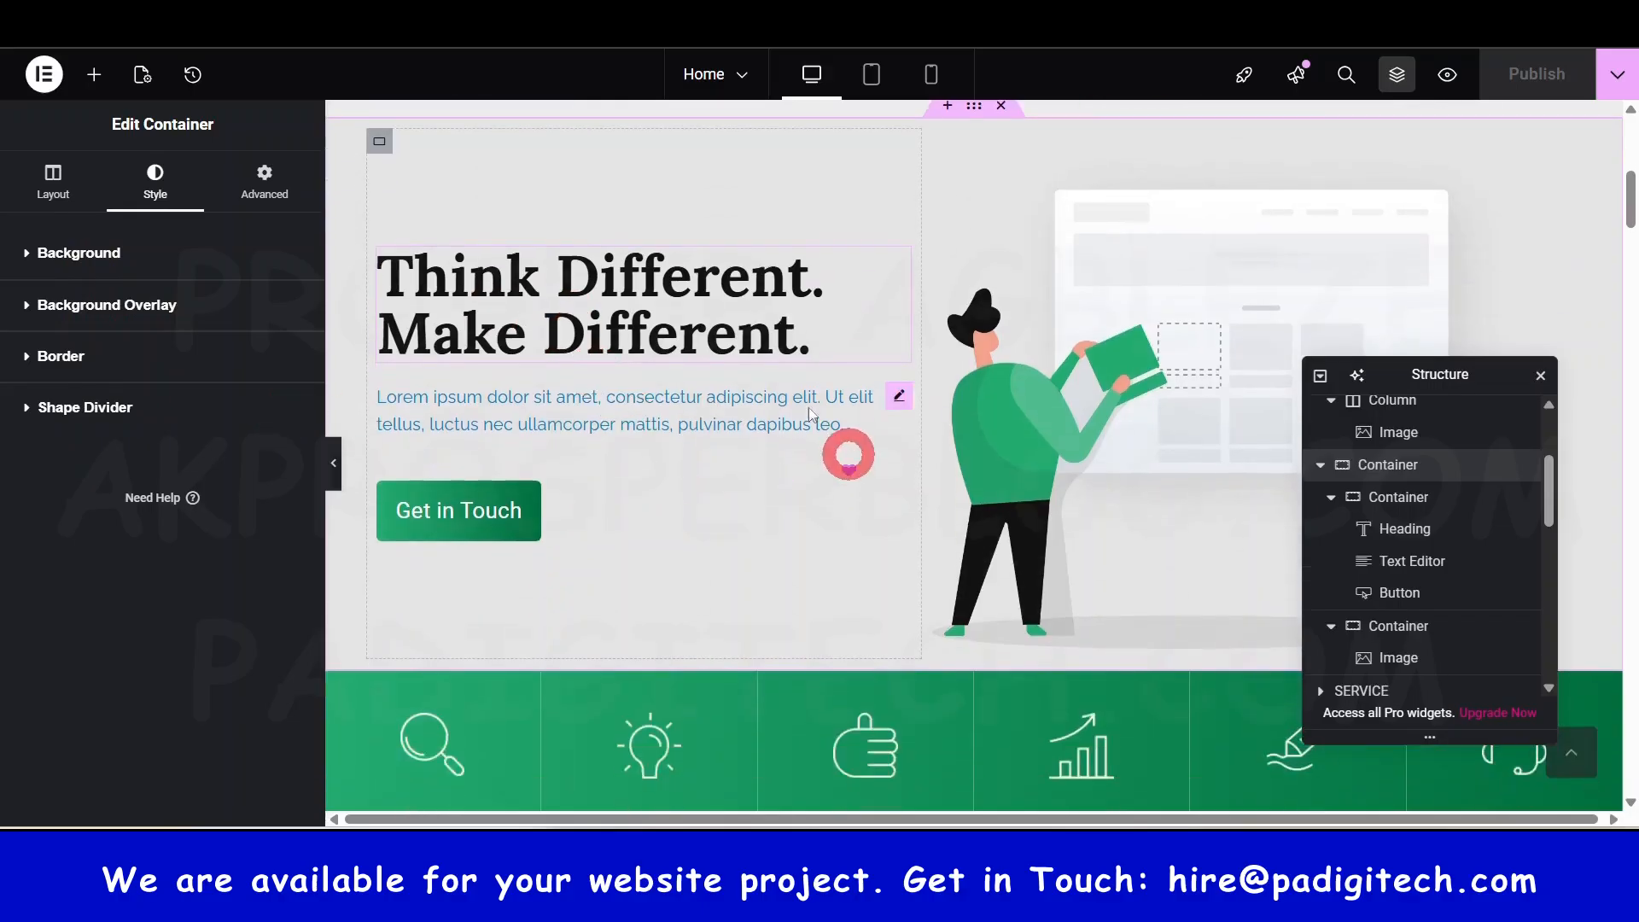
{"action": "left_click", "coordinate": [70, 406]}
{"action": "left_click", "coordinate": [201, 470]}
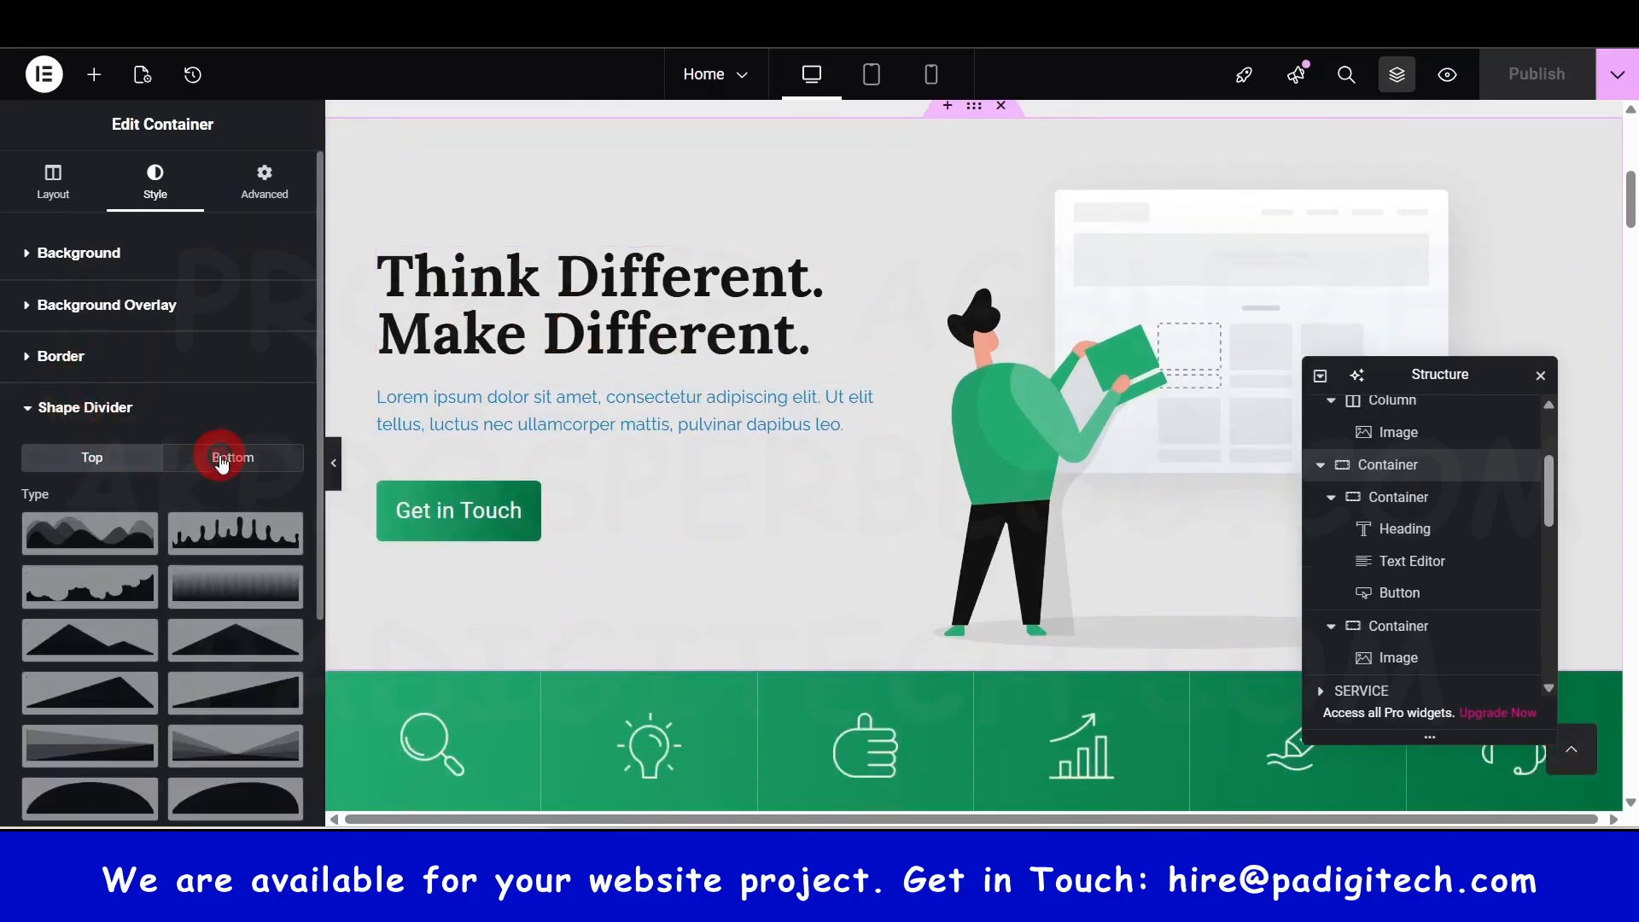
{"action": "scroll", "coordinate": [987, 517], "scroll_direction": "down", "scroll_amount": 1}
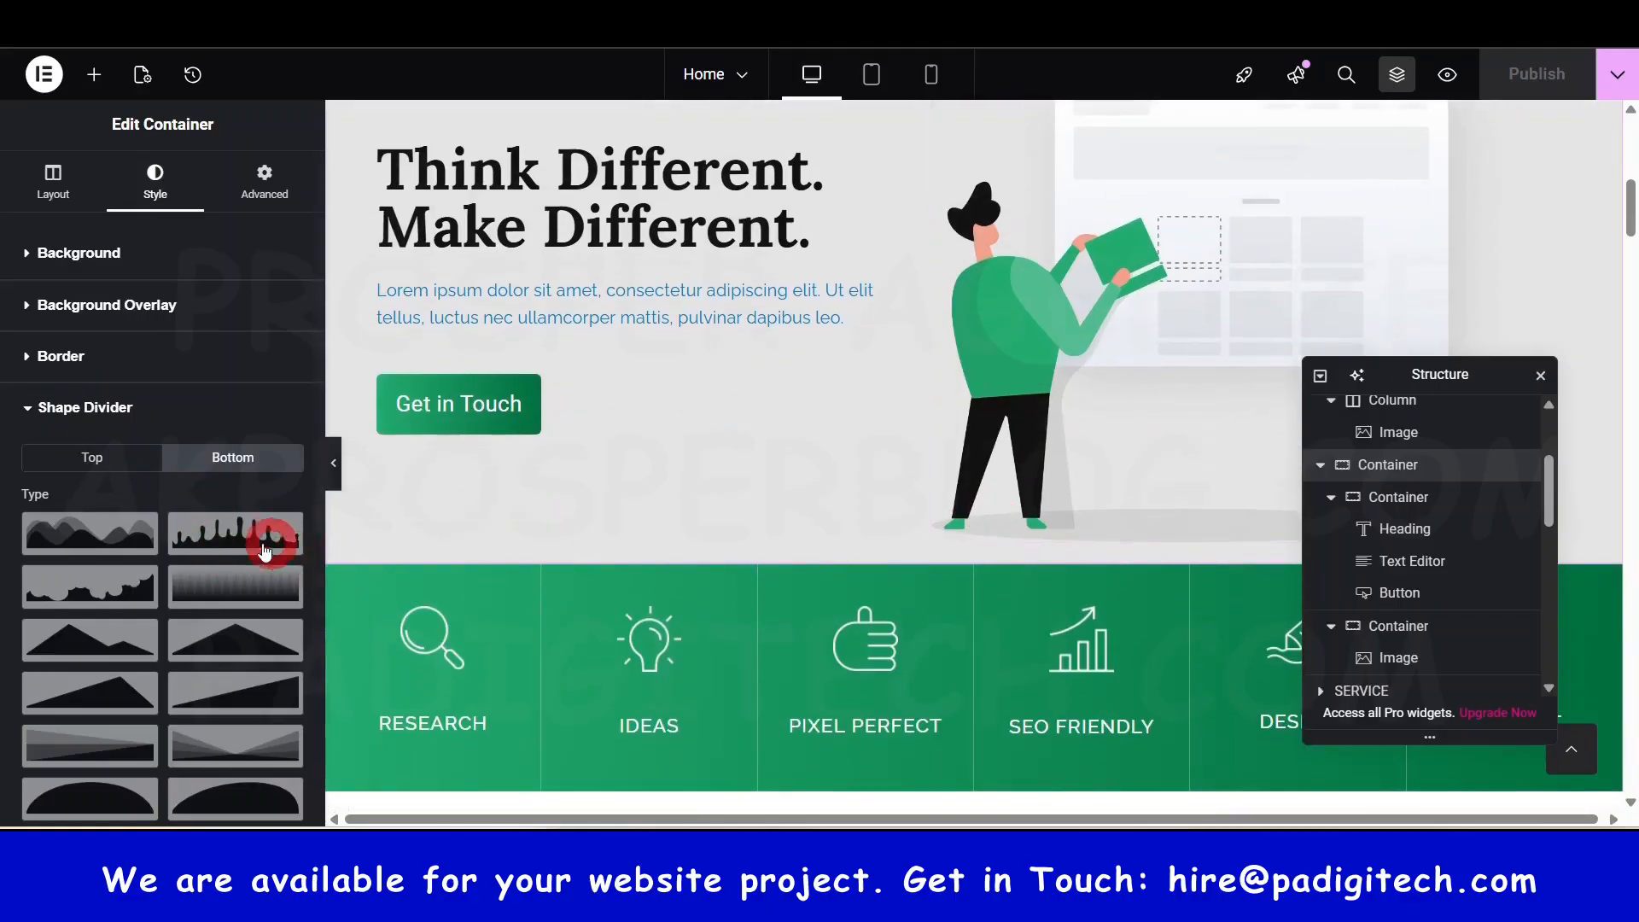
{"action": "left_click", "coordinate": [106, 545]}
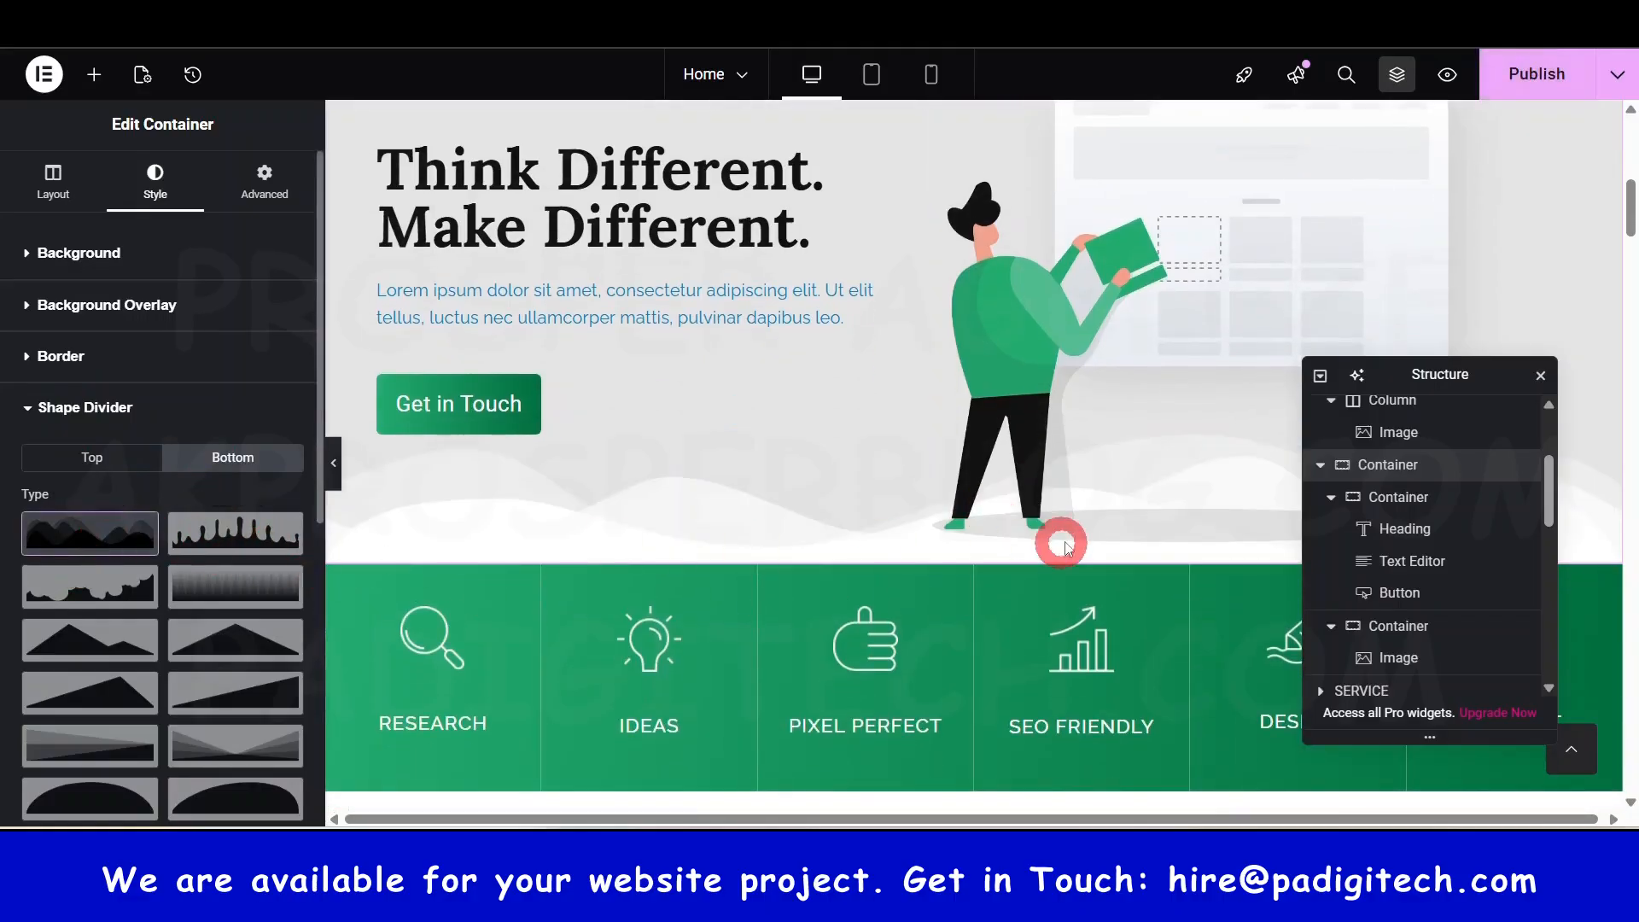
{"action": "scroll", "coordinate": [1042, 486], "scroll_direction": "down", "scroll_amount": 1}
{"action": "left_click", "coordinate": [932, 415]}
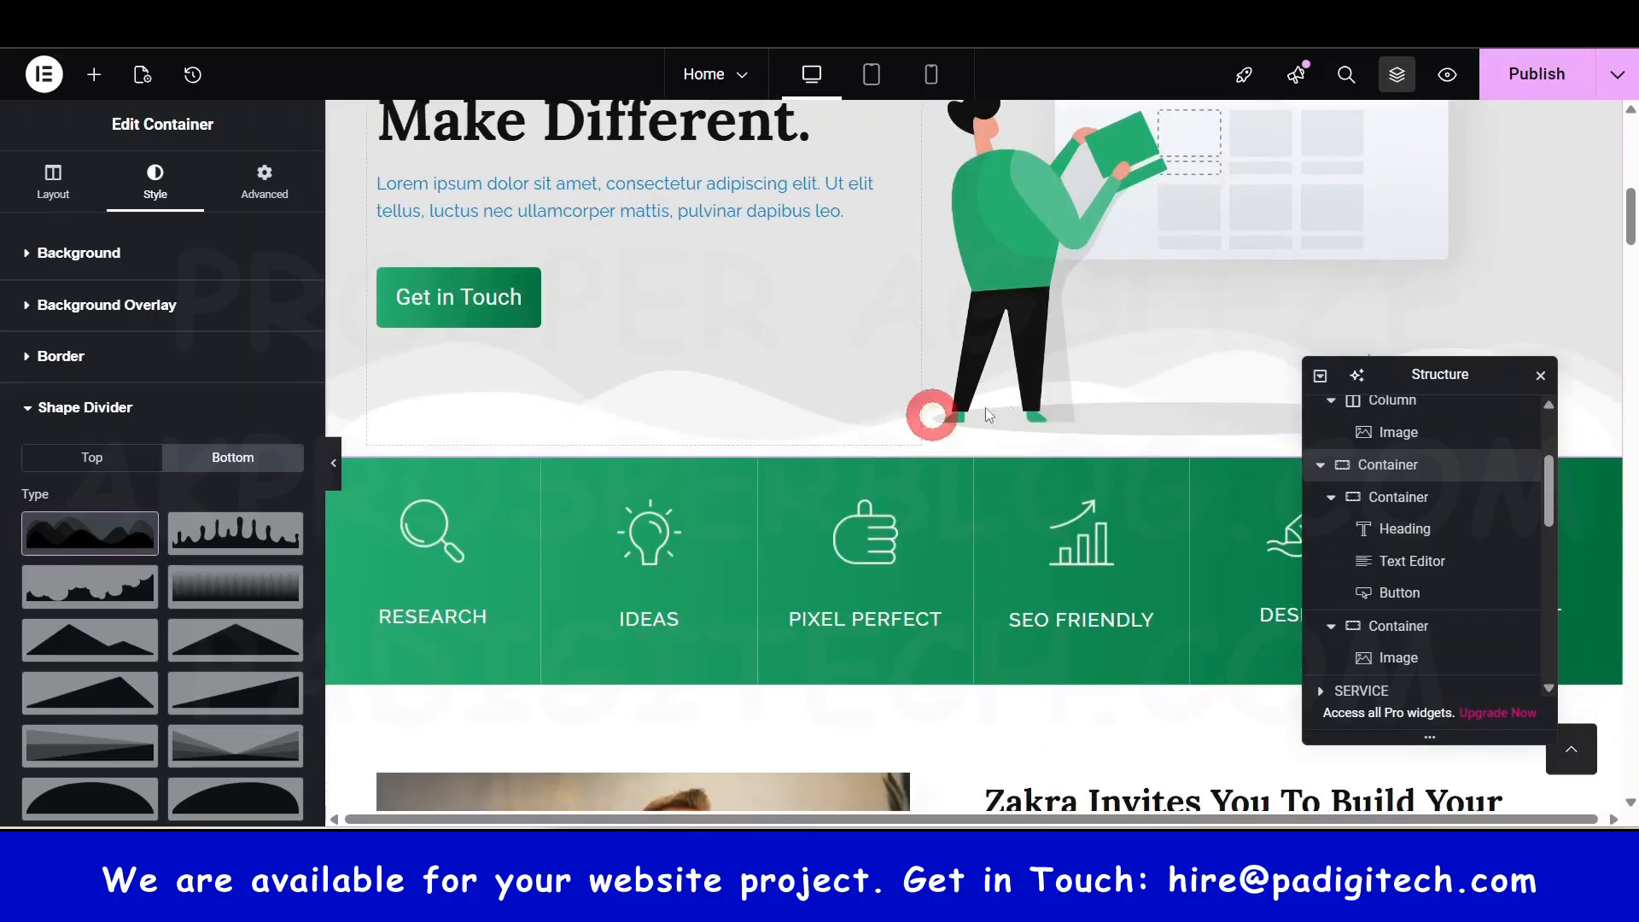
{"action": "left_click_drag", "start_coordinate": [1400, 377], "coordinate": [1406, 550]}
{"action": "left_click", "coordinate": [275, 533]}
{"action": "scroll", "coordinate": [172, 574], "scroll_direction": "down", "scroll_amount": 4}
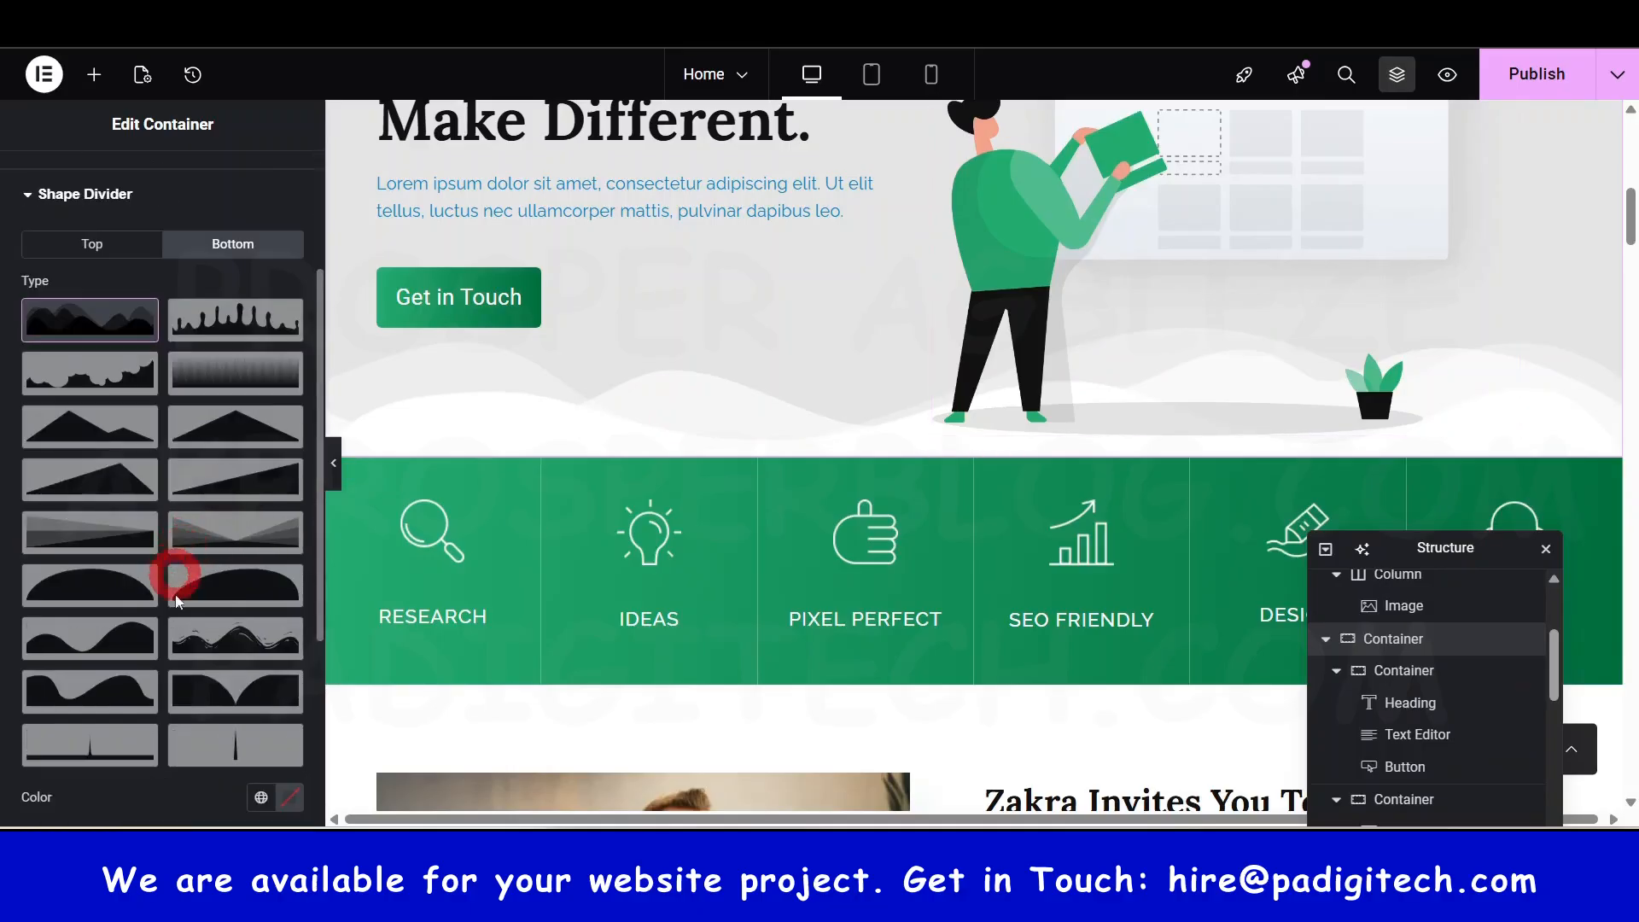
{"action": "left_click", "coordinate": [252, 538]}
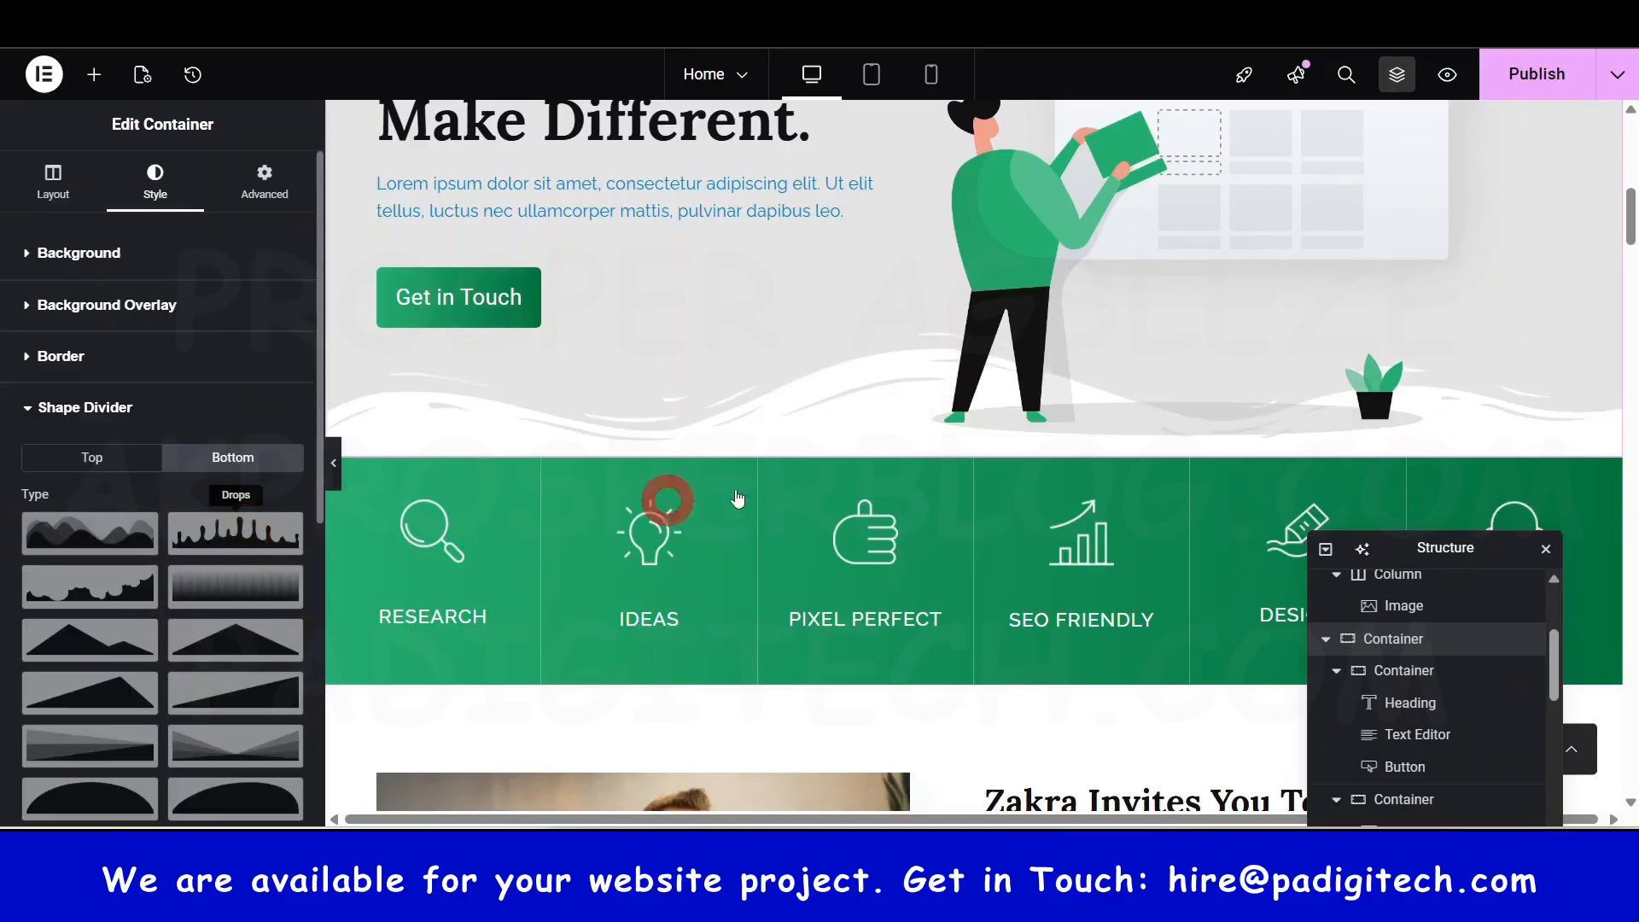
{"action": "left_click", "coordinate": [619, 446]}
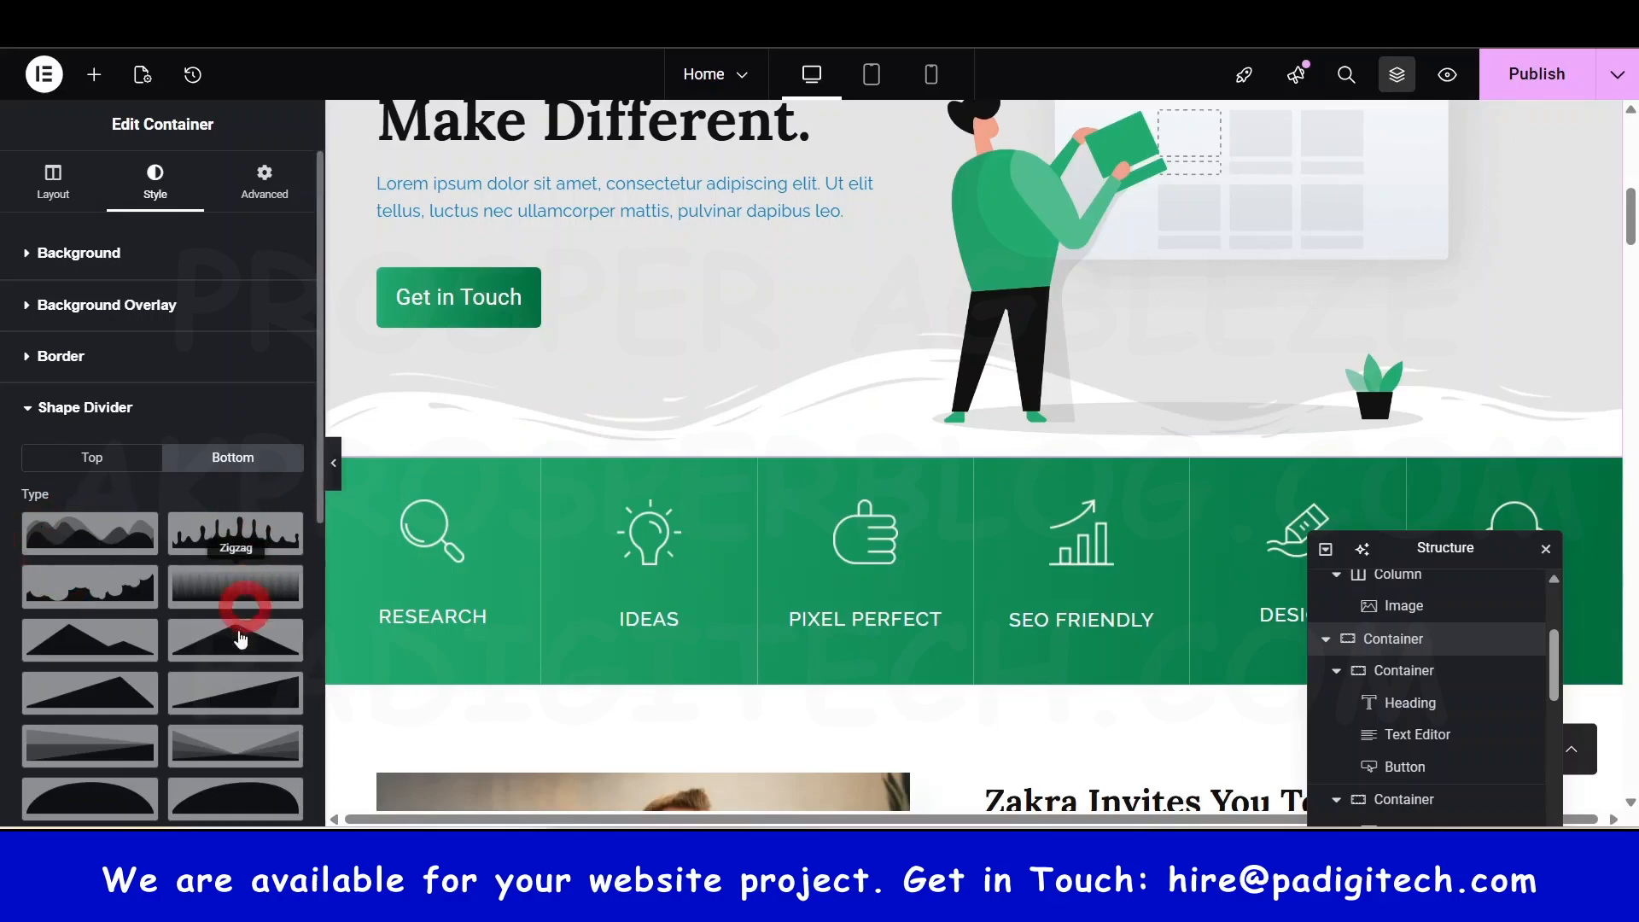
{"action": "scroll", "coordinate": [230, 641], "scroll_direction": "down", "scroll_amount": 4}
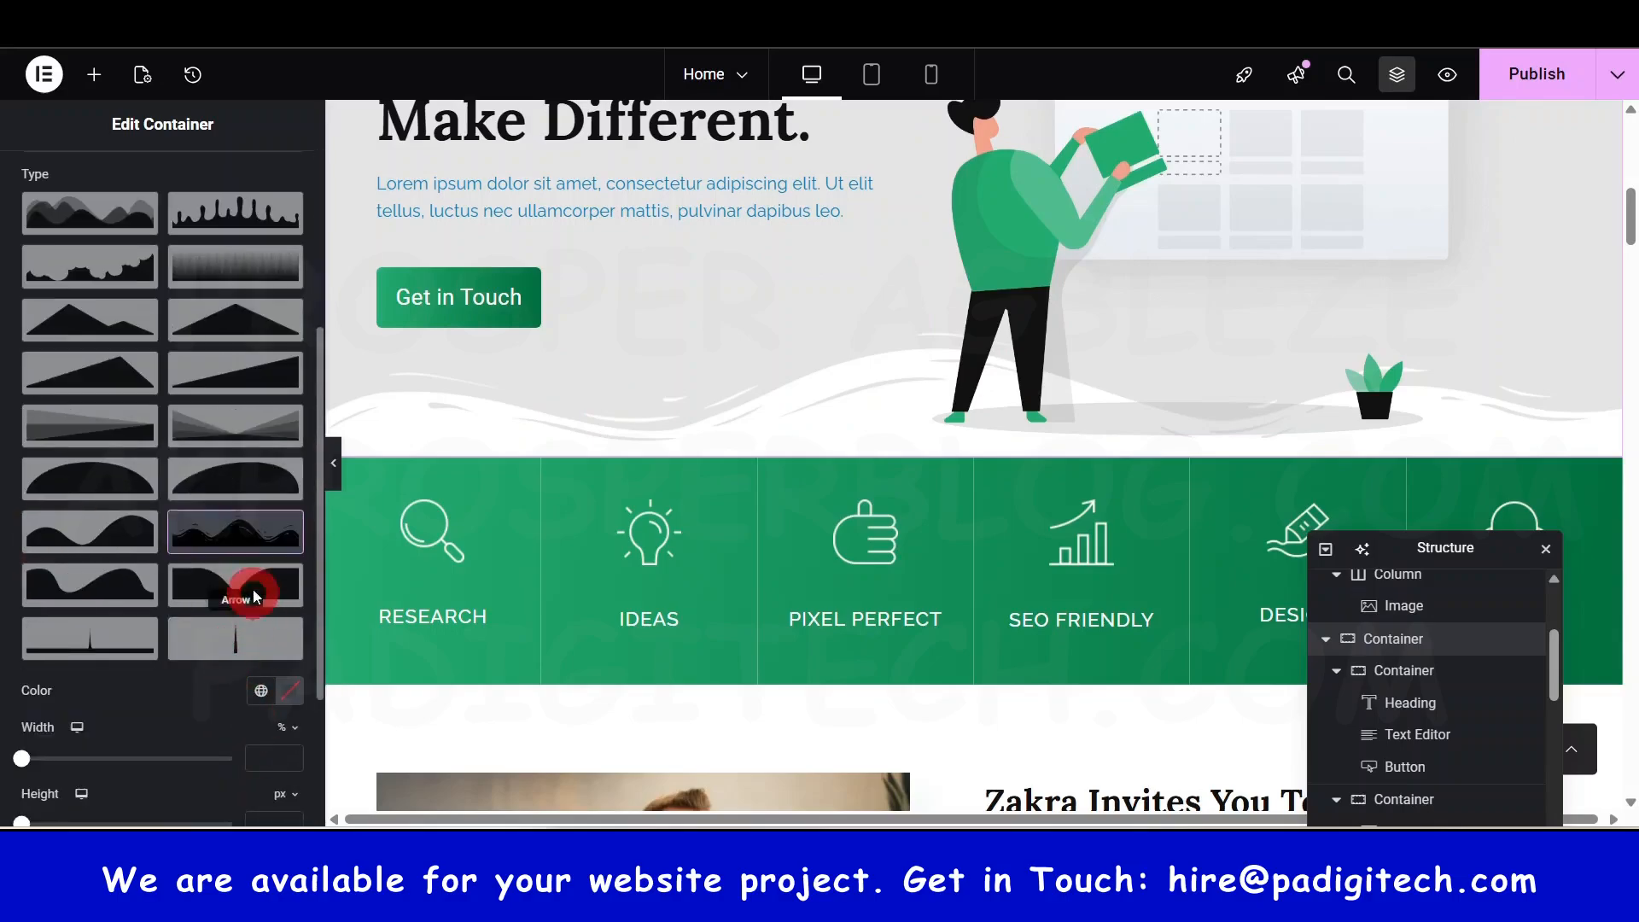
{"action": "left_click", "coordinate": [238, 536]}
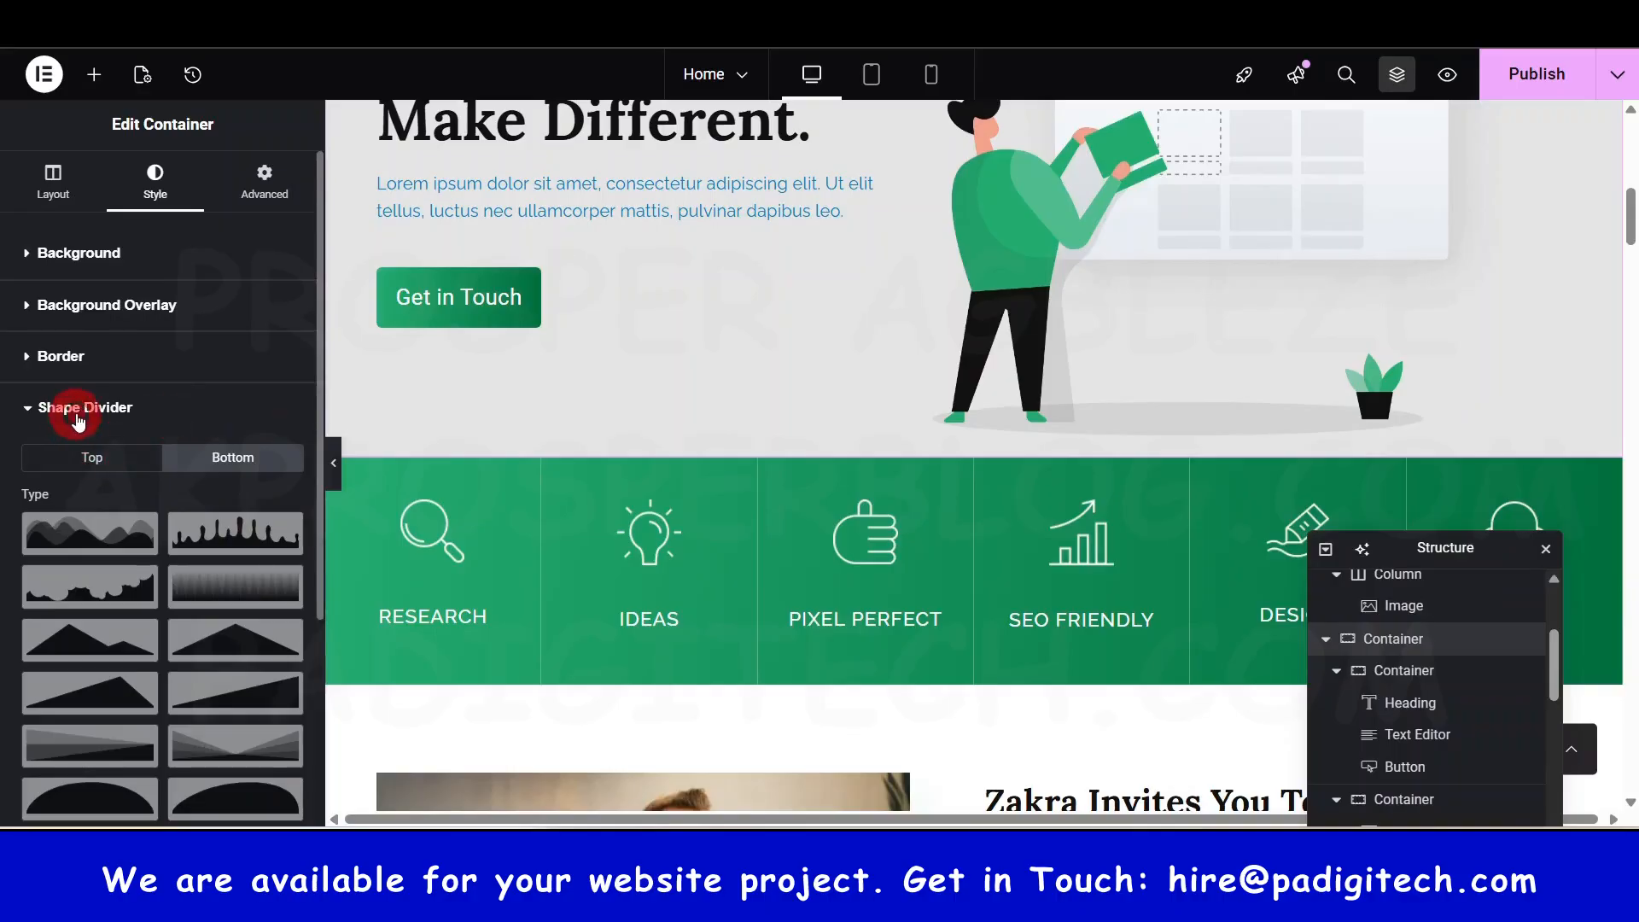
{"action": "left_click", "coordinate": [77, 414]}
- Scroll down the homepage and inspect an enlarged portfolio gallery image
{"action": "scroll", "coordinate": [588, 402], "scroll_direction": "up", "scroll_amount": 5}
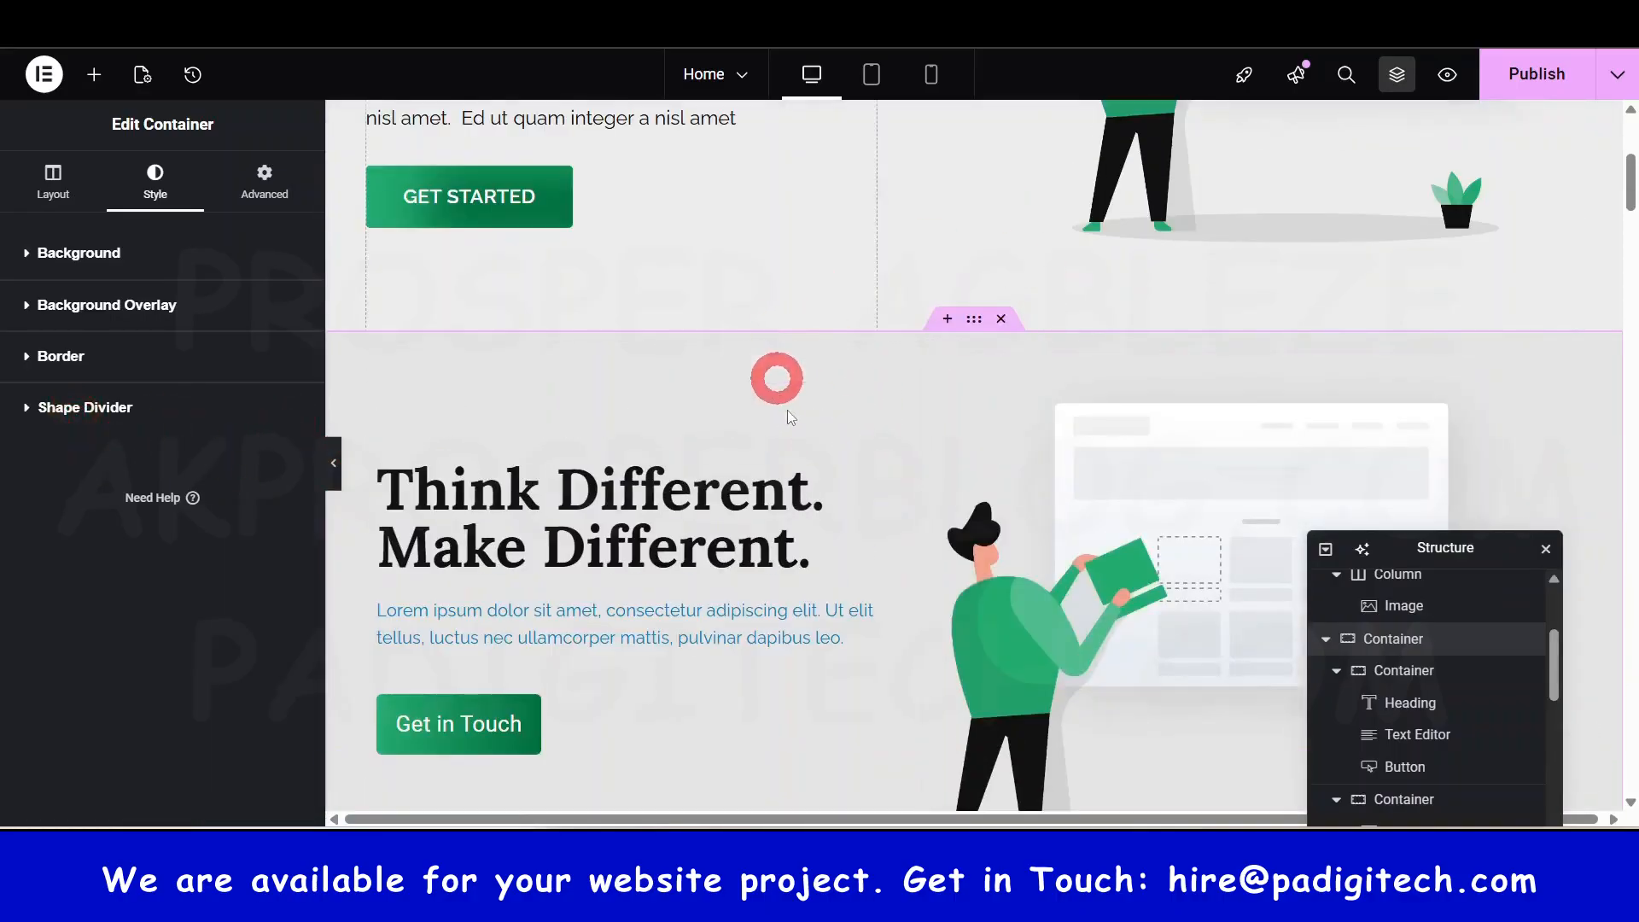
{"action": "scroll", "coordinate": [798, 443], "scroll_direction": "down", "scroll_amount": 4}
{"action": "scroll", "coordinate": [954, 478], "scroll_direction": "down", "scroll_amount": 6}
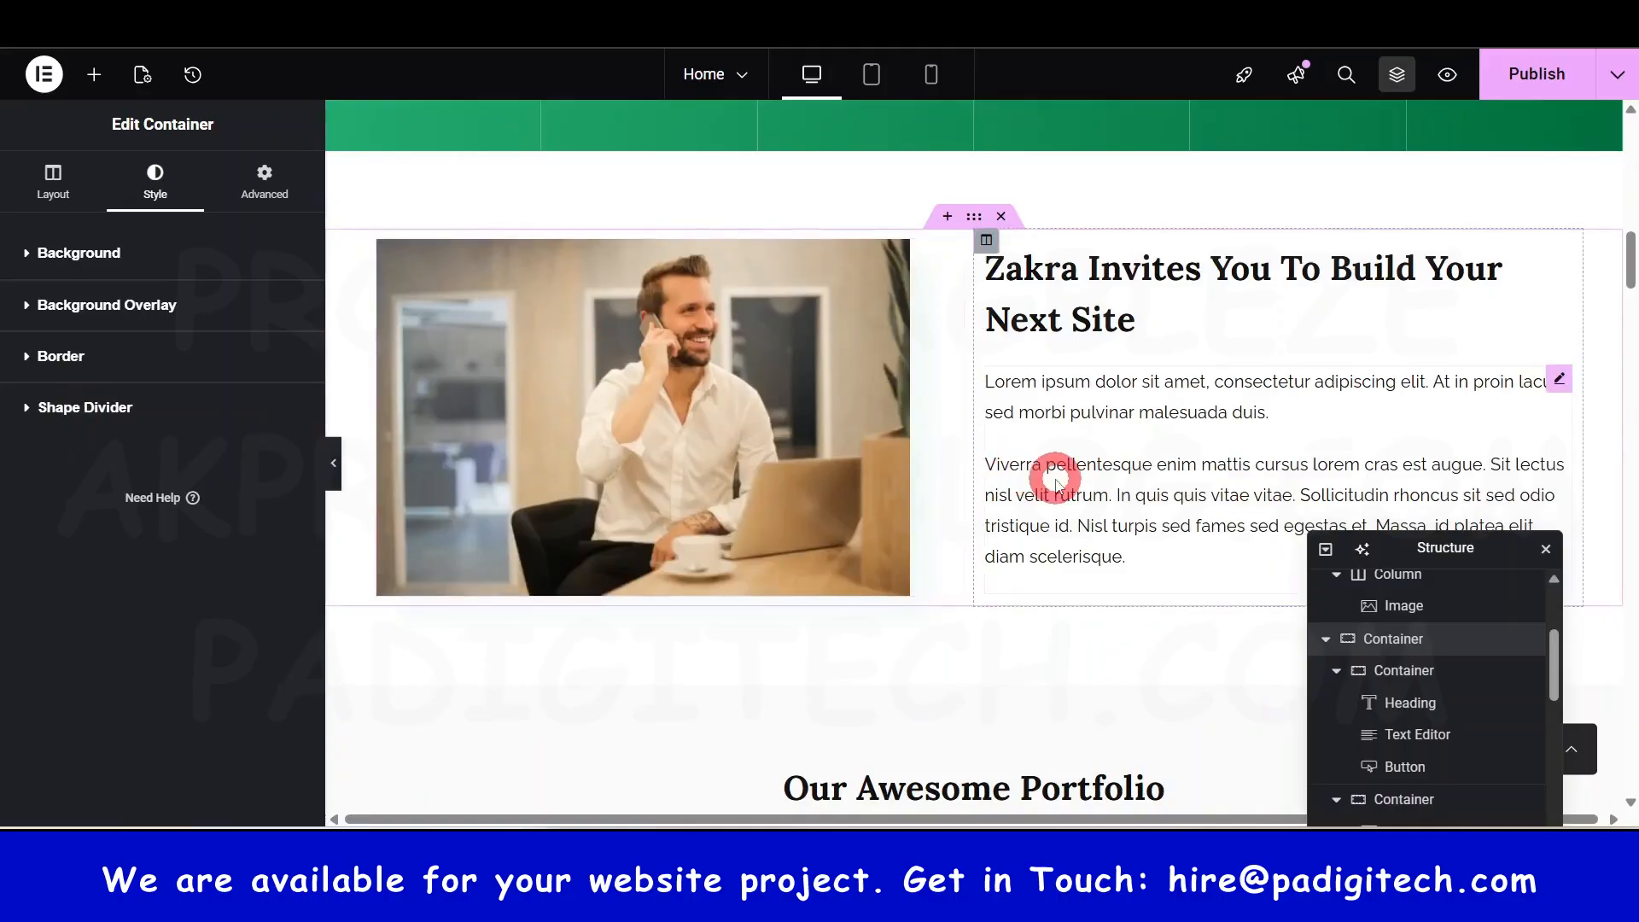
{"action": "scroll", "coordinate": [1054, 476], "scroll_direction": "down", "scroll_amount": 1}
{"action": "scroll", "coordinate": [877, 531], "scroll_direction": "up", "scroll_amount": 1}
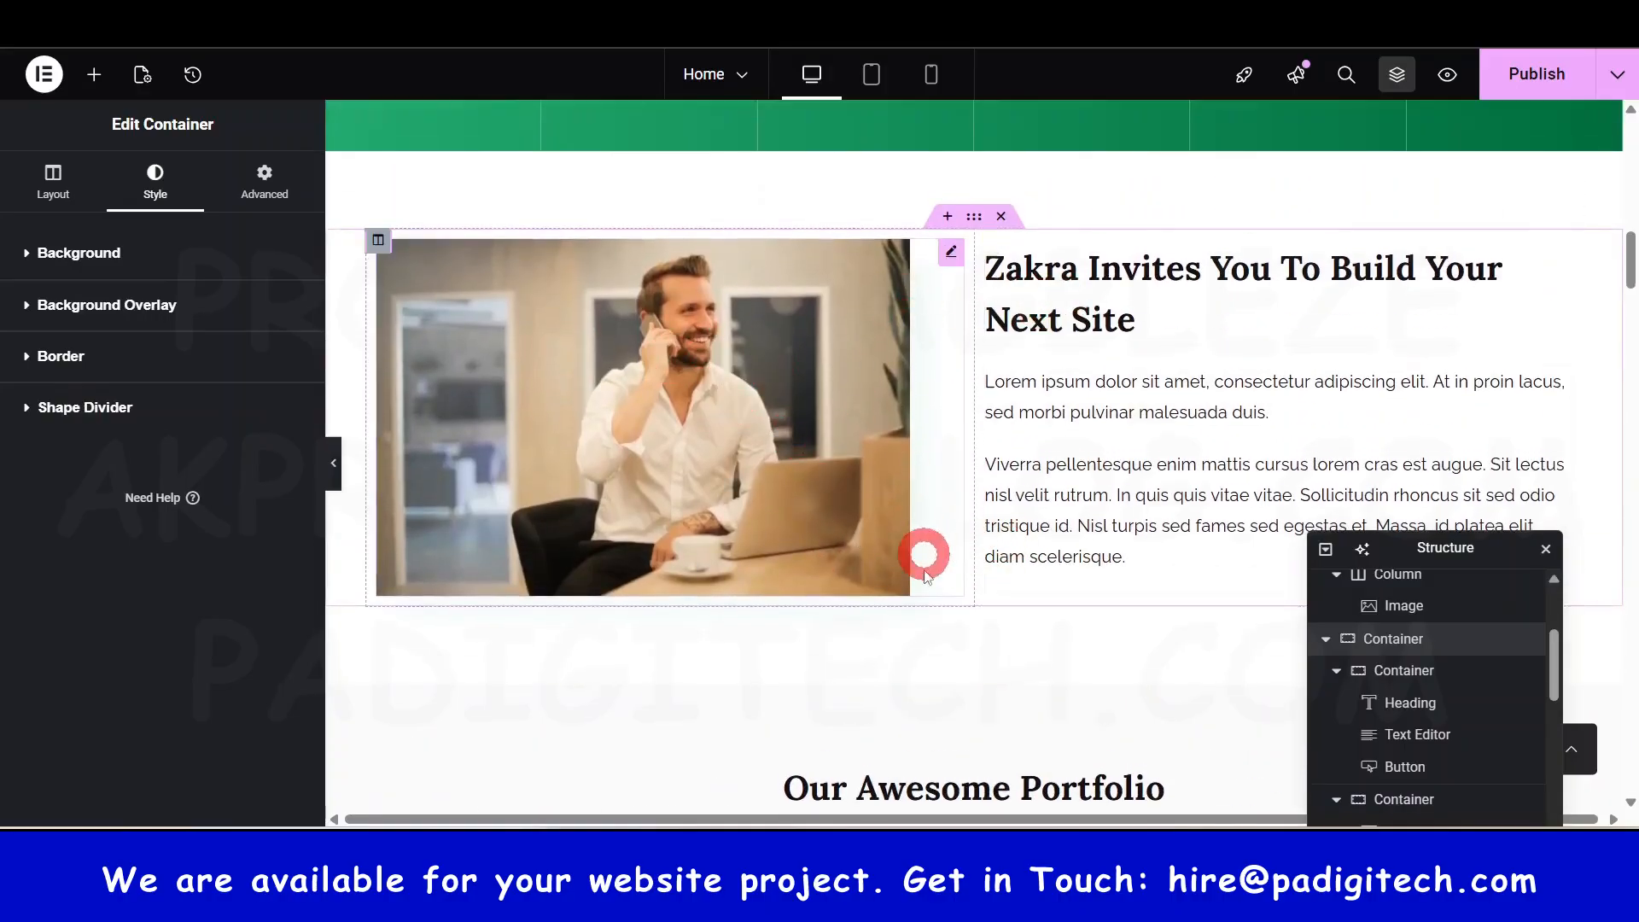
{"action": "left_click", "coordinate": [1001, 217]}
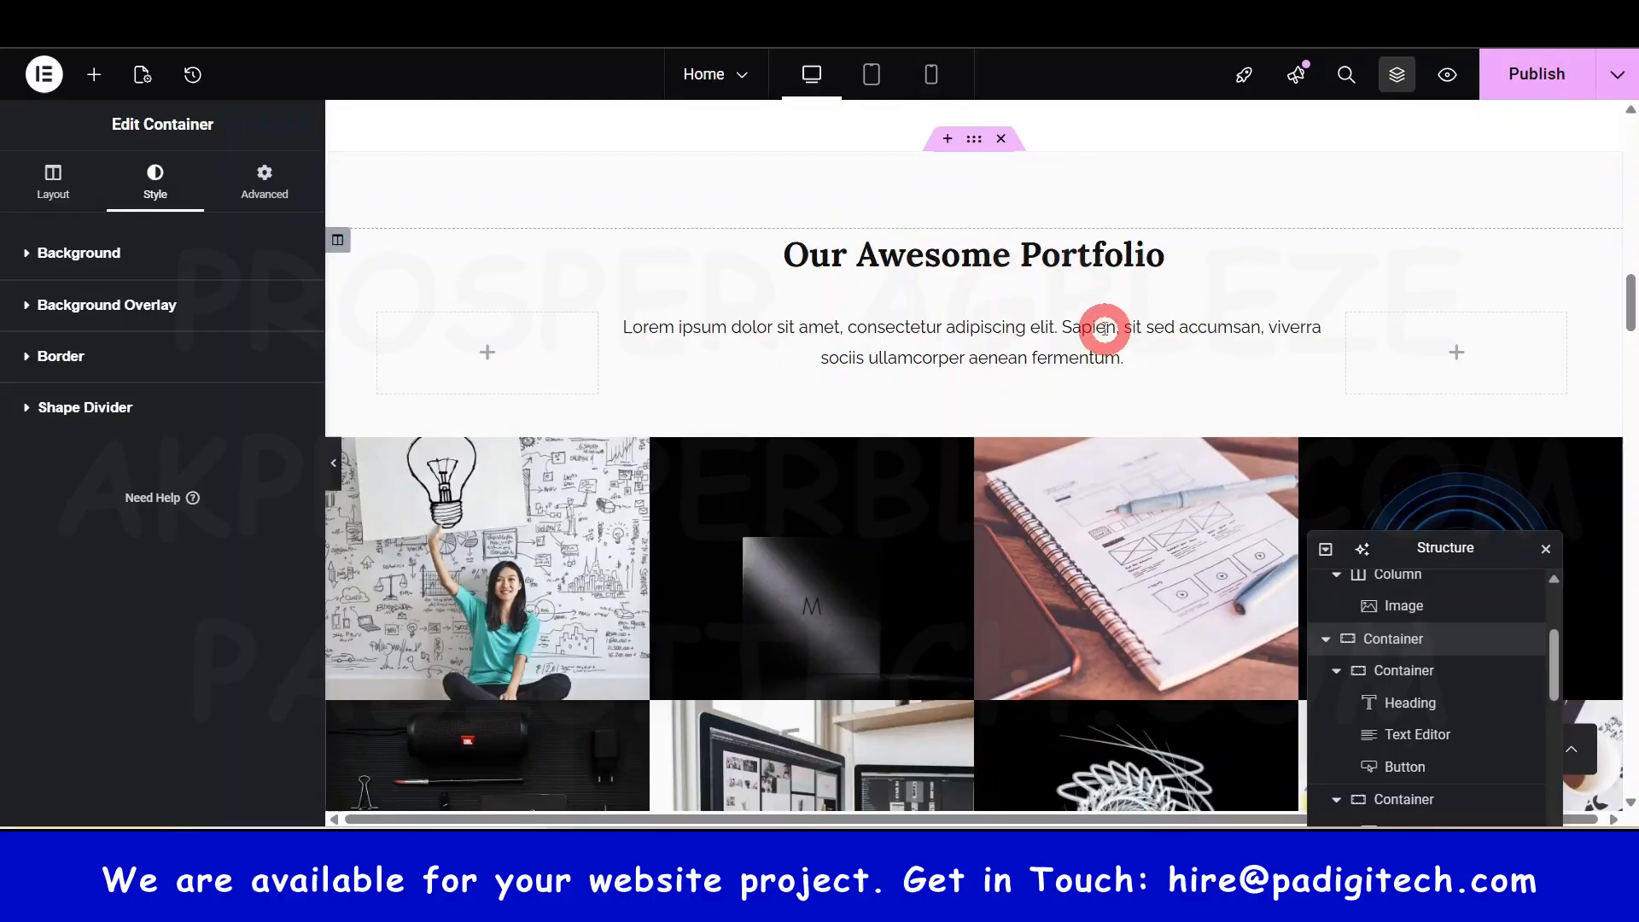
{"action": "scroll", "coordinate": [822, 501], "scroll_direction": "down", "scroll_amount": 5}
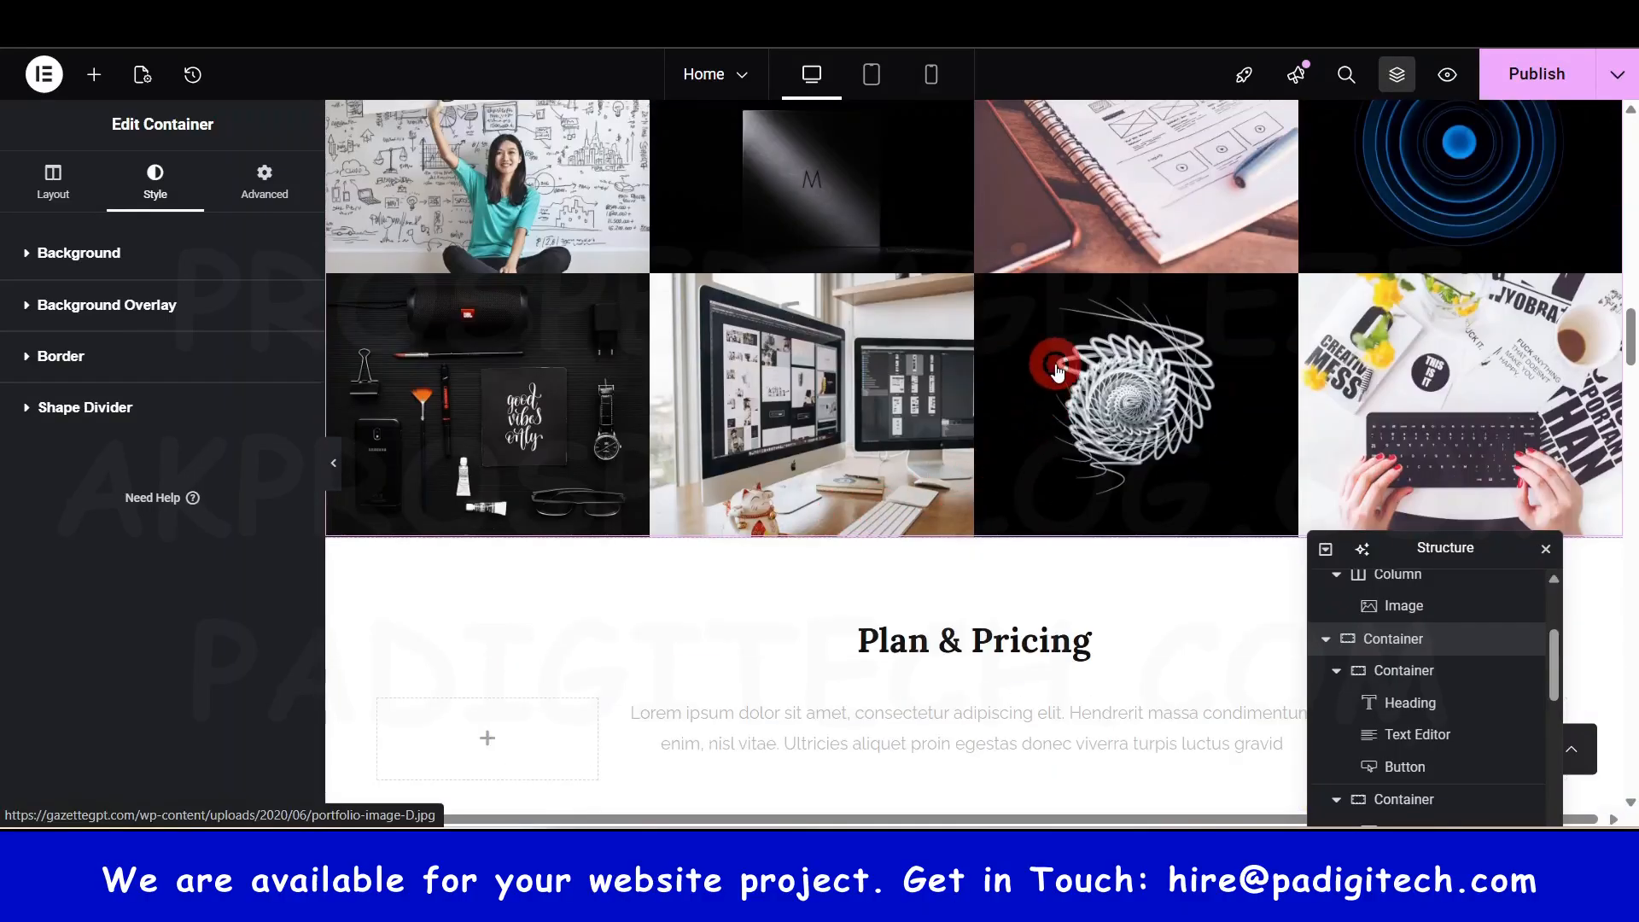
{"action": "left_click", "coordinate": [996, 453]}
{"action": "left_click", "coordinate": [901, 474]}
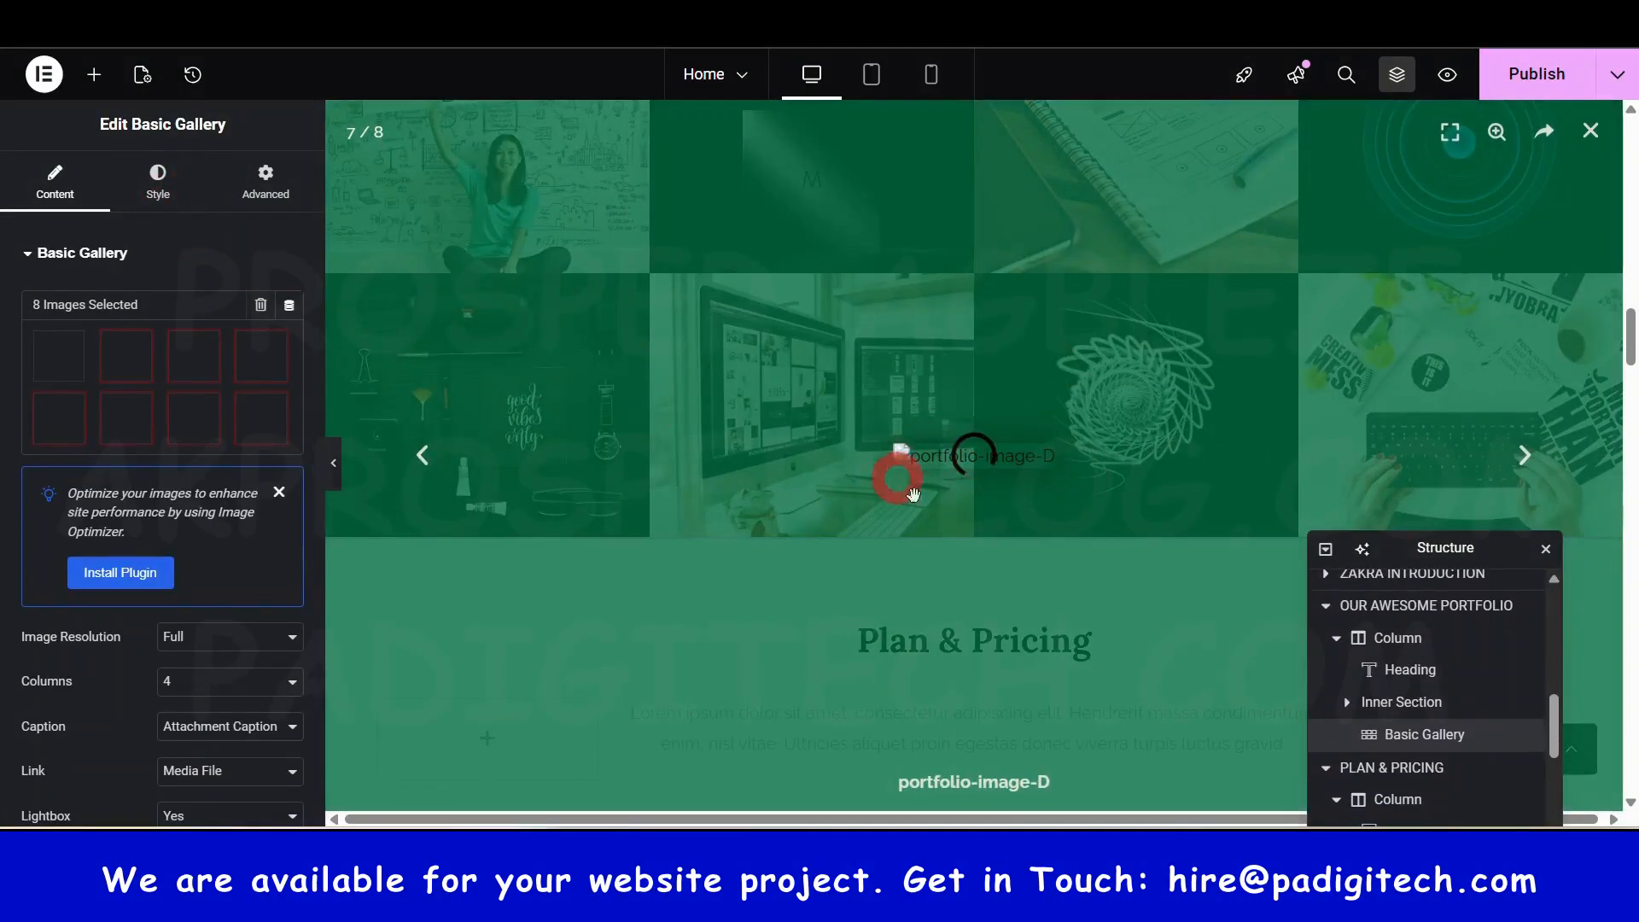
{"action": "left_click", "coordinate": [1588, 141]}
- Select the 310k Client Trust counter, then its whole counter section's layout settings
{"action": "scroll", "coordinate": [908, 553], "scroll_direction": "down", "scroll_amount": 6}
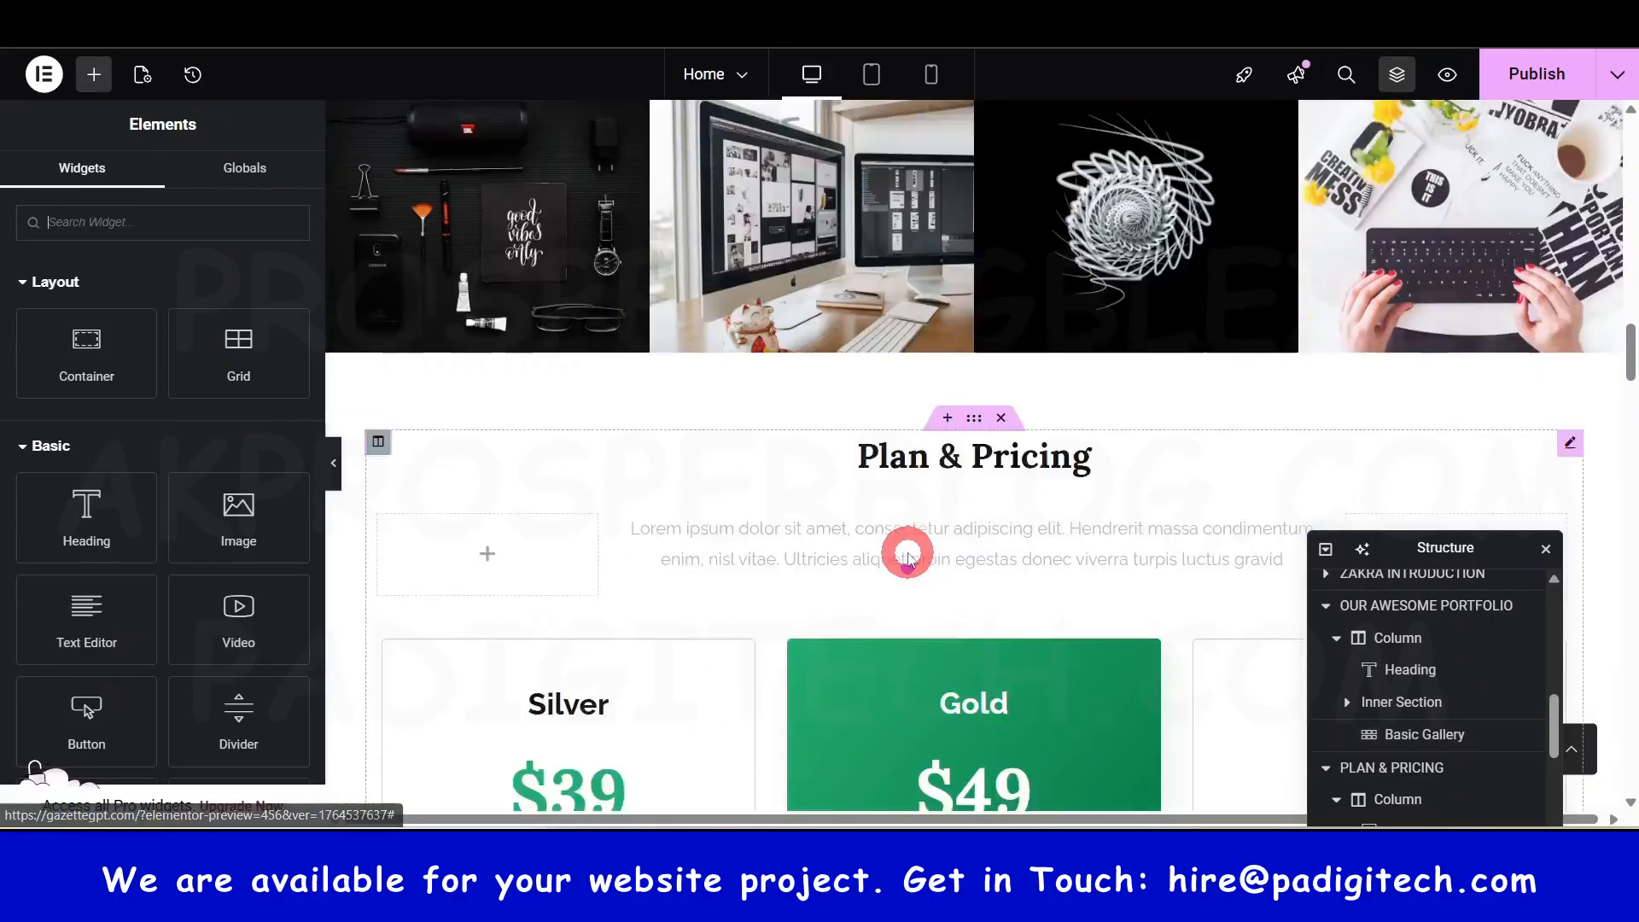
{"action": "scroll", "coordinate": [903, 414], "scroll_direction": "up", "scroll_amount": 1}
{"action": "scroll", "coordinate": [901, 411], "scroll_direction": "up", "scroll_amount": 2}
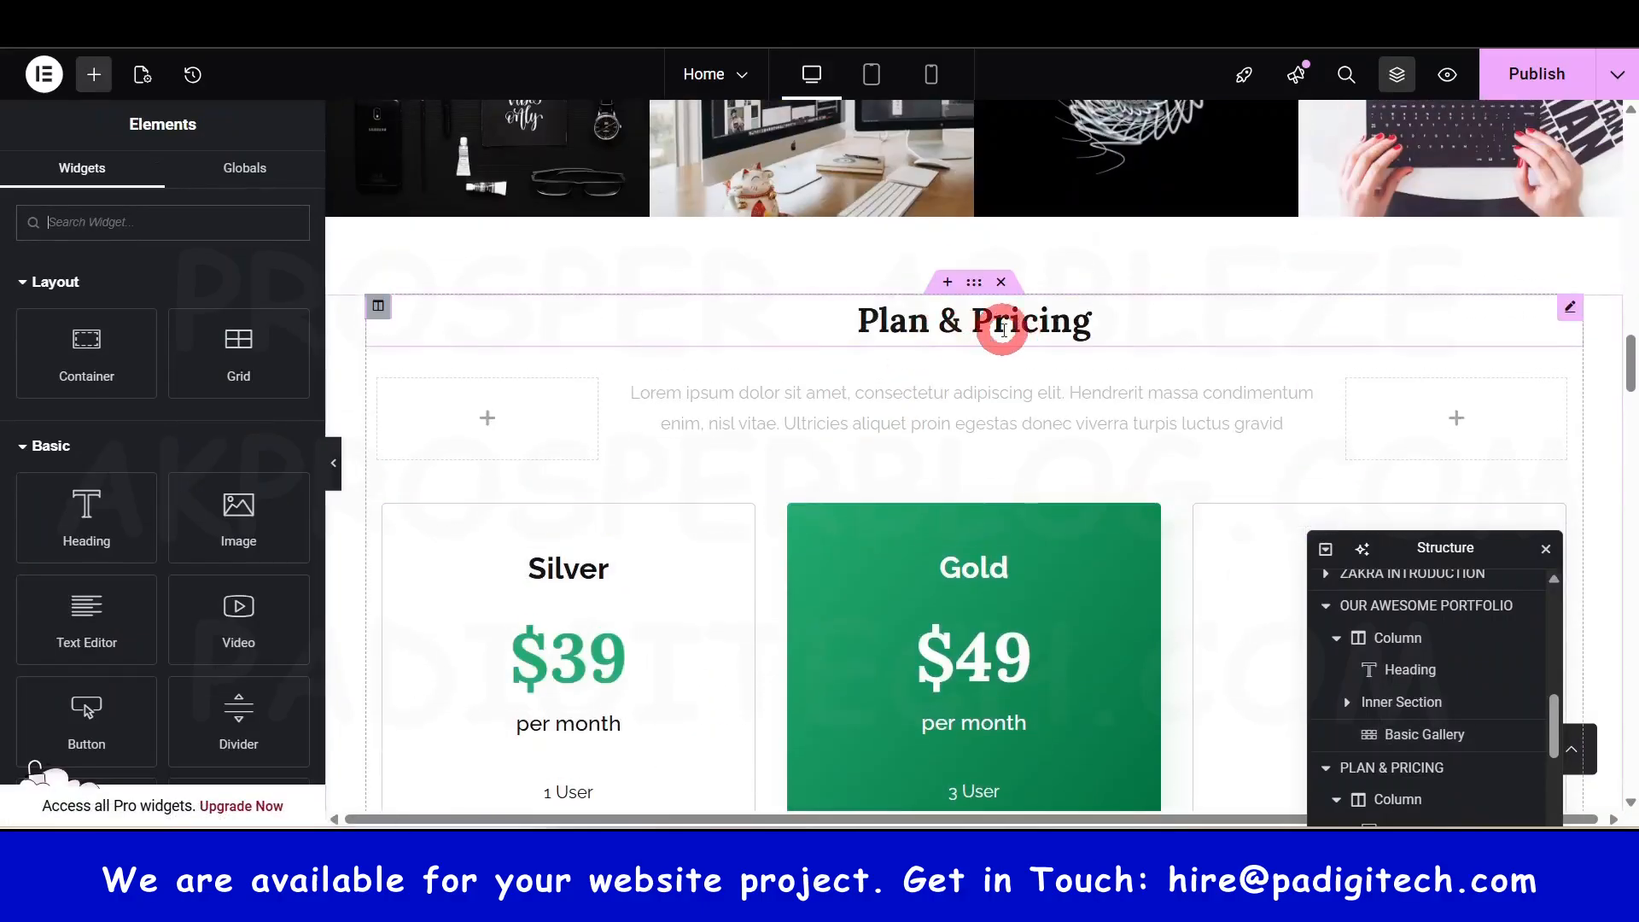
{"action": "scroll", "coordinate": [974, 702], "scroll_direction": "down", "scroll_amount": 3}
{"action": "scroll", "coordinate": [1057, 245], "scroll_direction": "up", "scroll_amount": 2}
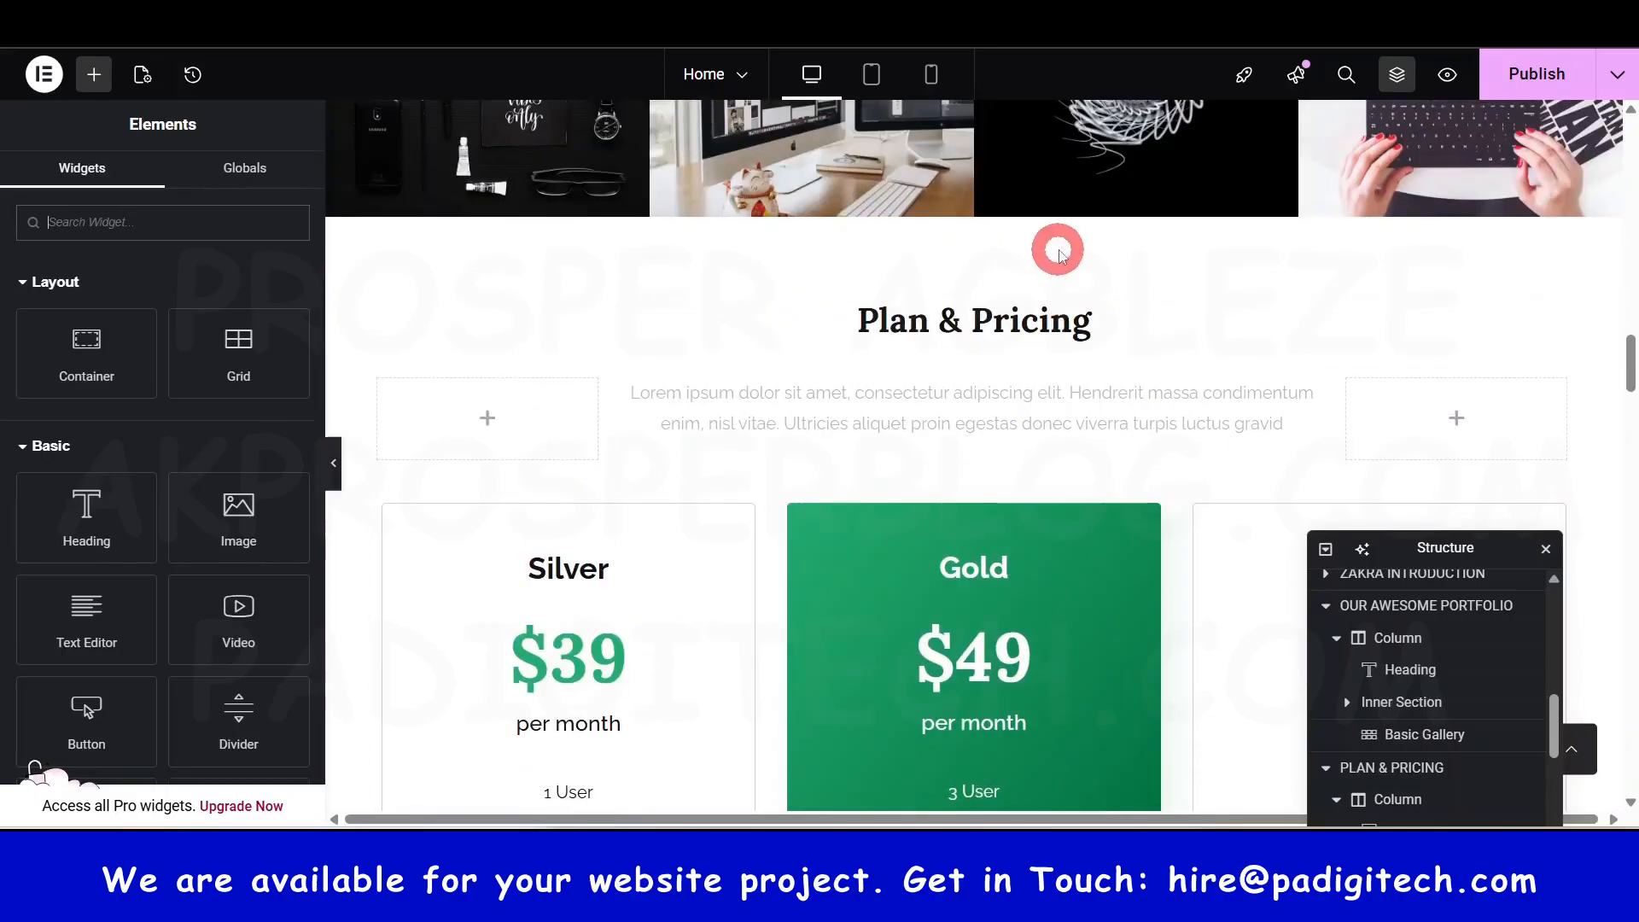
{"action": "scroll", "coordinate": [1067, 410], "scroll_direction": "down", "scroll_amount": 5}
{"action": "scroll", "coordinate": [1083, 508], "scroll_direction": "down", "scroll_amount": 8}
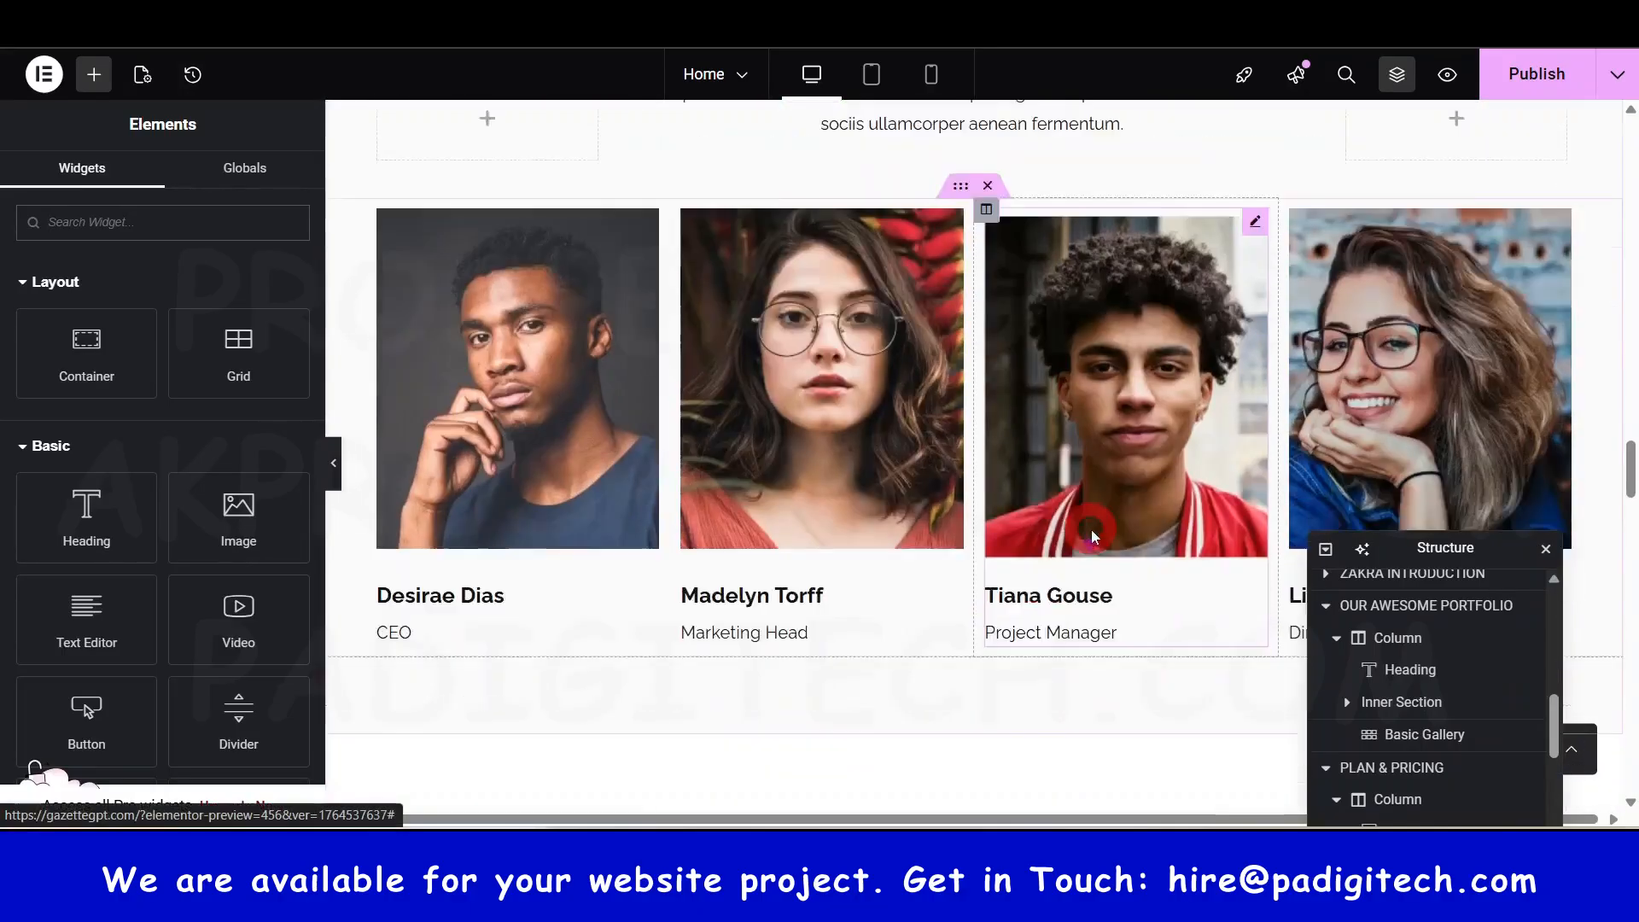
{"action": "scroll", "coordinate": [980, 577], "scroll_direction": "down", "scroll_amount": 15}
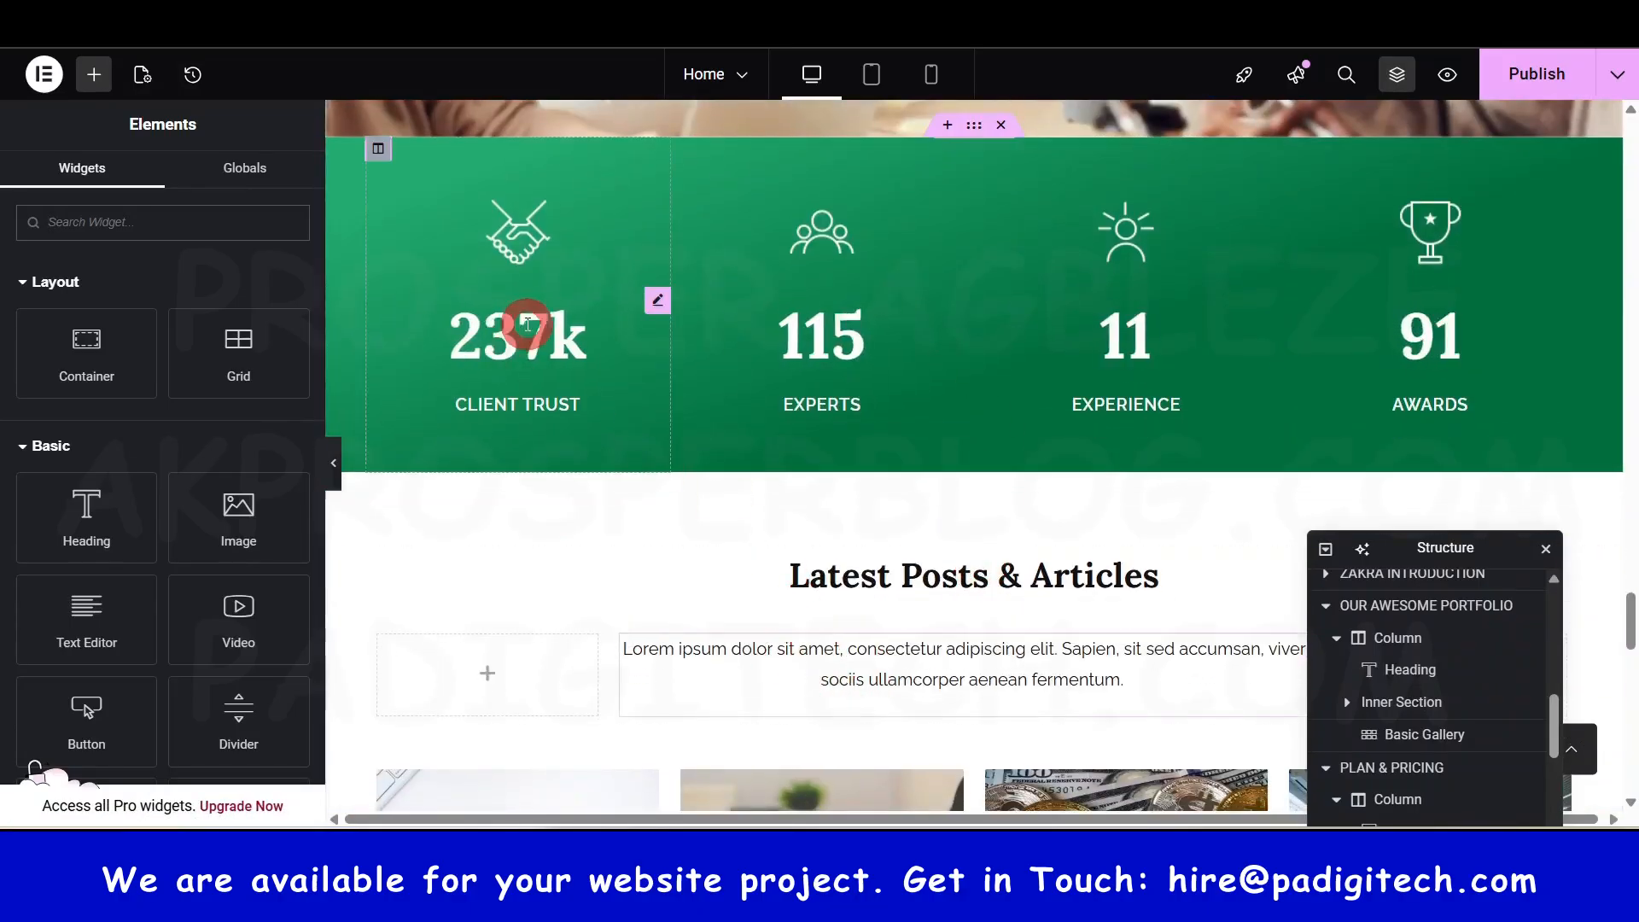
{"action": "left_click", "coordinate": [533, 347]}
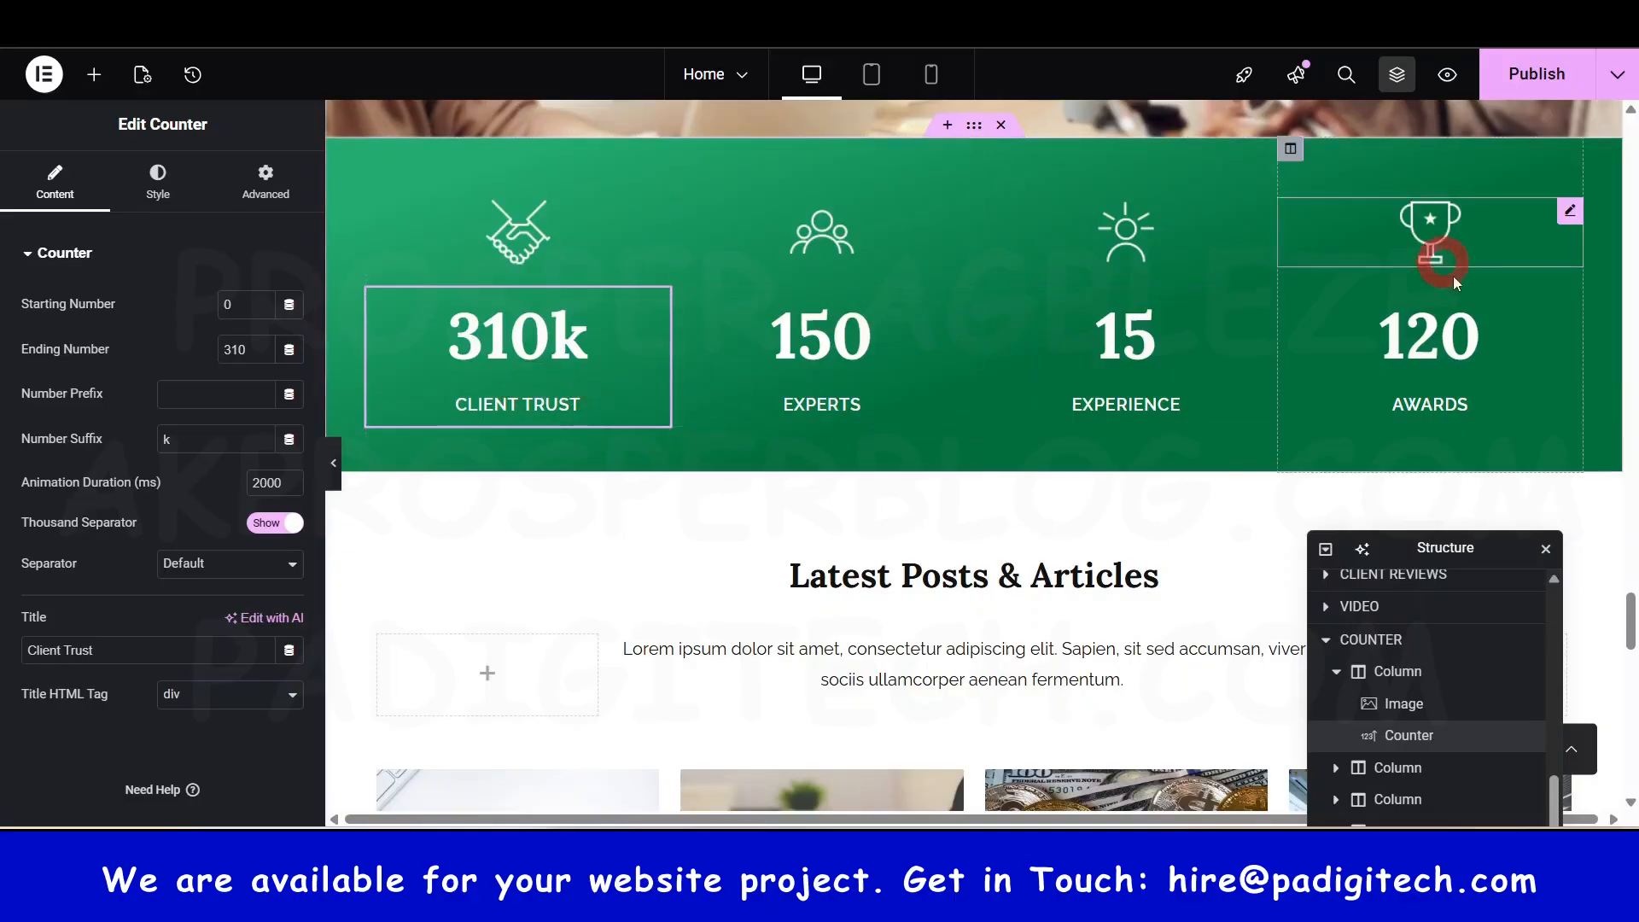
{"action": "left_click", "coordinate": [974, 130]}
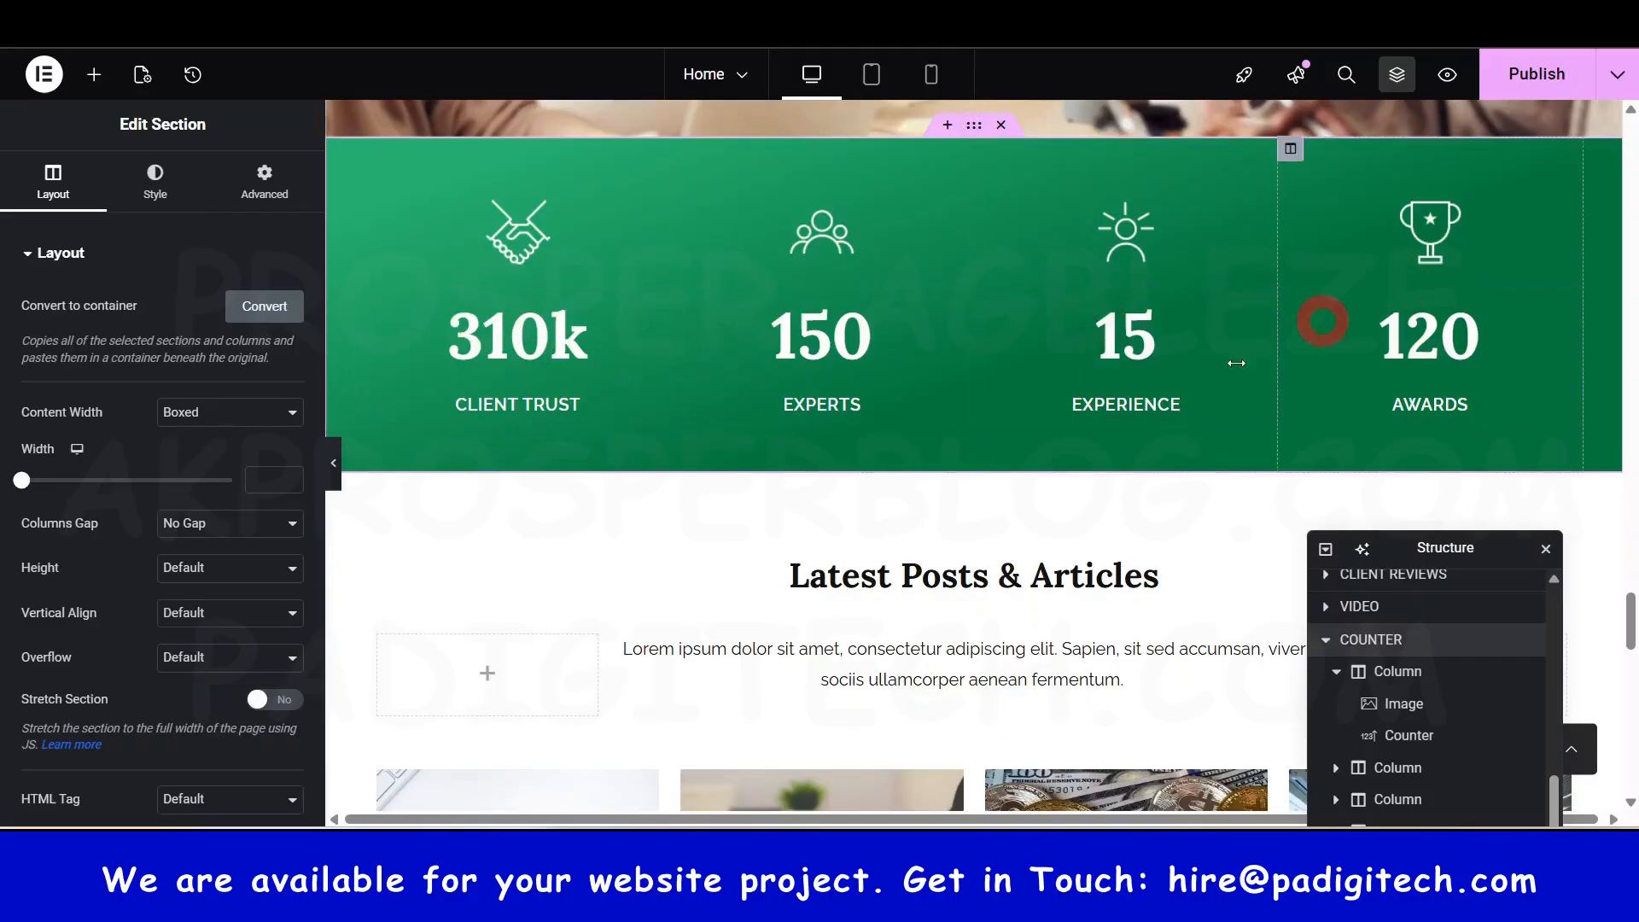
- Start a flexbox section above the counter band, then close its structure chooser unused
{"action": "scroll", "coordinate": [954, 219], "scroll_direction": "up", "scroll_amount": 1}
{"action": "left_click", "coordinate": [949, 232]}
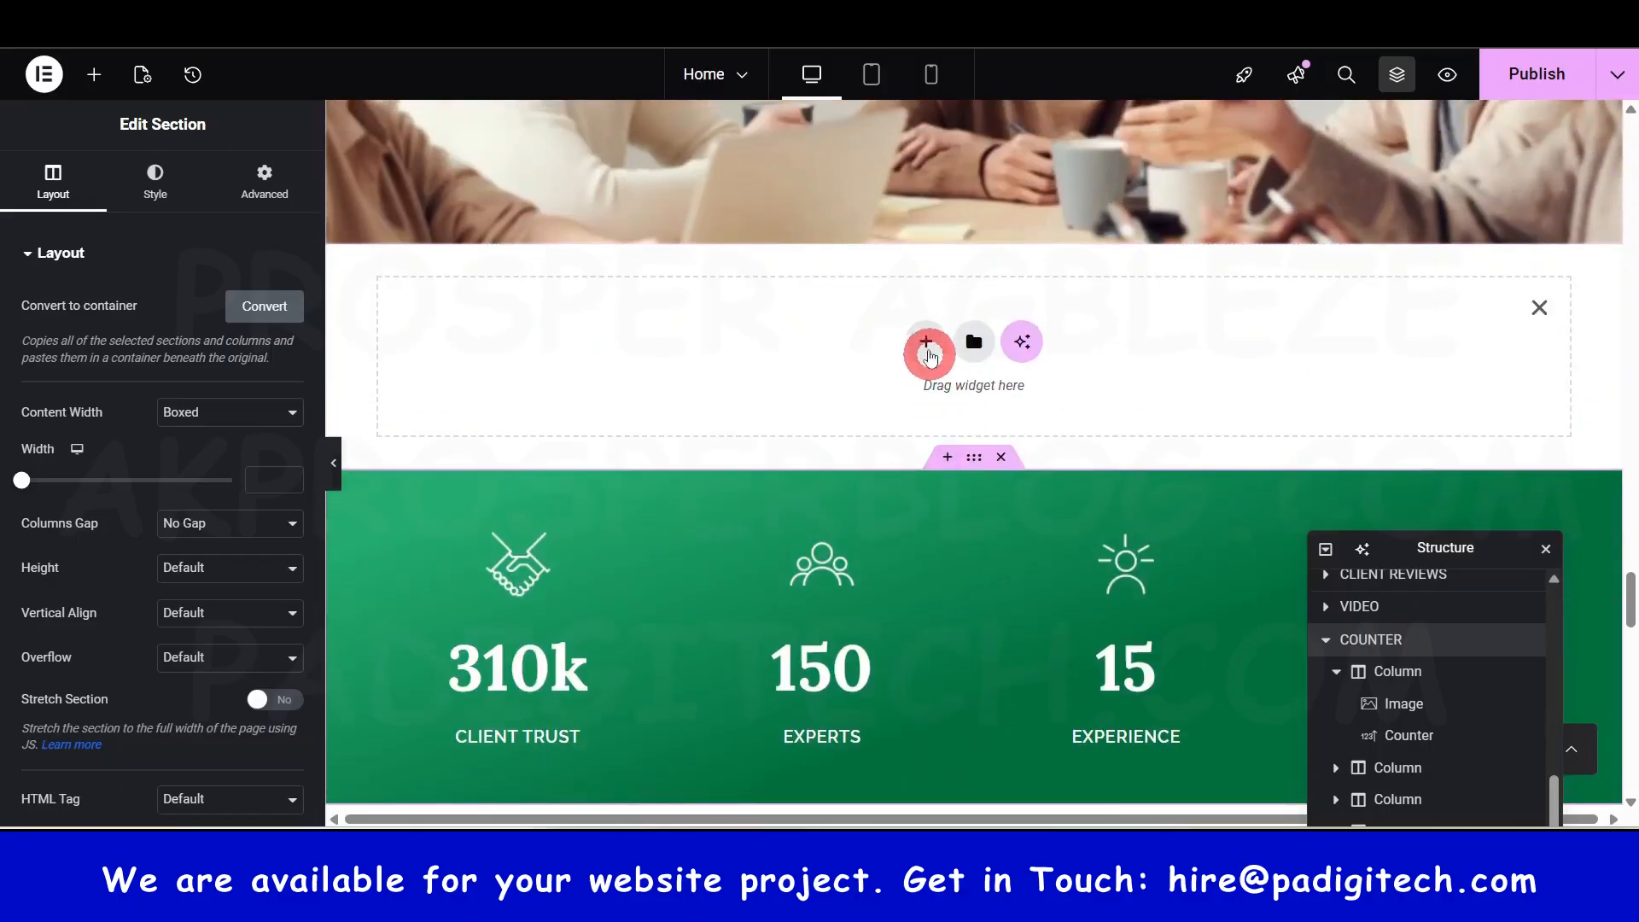
{"action": "left_click", "coordinate": [930, 356]}
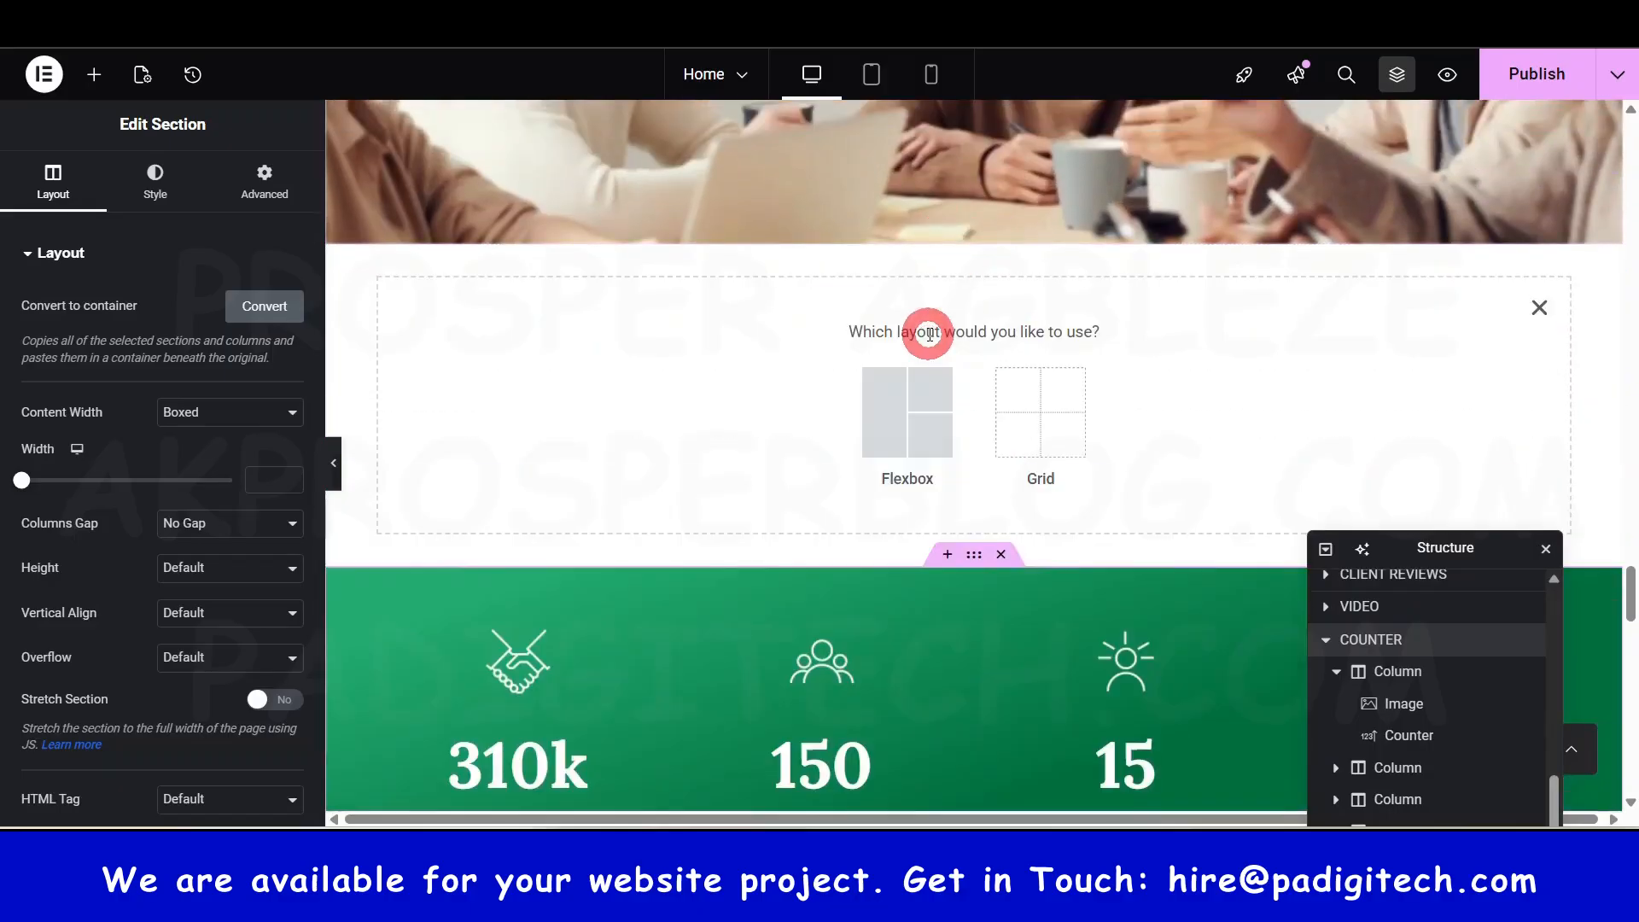
{"action": "left_click", "coordinate": [925, 409]}
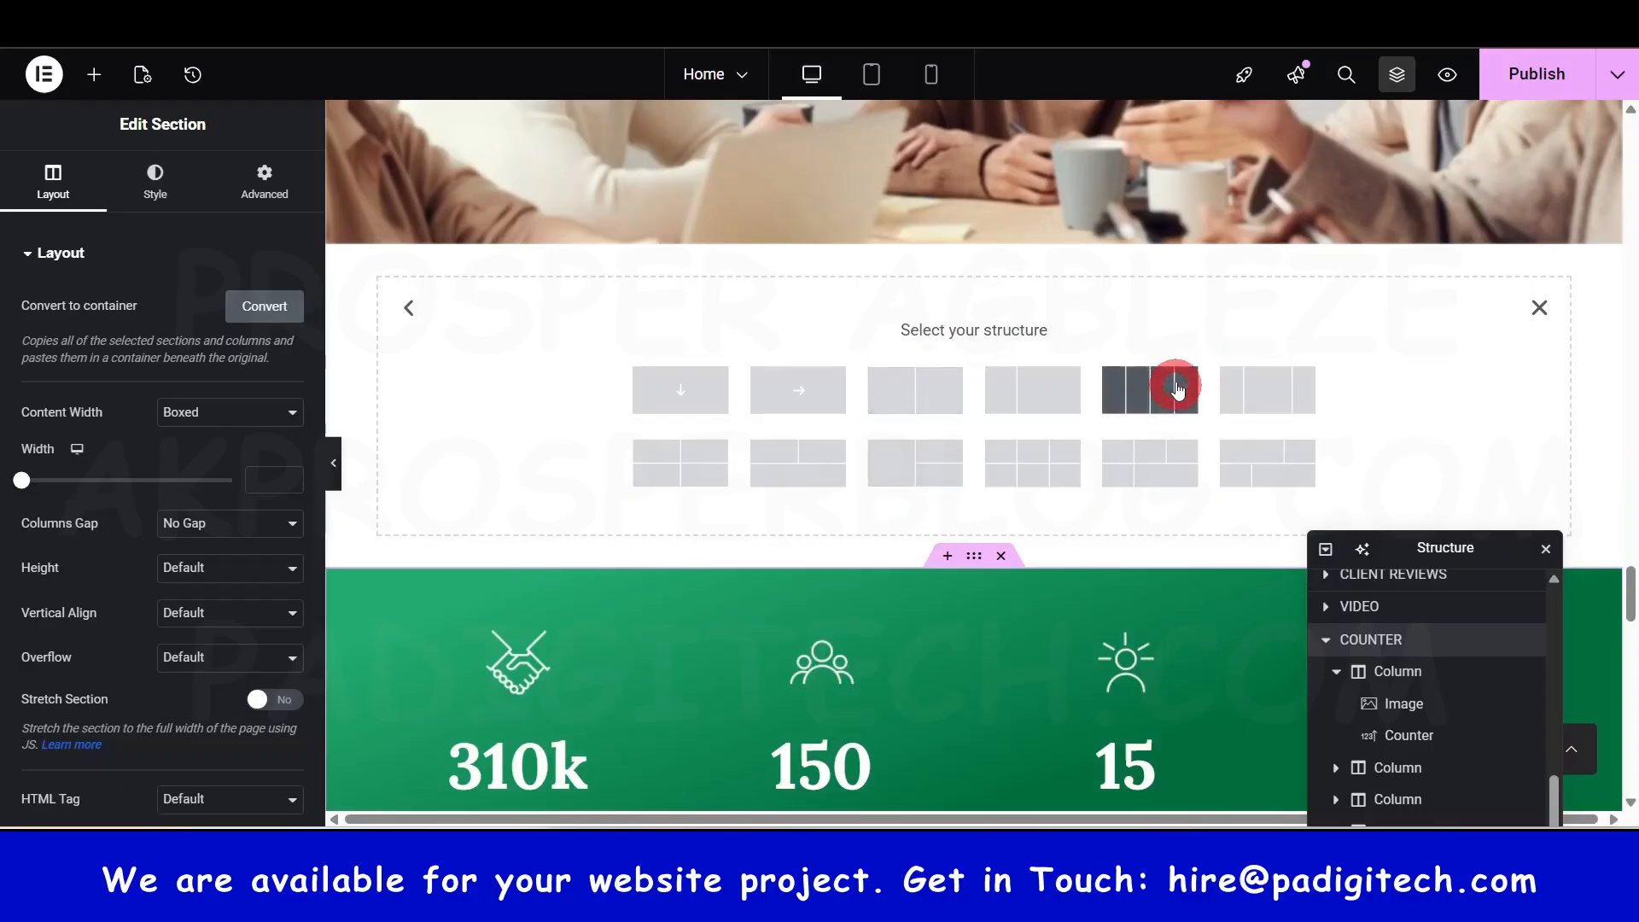
{"action": "left_click", "coordinate": [1159, 402]}
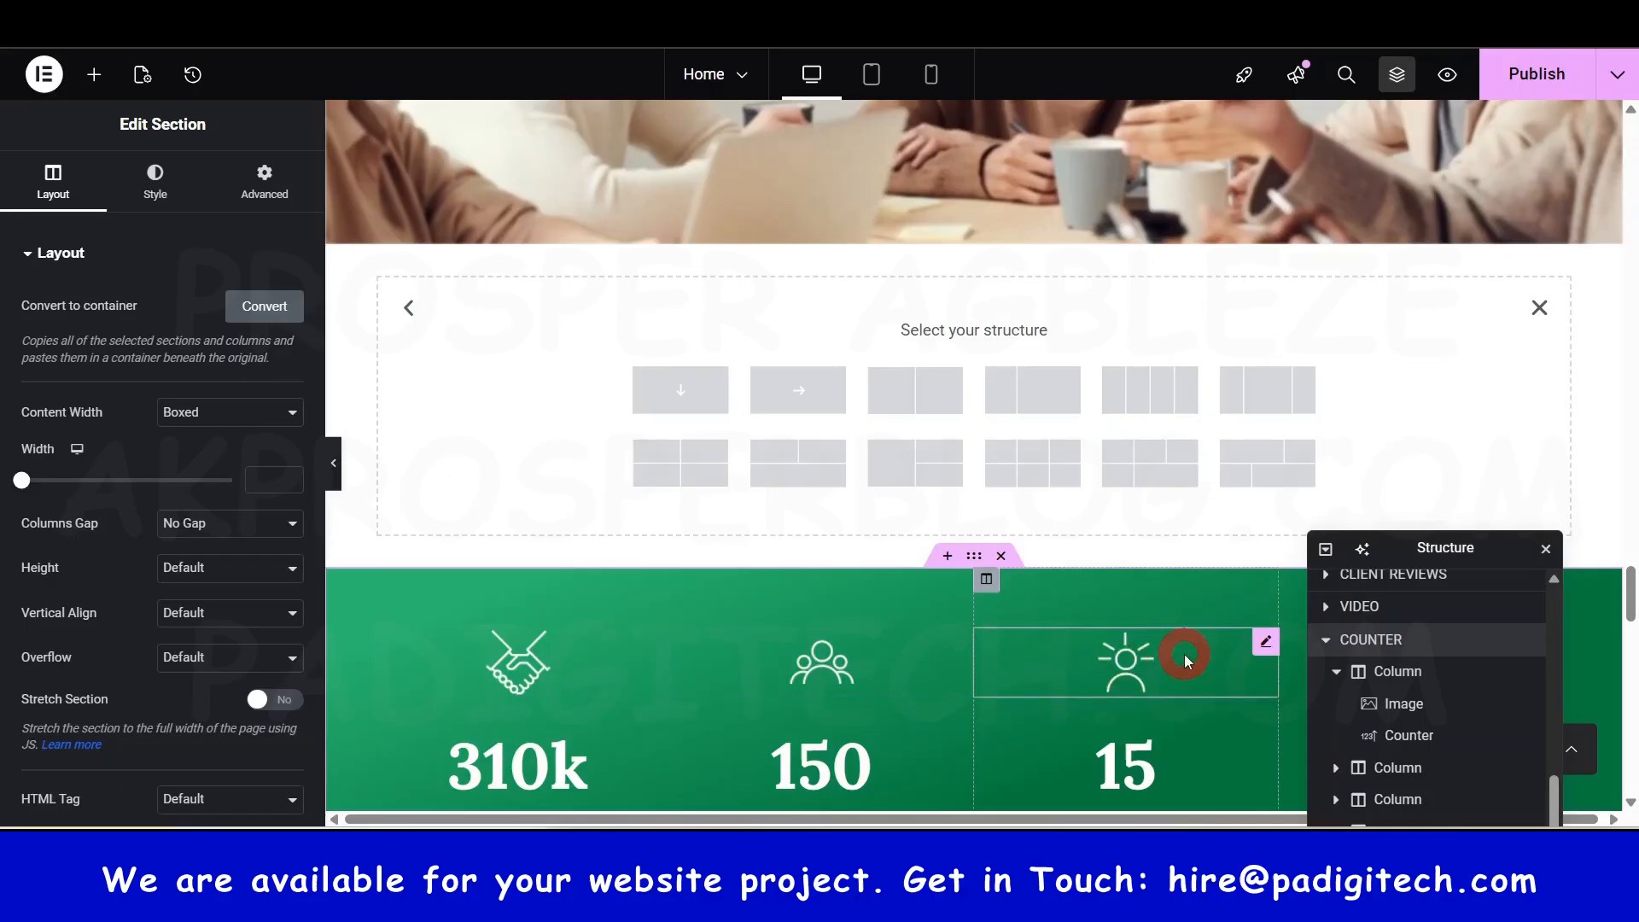
{"action": "left_click", "coordinate": [1542, 312]}
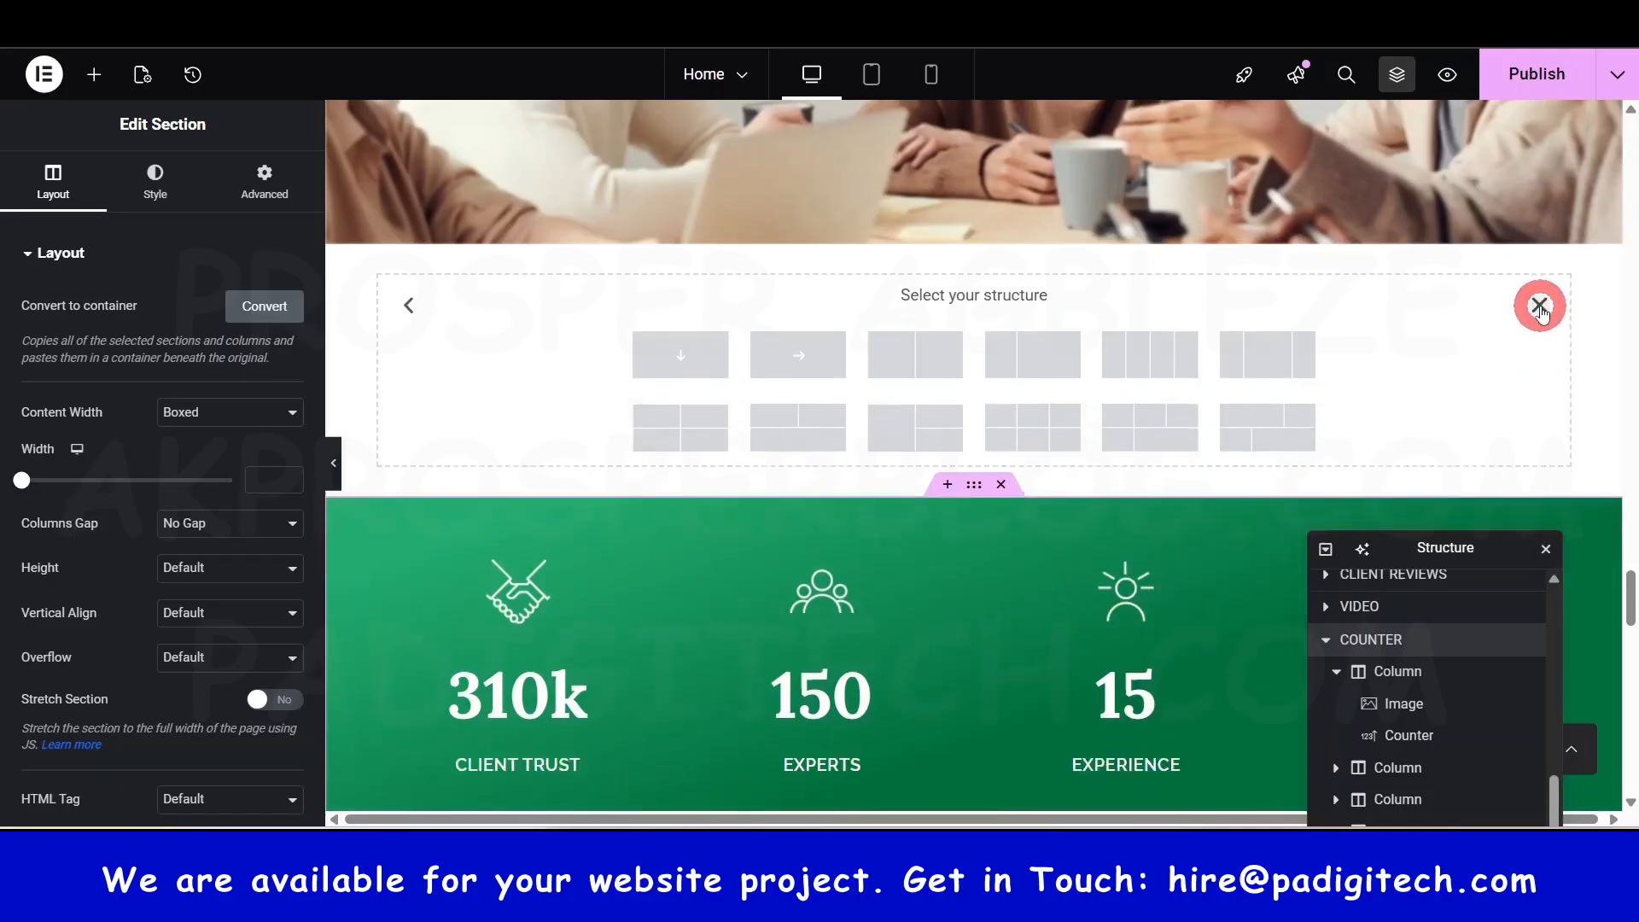
{"action": "scroll", "coordinate": [913, 529], "scroll_direction": "down", "scroll_amount": 5}
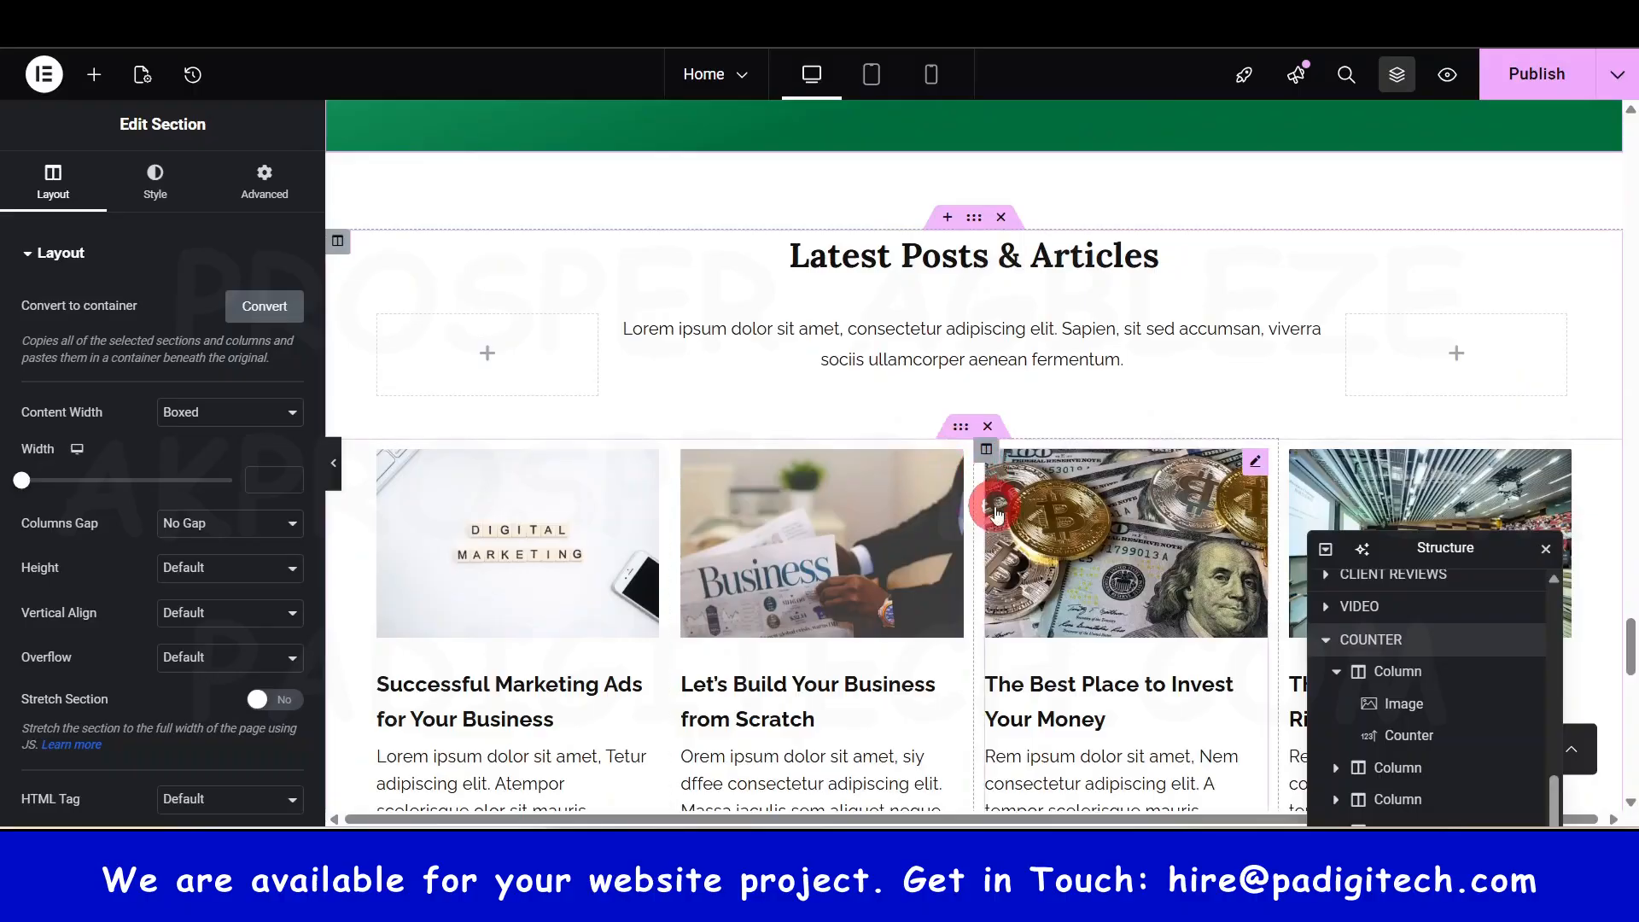
{"action": "scroll", "coordinate": [995, 503], "scroll_direction": "down", "scroll_amount": 4}
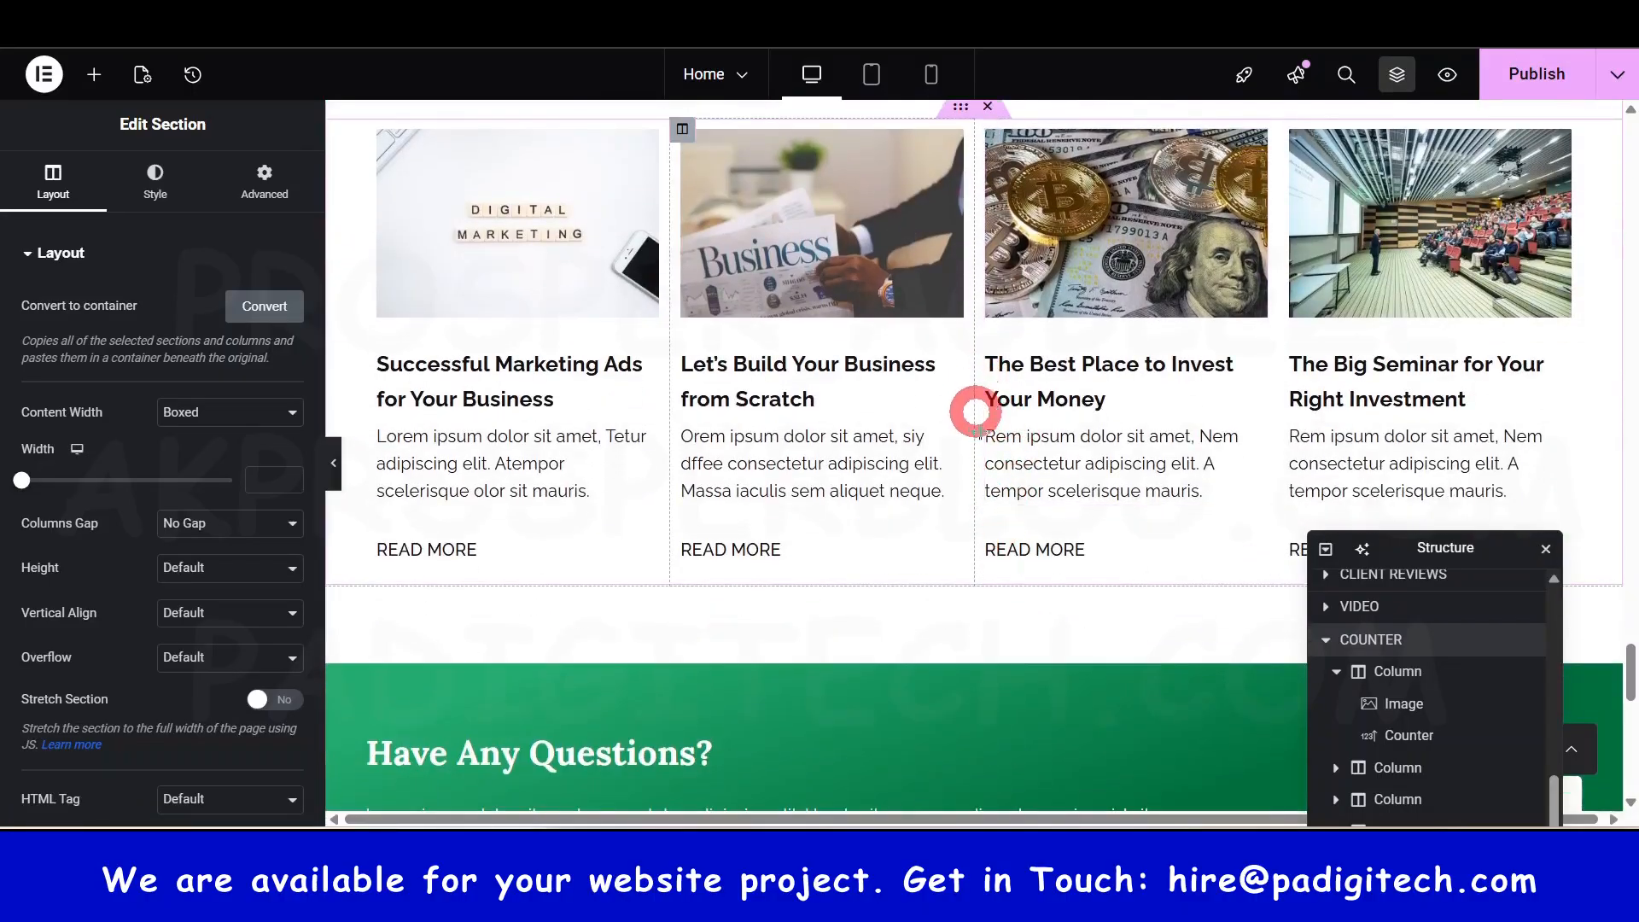
{"action": "scroll", "coordinate": [991, 564], "scroll_direction": "up", "scroll_amount": 2}
{"action": "scroll", "coordinate": [1003, 587], "scroll_direction": "down", "scroll_amount": 7}
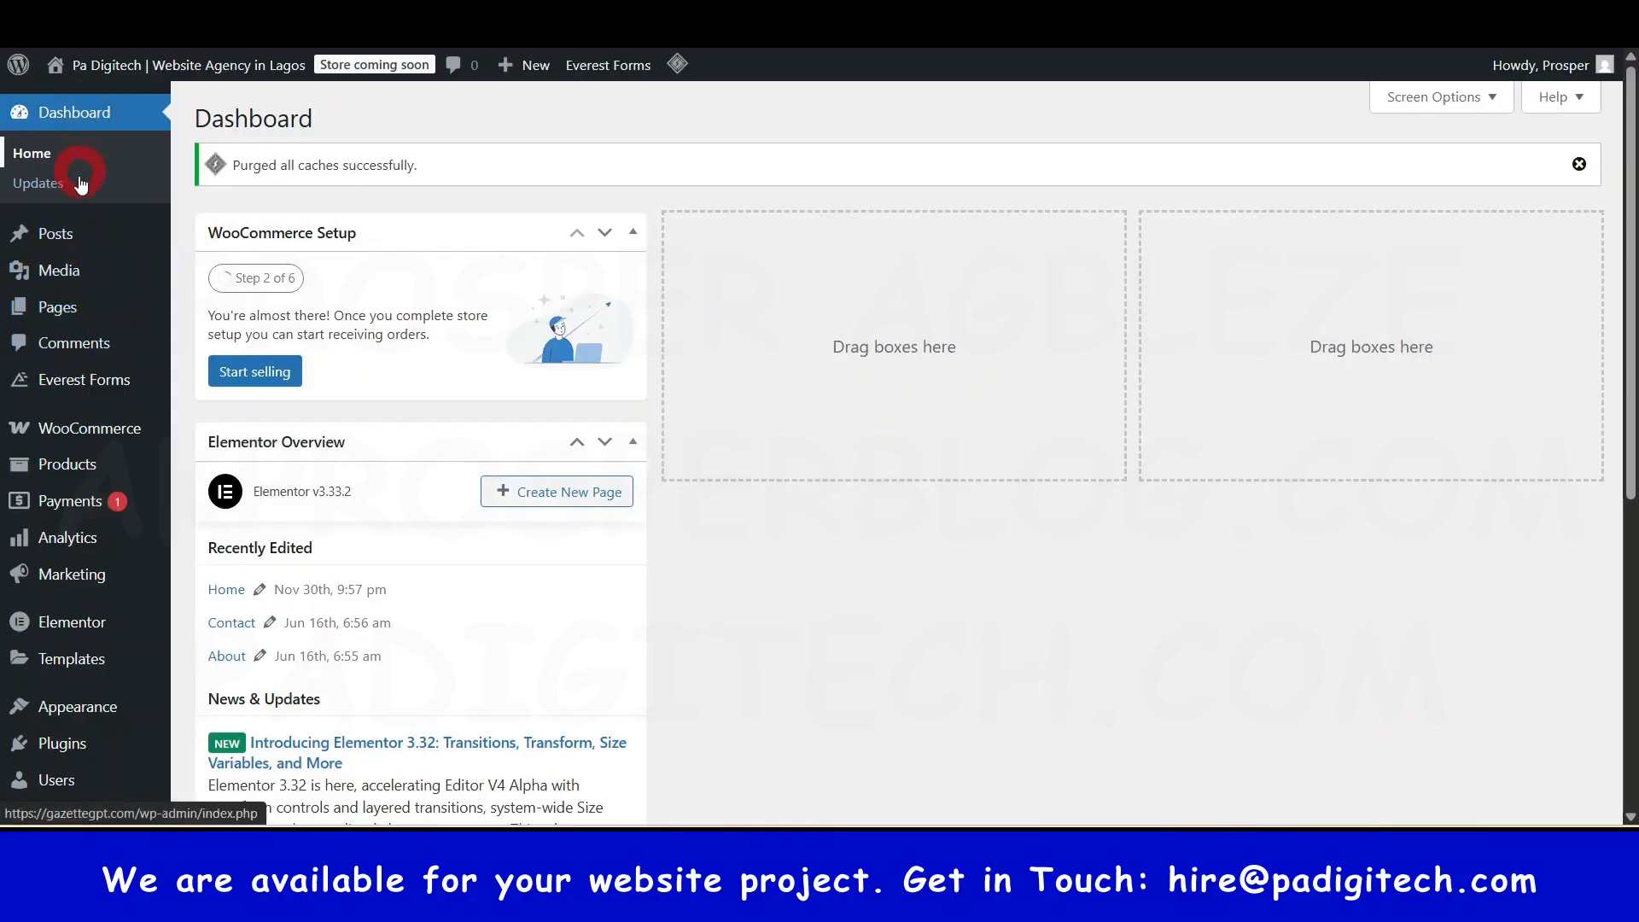
- From the Dashboard, go to Pages > All Pages and start a new blank page
{"action": "mouse_move", "coordinate": [126, 472]}
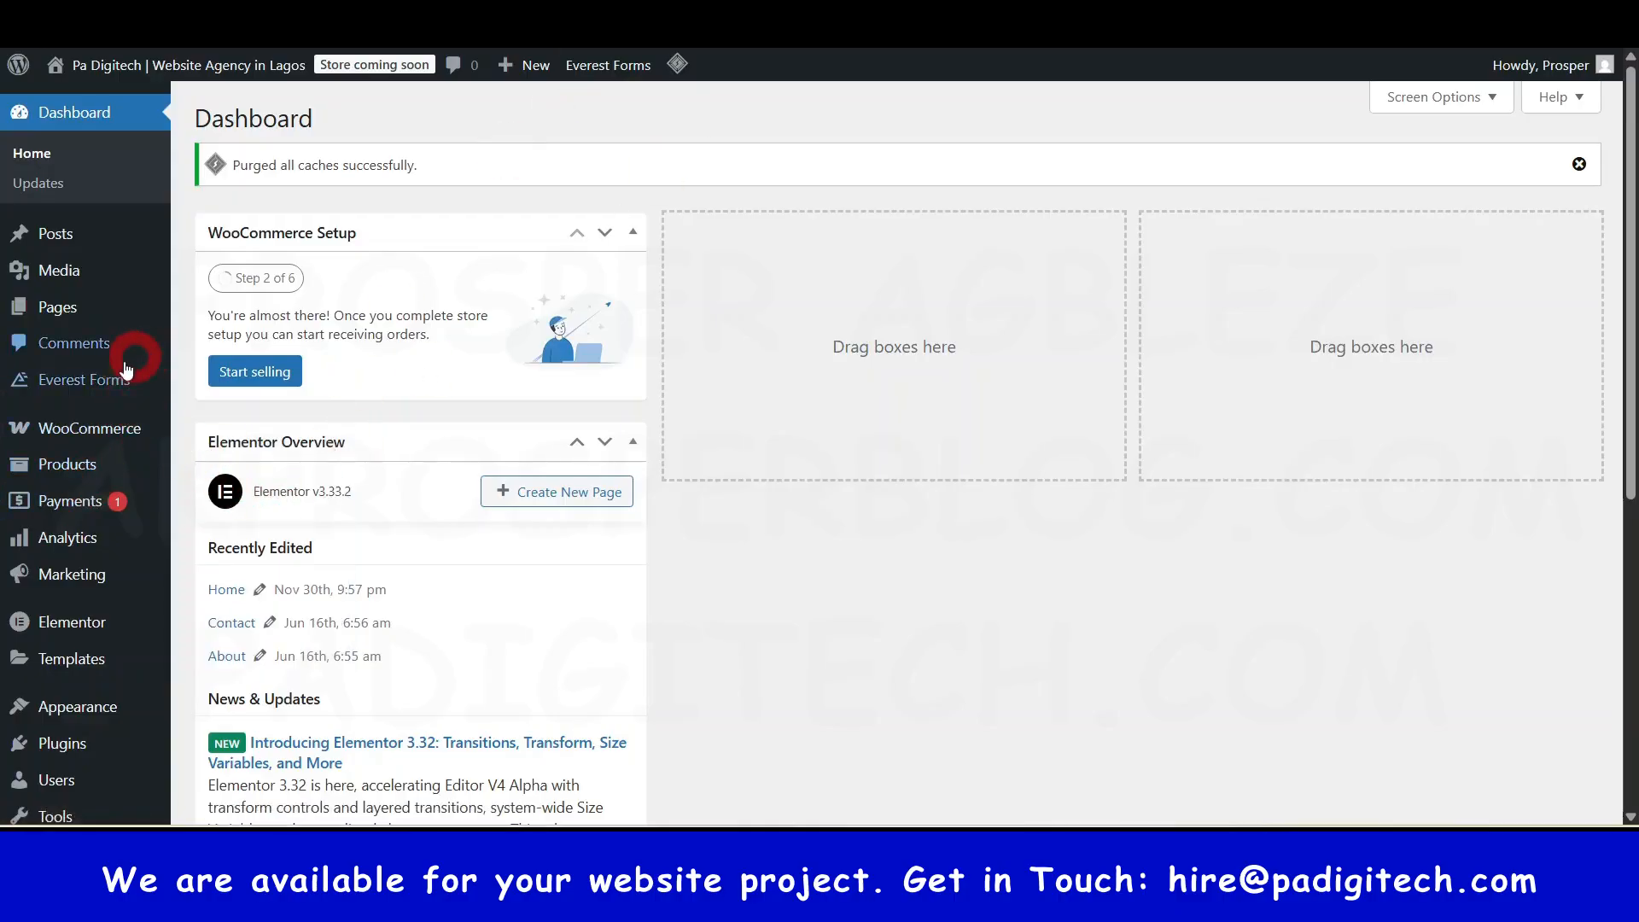
{"action": "left_click", "coordinate": [772, 17]}
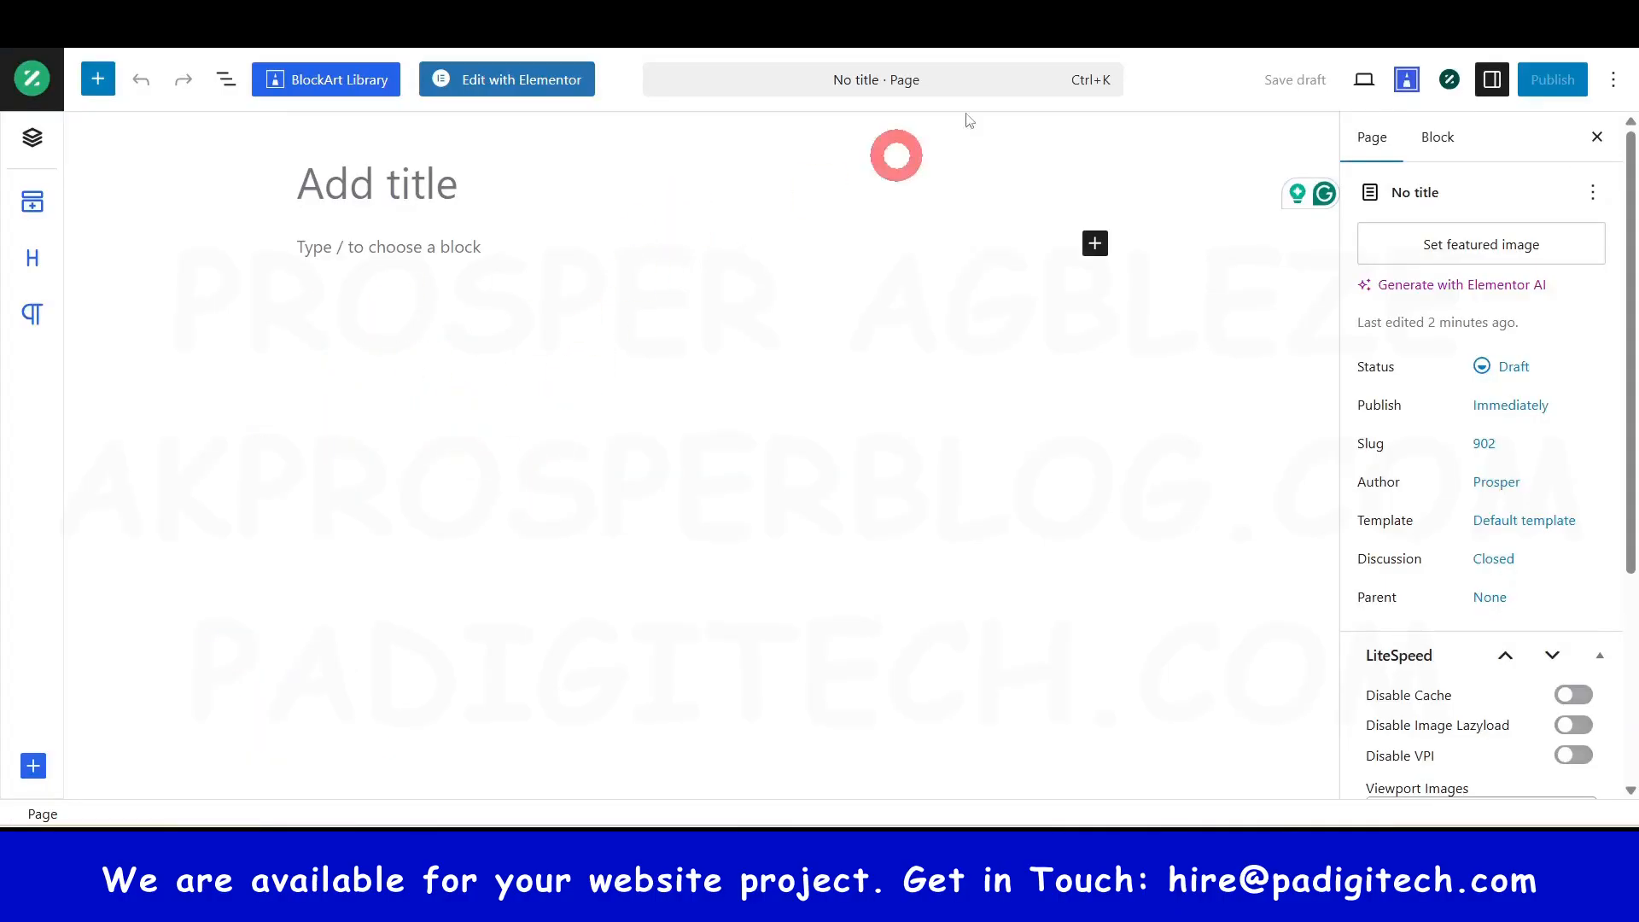
{"action": "left_click", "coordinate": [610, 17]}
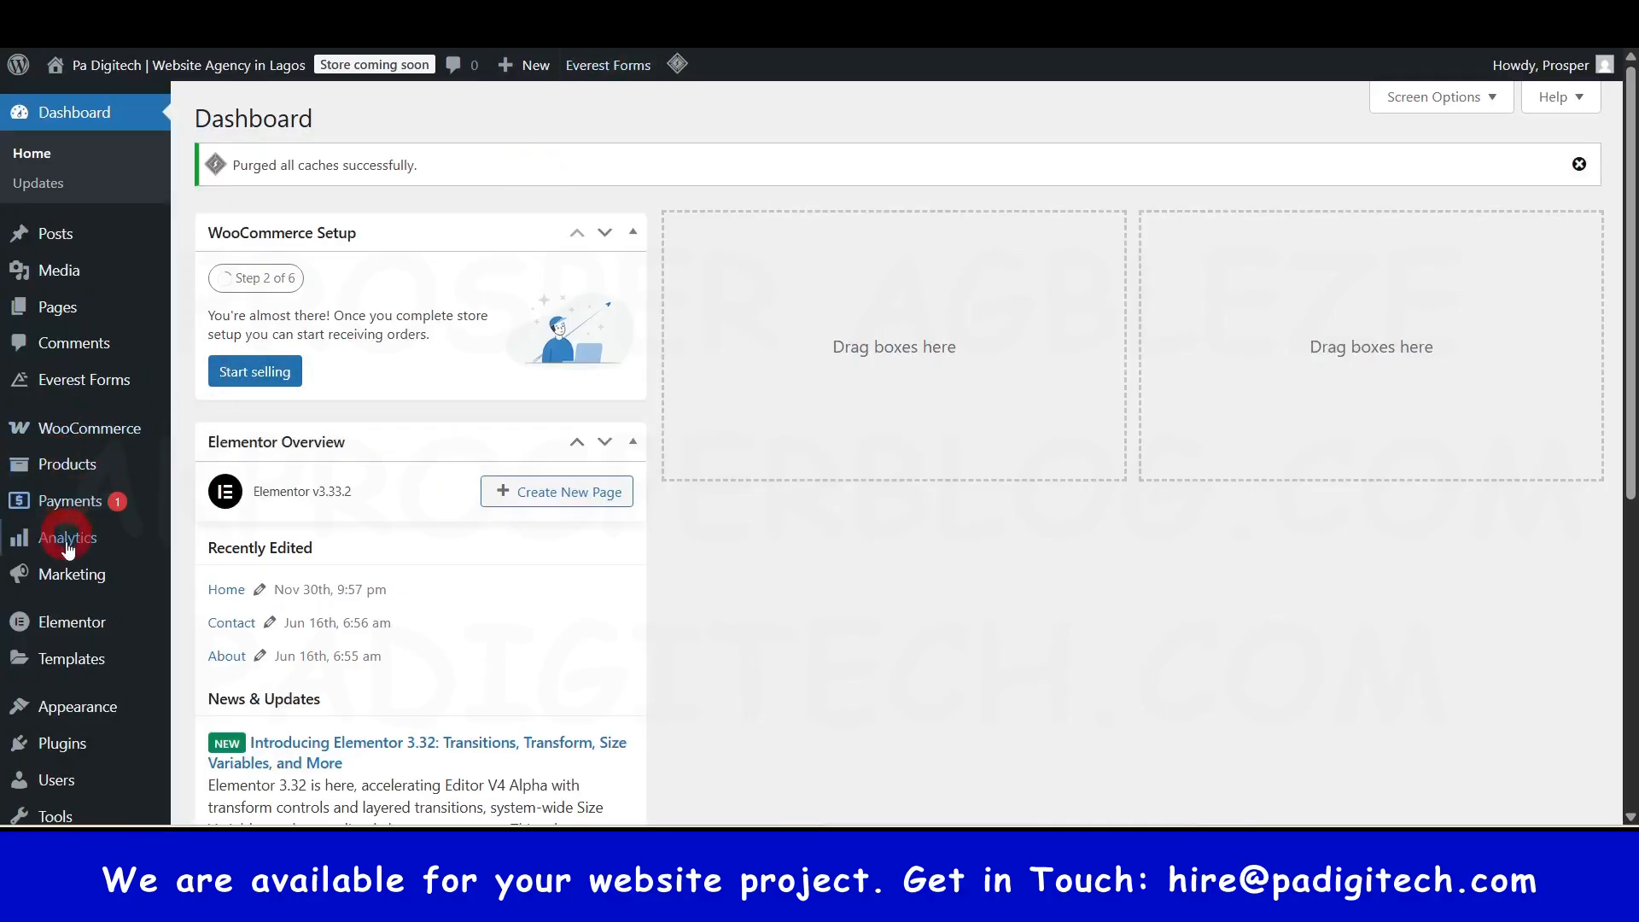
{"action": "scroll", "coordinate": [81, 743], "scroll_direction": "down", "scroll_amount": 4}
{"action": "scroll", "coordinate": [94, 529], "scroll_direction": "up", "scroll_amount": 4}
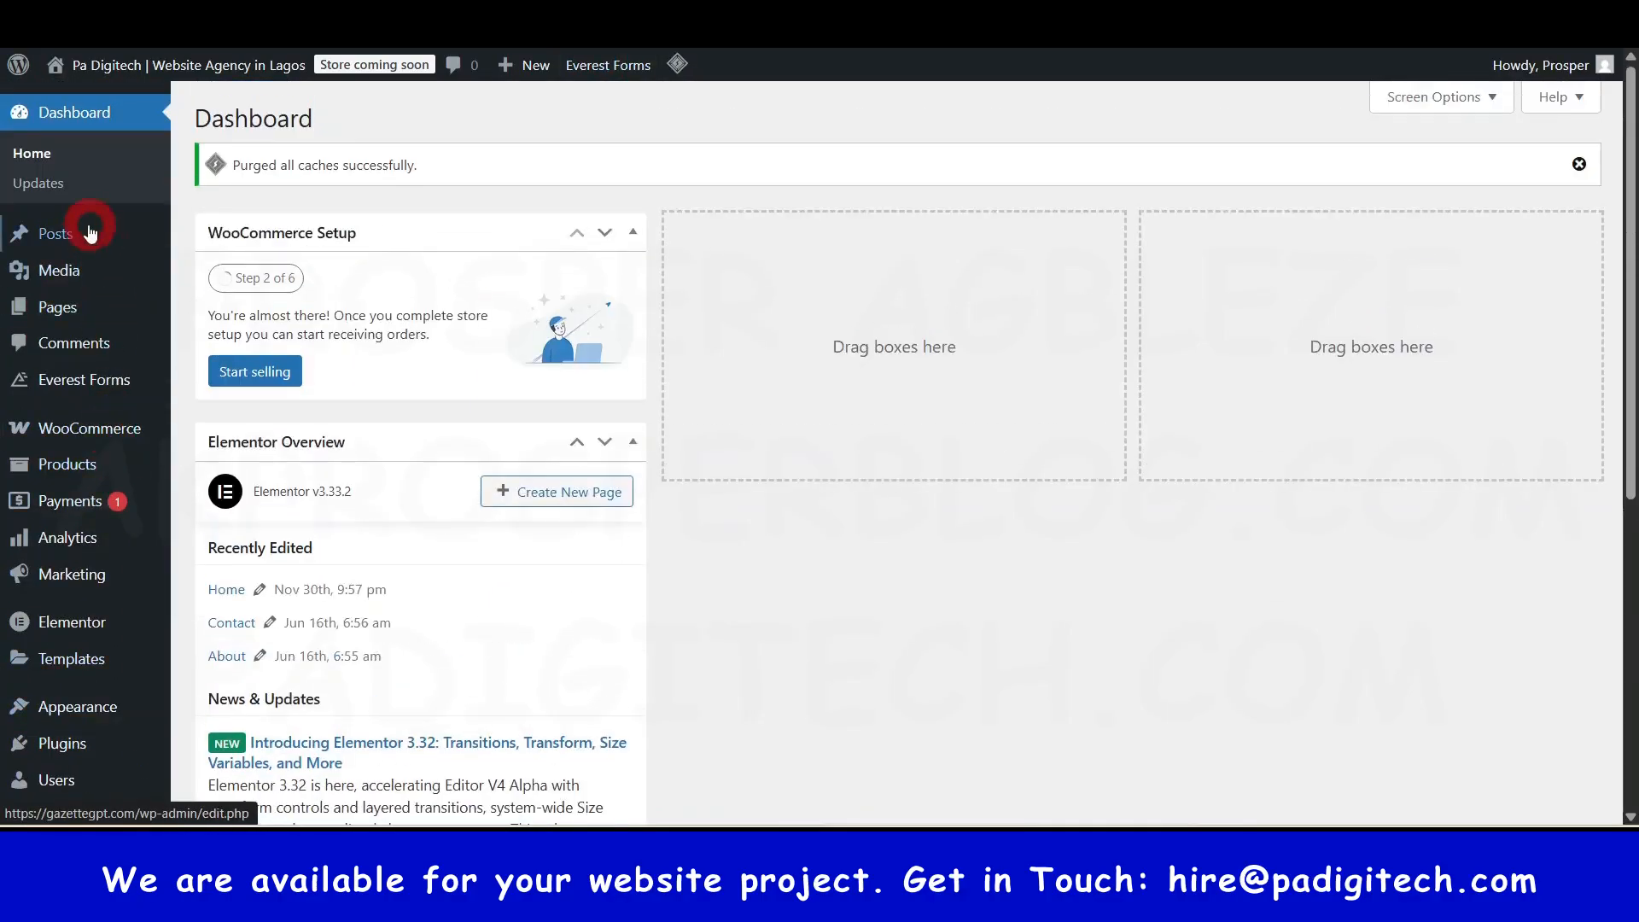
{"action": "left_click", "coordinate": [60, 313]}
{"action": "left_click", "coordinate": [60, 315]}
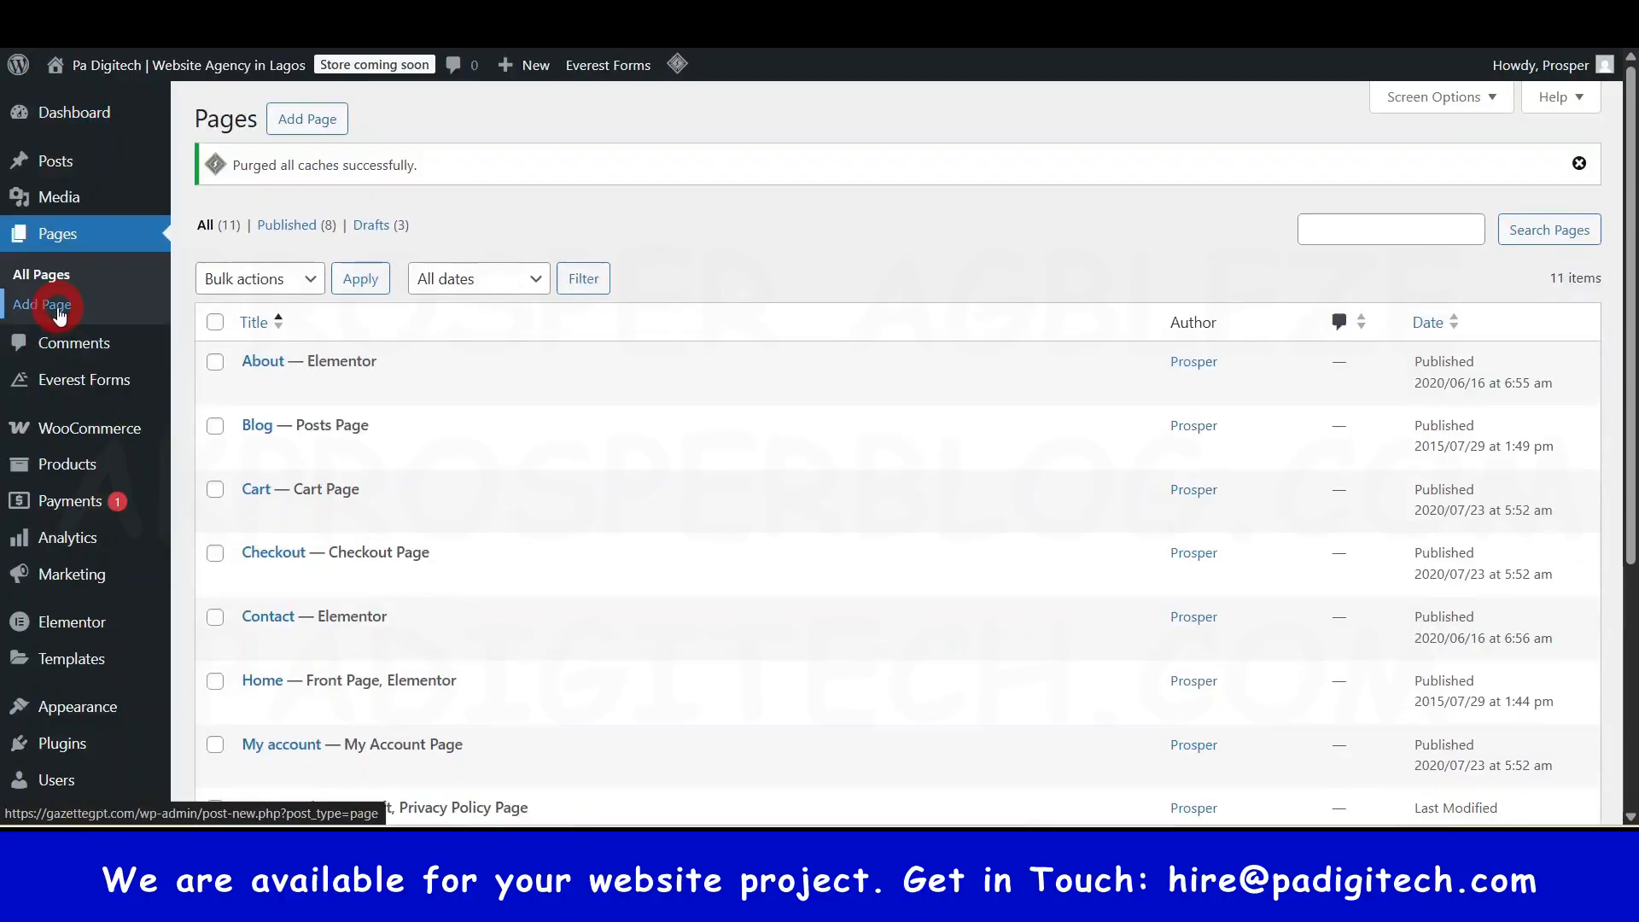
{"action": "scroll", "coordinate": [384, 453], "scroll_direction": "down", "scroll_amount": 4}
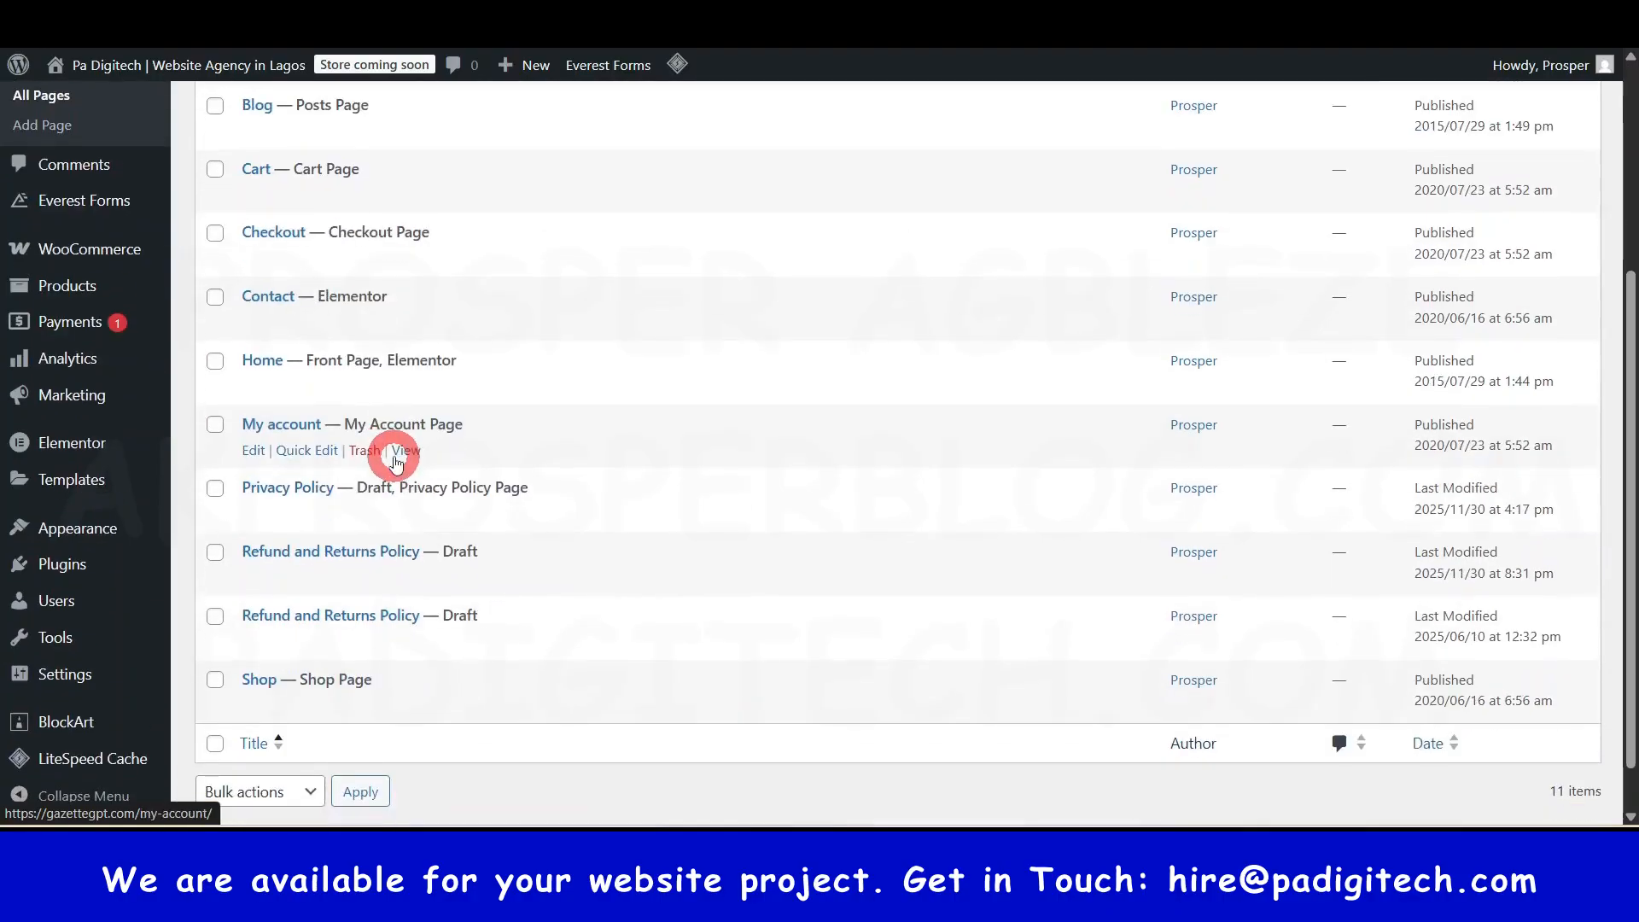
{"action": "scroll", "coordinate": [375, 358], "scroll_direction": "up", "scroll_amount": 4}
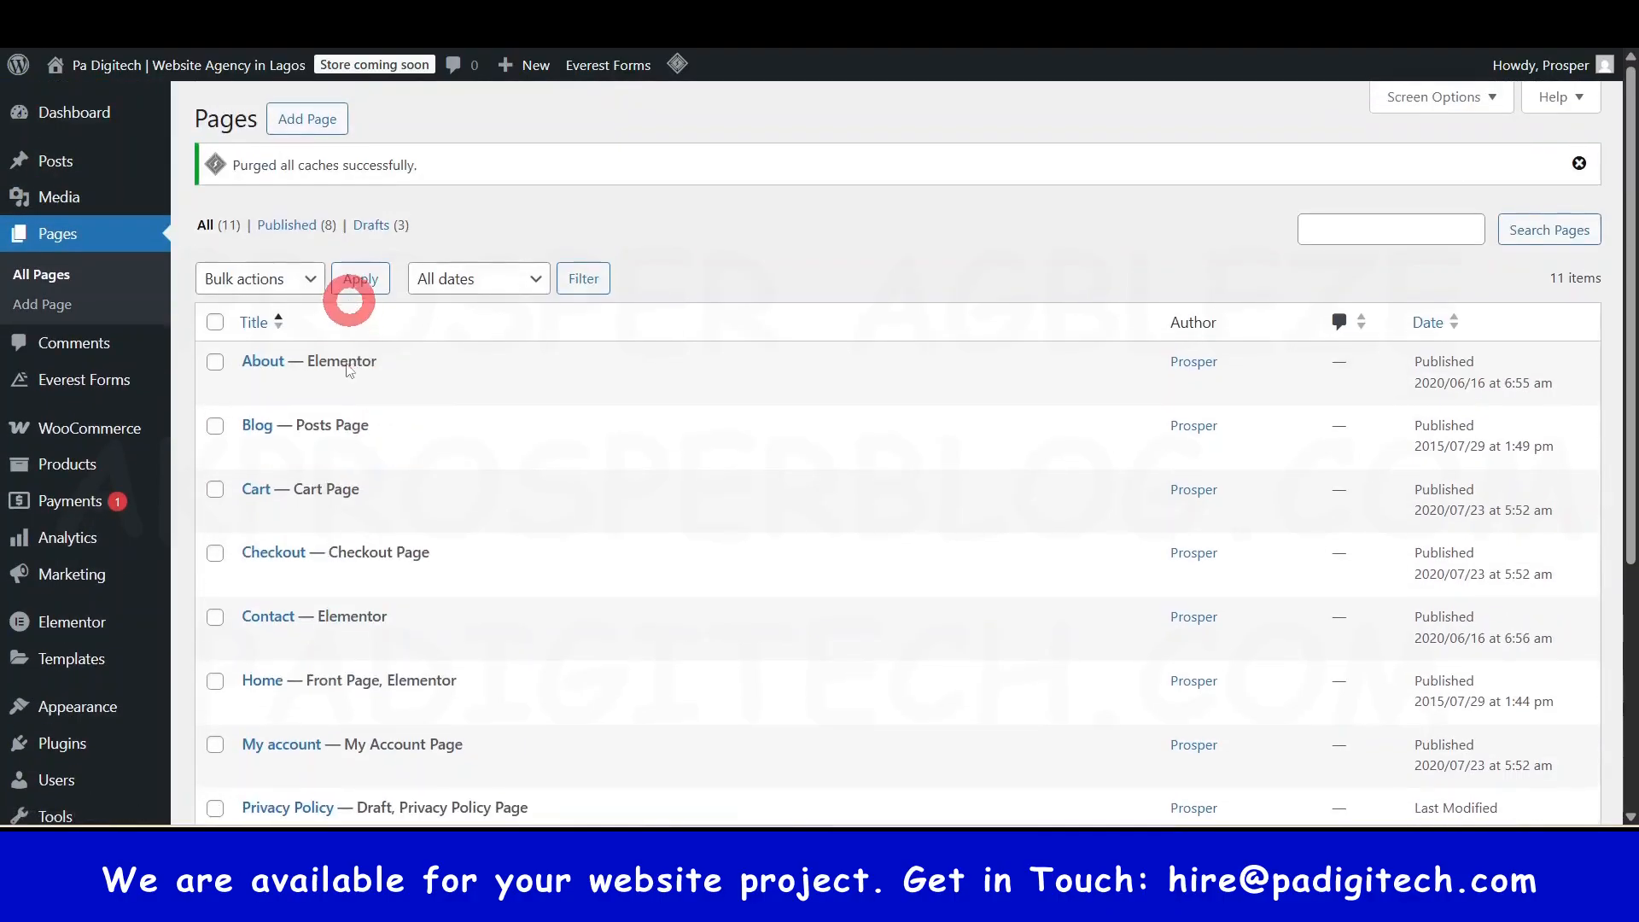
{"action": "left_click", "coordinate": [312, 124]}
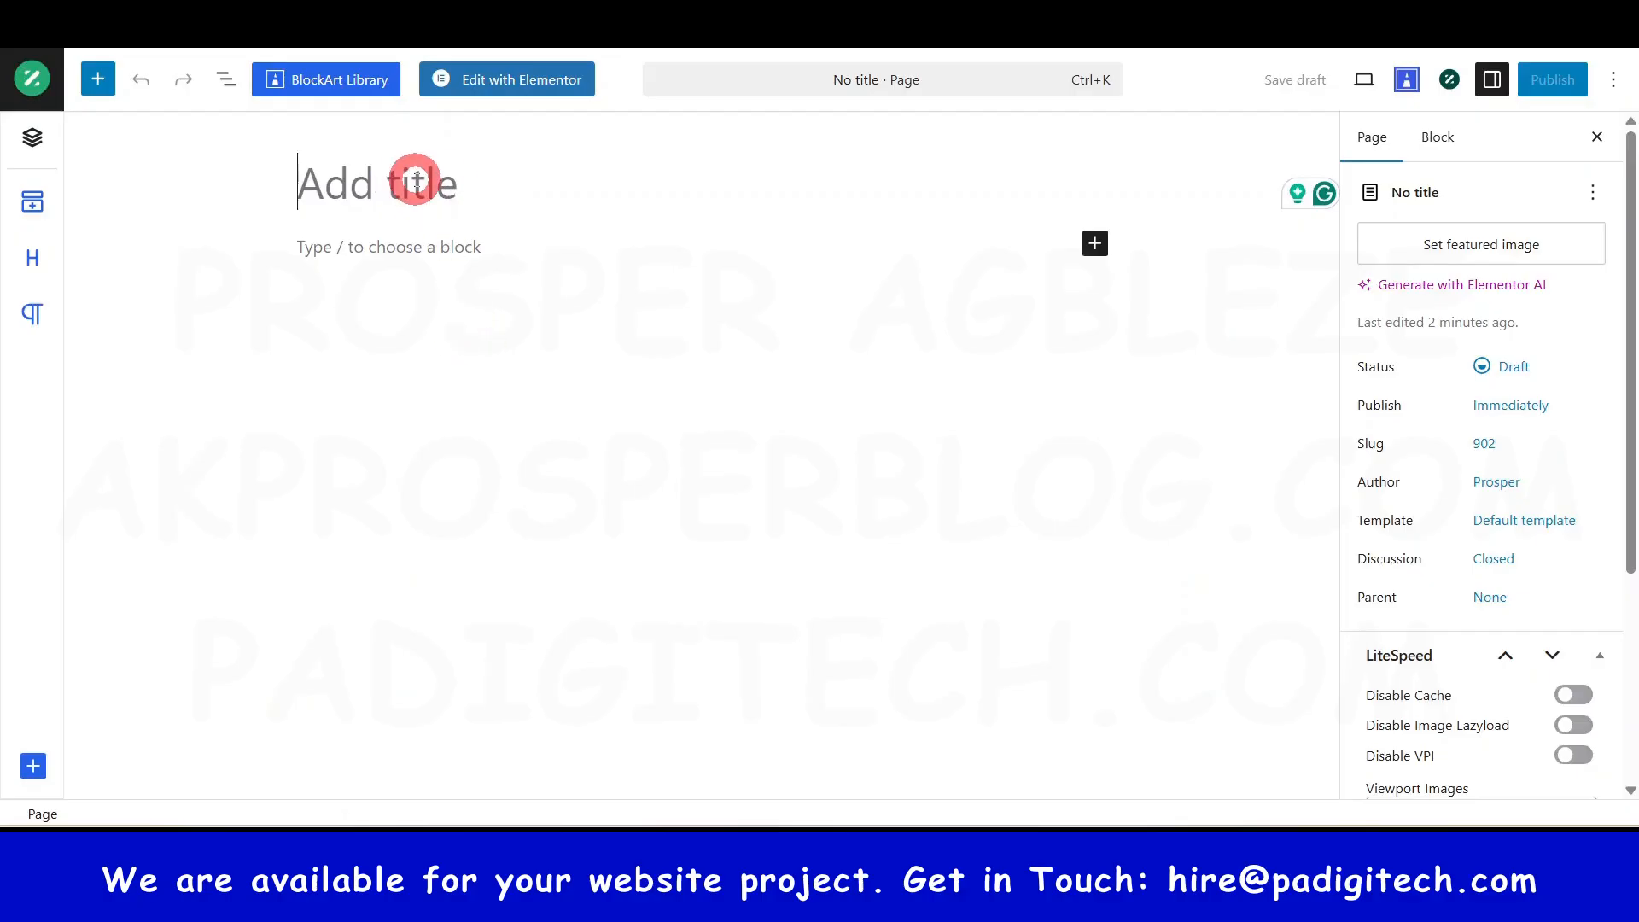
- Title the page 'FAQ', keep the Default template, and publish it
{"action": "type", "text": "FAQ"}
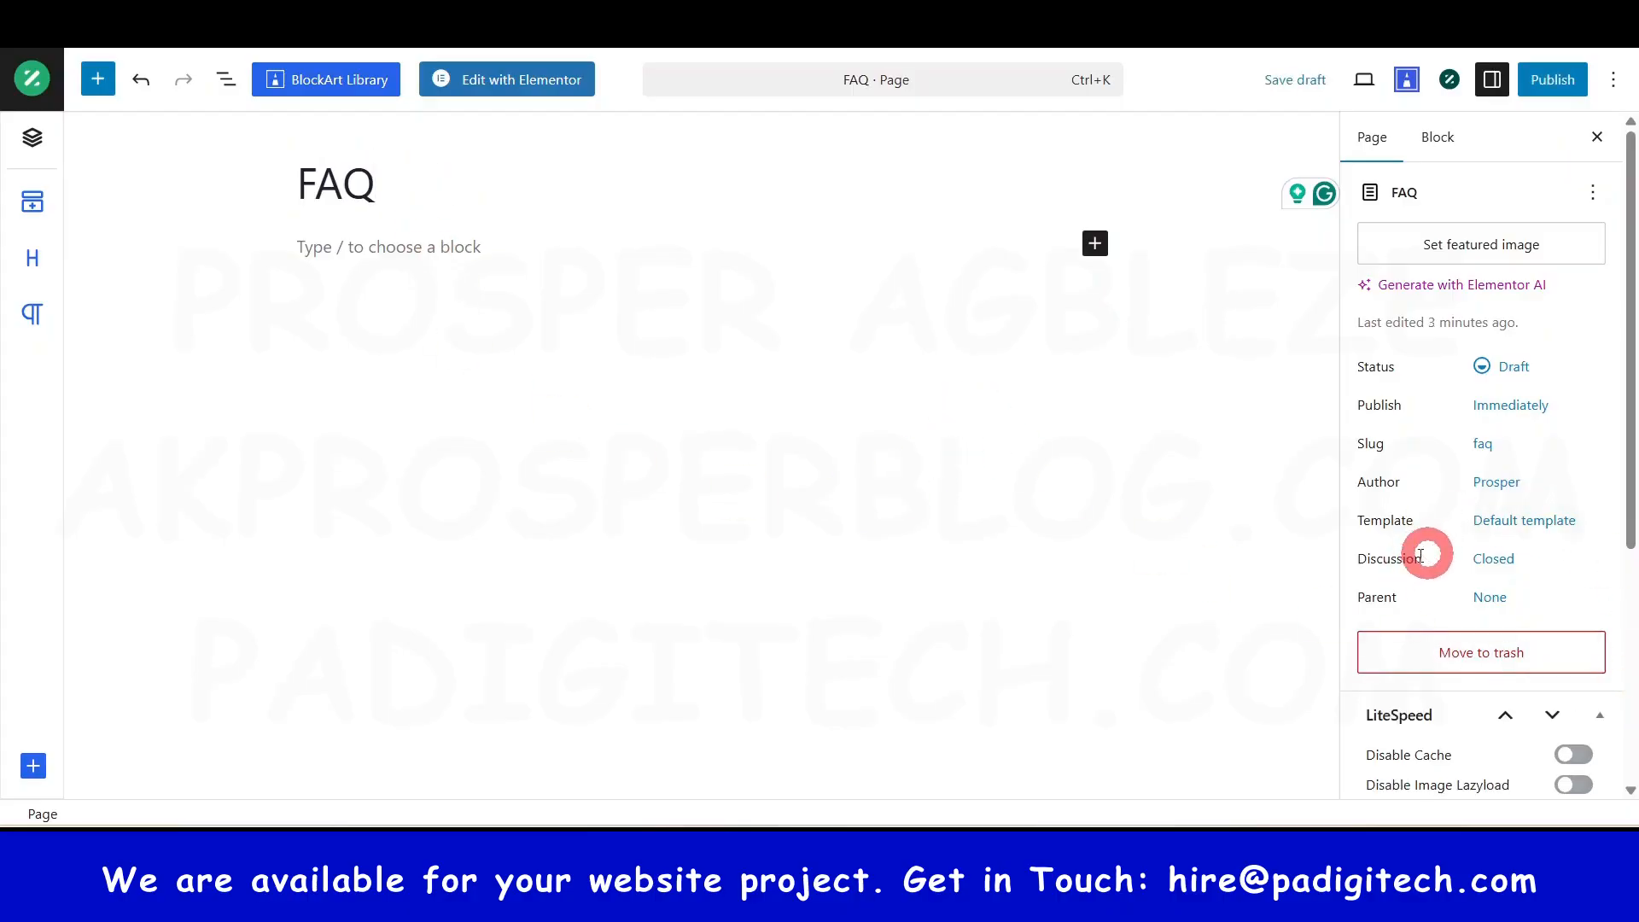
{"action": "left_click", "coordinate": [1536, 531]}
{"action": "left_click", "coordinate": [1190, 639]}
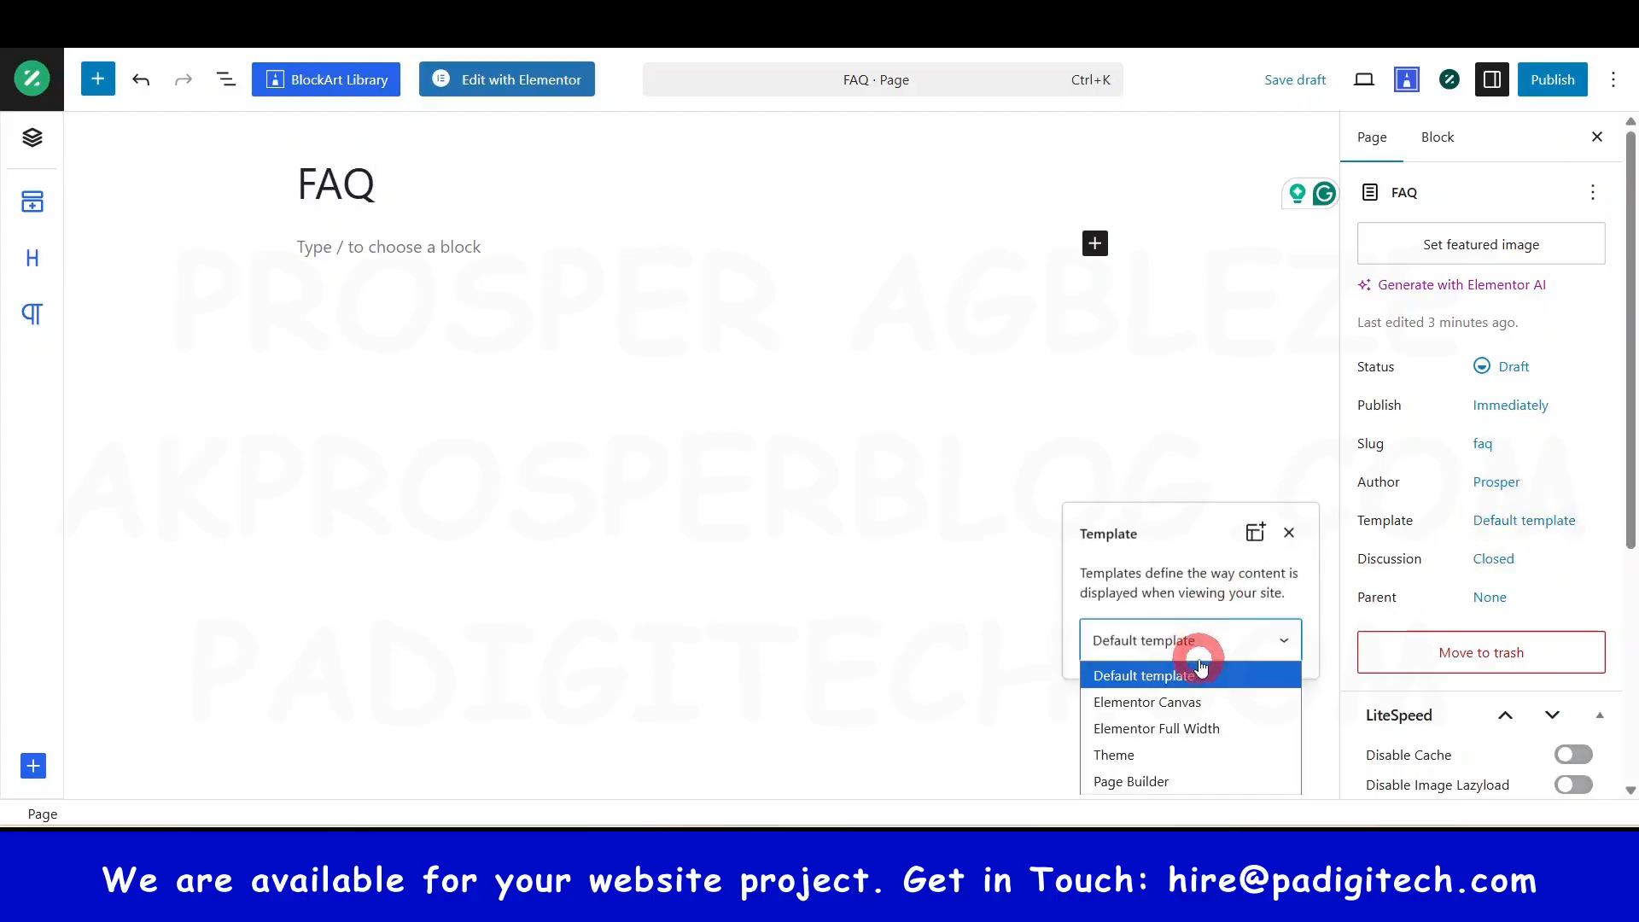
{"action": "left_click", "coordinate": [1286, 711]}
{"action": "left_click", "coordinate": [1229, 642]}
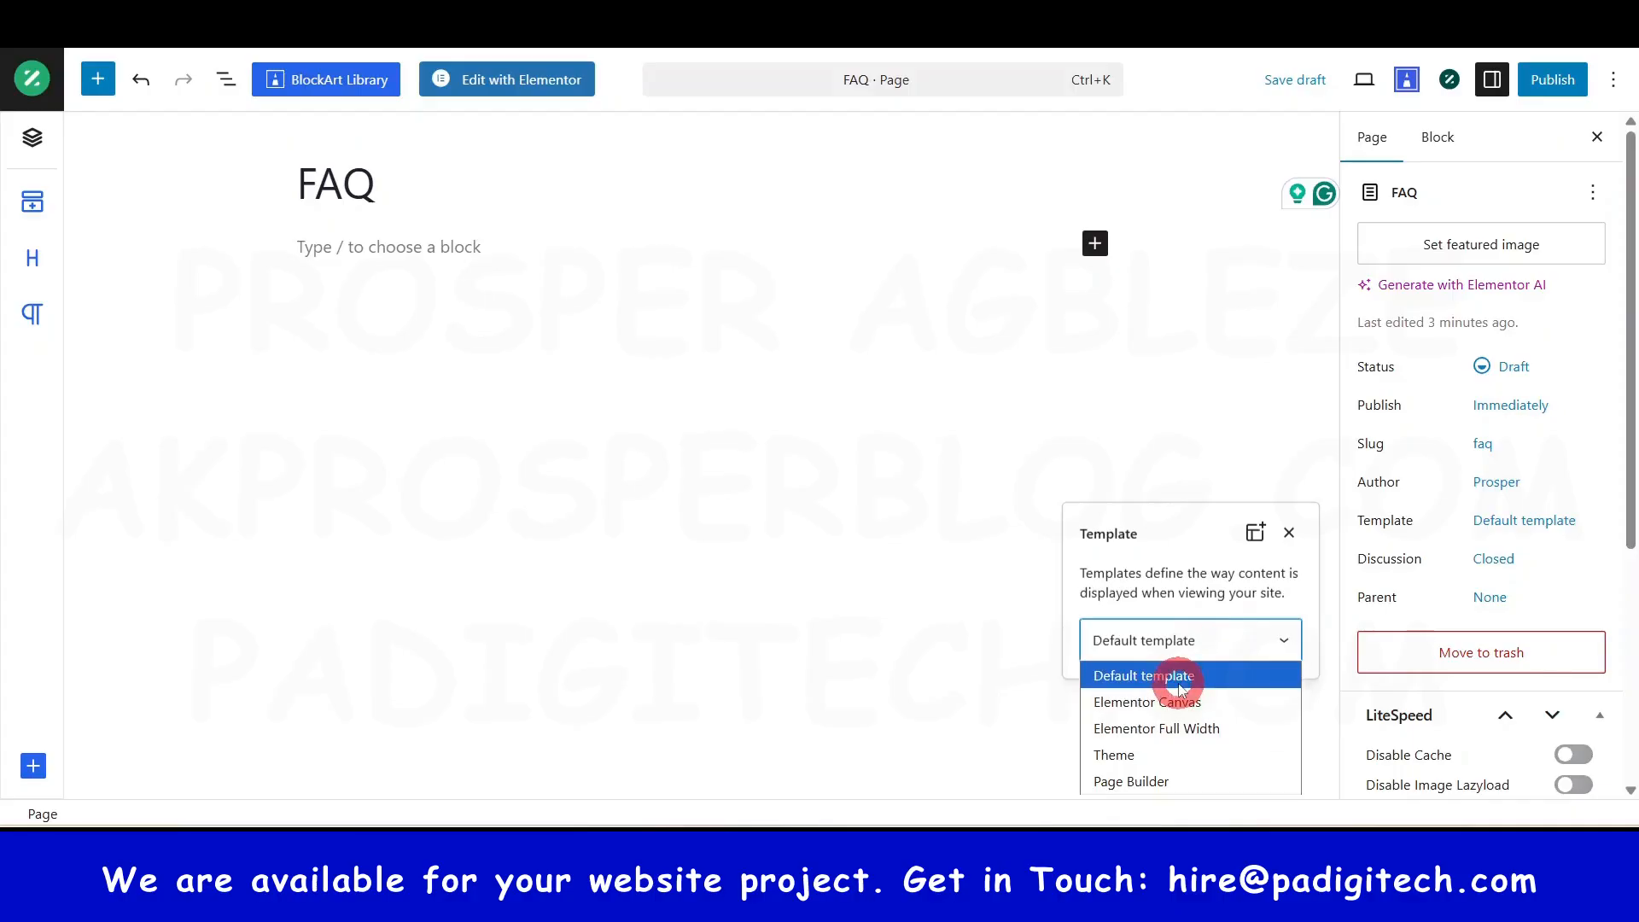
{"action": "left_click", "coordinate": [967, 559]}
{"action": "left_click", "coordinate": [1025, 615]}
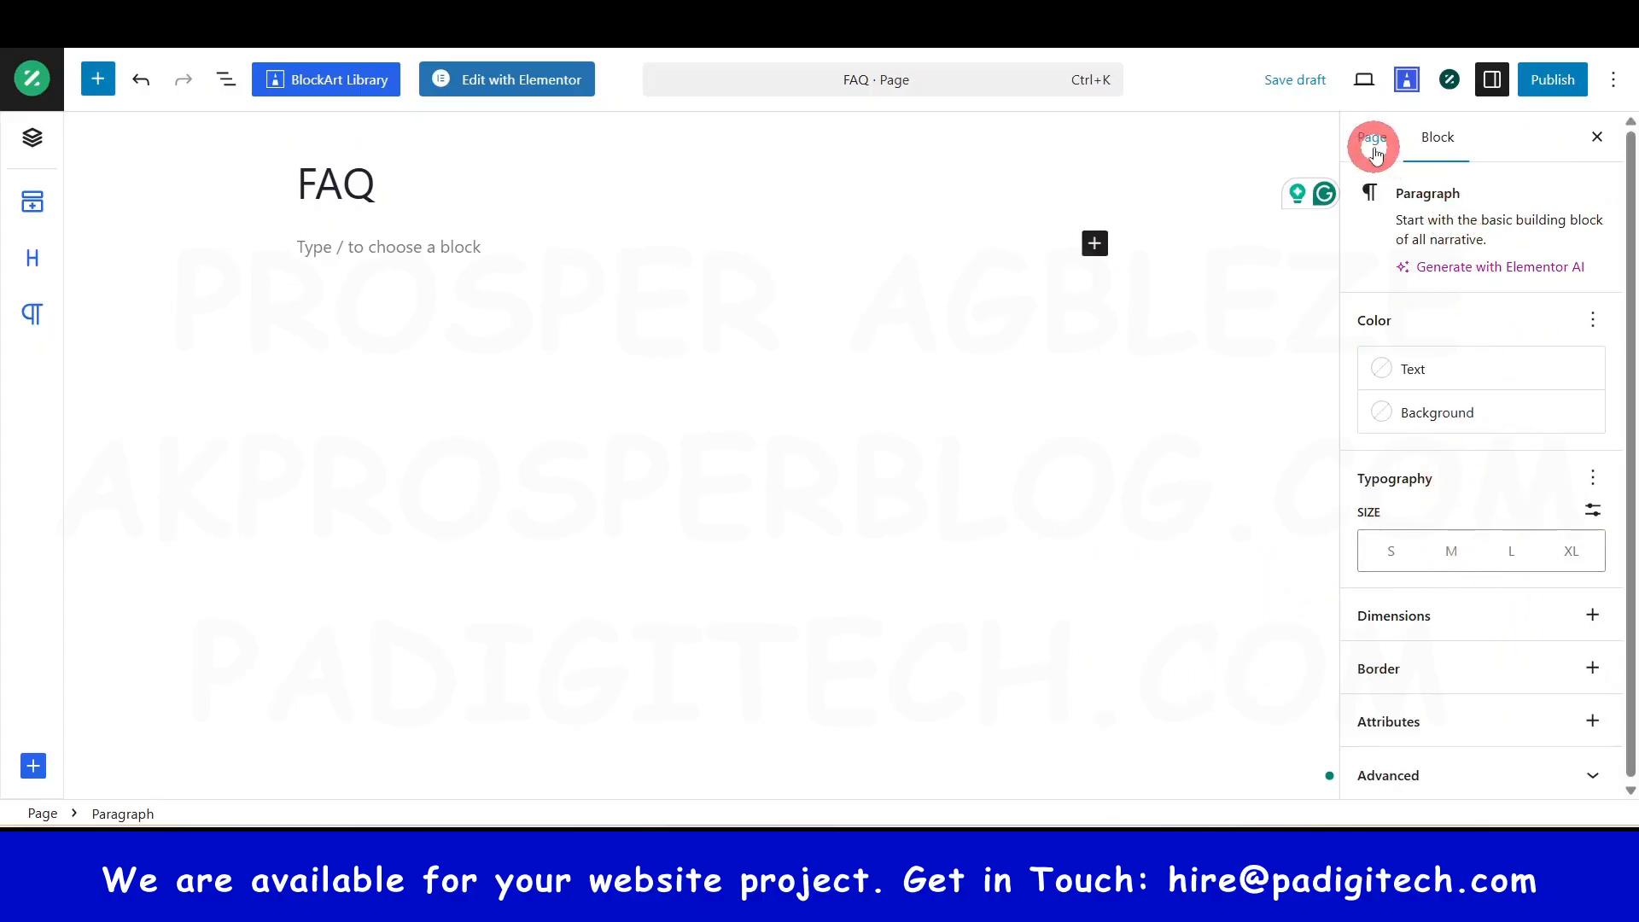
{"action": "left_click", "coordinate": [1370, 139]}
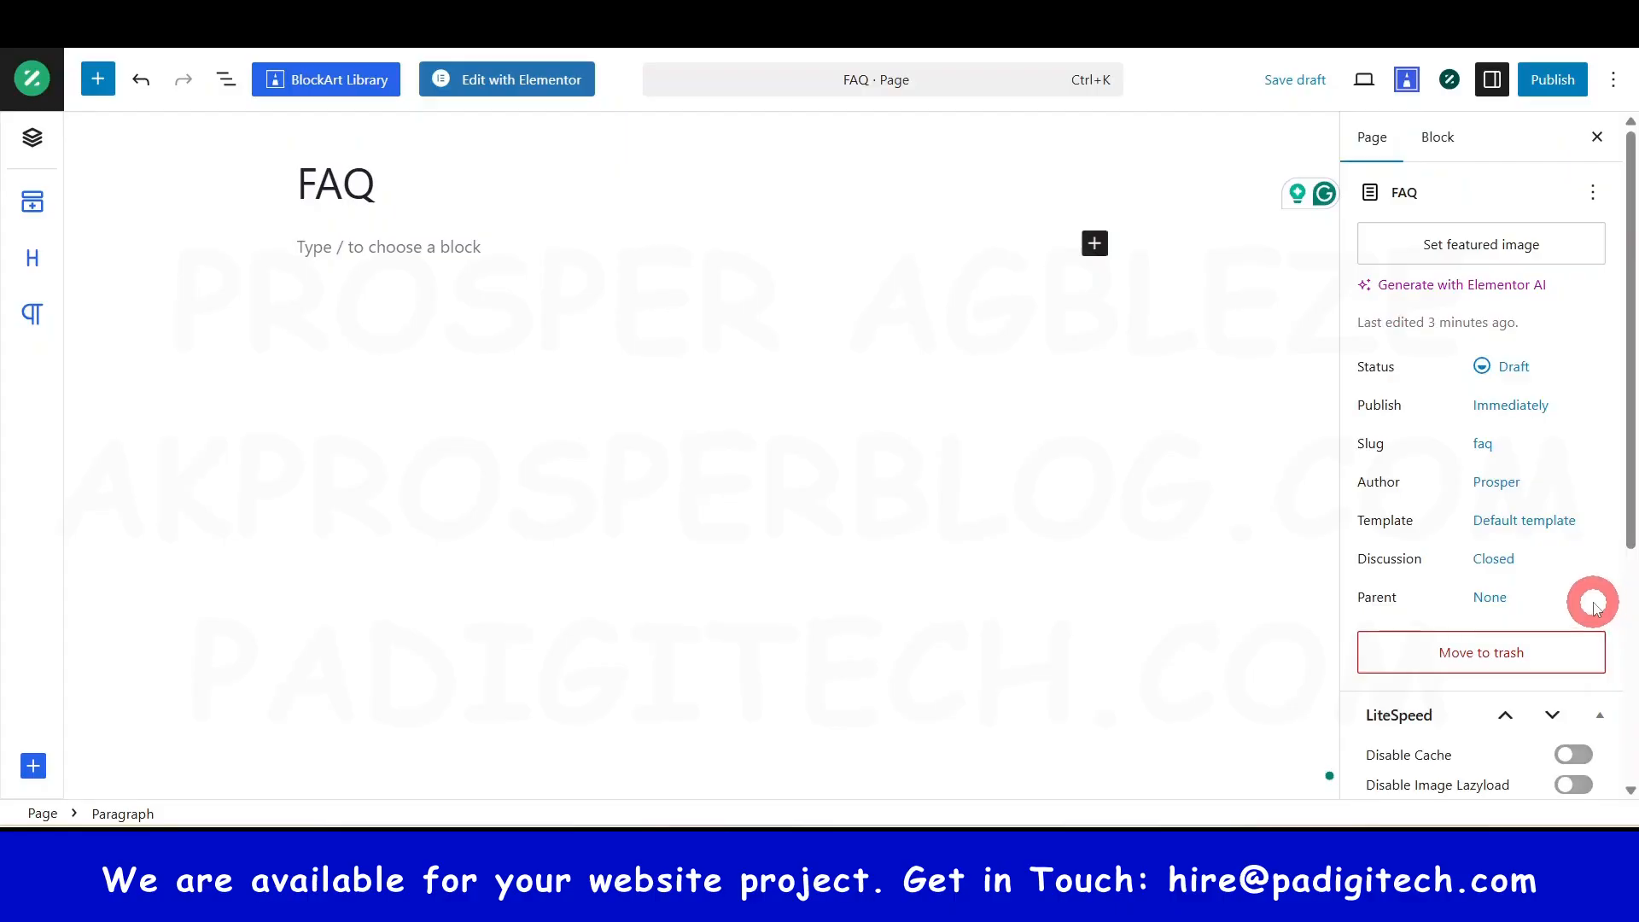
{"action": "left_click", "coordinate": [1546, 82]}
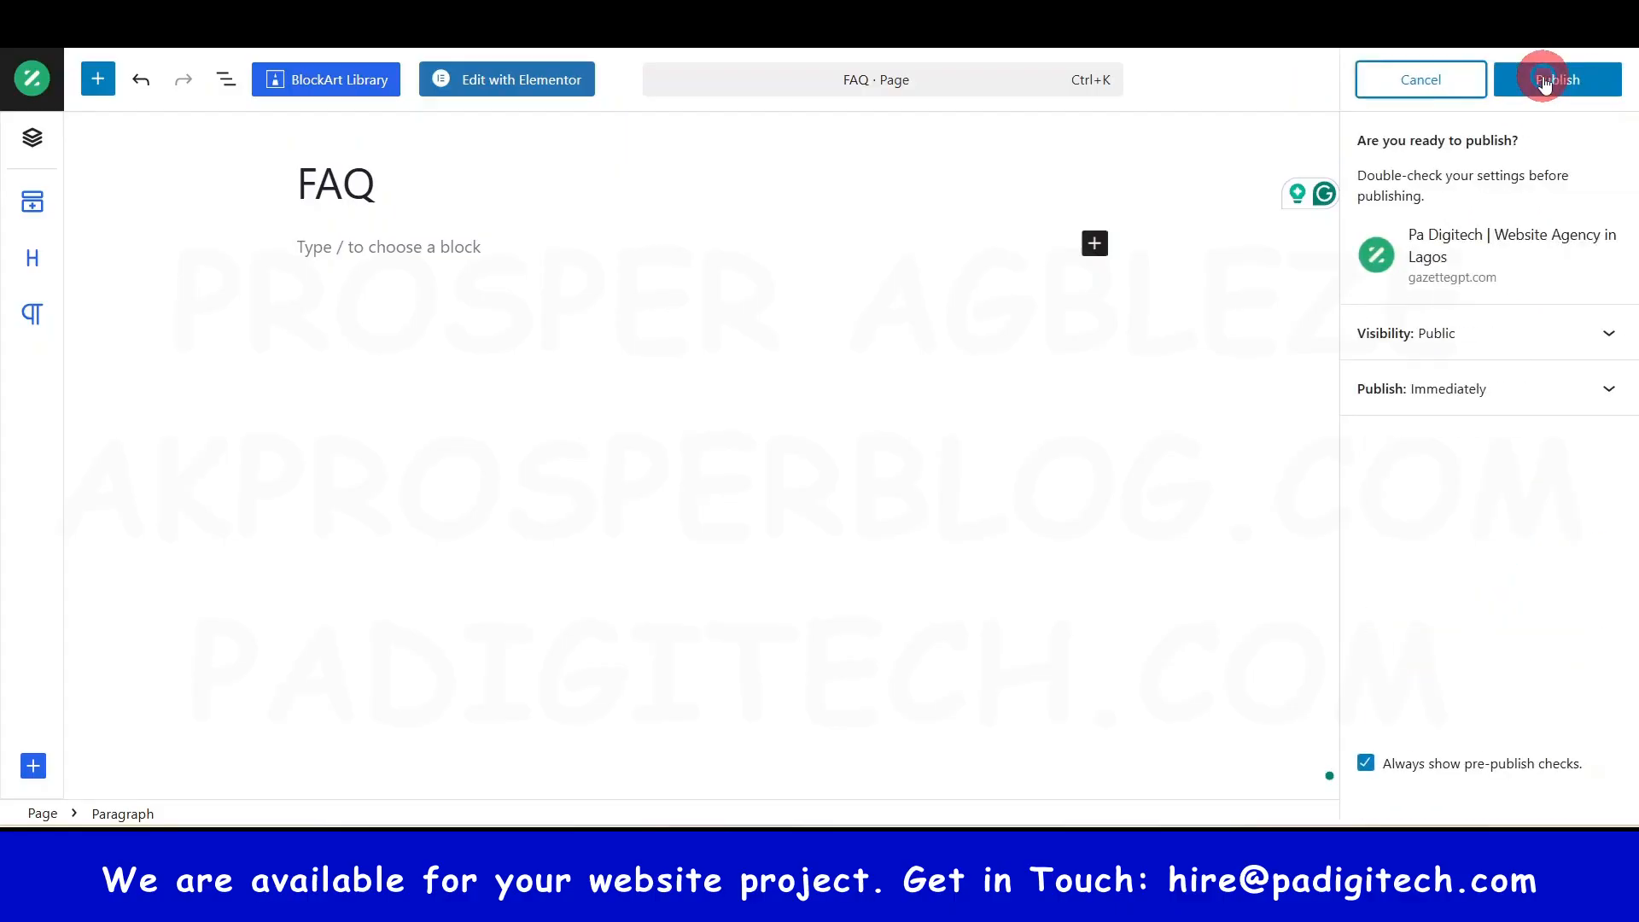
{"action": "left_click", "coordinate": [1546, 82]}
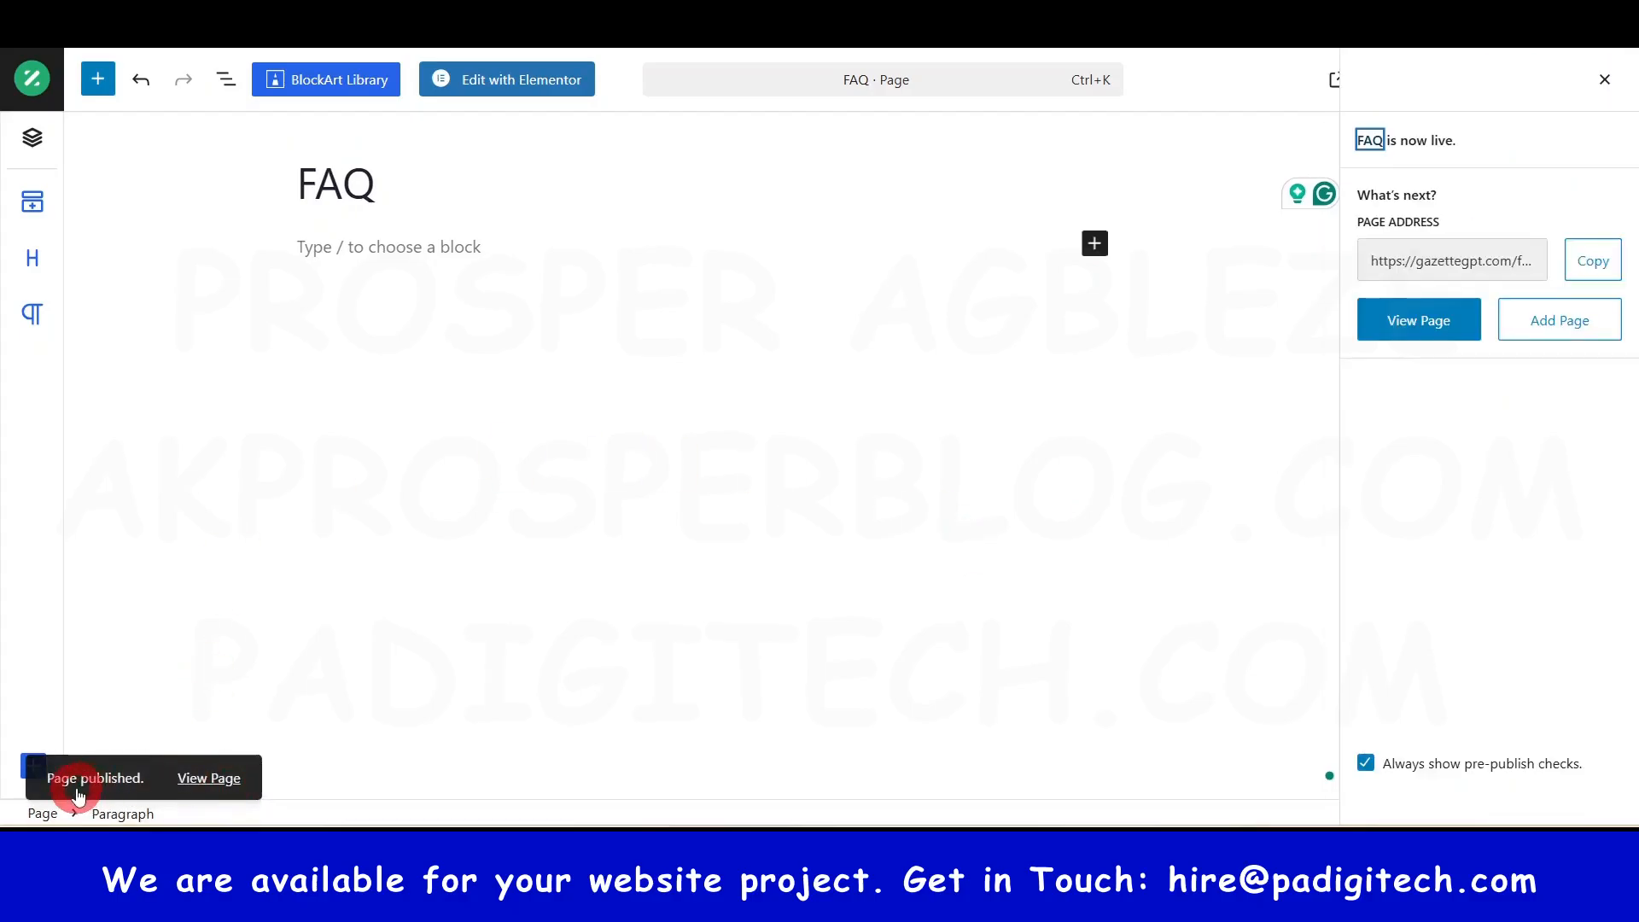
- Open the live FAQ page in a new browser tab and scroll through it
{"action": "right_click", "coordinate": [213, 780]}
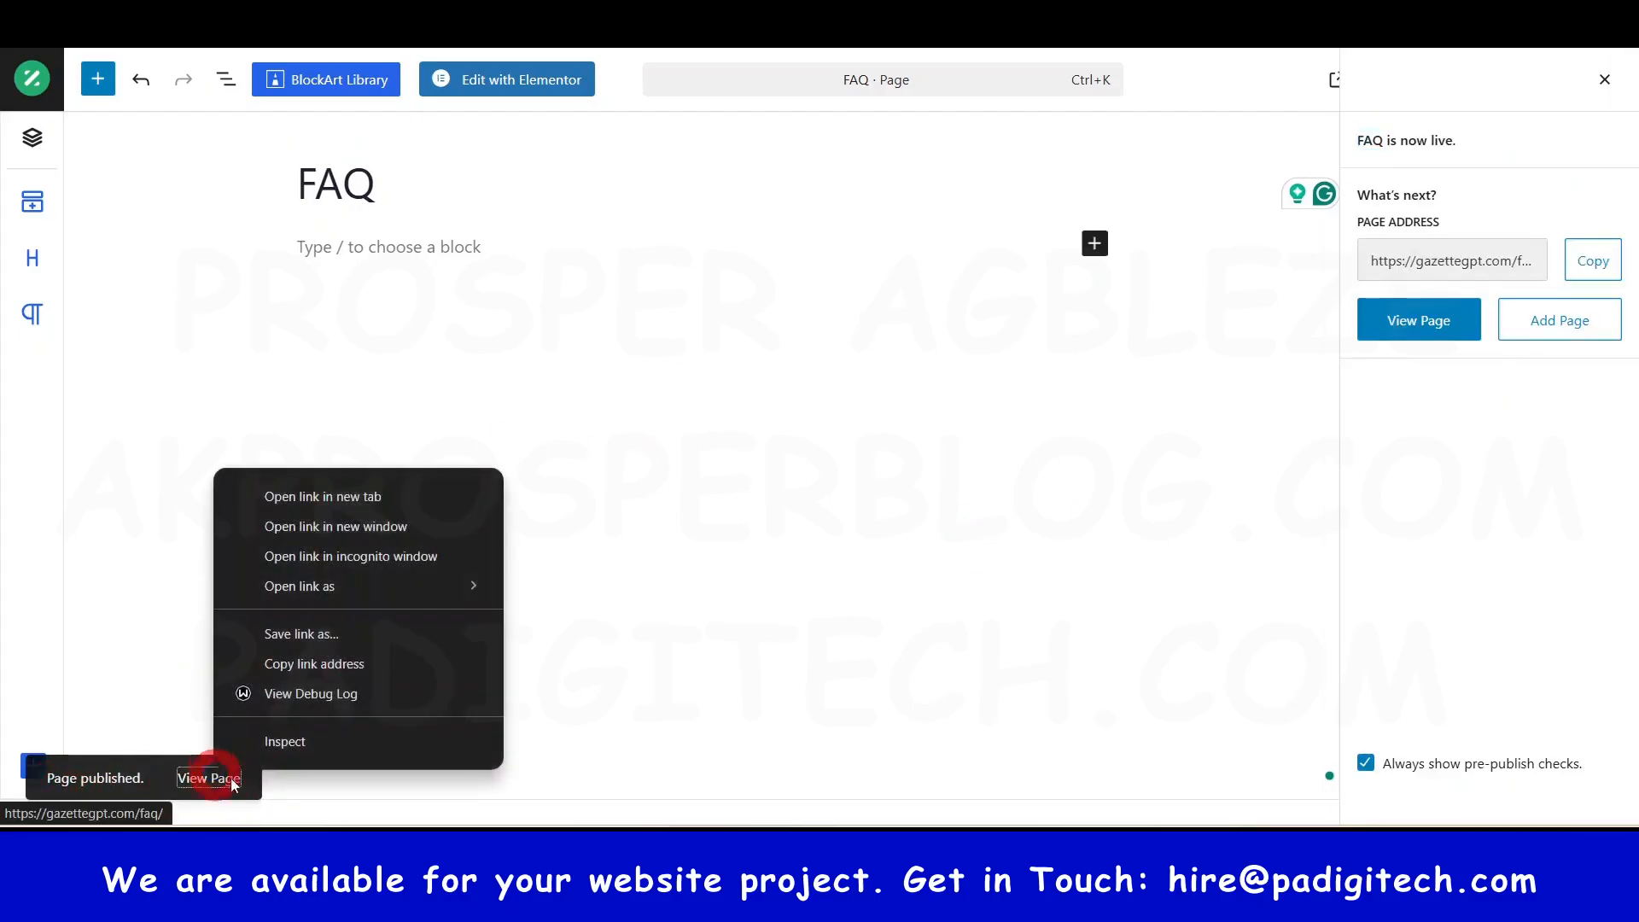
{"action": "left_click", "coordinate": [342, 497]}
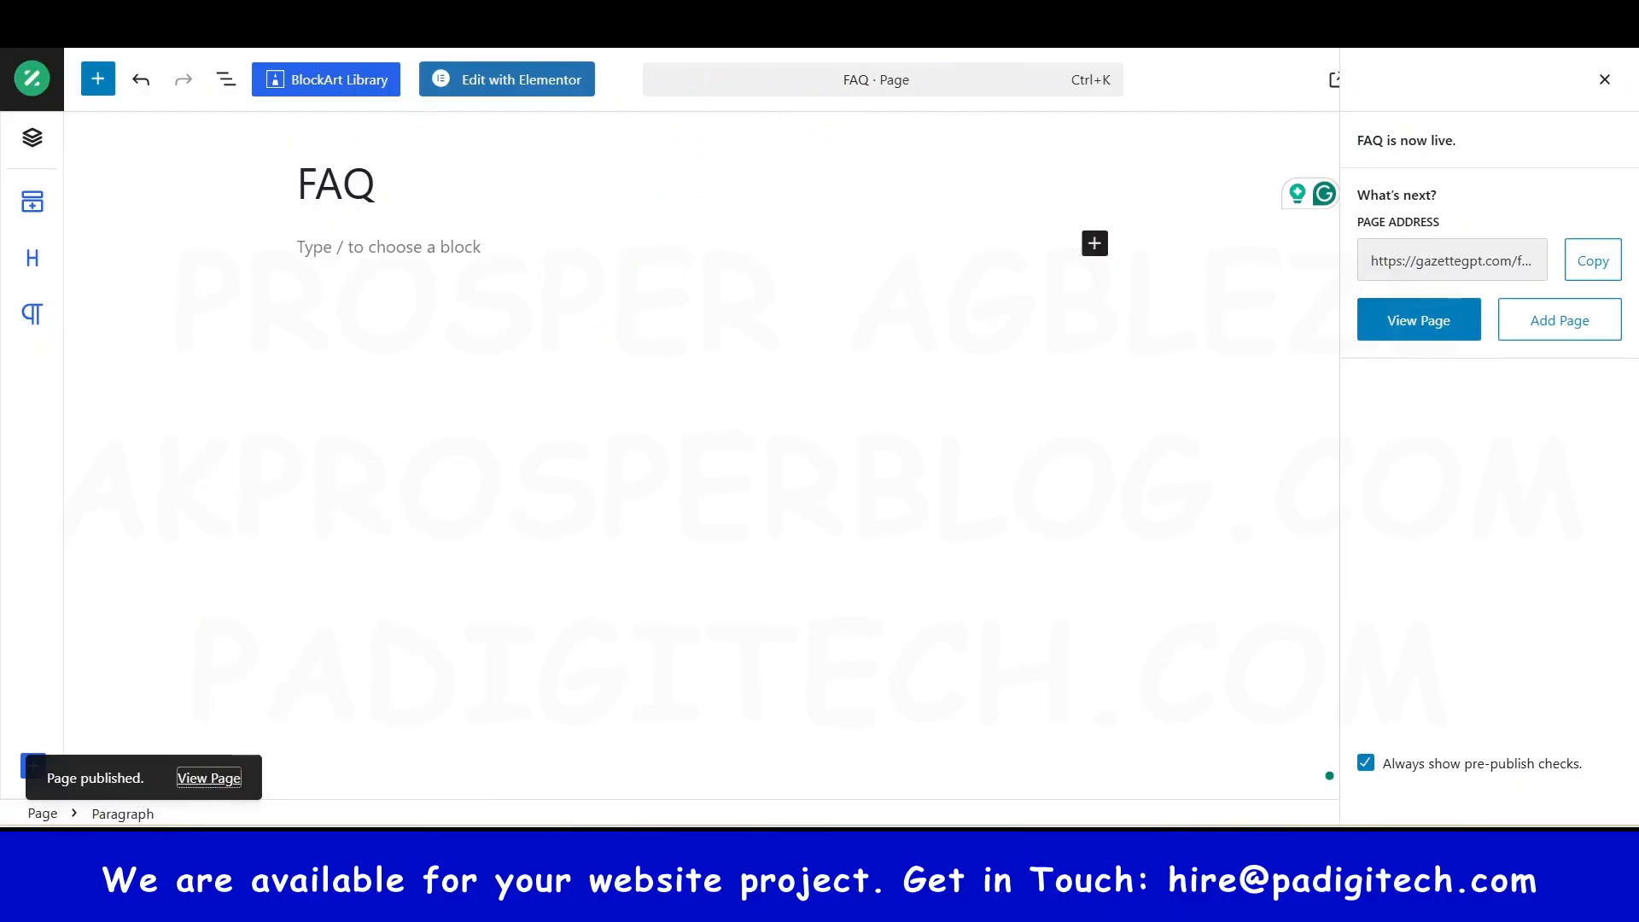
{"action": "key", "text": "ctrl+Tab"}
{"action": "scroll", "coordinate": [874, 425], "scroll_direction": "down", "scroll_amount": 7}
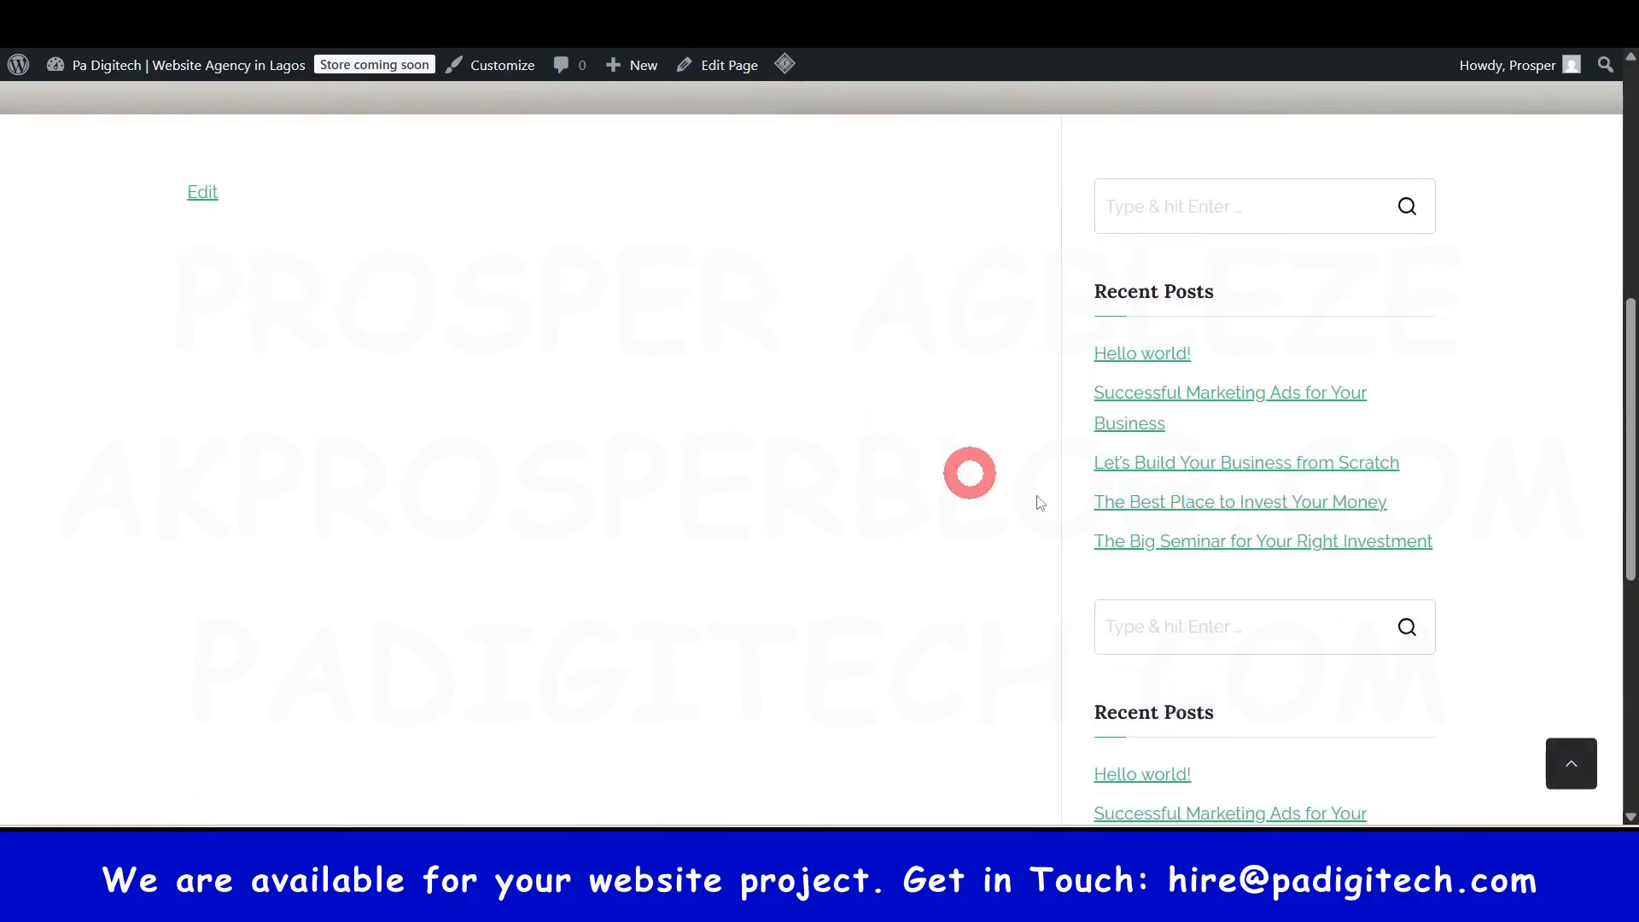
{"action": "scroll", "coordinate": [1204, 761], "scroll_direction": "down", "scroll_amount": 5}
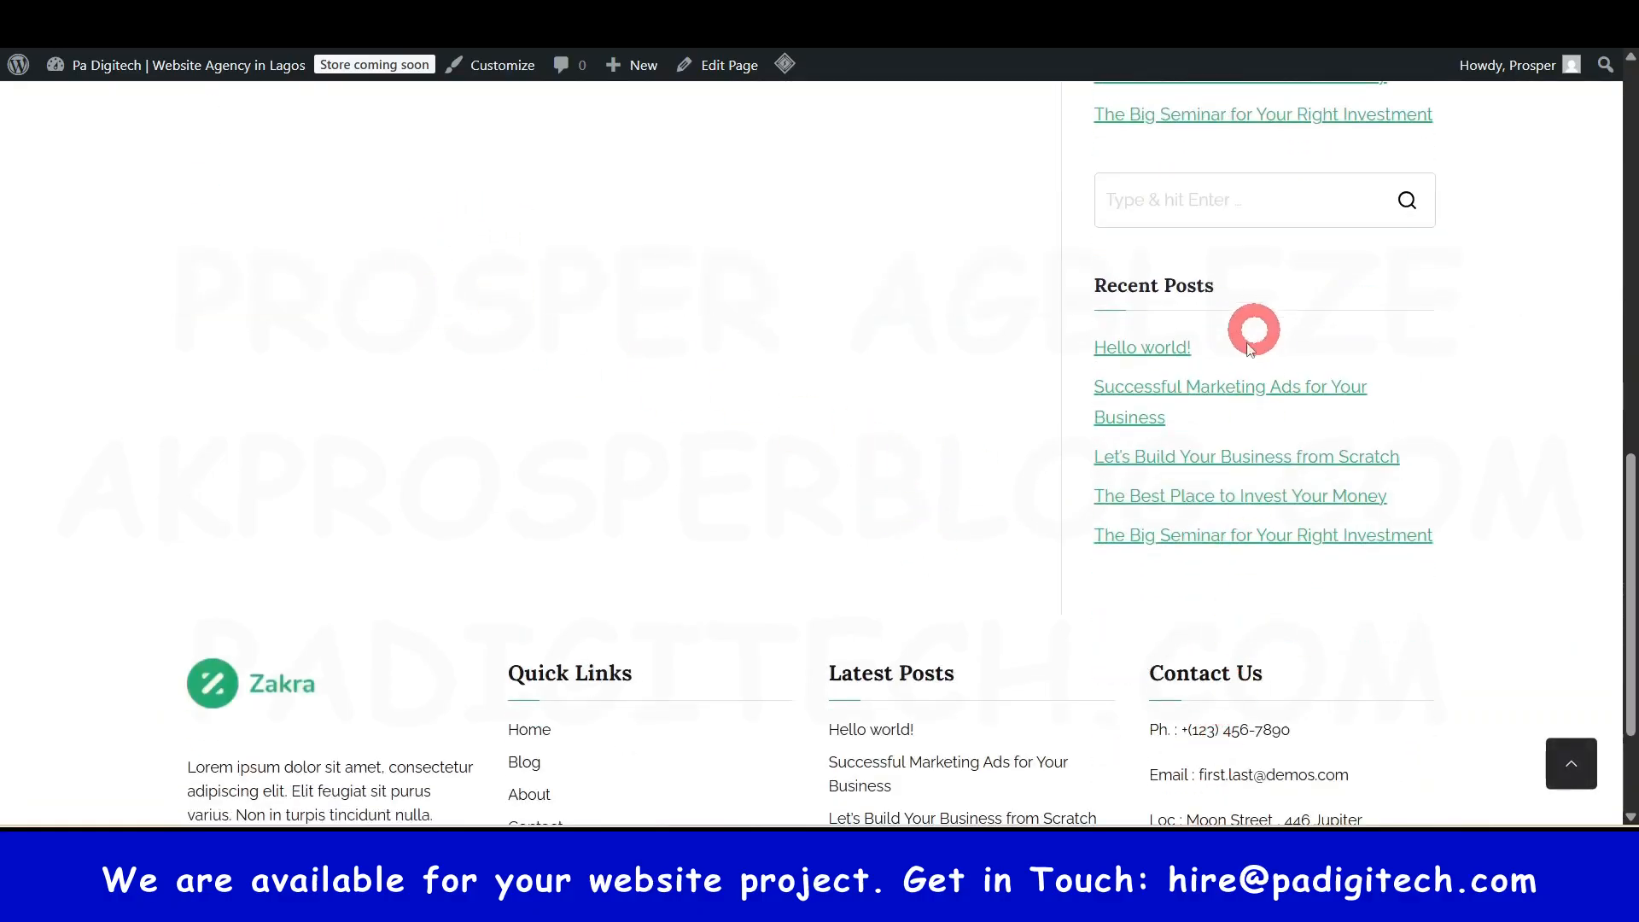
{"action": "scroll", "coordinate": [1229, 439], "scroll_direction": "up", "scroll_amount": 1}
{"action": "scroll", "coordinate": [1229, 440], "scroll_direction": "down", "scroll_amount": 4}
{"action": "scroll", "coordinate": [1233, 427], "scroll_direction": "up", "scroll_amount": 6}
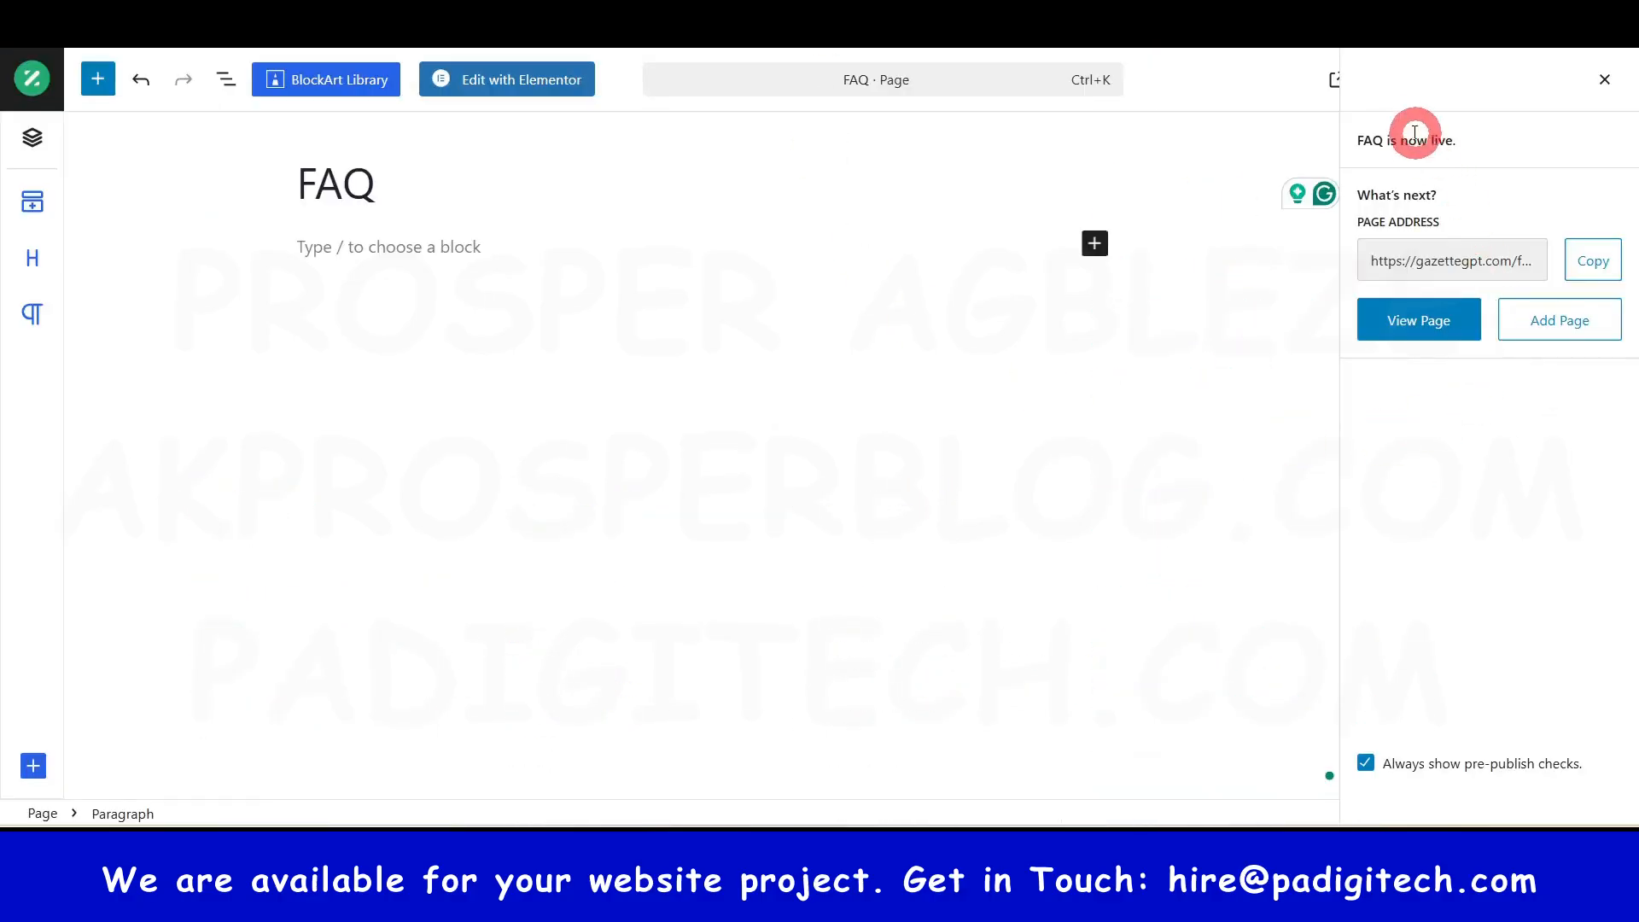
- Switch the FAQ page to the Elementor Full Width template and save it
{"action": "left_click", "coordinate": [1599, 82]}
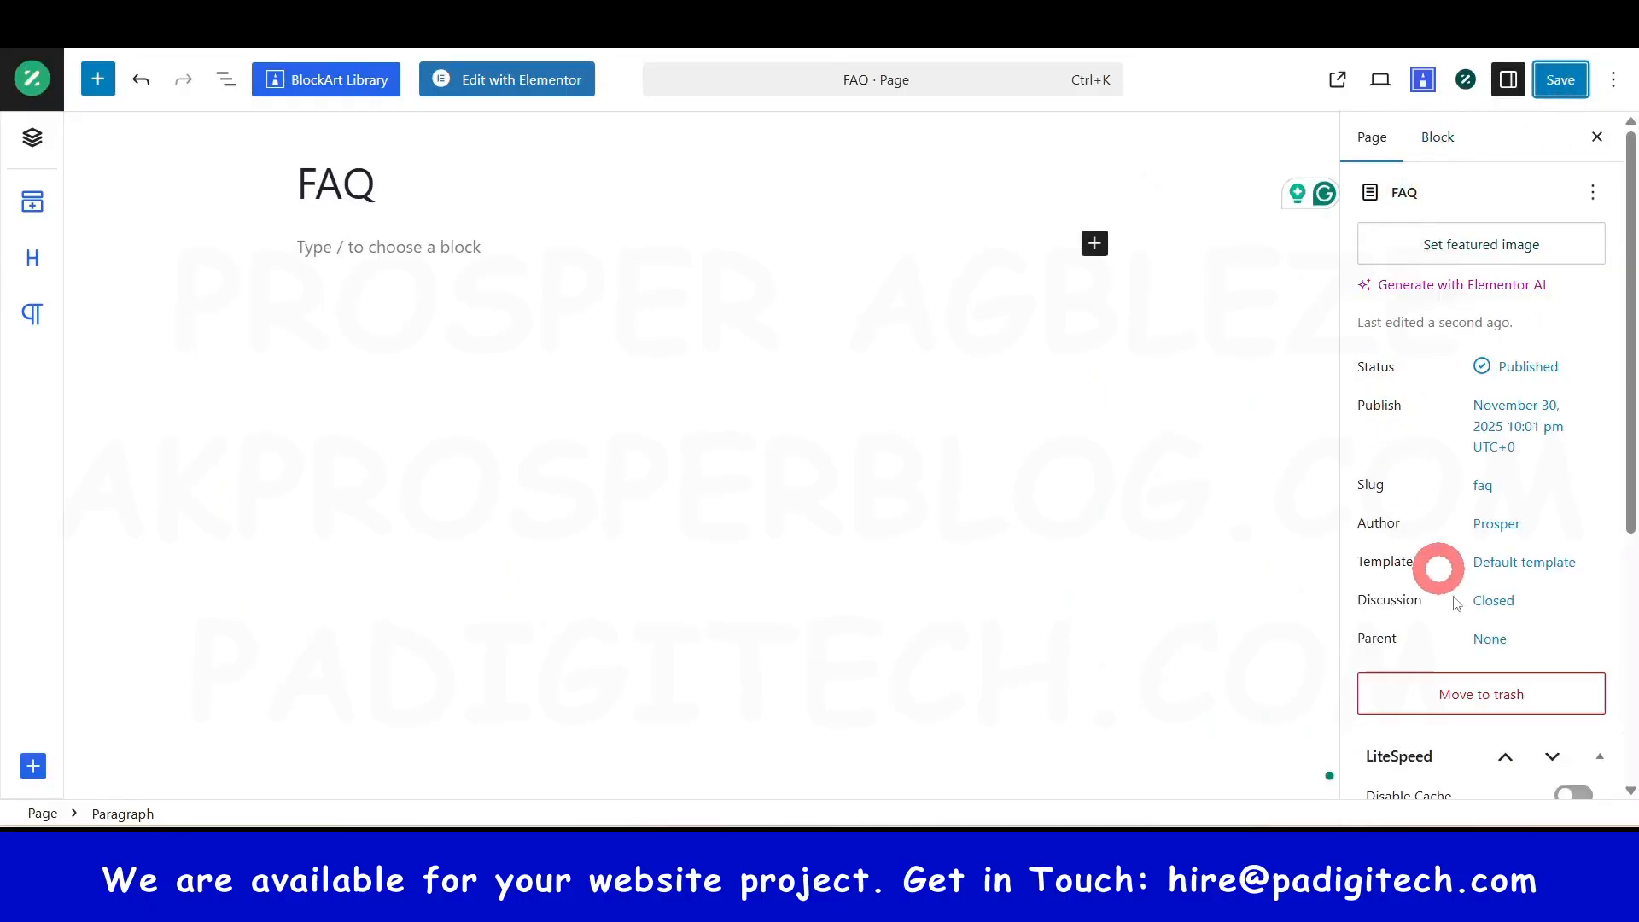
{"action": "left_click", "coordinate": [1537, 563]}
{"action": "left_click", "coordinate": [1199, 681]}
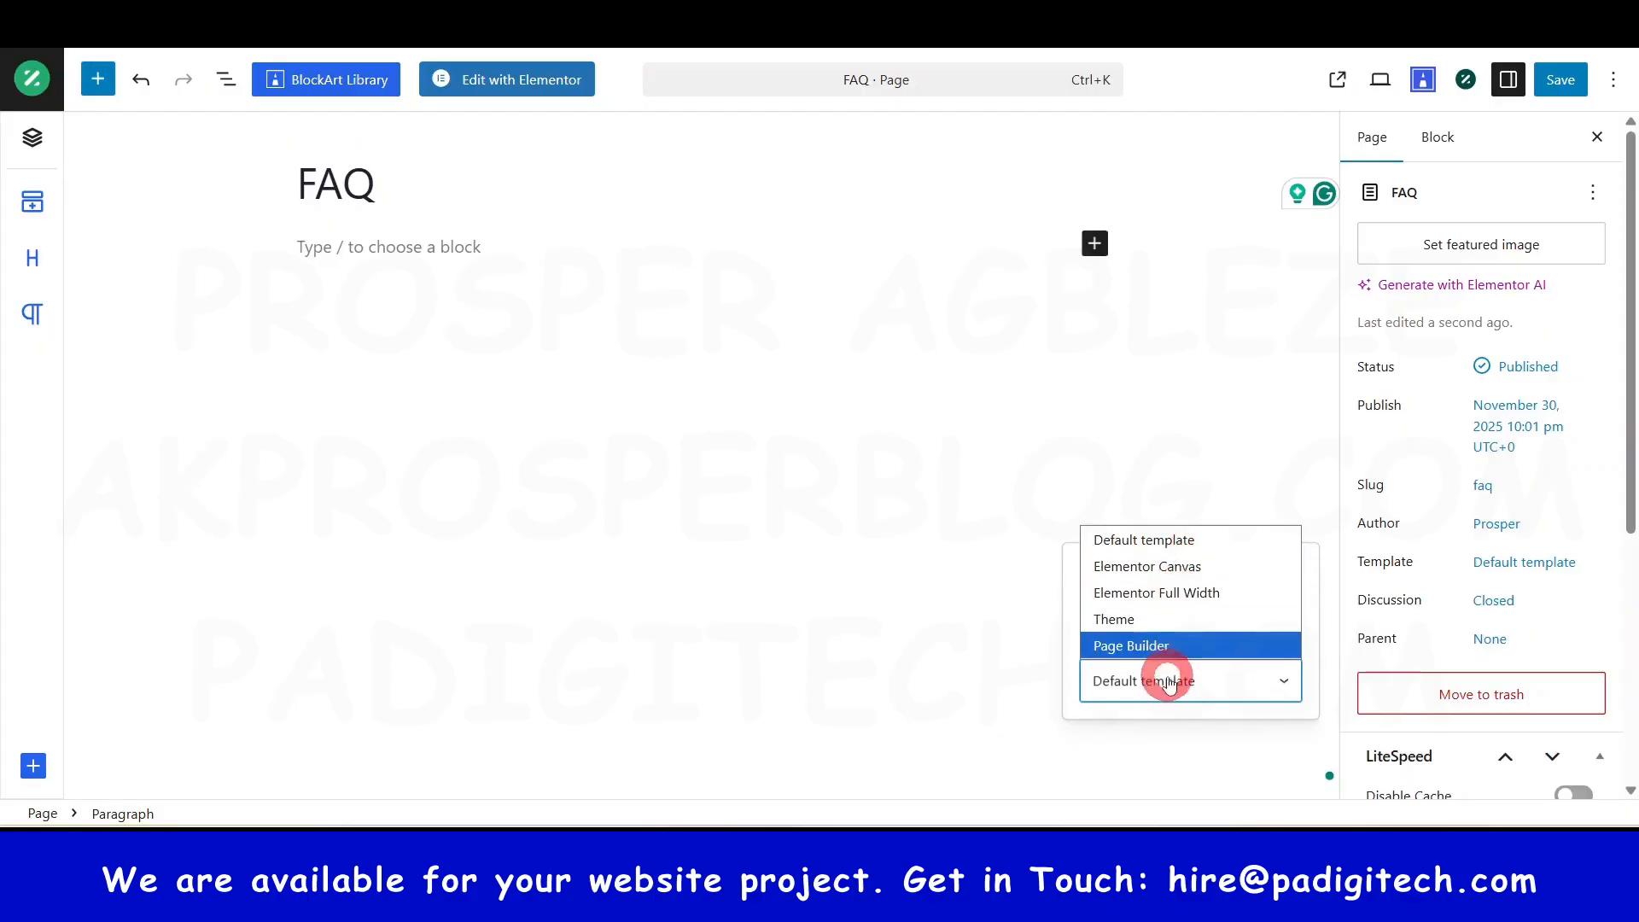
{"action": "left_click", "coordinate": [1183, 593]}
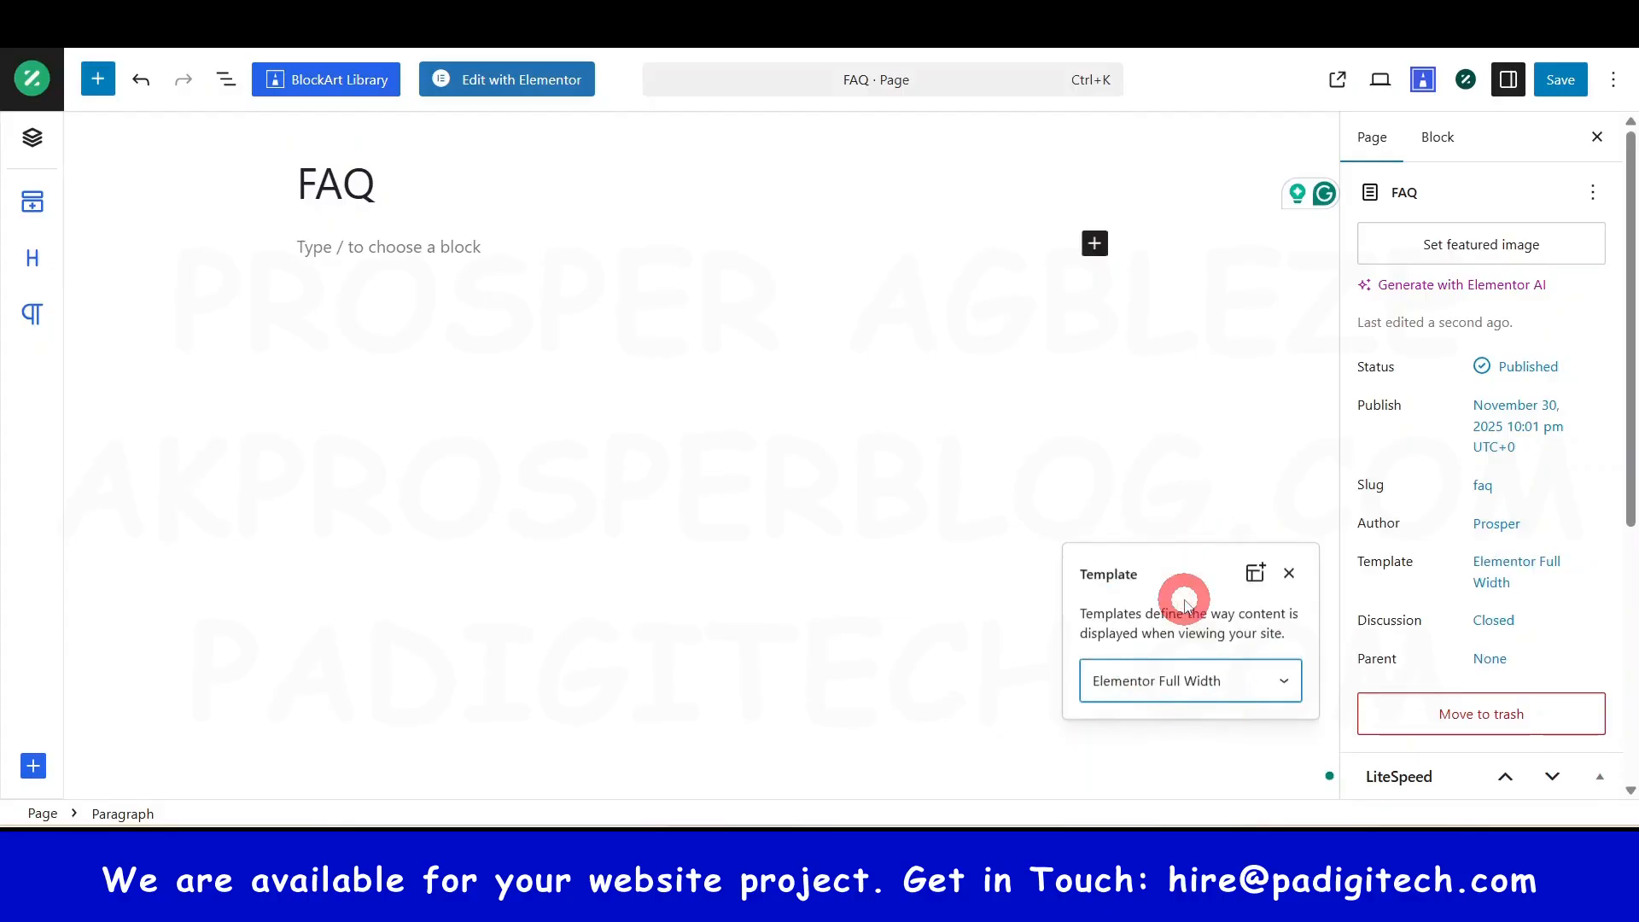
{"action": "left_click", "coordinate": [1562, 81]}
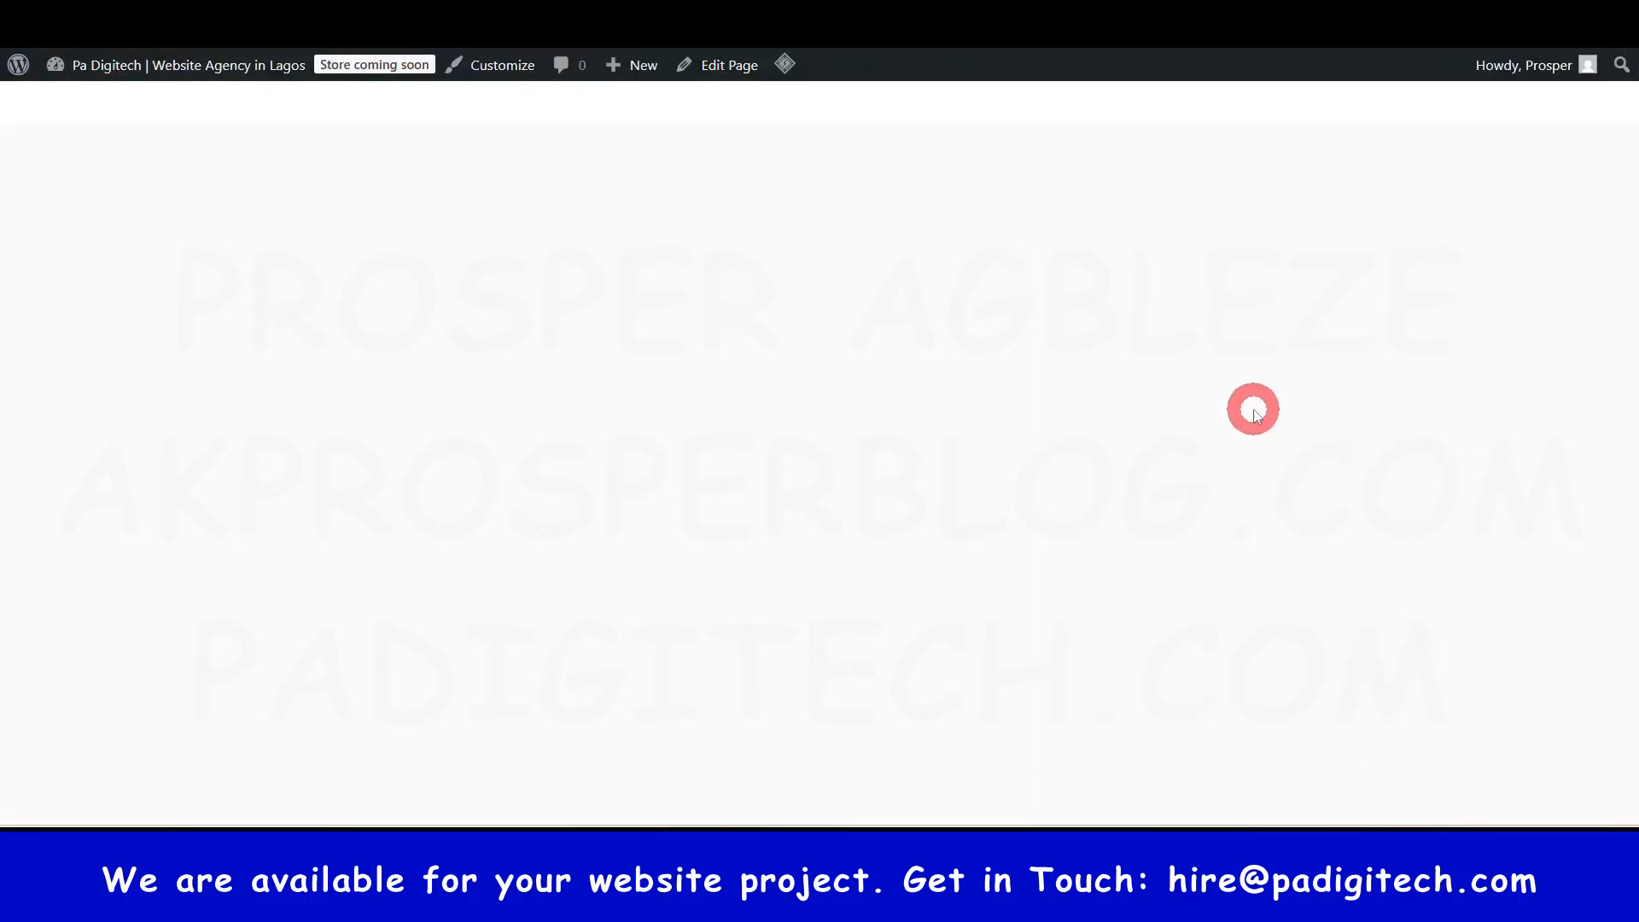
- Review the live FAQ page, then load it in the Elementor builder
{"action": "scroll", "coordinate": [1252, 412], "scroll_direction": "down", "scroll_amount": 4}
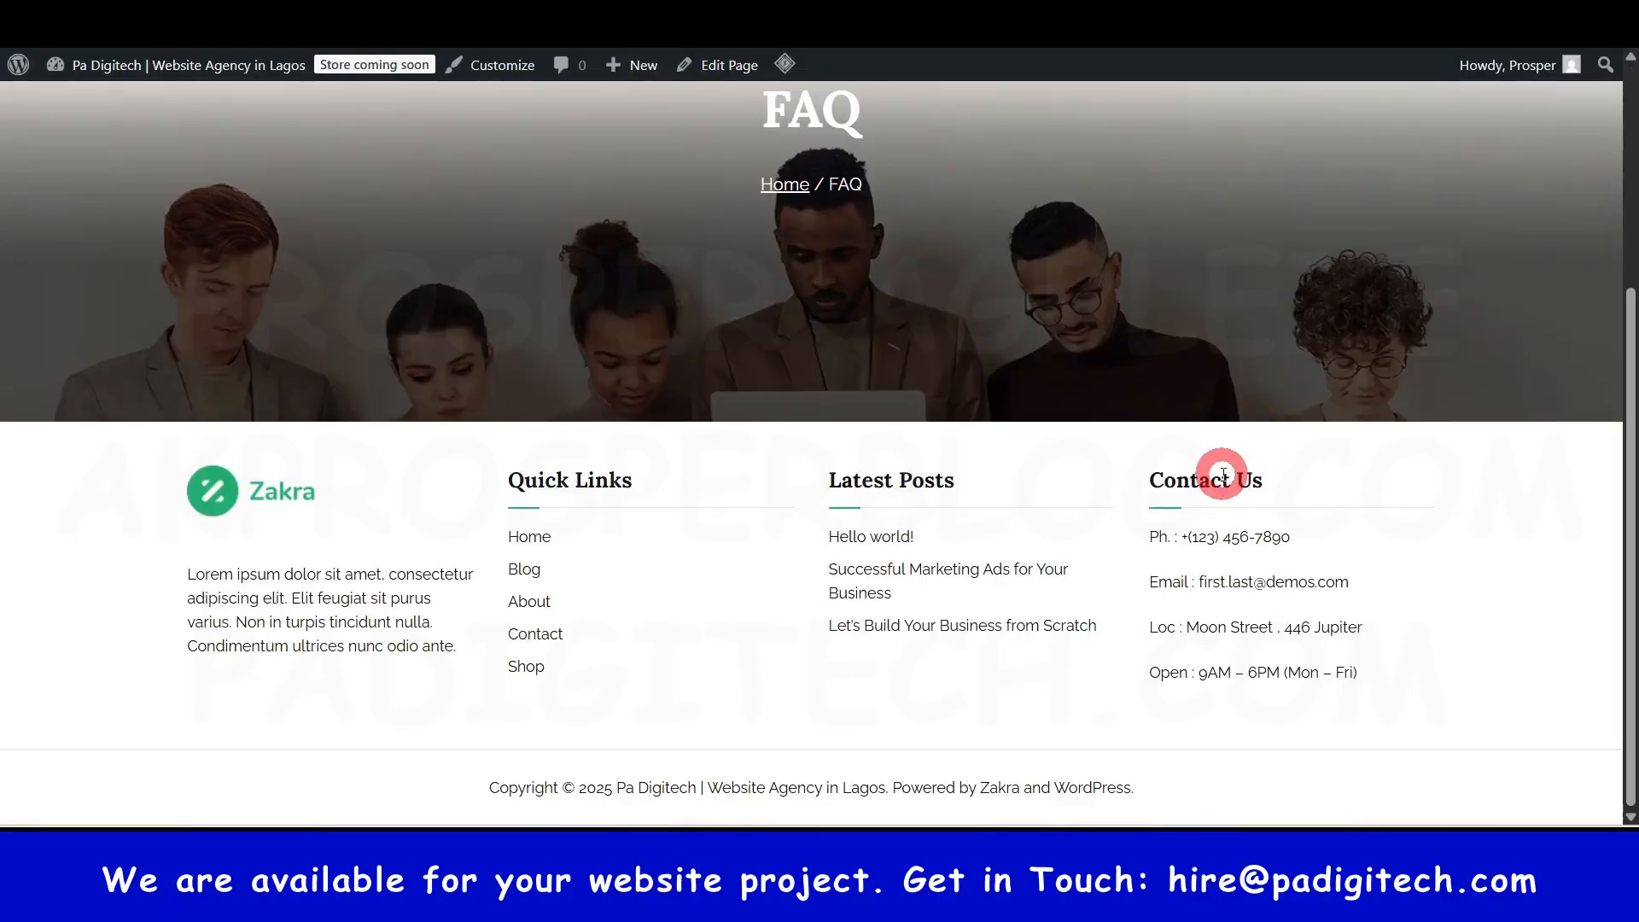
{"action": "scroll", "coordinate": [788, 279], "scroll_direction": "up", "scroll_amount": 2}
{"action": "scroll", "coordinate": [1065, 508], "scroll_direction": "down", "scroll_amount": 2}
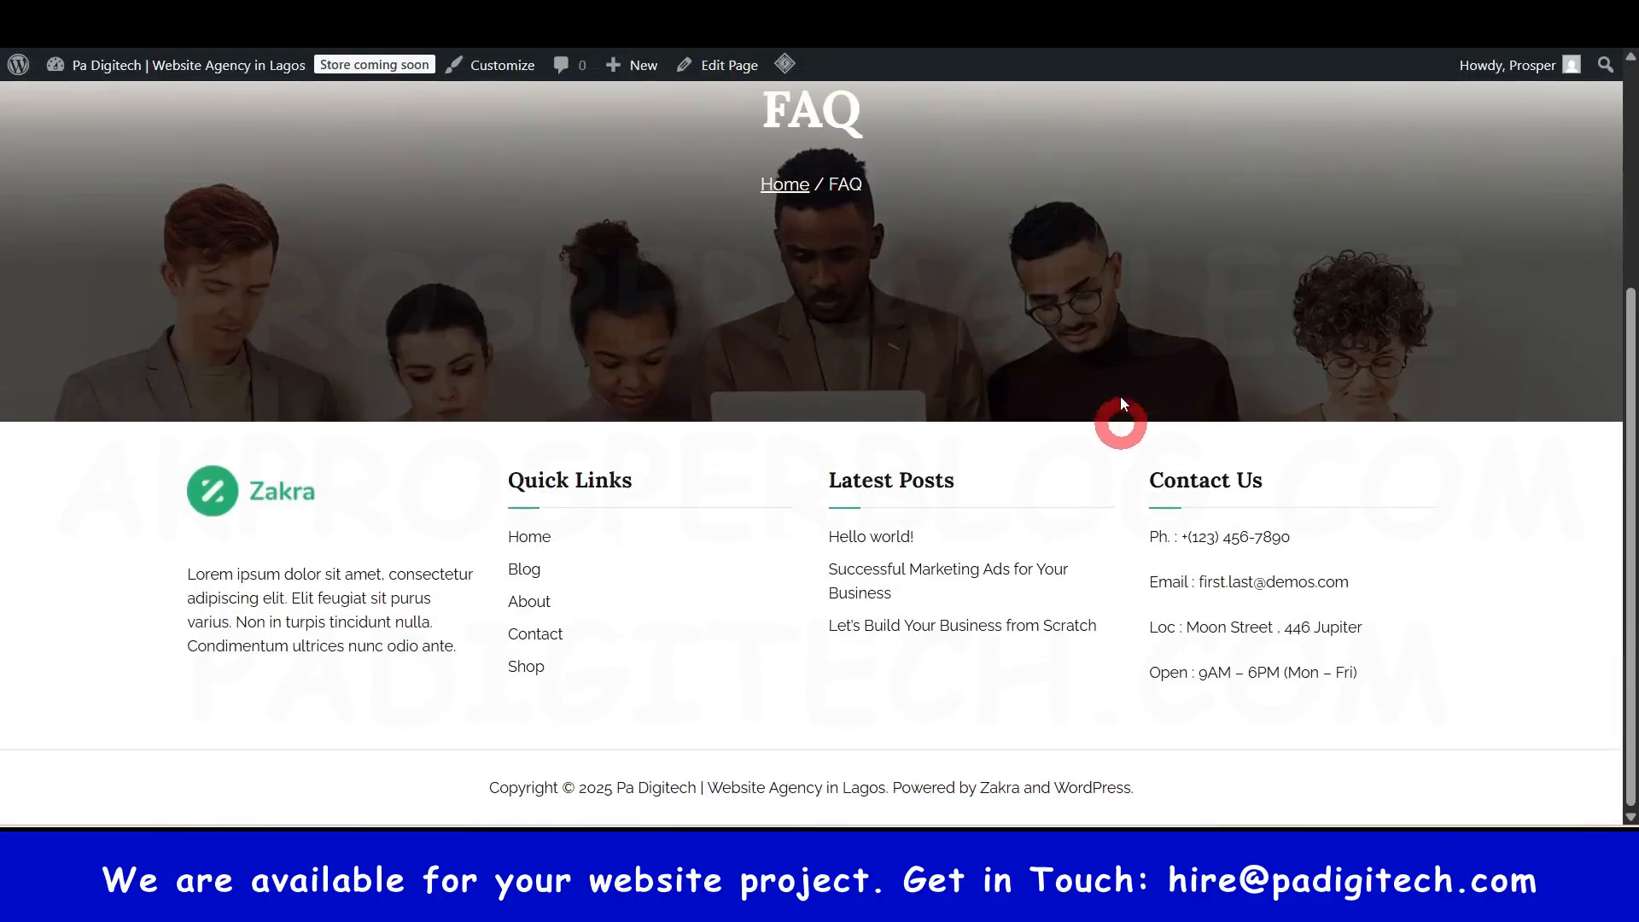
{"action": "left_click", "coordinate": [854, 17]}
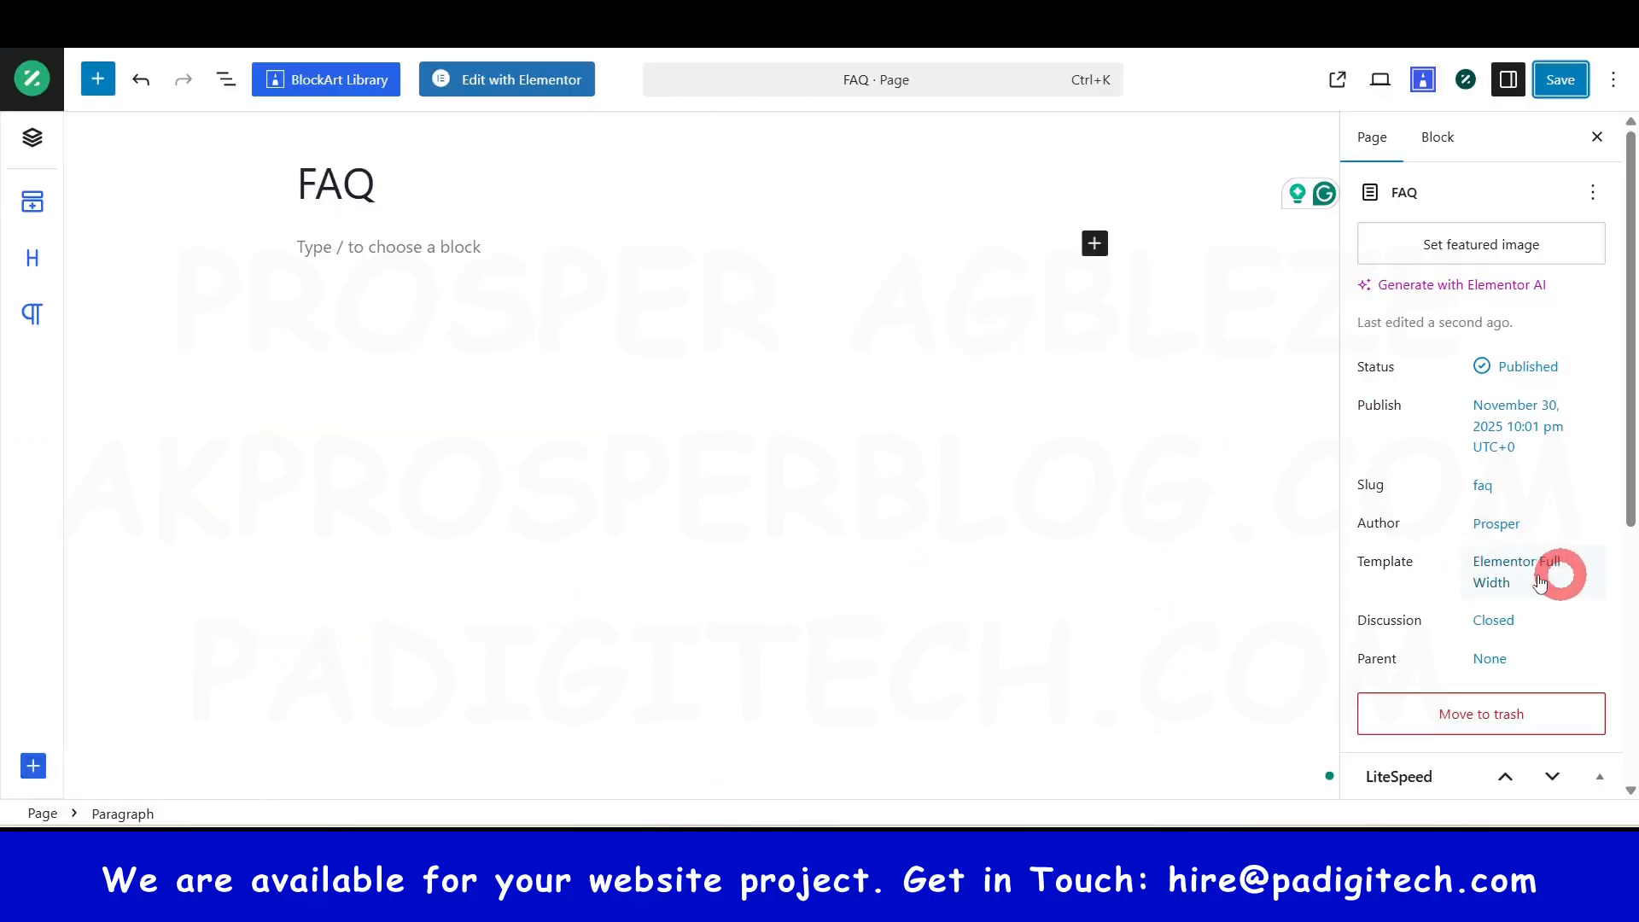
{"action": "left_click", "coordinate": [1016, 17]}
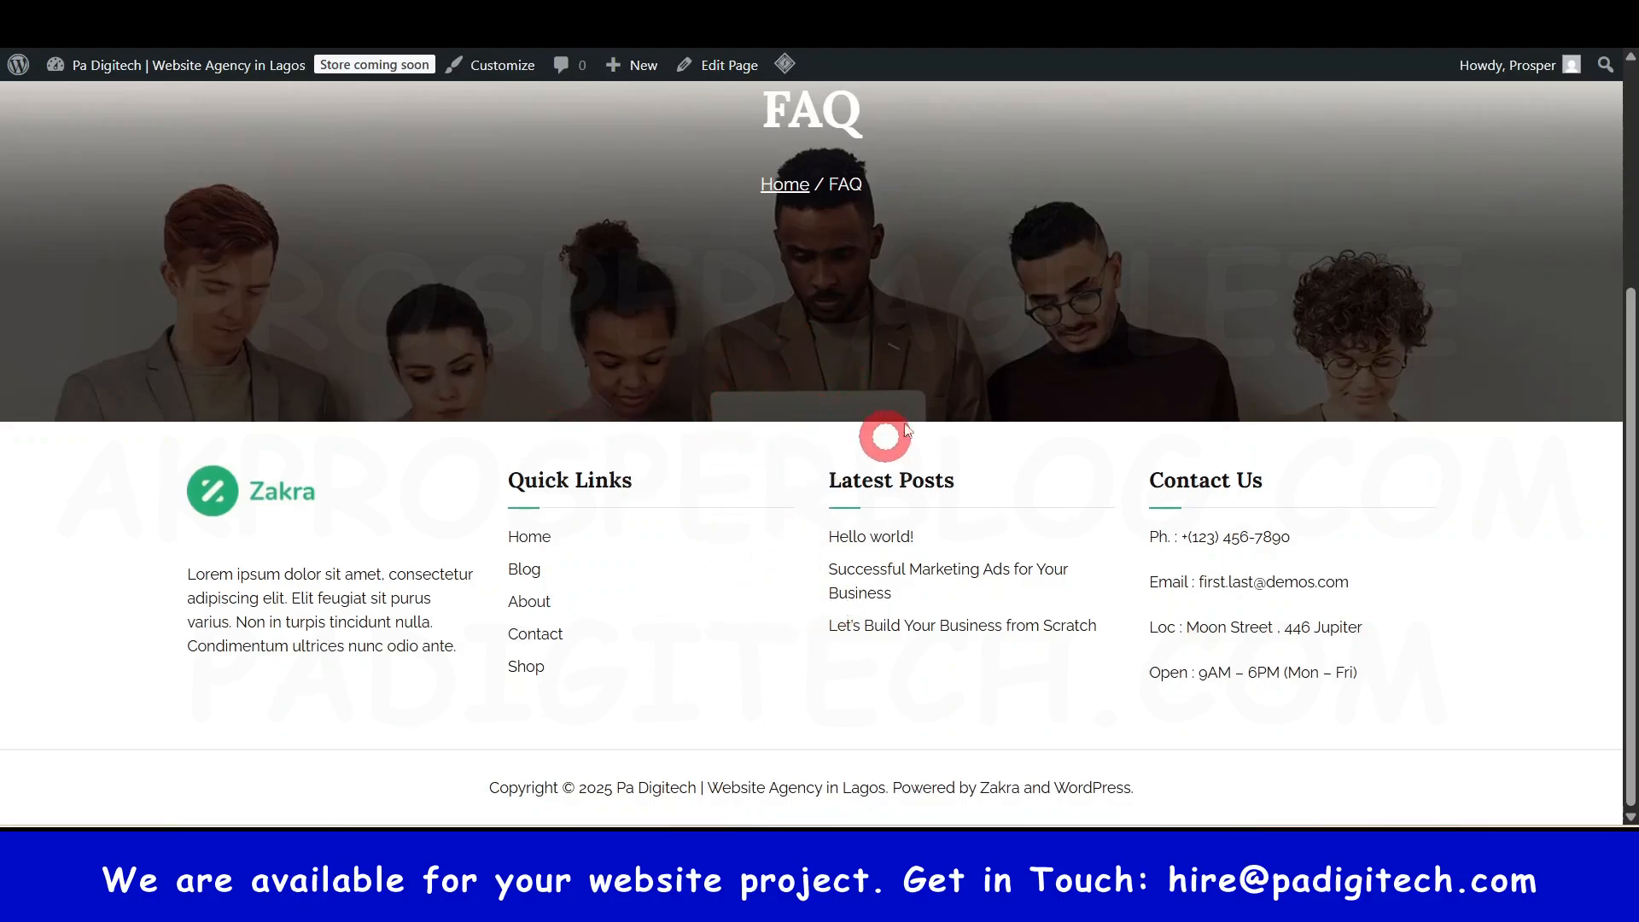
{"action": "scroll", "coordinate": [779, 248], "scroll_direction": "up", "scroll_amount": 3}
{"action": "scroll", "coordinate": [879, 322], "scroll_direction": "down", "scroll_amount": 3}
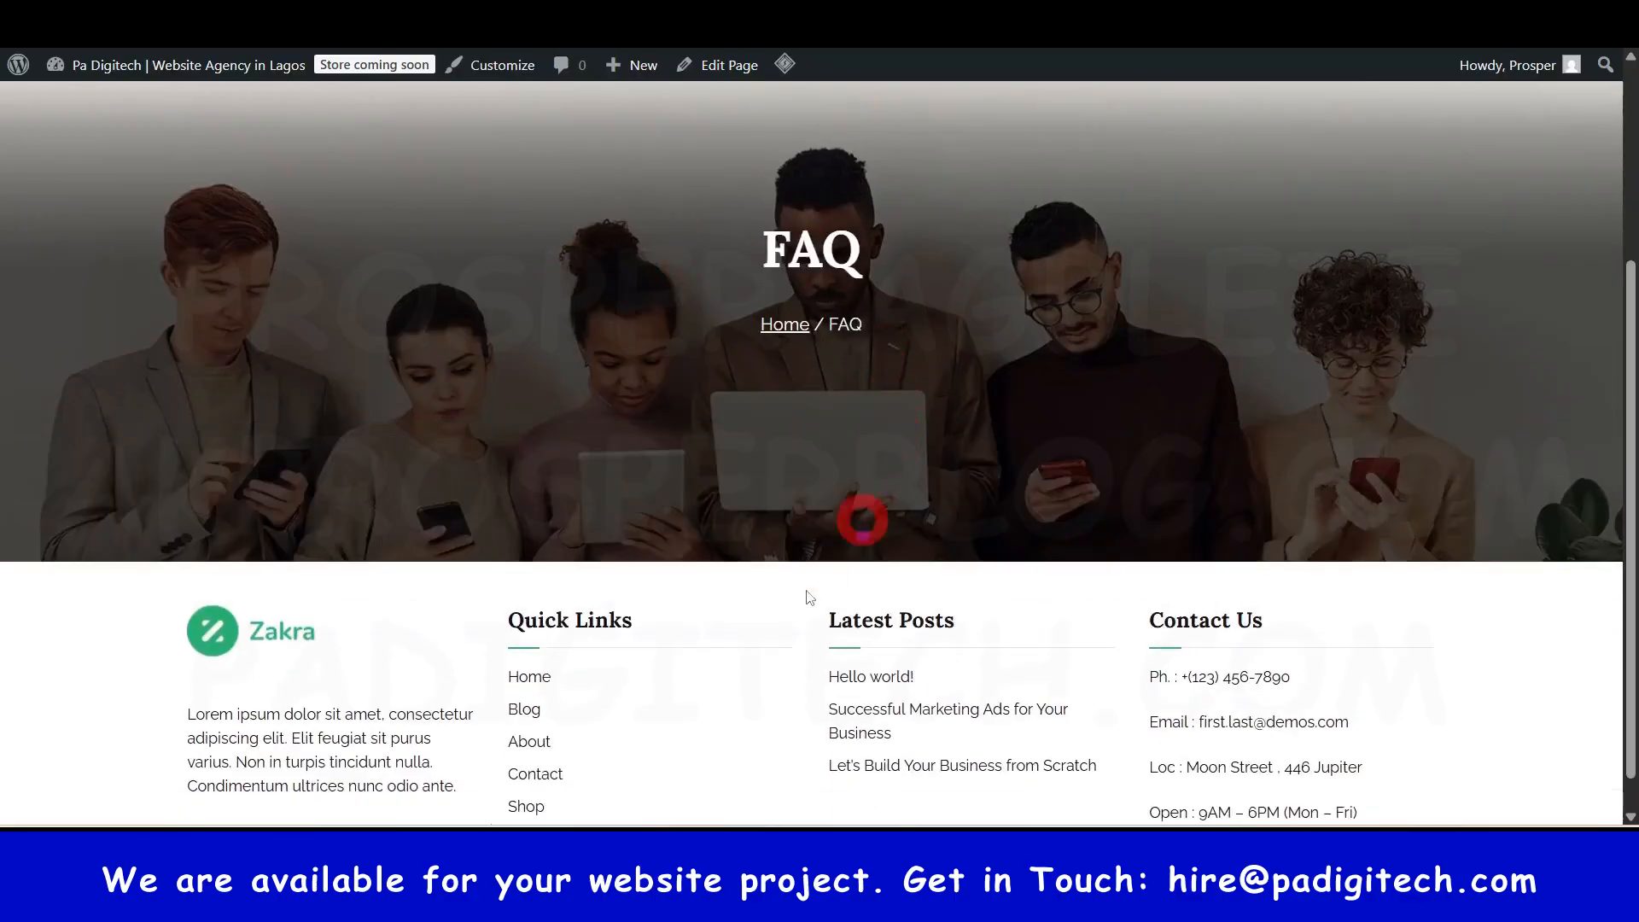
{"action": "scroll", "coordinate": [1095, 388], "scroll_direction": "up", "scroll_amount": 4}
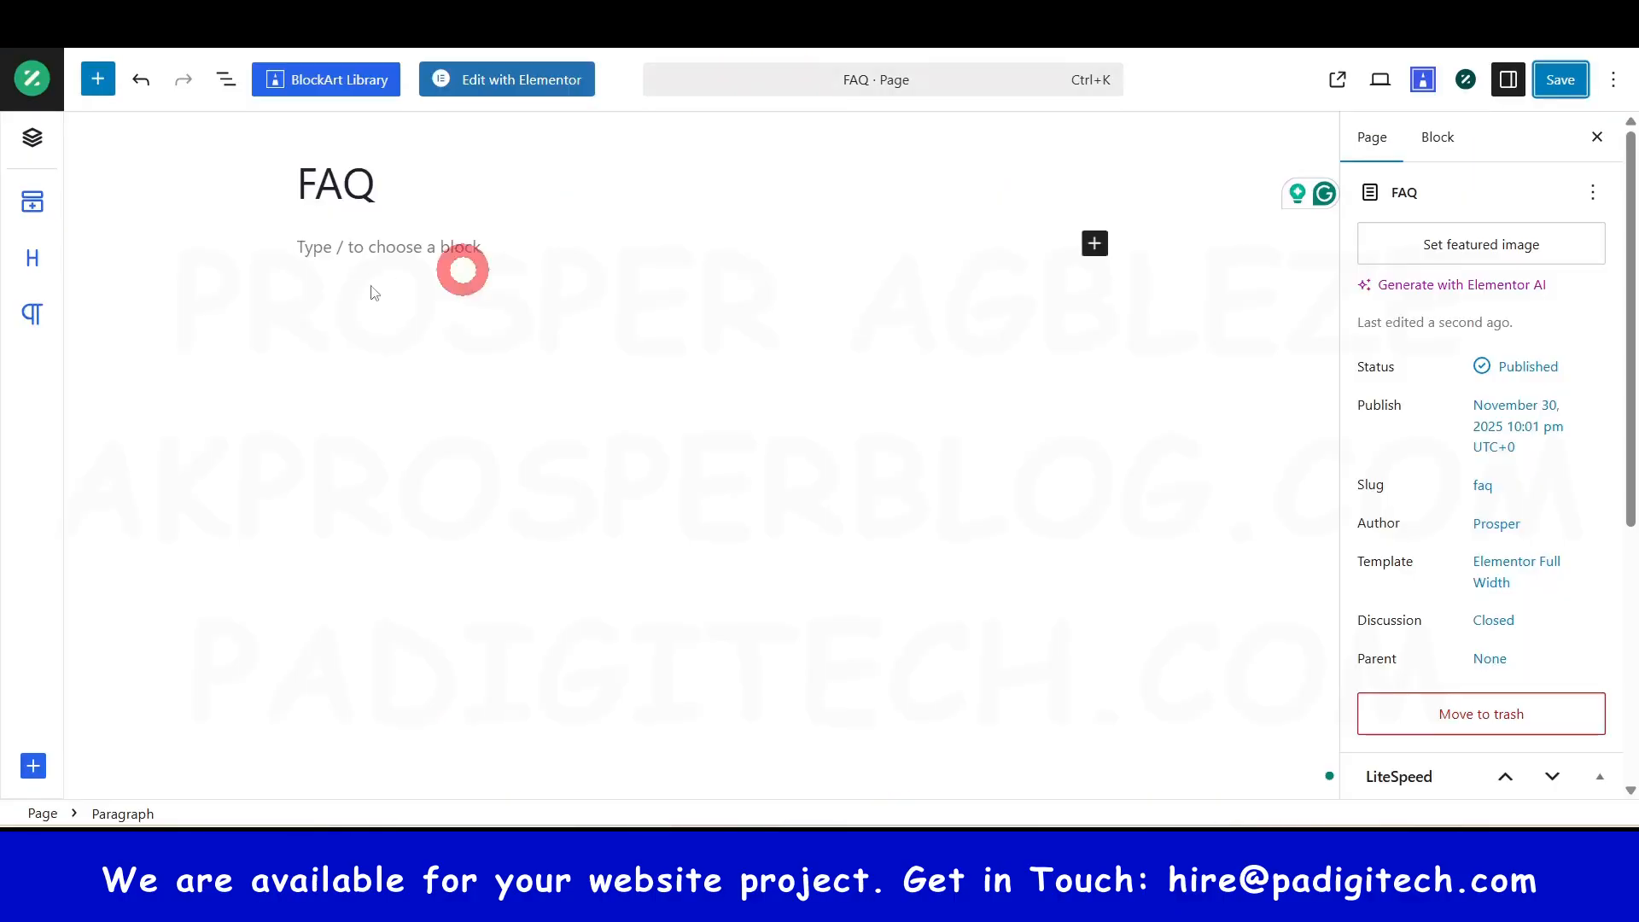
{"action": "left_click", "coordinate": [536, 85]}
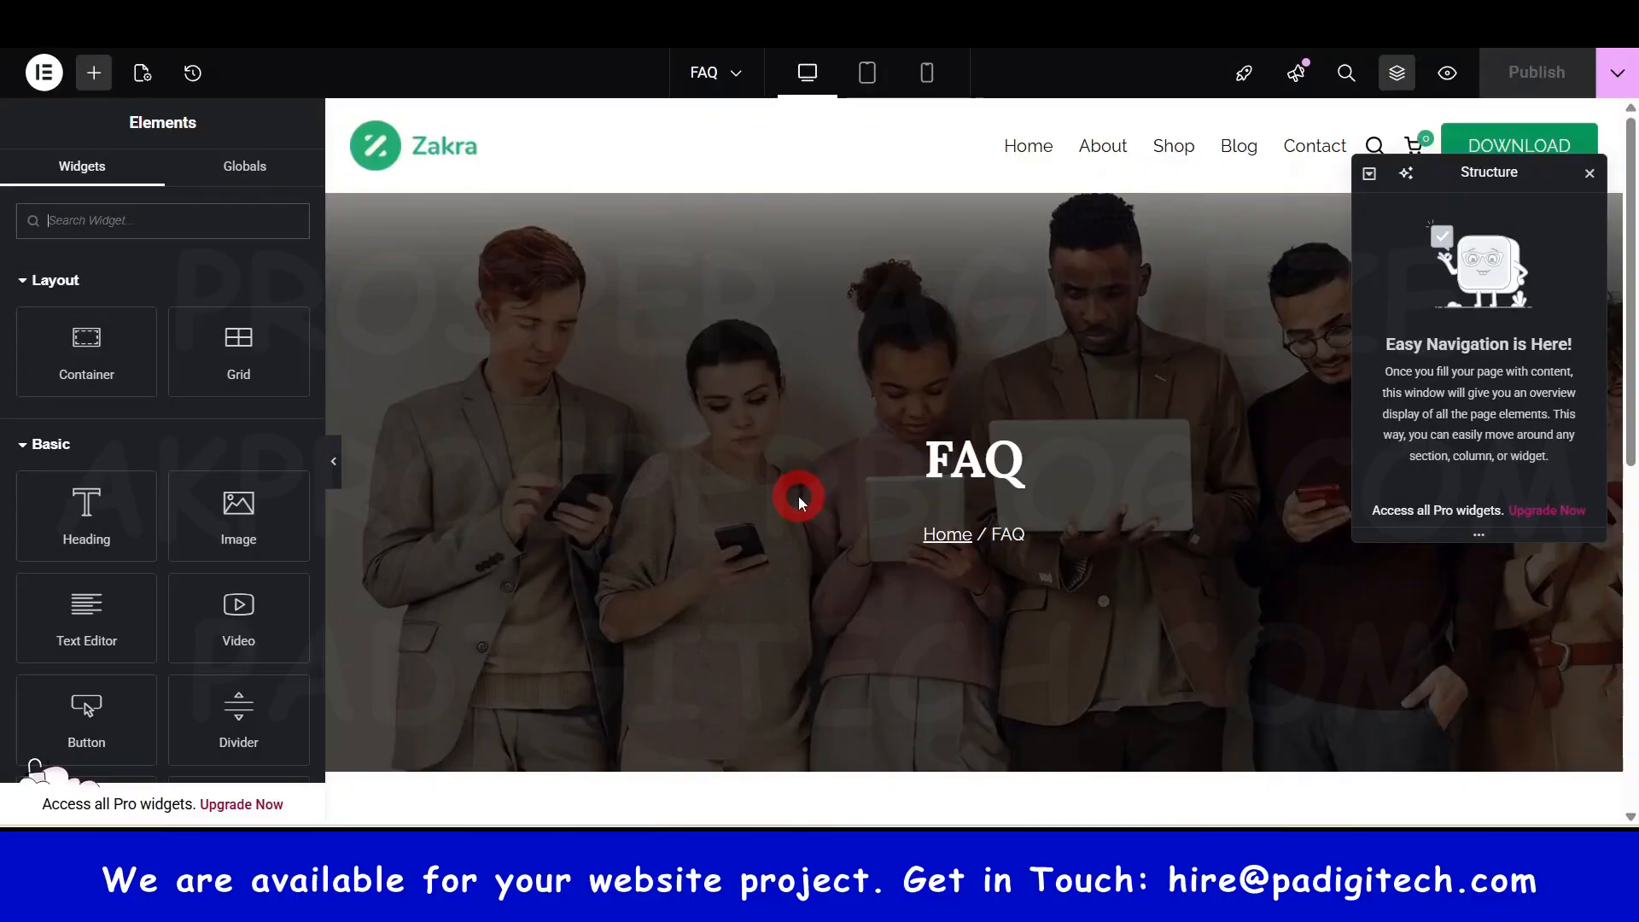
- Add a Flexbox container to the FAQ page's empty section in Elementor and view the structure options
{"action": "scroll", "coordinate": [798, 499], "scroll_direction": "down", "scroll_amount": 3}
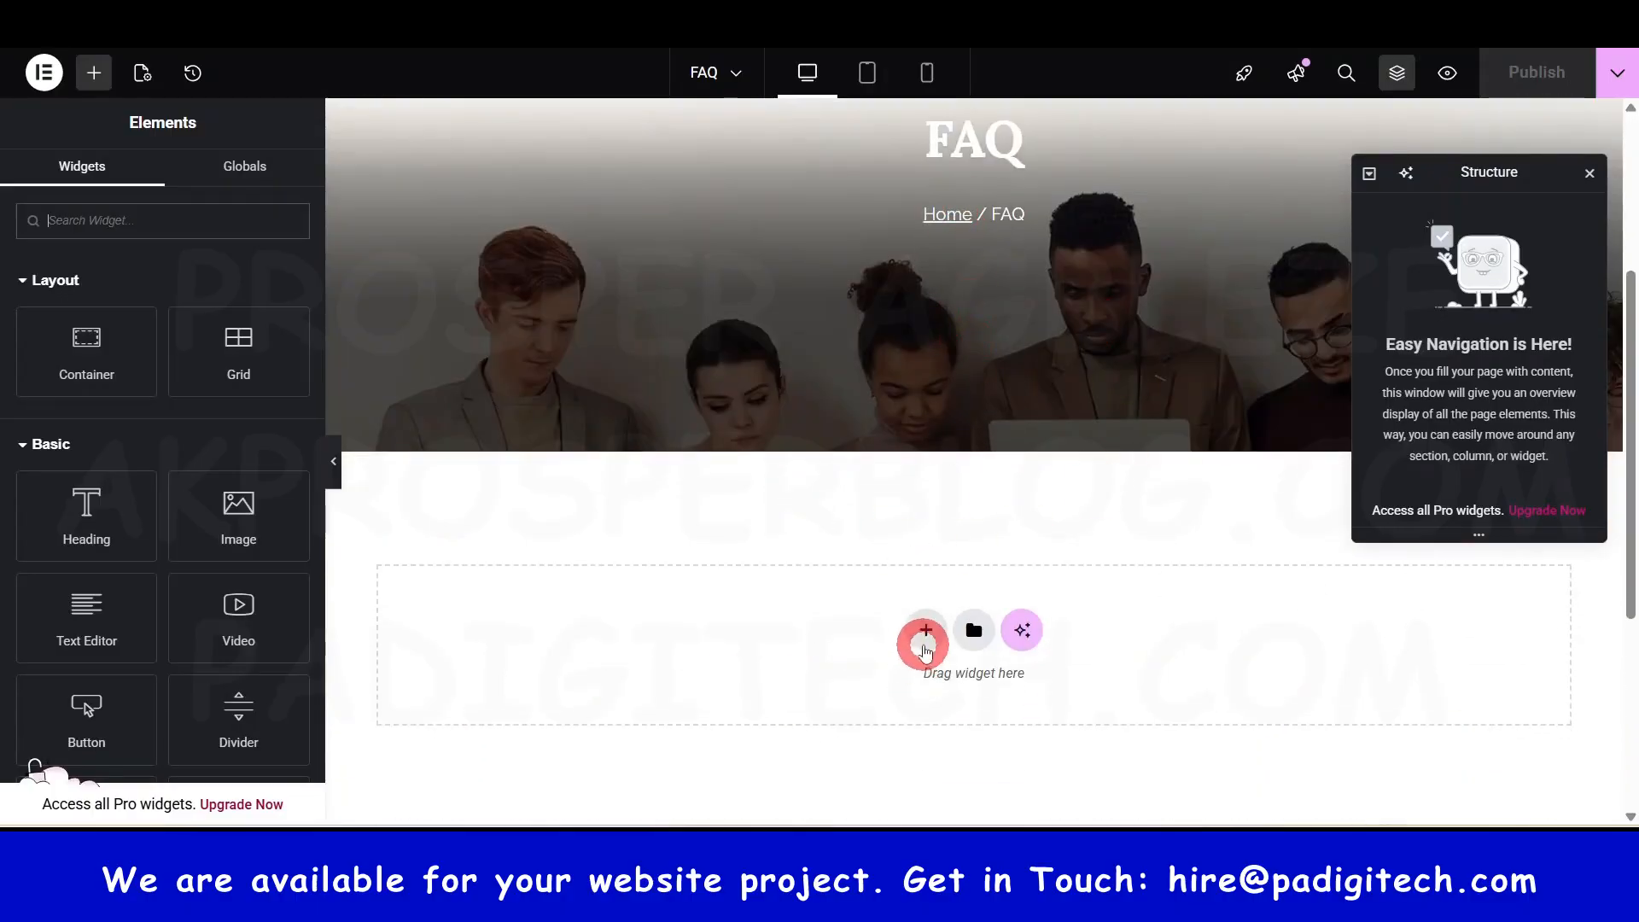
{"action": "left_click", "coordinate": [933, 634]}
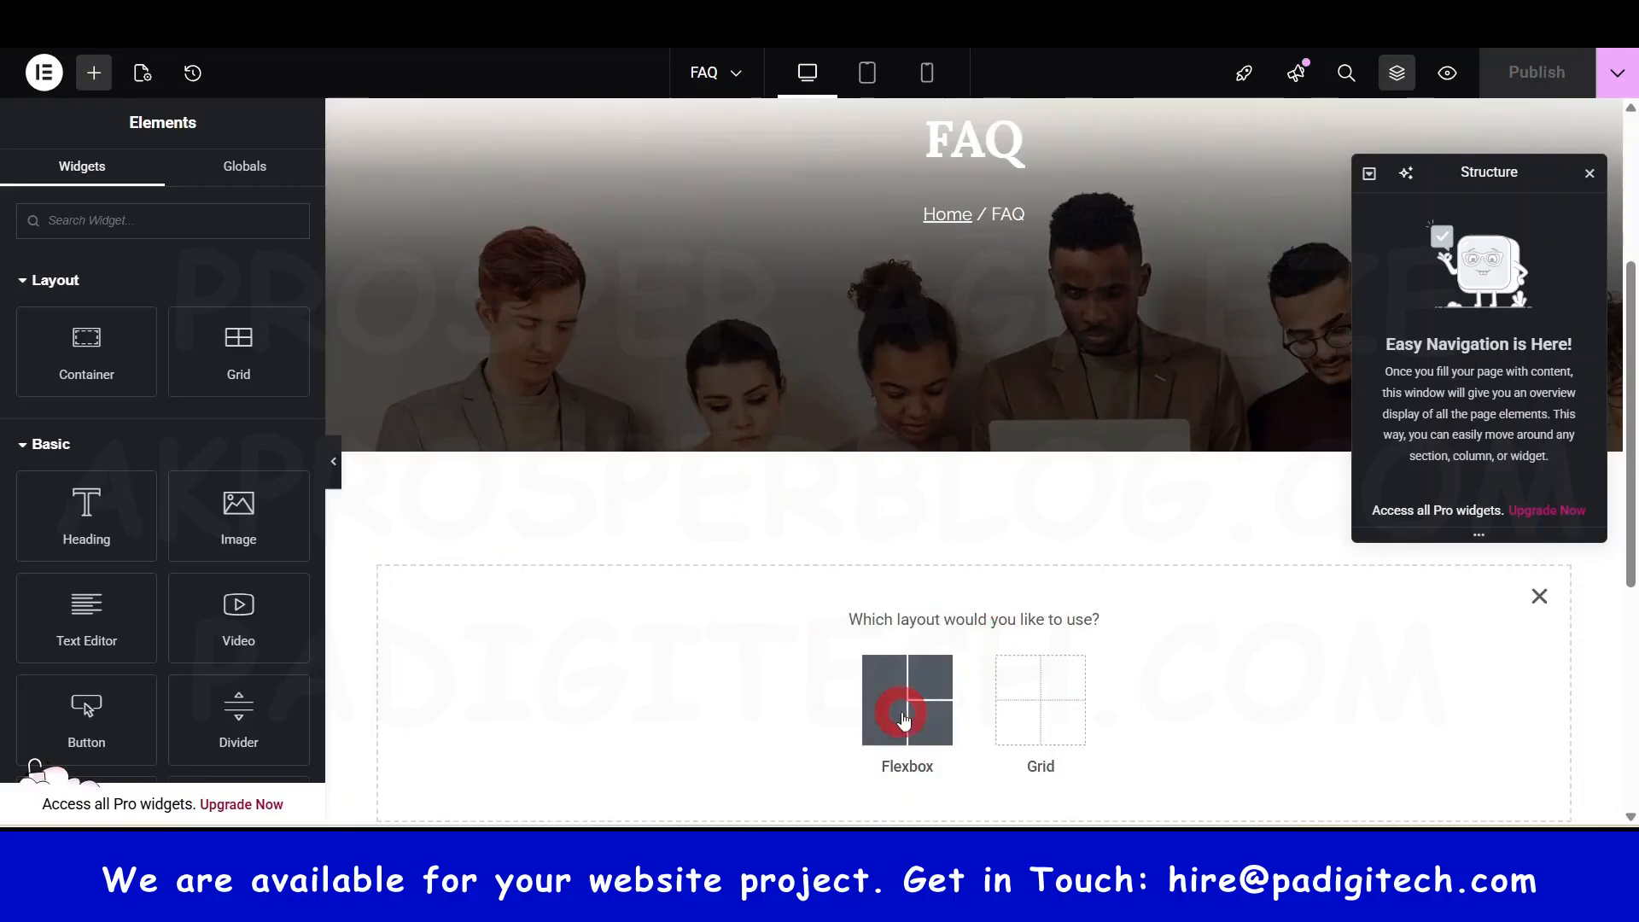
{"action": "left_click", "coordinate": [931, 695]}
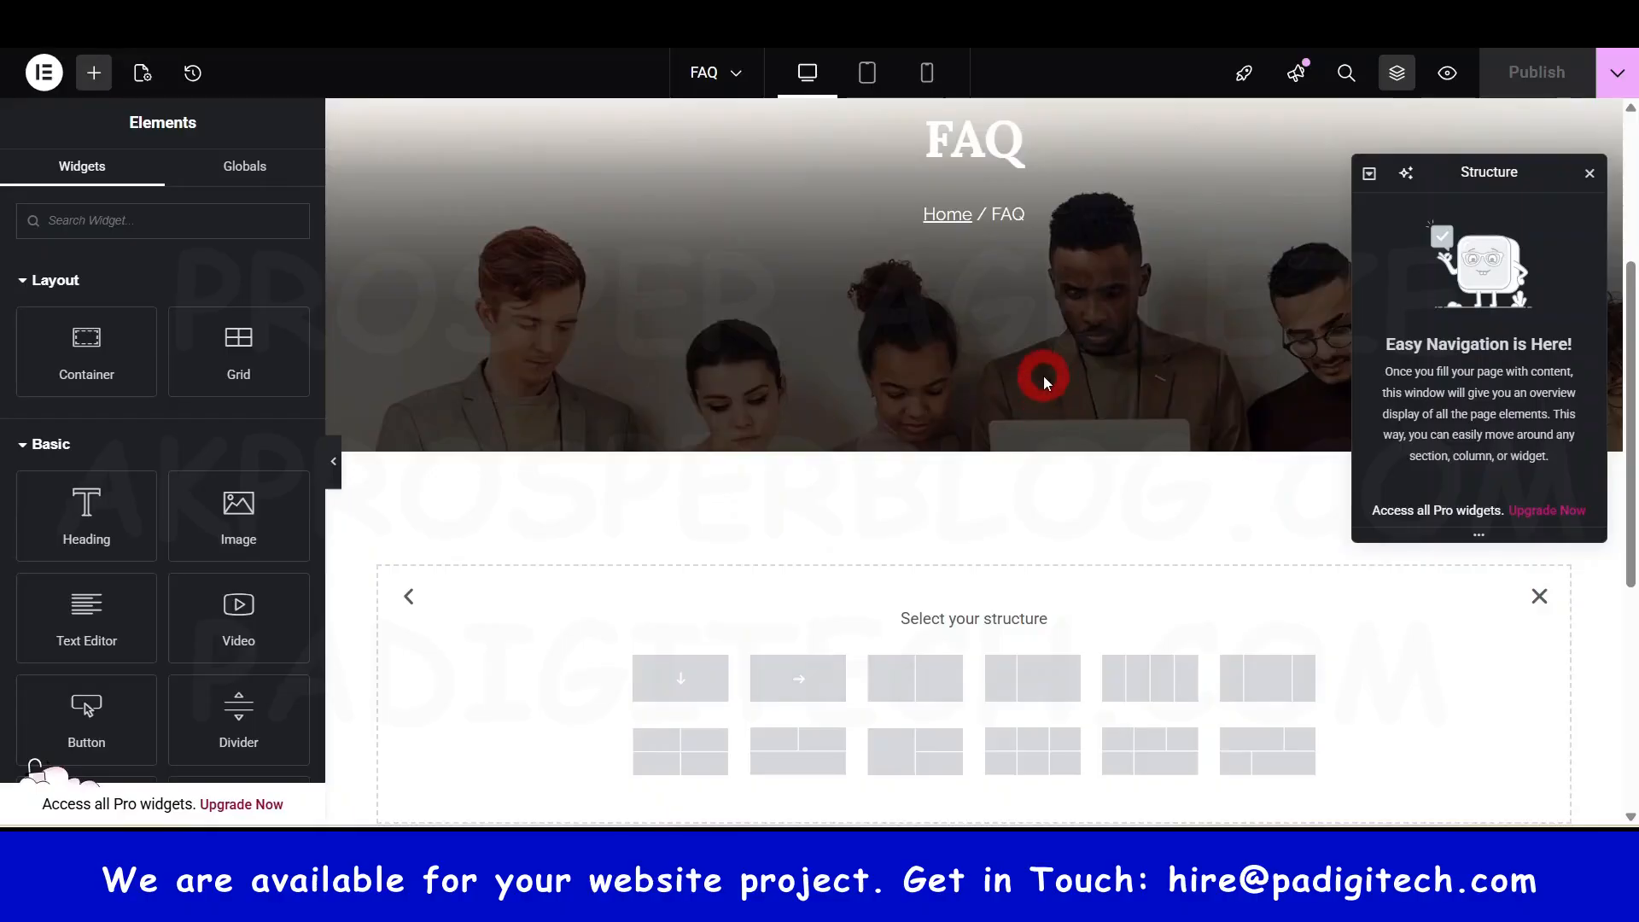
{"action": "scroll", "coordinate": [1031, 273], "scroll_direction": "up", "scroll_amount": 2}
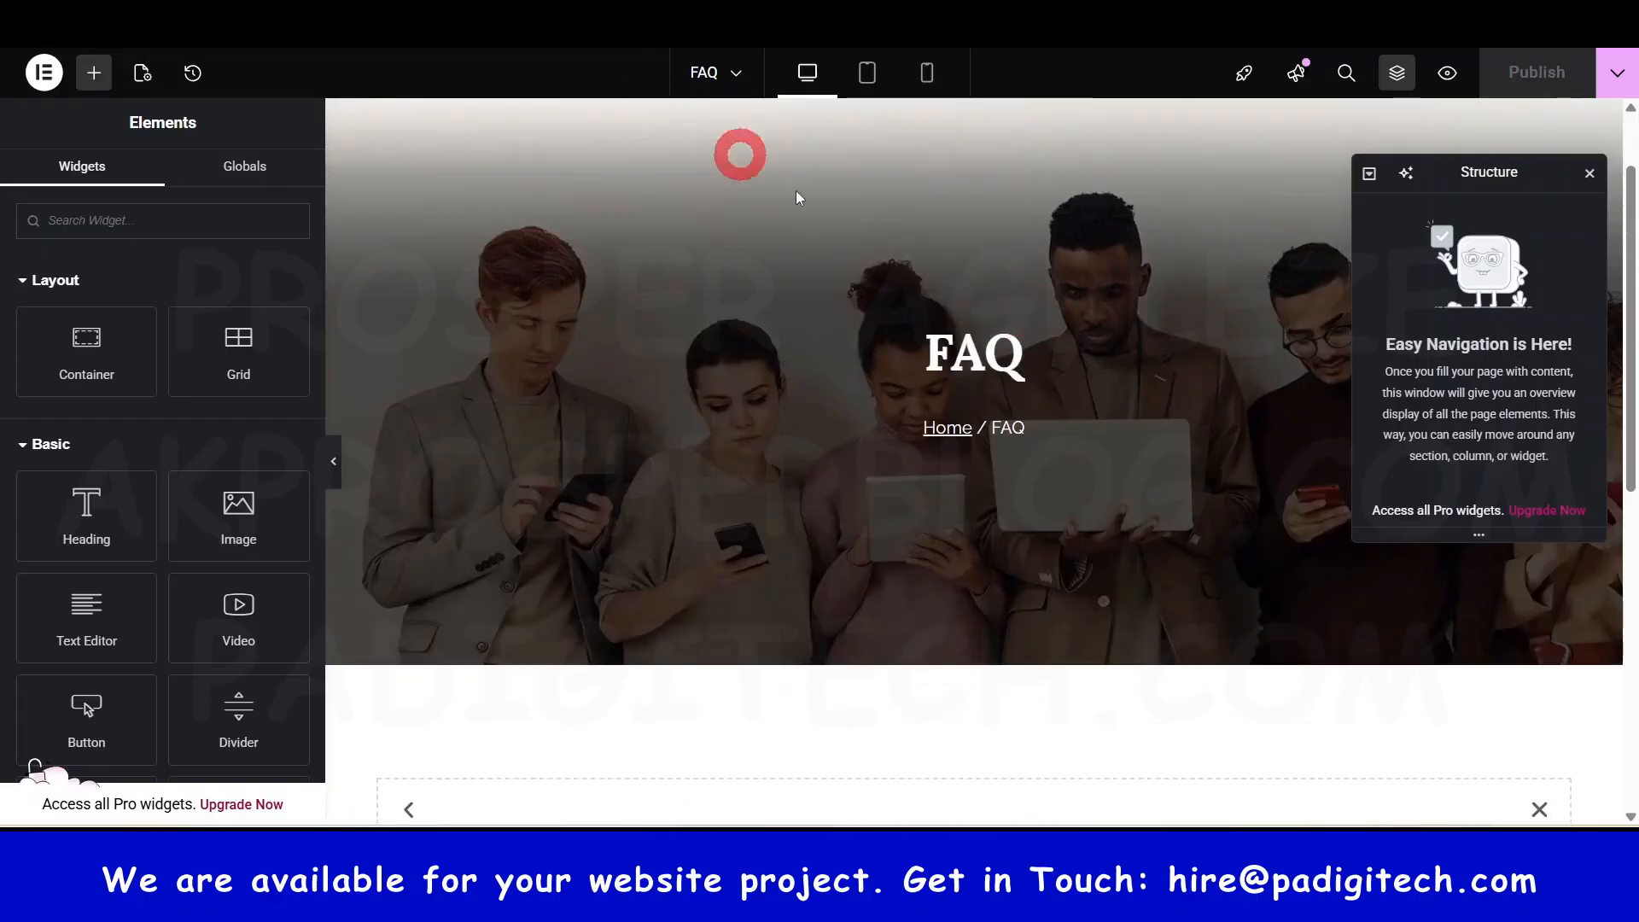
{"action": "scroll", "coordinate": [888, 285], "scroll_direction": "up", "scroll_amount": 1}
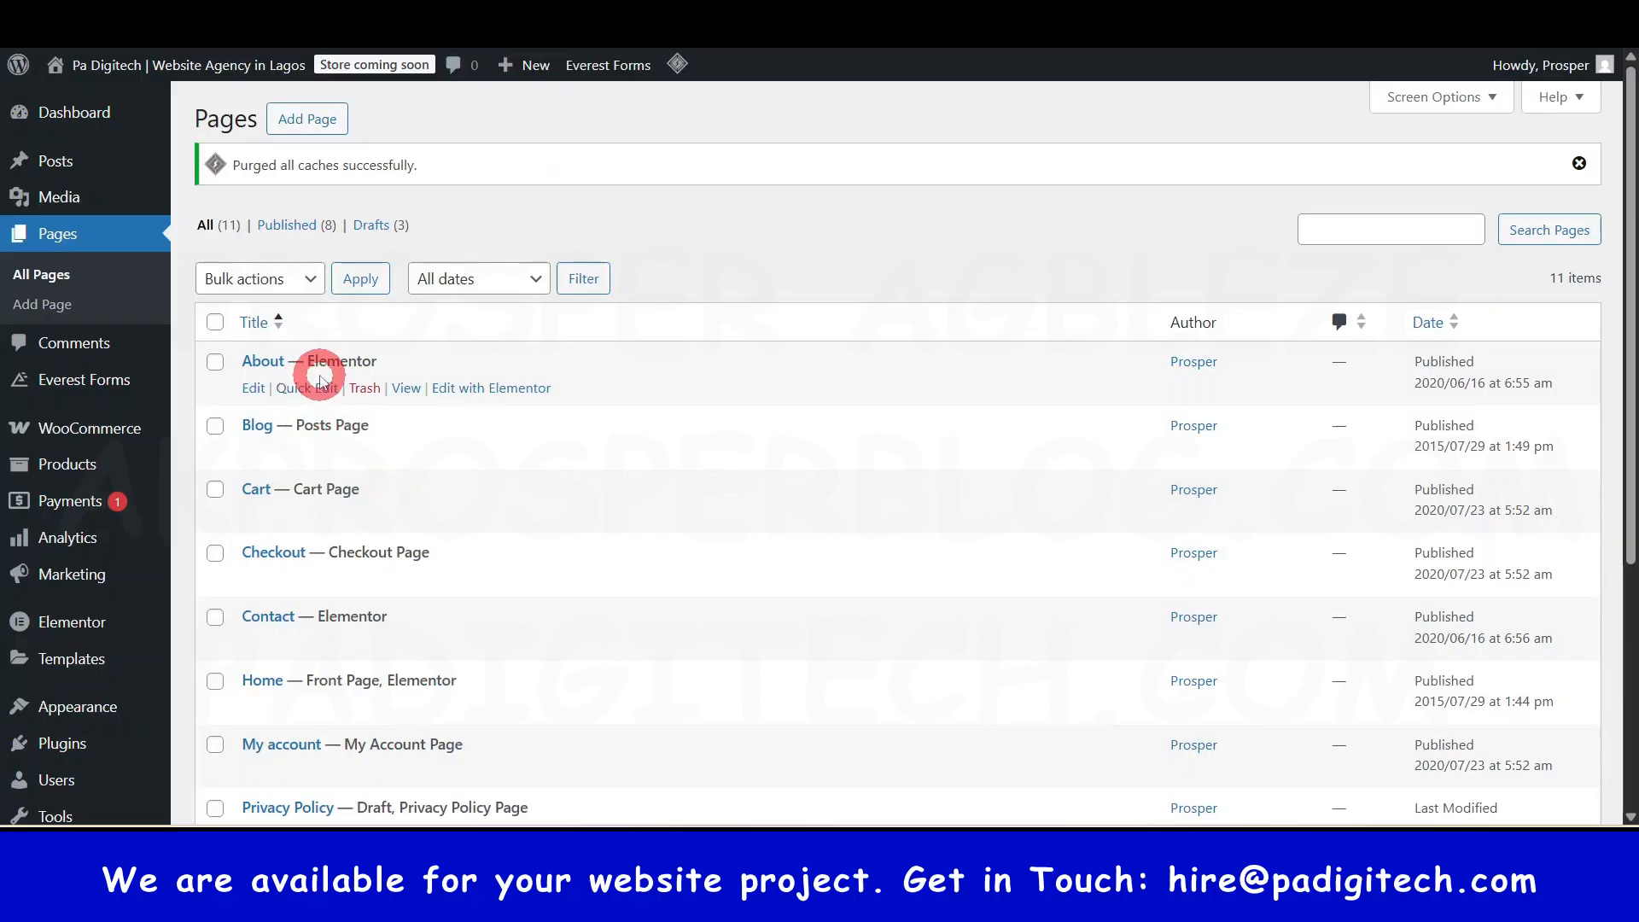
- Open the About page on the live site
{"action": "right_click", "coordinate": [407, 389]}
{"action": "left_click", "coordinate": [511, 426]}
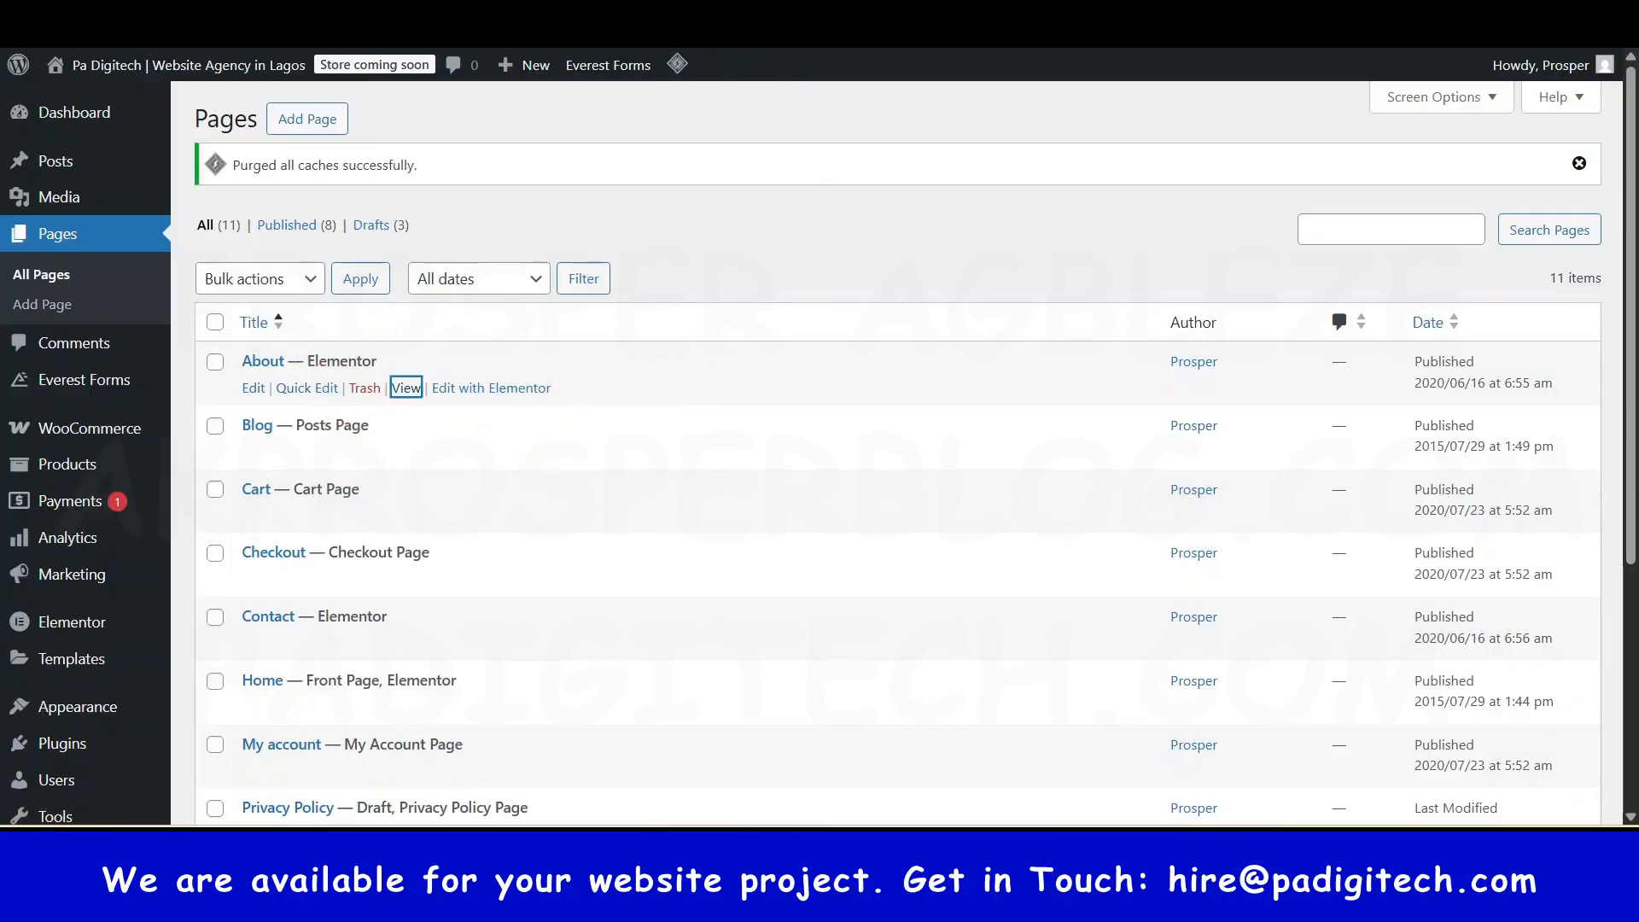
{"action": "key", "text": "Return"}
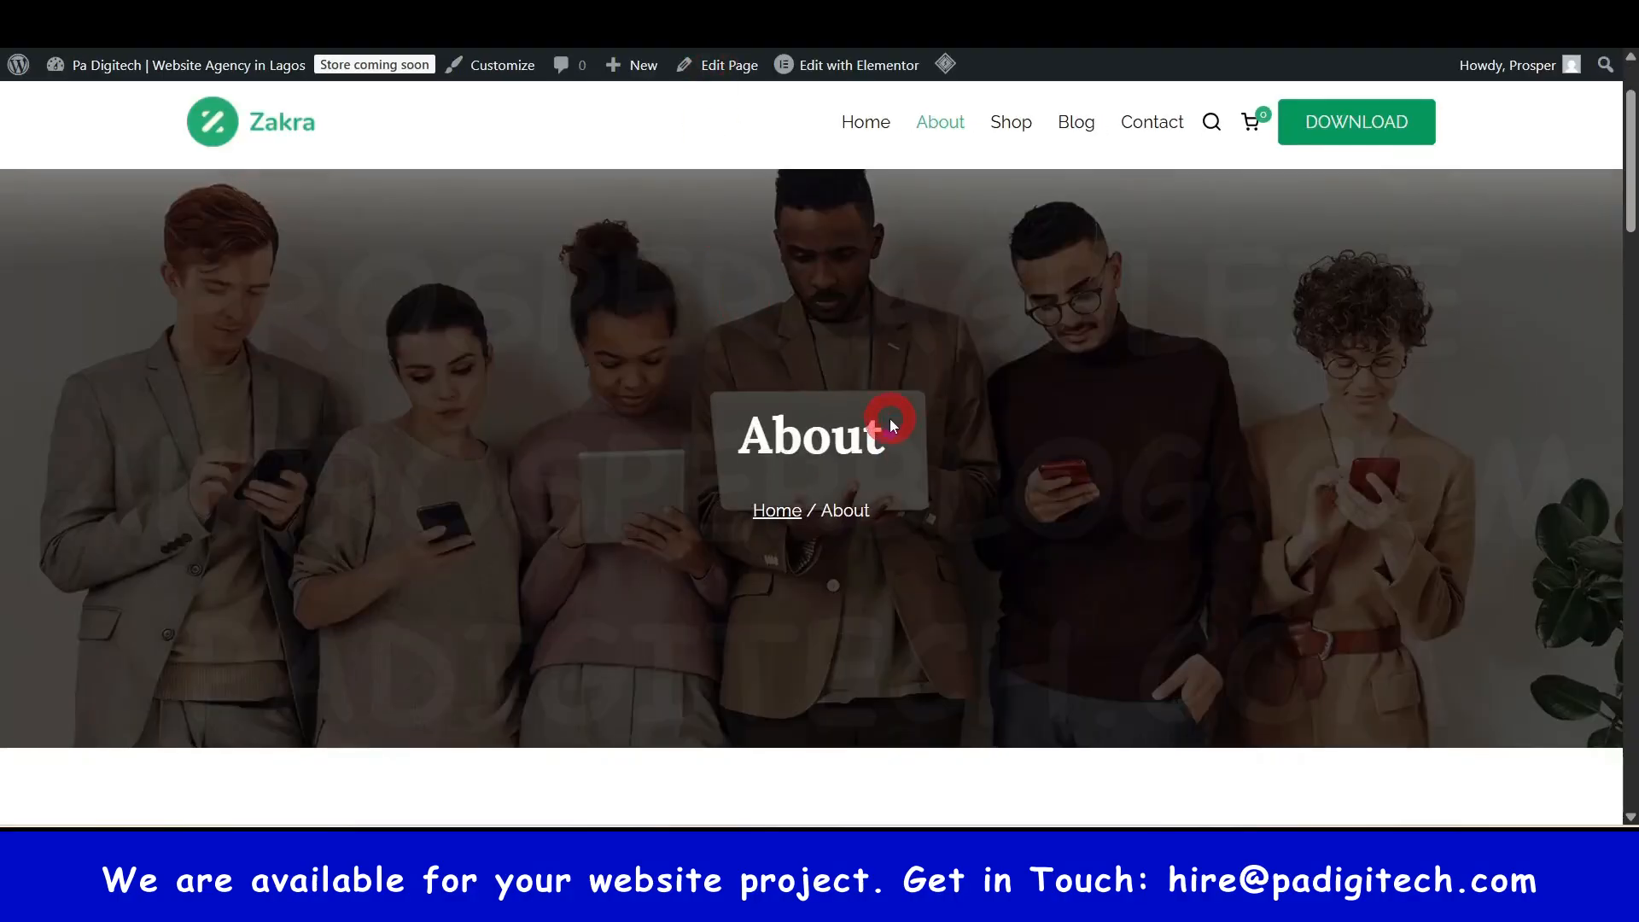
- Scroll through the live About page, then close its tab to return to the admin
{"action": "scroll", "coordinate": [890, 418], "scroll_direction": "down", "scroll_amount": 6}
{"action": "scroll", "coordinate": [802, 449], "scroll_direction": "down", "scroll_amount": 12}
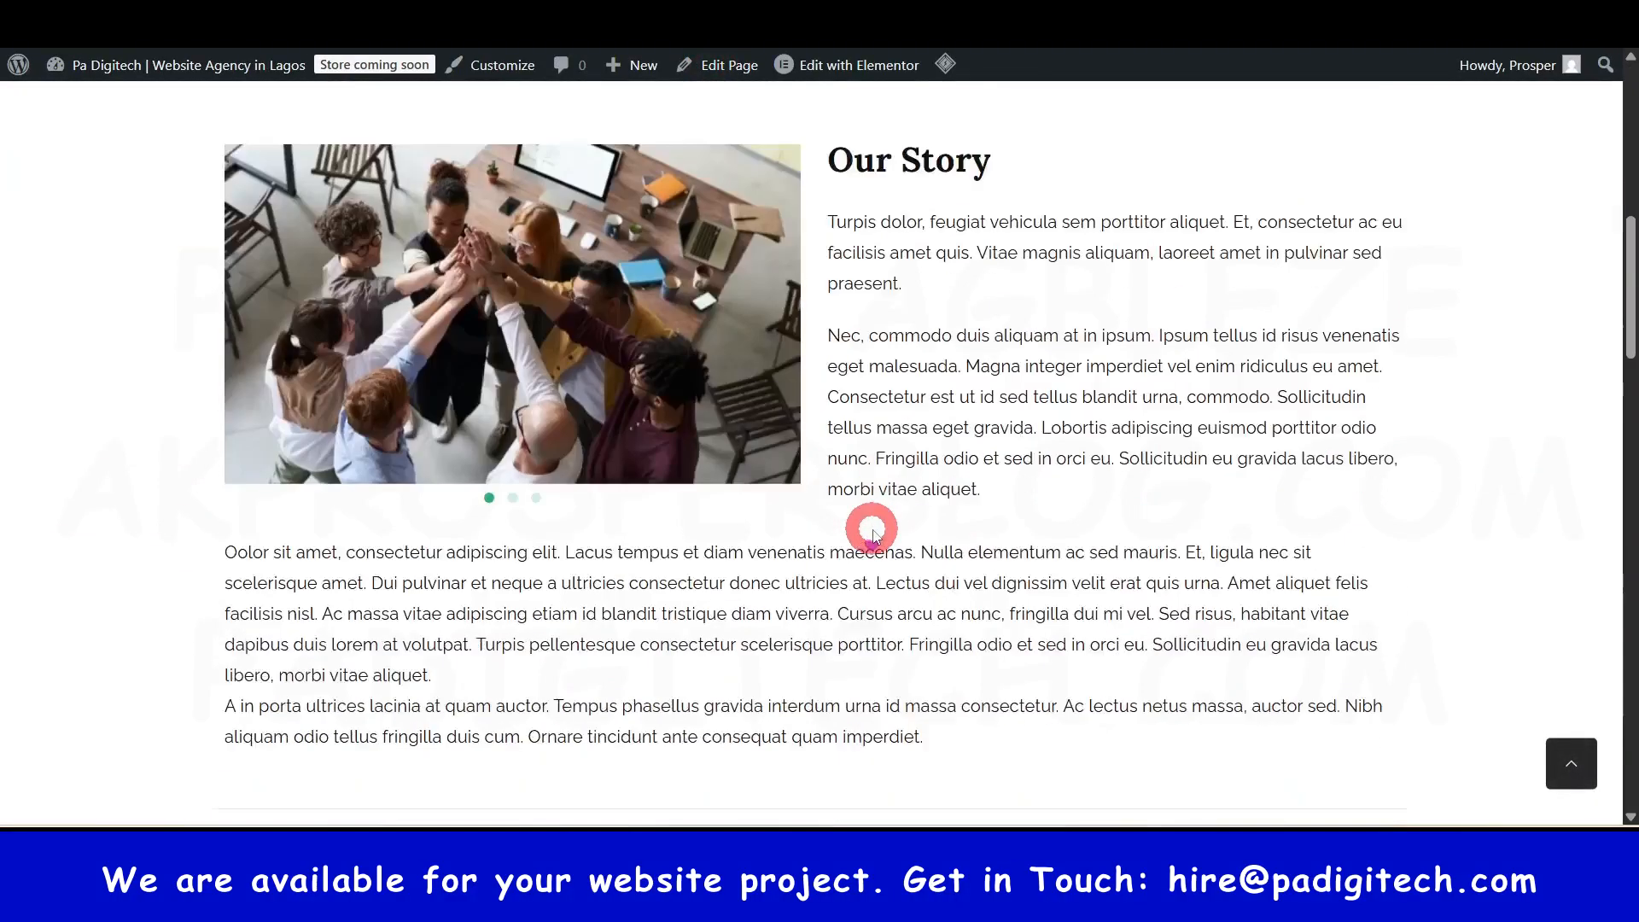
{"action": "scroll", "coordinate": [1011, 613], "scroll_direction": "down", "scroll_amount": 7}
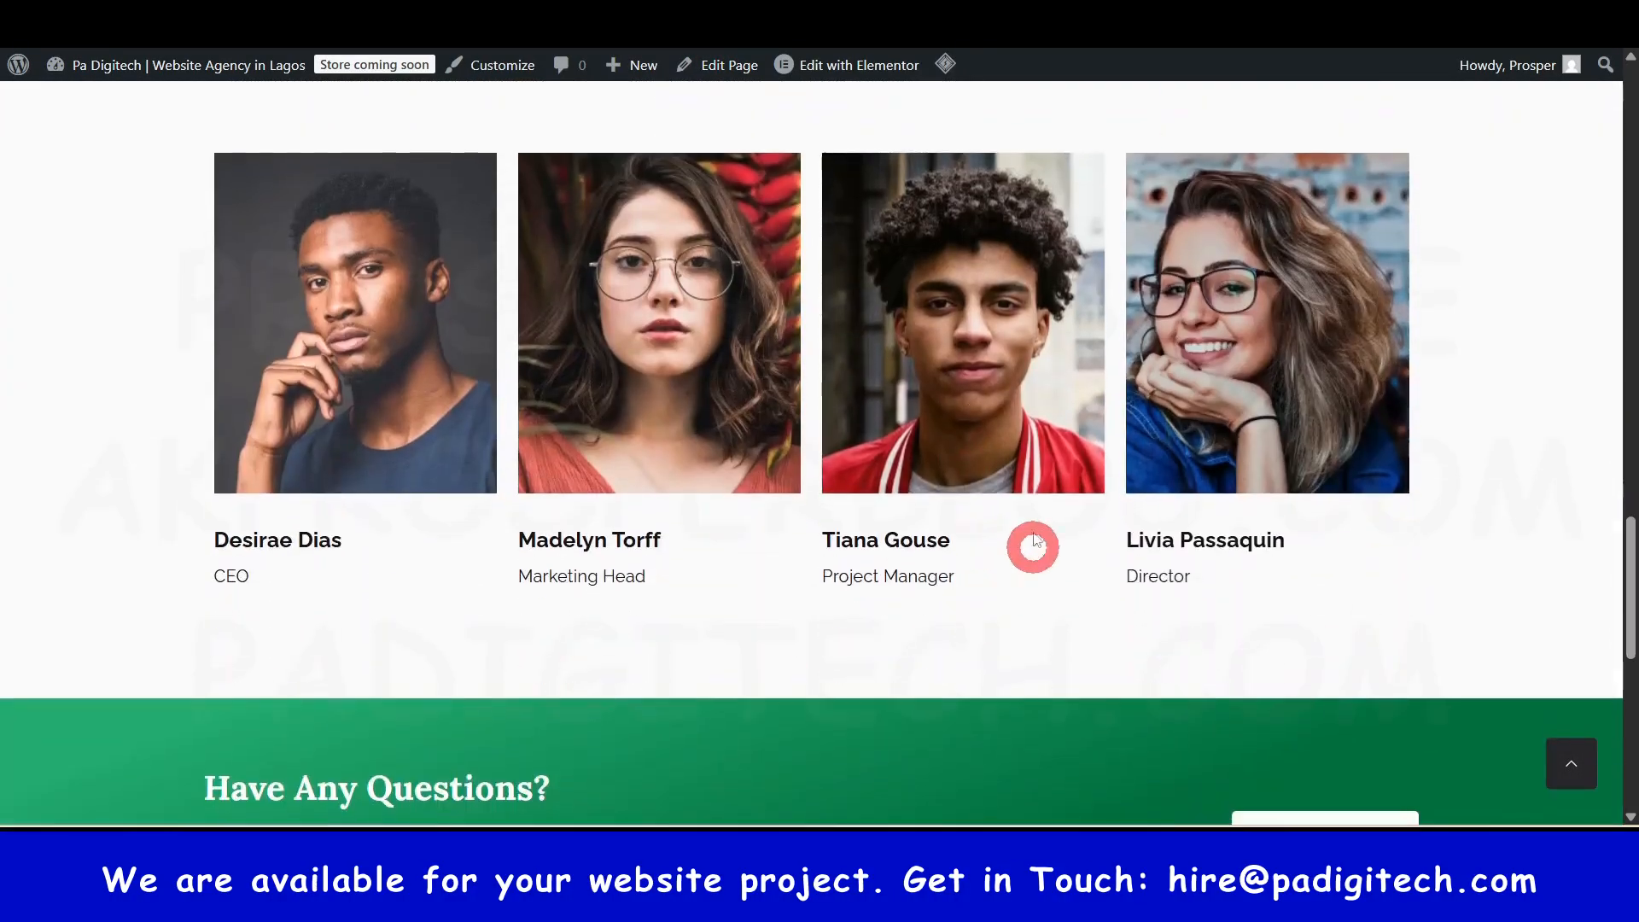
{"action": "scroll", "coordinate": [757, 527], "scroll_direction": "up", "scroll_amount": 8}
{"action": "scroll", "coordinate": [910, 510], "scroll_direction": "up", "scroll_amount": 10}
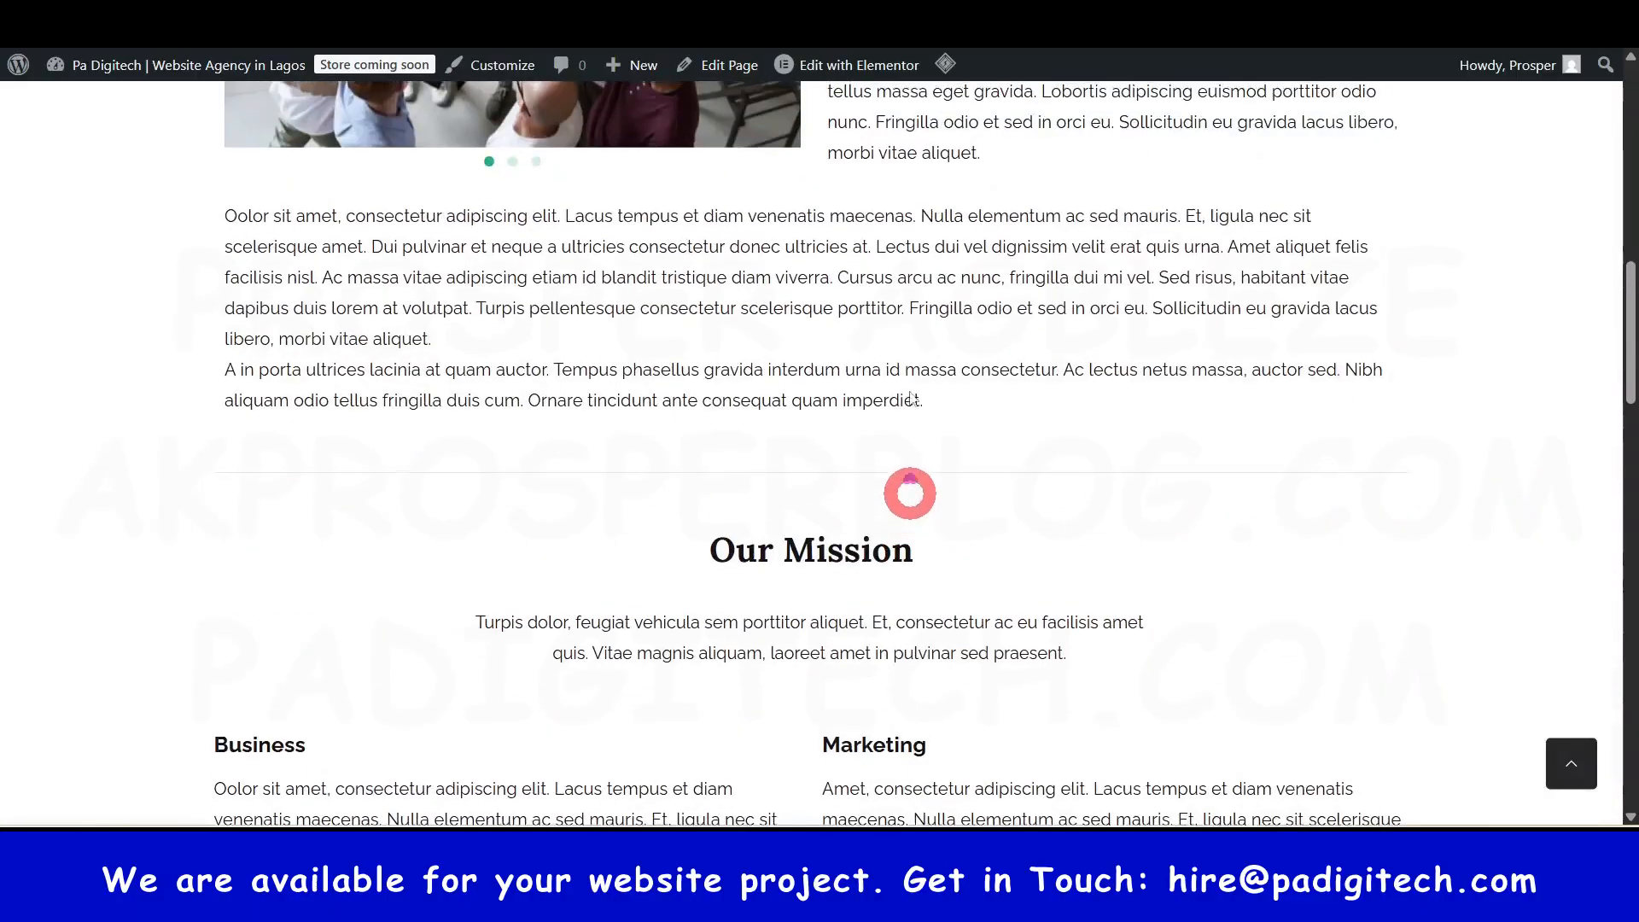
{"action": "key", "text": "ctrl+w"}
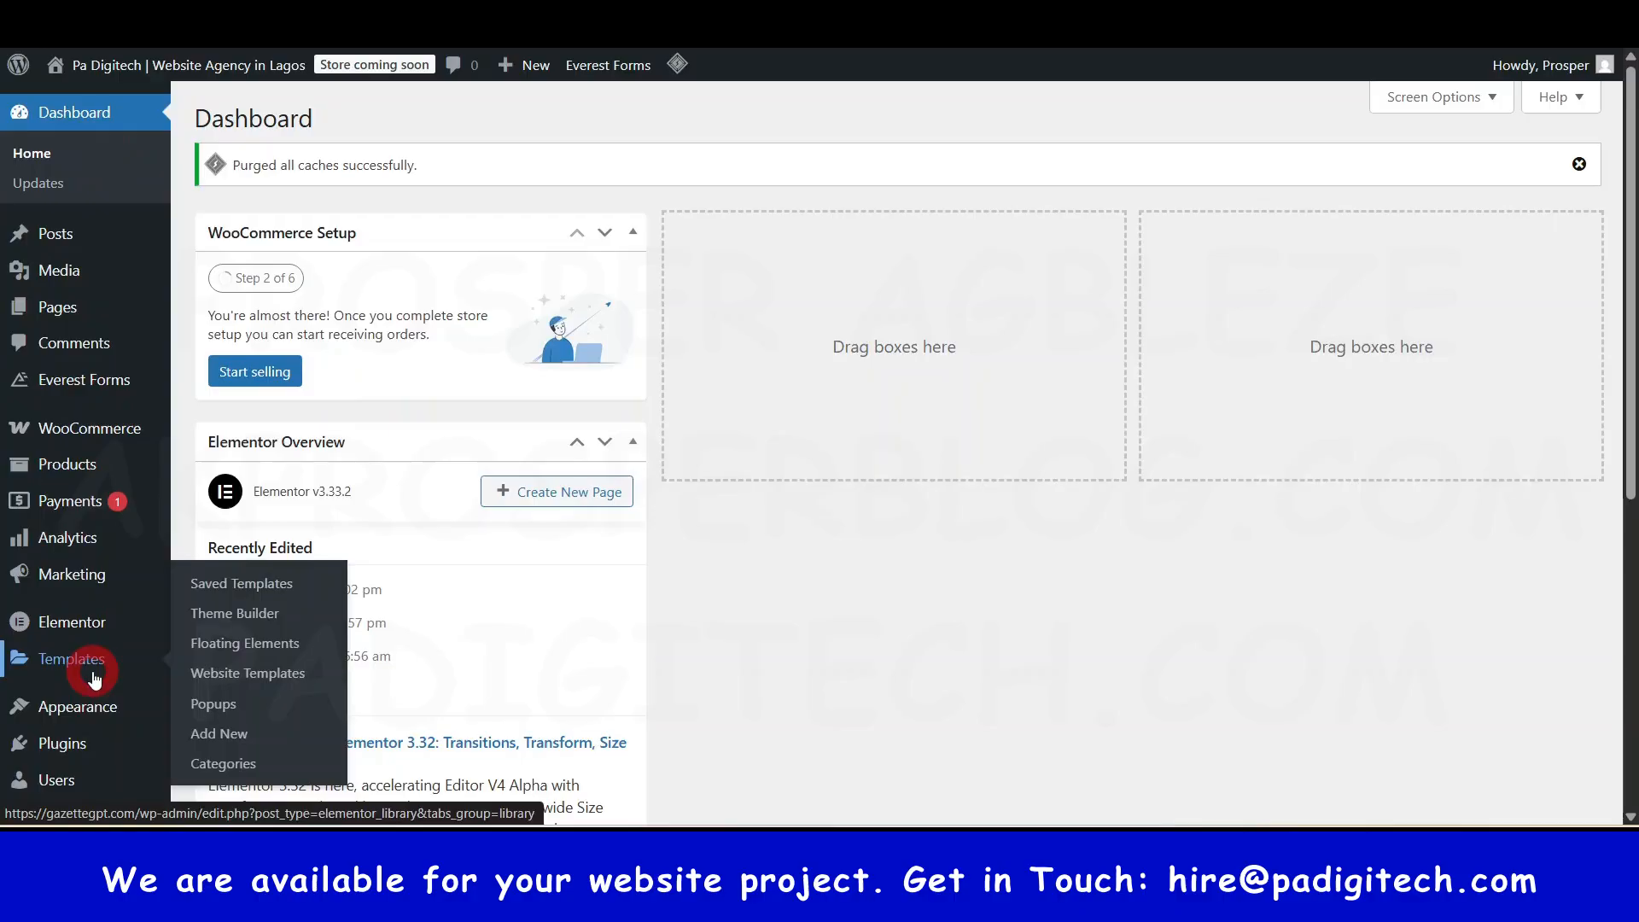
- Open Appearance › Menus in a new browser tab
{"action": "scroll", "coordinate": [94, 679], "scroll_direction": "down", "scroll_amount": 2}
{"action": "mouse_move", "coordinate": [71, 536]}
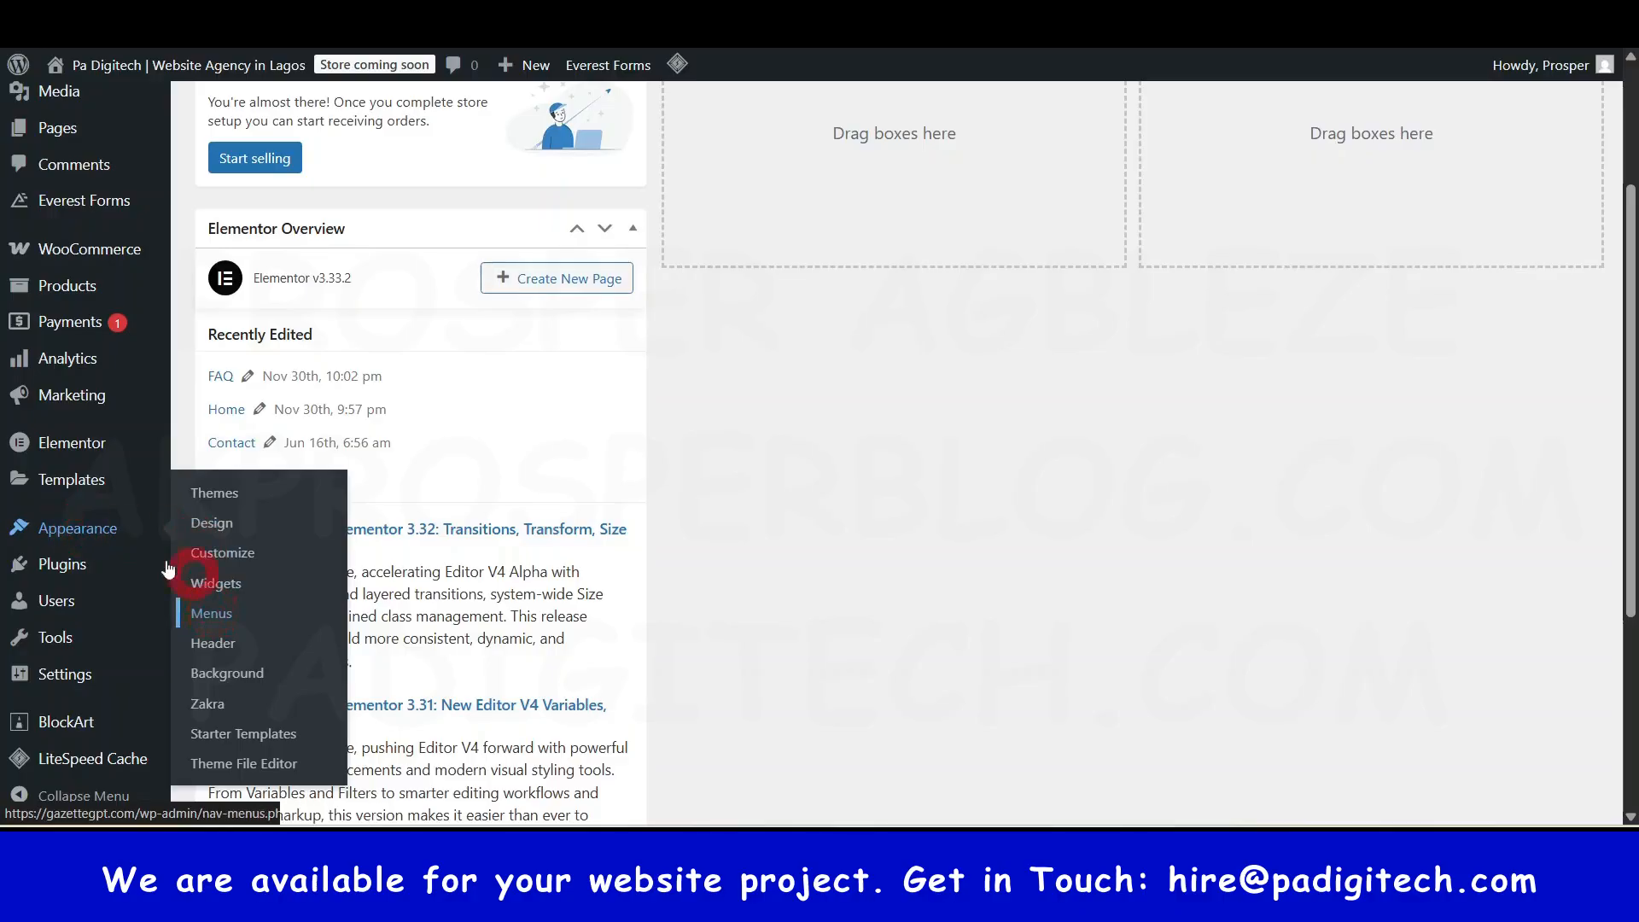
{"action": "right_click", "coordinate": [211, 614]}
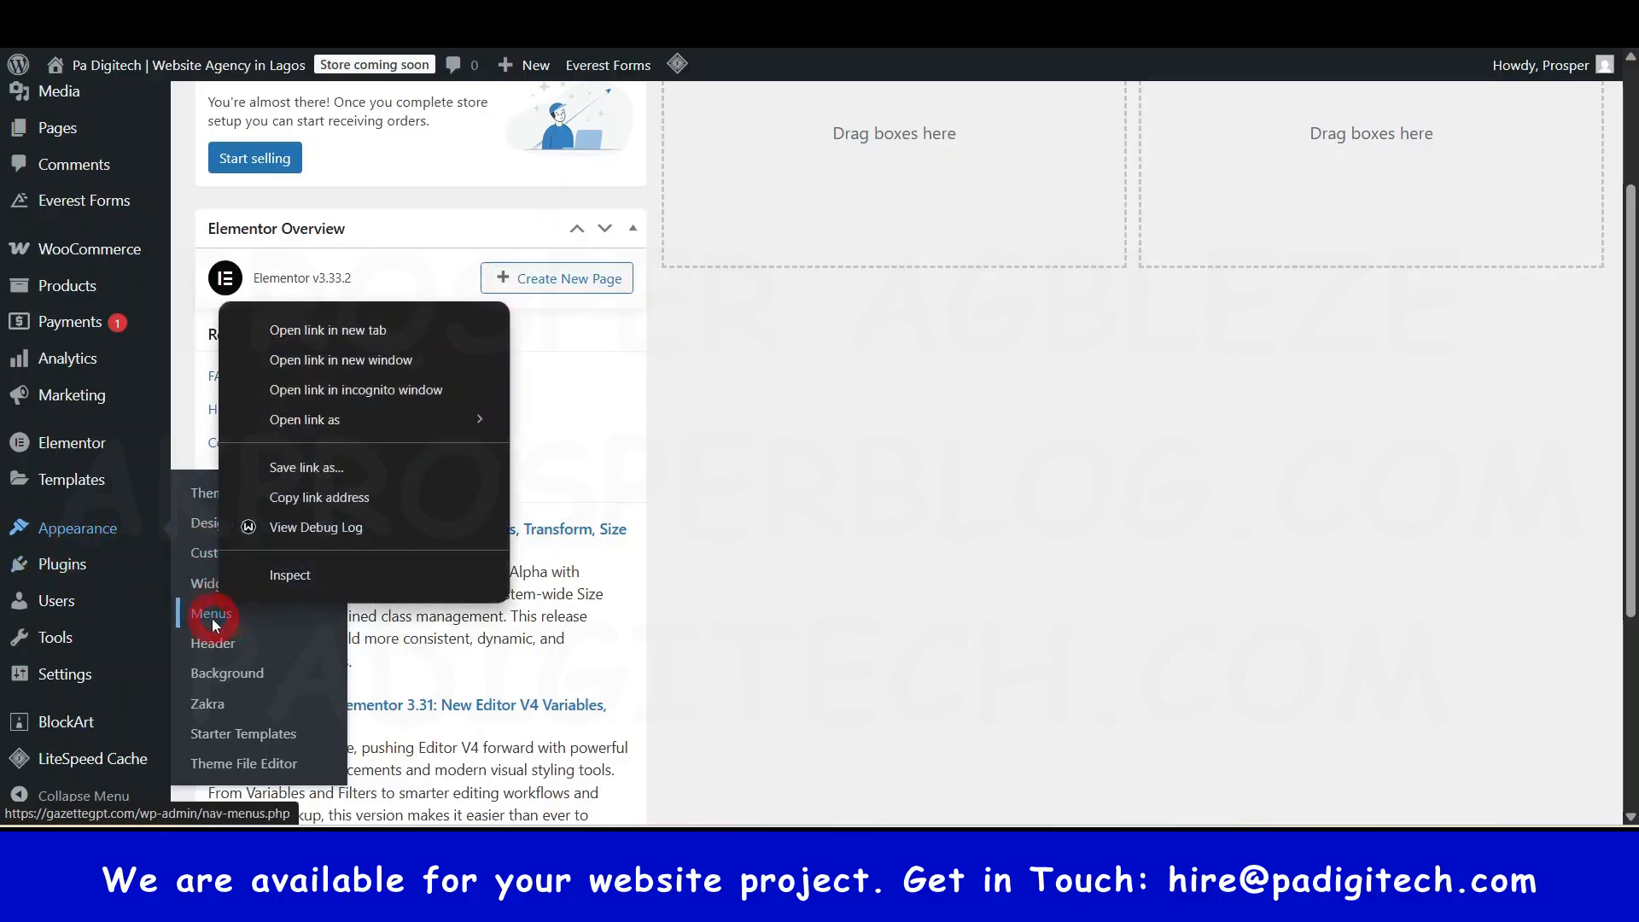
{"action": "left_click", "coordinate": [316, 346]}
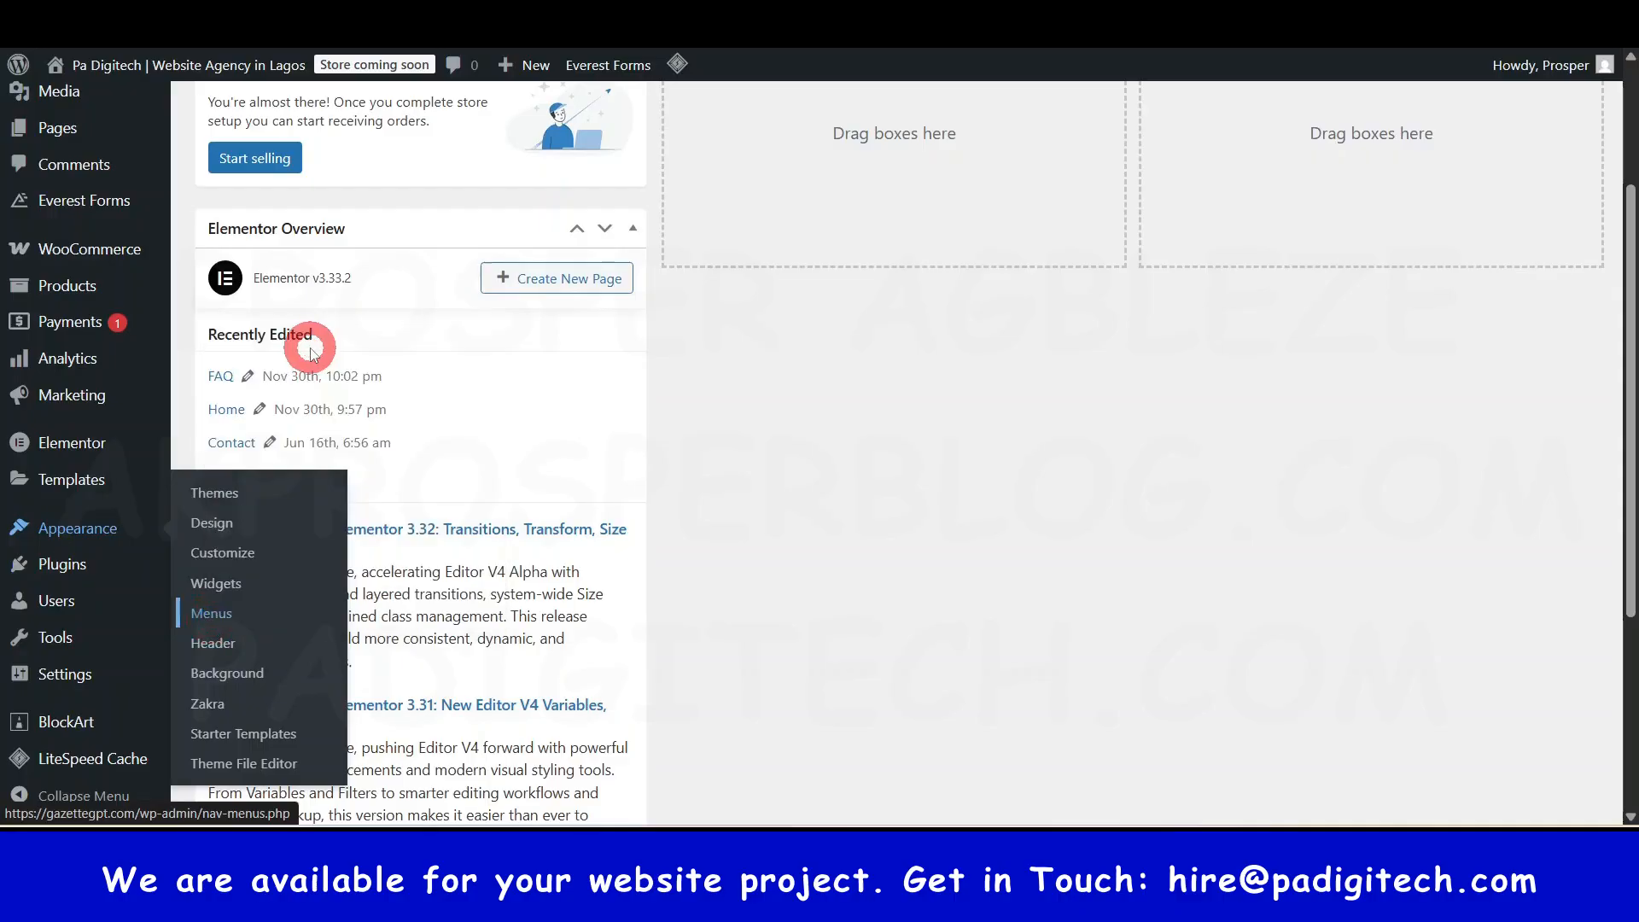
- Check the live site's header and footer, then return to the menu editor
{"action": "left_click", "coordinate": [623, 17]}
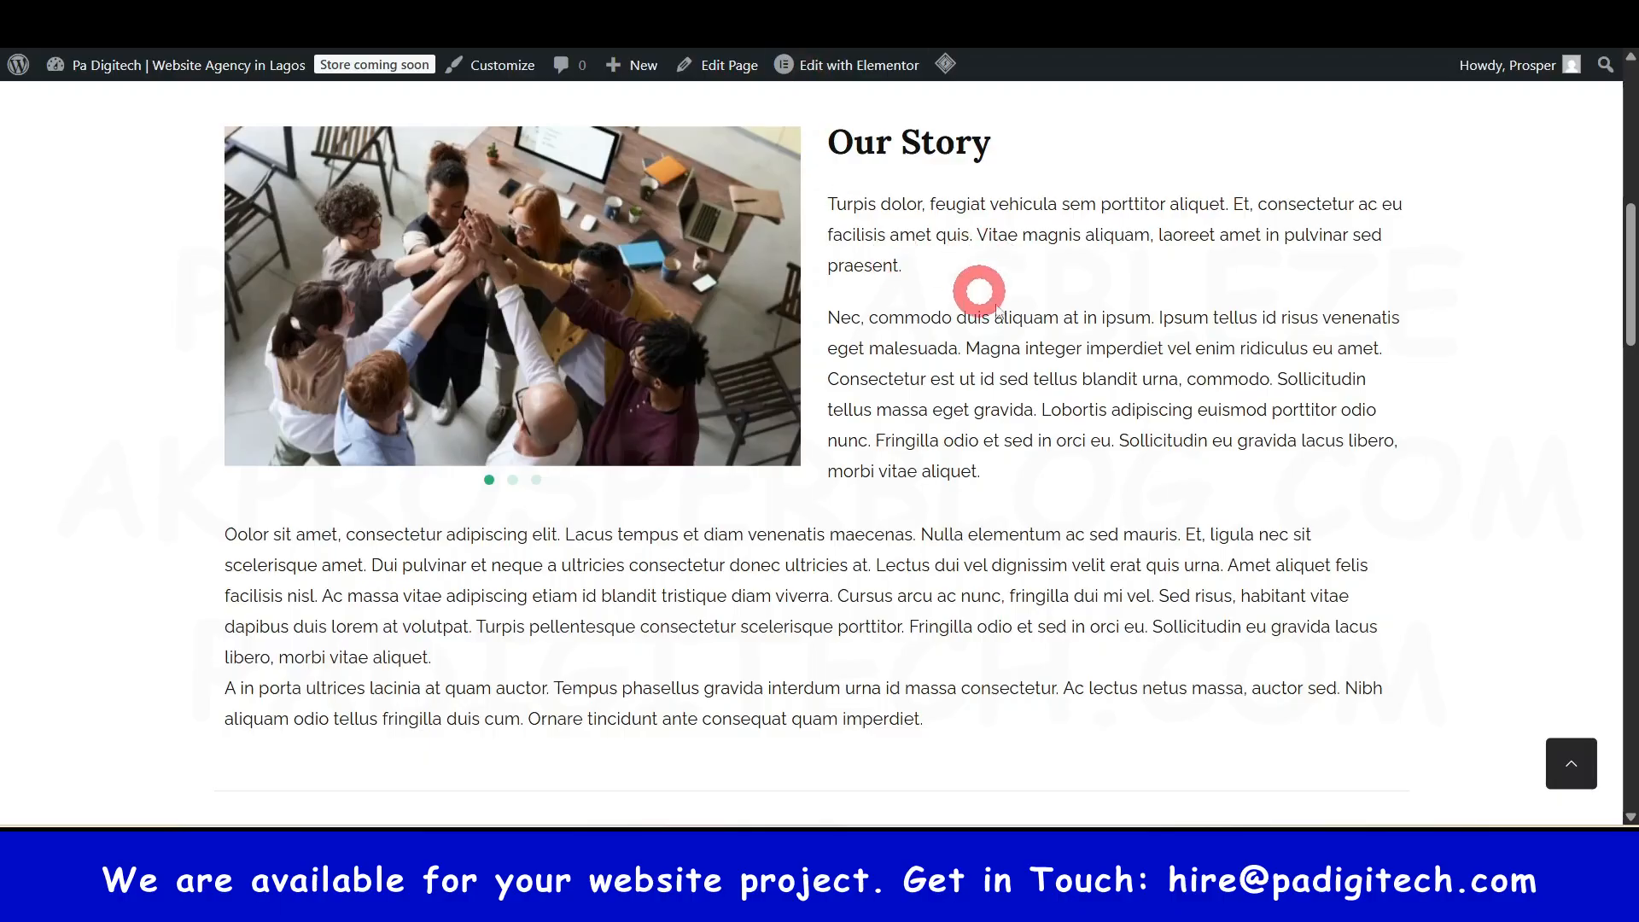
{"action": "scroll", "coordinate": [1158, 332], "scroll_direction": "up", "scroll_amount": 10}
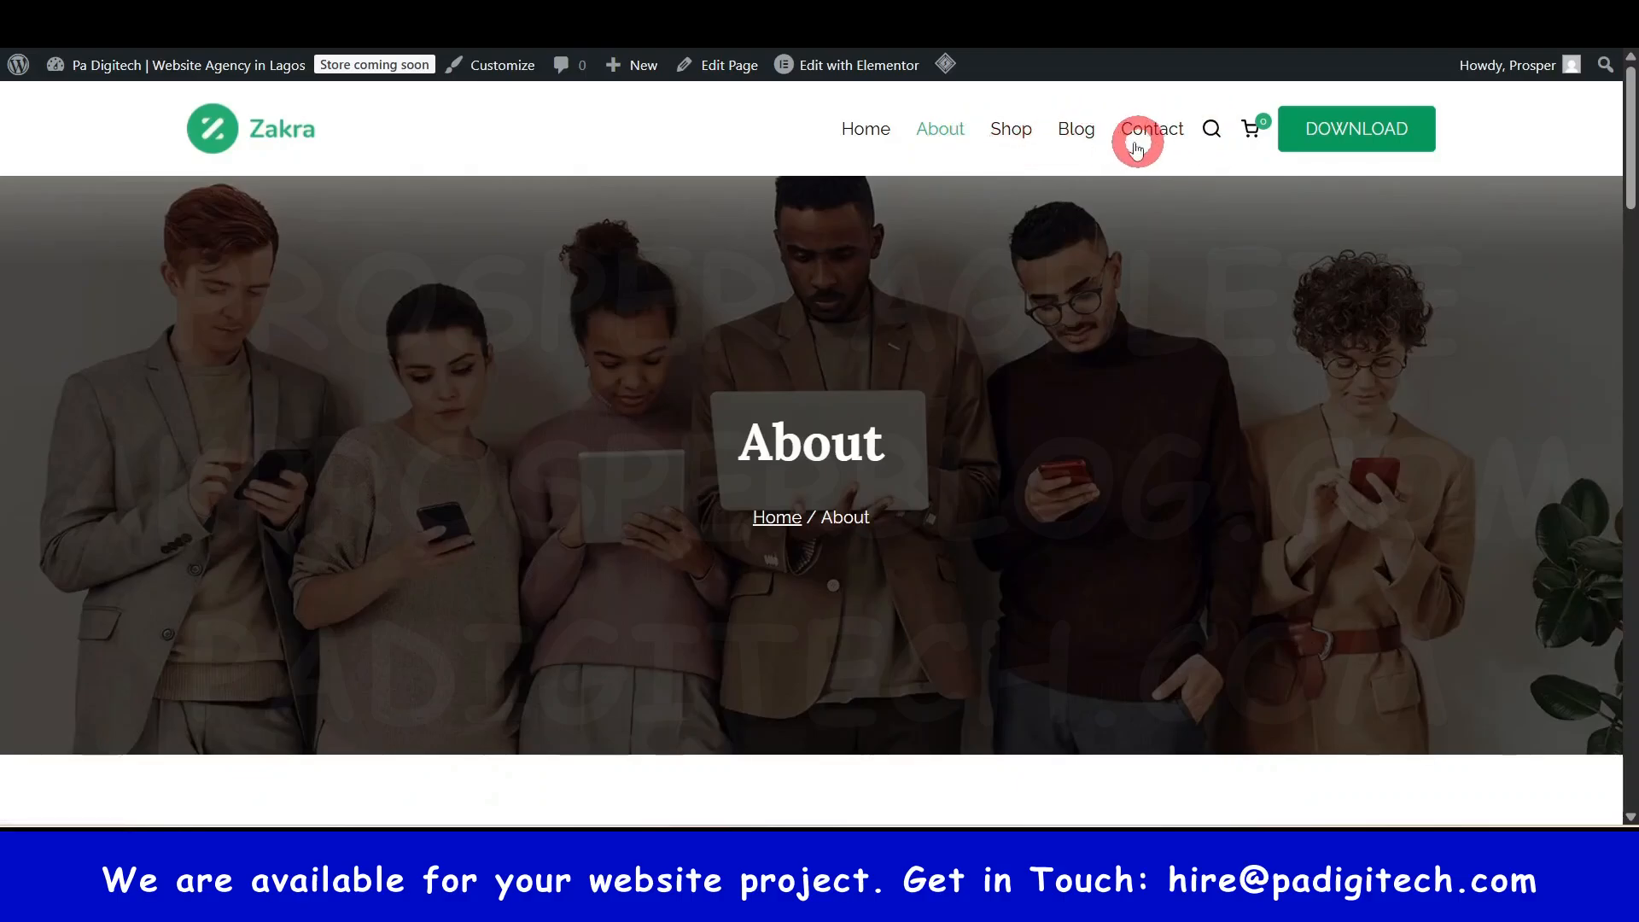
{"action": "left_click_drag", "start_coordinate": [1628, 110], "coordinate": [1607, 760]}
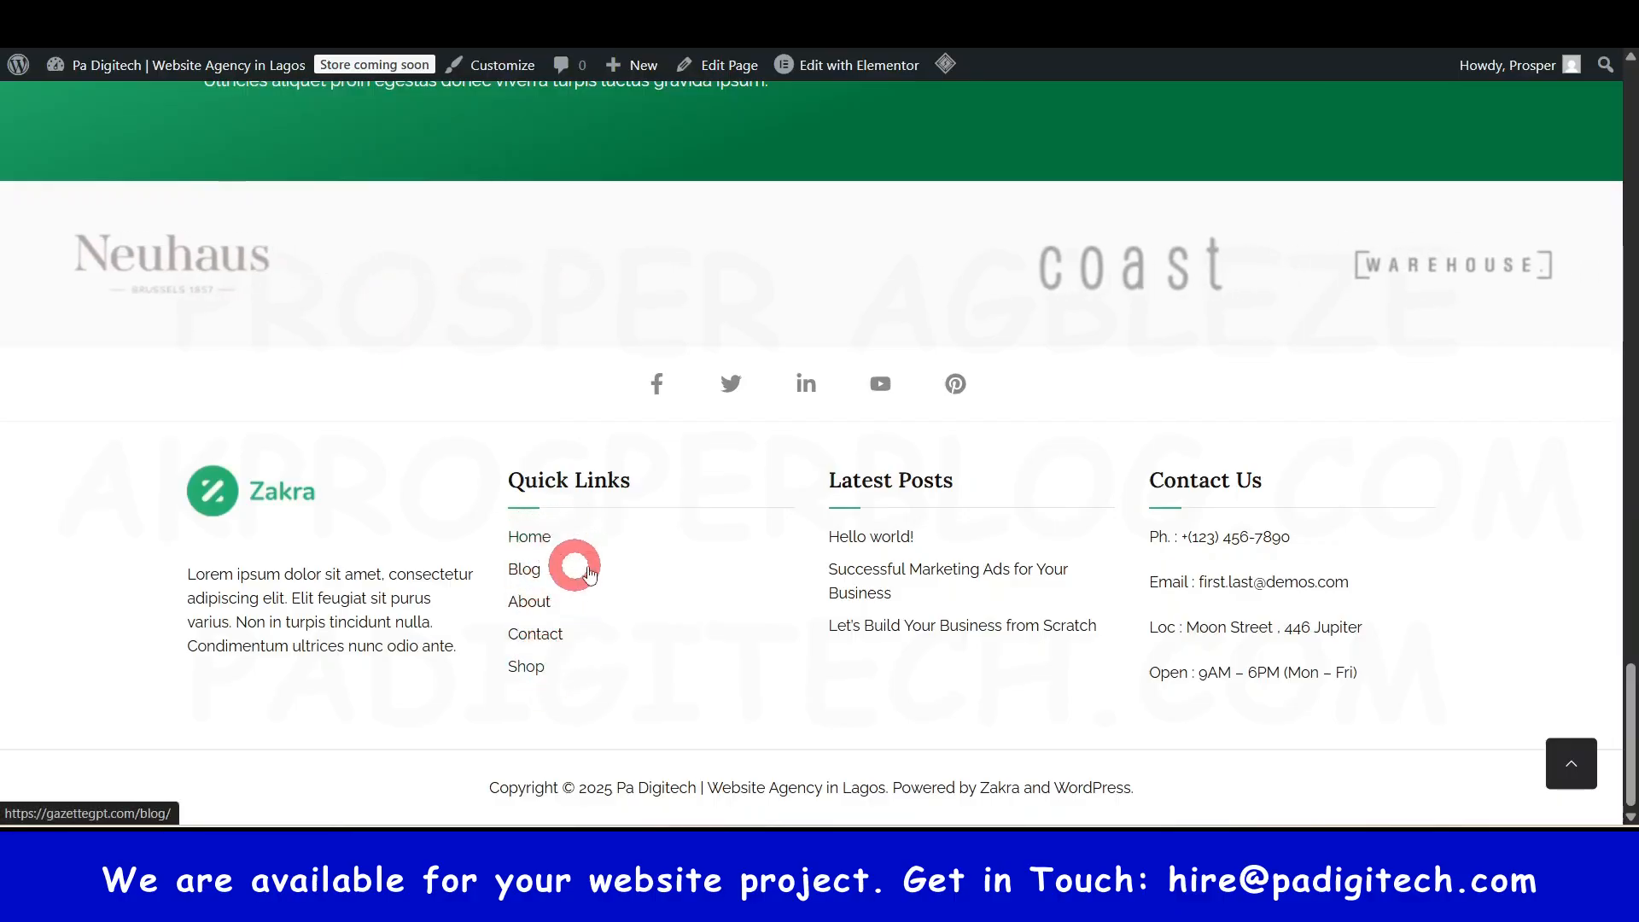
{"action": "left_click", "coordinate": [854, 13]}
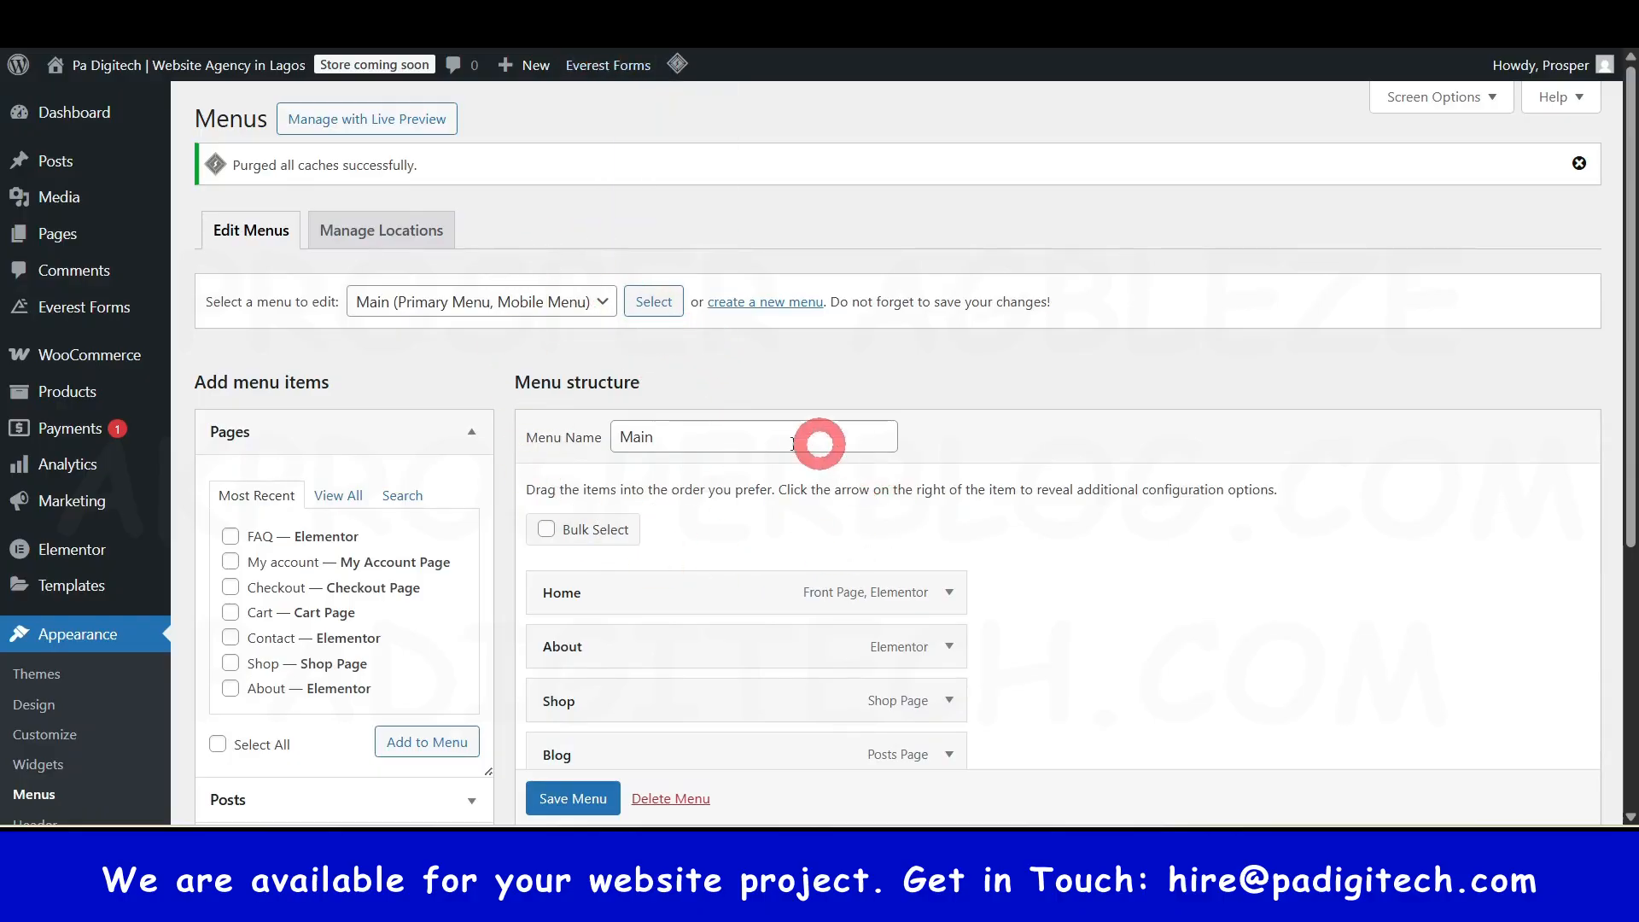
{"action": "scroll", "coordinate": [794, 535], "scroll_direction": "down", "scroll_amount": 3}
{"action": "left_click_drag", "start_coordinate": [806, 535], "coordinate": [657, 521]}
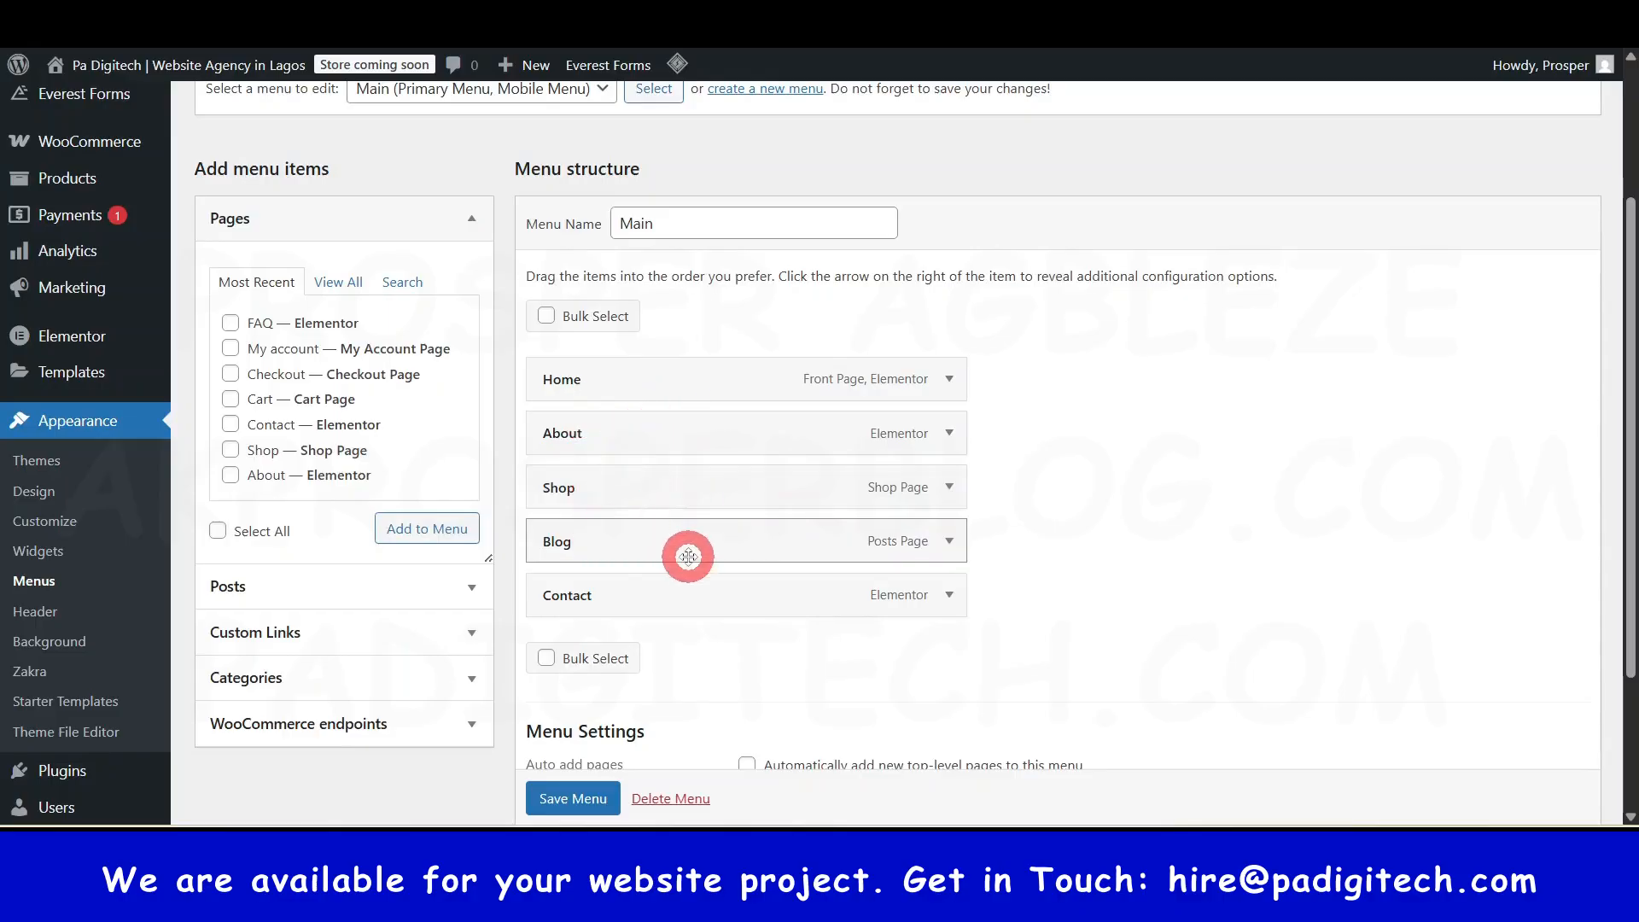
{"action": "scroll", "coordinate": [683, 564], "scroll_direction": "up", "scroll_amount": 3}
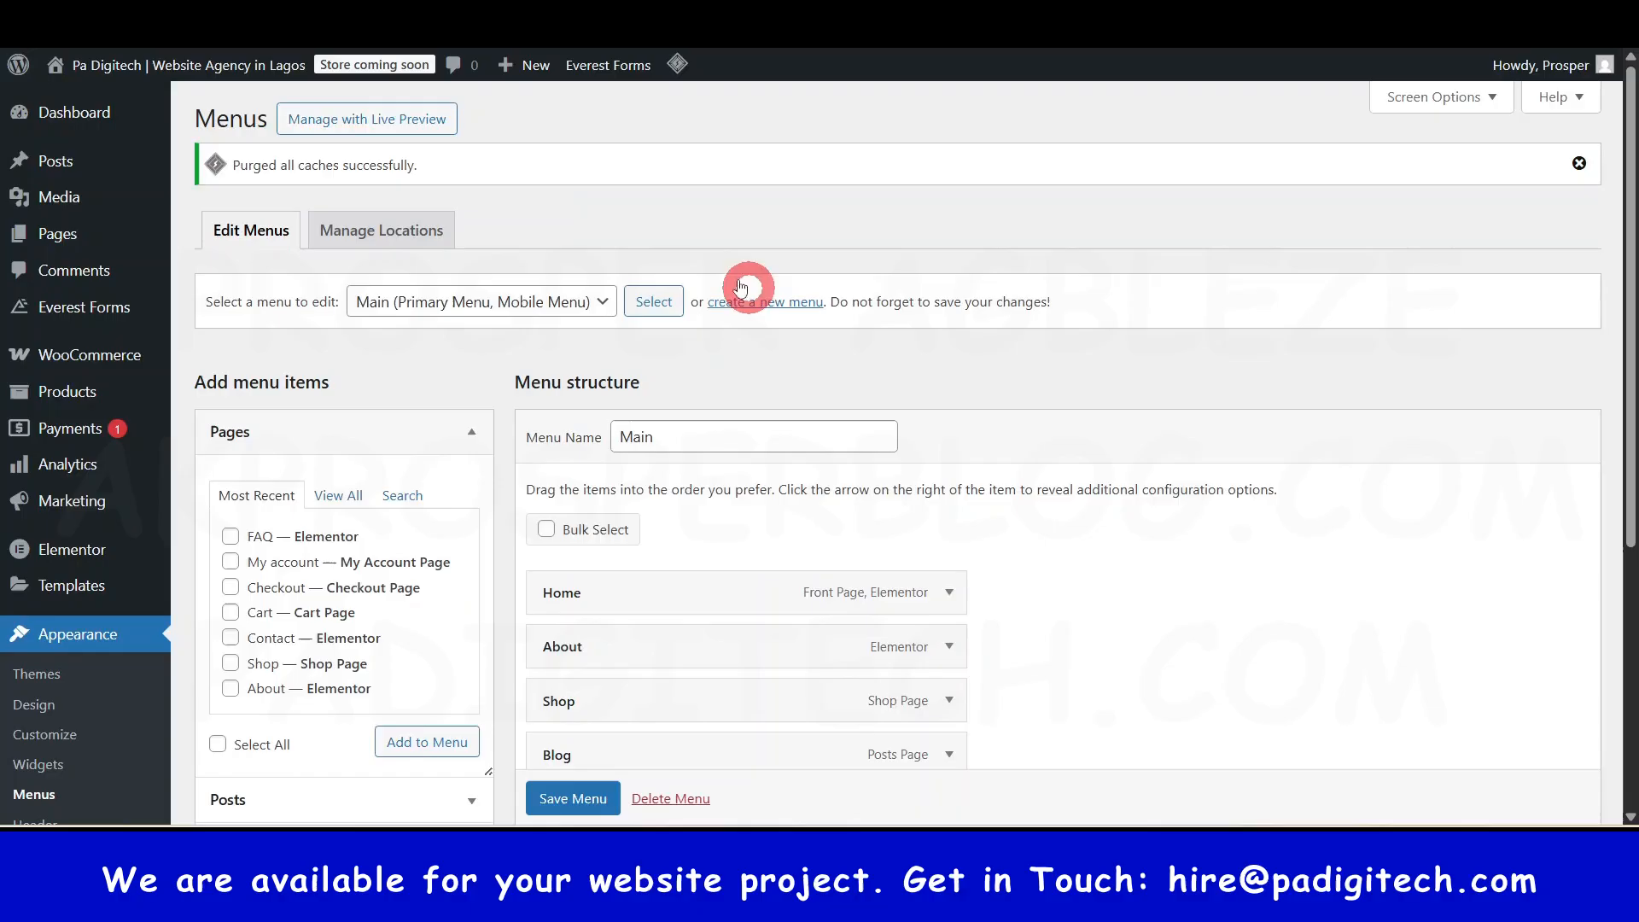
{"action": "left_click", "coordinate": [456, 314]}
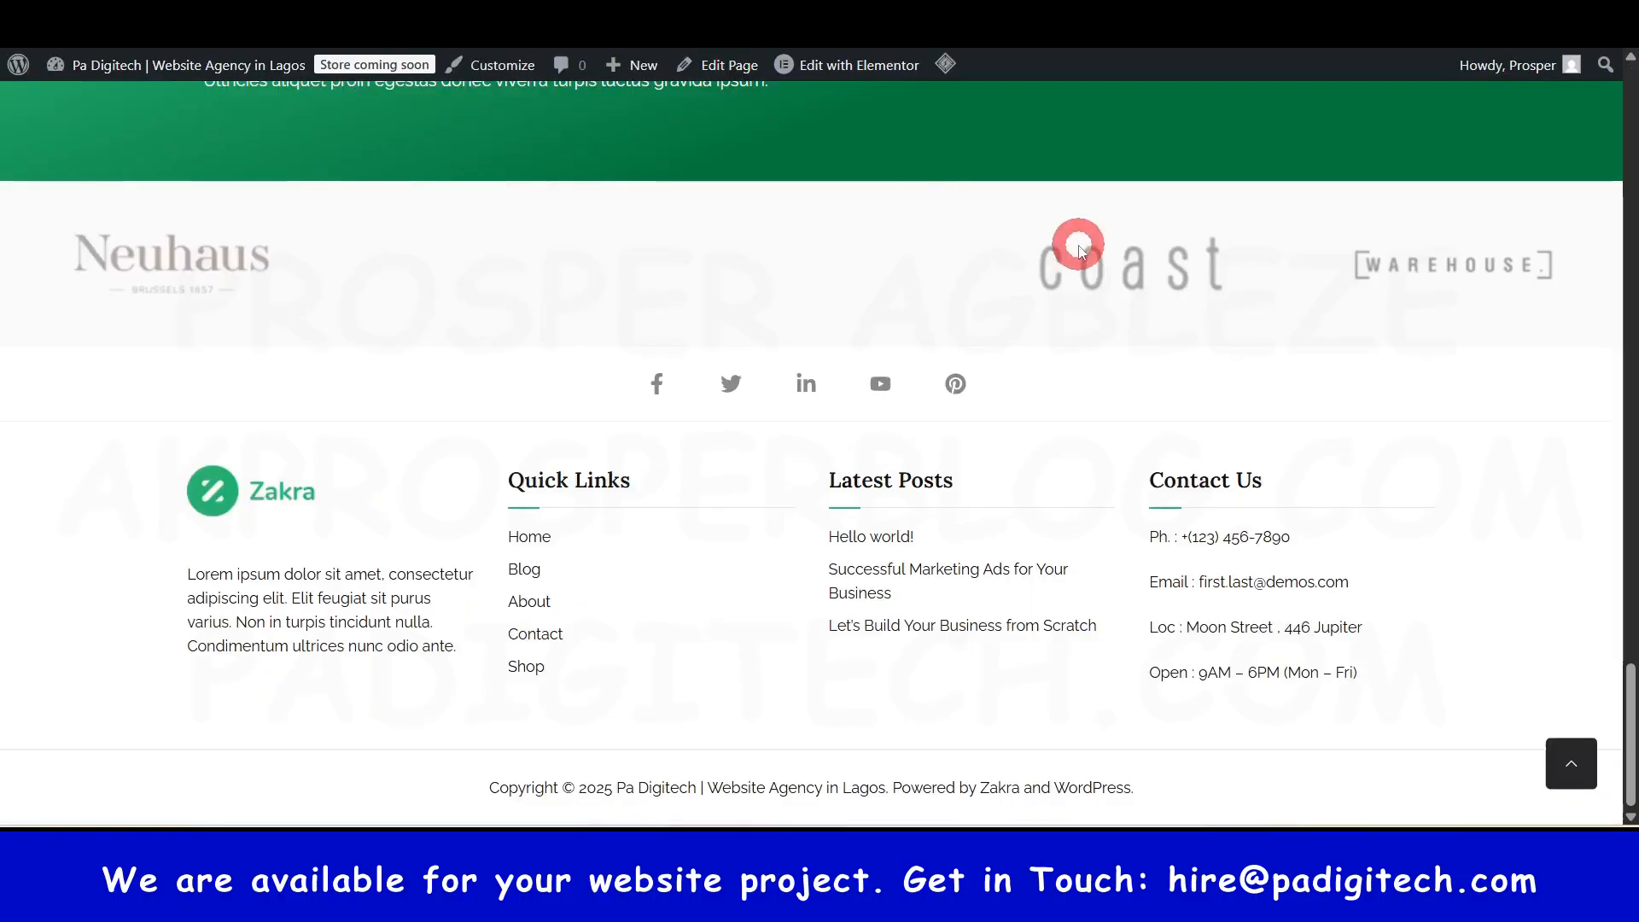
{"action": "scroll", "coordinate": [1072, 249], "scroll_direction": "up", "scroll_amount": 10}
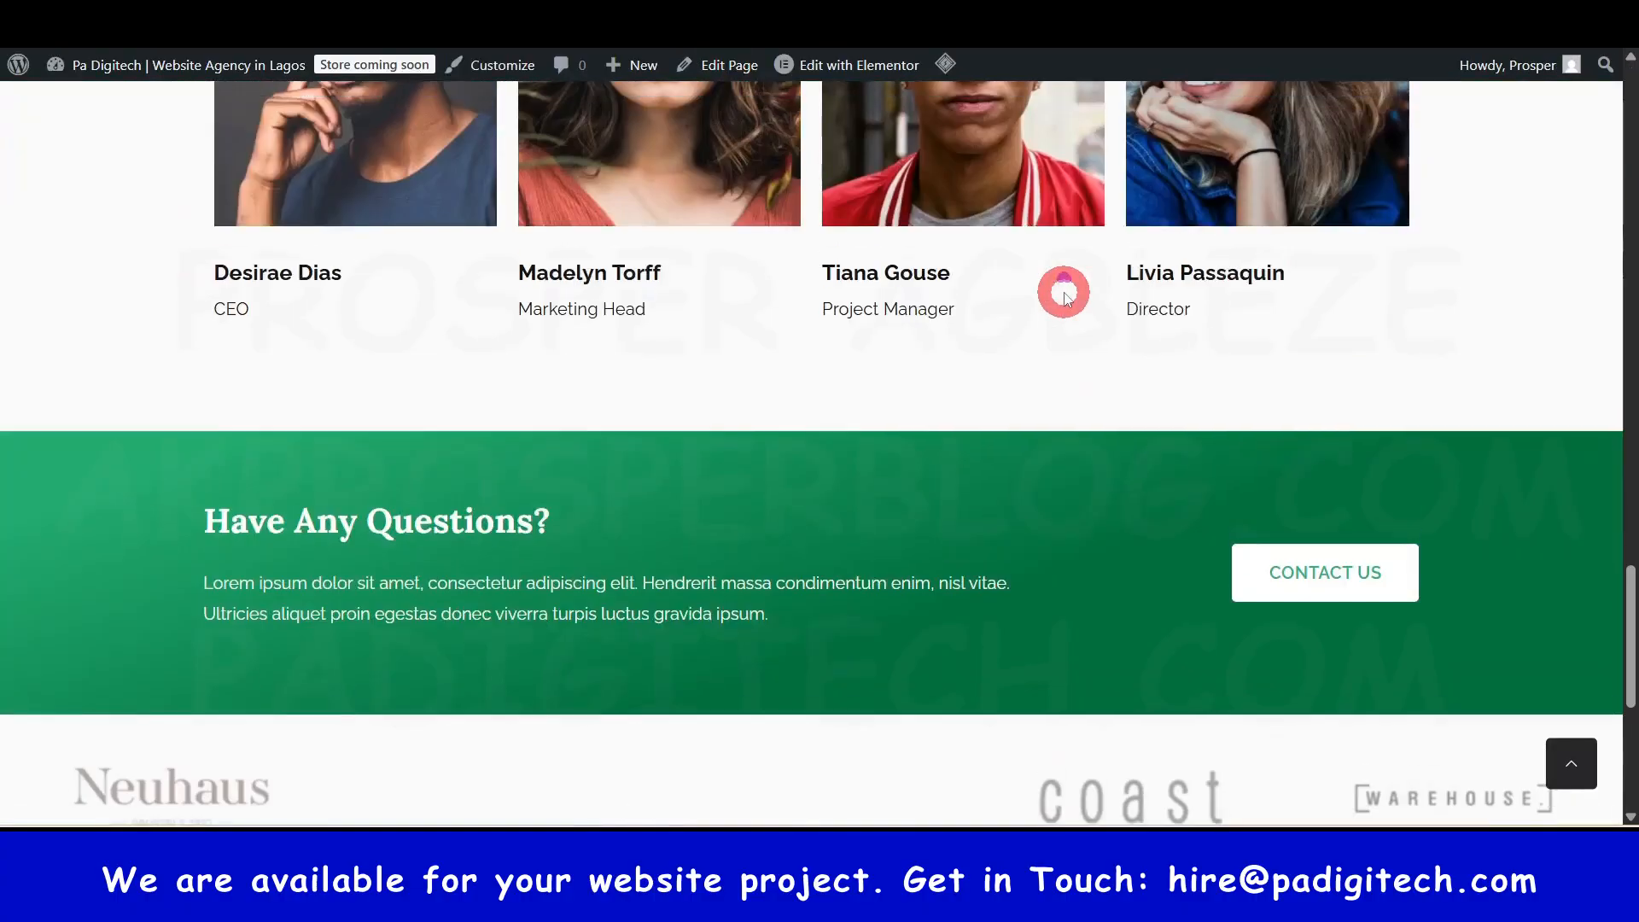
{"action": "left_click_drag", "start_coordinate": [1619, 434], "coordinate": [1621, 709]}
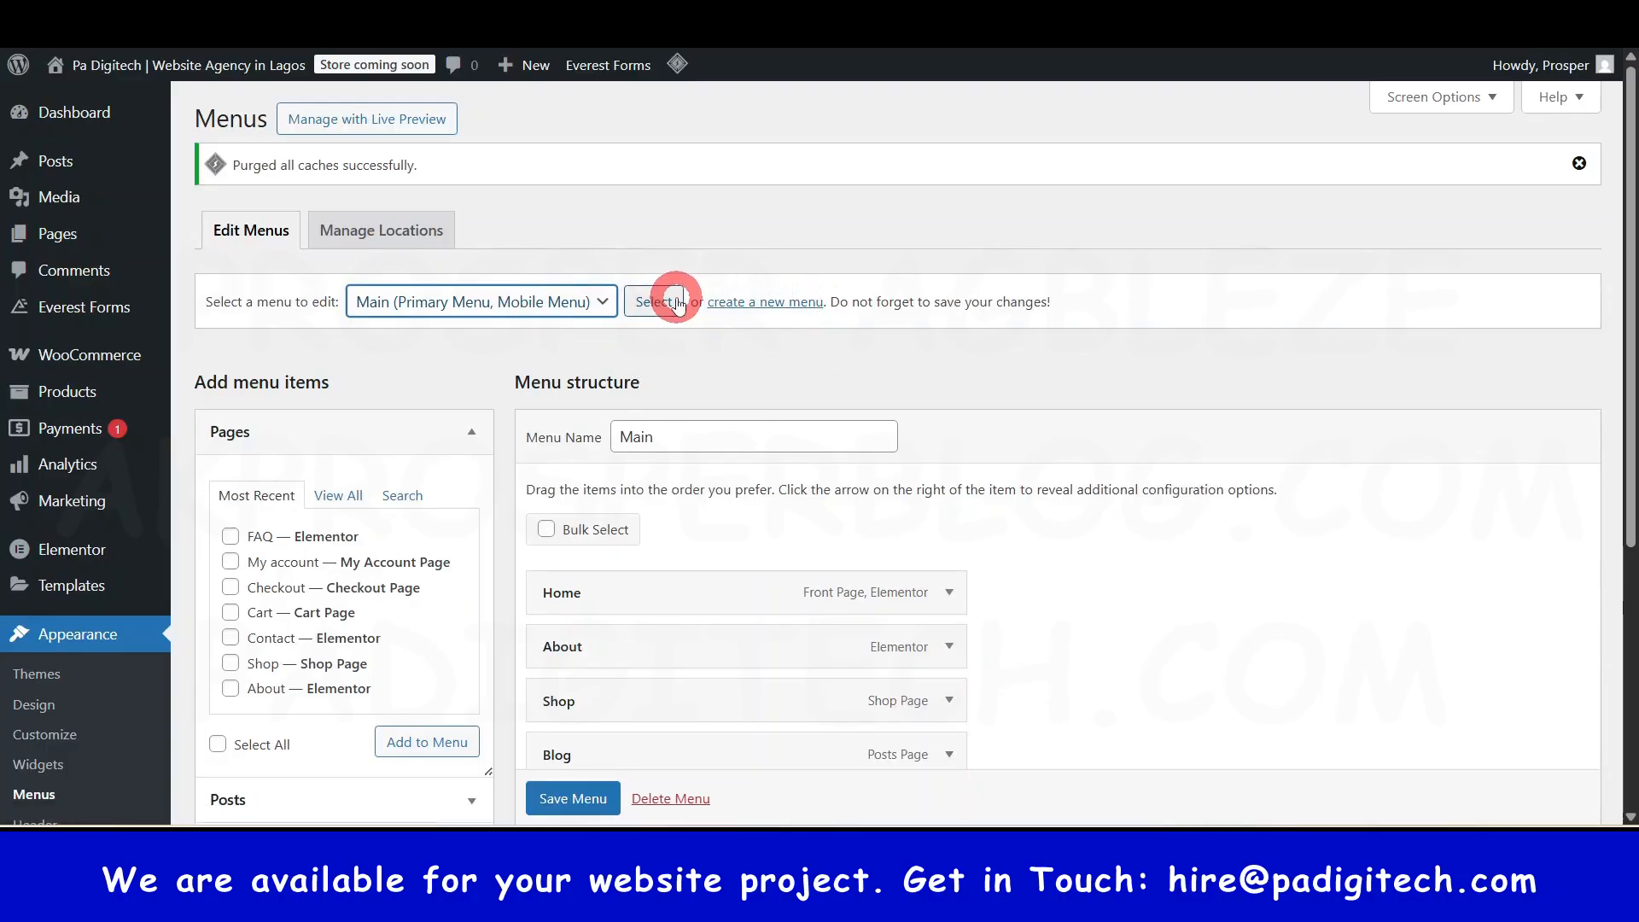
{"action": "scroll", "coordinate": [627, 606], "scroll_direction": "down", "scroll_amount": 1}
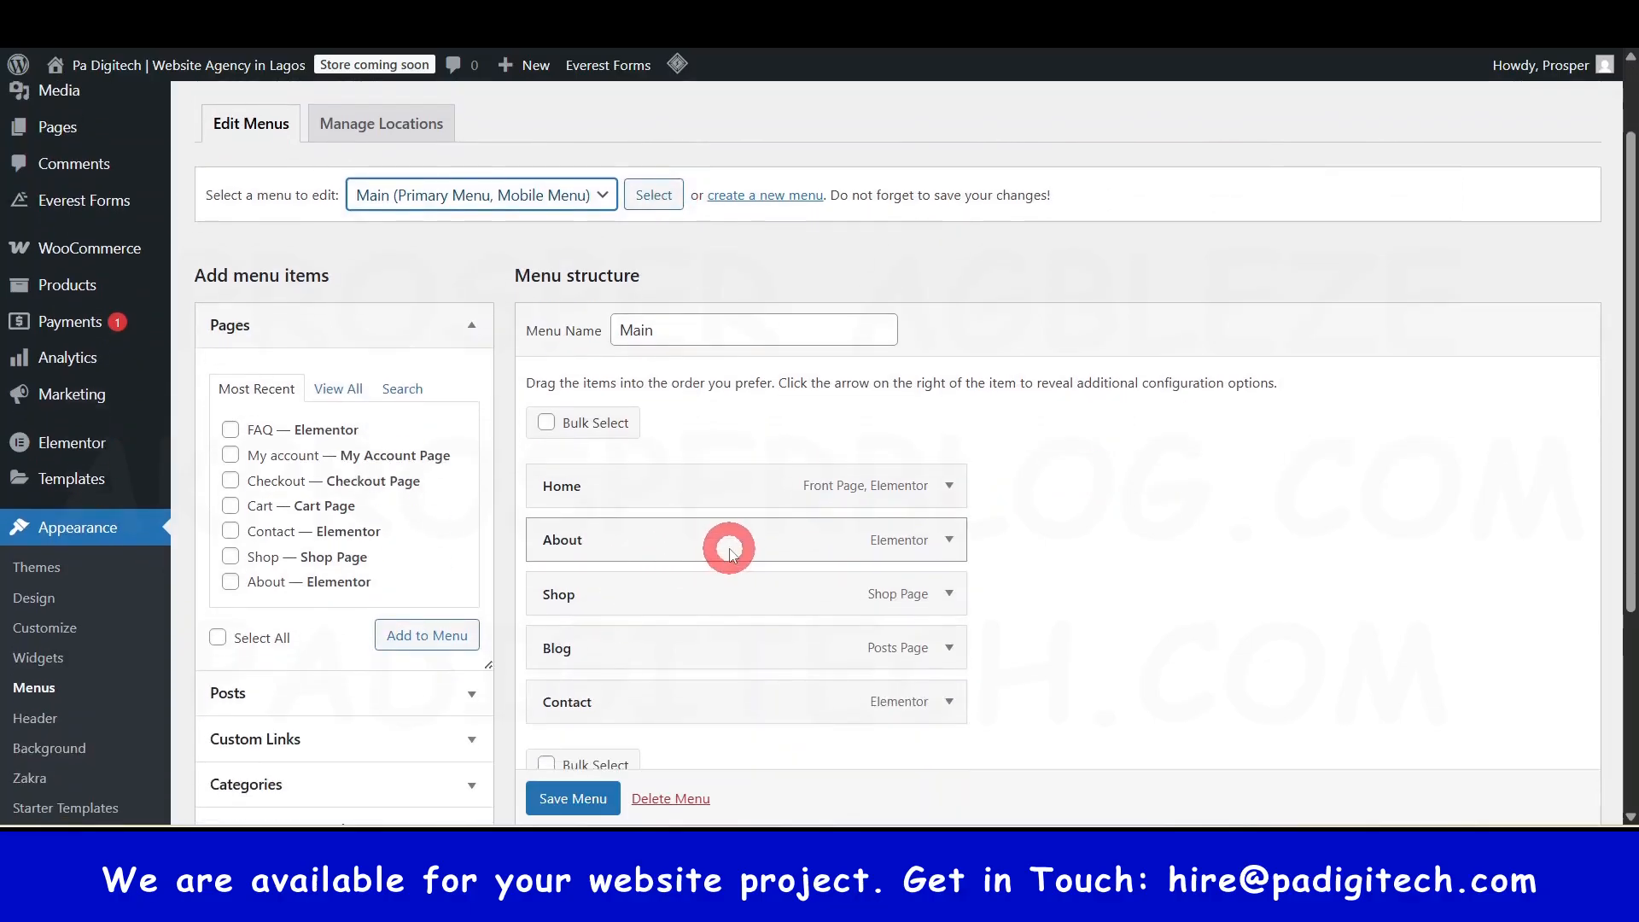
{"action": "left_click", "coordinate": [518, 198]}
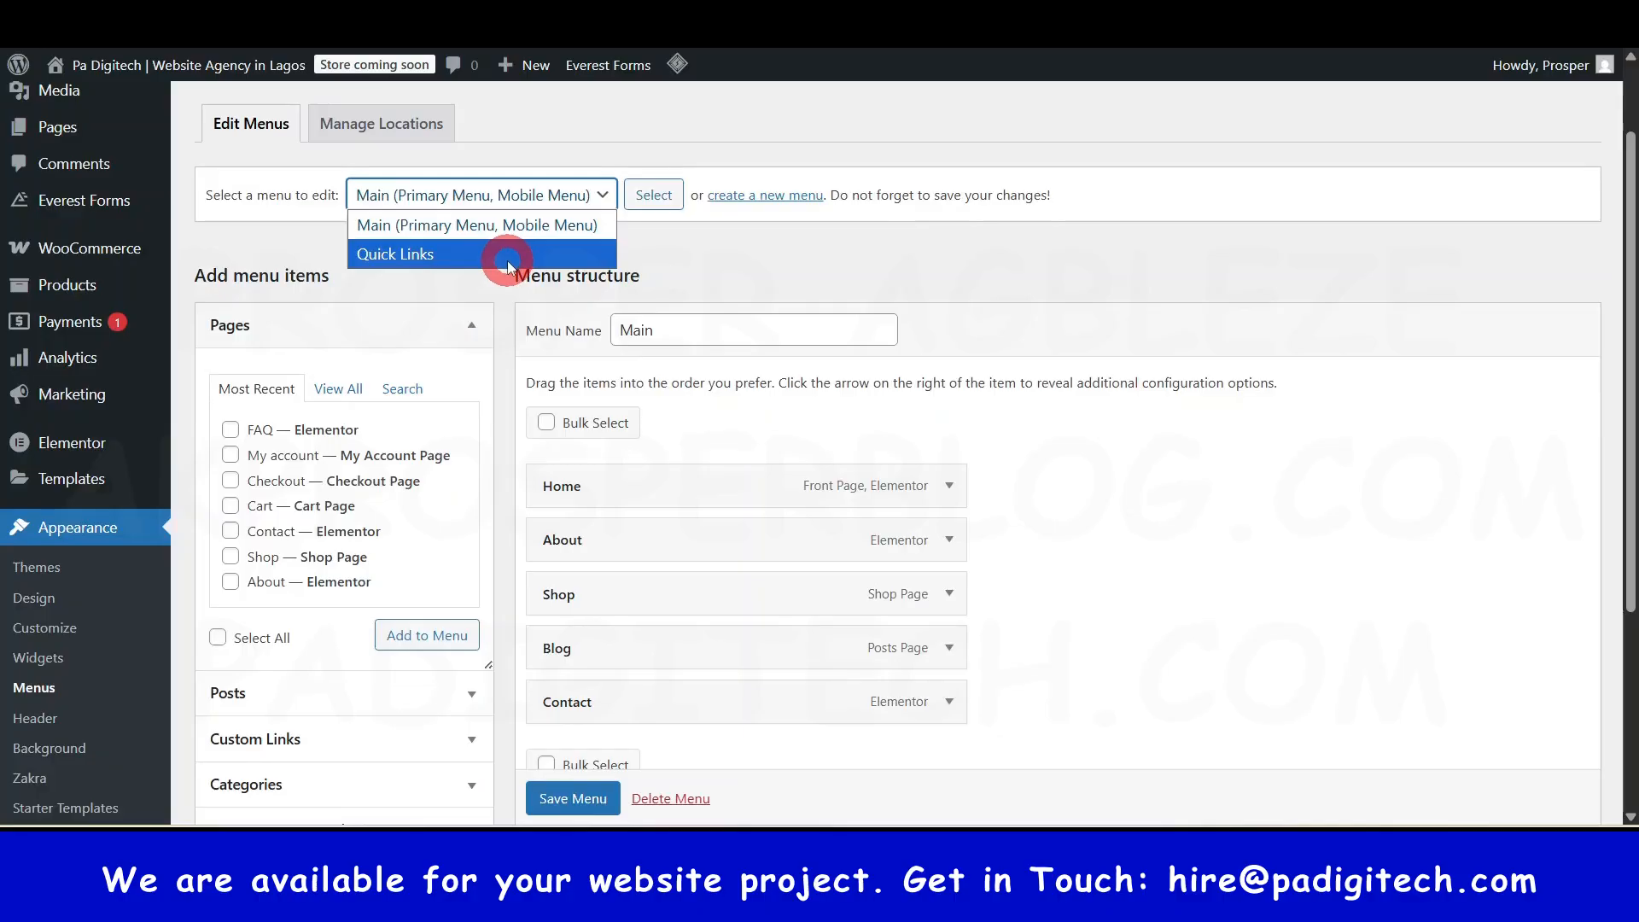
{"action": "left_click", "coordinate": [844, 250]}
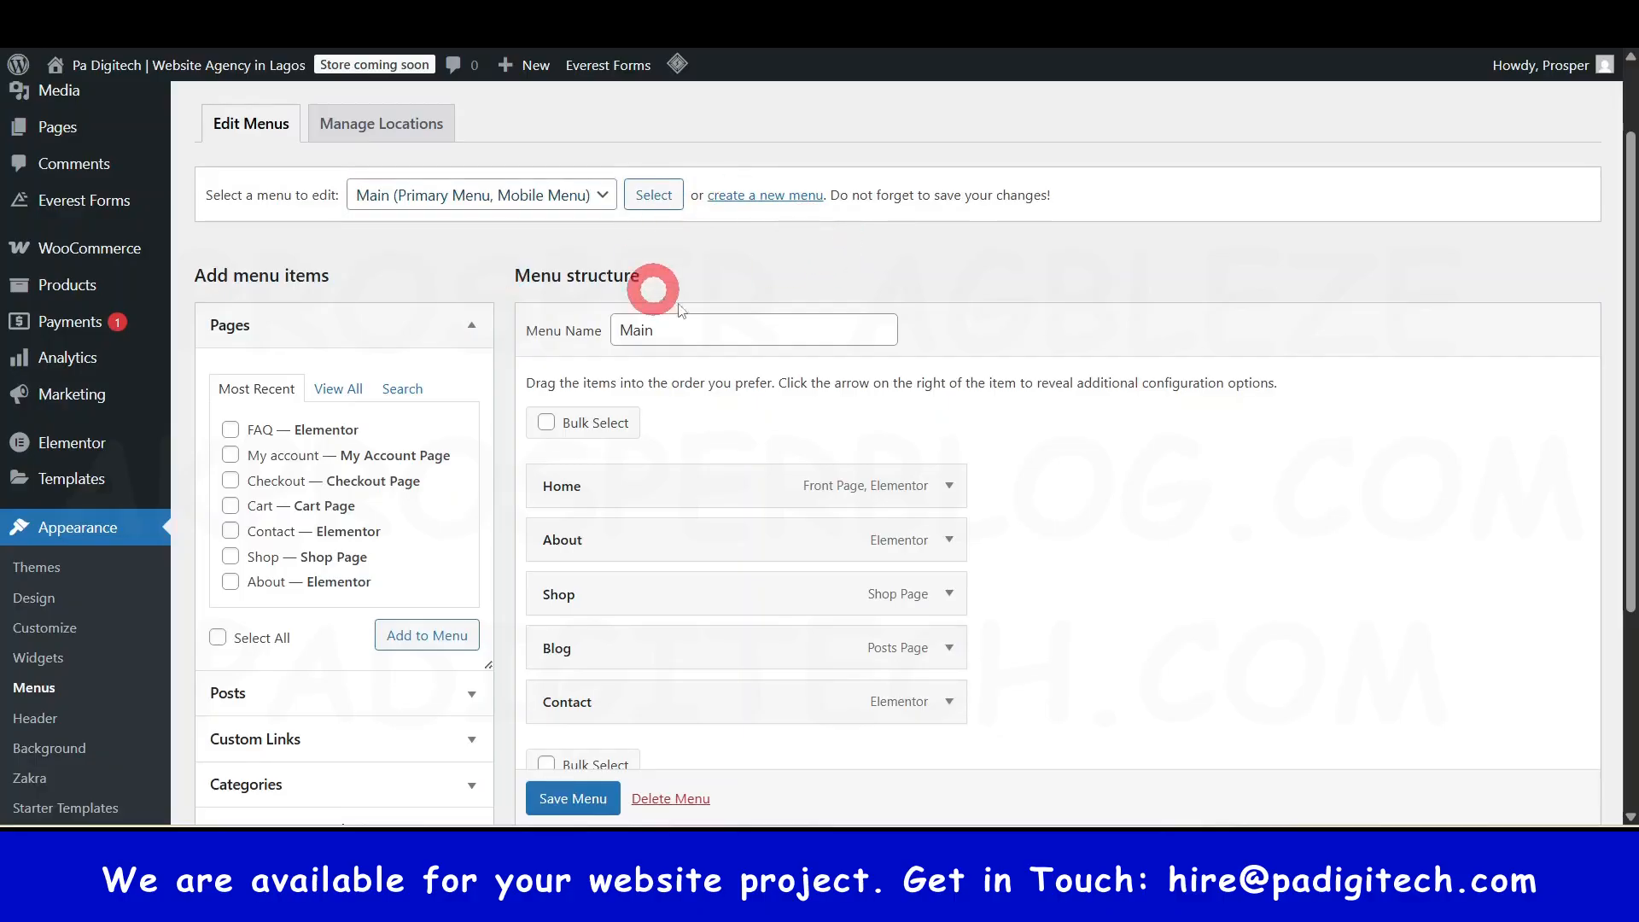
{"action": "scroll", "coordinate": [703, 538], "scroll_direction": "down", "scroll_amount": 3}
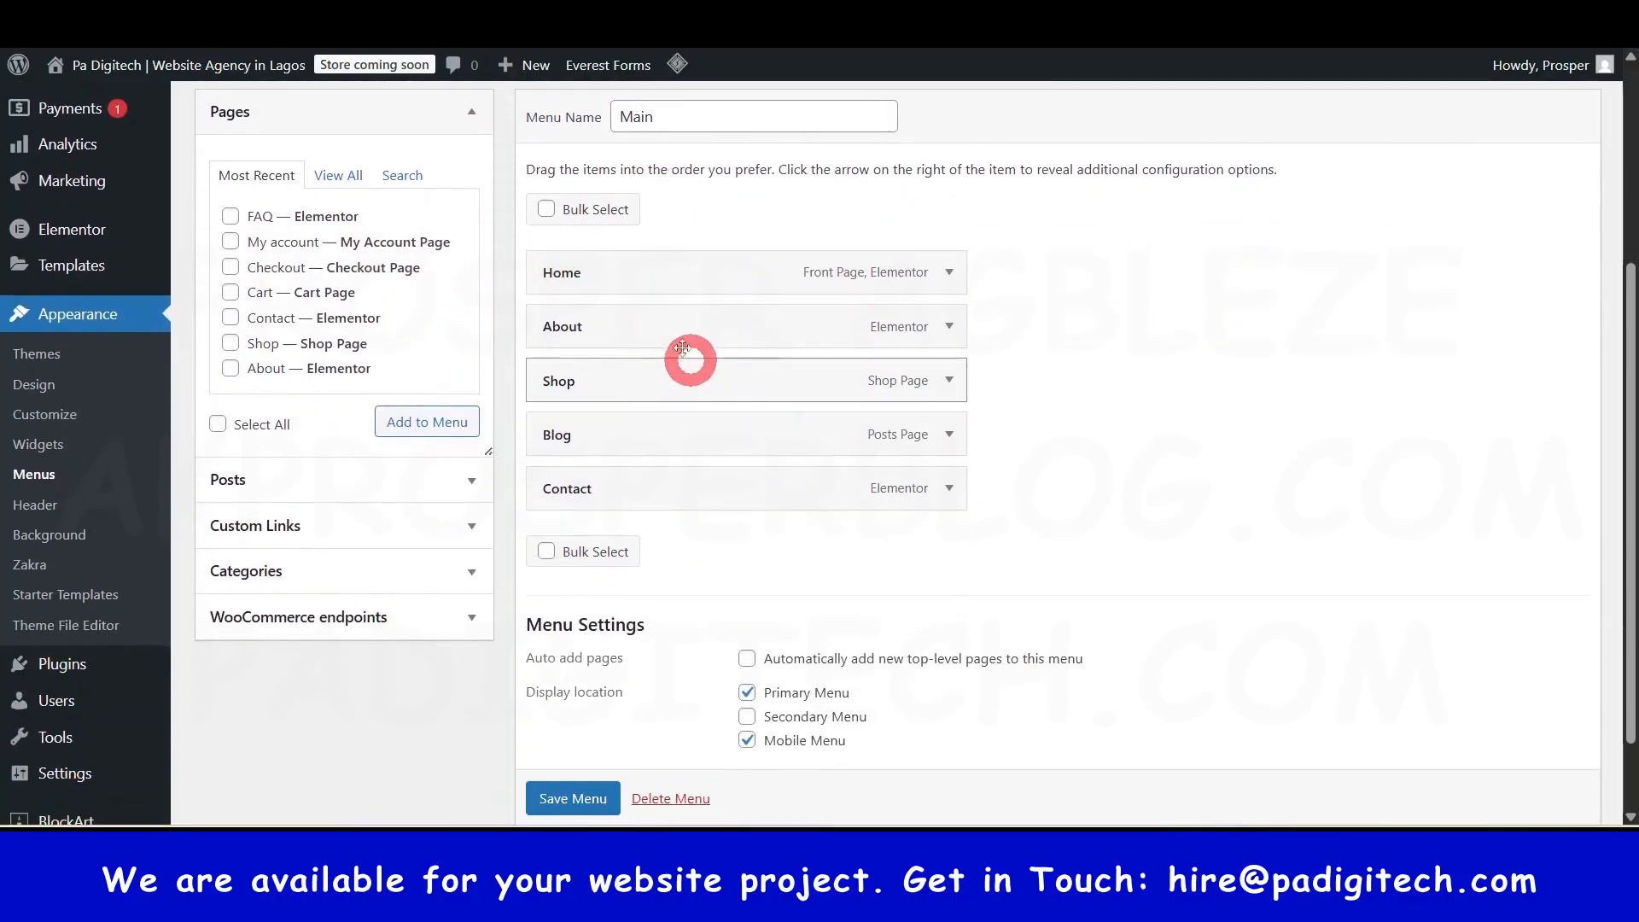
{"action": "scroll", "coordinate": [807, 365], "scroll_direction": "up", "scroll_amount": 2}
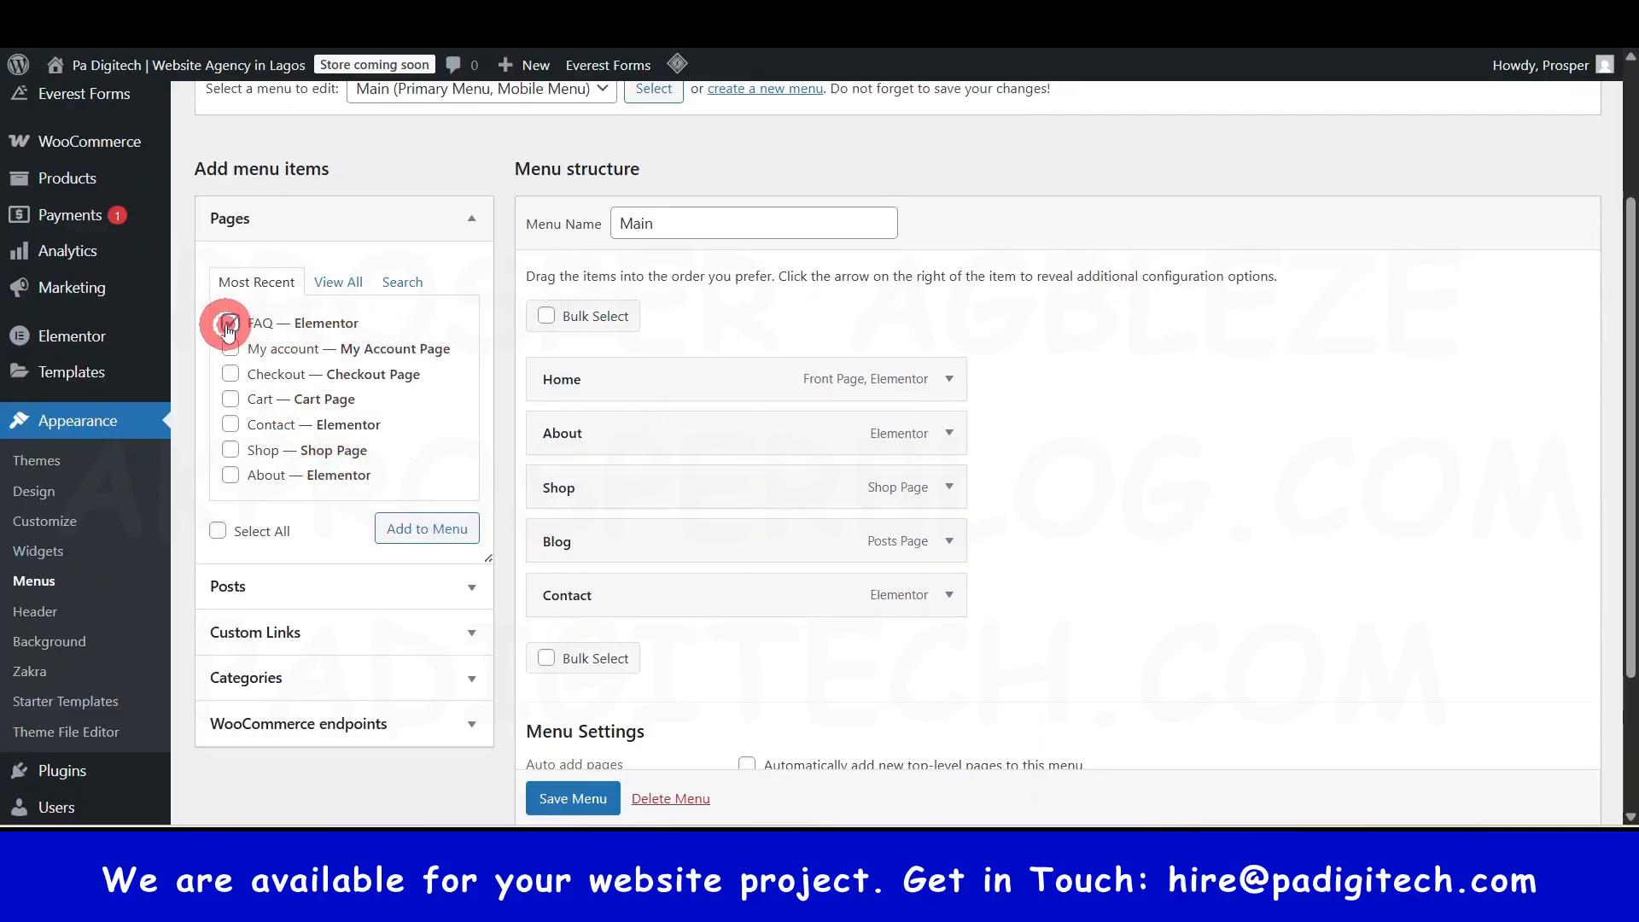
- Add the FAQ page to the Main menu and drag it to top level just below Blog
{"action": "left_click", "coordinate": [431, 536]}
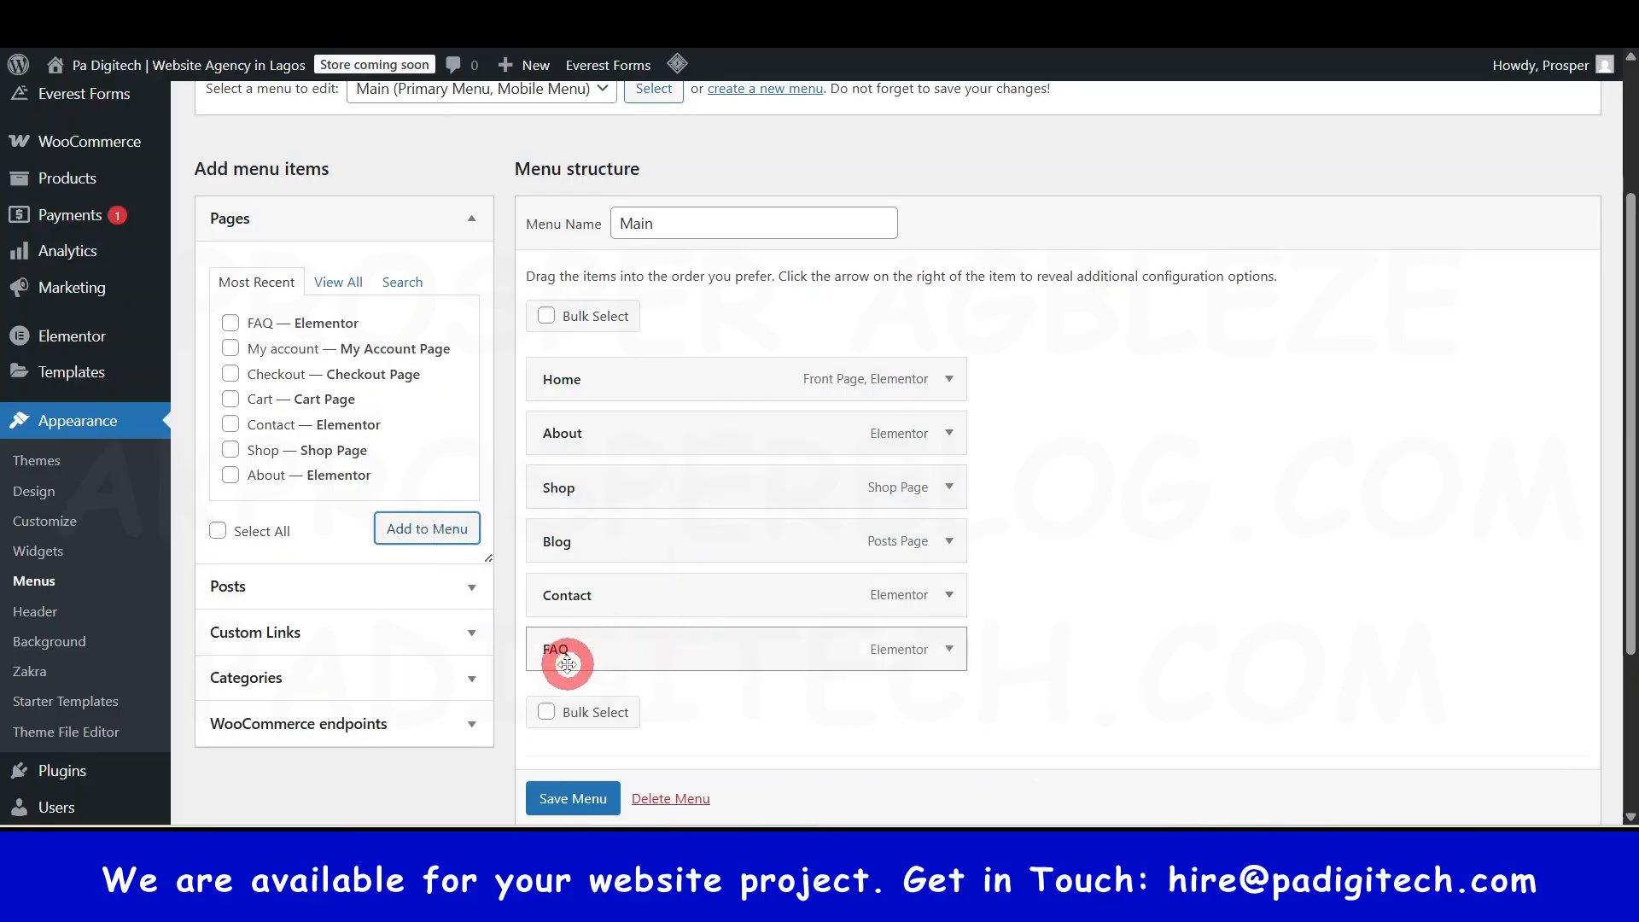
{"action": "left_click_drag", "start_coordinate": [560, 654], "coordinate": [551, 544]}
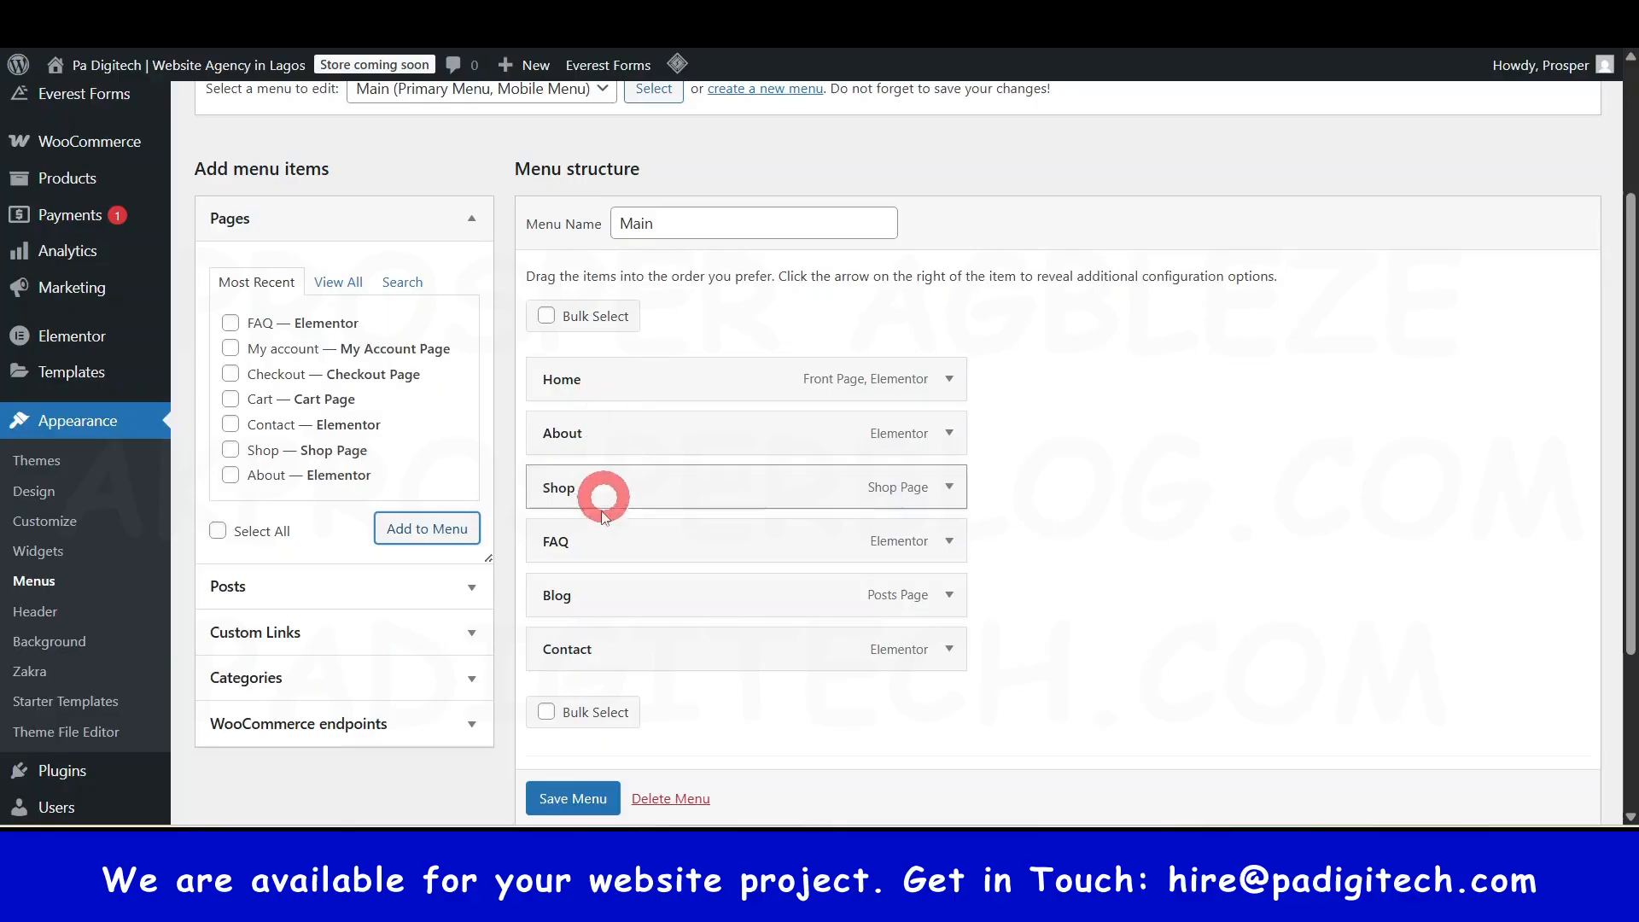
{"action": "left_click_drag", "start_coordinate": [563, 540], "coordinate": [568, 616]}
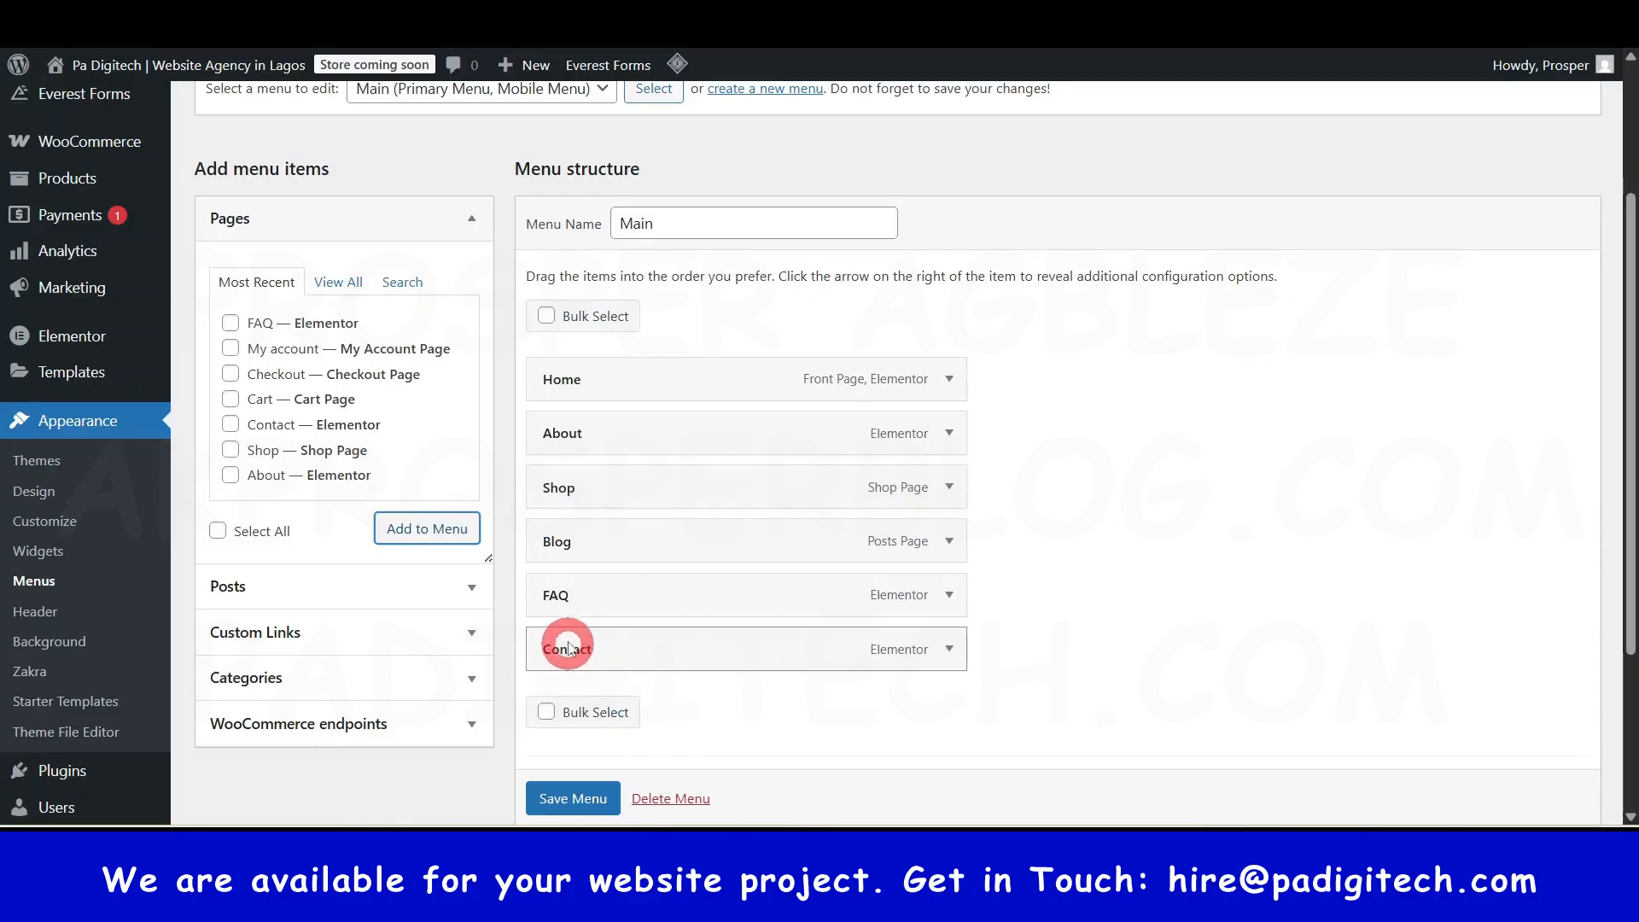
{"action": "left_click_drag", "start_coordinate": [556, 593], "coordinate": [602, 597]}
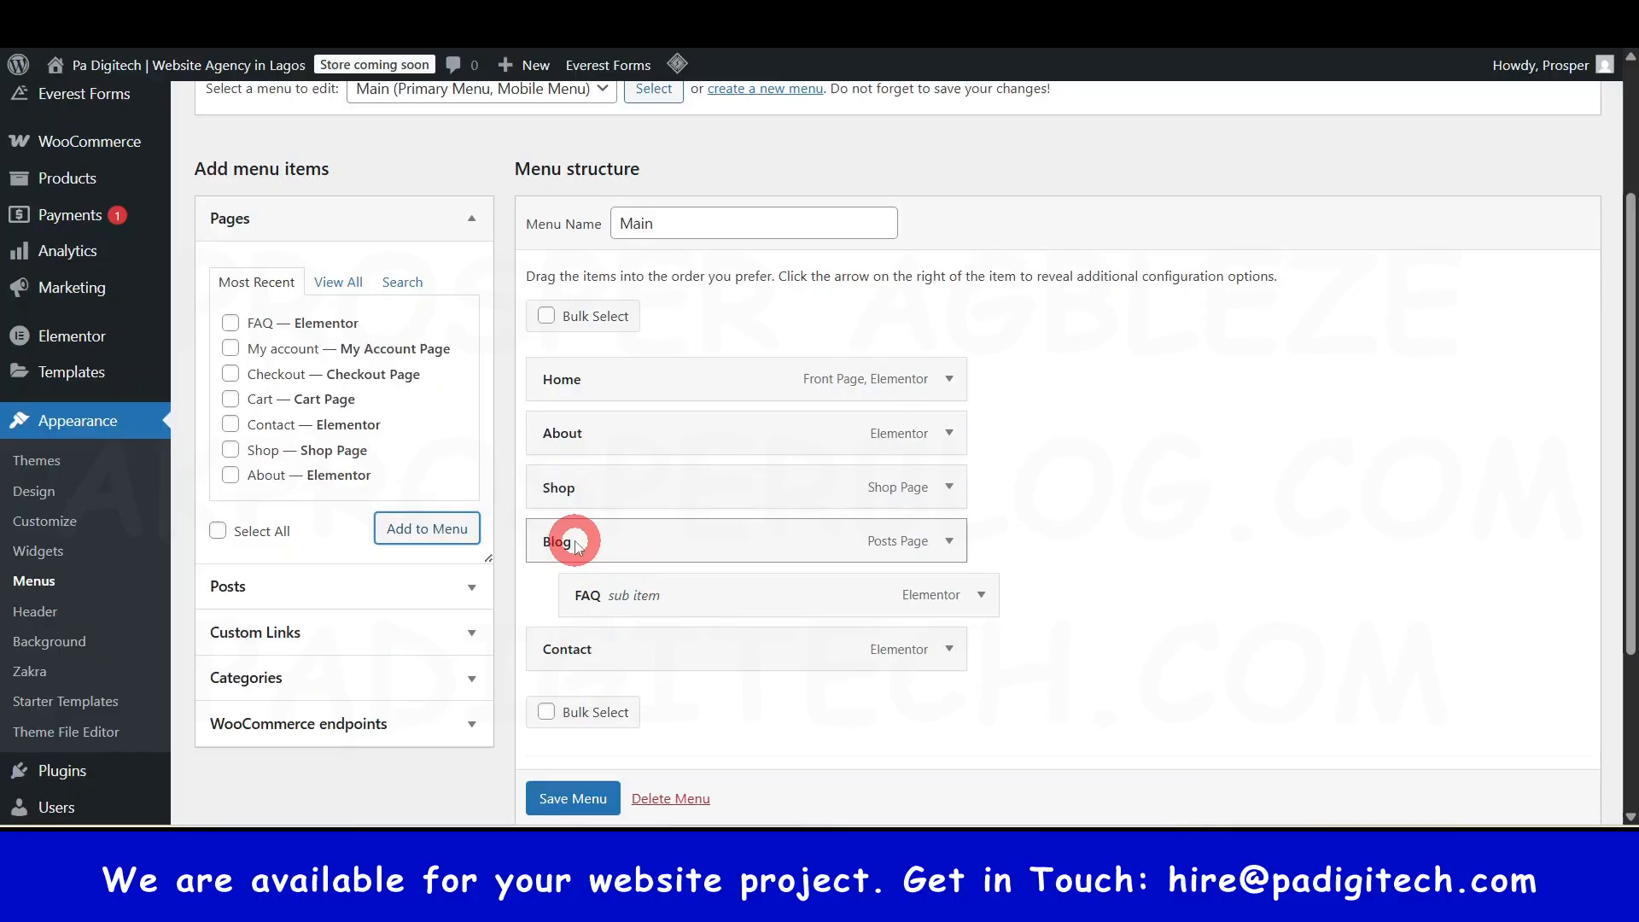
{"action": "left_click_drag", "start_coordinate": [586, 596], "coordinate": [556, 600]}
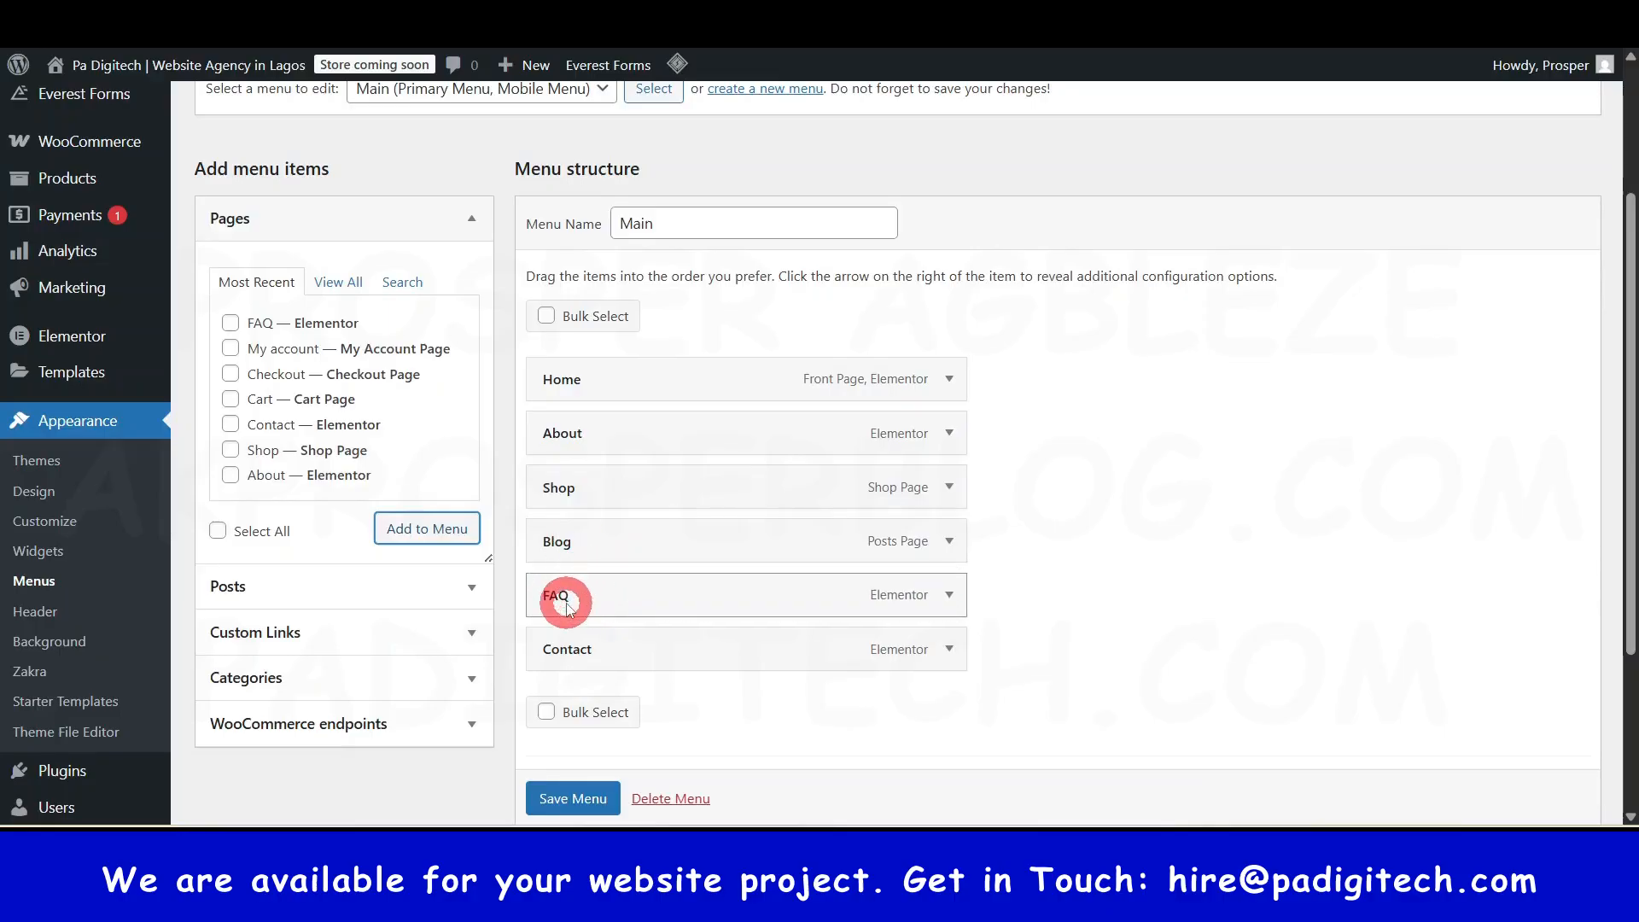
- List all pages and tick the 'Successful Marketing Ads for Your Business' post
{"action": "left_click", "coordinate": [333, 282]}
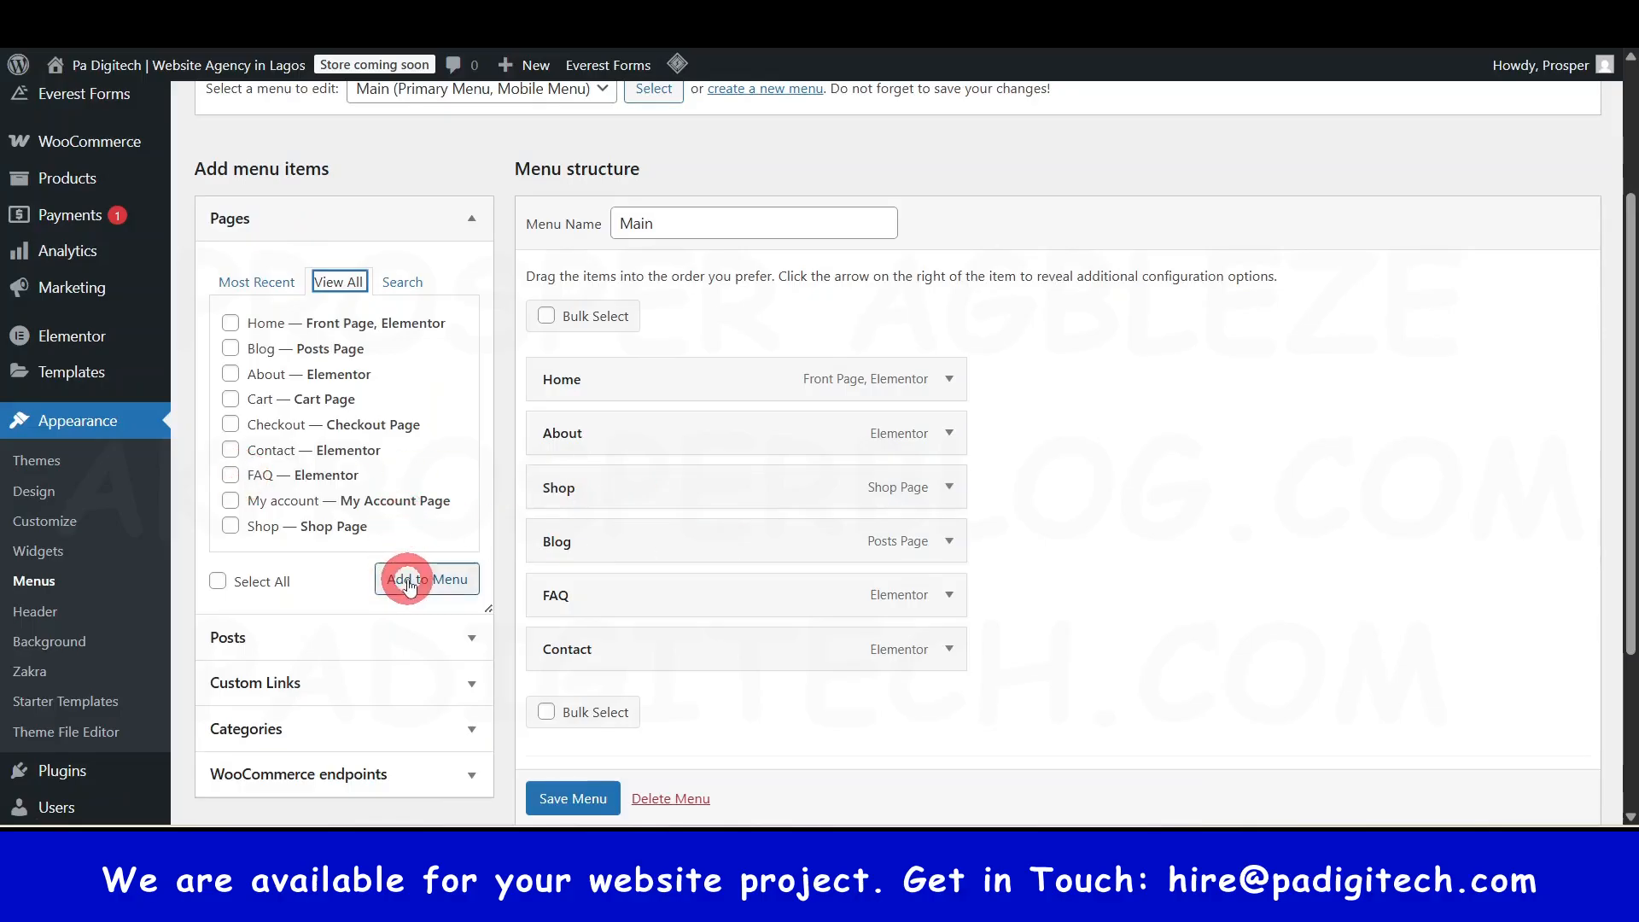
{"action": "scroll", "coordinate": [406, 585], "scroll_direction": "down", "scroll_amount": 1}
{"action": "scroll", "coordinate": [408, 589], "scroll_direction": "down", "scroll_amount": 2}
{"action": "left_click", "coordinate": [469, 422]}
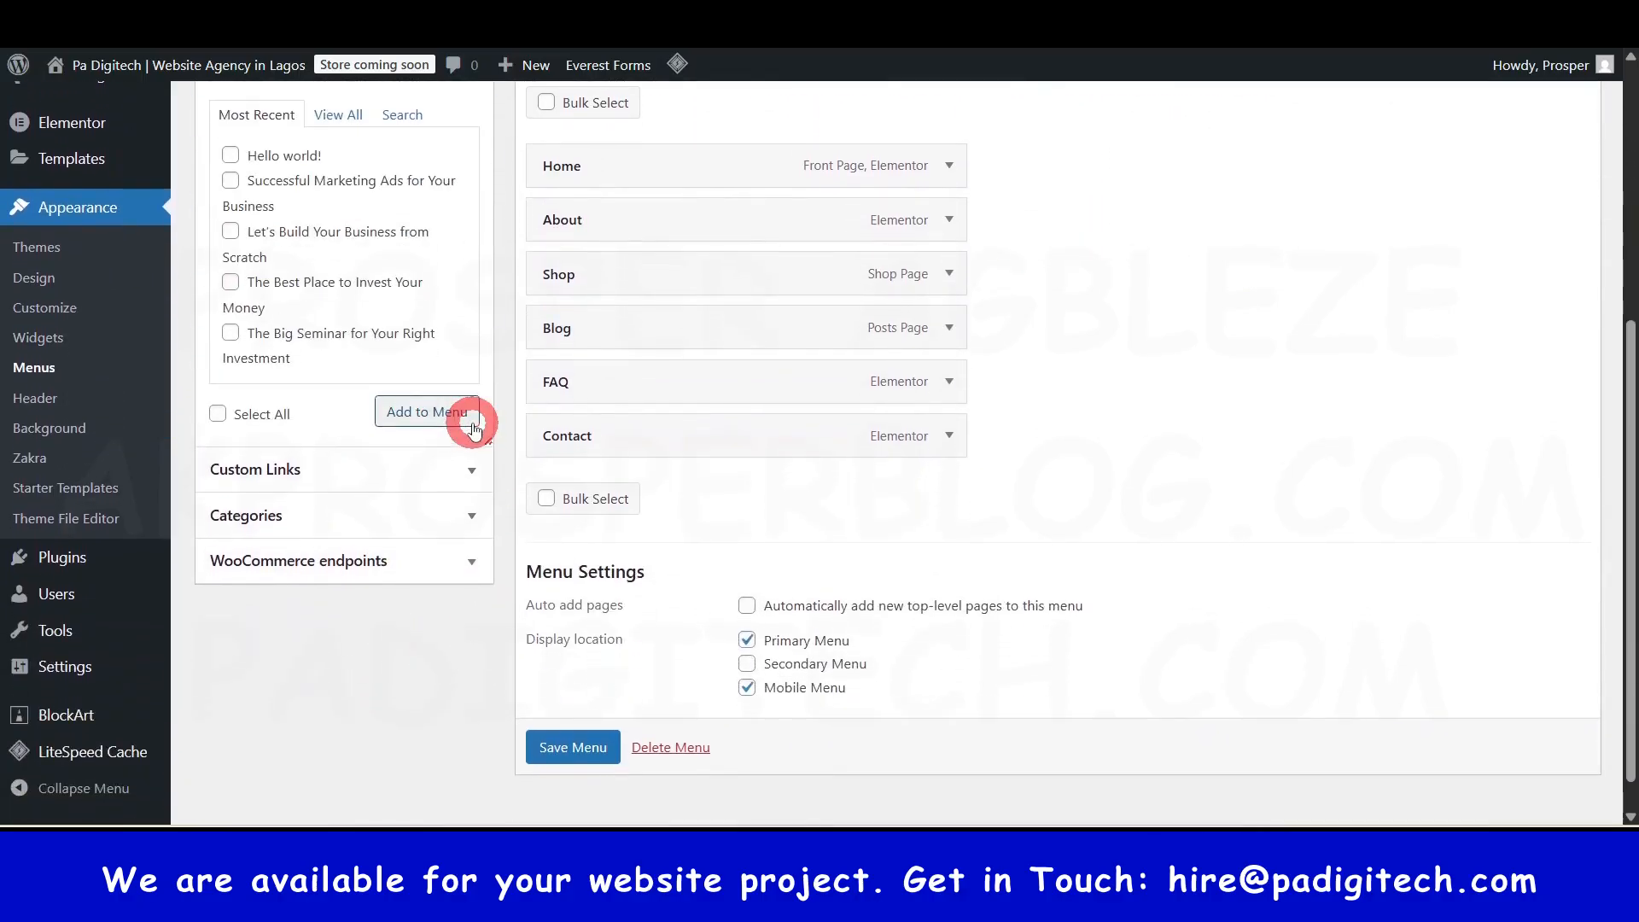
{"action": "scroll", "coordinate": [468, 487], "scroll_direction": "up", "scroll_amount": 2}
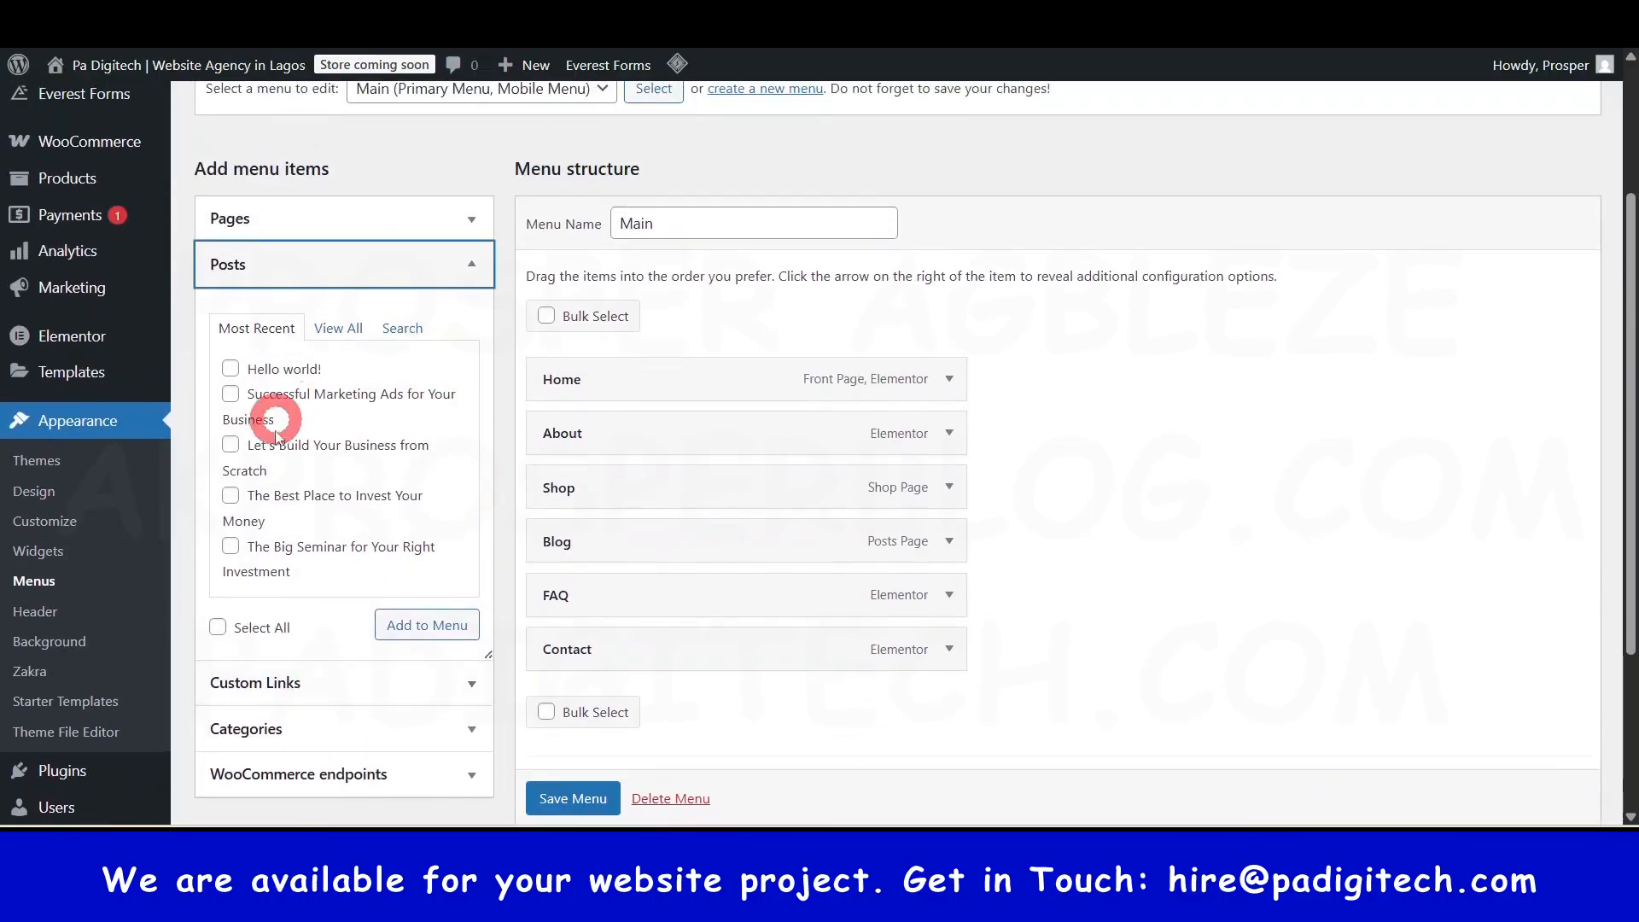
{"action": "left_click", "coordinate": [230, 395]}
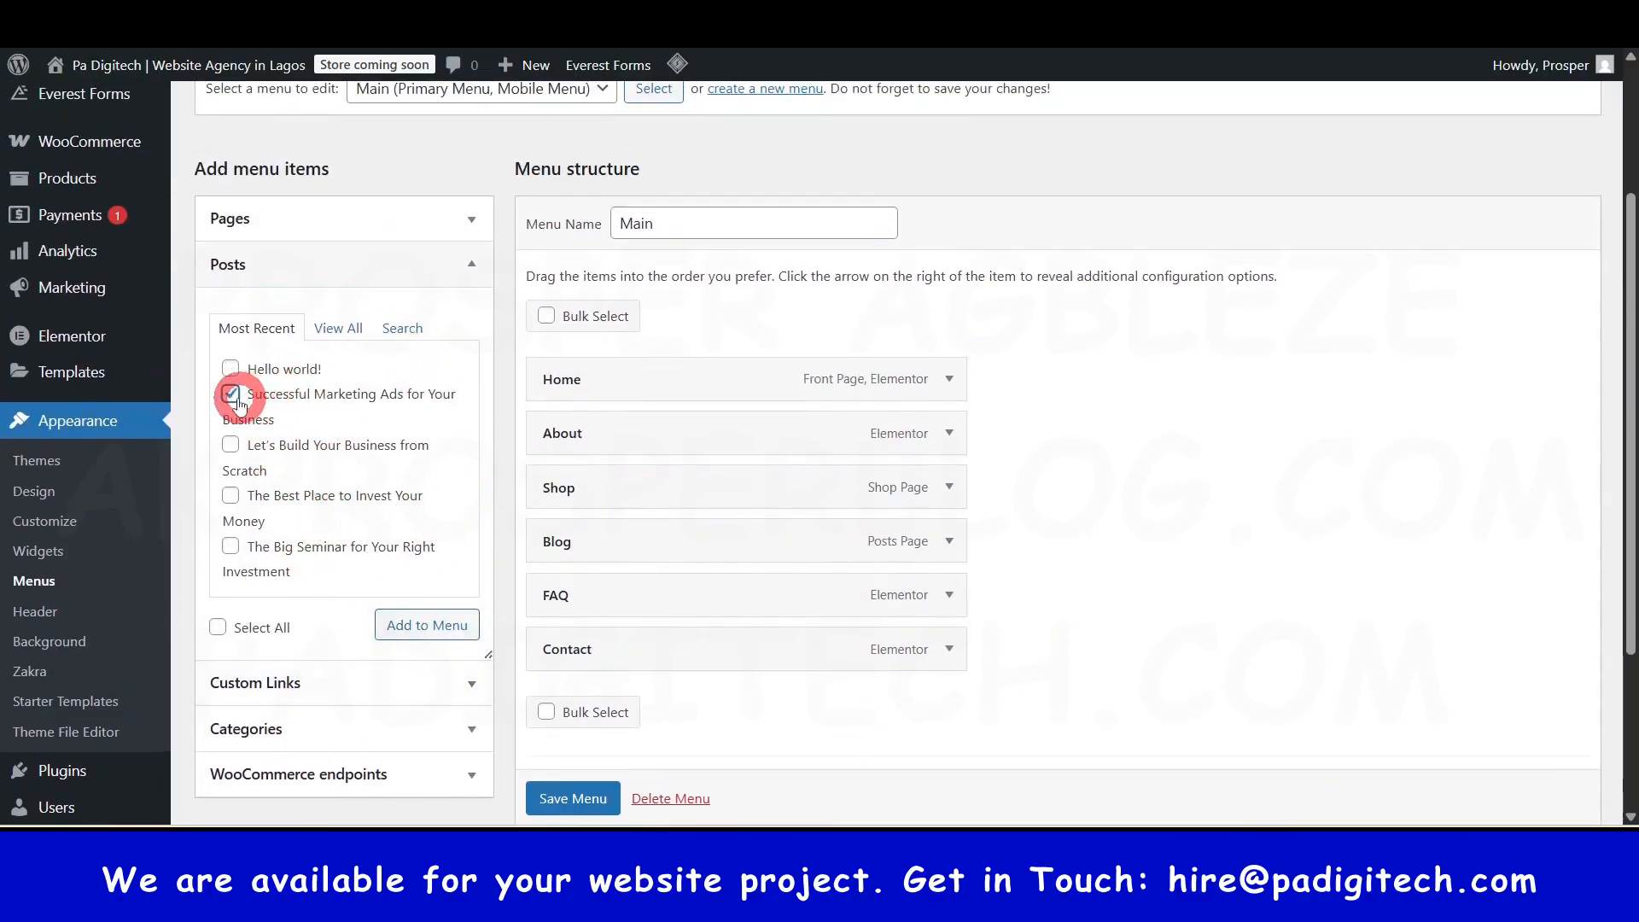
- Expand Custom Links and place the cursor in the Link Text field
{"action": "scroll", "coordinate": [289, 530], "scroll_direction": "down", "scroll_amount": 1}
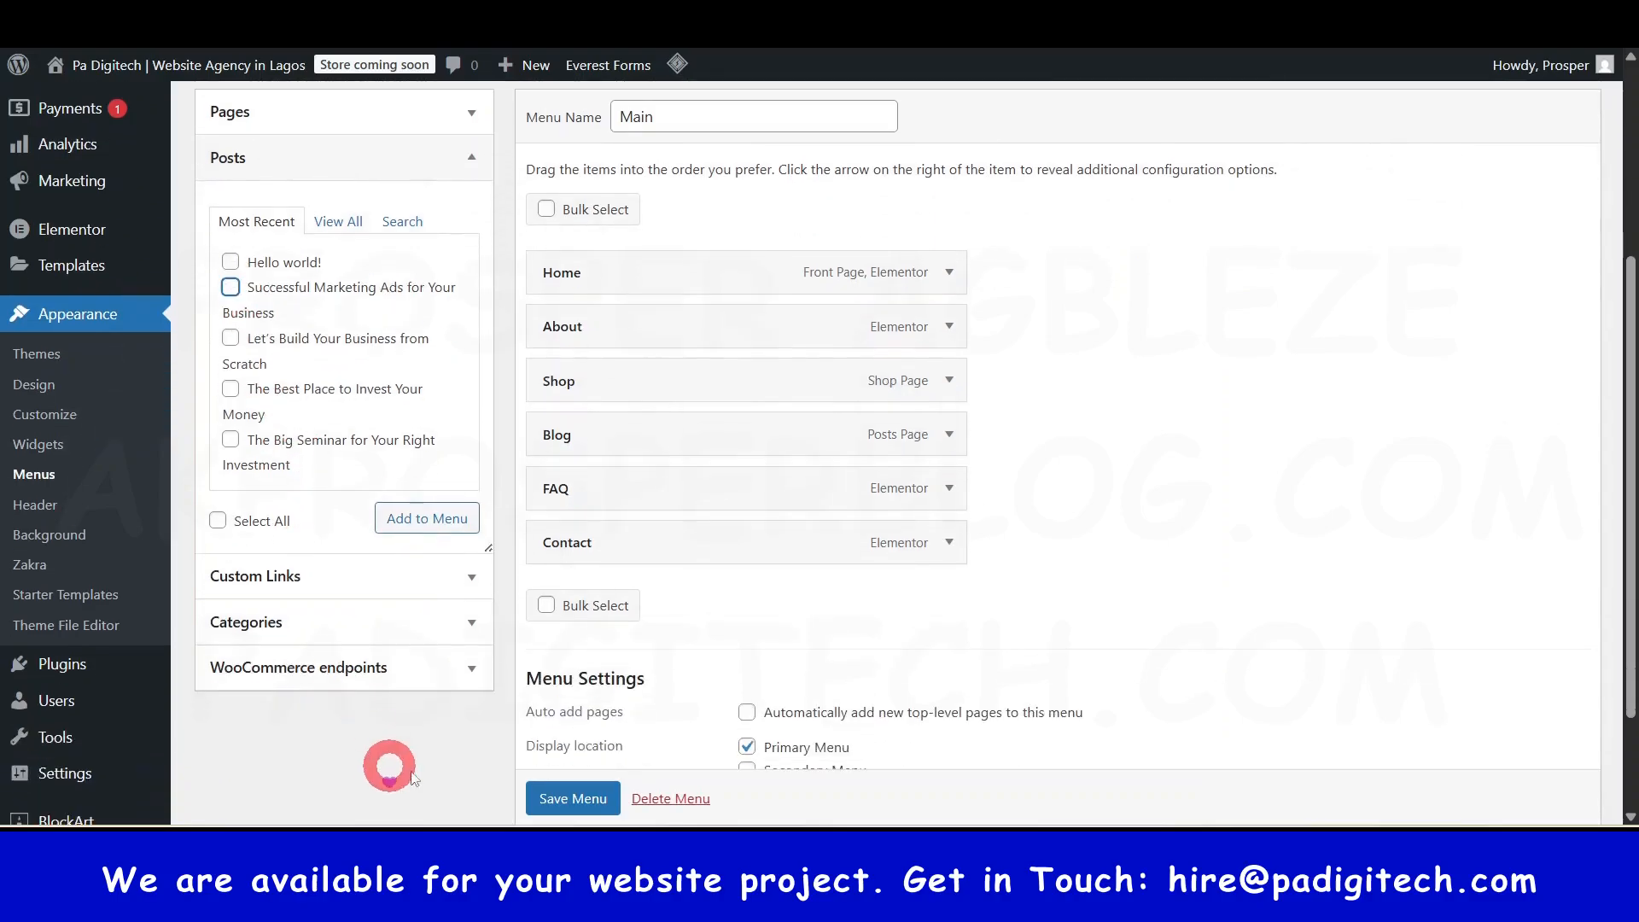
{"action": "left_click", "coordinate": [465, 586]}
{"action": "scroll", "coordinate": [464, 584], "scroll_direction": "up", "scroll_amount": 3}
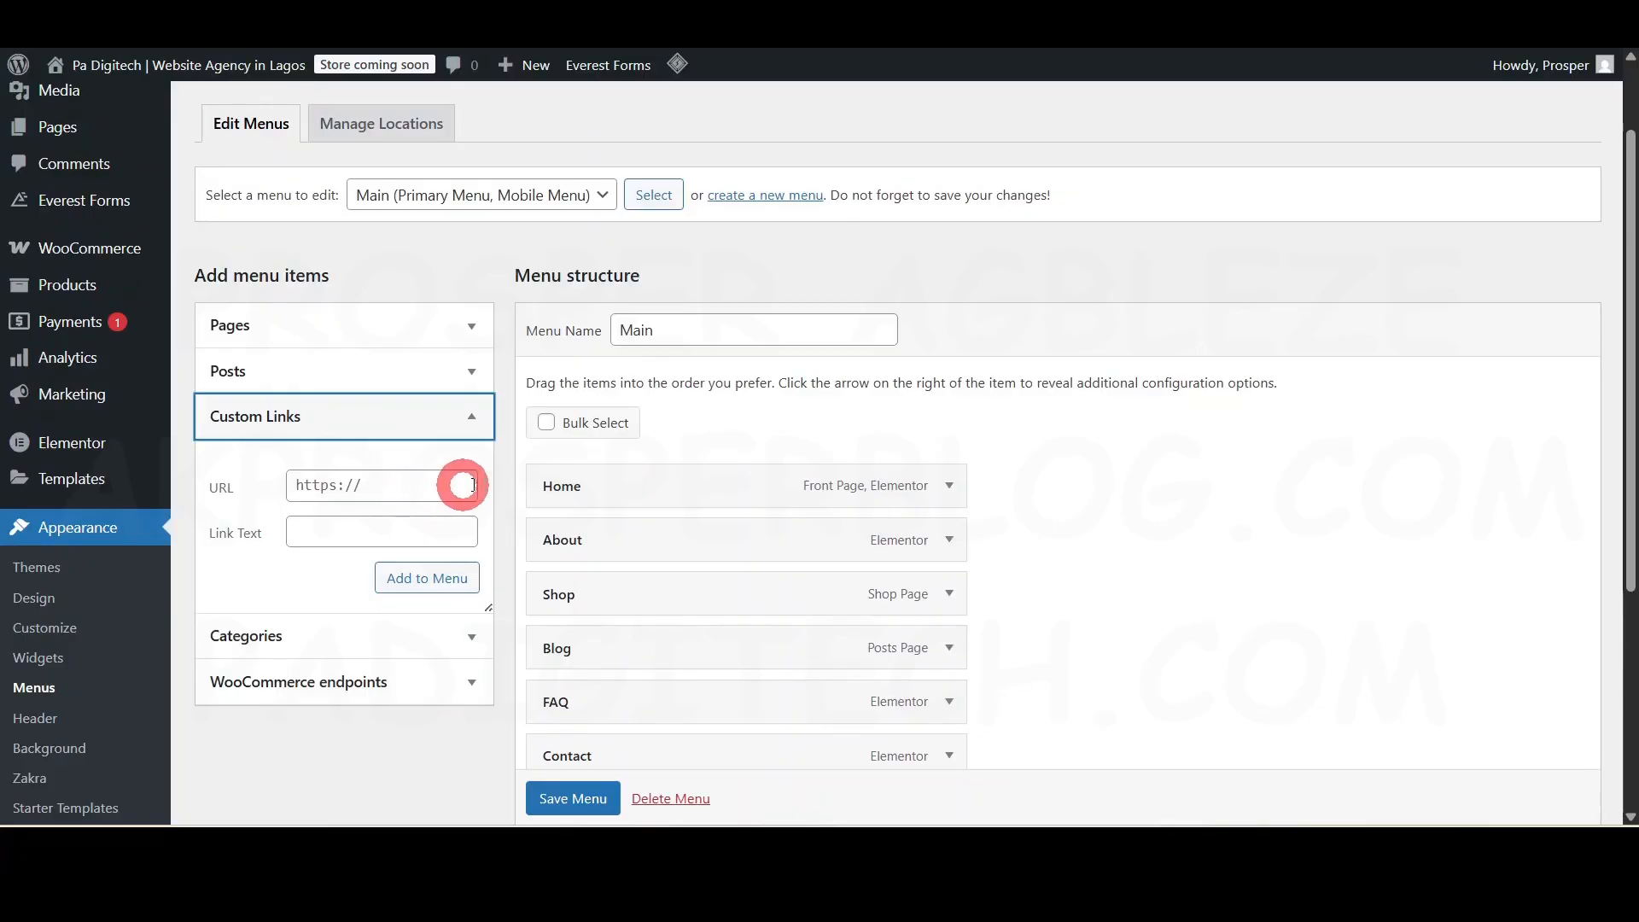
{"action": "left_click", "coordinate": [409, 529]}
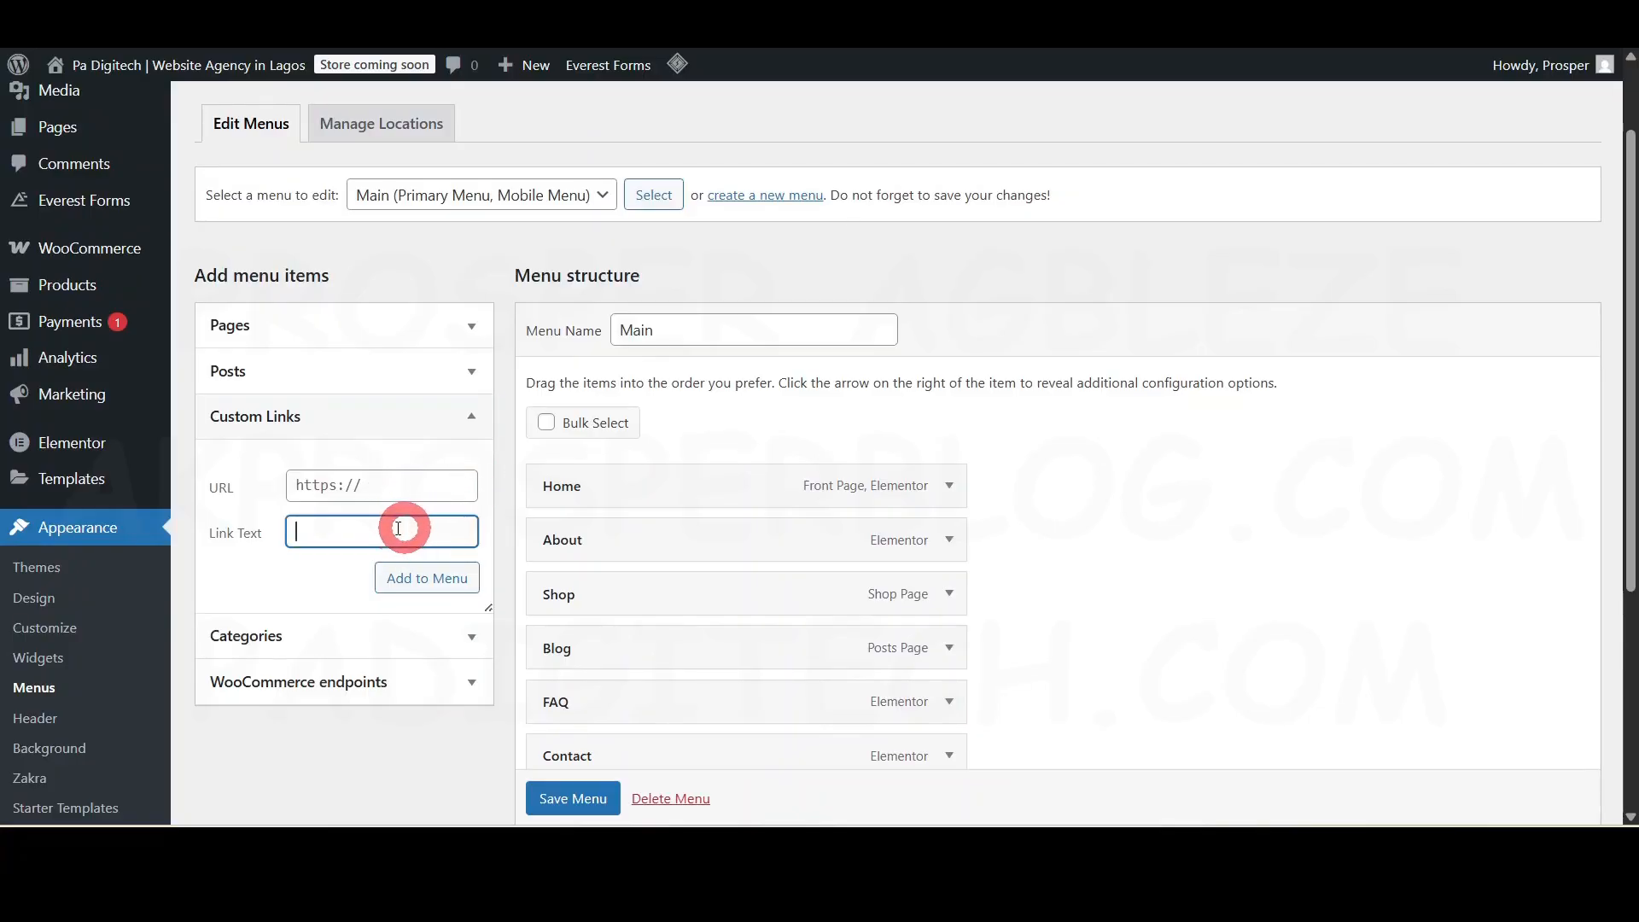
- Save the Main menu and look over the live About page
{"action": "scroll", "coordinate": [706, 666], "scroll_direction": "down", "scroll_amount": 3}
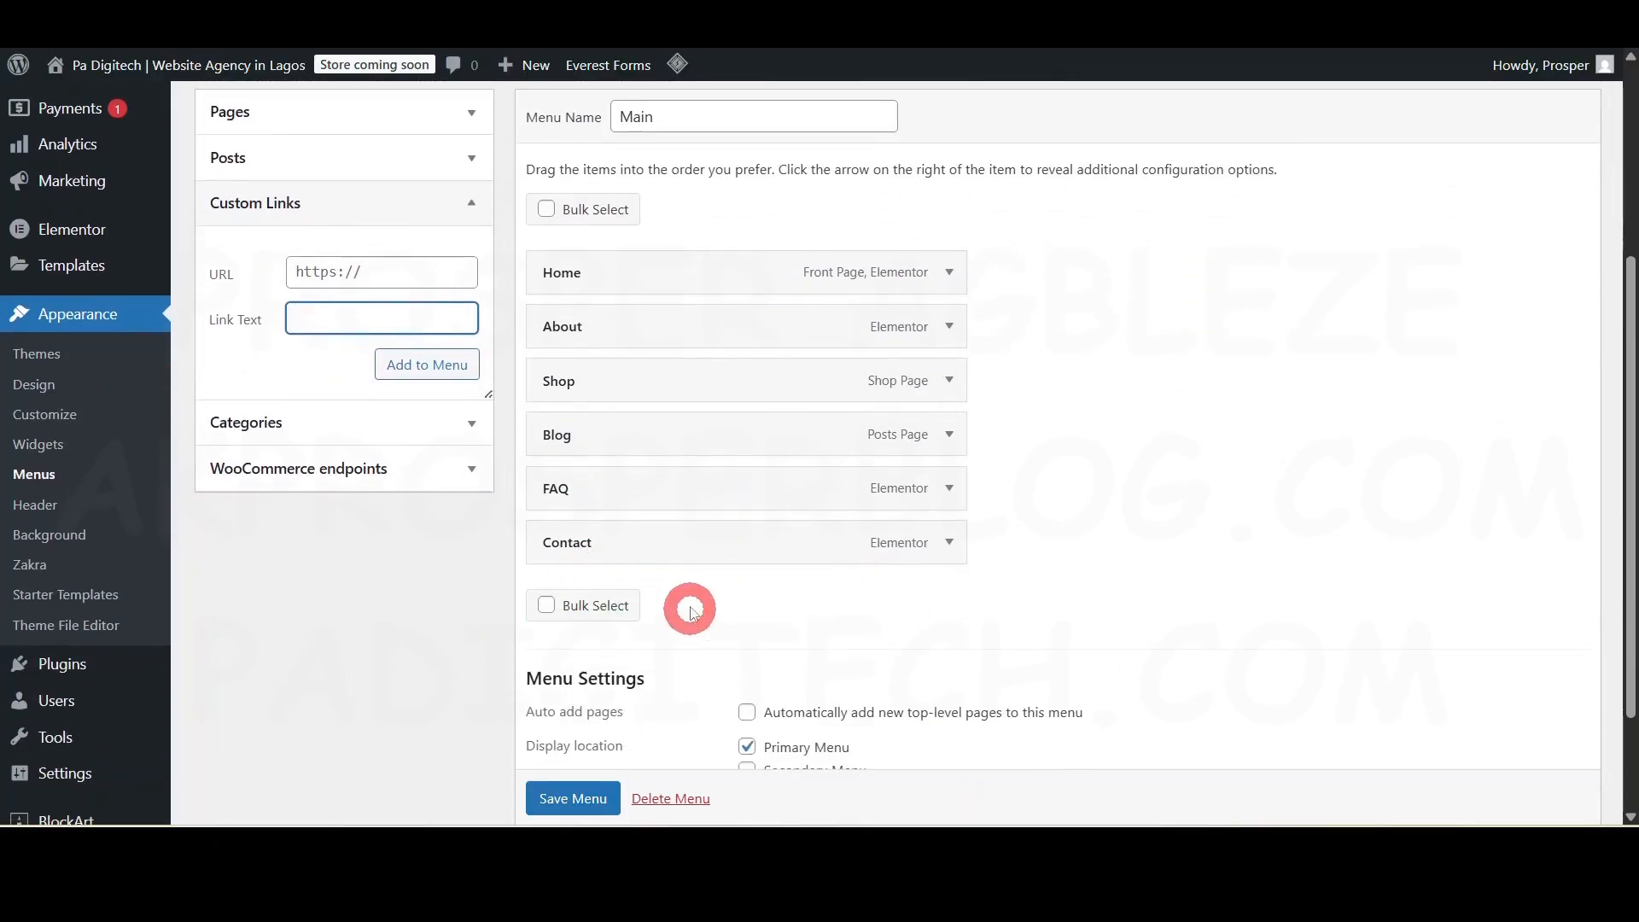
{"action": "left_click", "coordinate": [572, 797]}
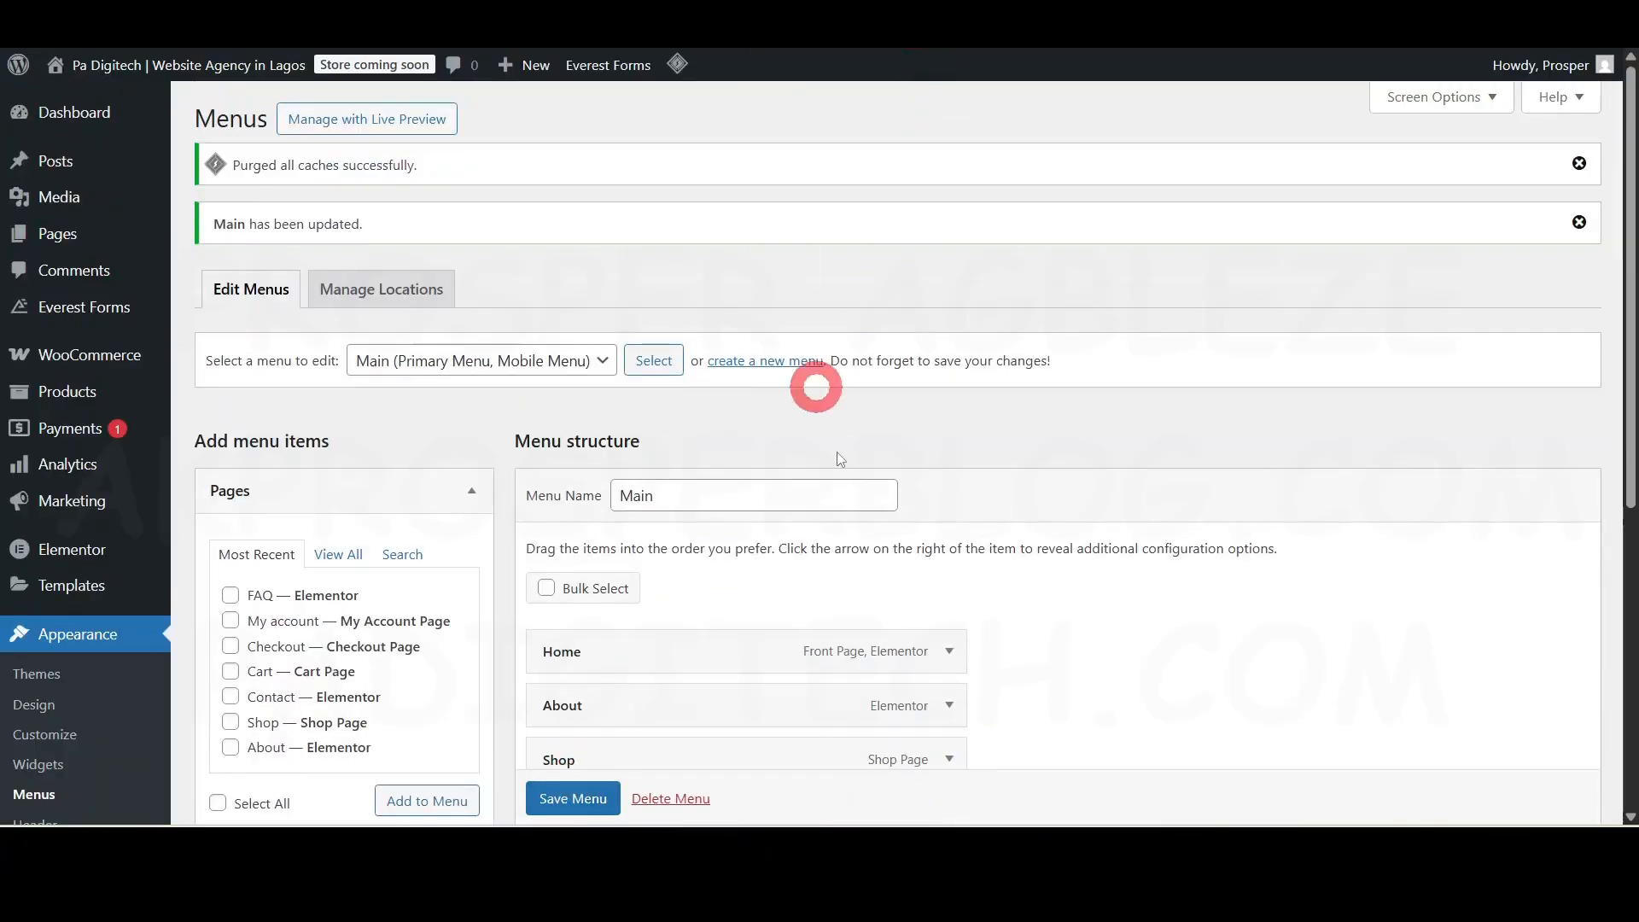
{"action": "scroll", "coordinate": [841, 461], "scroll_direction": "down", "scroll_amount": 3}
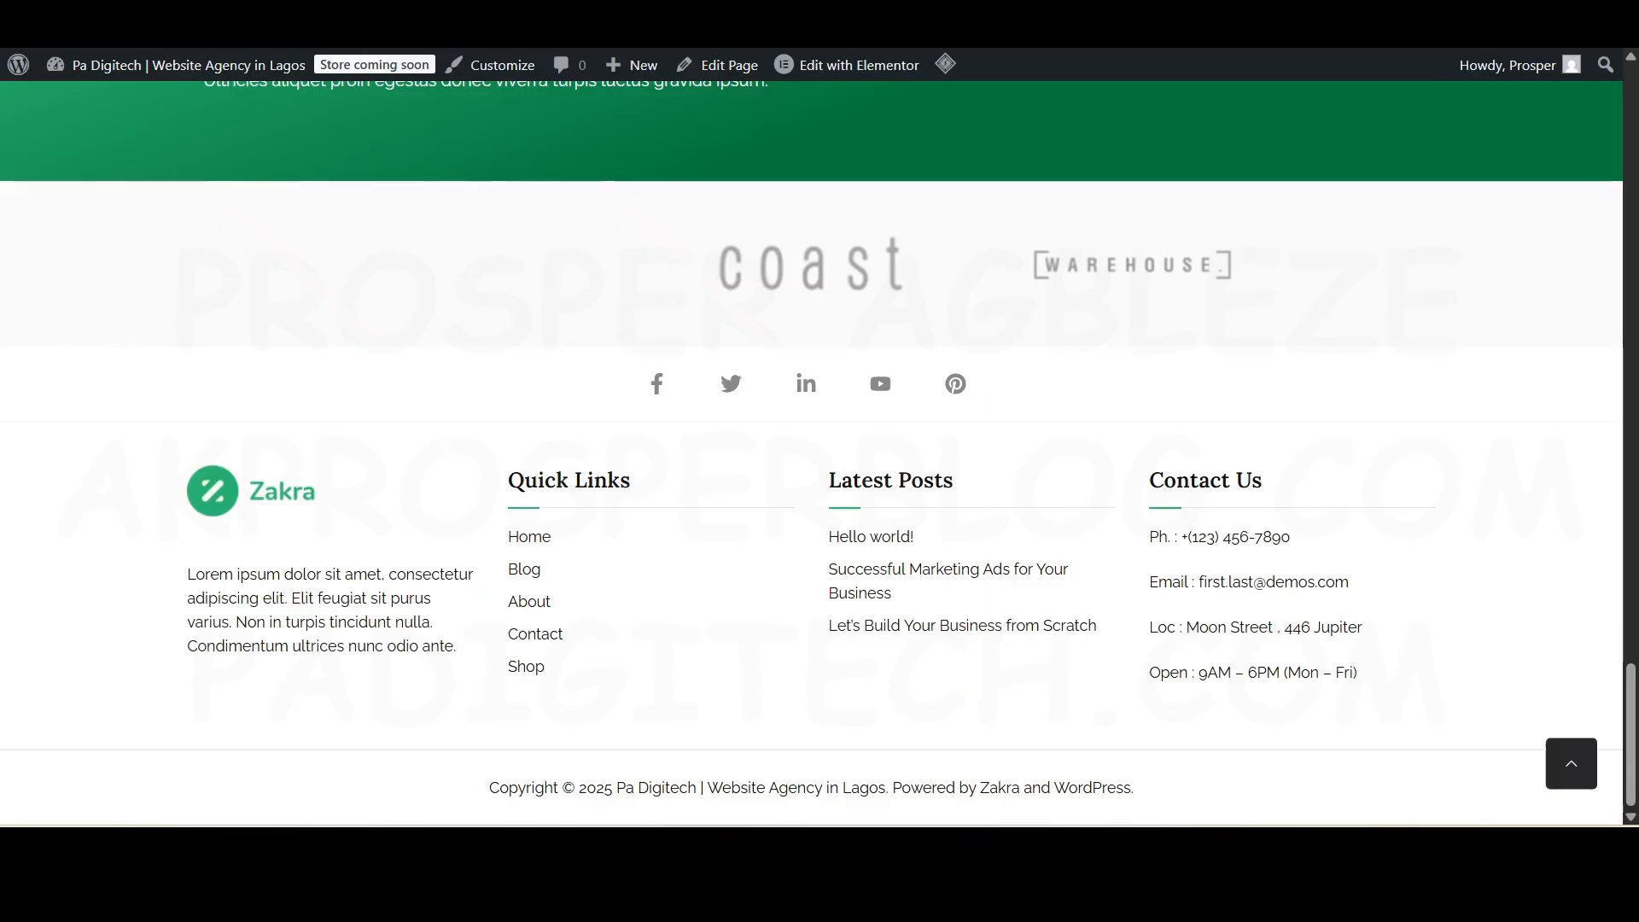
{"action": "scroll", "coordinate": [1064, 487], "scroll_direction": "up", "scroll_amount": 10}
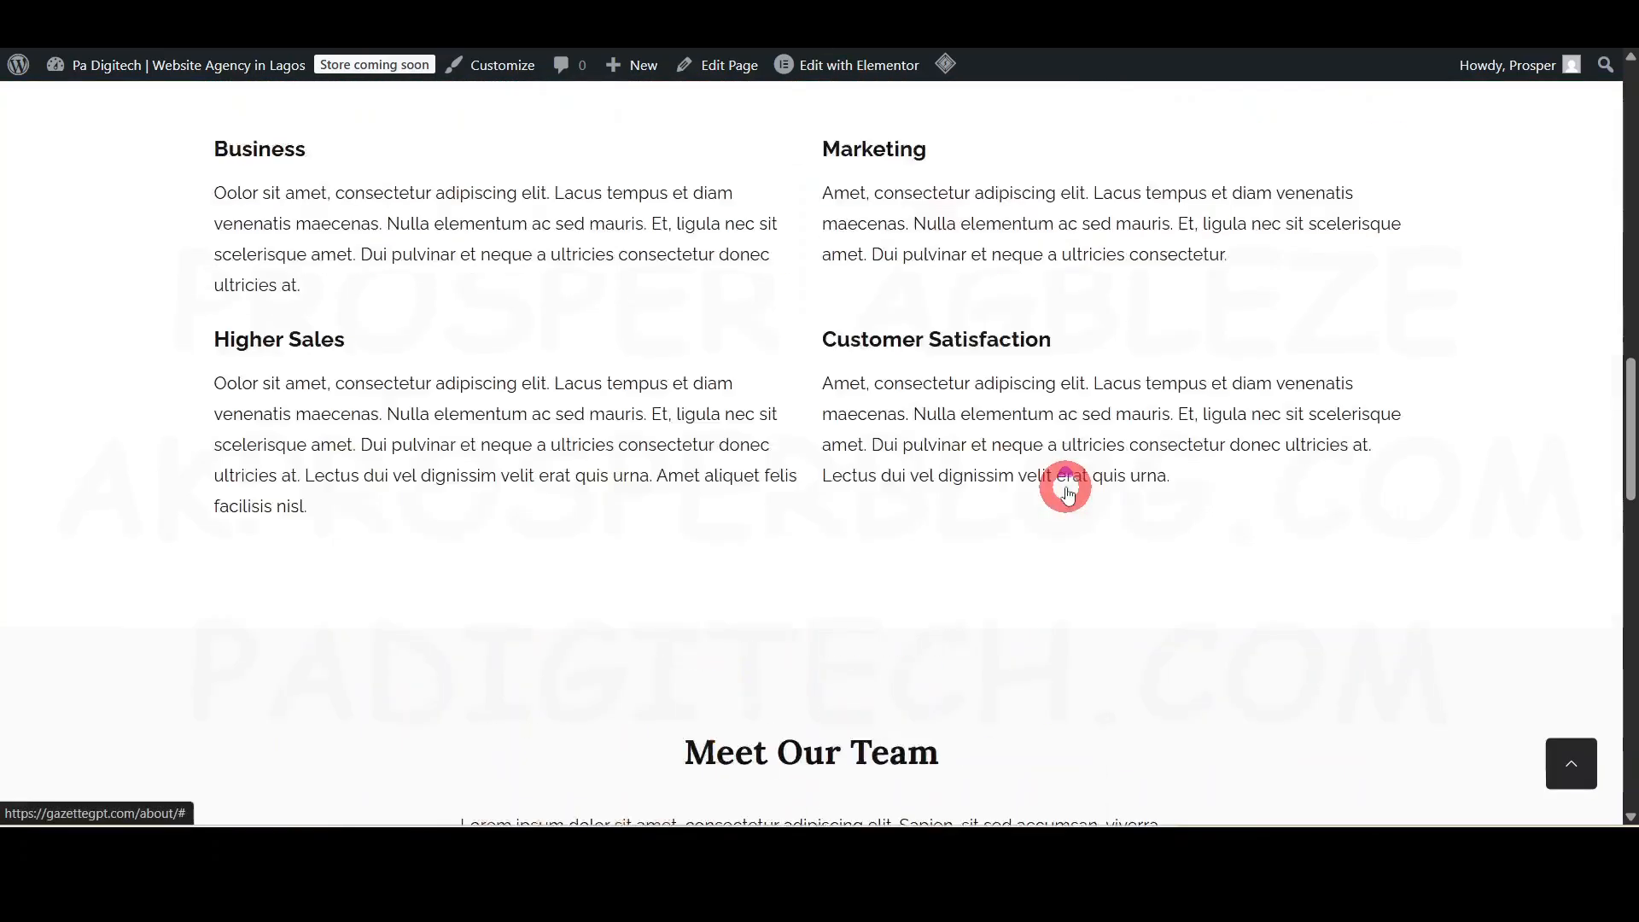
{"action": "scroll", "coordinate": [1067, 493], "scroll_direction": "up", "scroll_amount": 6}
{"action": "left_click_drag", "start_coordinate": [1621, 336], "coordinate": [1621, 91]}
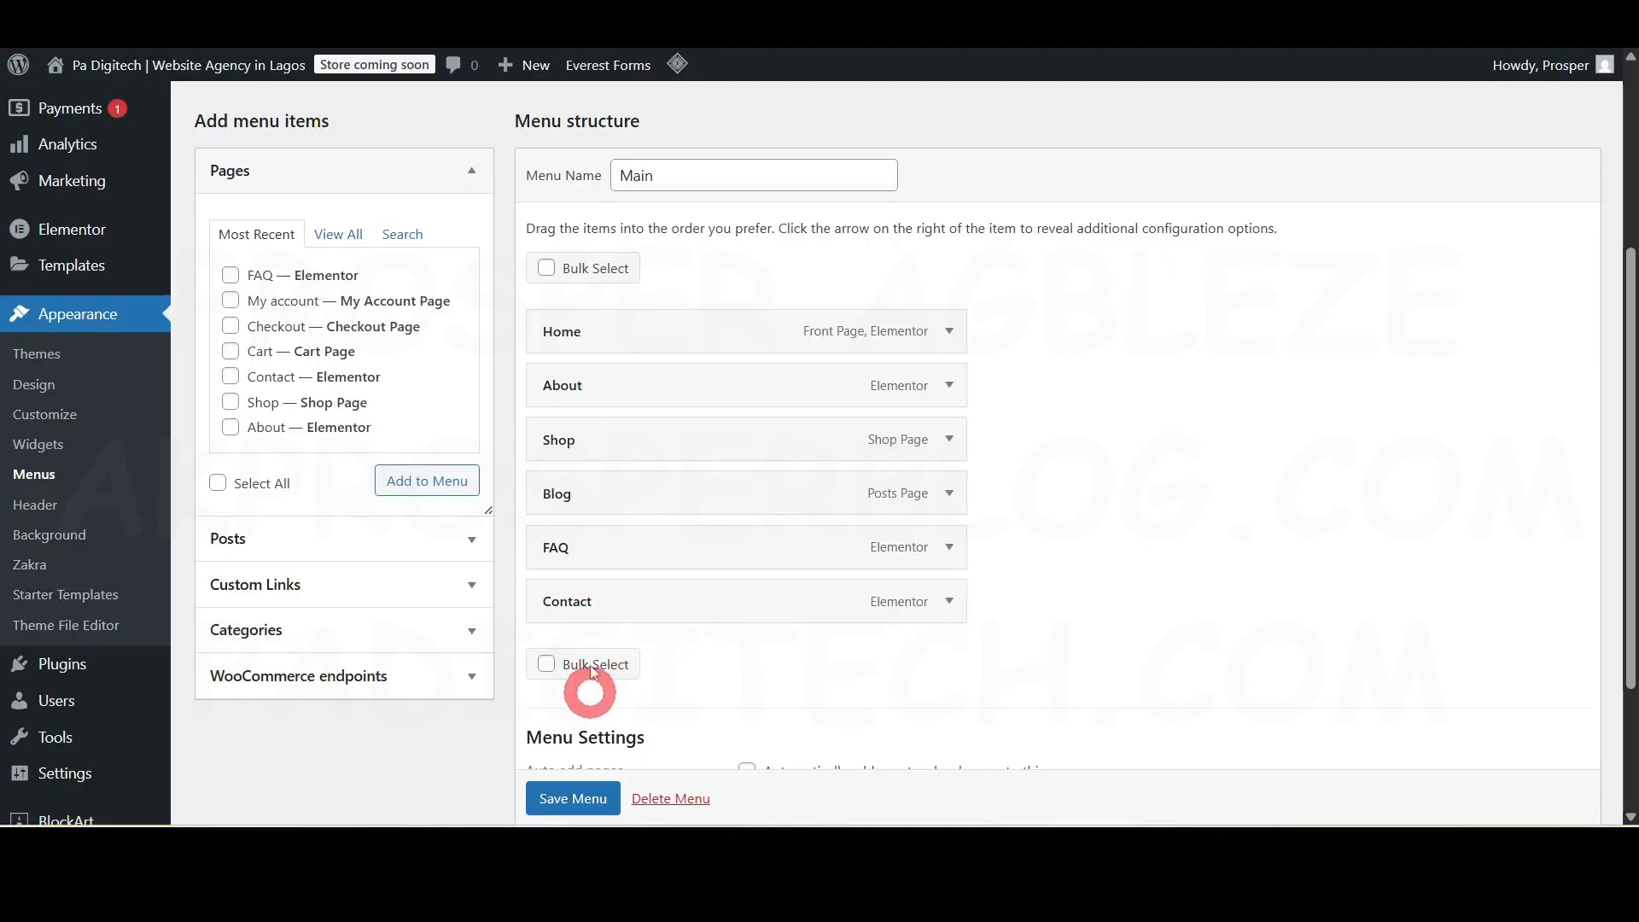
- Drop FAQ between Blog and Contact, save the Main menu again, and open the Customizer
{"action": "mouse_move", "coordinate": [571, 547]}
{"action": "left_mouse_down"}
{"action": "mouse_move", "coordinate": [601, 453]}
{"action": "mouse_move", "coordinate": [567, 545]}
{"action": "left_mouse_up"}
{"action": "scroll", "coordinate": [580, 768], "scroll_direction": "down", "scroll_amount": 1}
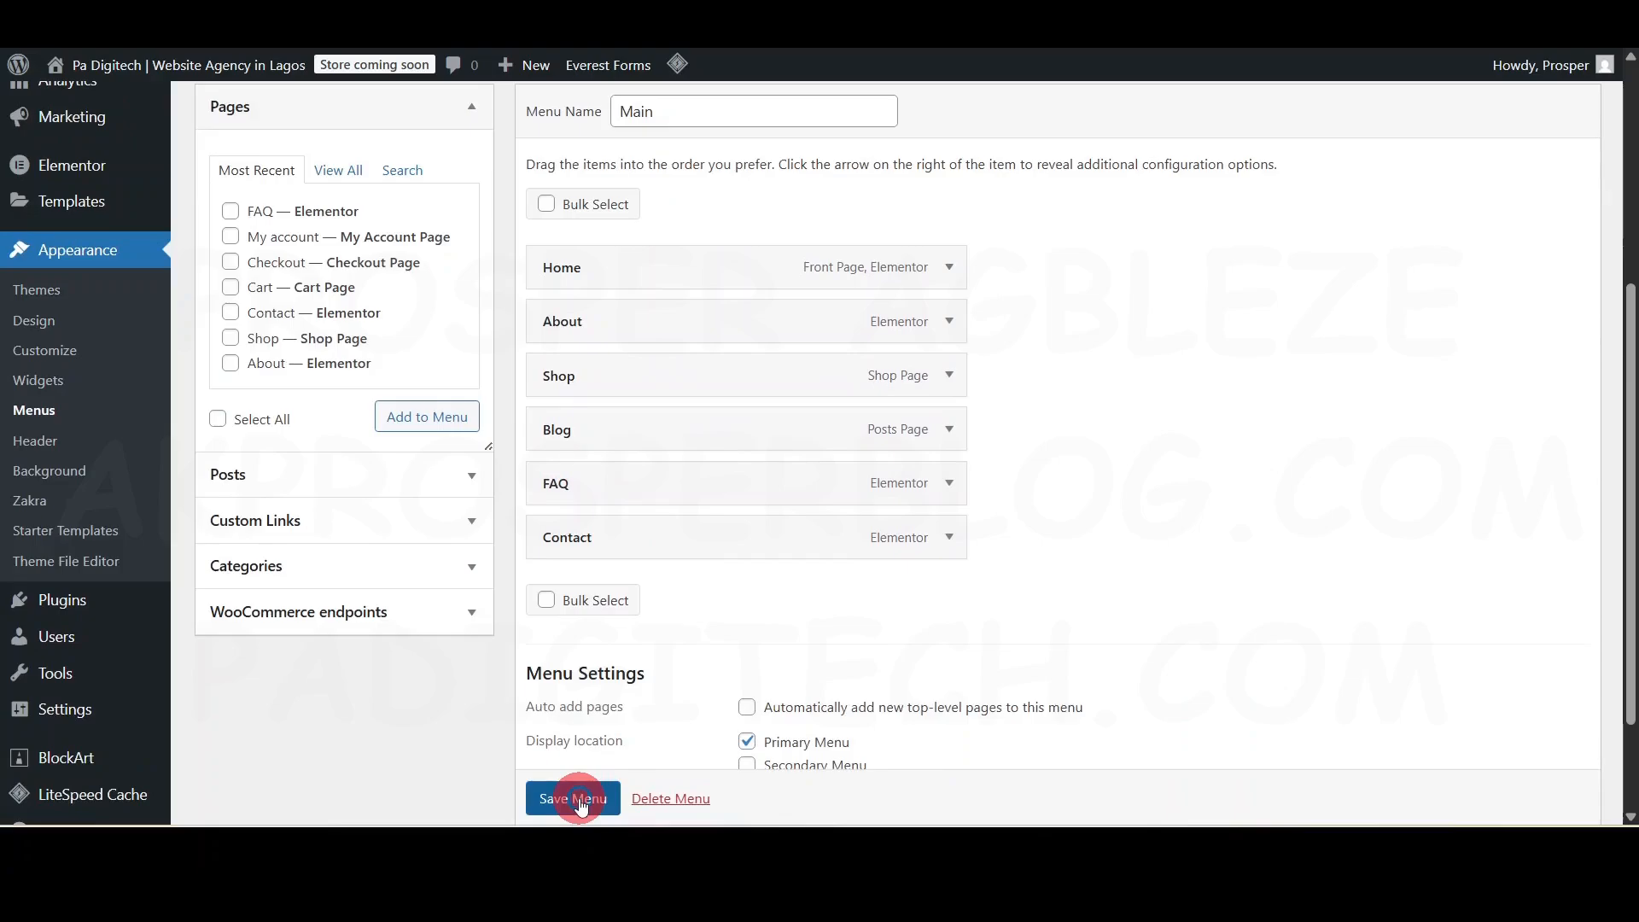
{"action": "left_click", "coordinate": [580, 804]}
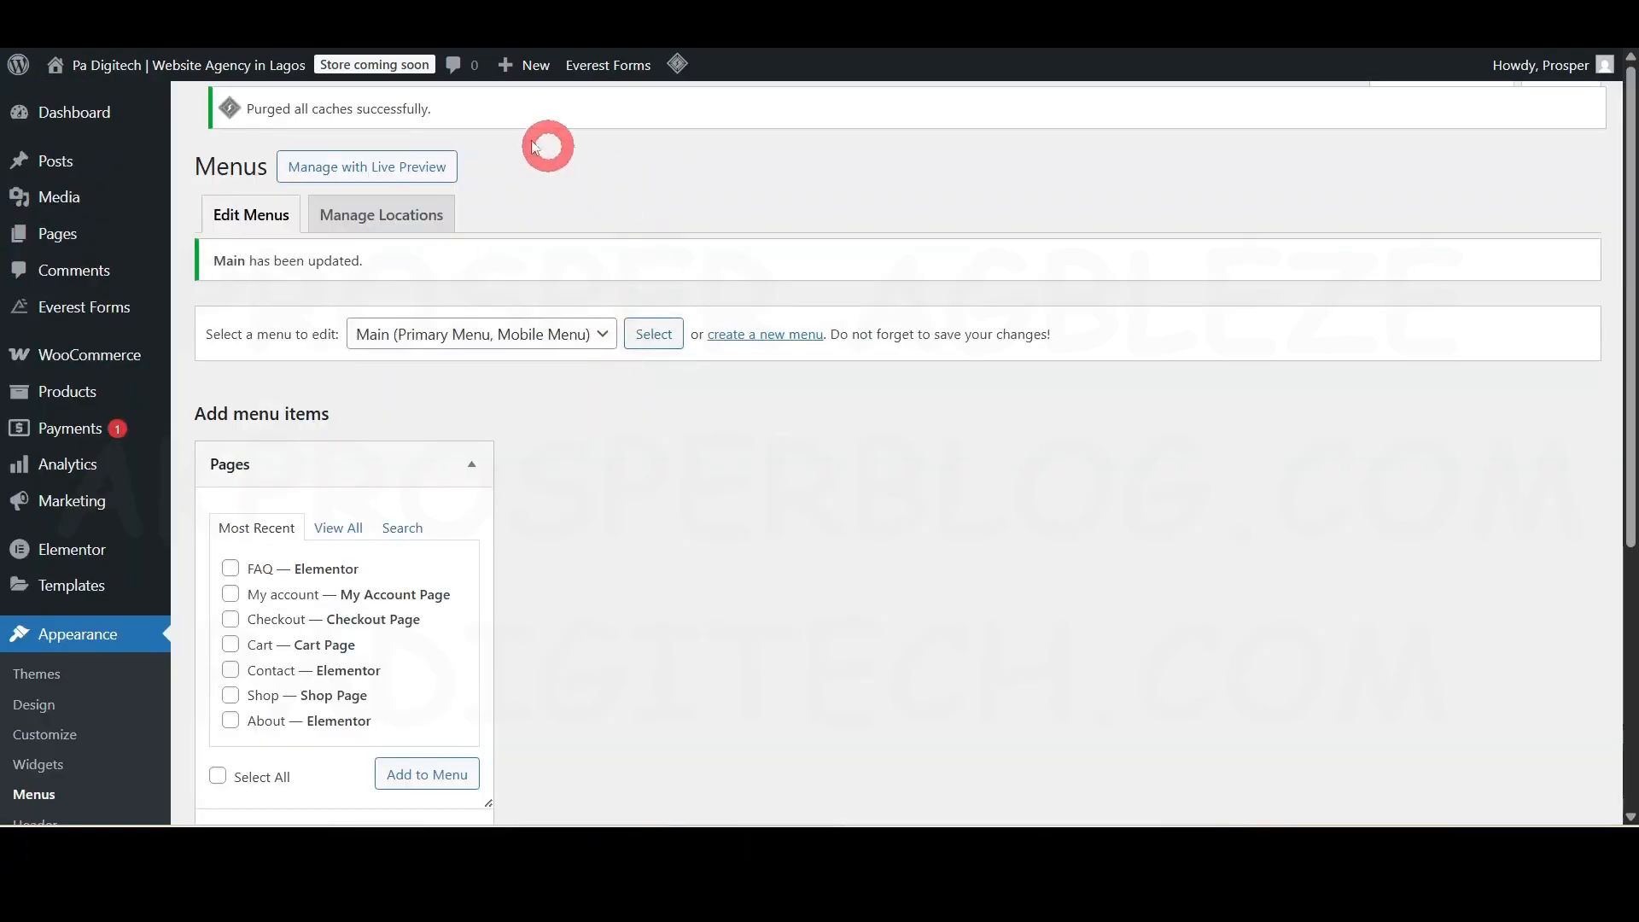
{"action": "scroll", "coordinate": [631, 564], "scroll_direction": "down", "scroll_amount": 5}
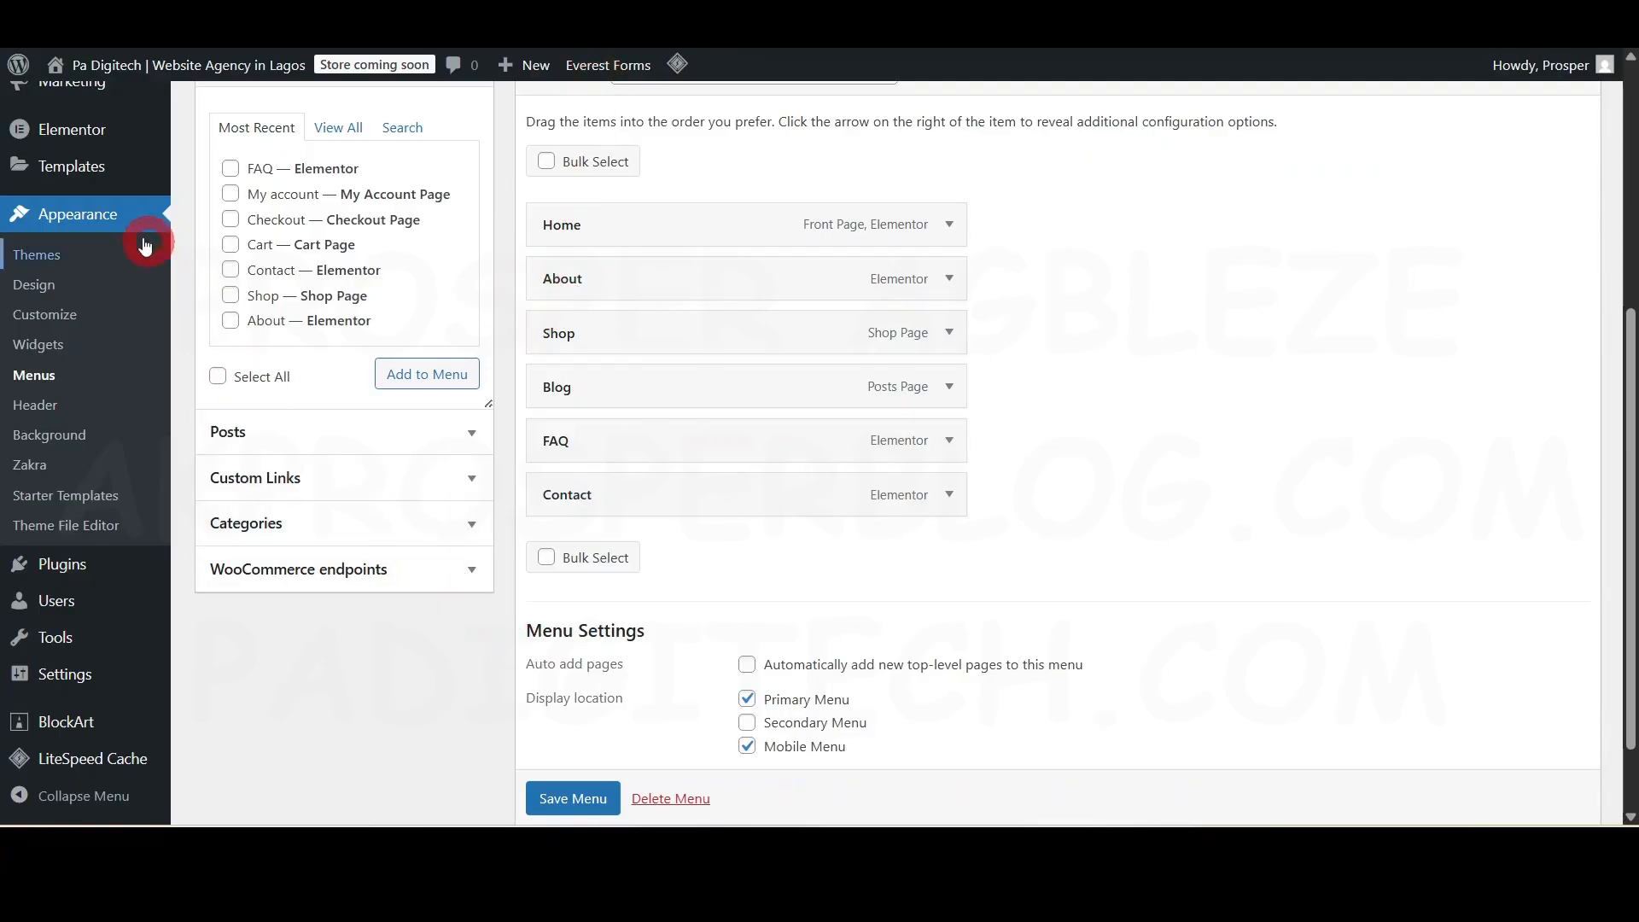
{"action": "left_click", "coordinate": [58, 316]}
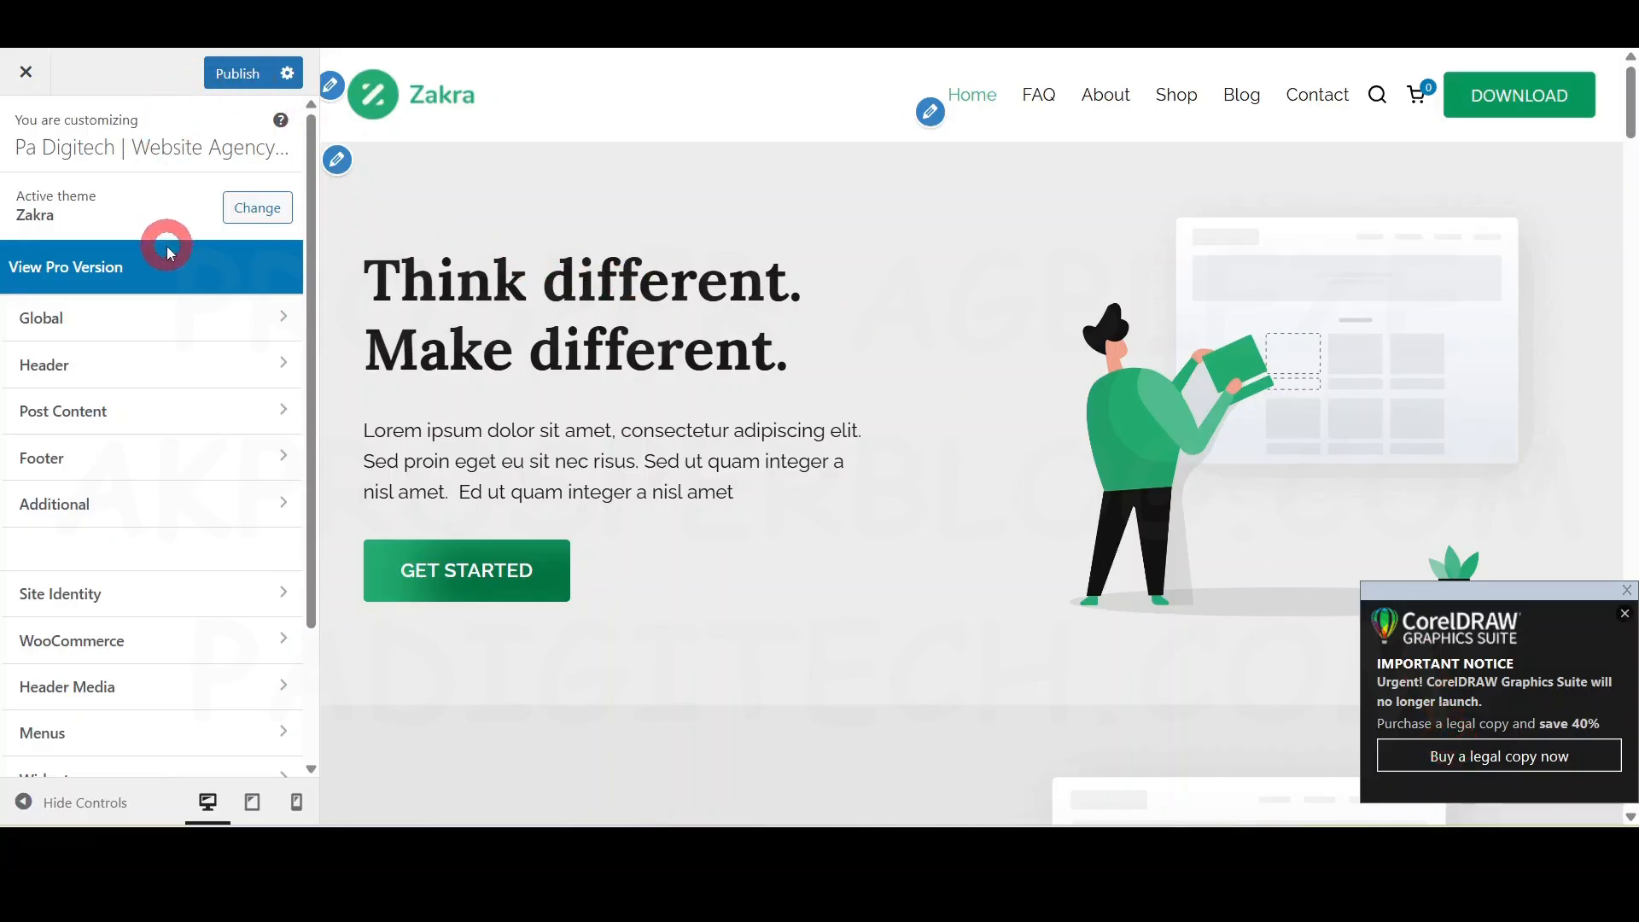
- Look over the Customizer's sections and the home page preview
{"action": "left_click", "coordinate": [207, 319]}
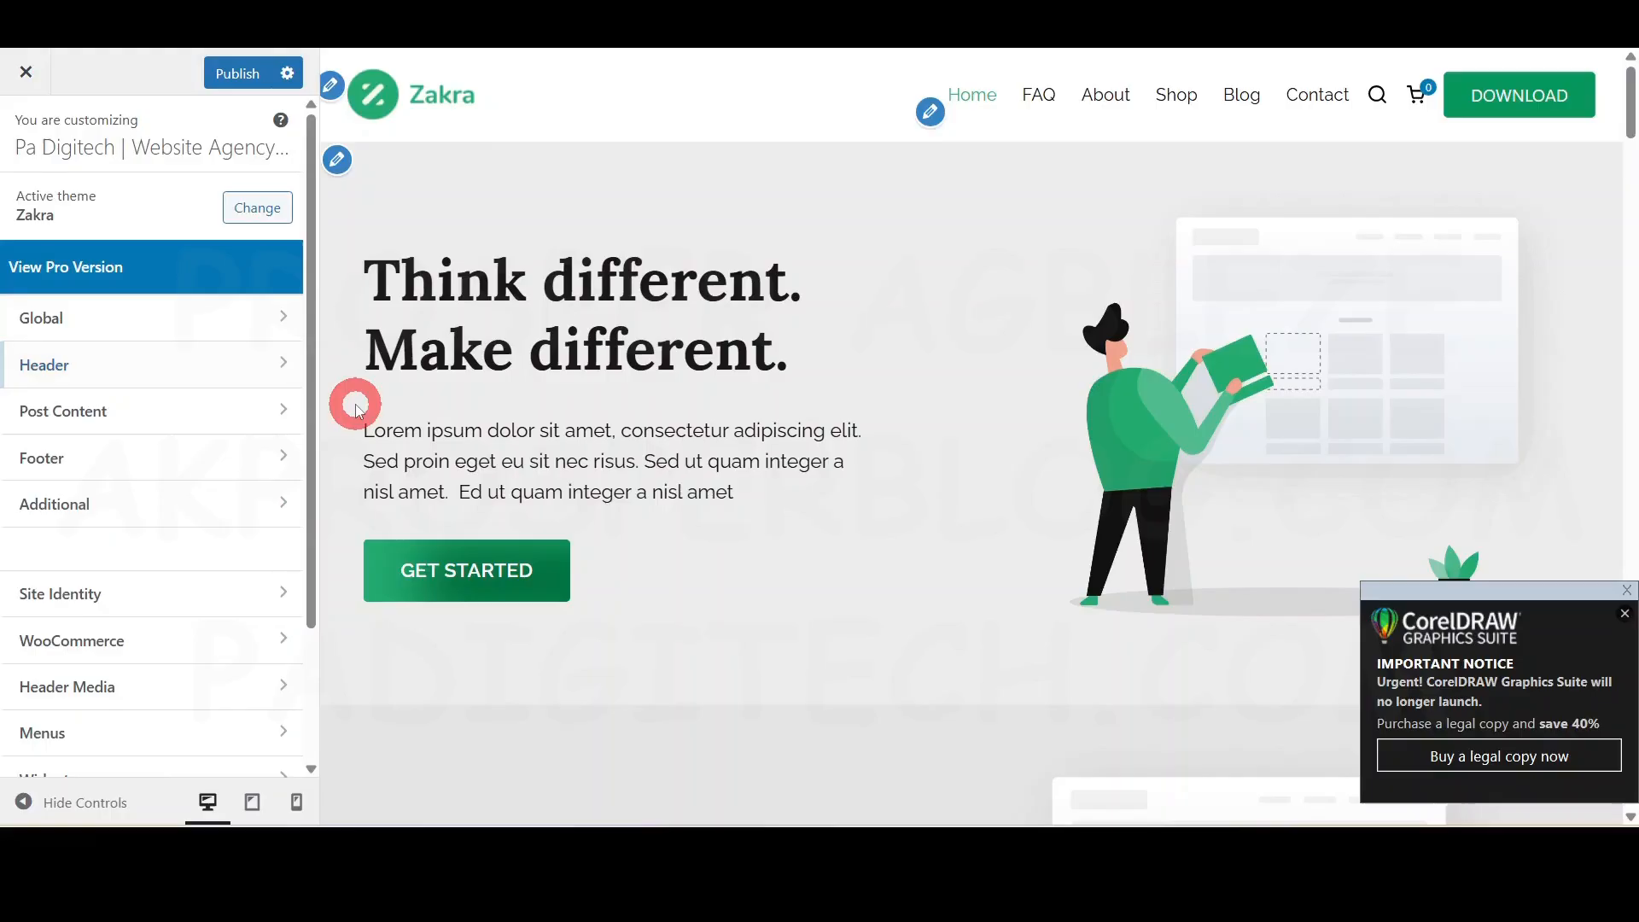
{"action": "scroll", "coordinate": [427, 427], "scroll_direction": "down", "scroll_amount": 5}
{"action": "scroll", "coordinate": [496, 447], "scroll_direction": "down", "scroll_amount": 10}
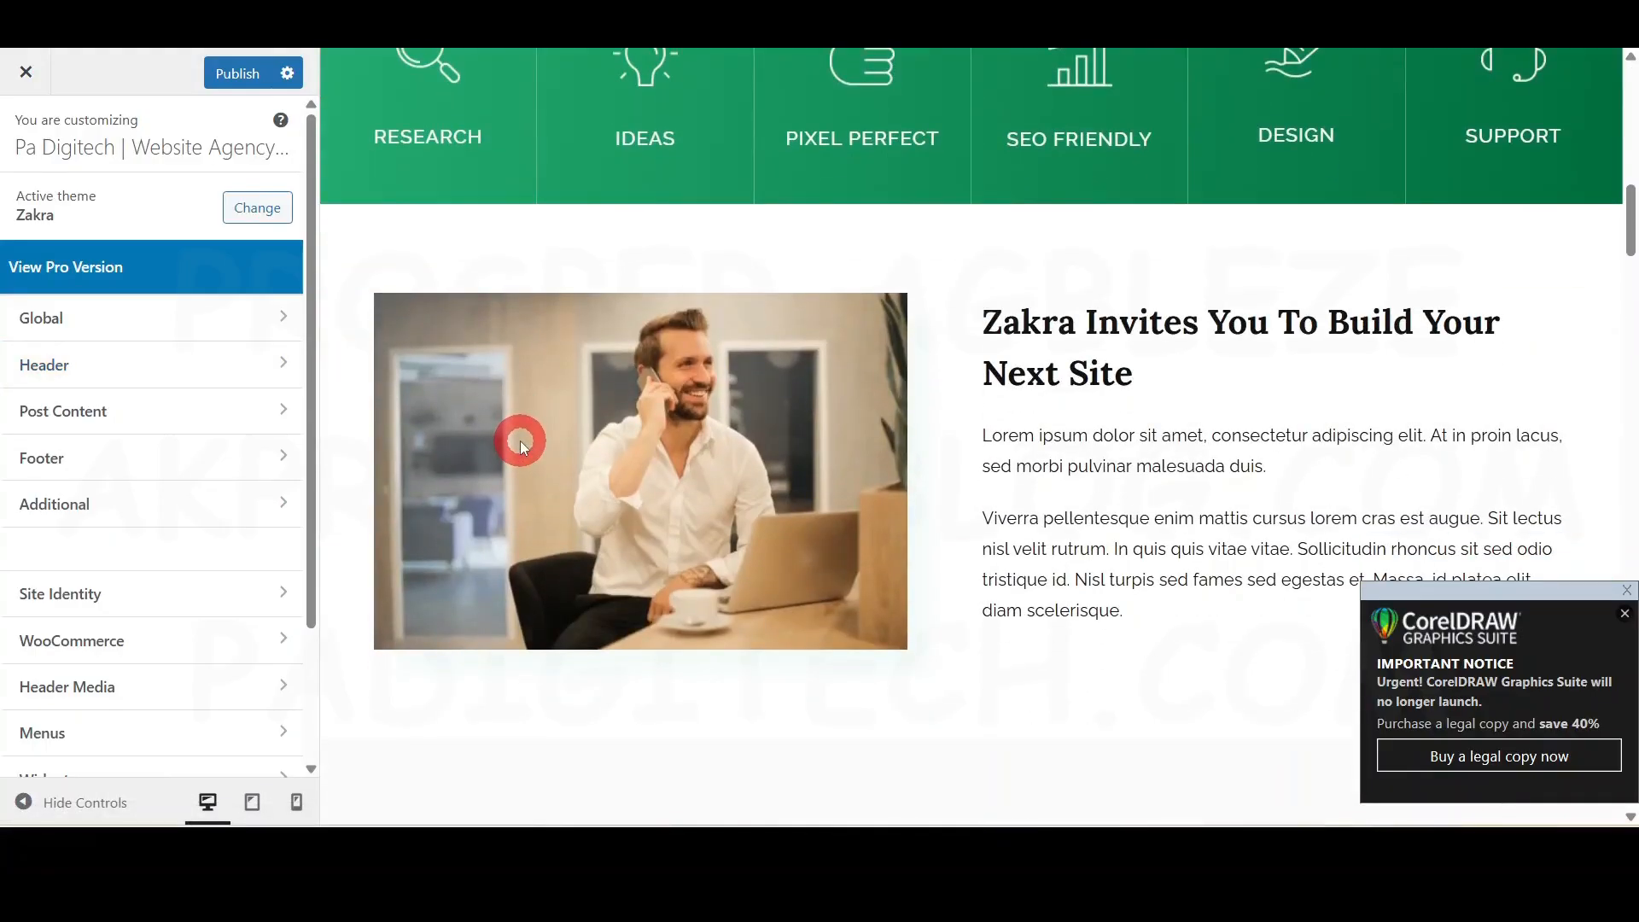
{"action": "left_click_drag", "start_coordinate": [1629, 220], "coordinate": [1635, 57]}
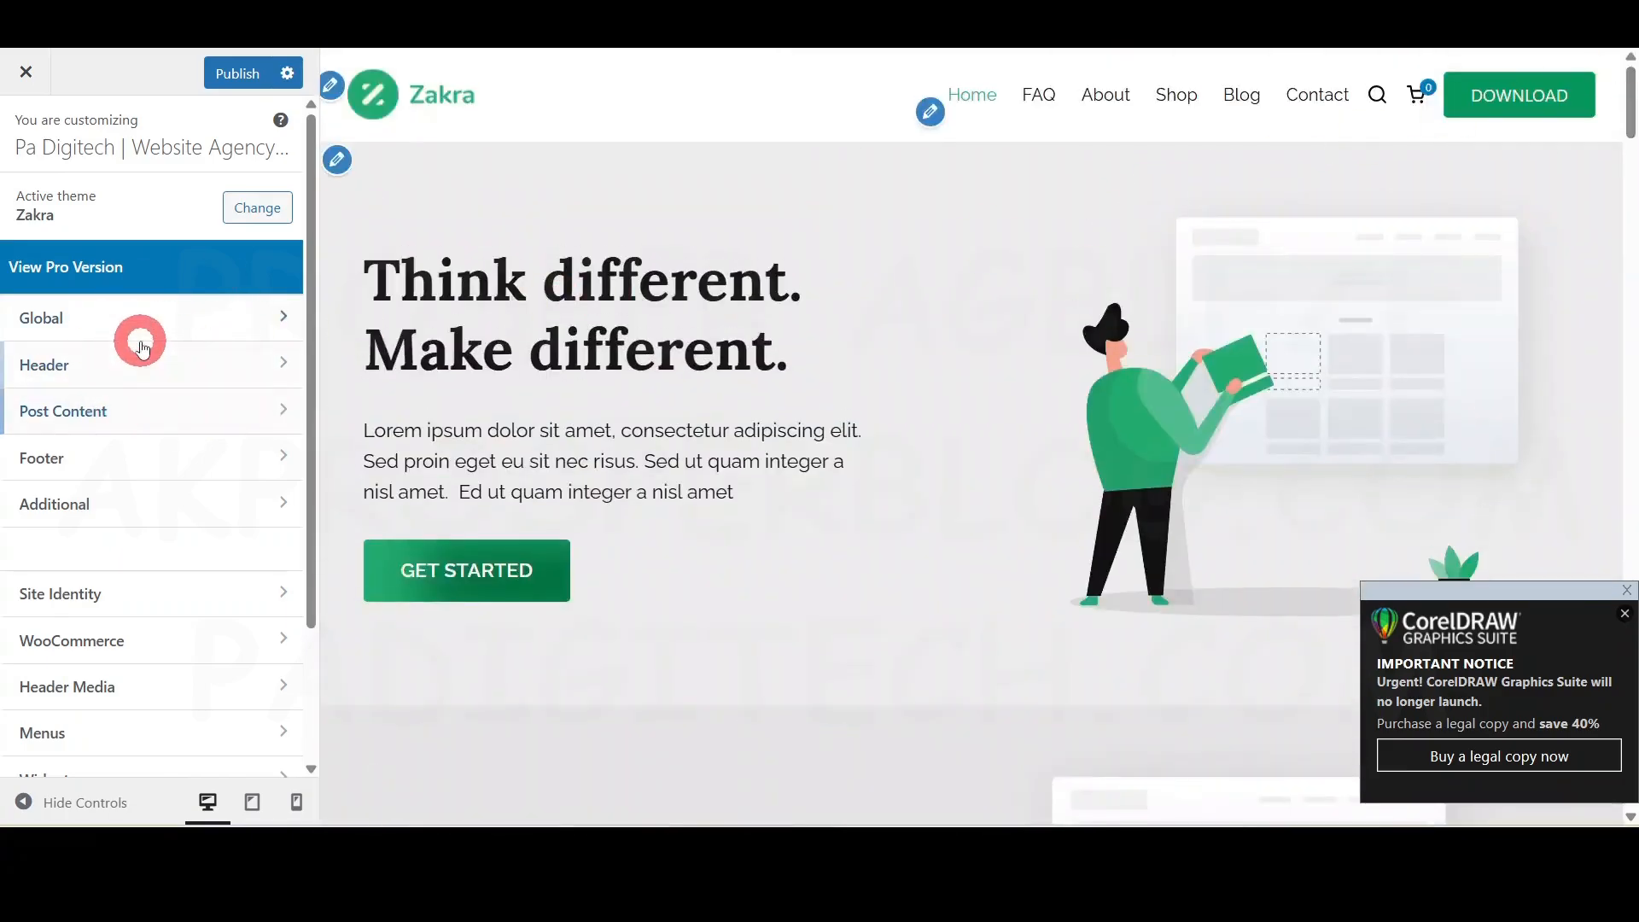
{"action": "scroll", "coordinate": [143, 401], "scroll_direction": "down", "scroll_amount": 2}
{"action": "scroll", "coordinate": [141, 427], "scroll_direction": "up", "scroll_amount": 2}
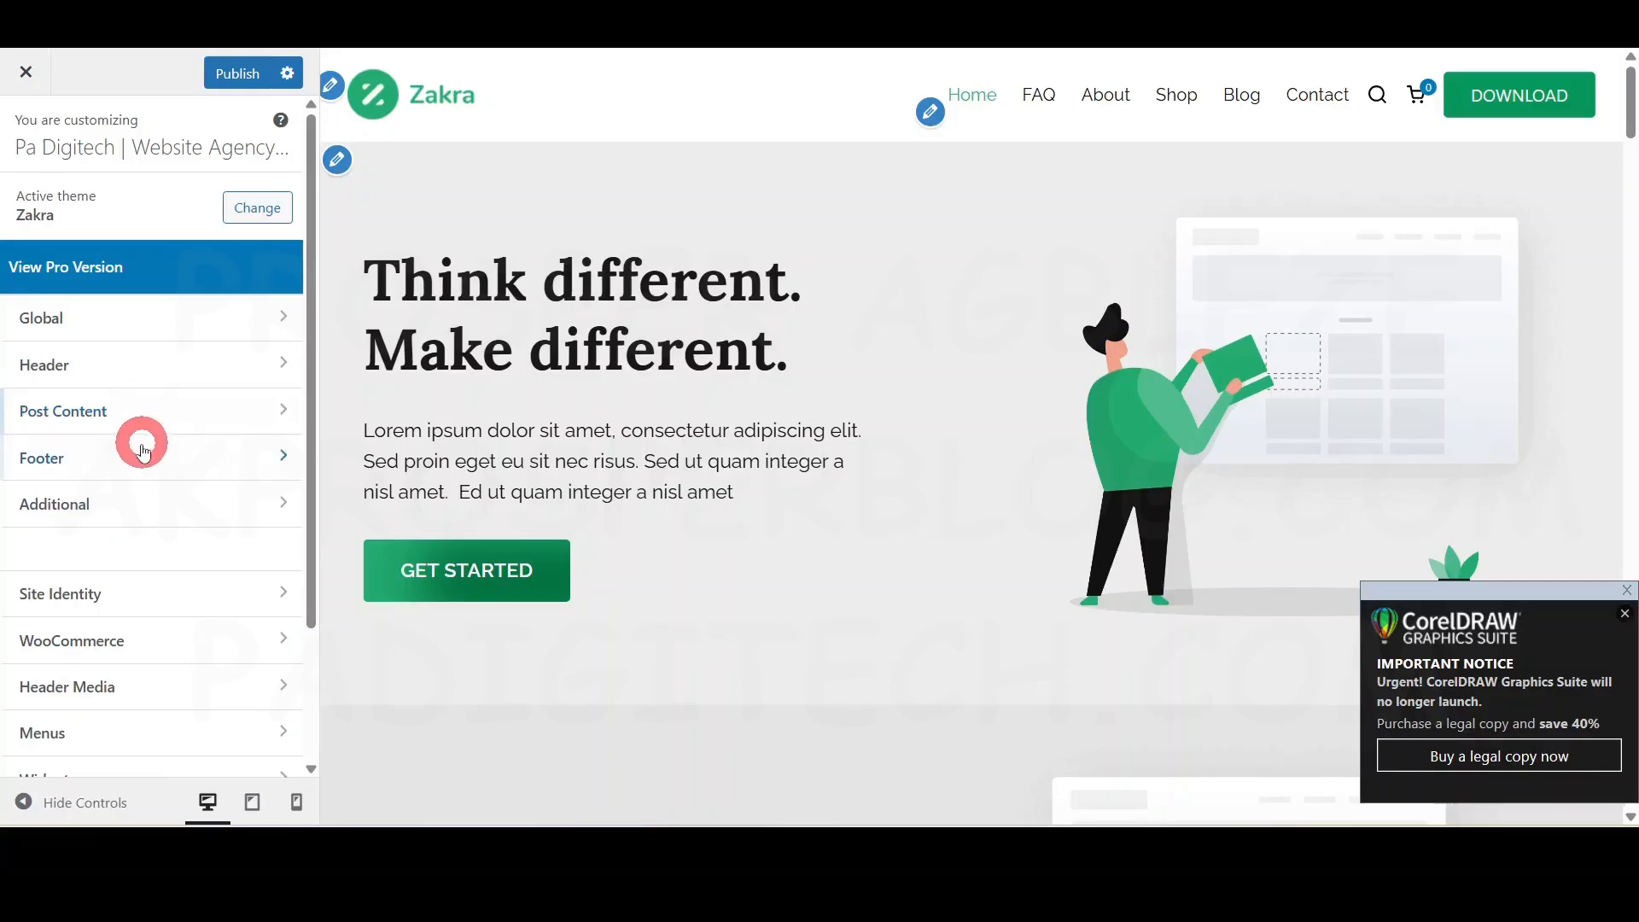
- Review the Global › Typography settings, then go back to the Global list
{"action": "left_click", "coordinate": [142, 340]}
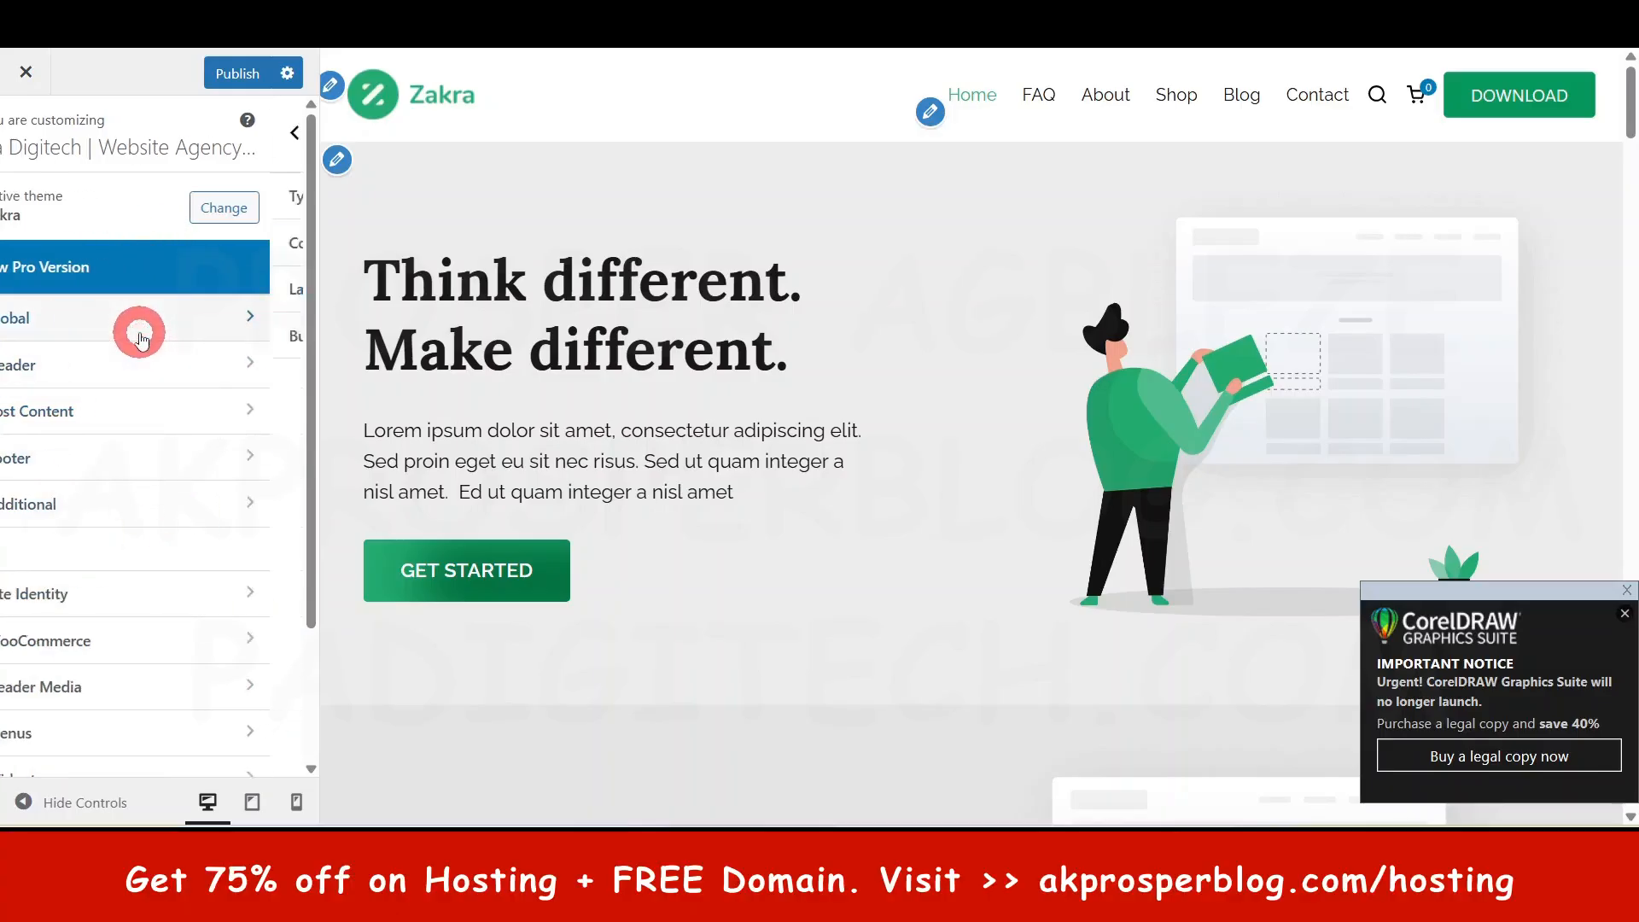
{"action": "left_click", "coordinate": [96, 186]}
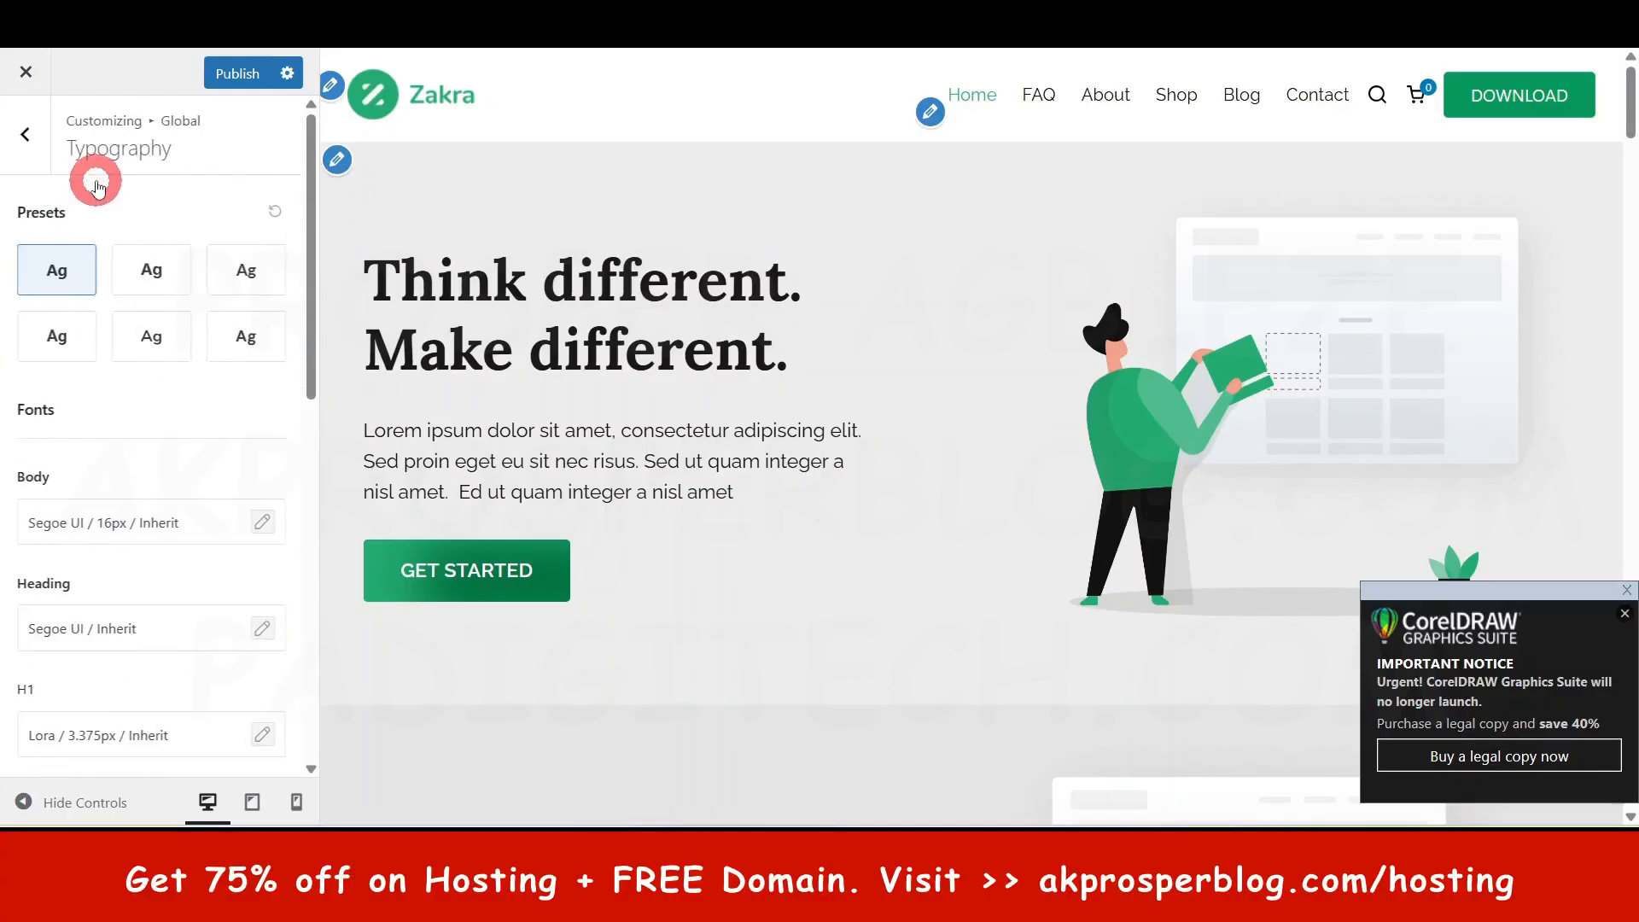
{"action": "scroll", "coordinate": [103, 388], "scroll_direction": "down", "scroll_amount": 1}
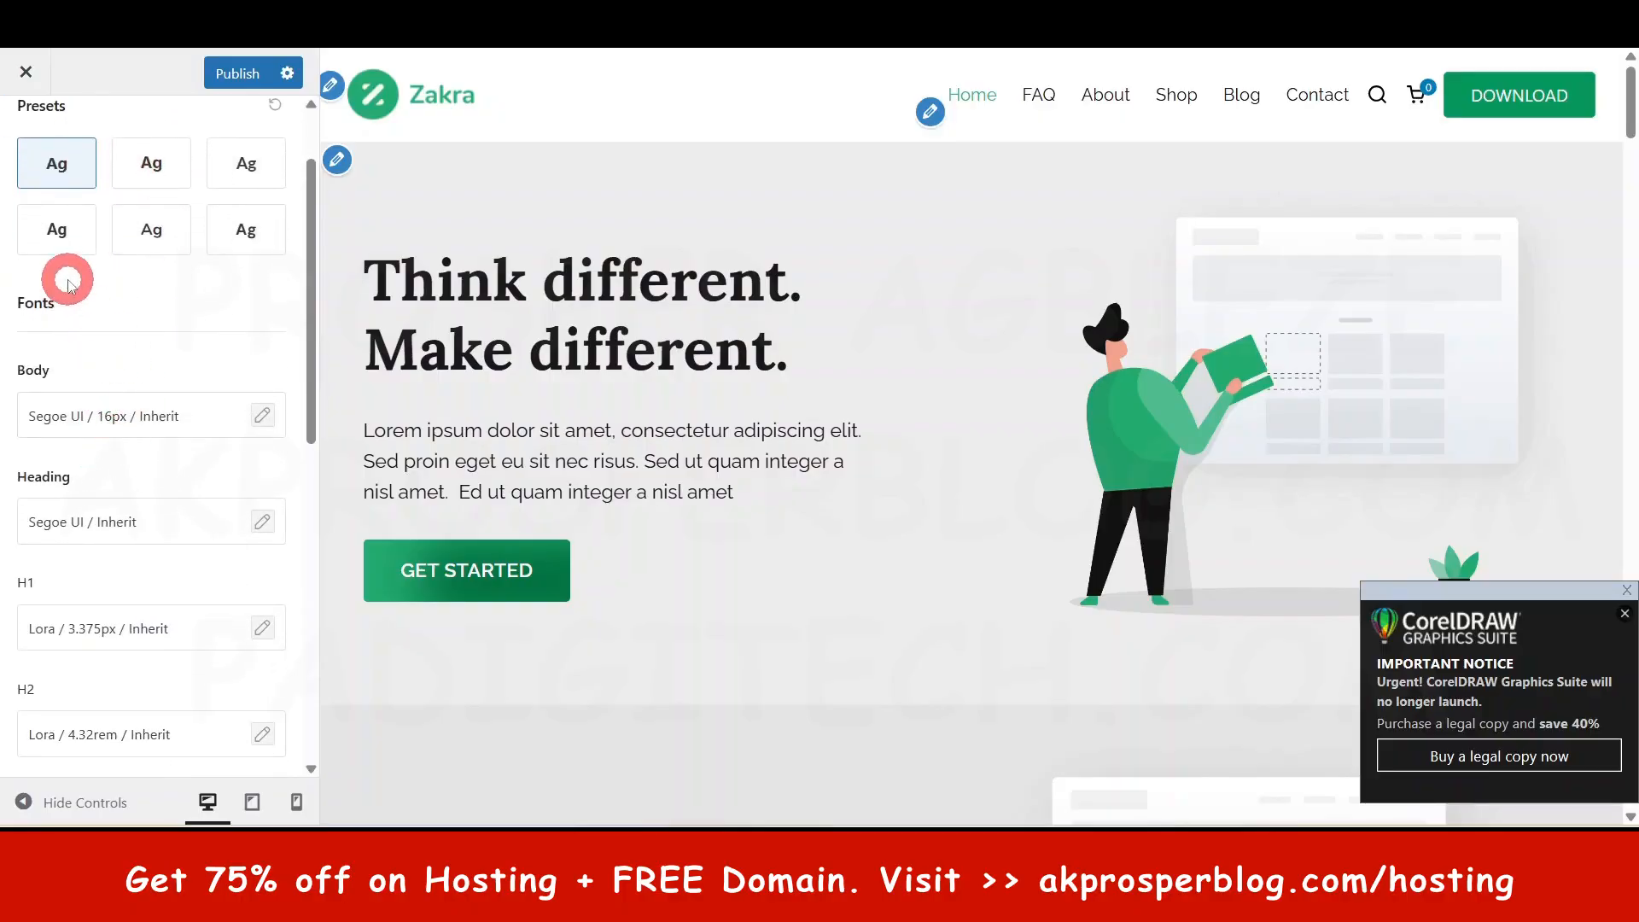
{"action": "scroll", "coordinate": [66, 439], "scroll_direction": "down", "scroll_amount": 5}
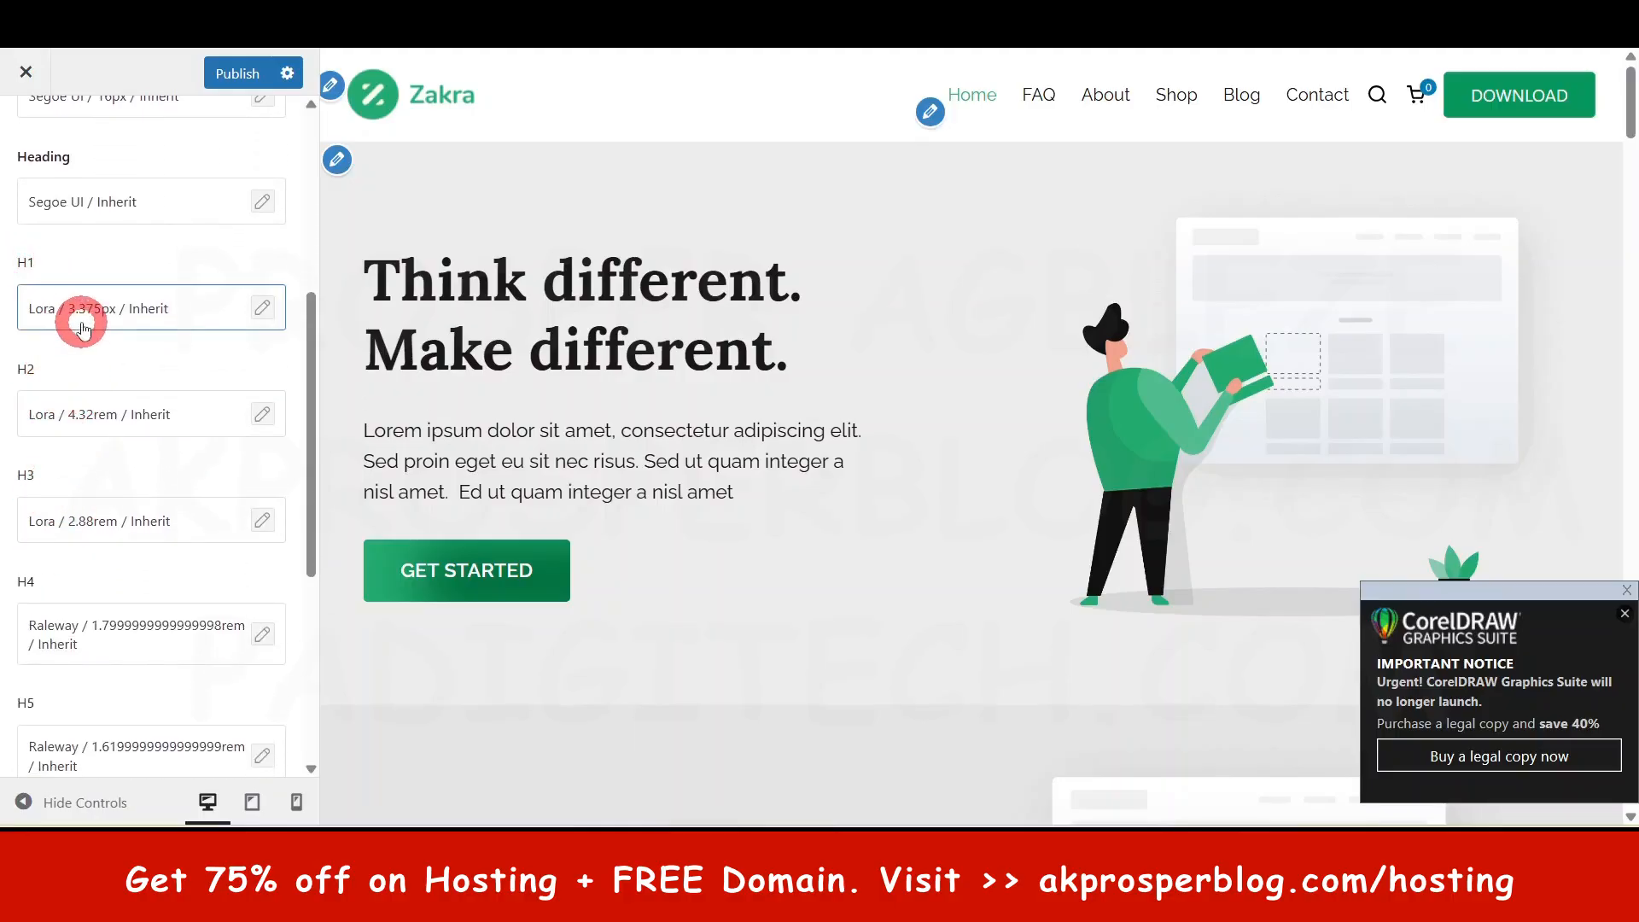
{"action": "scroll", "coordinate": [102, 513], "scroll_direction": "down", "scroll_amount": 3}
{"action": "scroll", "coordinate": [106, 525], "scroll_direction": "down", "scroll_amount": 2}
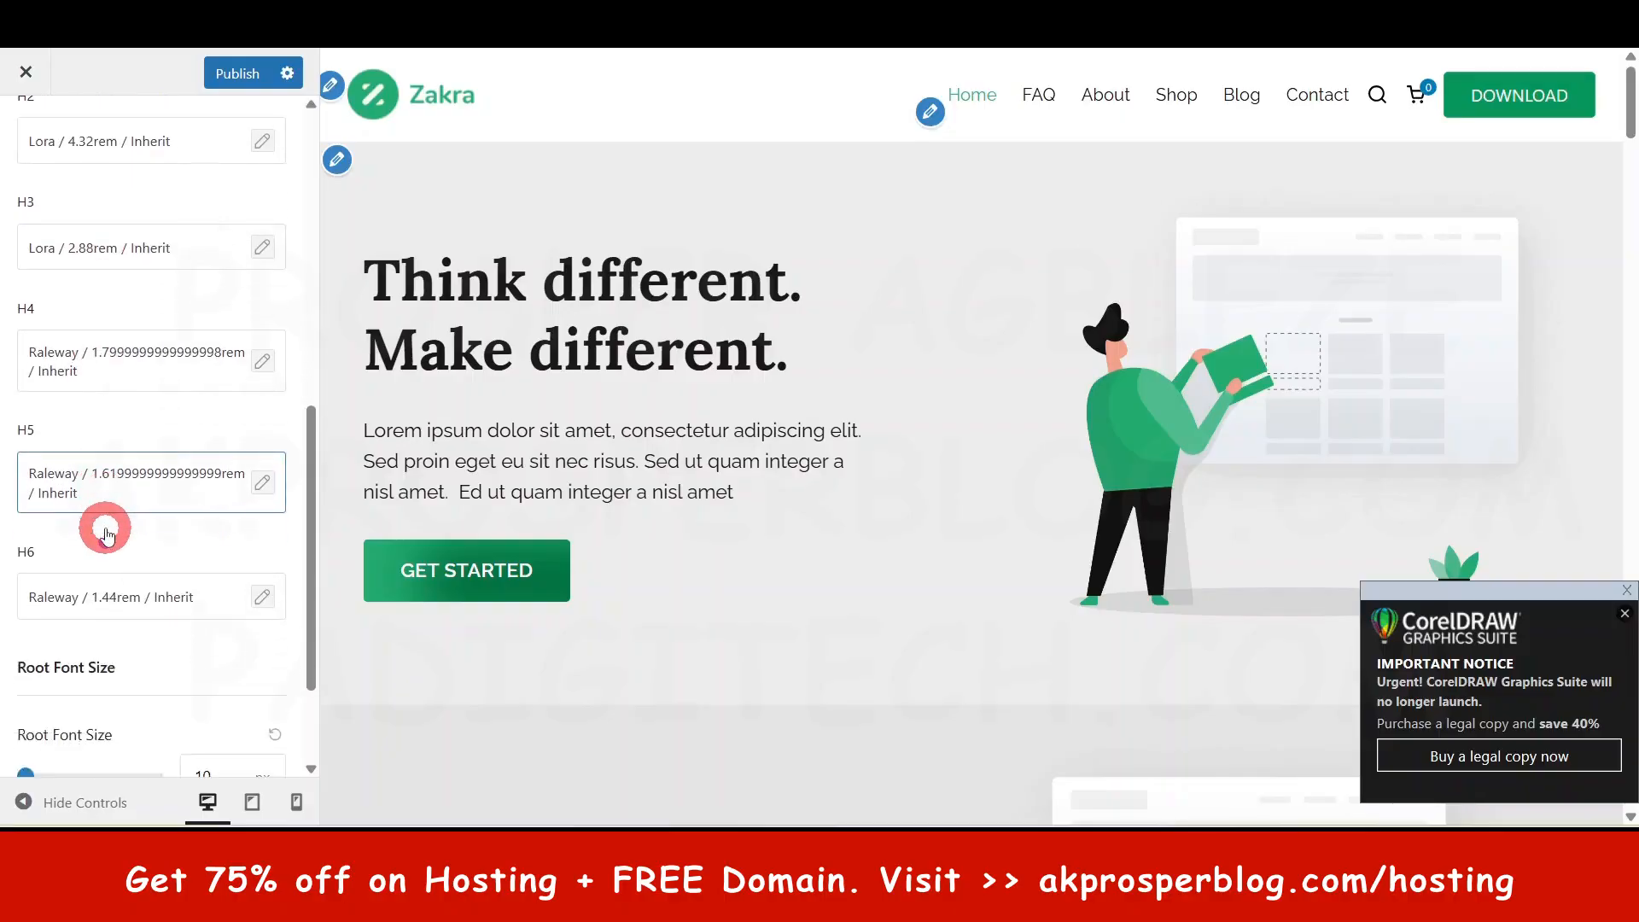
{"action": "scroll", "coordinate": [183, 622], "scroll_direction": "up", "scroll_amount": 10}
{"action": "scroll", "coordinate": [191, 627], "scroll_direction": "up", "scroll_amount": 1}
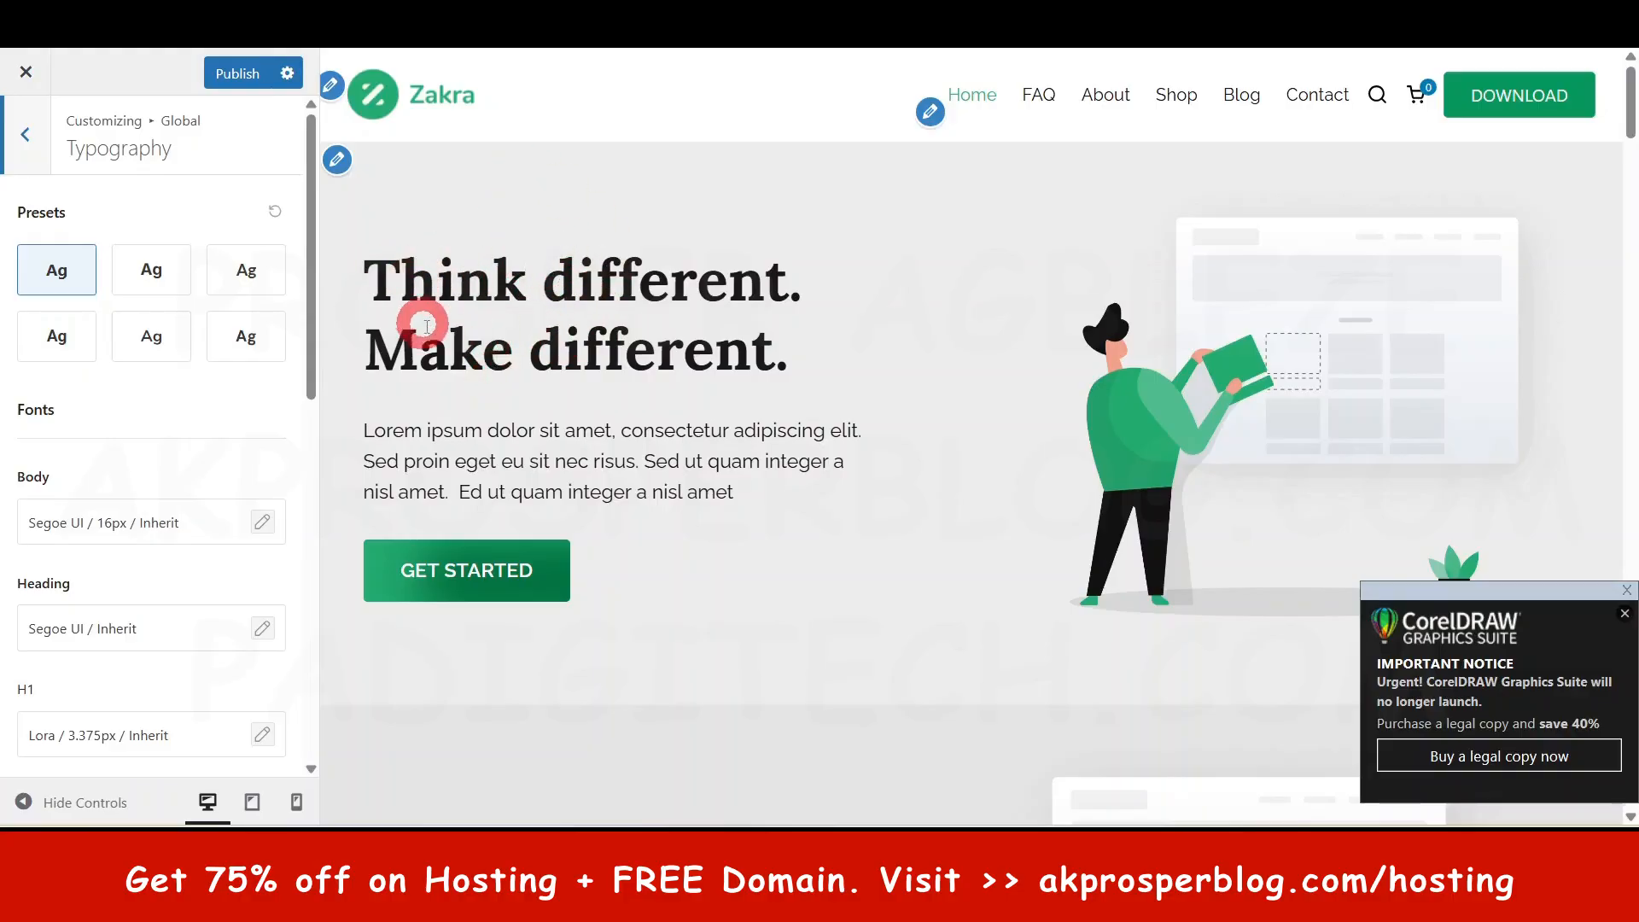
{"action": "left_click", "coordinate": [17, 141]}
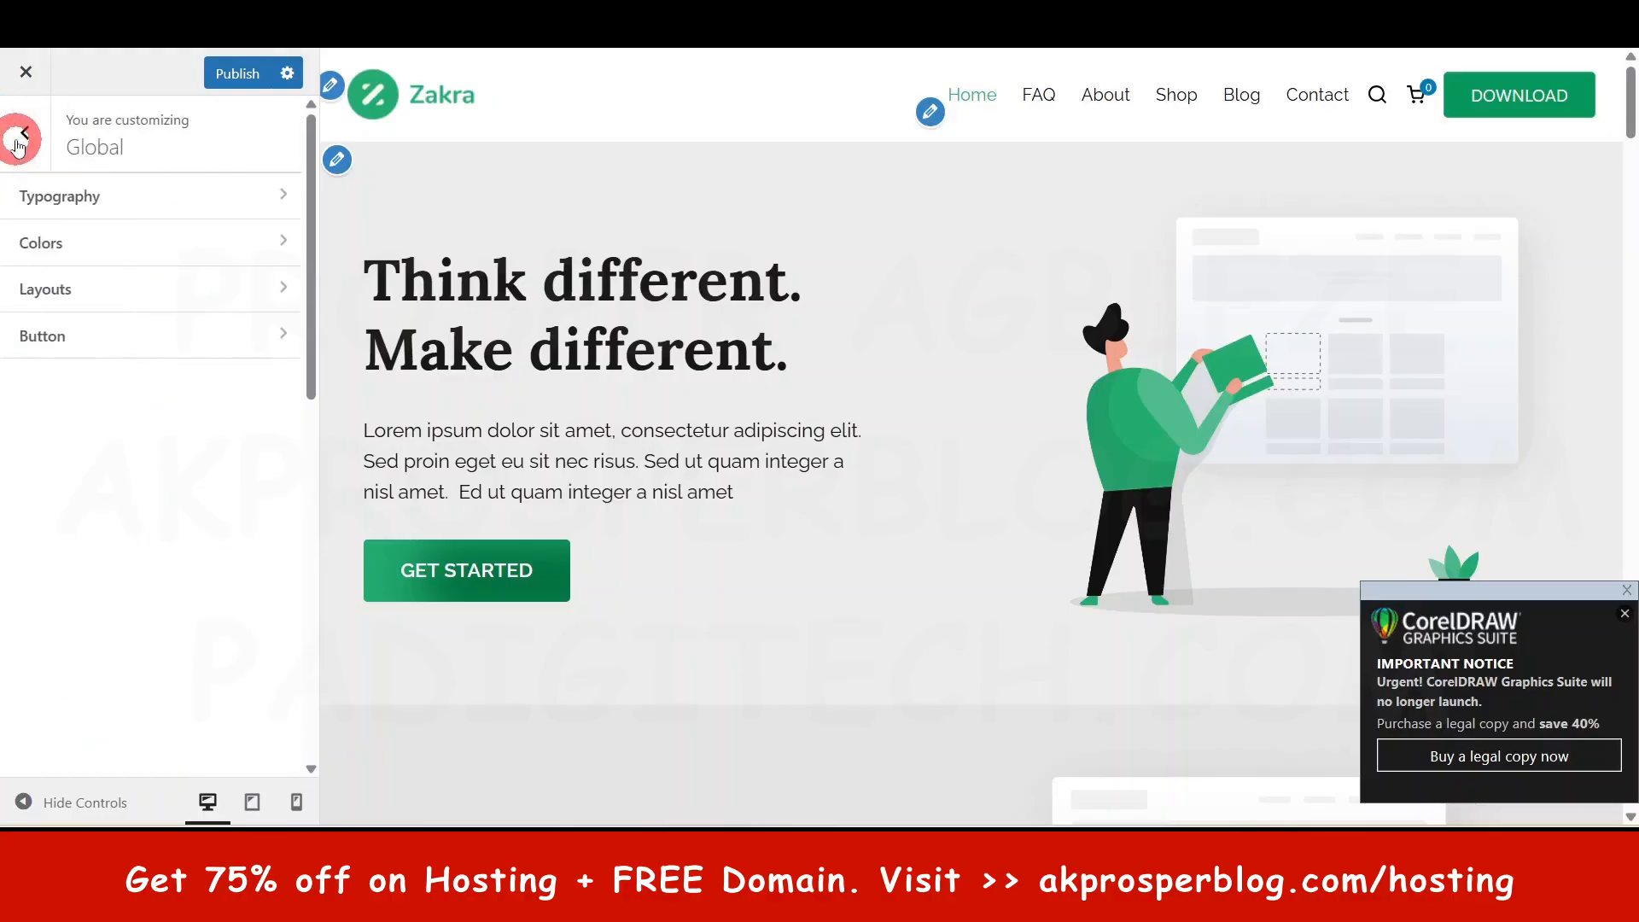
{"action": "left_click", "coordinate": [89, 278]}
{"action": "left_click", "coordinate": [90, 255]}
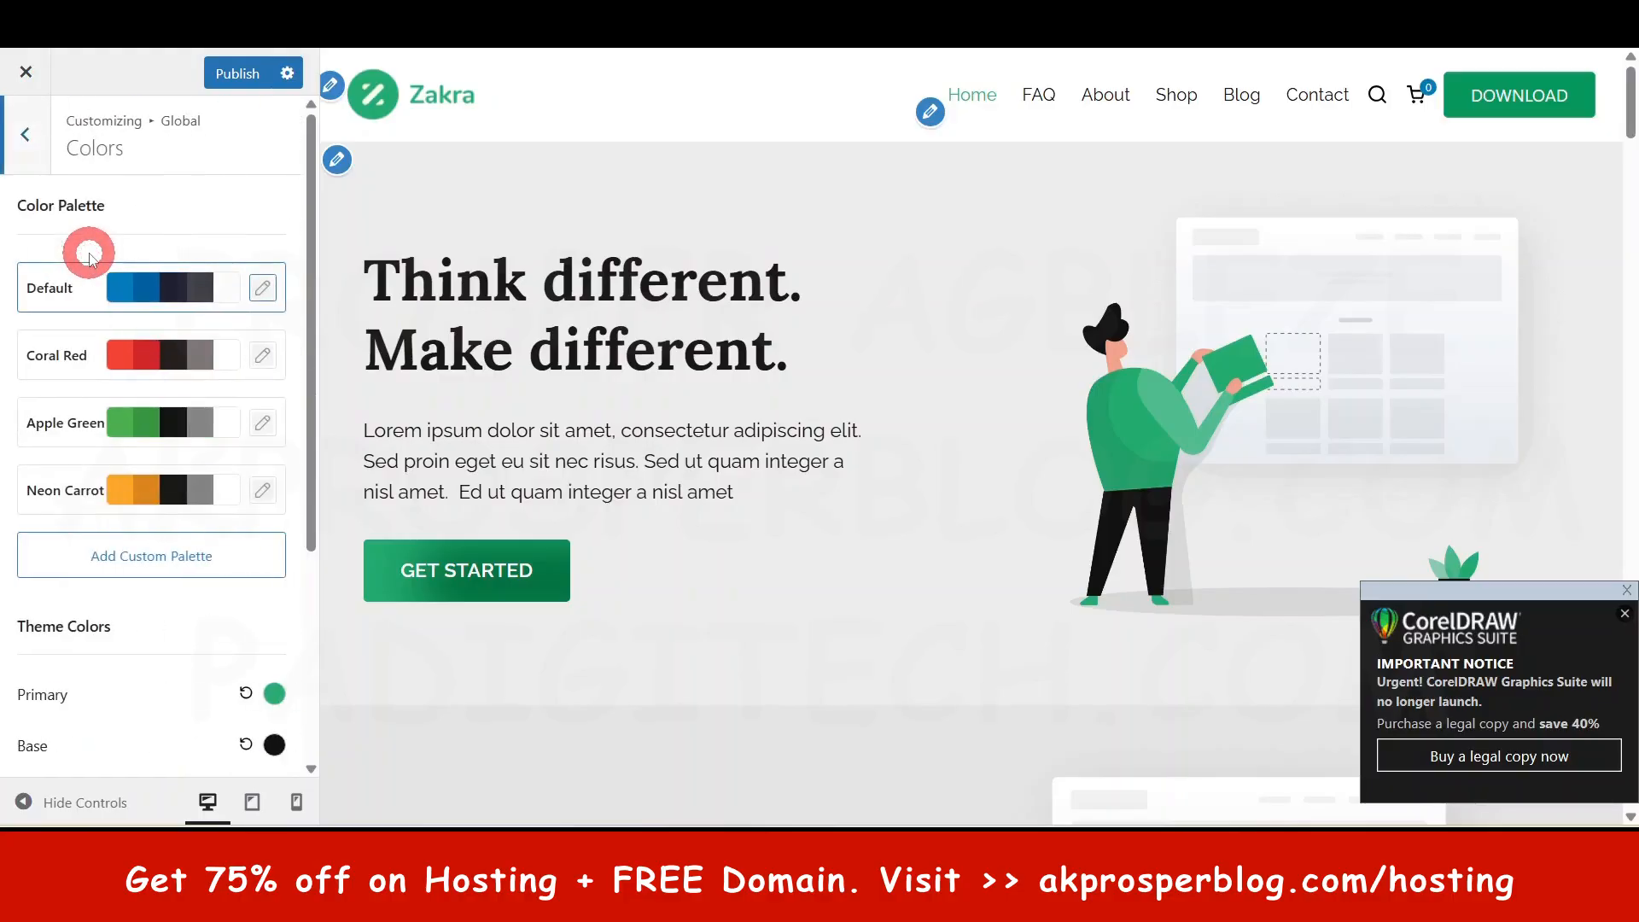
{"action": "left_click", "coordinate": [146, 487]}
{"action": "scroll", "coordinate": [145, 478], "scroll_direction": "down", "scroll_amount": 4}
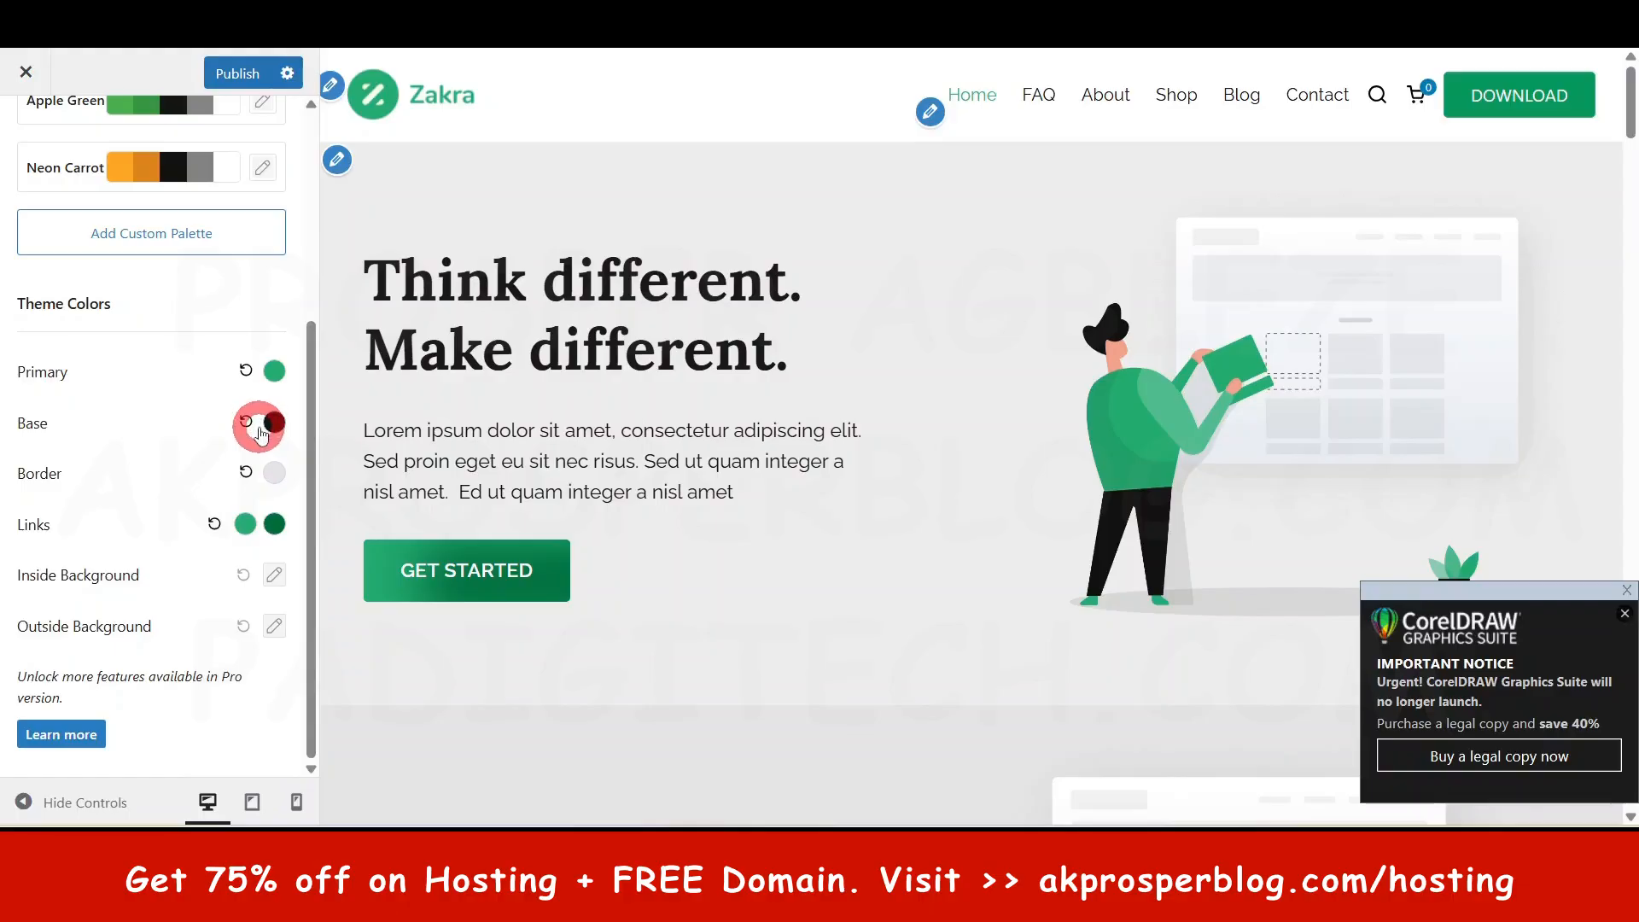
{"action": "scroll", "coordinate": [78, 119], "scroll_direction": "up", "scroll_amount": 4}
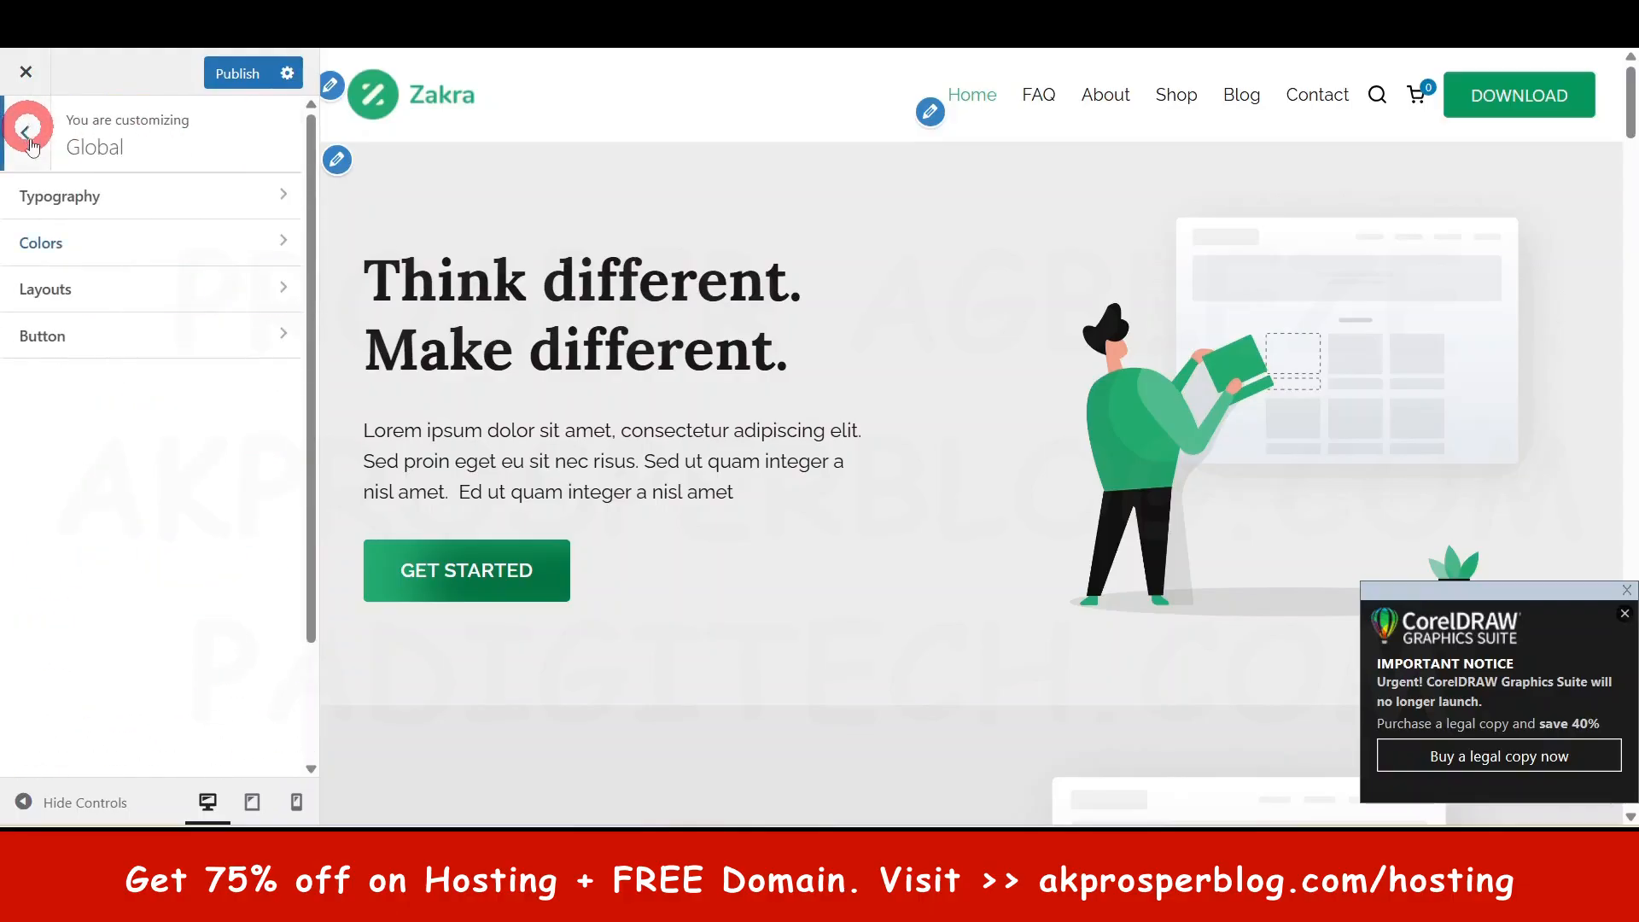
{"action": "left_click", "coordinate": [74, 292]}
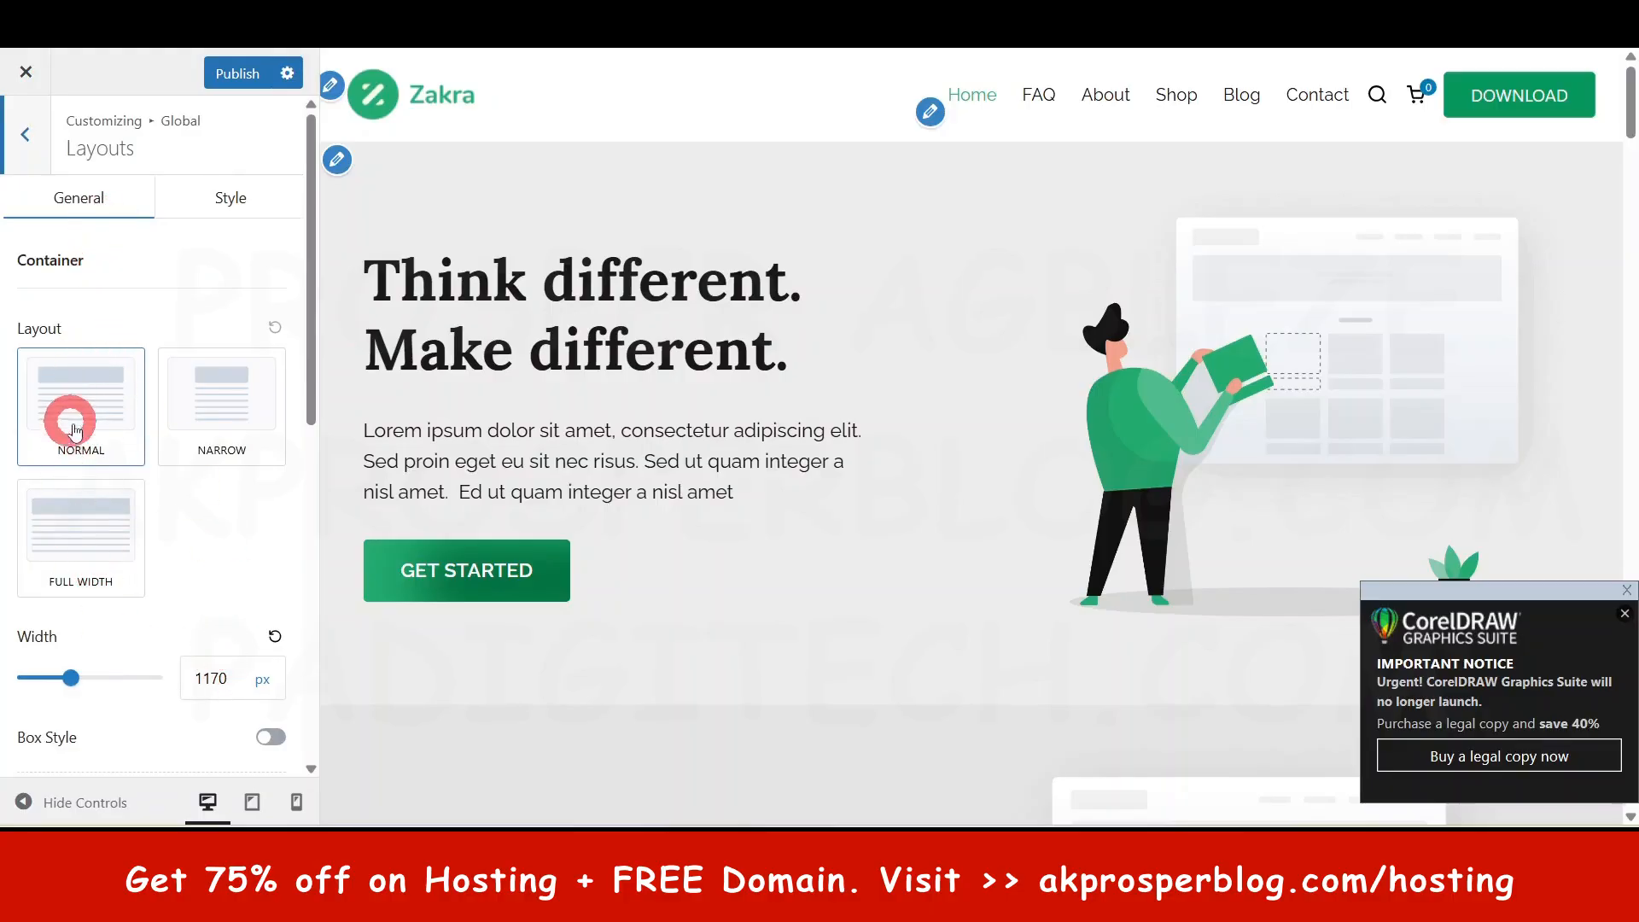
{"action": "left_click", "coordinate": [240, 419]}
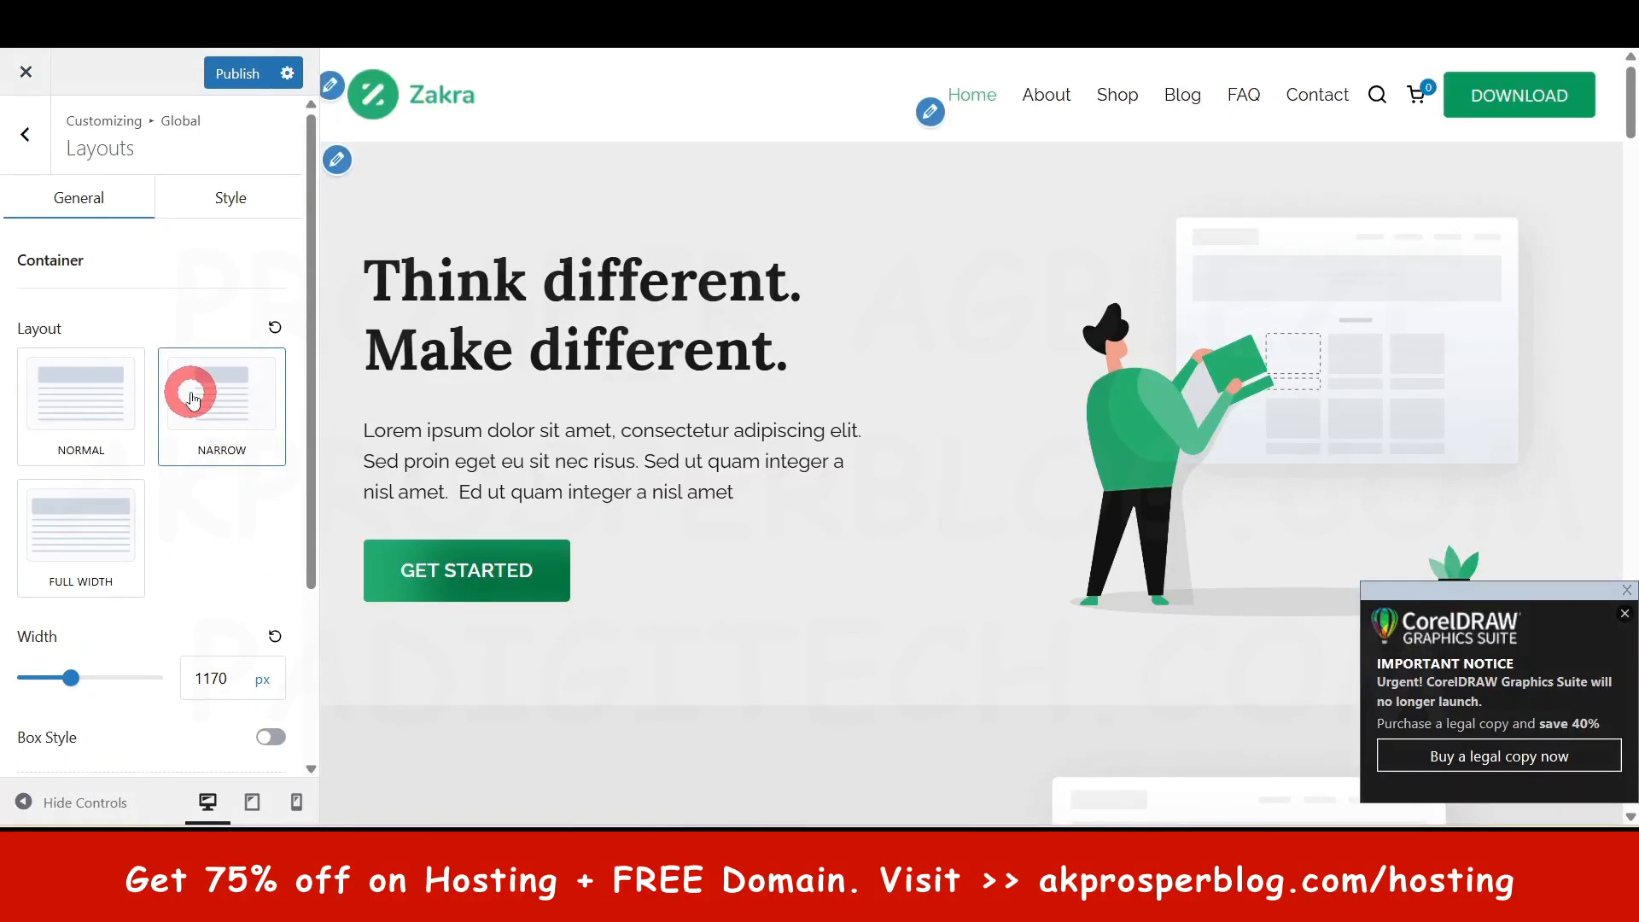
{"action": "left_click", "coordinate": [57, 397]}
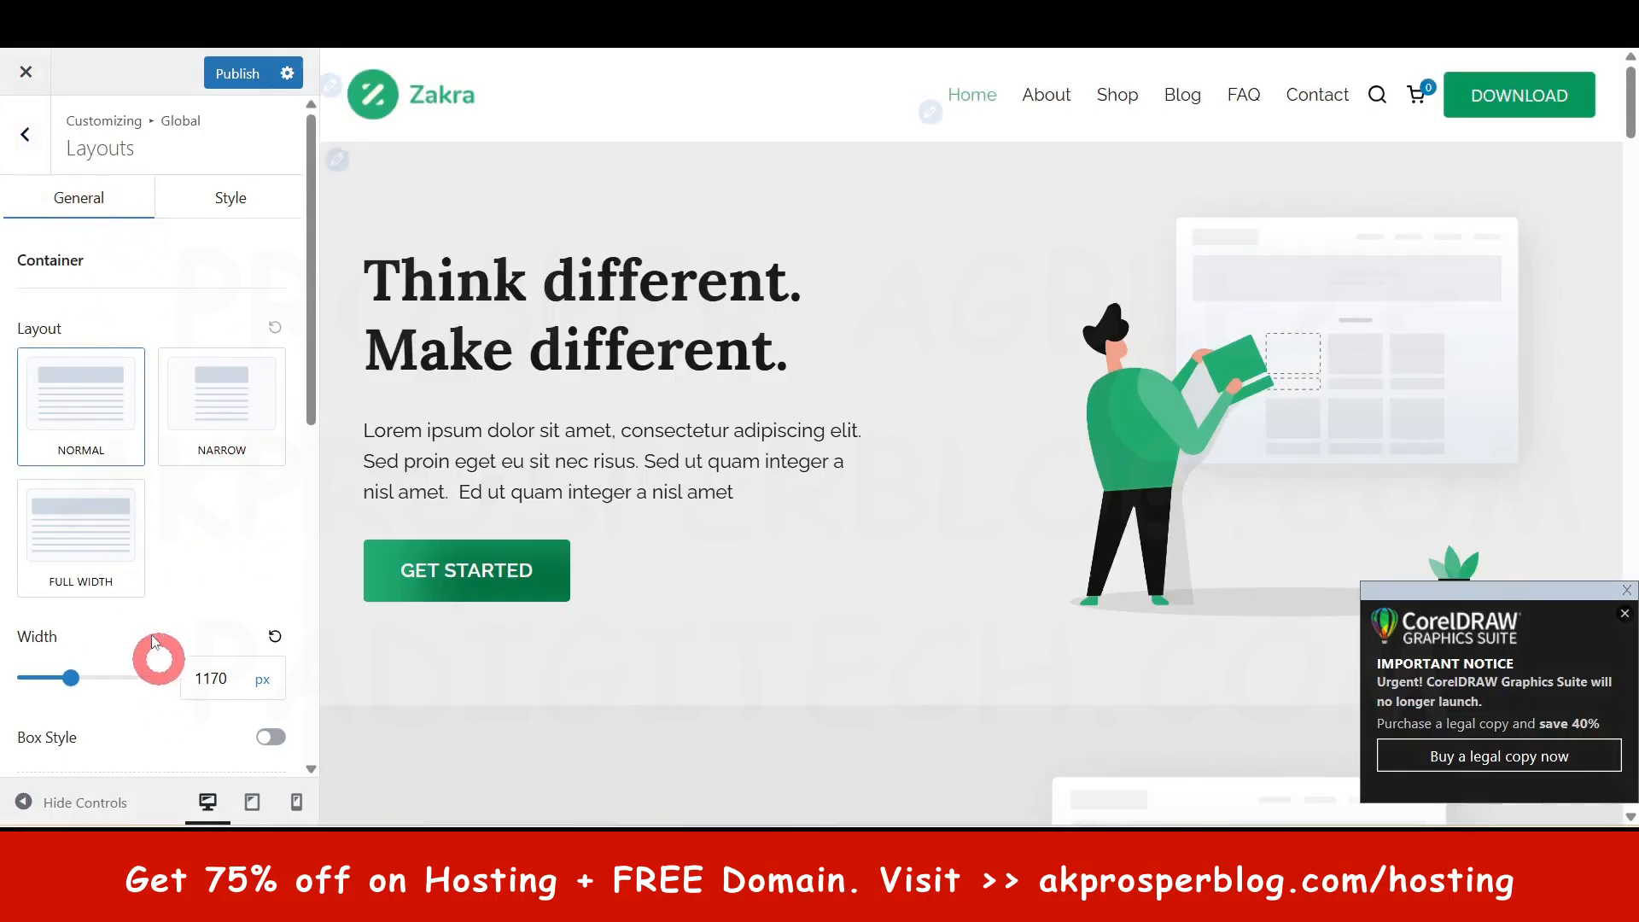
{"action": "scroll", "coordinate": [815, 529], "scroll_direction": "down", "scroll_amount": 6}
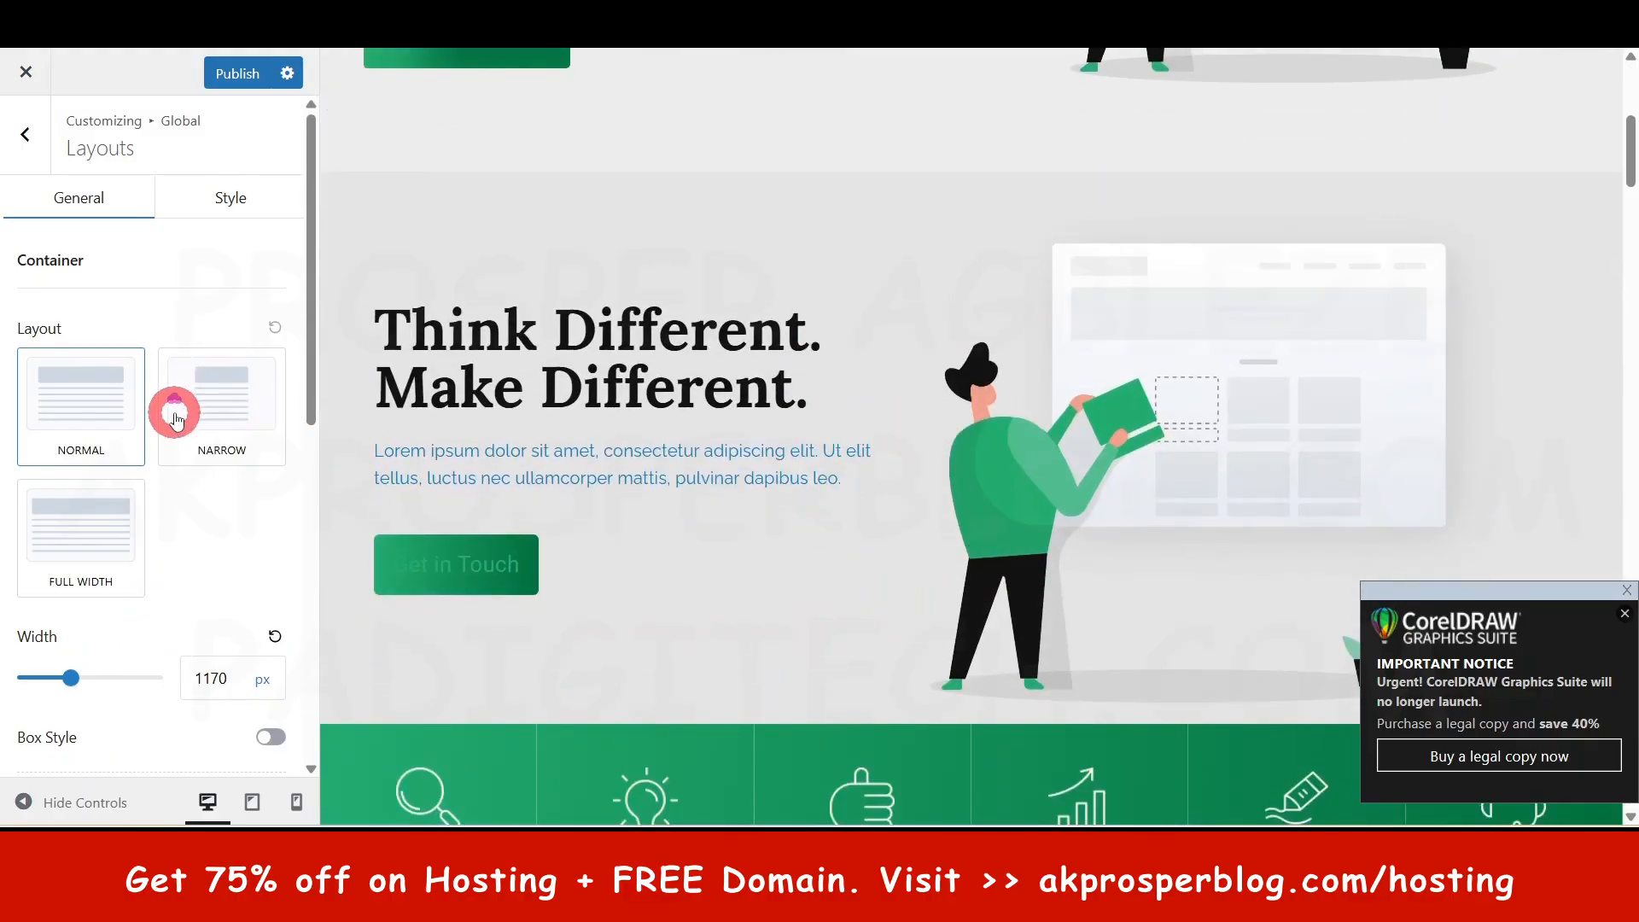
{"action": "scroll", "coordinate": [175, 419], "scroll_direction": "down", "scroll_amount": 6}
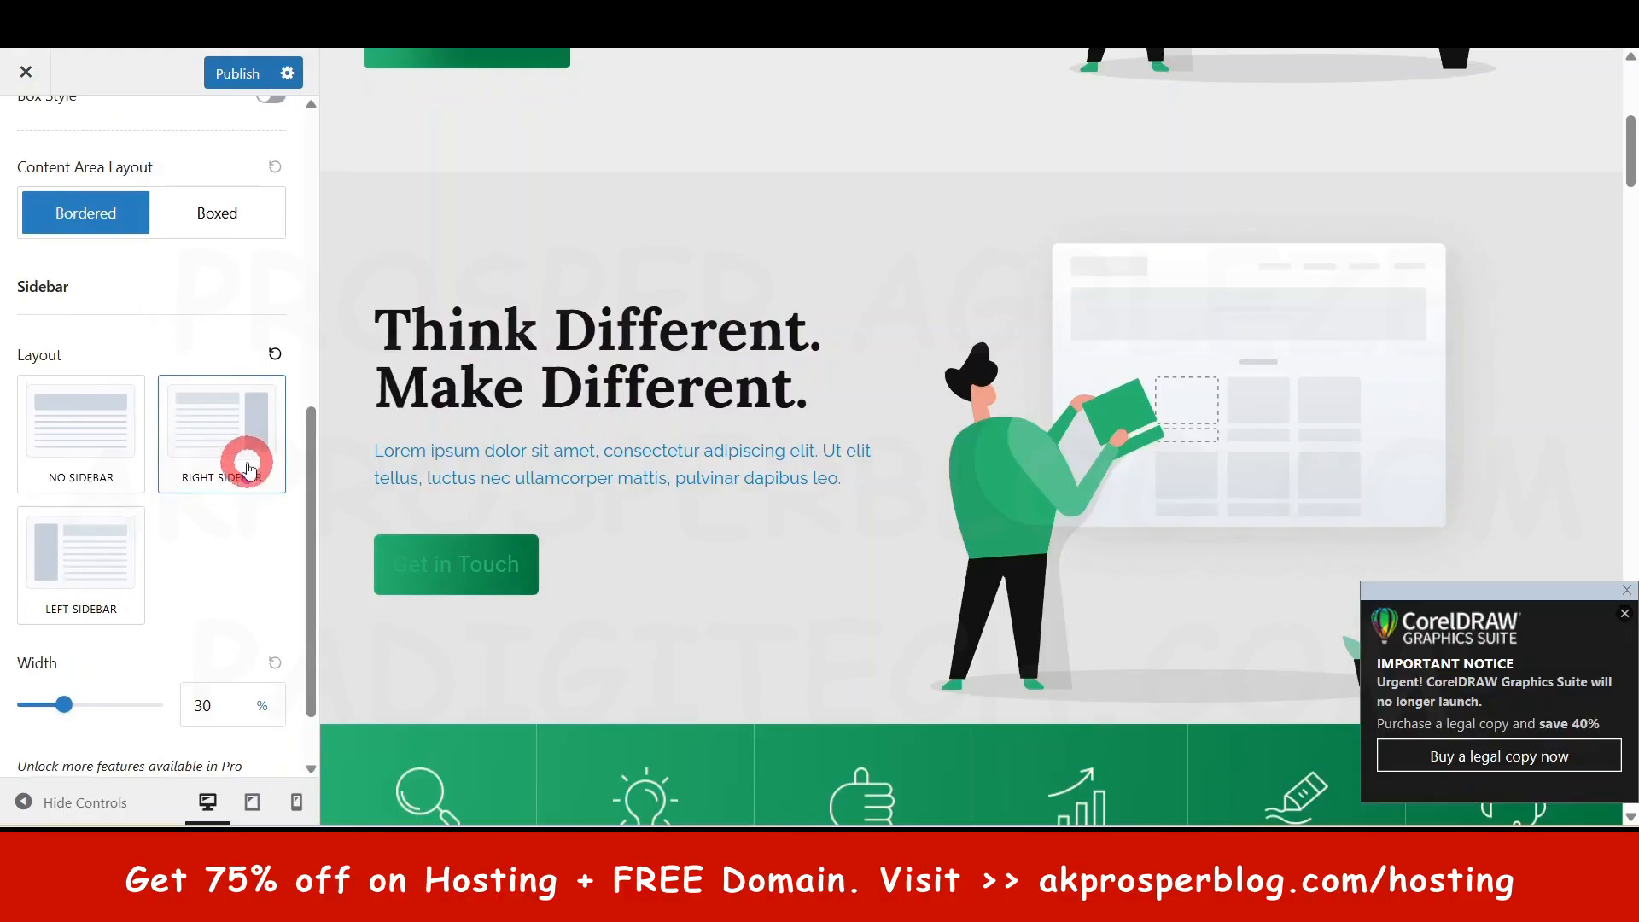
{"action": "scroll", "coordinate": [245, 461], "scroll_direction": "down", "scroll_amount": 1}
{"action": "scroll", "coordinate": [205, 341], "scroll_direction": "up", "scroll_amount": 8}
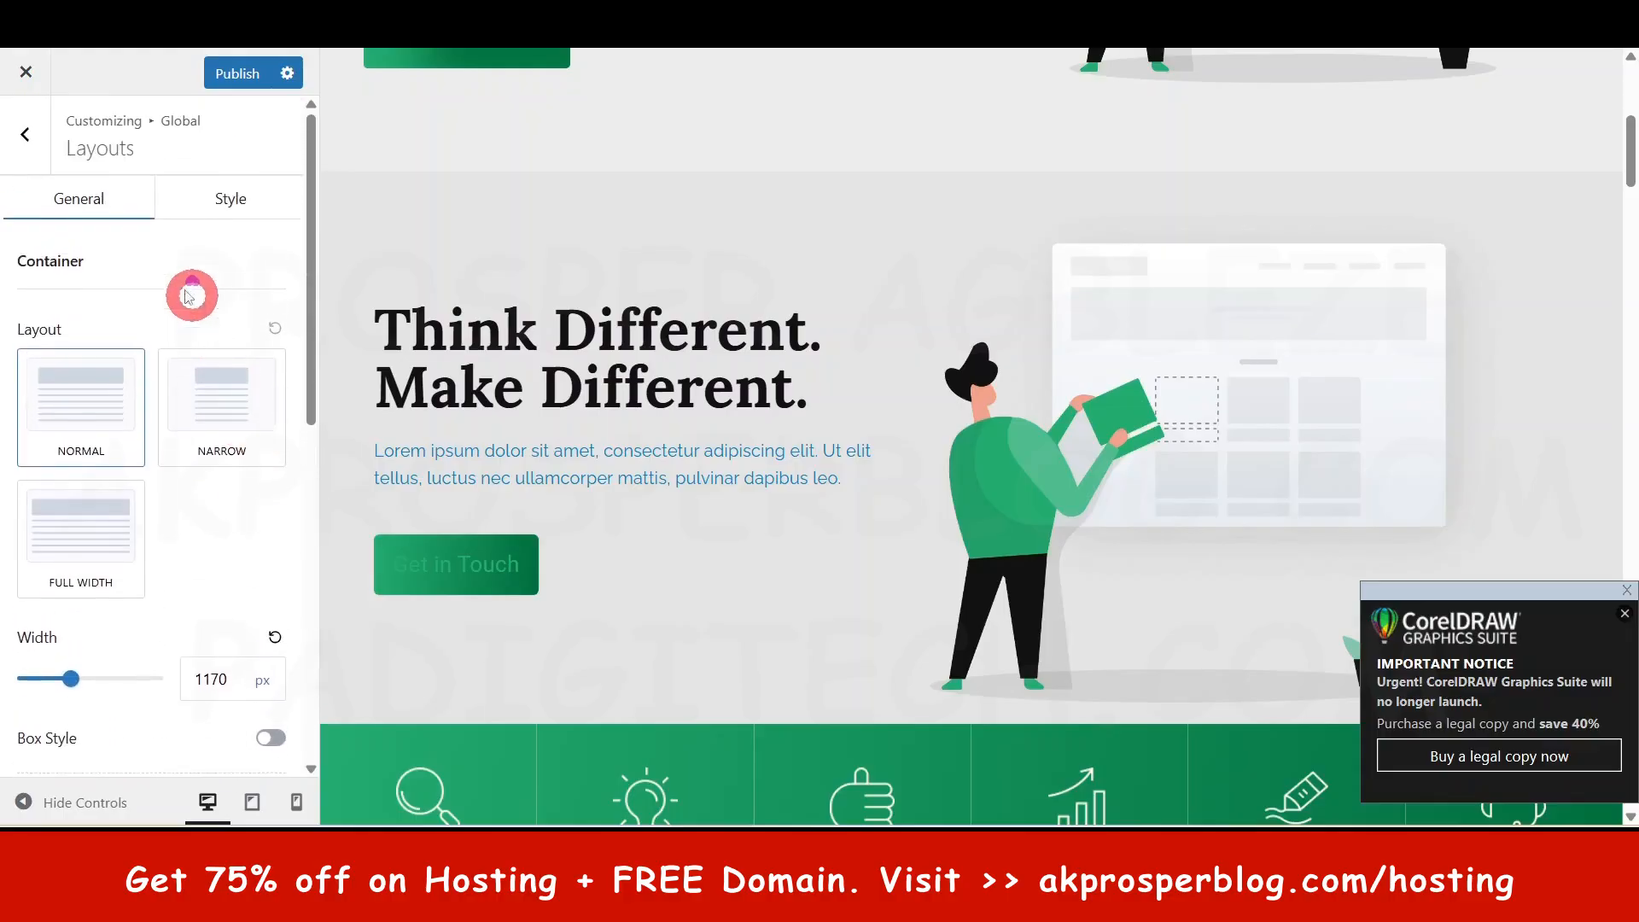
{"action": "left_click", "coordinate": [41, 147]}
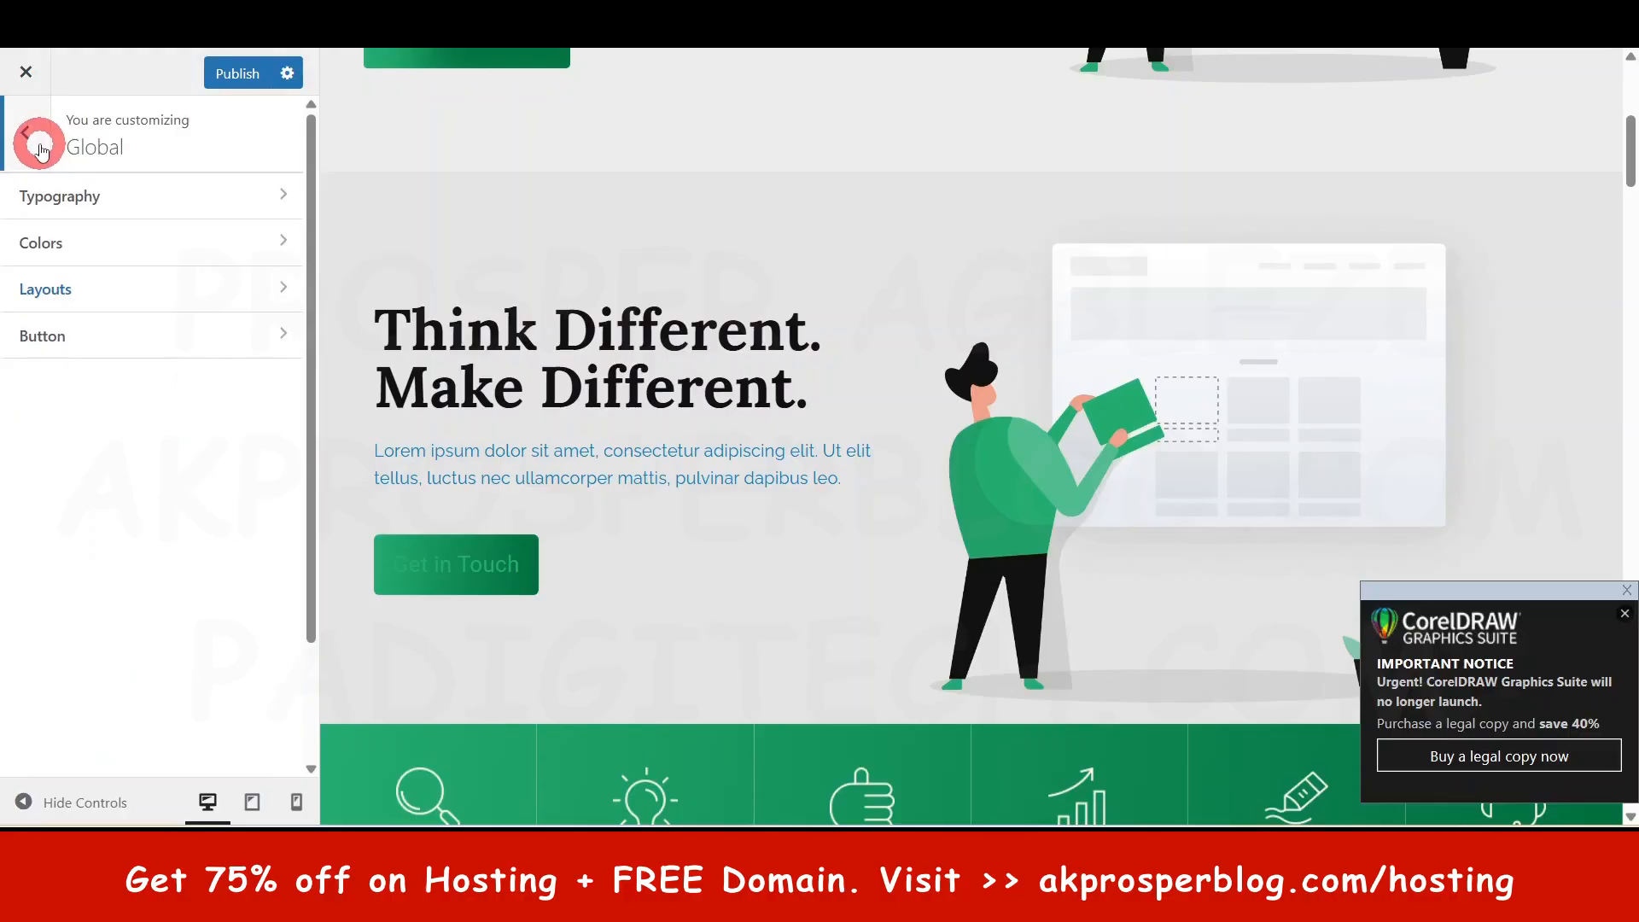
{"action": "left_click", "coordinate": [72, 336]}
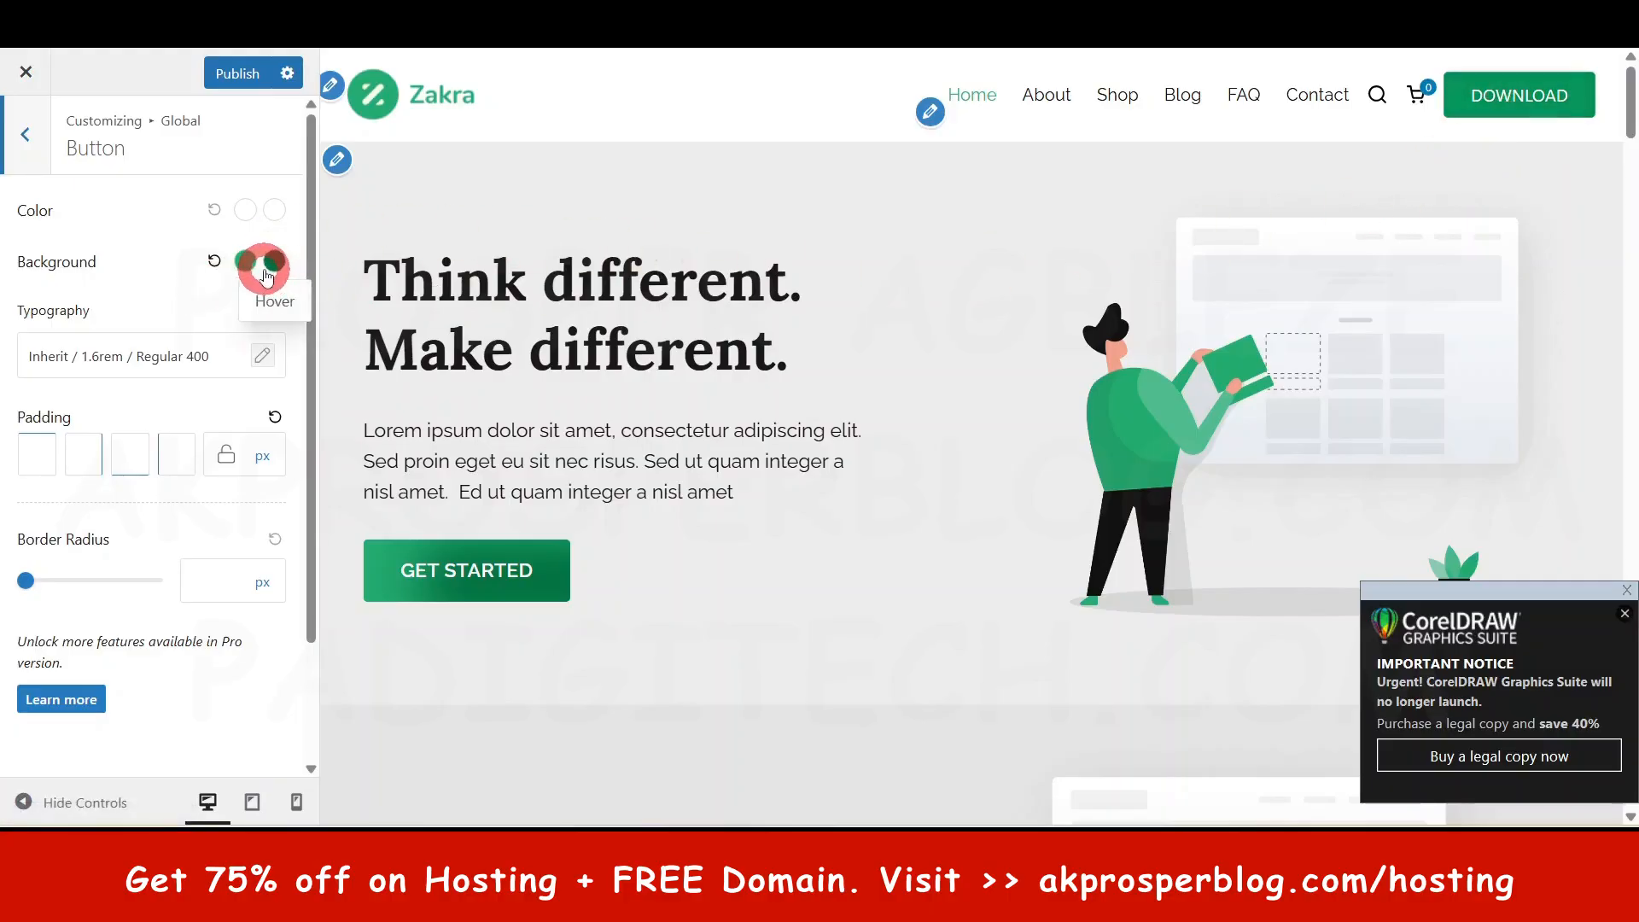
- Back out of Global › Button to the main Customizer list and open the Header builder
{"action": "scroll", "coordinate": [128, 513], "scroll_direction": "down", "scroll_amount": 2}
{"action": "scroll", "coordinate": [103, 452], "scroll_direction": "up", "scroll_amount": 2}
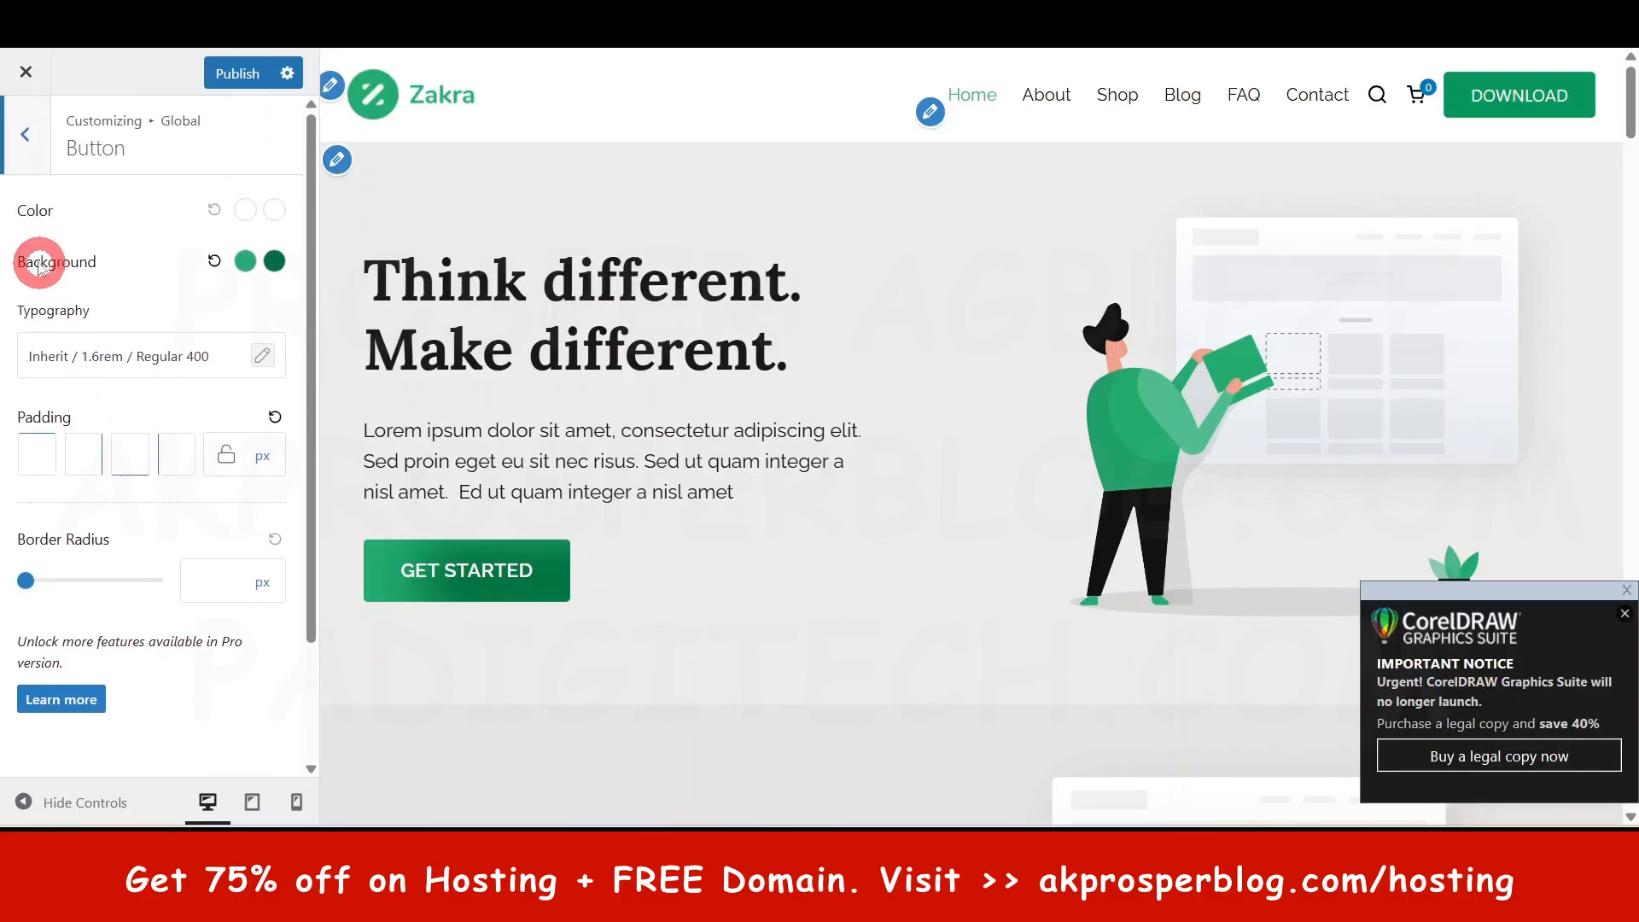
{"action": "left_click", "coordinate": [28, 171]}
{"action": "left_click", "coordinate": [28, 171]}
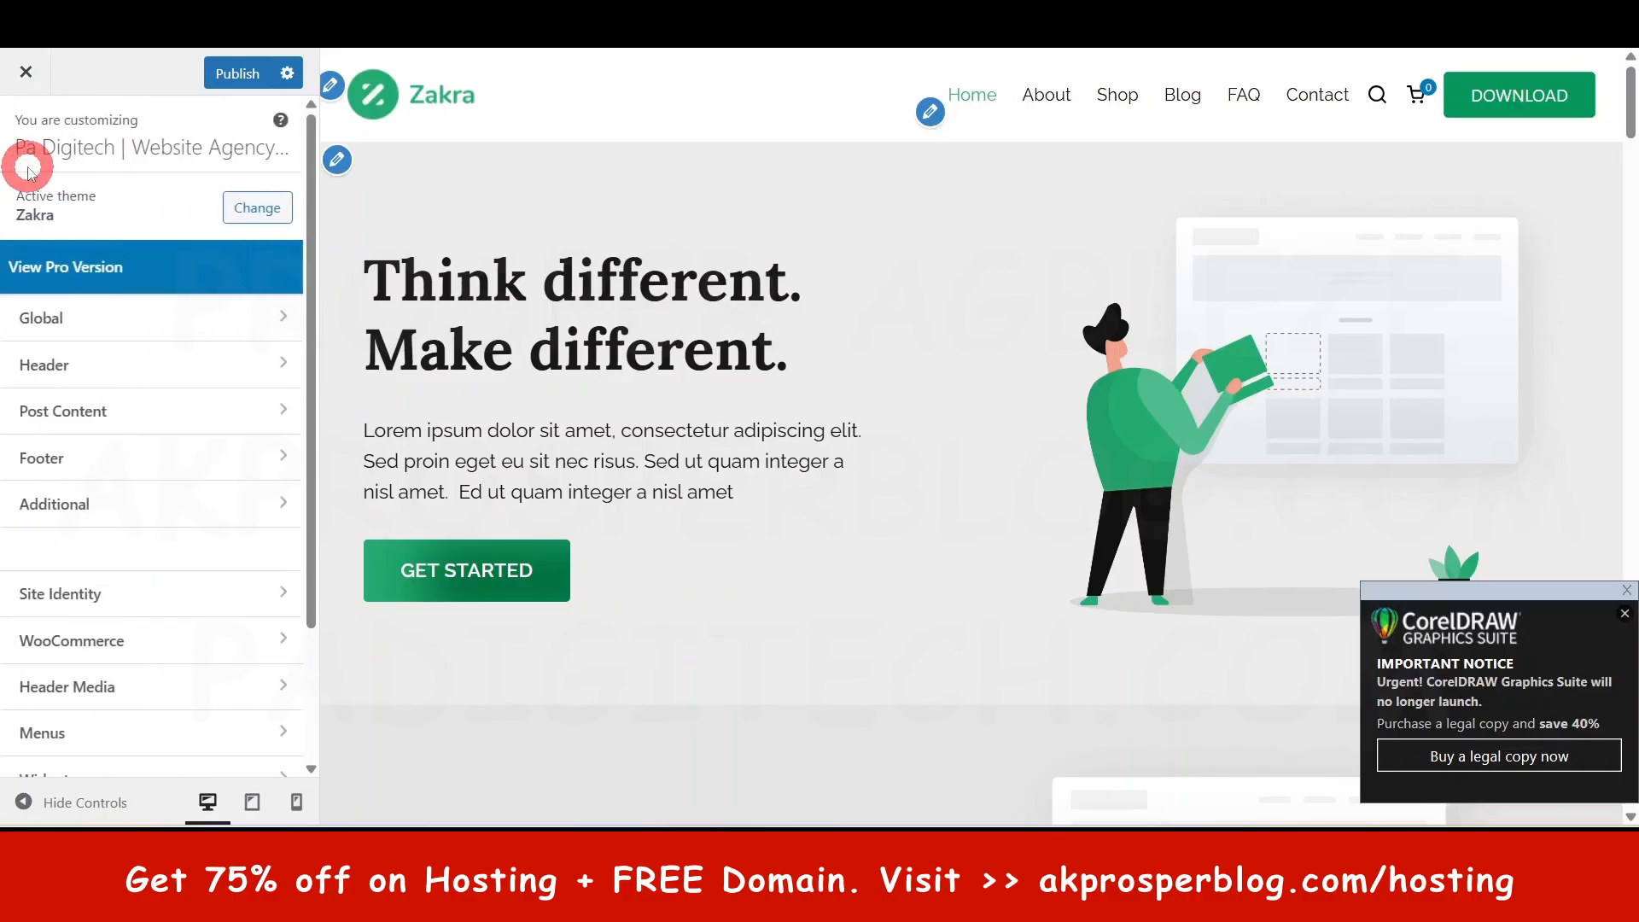
{"action": "left_click", "coordinate": [82, 364]}
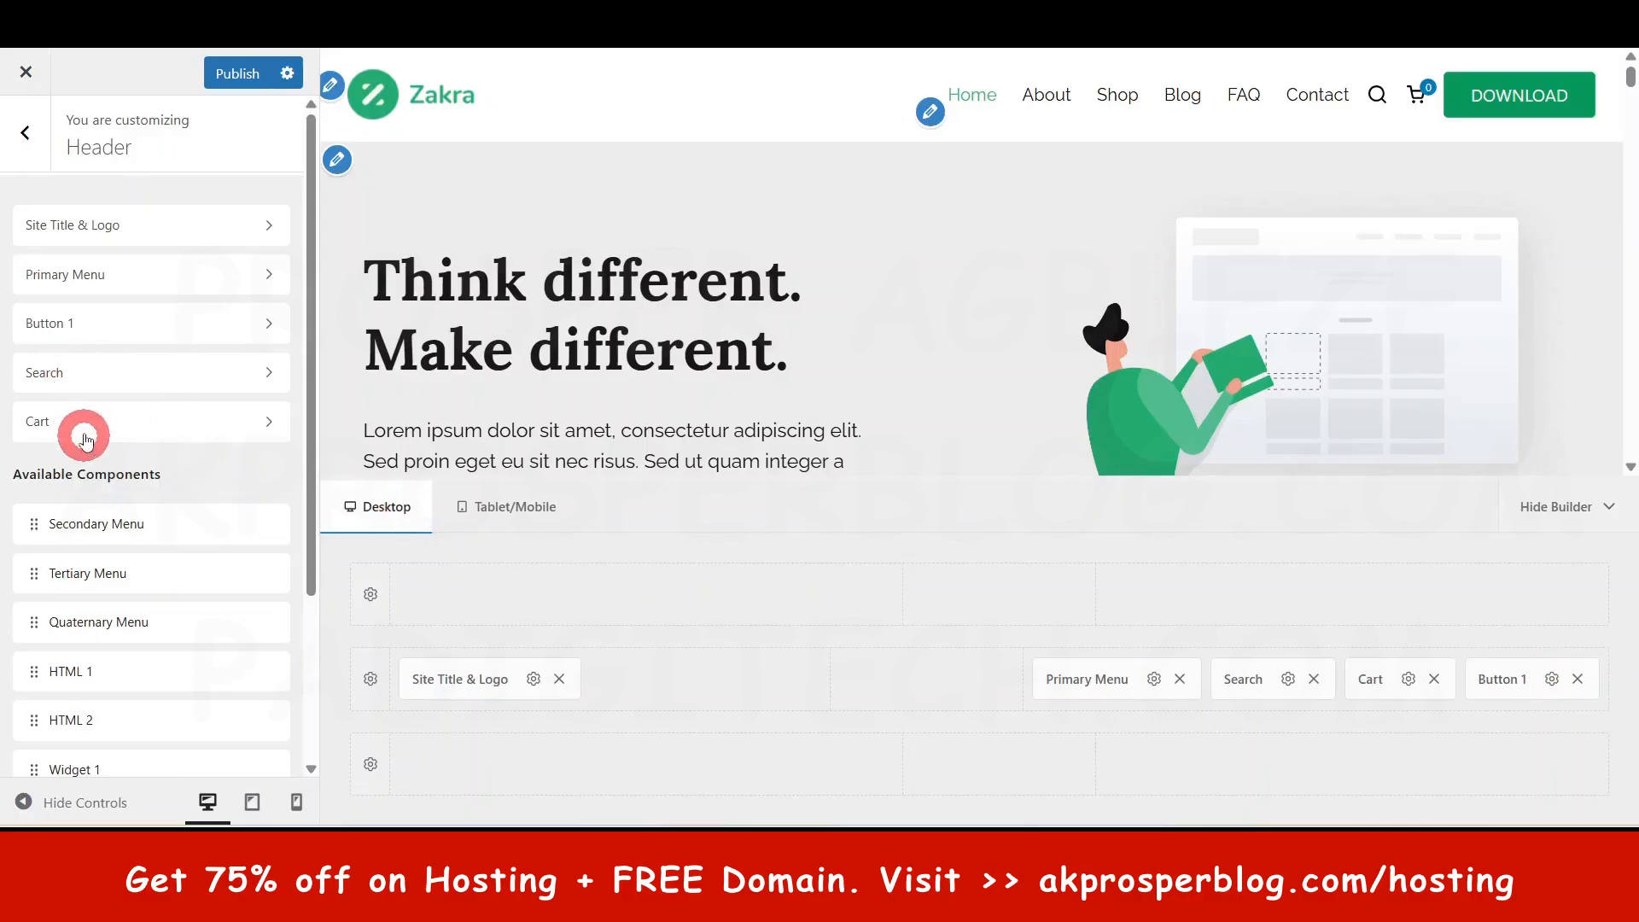
- Inspect the header's DOWNLOAD button link URL and the Primary Menu settings
{"action": "left_click", "coordinate": [110, 327]}
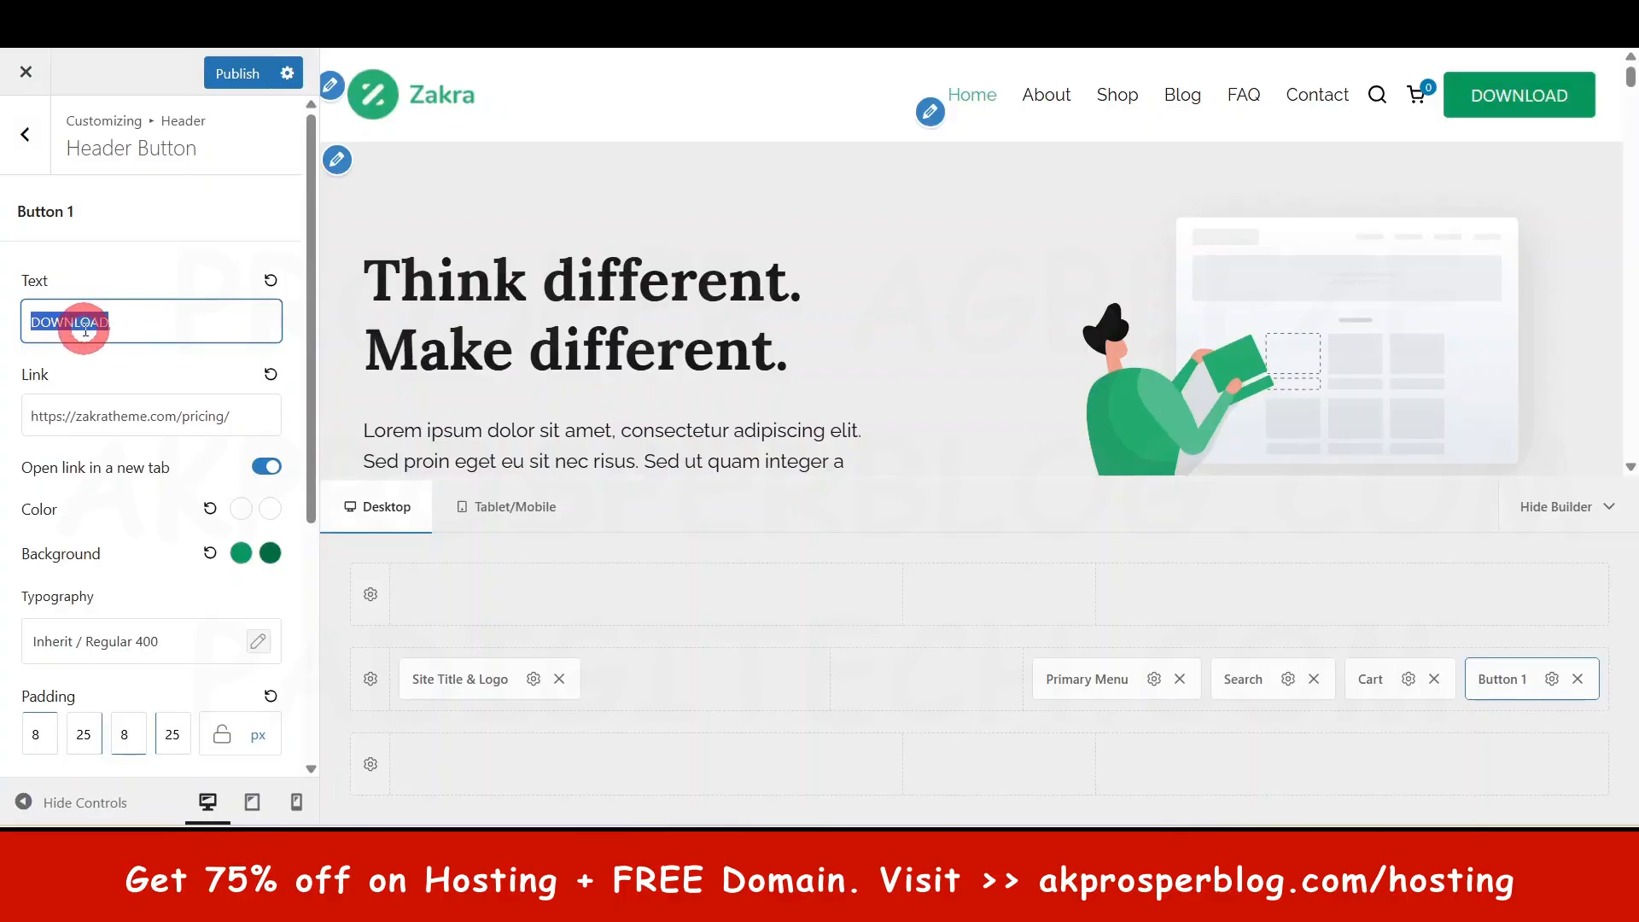
{"action": "triple_click", "coordinate": [157, 418]}
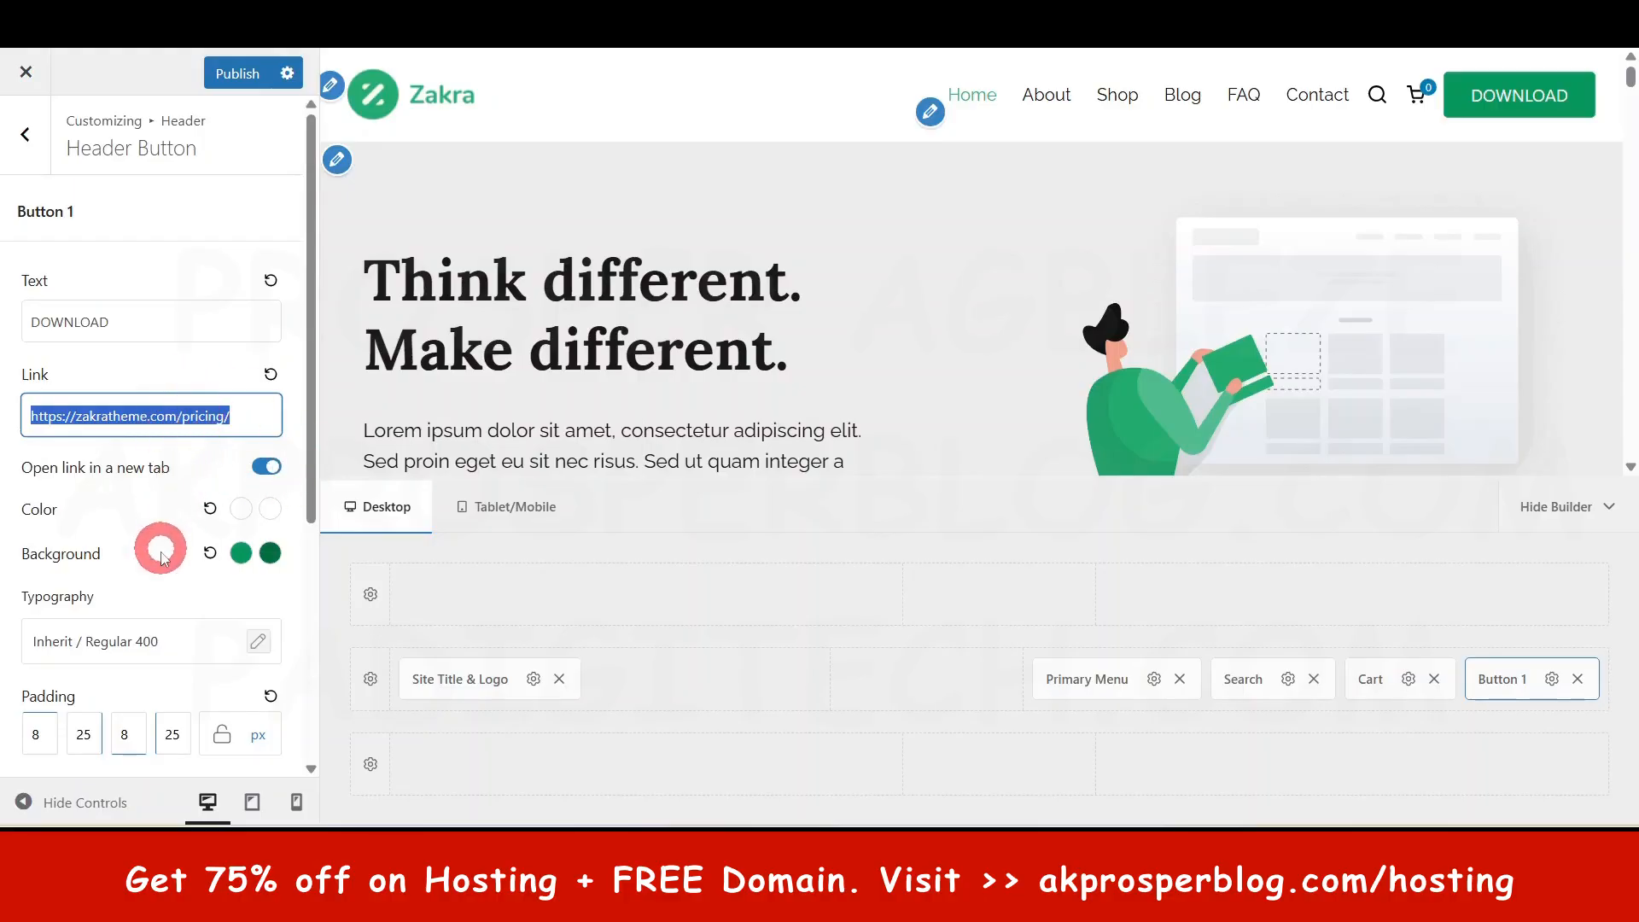
{"action": "left_click", "coordinate": [28, 146]}
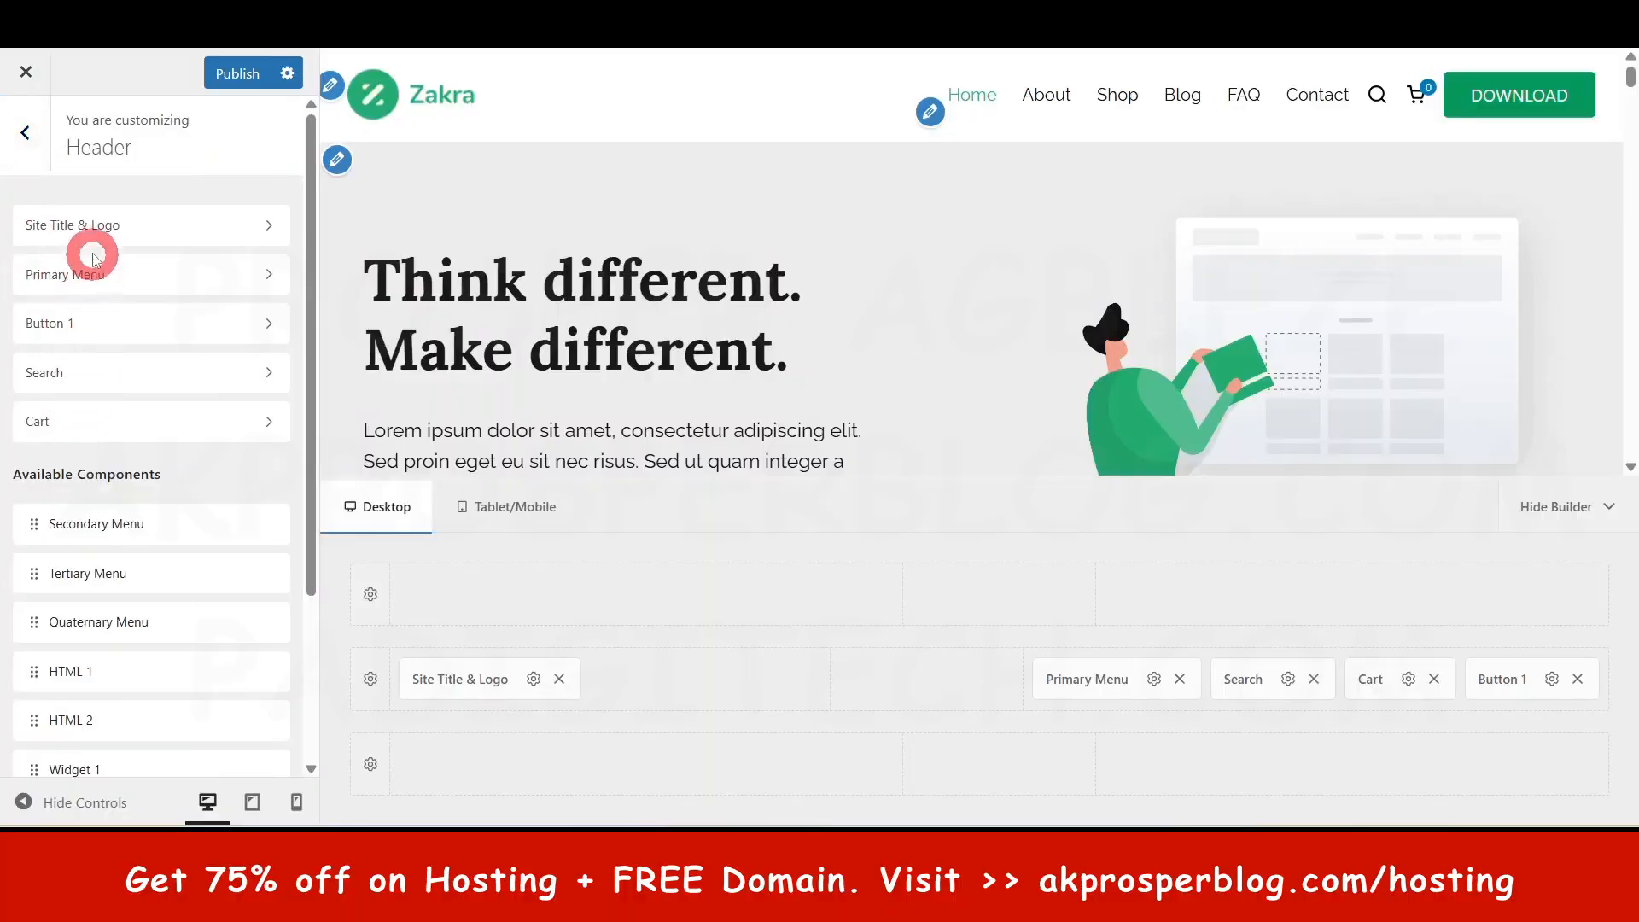
{"action": "left_click", "coordinate": [114, 276]}
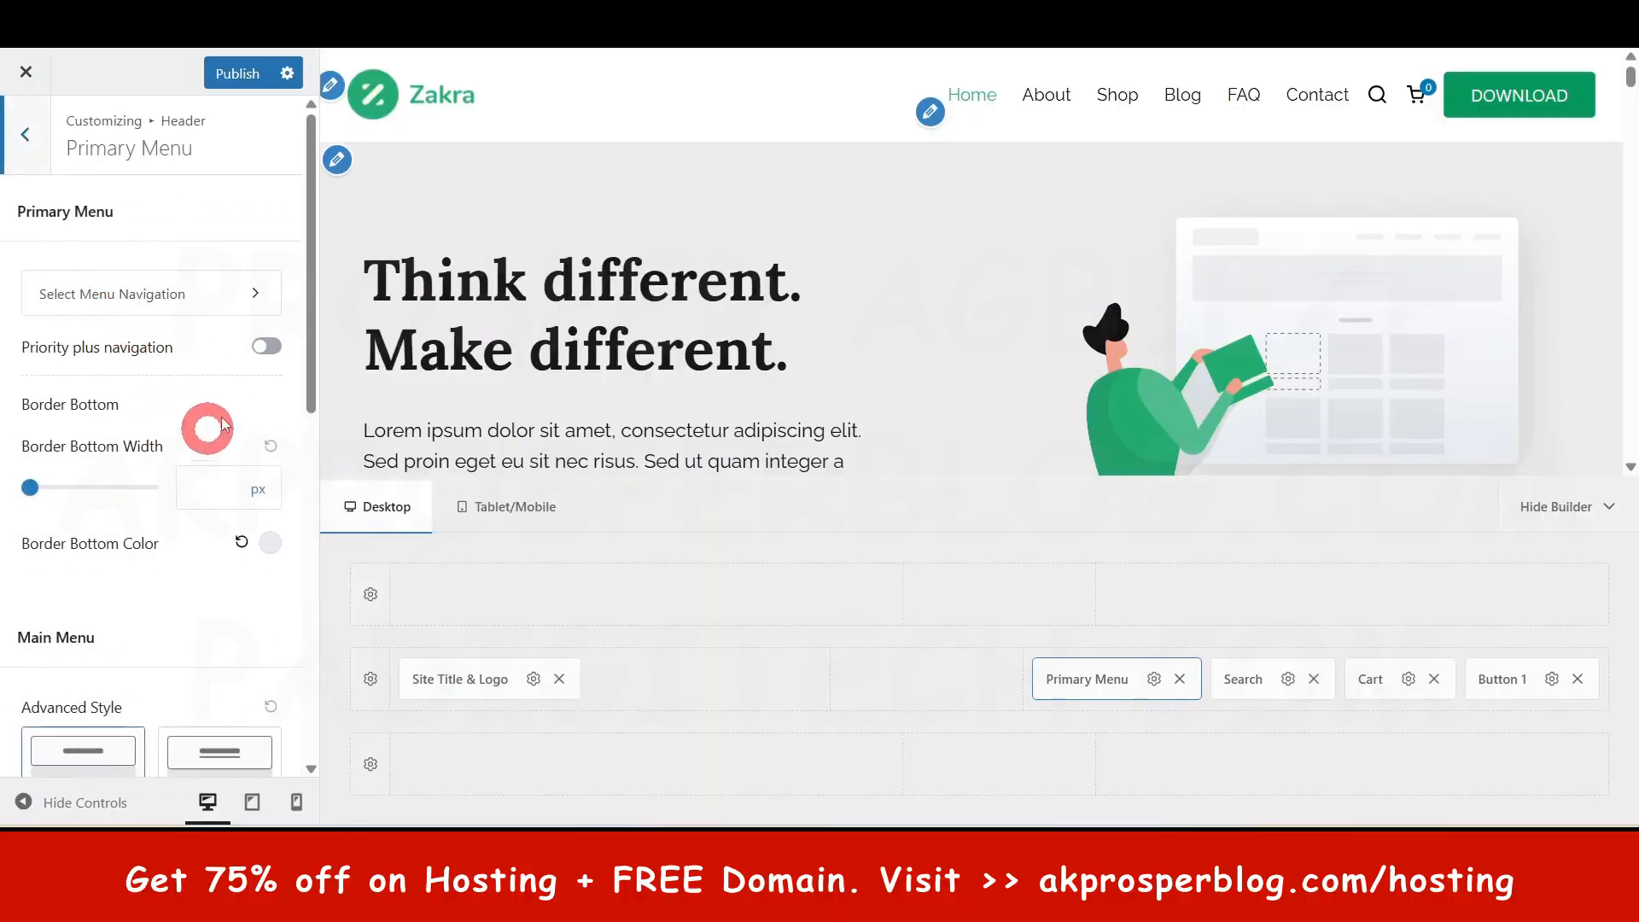
{"action": "scroll", "coordinate": [190, 478], "scroll_direction": "down", "scroll_amount": 4}
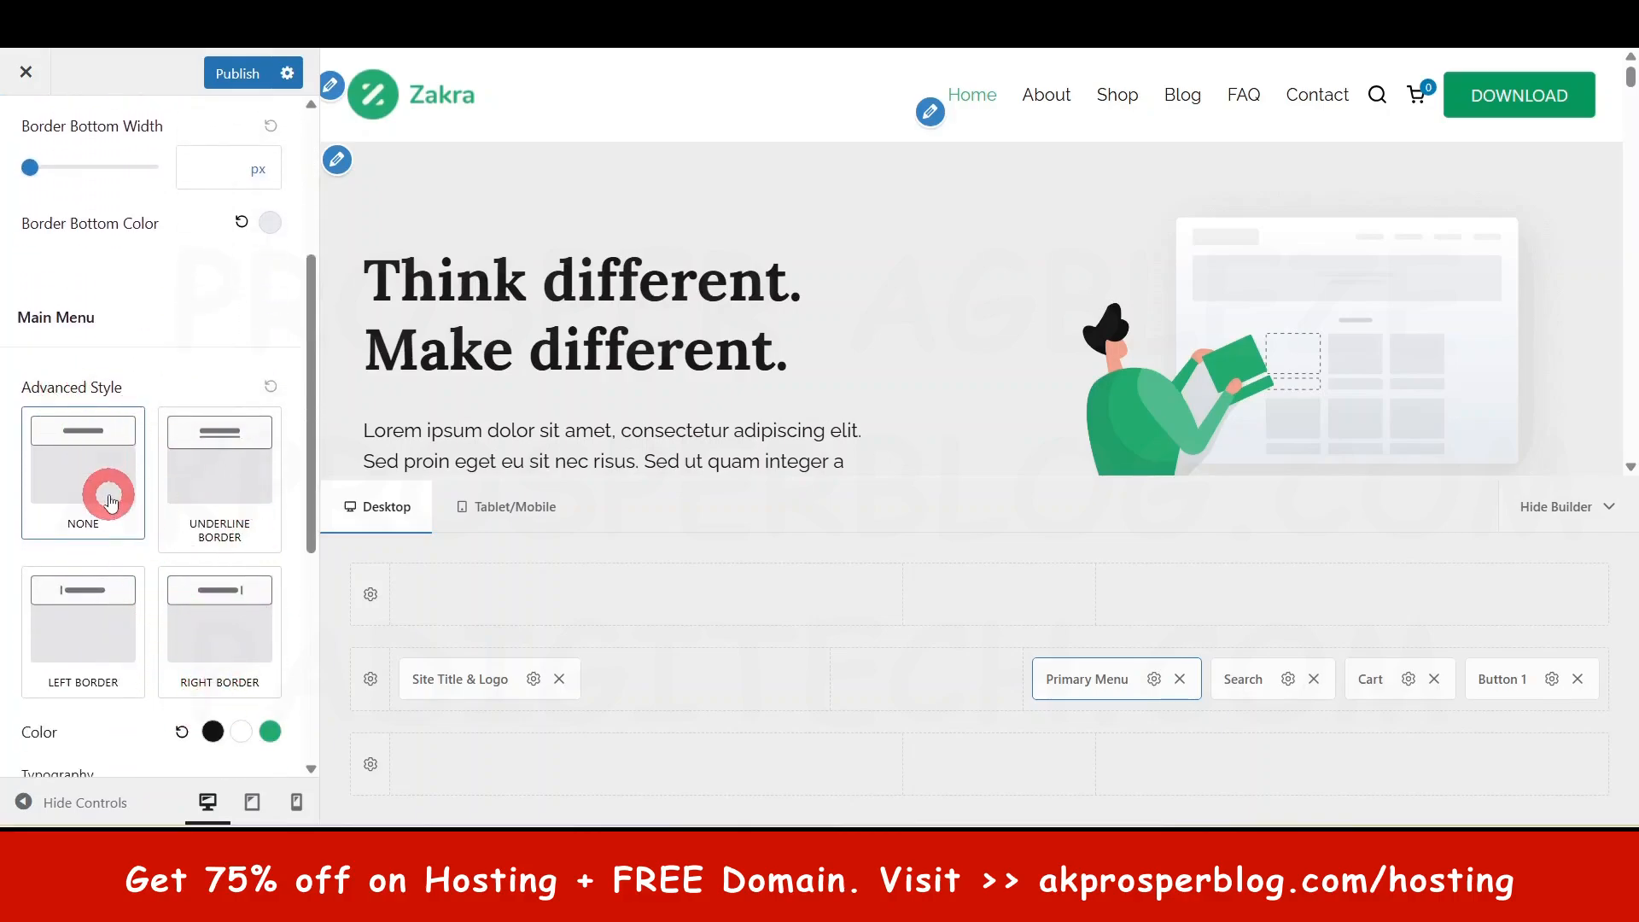
{"action": "scroll", "coordinate": [146, 597], "scroll_direction": "down", "scroll_amount": 4}
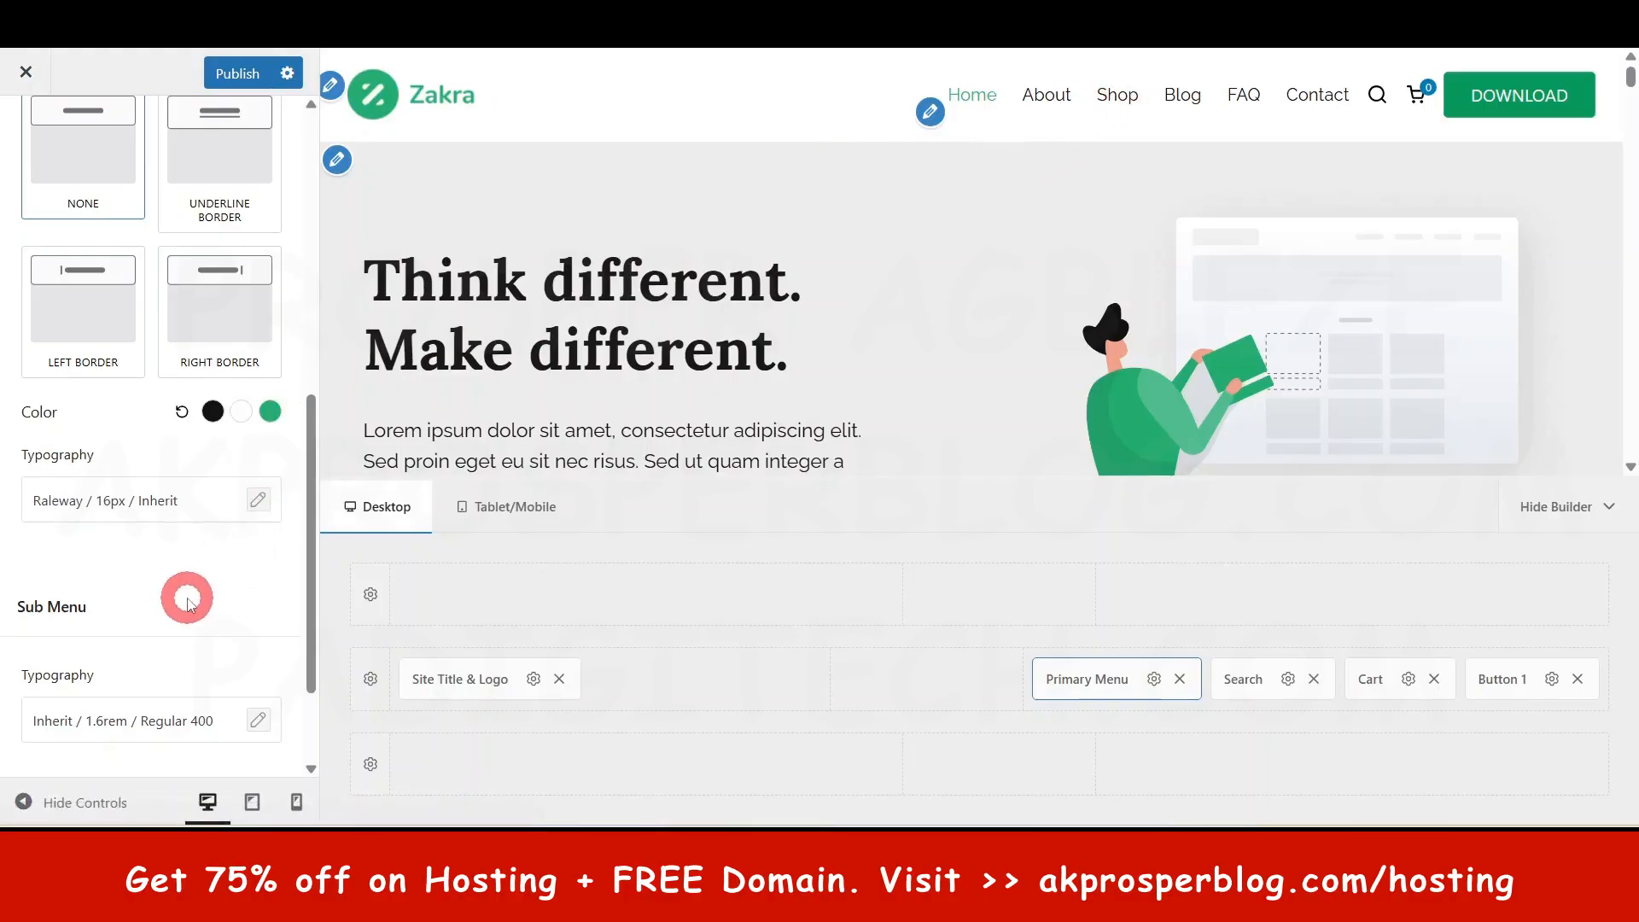
{"action": "scroll", "coordinate": [182, 593], "scroll_direction": "down", "scroll_amount": 2}
{"action": "scroll", "coordinate": [175, 530], "scroll_direction": "up", "scroll_amount": 10}
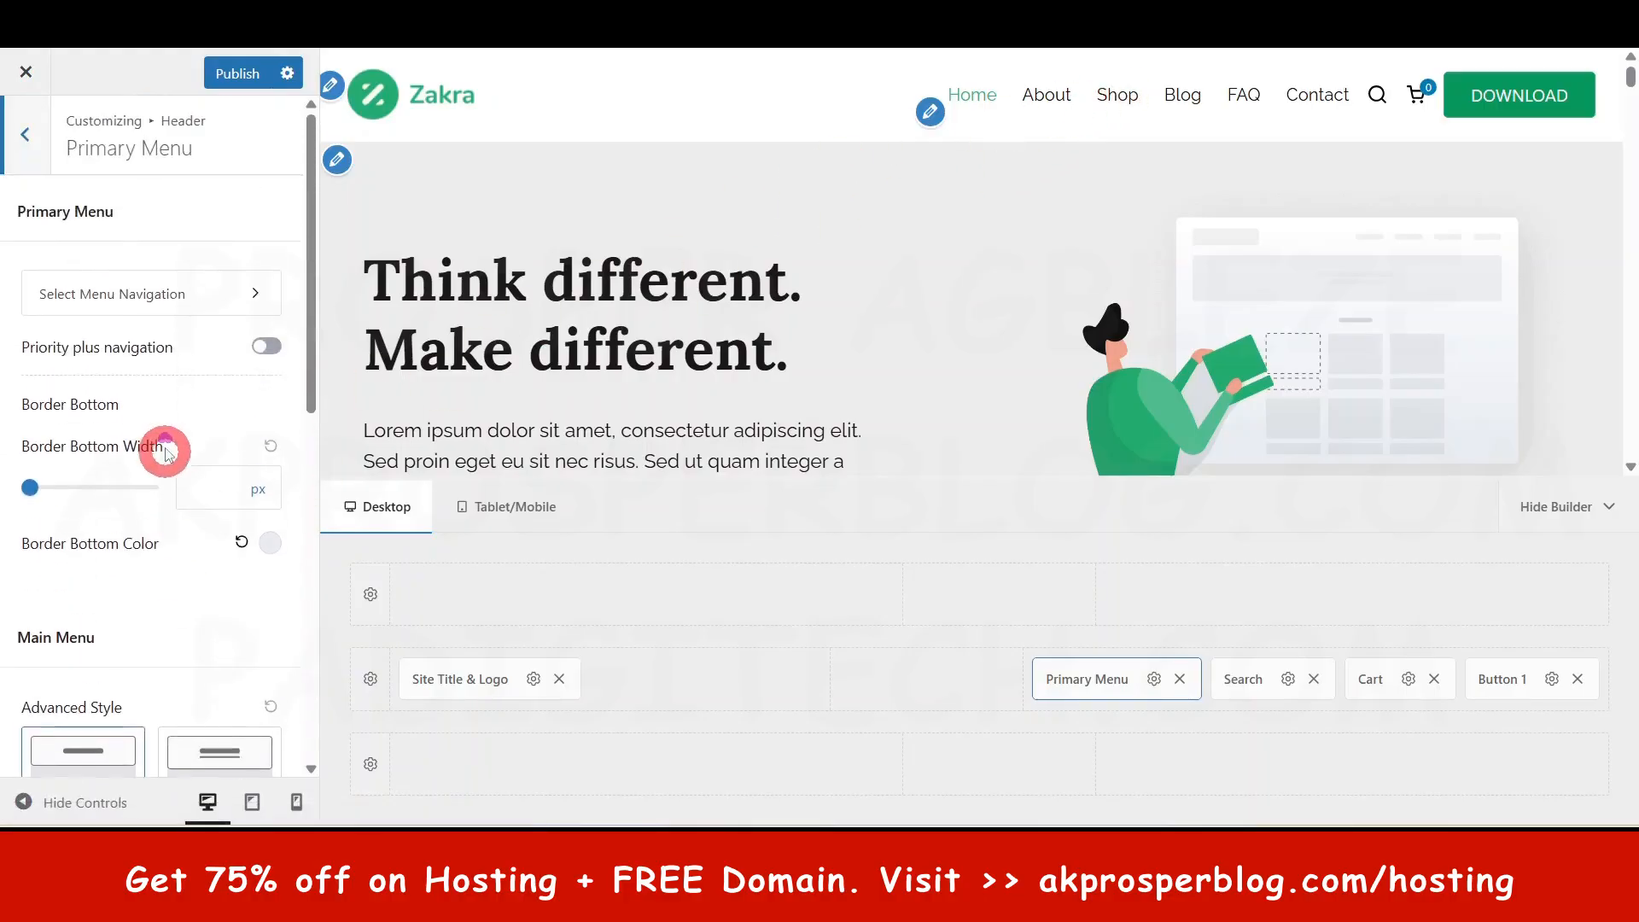
{"action": "left_click", "coordinate": [25, 139]}
- Open Post Content › Single Post settings with the Blog page in the preview
{"action": "left_click", "coordinate": [38, 152]}
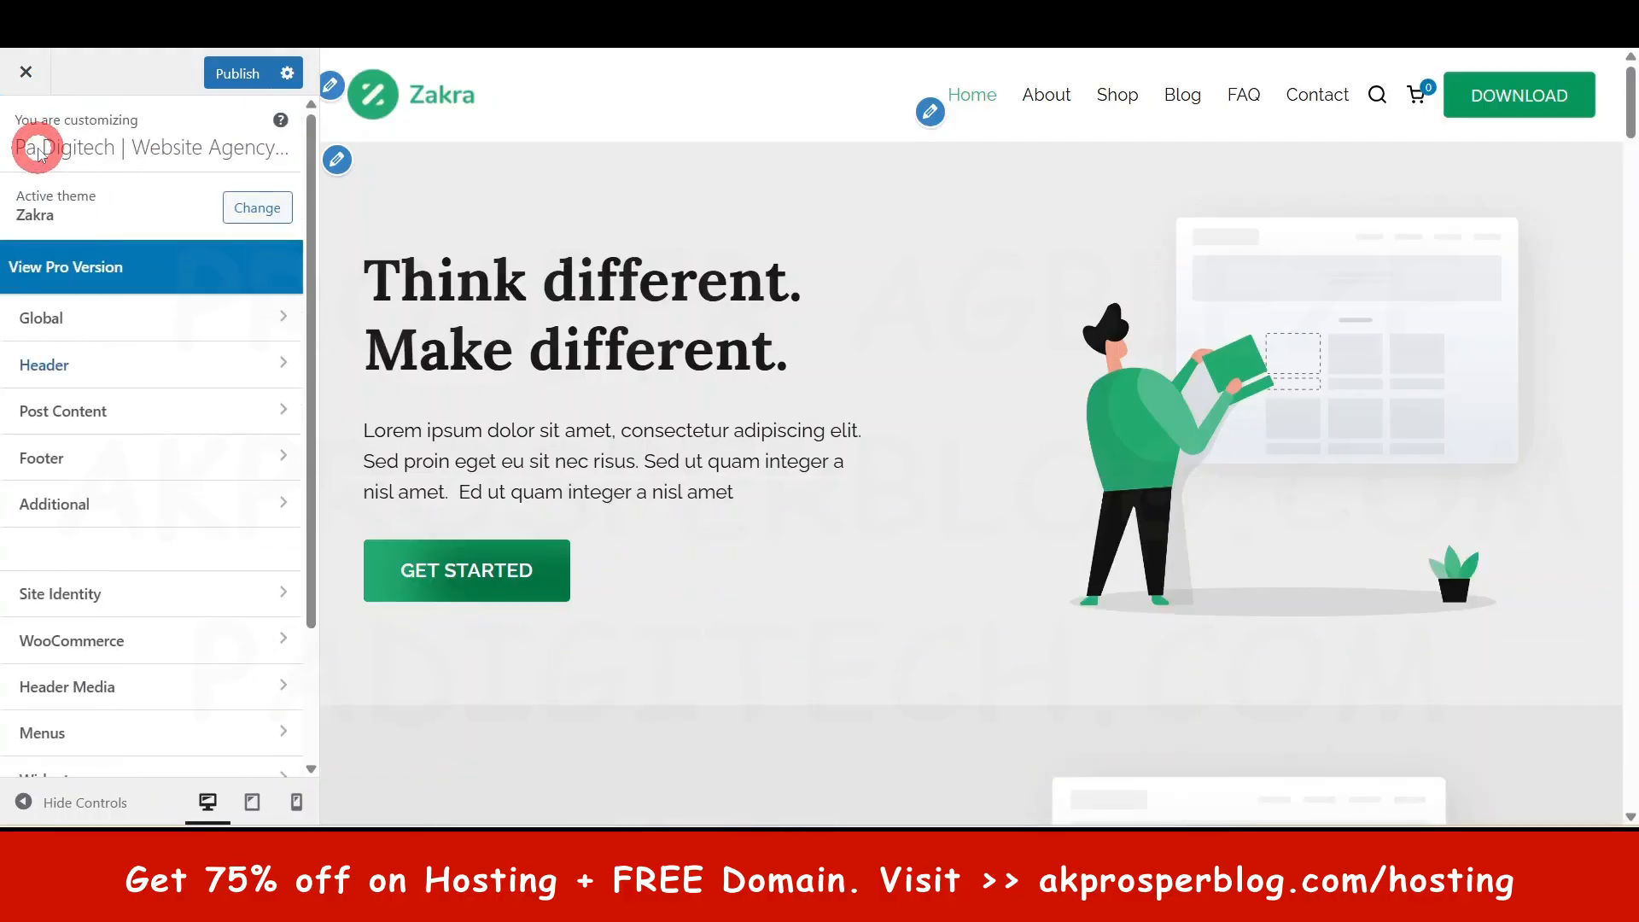
{"action": "left_click", "coordinate": [92, 413]}
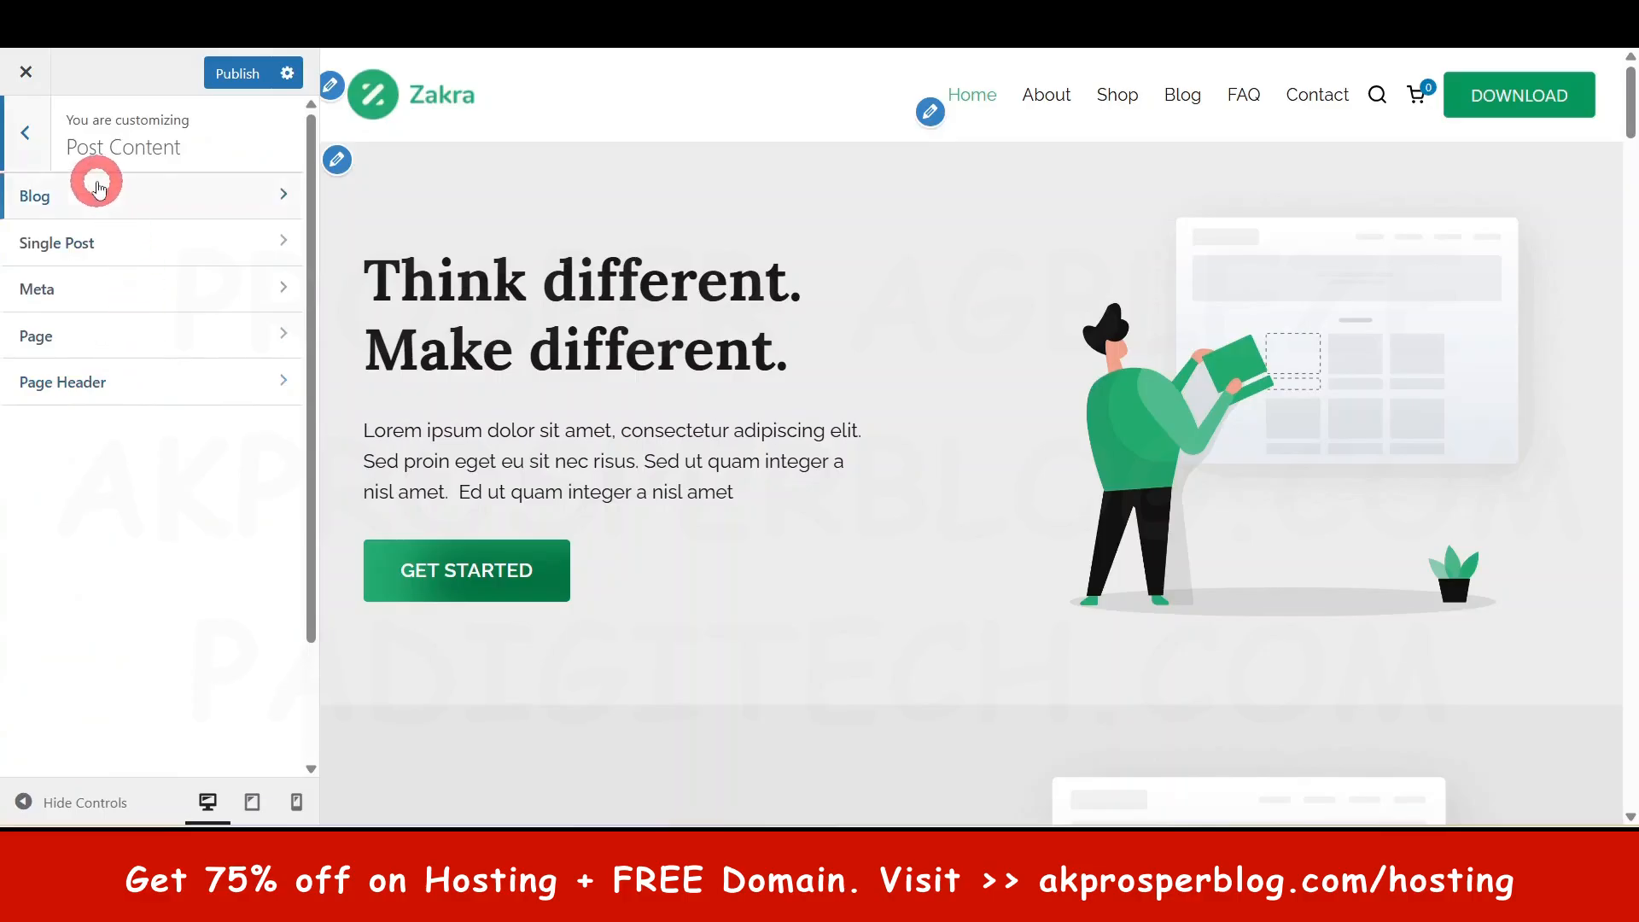
{"action": "left_click", "coordinate": [1189, 95]}
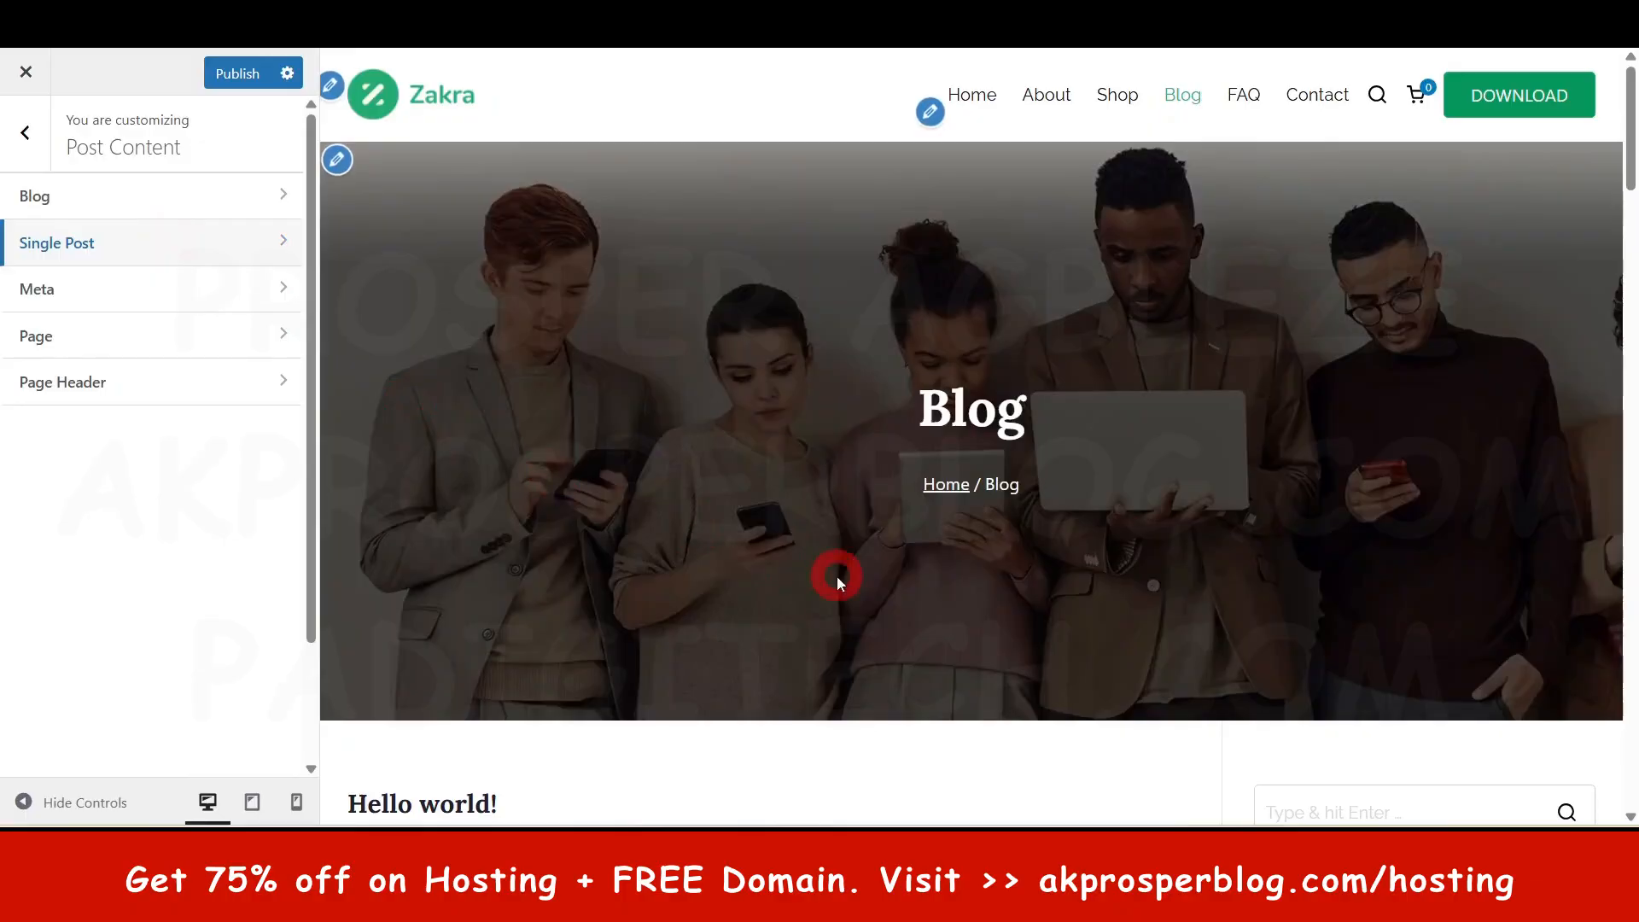
{"action": "scroll", "coordinate": [836, 576], "scroll_direction": "down", "scroll_amount": 10}
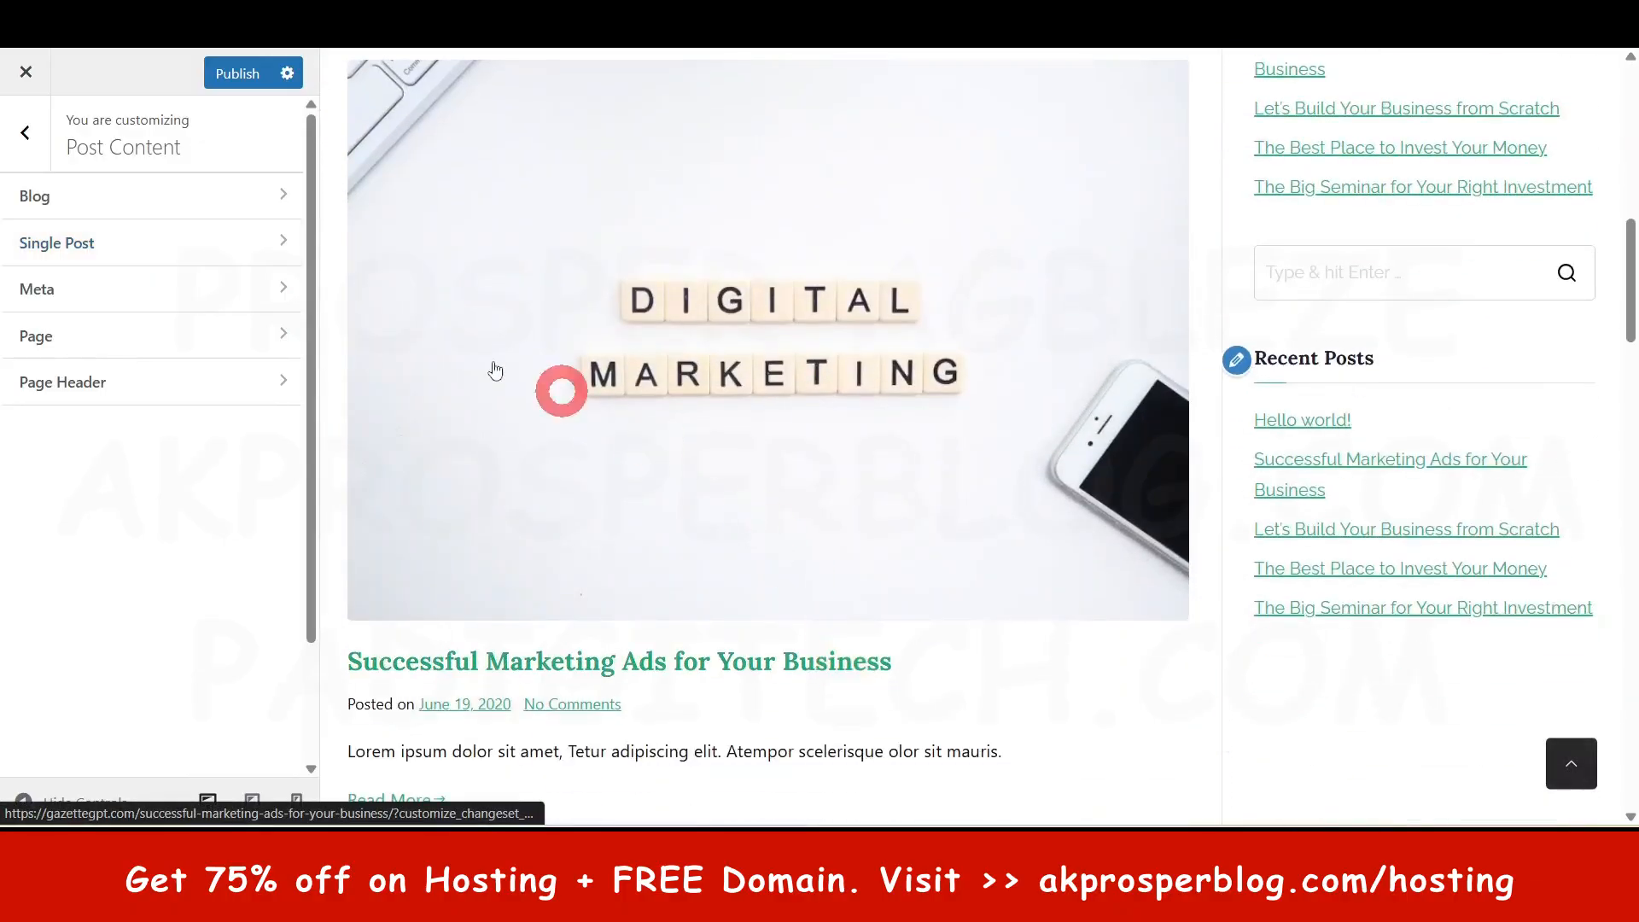
{"action": "left_click", "coordinate": [97, 246]}
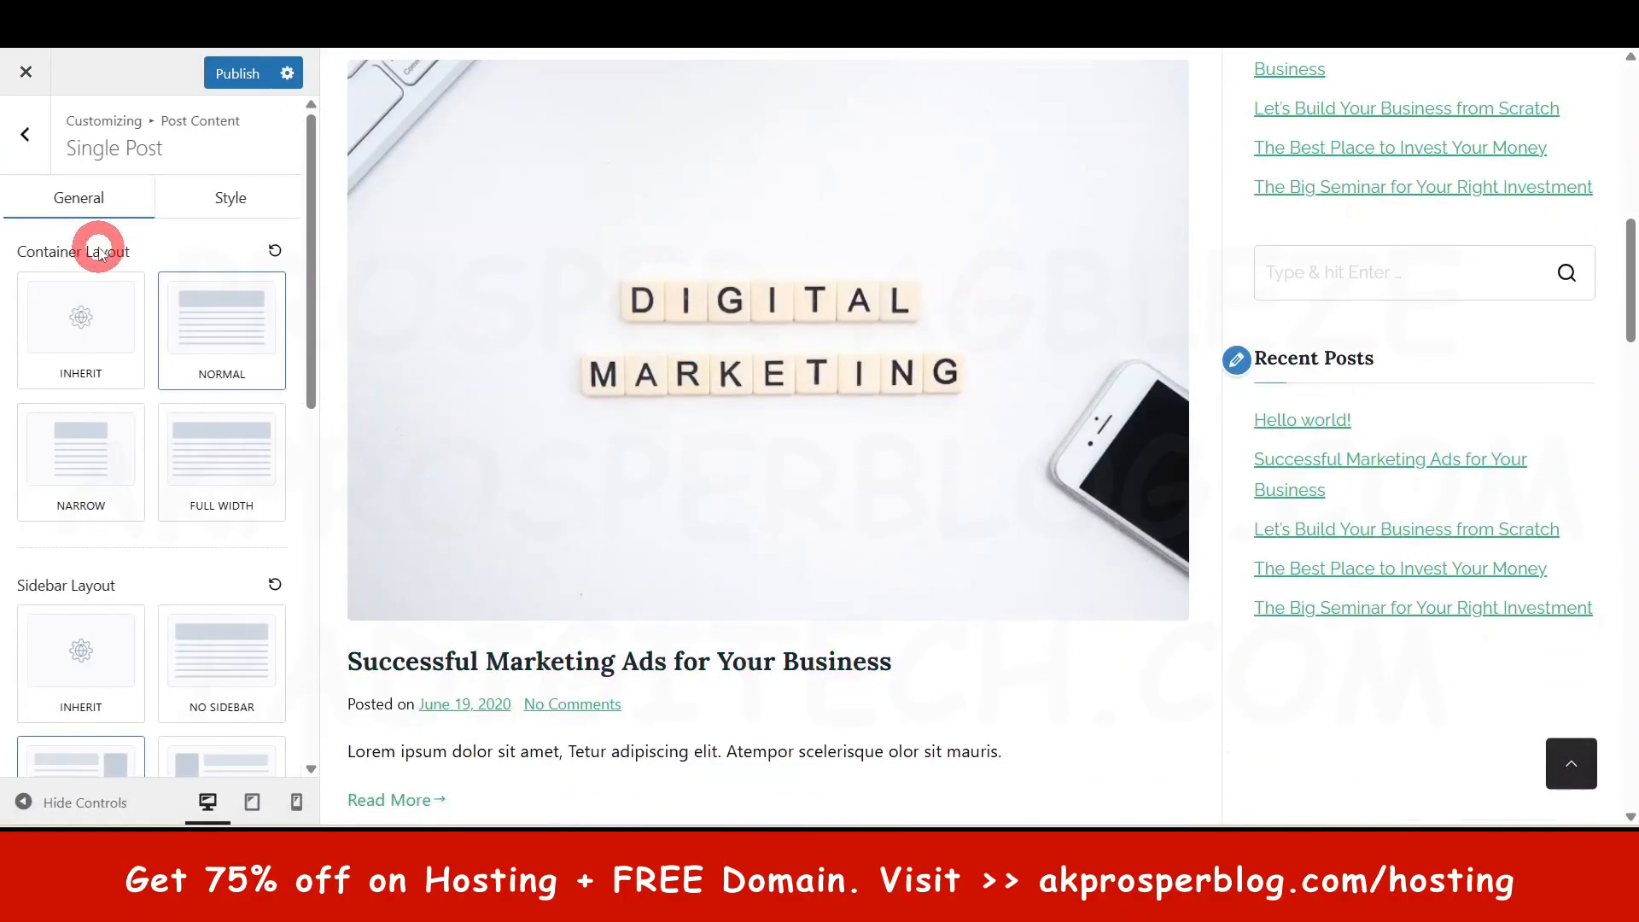
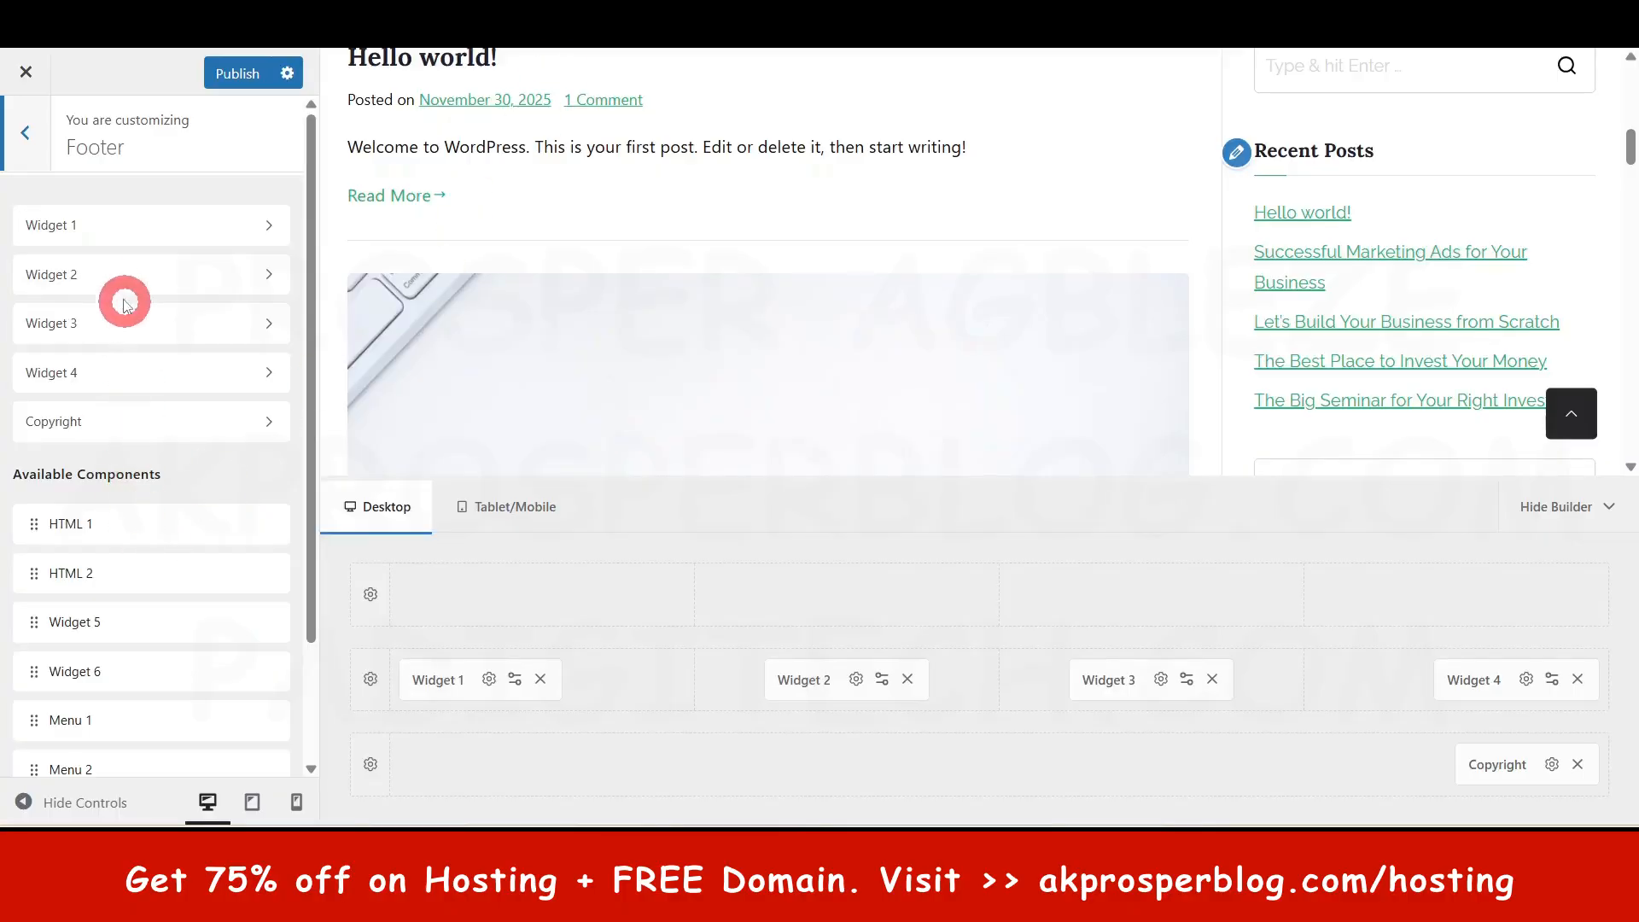
- Review the Widget 1 and Copyright footer component settings
{"action": "left_click", "coordinate": [105, 237]}
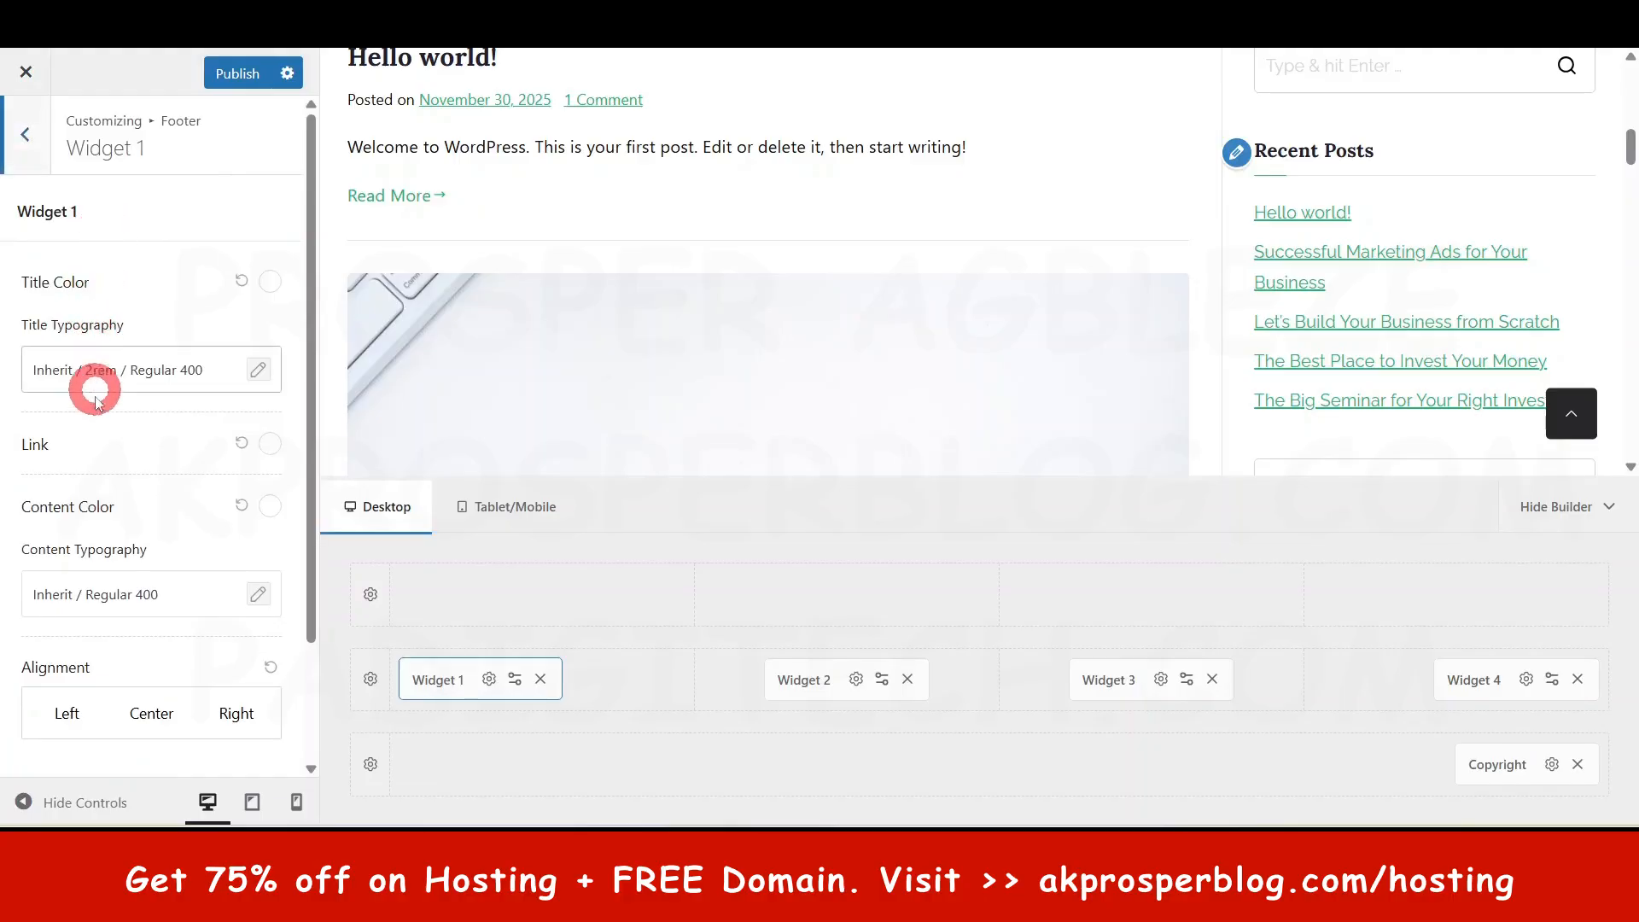
{"action": "scroll", "coordinate": [122, 564], "scroll_direction": "down", "scroll_amount": 2}
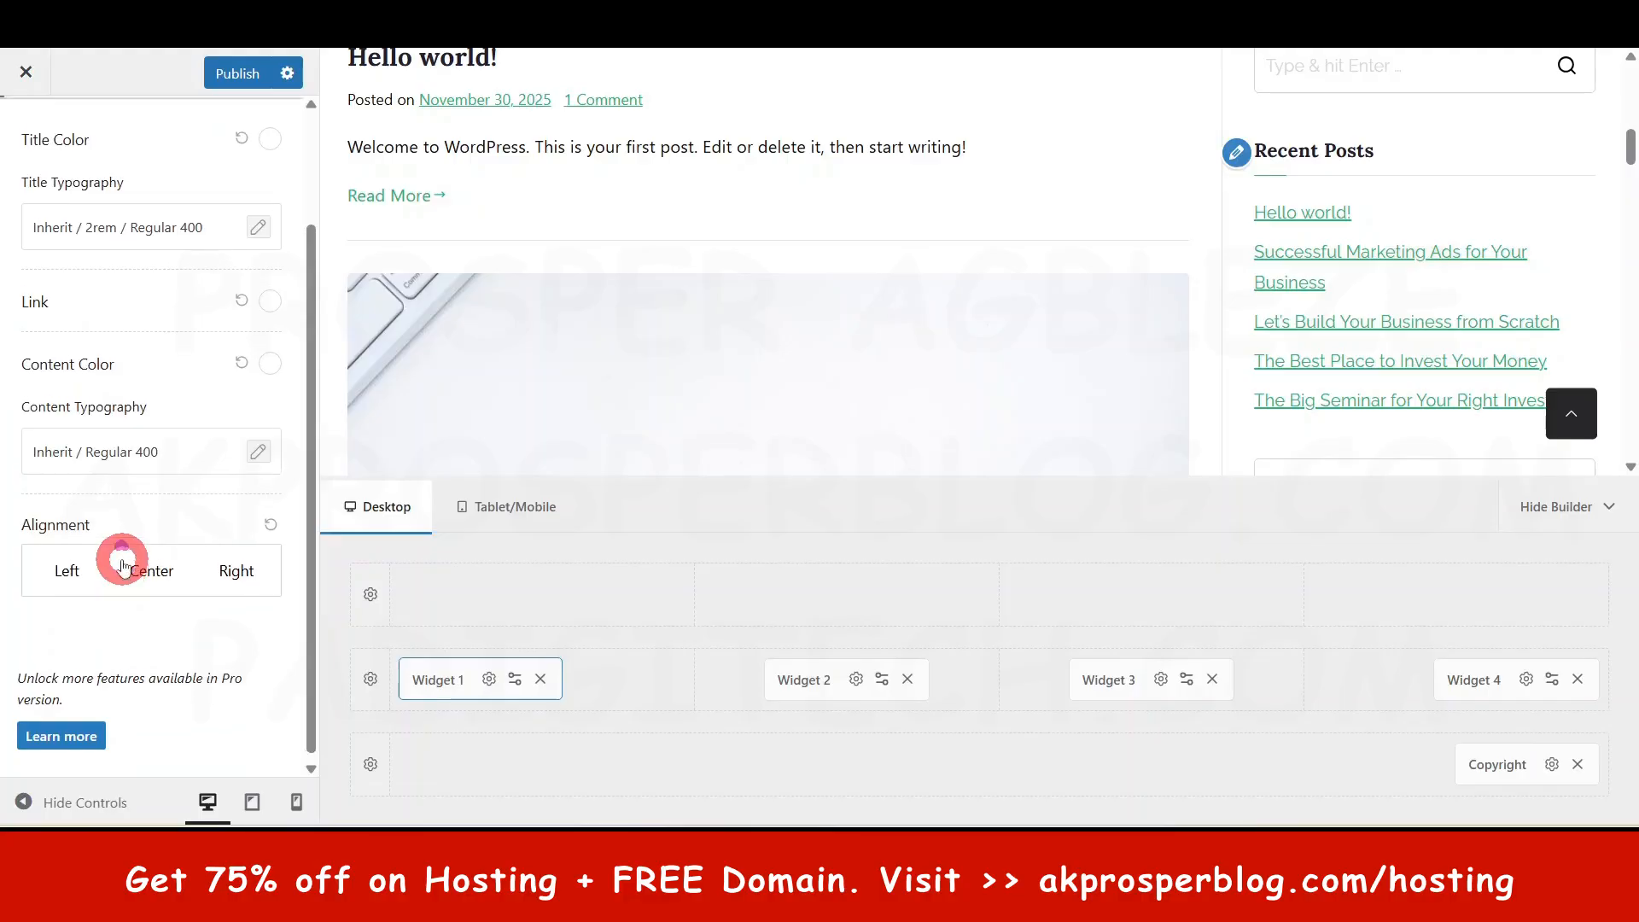
{"action": "scroll", "coordinate": [122, 564], "scroll_direction": "up", "scroll_amount": 3}
{"action": "left_click", "coordinate": [27, 137]}
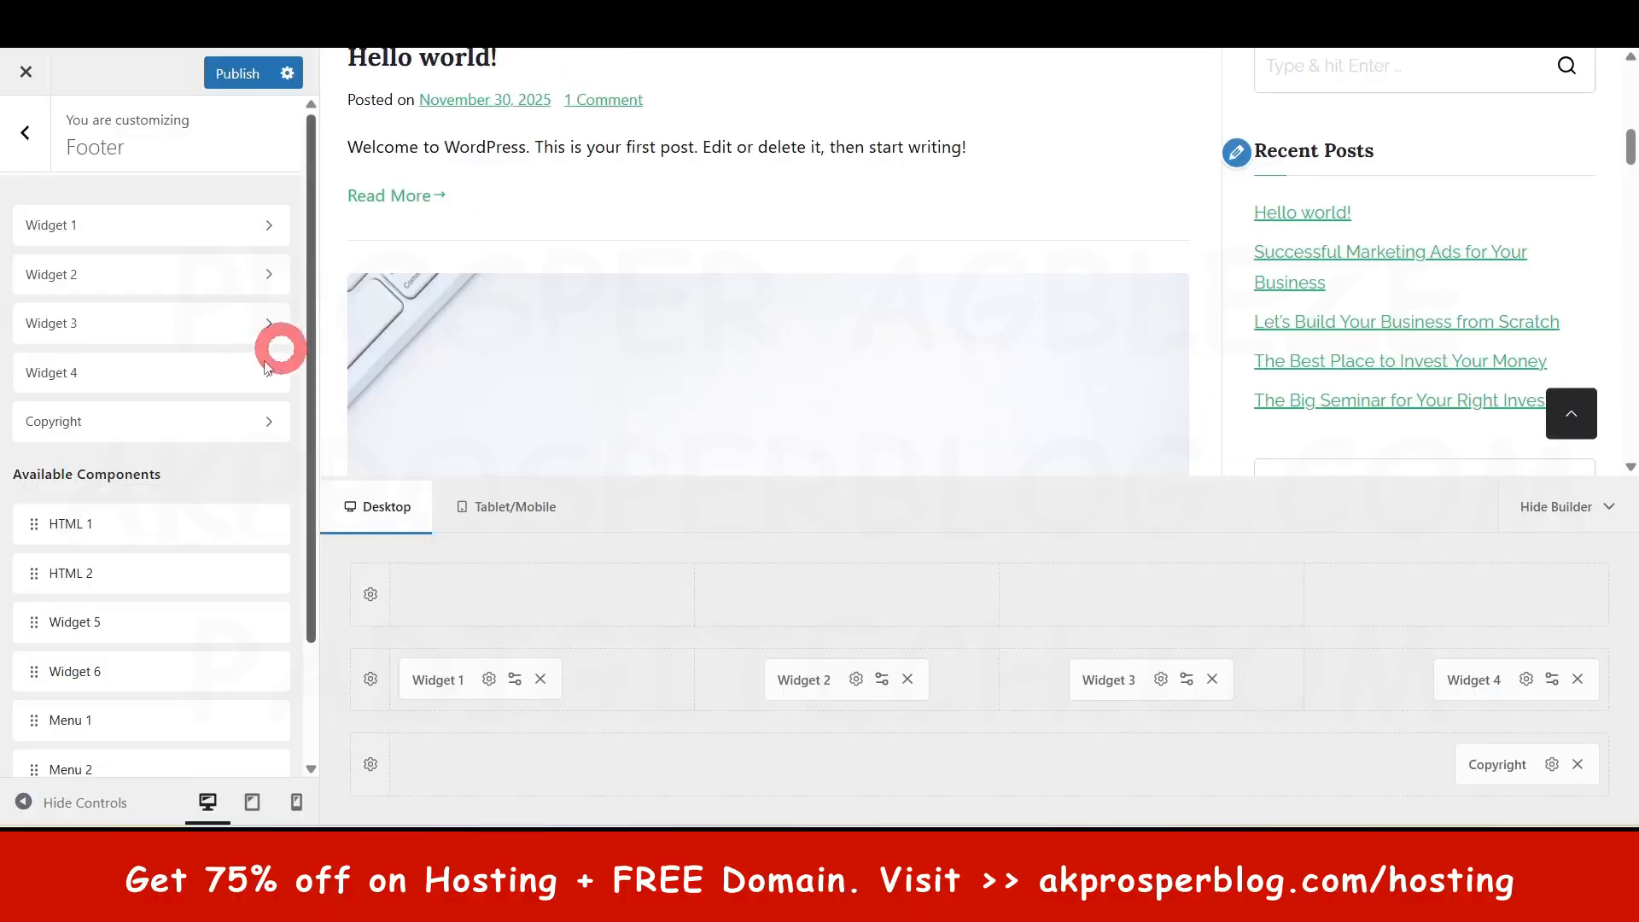
{"action": "left_click", "coordinate": [156, 431]}
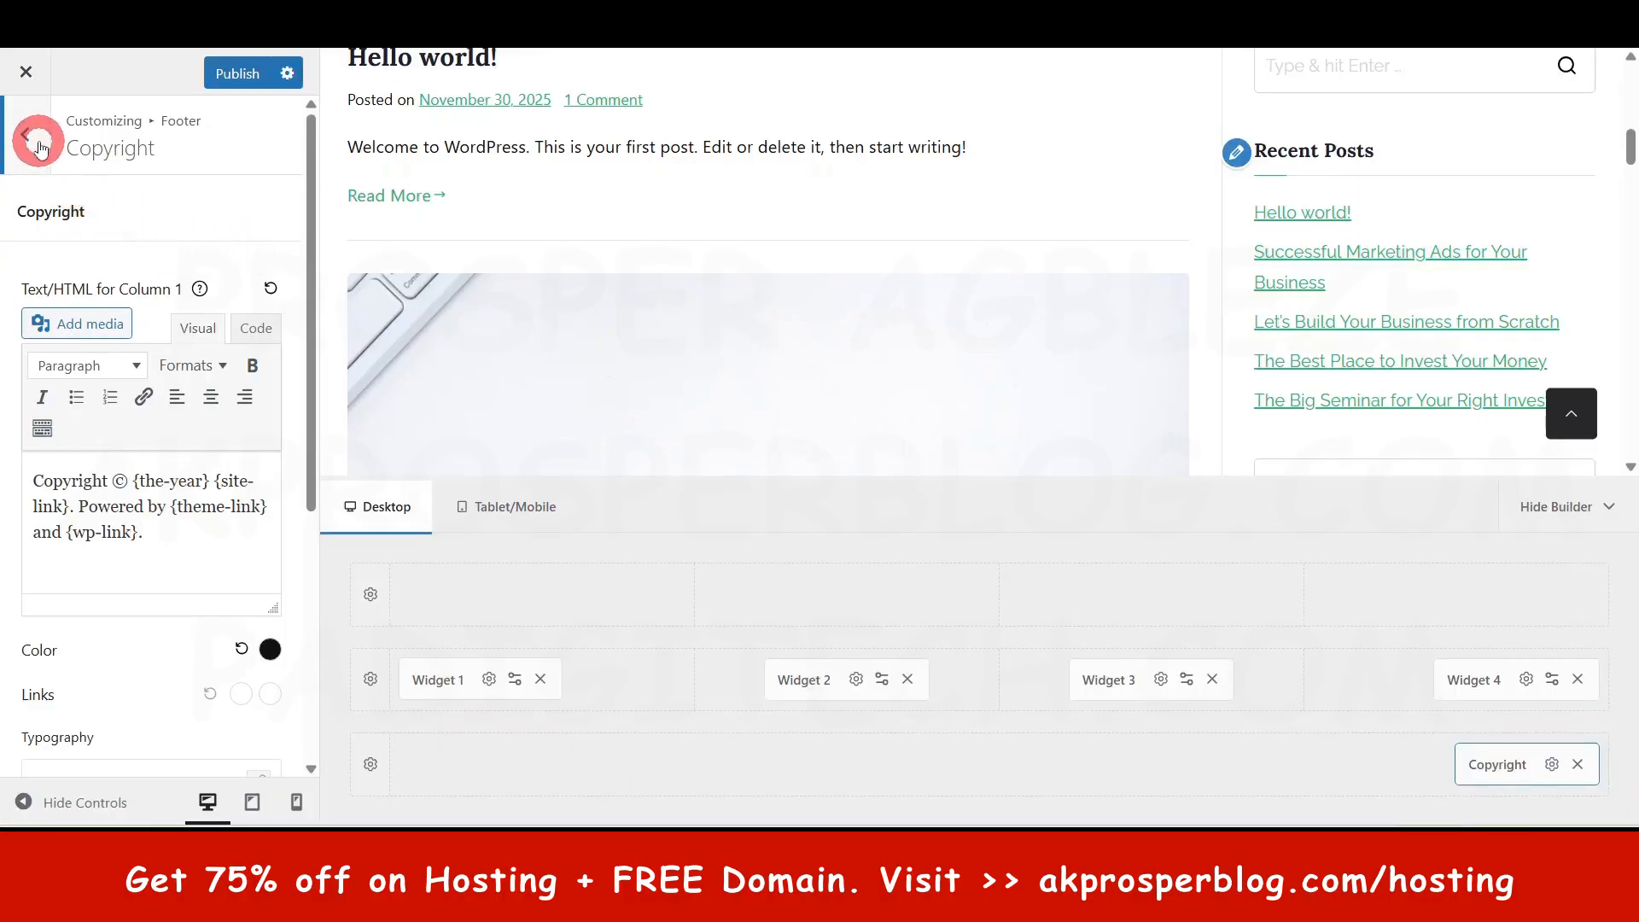
{"action": "left_click", "coordinate": [38, 141]}
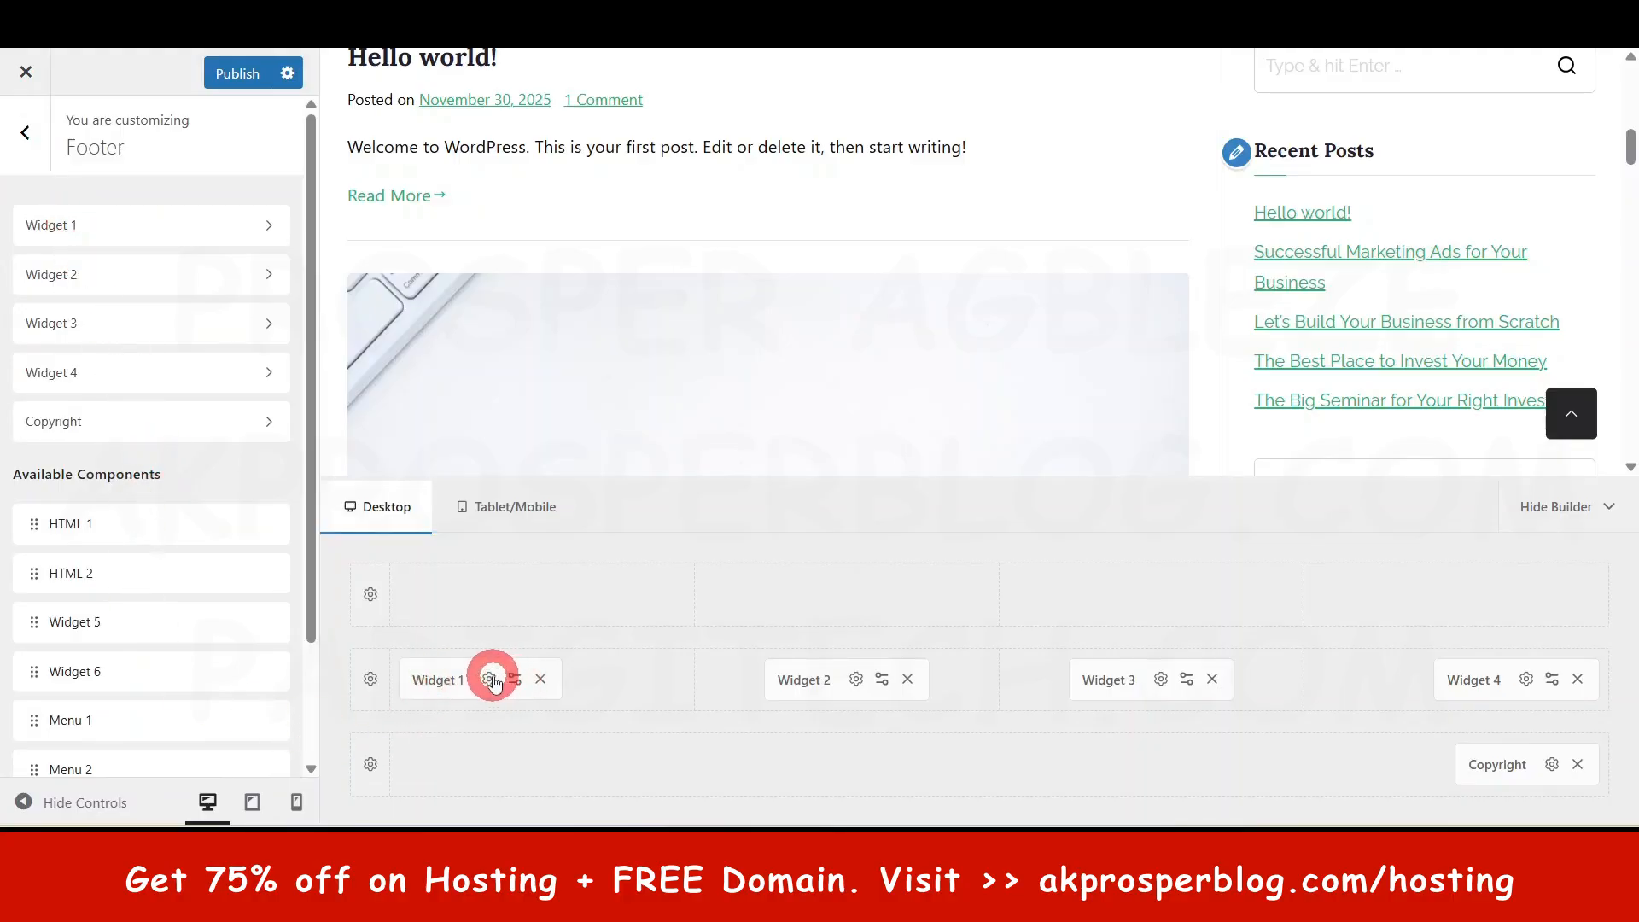
- Review Widget 4's footer settings, then leave the footer builder for the main menu
{"action": "left_click", "coordinate": [182, 370]}
{"action": "scroll", "coordinate": [193, 512], "scroll_direction": "down", "scroll_amount": 2}
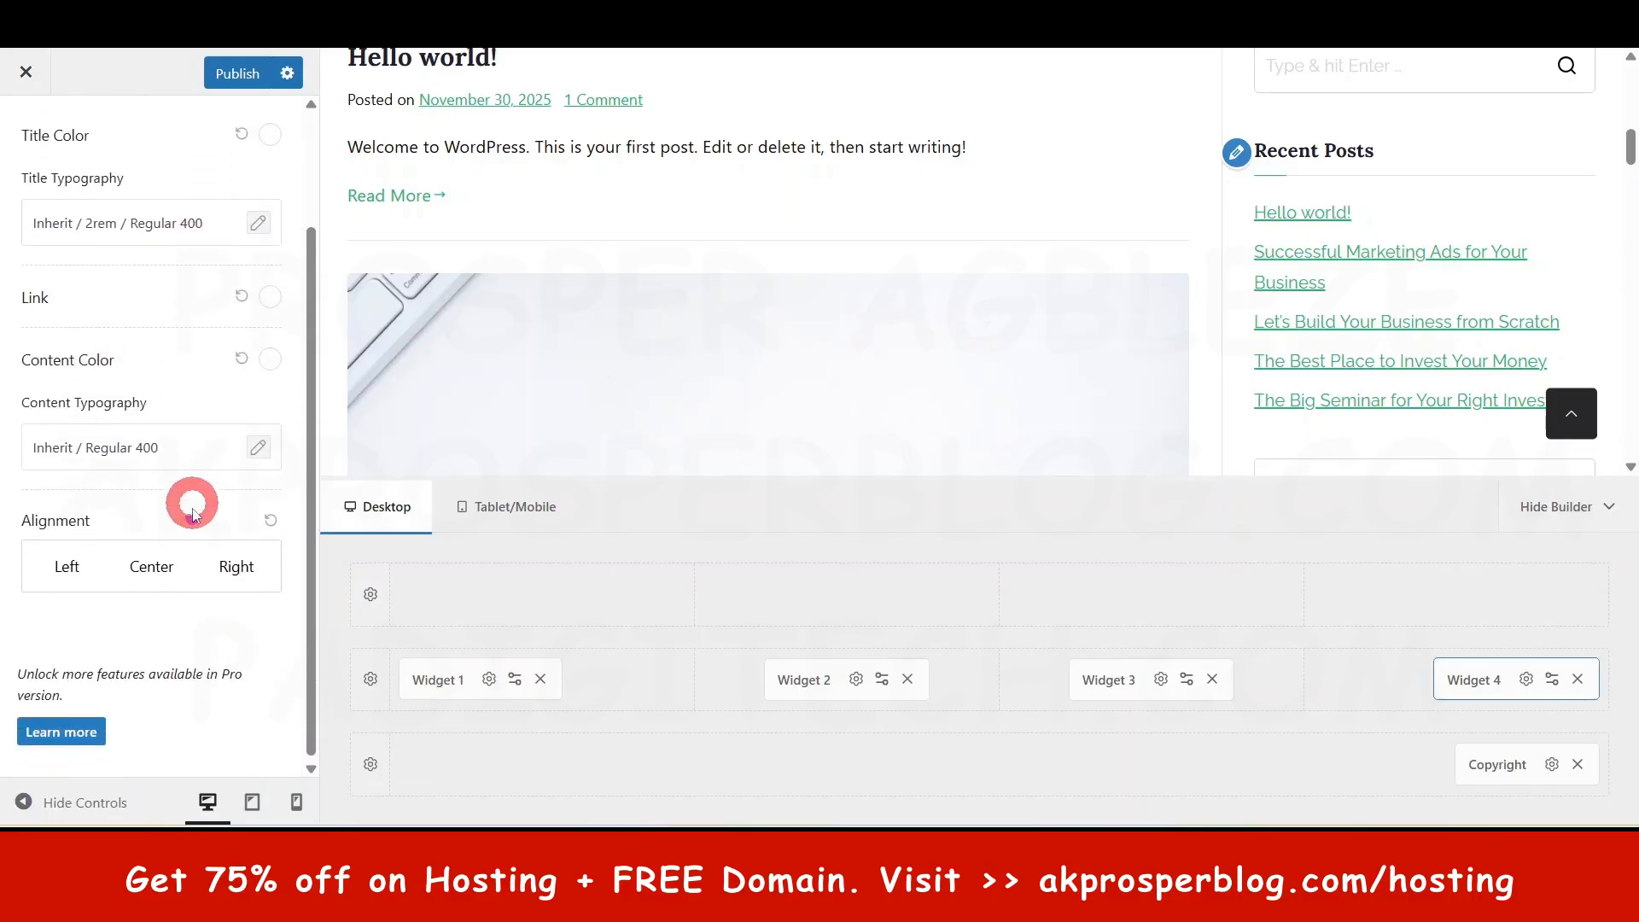
{"action": "scroll", "coordinate": [191, 512], "scroll_direction": "up", "scroll_amount": 3}
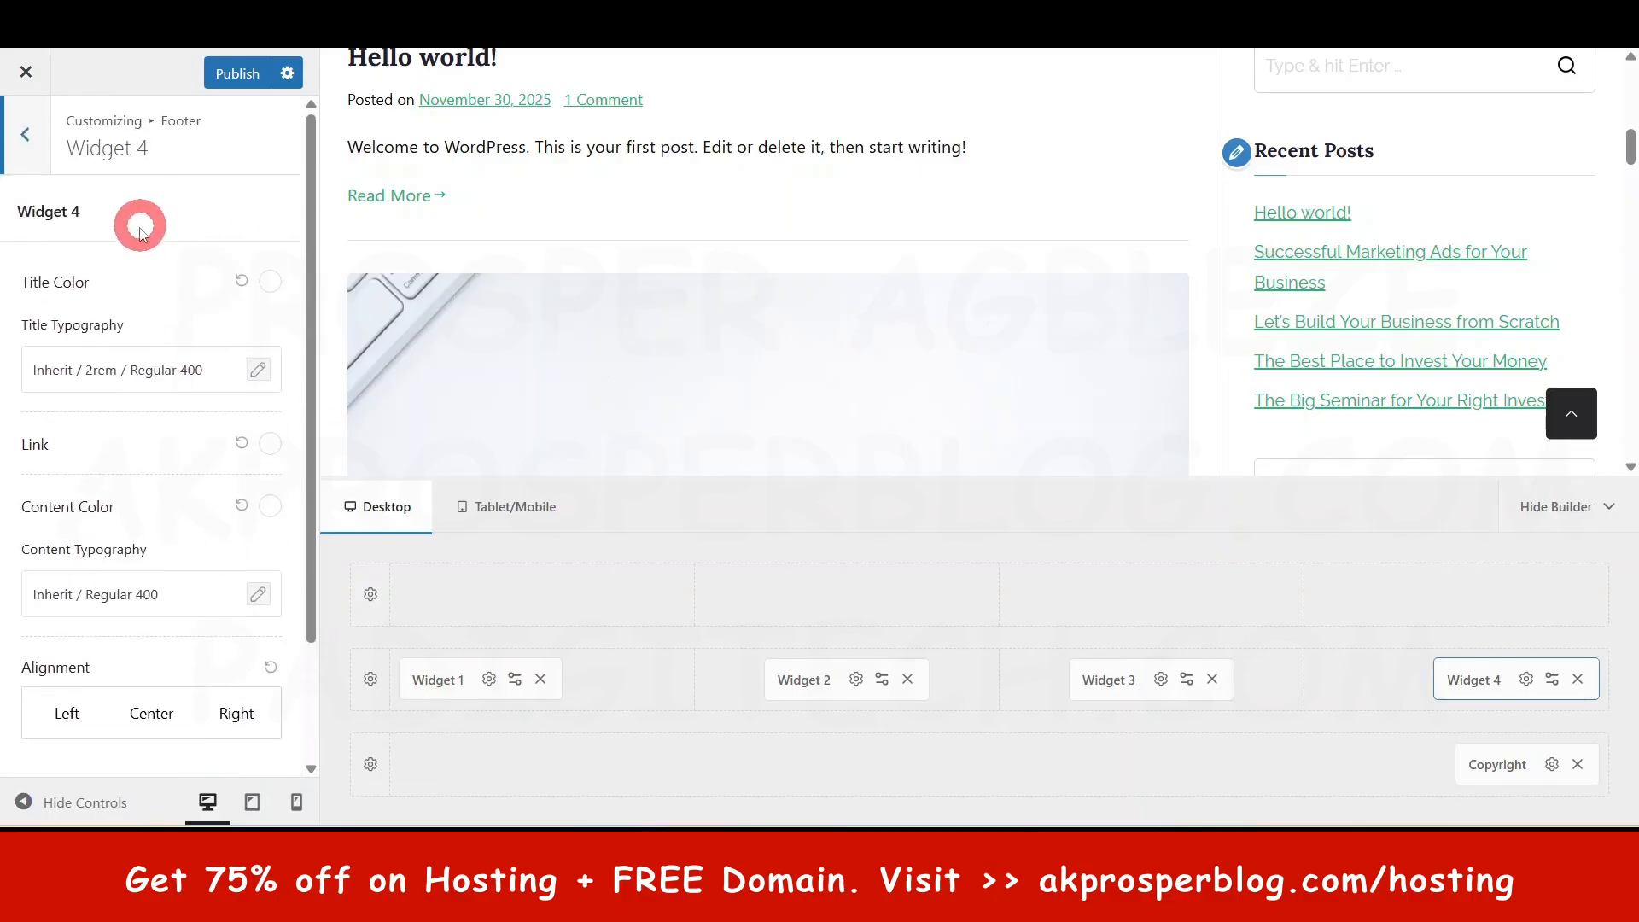
{"action": "left_click", "coordinate": [26, 134]}
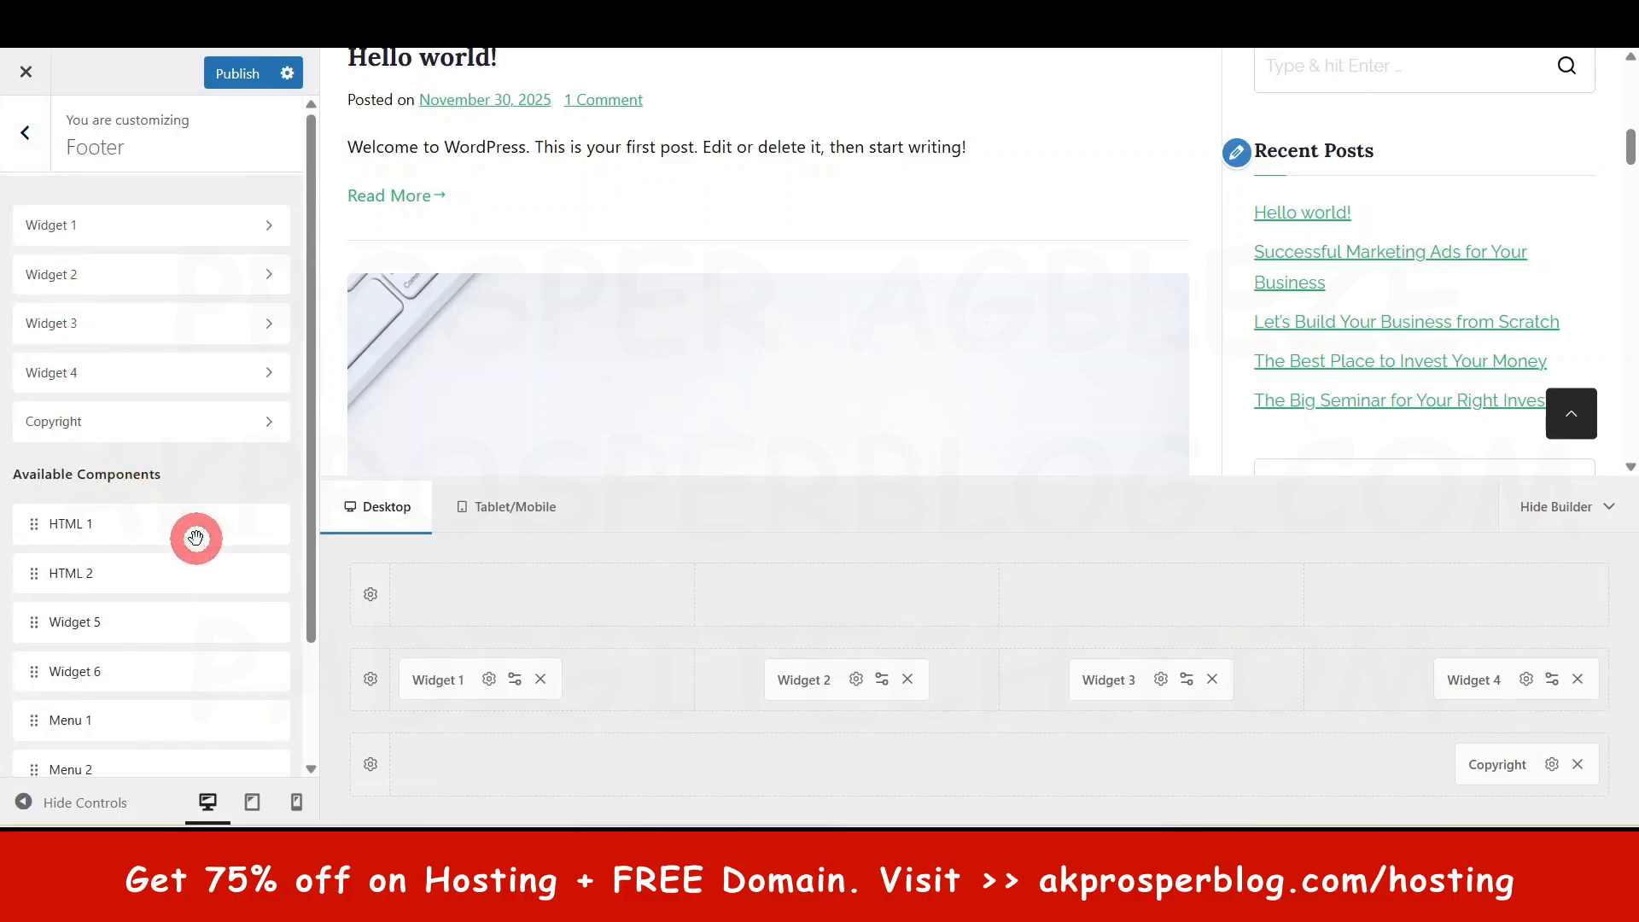
{"action": "scroll", "coordinate": [187, 536], "scroll_direction": "down", "scroll_amount": 2}
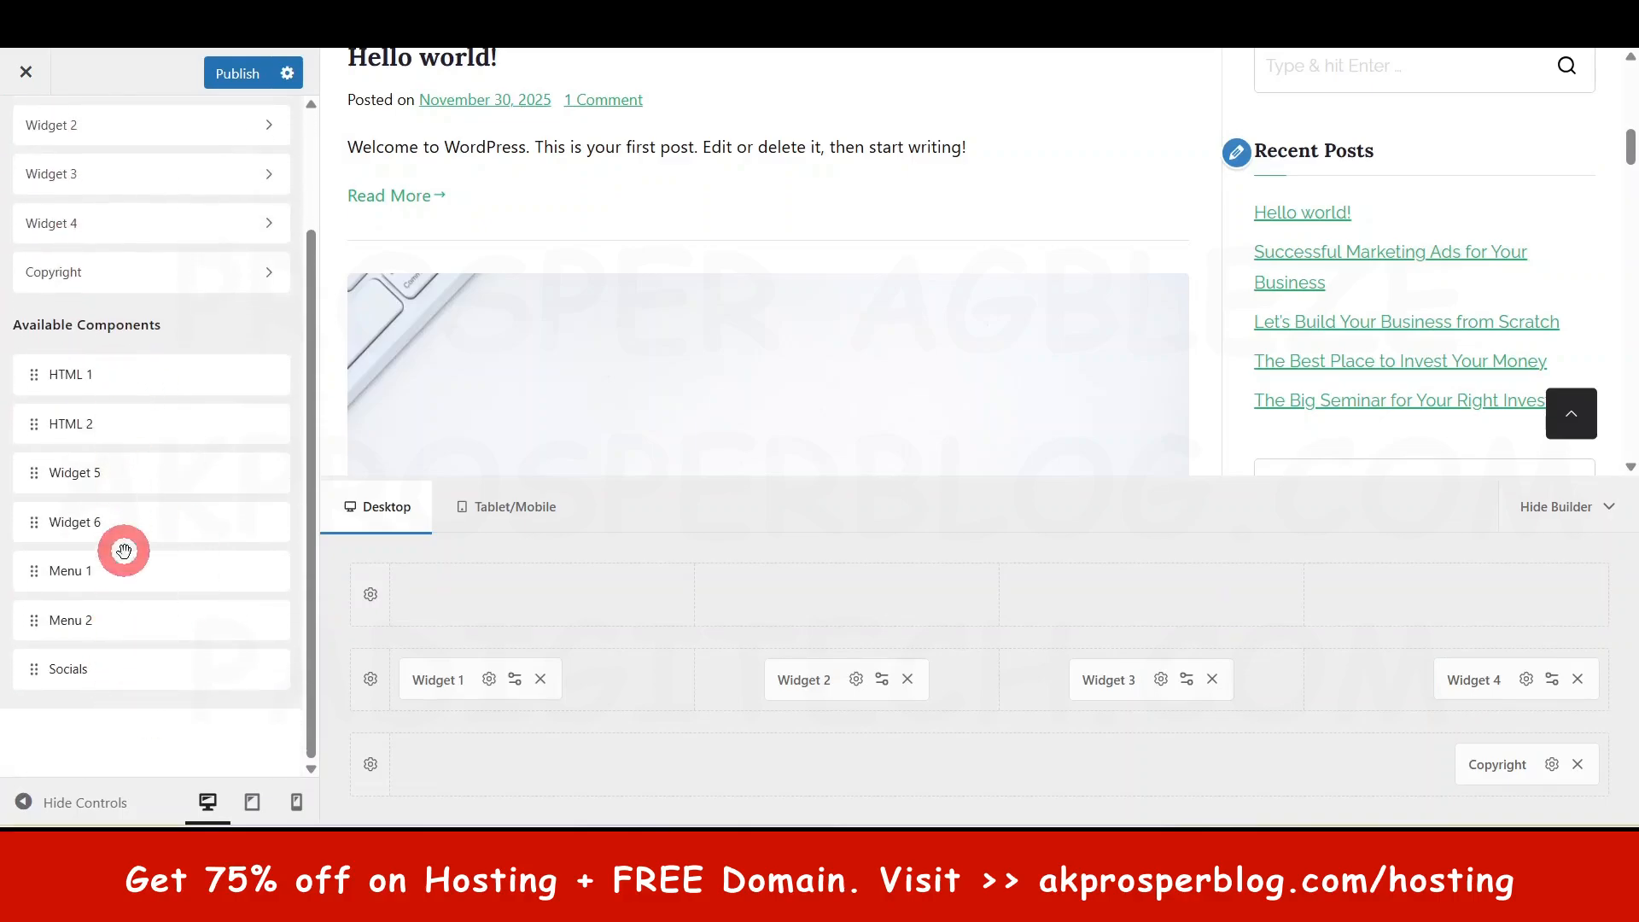
{"action": "scroll", "coordinate": [139, 502], "scroll_direction": "up", "scroll_amount": 2}
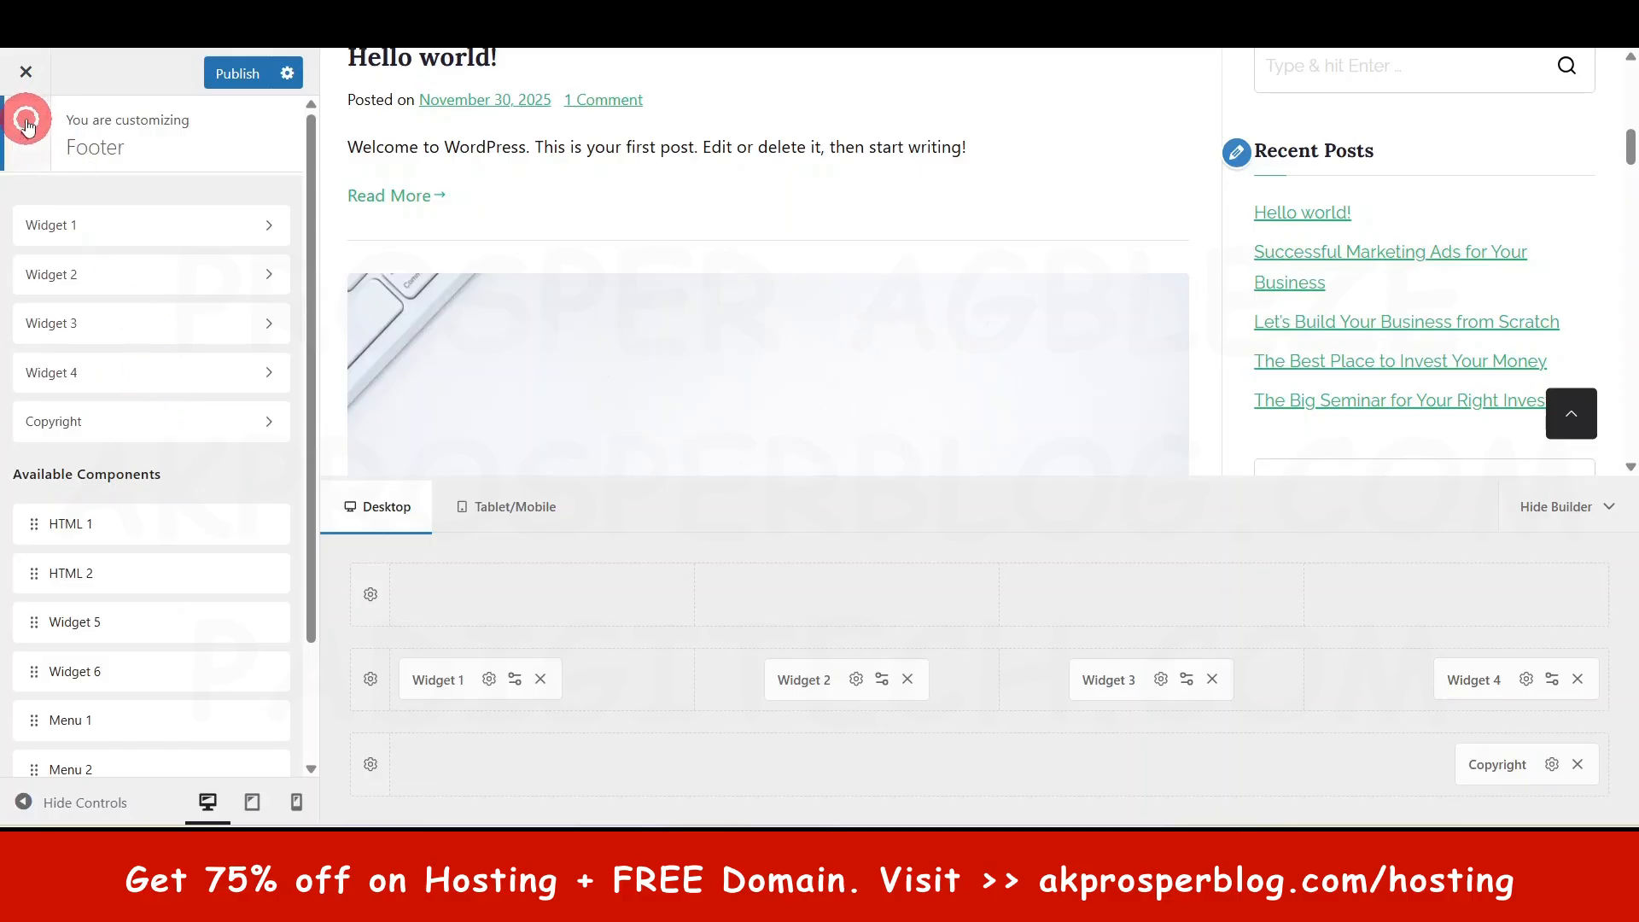
{"action": "left_click", "coordinate": [27, 122]}
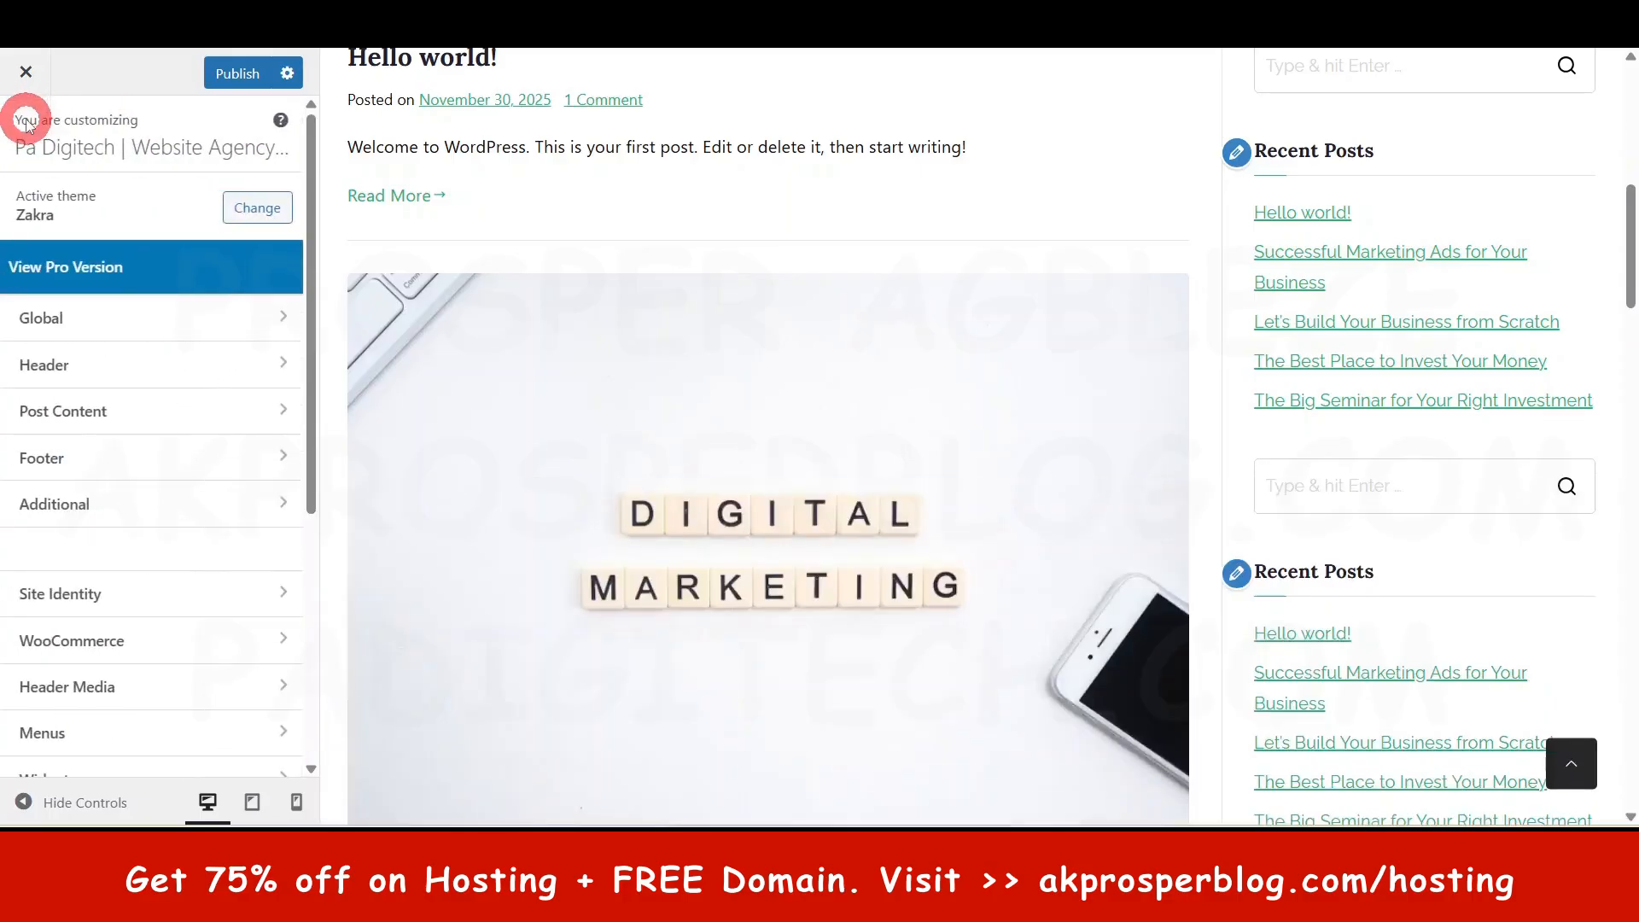
- Review the Optimization and Scroll to Top settings, loading the Home page in the preview
{"action": "left_click", "coordinate": [58, 503]}
{"action": "left_click", "coordinate": [79, 198]}
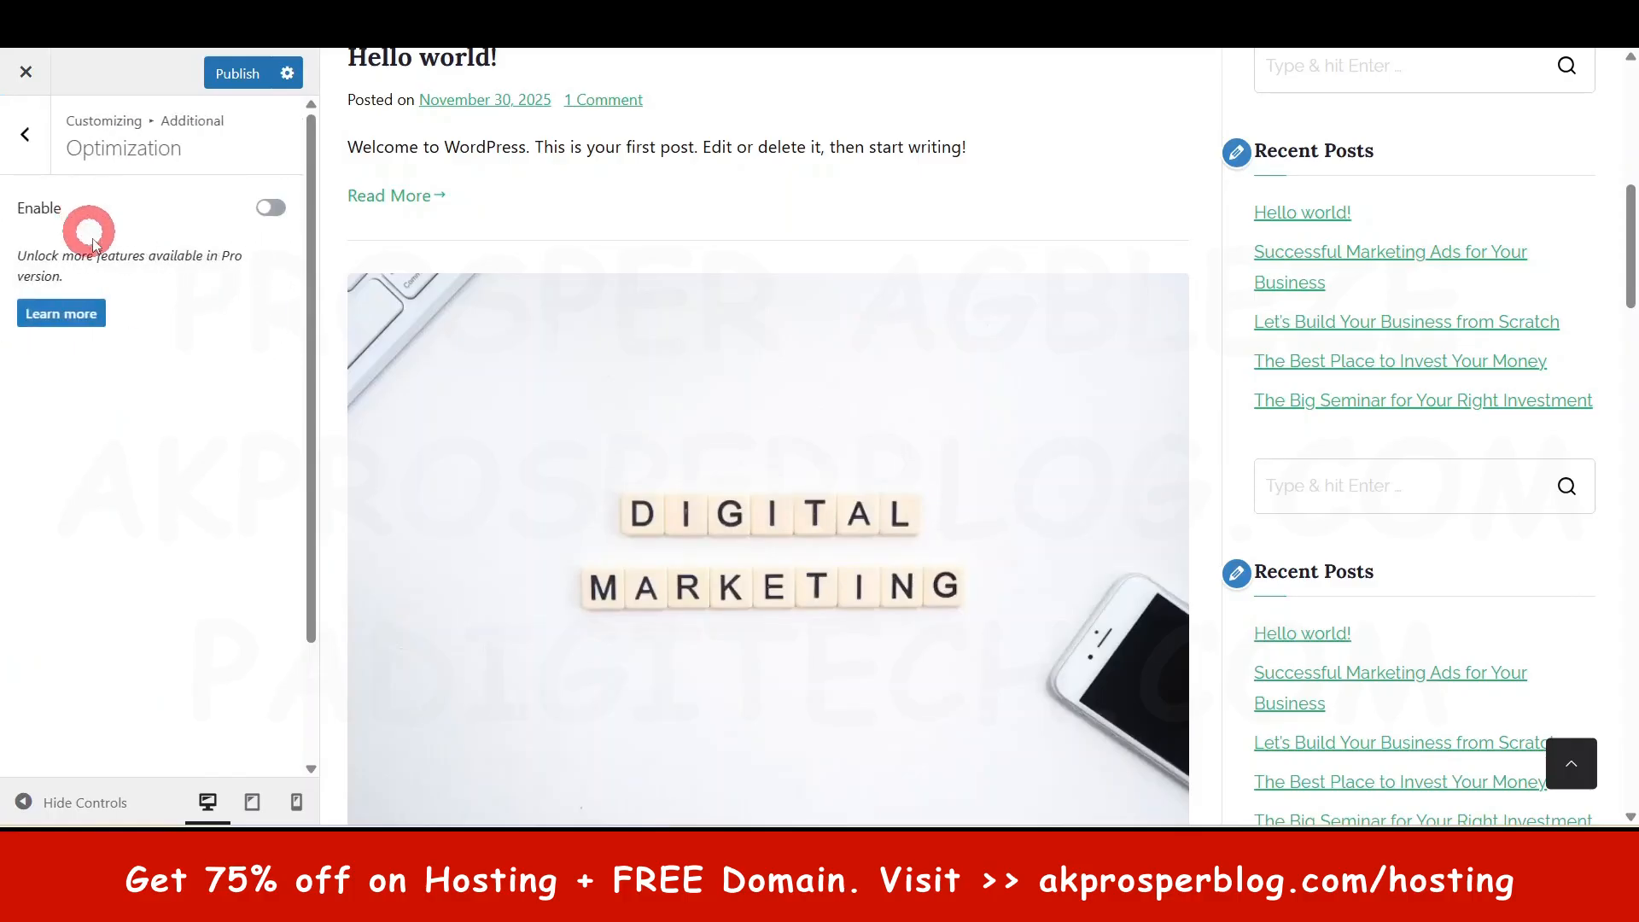
{"action": "left_click", "coordinate": [33, 135]}
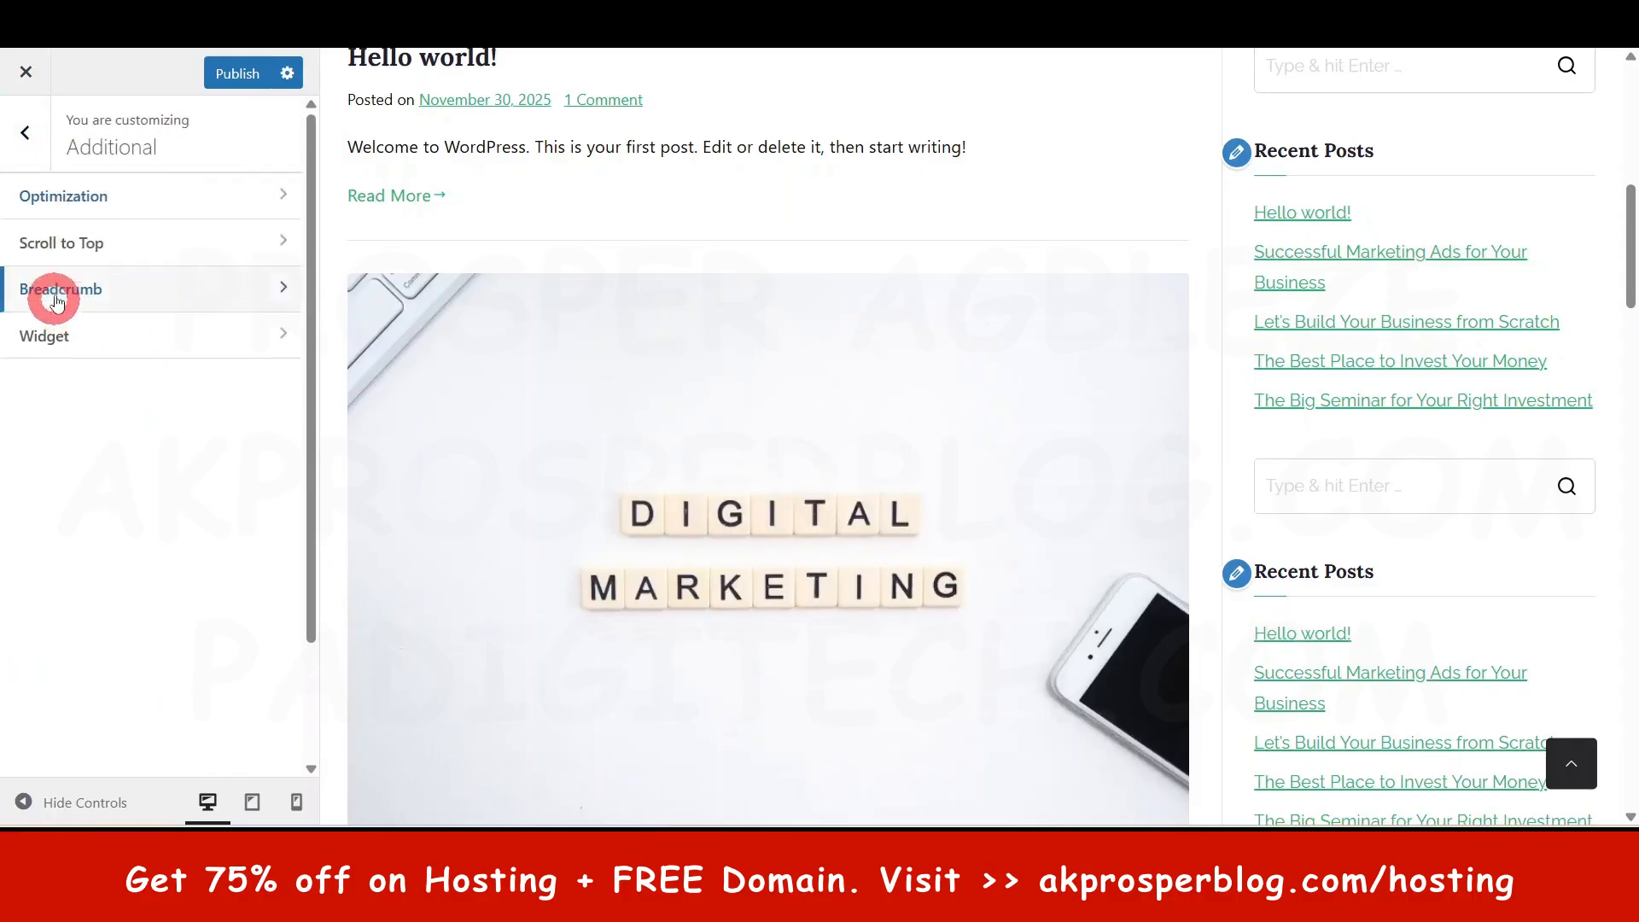
{"action": "left_click", "coordinate": [68, 245]}
{"action": "left_click", "coordinate": [247, 211]}
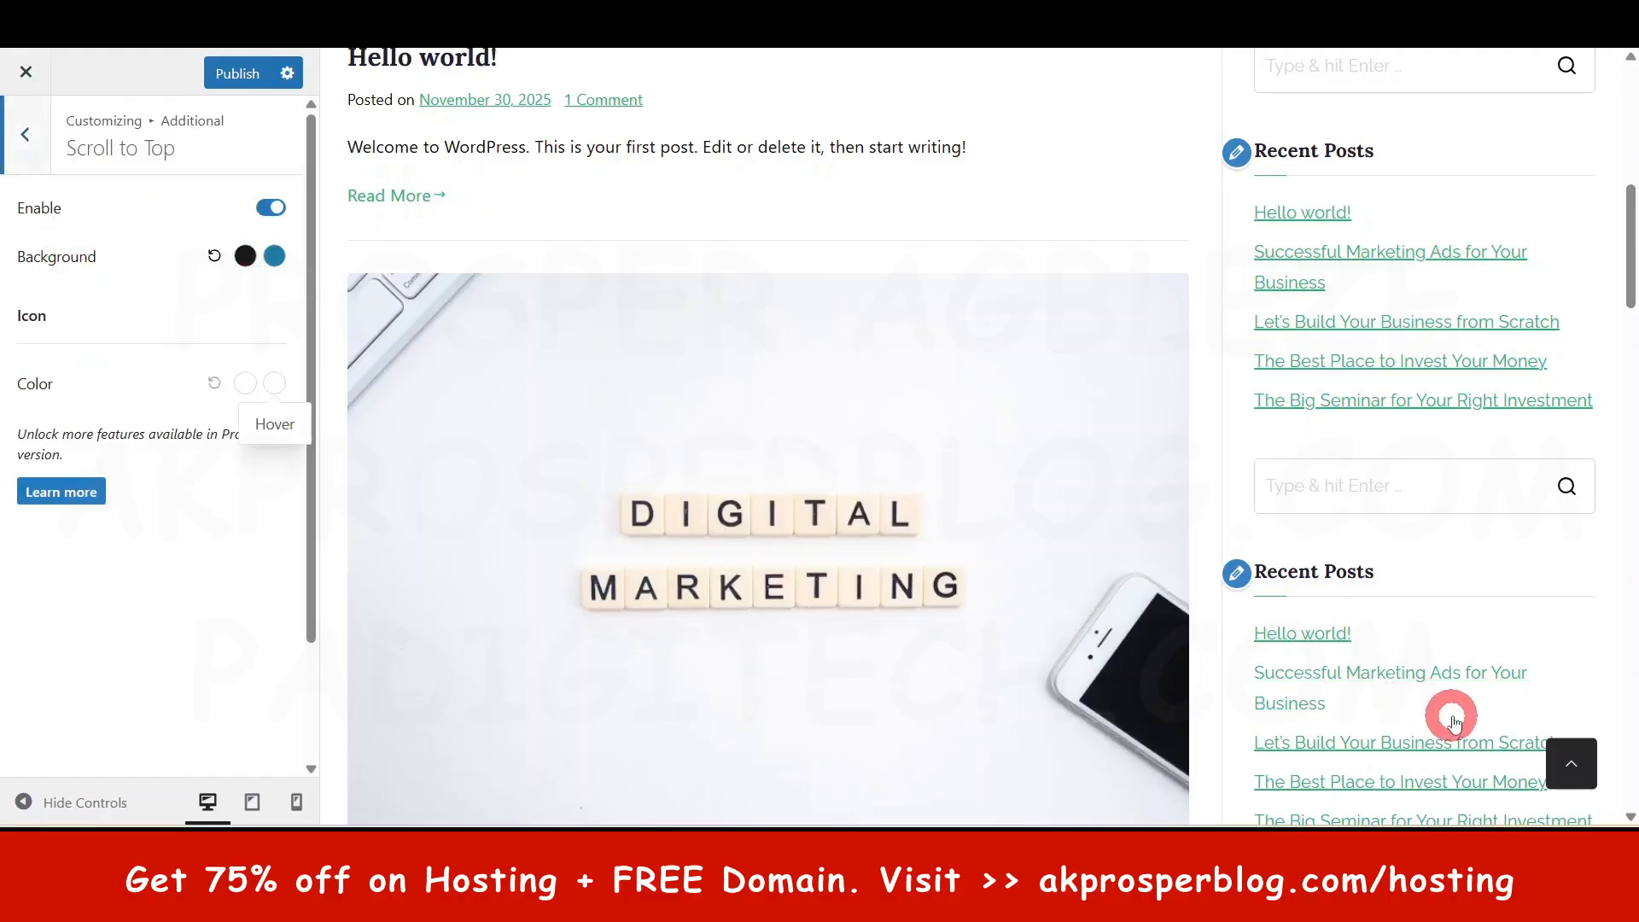
{"action": "scroll", "coordinate": [1568, 766], "scroll_direction": "down", "scroll_amount": 3}
{"action": "left_click", "coordinate": [1568, 767]}
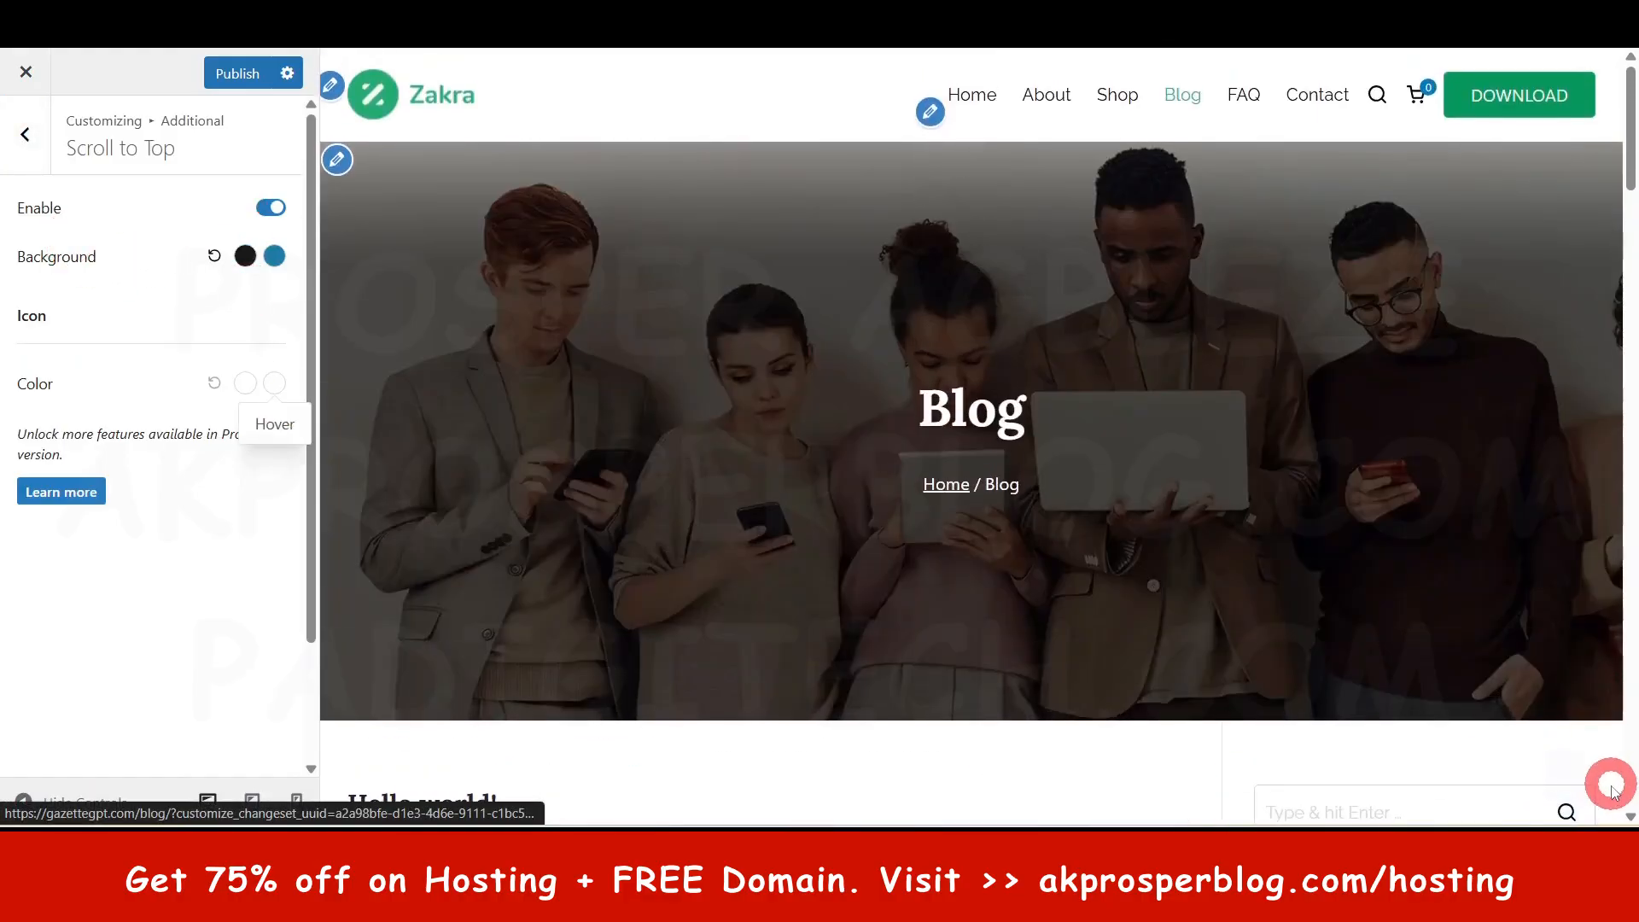
{"action": "left_click", "coordinate": [951, 97]}
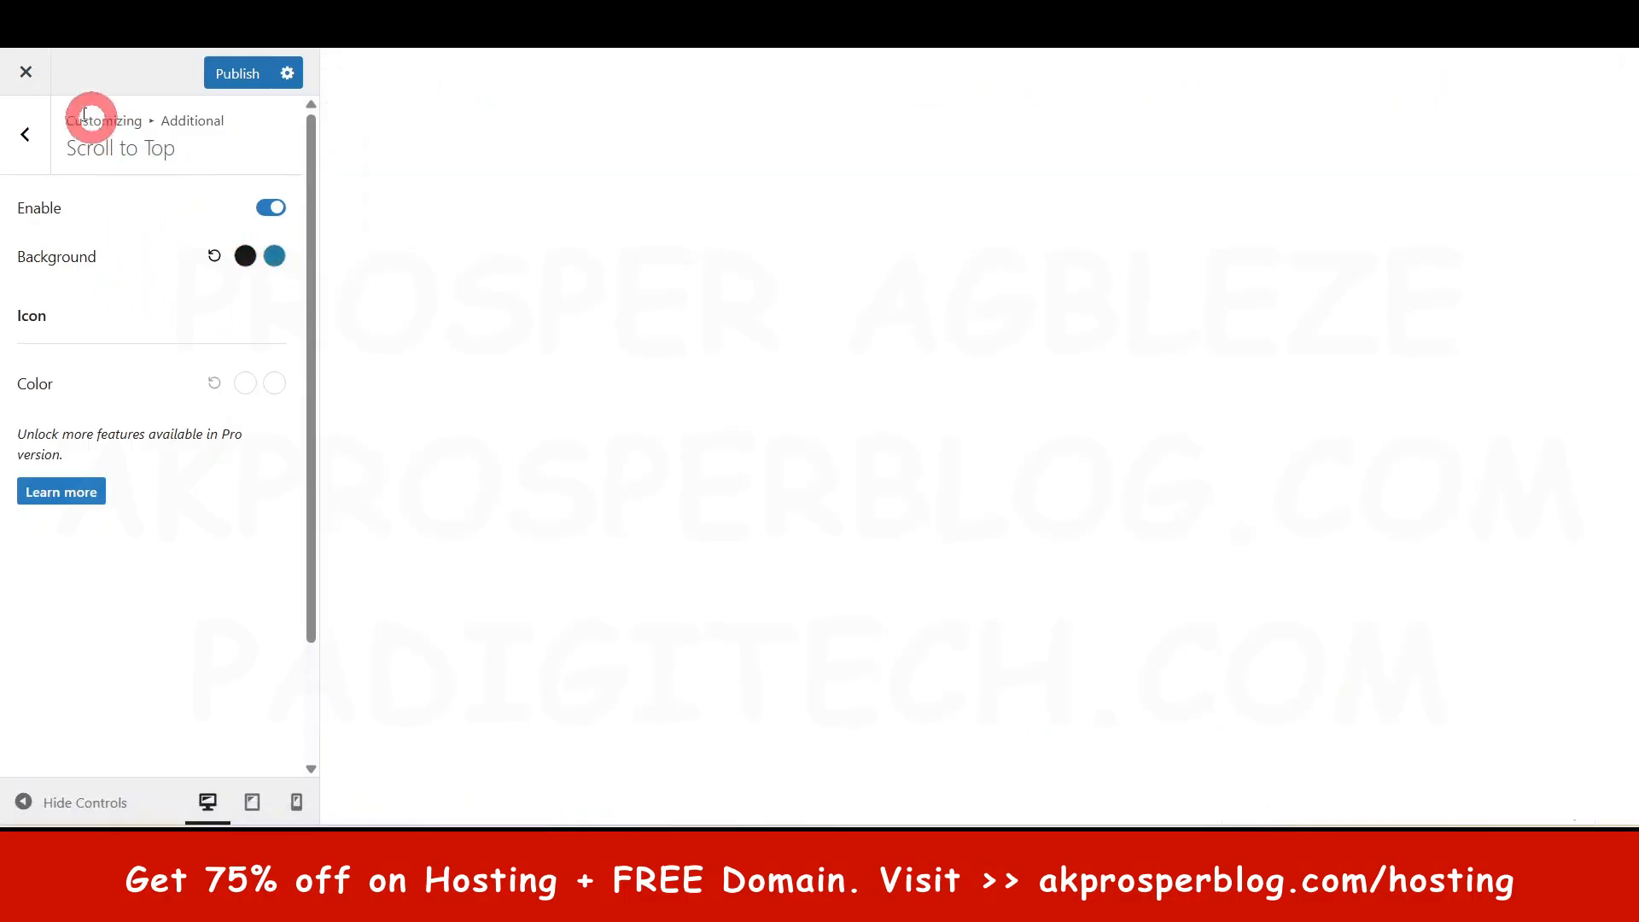
{"action": "left_click", "coordinate": [25, 130]}
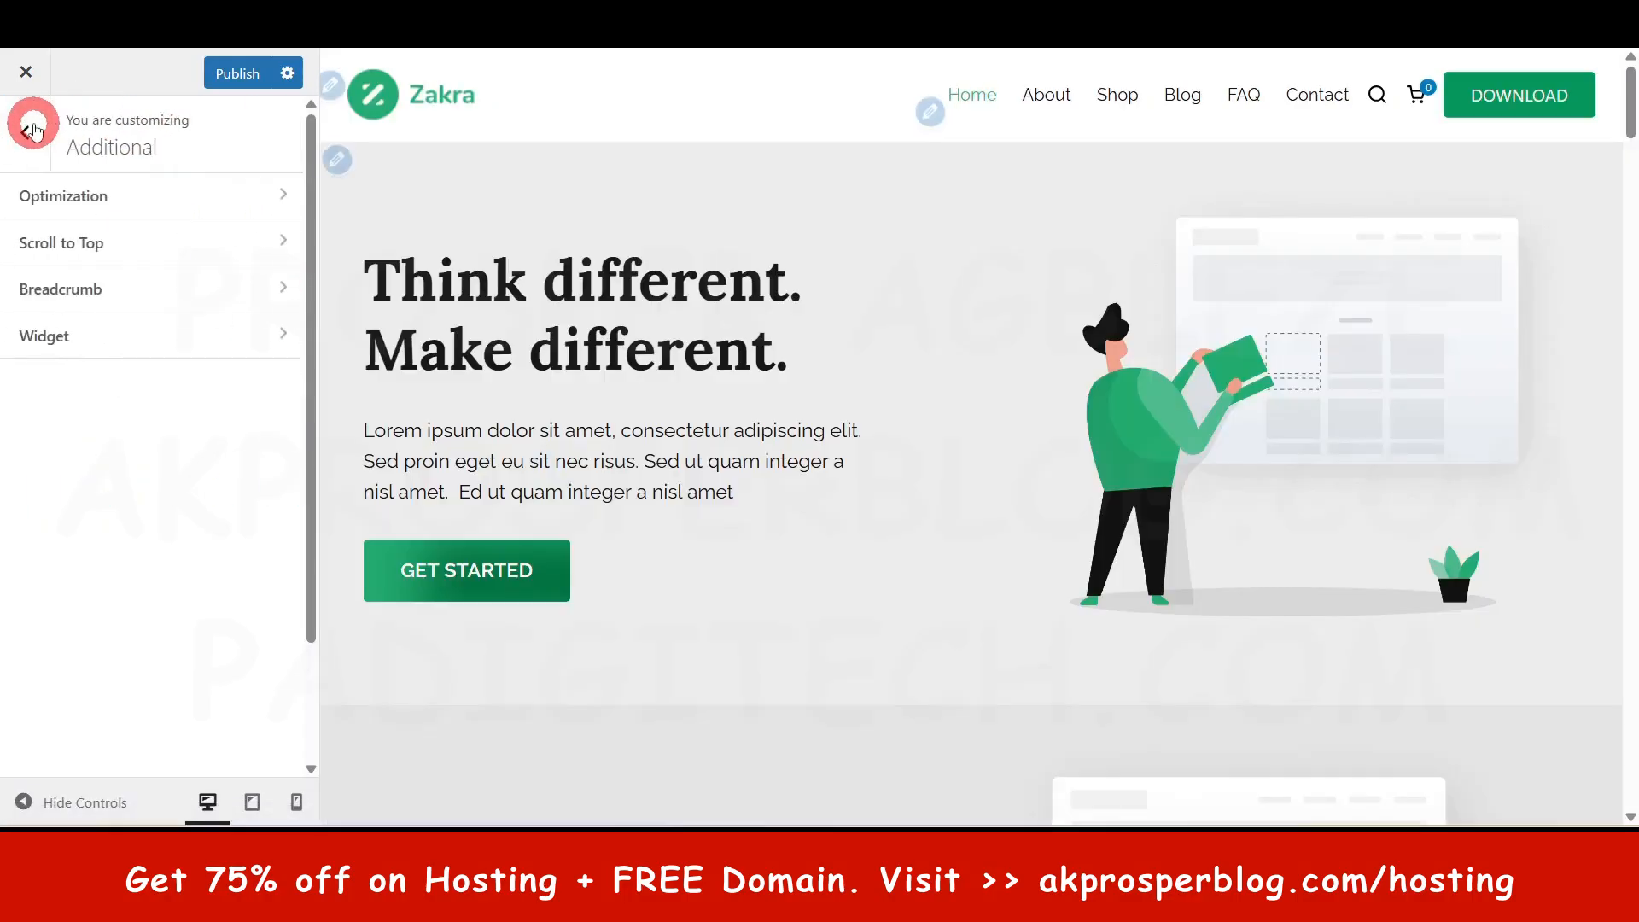
- Review the Breadcrumb and Widget settings, then open Site Identity from the main menu
{"action": "left_click", "coordinate": [76, 292]}
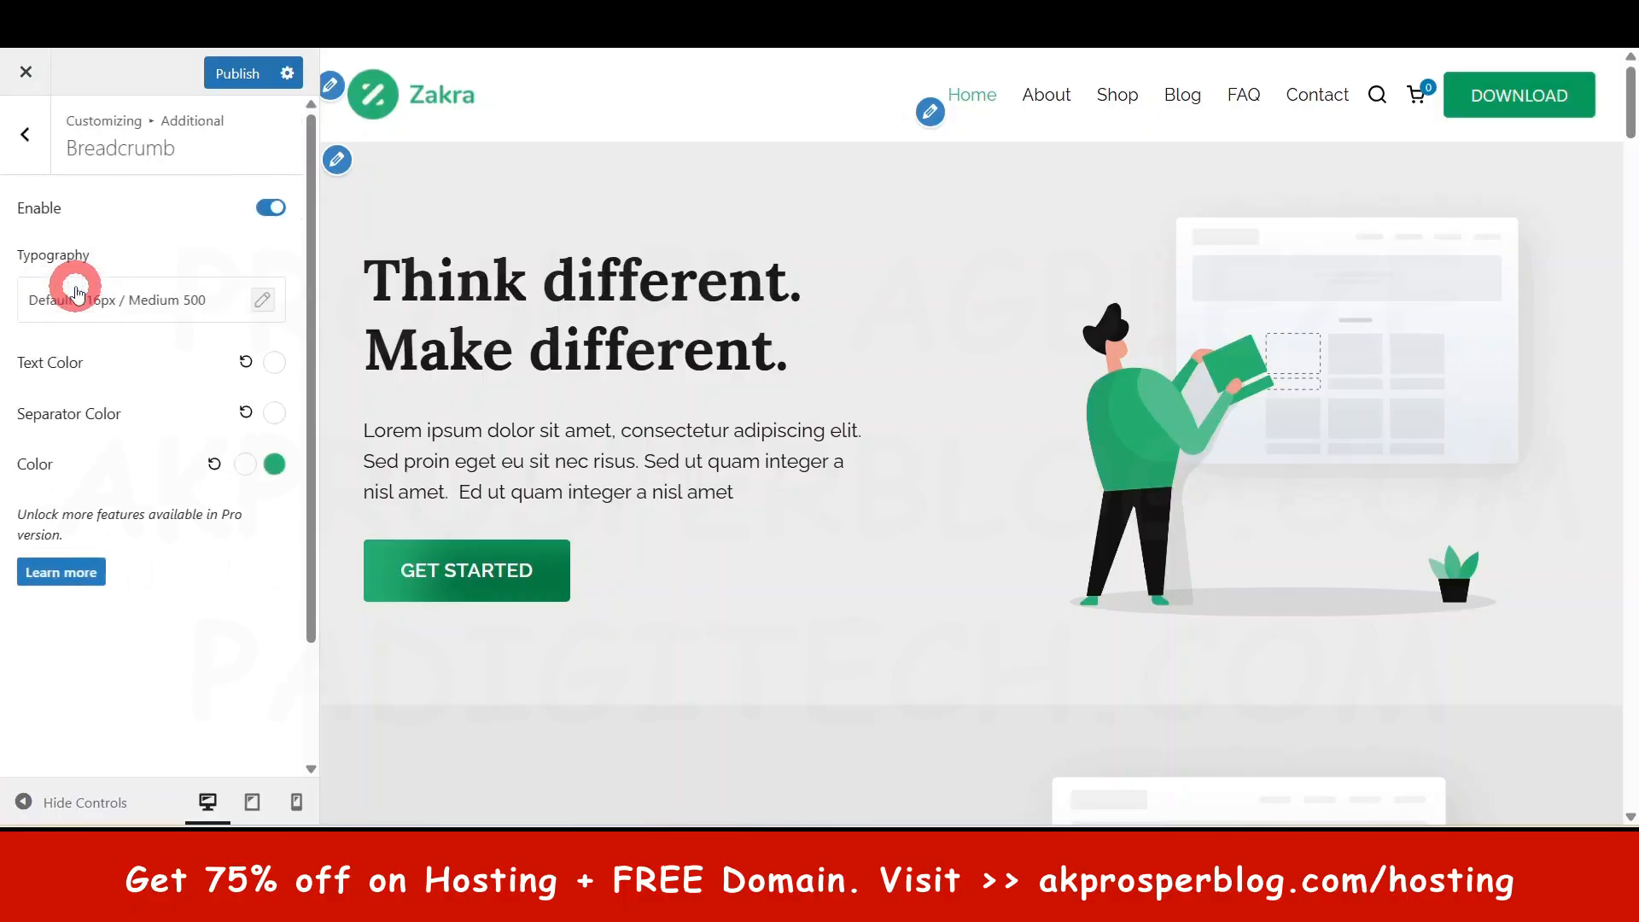
{"action": "left_click", "coordinate": [40, 145]}
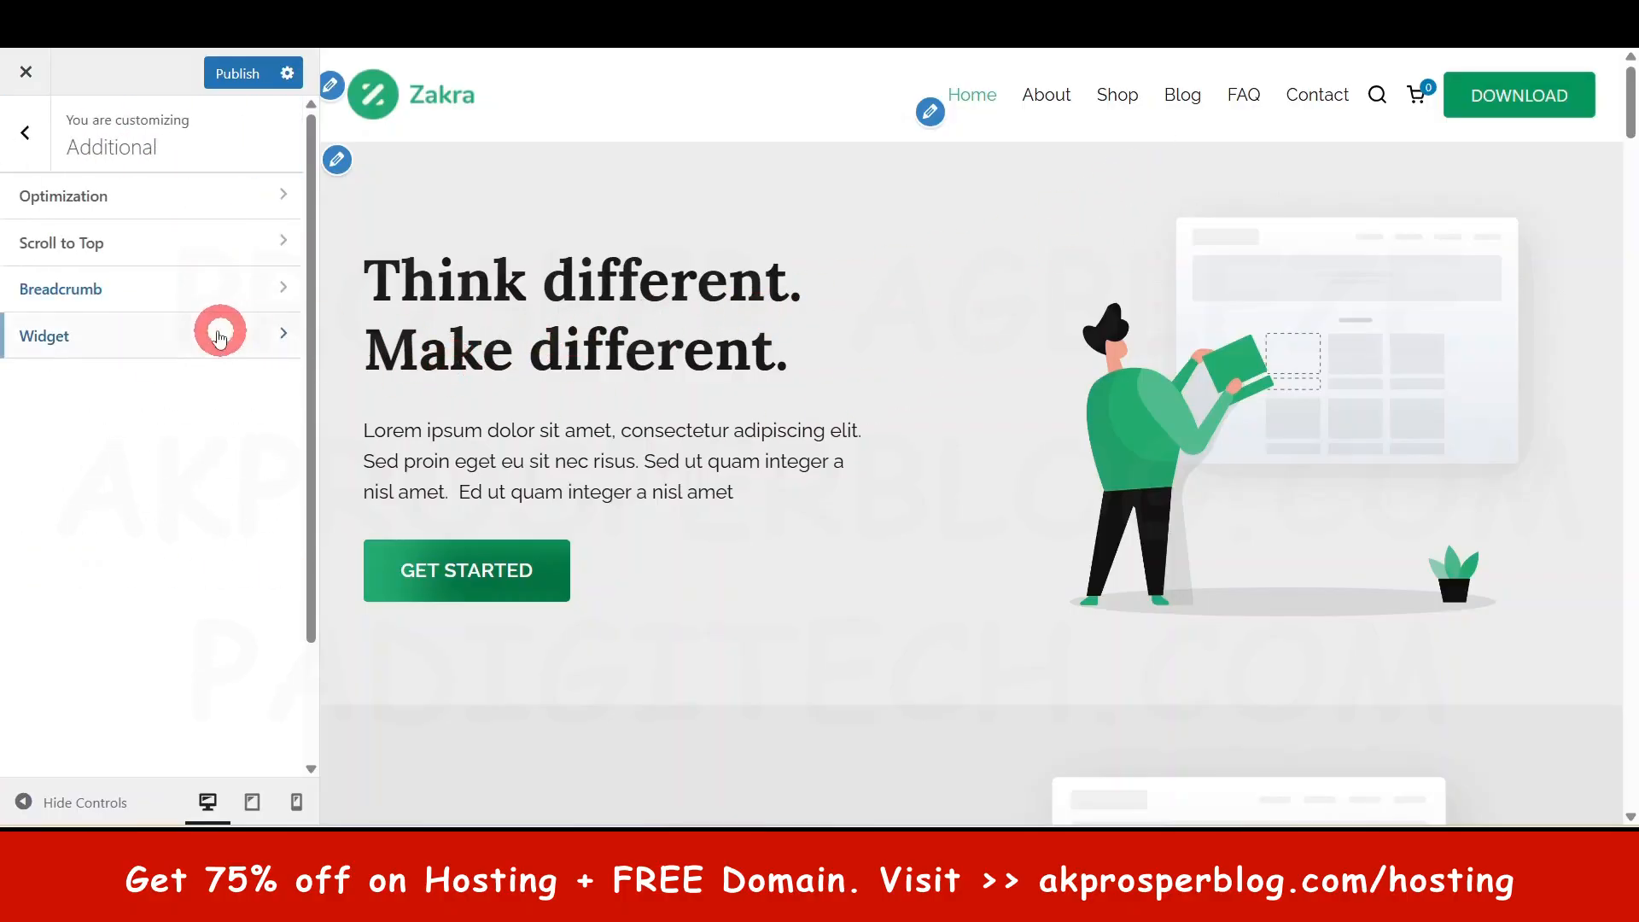
{"action": "left_click", "coordinate": [165, 333]}
{"action": "scroll", "coordinate": [162, 487], "scroll_direction": "down", "scroll_amount": 3}
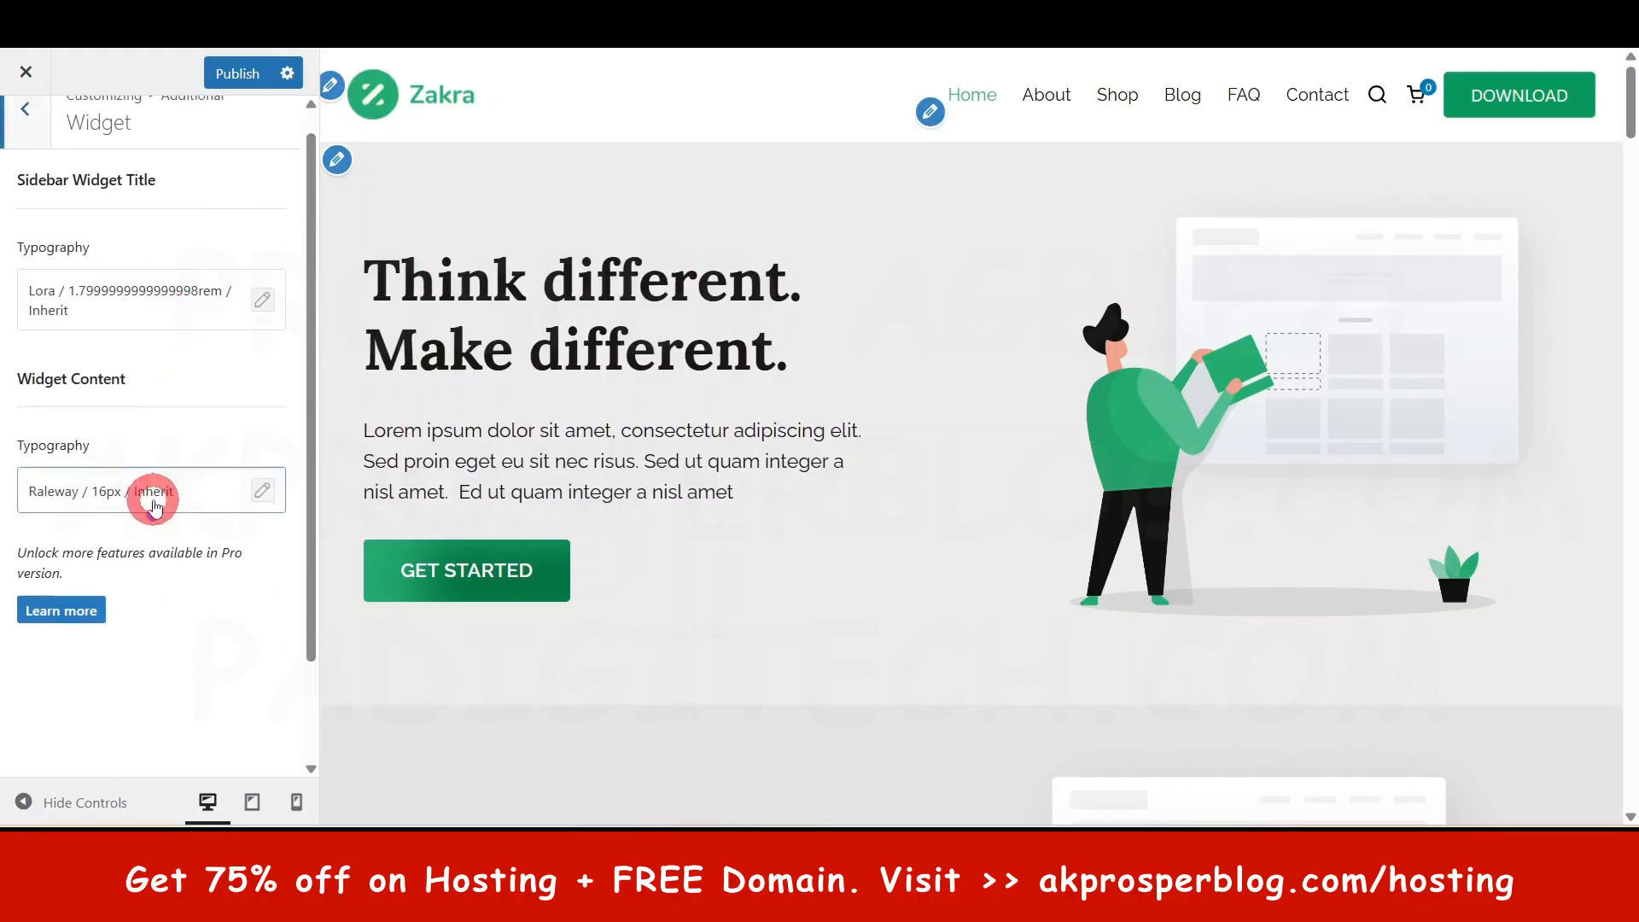
{"action": "scroll", "coordinate": [146, 512], "scroll_direction": "up", "scroll_amount": 3}
{"action": "left_click", "coordinate": [28, 141]}
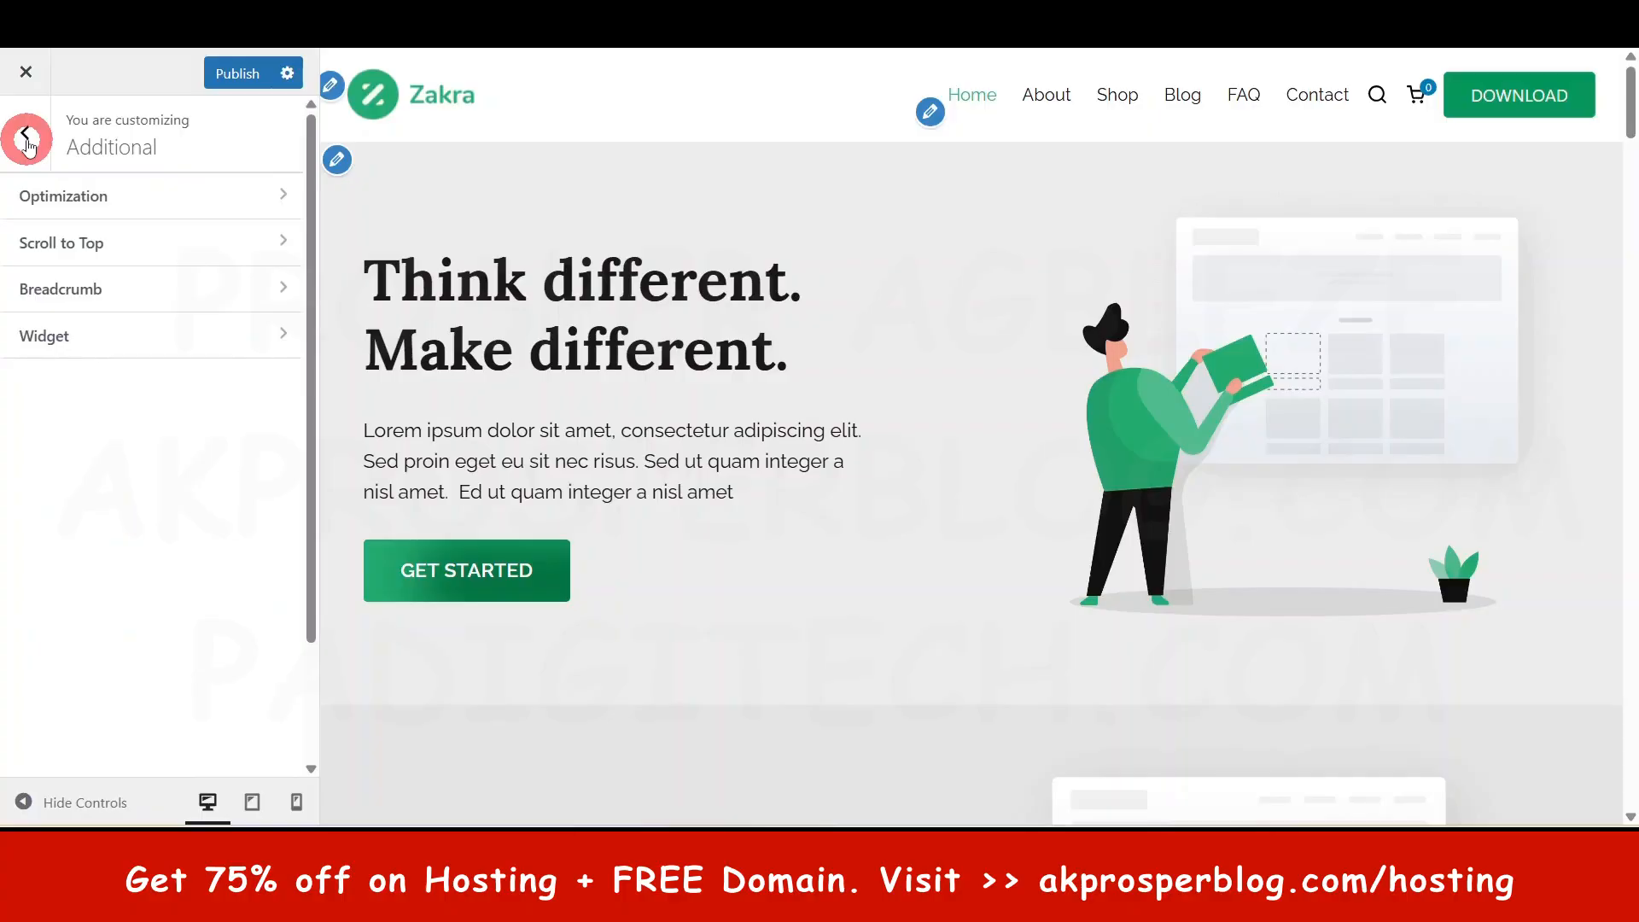
{"action": "left_click", "coordinate": [29, 141]}
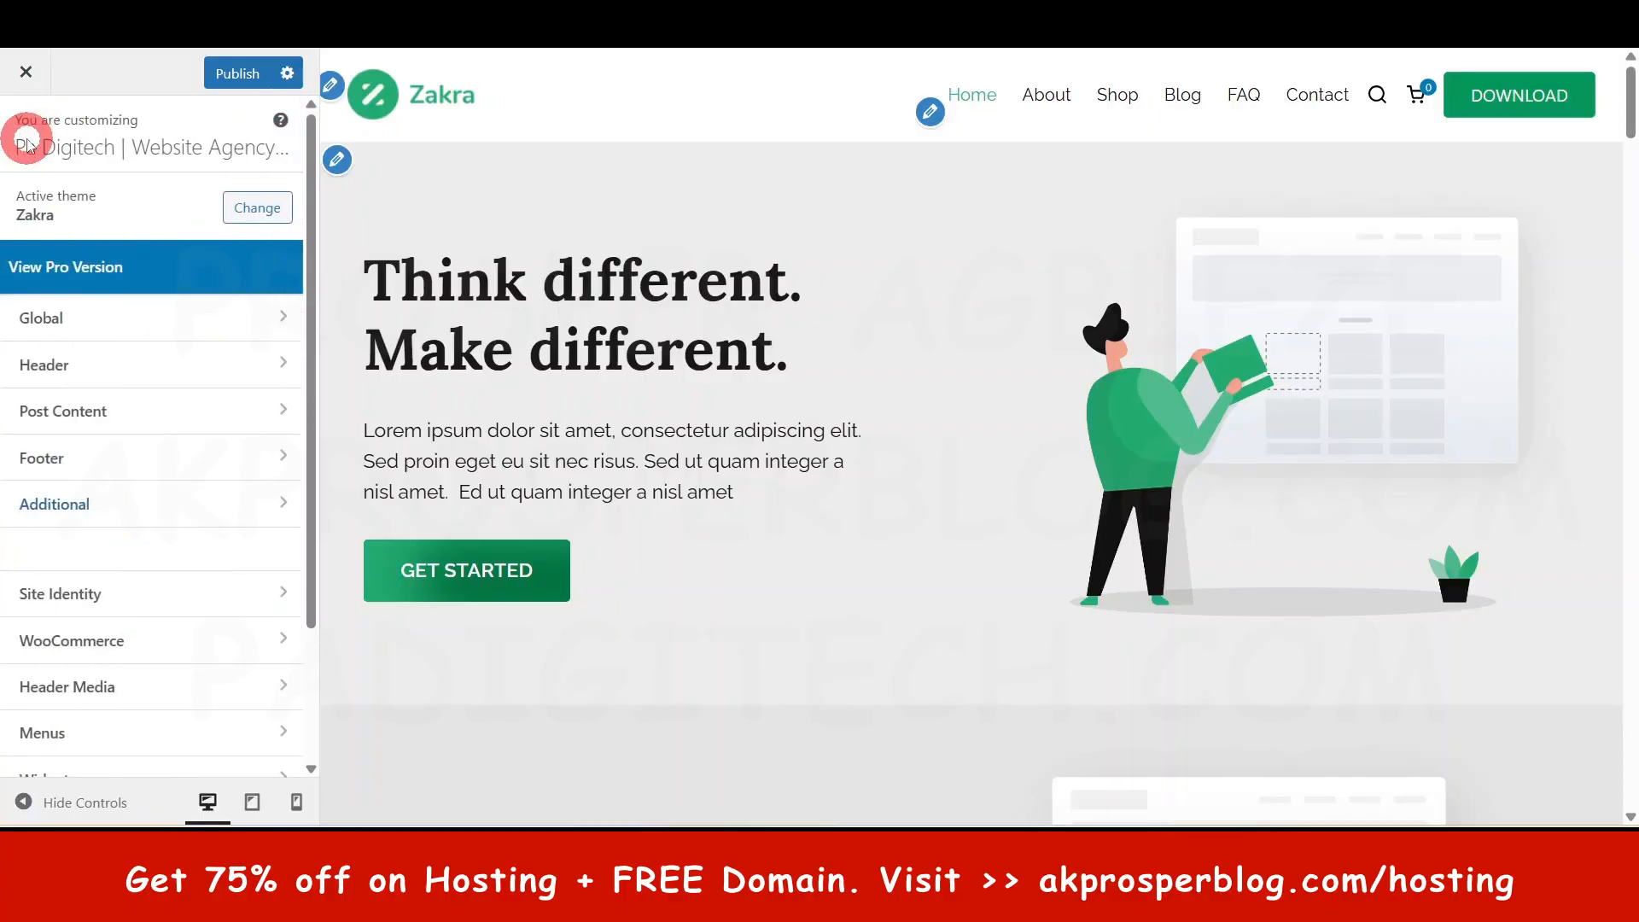
{"action": "left_click", "coordinate": [109, 595]}
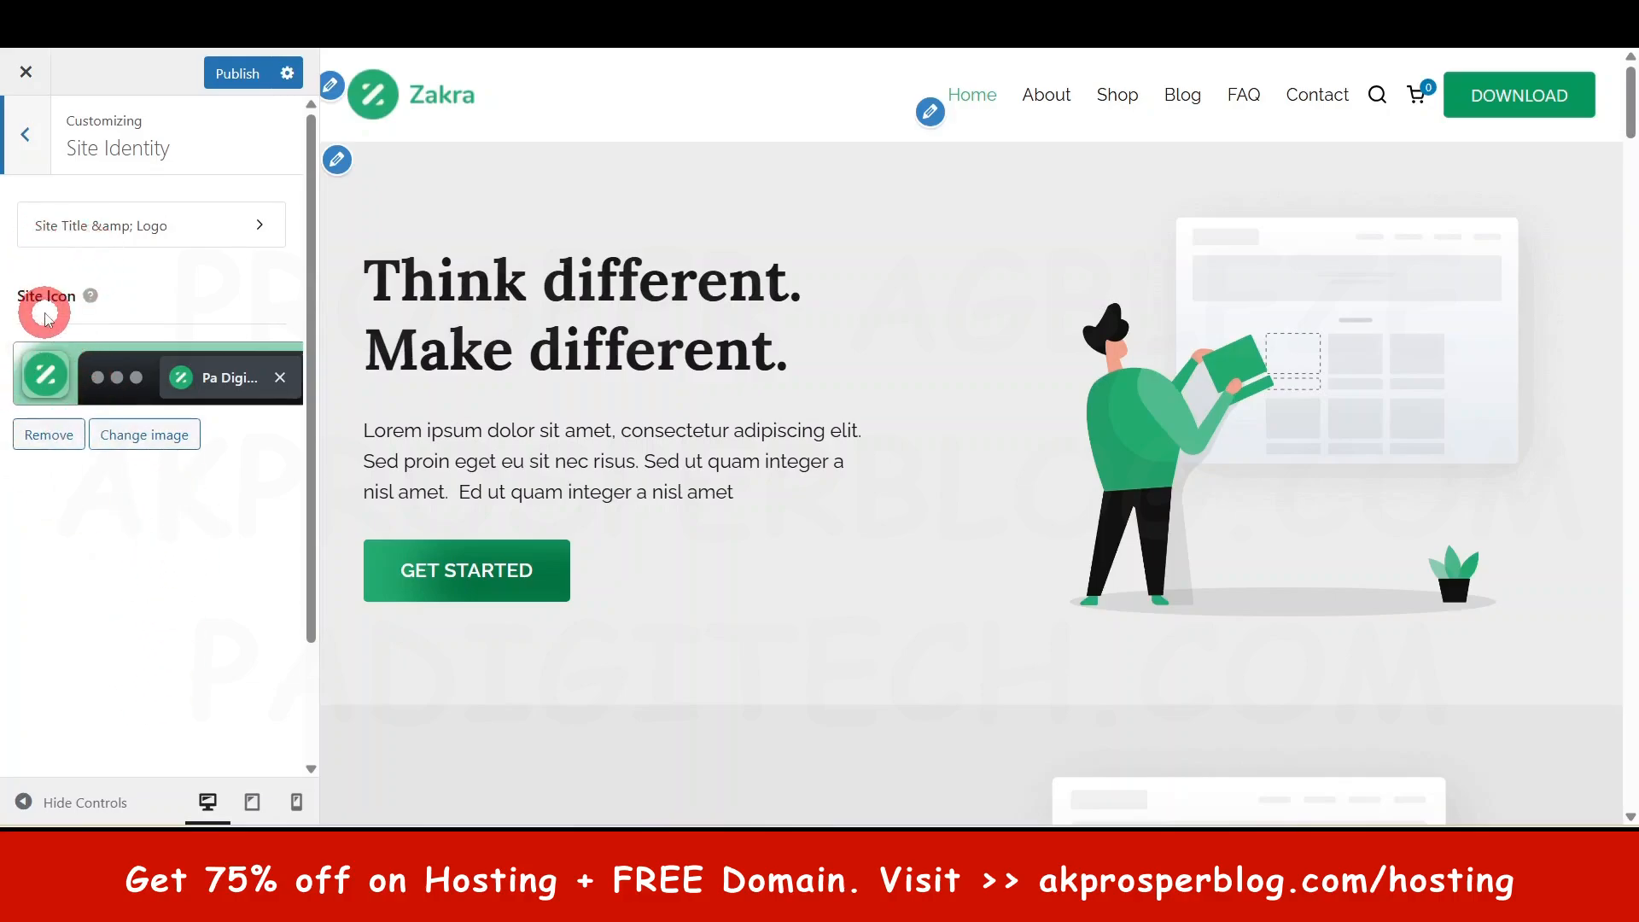
- Enlarge the header logo height, then reset it to its default
{"action": "left_click", "coordinate": [175, 226]}
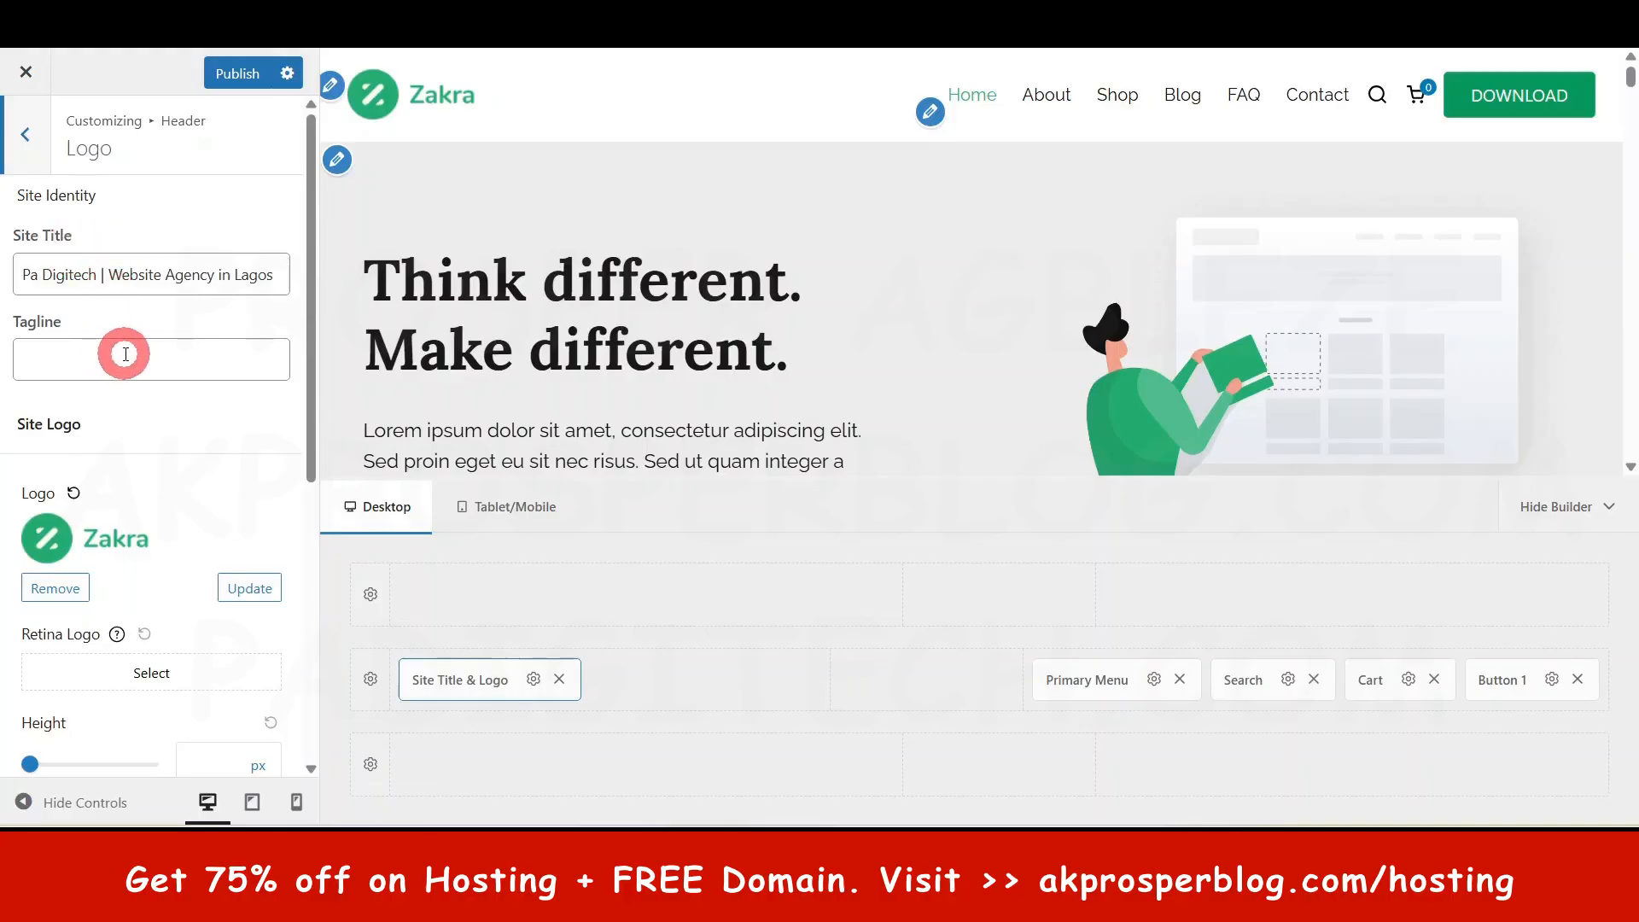
{"action": "scroll", "coordinate": [73, 555], "scroll_direction": "down", "scroll_amount": 1}
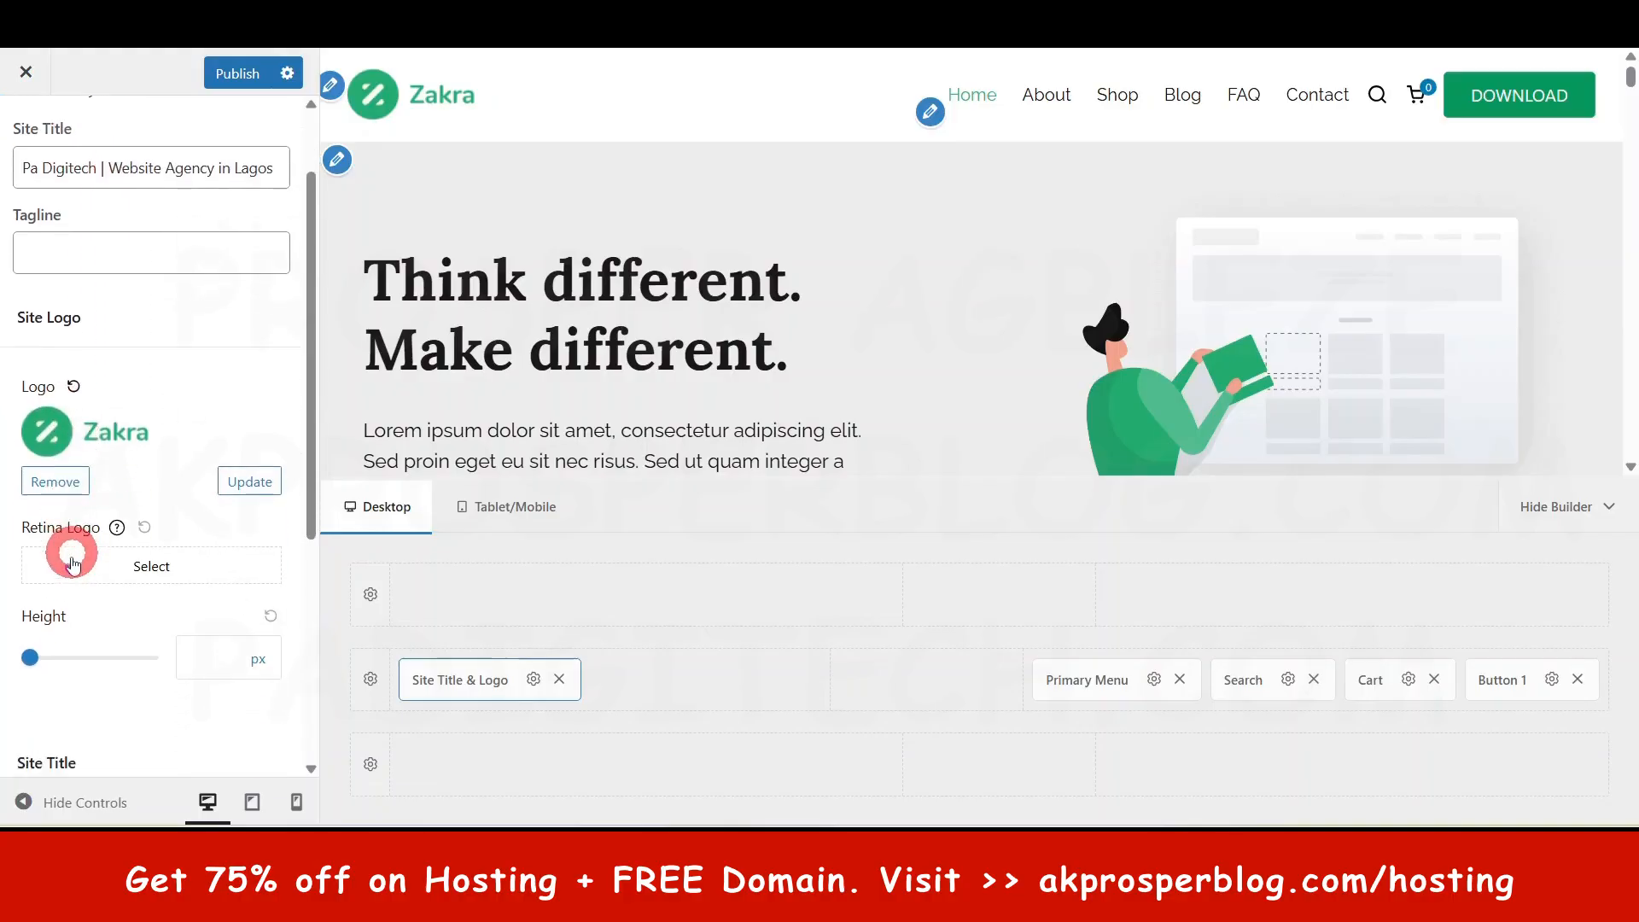
{"action": "scroll", "coordinate": [69, 456], "scroll_direction": "down", "scroll_amount": 1}
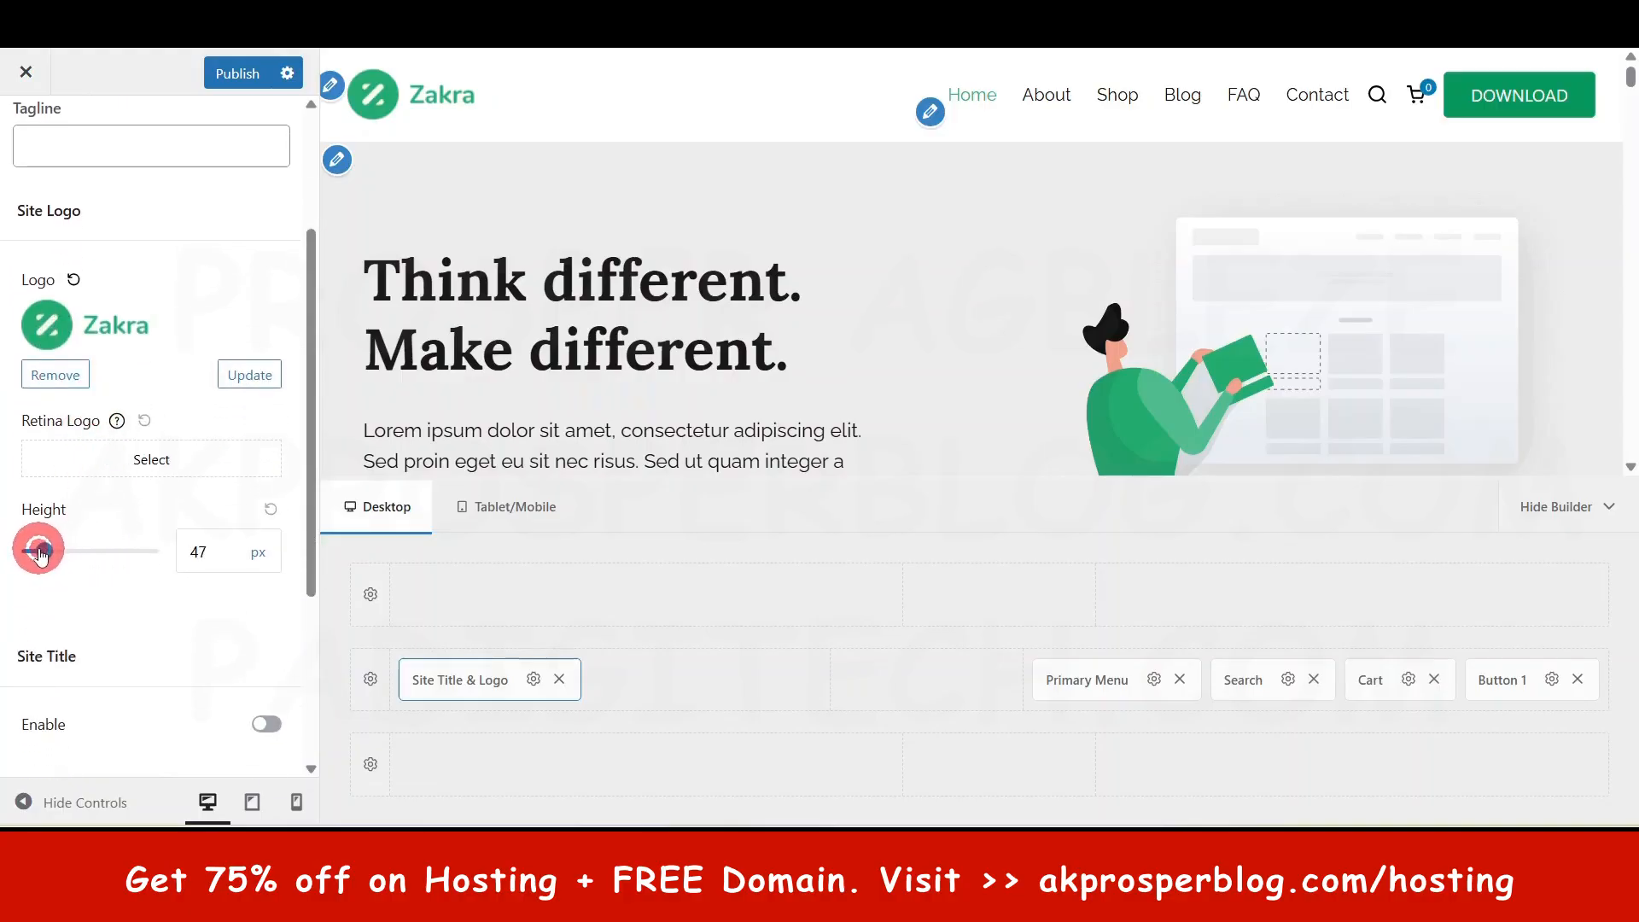
{"action": "left_click_drag", "start_coordinate": [70, 562], "coordinate": [94, 563]}
{"action": "left_click", "coordinate": [282, 507]}
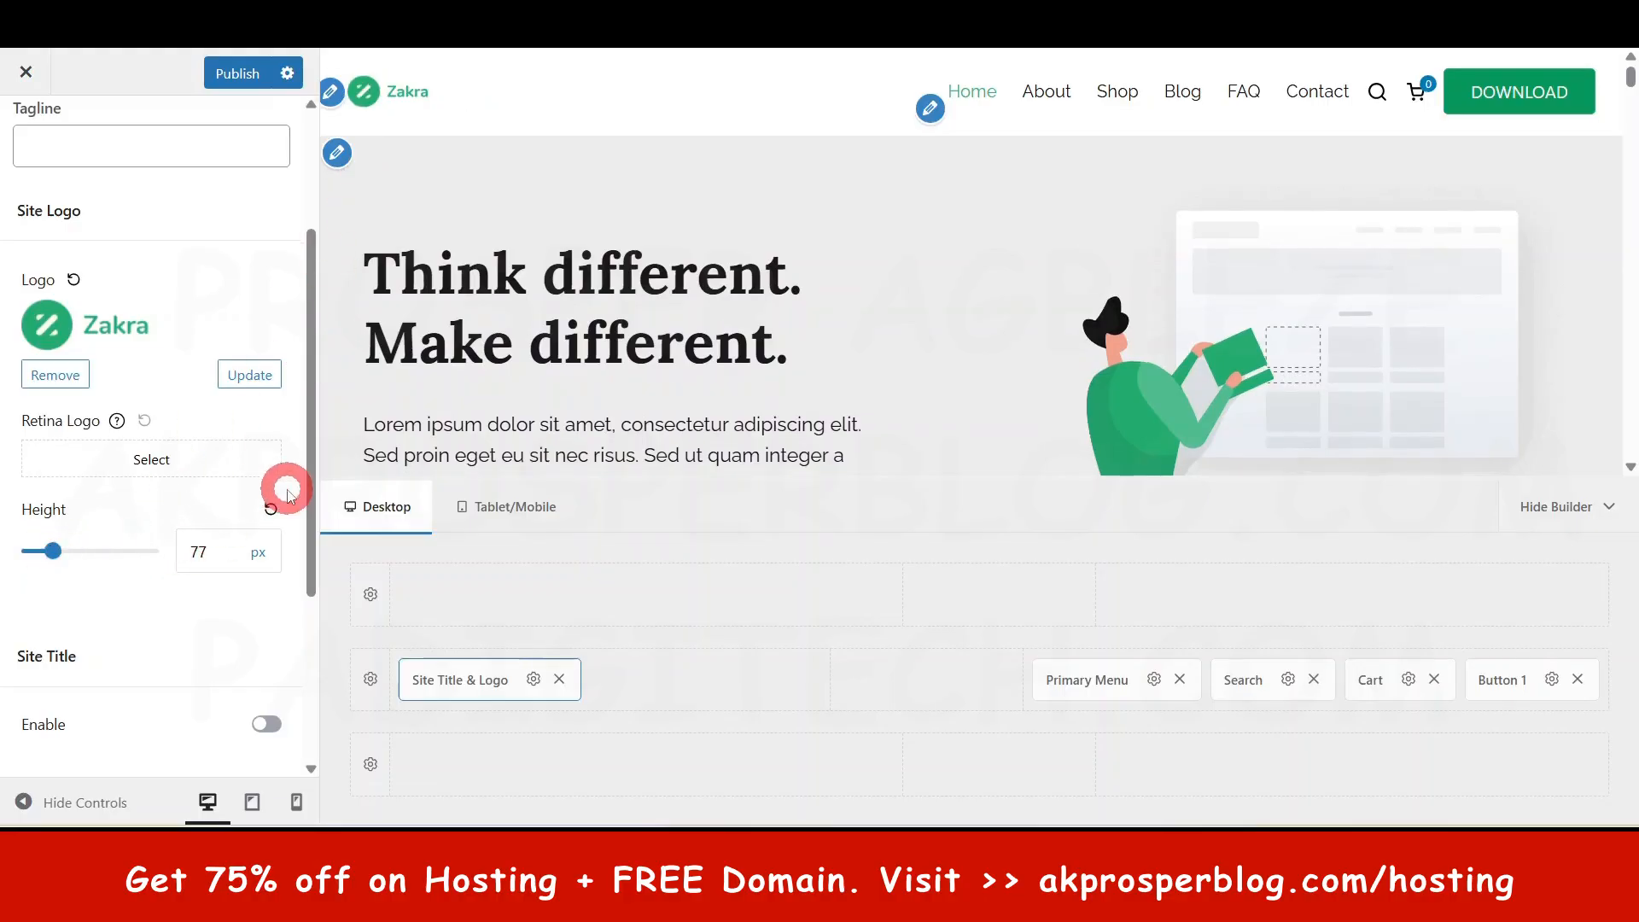
{"action": "left_click", "coordinate": [267, 511]}
{"action": "scroll", "coordinate": [137, 597], "scroll_direction": "down", "scroll_amount": 4}
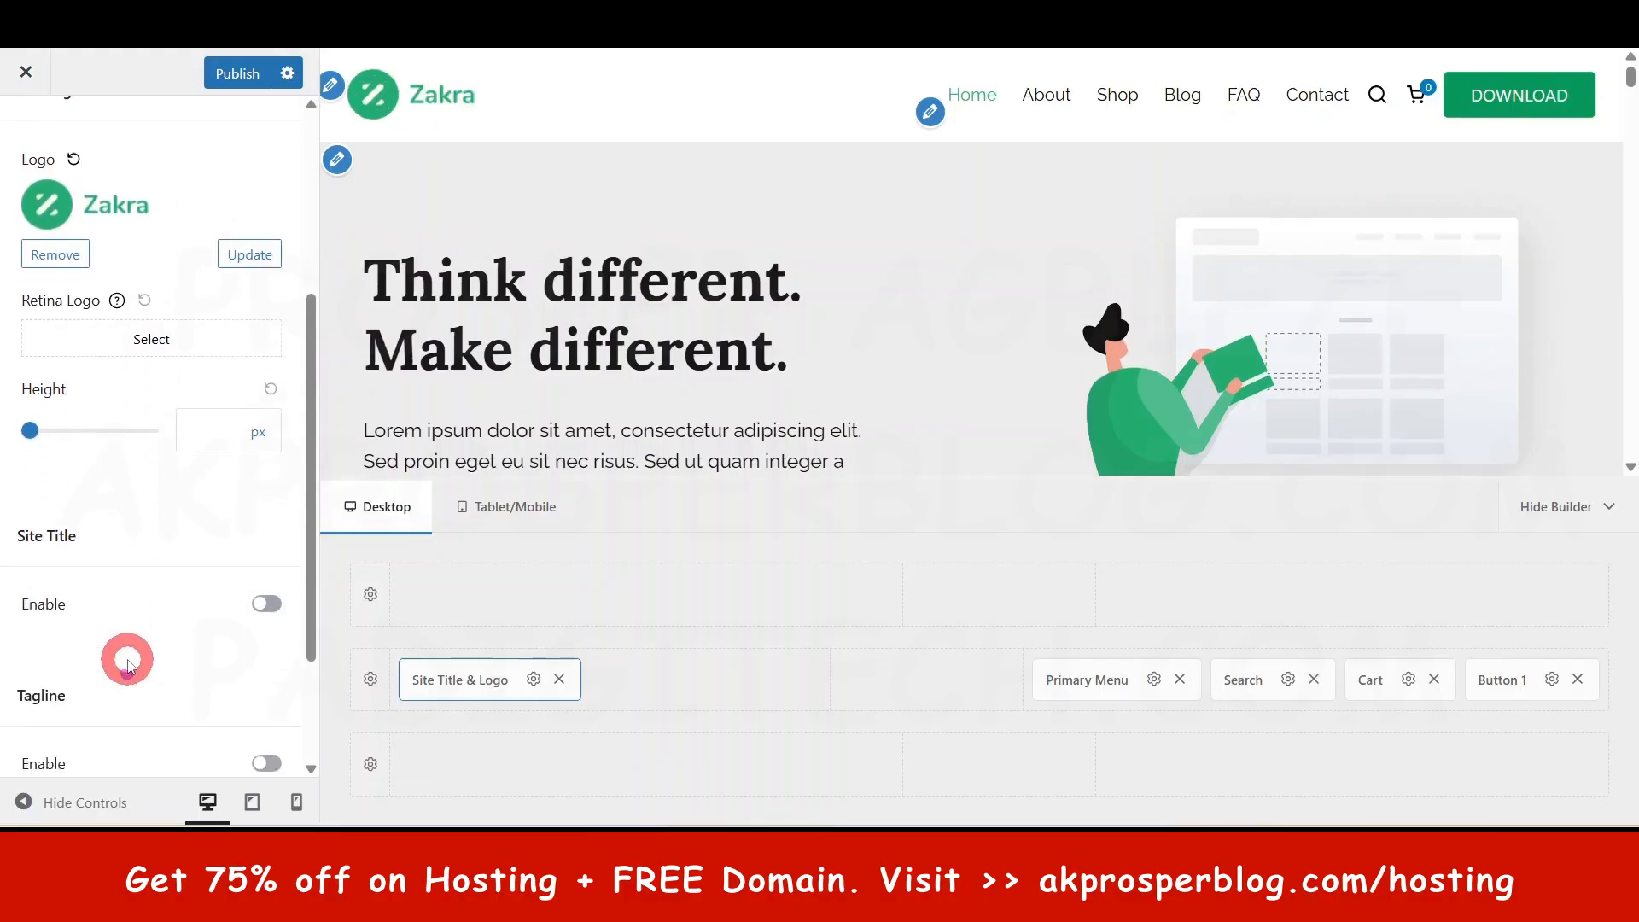
- Show the site title next to the logo, then hide it again
{"action": "left_click", "coordinate": [286, 584]}
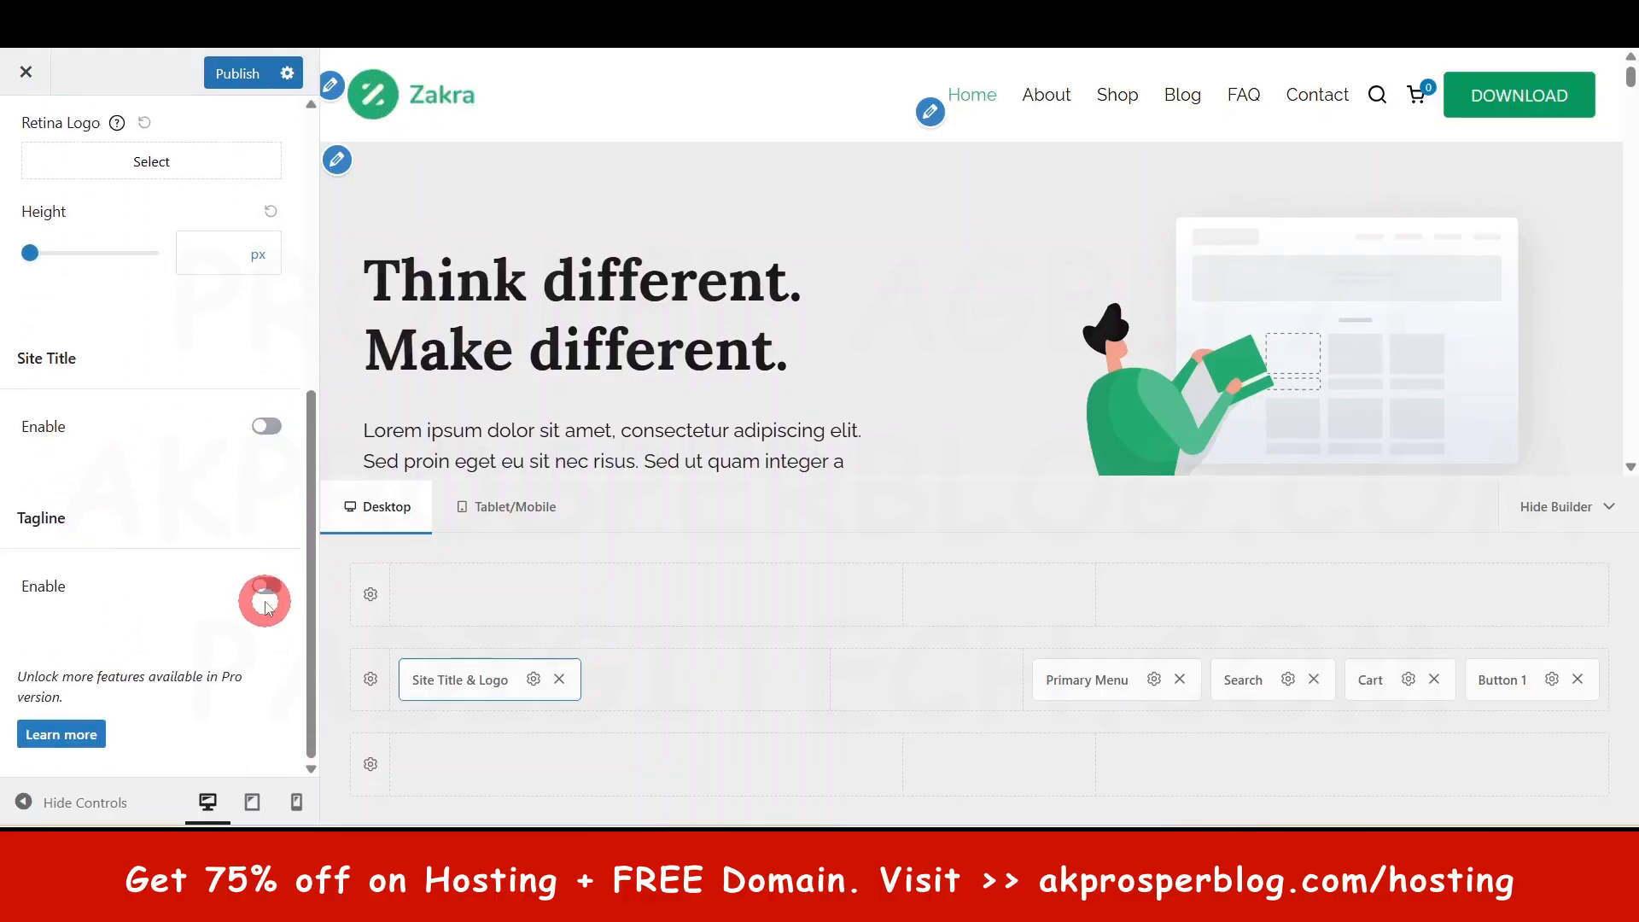
{"action": "left_click", "coordinate": [266, 424]}
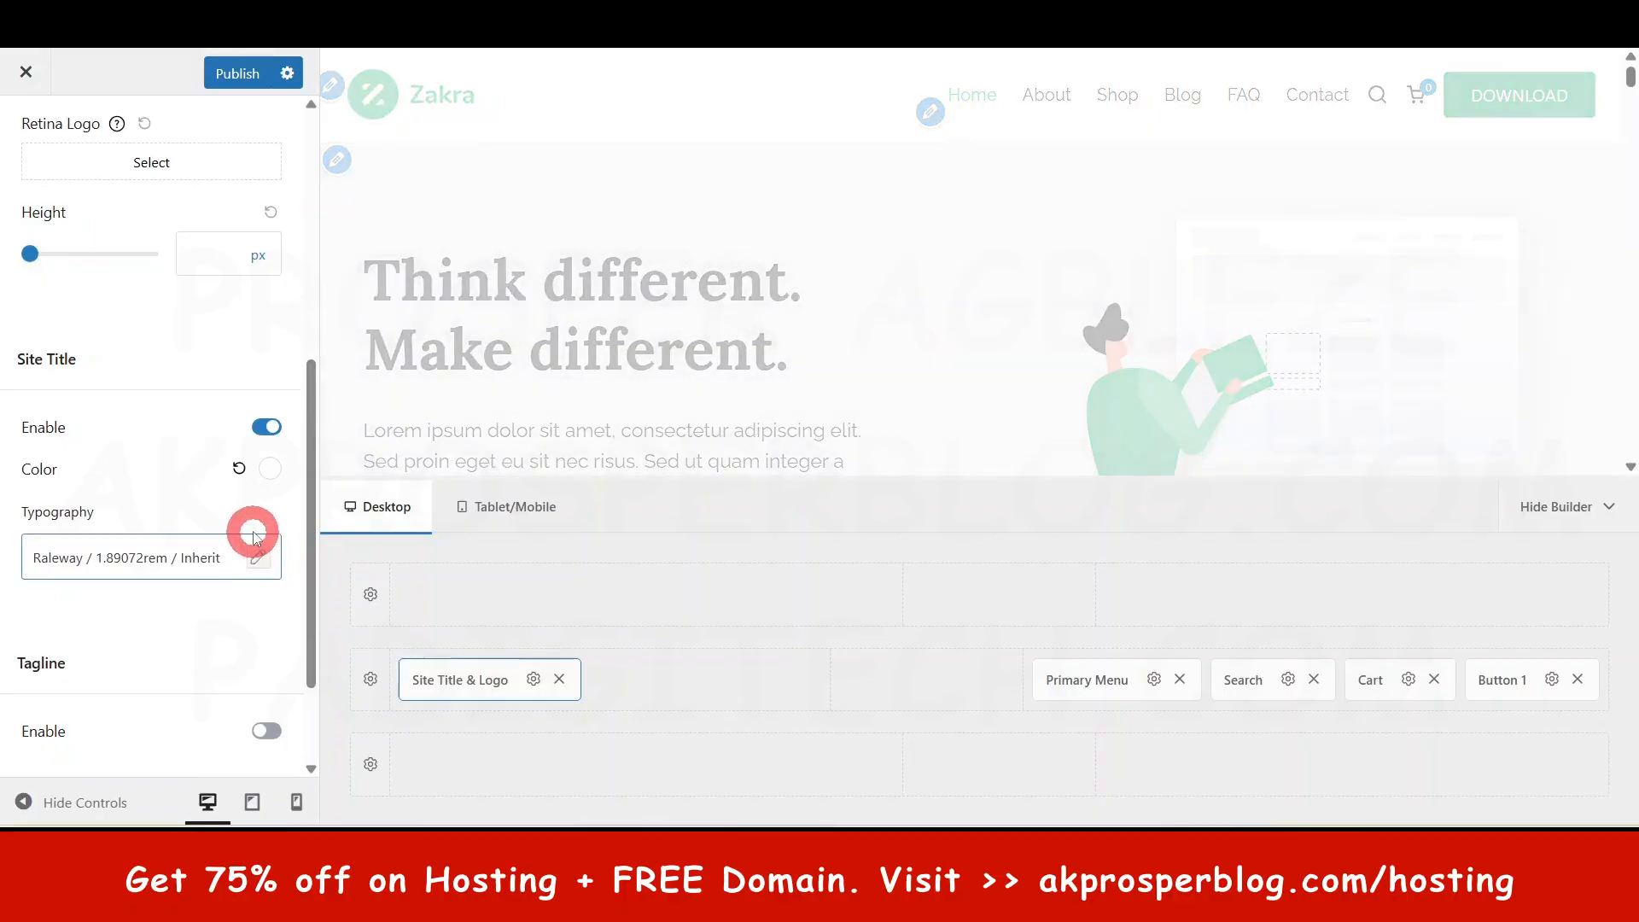
{"action": "scroll", "coordinate": [182, 468], "scroll_direction": "up", "scroll_amount": 3}
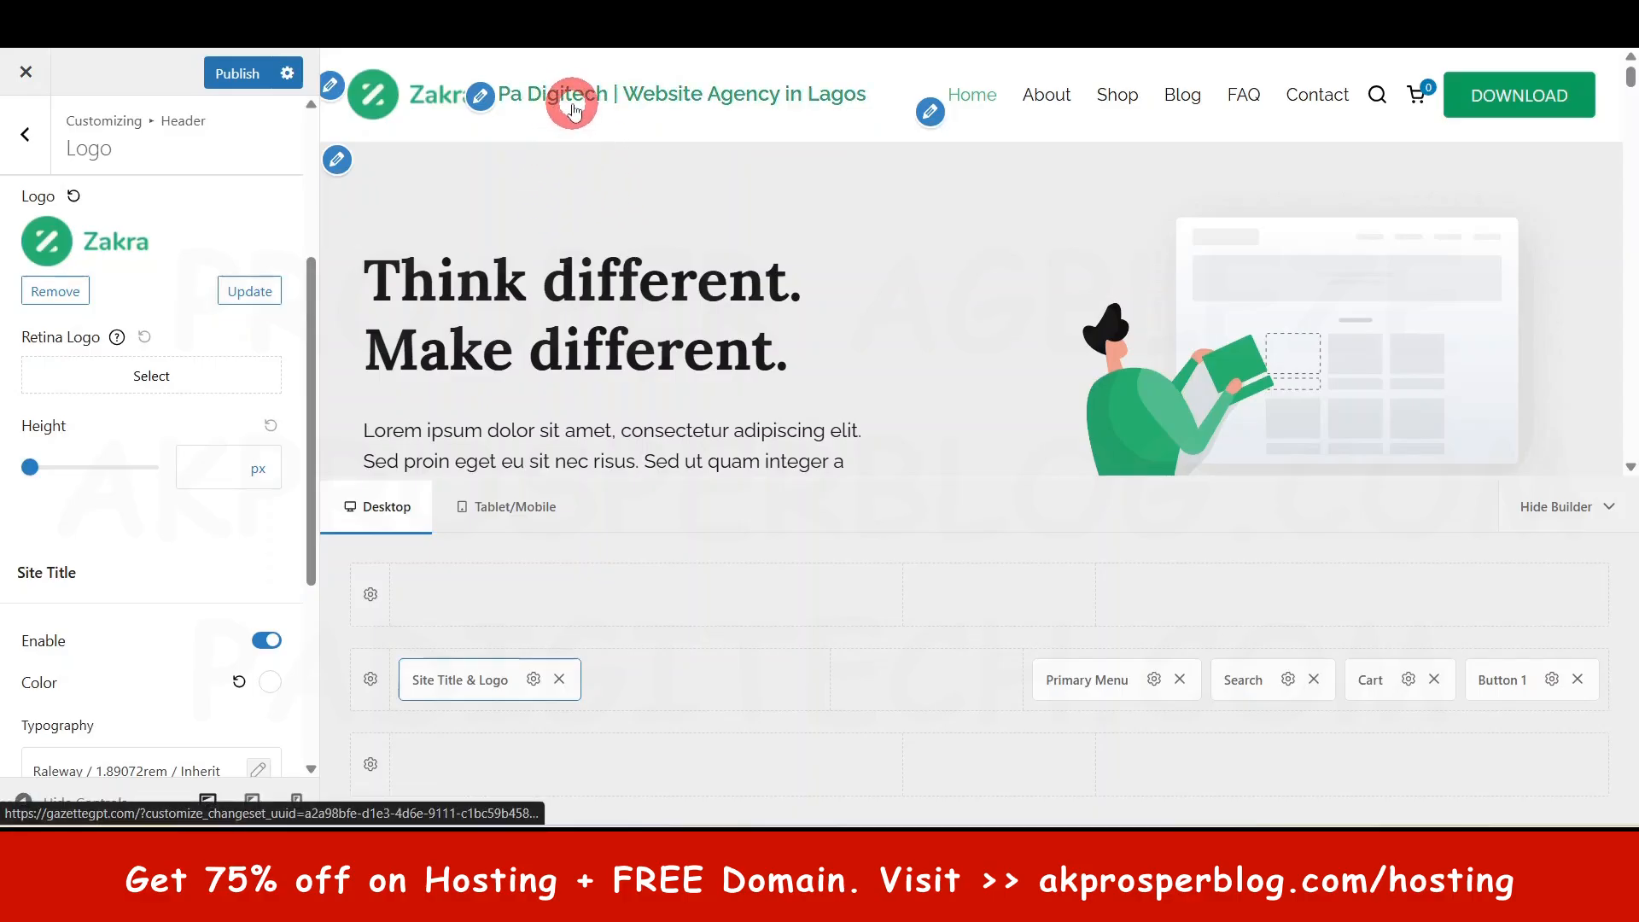
{"action": "left_click", "coordinate": [267, 647]}
{"action": "scroll", "coordinate": [256, 669], "scroll_direction": "down", "scroll_amount": 3}
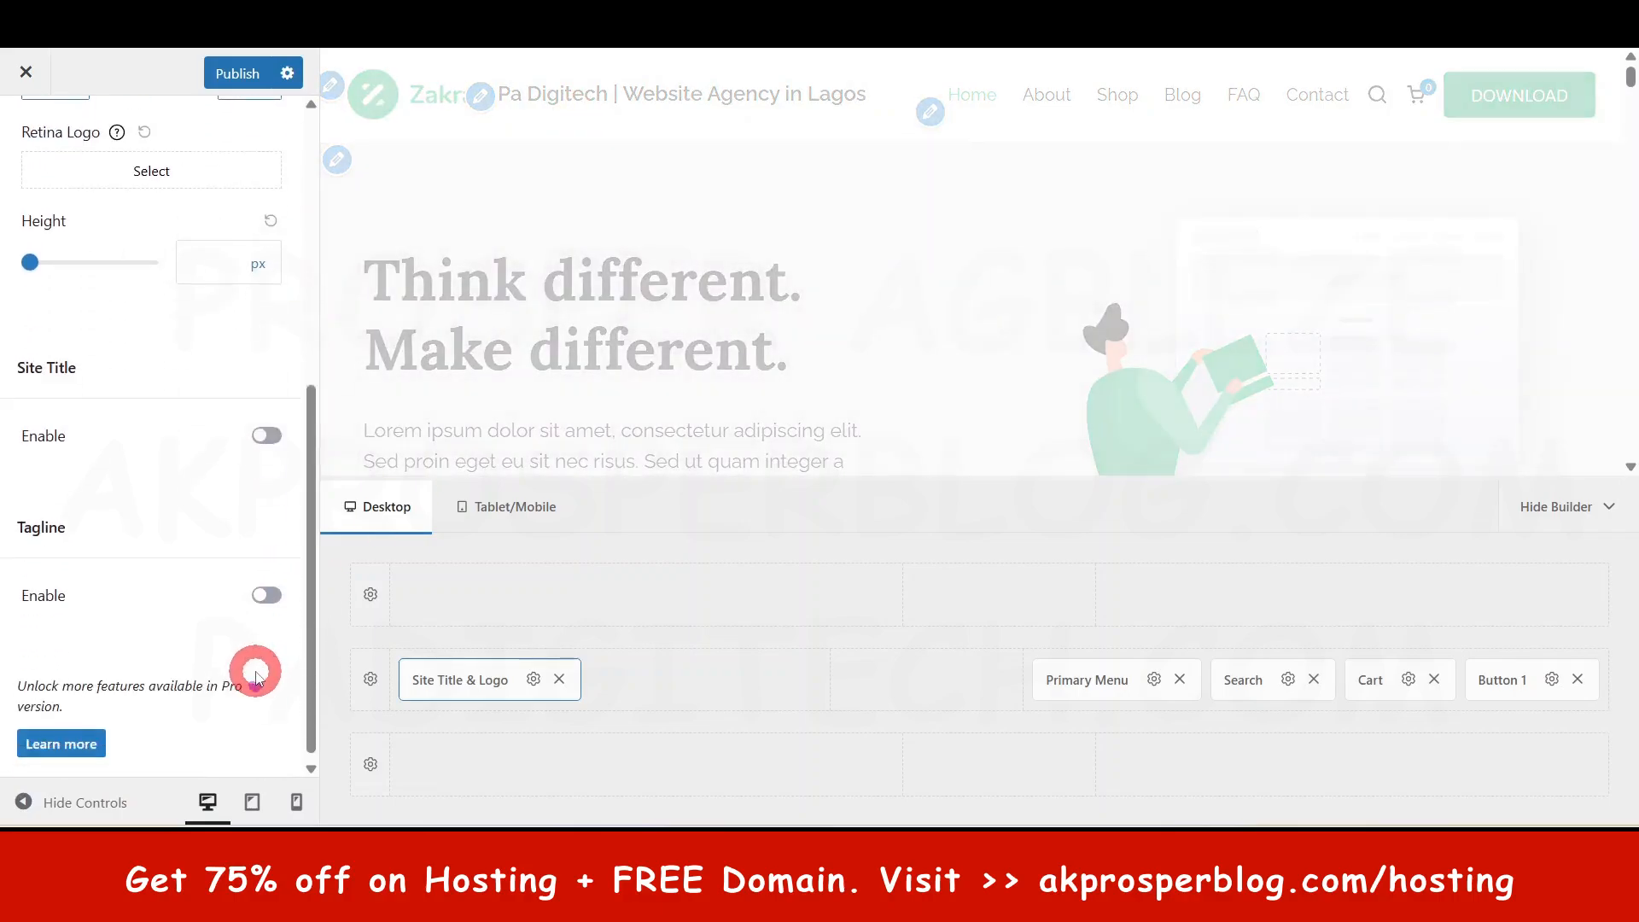
{"action": "scroll", "coordinate": [238, 614], "scroll_direction": "up", "scroll_amount": 6}
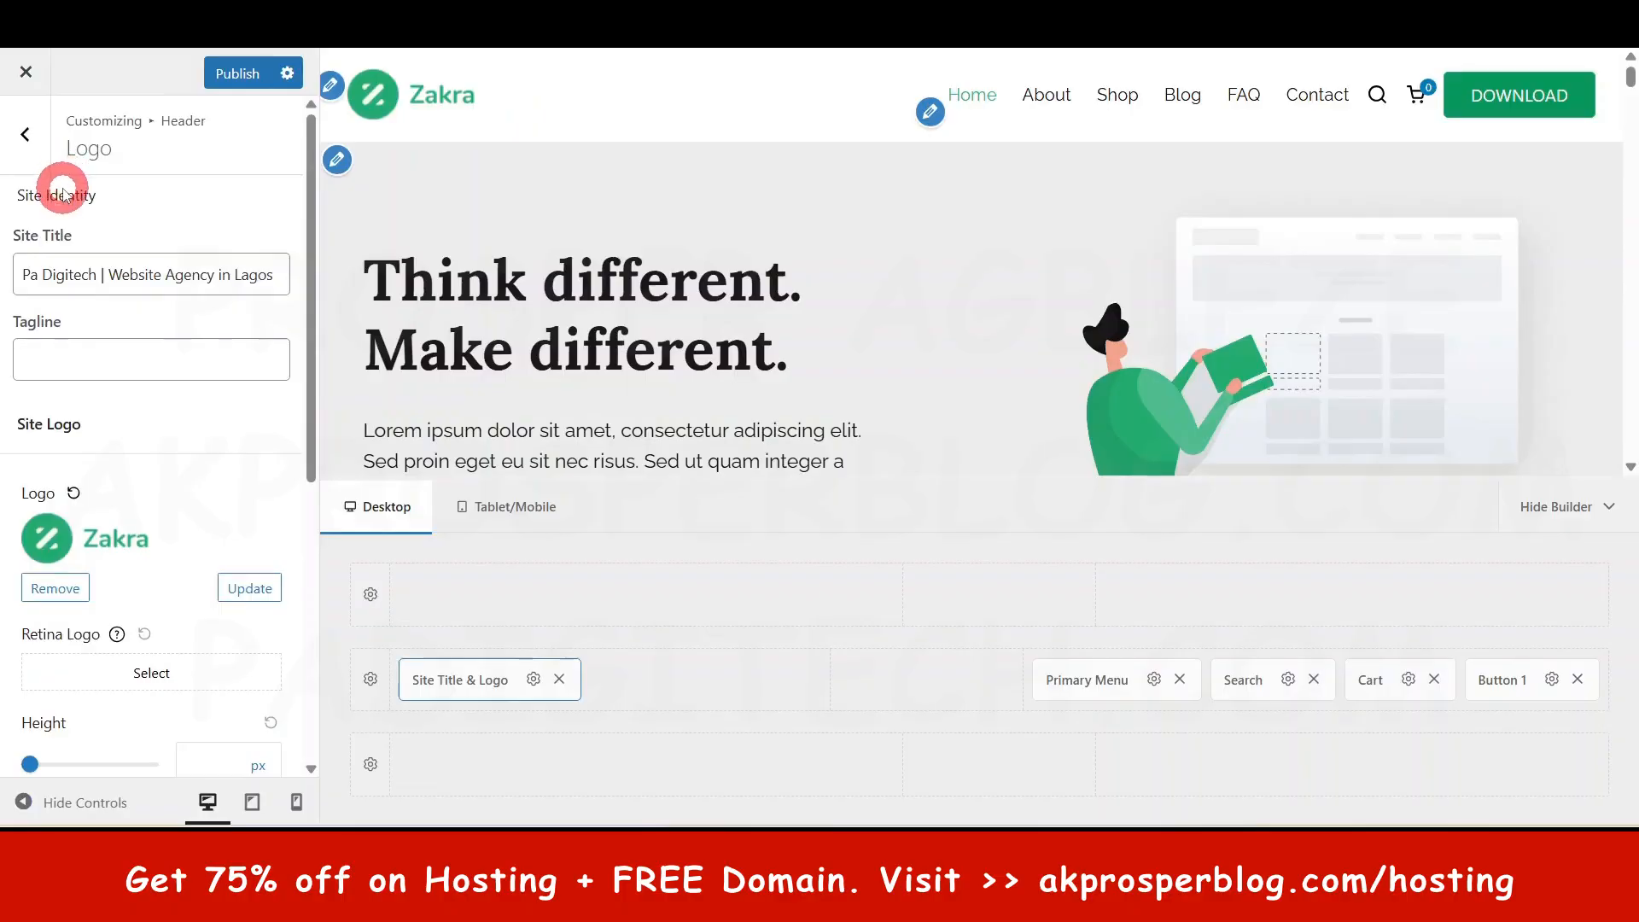
- Return to the main Customizer sections, briefly revisiting Additional and Site Identity
{"action": "left_click", "coordinate": [27, 135]}
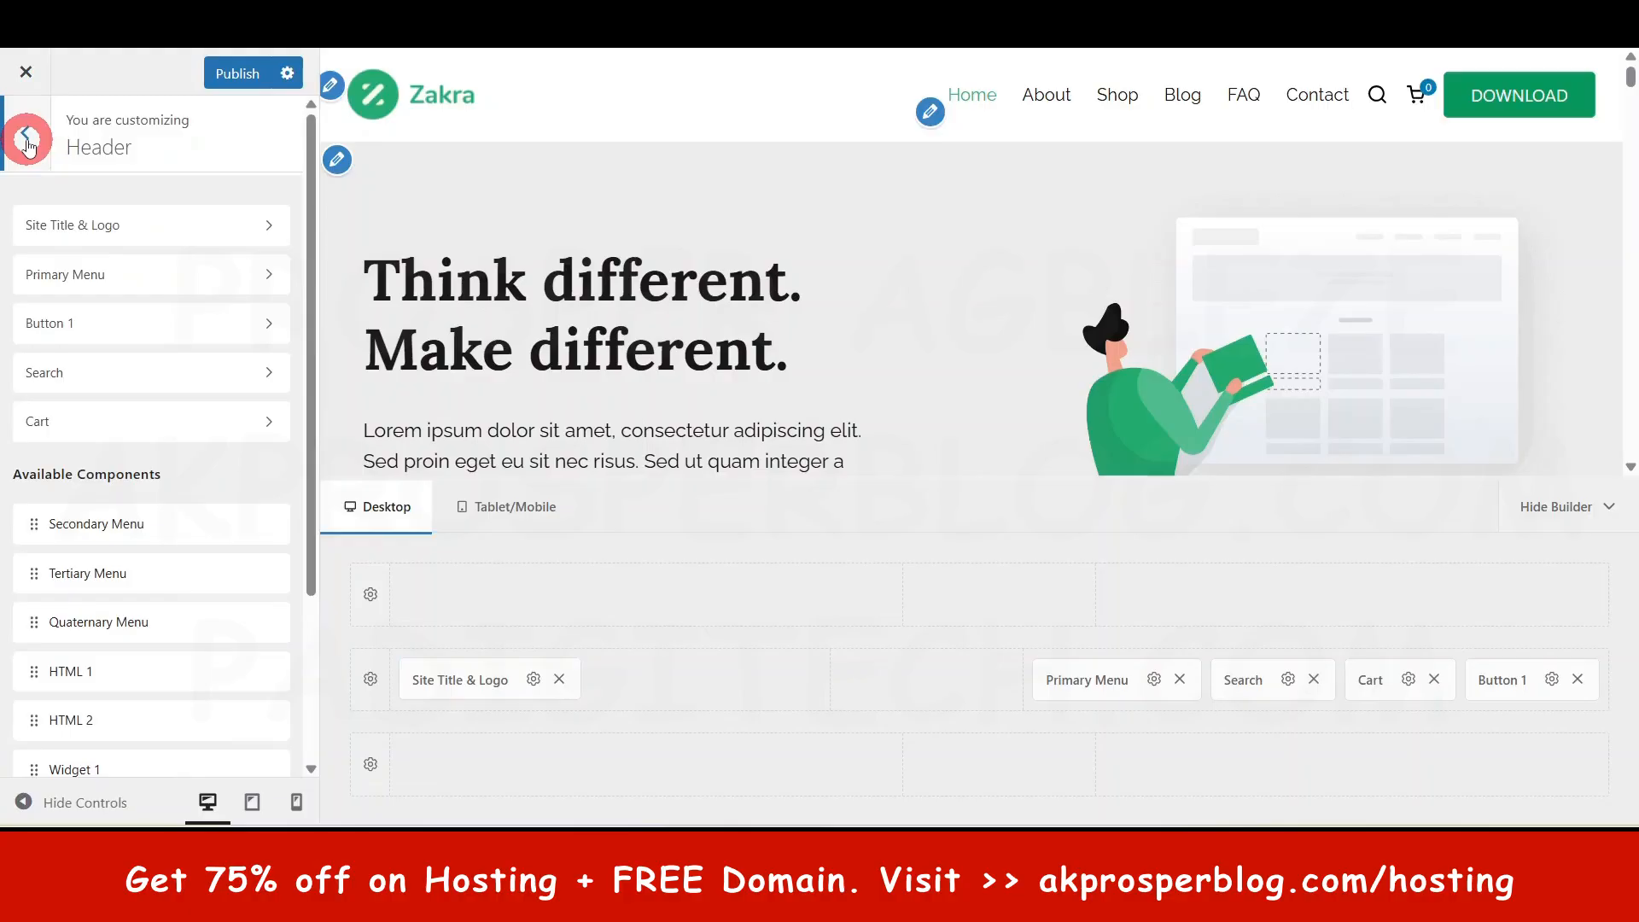
{"action": "left_click", "coordinate": [26, 139]}
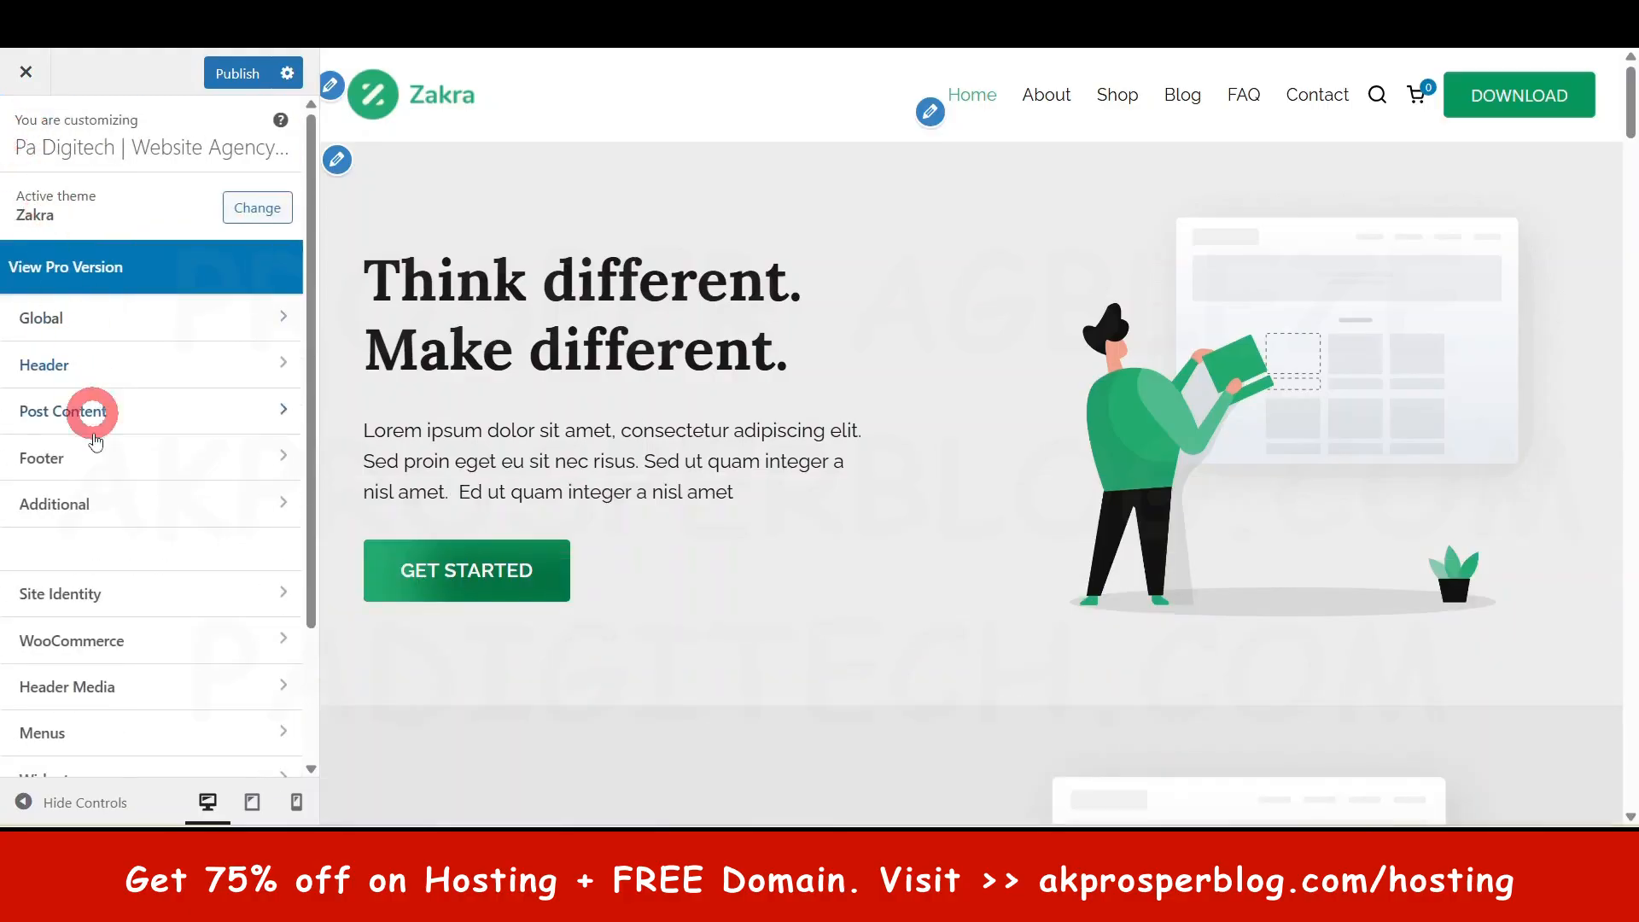
{"action": "left_click", "coordinate": [100, 506]}
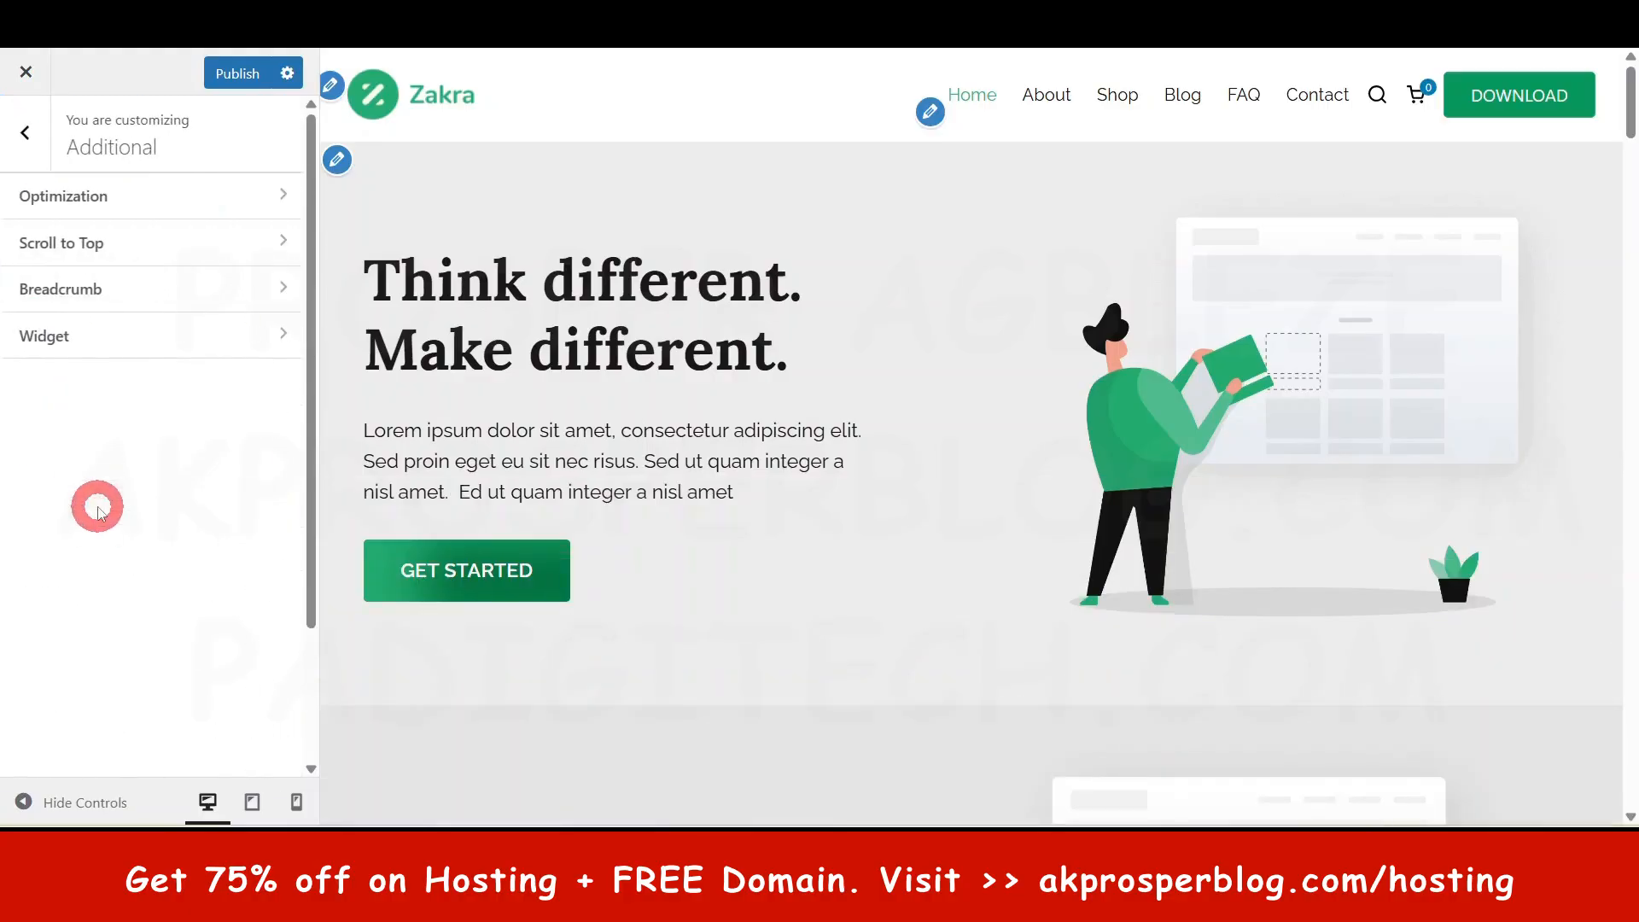
{"action": "left_click", "coordinate": [26, 134]}
{"action": "left_click", "coordinate": [83, 589]}
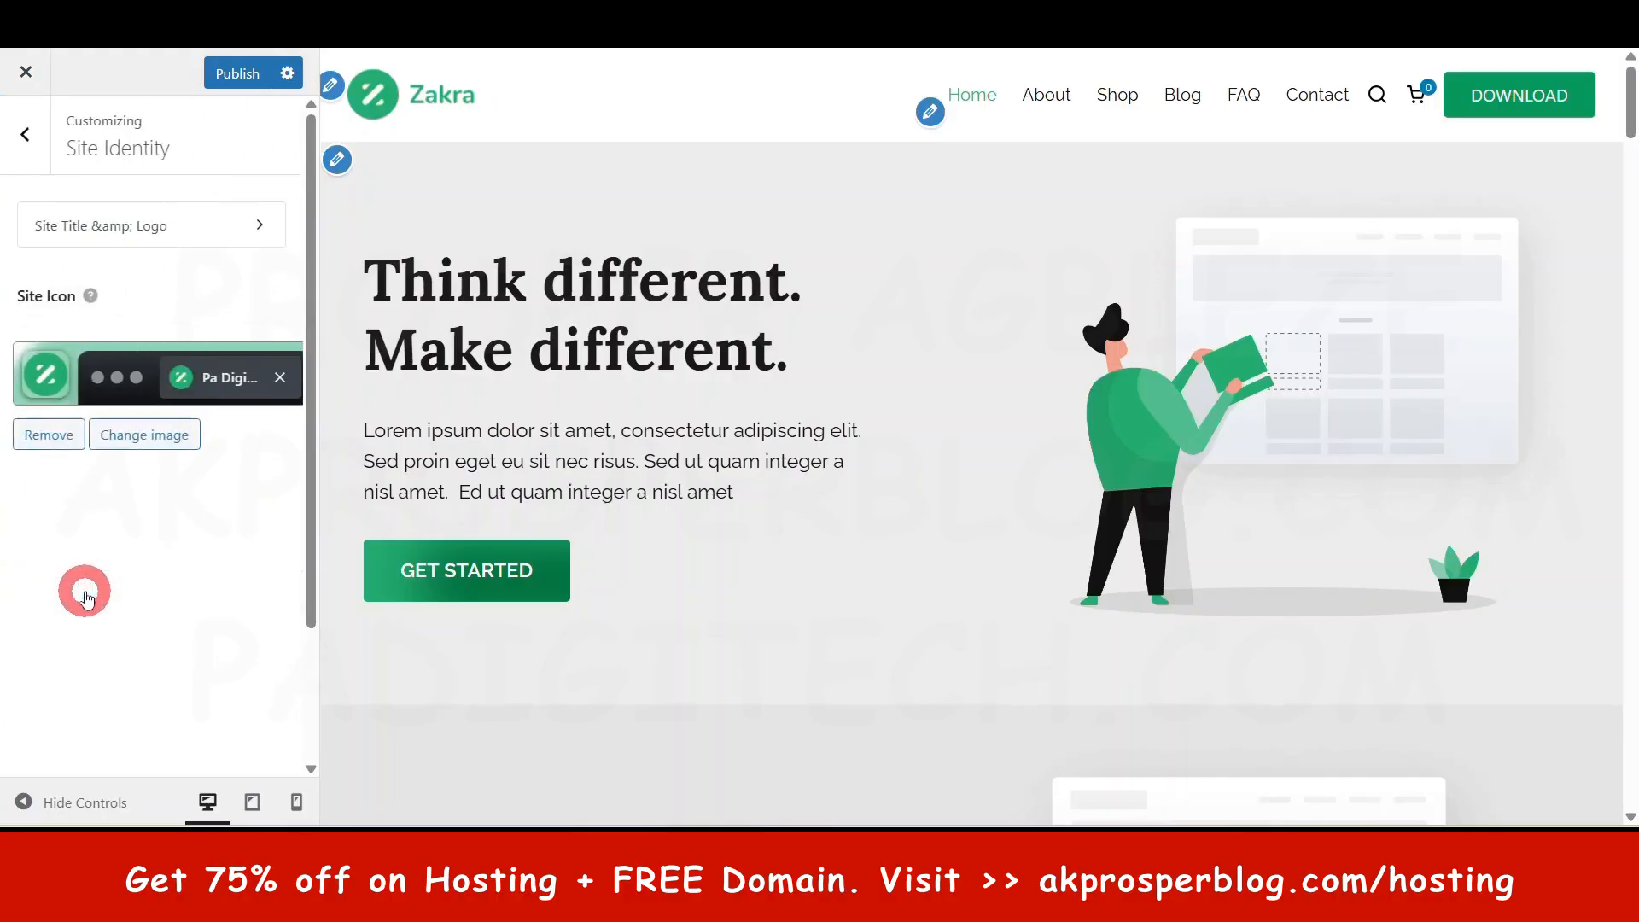
{"action": "left_click", "coordinate": [33, 137]}
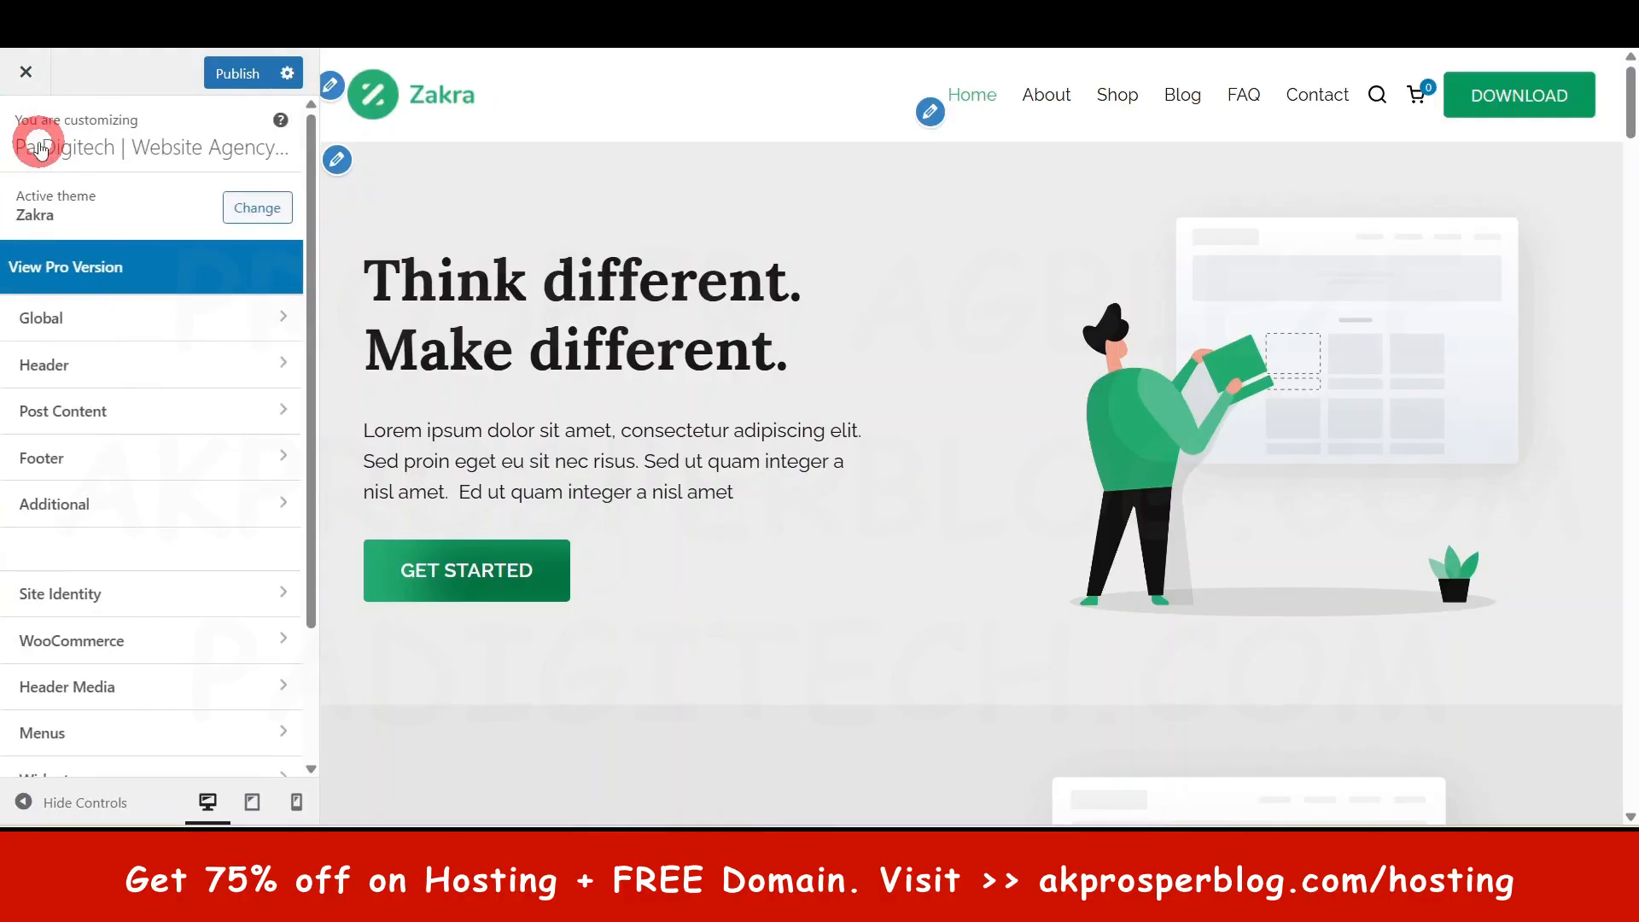
{"action": "scroll", "coordinate": [91, 612], "scroll_direction": "down", "scroll_amount": 1}
{"action": "scroll", "coordinate": [92, 612], "scroll_direction": "down", "scroll_amount": 2}
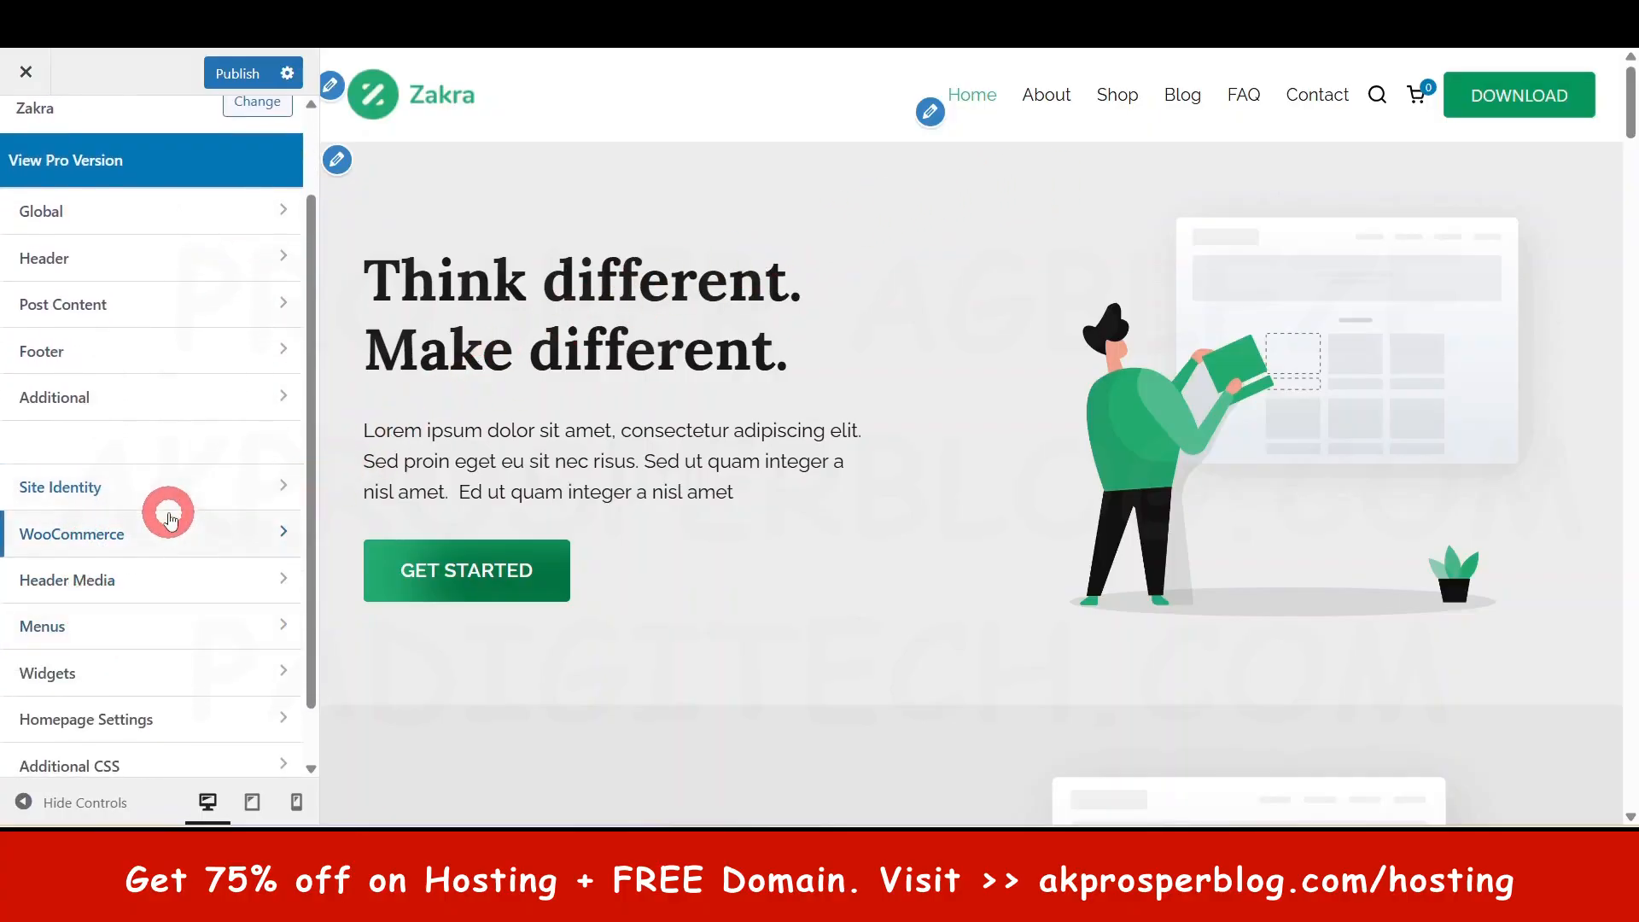
- Check the Header Media settings and return to the main sections
{"action": "left_click", "coordinate": [99, 589]}
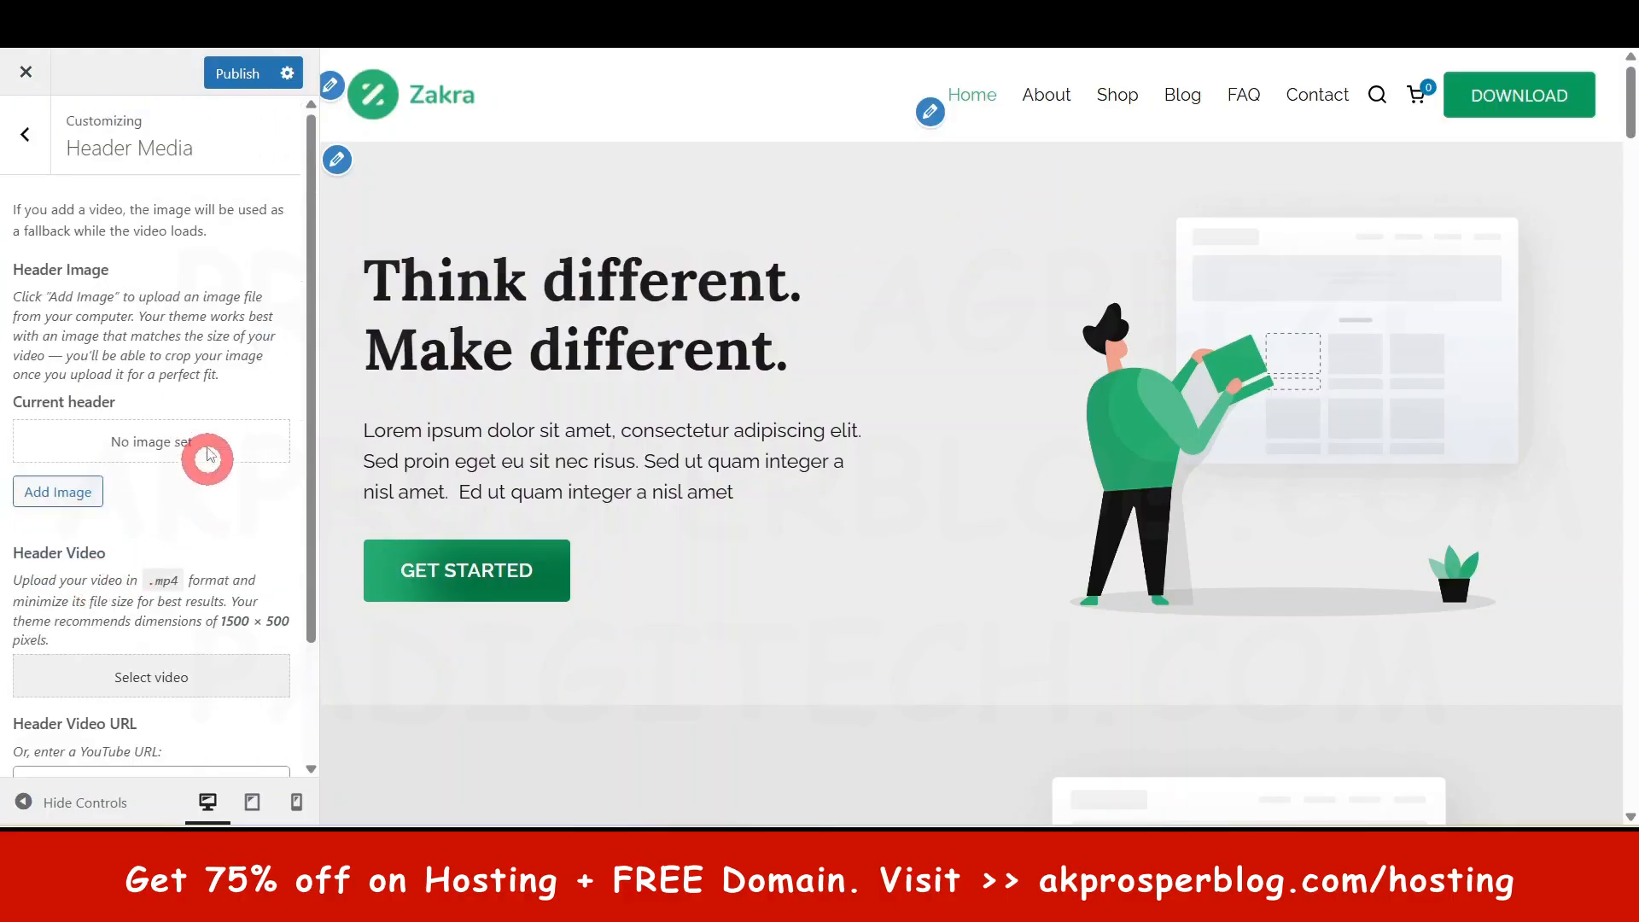
{"action": "scroll", "coordinate": [171, 547], "scroll_direction": "down", "scroll_amount": 2}
{"action": "scroll", "coordinate": [170, 551], "scroll_direction": "up", "scroll_amount": 1}
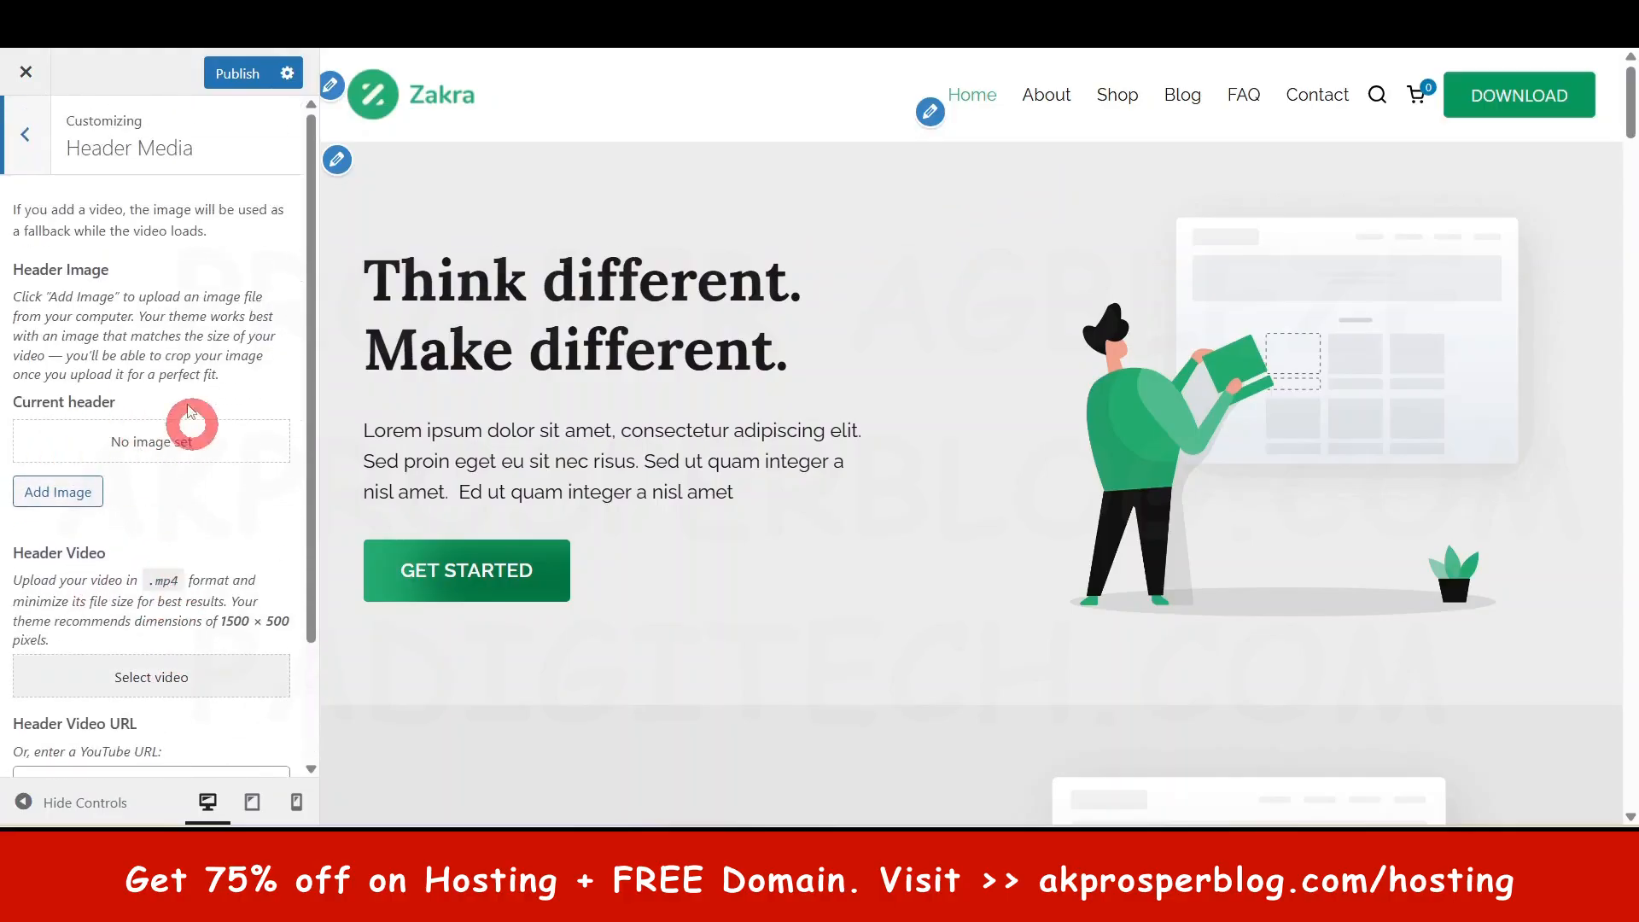
{"action": "left_click", "coordinate": [36, 146]}
{"action": "scroll", "coordinate": [146, 531], "scroll_direction": "down", "scroll_amount": 1}
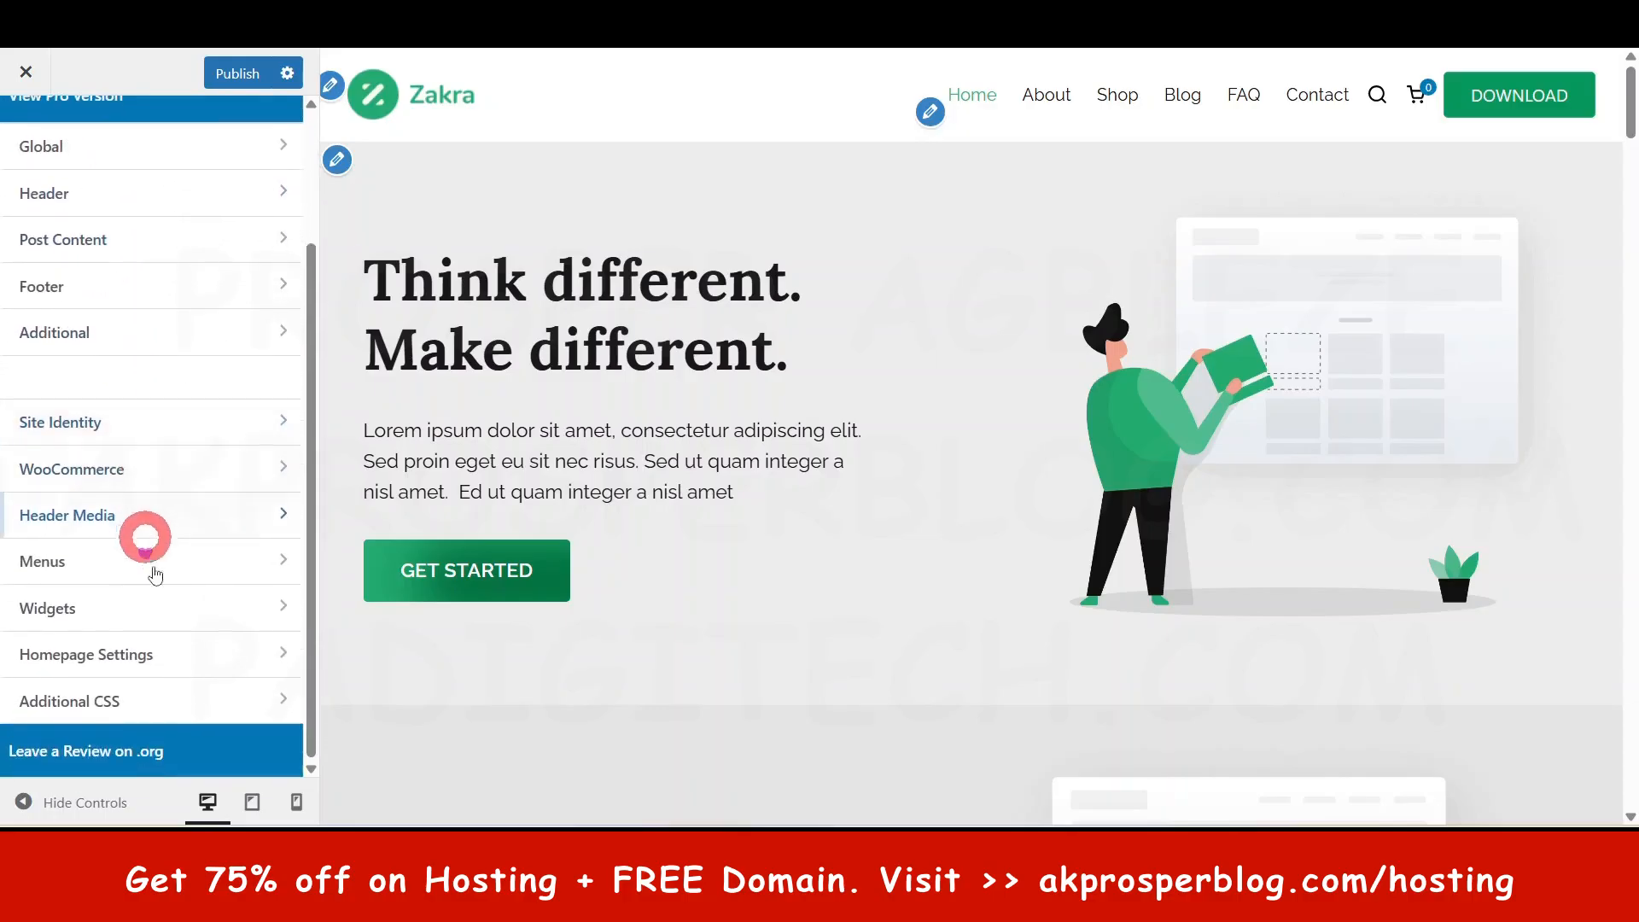
- Inspect the Quick Links menu under Menus, then open the Widgets section
{"action": "left_click", "coordinate": [95, 581]}
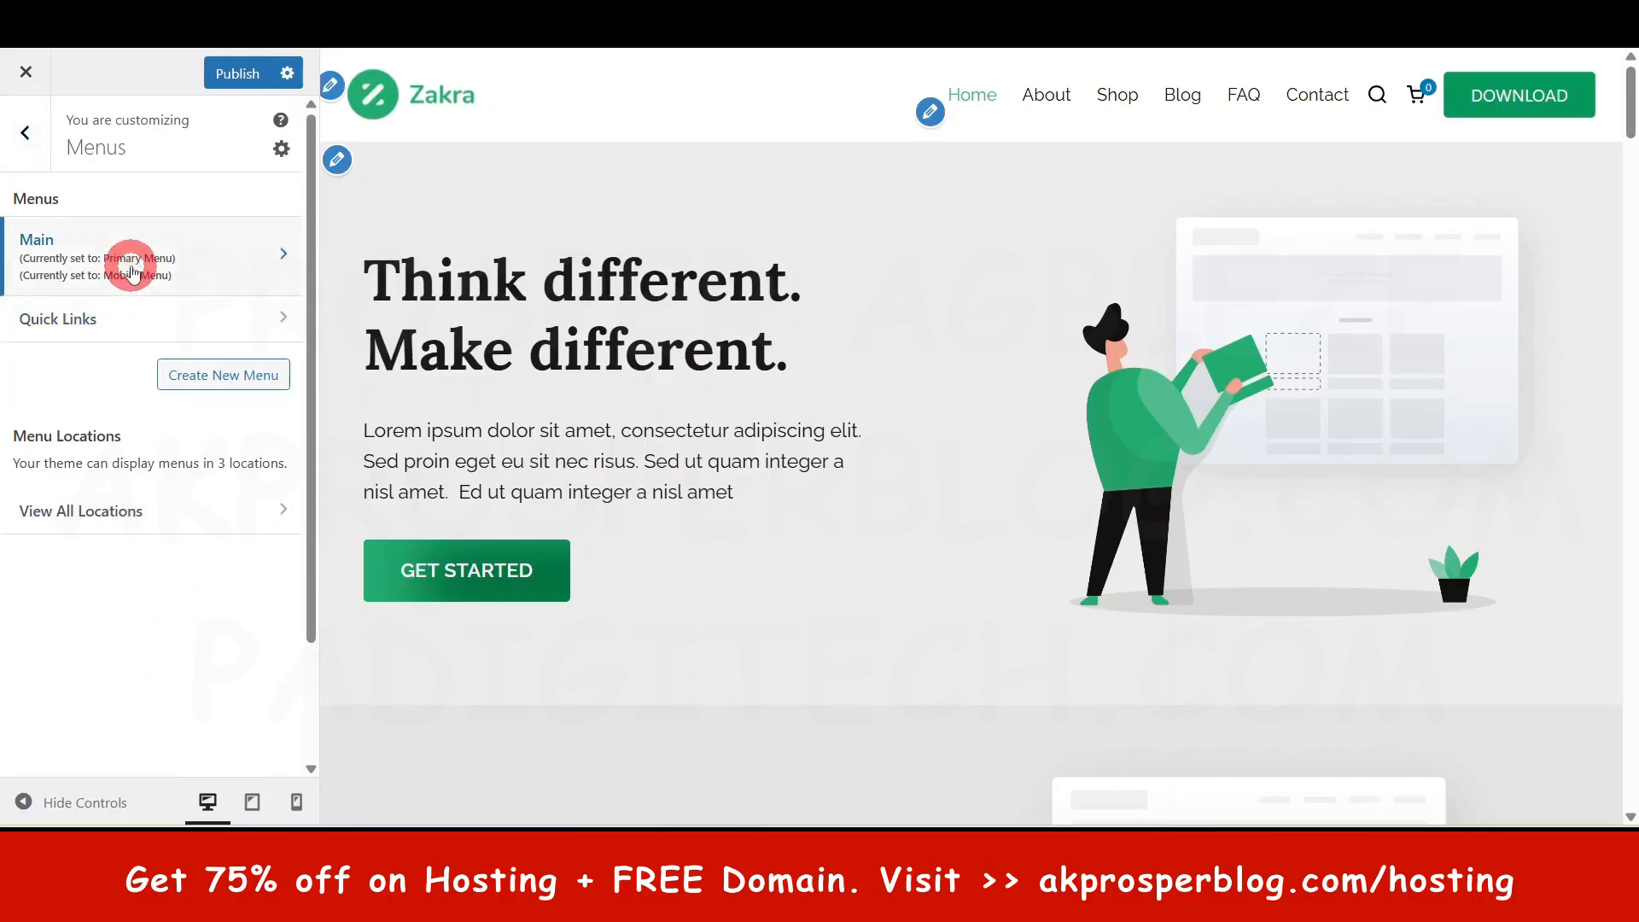
{"action": "left_click", "coordinate": [112, 329]}
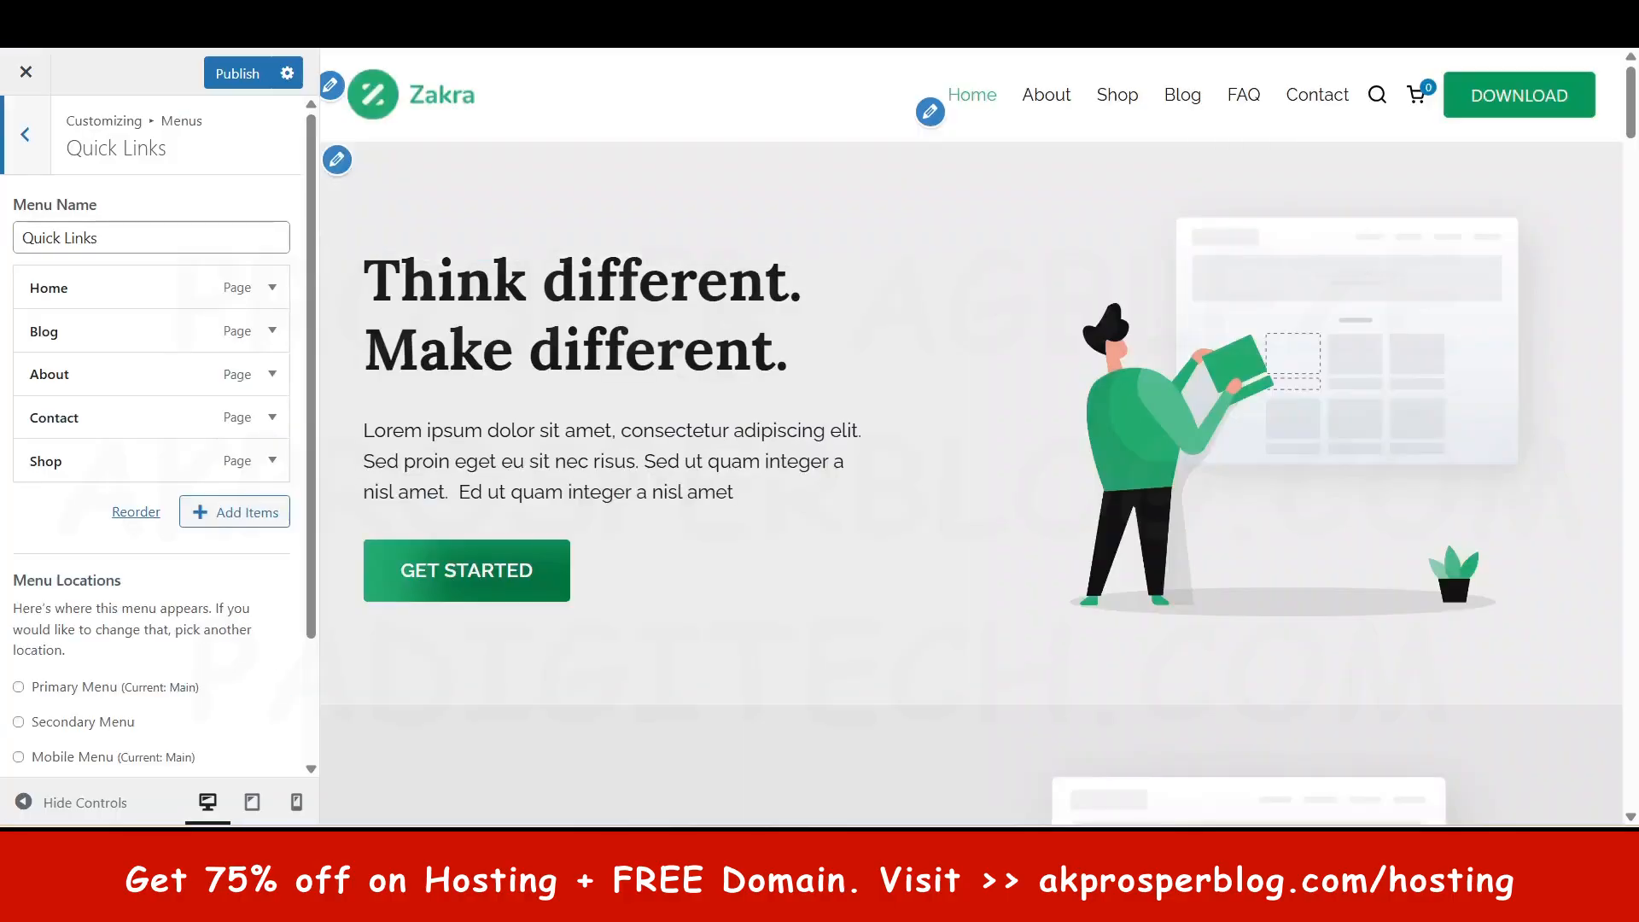
{"action": "left_click", "coordinate": [7, 240]}
{"action": "left_click", "coordinate": [23, 136]}
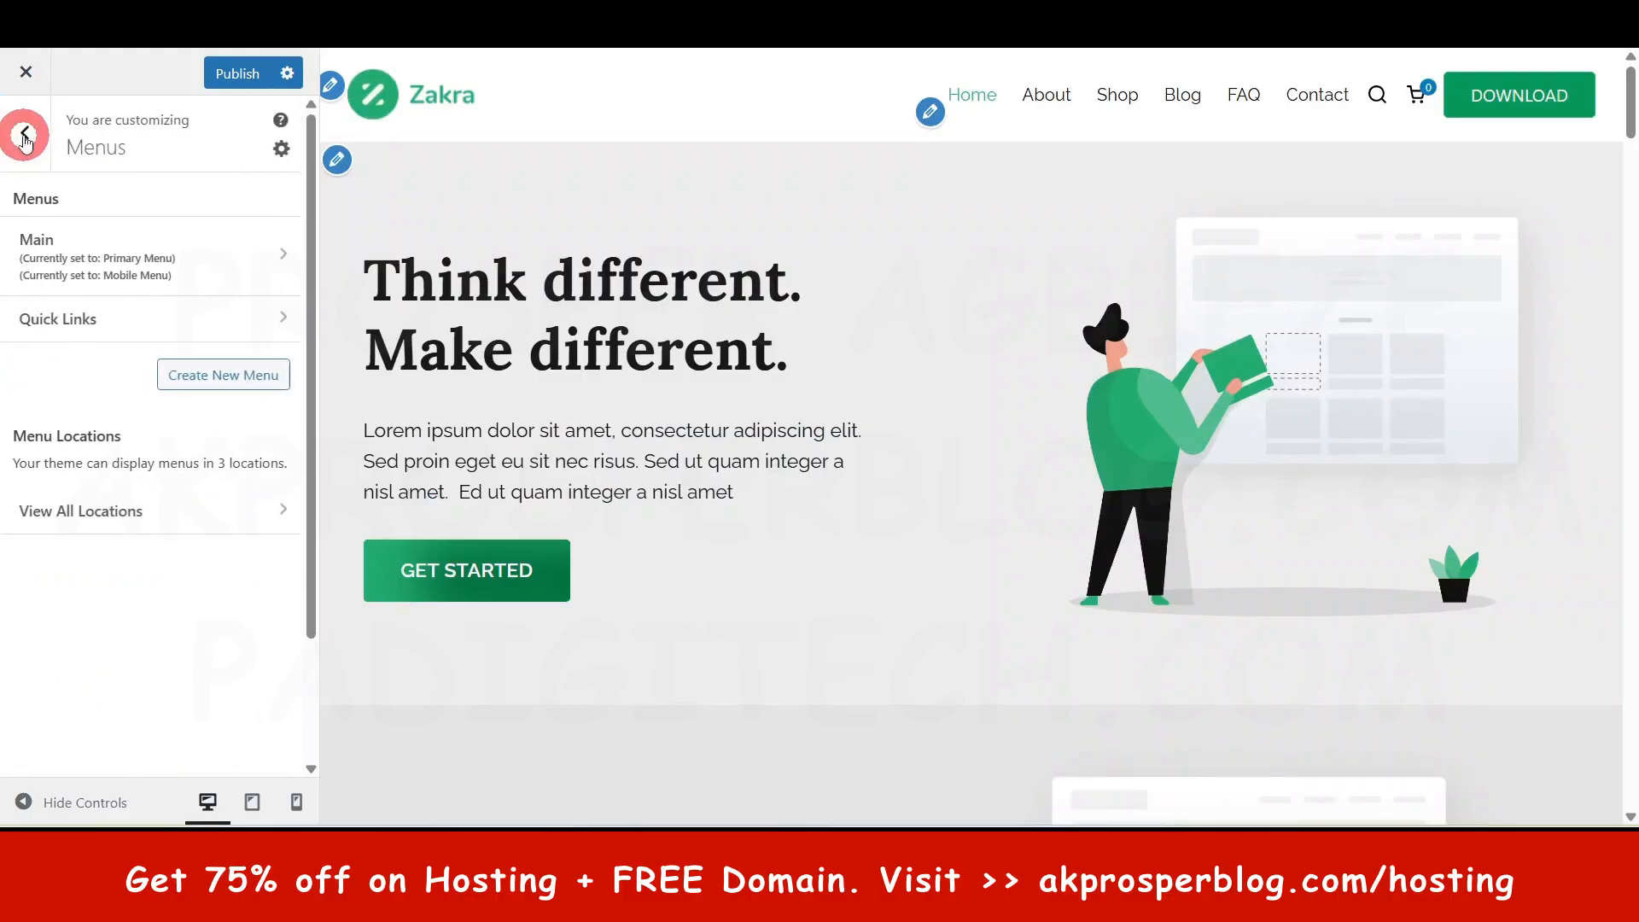
{"action": "left_click", "coordinate": [23, 136]}
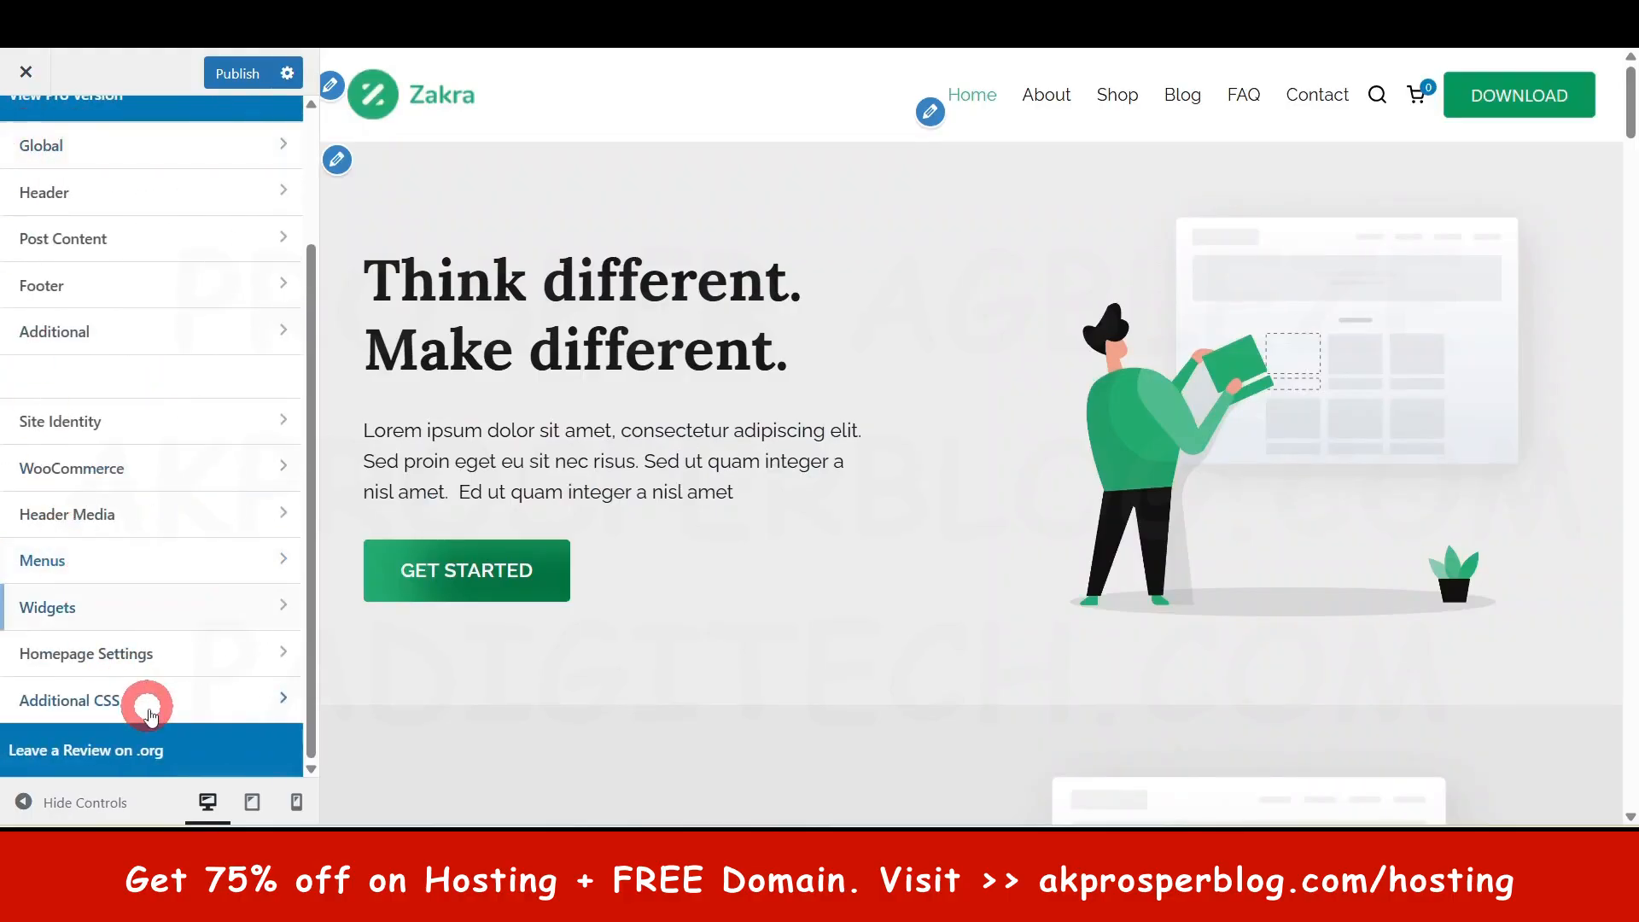
{"action": "left_click", "coordinate": [104, 615]}
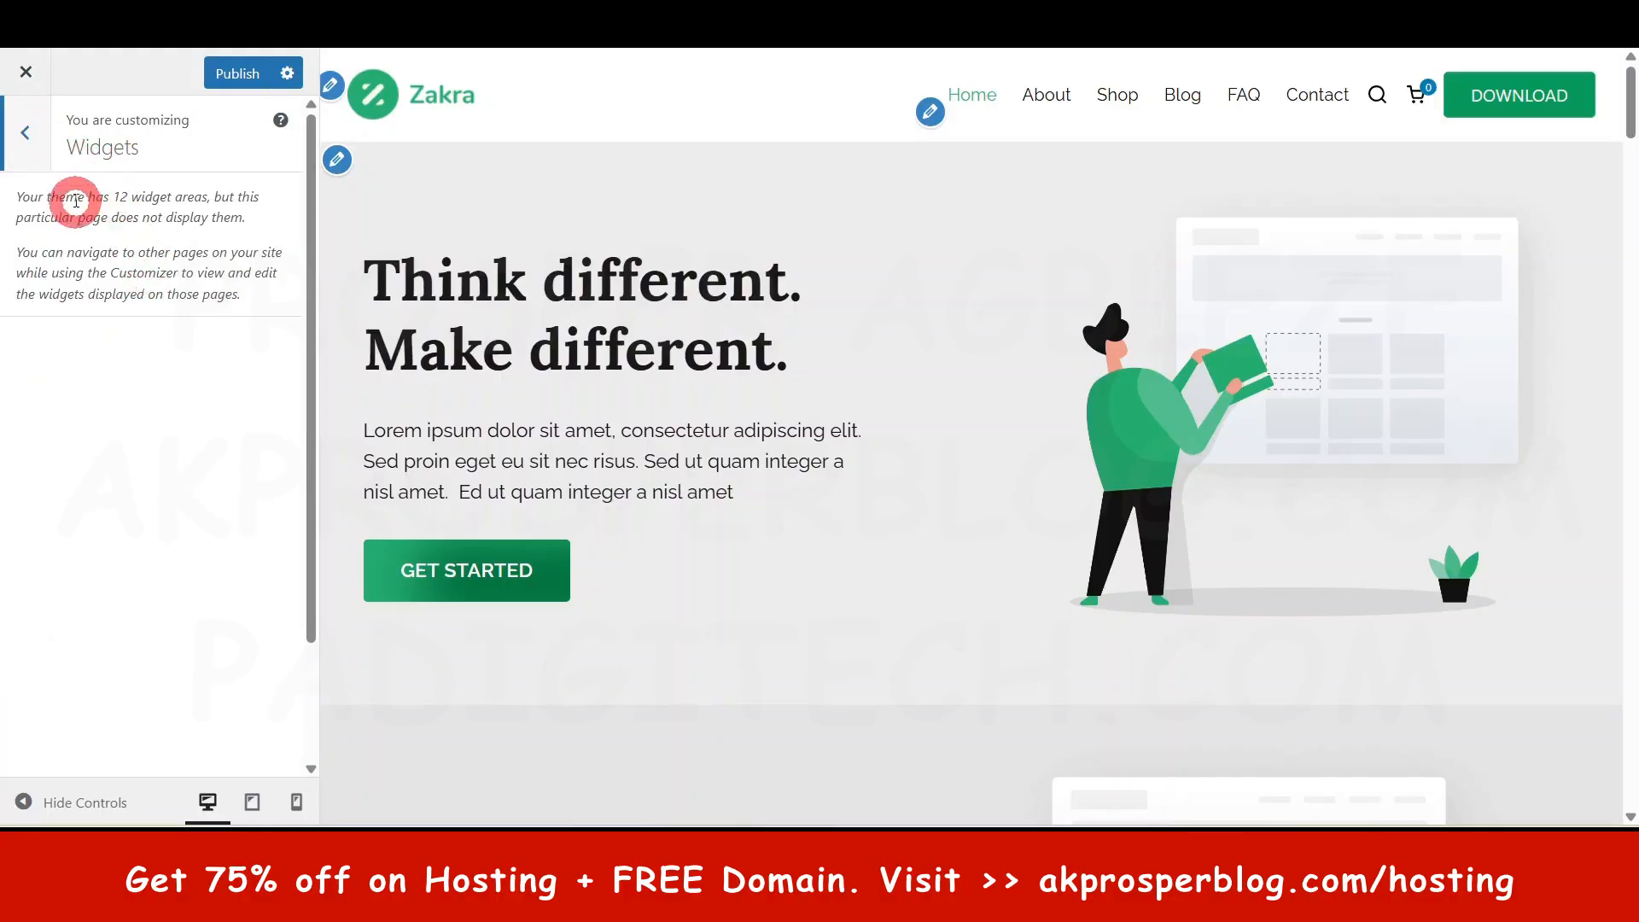
- Check Homepage Settings: static Home page as homepage and Blog as posts page, unchanged
{"action": "left_click", "coordinate": [28, 134]}
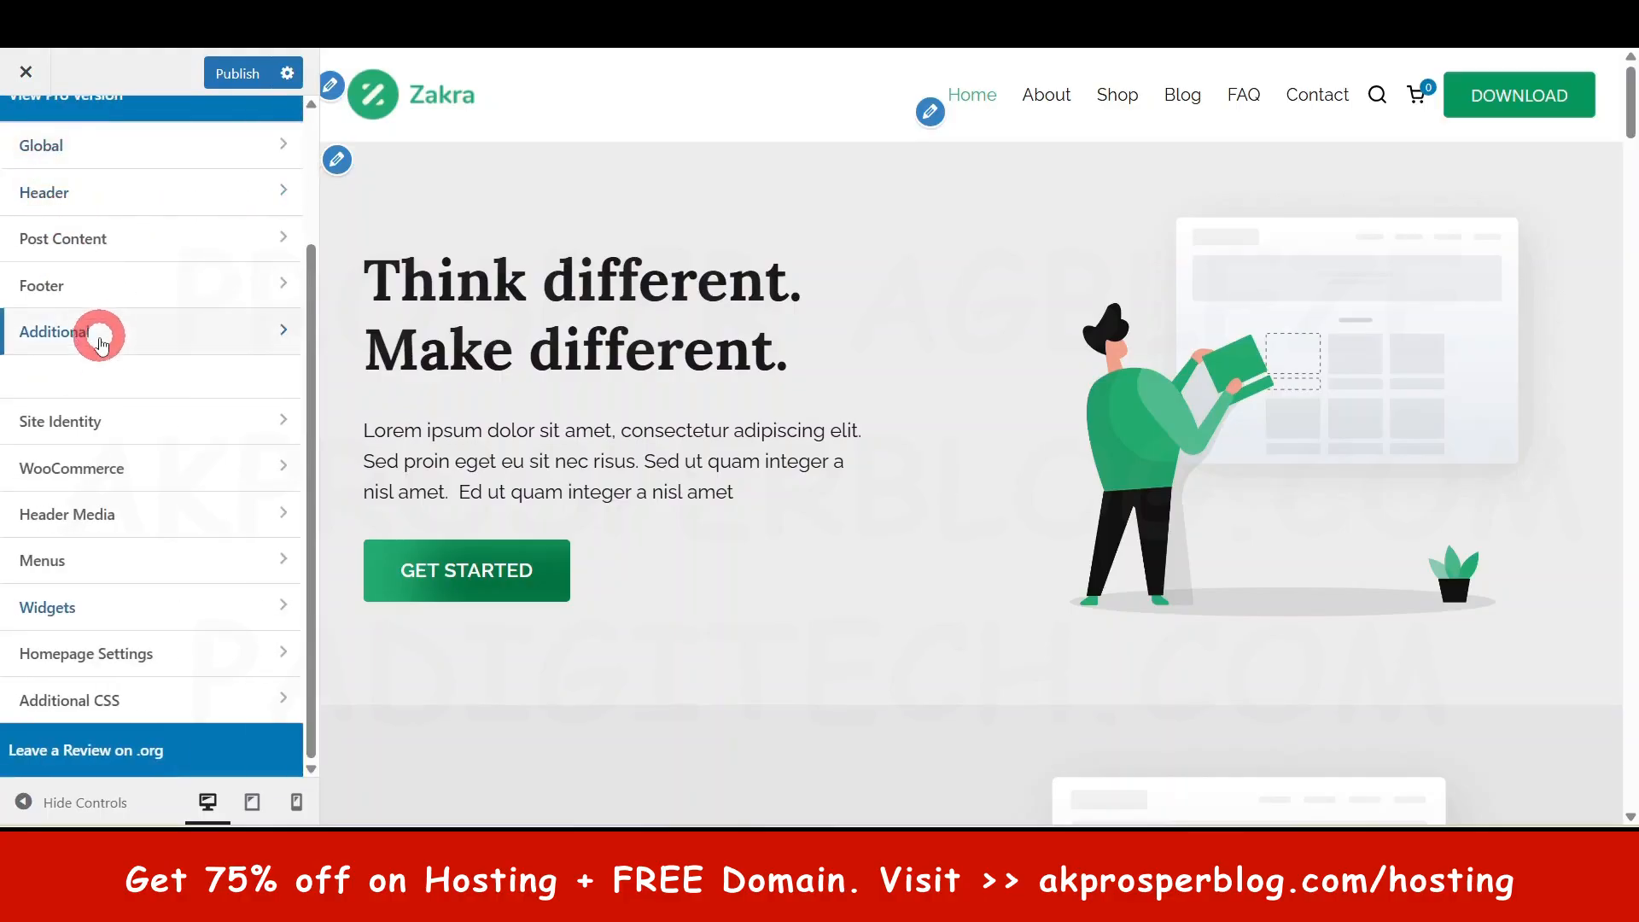
{"action": "left_click", "coordinate": [88, 656]}
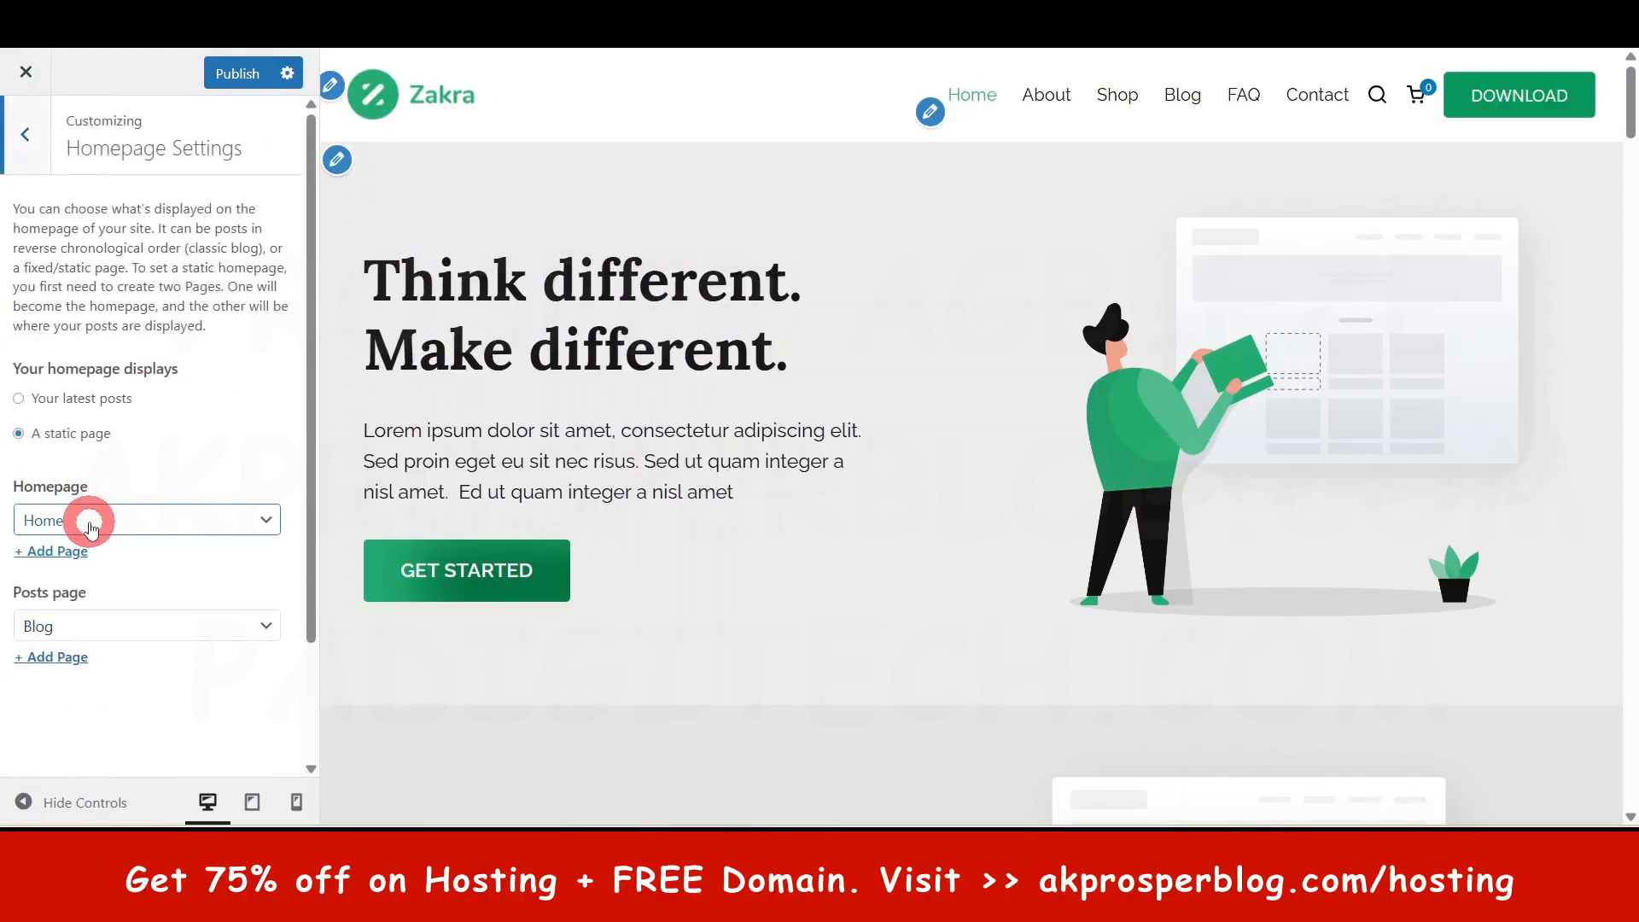
{"action": "left_click", "coordinate": [35, 625]}
{"action": "left_click", "coordinate": [69, 632]}
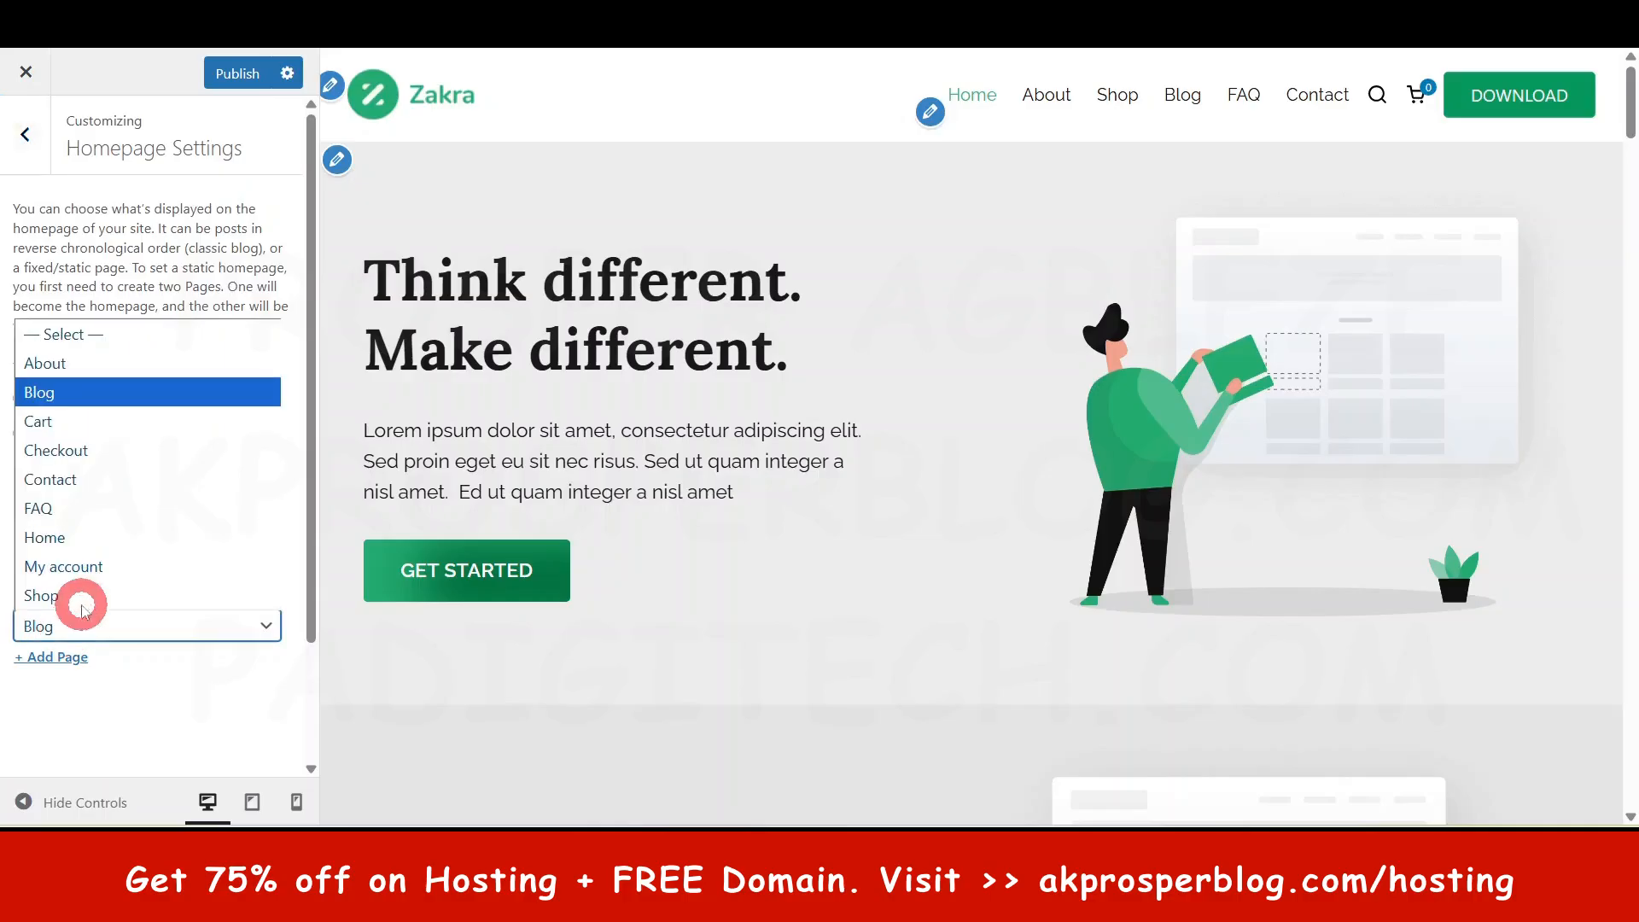
{"action": "left_click", "coordinate": [89, 521]}
{"action": "left_click", "coordinate": [91, 636]}
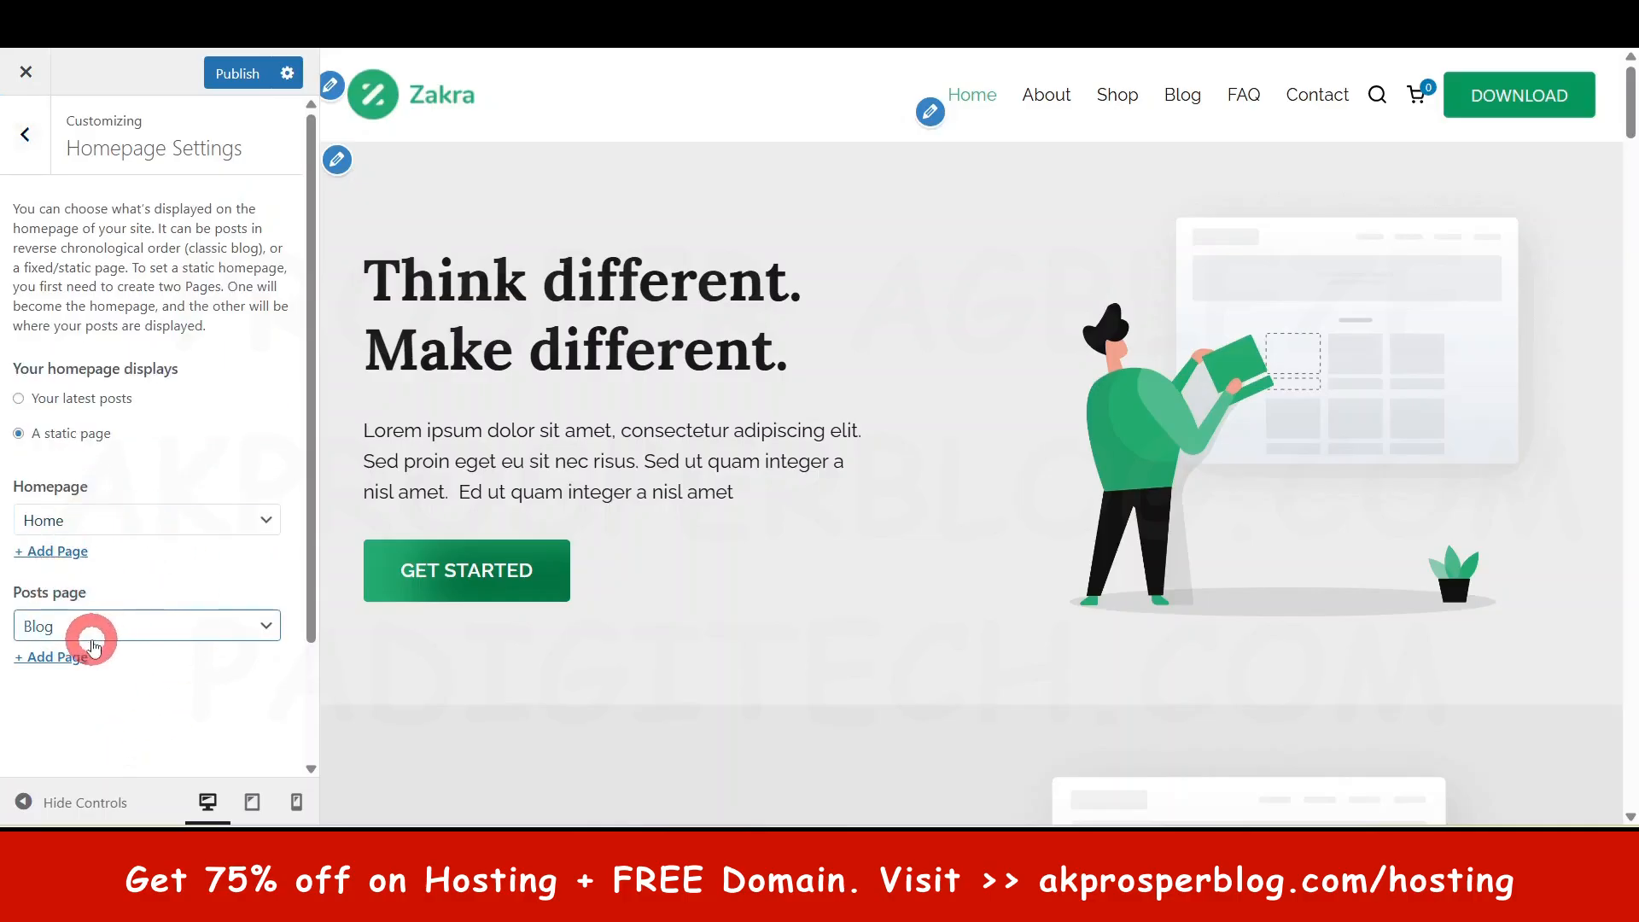
{"action": "left_click", "coordinate": [100, 524]}
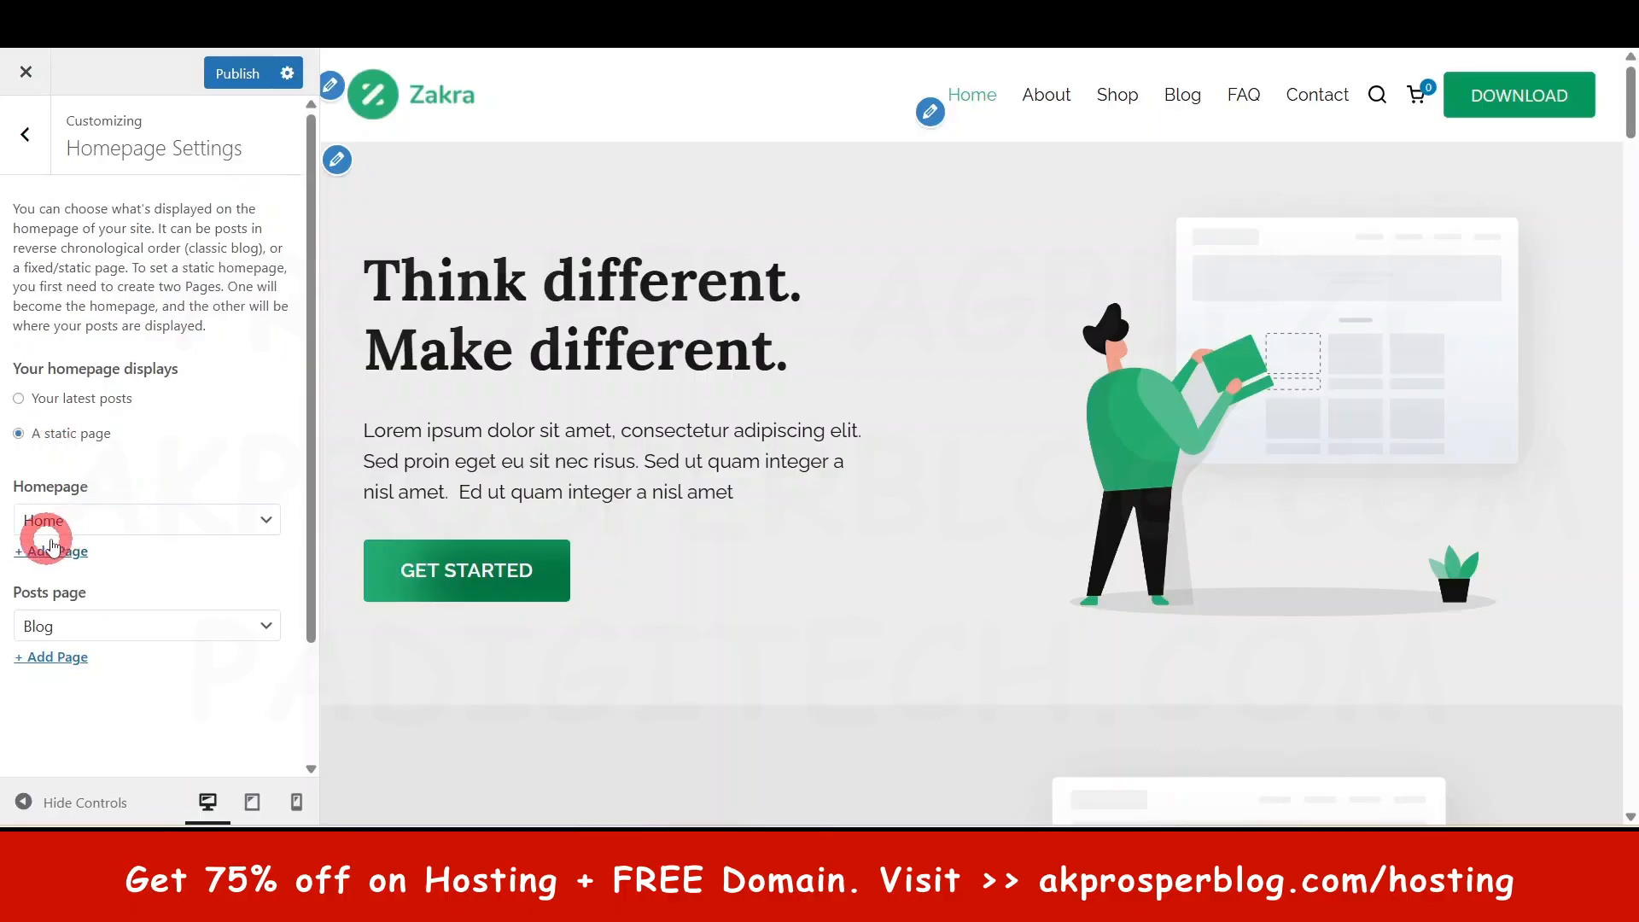
{"action": "left_click", "coordinate": [17, 152]}
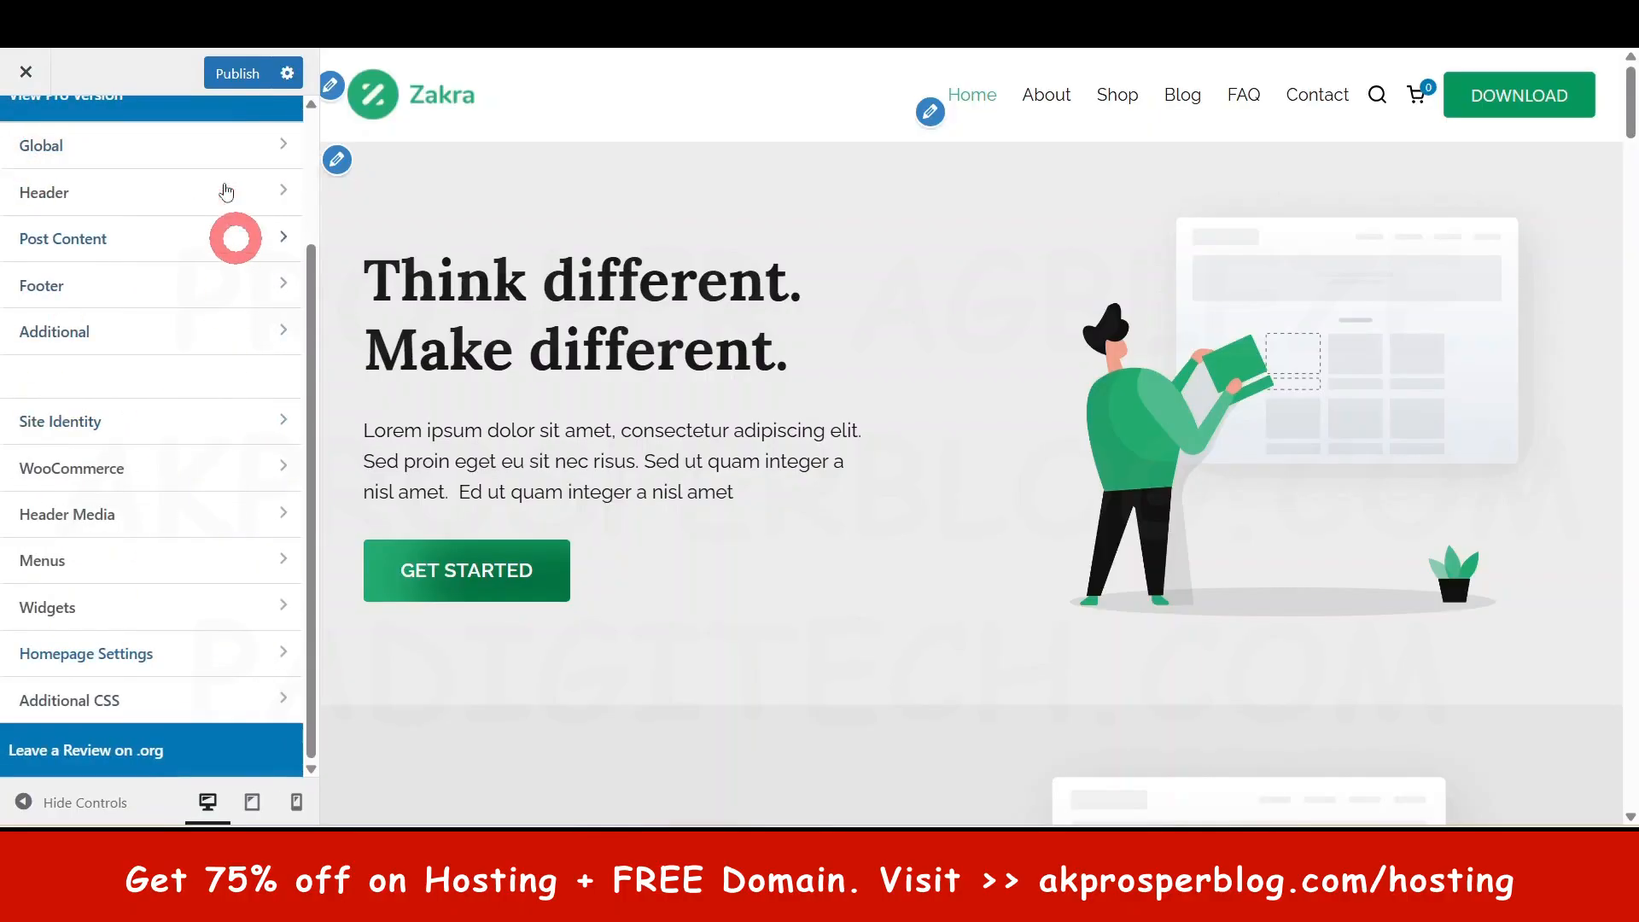
- Look through the empty Additional CSS editor and return to the main section list
{"action": "left_click", "coordinate": [97, 693]}
{"action": "scroll", "coordinate": [132, 482], "scroll_direction": "down", "scroll_amount": 5}
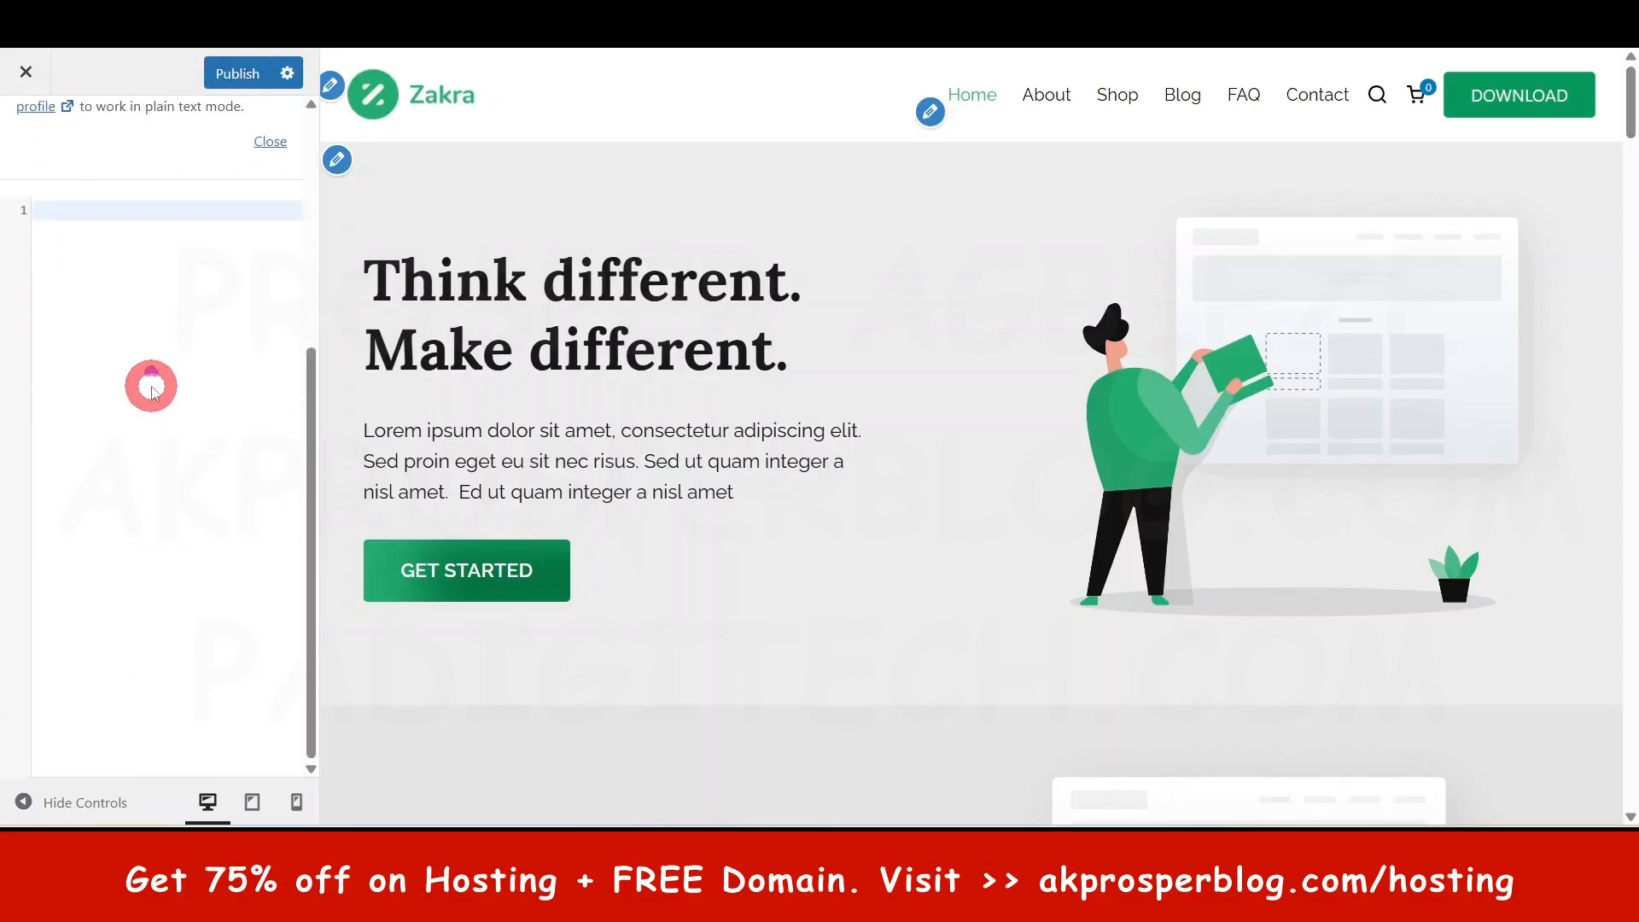
{"action": "scroll", "coordinate": [146, 385], "scroll_direction": "up", "scroll_amount": 5}
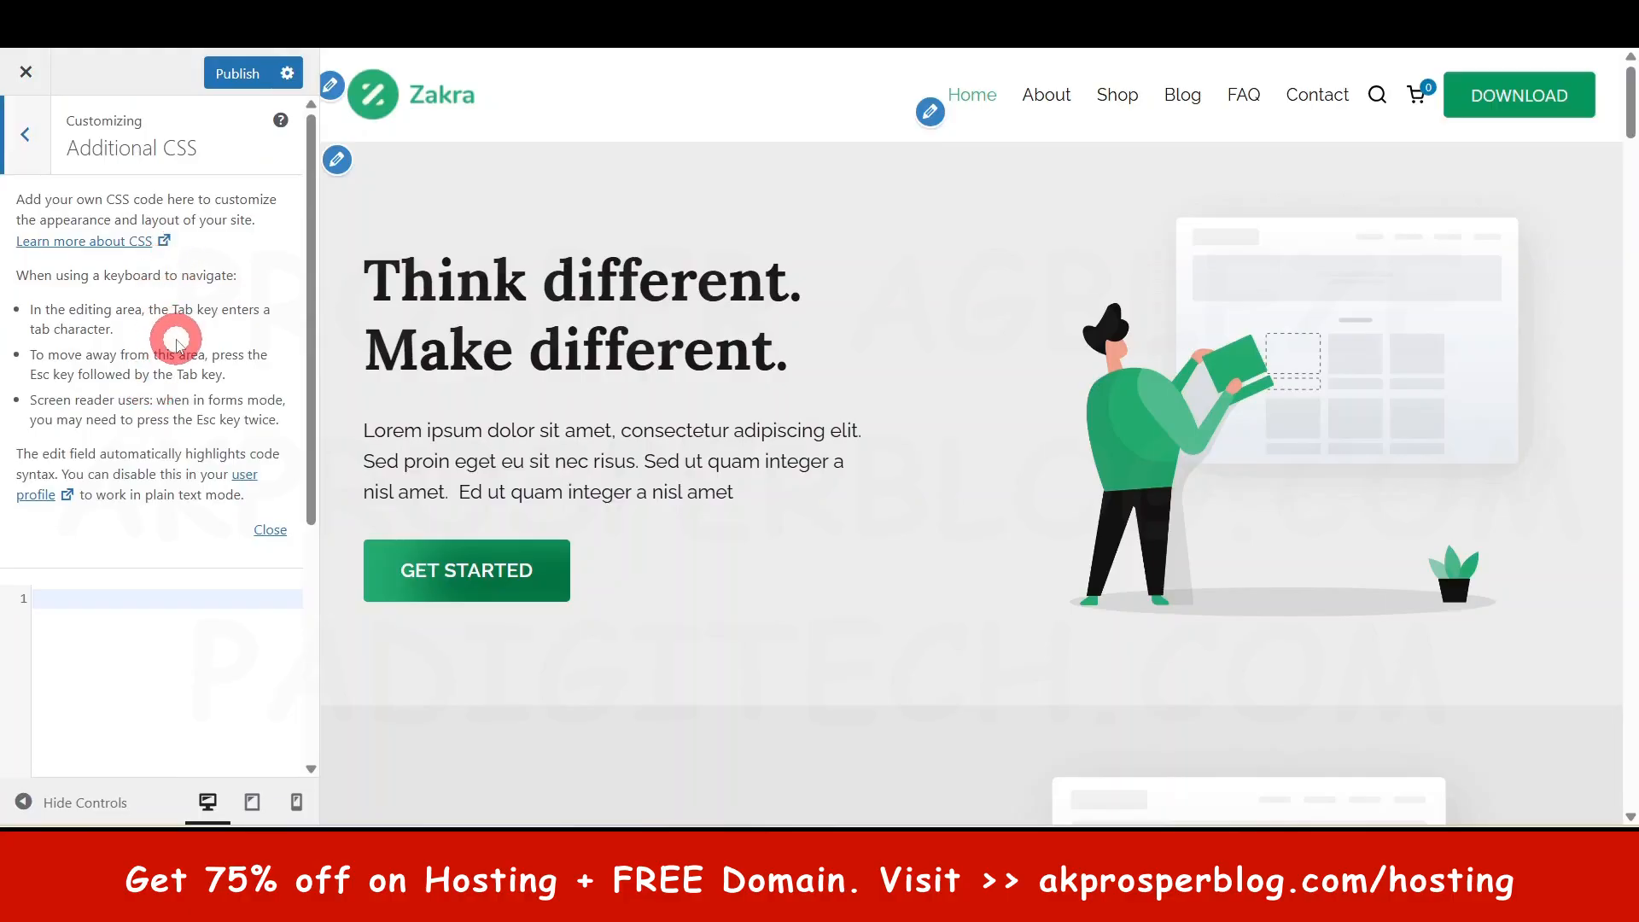
{"action": "scroll", "coordinate": [198, 383], "scroll_direction": "down", "scroll_amount": 4}
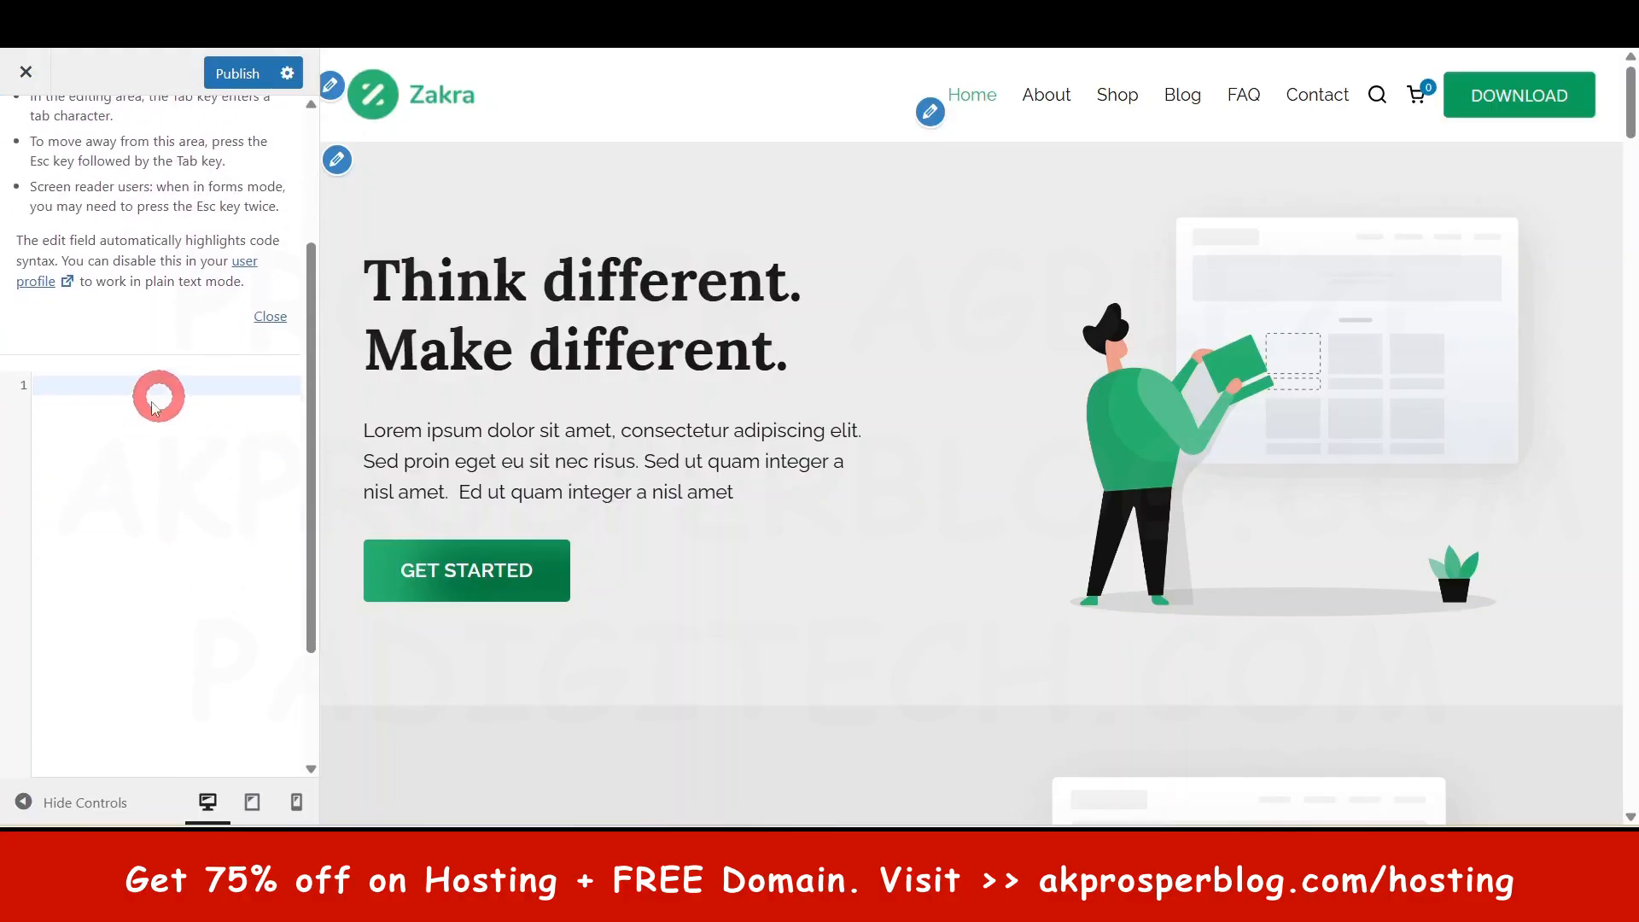
{"action": "scroll", "coordinate": [174, 574], "scroll_direction": "up", "scroll_amount": 1}
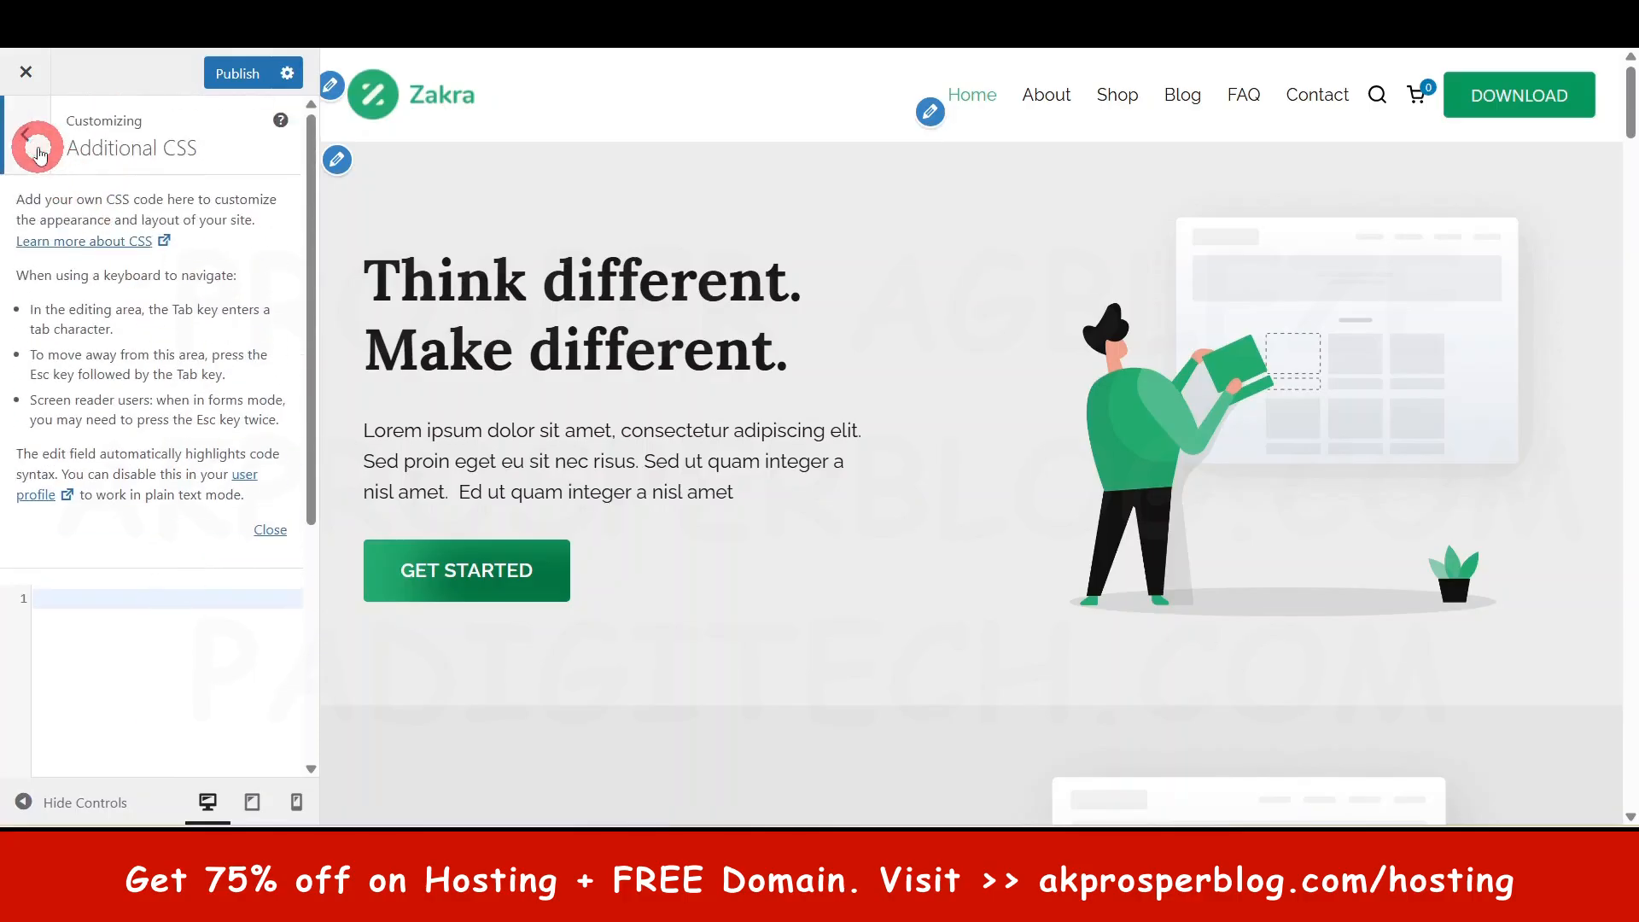
{"action": "left_click", "coordinate": [39, 152]}
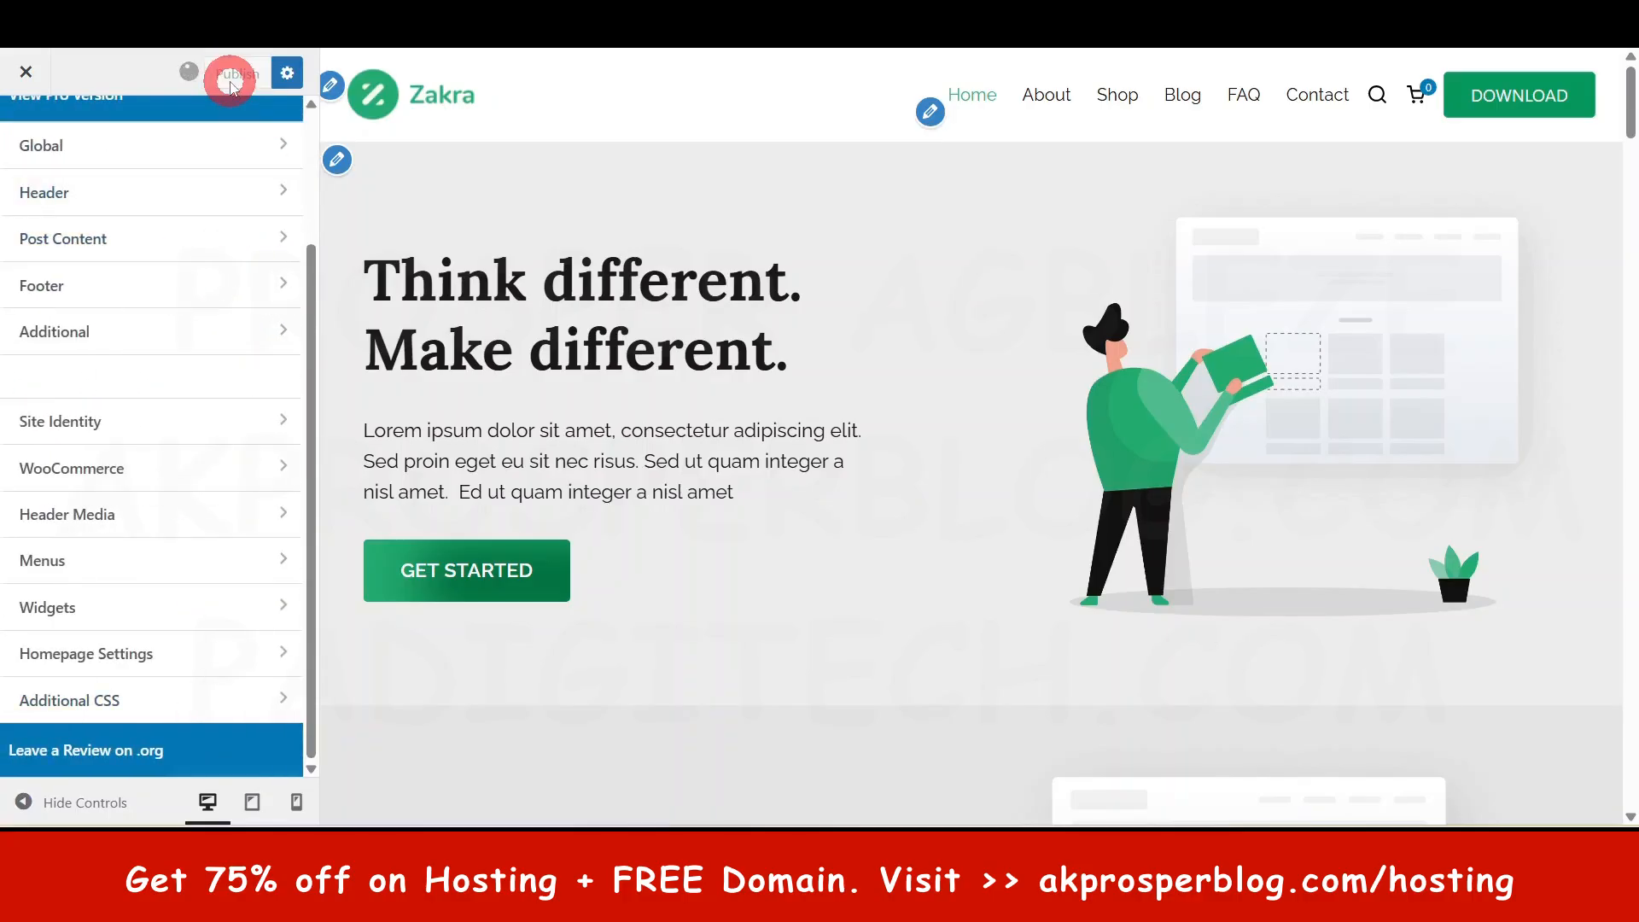
- Open the block-based Widgets editor via Appearance › Widgets in the admin dashboard
{"action": "scroll", "coordinate": [226, 580], "scroll_direction": "up", "scroll_amount": 3}
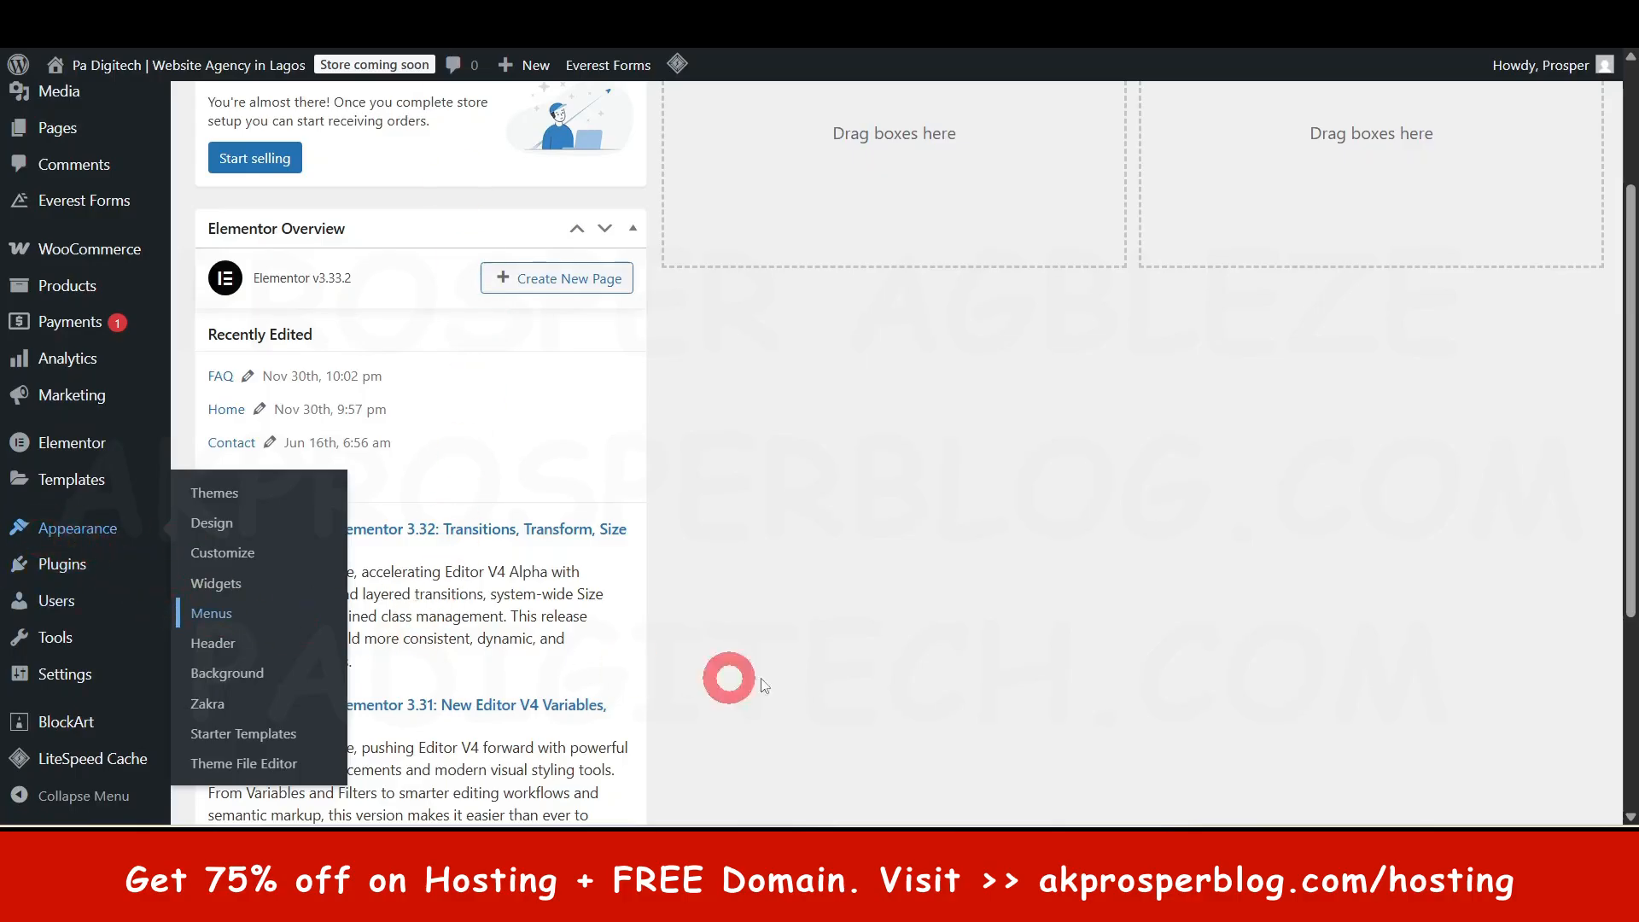
{"action": "scroll", "coordinate": [259, 194], "scroll_direction": "up", "scroll_amount": 2}
{"action": "scroll", "coordinate": [111, 478], "scroll_direction": "down", "scroll_amount": 4}
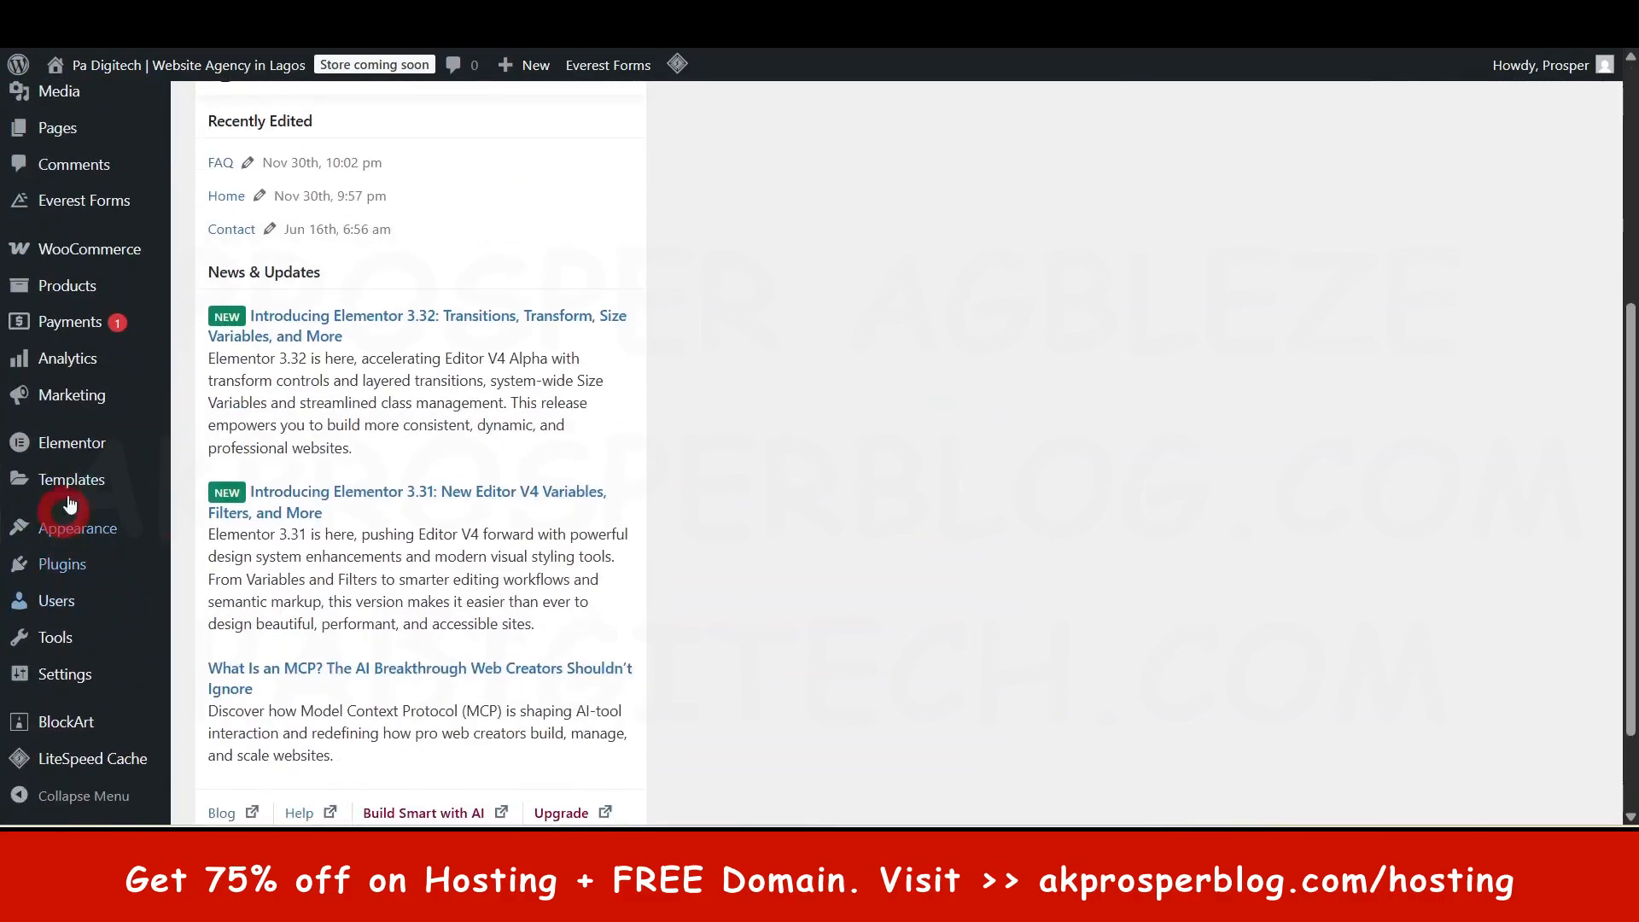
{"action": "mouse_move", "coordinate": [74, 529]}
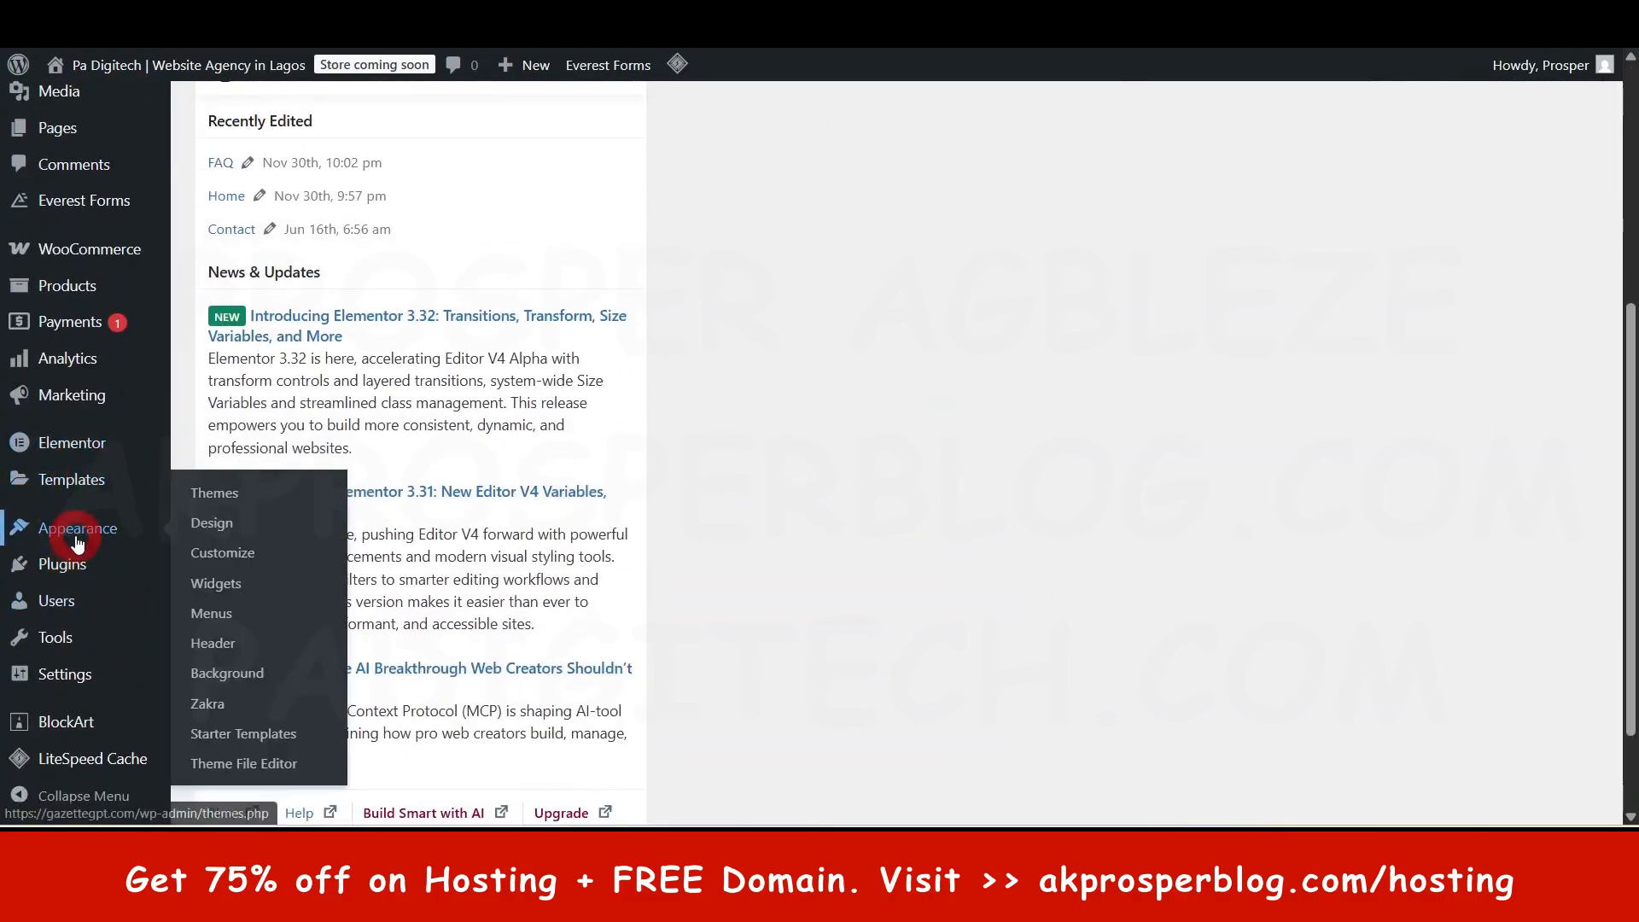
{"action": "left_click", "coordinate": [231, 587]}
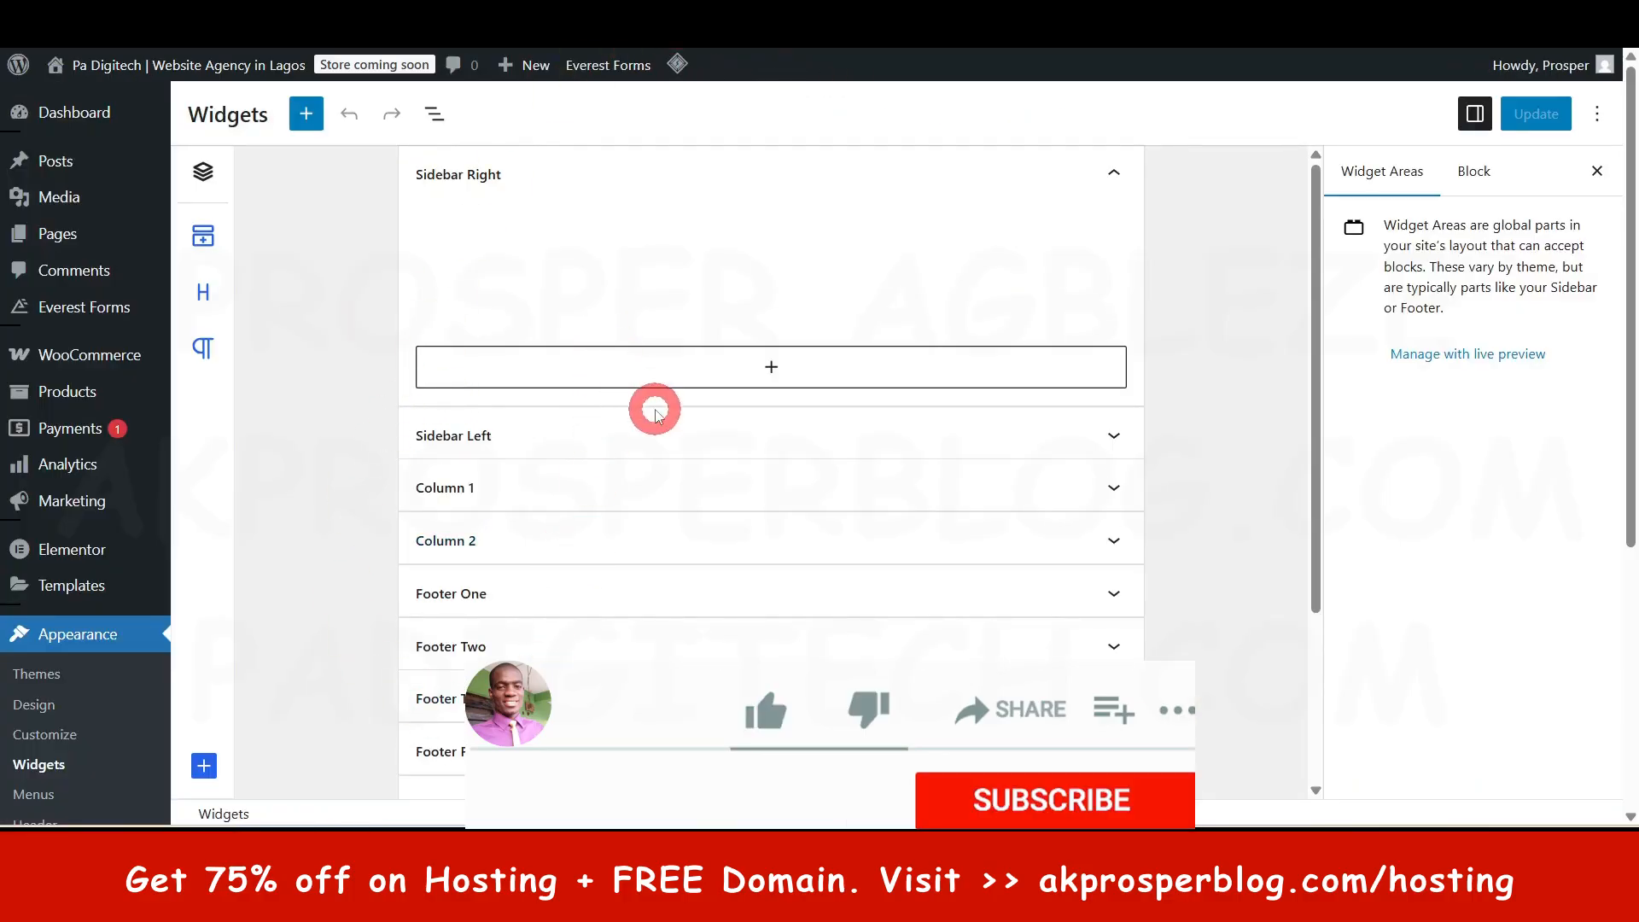
- Expand Footer One and inspect its Zakra logo Image widget and empty link field
{"action": "scroll", "coordinate": [615, 512], "scroll_direction": "down", "scroll_amount": 3}
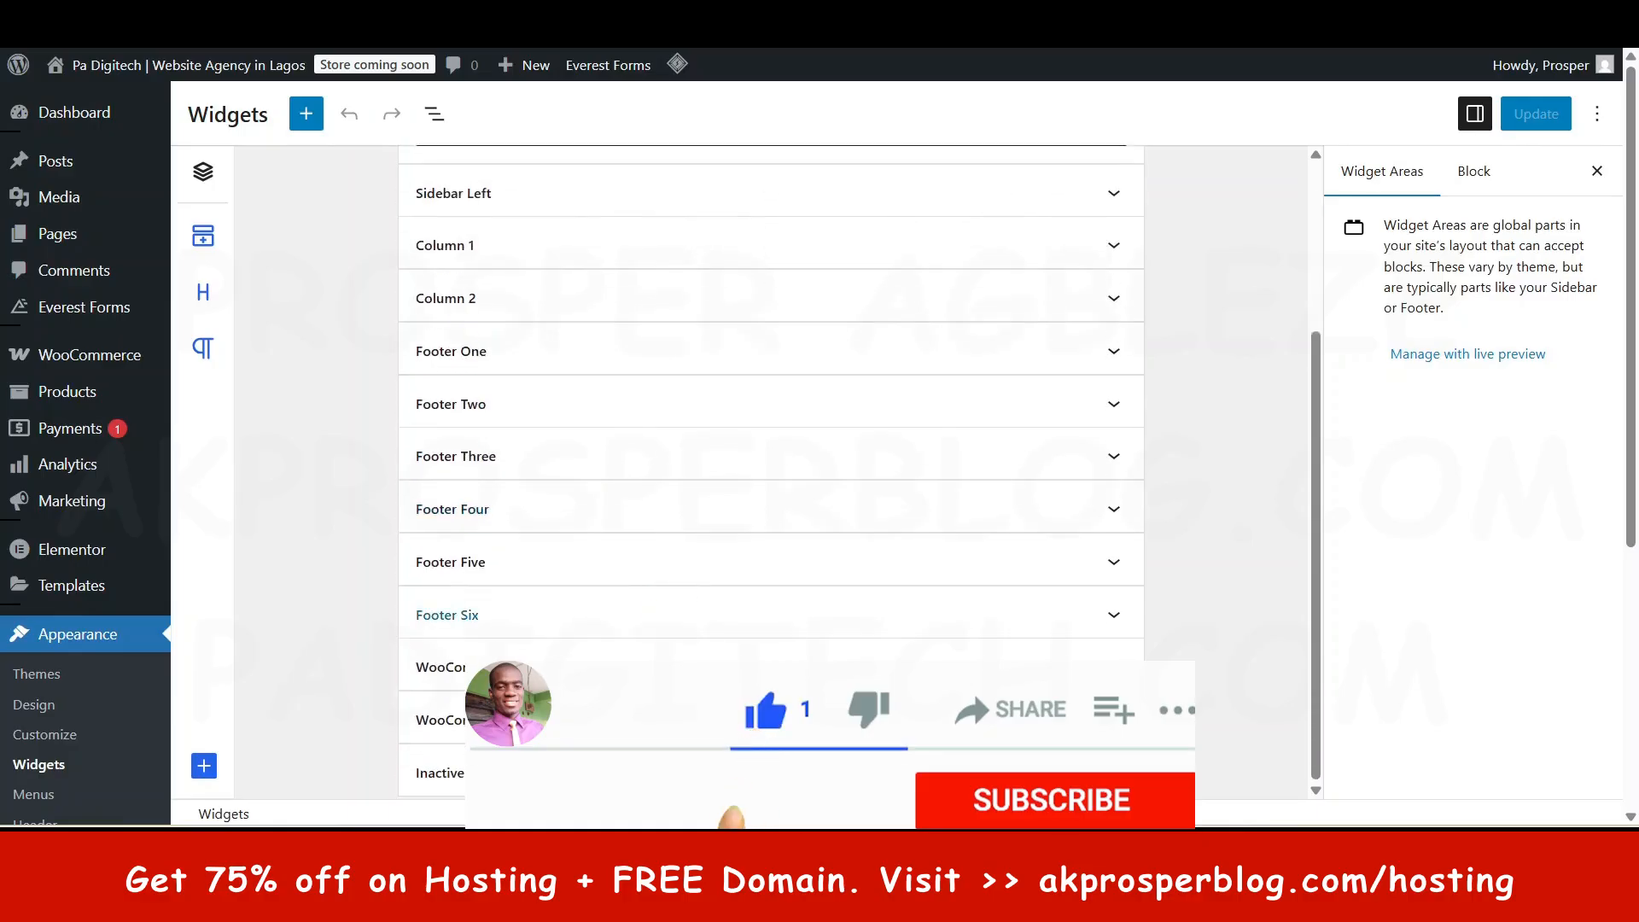
{"action": "left_click", "coordinate": [497, 354]}
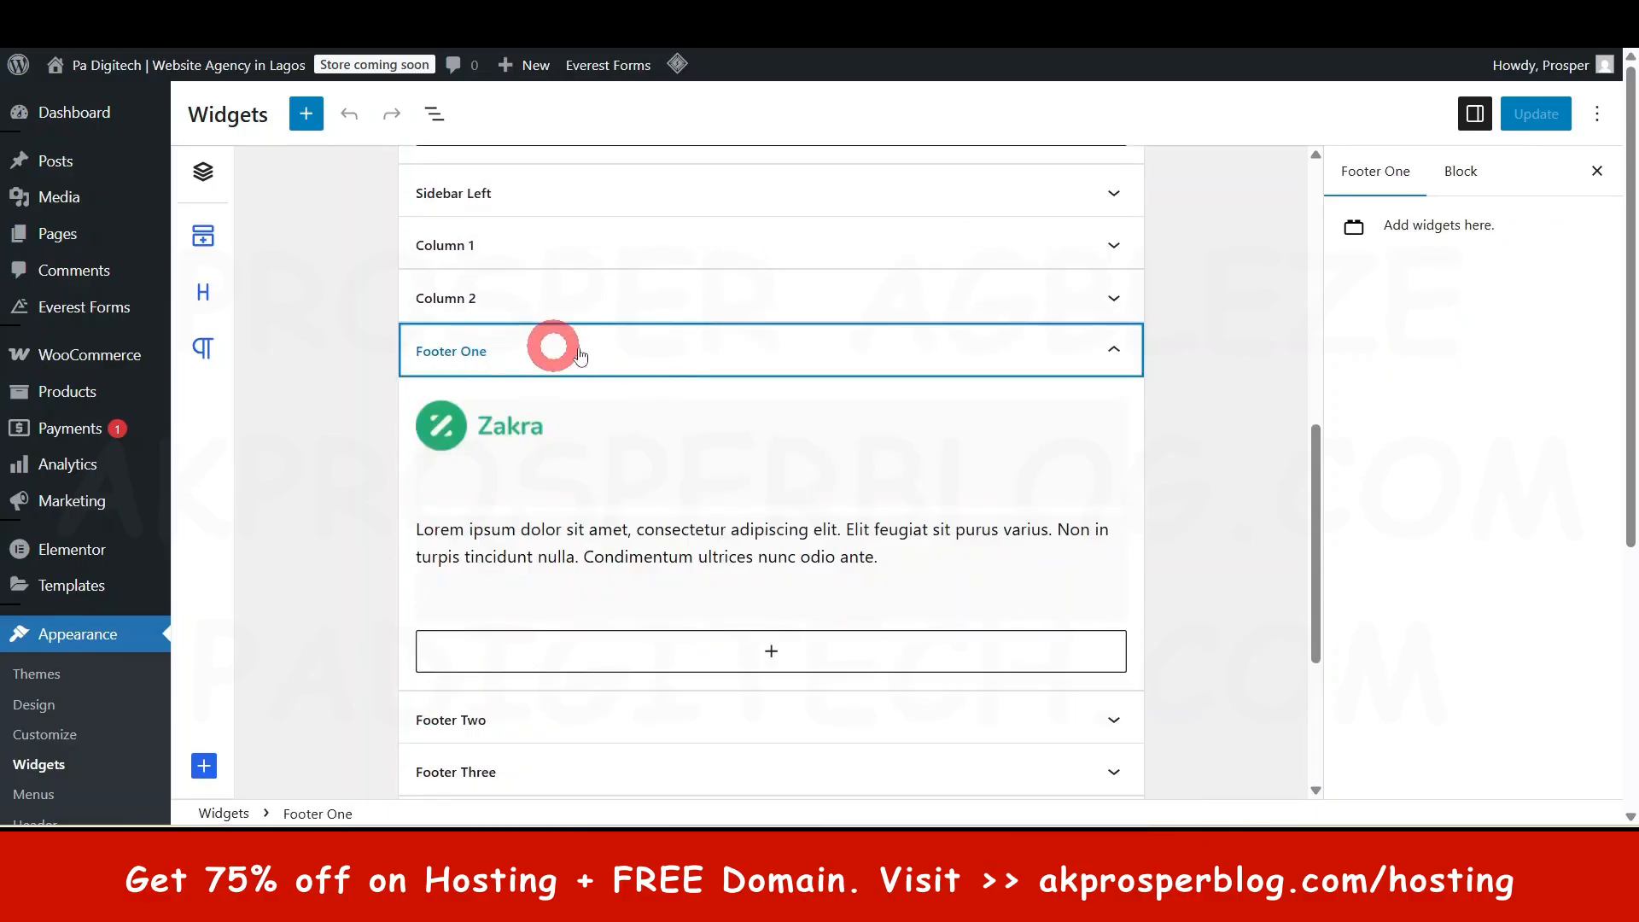
{"action": "left_click", "coordinate": [501, 434]}
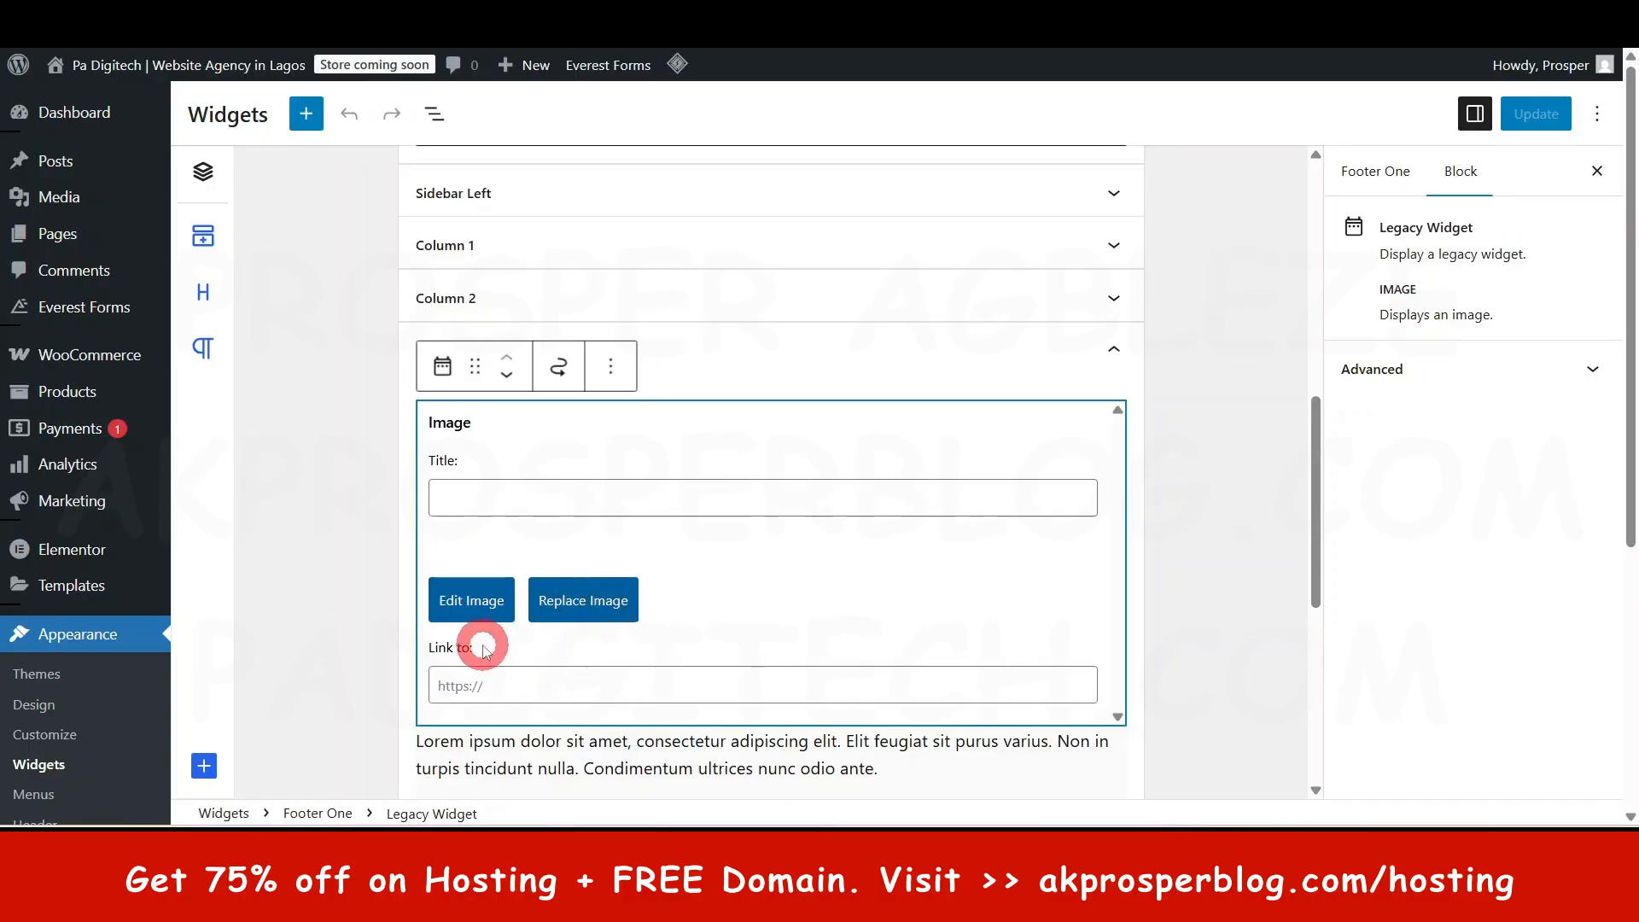
{"action": "left_click", "coordinate": [516, 688]}
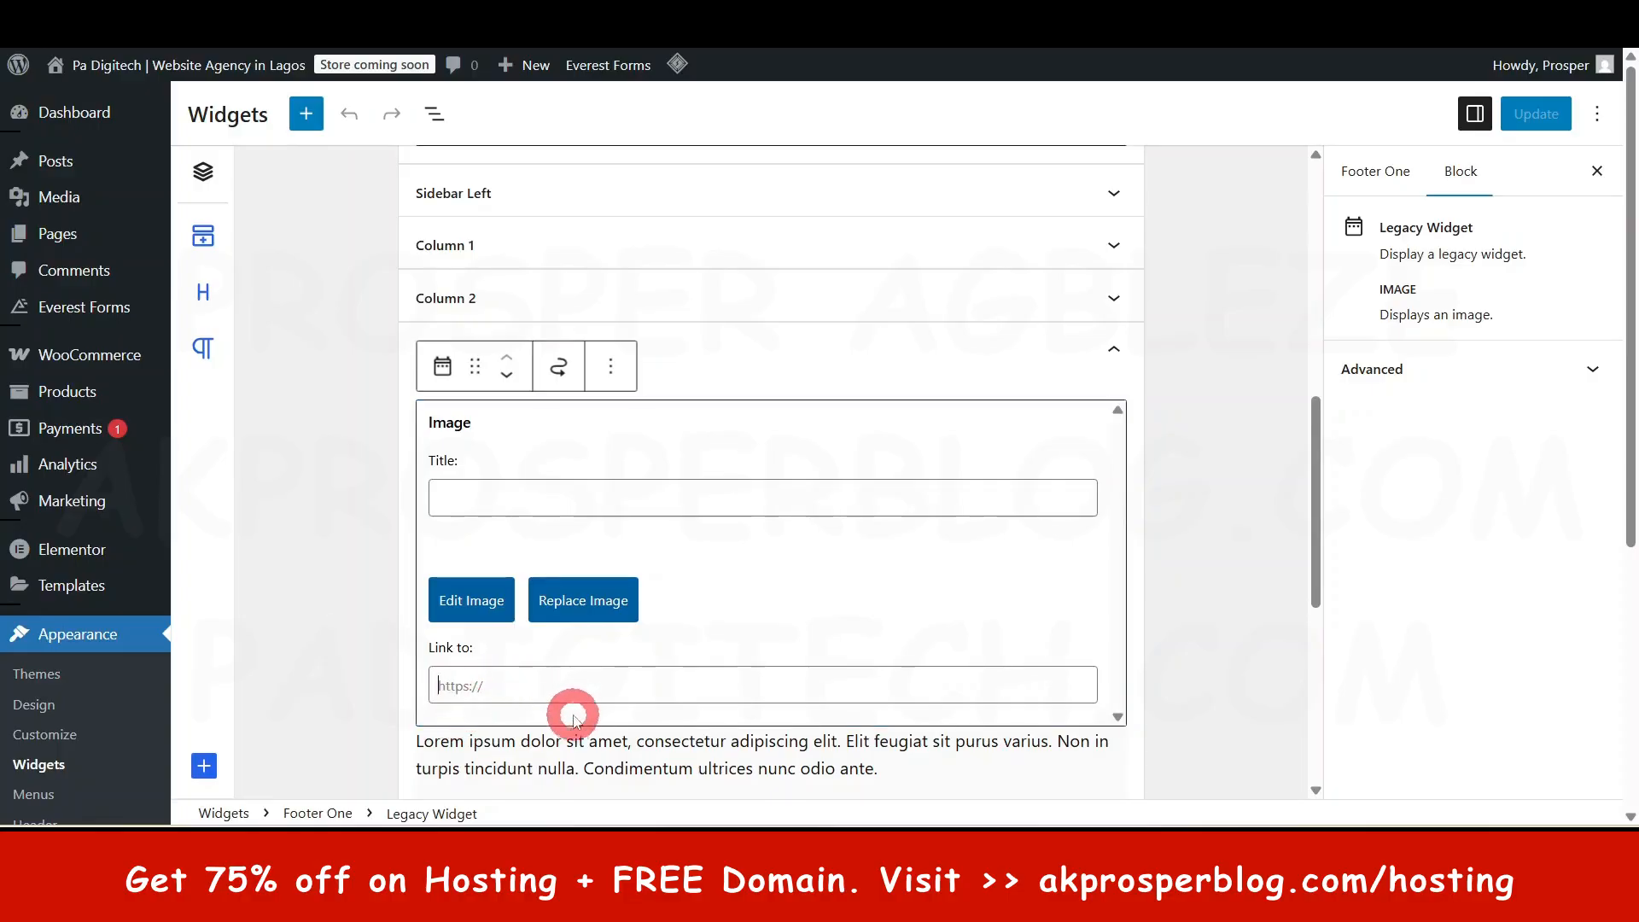
{"action": "scroll", "coordinate": [567, 714], "scroll_direction": "down", "scroll_amount": 3}
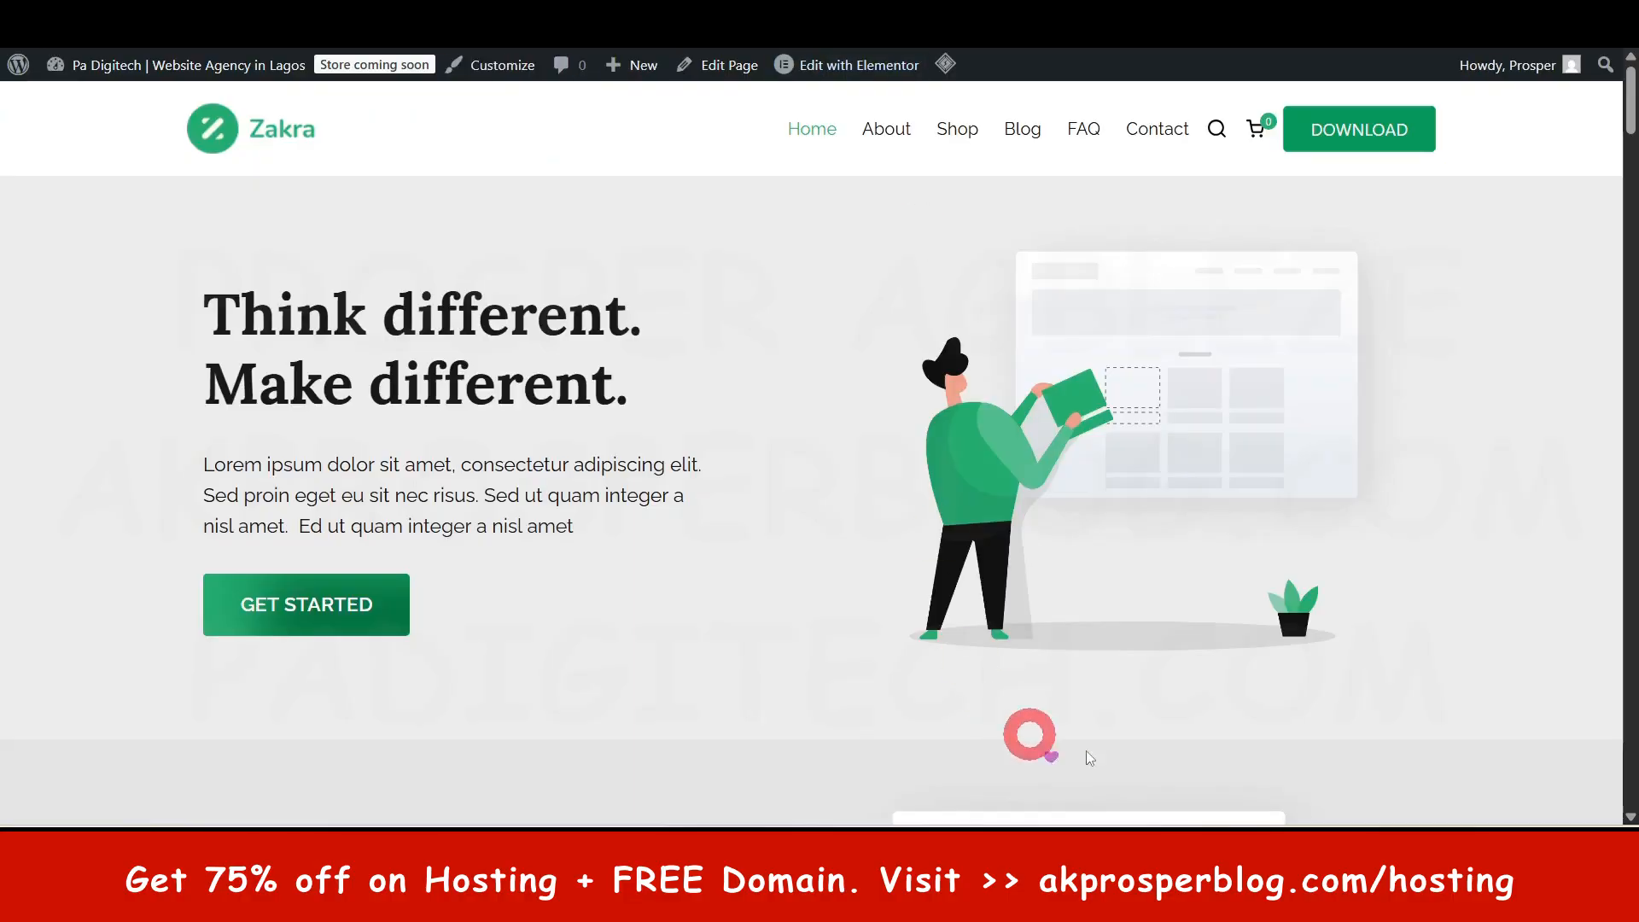
{"action": "scroll", "coordinate": [1621, 227], "scroll_direction": "down", "scroll_amount": 15}
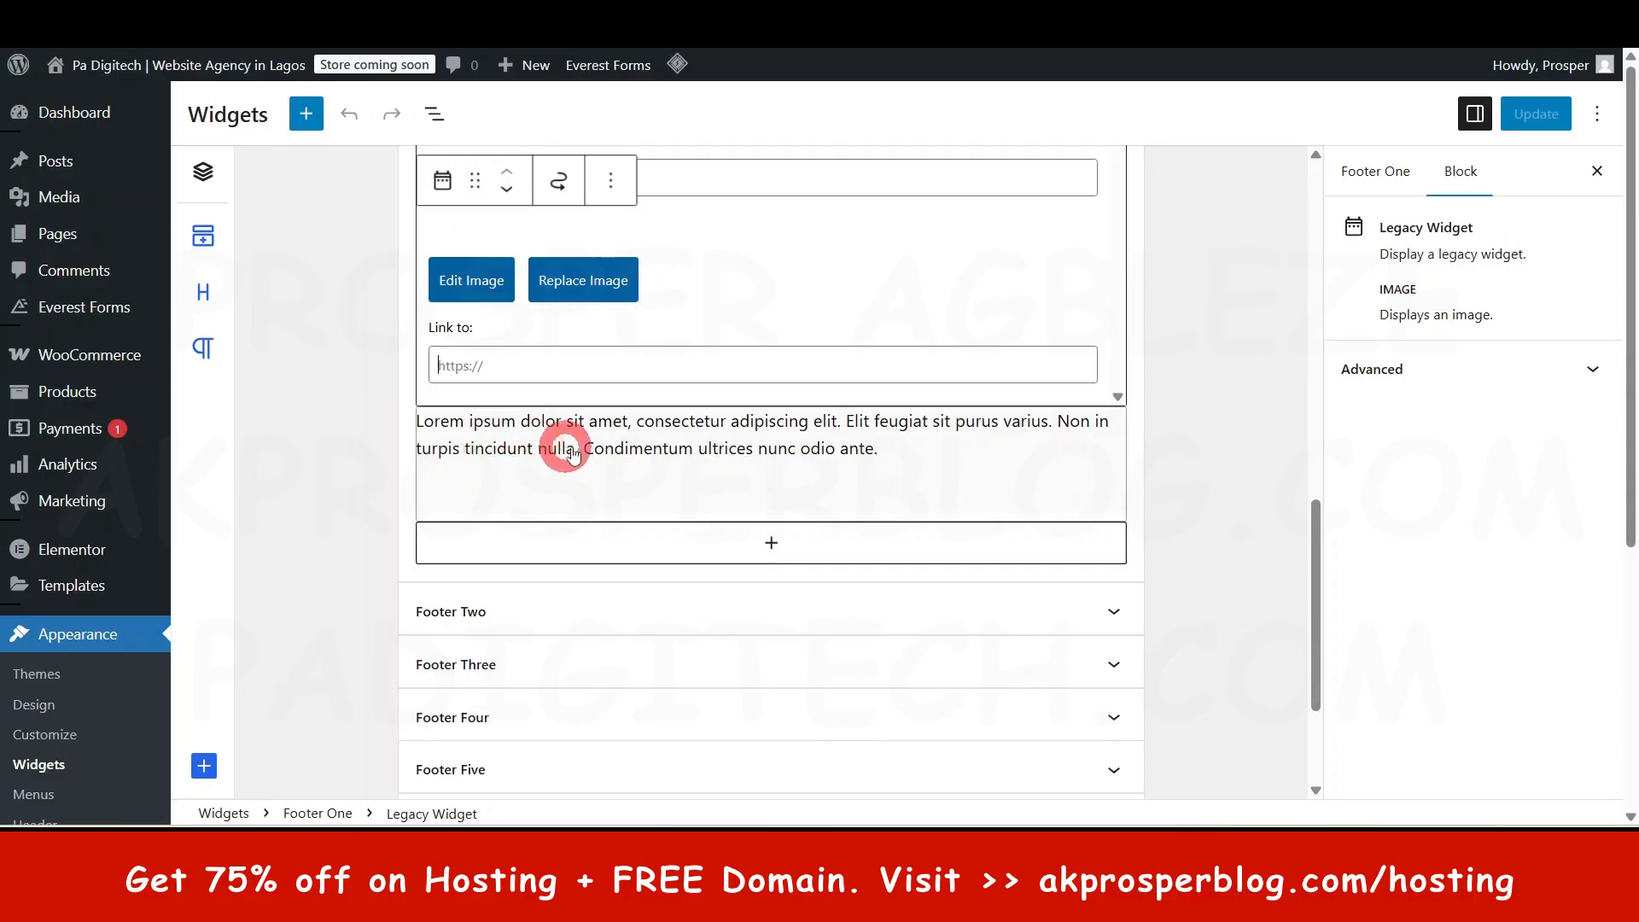
{"action": "left_click", "coordinate": [556, 613]}
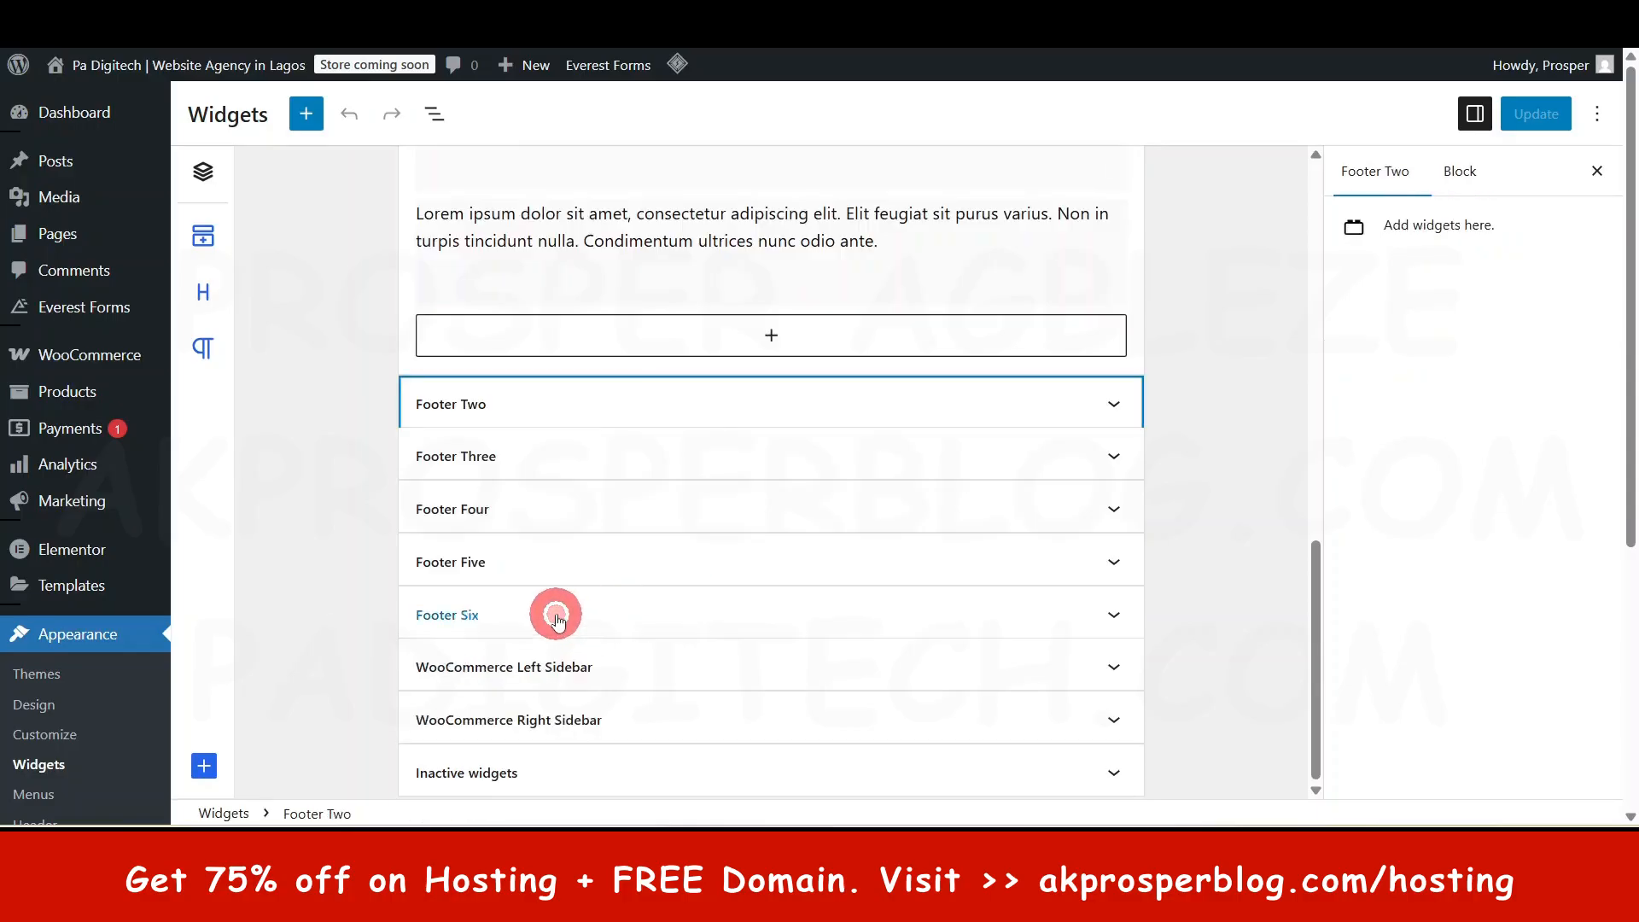
- Expand Footer Two and open its Quick Links navigation menu widget
{"action": "left_click", "coordinate": [1085, 408]}
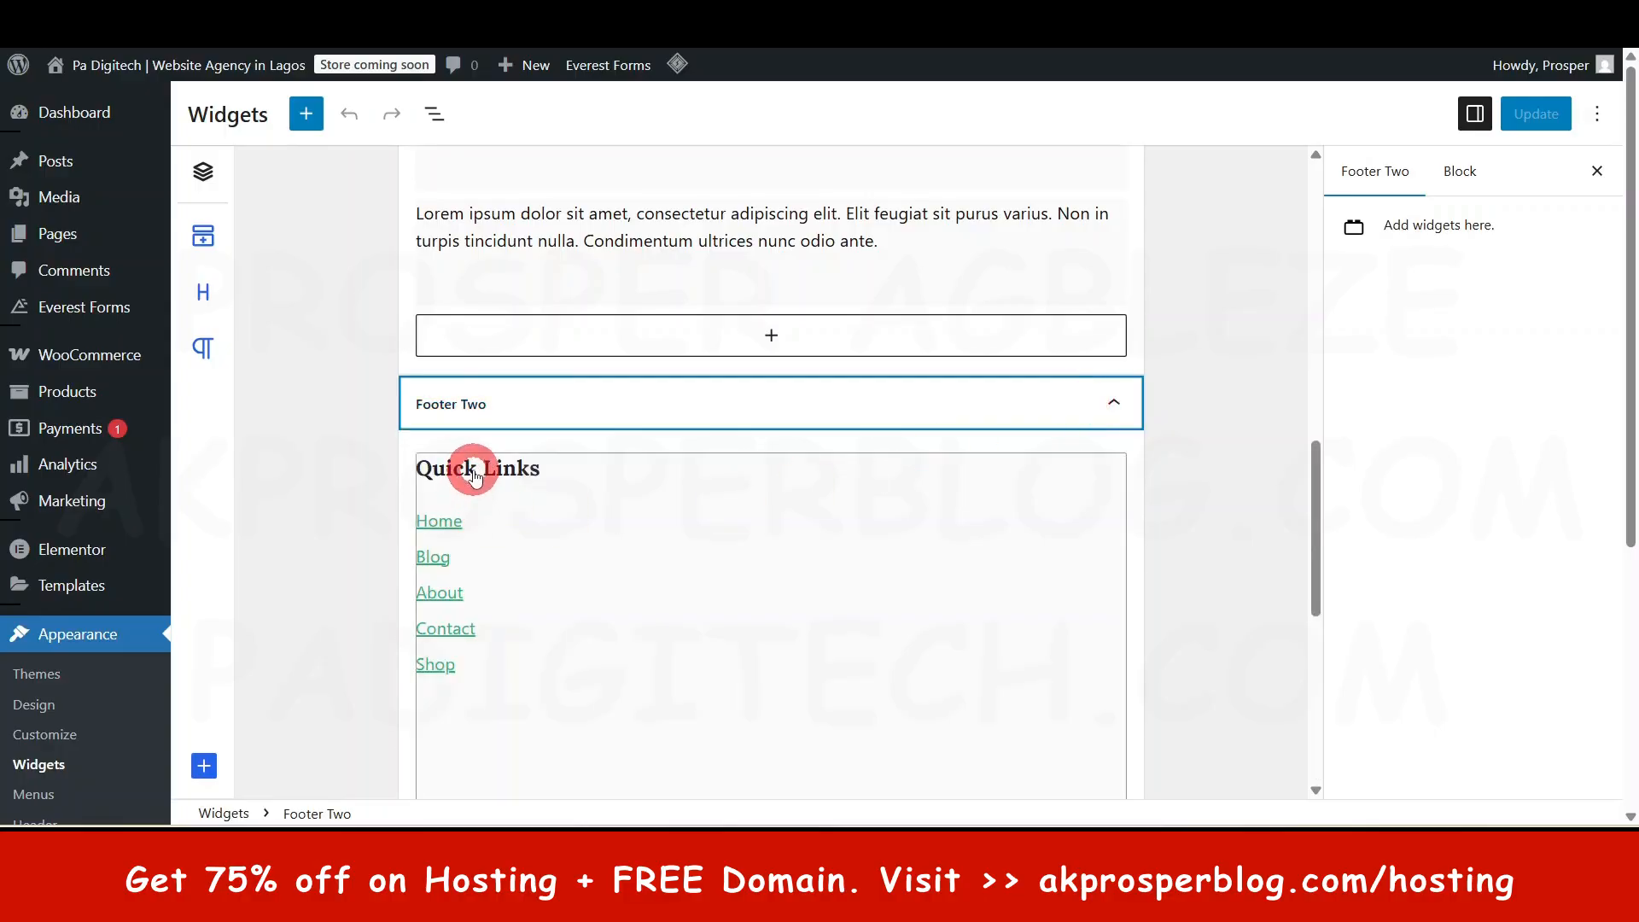
{"action": "scroll", "coordinate": [428, 633], "scroll_direction": "down", "scroll_amount": 1}
{"action": "left_click", "coordinate": [511, 429]}
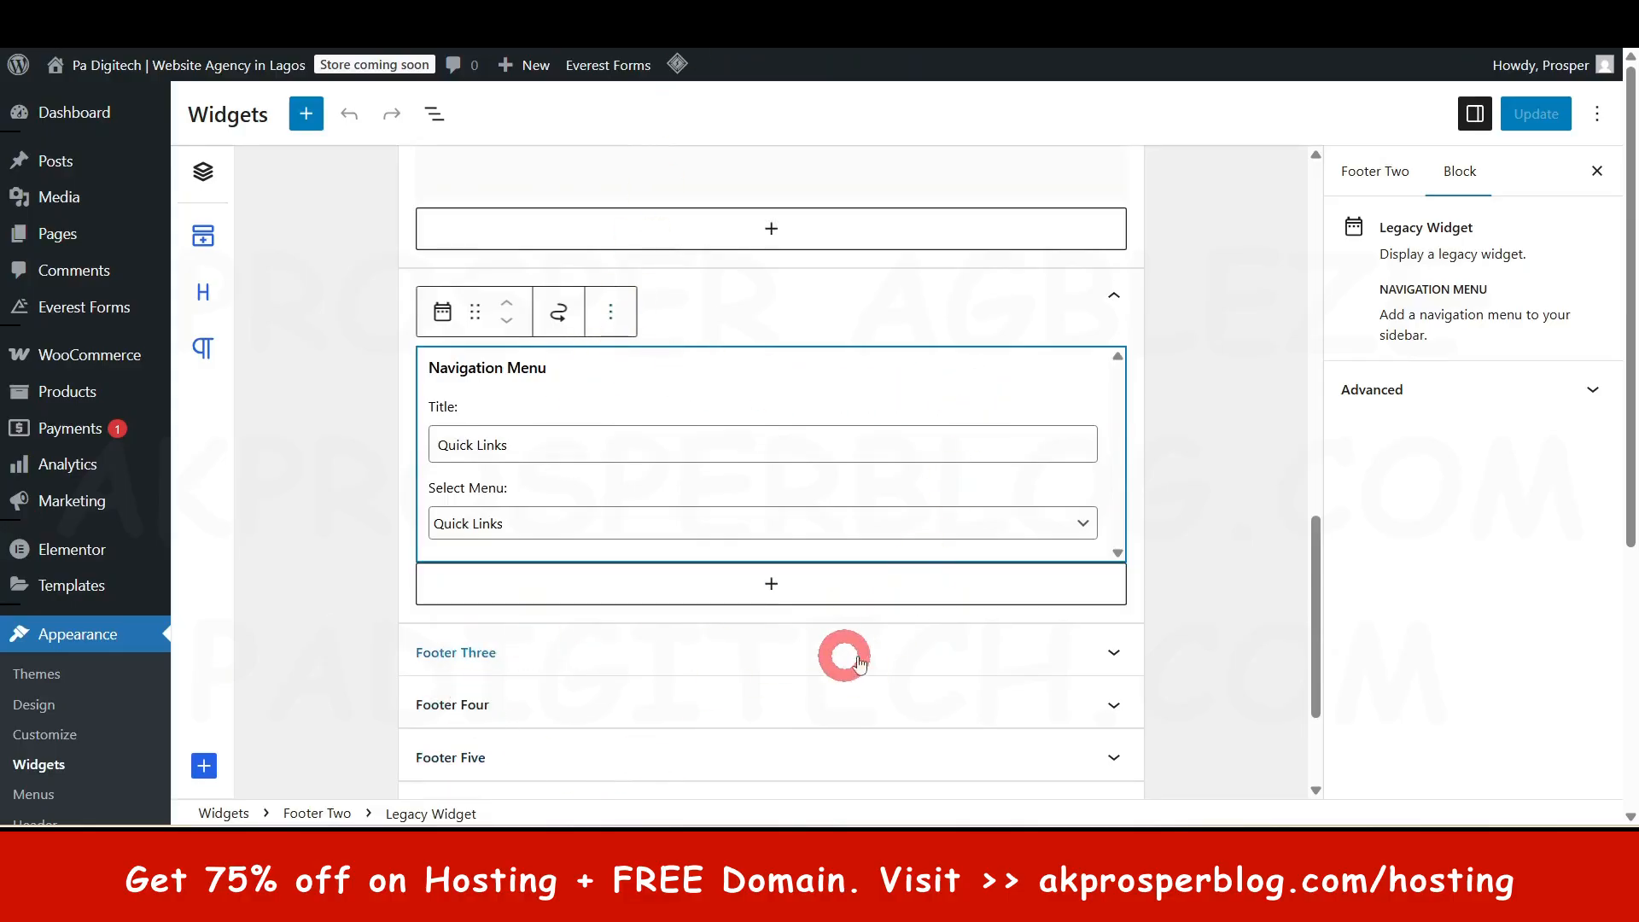
- Expand Footer Three to show its Latest Posts widget, opening and dismissing the block inserter
{"action": "left_click", "coordinate": [1114, 653]}
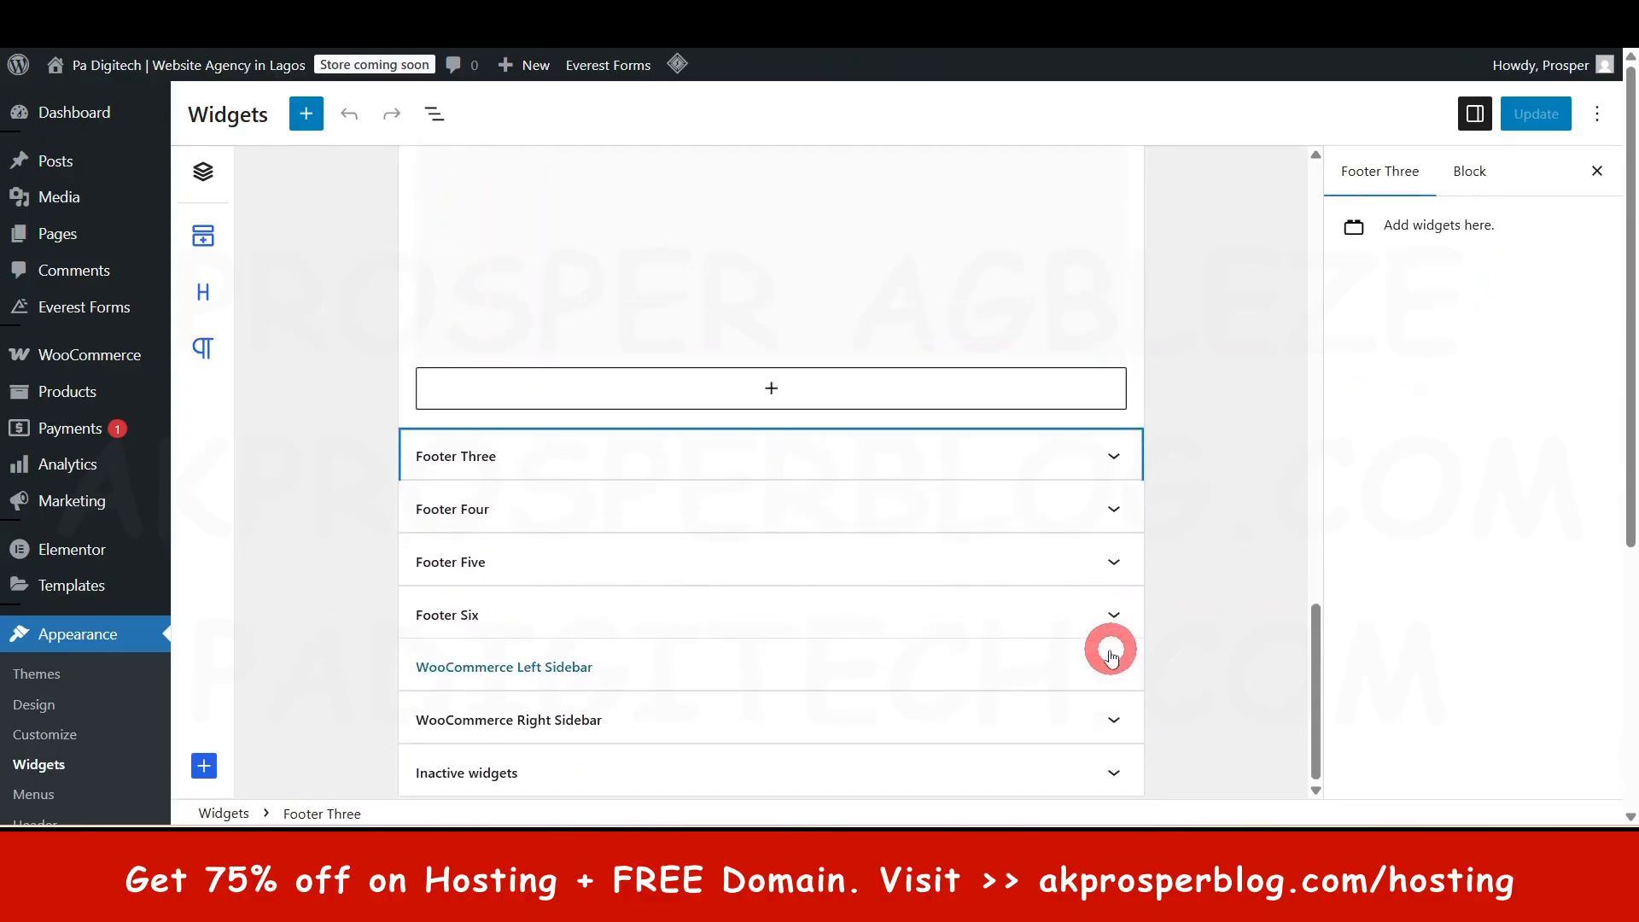
{"action": "scroll", "coordinate": [556, 396], "scroll_direction": "up", "scroll_amount": 2}
{"action": "scroll", "coordinate": [714, 670], "scroll_direction": "down", "scroll_amount": 5}
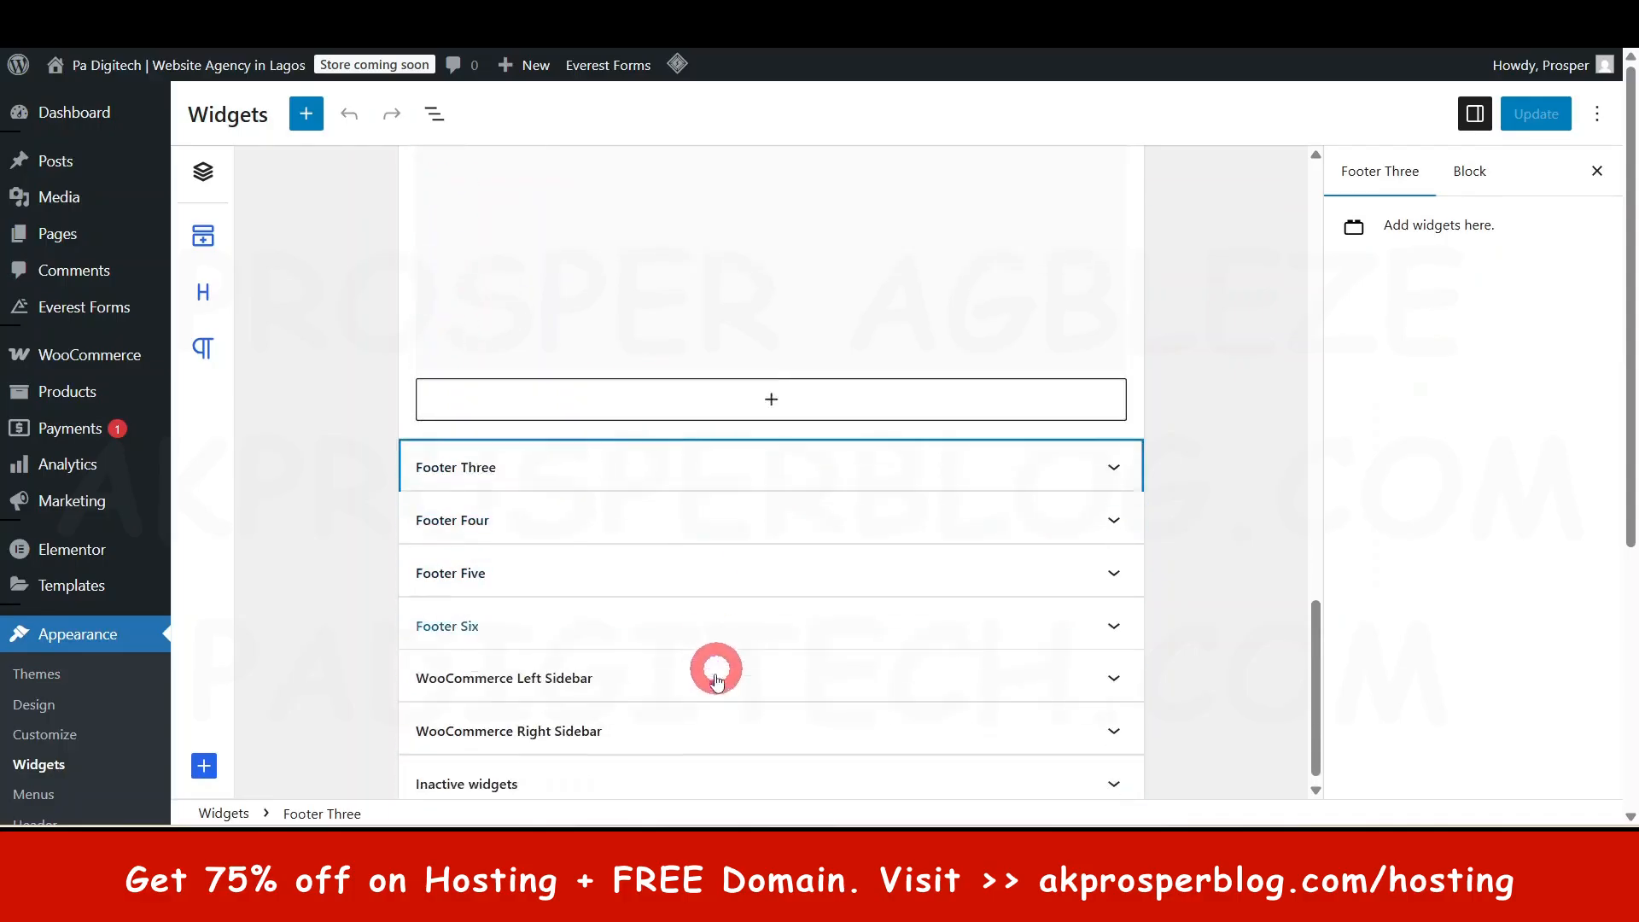
{"action": "left_click", "coordinate": [776, 457]}
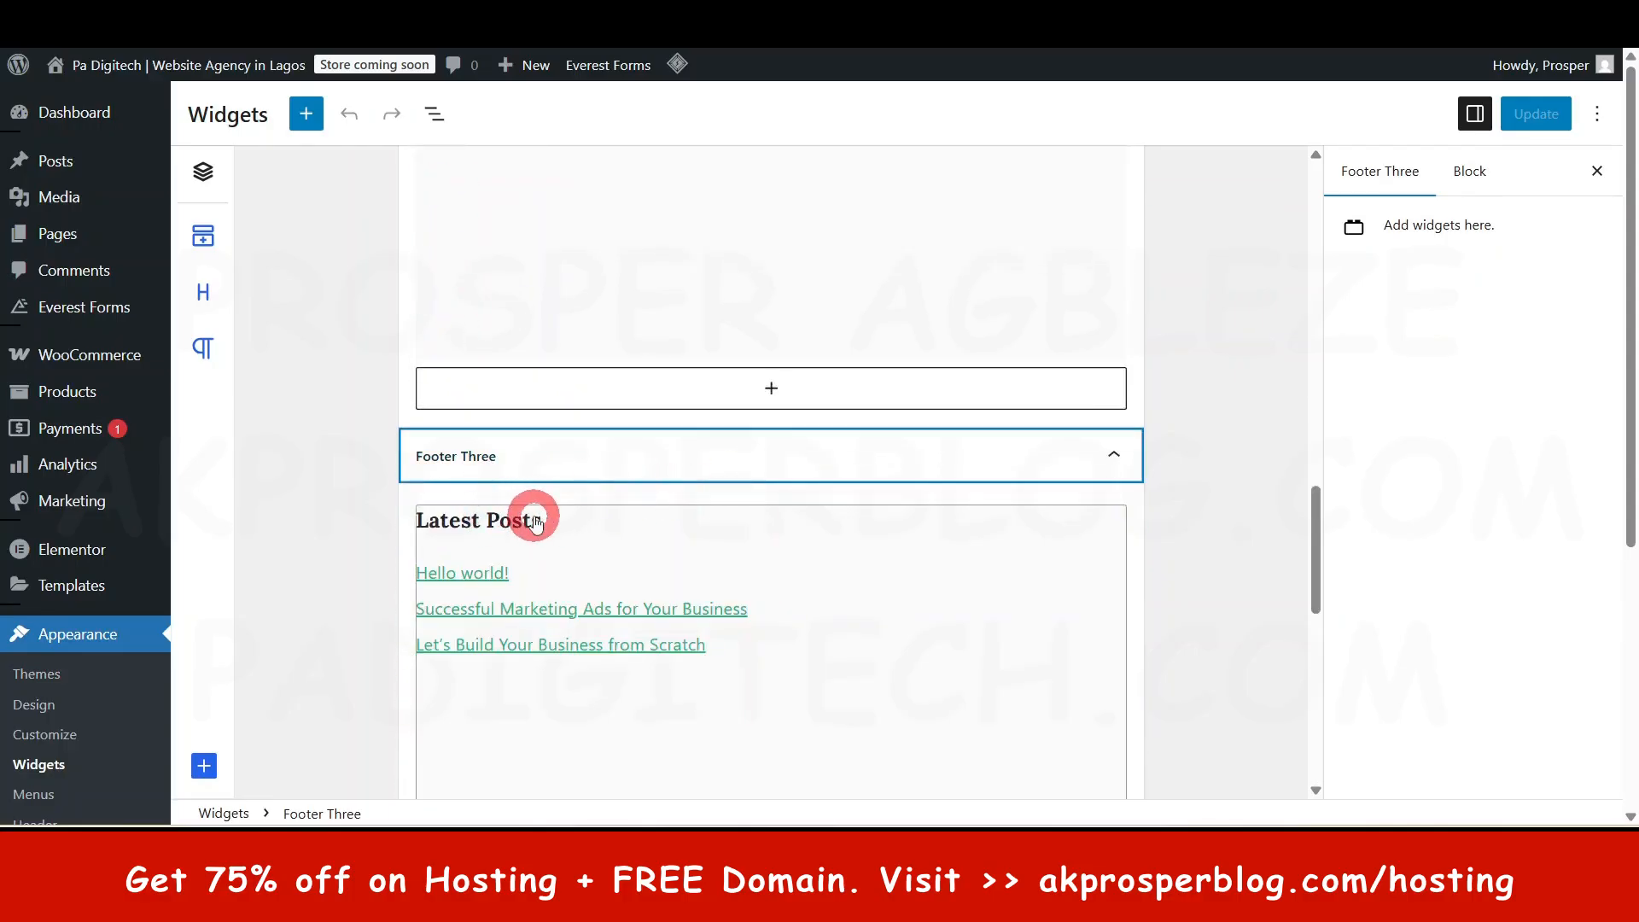
{"action": "scroll", "coordinate": [854, 680], "scroll_direction": "down", "scroll_amount": 5}
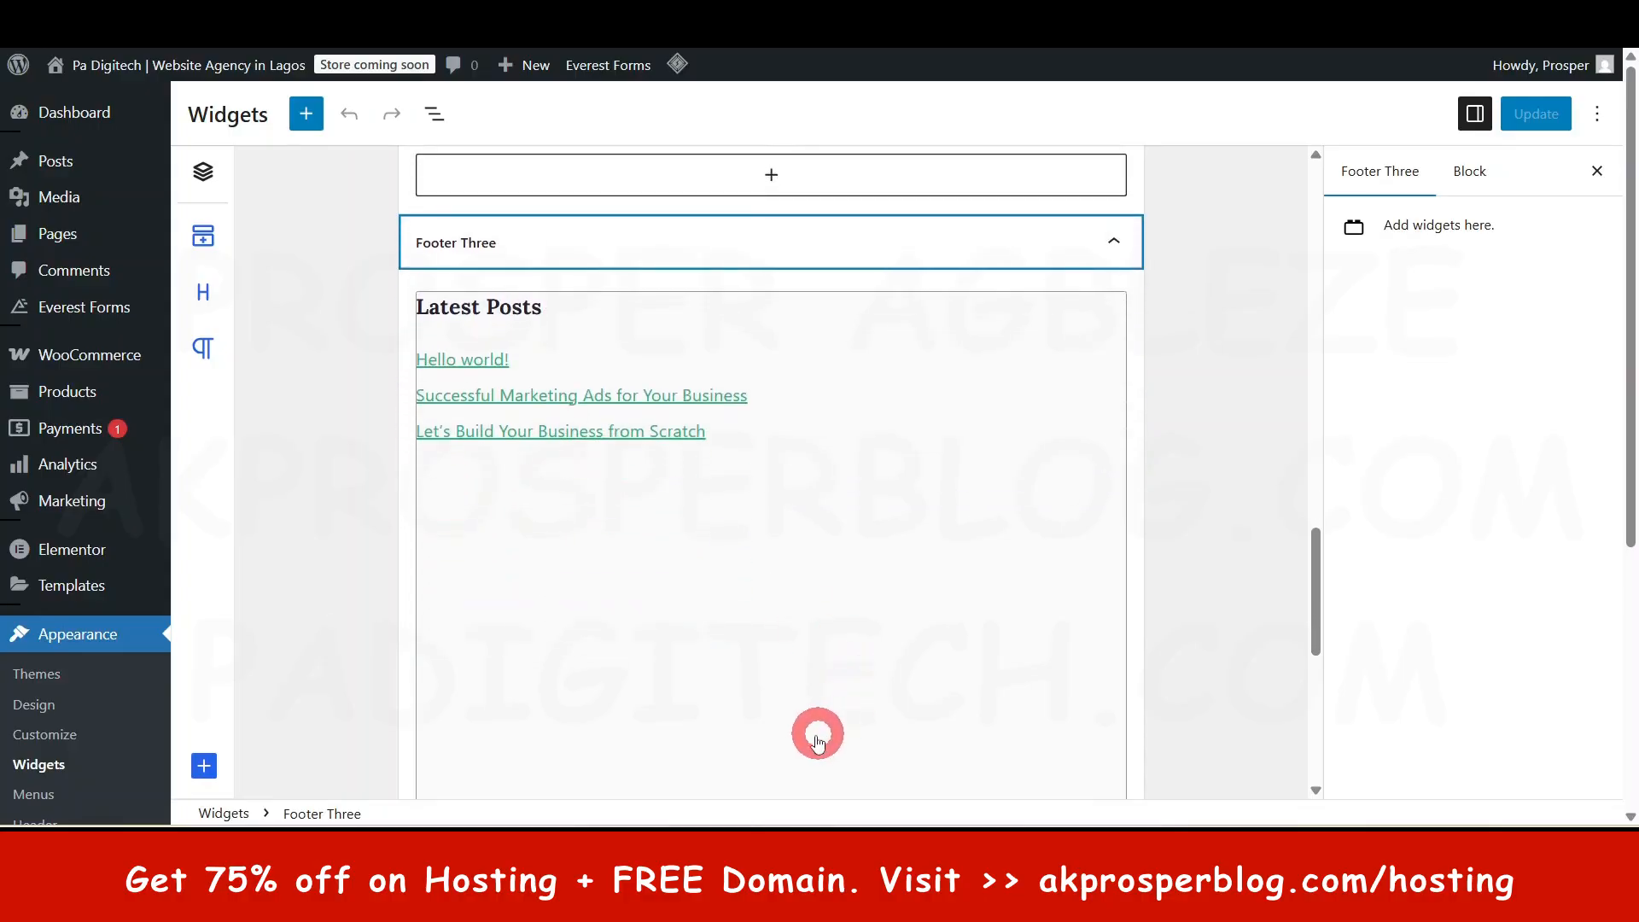
{"action": "left_click", "coordinate": [772, 641]}
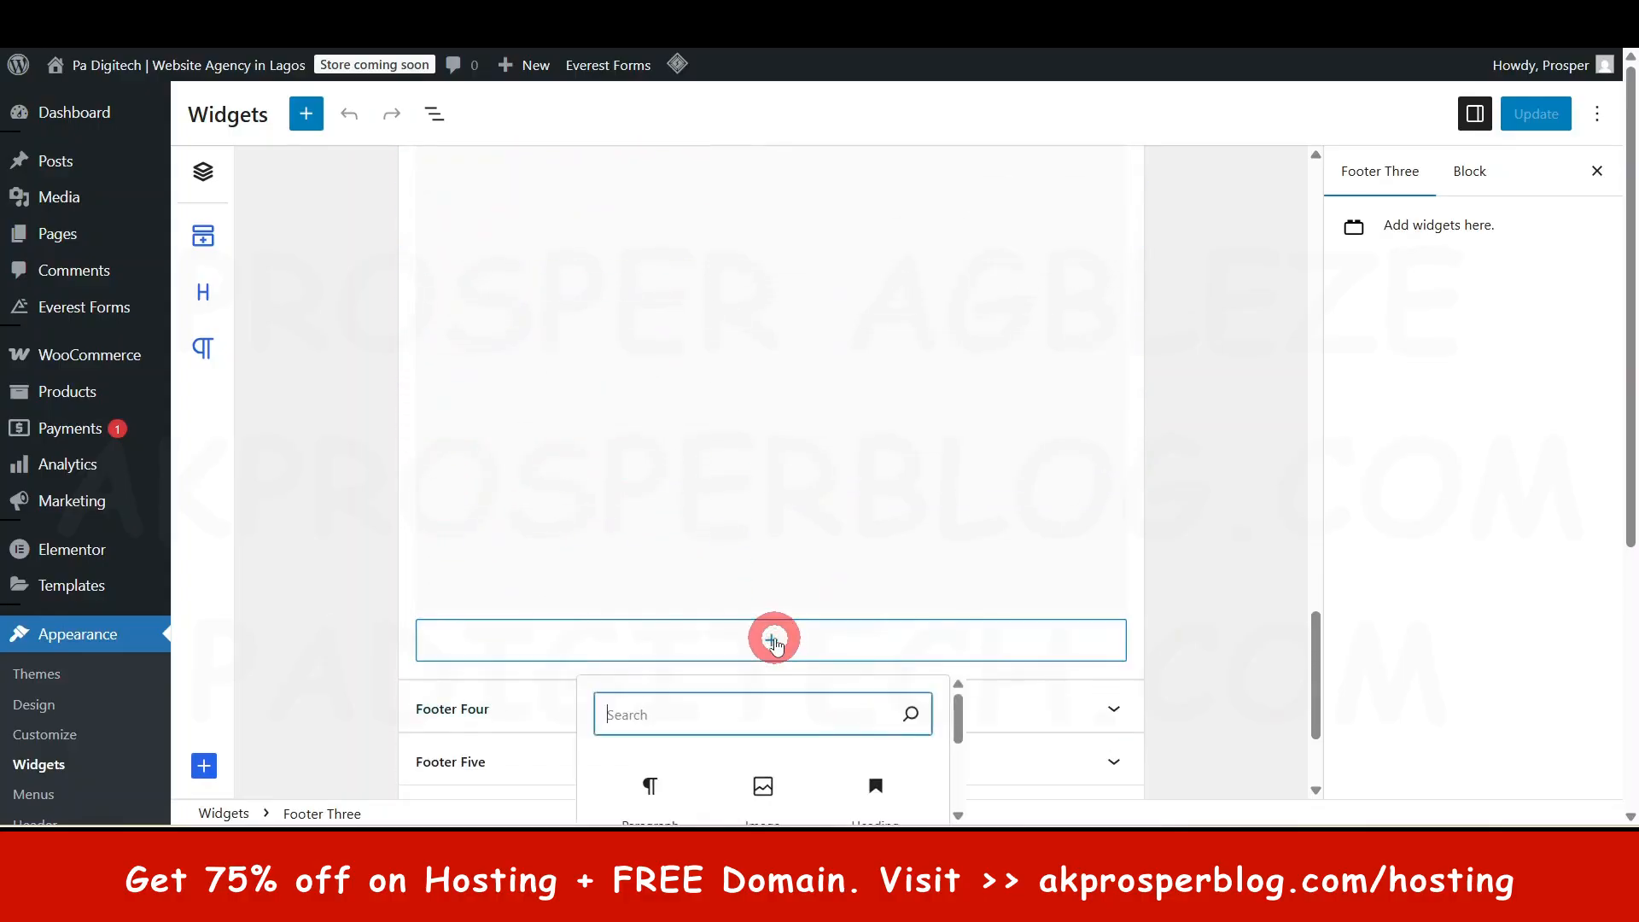
{"action": "scroll", "coordinate": [768, 675], "scroll_direction": "down", "scroll_amount": 4}
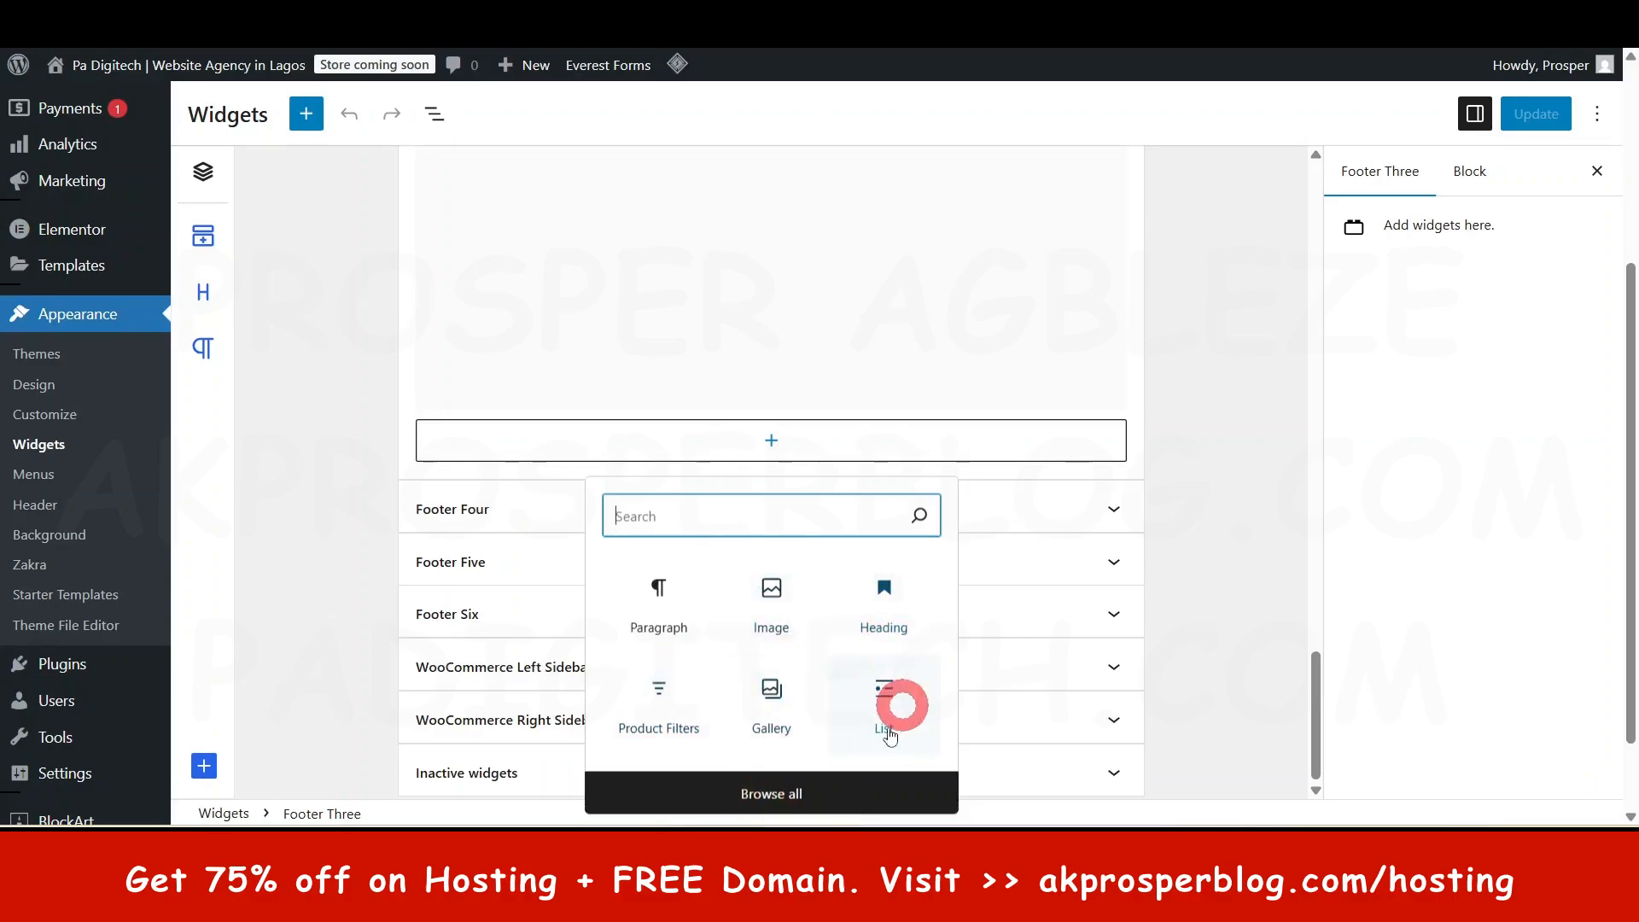
{"action": "left_click", "coordinate": [350, 547]}
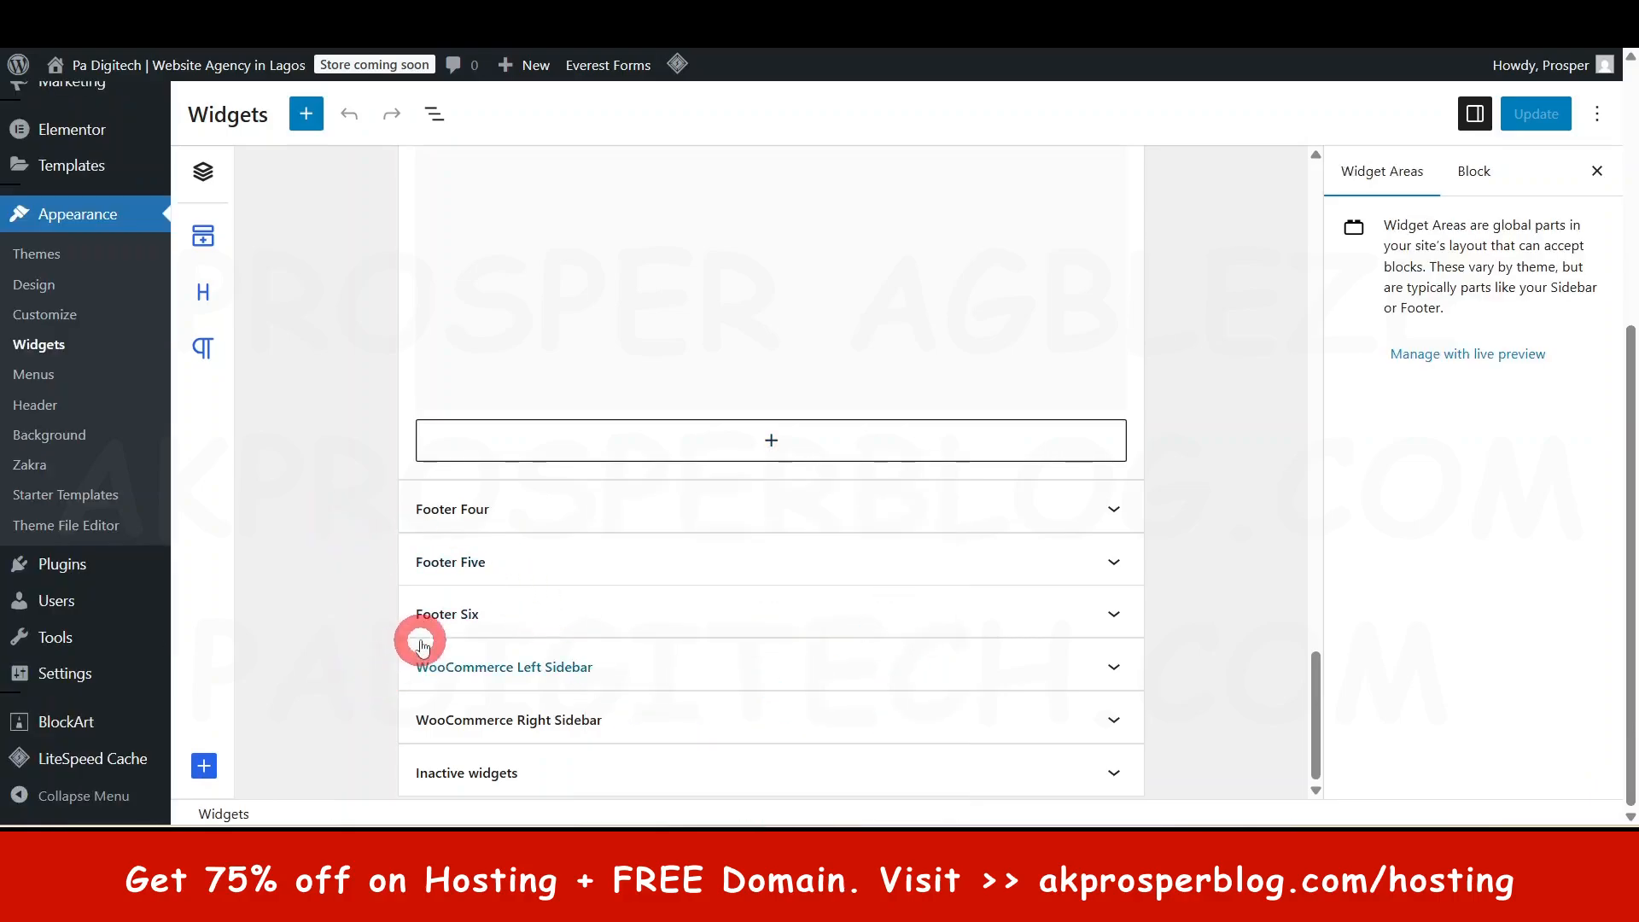
- Collapse Sidebar Right and view the live site's footer columns
{"action": "scroll", "coordinate": [416, 641], "scroll_direction": "up", "scroll_amount": 5}
{"action": "scroll", "coordinate": [418, 636], "scroll_direction": "up", "scroll_amount": 15}
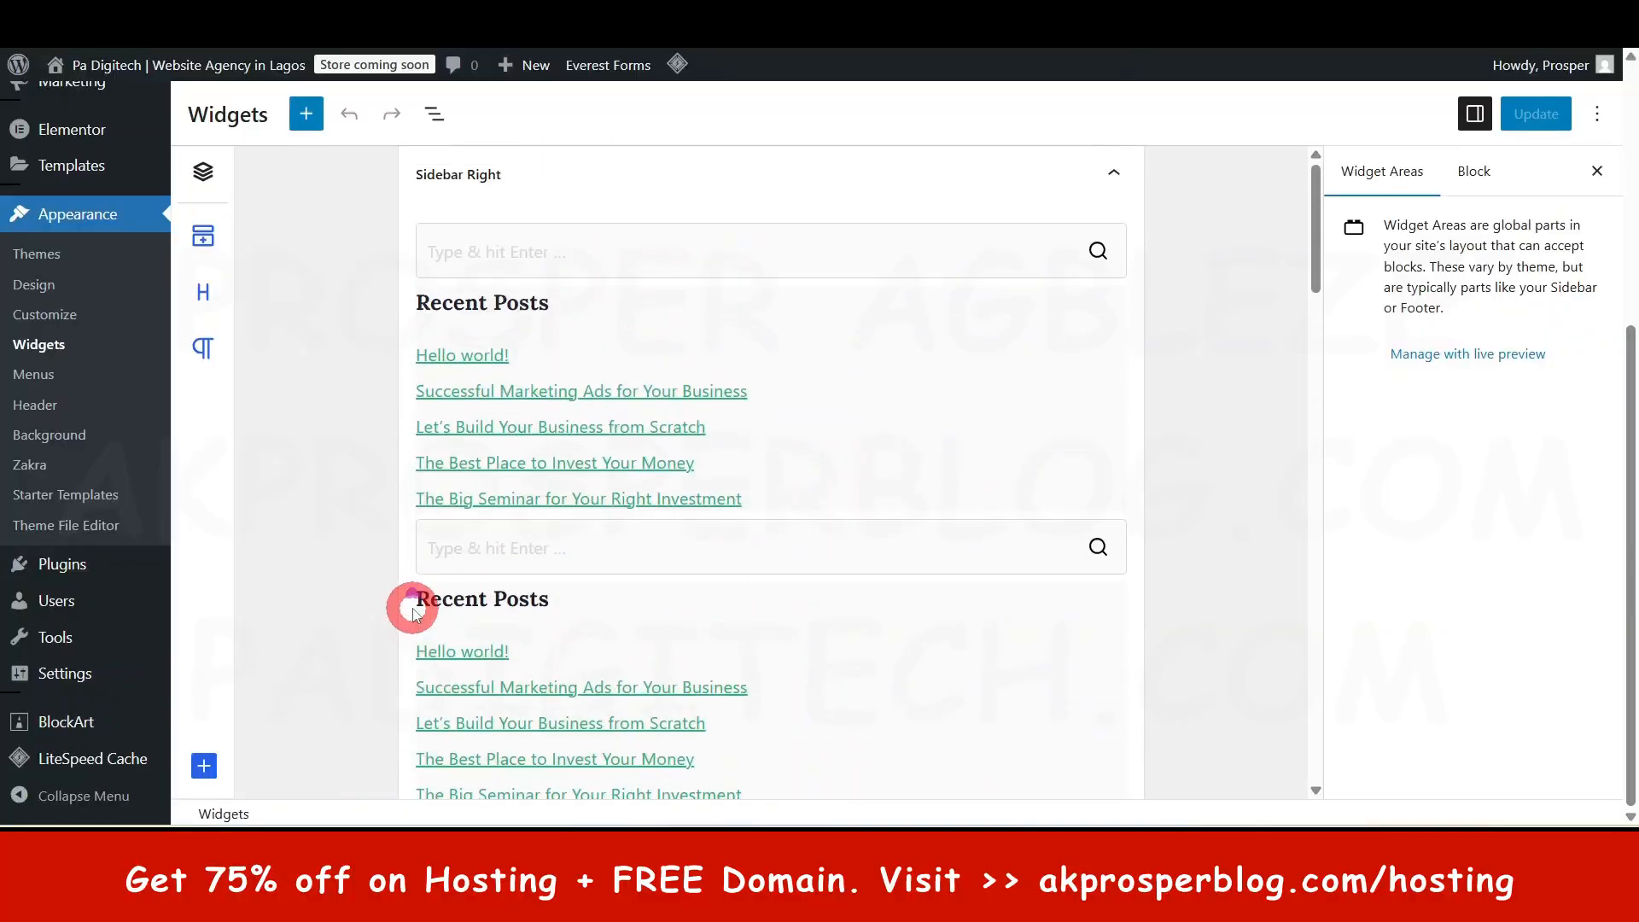
{"action": "left_click", "coordinate": [1111, 175]}
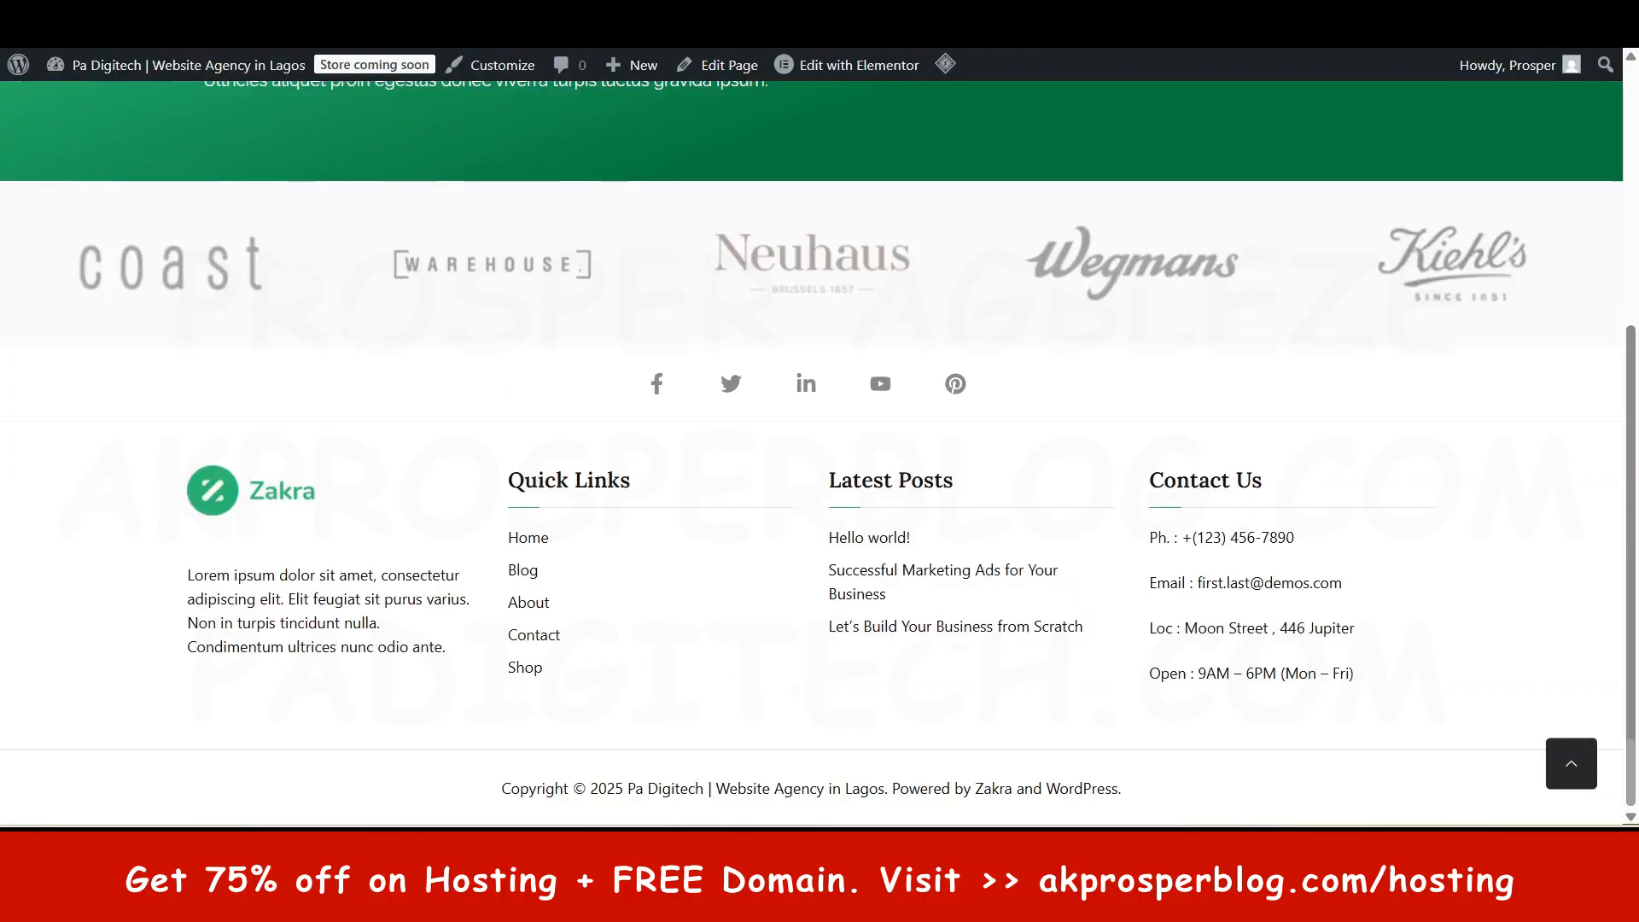
{"action": "scroll", "coordinate": [1039, 249], "scroll_direction": "up", "scroll_amount": 5}
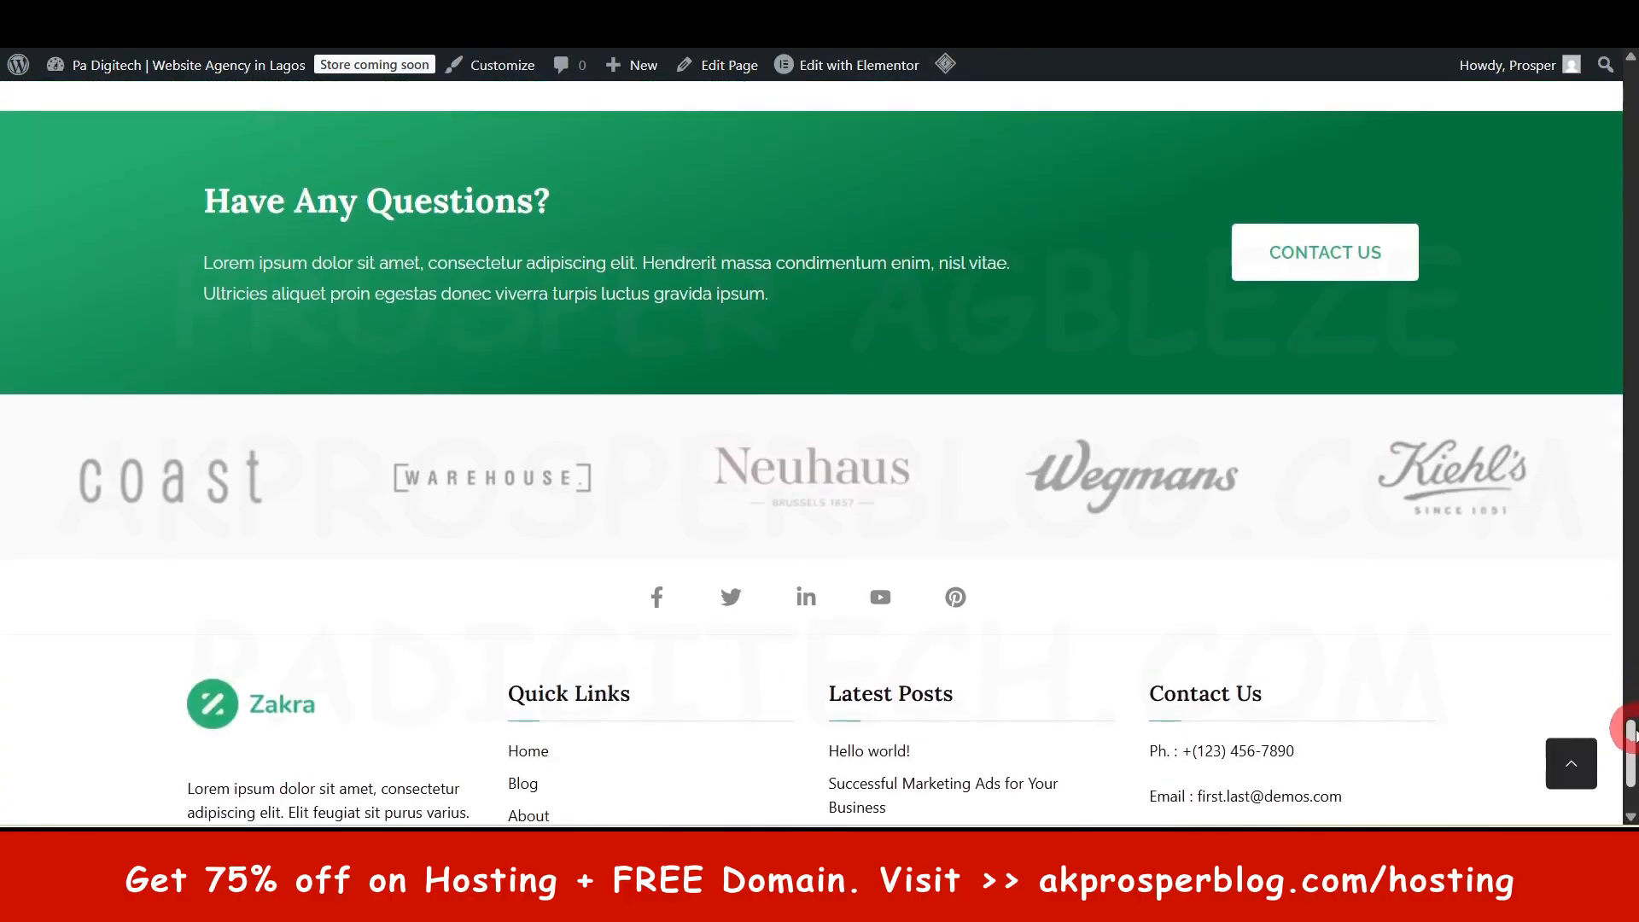
- Open the live site's Blog page and scroll through its posts and sidebar widgets
{"action": "left_click_drag", "start_coordinate": [1630, 734], "coordinate": [1632, 102]}
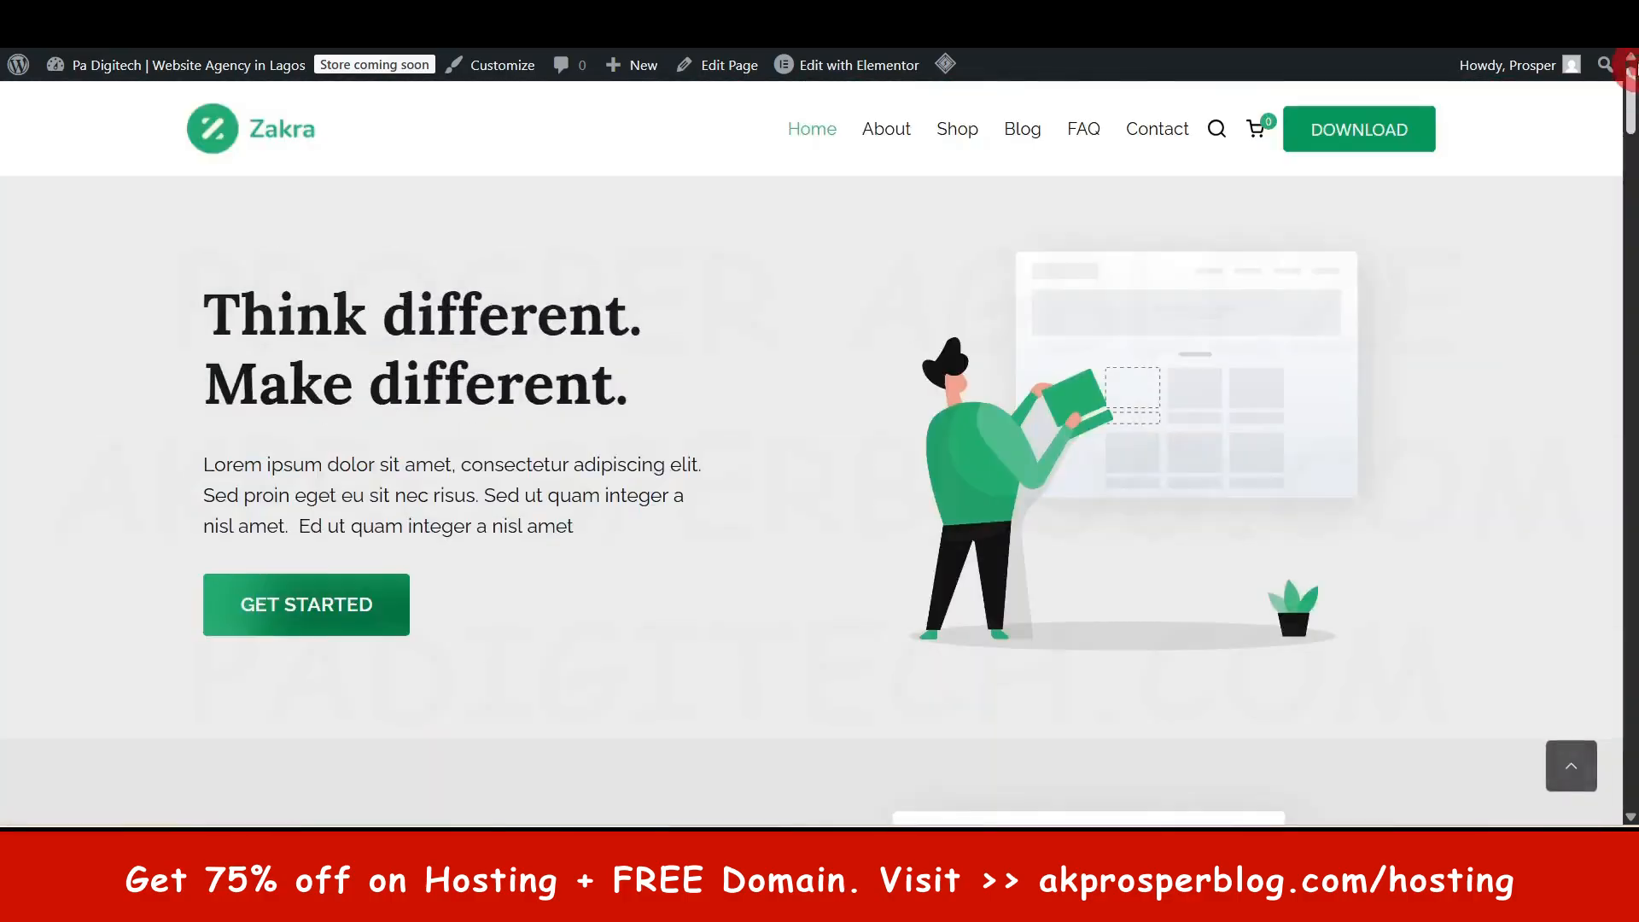
{"action": "left_click", "coordinate": [1029, 137]}
{"action": "scroll", "coordinate": [1220, 628], "scroll_direction": "down", "scroll_amount": 8}
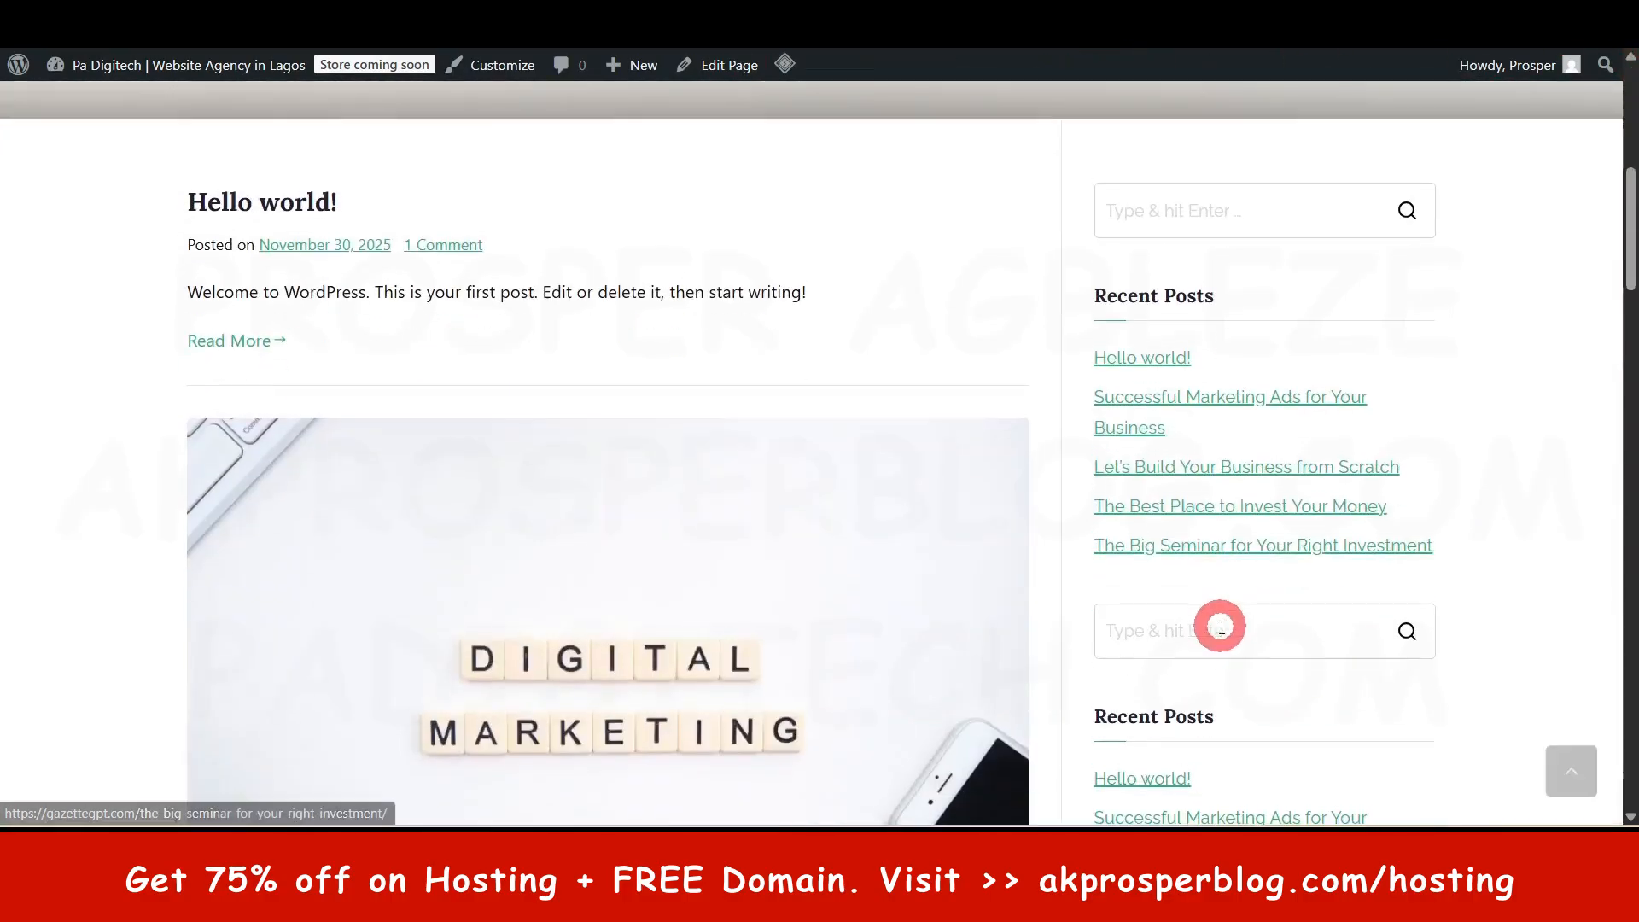
{"action": "scroll", "coordinate": [1169, 597], "scroll_direction": "down", "scroll_amount": 4}
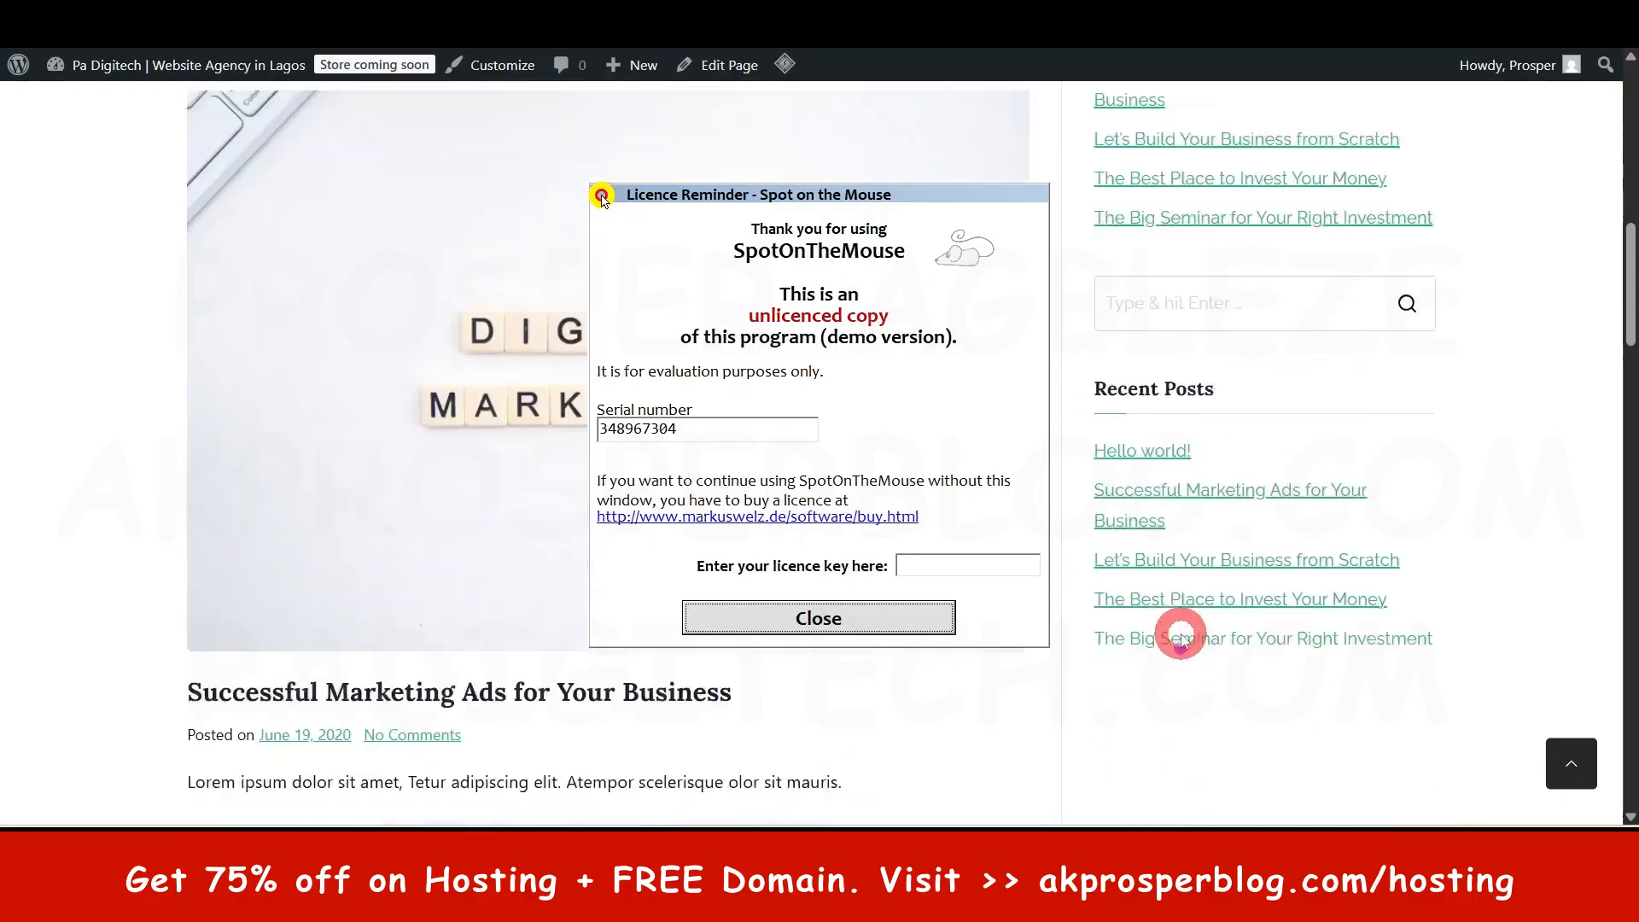
{"action": "scroll", "coordinate": [1182, 640], "scroll_direction": "down", "scroll_amount": 8}
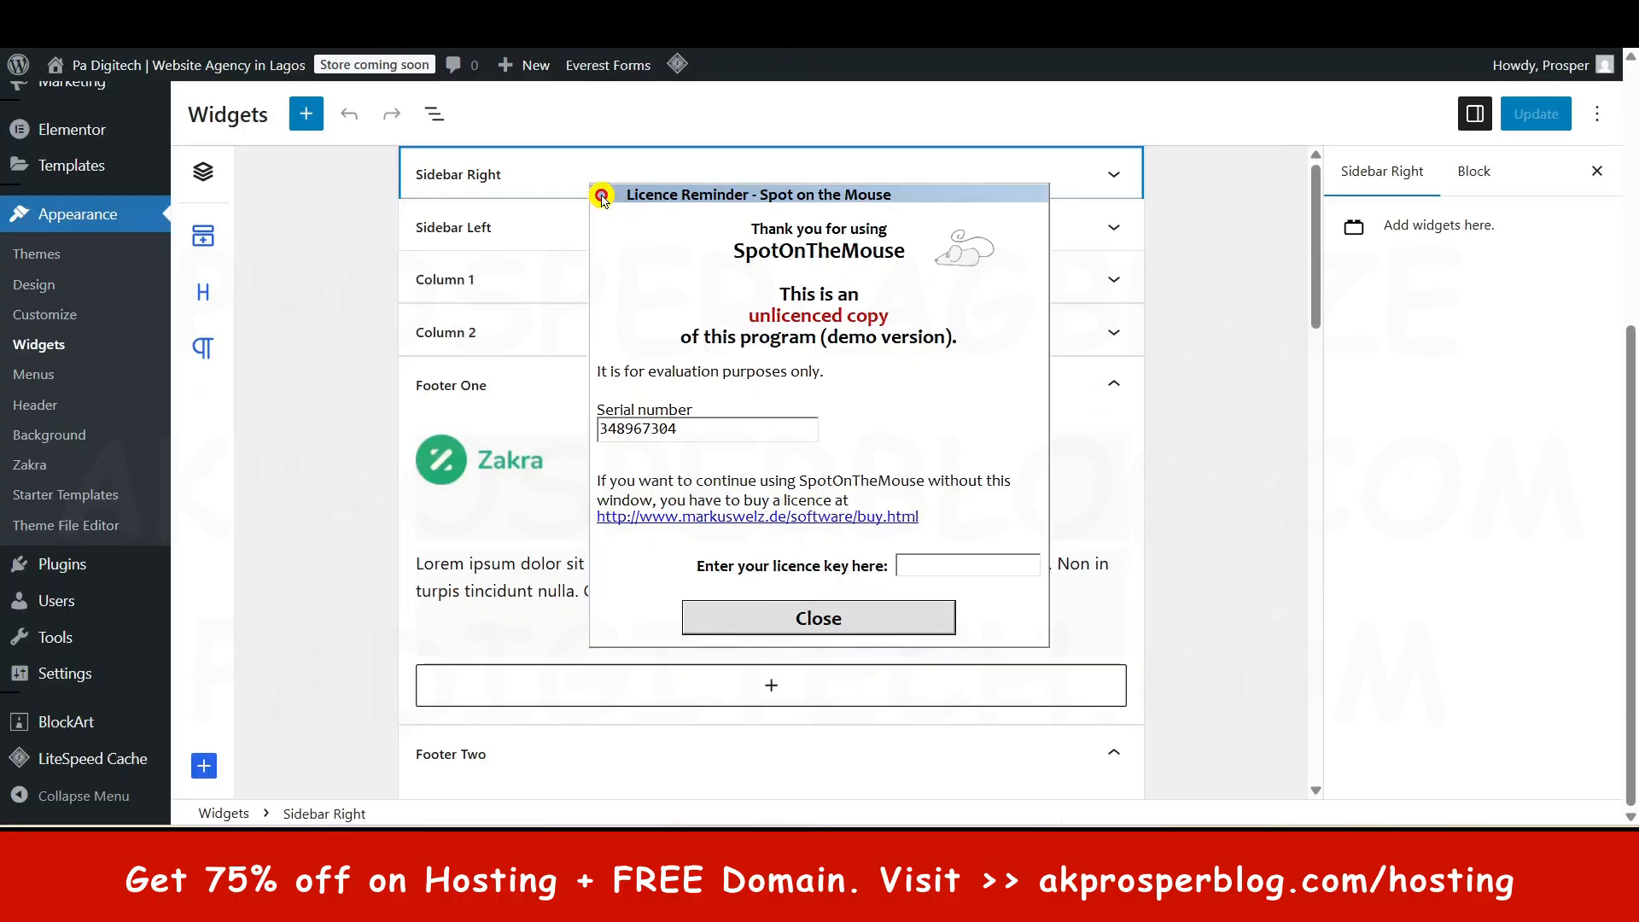
- Dismiss the licence reminder, expand Sidebar Right, and select its first Recent Posts widget
{"action": "left_click", "coordinate": [853, 621]}
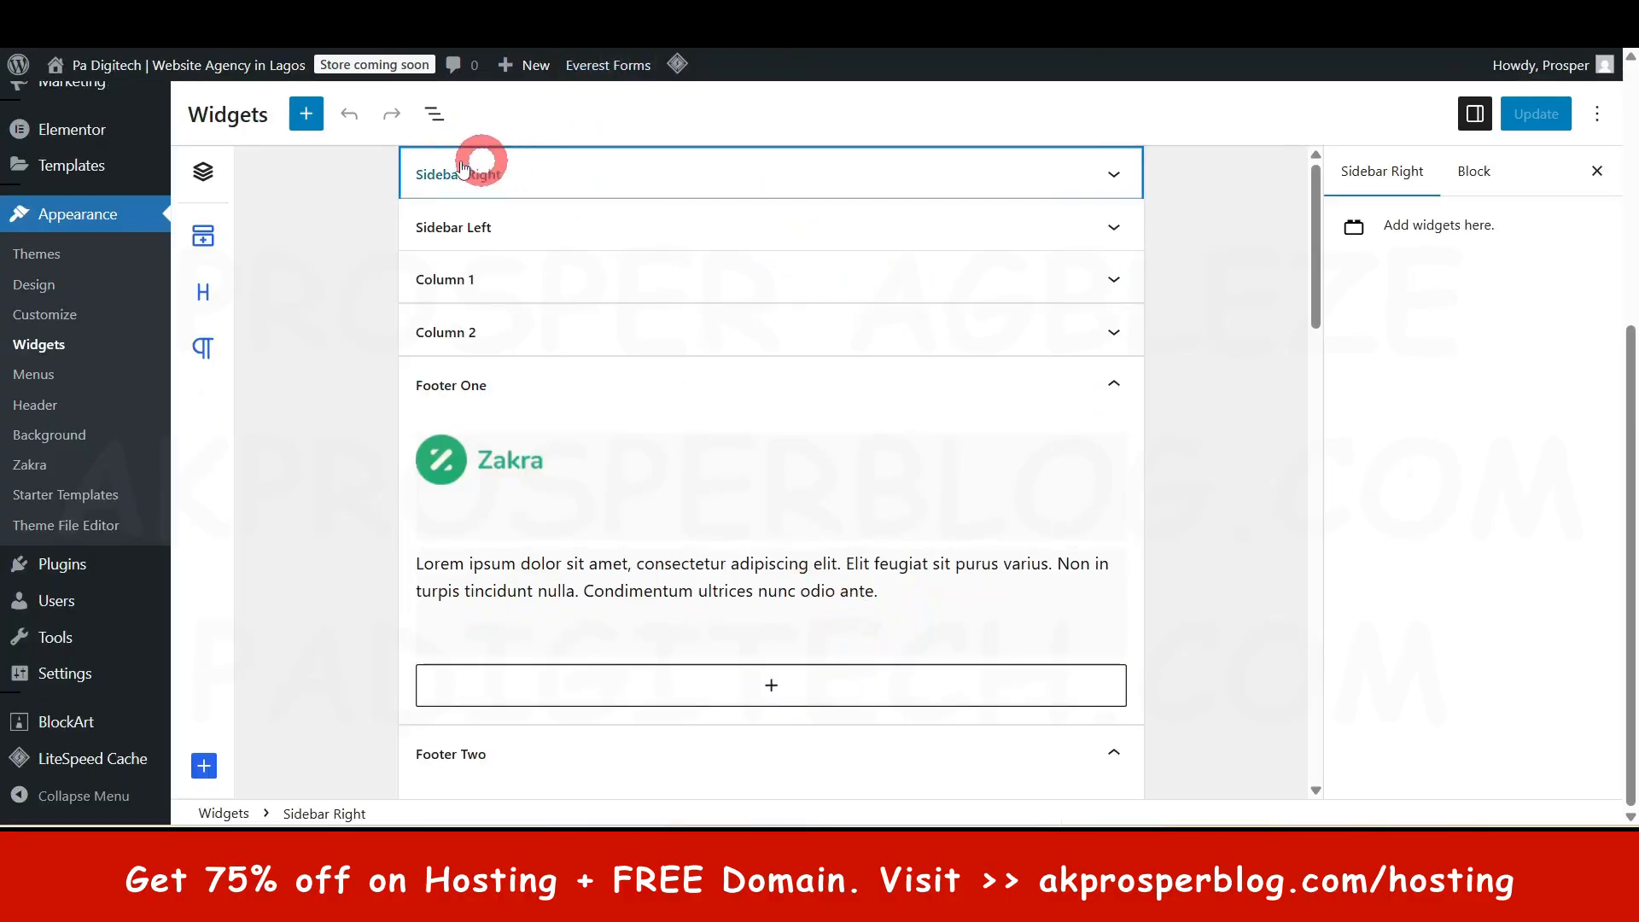
{"action": "left_click", "coordinate": [1114, 177]}
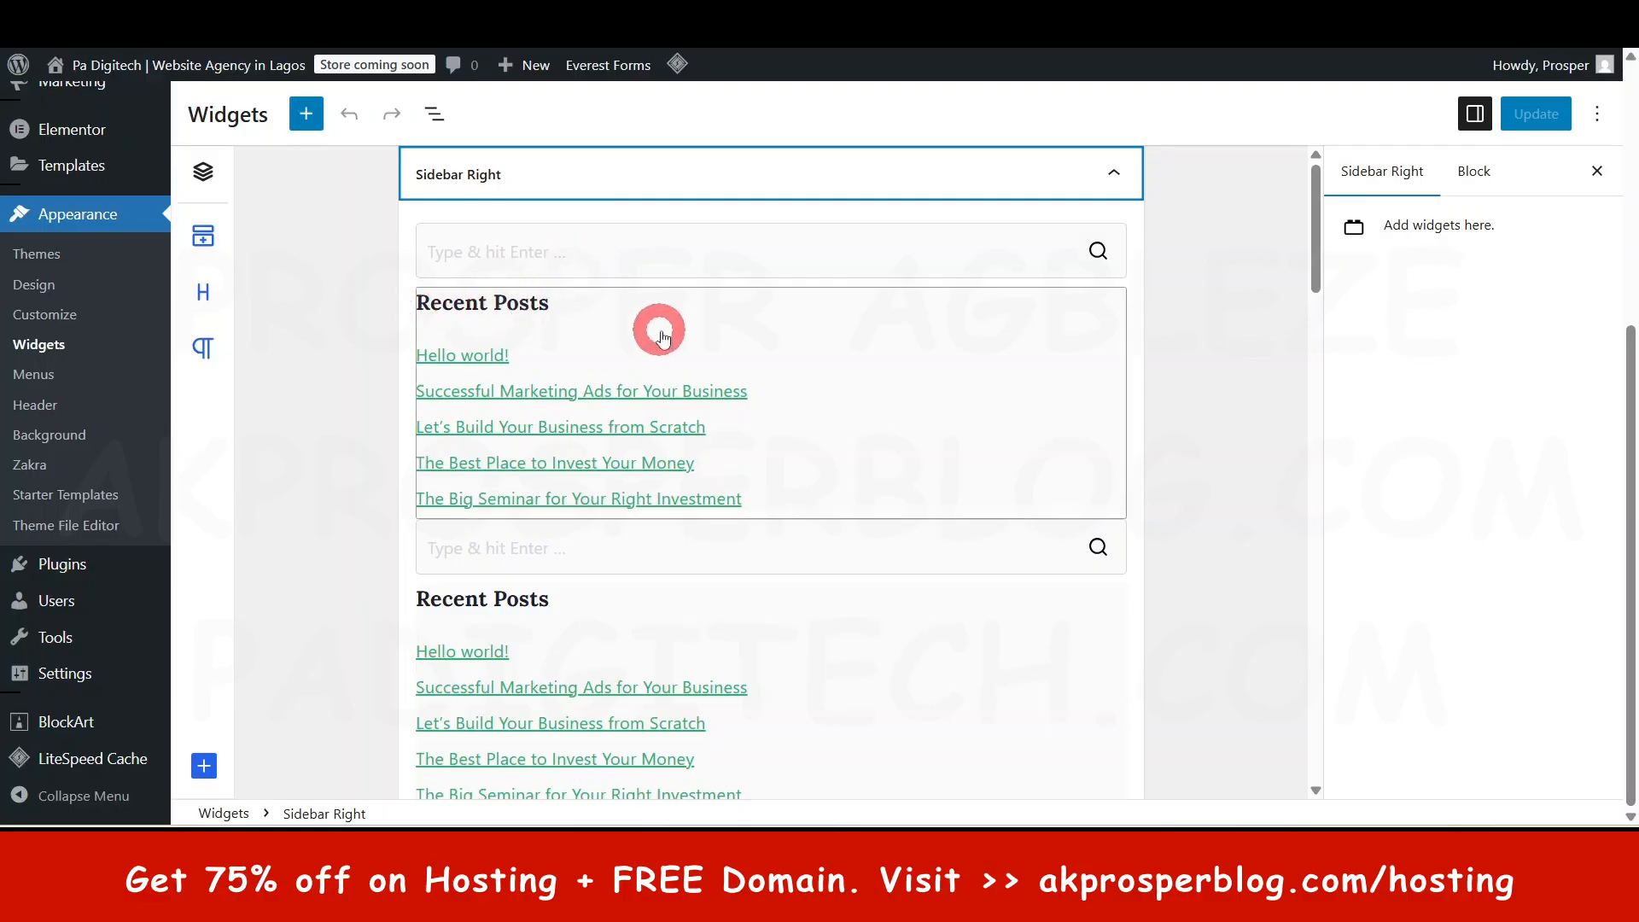
{"action": "scroll", "coordinate": [662, 337], "scroll_direction": "down", "scroll_amount": 5}
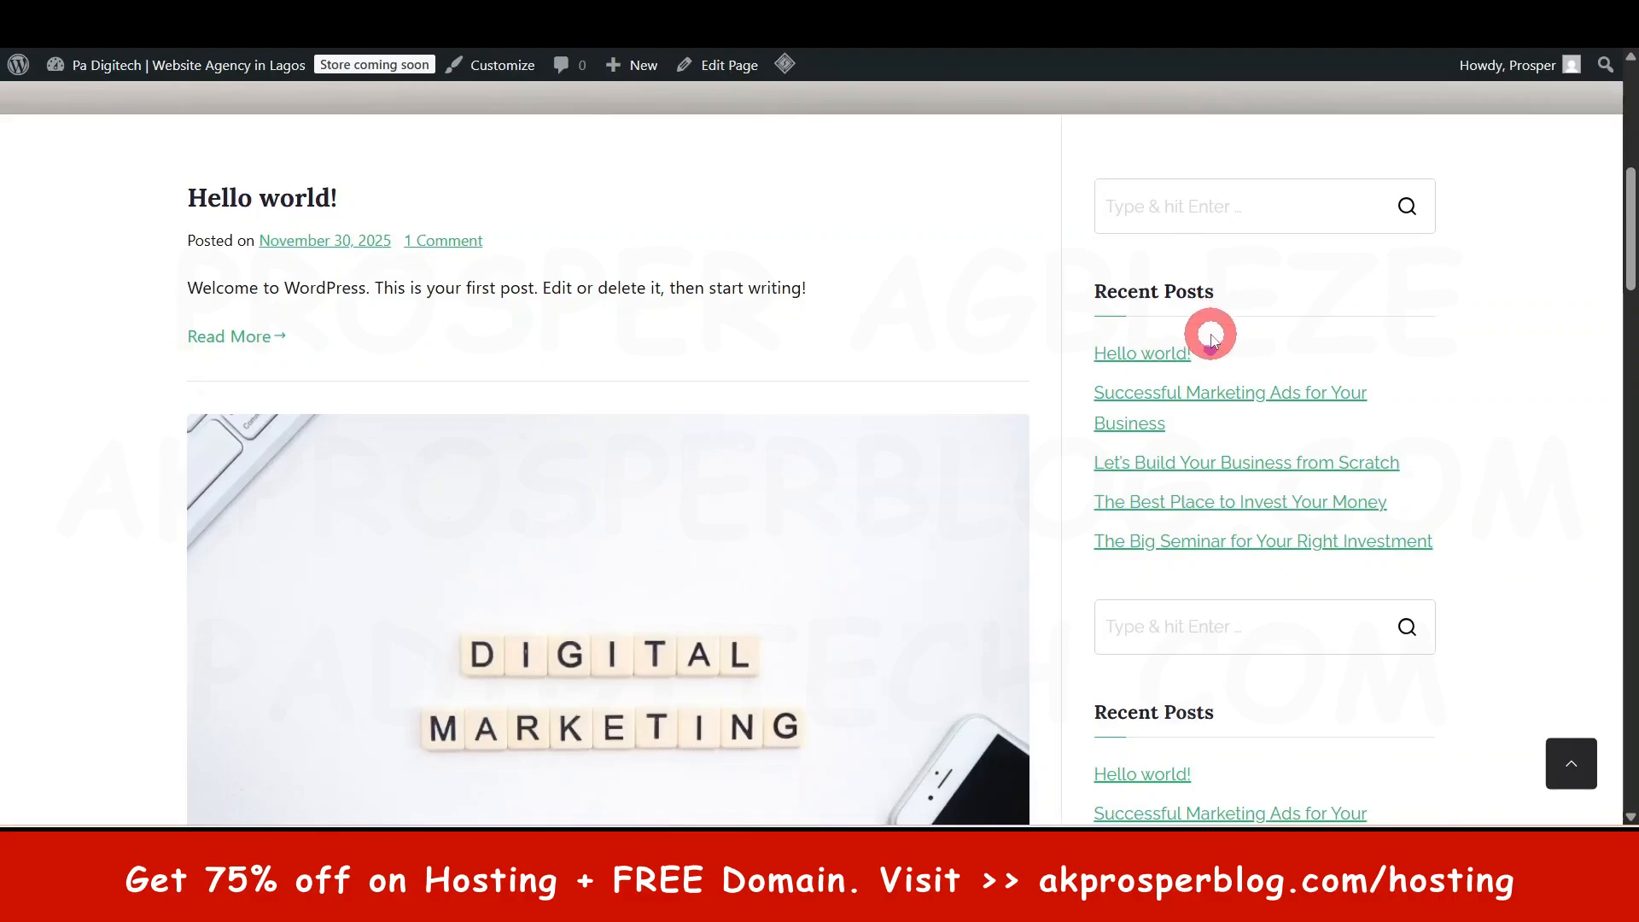
{"action": "scroll", "coordinate": [1207, 329], "scroll_direction": "down", "scroll_amount": 3}
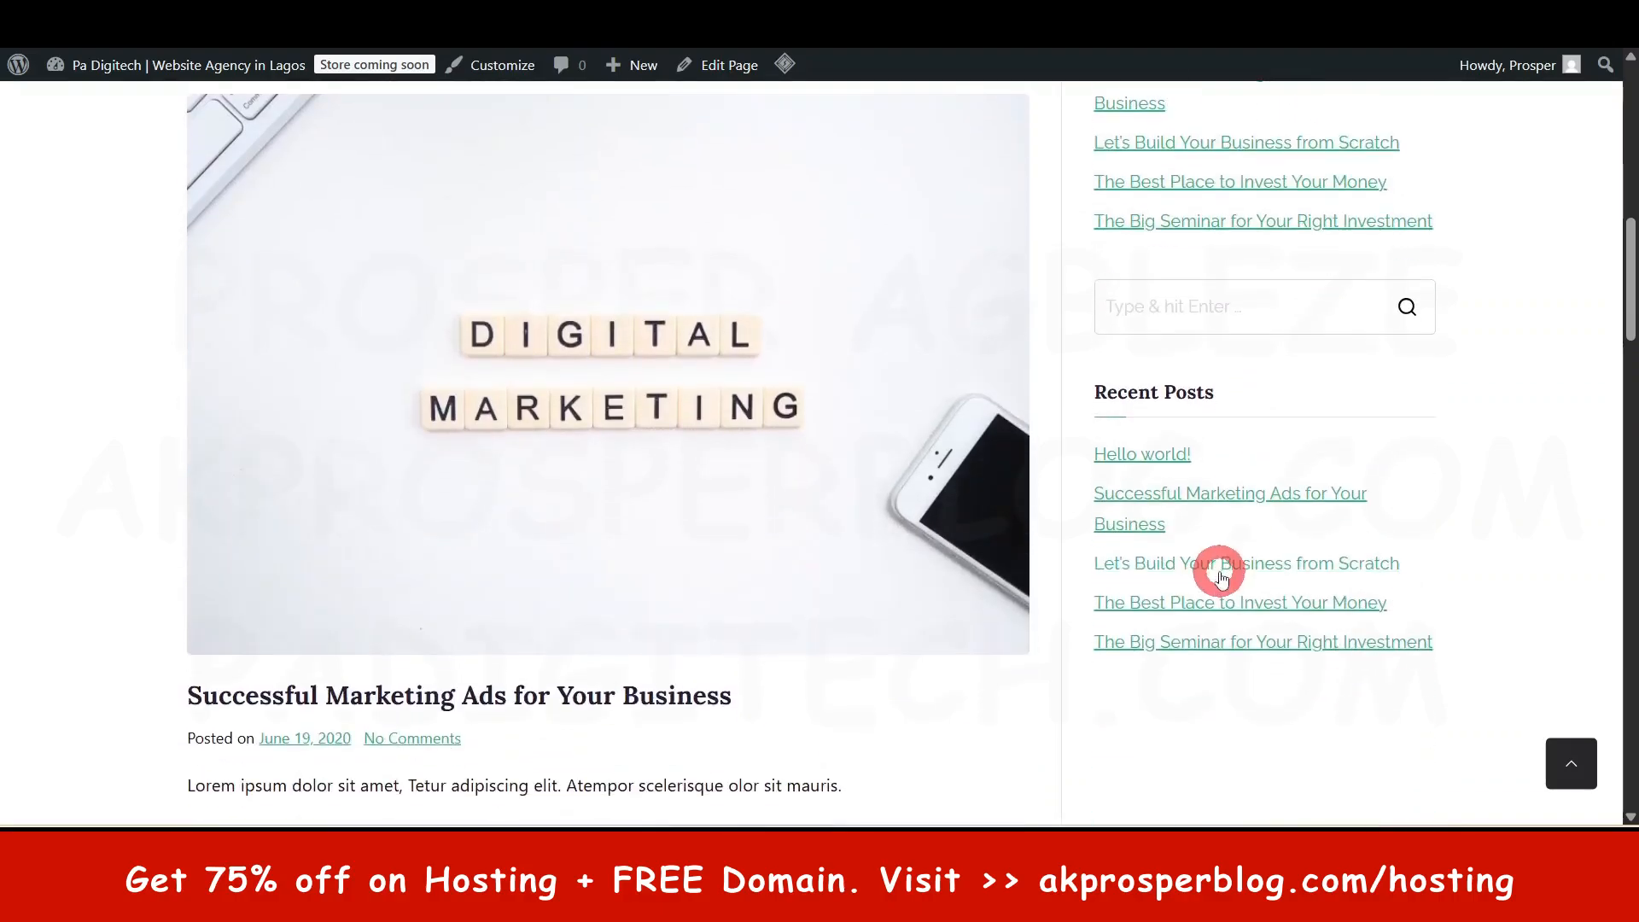
{"action": "scroll", "coordinate": [1005, 187], "scroll_direction": "up", "scroll_amount": 5}
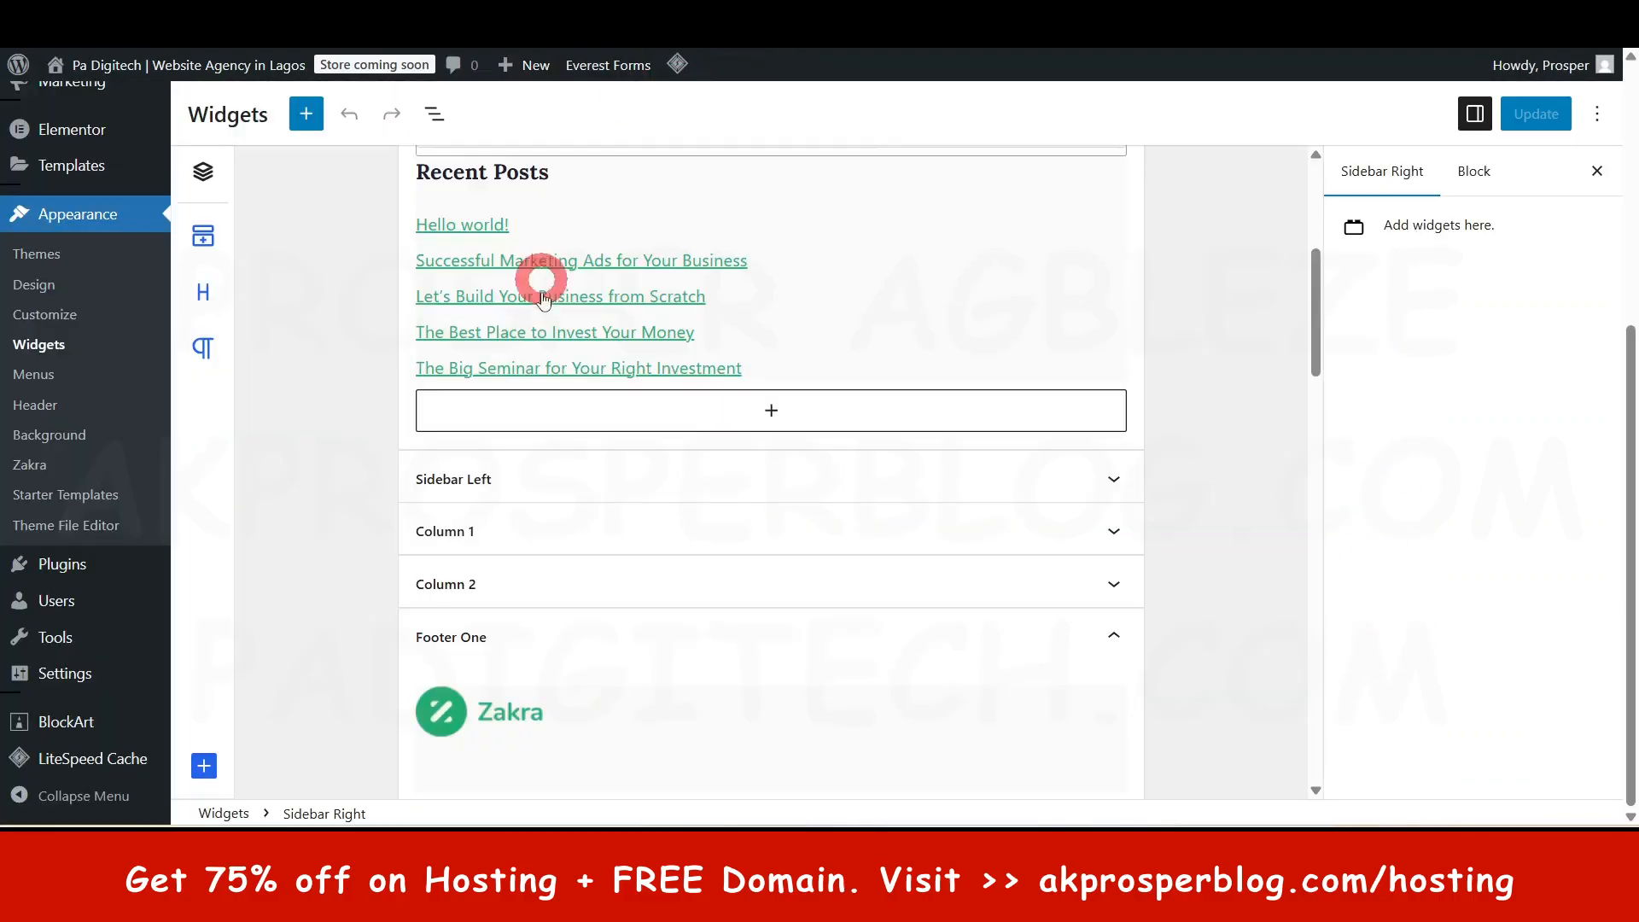
{"action": "scroll", "coordinate": [552, 217], "scroll_direction": "up", "scroll_amount": 5}
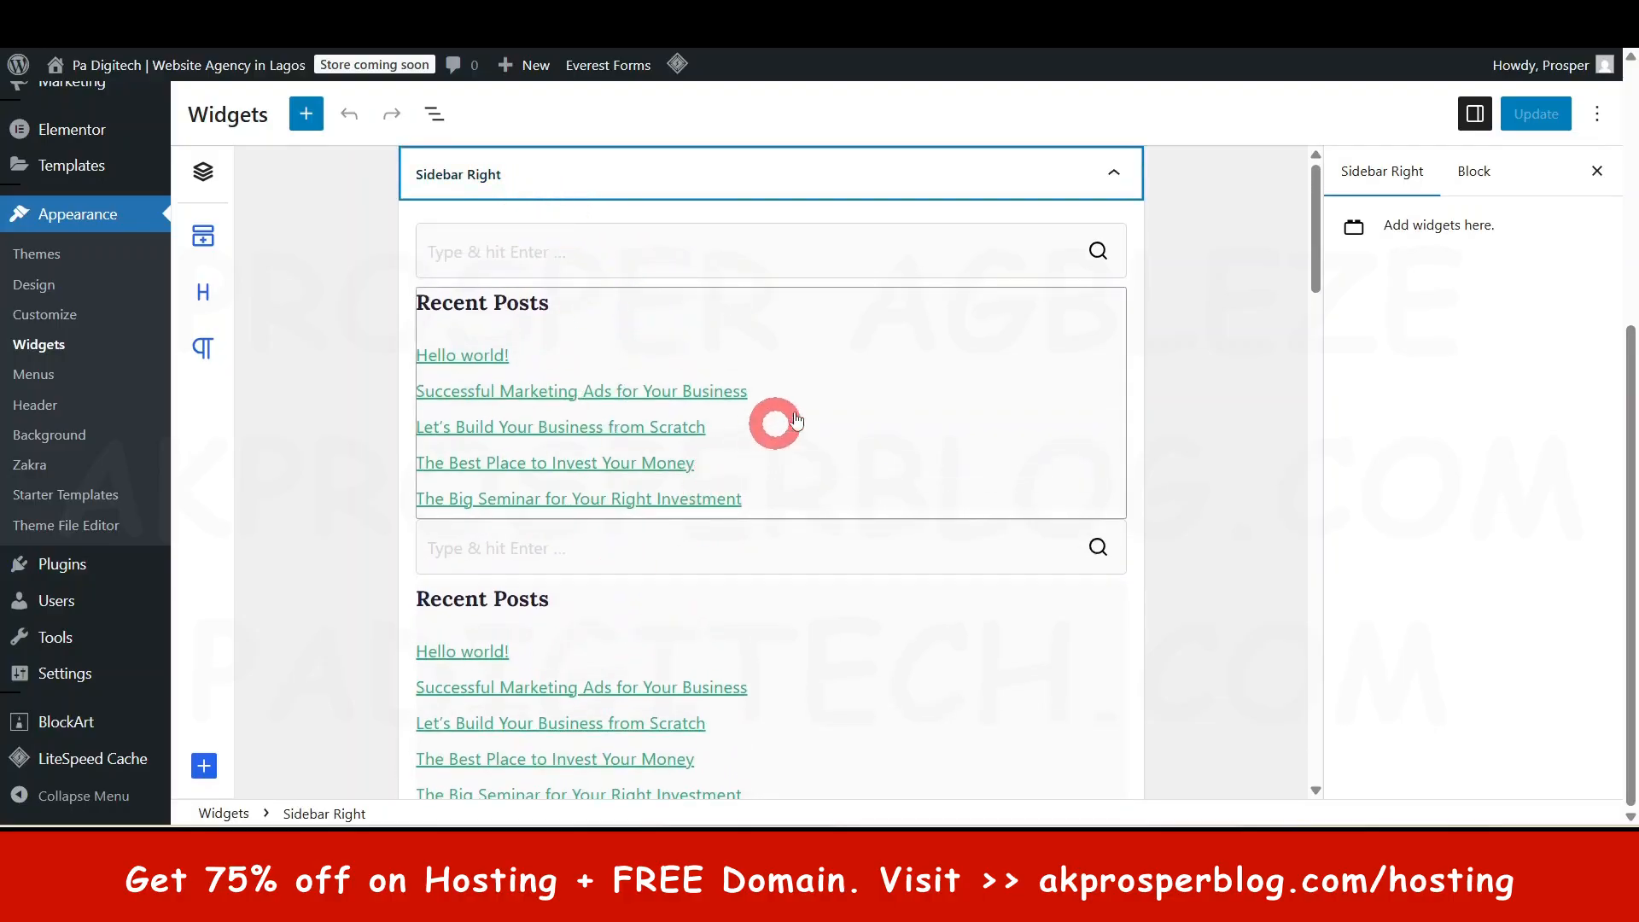
{"action": "left_click", "coordinate": [1118, 329]}
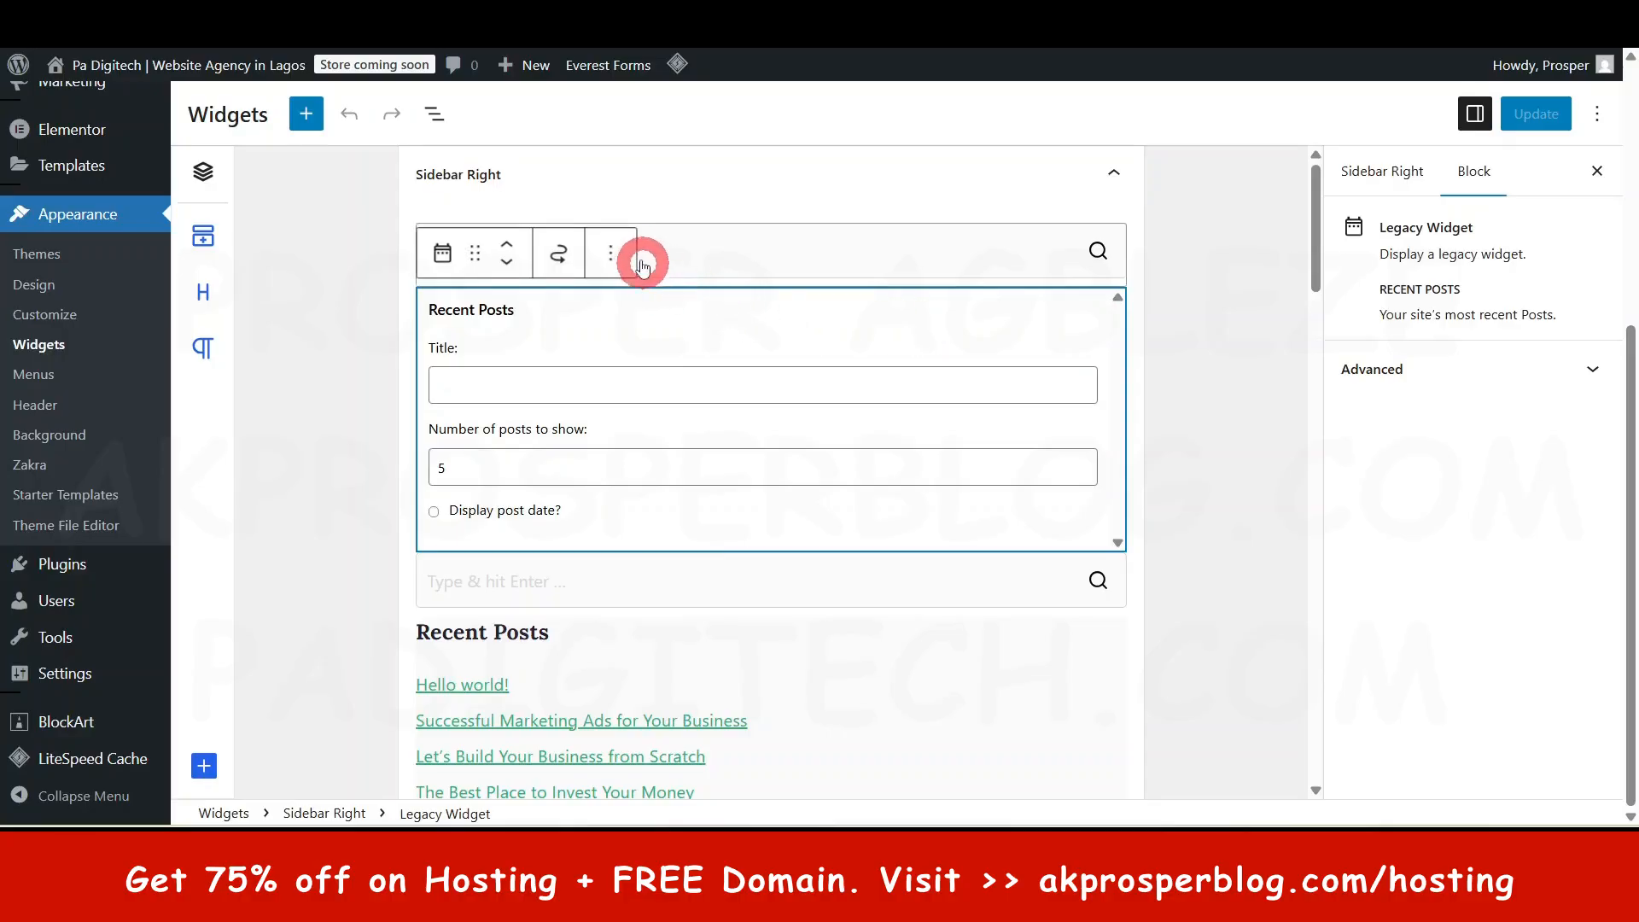
- Delete the duplicate Recent Posts widget from Sidebar Right, then re-expand the area to check it
{"action": "left_click", "coordinate": [608, 251]}
{"action": "left_click", "coordinate": [670, 702]}
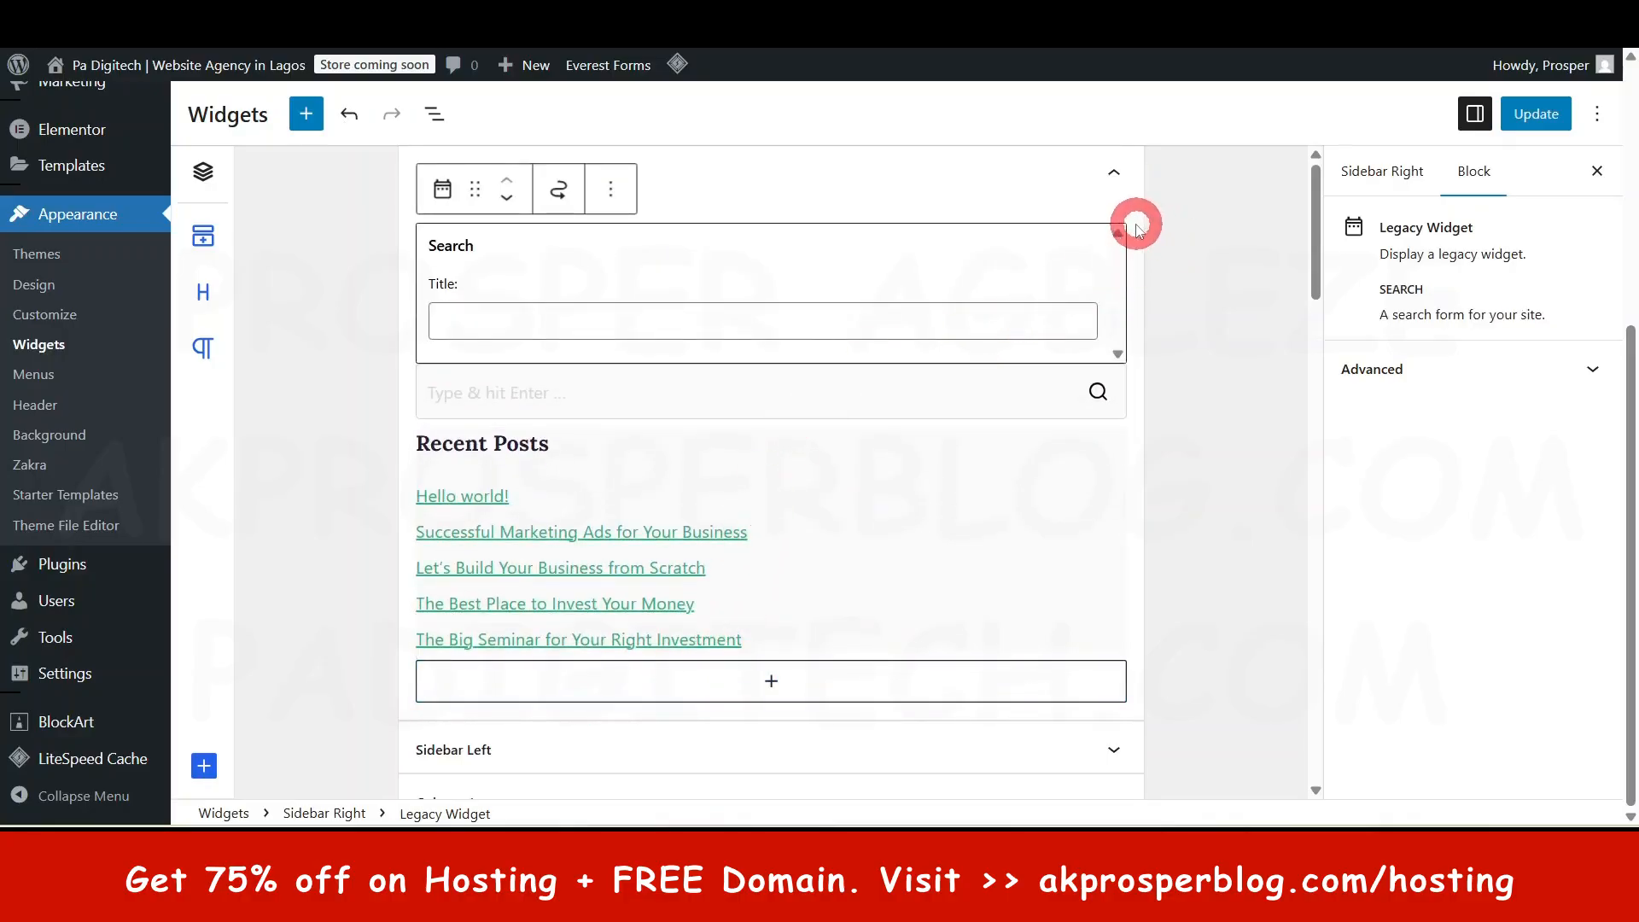
{"action": "left_click", "coordinate": [1114, 175]}
{"action": "left_click", "coordinate": [1120, 175]}
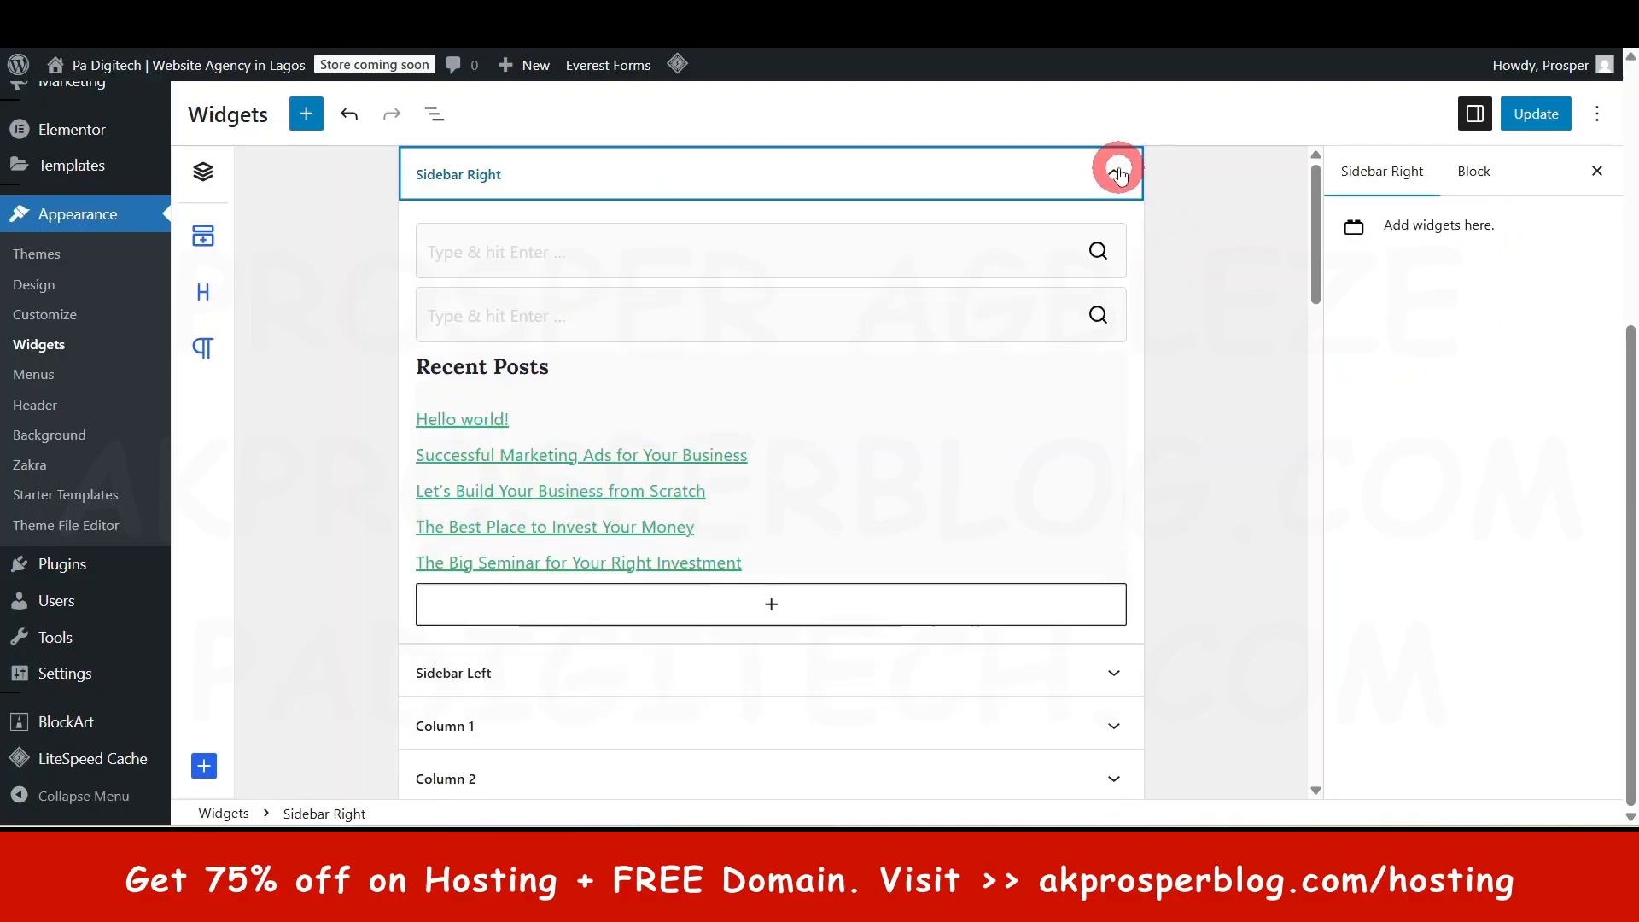
{"action": "scroll", "coordinate": [945, 413], "scroll_direction": "down", "scroll_amount": 2}
{"action": "left_click", "coordinate": [770, 503]}
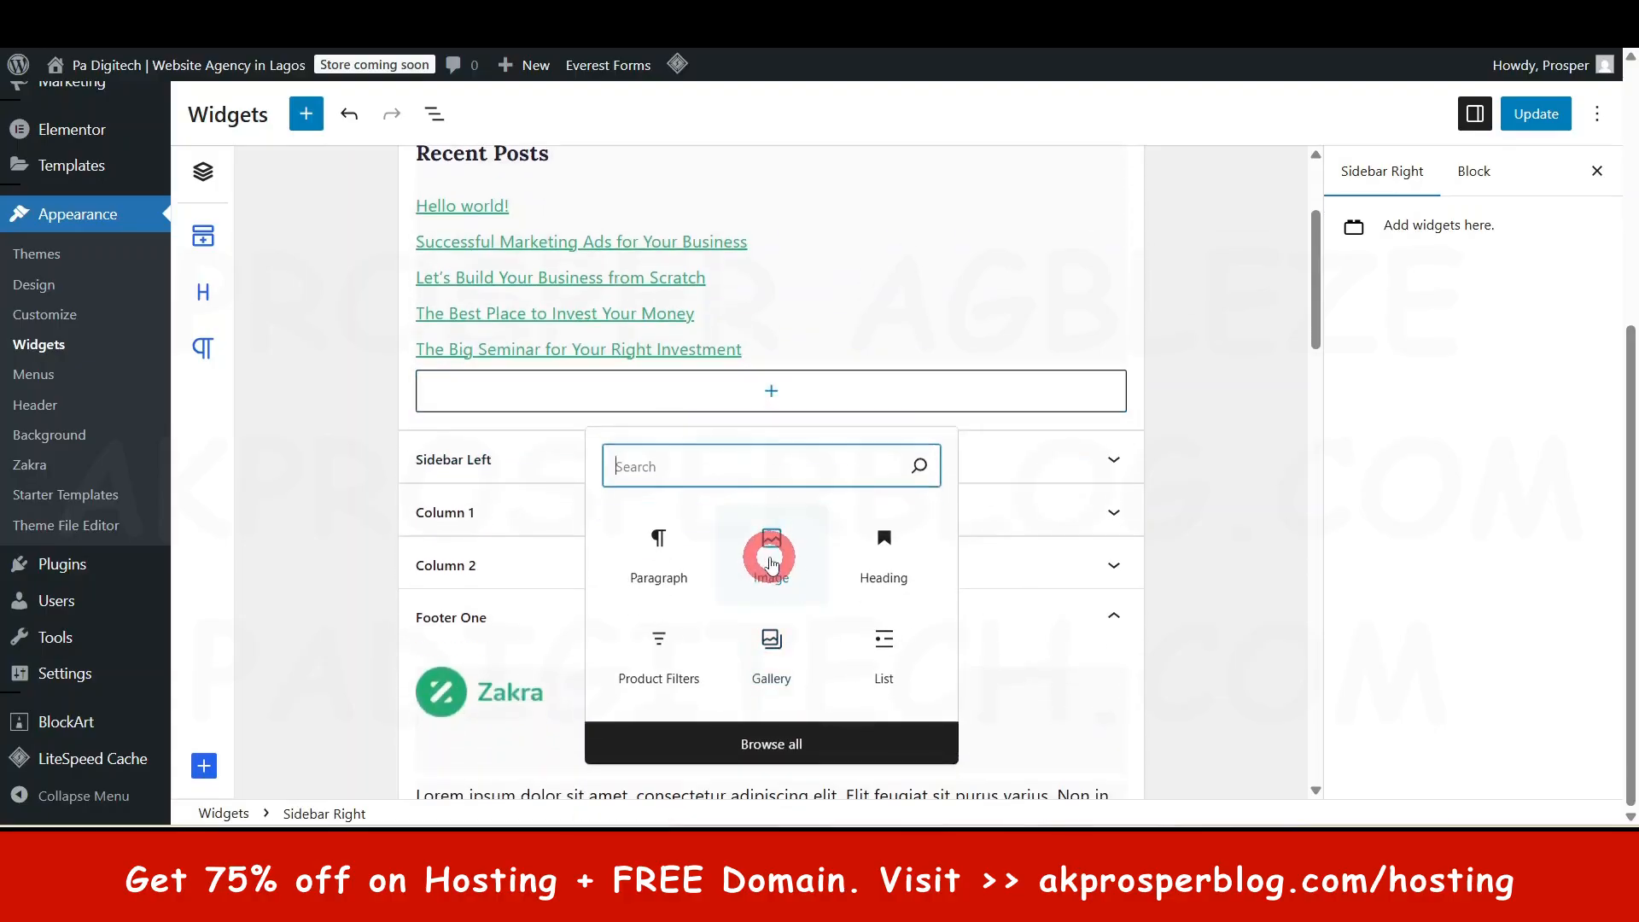
{"action": "left_click", "coordinate": [791, 744]}
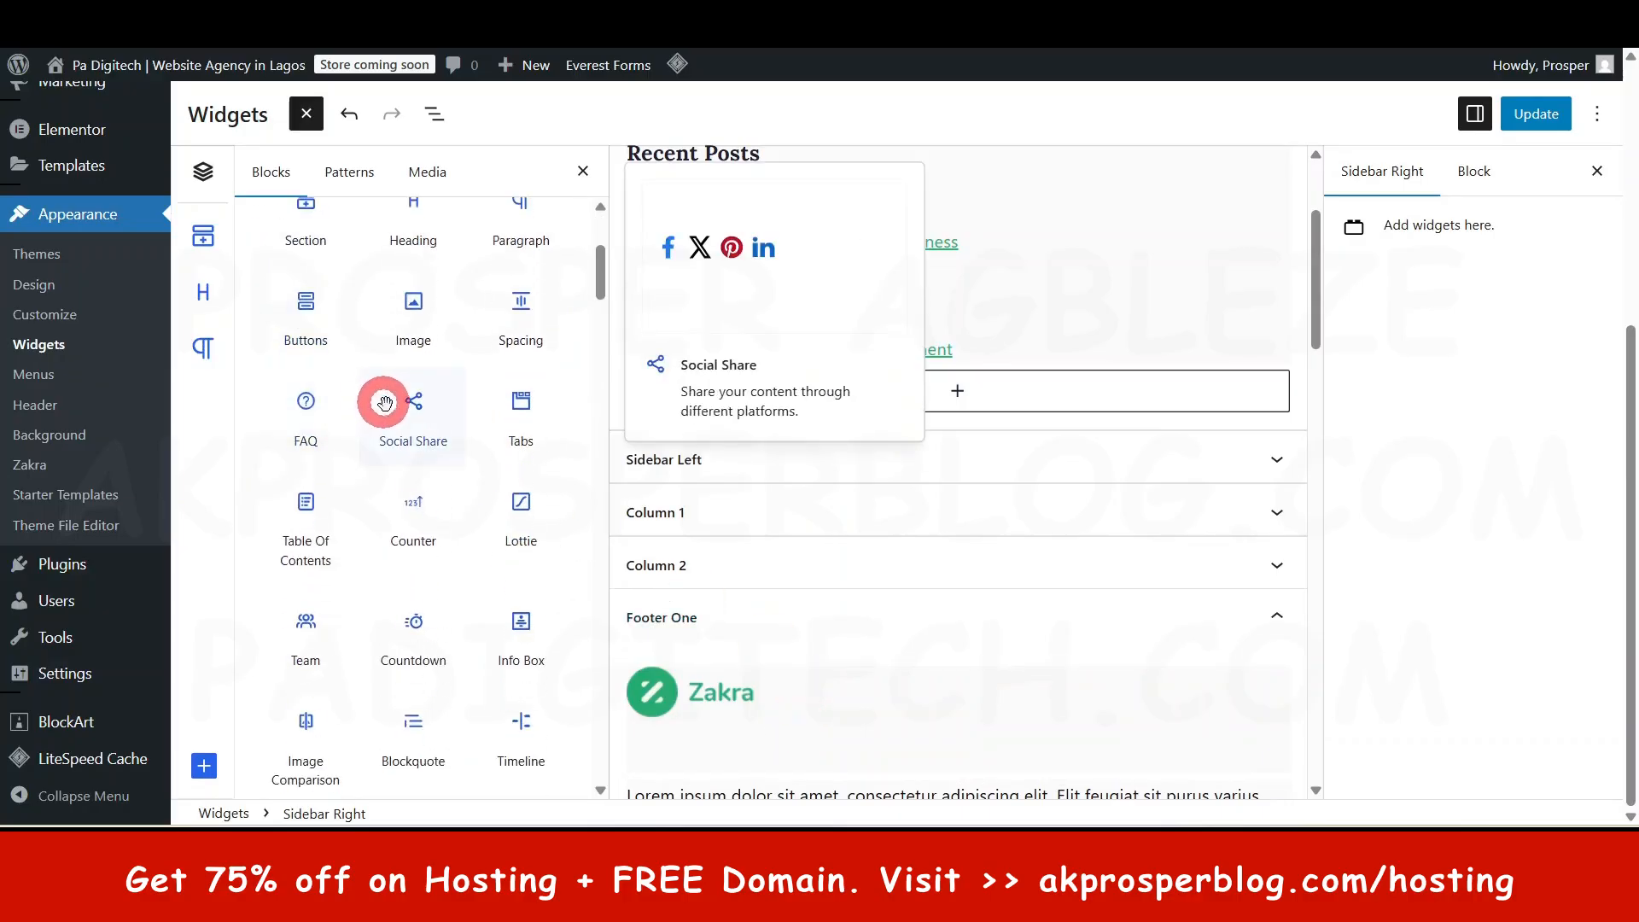
{"action": "scroll", "coordinate": [381, 396], "scroll_direction": "down", "scroll_amount": 3}
{"action": "scroll", "coordinate": [435, 546], "scroll_direction": "down", "scroll_amount": 2}
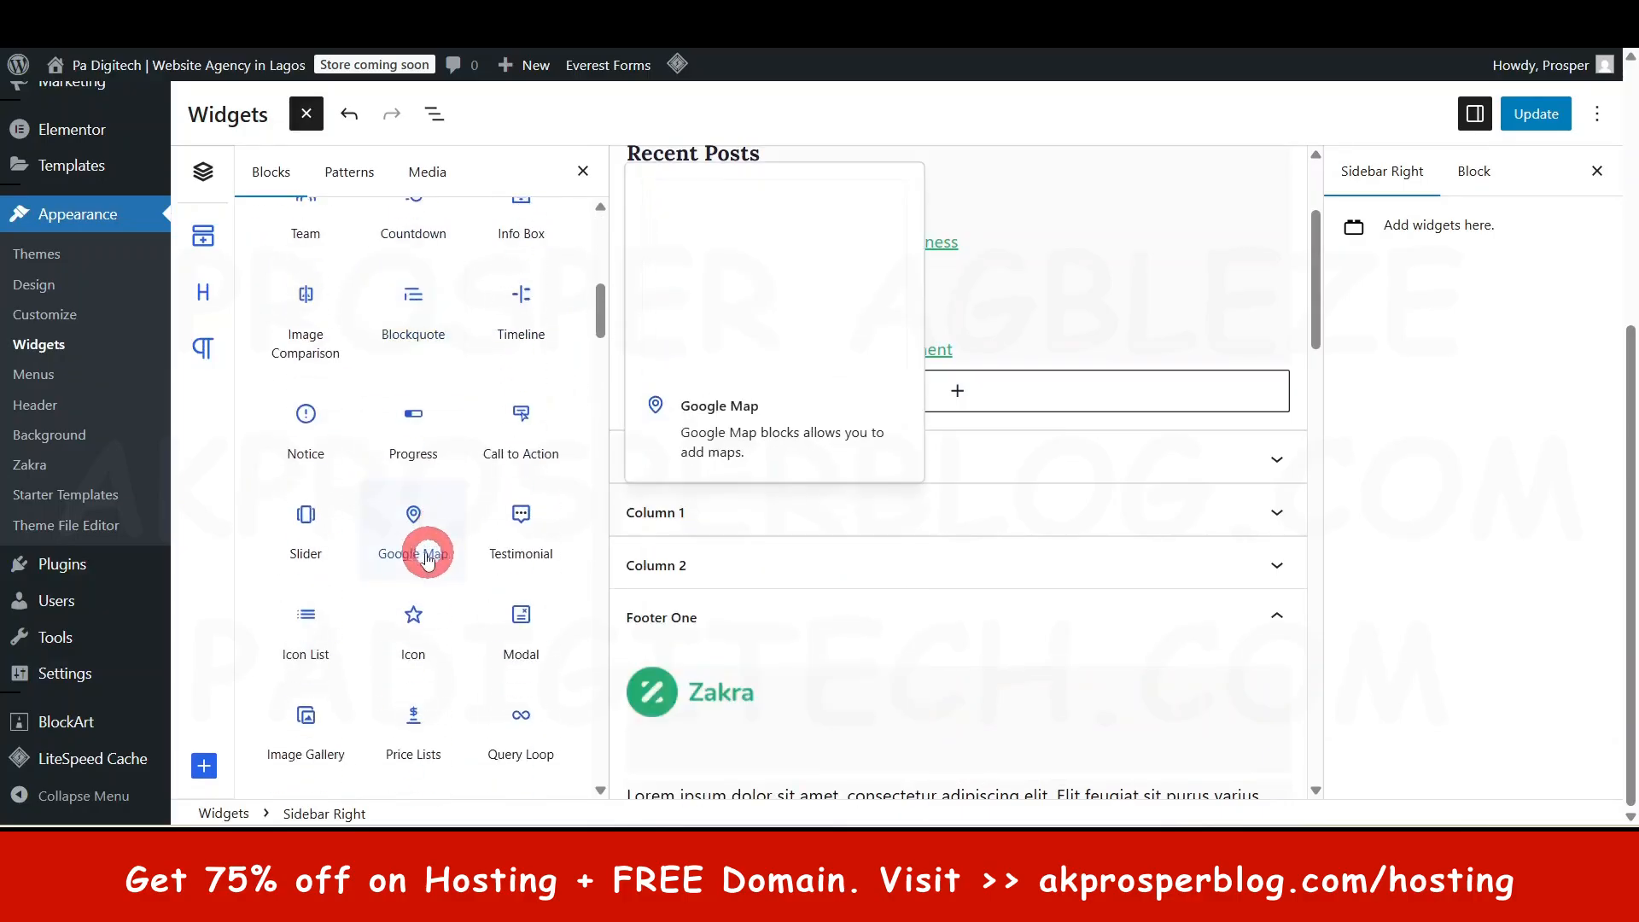
{"action": "scroll", "coordinate": [443, 549], "scroll_direction": "down", "scroll_amount": 3}
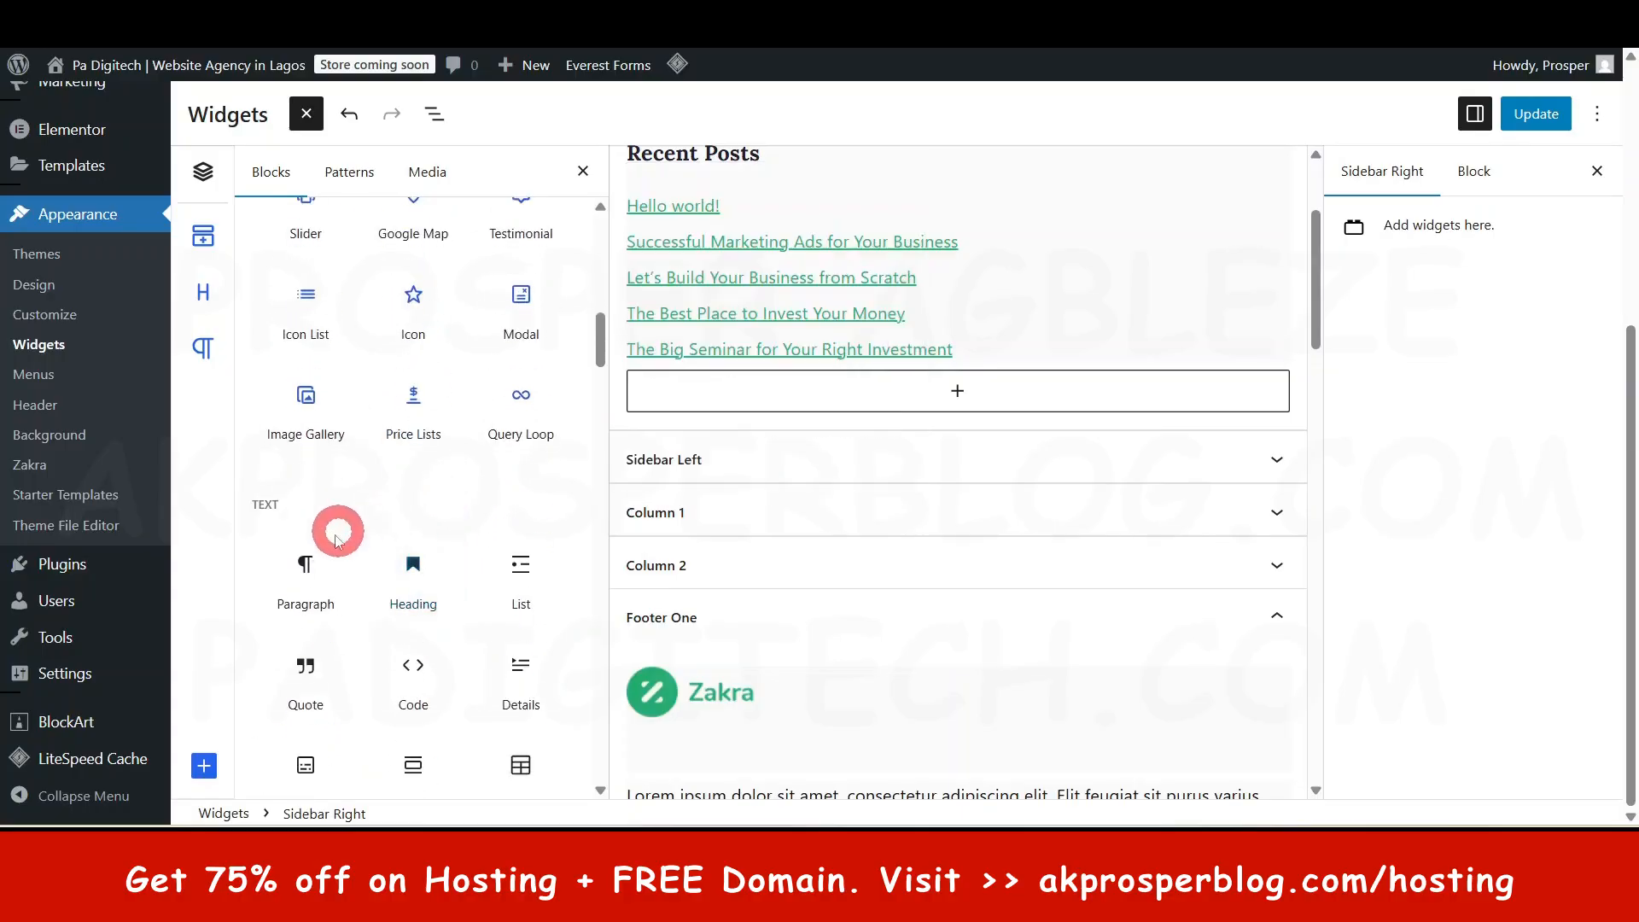
{"action": "scroll", "coordinate": [347, 568], "scroll_direction": "down", "scroll_amount": 1}
{"action": "scroll", "coordinate": [381, 487], "scroll_direction": "down", "scroll_amount": 8}
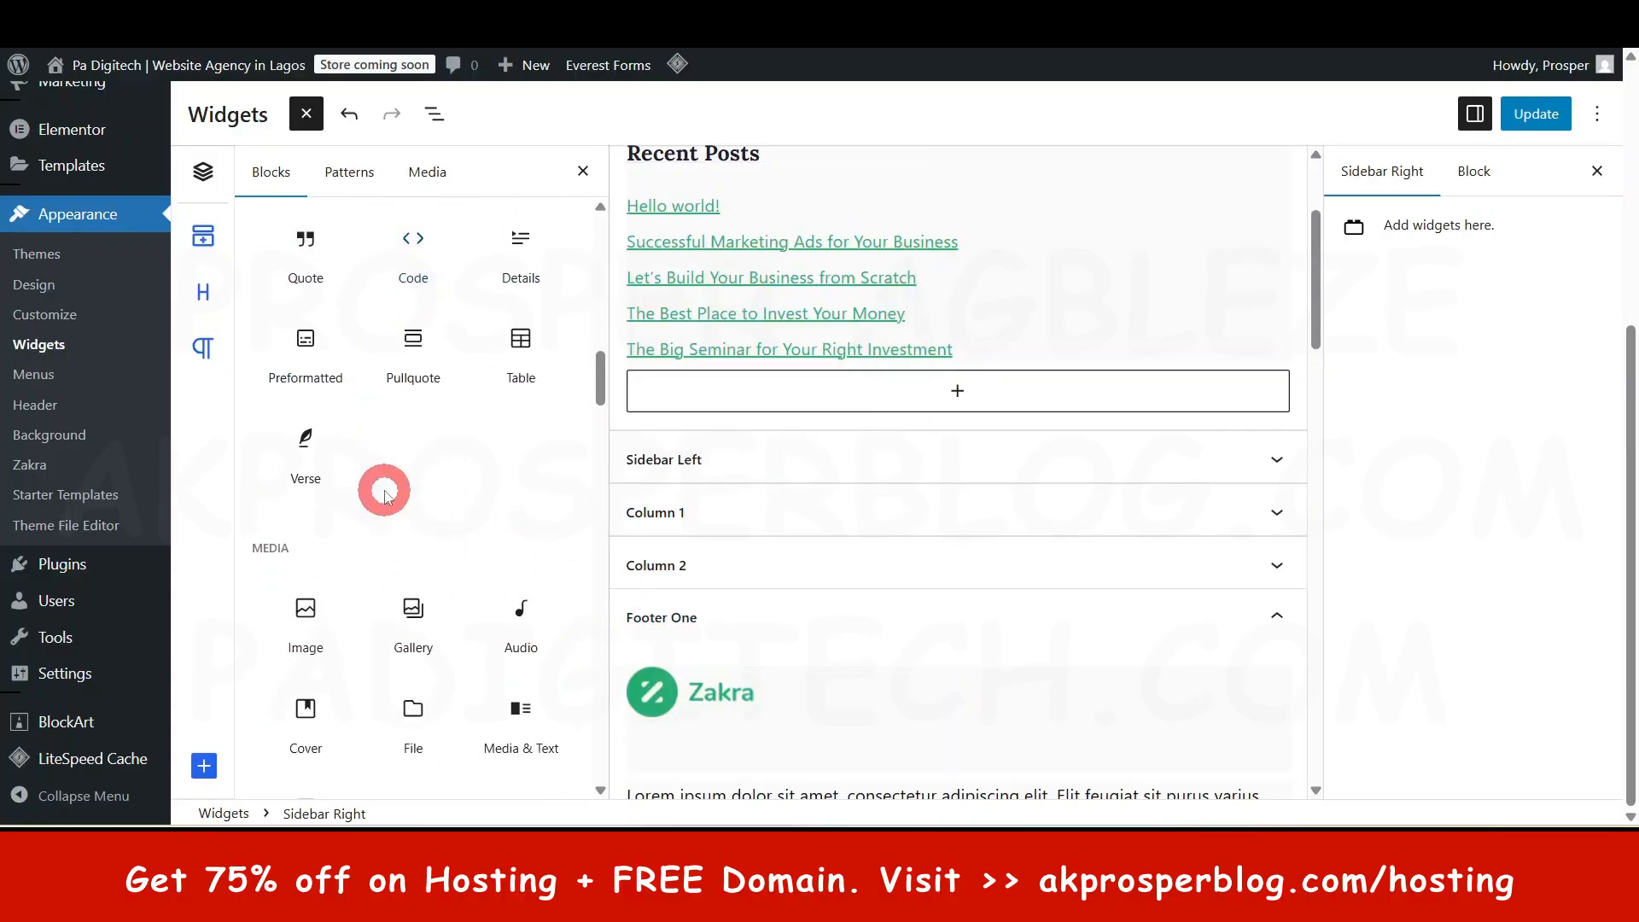
{"action": "scroll", "coordinate": [382, 491], "scroll_direction": "down", "scroll_amount": 3}
{"action": "scroll", "coordinate": [341, 367], "scroll_direction": "down", "scroll_amount": 5}
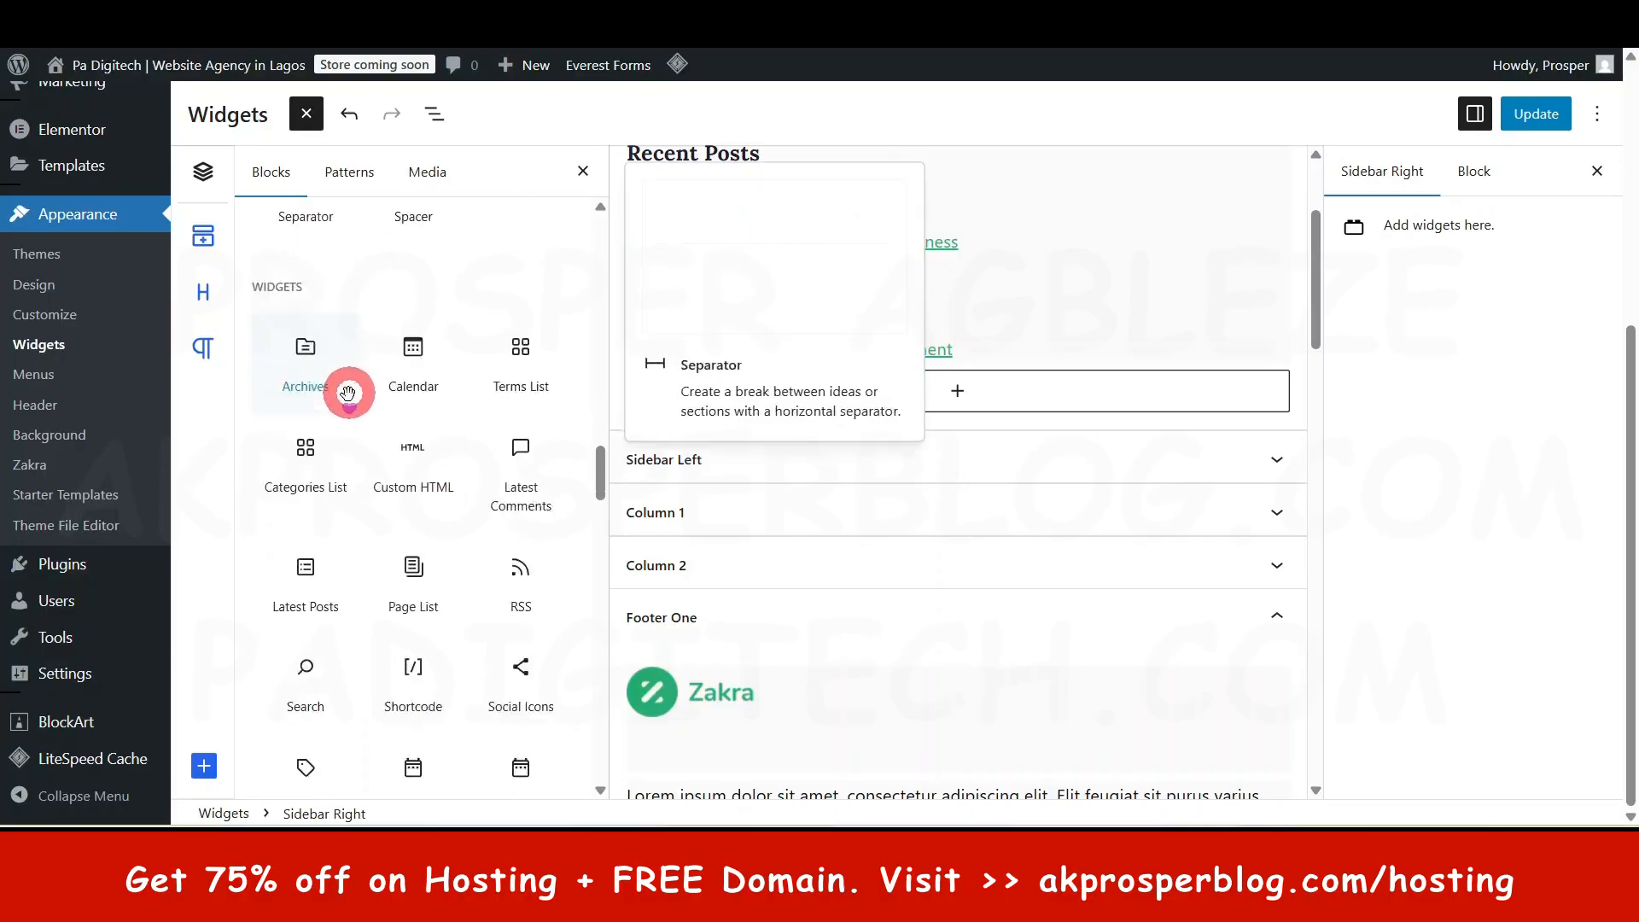
{"action": "scroll", "coordinate": [410, 512], "scroll_direction": "down", "scroll_amount": 1}
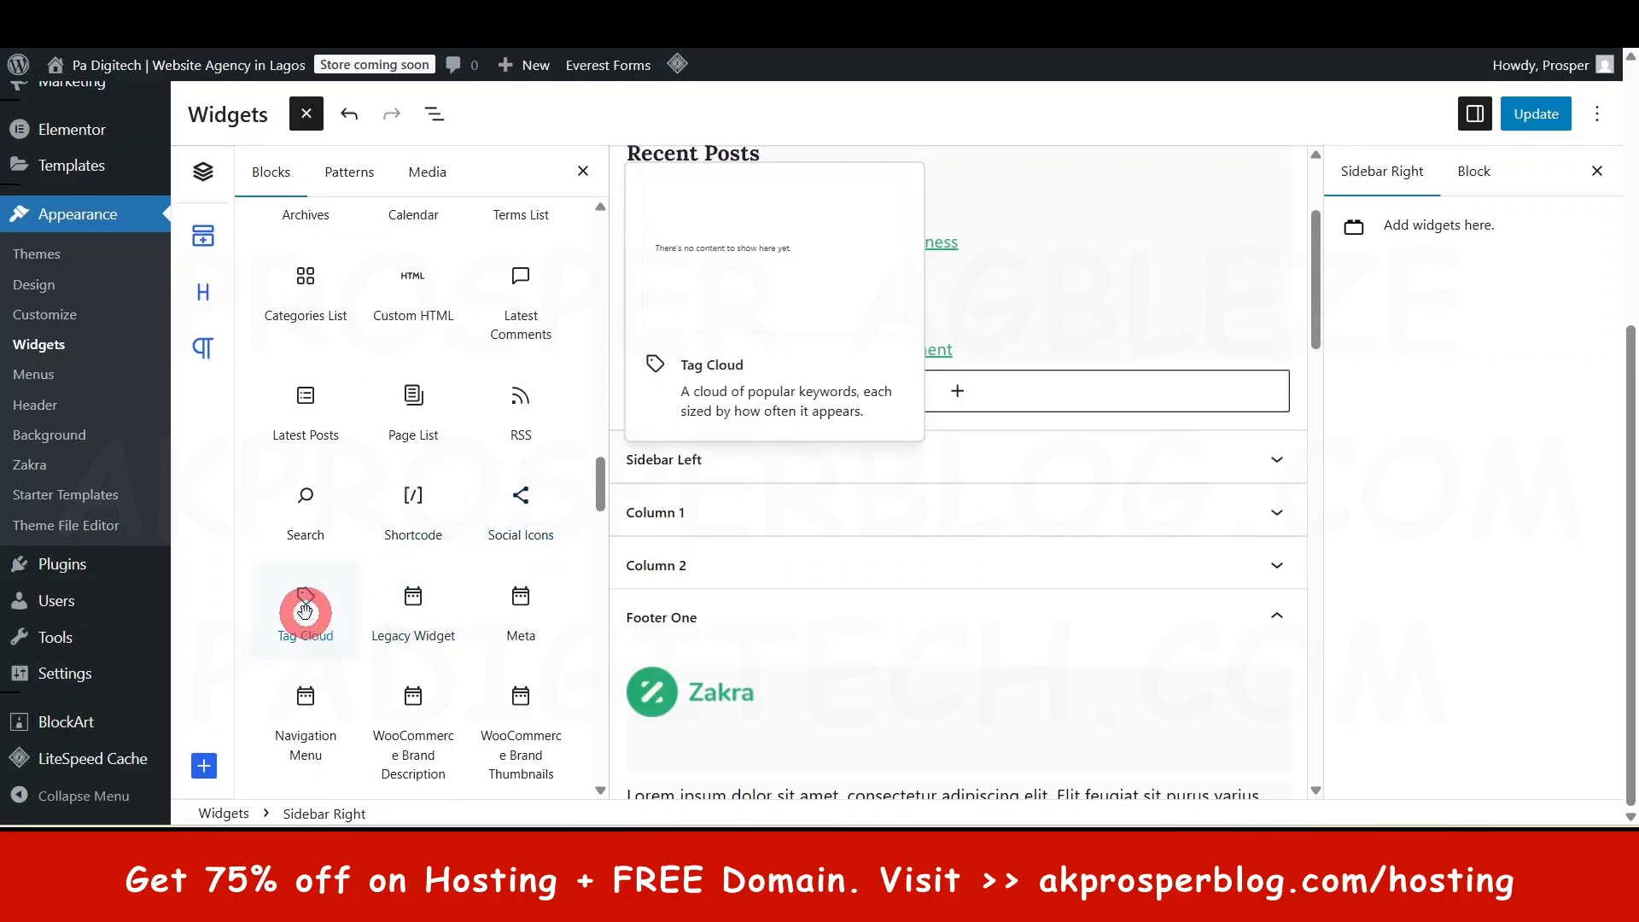
{"action": "scroll", "coordinate": [307, 623], "scroll_direction": "down", "scroll_amount": 1}
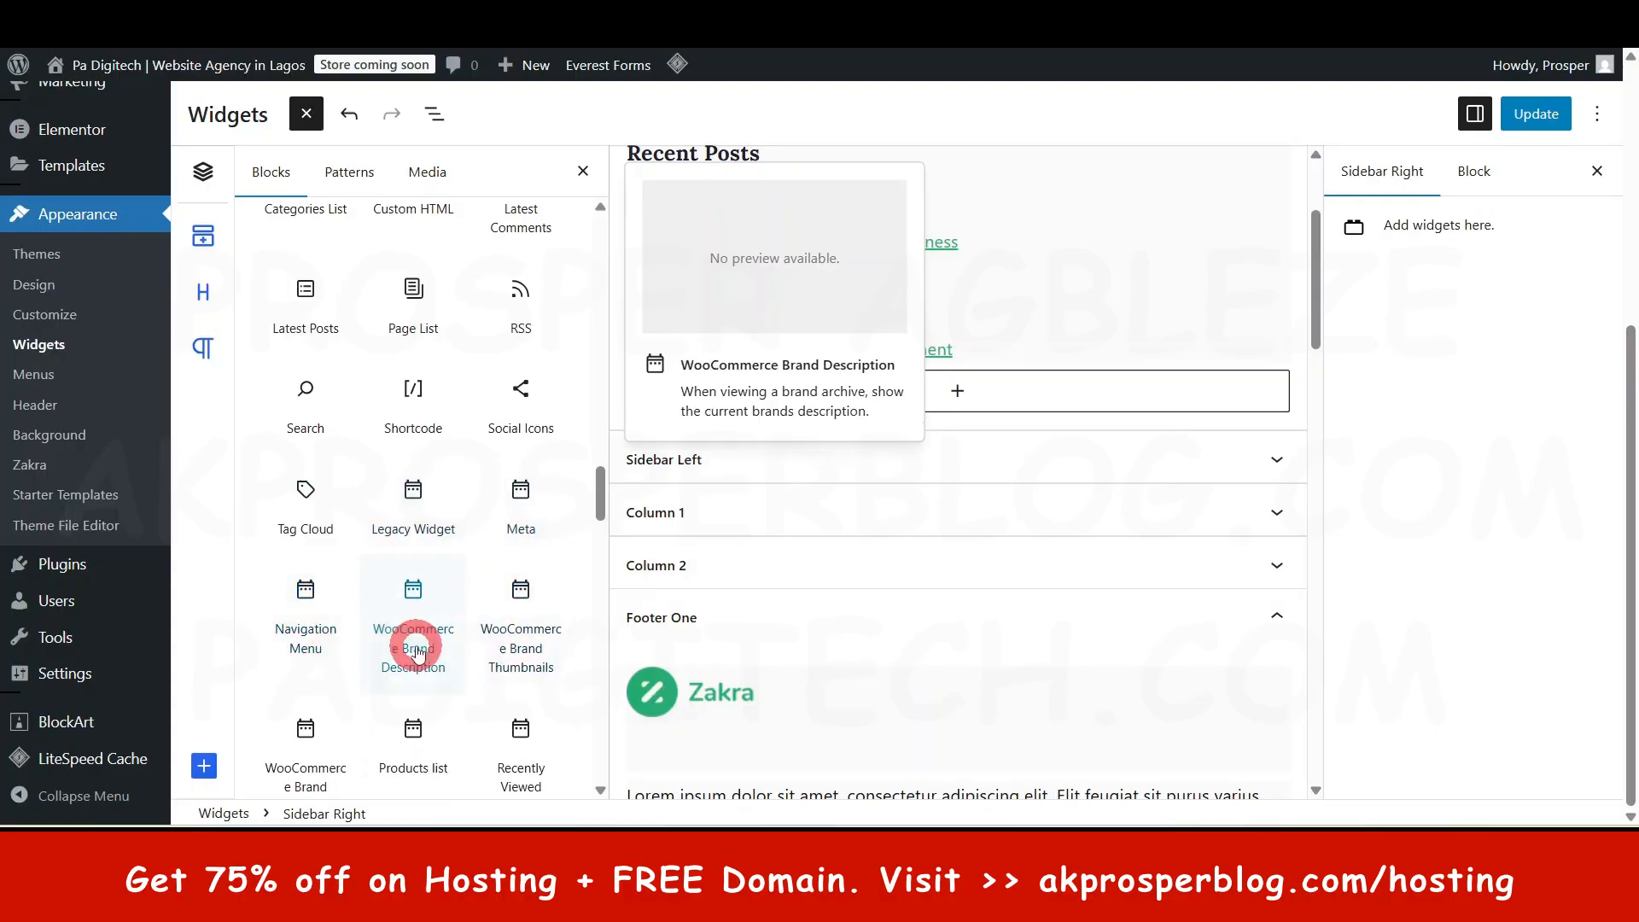
{"action": "scroll", "coordinate": [413, 646], "scroll_direction": "up", "scroll_amount": 10}
{"action": "left_click", "coordinate": [1518, 586]}
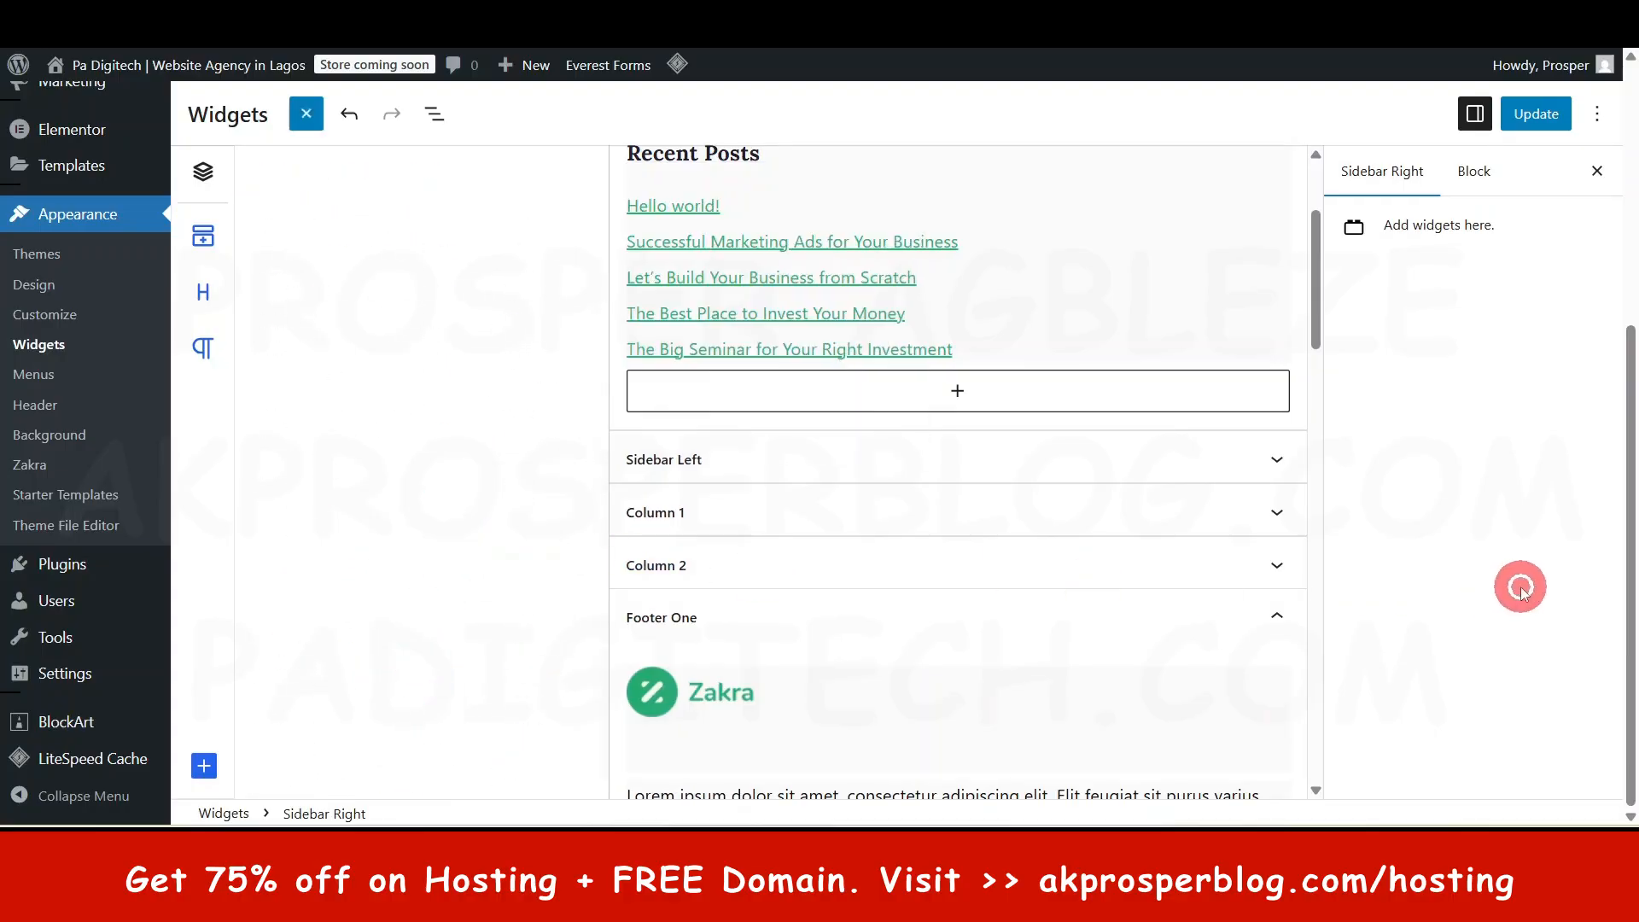
- Save the widget changes with Update, then browse the live site's Home page
{"action": "left_click", "coordinate": [1556, 114]}
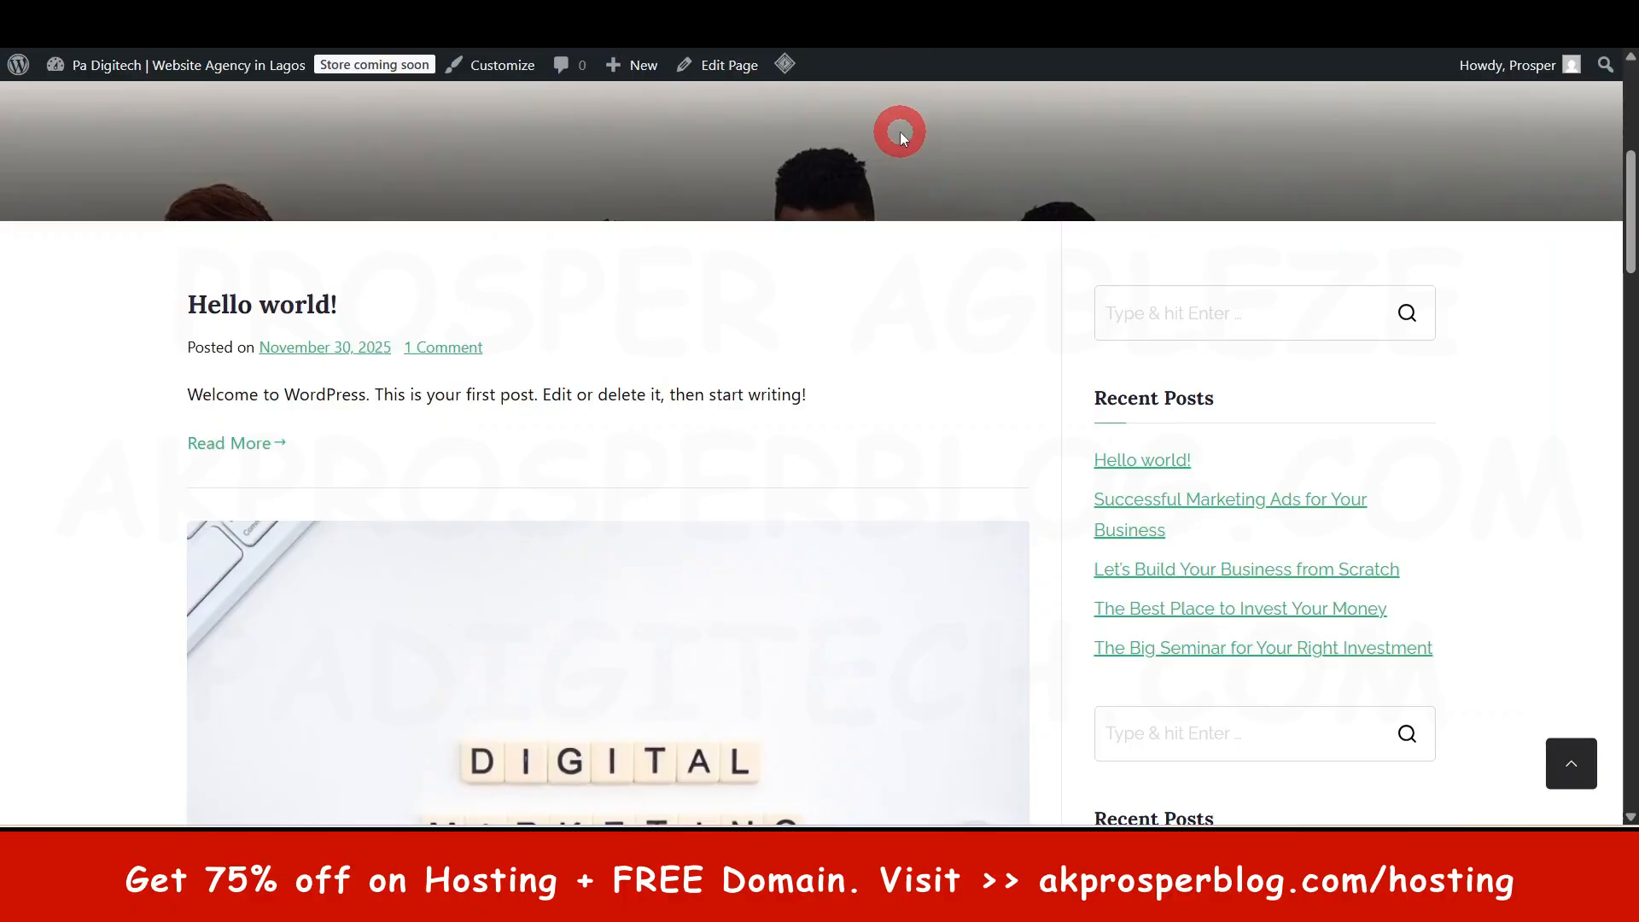
{"action": "scroll", "coordinate": [849, 139], "scroll_direction": "up", "scroll_amount": 6}
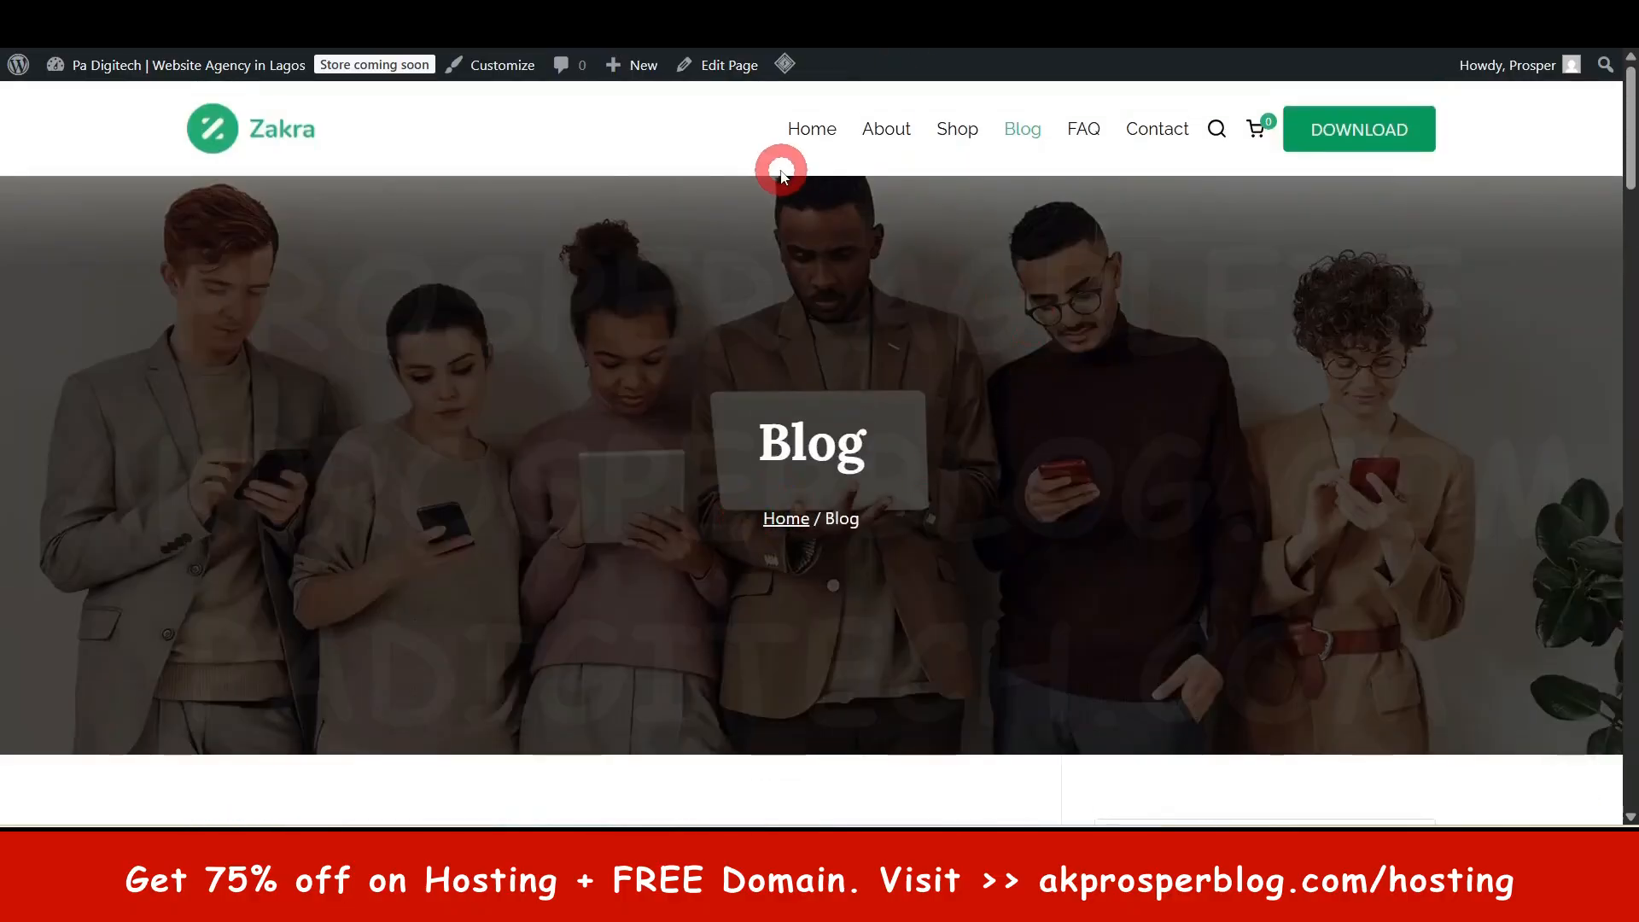
{"action": "left_click", "coordinate": [811, 128]}
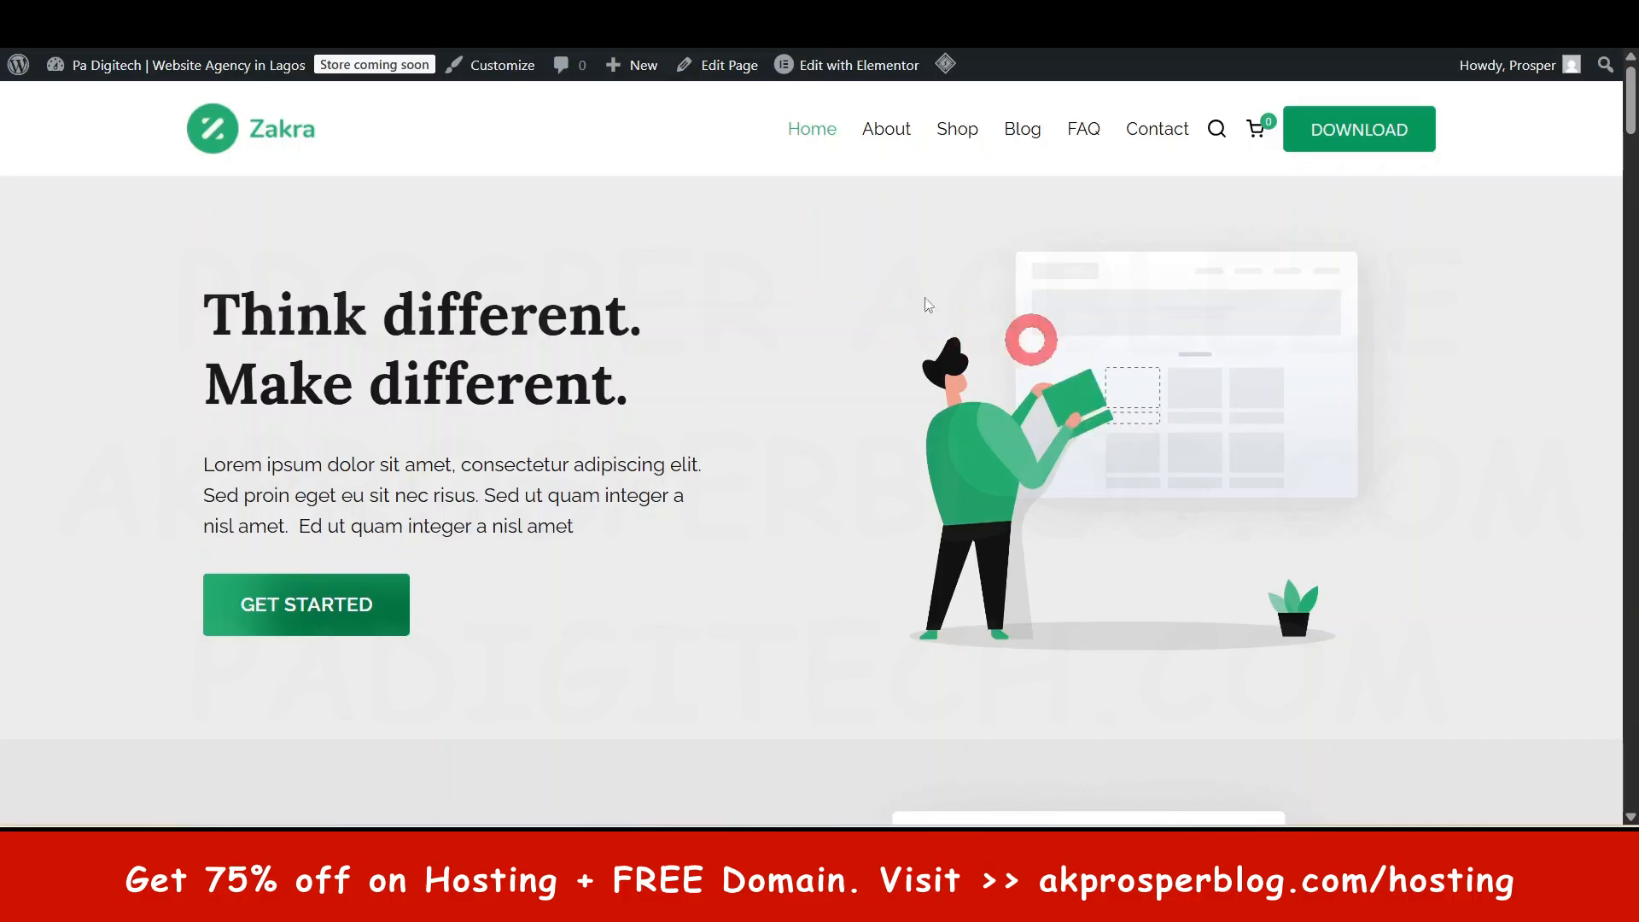
{"action": "scroll", "coordinate": [704, 518], "scroll_direction": "down", "scroll_amount": 1}
{"action": "scroll", "coordinate": [705, 517], "scroll_direction": "down", "scroll_amount": 1}
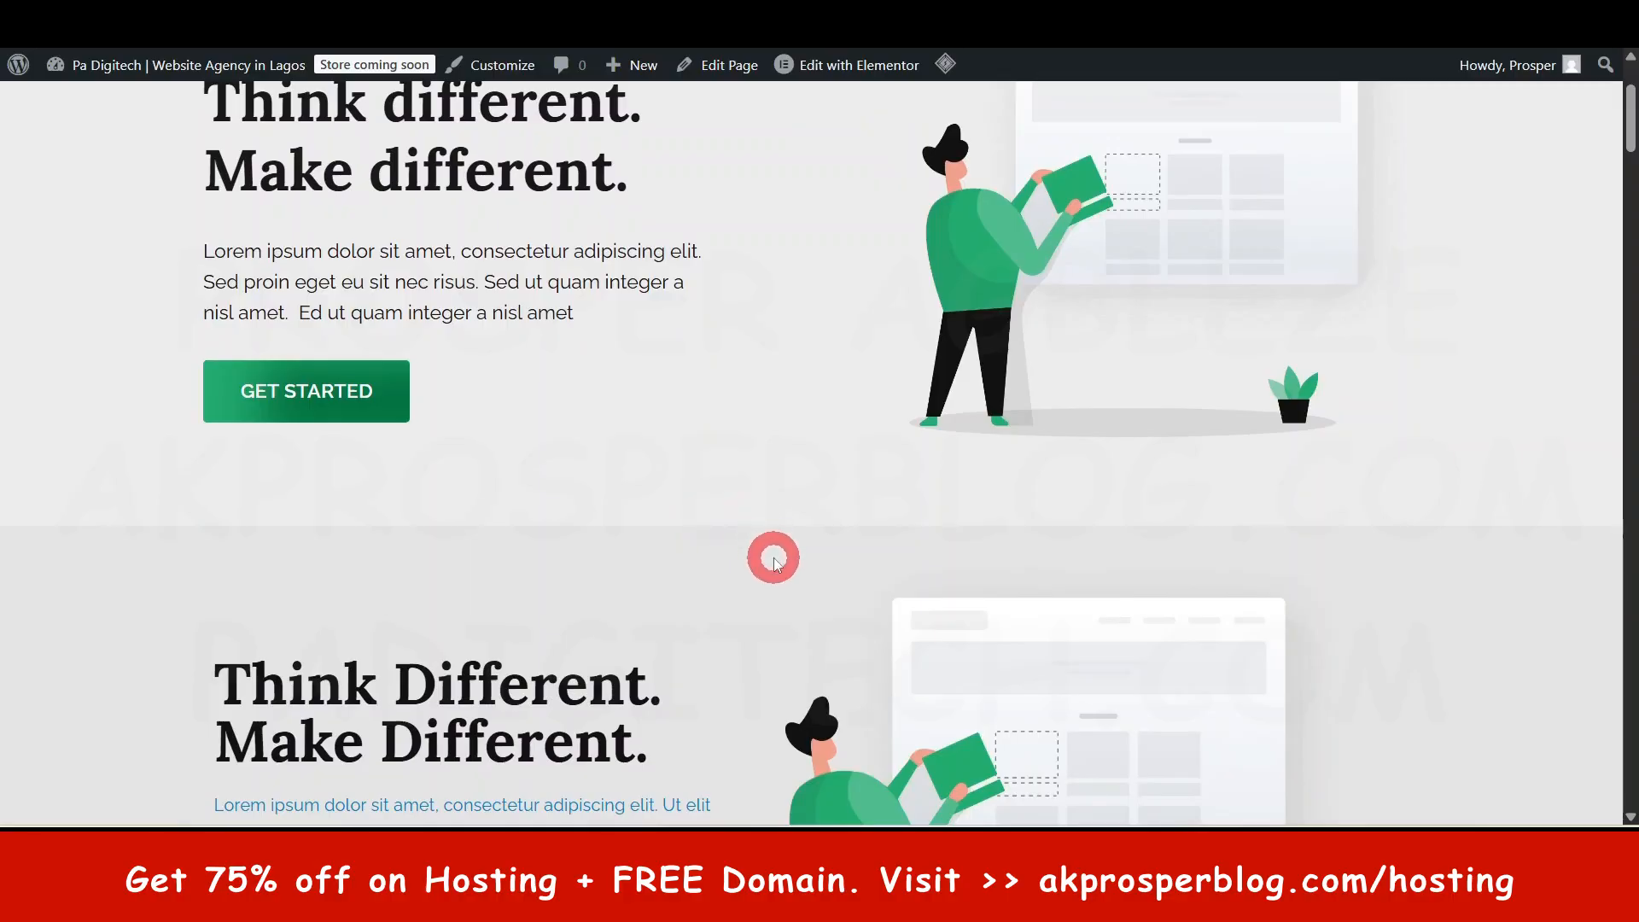
{"action": "scroll", "coordinate": [772, 556], "scroll_direction": "up", "scroll_amount": 2}
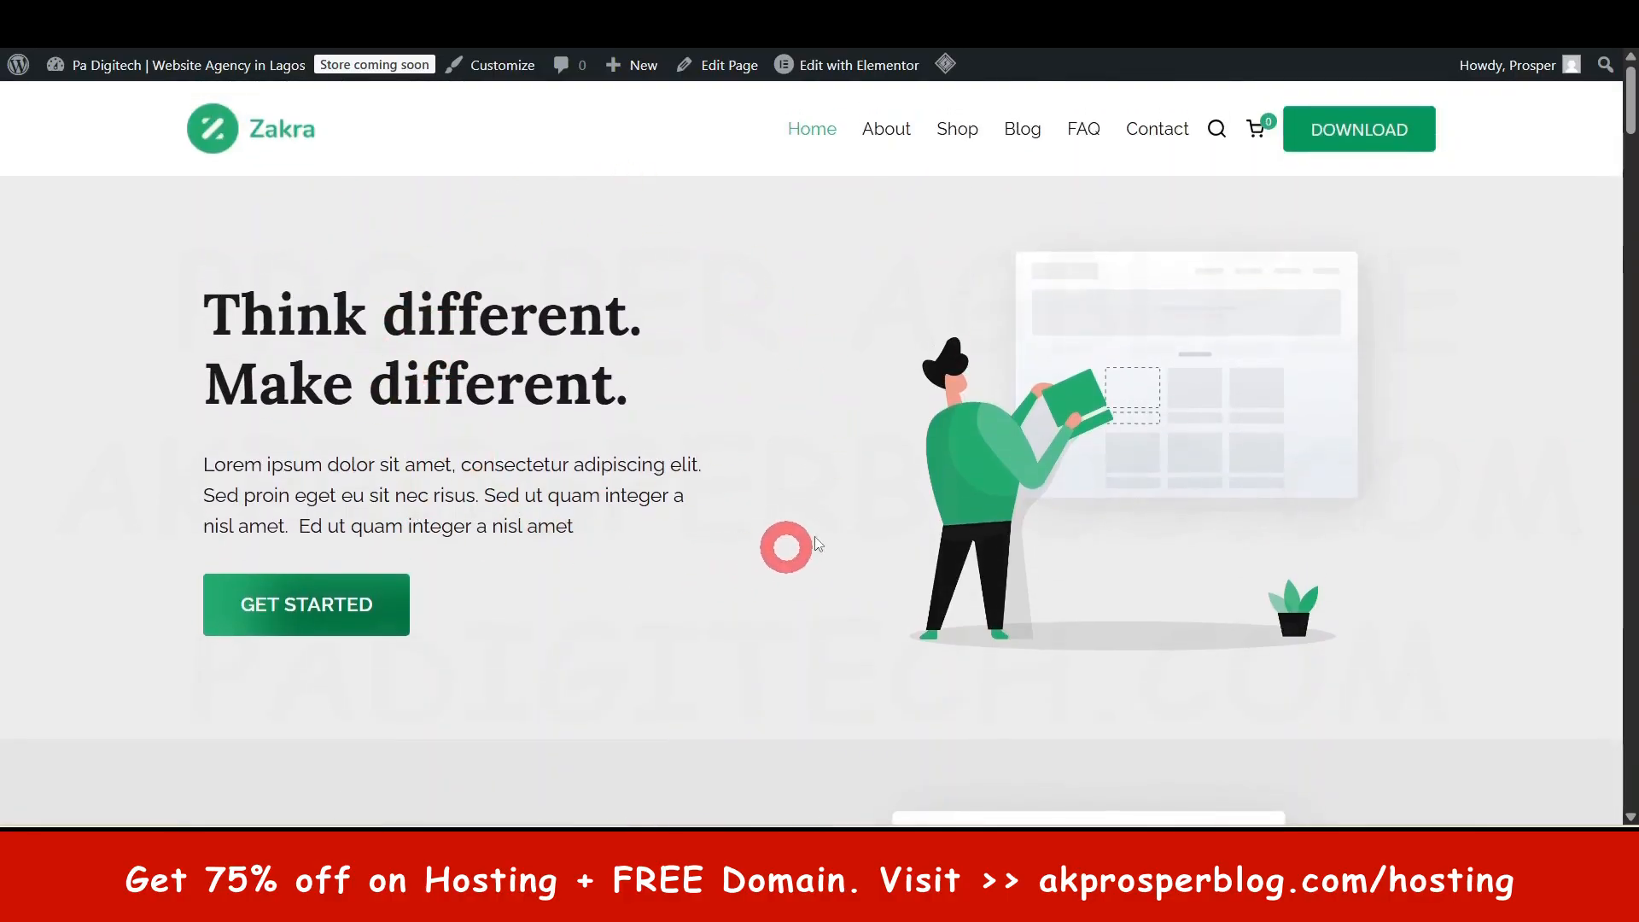